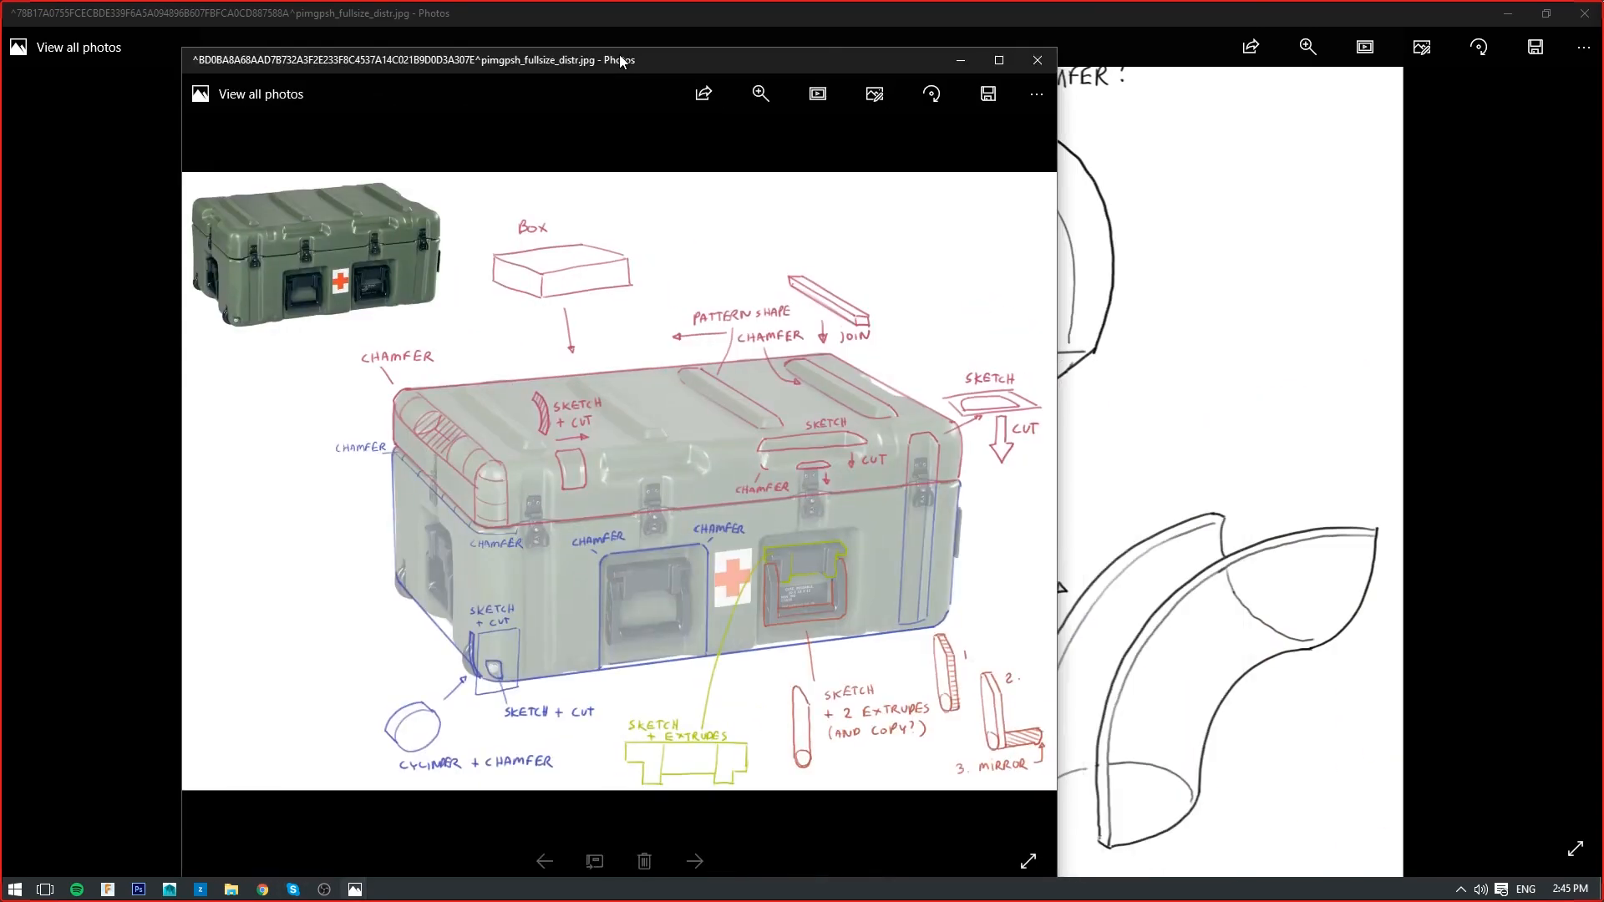
# Switch from the crate reference image to Fusion 360 and look through the recently used designs
pyautogui.click(965, 58)
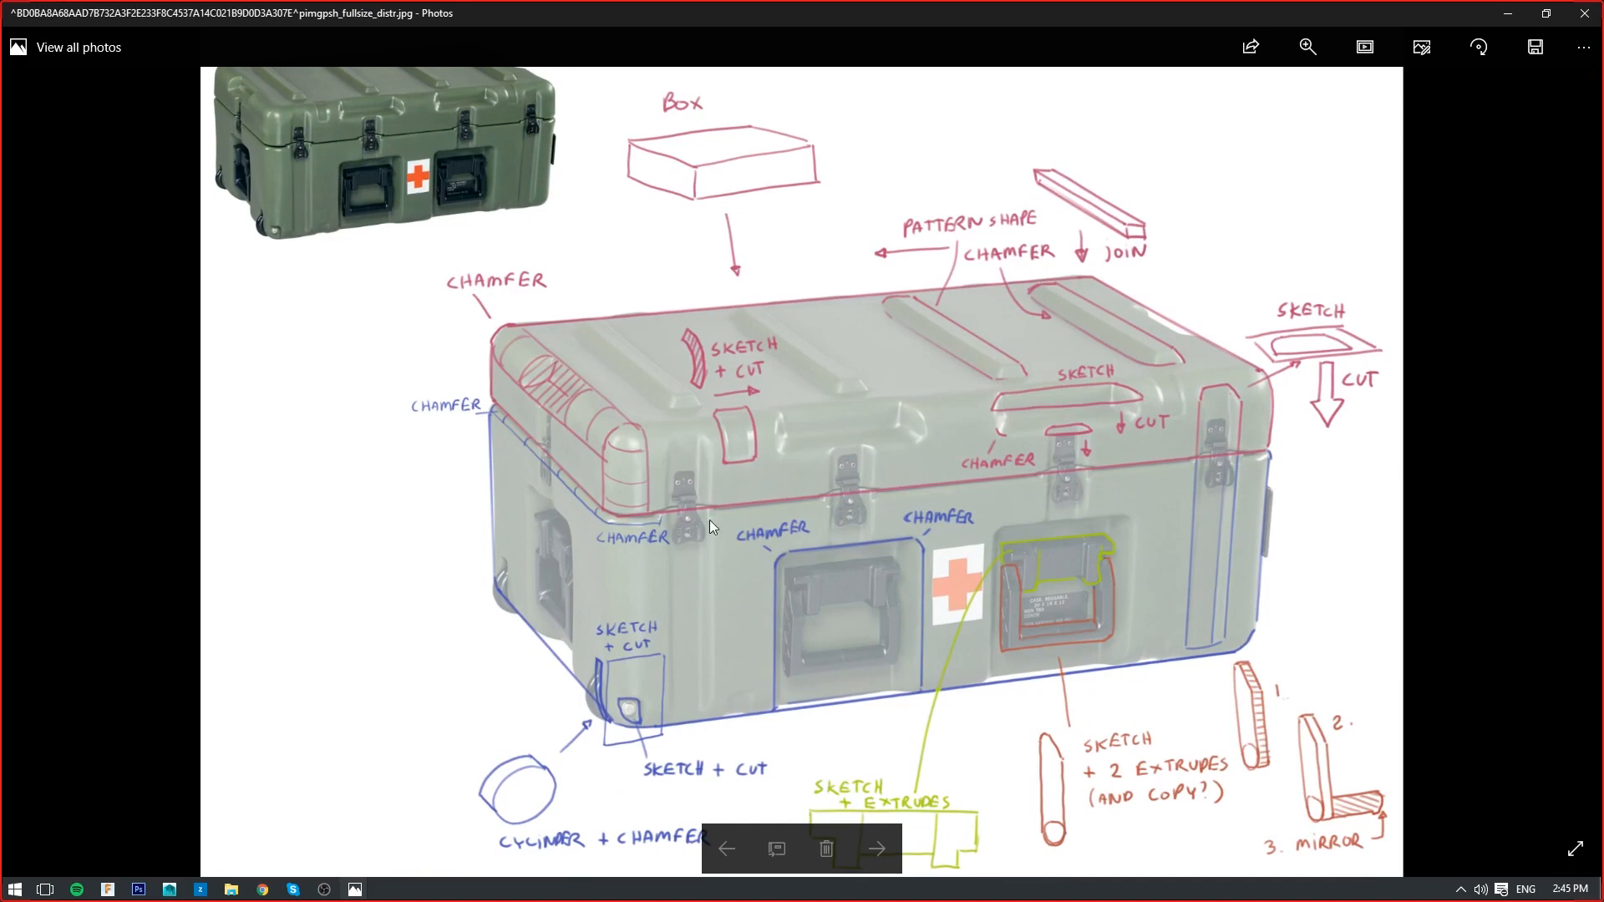
pyautogui.click(107, 892)
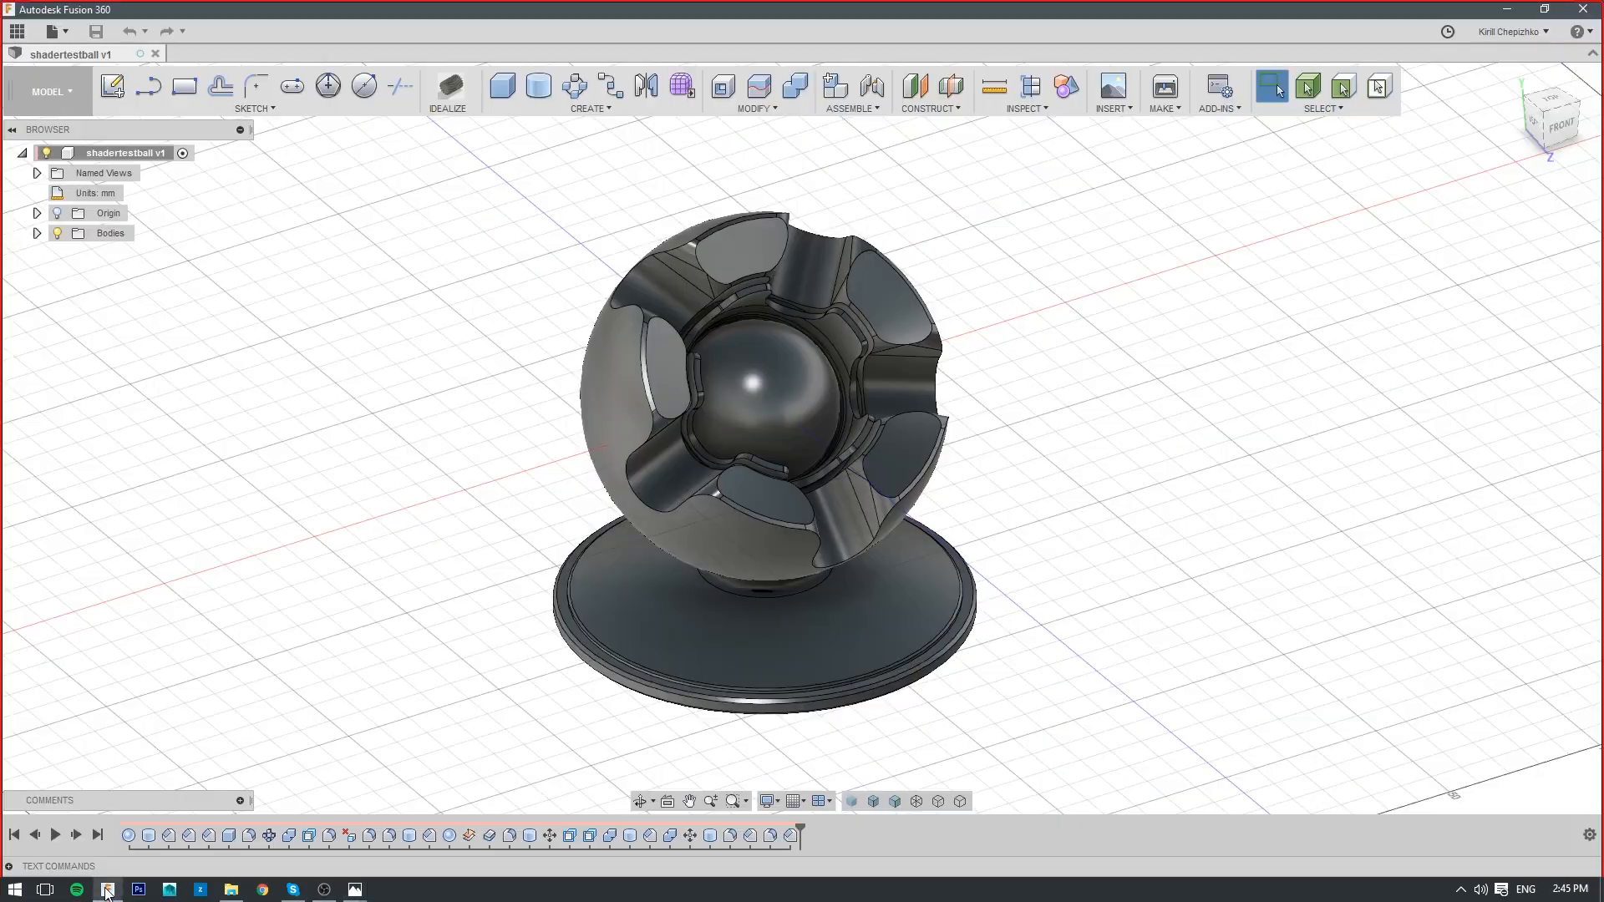
pyautogui.click(21, 32)
pyautogui.scroll(-6, 139, 442)
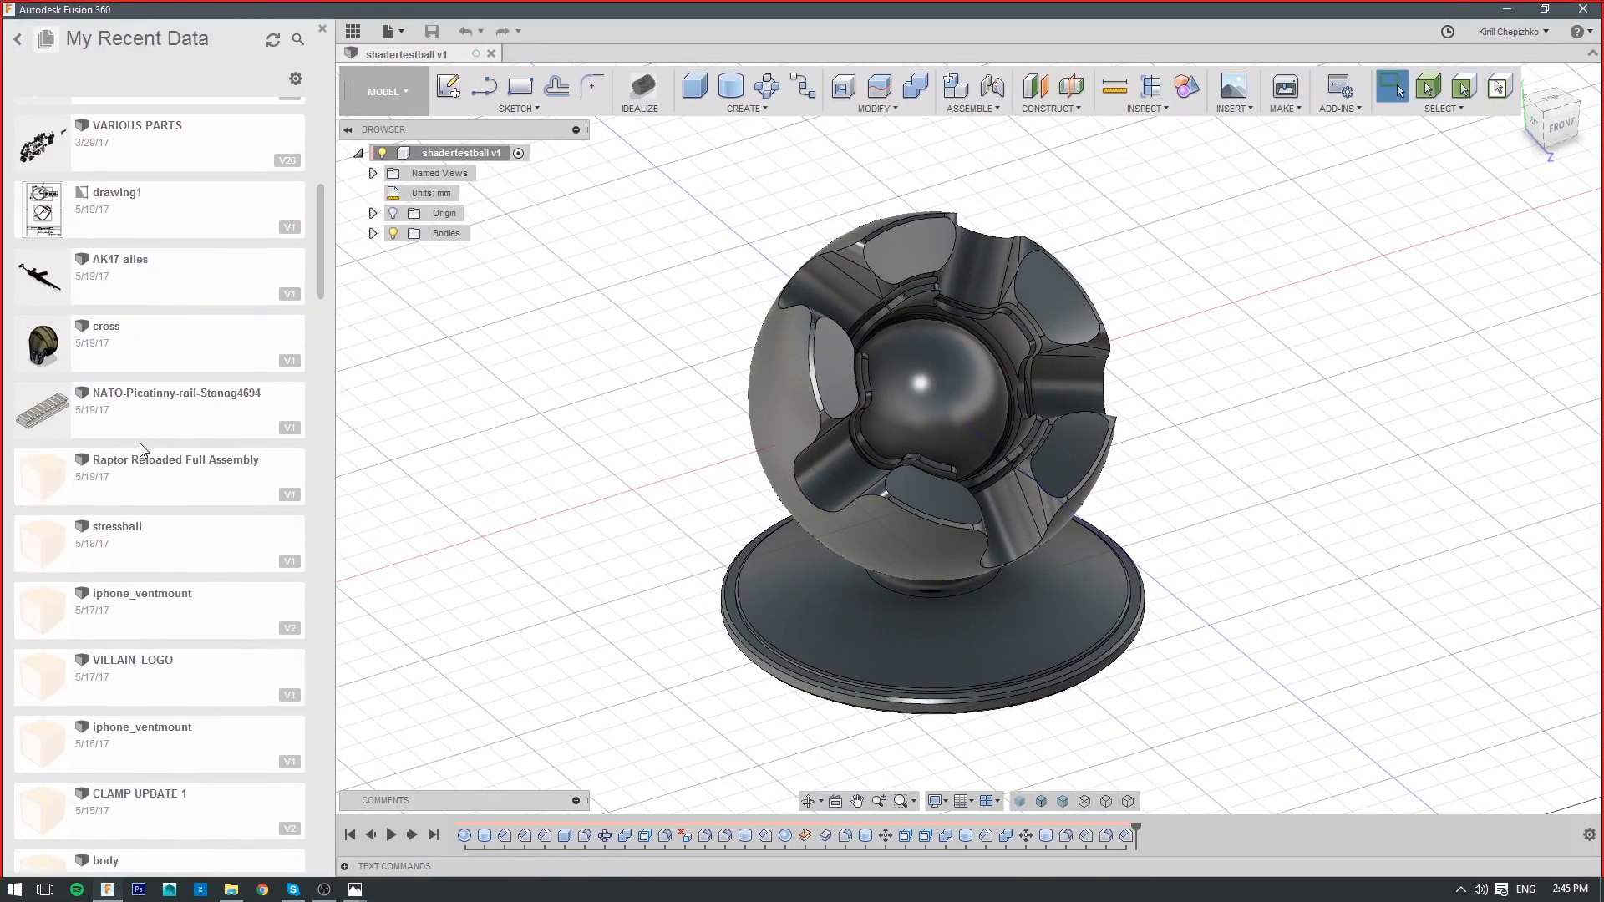
pyautogui.scroll(-10, 139, 447)
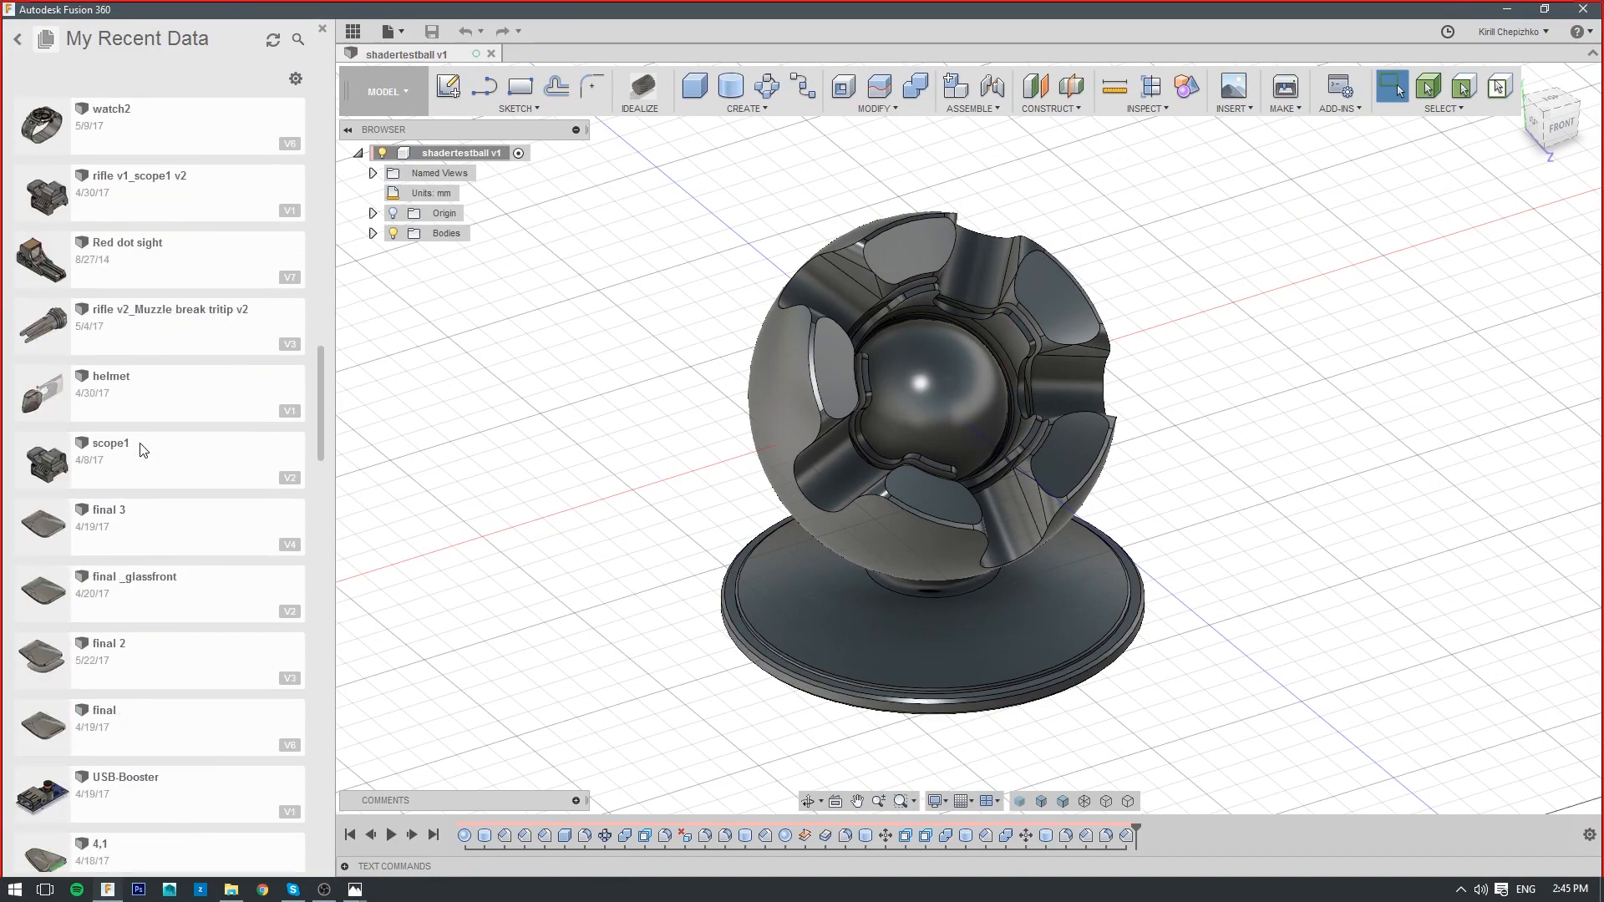
pyautogui.scroll(-5, 140, 445)
pyautogui.scroll(12, 140, 441)
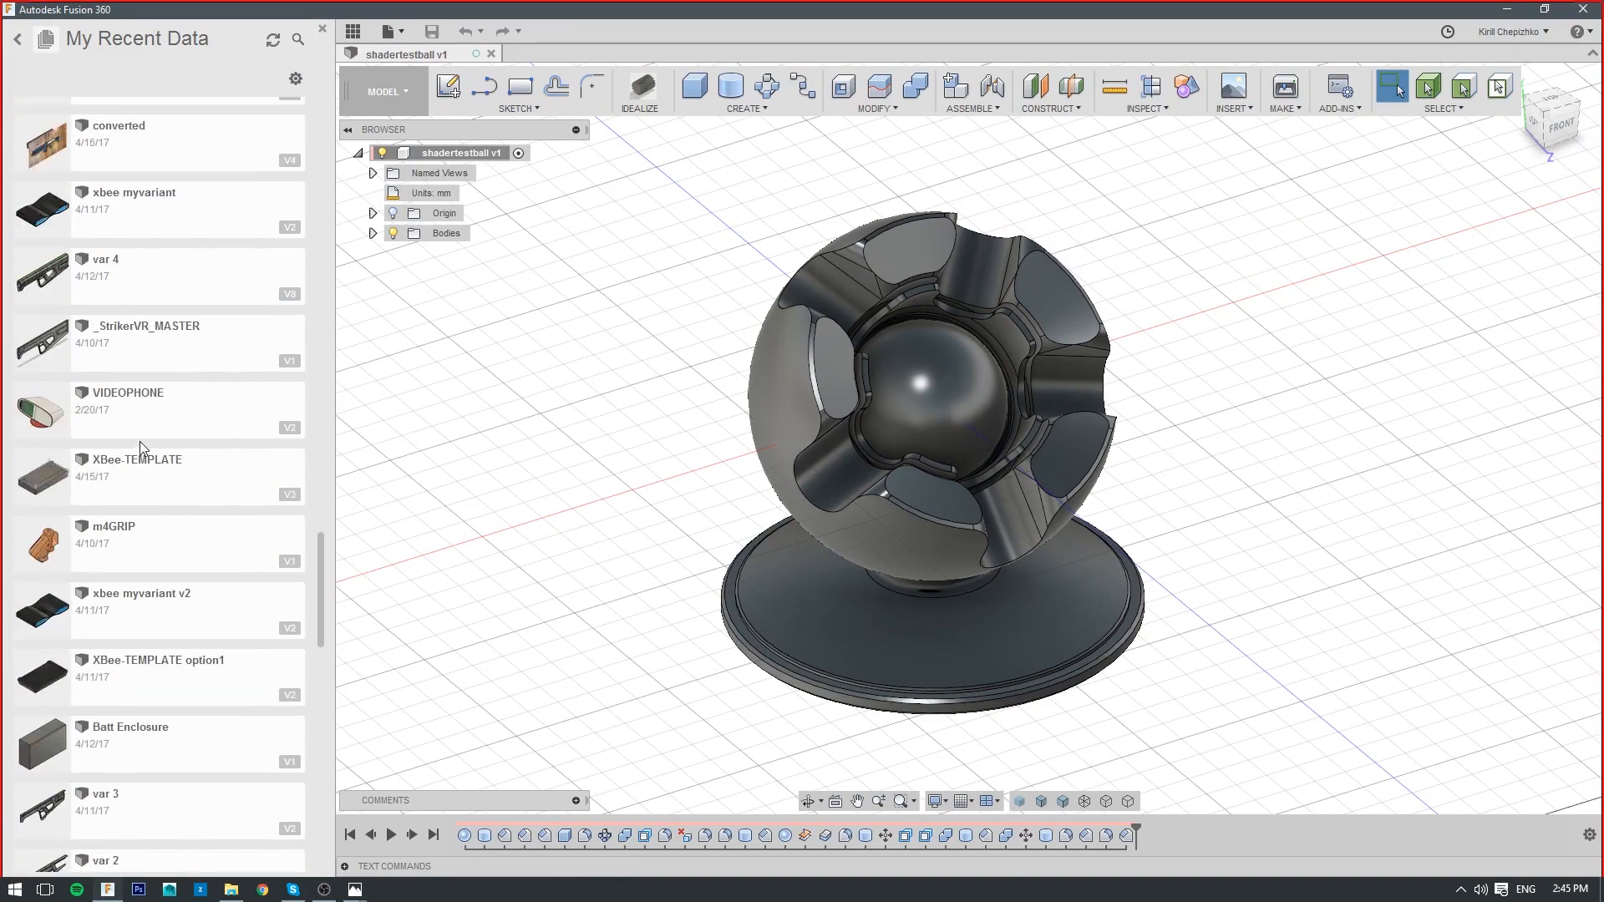
pyautogui.scroll(15, 144, 435)
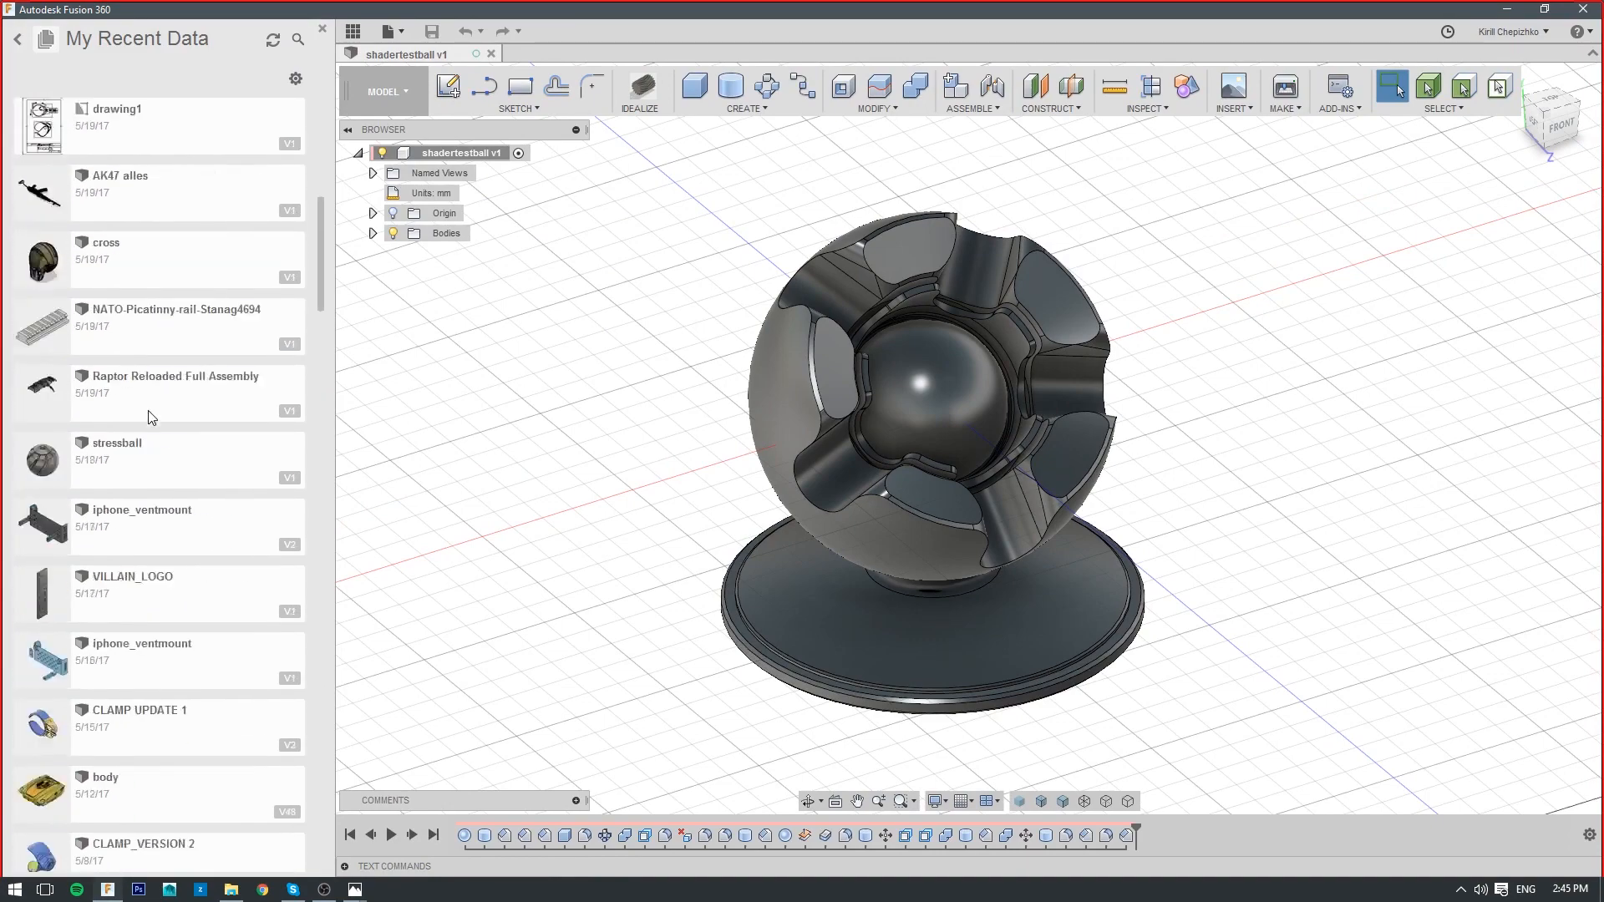
# Open design 4 from the CLIENTS project's Boss Key > ARCHIVE > crate folder
pyautogui.click(18, 39)
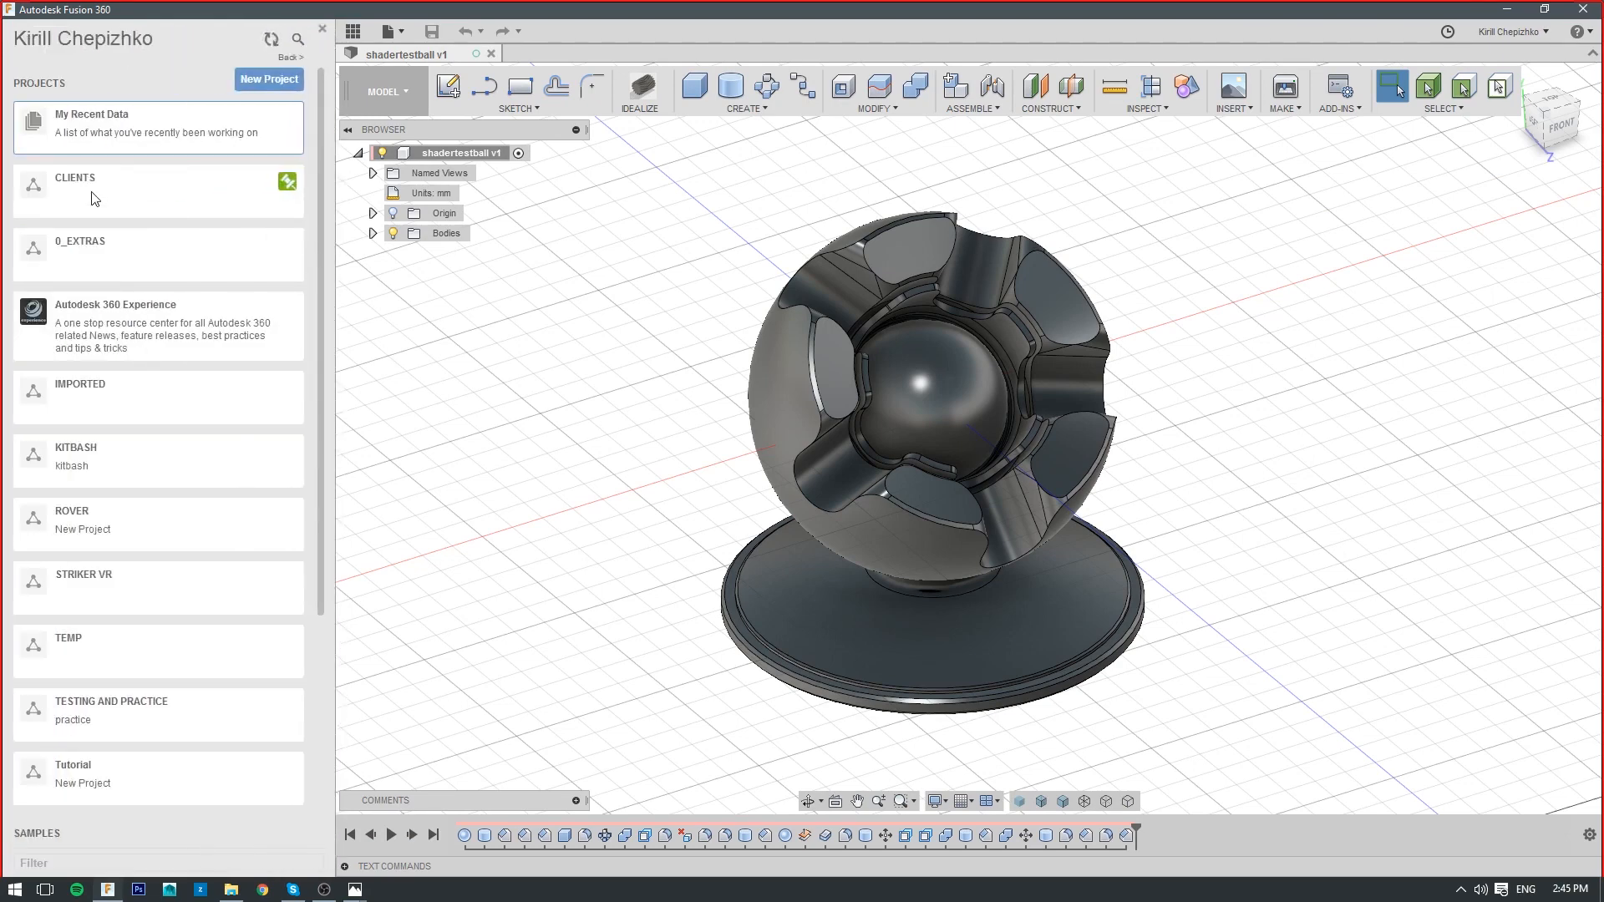
pyautogui.click(138, 185)
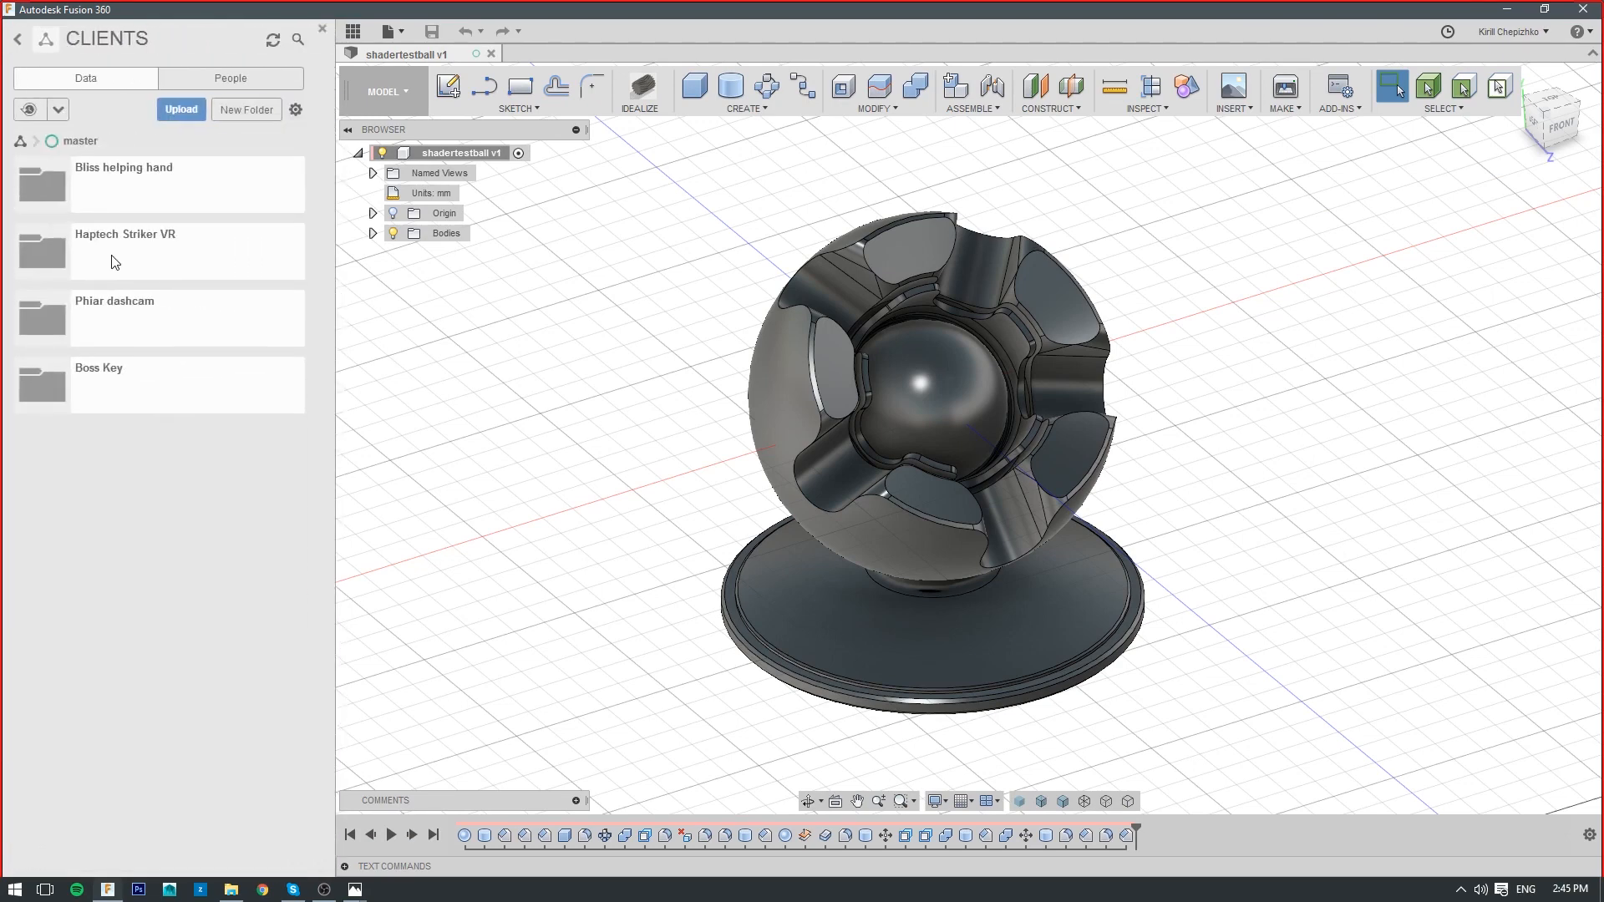
pyautogui.click(105, 398)
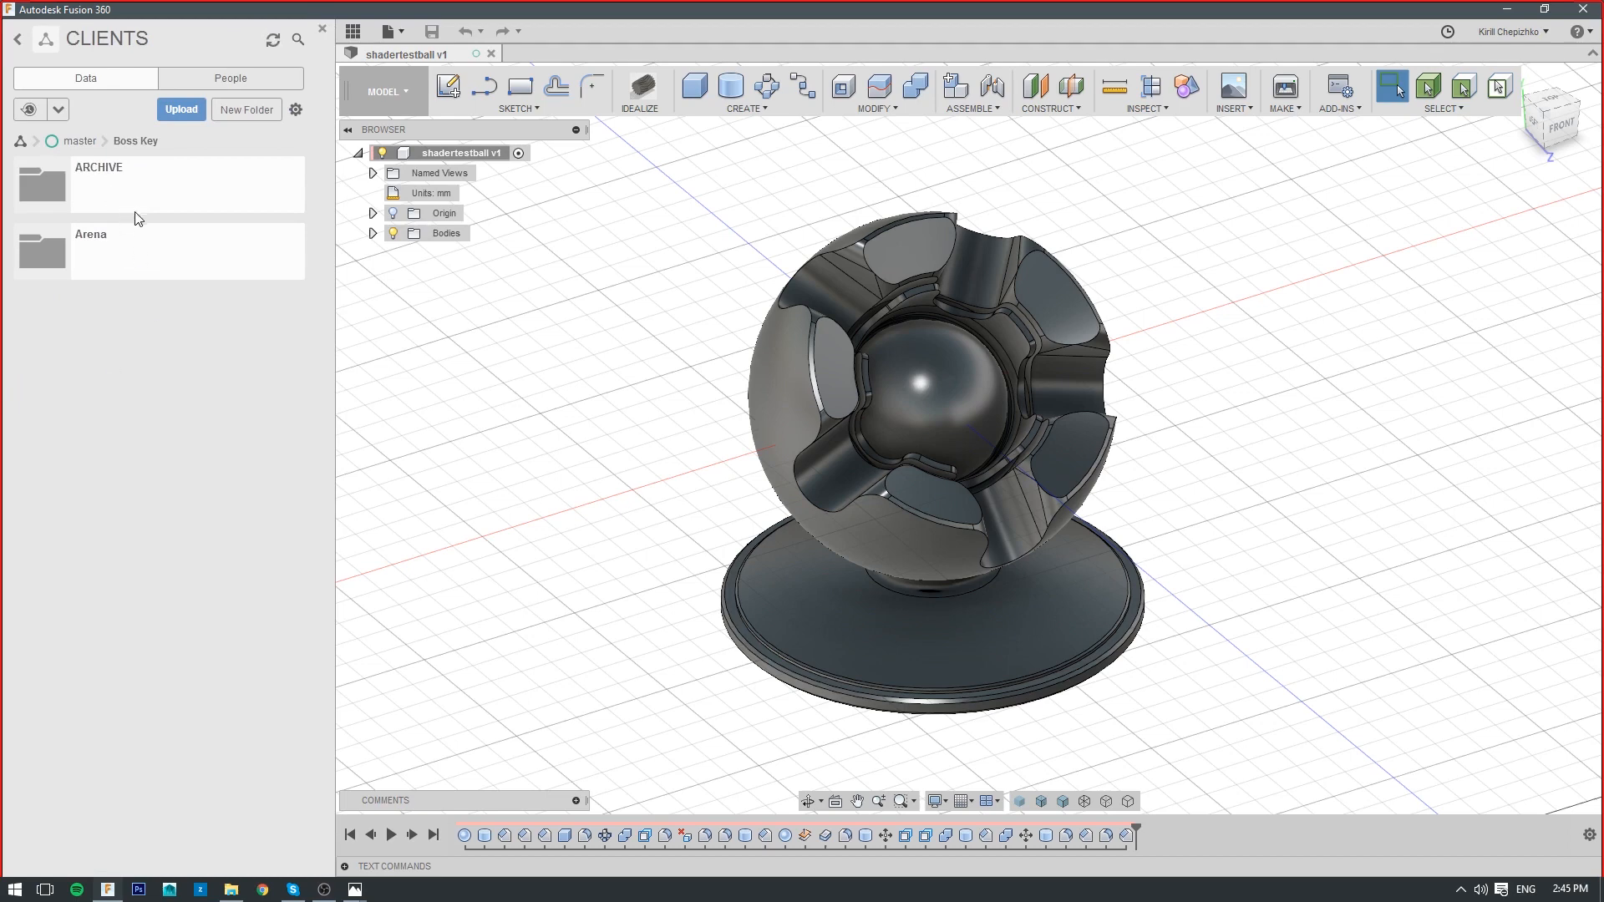
pyautogui.click(161, 195)
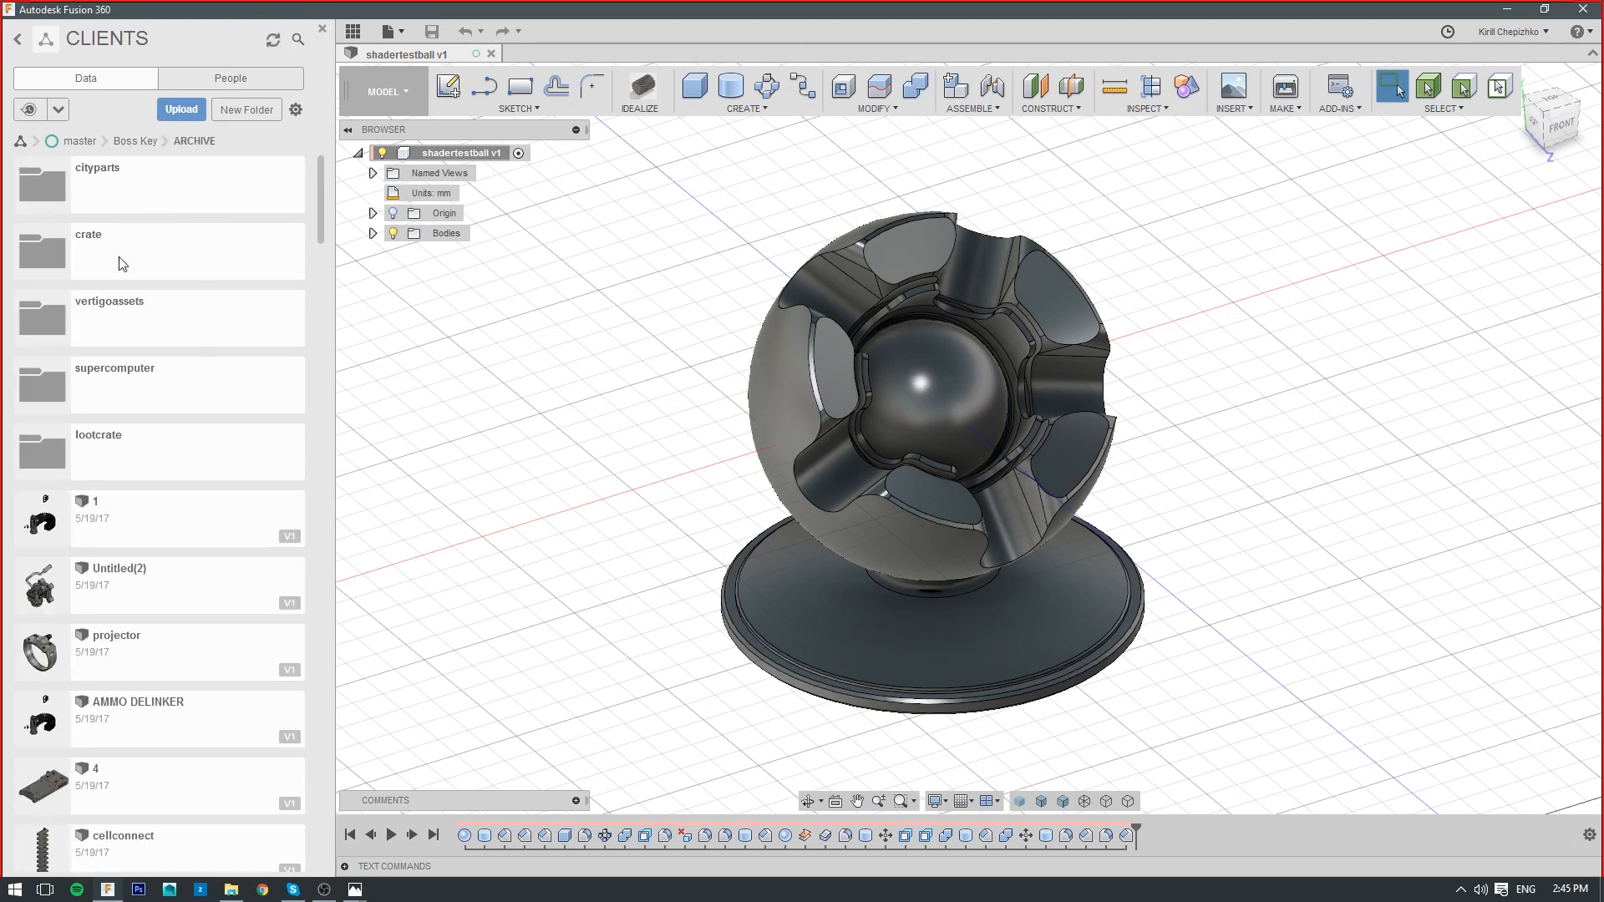
pyautogui.click(121, 262)
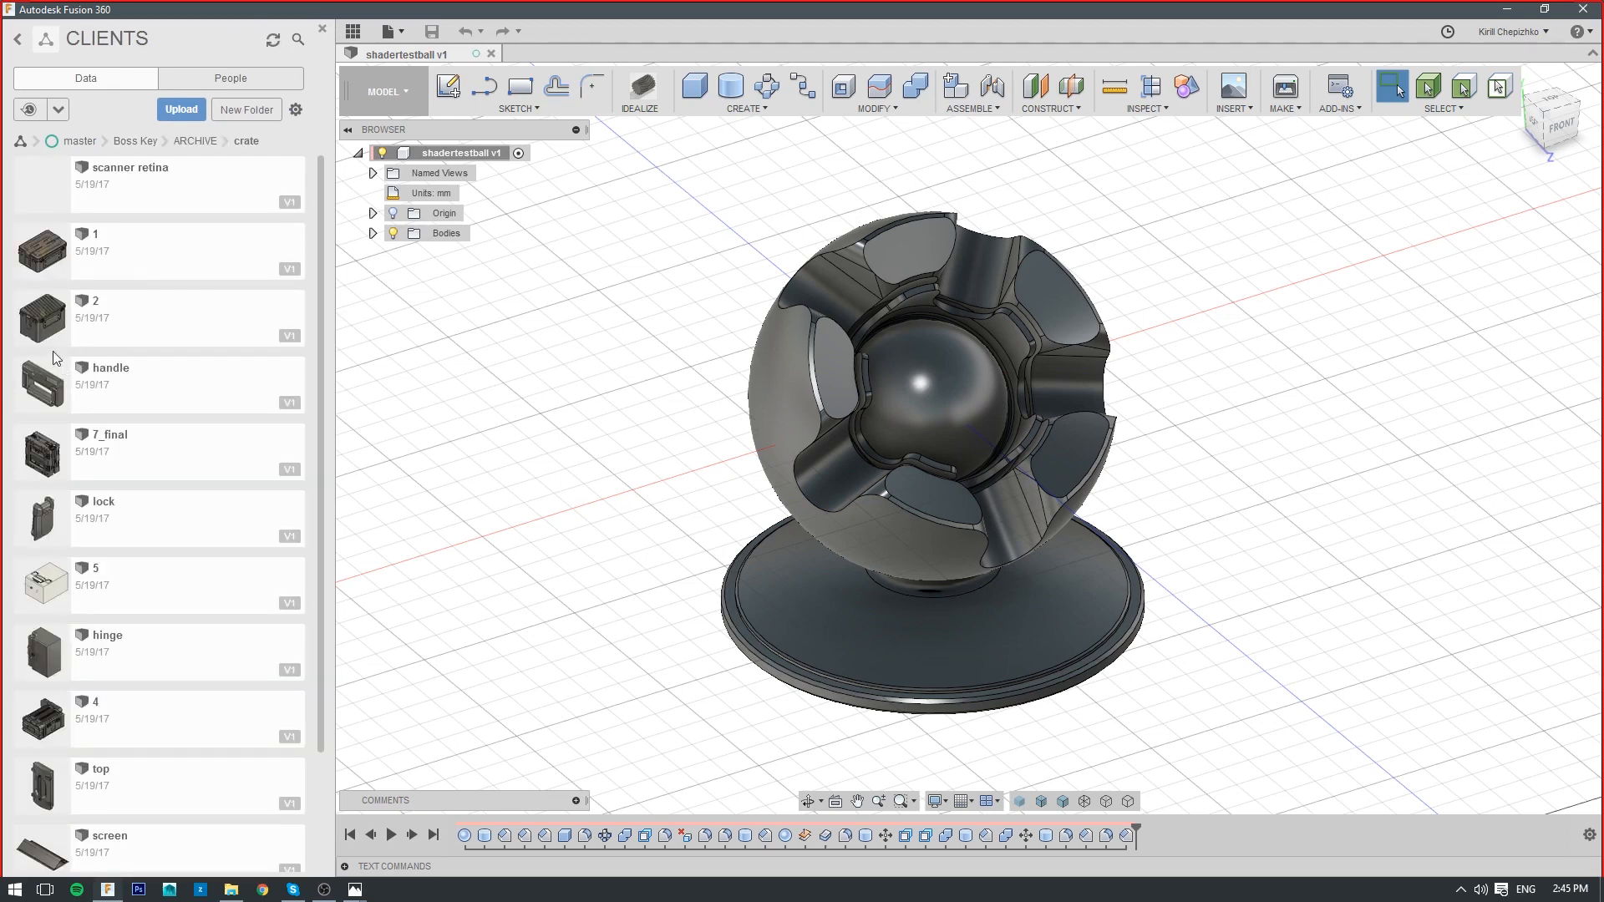
pyautogui.scroll(-2, 153, 713)
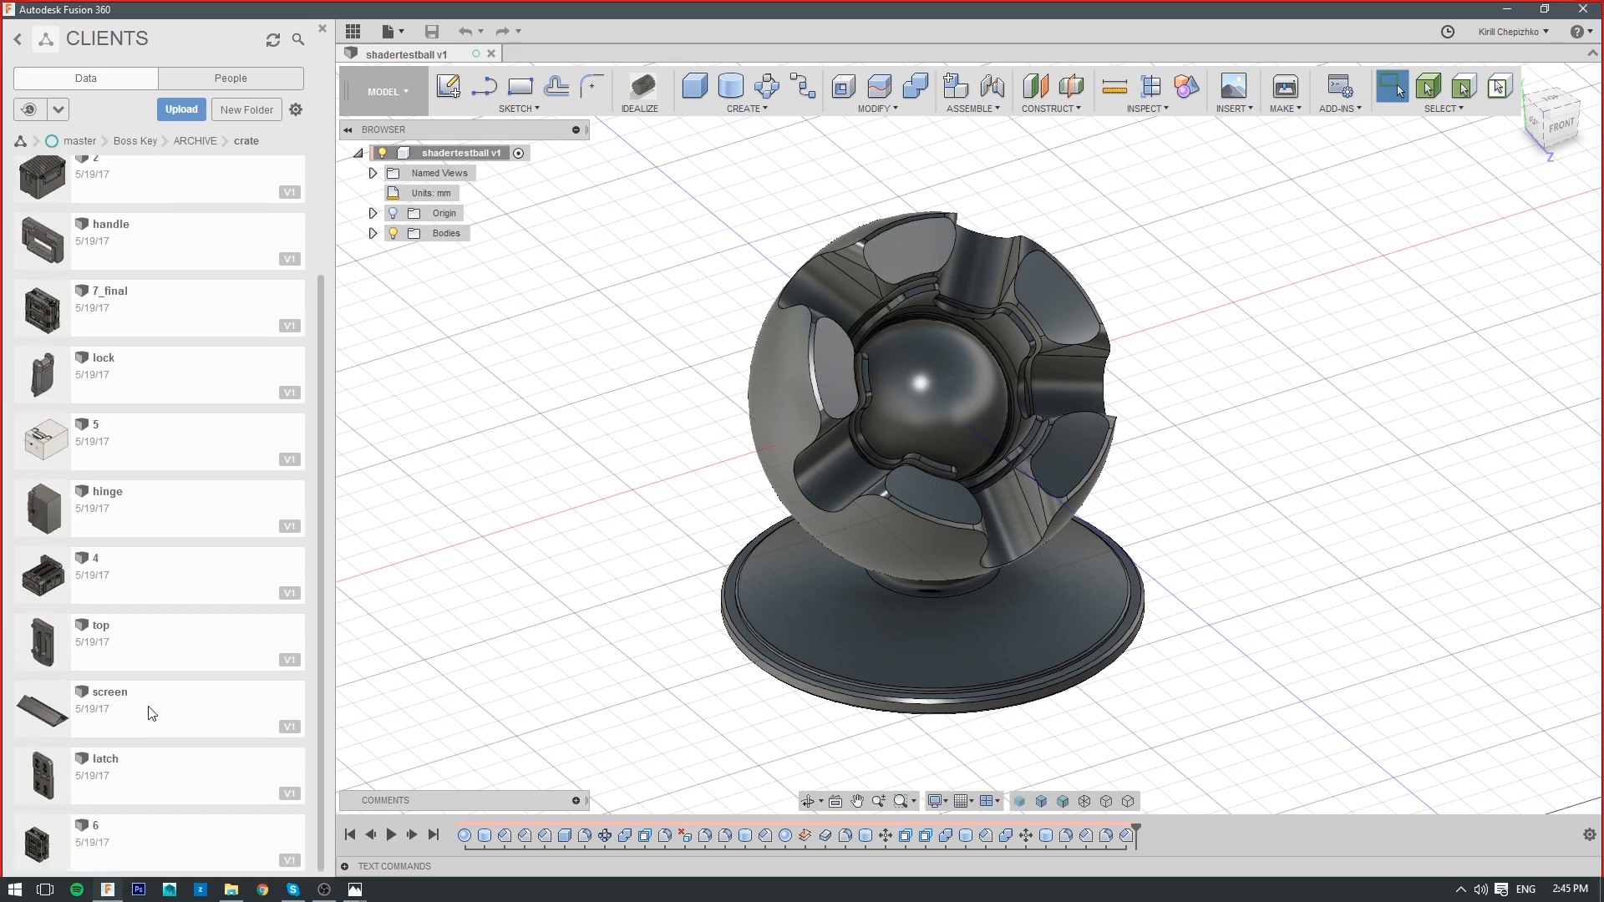
pyautogui.doubleClick(124, 582)
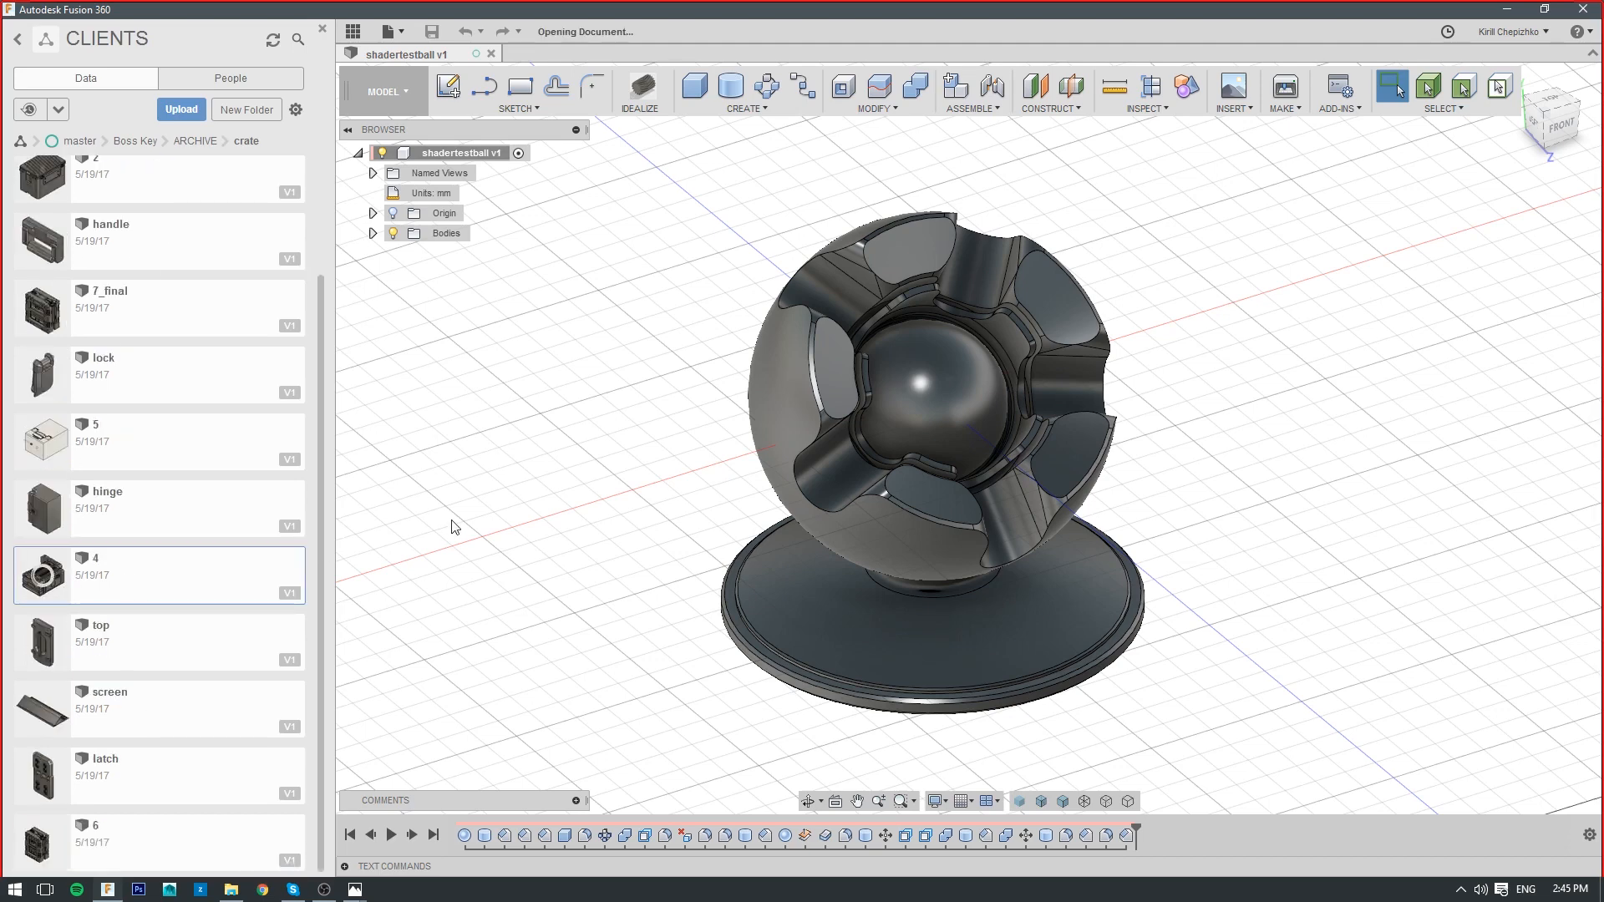
# Show the annotated crate reference image in Photos beside the opened crate model and examine the model's side with the latches
pyautogui.moveTo(355, 889)
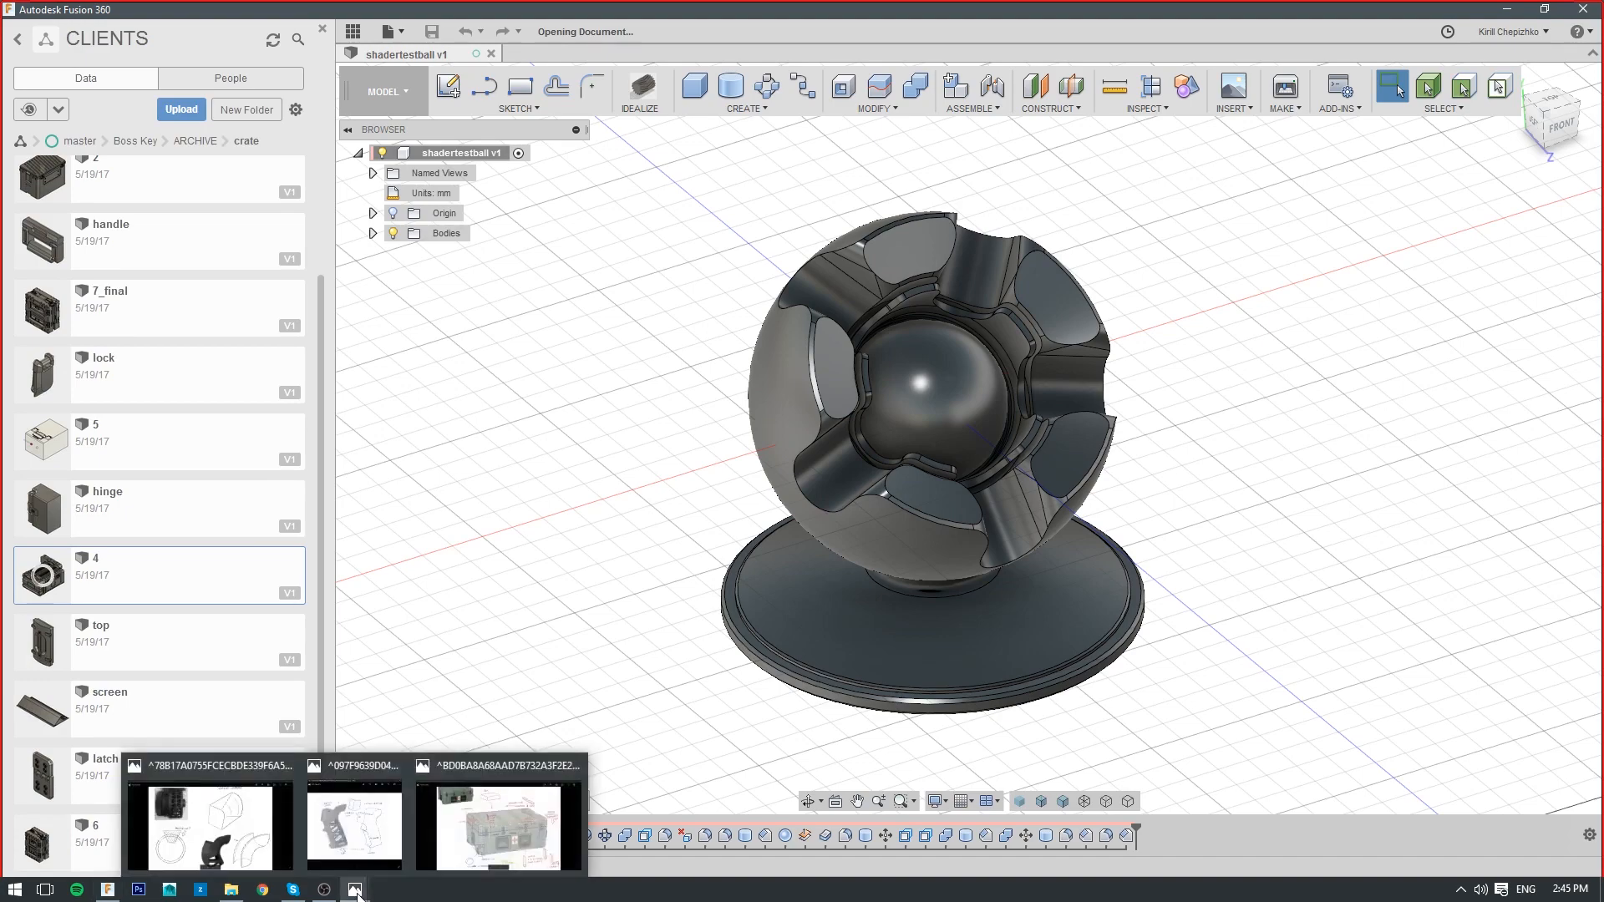
pyautogui.click(509, 807)
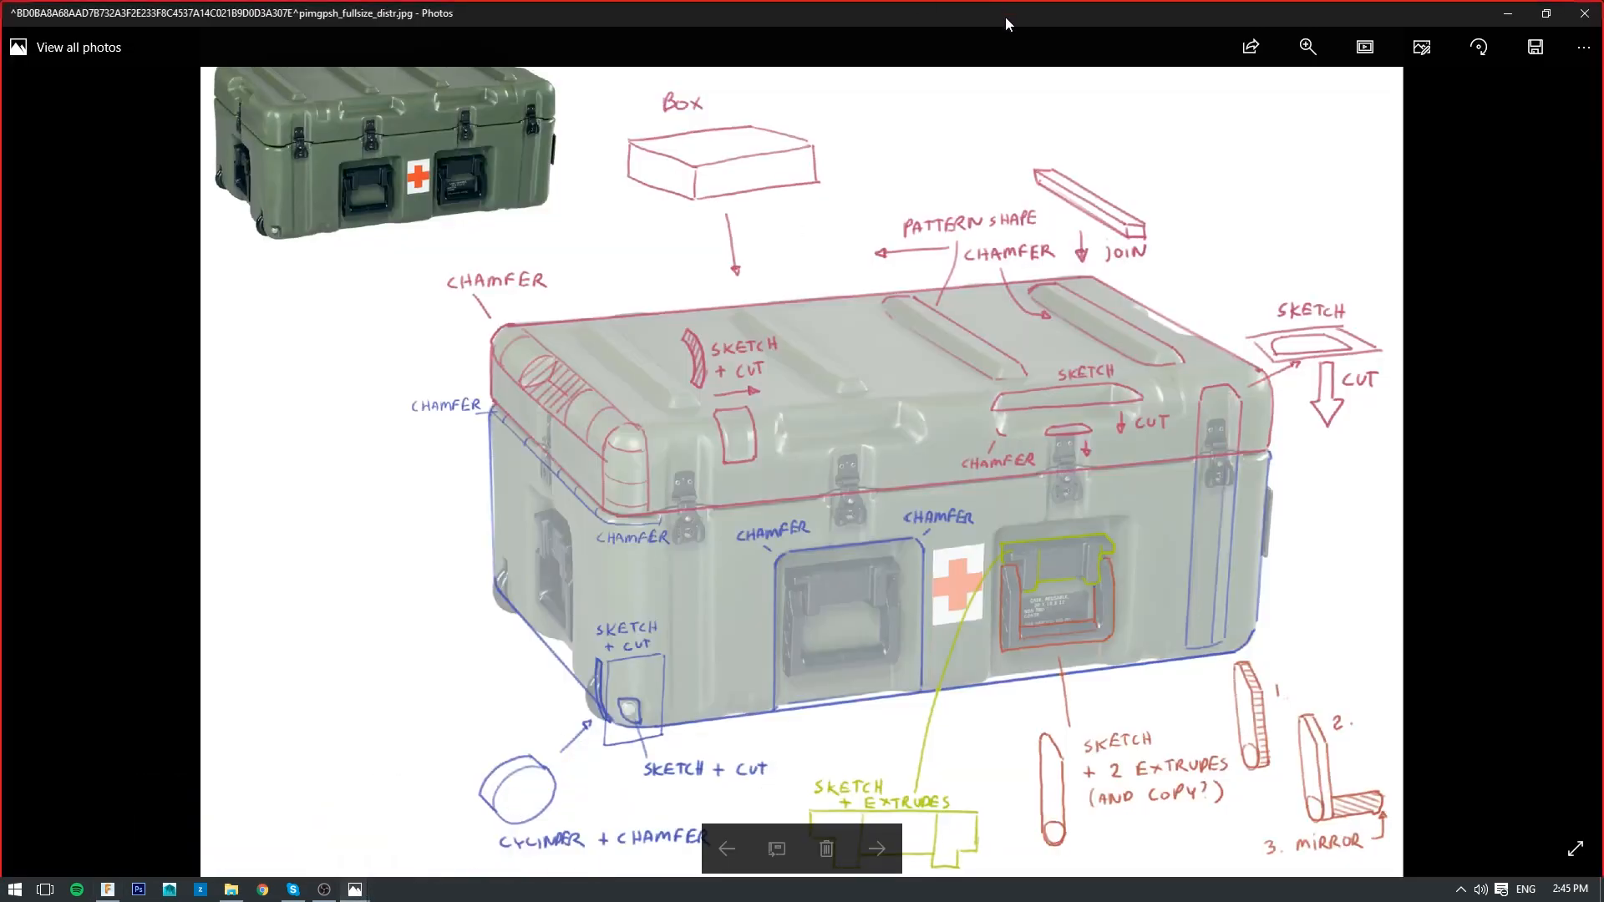
pyautogui.moveTo(1005, 17); pyautogui.dragTo(869, 537)
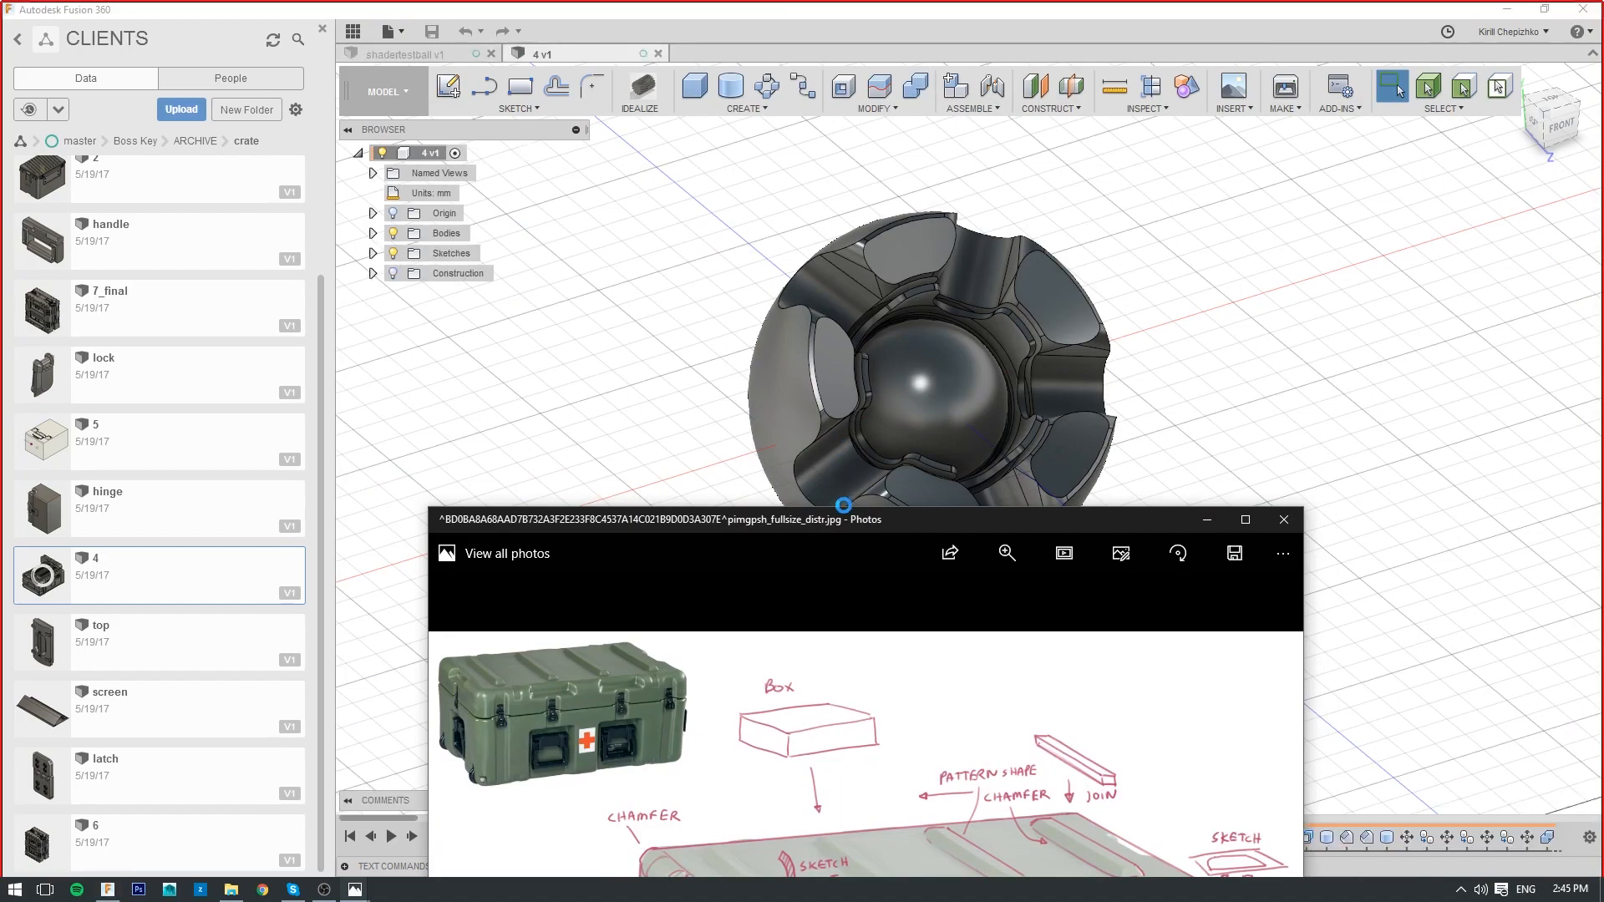
pyautogui.moveTo(967, 519); pyautogui.dragTo(315, 100)
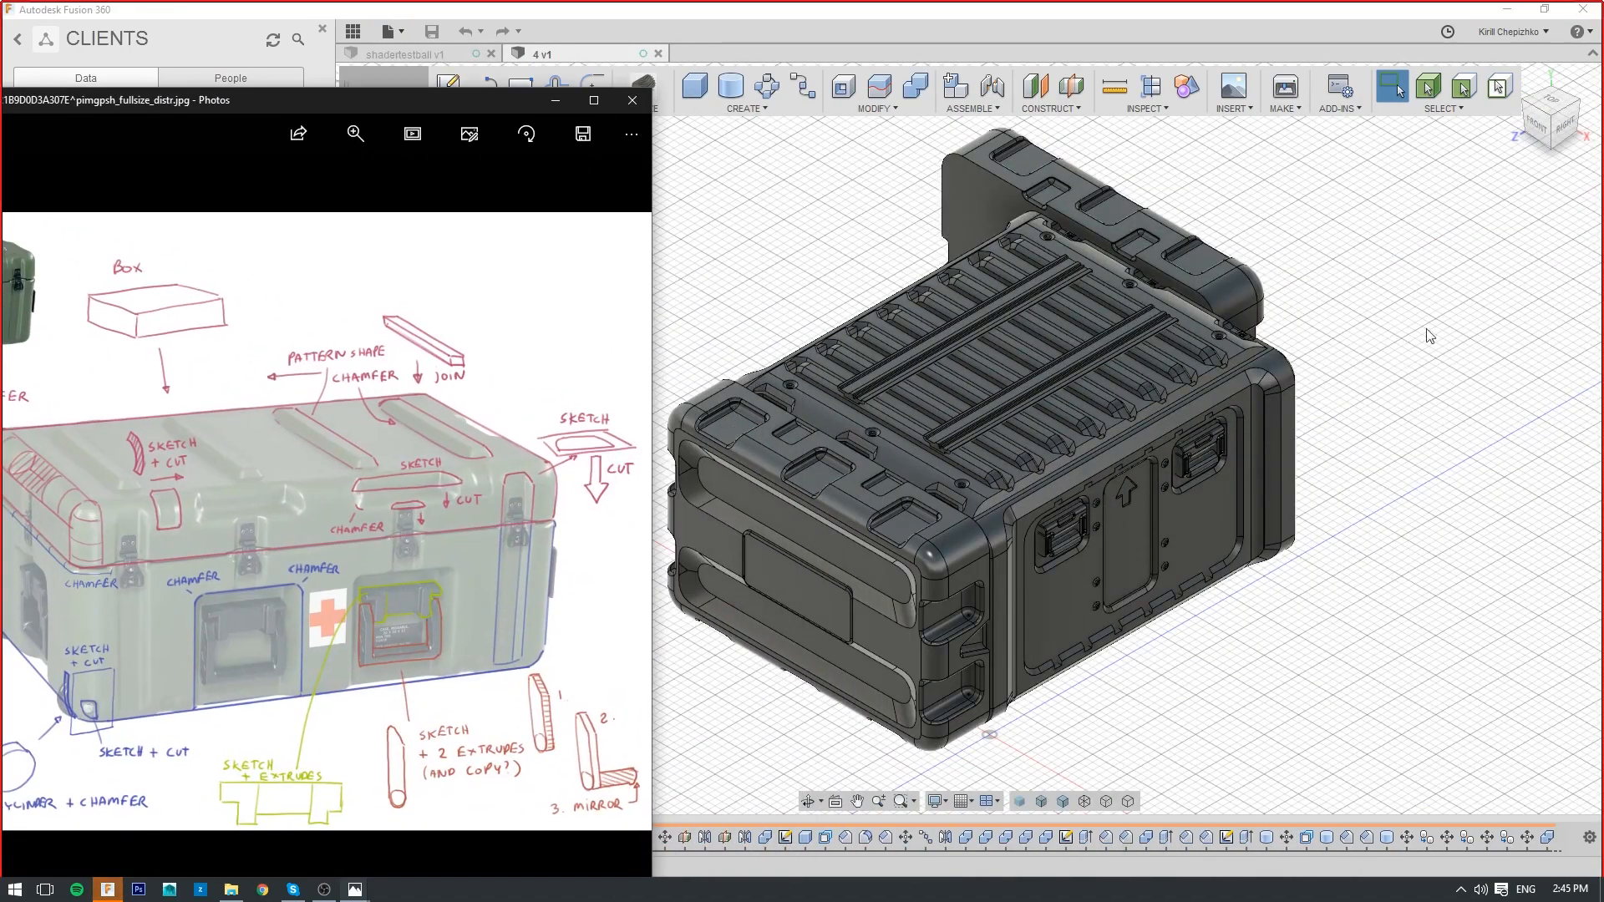
pyautogui.click(1565, 127)
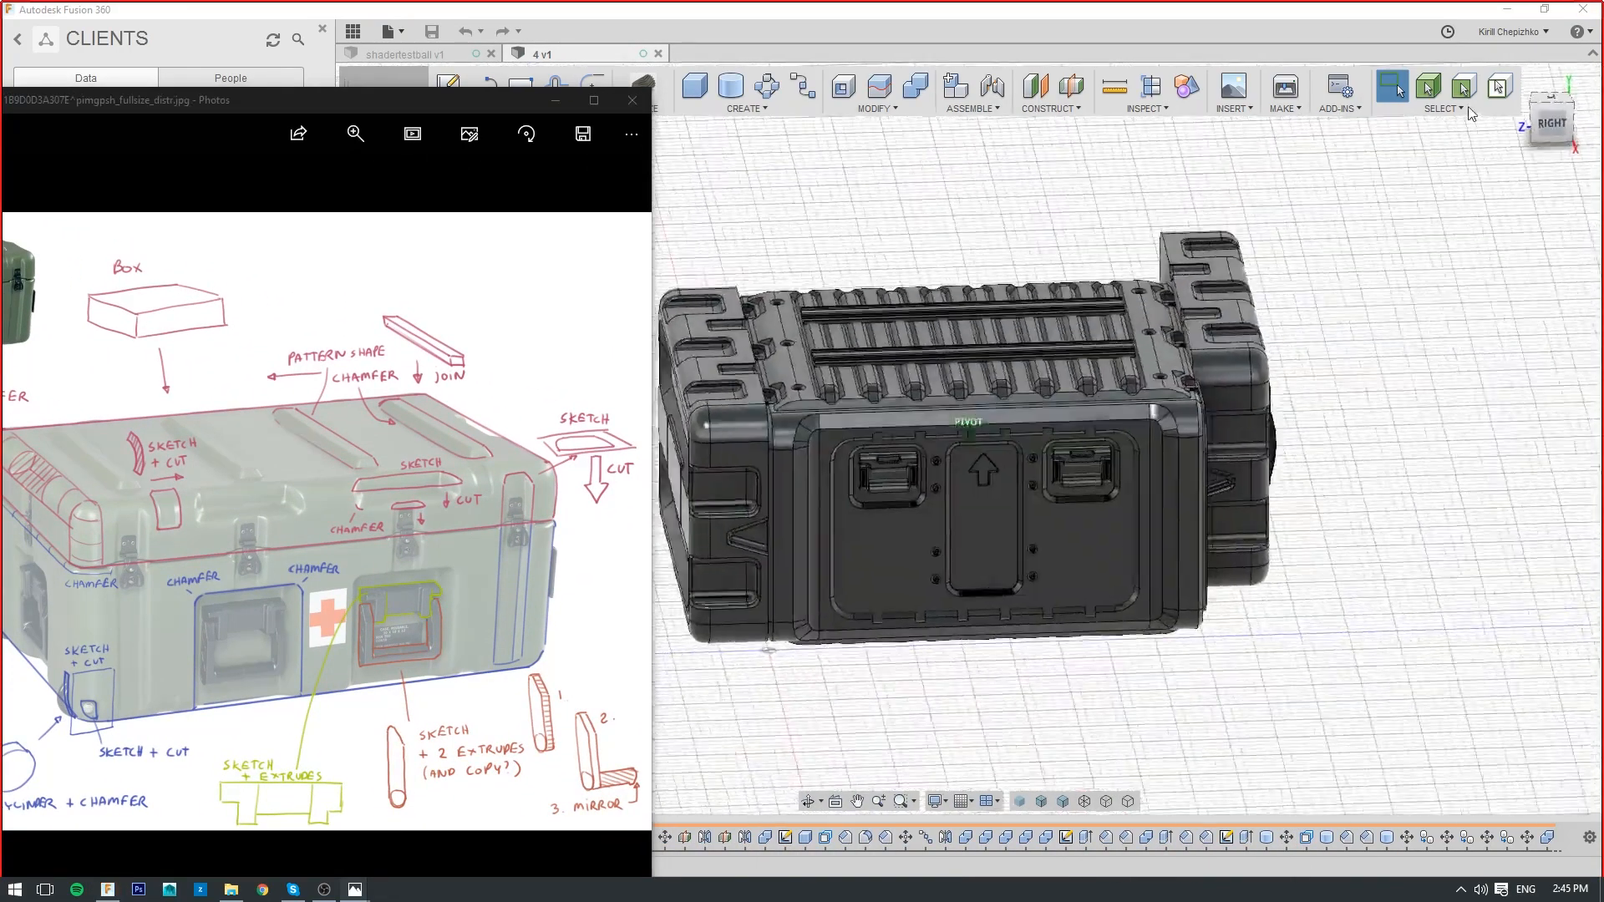
pyautogui.keyDown('shift'); pyautogui.moveTo(1469, 107); pyautogui.dragTo(1507, 117, button='middle'); pyautogui.keyUp('shift')
pyautogui.scroll(-2, 1155, 370)
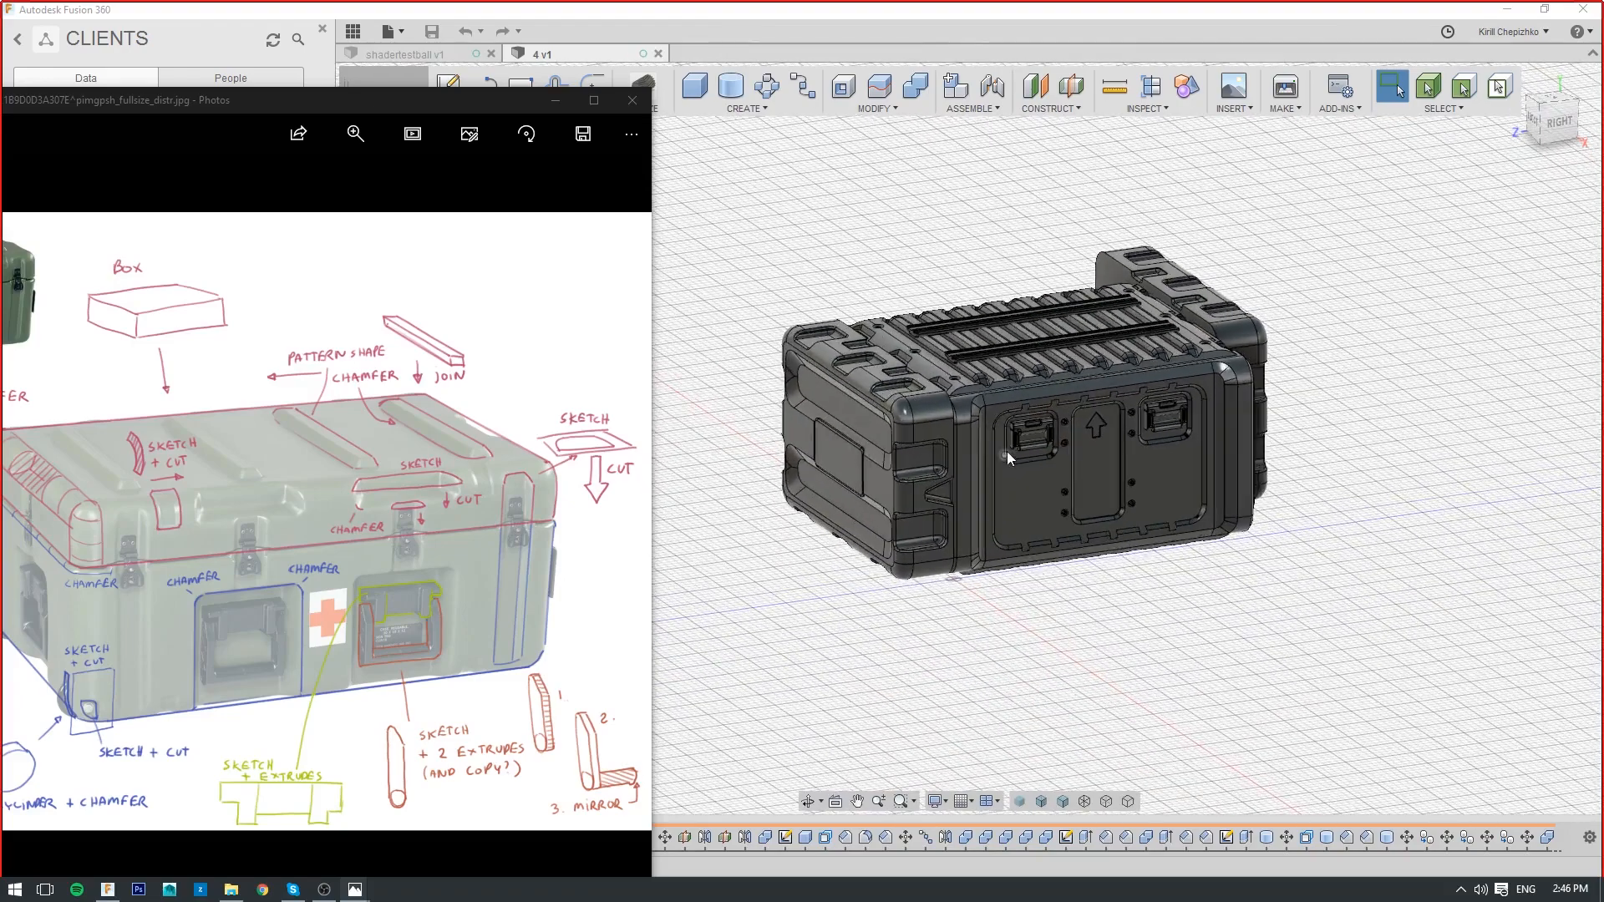
pyautogui.moveTo(1006, 451); pyautogui.dragTo(1125, 429, button='middle')
pyautogui.scroll(2, 1126, 429)
# Bring the annotated crate reference image back at full-screen size and examine its notes on boxes, chamfers, sketches and cuts
pyautogui.moveTo(352, 882)
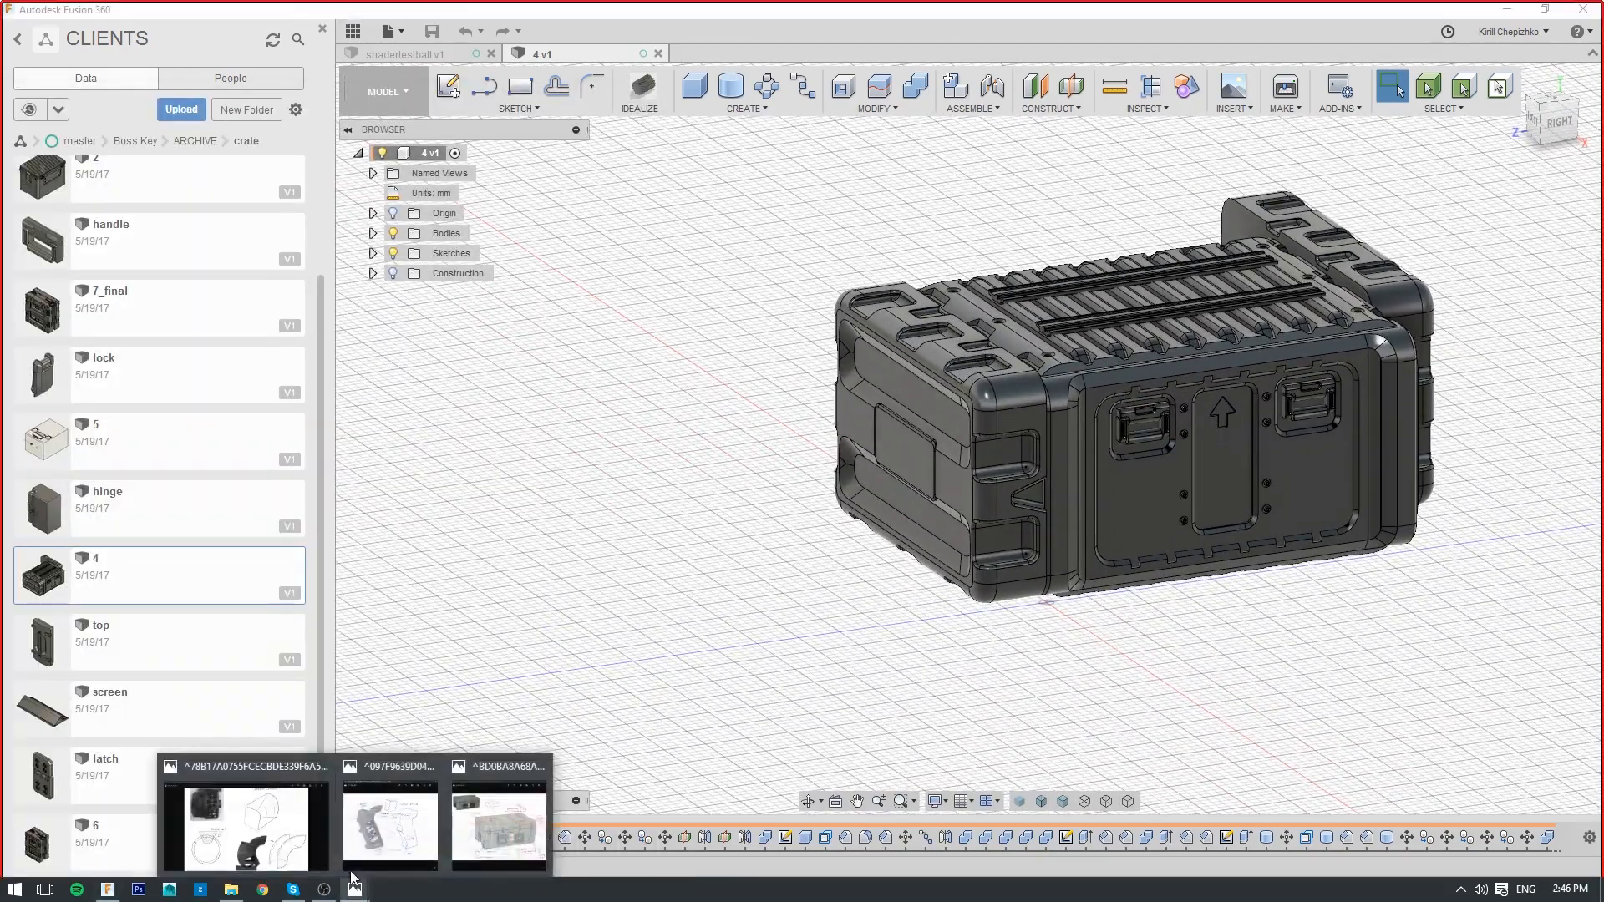
pyautogui.click(490, 810)
pyautogui.moveTo(500, 95); pyautogui.dragTo(1060, 75)
pyautogui.click(1150, 79)
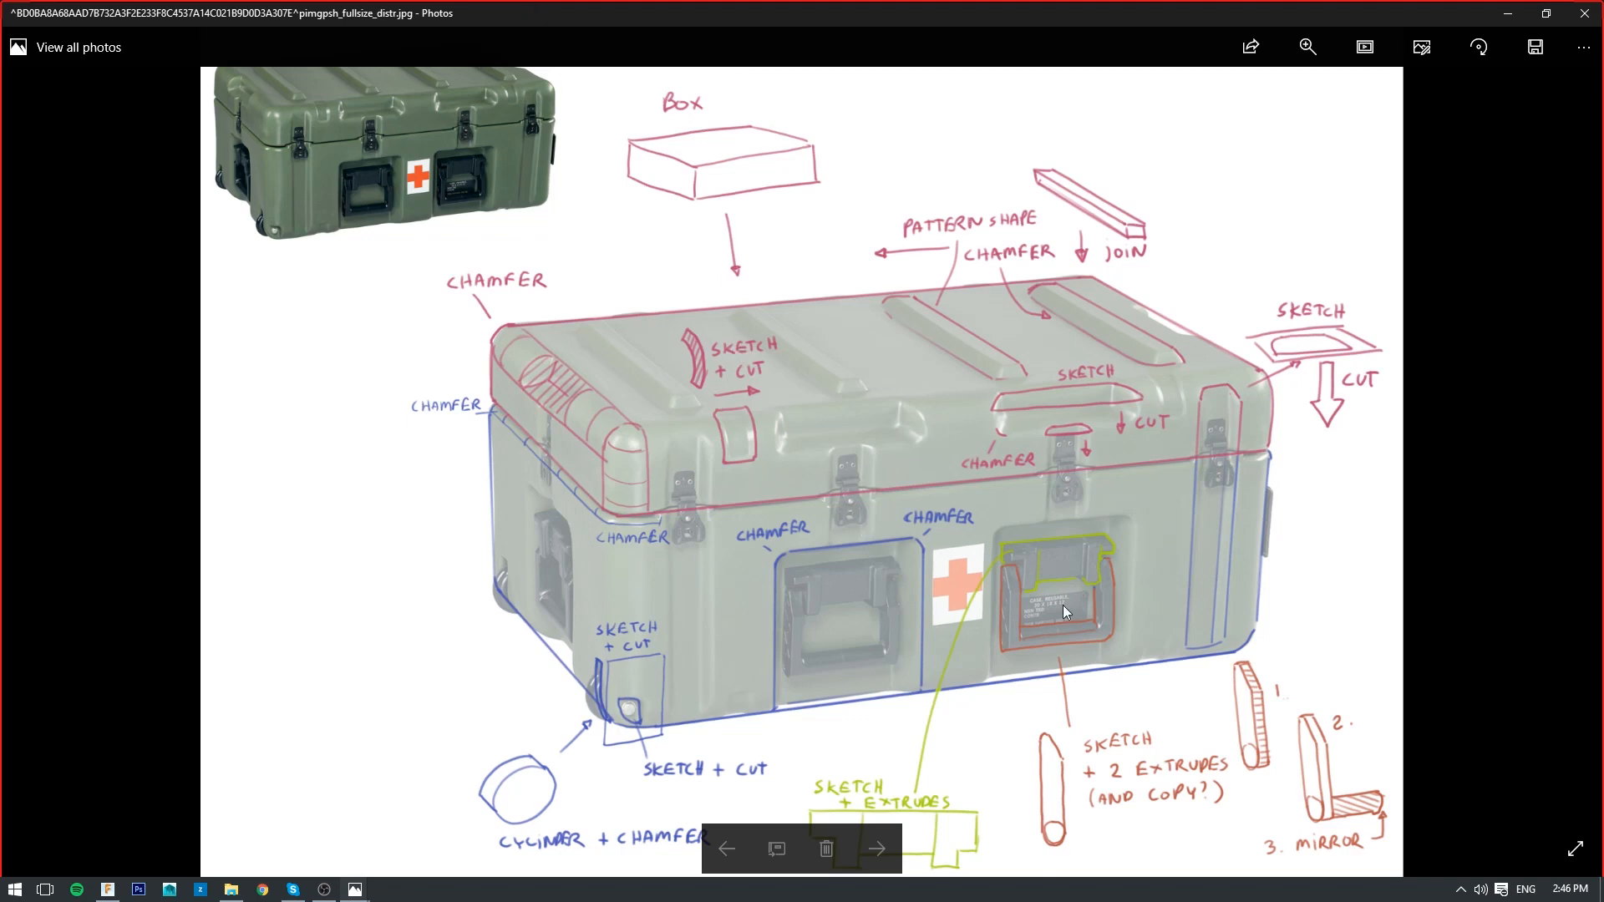
pyautogui.scroll(1, 1062, 605)
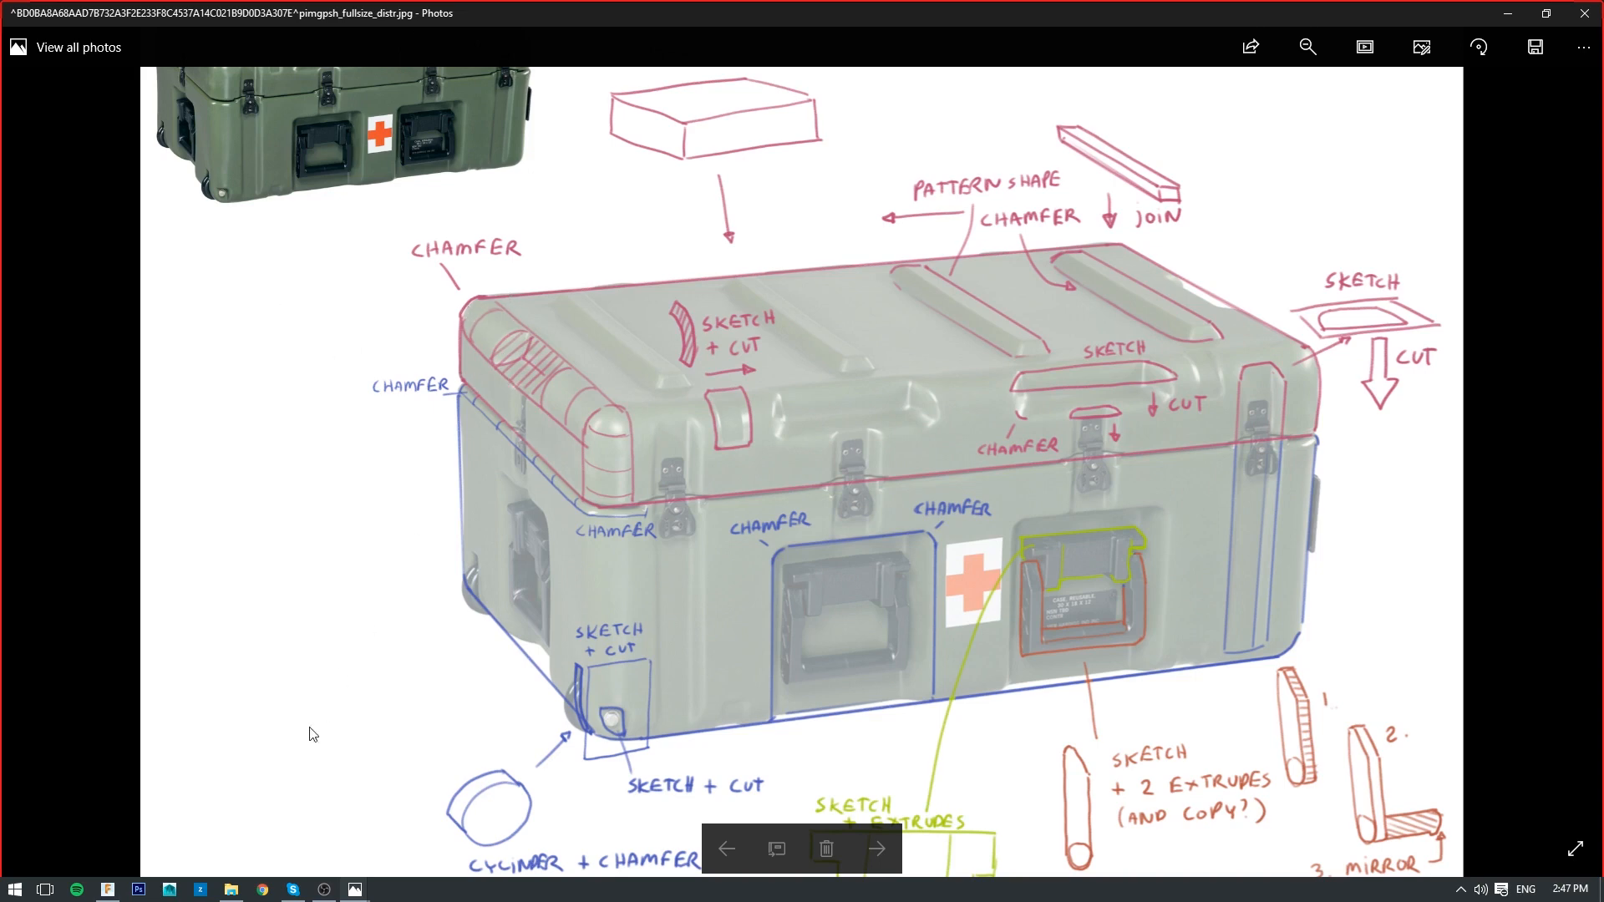
# Switch back to Fusion 360 and create a new empty design
pyautogui.click(108, 889)
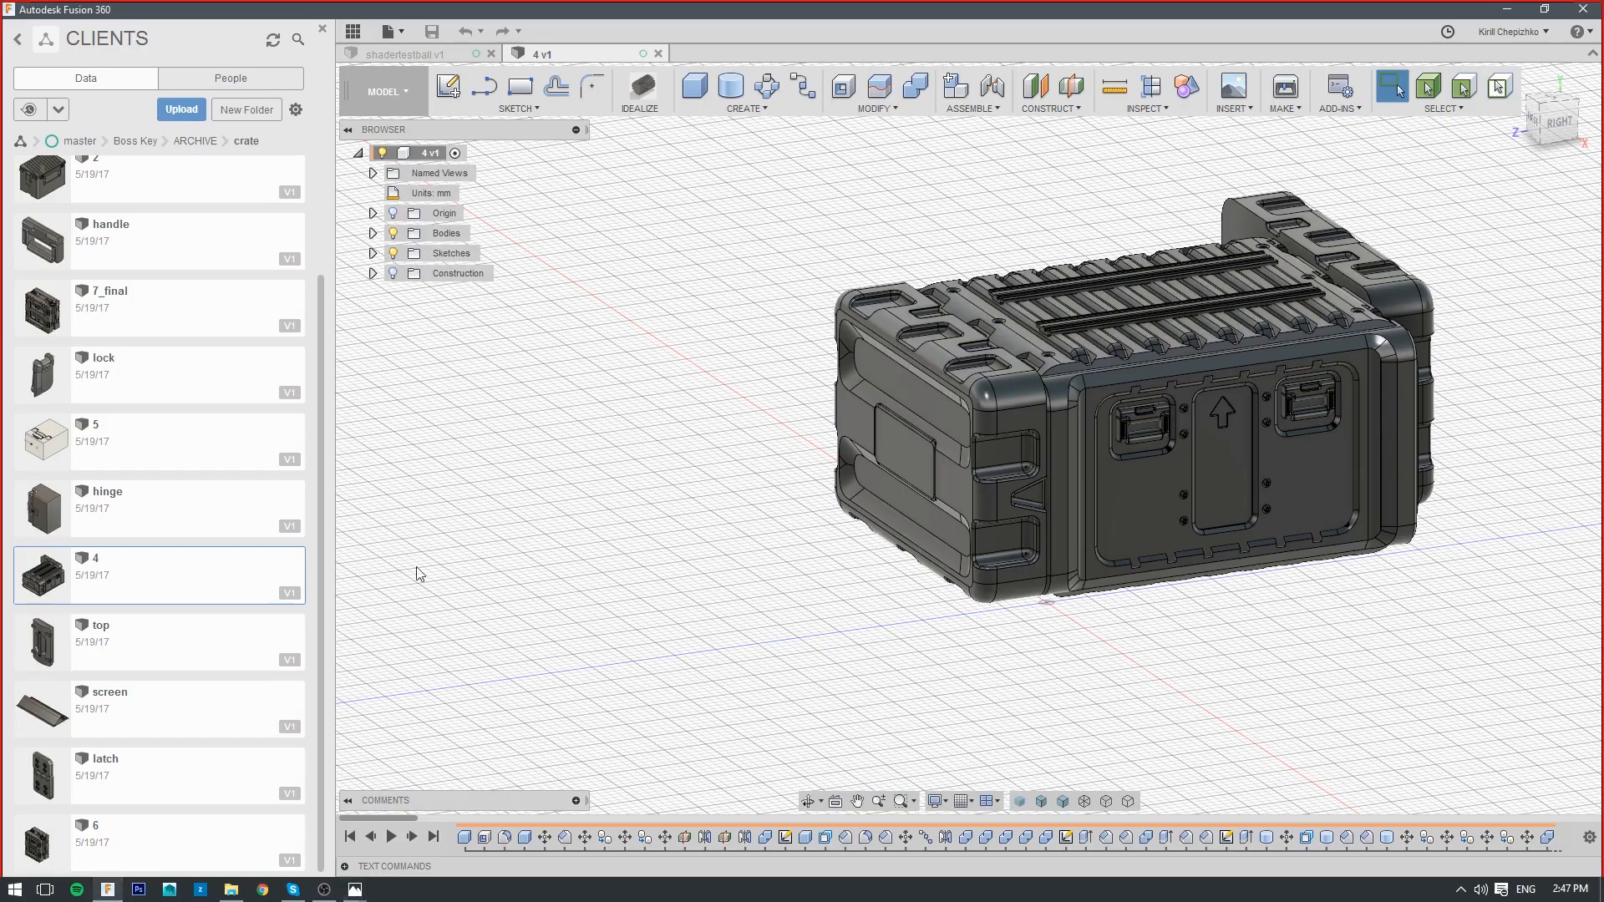
pyautogui.click(389, 31)
pyautogui.click(400, 52)
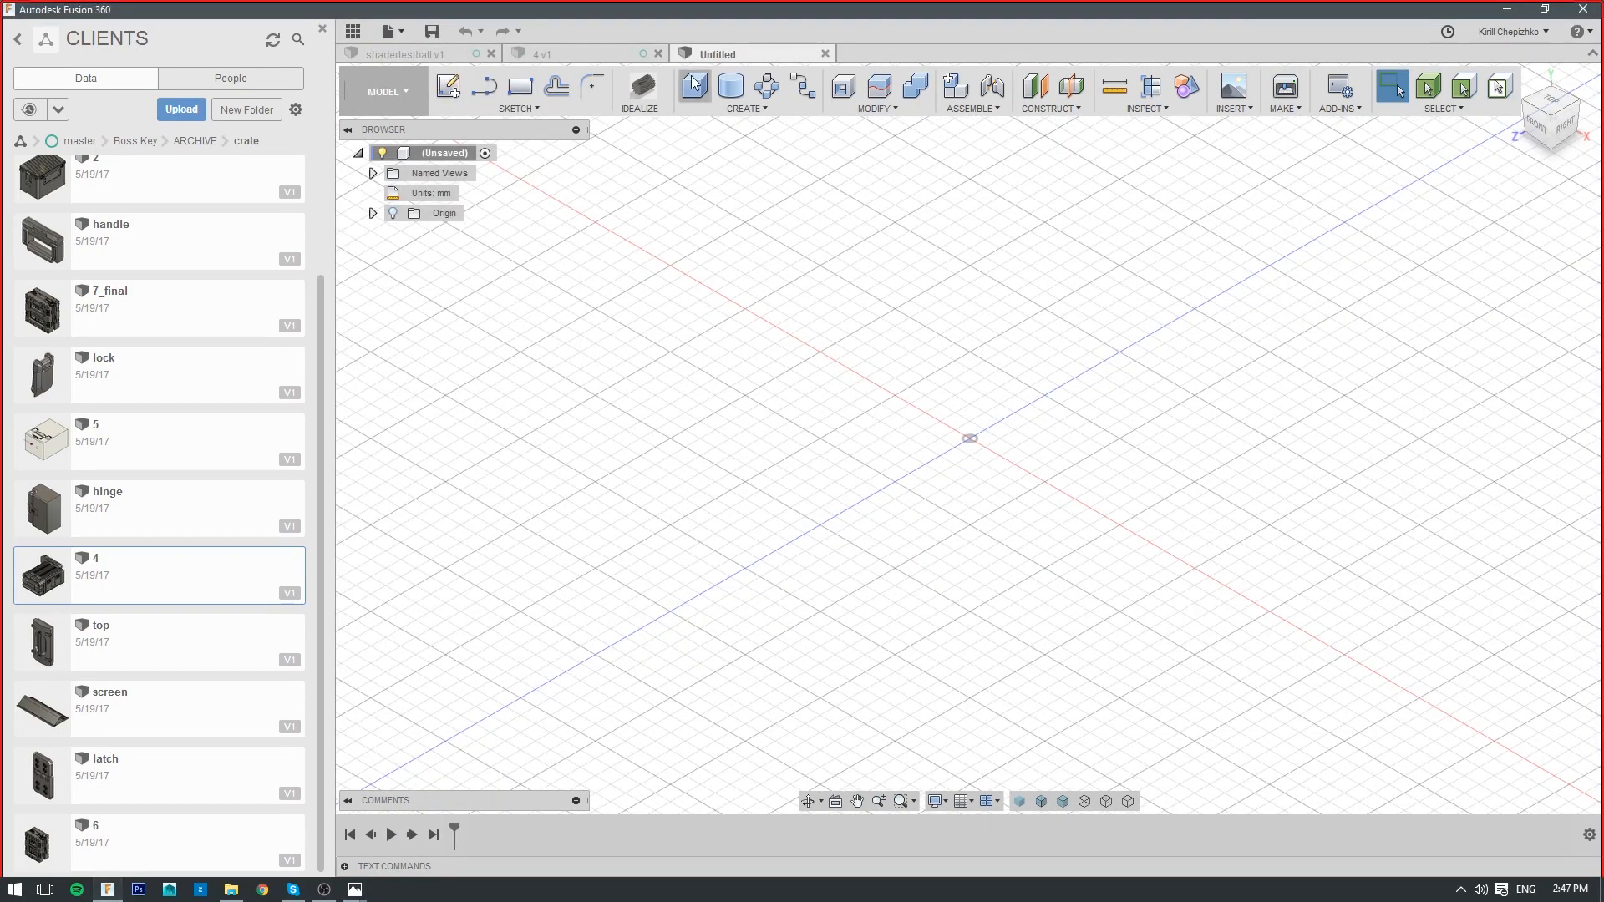
# Create a box as a new body on the ground plane, about 97.2 mm long, 100 mm wide and 70 mm high
pyautogui.press('r')
pyautogui.click(974, 490)
pyautogui.click(739, 428)
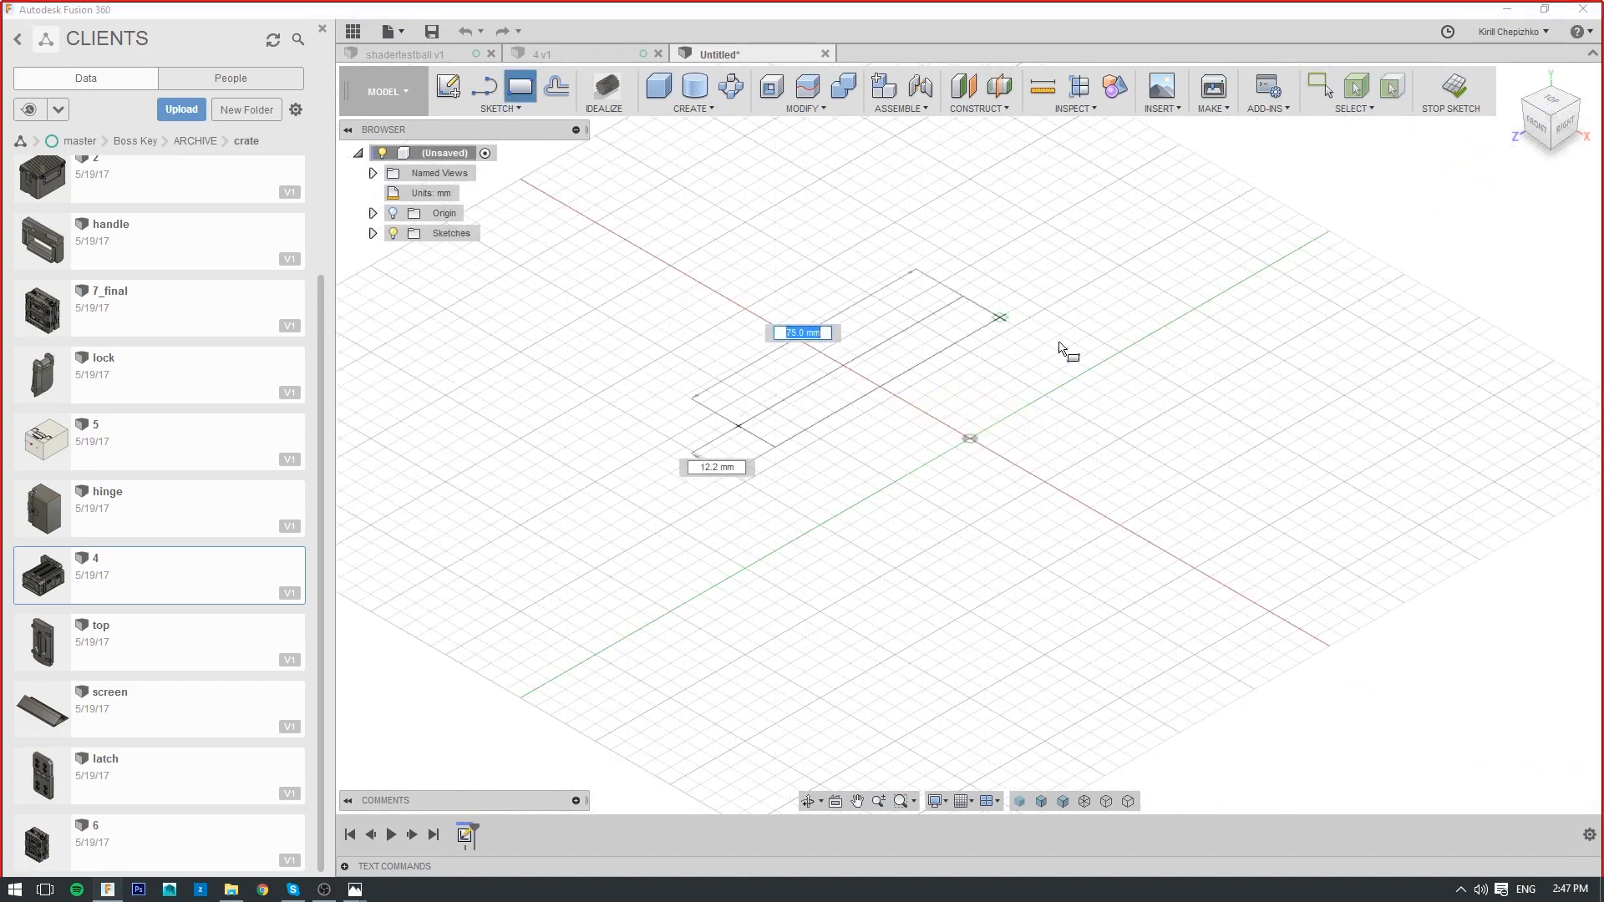
pyautogui.click(1327, 421)
pyautogui.moveTo(1034, 392); pyautogui.dragTo(1034, 165)
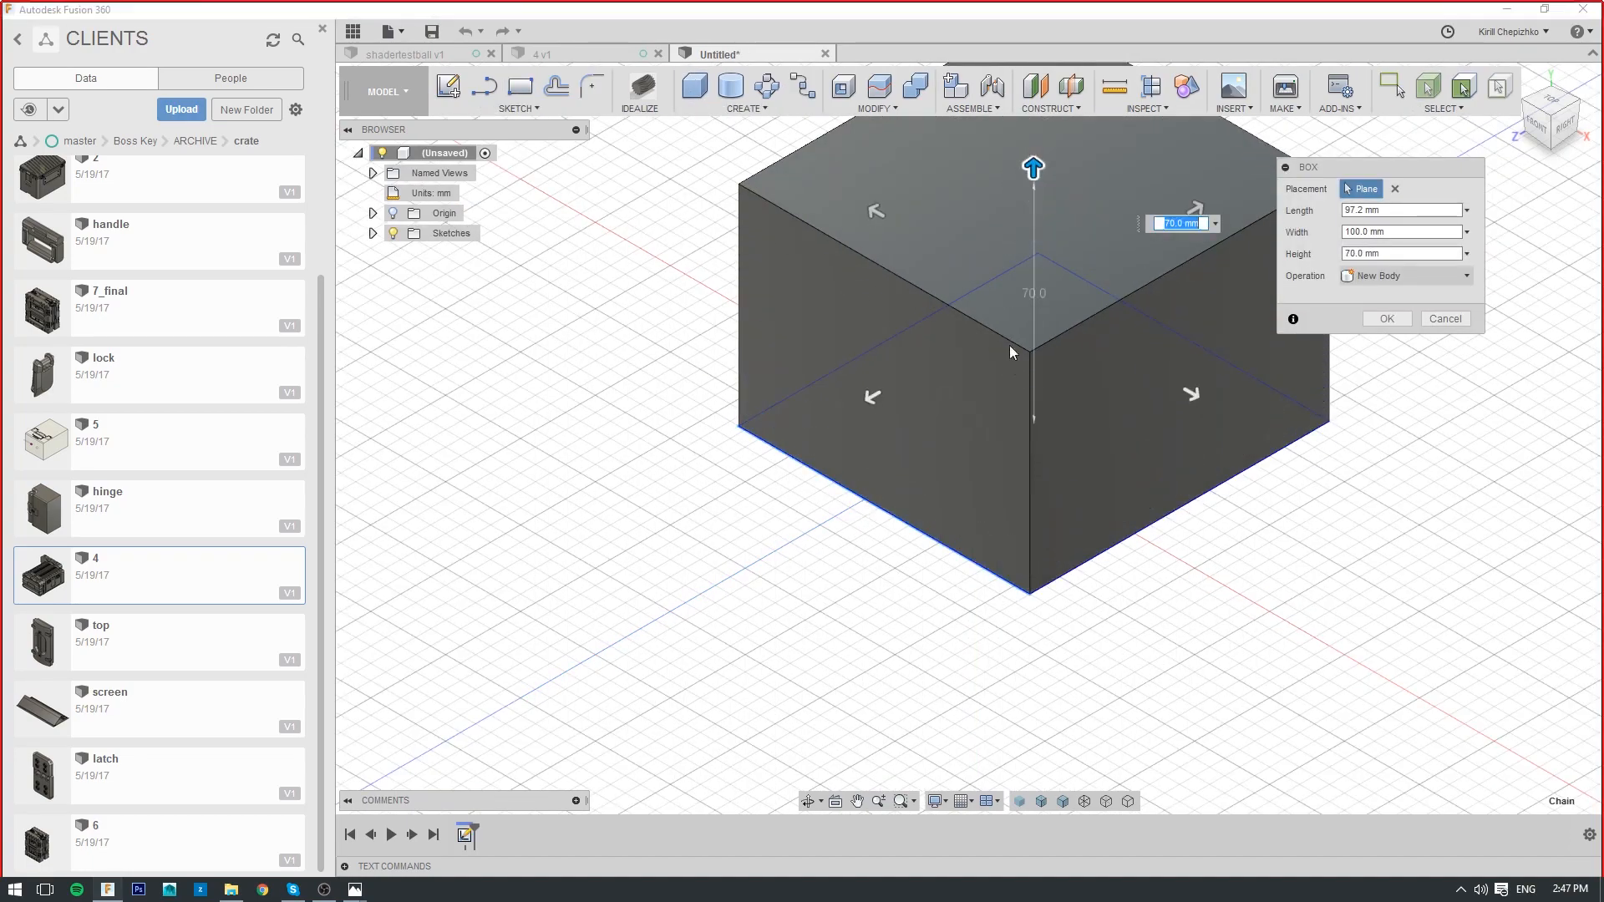
pyautogui.moveTo(1009, 351); pyautogui.dragTo(909, 445, button='middle')
pyautogui.click(1397, 316)
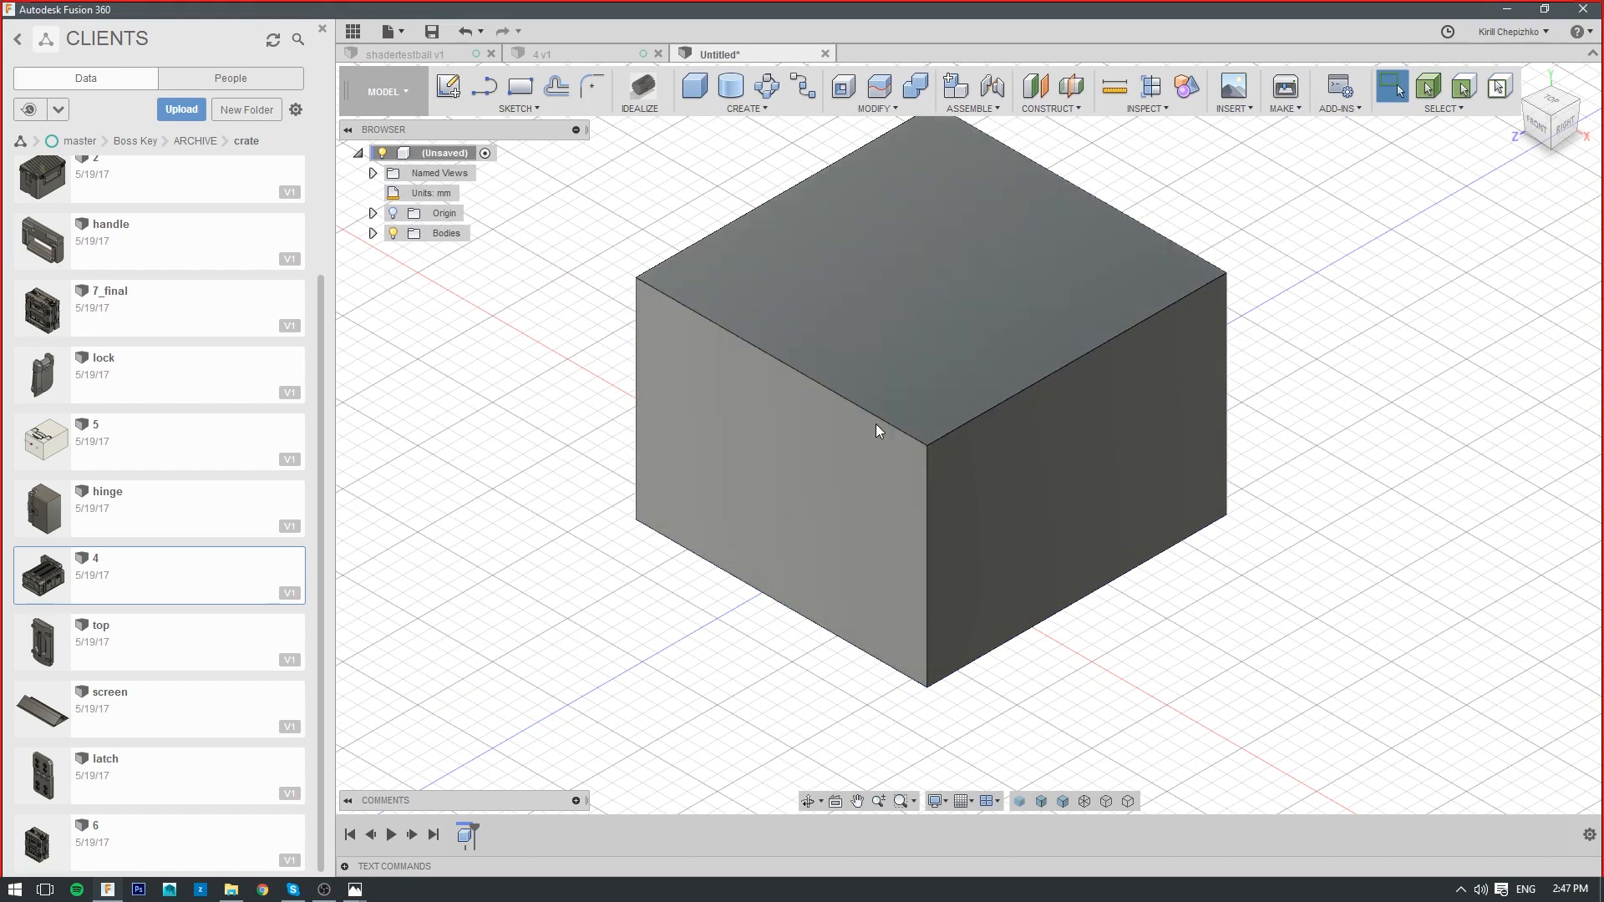
# Fillet one upper edge of the box with a constant radius of 15 mm
pyautogui.rightClick(879, 419)
pyautogui.click(869, 510)
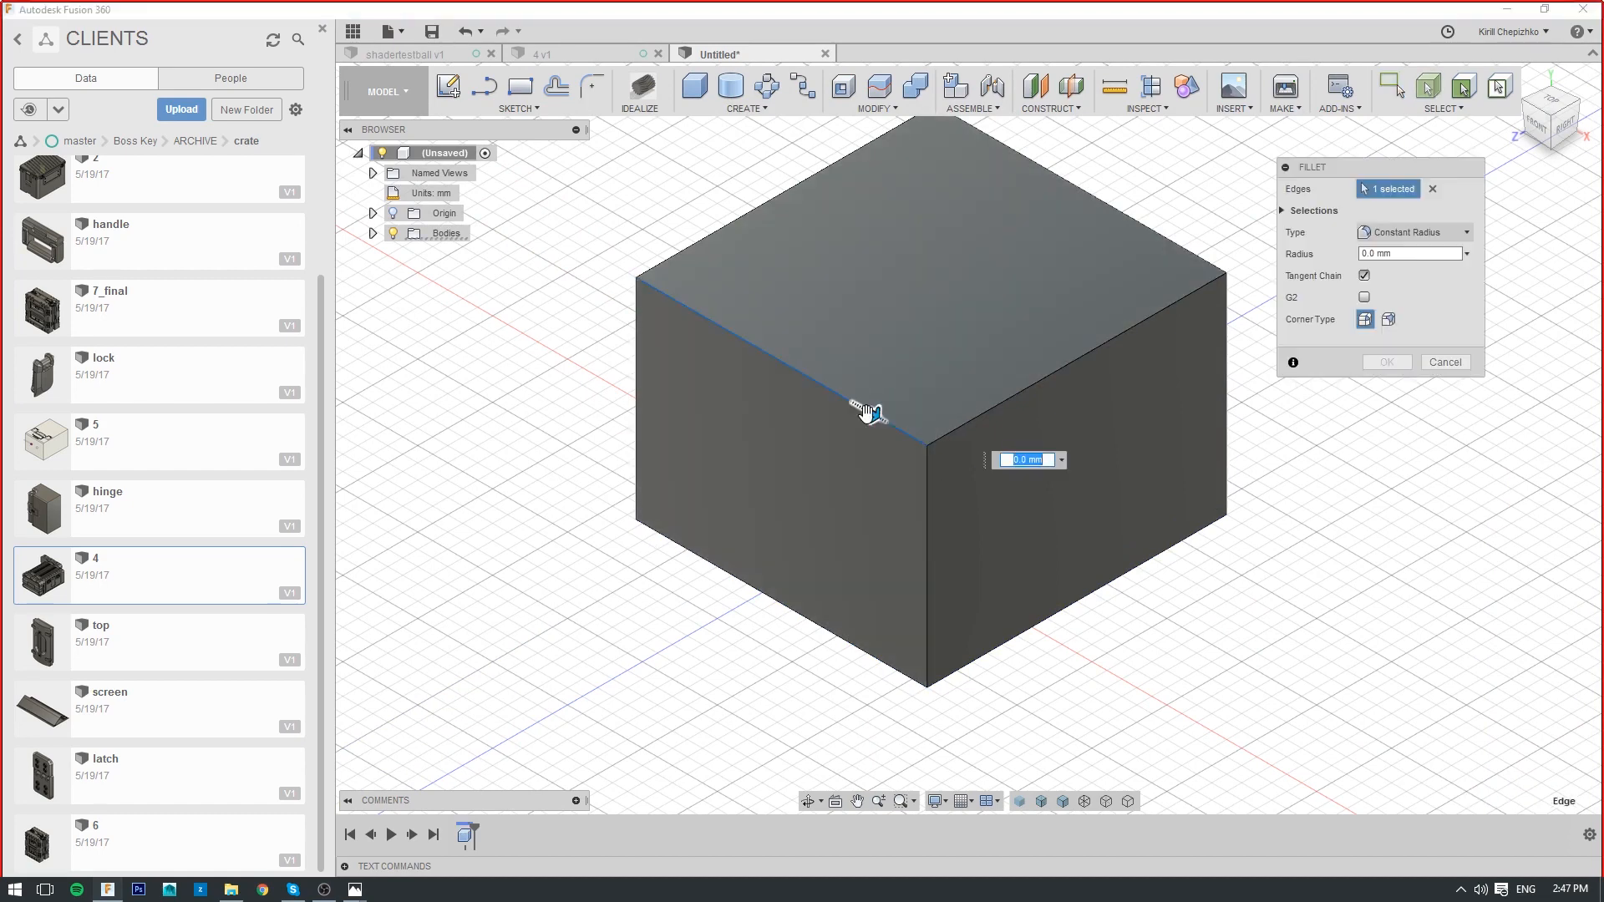
pyautogui.moveTo(864, 411); pyautogui.dragTo(885, 421)
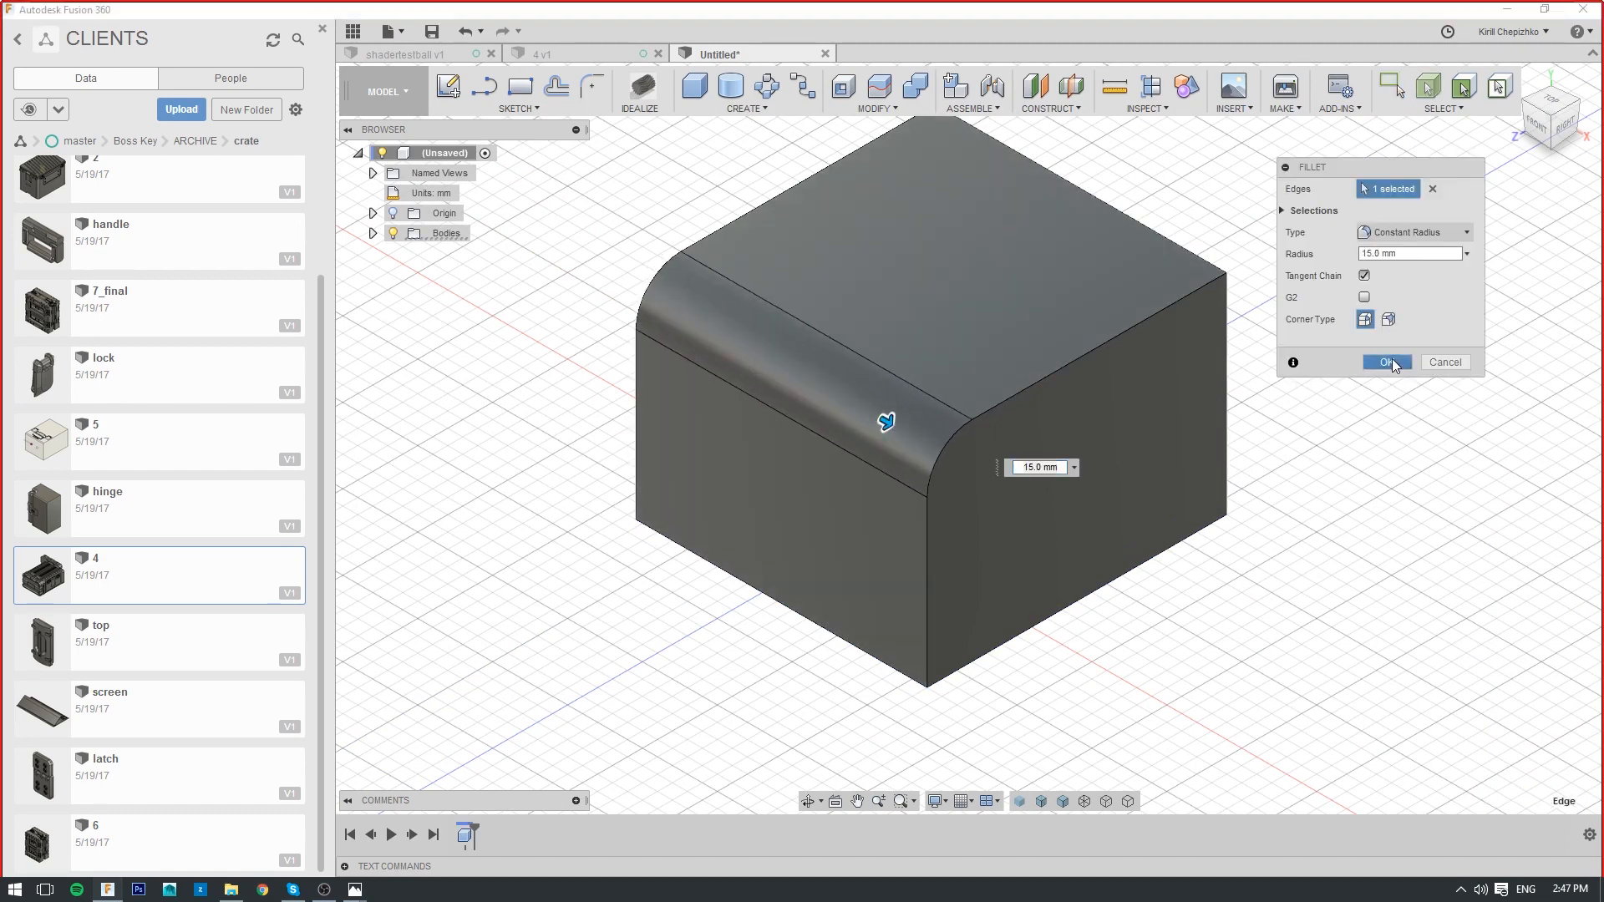
pyautogui.click(1387, 362)
# Chamfer the upper edge opposite the fillet with an equal distance of 15 mm
pyautogui.rightClick(1180, 244)
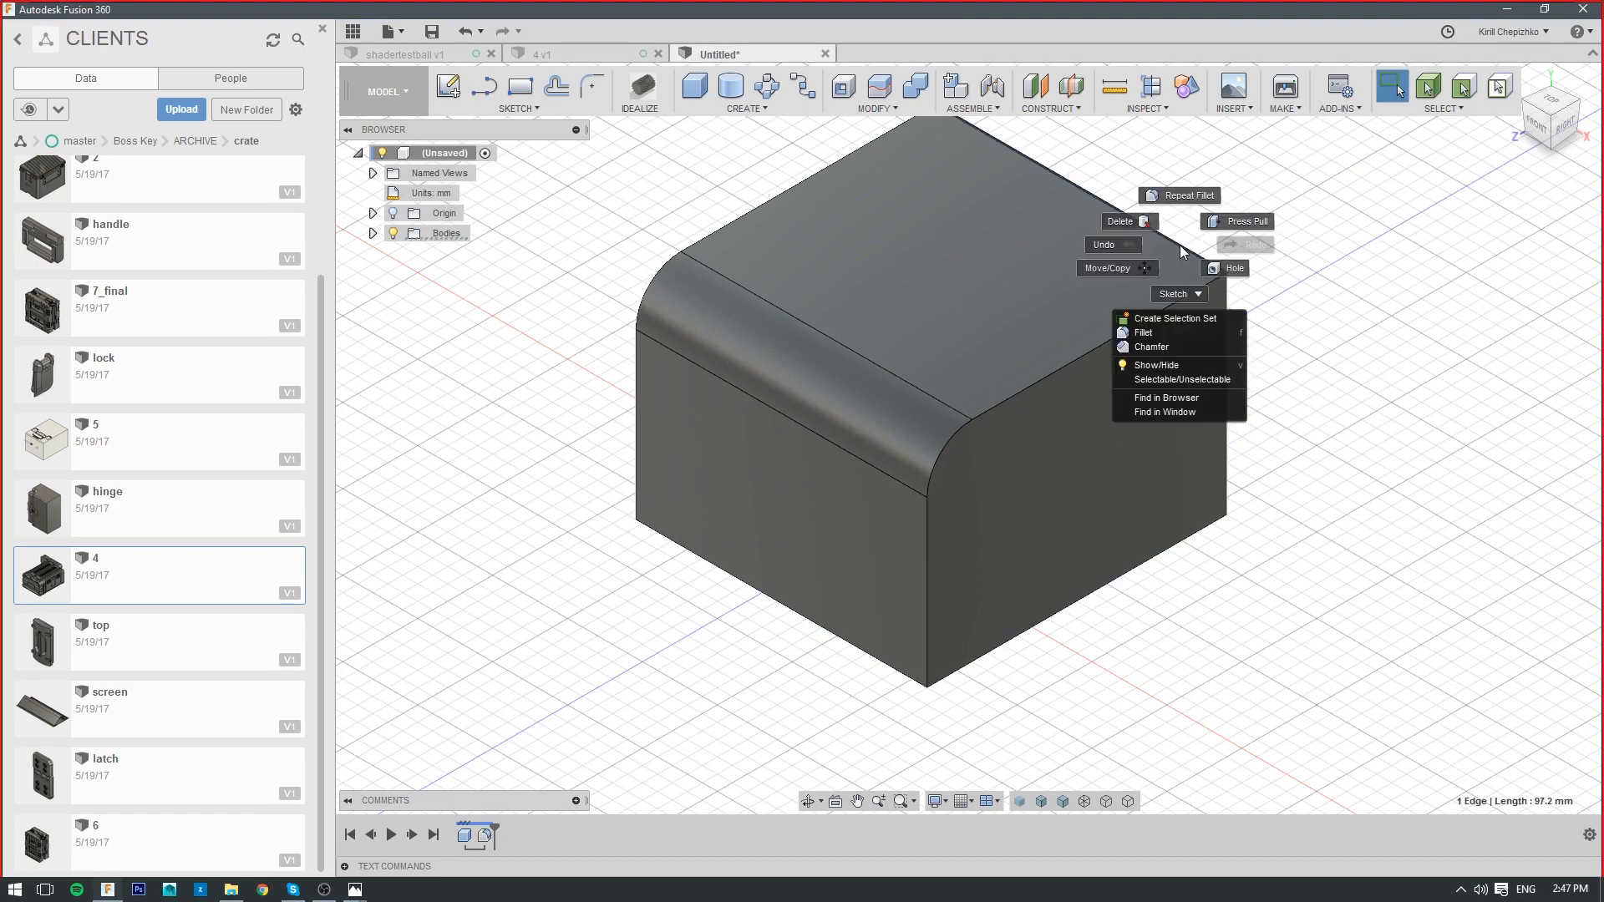
pyautogui.click(1132, 349)
pyautogui.moveTo(1191, 232); pyautogui.dragTo(1169, 265)
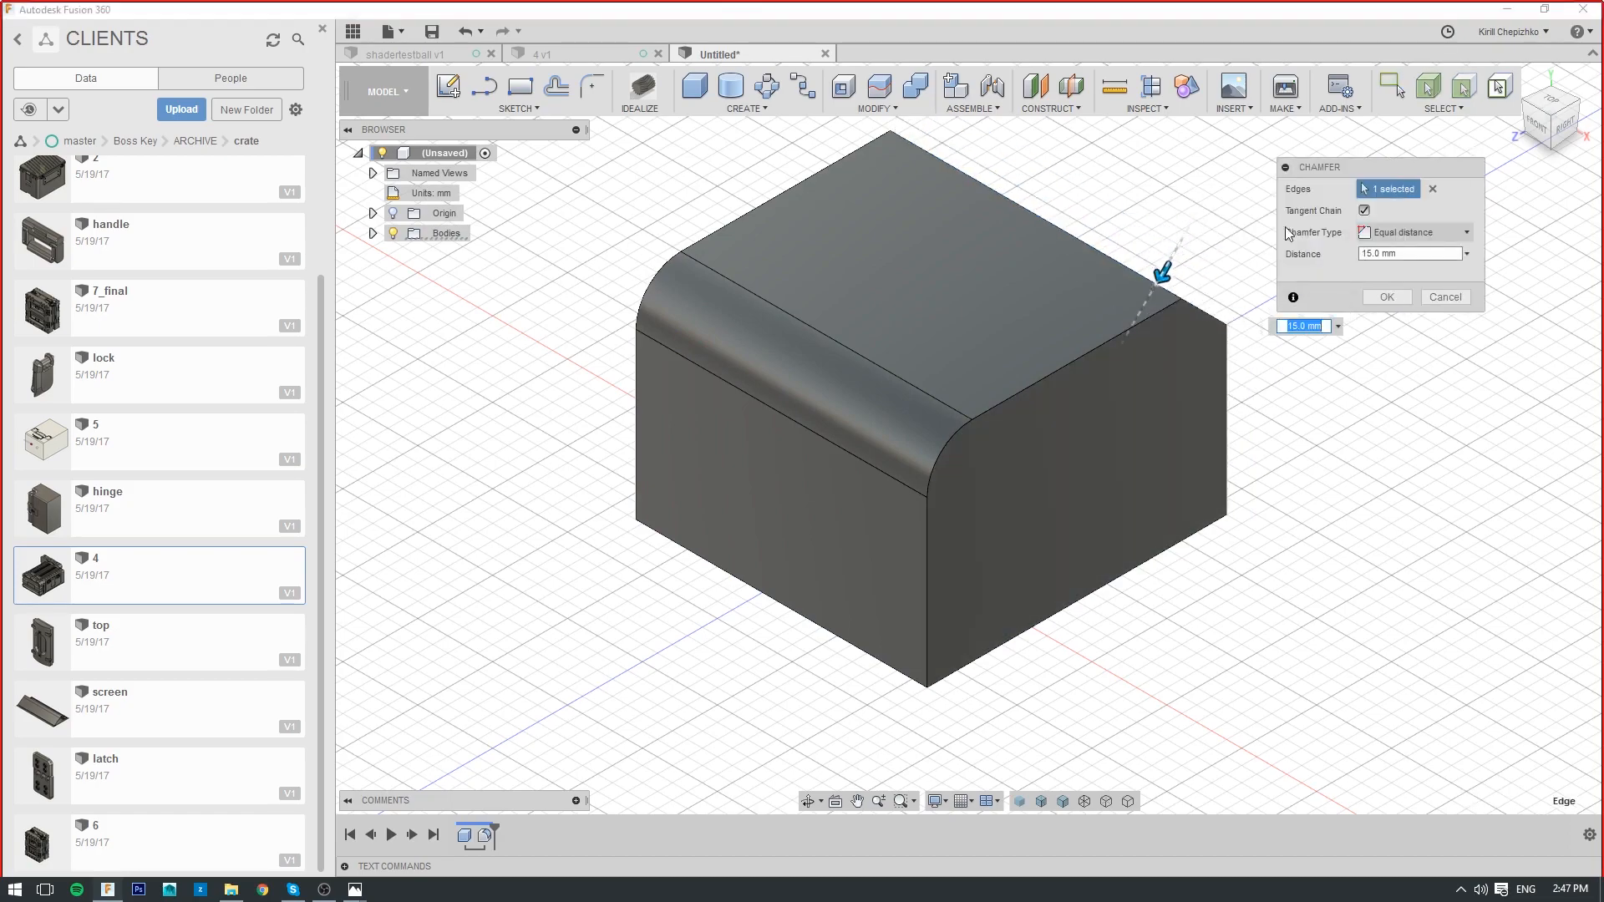
pyautogui.moveTo(1547, 122)
pyautogui.mouseDown()
pyautogui.moveTo(1504, 119)
pyautogui.moveTo(1544, 127)
pyautogui.mouseUp()
pyautogui.click(1387, 297)
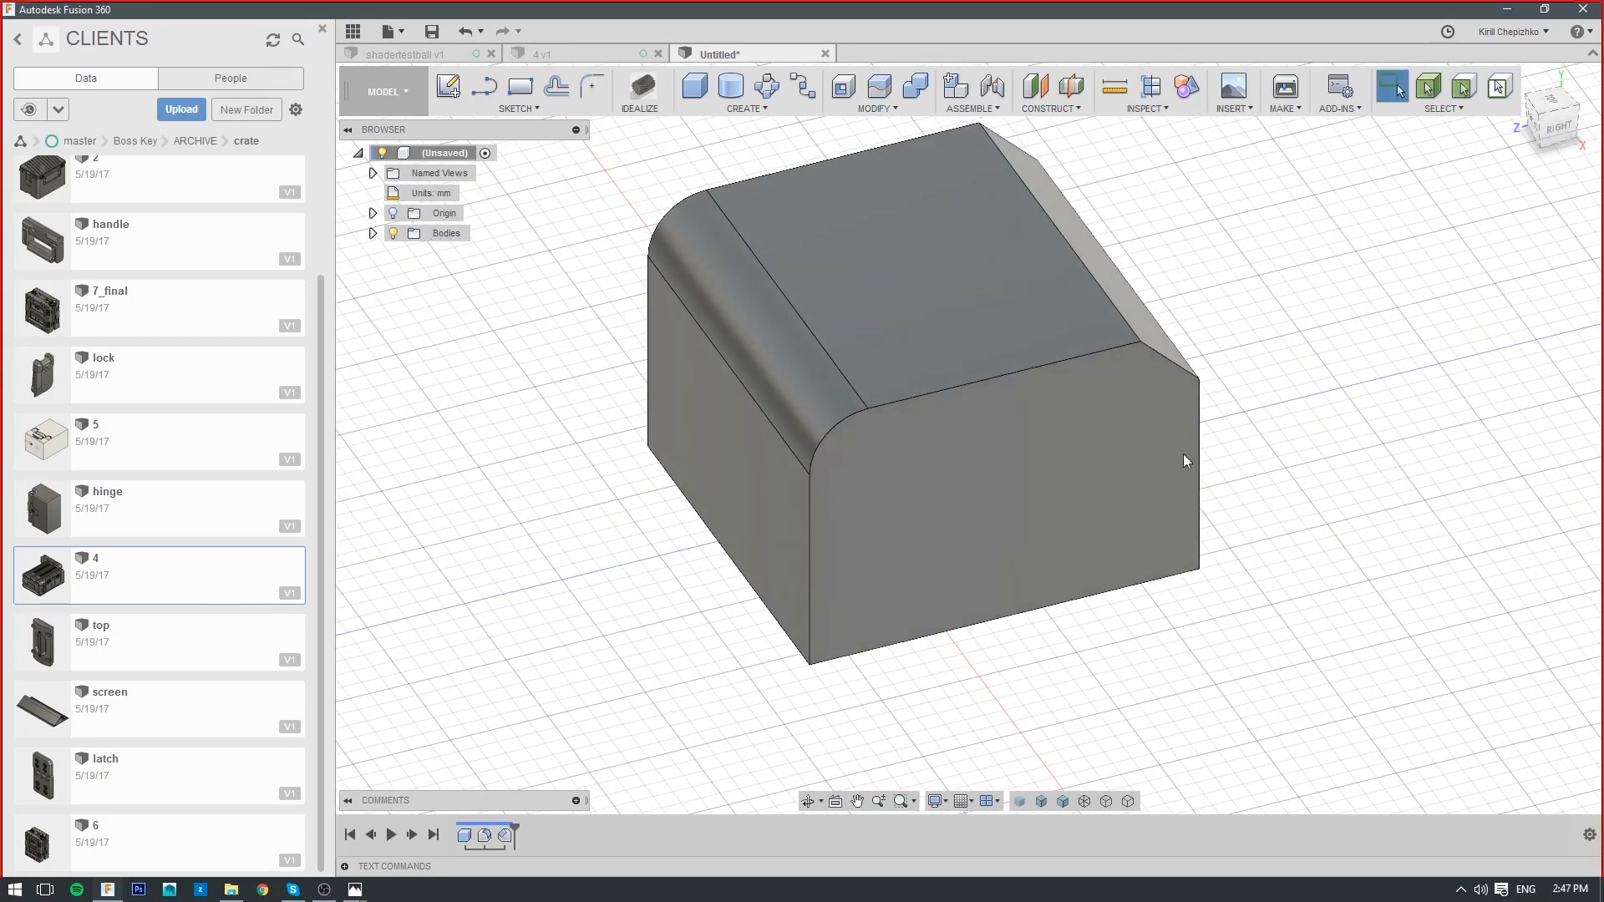
pyautogui.moveTo(1208, 437); pyautogui.dragTo(1190, 501, button='middle')
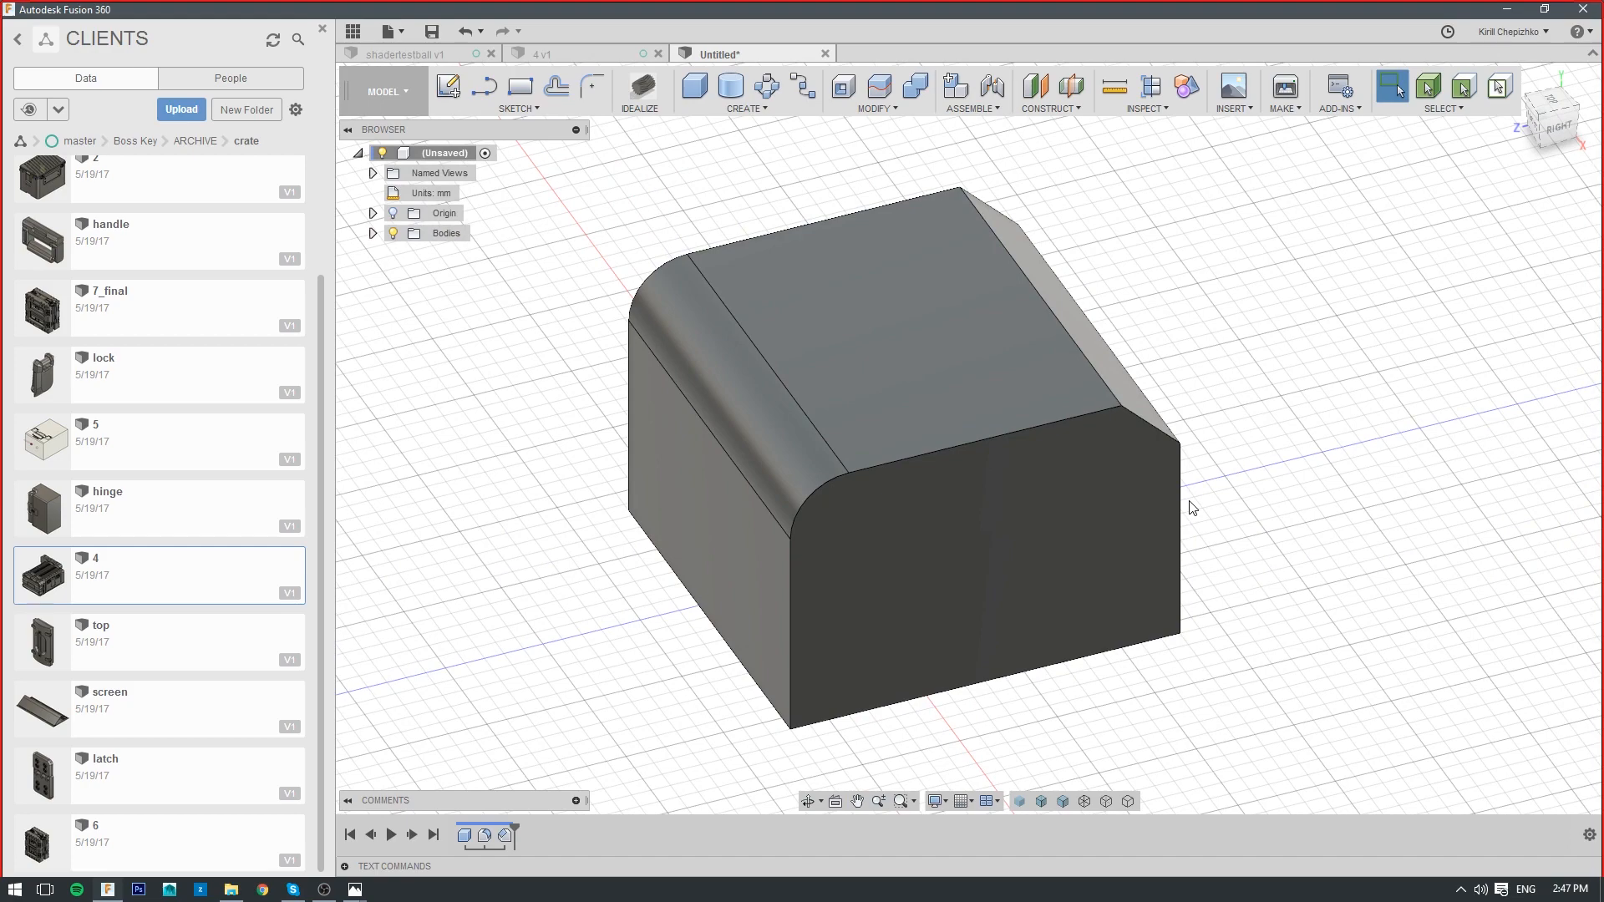
# Switch to the crate reference image in Photos to examine the lid's rounded edges and cuts, and return to Fusion 360
pyautogui.click(354, 891)
pyautogui.click(501, 824)
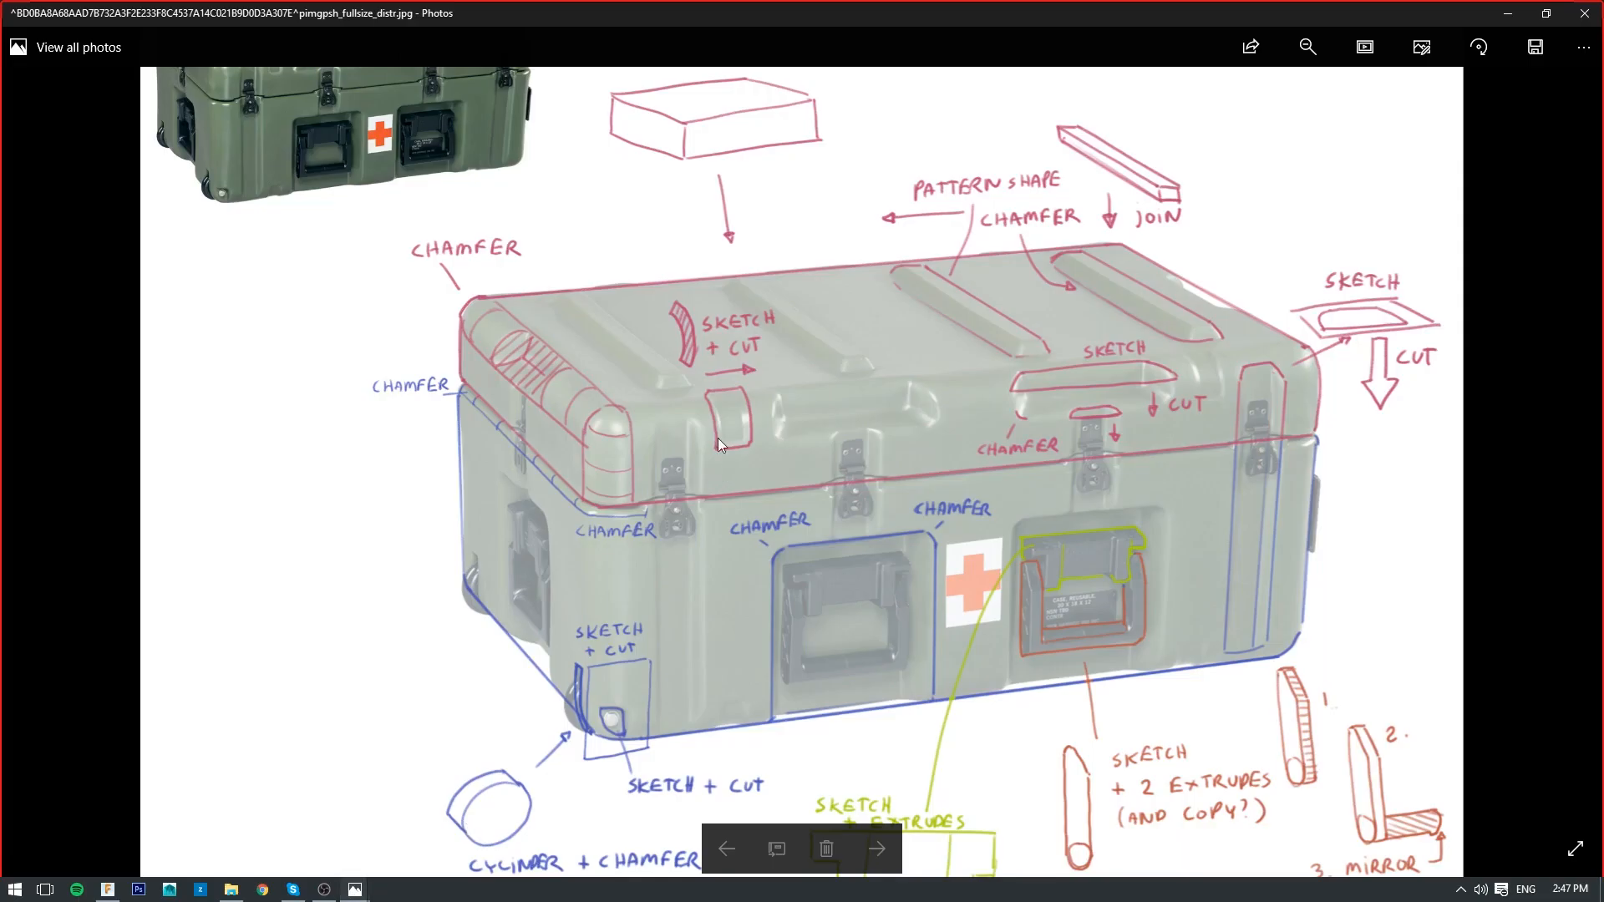
pyautogui.click(1509, 16)
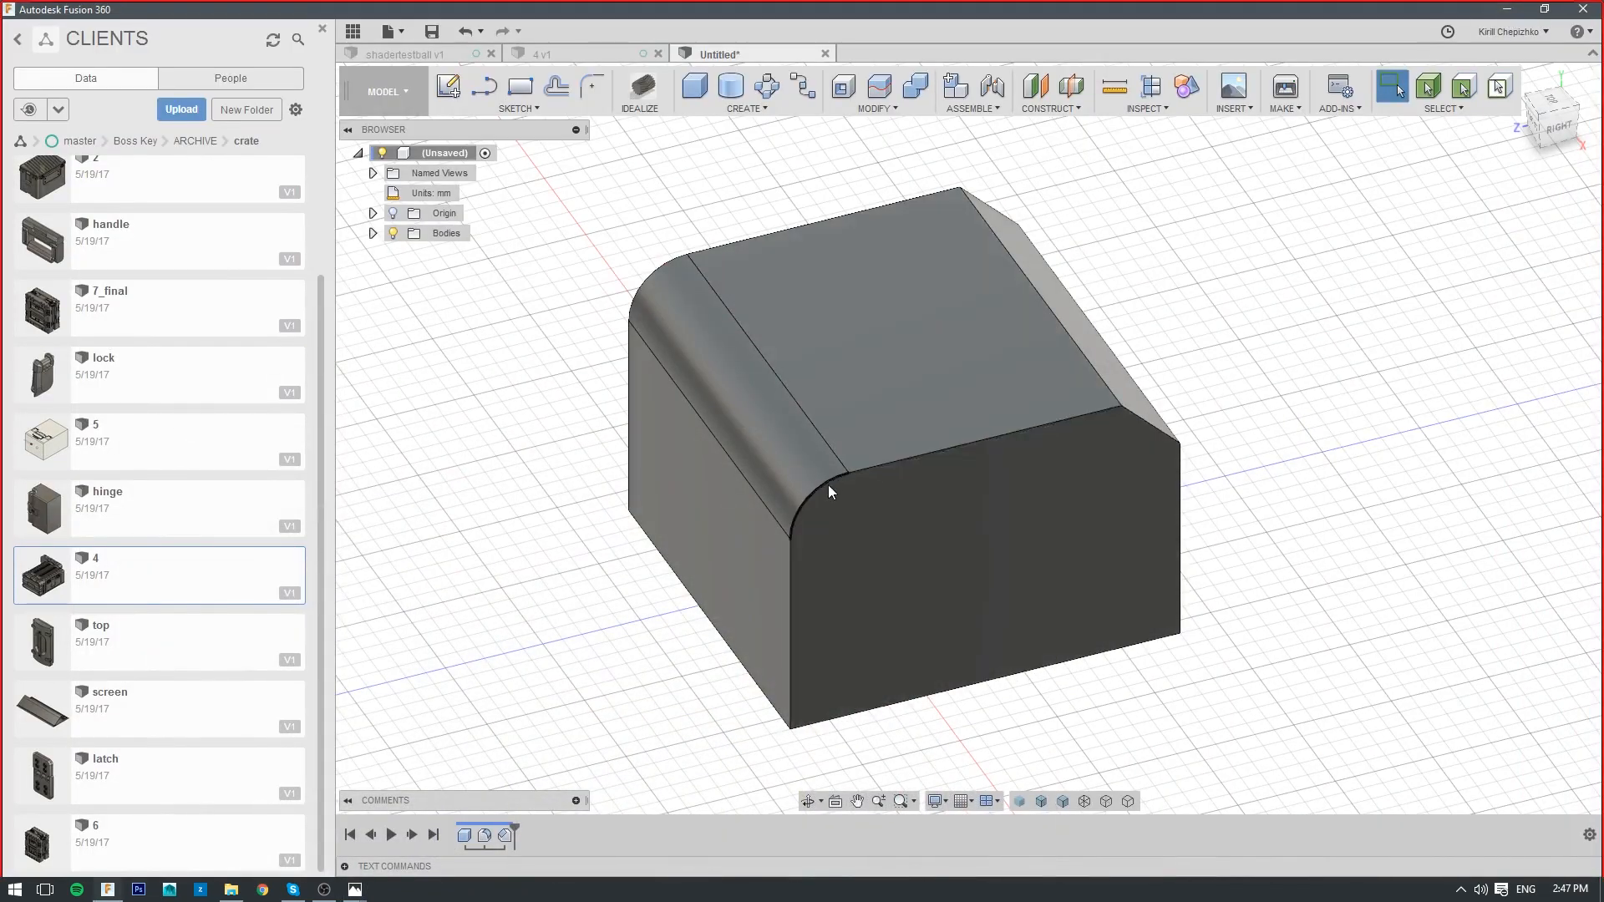
# Undo the chamfer and the fillet on the box's upper edges
pyautogui.moveTo(1549, 113)
pyautogui.mouseDown()
pyautogui.moveTo(1413, 133)
pyautogui.moveTo(1439, 140)
pyautogui.mouseUp()
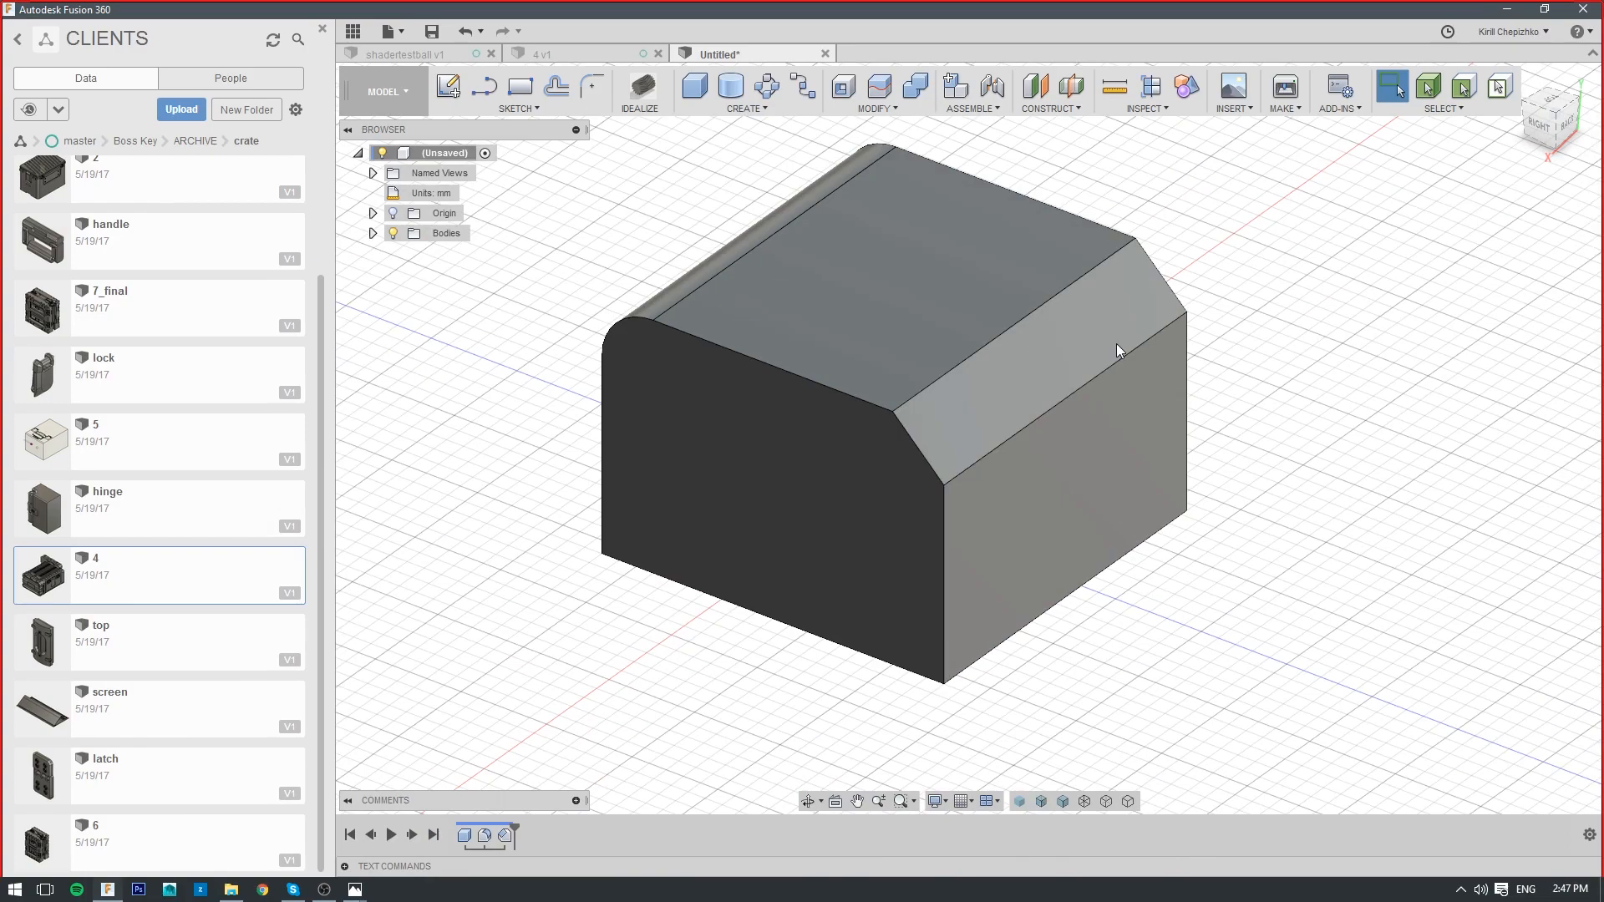
pyautogui.moveTo(1116, 352); pyautogui.dragTo(1103, 385, button='middle')
pyautogui.moveTo(1529, 115)
pyautogui.mouseDown()
pyautogui.moveTo(1571, 105)
pyautogui.moveTo(1580, 125)
pyautogui.moveTo(1531, 124)
pyautogui.moveTo(1561, 110)
pyautogui.moveTo(1549, 117)
pyautogui.mouseUp()
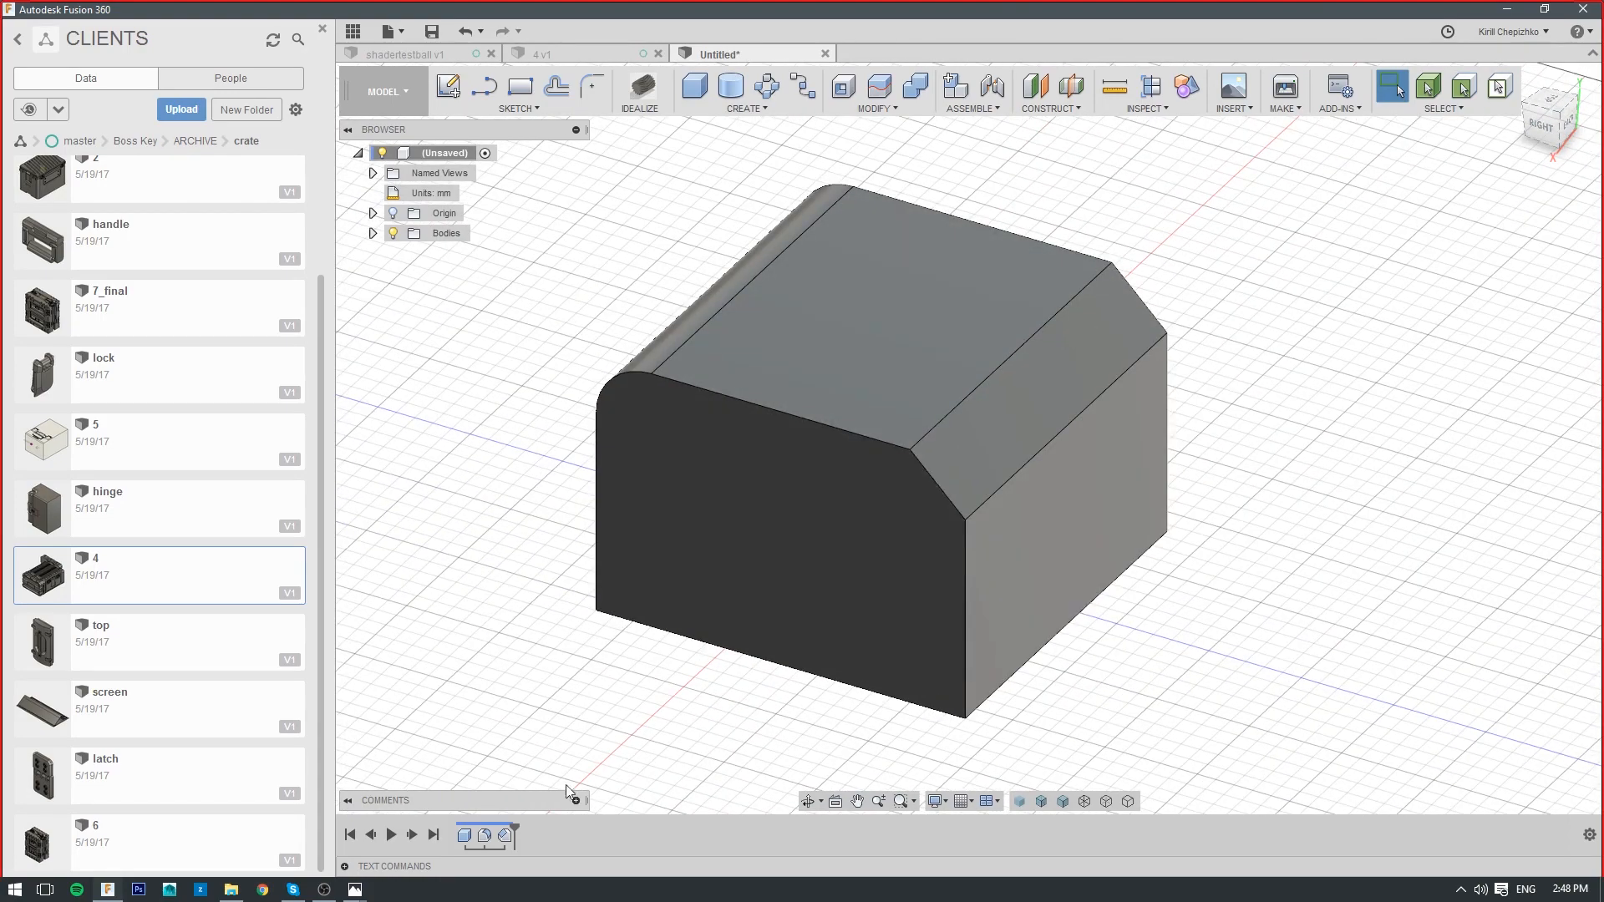
pyautogui.click(466, 32)
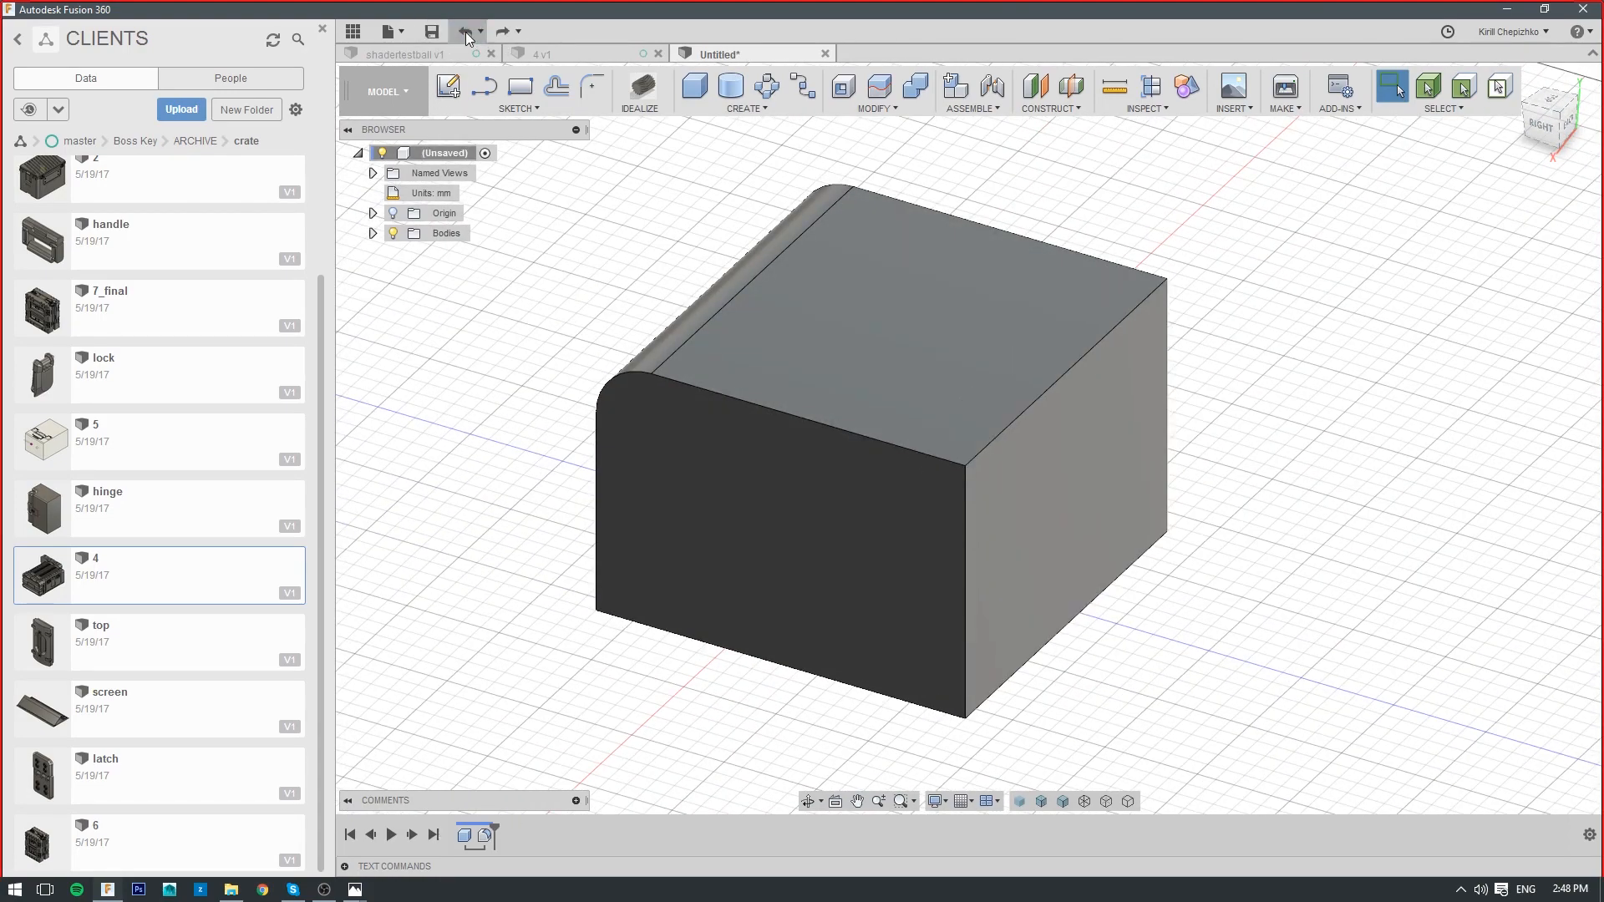
pyautogui.click(465, 31)
# Start a sketch on the box's right face and draw a closed right triangle whose diagonal crosses the upper corner beside the back face
pyautogui.moveTo(1550, 117); pyautogui.dragTo(1570, 97)
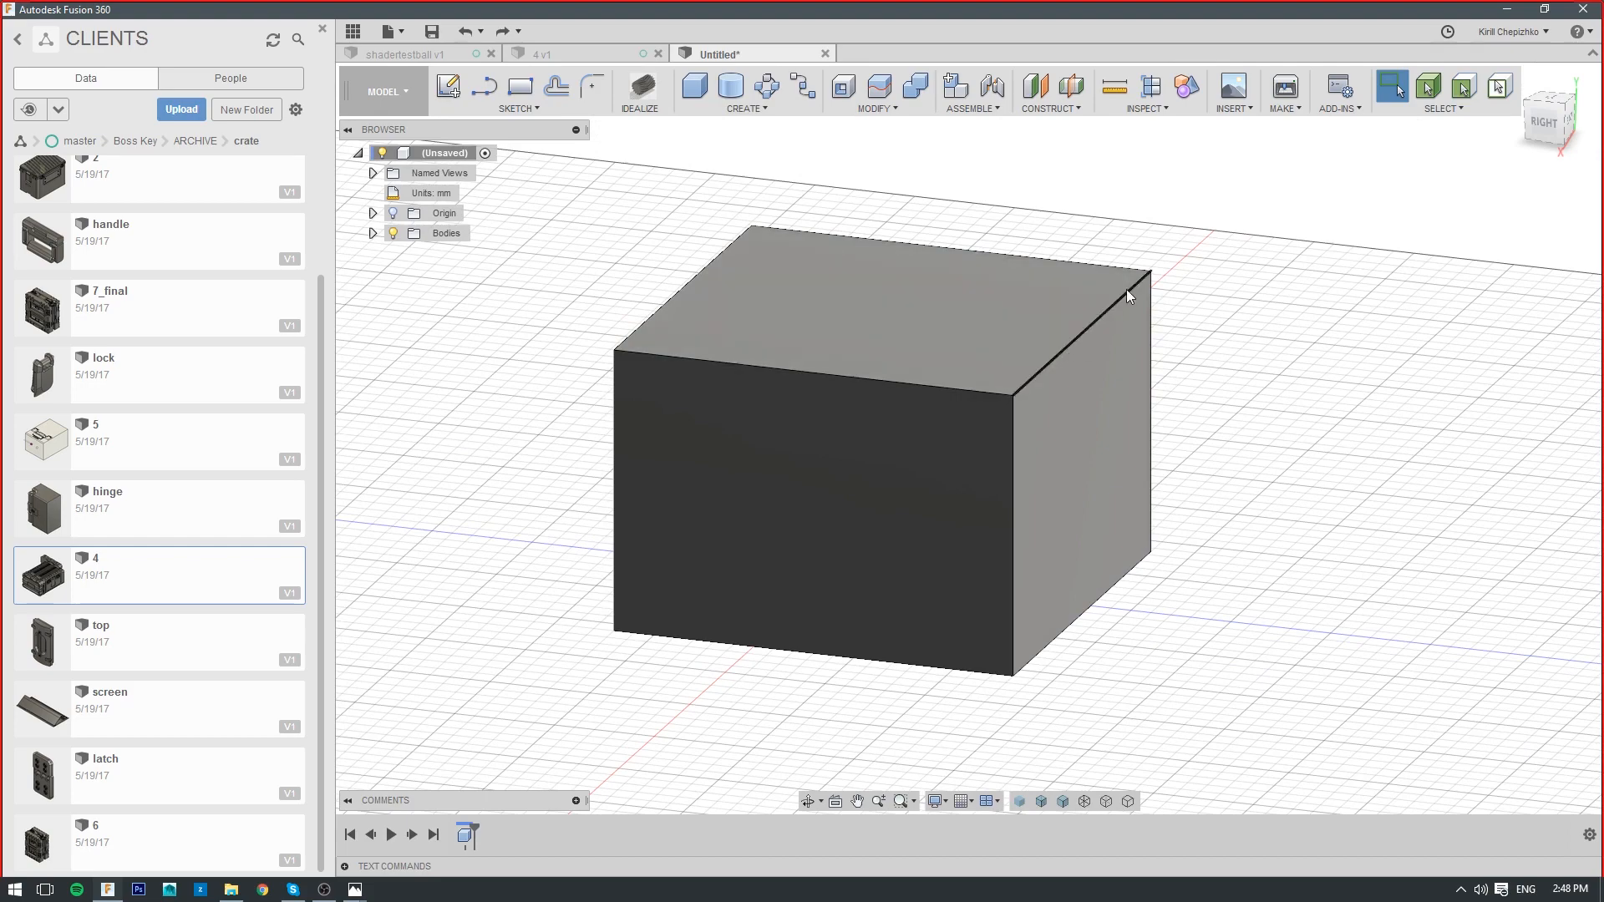
pyautogui.moveTo(1546, 119); pyautogui.dragTo(1528, 134)
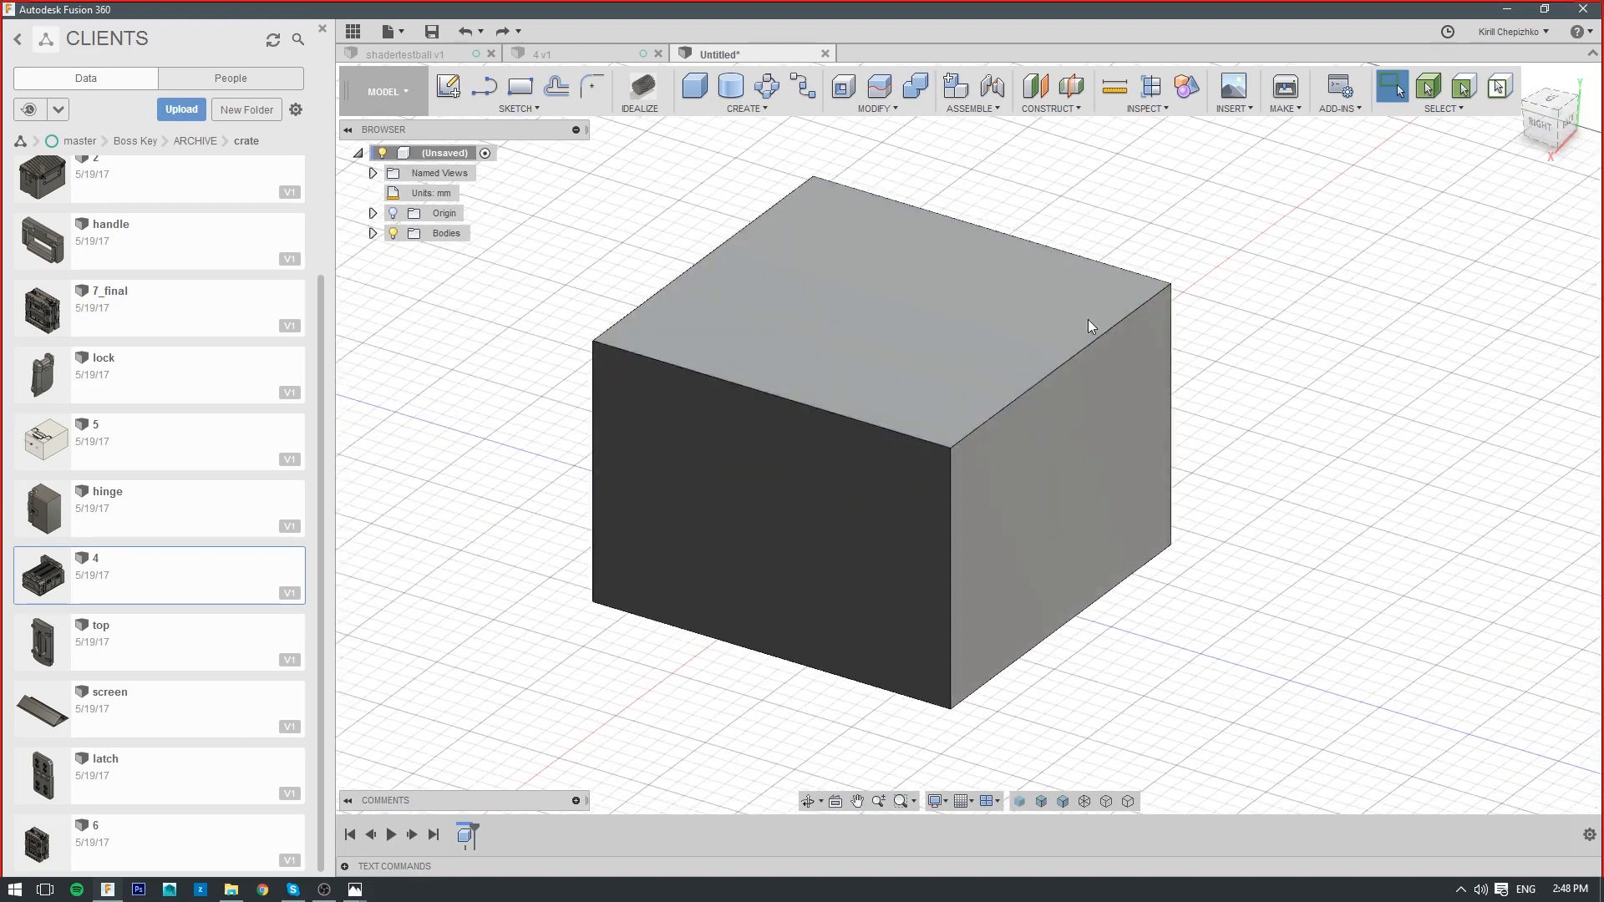
pyautogui.moveTo(1101, 318); pyautogui.dragTo(1079, 394, button='middle')
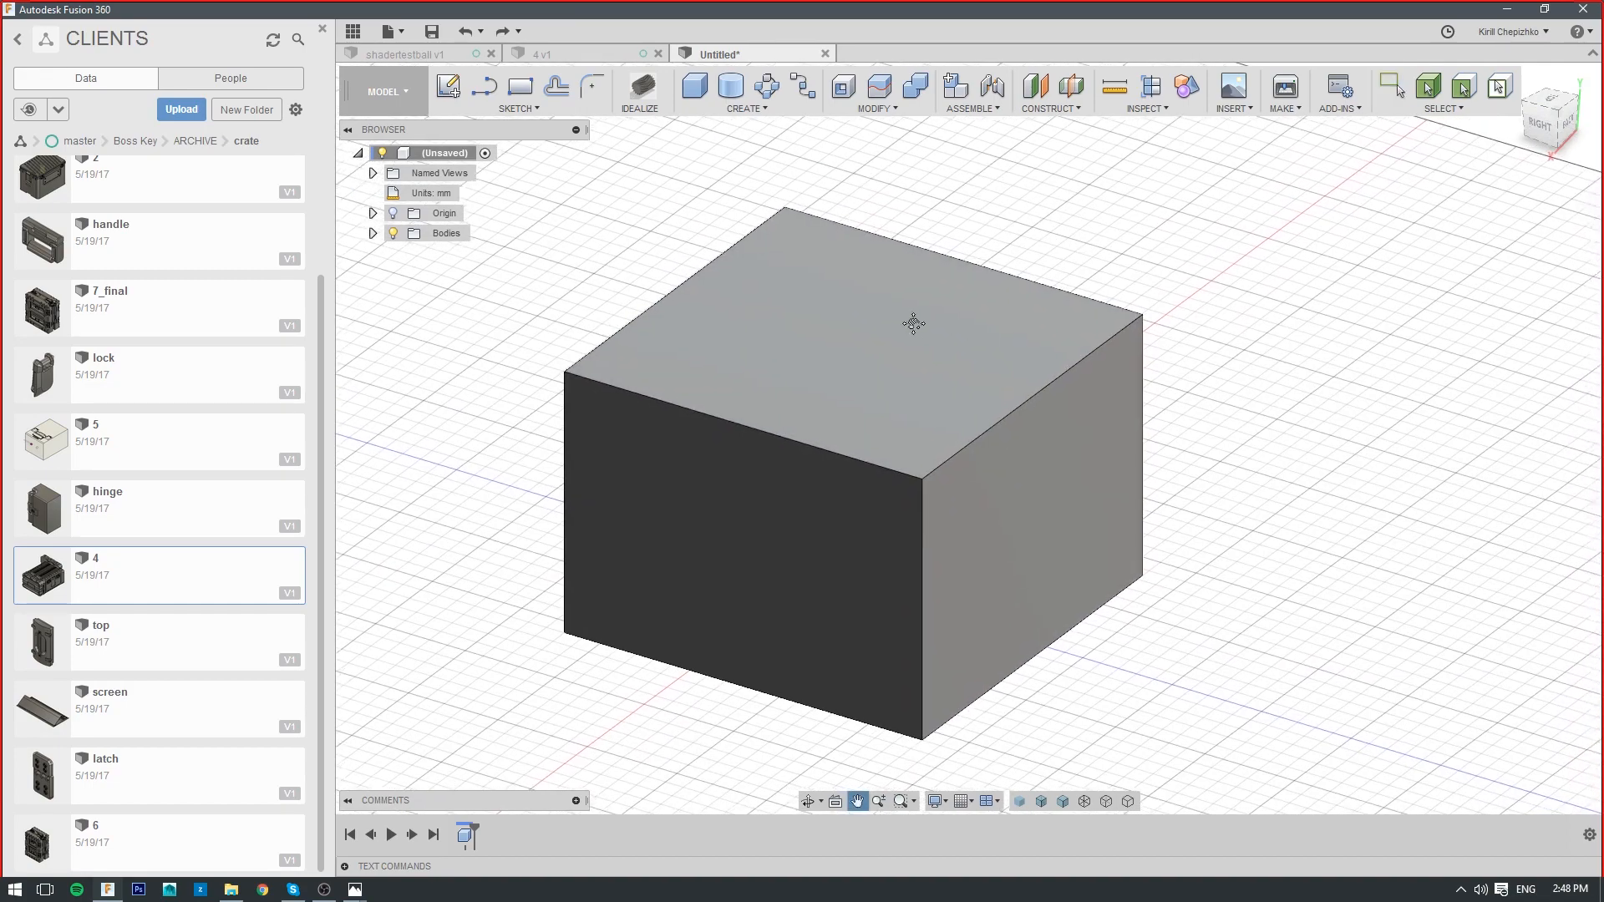
pyautogui.moveTo(930, 333); pyautogui.dragTo(913, 323, button='middle')
pyautogui.click(484, 86)
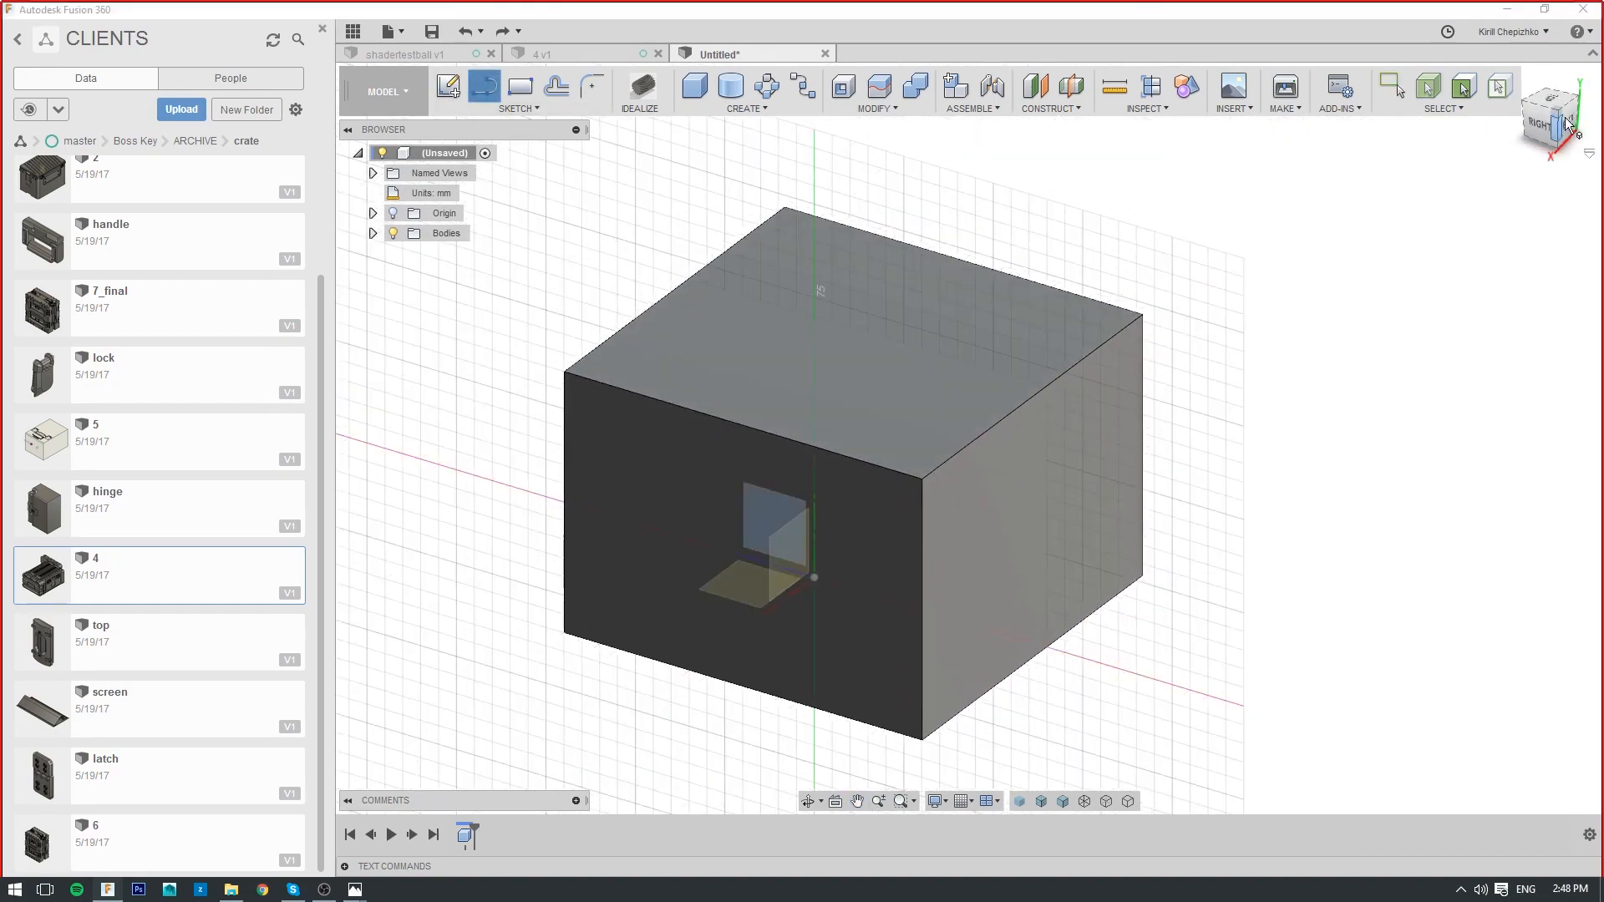
pyautogui.click(1537, 124)
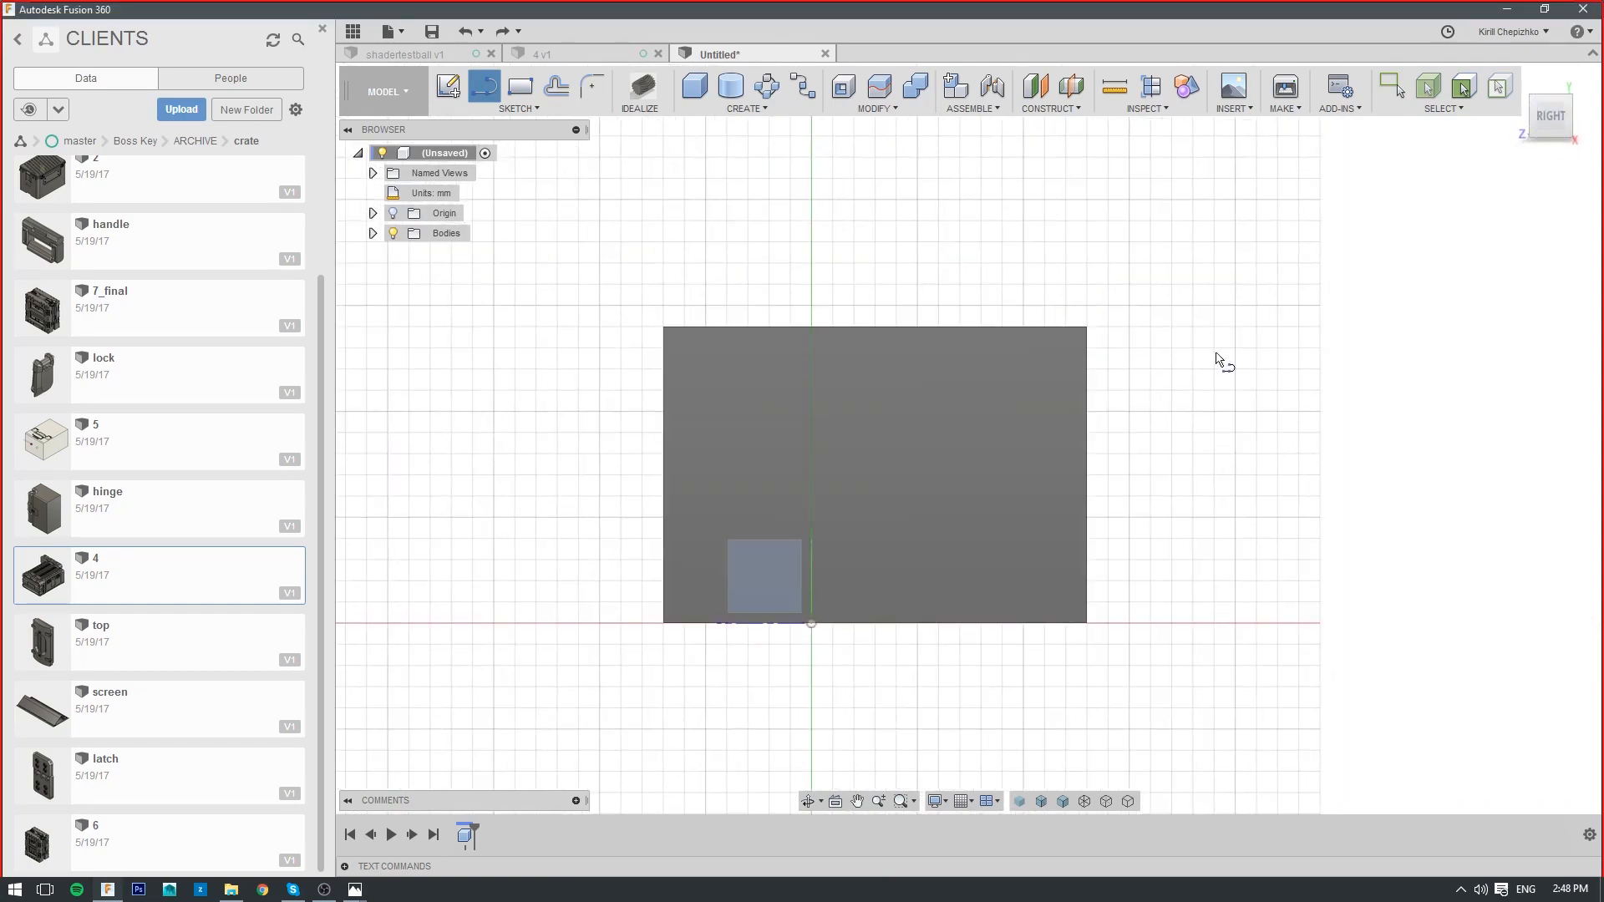
pyautogui.moveTo(1565, 112); pyautogui.dragTo(1488, 174)
pyautogui.click(820, 509)
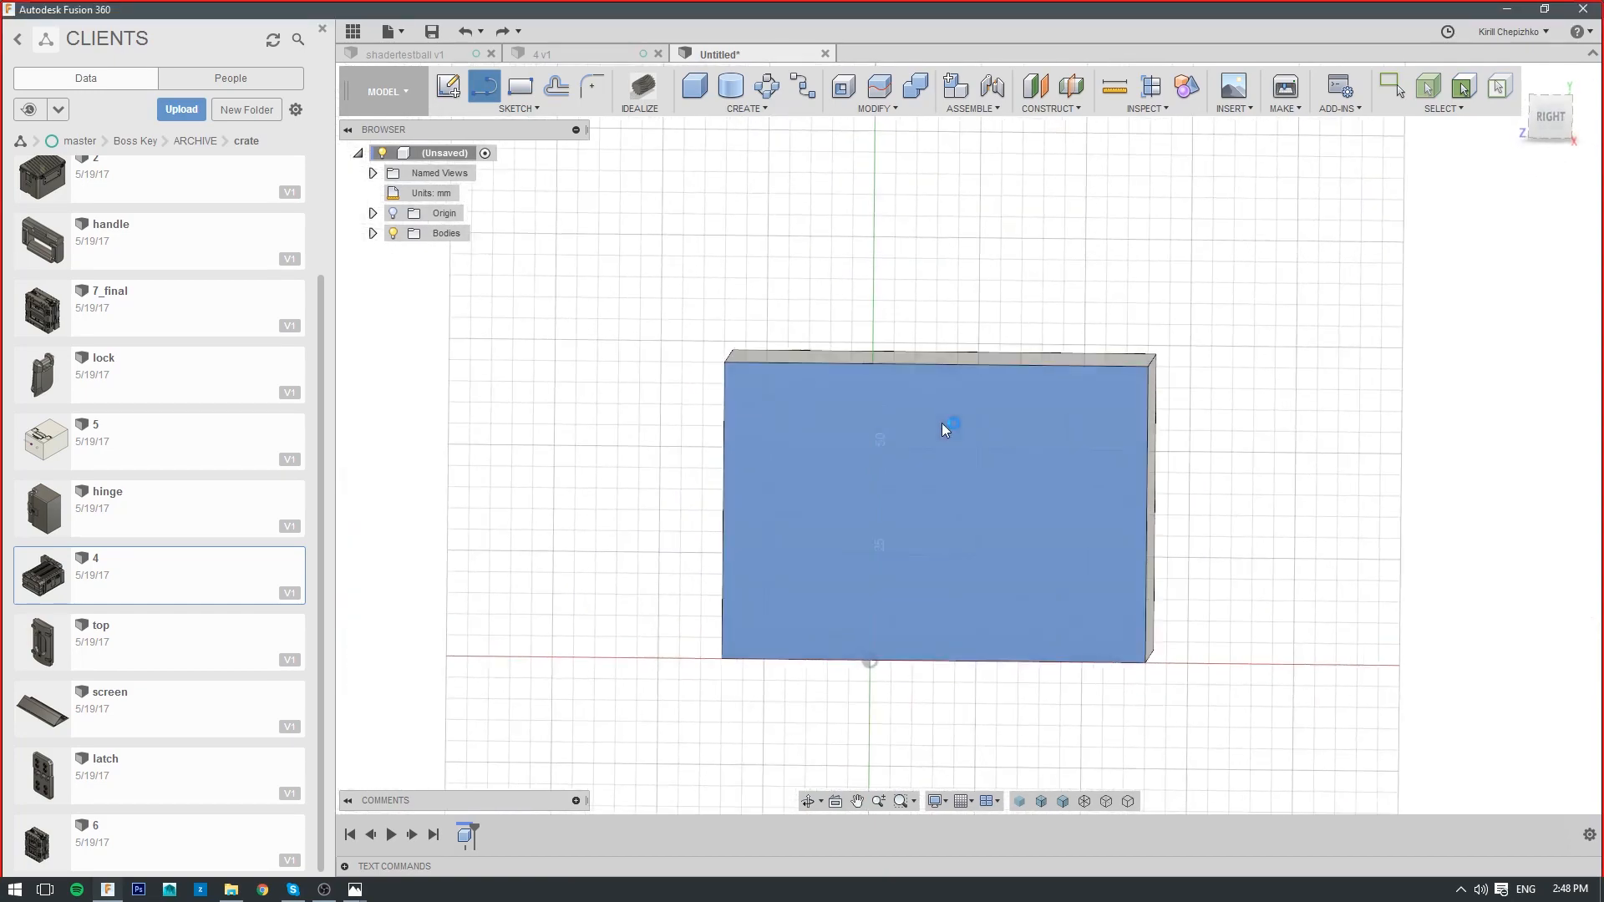
pyautogui.scroll(6, 1133, 396)
pyautogui.moveTo(1177, 403); pyautogui.dragTo(1185, 448, button='middle')
pyautogui.scroll(-1, 1185, 450)
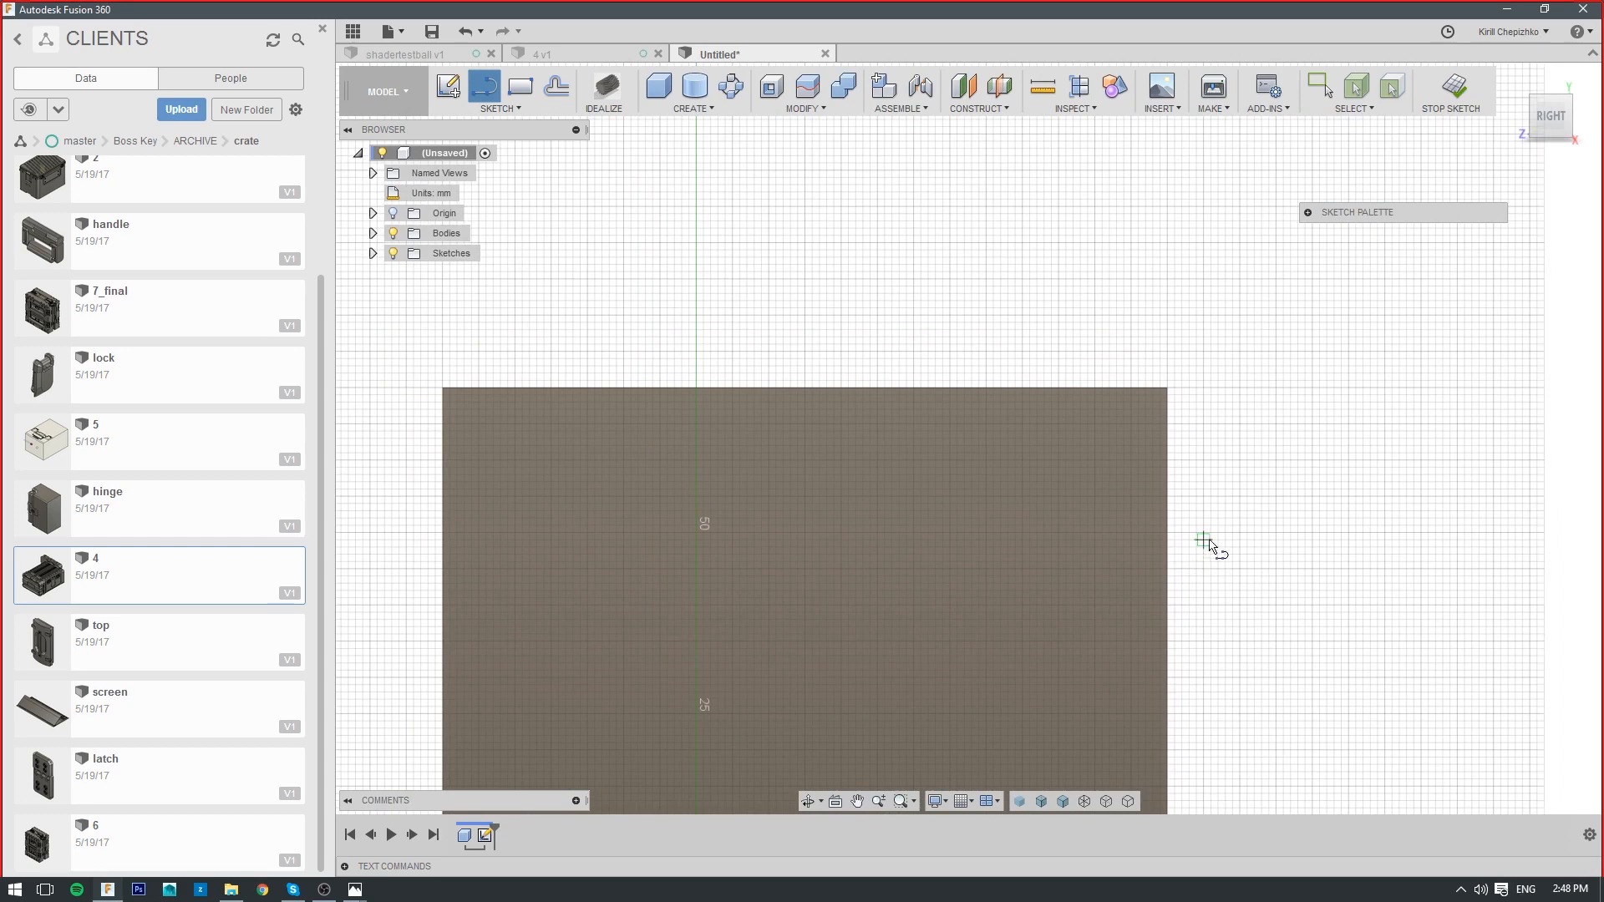
pyautogui.click(1211, 532)
pyautogui.click(1023, 343)
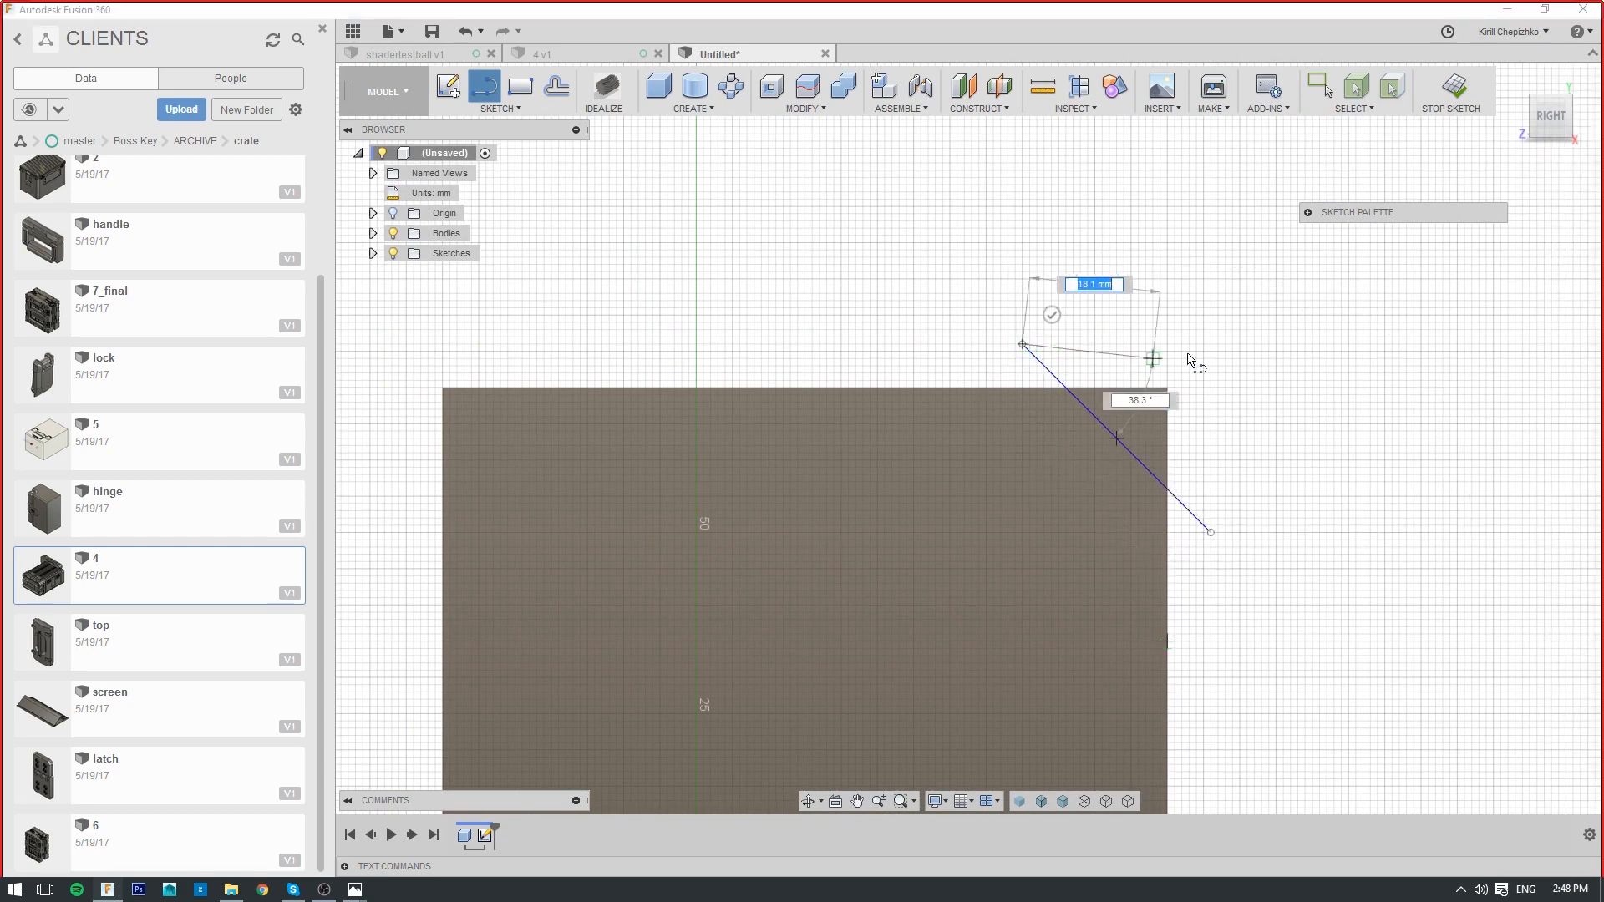
pyautogui.click(1211, 344)
pyautogui.click(1211, 532)
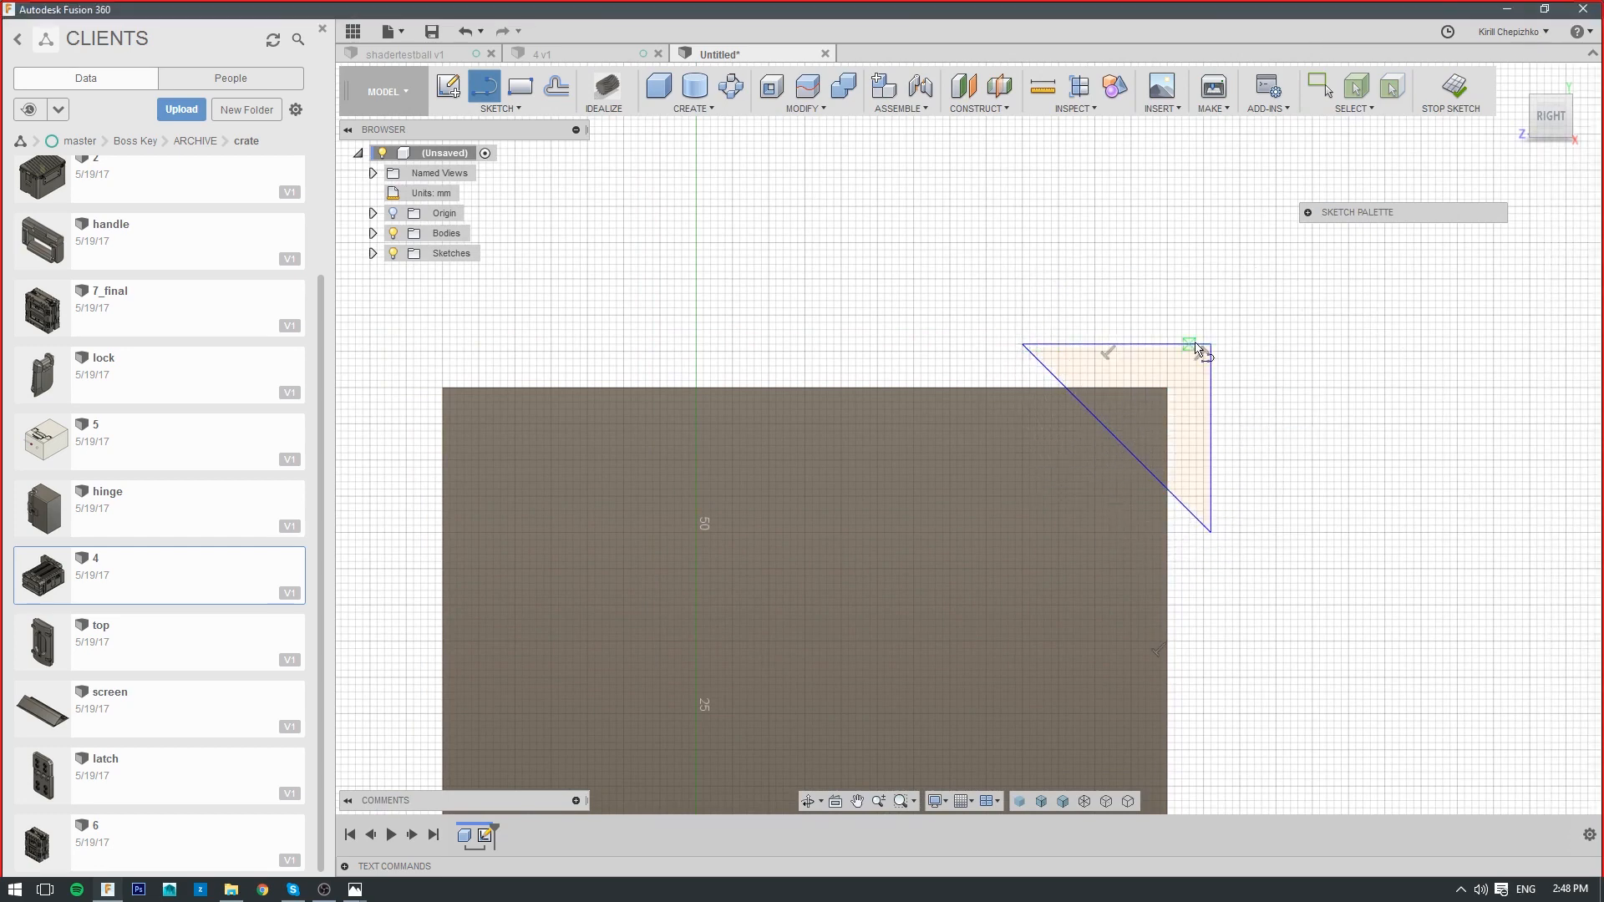
pyautogui.rightClick(1175, 378)
pyautogui.click(1235, 354)
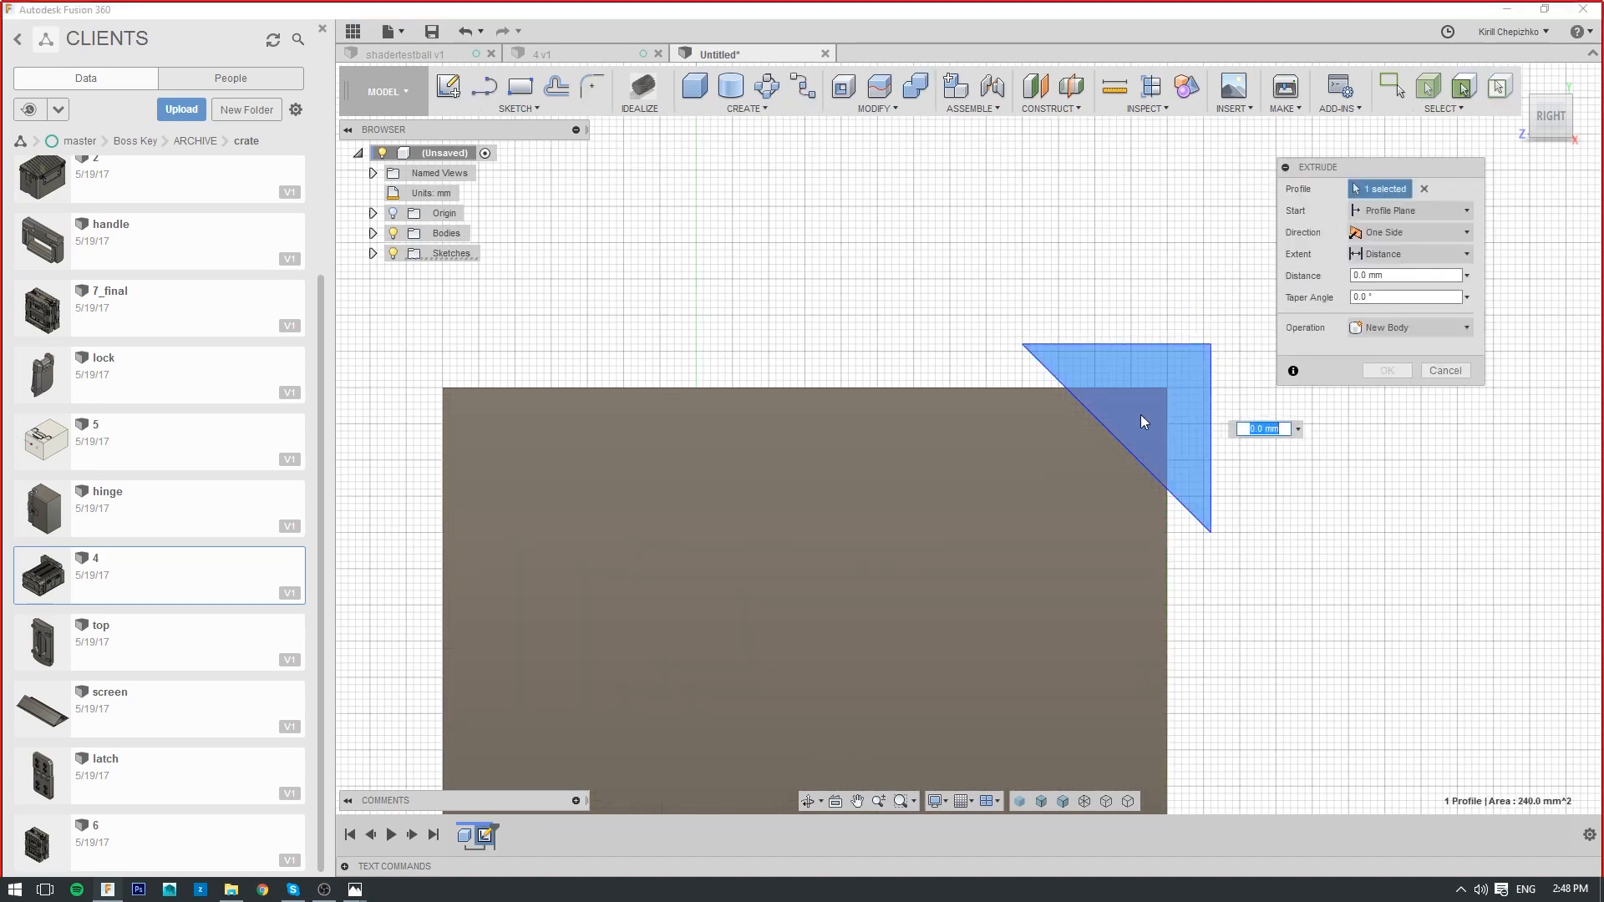
pyautogui.moveTo(1551, 116); pyautogui.dragTo(1522, 140)
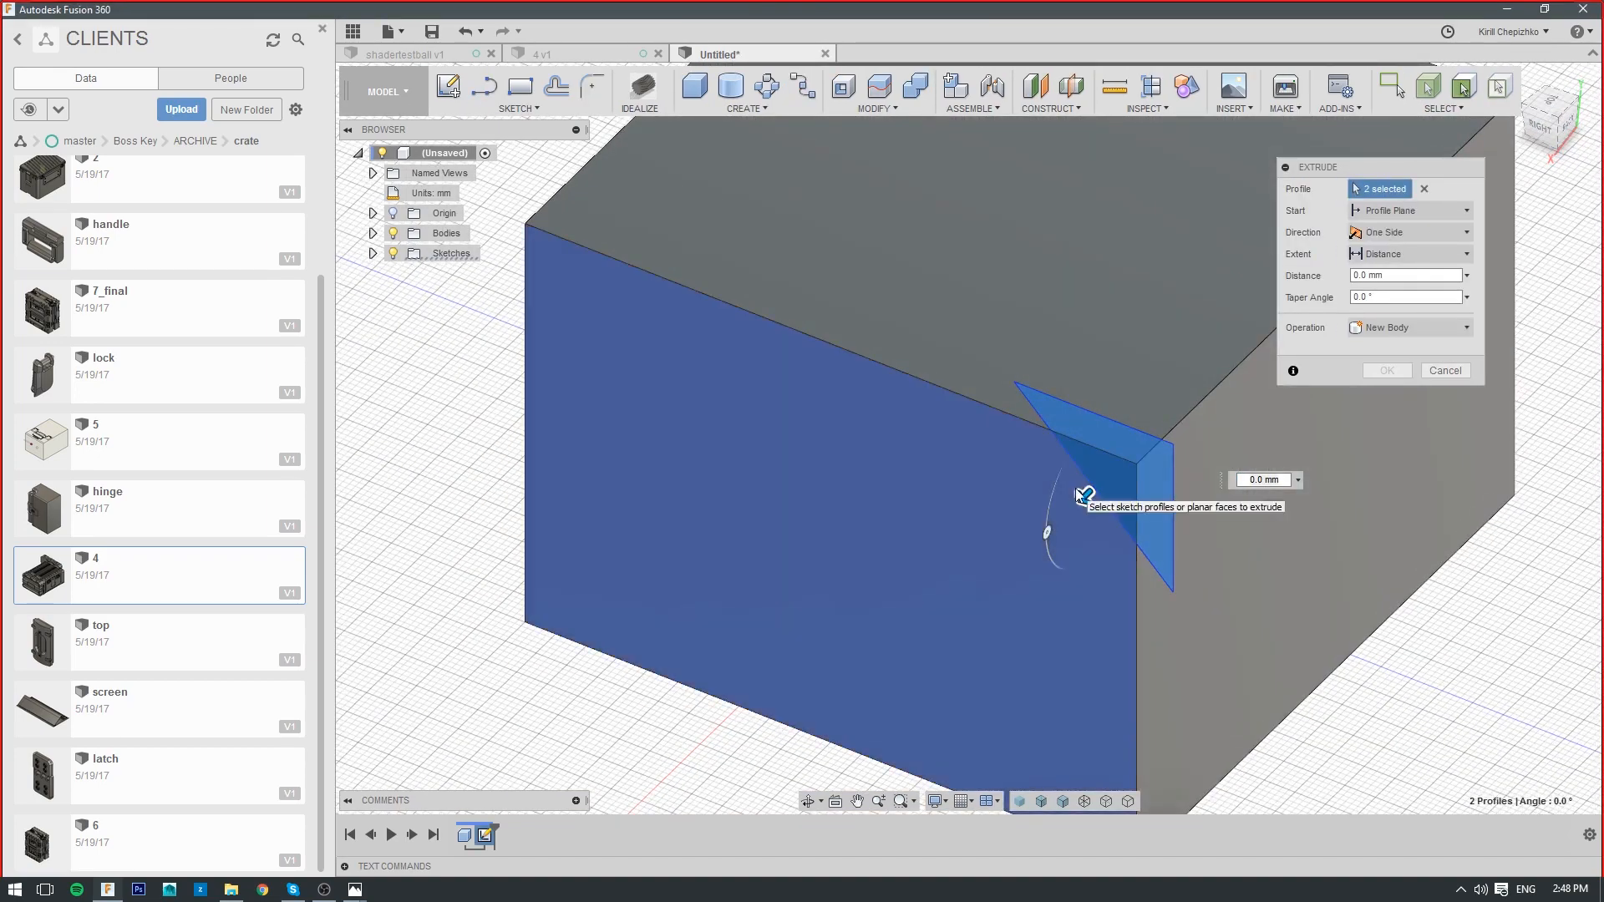
pyautogui.click(1076, 512)
pyautogui.press('Escape')
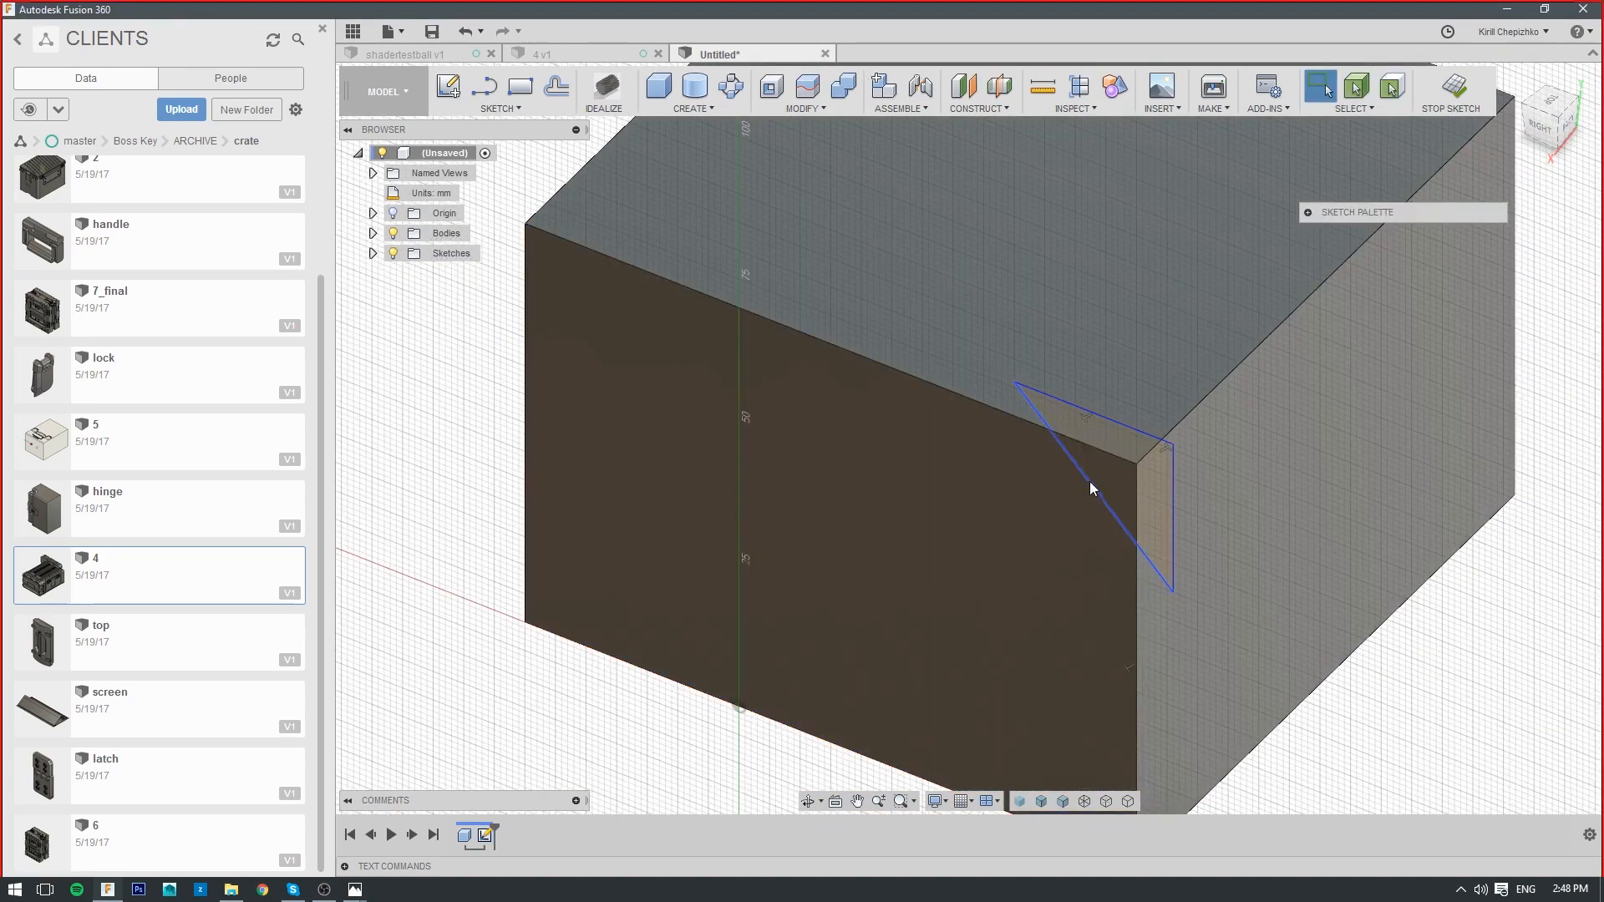
# Extrude both regions of the triangle -109 mm as a cut to bevel the box's upper edge
pyautogui.click(1111, 478)
pyautogui.click(1131, 453)
pyautogui.rightClick(1141, 445)
pyautogui.click(1207, 429)
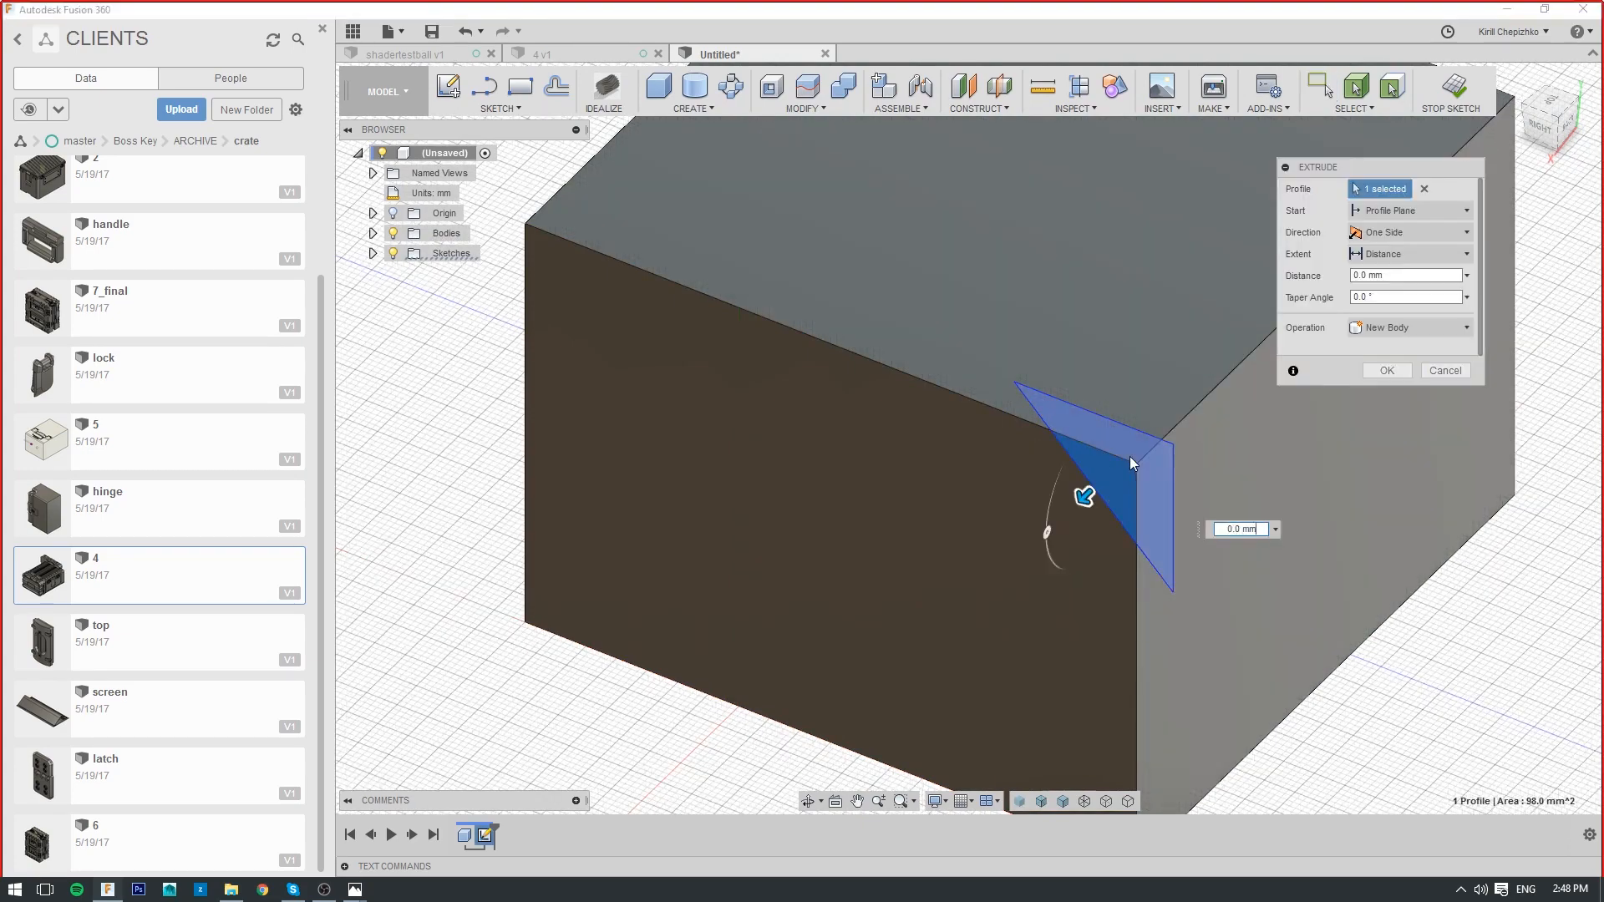
pyautogui.moveTo(1095, 465); pyautogui.dragTo(1173, 176)
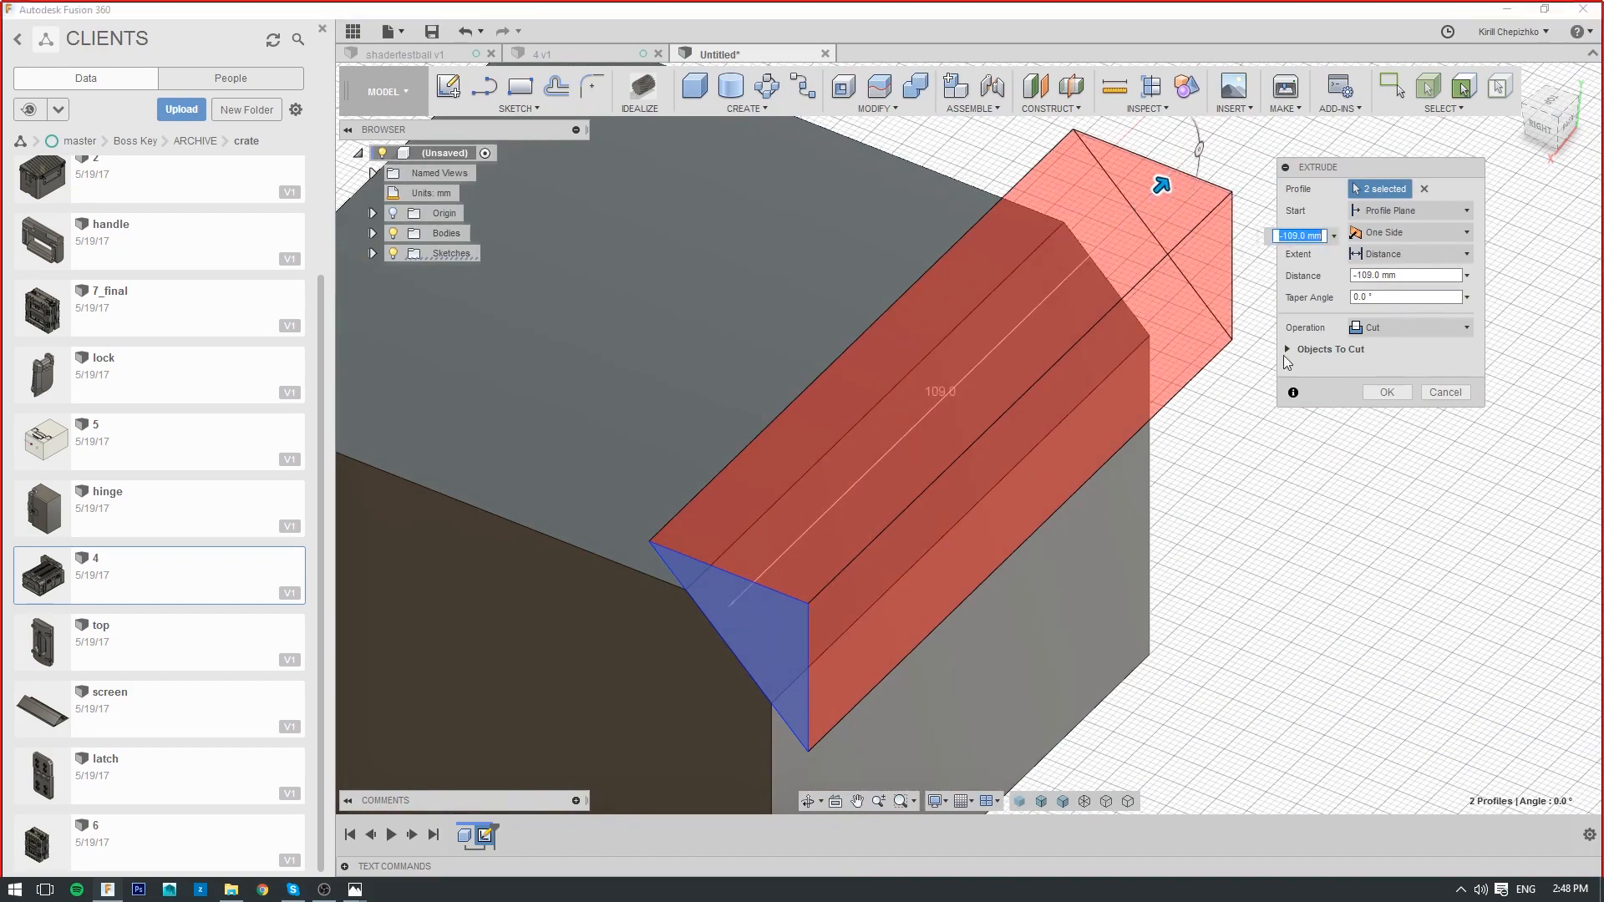
pyautogui.click(1386, 392)
# Inspect the bevelled edge, and undo the triangular cut to return to the sketch
pyautogui.moveTo(1286, 447); pyautogui.dragTo(1401, 365, button='middle')
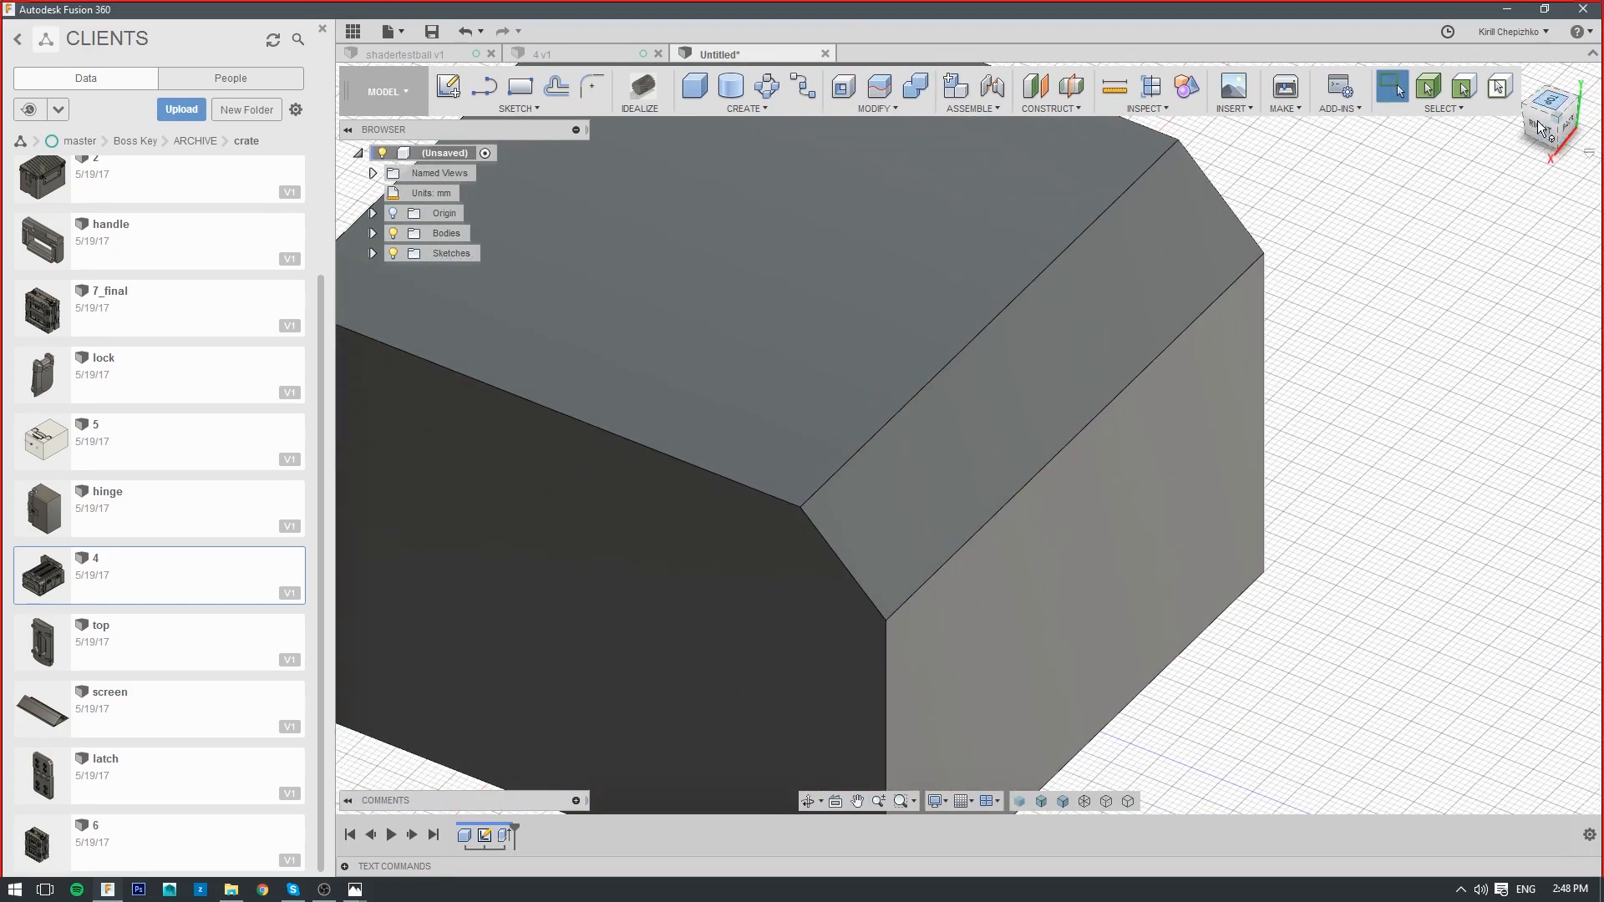
pyautogui.moveTo(1556, 113)
pyautogui.mouseDown()
pyautogui.moveTo(1570, 119)
pyautogui.moveTo(1559, 98)
pyautogui.mouseUp()
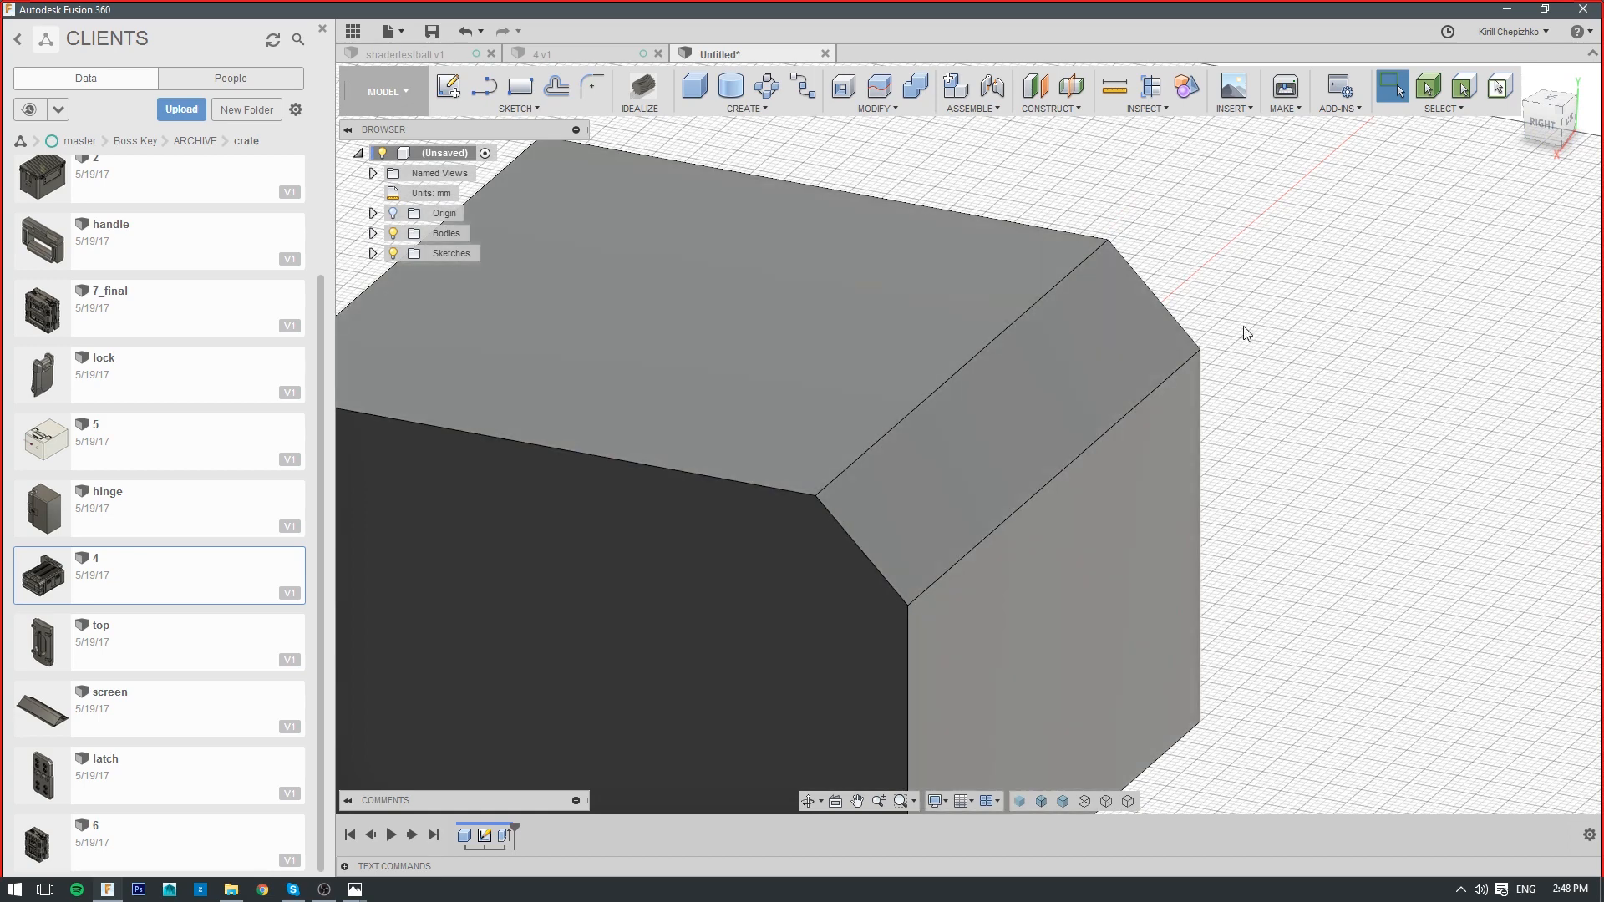
pyautogui.moveTo(1157, 501); pyautogui.dragTo(1245, 420, button='middle')
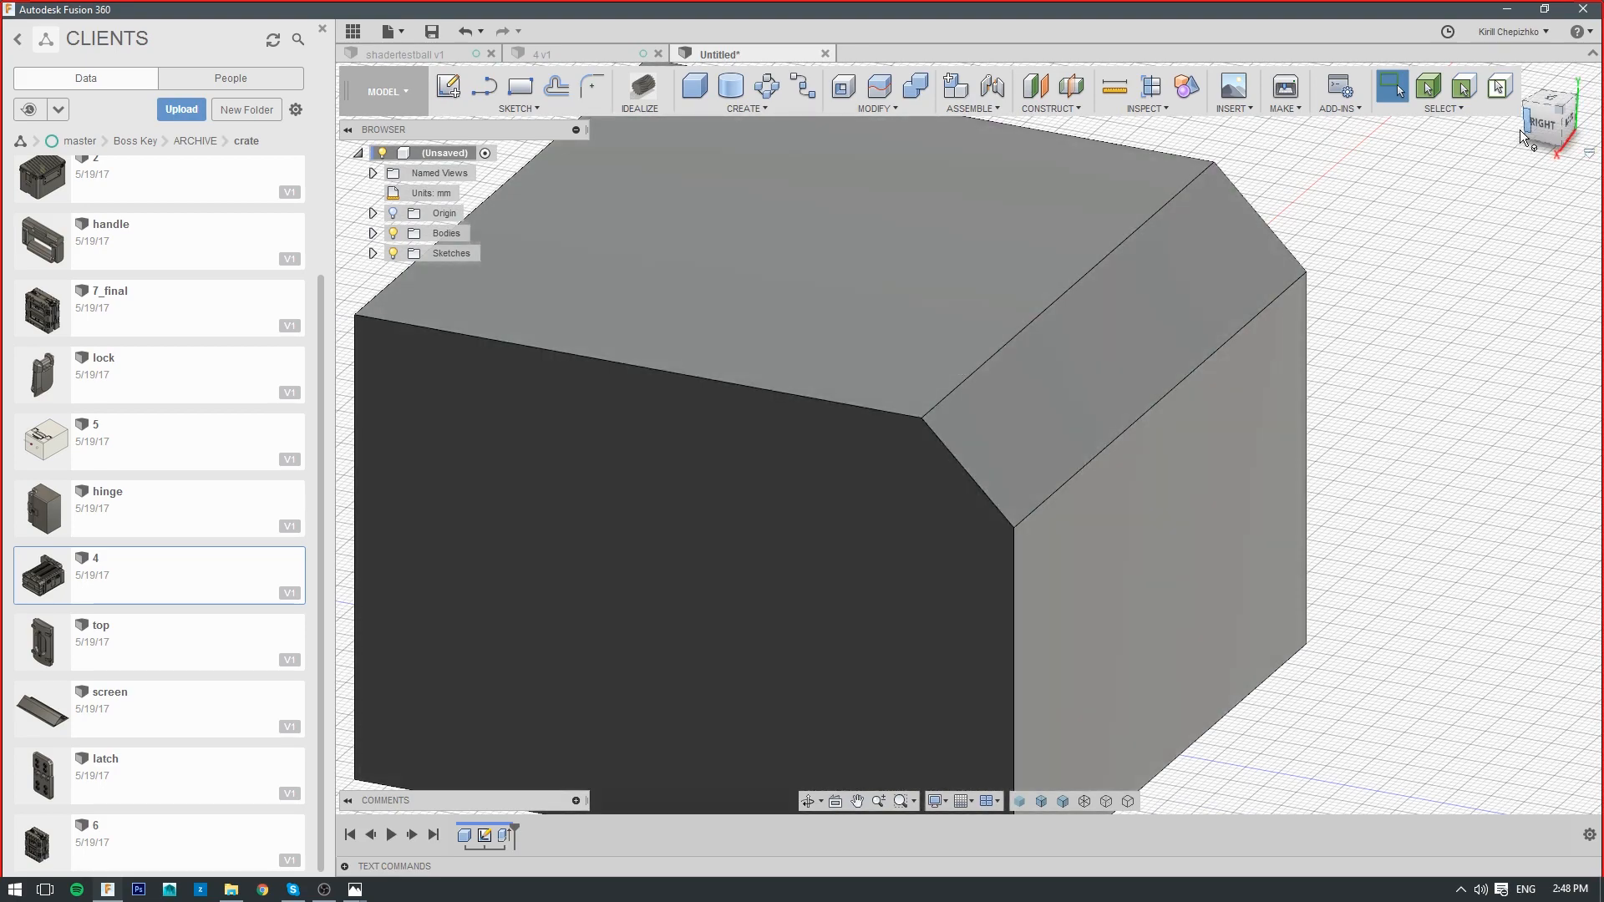
pyautogui.click(1521, 130)
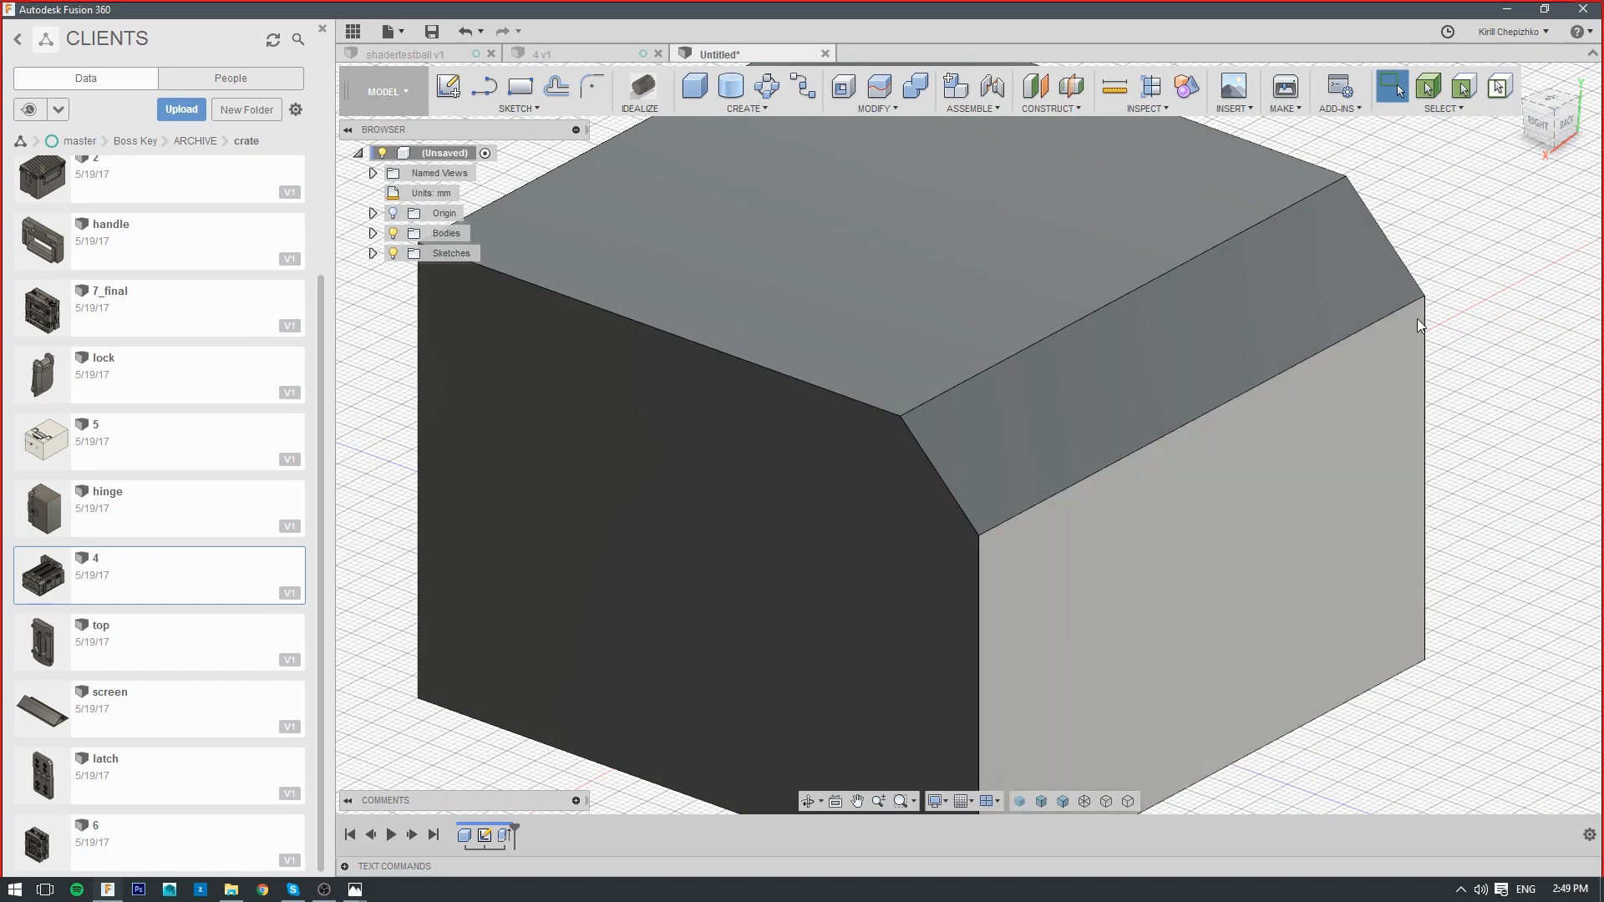
pyautogui.moveTo(1424, 322); pyautogui.dragTo(1355, 329, button='middle')
pyautogui.click(1562, 127)
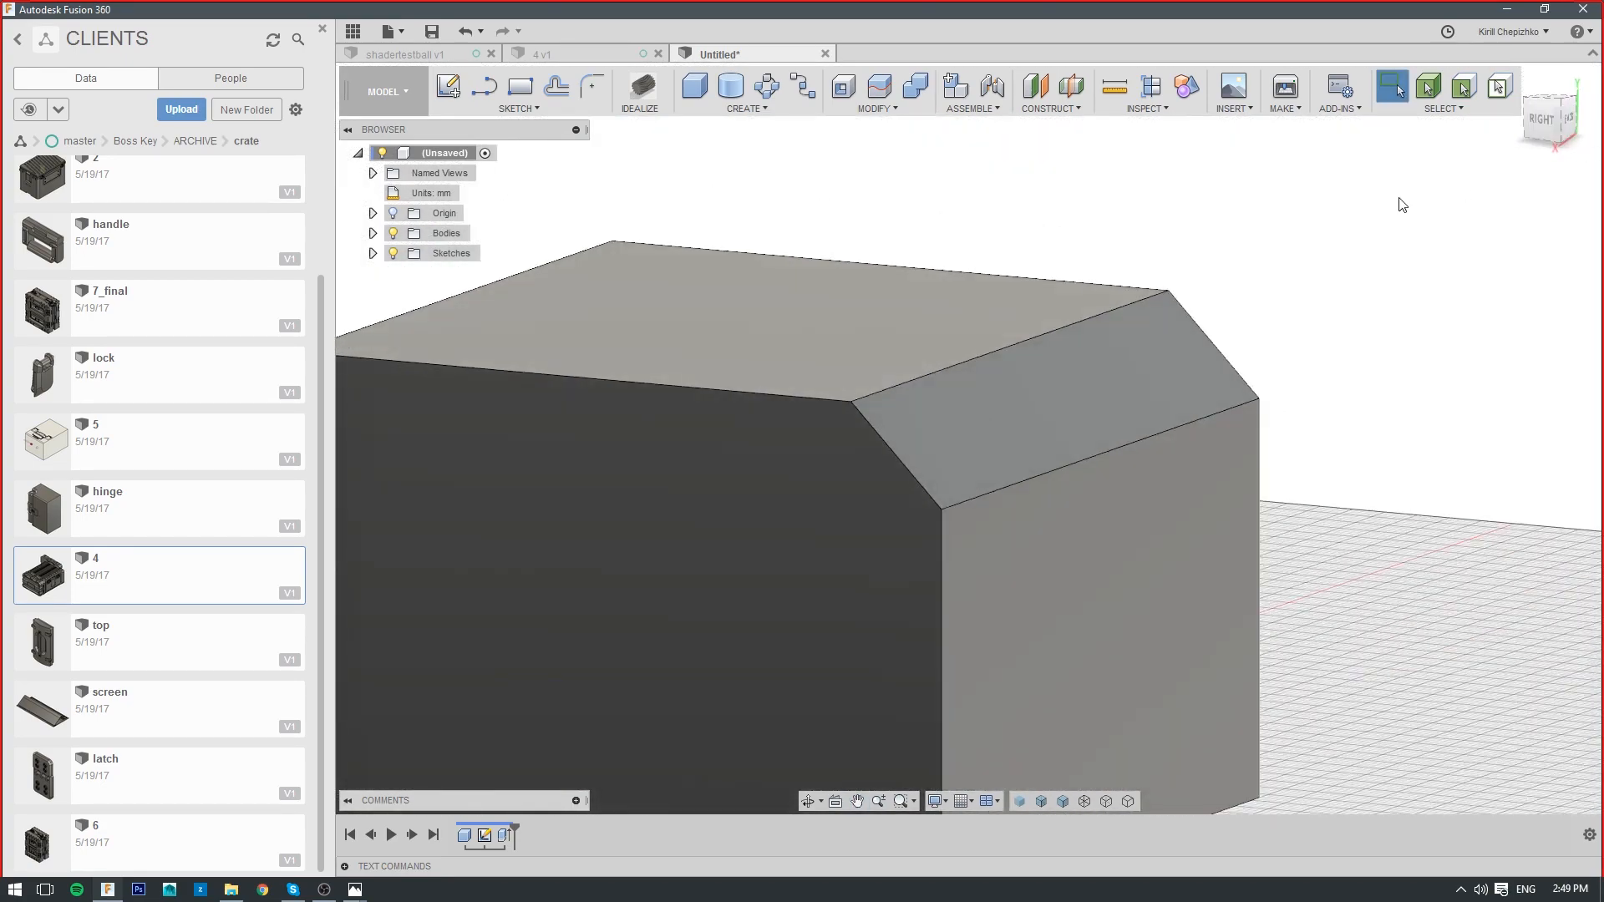
pyautogui.moveTo(1048, 217); pyautogui.dragTo(1006, 218, button='right')
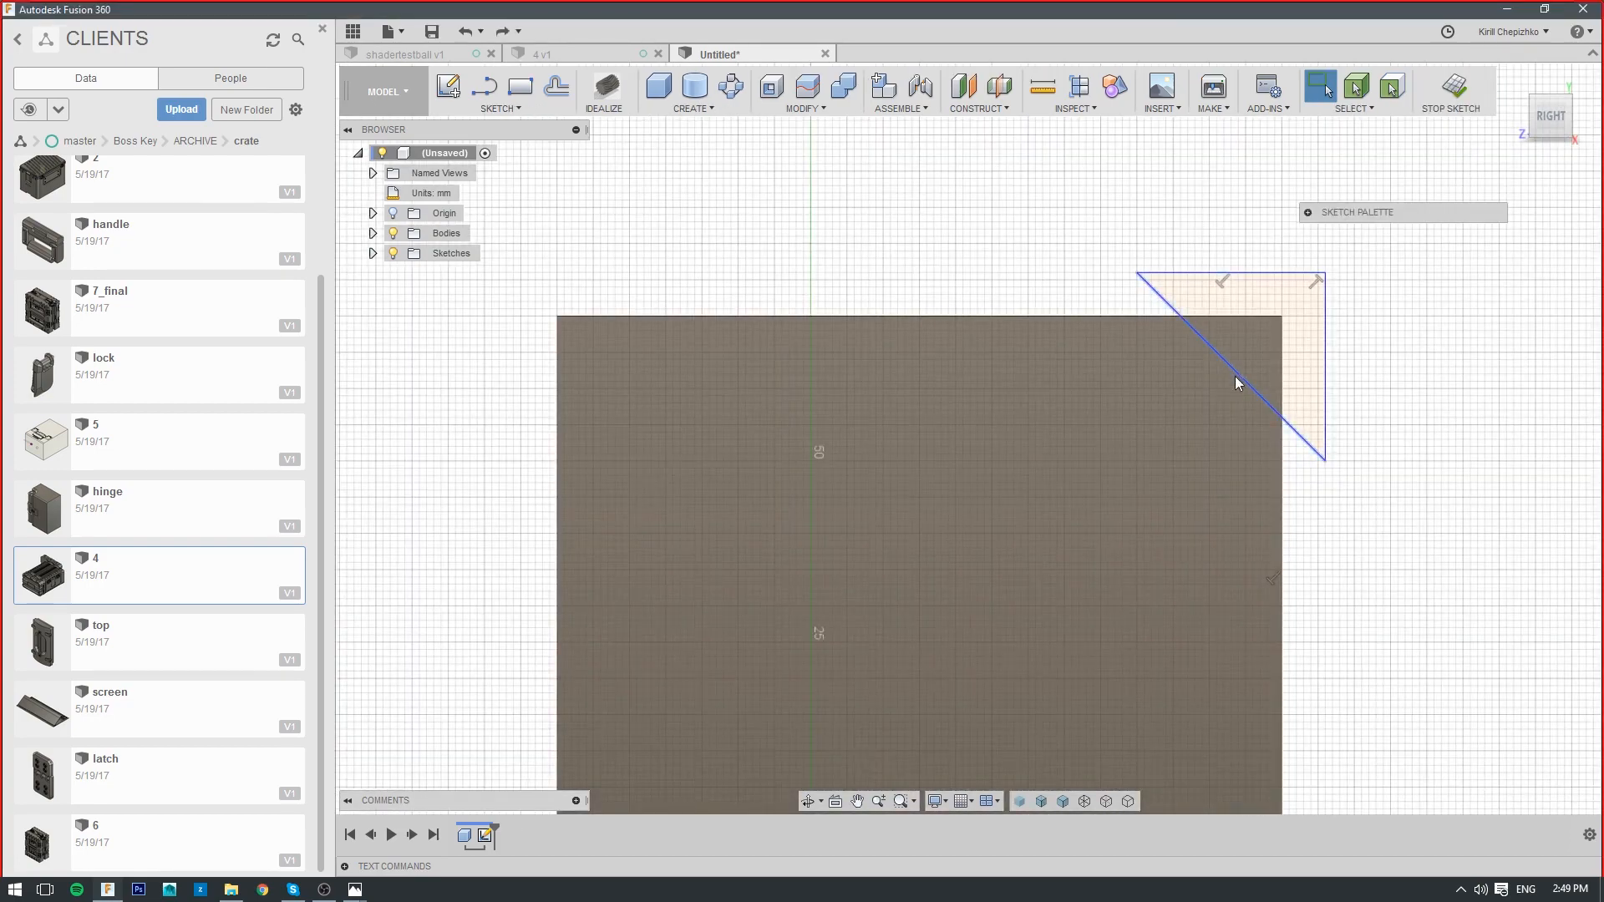
# Sketch an upright rectangle inside the box outline, with its upper inner corner on the triangle's diagonal
pyautogui.moveTo(1234, 381); pyautogui.dragTo(976, 421, button='middle')
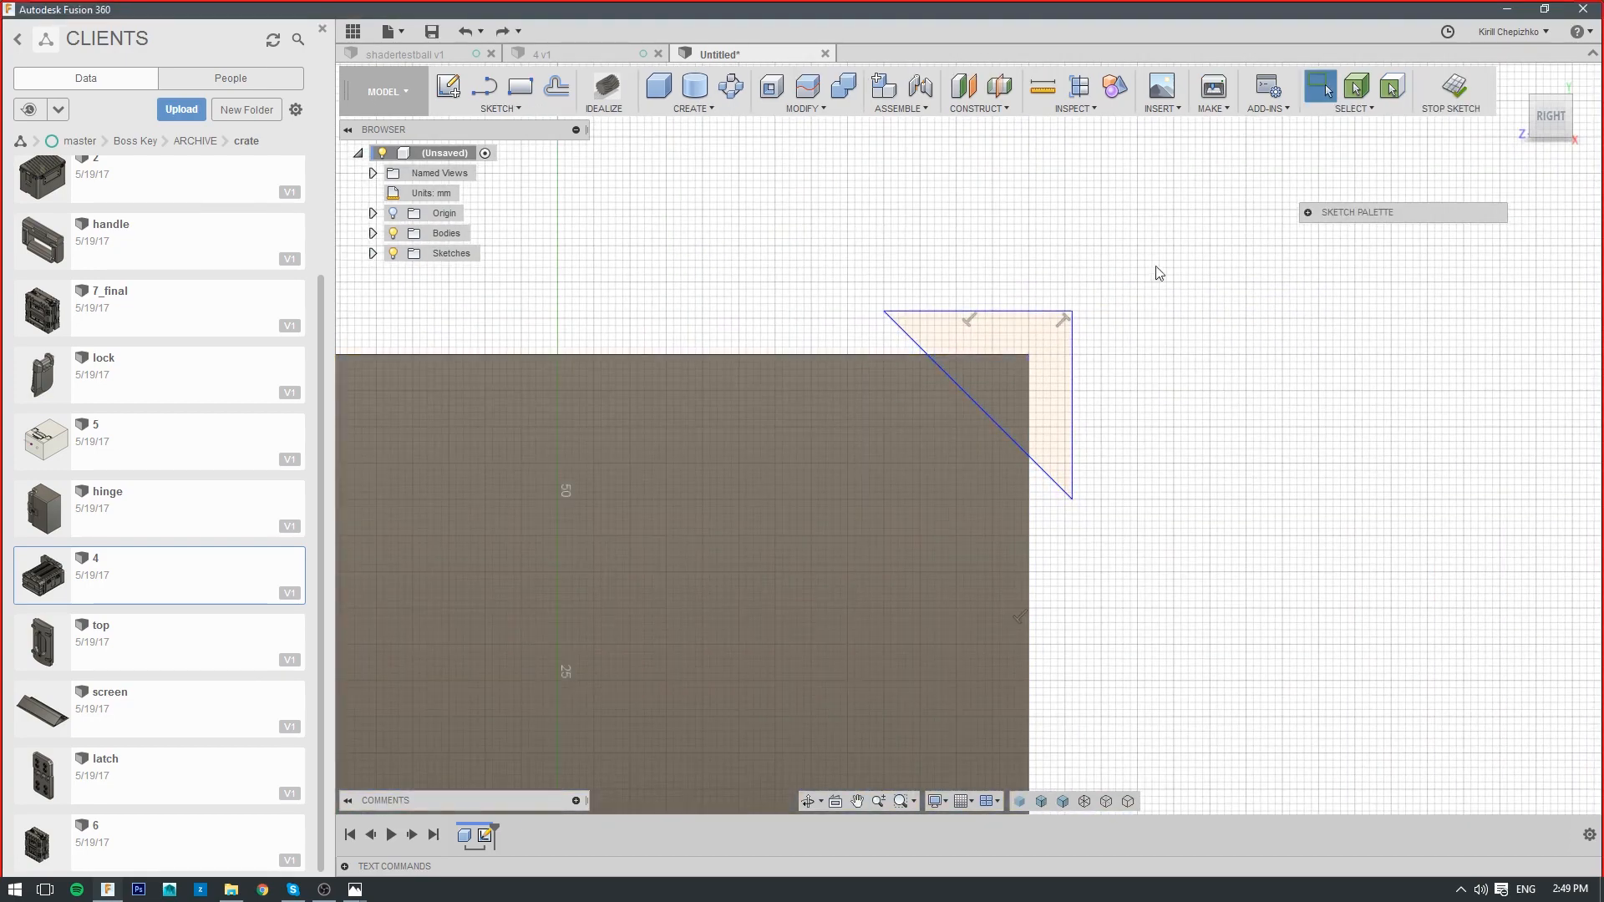
pyautogui.scroll(3, 949, 405)
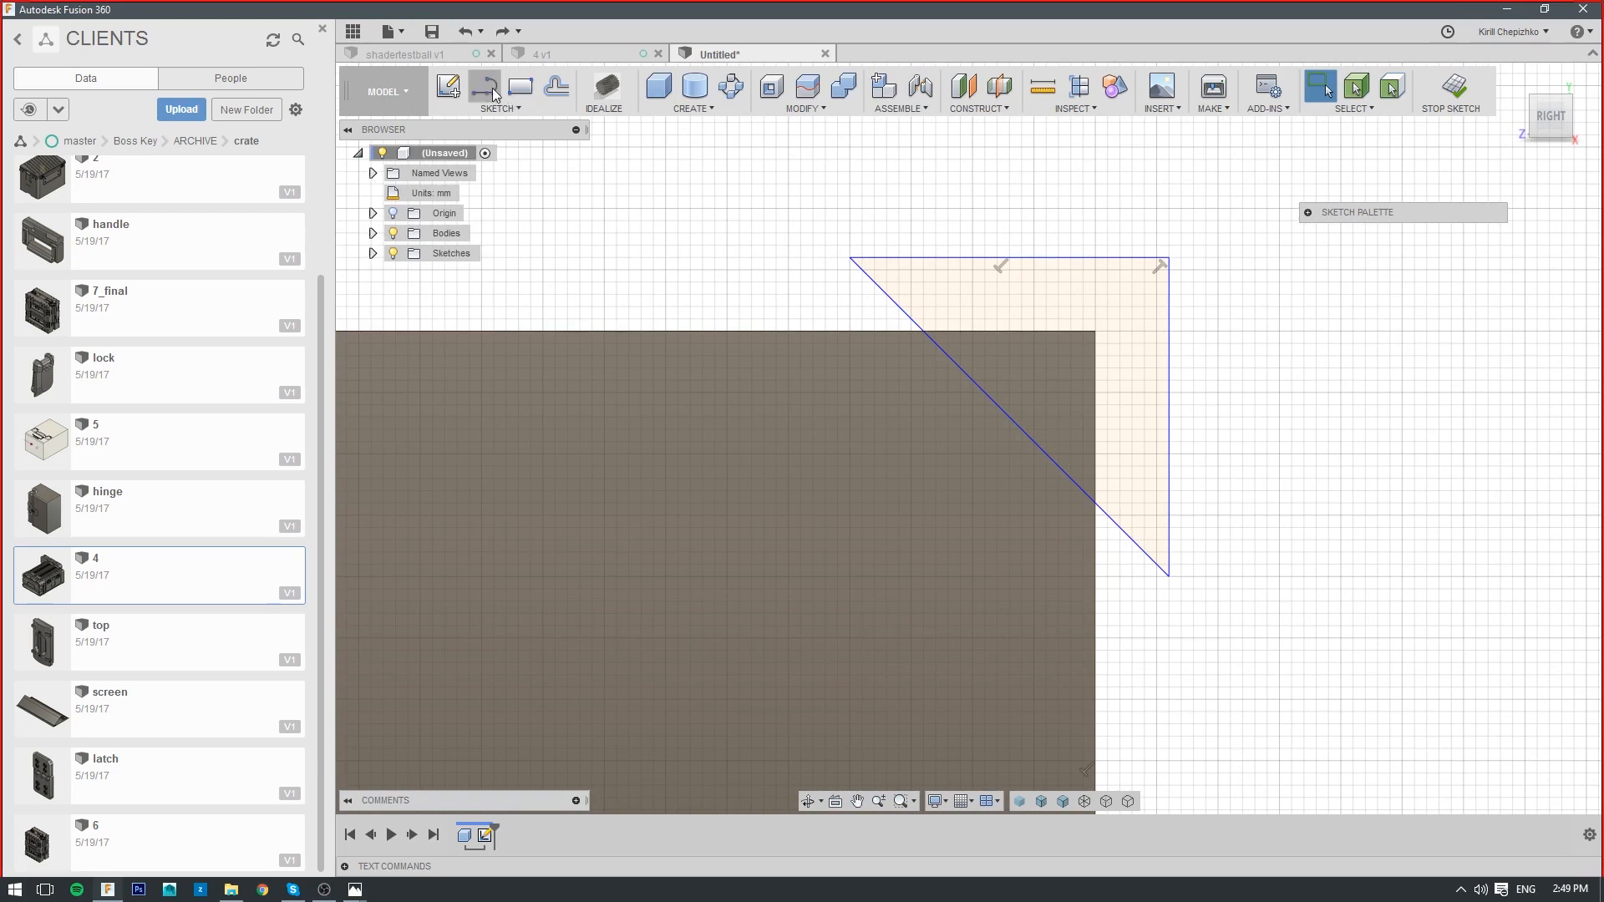
pyautogui.click(521, 86)
pyautogui.click(986, 392)
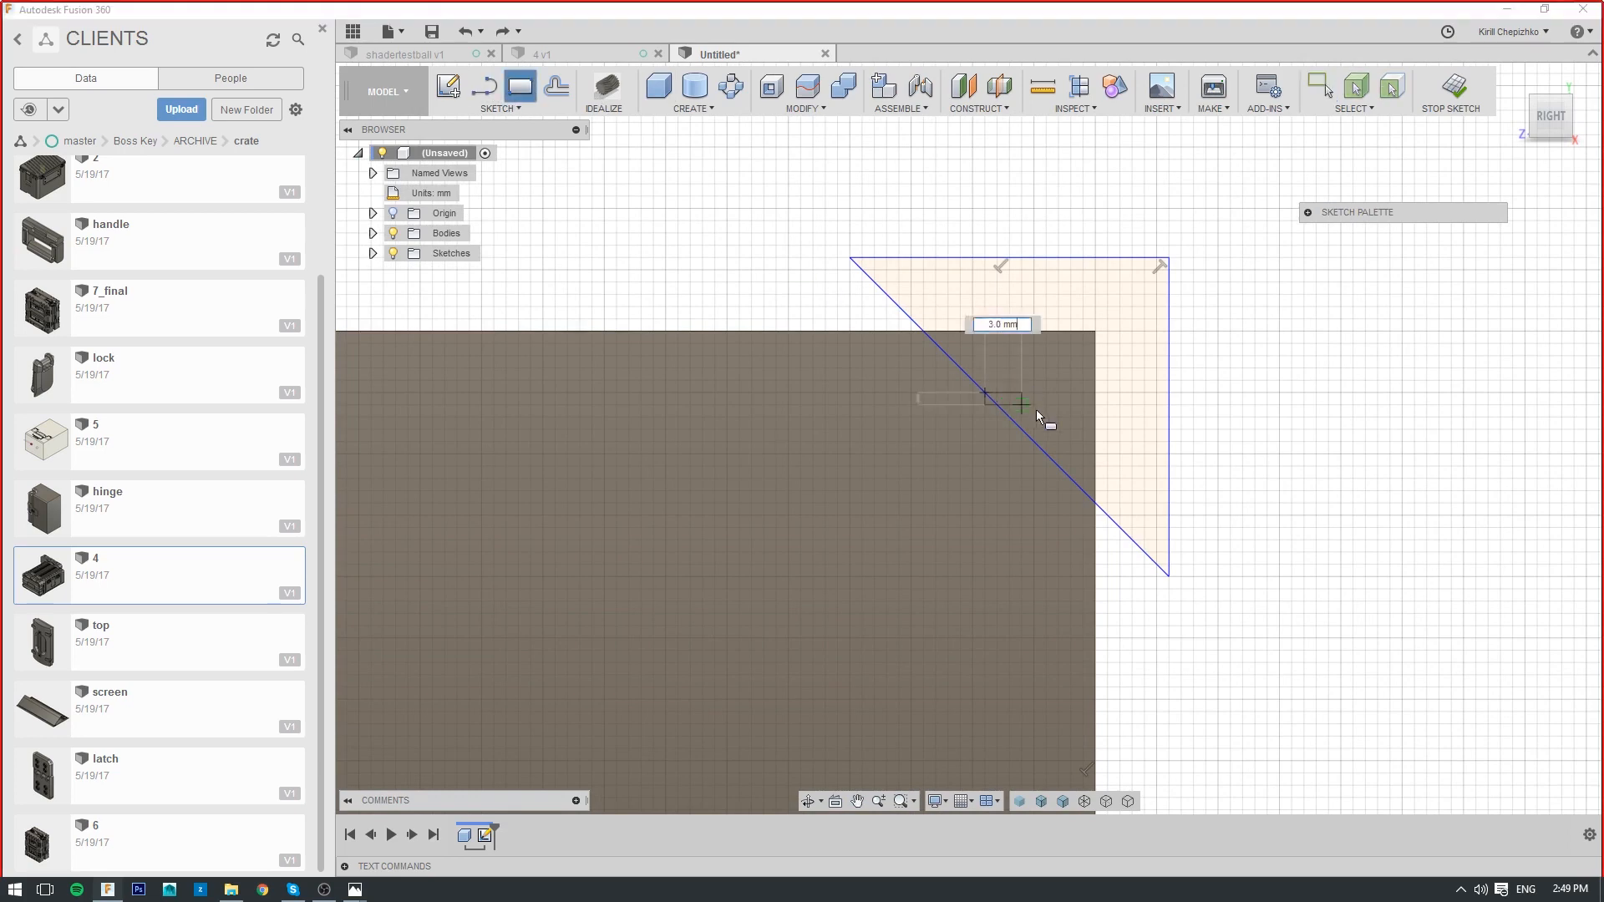
pyautogui.click(1058, 503)
pyautogui.scroll(4, 1103, 378)
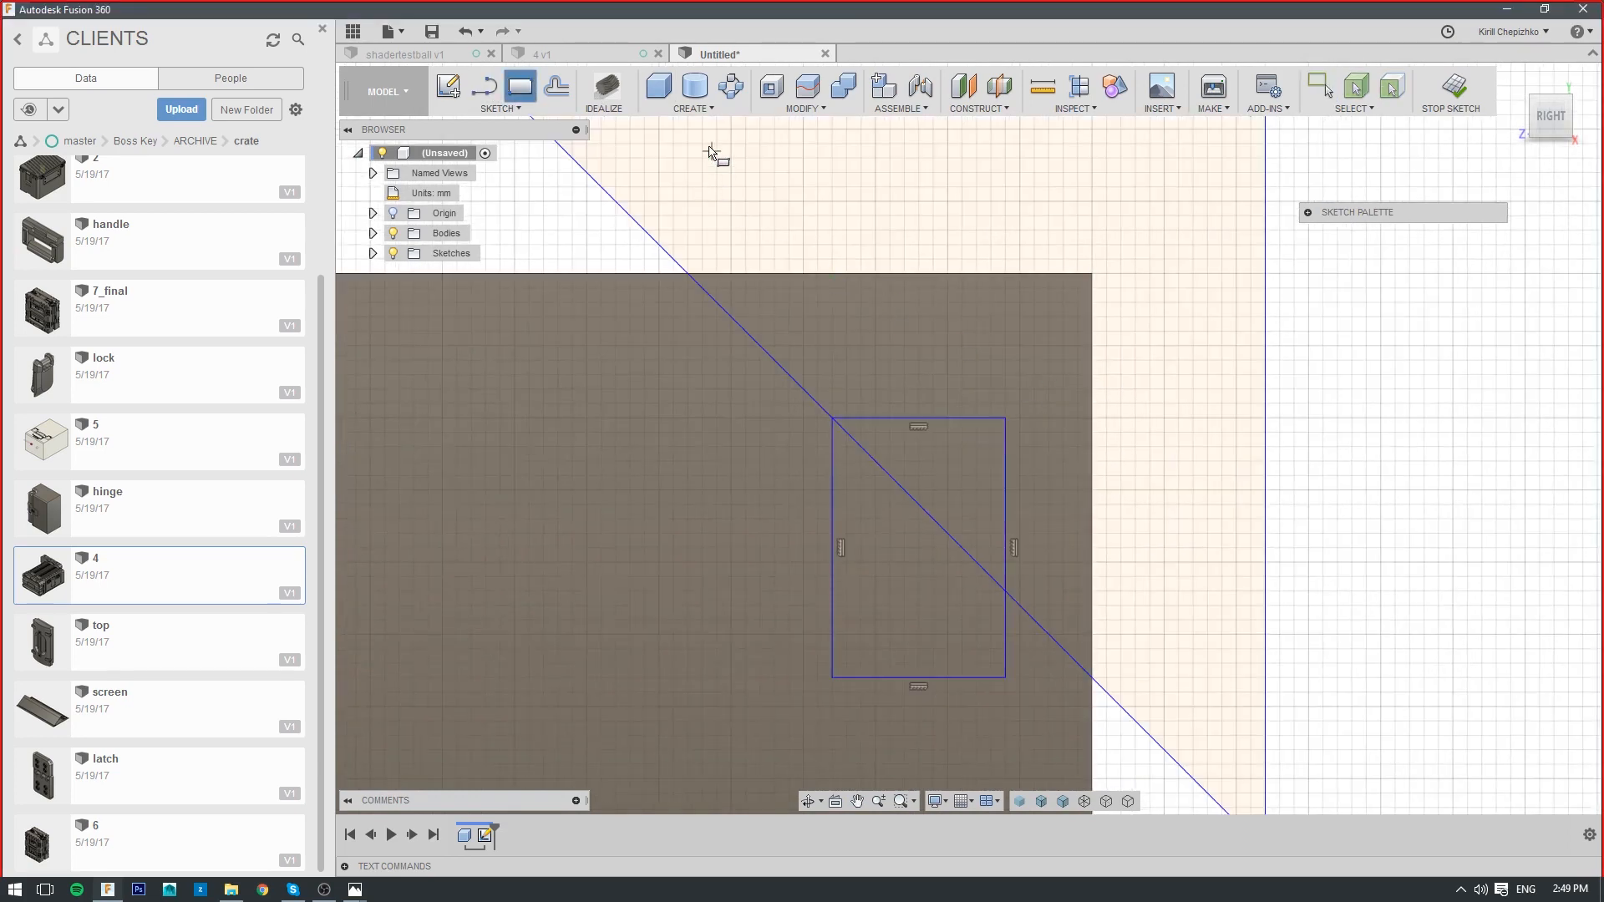
# Sketch a small pointed peak on the rectangle's upper edge with two sloped lines about 1.4 mm long
pyautogui.click(485, 86)
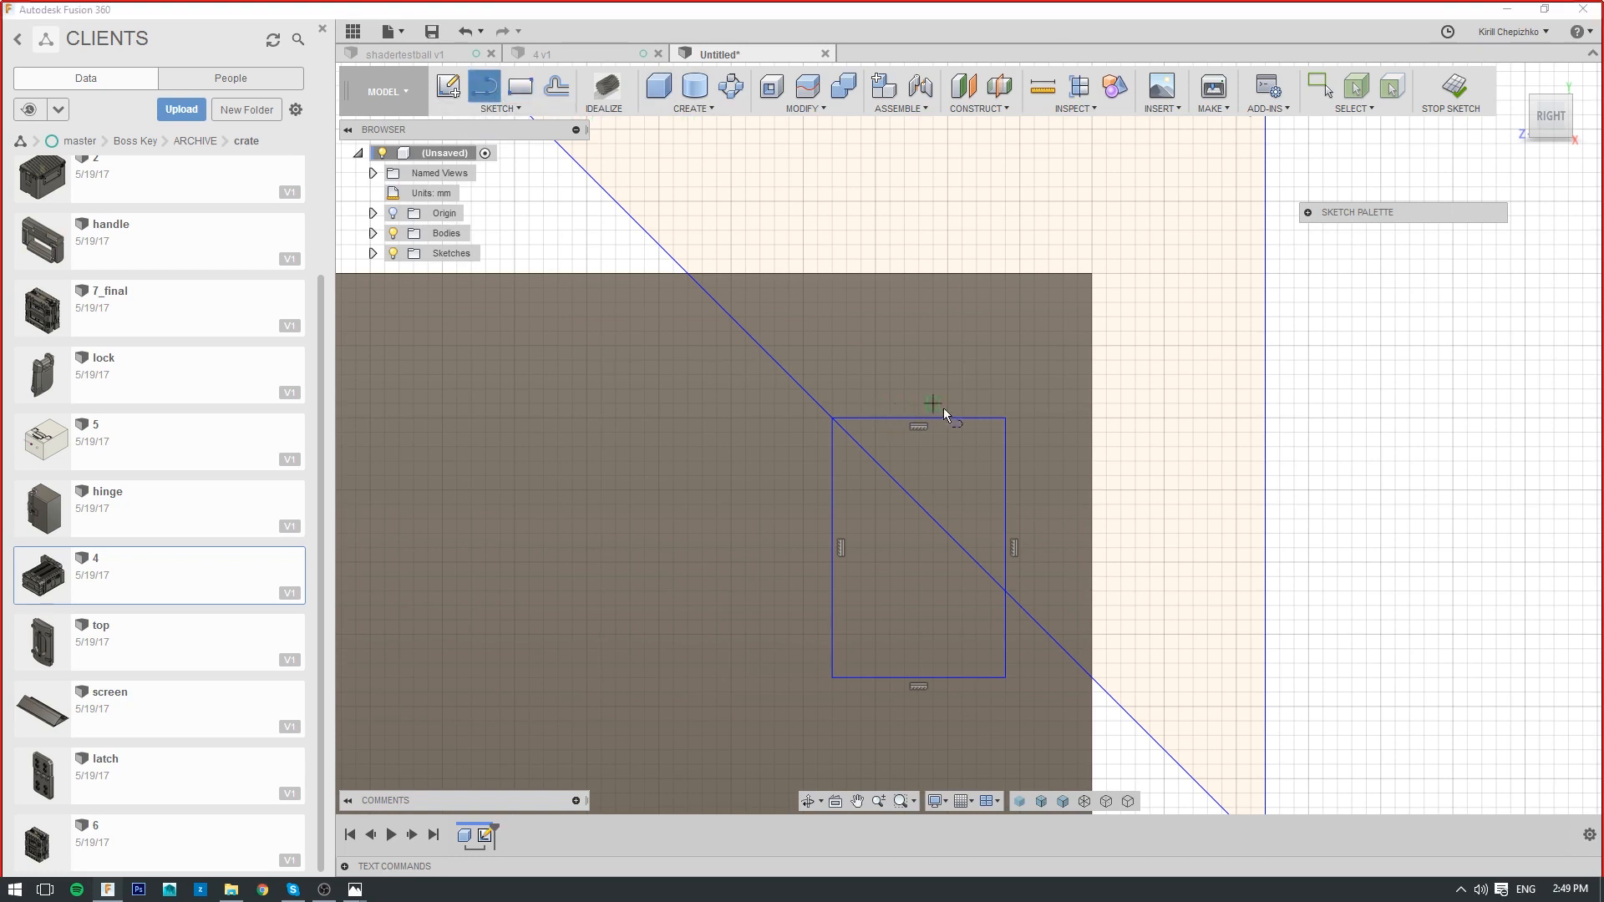
pyautogui.click(920, 418)
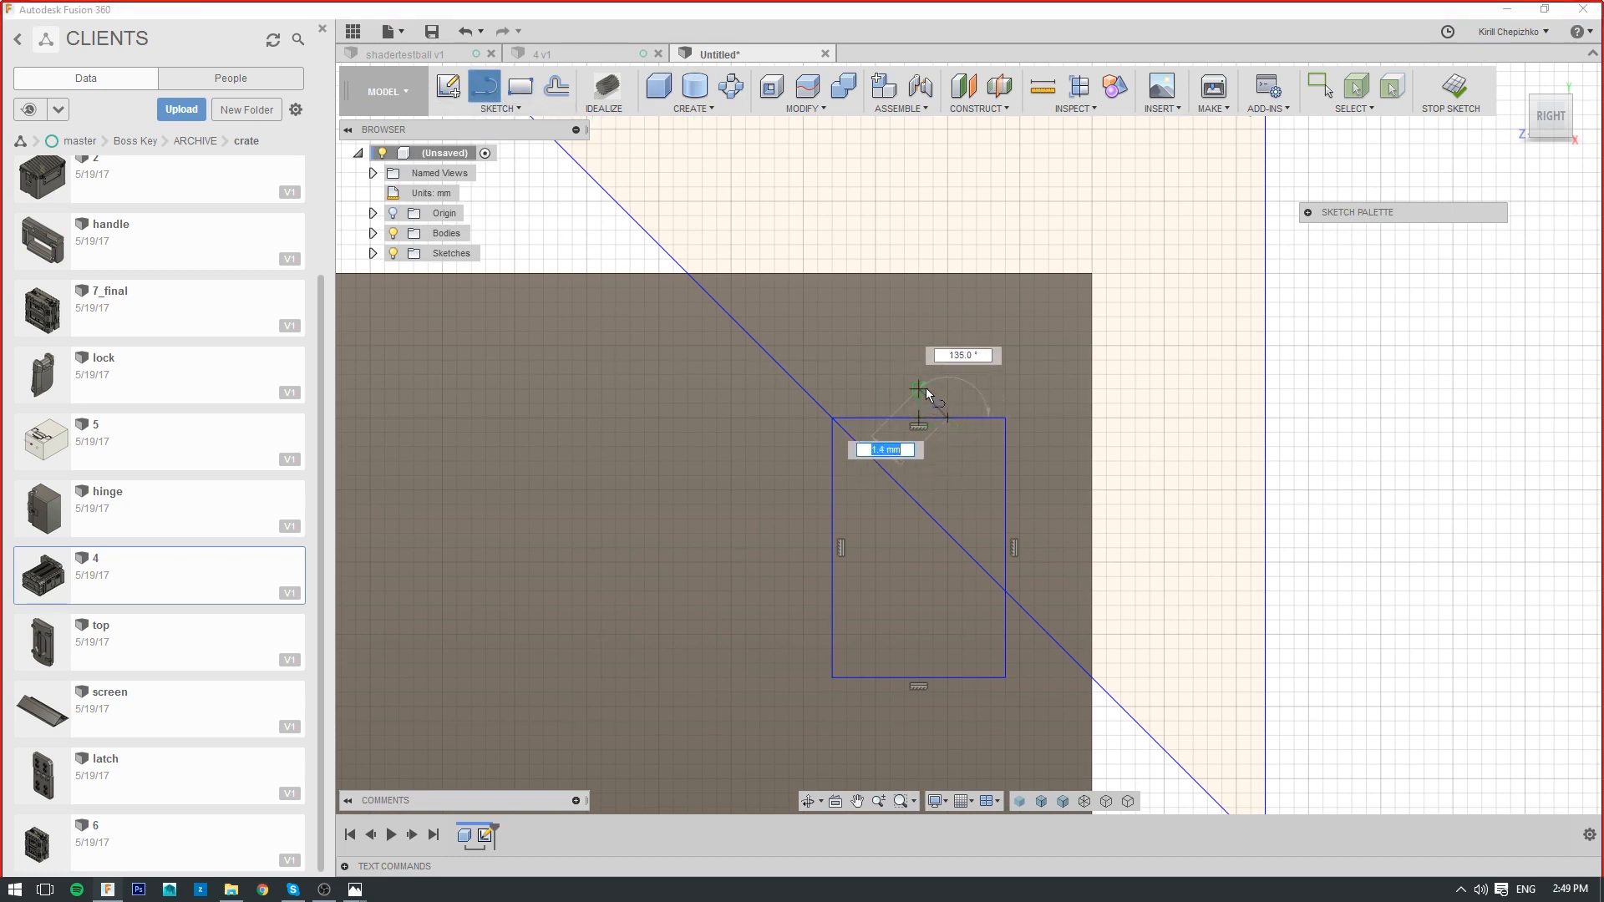
pyautogui.click(919, 389)
pyautogui.click(891, 418)
# Cut the corner region outside the rectangle and peak along the box's full length to form a stepped edge profile
pyautogui.rightClick(919, 483)
pyautogui.click(978, 459)
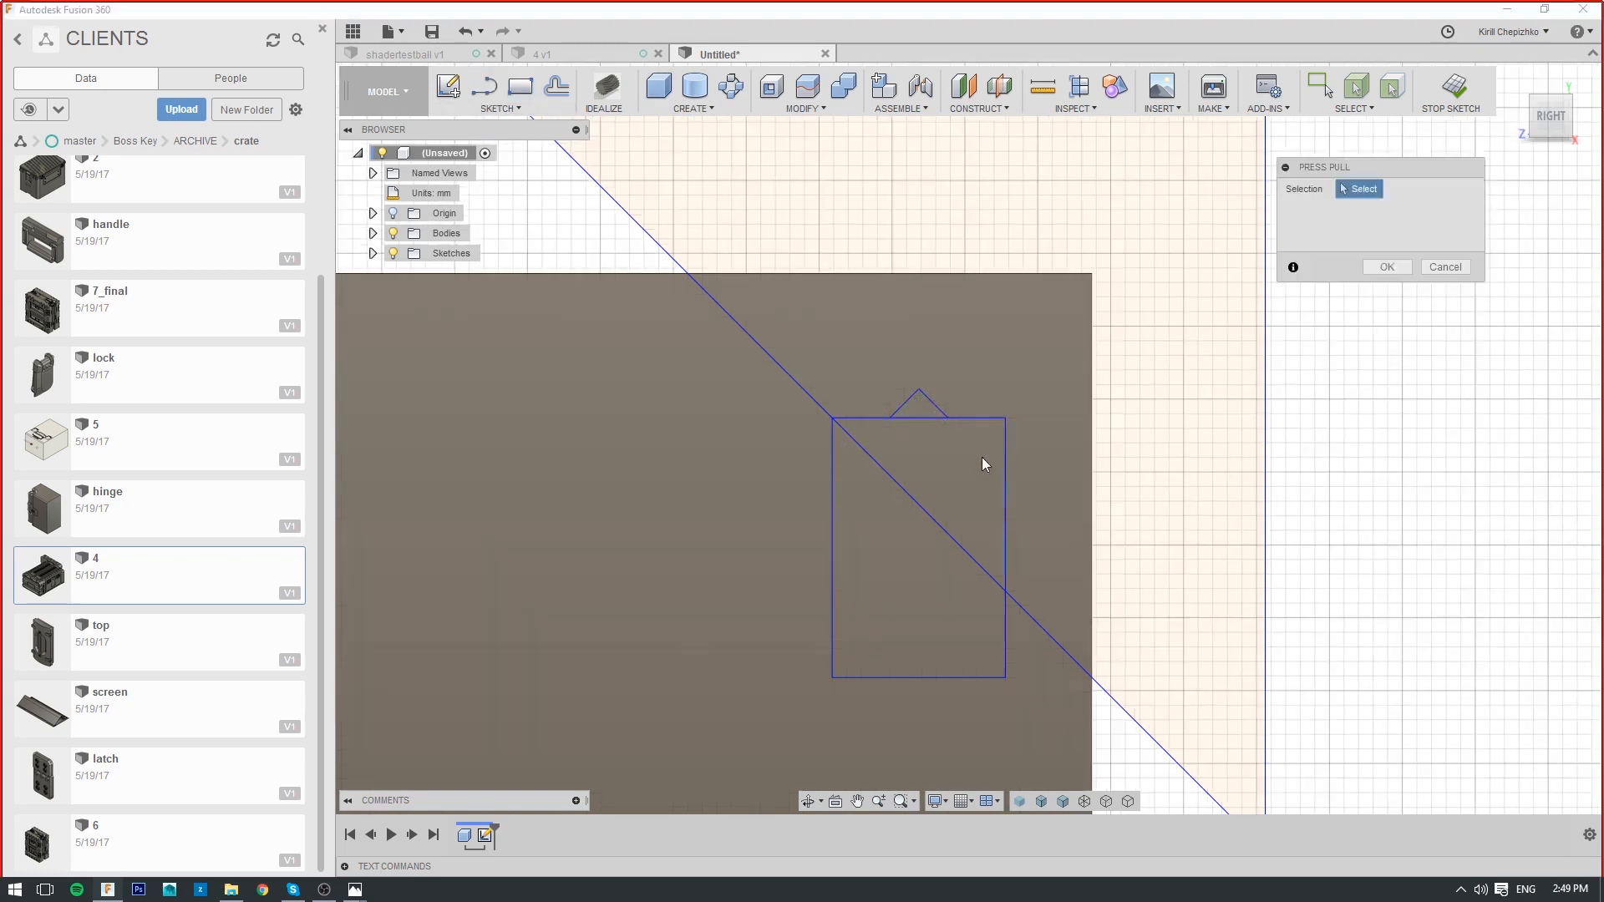
pyautogui.click(1016, 364)
pyautogui.scroll(-5, 1016, 364)
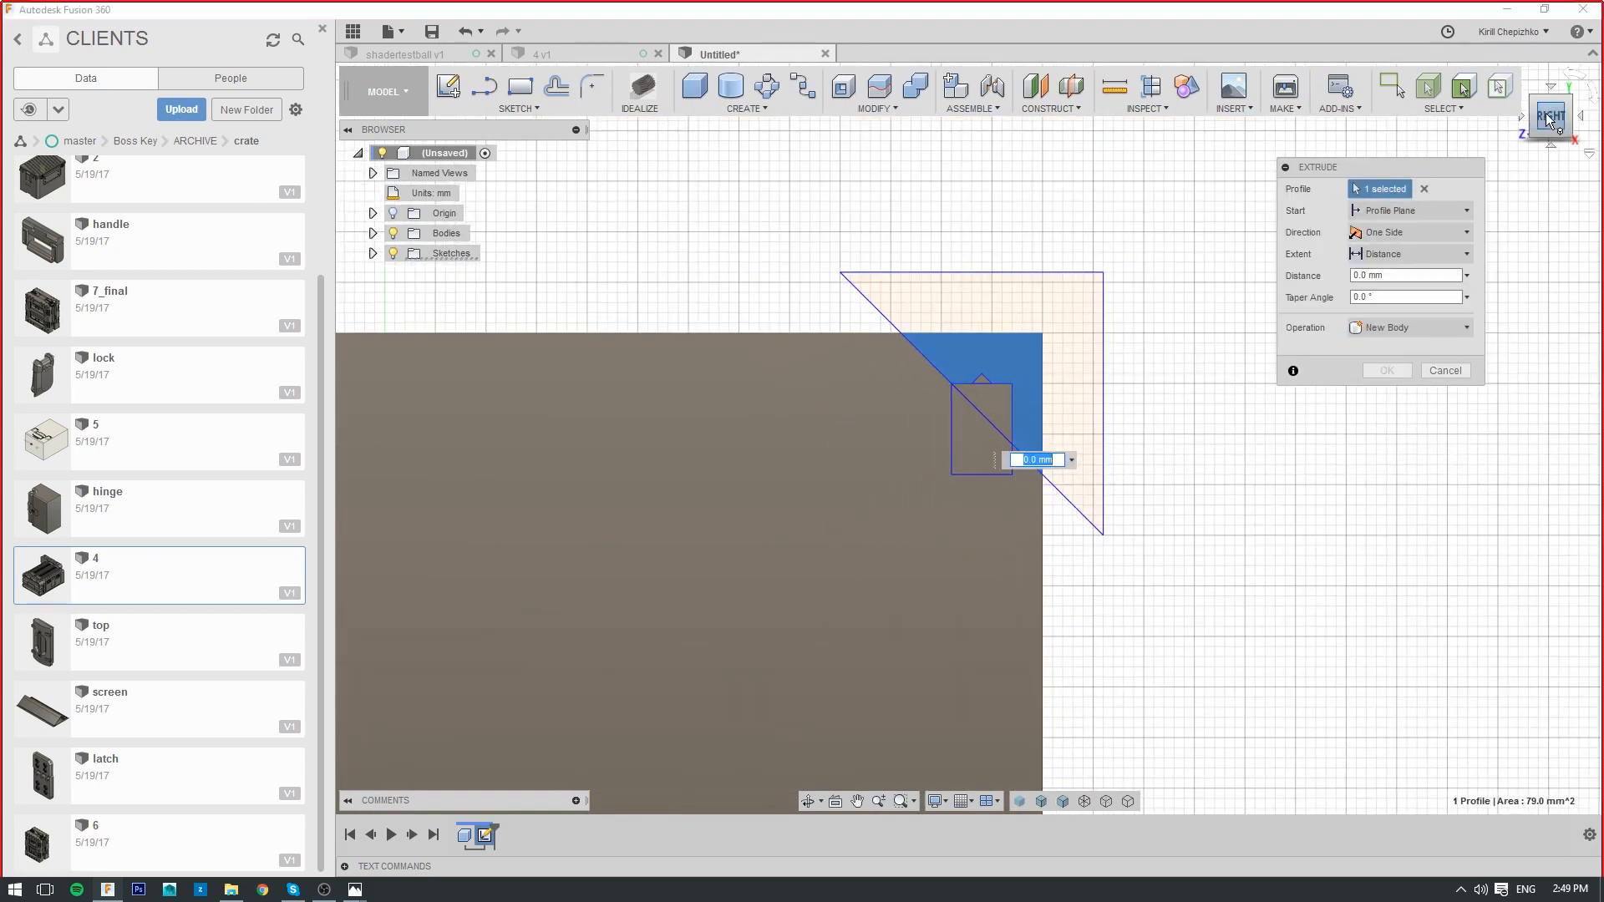
pyautogui.click(1548, 121)
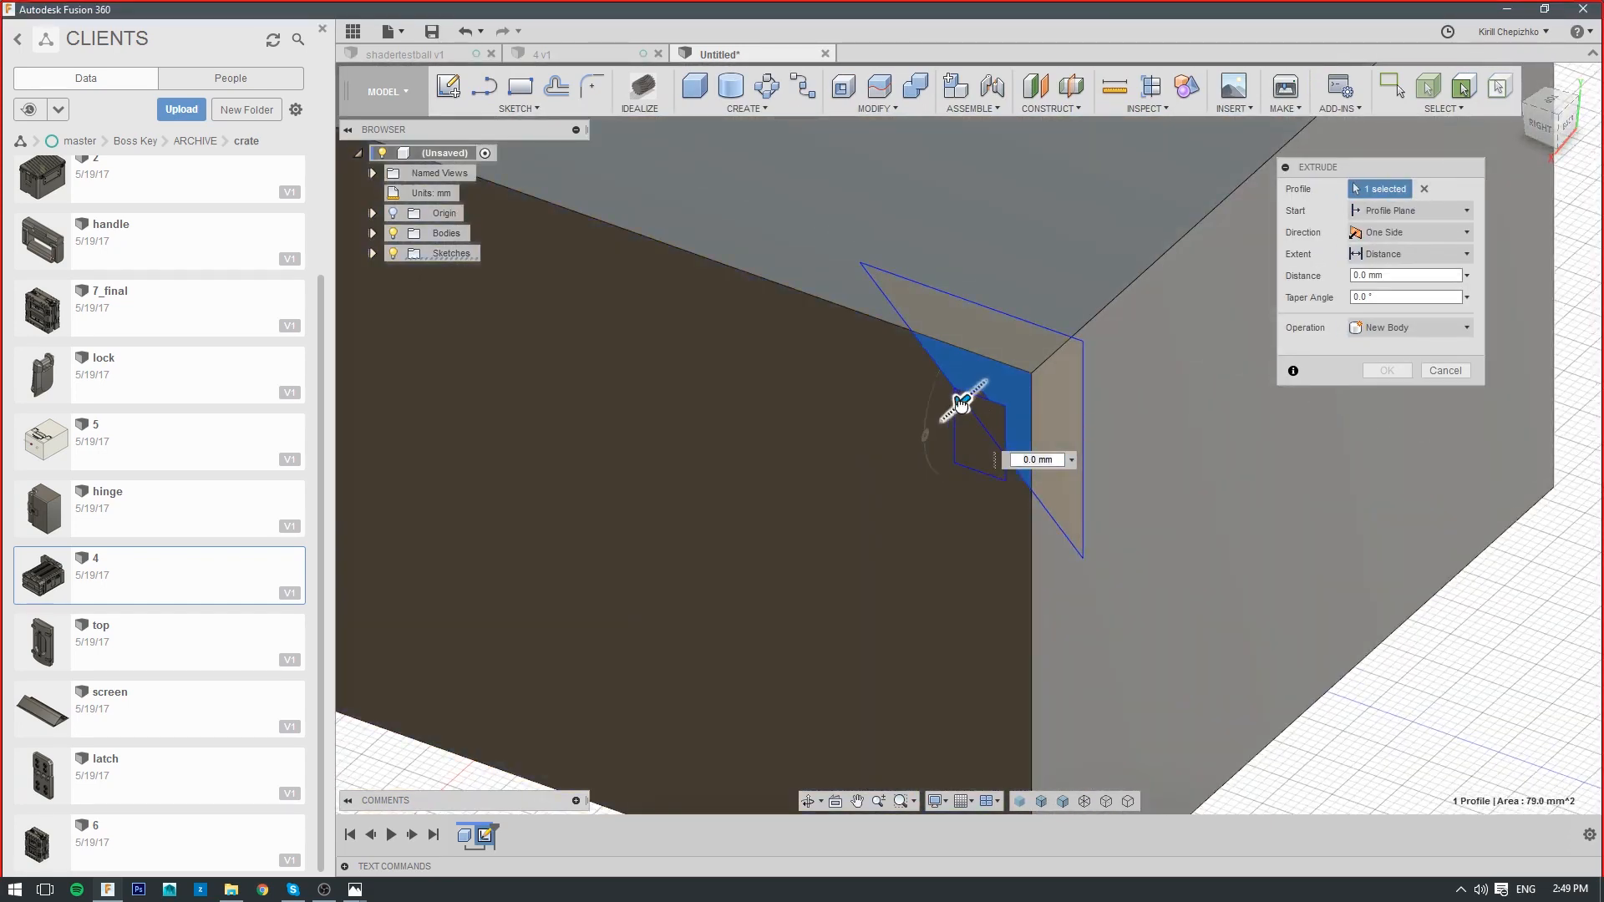
pyautogui.moveTo(961, 404); pyautogui.dragTo(1337, 68)
pyautogui.scroll(-2, 1166, 481)
pyautogui.moveTo(1228, 251); pyautogui.dragTo(958, 465, button='middle')
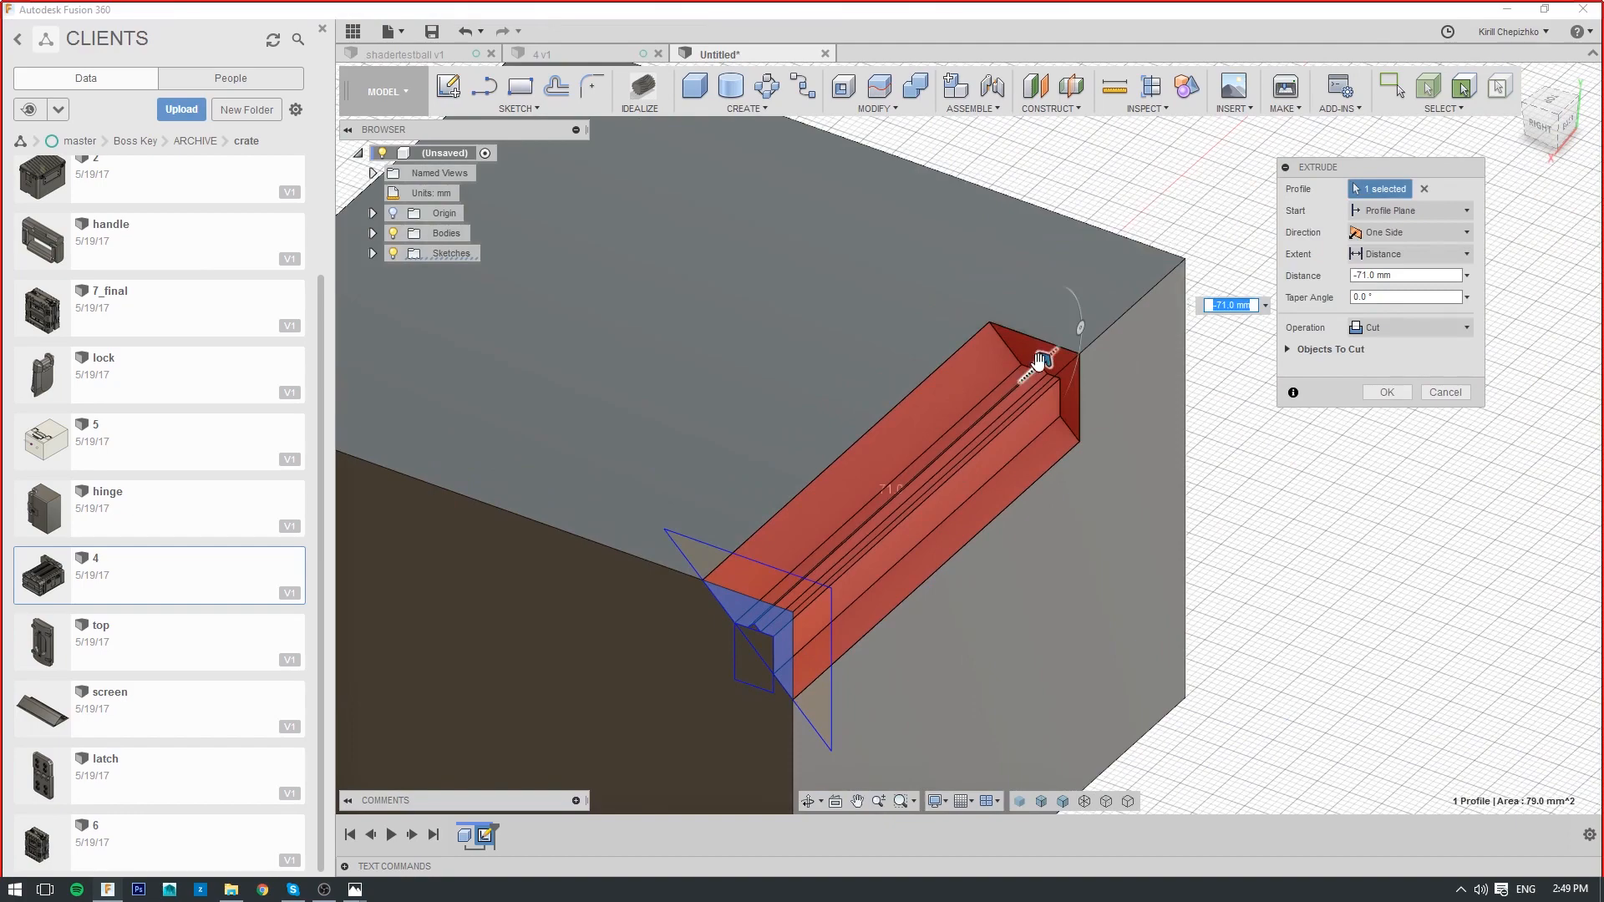
pyautogui.moveTo(1040, 361); pyautogui.dragTo(1285, 274)
pyautogui.click(1402, 390)
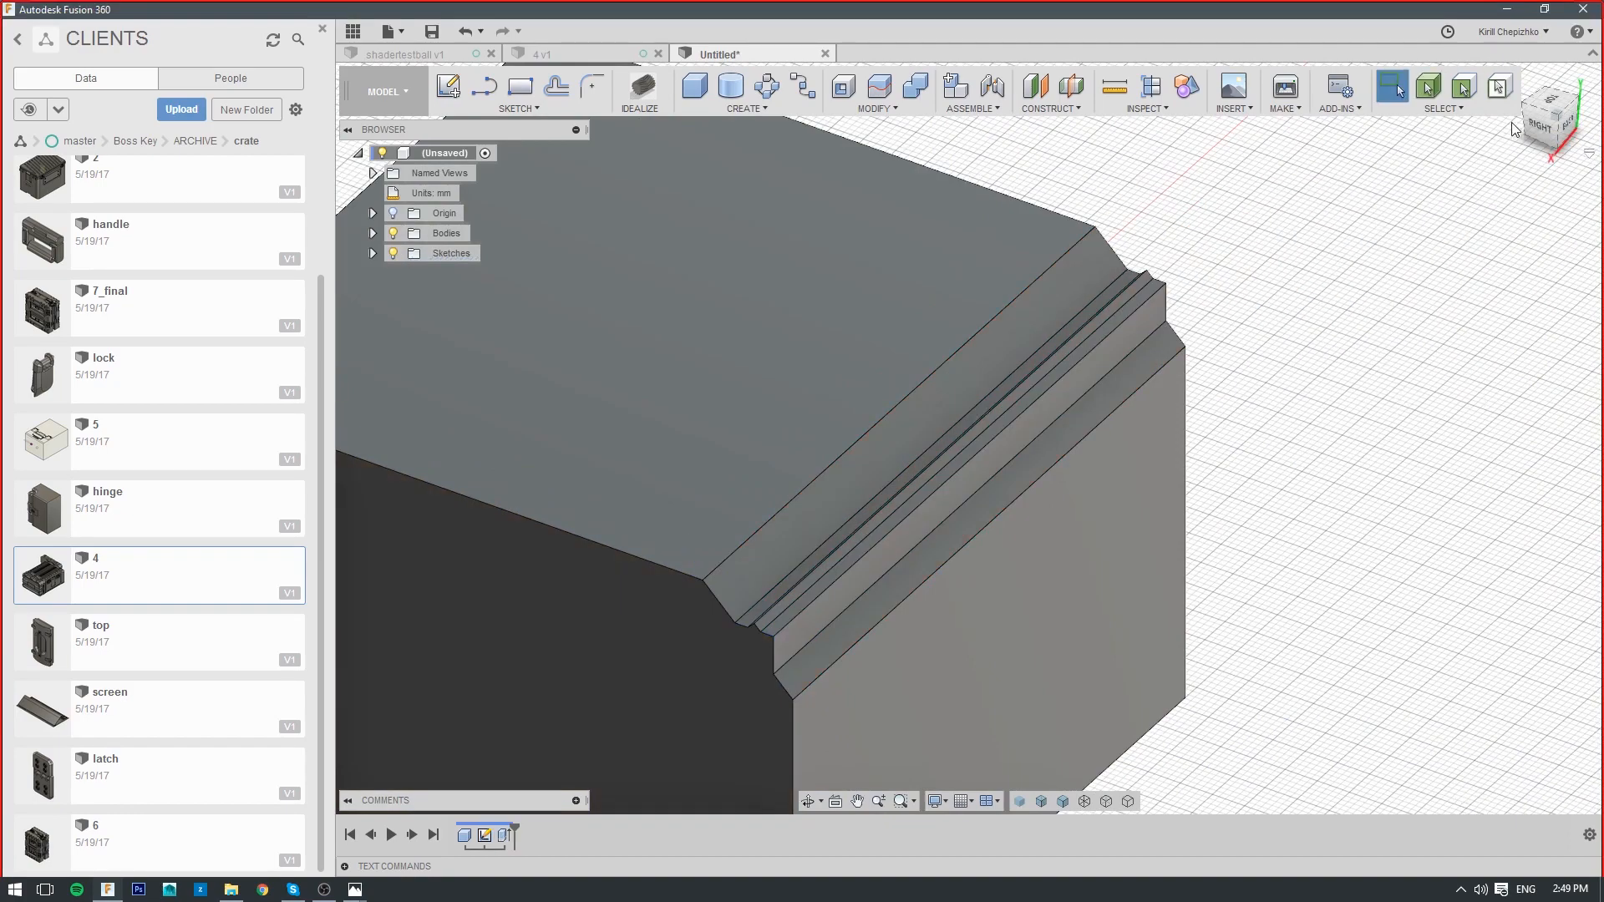
pyautogui.moveTo(1554, 114); pyautogui.dragTo(1596, 84)
pyautogui.moveTo(1420, 384)
pyautogui.keyDown('shift'); pyautogui.mouseDown(button='middle')
pyautogui.moveTo(1261, 526)
pyautogui.moveTo(1394, 403)
pyautogui.mouseUp(button='middle'); pyautogui.keyUp('shift')
pyautogui.moveTo(960, 609); pyautogui.dragTo(967, 598, button='middle')
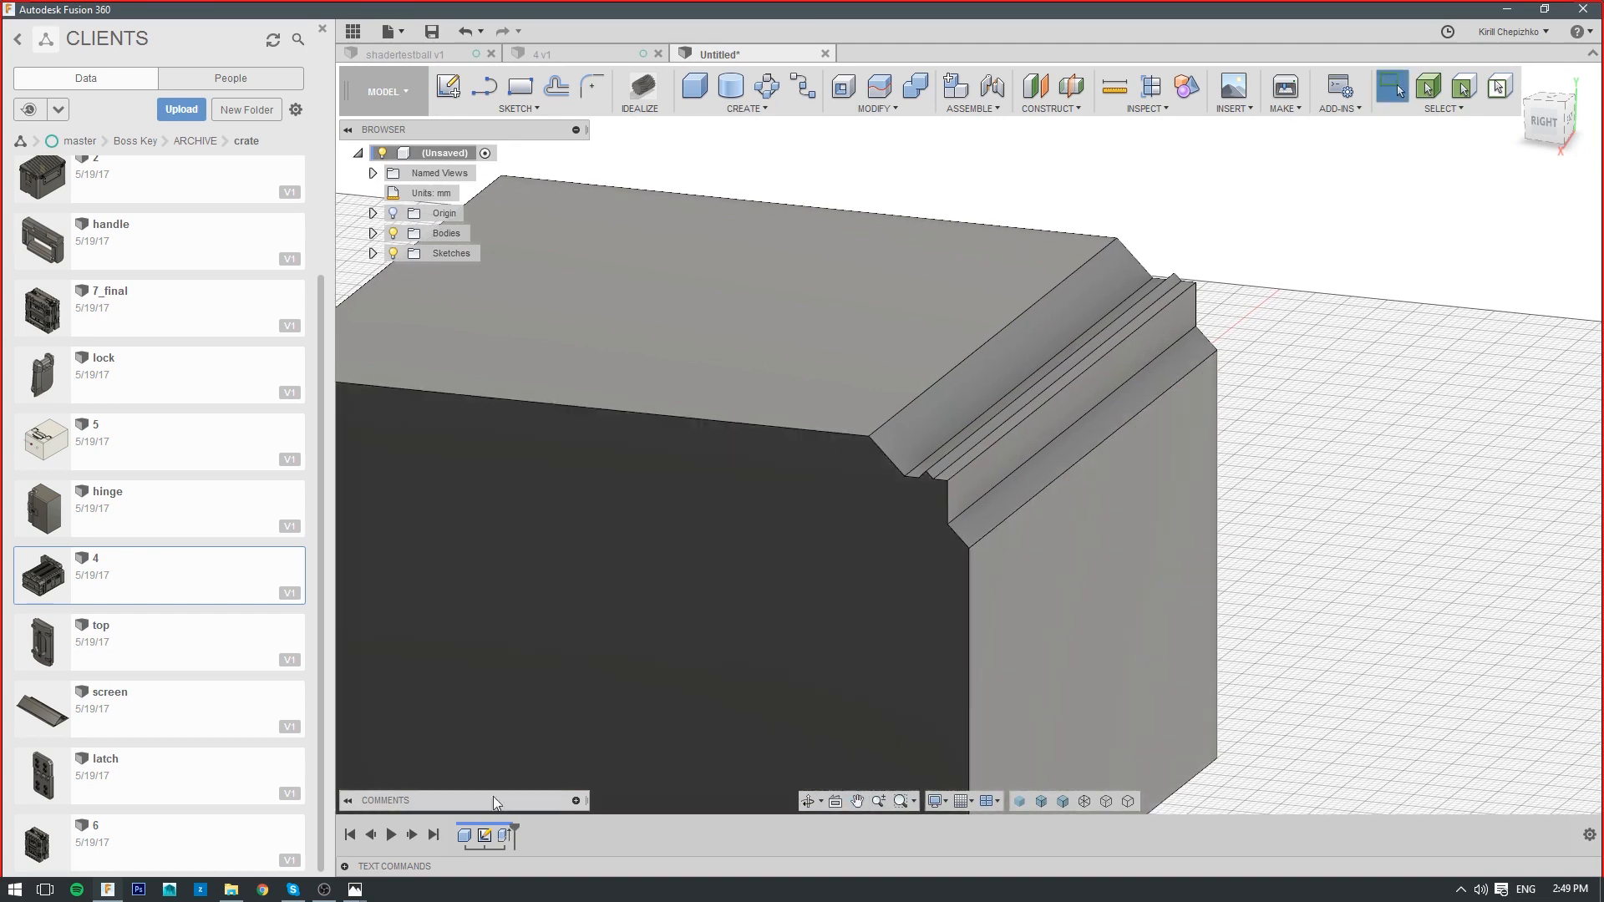
# Edit the edge-profile sketch to add a narrow upright rectangle against the outer vertical side of the existing rectangle, and finish the sketch
pyautogui.rightClick(475, 840)
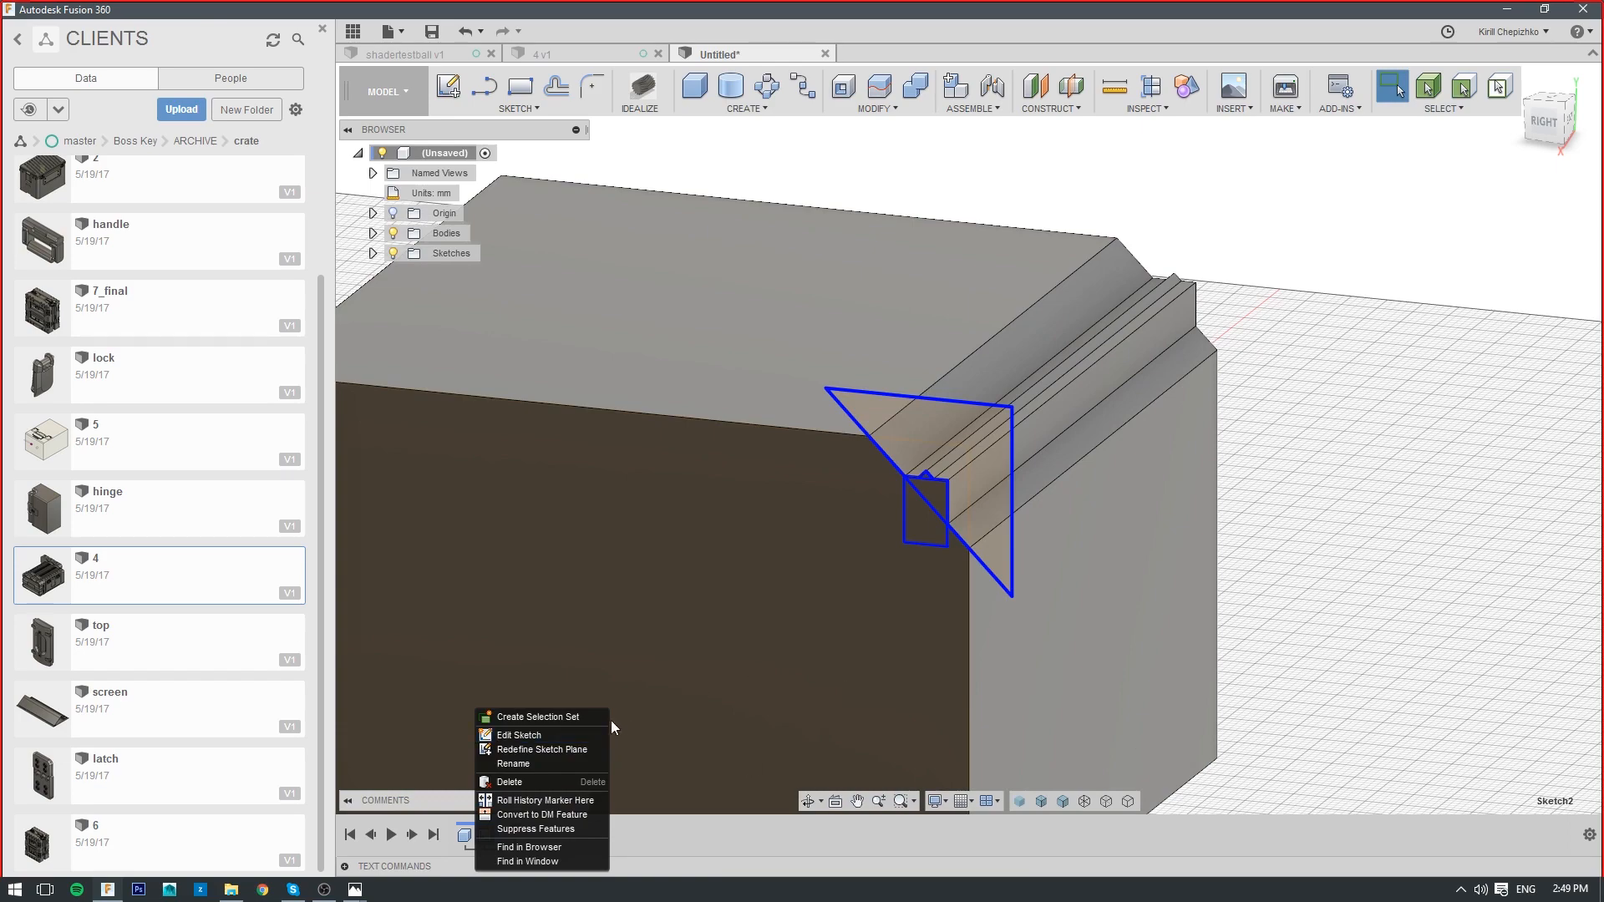
pyautogui.click(522, 736)
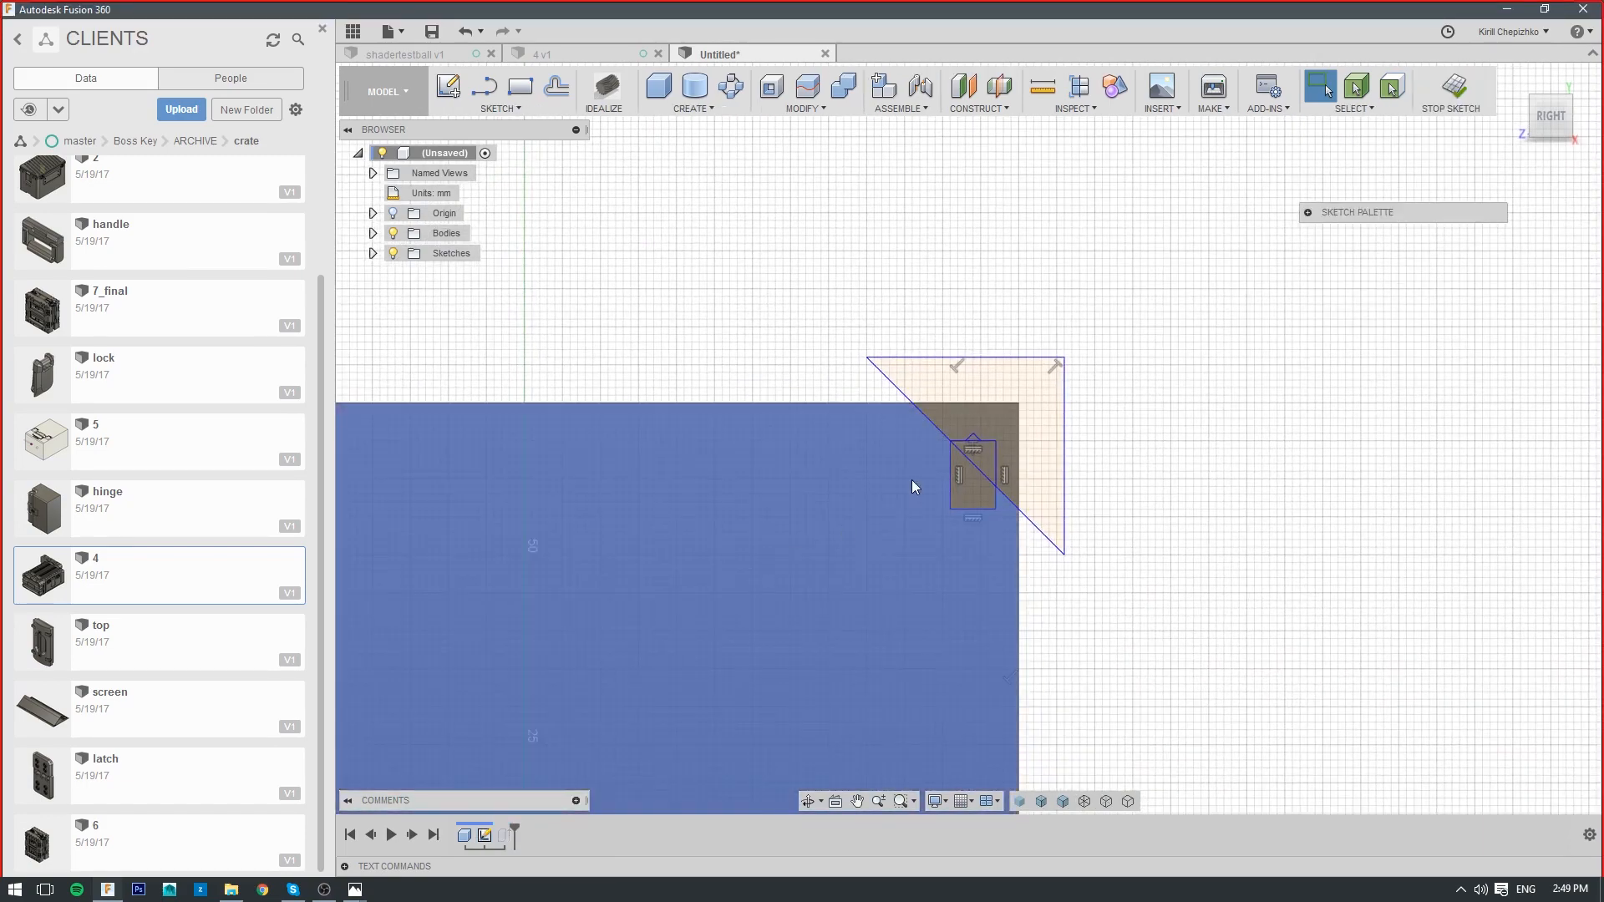
pyautogui.moveTo(1548, 118); pyautogui.dragTo(1559, 106)
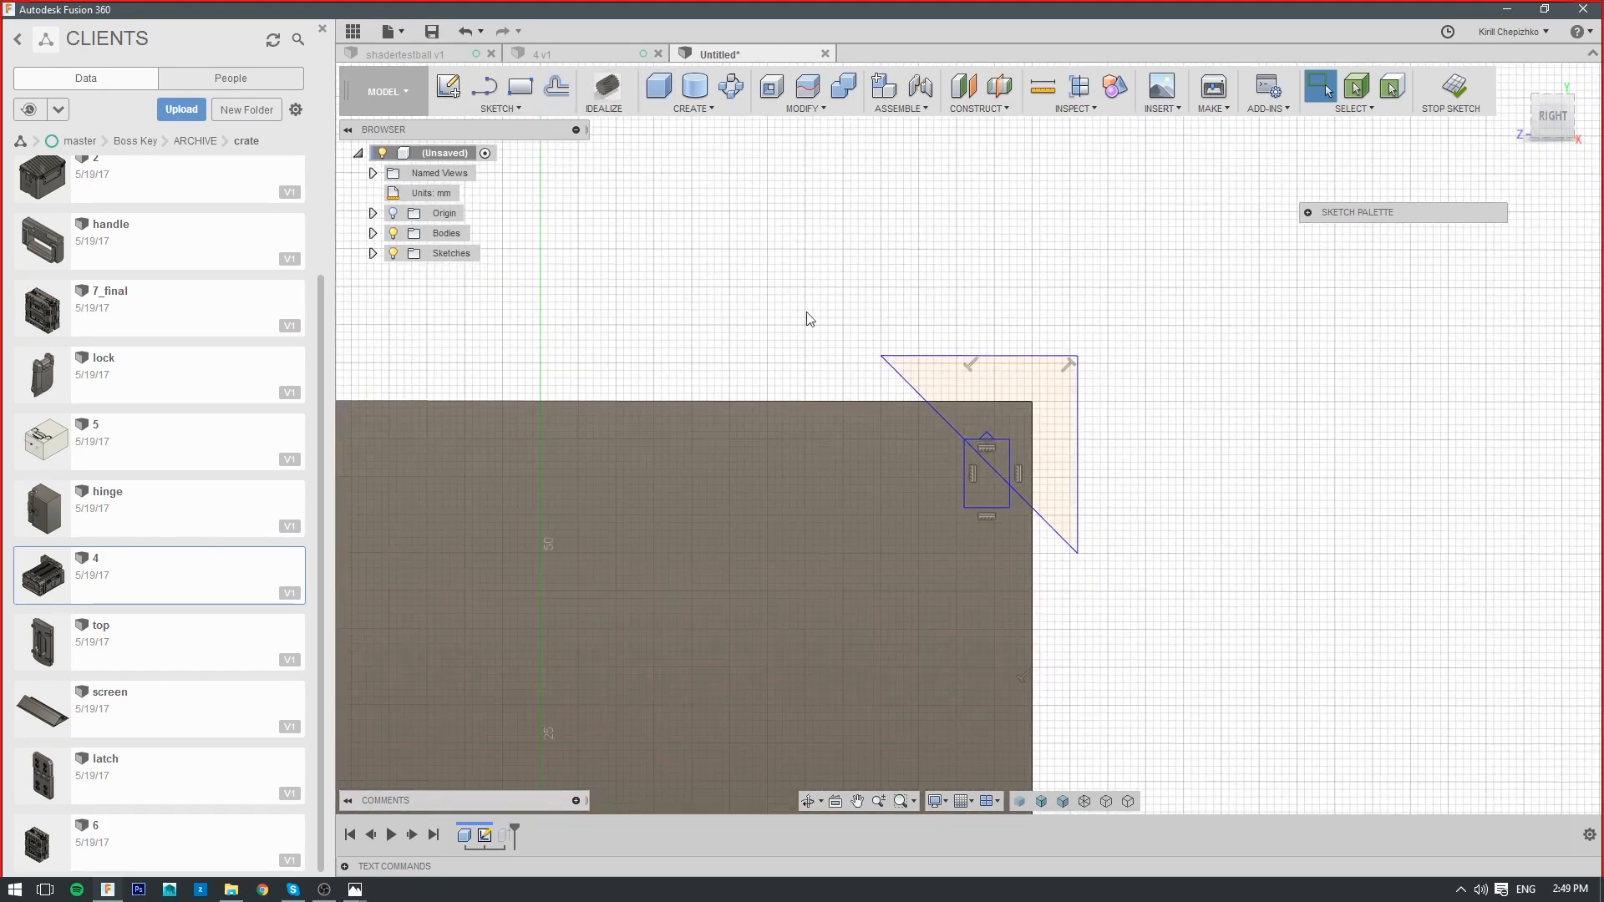
pyautogui.scroll(3, 1105, 506)
pyautogui.click(520, 88)
pyautogui.scroll(3, 861, 367)
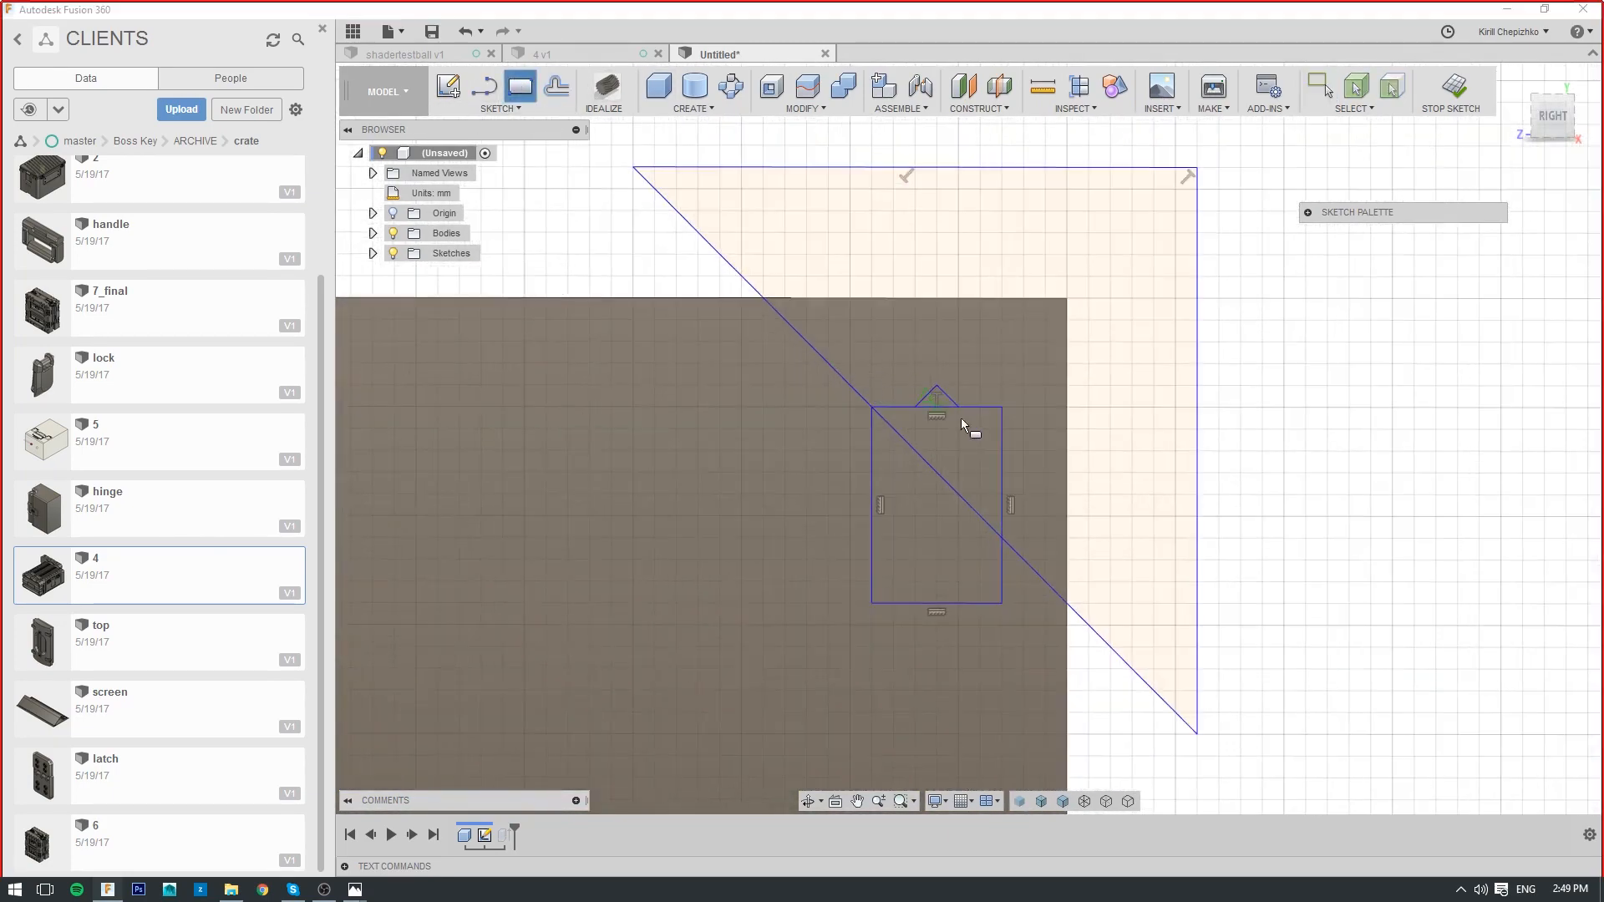
pyautogui.click(1003, 431)
pyautogui.click(1023, 516)
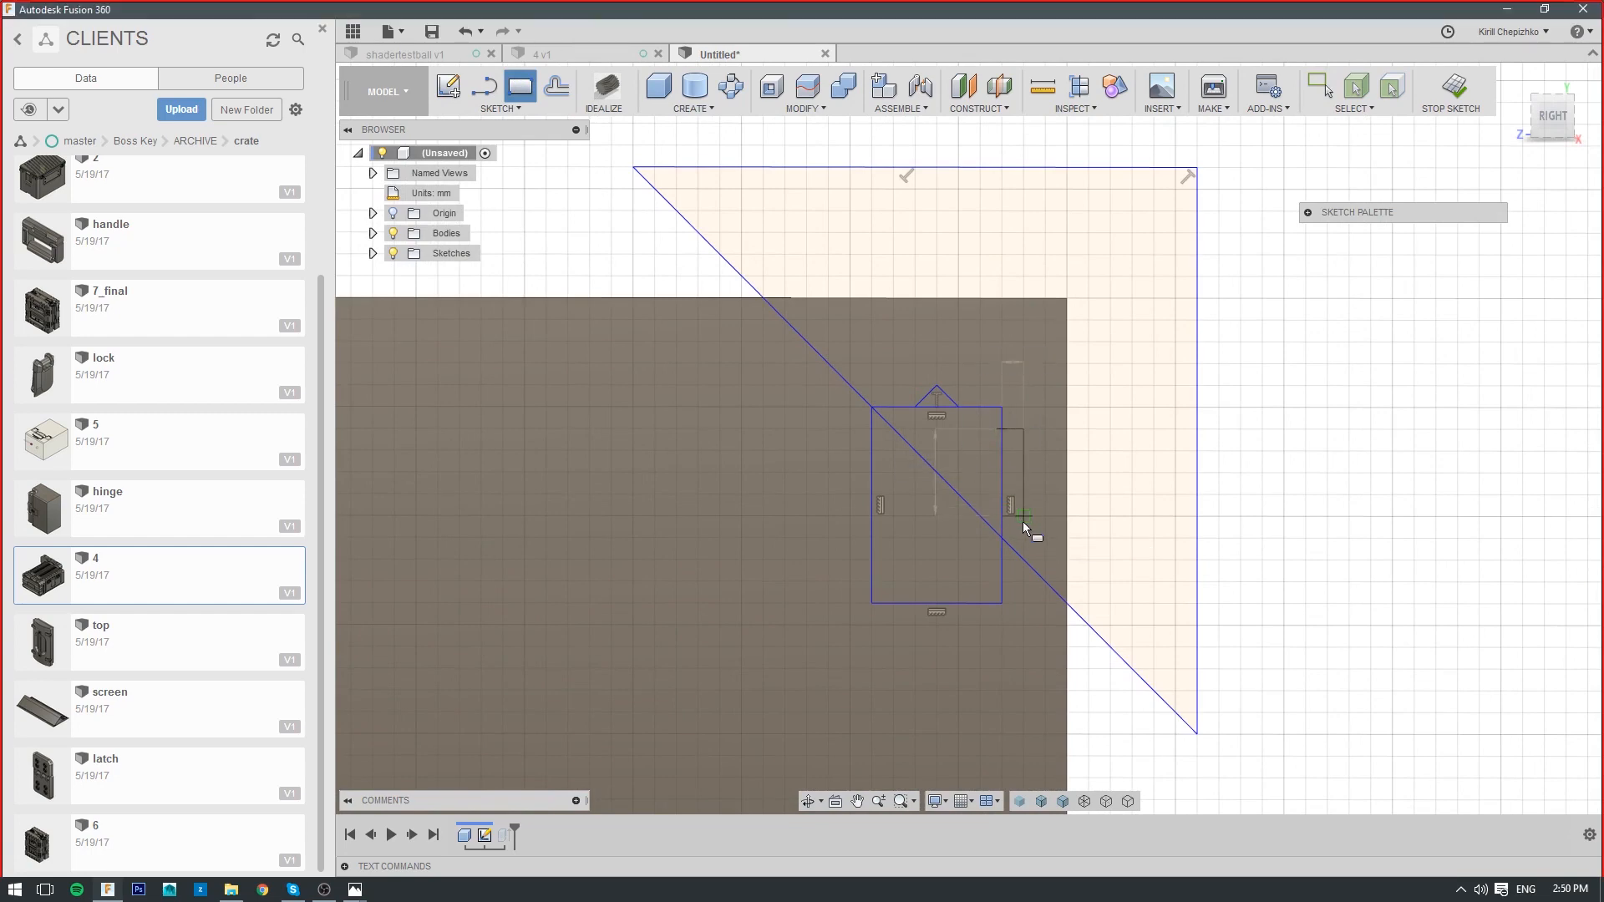
pyautogui.rightClick(1059, 493)
pyautogui.click(1106, 489)
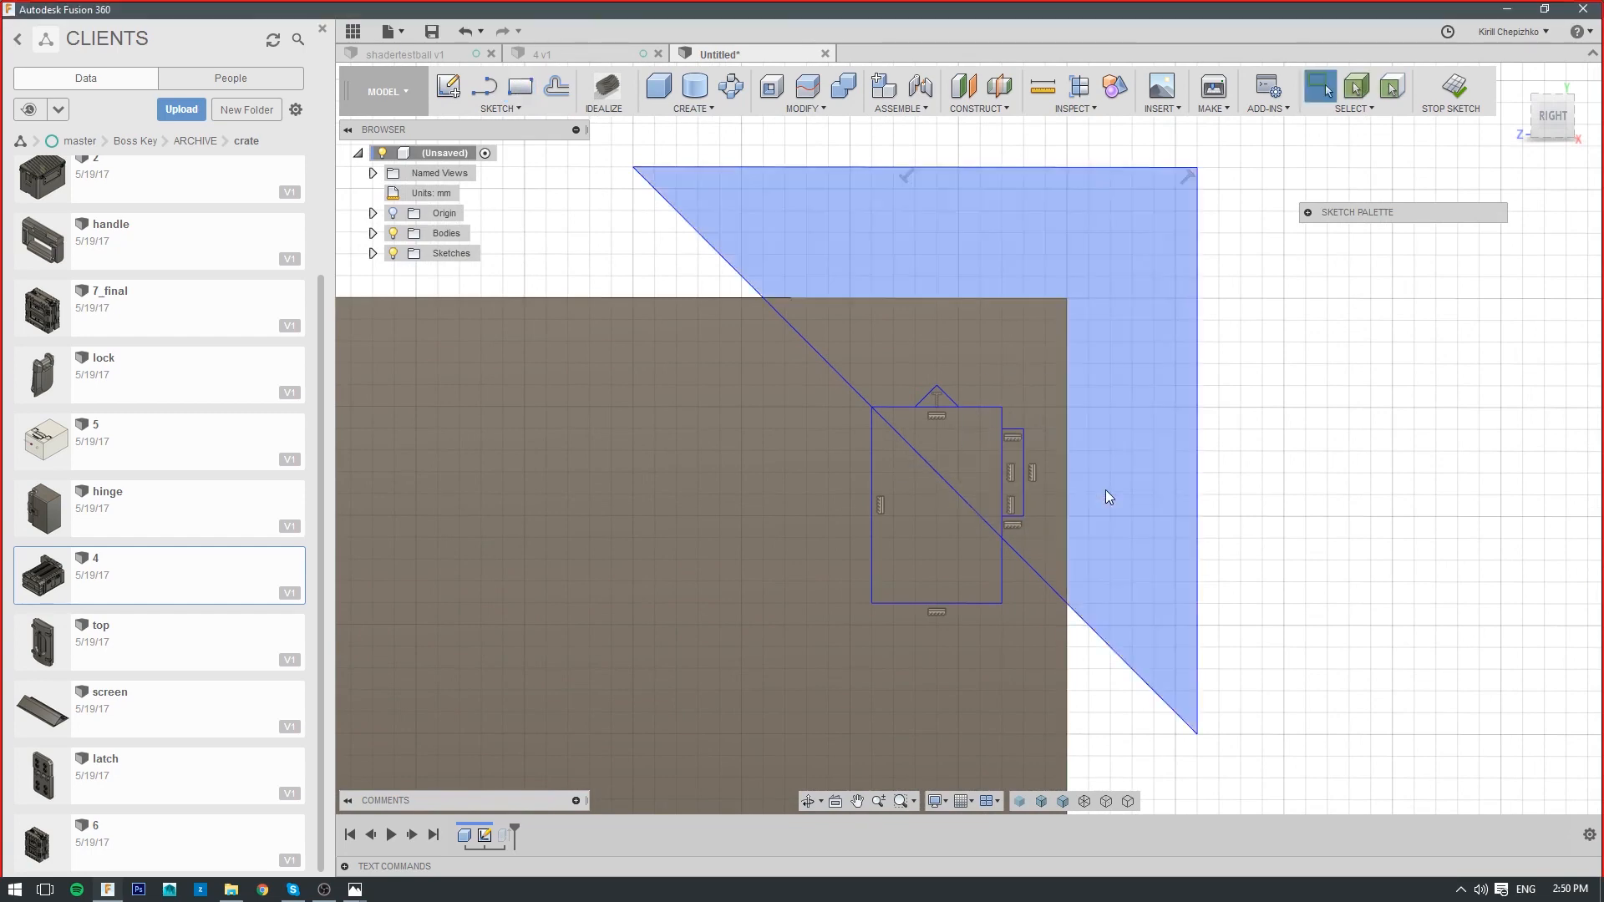
pyautogui.scroll(-2, 1111, 485)
pyautogui.moveTo(1546, 108); pyautogui.dragTo(1502, 101)
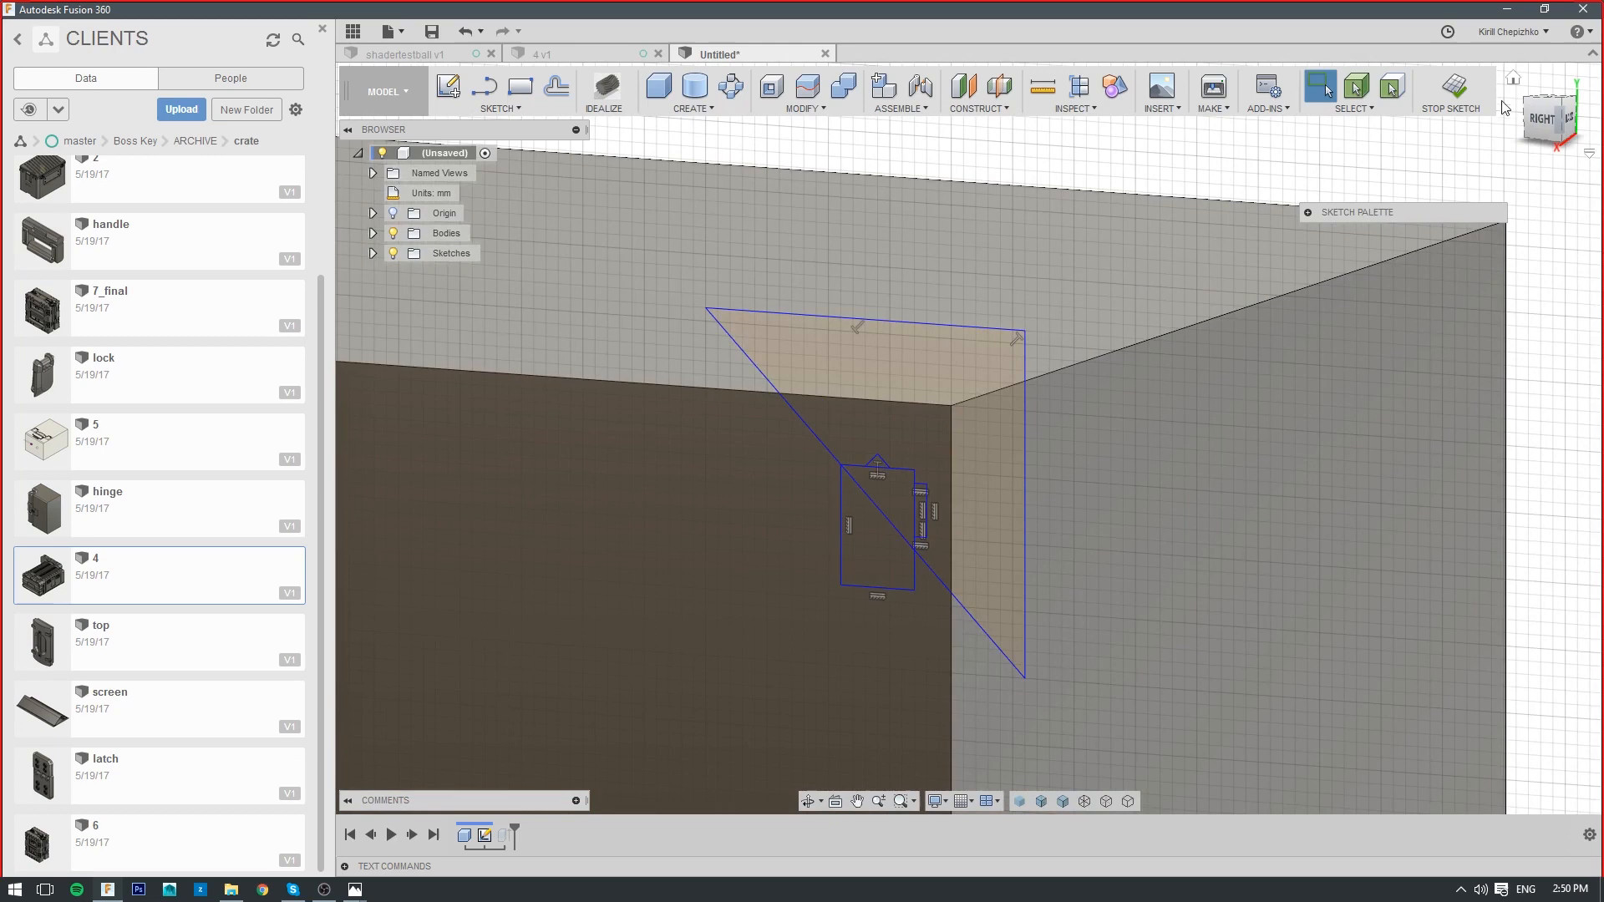
pyautogui.click(1455, 92)
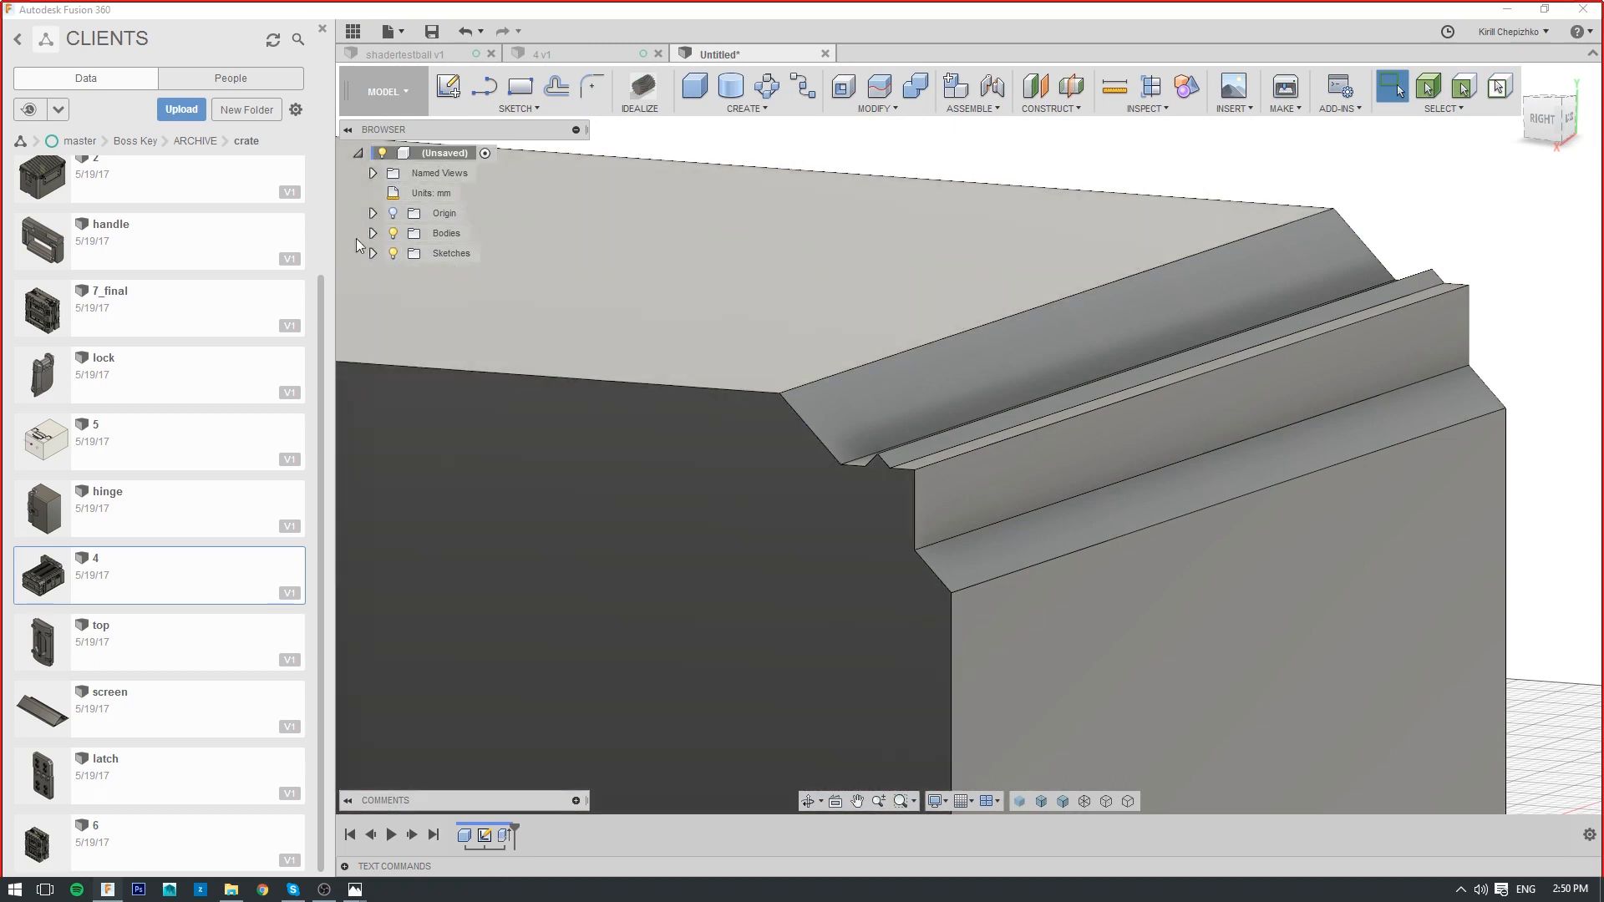
# Make the edge-profile sketch visible again over the stepped box
pyautogui.click(374, 255)
pyautogui.click(422, 276)
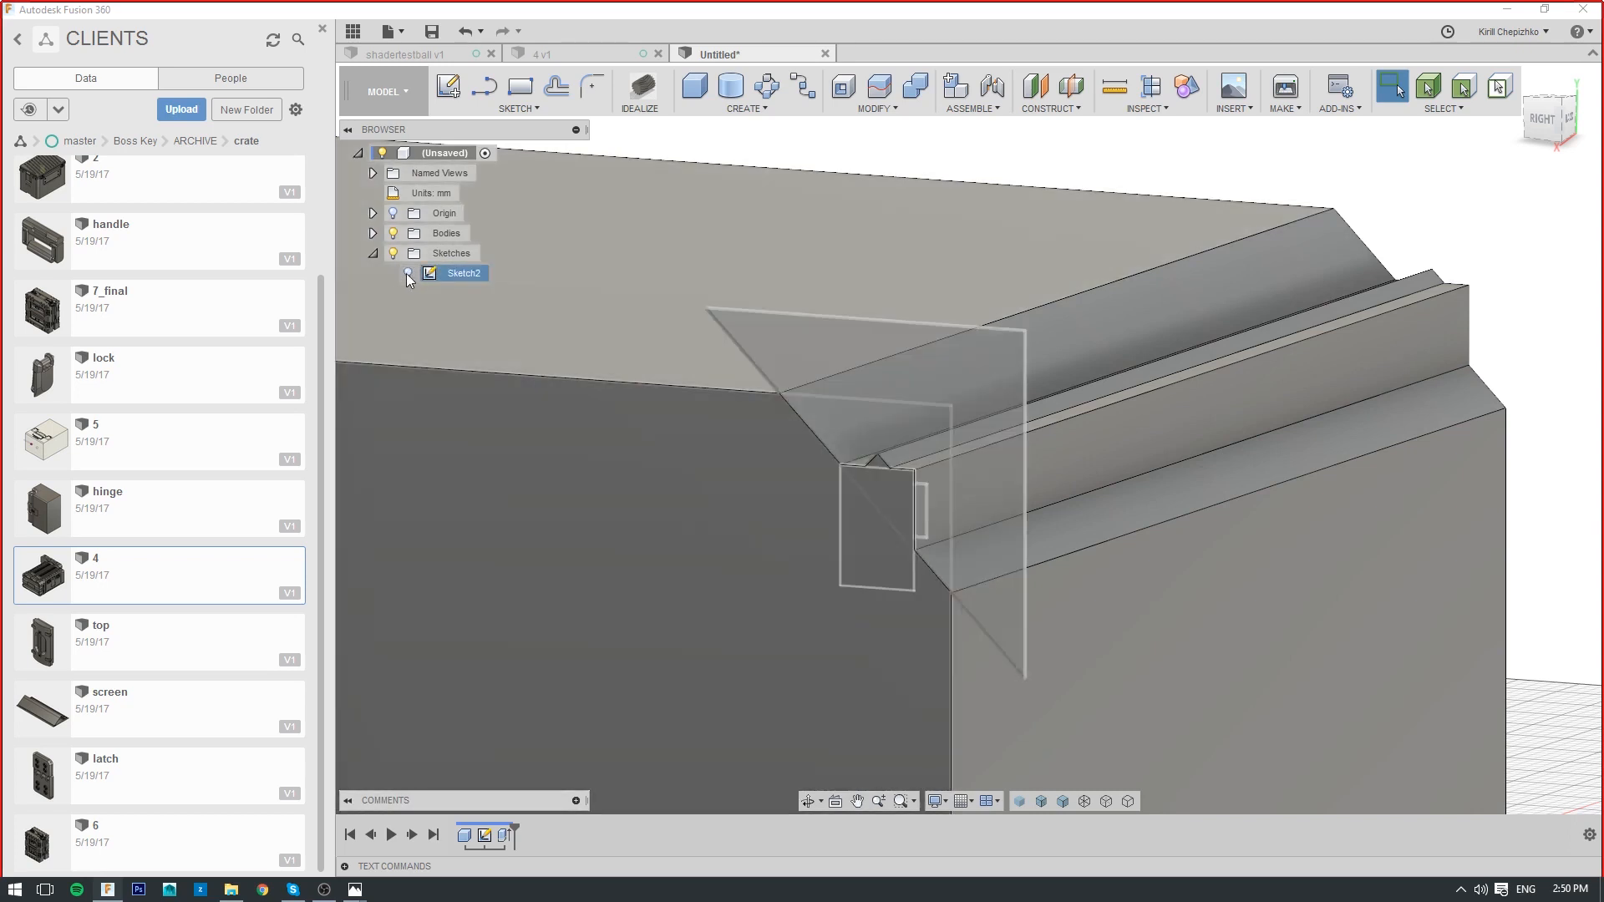
pyautogui.click(408, 274)
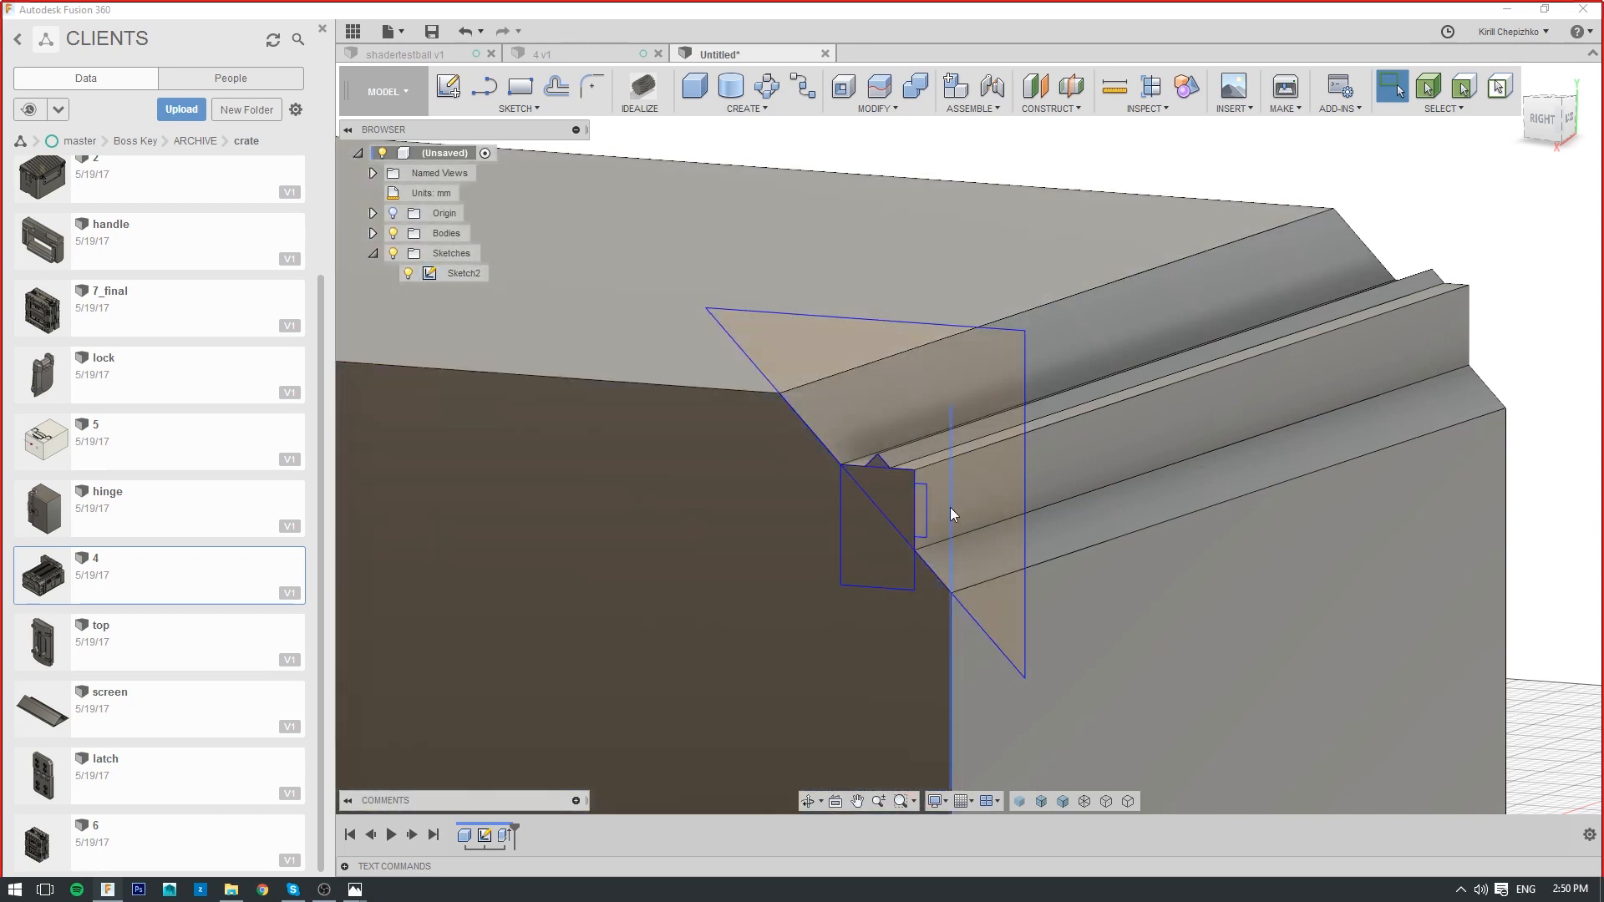
# Extrude the narrow rectangle -97.2 mm along the box's full edge length, joining it to the stepped body as a raised strip
pyautogui.rightClick(919, 510)
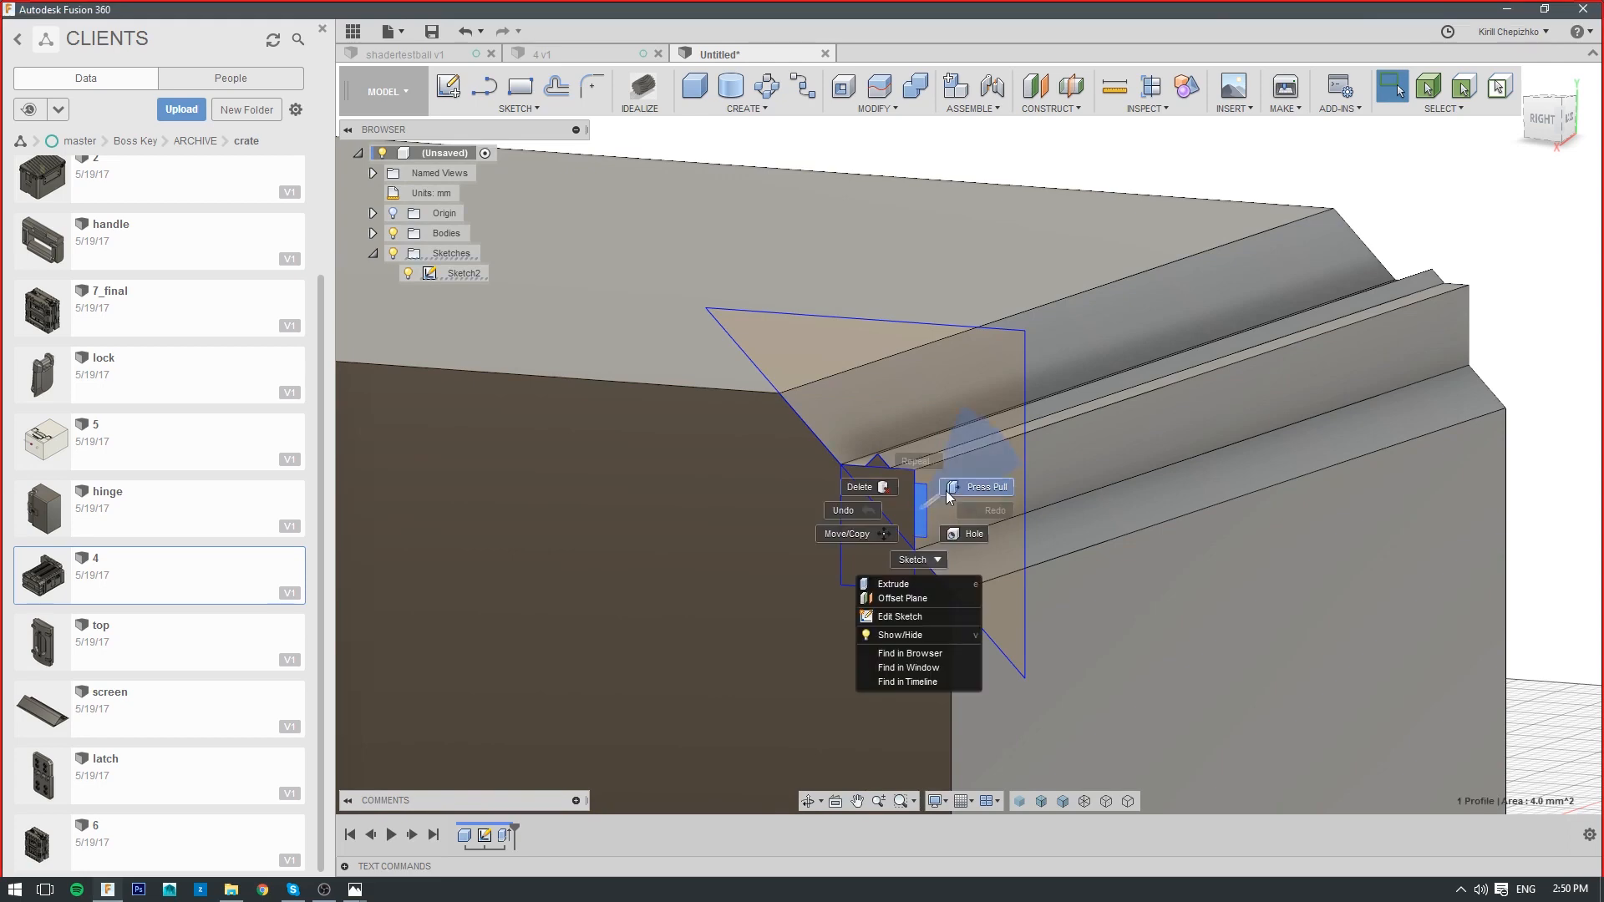
pyautogui.press('e')
pyautogui.moveTo(924, 508); pyautogui.dragTo(1327, 478)
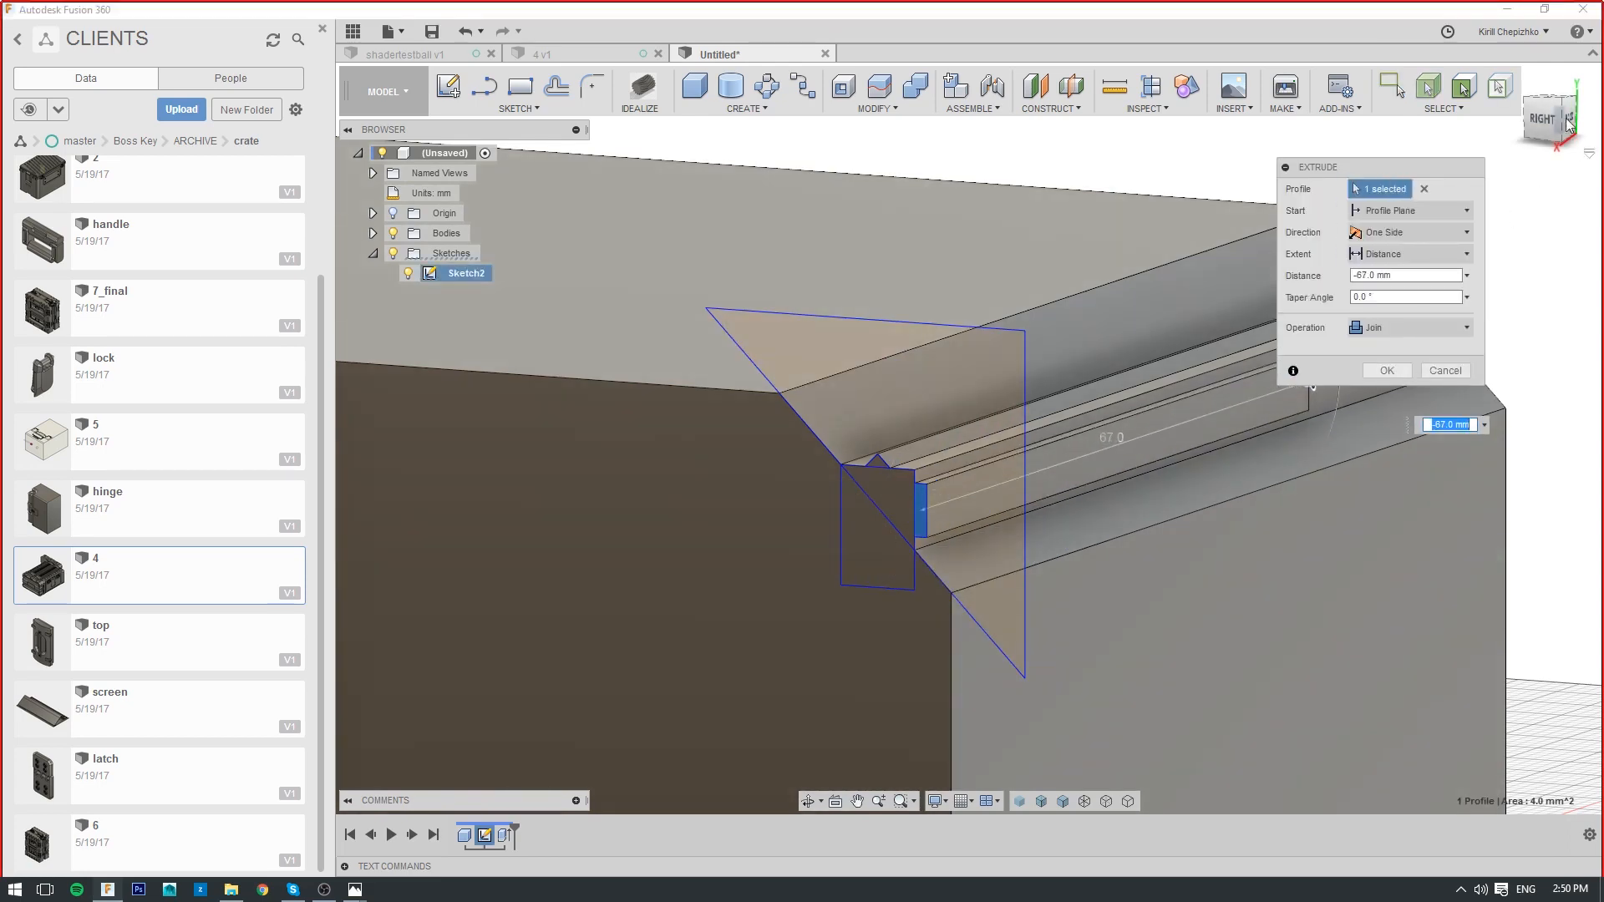
pyautogui.moveTo(1561, 121); pyautogui.dragTo(1479, 176)
pyautogui.moveTo(990, 518); pyautogui.dragTo(443, 436, button='middle')
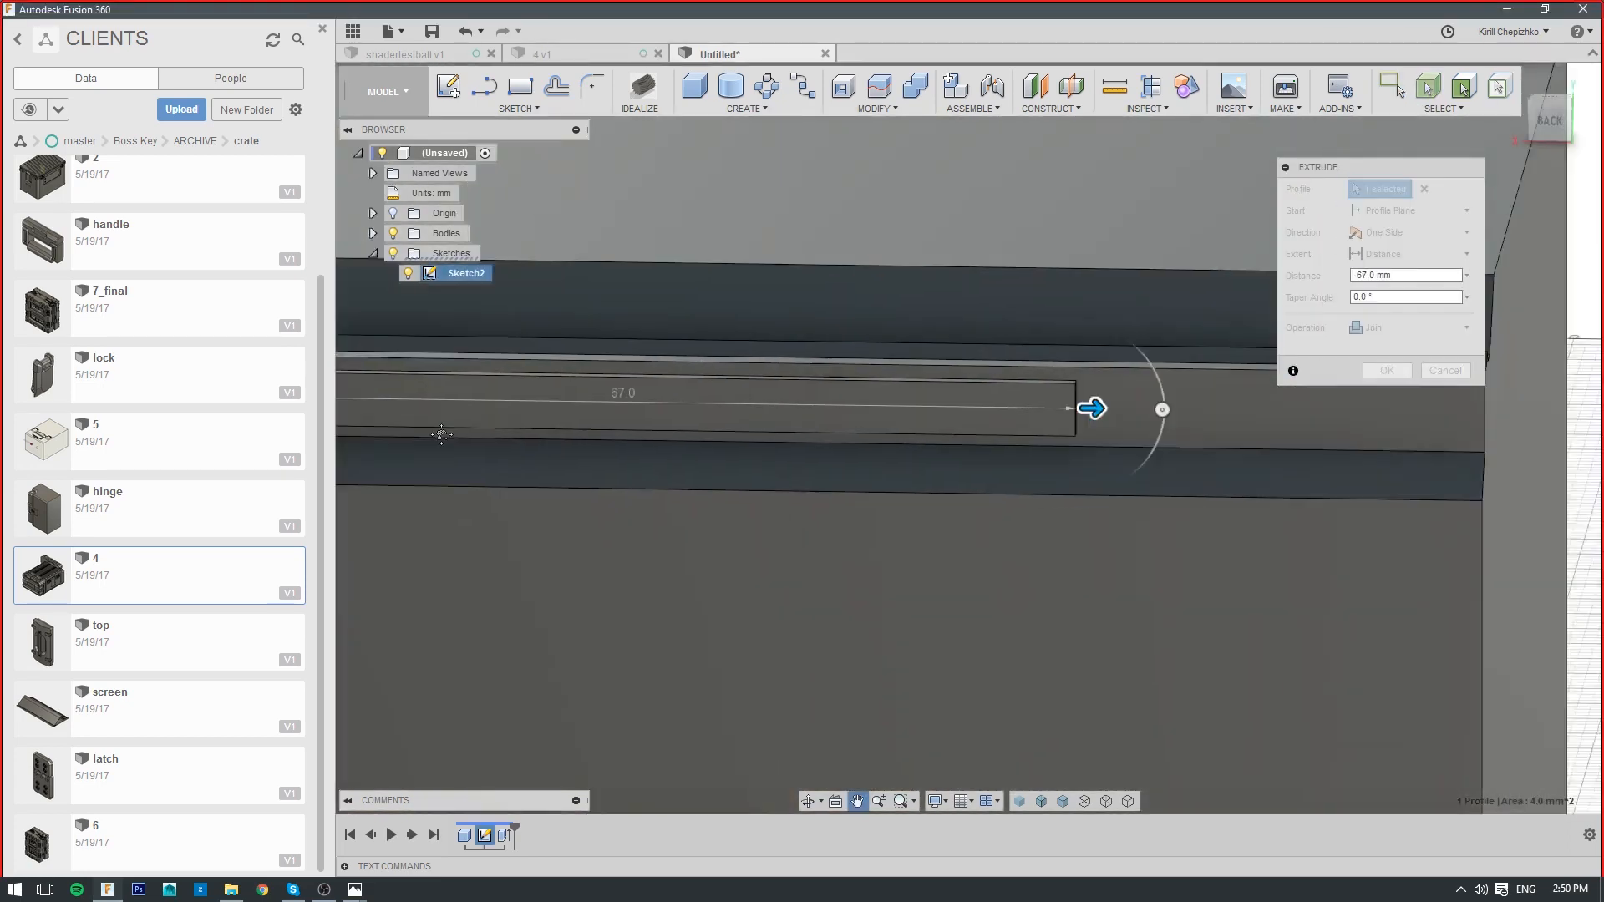
pyautogui.scroll(-2, 443, 435)
pyautogui.moveTo(899, 409); pyautogui.dragTo(1045, 415)
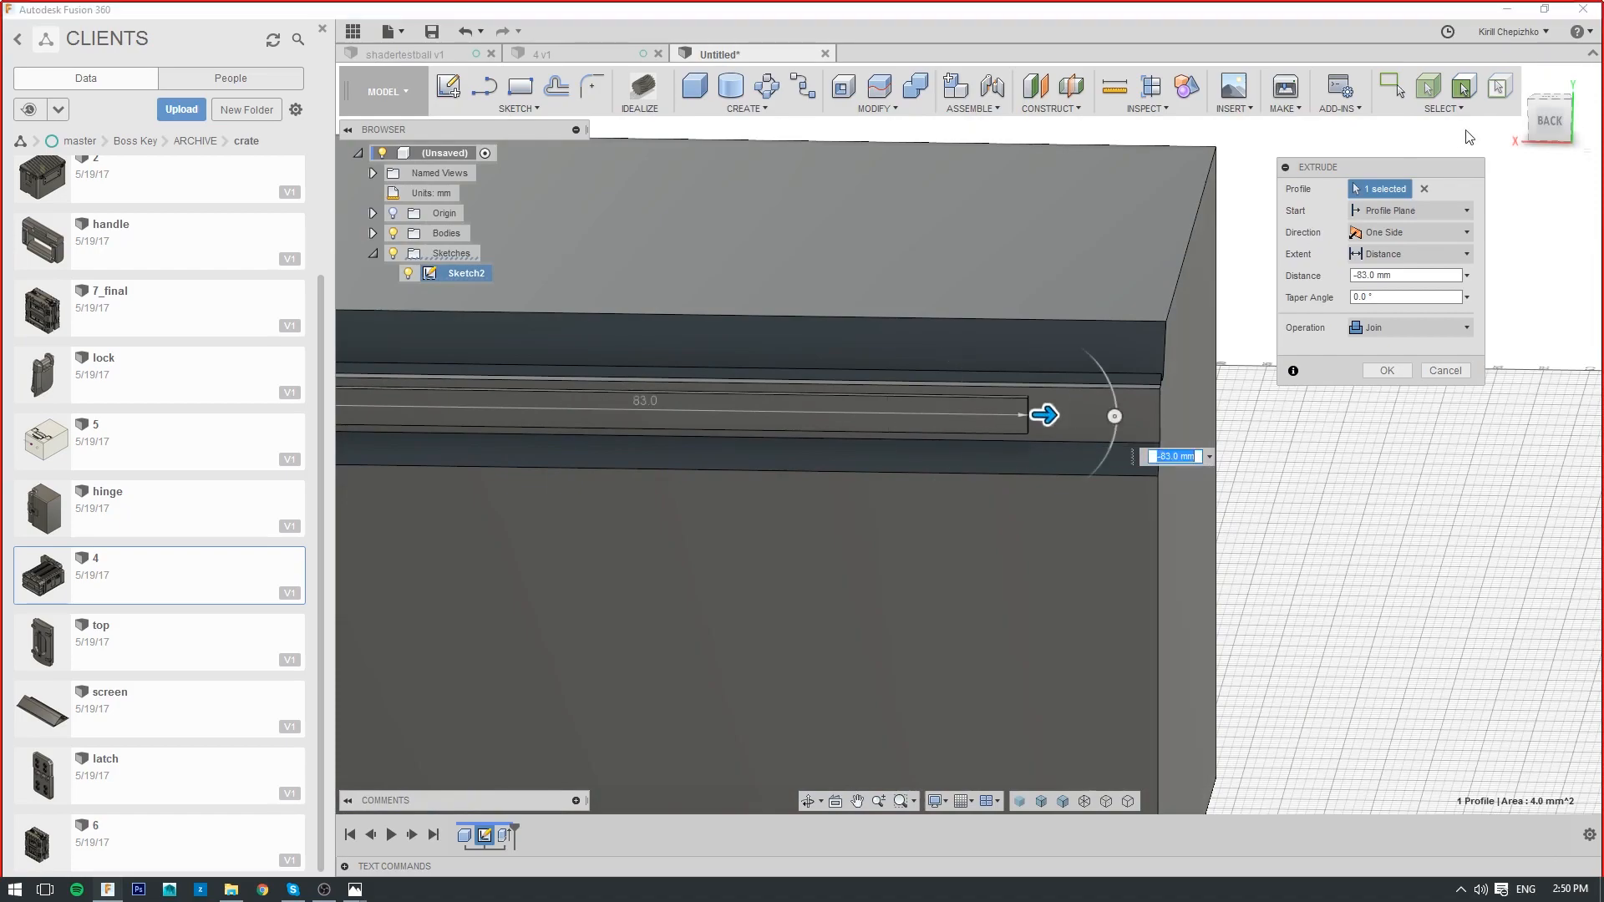
pyautogui.keyDown('shift'); pyautogui.moveTo(1045, 414); pyautogui.dragTo(1138, 431, button='middle'); pyautogui.keyUp('shift')
pyautogui.moveTo(1138, 426); pyautogui.dragTo(1125, 447)
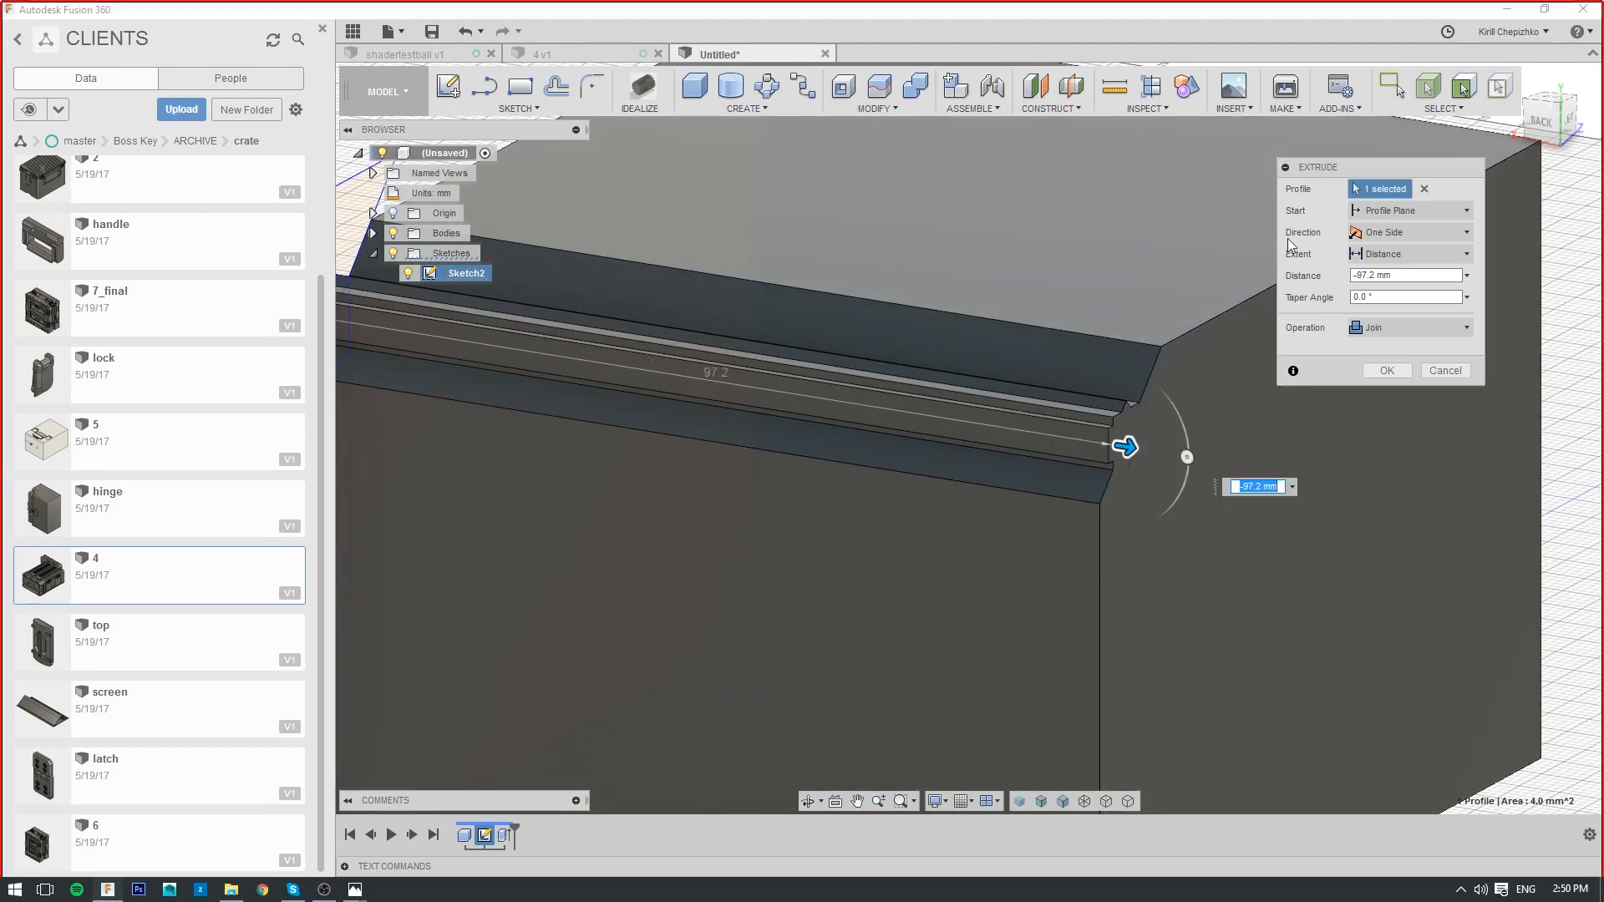
pyautogui.click(1387, 370)
# Cut the ridge's three profiles, the corner triangle, peak and narrow rectangle, -126 mm along the edge to leave a plain bevel
pyautogui.keyDown('shift'); pyautogui.moveTo(969, 436); pyautogui.dragTo(969, 439, button='middle'); pyautogui.keyUp('shift')
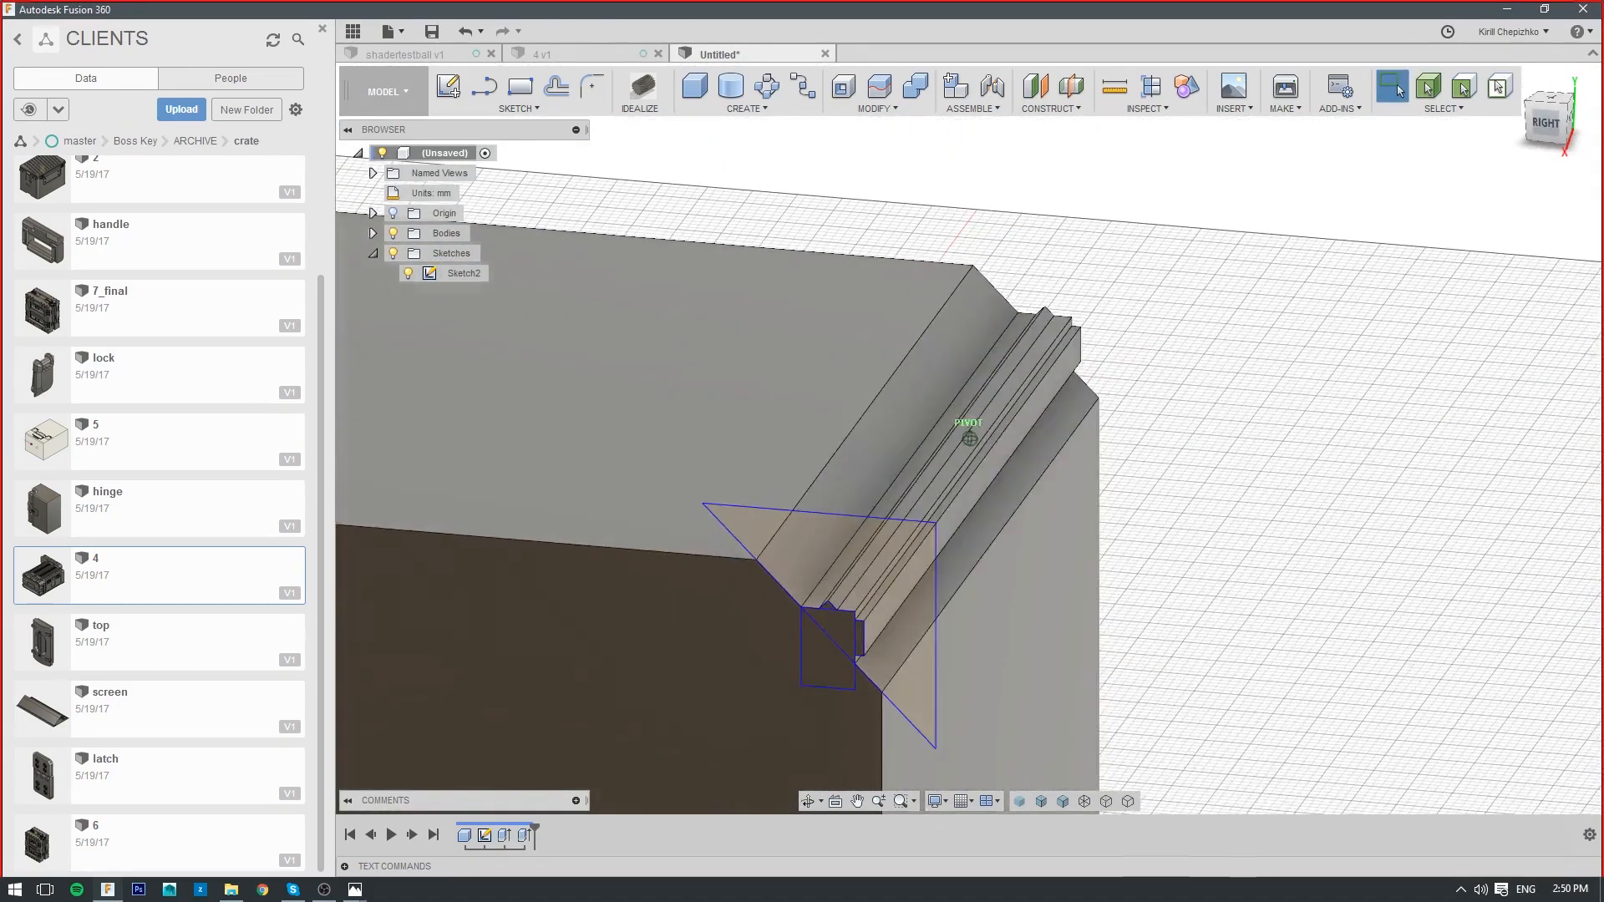
pyautogui.moveTo(1229, 629)
pyautogui.mouseDown(button='middle')
pyautogui.moveTo(1451, 457)
pyautogui.moveTo(1385, 507)
pyautogui.mouseUp(button='middle')
pyautogui.moveTo(1261, 478); pyautogui.dragTo(1238, 470, button='middle')
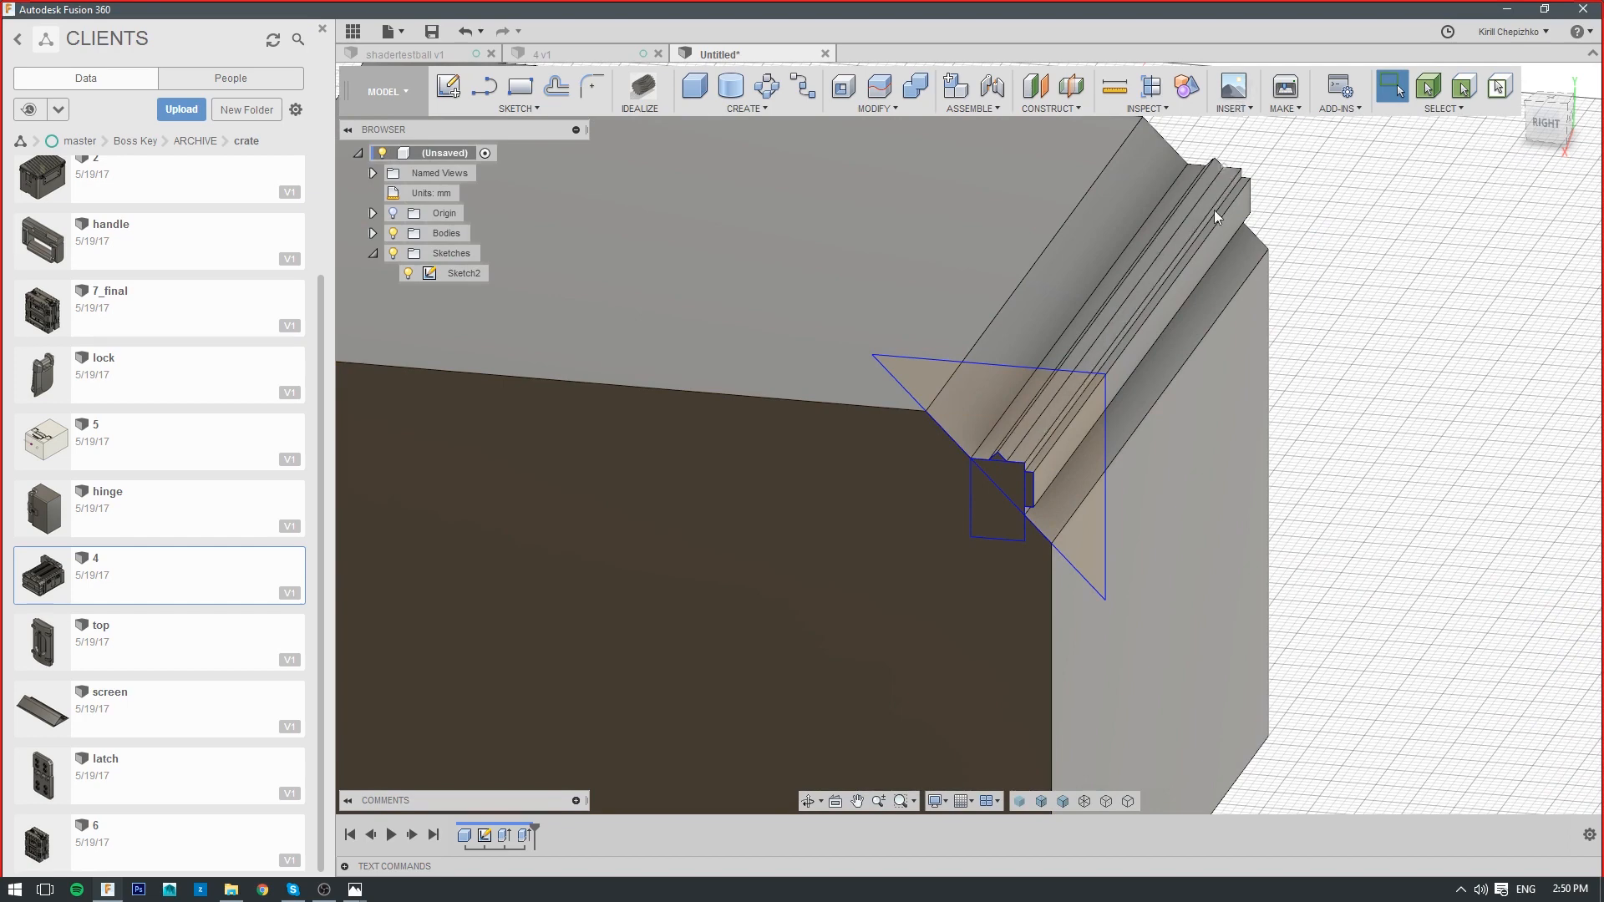
pyautogui.scroll(3, 1136, 329)
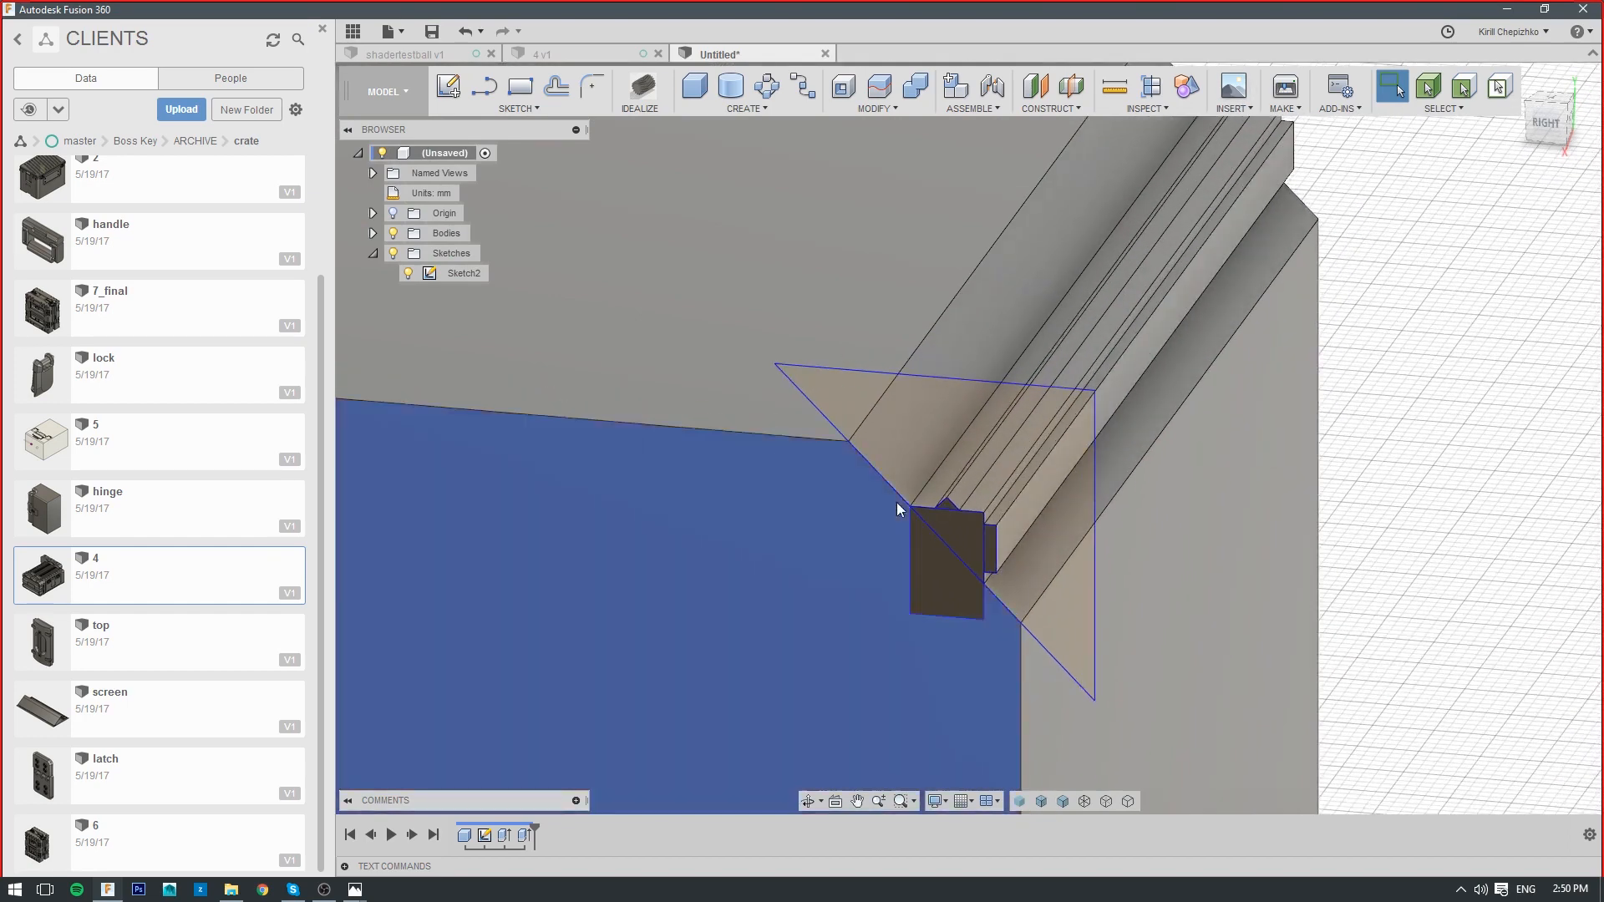
pyautogui.rightClick(949, 532)
pyautogui.click(1006, 514)
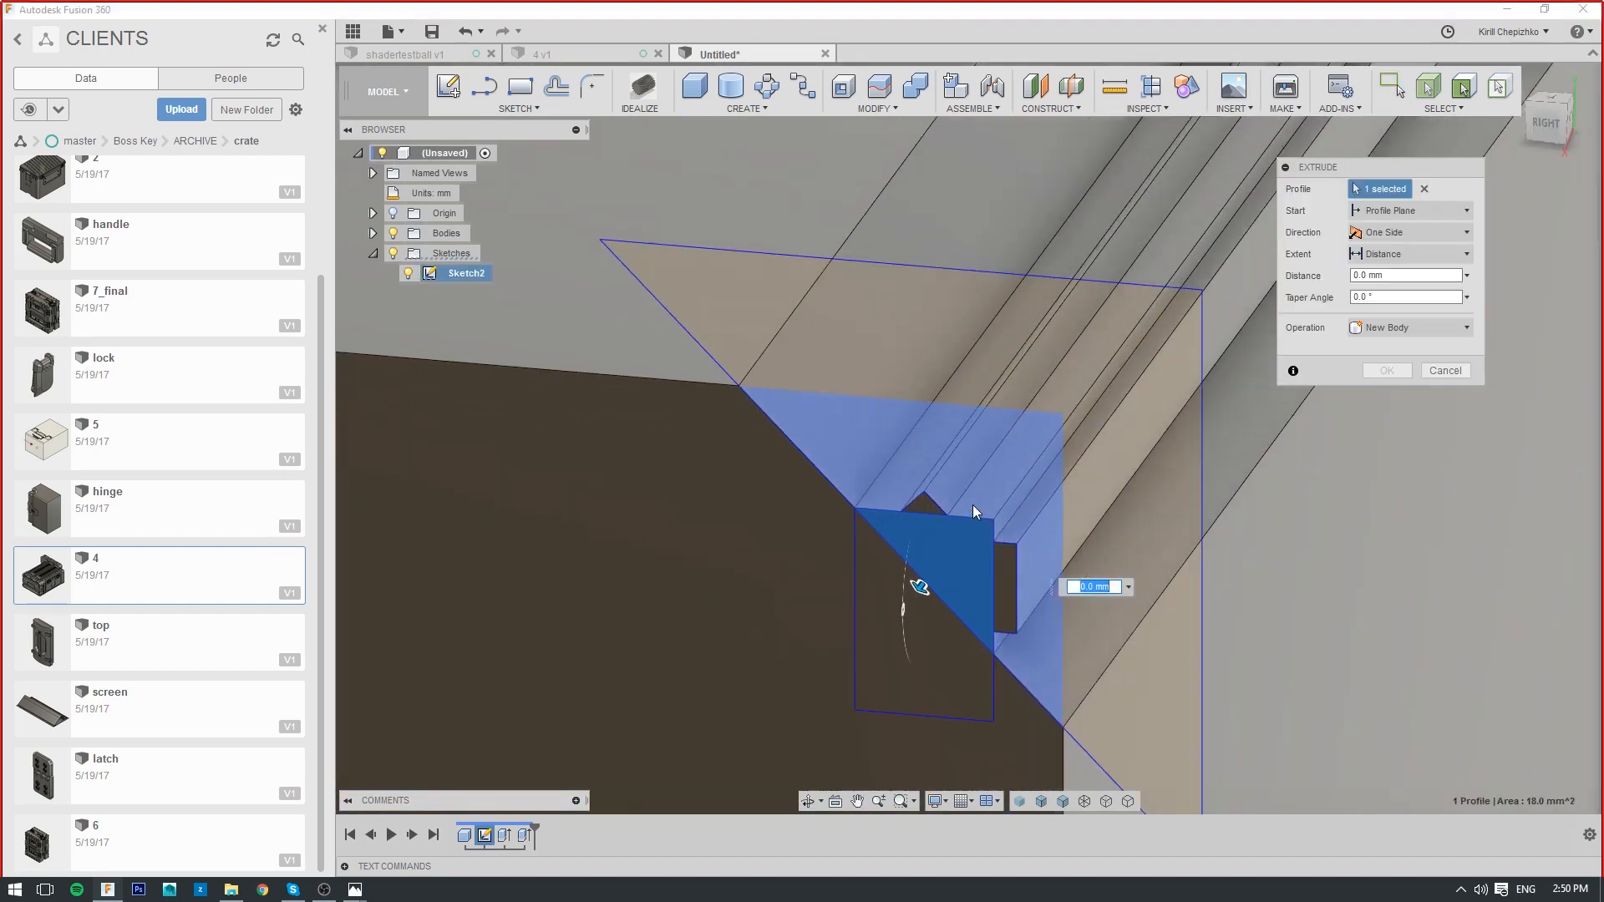
pyautogui.click(924, 499)
pyautogui.click(1002, 568)
pyautogui.scroll(-3, 884, 599)
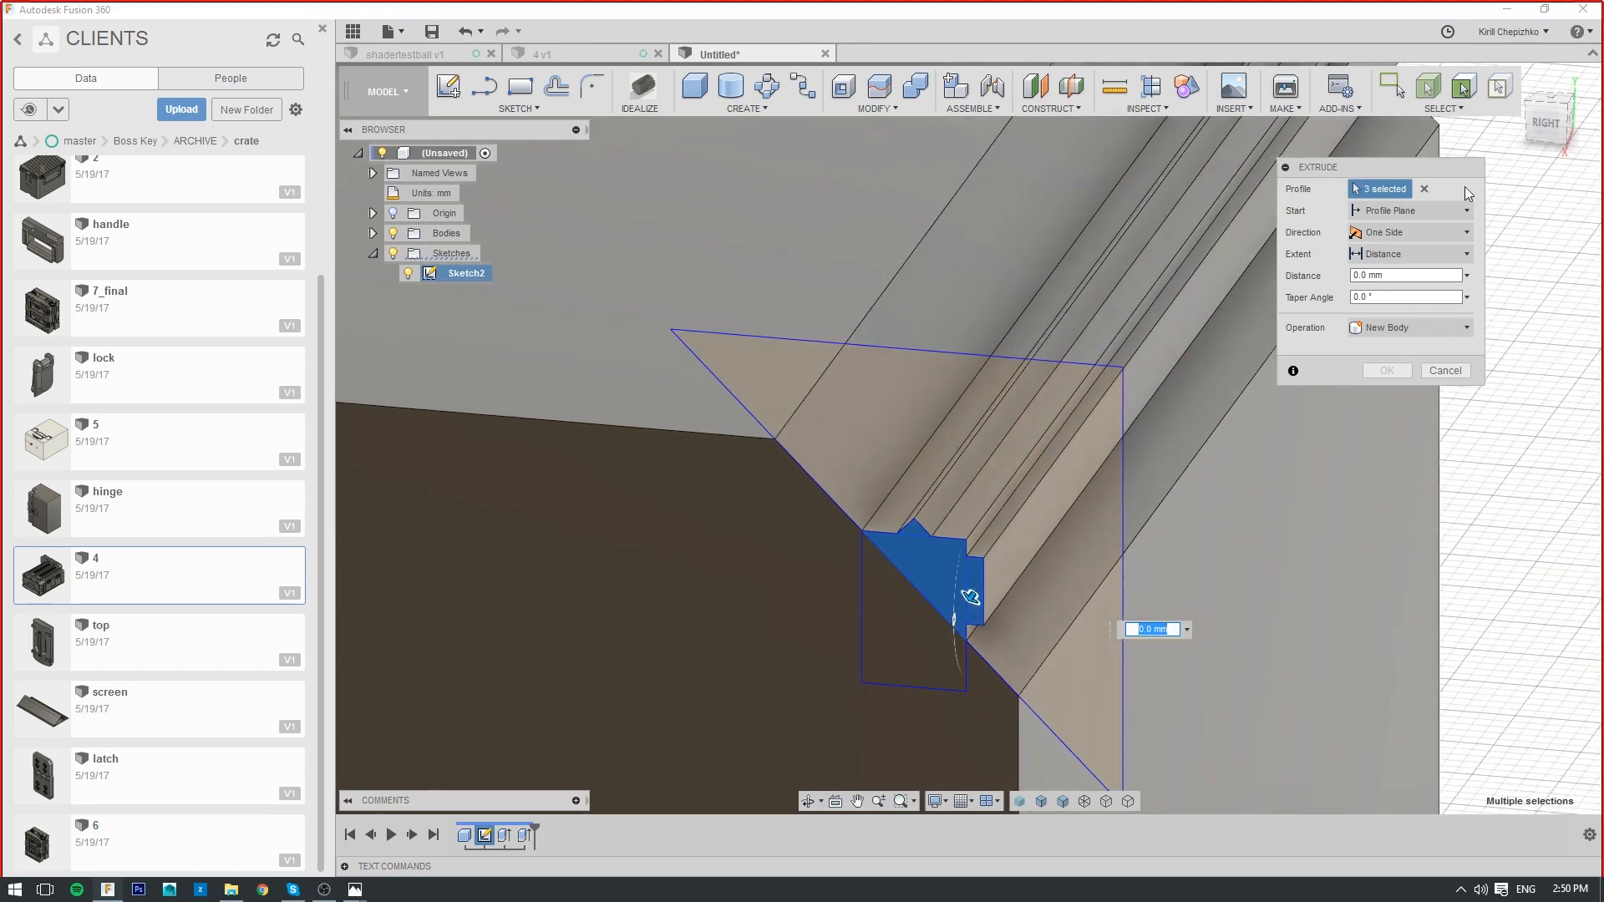
pyautogui.click(1565, 137)
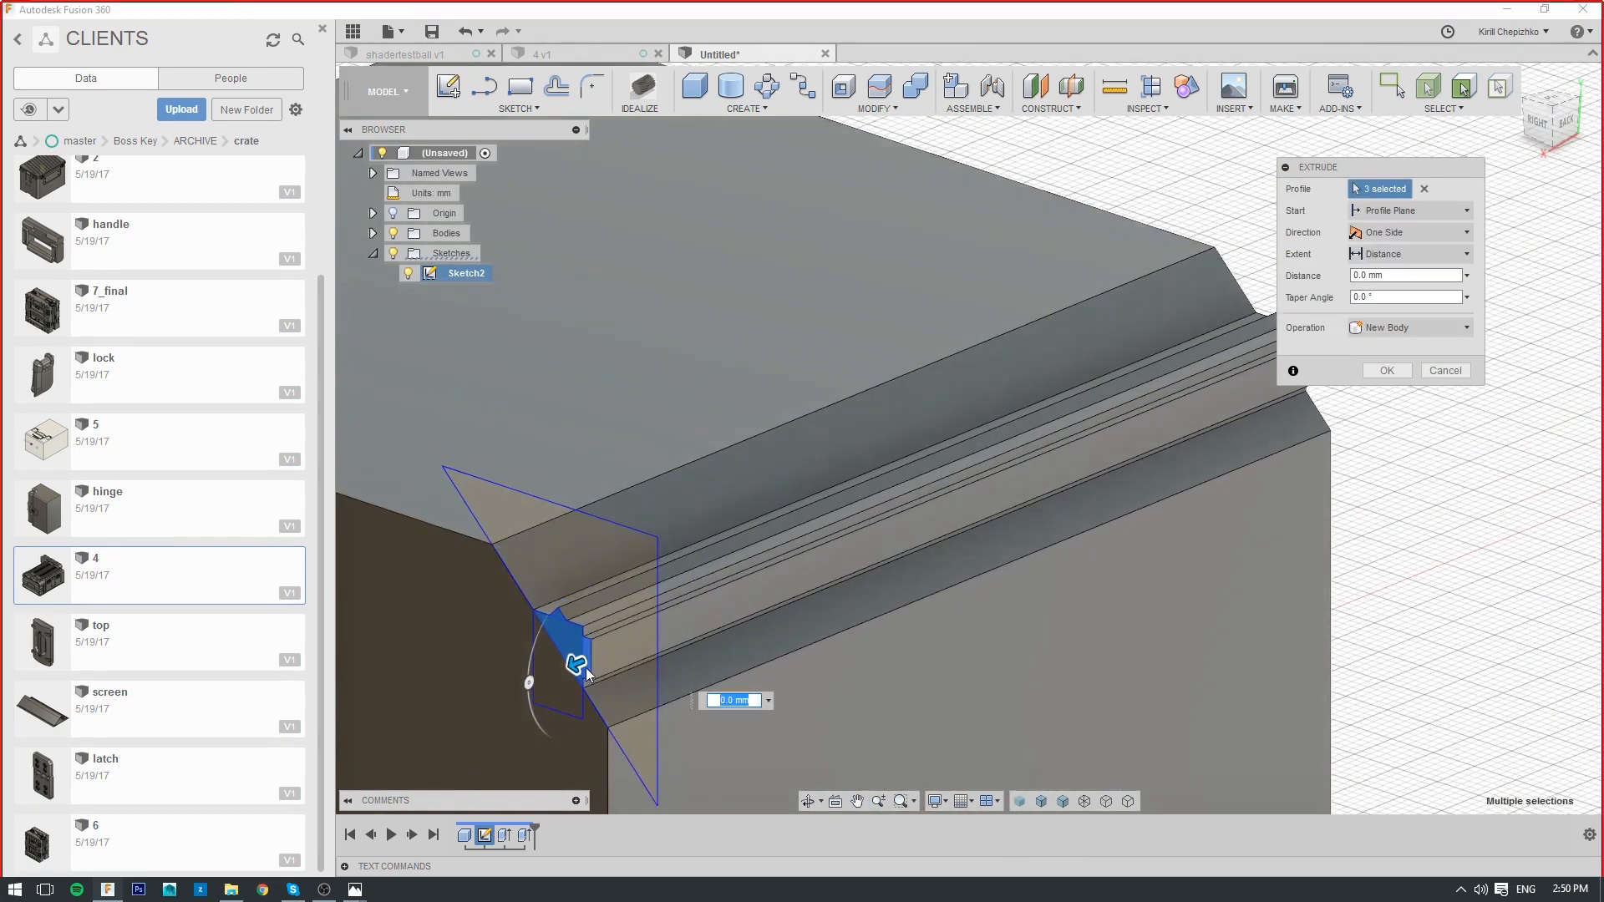
pyautogui.moveTo(576, 664); pyautogui.dragTo(1334, 394)
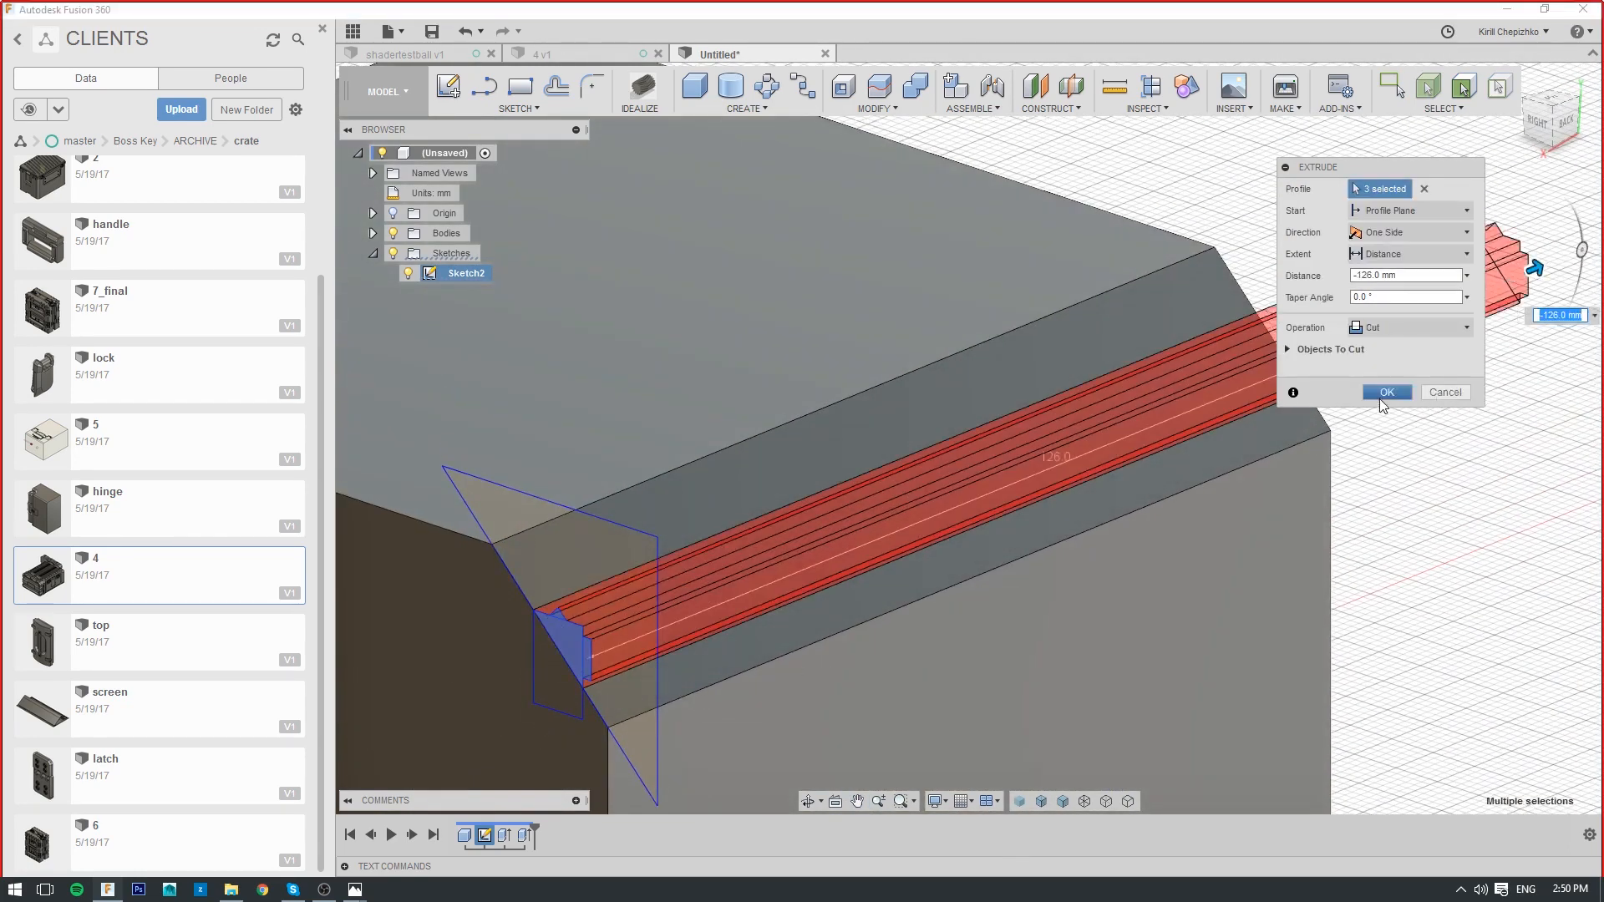
pyautogui.click(1384, 390)
# Inspect the plain bevelled edge, and undo the last cut to restore the stepped profile
pyautogui.scroll(-3, 1163, 494)
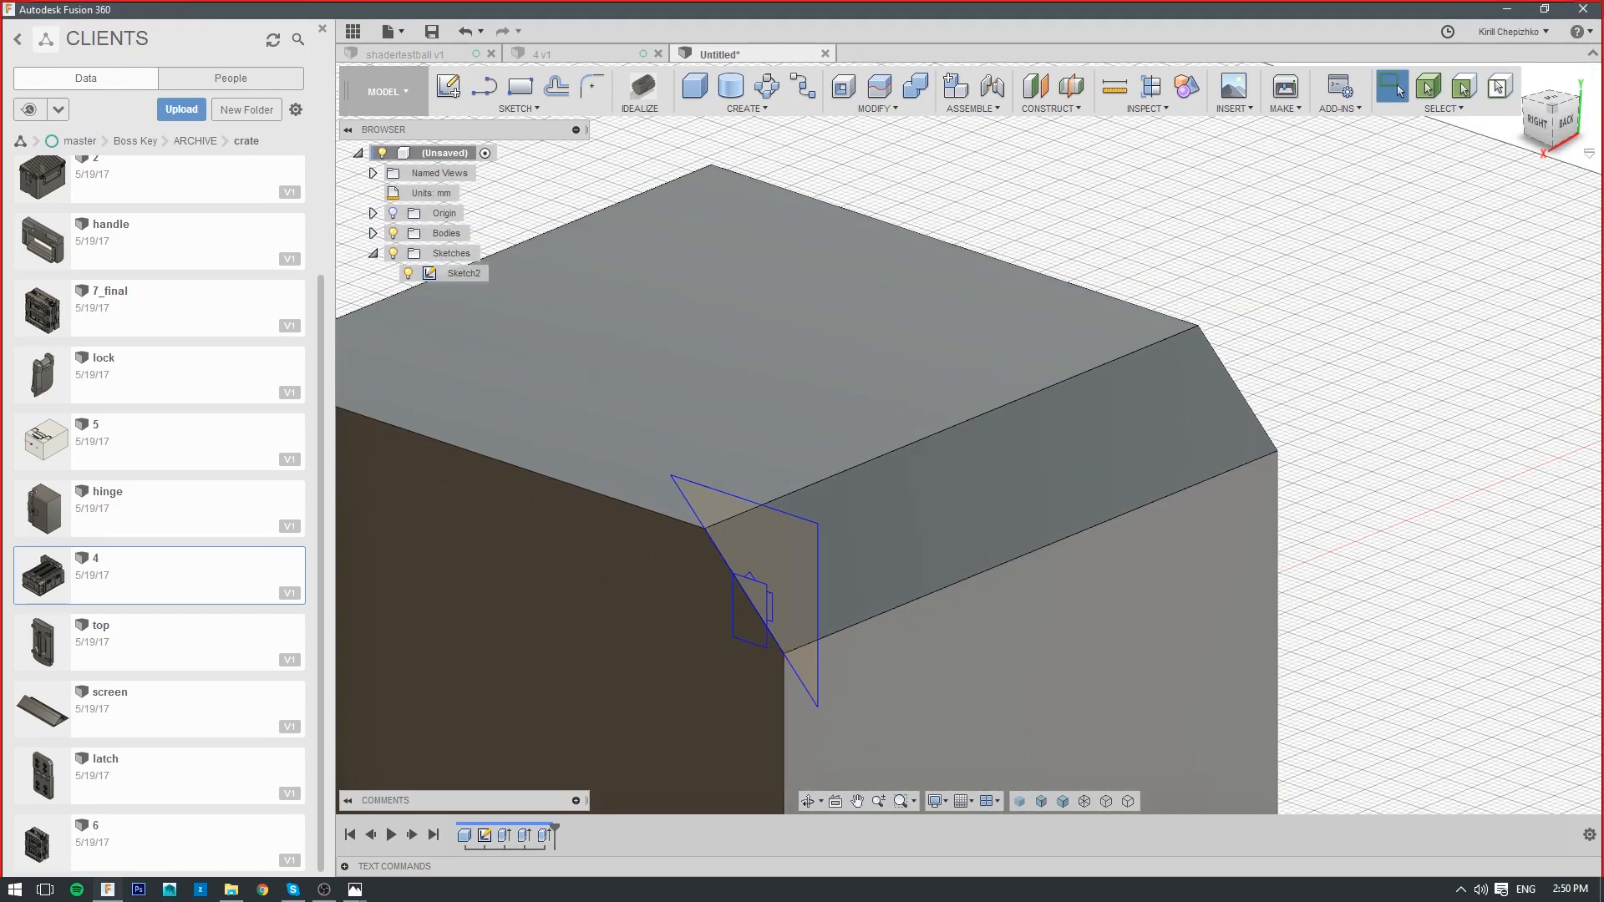
pyautogui.moveTo(1551, 106); pyautogui.dragTo(1584, 96)
pyautogui.keyDown('shift'); pyautogui.moveTo(1028, 347); pyautogui.dragTo(912, 382, button='middle'); pyautogui.keyUp('shift')
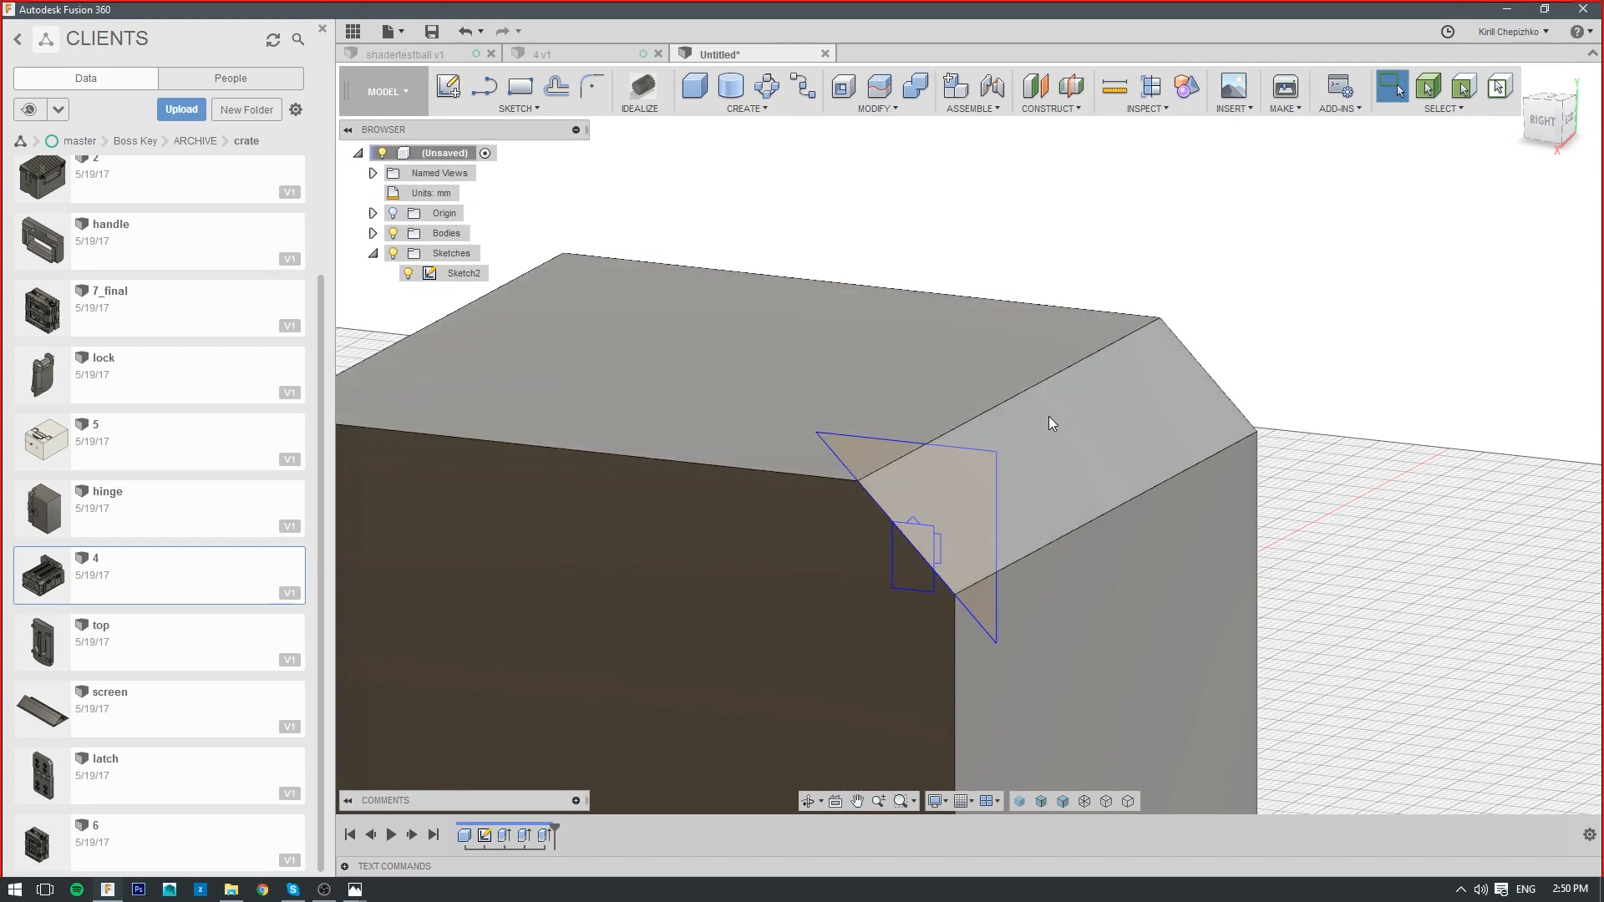
pyautogui.click(799, 784)
pyautogui.press('Escape')
pyautogui.moveTo(841, 567); pyautogui.dragTo(920, 586, button='middle')
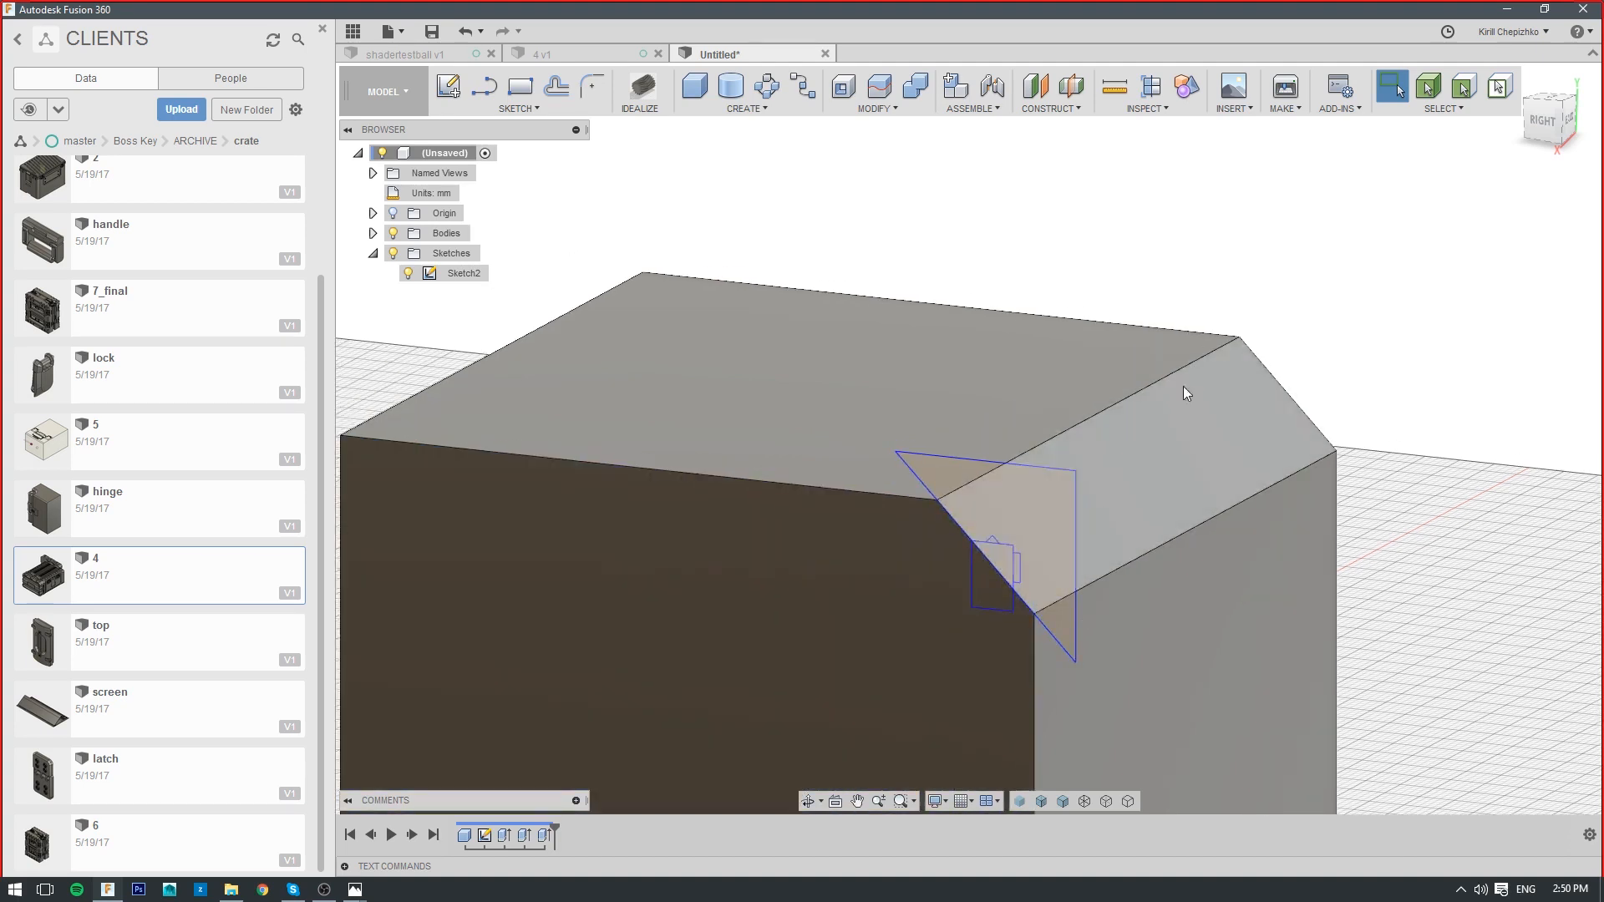
pyautogui.moveTo(1218, 297); pyautogui.dragTo(925, 286, button='right')
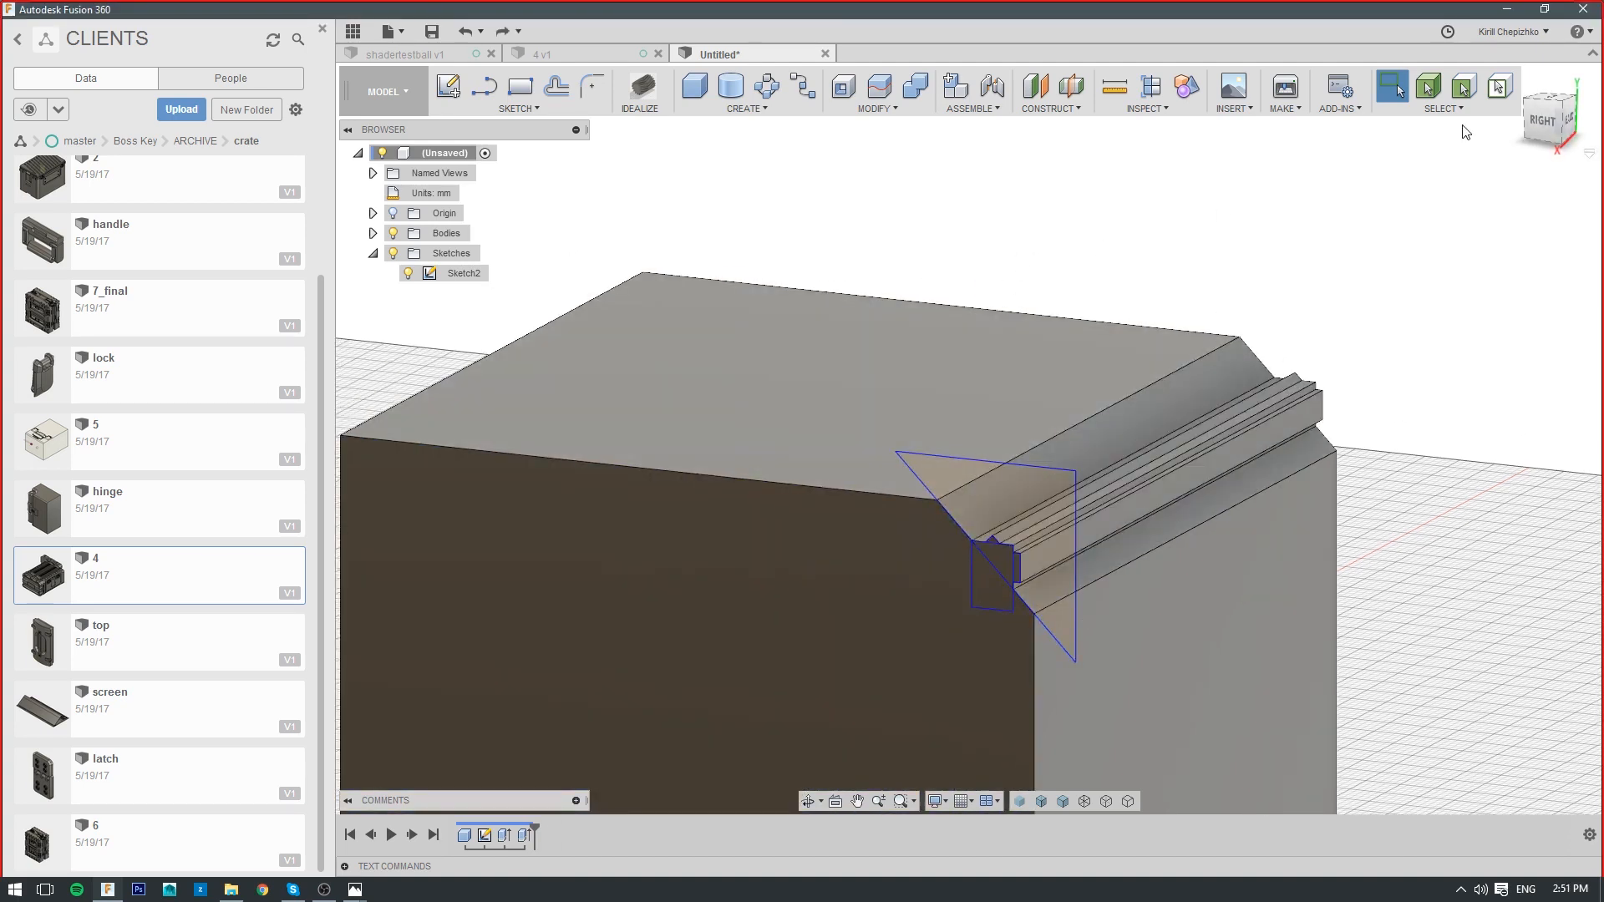
# Create a new empty design and close the stepped-edge box design
pyautogui.click(398, 35)
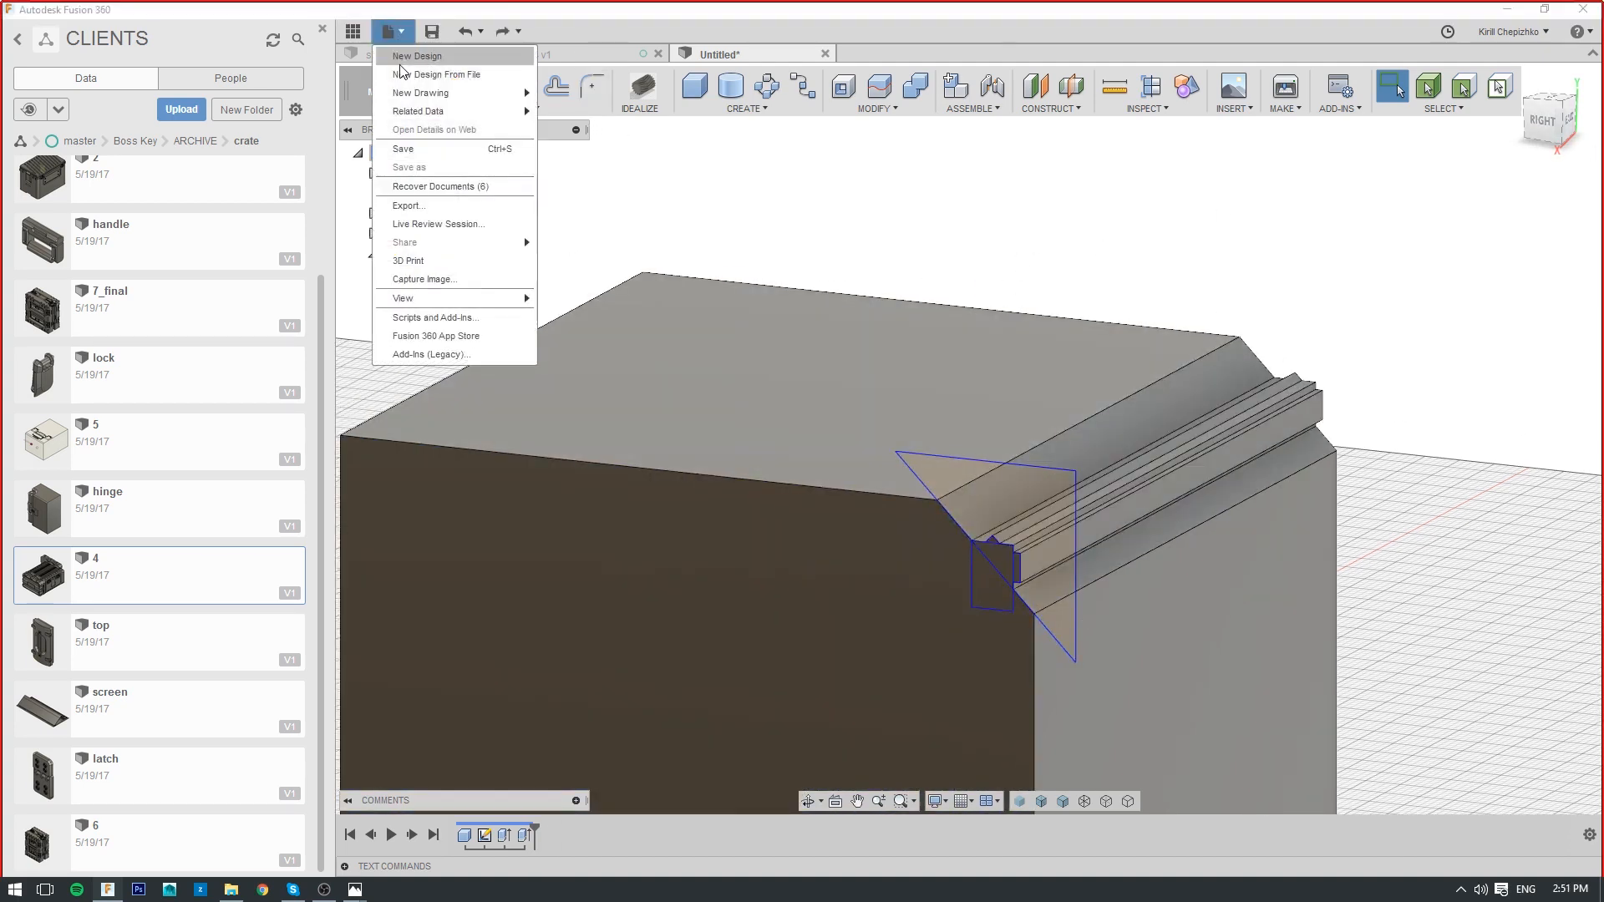
pyautogui.click(426, 57)
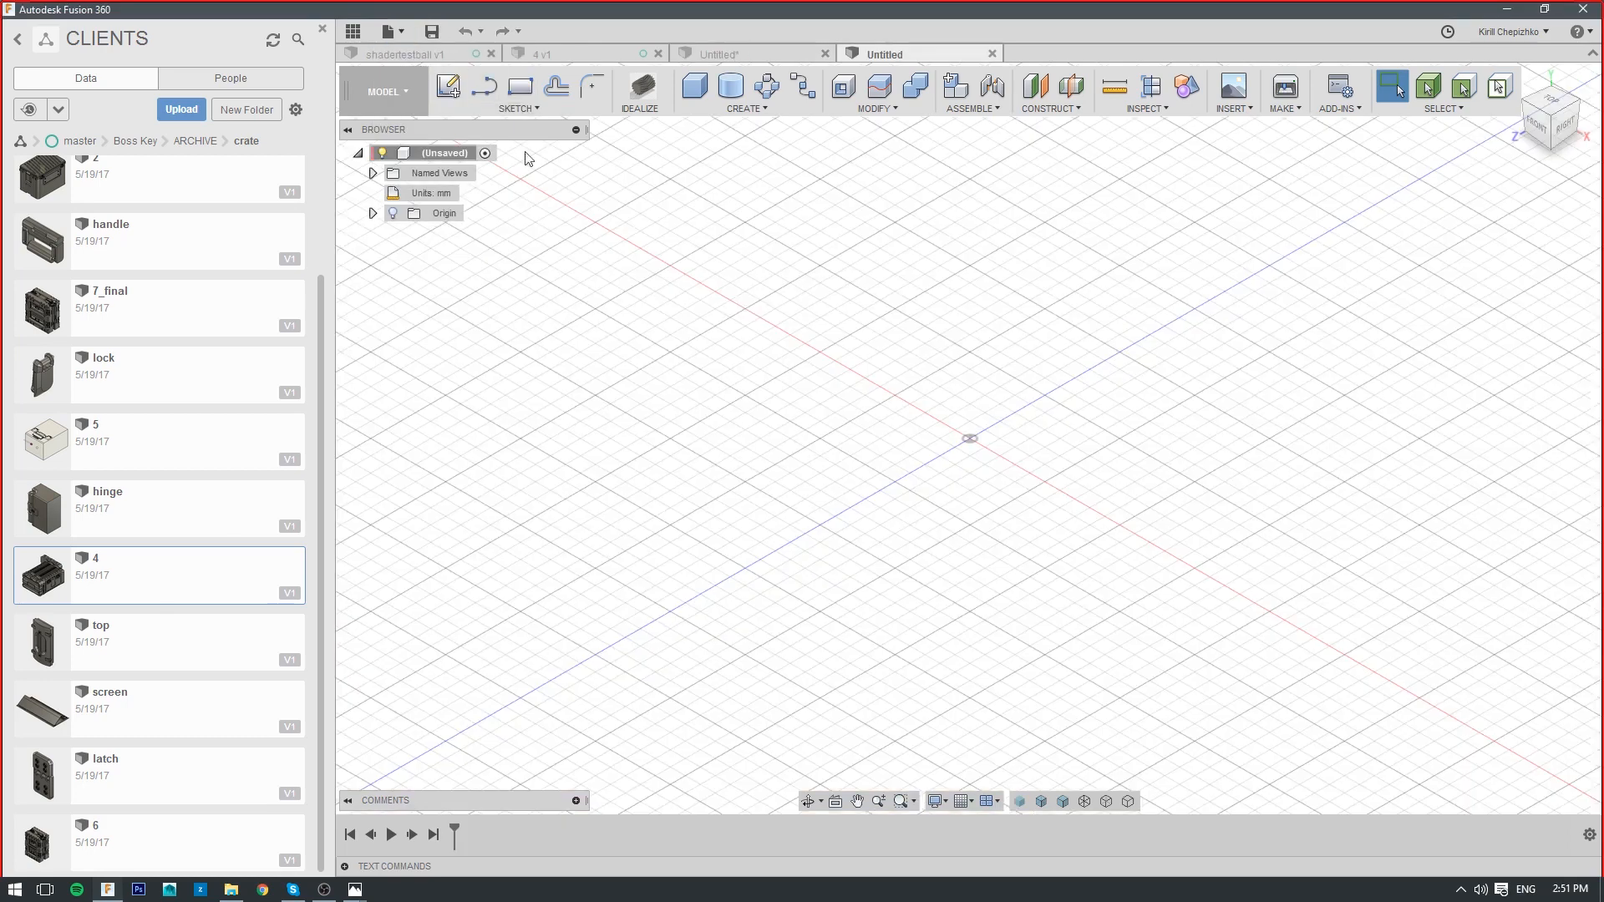
pyautogui.click(825, 53)
pyautogui.click(995, 328)
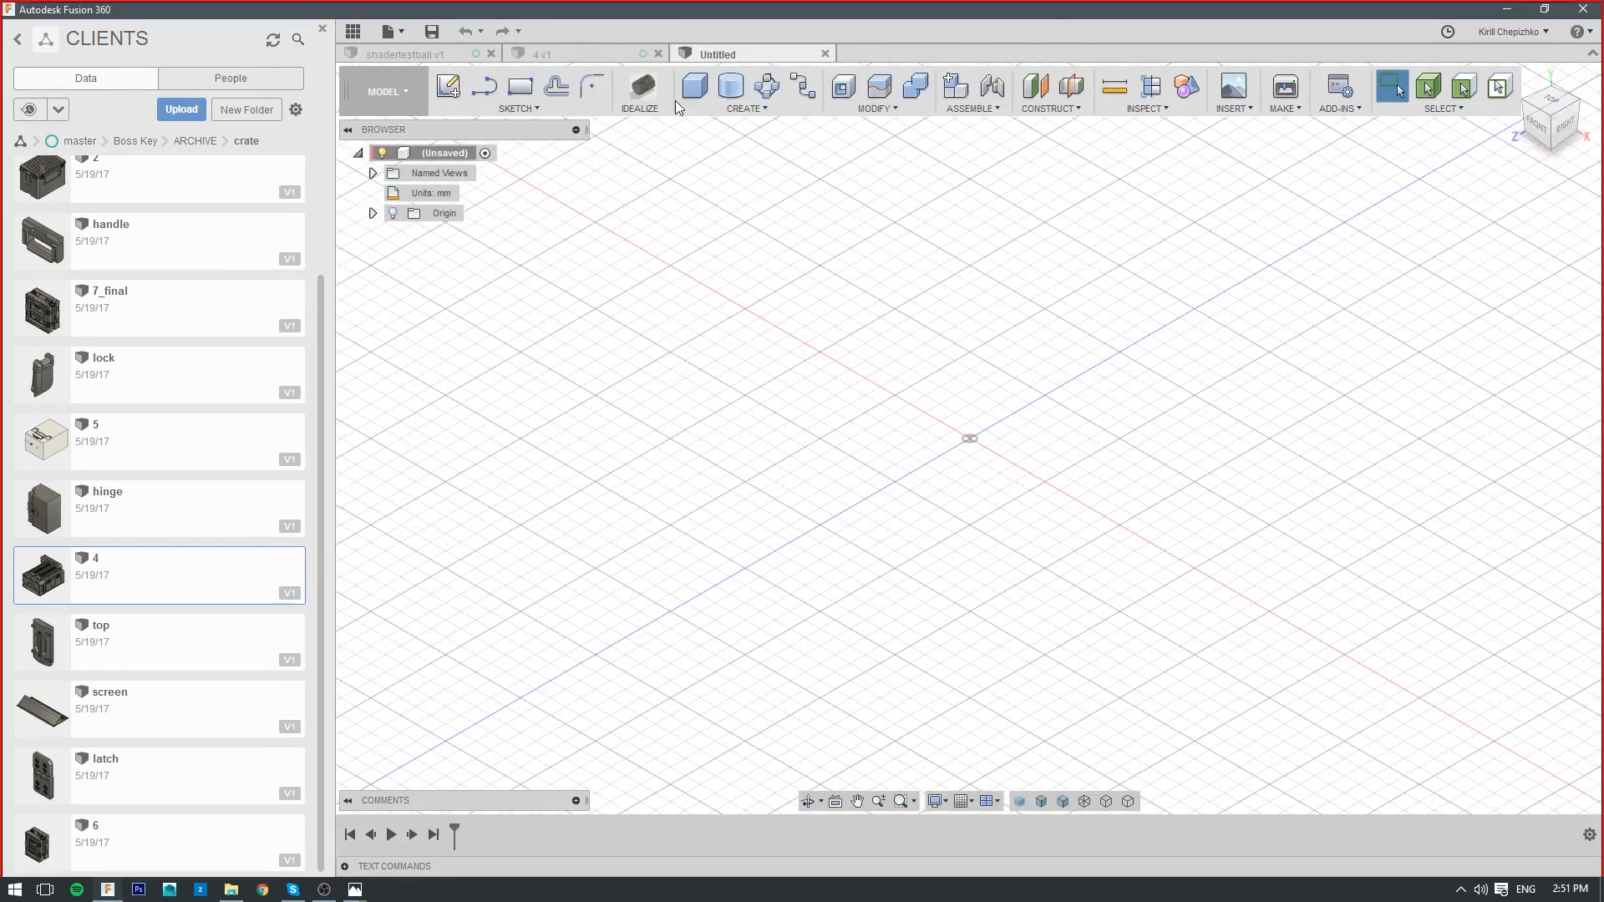
# Create a box on the ground plane, about 65 mm long, 90 mm wide and 40 mm high, as a new body
pyautogui.press('r')
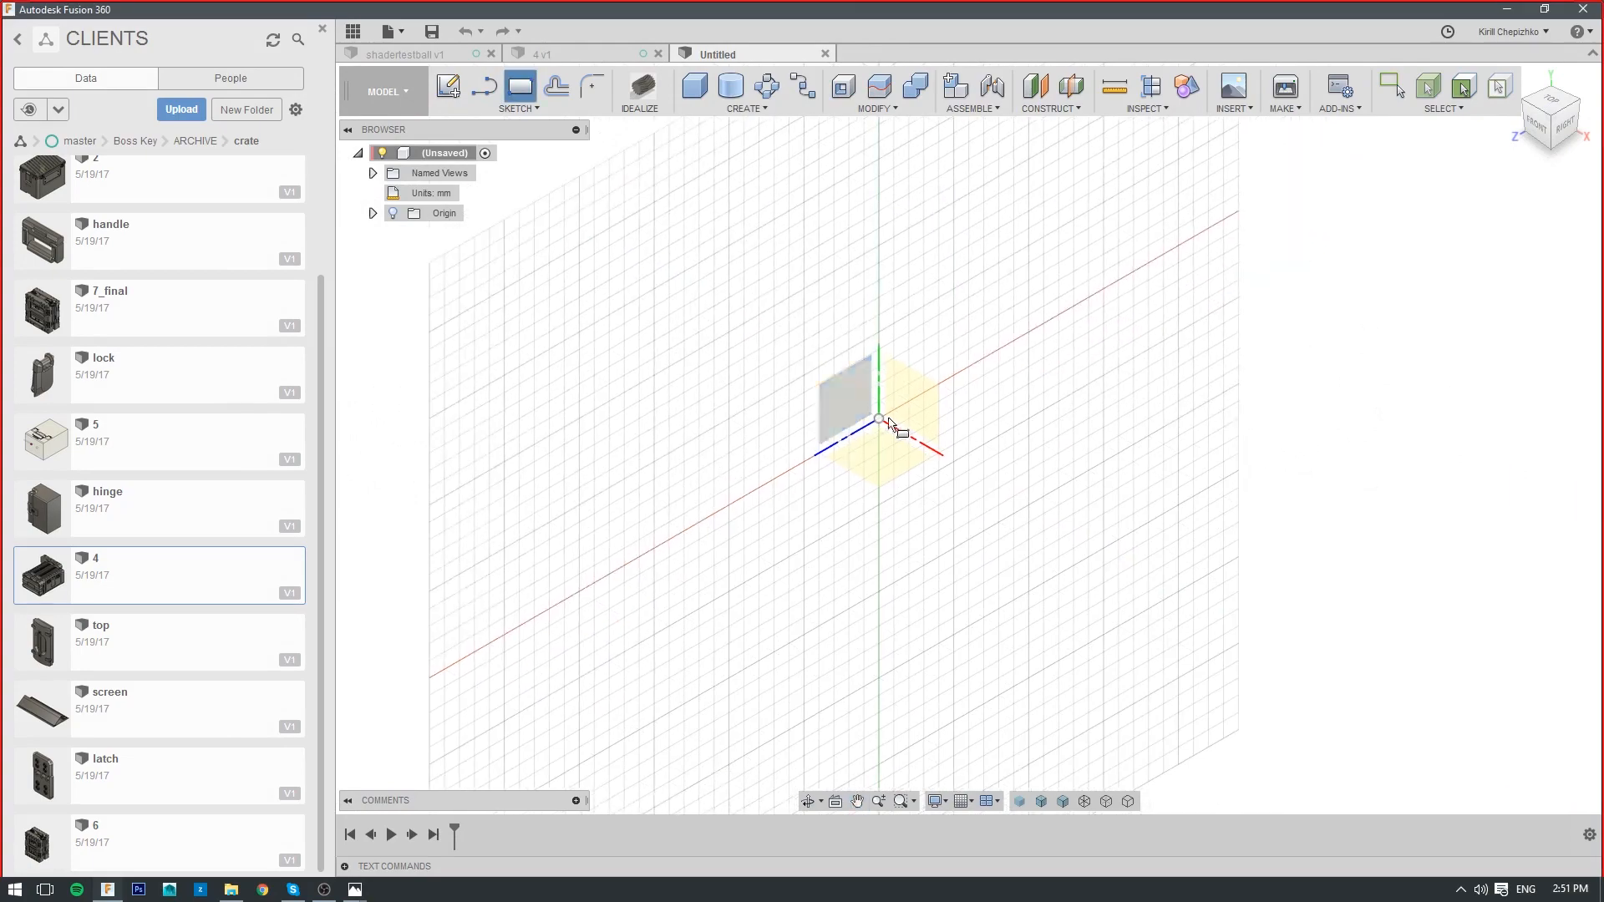
pyautogui.click(886, 443)
pyautogui.click(716, 410)
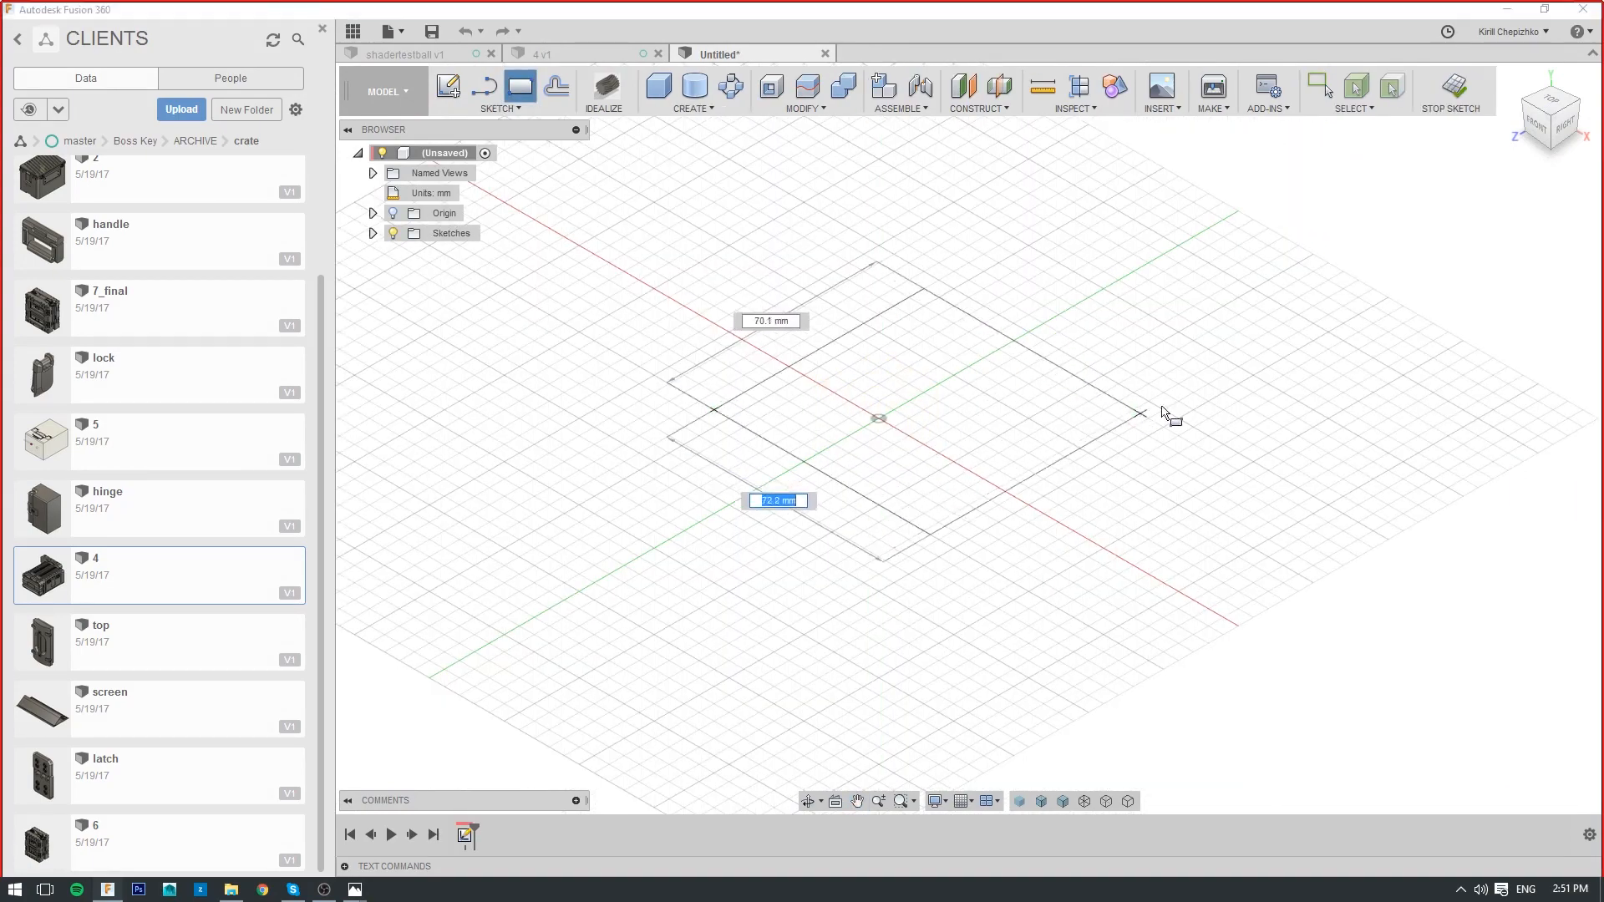
pyautogui.click(1162, 411)
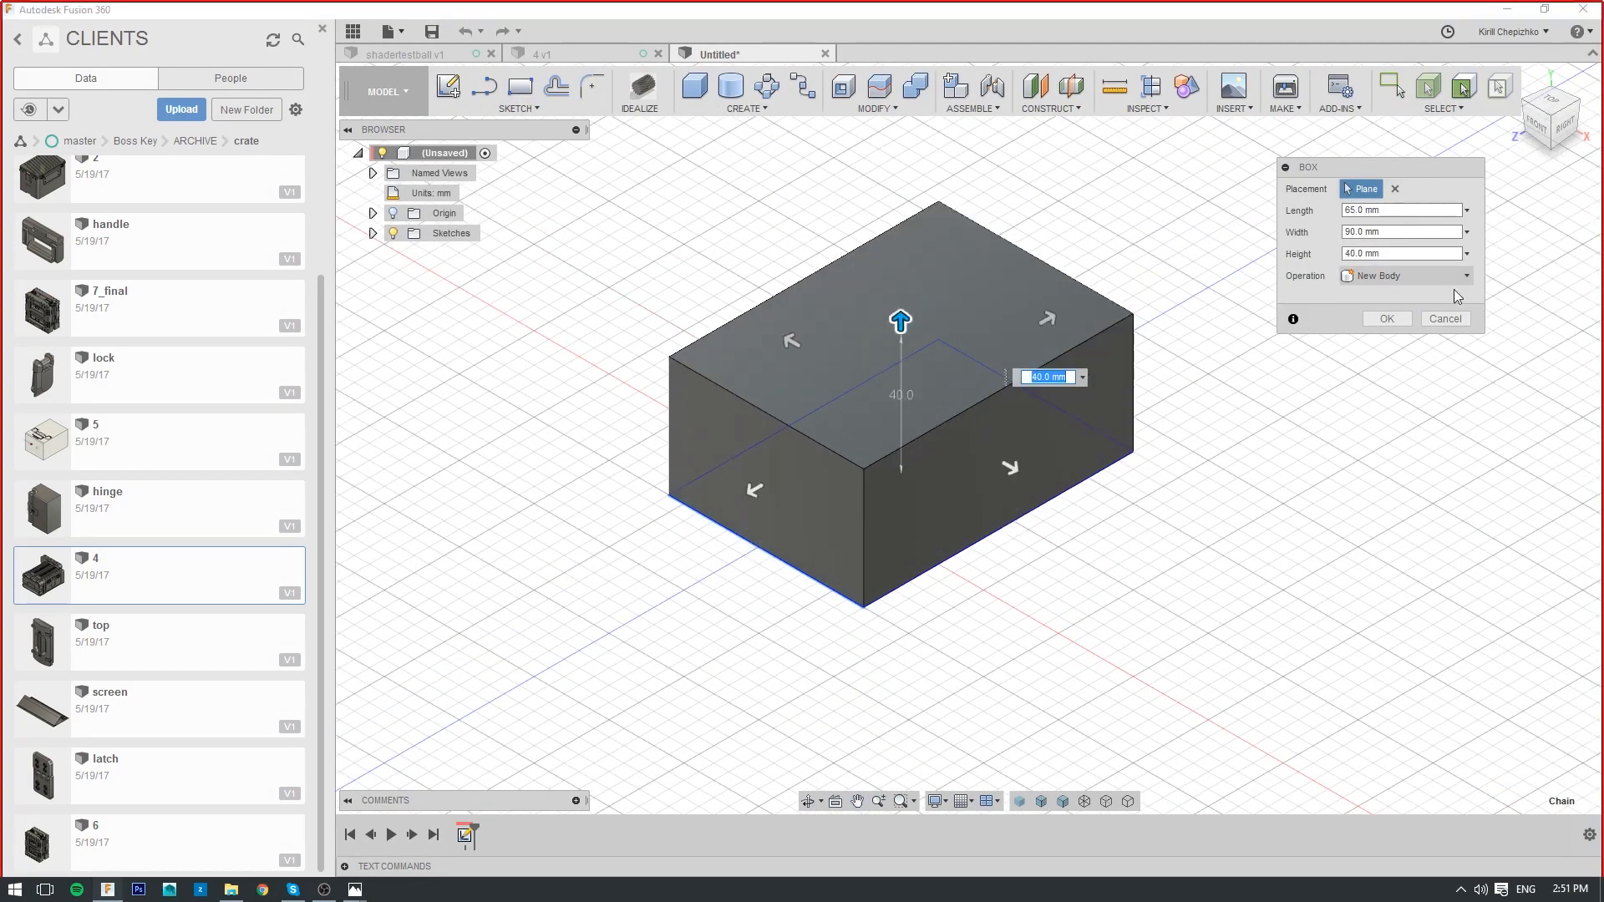
pyautogui.click(1409, 319)
# Cut a box-shaped recess about 58 by 75 mm down into the box's upper face, open through one long side
pyautogui.press('r')
pyautogui.click(779, 376)
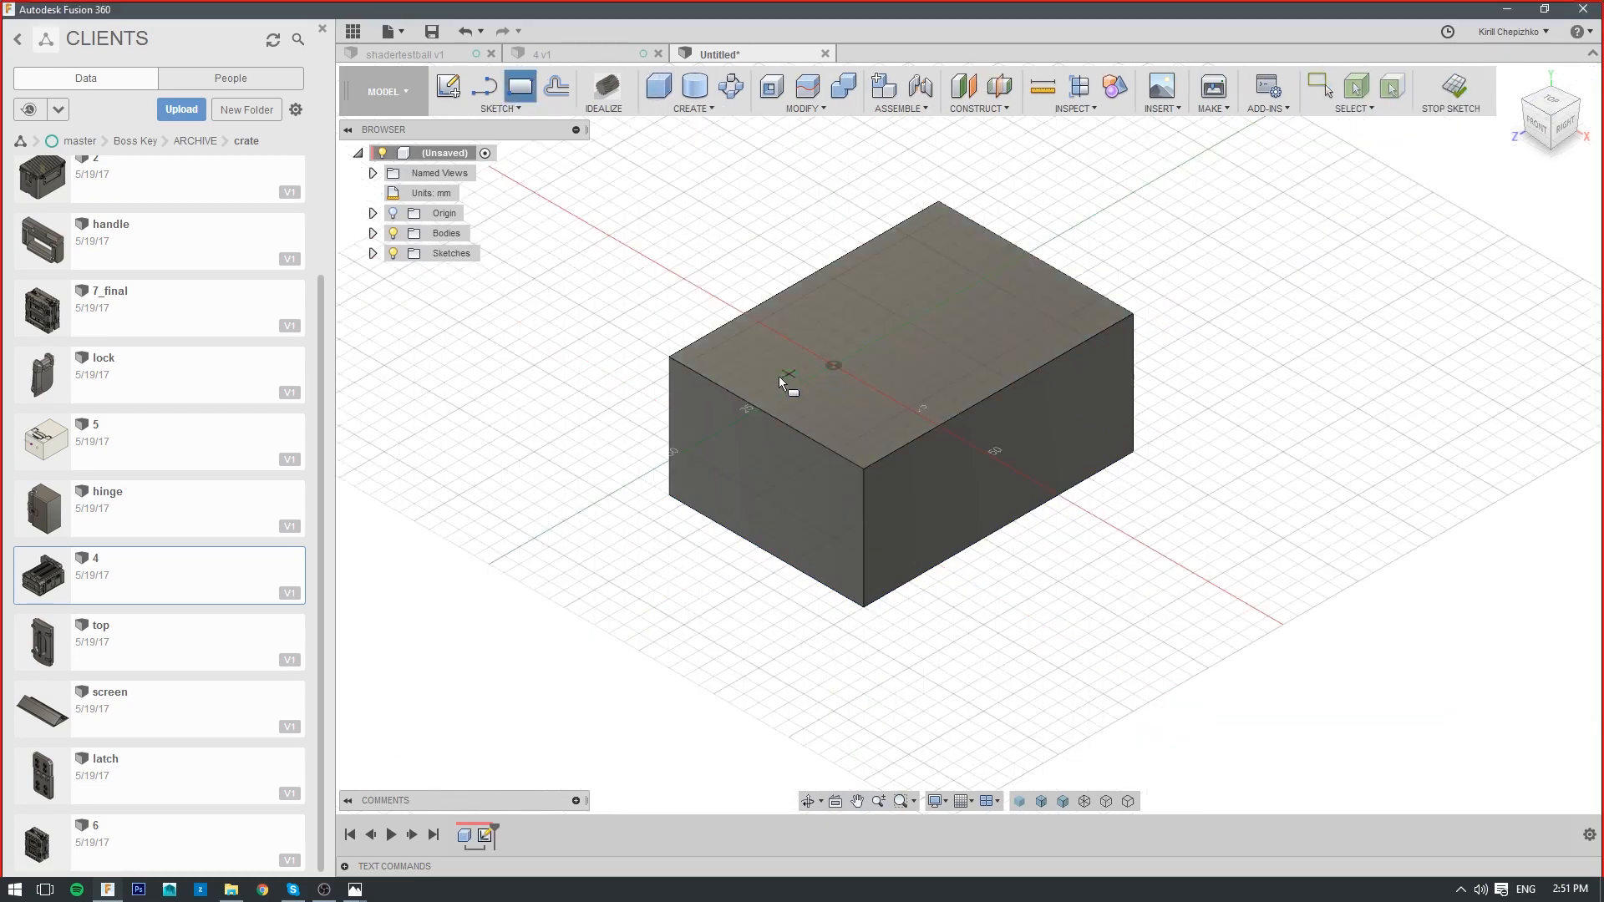
pyautogui.click(777, 377)
pyautogui.click(1158, 361)
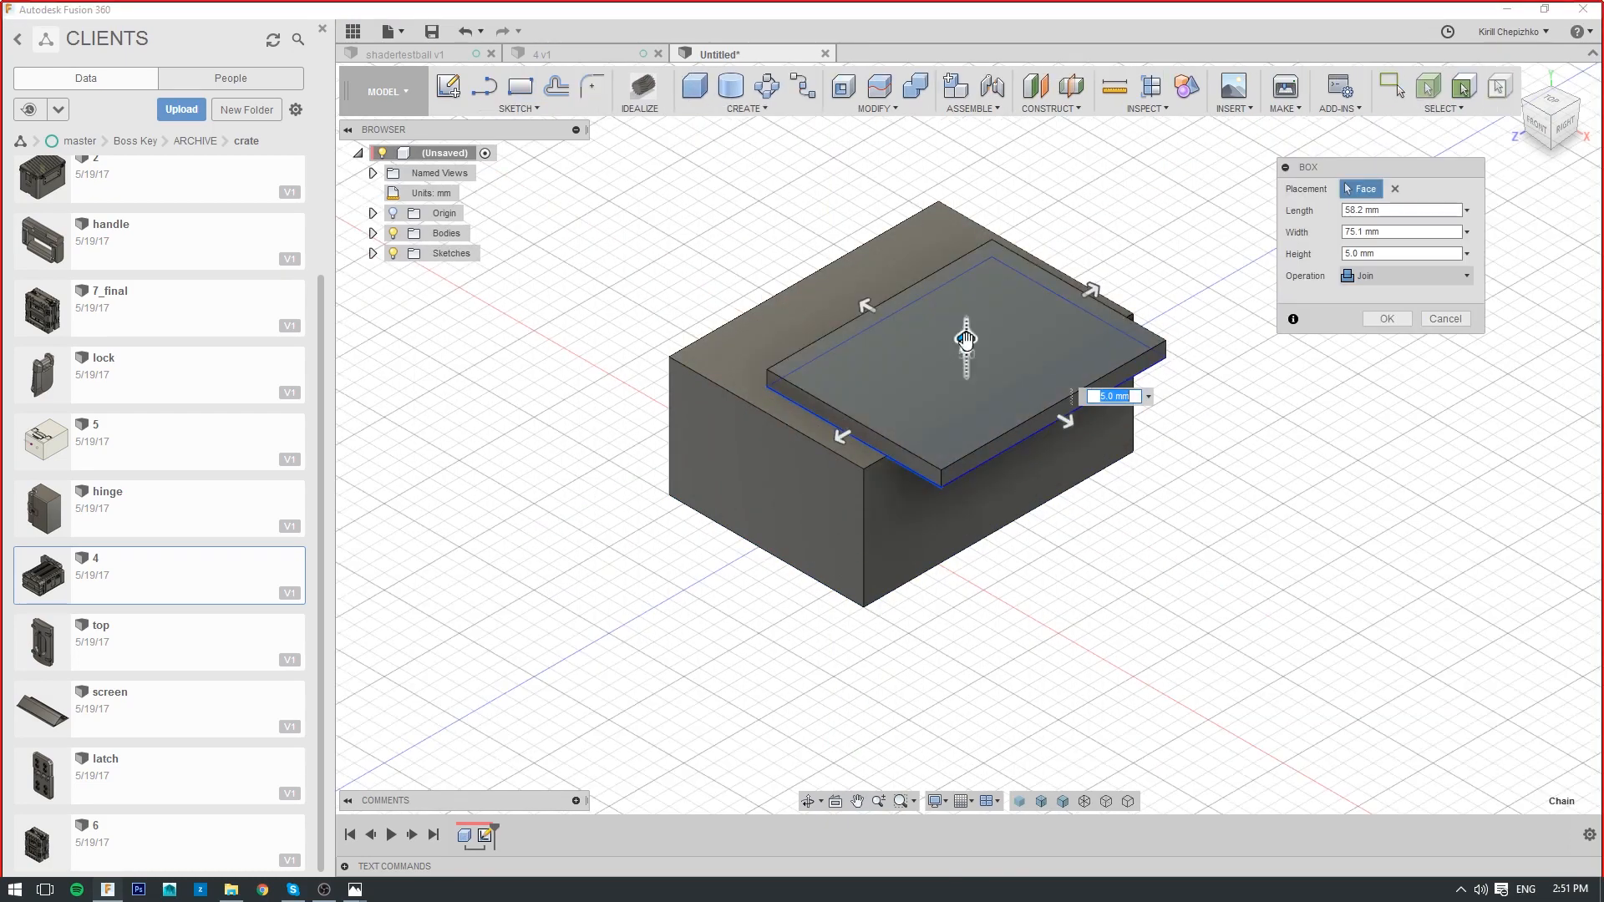
pyautogui.moveTo(967, 339); pyautogui.dragTo(967, 448)
pyautogui.click(1383, 343)
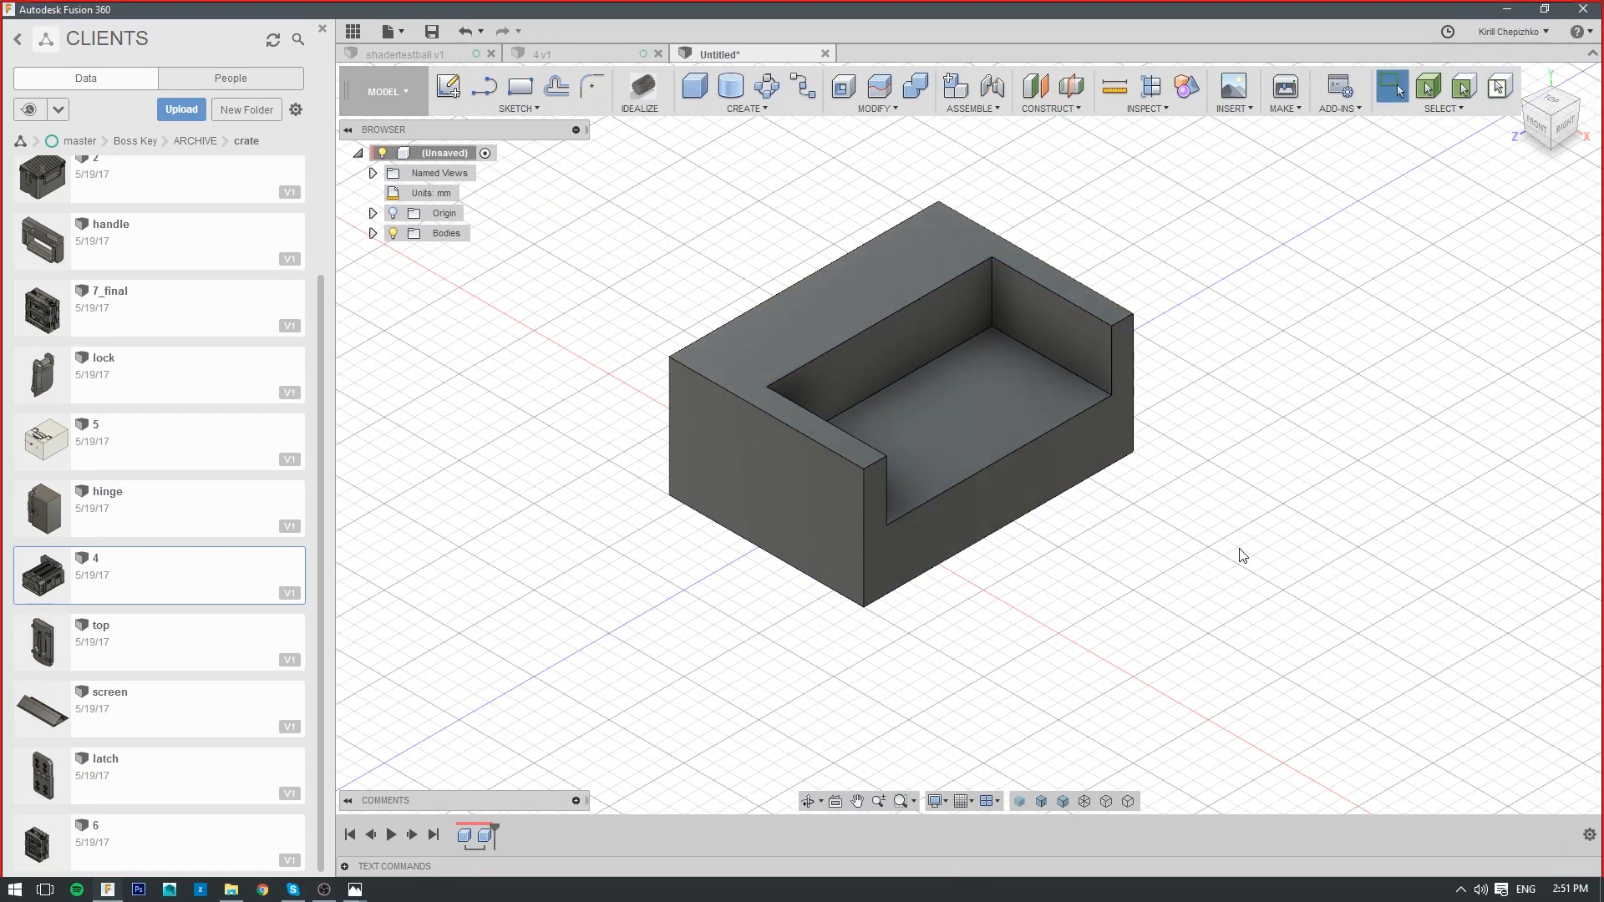
# Sketch a tall, narrow rectangle of about 232 mm² on the box's front face, beside its closed-side vertical edge, and finish the sketch
pyautogui.moveTo(1204, 564); pyautogui.dragTo(1214, 602, button='middle')
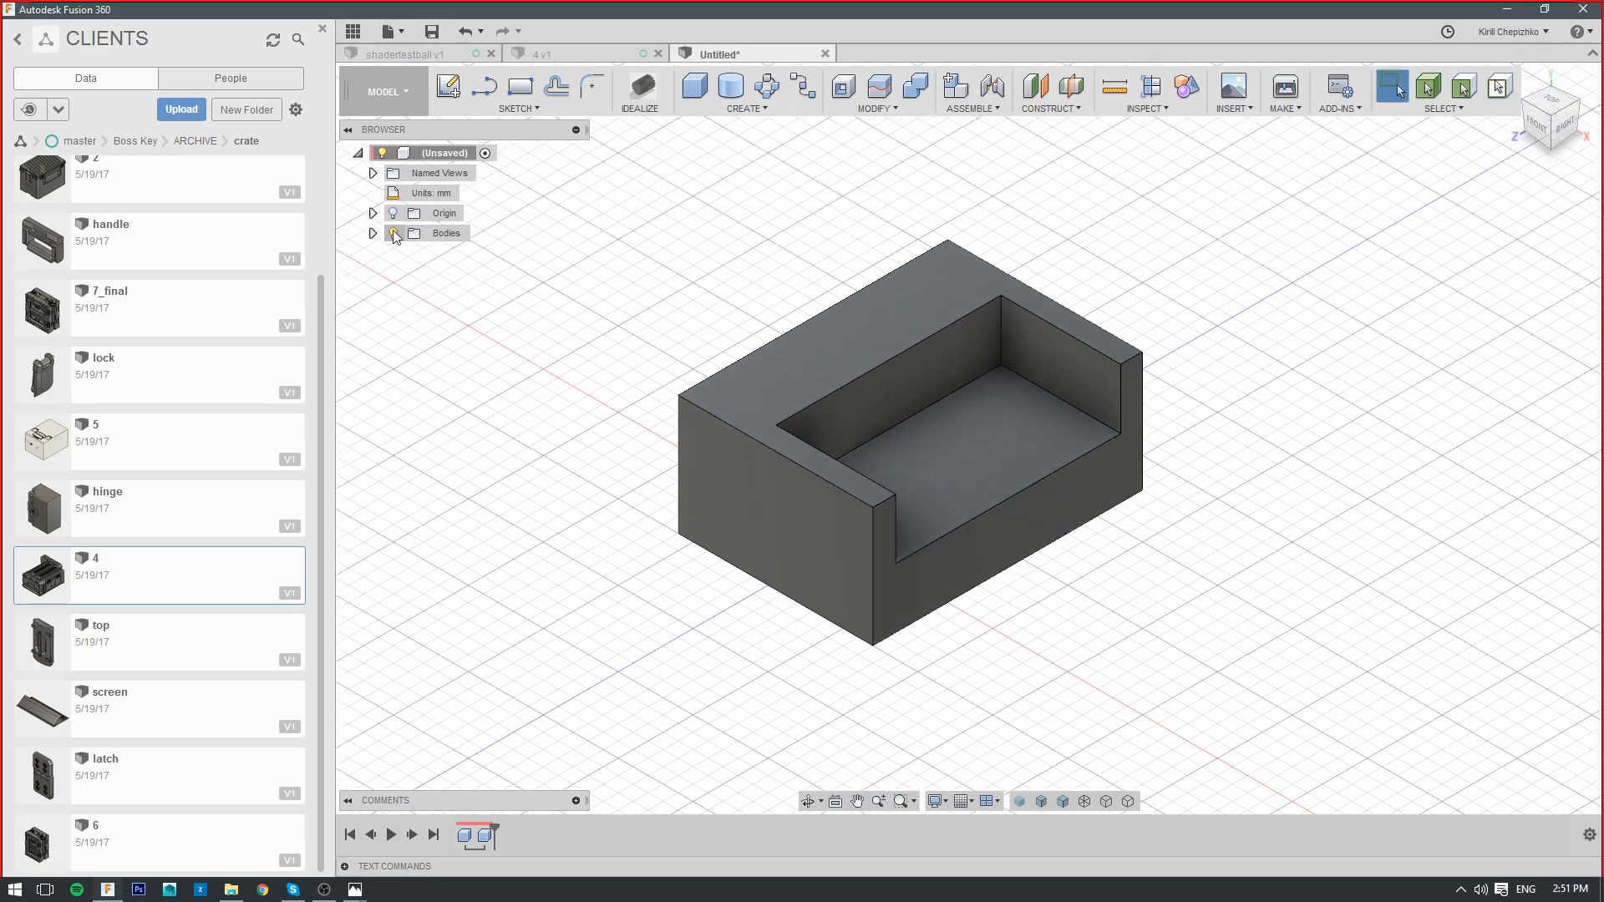
pyautogui.moveTo(739, 355); pyautogui.dragTo(747, 389, button='middle')
pyautogui.moveTo(728, 652); pyautogui.dragTo(709, 502, button='middle')
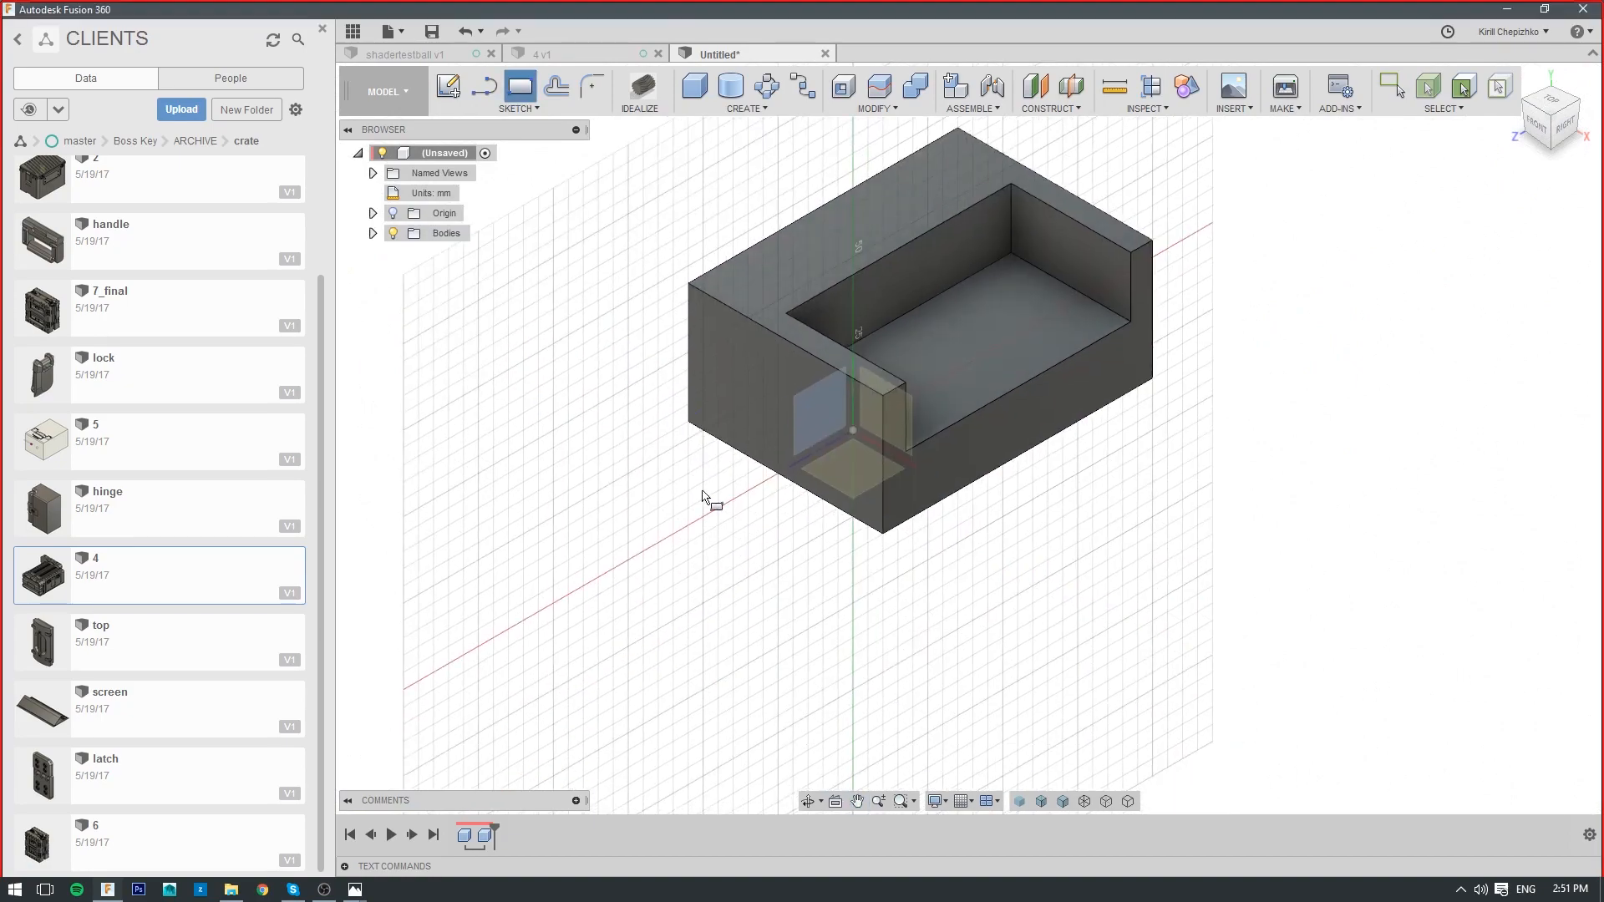
pyautogui.scroll(3, 642, 425)
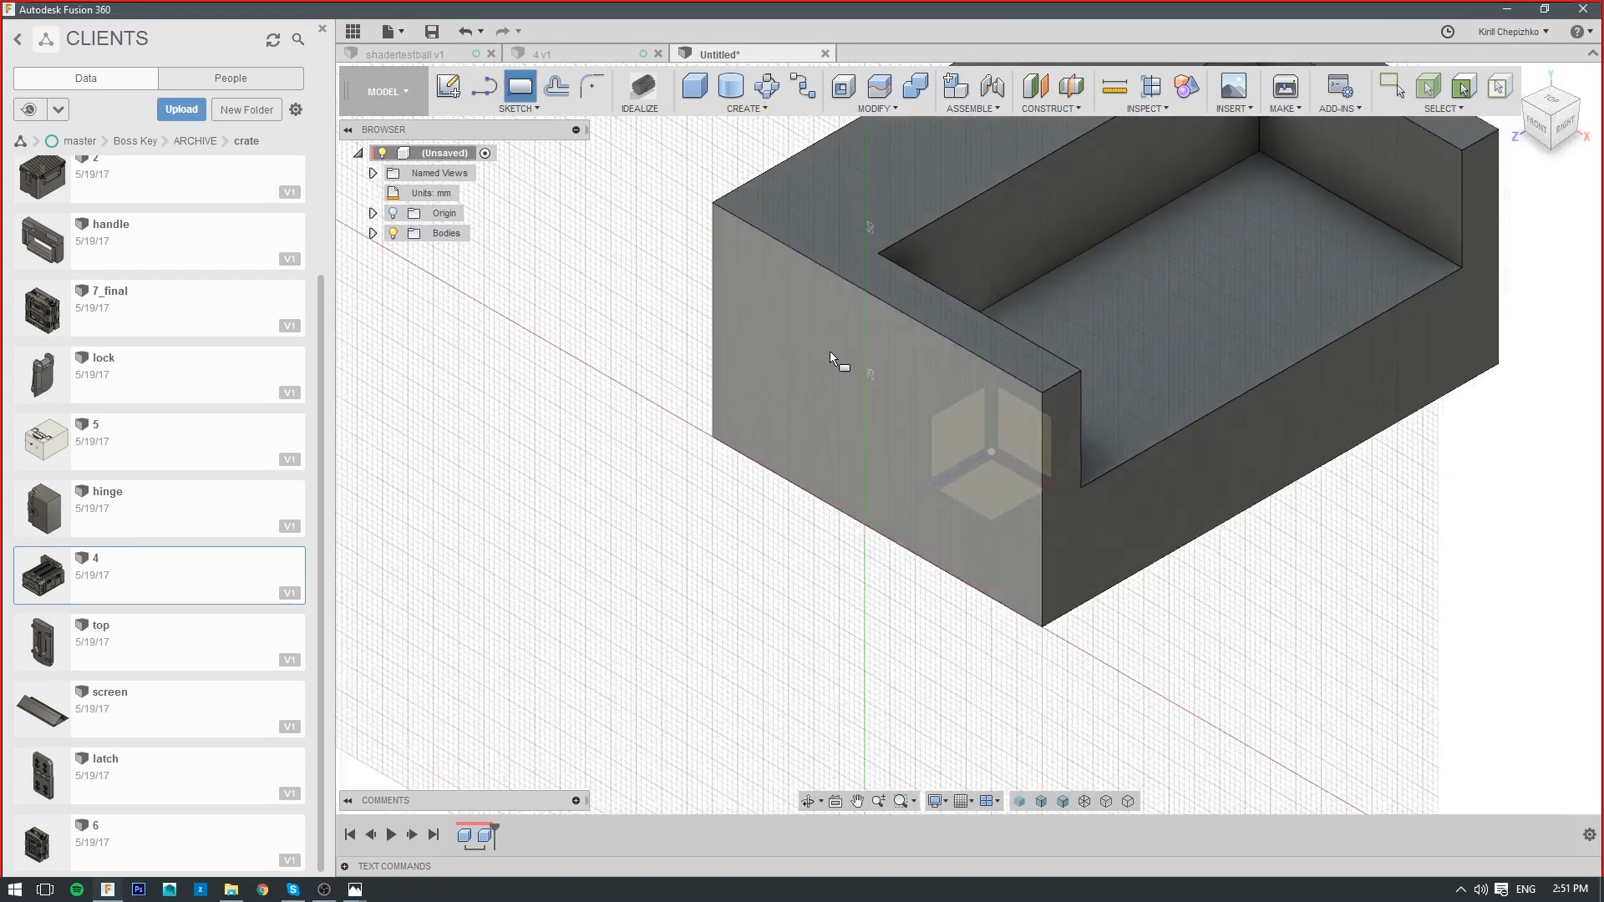
pyautogui.click(830, 355)
pyautogui.click(861, 375)
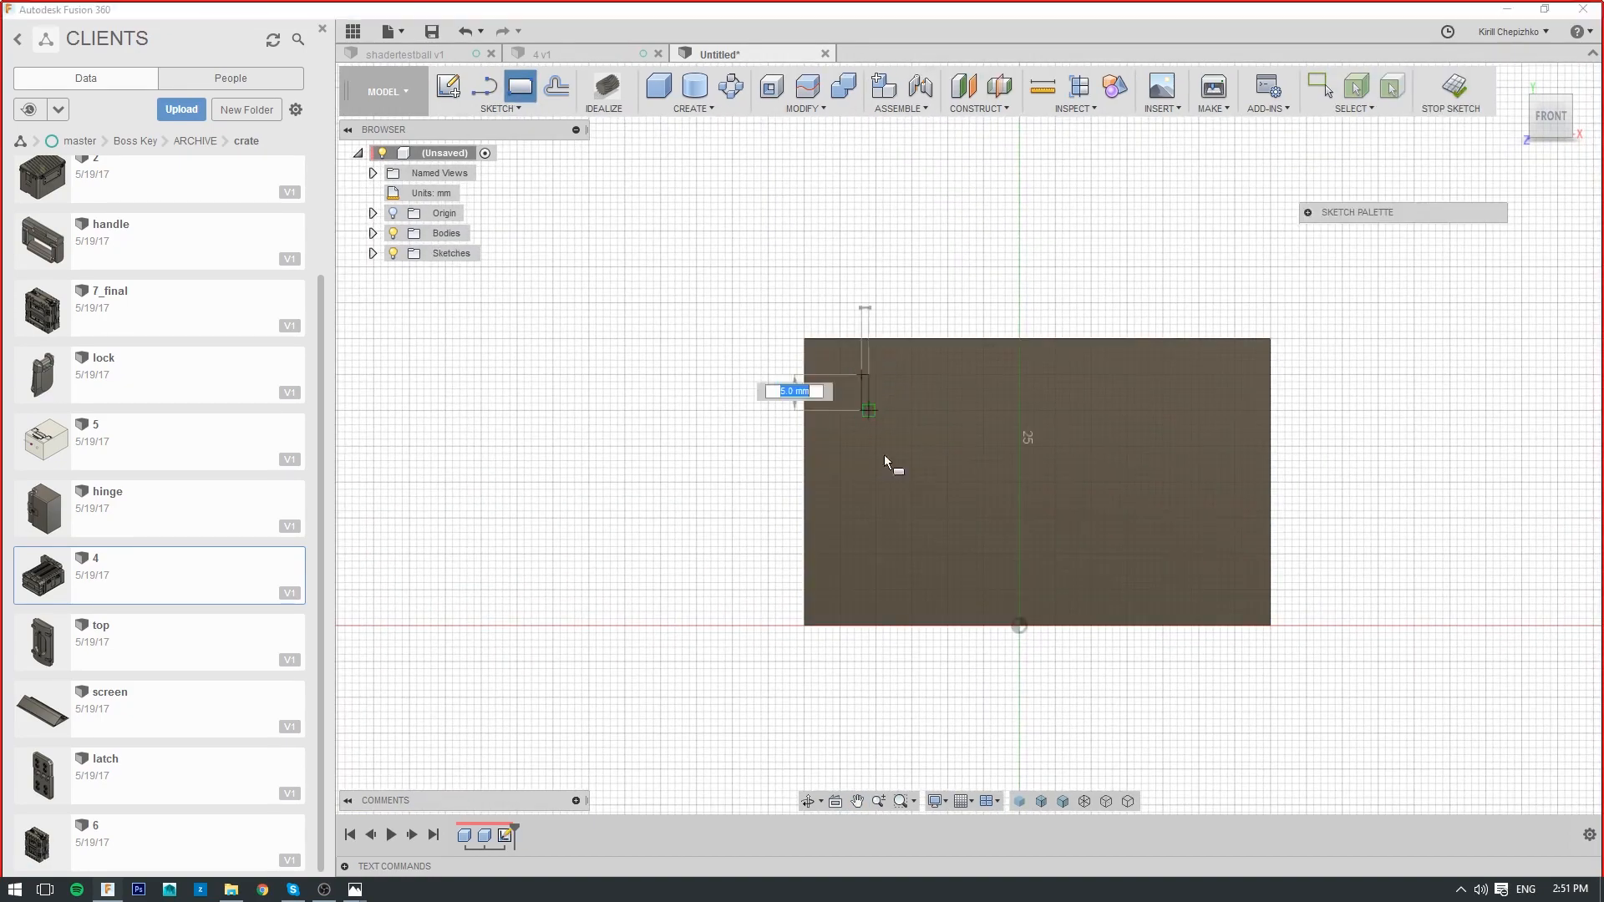
pyautogui.click(919, 583)
pyautogui.click(1536, 117)
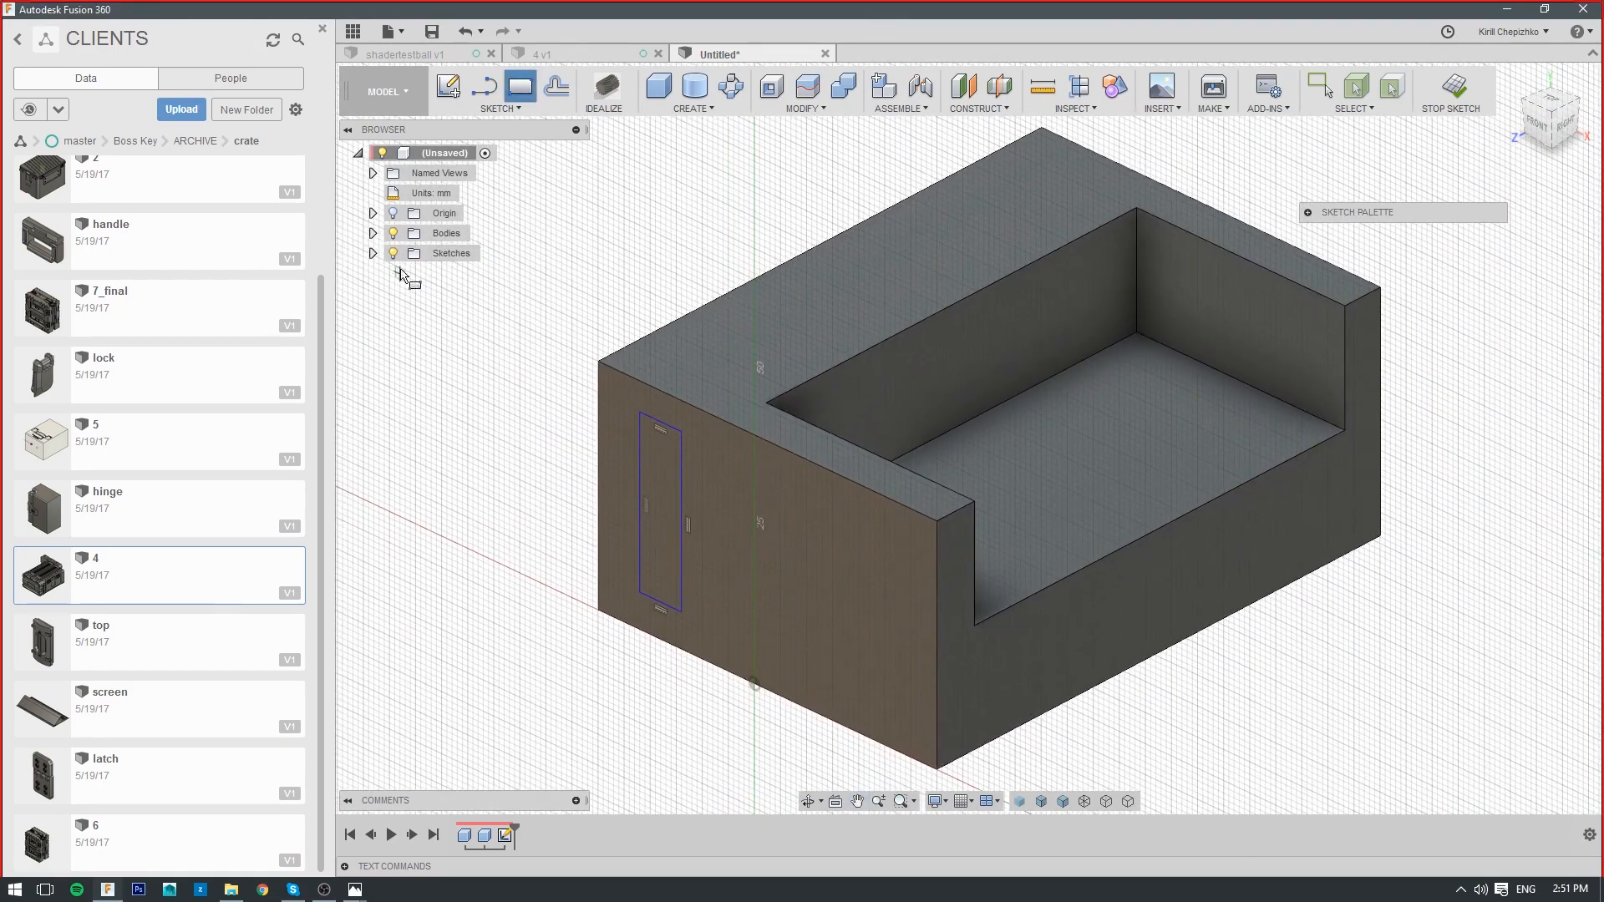
pyautogui.click(373, 254)
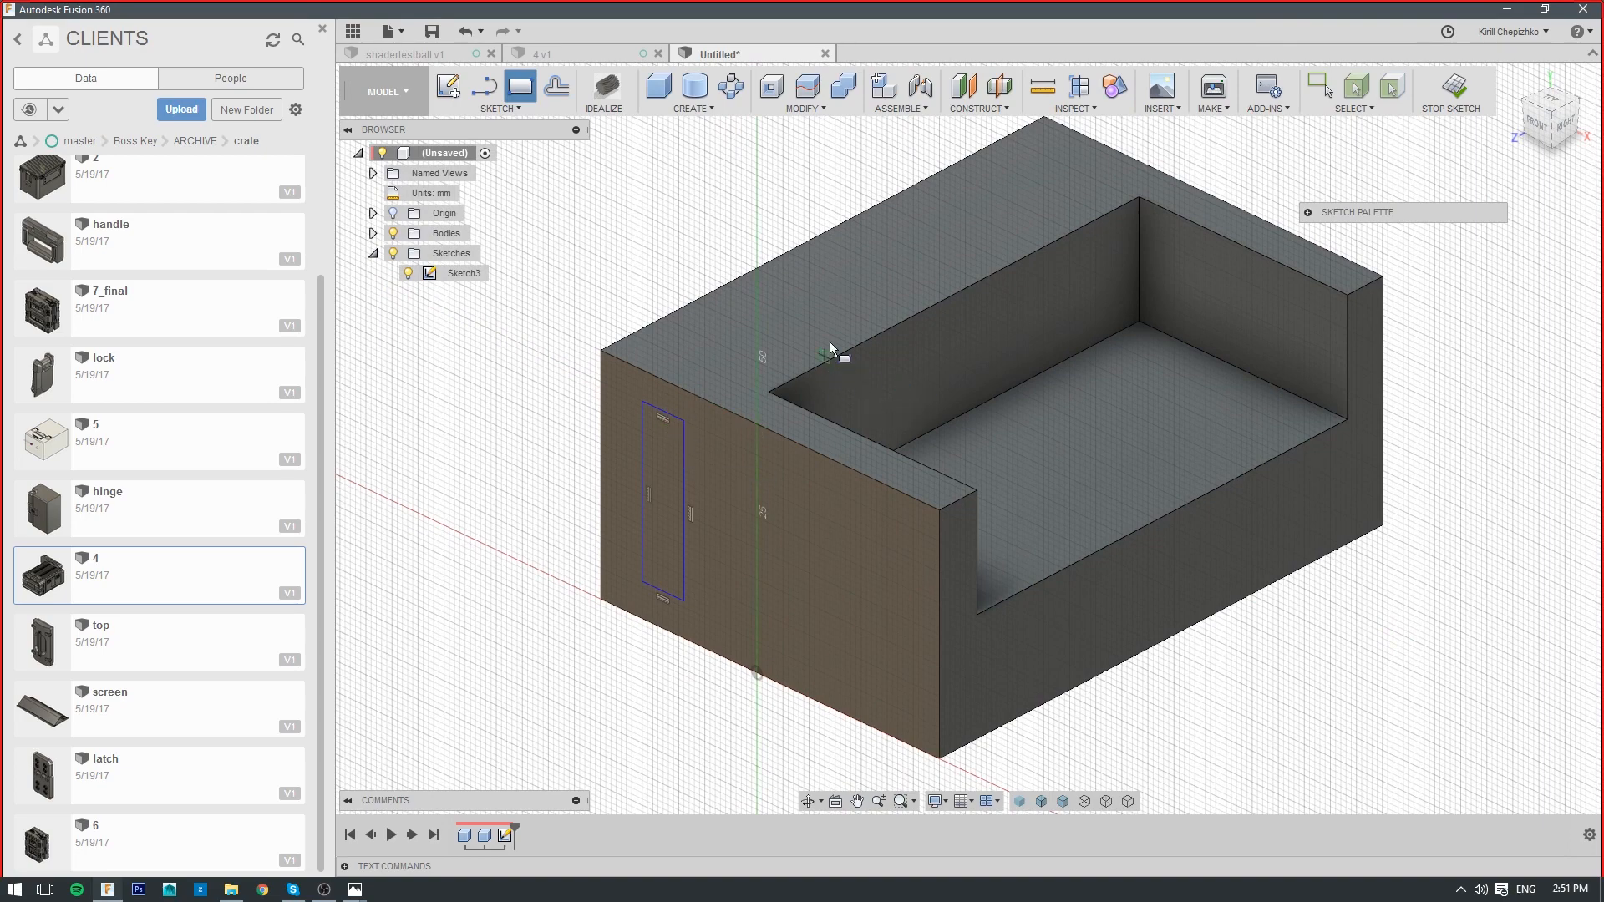
pyautogui.rightClick(671, 468)
pyautogui.click(661, 707)
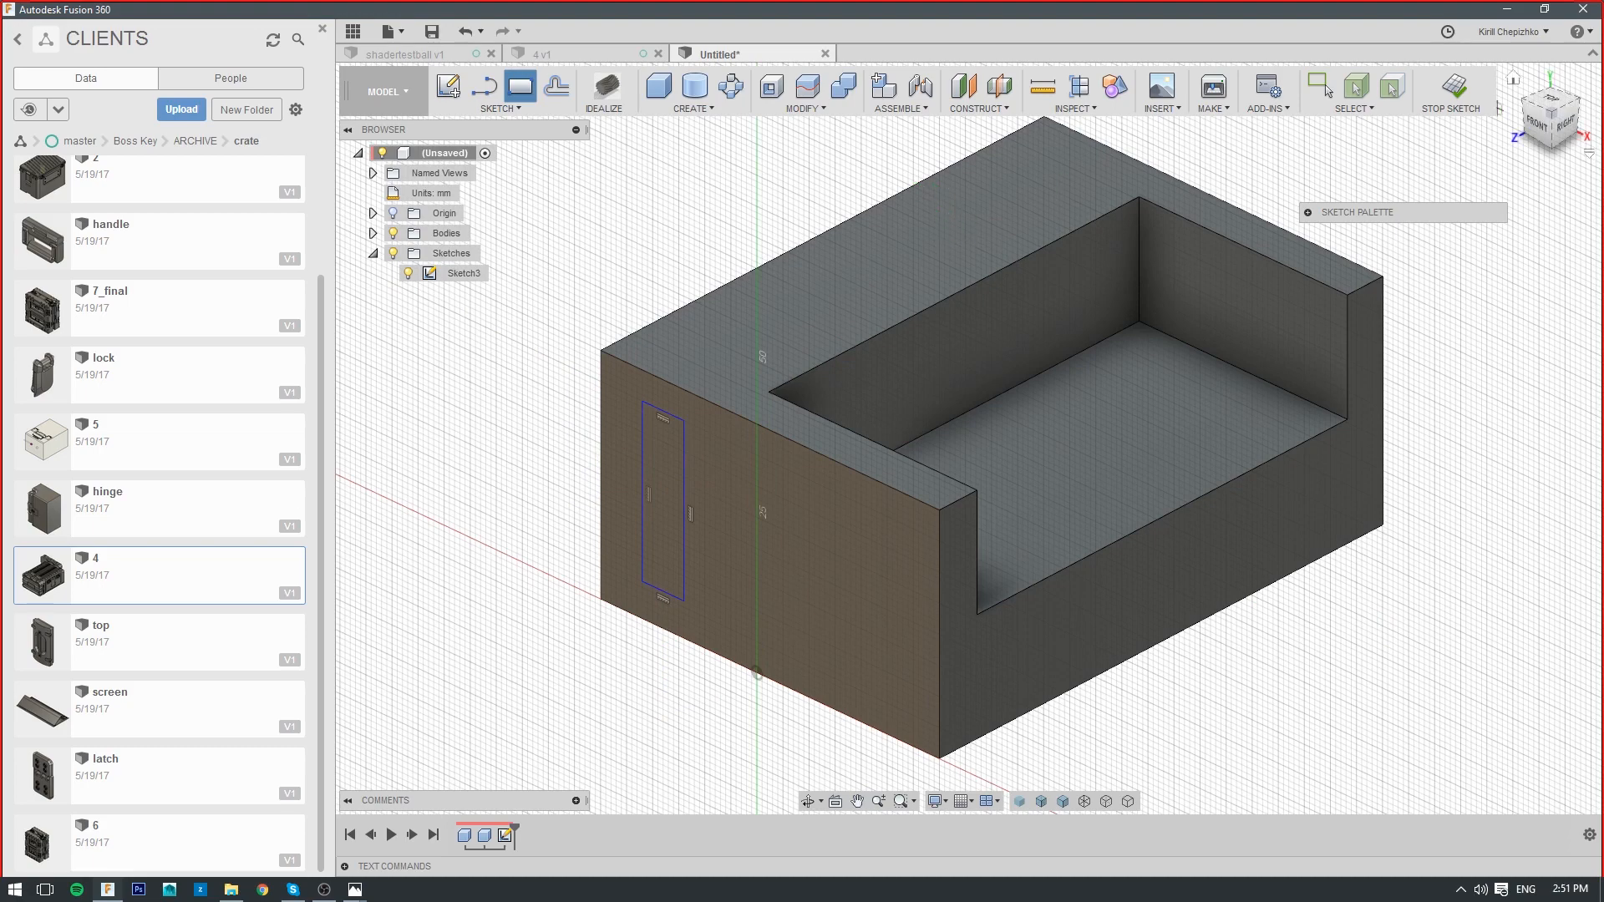
pyautogui.click(1455, 117)
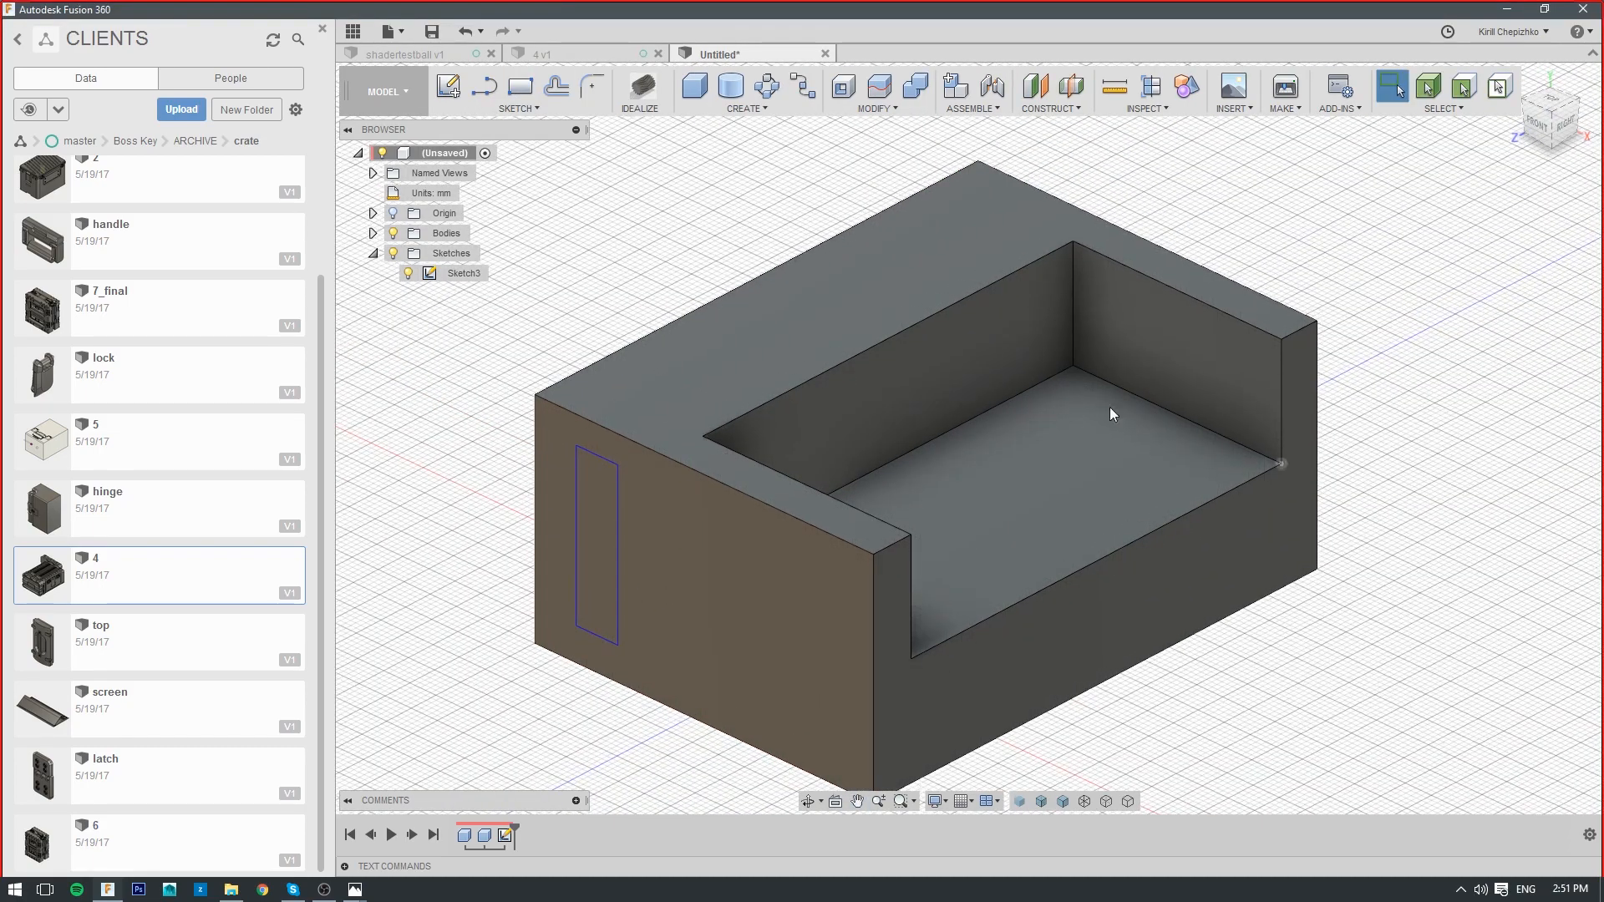
# Try offsetting the box's upper face to 41 mm with Press Pull and Offset Type Automatic, and cancel it
pyautogui.rightClick(906, 253)
pyautogui.click(994, 224)
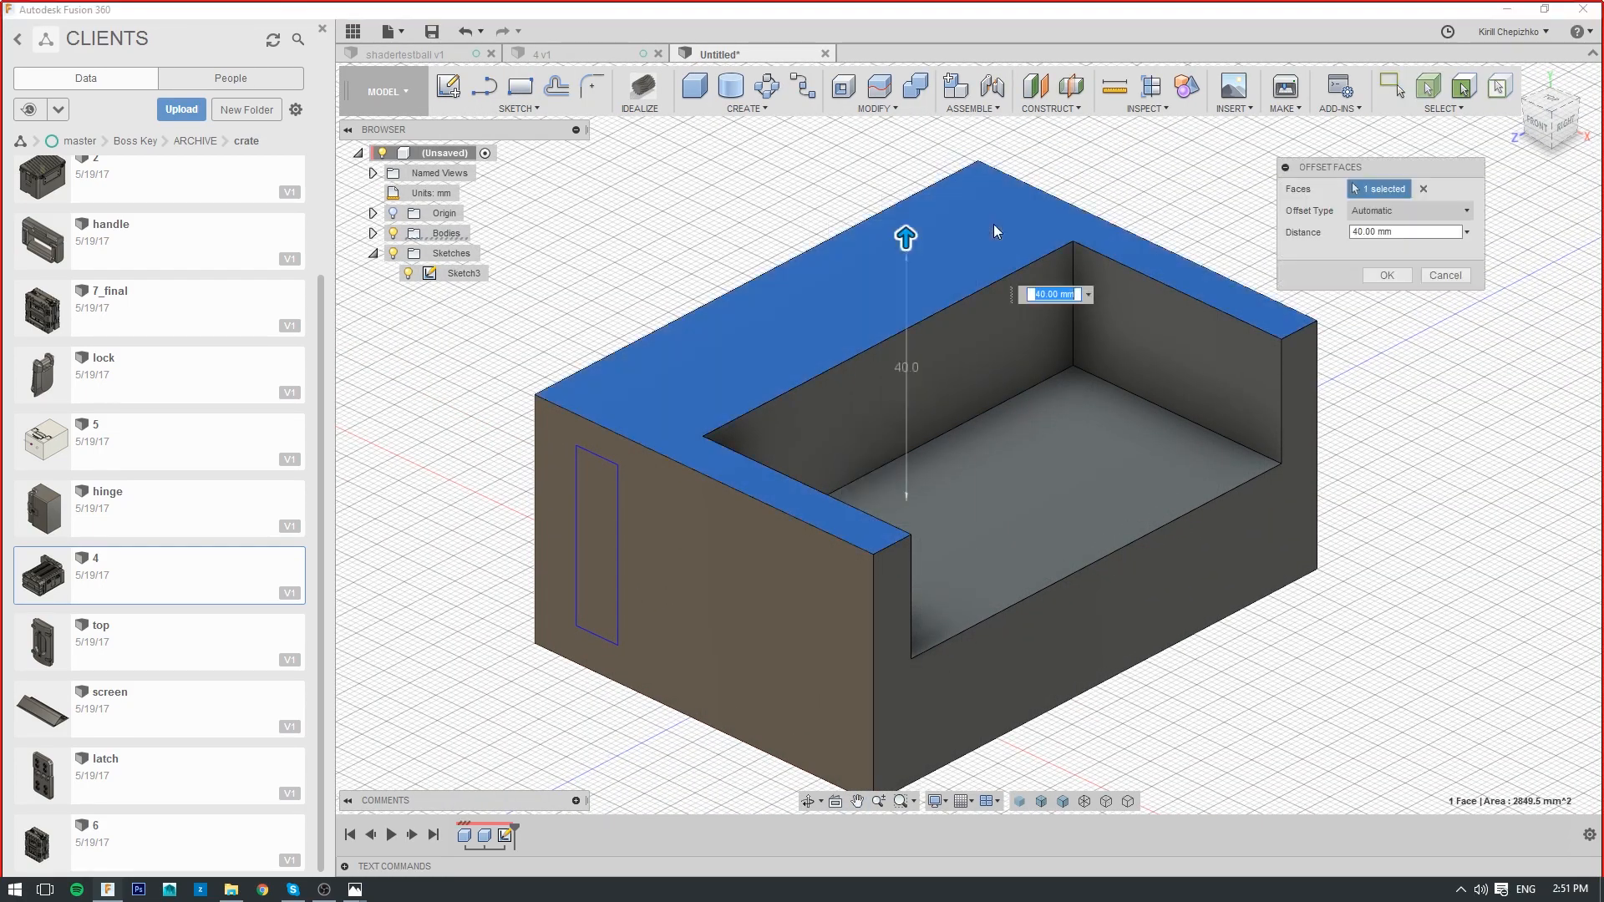
pyautogui.moveTo(906, 240)
pyautogui.mouseDown()
pyautogui.moveTo(910, 125)
pyautogui.moveTo(909, 232)
pyautogui.mouseUp()
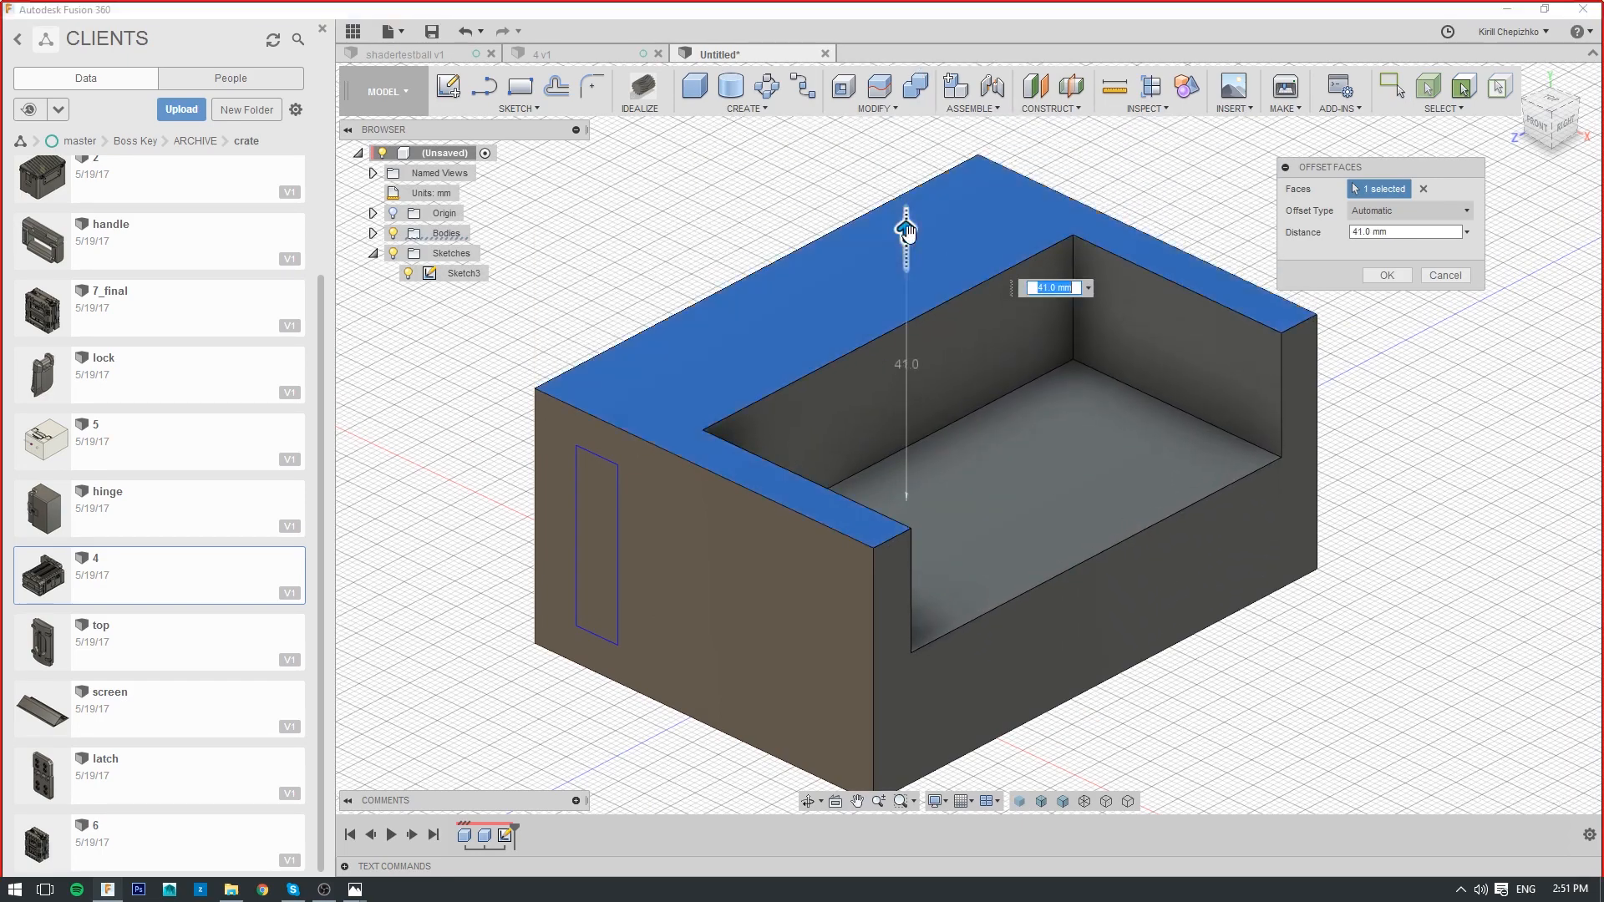
pyautogui.click(1412, 211)
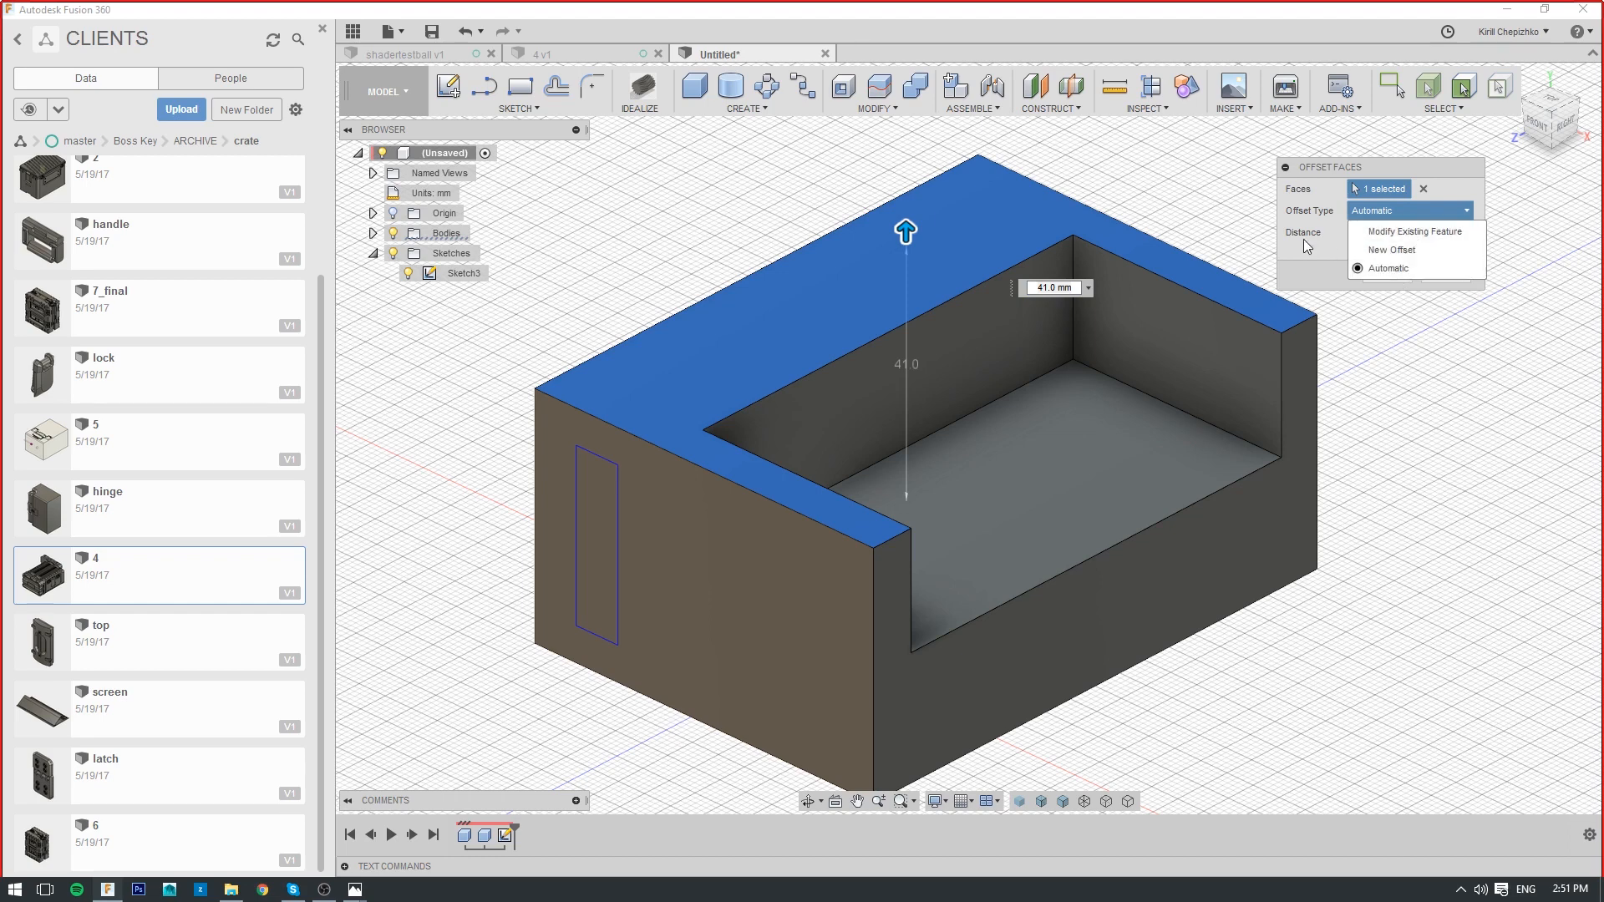
pyautogui.click(1390, 269)
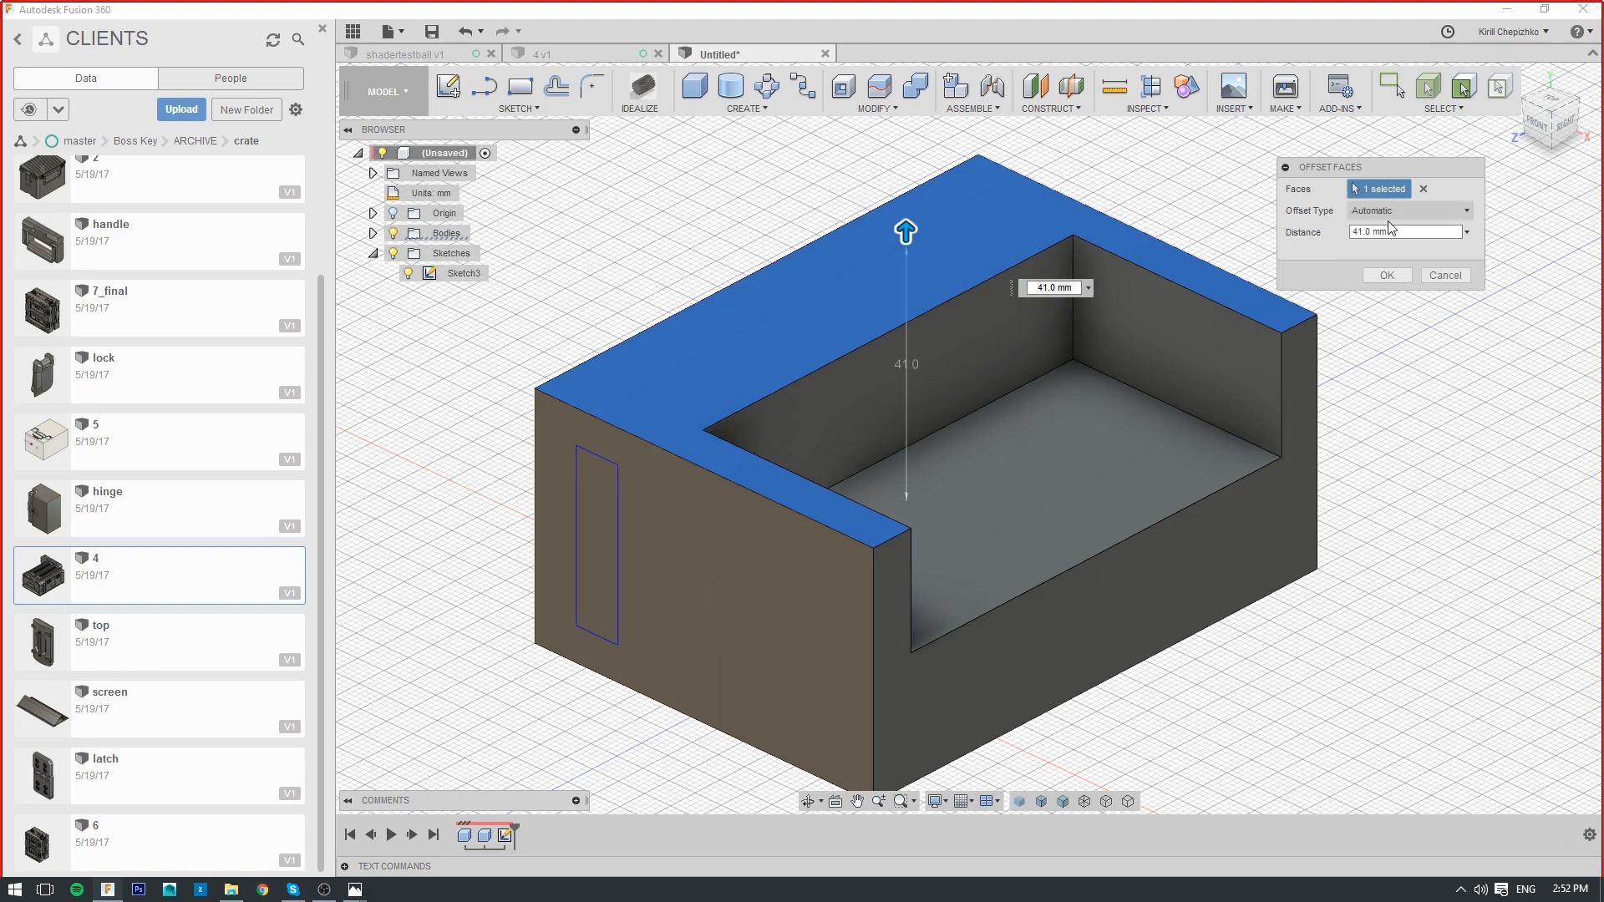
pyautogui.click(1443, 276)
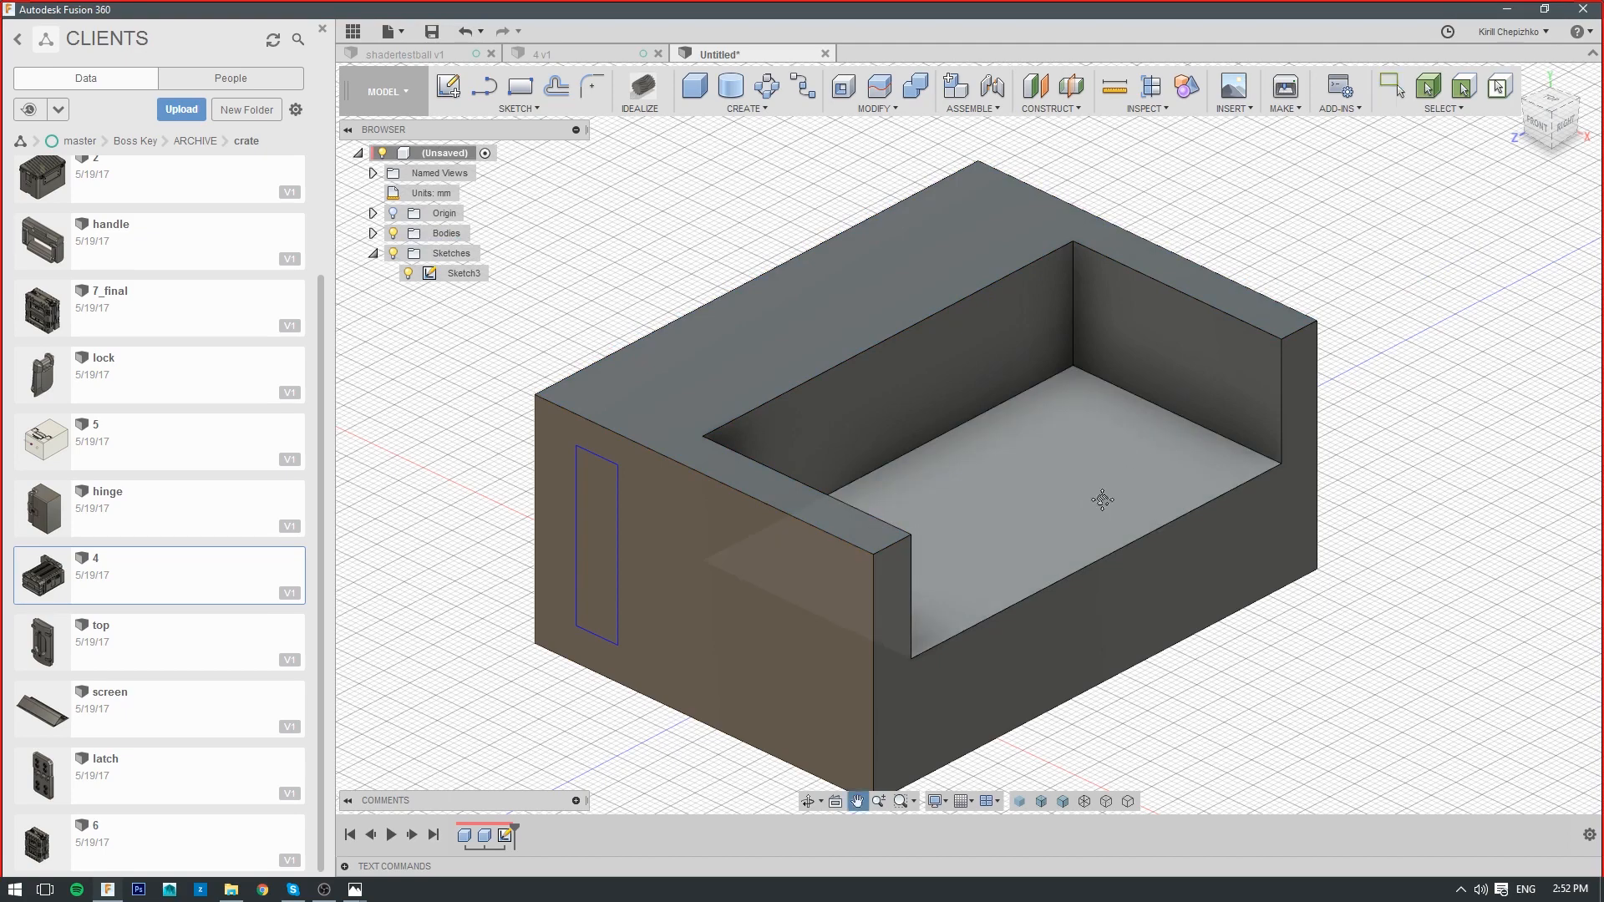
# Try Press Pull on the sketched rectangle, extruding it 24 mm outward with the Join operation, and cancel it
pyautogui.moveTo(1086, 499); pyautogui.dragTo(1142, 473, button='middle')
pyautogui.click(647, 478)
pyautogui.rightClick(646, 478)
pyautogui.click(667, 467)
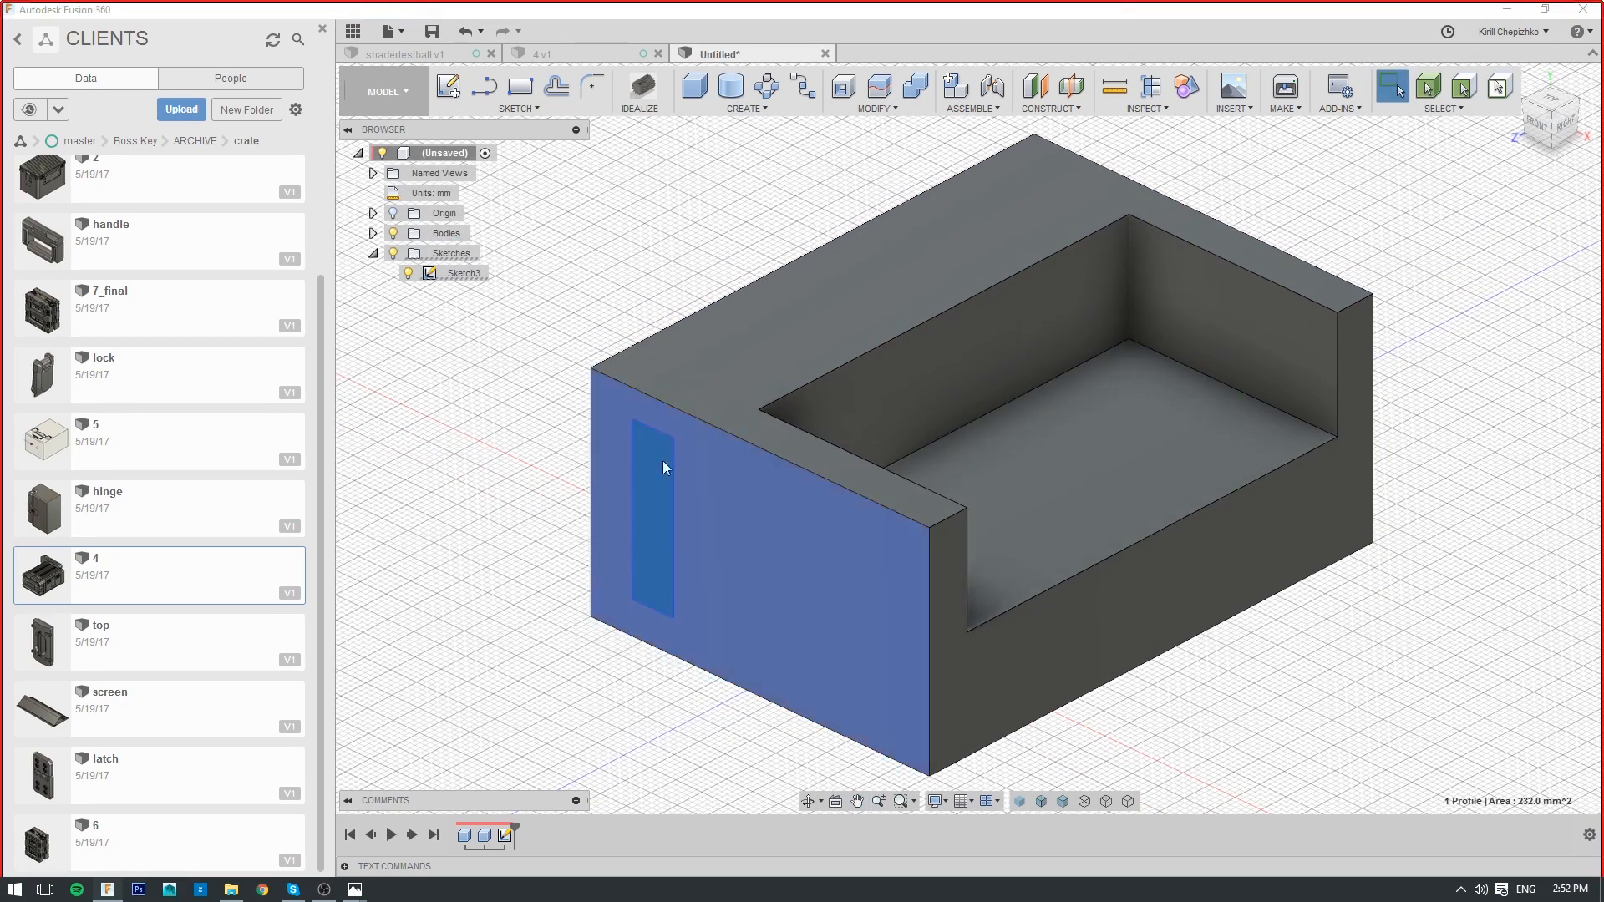
pyautogui.moveTo(638, 527); pyautogui.dragTo(523, 588)
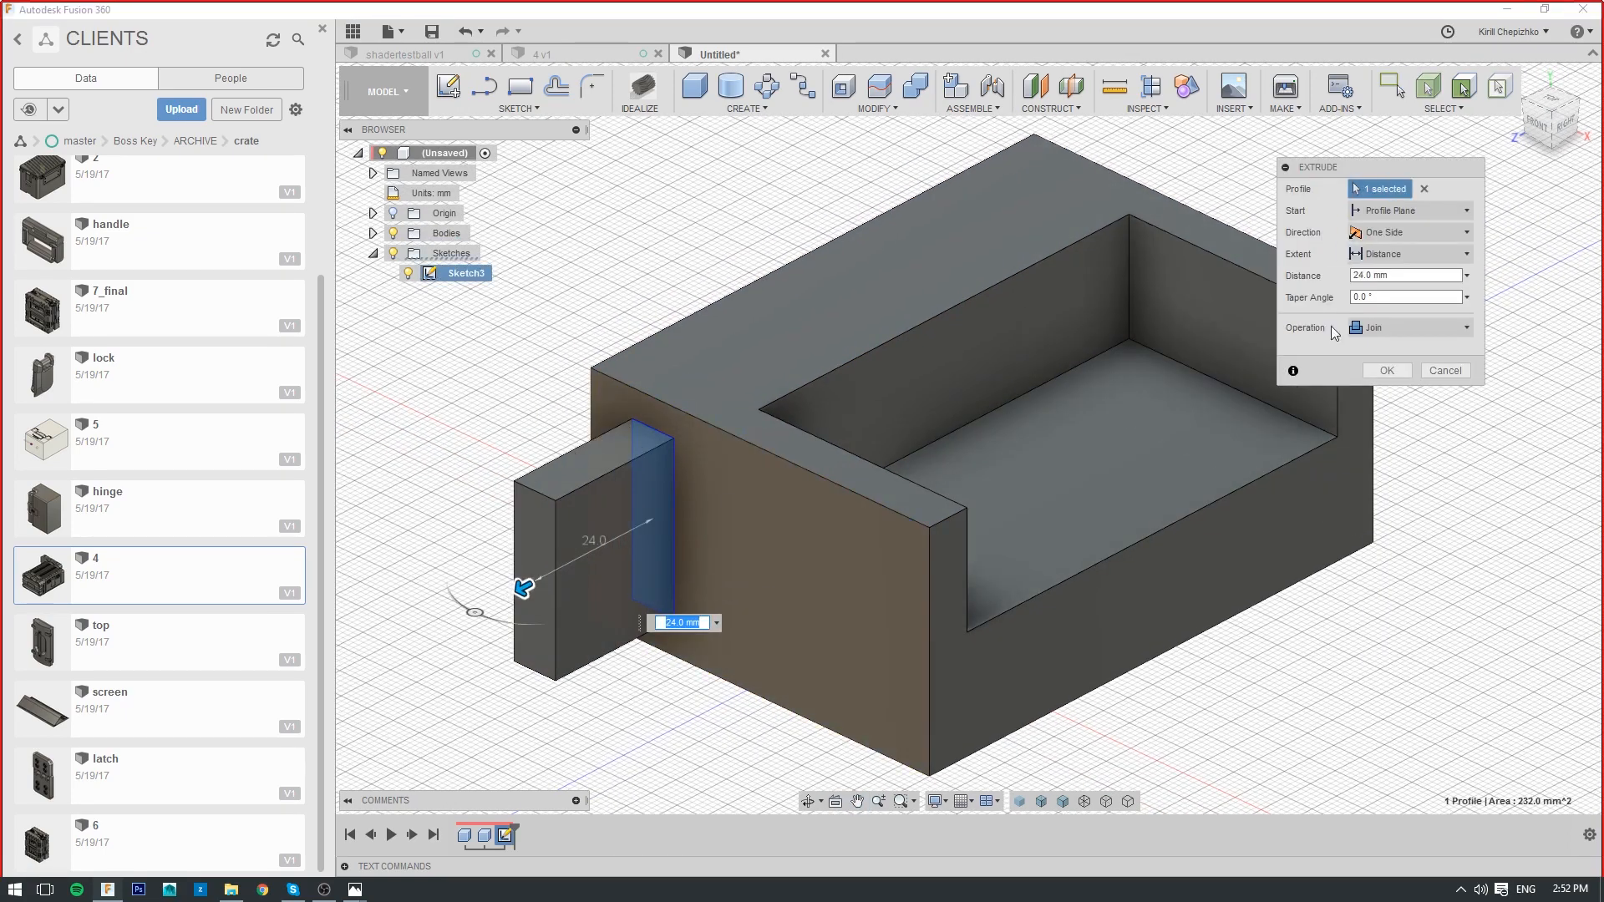
pyautogui.click(1377, 329)
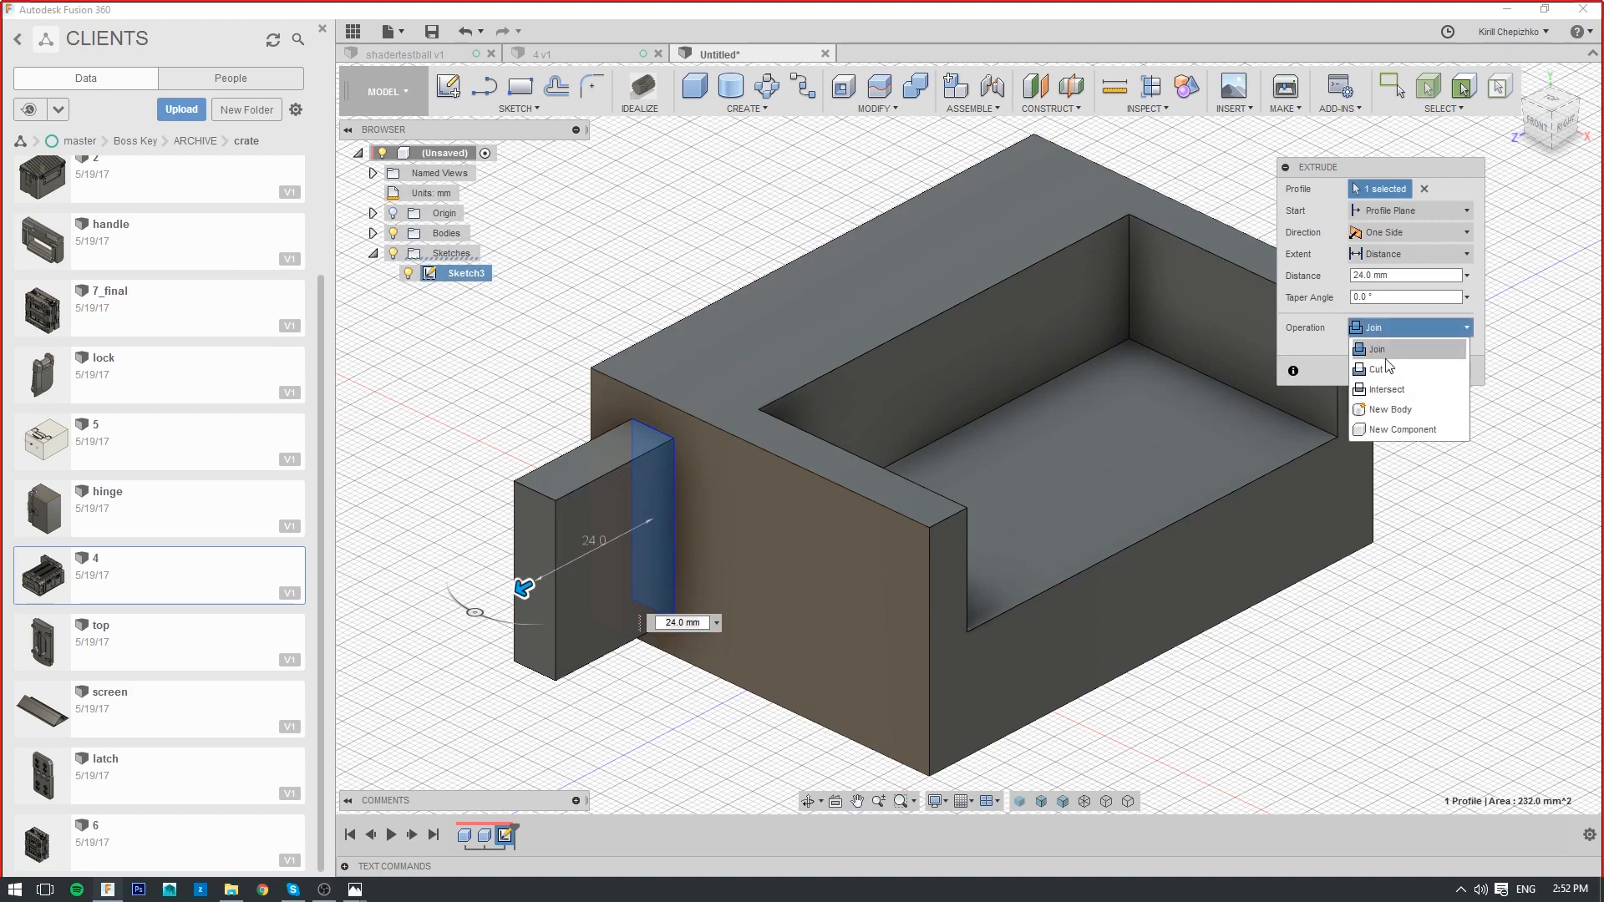
pyautogui.click(1325, 363)
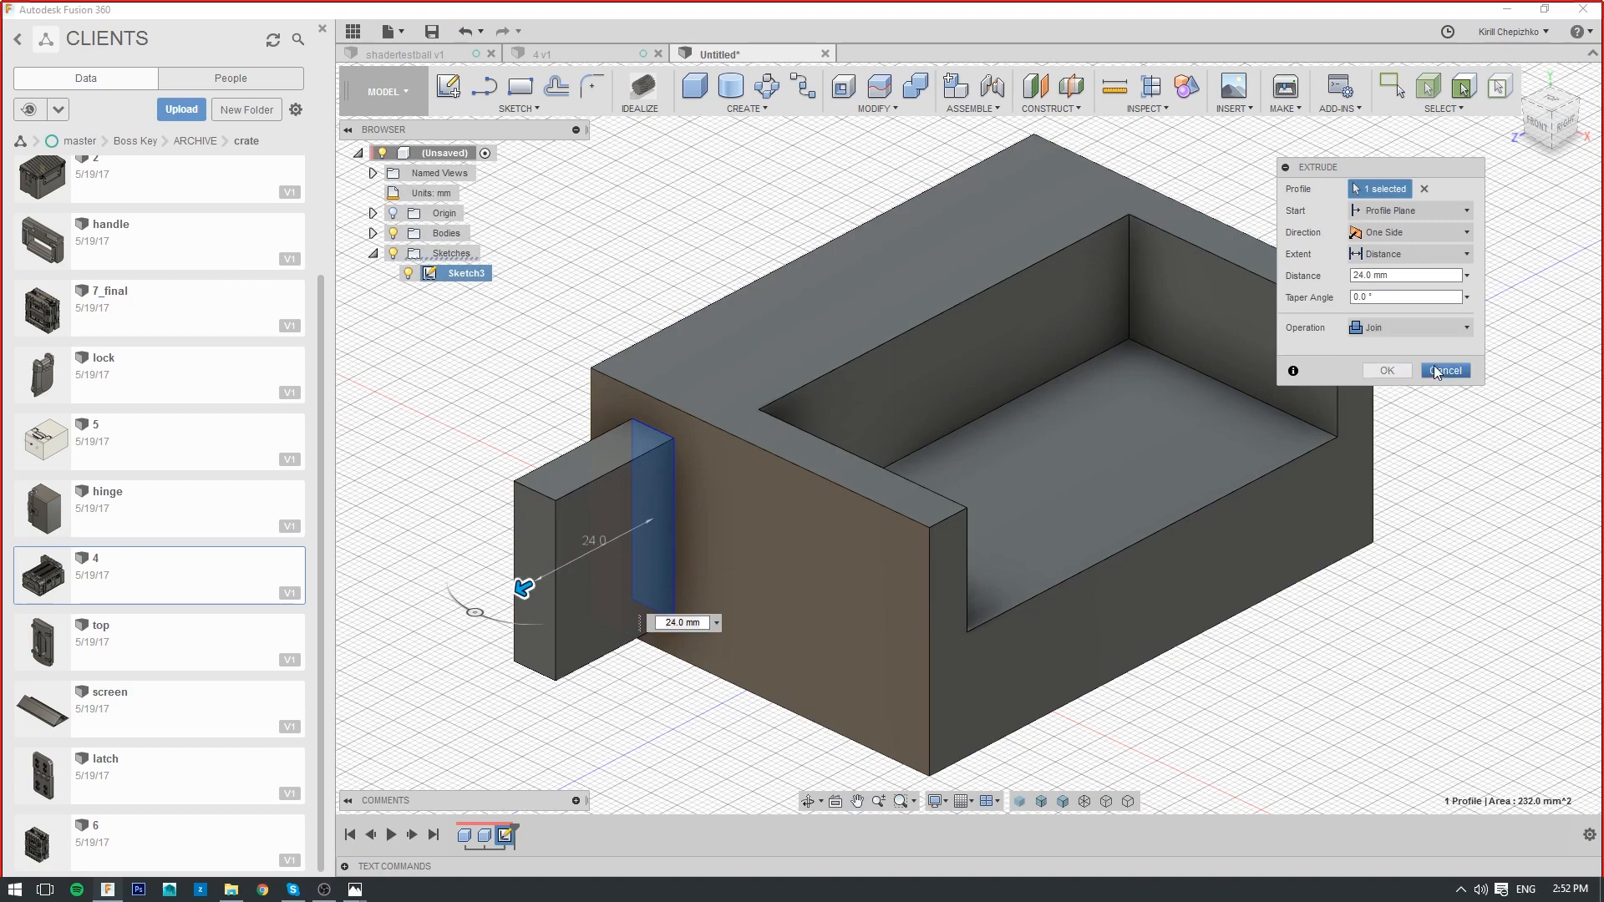
pyautogui.click(1434, 365)
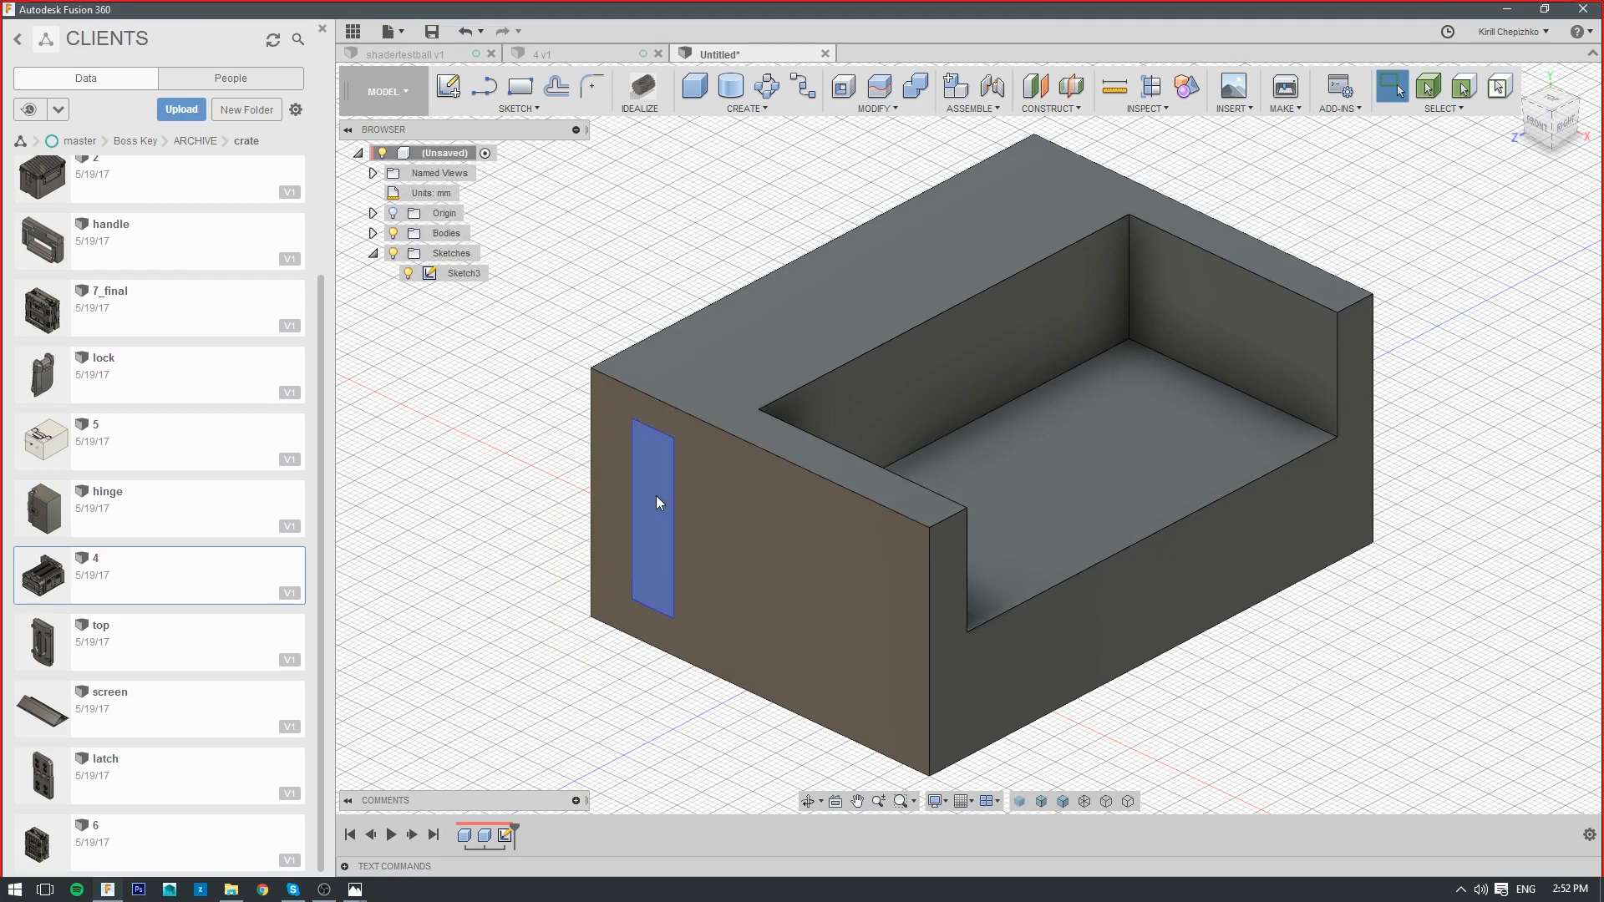
# Try Press Pull on the sketched rectangle as a 35 mm cut into the box, inspect the preview from behind, and cancel it
pyautogui.moveTo(753, 512); pyautogui.dragTo(830, 488, button='middle')
pyautogui.rightClick(739, 461)
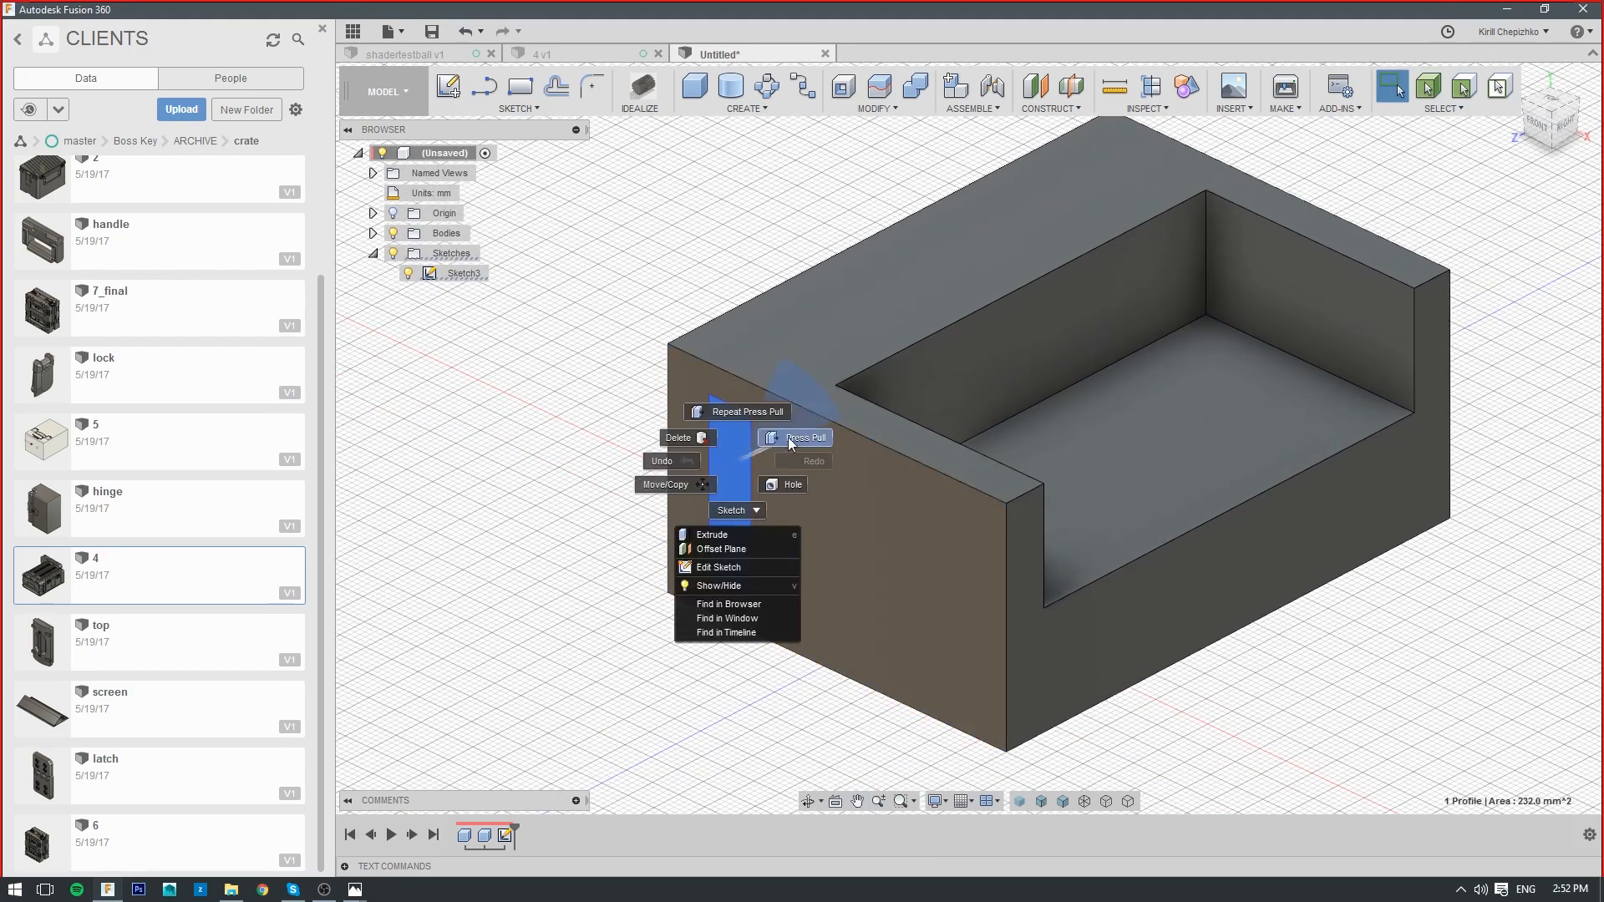
pyautogui.click(788, 438)
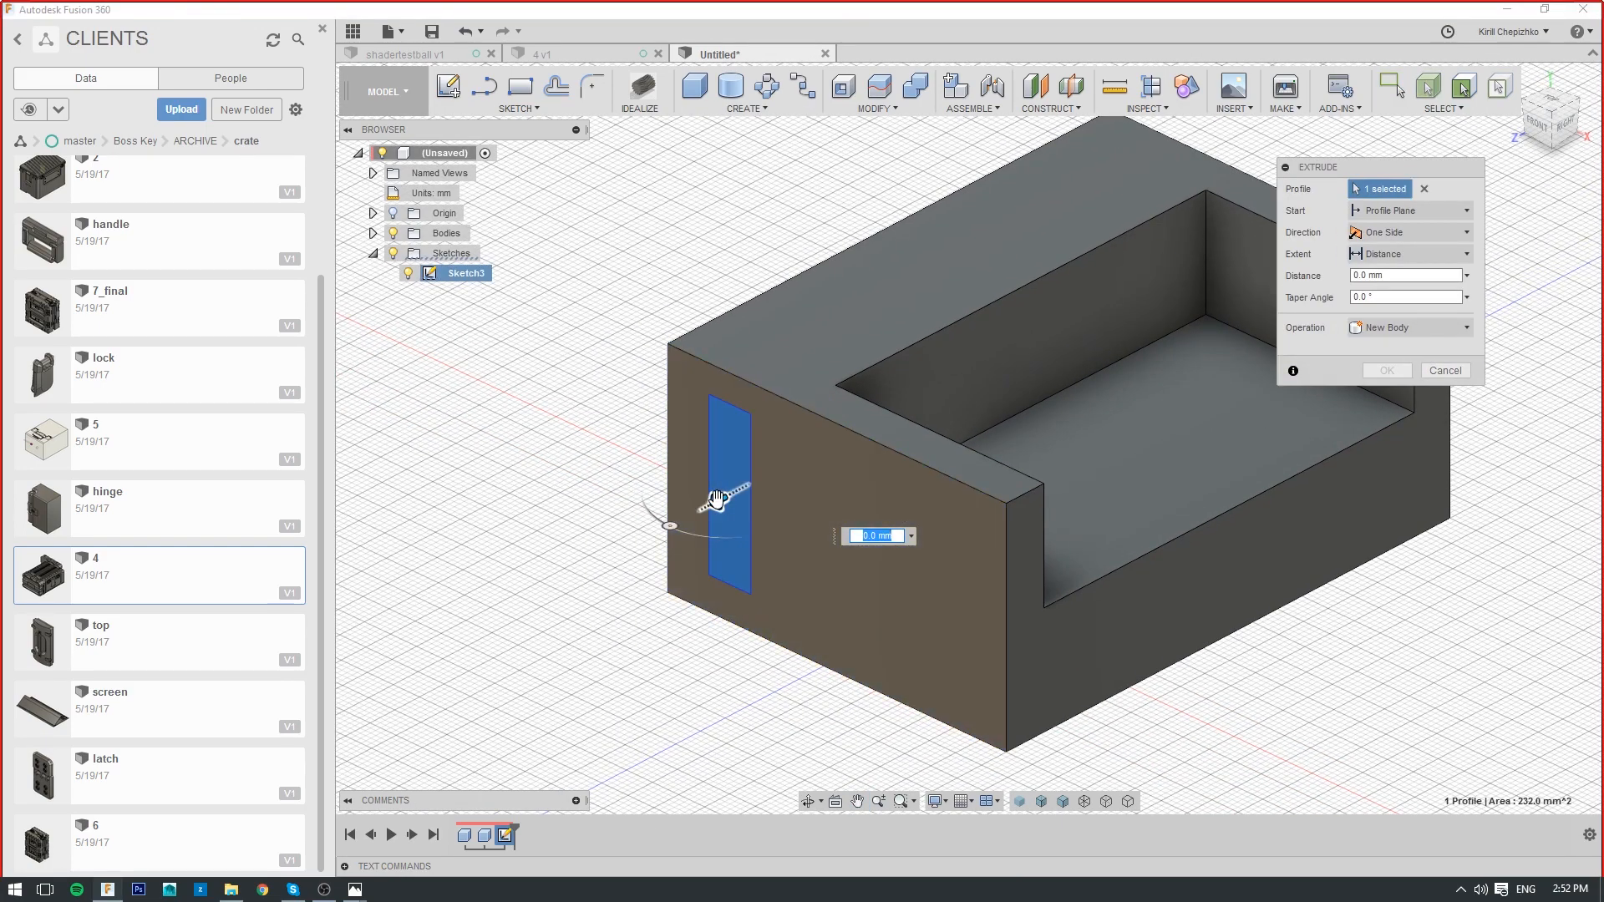
pyautogui.moveTo(717, 500); pyautogui.dragTo(915, 398)
pyautogui.click(1542, 108)
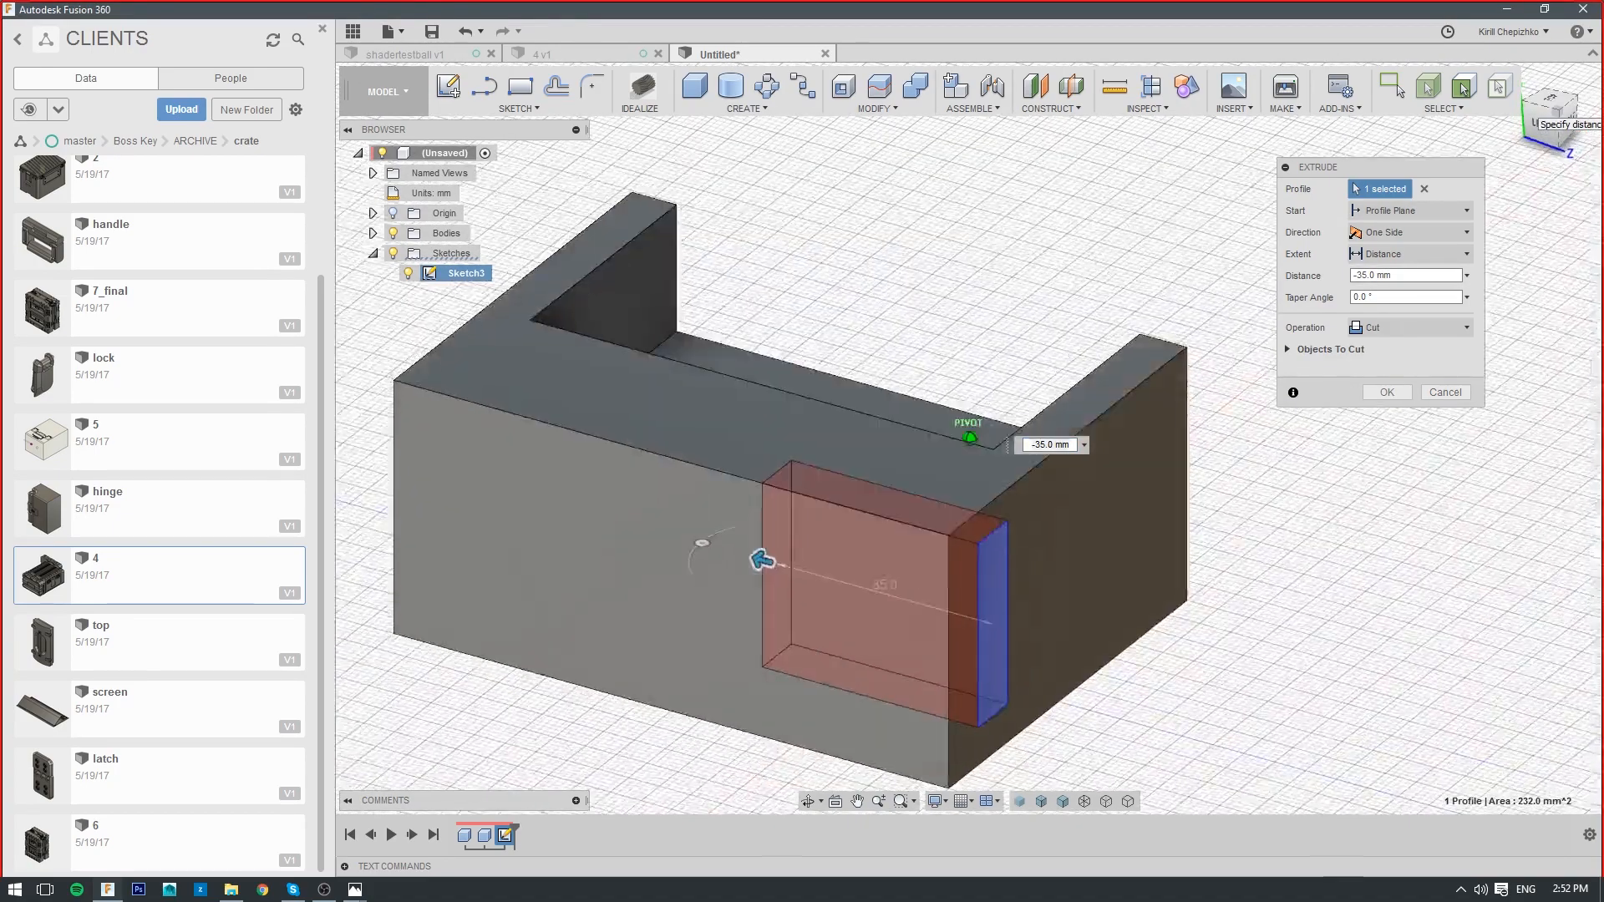
pyautogui.click(1450, 393)
pyautogui.moveTo(1450, 396)
pyautogui.keyDown('shift'); pyautogui.mouseDown(button='middle')
pyautogui.moveTo(1197, 398)
pyautogui.moveTo(970, 523)
pyautogui.moveTo(1075, 432)
pyautogui.mouseUp(button='middle'); pyautogui.keyUp('shift')
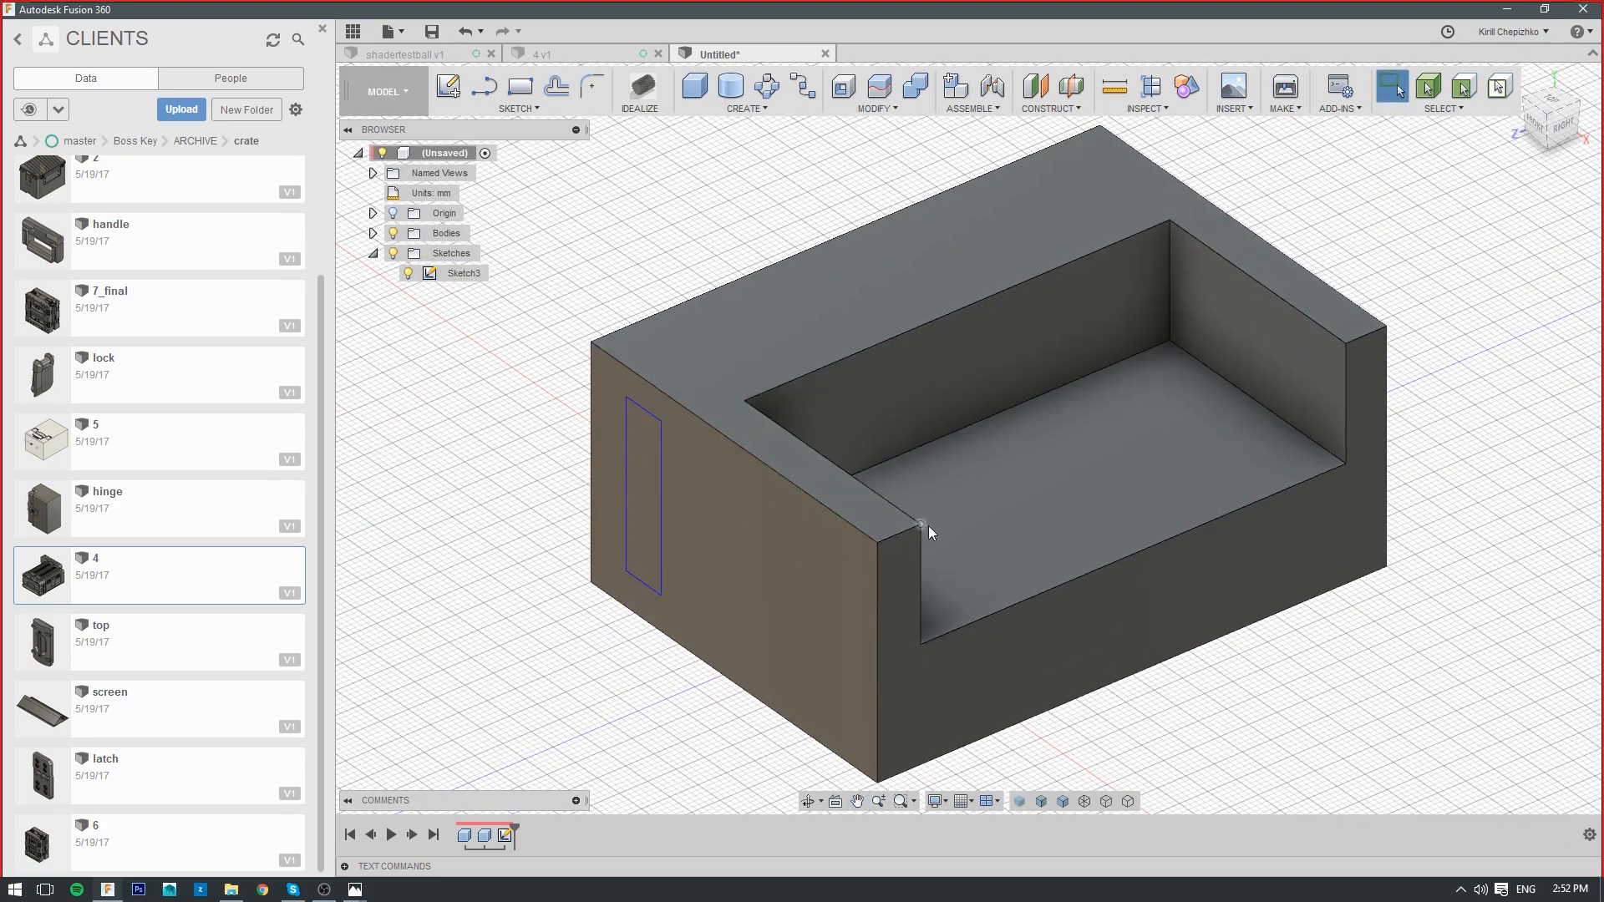
# Extrude the recess floor 20 mm up to the box's upper face as a new body, and undo the extrusion
pyautogui.rightClick(1049, 451)
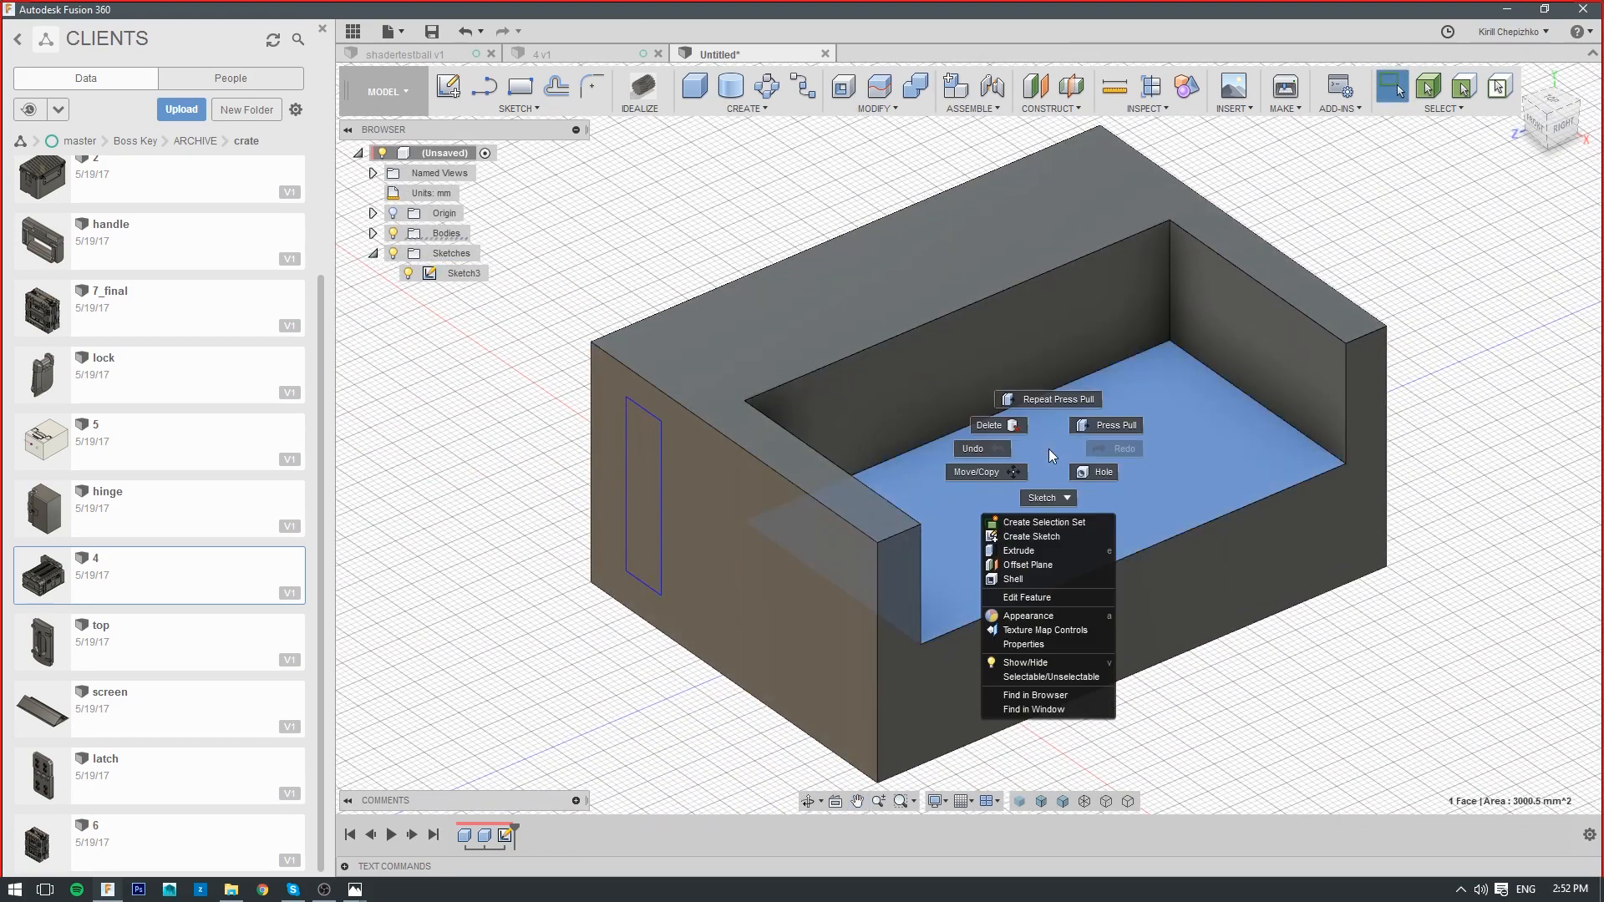
pyautogui.click(1057, 552)
pyautogui.moveTo(1046, 432); pyautogui.dragTo(1059, 309)
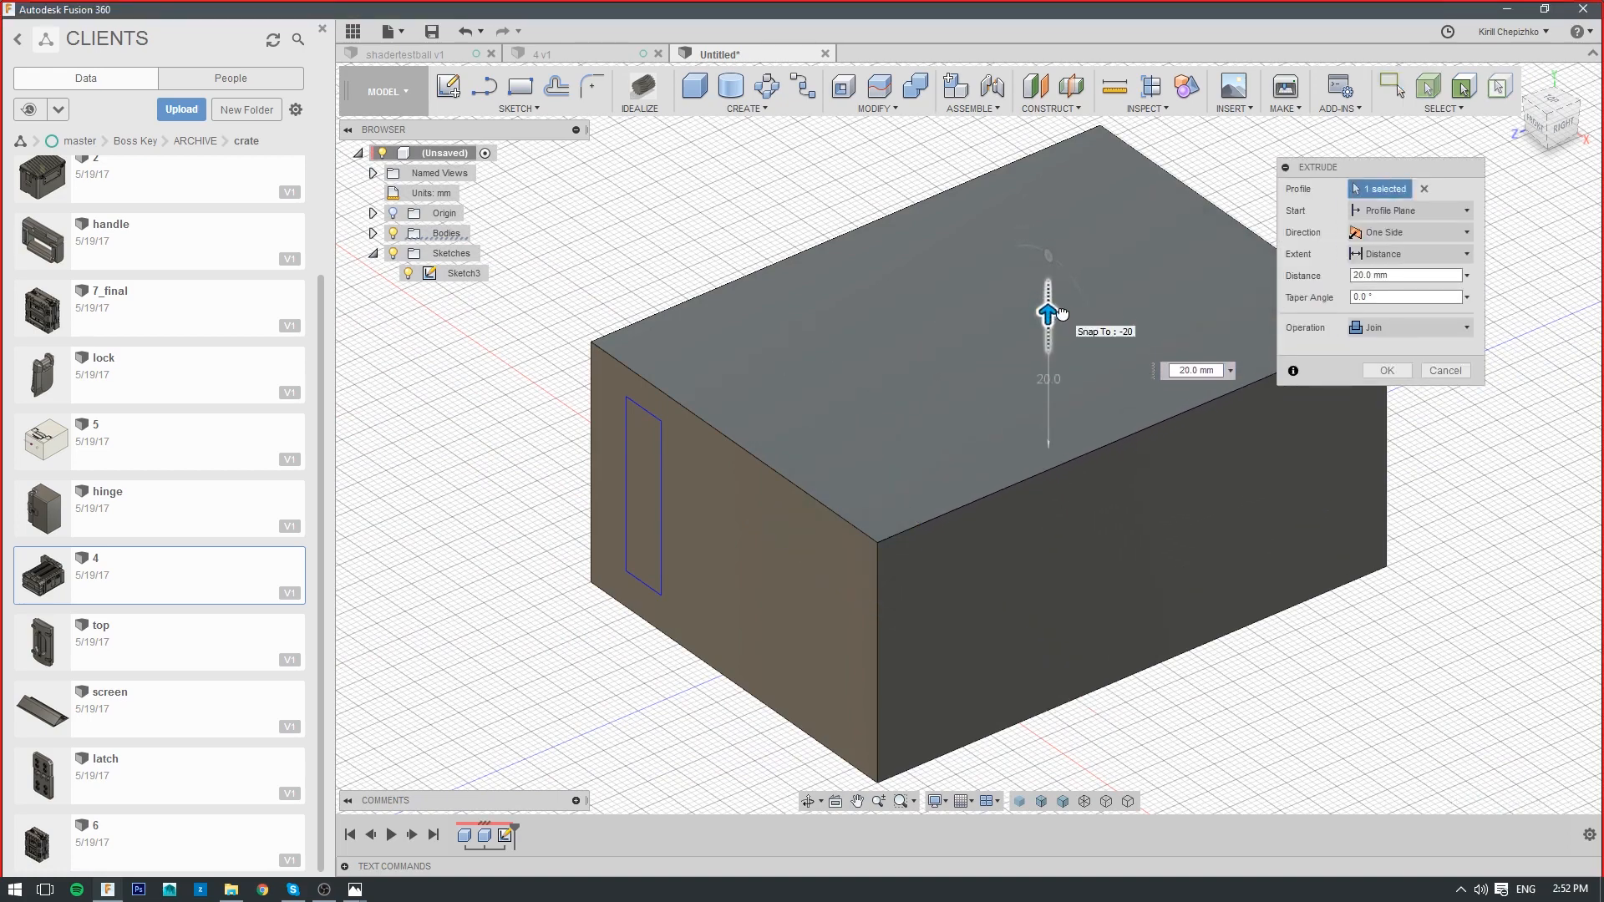
pyautogui.click(1421, 328)
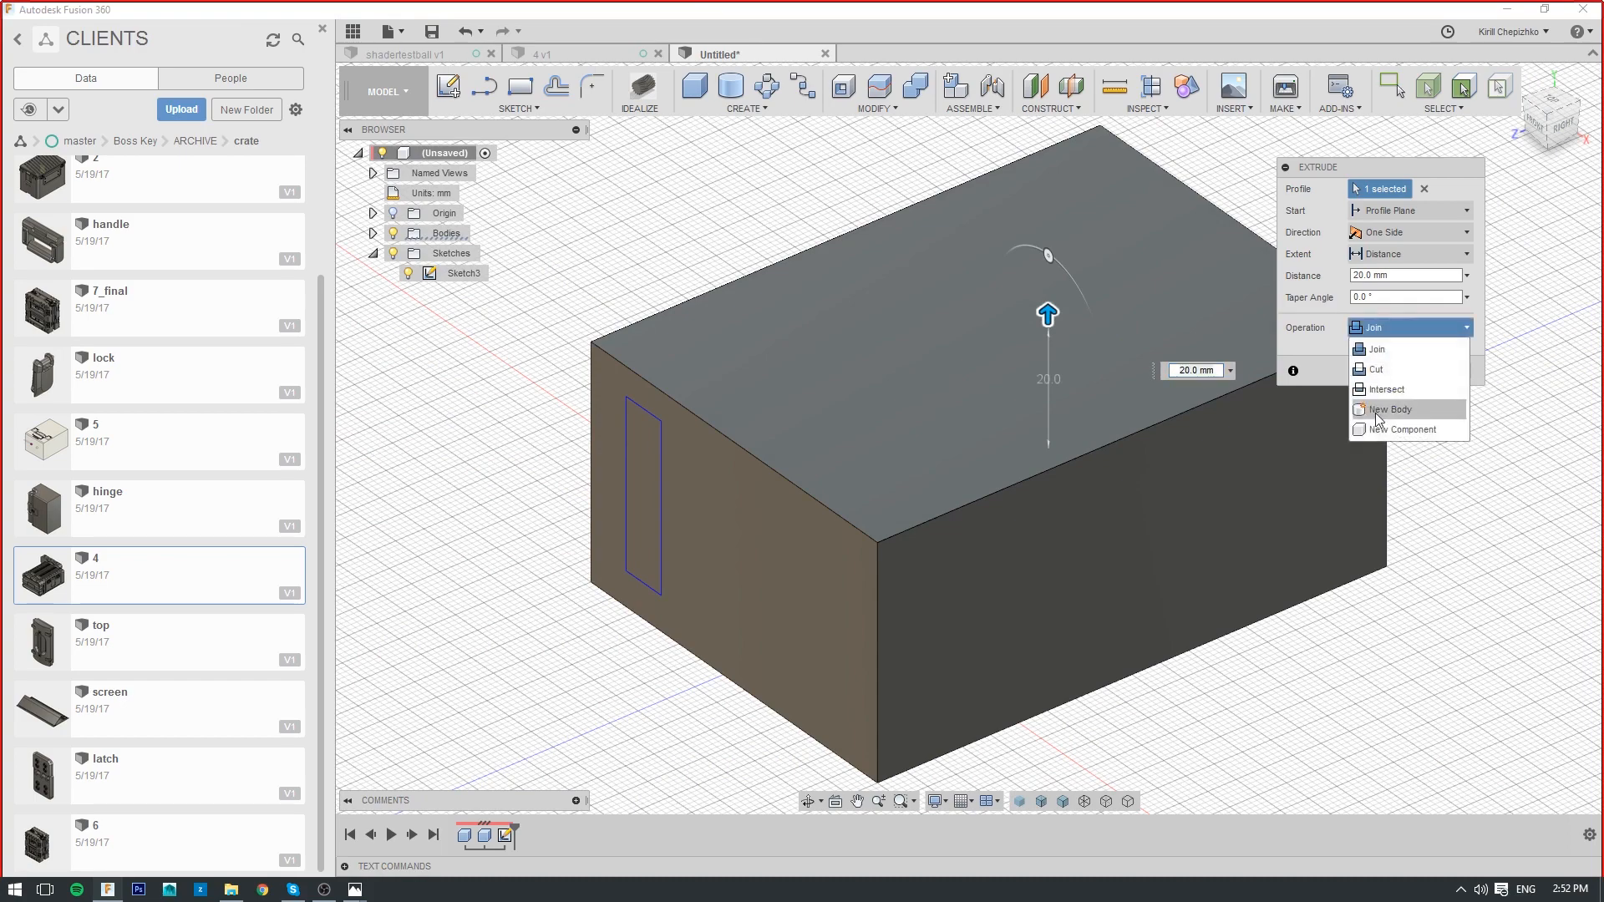
pyautogui.click(1379, 351)
pyautogui.click(1386, 370)
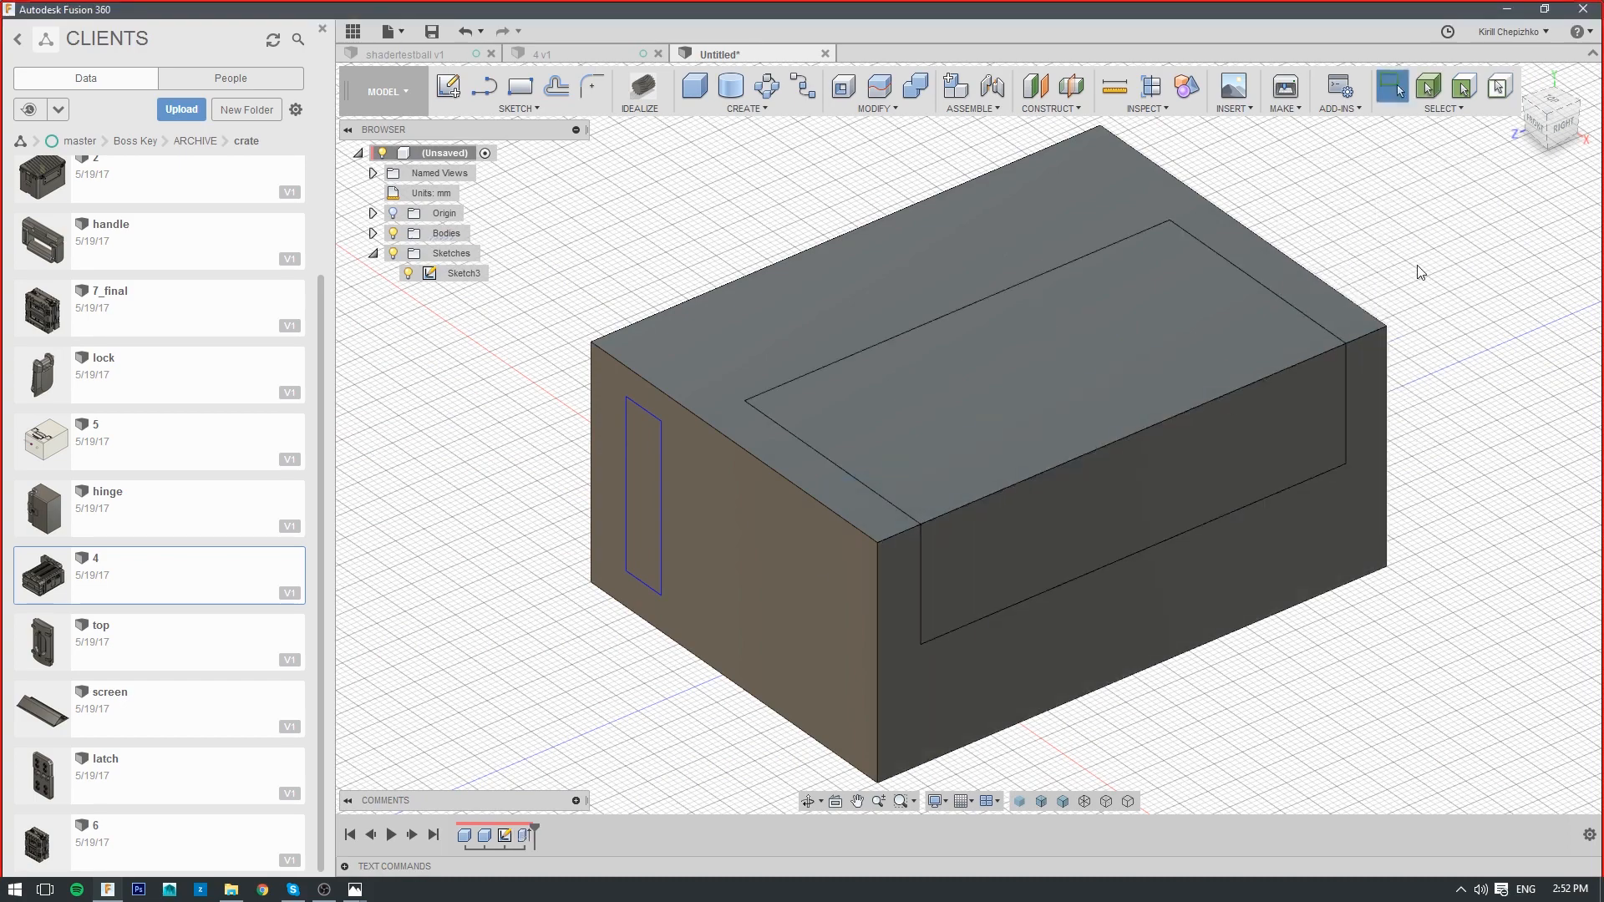
pyautogui.hotkey('ctrl', 'z')
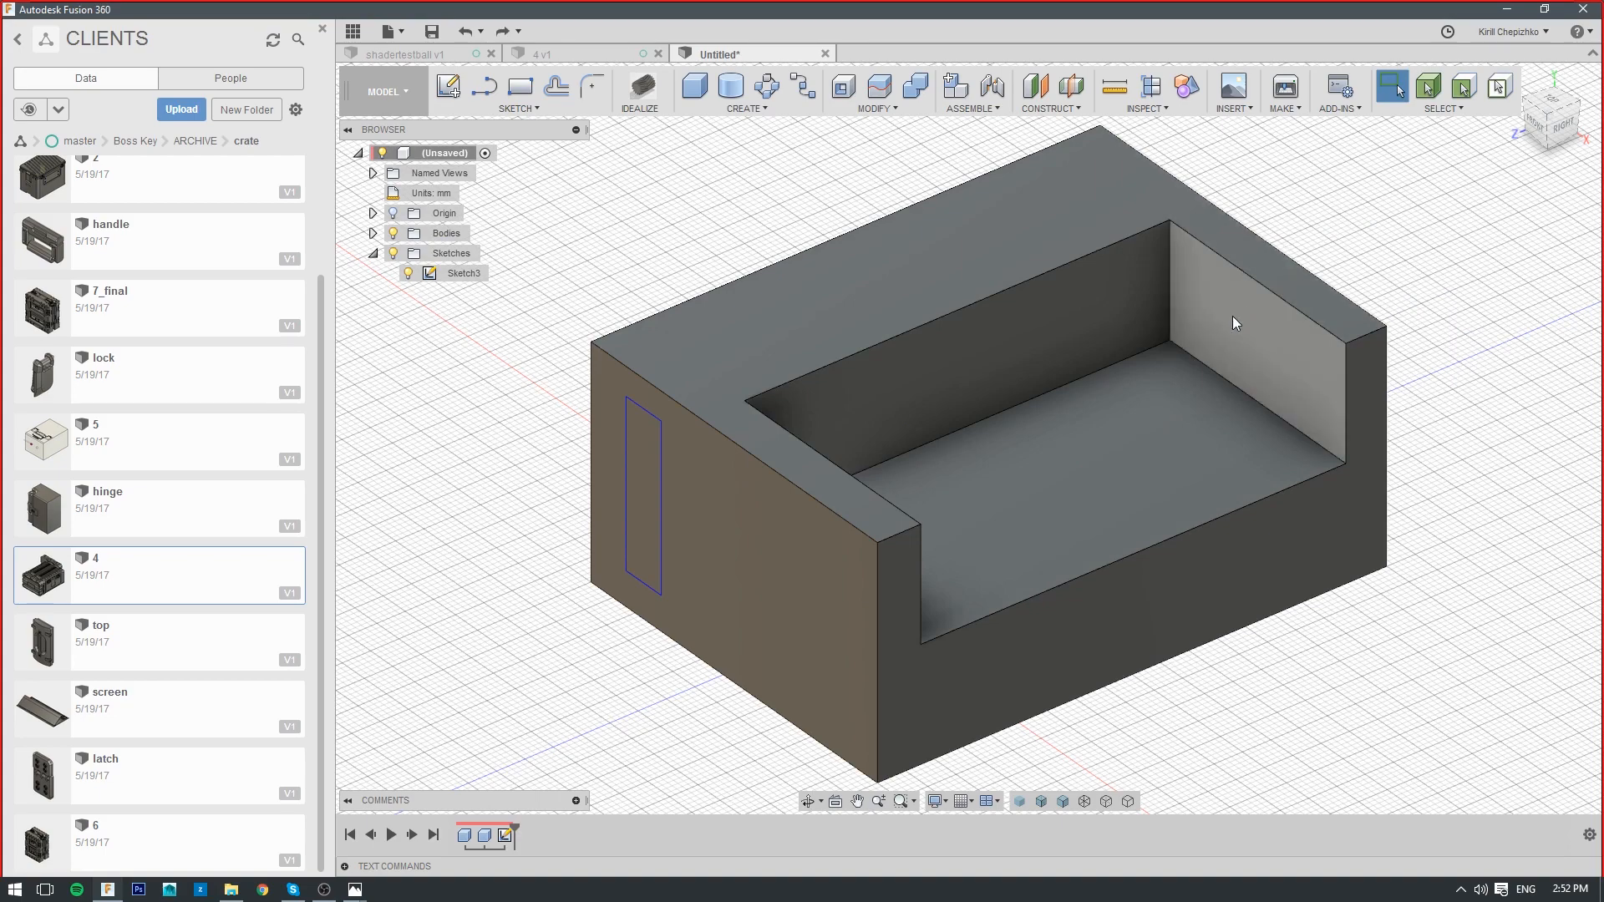
# Try lowering the box's upper face to a 34 mm distance with Press Pull, and cancel it
pyautogui.click(1054, 455)
pyautogui.rightClick(1055, 453)
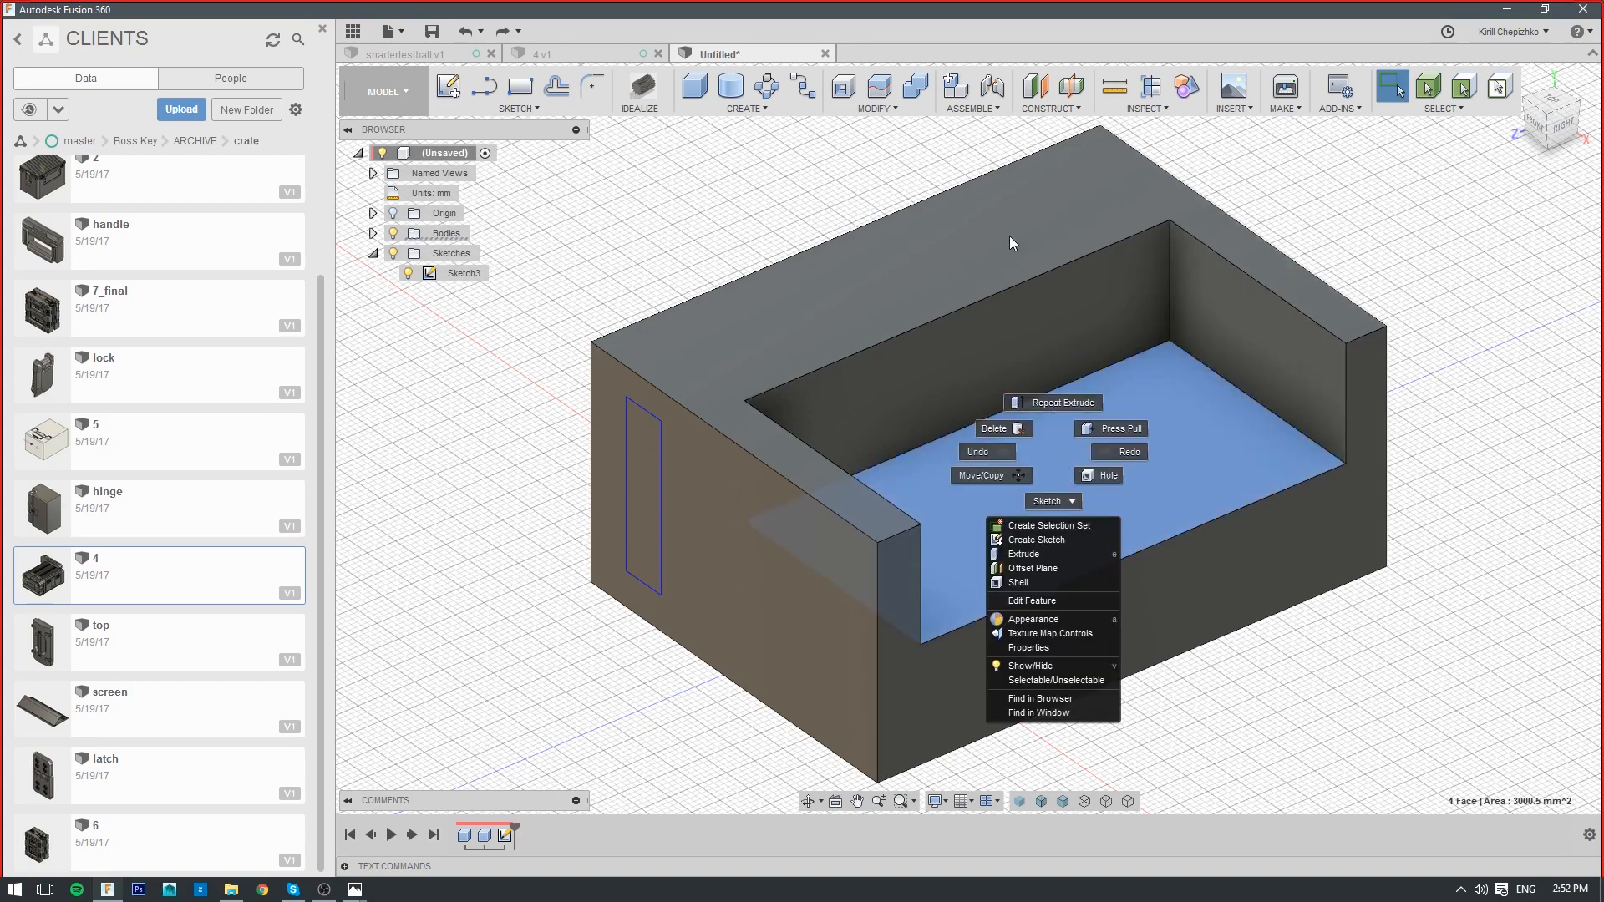
pyautogui.press('Escape')
pyautogui.click(944, 249)
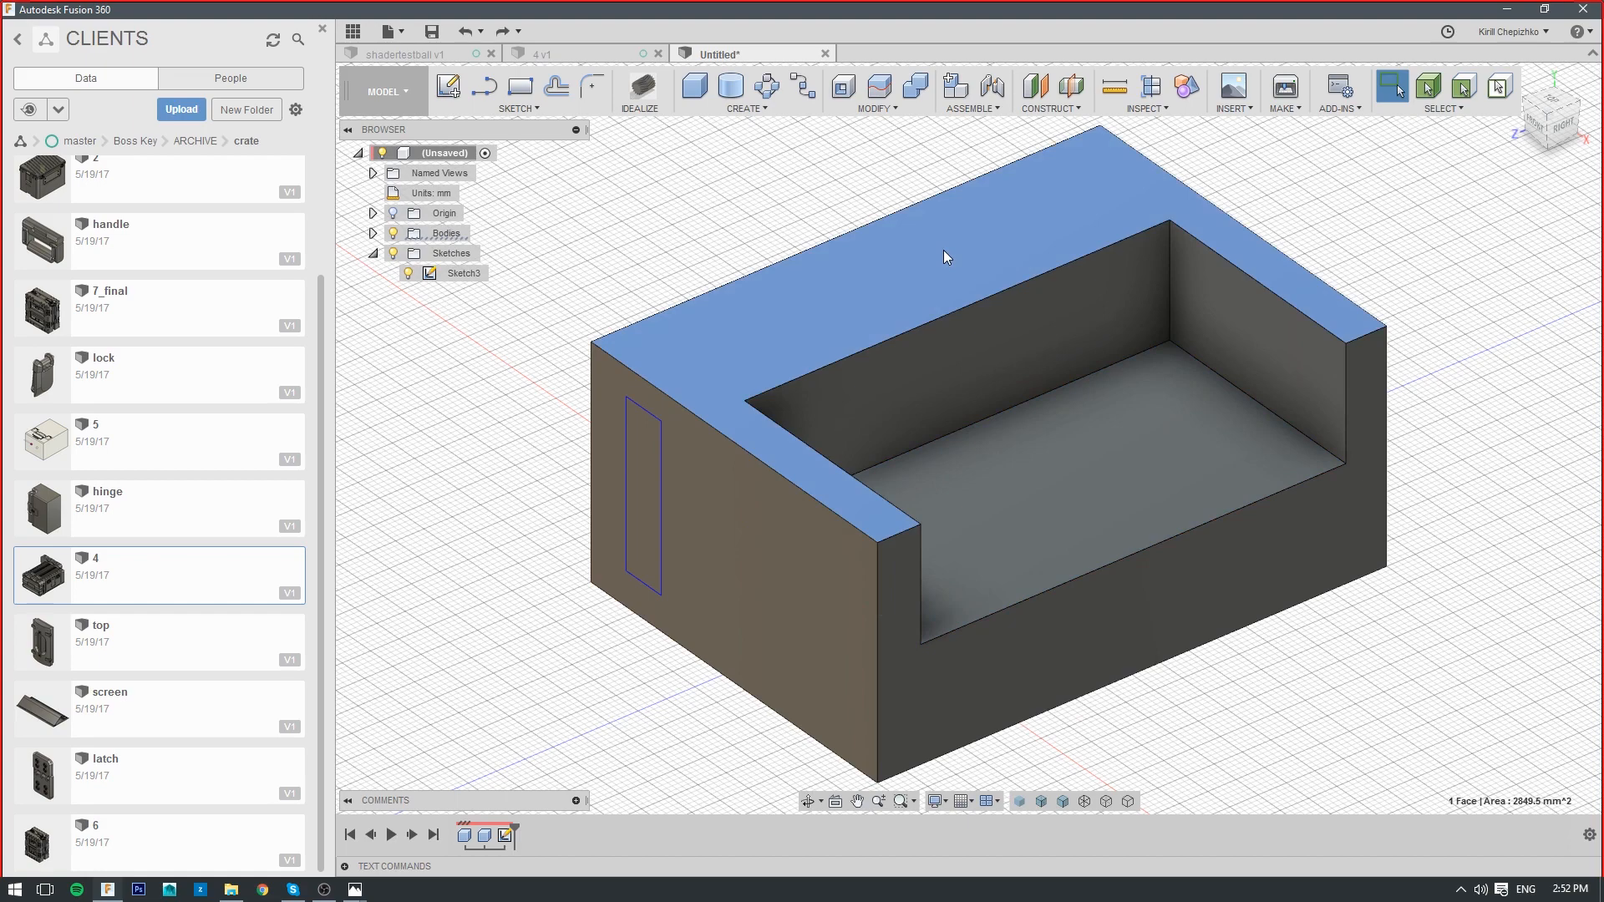
pyautogui.rightClick(944, 250)
pyautogui.click(1007, 226)
pyautogui.moveTo(943, 238); pyautogui.dragTo(894, 275)
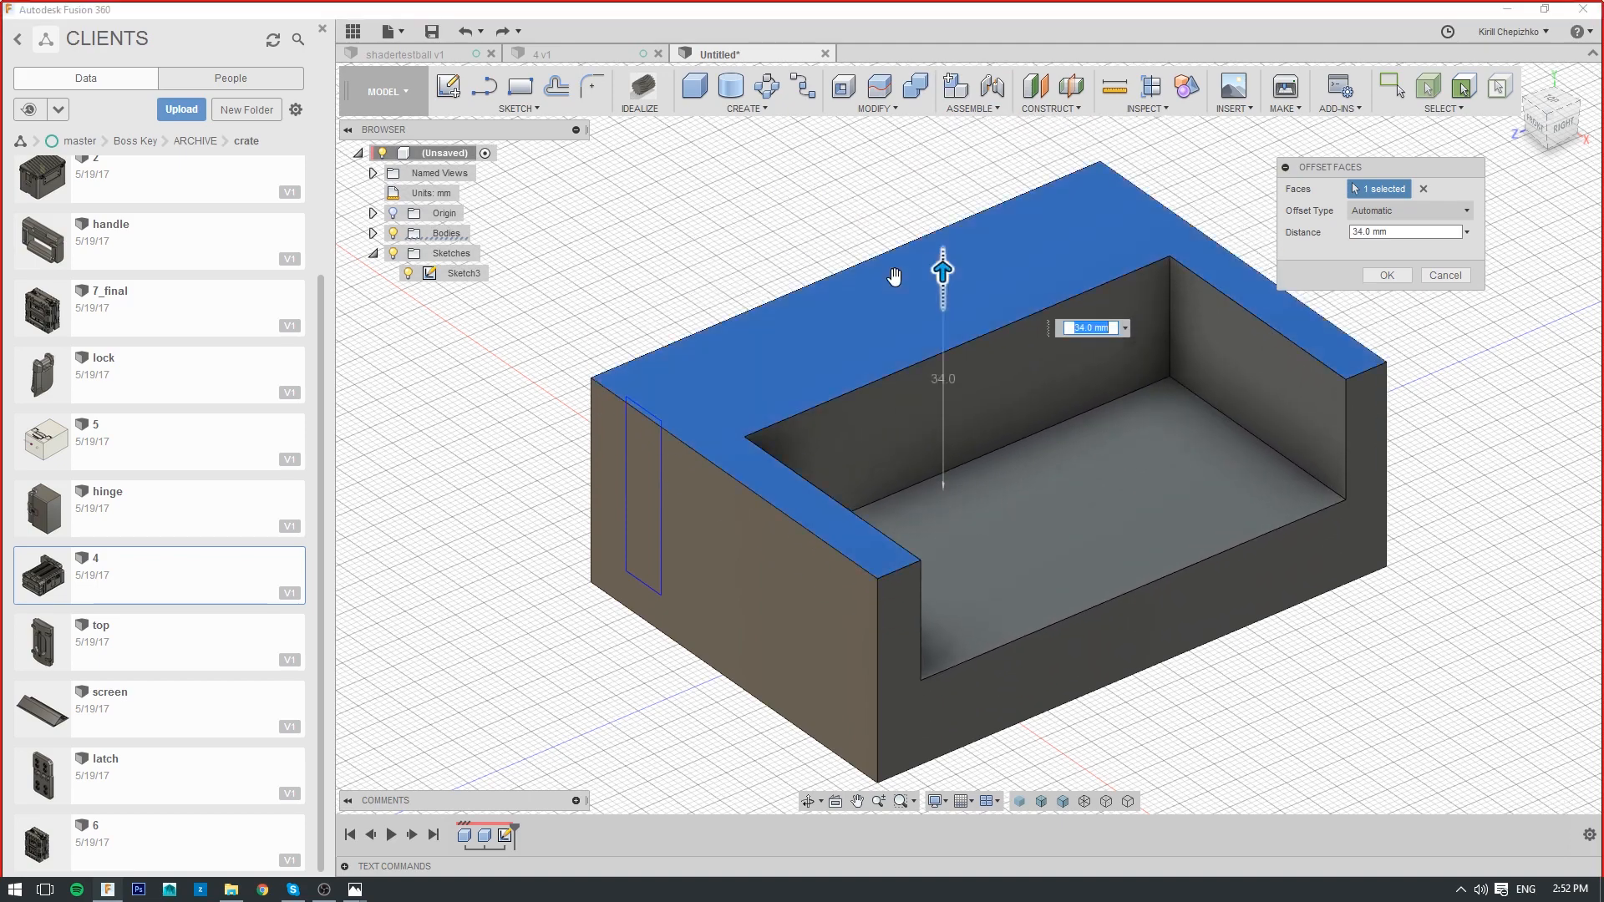
pyautogui.click(1446, 276)
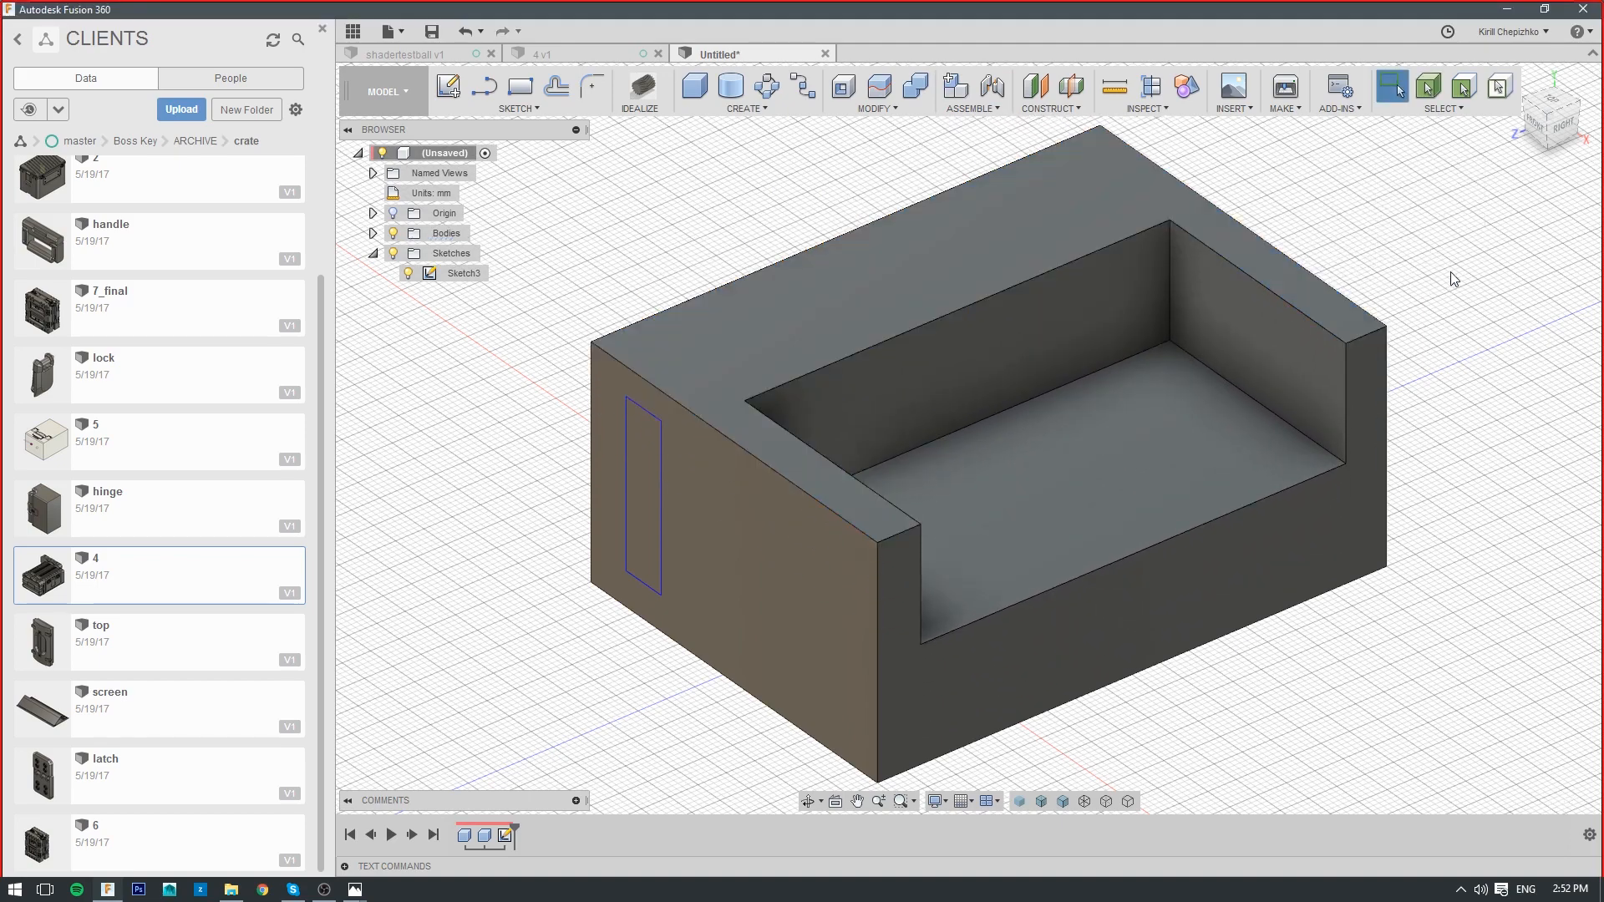
# Try Press Pull on the box's upper face with the Automatic offset type, and cancel it
pyautogui.moveTo(1551, 117)
pyautogui.mouseDown()
pyautogui.moveTo(1483, 109)
pyautogui.moveTo(1546, 119)
pyautogui.mouseUp()
pyautogui.moveTo(1216, 360); pyautogui.dragTo(1171, 302, button='middle')
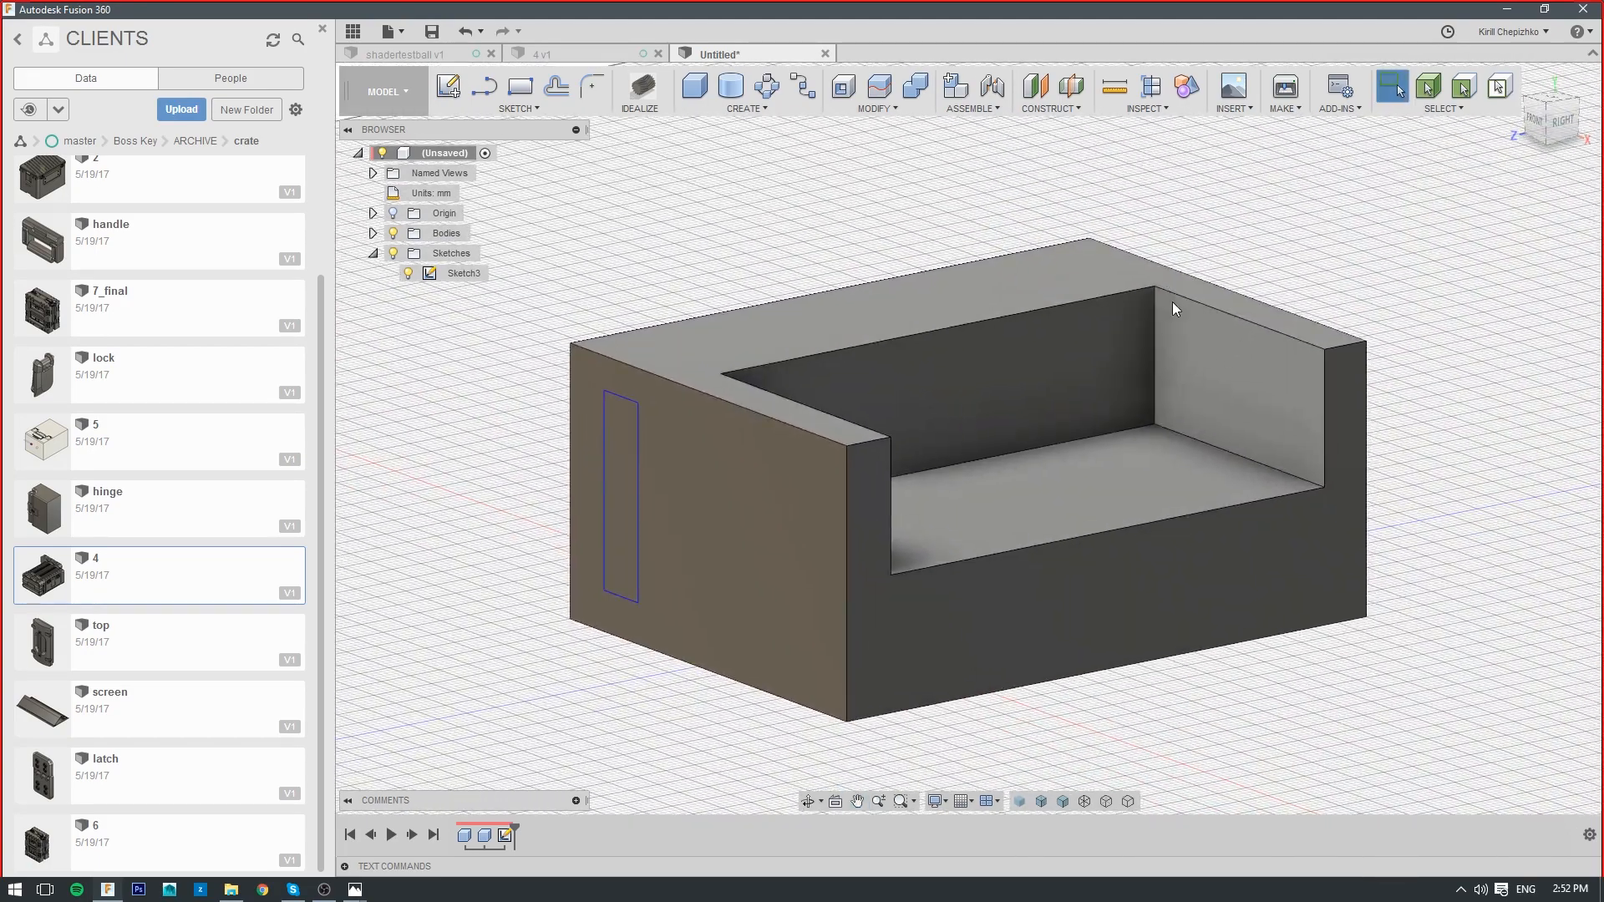
pyautogui.click(1522, 122)
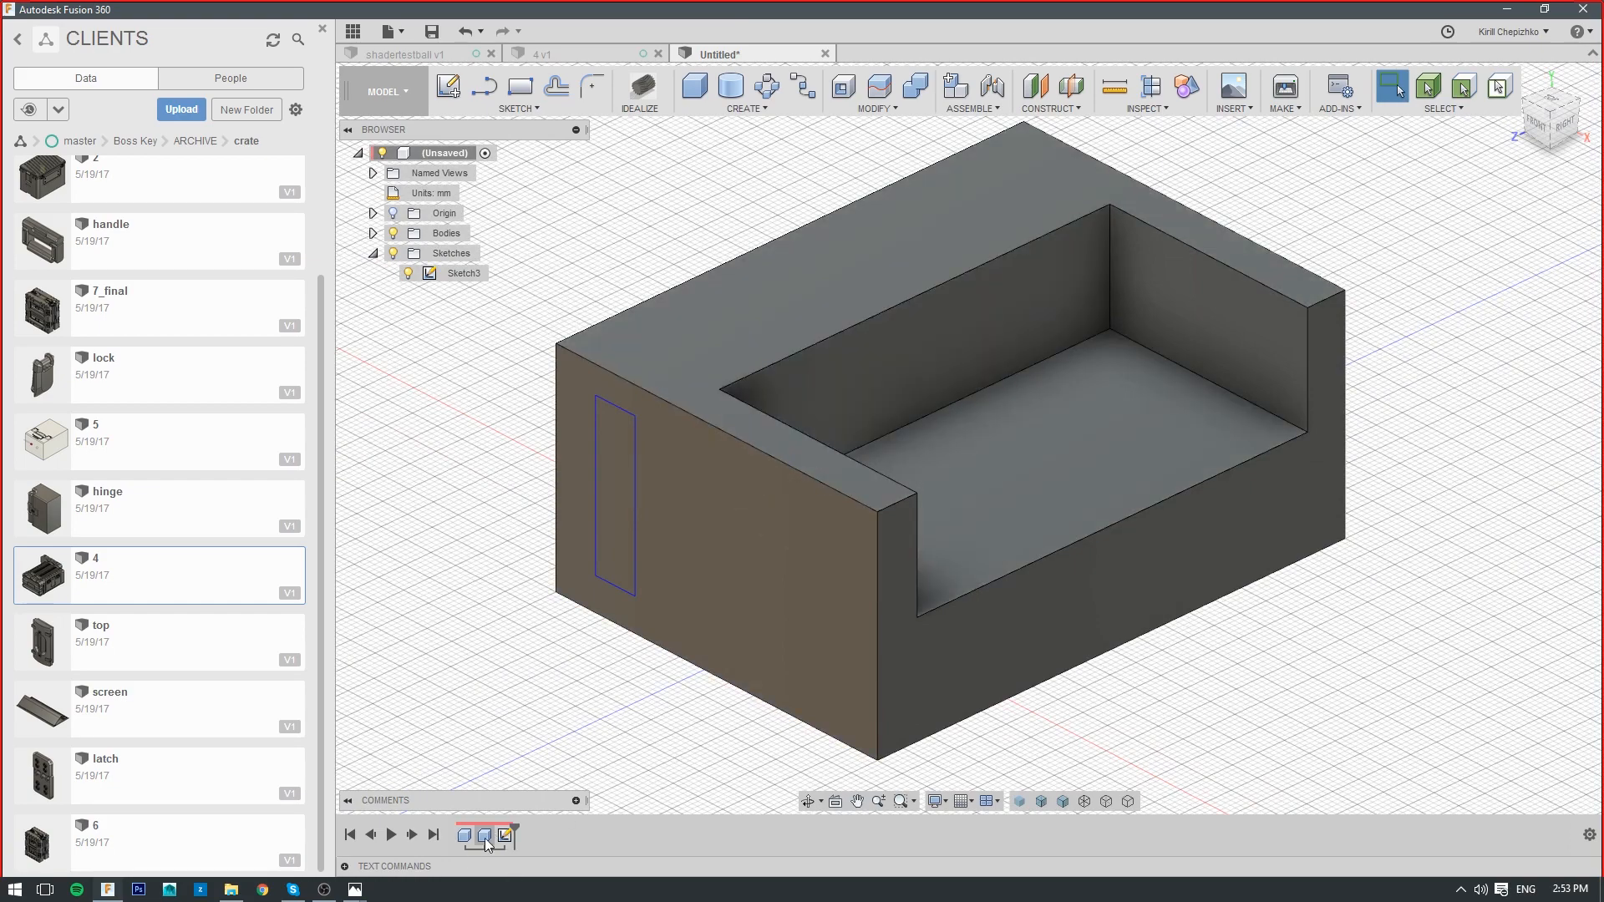
pyautogui.moveTo(1315, 448); pyautogui.dragTo(1295, 520, button='middle')
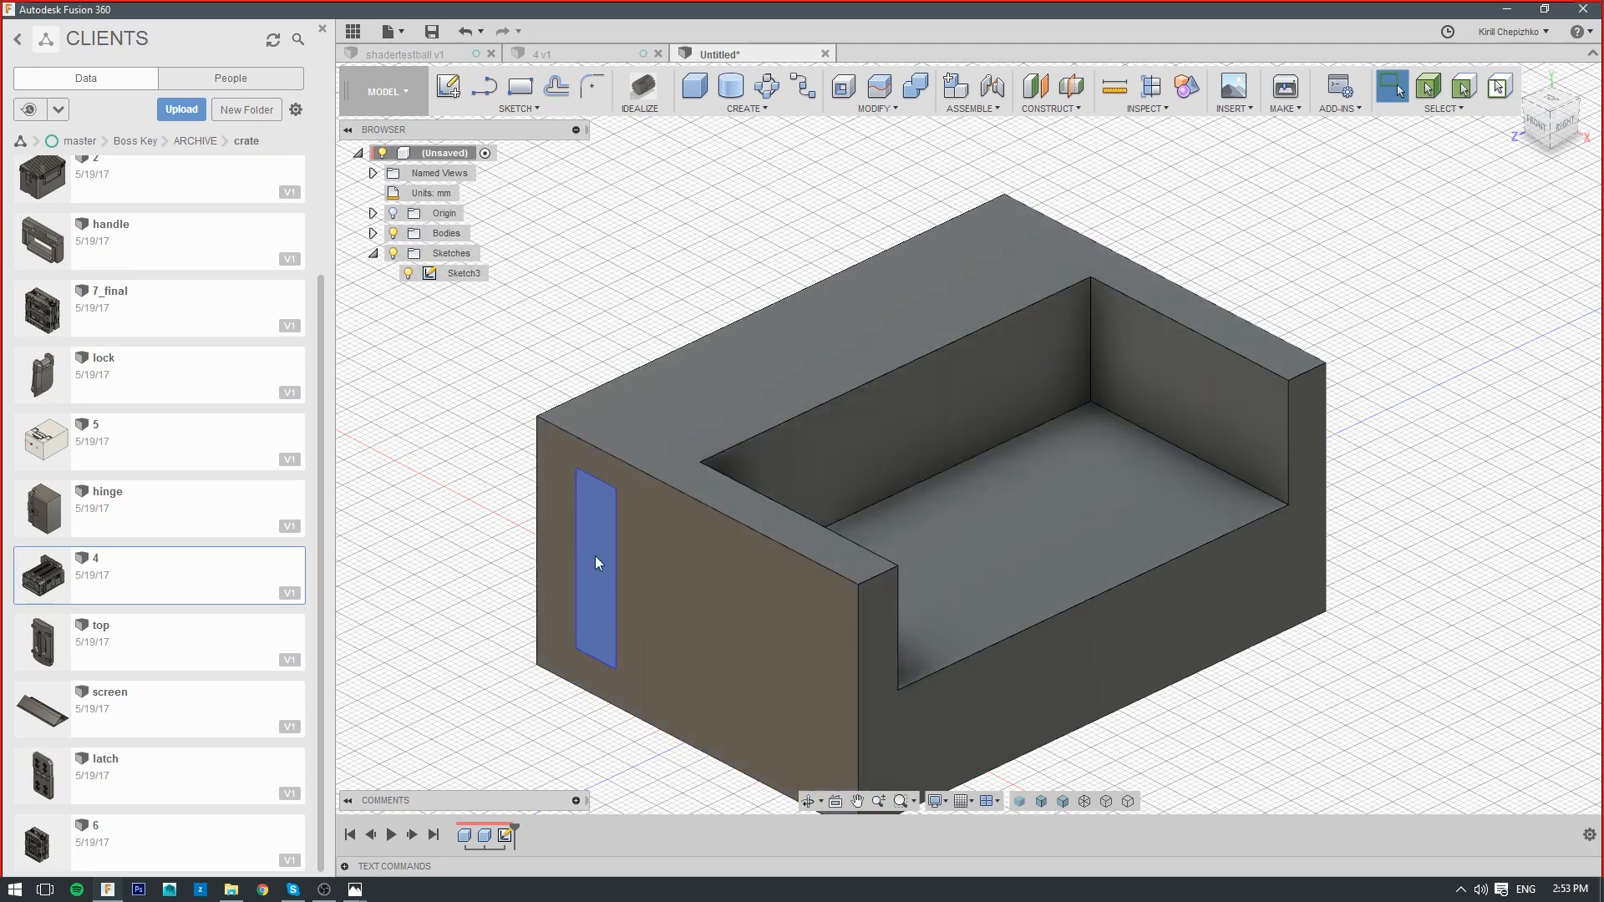
pyautogui.click(986, 282)
pyautogui.rightClick(986, 282)
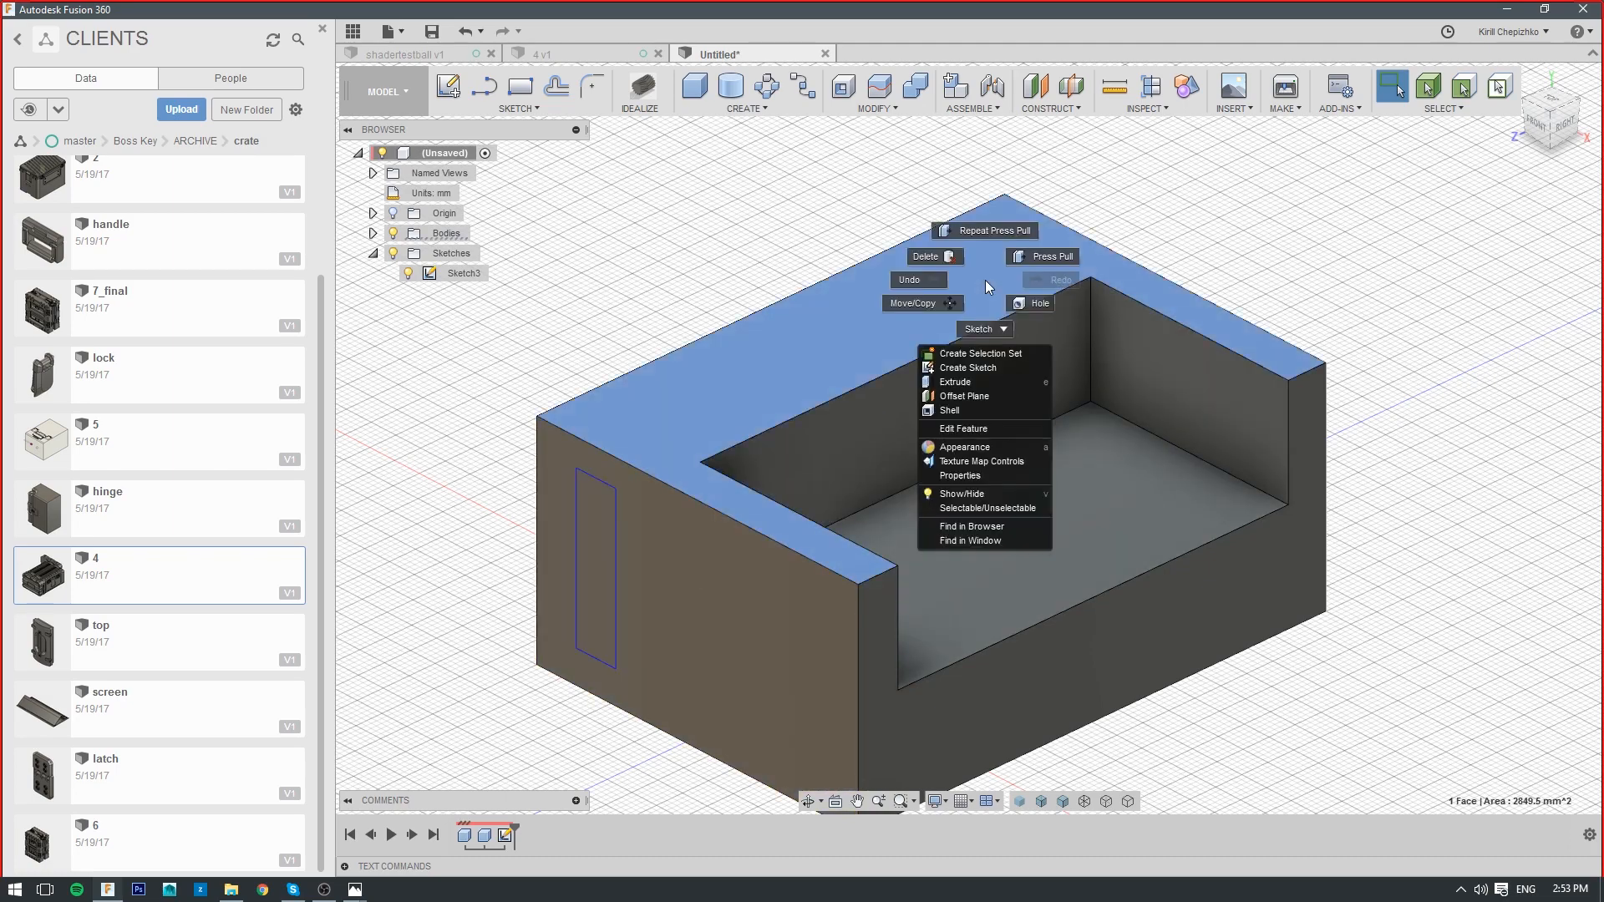
pyautogui.click(1043, 256)
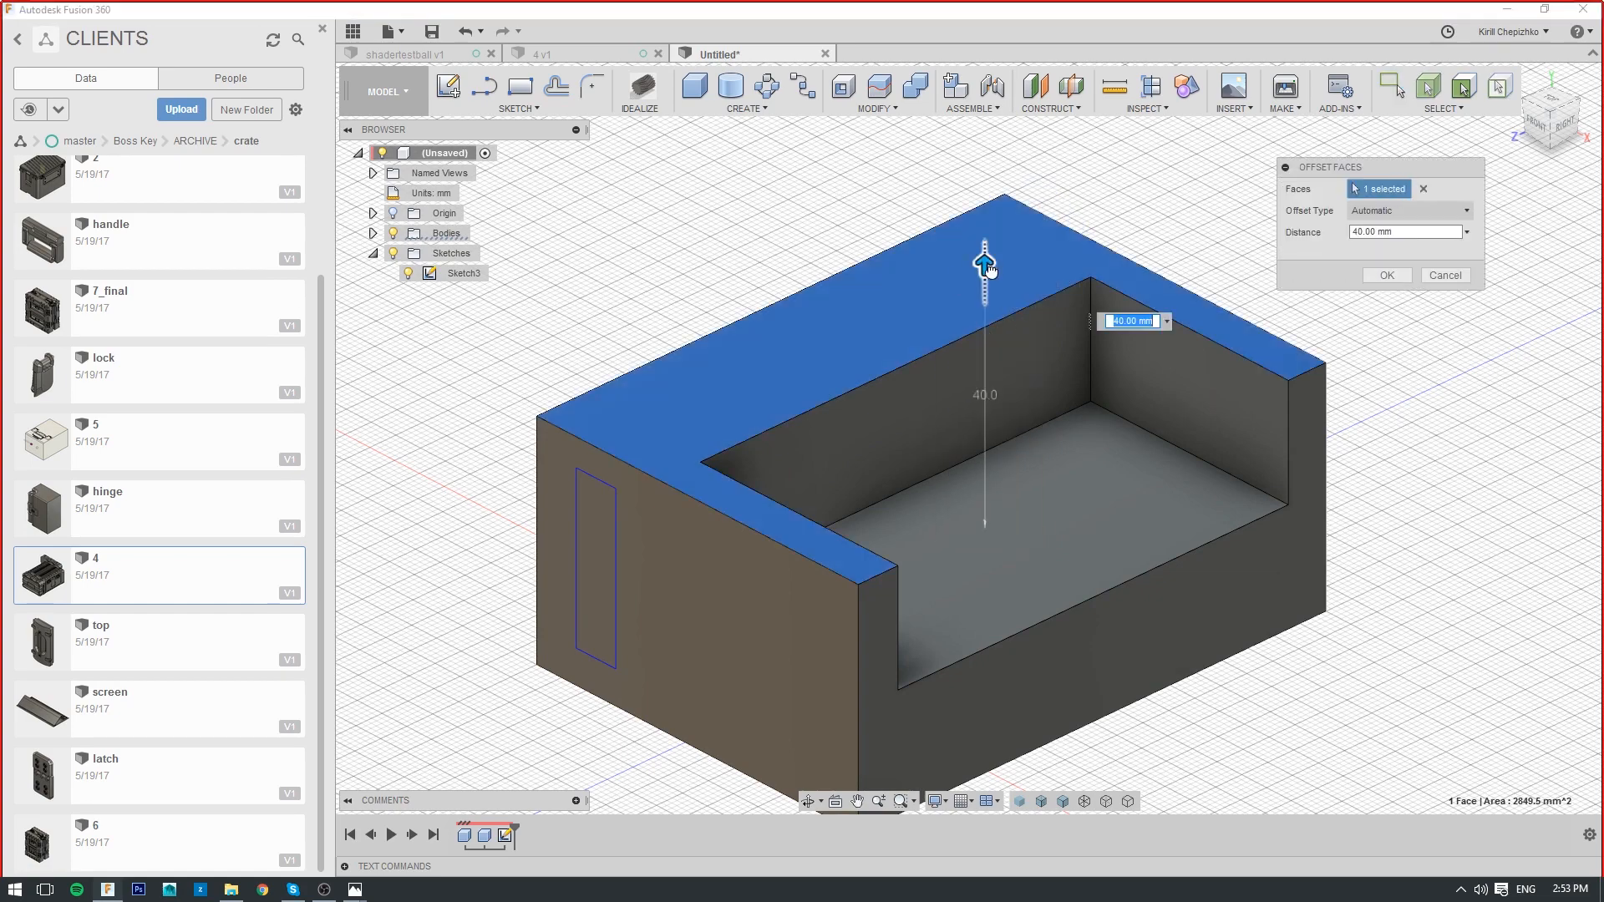
pyautogui.click(1444, 275)
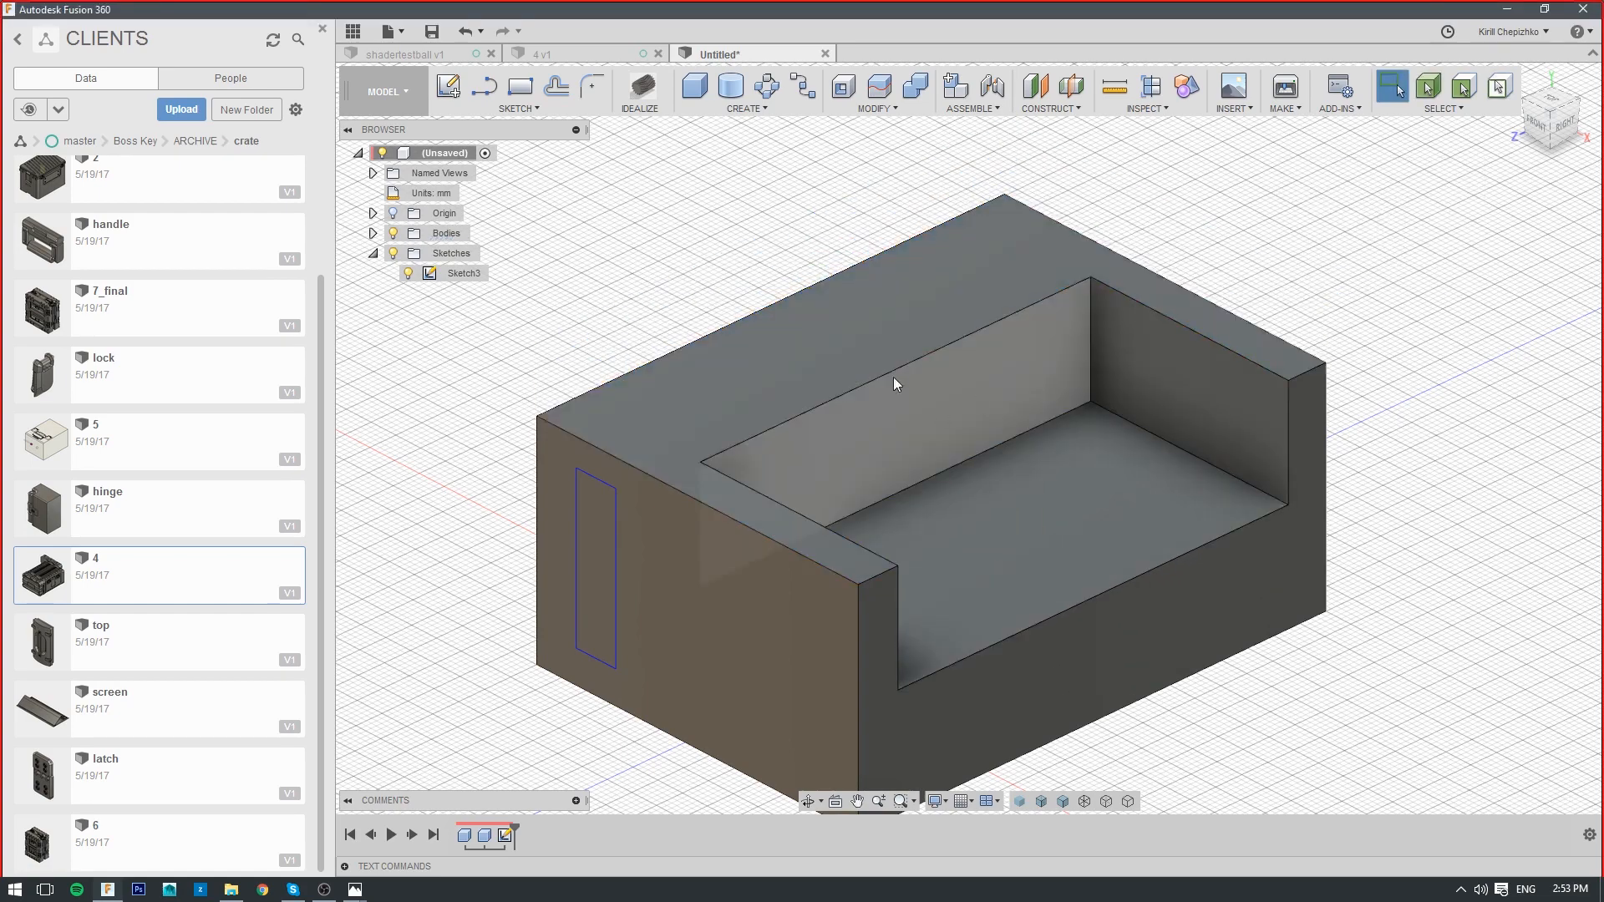
# Extrude the box's upper face 14 mm upward as a new body
pyautogui.rightClick(812, 337)
pyautogui.click(796, 438)
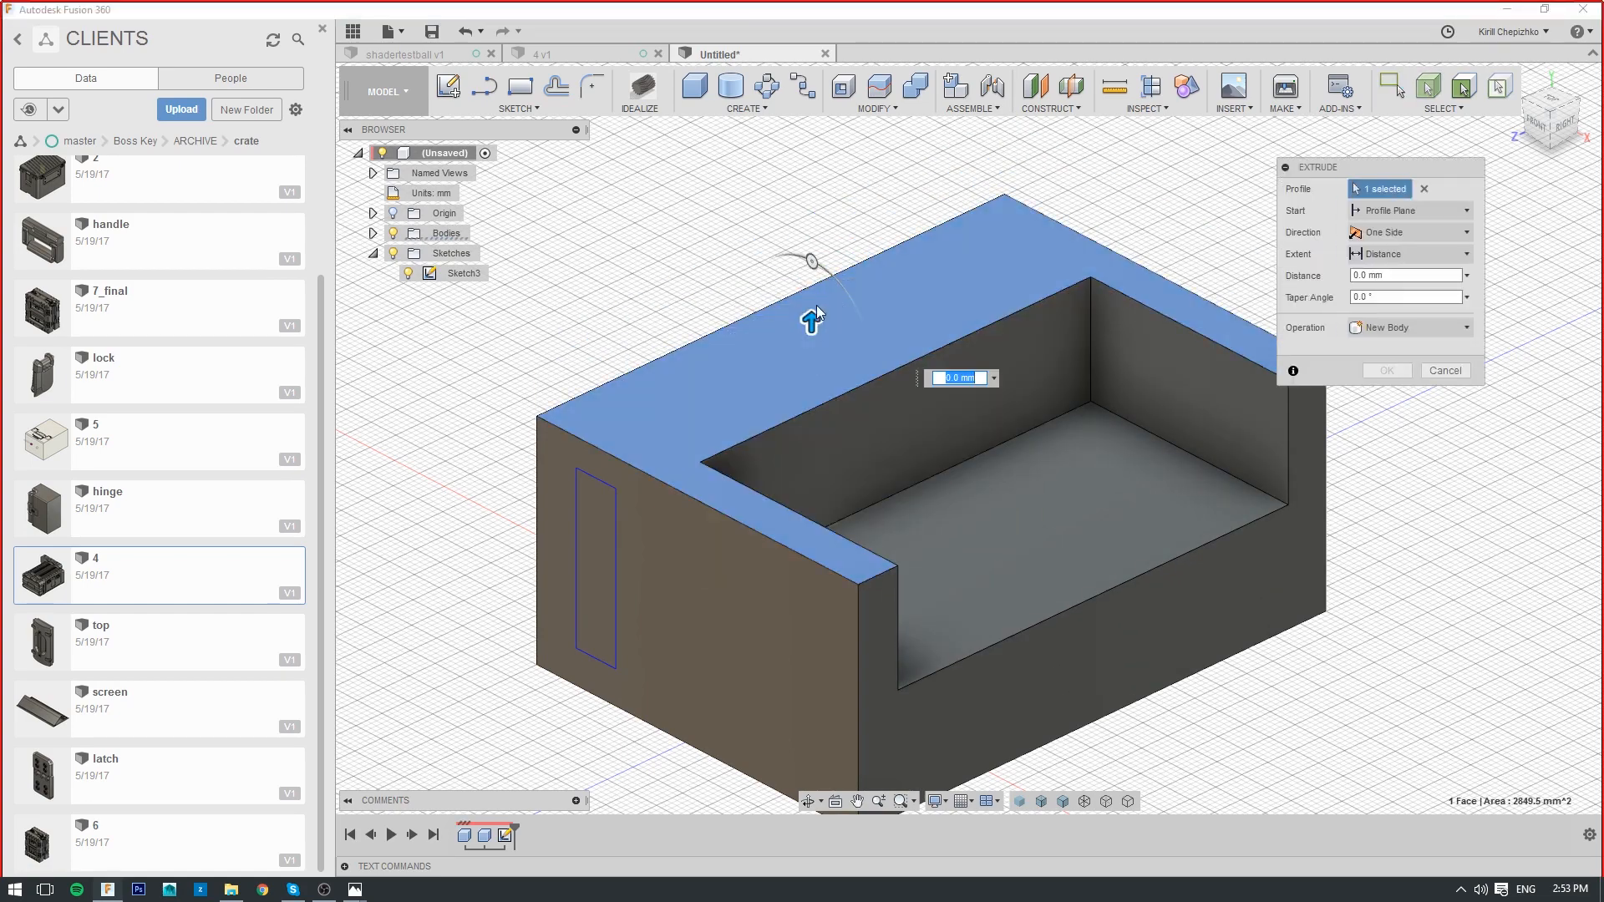
pyautogui.moveTo(815, 309); pyautogui.dragTo(807, 253)
pyautogui.click(1382, 329)
pyautogui.click(1393, 407)
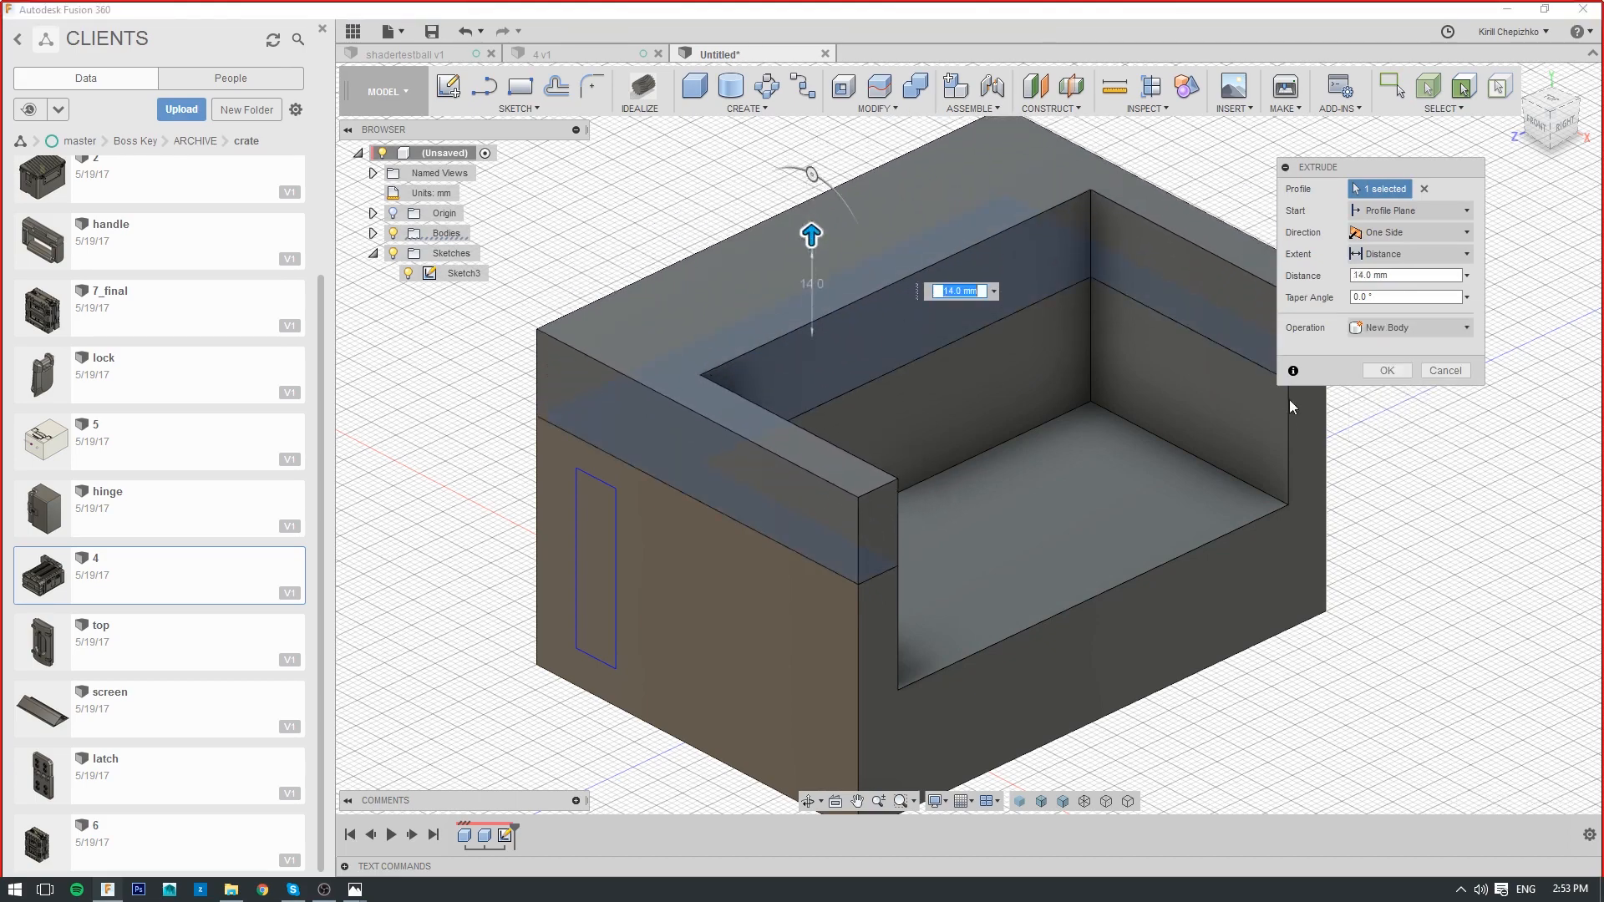
pyautogui.click(1384, 372)
pyautogui.rightClick(878, 369)
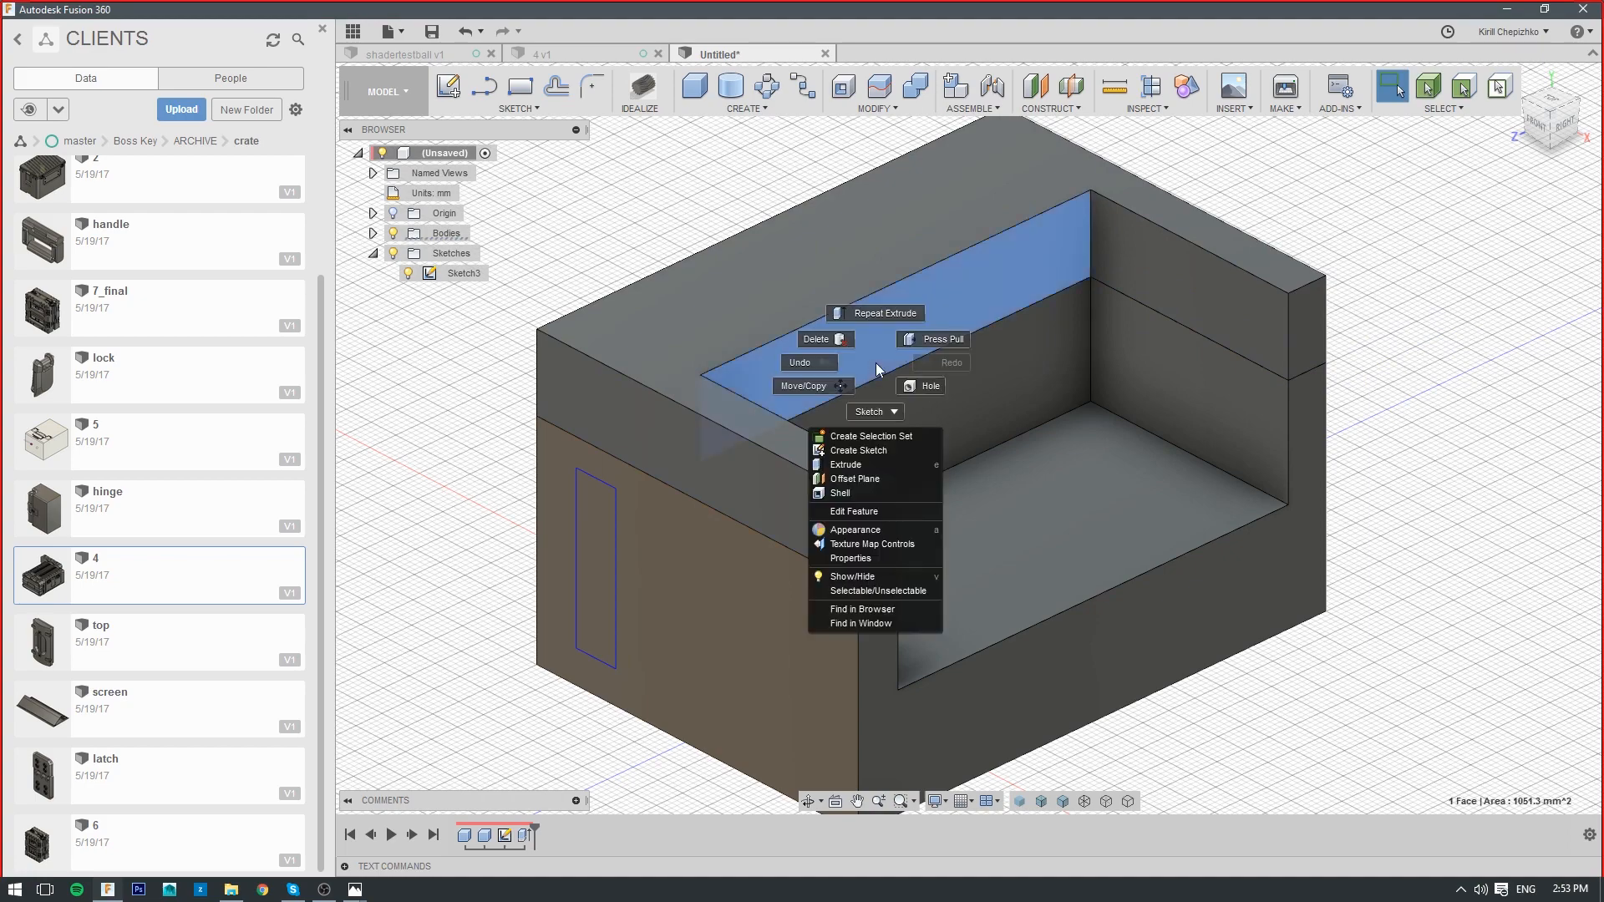
pyautogui.click(1556, 591)
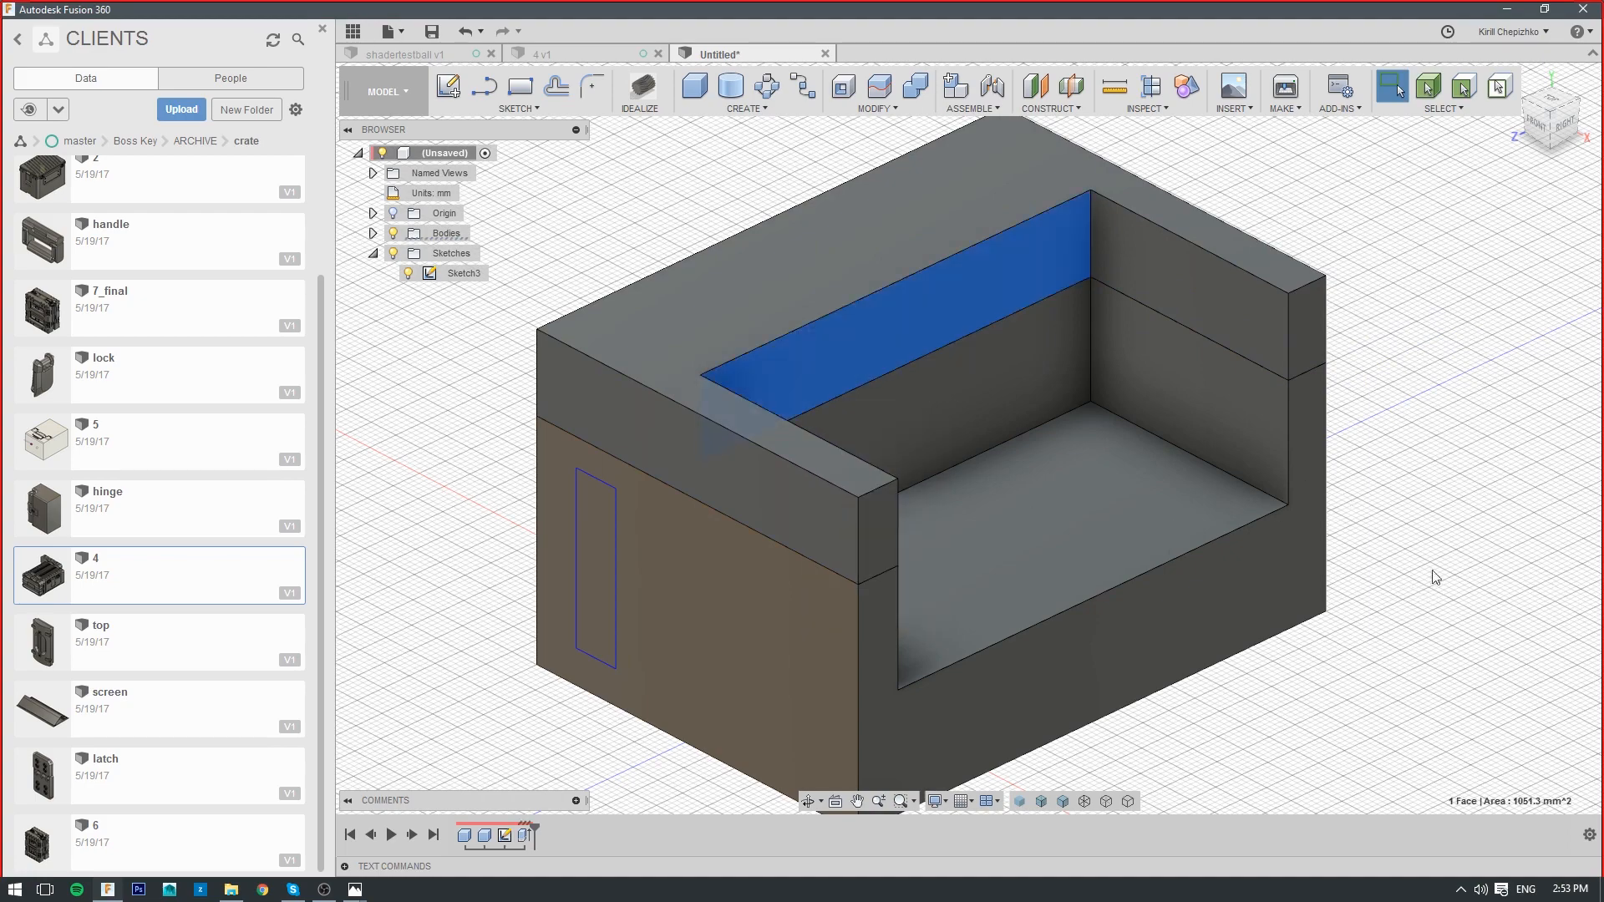
pyautogui.scroll(-1, 1353, 587)
pyautogui.click(1418, 510)
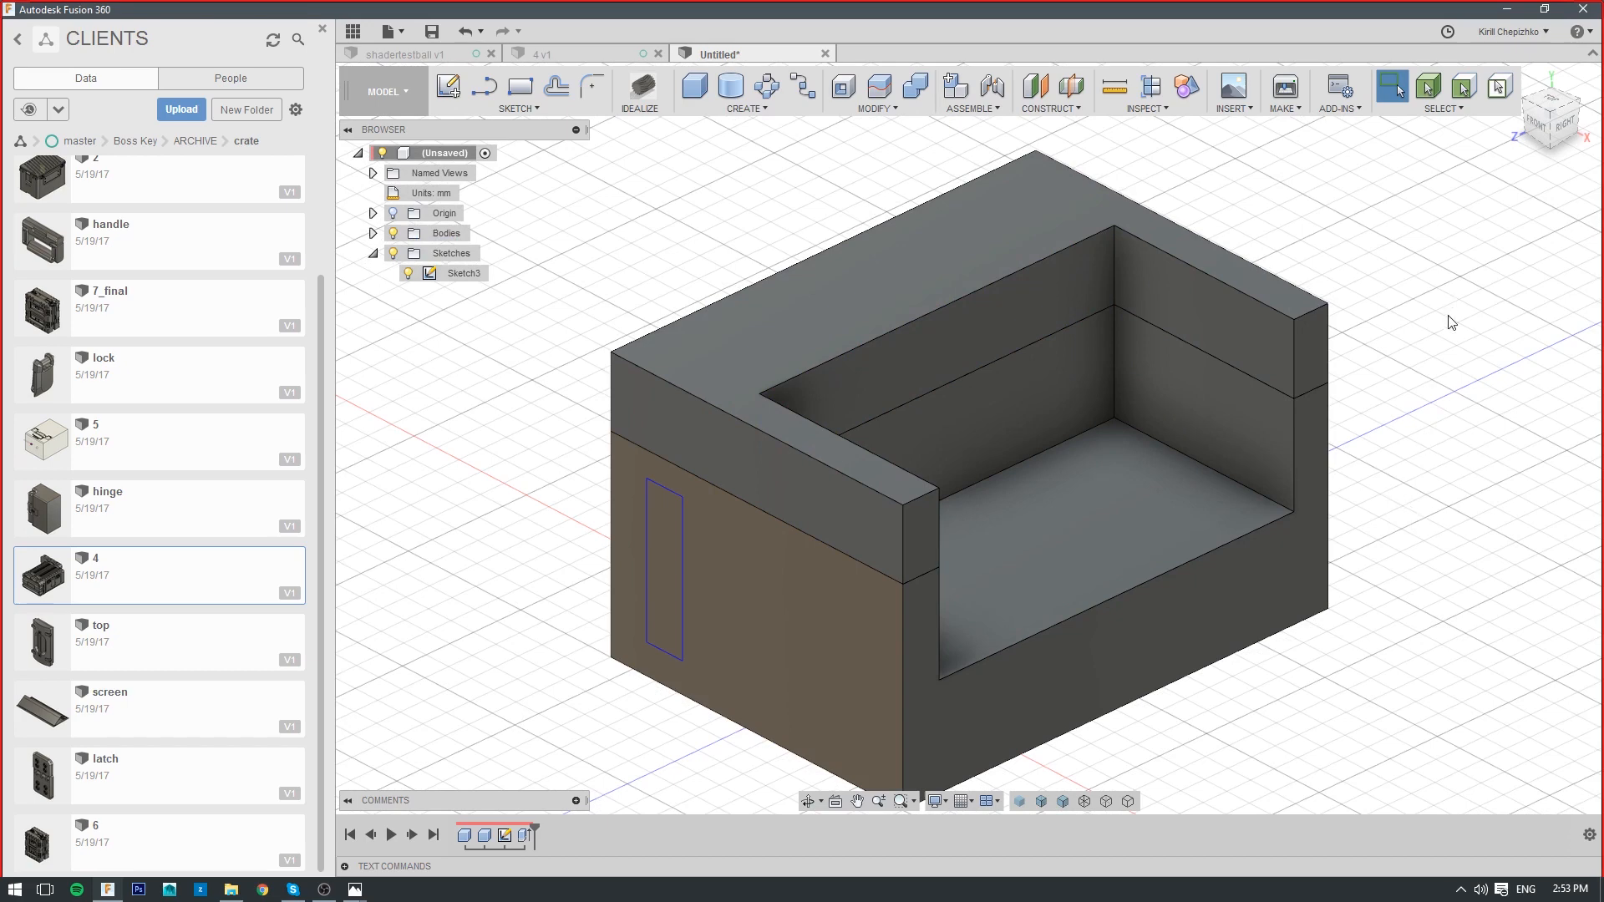
pyautogui.moveTo(1415, 357); pyautogui.dragTo(1335, 404, button='middle')
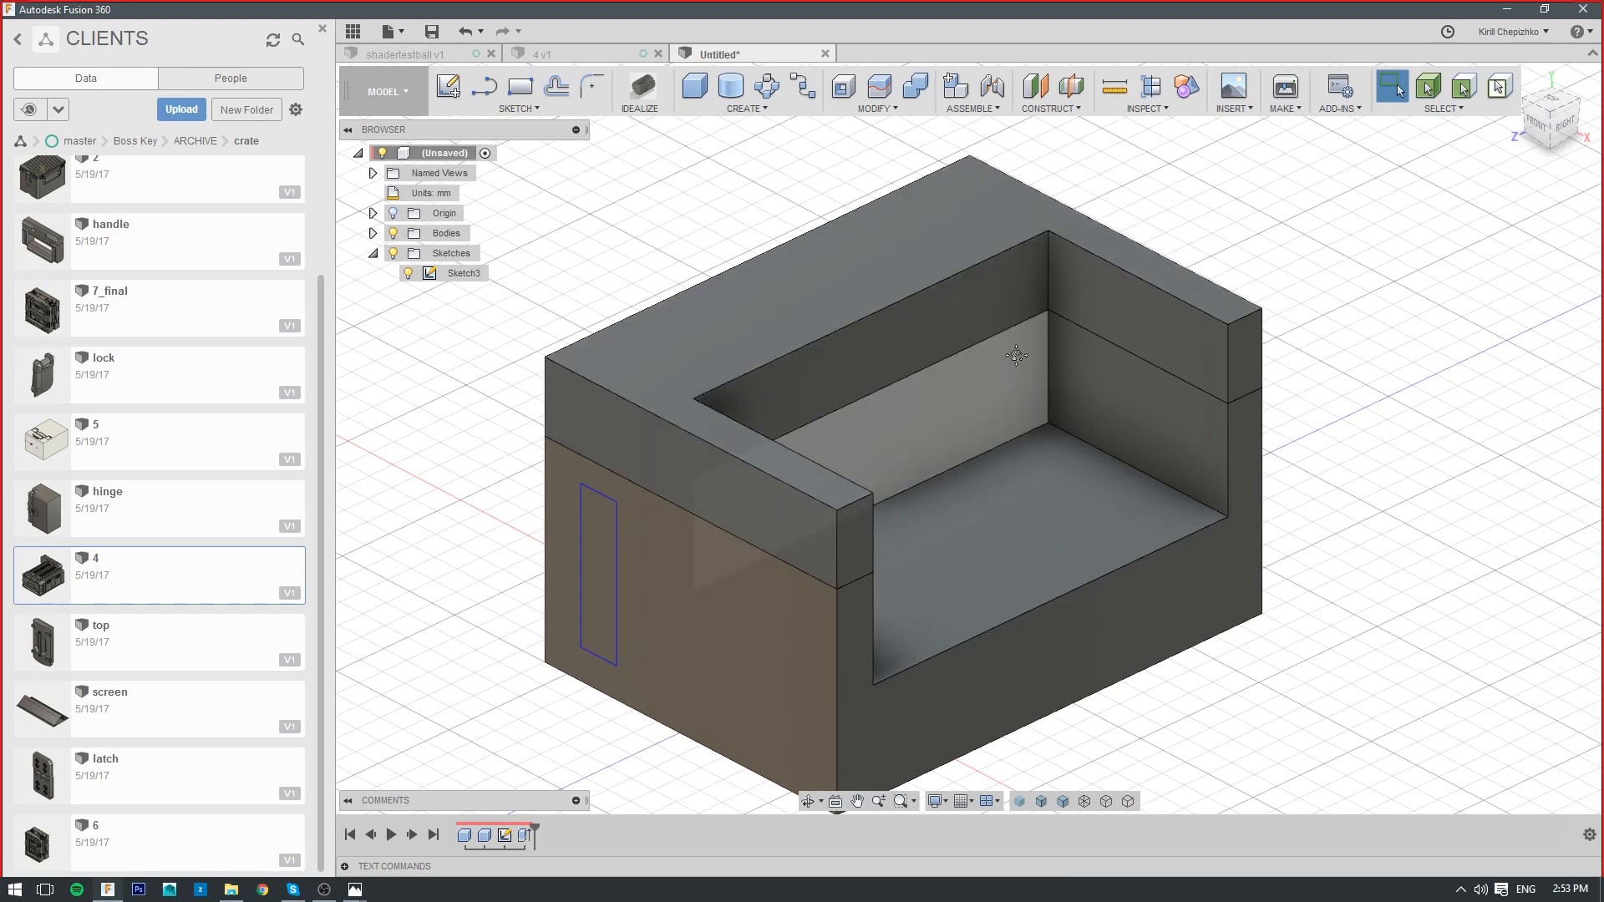
pyautogui.moveTo(1017, 359); pyautogui.dragTo(1041, 342, button='middle')
pyautogui.moveTo(1566, 121)
pyautogui.mouseDown()
pyautogui.moveTo(1600, 98)
pyautogui.moveTo(1521, 120)
pyautogui.mouseUp()
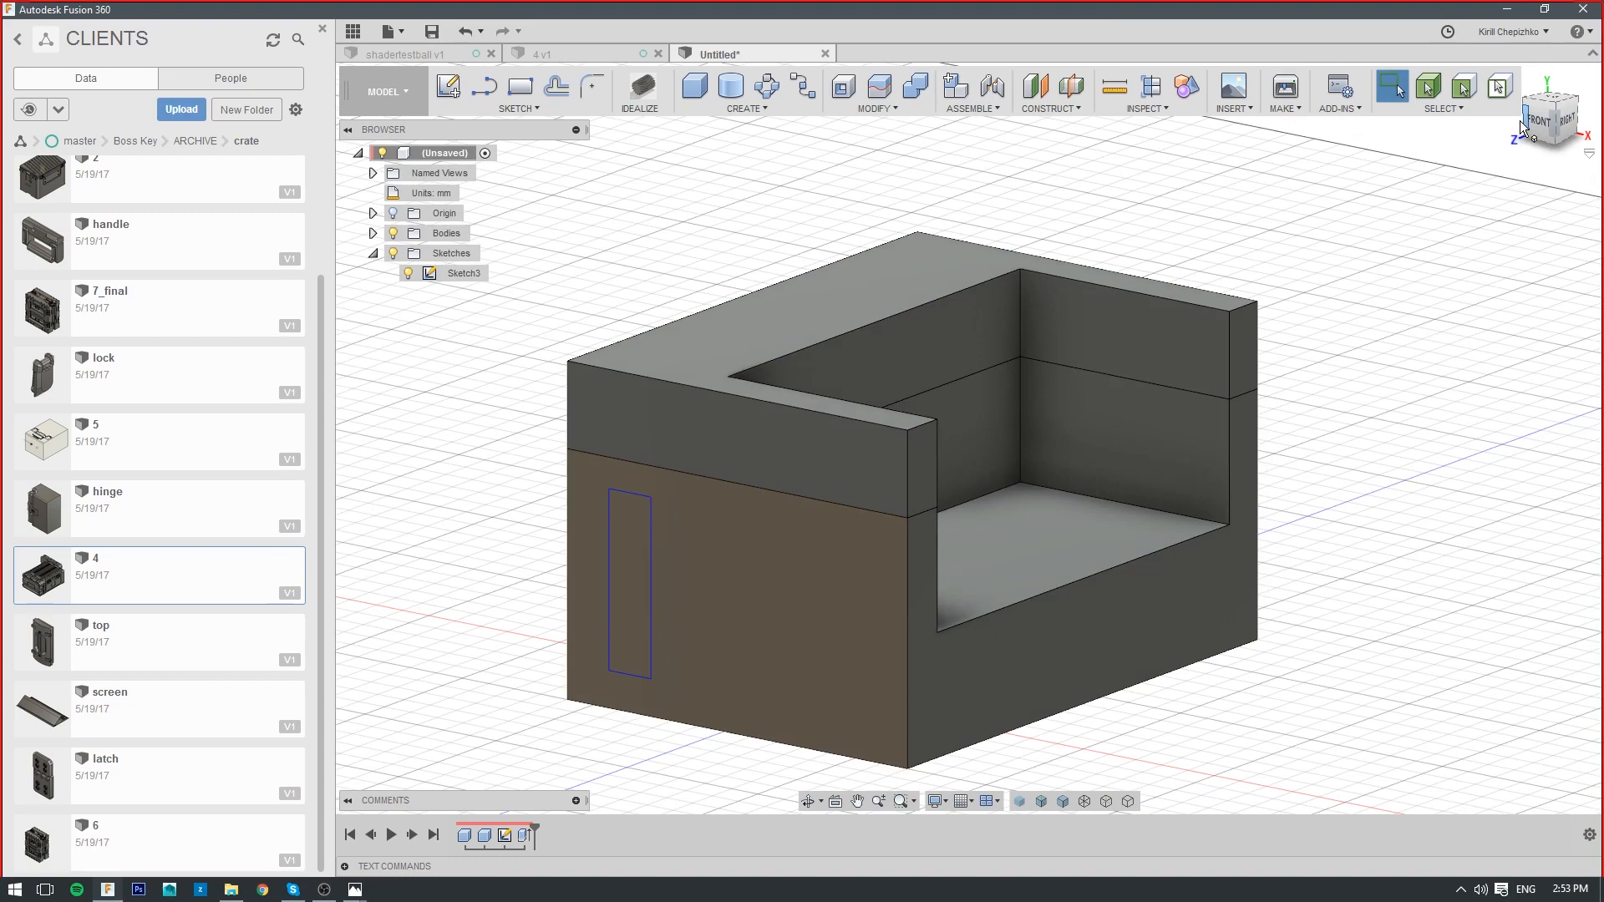
pyautogui.moveTo(1560, 110); pyautogui.dragTo(1543, 119)
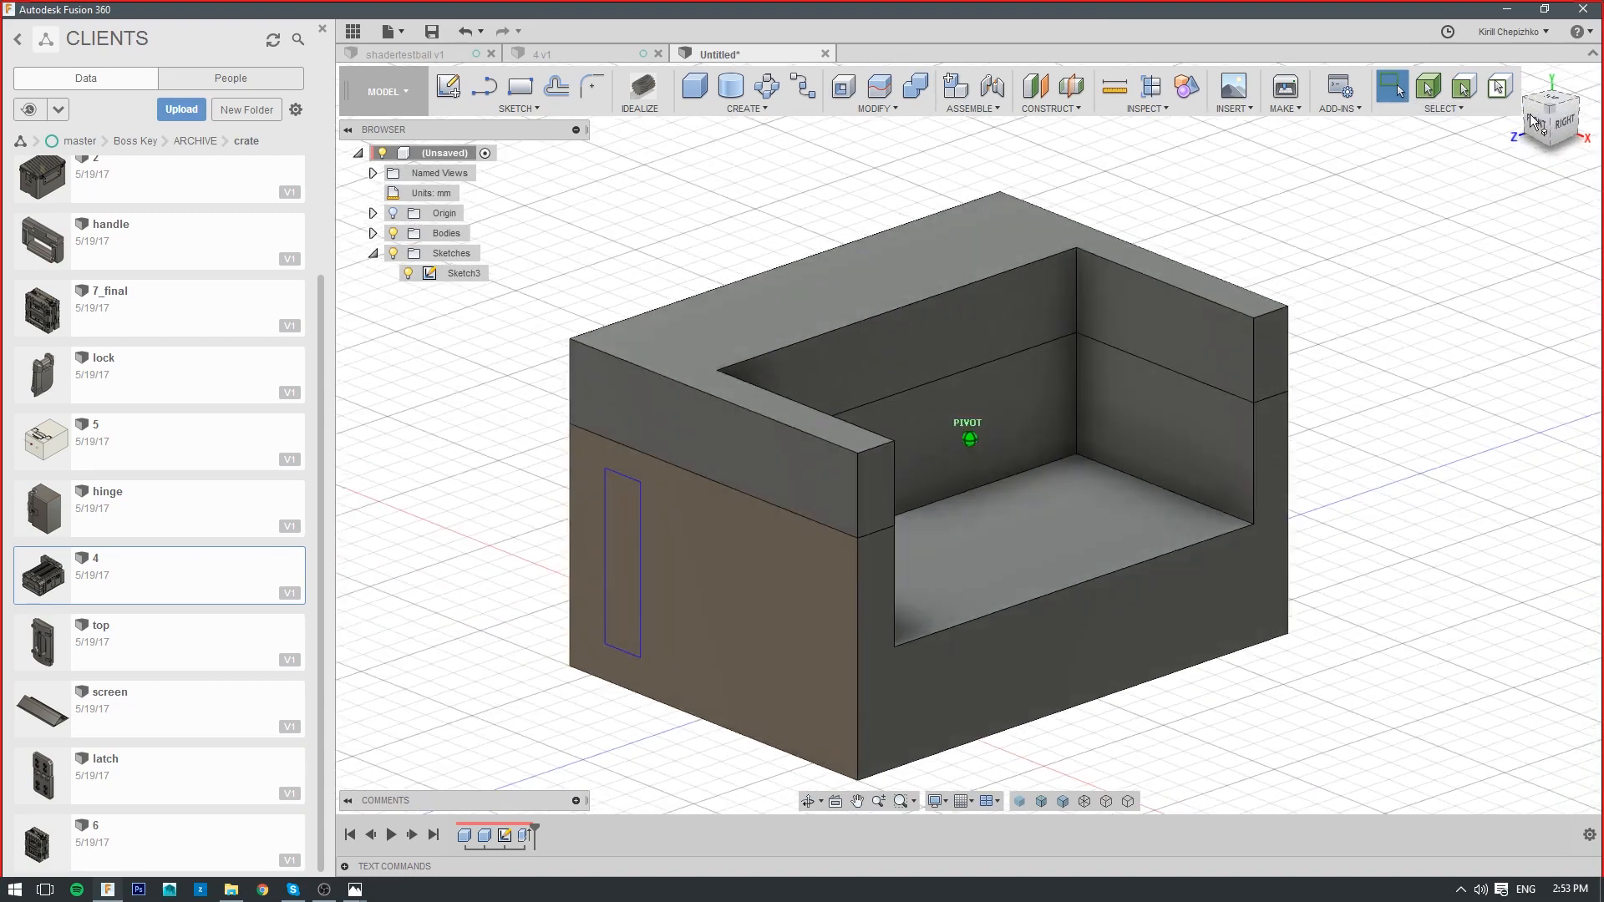
pyautogui.moveTo(1306, 299); pyautogui.dragTo(1210, 322, button='middle')
pyautogui.moveTo(1391, 310); pyautogui.dragTo(1401, 280, button='middle')
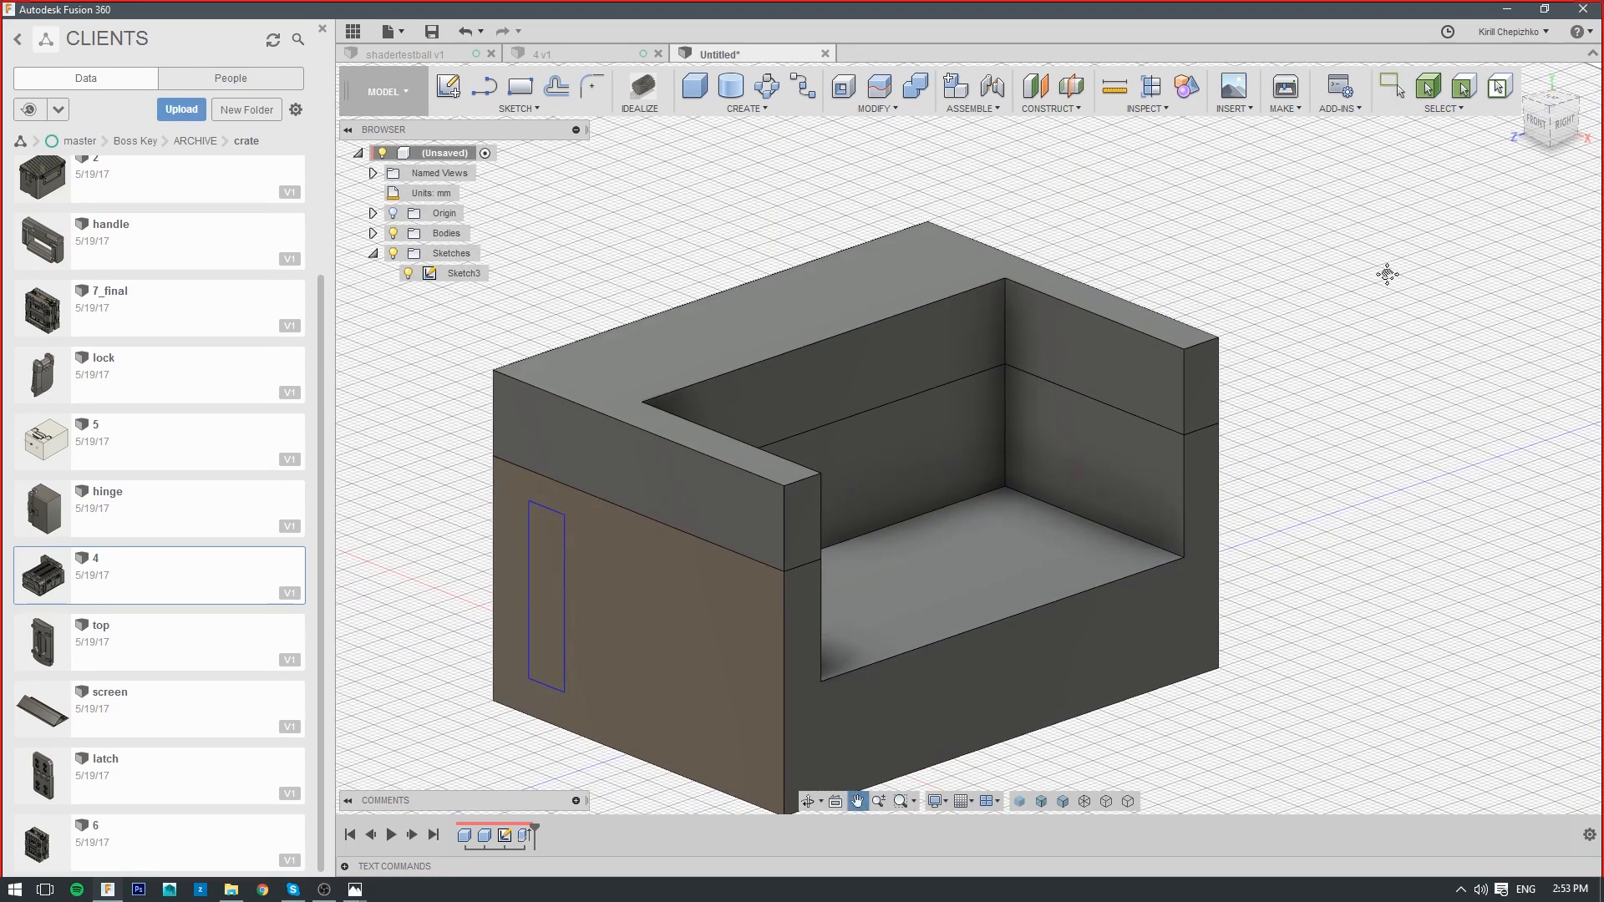
# Try moving the extruded upper body upward using Move/Copy with the Bodies object type, and cancel it
pyautogui.rightClick(925, 257)
pyautogui.click(881, 284)
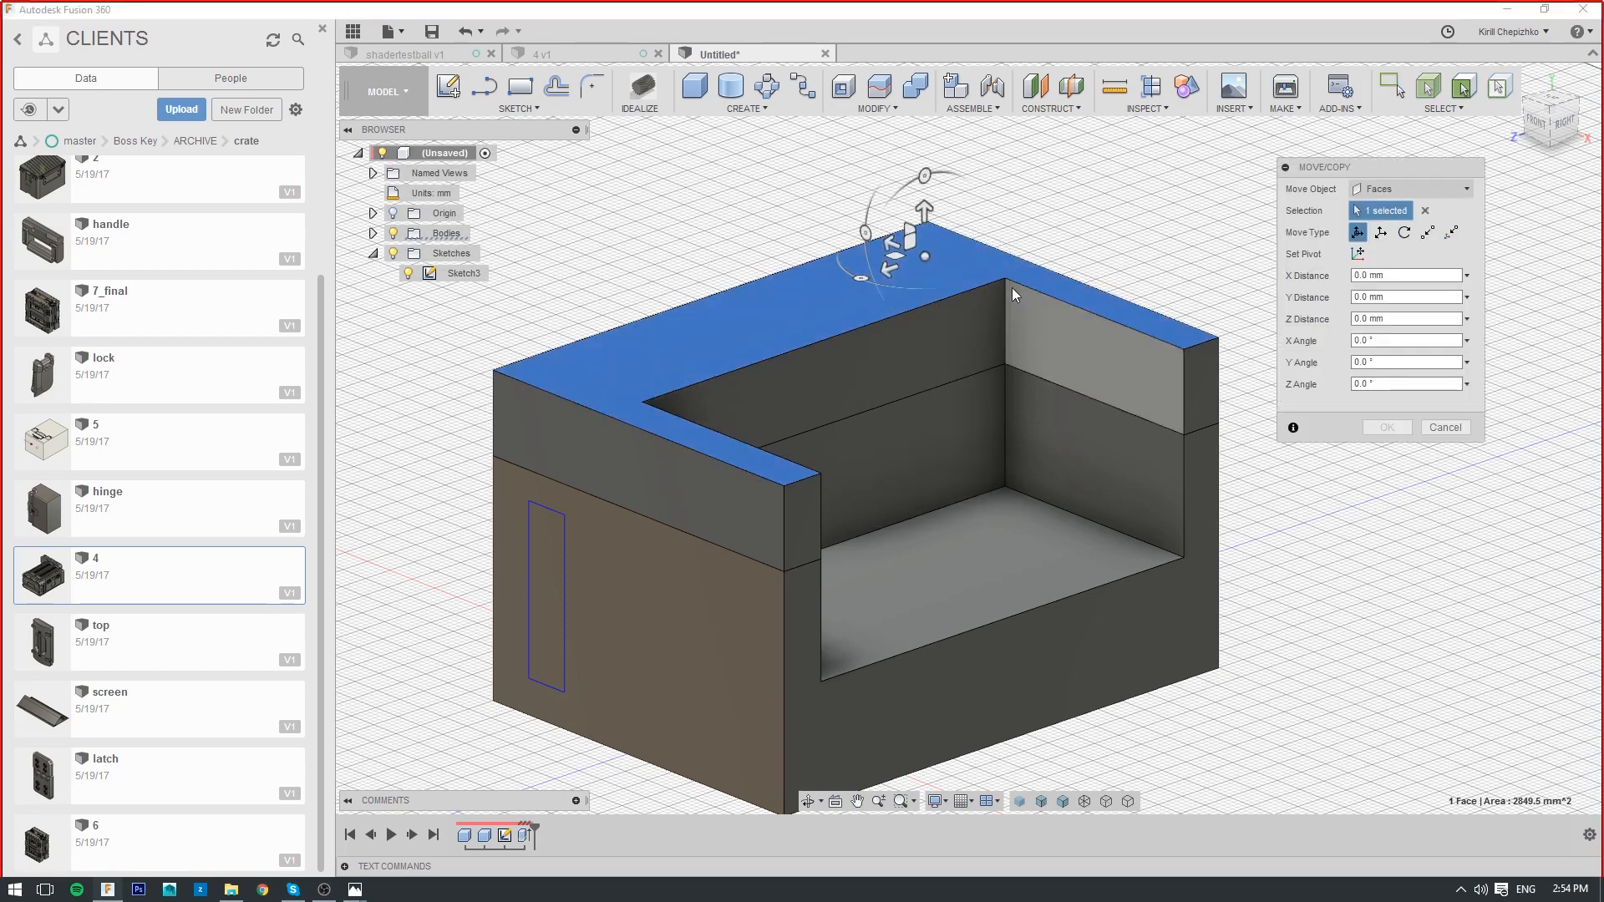
pyautogui.click(1426, 190)
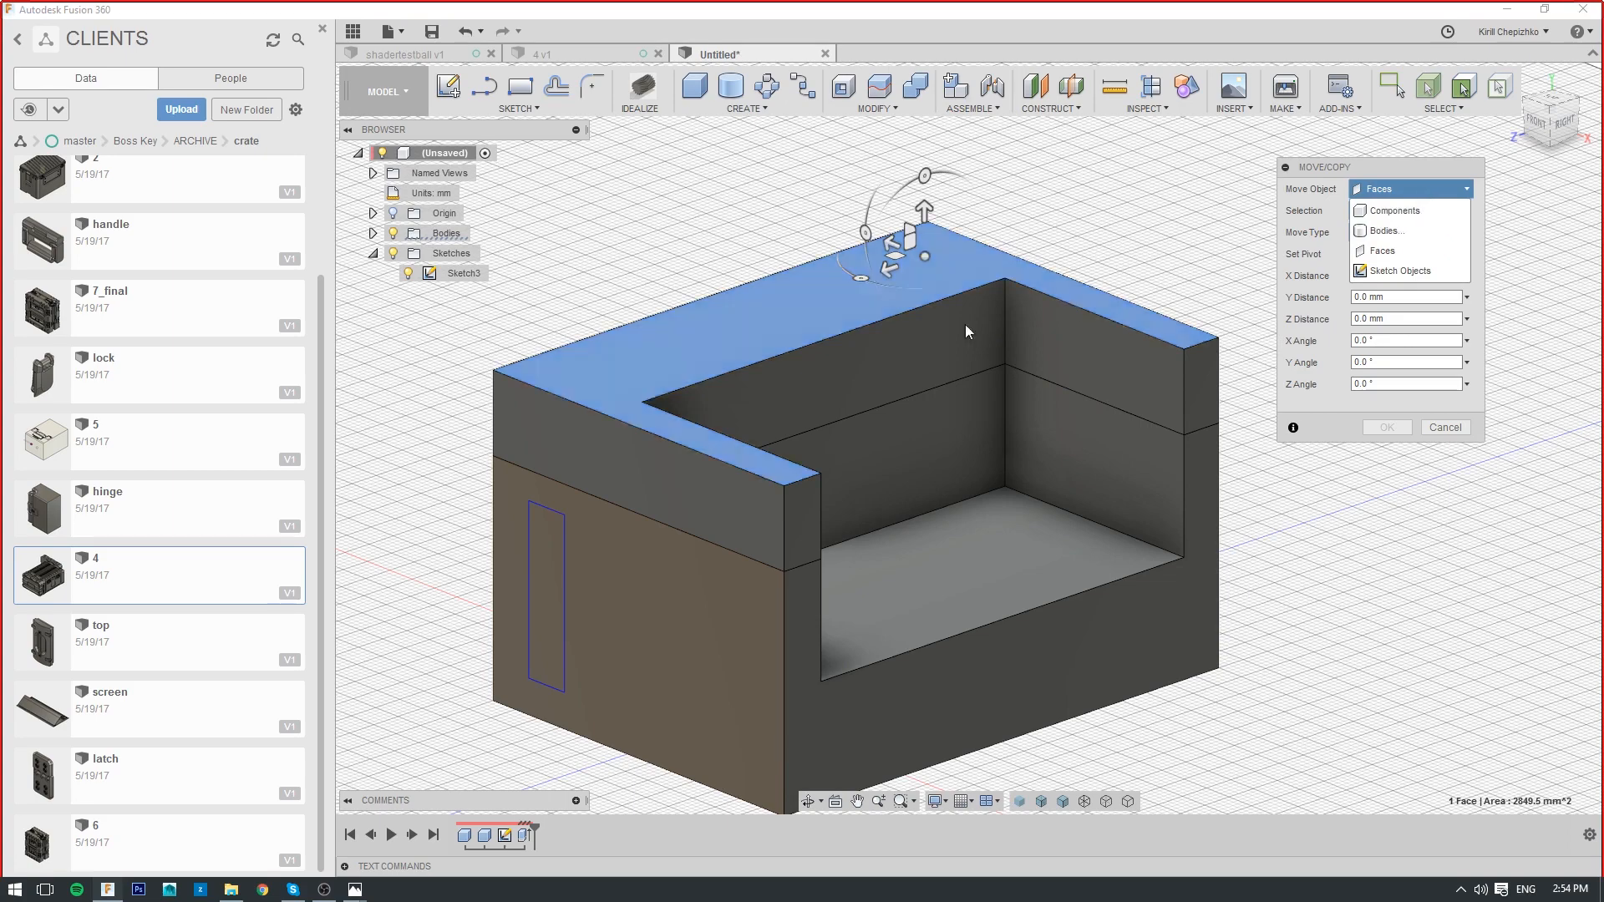
pyautogui.click(1384, 230)
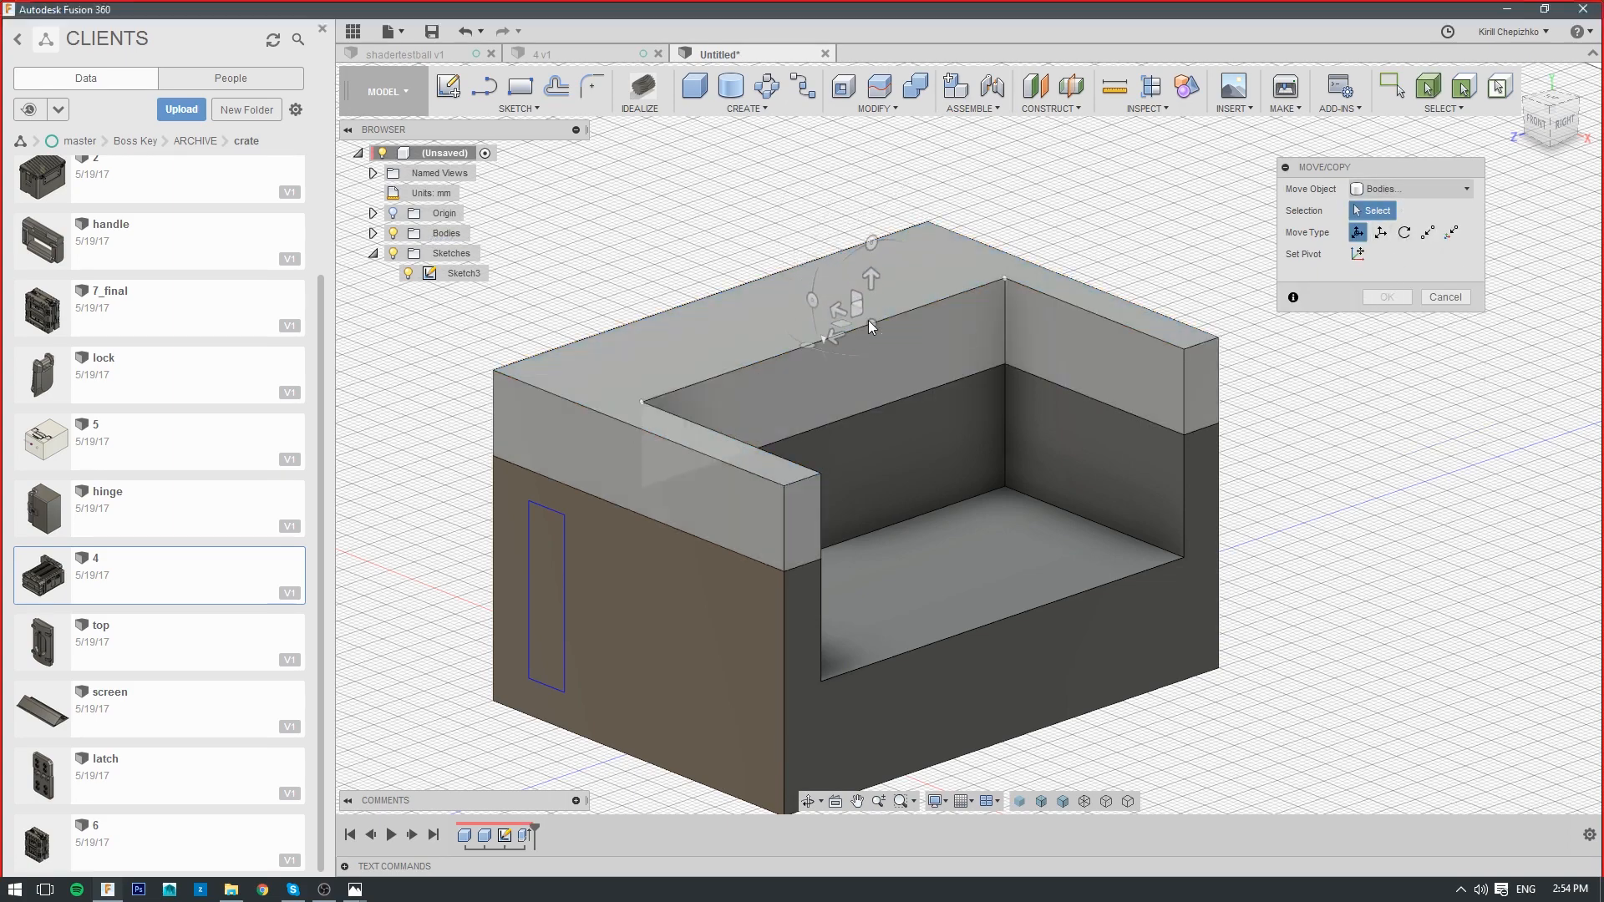
pyautogui.click(869, 320)
pyautogui.moveTo(871, 279)
pyautogui.mouseDown()
pyautogui.moveTo(859, 137)
pyautogui.moveTo(843, 268)
pyautogui.moveTo(867, 244)
pyautogui.moveTo(866, 158)
pyautogui.moveTo(869, 255)
pyautogui.mouseUp()
pyautogui.click(1439, 451)
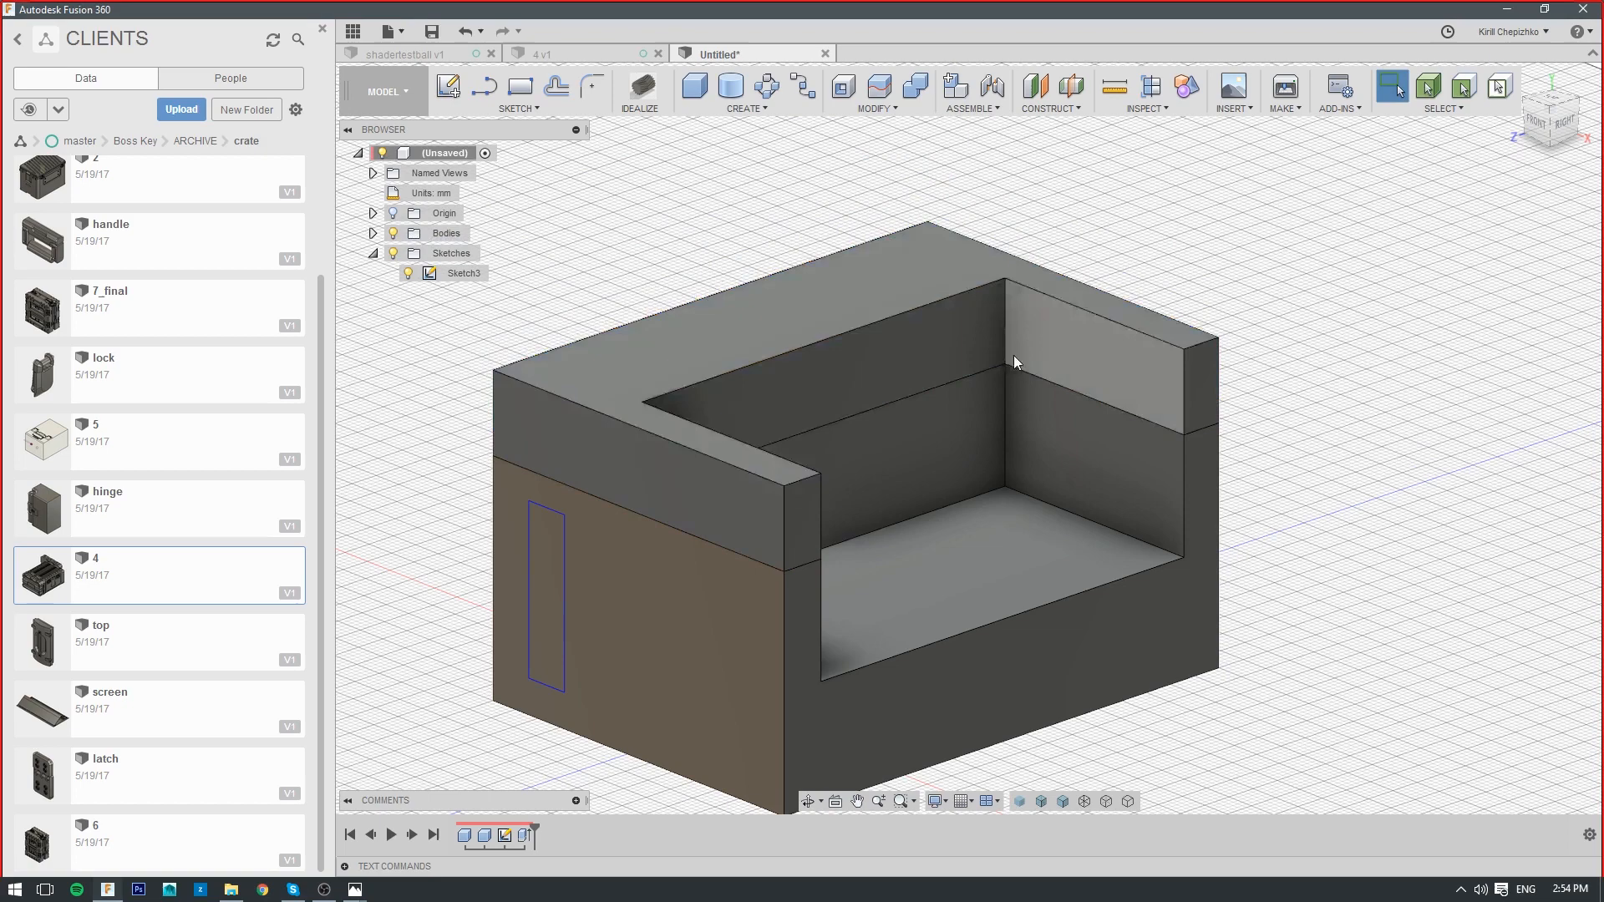
pyautogui.rightClick(820, 297)
pyautogui.click(857, 267)
pyautogui.click(1433, 276)
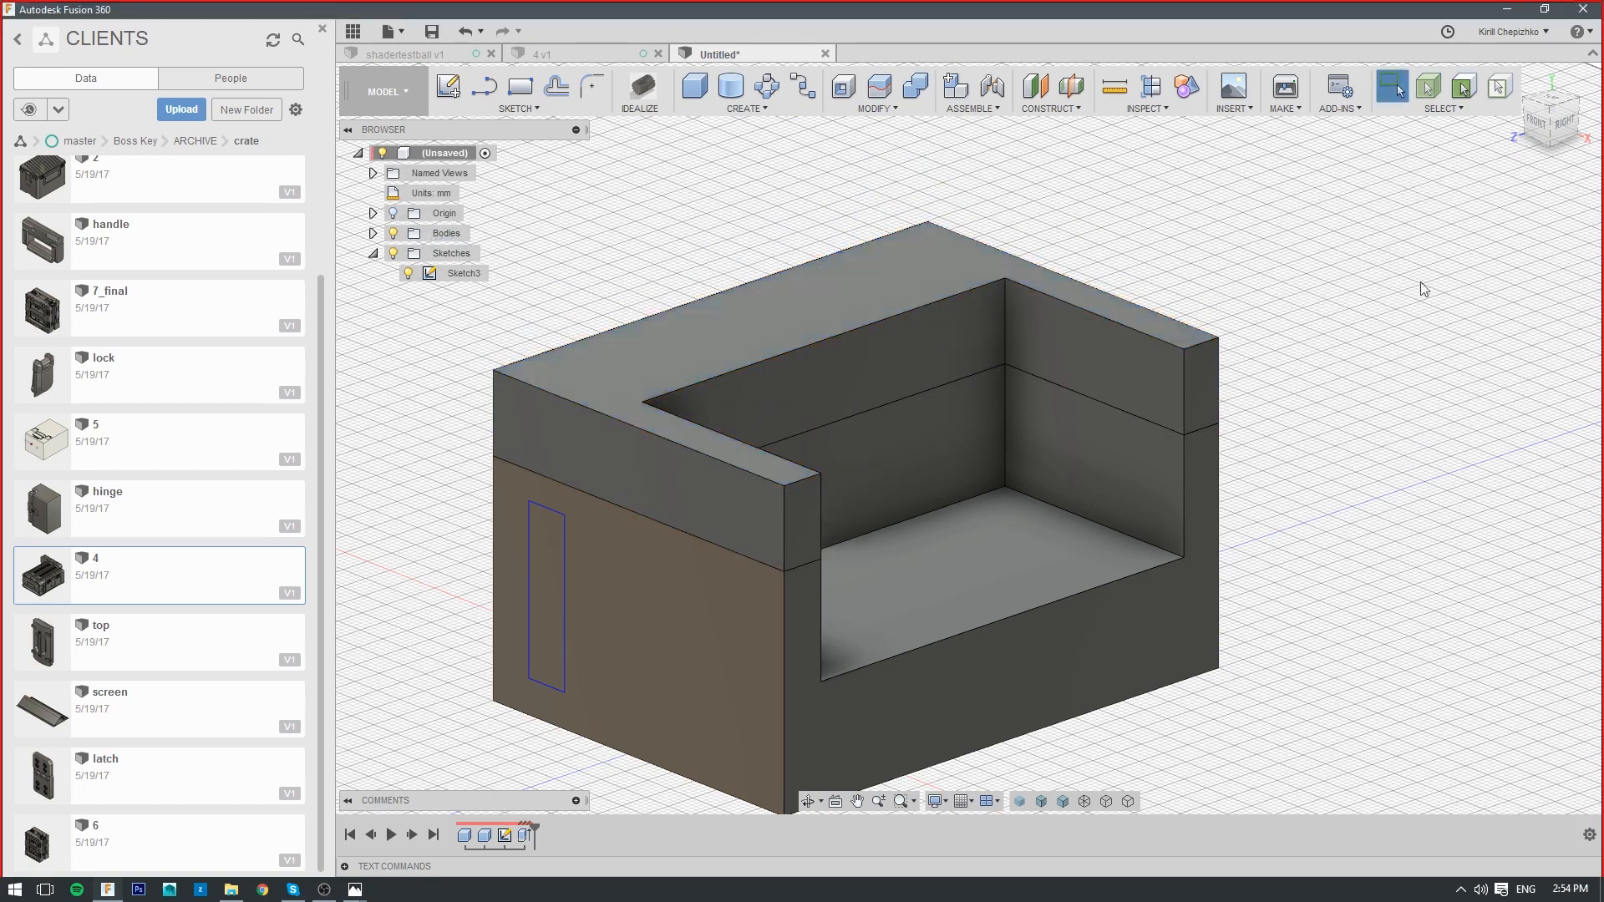
# Raise and tilt the upper body's top face with Move/Copy, inspect the sloped shape, and undo the move
pyautogui.rightClick(911, 284)
pyautogui.click(838, 307)
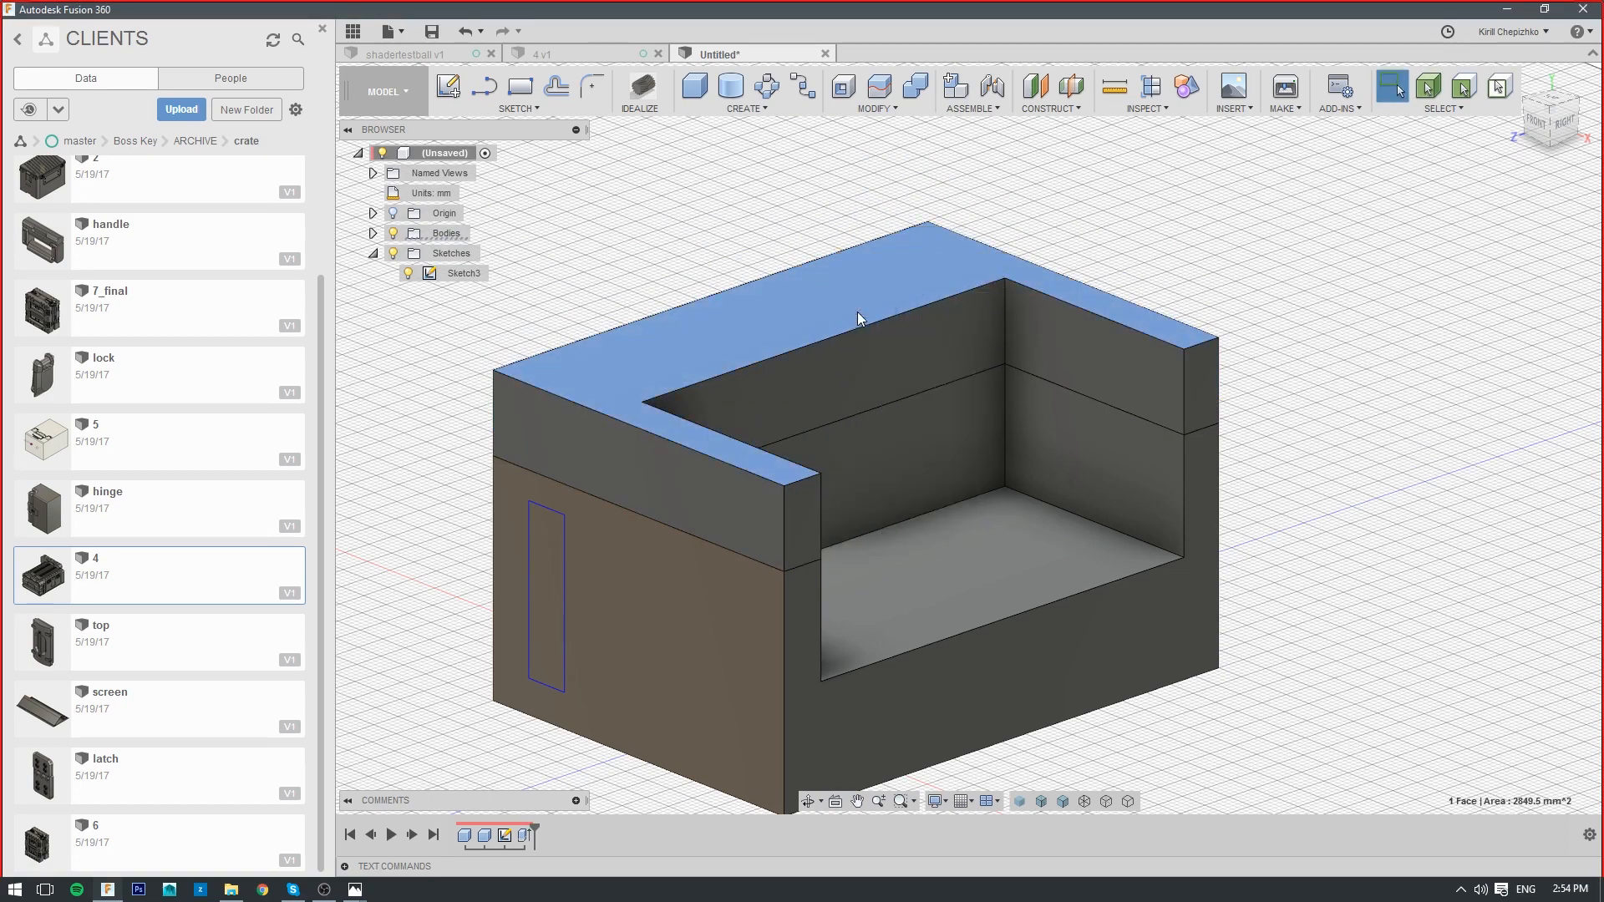
pyautogui.moveTo(910, 240); pyautogui.dragTo(910, 192)
pyautogui.click(1388, 427)
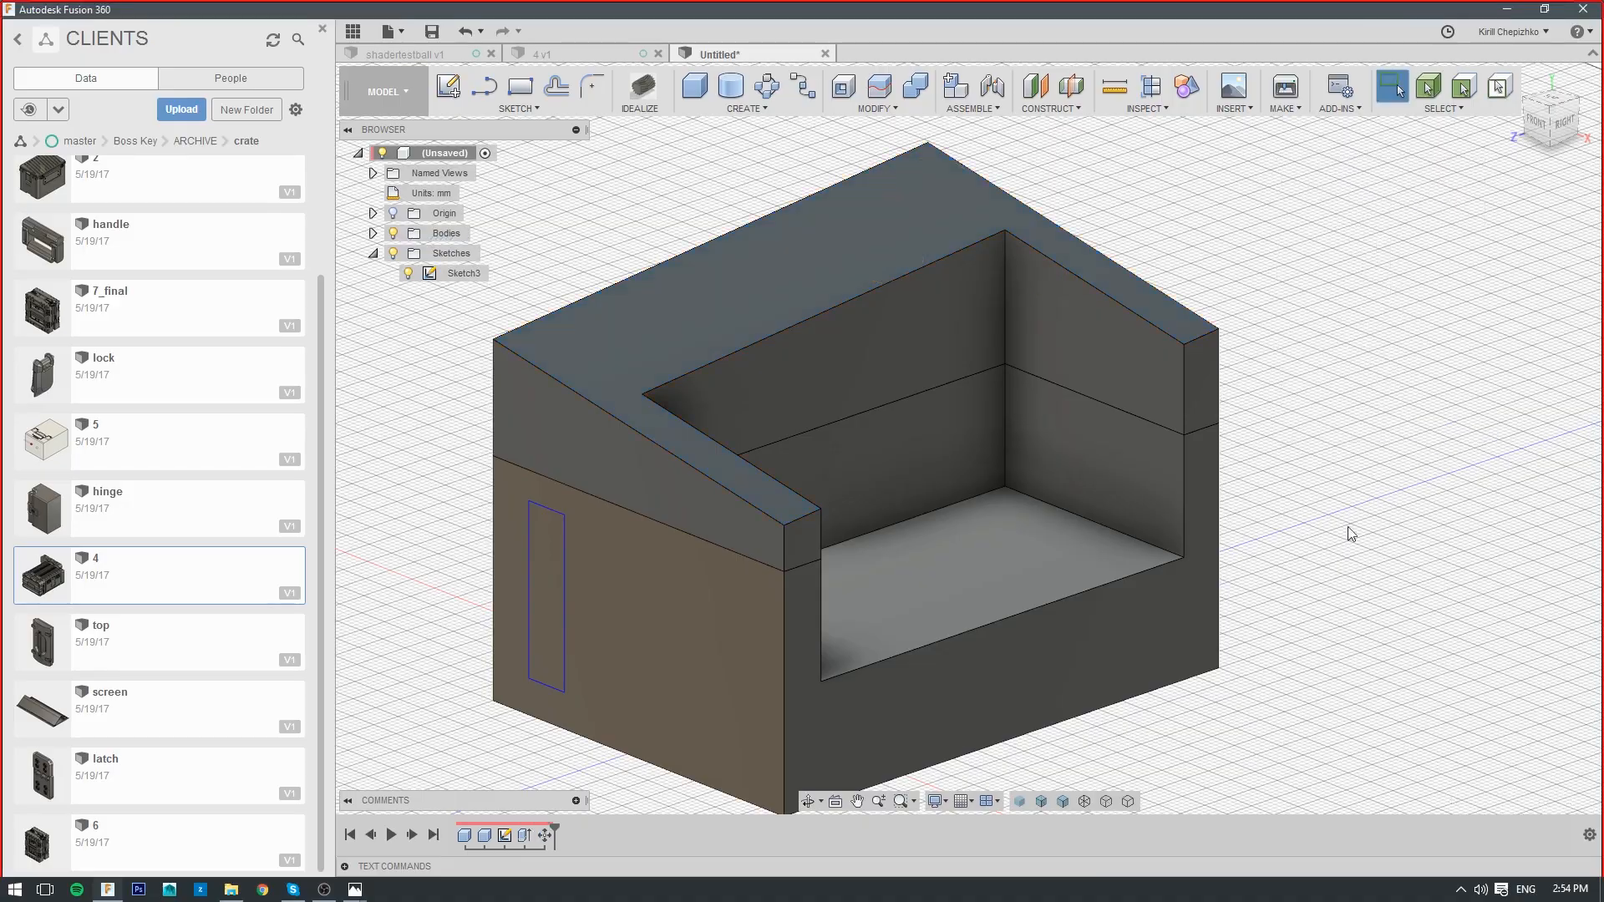
pyautogui.moveTo(1552, 121); pyautogui.dragTo(1287, 372)
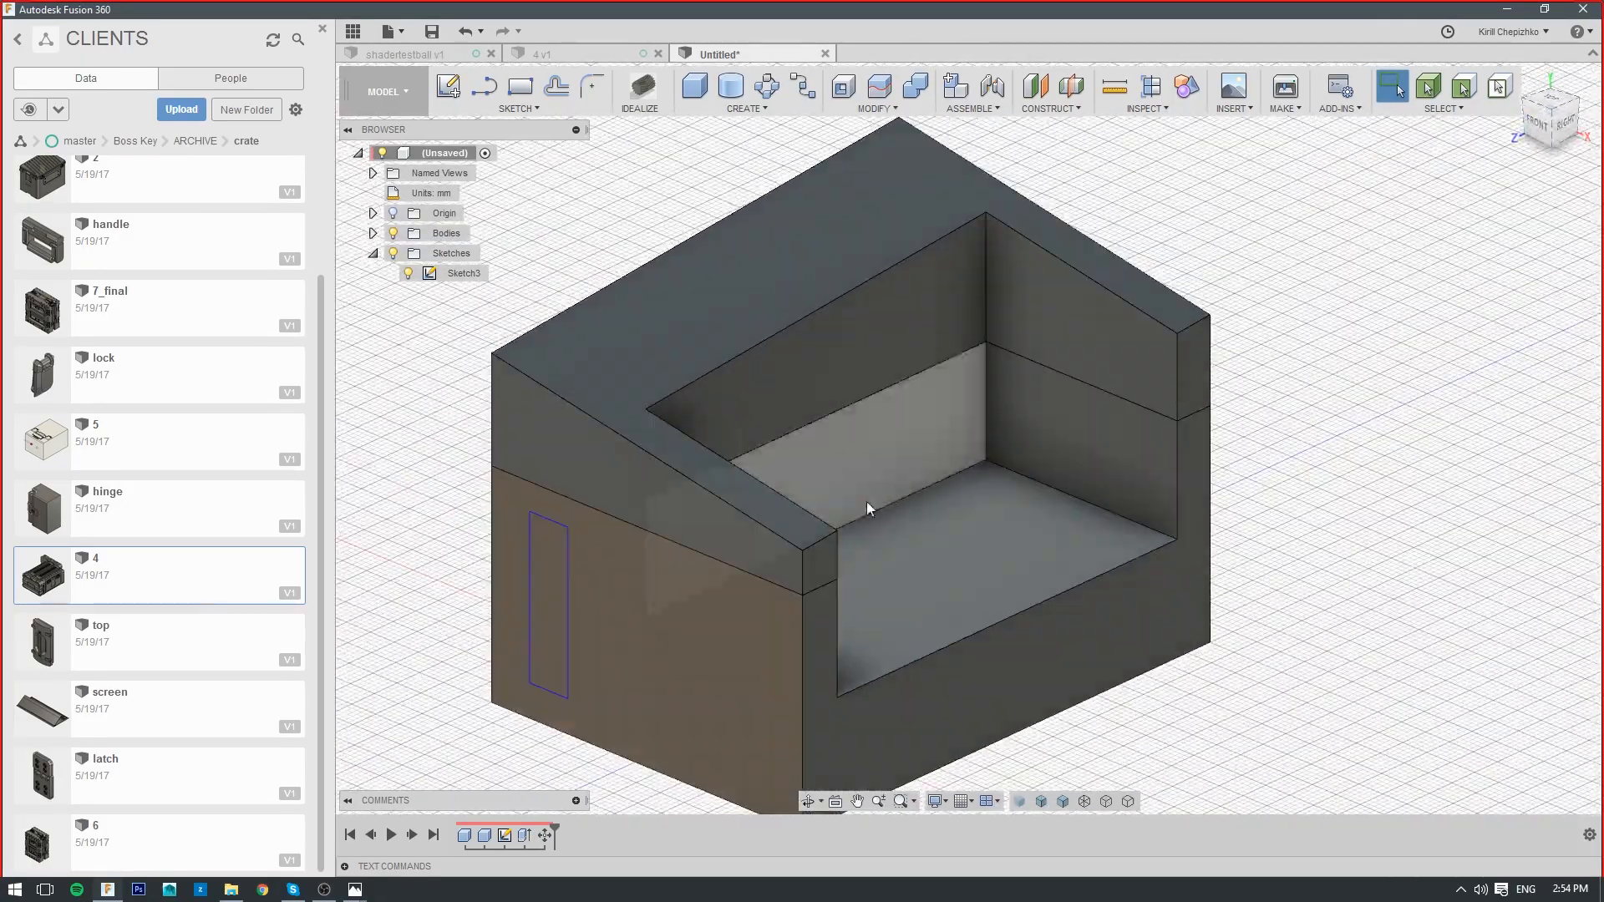
pyautogui.moveTo(868, 503); pyautogui.dragTo(955, 504, button='middle')
pyautogui.moveTo(1403, 353); pyautogui.dragTo(1349, 387, button='middle')
pyautogui.scroll(-1, 1371, 369)
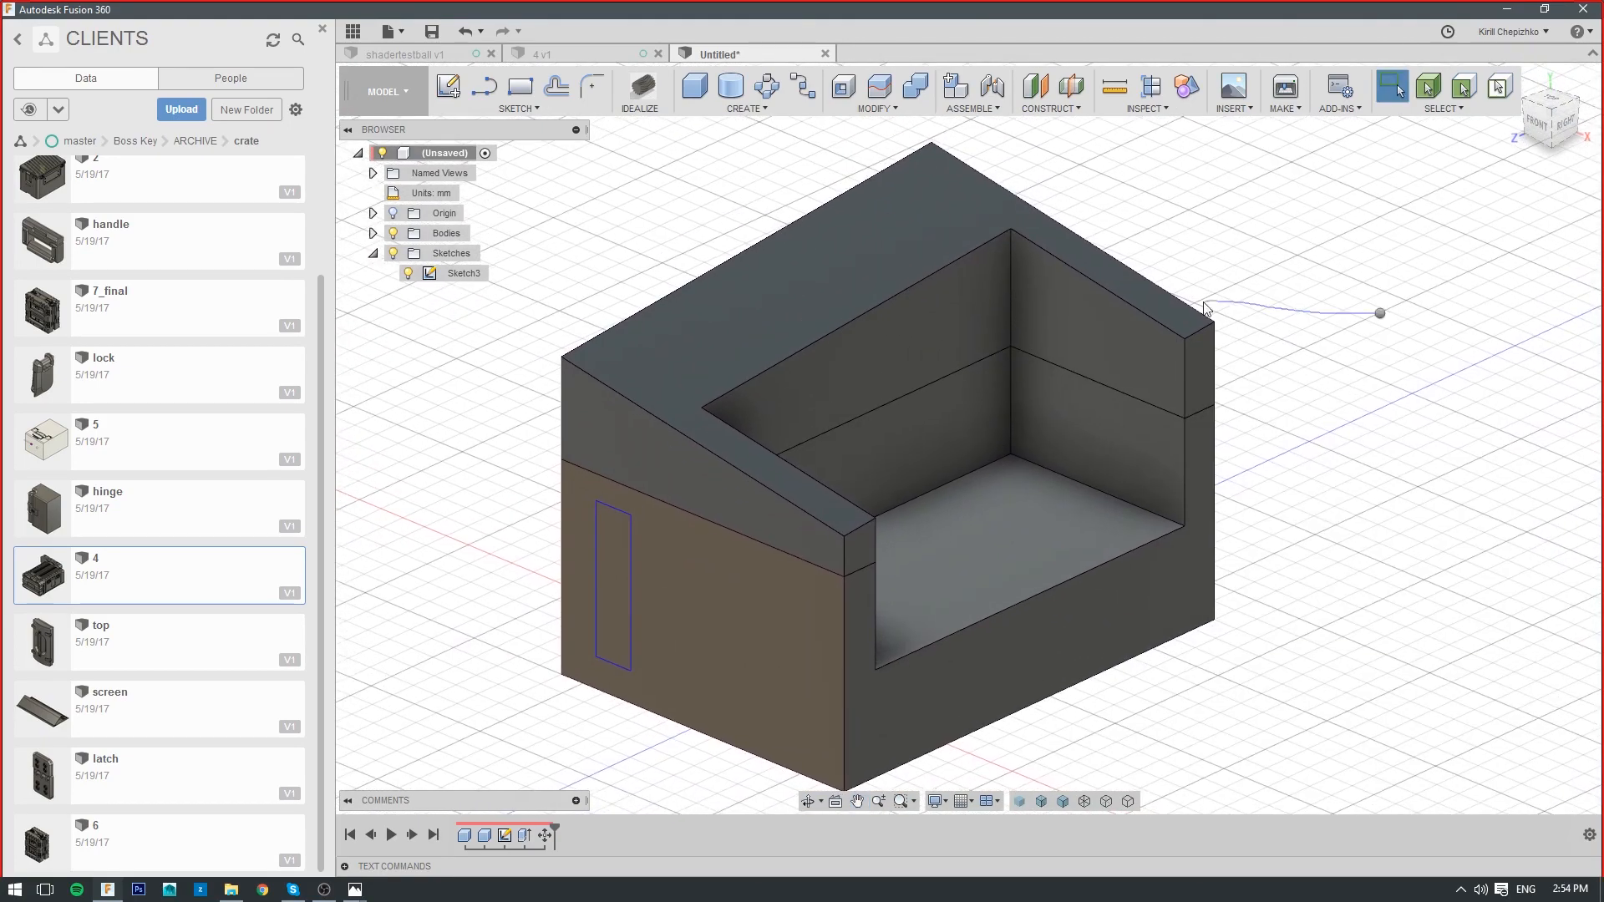
pyautogui.hotkey('ctrl', 'z')
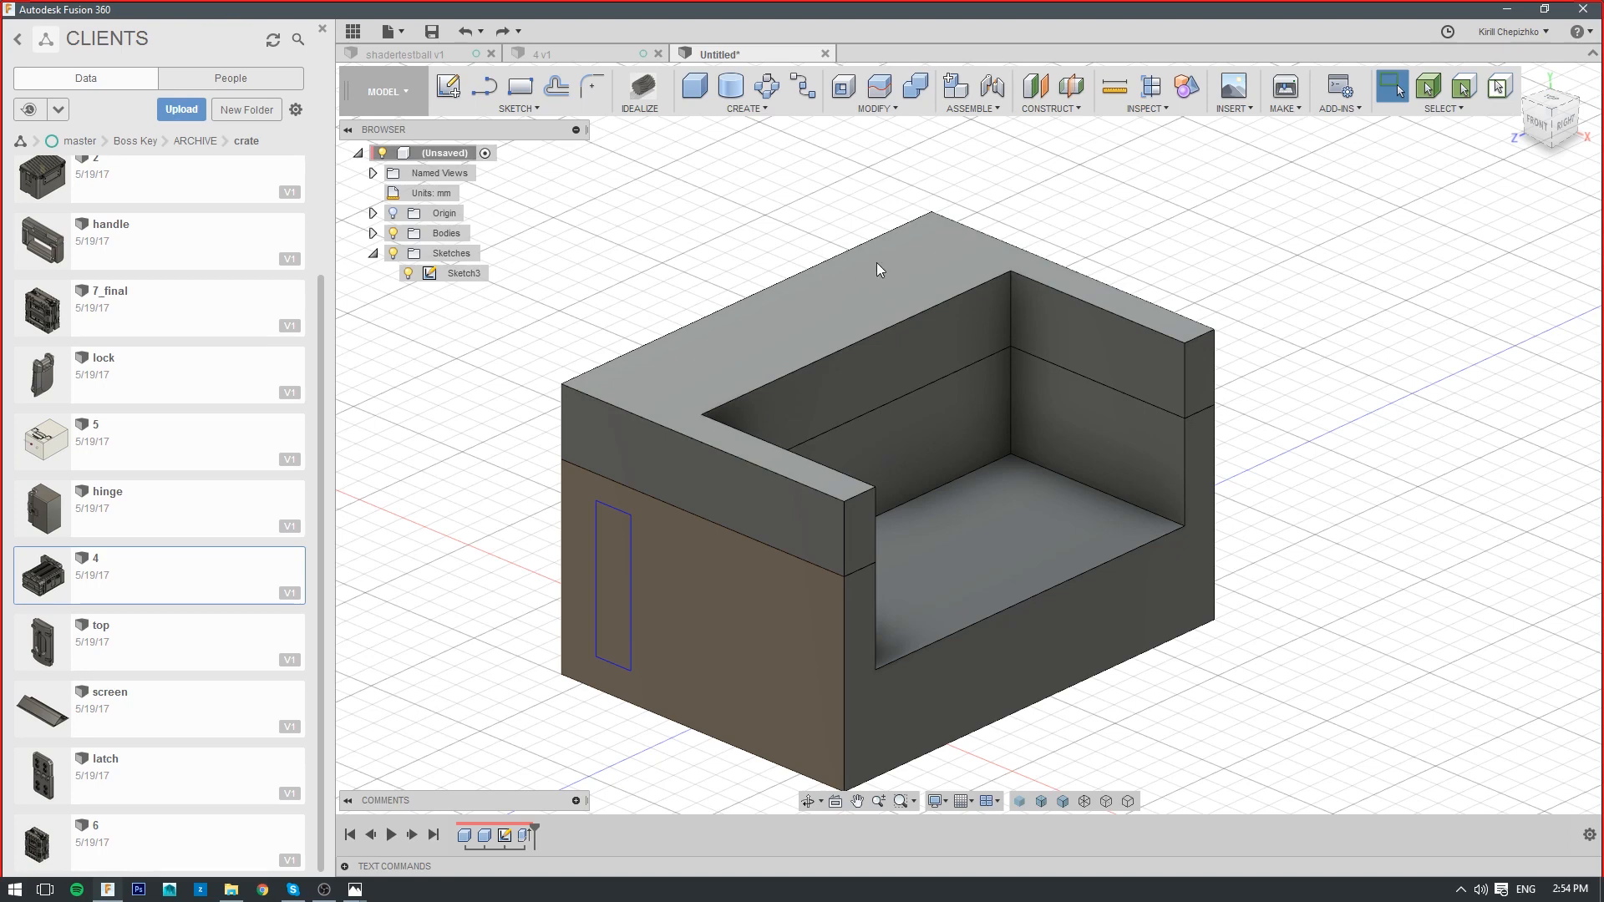
pyautogui.rightClick(869, 288)
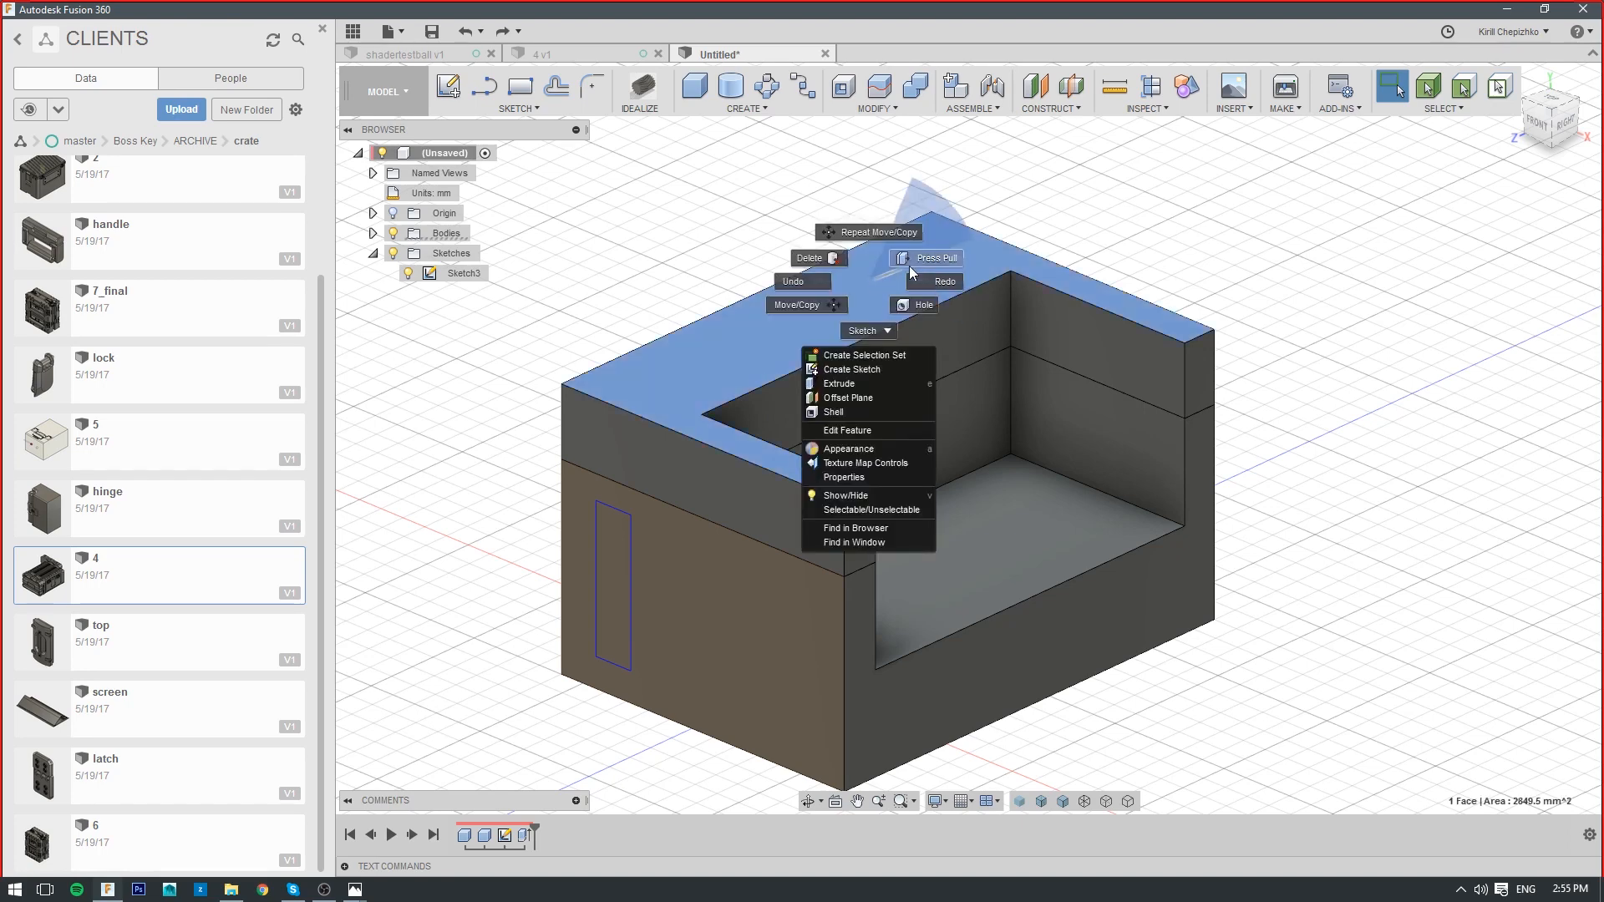
pyautogui.click(792, 307)
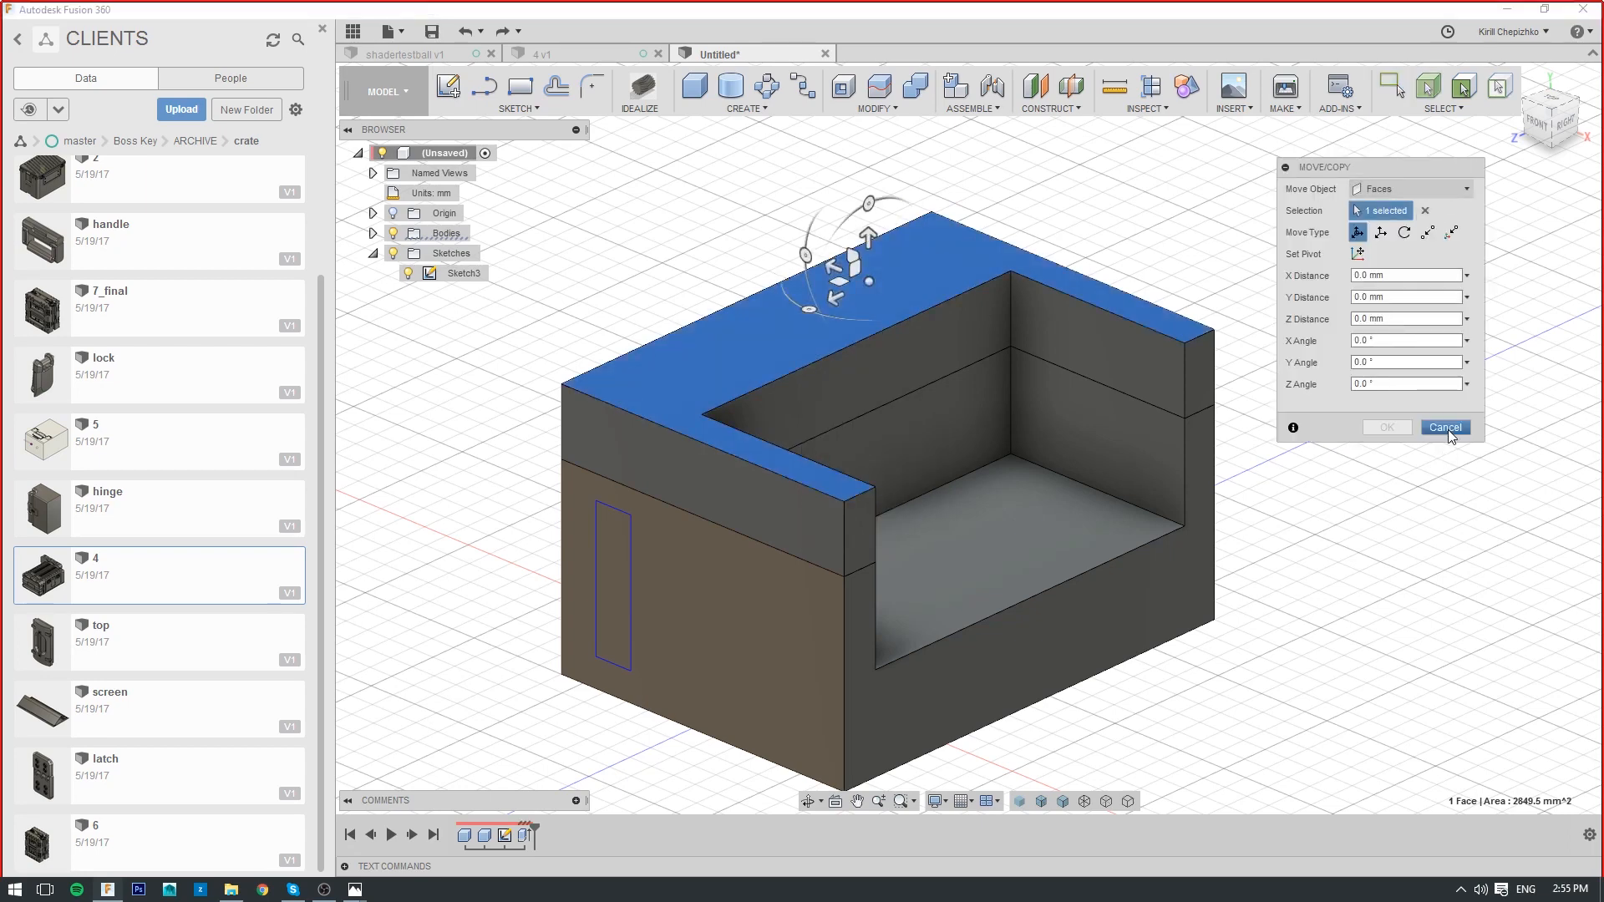
pyautogui.click(1446, 429)
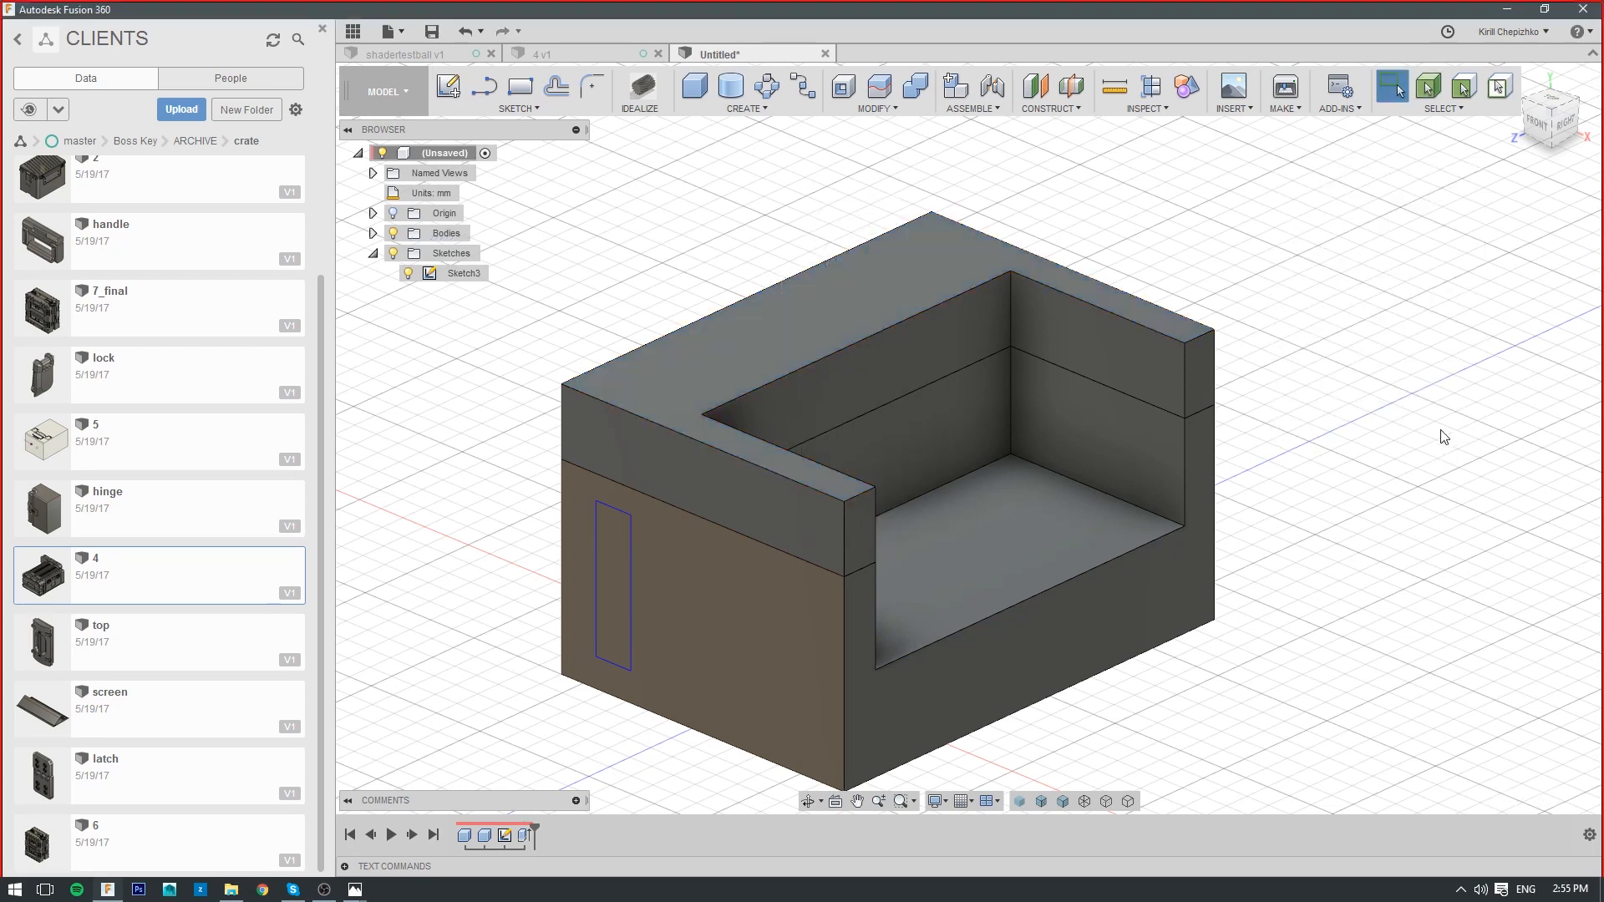
# Try moving the whole upper body 5 mm upward with Move/Copy, and cancel it
pyautogui.rightClick(933, 314)
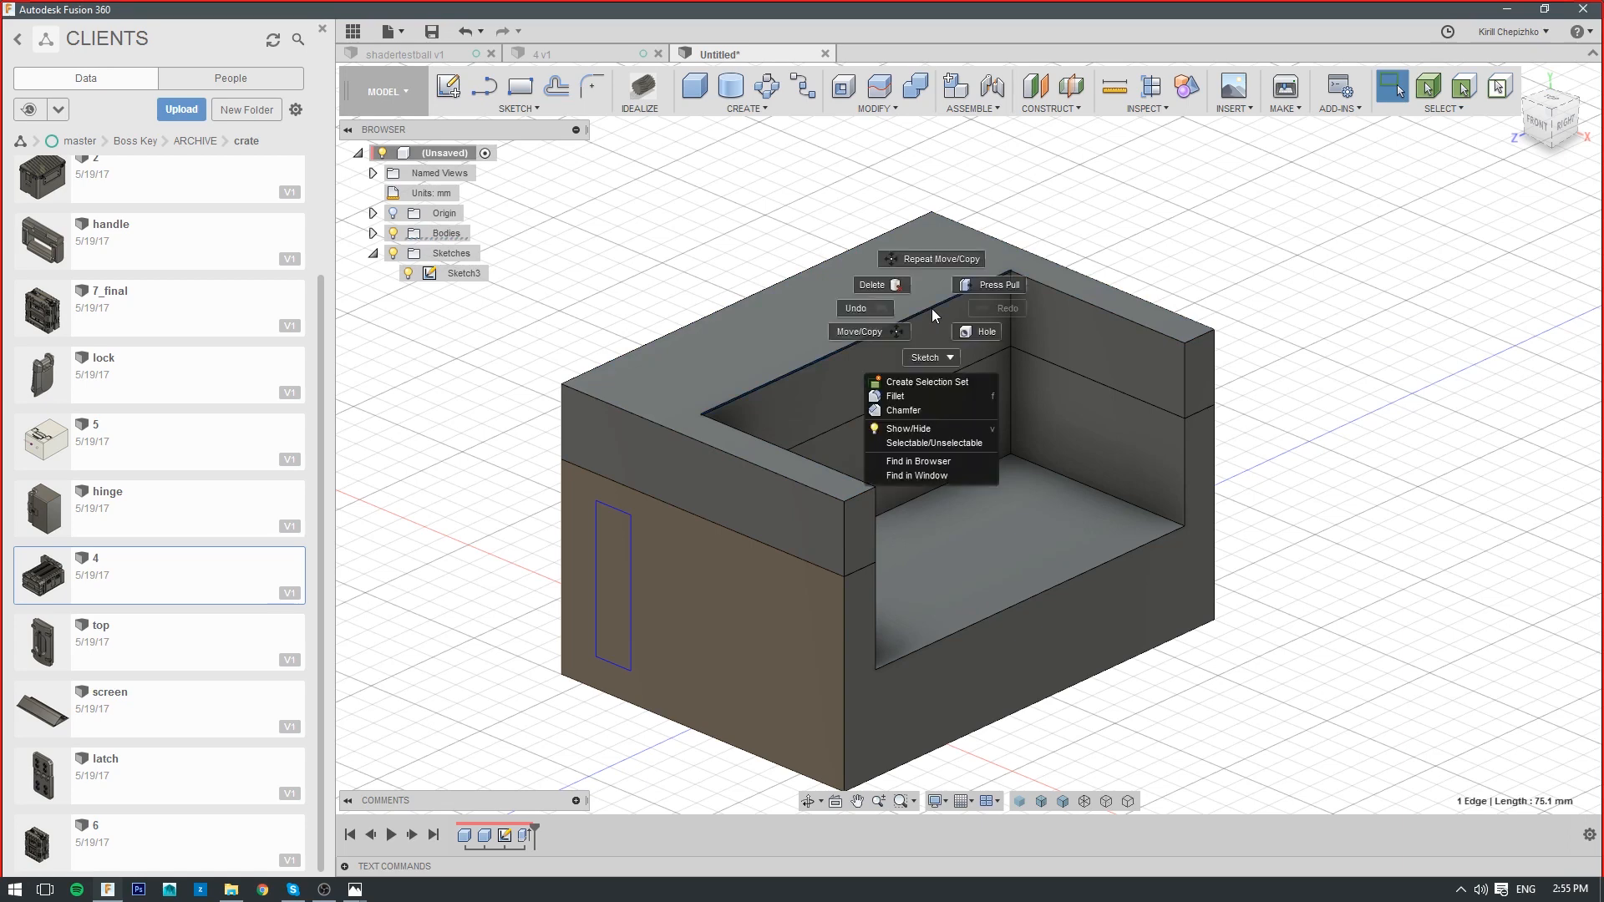
pyautogui.click(892, 334)
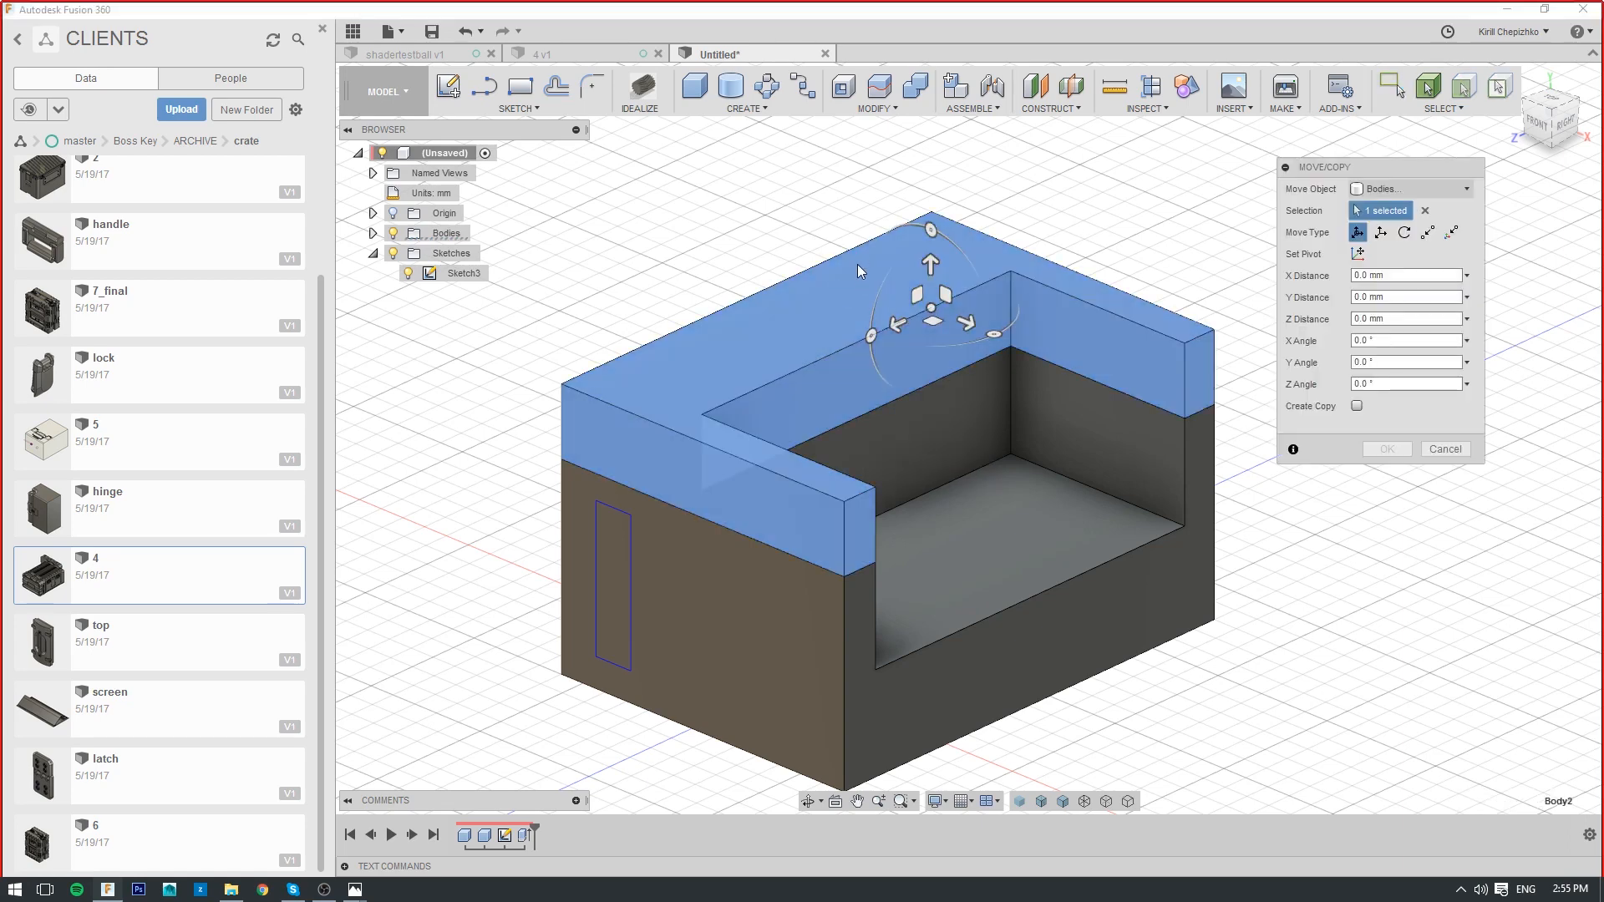
pyautogui.moveTo(930, 264)
pyautogui.mouseDown()
pyautogui.moveTo(931, 163)
pyautogui.moveTo(930, 238)
pyautogui.mouseUp()
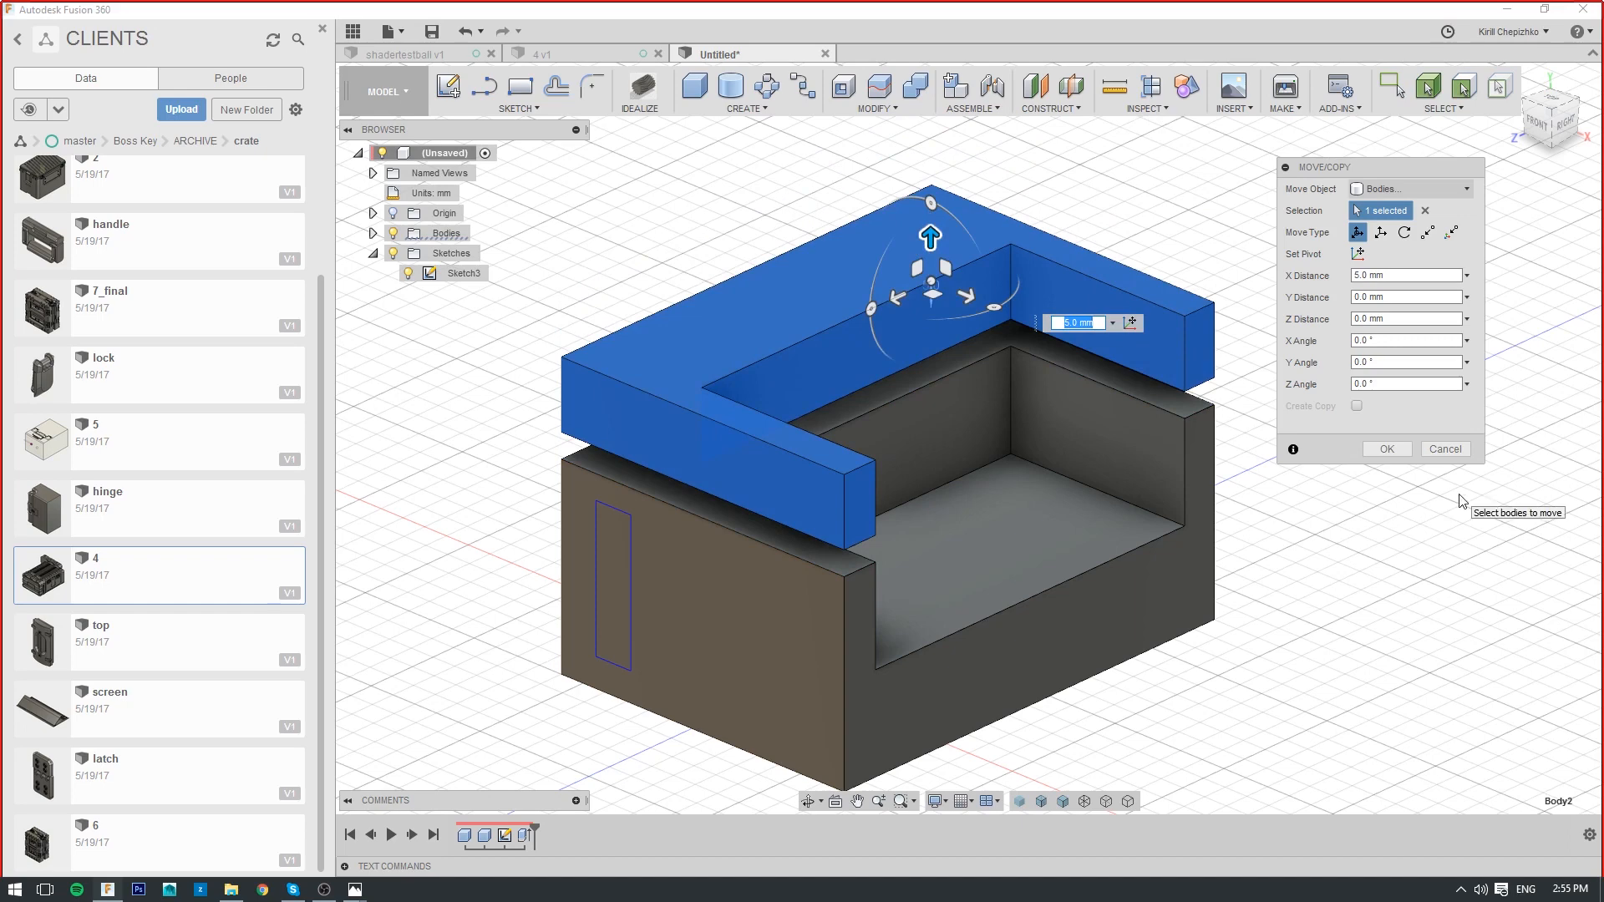
pyautogui.click(1446, 449)
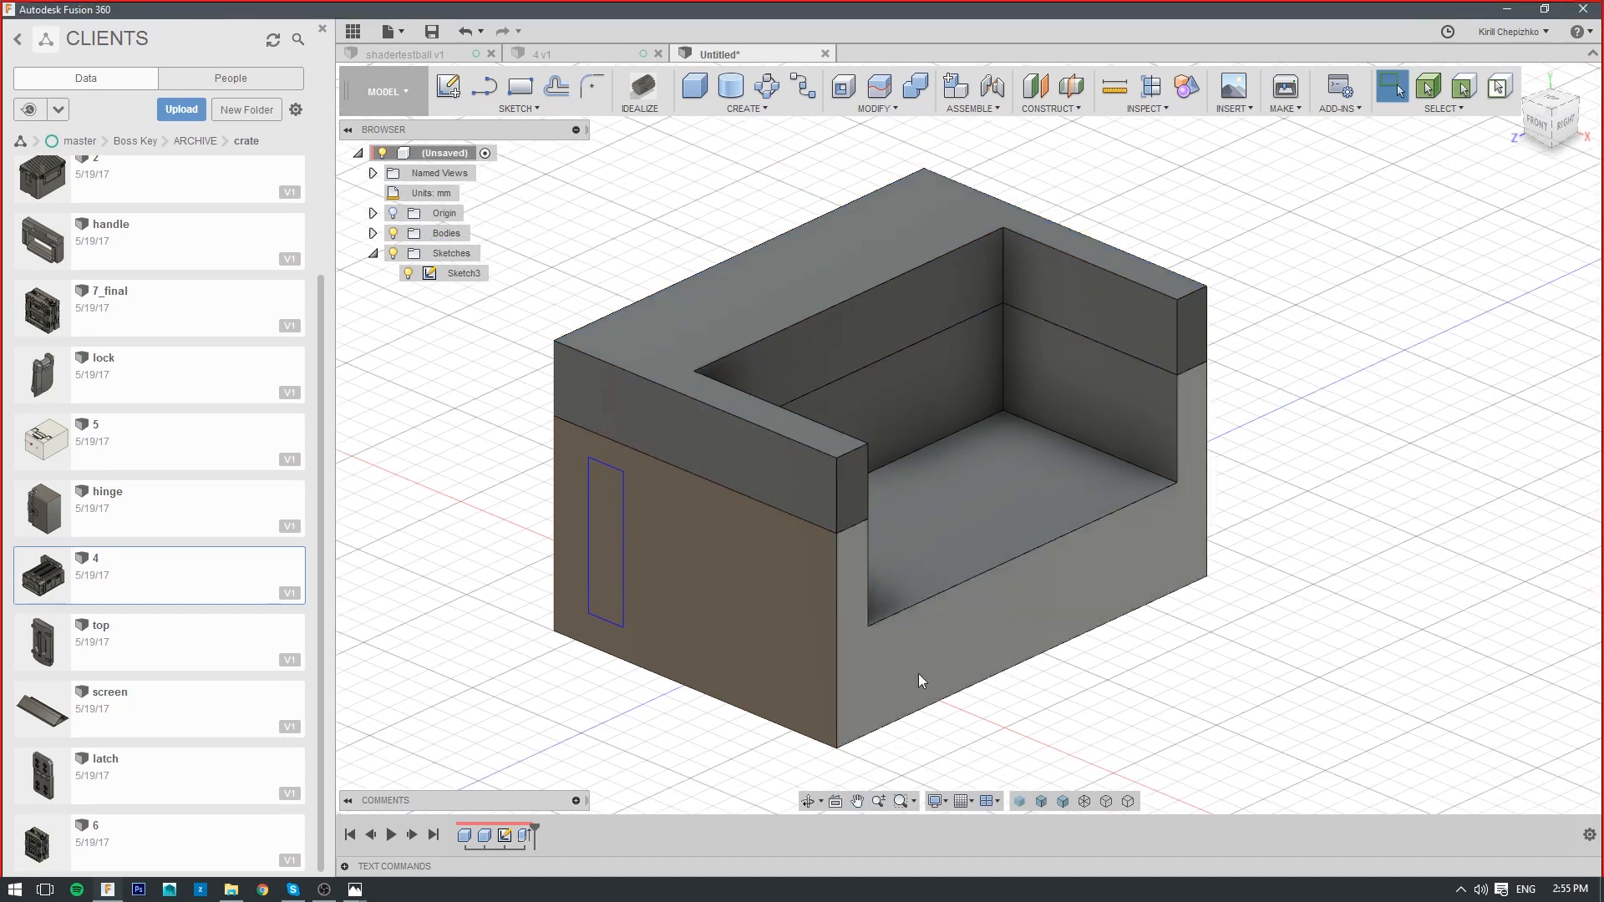
# Switch to Photos and examine the annotated crate reference image with its sketch, cut, chamfer and extrude notes up close
pyautogui.moveTo(355, 889)
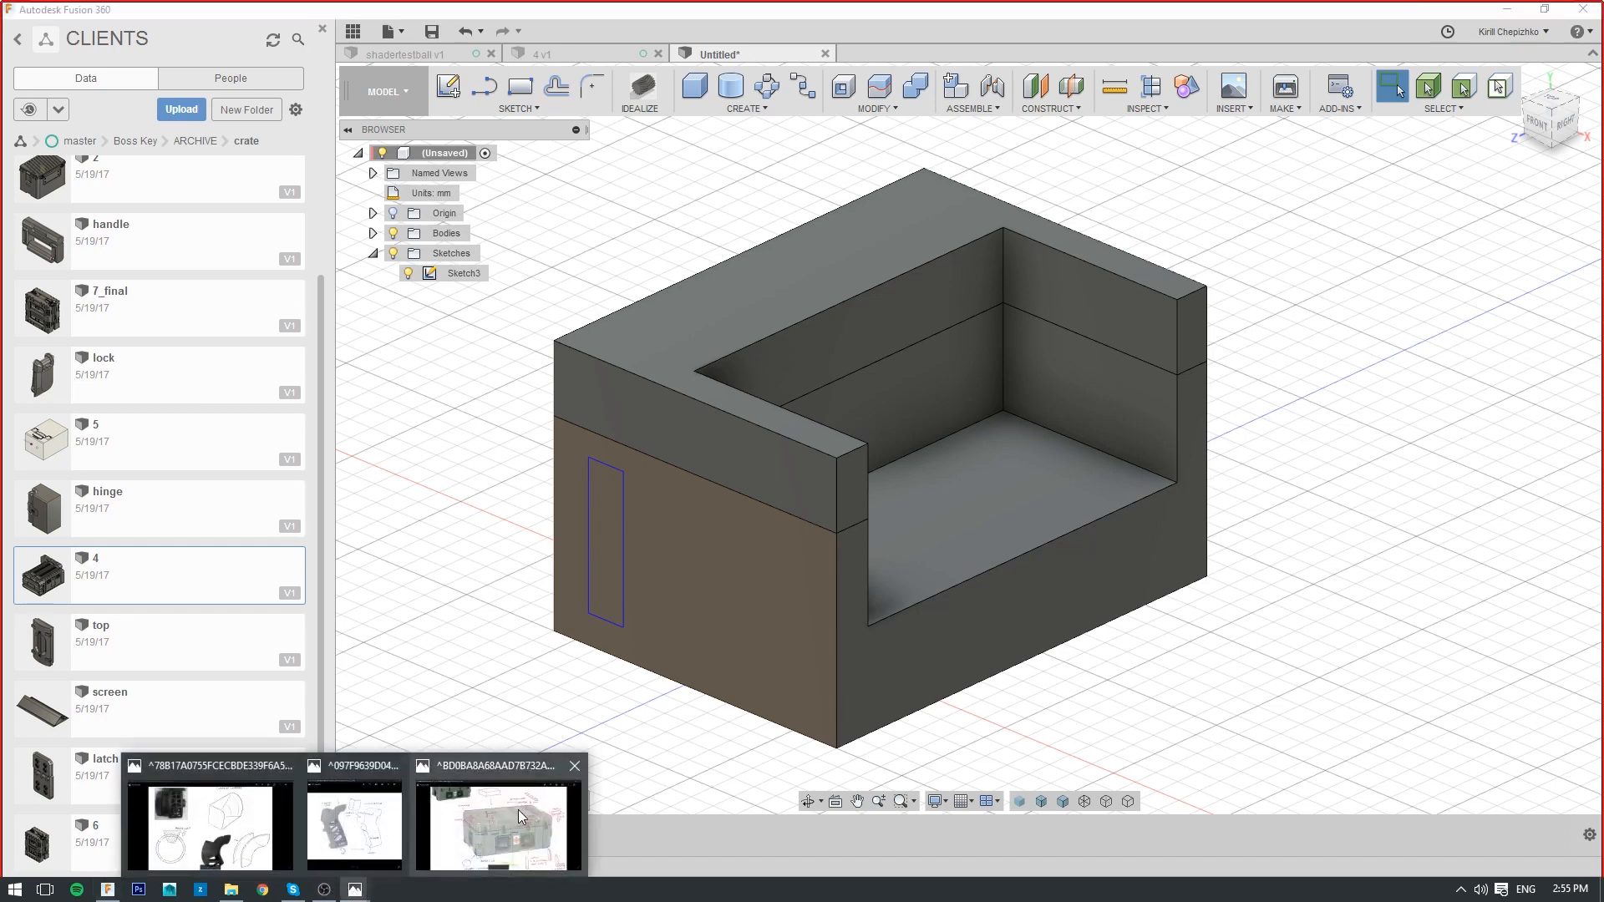
pyautogui.click(518, 810)
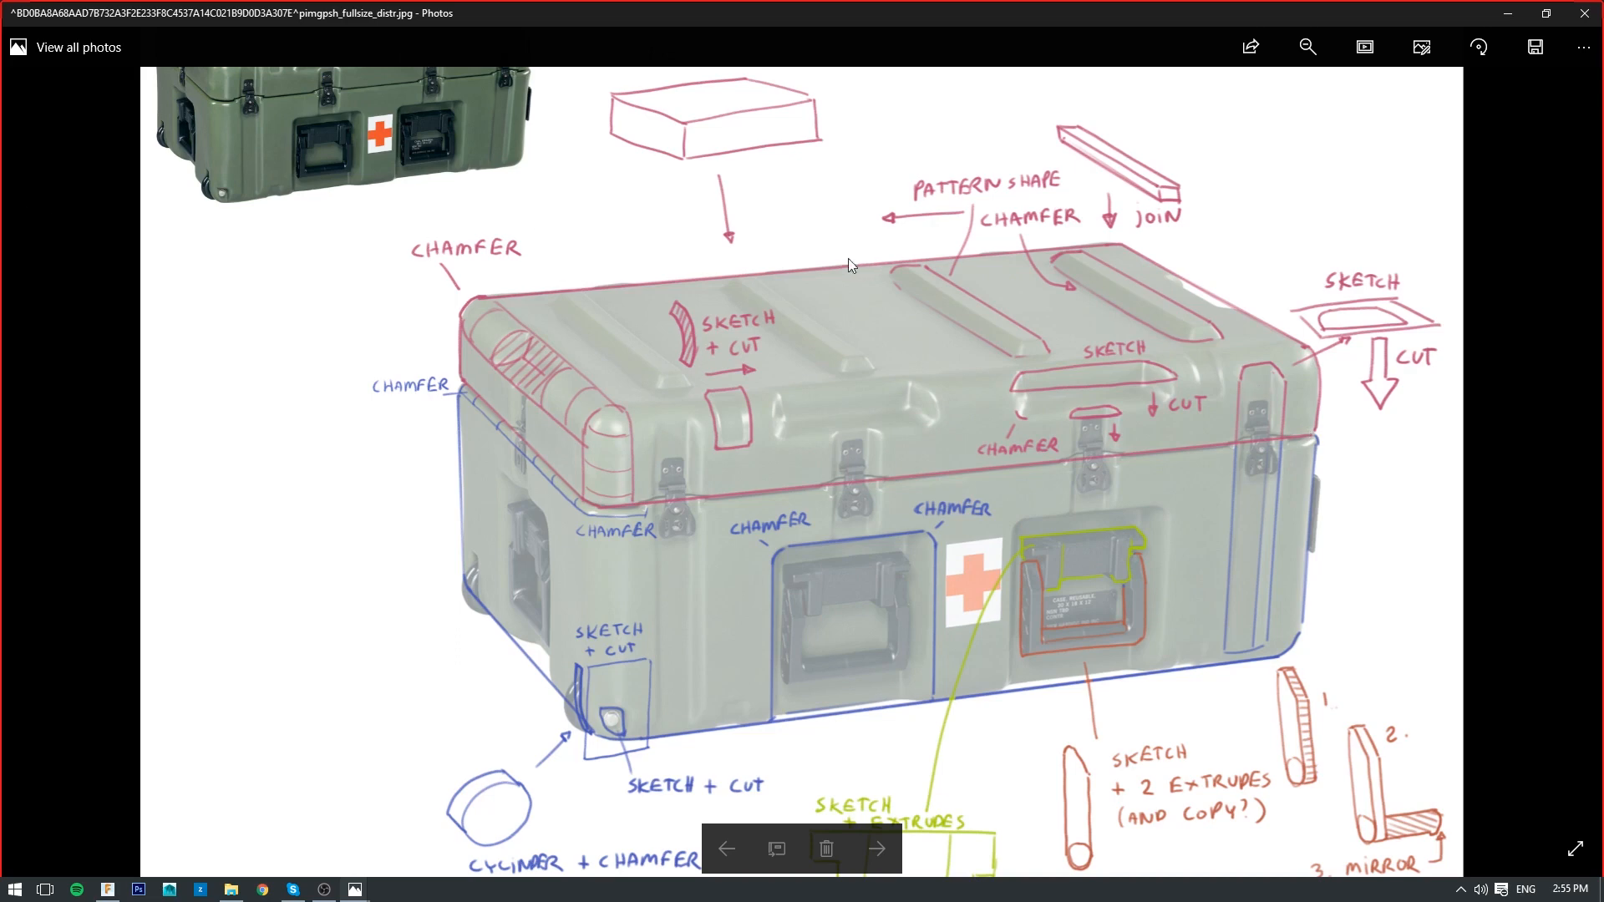
pyautogui.keyDown('ctrl'); pyautogui.scroll(1, 1026, 827); pyautogui.keyUp('ctrl')
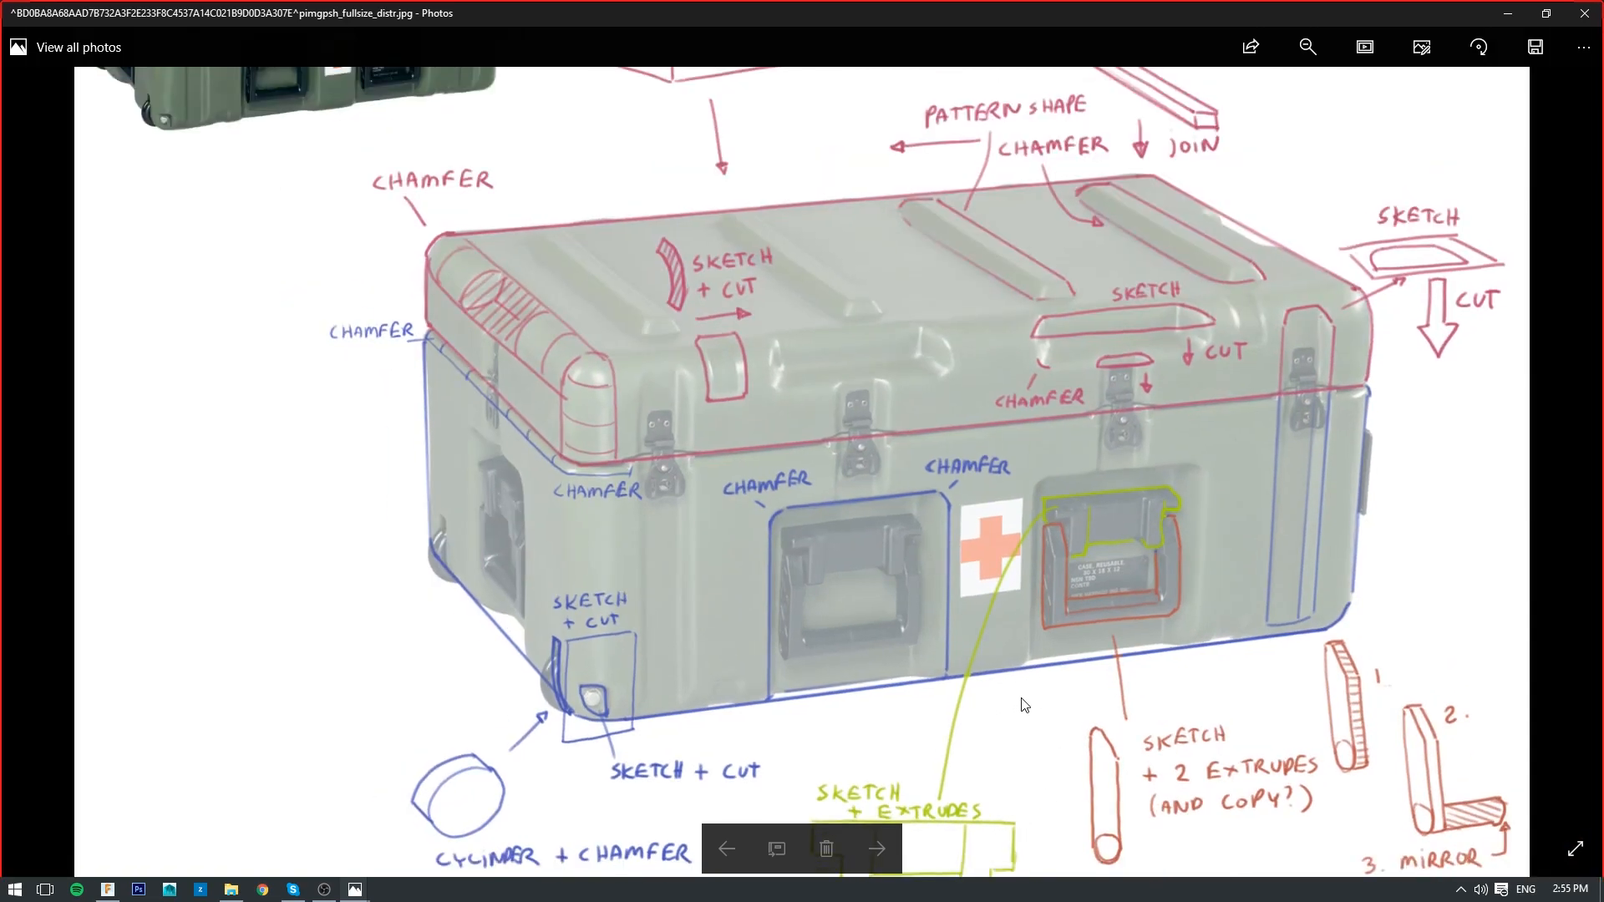
# Examine the handle, chamfer and cut notes across the annotated crate reference, and close the image
pyautogui.keyDown('ctrl'); pyautogui.scroll(-1, 1045, 714); pyautogui.keyUp('ctrl')
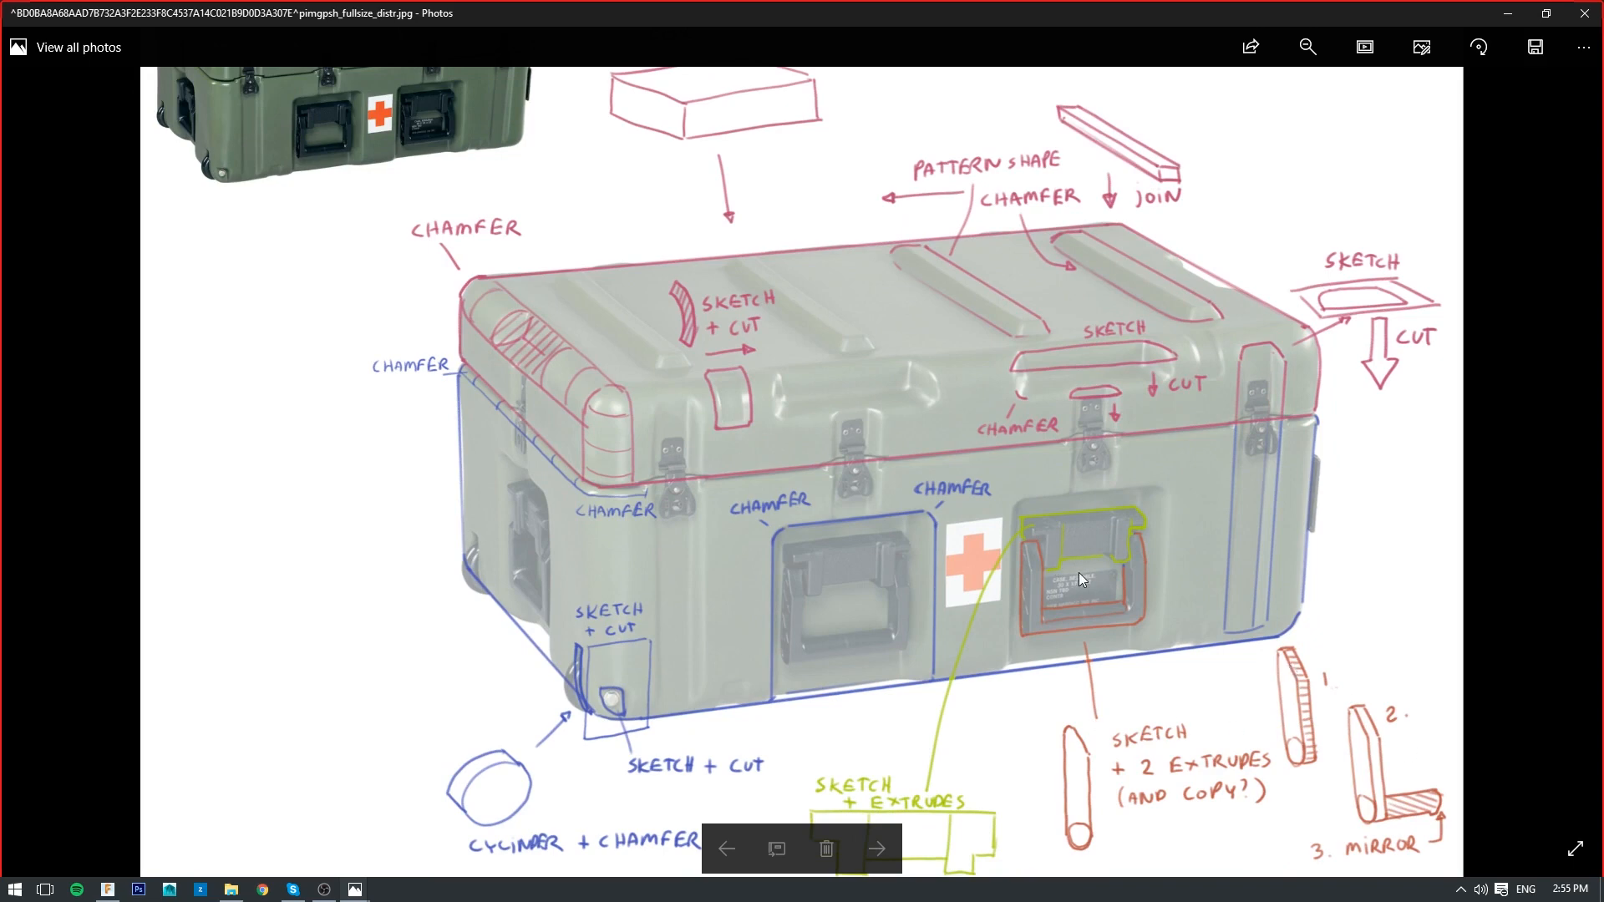
pyautogui.keyDown('ctrl'); pyautogui.scroll(1, 1082, 706); pyautogui.keyUp('ctrl')
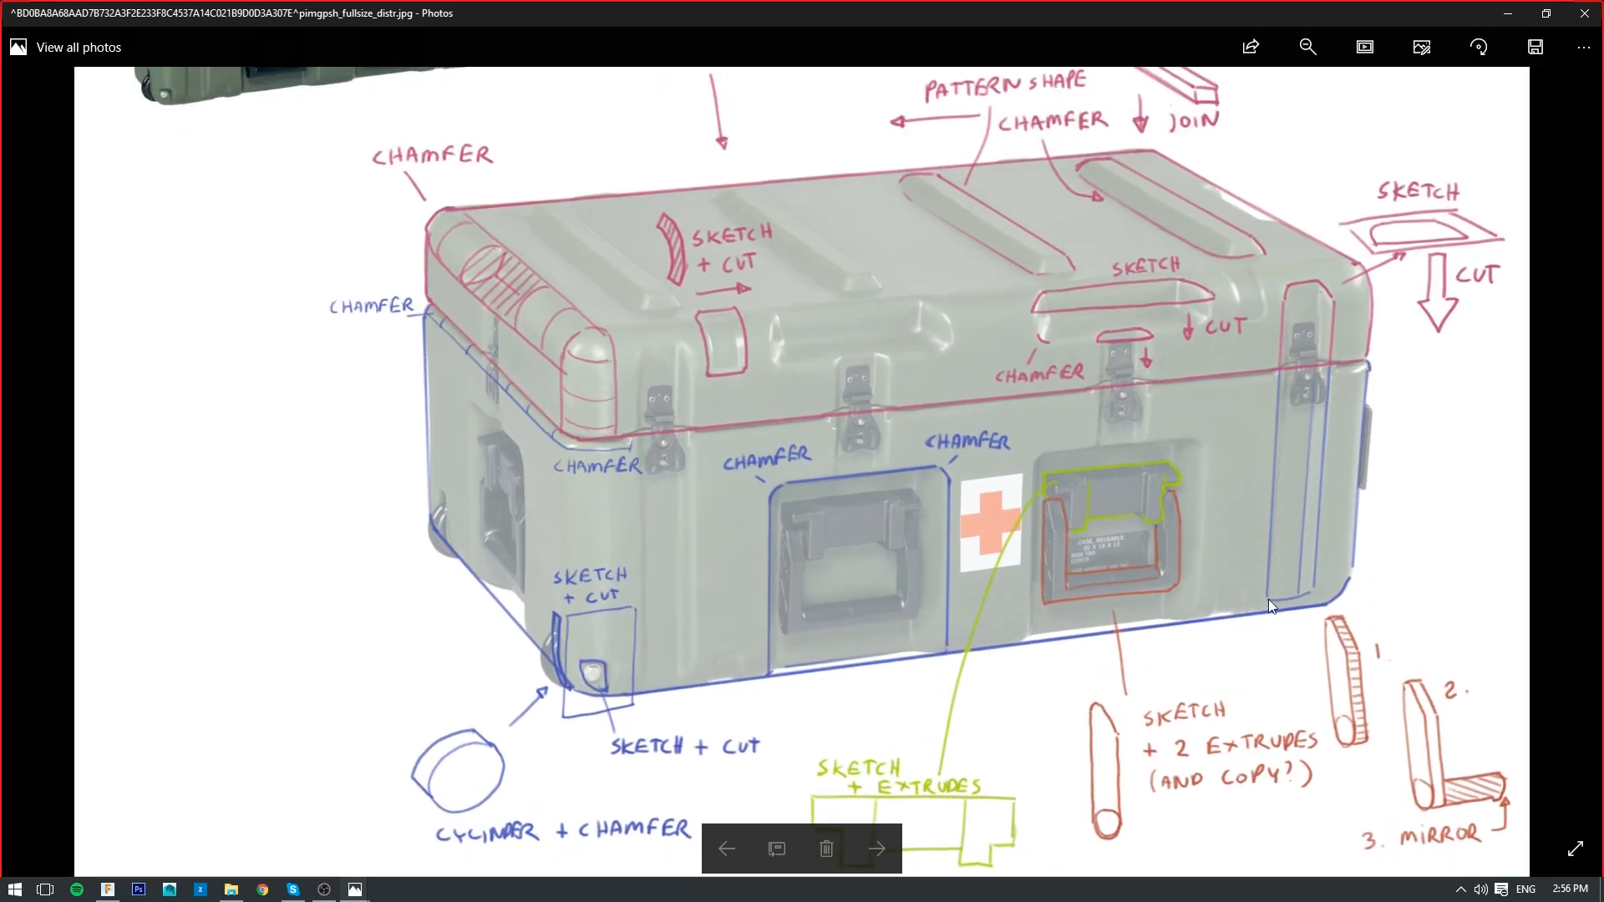
pyautogui.keyDown('ctrl'); pyautogui.scroll(-2, 1208, 619); pyautogui.keyUp('ctrl')
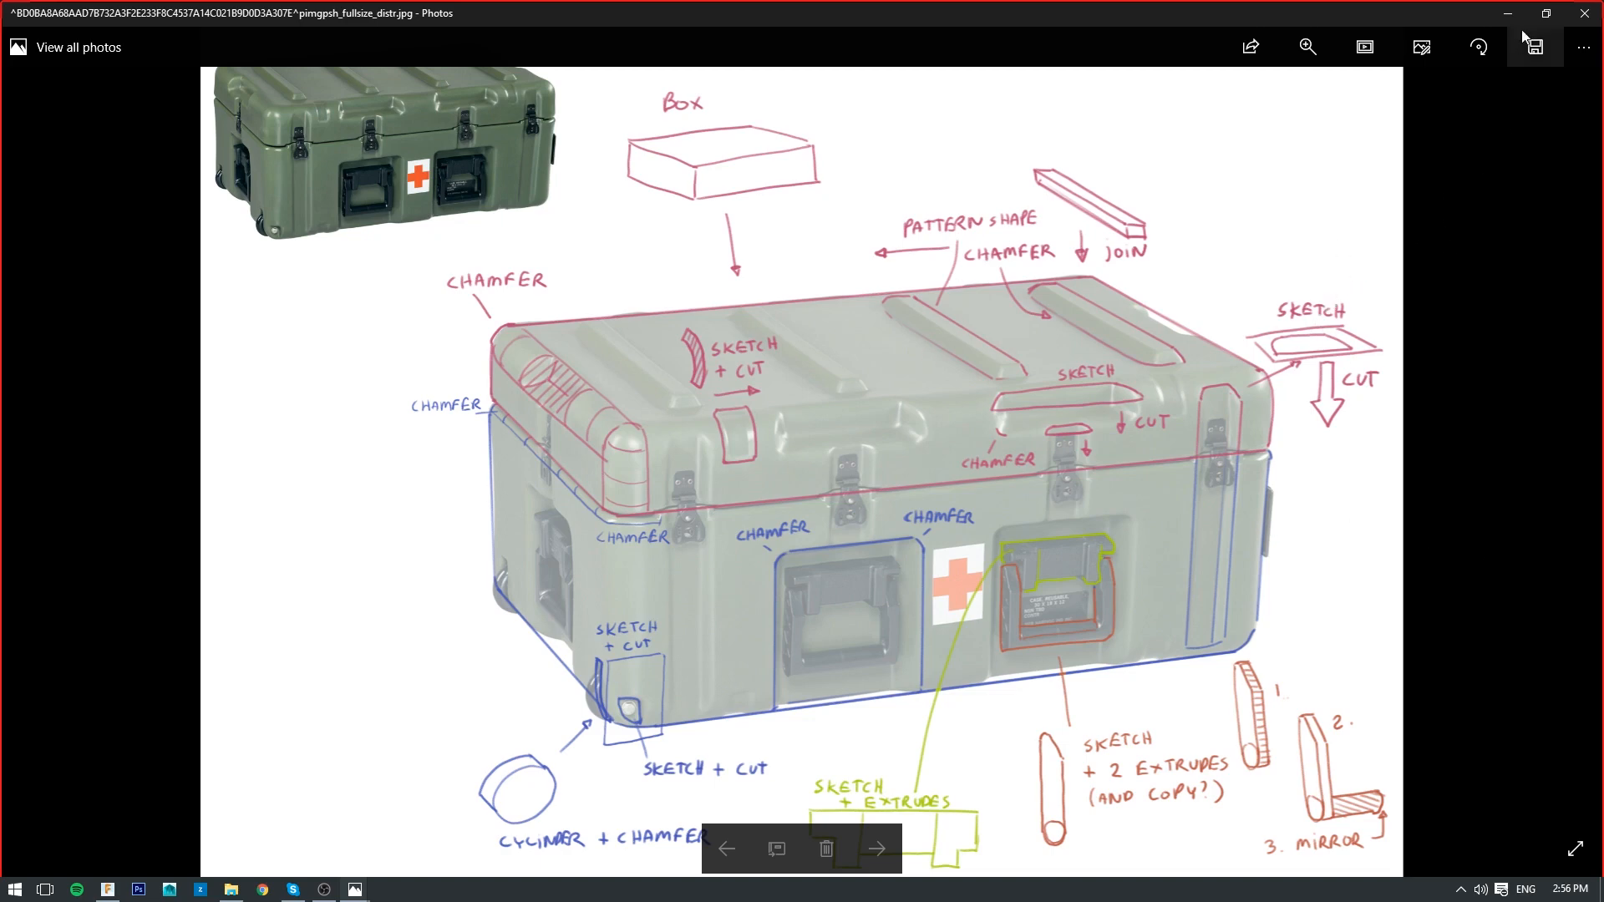
pyautogui.click(1585, 14)
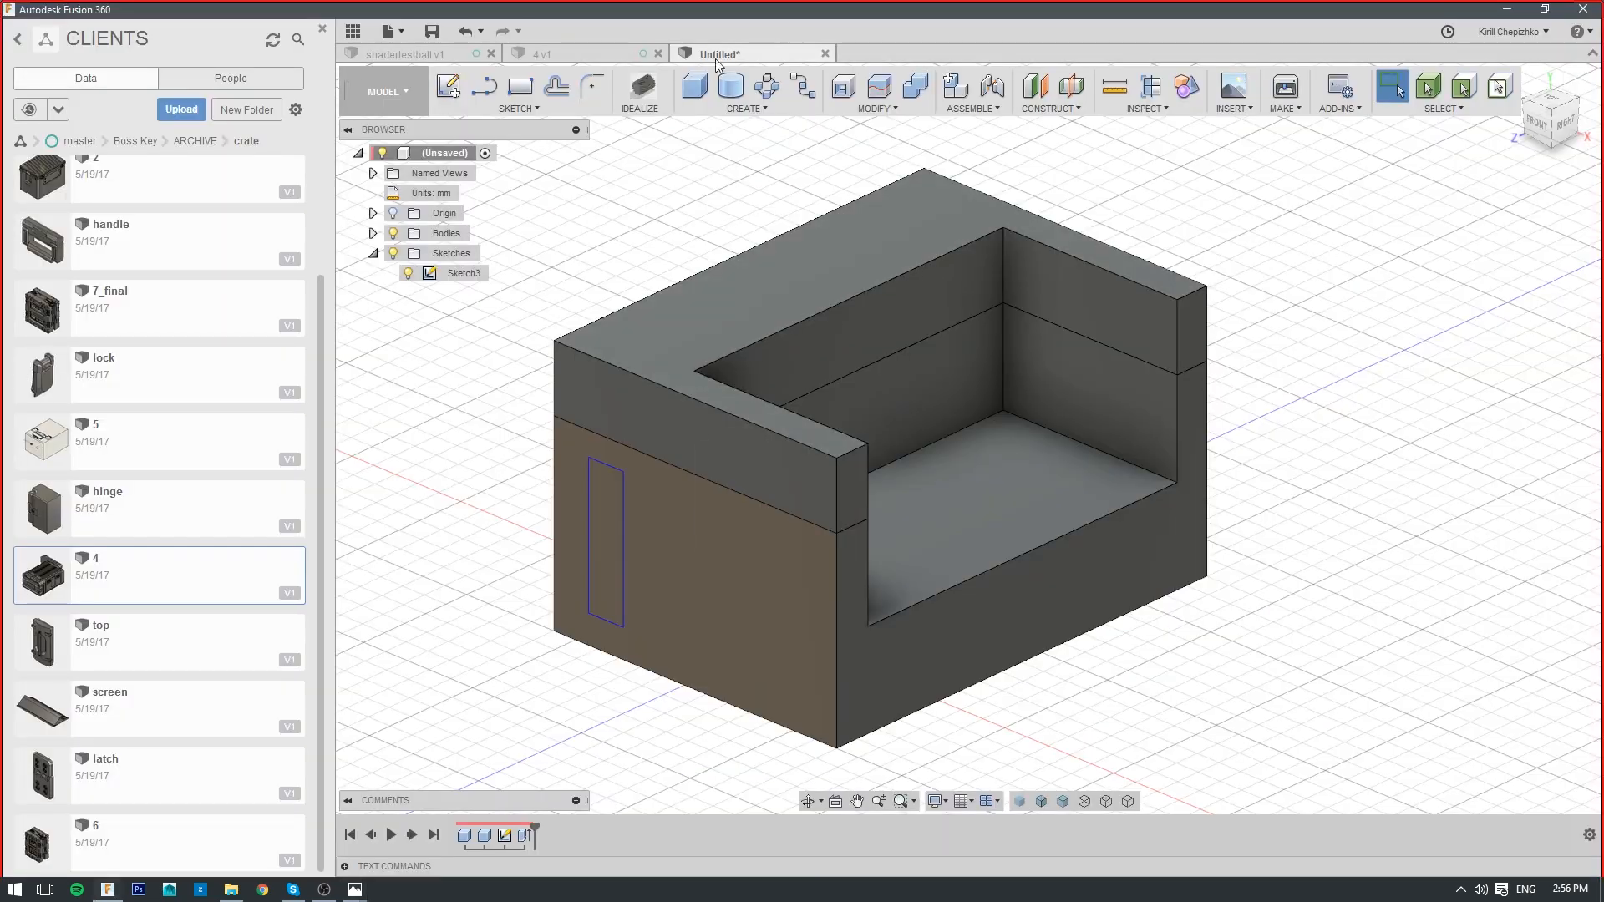
# Switch to the annotated airbrush reference image in Photos and examine its cylinder, combine, revolve and sketch-and-cut notes
pyautogui.hotkey('alt', 'Tab')
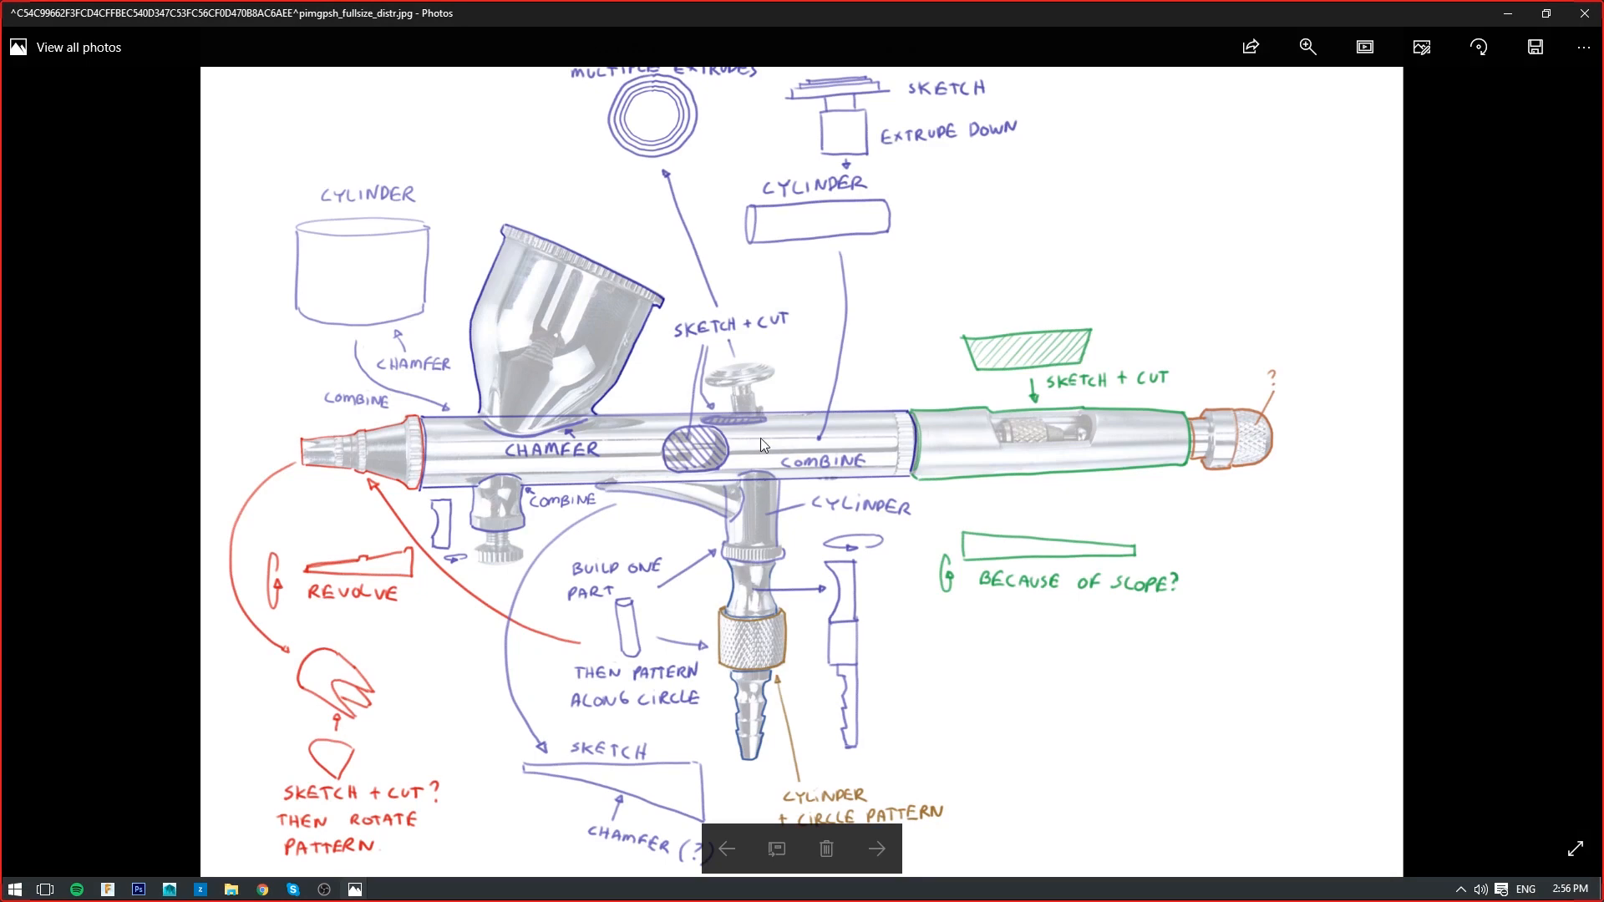
pyautogui.scroll(1, 851, 421)
pyautogui.scroll(-1, 851, 421)
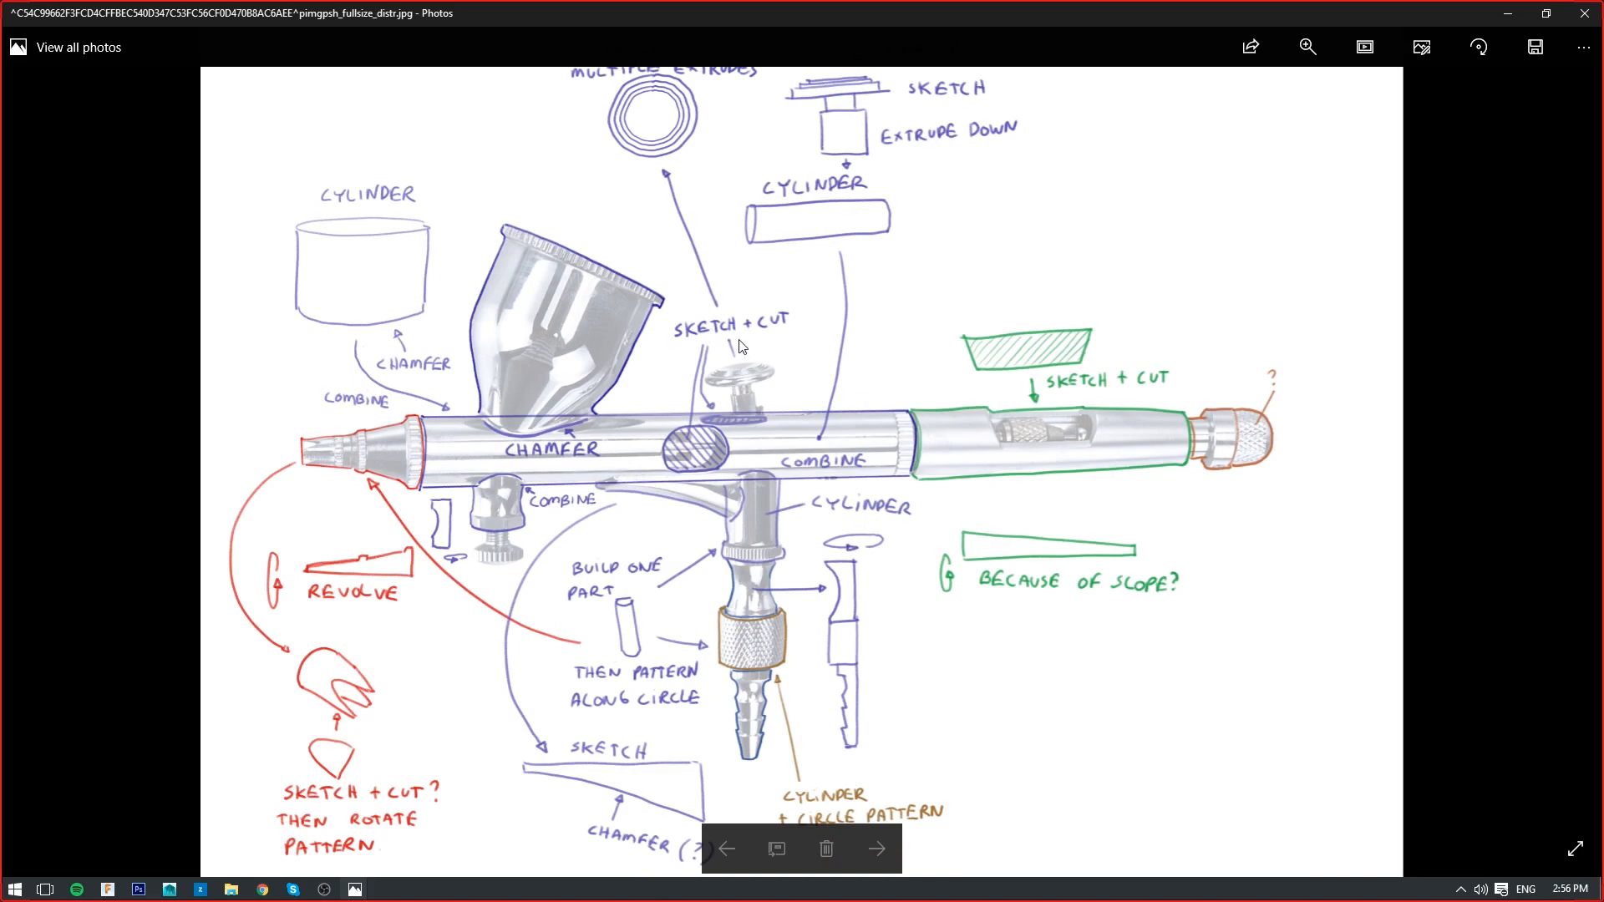
pyautogui.scroll(2, 741, 351)
pyautogui.scroll(-1, 749, 355)
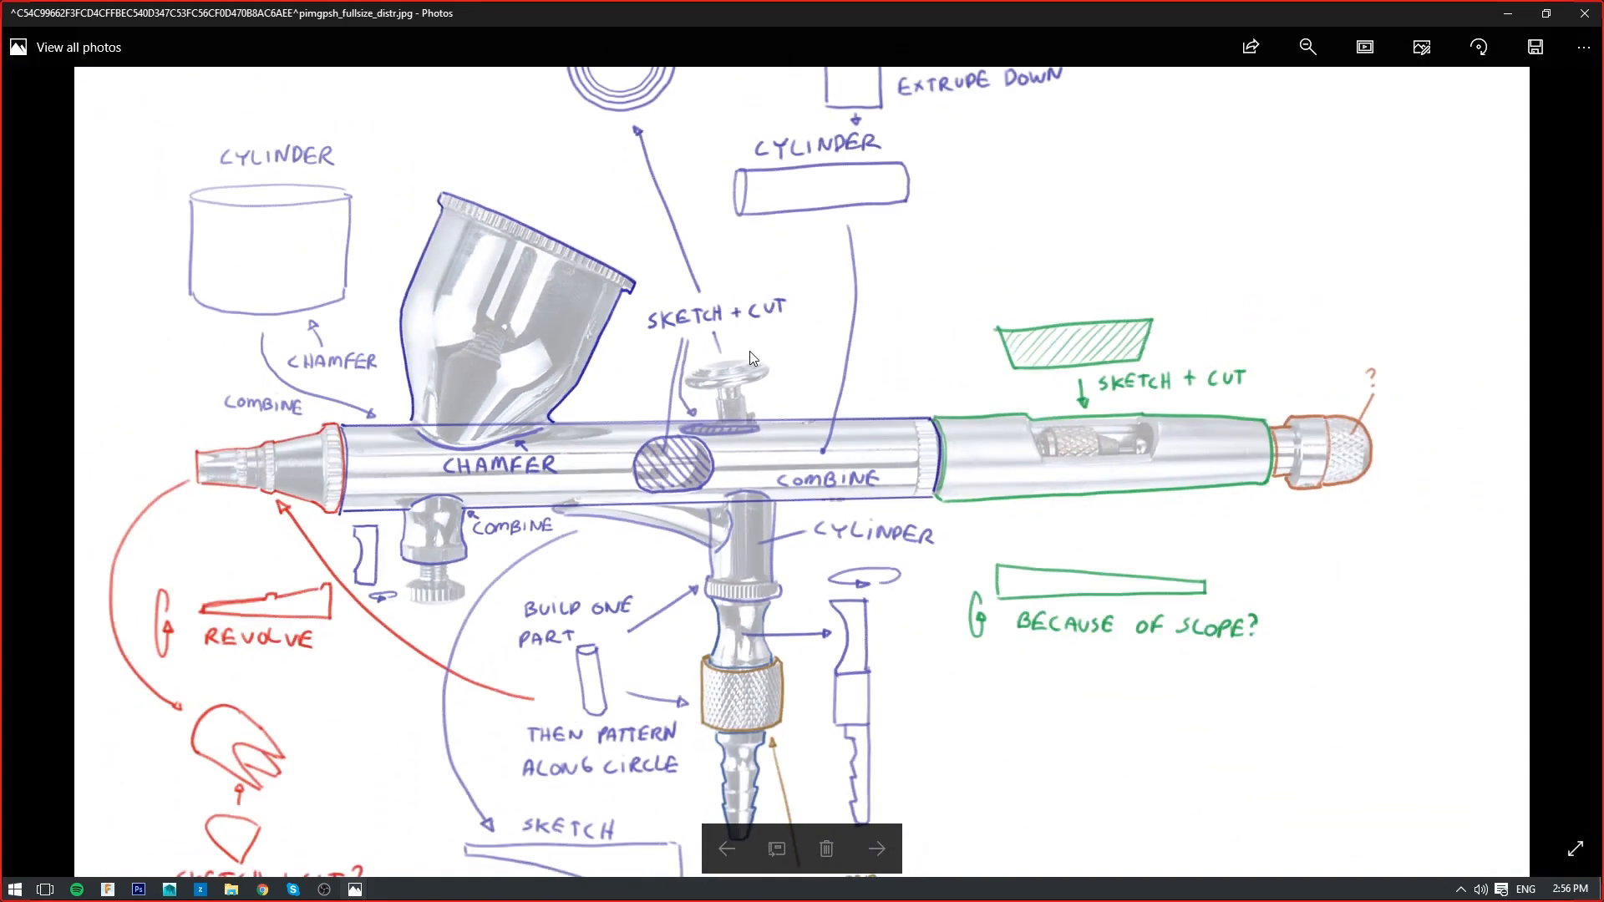
pyautogui.scroll(-1, 750, 351)
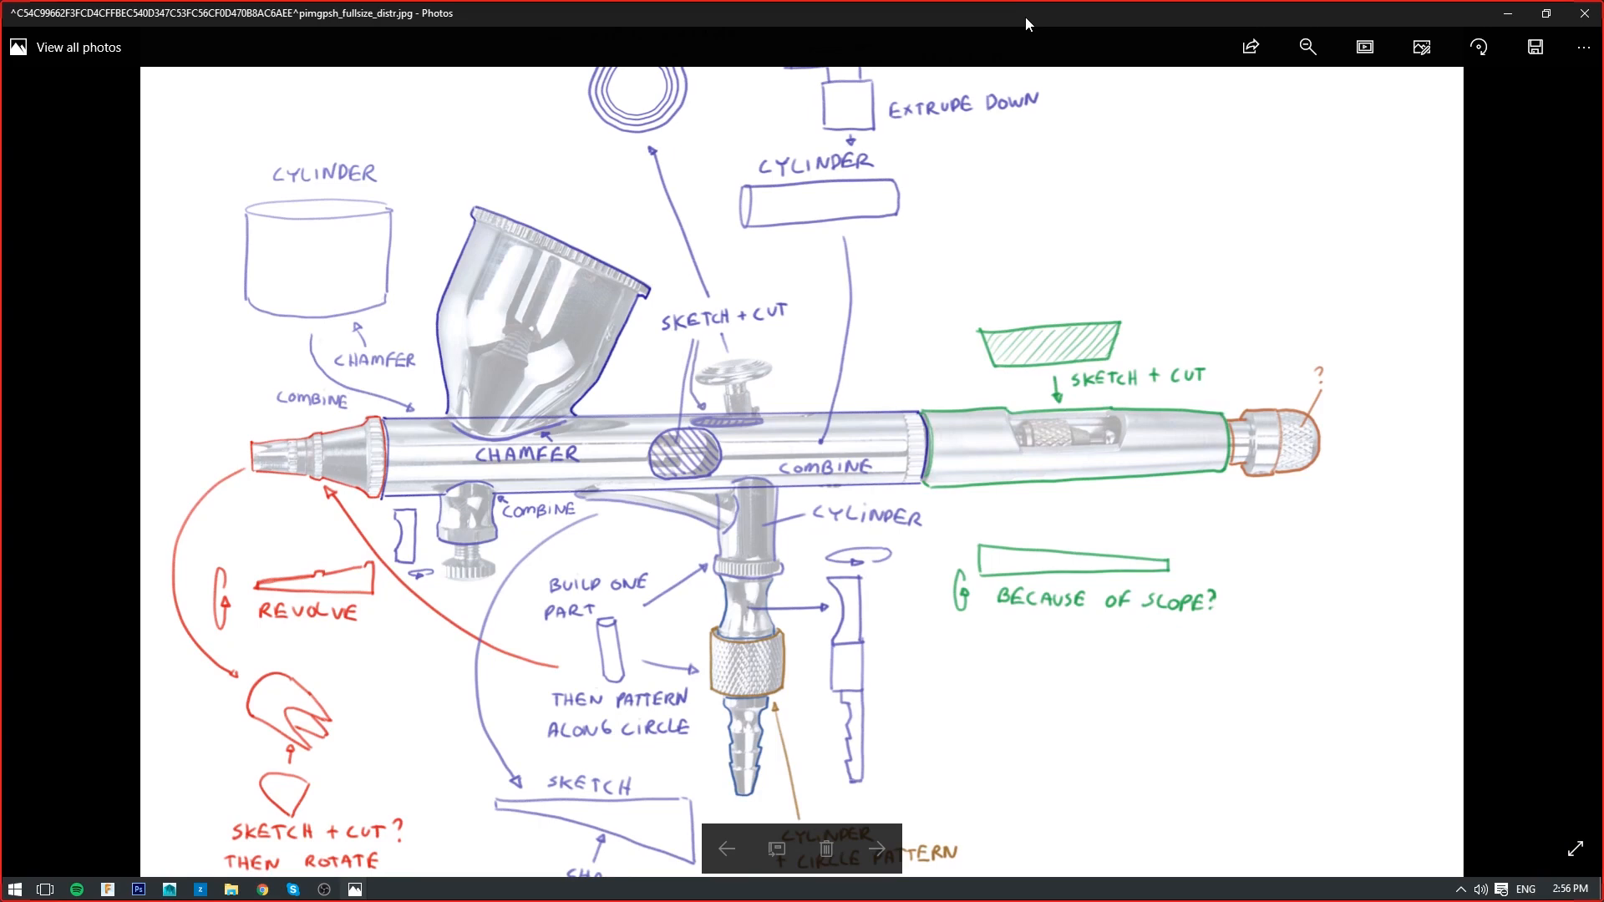
# Float the airbrush reference in a smaller window over the design, examine its sloped handle notes up close, and close the image
pyautogui.moveTo(1026, 17); pyautogui.dragTo(926, 42)
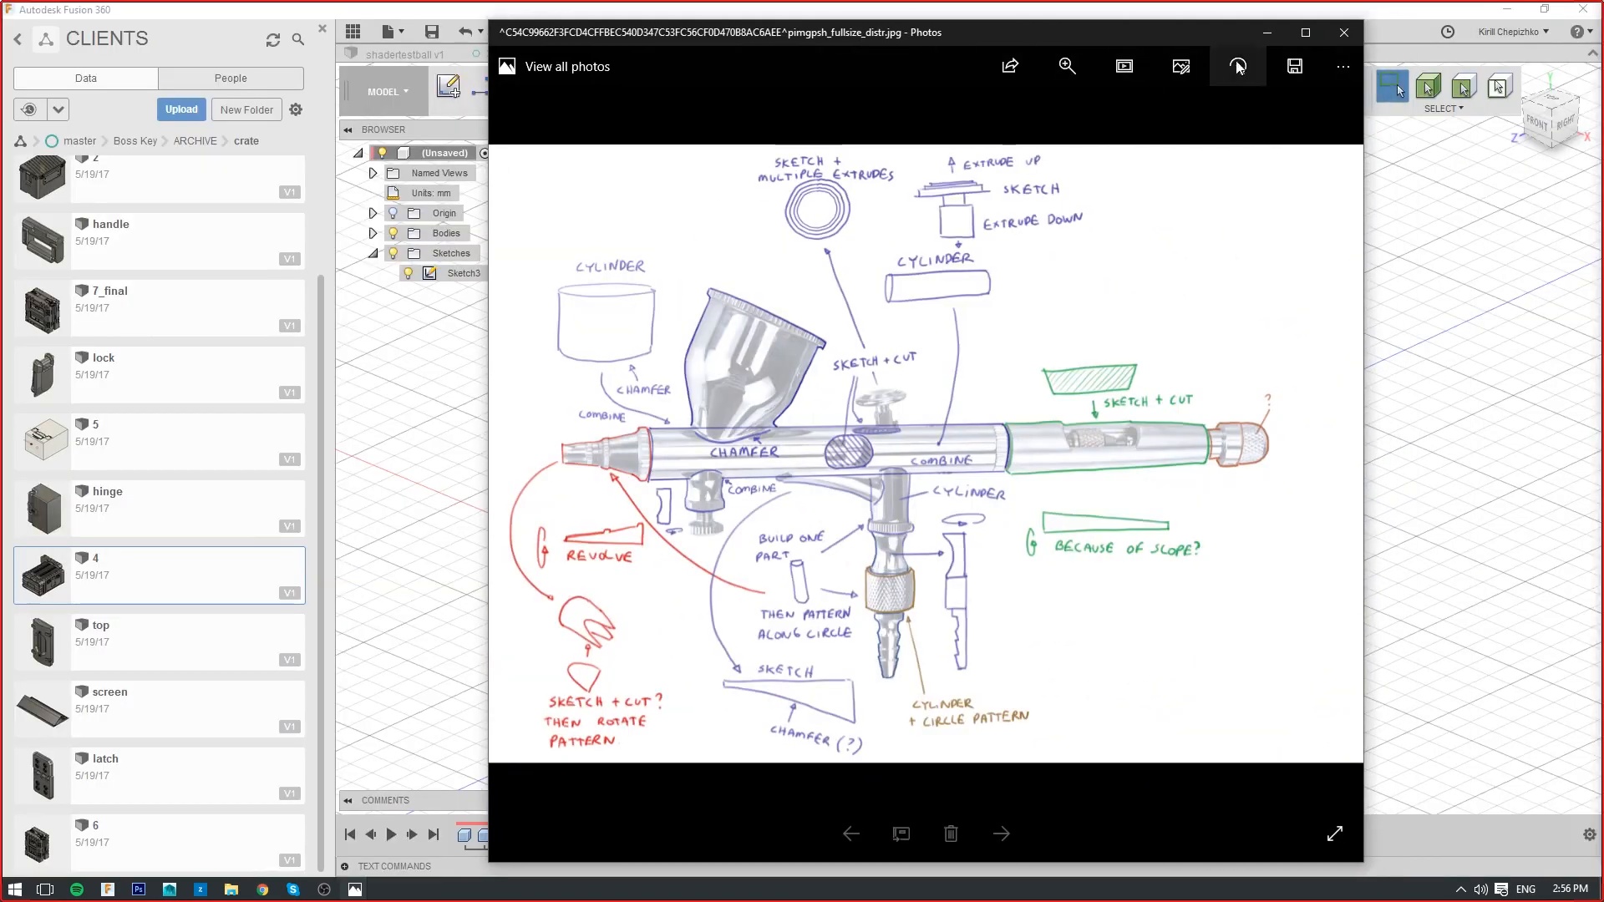
pyautogui.rightClick(869, 249)
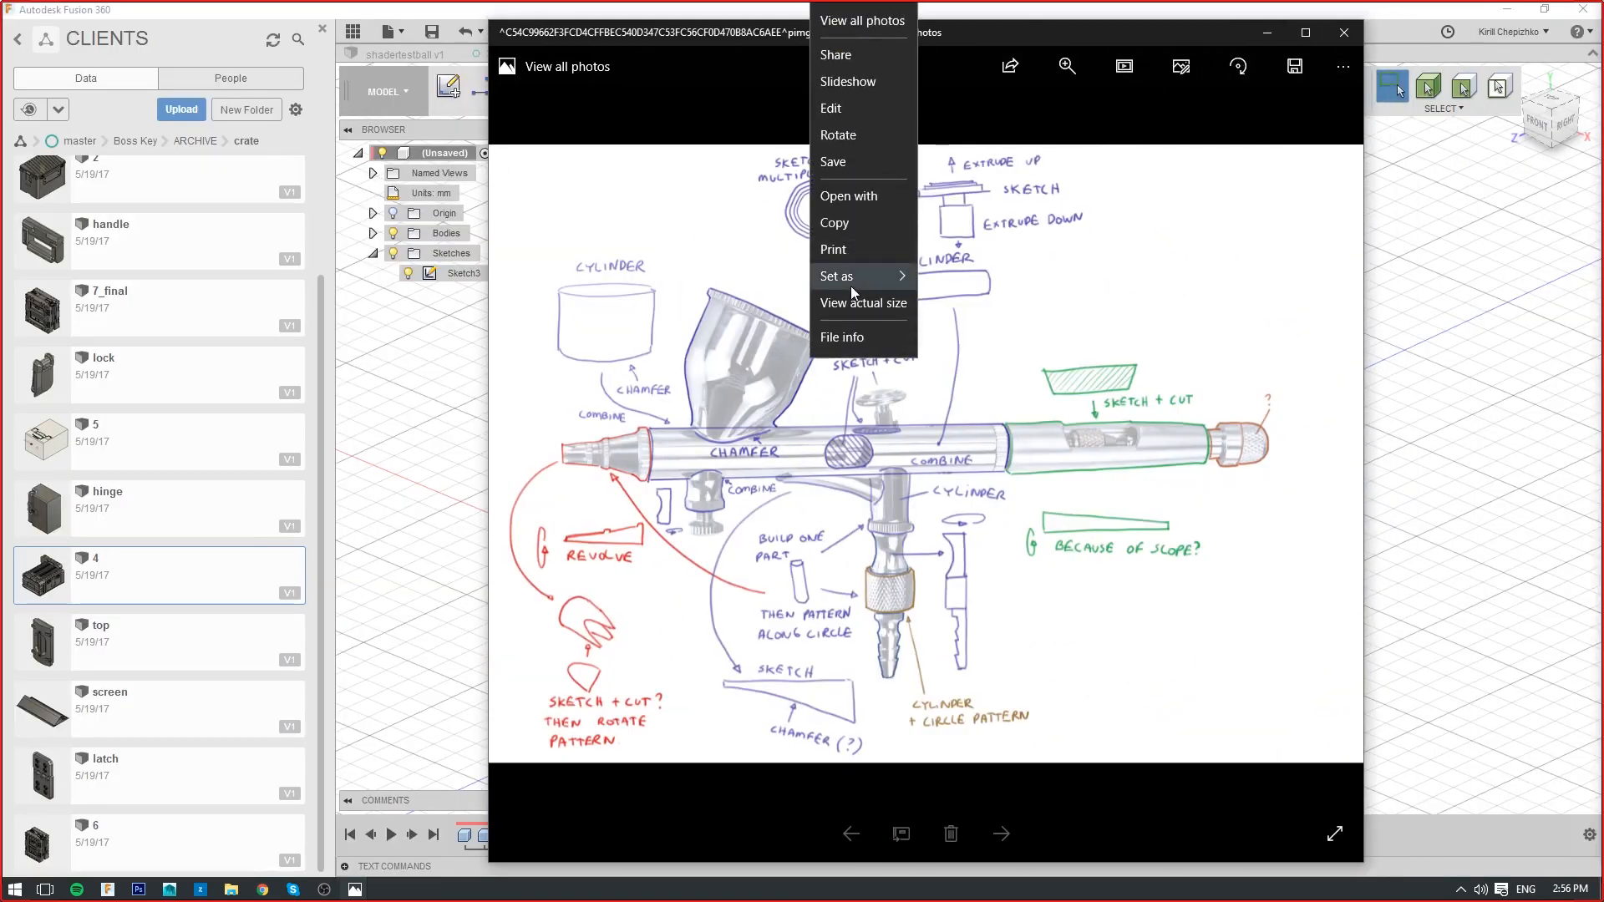
pyautogui.moveTo(850, 286)
pyautogui.moveTo(1030, 35); pyautogui.dragTo(1040, 35)
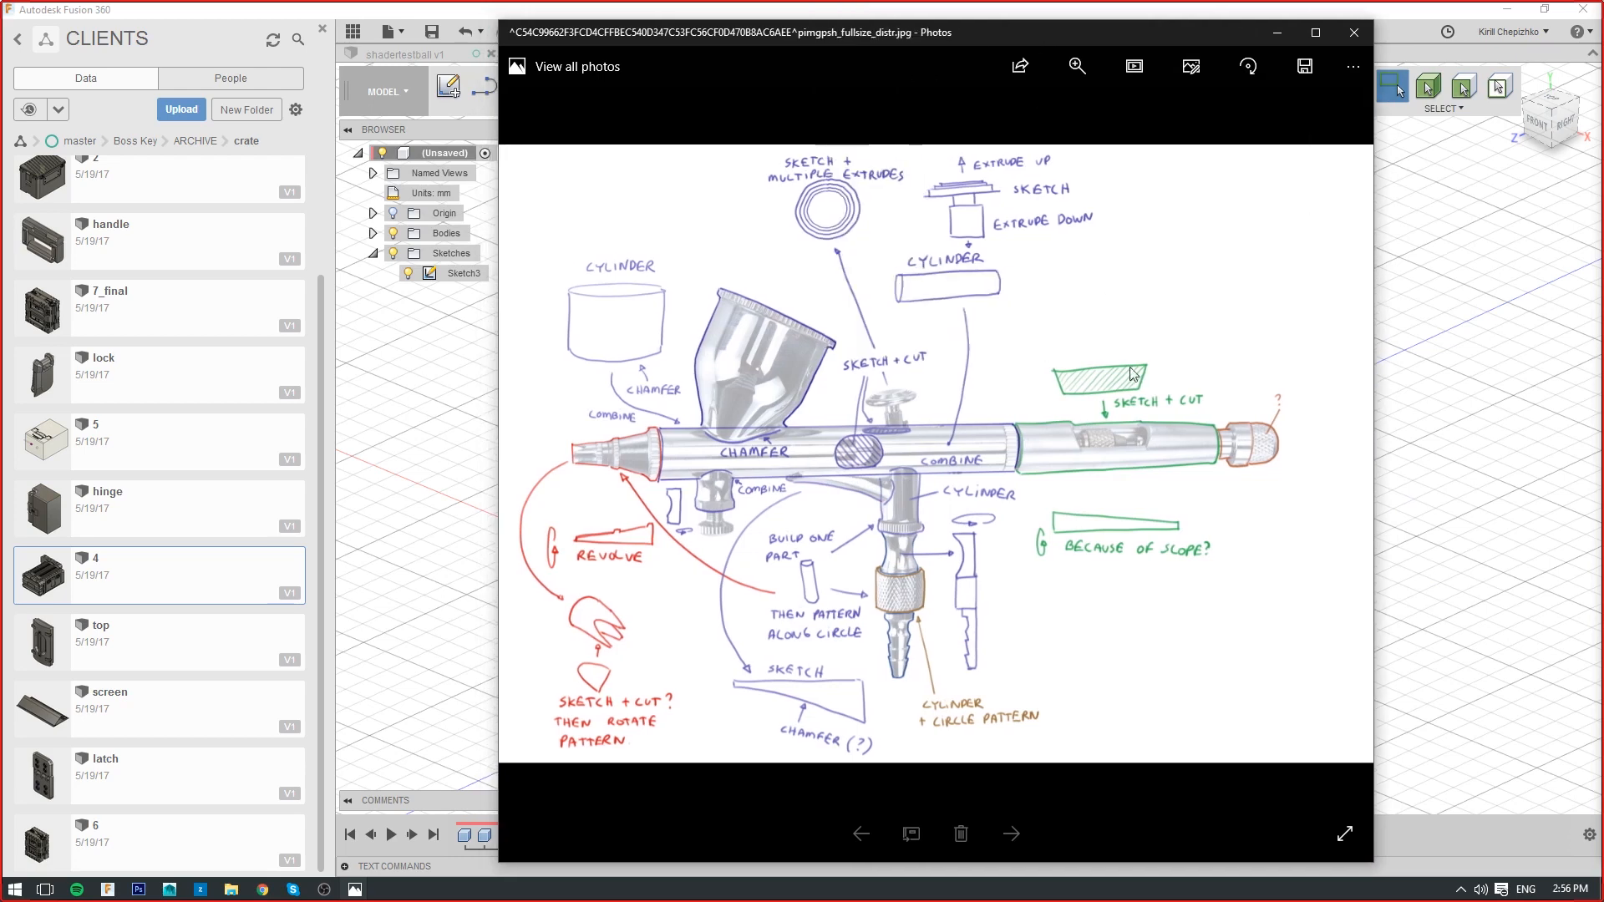
pyautogui.scroll(3, 1168, 431)
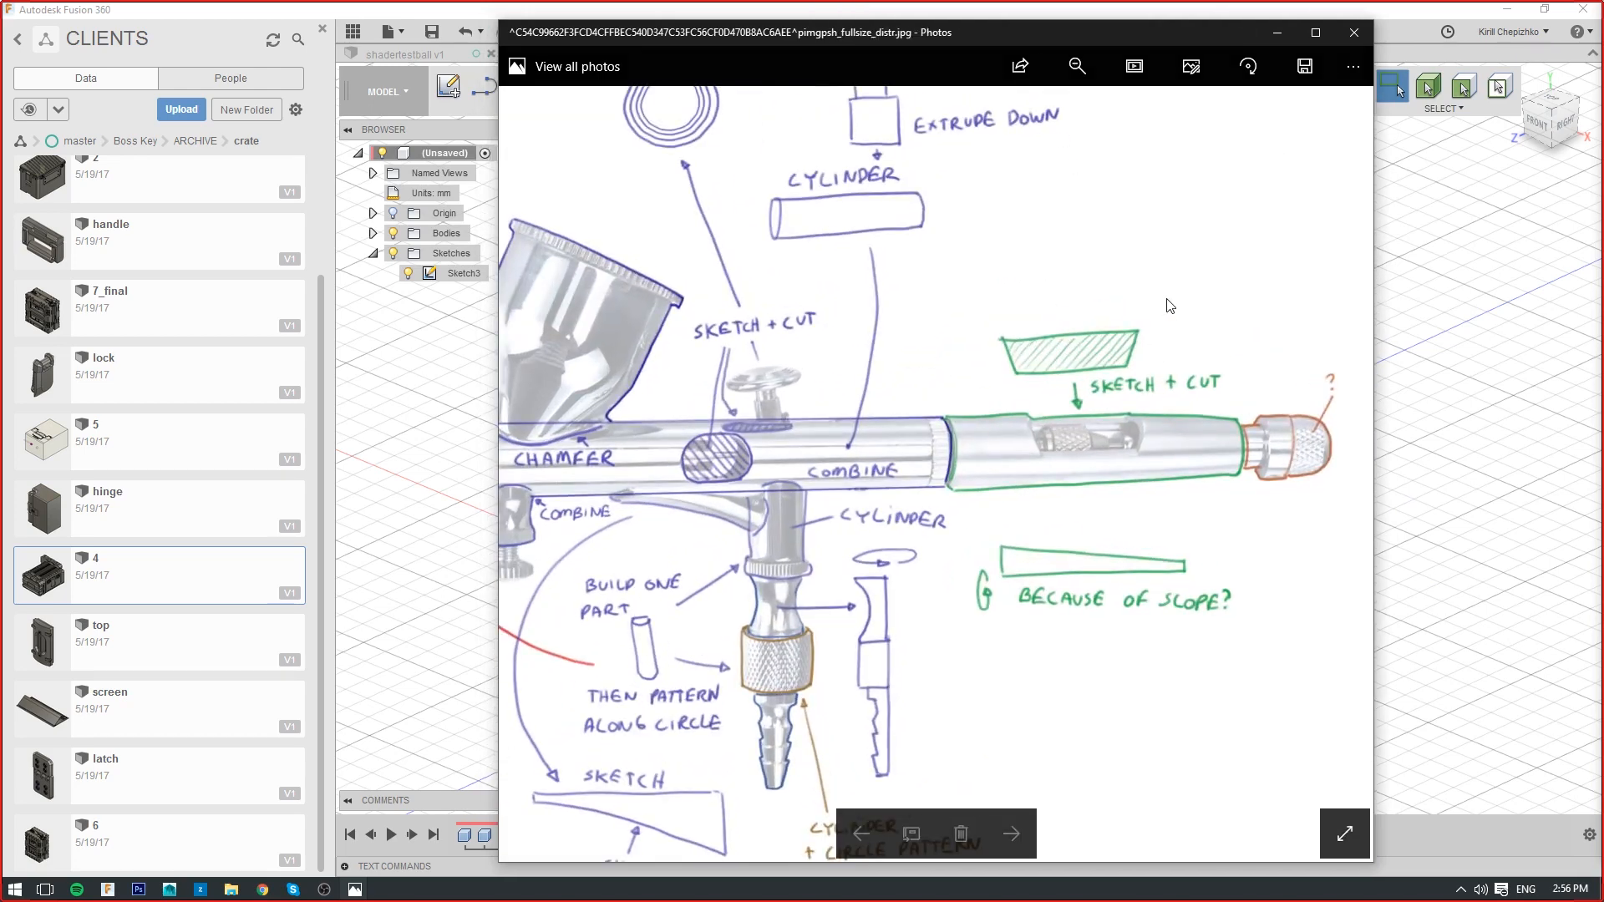
pyautogui.moveTo(1232, 30)
pyautogui.mouseDown()
pyautogui.moveTo(1193, 42)
pyautogui.moveTo(1215, 26)
pyautogui.mouseUp()
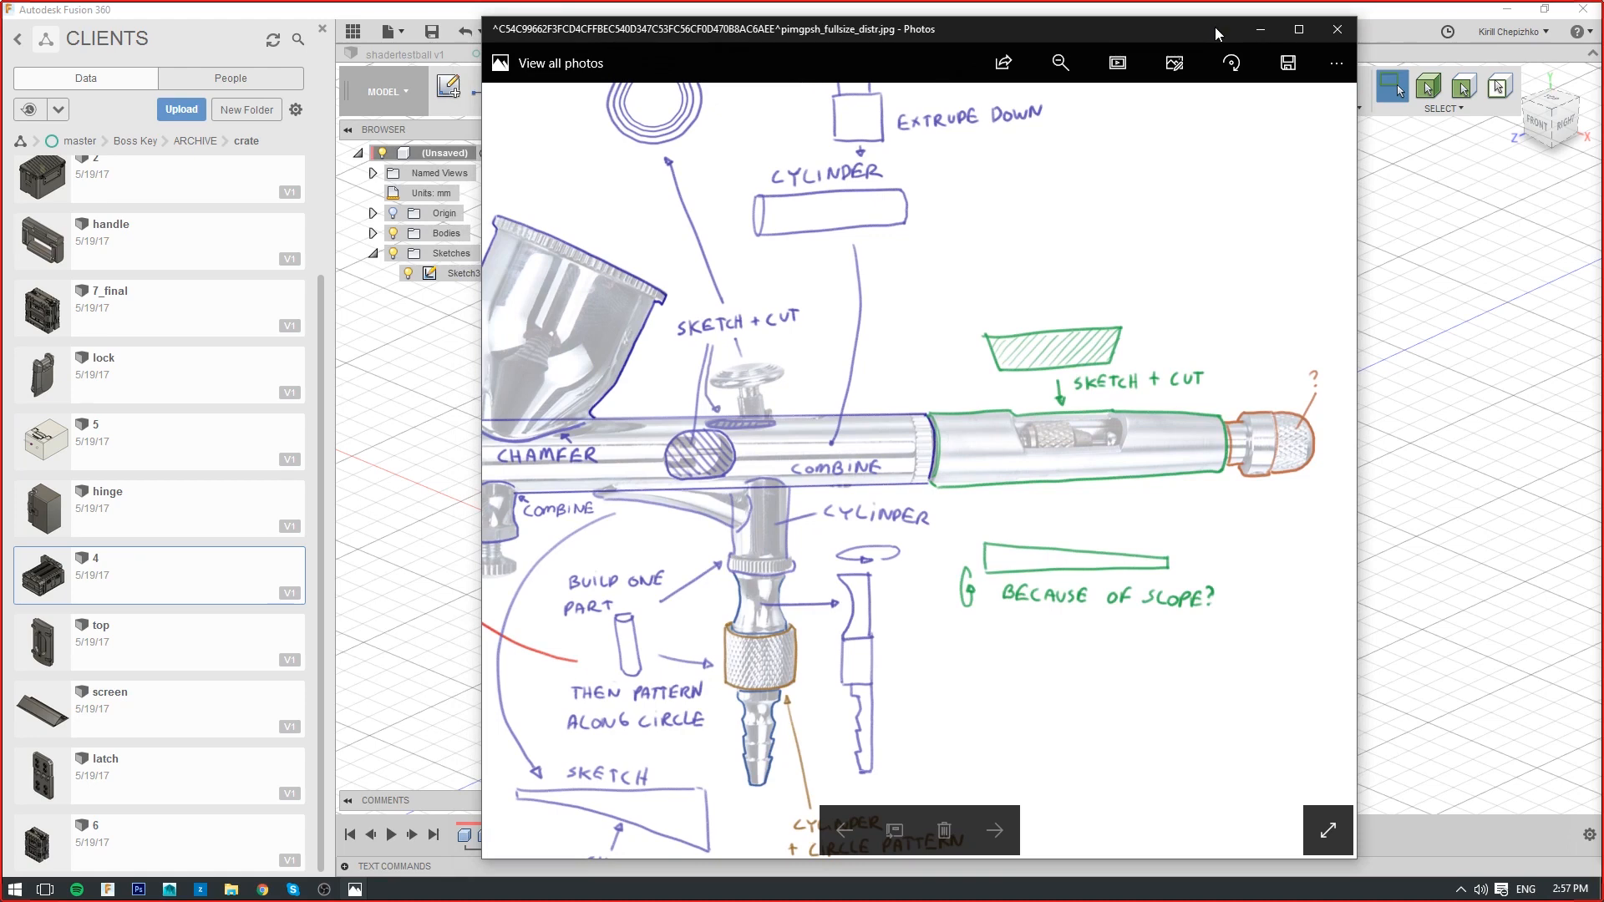
pyautogui.moveTo(1186, 31); pyautogui.dragTo(1187, 35)
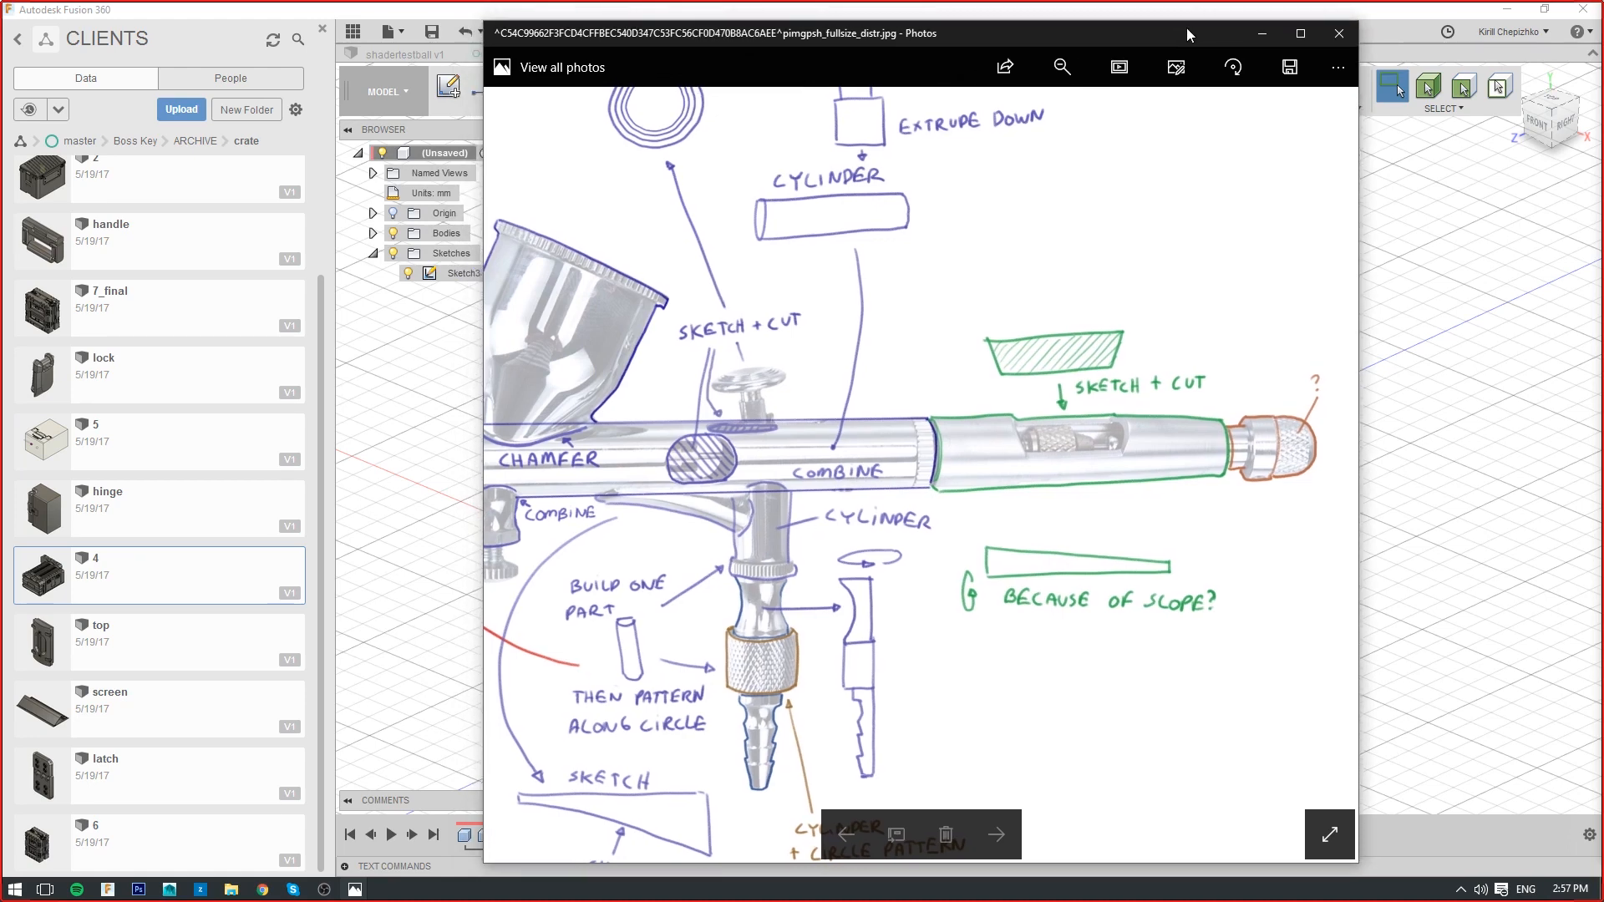
pyautogui.click(1339, 35)
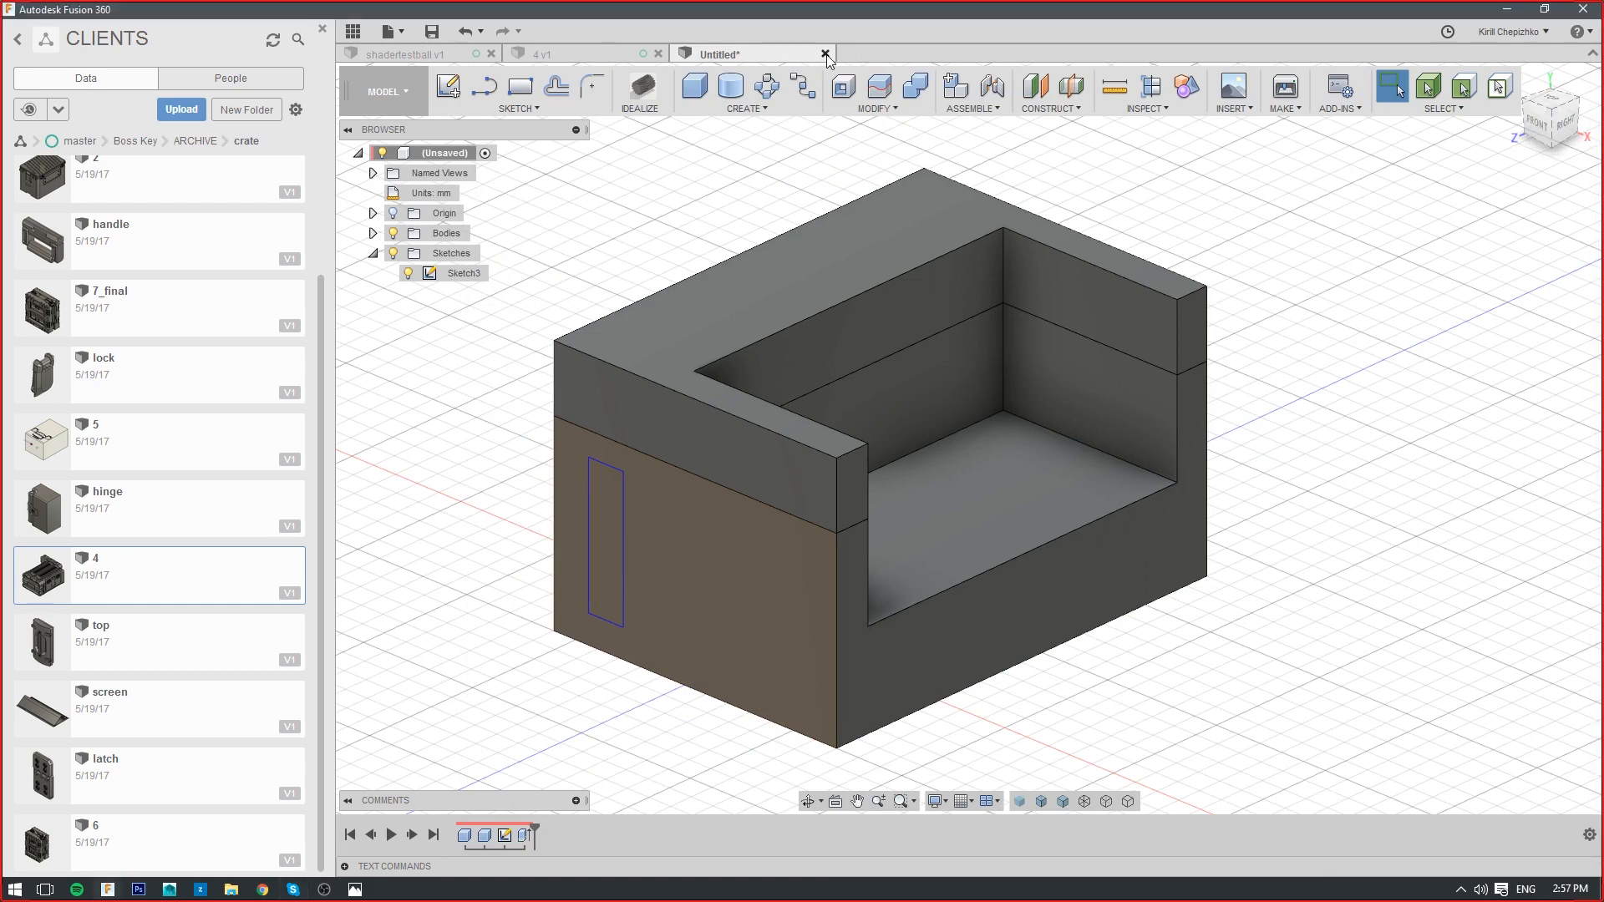
# Close the untitled recessed box design without saving it and create a new empty design
pyautogui.hotkey('ctrl', 's')
pyautogui.click(1007, 328)
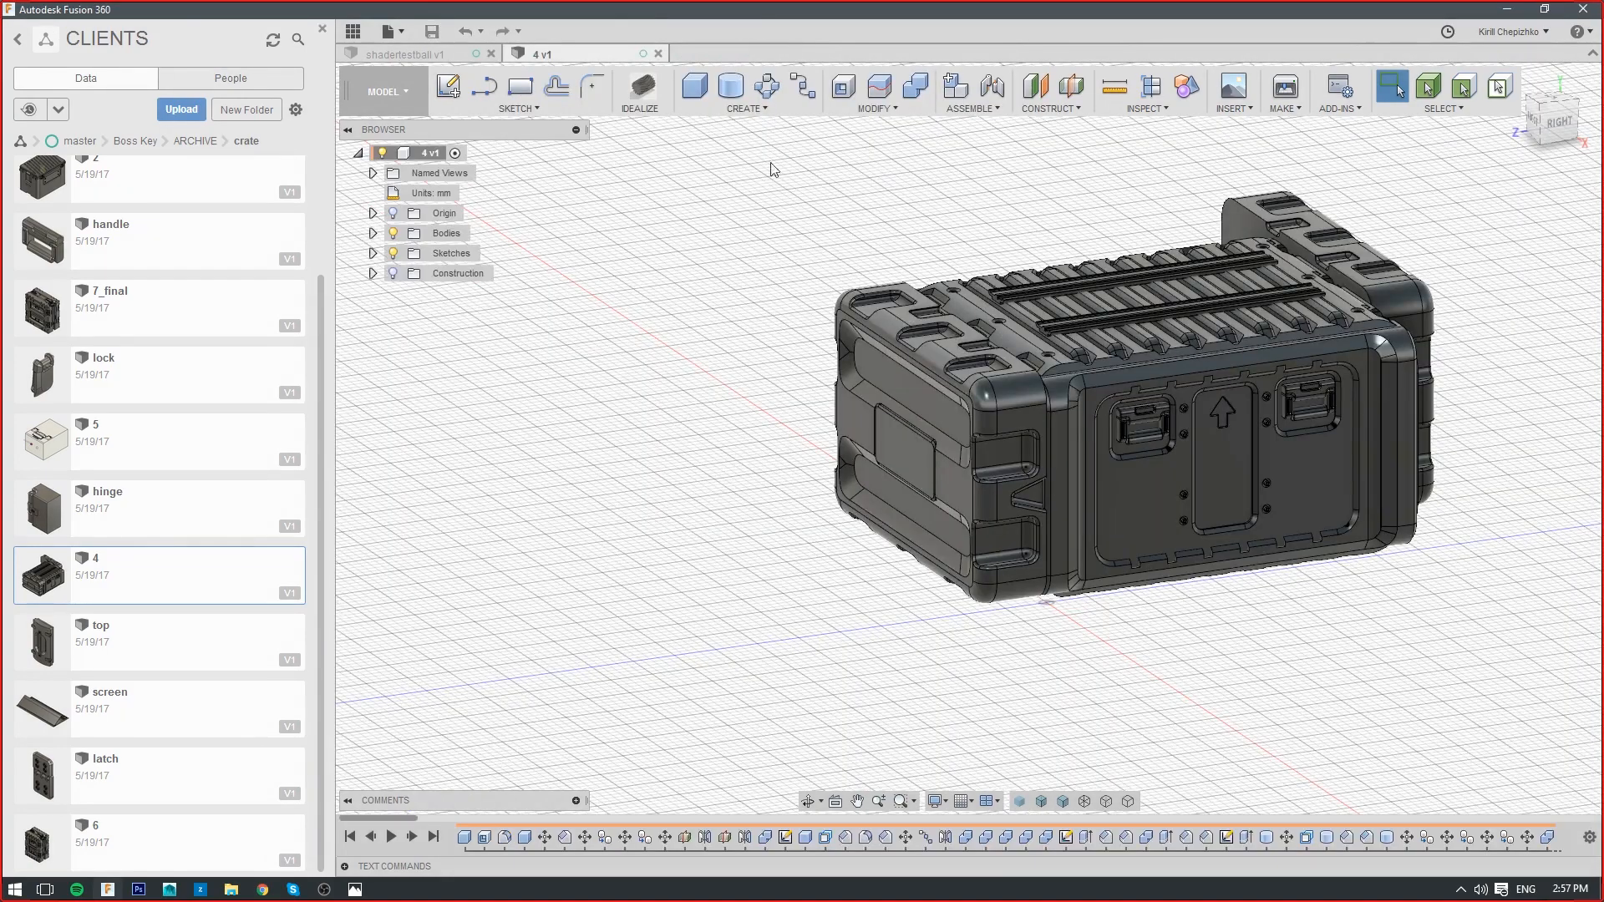
pyautogui.click(398, 32)
pyautogui.click(403, 57)
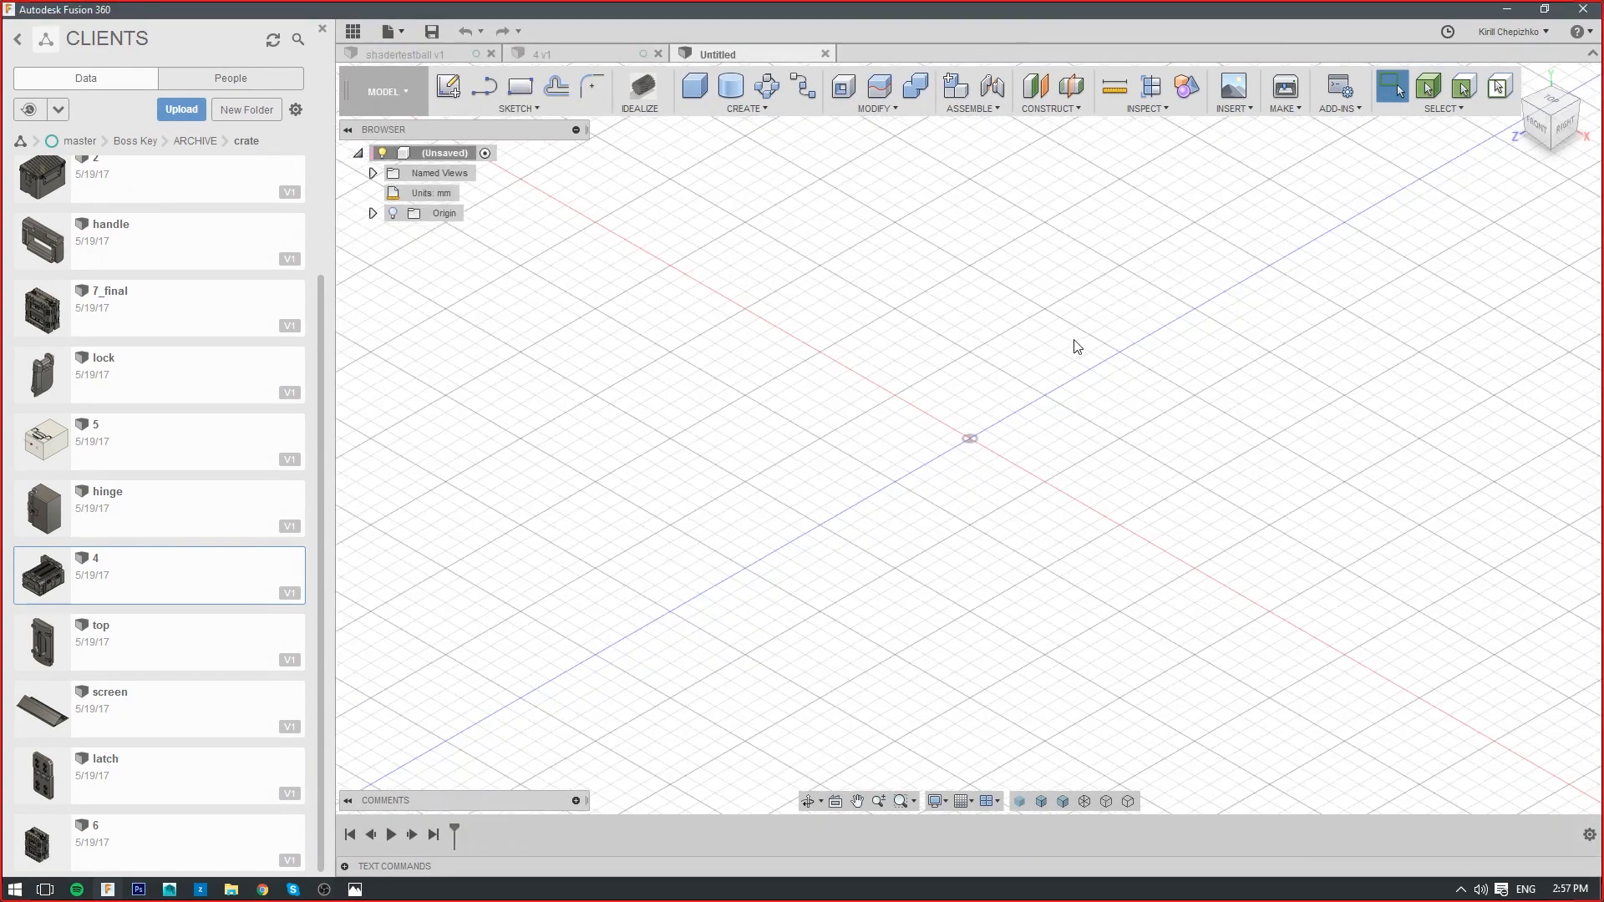
# Attach the airbrush reference image as a canvas on the XY plane, viewed from the front, and enlarge it uniformly
pyautogui.click(1235, 107)
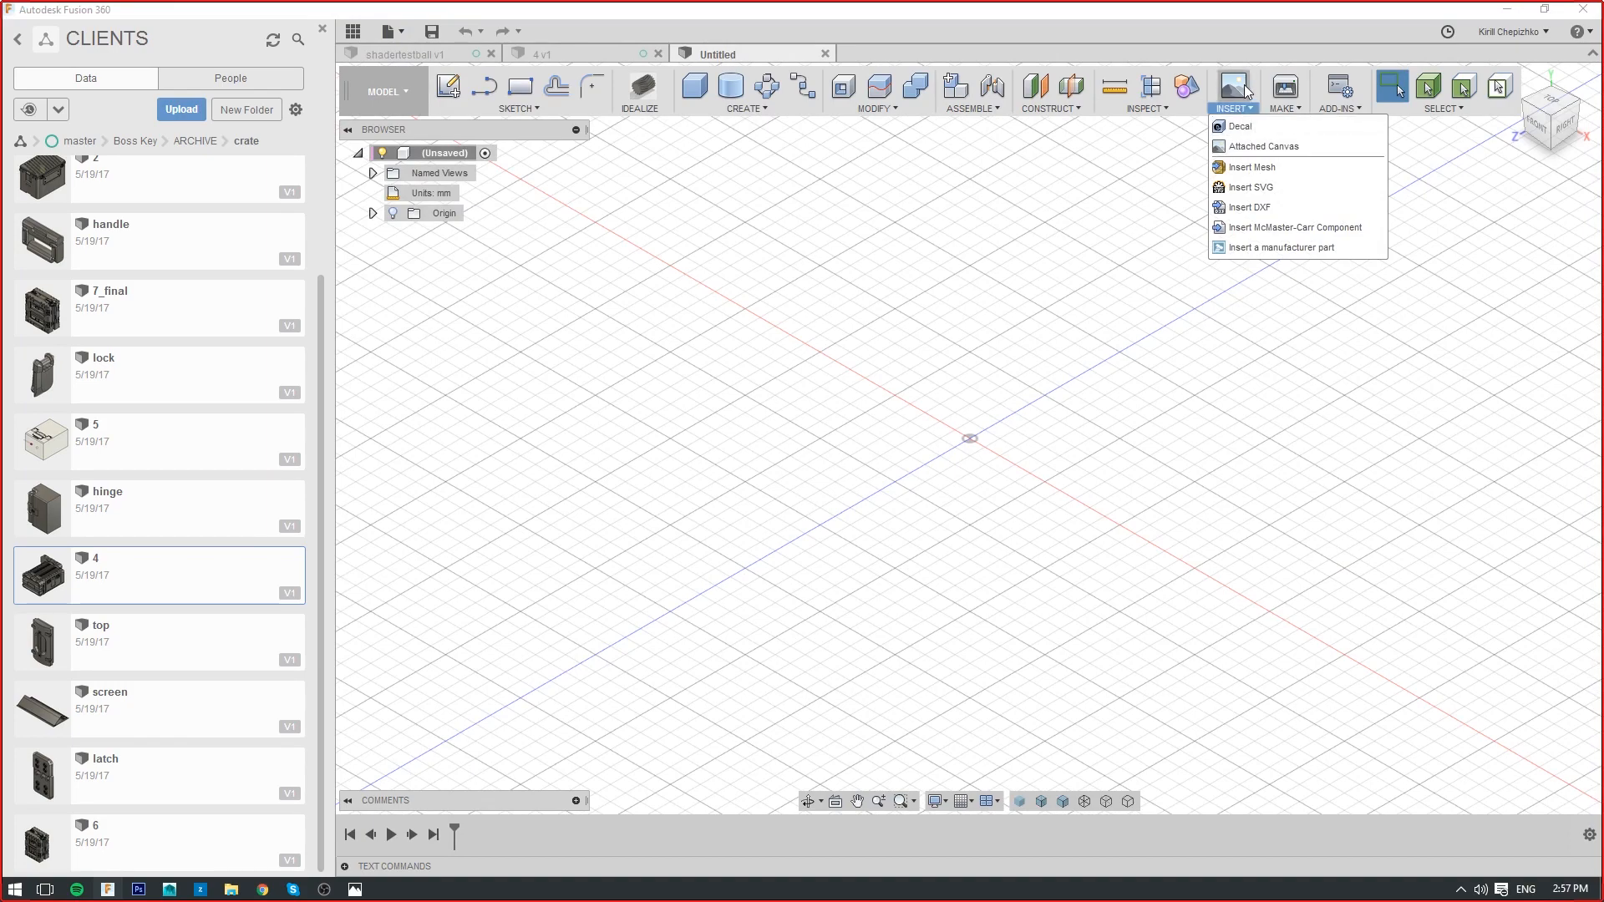
pyautogui.click(1241, 148)
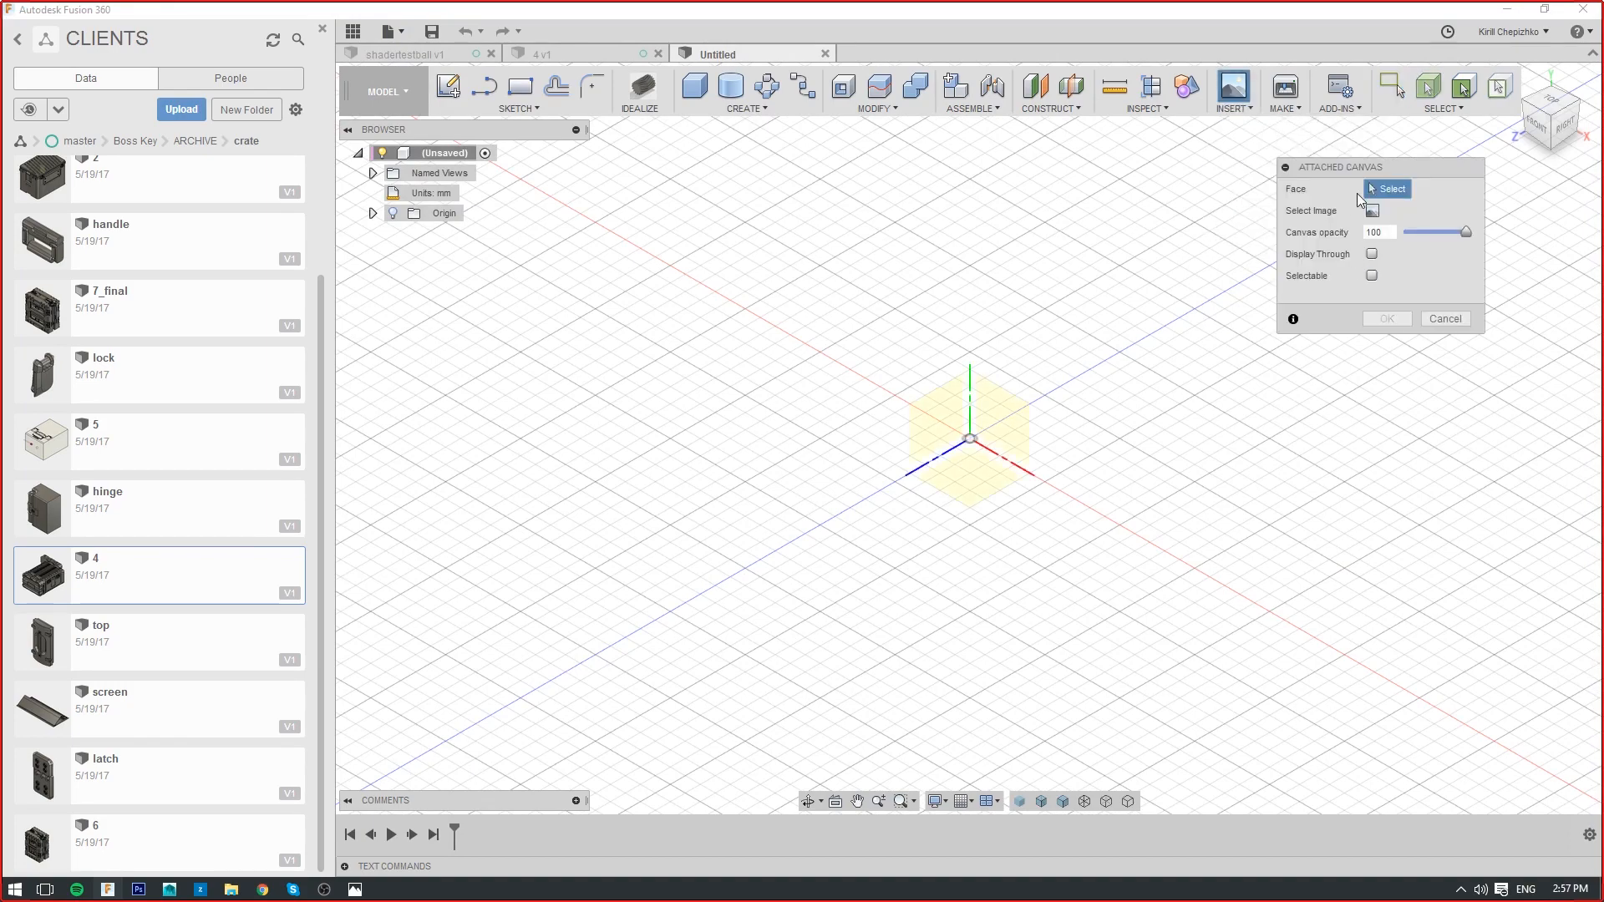
pyautogui.click(1372, 212)
pyautogui.doubleClick(766, 321)
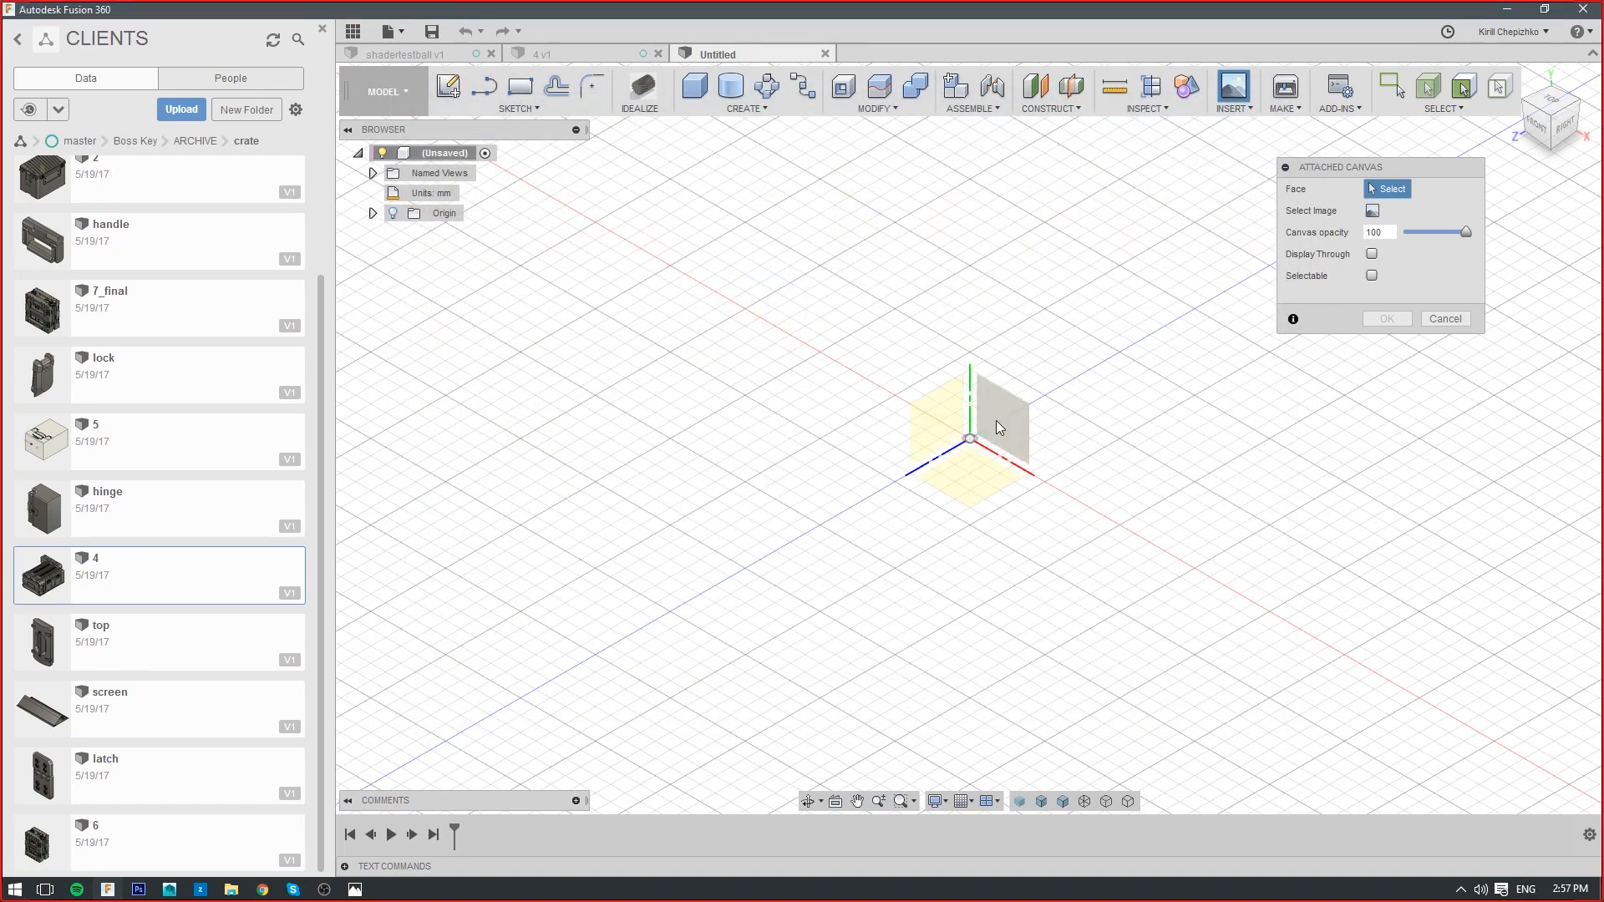
pyautogui.click(1543, 133)
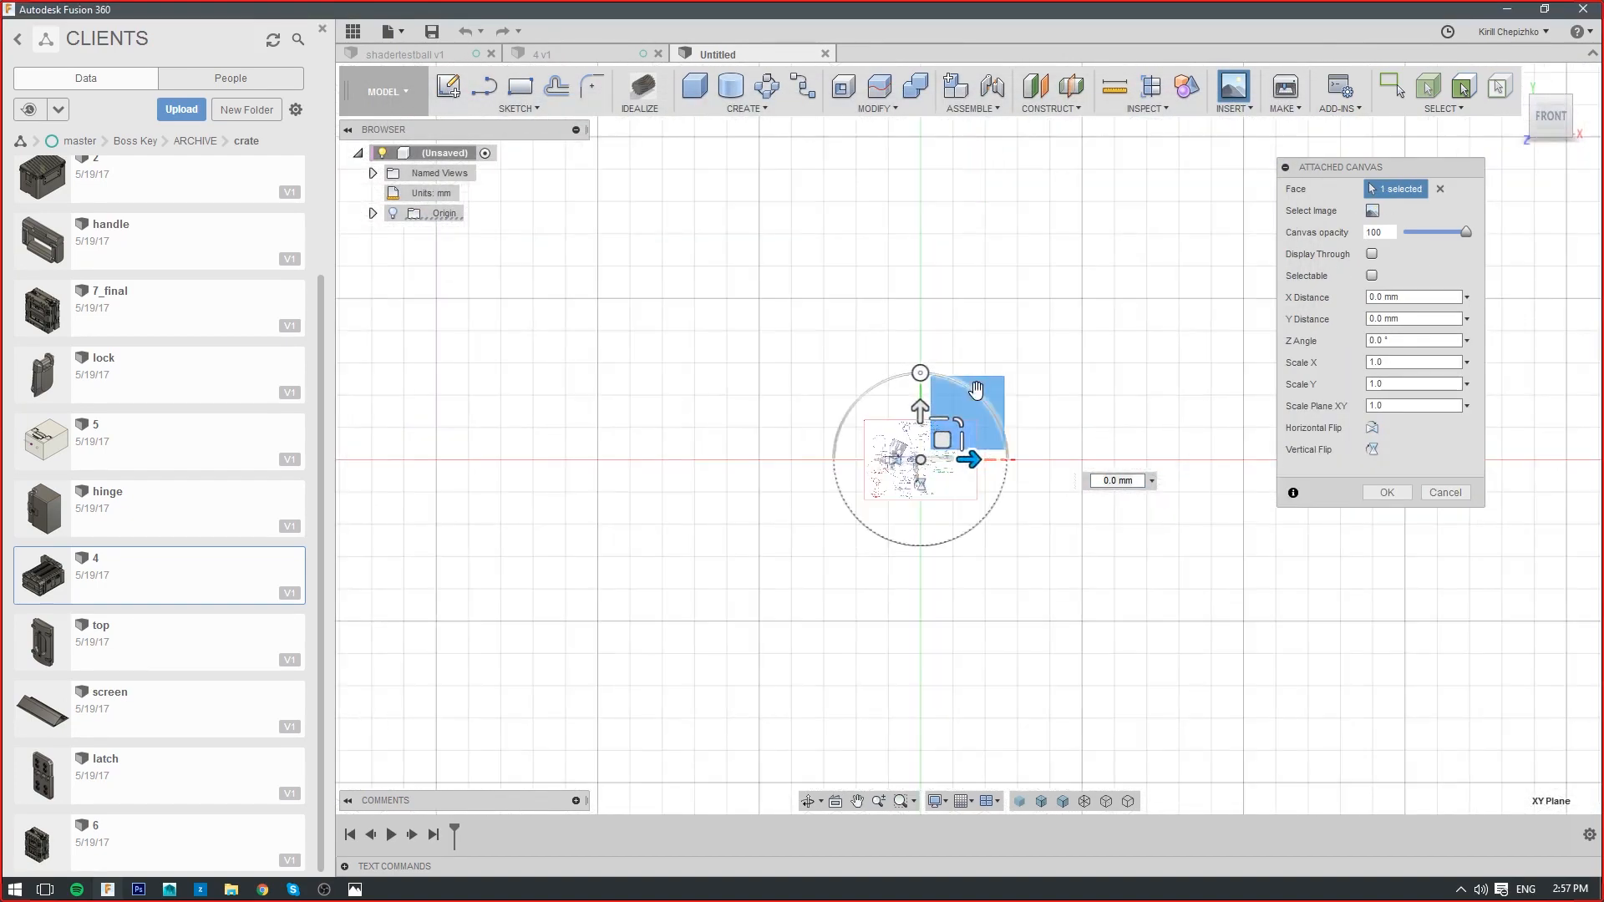
pyautogui.moveTo(960, 414); pyautogui.dragTo(1162, 407)
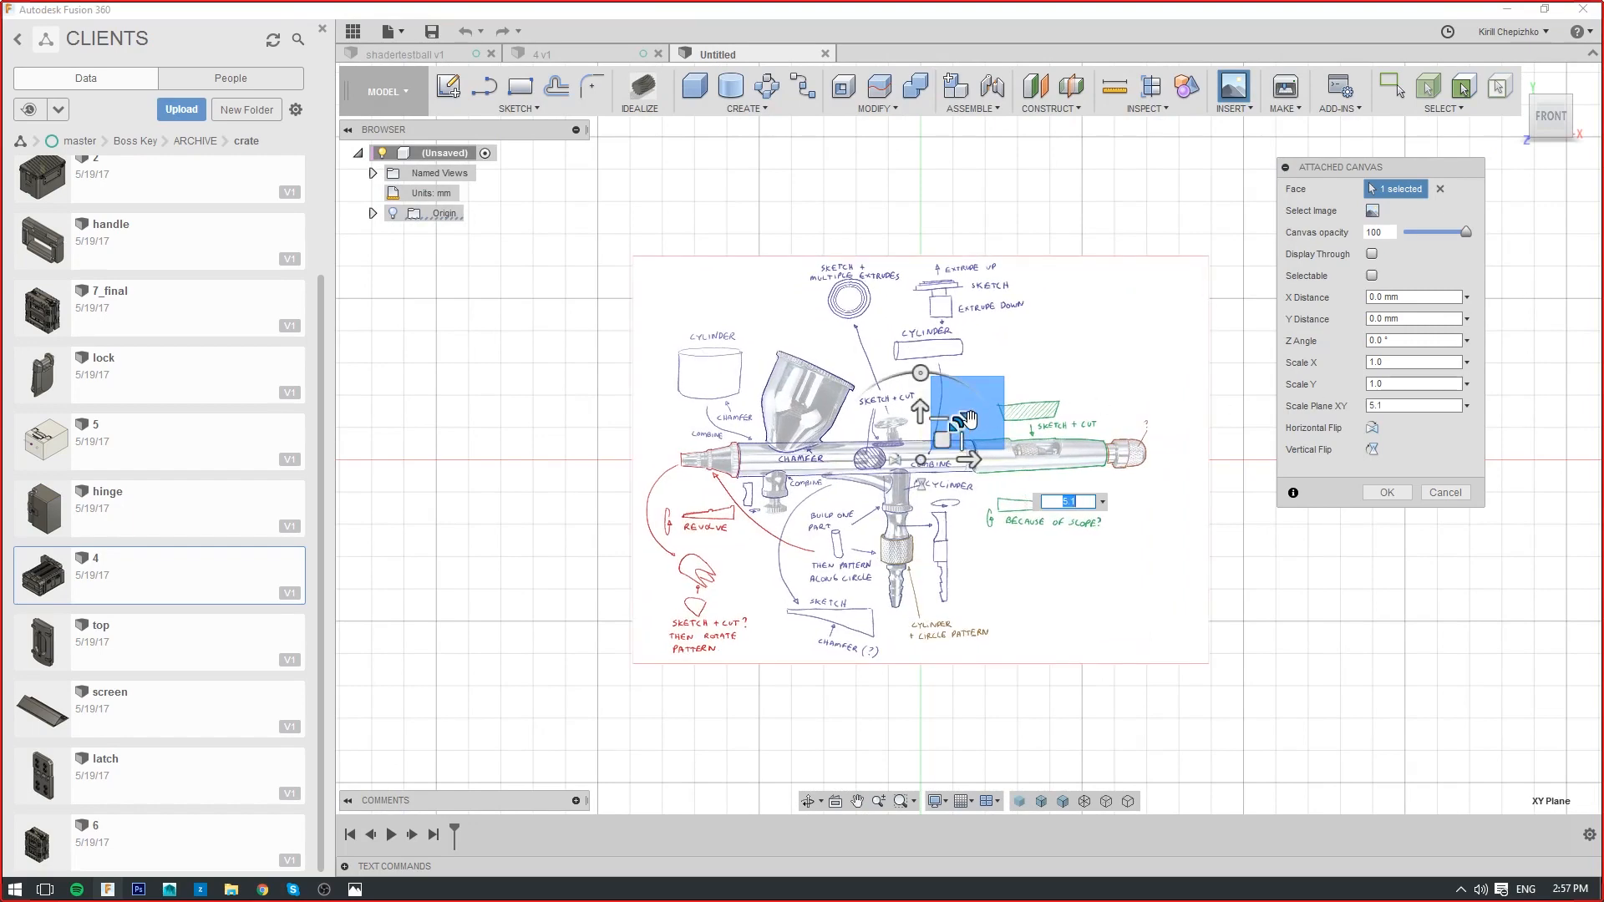
pyautogui.moveTo(959, 422); pyautogui.dragTo(1046, 391)
pyautogui.click(1389, 495)
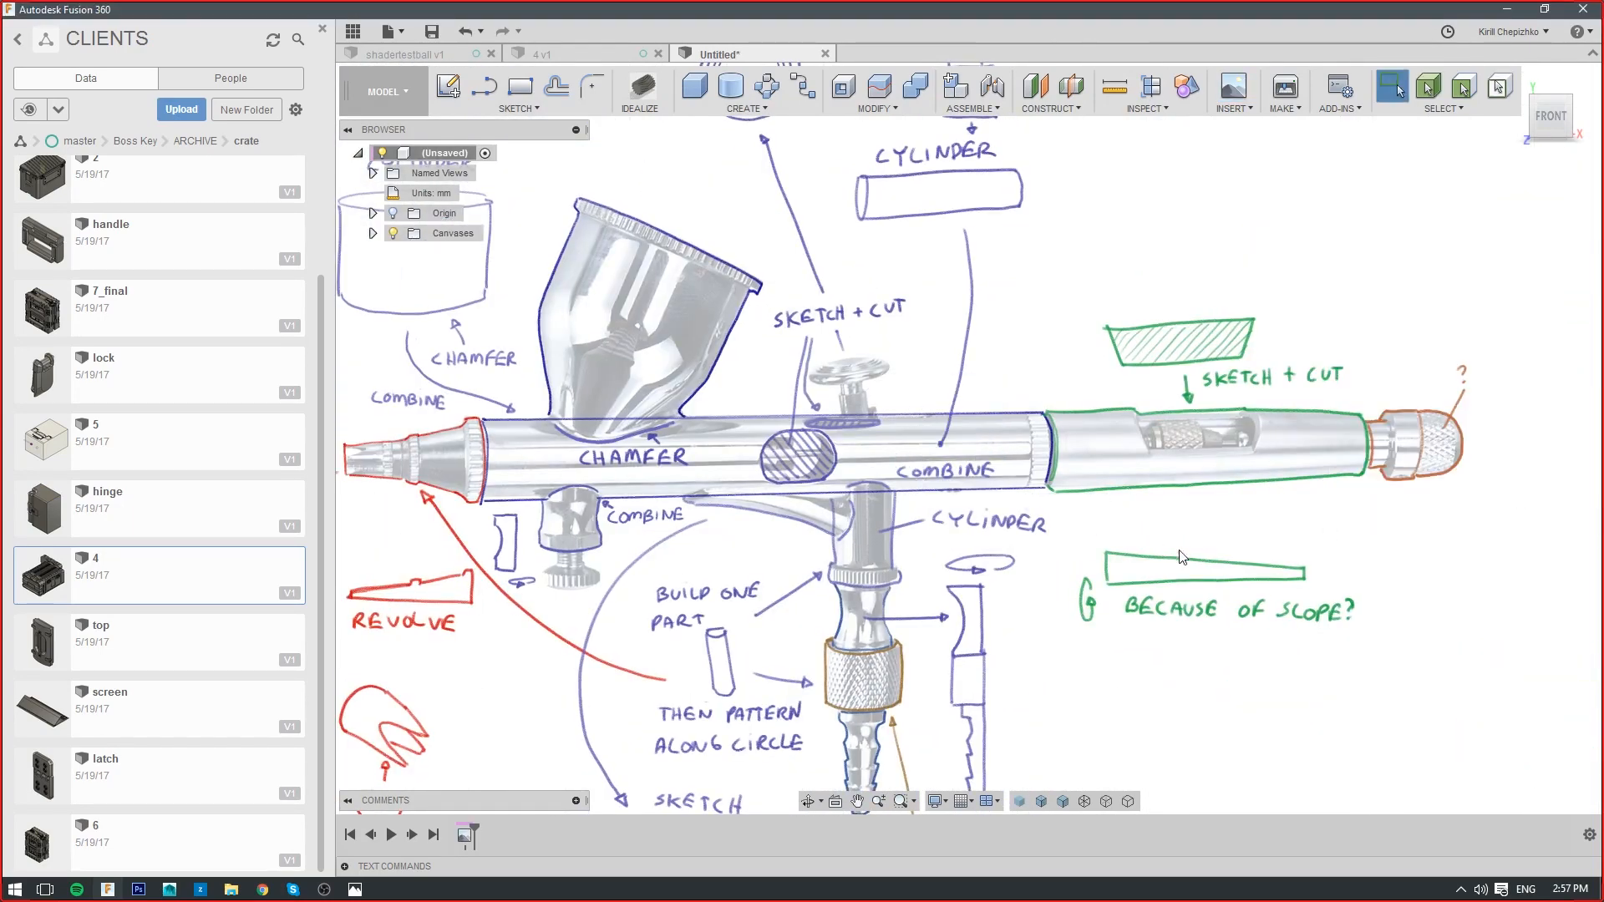
pyautogui.scroll(-1, 1098, 591)
pyautogui.scroll(-3, 1097, 591)
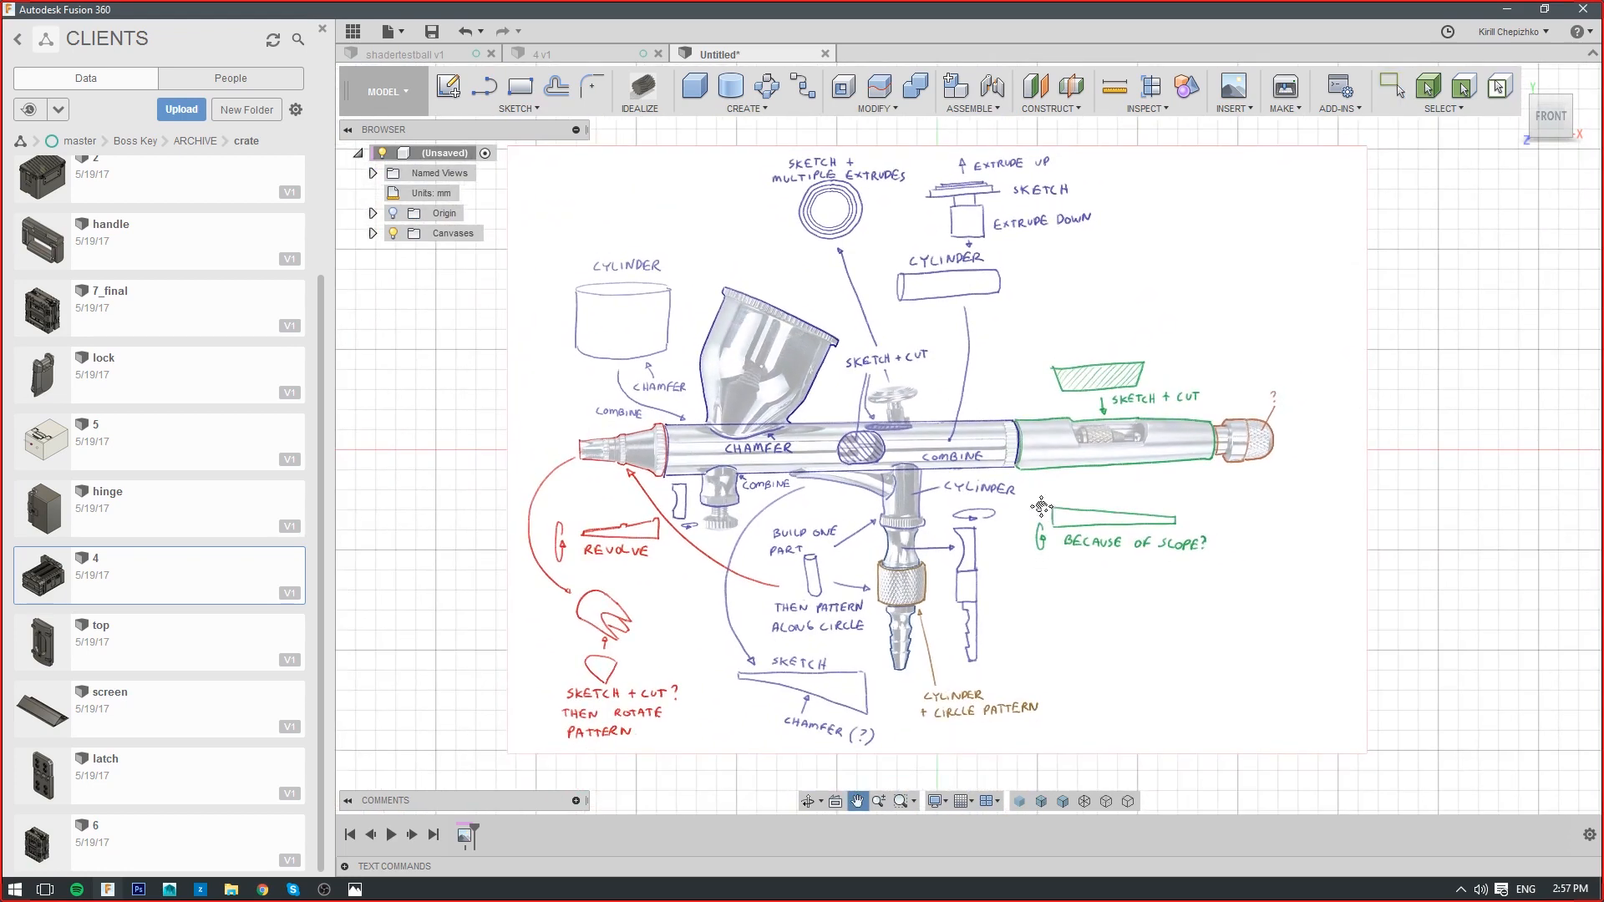
pyautogui.scroll(2, 1062, 478)
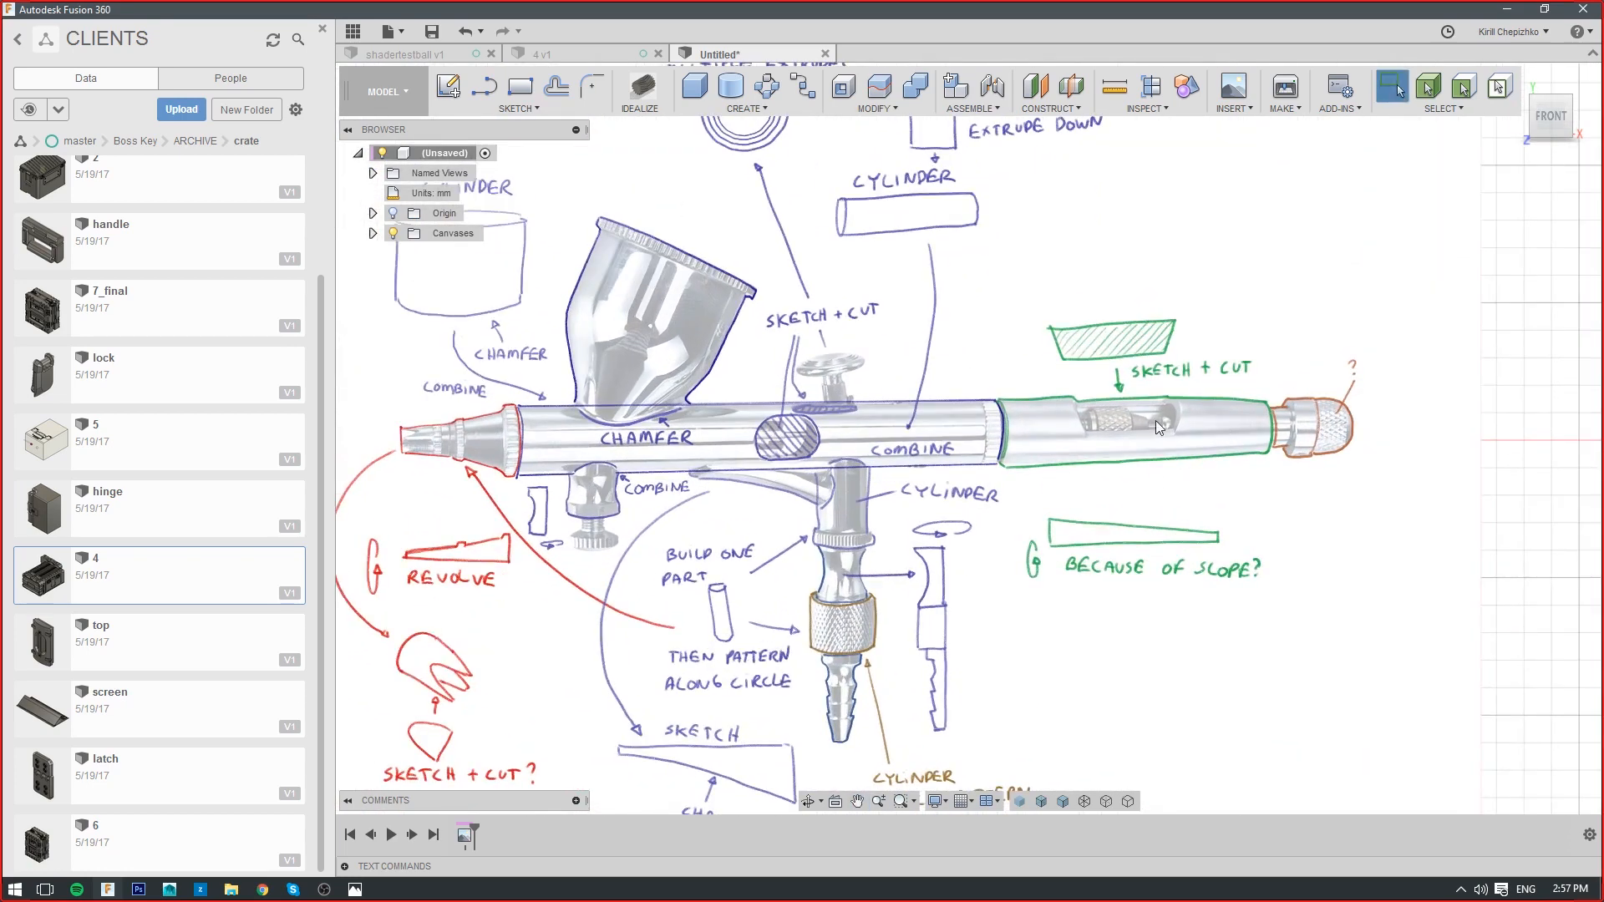
pyautogui.click(731, 86)
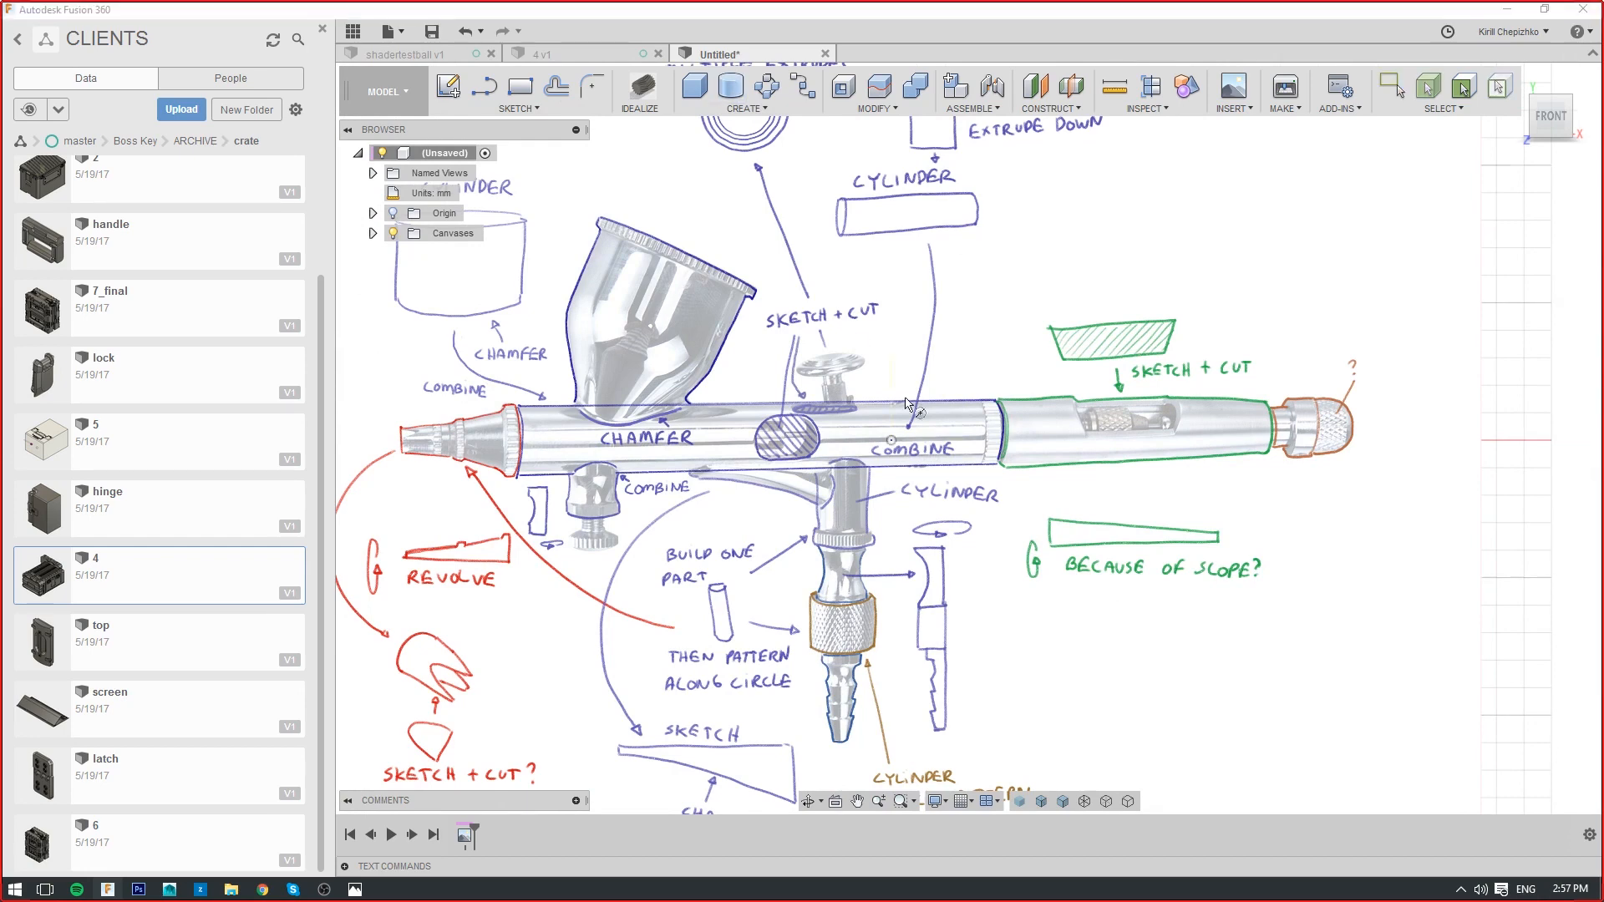
pyautogui.click(936, 418)
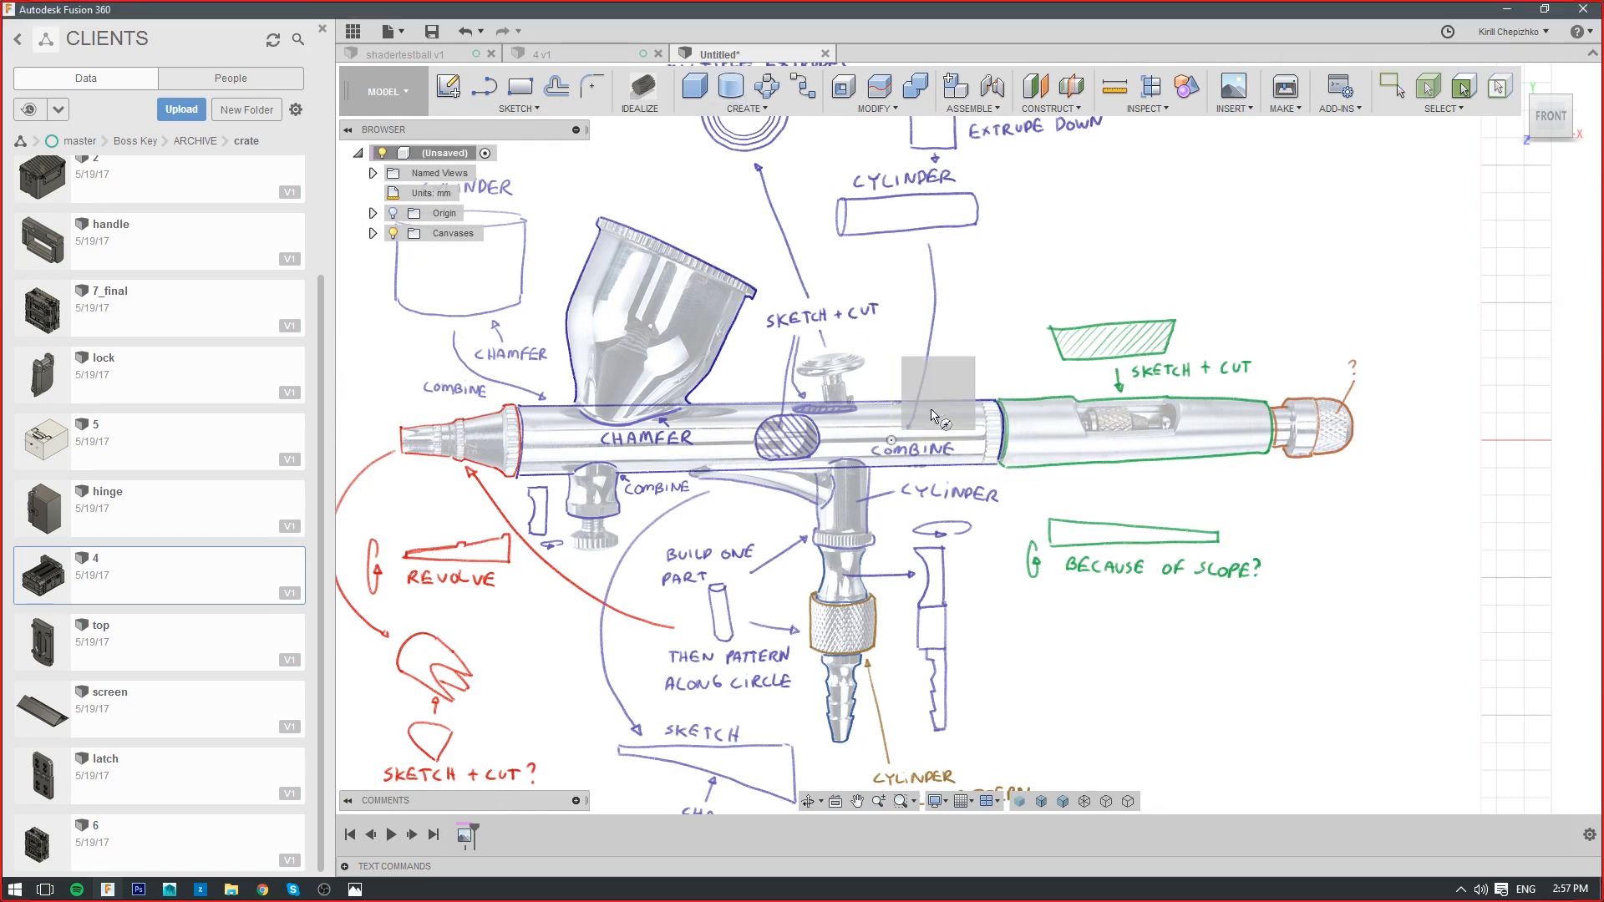
pyautogui.click(890, 443)
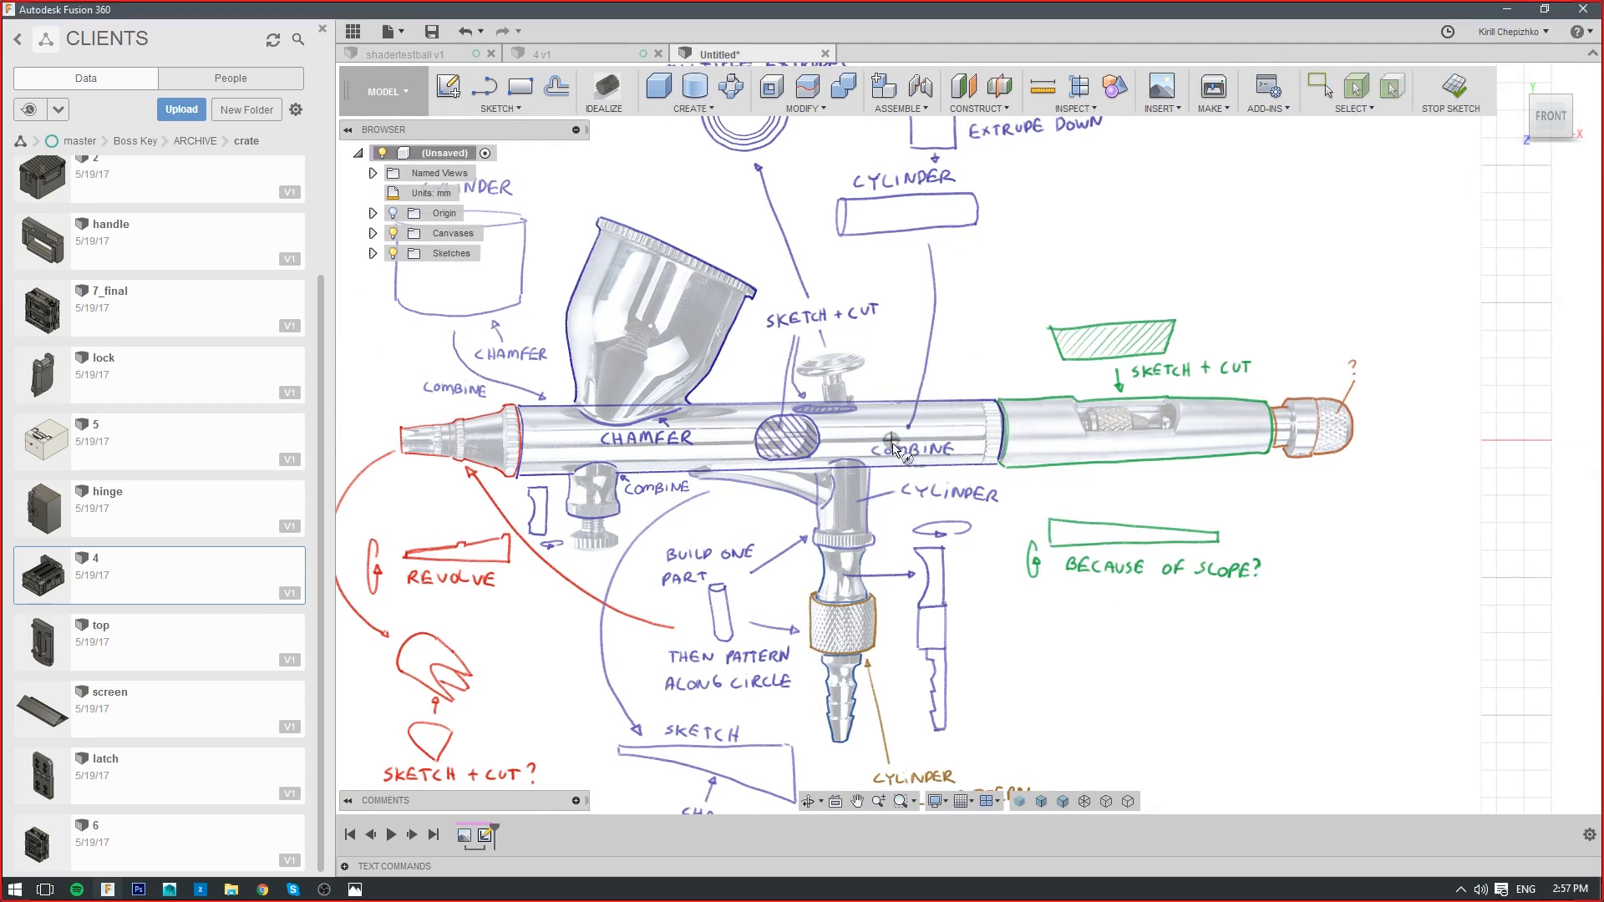
pyautogui.rightClick(927, 470)
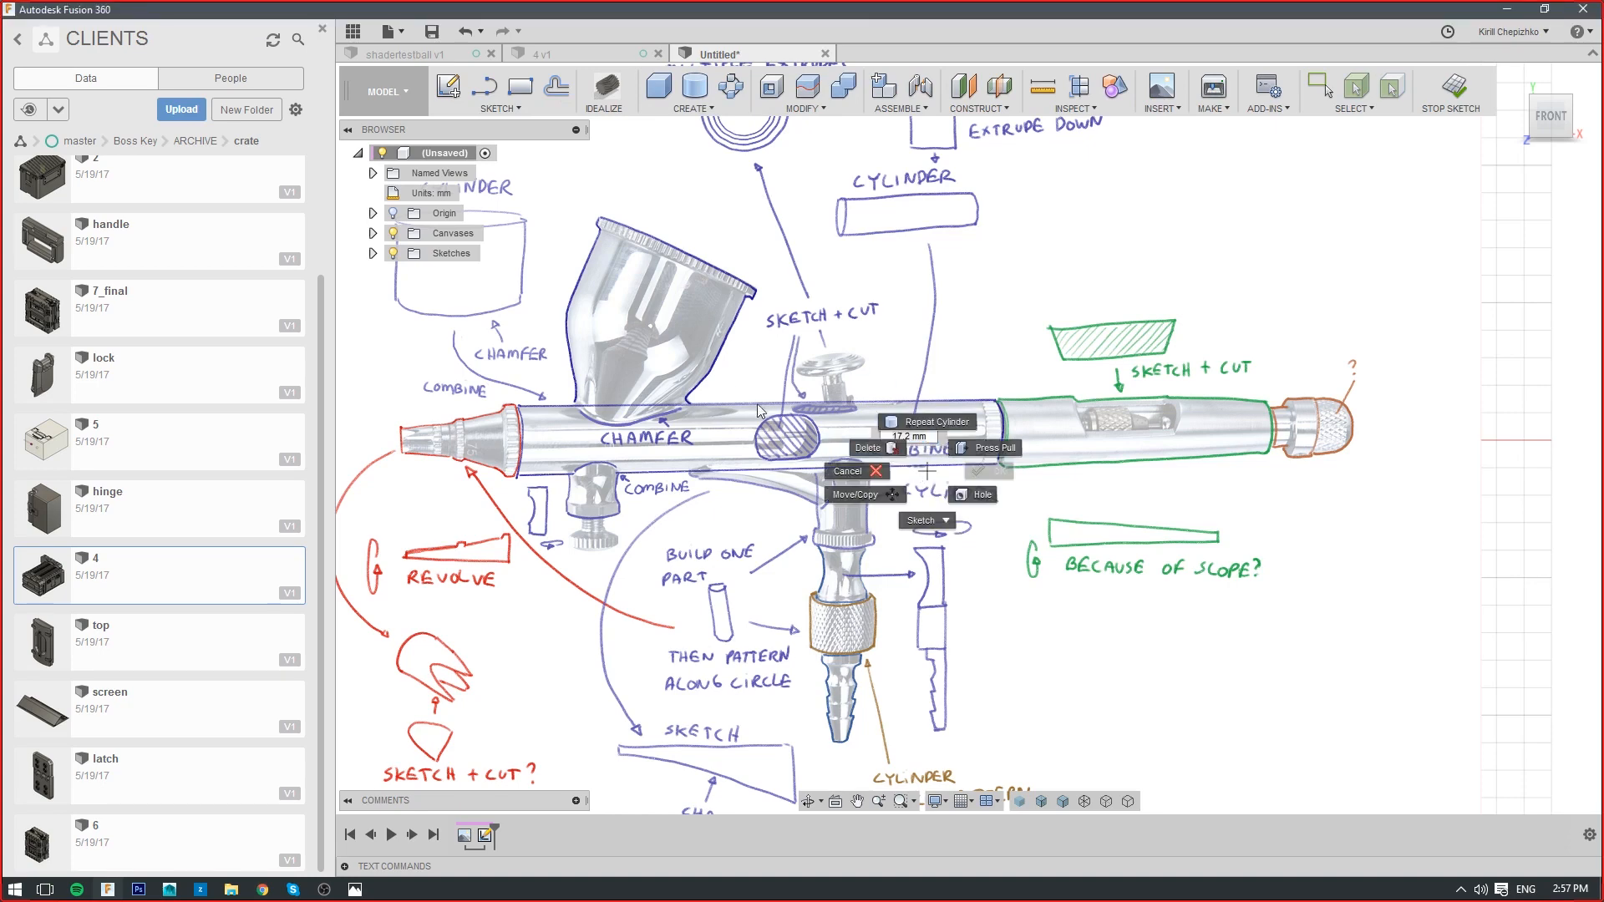
pyautogui.click(847, 472)
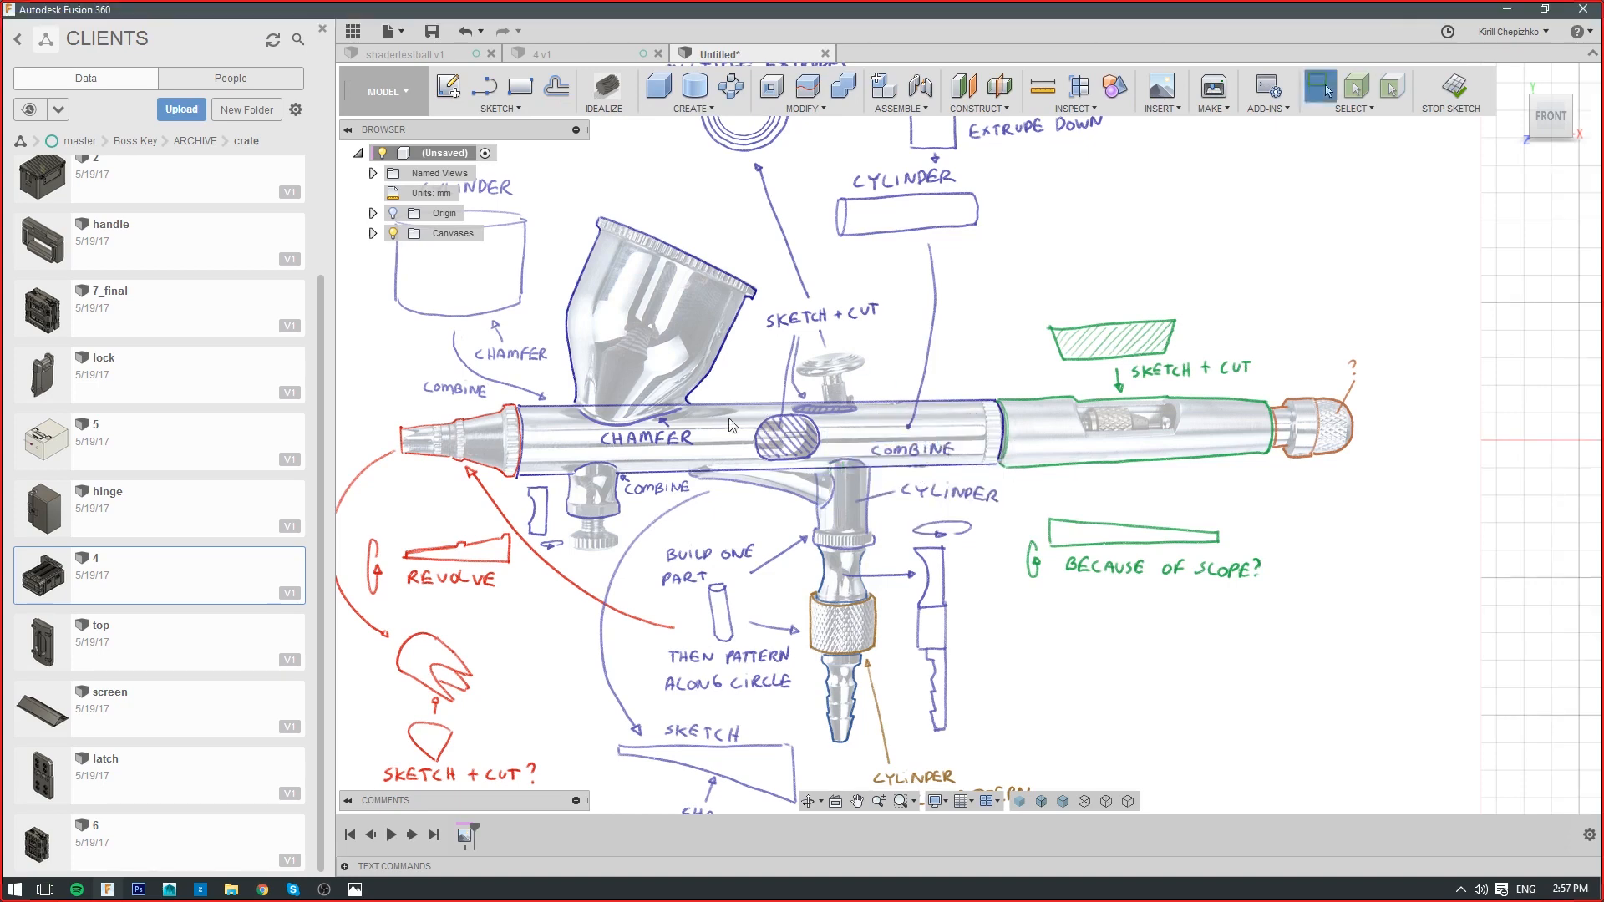
# Edit the attached airbrush canvas and set its opacity to 28
pyautogui.click(374, 234)
pyautogui.rightClick(468, 253)
pyautogui.click(485, 288)
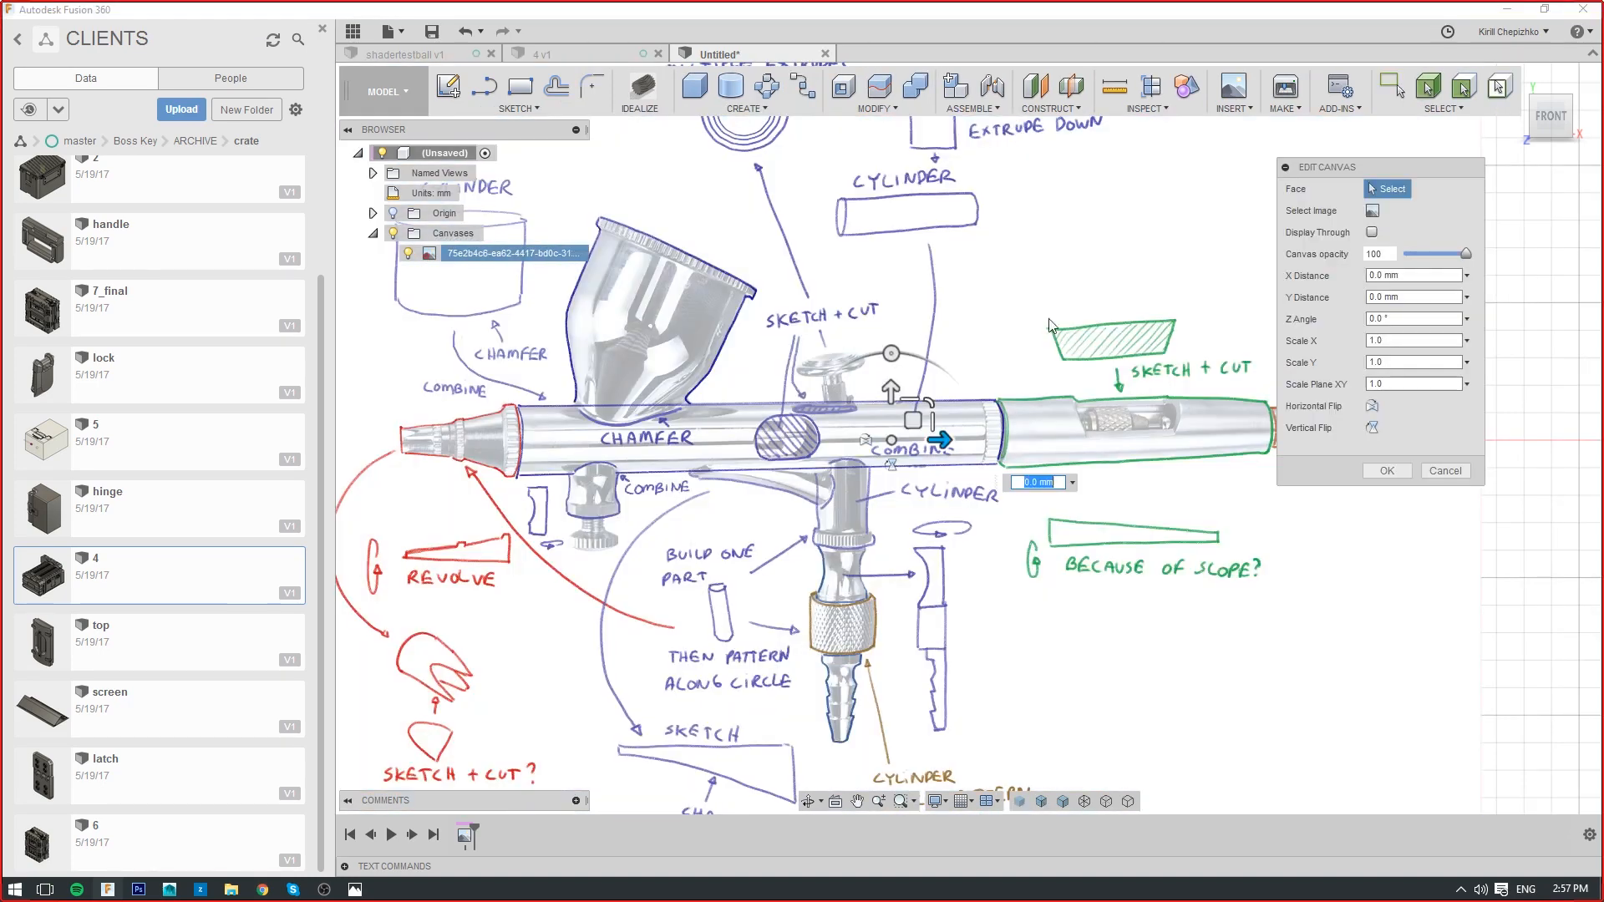
pyautogui.moveTo(1467, 253)
pyautogui.mouseDown()
pyautogui.moveTo(1413, 254)
pyautogui.moveTo(1425, 267)
pyautogui.mouseUp()
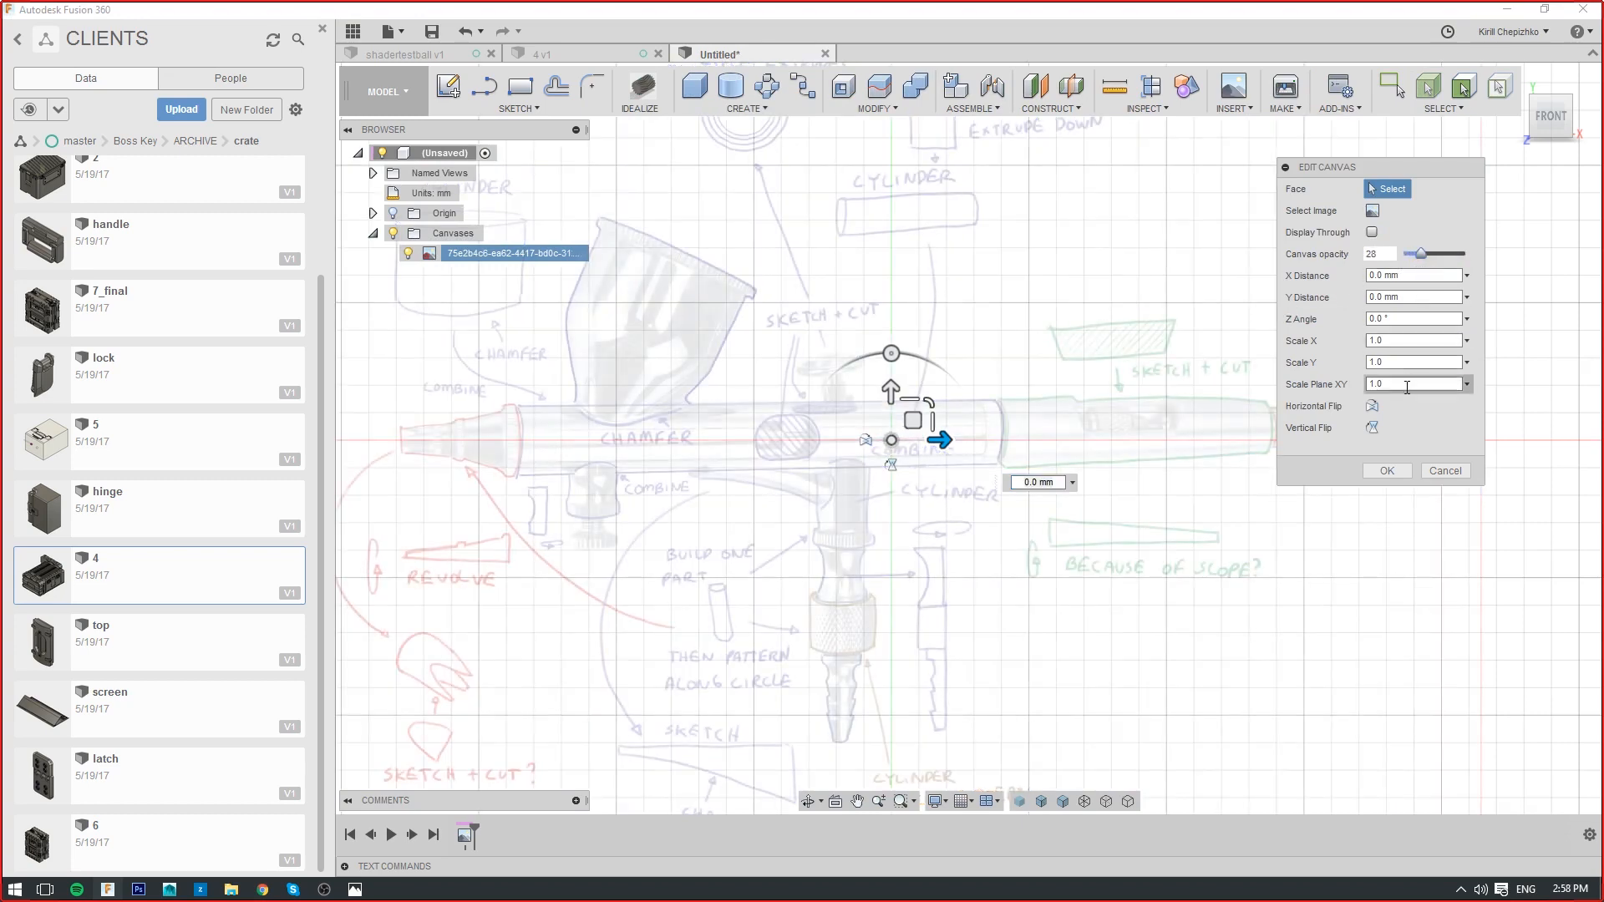
pyautogui.click(1384, 472)
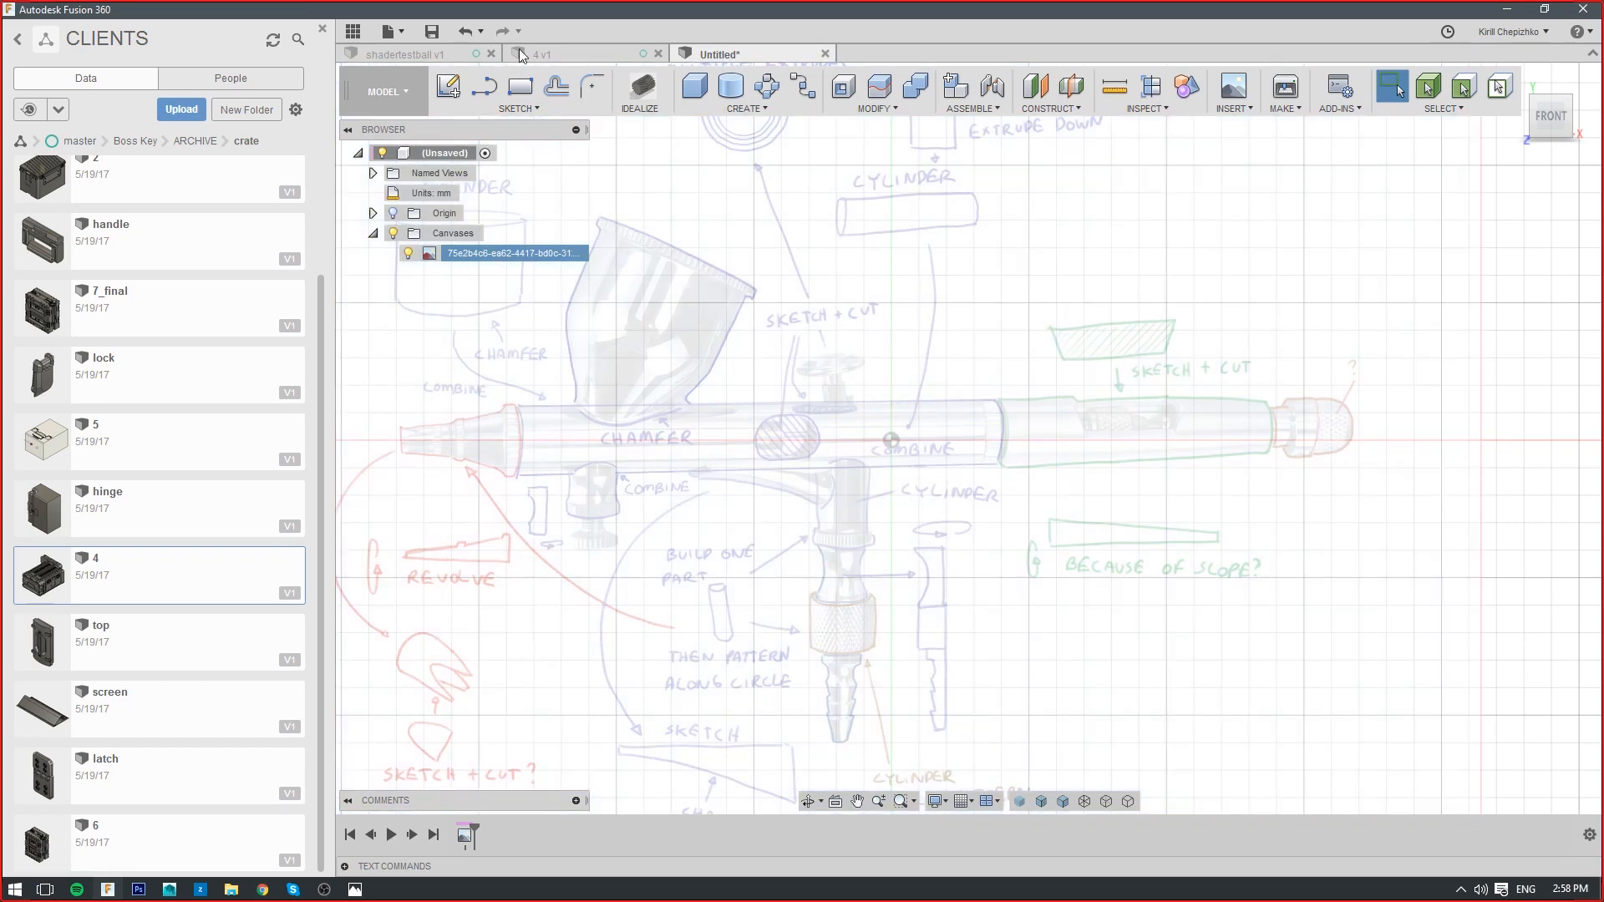
# Create a cylinder centred on the origin of the front plane, 14.1 mm in diameter and 130 mm high, as a new body
pyautogui.click(727, 88)
pyautogui.click(939, 408)
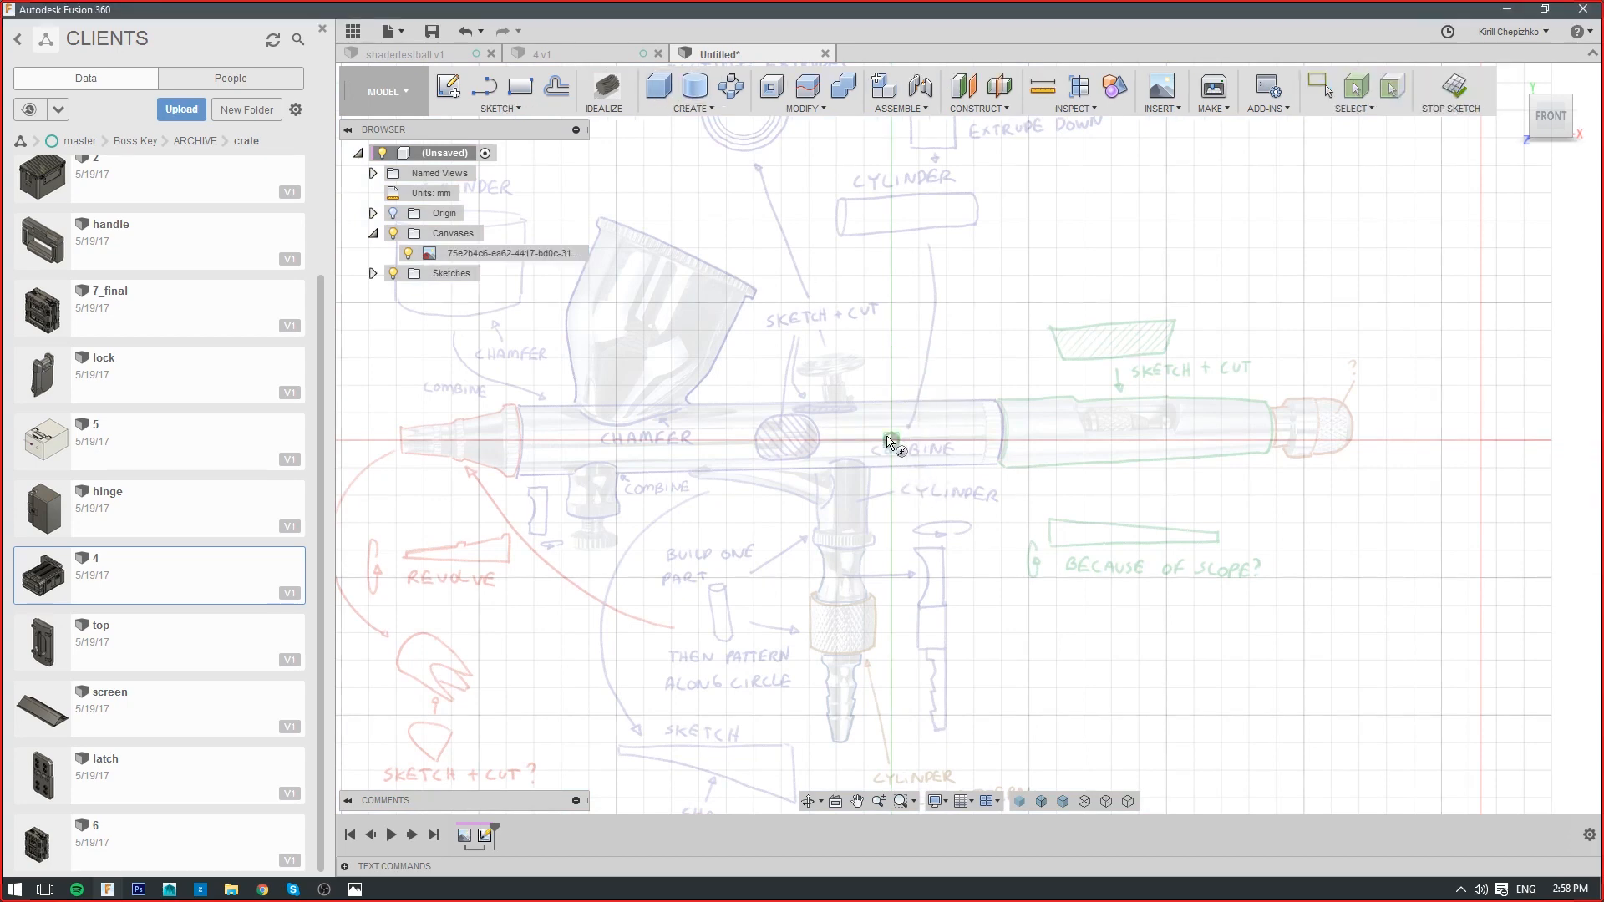
pyautogui.click(892, 440)
pyautogui.click(925, 468)
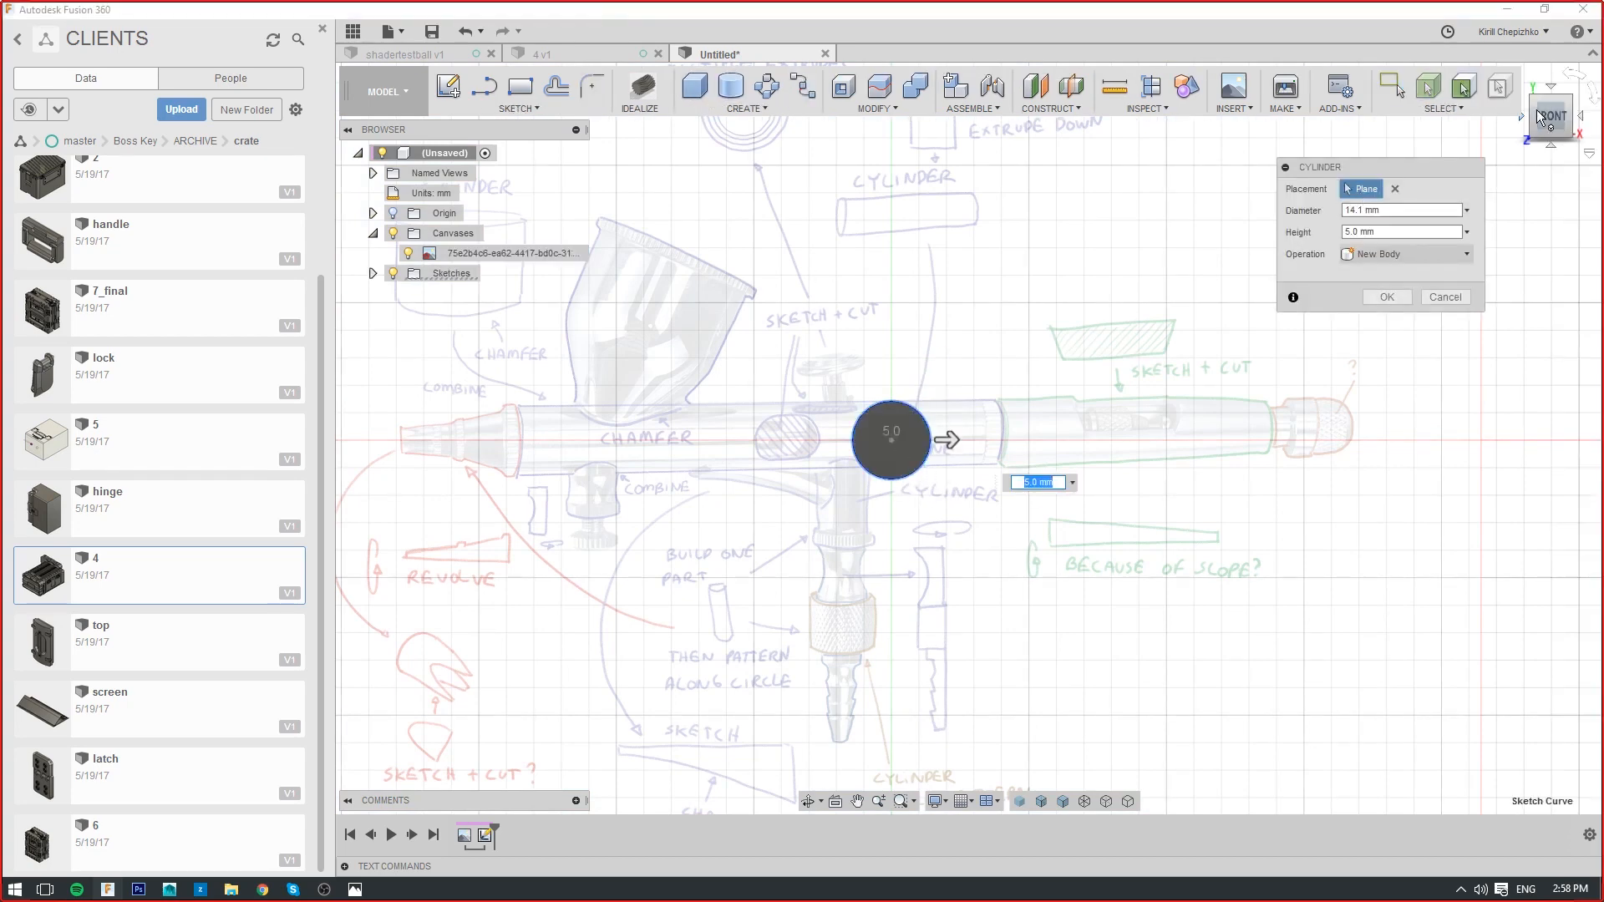
pyautogui.moveTo(1544, 125); pyautogui.dragTo(1531, 157)
pyautogui.moveTo(892, 459); pyautogui.dragTo(856, 729)
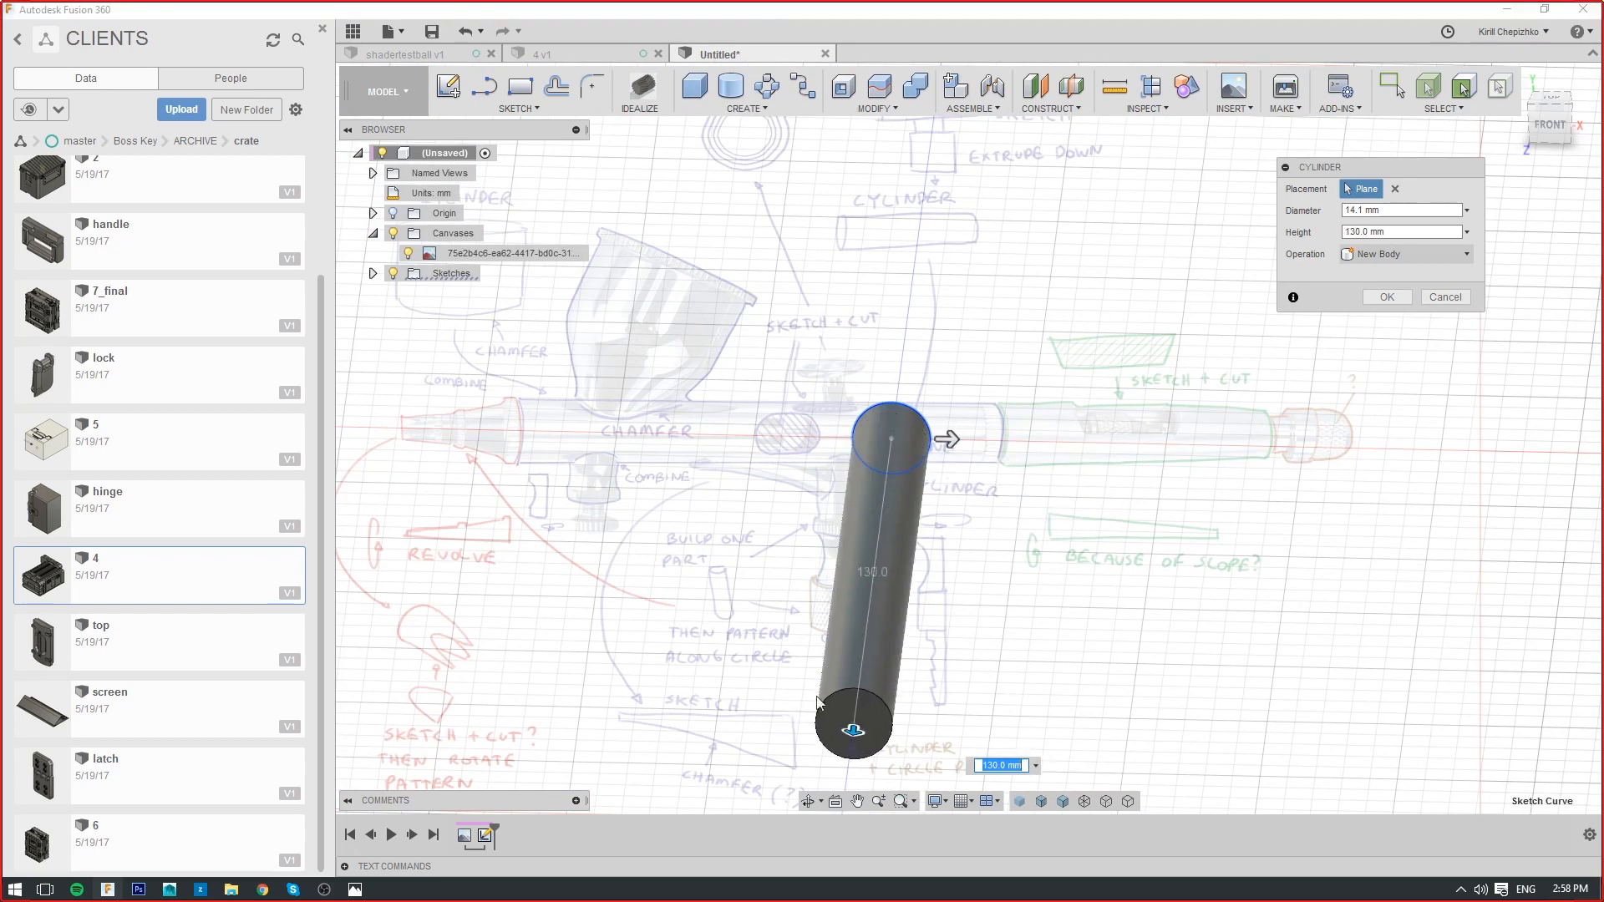
pyautogui.click(1387, 296)
# Rotate the cylinder body 90° about the Y axis so it lies along the airbrush barrel on the canvas
pyautogui.rightClick(887, 404)
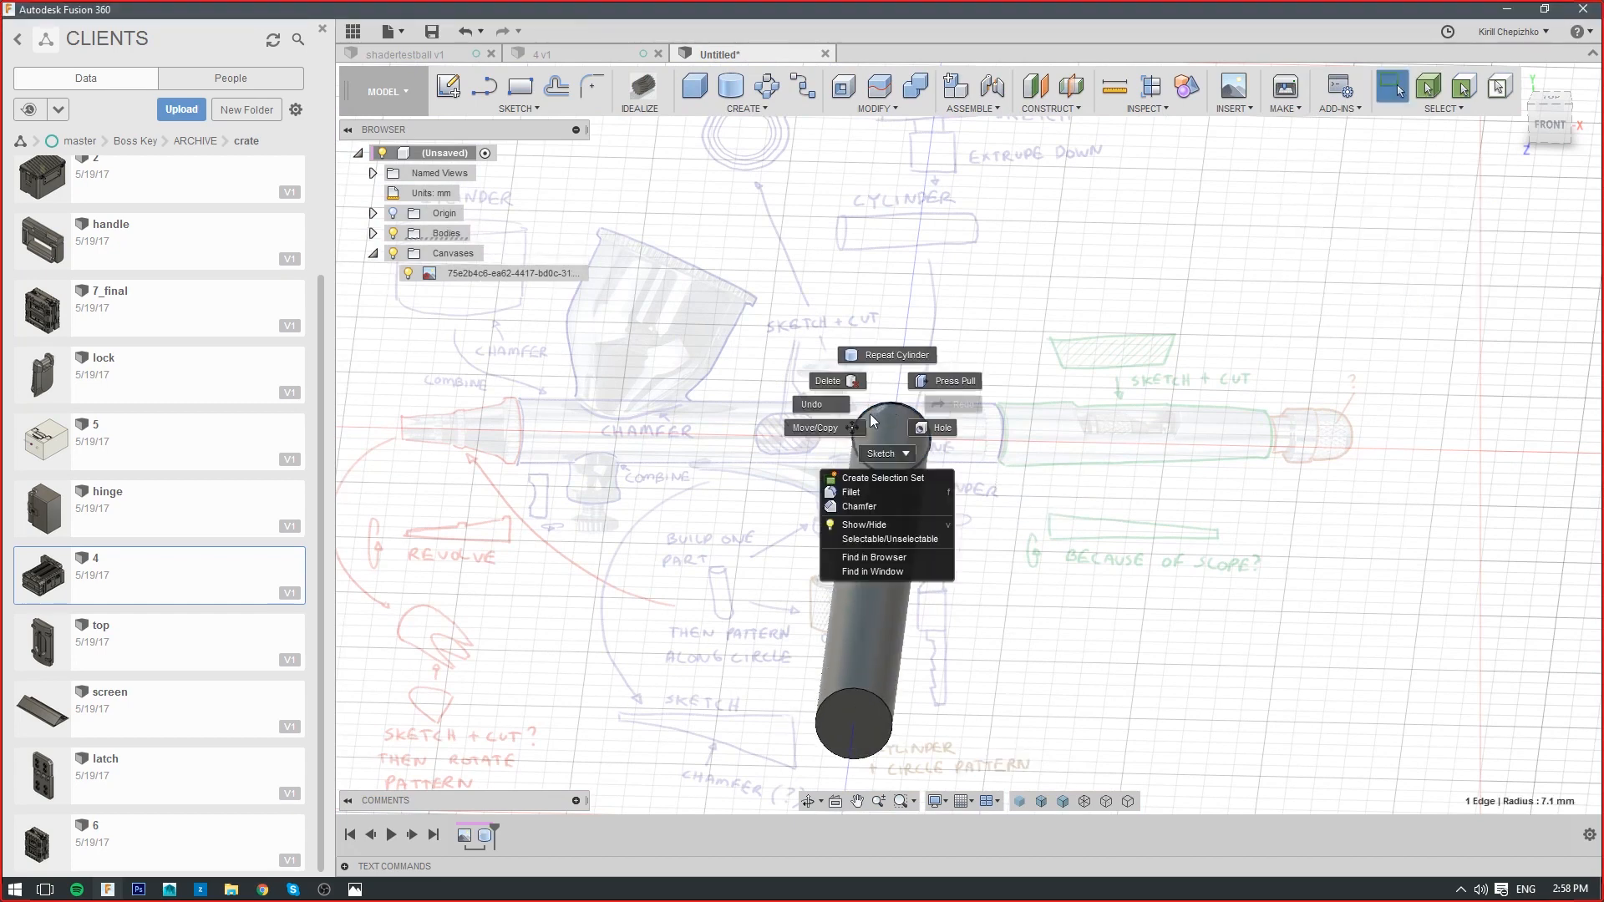
pyautogui.click(851, 426)
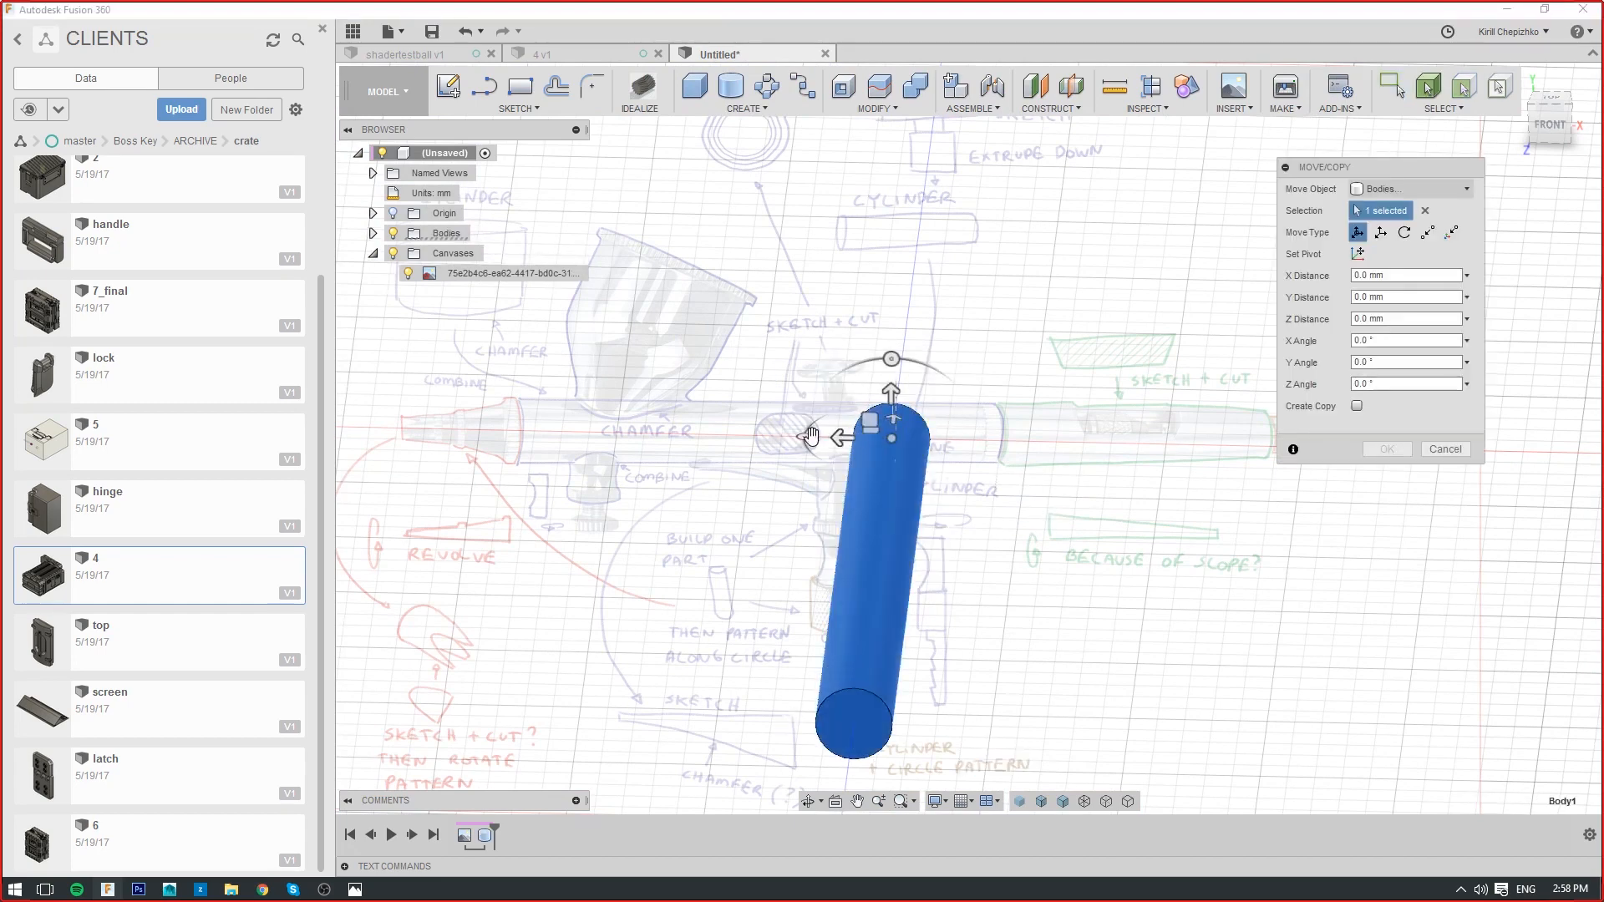
pyautogui.moveTo(806, 437); pyautogui.dragTo(879, 470)
pyautogui.click(1543, 139)
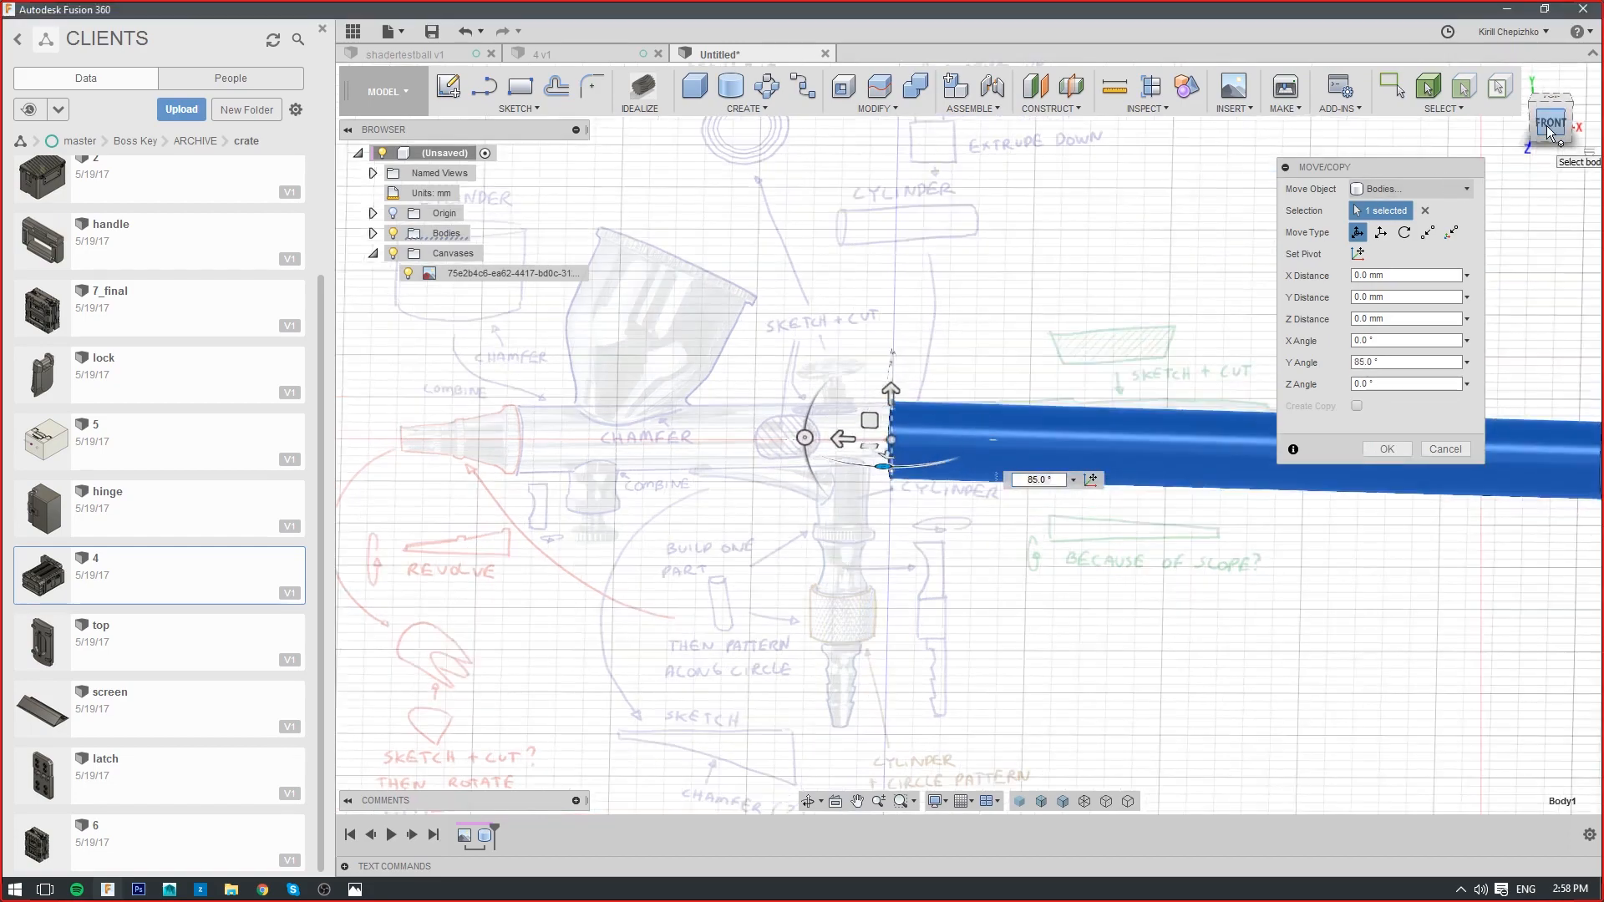
pyautogui.scroll(-2, 768, 624)
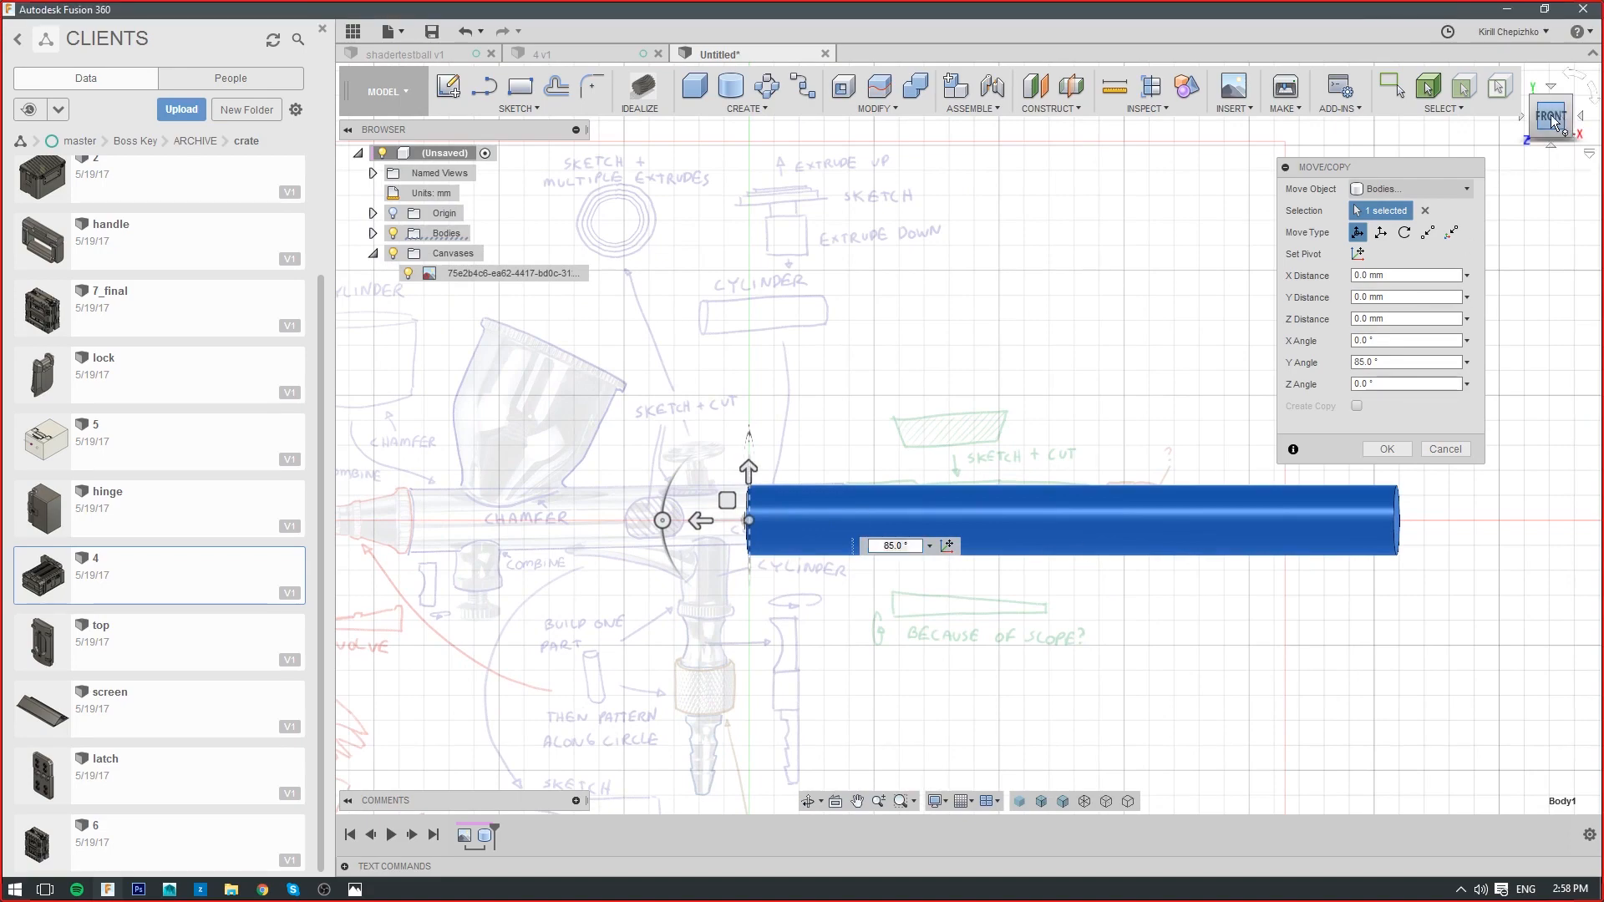
pyautogui.click(1552, 87)
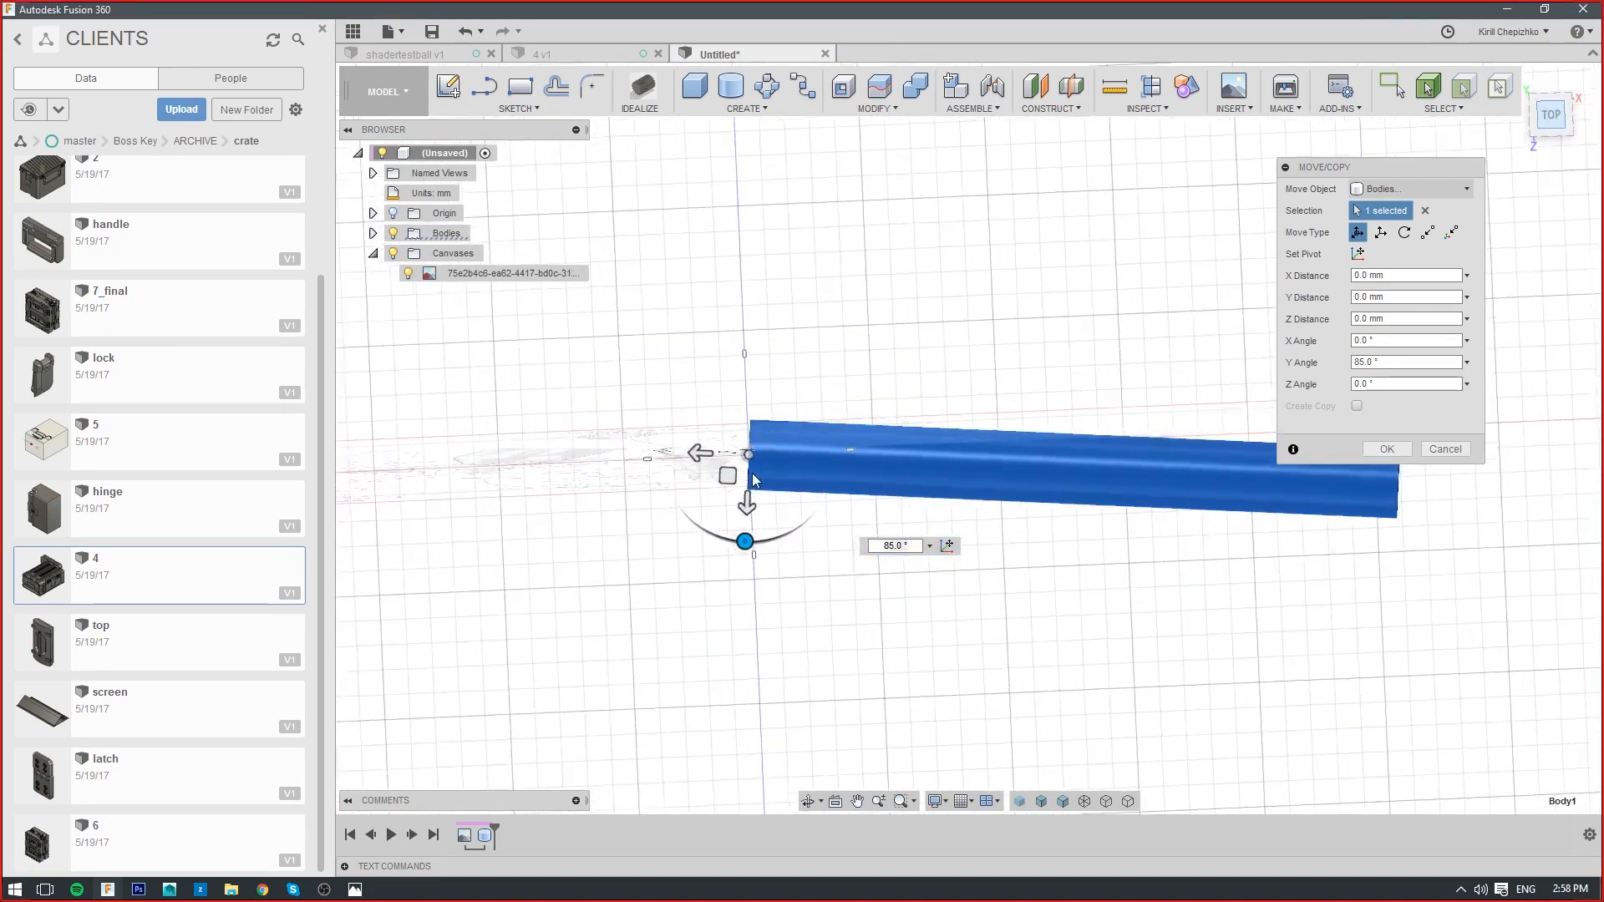
pyautogui.moveTo(745, 527); pyautogui.dragTo(748, 525)
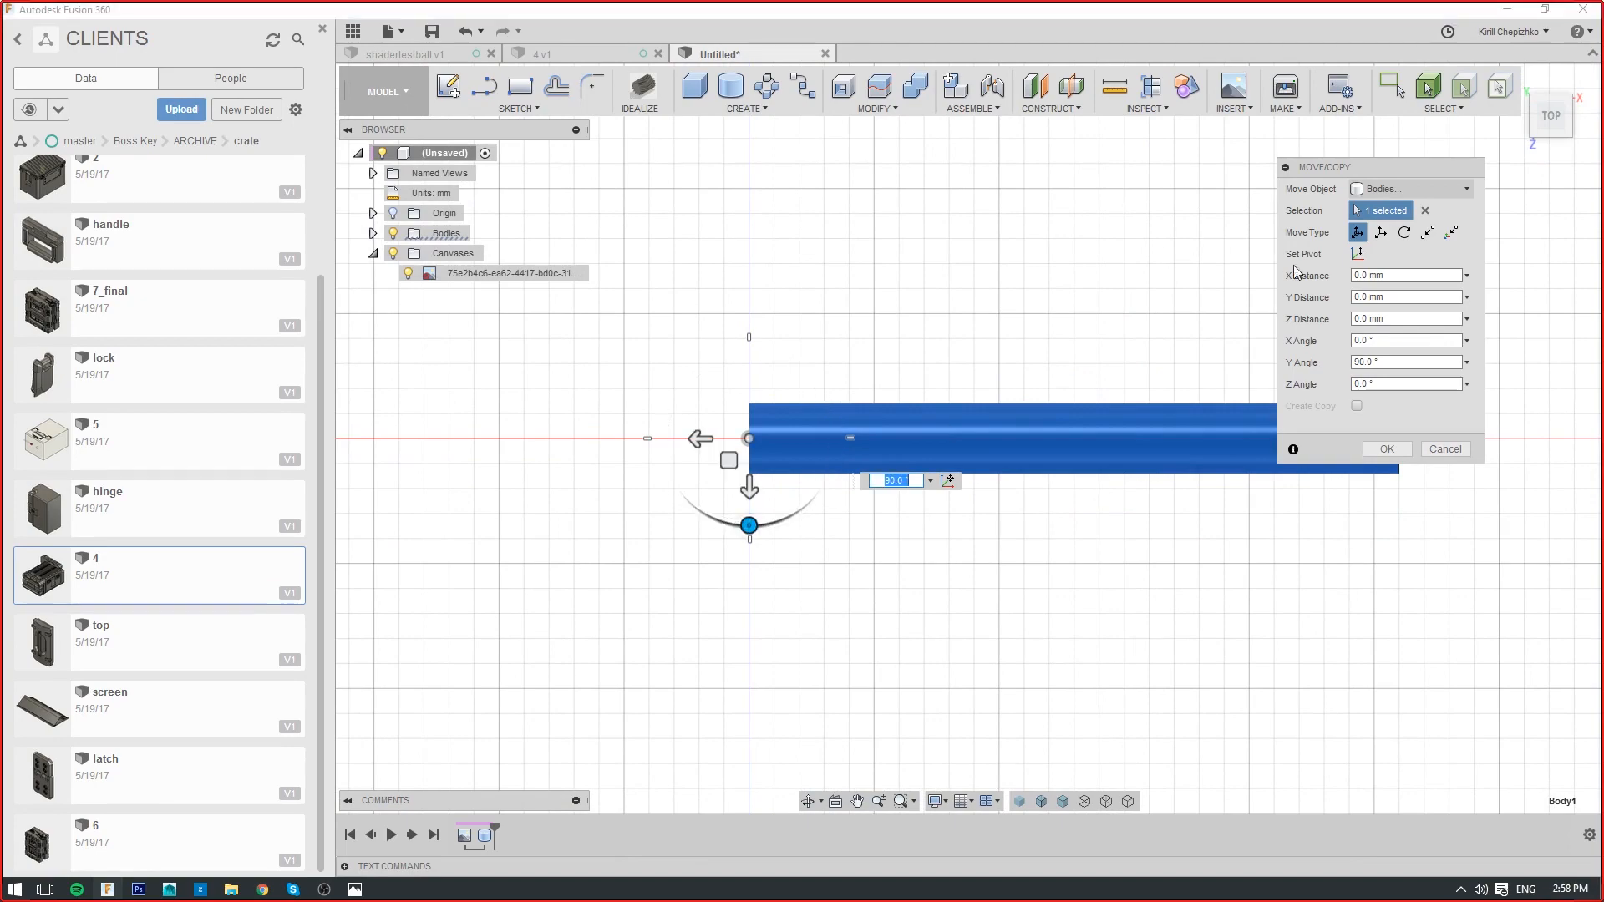
pyautogui.click(1552, 135)
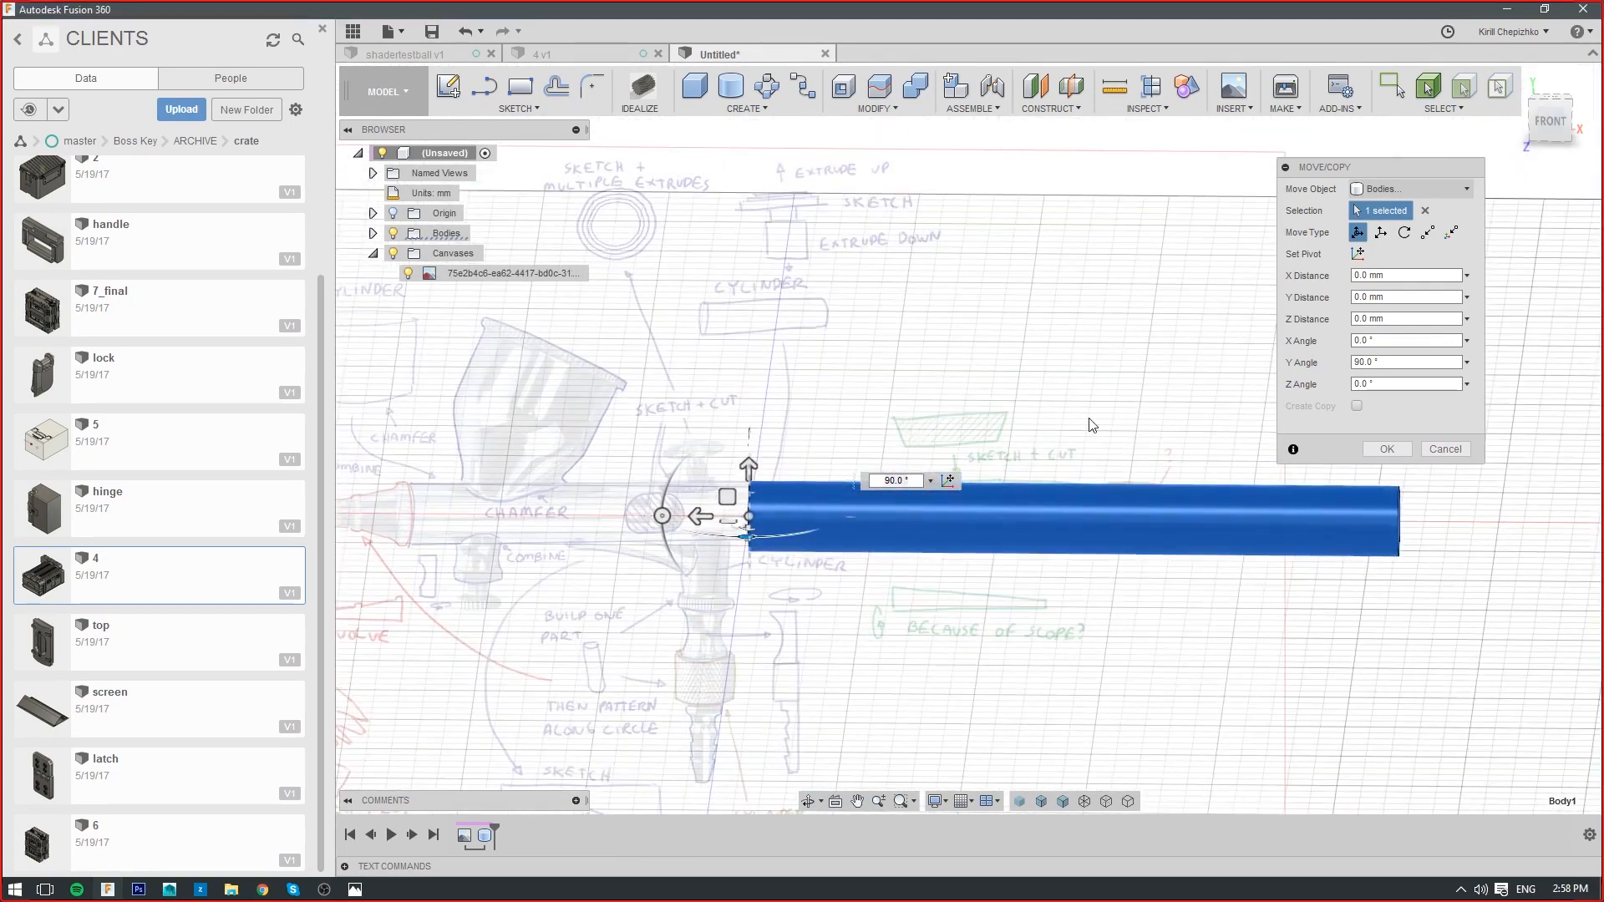
pyautogui.click(1392, 449)
# Shorten the cylinder by offsetting its end face nearest the airbrush handle by -75 mm
pyautogui.moveTo(1550, 125); pyautogui.dragTo(1527, 131)
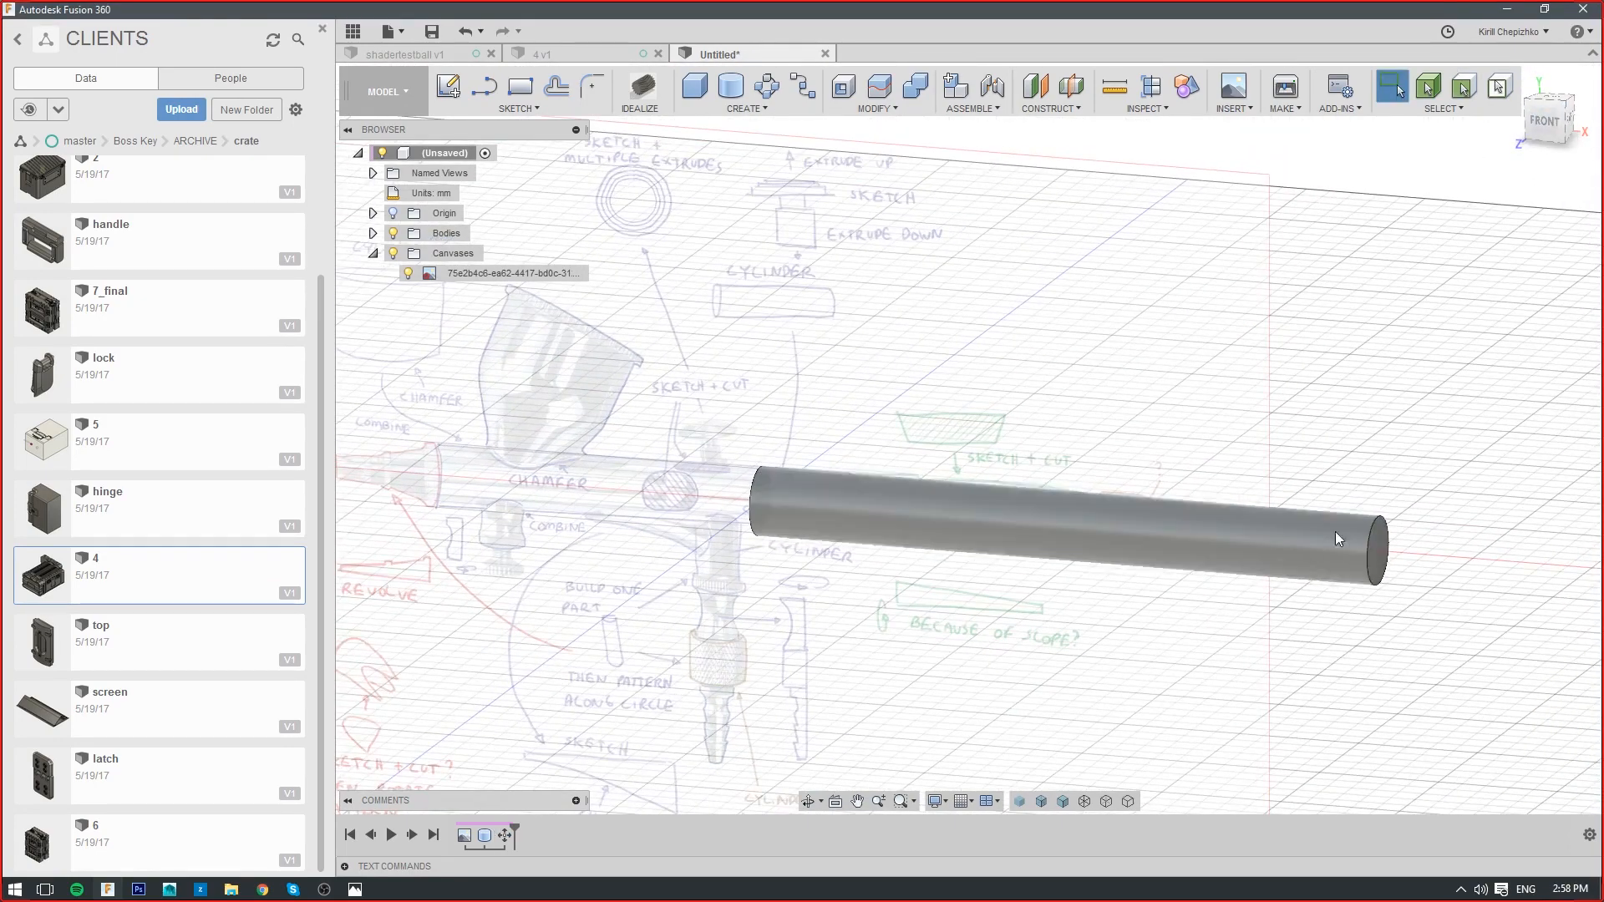
pyautogui.click(1379, 538)
pyautogui.press('q')
pyautogui.moveTo(1397, 539); pyautogui.dragTo(1040, 527)
pyautogui.click(1546, 124)
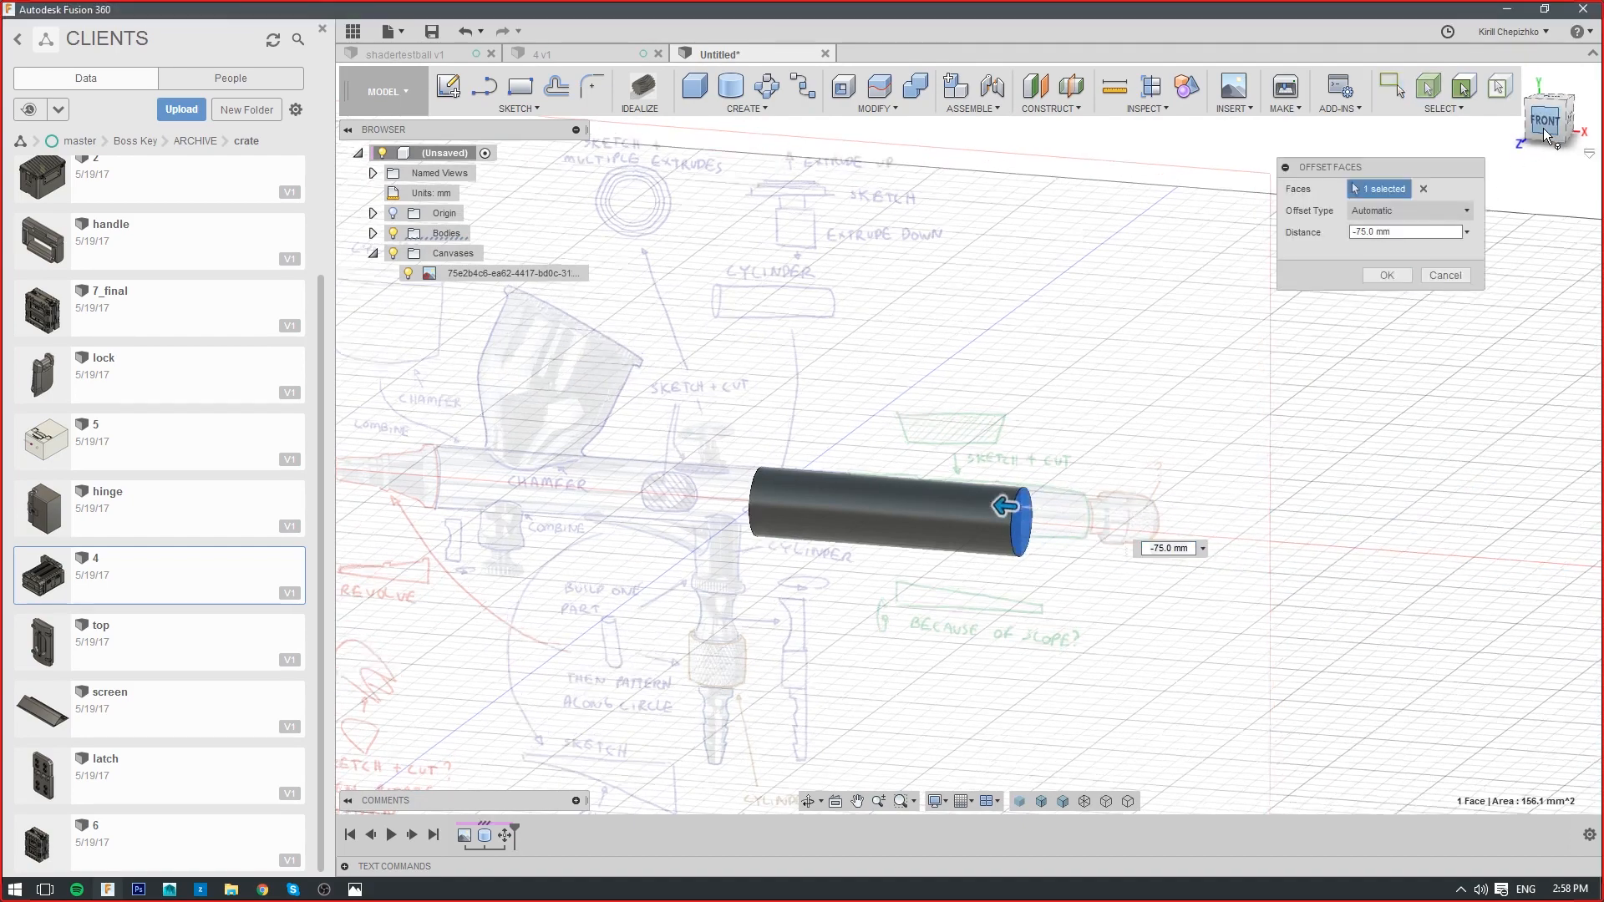
pyautogui.click(1393, 276)
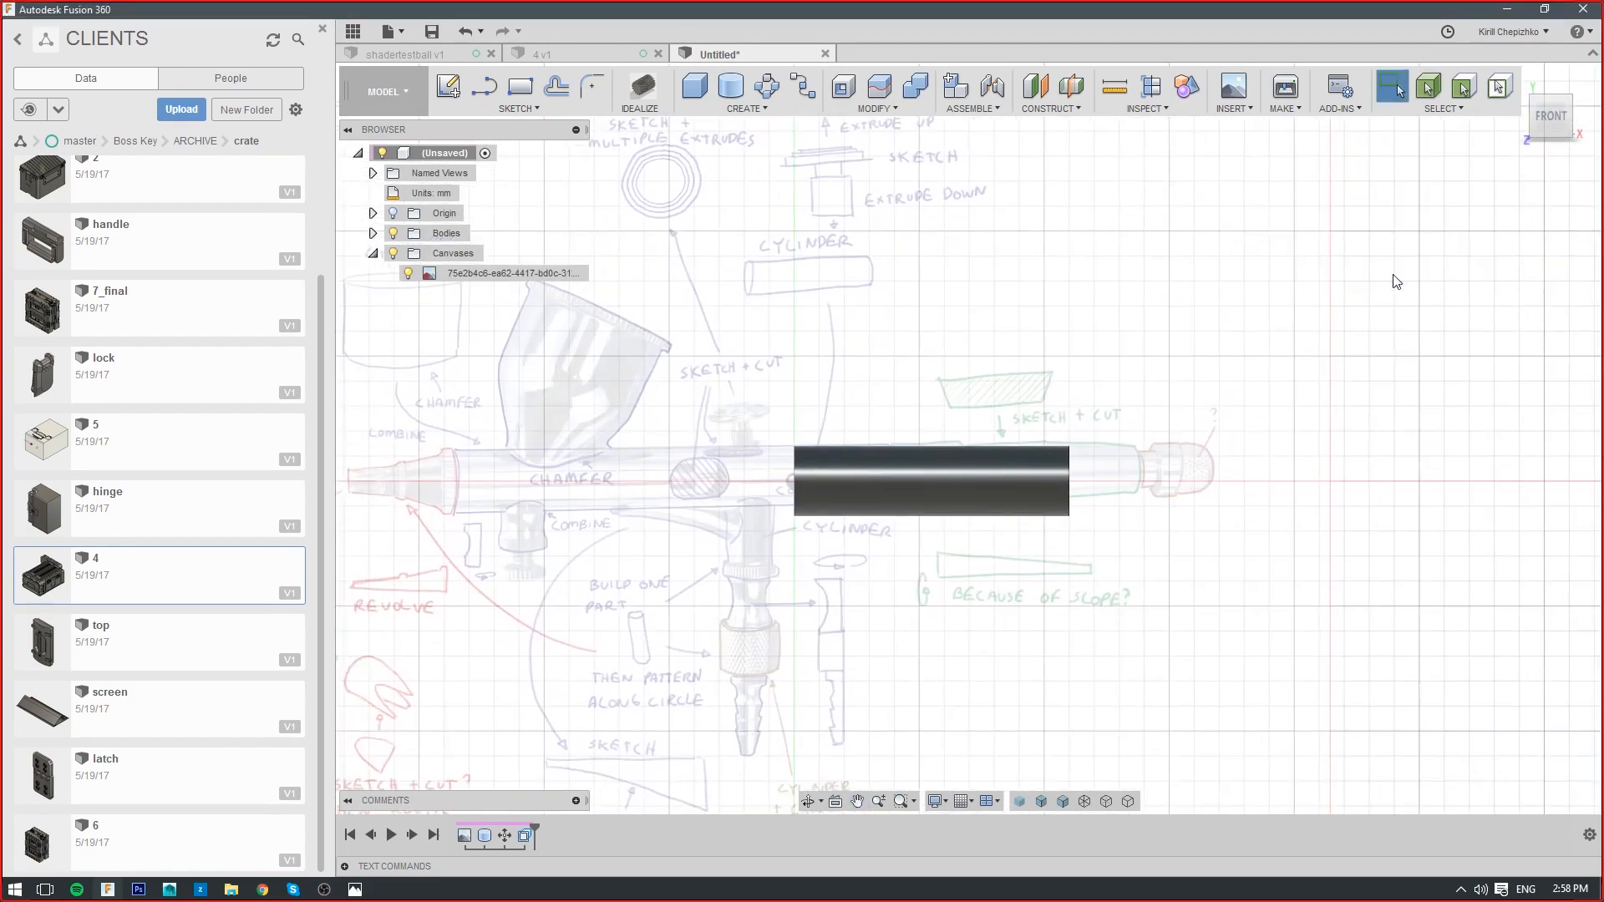
# Press Pull the cylinder's end face on the cup side outward by 10 mm
pyautogui.moveTo(1540, 132)
pyautogui.mouseDown()
pyautogui.moveTo(1533, 172)
pyautogui.moveTo(1552, 157)
pyautogui.mouseUp()
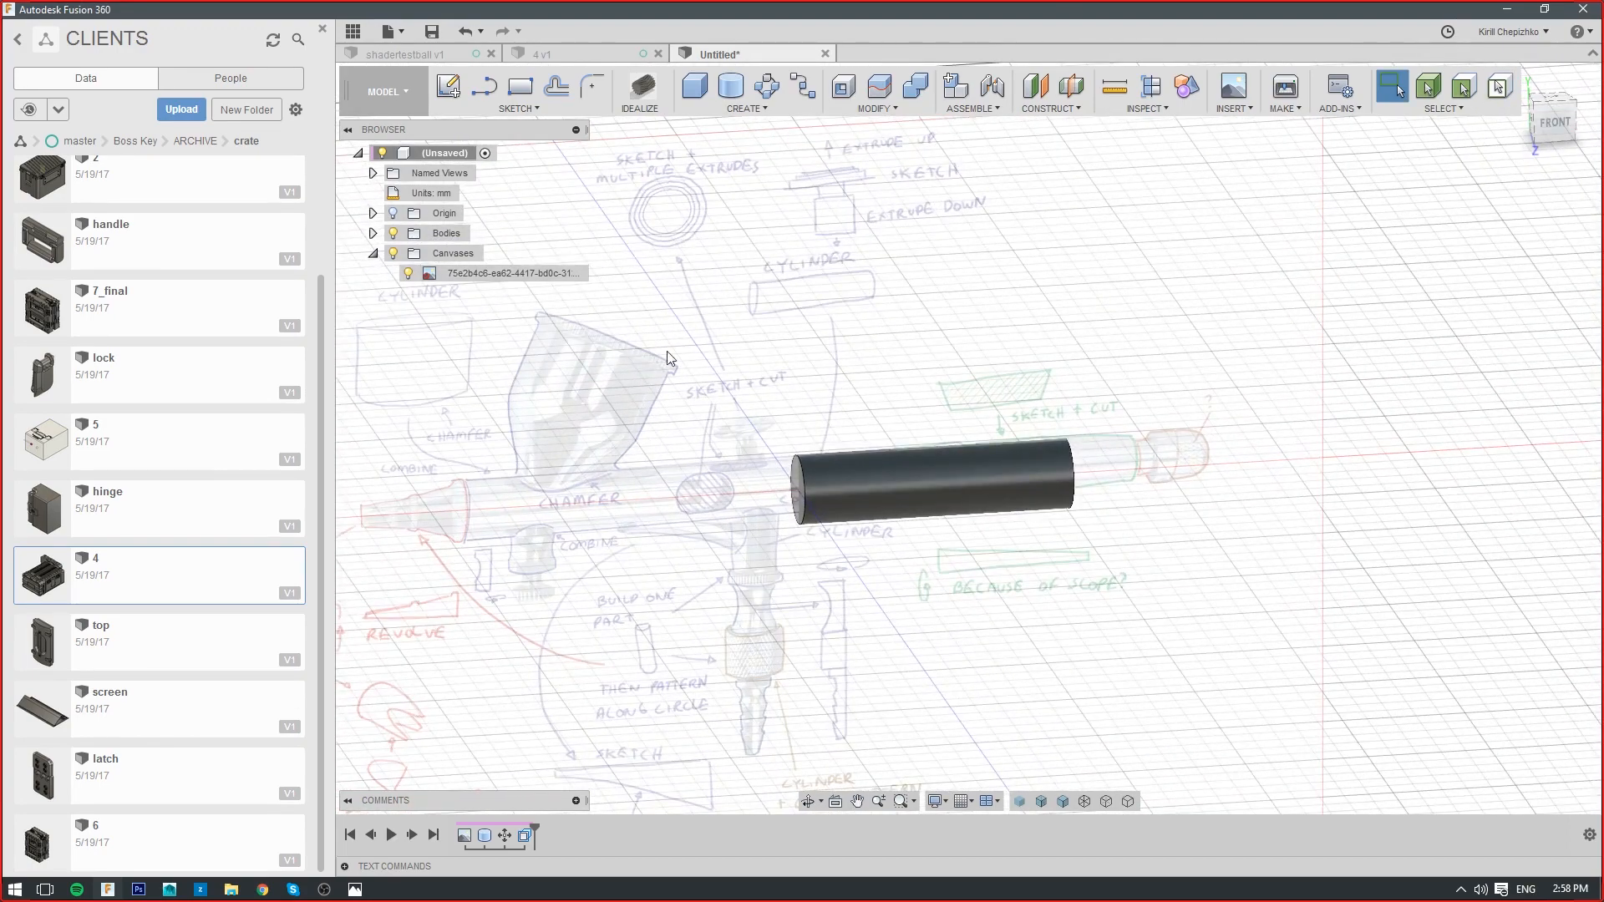
pyautogui.rightClick(797, 496)
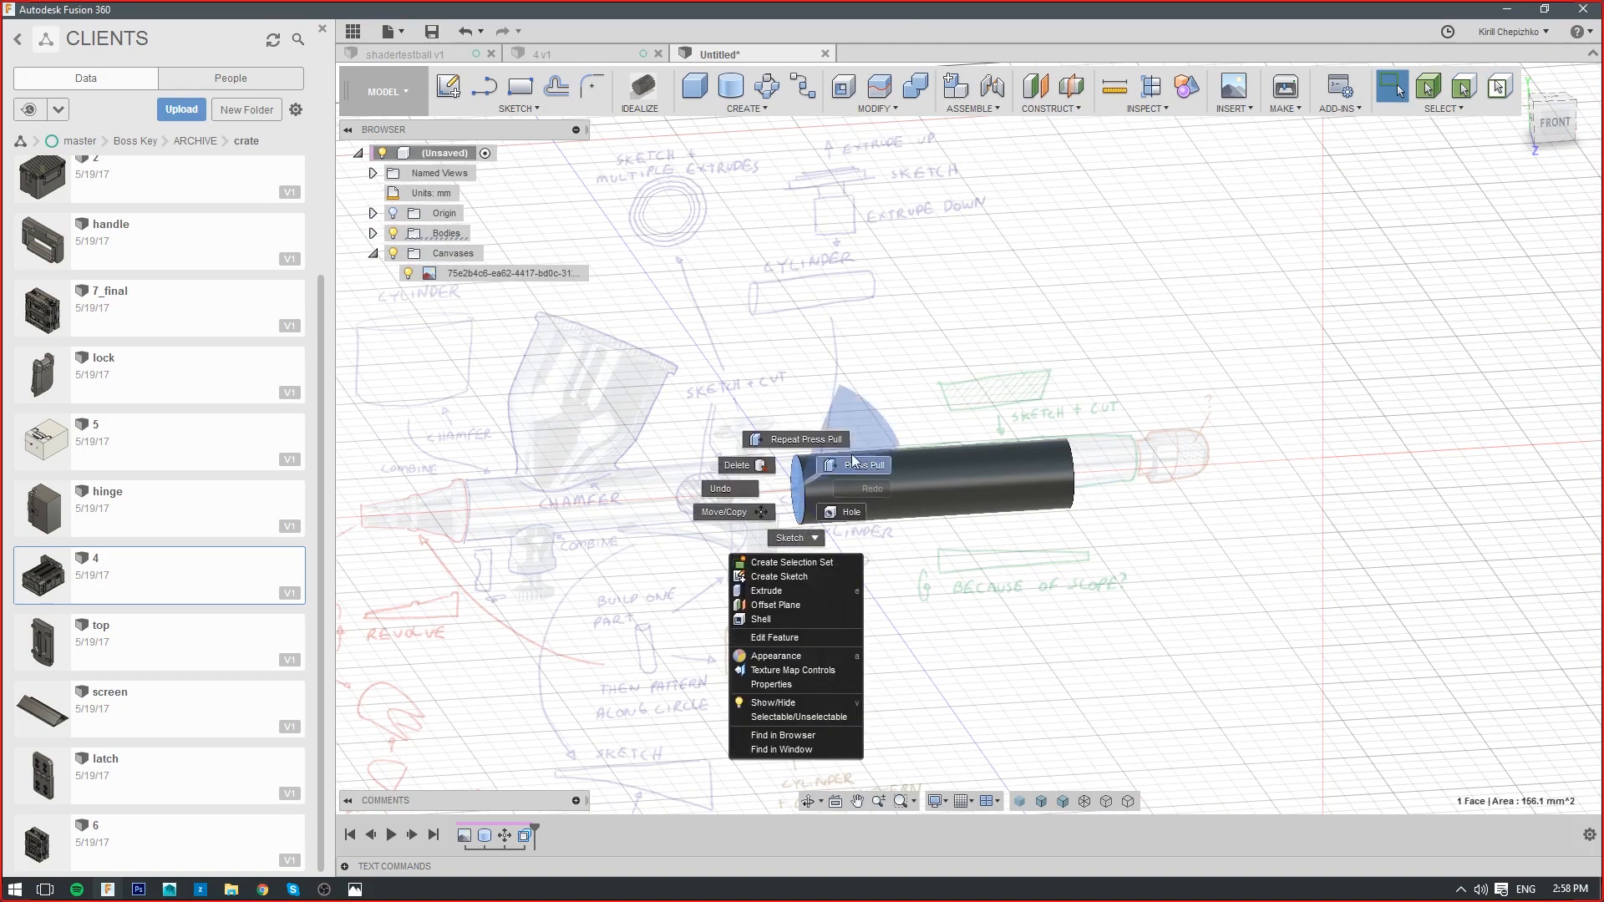
pyautogui.click(853, 462)
pyautogui.moveTo(794, 489); pyautogui.dragTo(746, 493)
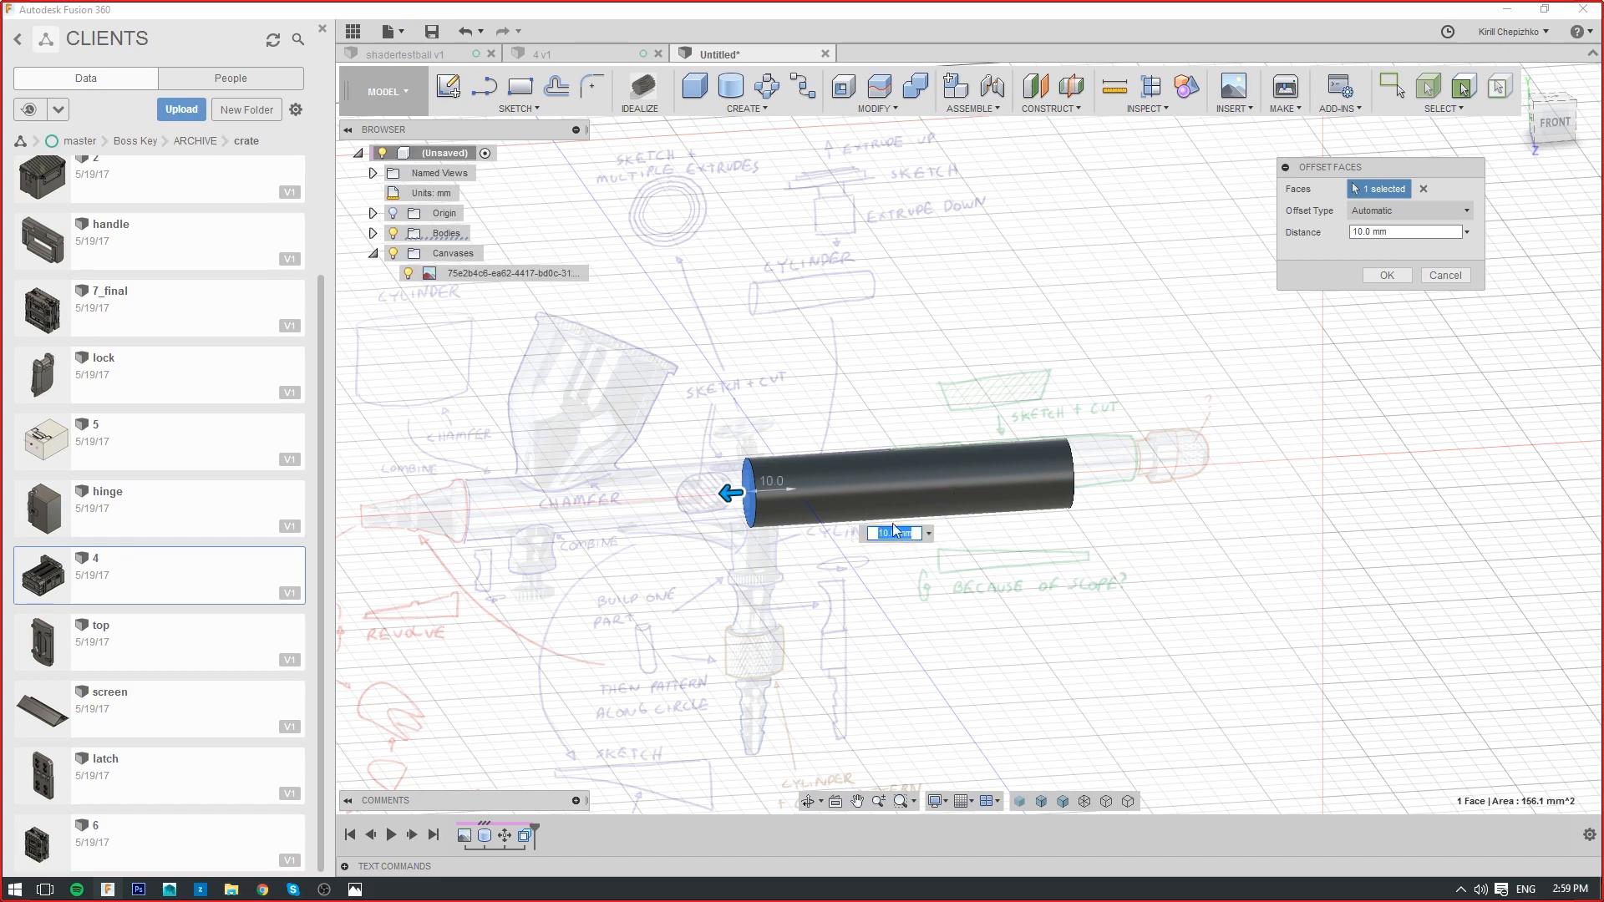
# Try the end face offset at different zoom levels, pulling it to 60 mm from afar and 57.3 mm up close
pyautogui.scroll(-10, 904, 469)
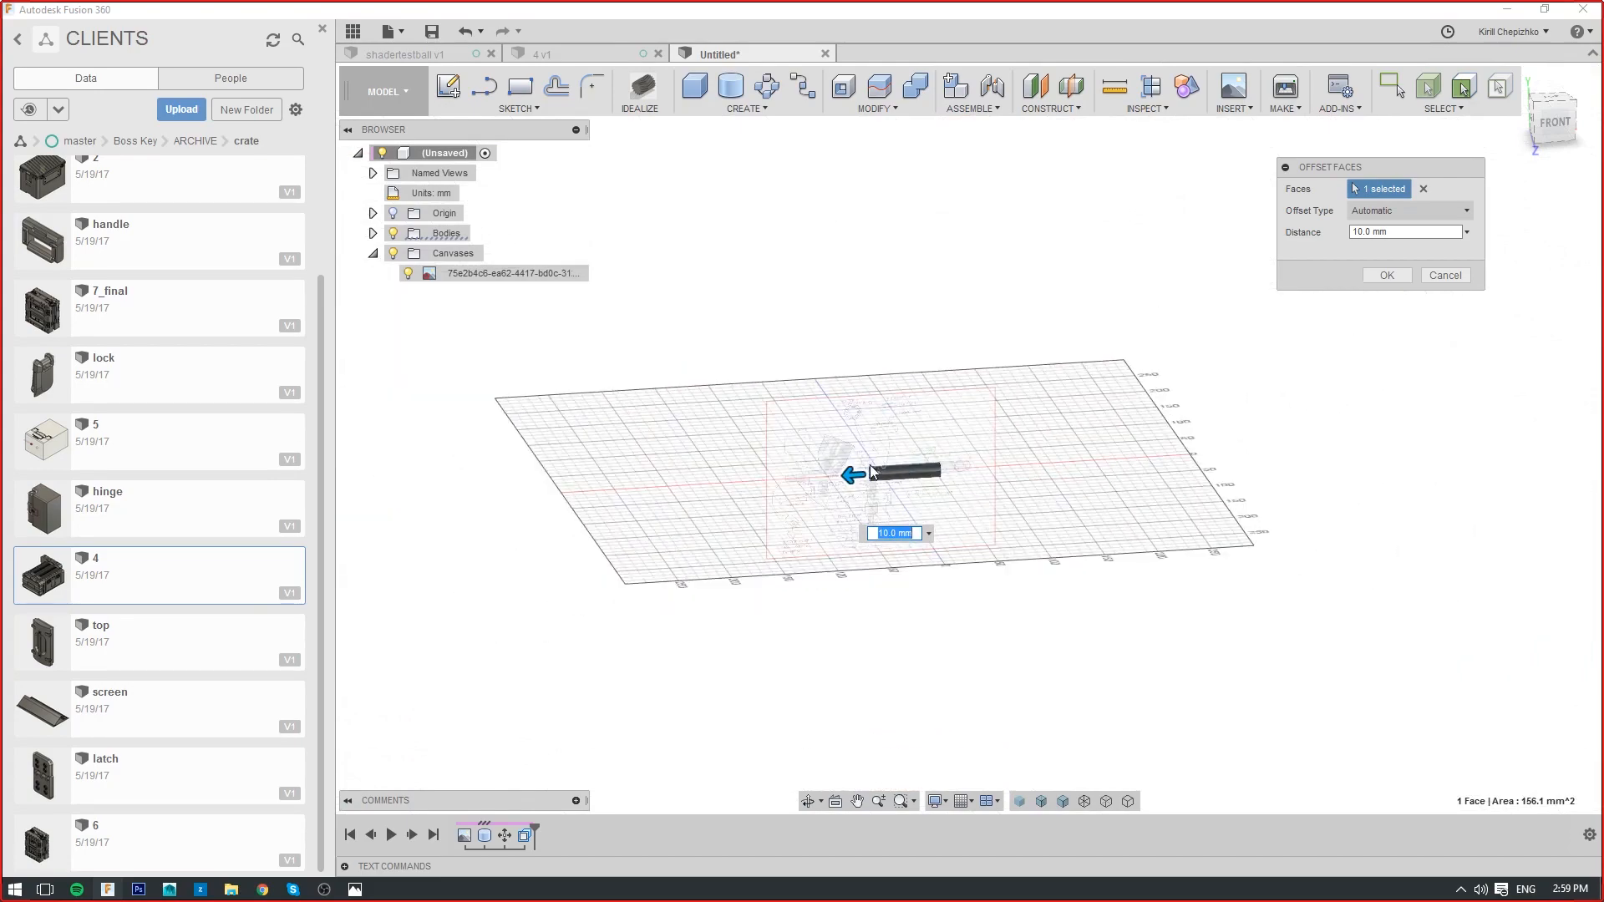
pyautogui.moveTo(853, 474); pyautogui.dragTo(802, 481)
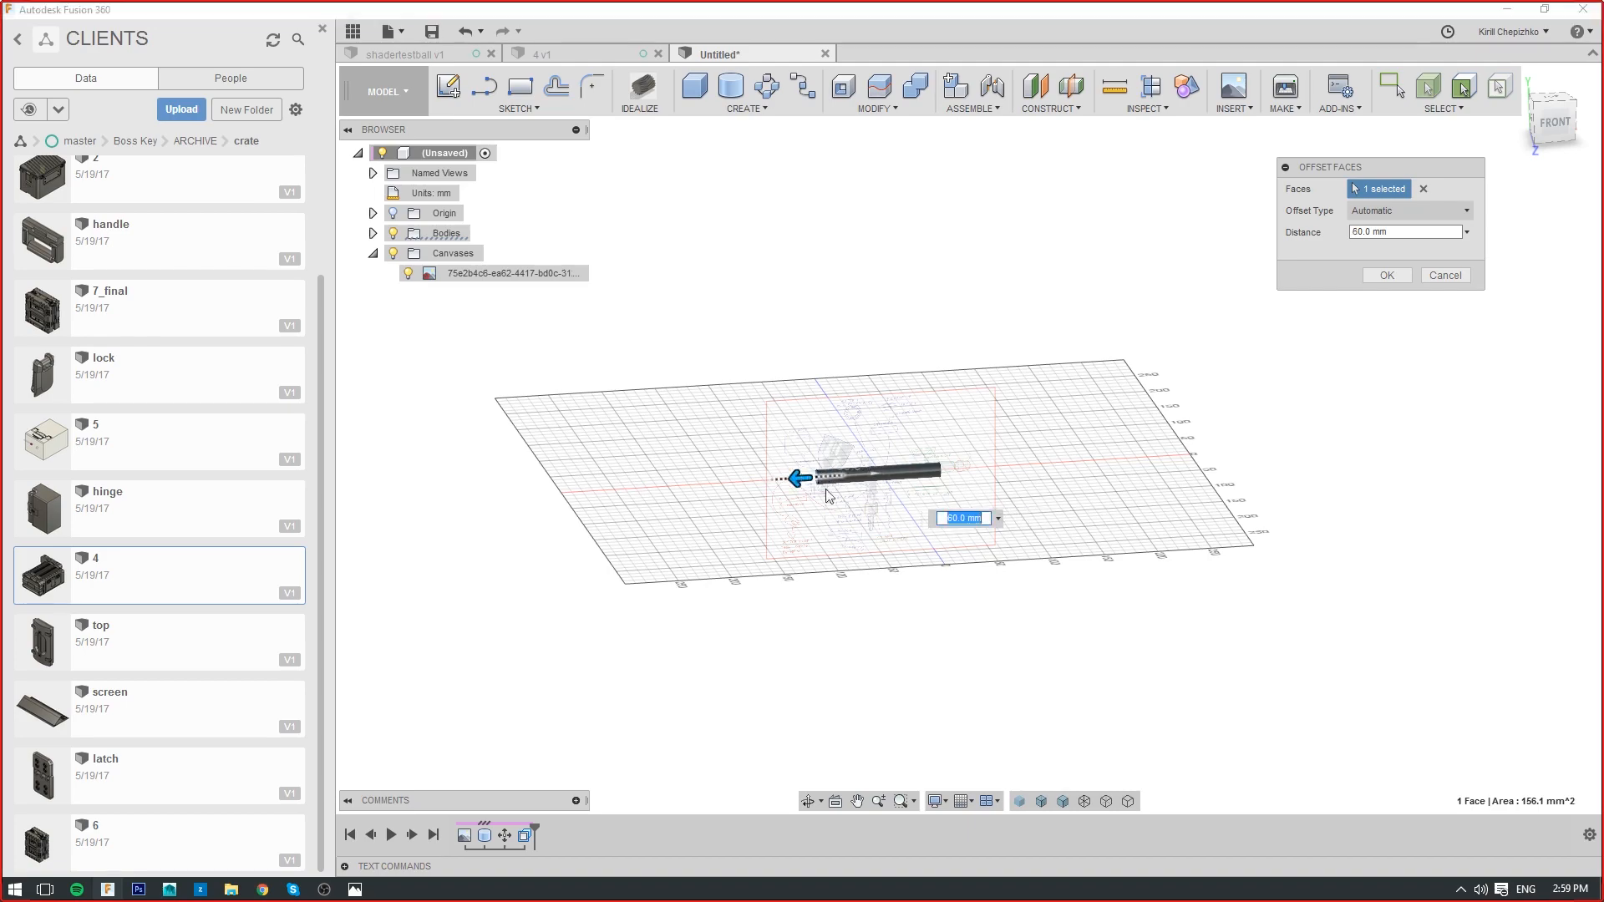
pyautogui.scroll(4, 816, 475)
pyautogui.scroll(5, 817, 475)
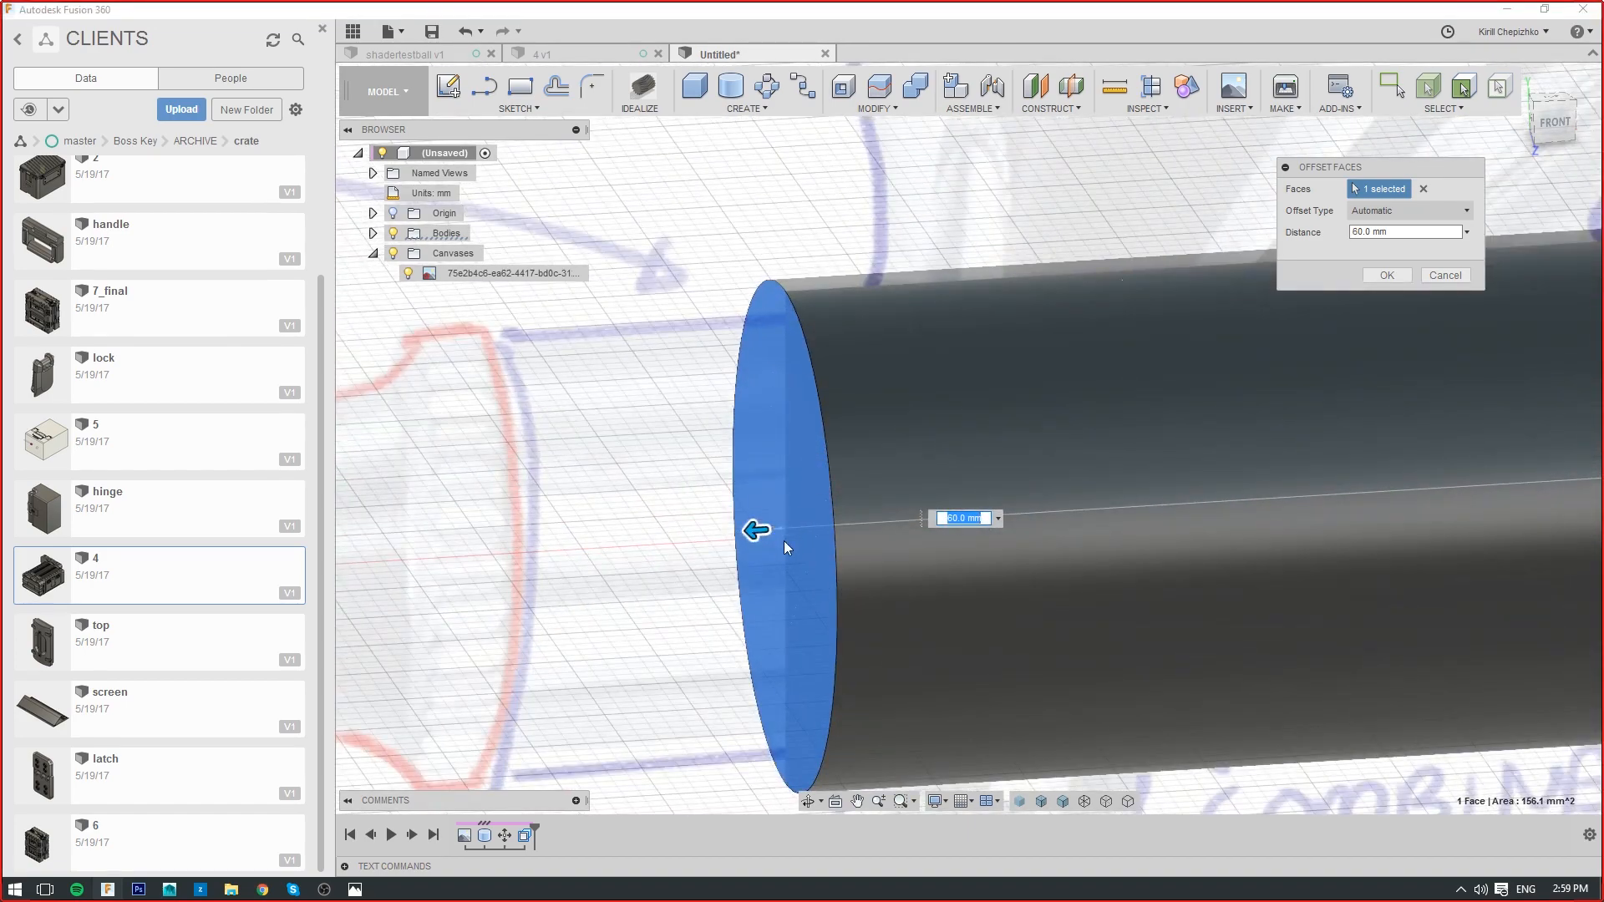
pyautogui.moveTo(759, 530); pyautogui.dragTo(842, 527)
pyautogui.scroll(5, 836, 510)
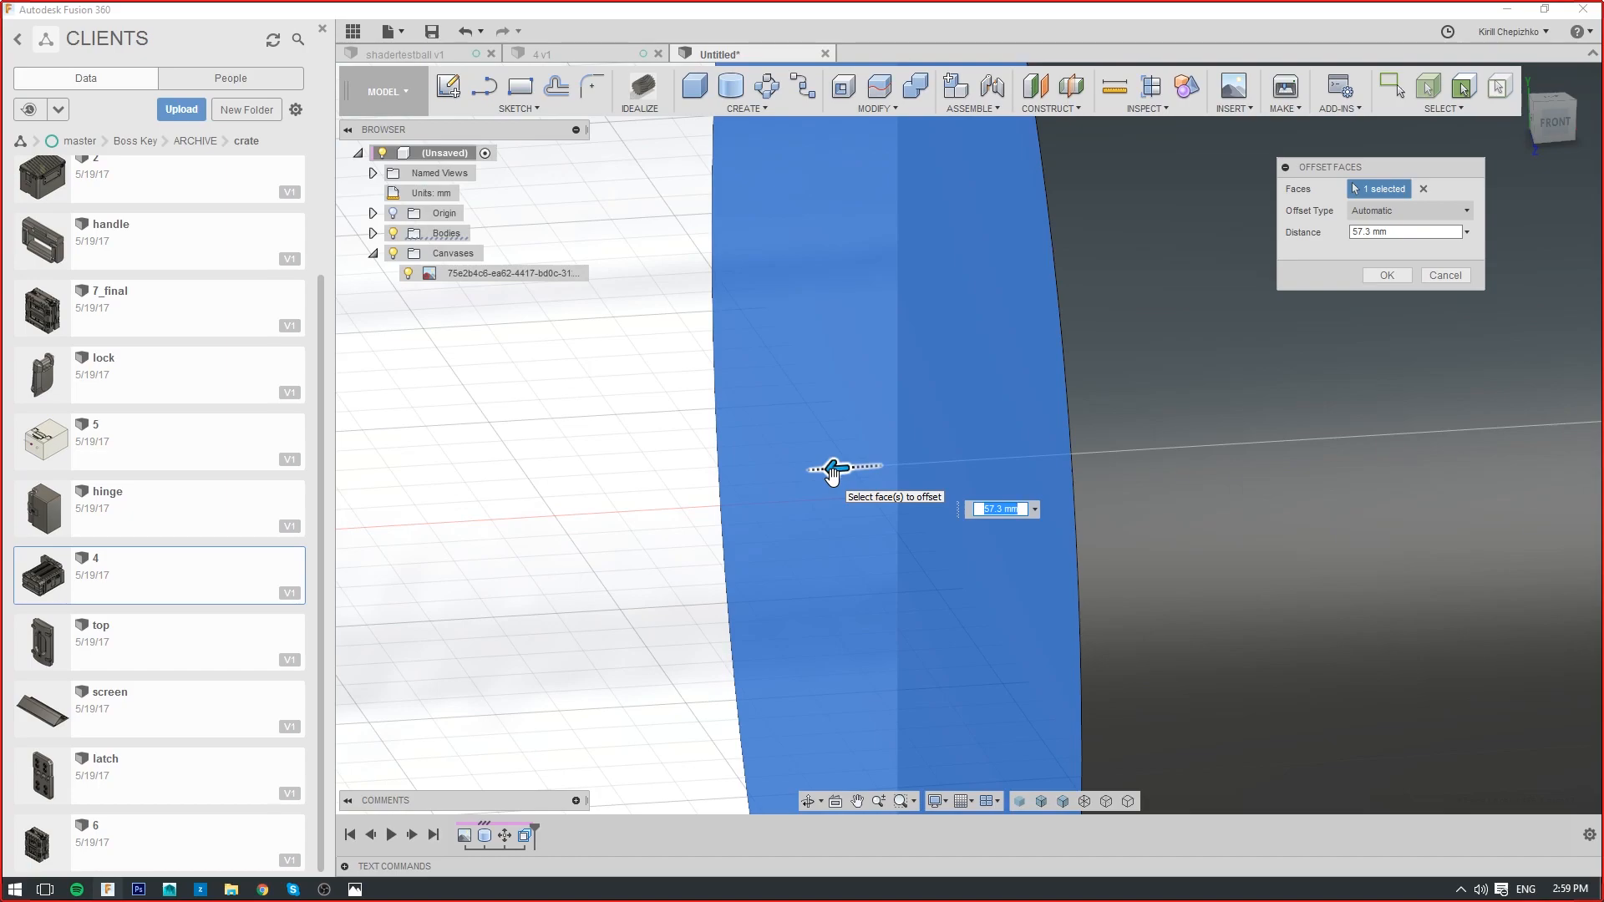
pyautogui.scroll(-8, 982, 387)
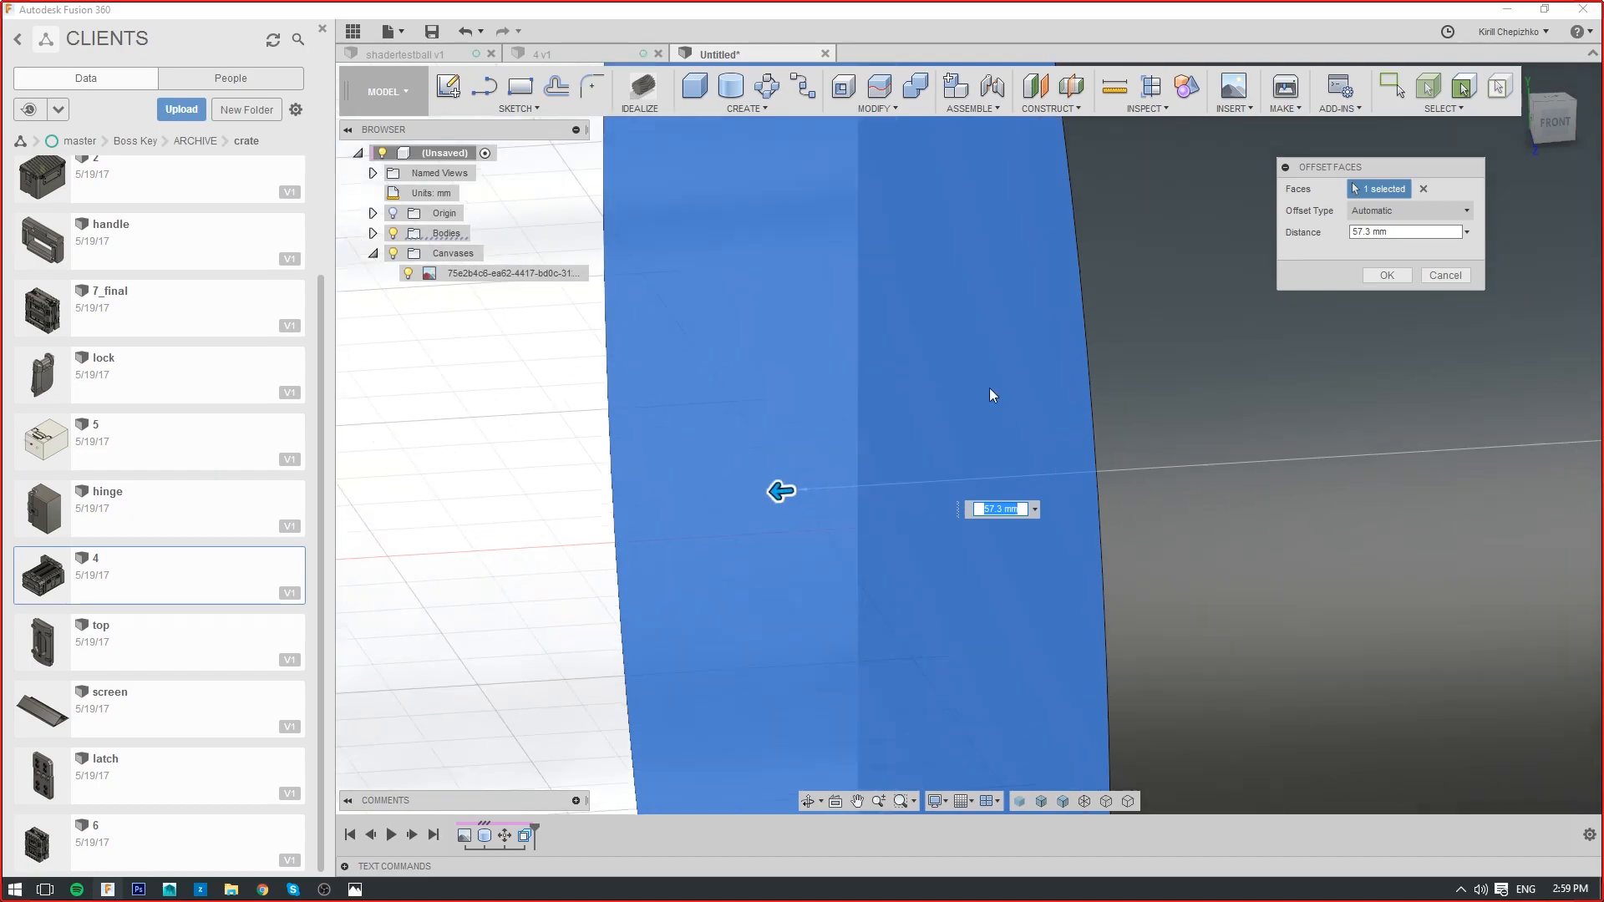
pyautogui.scroll(-6, 1190, 391)
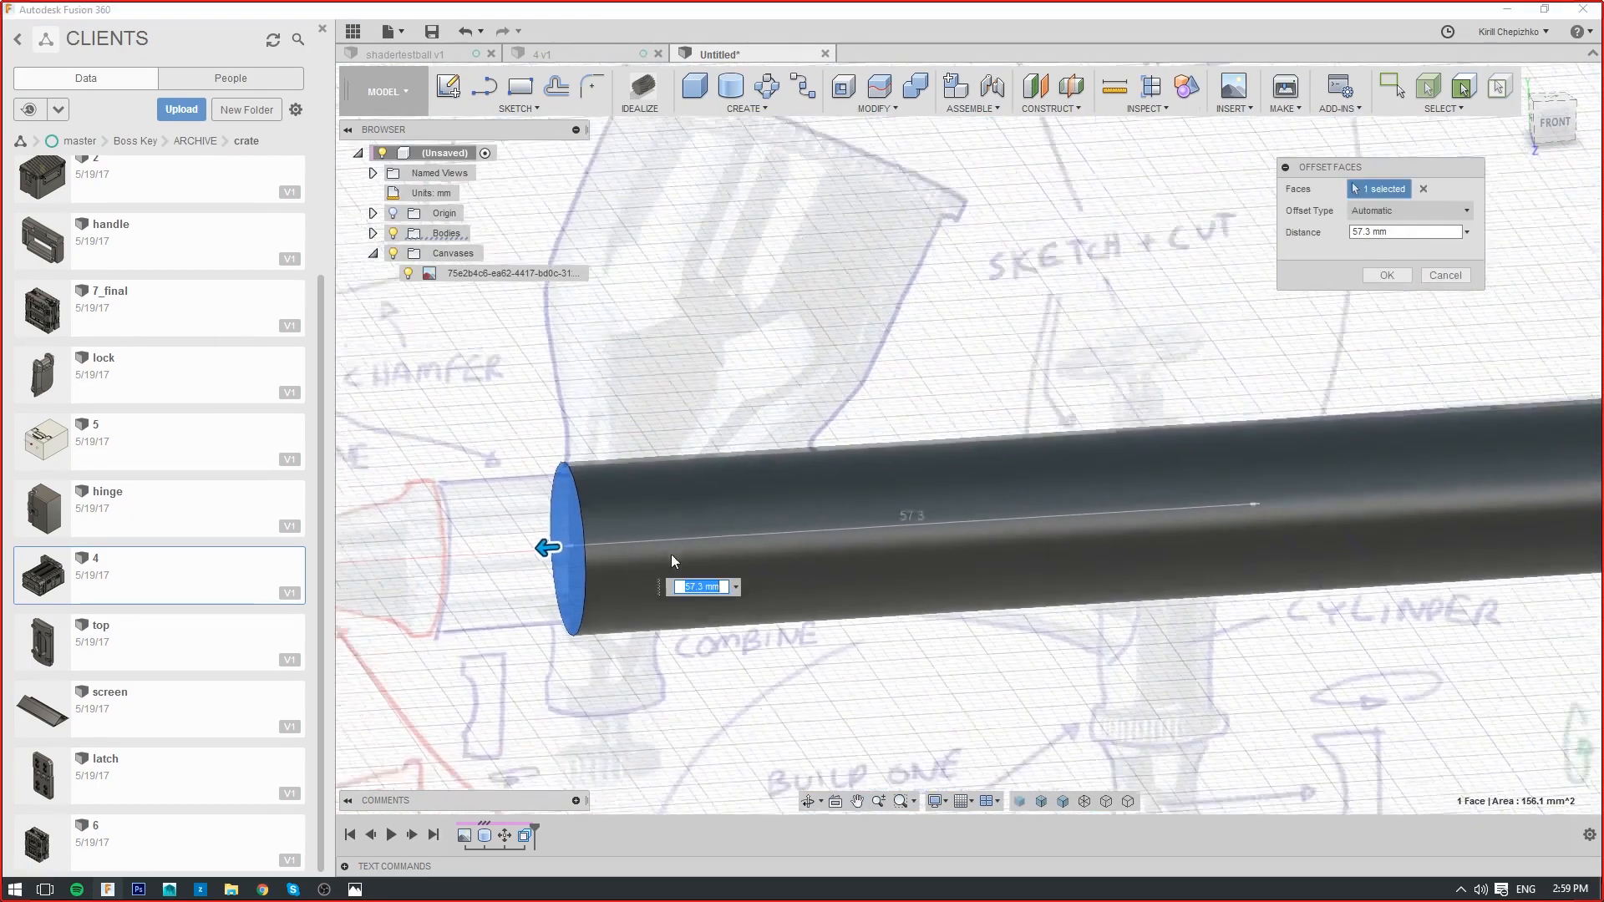
# Pull the end face back to a 23 mm offset, set the exact distance to 25 mm and apply it
pyautogui.moveTo(625, 481); pyautogui.dragTo(911, 459)
pyautogui.scroll(-3, 842, 435)
pyautogui.scroll(8, 970, 452)
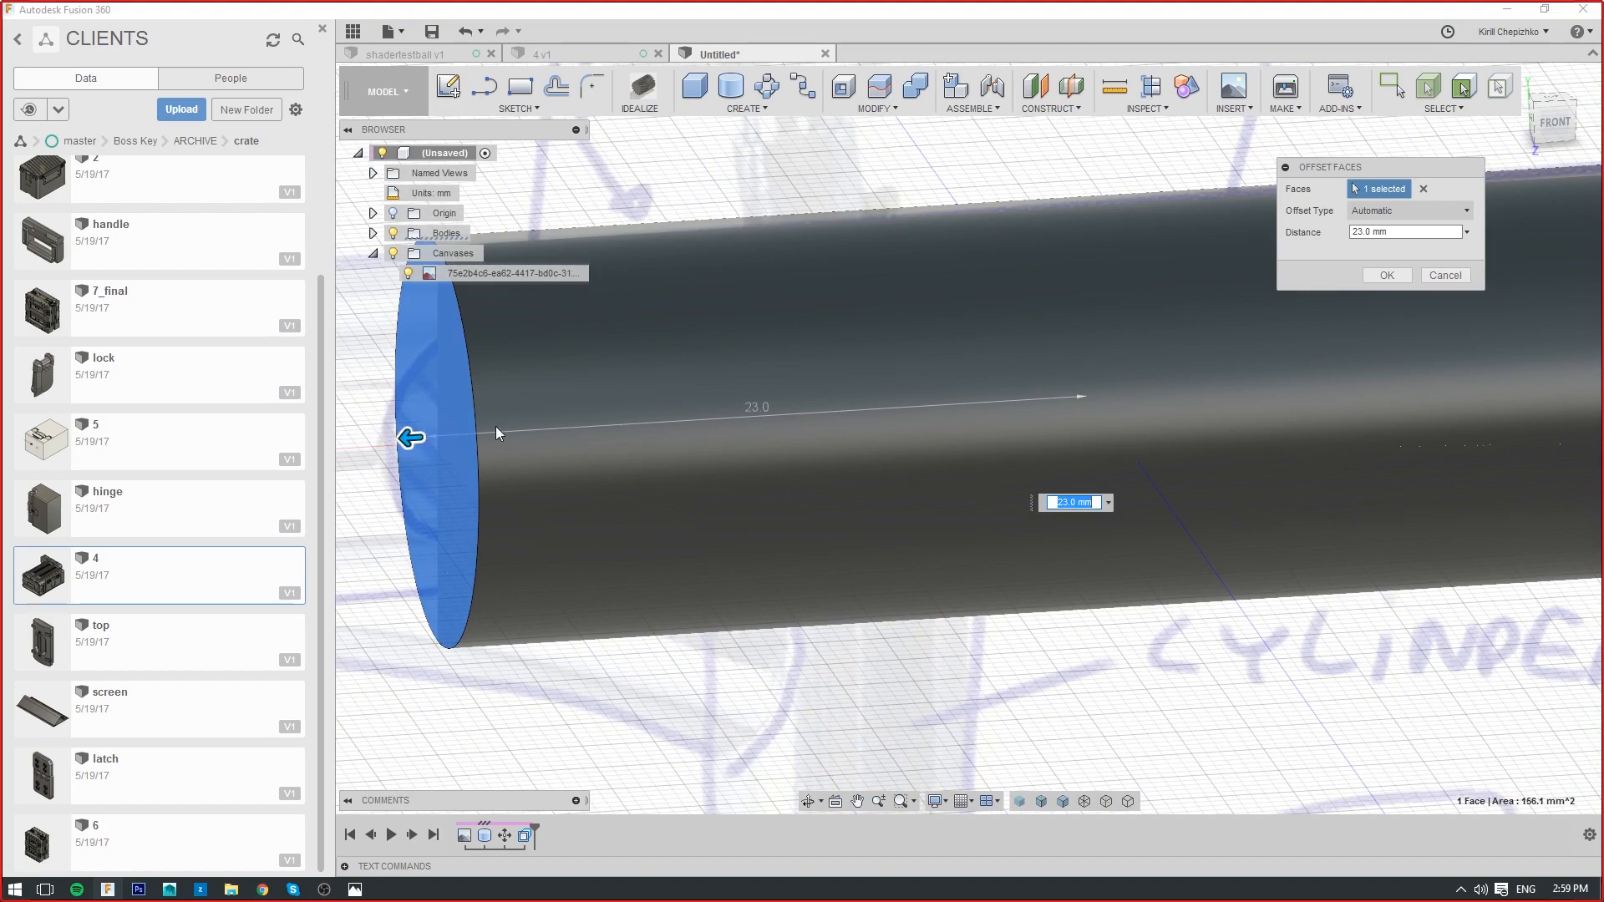
pyautogui.scroll(-6, 605, 405)
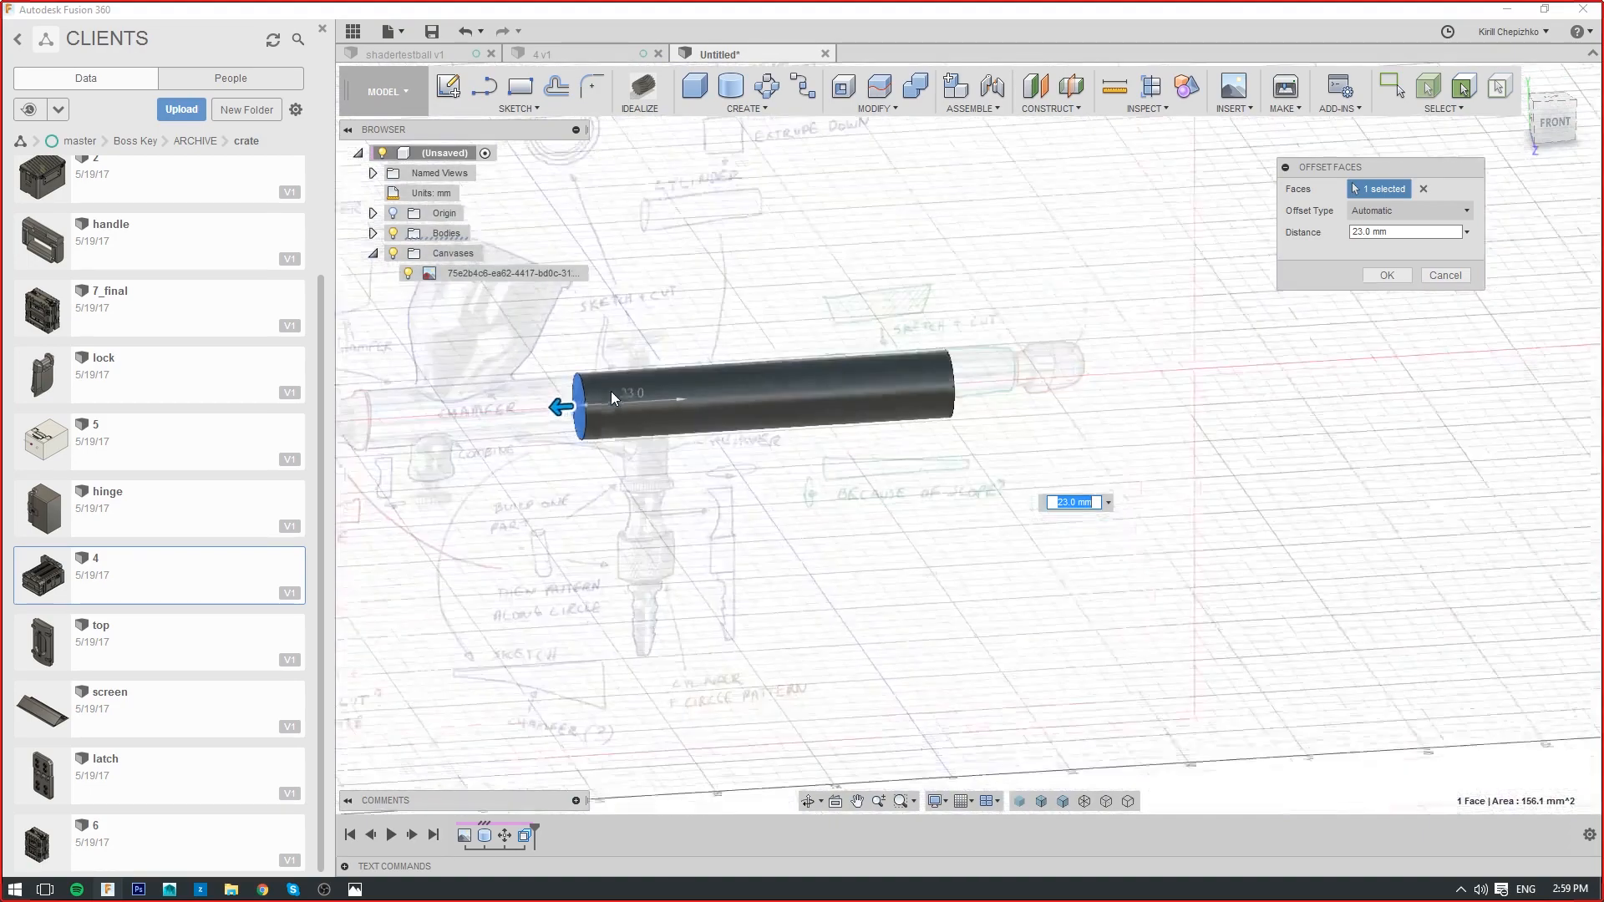
pyautogui.moveTo(610, 391); pyautogui.dragTo(891, 509, button='middle')
pyautogui.scroll(7, 890, 509)
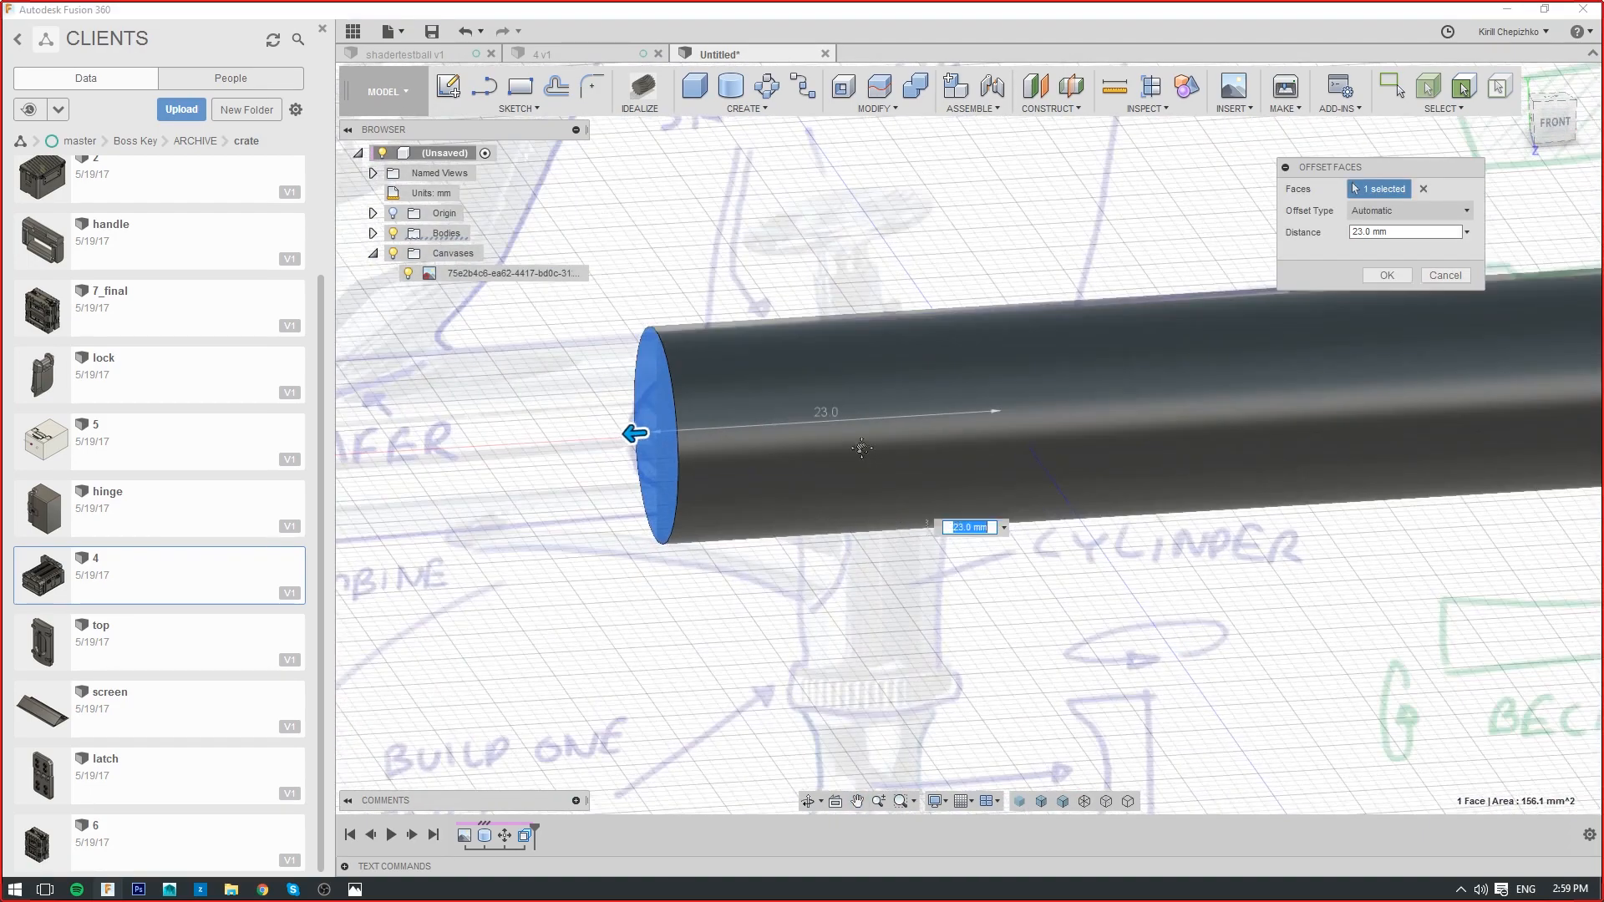
pyautogui.scroll(1, 781, 482)
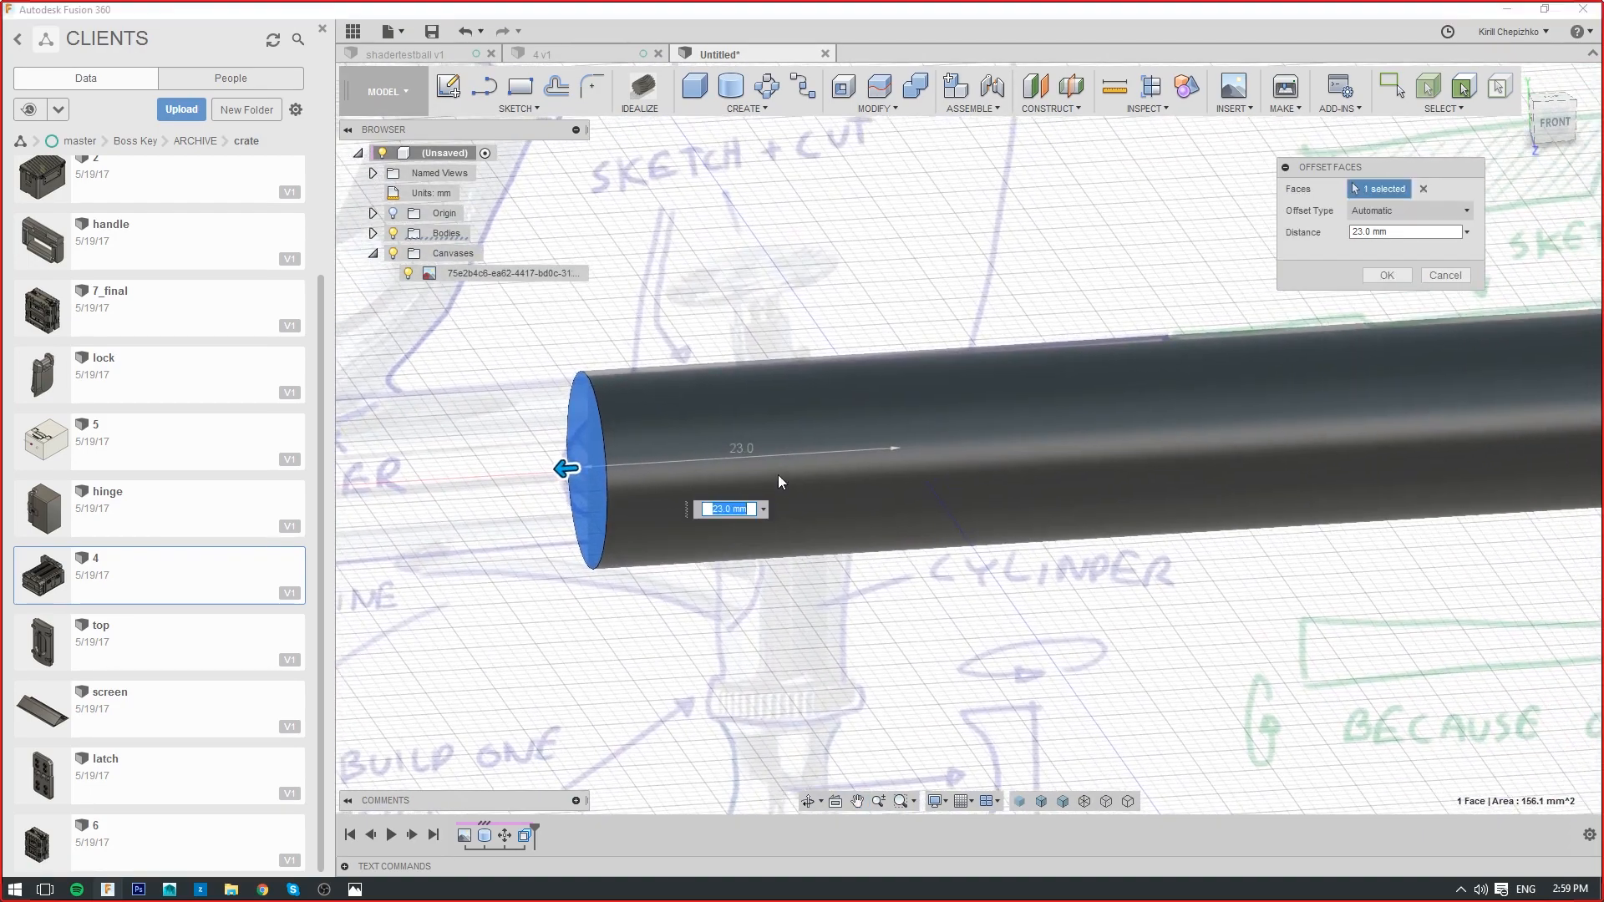
pyautogui.doubleClick(1374, 231)
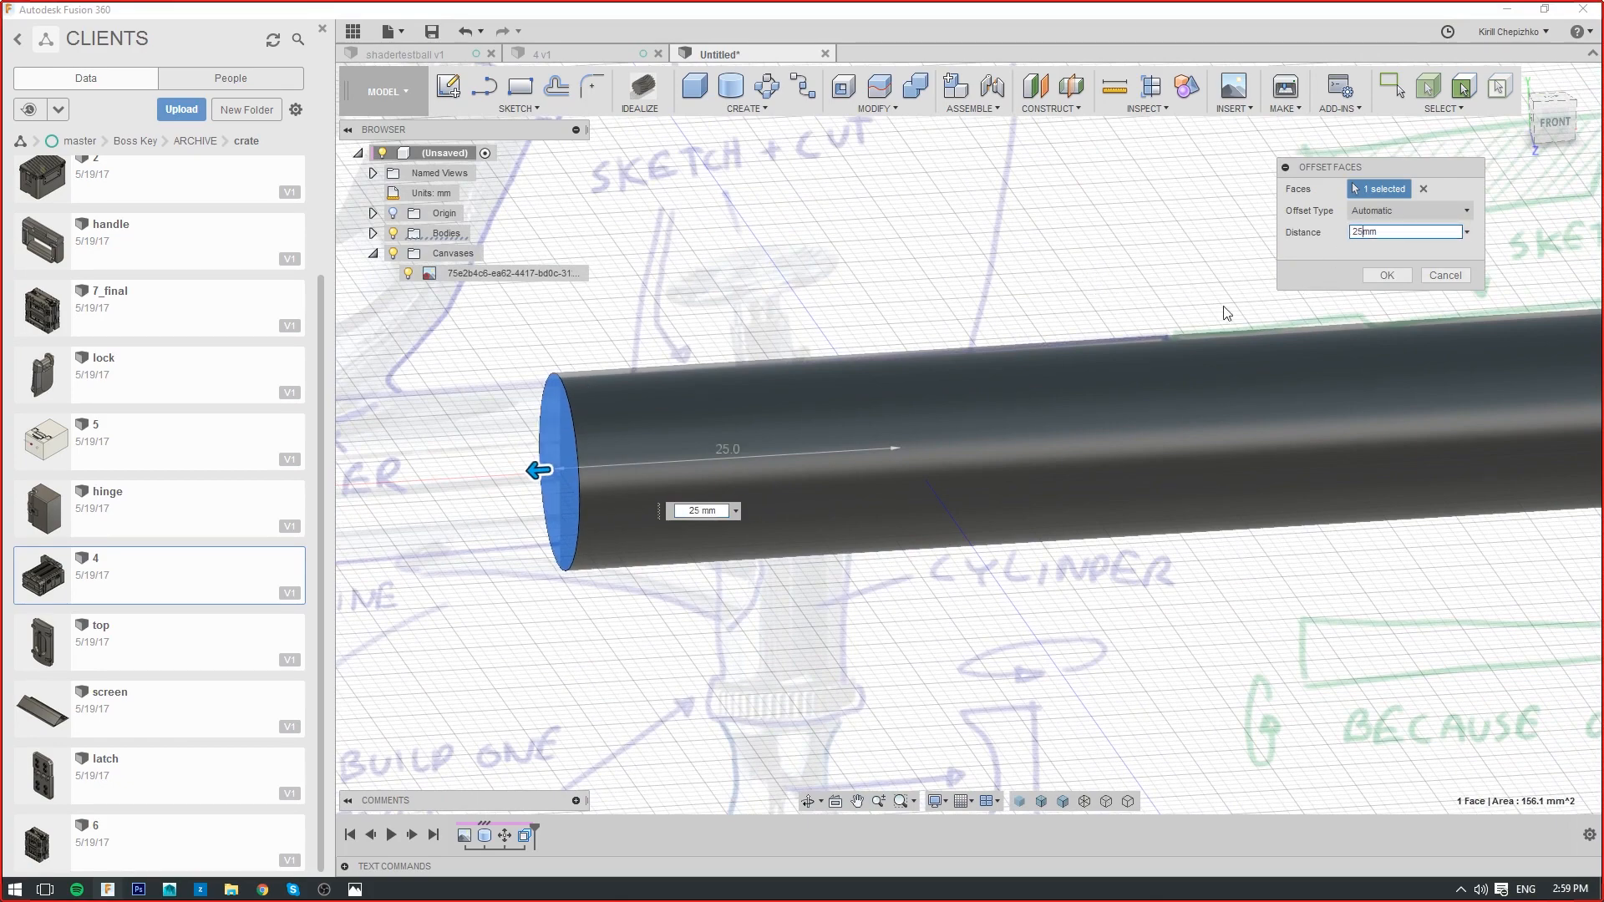
pyautogui.click(1384, 276)
pyautogui.scroll(-5, 1092, 501)
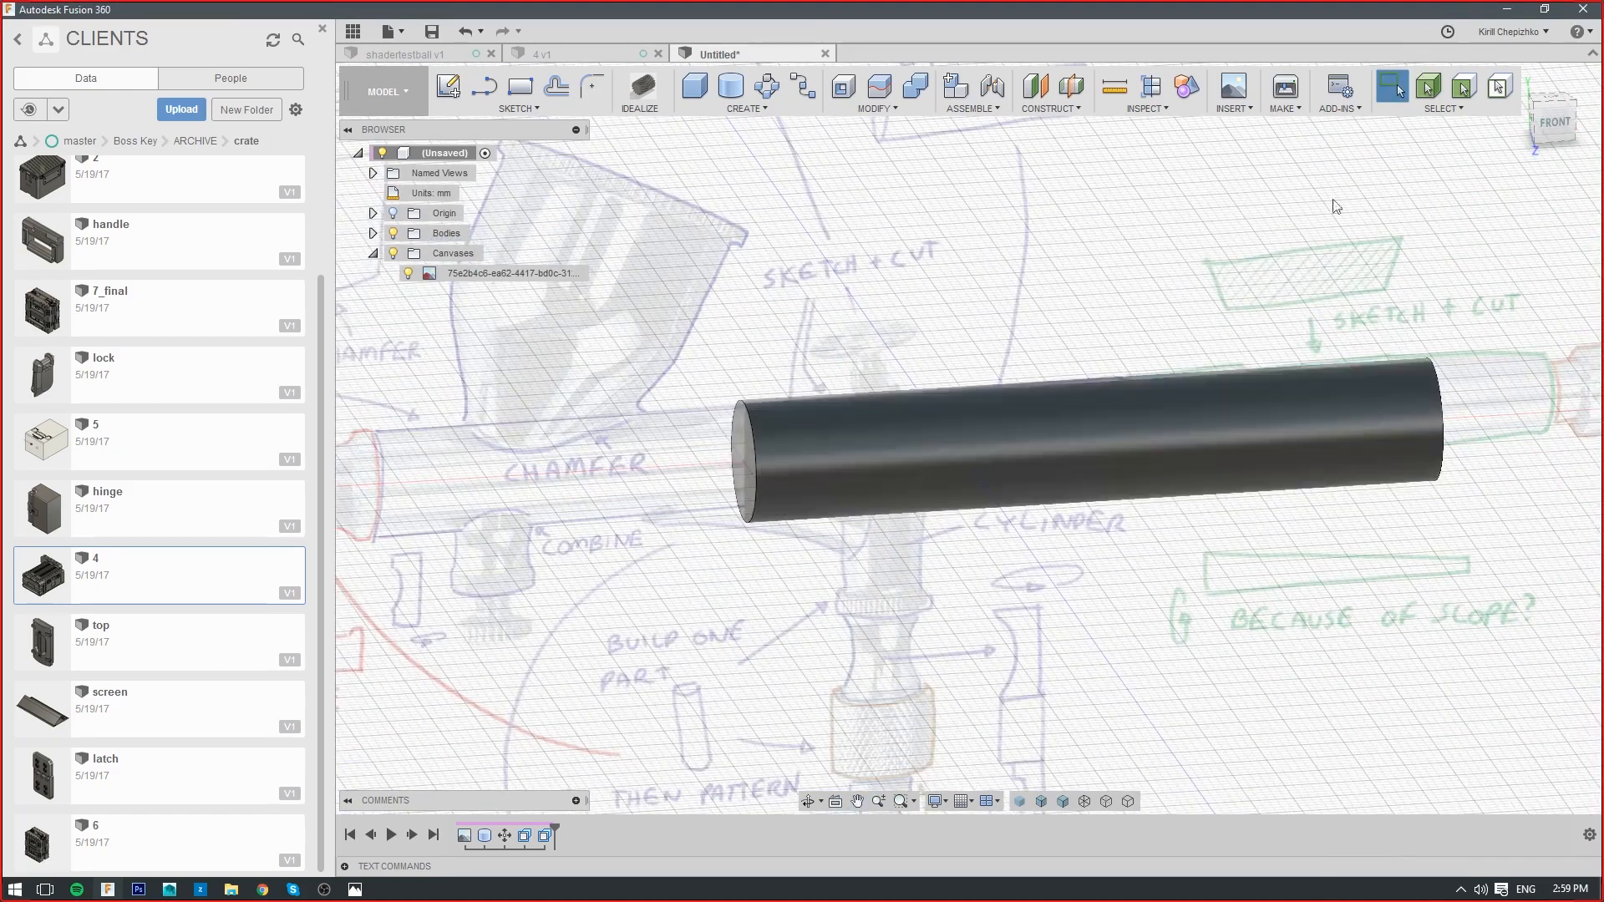
# Move the cylinder's faces 21 mm upward in the front view, clear of the airbrush barrel on the canvas
pyautogui.click(1549, 133)
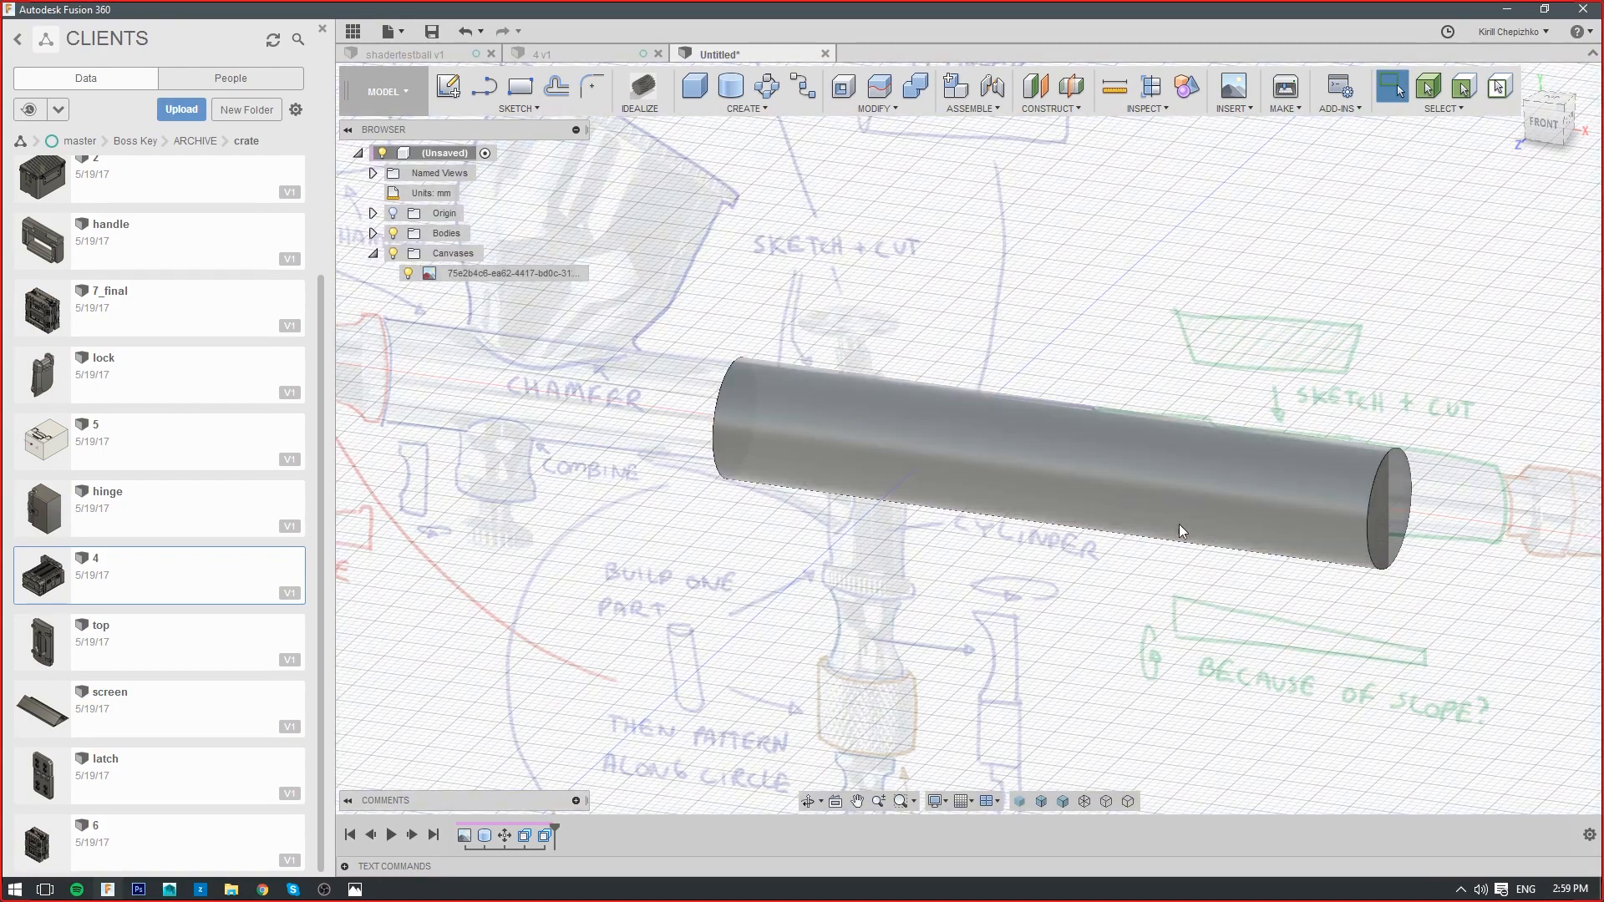
pyautogui.click(1548, 125)
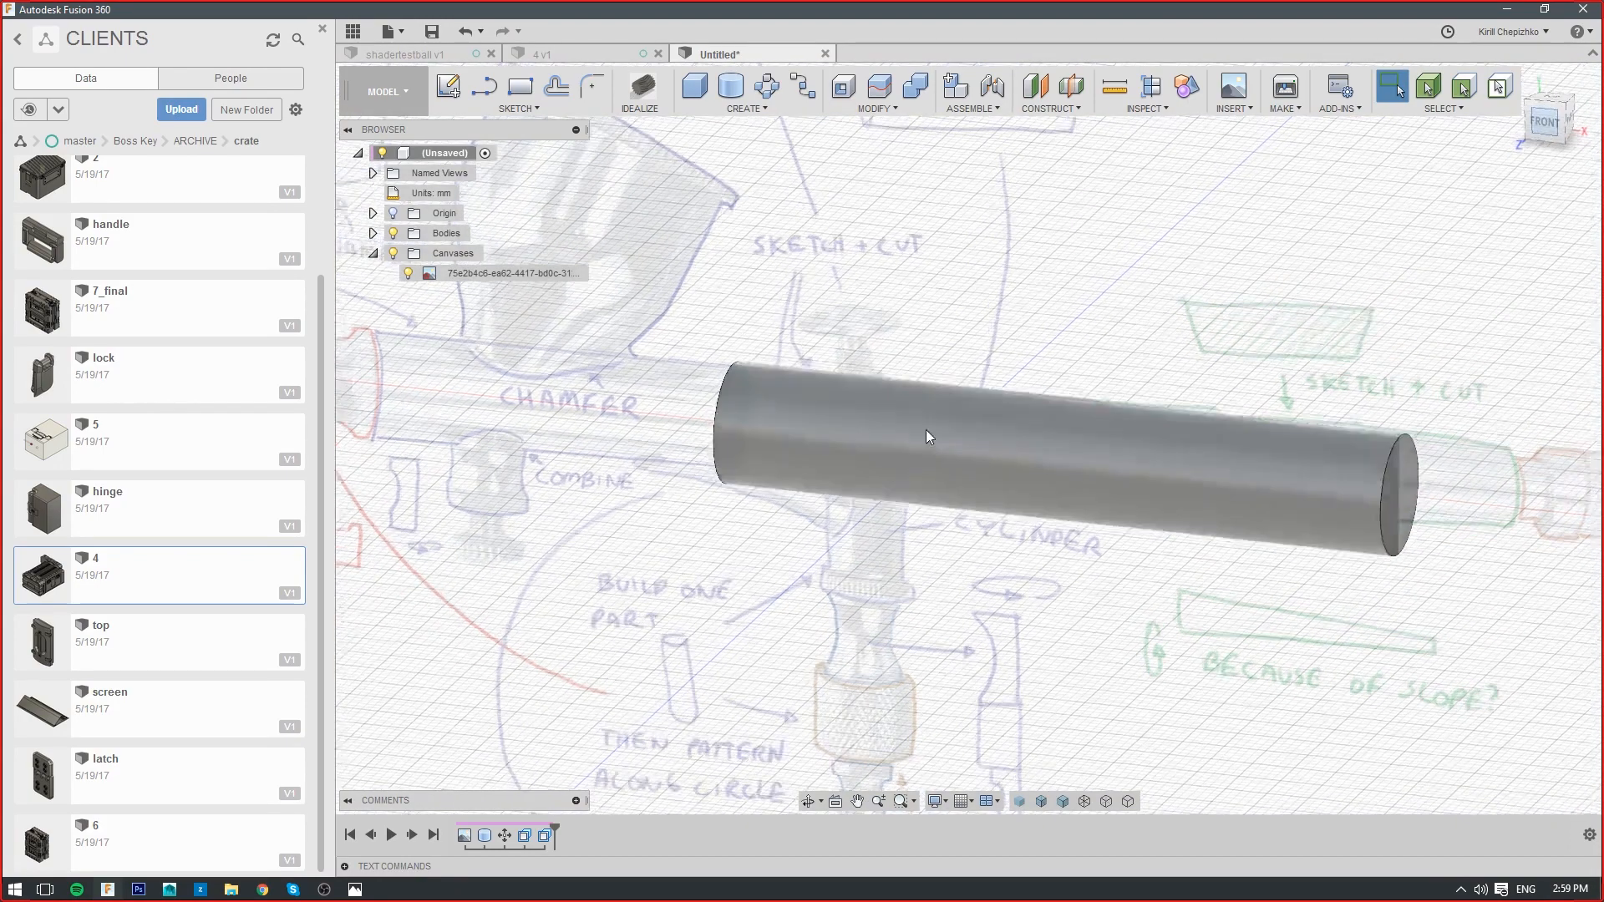
pyautogui.click(949, 434)
pyautogui.rightClick(949, 434)
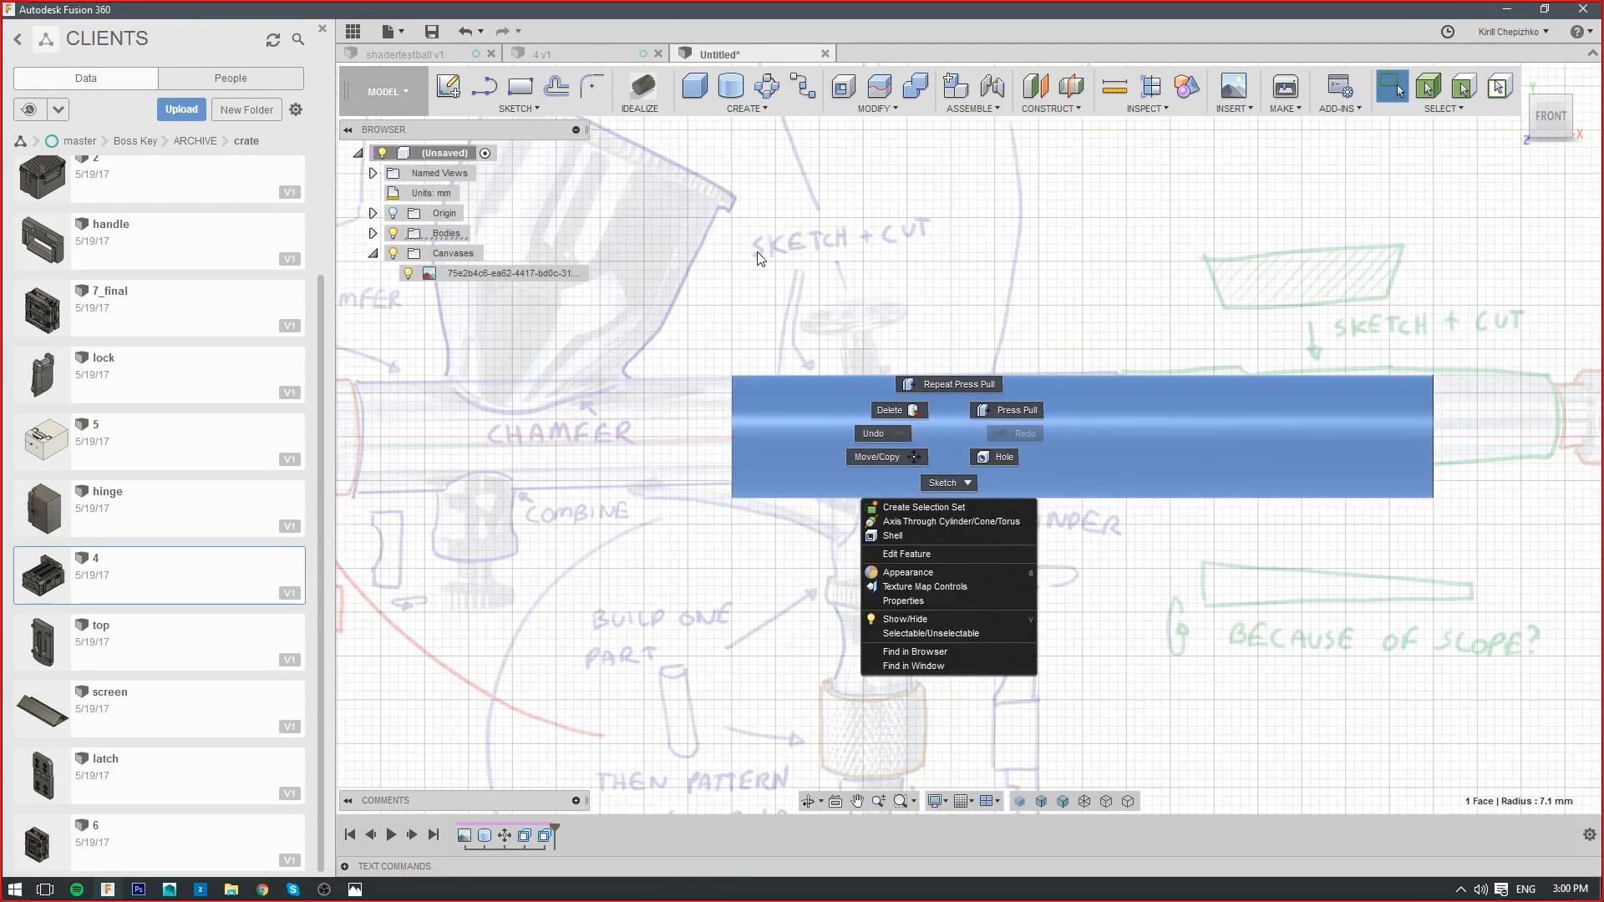
pyautogui.click(711, 415)
pyautogui.rightClick(730, 417)
pyautogui.click(694, 448)
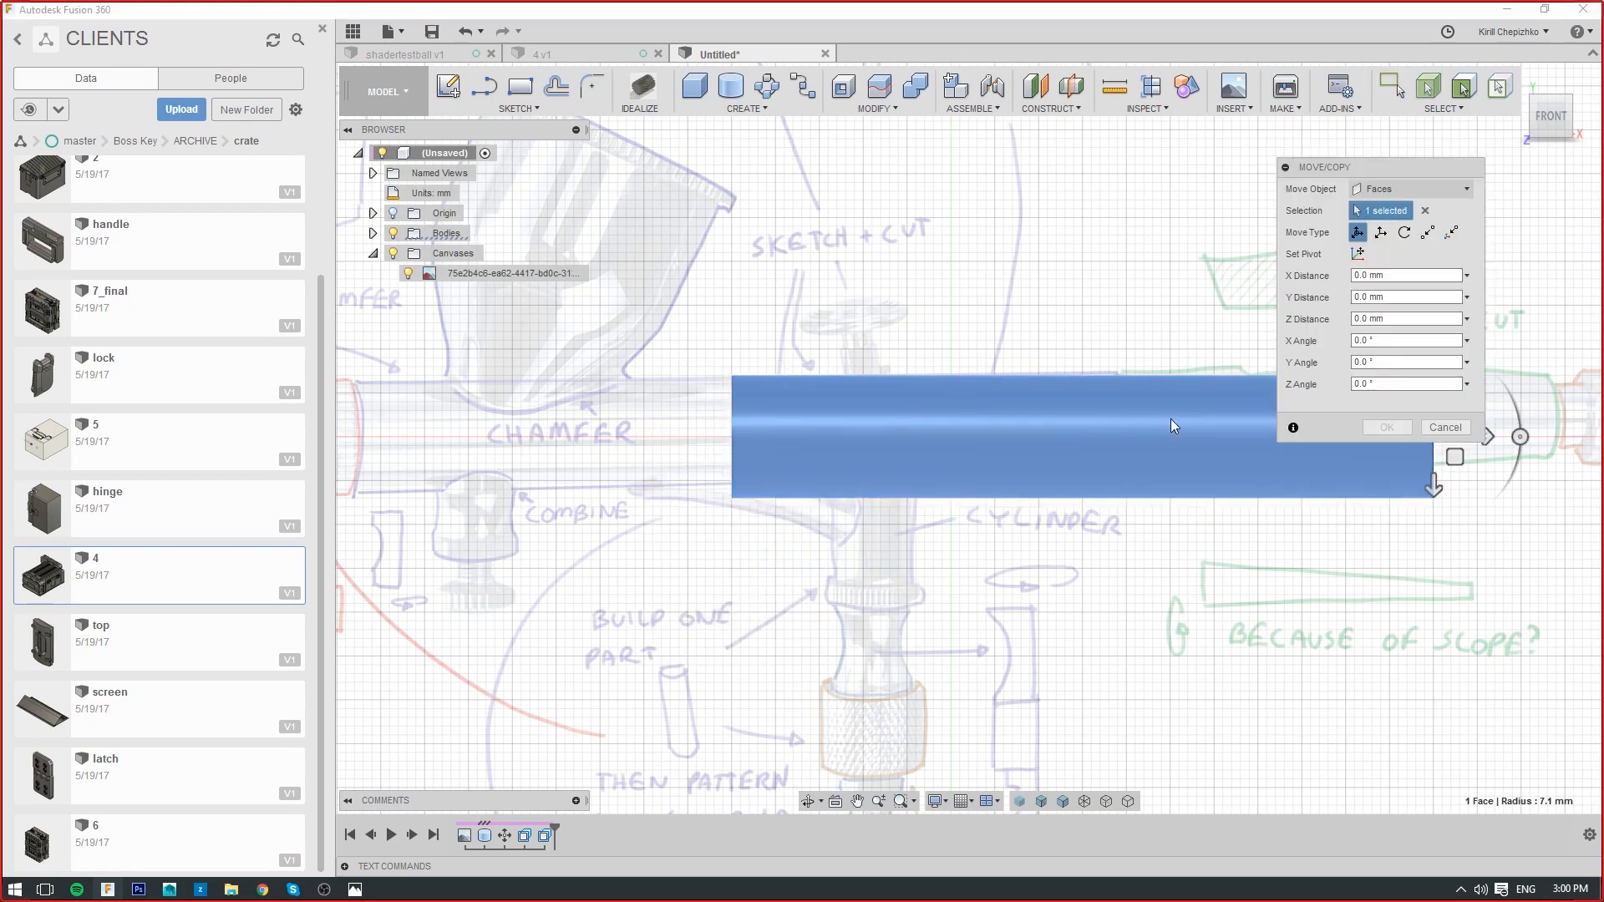
pyautogui.moveTo(1169, 468); pyautogui.dragTo(1044, 620, button='middle')
pyautogui.scroll(-1, 1044, 620)
pyautogui.doubleClick(1280, 645)
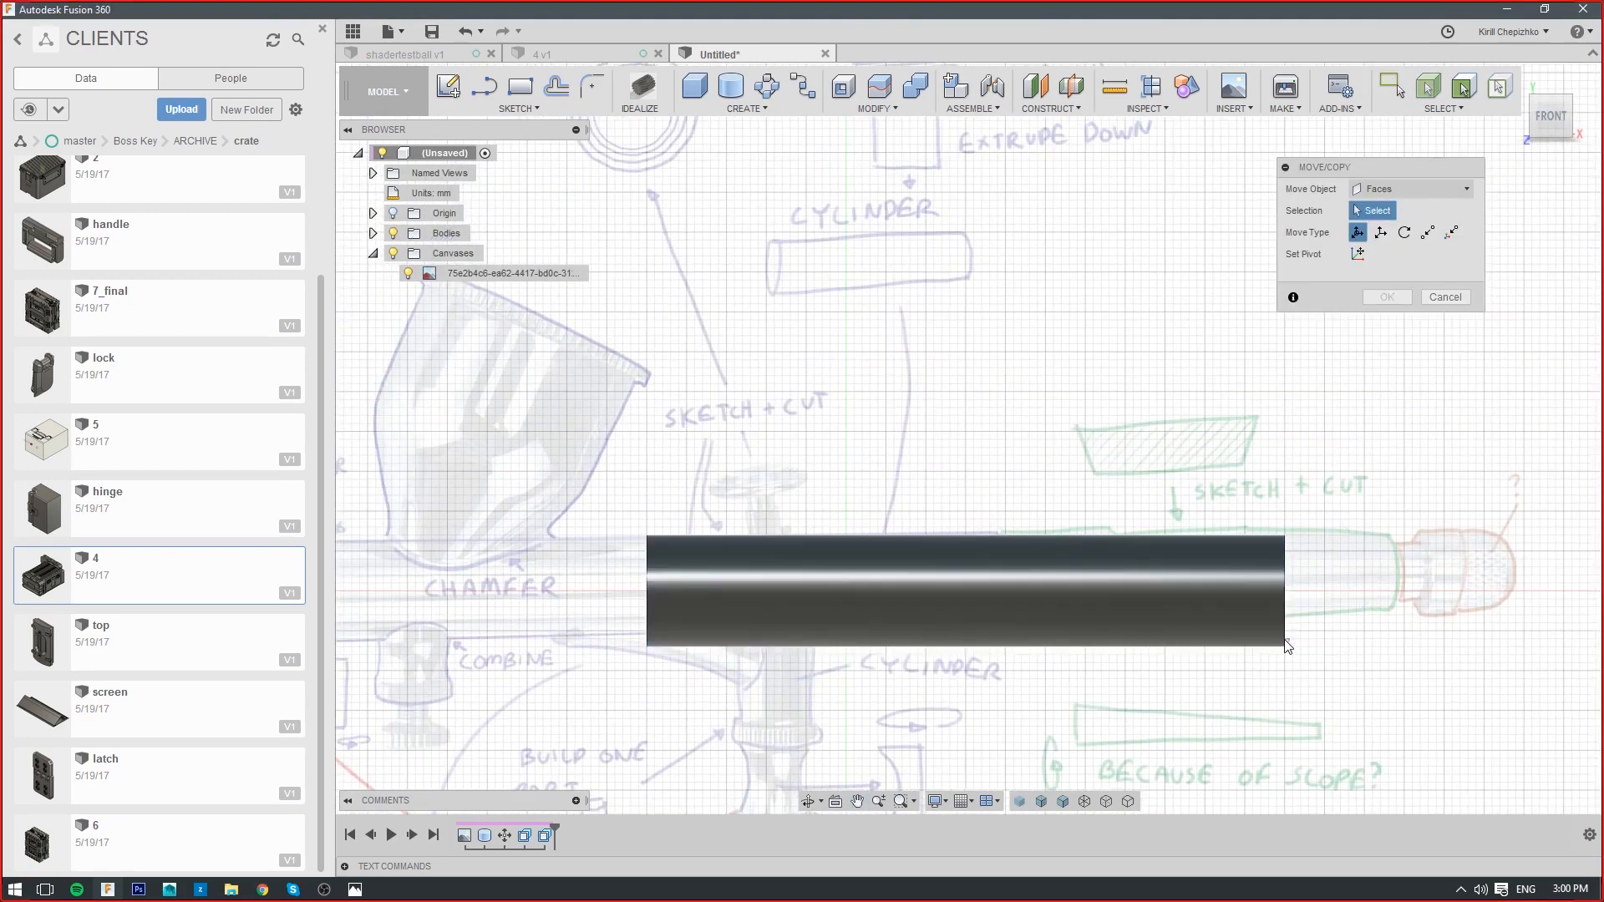
pyautogui.moveTo(1280, 604); pyautogui.dragTo(1304, 466)
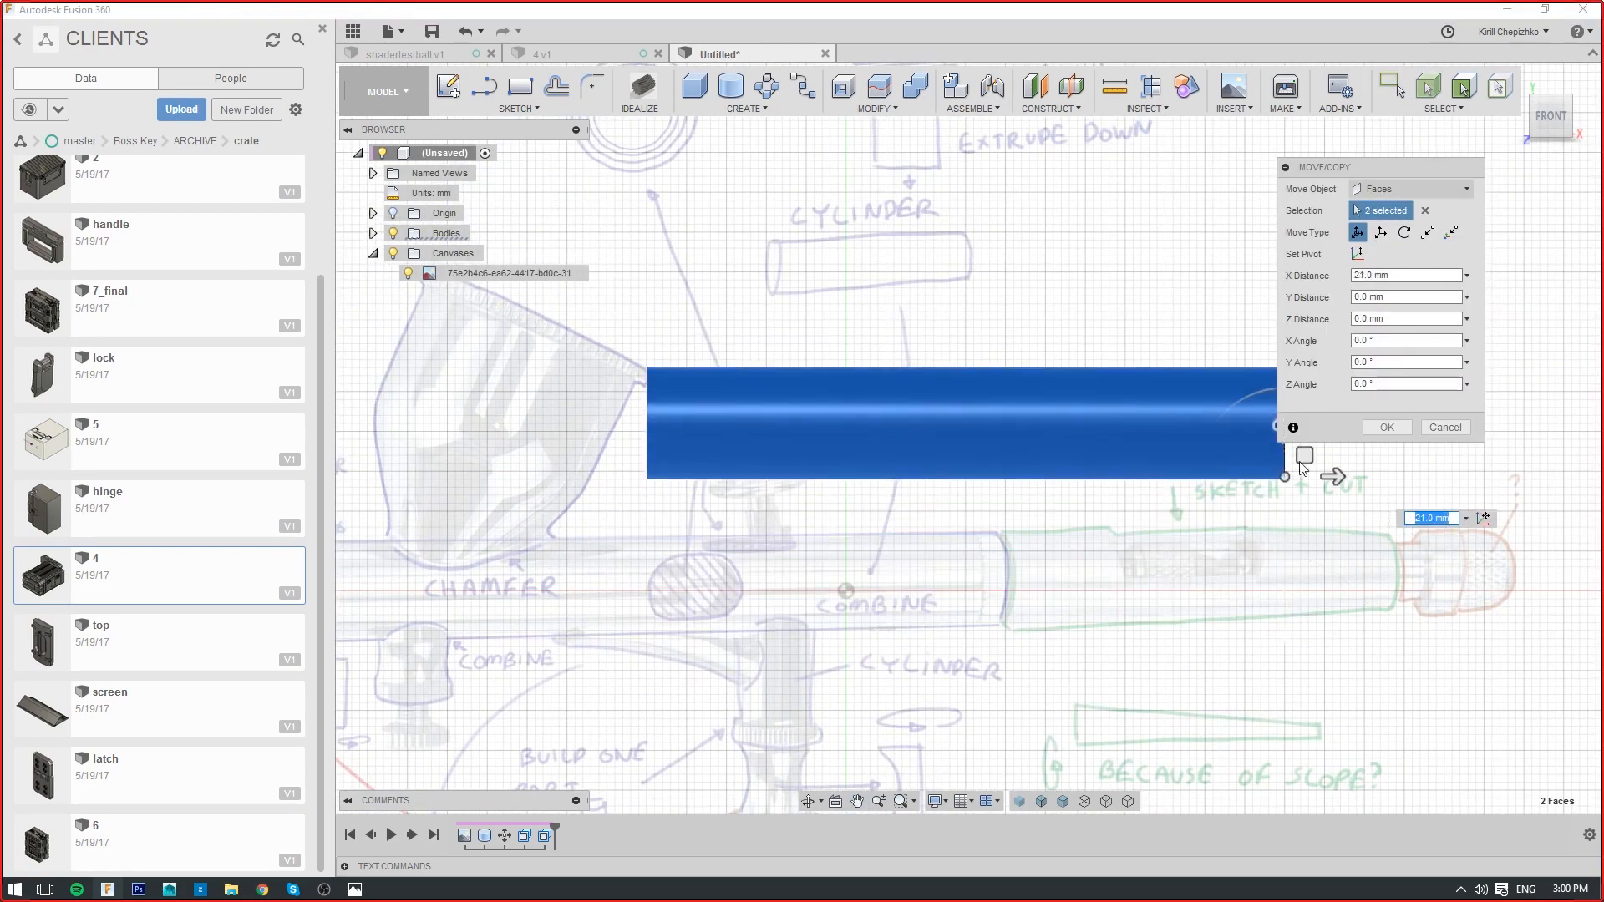
pyautogui.click(1383, 428)
pyautogui.moveTo(1555, 102); pyautogui.dragTo(1546, 109)
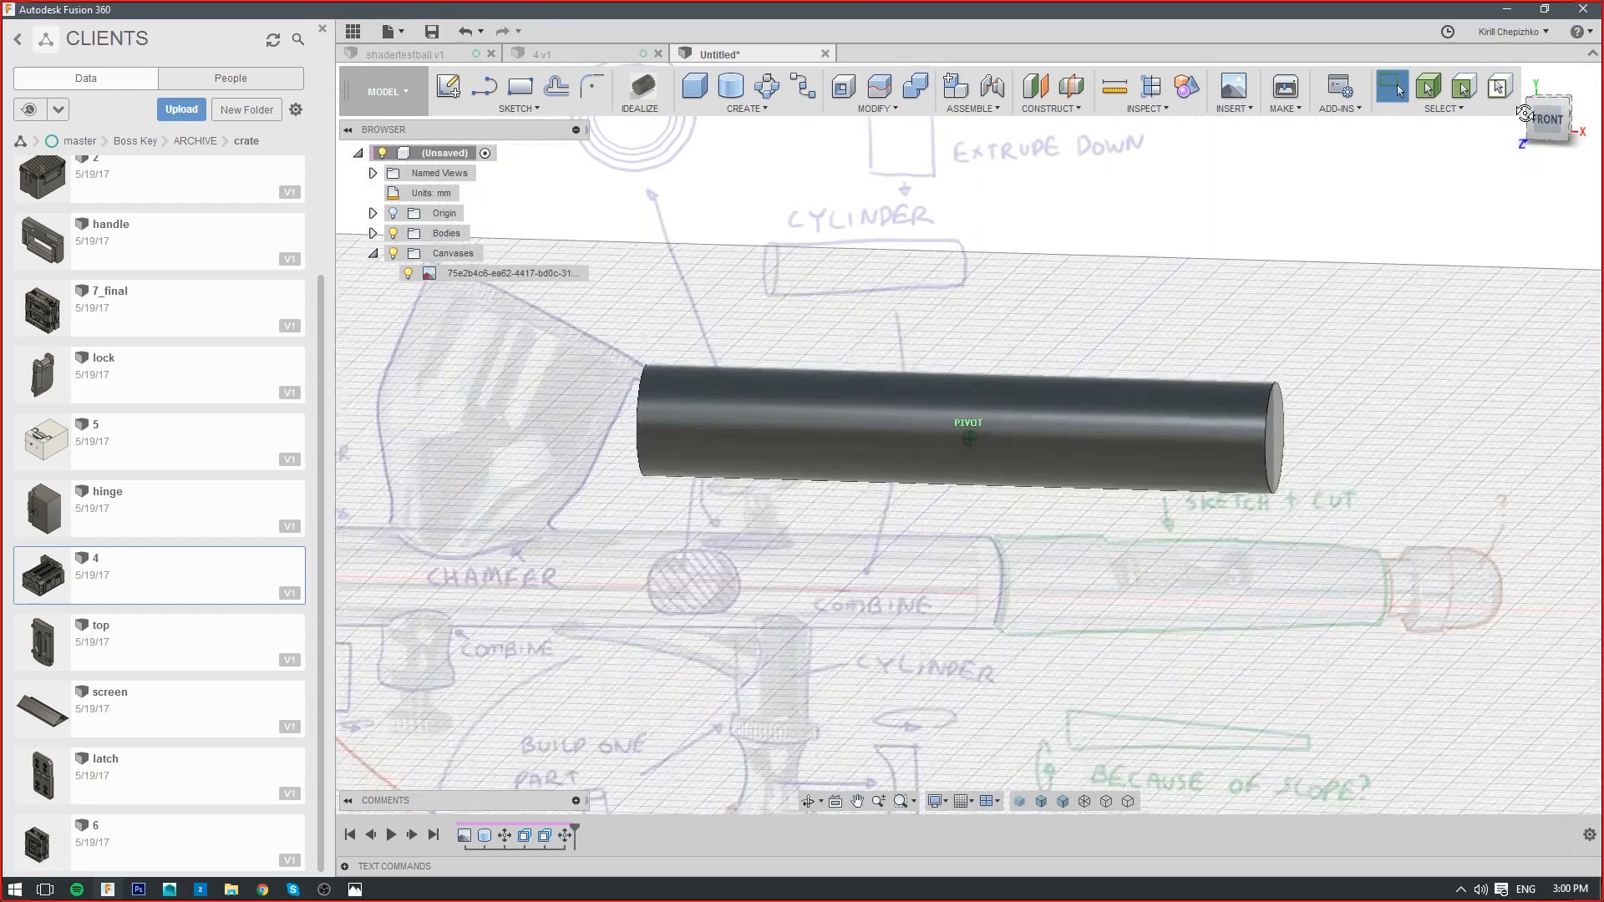
# Start a Distance and angle chamfer on the cylinder's end edge at the handle side with a distance of 0.5 mm
pyautogui.scroll(1, 1302, 255)
pyautogui.moveTo(1298, 258); pyautogui.dragTo(1281, 290, button='middle')
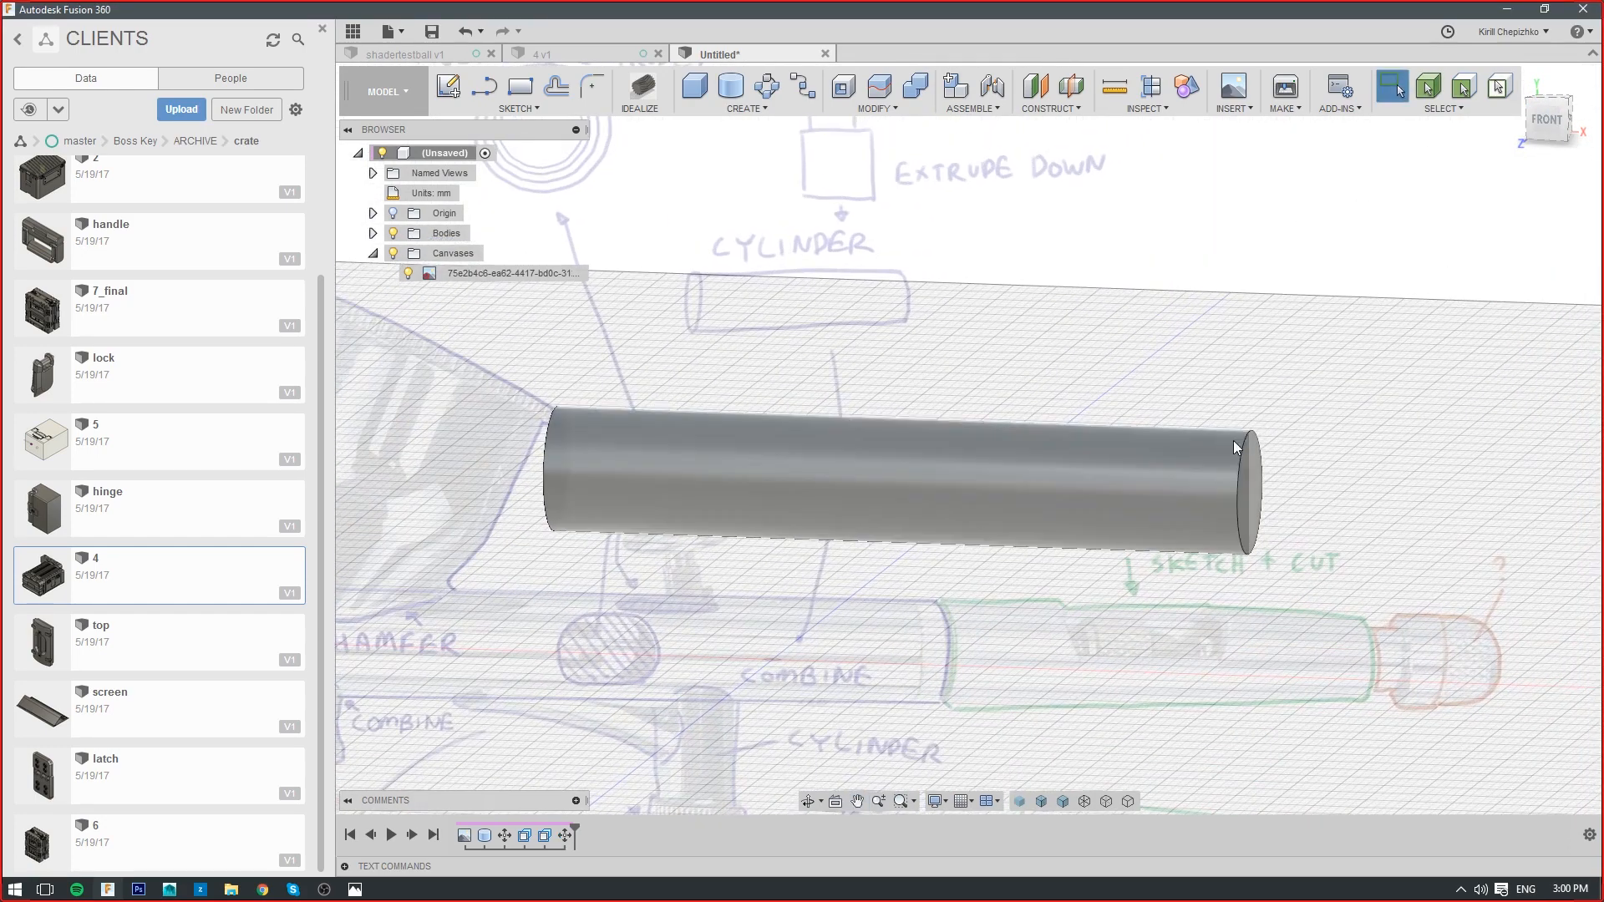
pyautogui.rightClick(1242, 457)
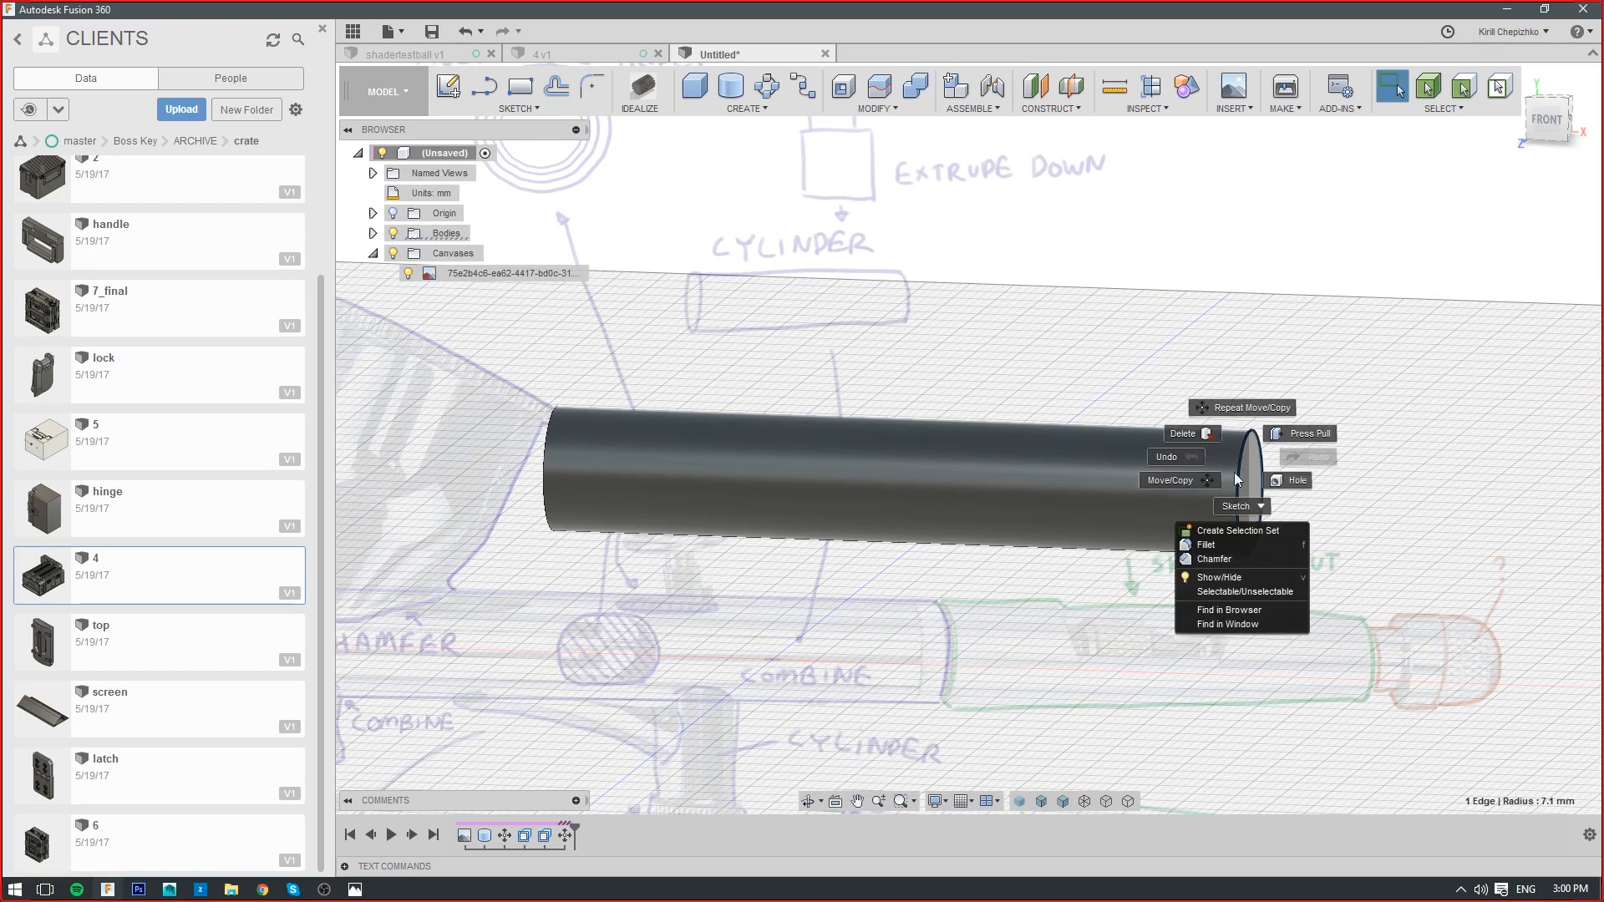
pyautogui.click(1212, 549)
pyautogui.click(1399, 235)
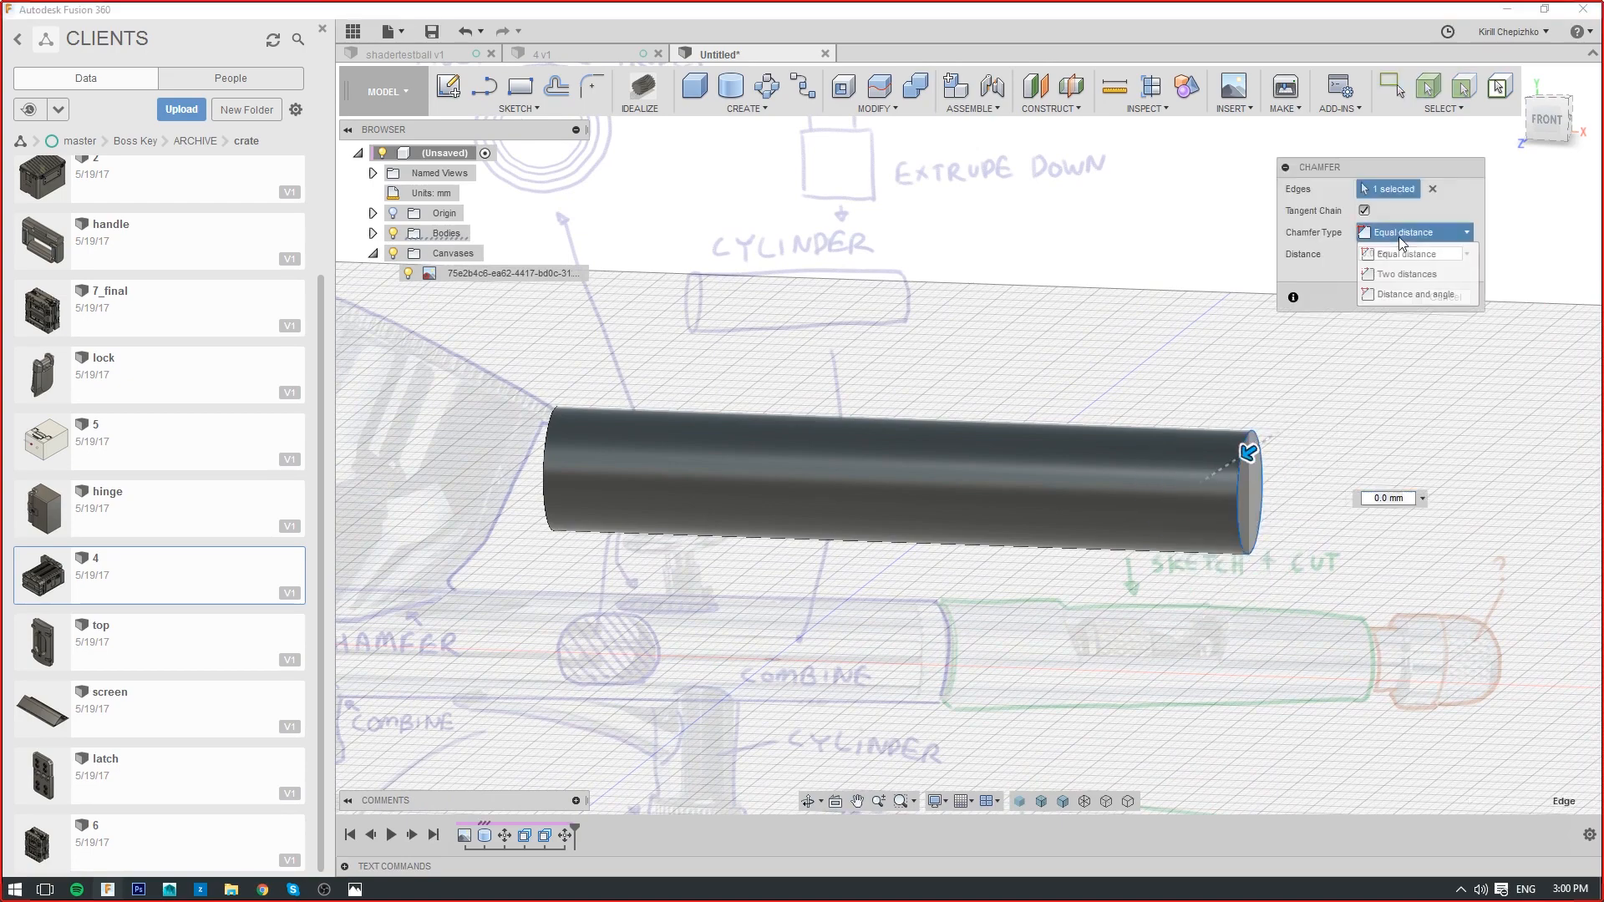
pyautogui.click(1401, 294)
pyautogui.scroll(4, 1302, 468)
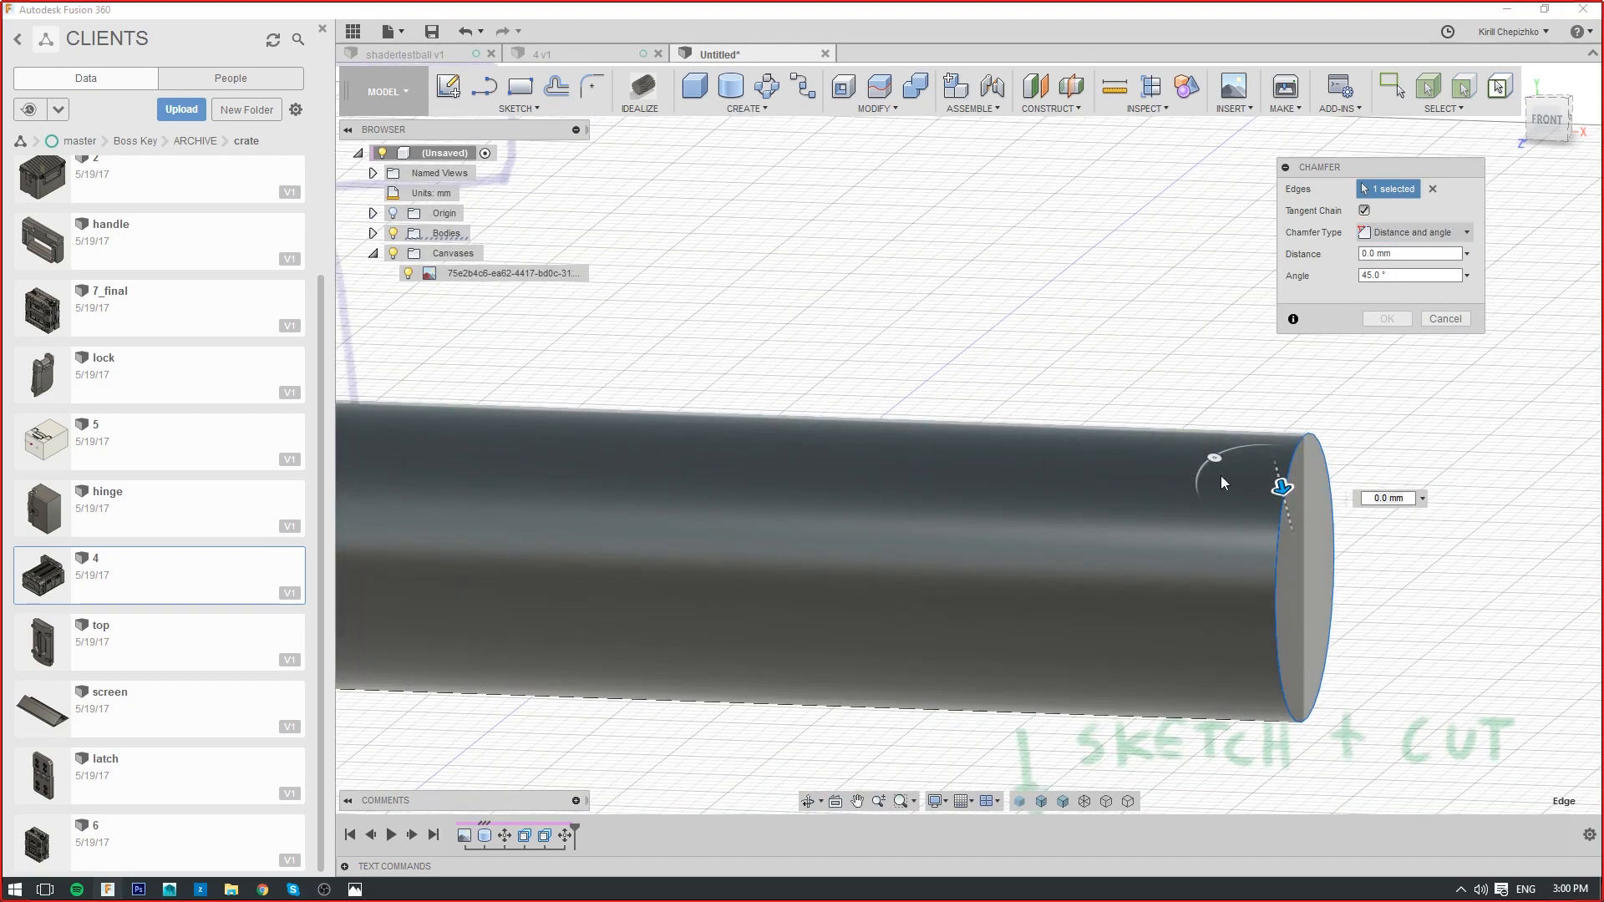
pyautogui.scroll(3, 1284, 487)
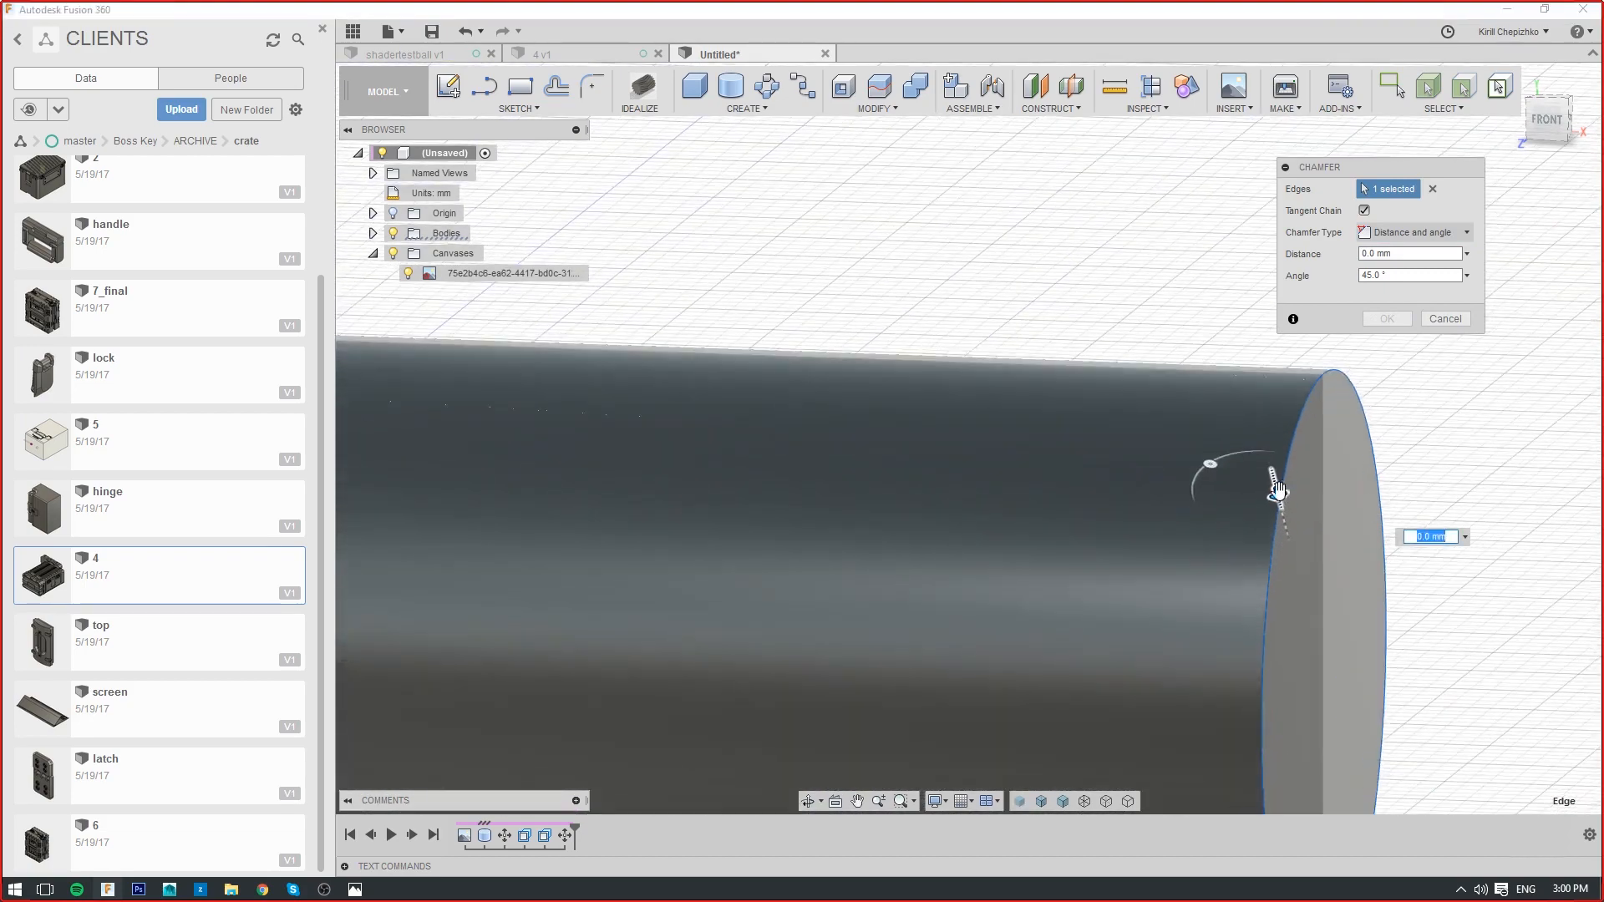
pyautogui.moveTo(1274, 486); pyautogui.dragTo(1278, 501)
pyautogui.scroll(-3, 1245, 365)
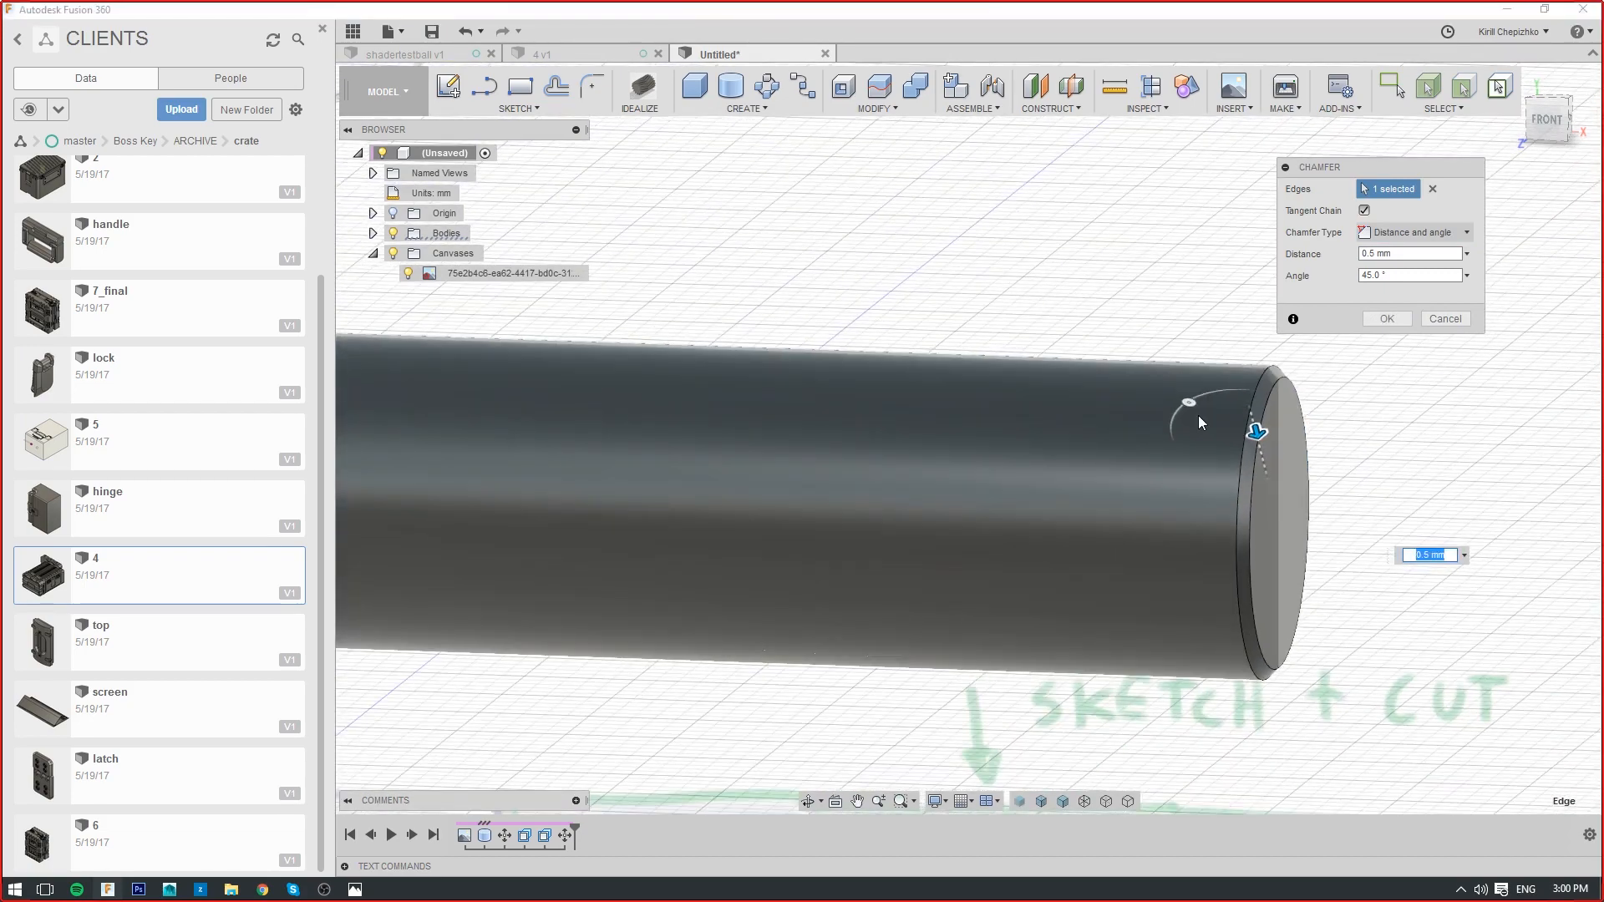
# Set the chamfer angle to 85° and its distance to 1.5 mm, and apply the chamfer
pyautogui.moveTo(1190, 404); pyautogui.dragTo(1117, 430)
pyautogui.scroll(-3, 1050, 434)
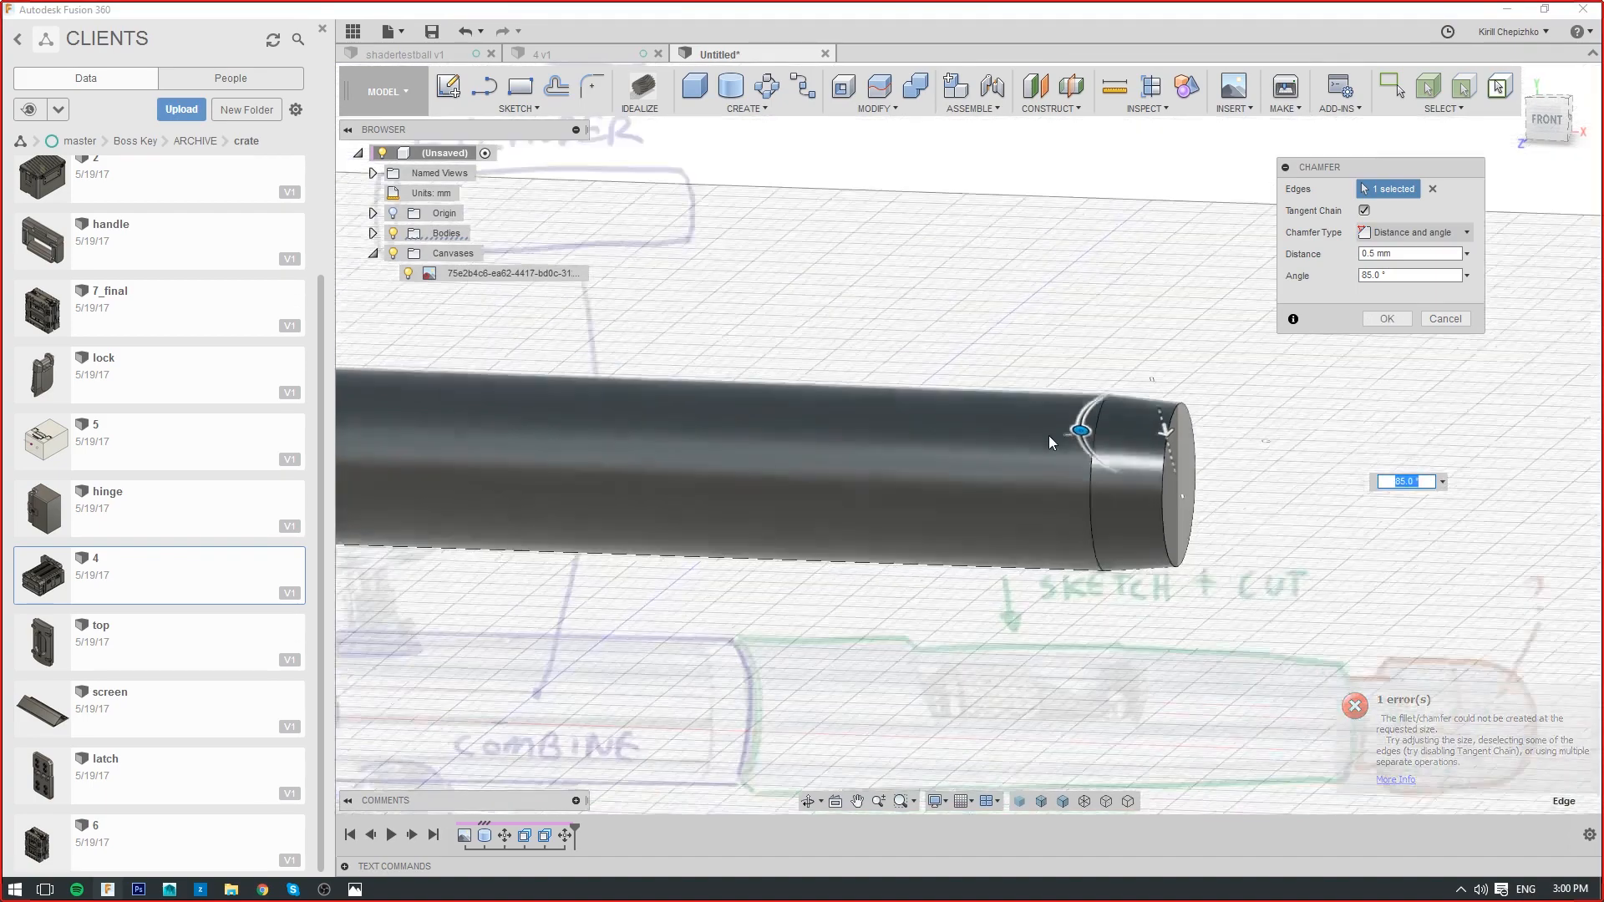
pyautogui.scroll(2, 1021, 451)
pyautogui.scroll(3, 1179, 418)
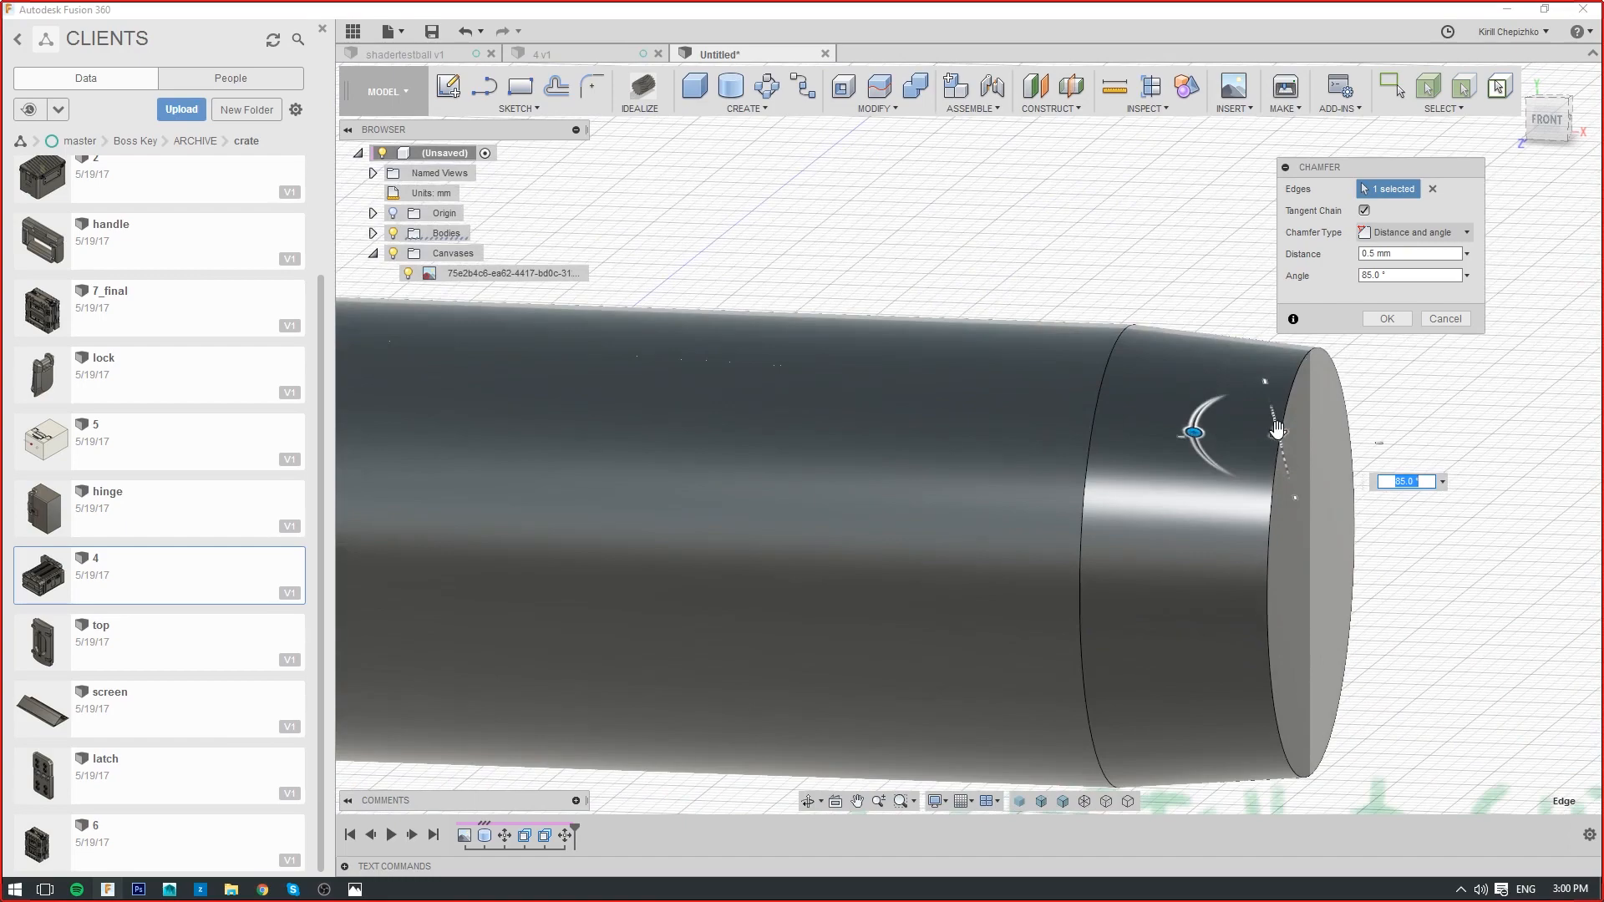
pyautogui.moveTo(1278, 430); pyautogui.dragTo(1281, 447)
pyautogui.scroll(-4, 1143, 374)
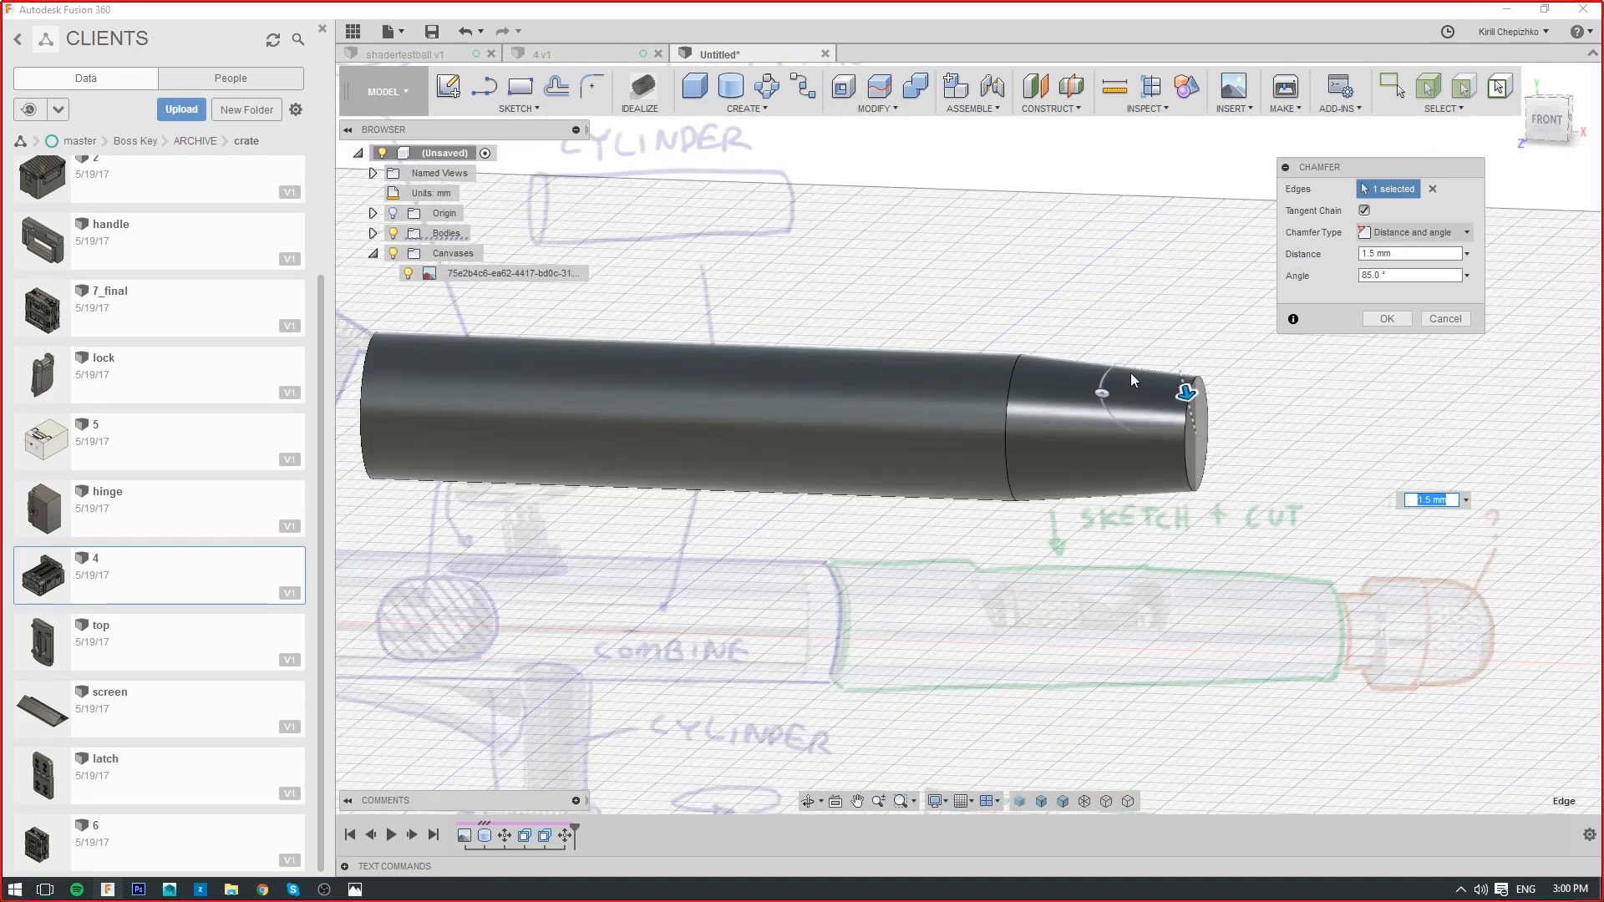
pyautogui.click(1102, 393)
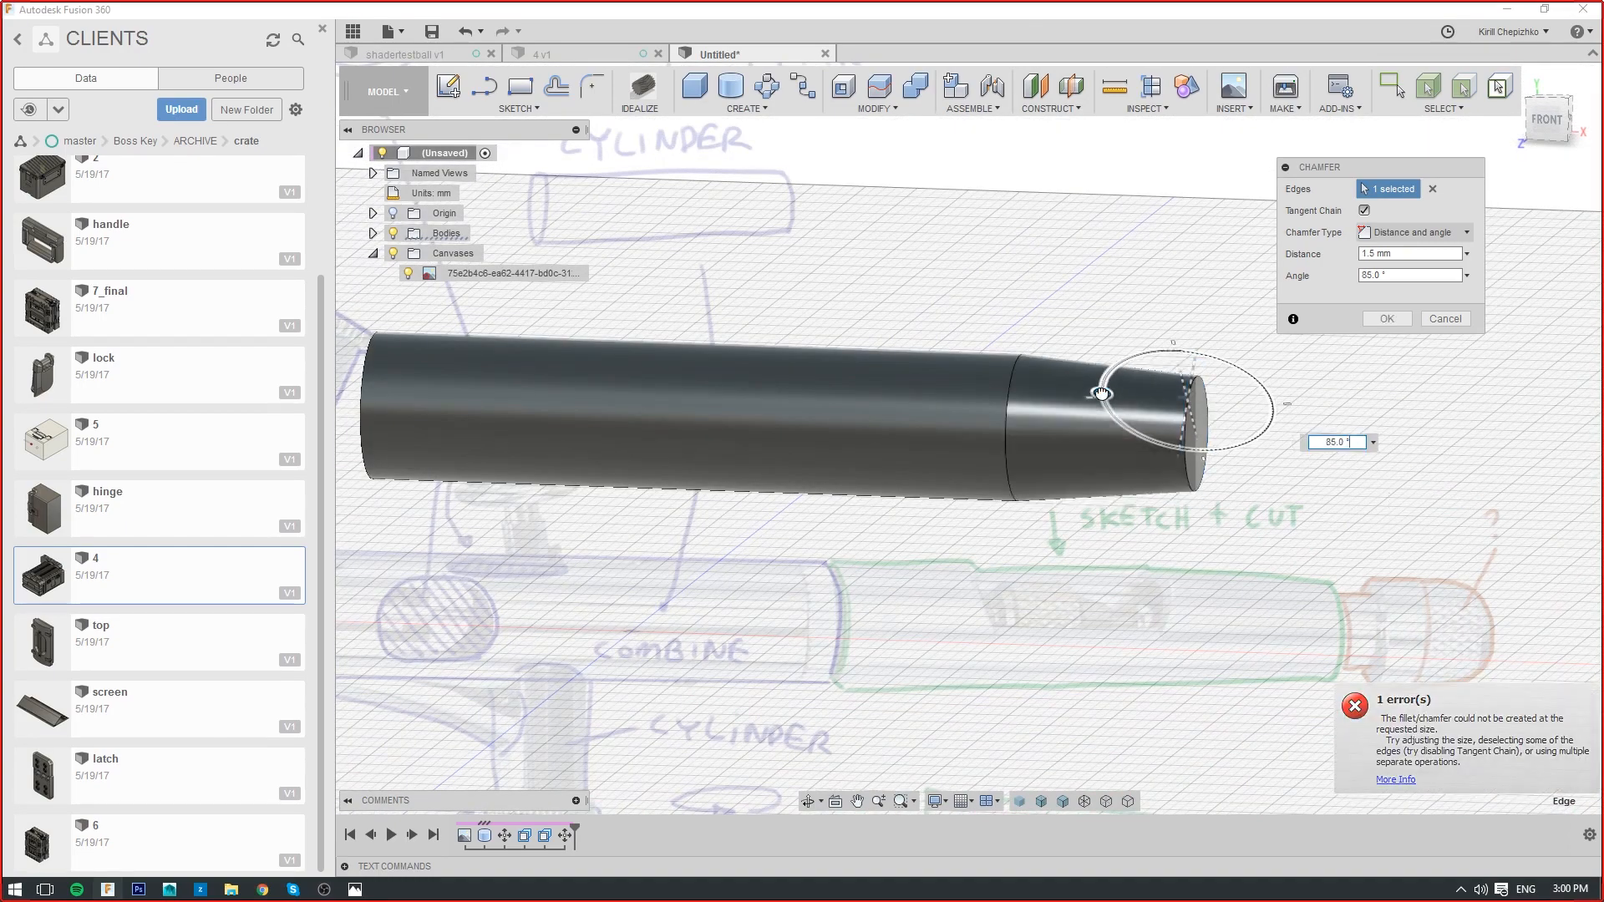
pyautogui.scroll(-3, 1108, 401)
pyautogui.scroll(5, 1170, 468)
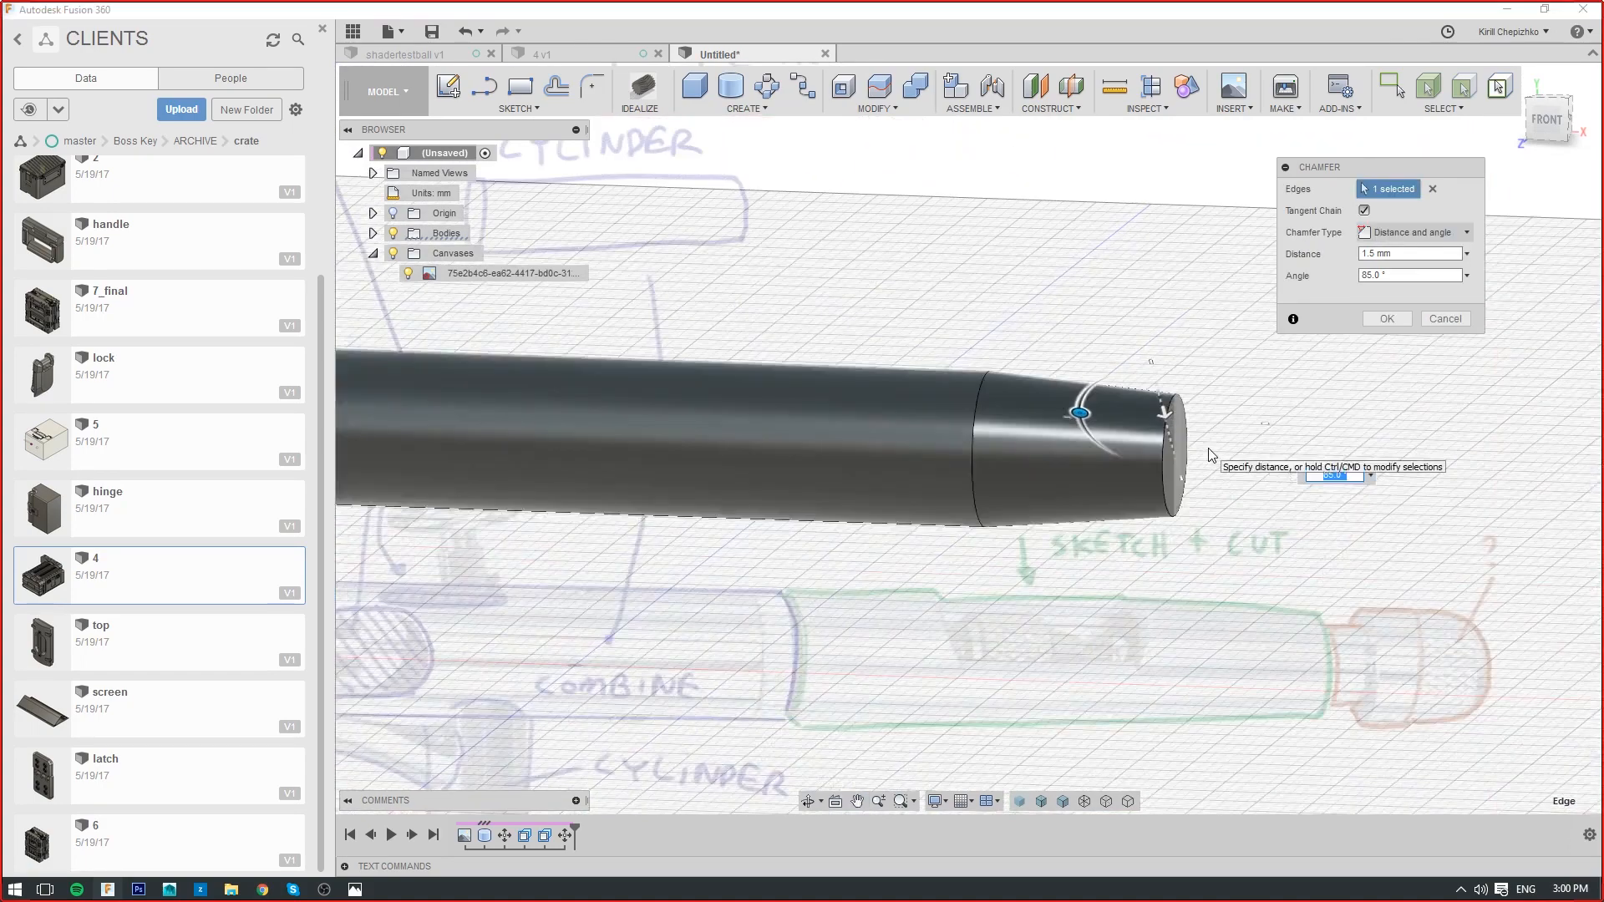
pyautogui.moveTo(1209, 454); pyautogui.dragTo(1347, 466, button='middle')
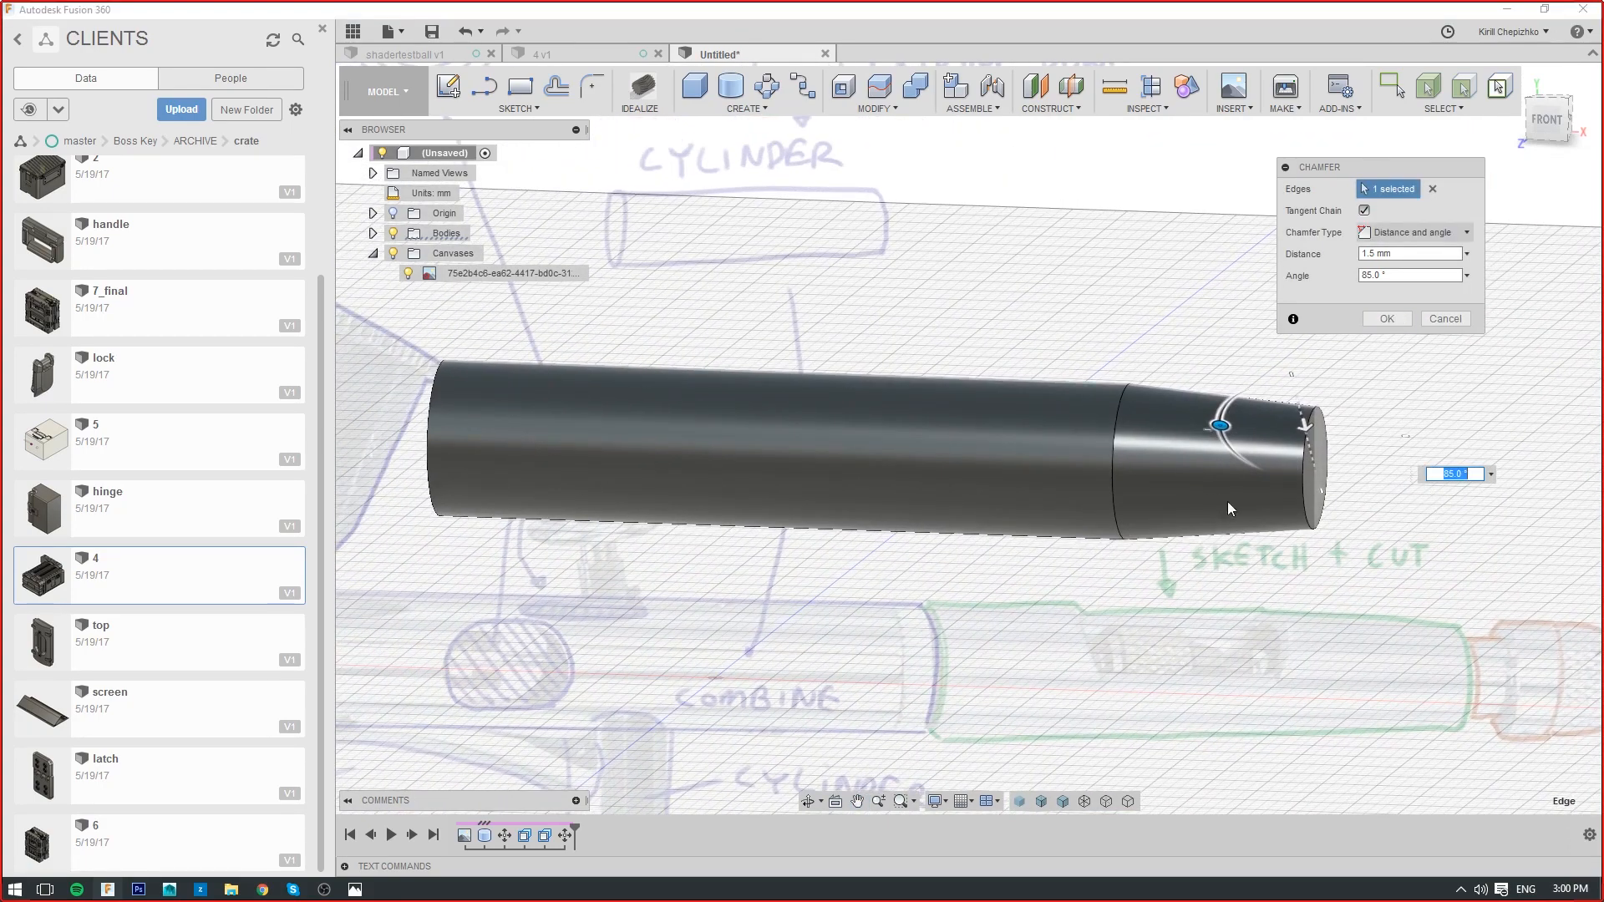
pyautogui.click(1386, 318)
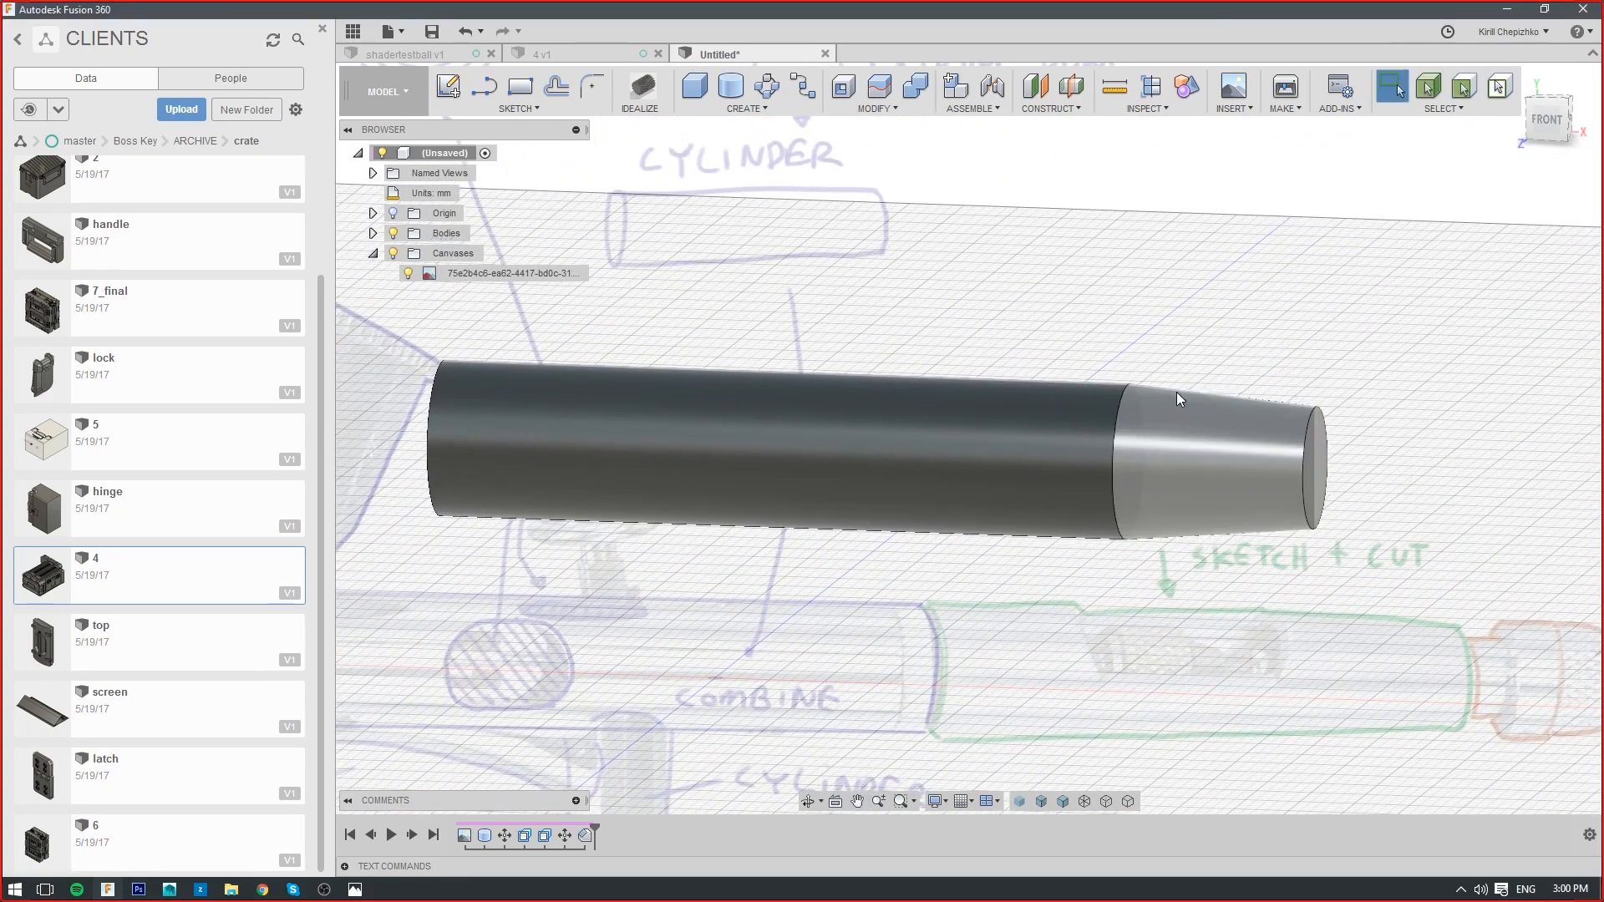
# Fillet the edge where the taper meets the straight cylinder with a constant radius of 360 mm
pyautogui.rightClick(1121, 406)
pyautogui.click(1112, 488)
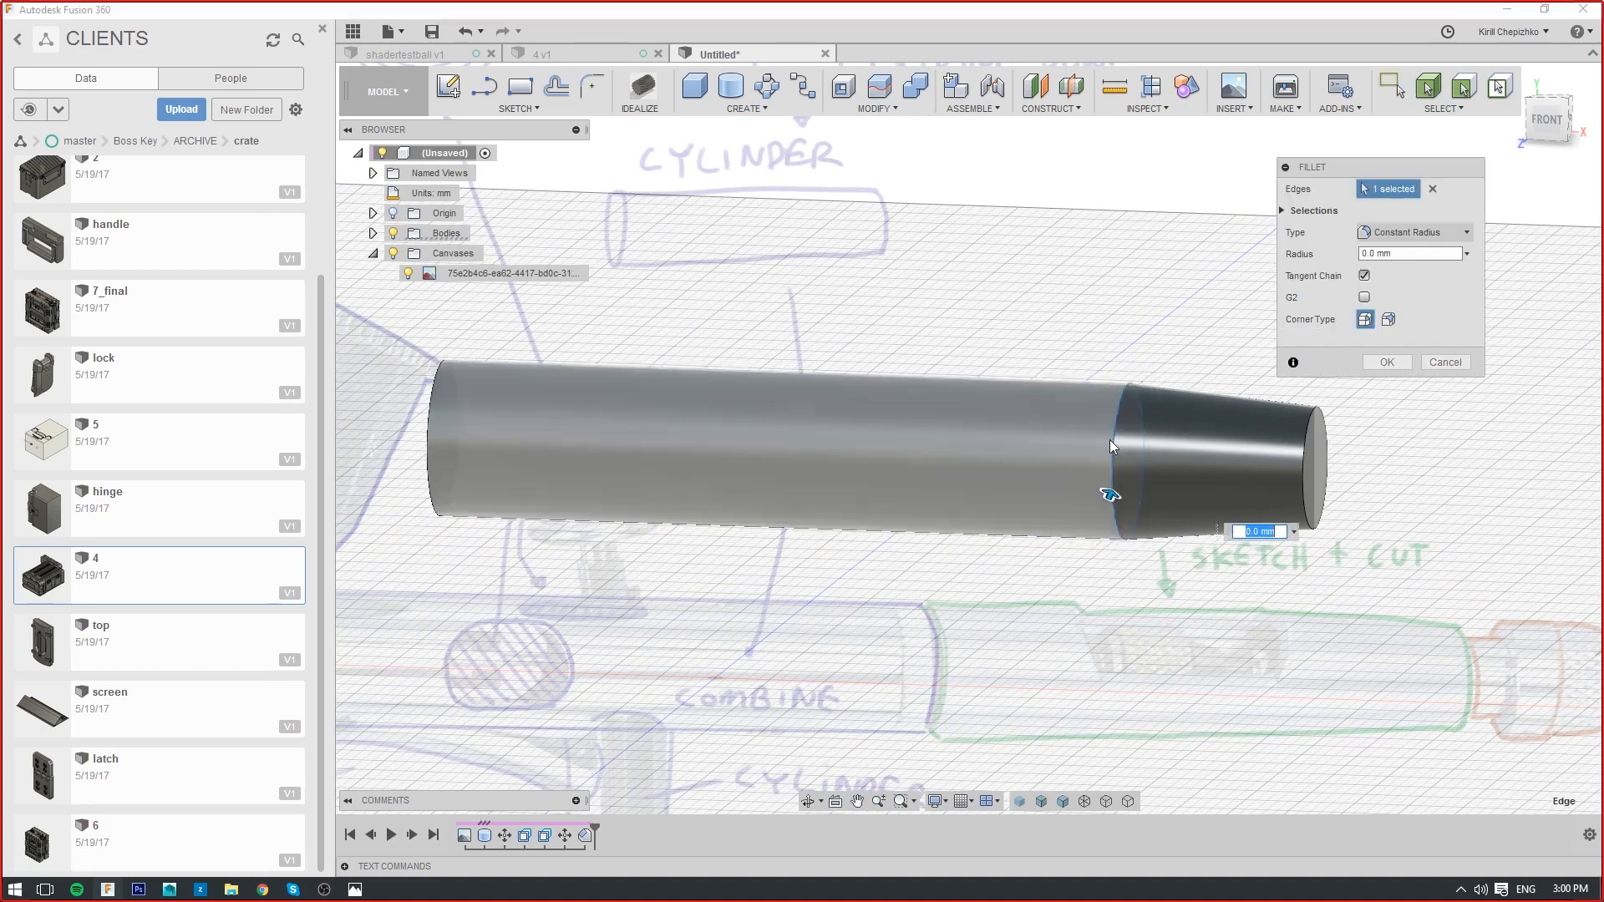
pyautogui.moveTo(1108, 496); pyautogui.dragTo(1249, 172)
pyautogui.scroll(-5, 1149, 389)
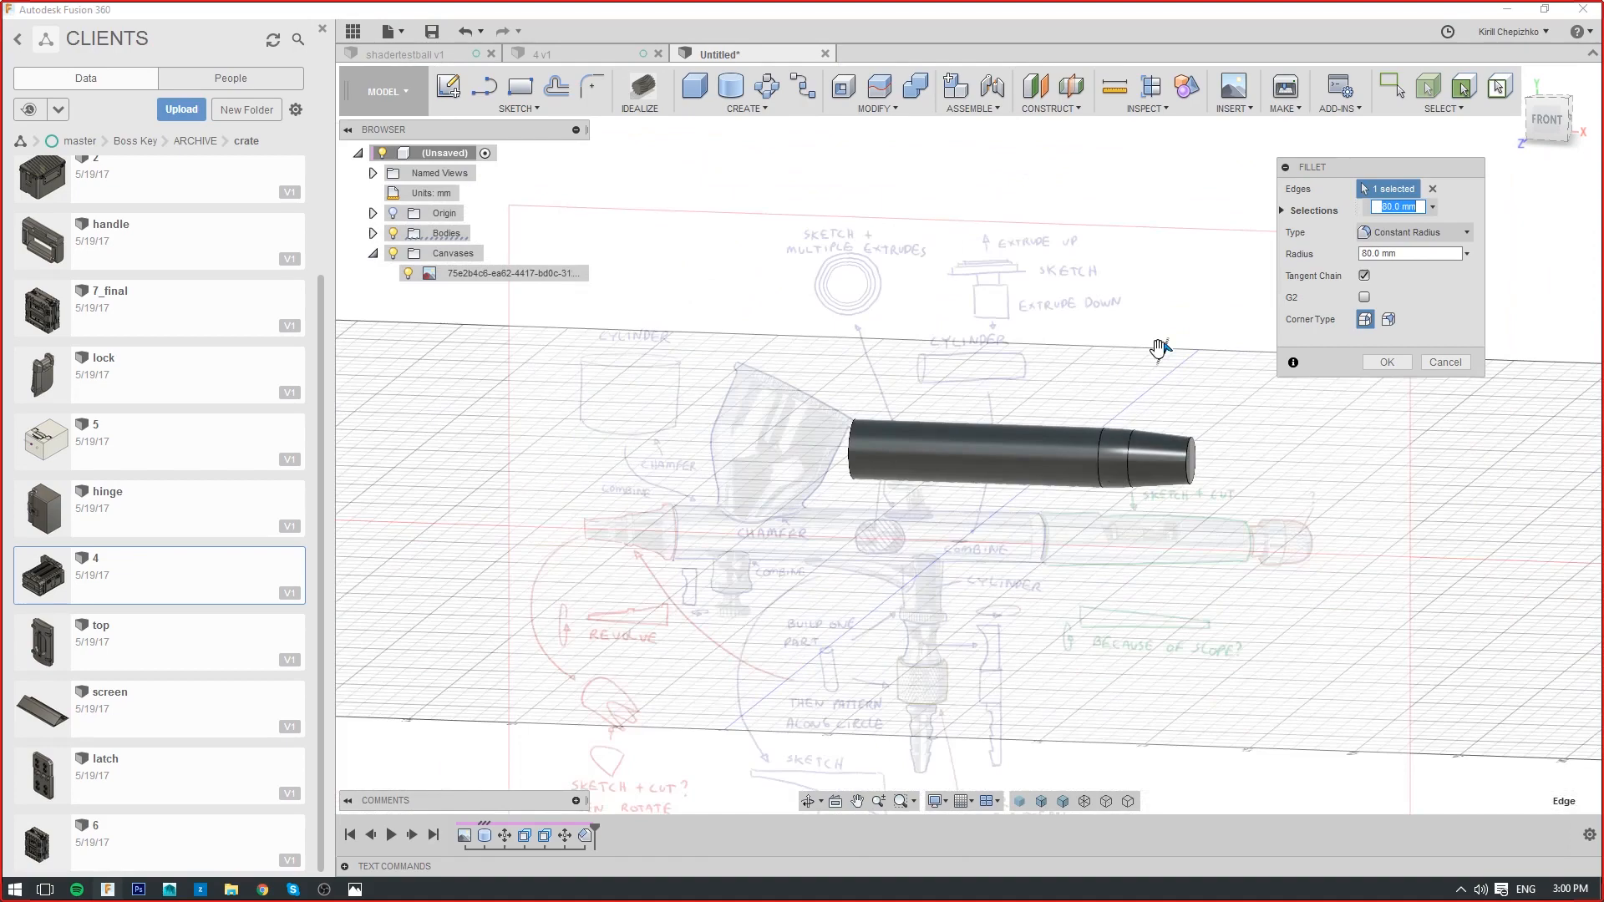
pyautogui.write('250')
pyautogui.scroll(-4, 1157, 304)
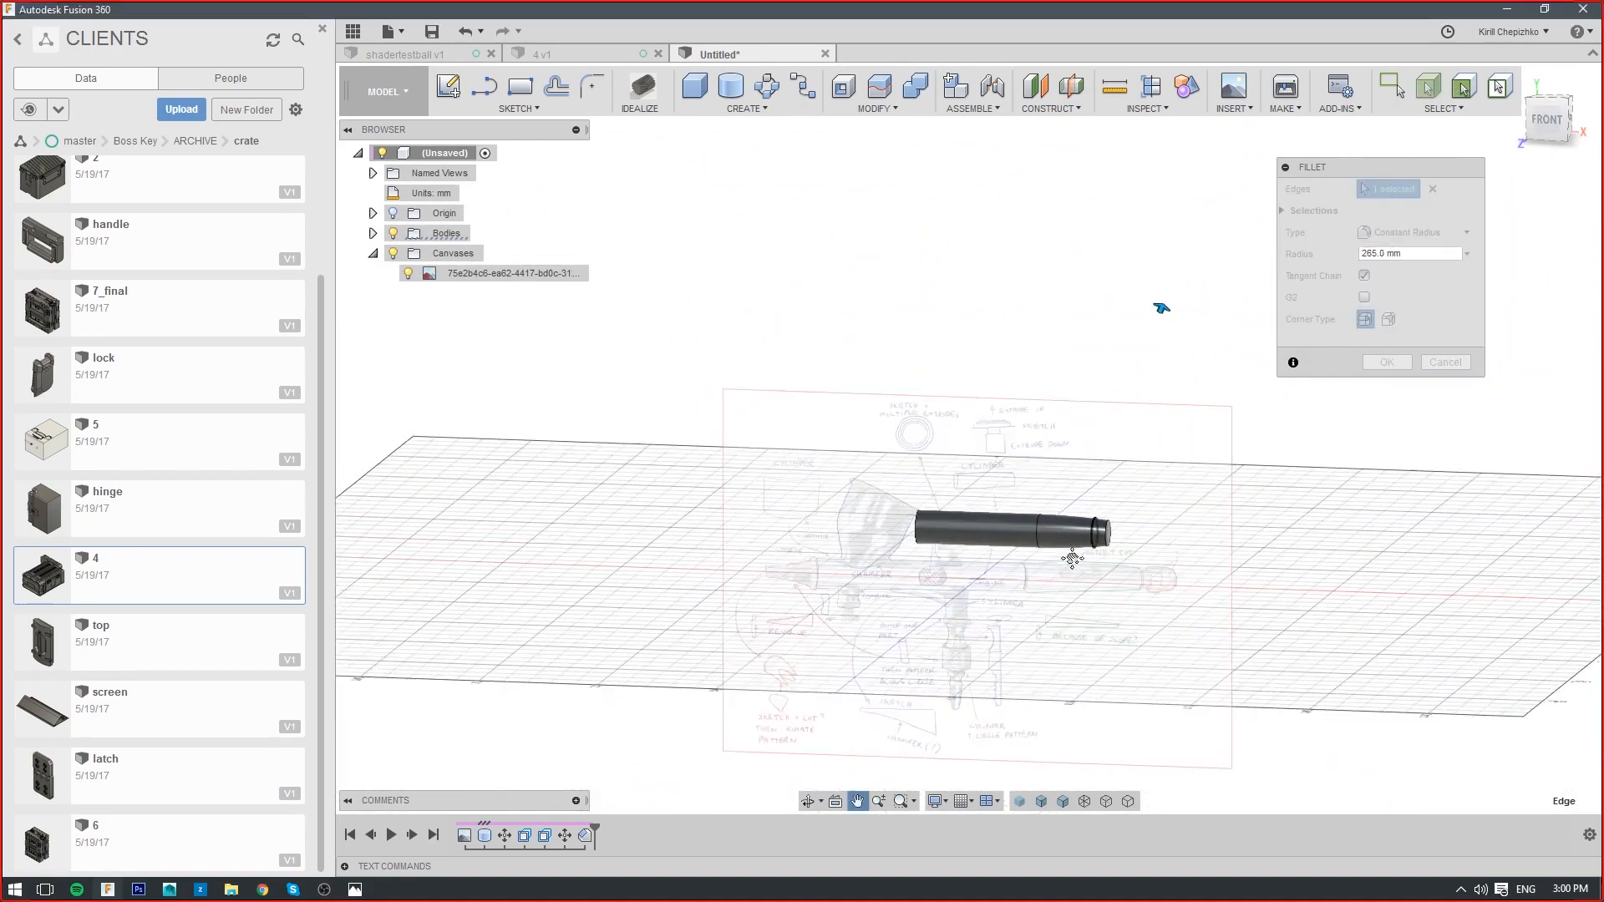
pyautogui.moveTo(1111, 362); pyautogui.dragTo(1142, 287)
pyautogui.scroll(8, 1020, 595)
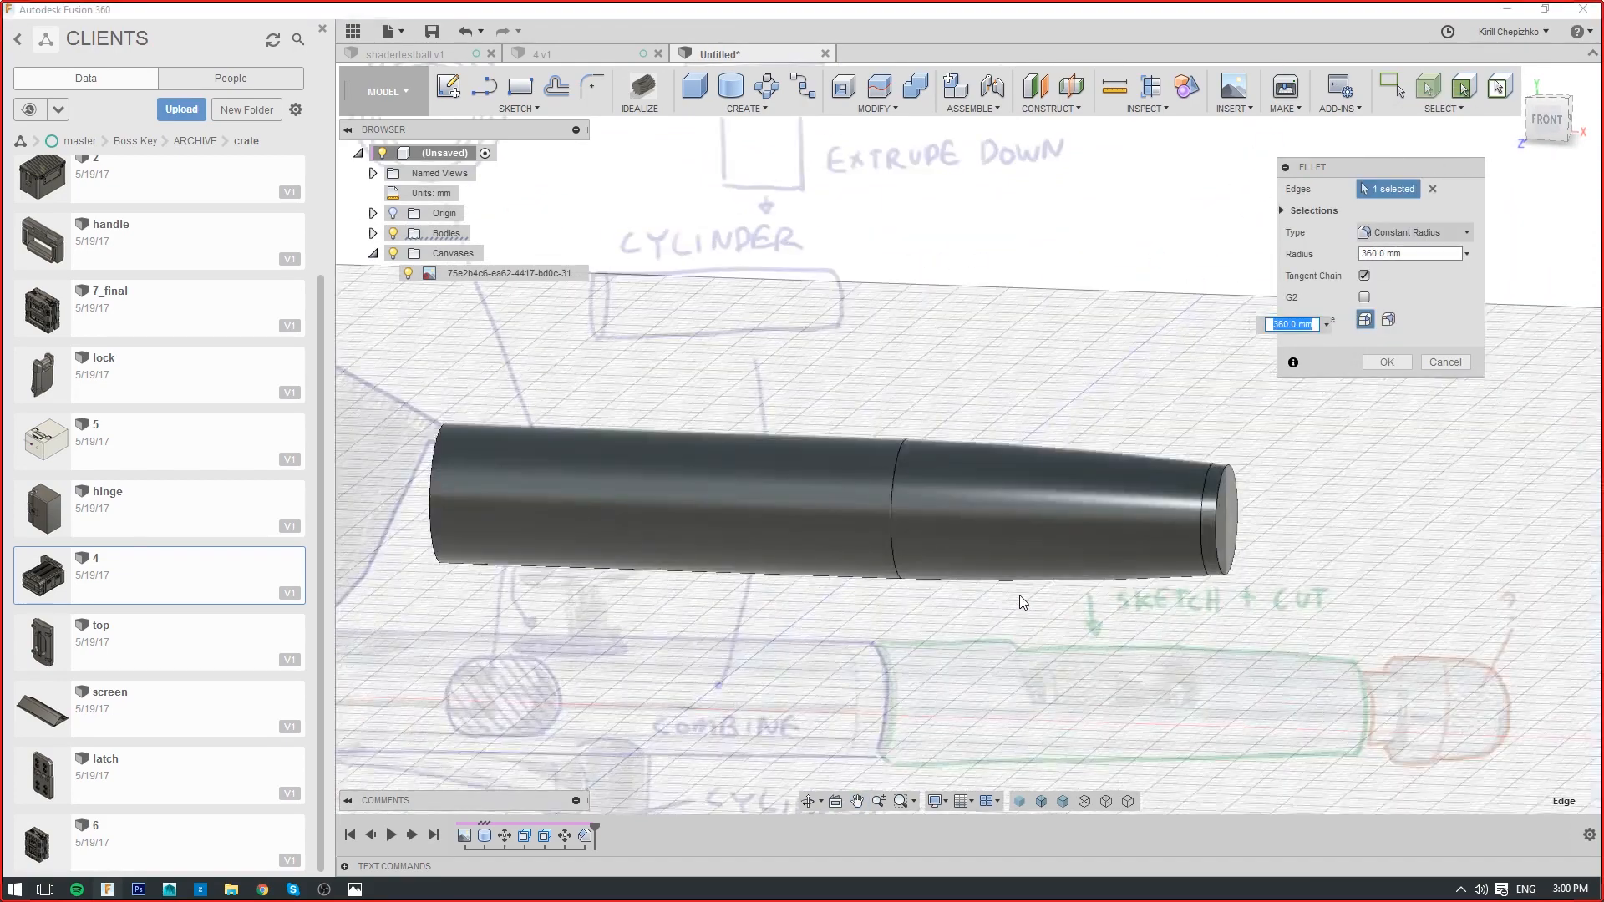
pyautogui.scroll(-6, 1111, 560)
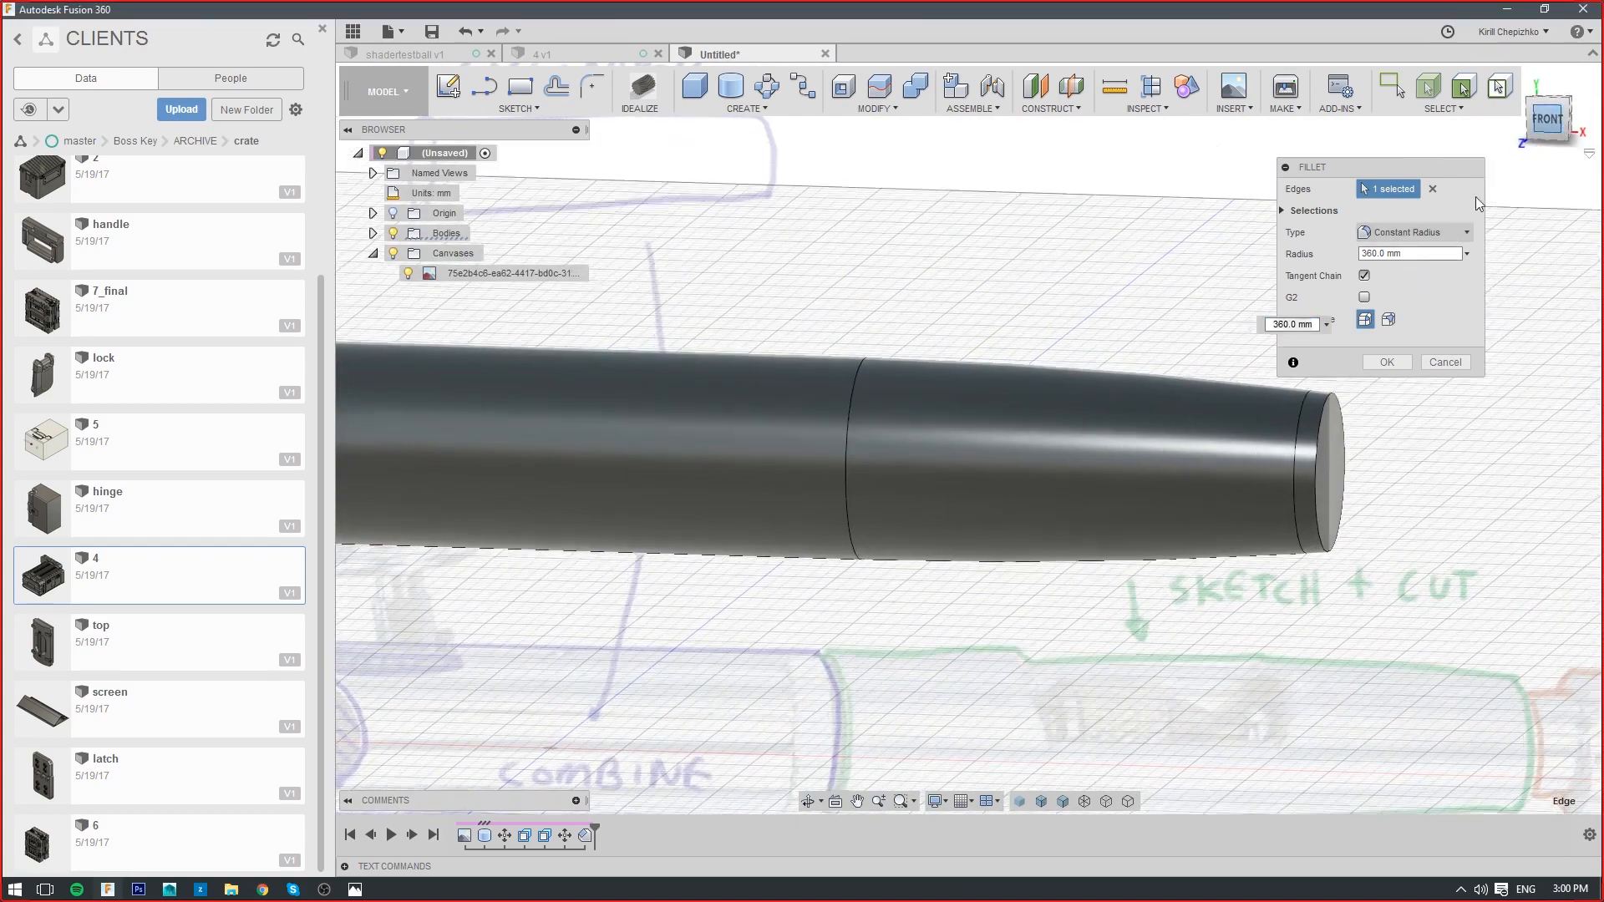
pyautogui.click(1387, 362)
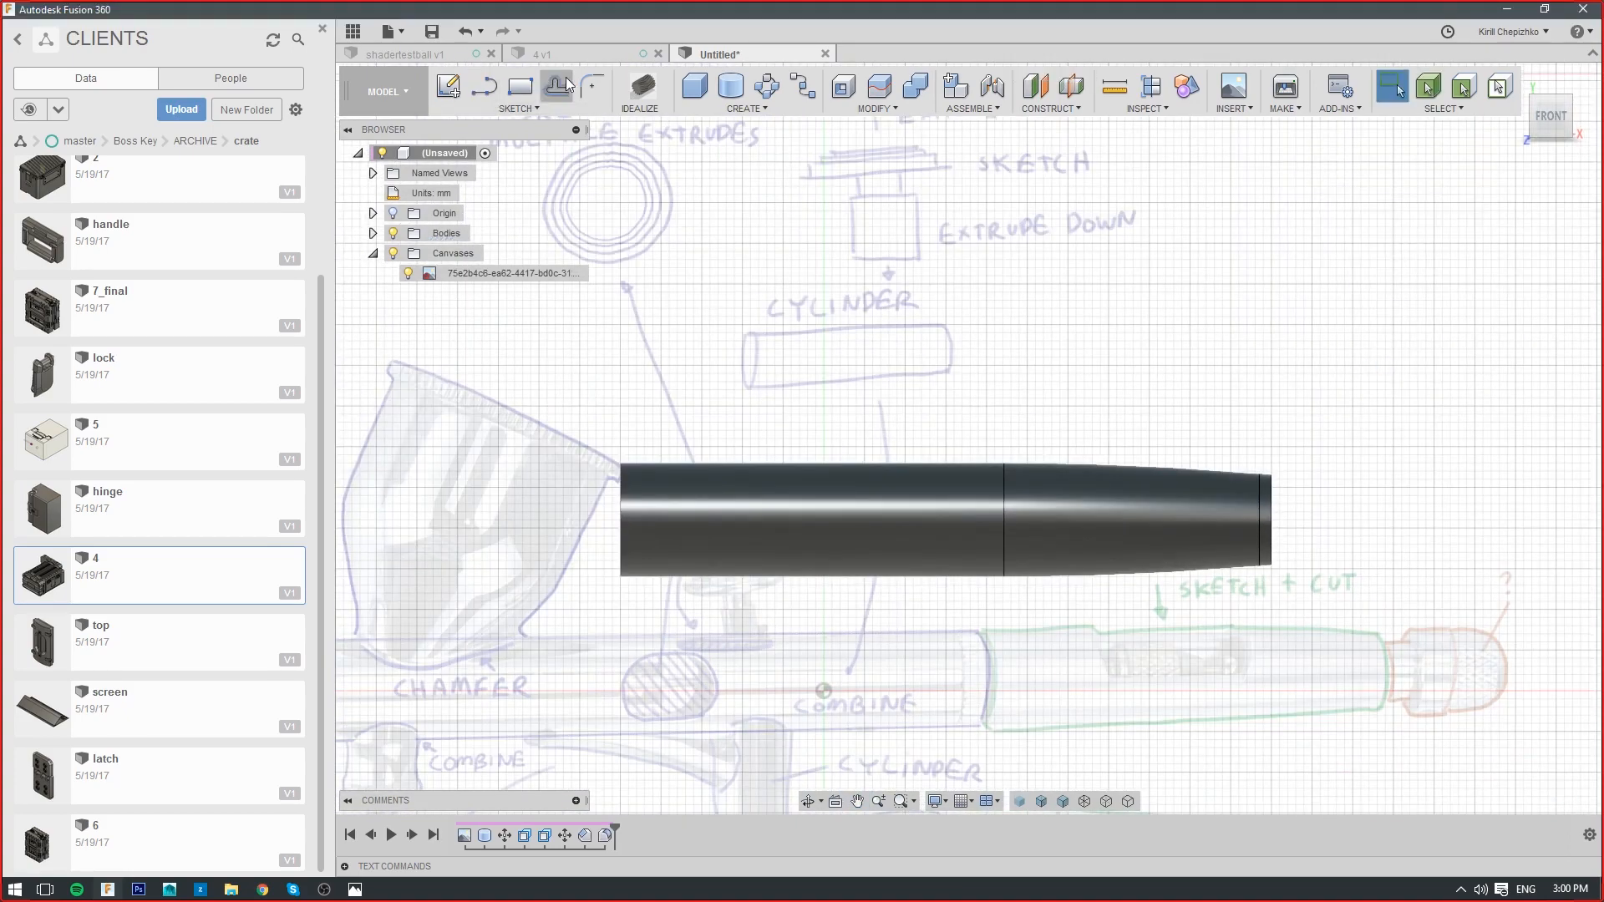
# Sketch on the front plane a horizontal line above the cylinder matching its length, with a short vertical line up from the tapered end
pyautogui.click(485, 86)
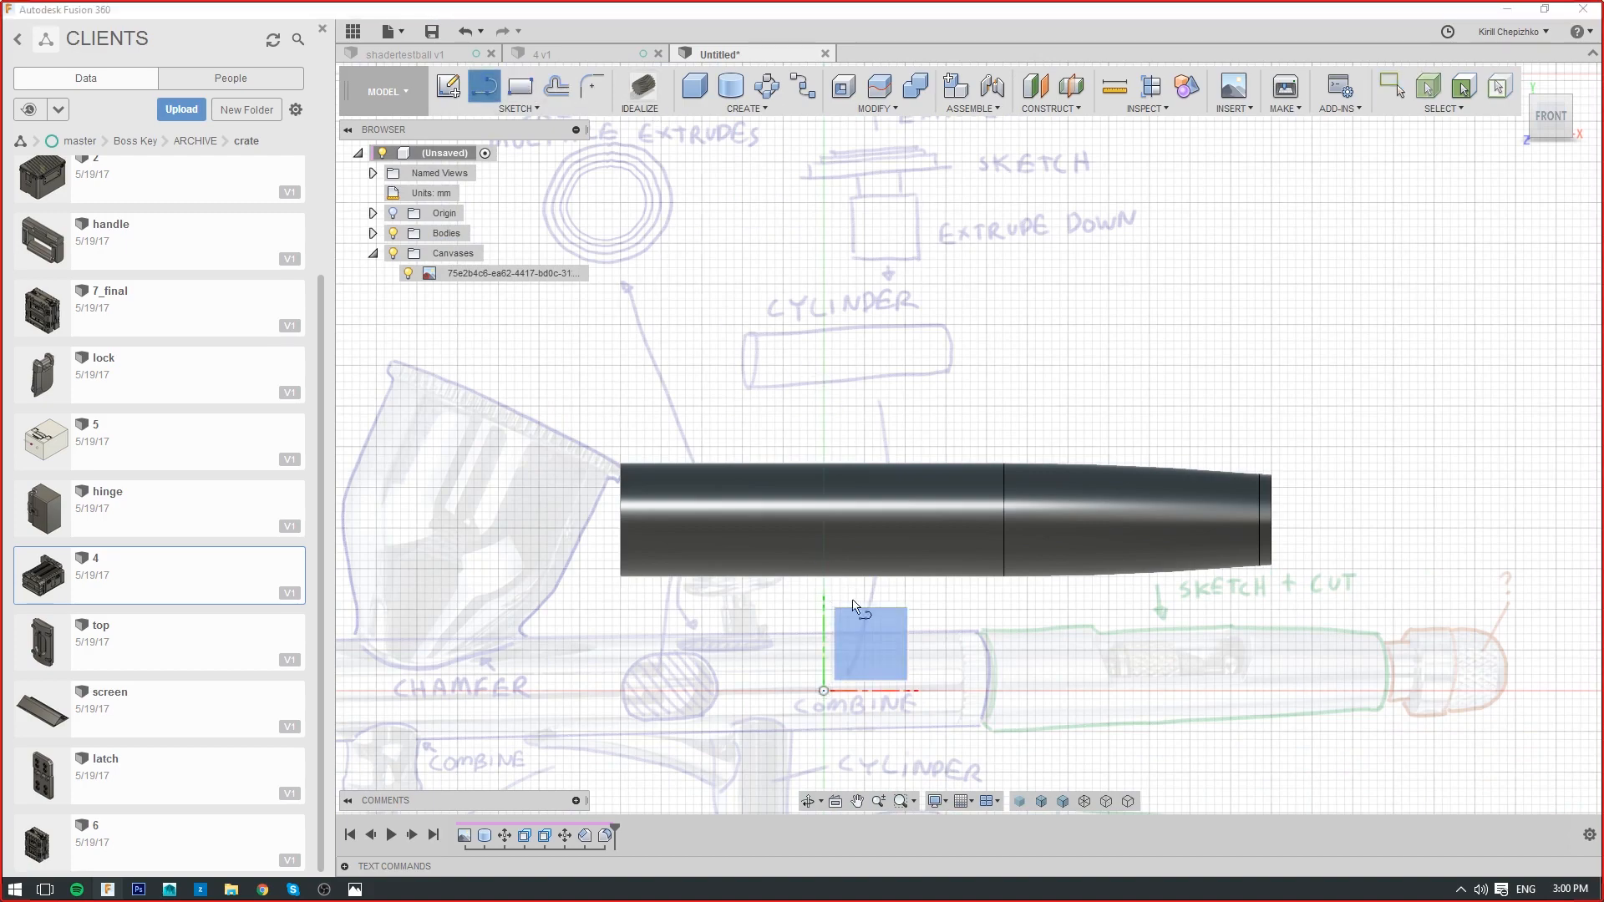
pyautogui.click(860, 613)
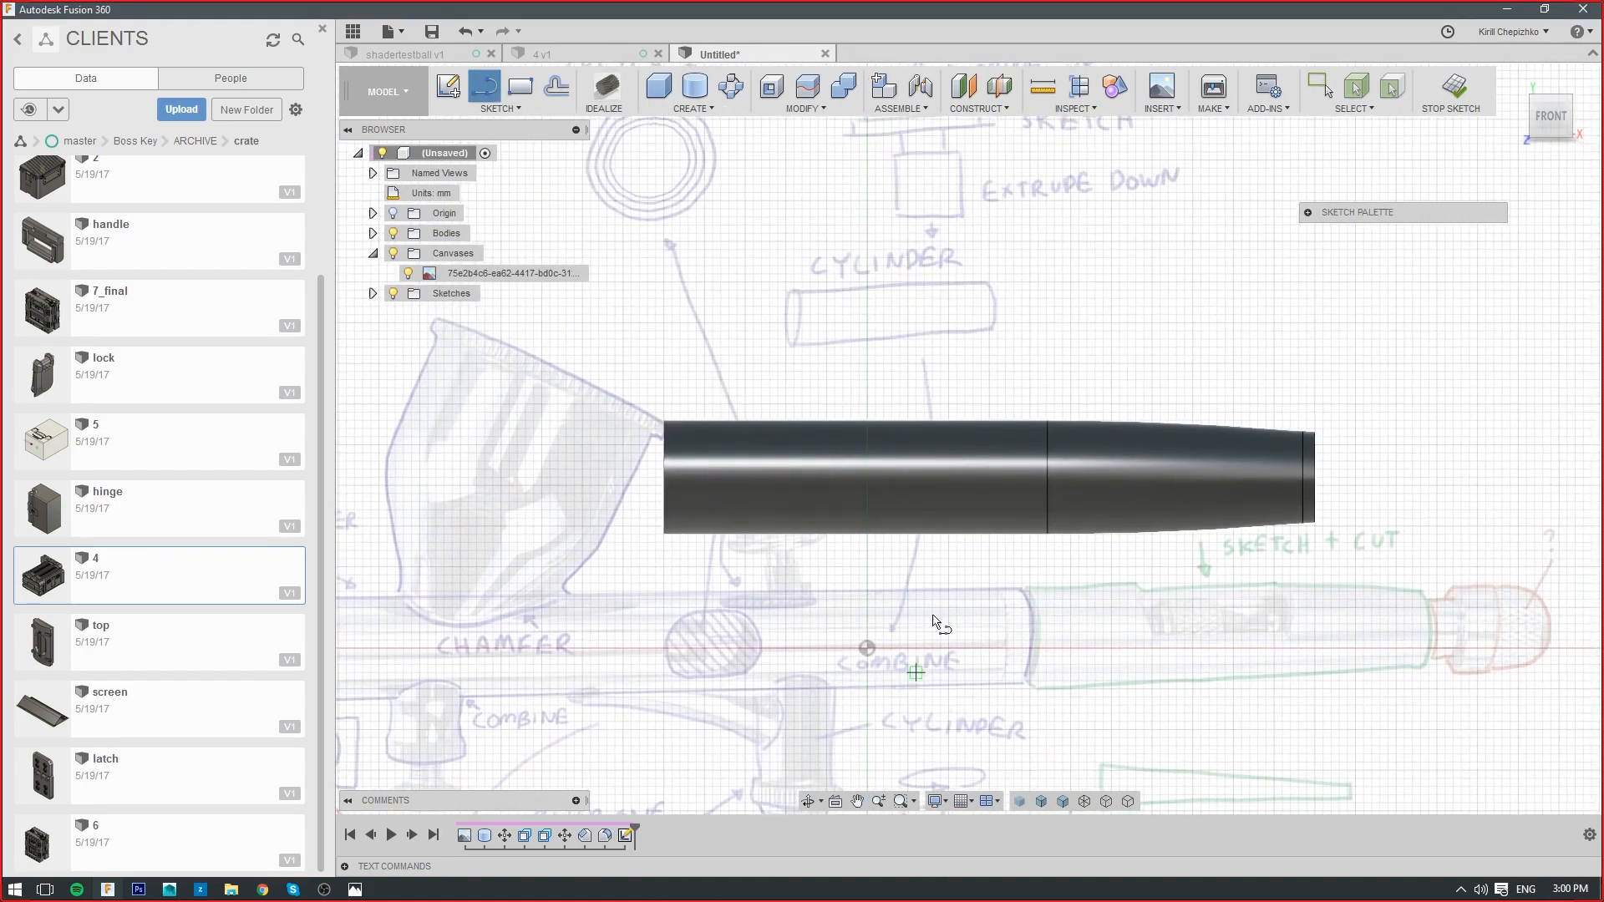
pyautogui.click(663, 323)
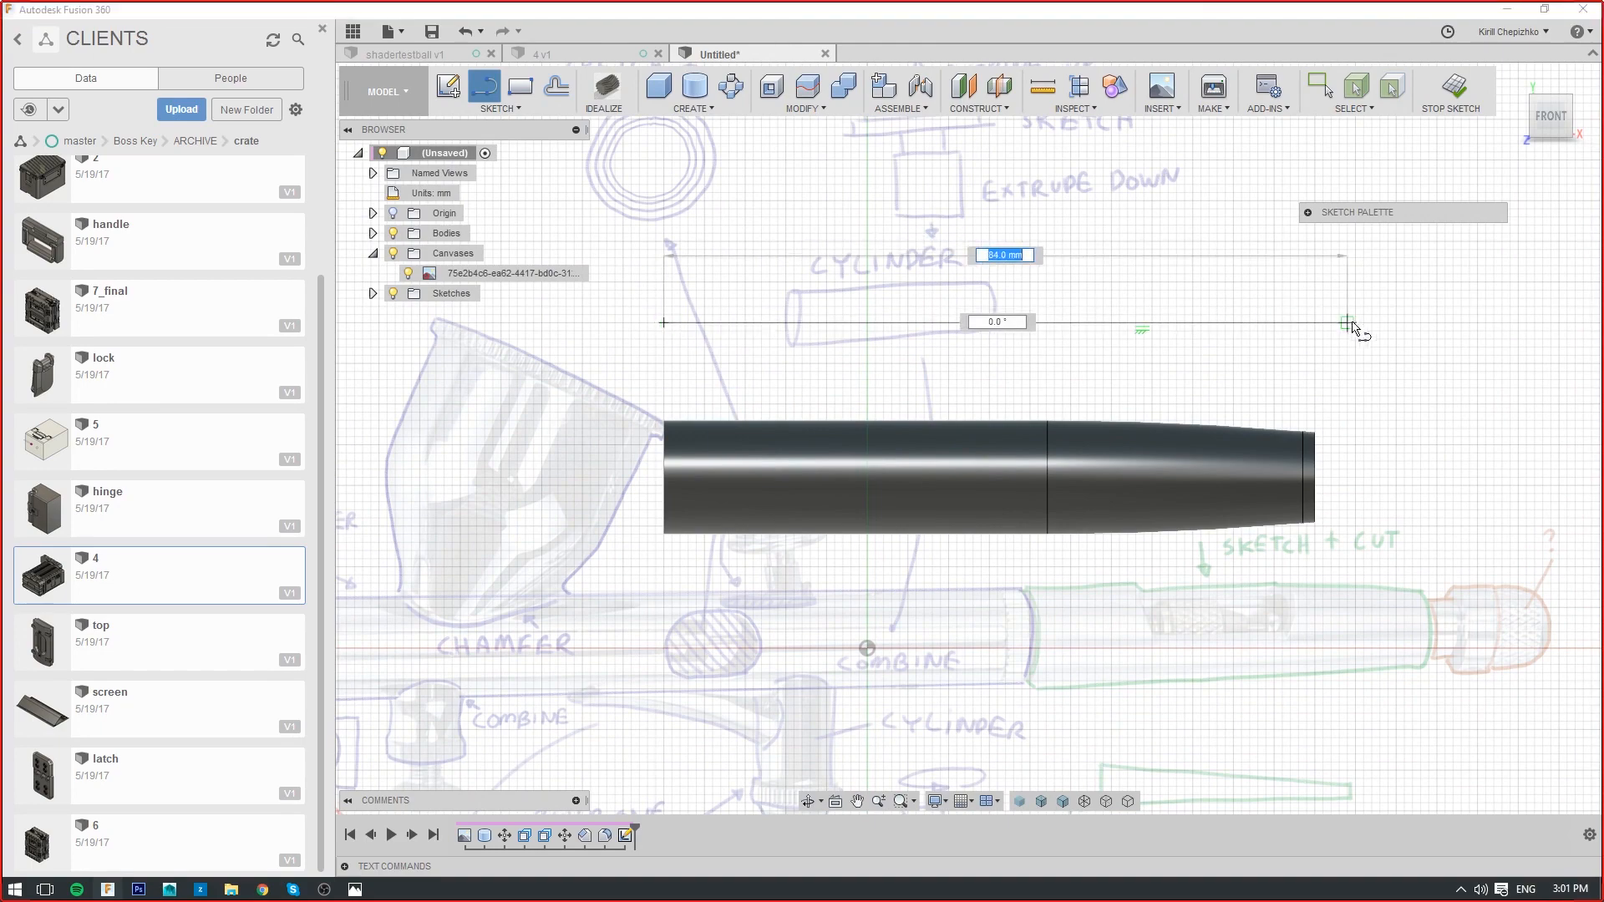
pyautogui.click(1315, 323)
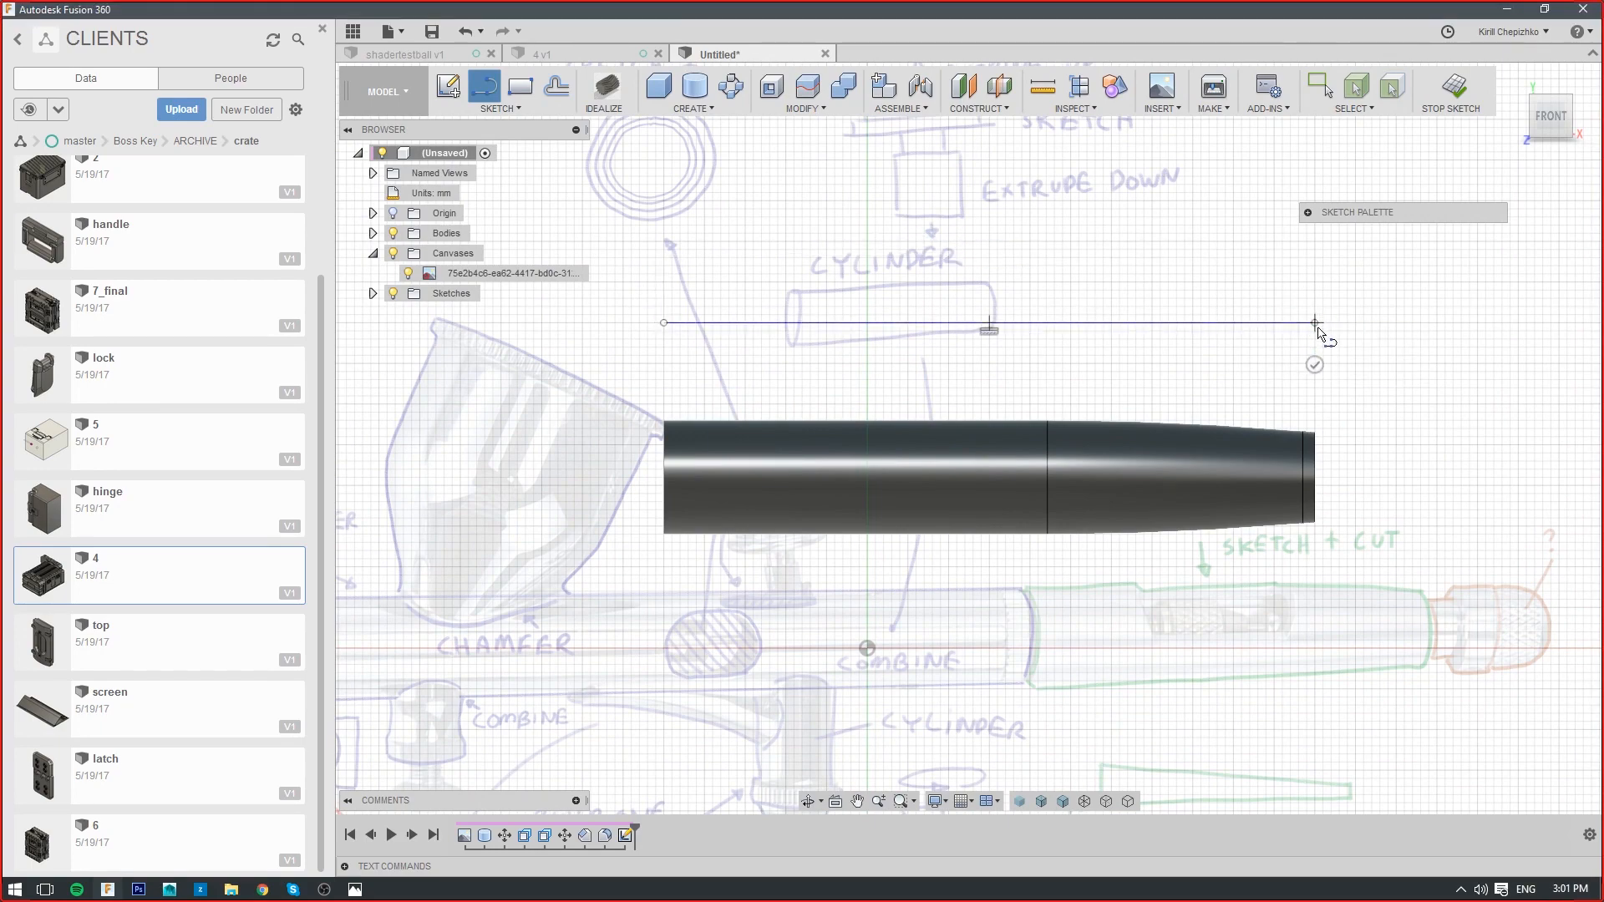
pyautogui.scroll(3, 1318, 326)
pyautogui.click(1320, 300)
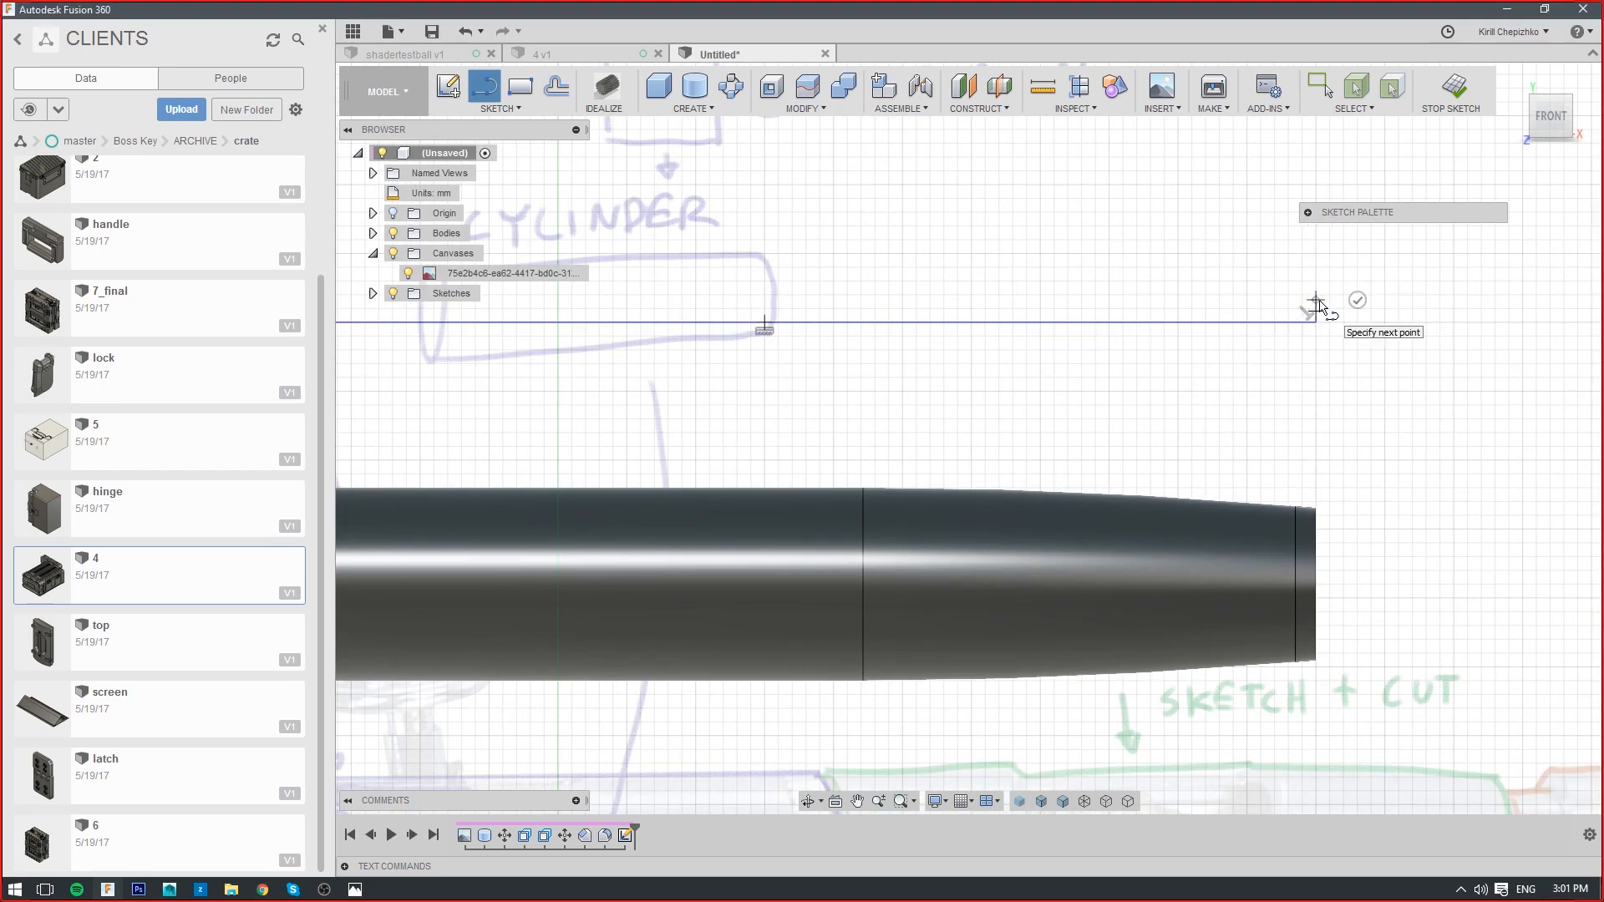
# Try a tangent arc curving back from the top of the short vertical line, and undo it
pyautogui.moveTo(1317, 303); pyautogui.dragTo(1219, 199)
pyautogui.rightClick(1187, 240)
pyautogui.click(1120, 239)
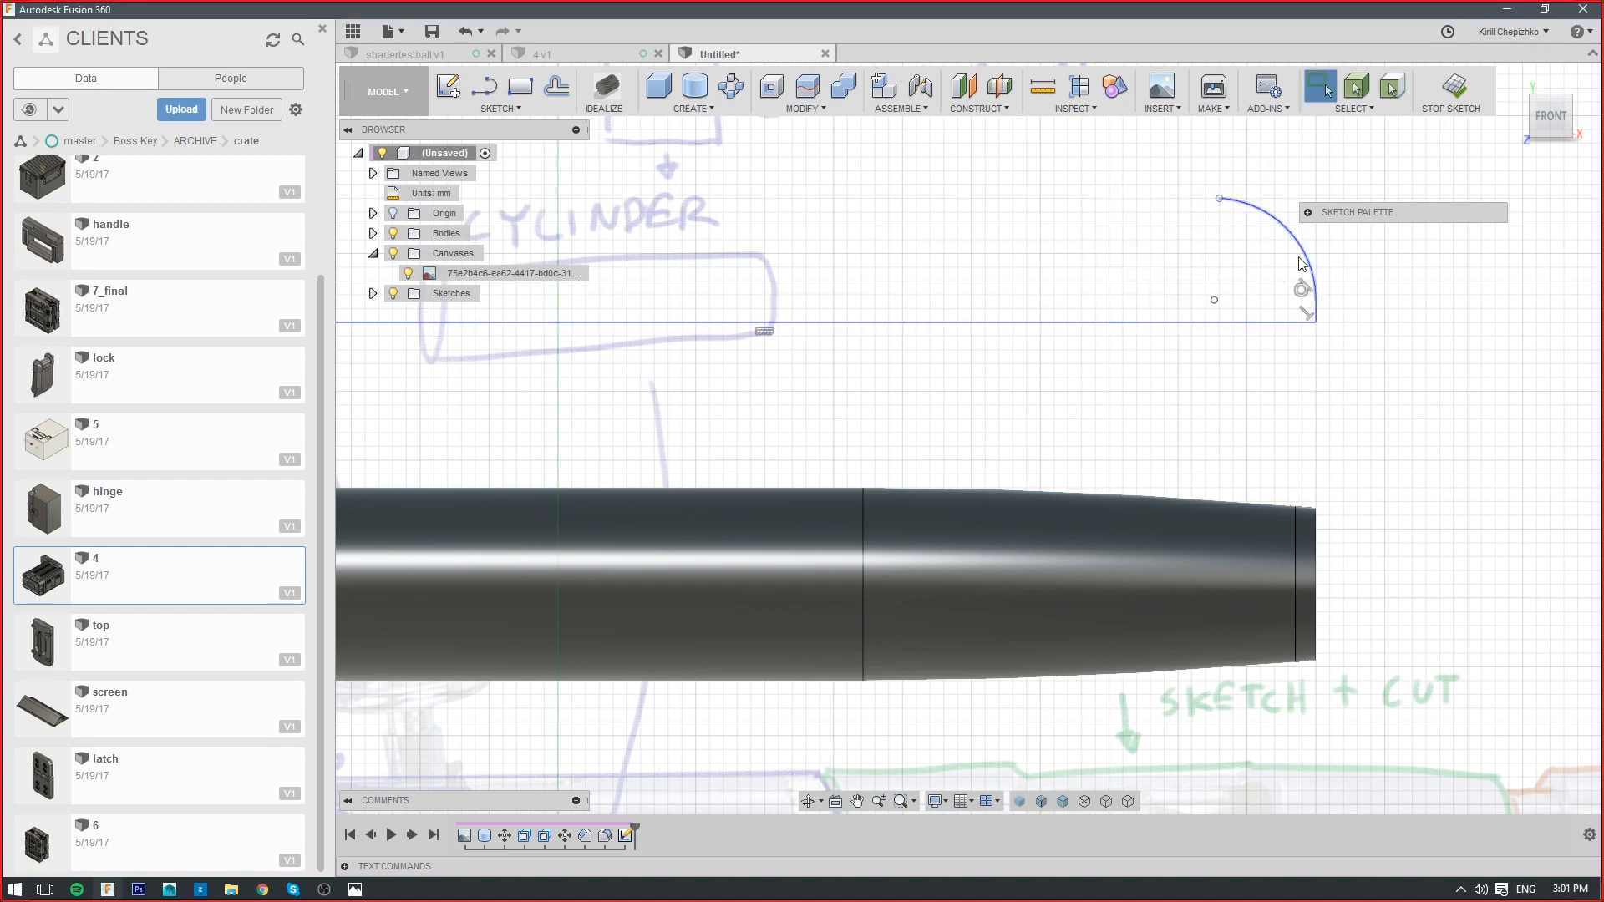
pyautogui.hotkey('ctrl', 'z')
# Draw a vertical line up from the baseline's untapered end and a horizontal line from its top to near the middle
pyautogui.click(485, 86)
pyautogui.moveTo(795, 313); pyautogui.dragTo(866, 437, button='middle')
pyautogui.scroll(-2, 866, 438)
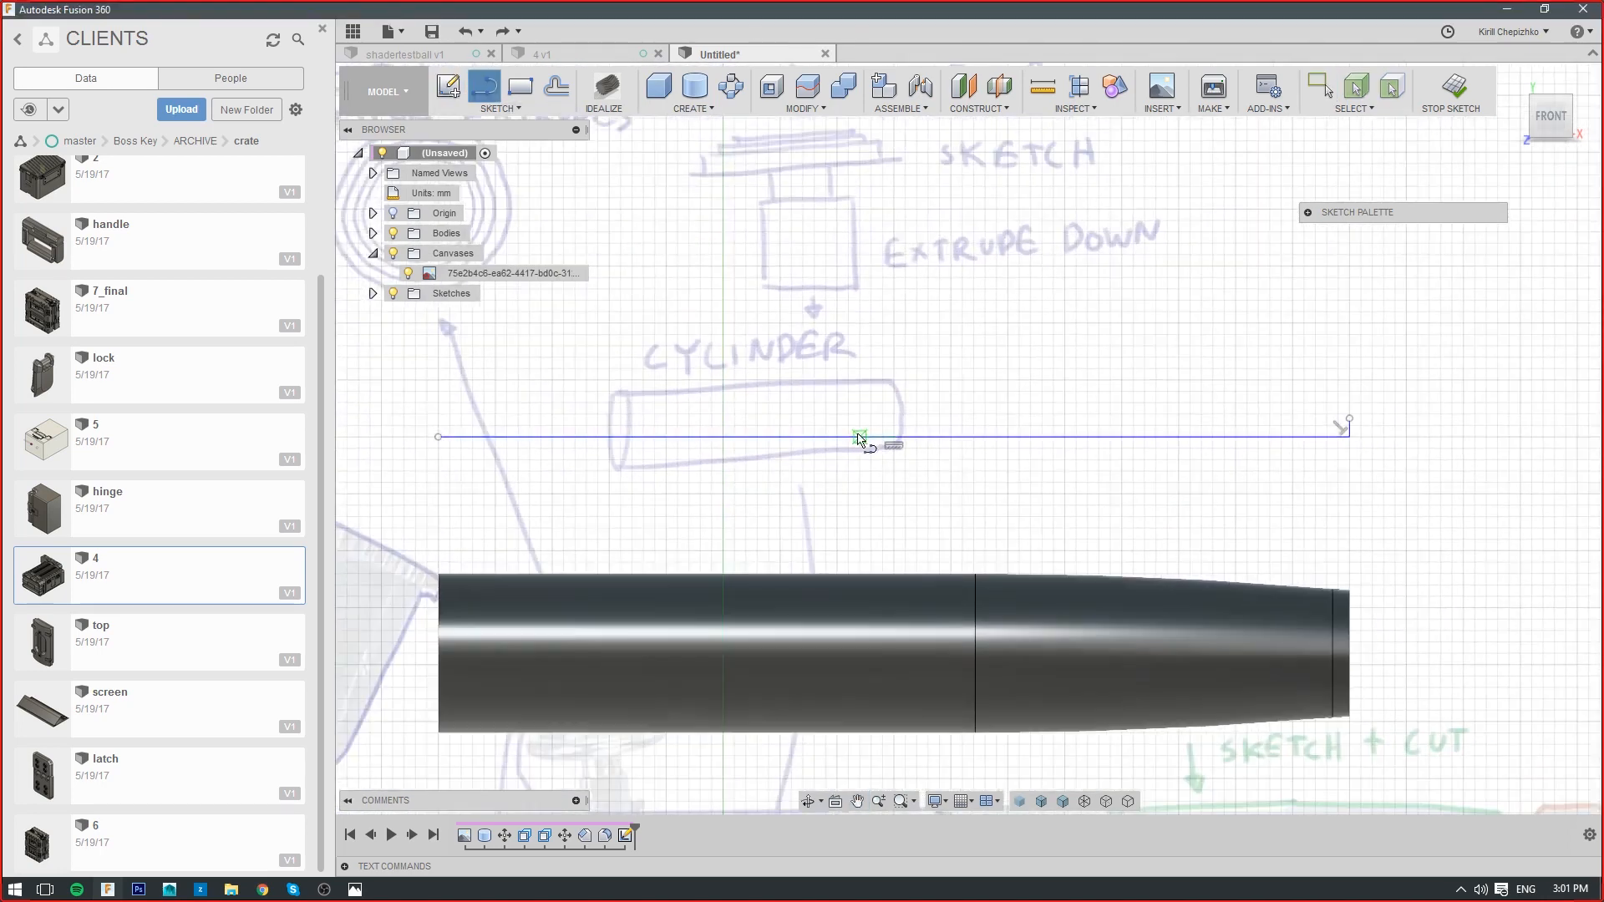
pyautogui.click(441, 438)
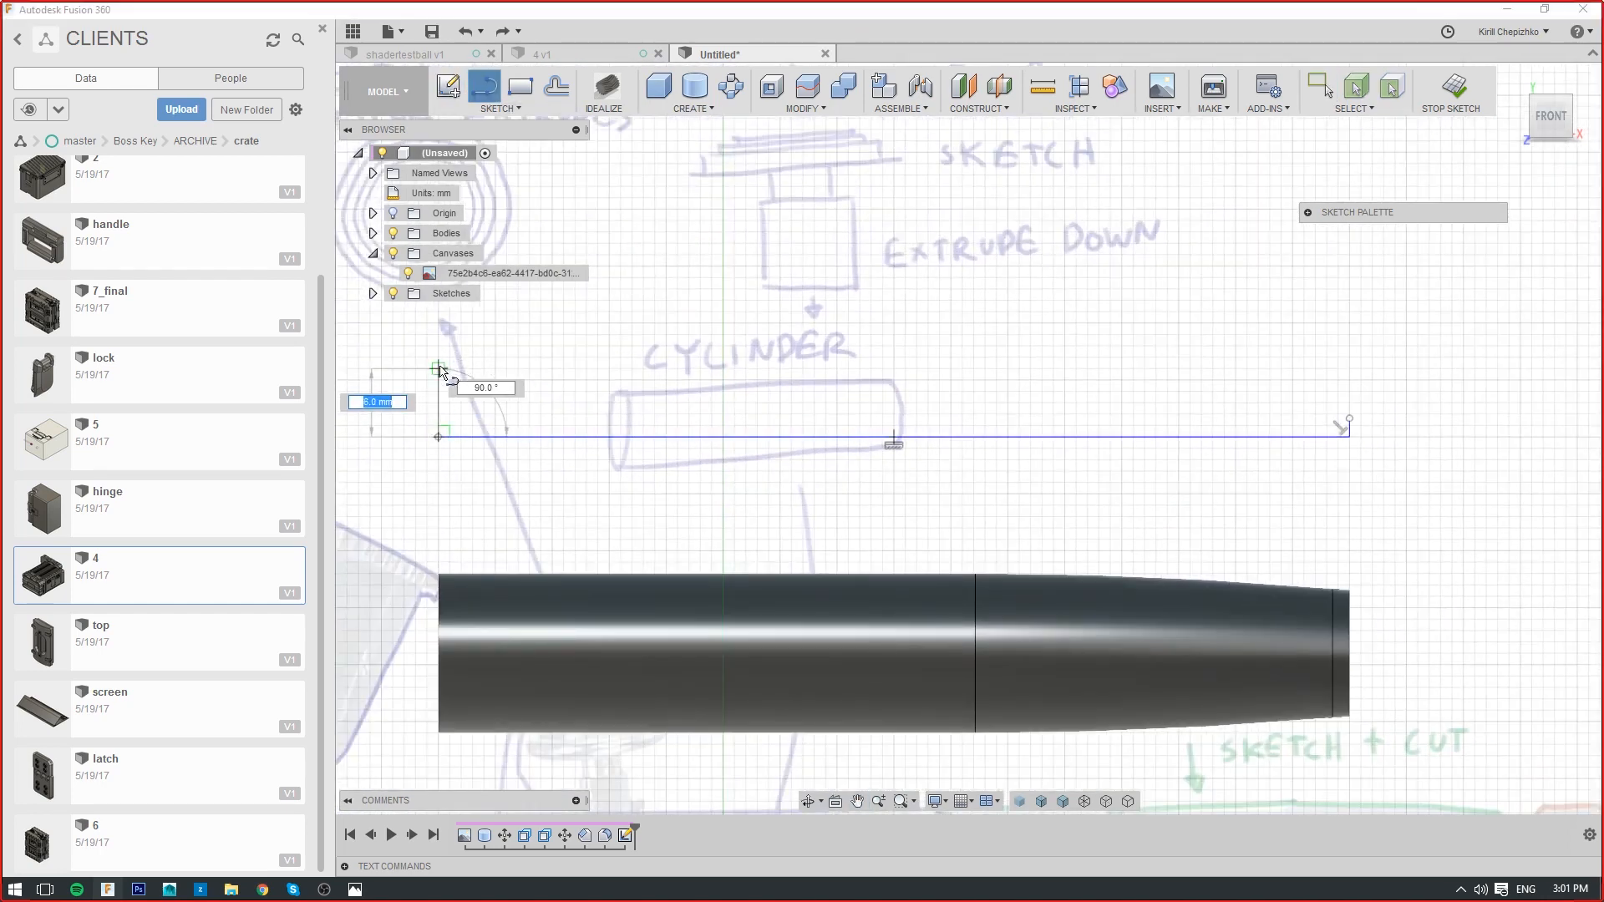
pyautogui.click(441, 381)
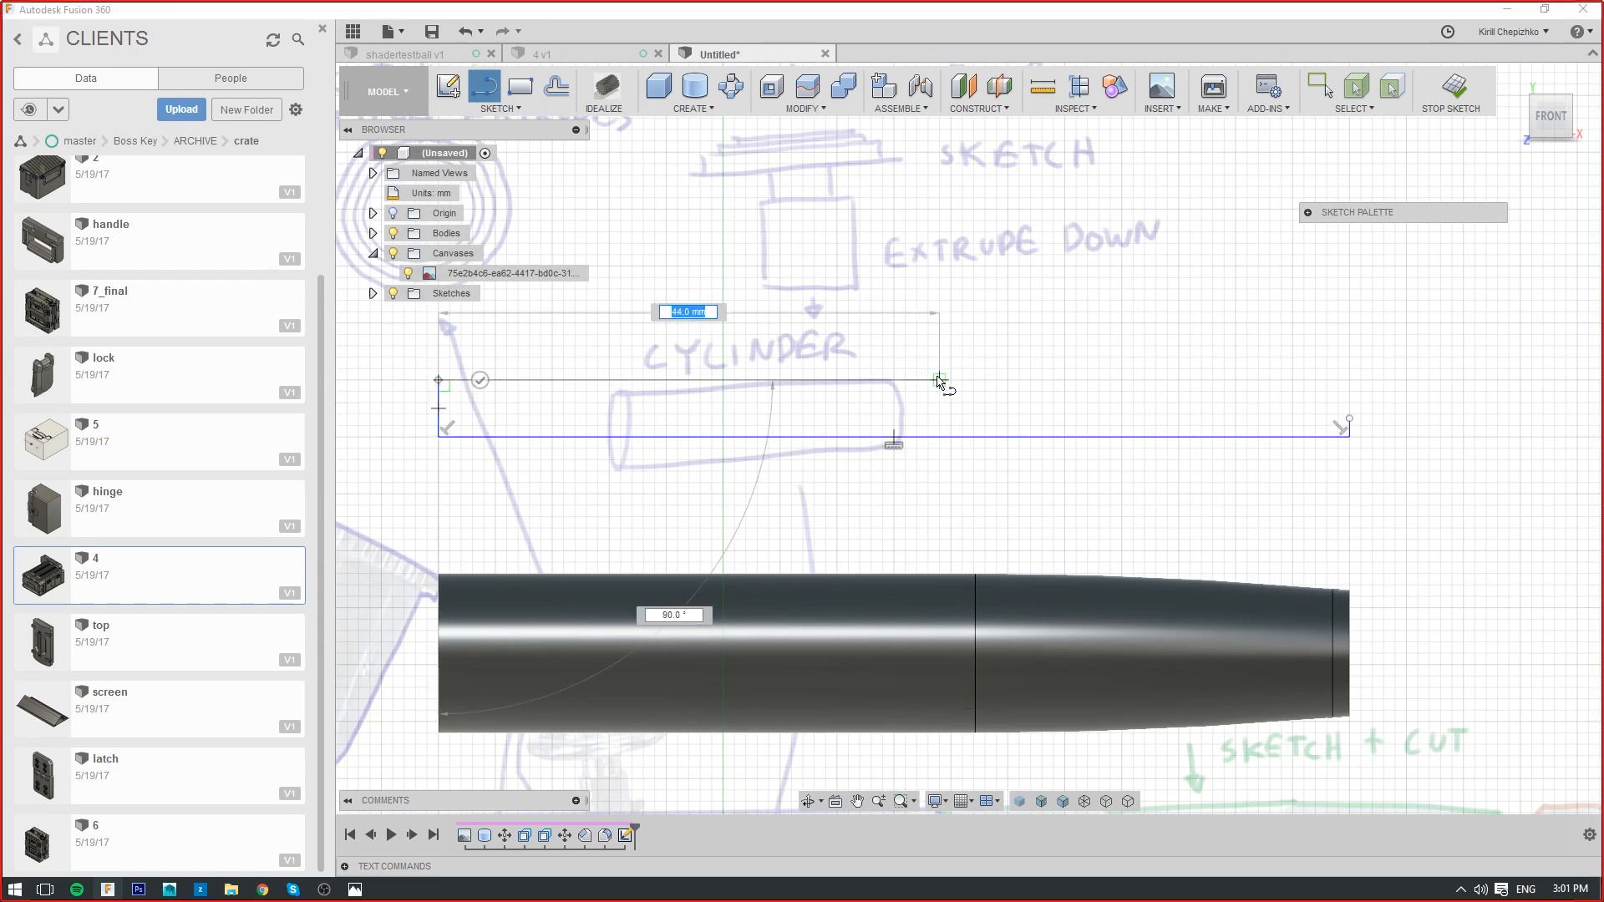
pyautogui.click(826, 380)
# Try to close the profile with a tangent arc from the upper line down to the short line at the tapered end
pyautogui.moveTo(826, 380); pyautogui.dragTo(991, 373)
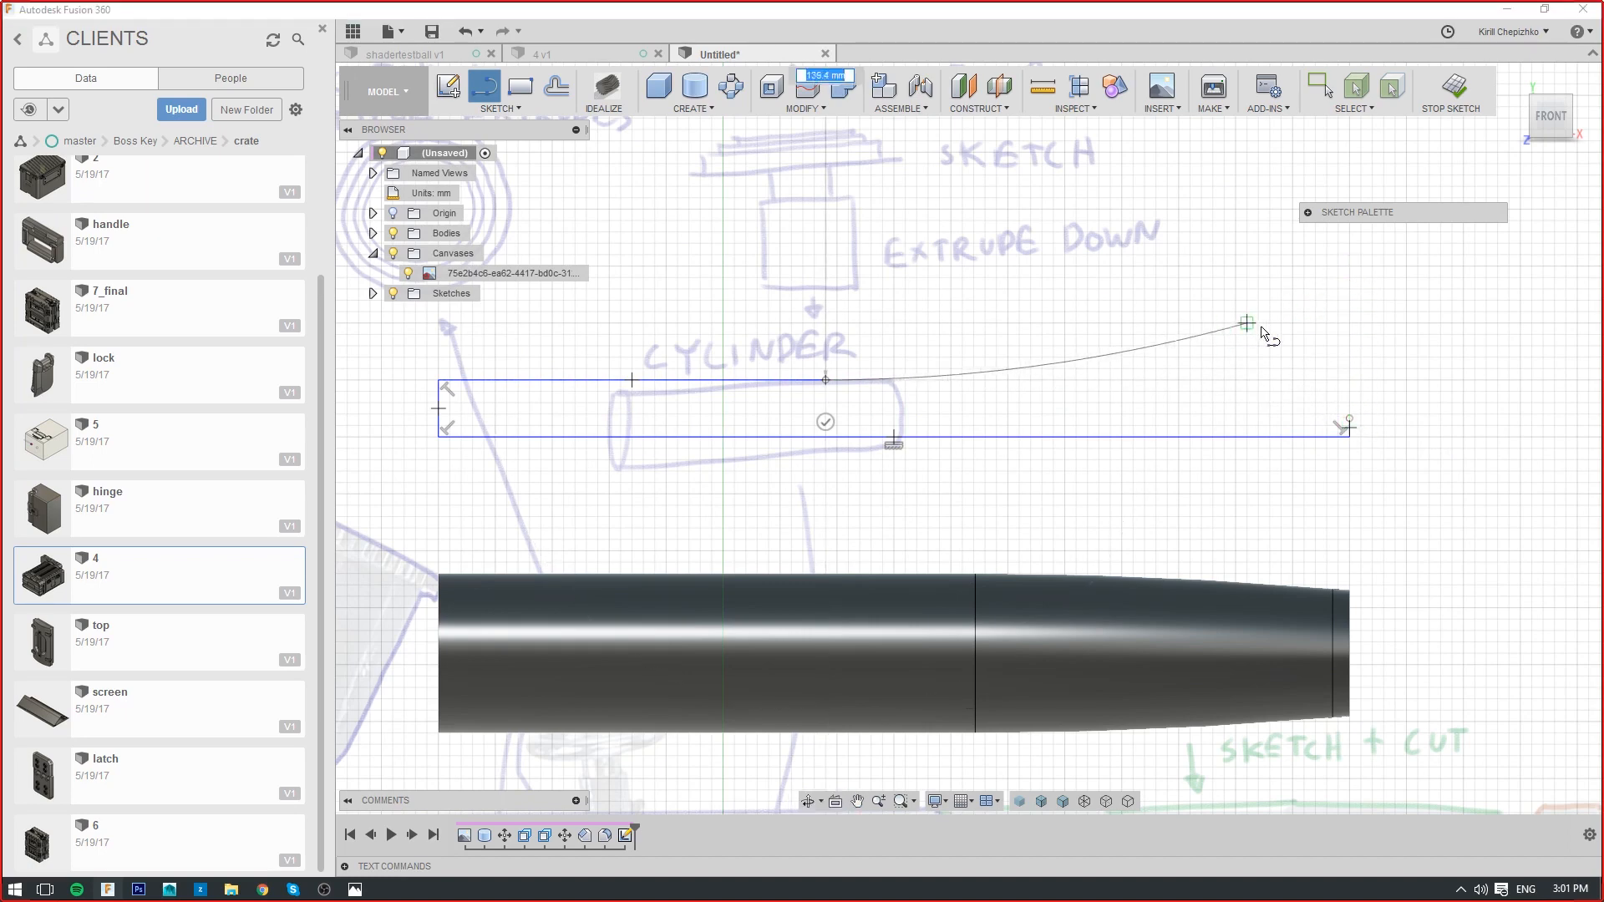
pyautogui.doubleClick(1343, 428)
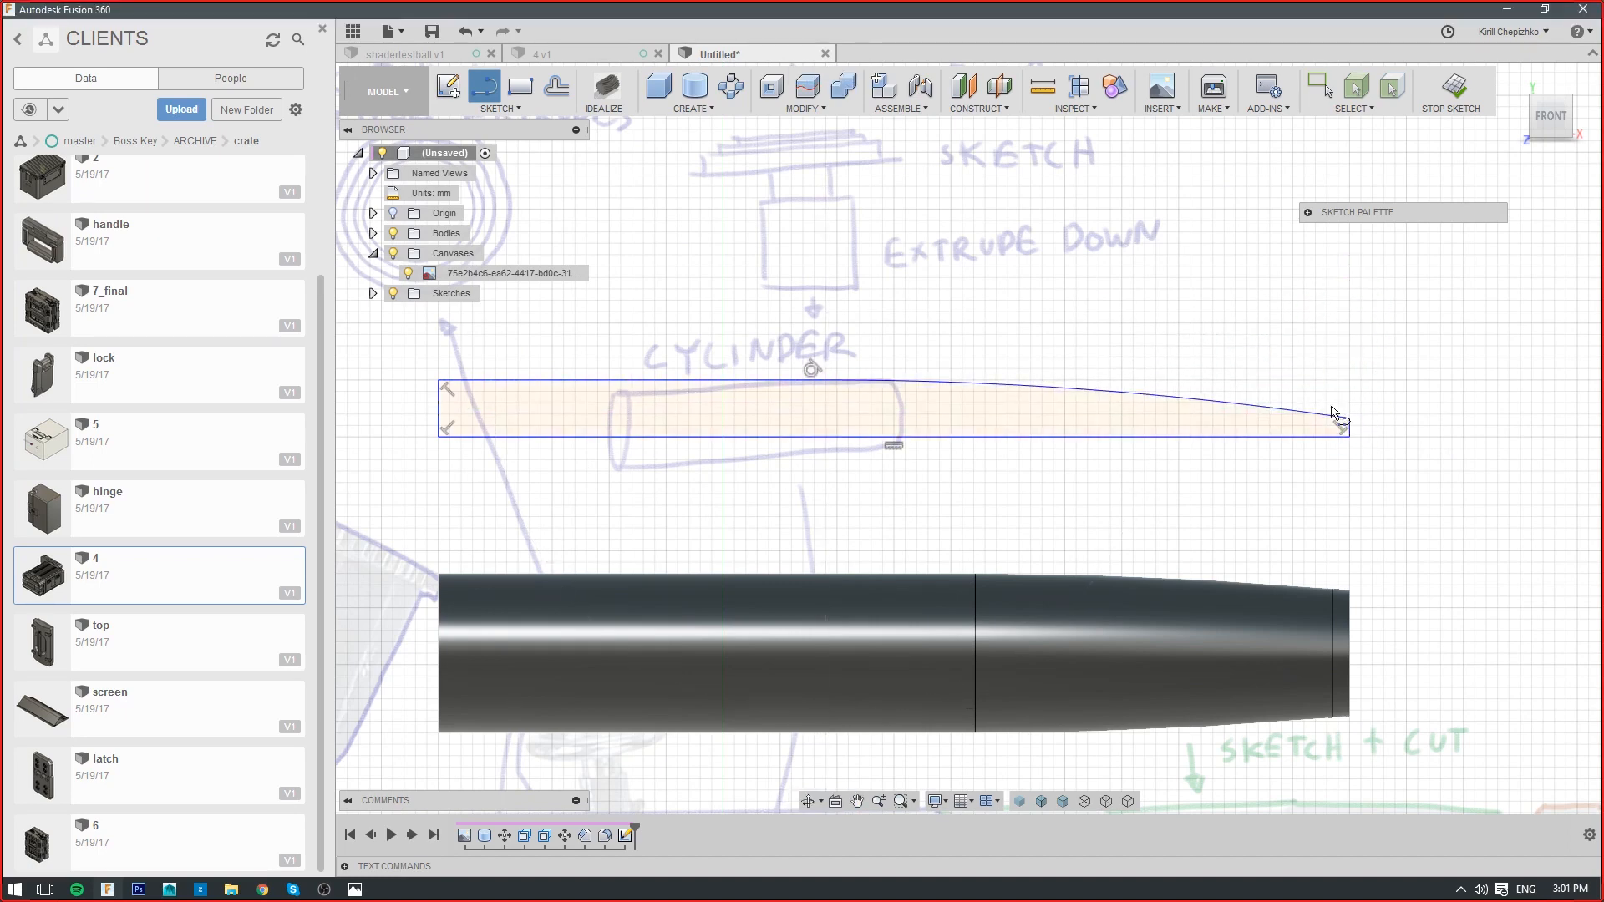
pyautogui.press('Escape')
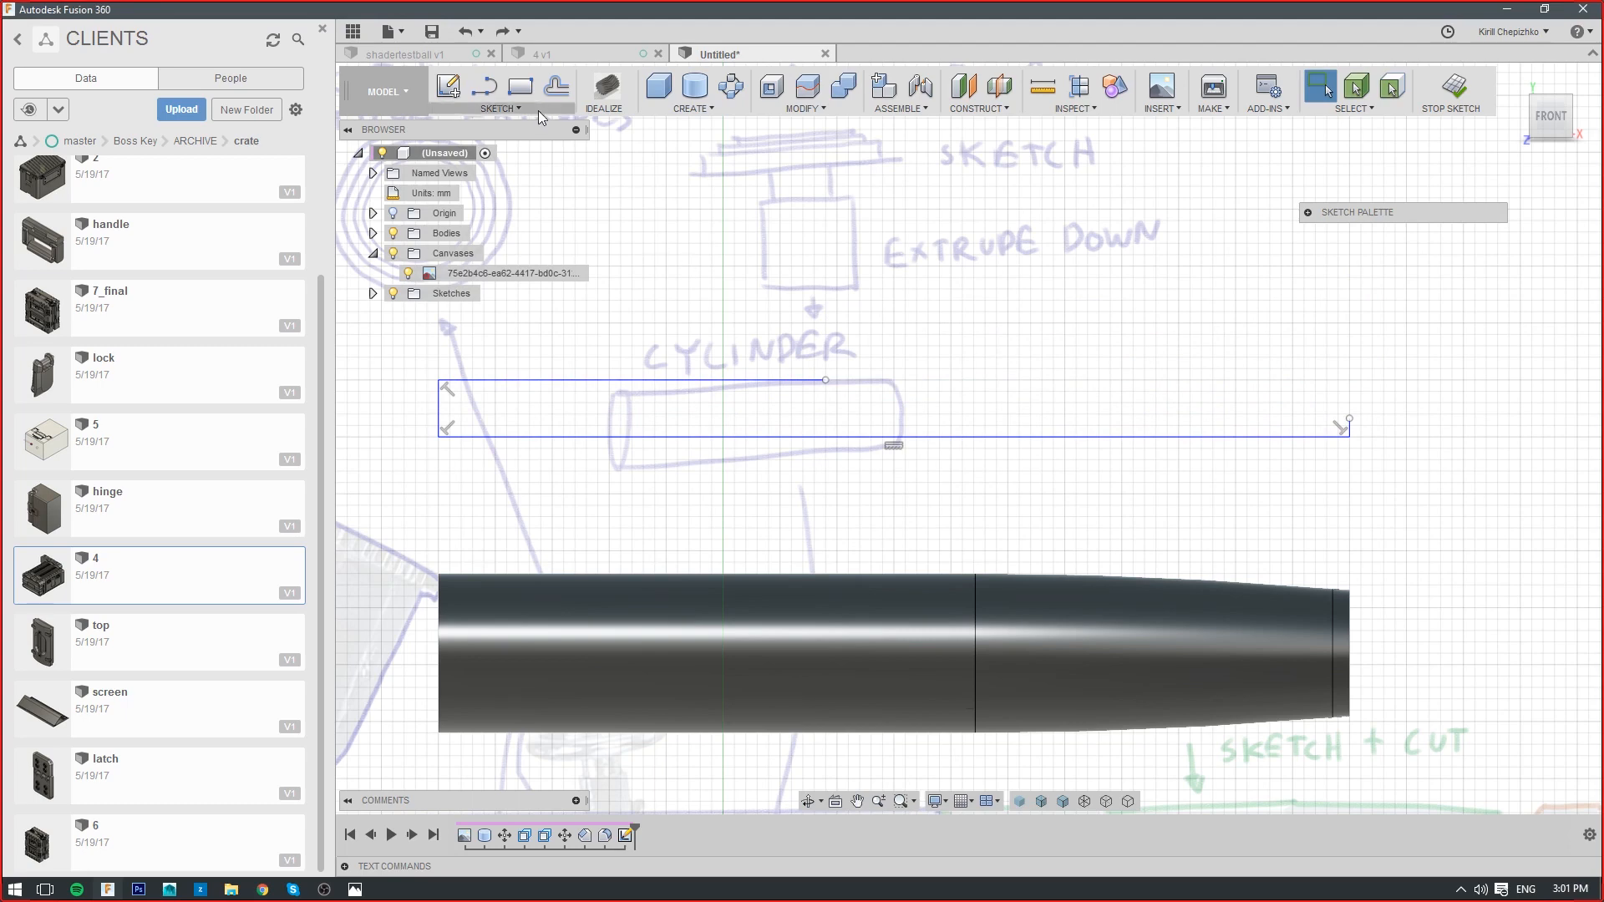
# Extend the upper horizontal line and close the profile with a straight slanted line down to the short vertical line
pyautogui.click(484, 86)
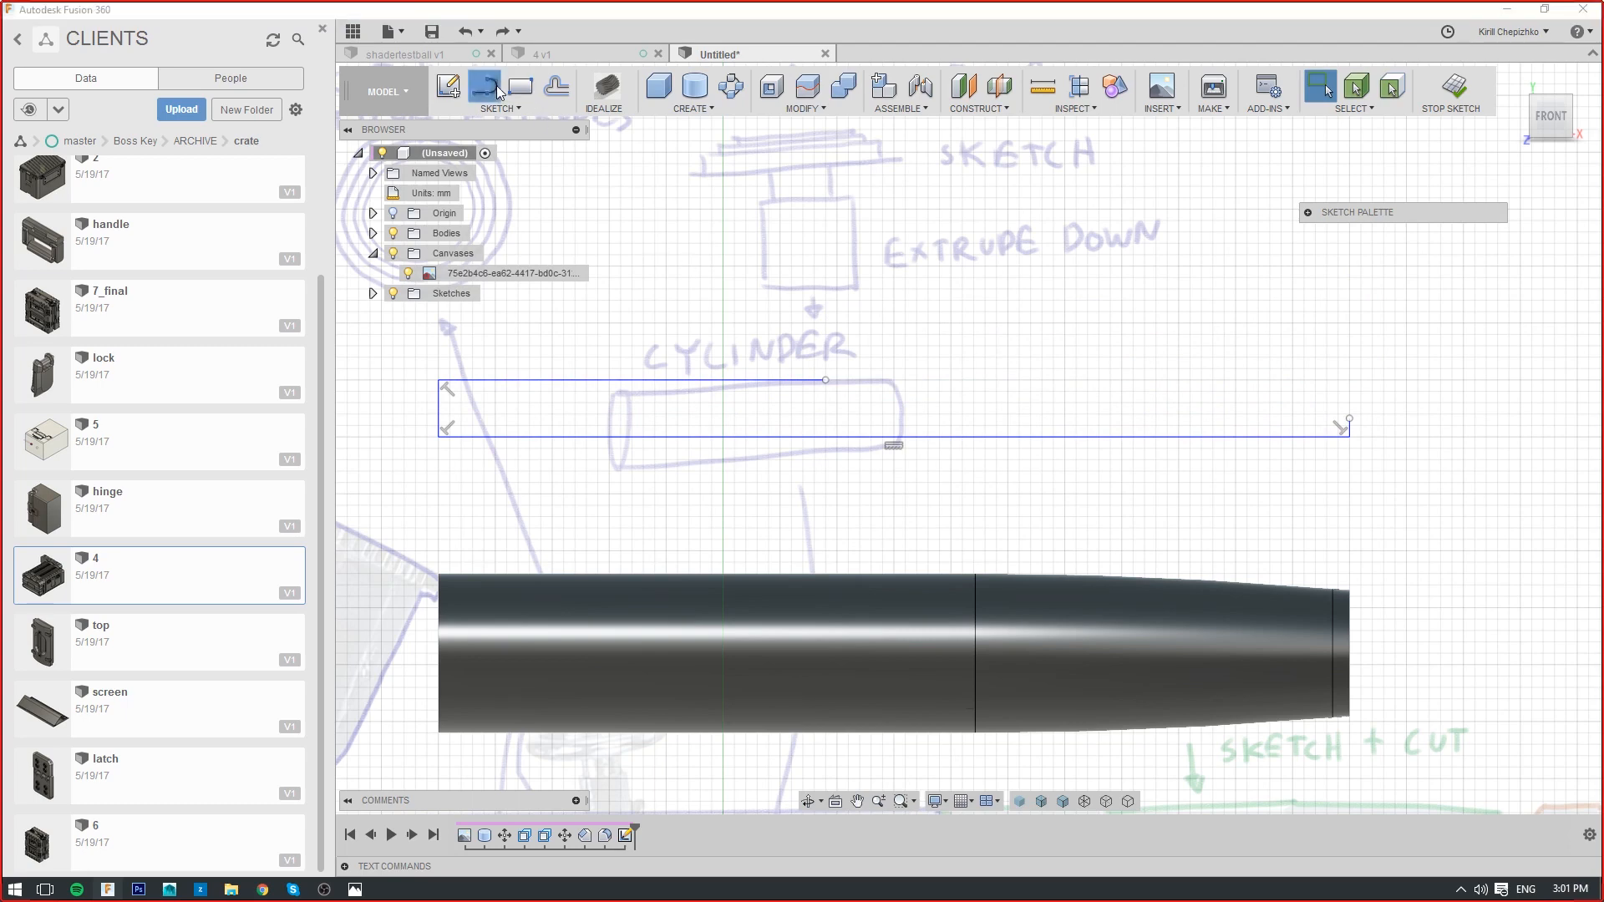
pyautogui.click(826, 381)
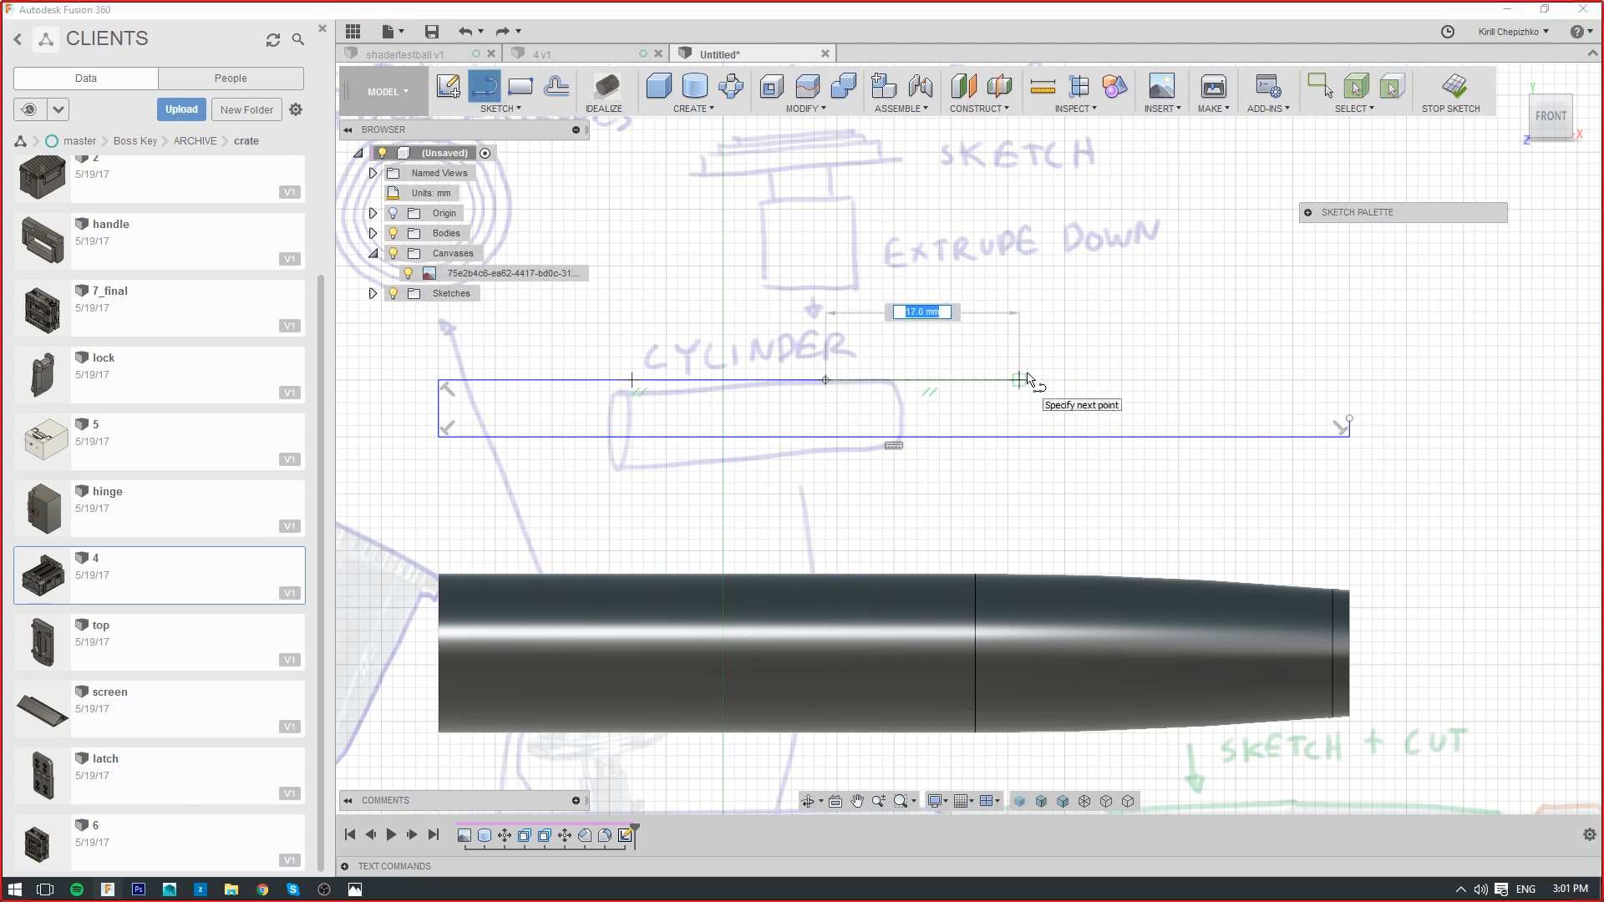
pyautogui.click(1066, 381)
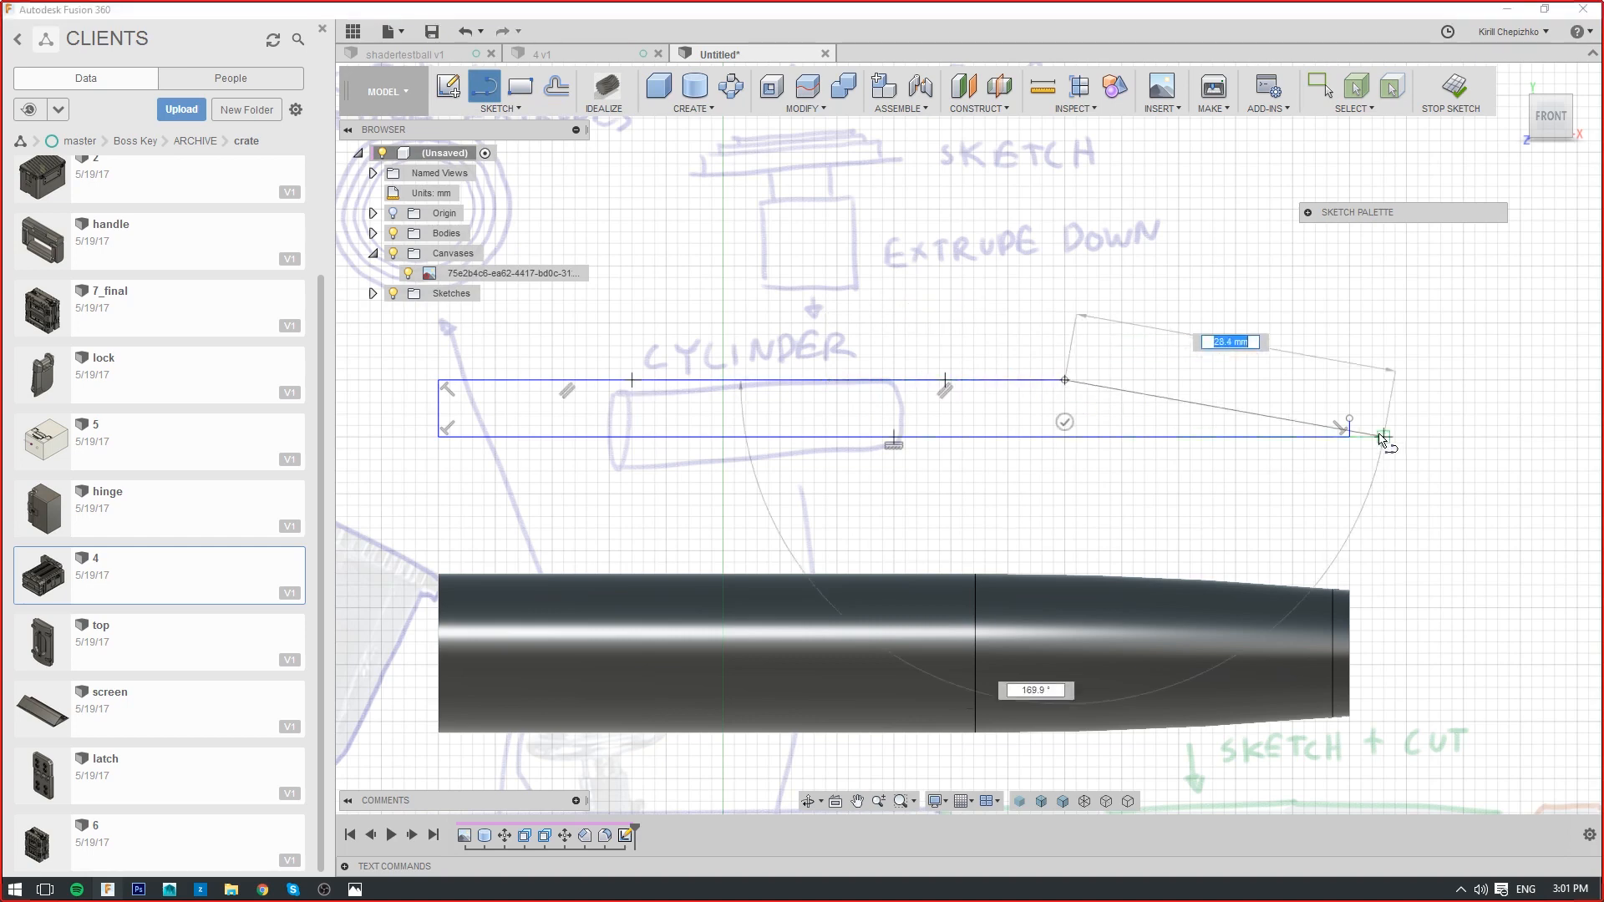
pyautogui.click(1349, 419)
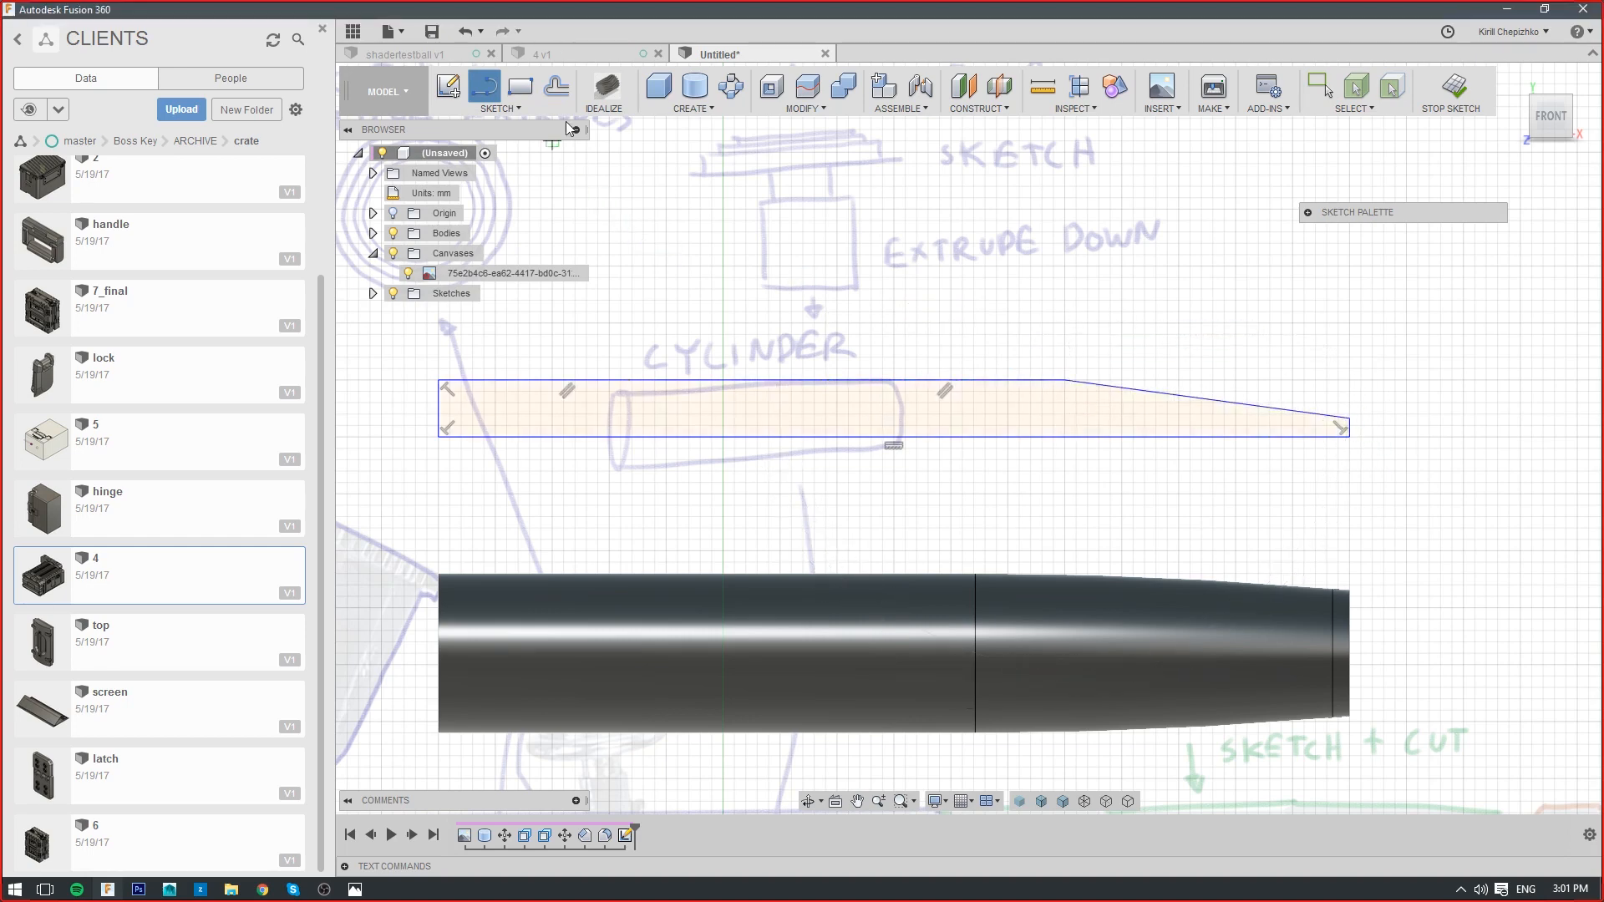
# Round the profile's upper corner, where the horizontal line meets the slanted one, with a sketch fillet of about 339.5 mm radius
pyautogui.click(323, 28)
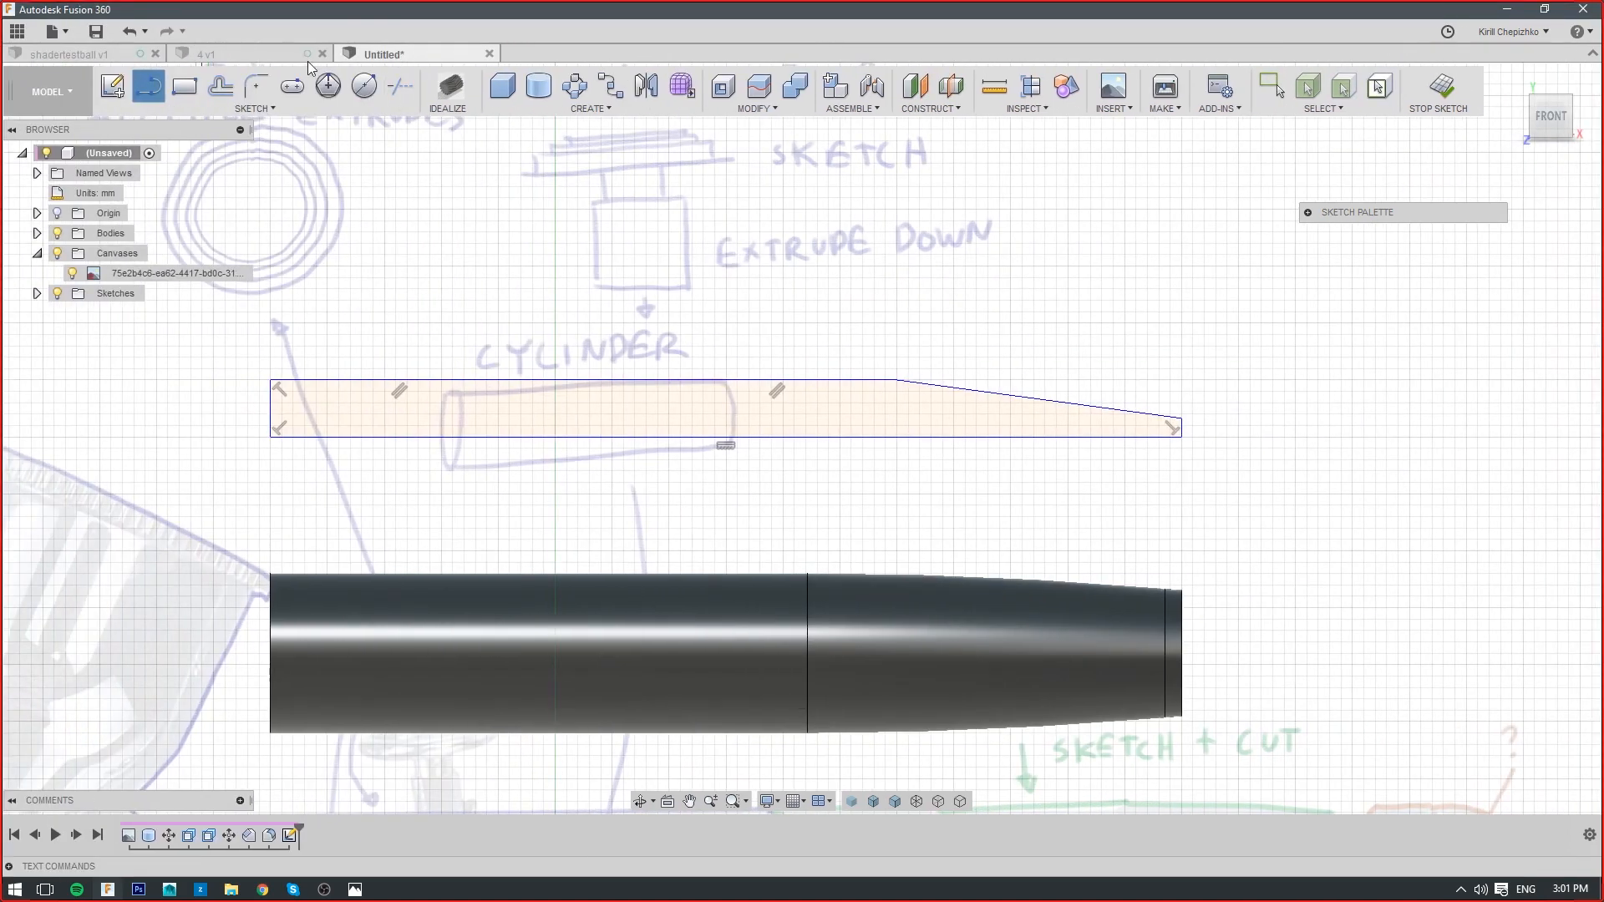
pyautogui.click(256, 85)
pyautogui.click(896, 379)
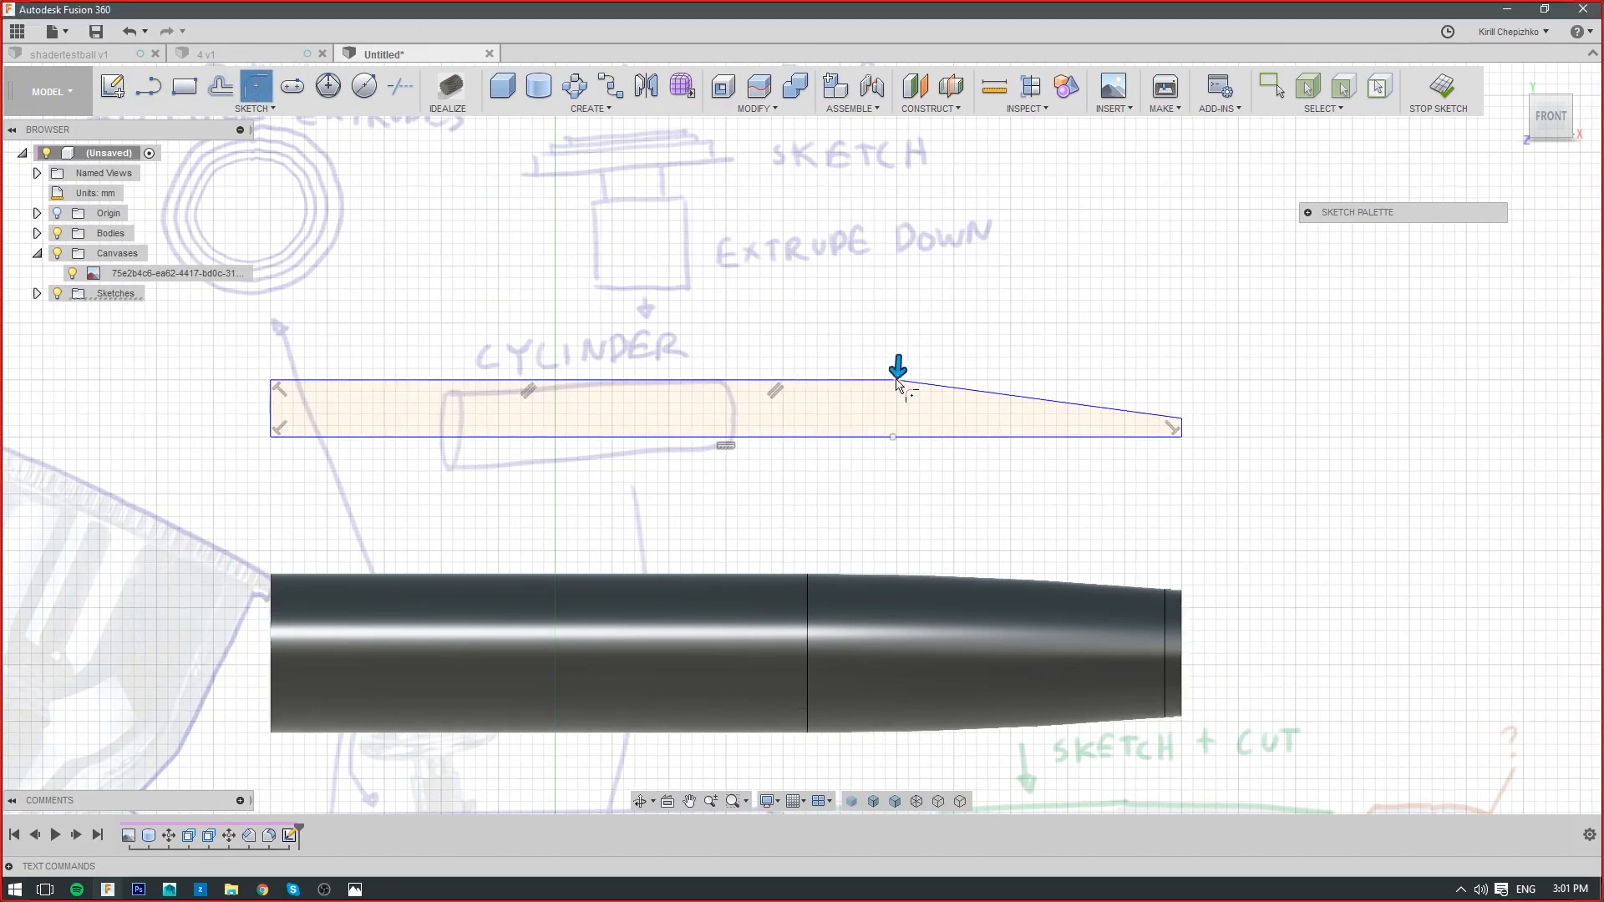
pyautogui.scroll(3, 896, 379)
pyautogui.moveTo(896, 369); pyautogui.dragTo(930, 384)
pyautogui.scroll(-3, 931, 382)
pyautogui.moveTo(954, 506); pyautogui.dragTo(1067, 513, button='middle')
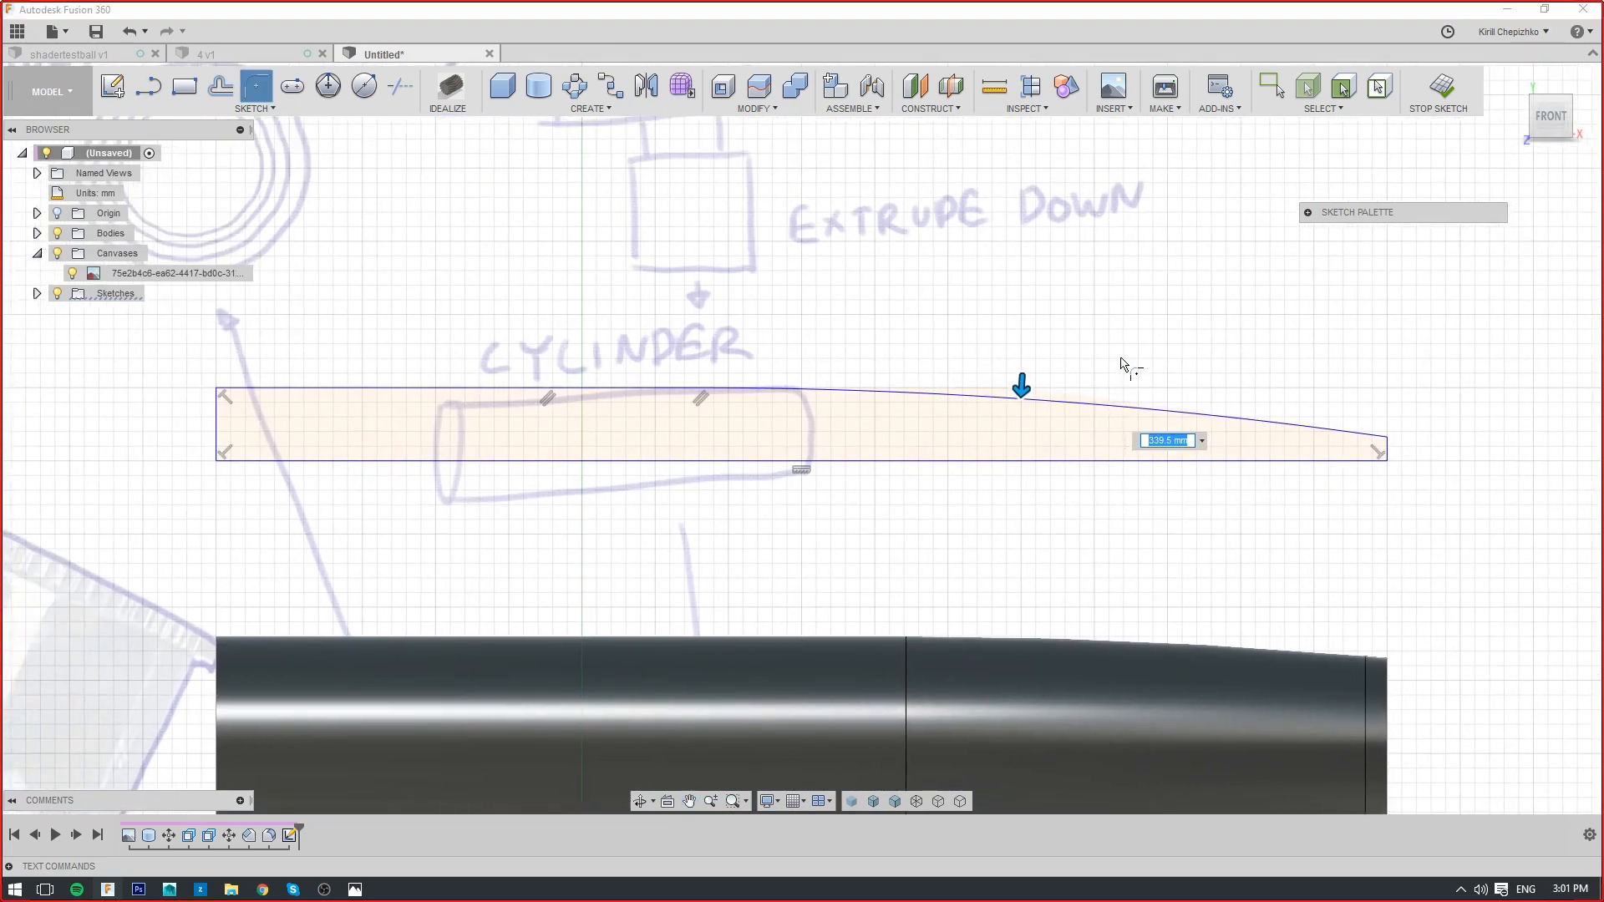
pyautogui.rightClick(1122, 358)
pyautogui.click(1166, 359)
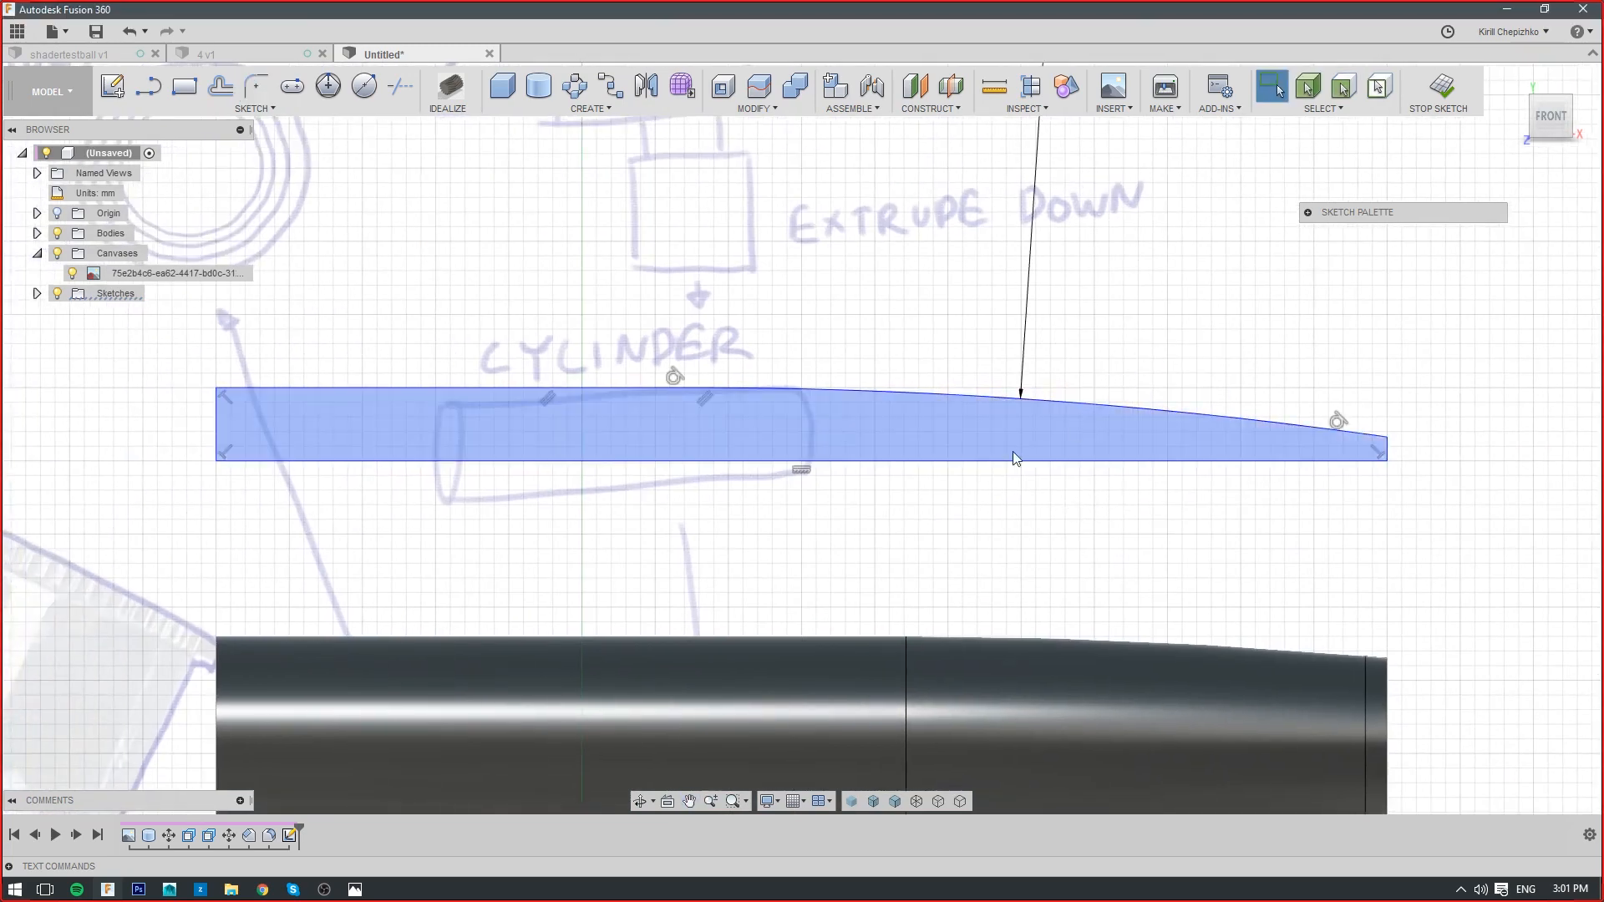
# Revolve the closed profile 360° around its long baseline as a new body
pyautogui.click(588, 108)
pyautogui.click(593, 221)
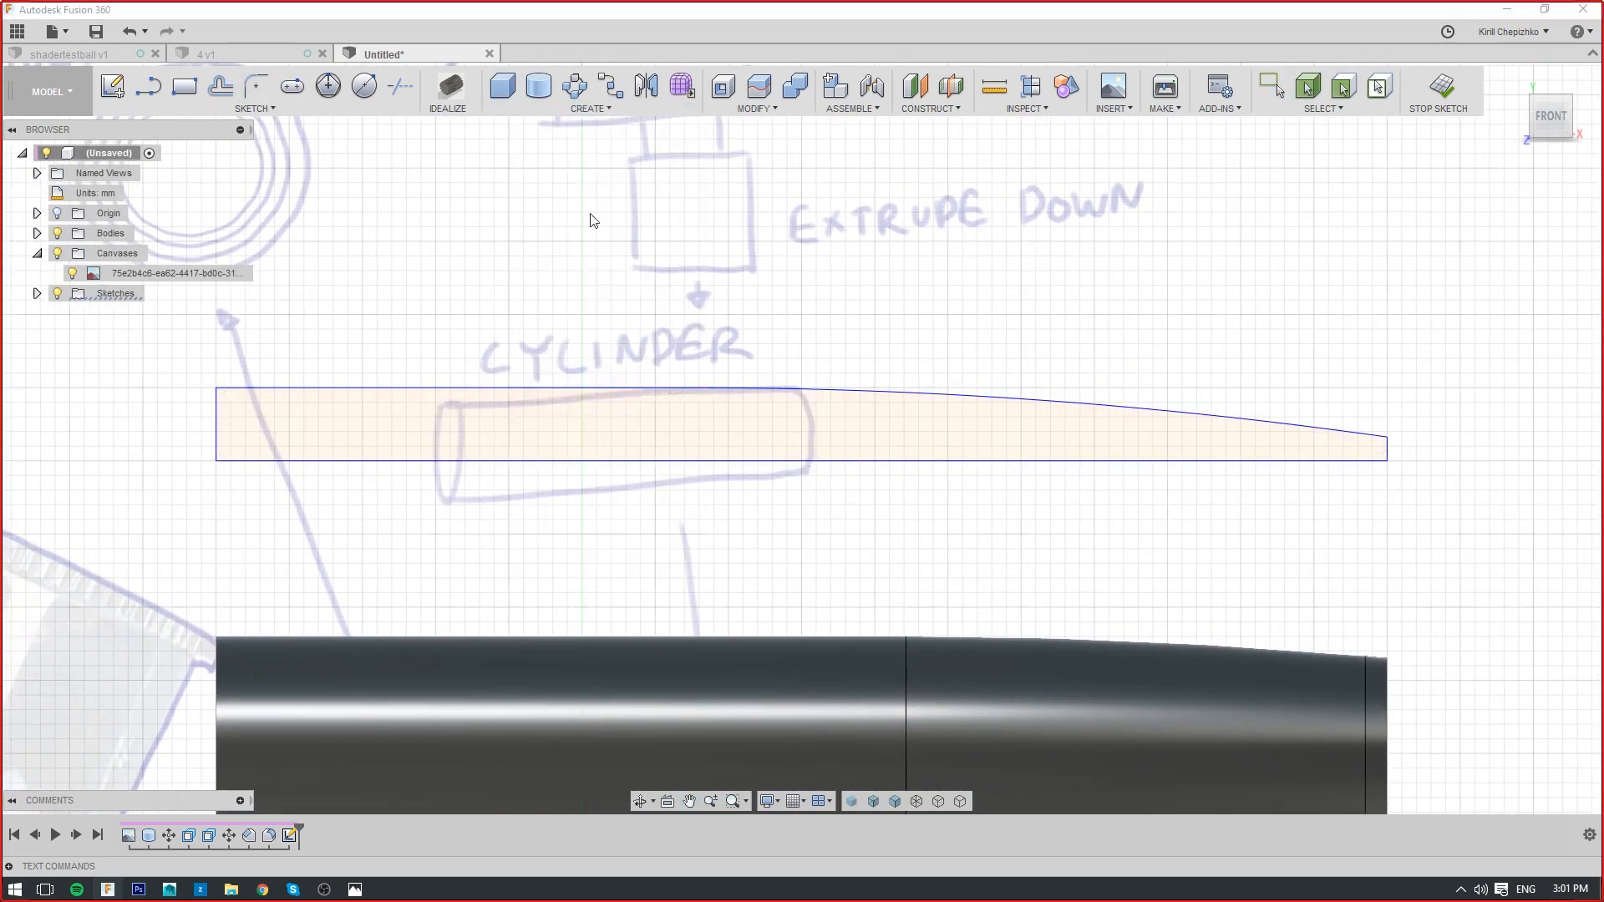
pyautogui.click(910, 450)
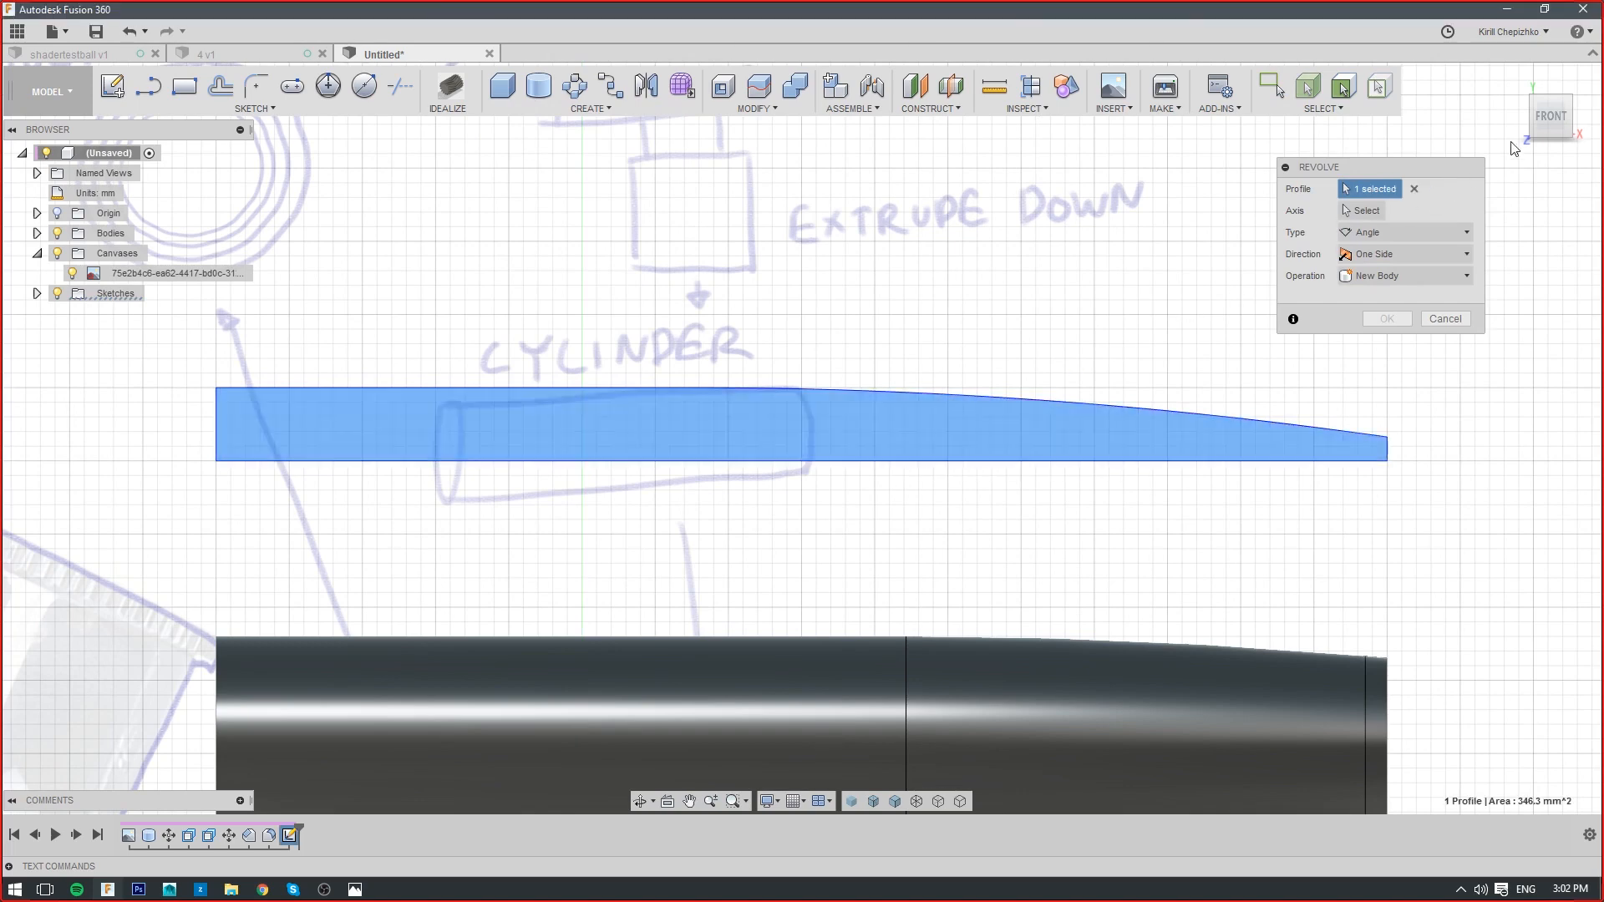
pyautogui.click(1249, 462)
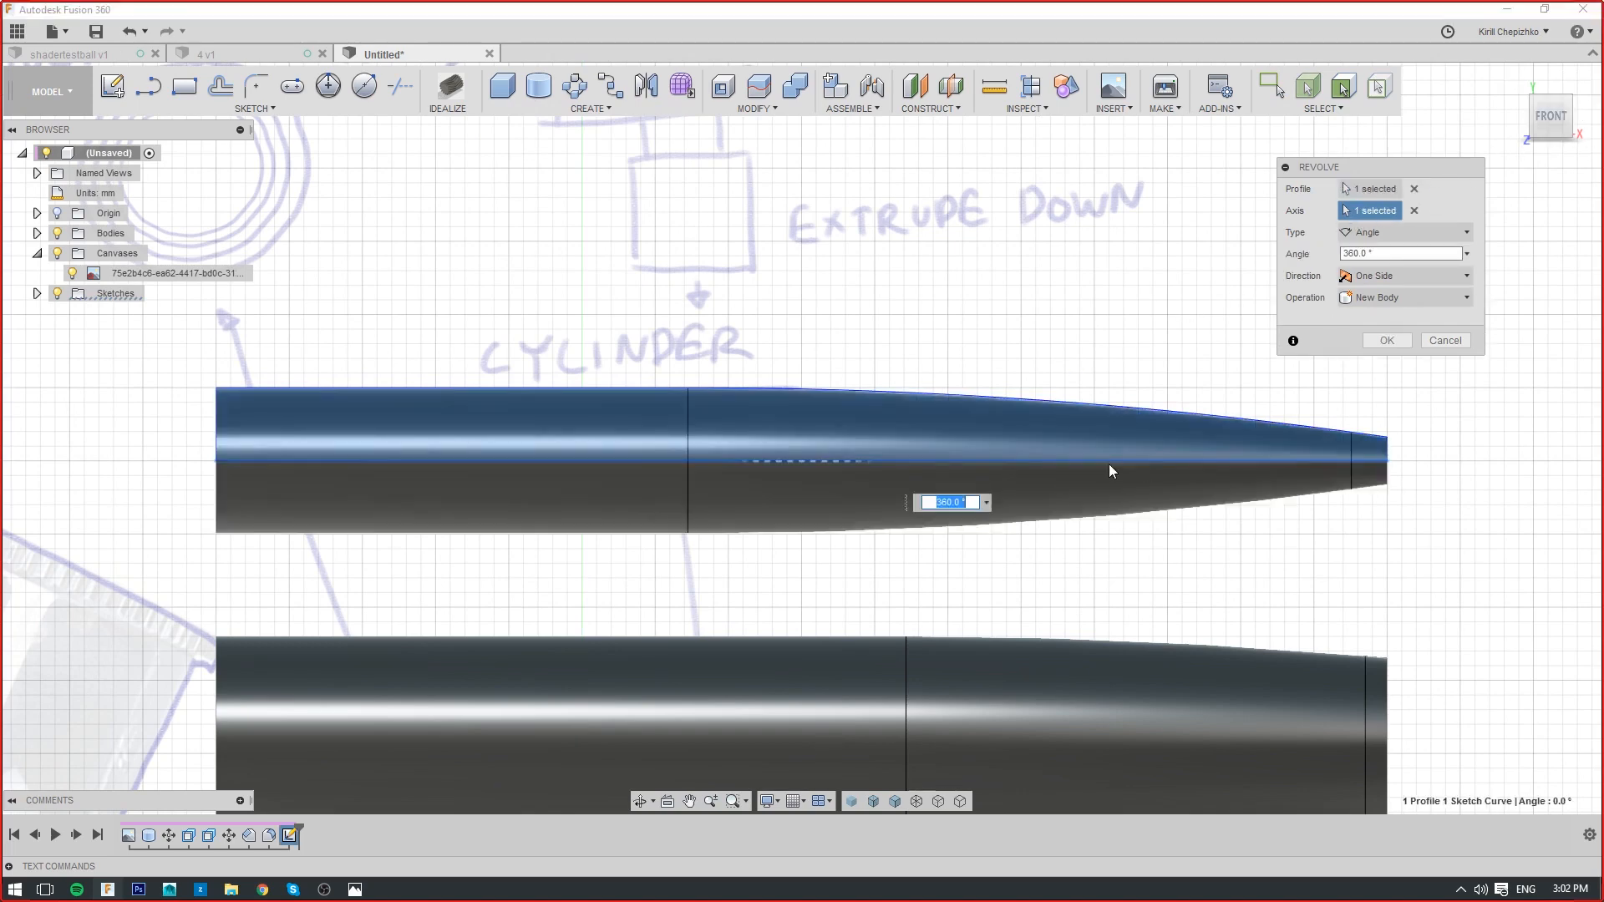
pyautogui.scroll(-5, 1086, 610)
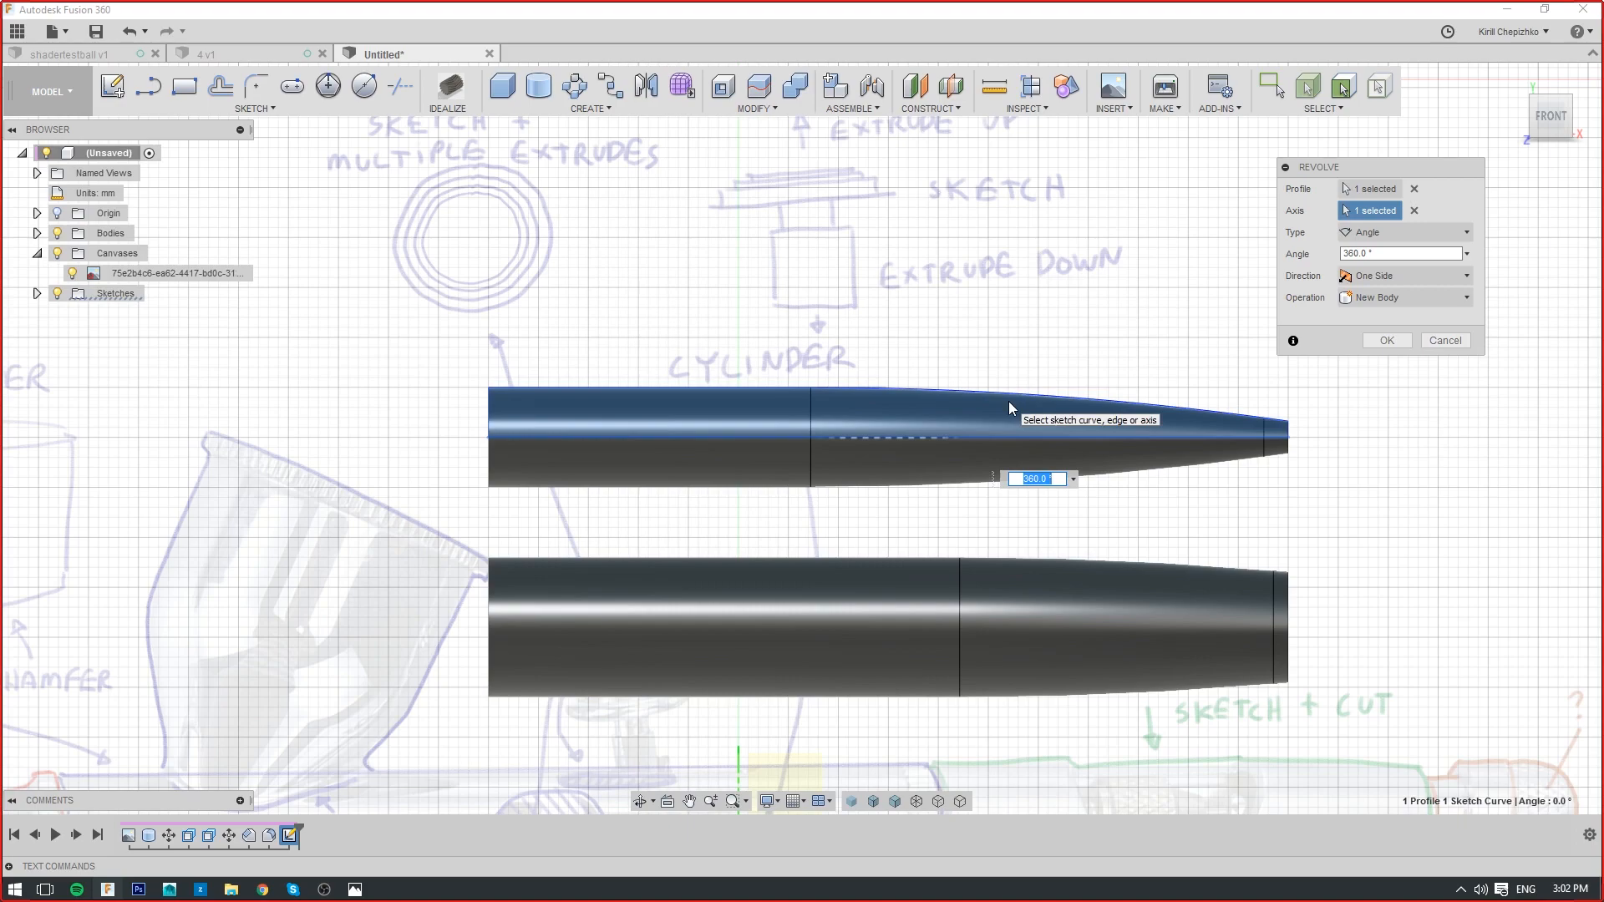
pyautogui.moveTo(1536, 128)
pyautogui.mouseDown()
pyautogui.moveTo(1467, 154)
pyautogui.moveTo(1399, 225)
pyautogui.moveTo(1462, 168)
pyautogui.moveTo(1546, 134)
pyautogui.moveTo(1458, 132)
pyautogui.mouseUp()
pyautogui.scroll(1, 1295, 391)
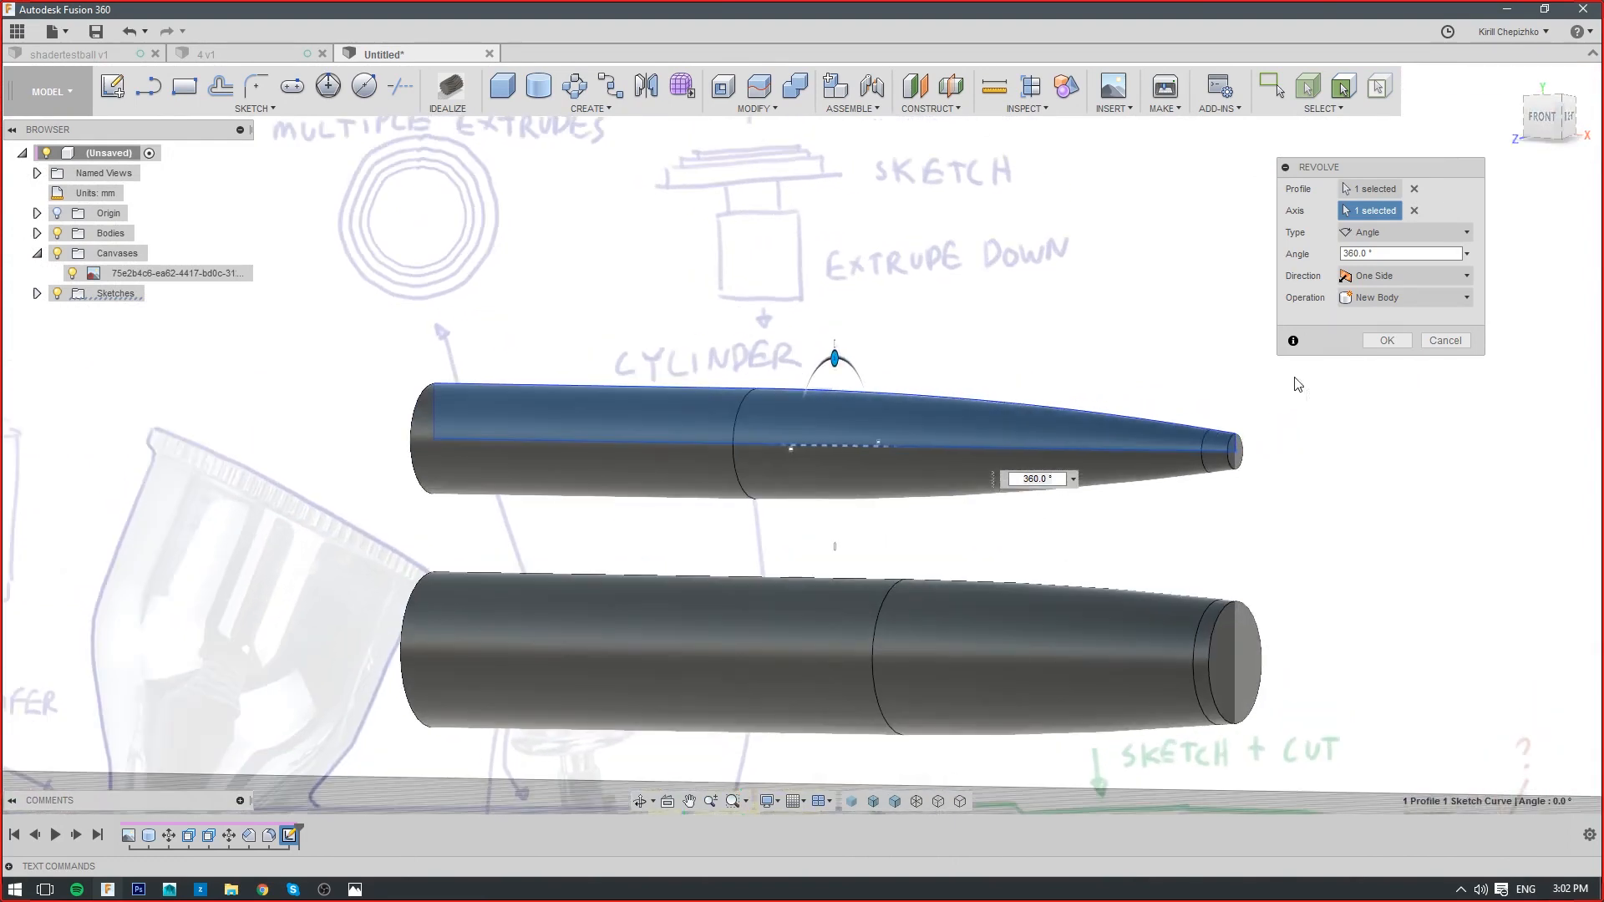
pyautogui.scroll(-1, 1303, 378)
pyautogui.moveTo(1256, 520); pyautogui.dragTo(1196, 361, button='middle')
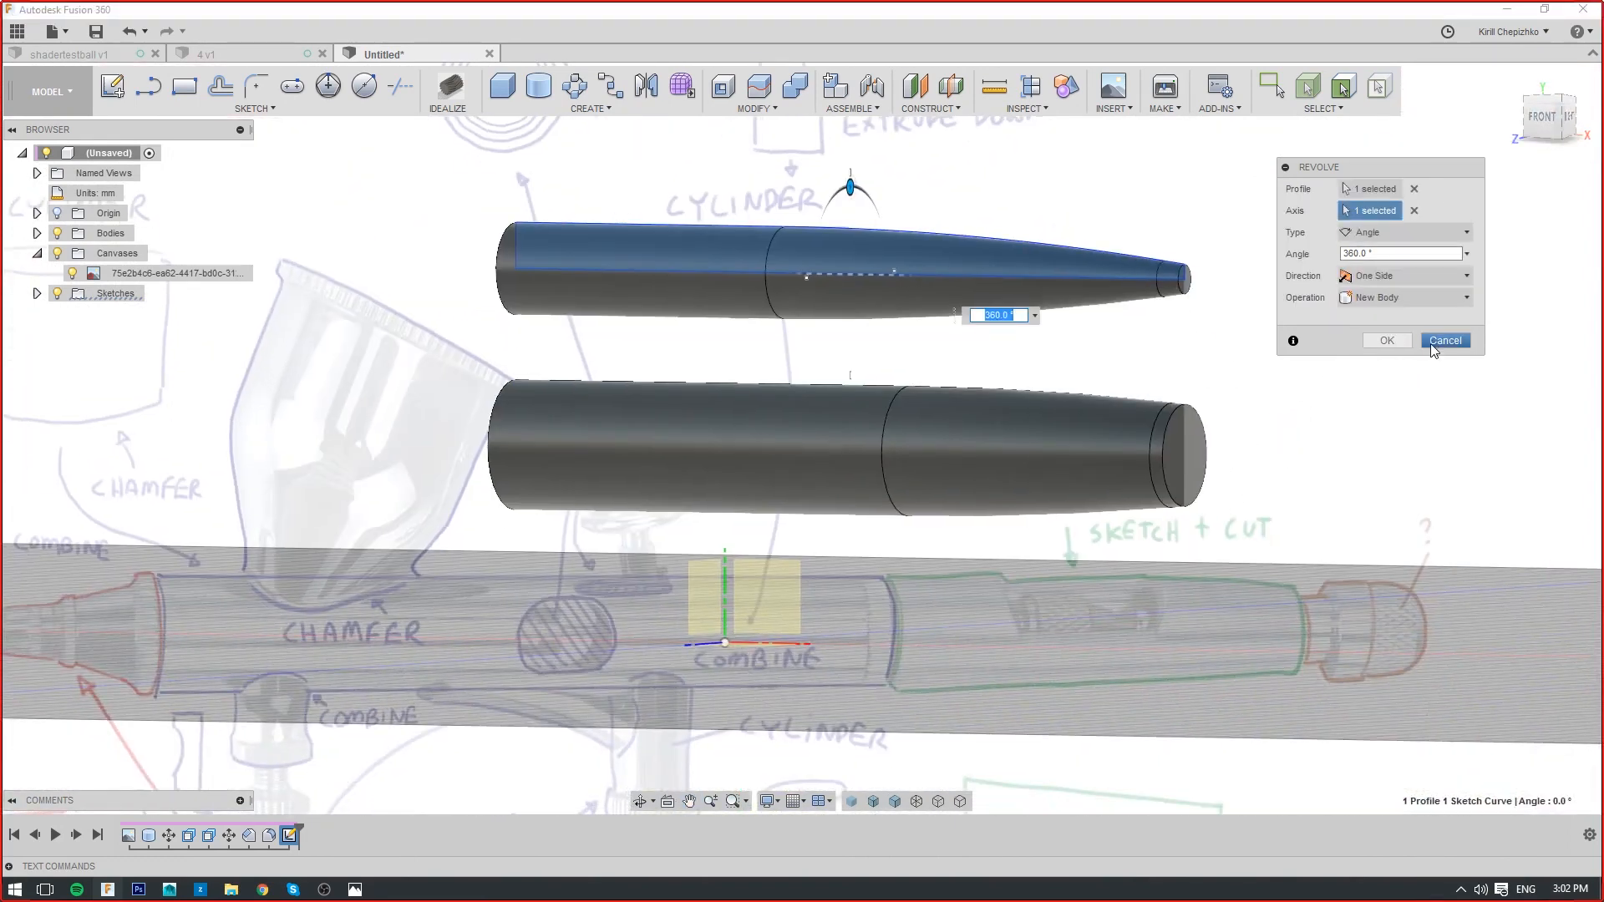
pyautogui.click(1386, 341)
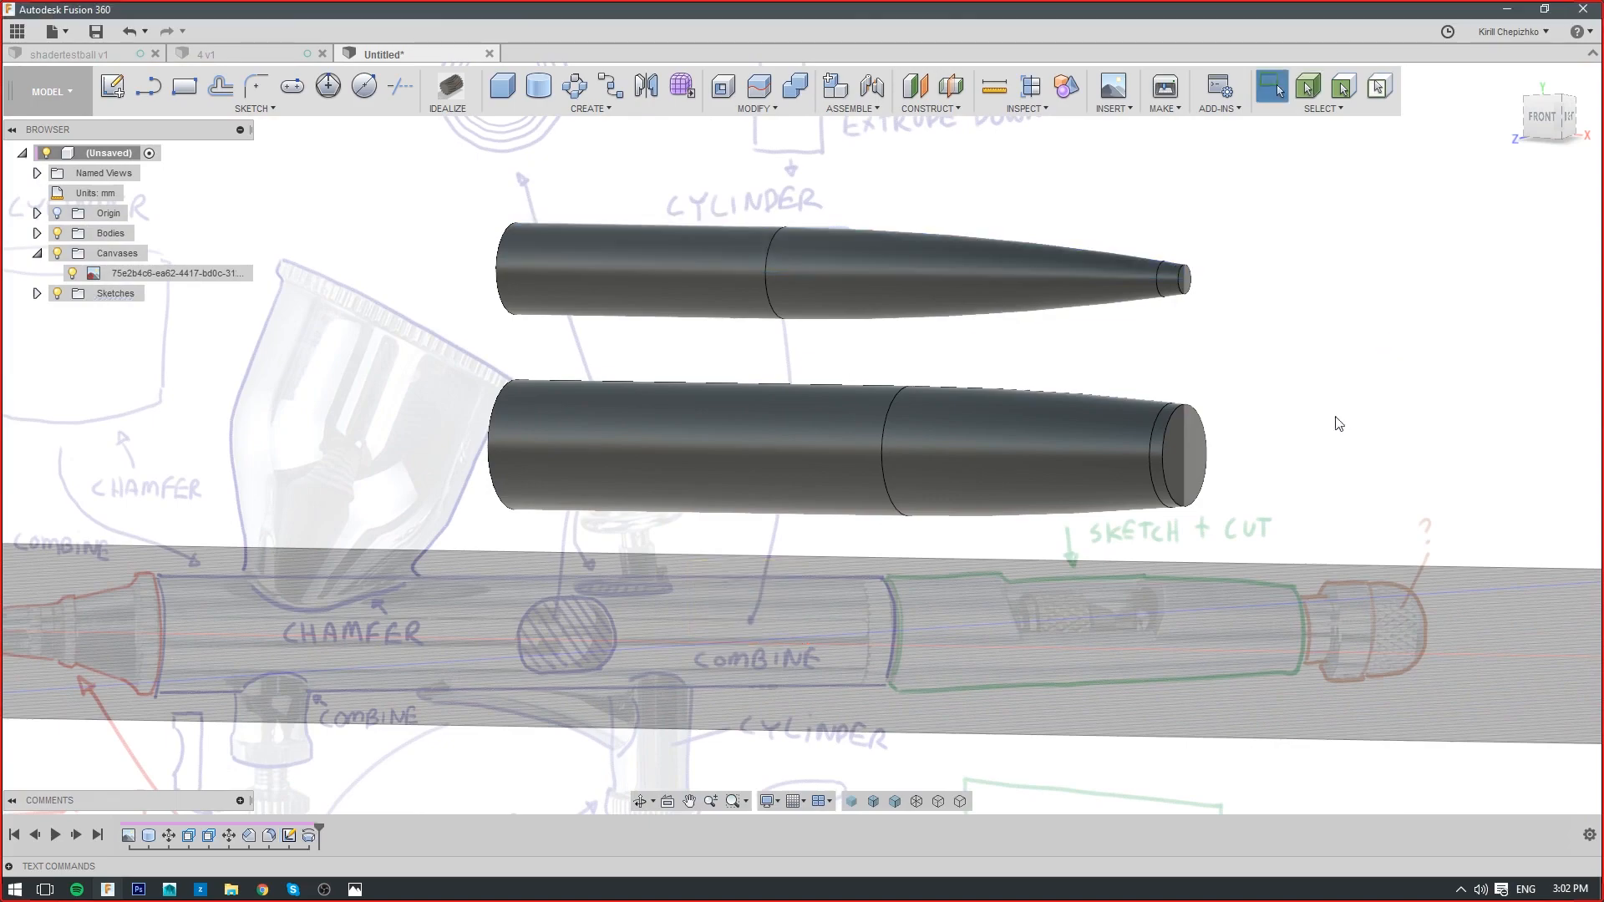
# Sketch a two-point rectangle on the front plane, above the two handle bodies
pyautogui.moveTo(1273, 384); pyautogui.dragTo(1276, 422, button='middle')
pyautogui.click(1543, 117)
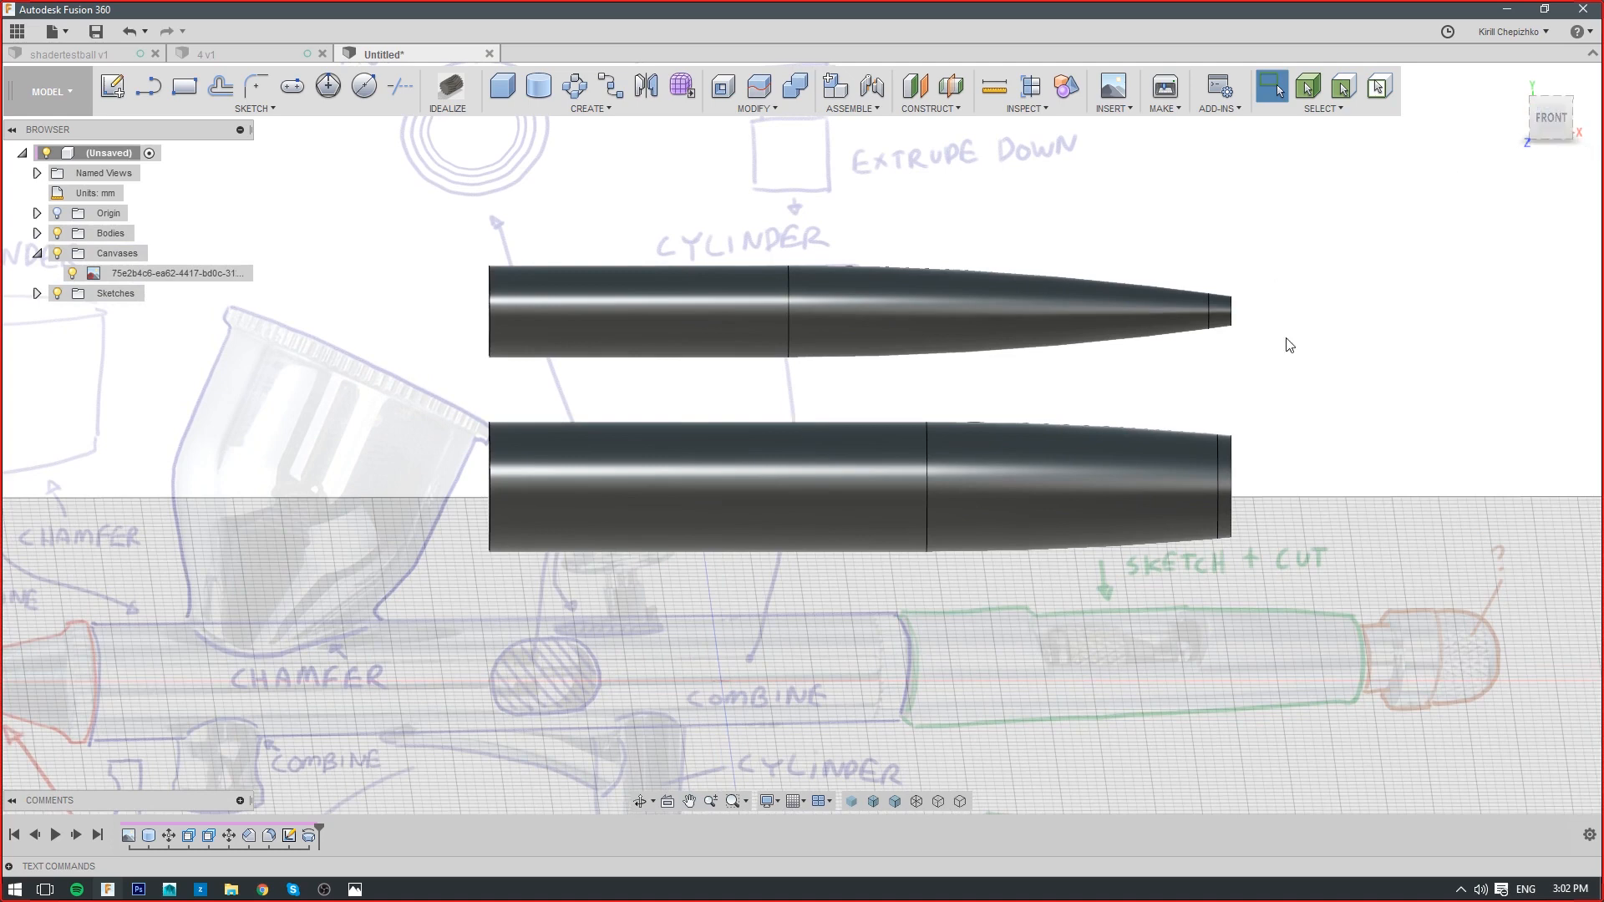
pyautogui.moveTo(1291, 345); pyautogui.dragTo(1291, 363, button='middle')
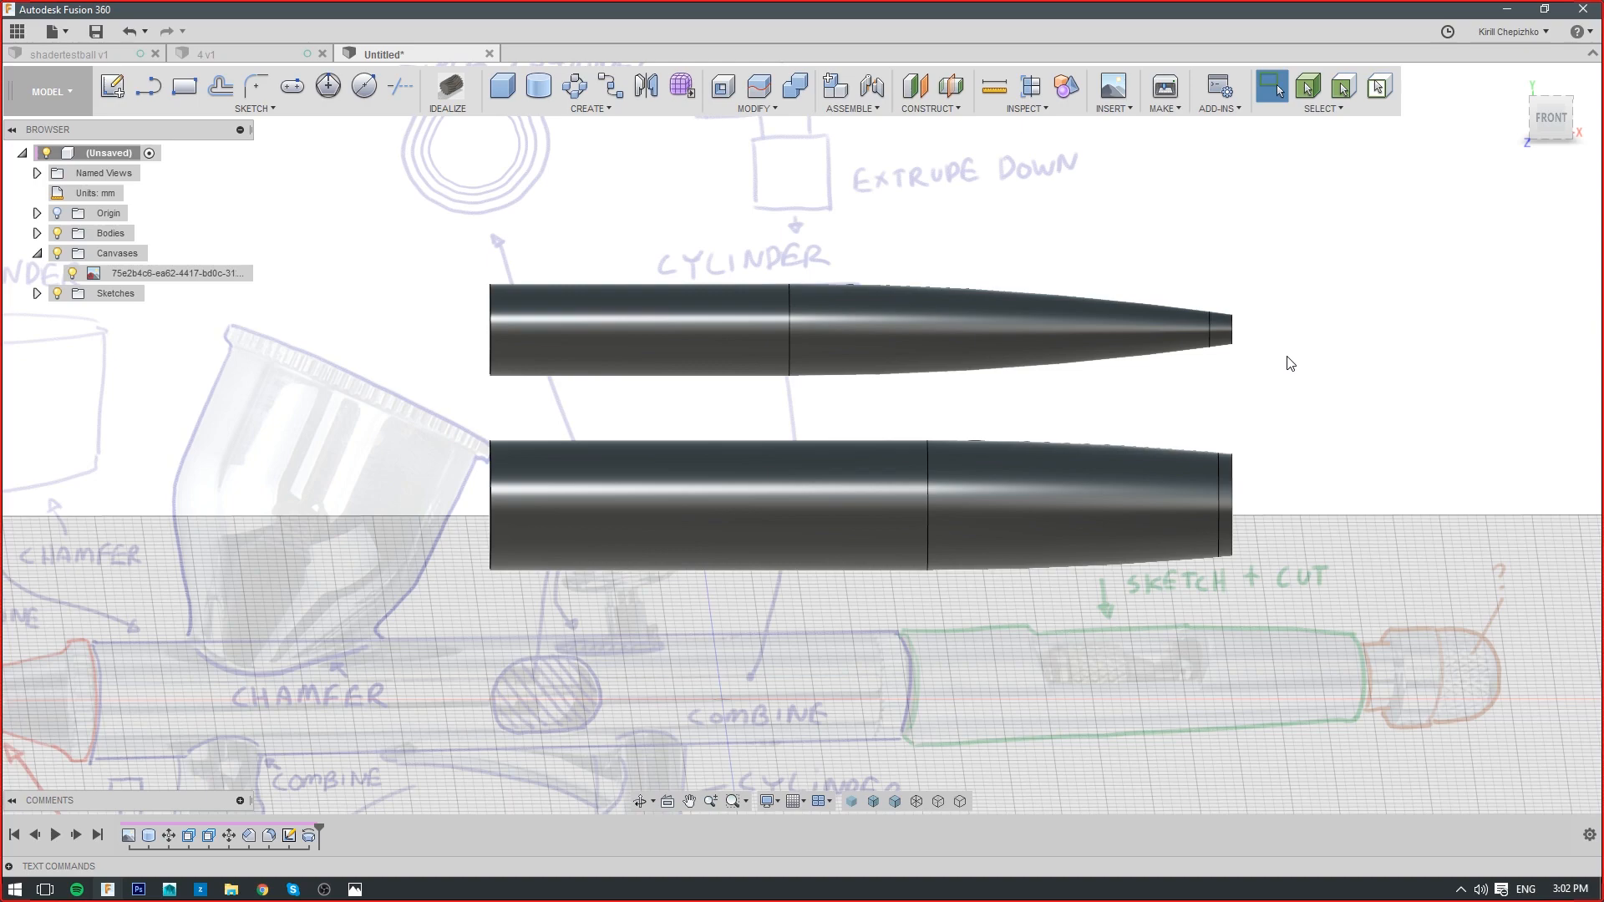
pyautogui.click(184, 86)
pyautogui.click(838, 641)
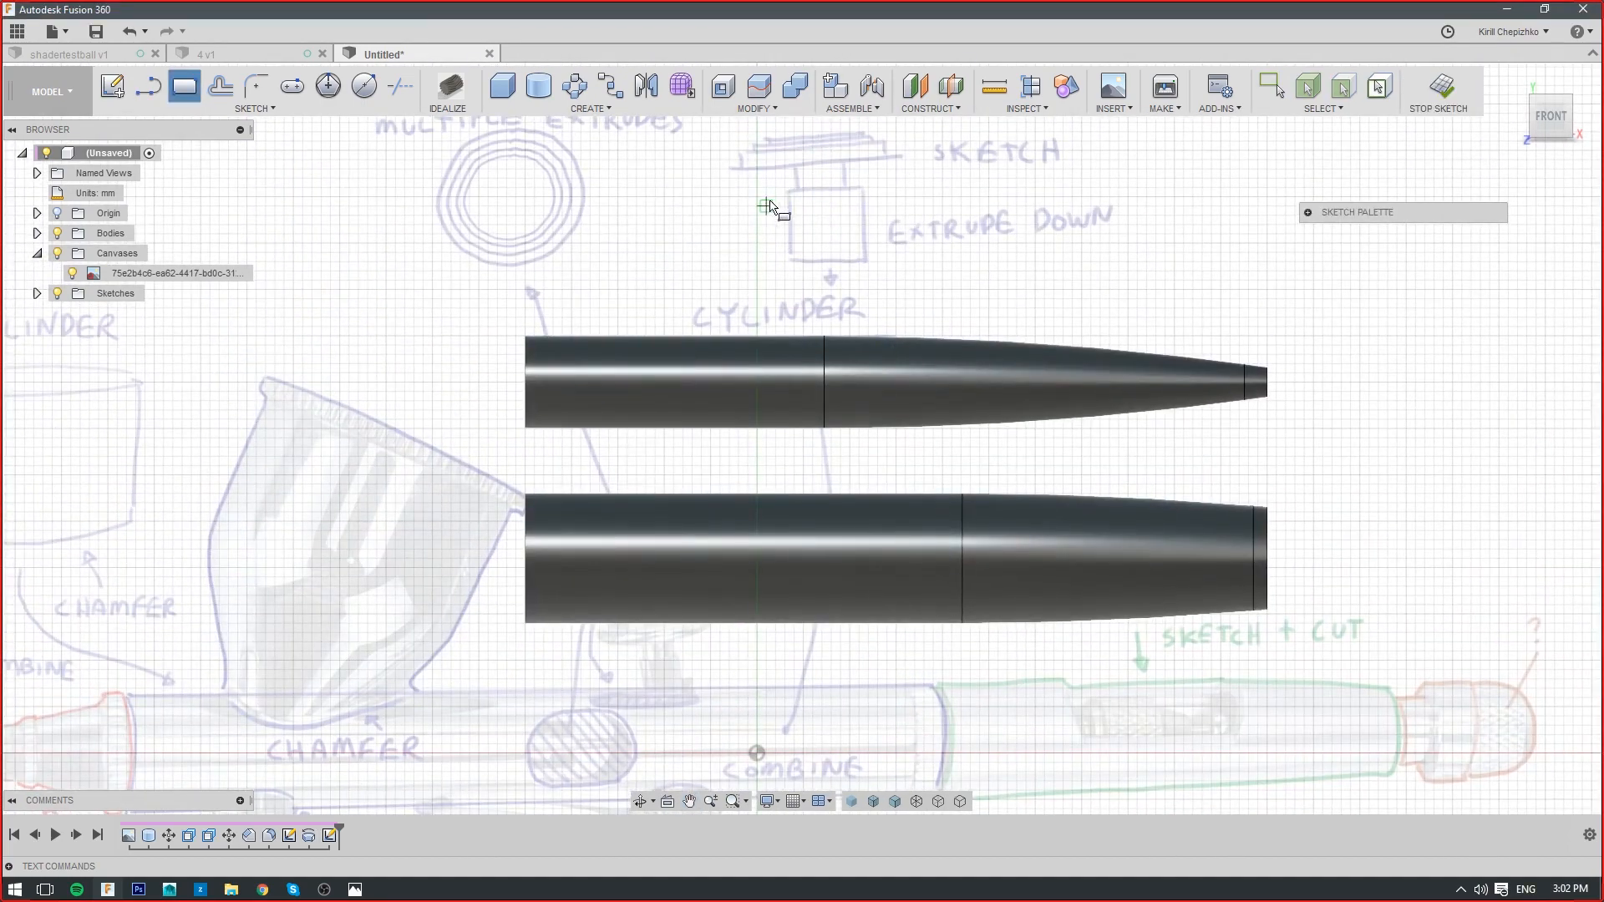
pyautogui.click(766, 207)
pyautogui.click(869, 298)
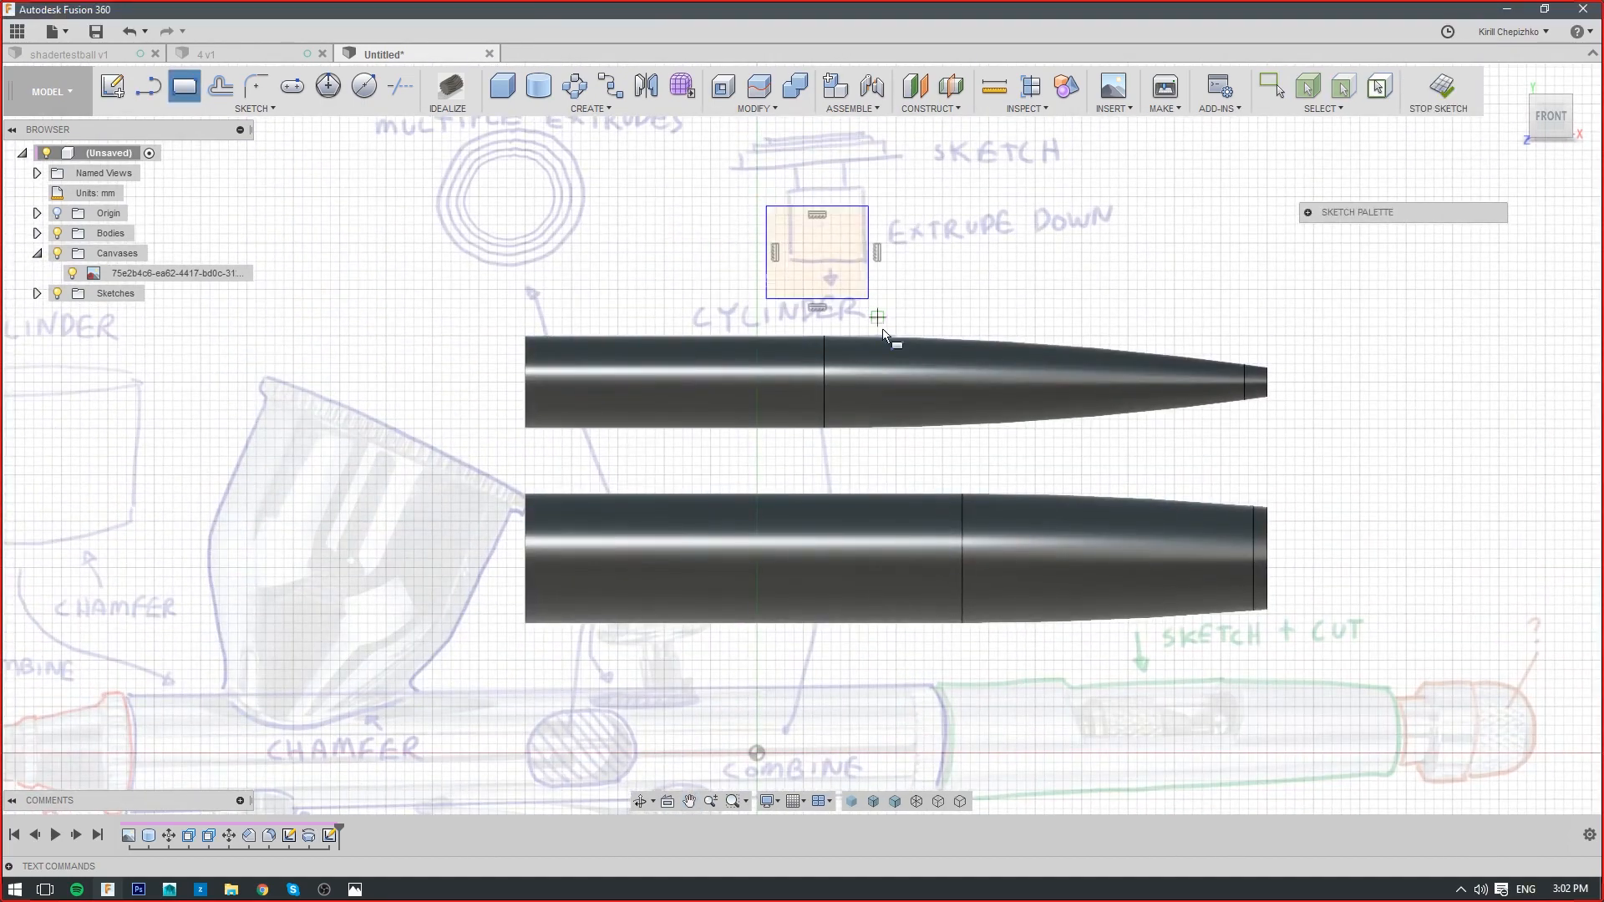
# Try an oversized sketch fillet on the rectangle's upper-left corner, shrink it, and cancel
pyautogui.scroll(2, 874, 331)
pyautogui.moveTo(862, 337); pyautogui.dragTo(899, 523, button='middle')
pyautogui.click(257, 86)
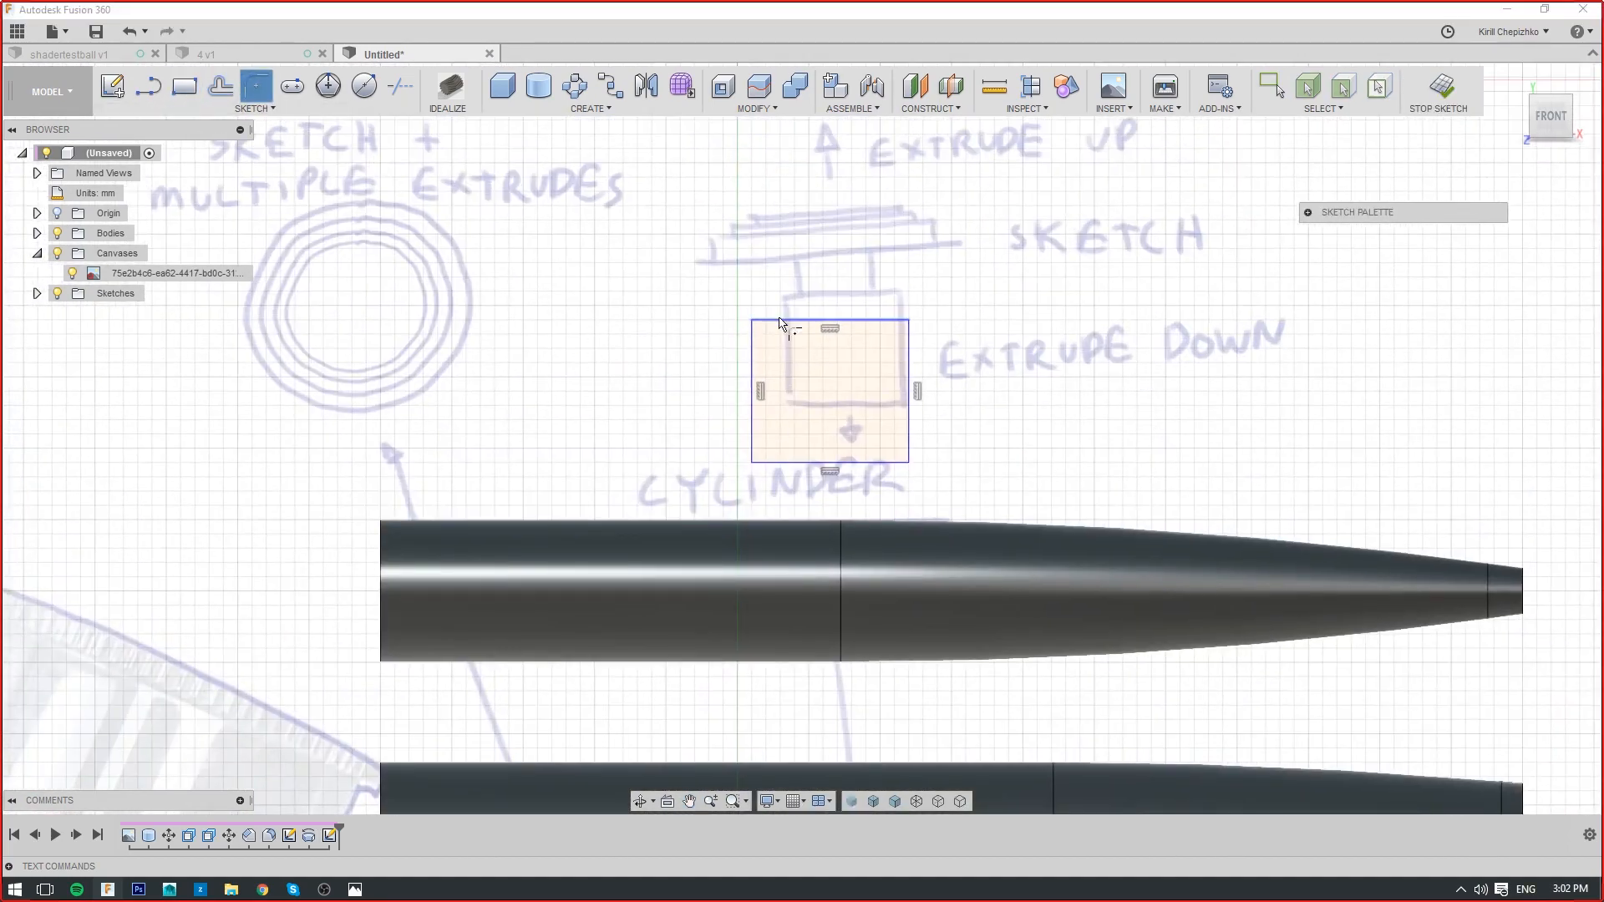
pyautogui.click(754, 320)
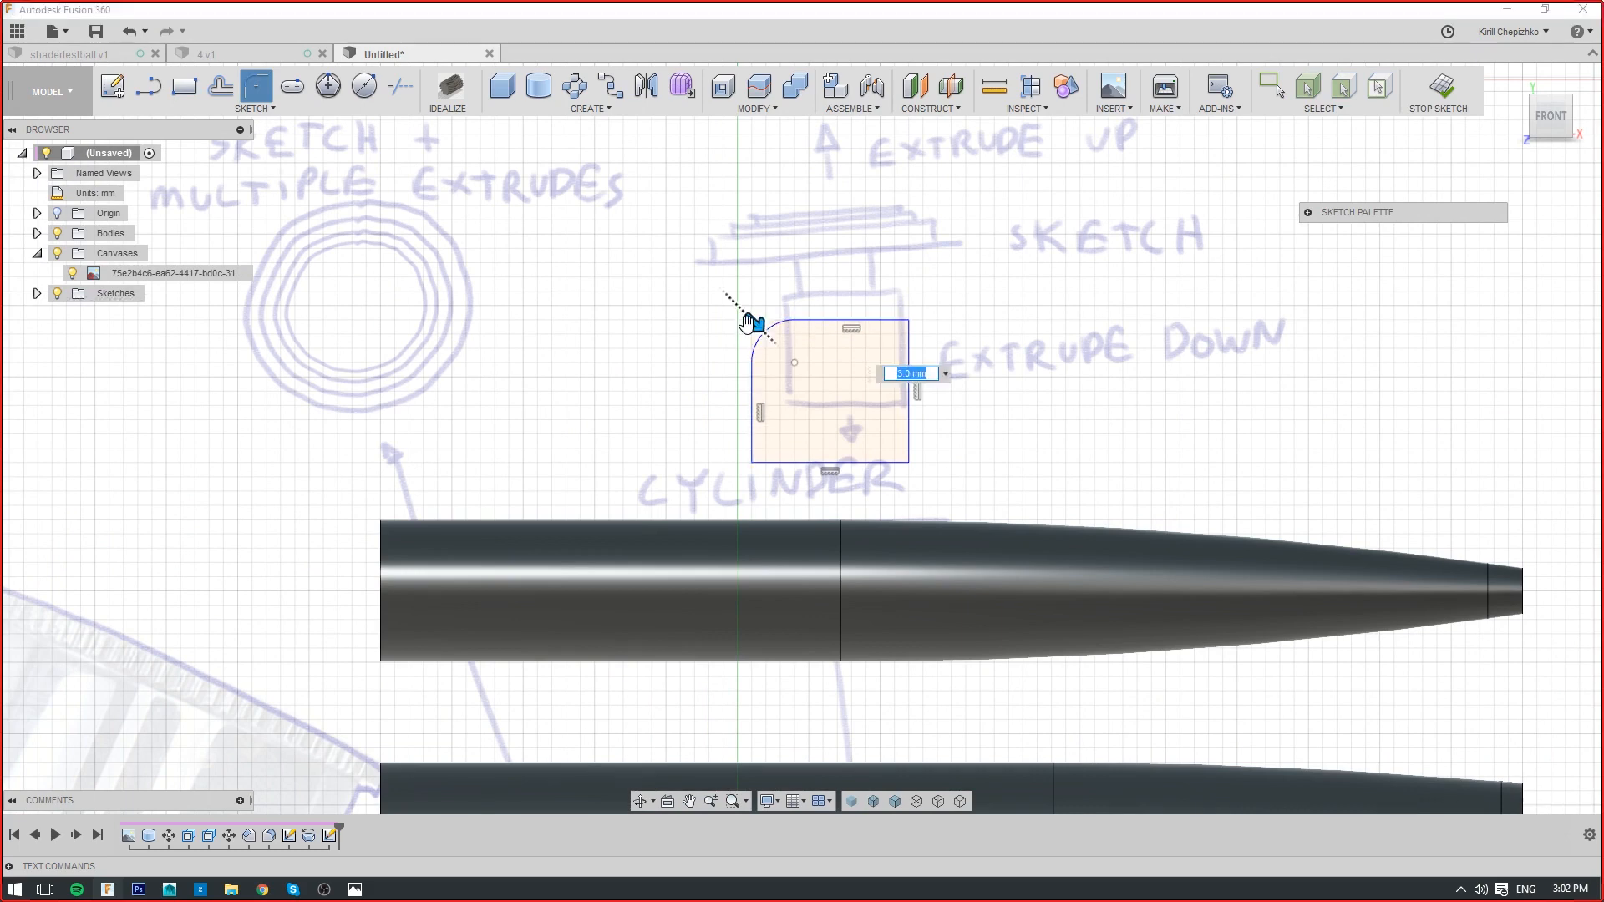
pyautogui.moveTo(757, 318); pyautogui.dragTo(816, 374)
pyautogui.scroll(4, 865, 388)
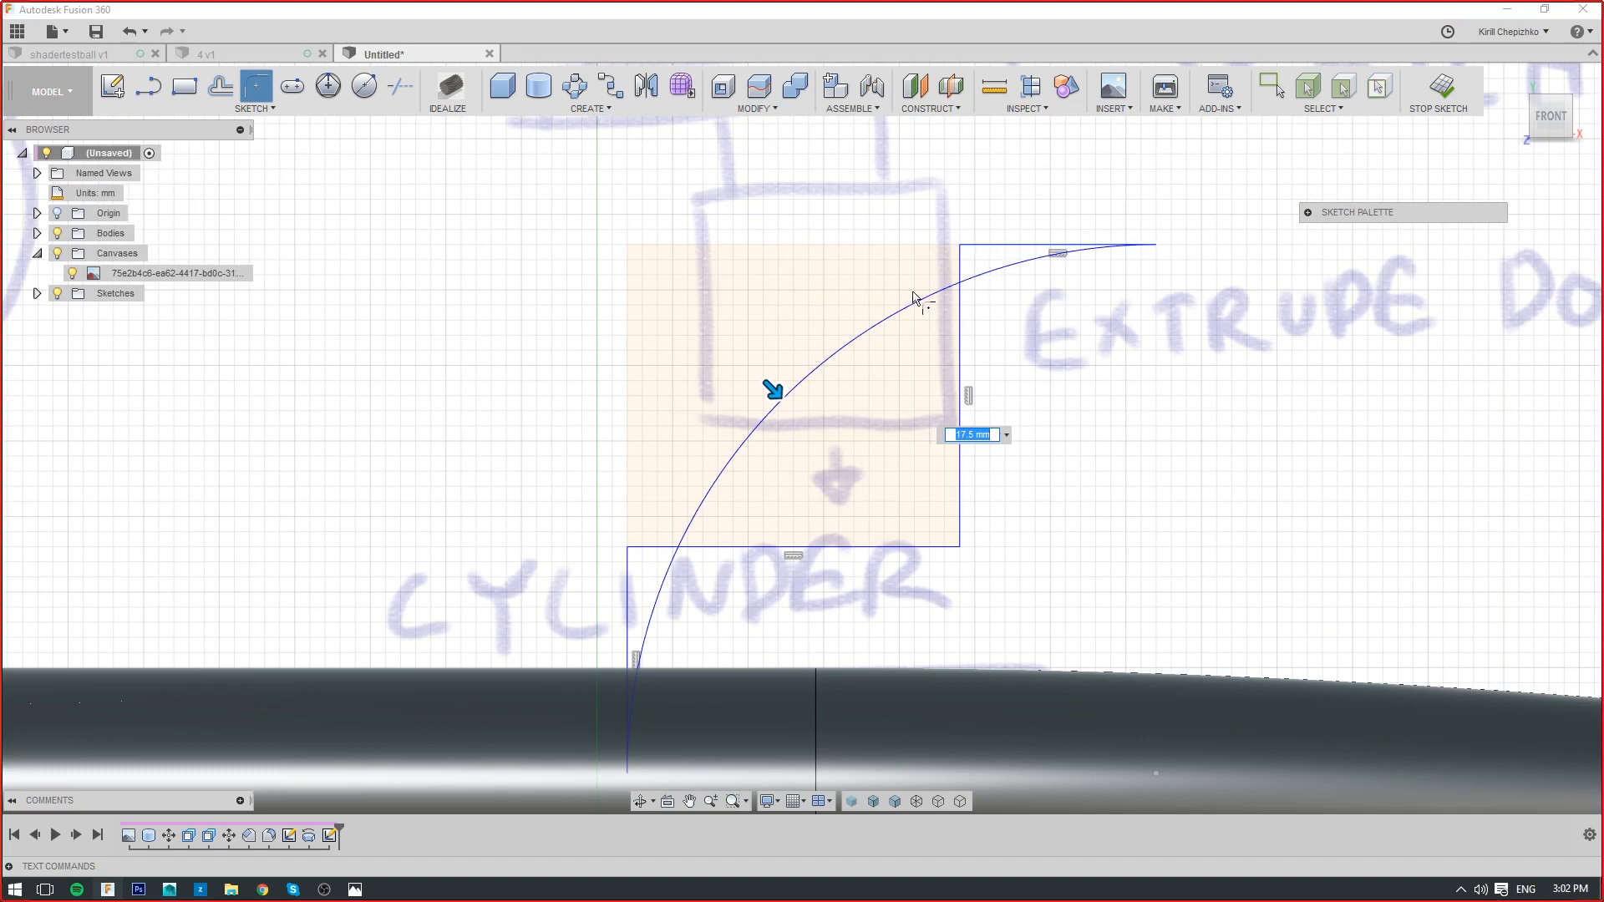
pyautogui.moveTo(779, 389); pyautogui.dragTo(690, 307)
pyautogui.moveTo(1143, 354); pyautogui.dragTo(880, 357, button='right')
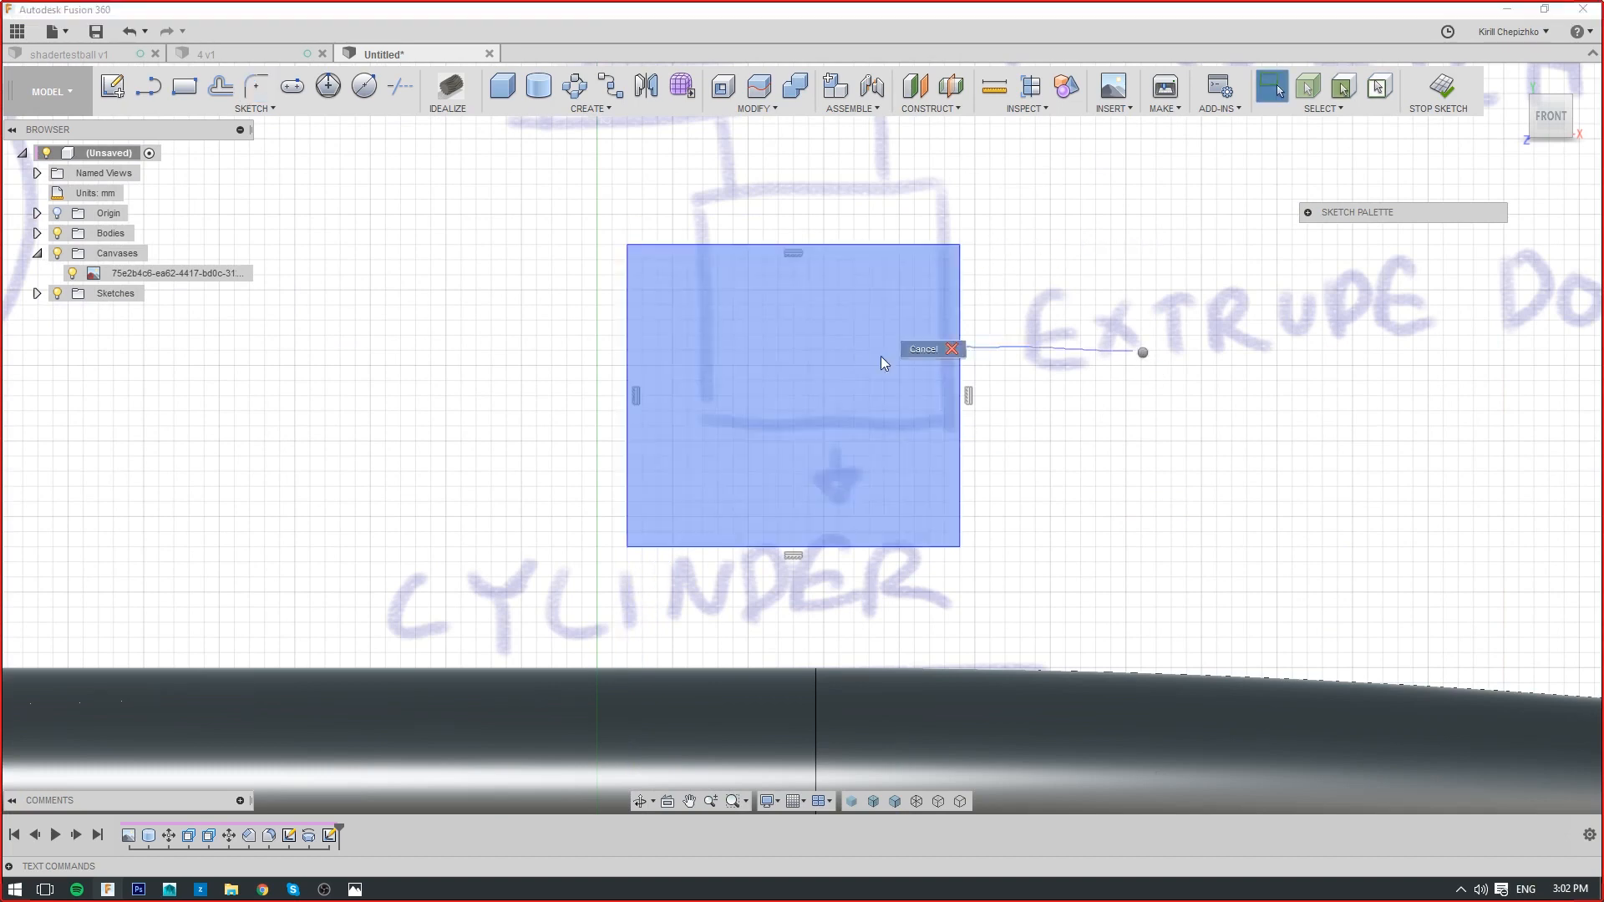
# Extrude the rectangle 7 mm to one side as a new body
pyautogui.click(749, 308)
pyautogui.rightClick(778, 311)
pyautogui.click(839, 297)
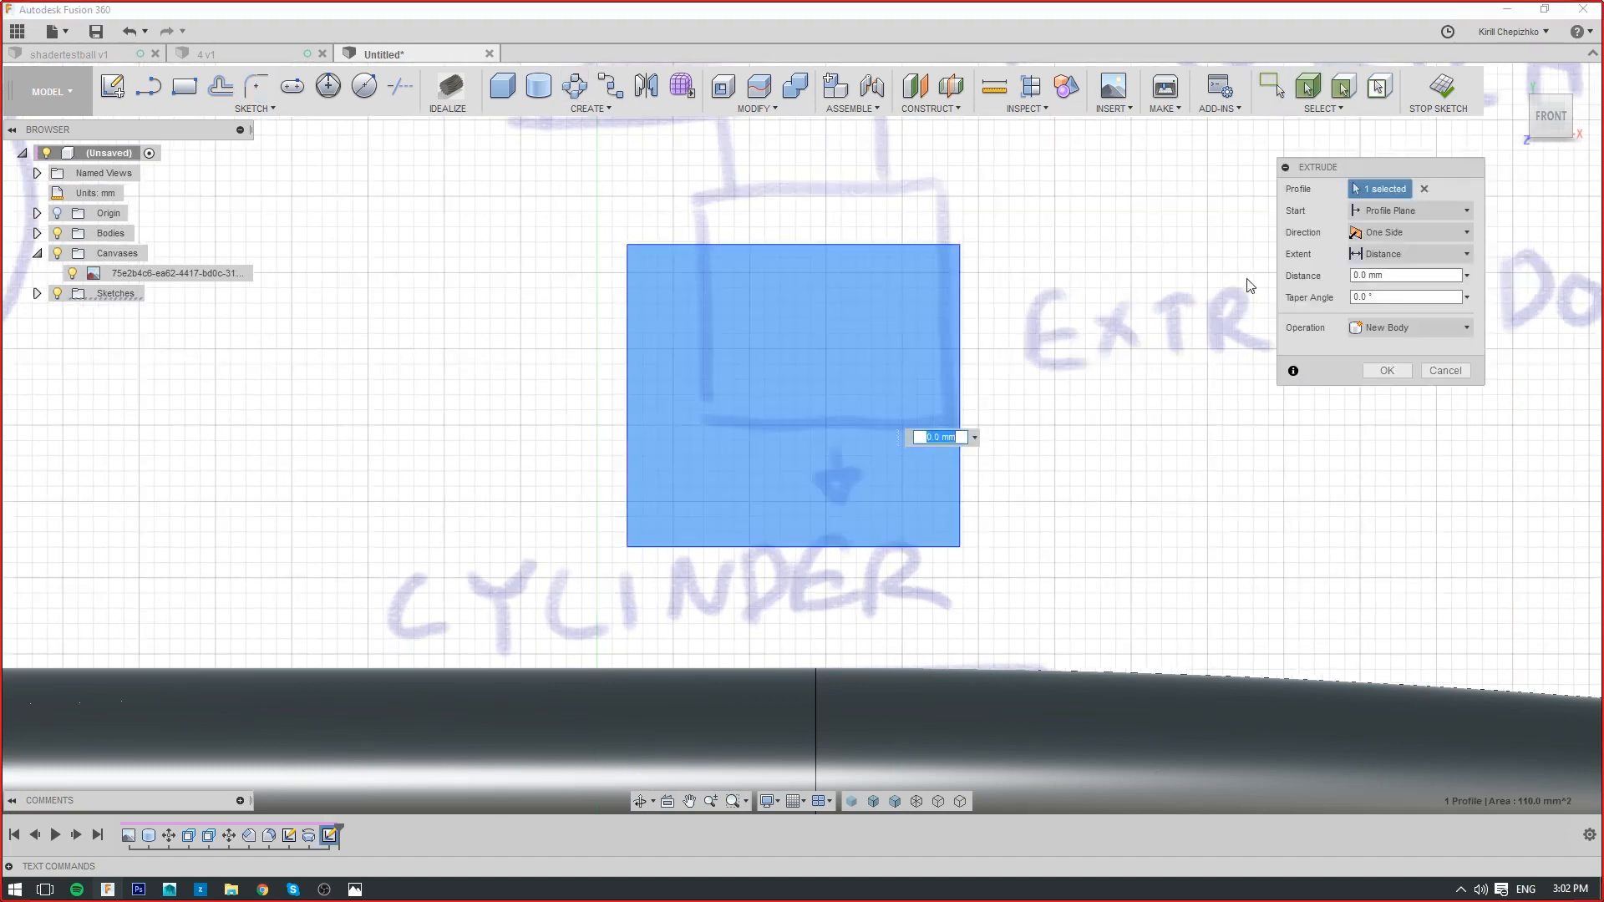
pyautogui.click(1545, 124)
pyautogui.moveTo(801, 404); pyautogui.dragTo(1345, 449)
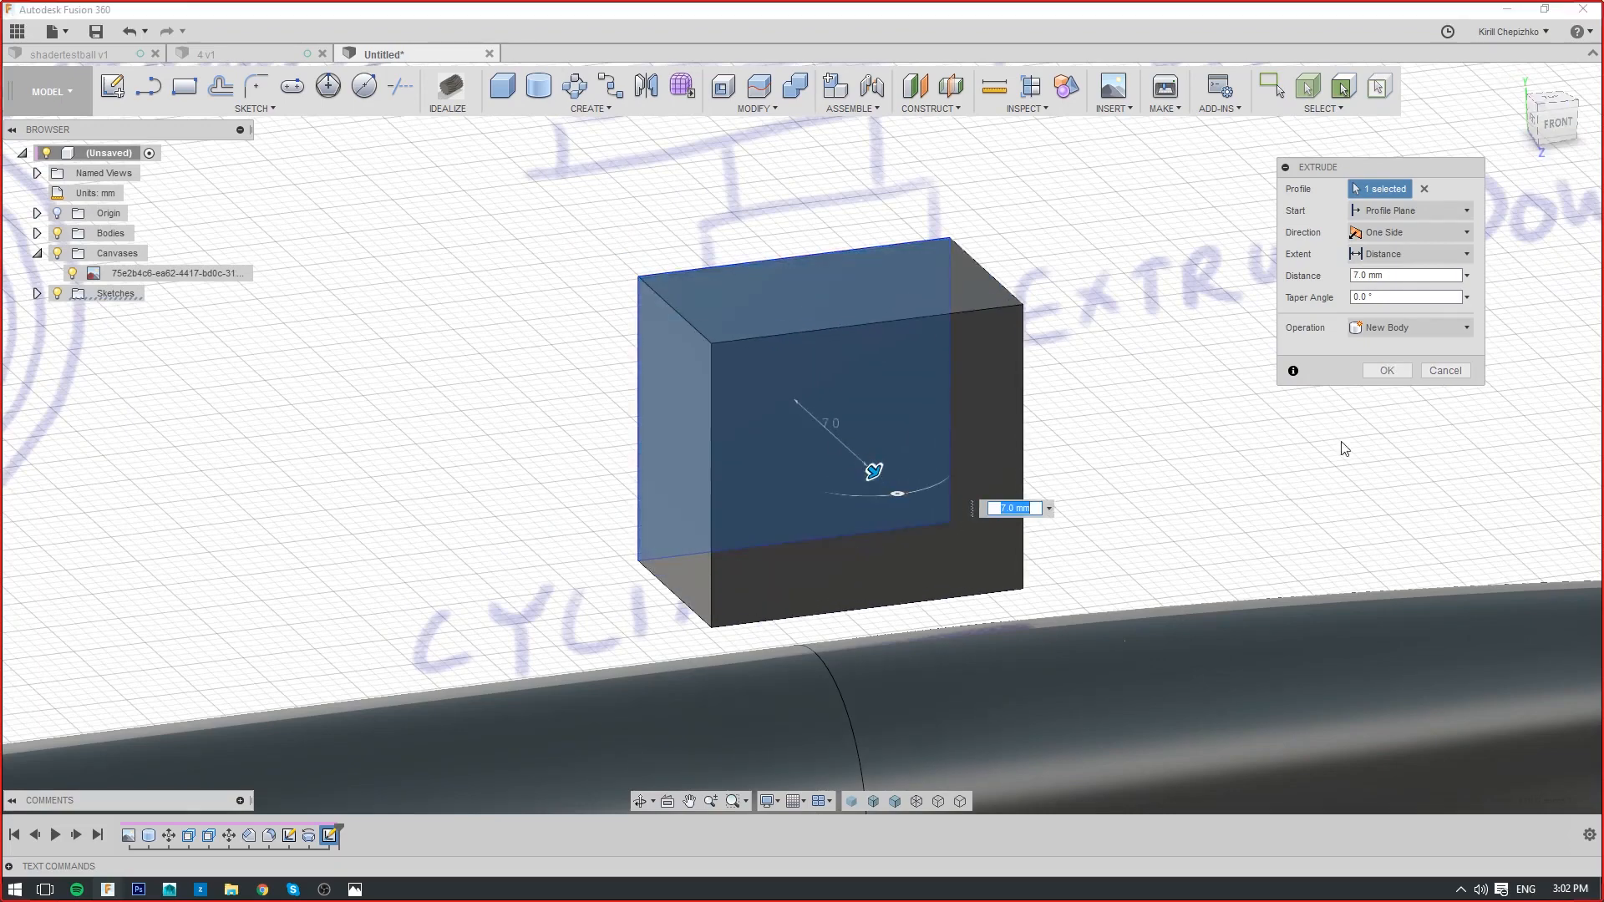
pyautogui.click(1394, 373)
# Try a fillet on the box's short upper-left edge, cancel it, and undo the extrusion
pyautogui.click(682, 312)
pyautogui.rightClick(682, 313)
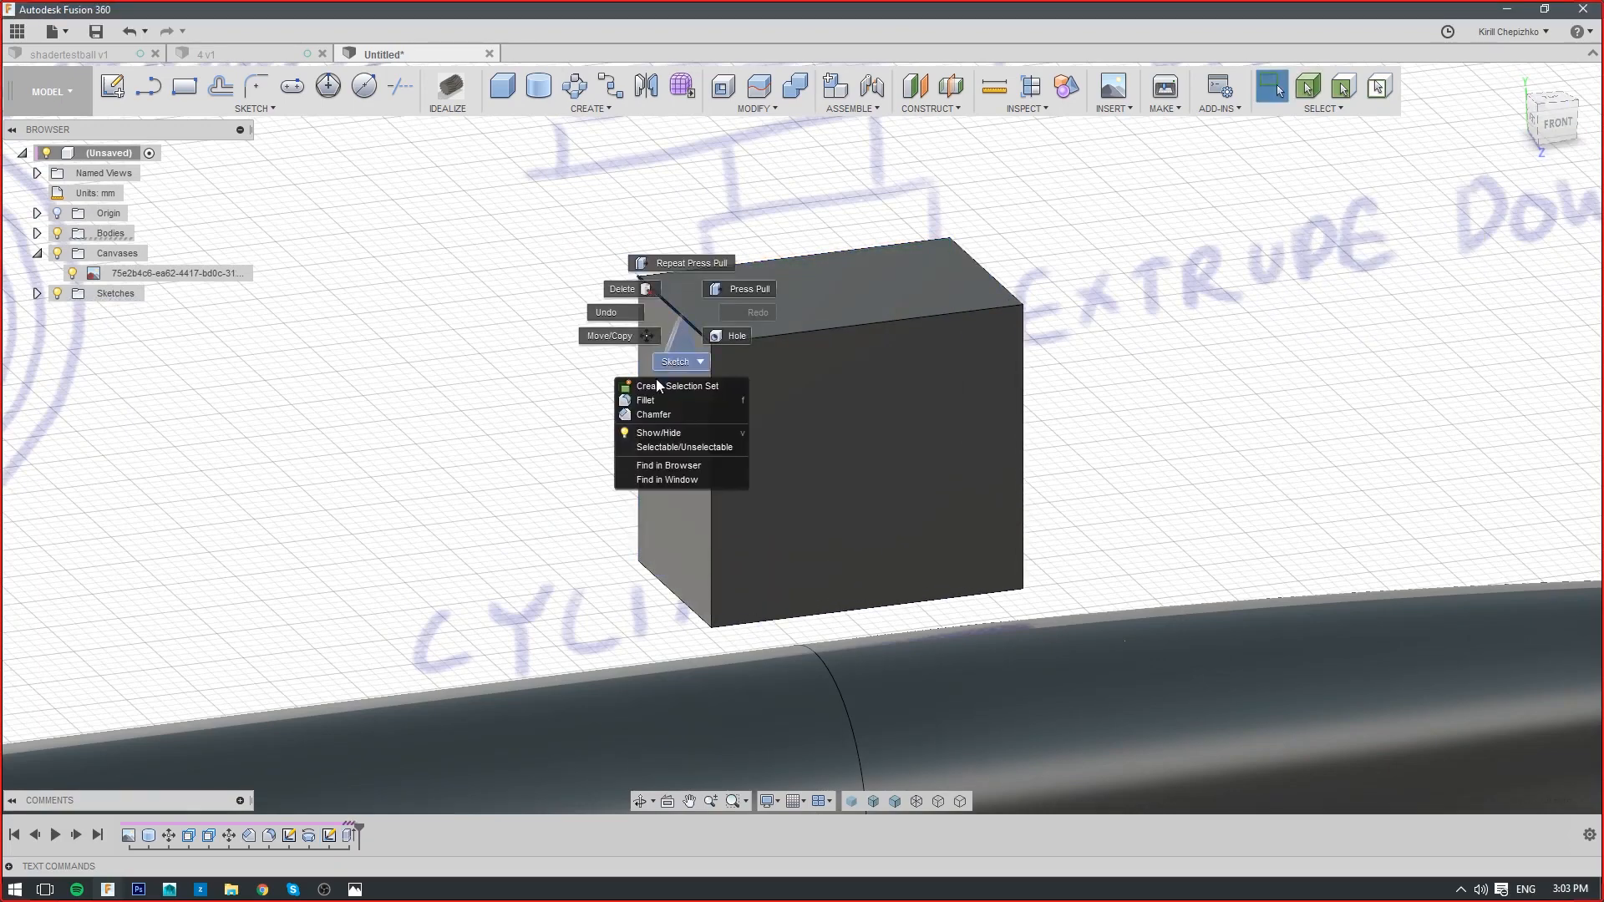
pyautogui.click(657, 401)
pyautogui.moveTo(681, 307); pyautogui.dragTo(703, 334)
pyautogui.click(1446, 362)
pyautogui.moveTo(1360, 348); pyautogui.dragTo(1168, 356, button='right')
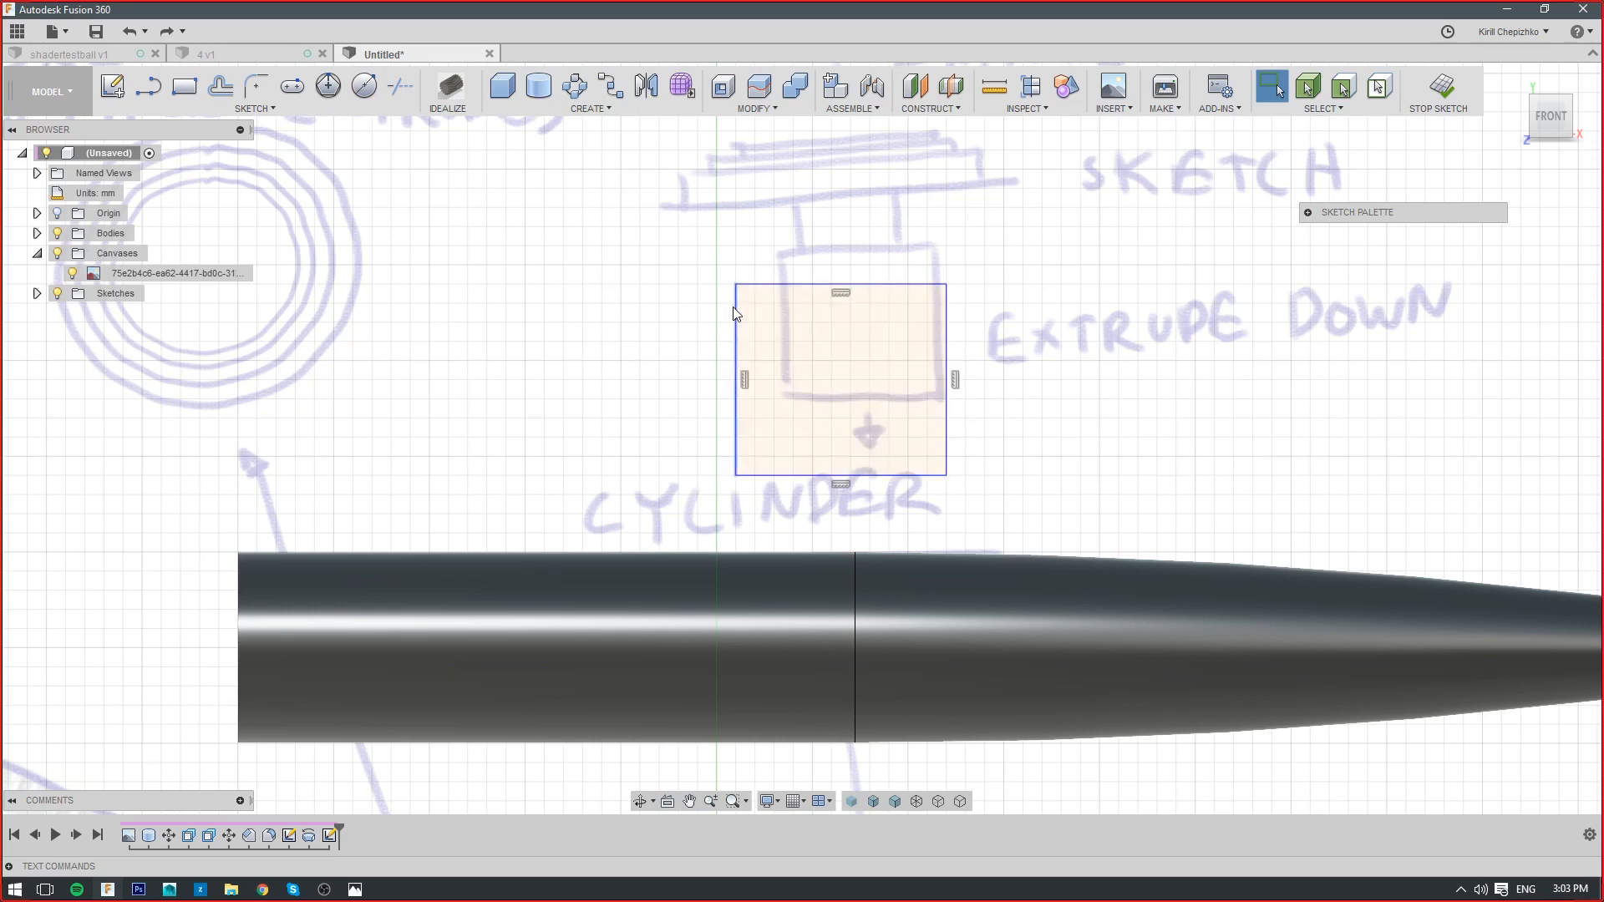
# Draw an open zigzag of six connected line segments just above the rectangle
pyautogui.click(149, 86)
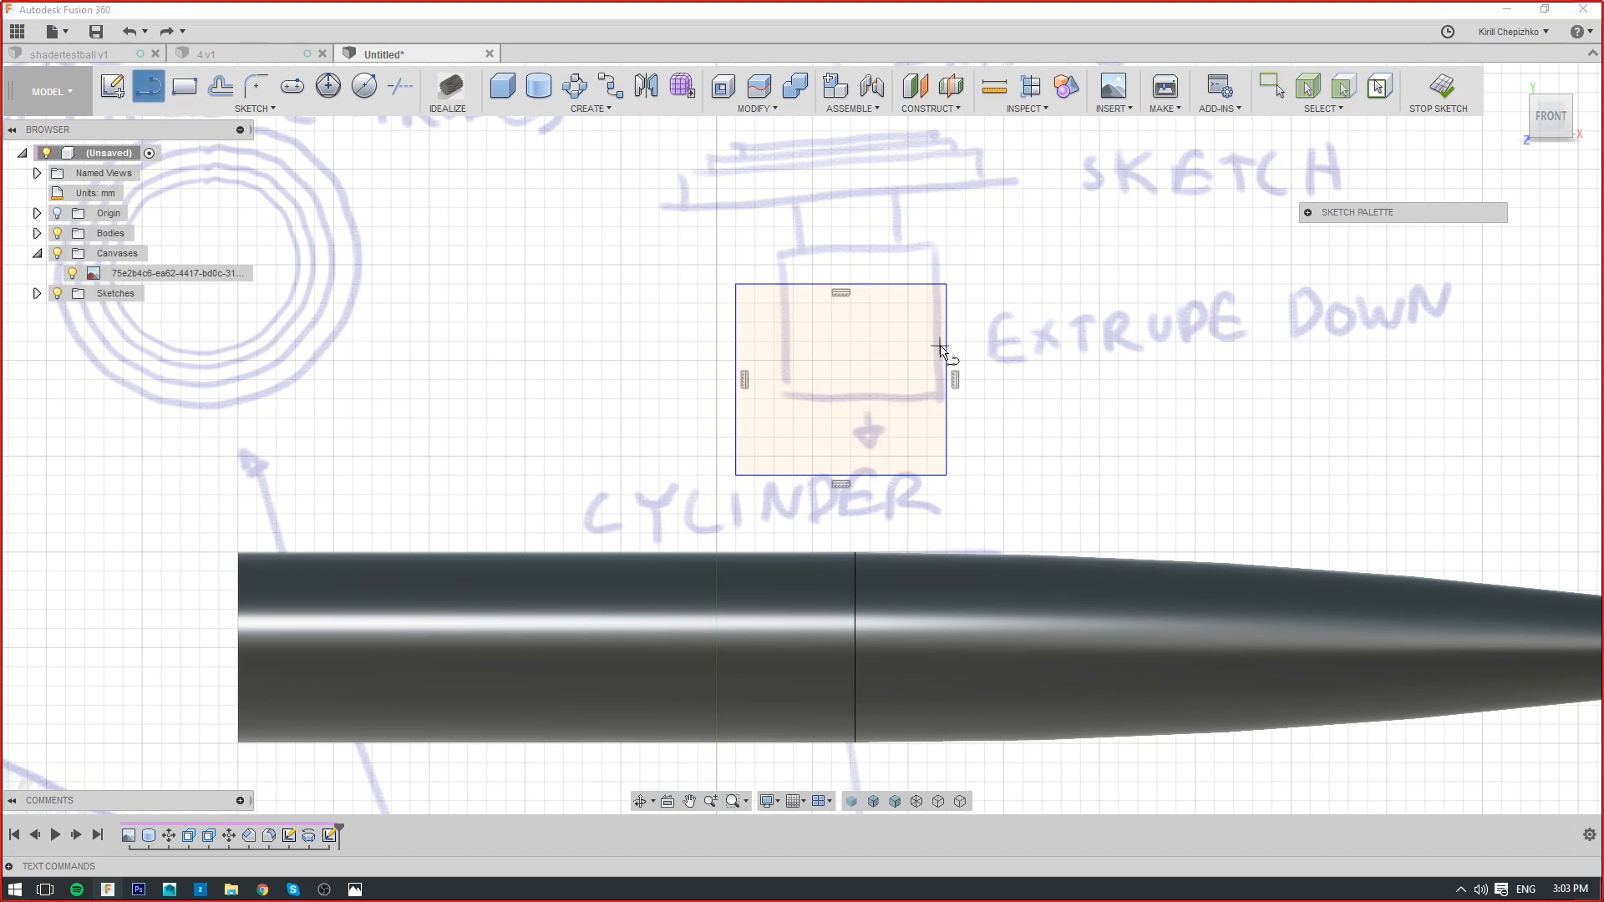
pyautogui.click(724, 239)
pyautogui.click(774, 264)
pyautogui.click(821, 197)
pyautogui.click(889, 264)
pyautogui.click(960, 218)
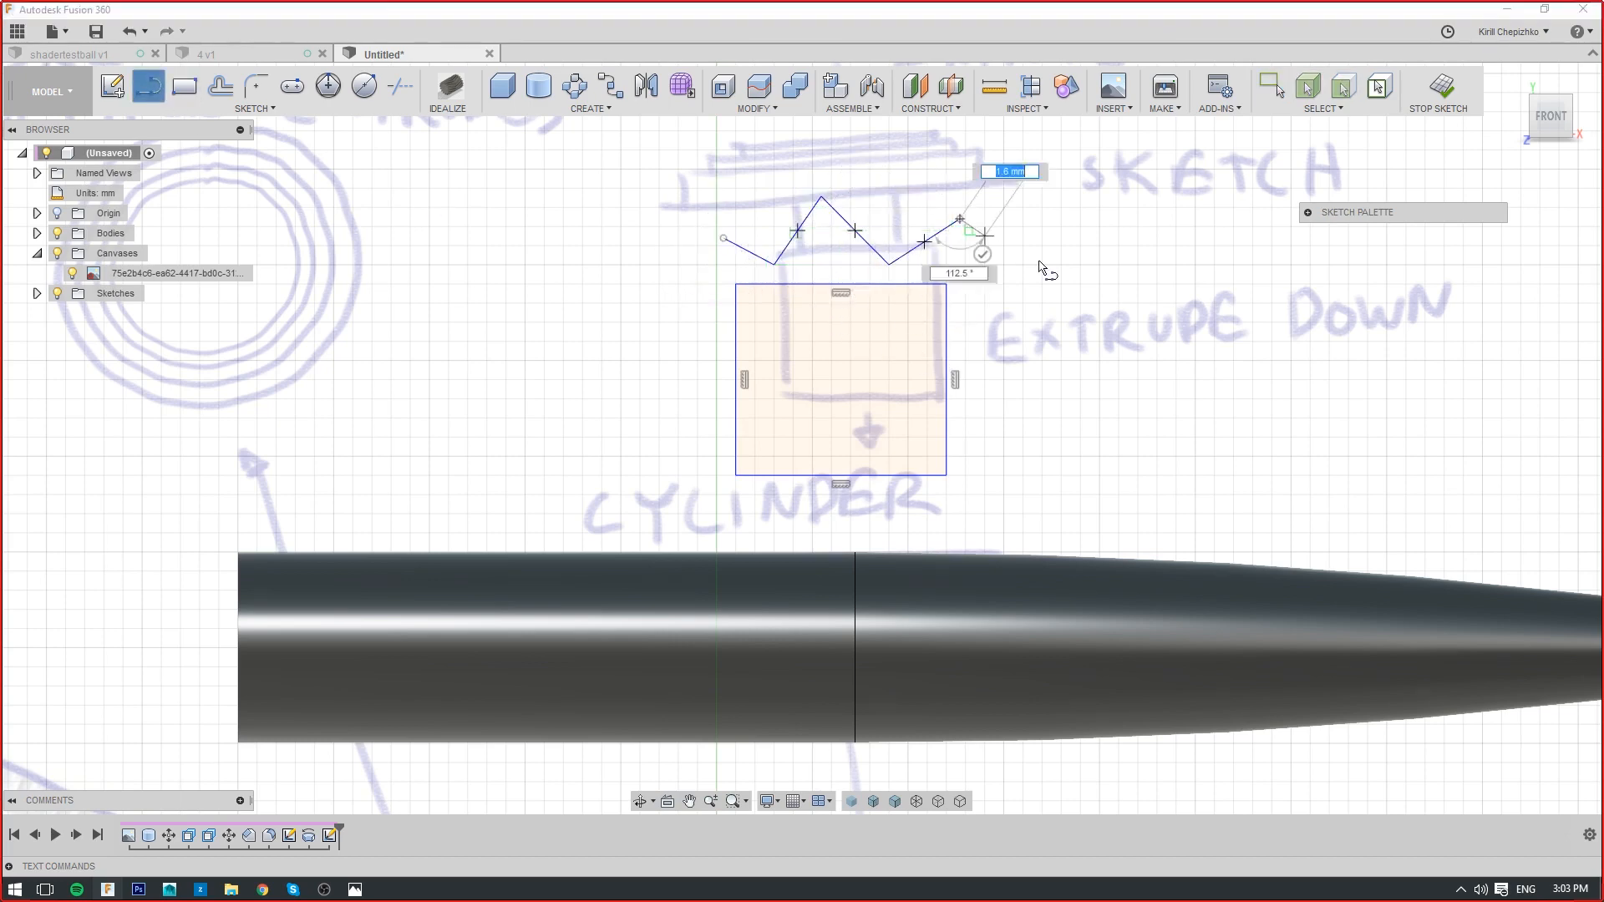
pyautogui.click(1054, 265)
pyautogui.click(1176, 284)
pyautogui.rightClick(1179, 284)
pyautogui.click(1244, 284)
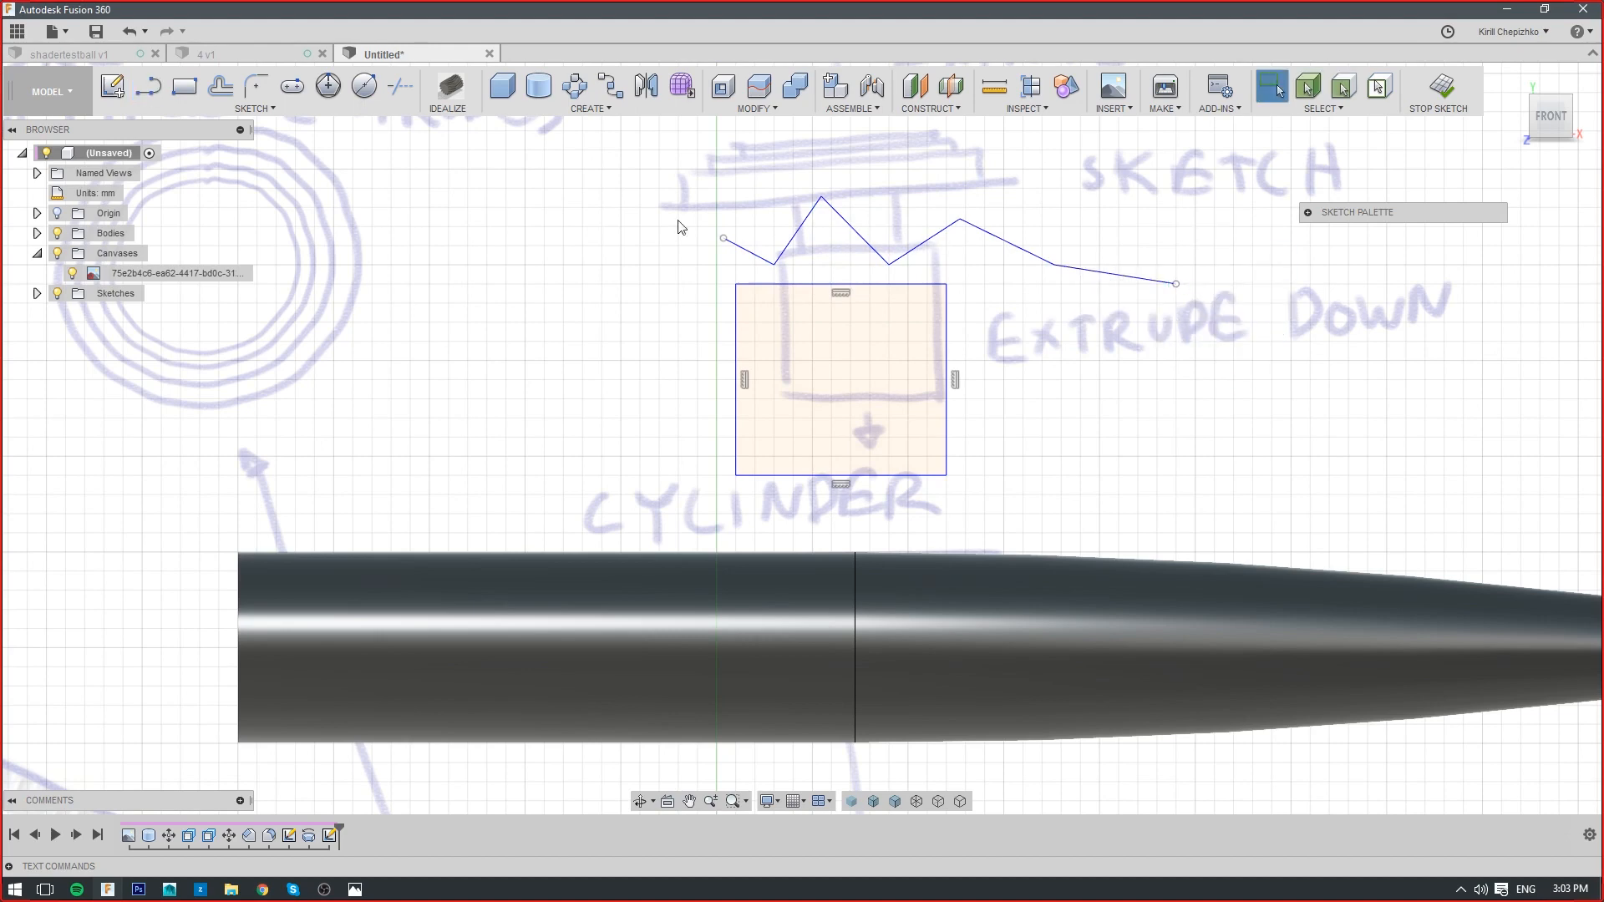
# Try a sketch fillet of about 5.7 mm radius on the zigzag's middle valley, and cancel it
pyautogui.click(256, 85)
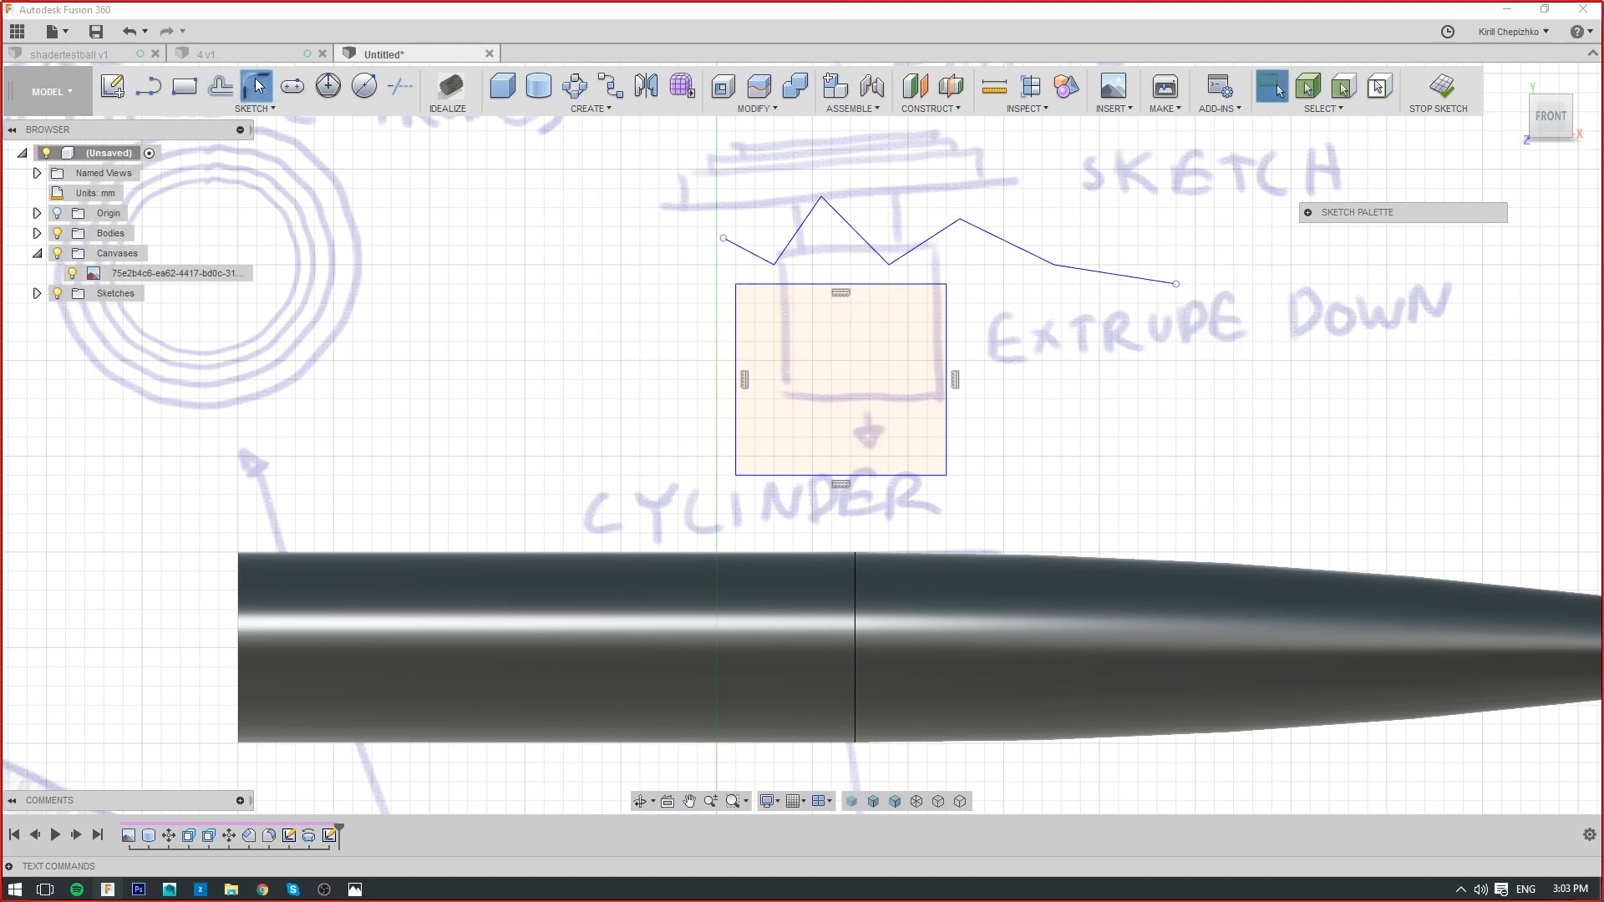
pyautogui.click(889, 265)
pyautogui.moveTo(889, 268); pyautogui.dragTo(882, 239)
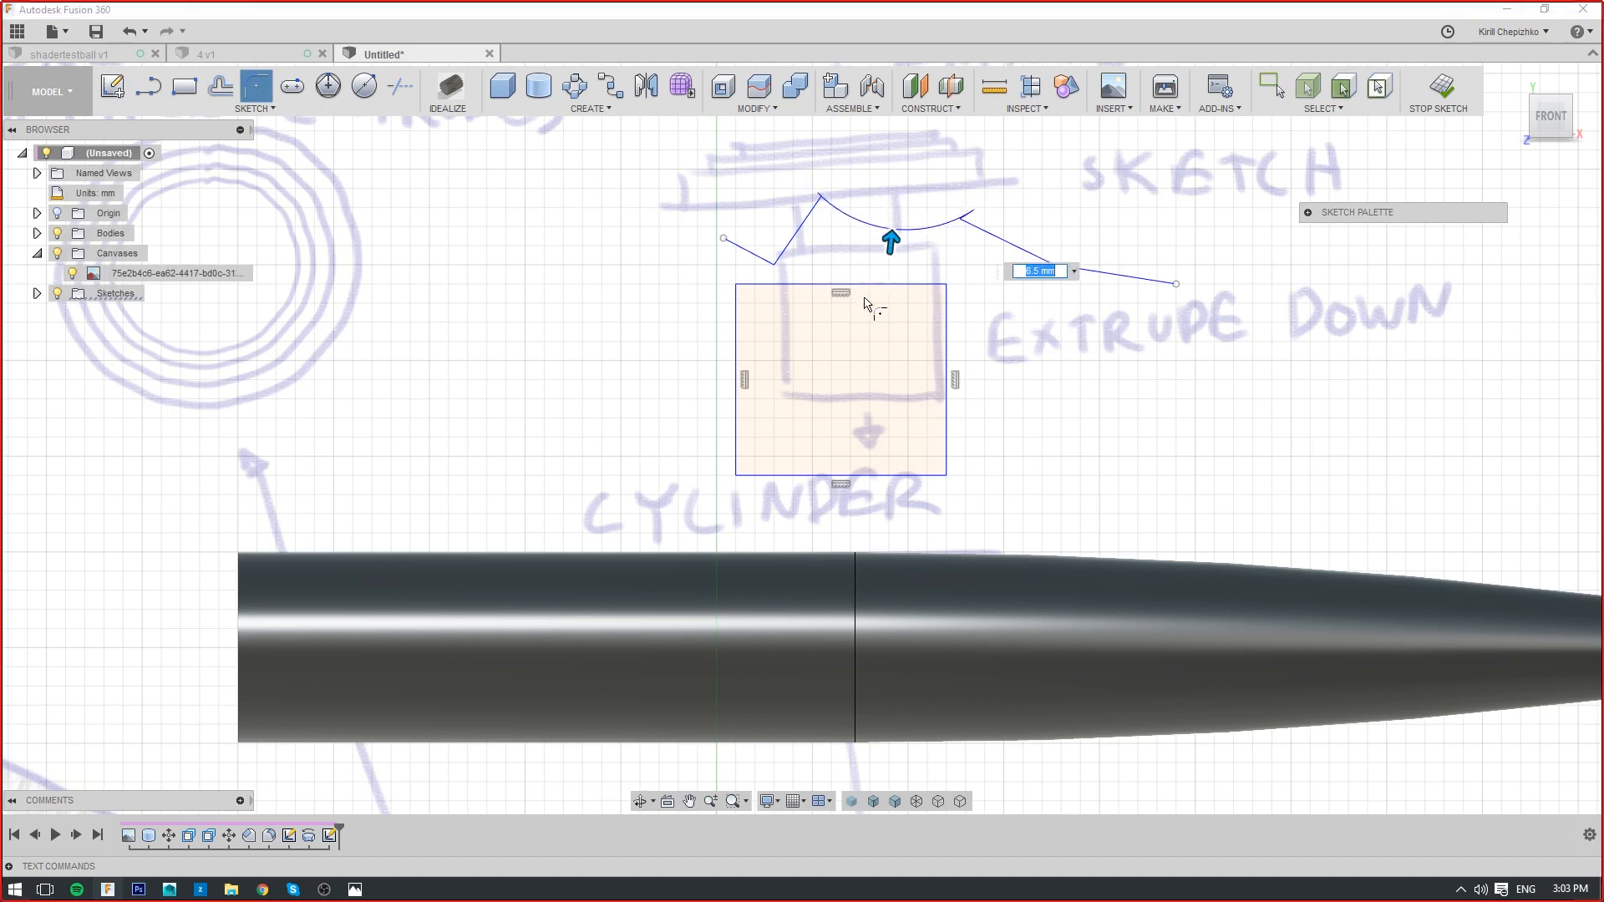
pyautogui.scroll(2, 917, 262)
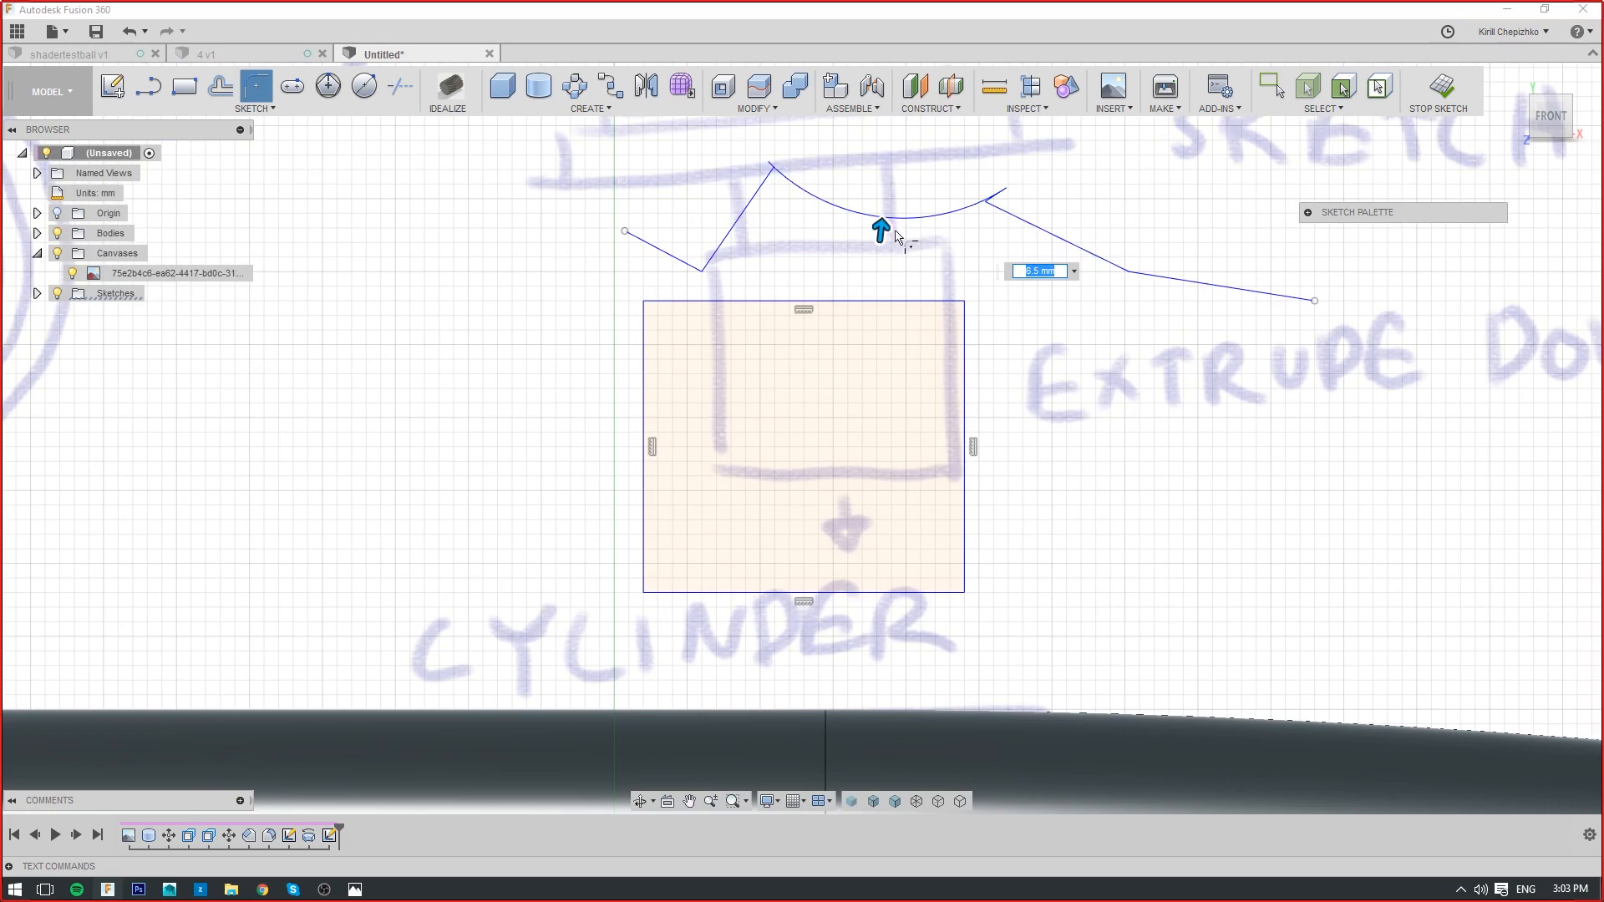
pyautogui.scroll(3, 897, 237)
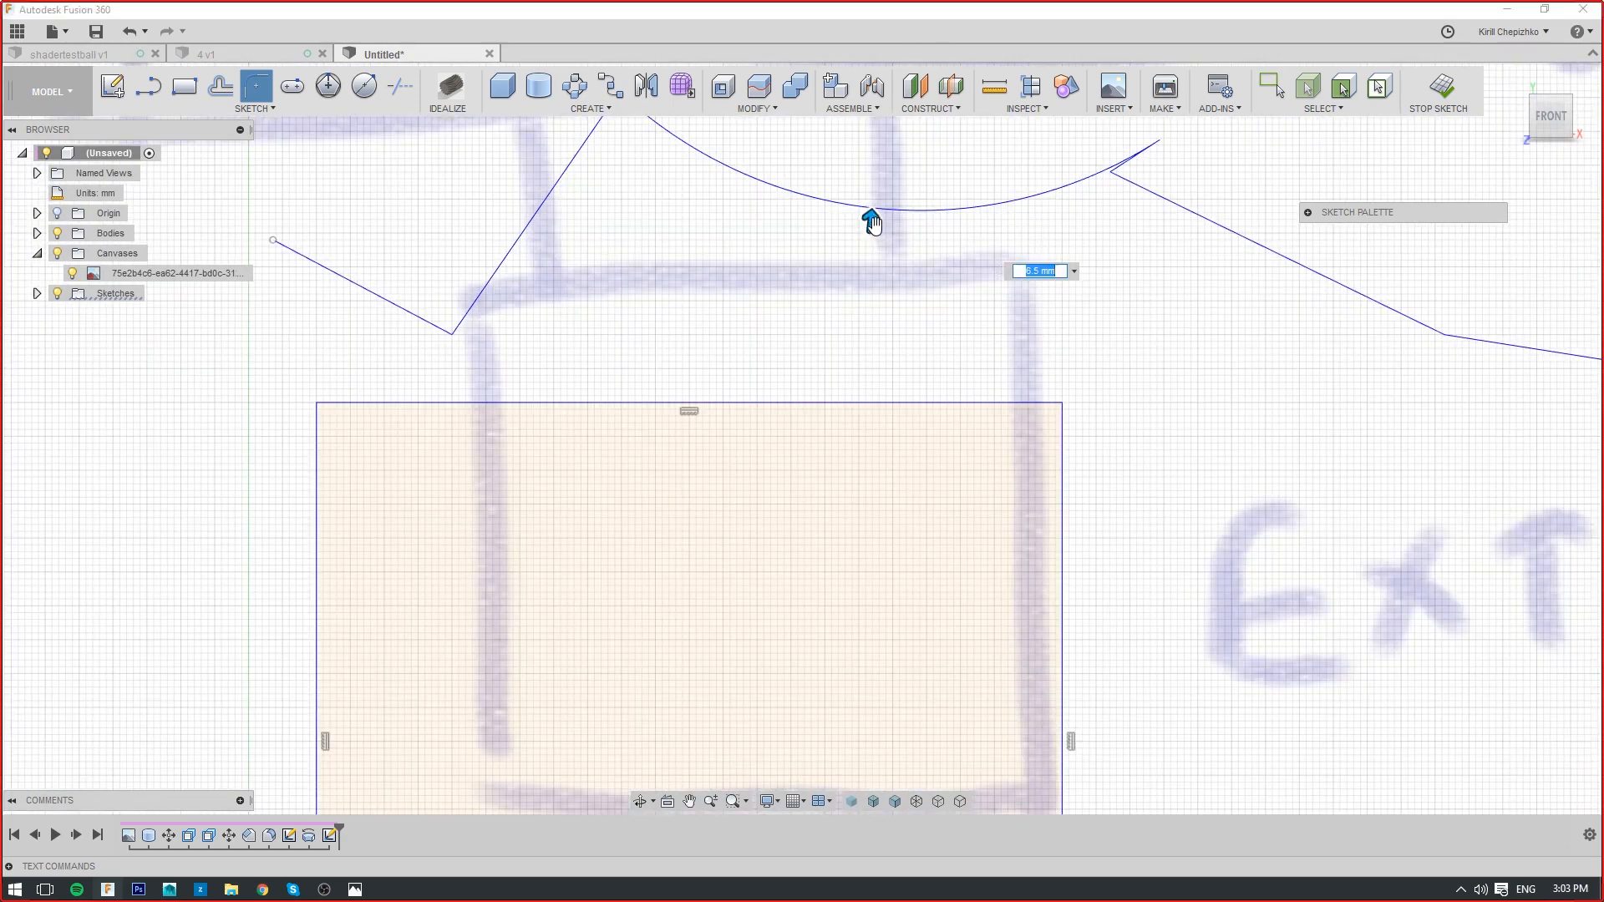
pyautogui.moveTo(871, 222); pyautogui.dragTo(861, 240)
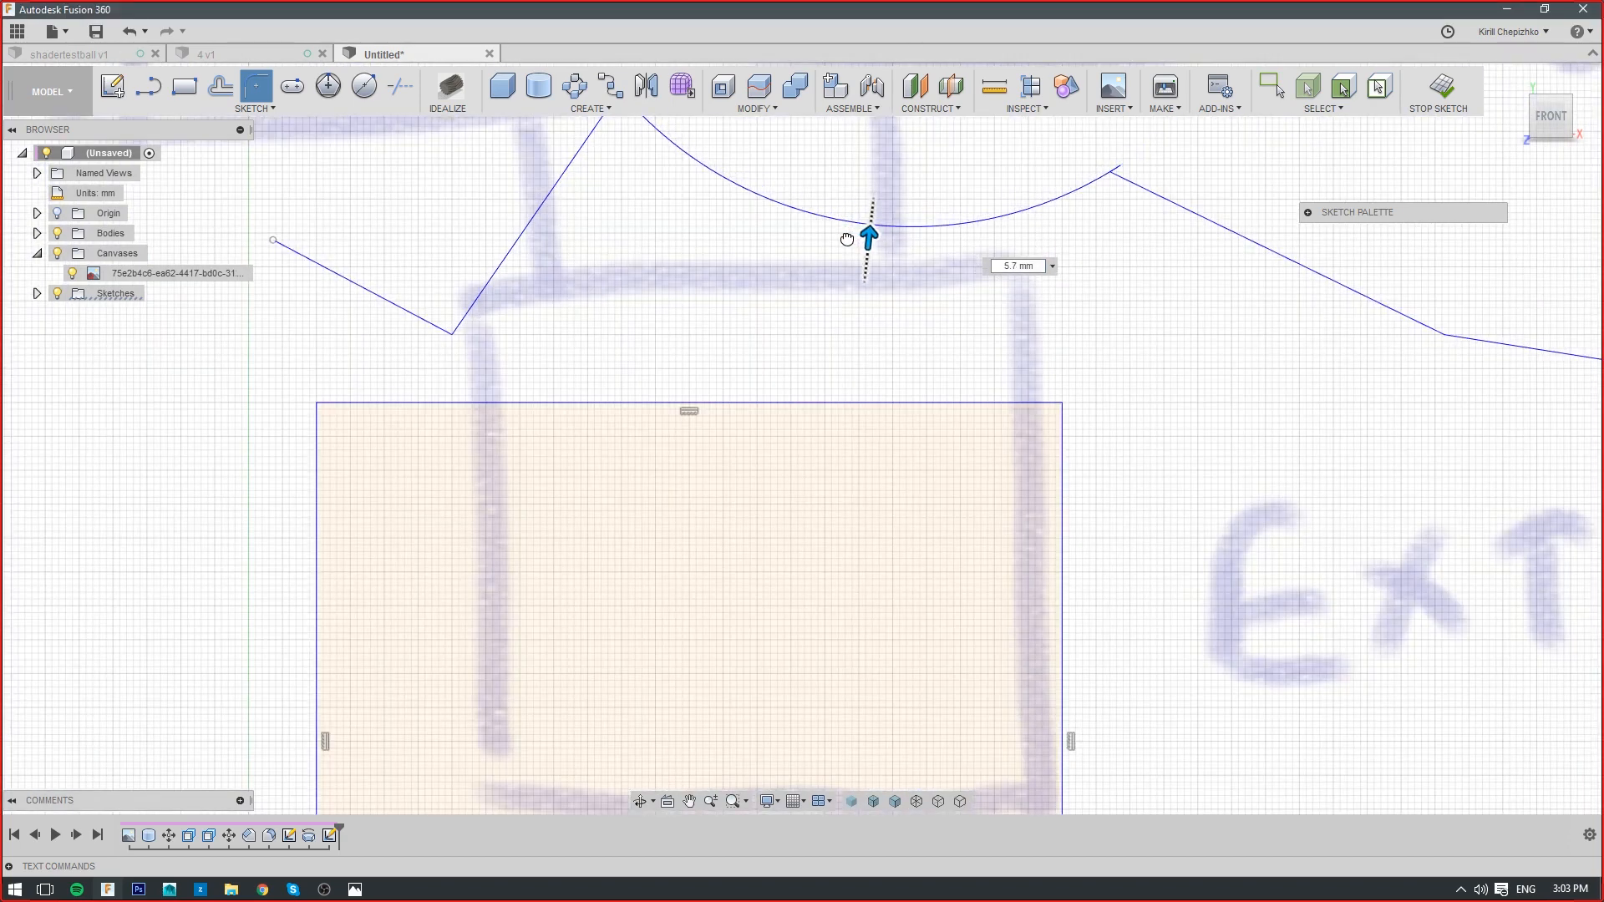
pyautogui.scroll(-5, 937, 322)
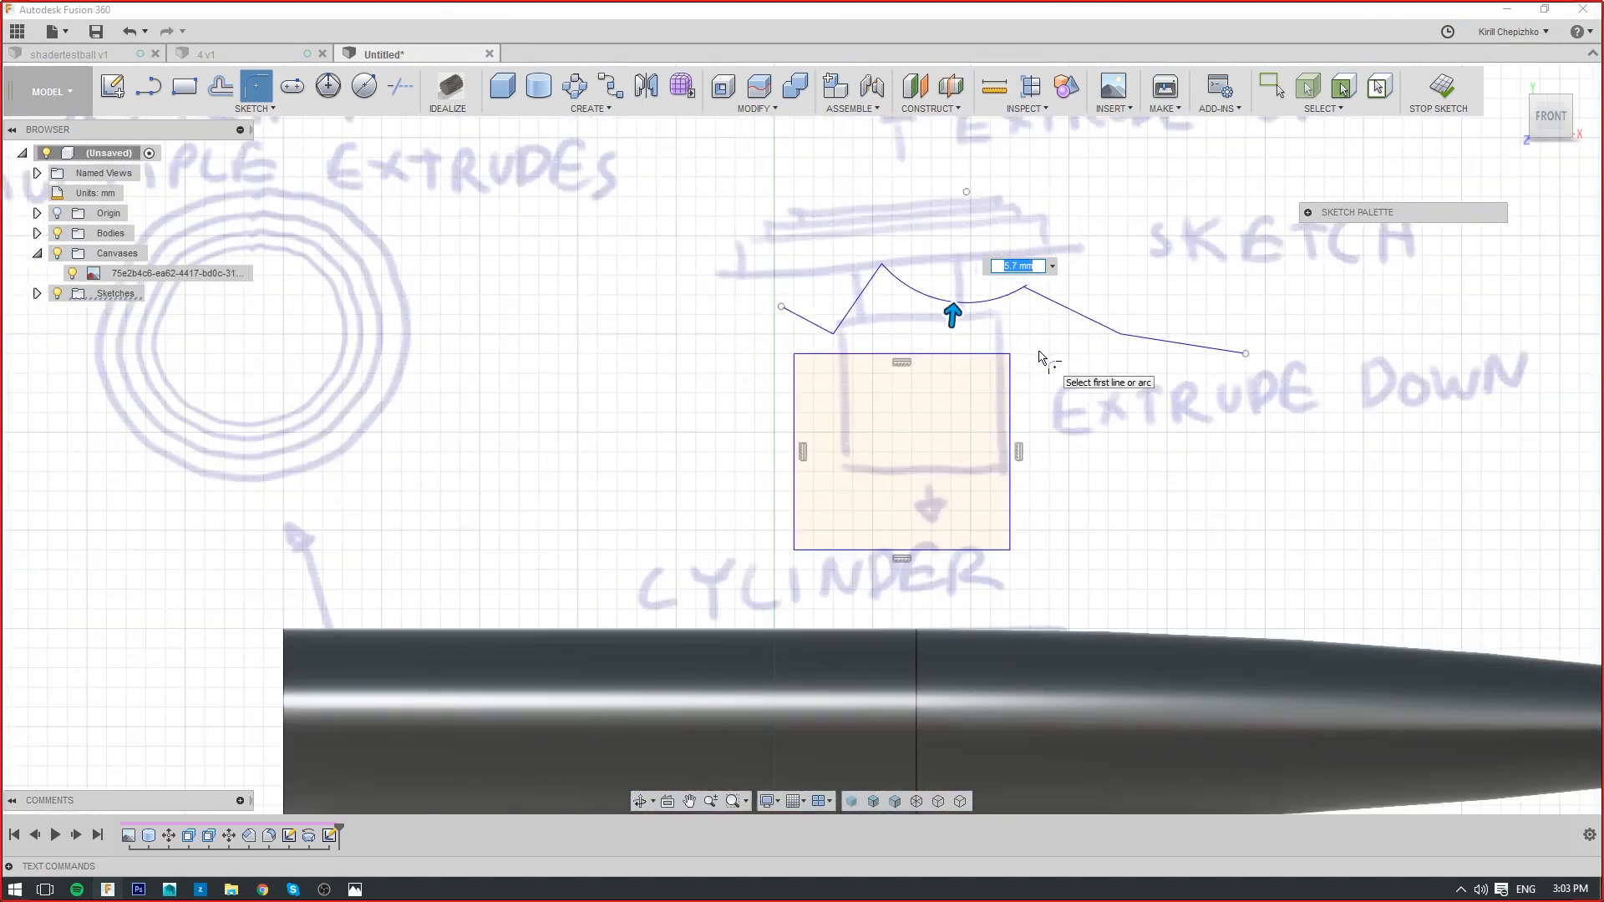
pyautogui.scroll(-3, 1040, 357)
pyautogui.scroll(8, 1012, 314)
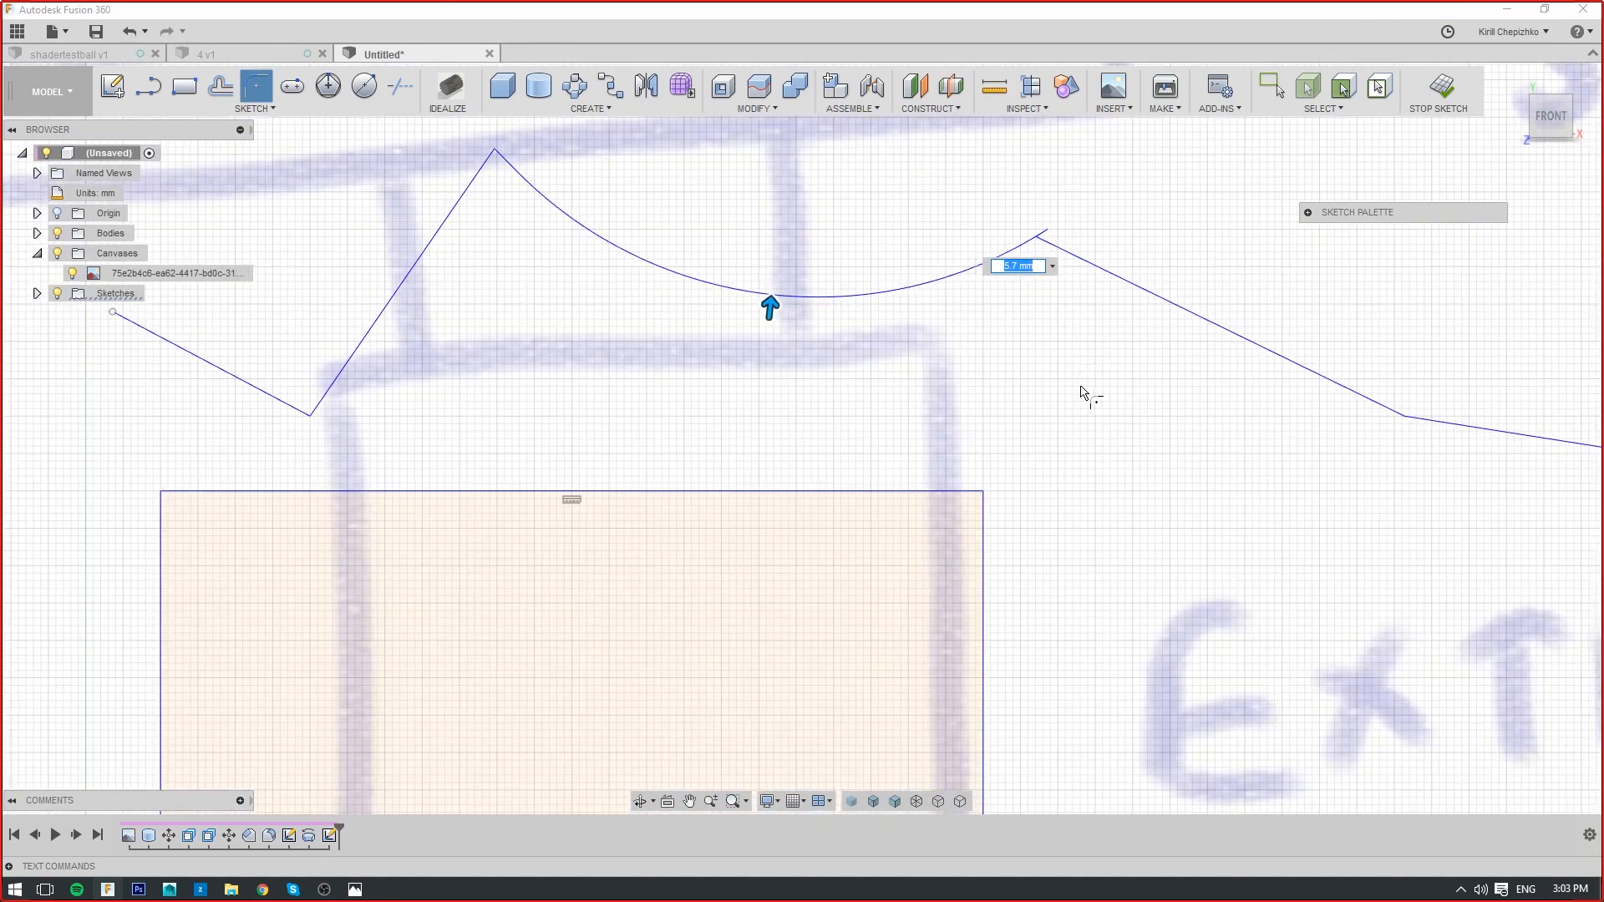
pyautogui.press('Escape')
pyautogui.scroll(-5, 855, 415)
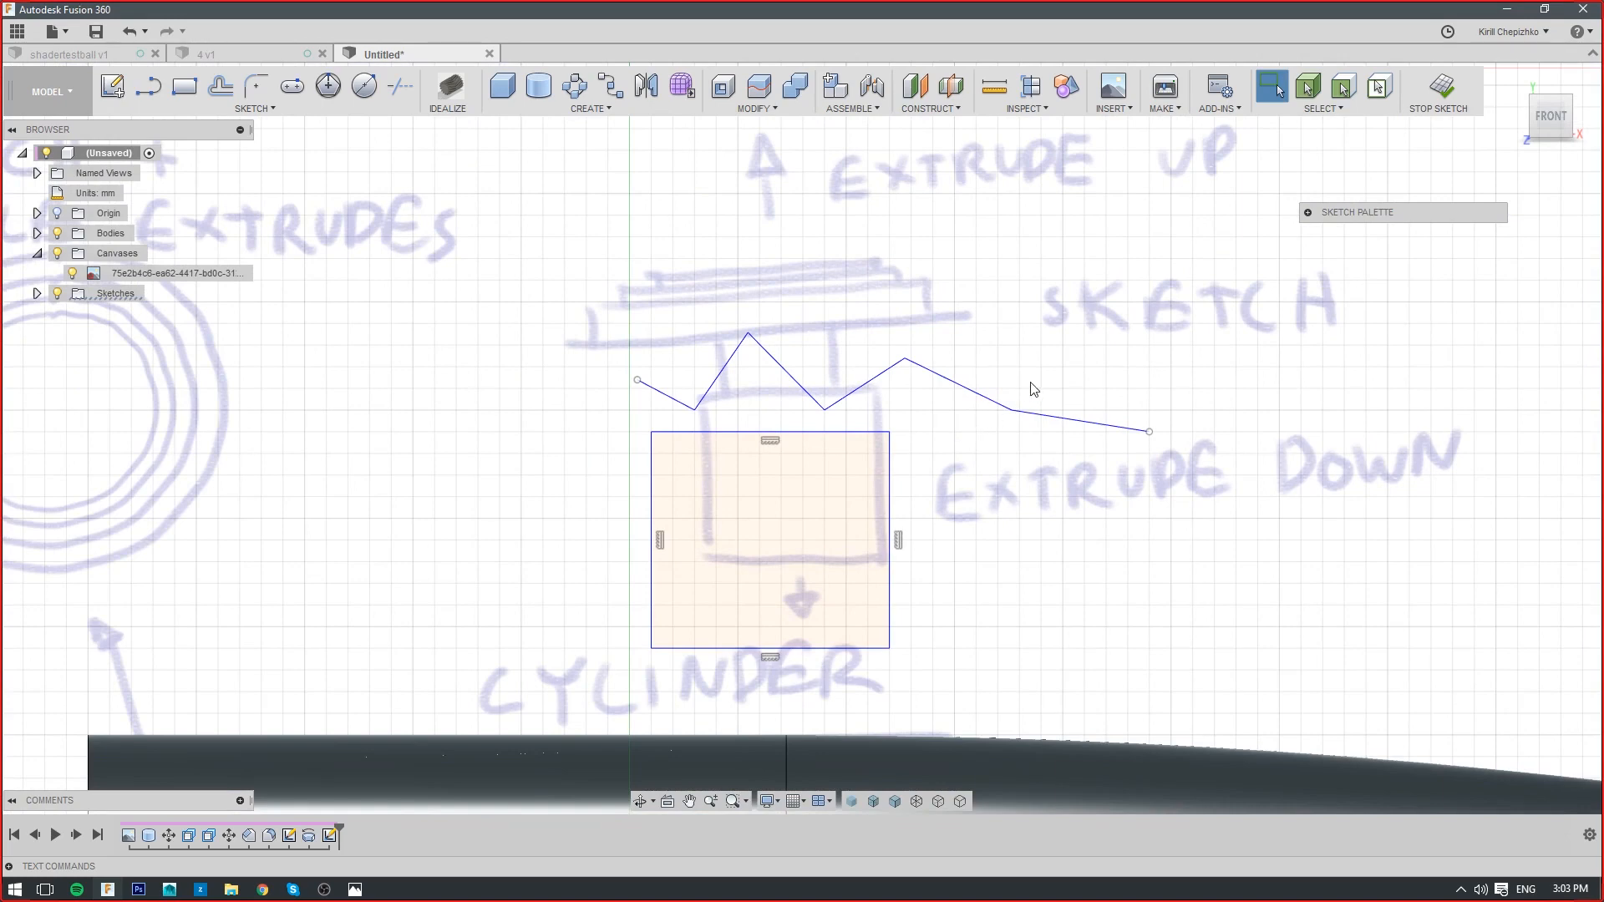
# Undo the zigzag lines and the rectangle sketch back to the revolved handle body
pyautogui.moveTo(1147, 322); pyautogui.dragTo(836, 314, button='right')
pyautogui.hotkey('ctrl', 'z')
pyautogui.moveTo(1037, 297); pyautogui.dragTo(585, 311, button='right')
pyautogui.moveTo(967, 315); pyautogui.dragTo(585, 310, button='right')
pyautogui.moveTo(920, 311); pyautogui.dragTo(563, 304, button='right')
pyautogui.scroll(-3, 785, 348)
pyautogui.moveTo(993, 348); pyautogui.dragTo(635, 353, button='right')
pyautogui.scroll(-1, 1006, 430)
pyautogui.moveTo(948, 384); pyautogui.dragTo(886, 142, button='middle')
pyautogui.moveTo(911, 409); pyautogui.dragTo(860, 207, button='middle')
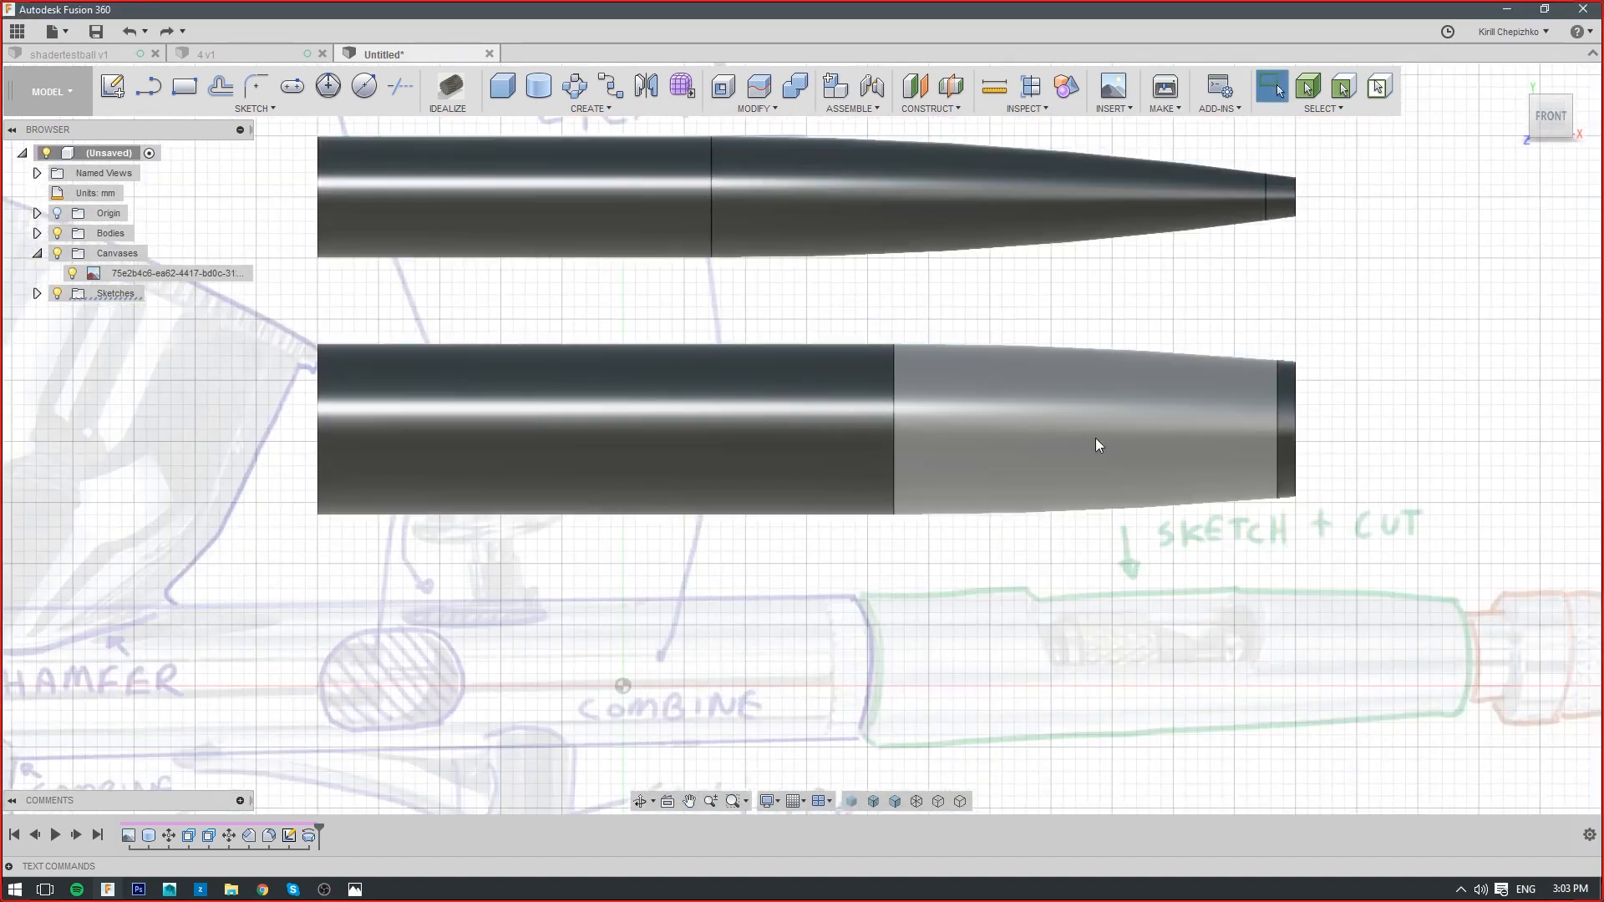
# Preview the reference canvas at 100 opacity to examine the handle's cut-out, and cancel the canvas edit
pyautogui.rightClick(140, 273)
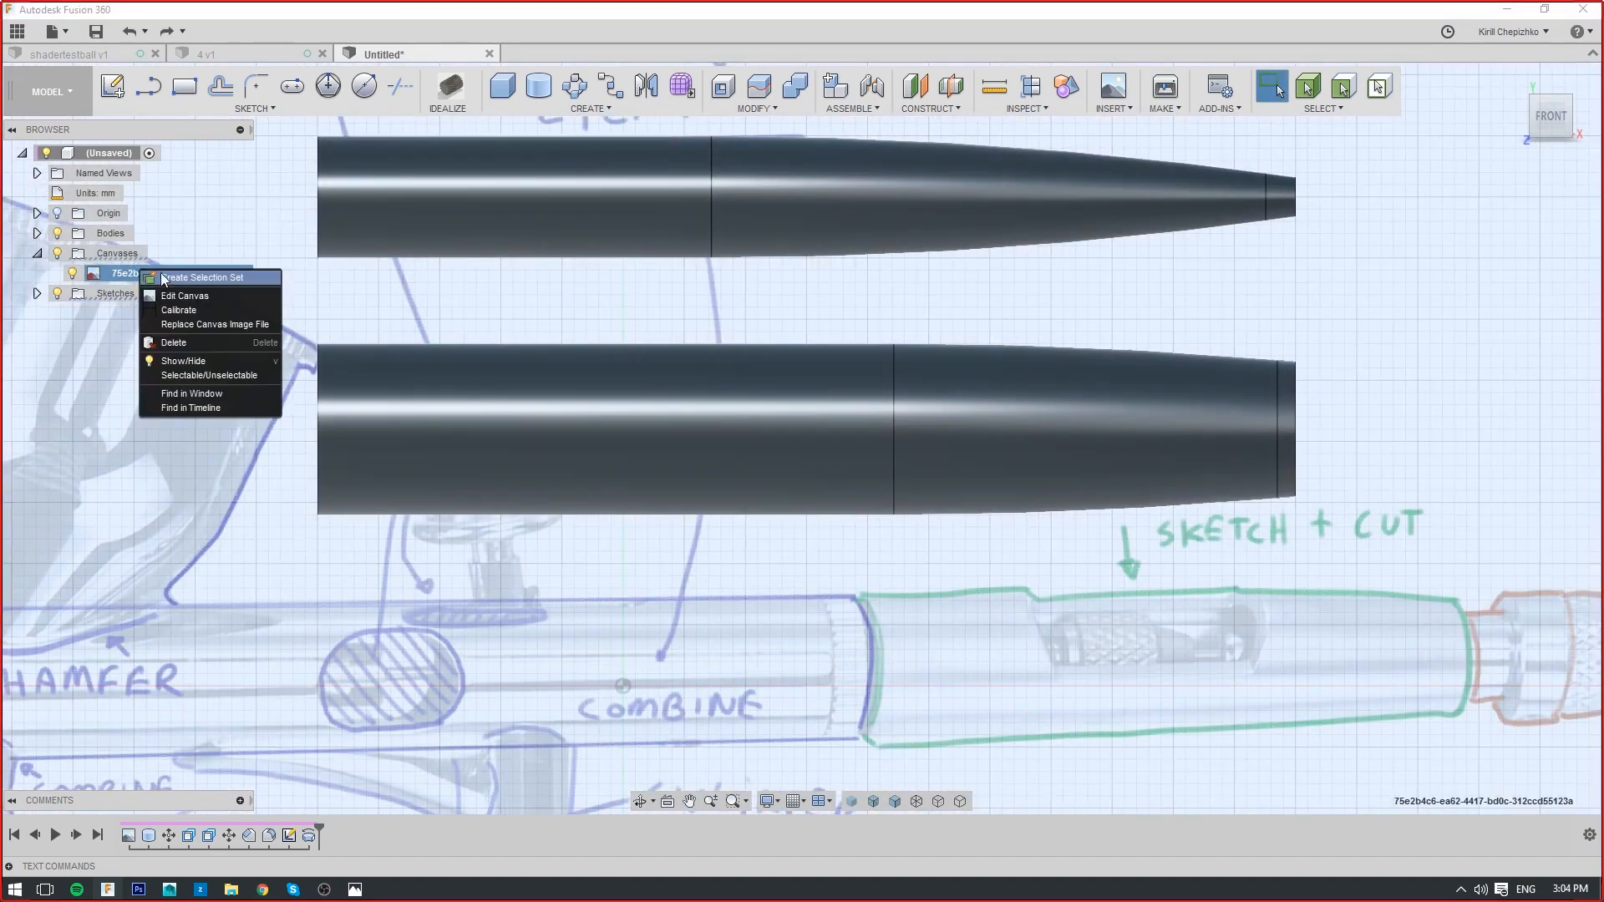
pyautogui.click(180, 296)
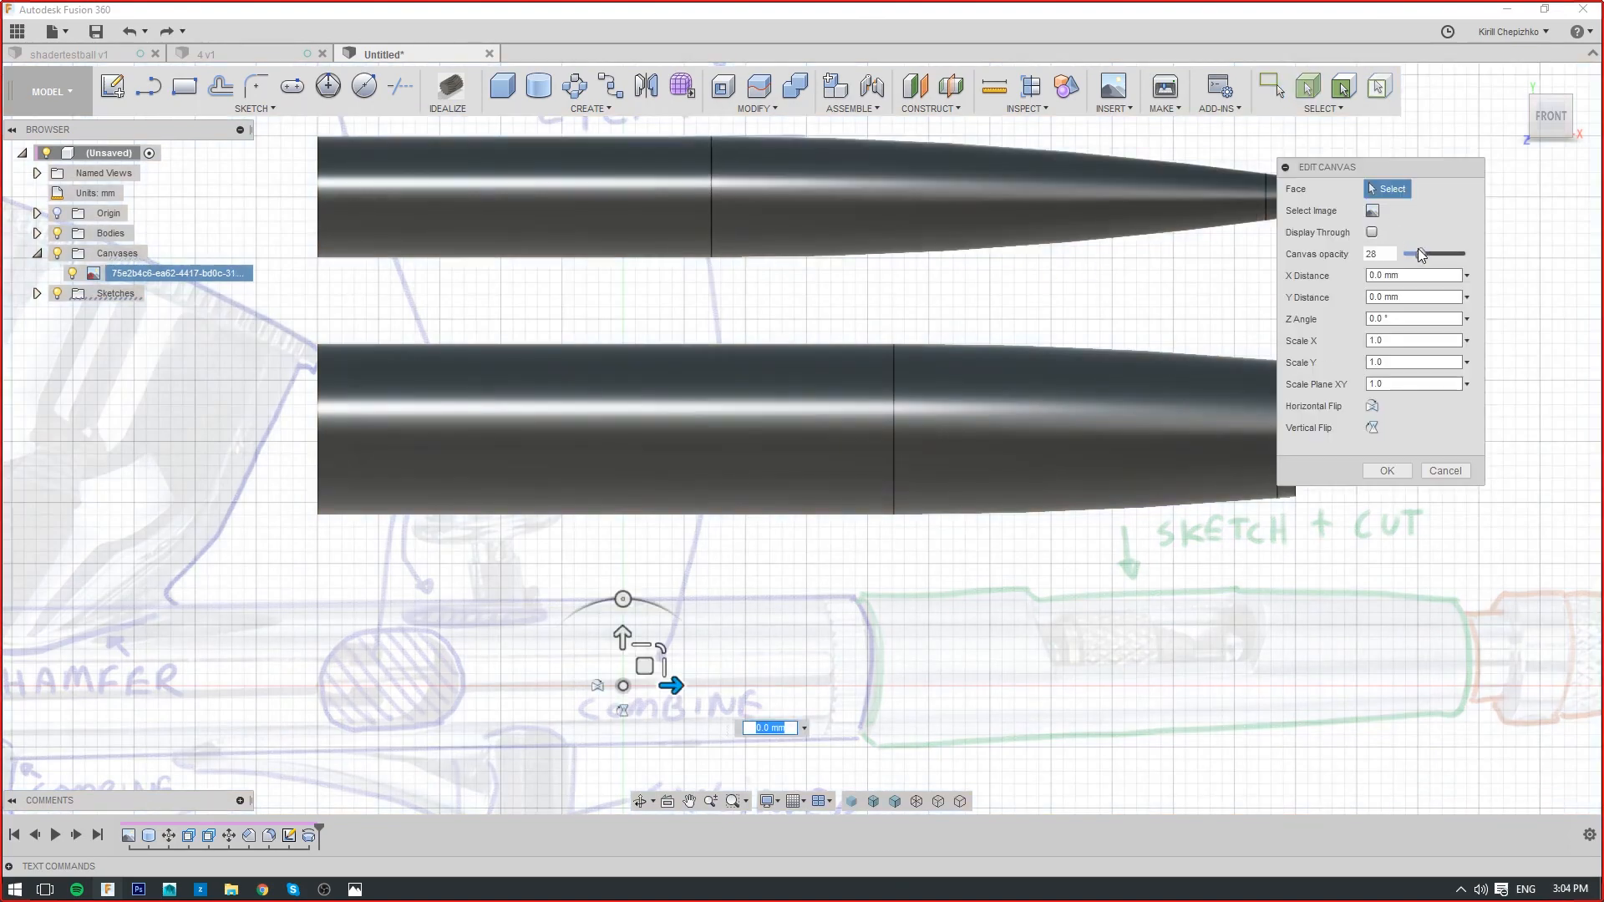
pyautogui.moveTo(1421, 255); pyautogui.dragTo(1472, 256)
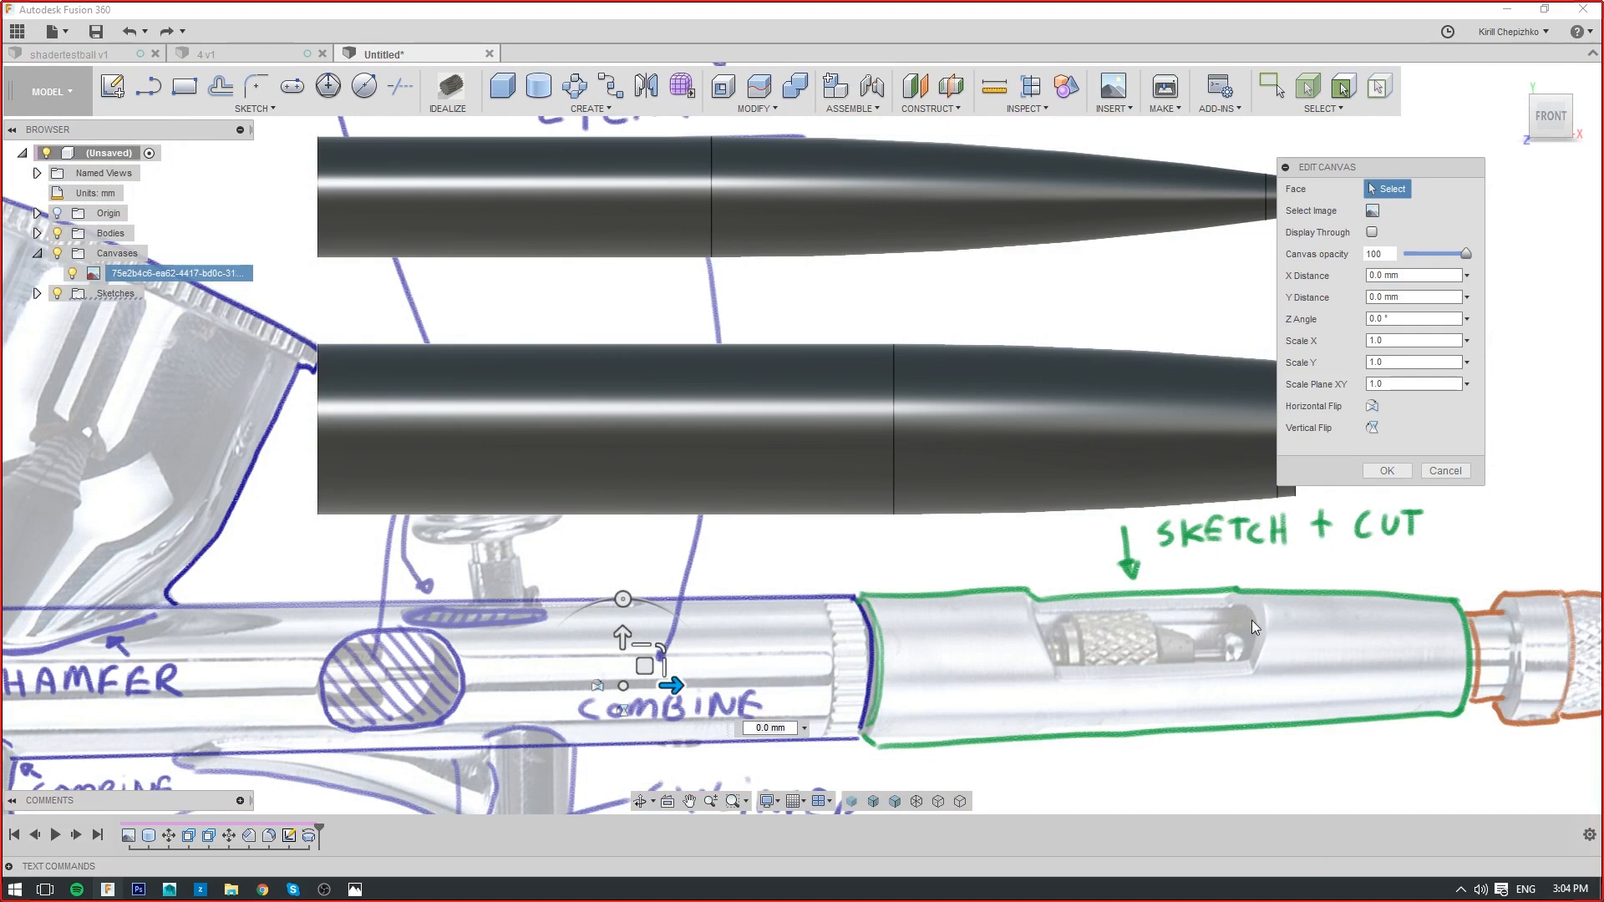
pyautogui.click(1432, 470)
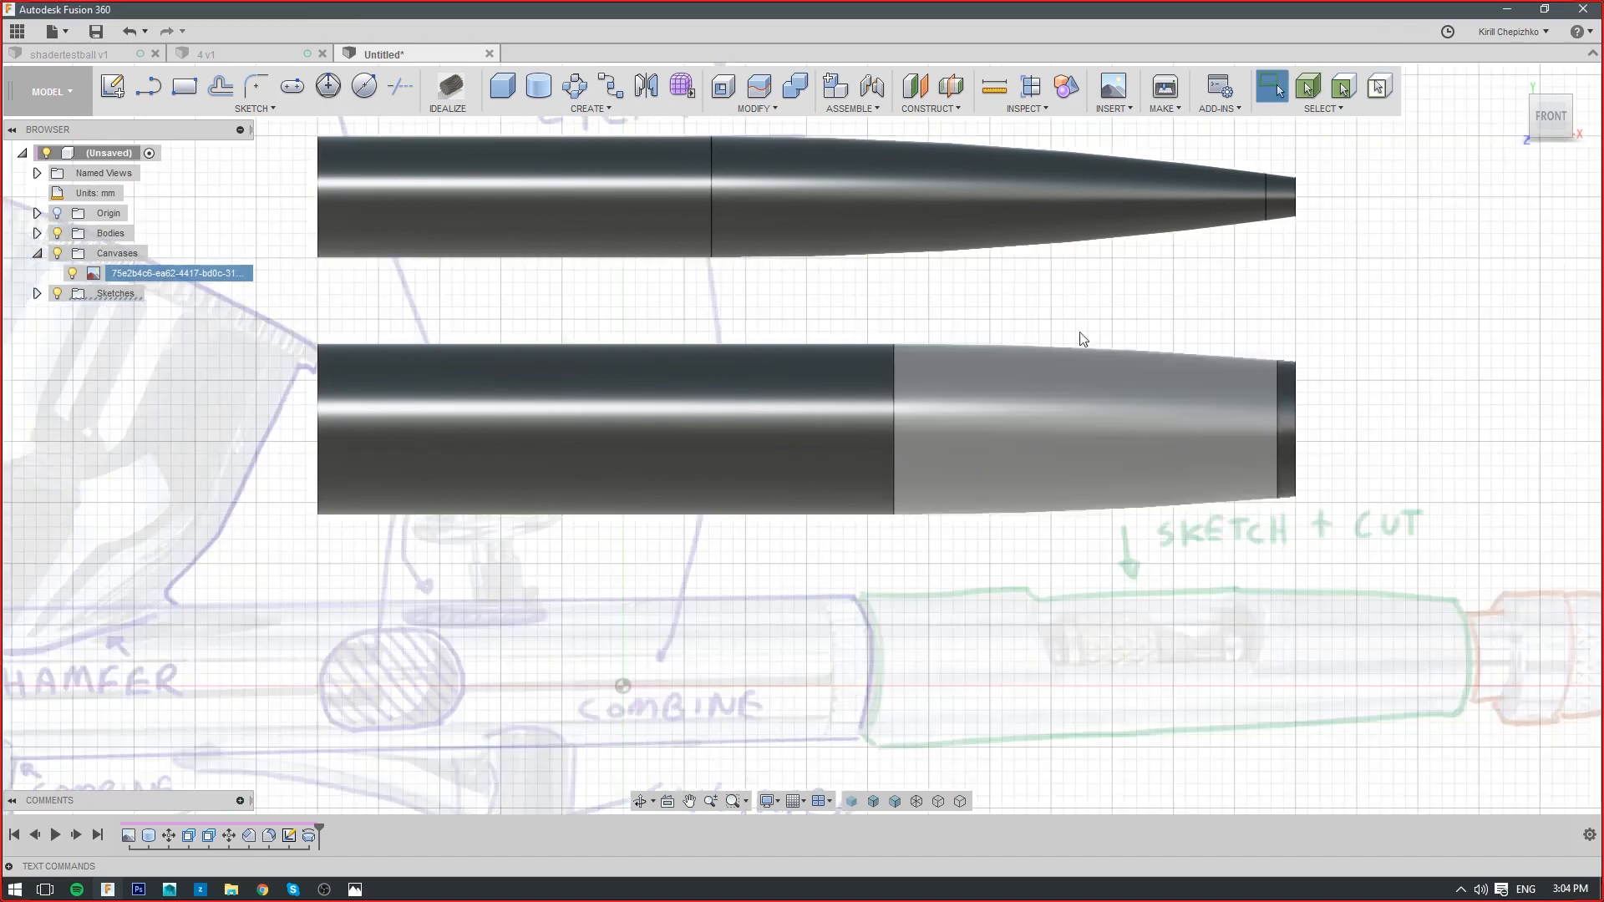
# Shell the upper, slimmer handle body from its wide flat end face with a 1 mm inside thickness
pyautogui.moveTo(1057, 304); pyautogui.dragTo(1082, 354, button='middle')
pyautogui.keyDown('shift'); pyautogui.moveTo(757, 397); pyautogui.dragTo(823, 455, button='middle'); pyautogui.keyUp('shift')
pyautogui.click(747, 108)
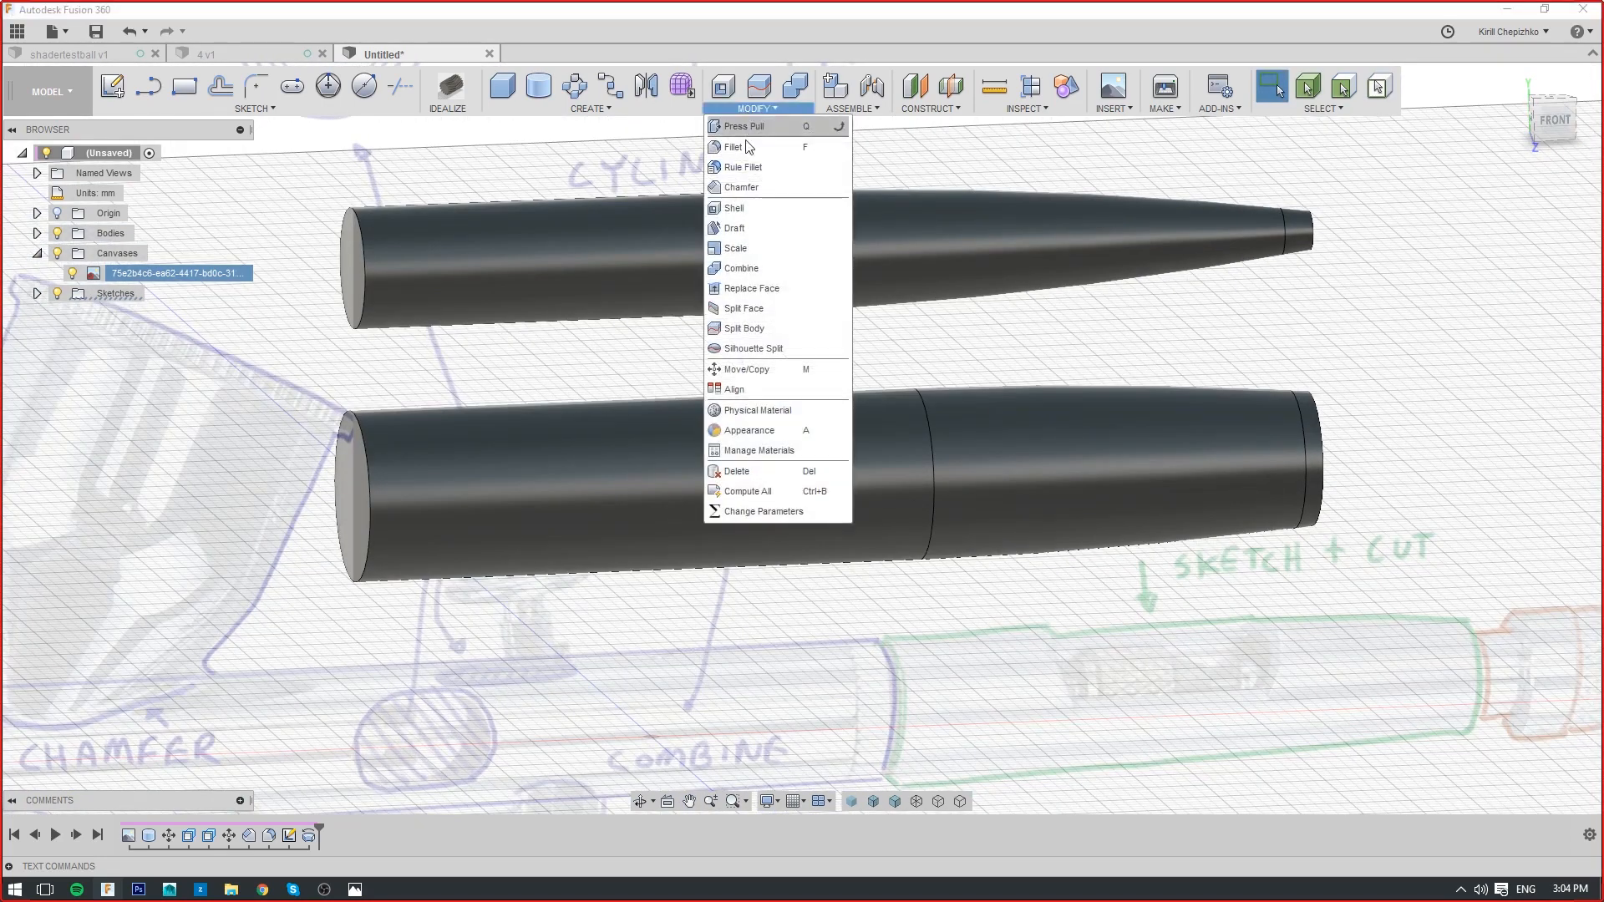
pyautogui.click(739, 209)
pyautogui.moveTo(1551, 122); pyautogui.dragTo(1574, 132)
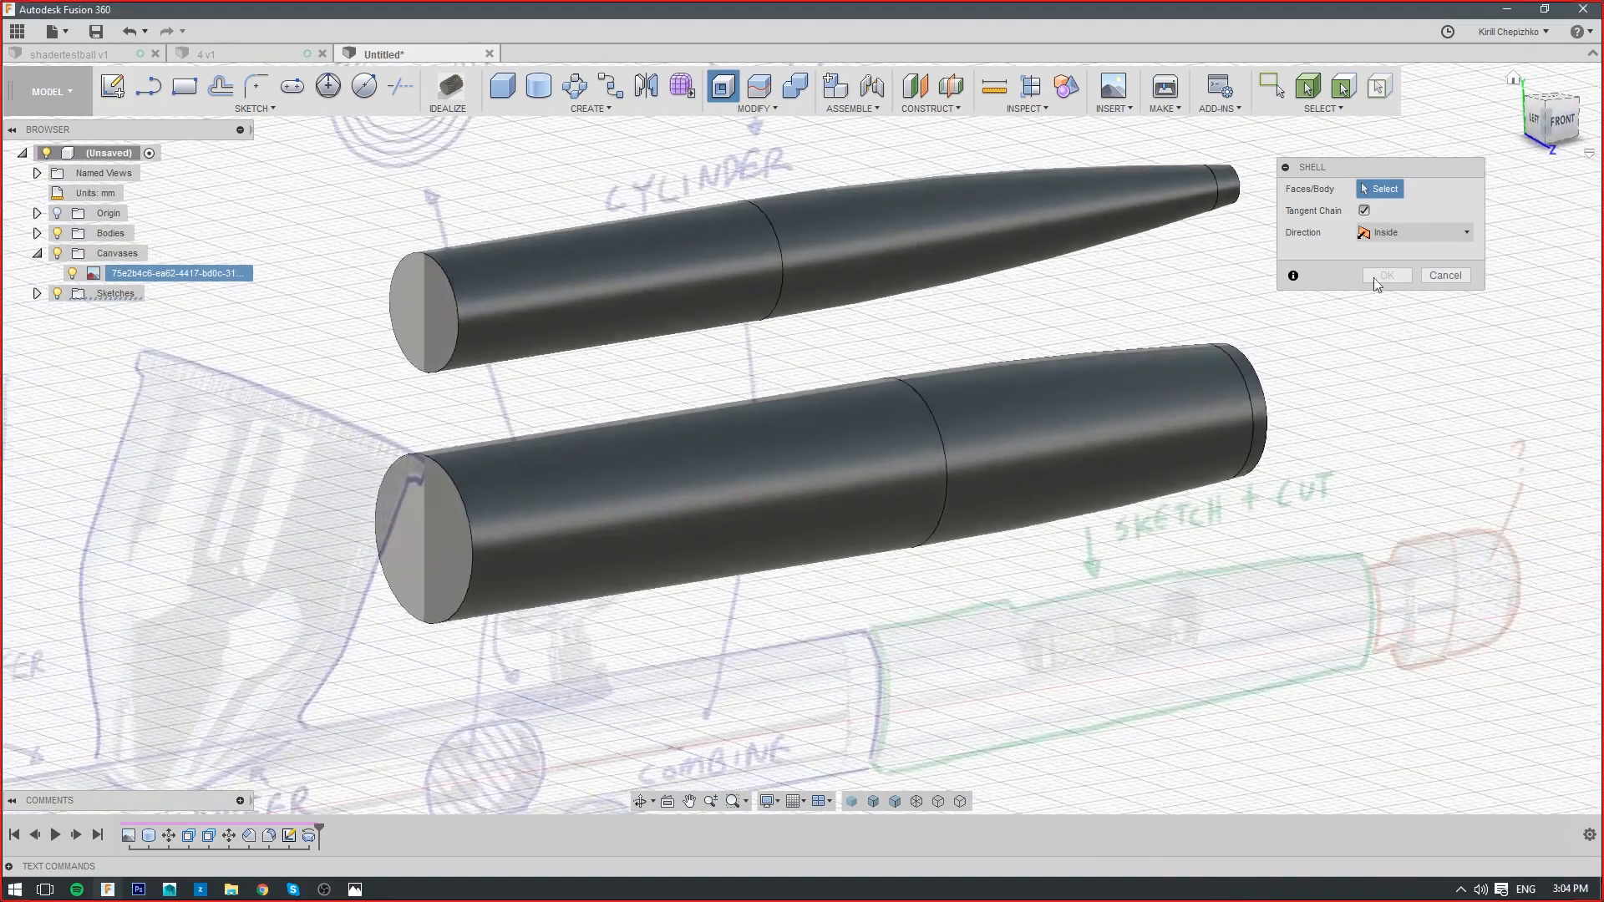
pyautogui.moveTo(634, 362); pyautogui.dragTo(830, 445, button='middle')
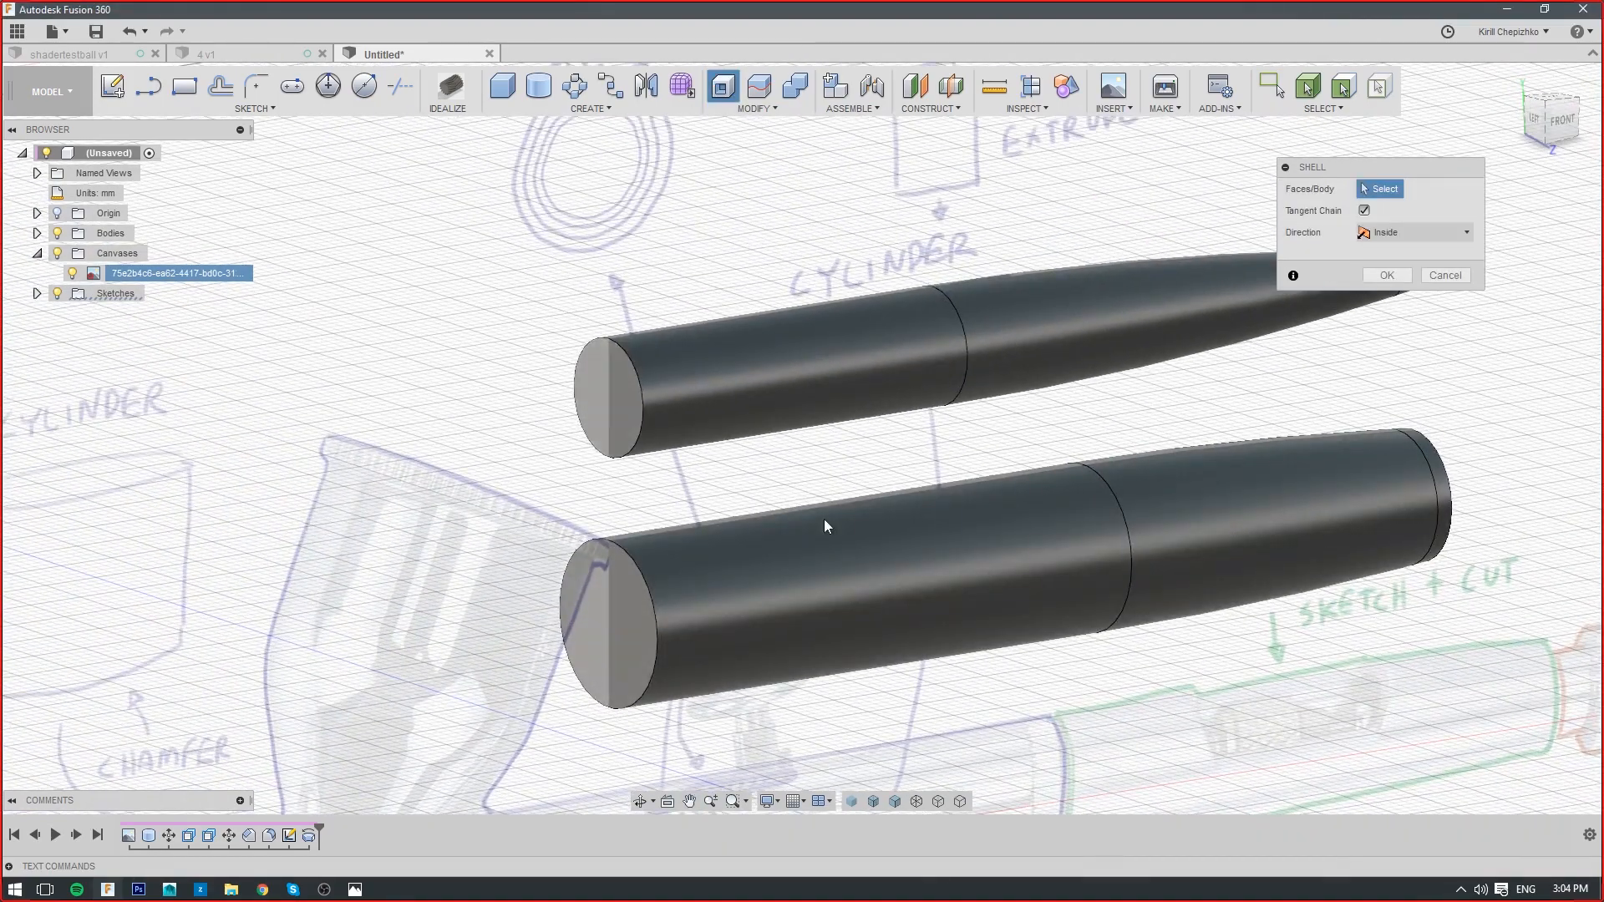
pyautogui.keyDown('shift'); pyautogui.moveTo(823, 519); pyautogui.dragTo(644, 416, button='middle'); pyautogui.keyUp('shift')
pyautogui.click(644, 416)
pyautogui.scroll(3, 623, 404)
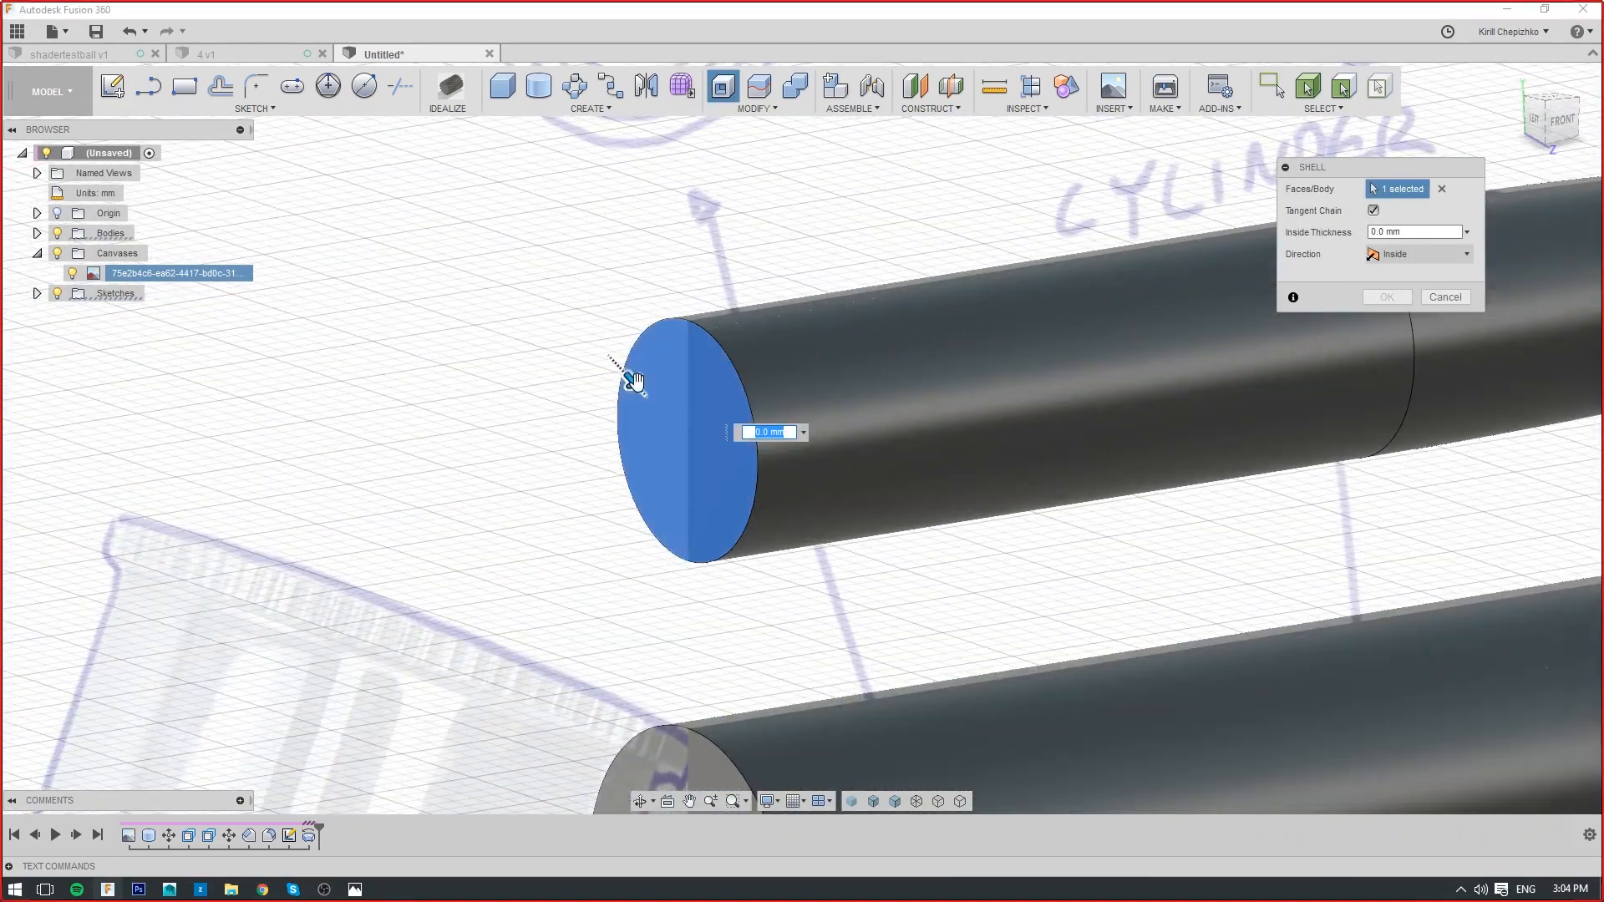
pyautogui.moveTo(630, 377); pyautogui.dragTo(652, 395)
# Examine the hollow interior and the wall from the open end, and accept the shell
pyautogui.click(1534, 119)
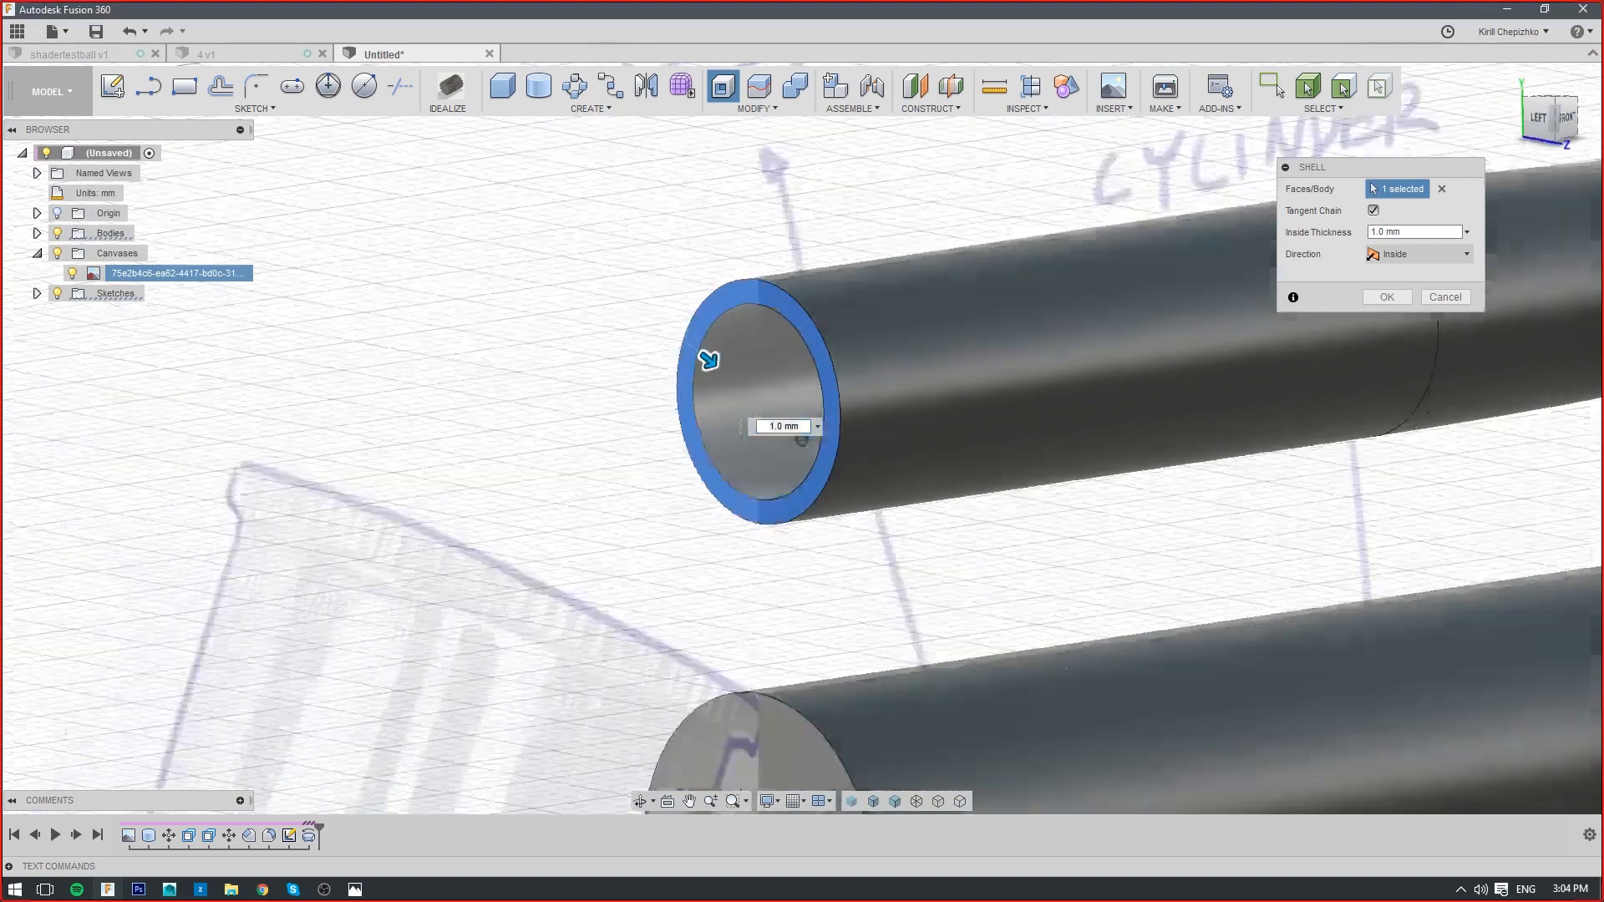
pyautogui.keyDown('shift'); pyautogui.moveTo(802, 440); pyautogui.dragTo(760, 483, button='middle'); pyautogui.keyUp('shift')
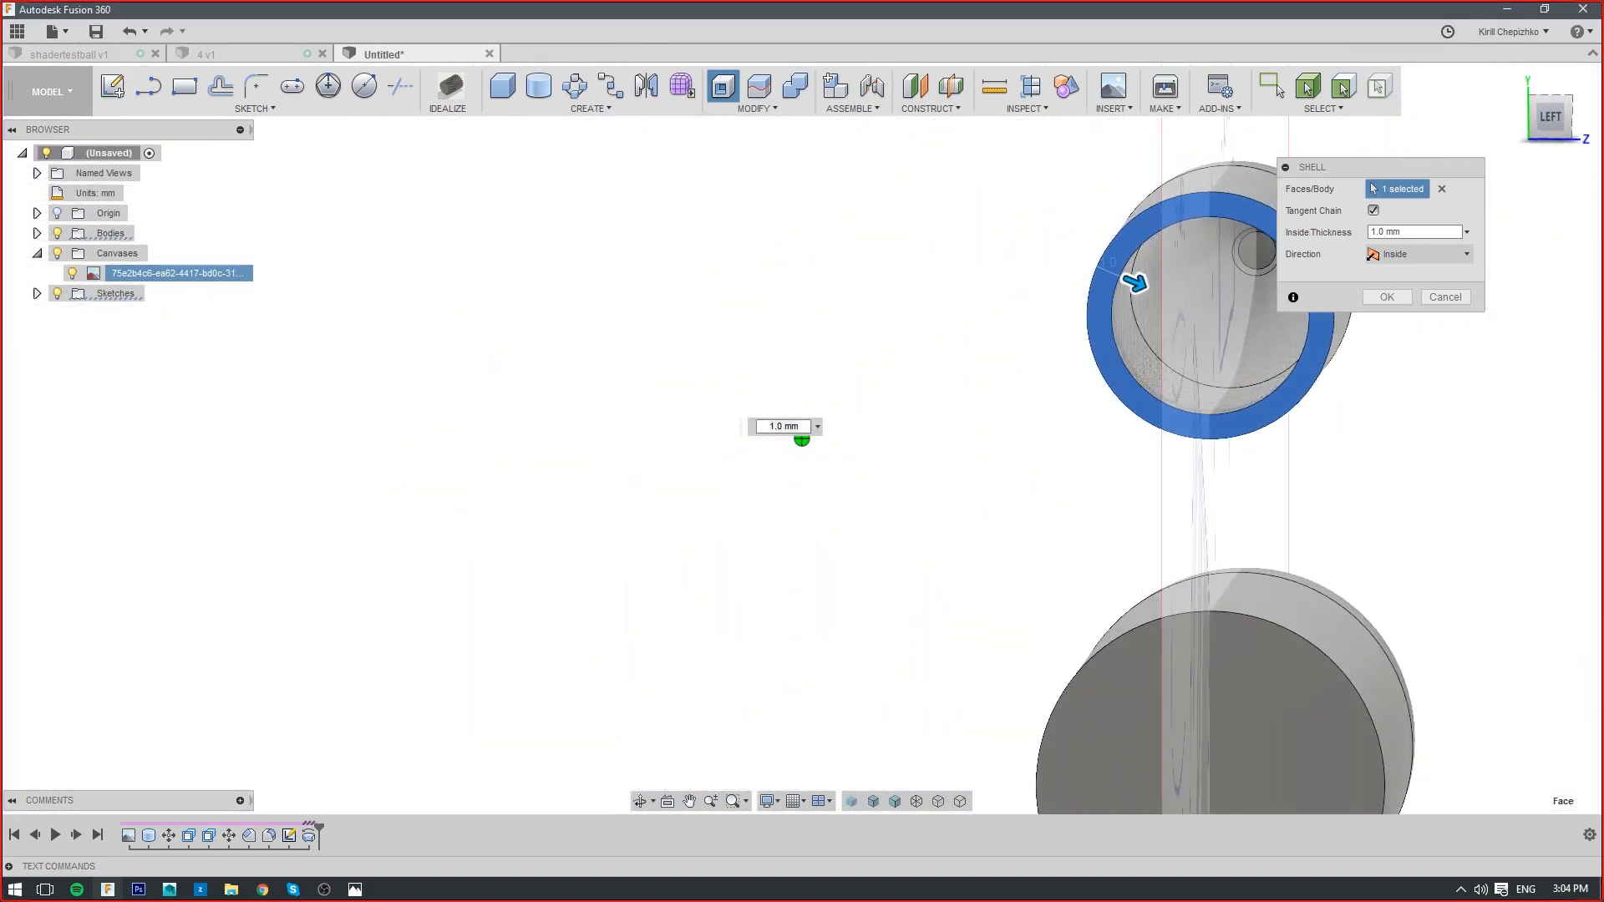
pyautogui.keyDown('shift'); pyautogui.moveTo(1496, 186); pyautogui.dragTo(1504, 175, button='middle'); pyautogui.keyUp('shift')
pyautogui.moveTo(1403, 383); pyautogui.dragTo(1293, 487, button='middle')
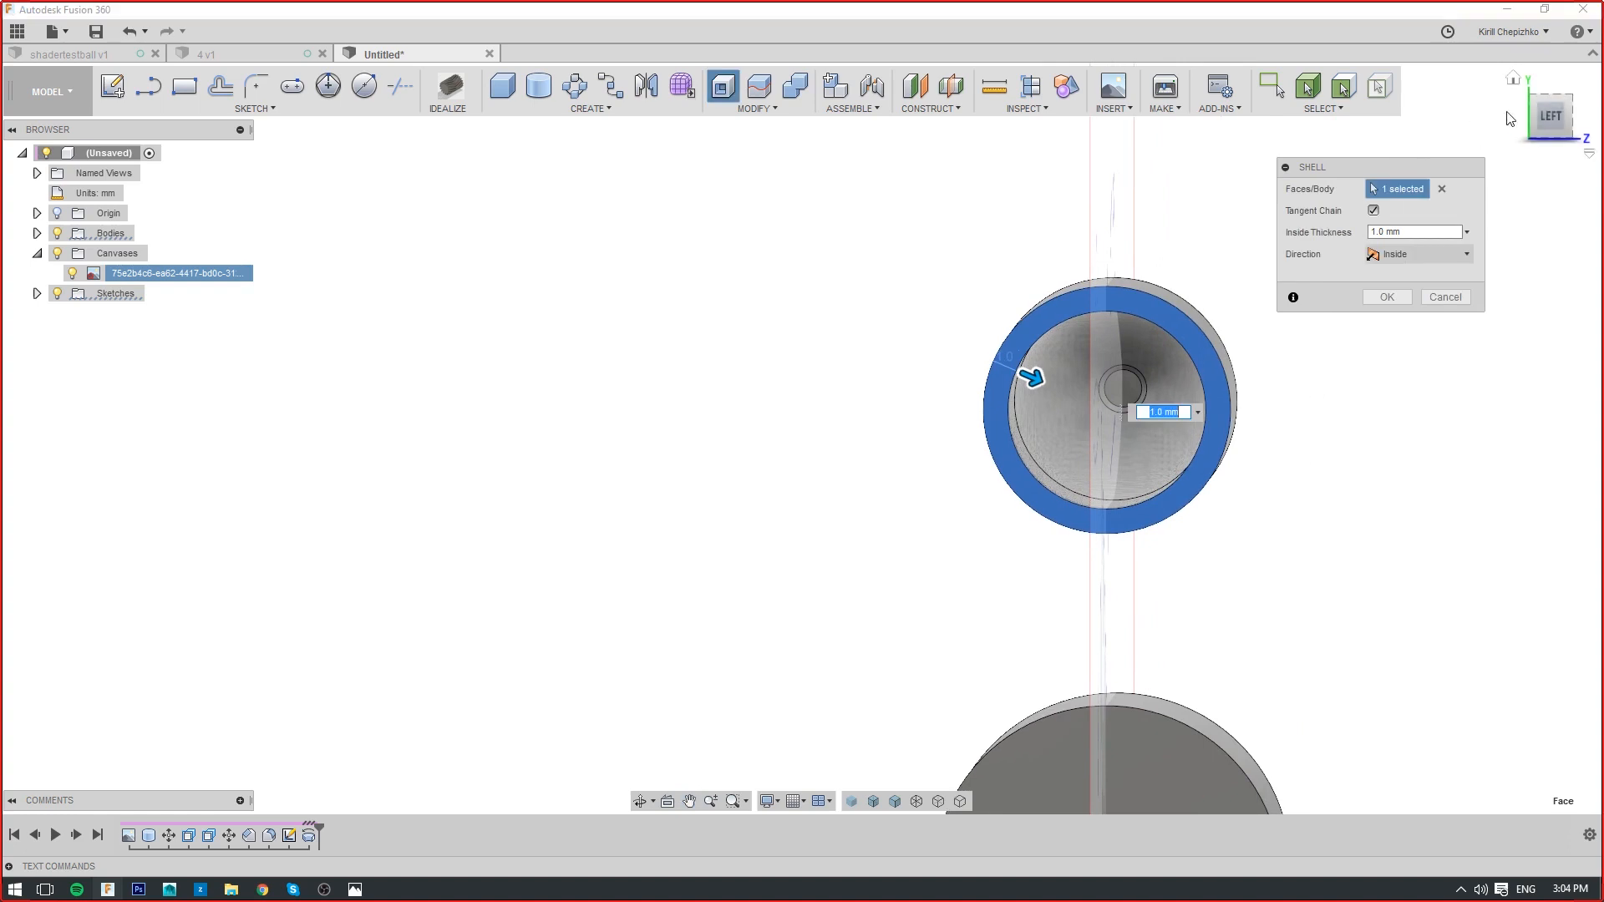
pyautogui.keyDown('shift'); pyautogui.moveTo(1508, 115); pyautogui.dragTo(1502, 111, button='middle'); pyautogui.keyUp('shift')
pyautogui.scroll(4, 963, 327)
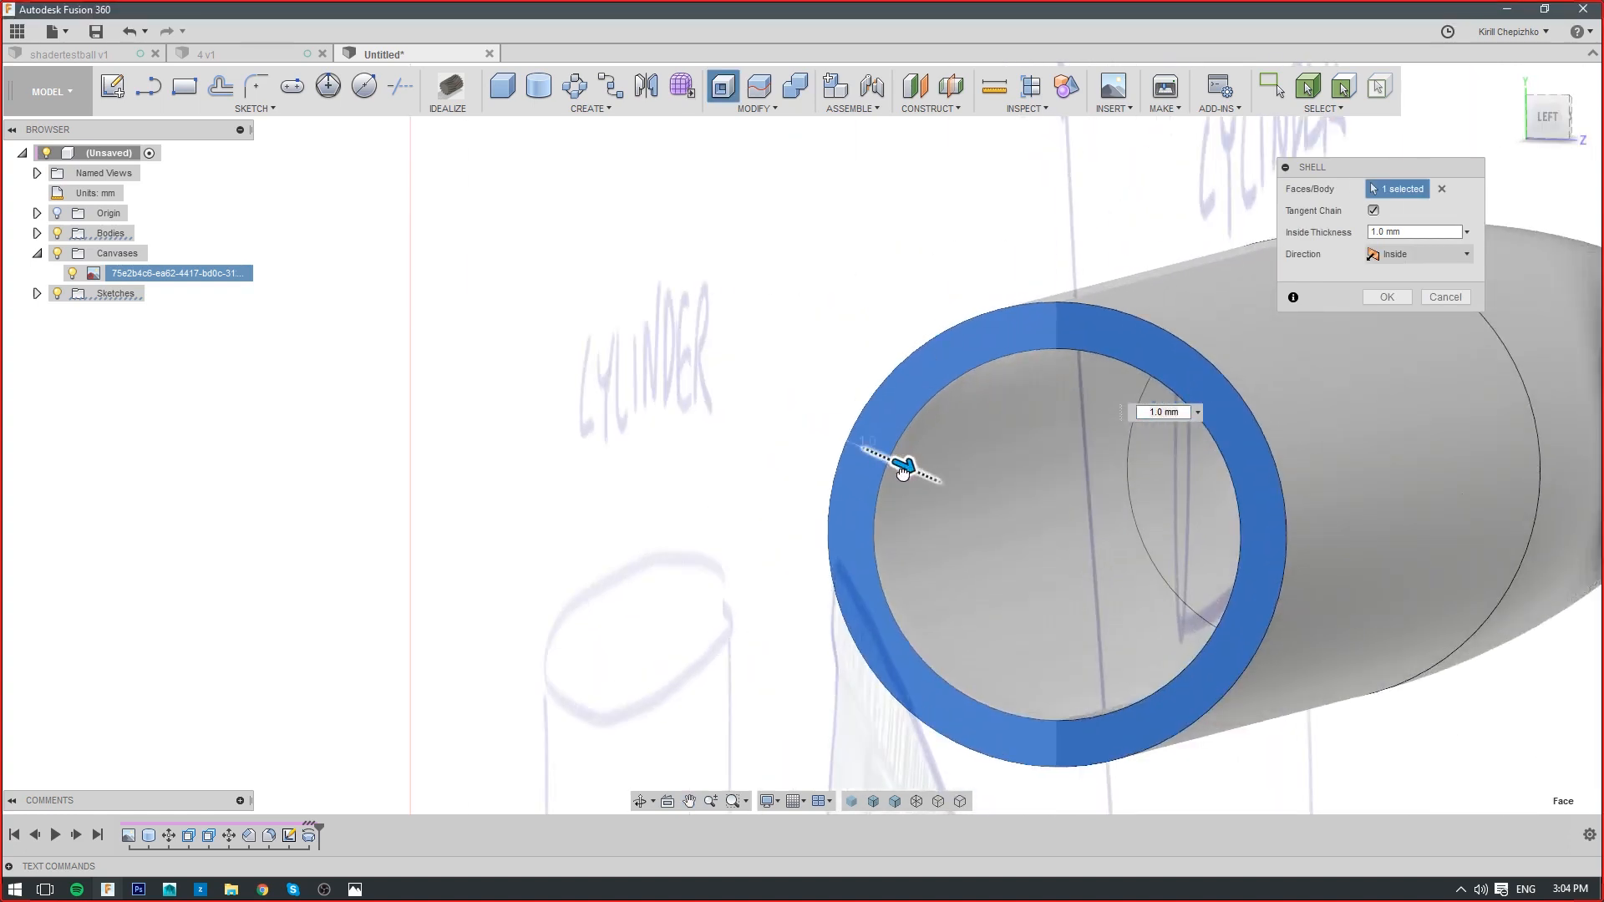
pyautogui.moveTo(903, 471)
pyautogui.mouseDown()
pyautogui.moveTo(877, 455)
pyautogui.moveTo(938, 477)
pyautogui.moveTo(905, 466)
pyautogui.mouseUp()
pyautogui.scroll(-2, 898, 466)
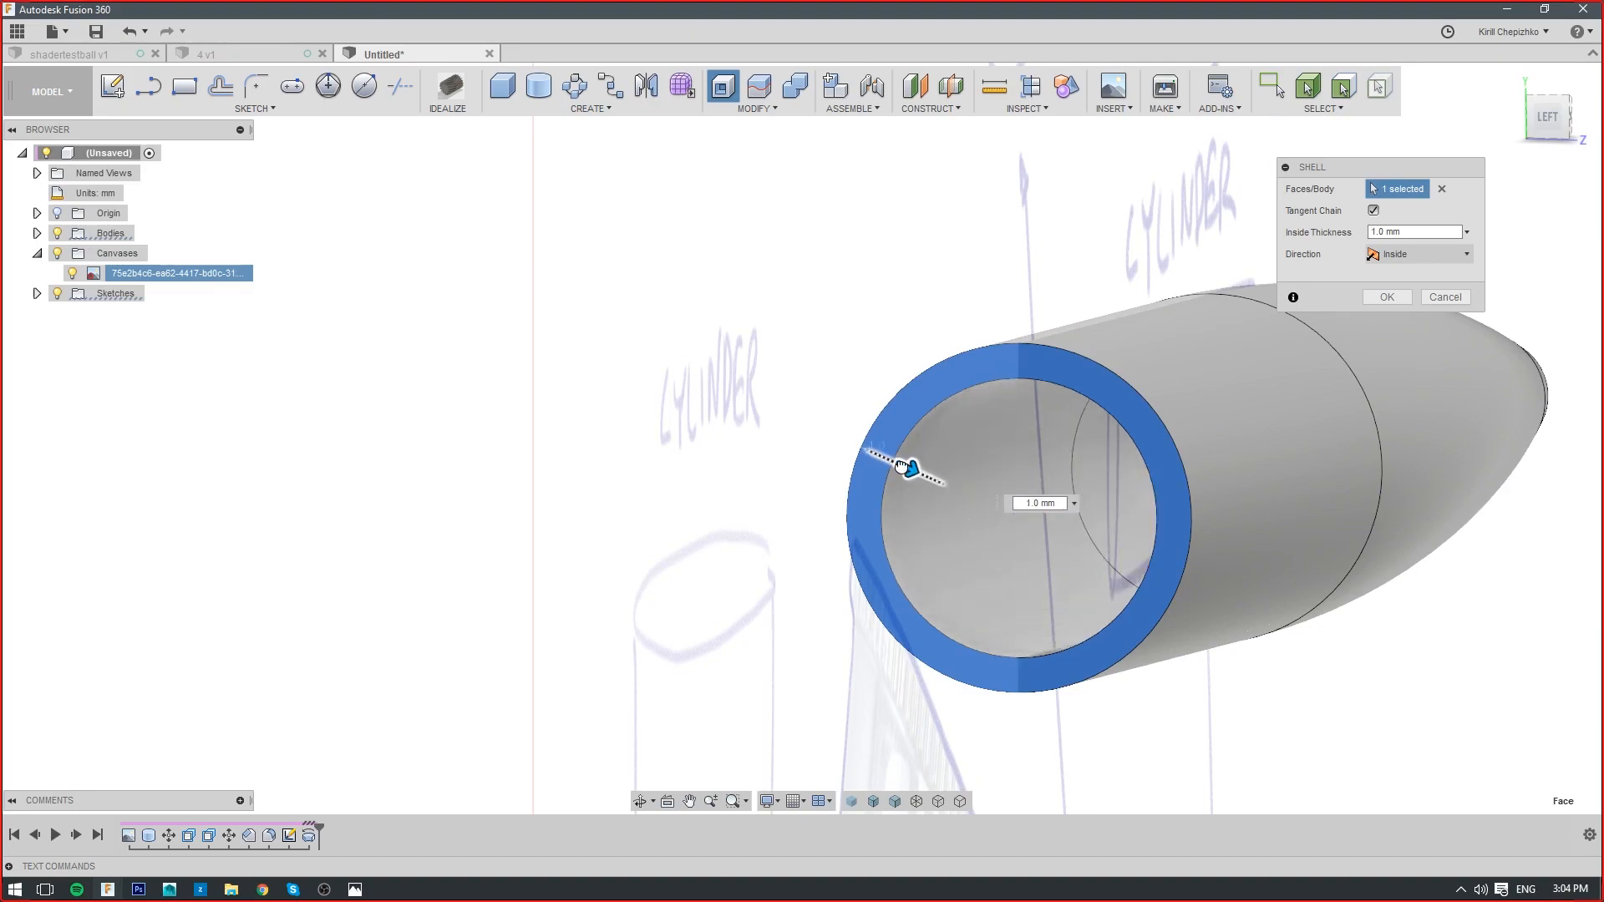
pyautogui.scroll(-3, 905, 462)
pyautogui.click(1401, 296)
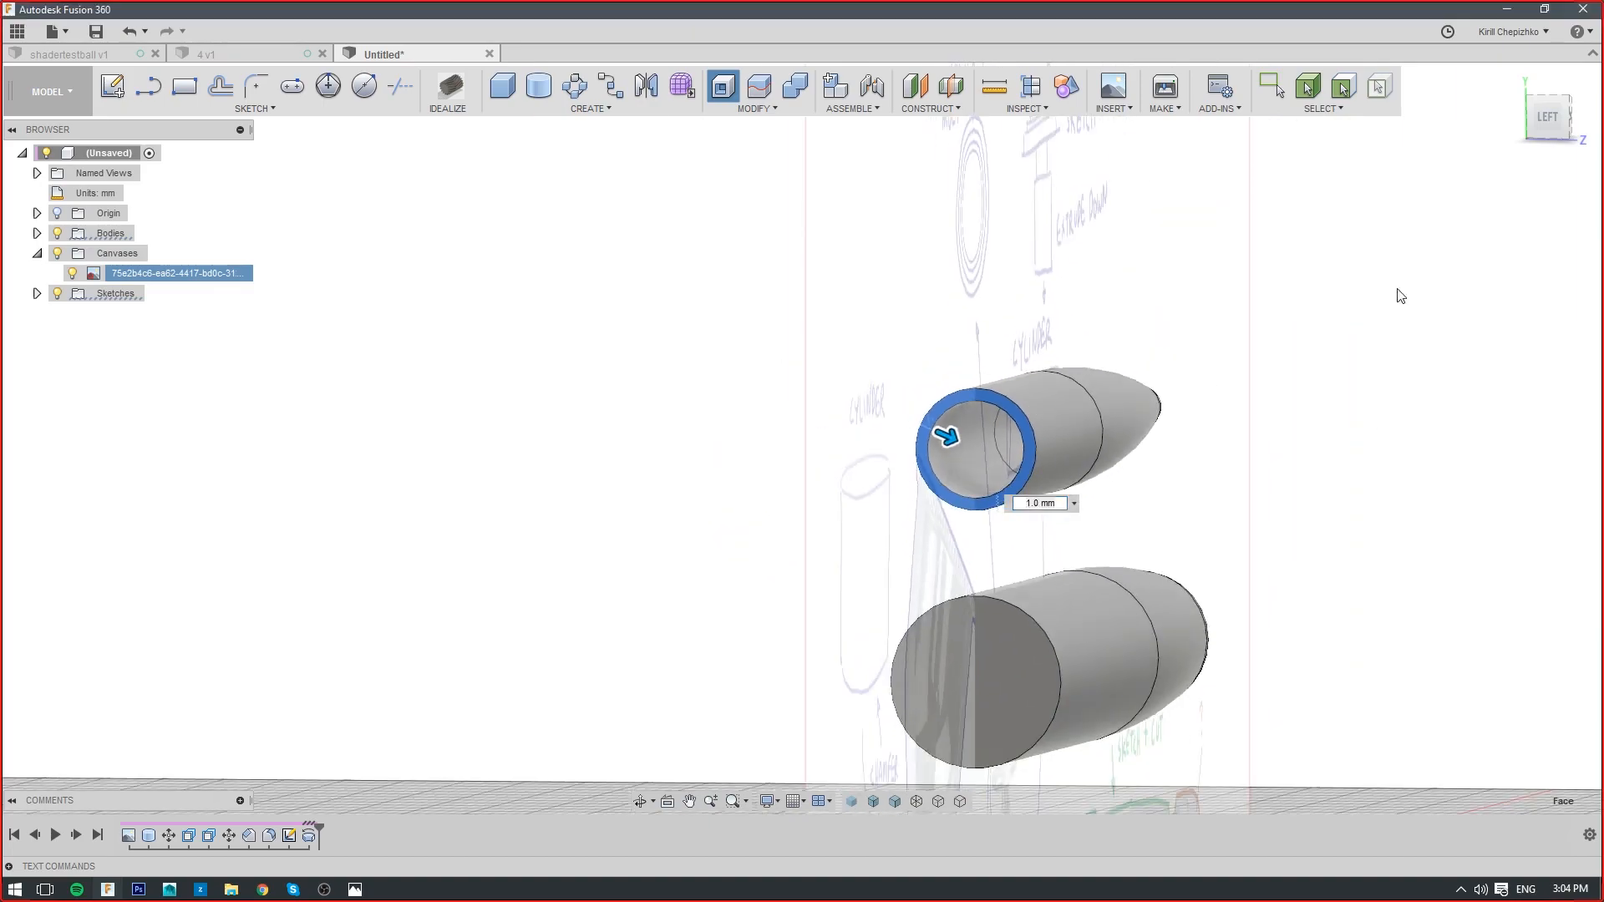
# Compare both handle bodies with the green "sketch + cut" section of the reference canvas, ending in the front view
pyautogui.keyDown('shift'); pyautogui.moveTo(1468, 139); pyautogui.dragTo(937, 417, button='middle'); pyautogui.keyUp('shift')
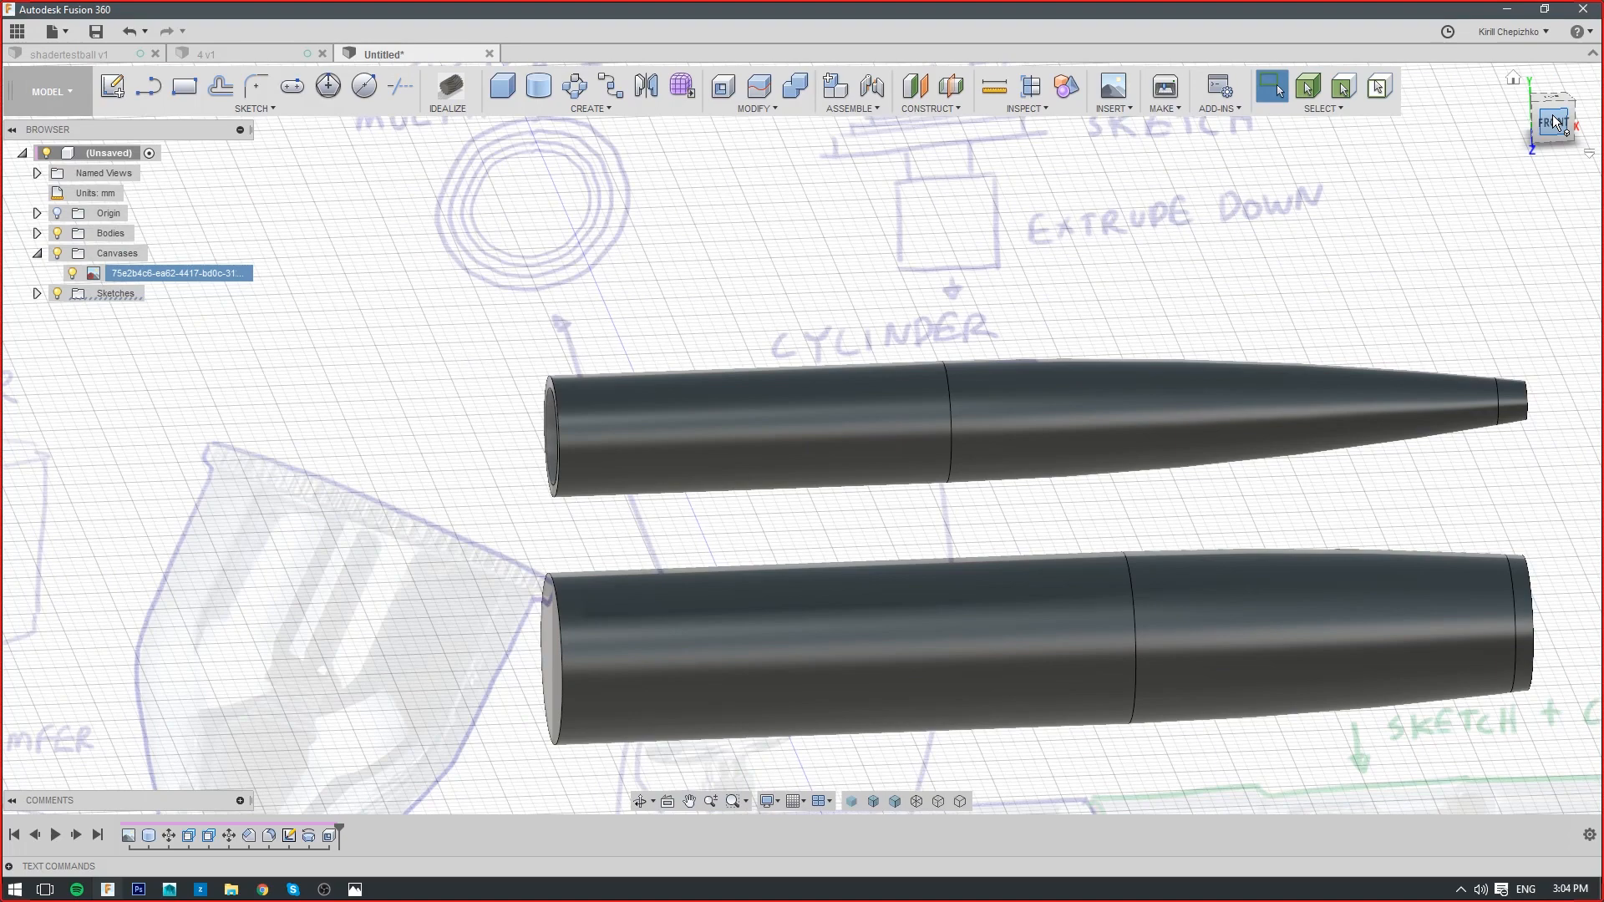
pyautogui.scroll(-1, 1373, 756)
pyautogui.moveTo(1373, 756); pyautogui.dragTo(1168, 365, button='middle')
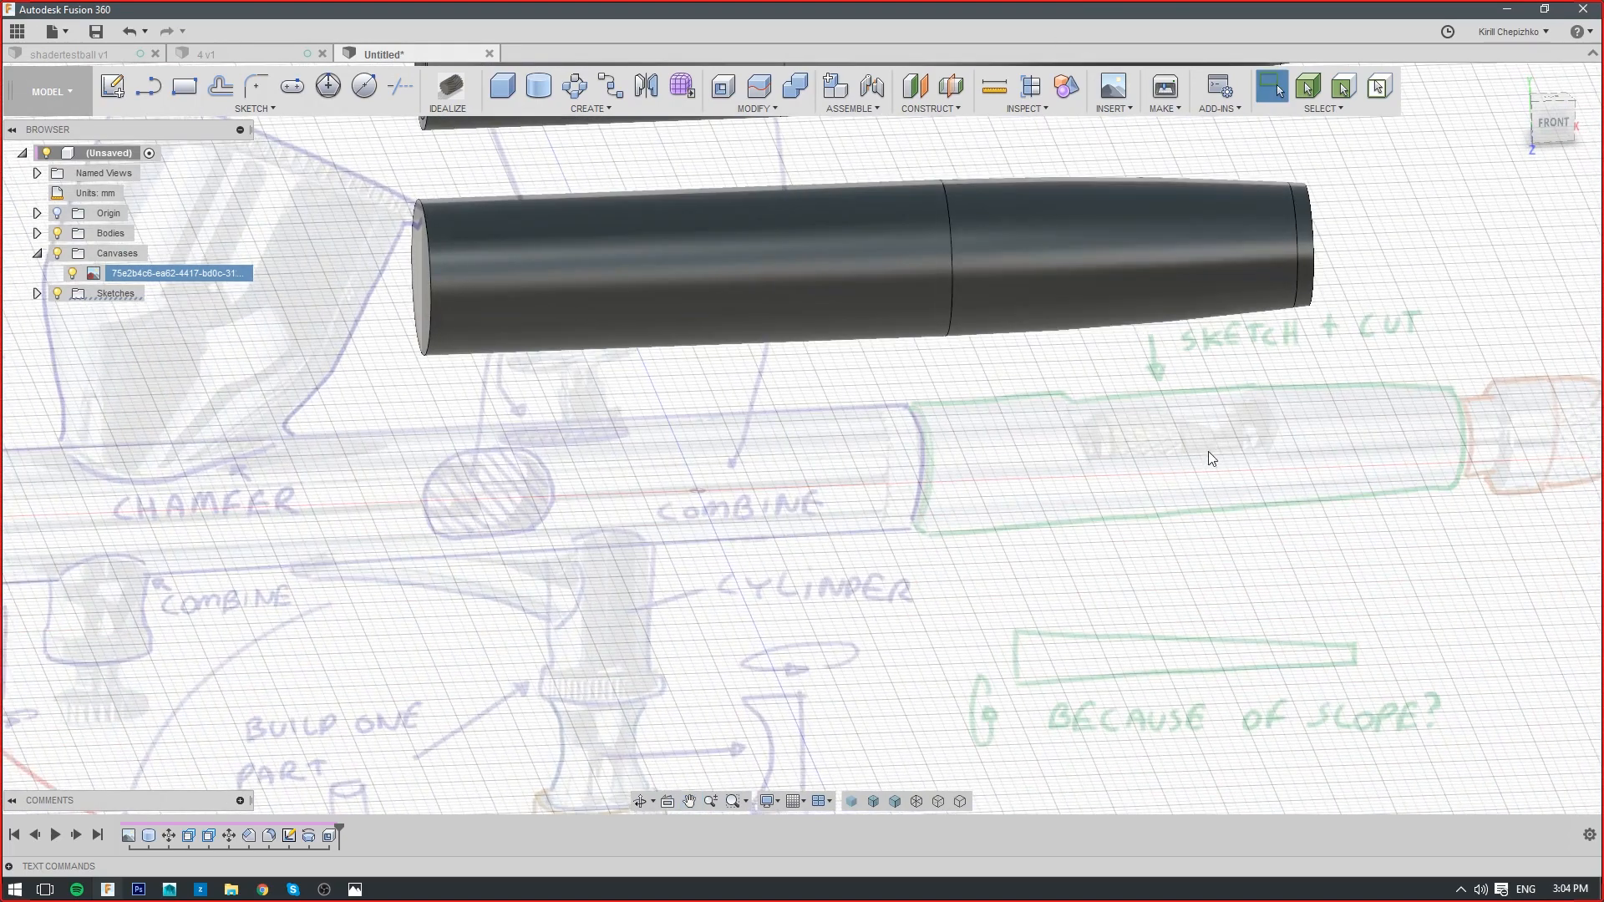
pyautogui.moveTo(1064, 332); pyautogui.dragTo(1098, 566, button='middle')
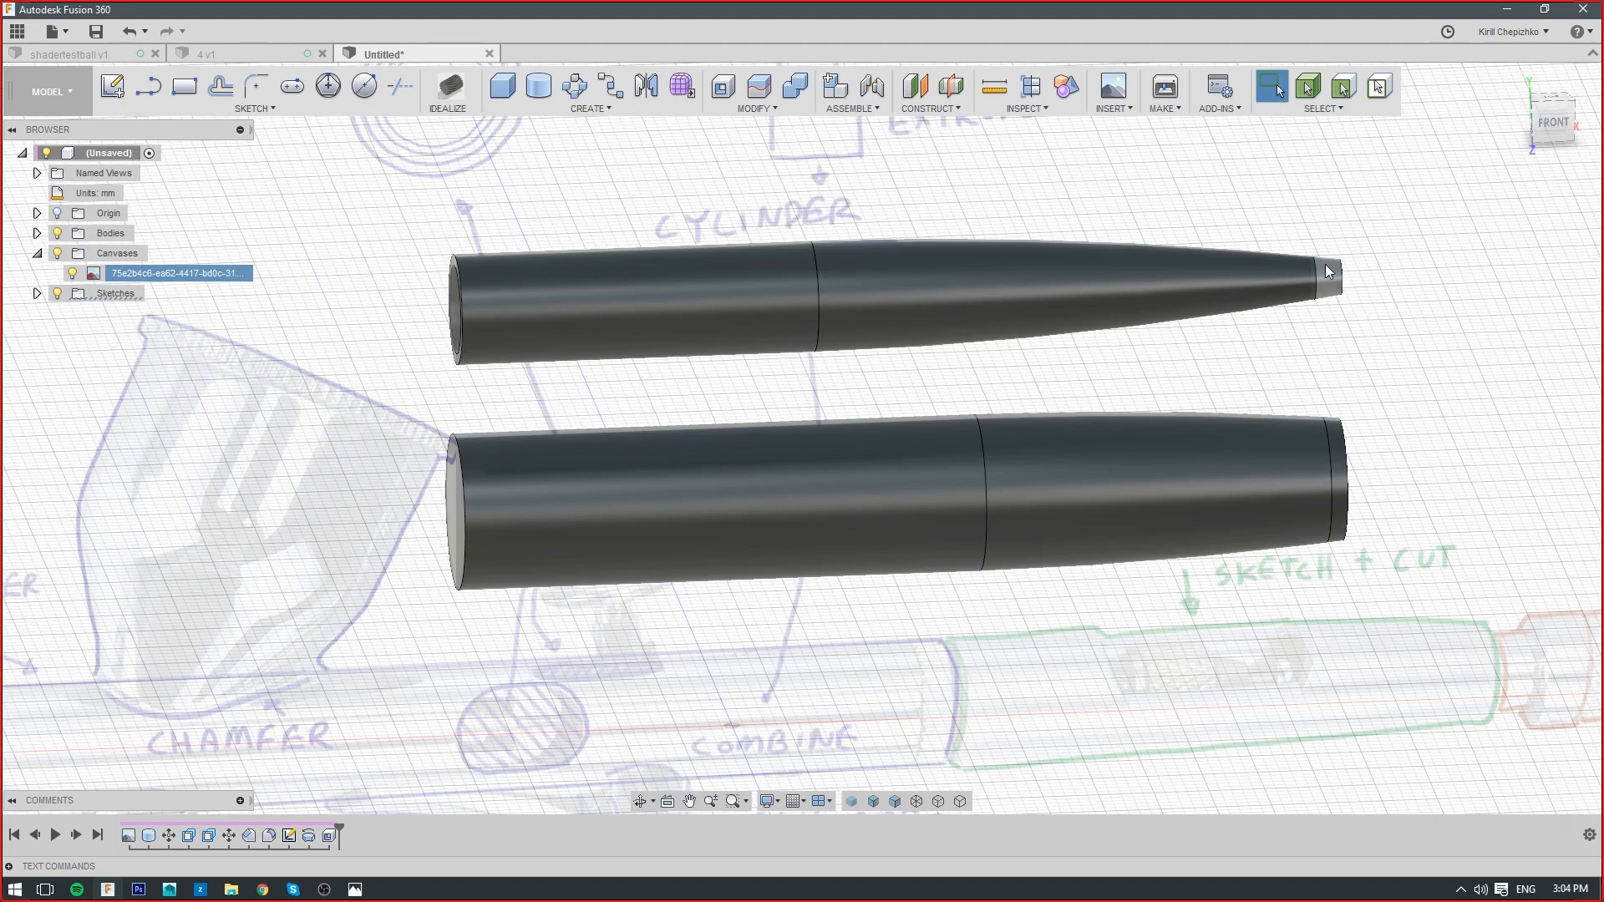
pyautogui.moveTo(1300, 340)
pyautogui.mouseDown(button='middle')
pyautogui.moveTo(1332, 455)
pyautogui.moveTo(1355, 454)
pyautogui.mouseUp(button='middle')
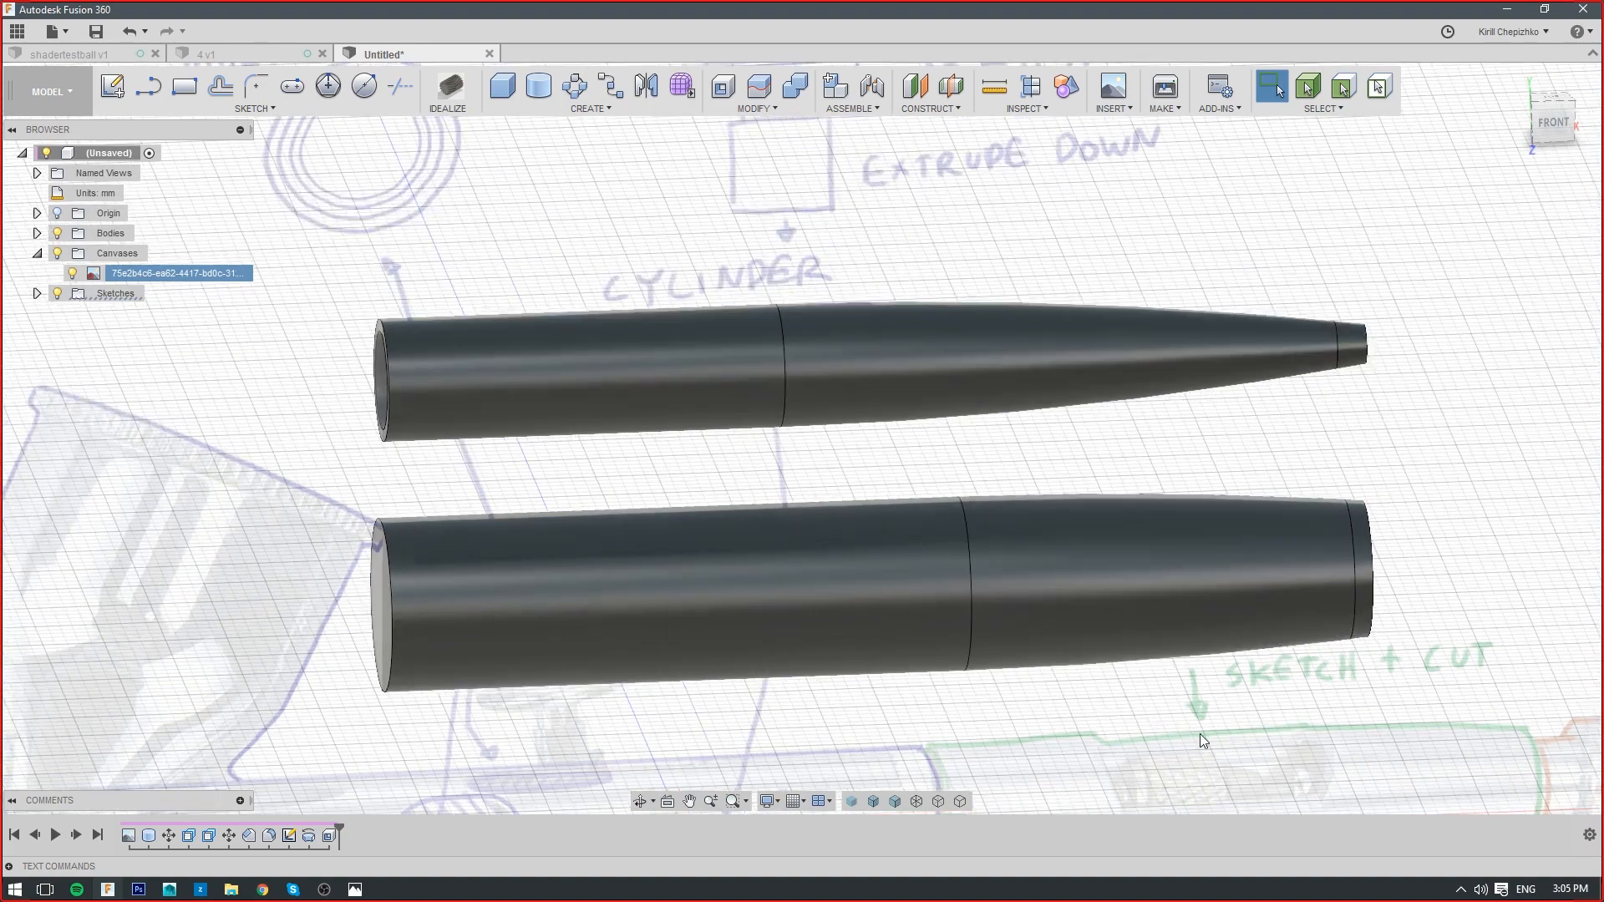
pyautogui.moveTo(1200, 734); pyautogui.dragTo(1216, 449, button='middle')
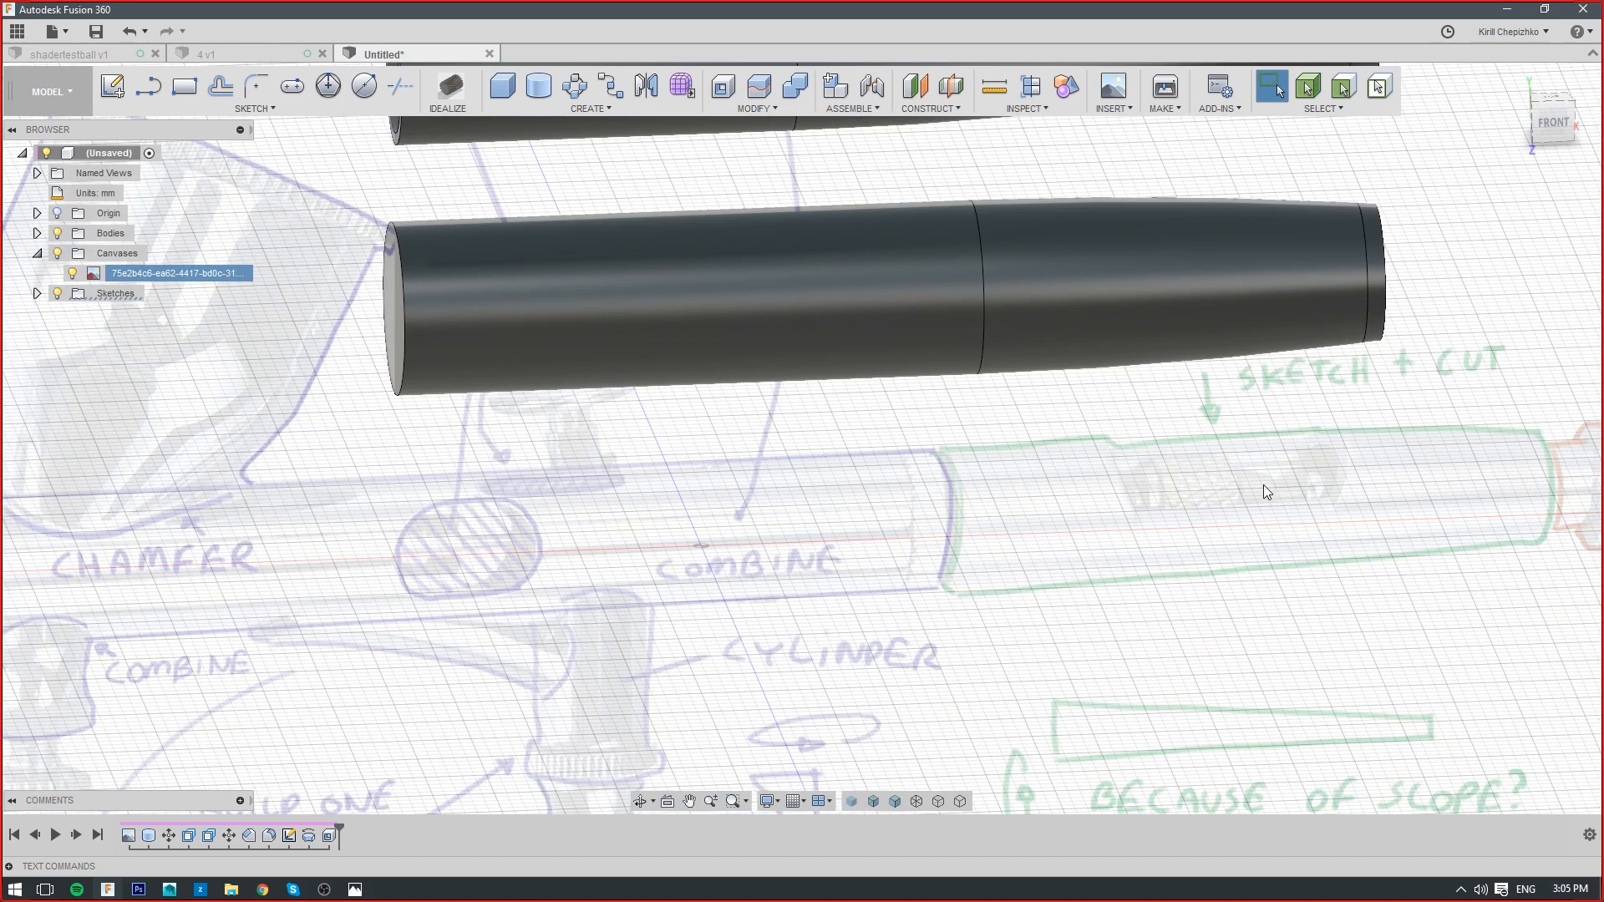
pyautogui.scroll(-3, 1263, 484)
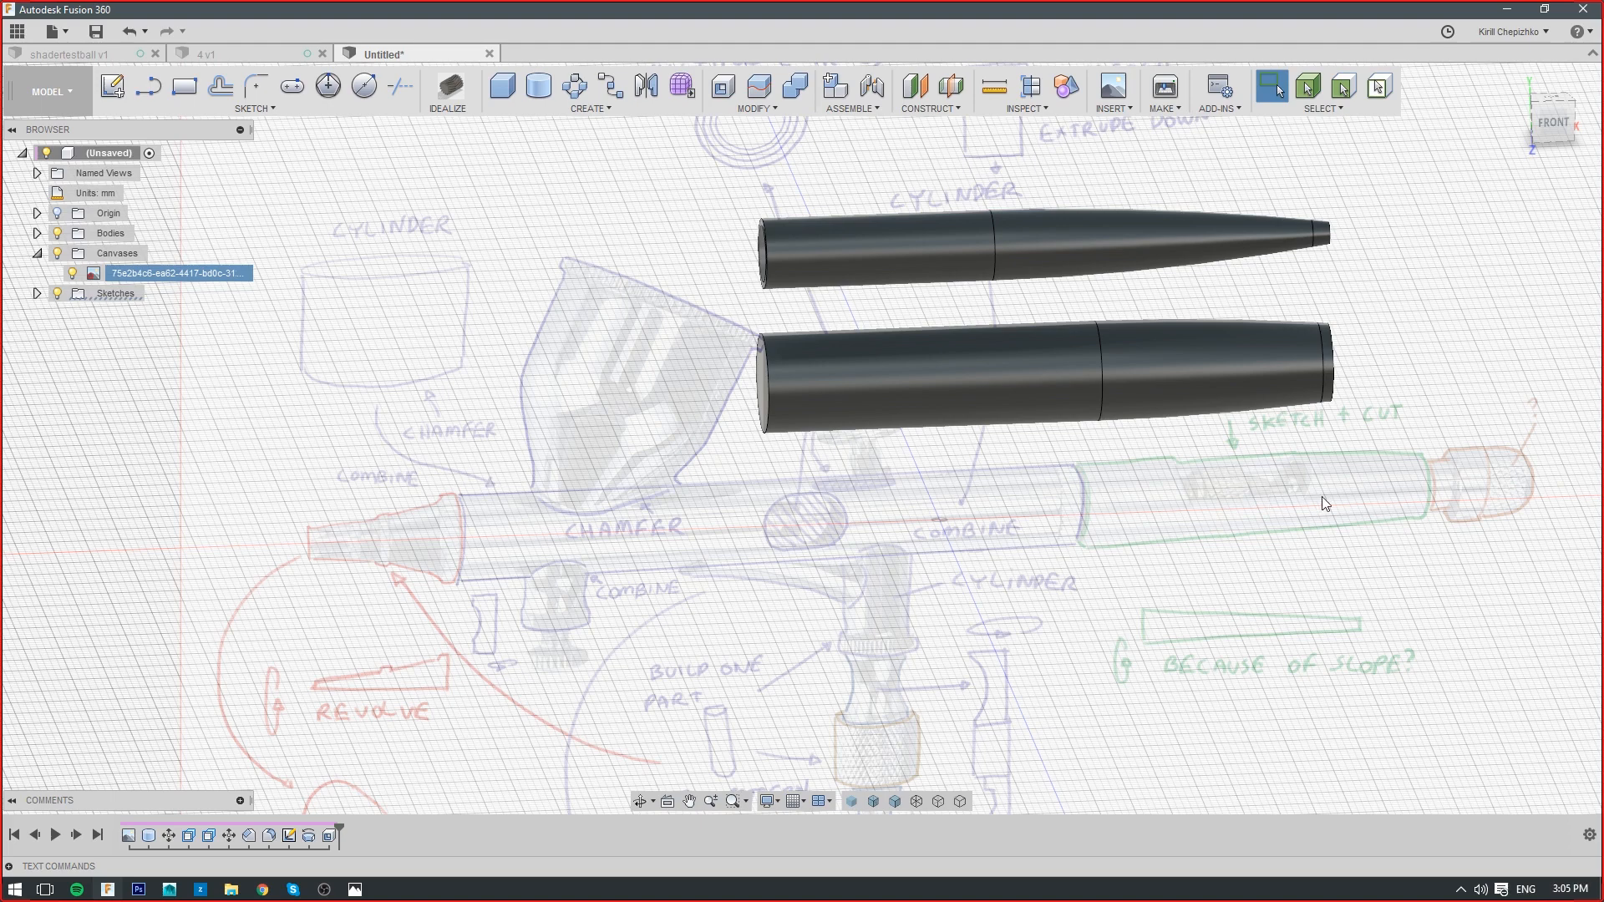
pyautogui.moveTo(1215, 400); pyautogui.dragTo(1186, 527, button='middle')
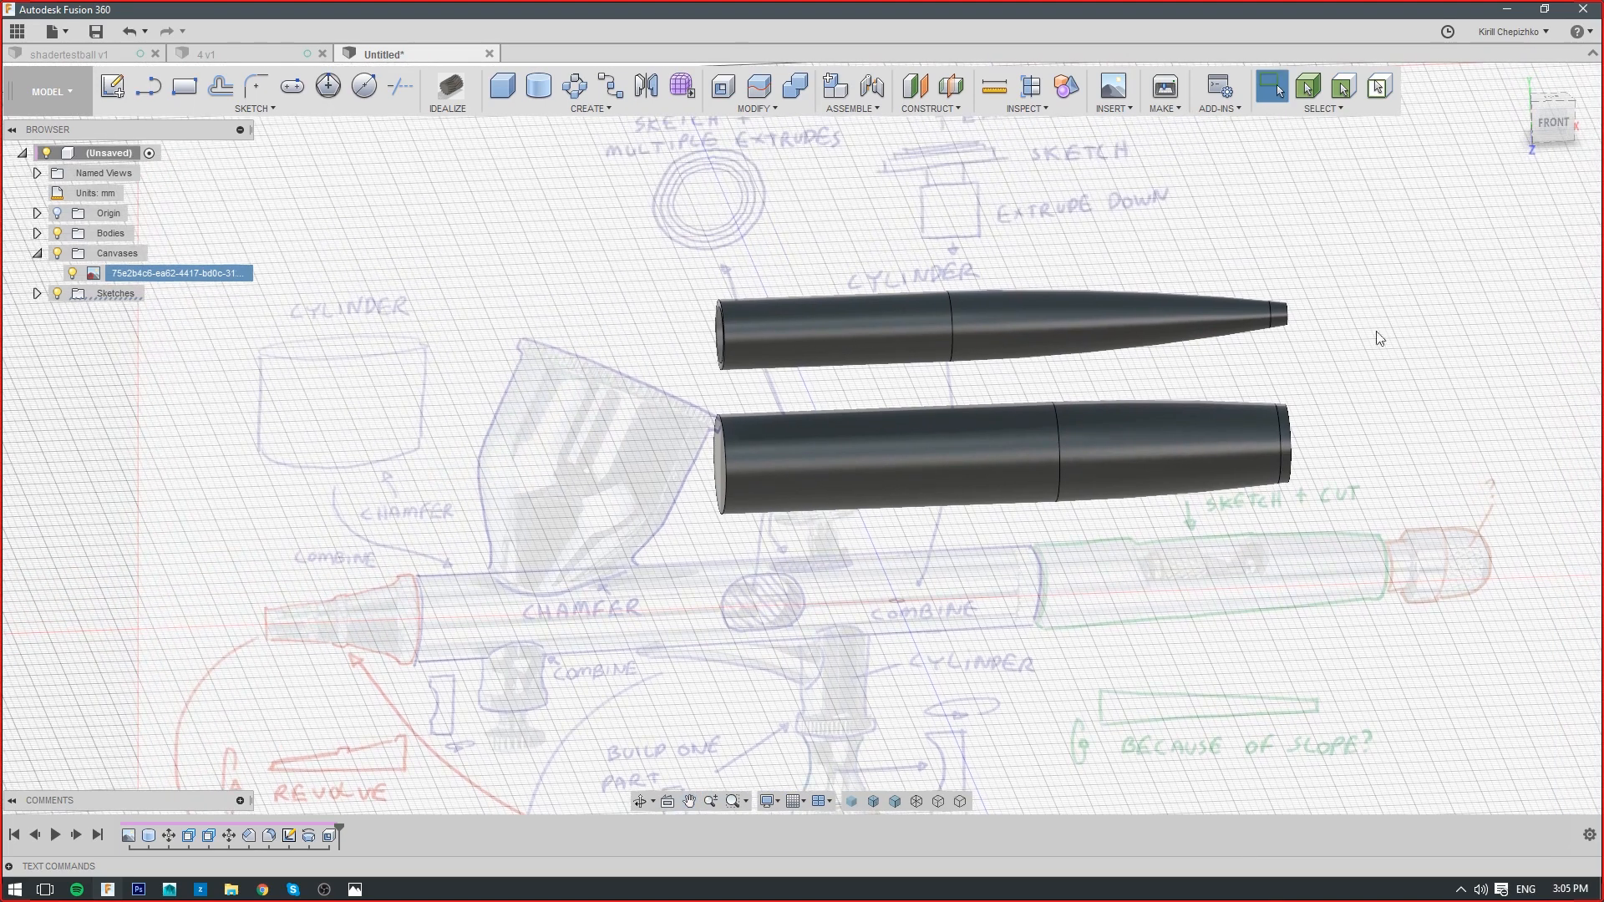
pyautogui.click(1546, 123)
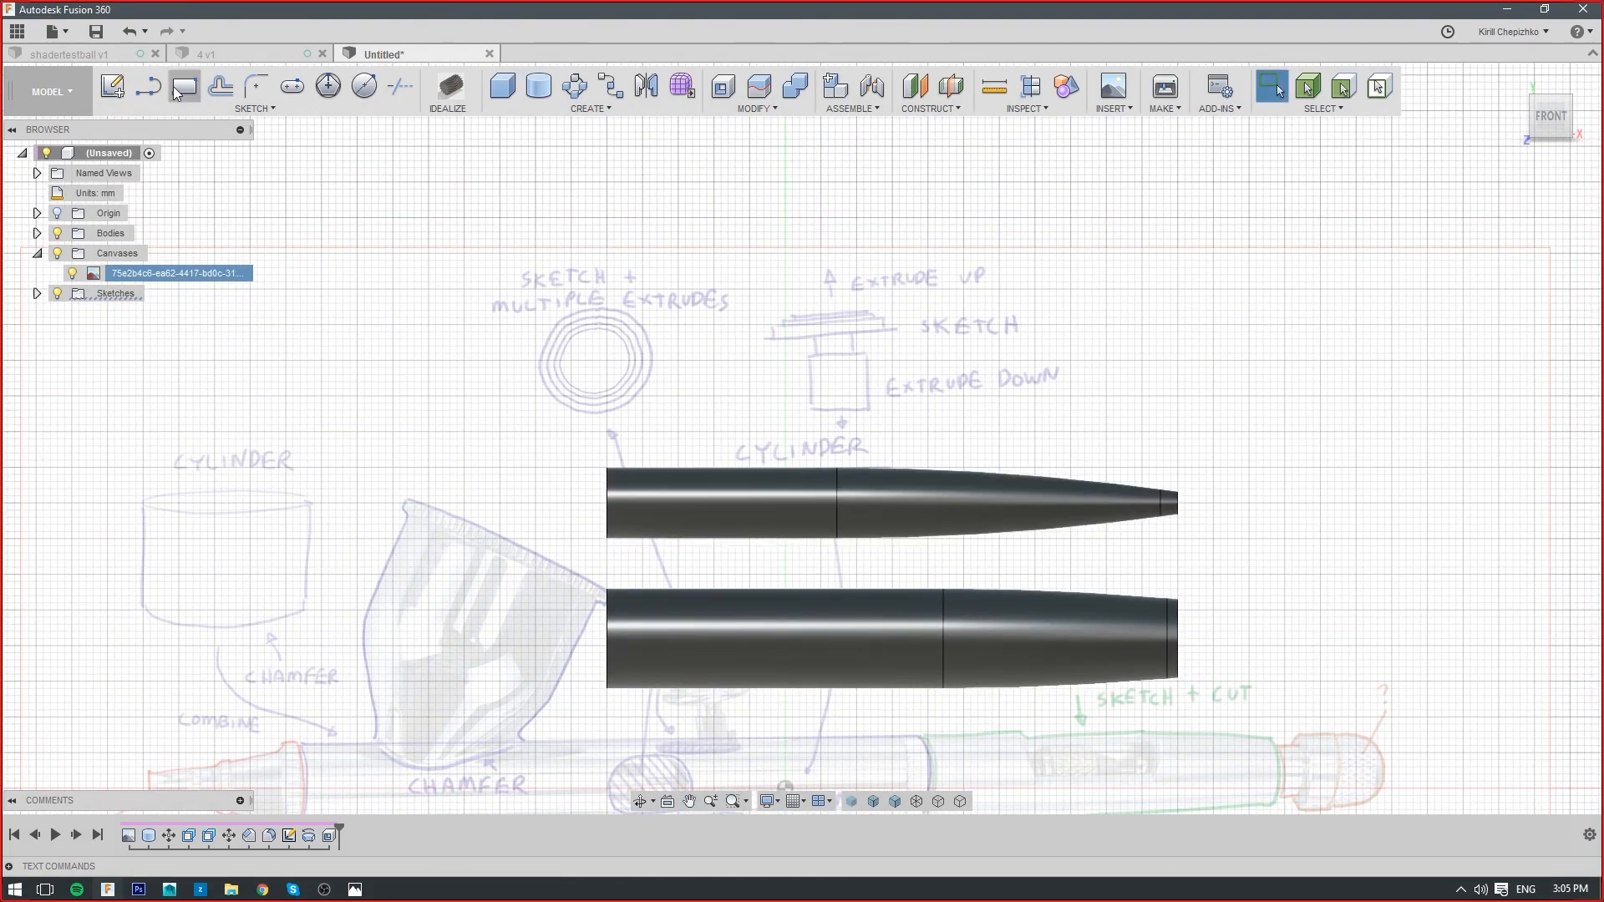
# Raise the reference canvas opacity to 100 and examine the handle's window cut-out up close
pyautogui.scroll(6, 1382, 651)
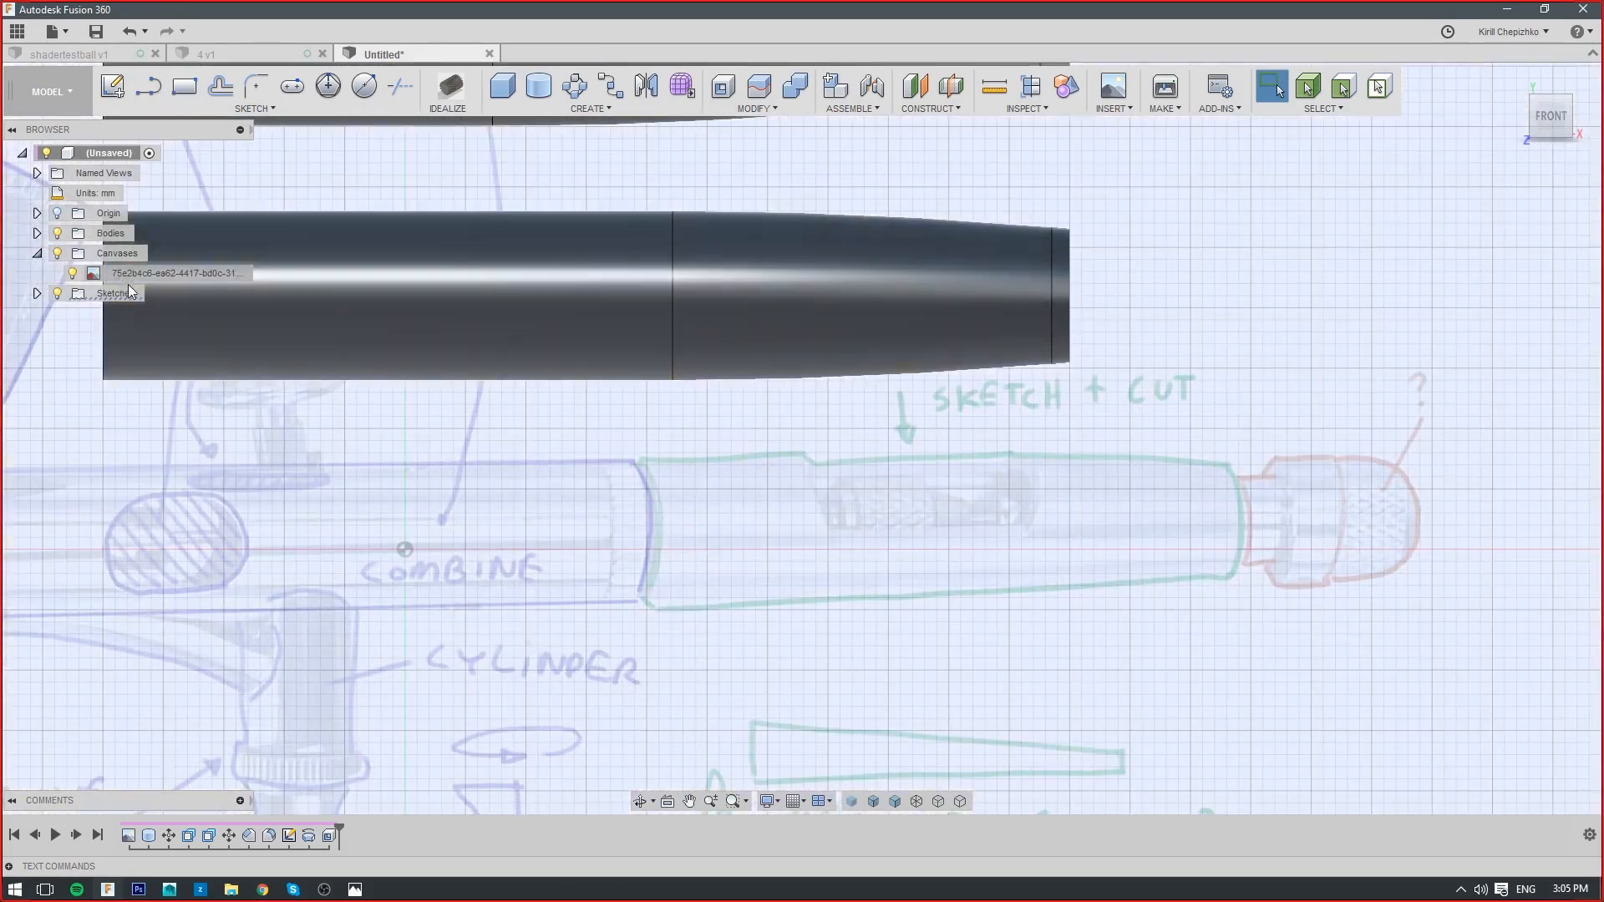
pyautogui.rightClick(134, 274)
pyautogui.click(159, 300)
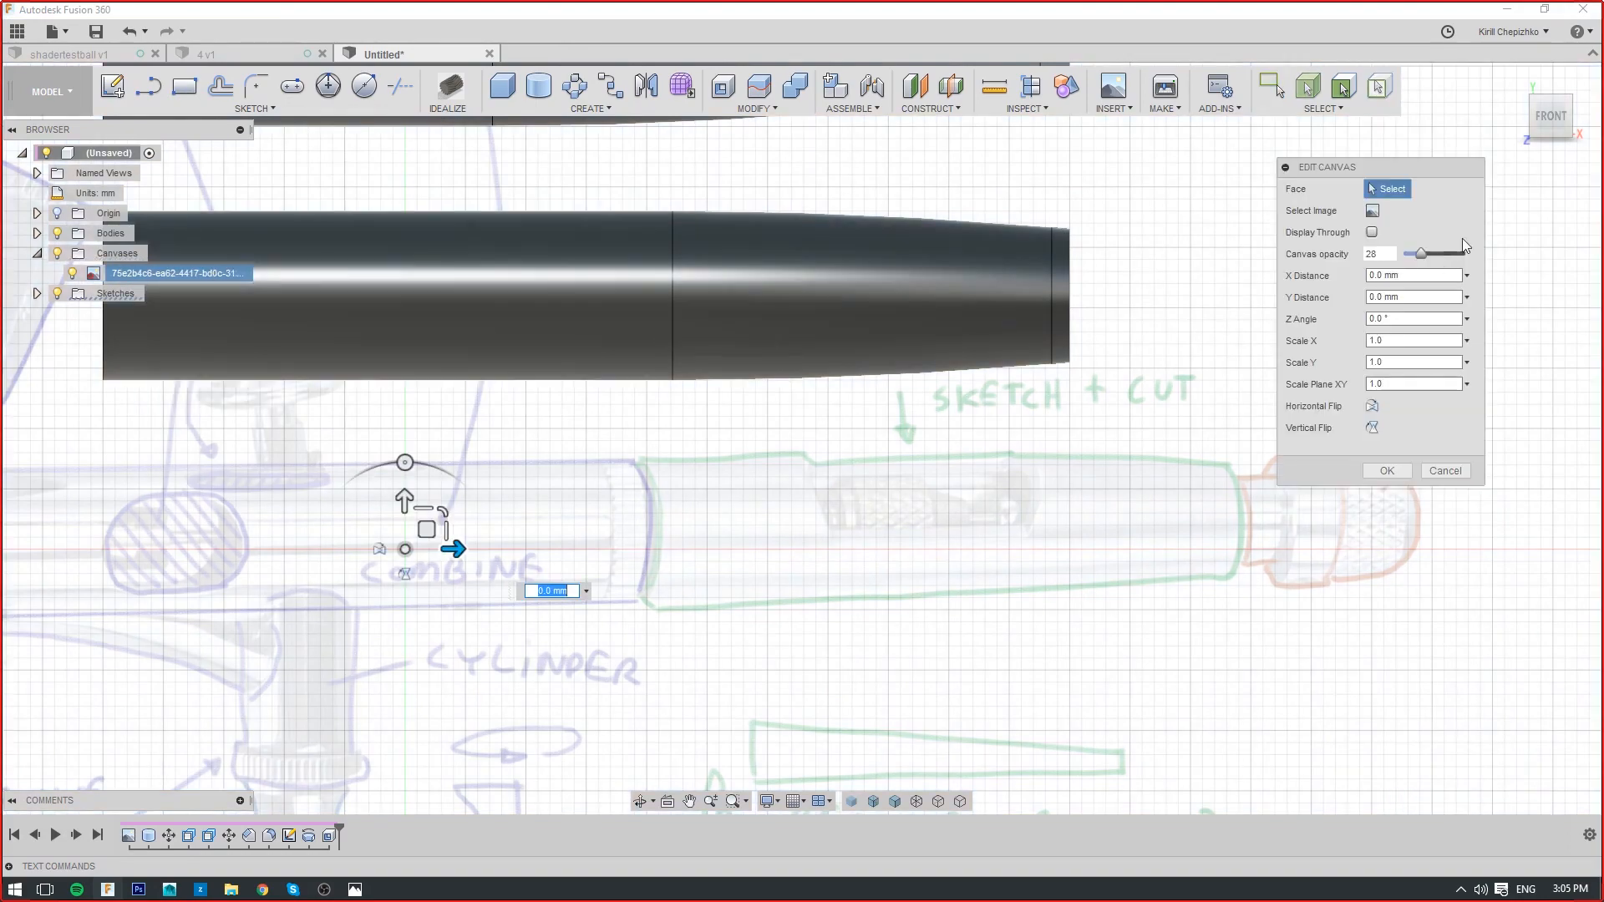
pyautogui.moveTo(1416, 260); pyautogui.dragTo(1529, 267)
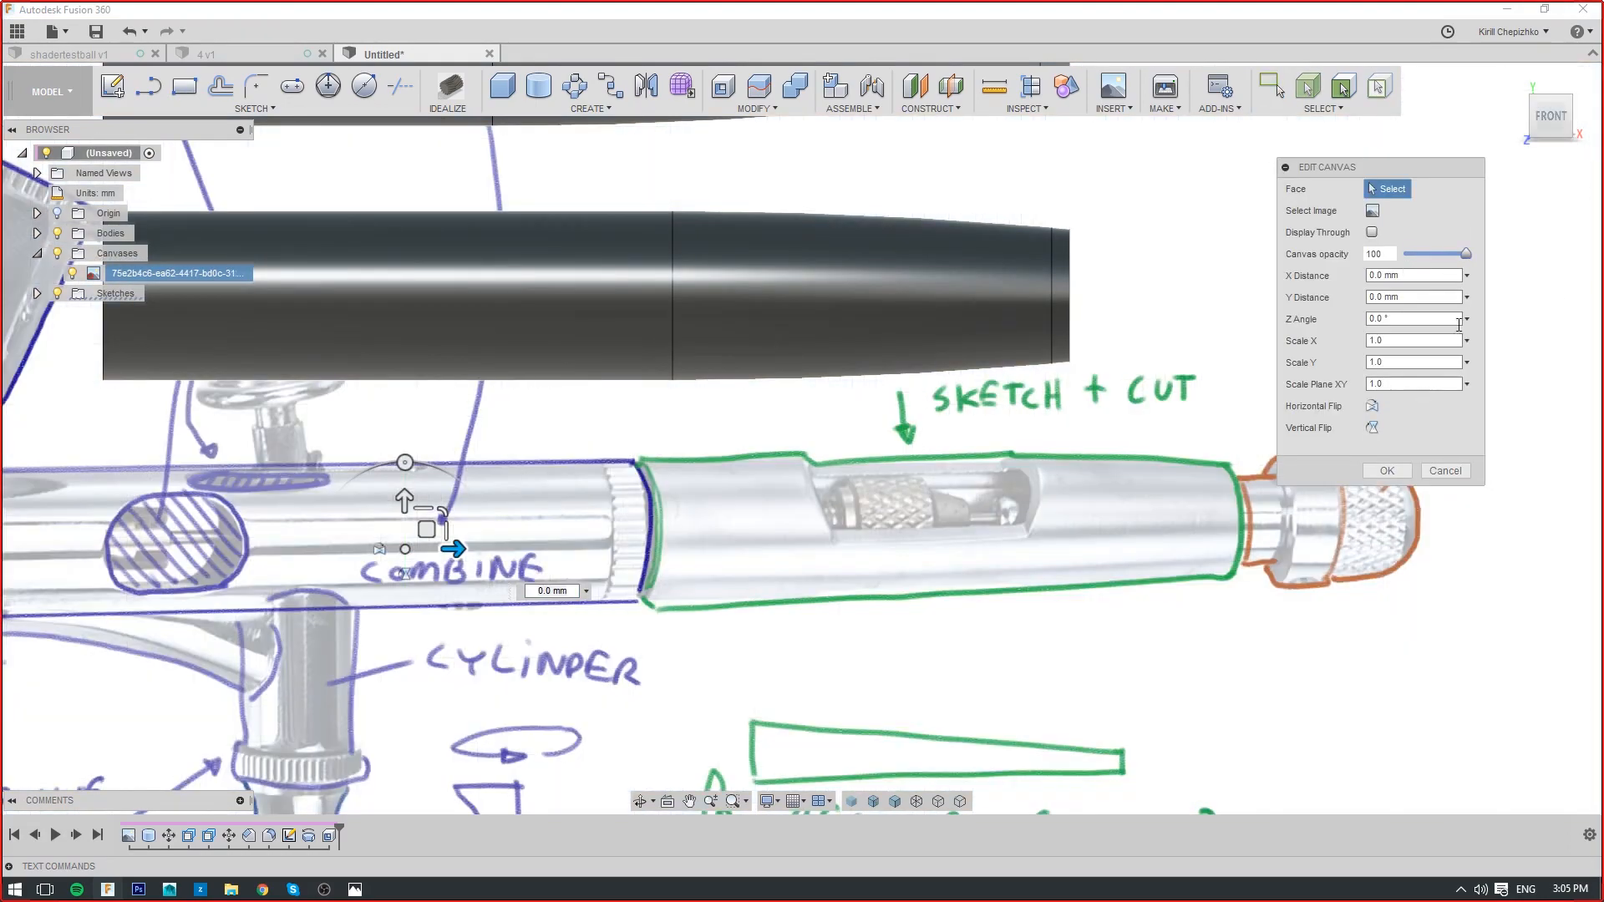
pyautogui.scroll(4, 942, 543)
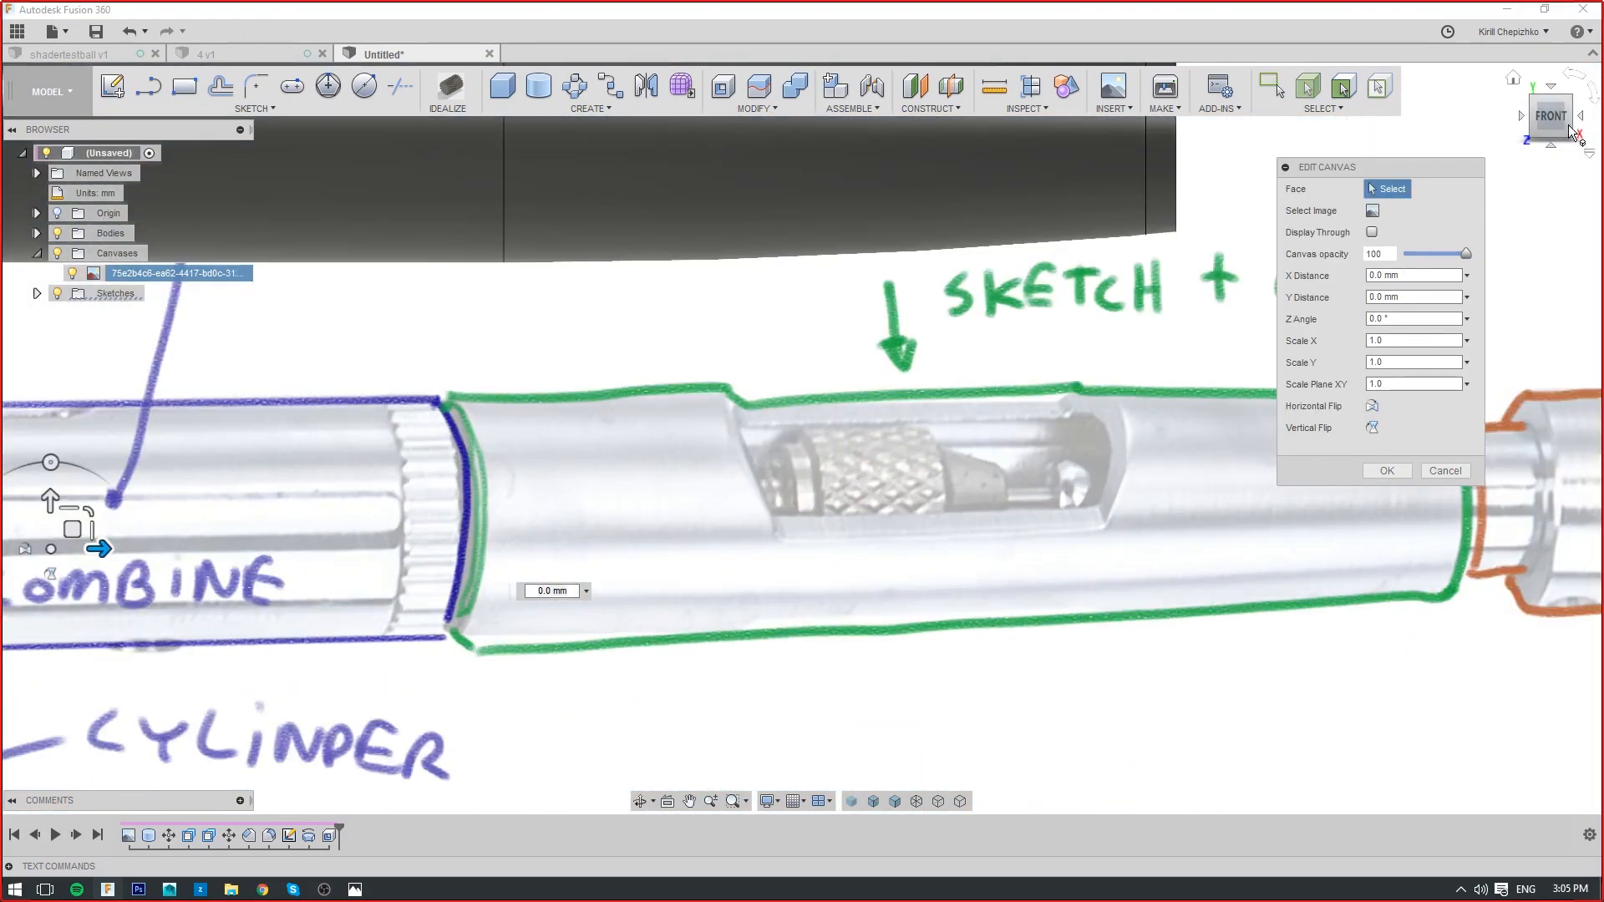
pyautogui.moveTo(1557, 129); pyautogui.dragTo(1542, 118)
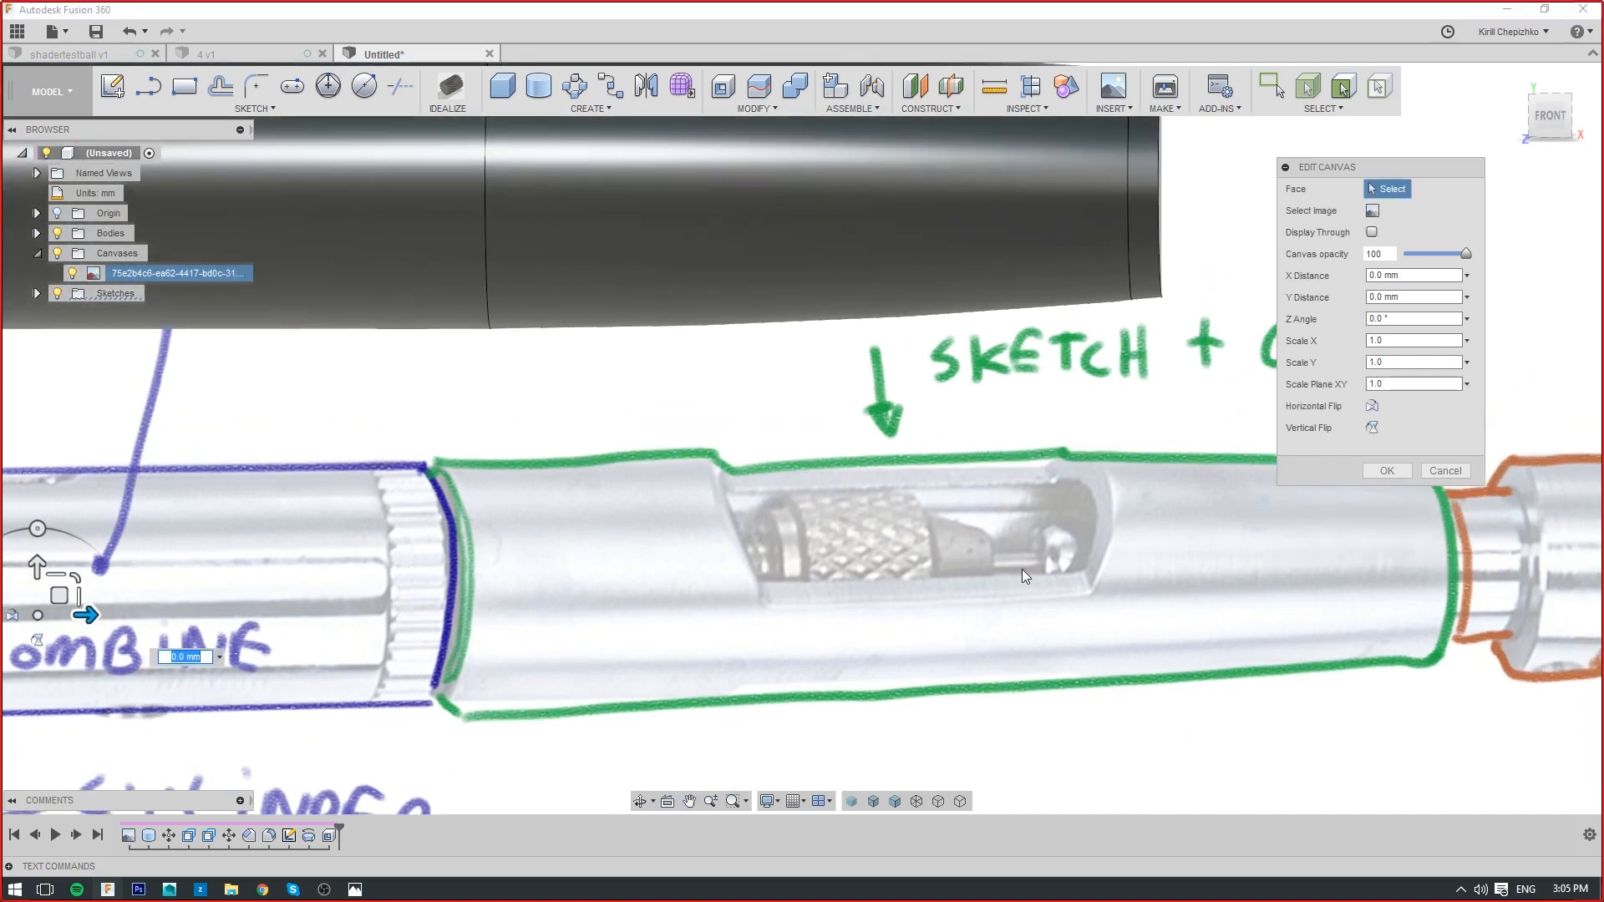
# Switch to Photos, examine the annotated breakdown of the green medical case, close that image and return to Fusion 360
pyautogui.moveTo(358, 890)
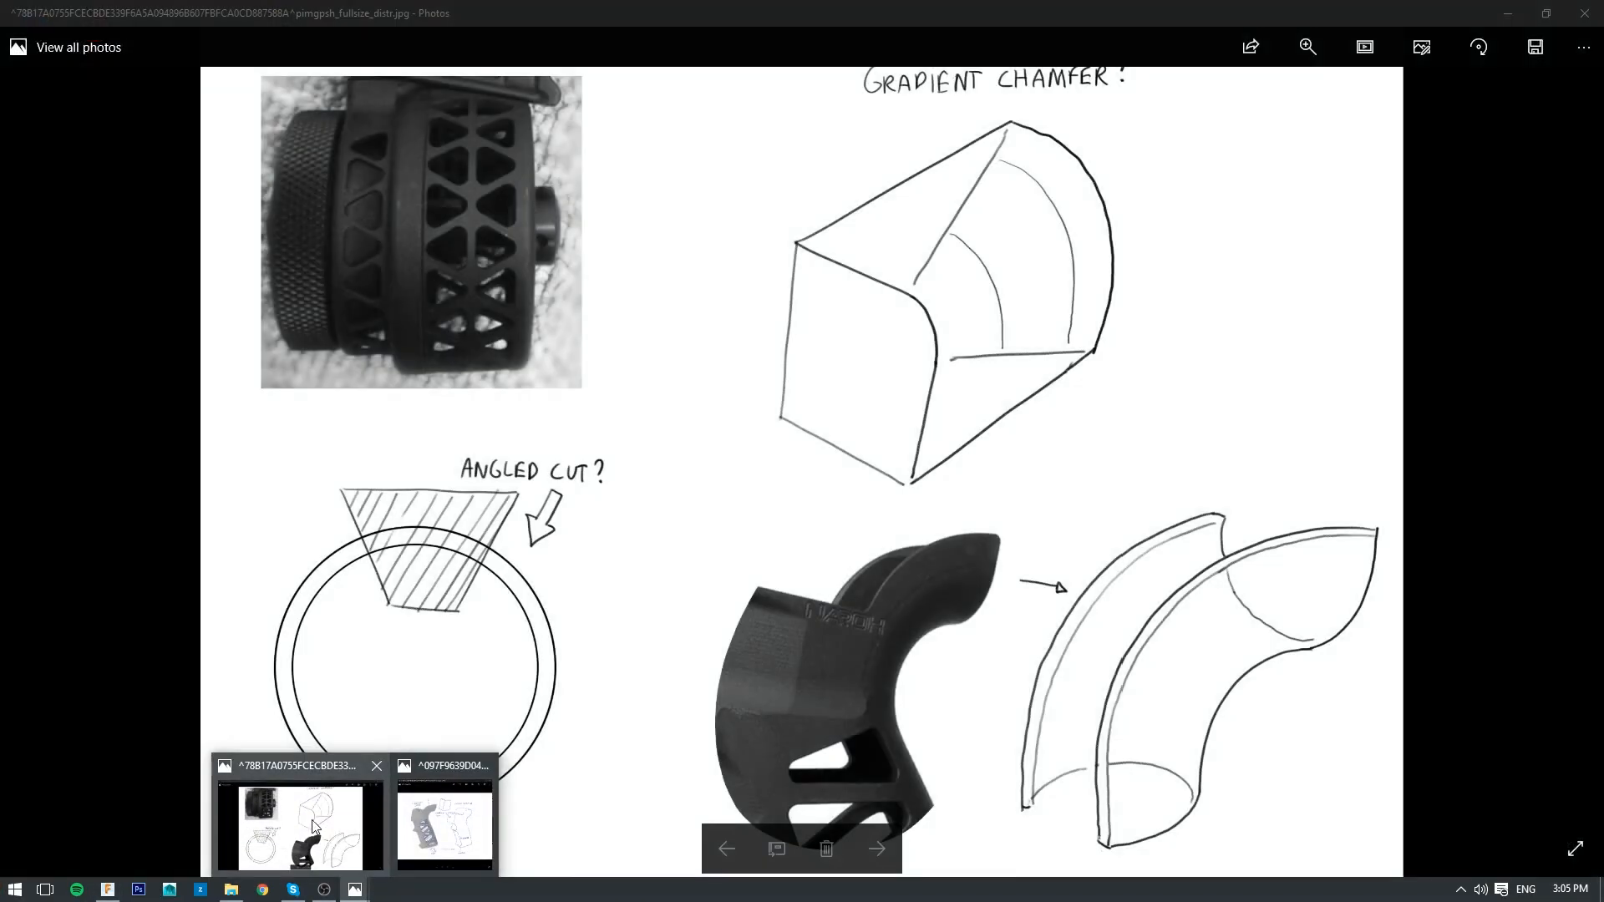
pyautogui.click(445, 820)
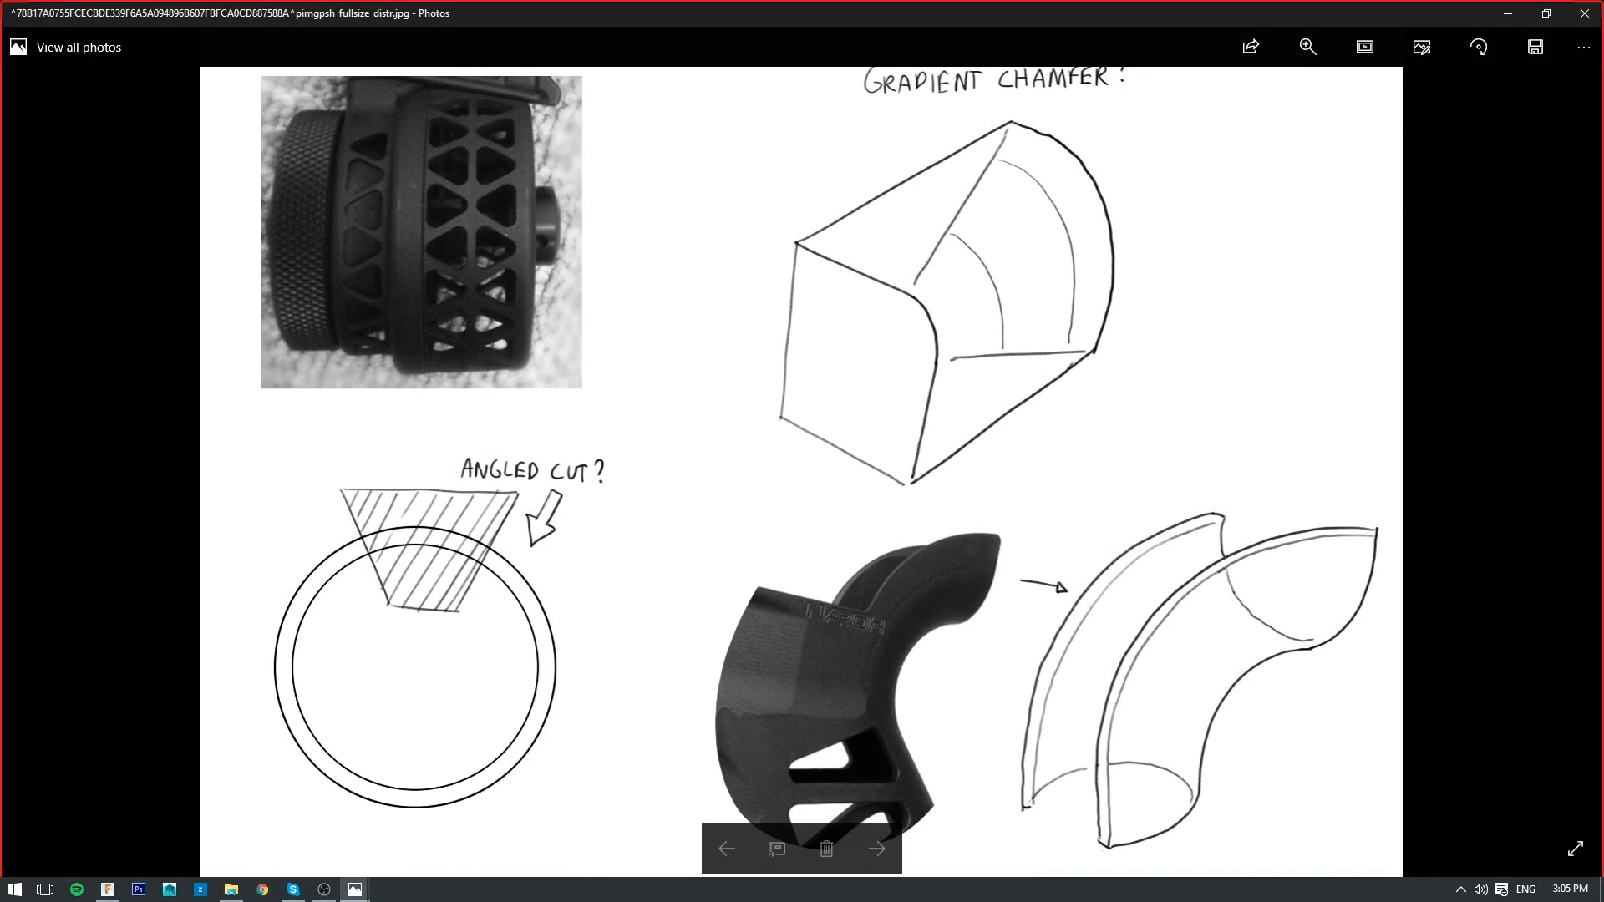
pyautogui.hotkey('alt', 'Tab')
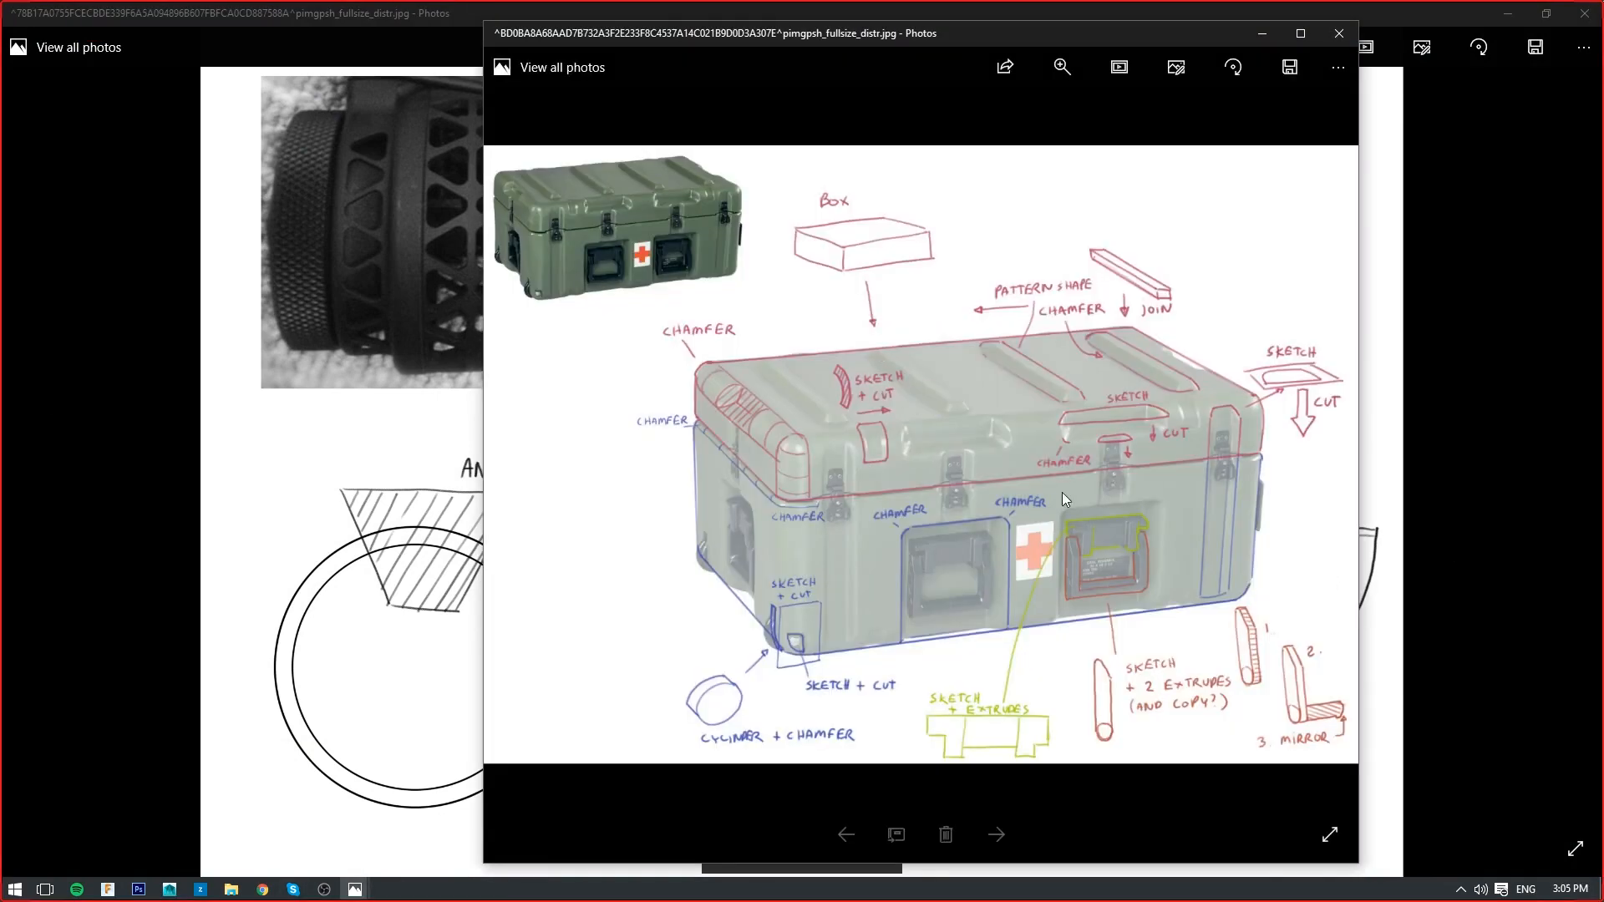
pyautogui.scroll(3, 972, 483)
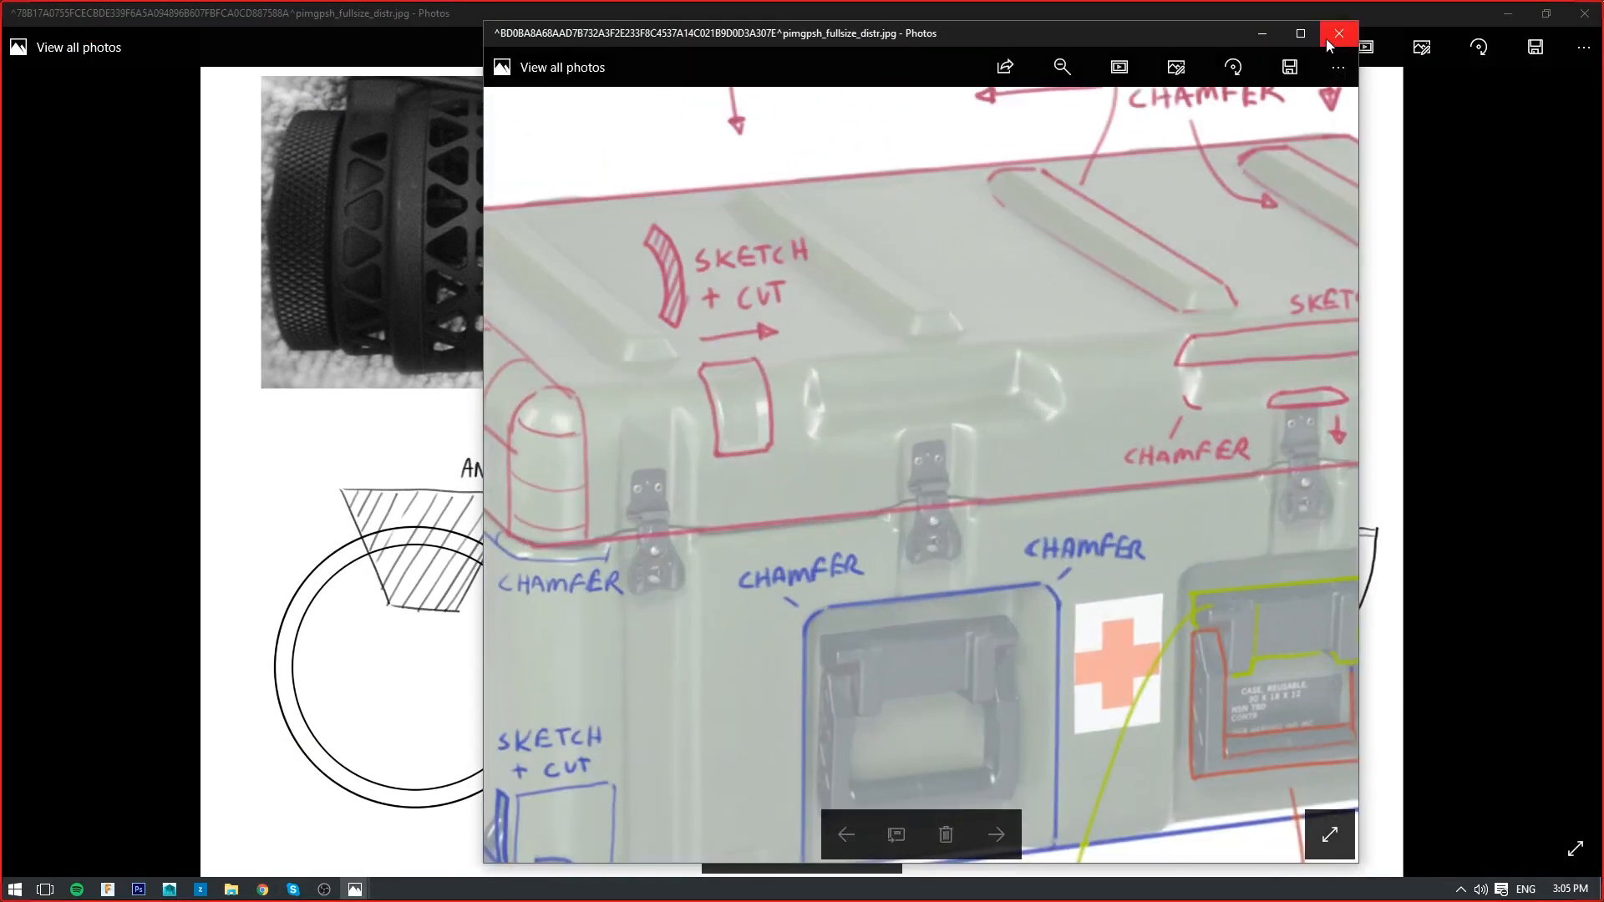
pyautogui.click(1338, 33)
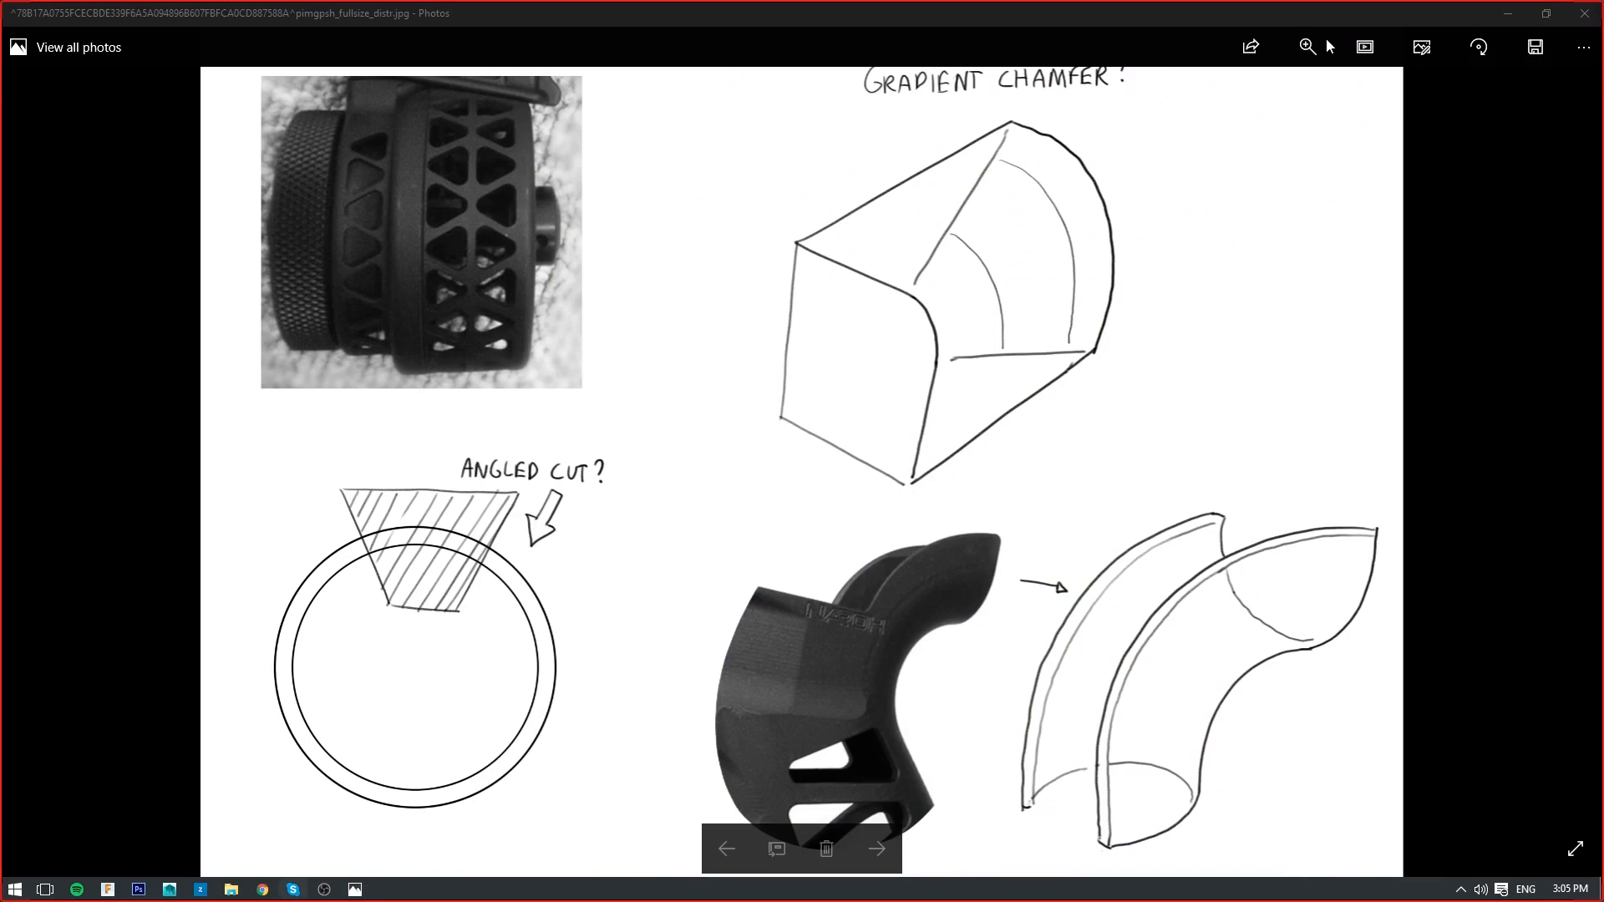
pyautogui.click(1509, 14)
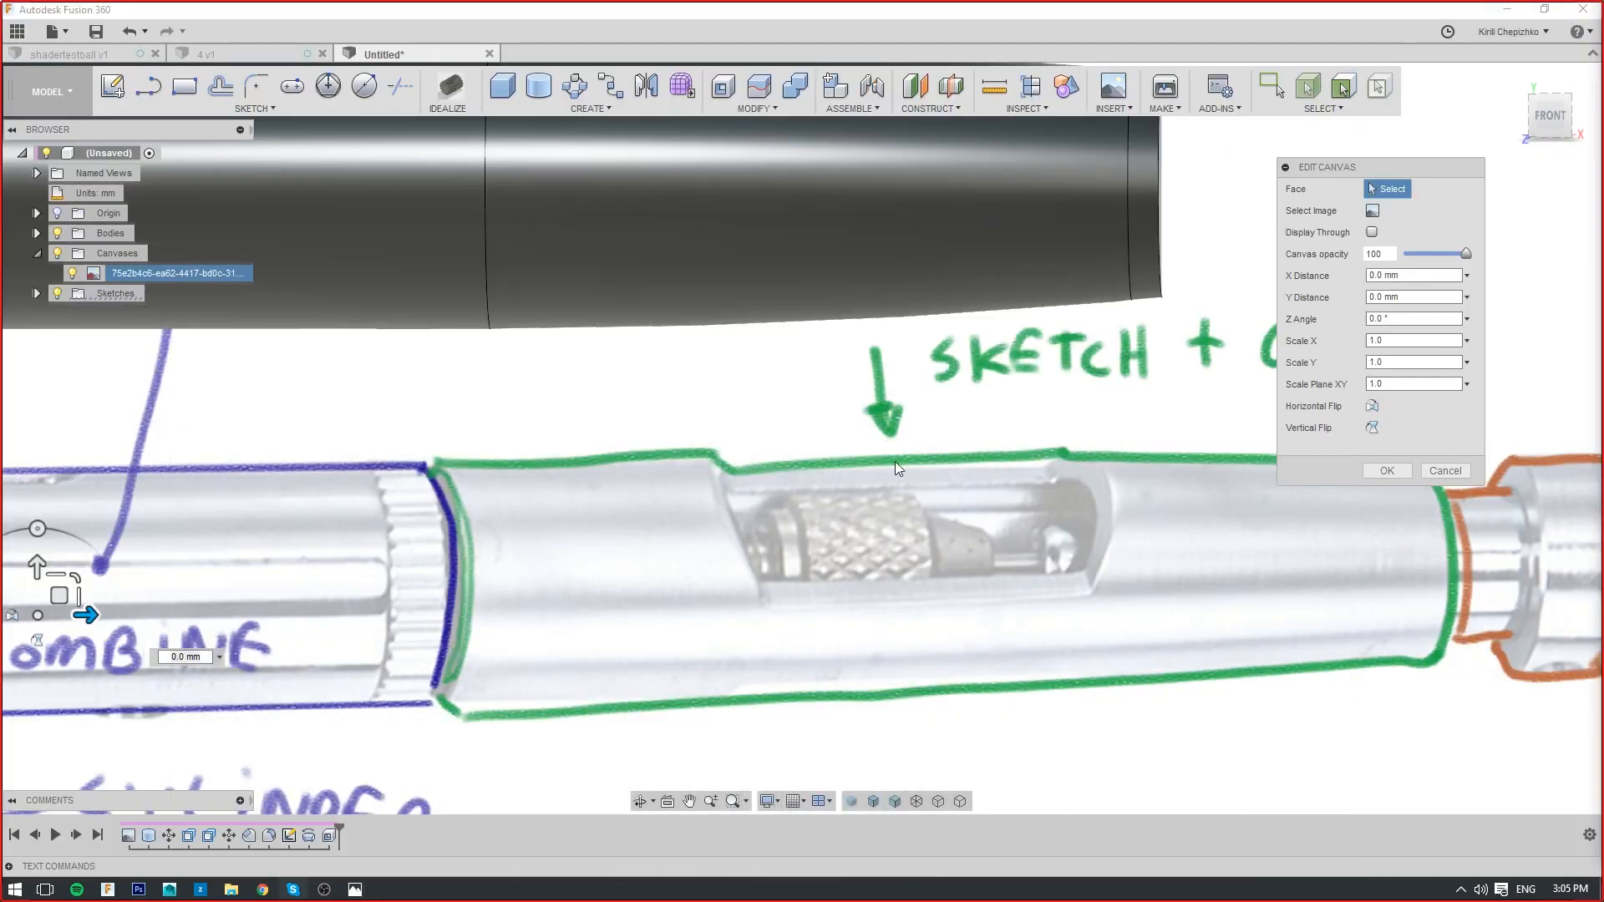
# Cancel the canvas opacity edit and return to the upper handle body
pyautogui.moveTo(895, 462); pyautogui.dragTo(889, 504, button='middle')
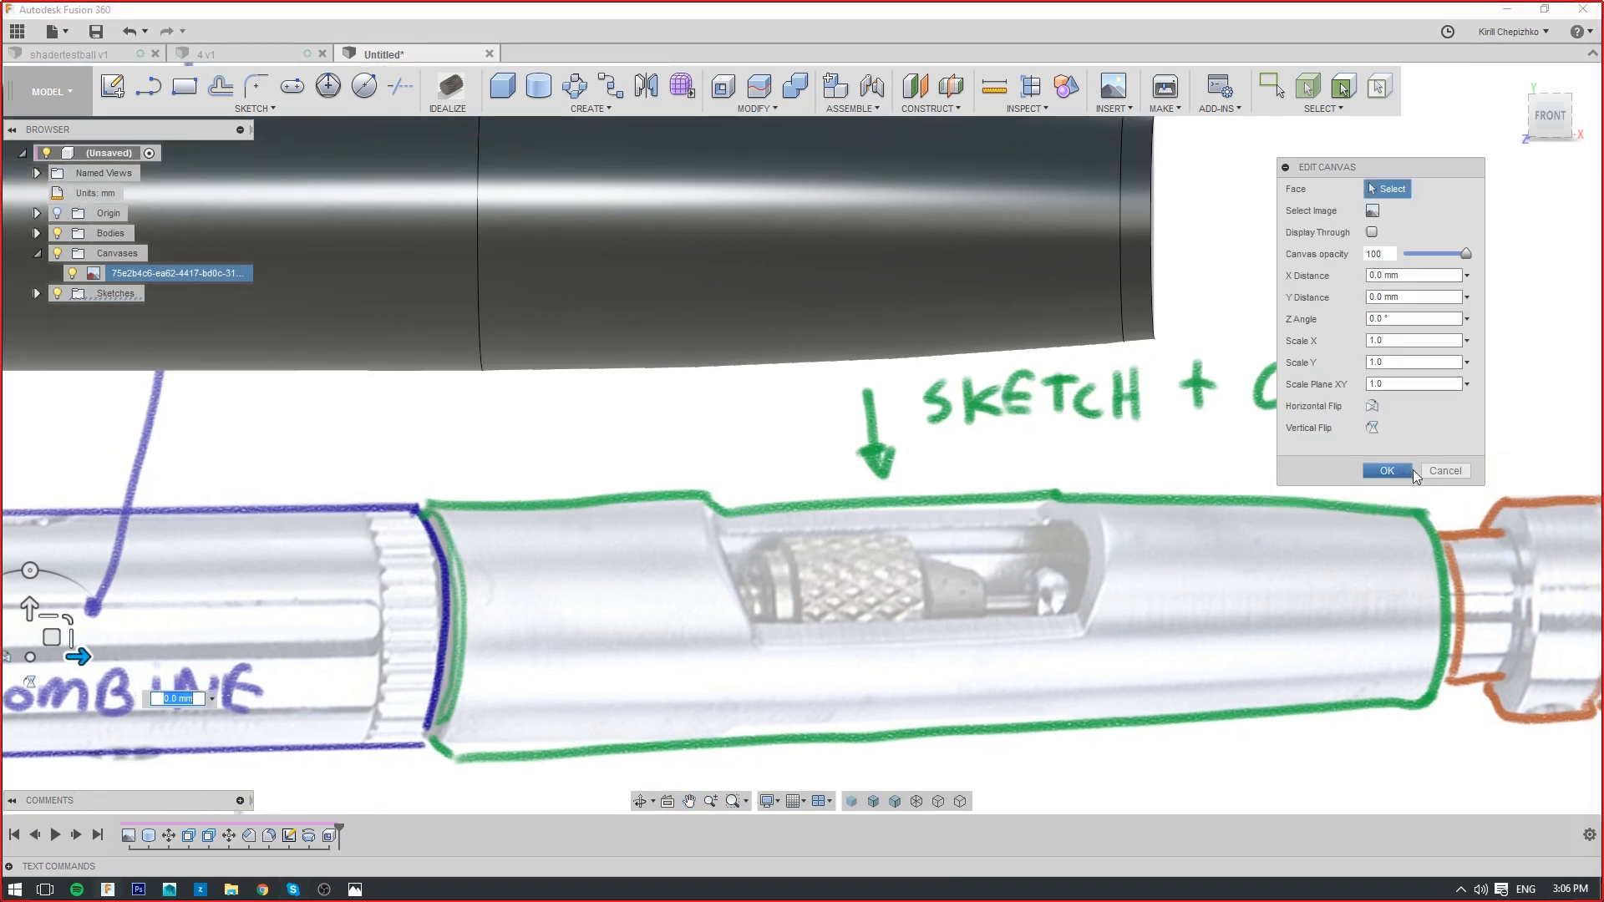
pyautogui.click(1436, 471)
pyautogui.moveTo(434, 251); pyautogui.dragTo(860, 669, button='middle')
pyautogui.scroll(-2, 861, 668)
pyautogui.moveTo(715, 497); pyautogui.dragTo(1026, 682, button='middle')
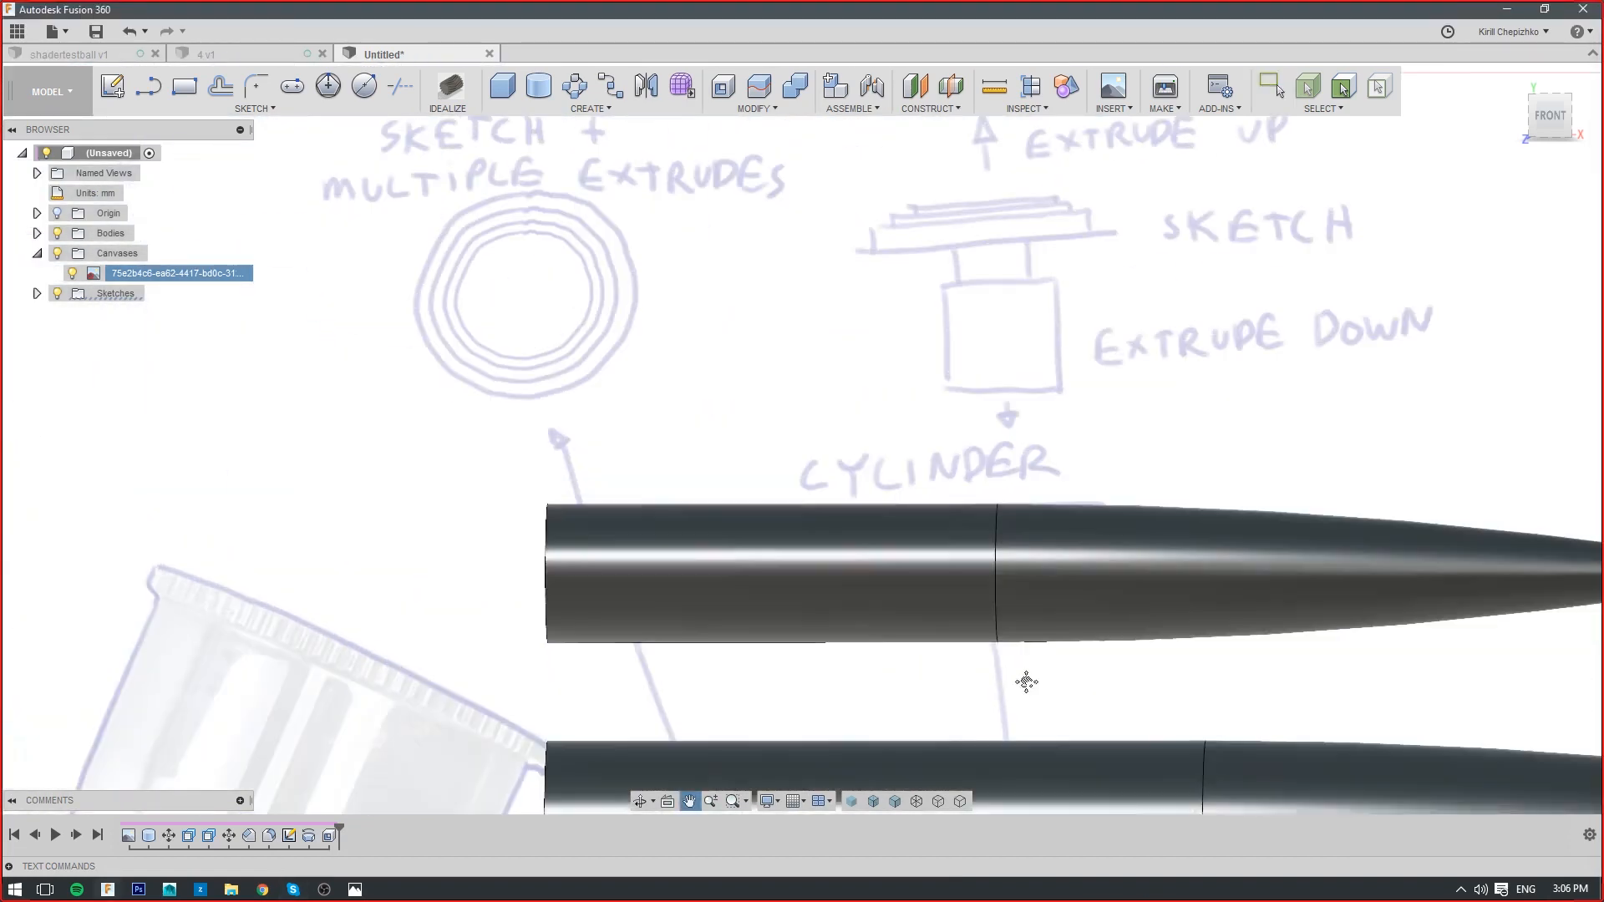
pyautogui.click(148, 86)
pyautogui.click(859, 349)
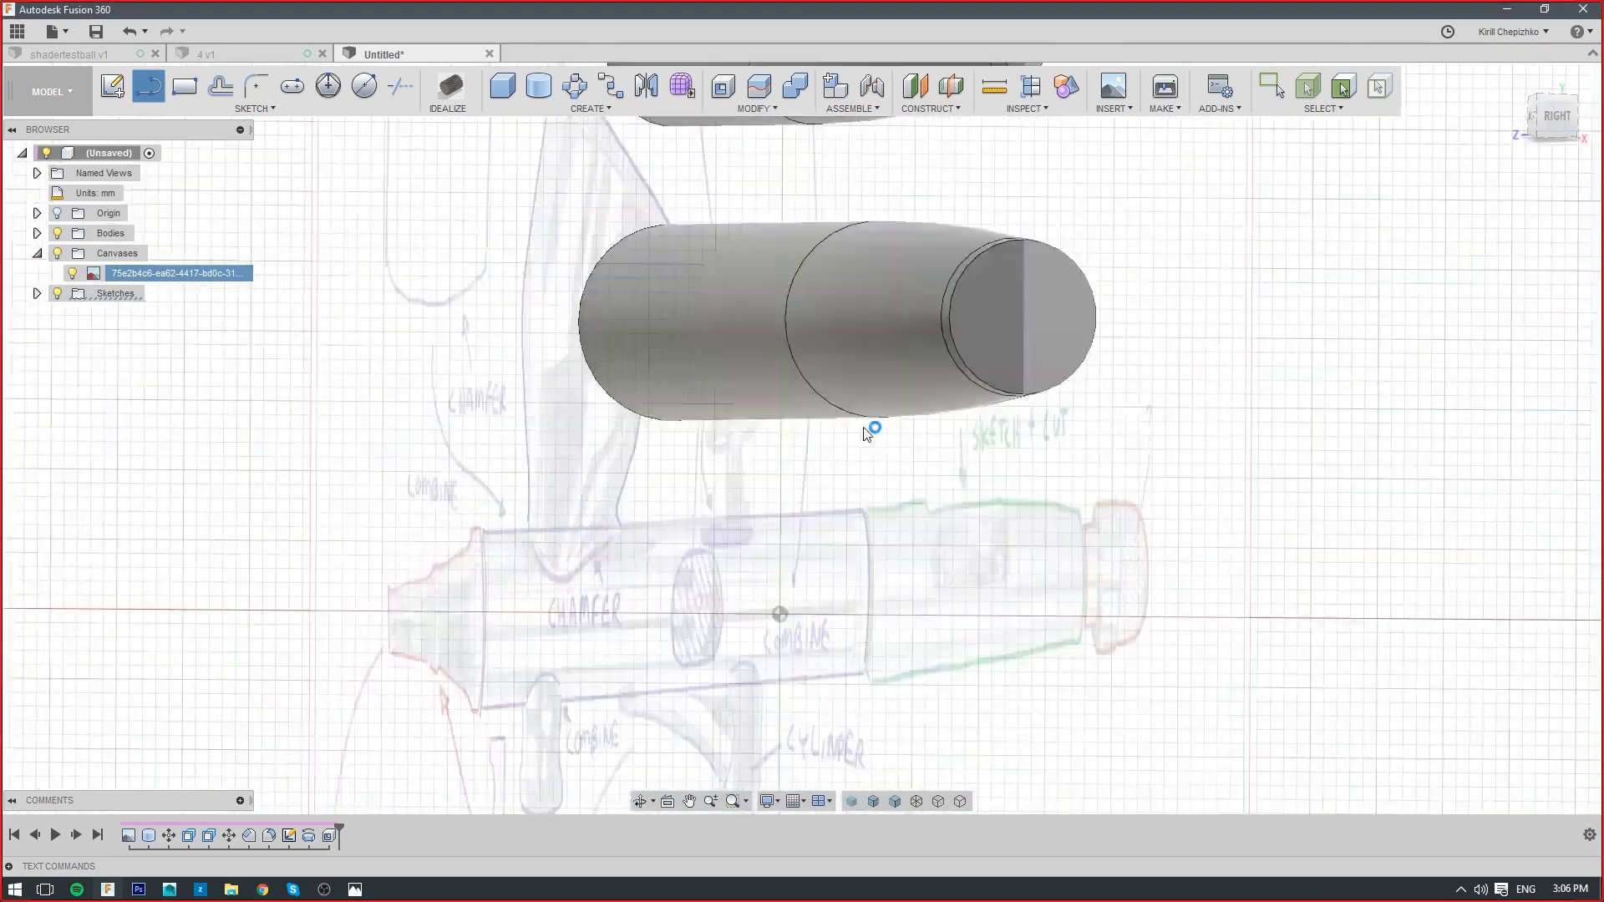
pyautogui.moveTo(1181, 276); pyautogui.dragTo(1203, 467, button='middle')
pyautogui.moveTo(1543, 94); pyautogui.dragTo(1513, 118)
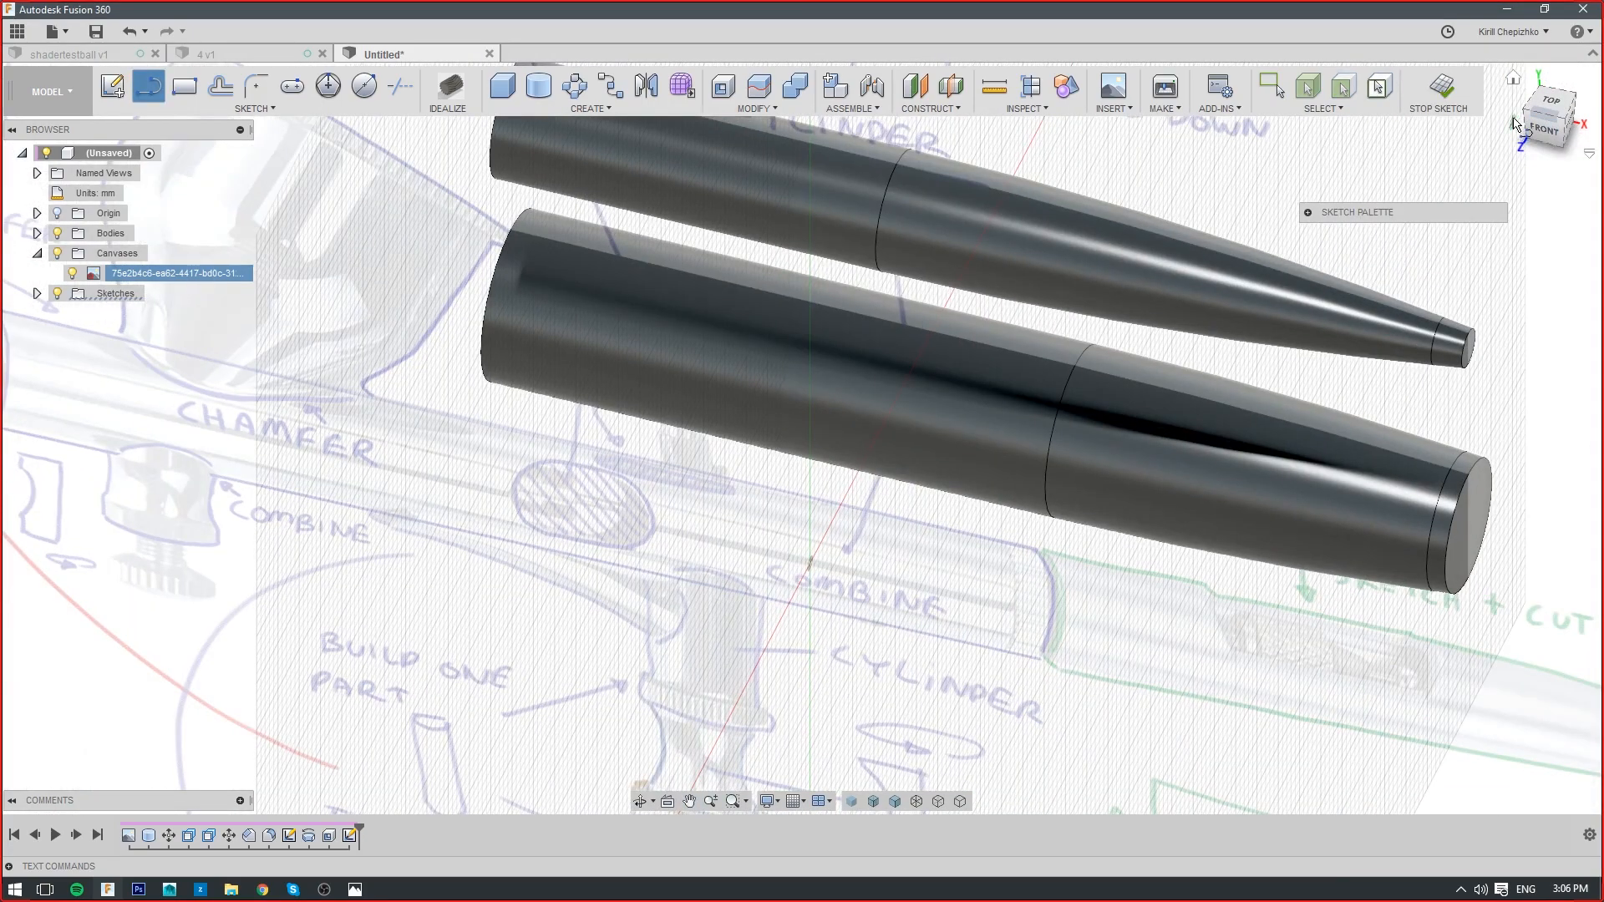
pyautogui.click(1543, 128)
pyautogui.click(1437, 92)
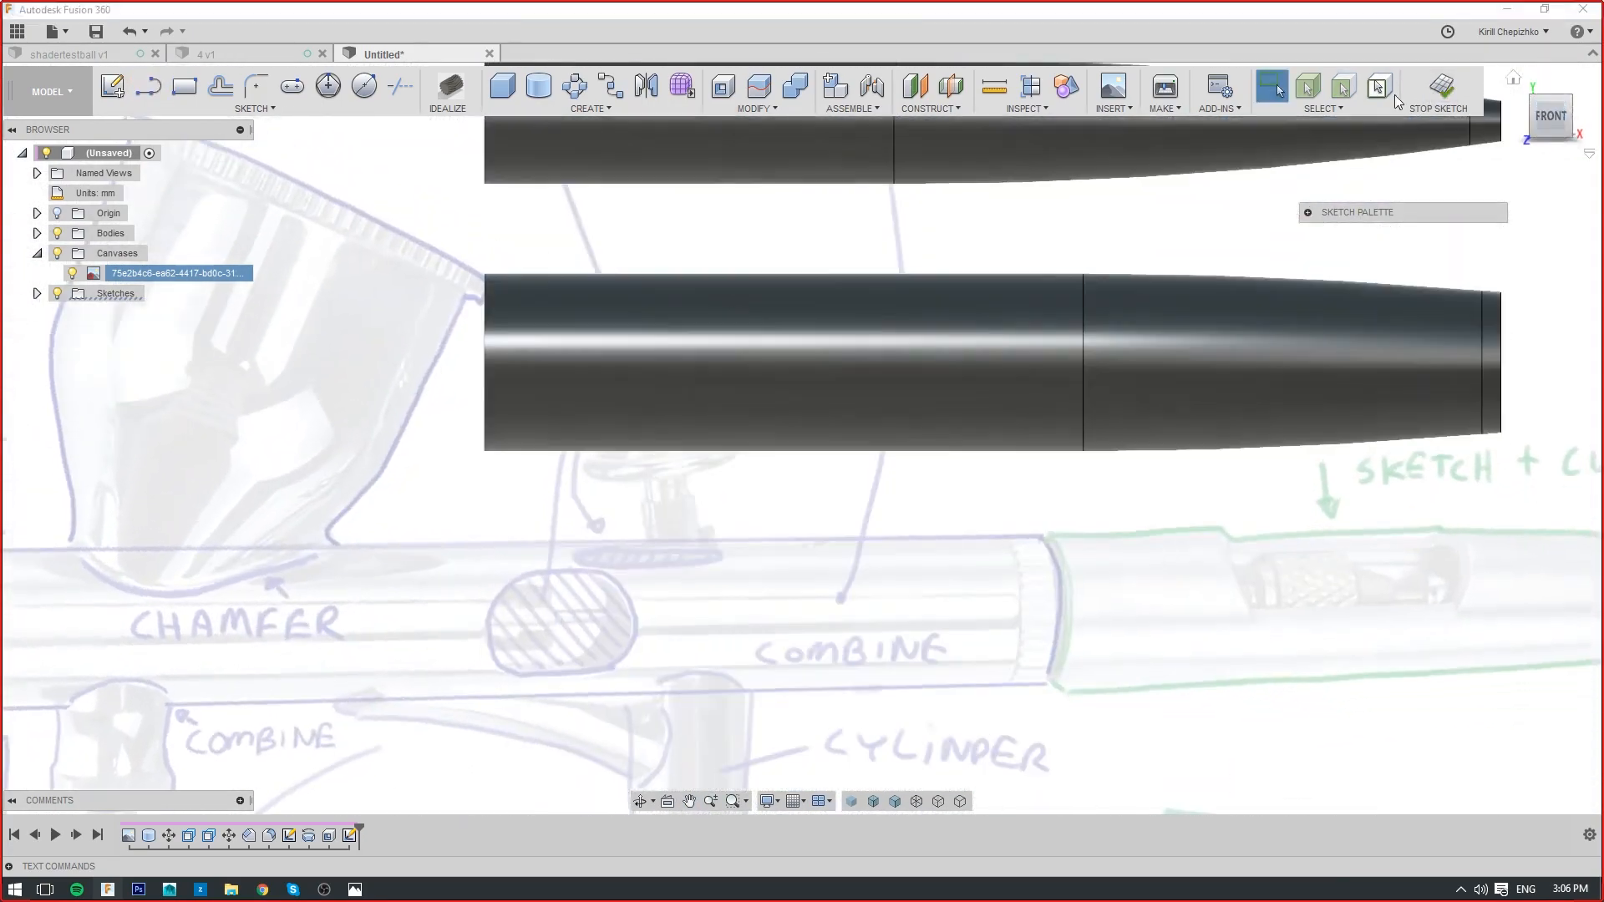
# Sketch an open three-line window profile over the upper handle, with two slanted sides and a base about 13 mm long
pyautogui.click(142, 89)
pyautogui.click(849, 582)
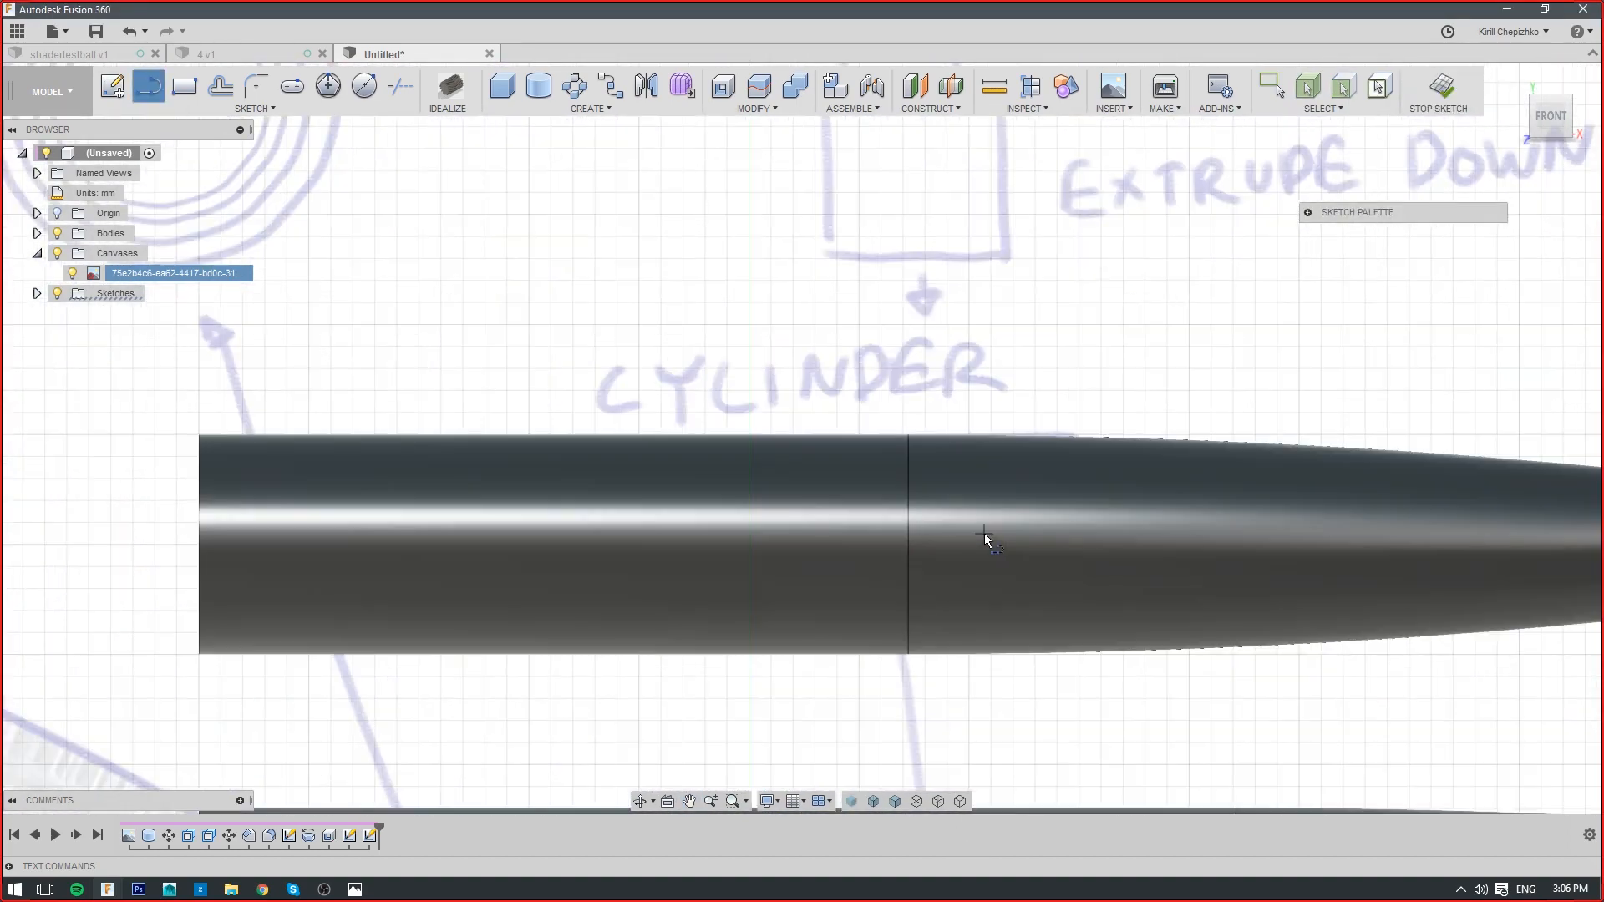
pyautogui.click(760, 316)
pyautogui.click(858, 478)
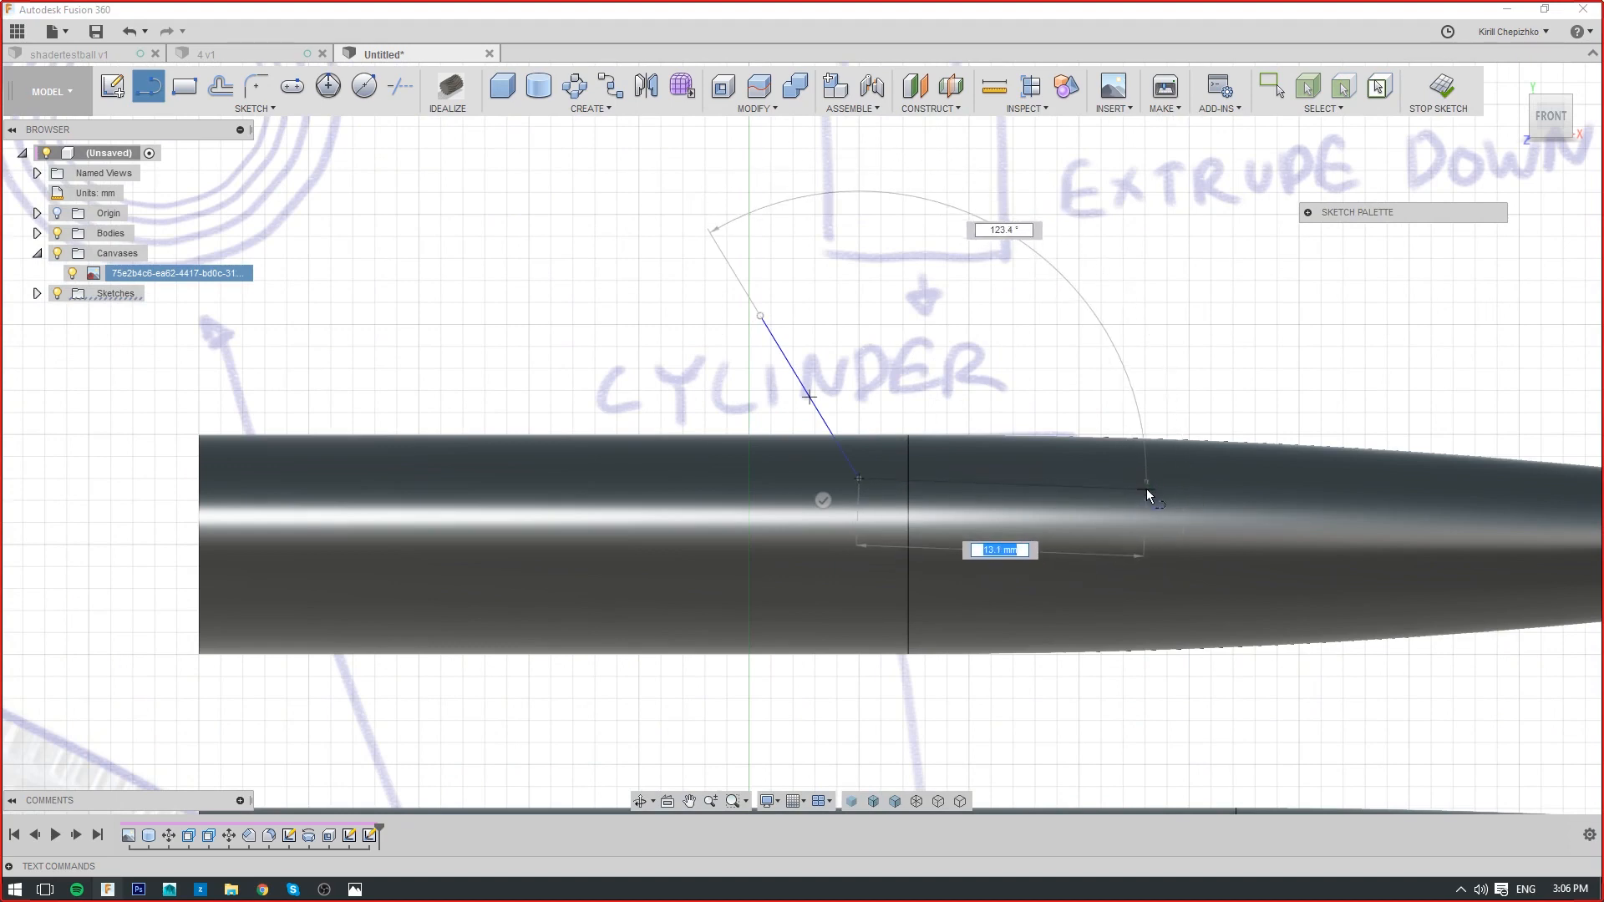
pyautogui.click(871, 500)
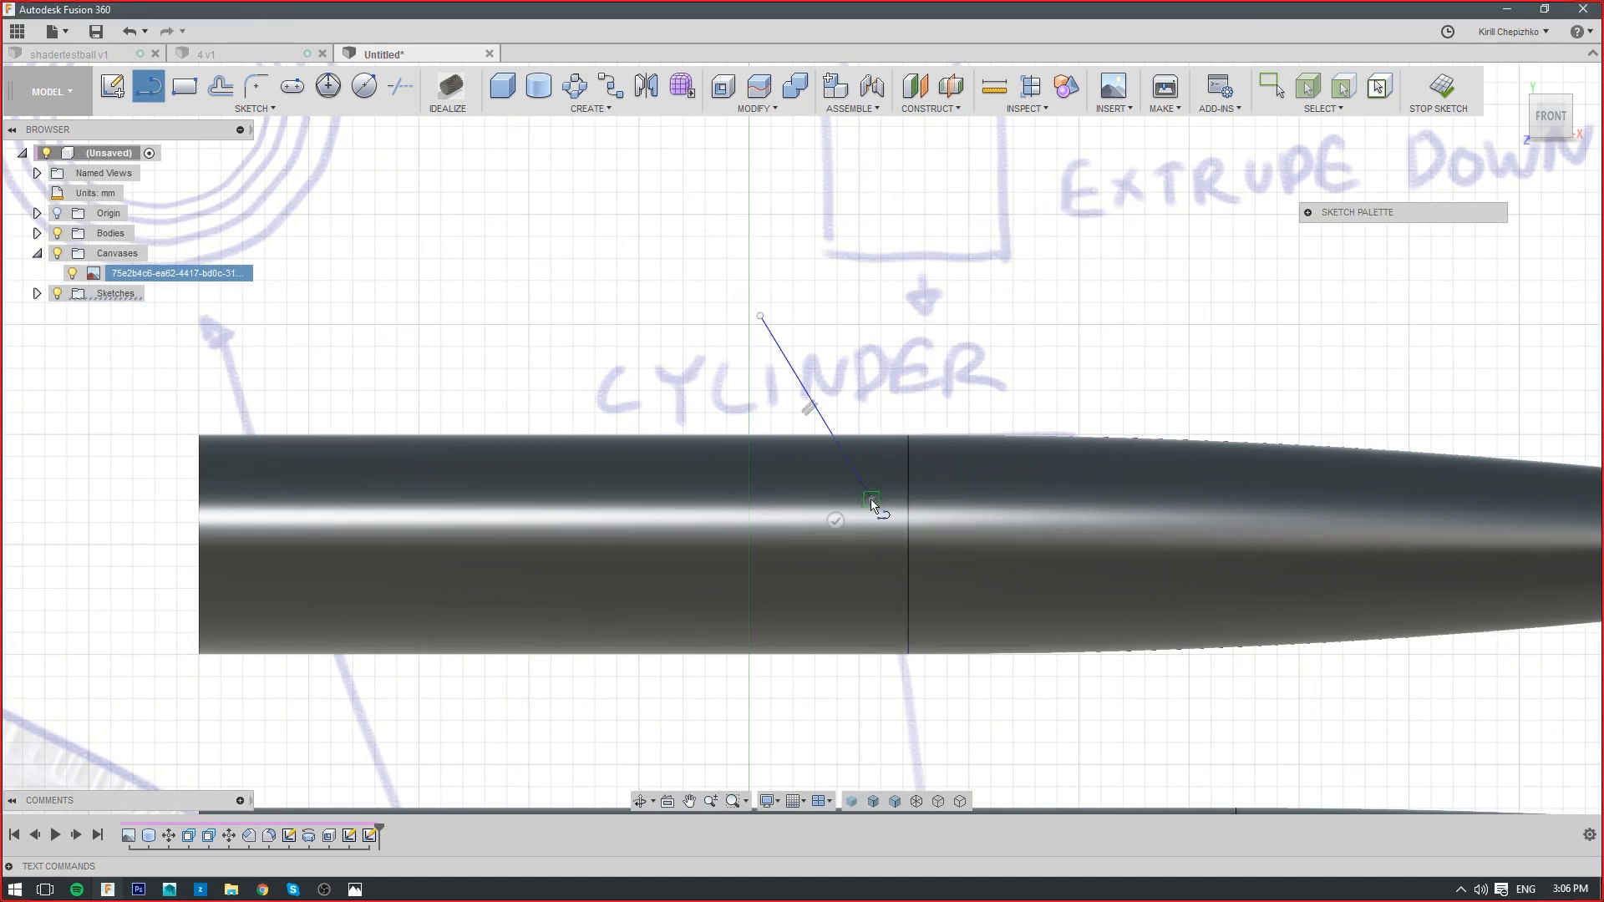
pyautogui.click(1146, 504)
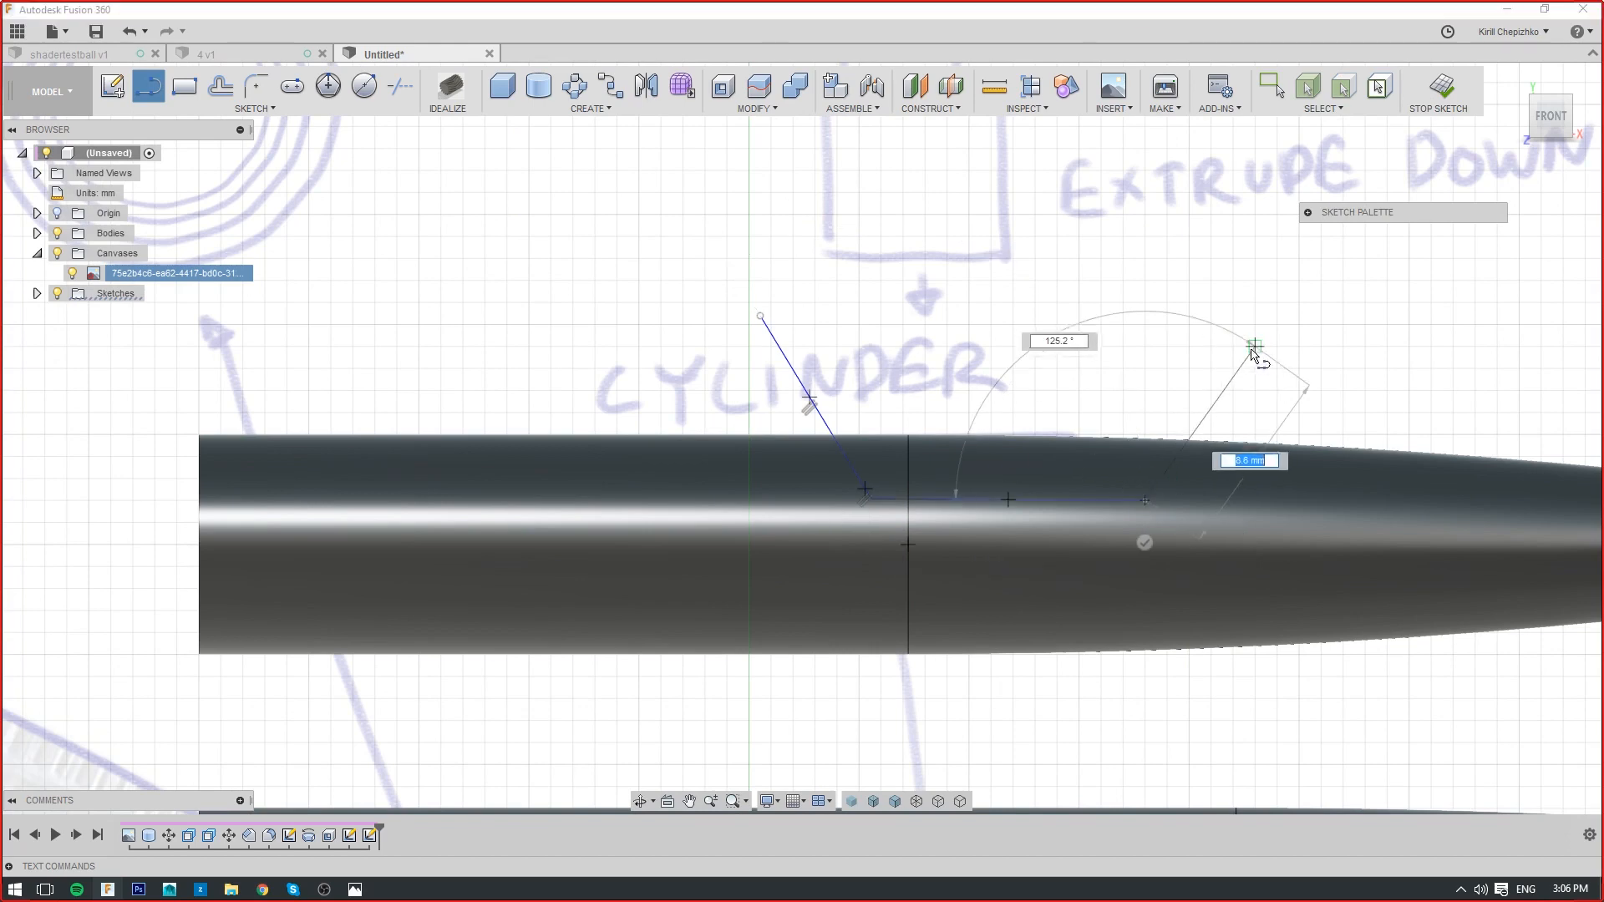
pyautogui.click(1247, 351)
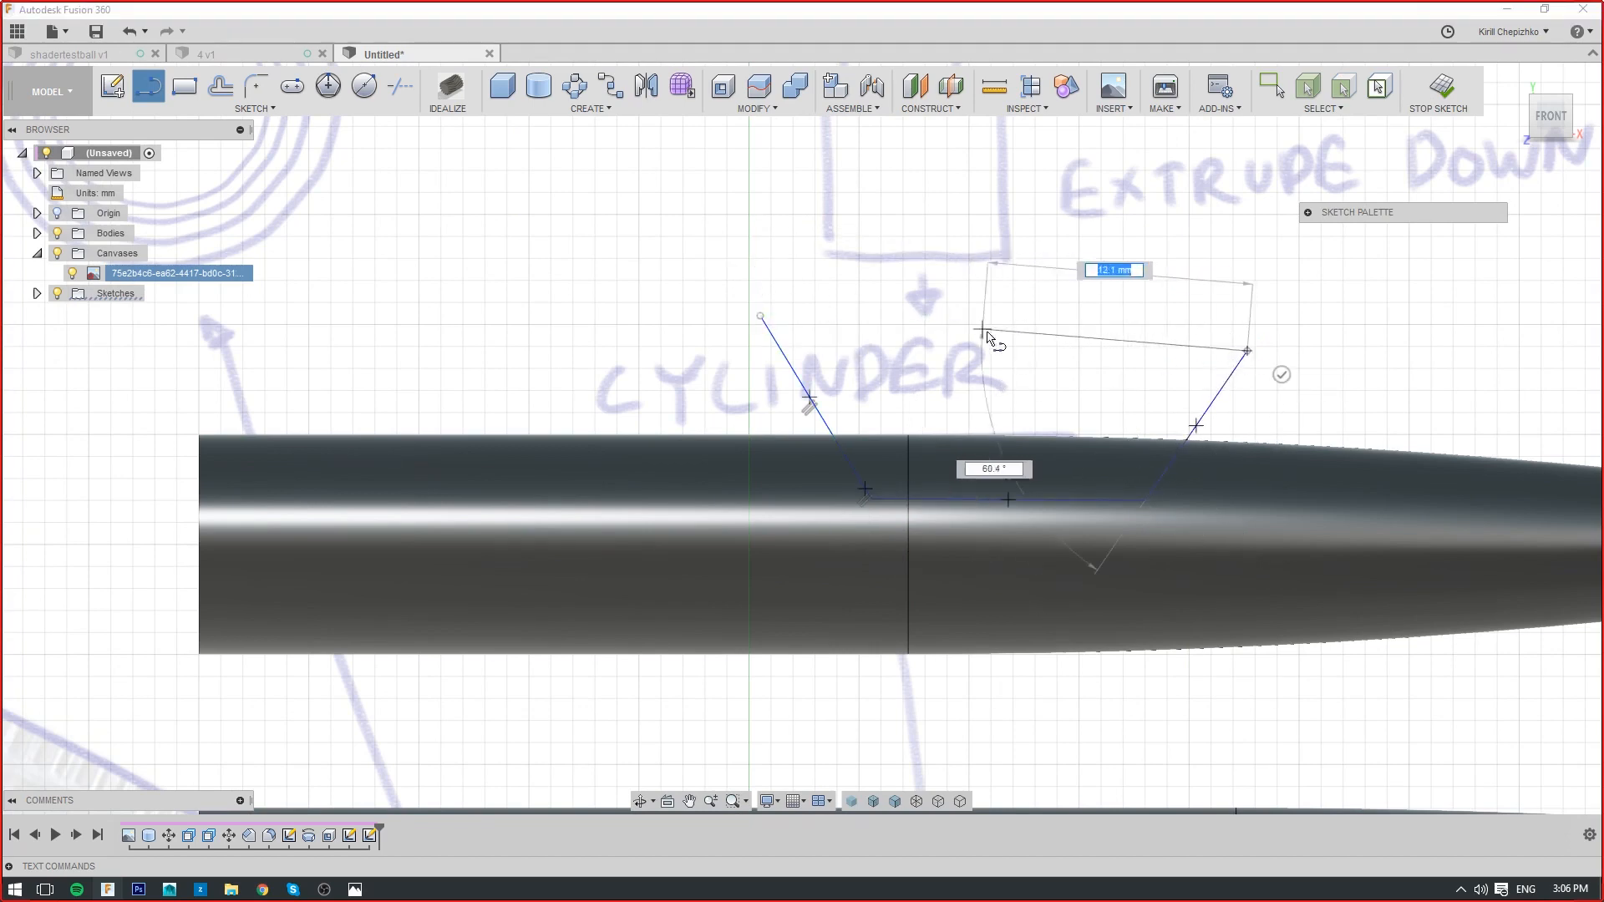
pyautogui.rightClick(1112, 307)
pyautogui.click(1171, 310)
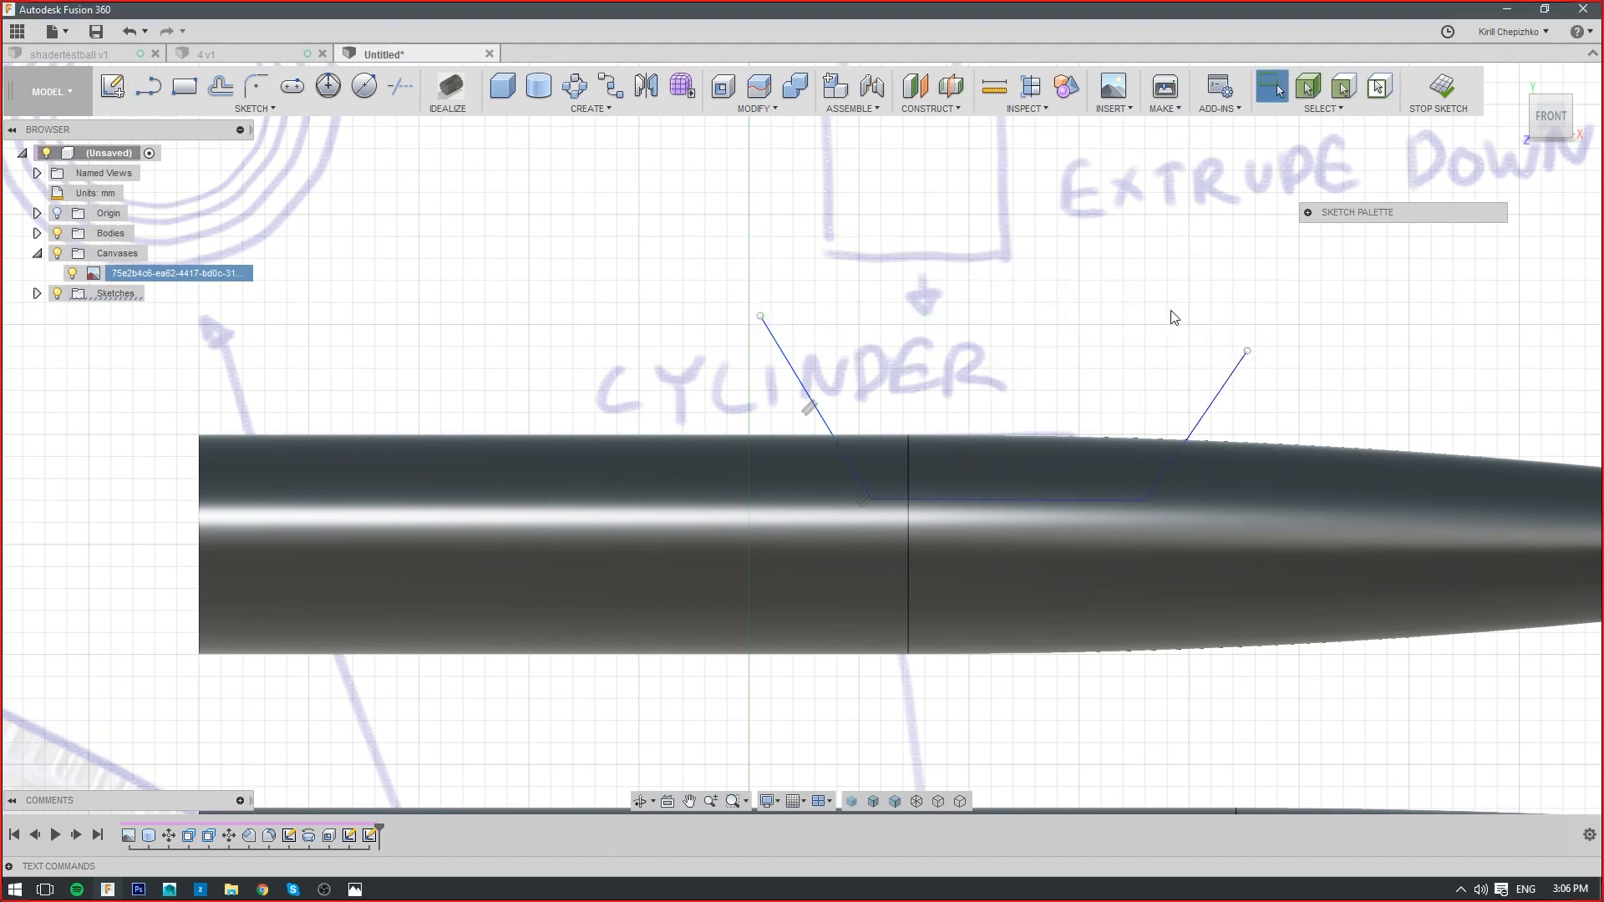
# Split the upper handle body using the open window profile as the splitting tool
pyautogui.moveTo(1556, 119)
pyautogui.mouseDown()
pyautogui.moveTo(1576, 123)
pyautogui.moveTo(1175, 271)
pyautogui.moveTo(1027, 373)
pyautogui.mouseUp()
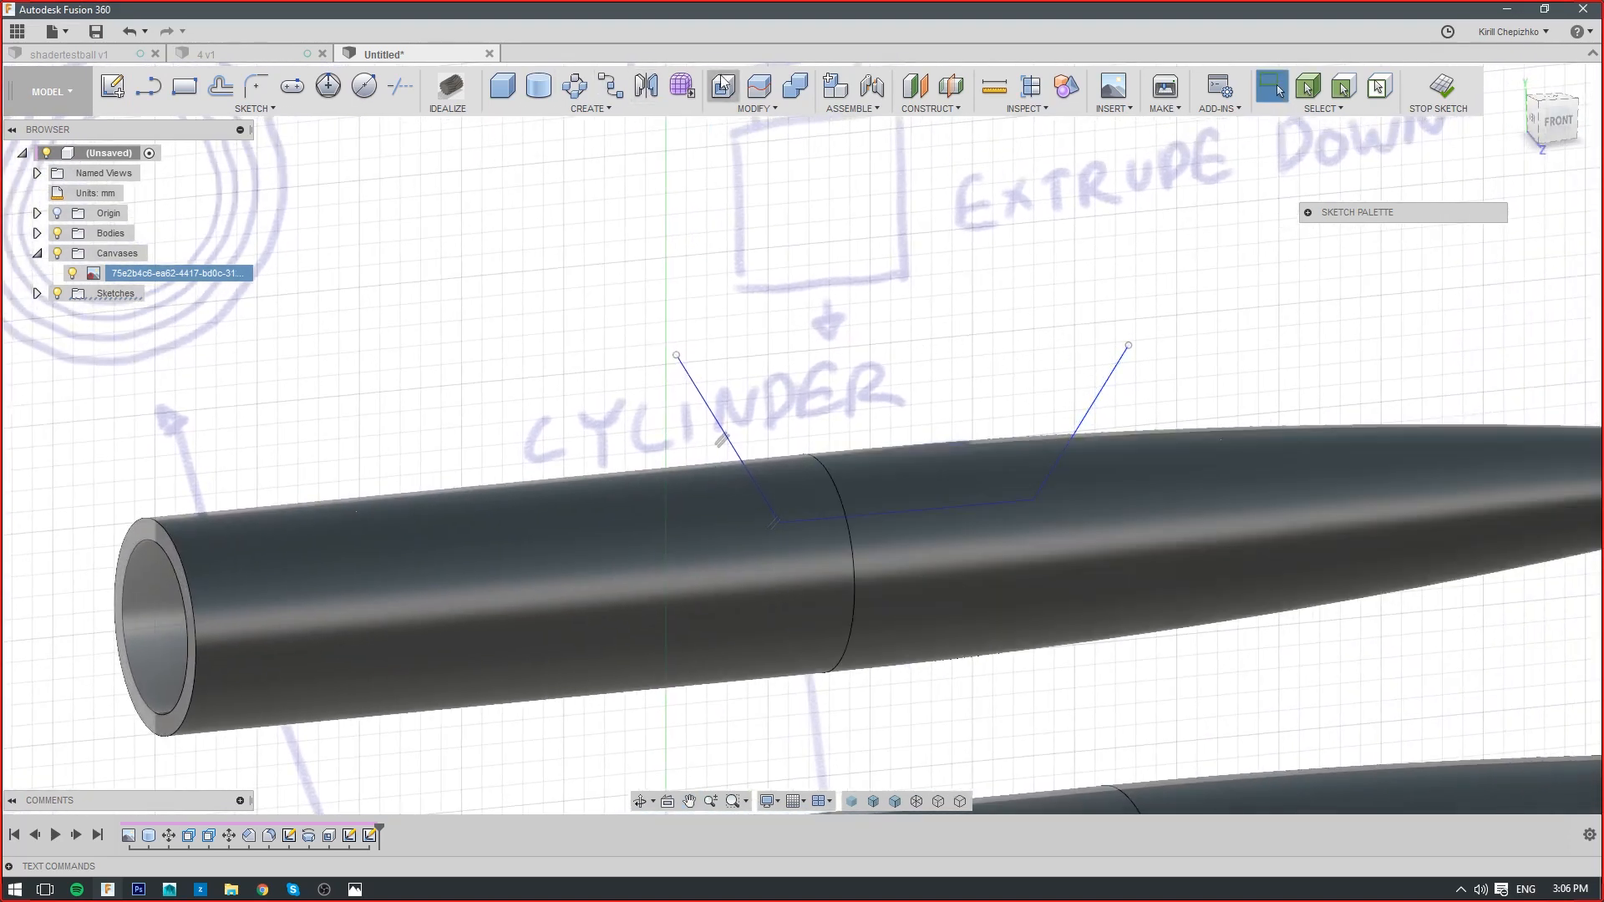
pyautogui.click(762, 86)
pyautogui.click(995, 595)
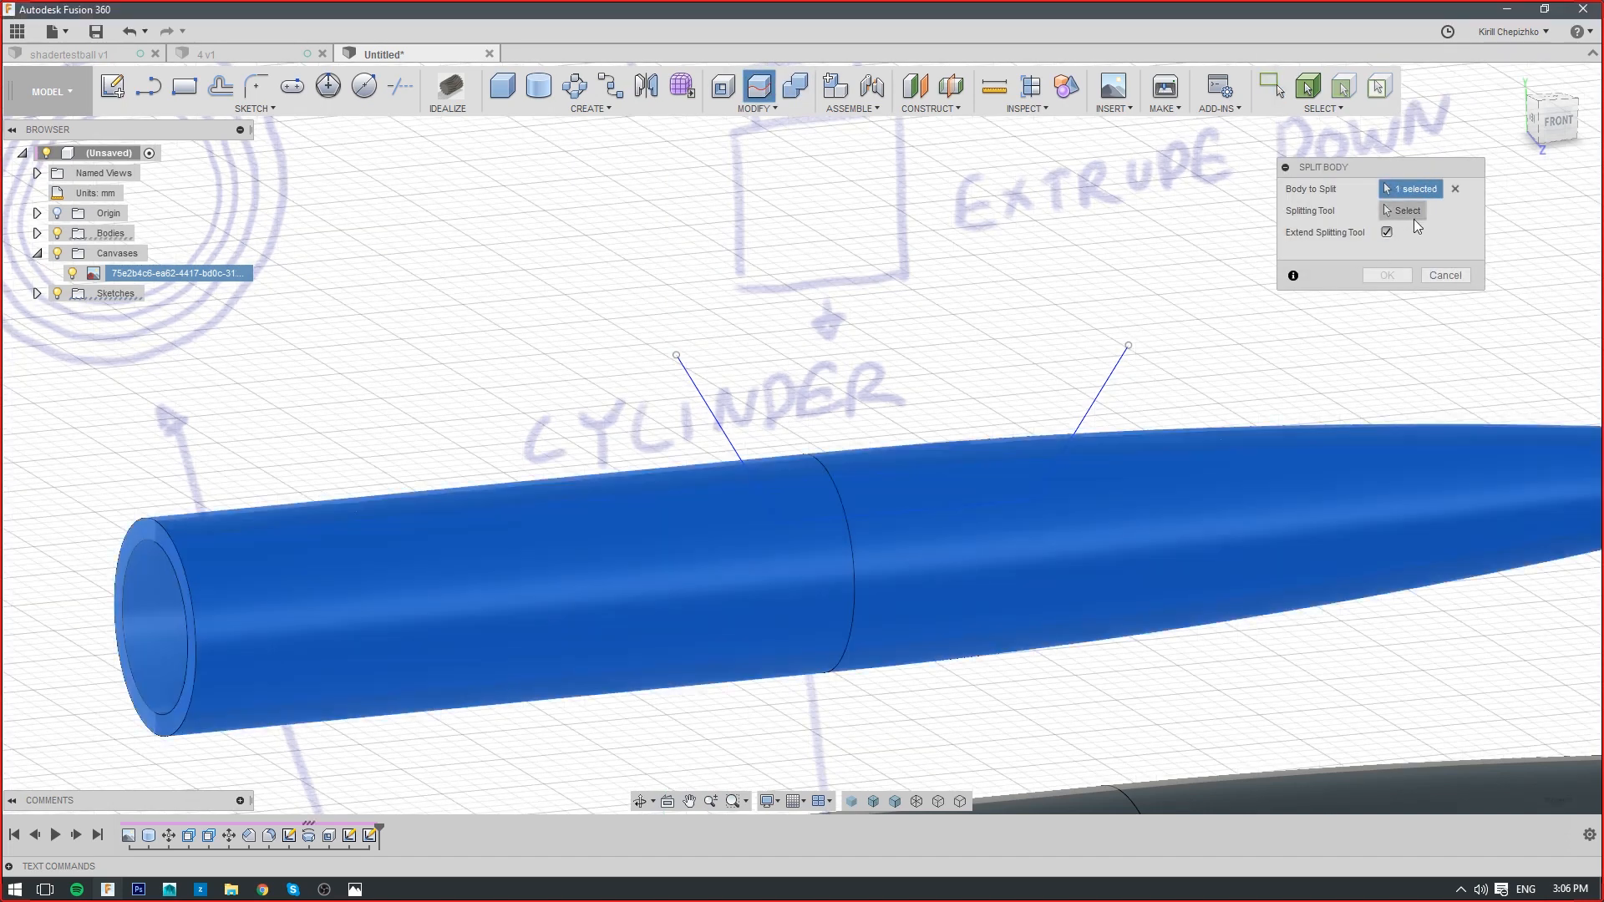
pyautogui.click(1109, 430)
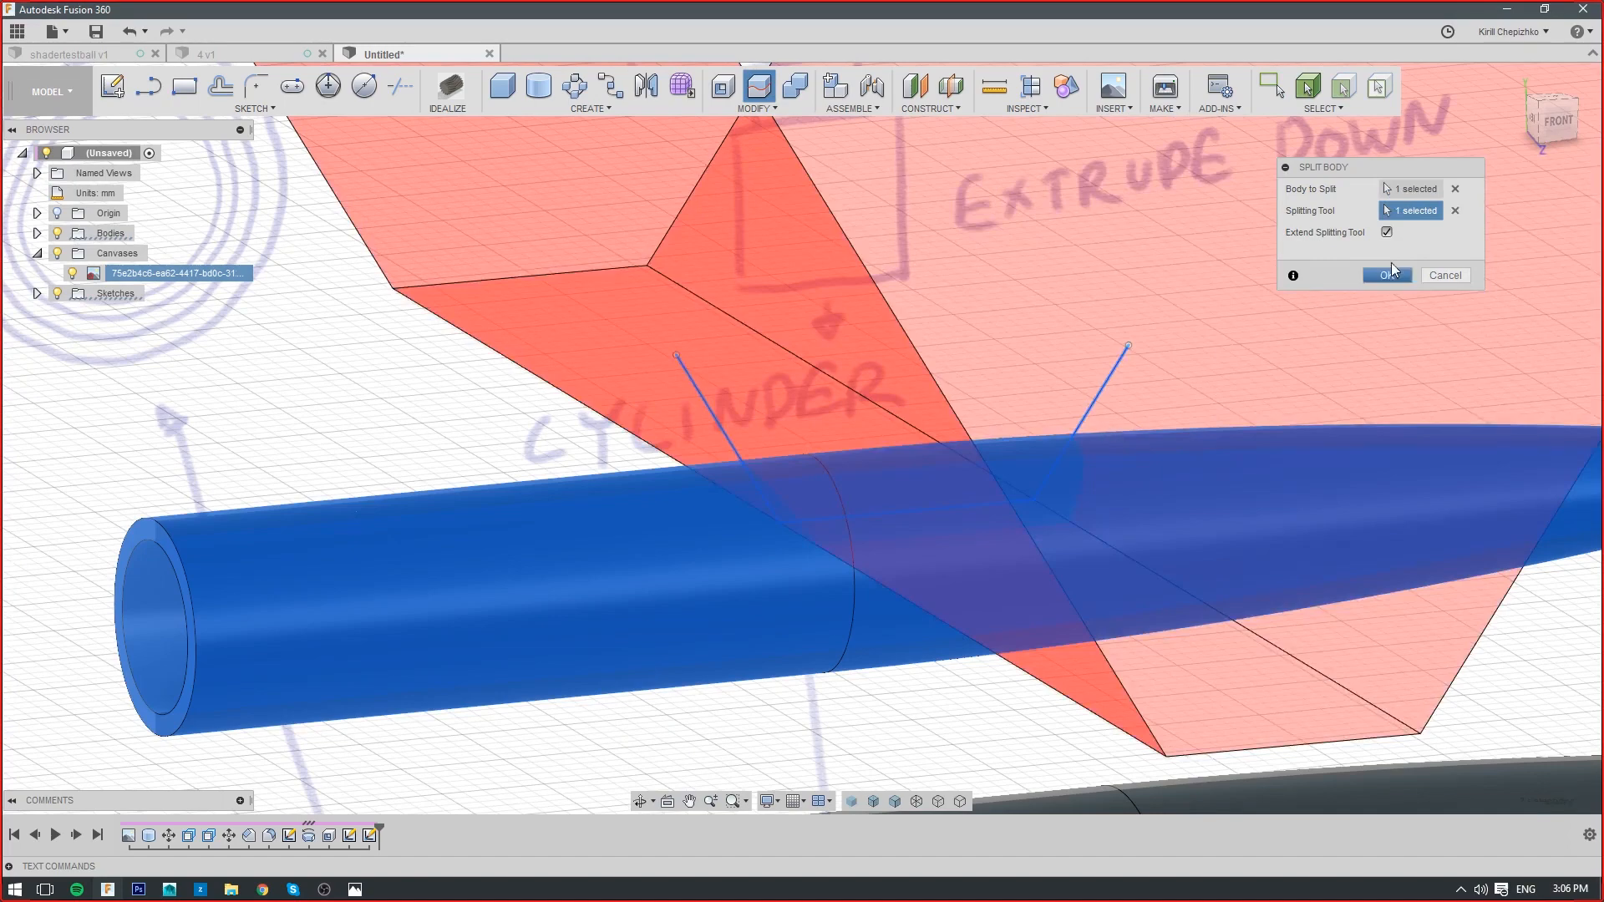
pyautogui.click(1389, 276)
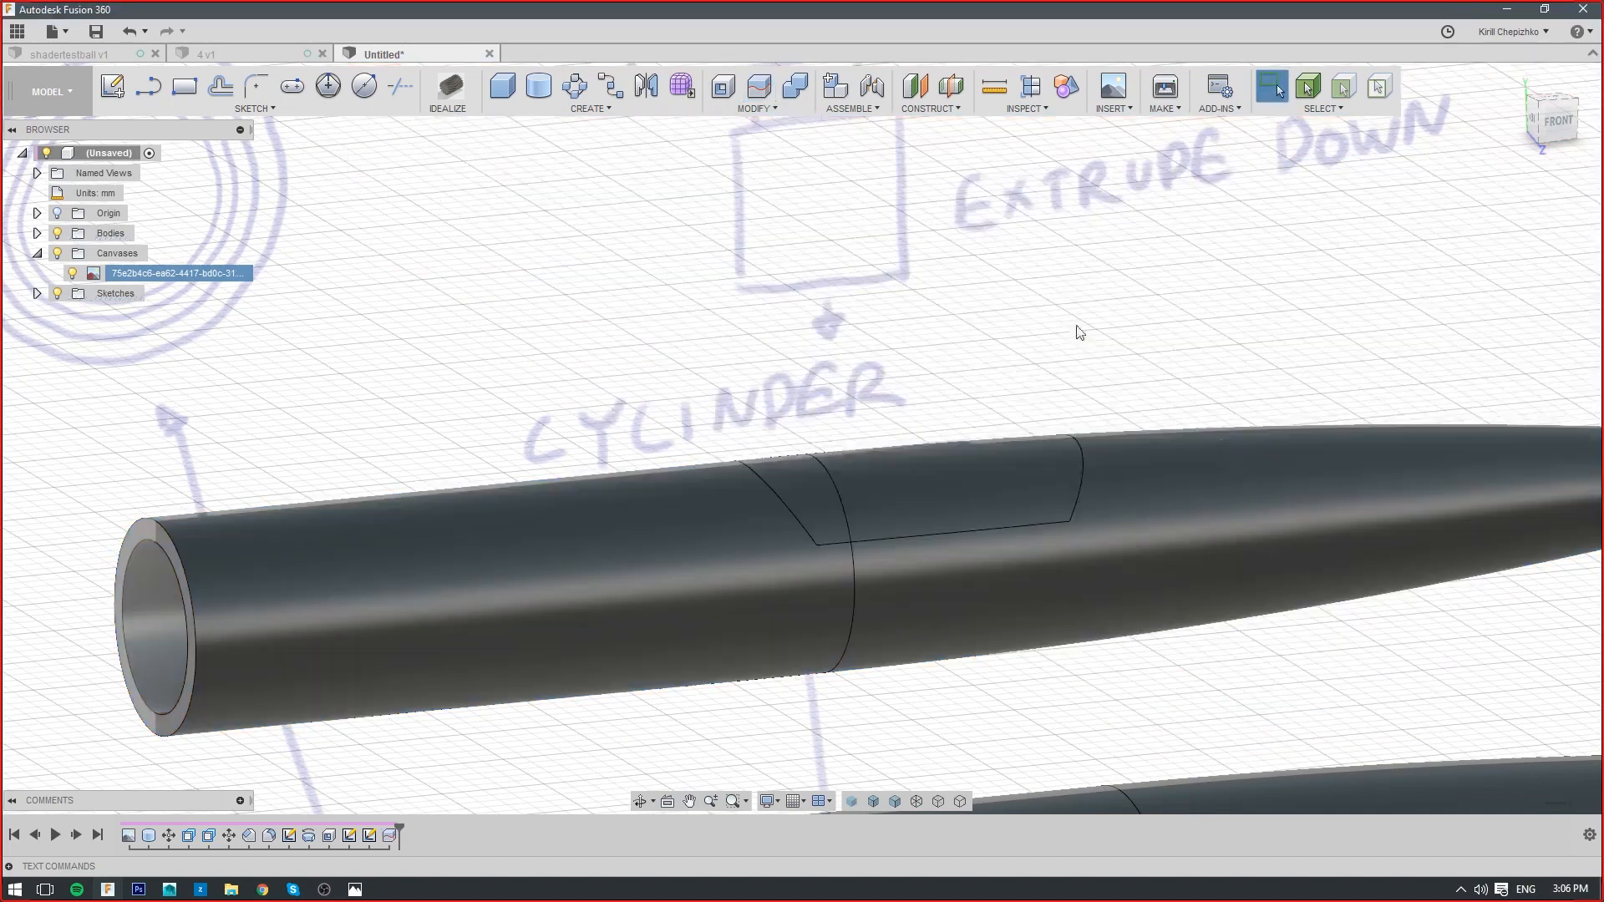
# Try to move the outer face of the split window piece 1 mm upward
pyautogui.rightClick(912, 486)
pyautogui.rightClick(833, 485)
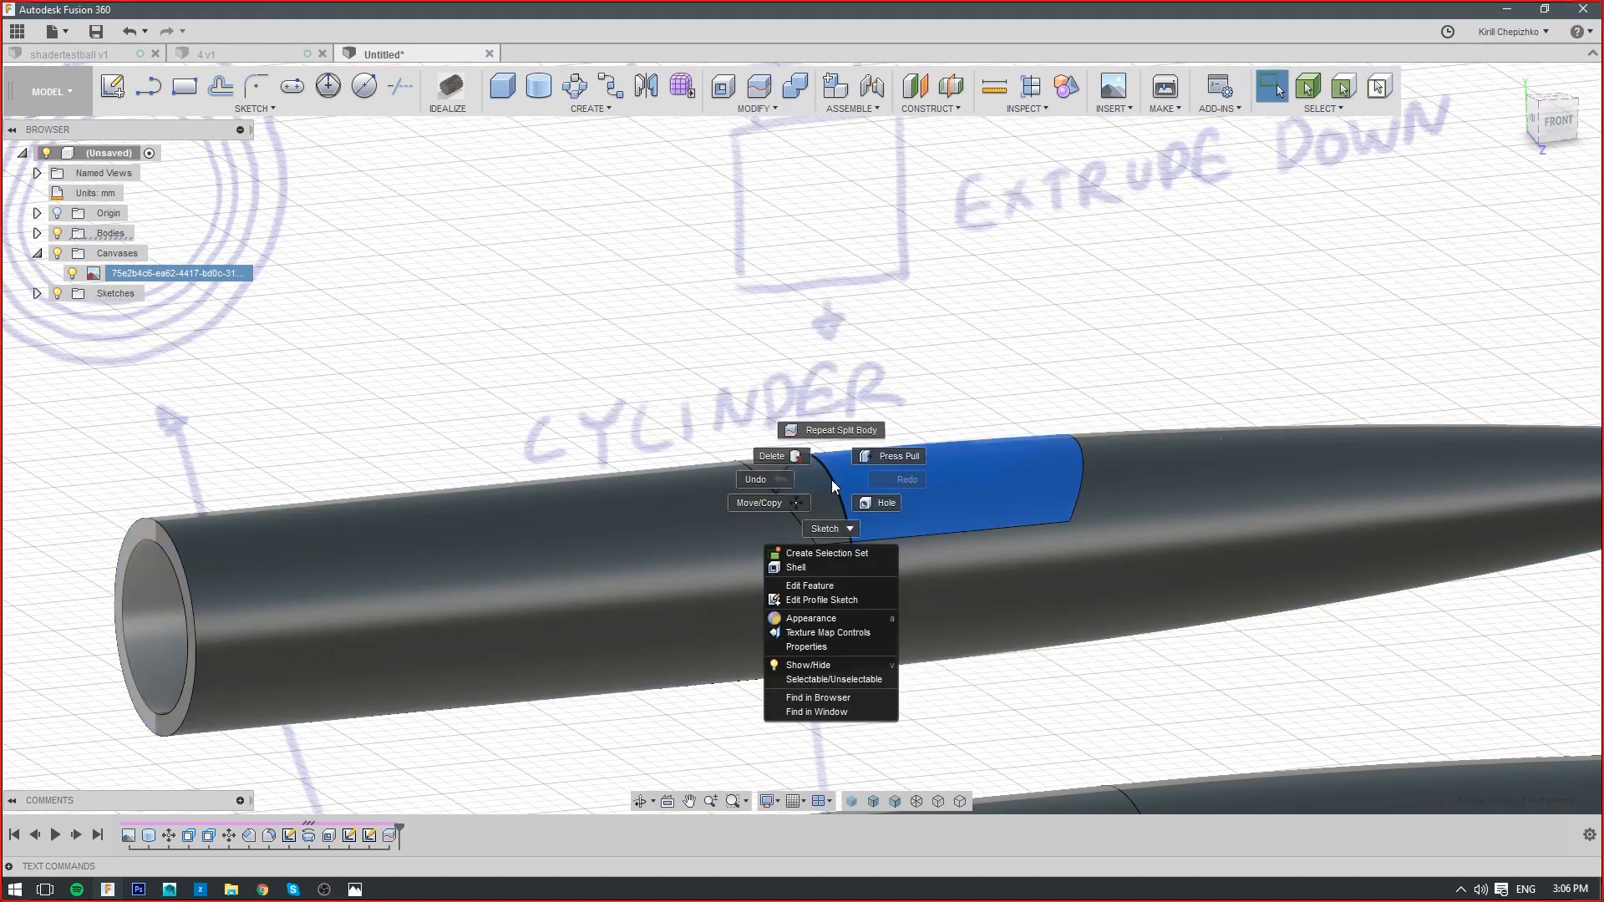
pyautogui.click(794, 501)
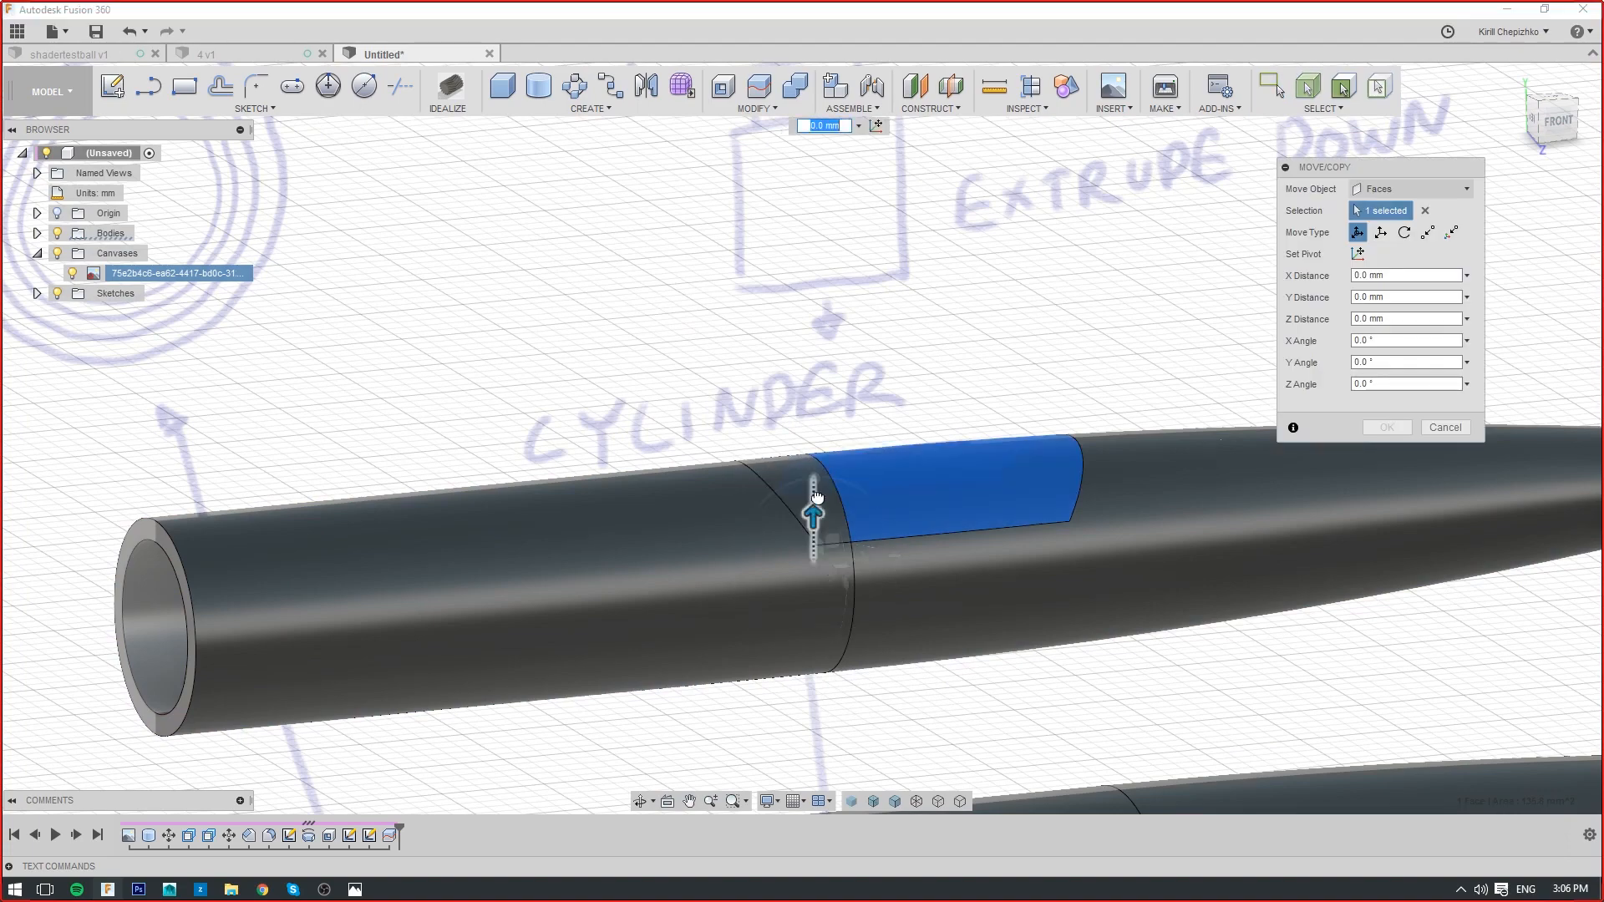
pyautogui.moveTo(817, 498)
pyautogui.mouseDown()
pyautogui.moveTo(819, 418)
pyautogui.moveTo(822, 495)
pyautogui.mouseUp()
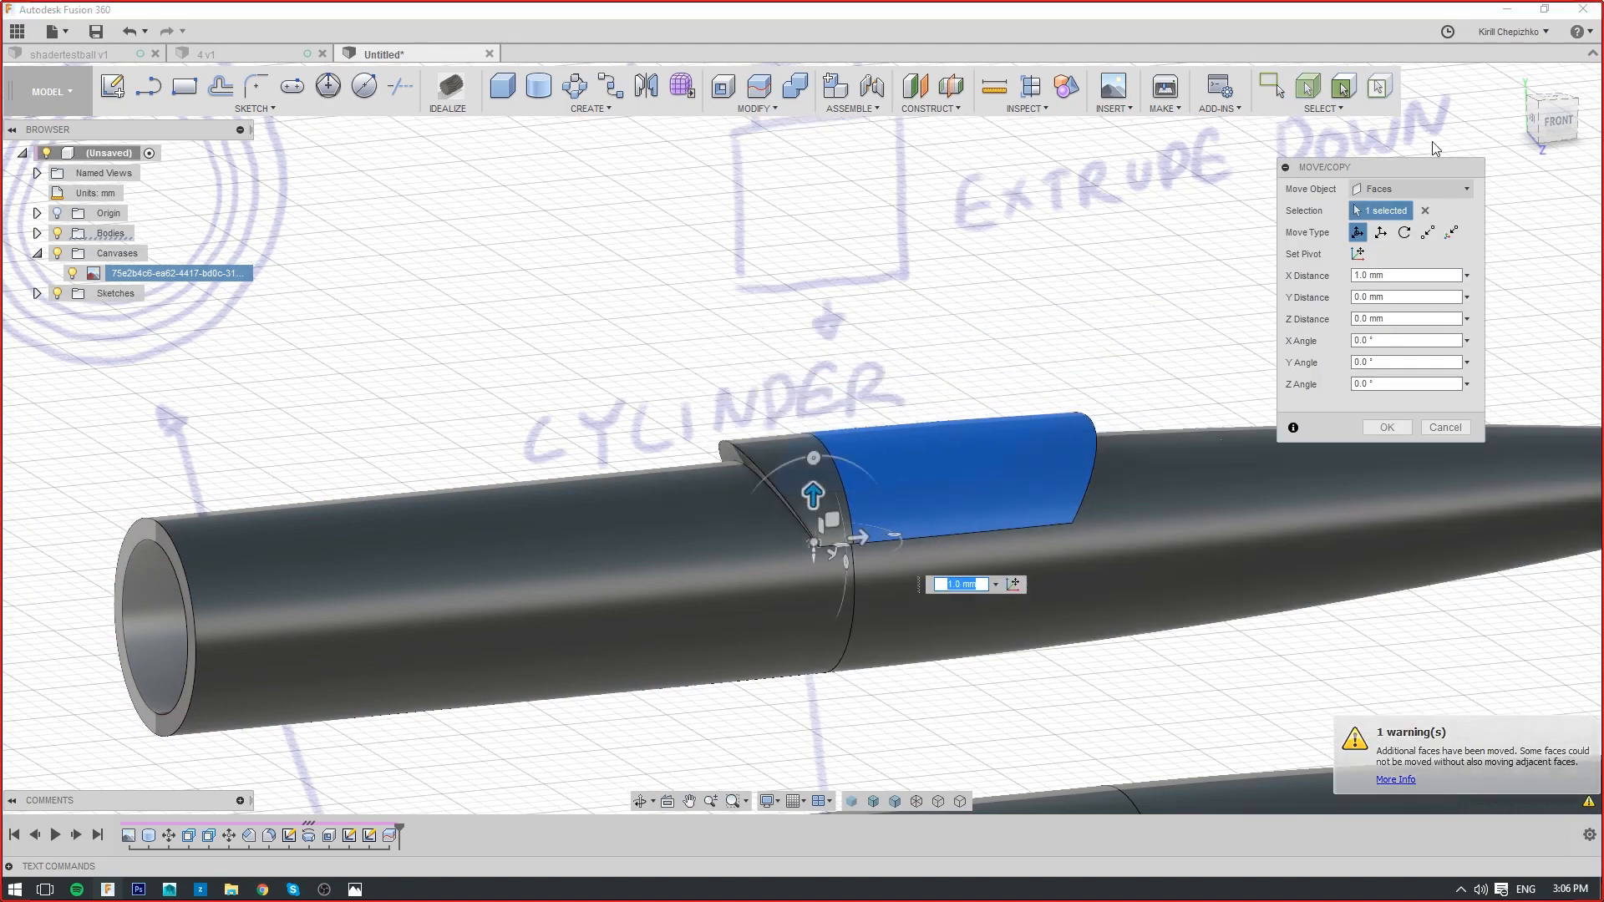
# Try to move the split window piece as a body 6 mm up, out of the handle
pyautogui.click(1413, 189)
pyautogui.click(1401, 226)
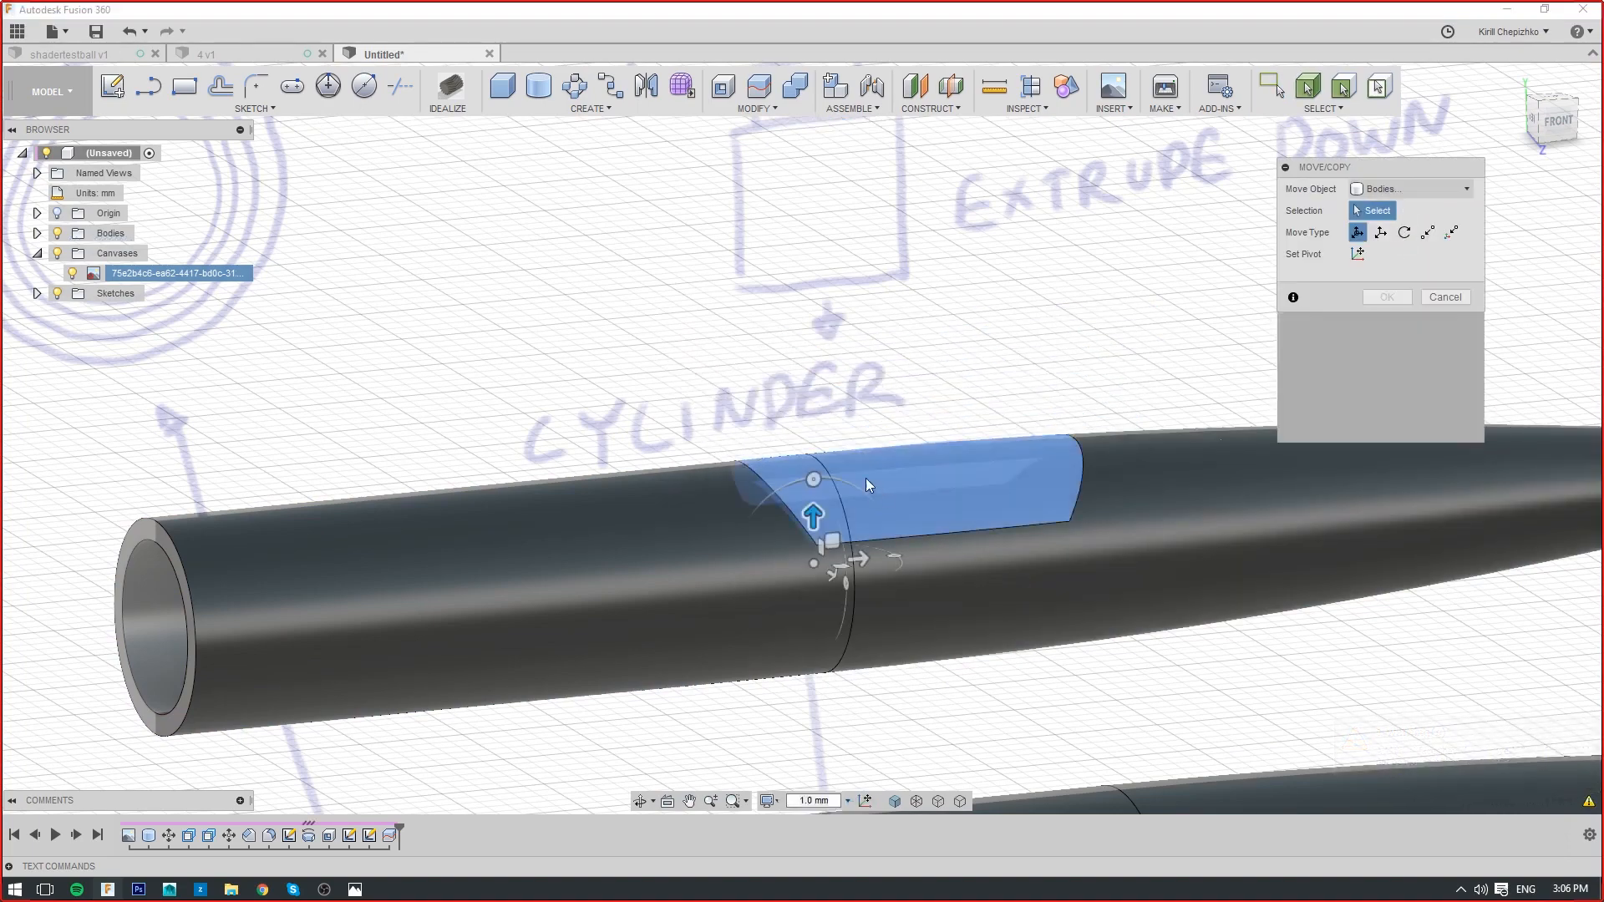
pyautogui.click(866, 480)
pyautogui.moveTo(814, 517); pyautogui.dragTo(814, 388)
pyautogui.moveTo(1555, 125); pyautogui.dragTo(1601, 122)
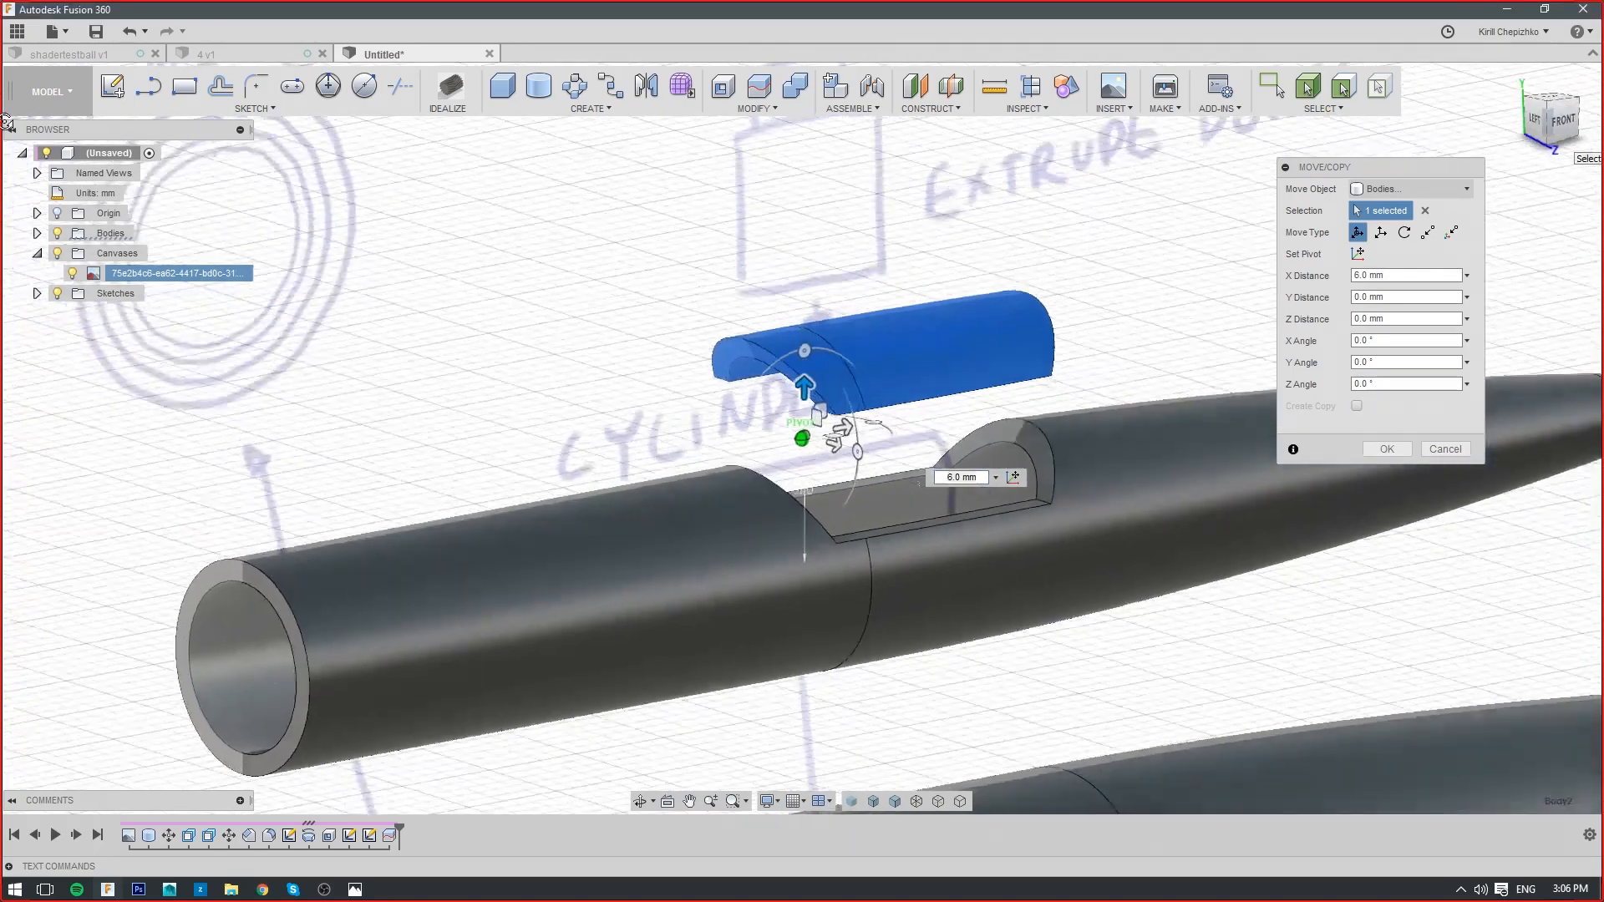
pyautogui.moveTo(7, 122)
pyautogui.mouseDown()
pyautogui.moveTo(100, 107)
pyautogui.moveTo(2, 110)
pyautogui.mouseUp()
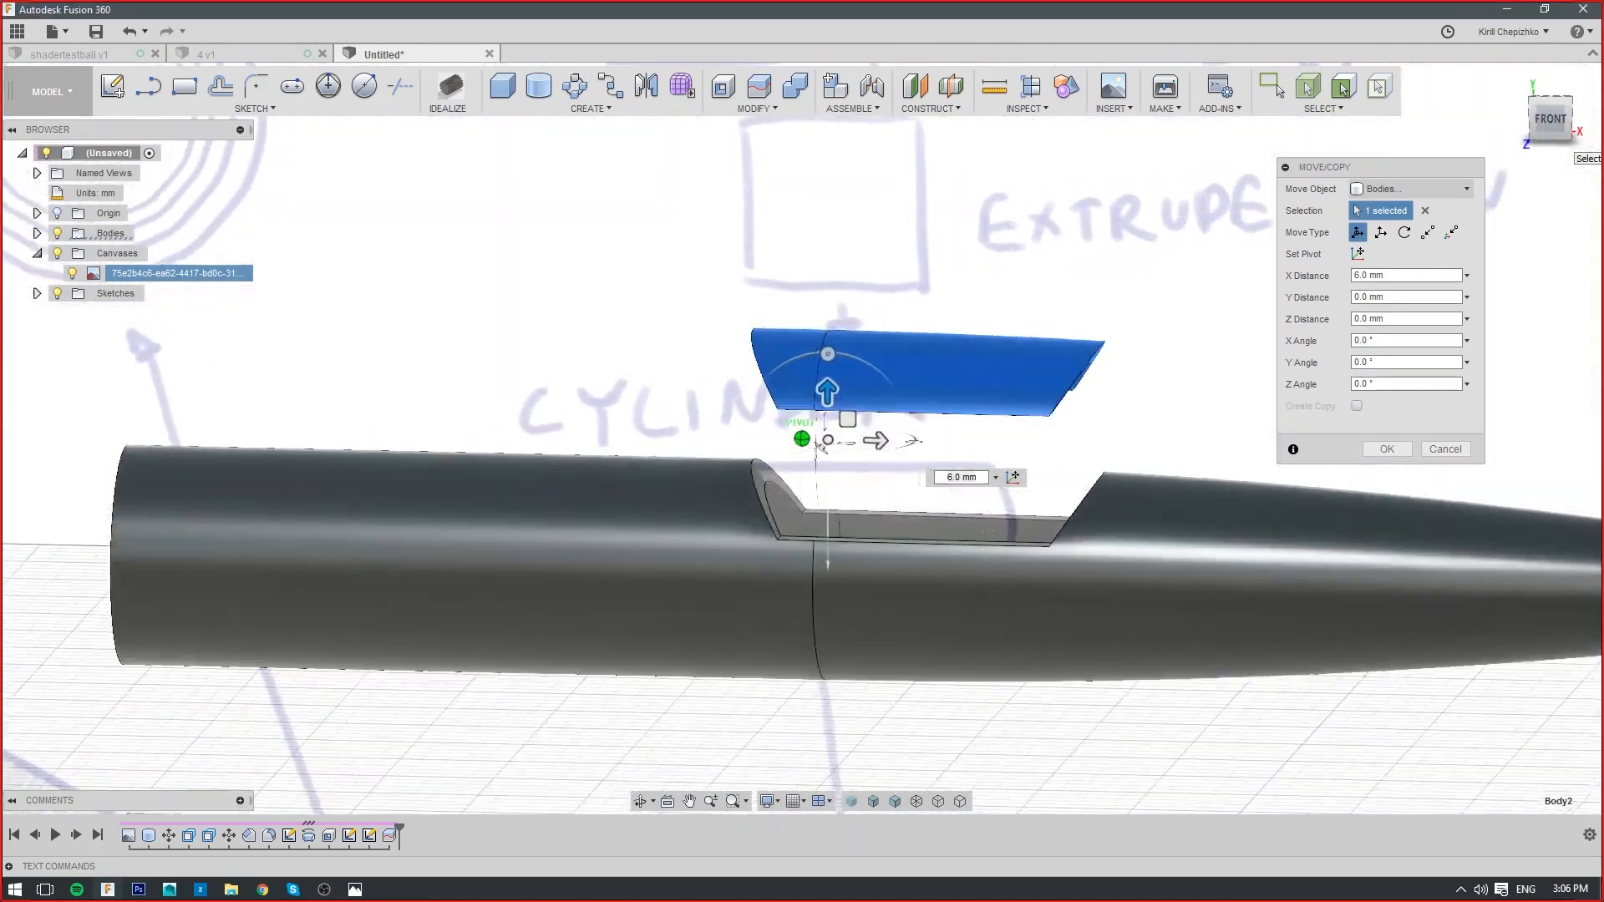
pyautogui.moveTo(1551, 125); pyautogui.dragTo(1588, 125)
# Try to sink the split window piece into the handle with a distance of -2 mm, and cancel the move
pyautogui.moveTo(809, 394); pyautogui.dragTo(769, 556)
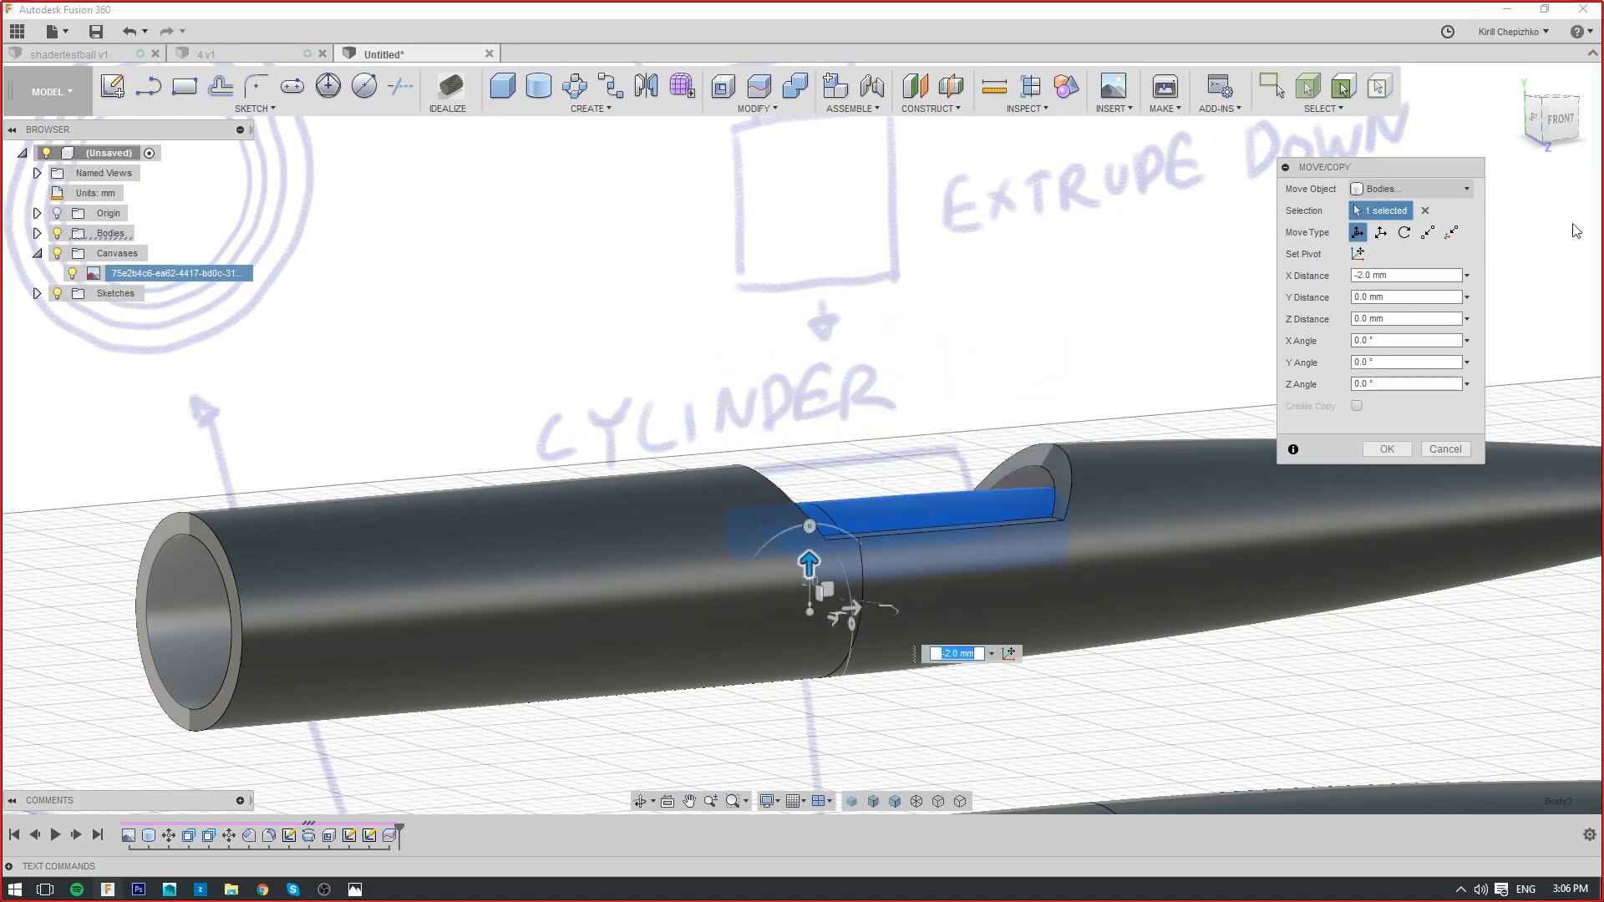
pyautogui.moveTo(1557, 120); pyautogui.dragTo(1599, 146)
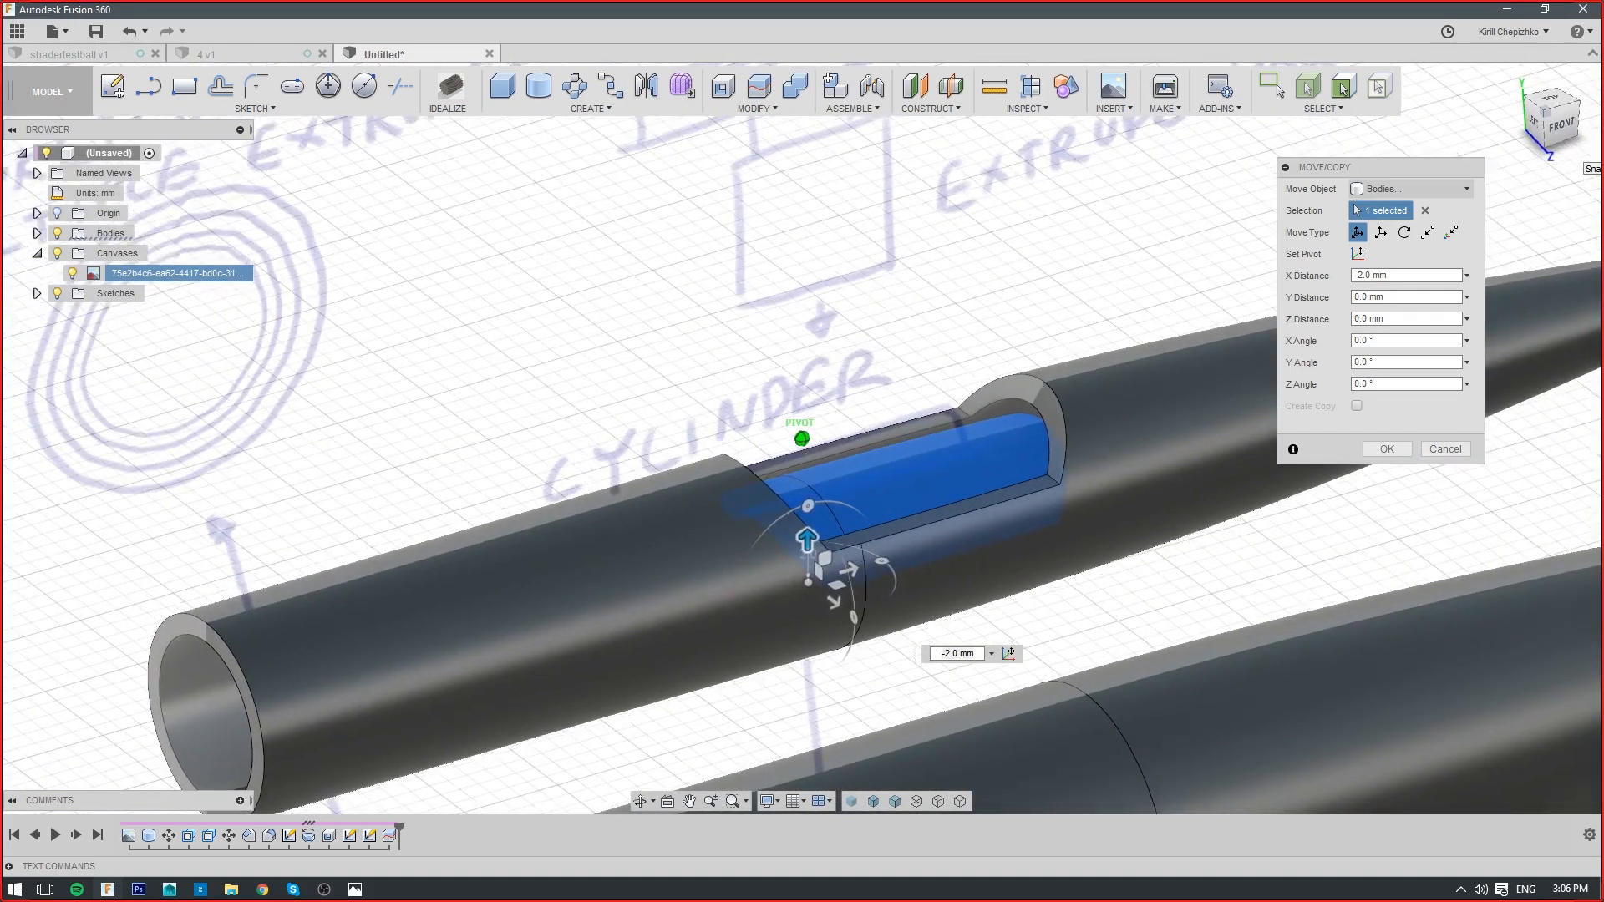
pyautogui.scroll(3, 922, 438)
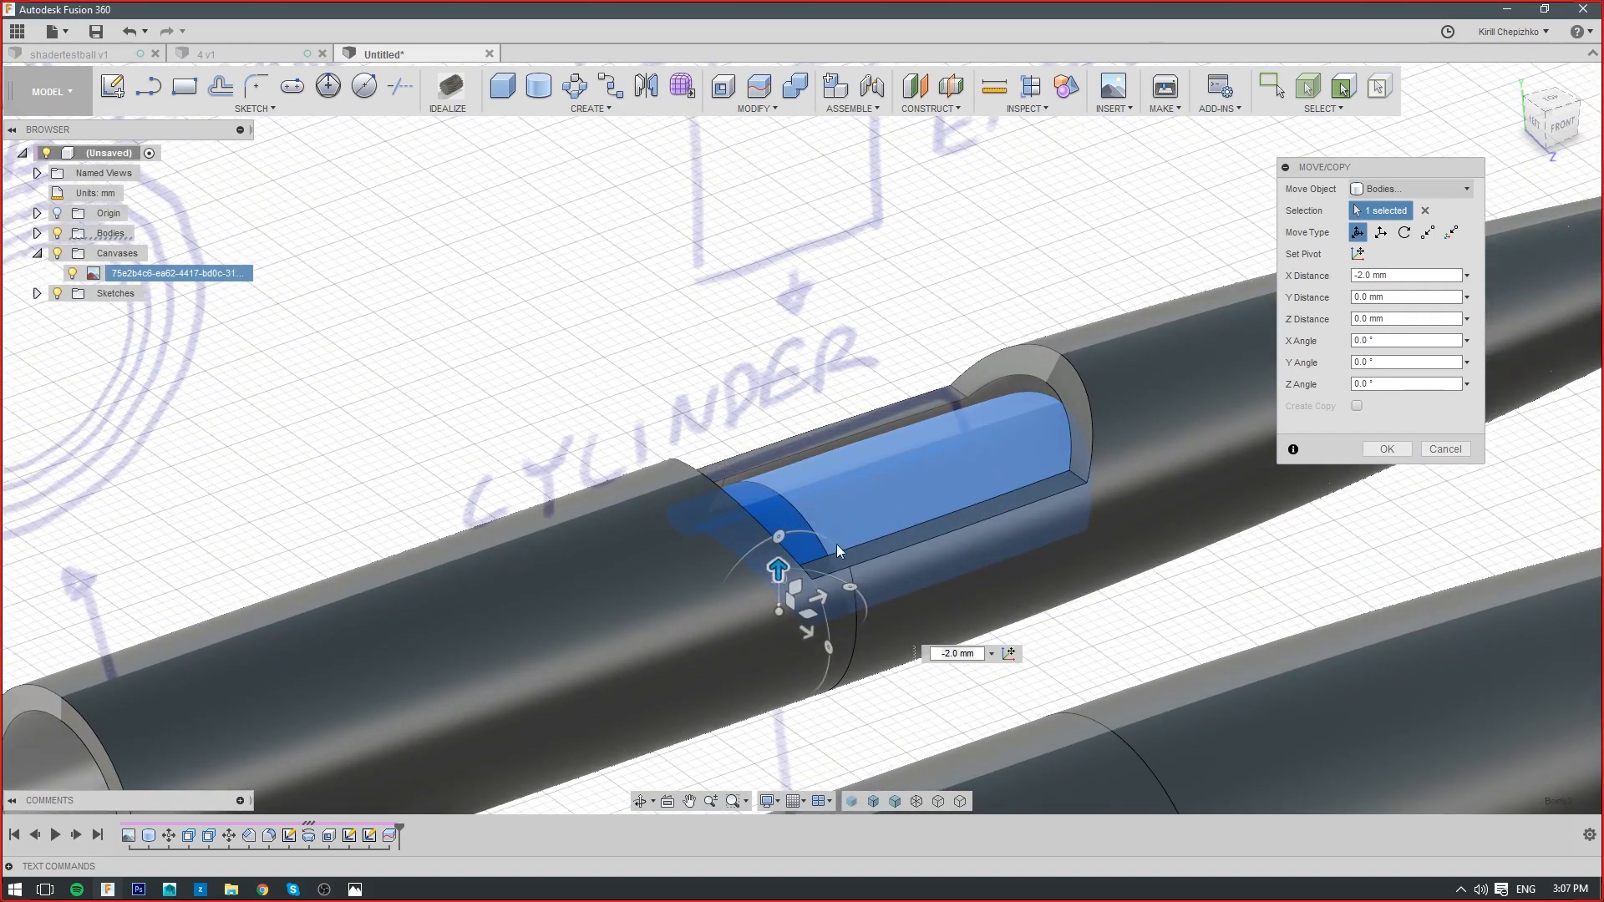
pyautogui.click(1435, 448)
# Undo the handle split and return to the window profile sketch in the front view
pyautogui.moveTo(993, 221); pyautogui.dragTo(823, 228, button='right')
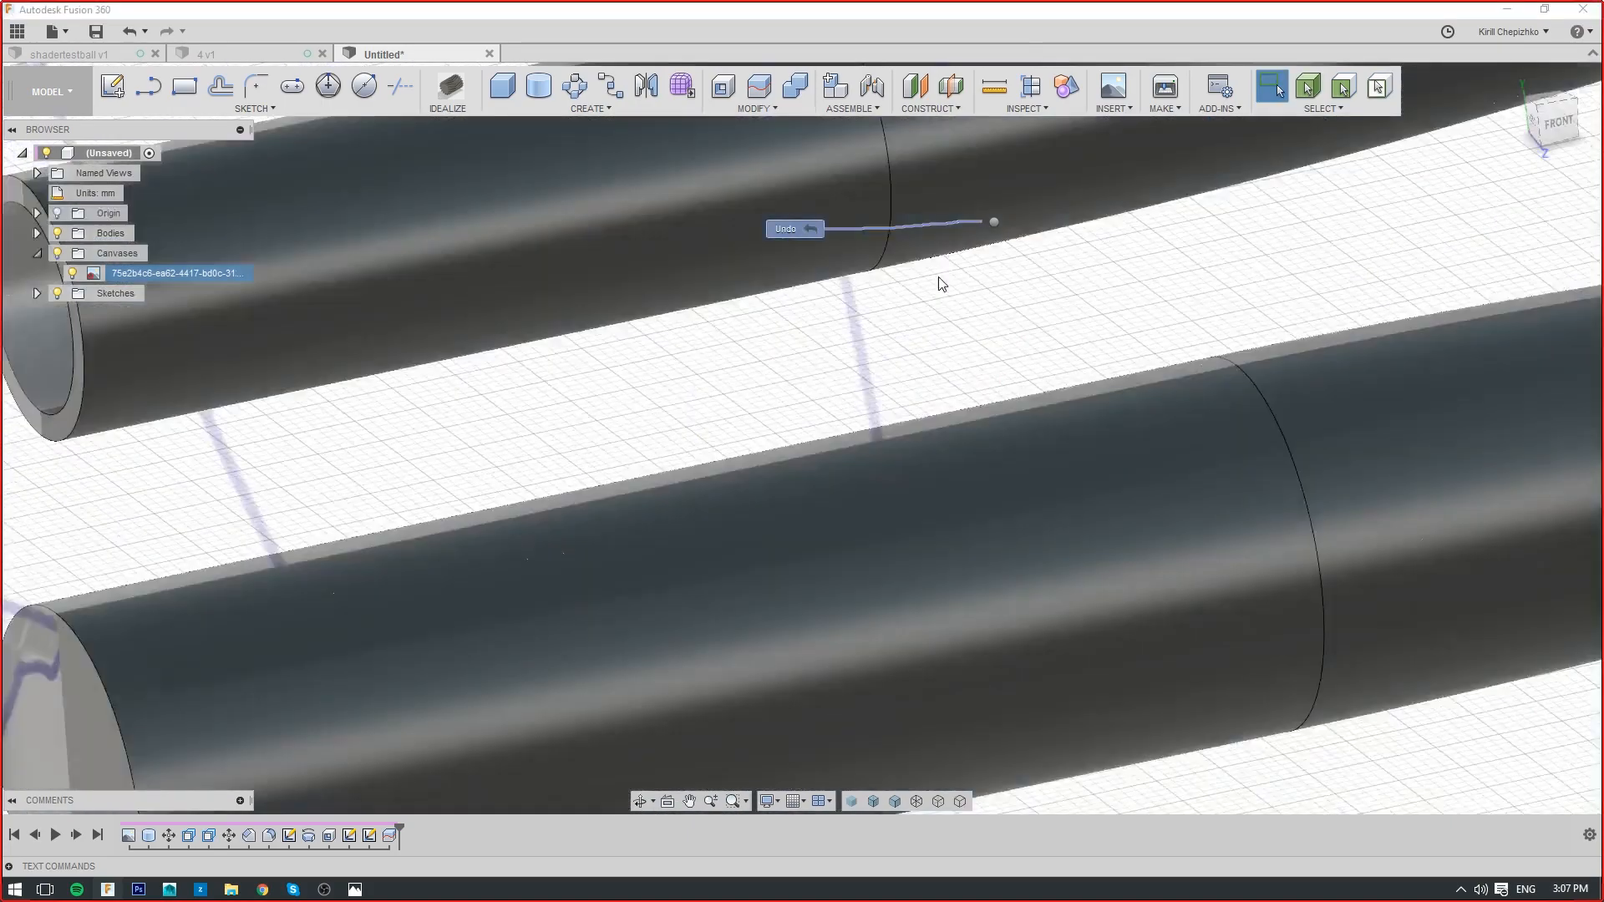
pyautogui.moveTo(939, 277); pyautogui.dragTo(1065, 646, button='middle')
pyautogui.moveTo(1041, 205); pyautogui.dragTo(992, 680, button='middle')
pyautogui.moveTo(1007, 259)
pyautogui.mouseDown(button='middle')
pyautogui.moveTo(935, 556)
pyautogui.moveTo(828, 813)
pyautogui.mouseUp(button='middle')
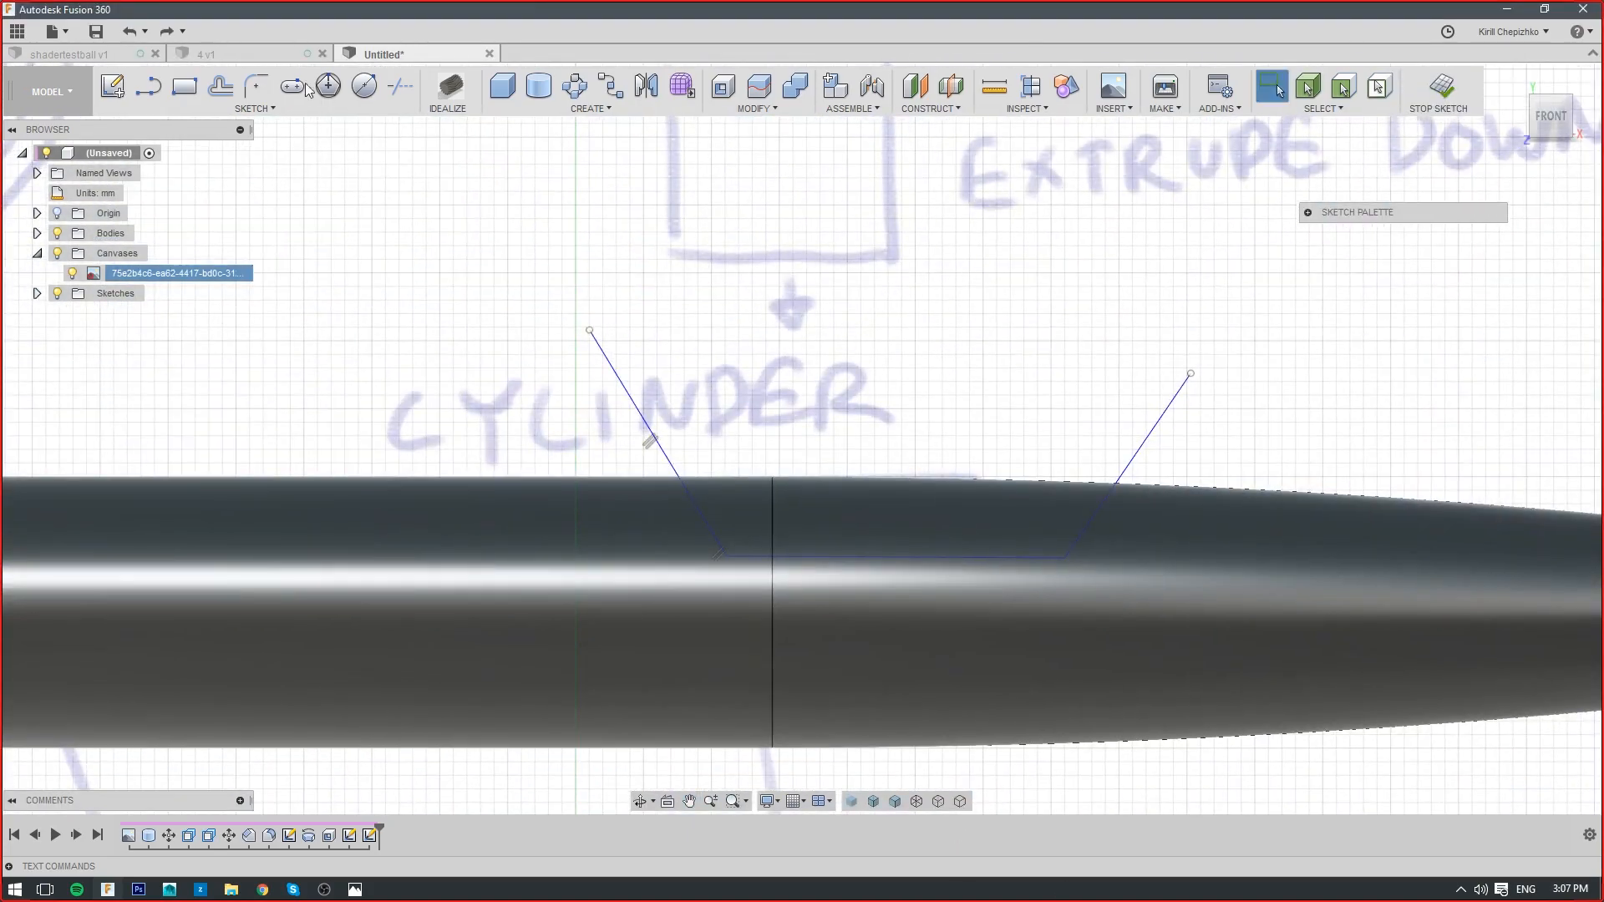
# Close the window profile with a line joining the upper ends of its two slanted sides
pyautogui.click(154, 86)
pyautogui.click(589, 331)
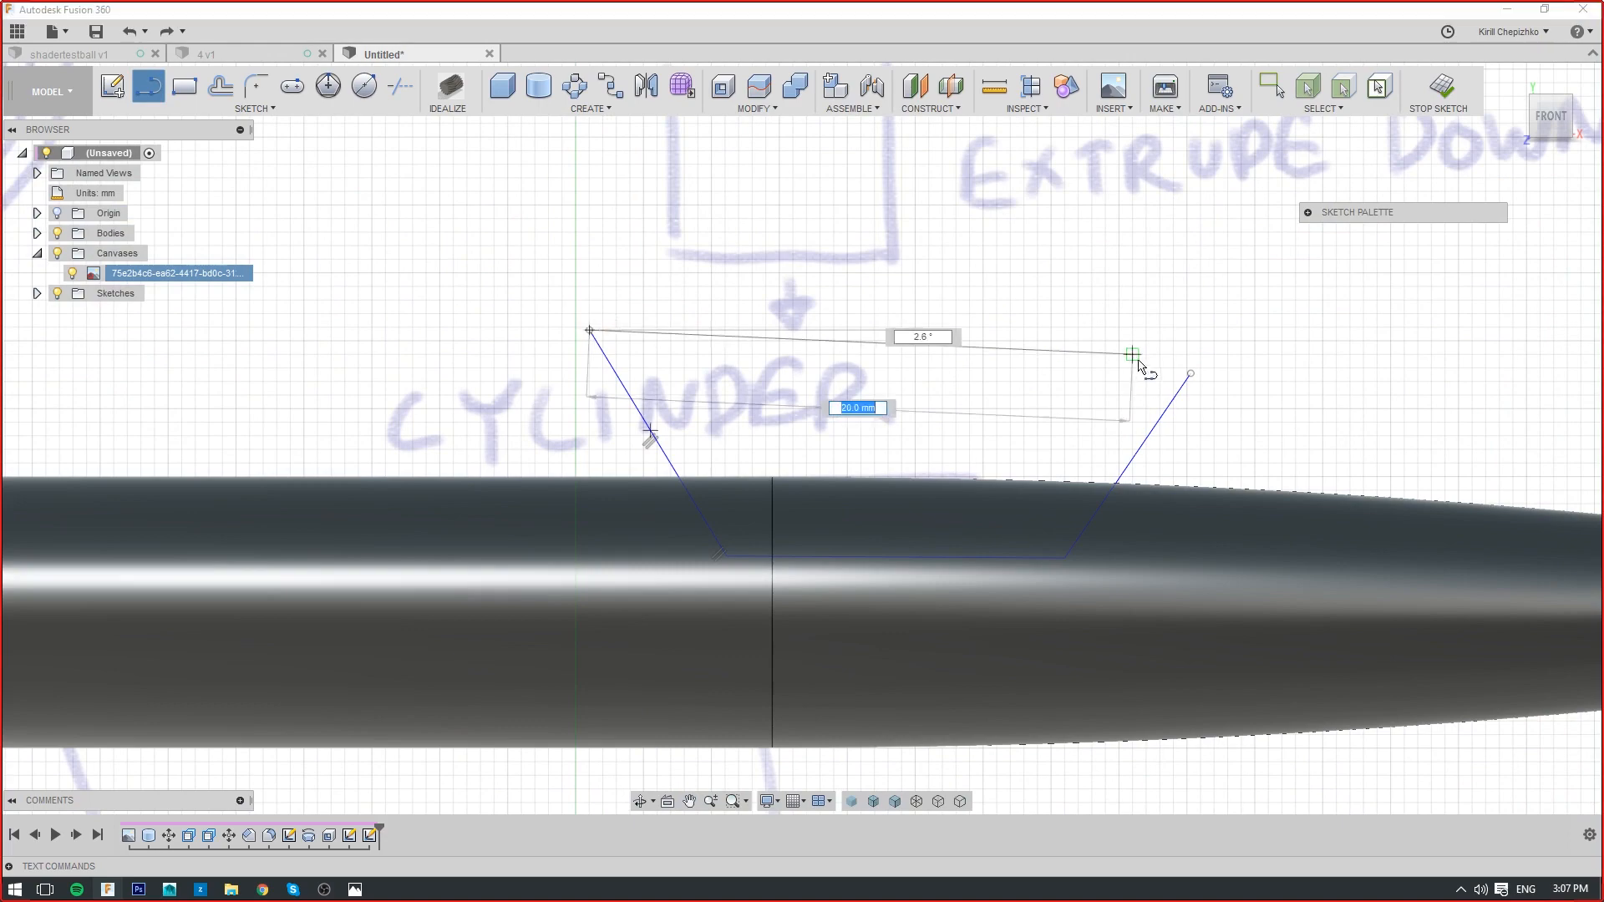
pyautogui.click(1191, 373)
pyautogui.rightClick(1161, 382)
pyautogui.click(1221, 362)
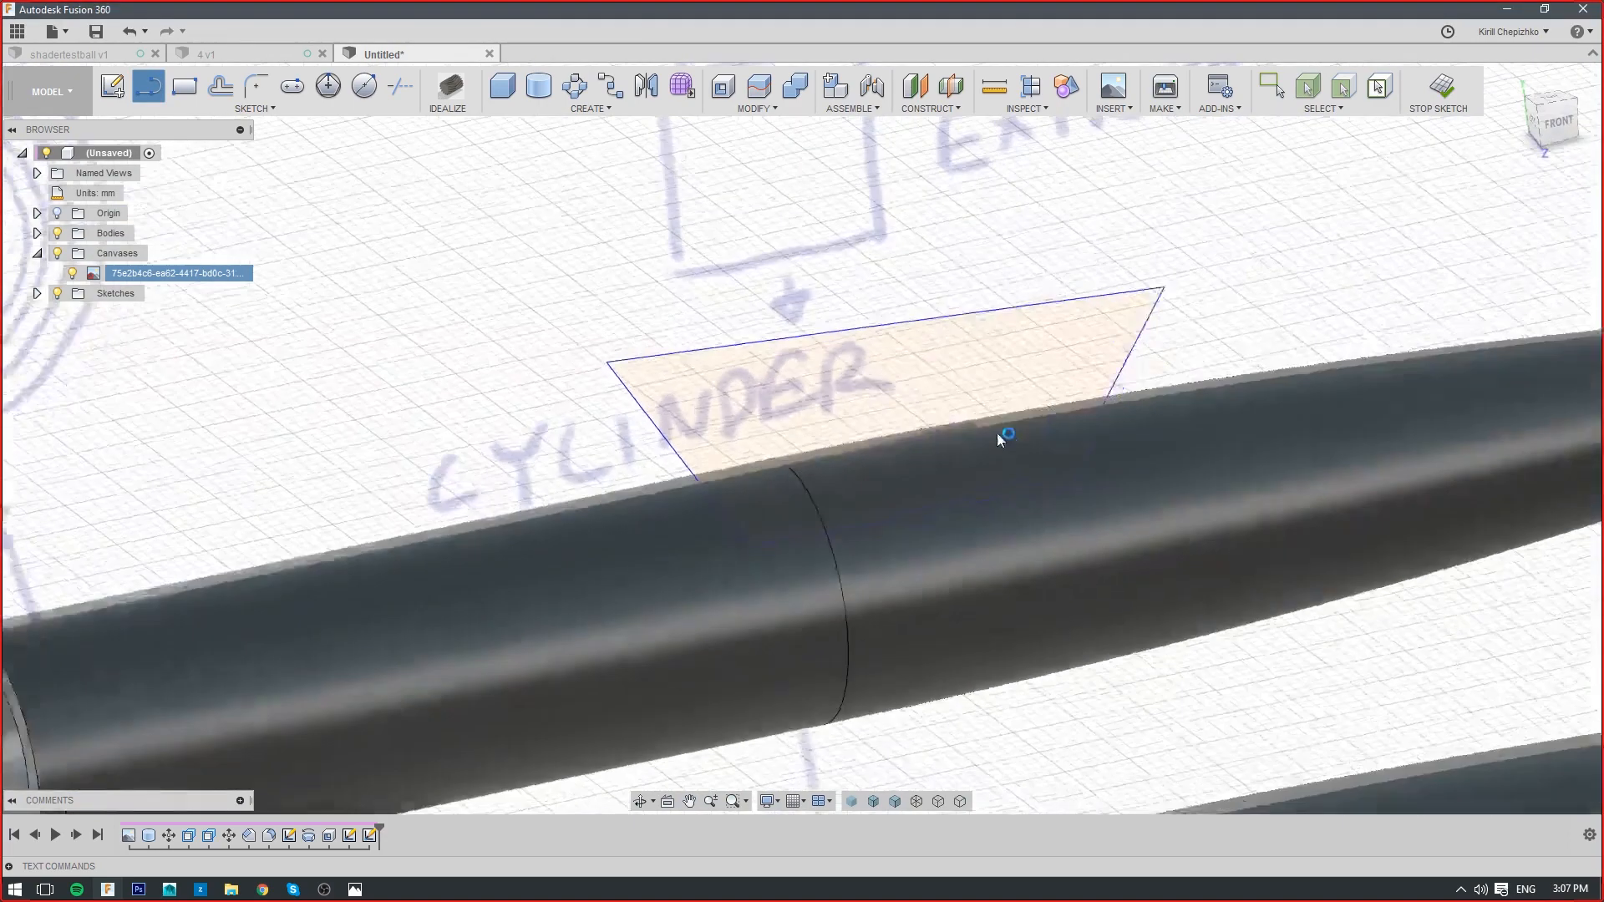
# Extrude the closed profile as a two-sided cut through the upper handle, with a side 1 distance of -16 mm
pyautogui.moveTo(887, 390); pyautogui.dragTo(616, 200)
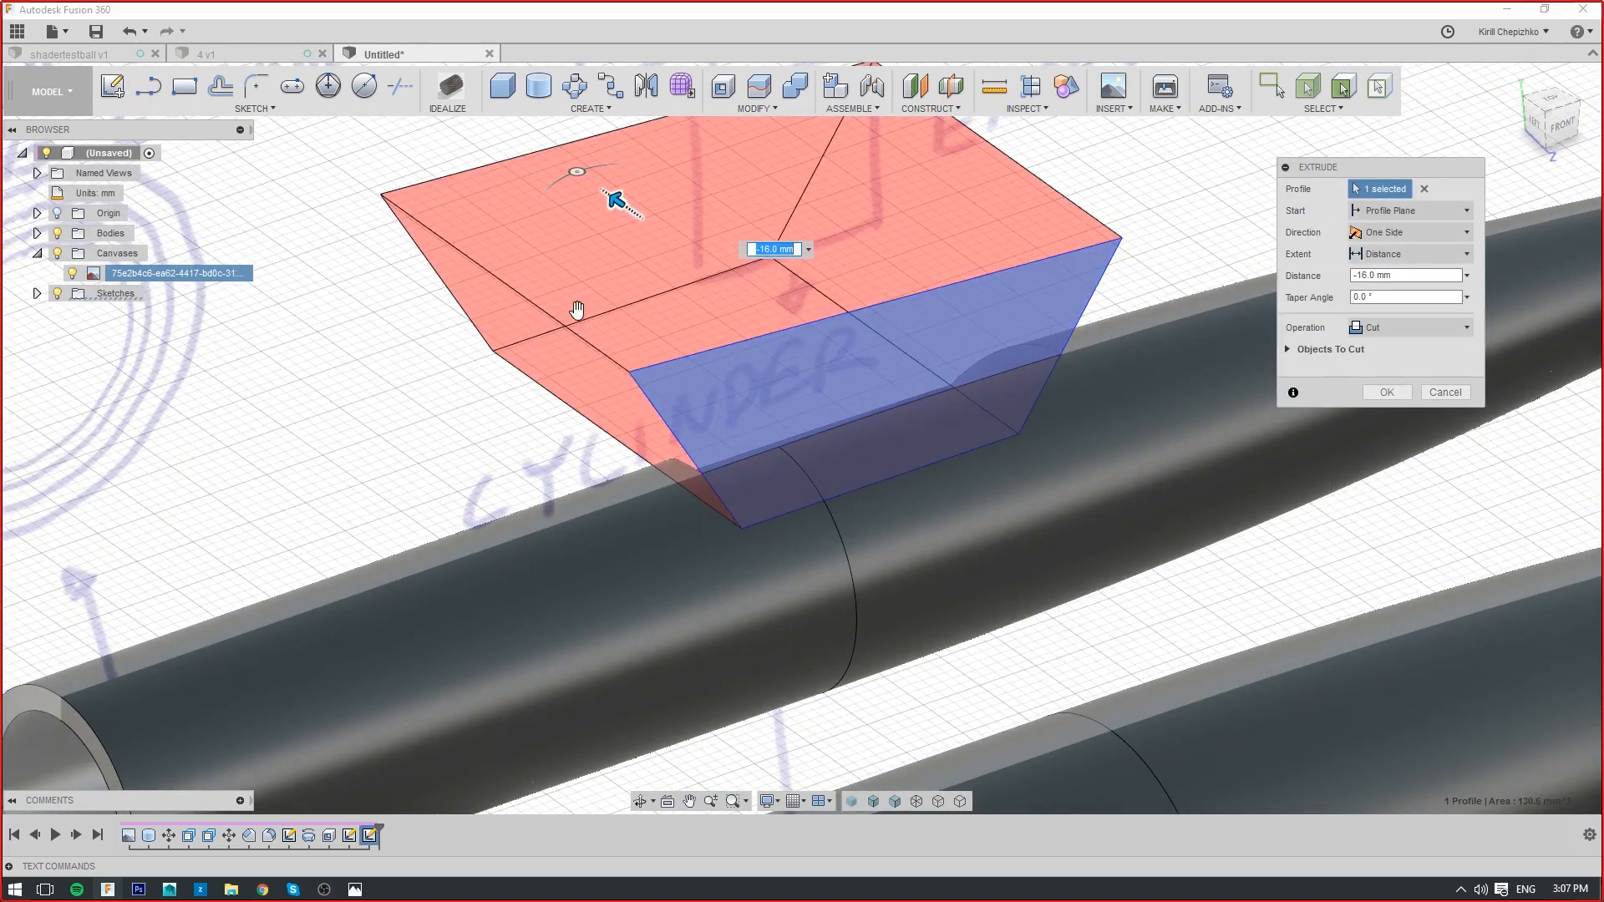
pyautogui.click(1404, 232)
pyautogui.click(1380, 276)
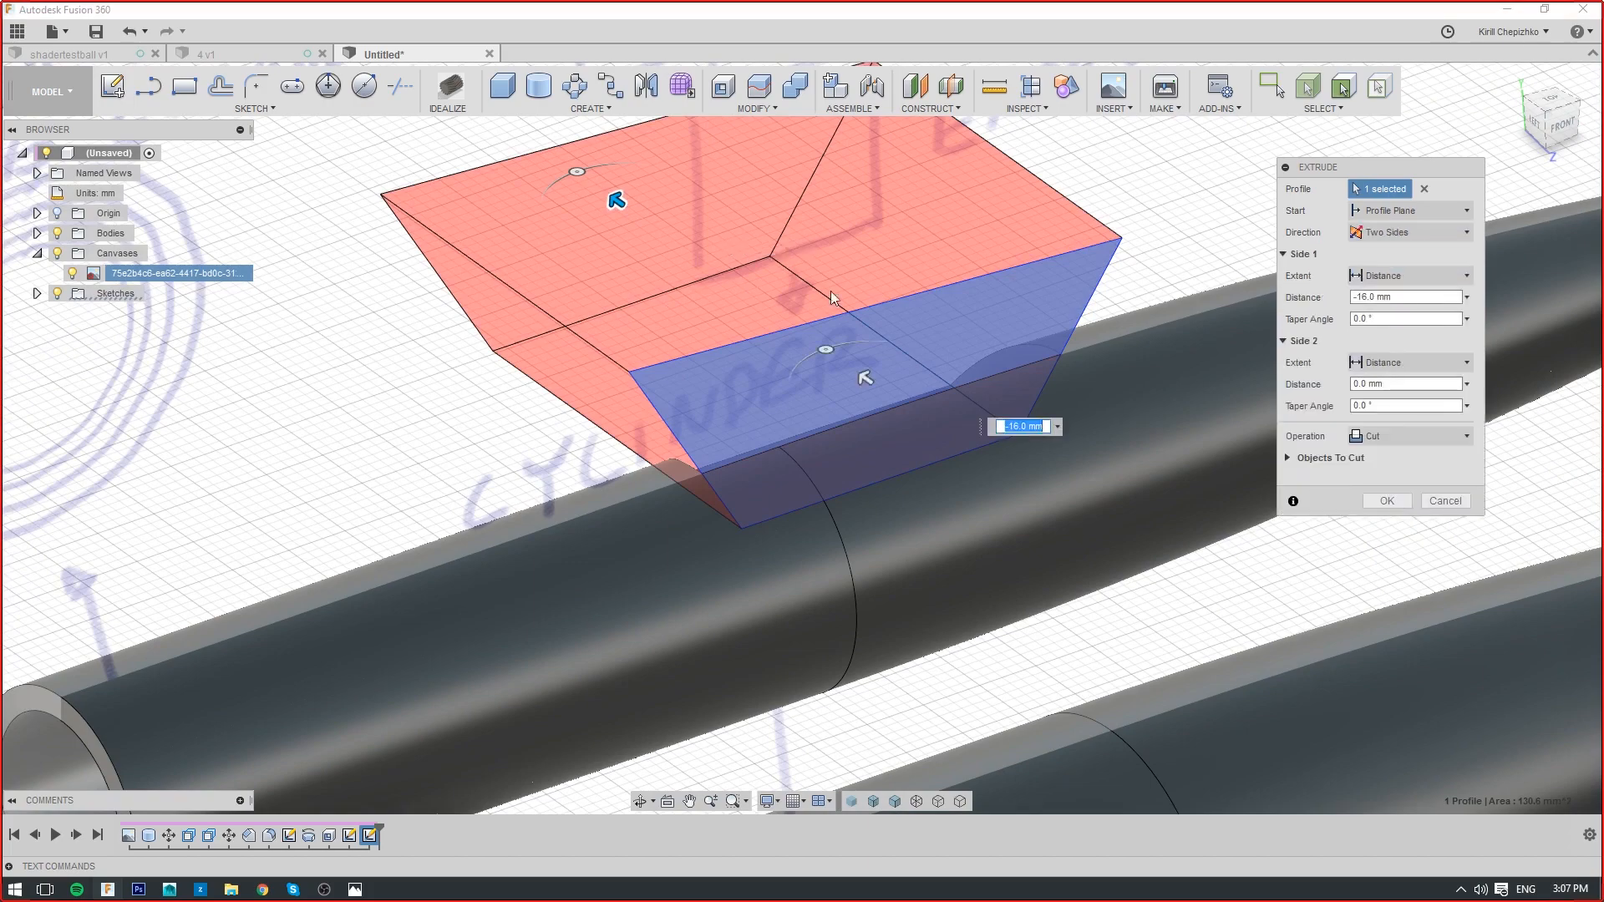
pyautogui.click(1381, 505)
# Fillet the four inner corner edges of the handle's window cut with a 1.8 mm radius
pyautogui.click(1534, 121)
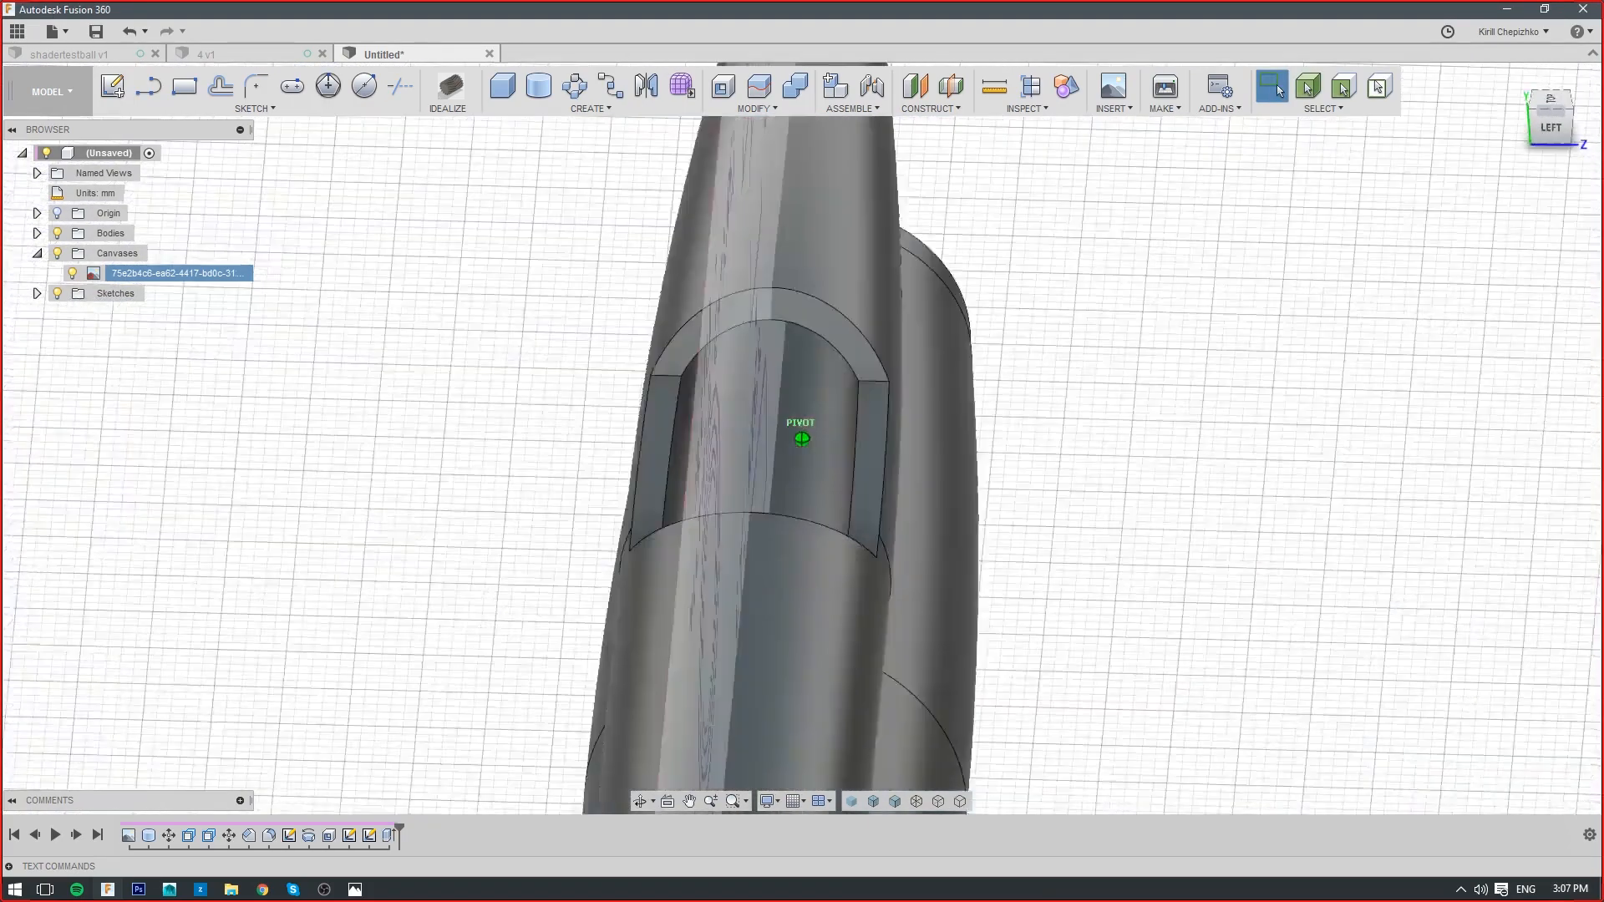
pyautogui.moveTo(801, 439)
pyautogui.keyDown('shift'); pyautogui.mouseDown(button='middle')
pyautogui.moveTo(719, 451)
pyautogui.moveTo(644, 418)
pyautogui.moveTo(568, 451)
pyautogui.moveTo(602, 431)
pyautogui.moveTo(738, 417)
pyautogui.moveTo(803, 456)
pyautogui.mouseUp(button='middle'); pyautogui.keyUp('shift')
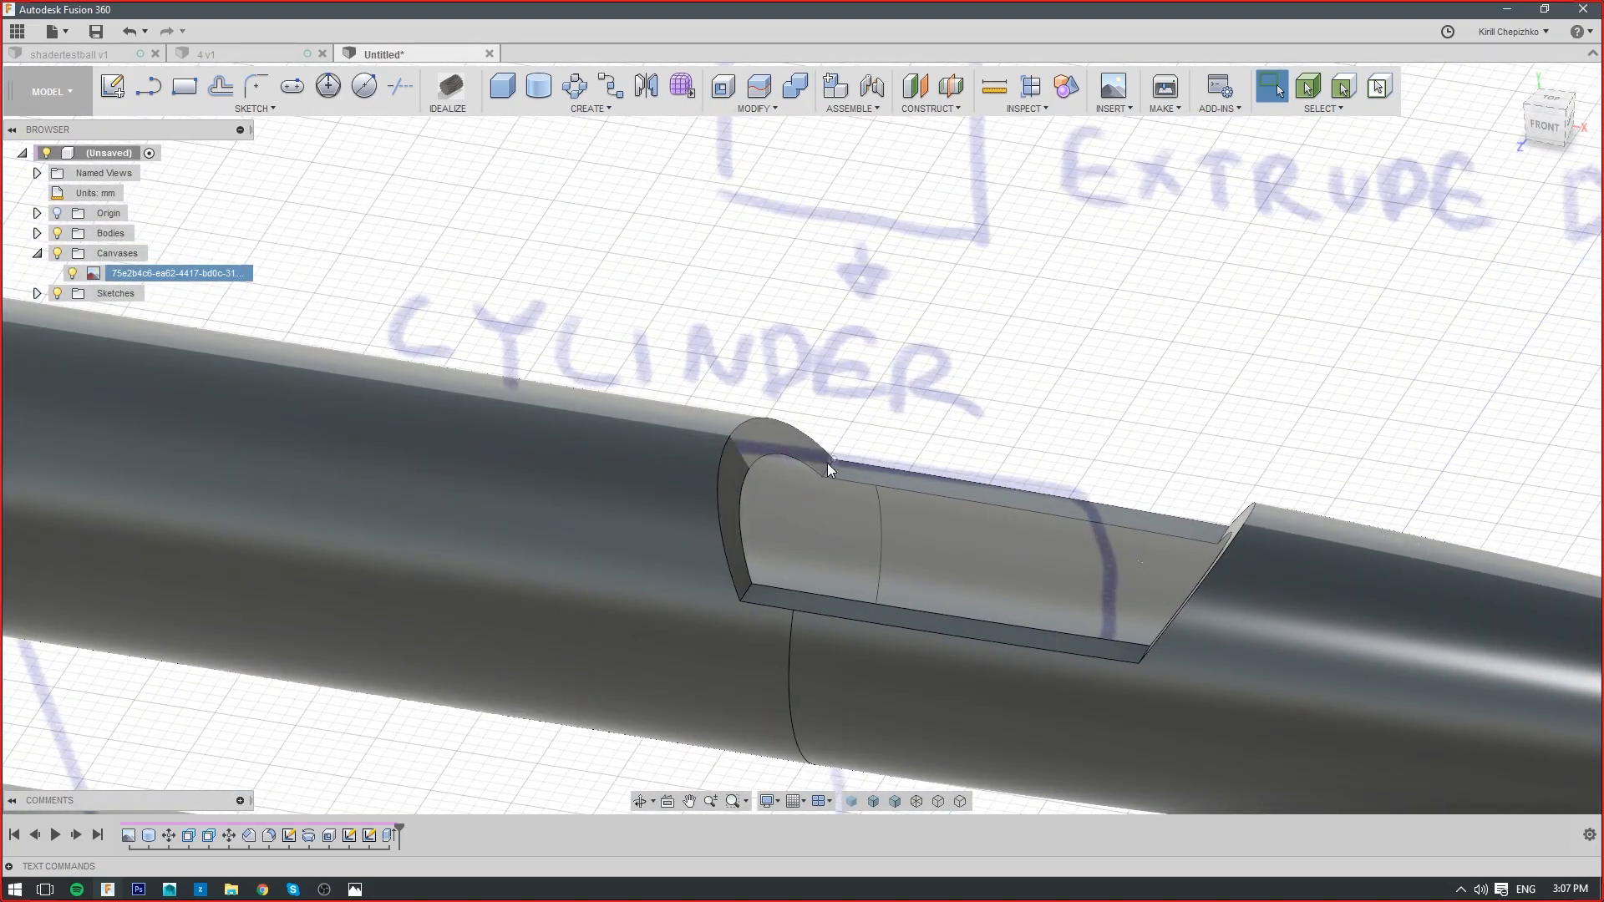
pyautogui.rightClick(830, 469)
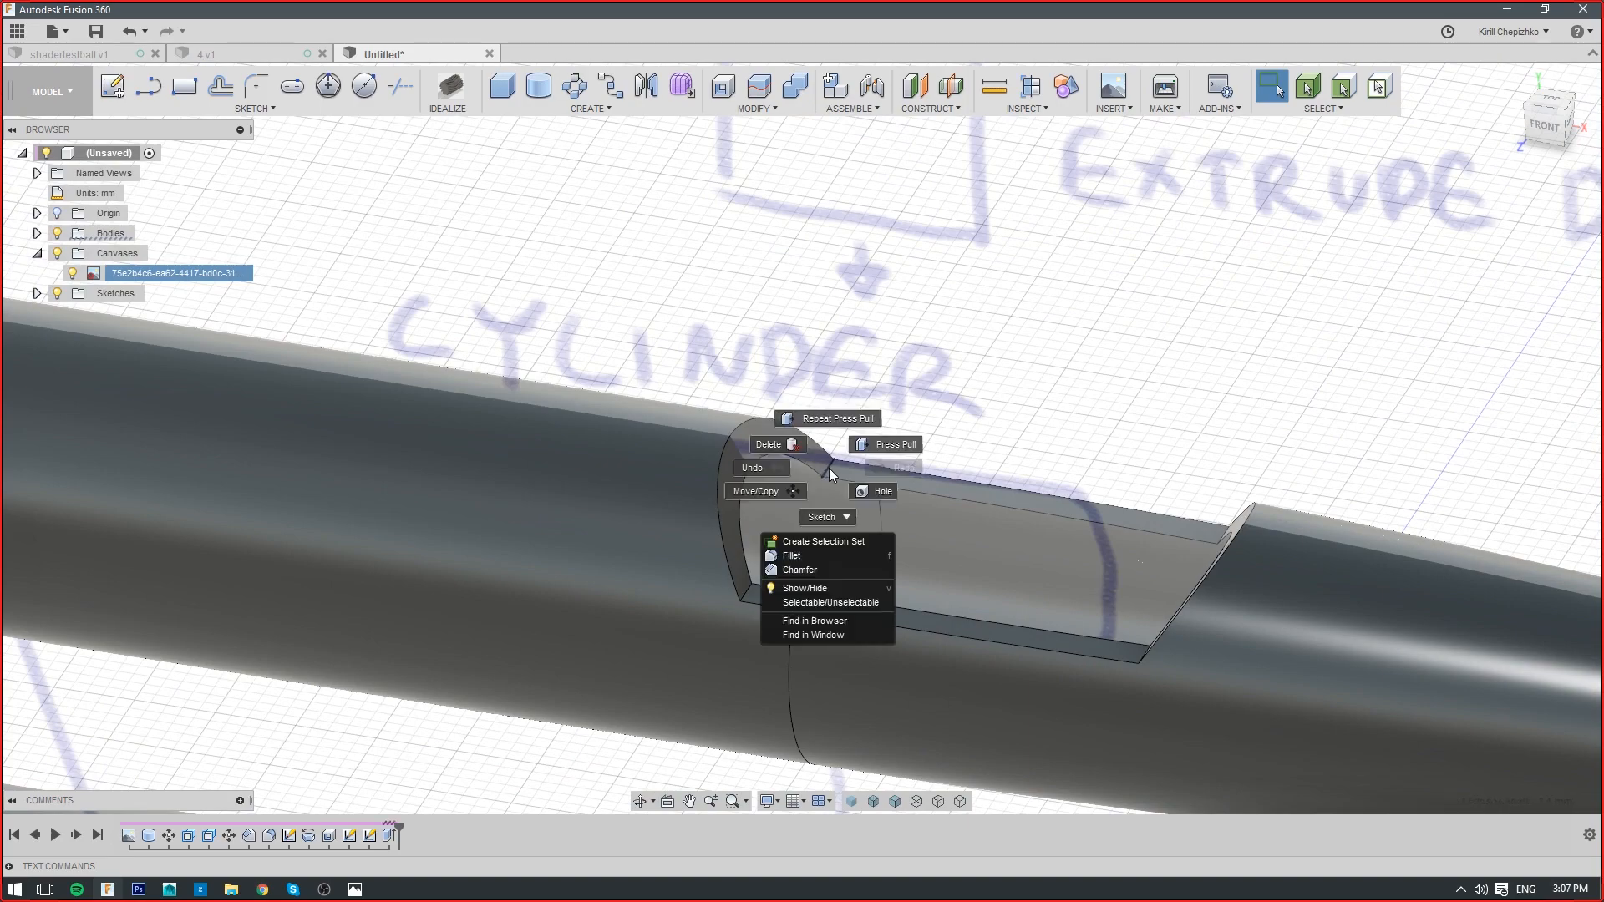
pyautogui.click(809, 557)
pyautogui.click(750, 592)
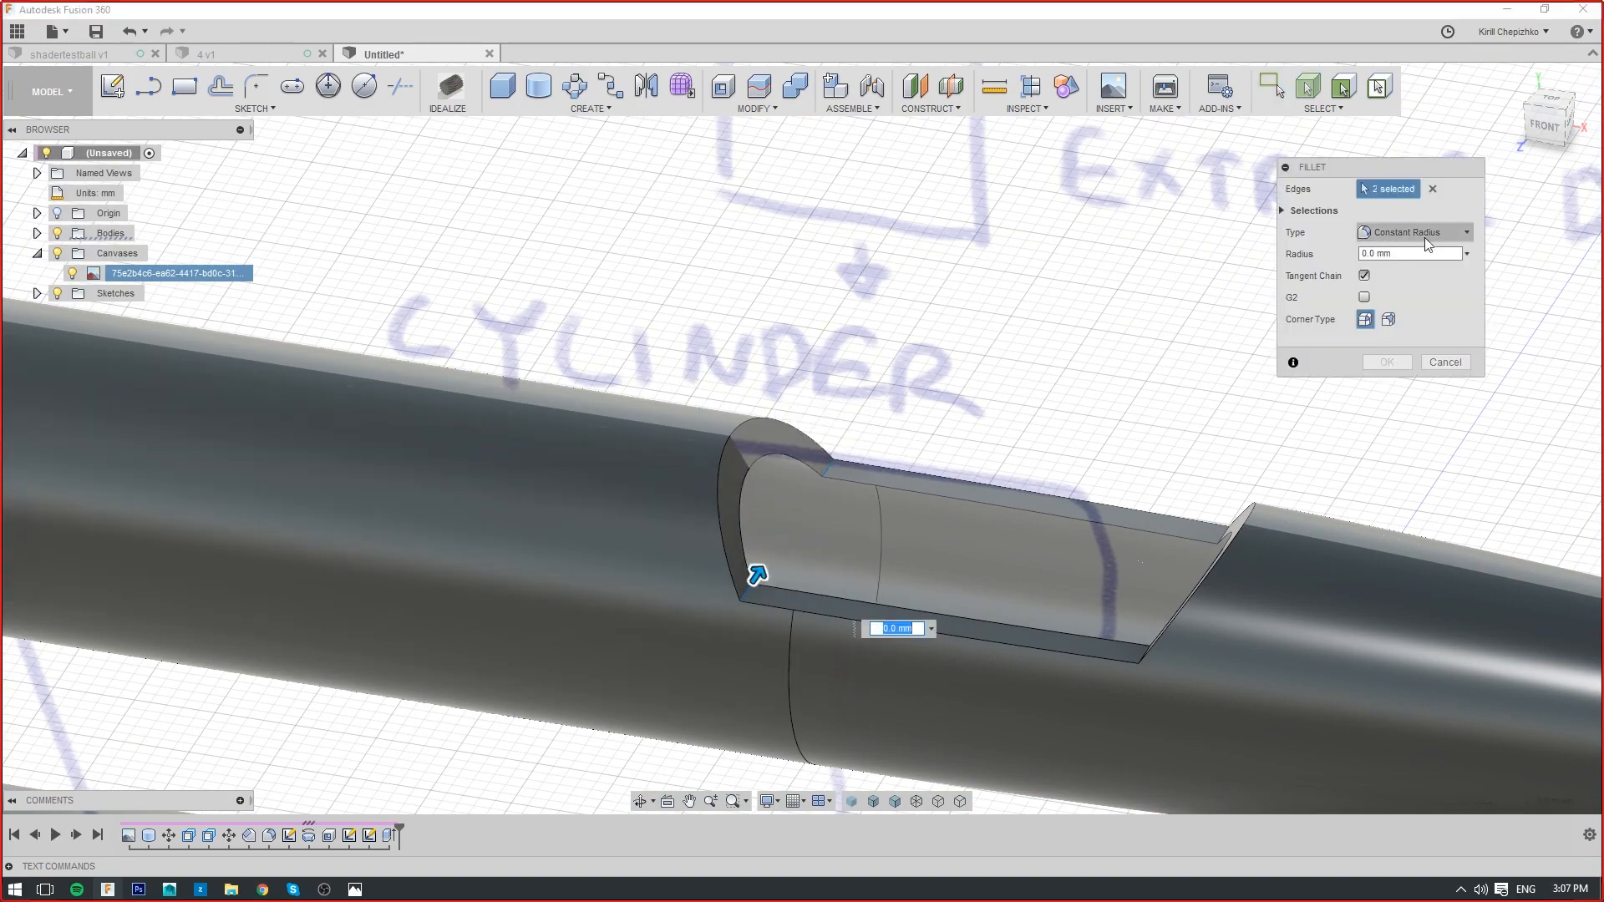
pyautogui.moveTo(750, 591)
pyautogui.keyDown('shift'); pyautogui.mouseDown(button='middle')
pyautogui.moveTo(685, 569)
pyautogui.moveTo(696, 582)
pyautogui.mouseUp(button='middle'); pyautogui.keyUp('shift')
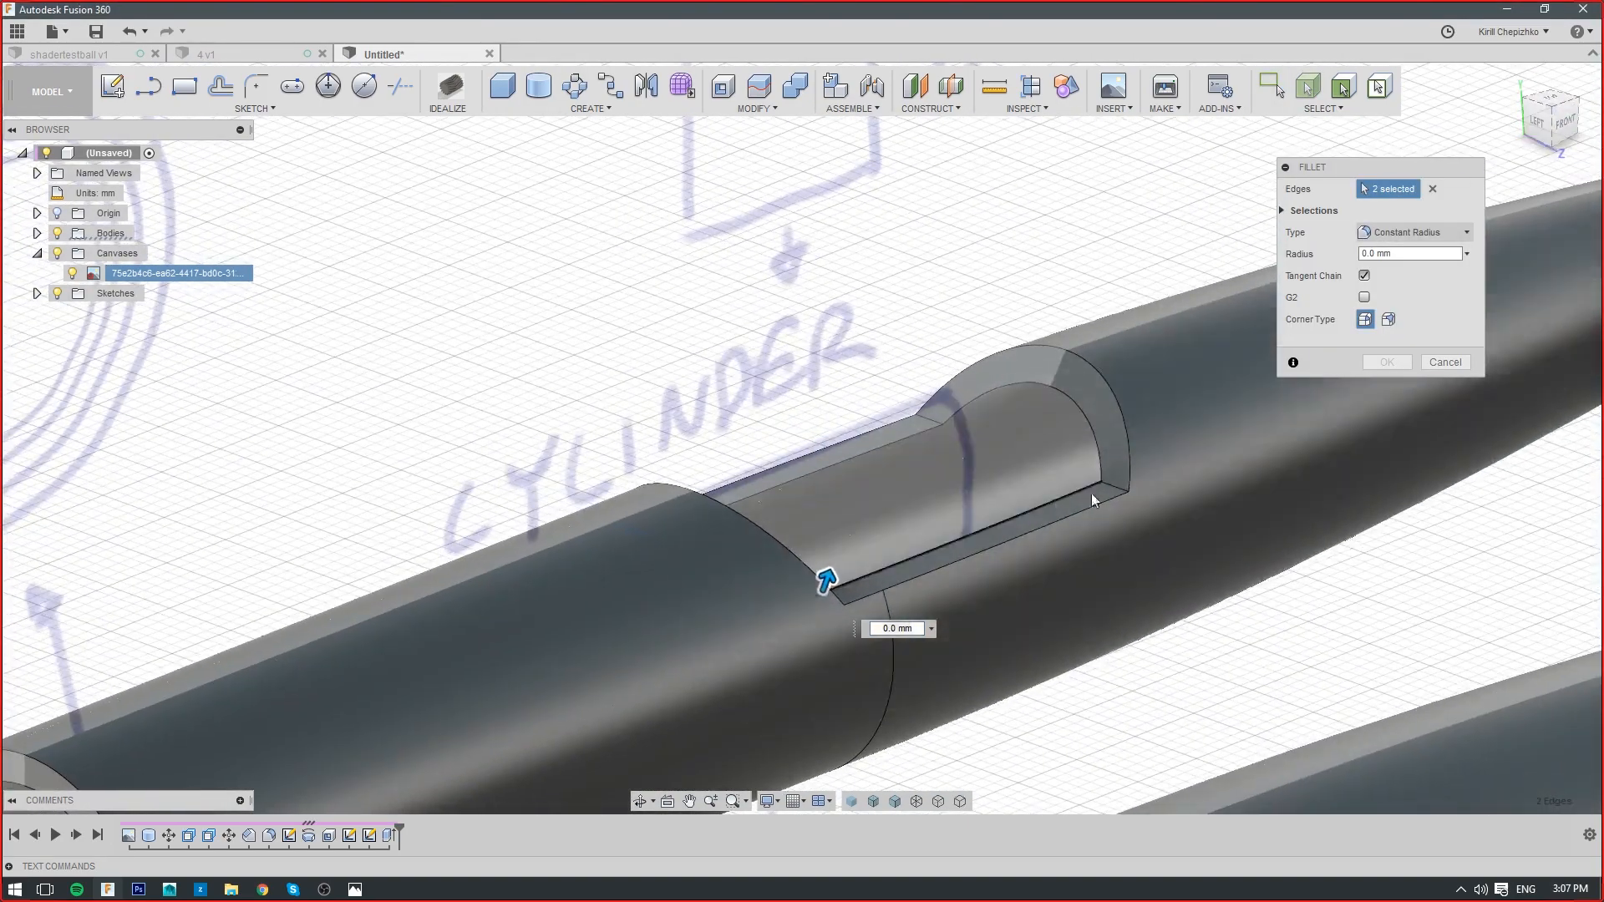
pyautogui.click(1110, 485)
pyautogui.click(930, 422)
pyautogui.moveTo(928, 417); pyautogui.dragTo(924, 411)
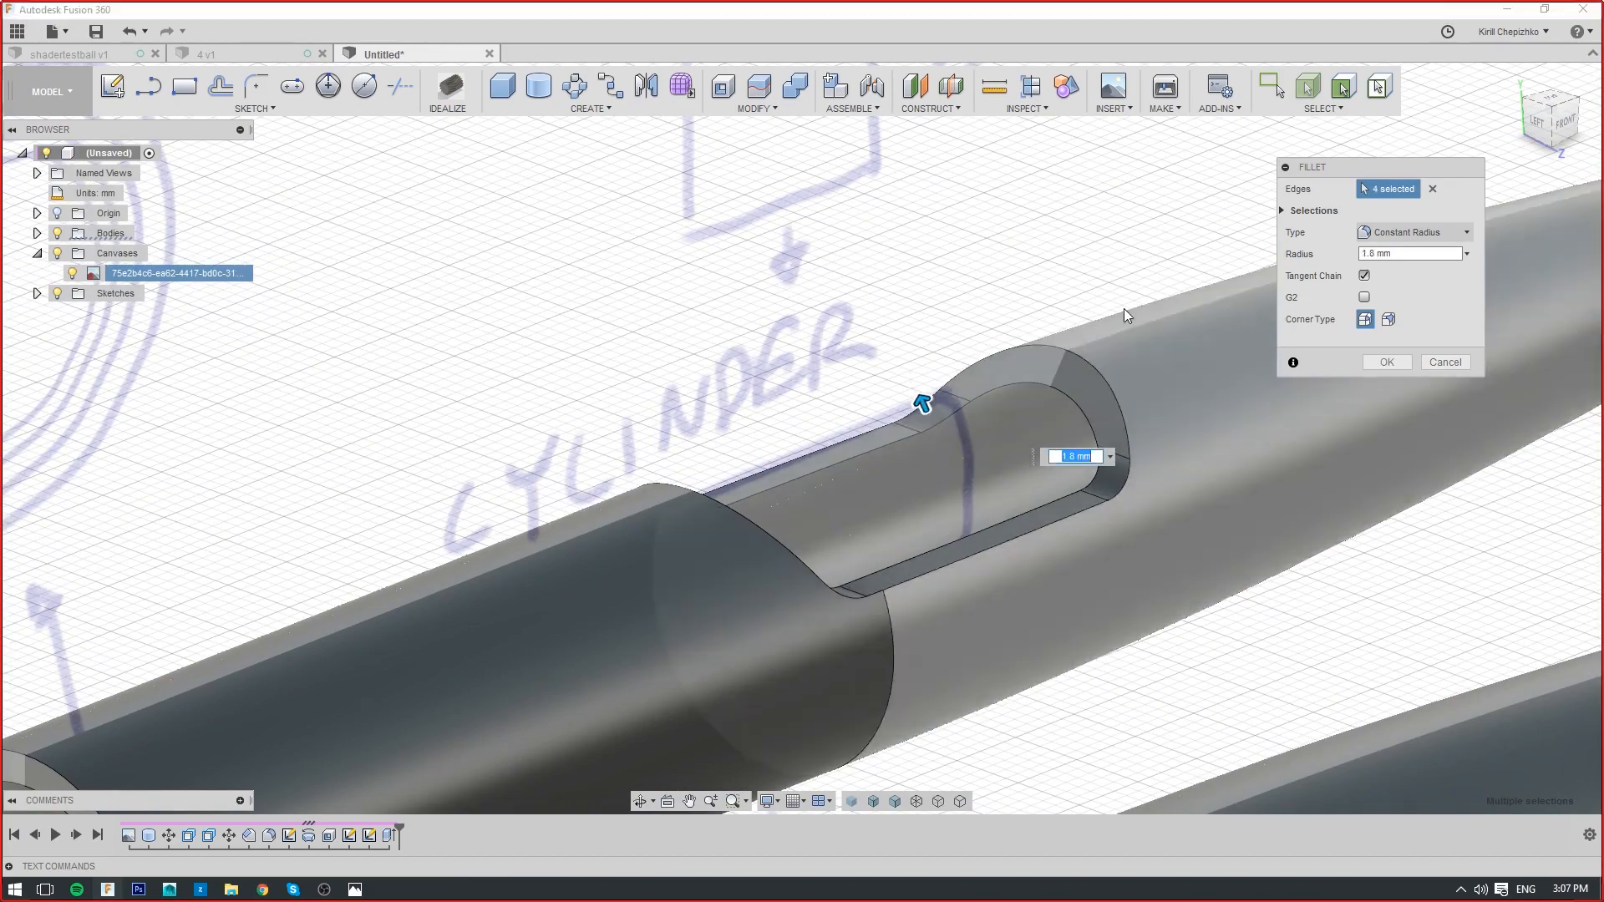
pyautogui.scroll(-2, 1124, 308)
pyautogui.keyDown('shift'); pyautogui.moveTo(1486, 136); pyautogui.dragTo(1374, 348, button='middle'); pyautogui.keyUp('shift')
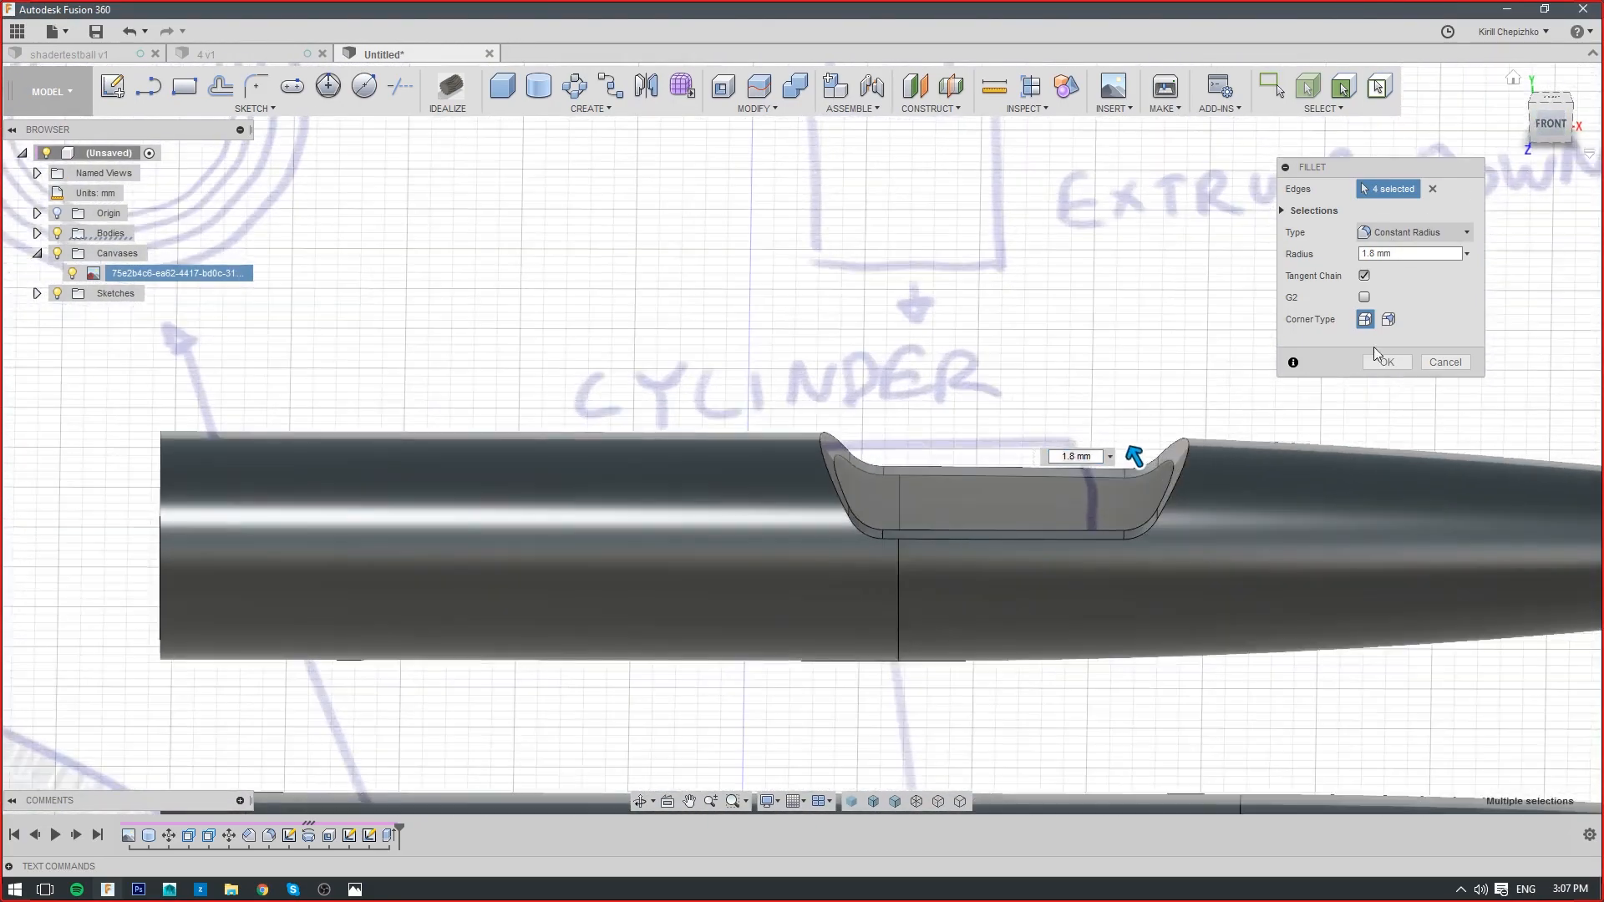
pyautogui.click(1387, 362)
# Chamfer the outer and inner edge loops of the handle's window cut
pyautogui.scroll(3, 1143, 458)
pyautogui.scroll(2, 1143, 459)
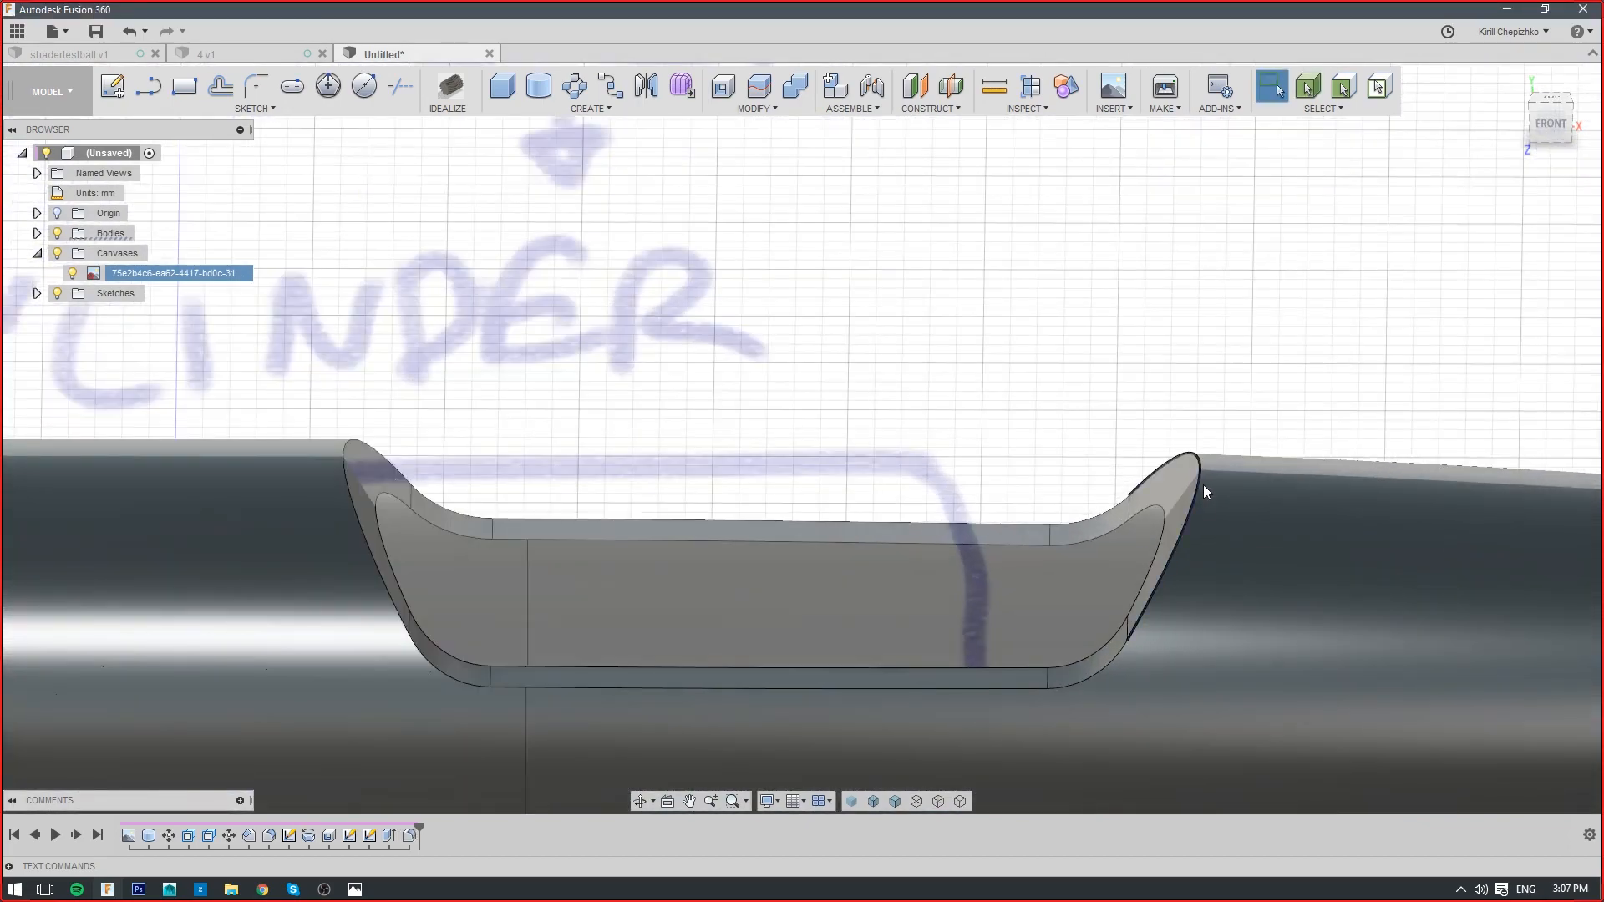
pyautogui.rightClick(1203, 485)
pyautogui.click(1175, 586)
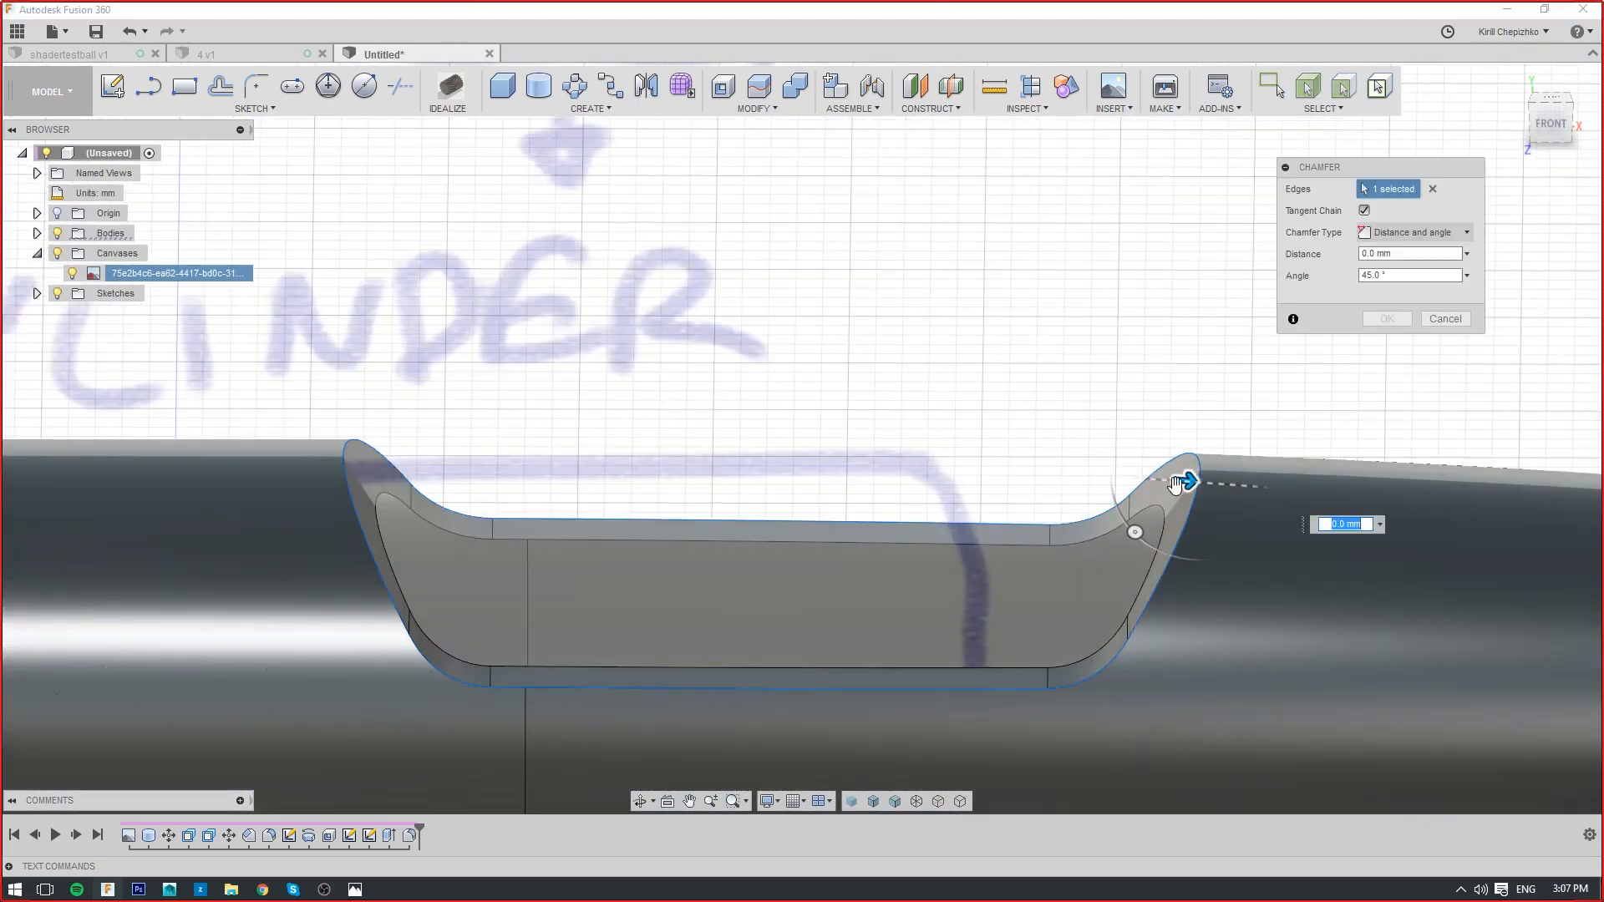
pyautogui.scroll(3, 1080, 540)
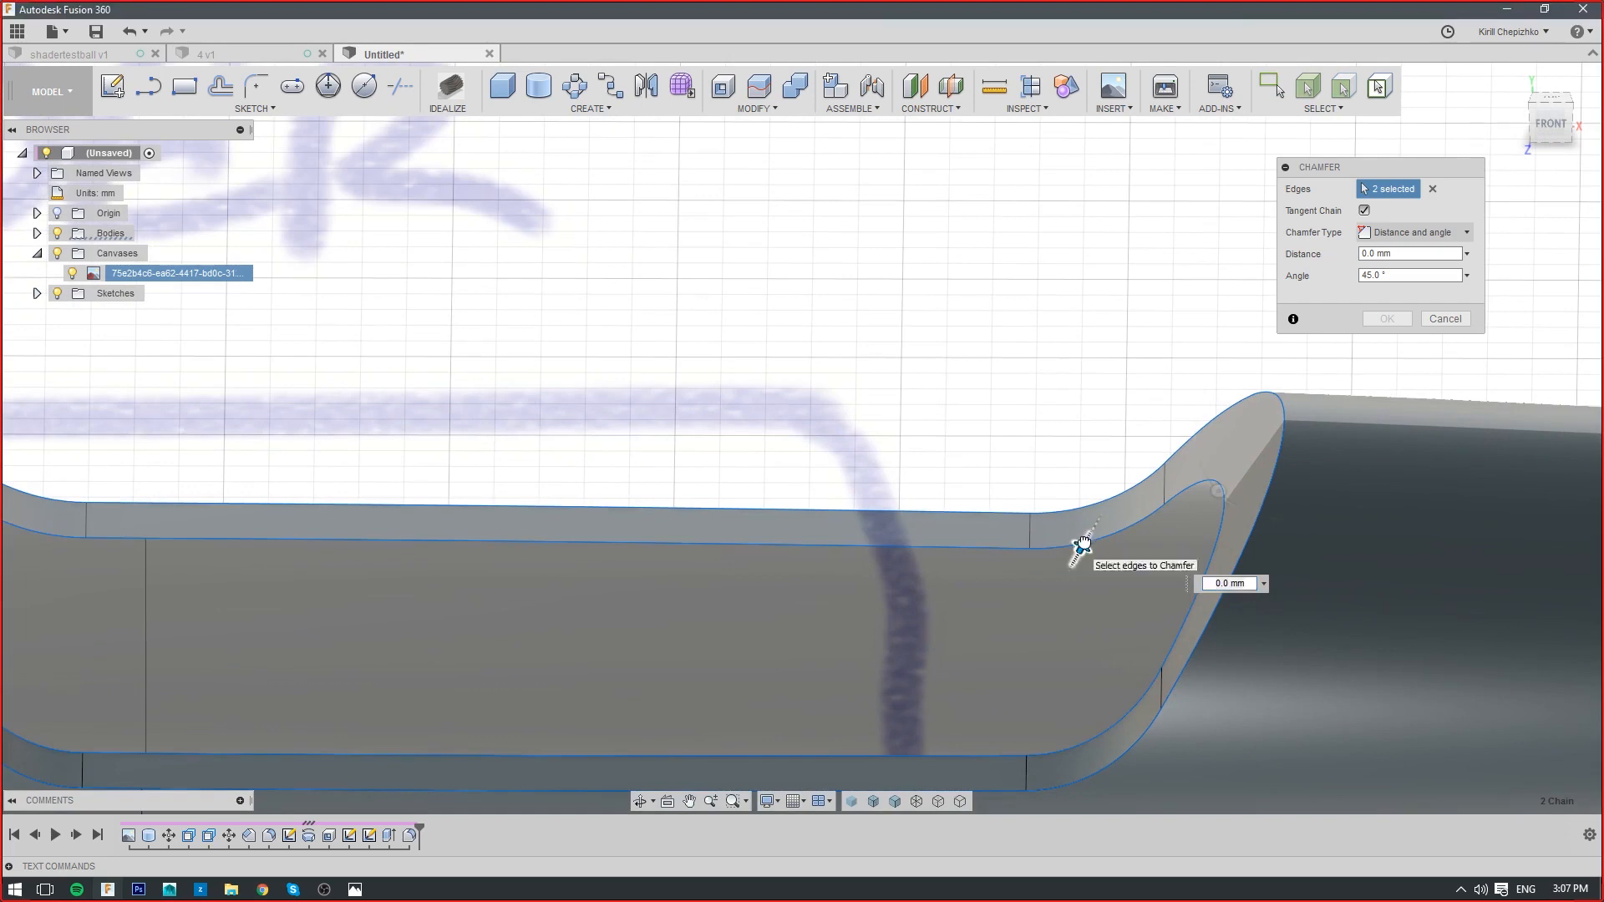
# Chamfer the two selected rim edge chains of the upper tube's slot with a distance of 0.3 mm at 45°
pyautogui.click(1089, 532)
pyautogui.moveTo(1091, 531); pyautogui.dragTo(1084, 537)
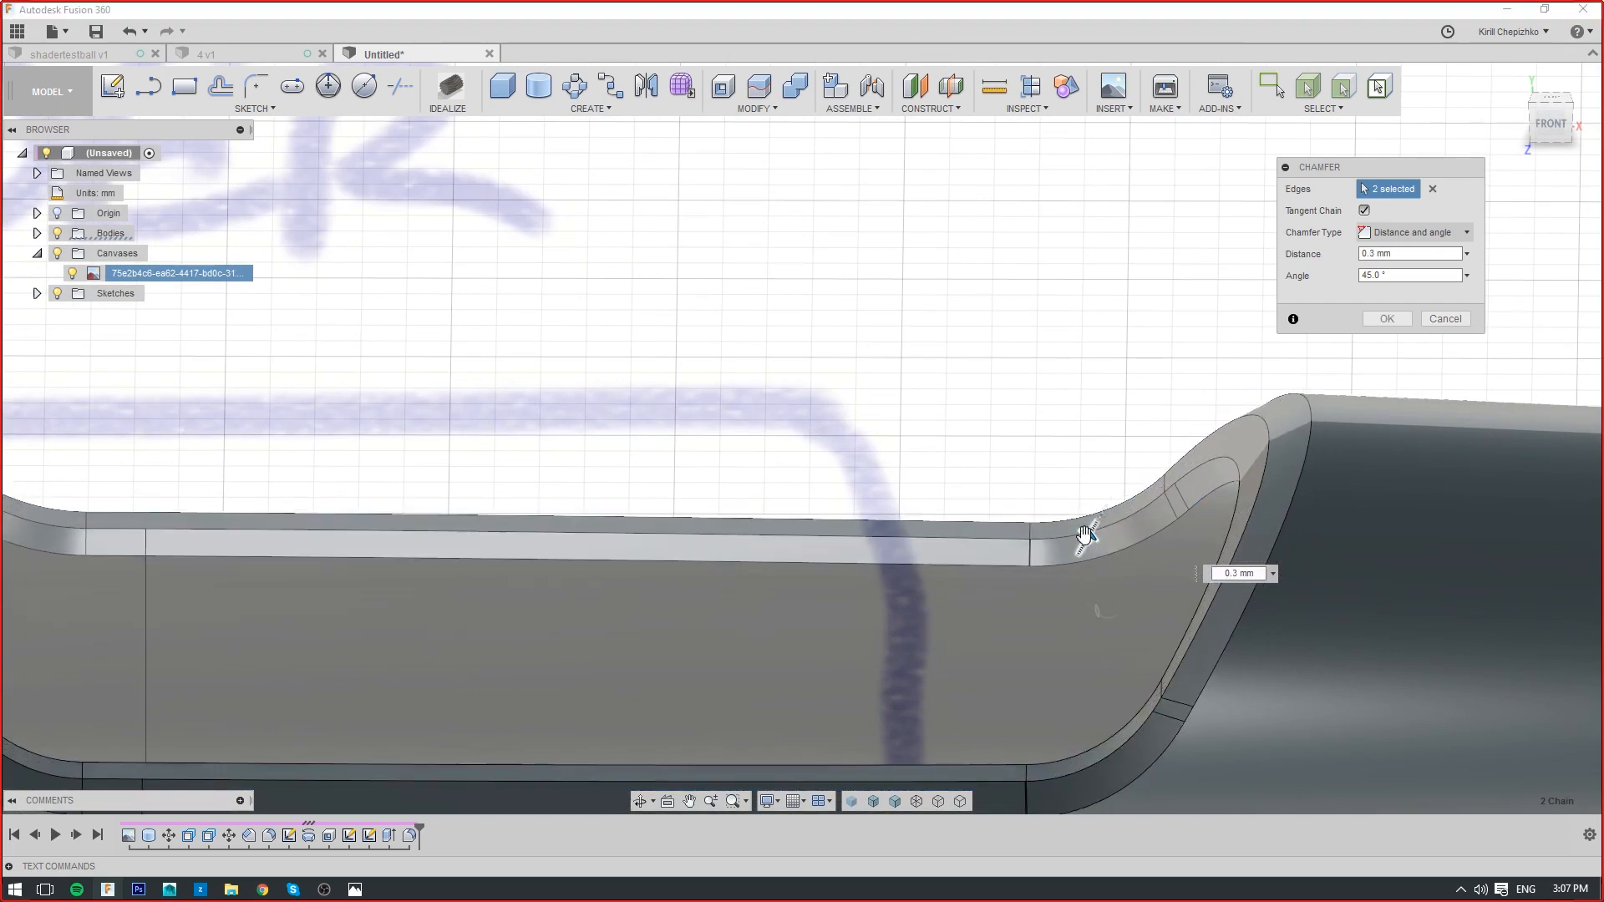
pyautogui.scroll(-5, 1083, 536)
pyautogui.moveTo(1551, 122)
pyautogui.mouseDown()
pyautogui.moveTo(1504, 146)
pyautogui.moveTo(1437, 126)
pyautogui.moveTo(1454, 121)
pyautogui.mouseUp()
pyautogui.keyDown('shift'); pyautogui.moveTo(836, 502); pyautogui.dragTo(1057, 202, button='middle'); pyautogui.keyUp('shift')
pyautogui.scroll(-2, 1158, 432)
pyautogui.press('Return')
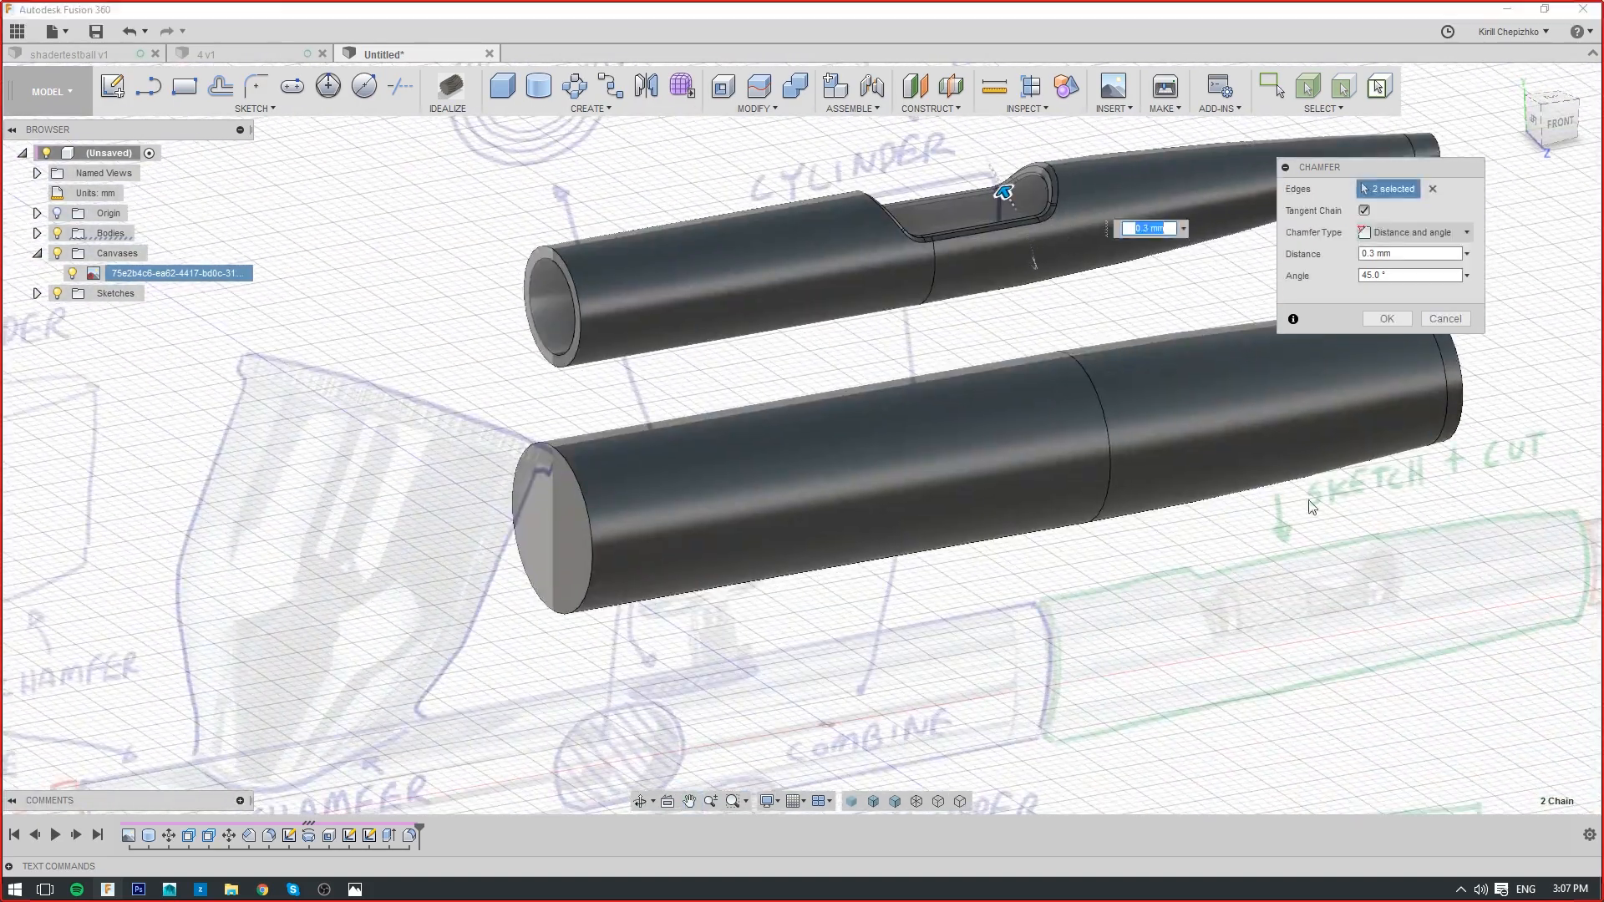
pyautogui.click(1559, 122)
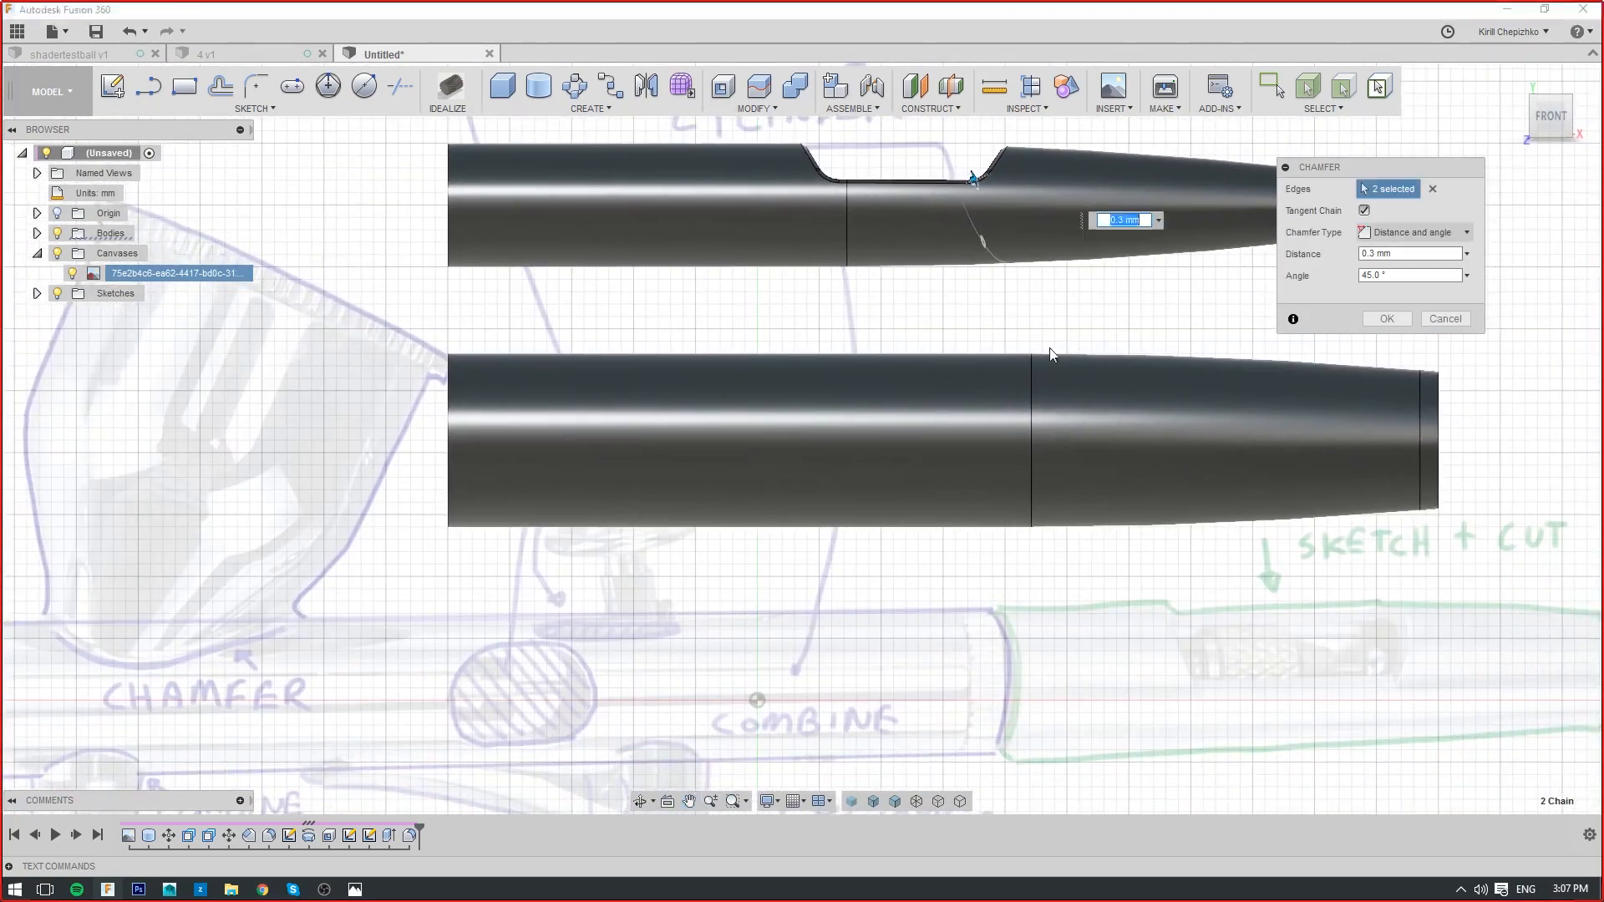
pyautogui.scroll(-1, 1053, 351)
pyautogui.moveTo(1082, 380); pyautogui.dragTo(937, 421, button='middle')
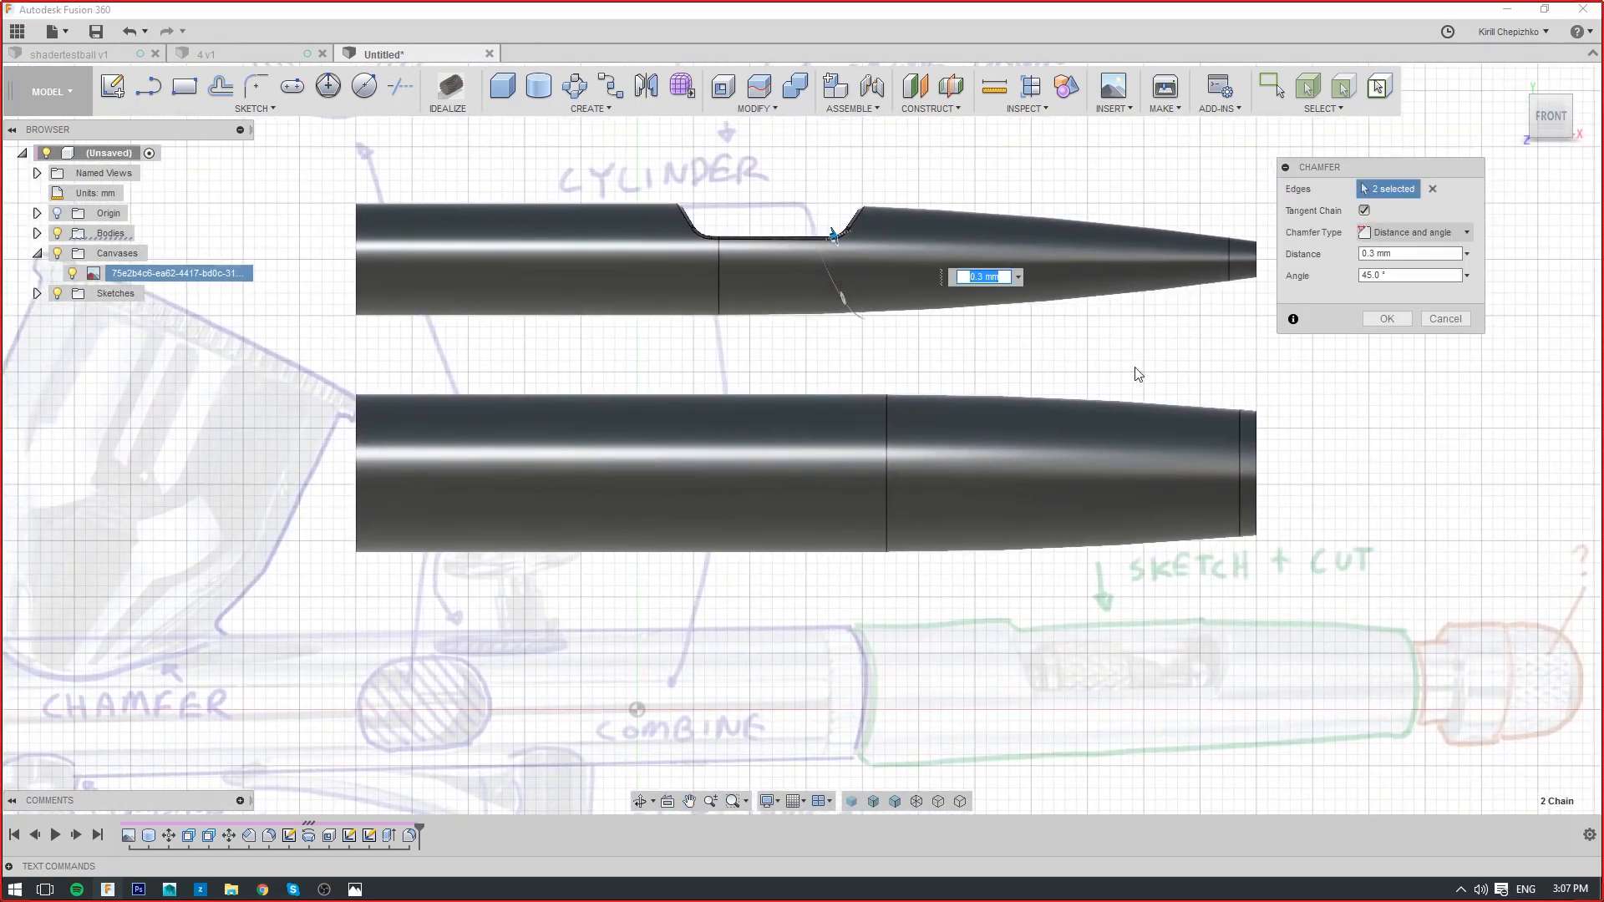
pyautogui.click(1374, 319)
# Edit the airbrush reference canvas and set its opacity to 100
pyautogui.moveTo(771, 433)
pyautogui.mouseDown(button='middle')
pyautogui.moveTo(977, 351)
pyautogui.moveTo(1109, 332)
pyautogui.mouseUp(button='middle')
pyautogui.scroll(-2, 1108, 332)
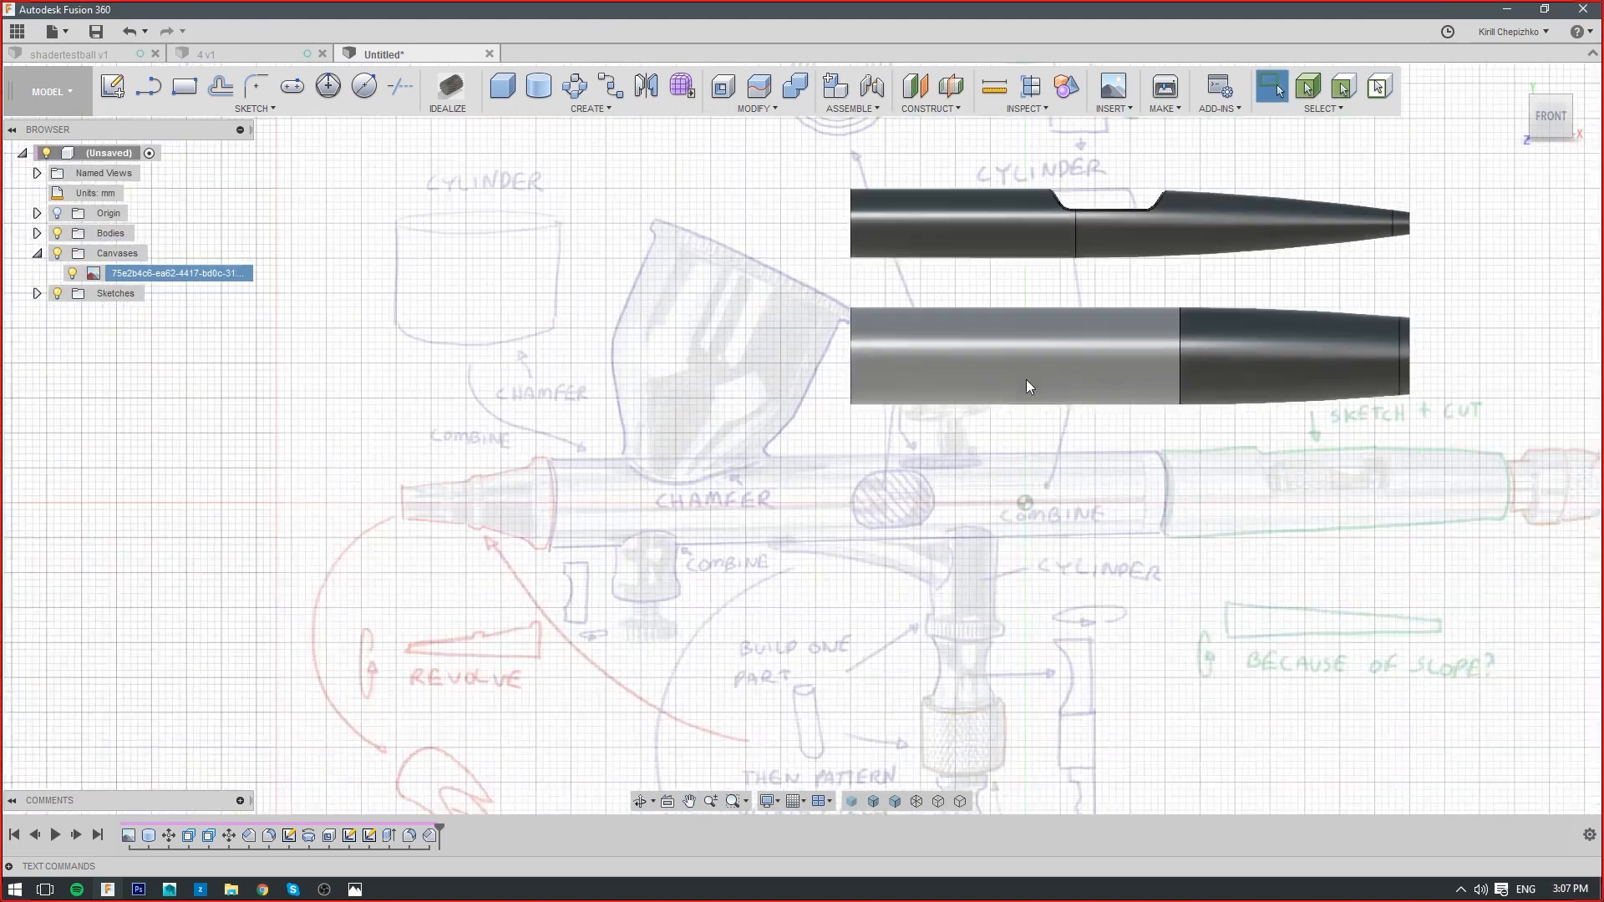
pyautogui.moveTo(840, 413); pyautogui.dragTo(613, 326, button='middle')
pyautogui.rightClick(142, 269)
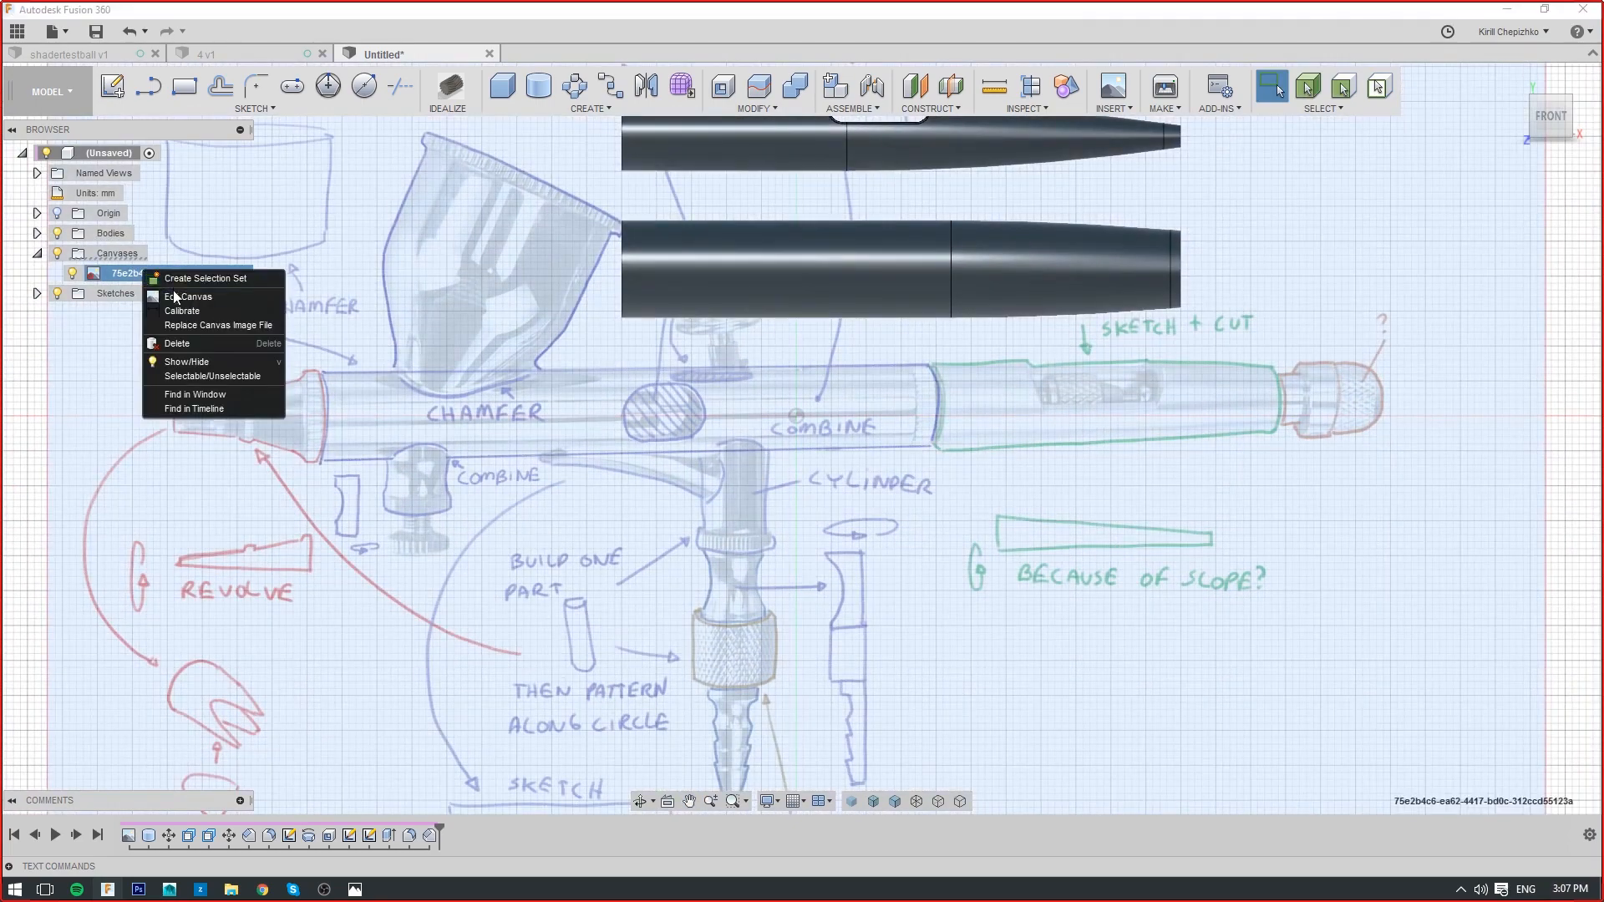
pyautogui.click(174, 296)
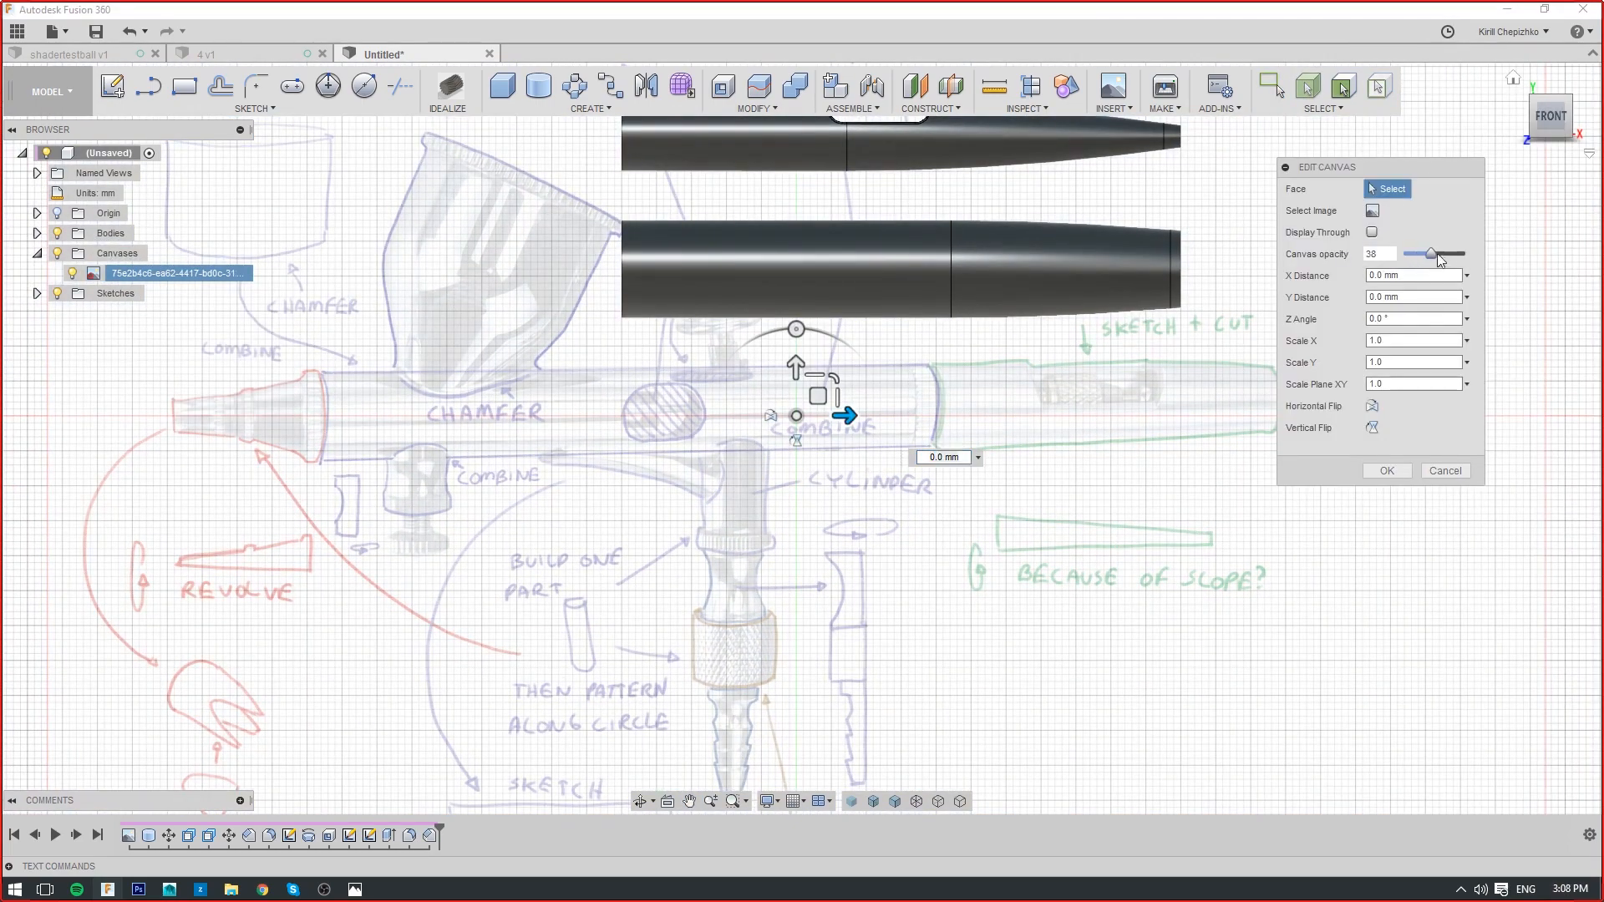
pyautogui.moveTo(1510, 263); pyautogui.dragTo(1547, 262)
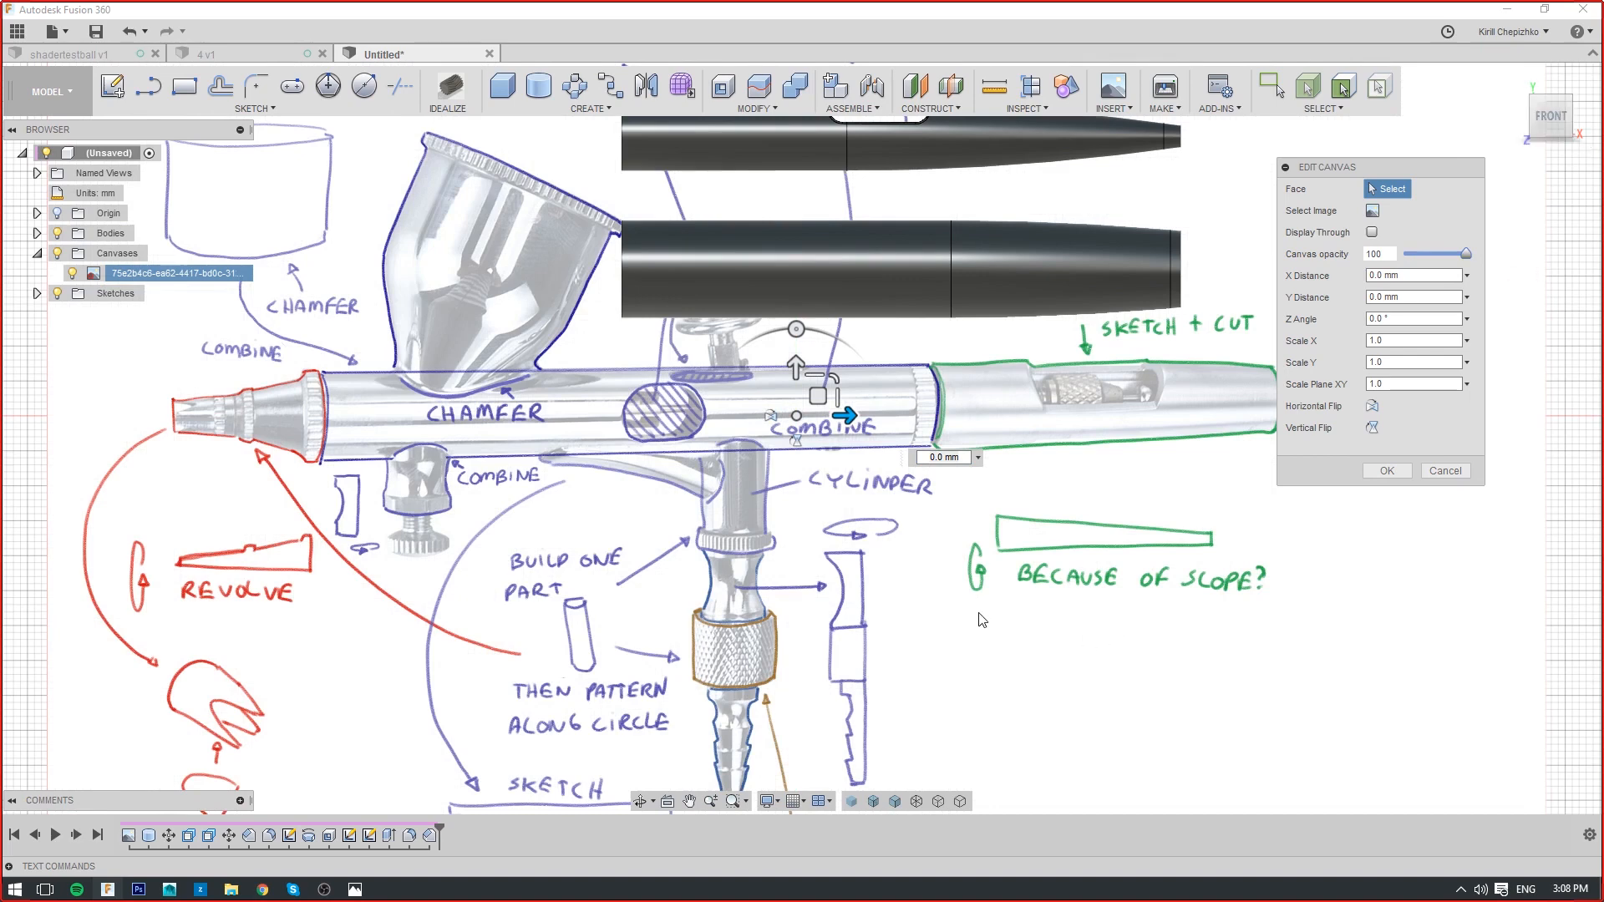
pyautogui.moveTo(982, 619)
pyautogui.mouseDown(button='middle')
pyautogui.moveTo(989, 585)
pyautogui.moveTo(1010, 721)
pyautogui.mouseUp(button='middle')
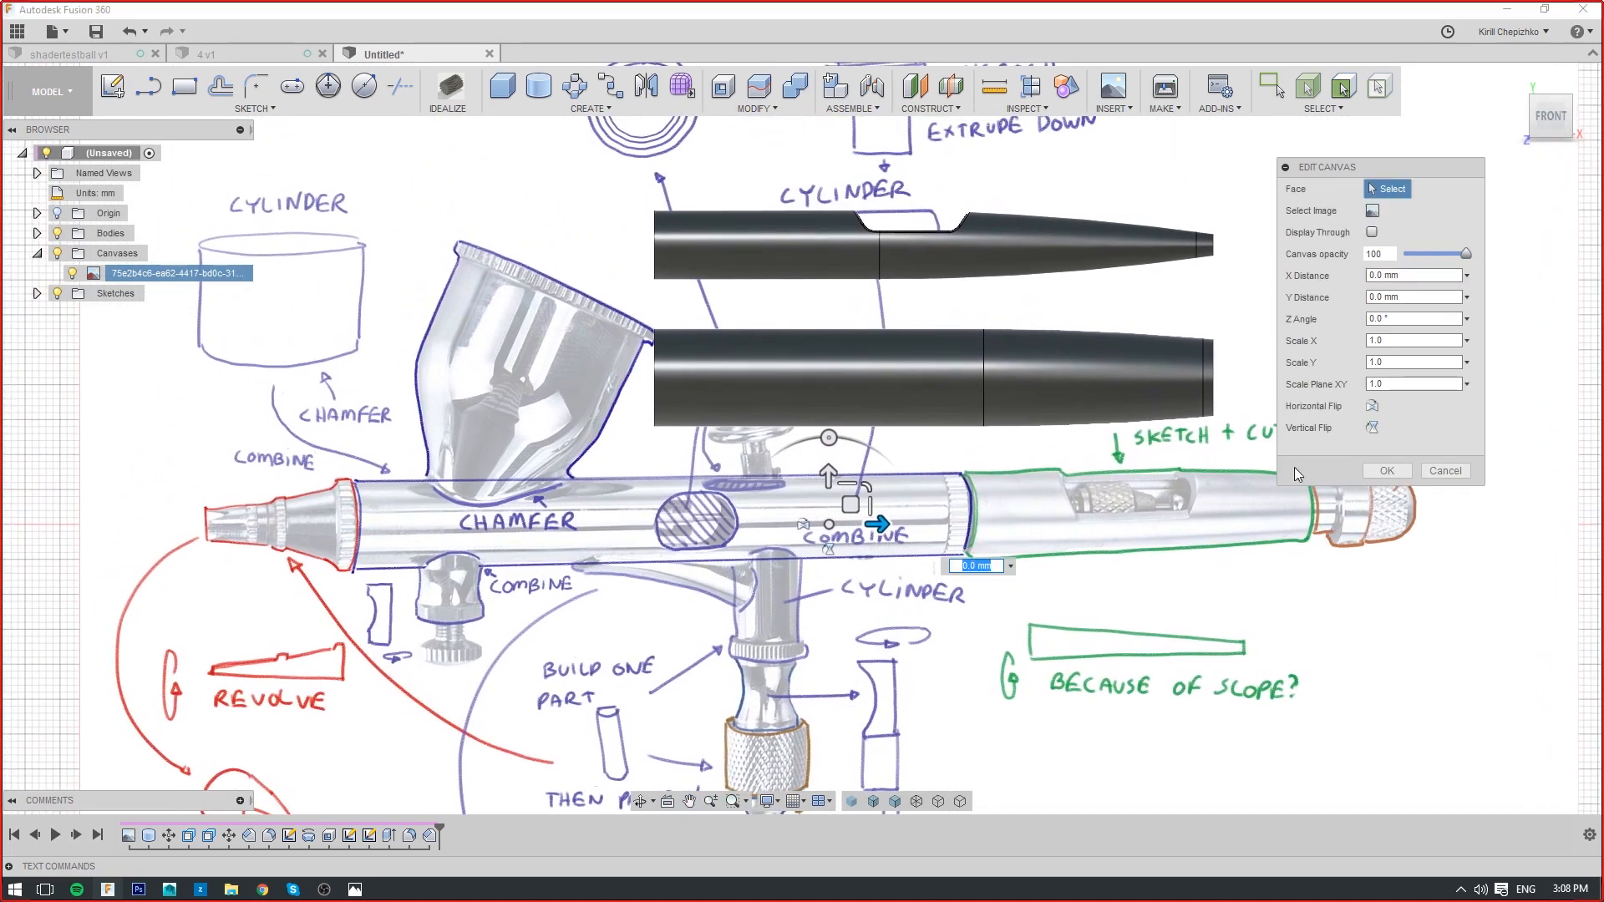
pyautogui.click(1408, 470)
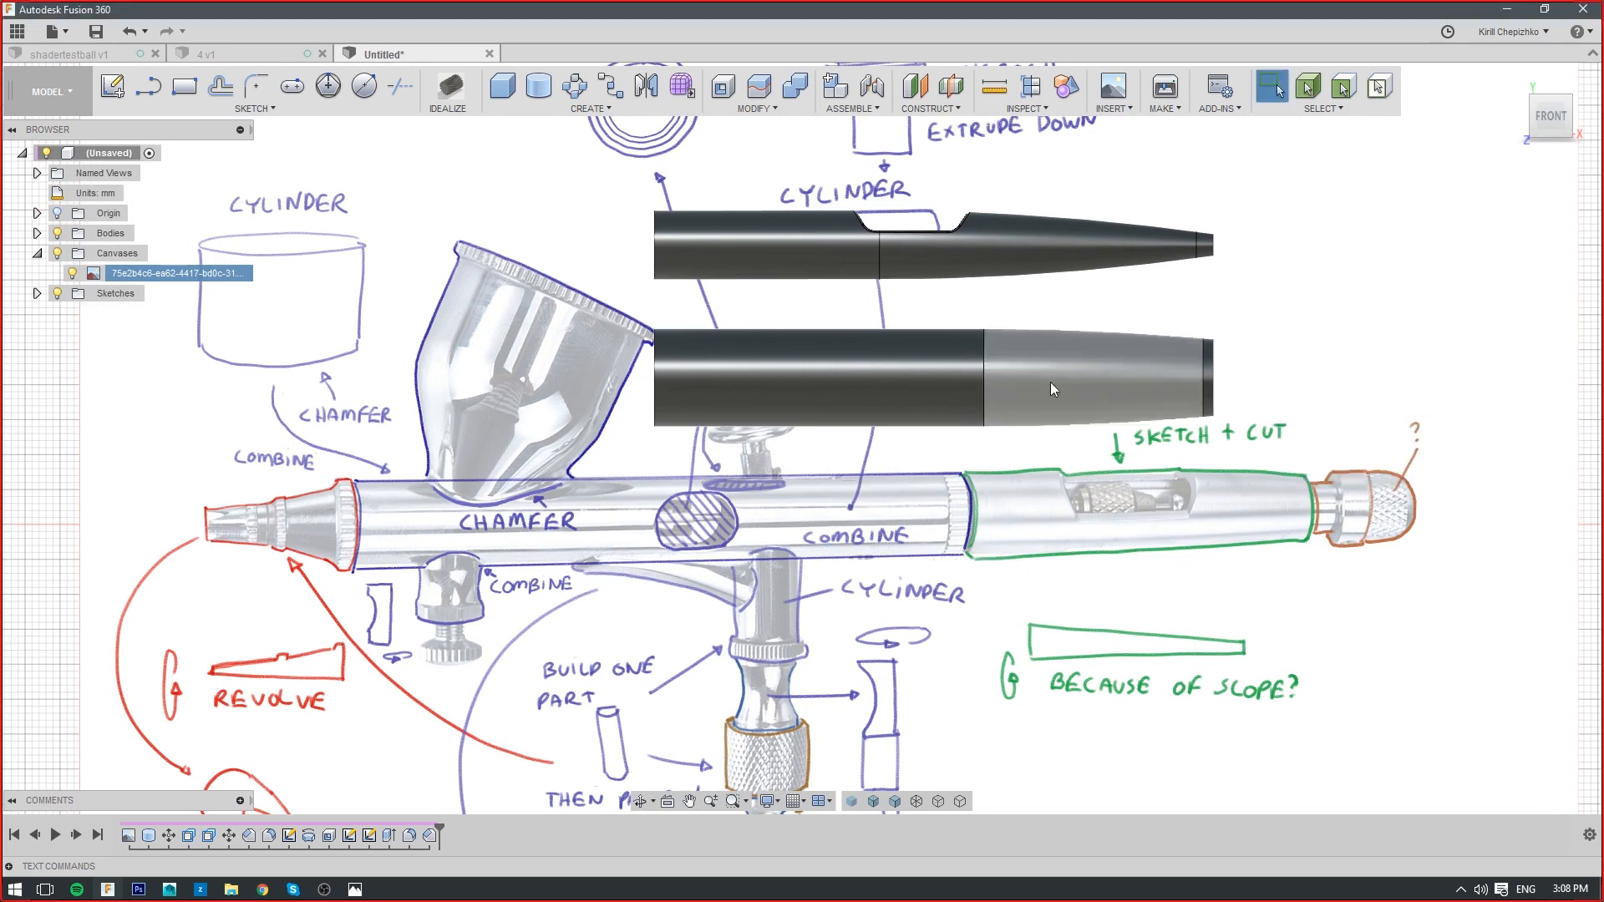
# Hide the airbrush reference canvas so only the two modelled bodies are shown
pyautogui.click(1545, 138)
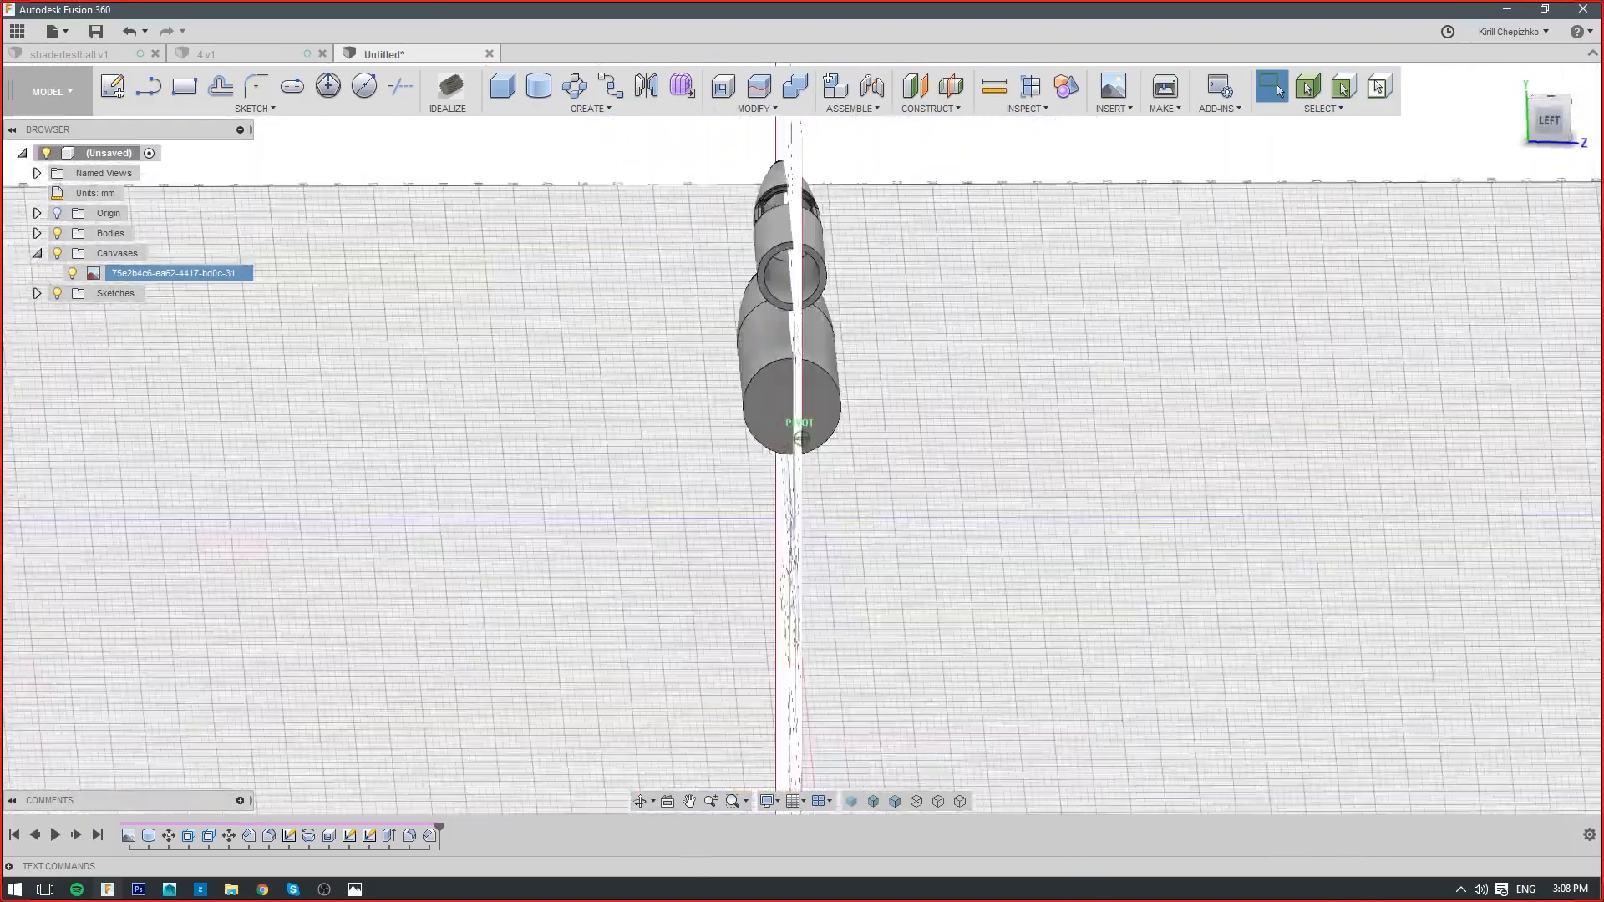
pyautogui.moveTo(1546, 138); pyautogui.dragTo(1375, 199)
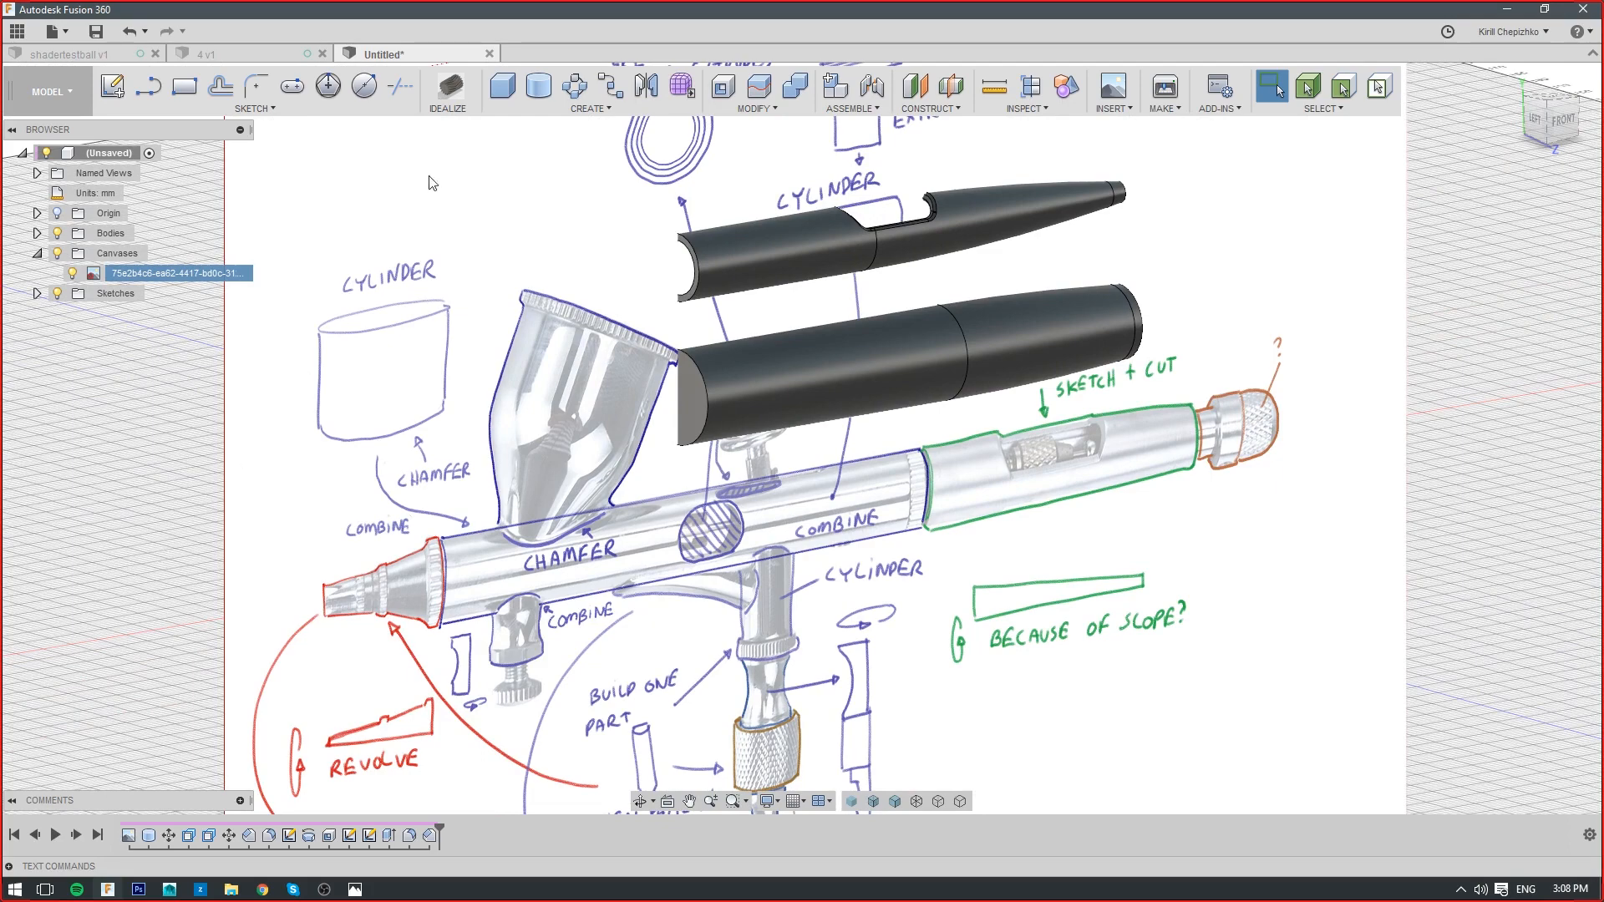
pyautogui.moveTo(717, 267); pyautogui.dragTo(755, 460, button='middle')
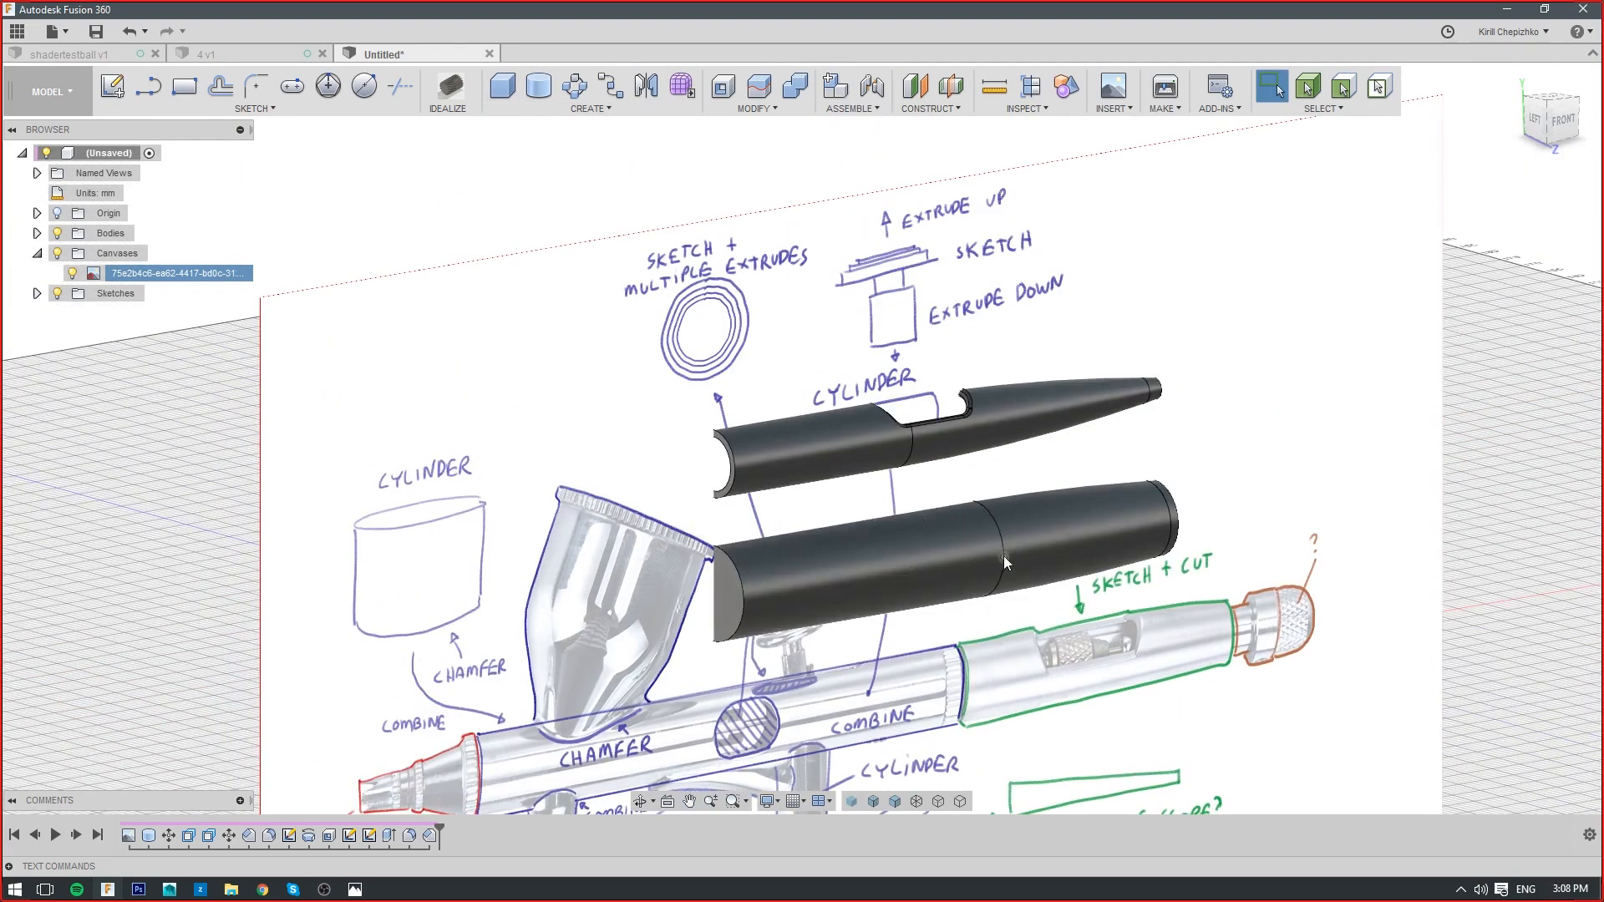
pyautogui.moveTo(1005, 555); pyautogui.dragTo(973, 426, button='middle')
pyautogui.scroll(3, 809, 439)
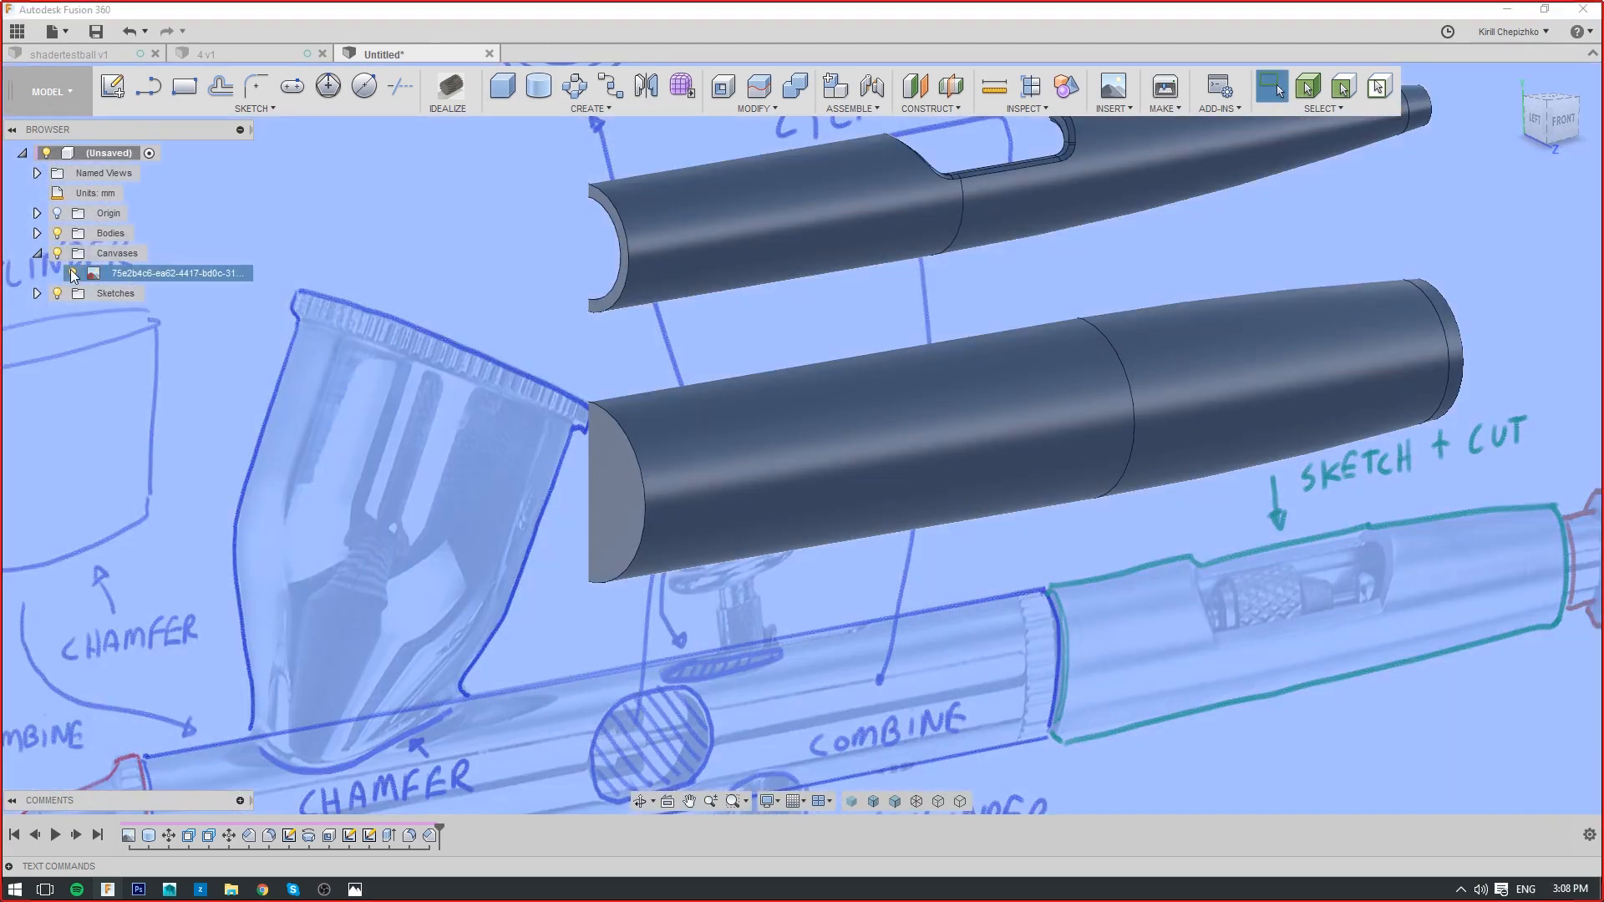
pyautogui.click(72, 273)
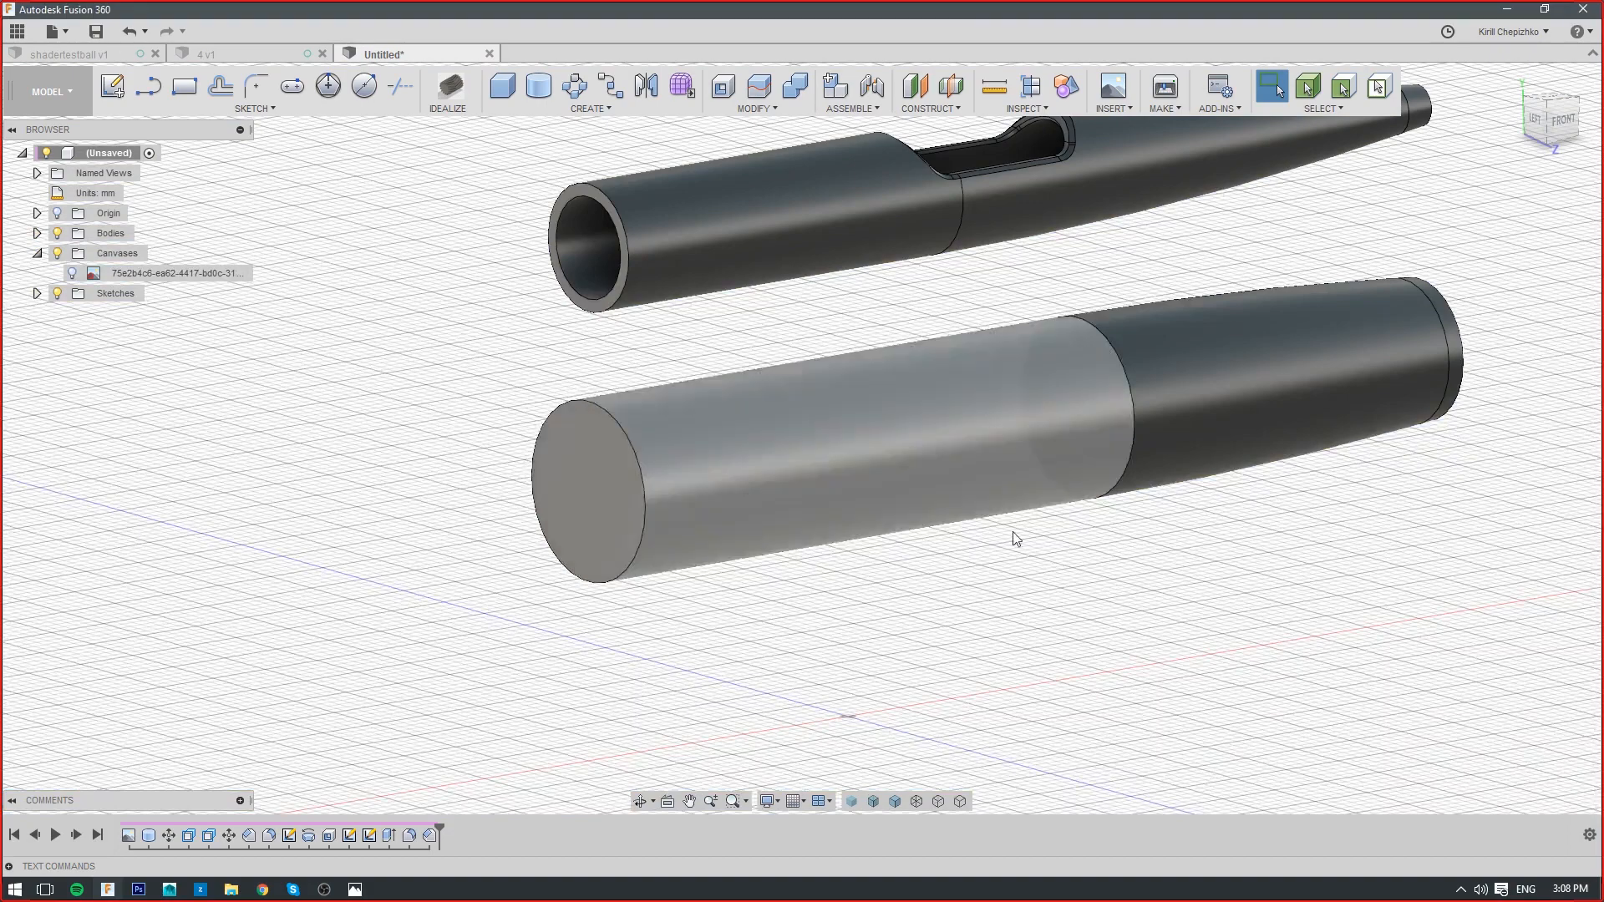
pyautogui.moveTo(1014, 537); pyautogui.dragTo(1068, 603, button='middle')
pyautogui.moveTo(1186, 442); pyautogui.dragTo(1023, 441, button='middle')
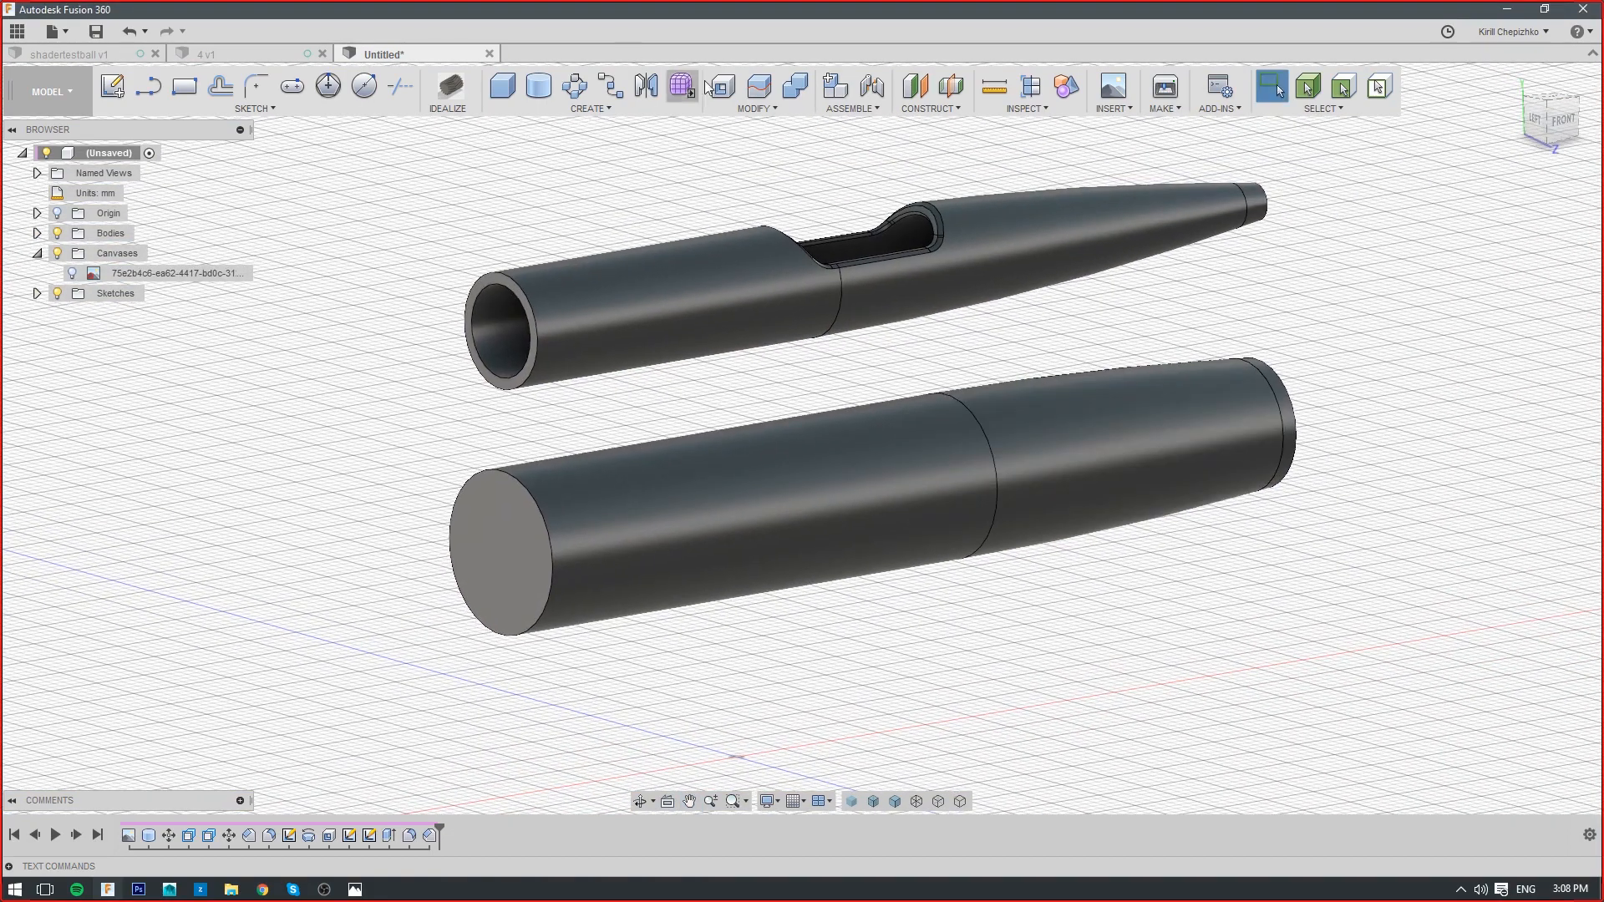
pyautogui.click(774, 105)
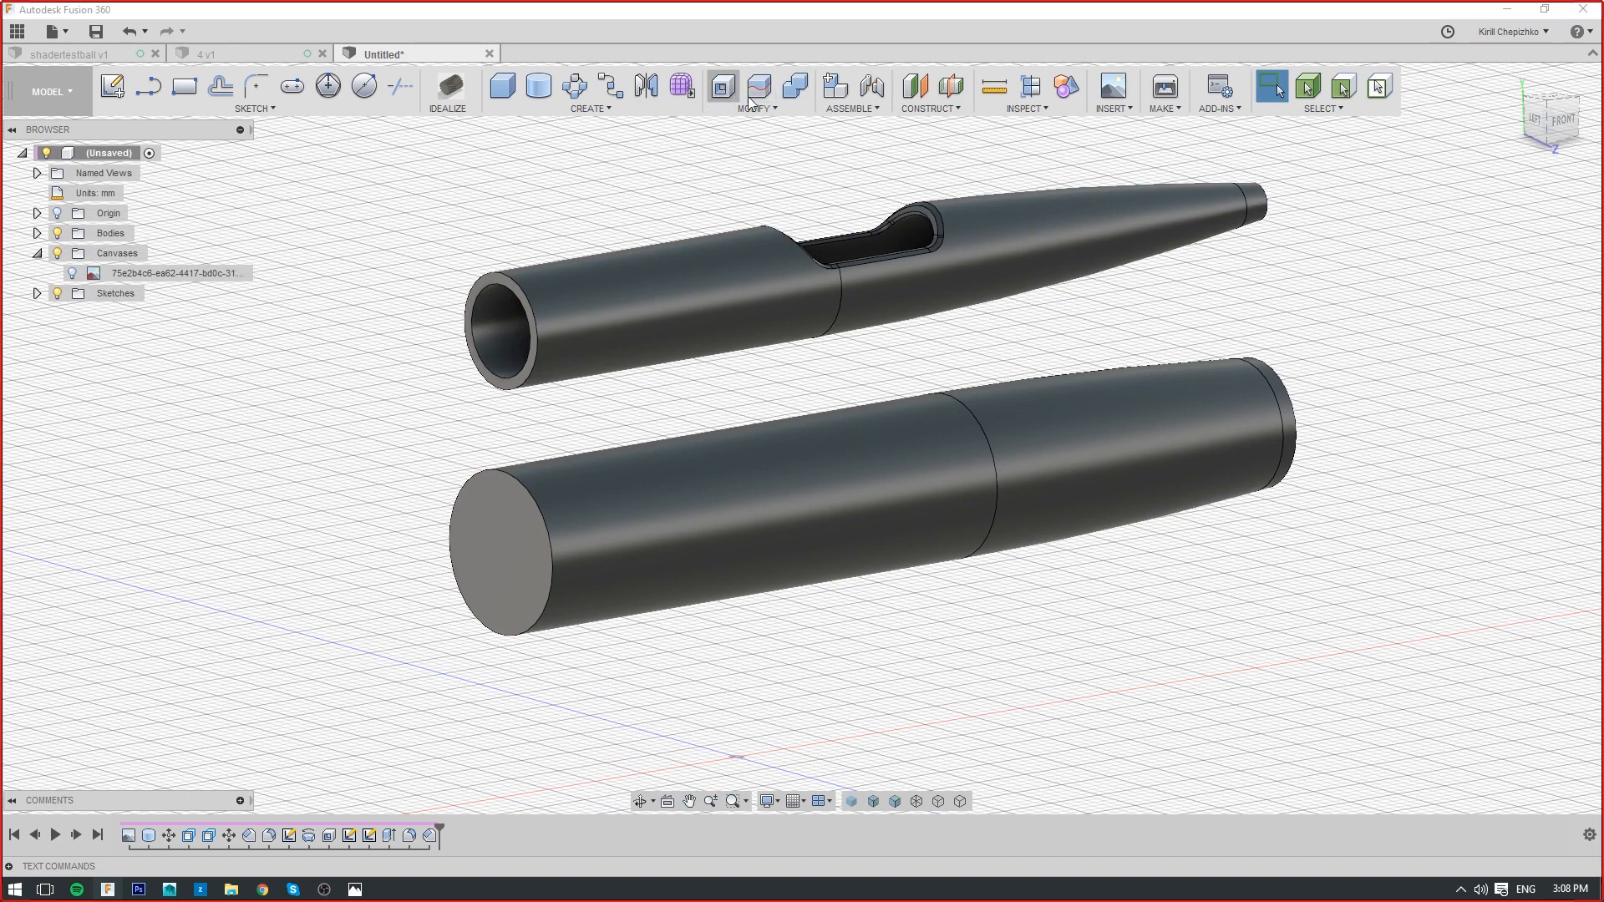
pyautogui.click(725, 89)
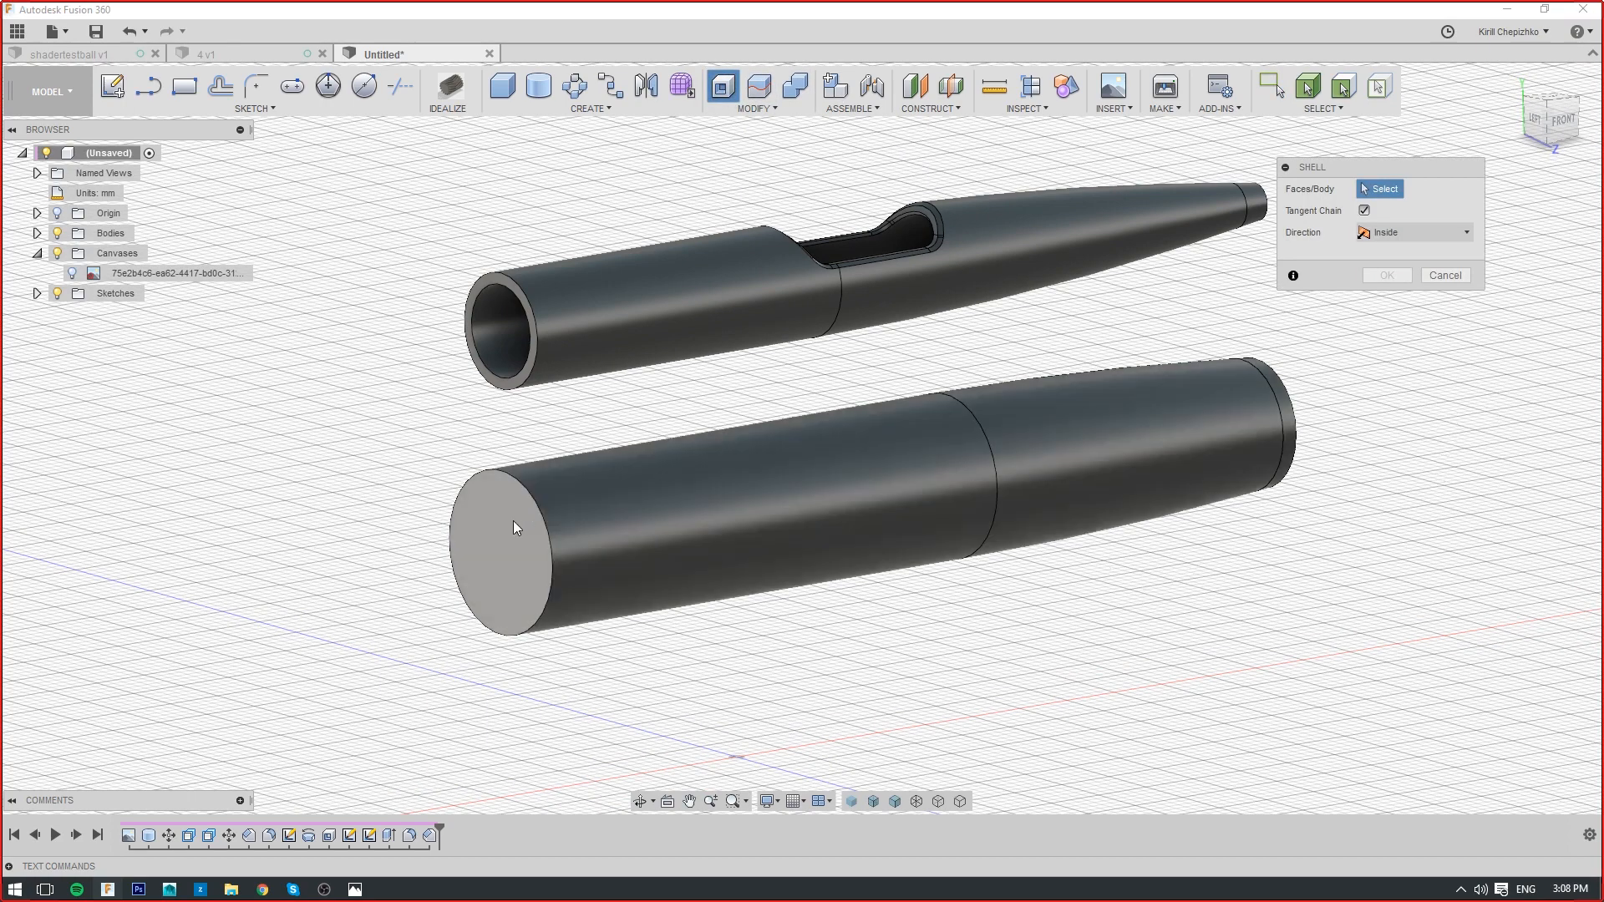
pyautogui.click(831, 522)
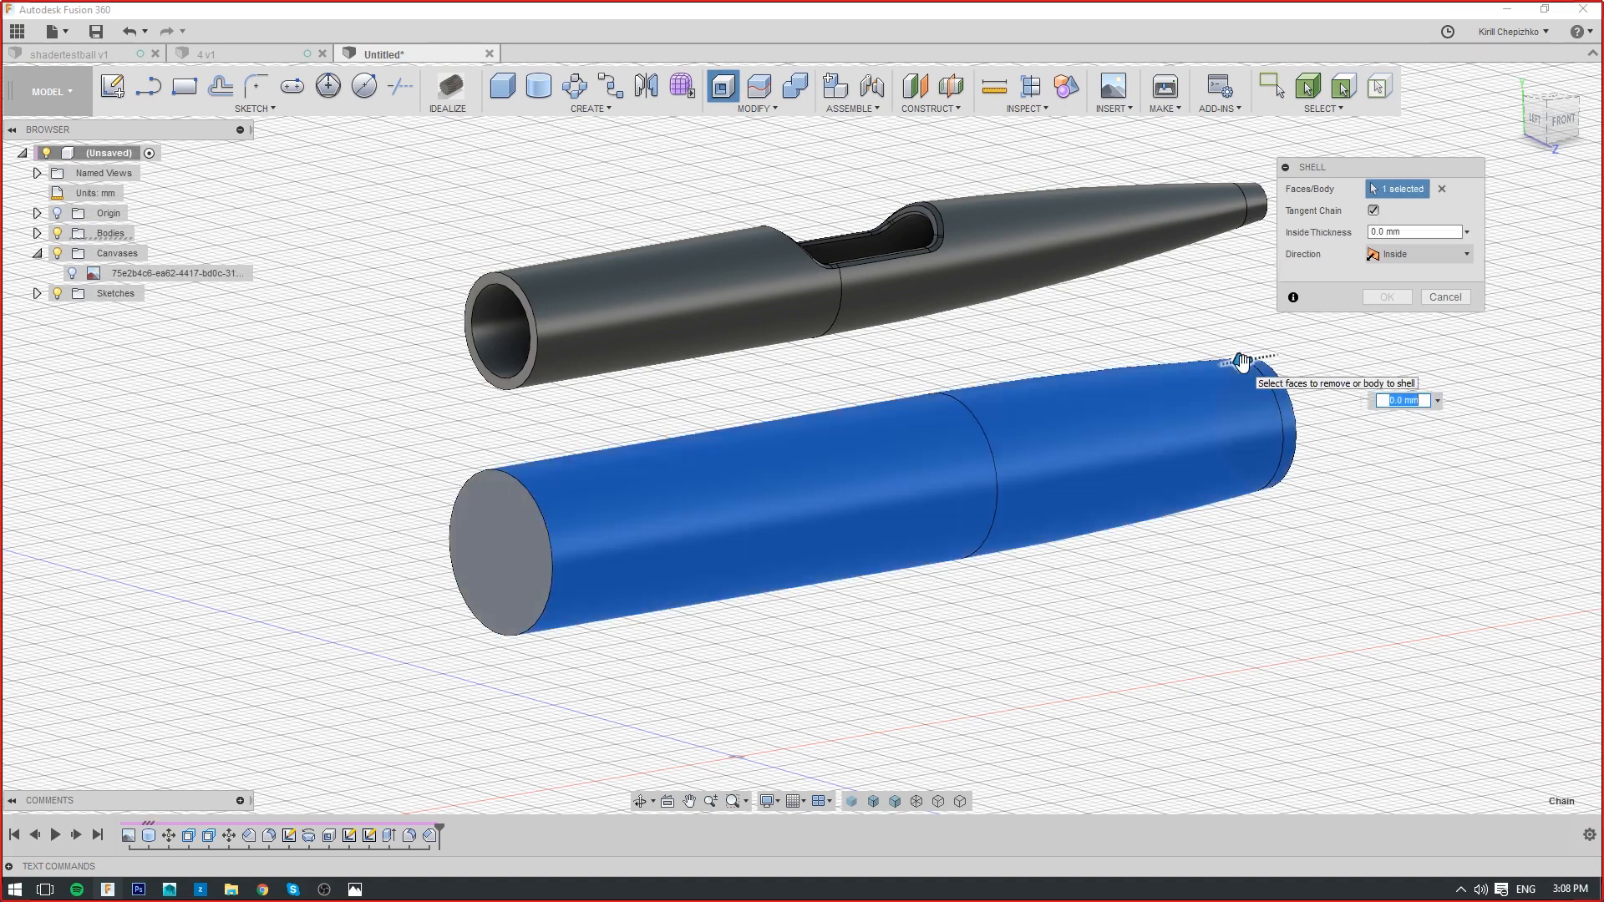
pyautogui.moveTo(1239, 360)
pyautogui.mouseDown()
pyautogui.moveTo(961, 433)
pyautogui.moveTo(1220, 368)
pyautogui.mouseUp()
pyautogui.click(1444, 297)
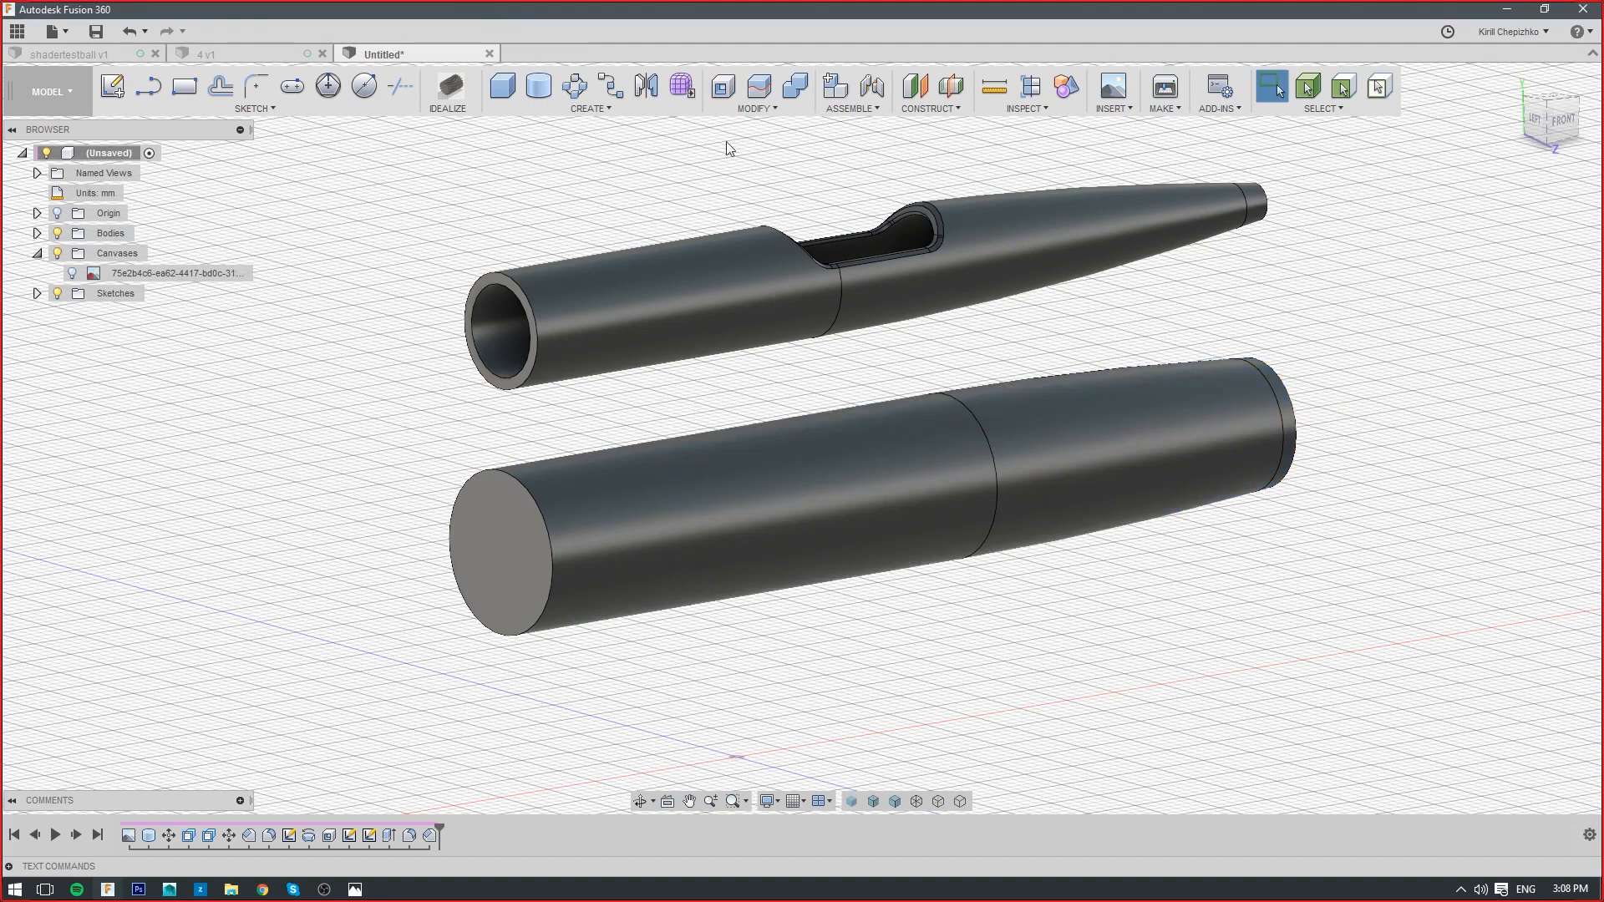
# Try to shell the lower body with its large flat end face open and an inside thickness of 3 mm
pyautogui.click(723, 86)
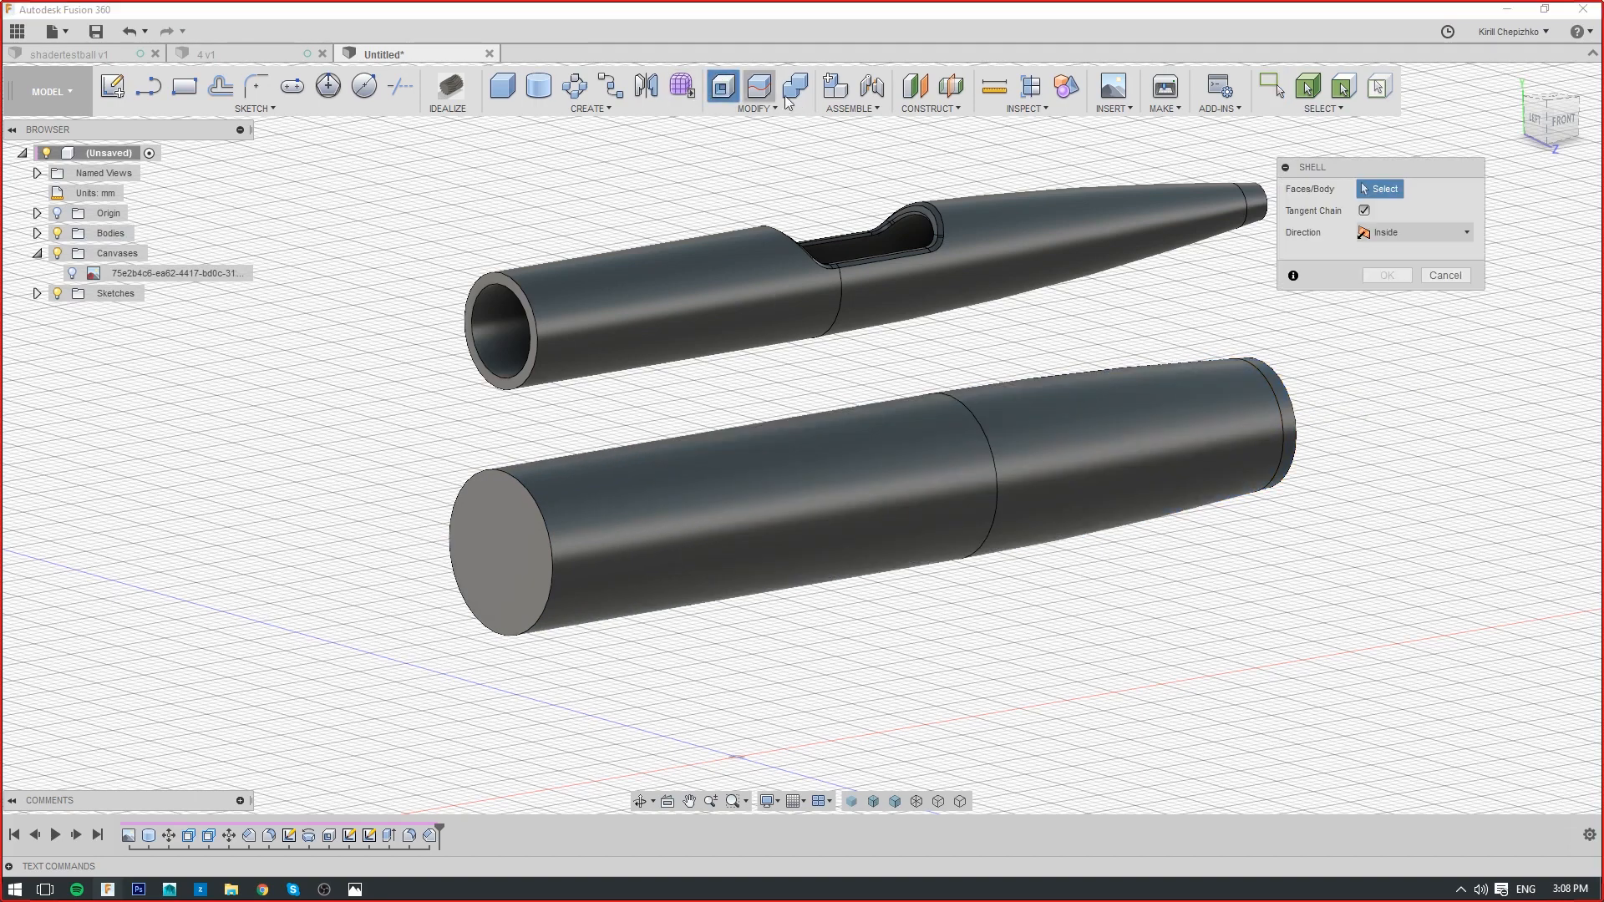
pyautogui.click(501, 558)
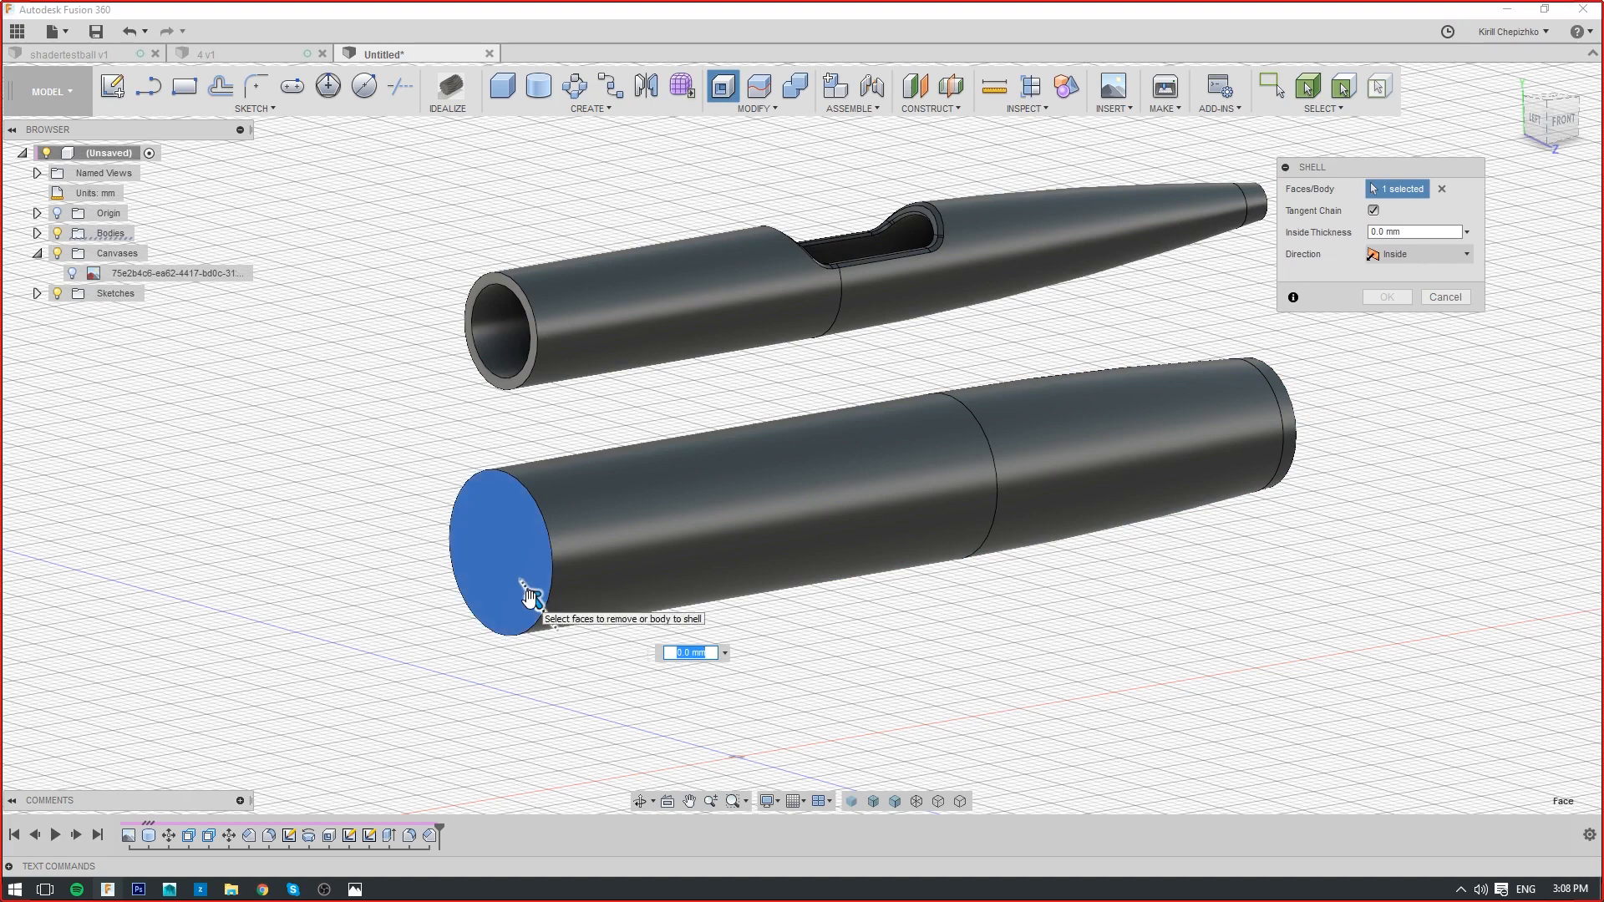
pyautogui.moveTo(530, 597); pyautogui.dragTo(516, 575)
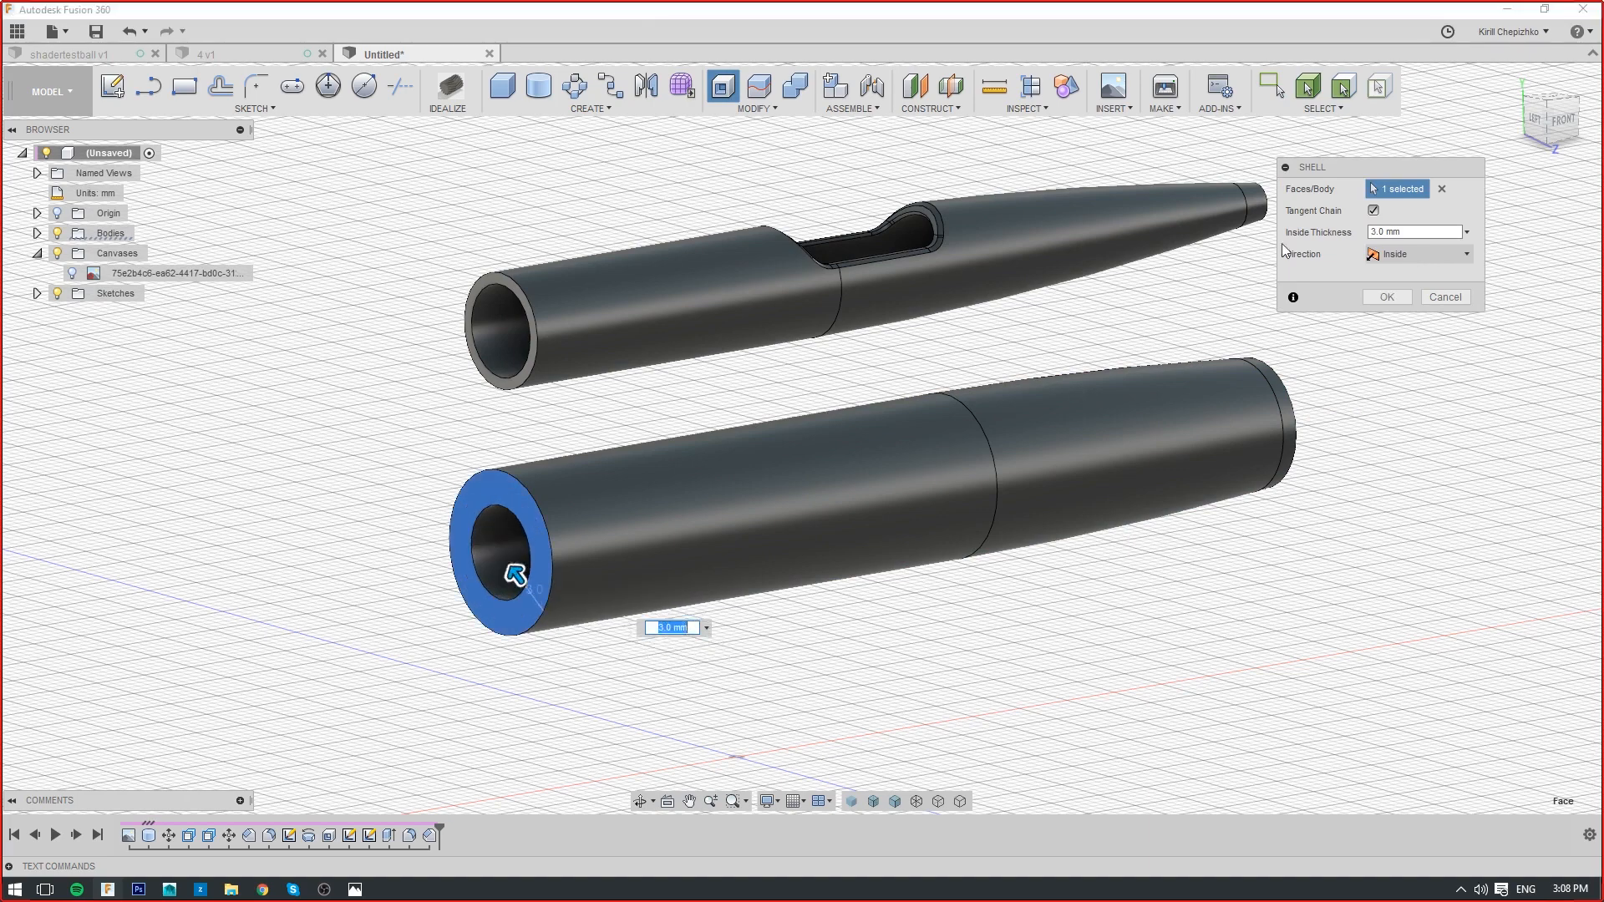
pyautogui.click(1536, 119)
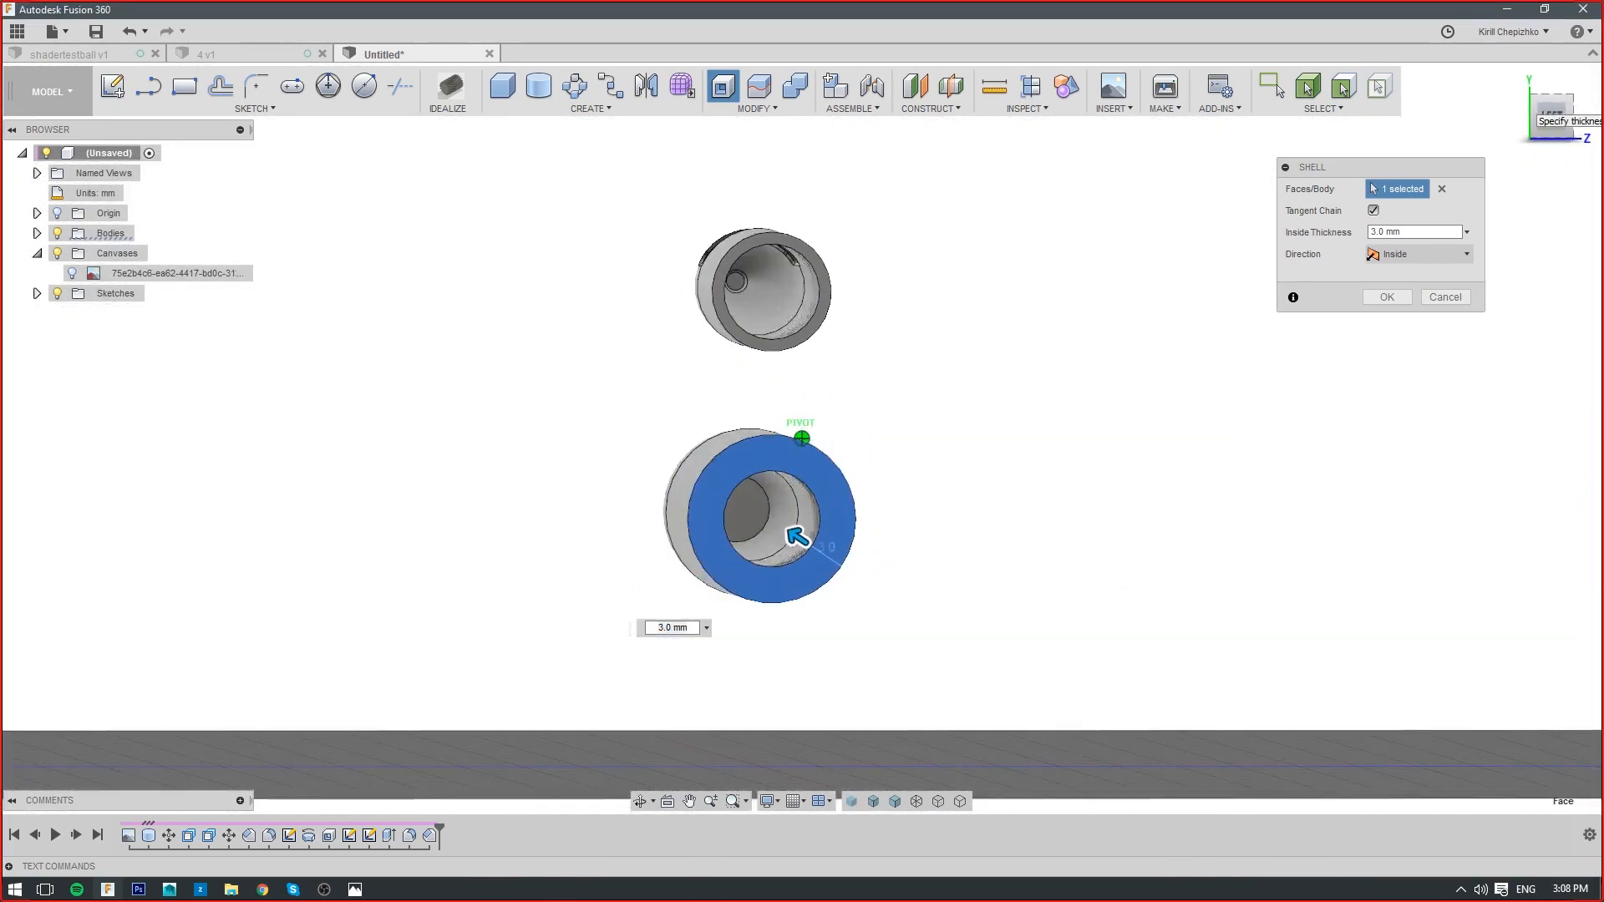
pyautogui.moveTo(1536, 113); pyautogui.dragTo(1527, 119)
pyautogui.click(1432, 297)
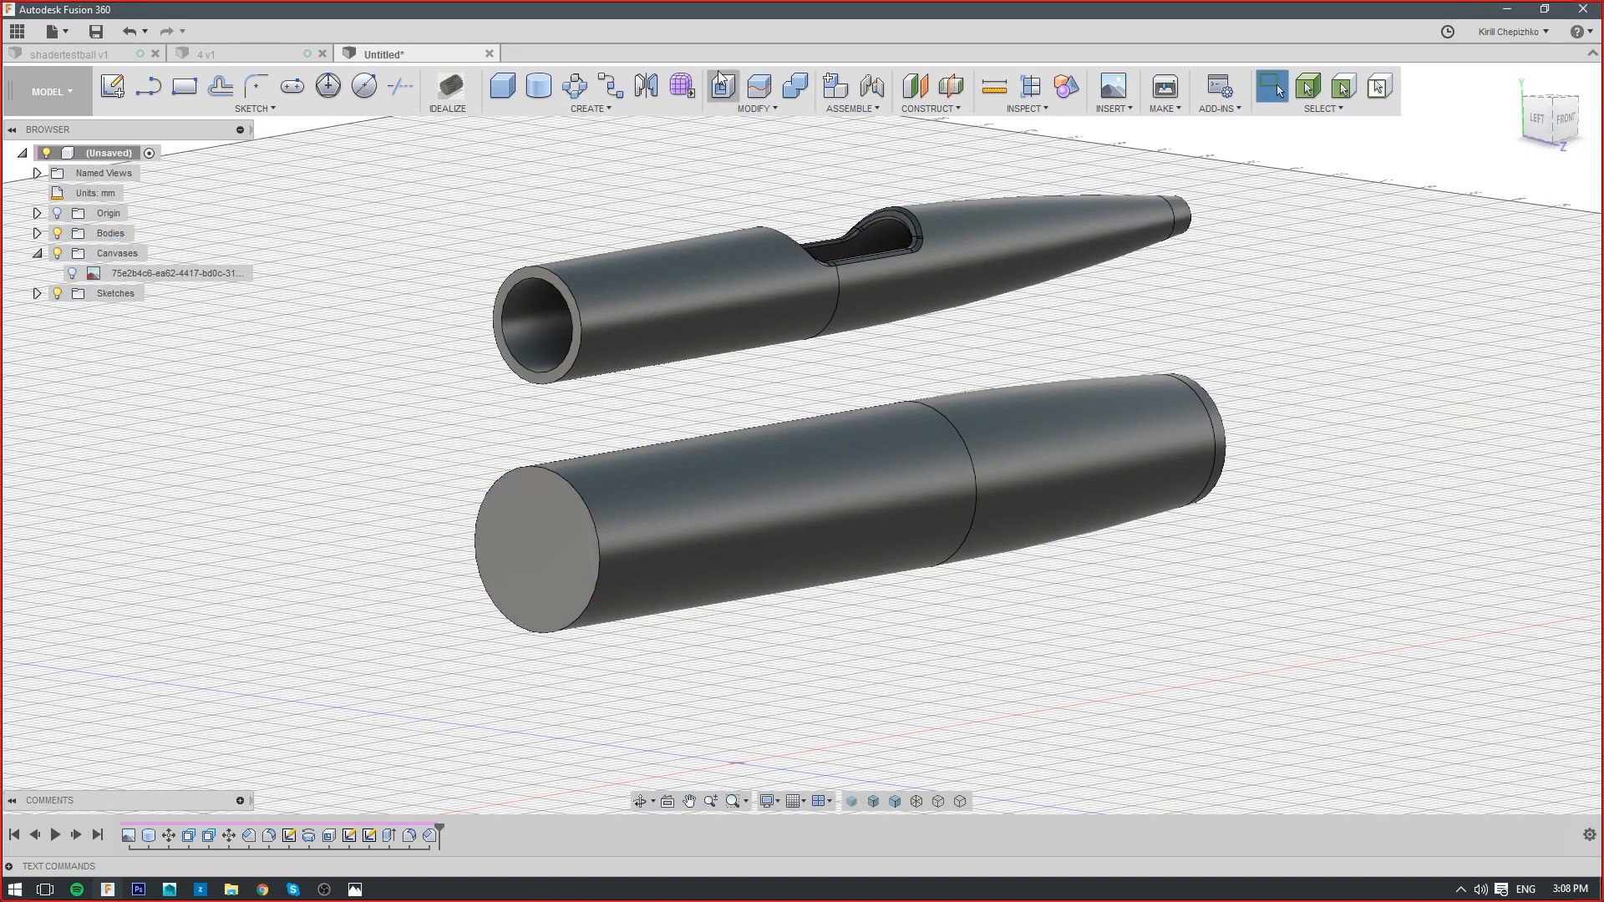
# Shell the entire lower body toward the inside, keeping both end faces closed
pyautogui.click(724, 85)
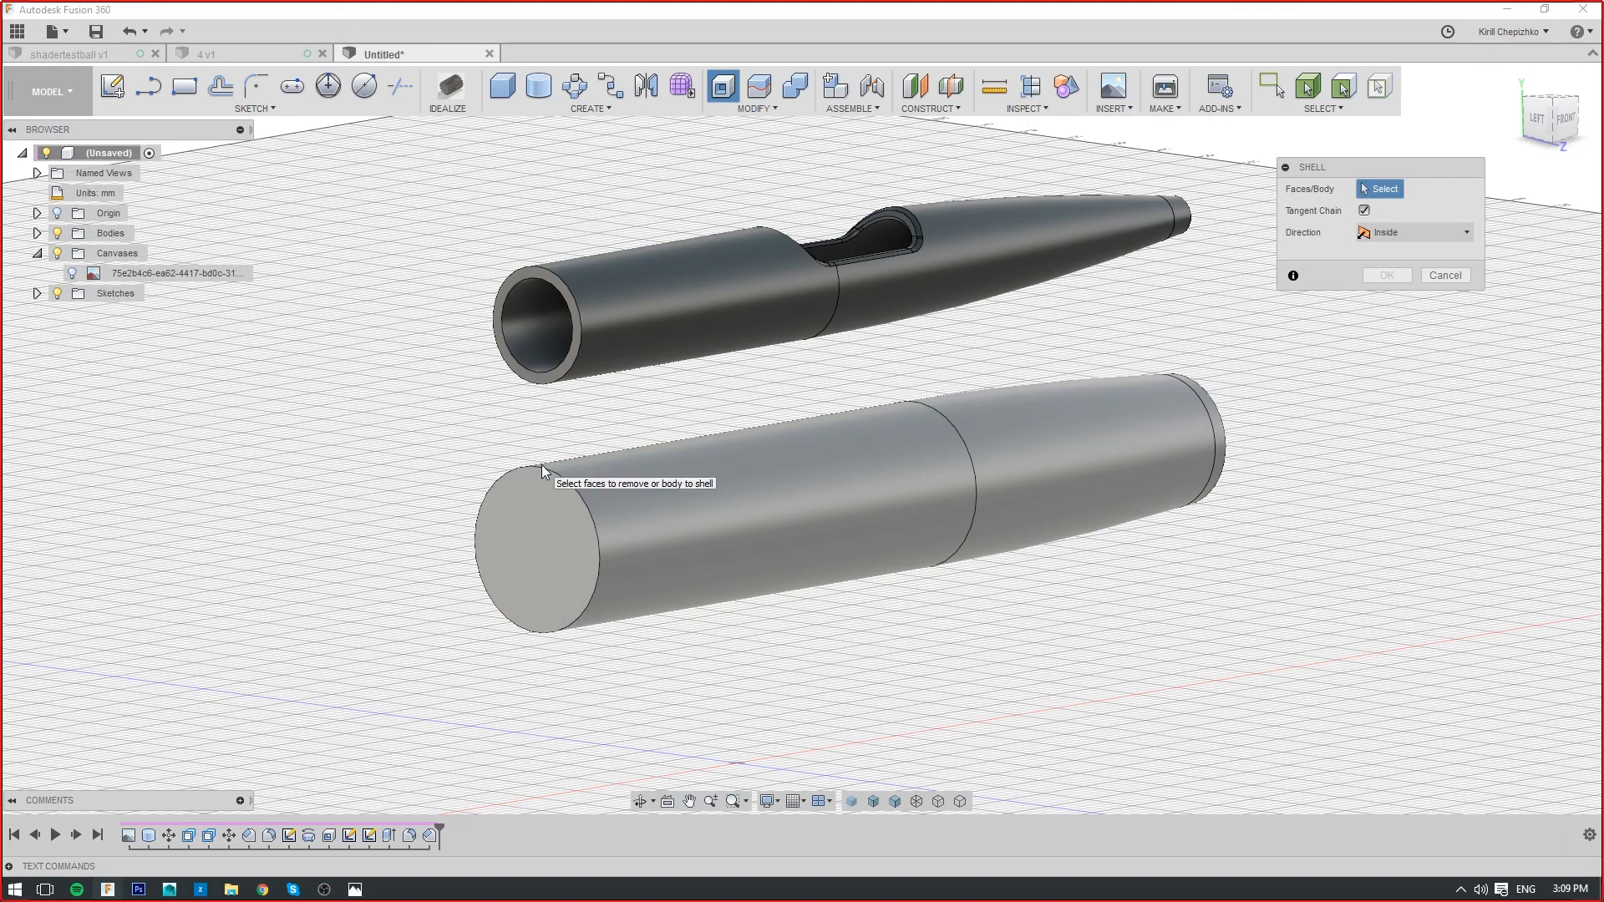
pyautogui.click(779, 525)
pyautogui.scroll(3, 936, 422)
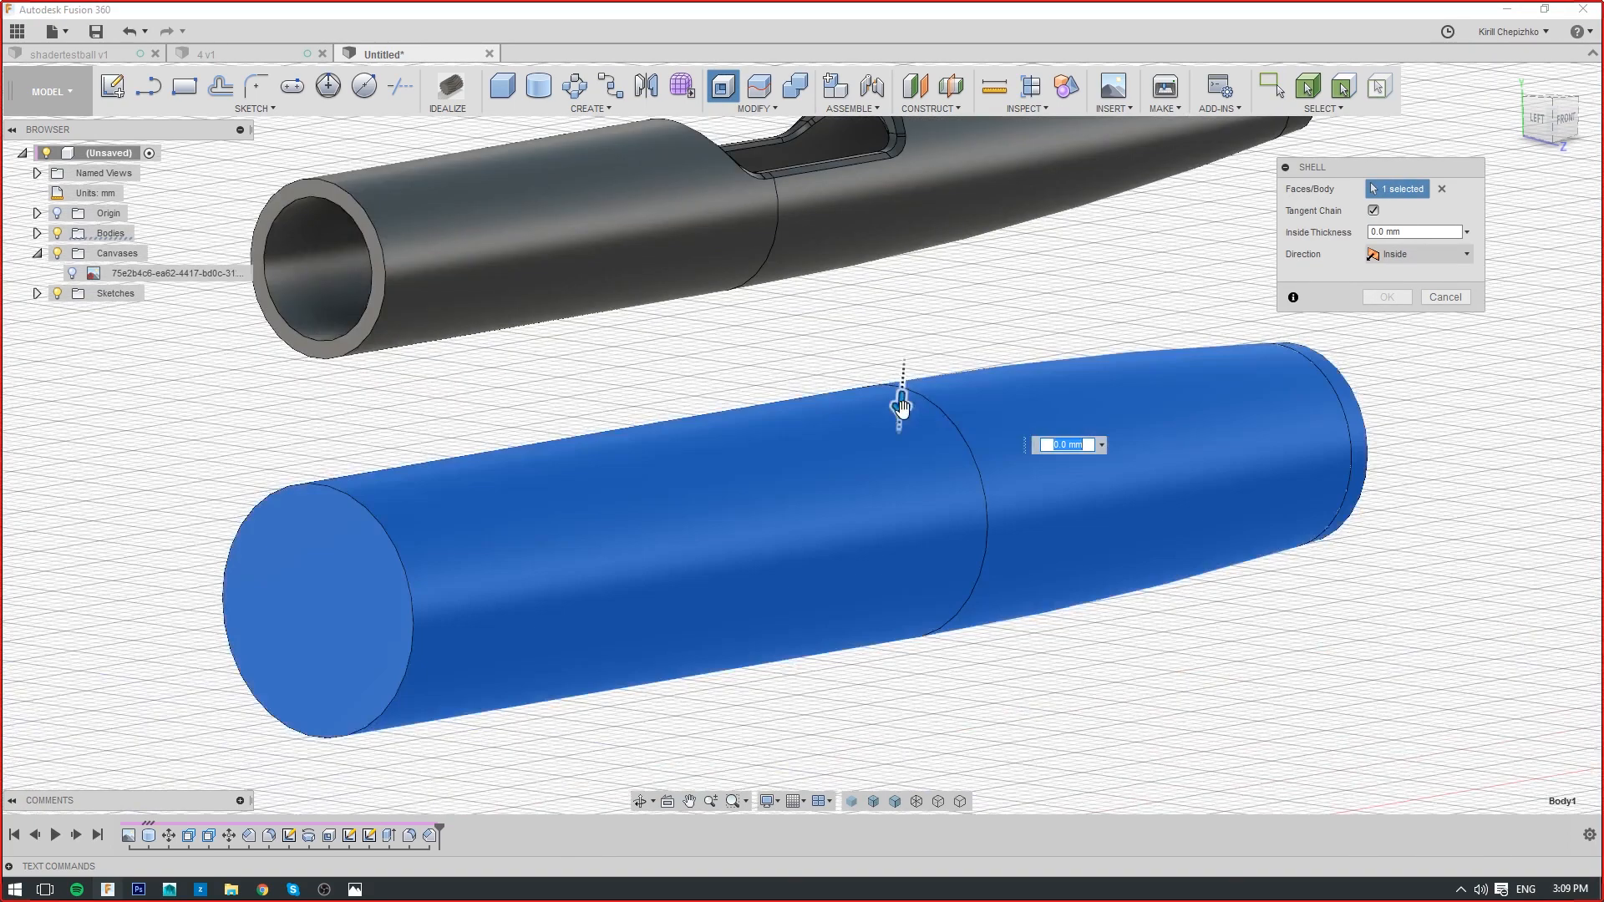
pyautogui.moveTo(901, 403); pyautogui.dragTo(889, 446)
pyautogui.click(1564, 119)
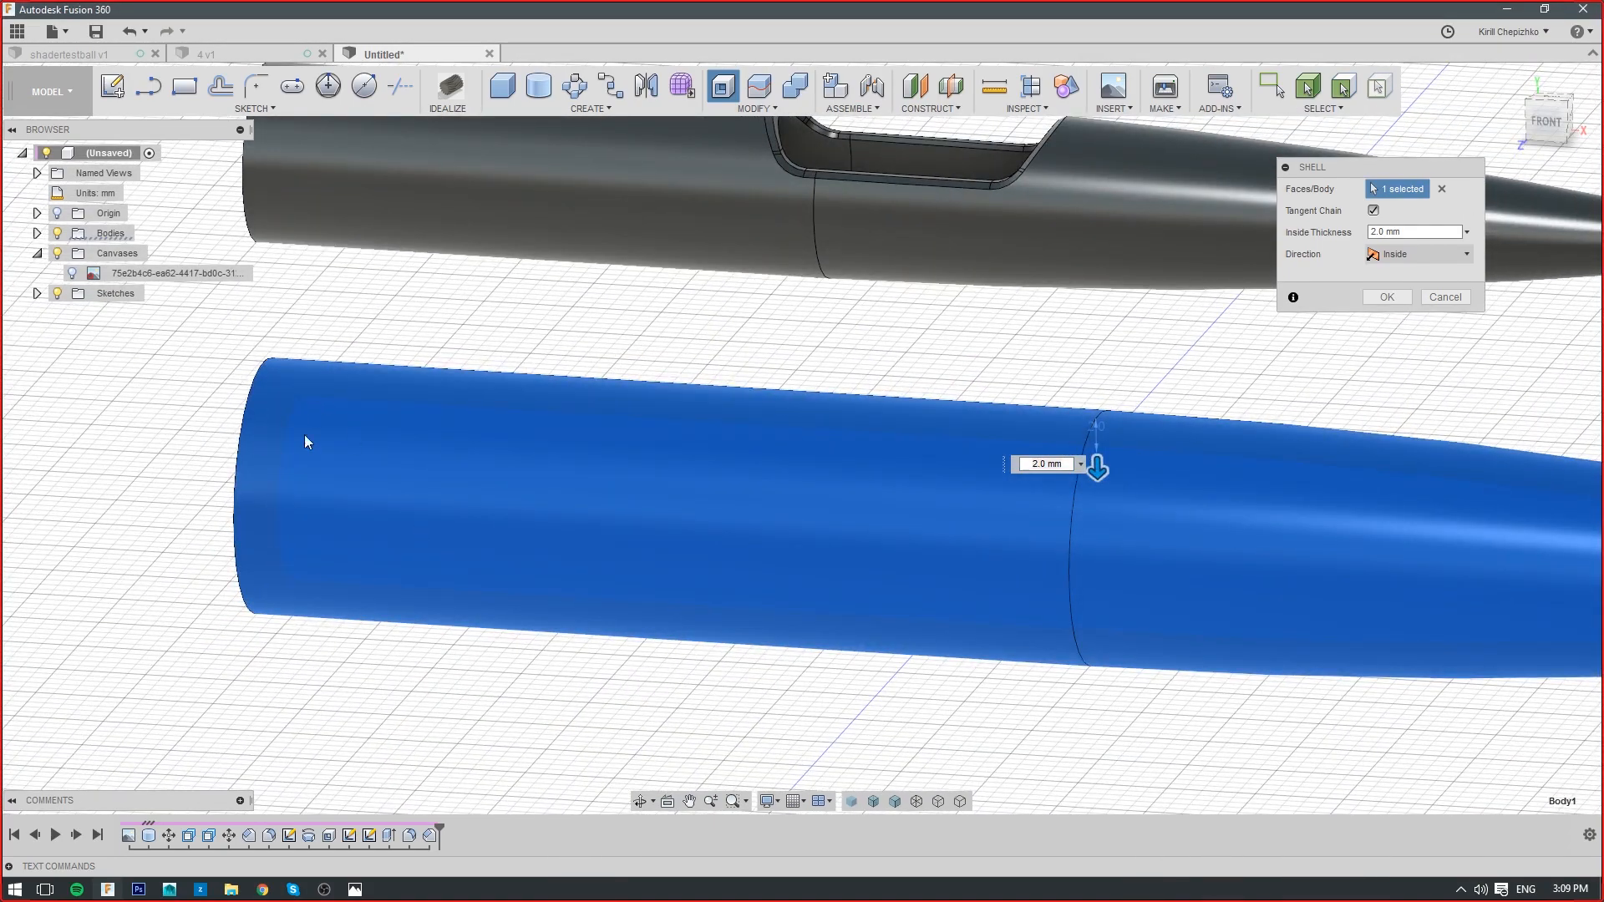
pyautogui.scroll(-3, 313, 442)
pyautogui.scroll(1, 1019, 515)
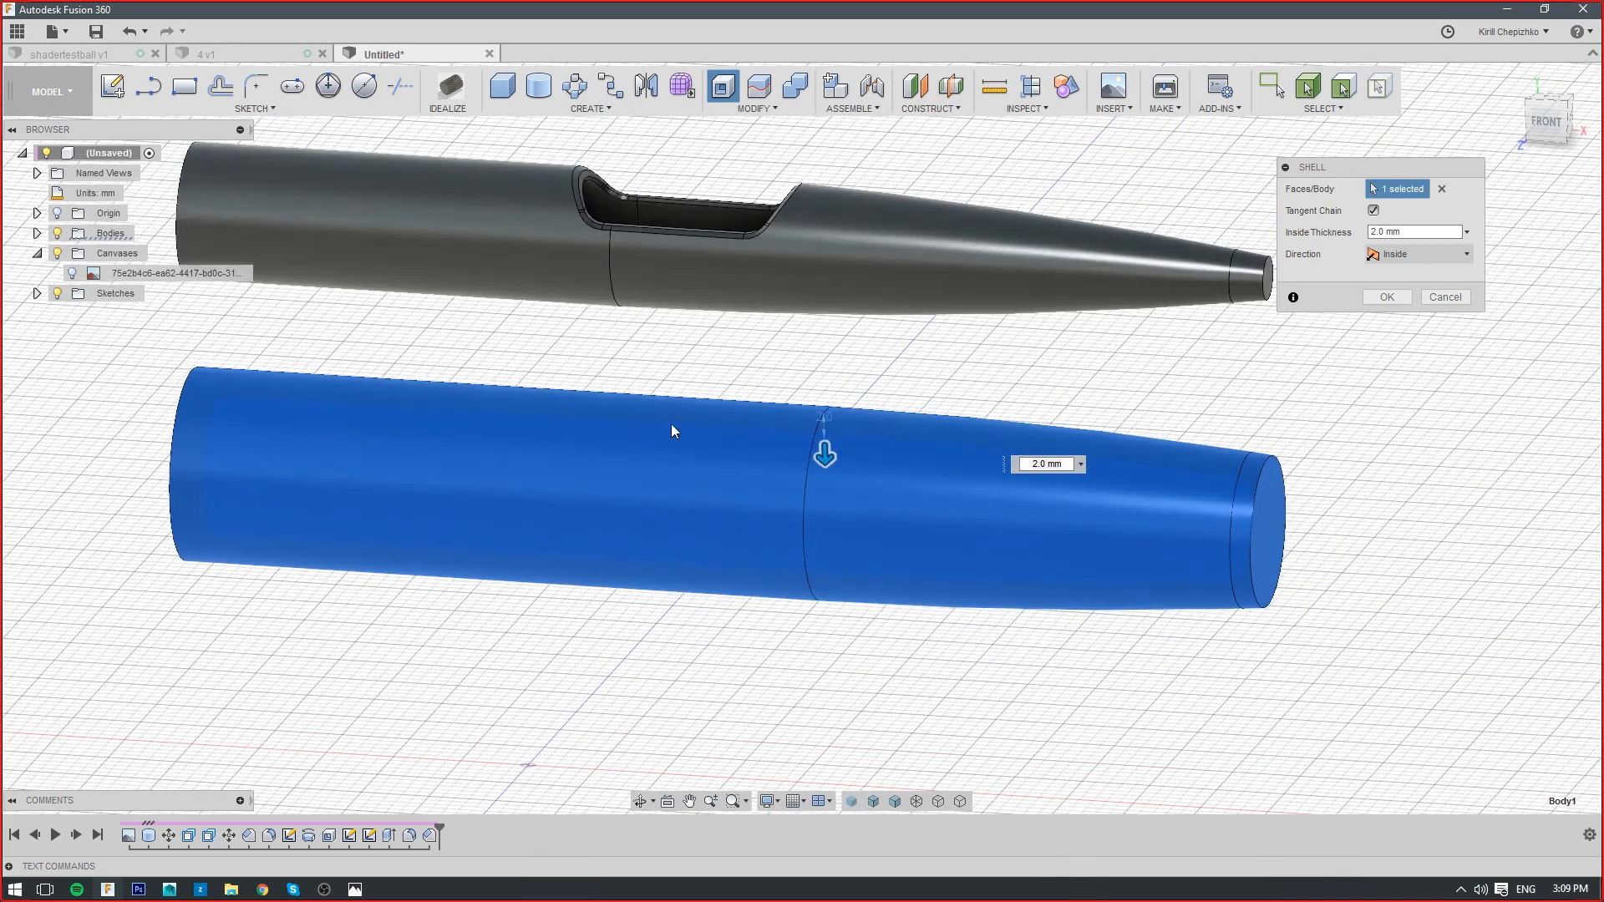
pyautogui.moveTo(824, 456); pyautogui.dragTo(825, 471)
pyautogui.moveTo(1534, 122)
pyautogui.mouseDown()
pyautogui.moveTo(1598, 122)
pyautogui.moveTo(1520, 153)
pyautogui.mouseUp()
pyautogui.click(1403, 297)
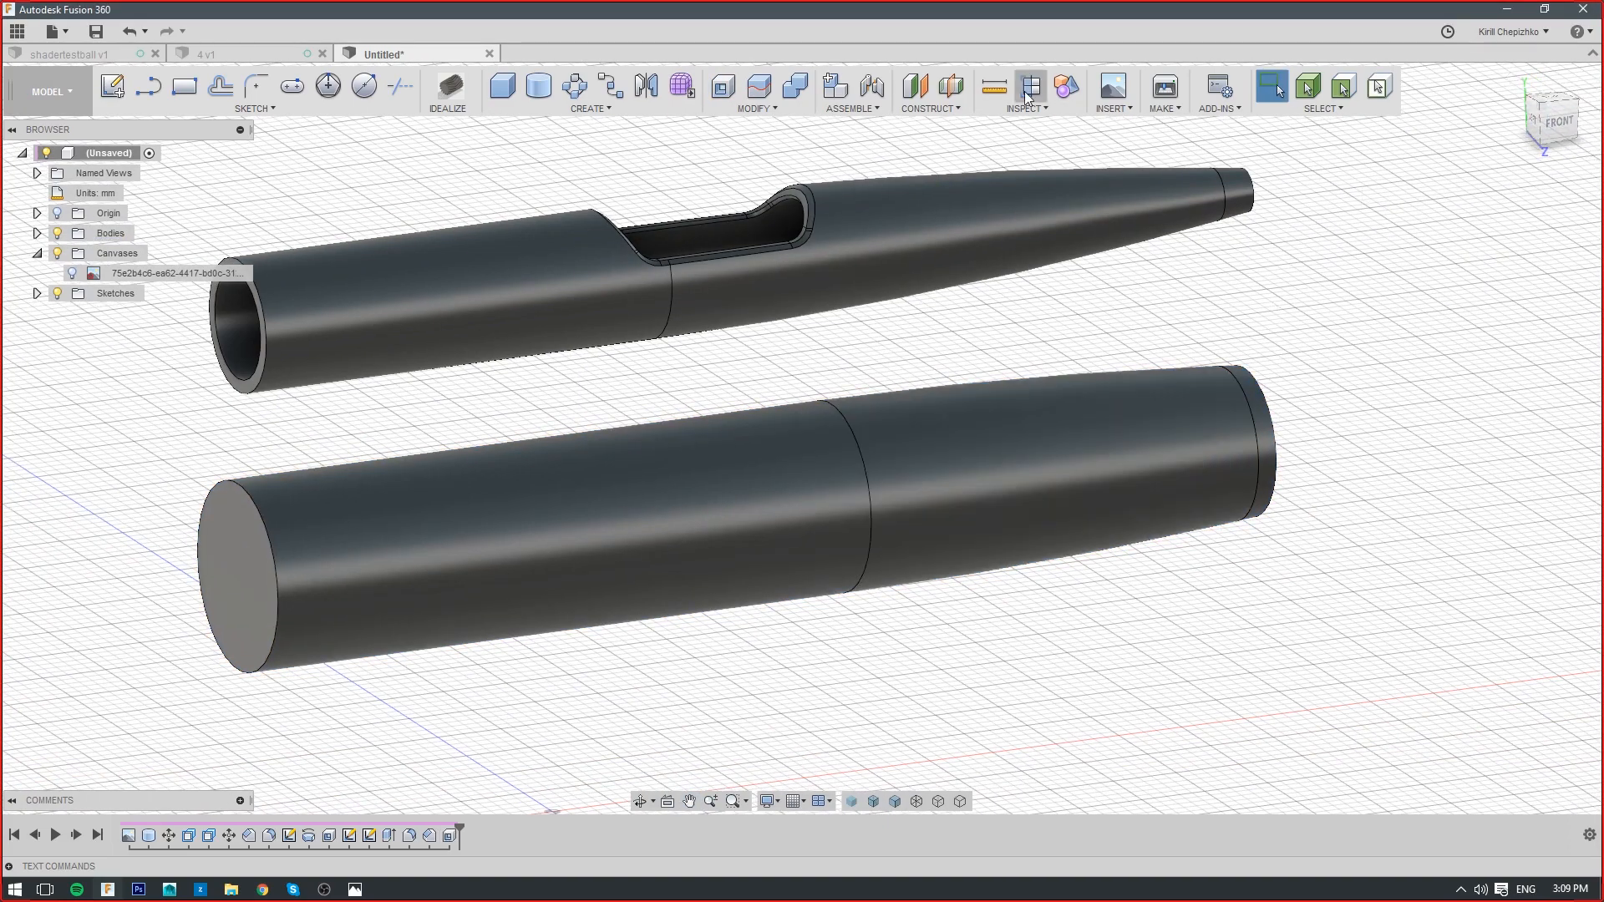
# Create a section analysis from the lower body's small end face with a Y distance of -21 mm to inspect both interiors
pyautogui.click(1013, 108)
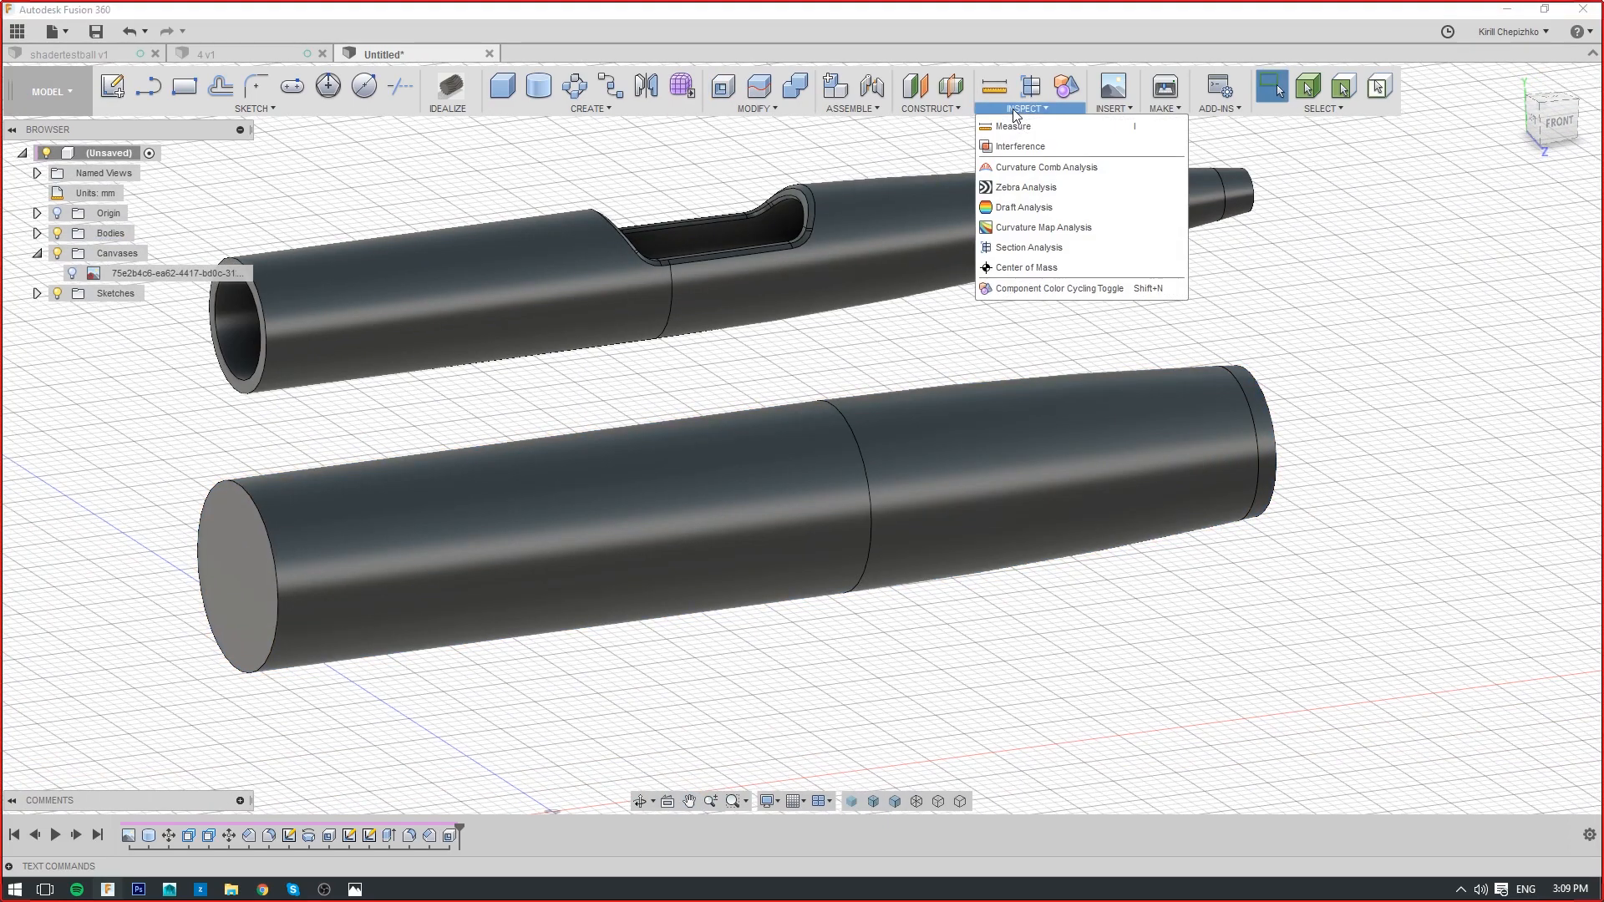
pyautogui.click(1016, 249)
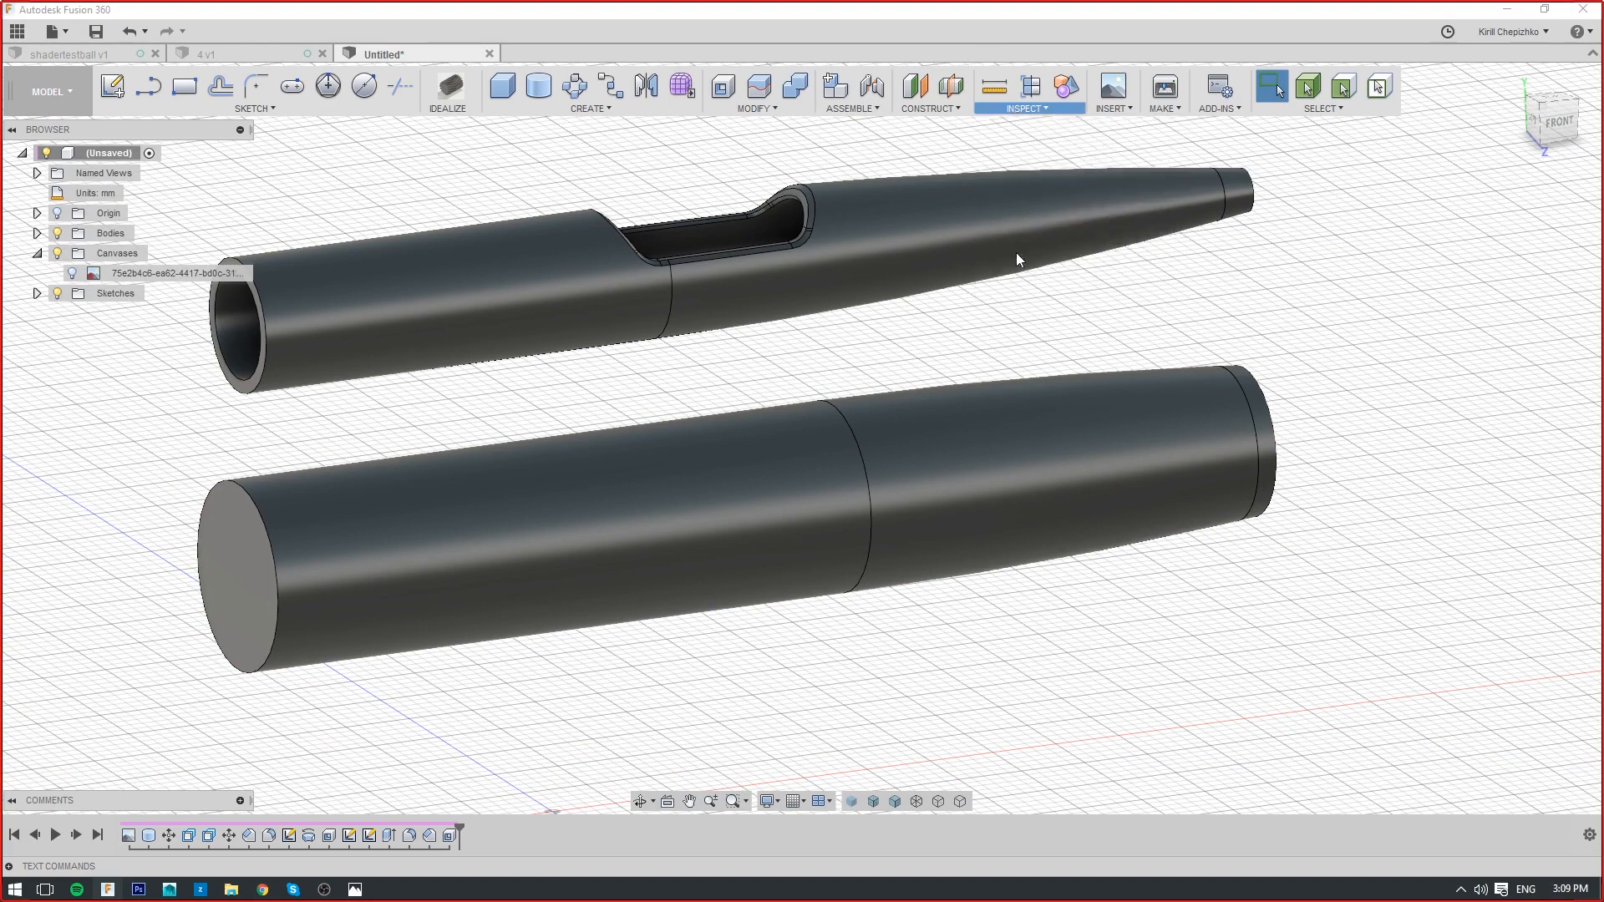
pyautogui.moveTo(1556, 126); pyautogui.dragTo(1300, 315)
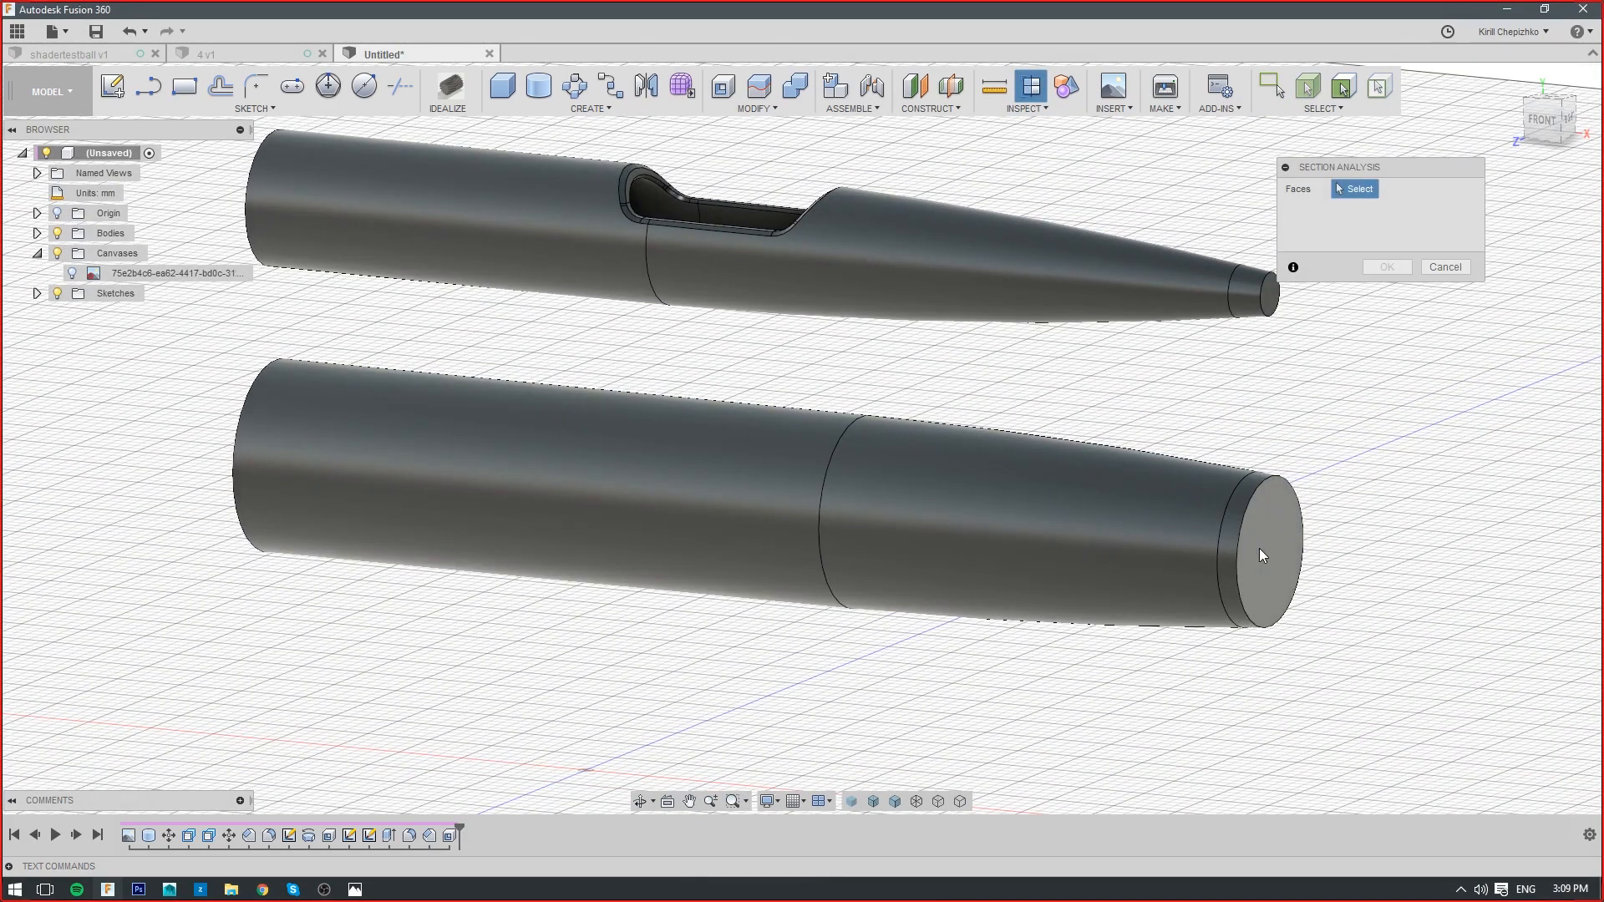
pyautogui.click(1281, 518)
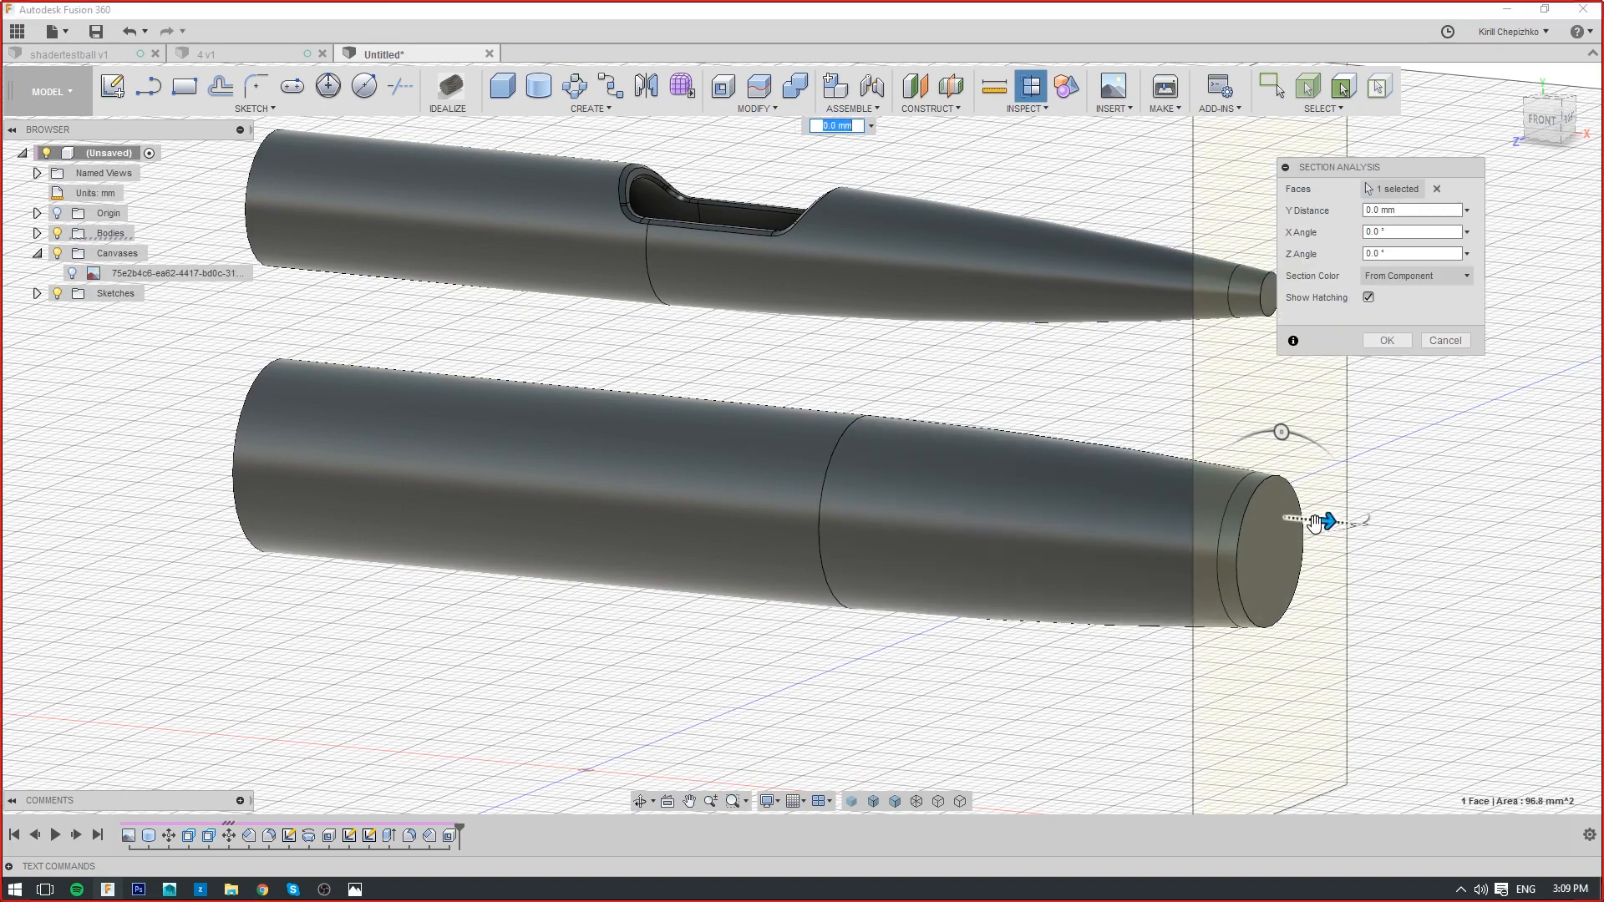
pyautogui.moveTo(1324, 520)
pyautogui.mouseDown()
pyautogui.moveTo(863, 452)
pyautogui.moveTo(813, 418)
pyautogui.moveTo(663, 404)
pyautogui.moveTo(475, 423)
pyautogui.moveTo(638, 412)
pyautogui.moveTo(1087, 497)
pyautogui.mouseUp()
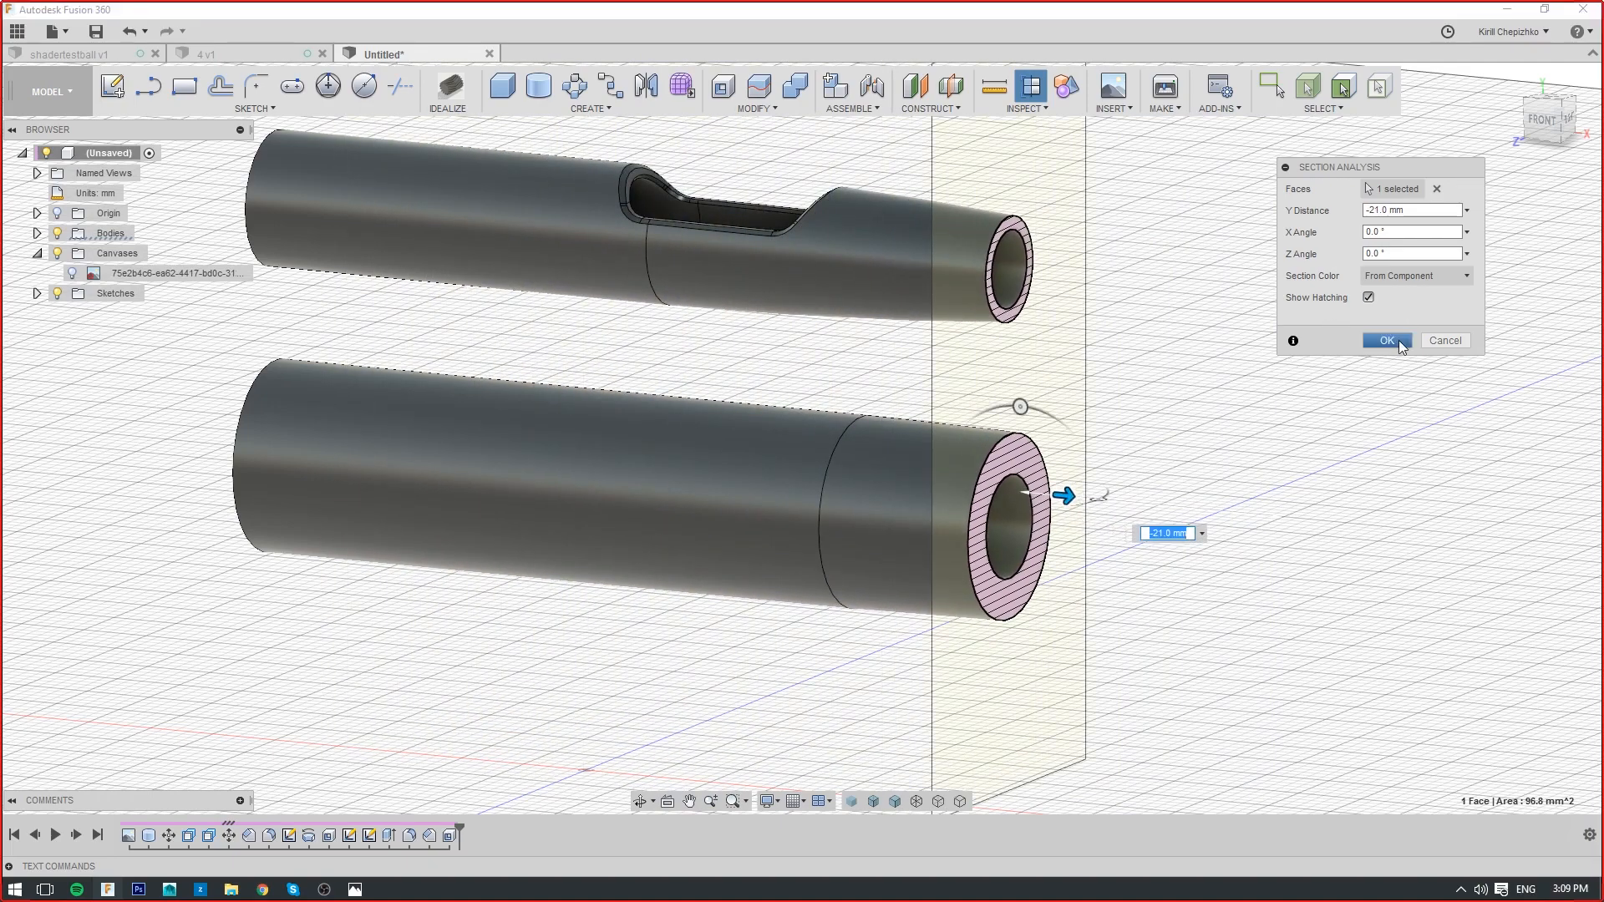
pyautogui.click(1387, 341)
pyautogui.scroll(-3, 1394, 326)
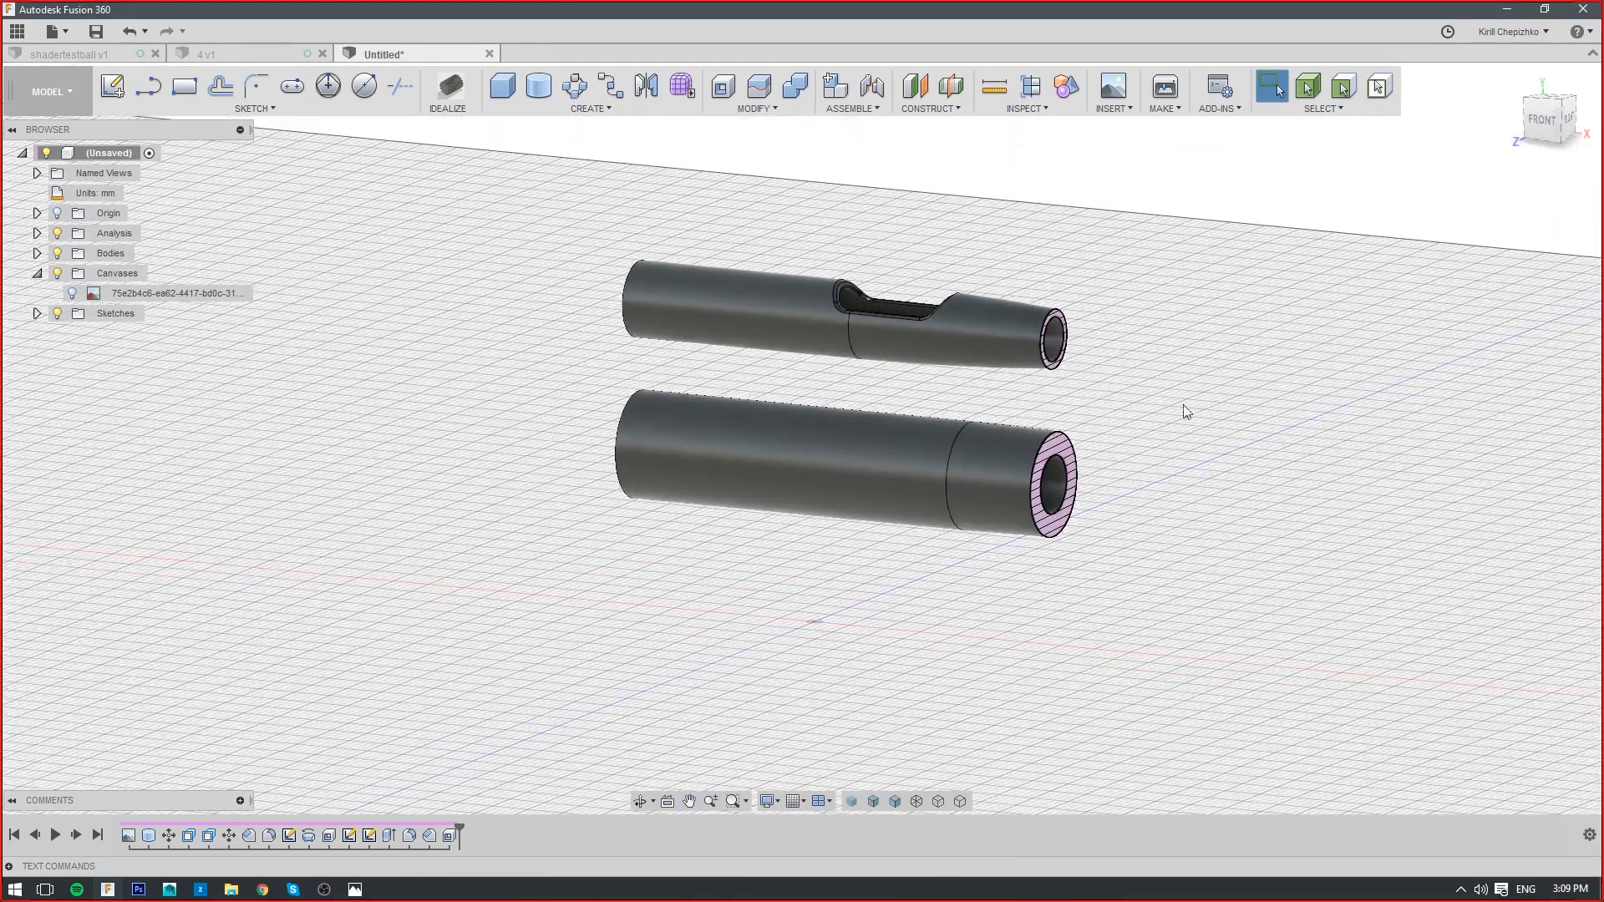
pyautogui.moveTo(1543, 138); pyautogui.dragTo(1340, 215)
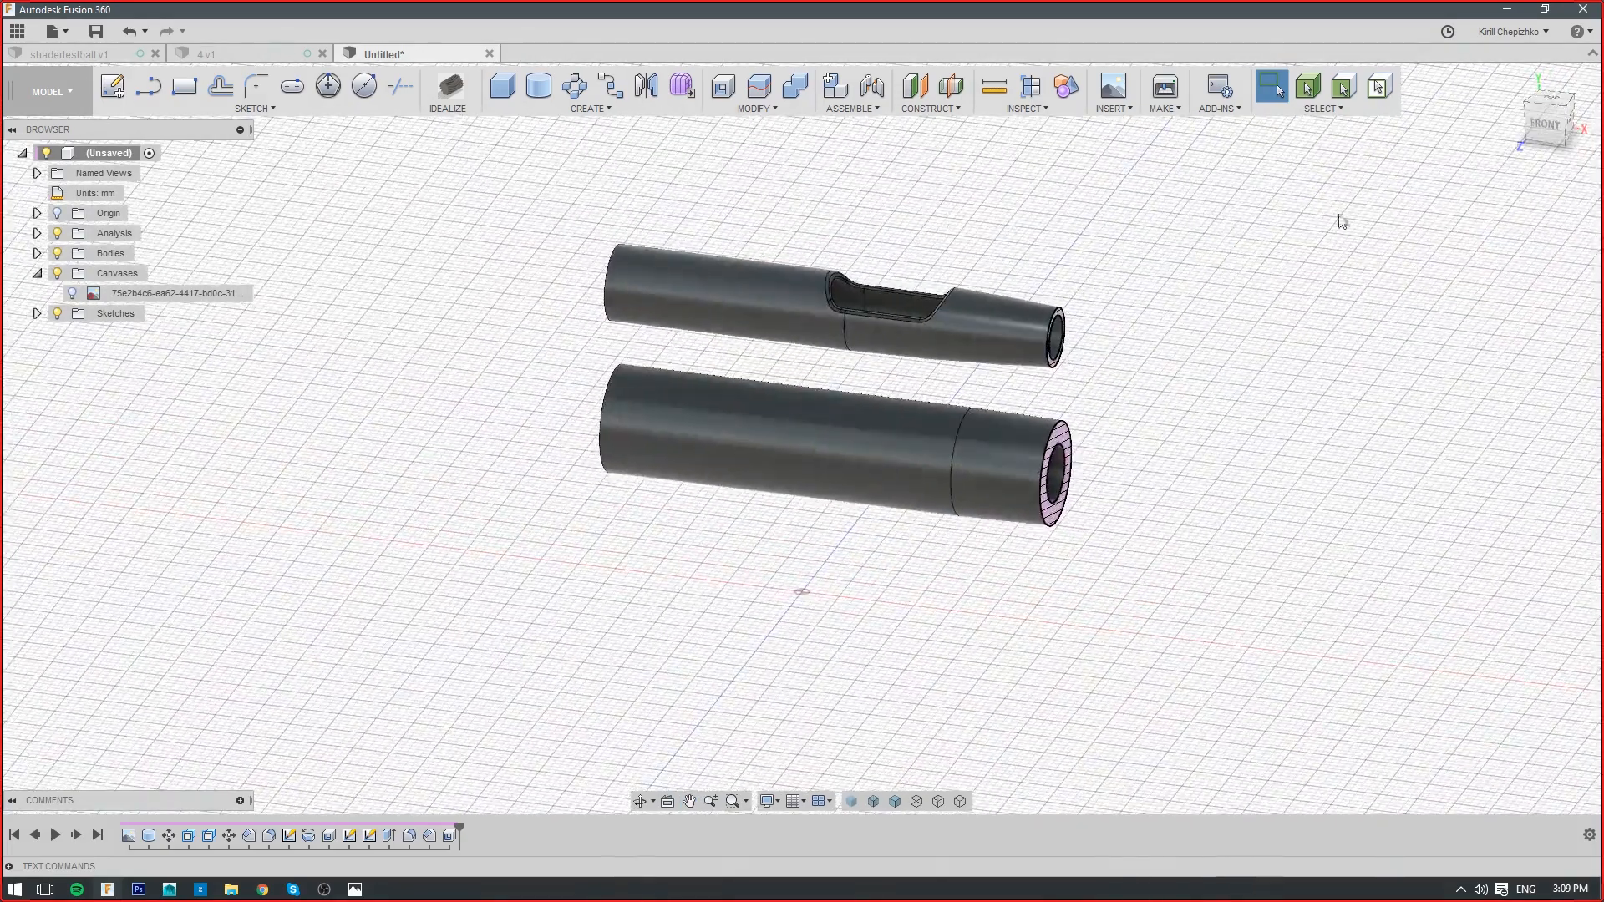
# Add a section analysis on the YZ origin plane, offsetting its cutting plane past the narrow ends so both bodies display whole
pyautogui.click(988, 92)
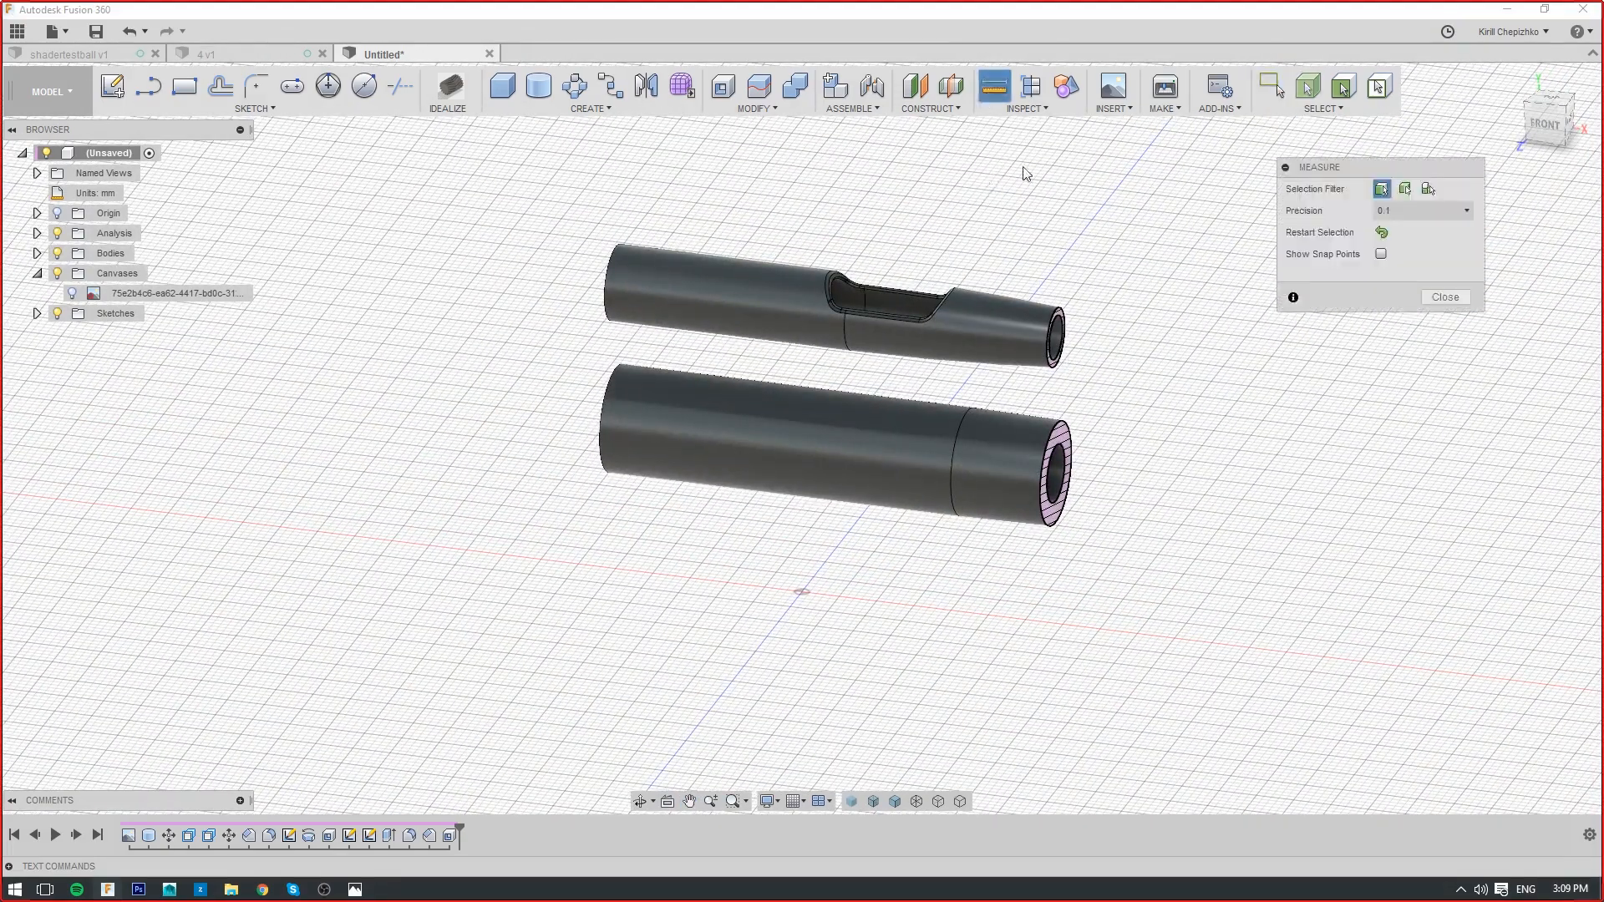
pyautogui.click(1446, 296)
pyautogui.click(1030, 86)
pyautogui.scroll(-3, 965, 364)
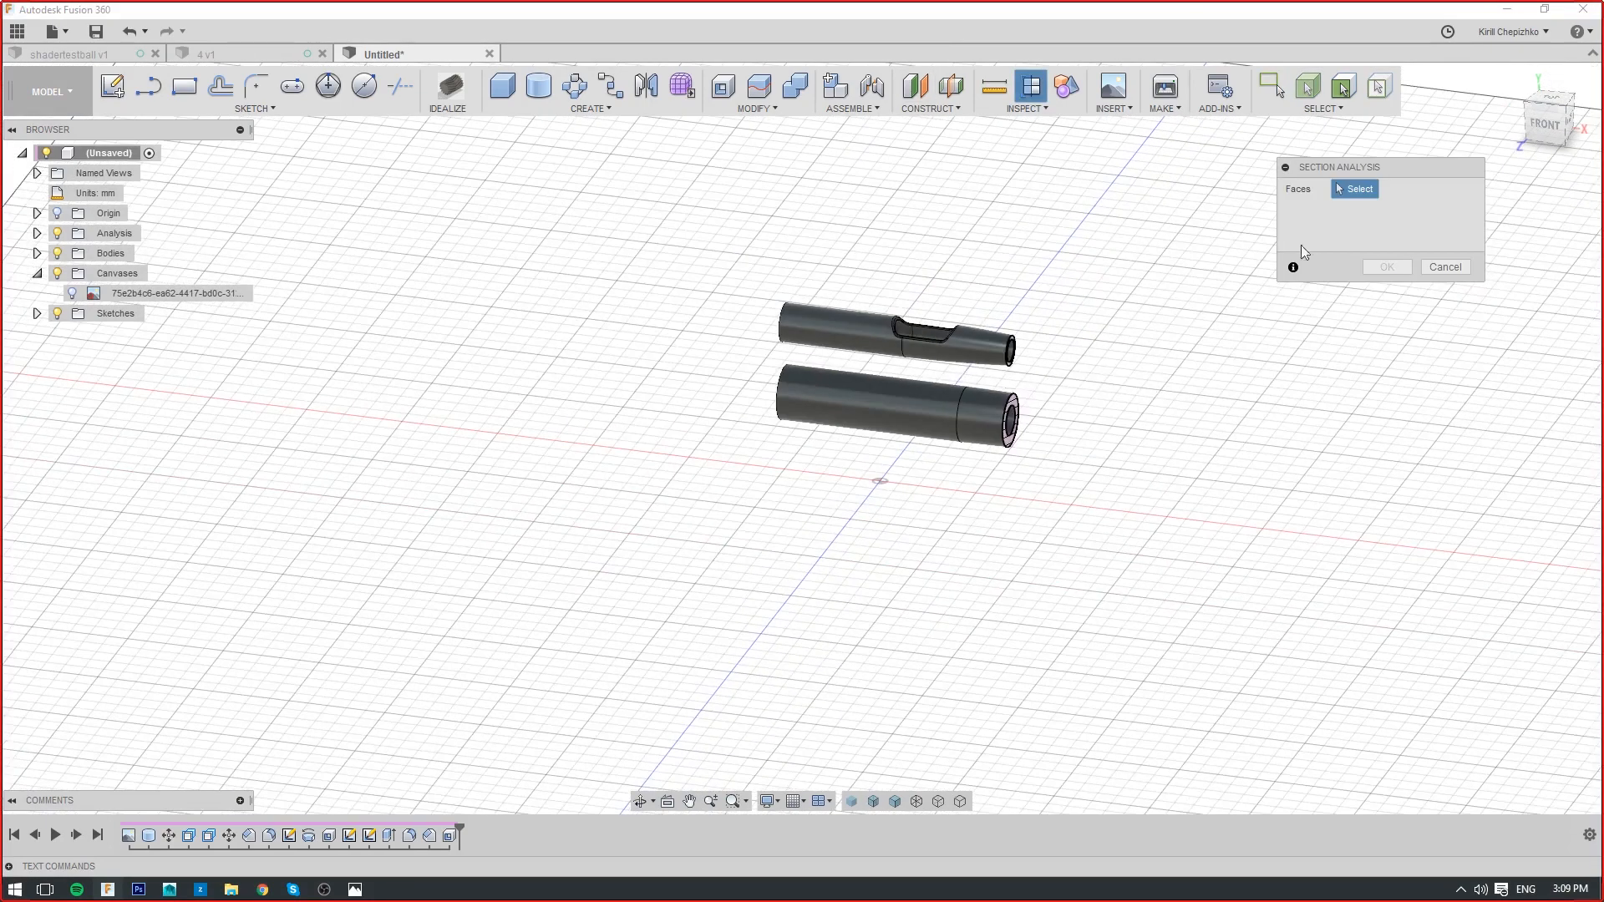
pyautogui.scroll(-3, 914, 436)
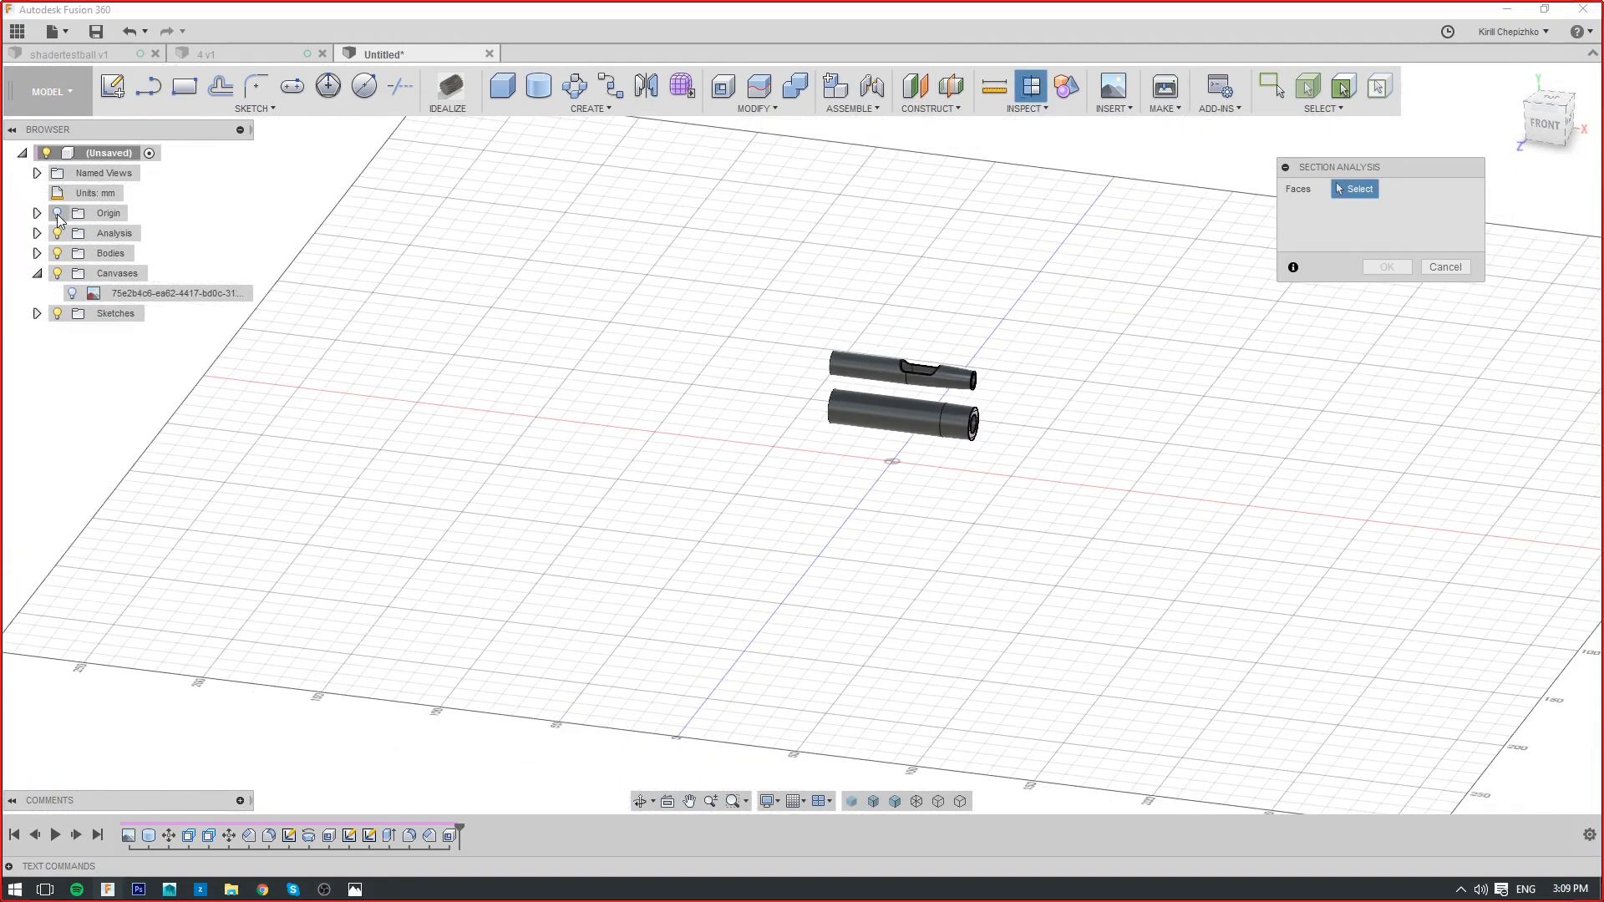
pyautogui.click(891, 465)
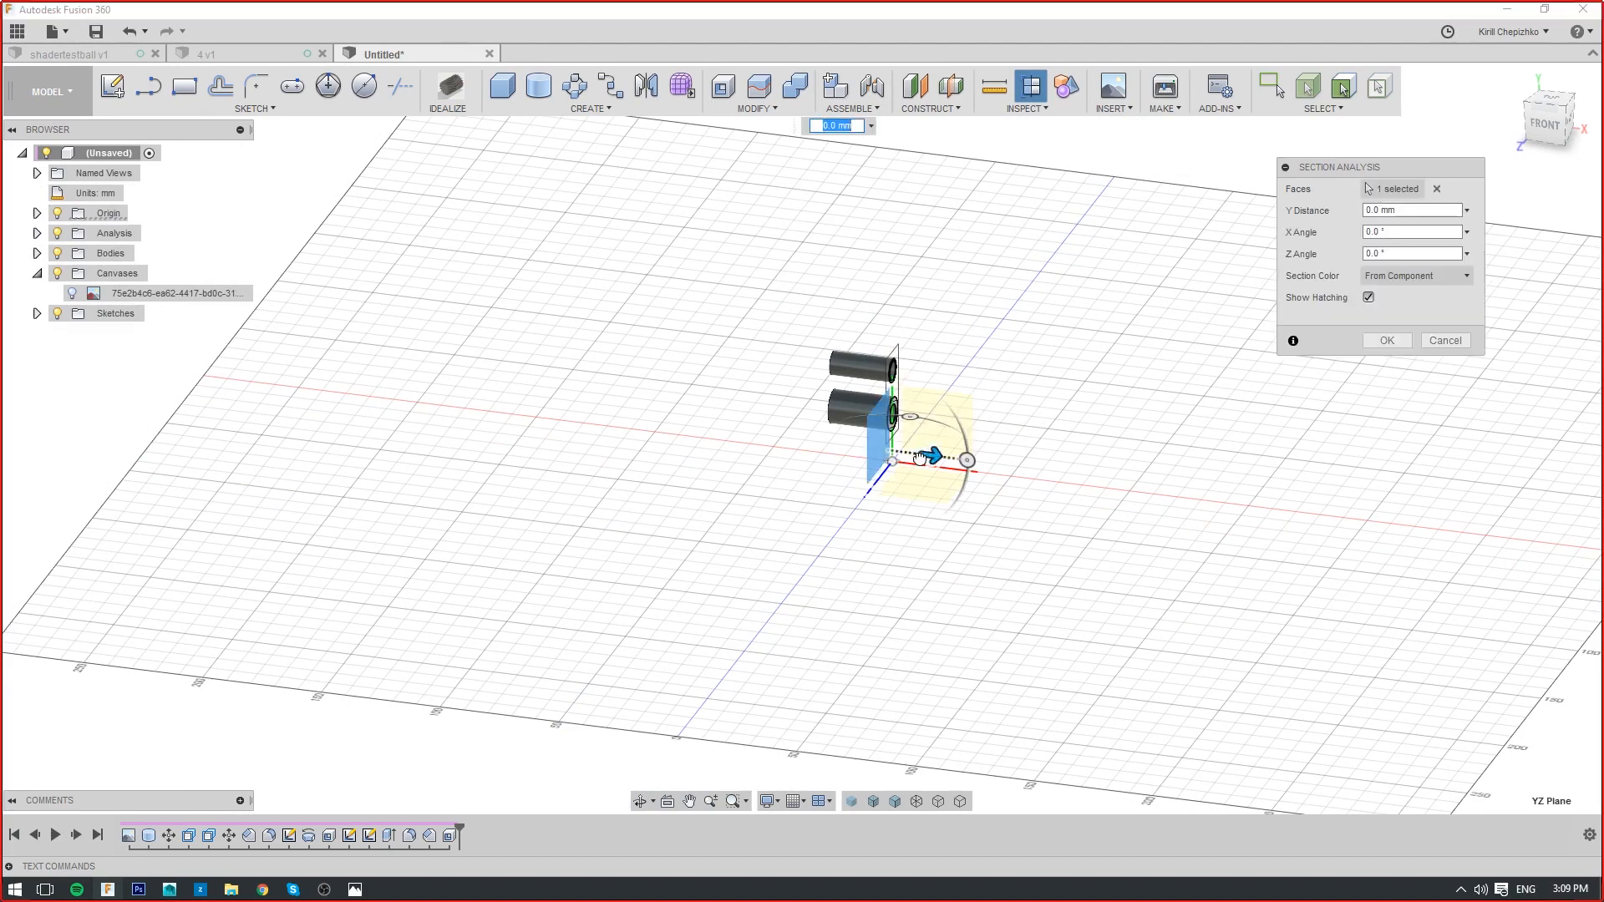
pyautogui.moveTo(920, 457); pyautogui.dragTo(1239, 494)
pyautogui.moveTo(1102, 441); pyautogui.dragTo(775, 452, button='middle')
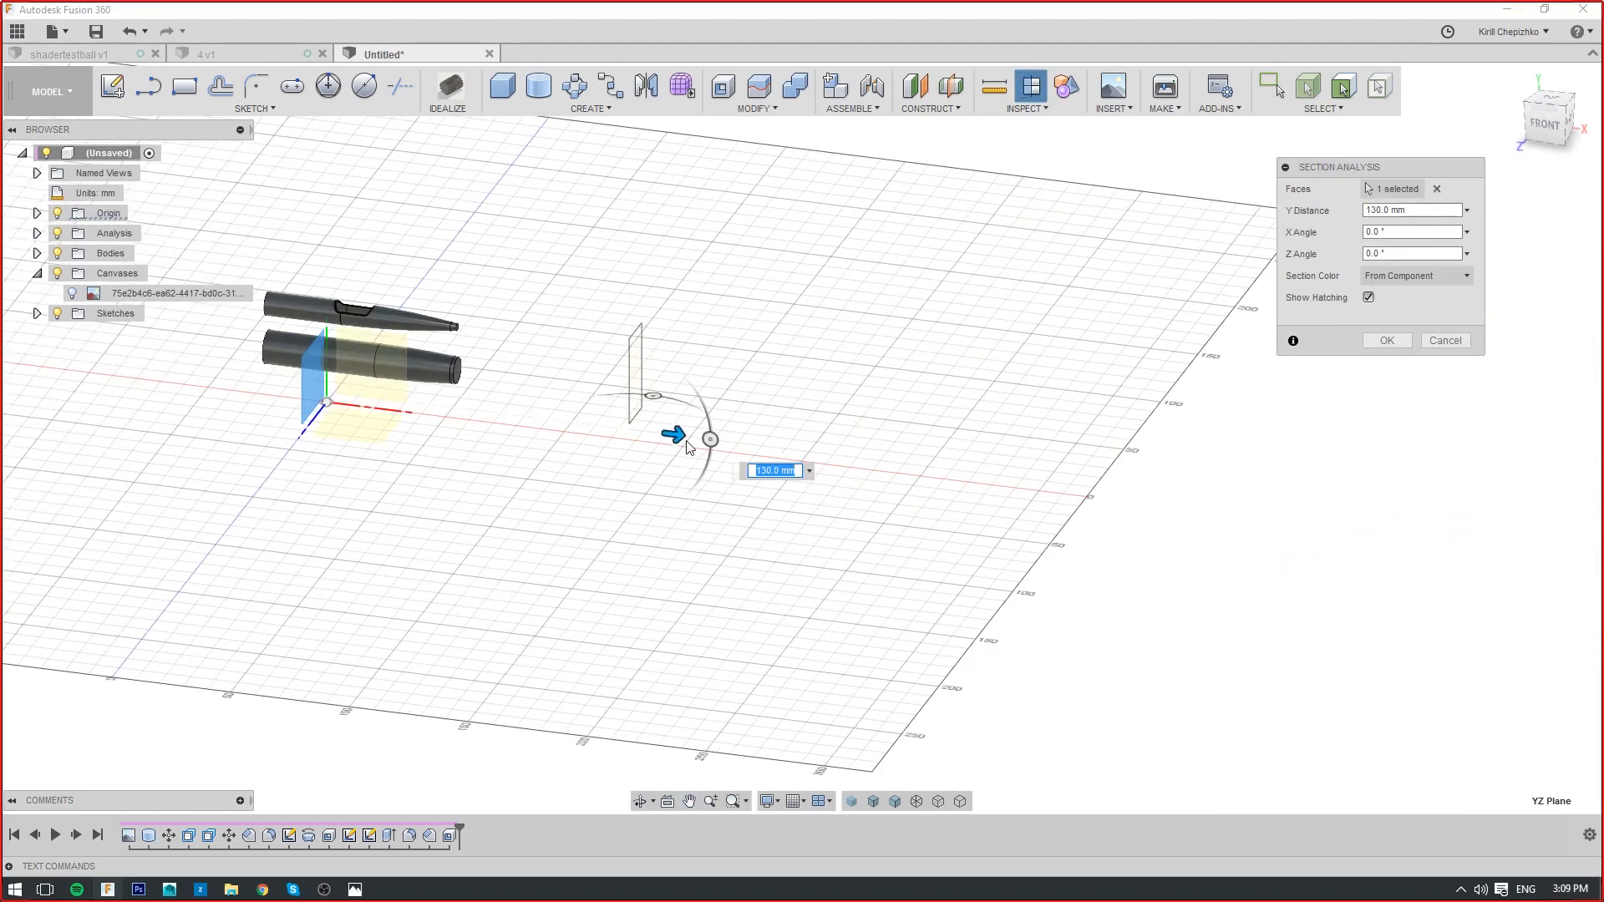
pyautogui.moveTo(687, 447); pyautogui.dragTo(1185, 439)
pyautogui.moveTo(844, 435); pyautogui.dragTo(1406, 546, button='middle')
pyautogui.click(1379, 339)
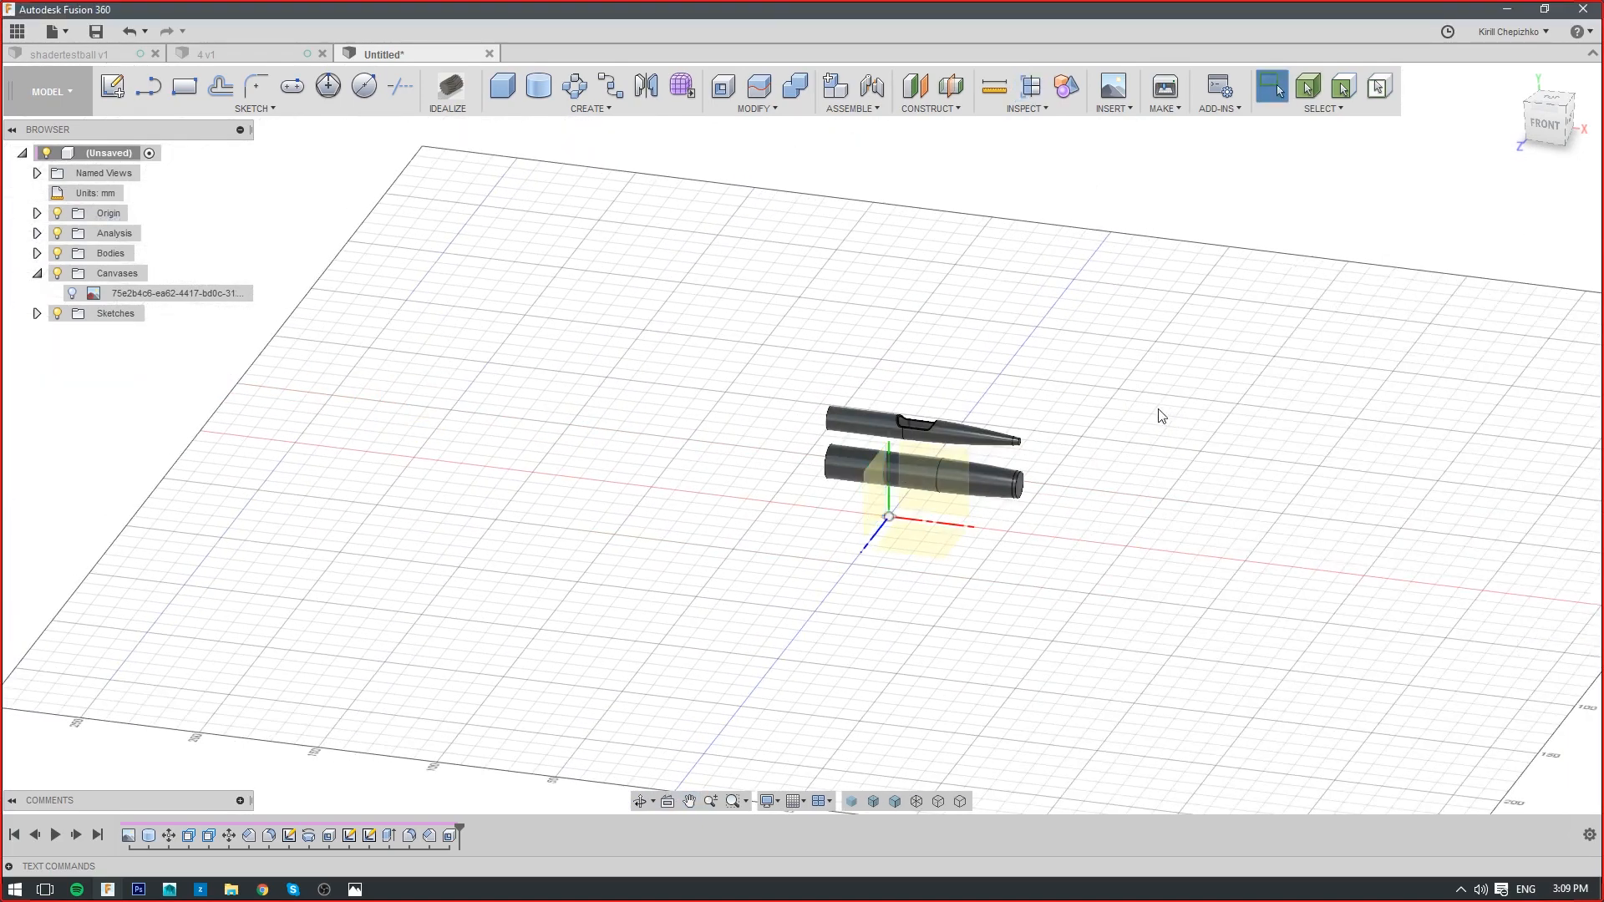
# Show the airbrush reference canvas again and look at it together with the bodies from the front
pyautogui.scroll(10, 1016, 437)
pyautogui.moveTo(1204, 373); pyautogui.dragTo(1317, 456, button='middle')
pyautogui.keyDown('shift'); pyautogui.moveTo(752, 326); pyautogui.dragTo(997, 375, button='middle'); pyautogui.keyUp('shift')
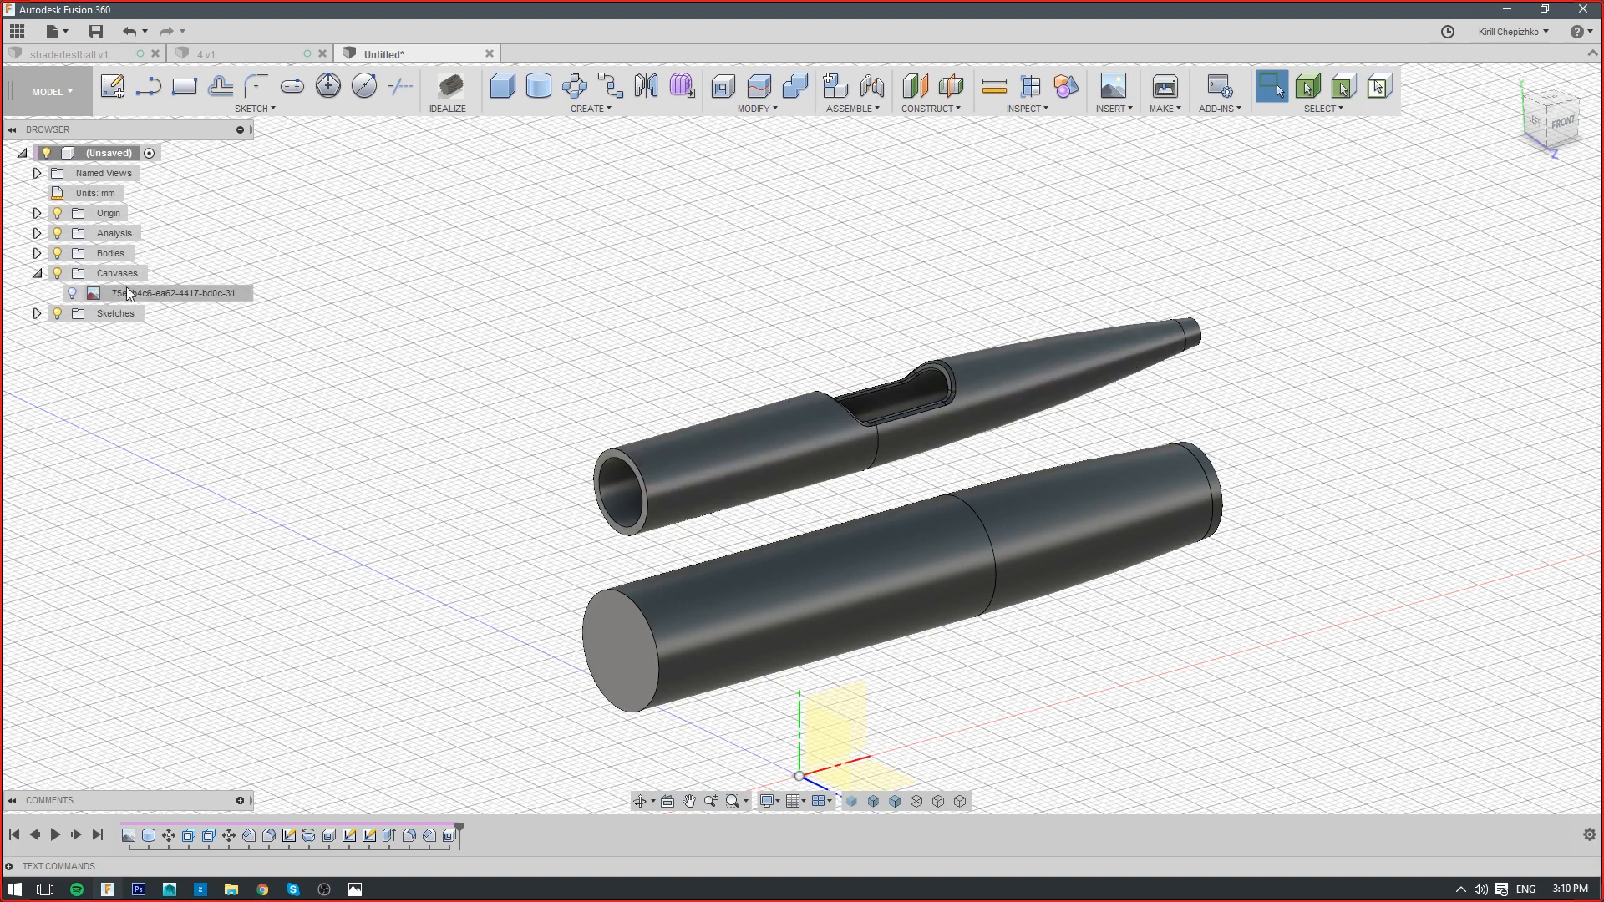
pyautogui.click(68, 298)
pyautogui.click(69, 296)
pyautogui.scroll(-1, 1176, 464)
pyautogui.moveTo(1177, 464); pyautogui.dragTo(1332, 263, button='middle')
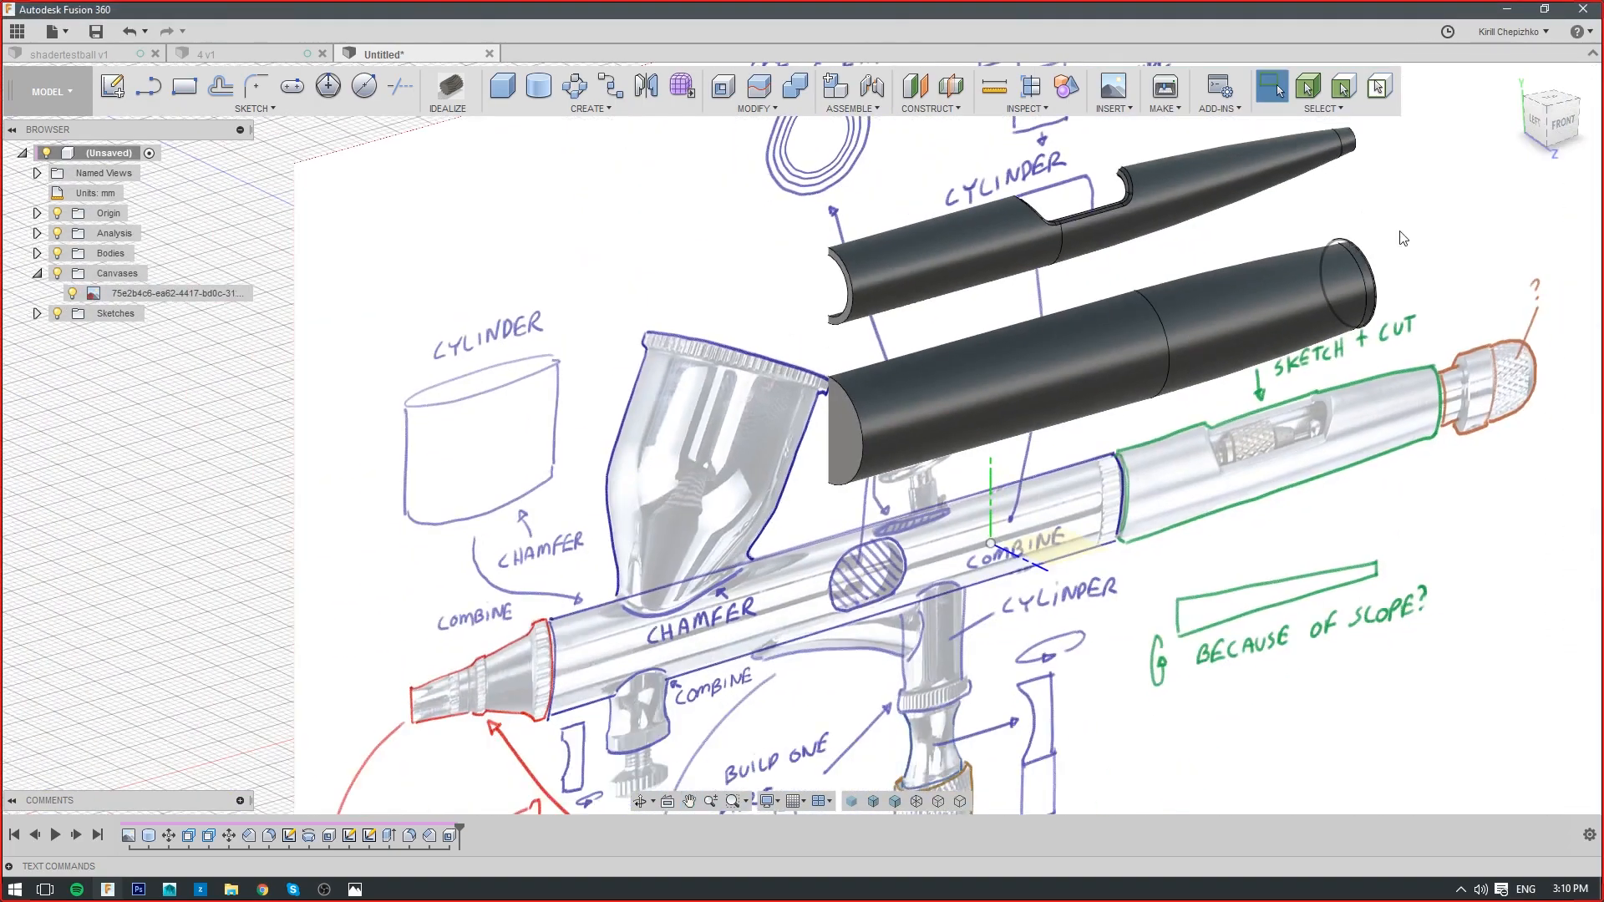
pyautogui.click(1561, 149)
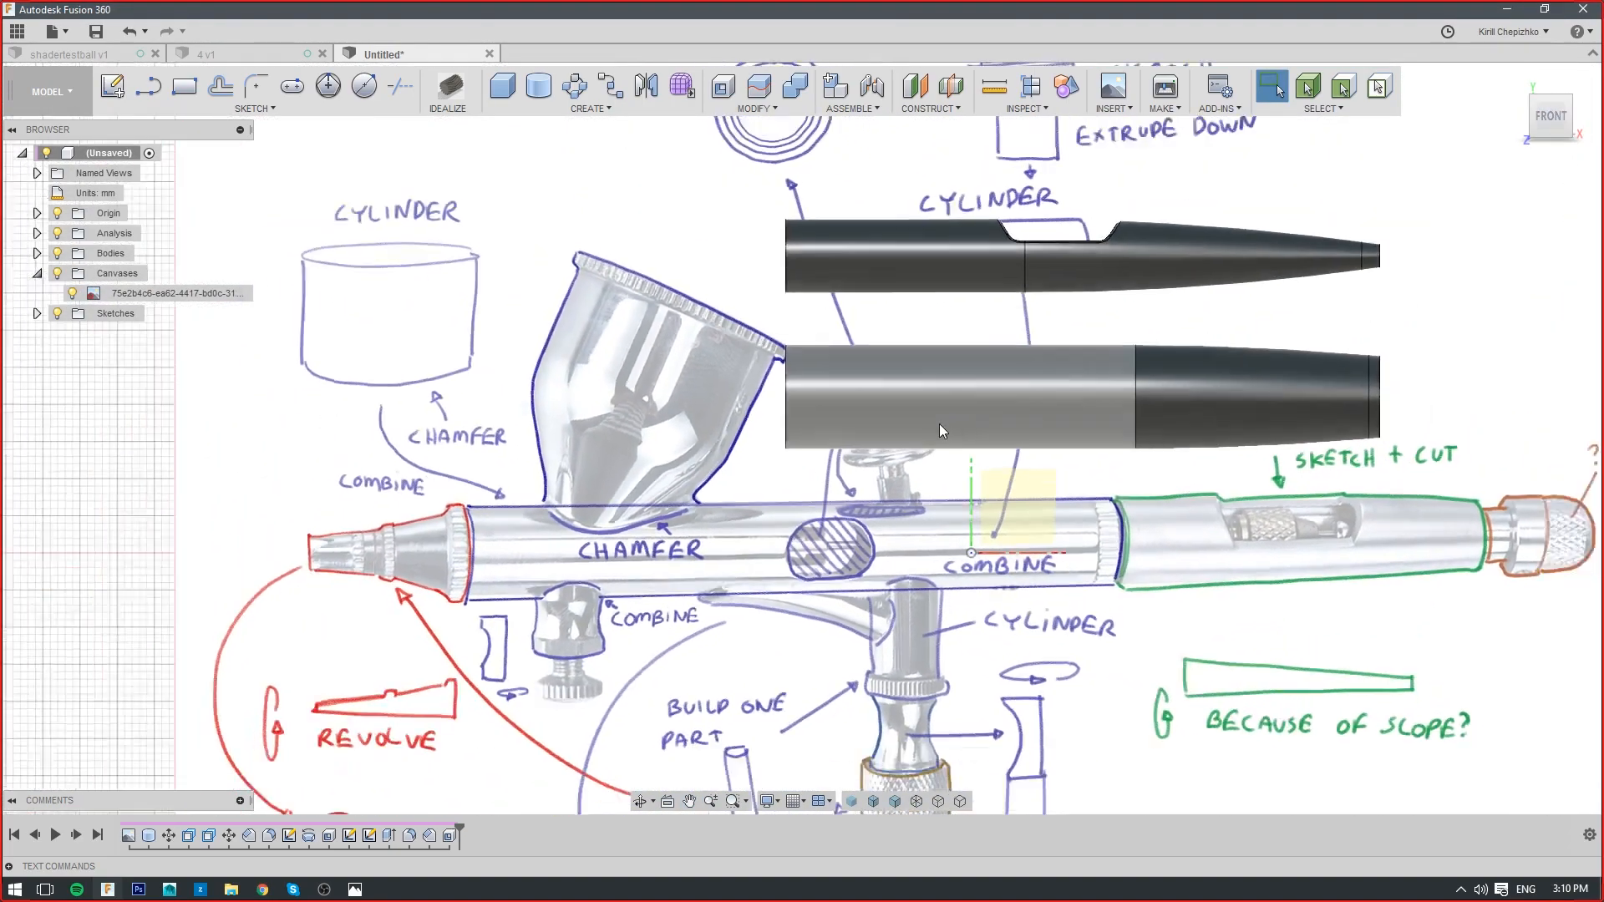
# Examine the canvas notes for the nose parts, including the revolve profile and the sketch, cut and rotate pattern
pyautogui.moveTo(880, 526); pyautogui.dragTo(986, 377, button='middle')
pyautogui.scroll(5, 513, 398)
pyautogui.moveTo(708, 507); pyautogui.dragTo(835, 326, button='middle')
pyautogui.scroll(-1, 823, 368)
pyautogui.moveTo(823, 464); pyautogui.dragTo(762, 346, button='middle')
pyautogui.moveTo(808, 510); pyautogui.dragTo(817, 433, button='middle')
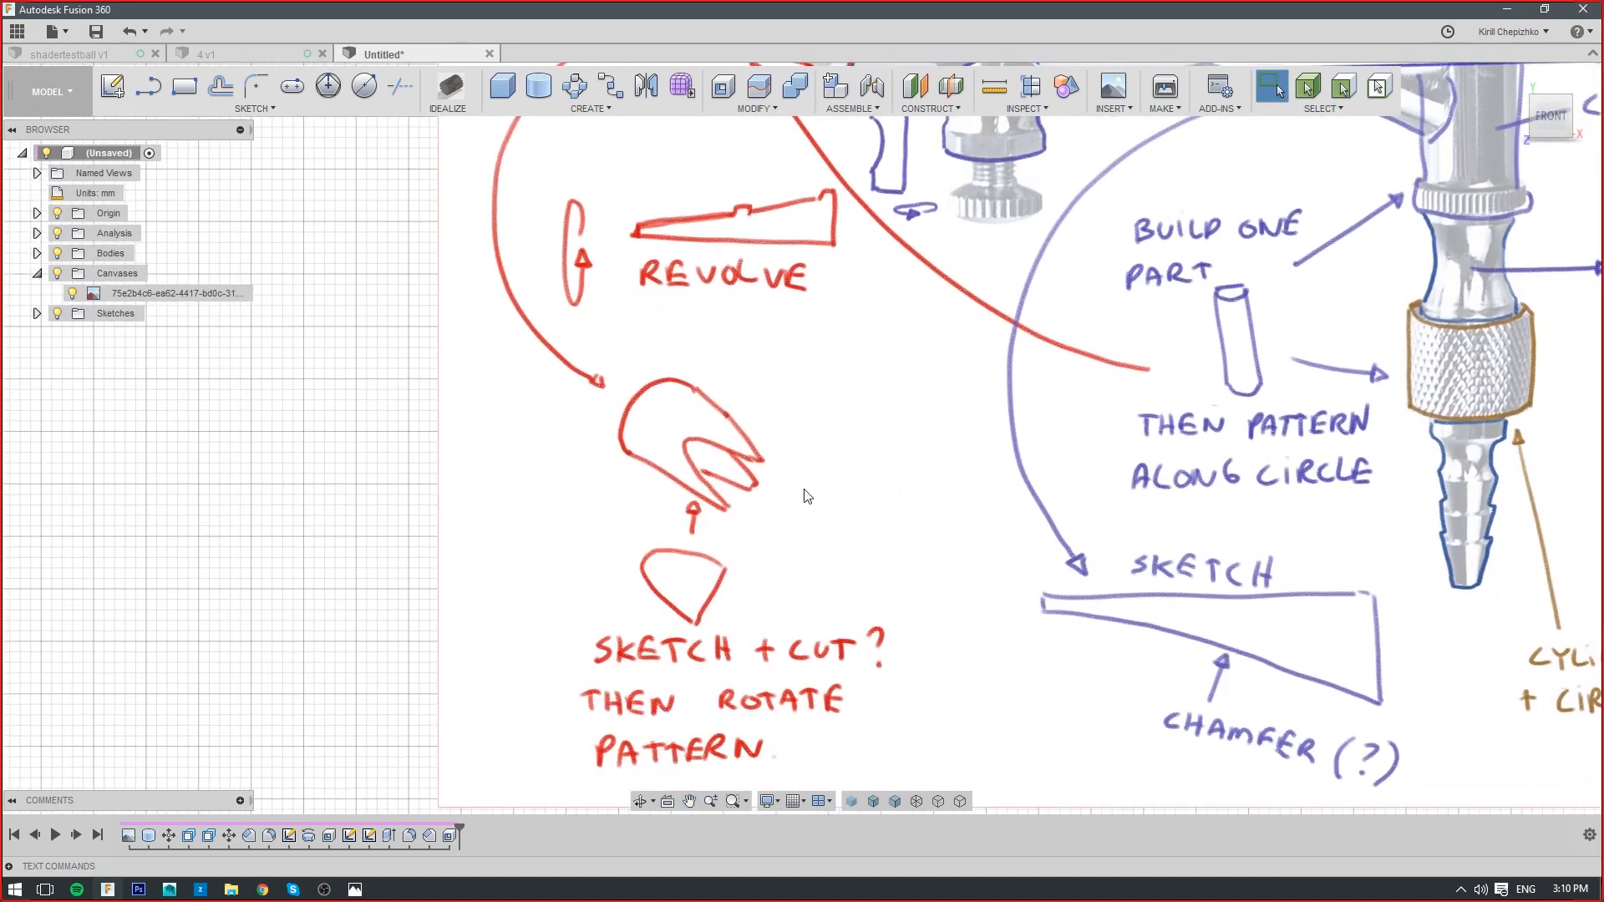
pyautogui.scroll(-5, 807, 496)
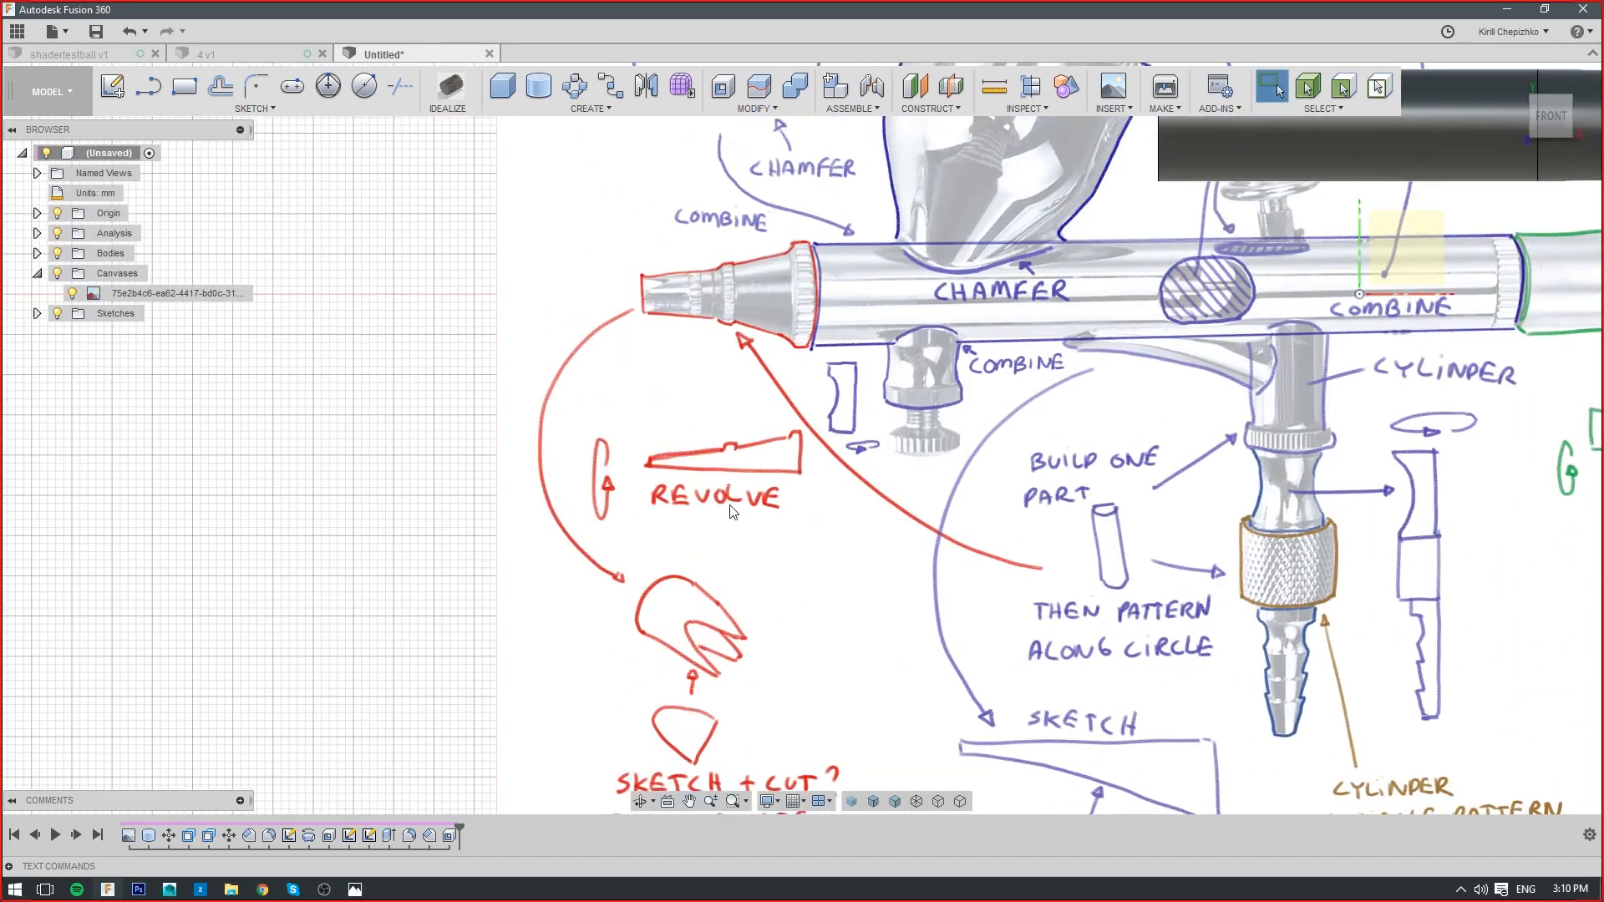
pyautogui.moveTo(732, 512); pyautogui.dragTo(735, 453, button='middle')
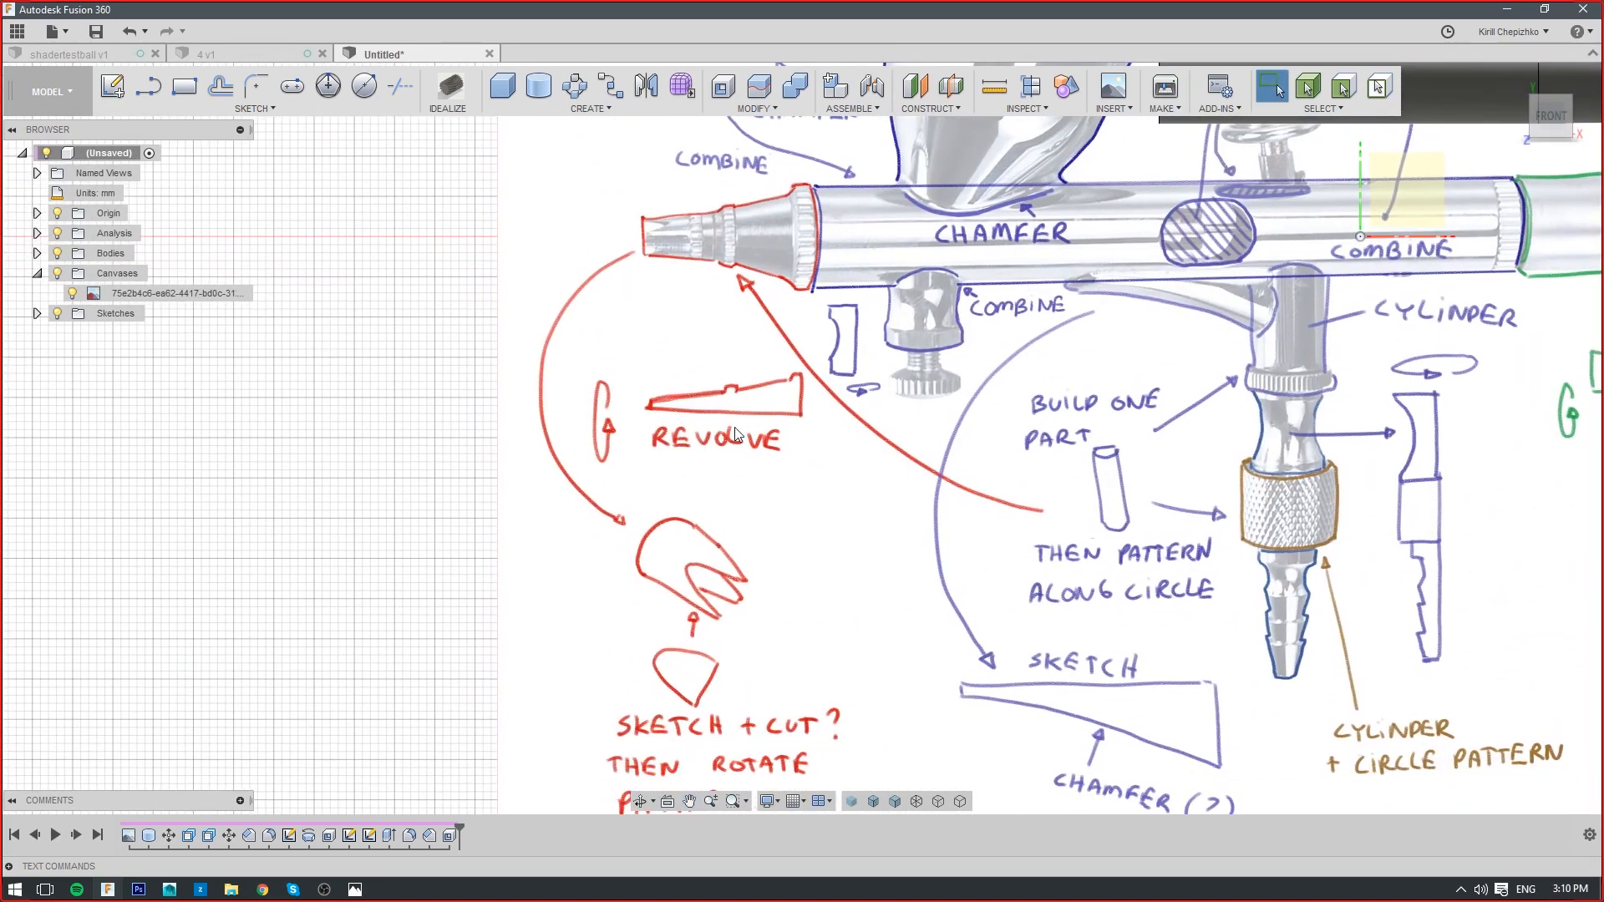
pyautogui.scroll(1, 734, 428)
pyautogui.click(101, 299)
pyautogui.rightClick(101, 298)
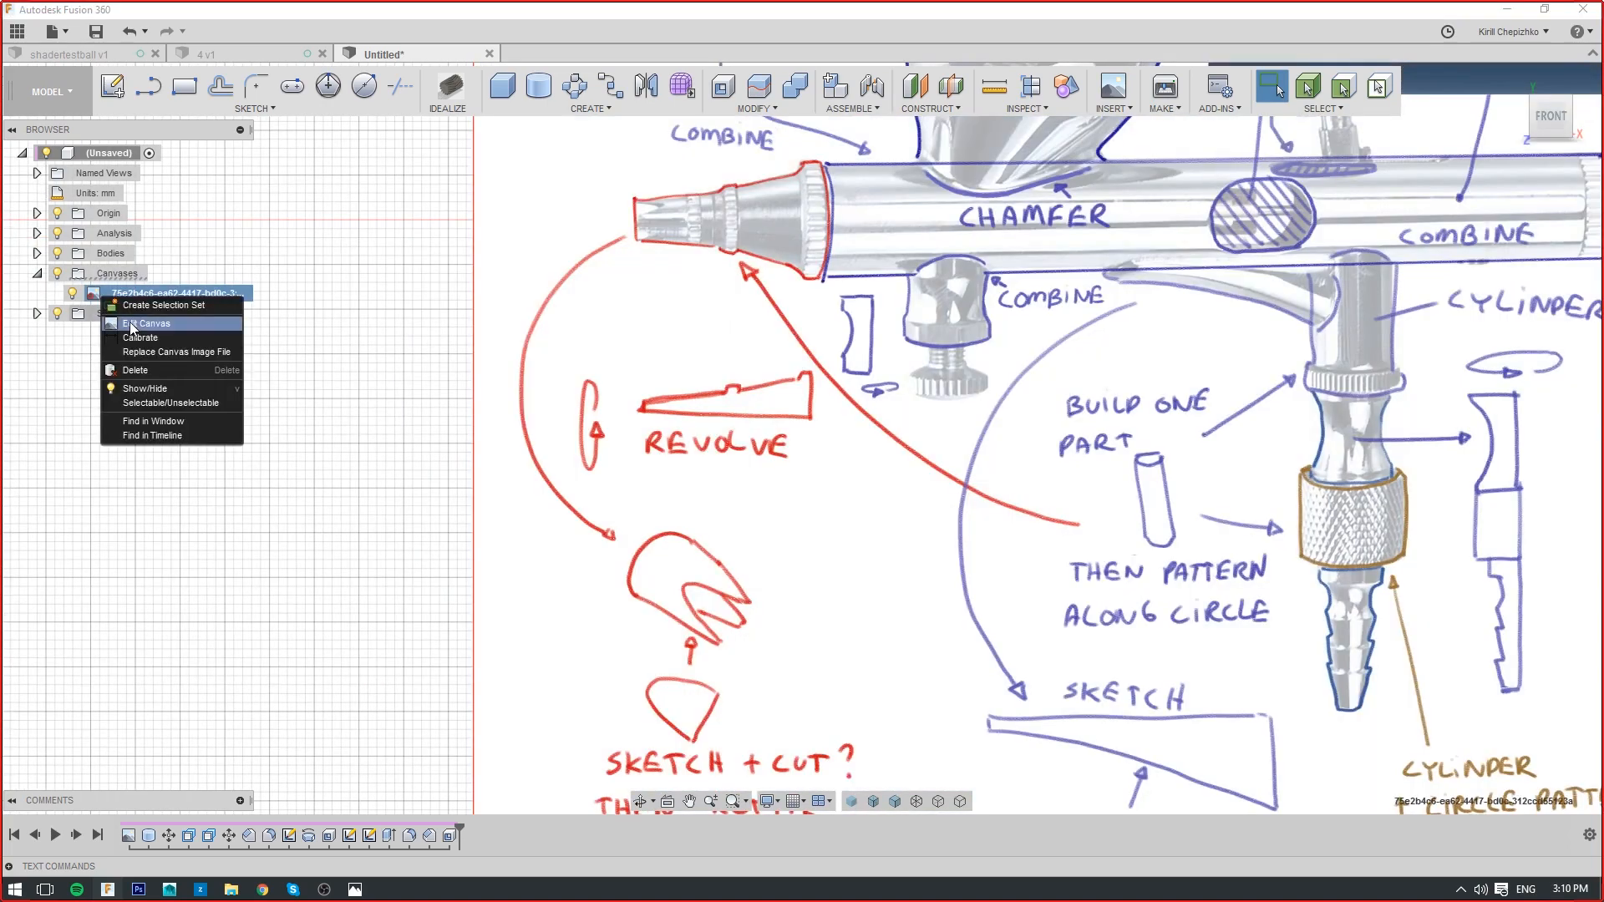
pyautogui.click(125, 321)
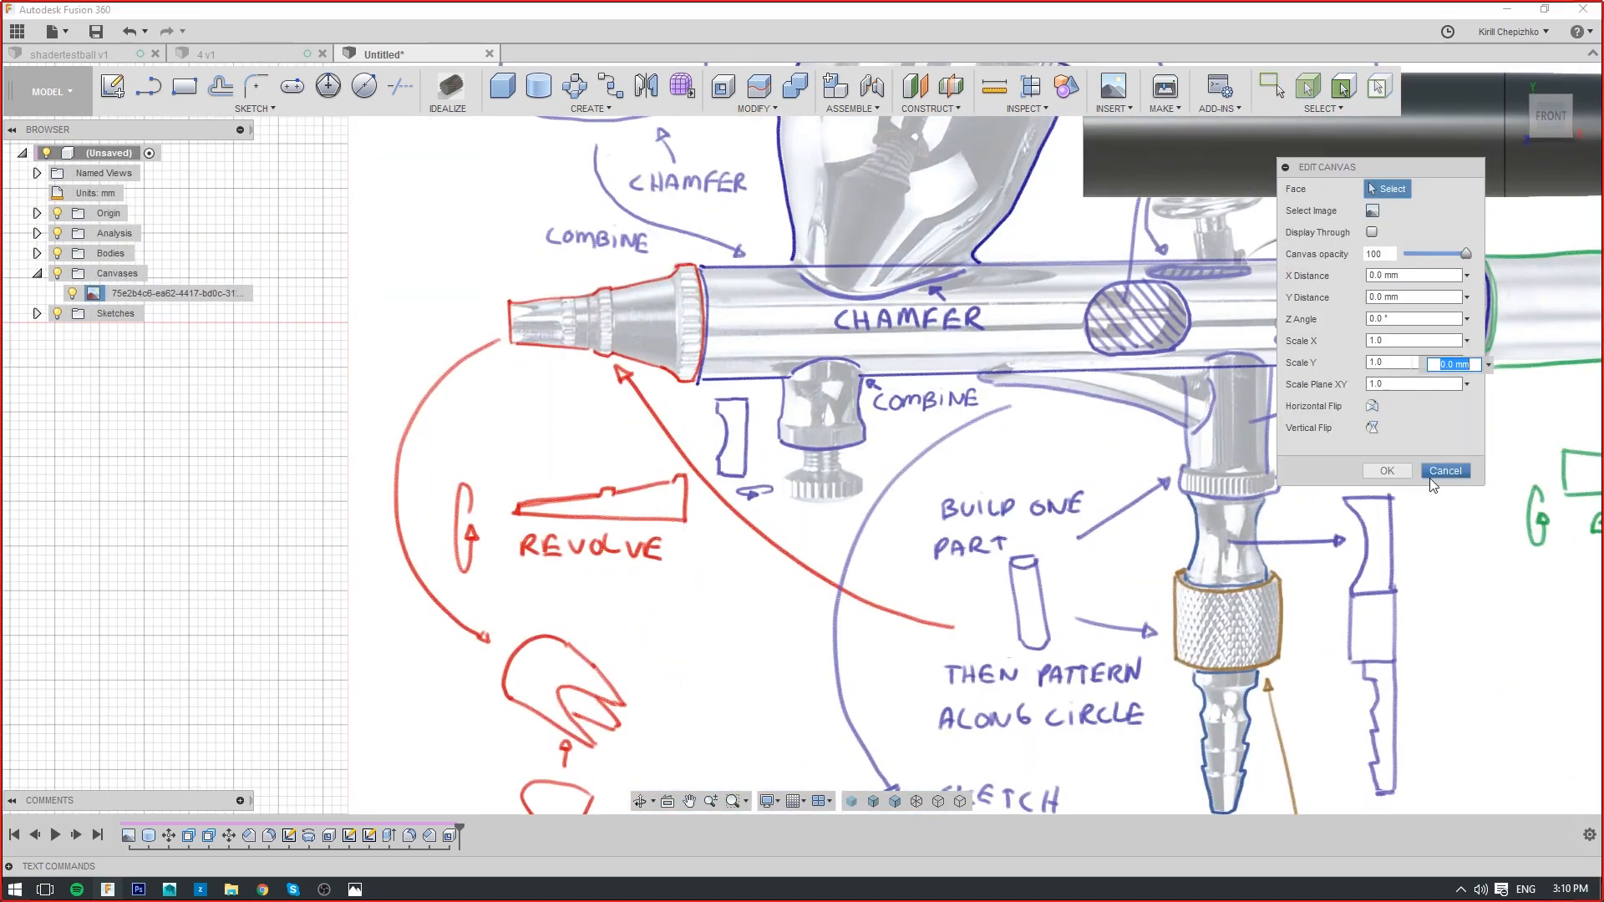
pyautogui.click(1430, 477)
# Create a thin cylinder 14.1 mm in diameter on the lower body's large flat end face as a separate body
pyautogui.scroll(3, 1035, 455)
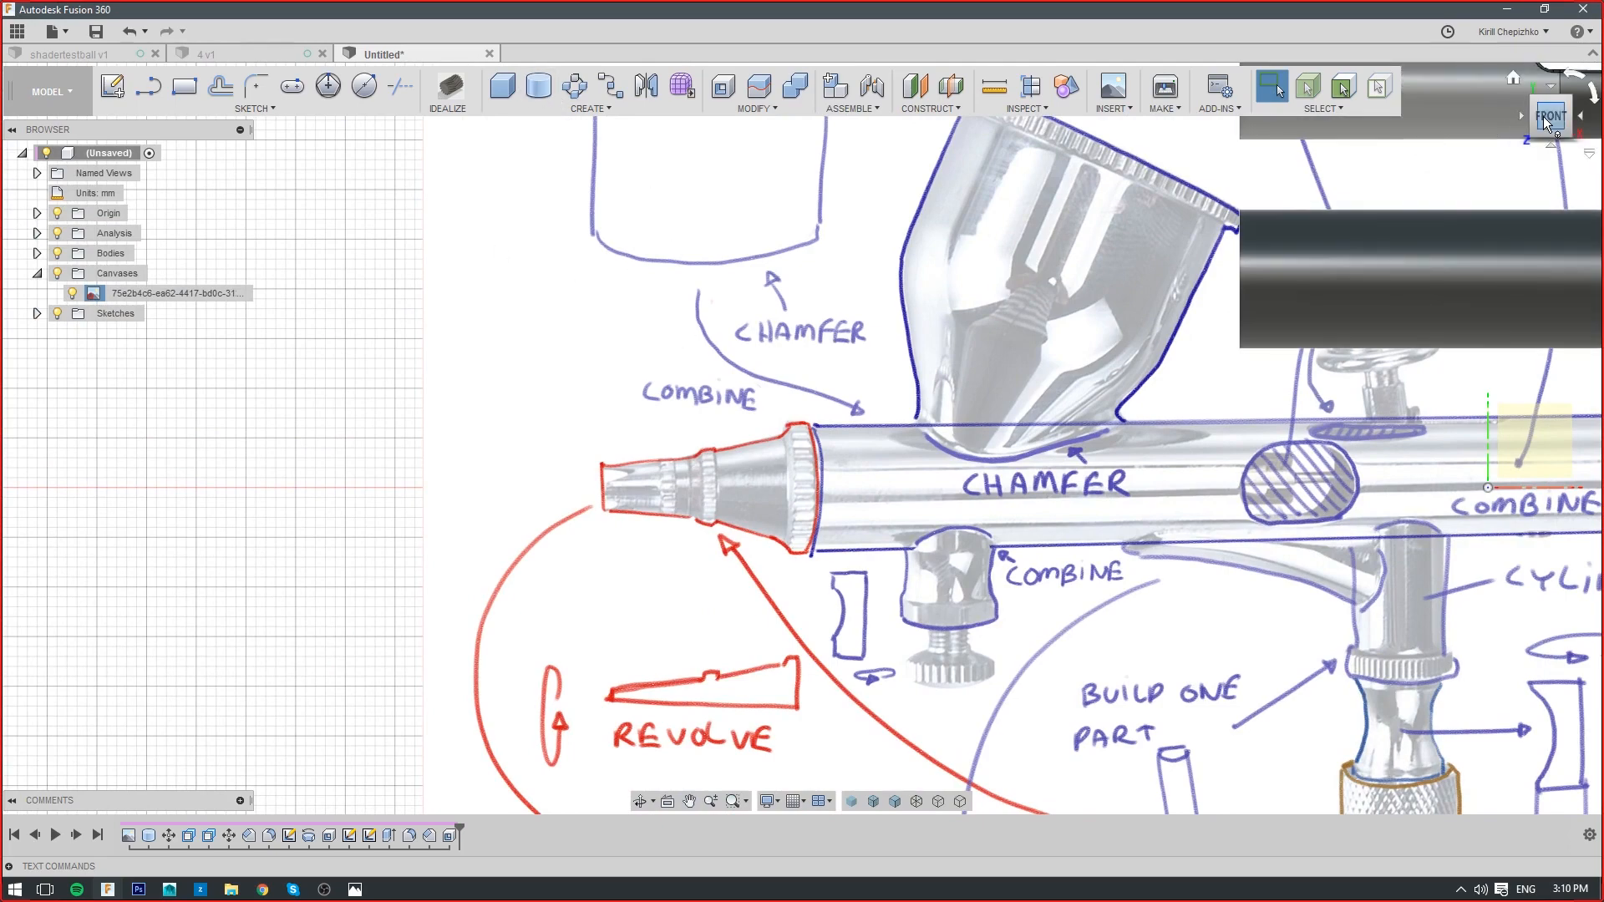
pyautogui.scroll(4, 836, 442)
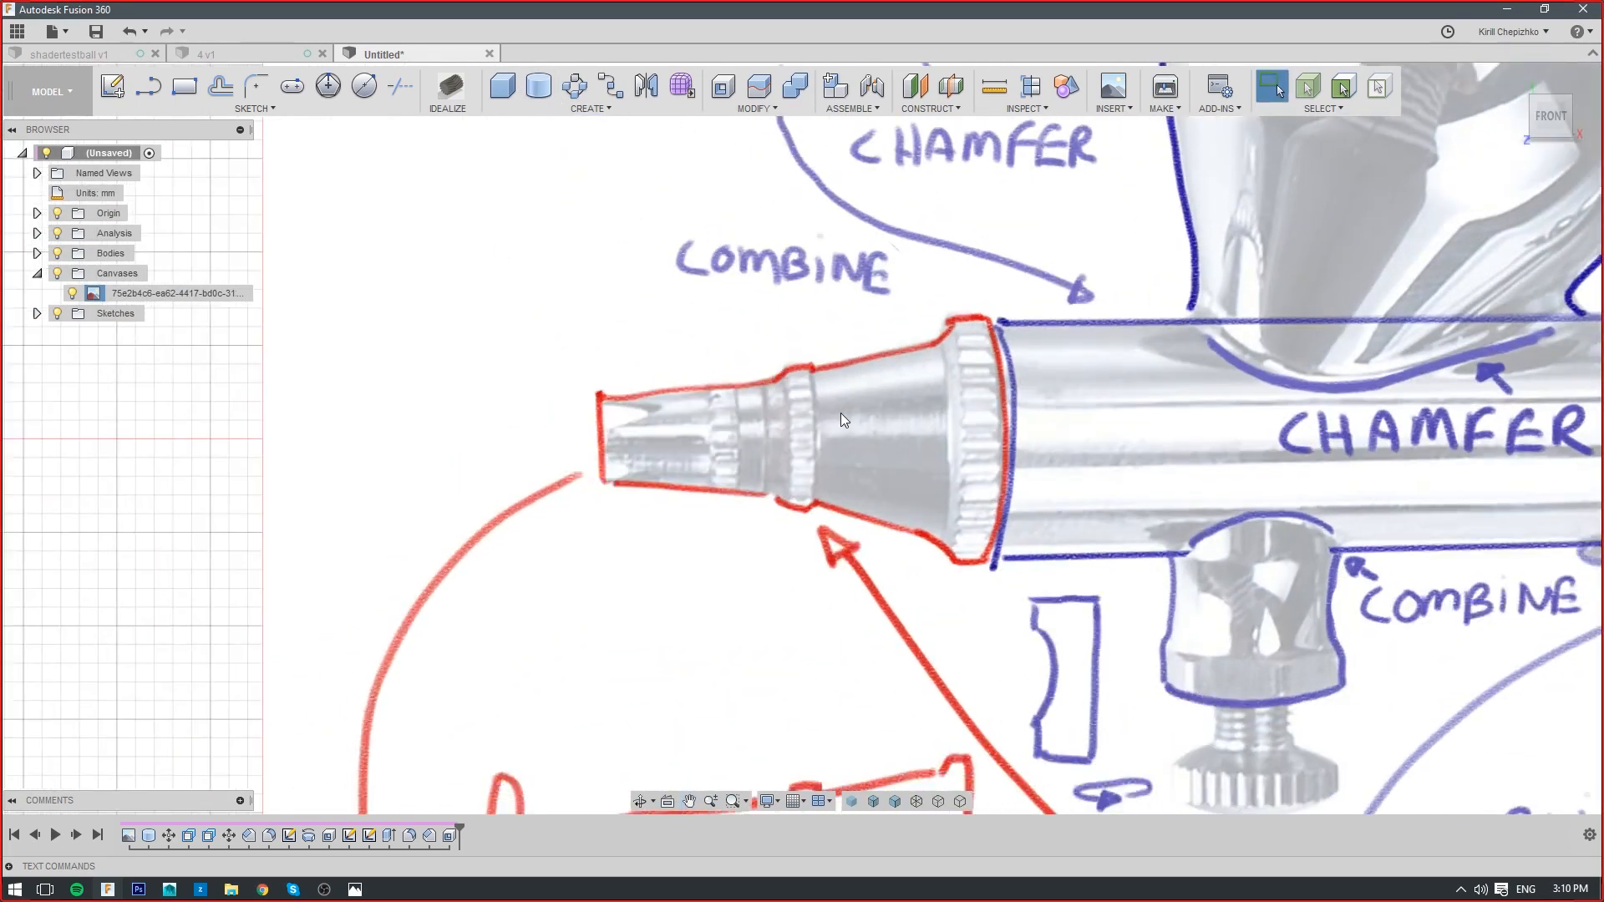
pyautogui.click(364, 86)
pyautogui.scroll(-1, 1030, 466)
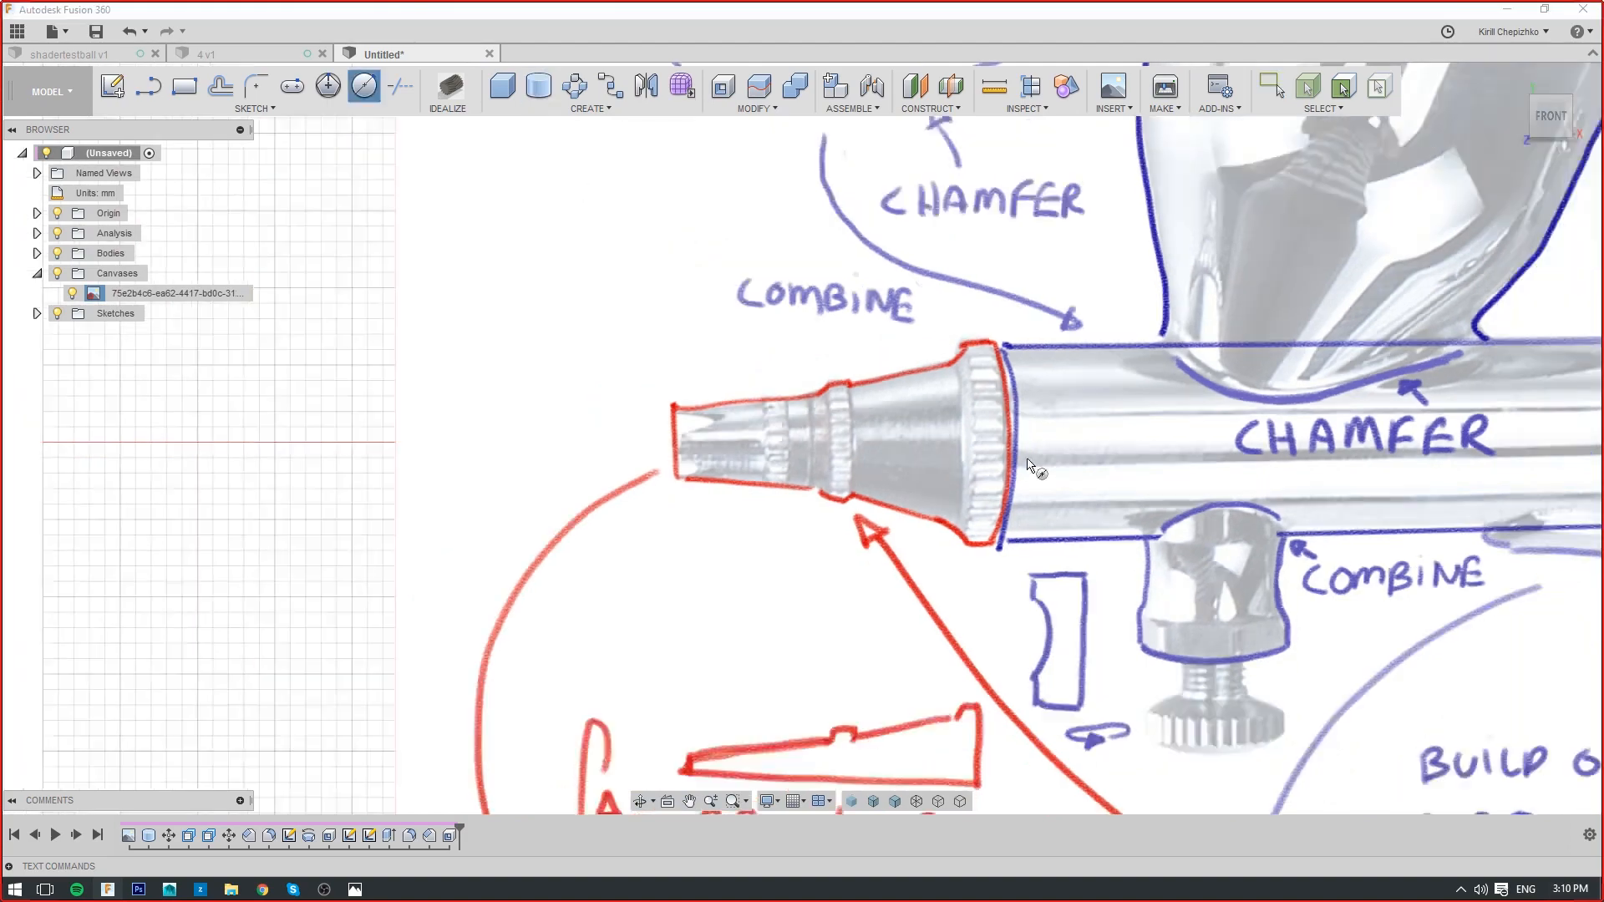
pyautogui.scroll(-8, 1028, 459)
pyautogui.moveTo(1278, 434); pyautogui.dragTo(1122, 455, button='middle')
pyautogui.moveTo(1551, 116); pyautogui.dragTo(1563, 122)
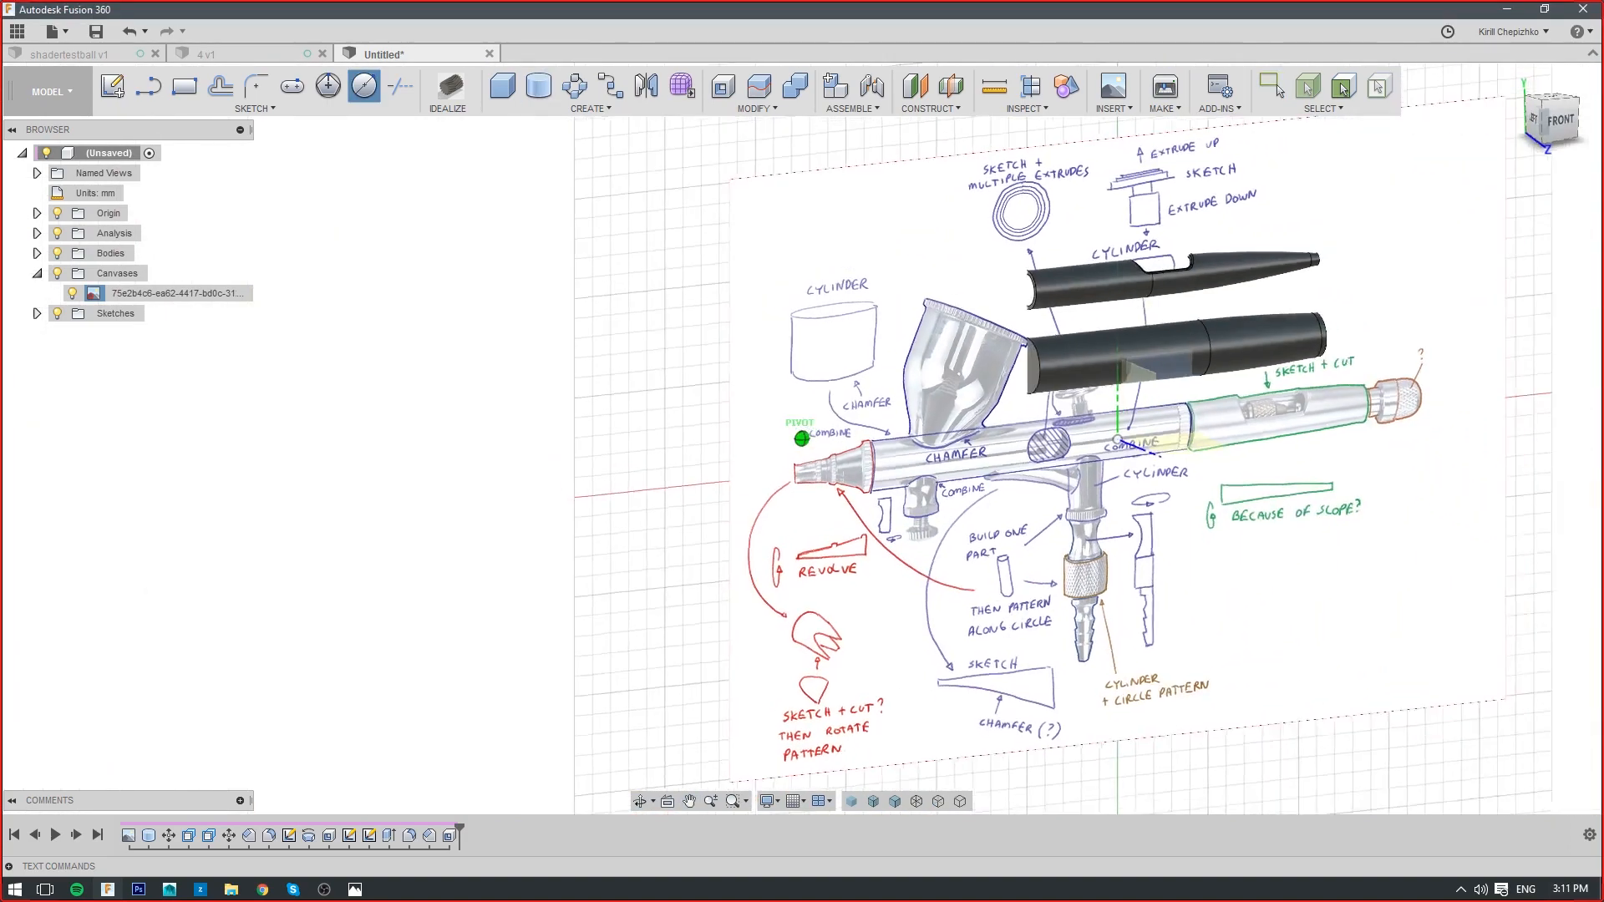
pyautogui.click(1026, 367)
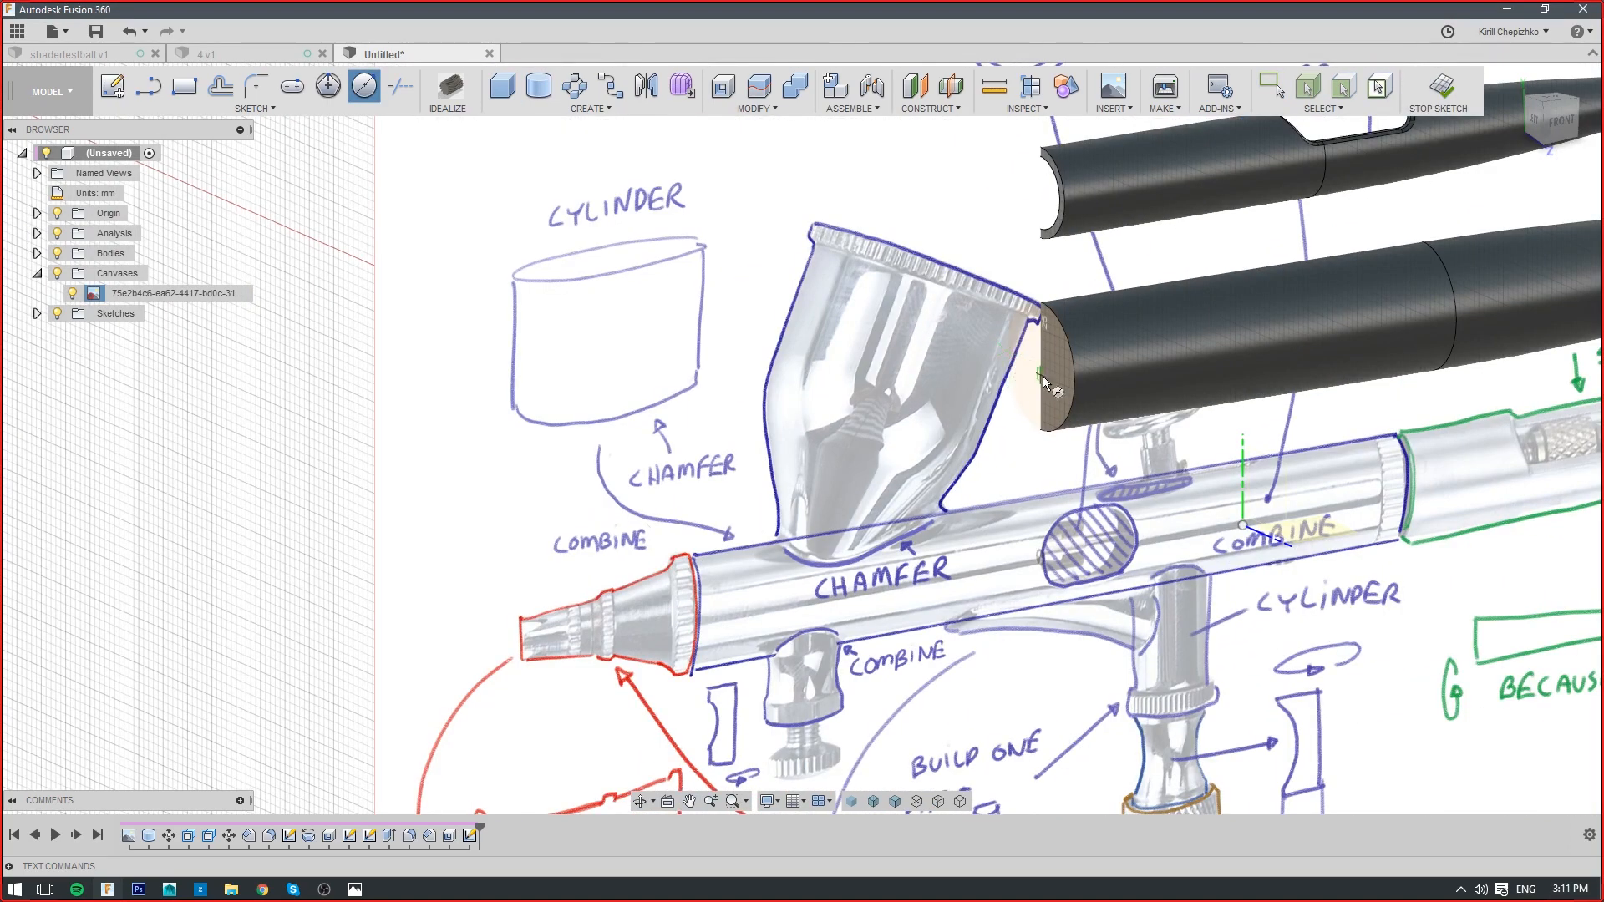
pyautogui.click(1041, 367)
pyautogui.click(1041, 431)
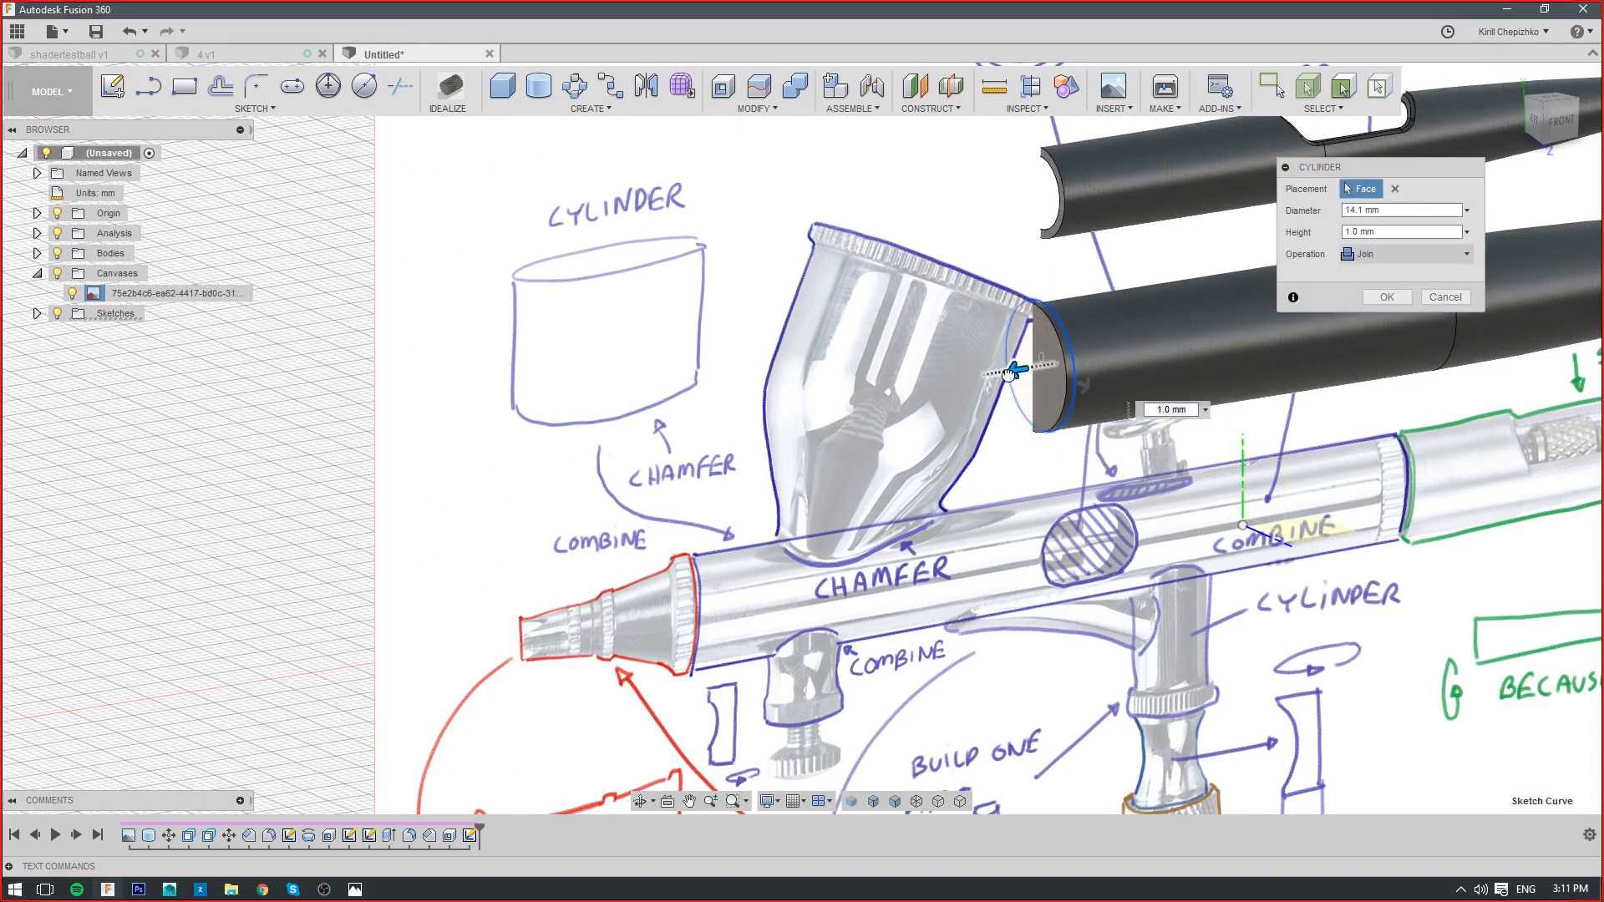
pyautogui.click(1413, 254)
pyautogui.click(1379, 322)
pyautogui.click(1387, 297)
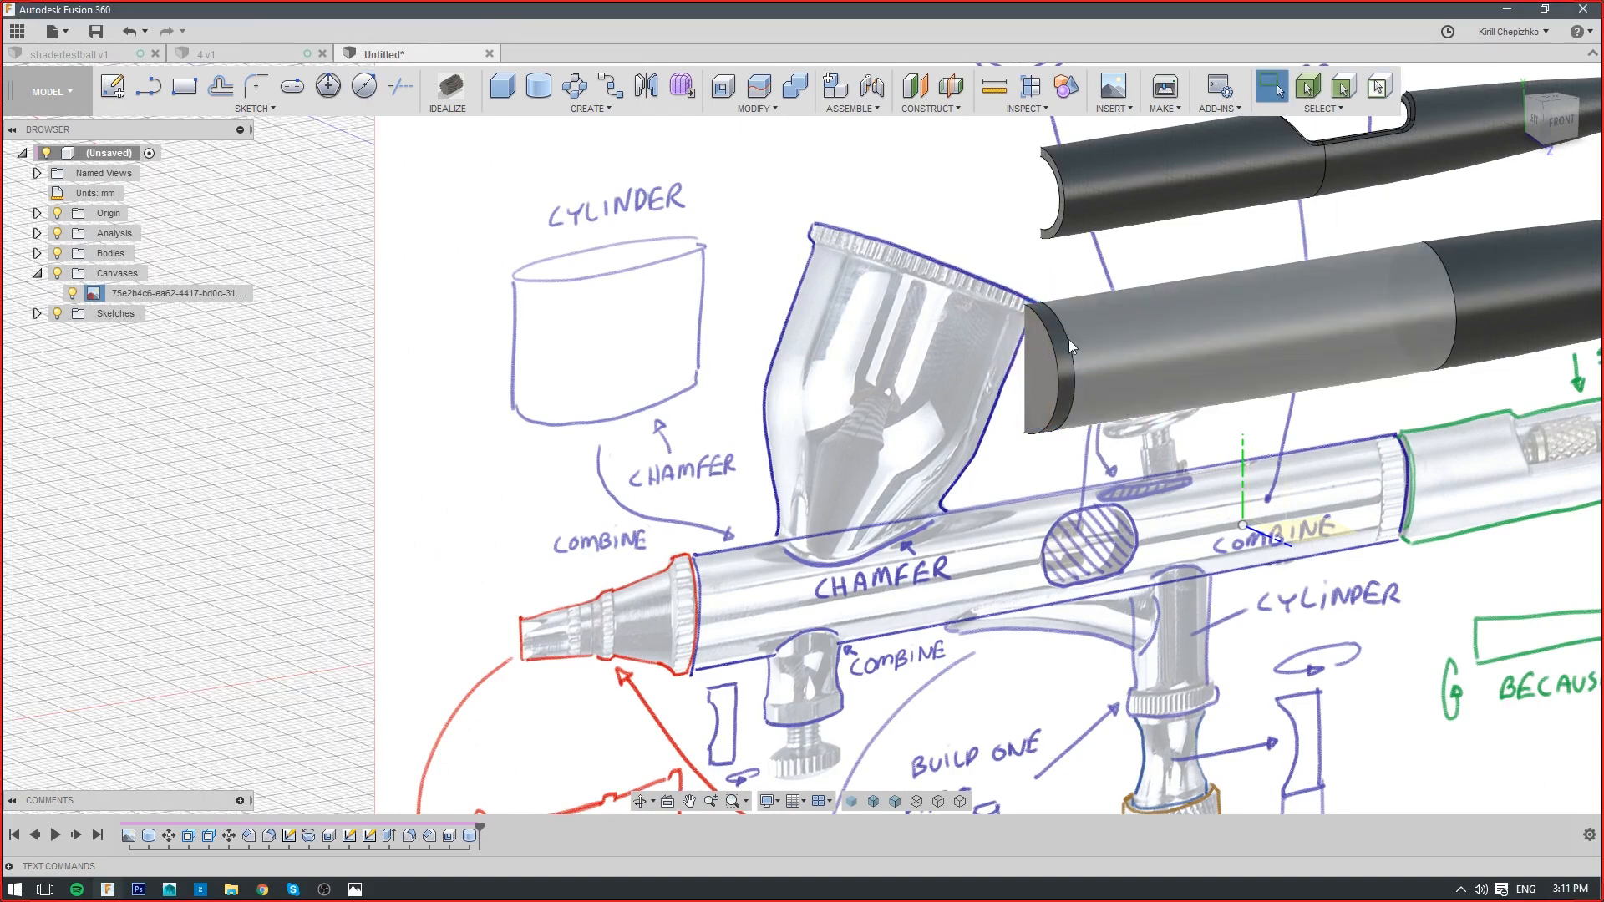
# Move the thin disc body 44 mm along Z, away from the lower body and above the reference's nose cone
pyautogui.rightClick(1055, 363)
pyautogui.click(1004, 388)
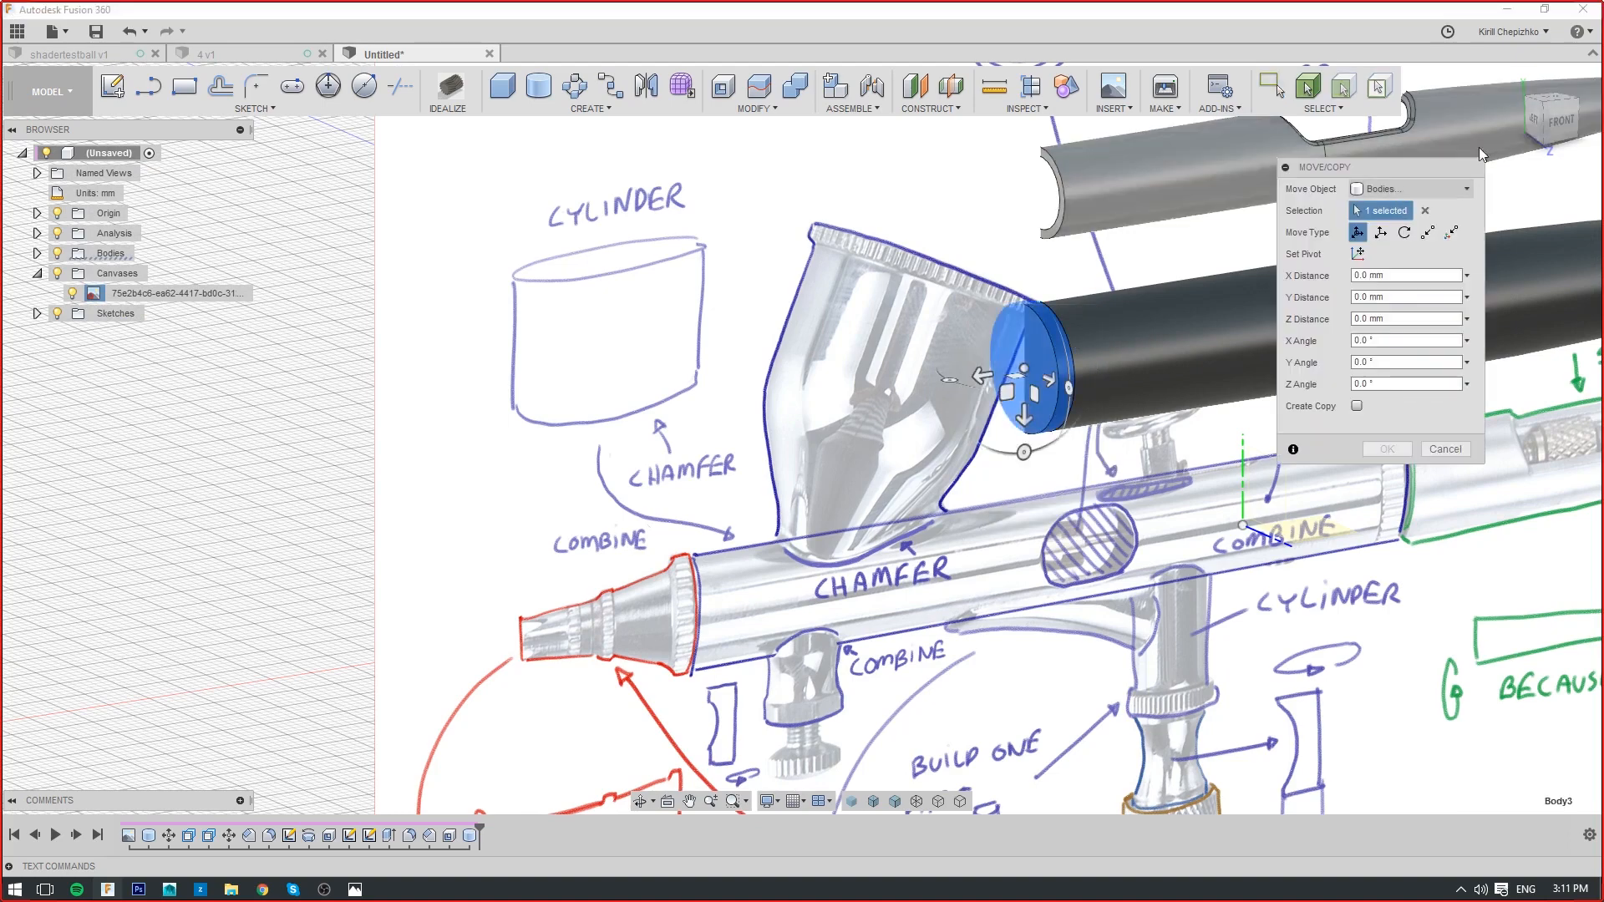
pyautogui.click(1556, 122)
pyautogui.moveTo(1020, 412); pyautogui.dragTo(578, 461)
pyautogui.scroll(5, 543, 493)
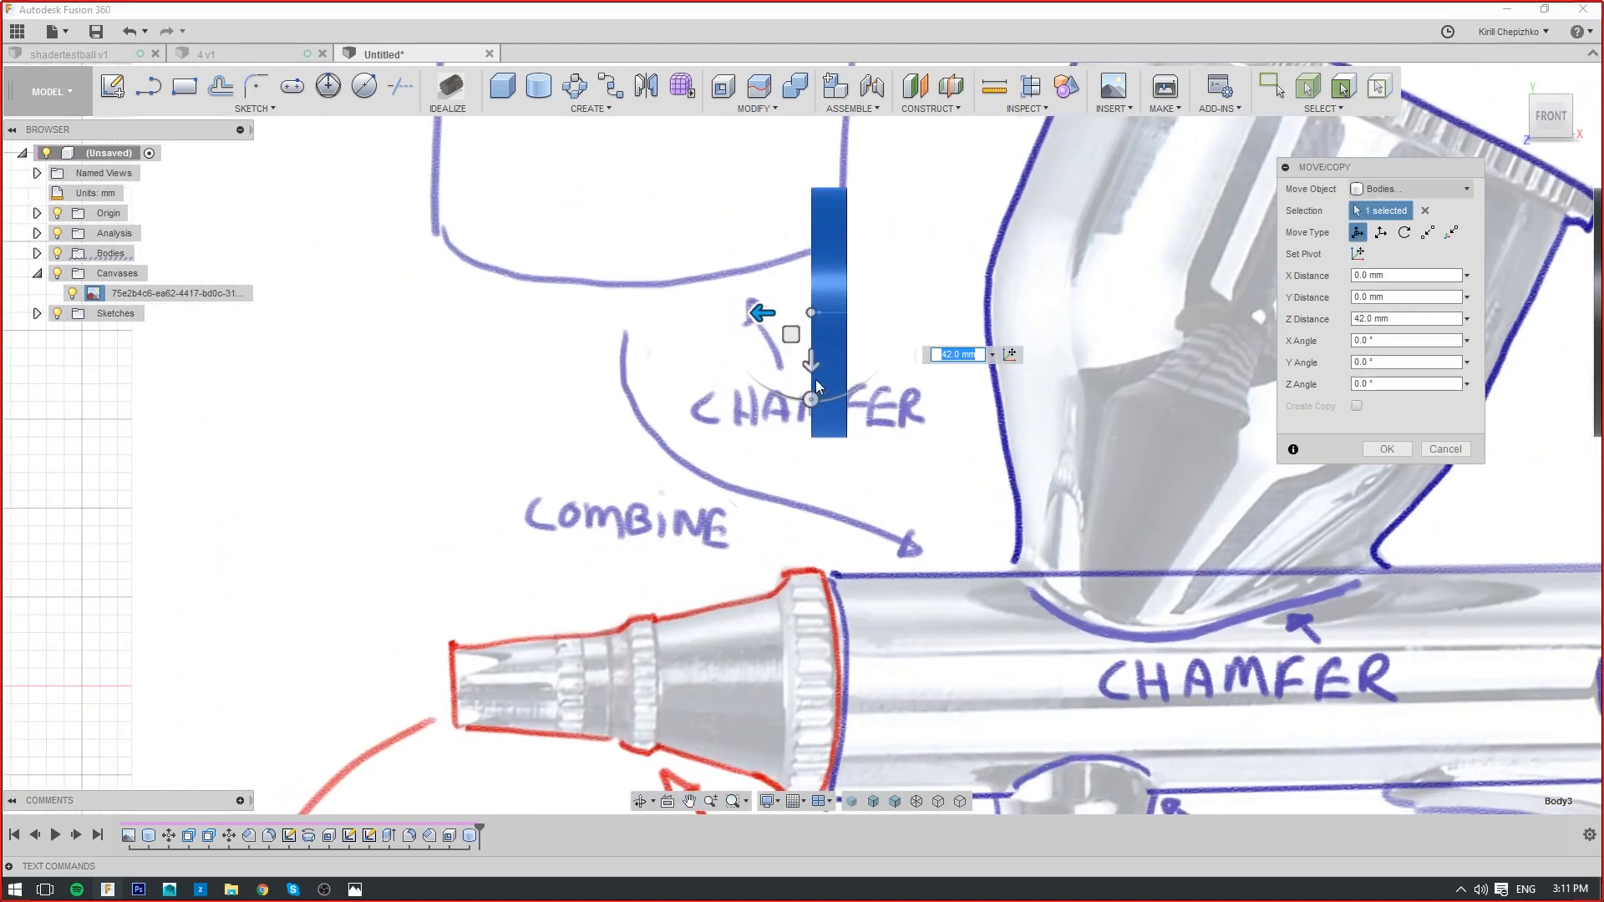
pyautogui.moveTo(762, 314); pyautogui.dragTo(727, 316)
pyautogui.scroll(-2, 888, 462)
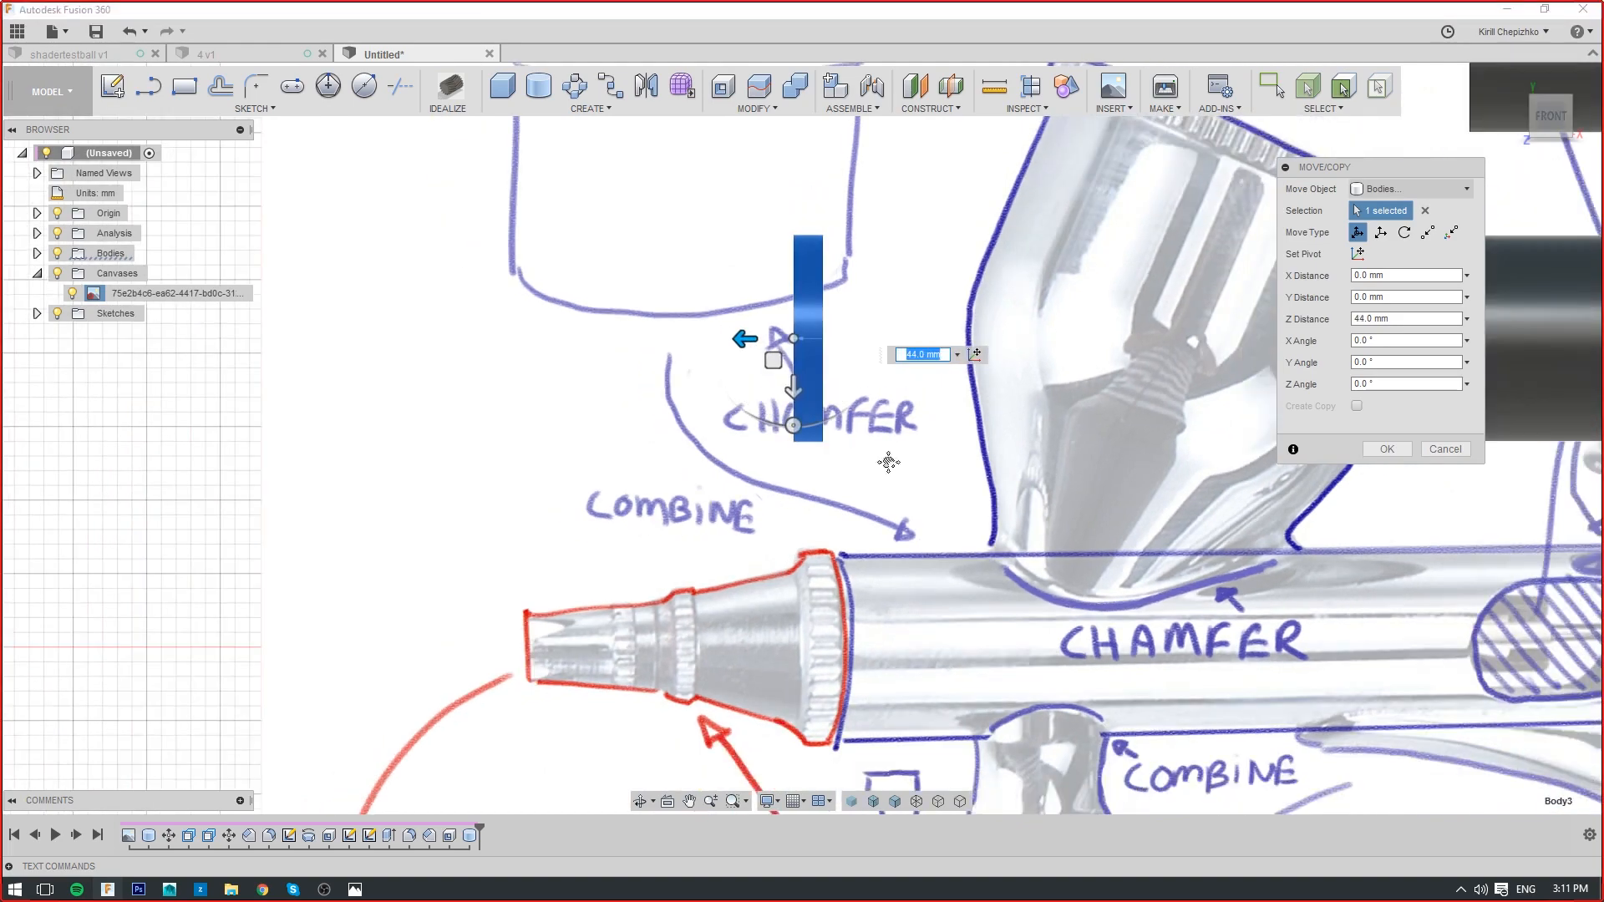
pyautogui.moveTo(888, 462); pyautogui.dragTo(936, 437, button='middle')
pyautogui.moveTo(1546, 124); pyautogui.dragTo(1561, 125)
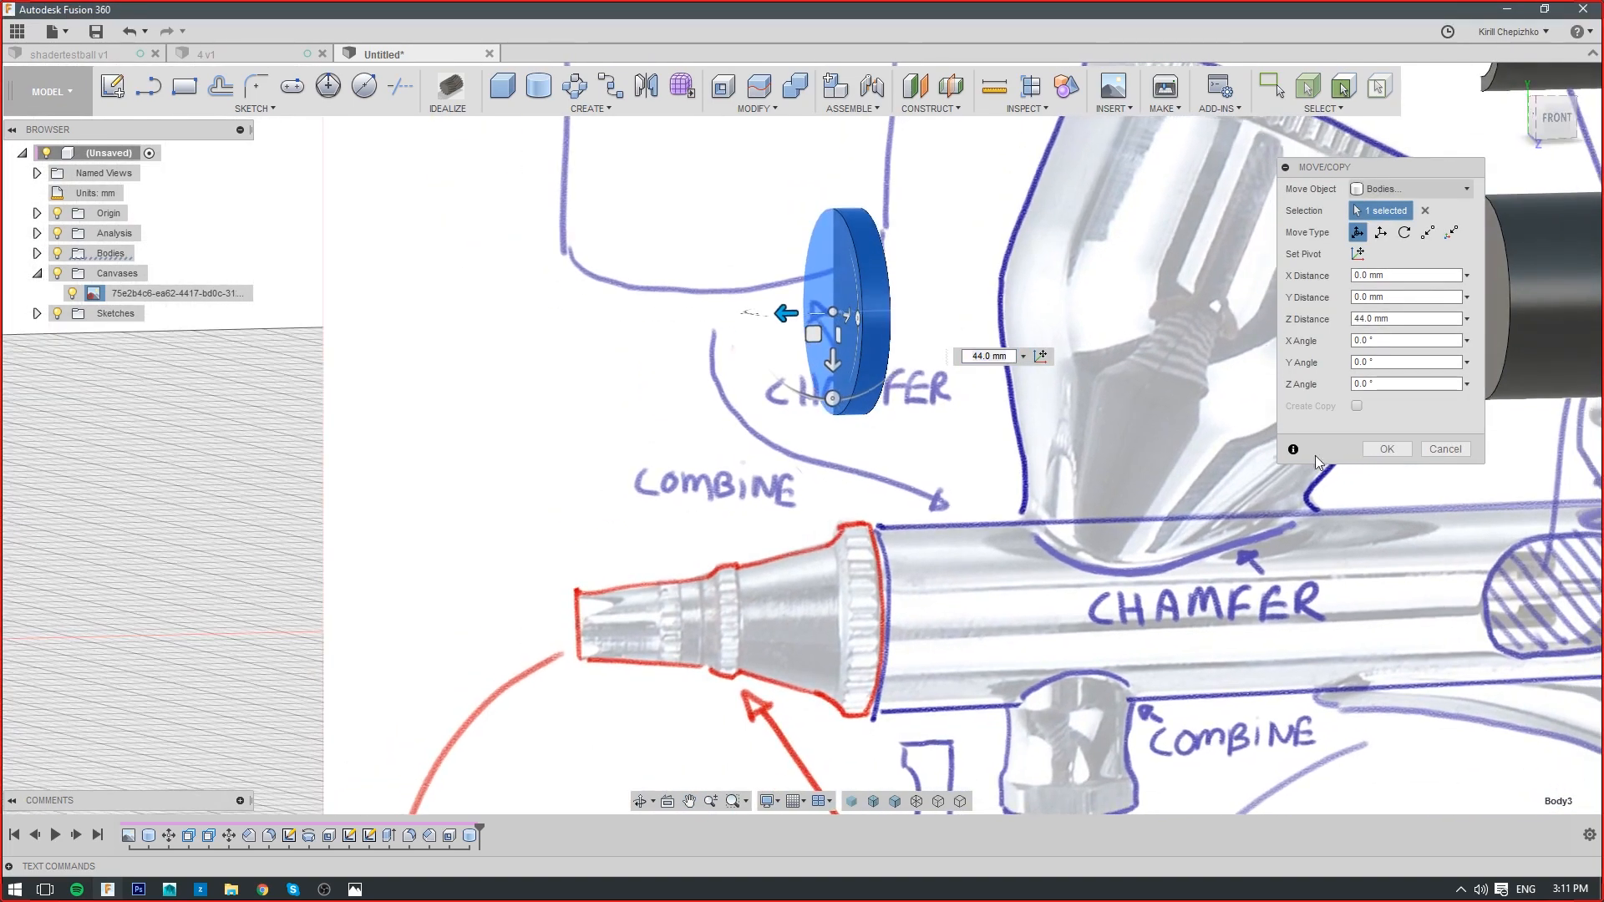
pyautogui.click(1388, 449)
pyautogui.scroll(-4, 1056, 495)
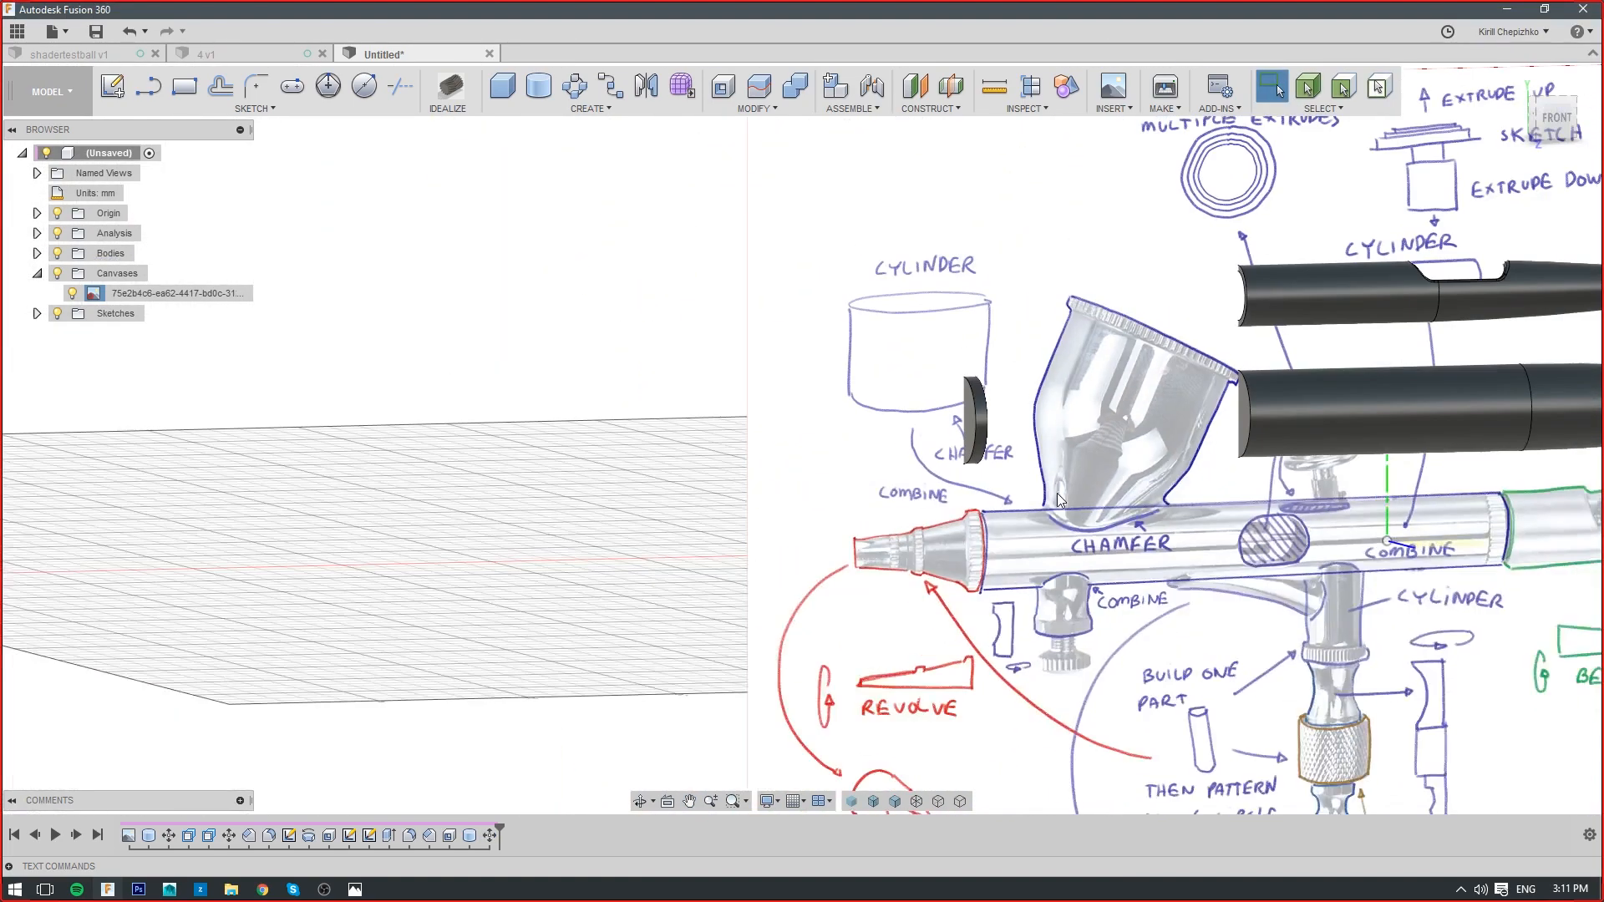
pyautogui.scroll(-2, 1056, 493)
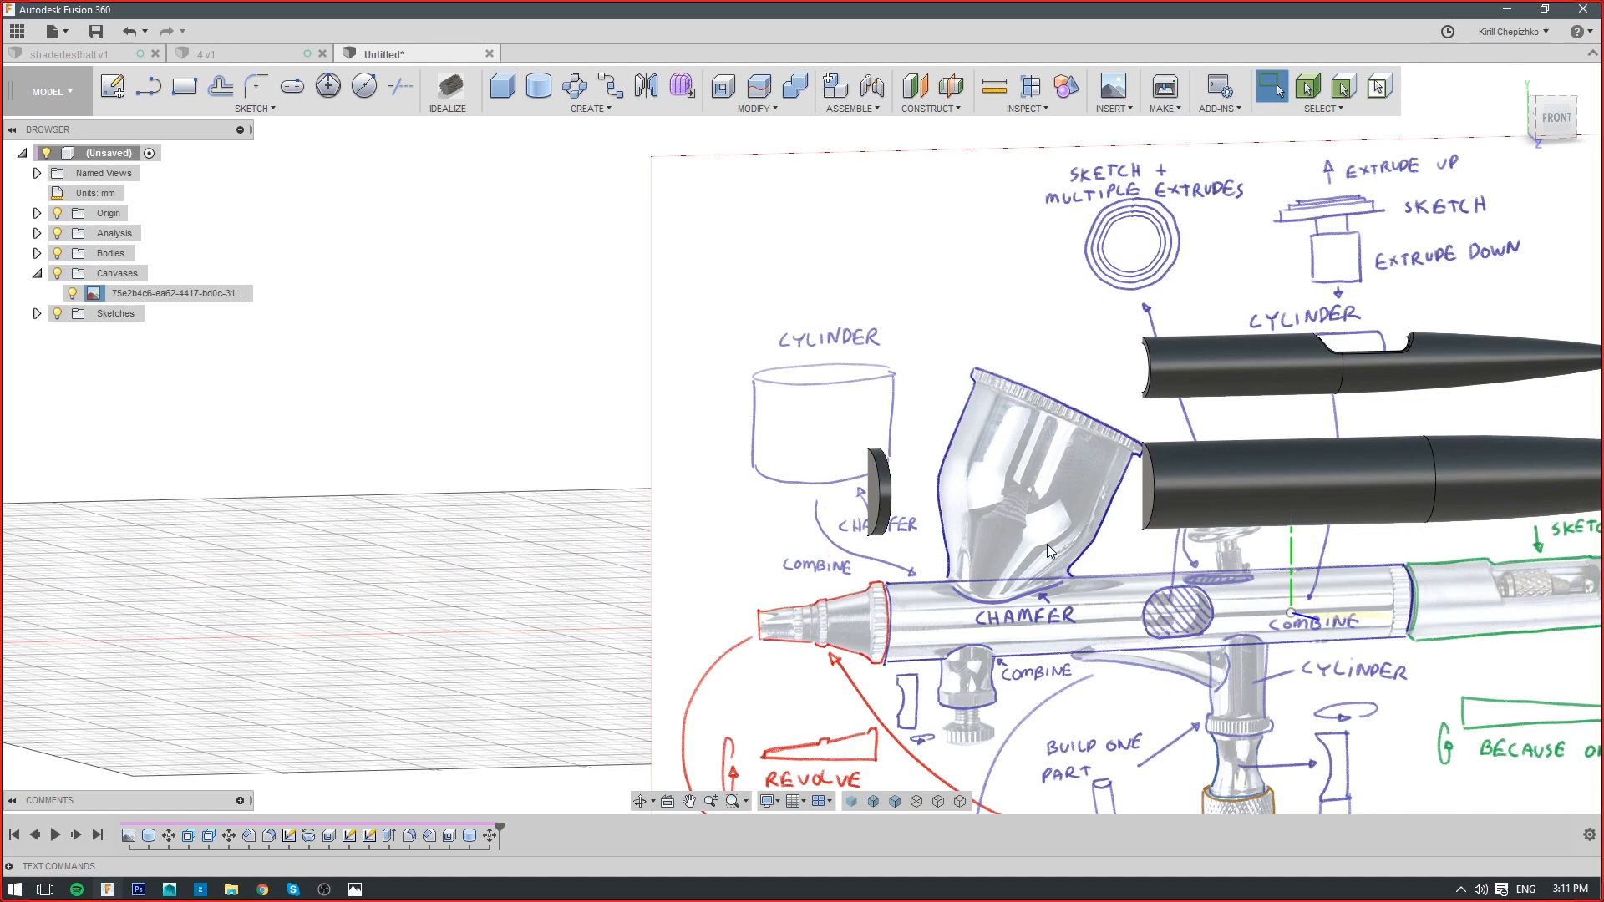
pyautogui.scroll(3, 1046, 544)
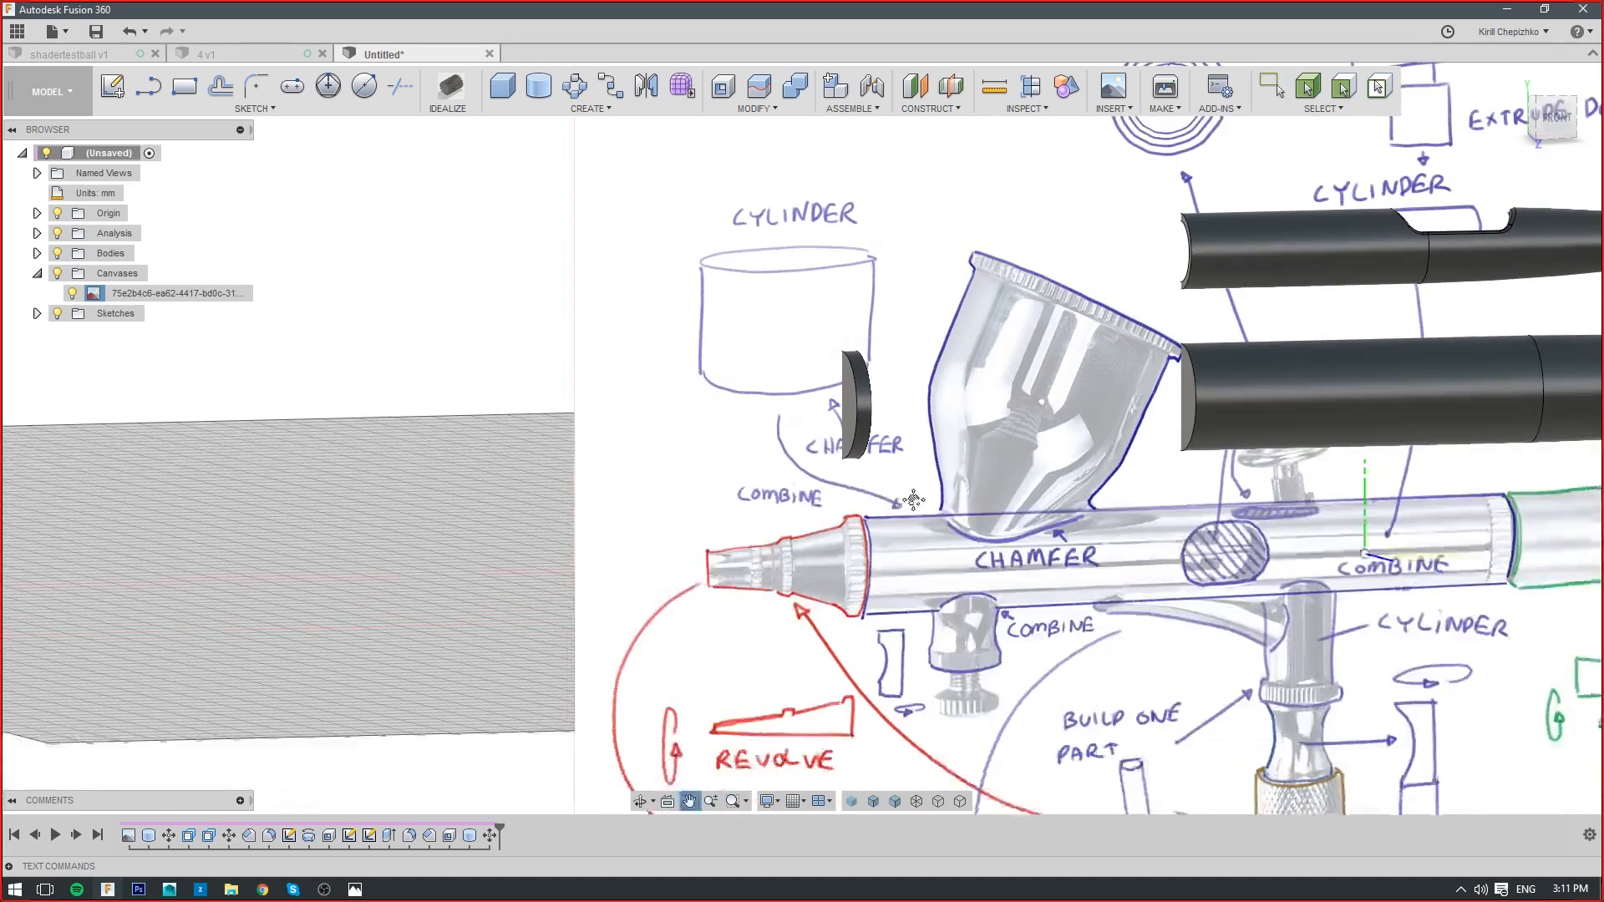
# Examine the nose cone and knurled ring on the reference canvas together with the thin disc body
pyautogui.scroll(3, 938, 413)
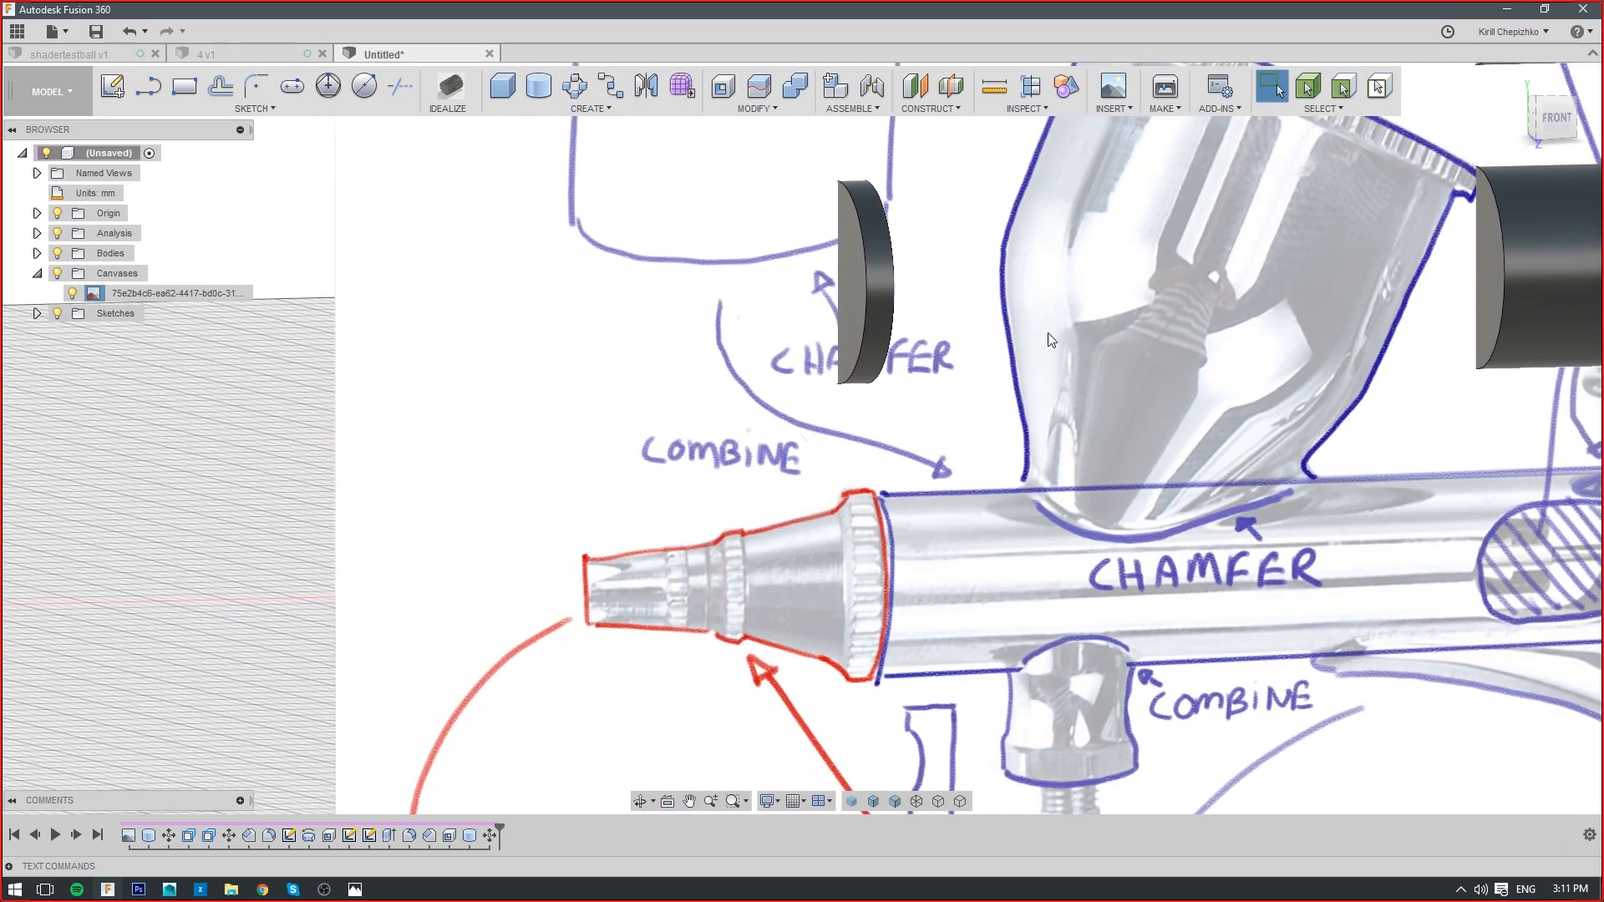
pyautogui.moveTo(1087, 344); pyautogui.dragTo(1131, 298, button='middle')
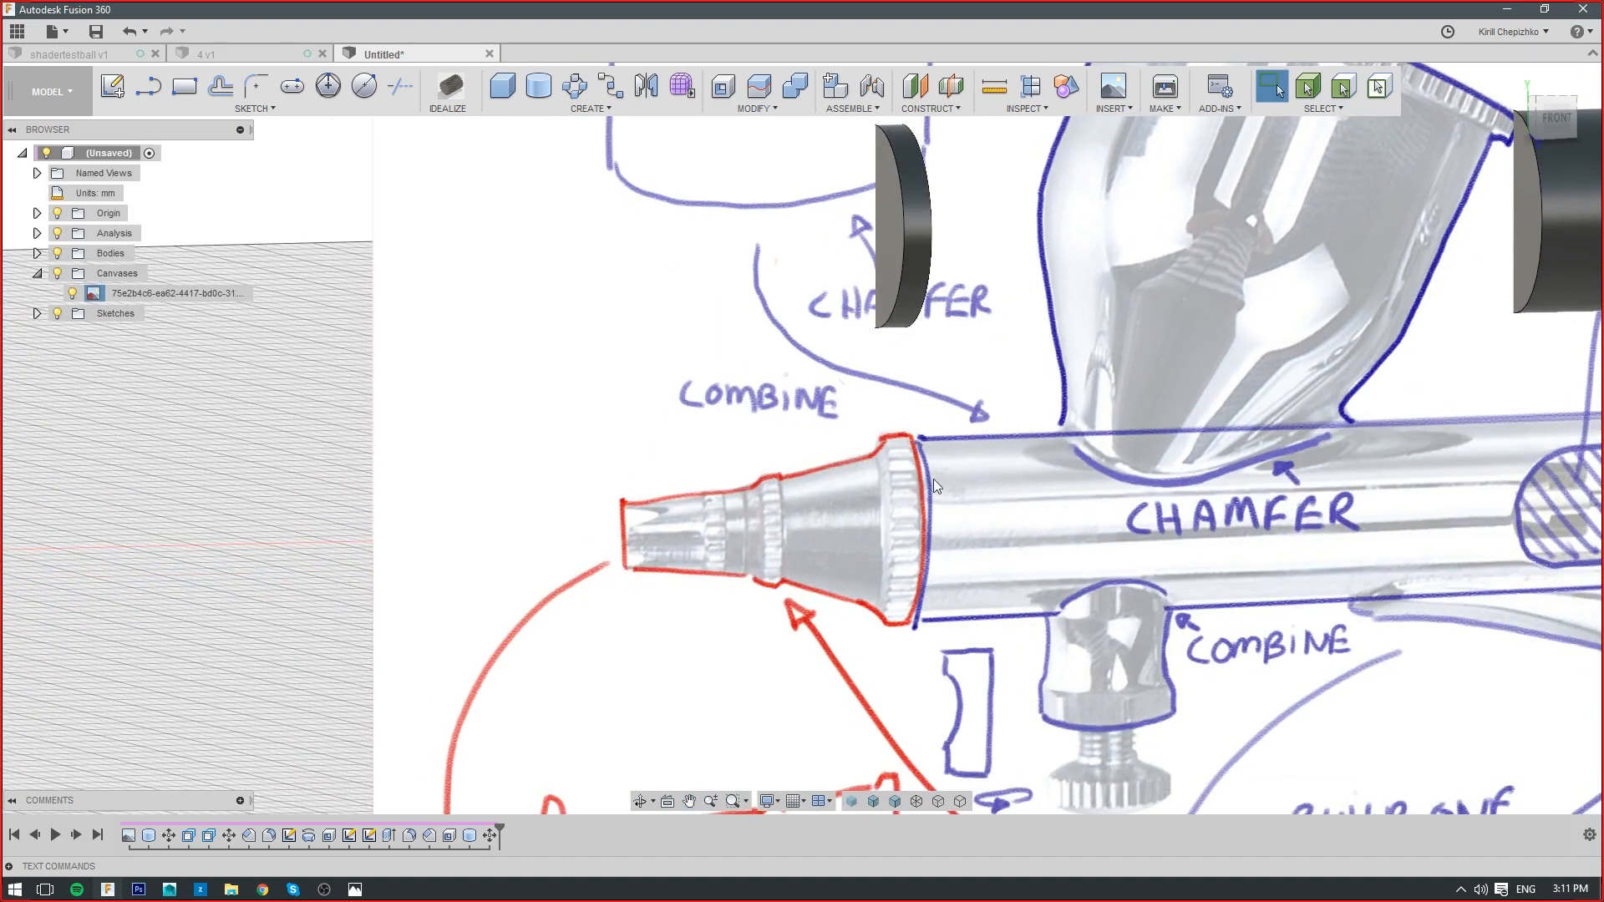
pyautogui.scroll(-3, 986, 341)
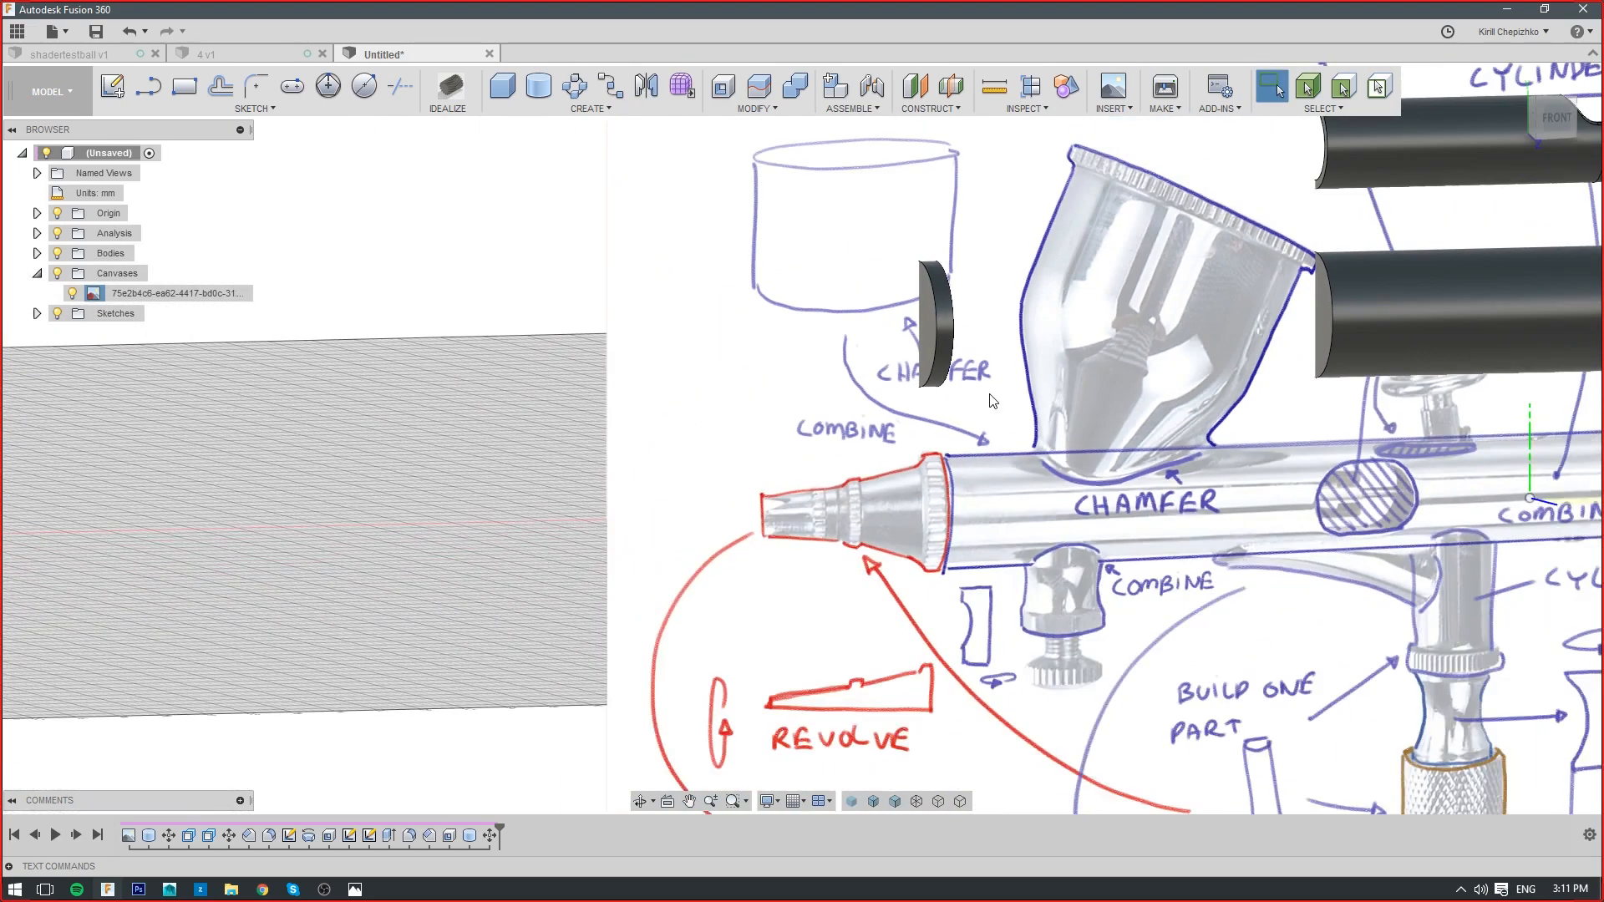
pyautogui.moveTo(1184, 590); pyautogui.dragTo(1103, 477, button='middle')
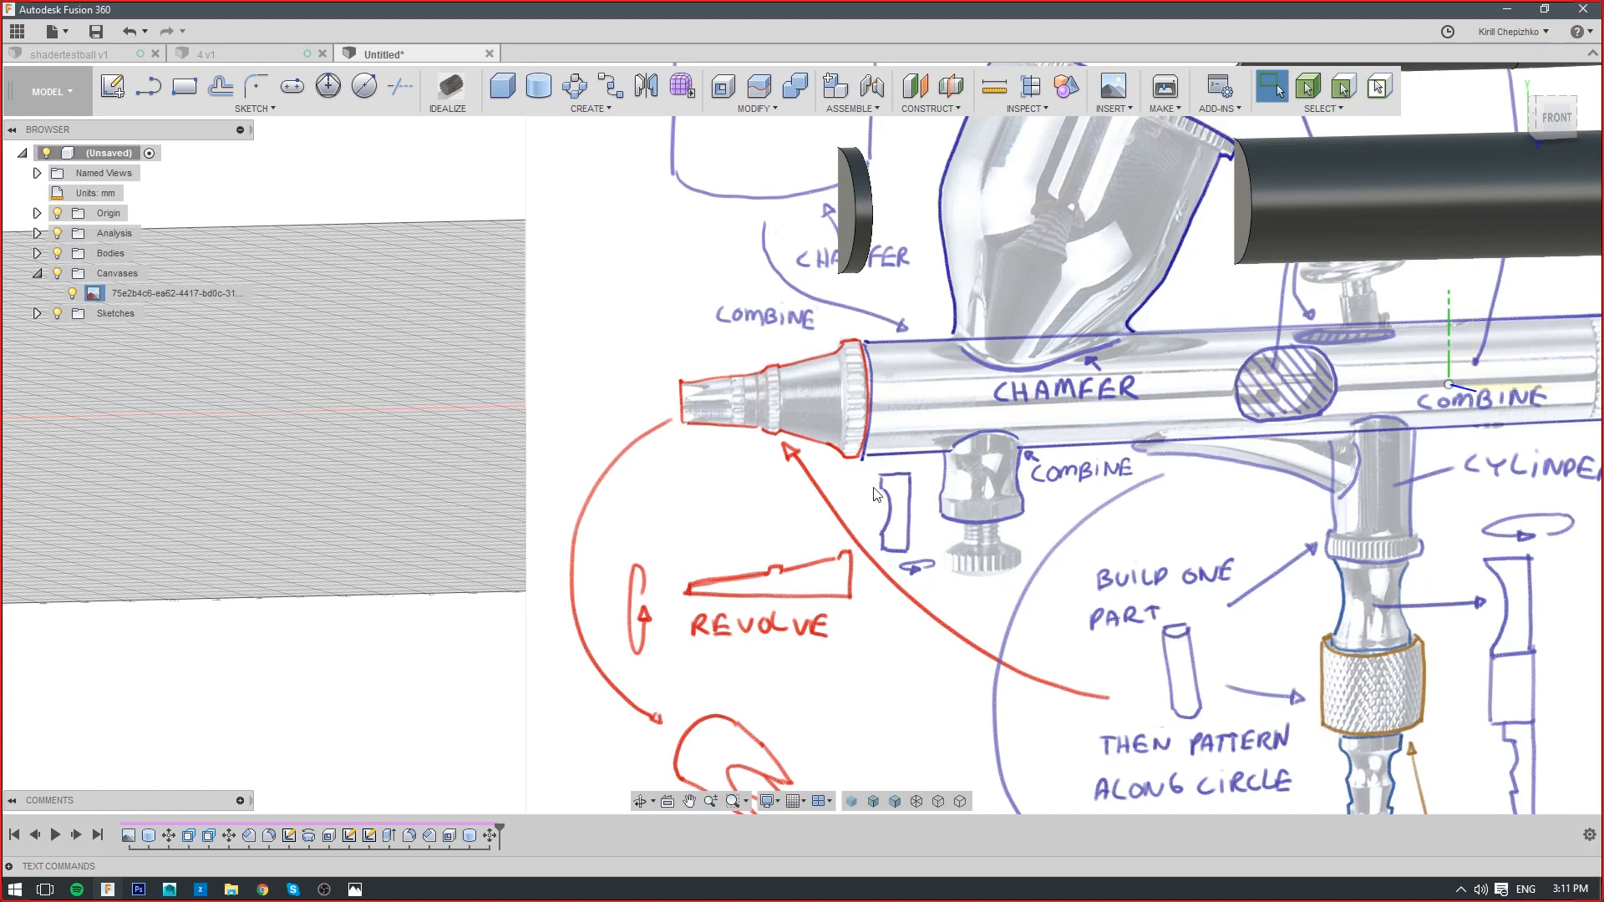
pyautogui.scroll(-4, 875, 493)
pyautogui.scroll(8, 886, 435)
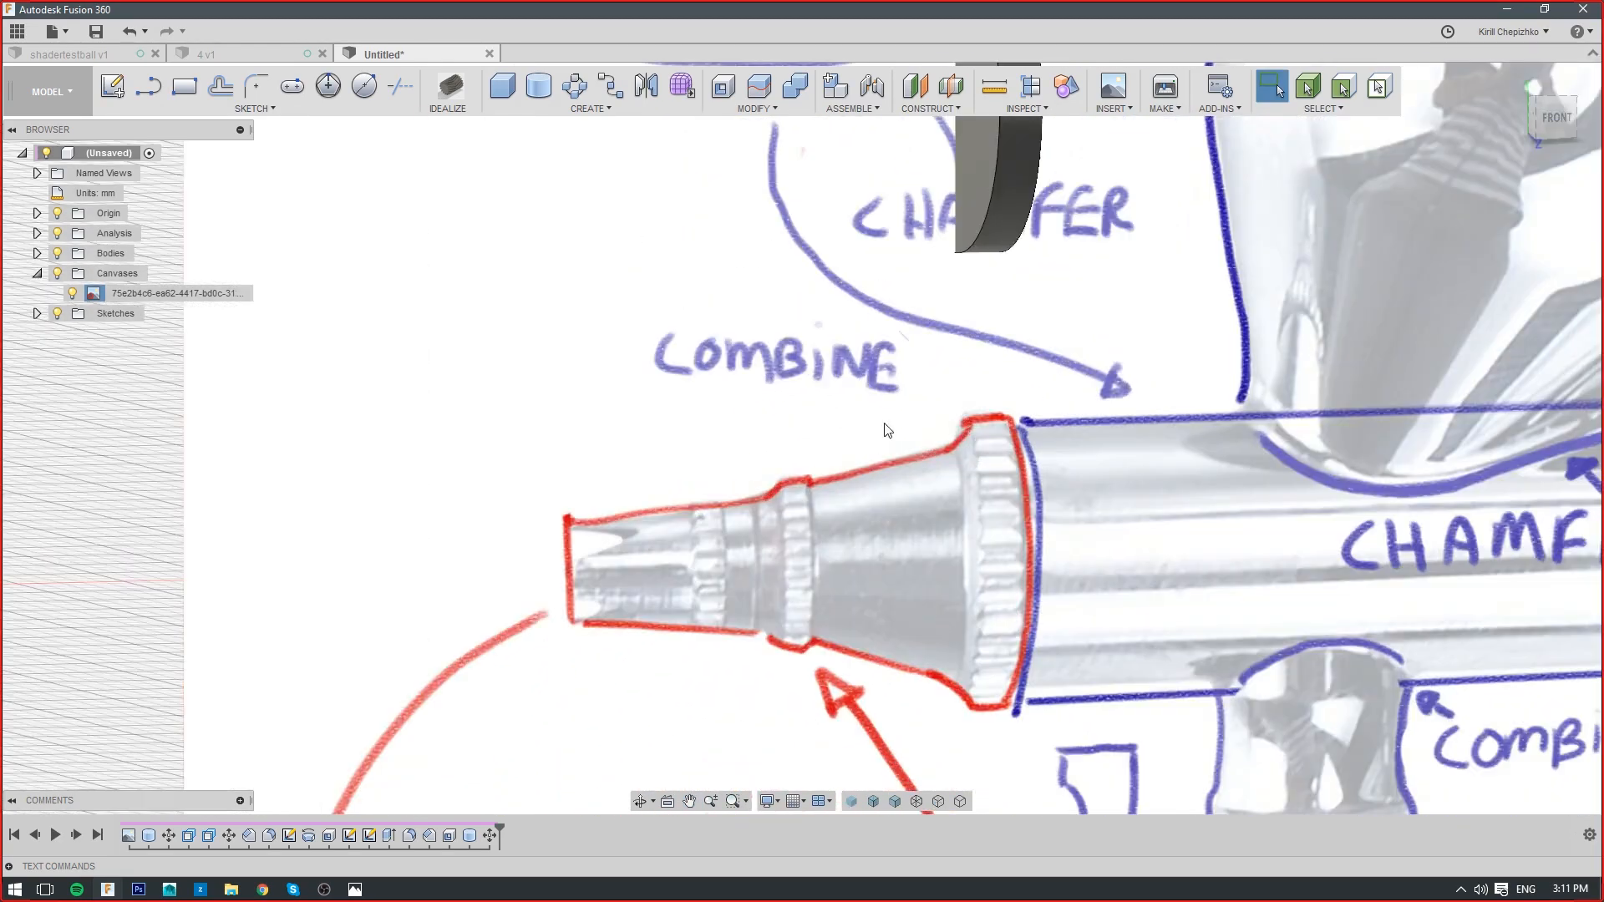
pyautogui.moveTo(976, 419); pyautogui.dragTo(889, 788, button='middle')
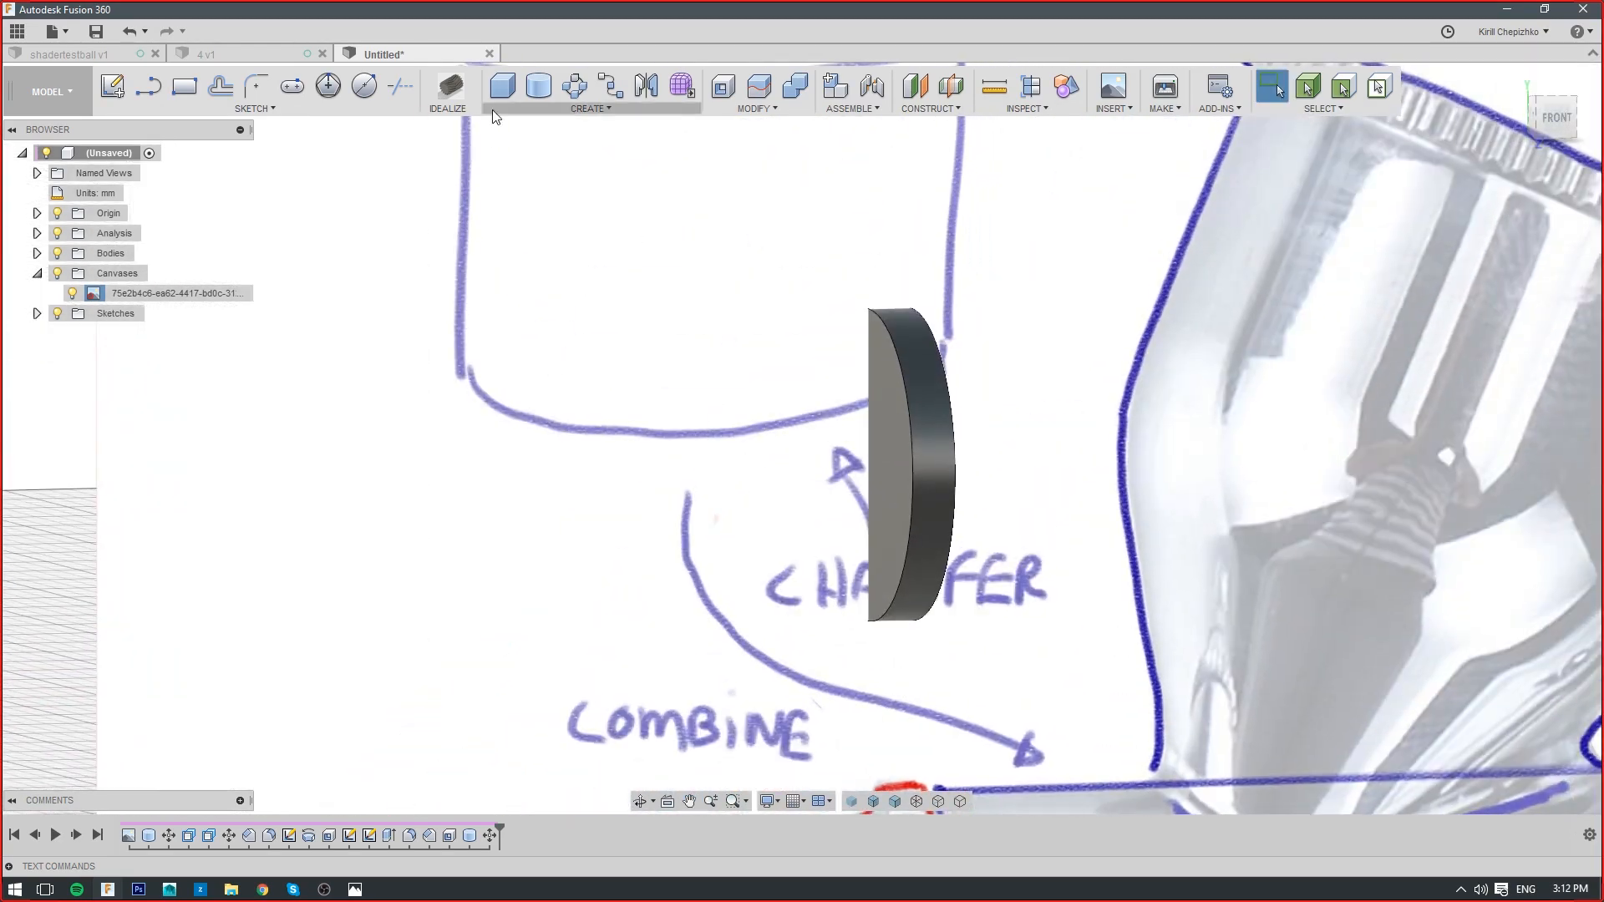
pyautogui.moveTo(1556, 121); pyautogui.dragTo(1590, 132)
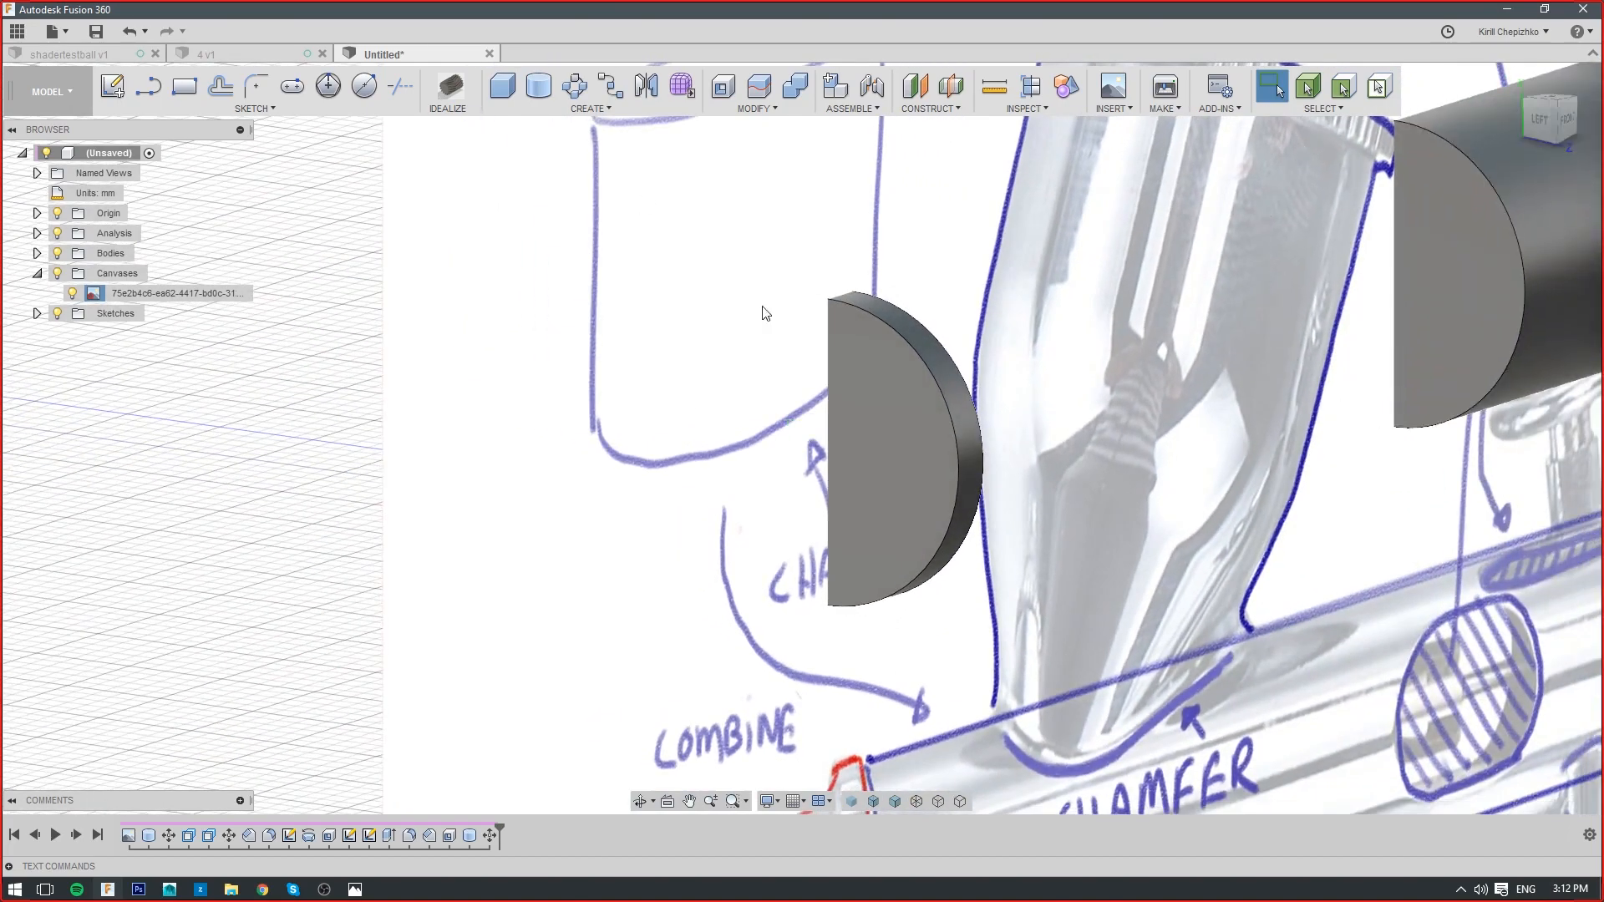
pyautogui.scroll(-3, 856, 363)
pyautogui.scroll(-2, 858, 368)
pyautogui.scroll(6, 831, 197)
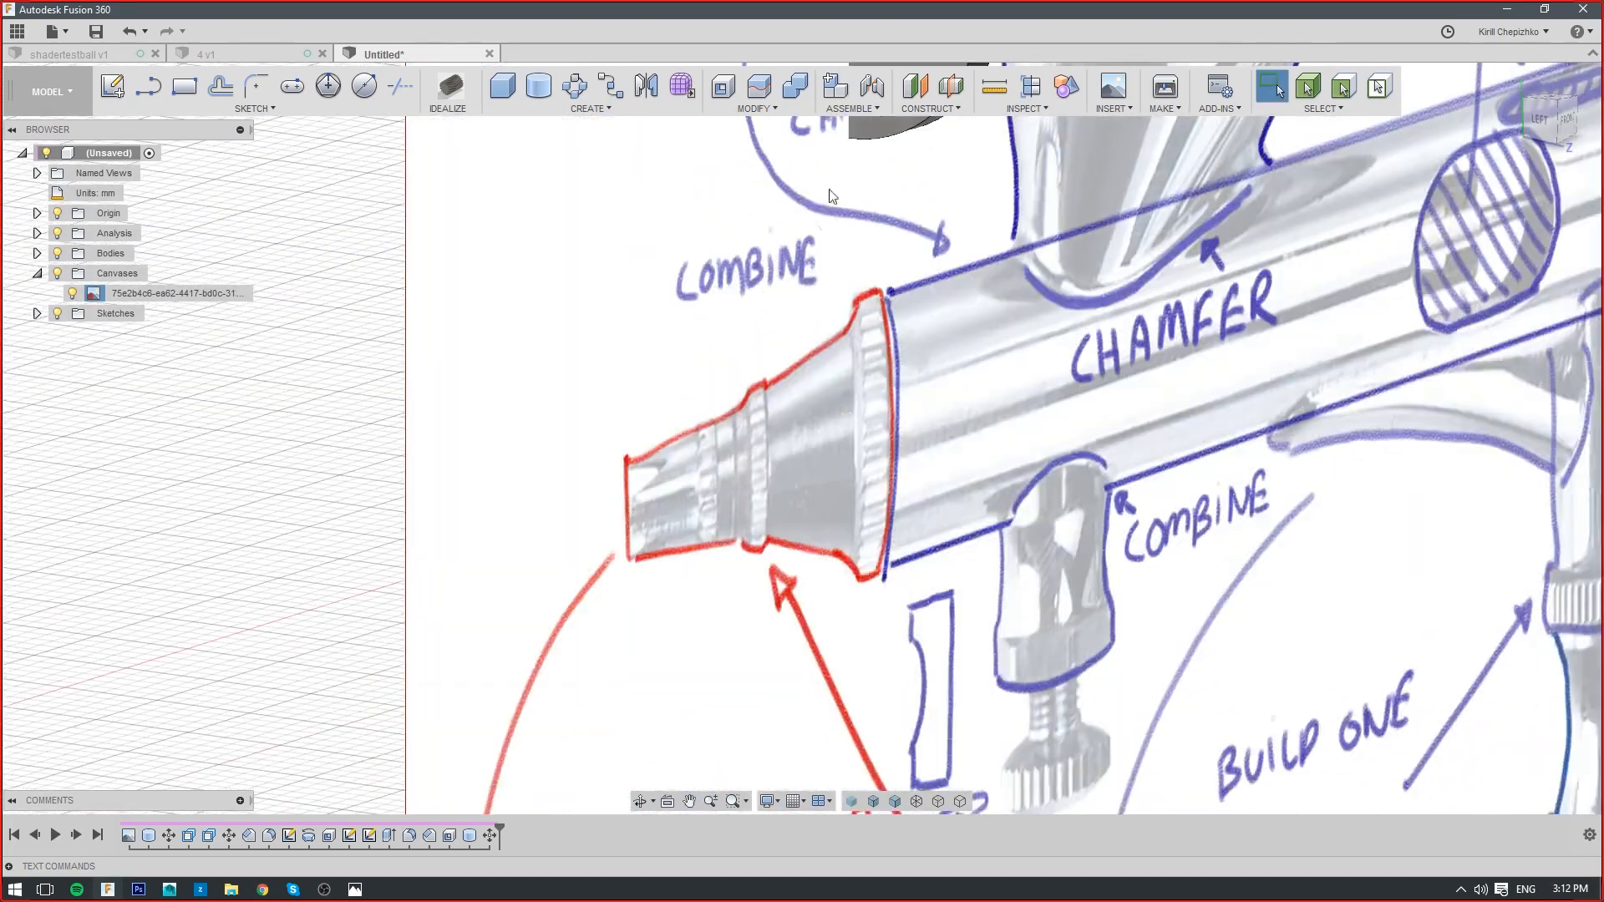
pyautogui.moveTo(875, 426); pyautogui.dragTo(844, 889, button='middle')
pyautogui.moveTo(877, 488); pyautogui.dragTo(871, 622, button='middle')
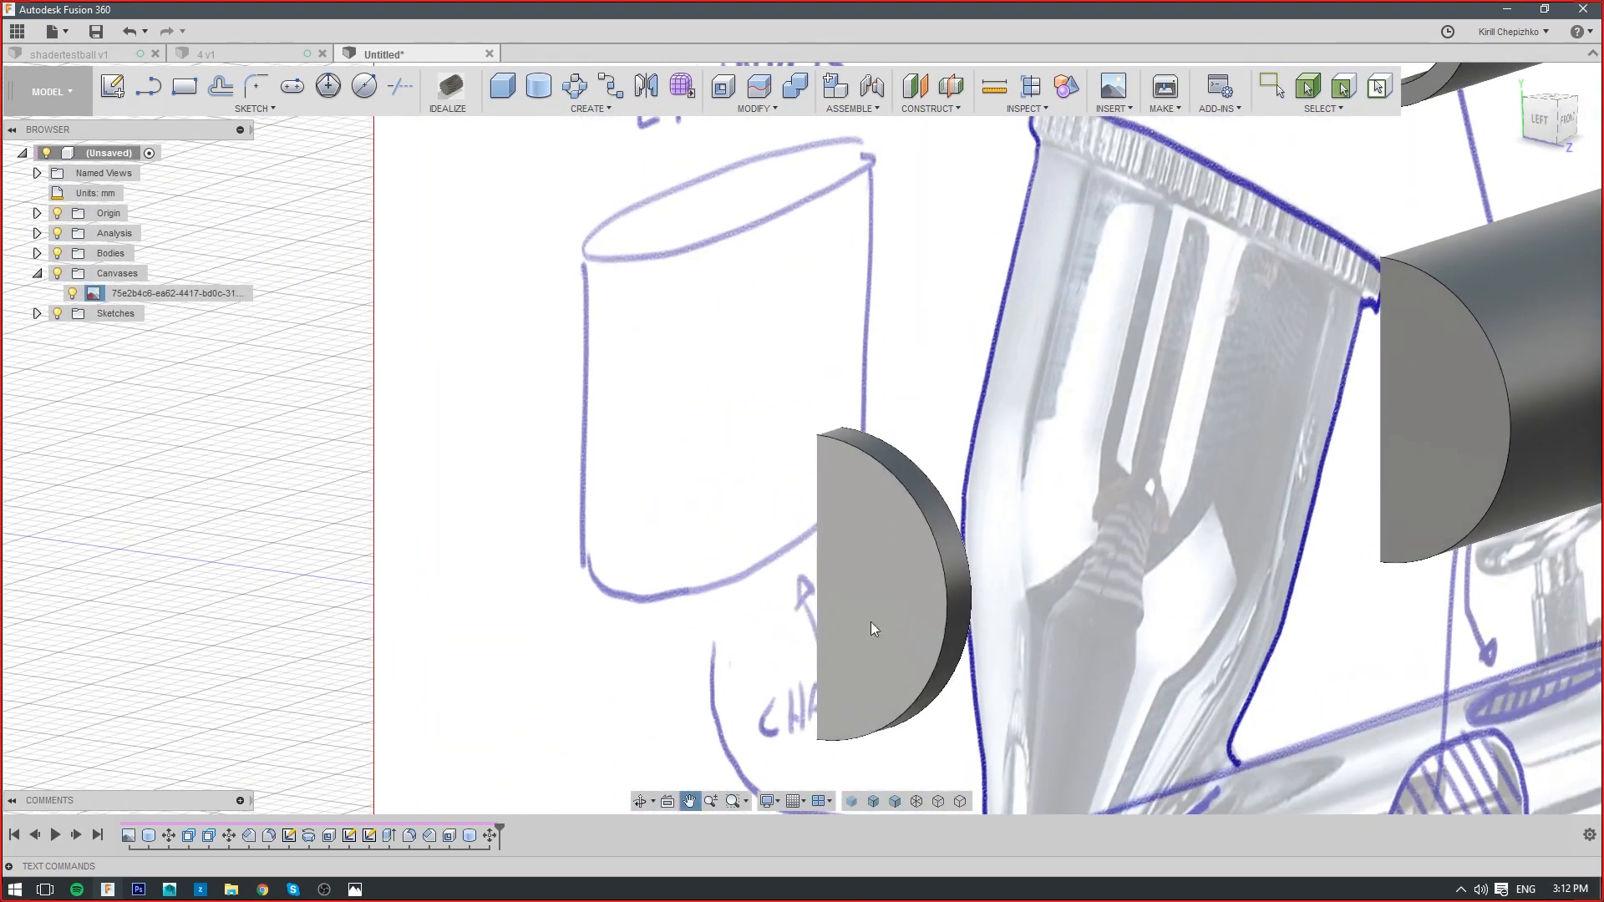
# Sketch three connected lines on the disc's flat face, outlining a narrow tapered tooth about 1 mm tall across its upper rim
pyautogui.click(167, 91)
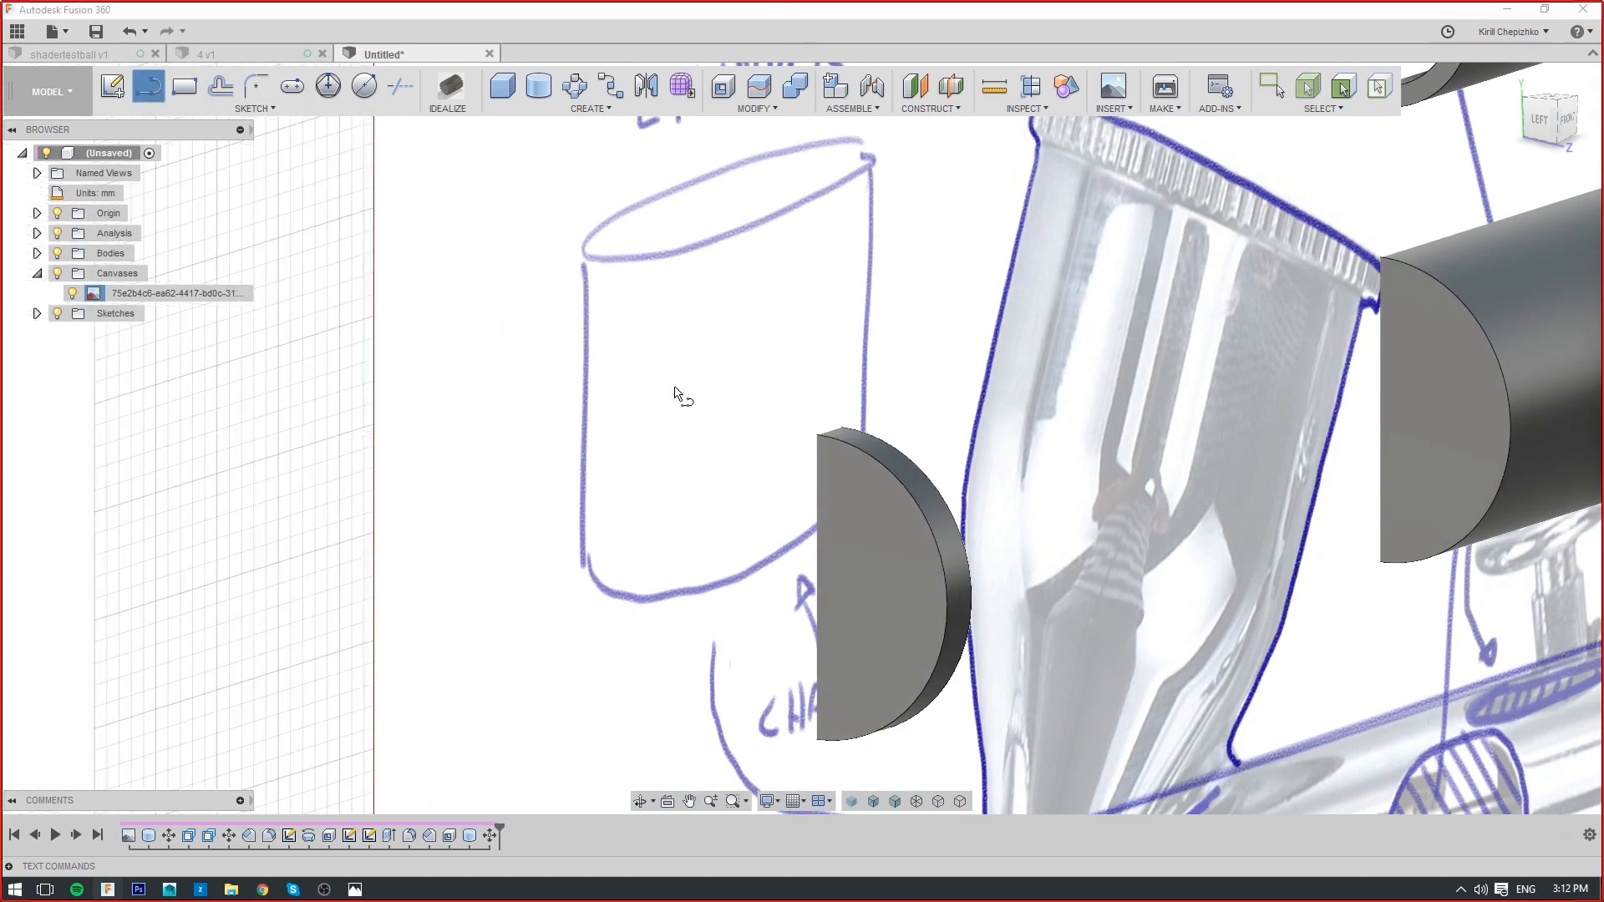
pyautogui.click(849, 488)
pyautogui.scroll(2, 734, 373)
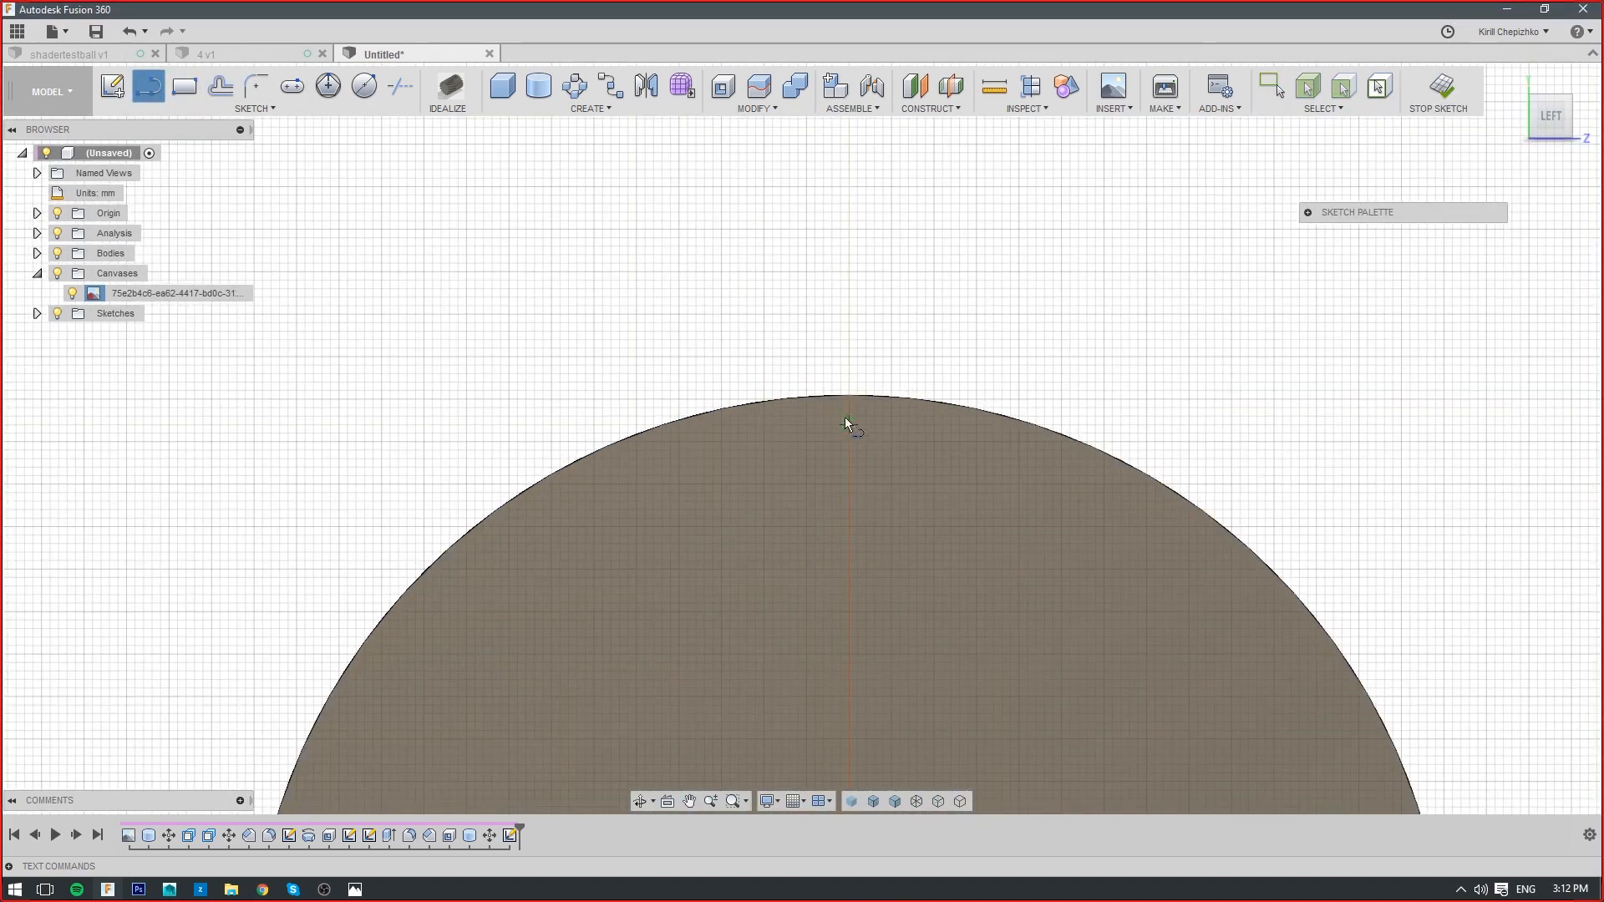
pyautogui.click(807, 415)
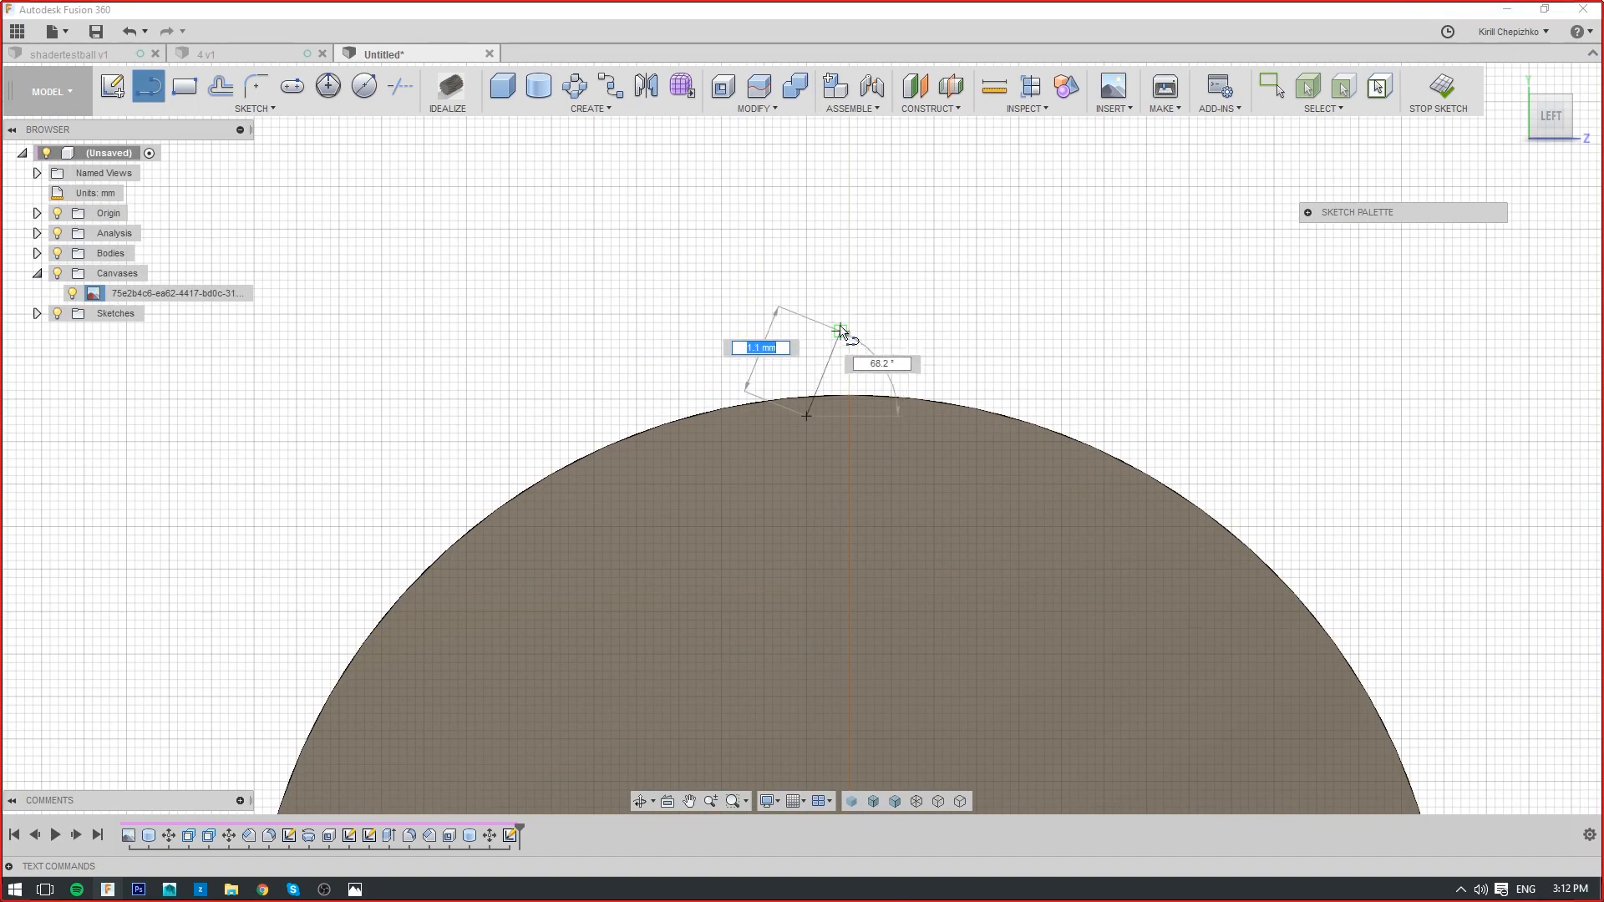
pyautogui.click(831, 340)
pyautogui.click(869, 340)
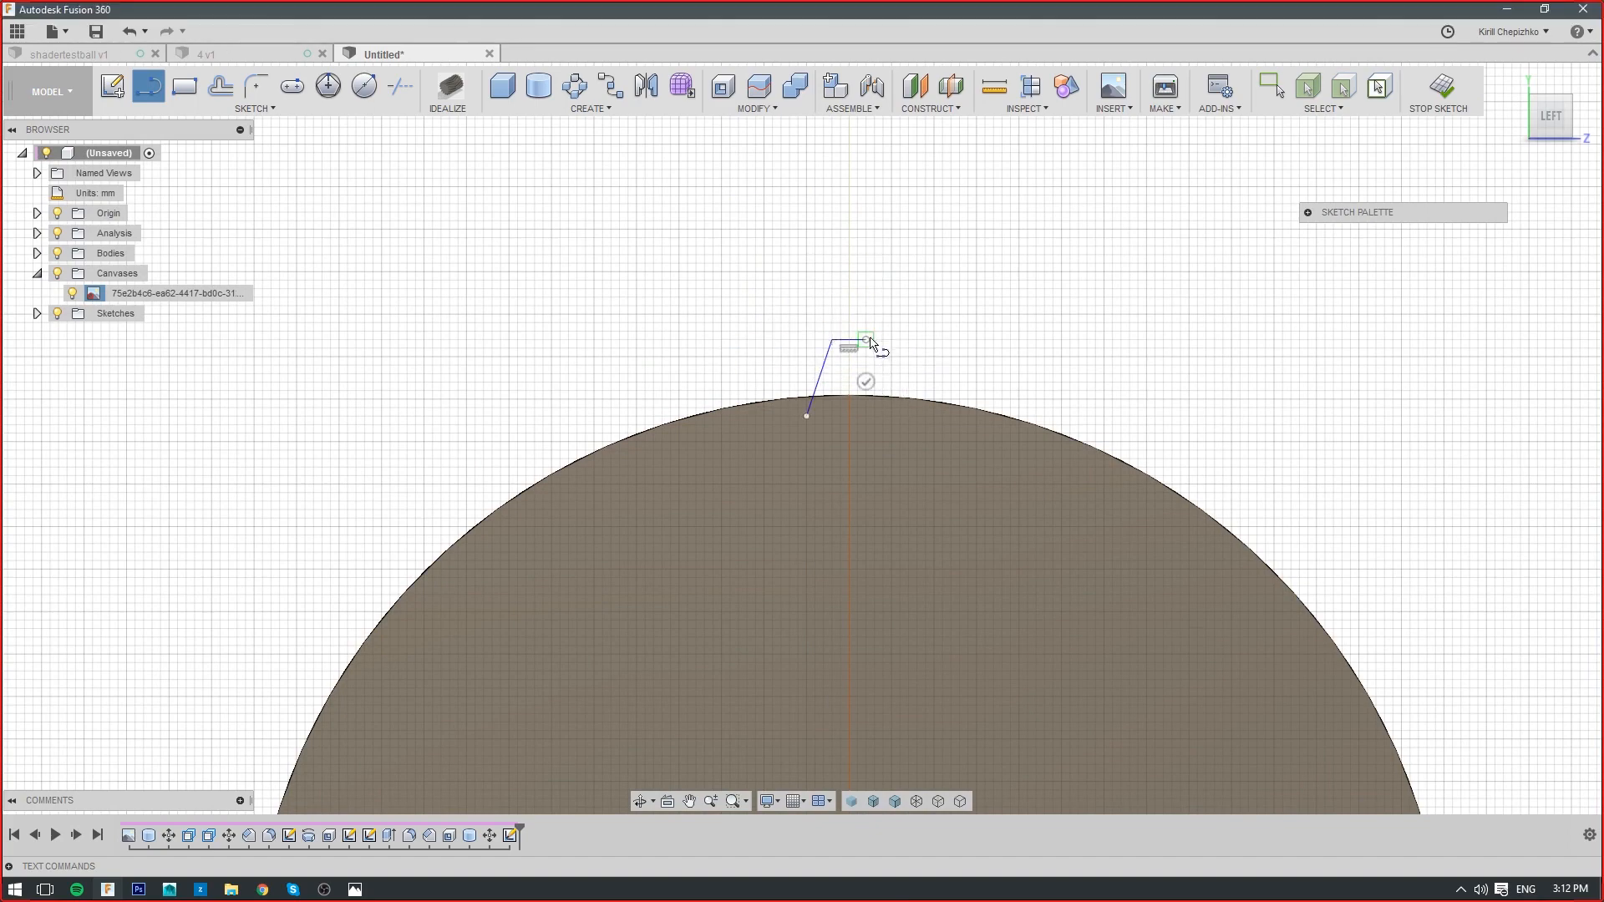
pyautogui.click(884, 416)
pyautogui.scroll(3, 888, 415)
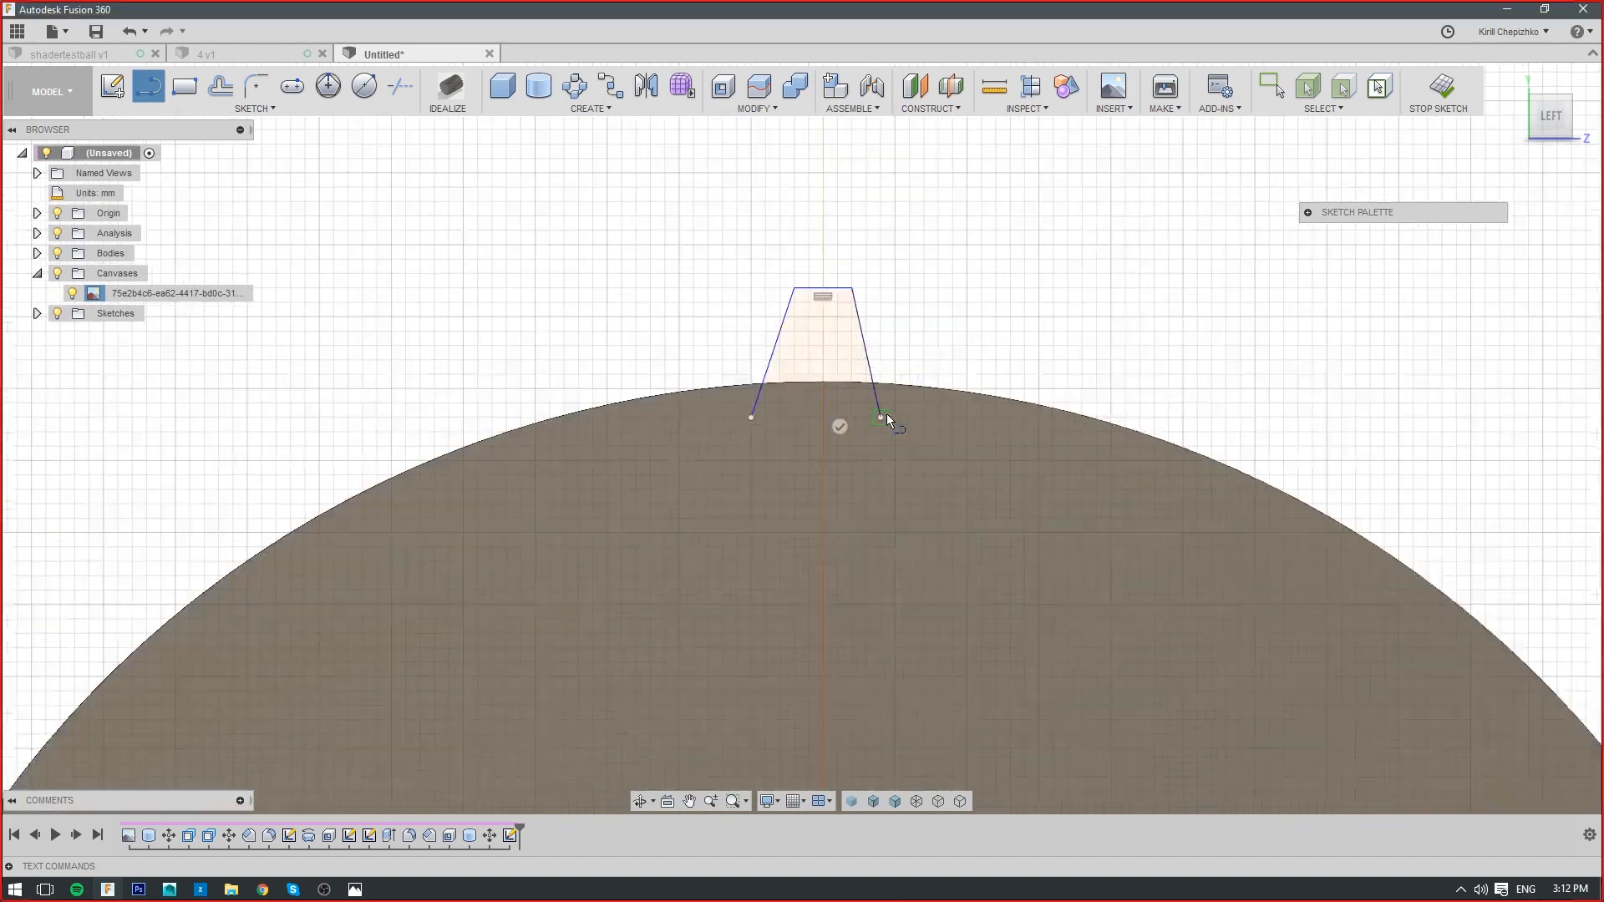
pyautogui.rightClick(886, 415)
pyautogui.click(835, 418)
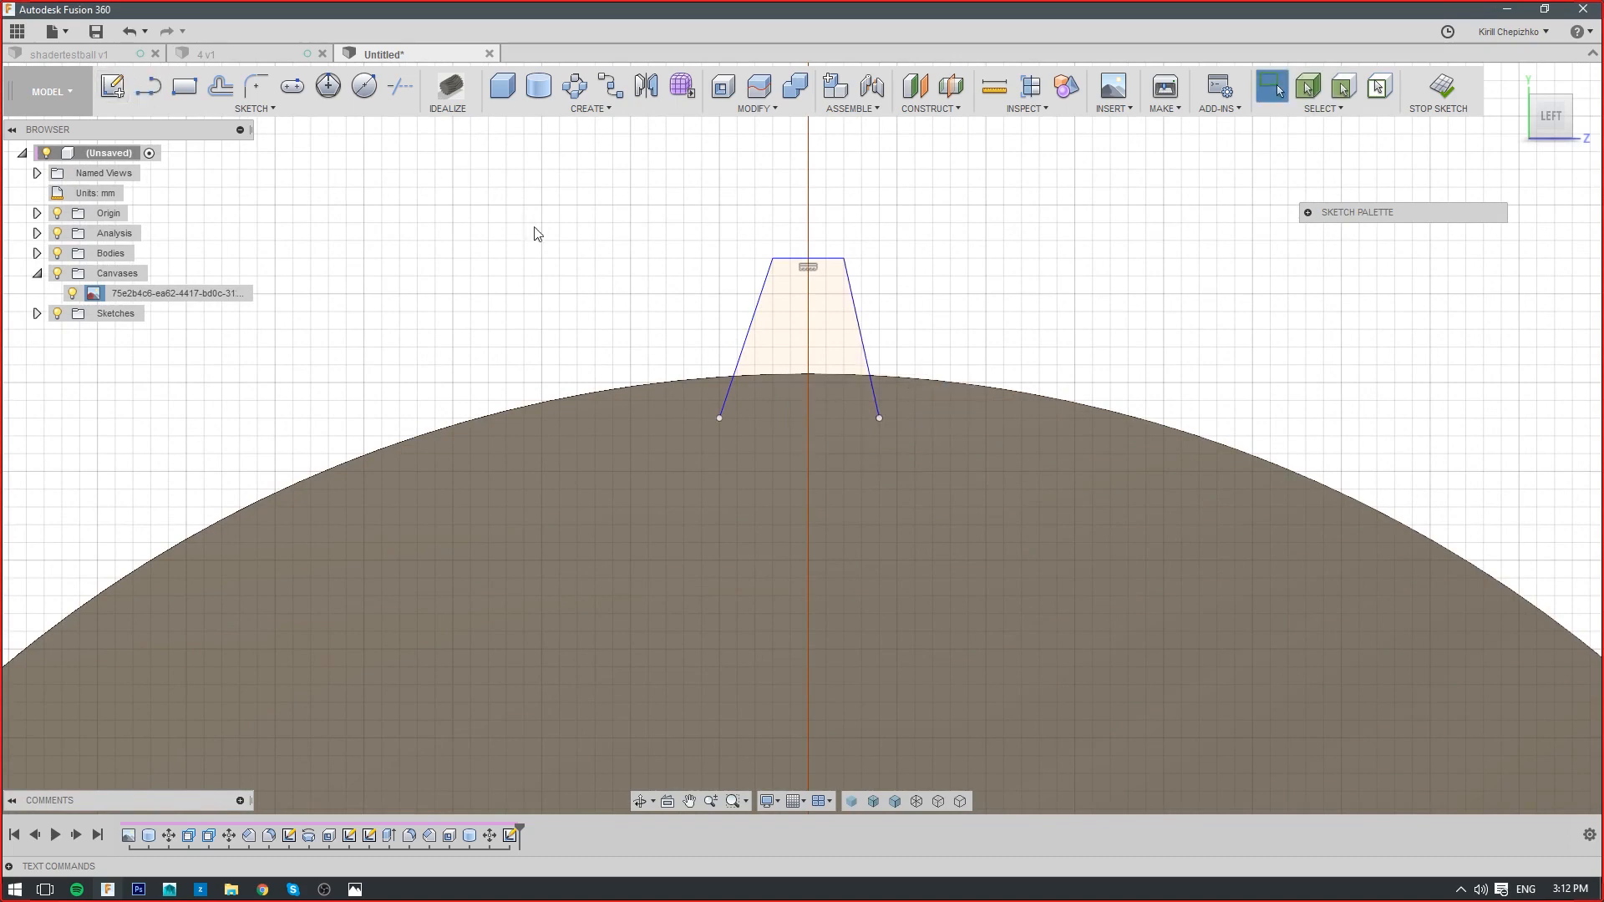
# Undo the tooth's last slanted side, redraw it to mirror the opposite side, and close the profile with a base line
pyautogui.hotkey('ctrl', 'z')
pyautogui.click(149, 86)
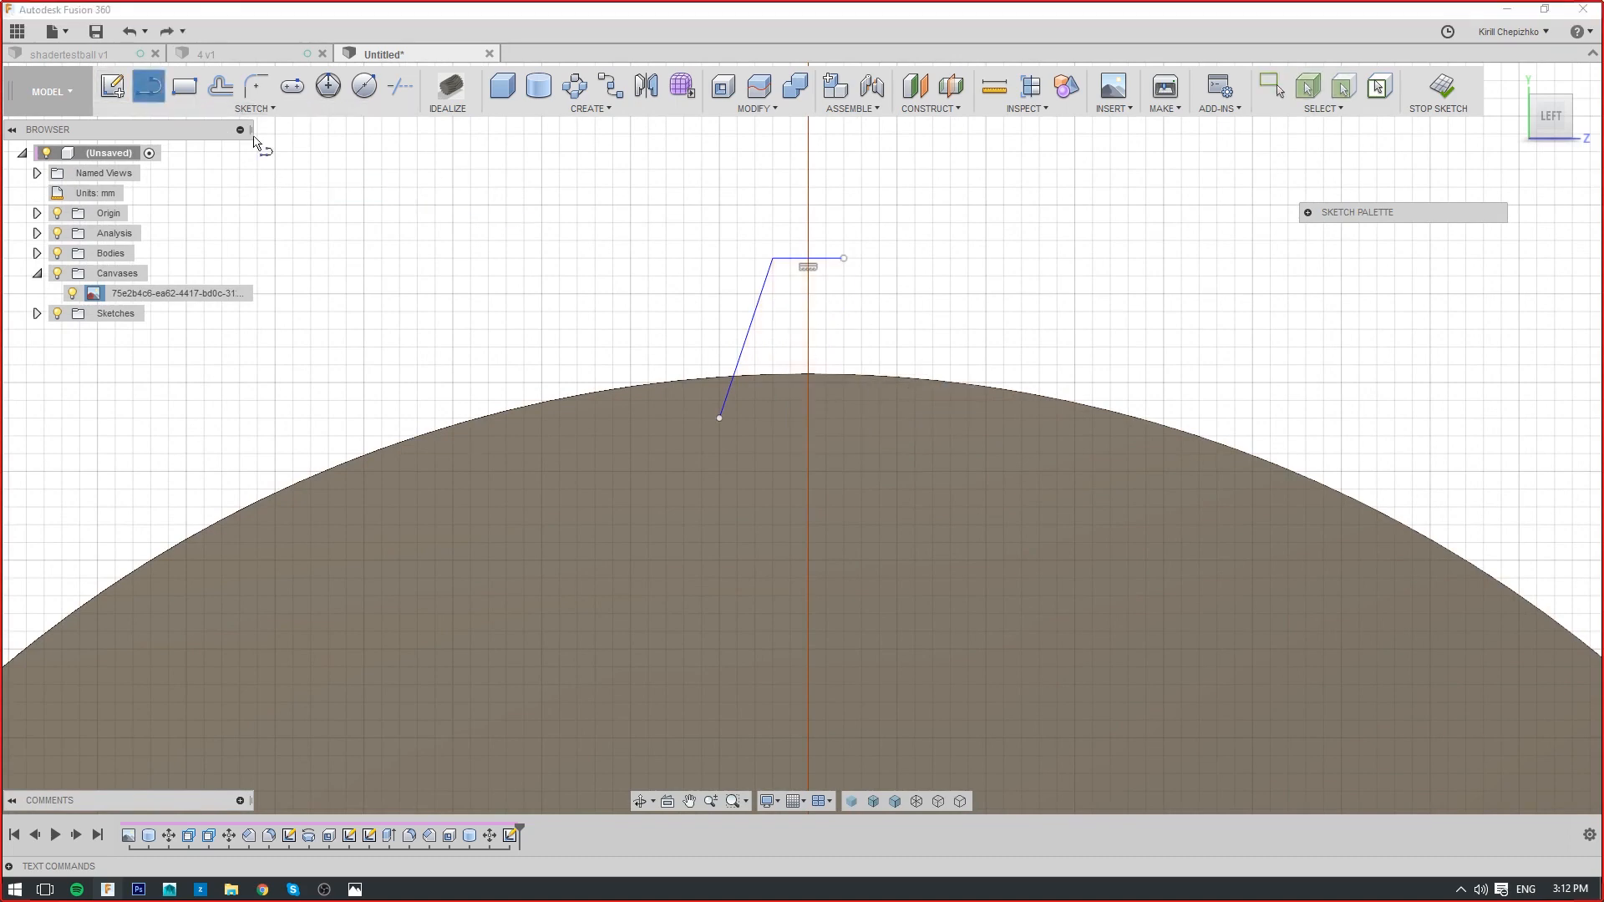
pyautogui.click(844, 259)
pyautogui.click(895, 419)
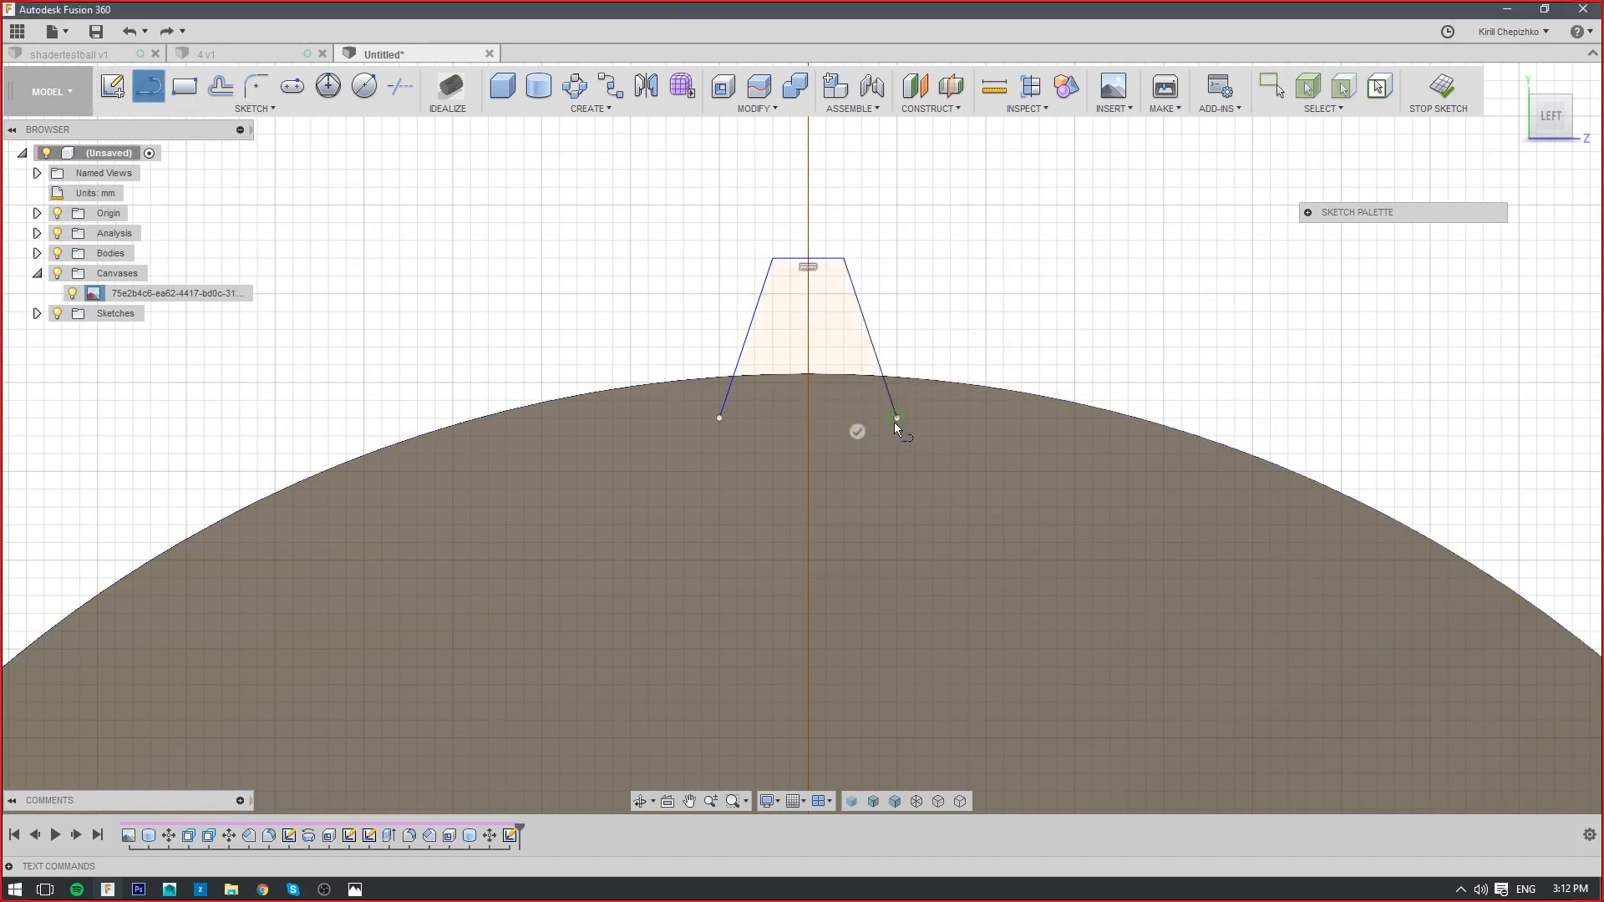
pyautogui.click(720, 419)
pyautogui.scroll(-1, 817, 381)
# Extrude the part of the tooth profile outside the disc by -2 mm across the disc's thickness, with the Join operation
pyautogui.rightClick(798, 353)
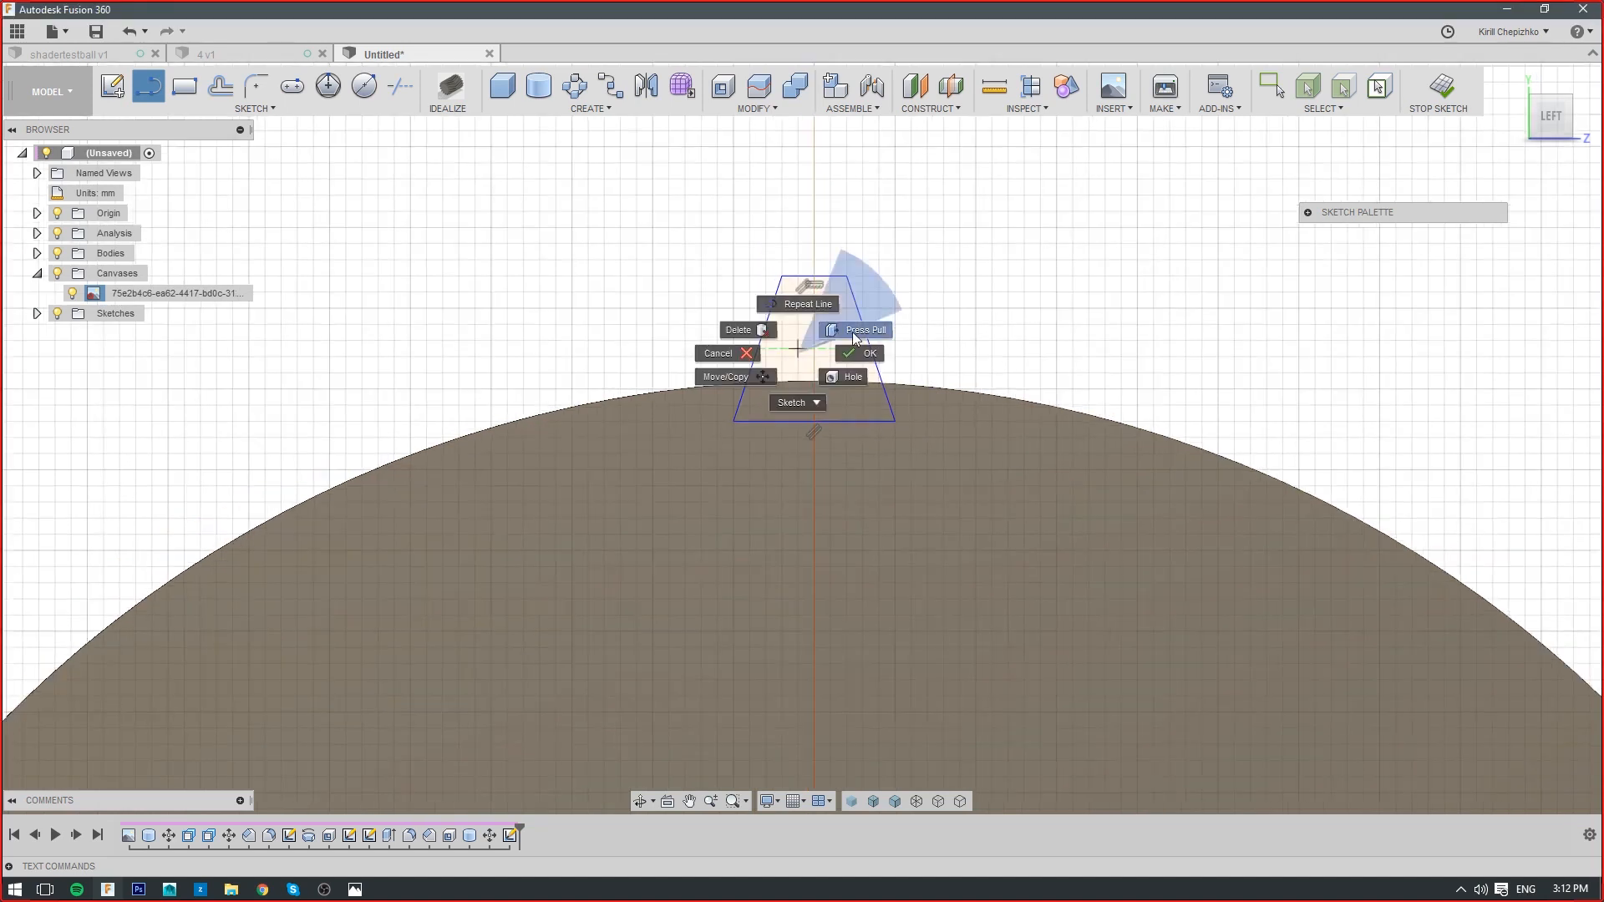
pyautogui.click(854, 329)
pyautogui.click(810, 340)
pyautogui.moveTo(1556, 122); pyautogui.dragTo(1479, 176)
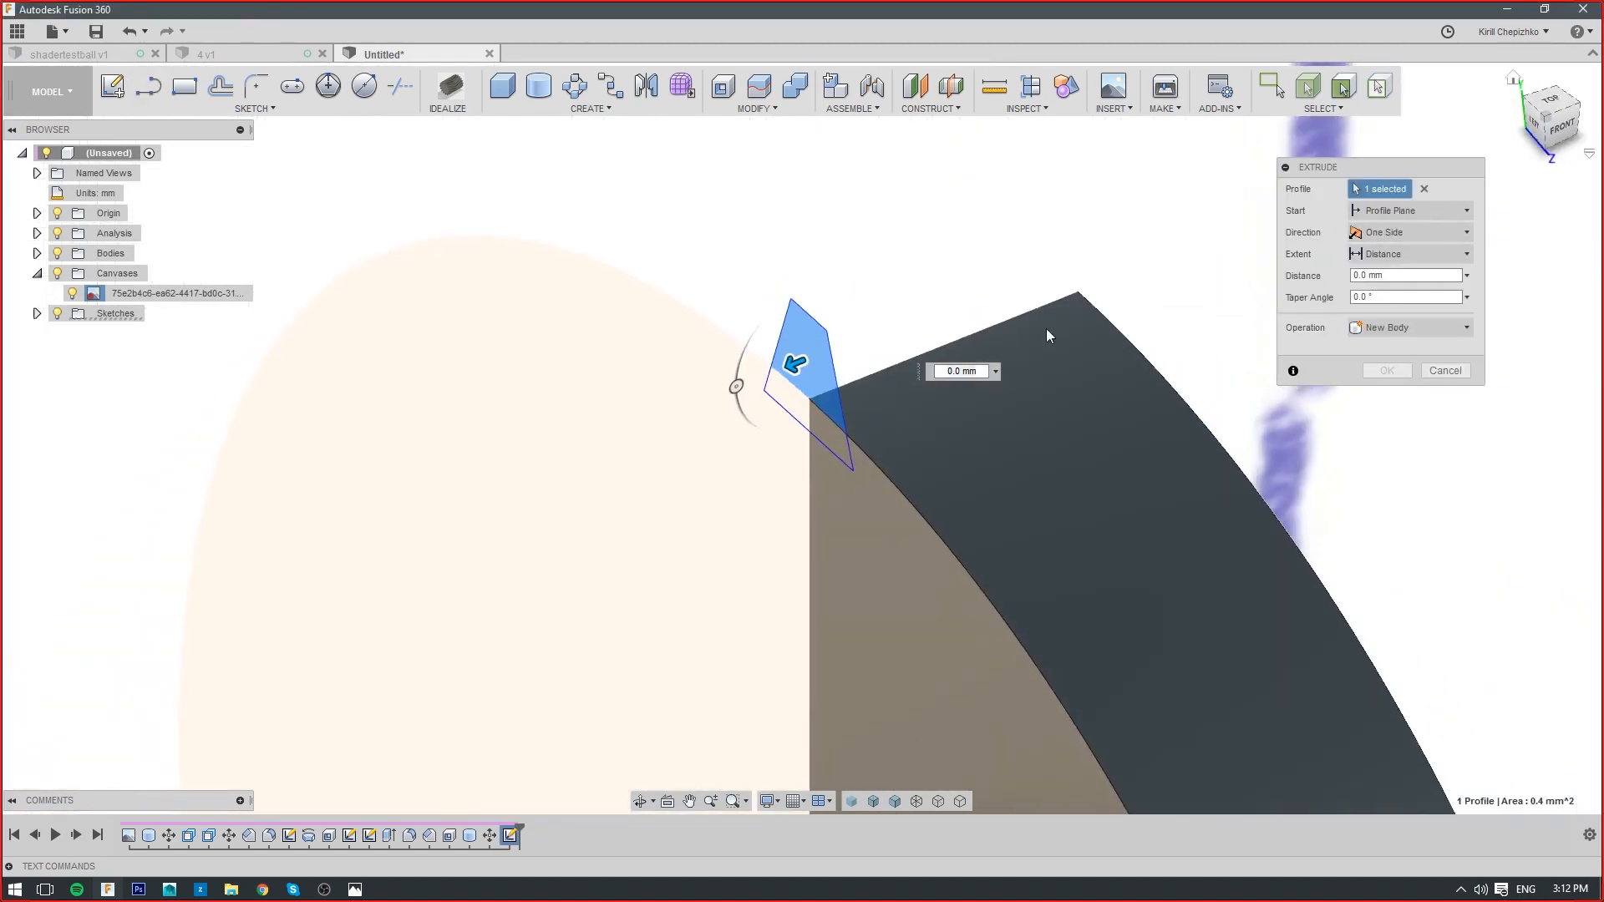
pyautogui.moveTo(794, 365); pyautogui.dragTo(952, 315)
pyautogui.moveTo(1550, 122); pyautogui.dragTo(1453, 109)
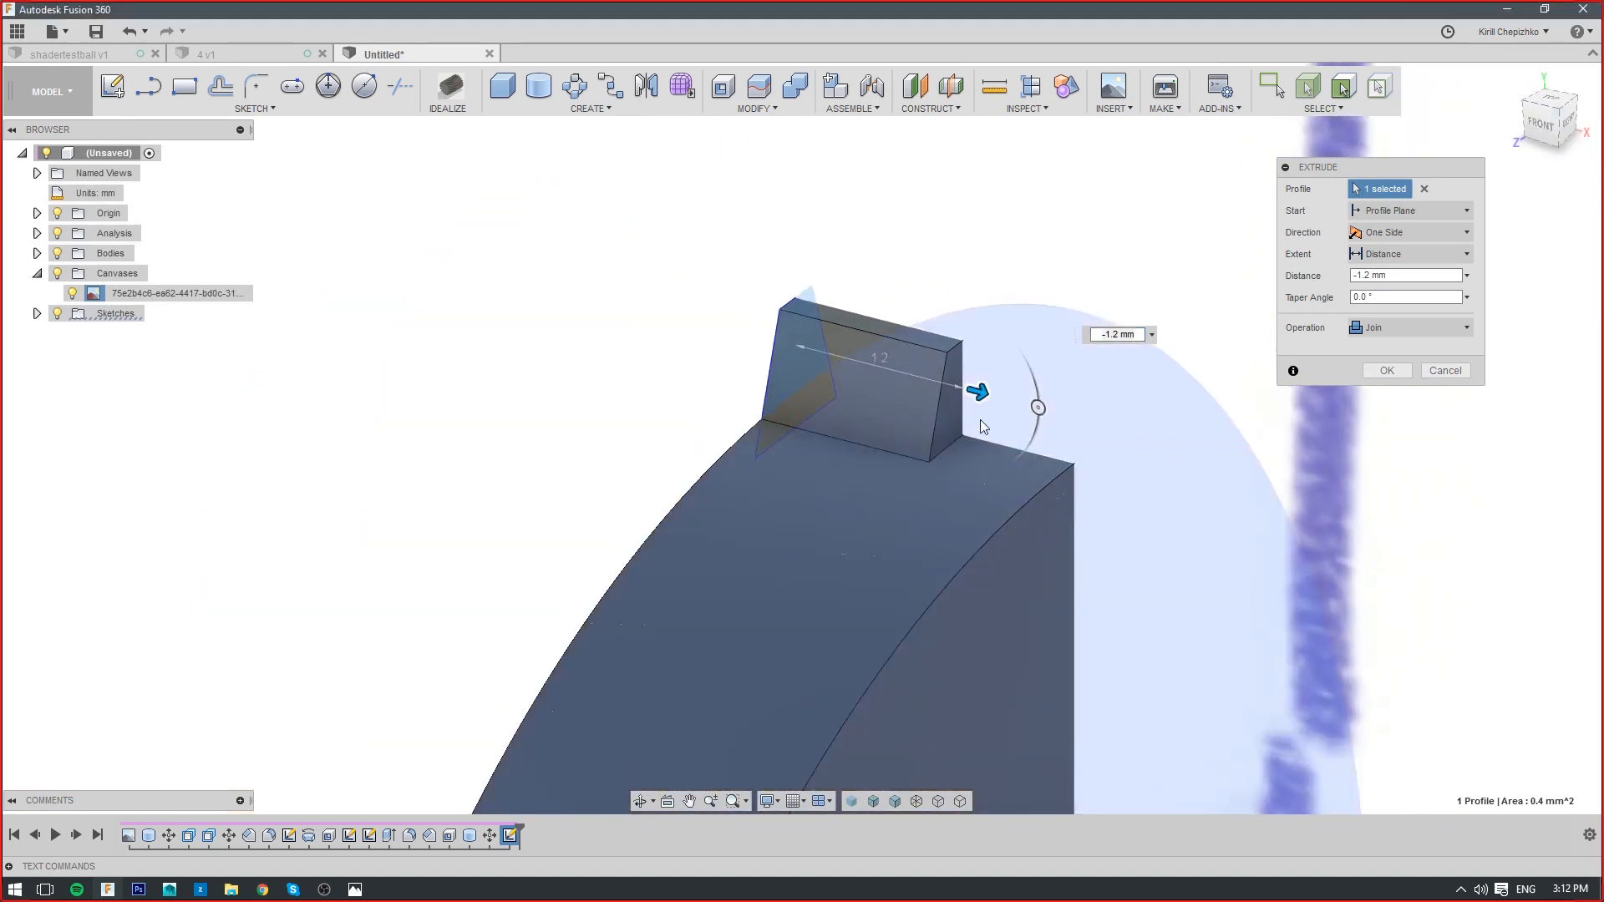
pyautogui.moveTo(979, 391); pyautogui.dragTo(921, 380)
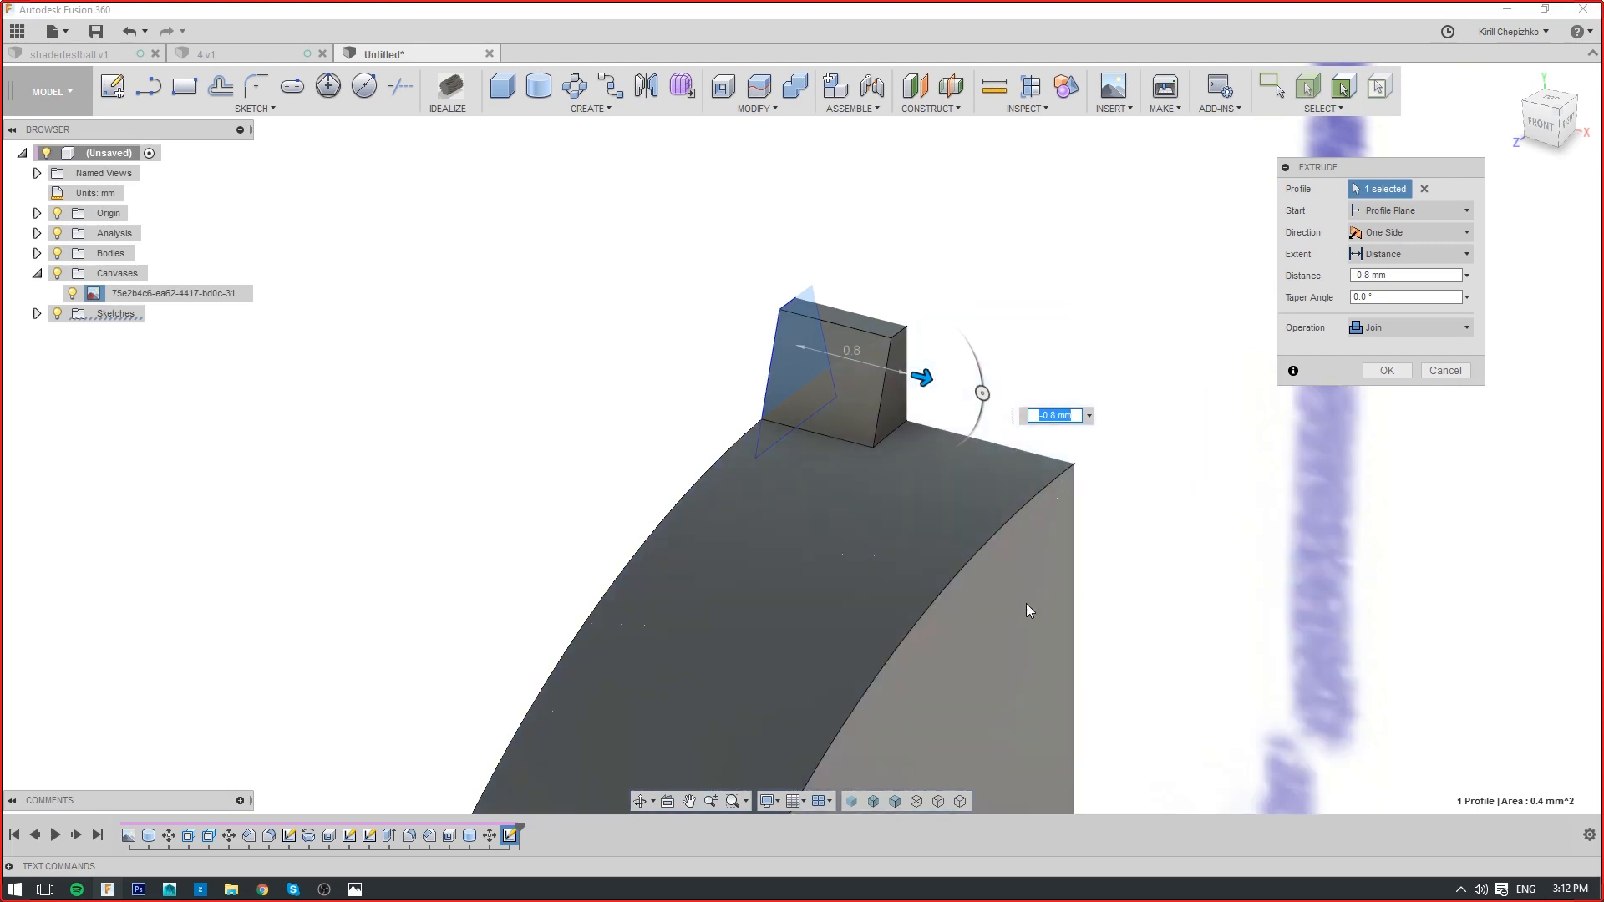
pyautogui.write('-2')
pyautogui.press('Return')
pyautogui.moveTo(1156, 253); pyautogui.dragTo(1175, 159, button='middle')
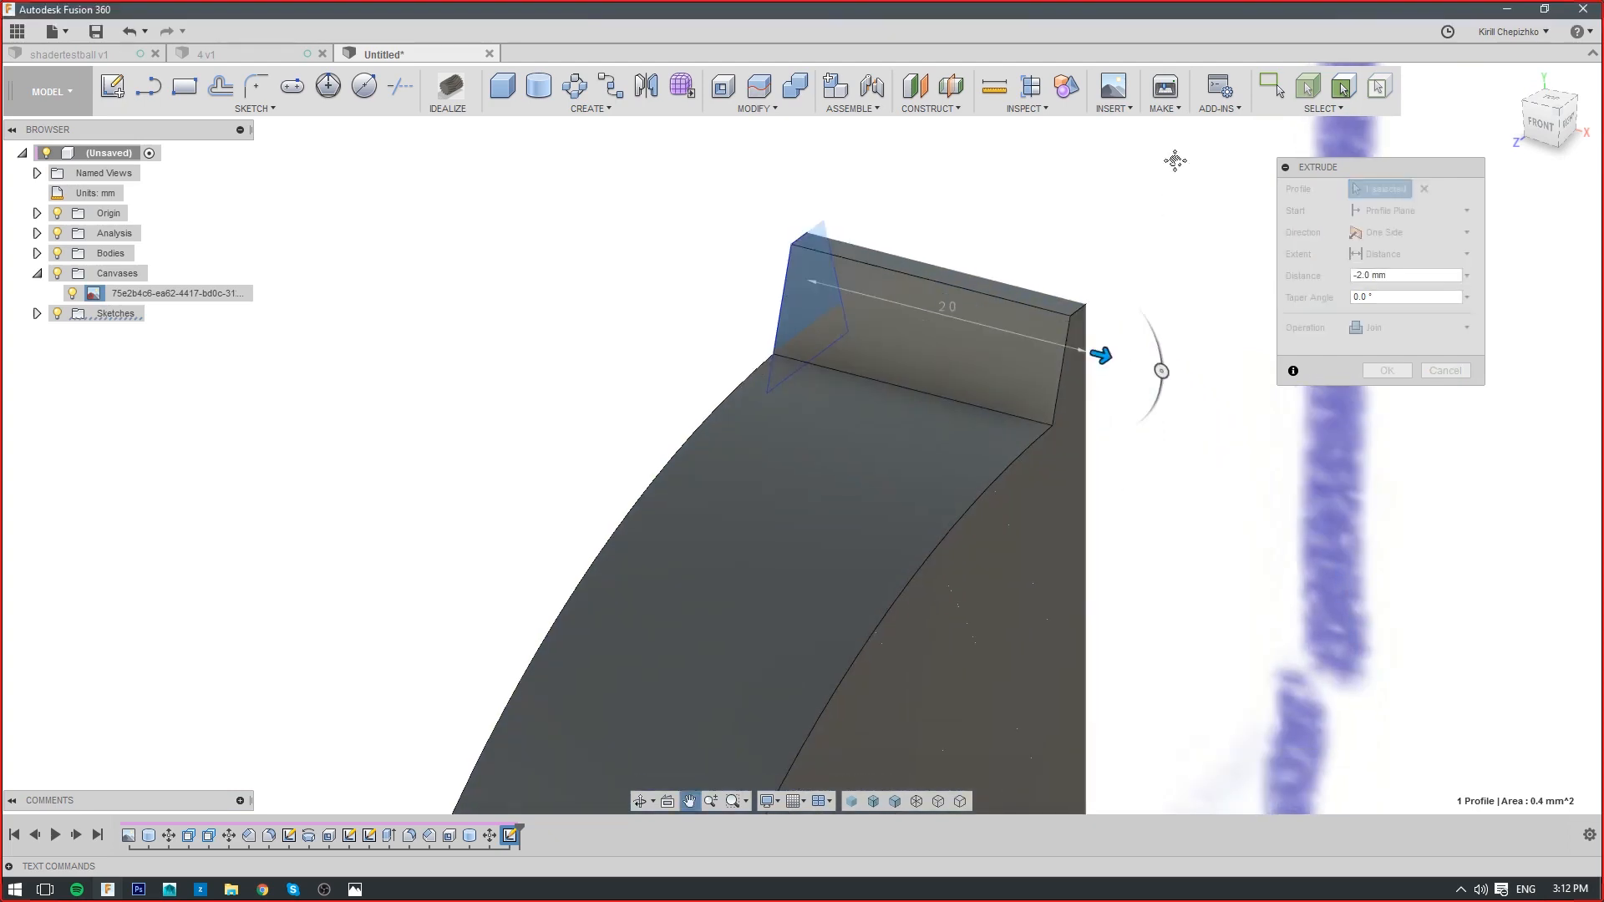
pyautogui.scroll(1, 1175, 159)
pyautogui.moveTo(1543, 119); pyautogui.dragTo(1570, 122)
pyautogui.moveTo(802, 439)
pyautogui.keyDown('shift'); pyautogui.mouseDown(button='middle')
pyautogui.moveTo(551, 438)
pyautogui.moveTo(903, 439)
pyautogui.moveTo(811, 439)
pyautogui.mouseUp(button='middle'); pyautogui.keyUp('shift')
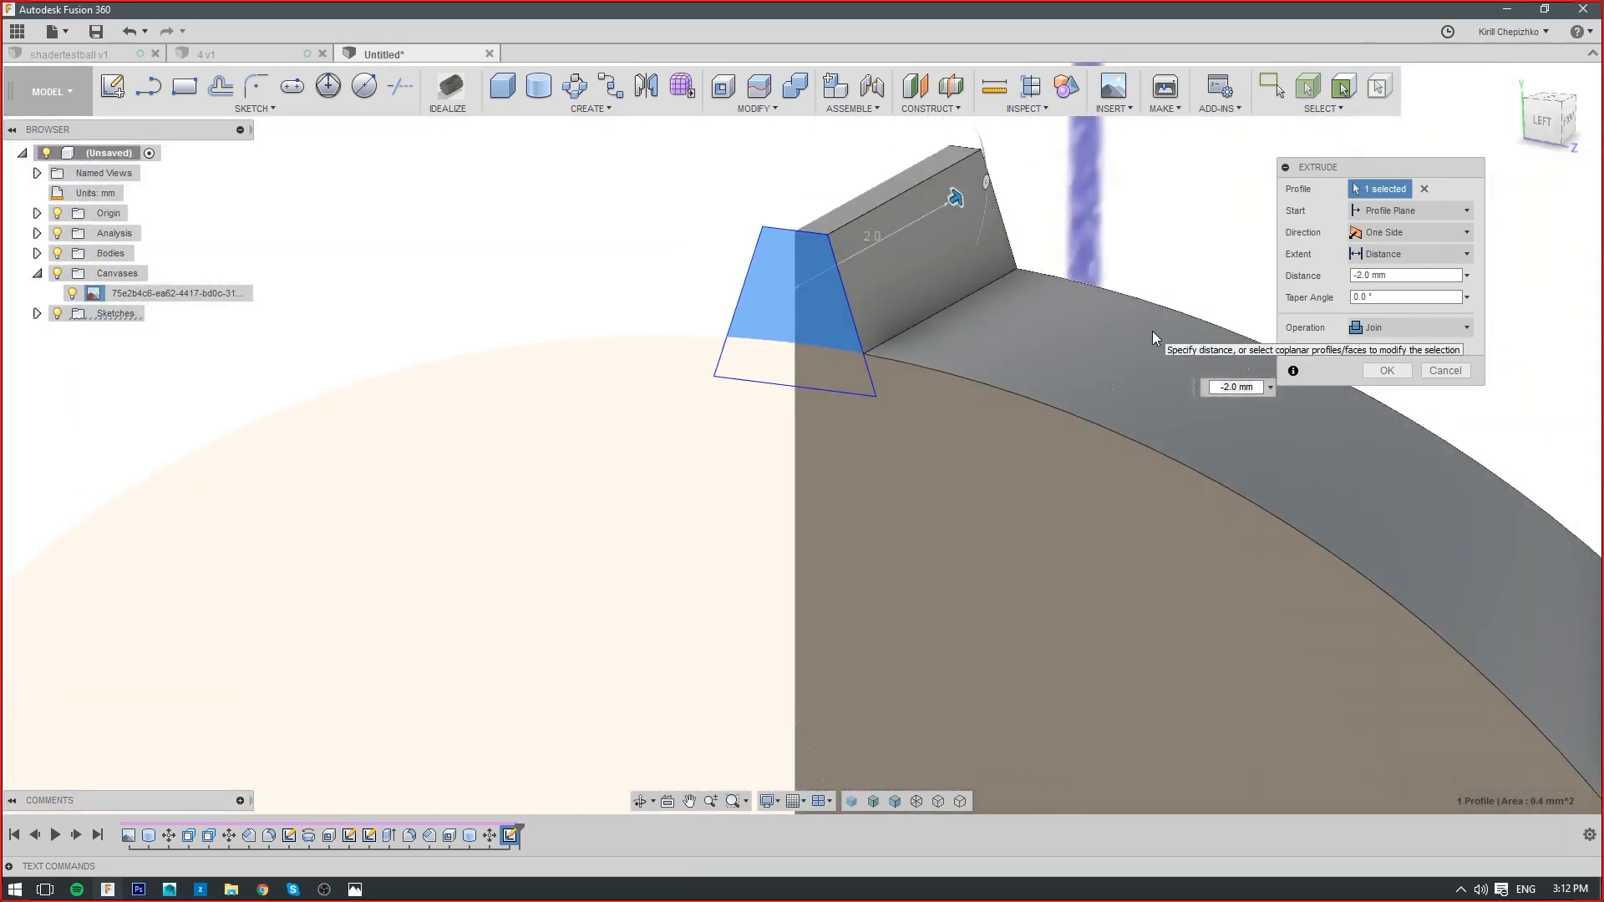
pyautogui.scroll(-2, 1152, 331)
pyautogui.click(1381, 328)
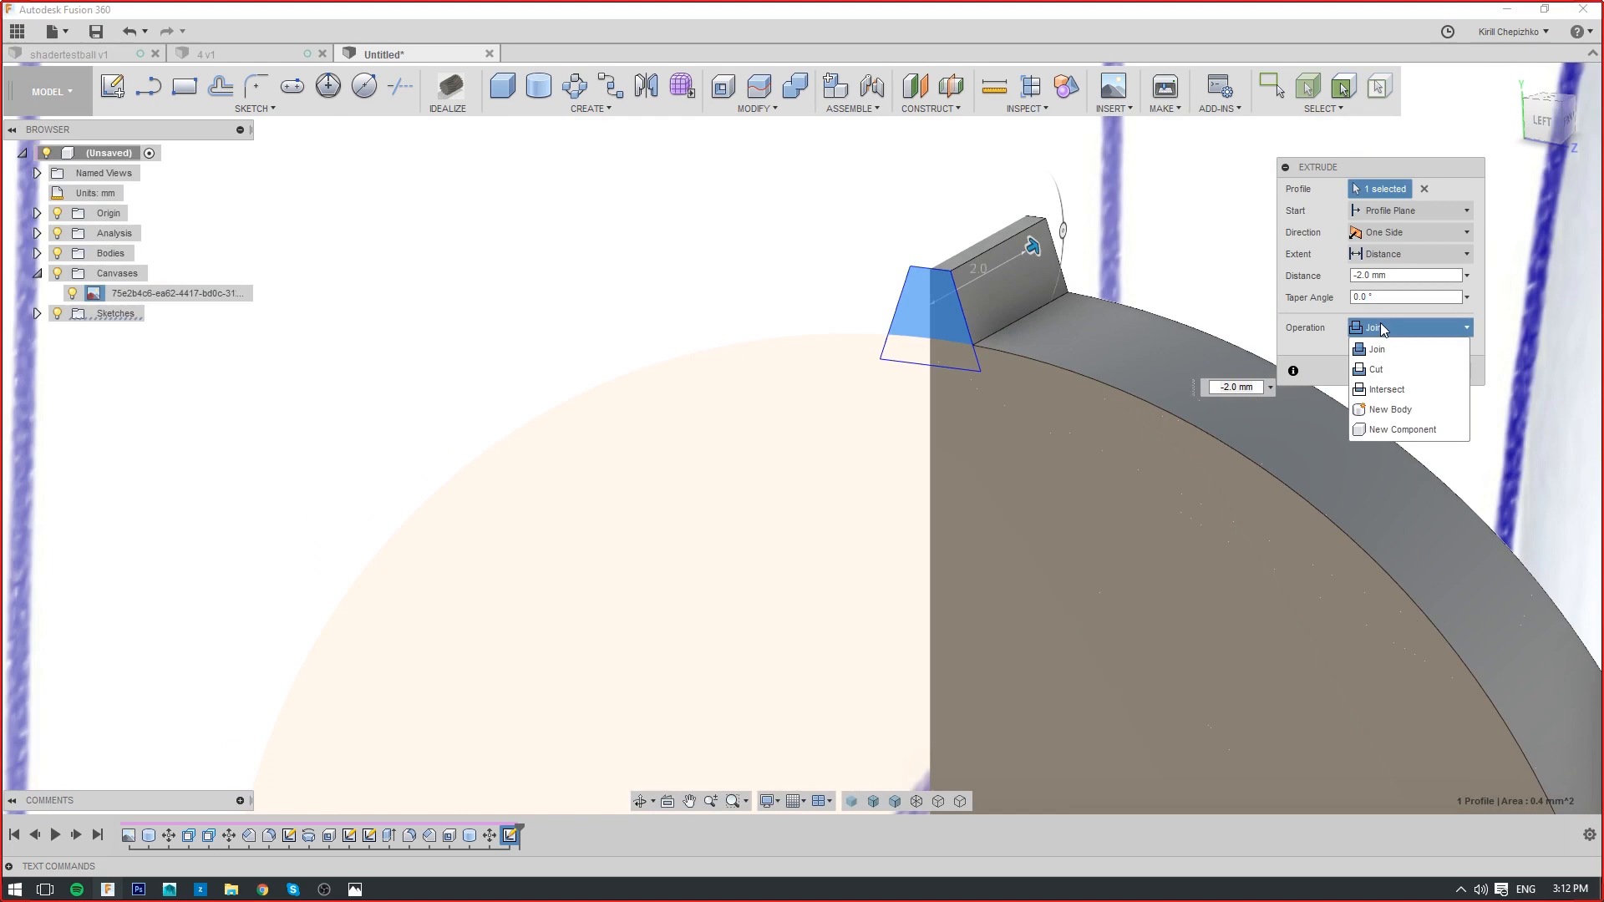
pyautogui.click(1316, 333)
pyautogui.click(1395, 373)
# Hide the reference canvas to see the whole disc with its tooth
pyautogui.scroll(-3, 957, 333)
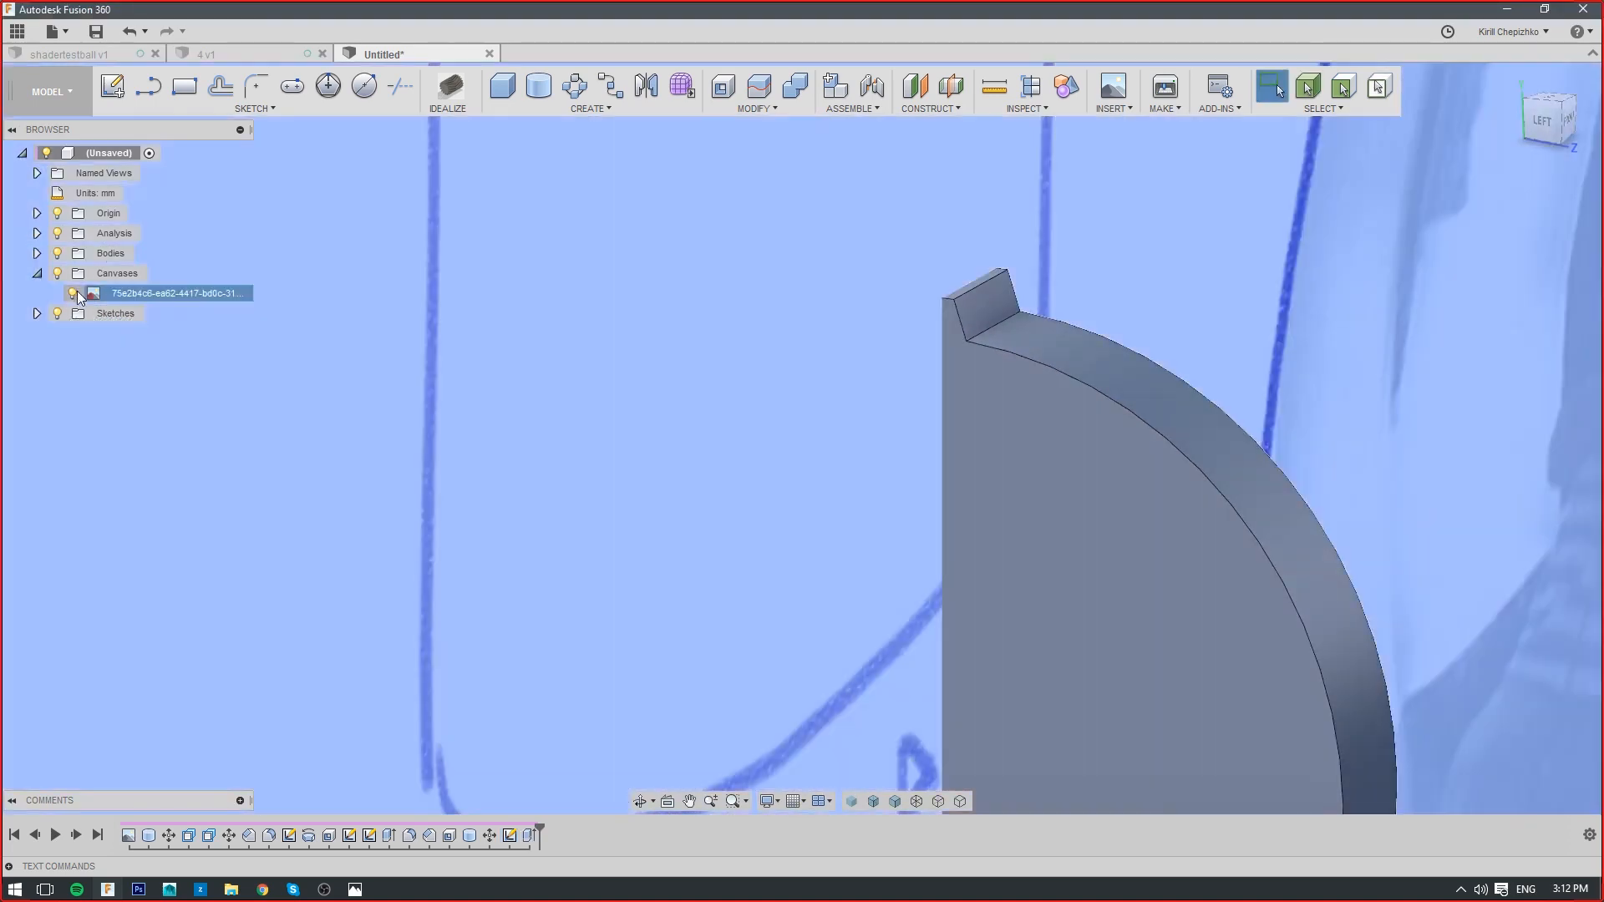
pyautogui.click(73, 293)
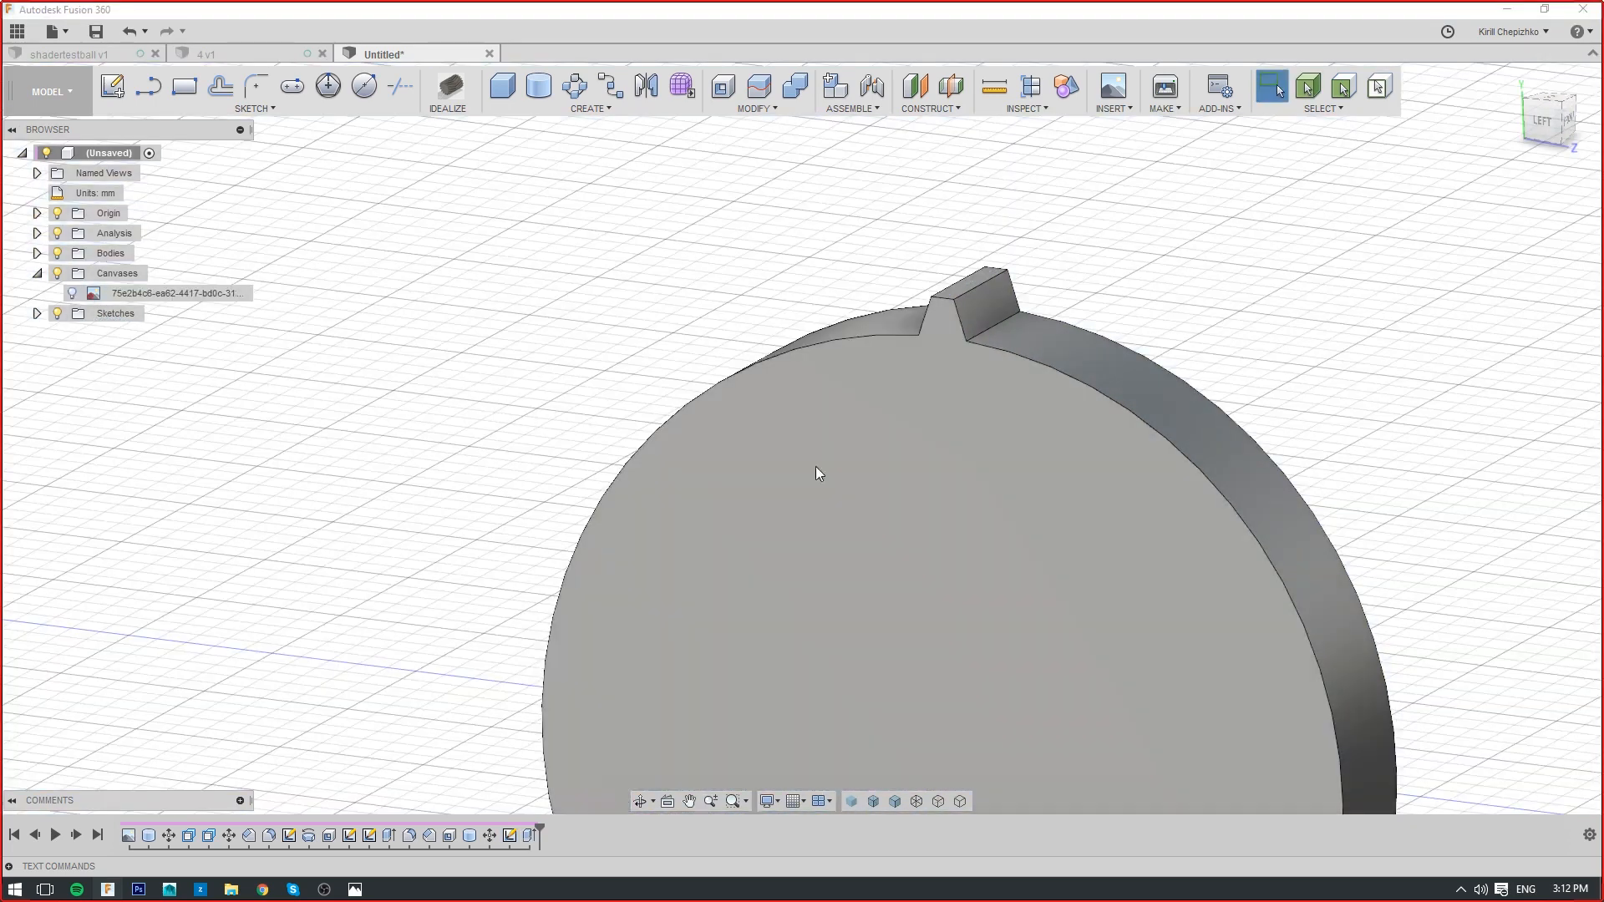
pyautogui.scroll(-2, 1045, 417)
pyautogui.scroll(4, 994, 359)
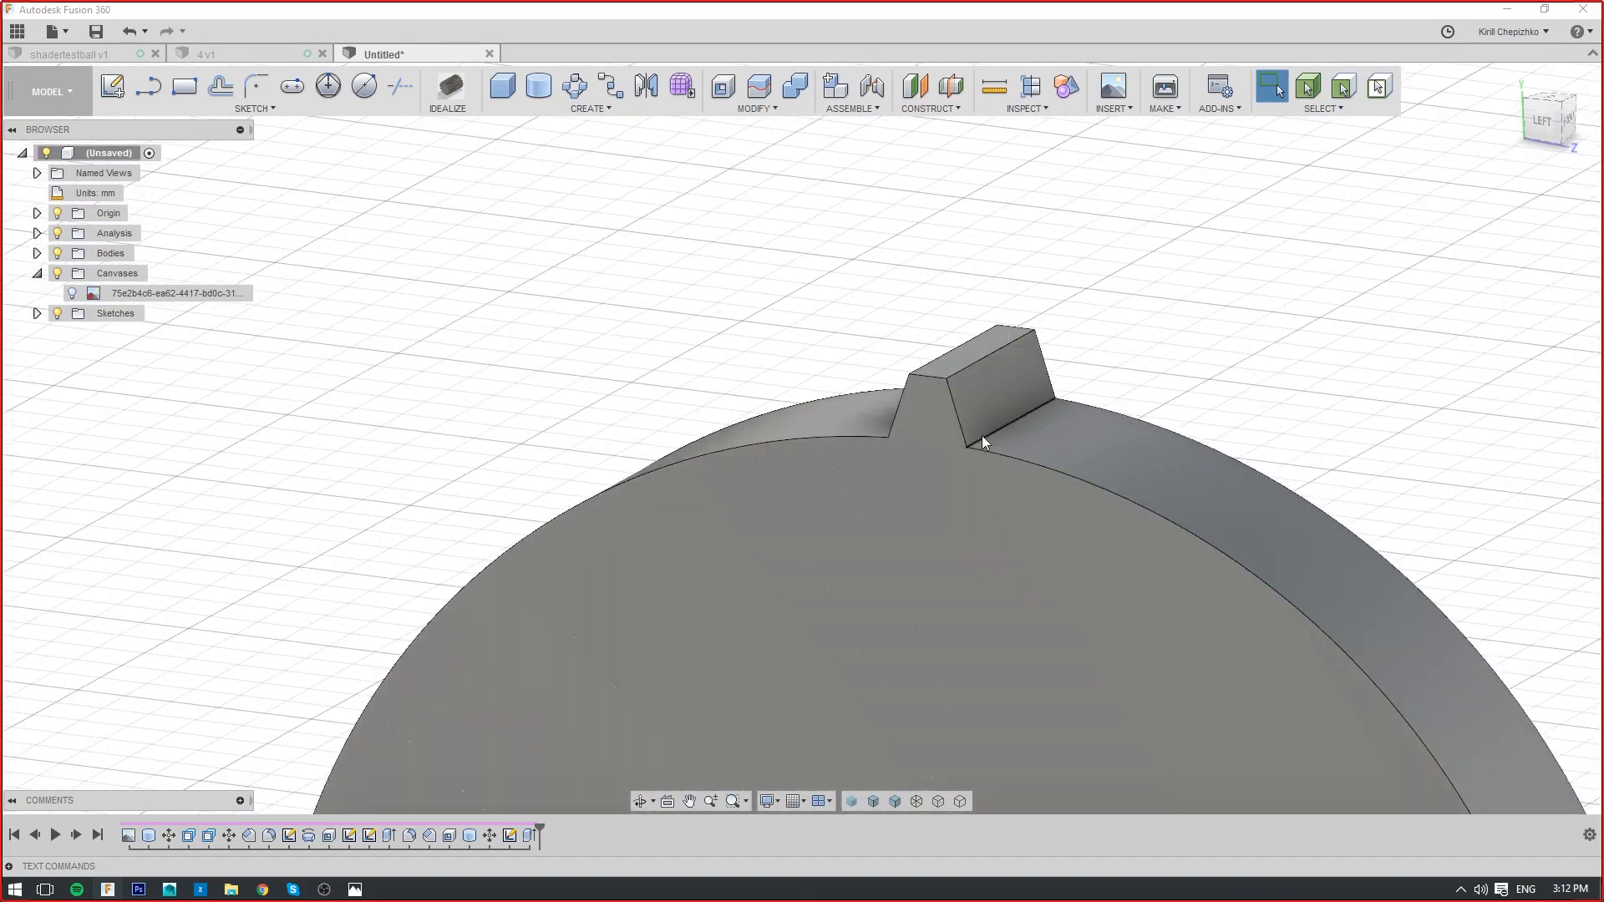
pyautogui.rightClick(981, 435)
pyautogui.click(919, 521)
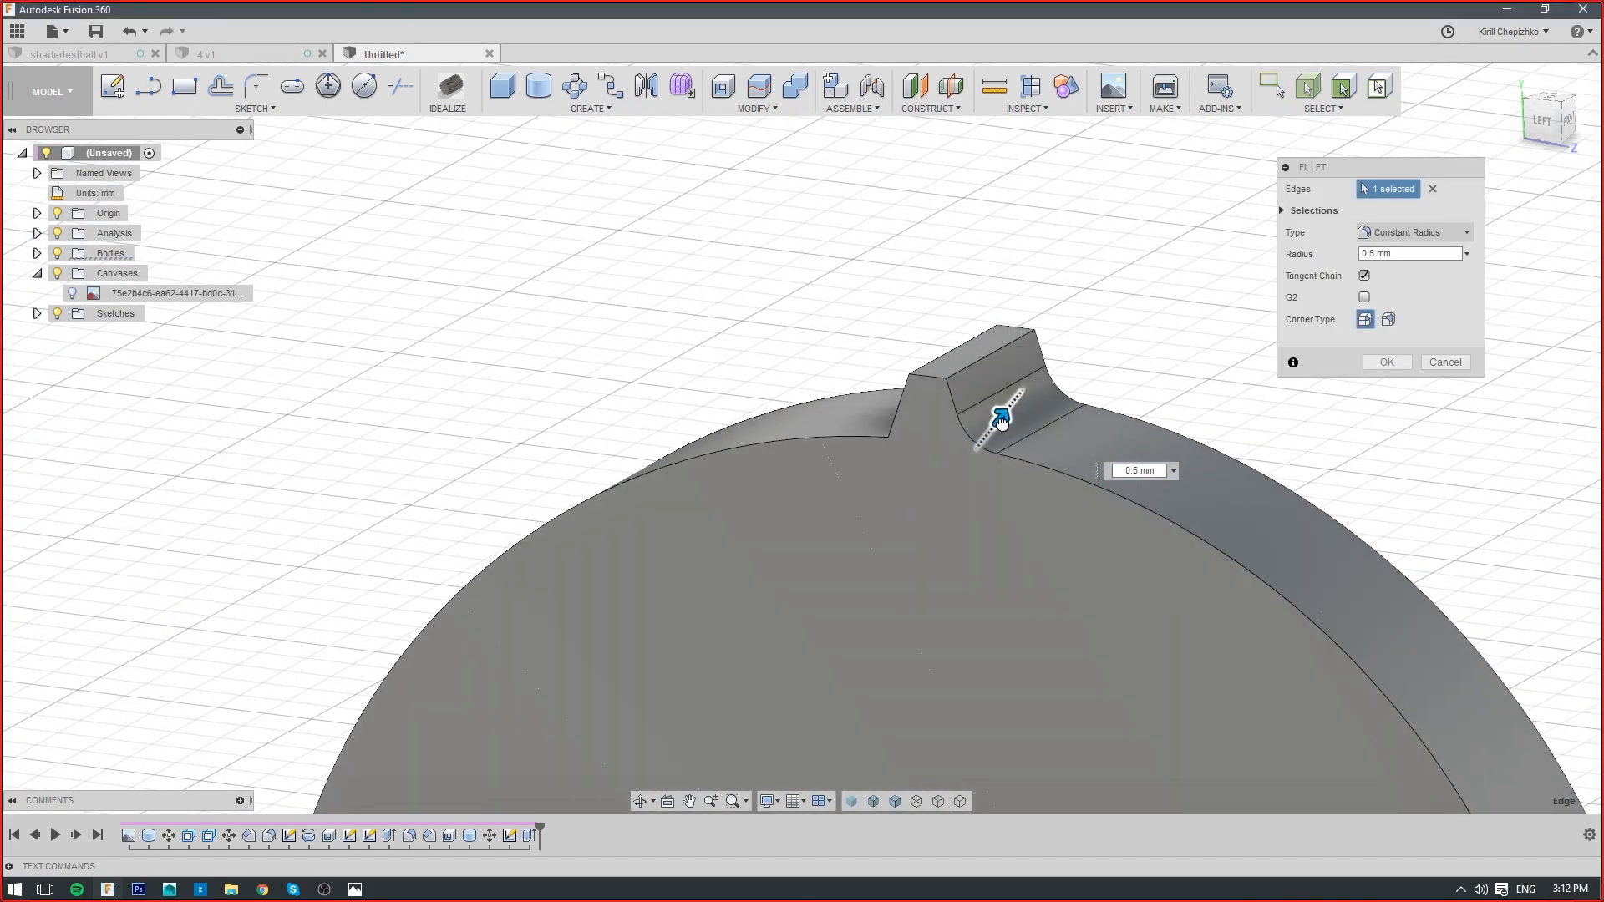
pyautogui.moveTo(1001, 420); pyautogui.dragTo(1003, 416)
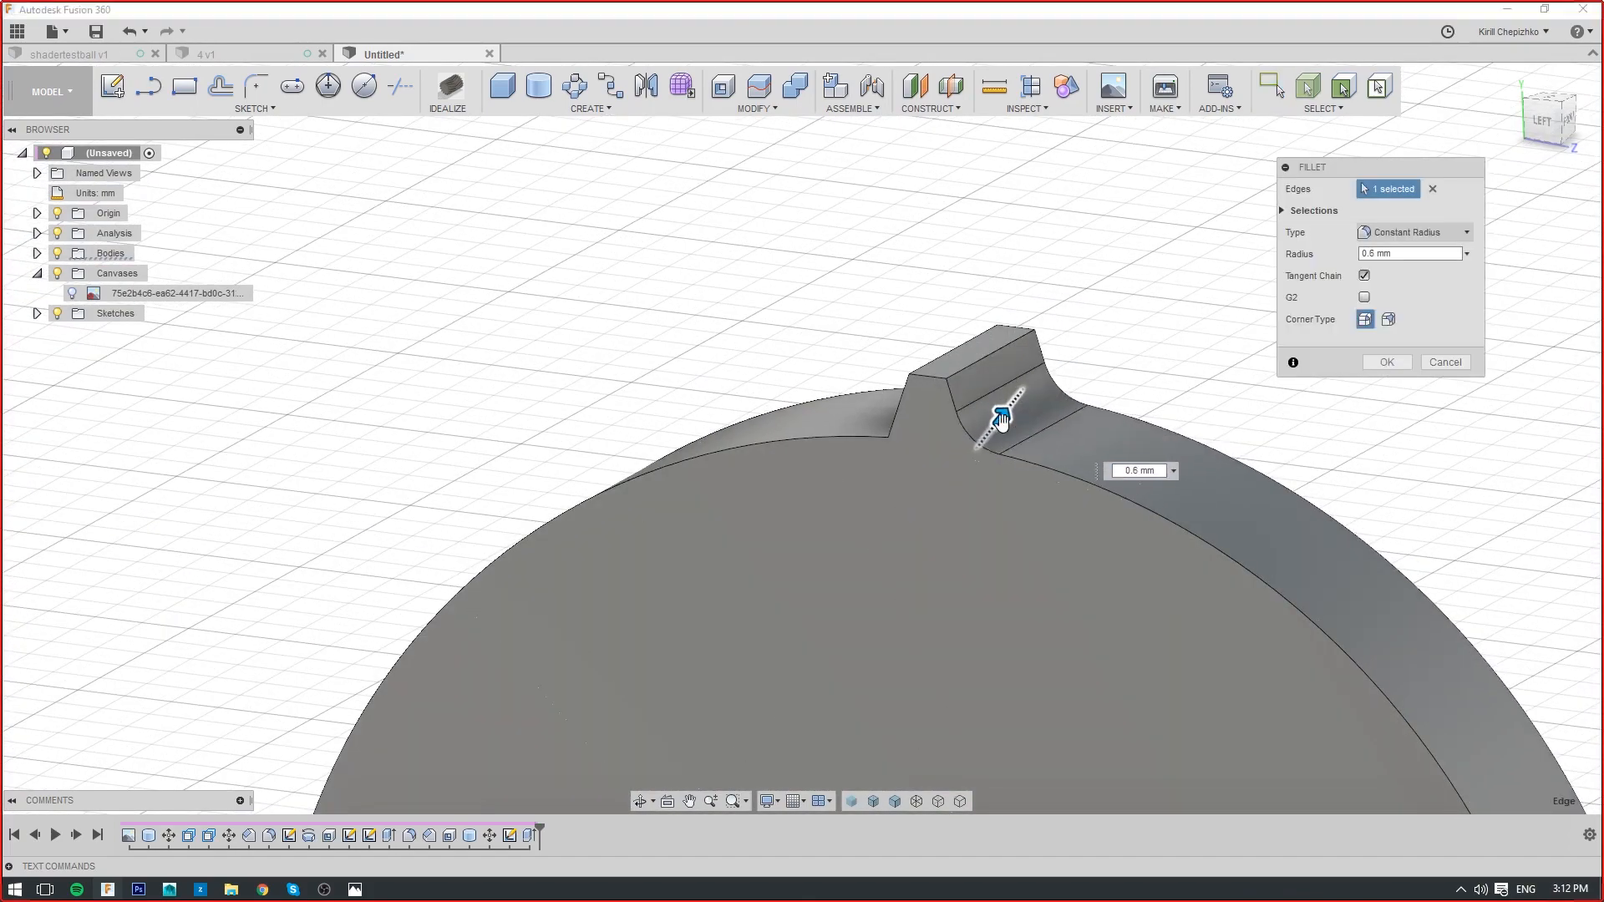
pyautogui.click(1445, 362)
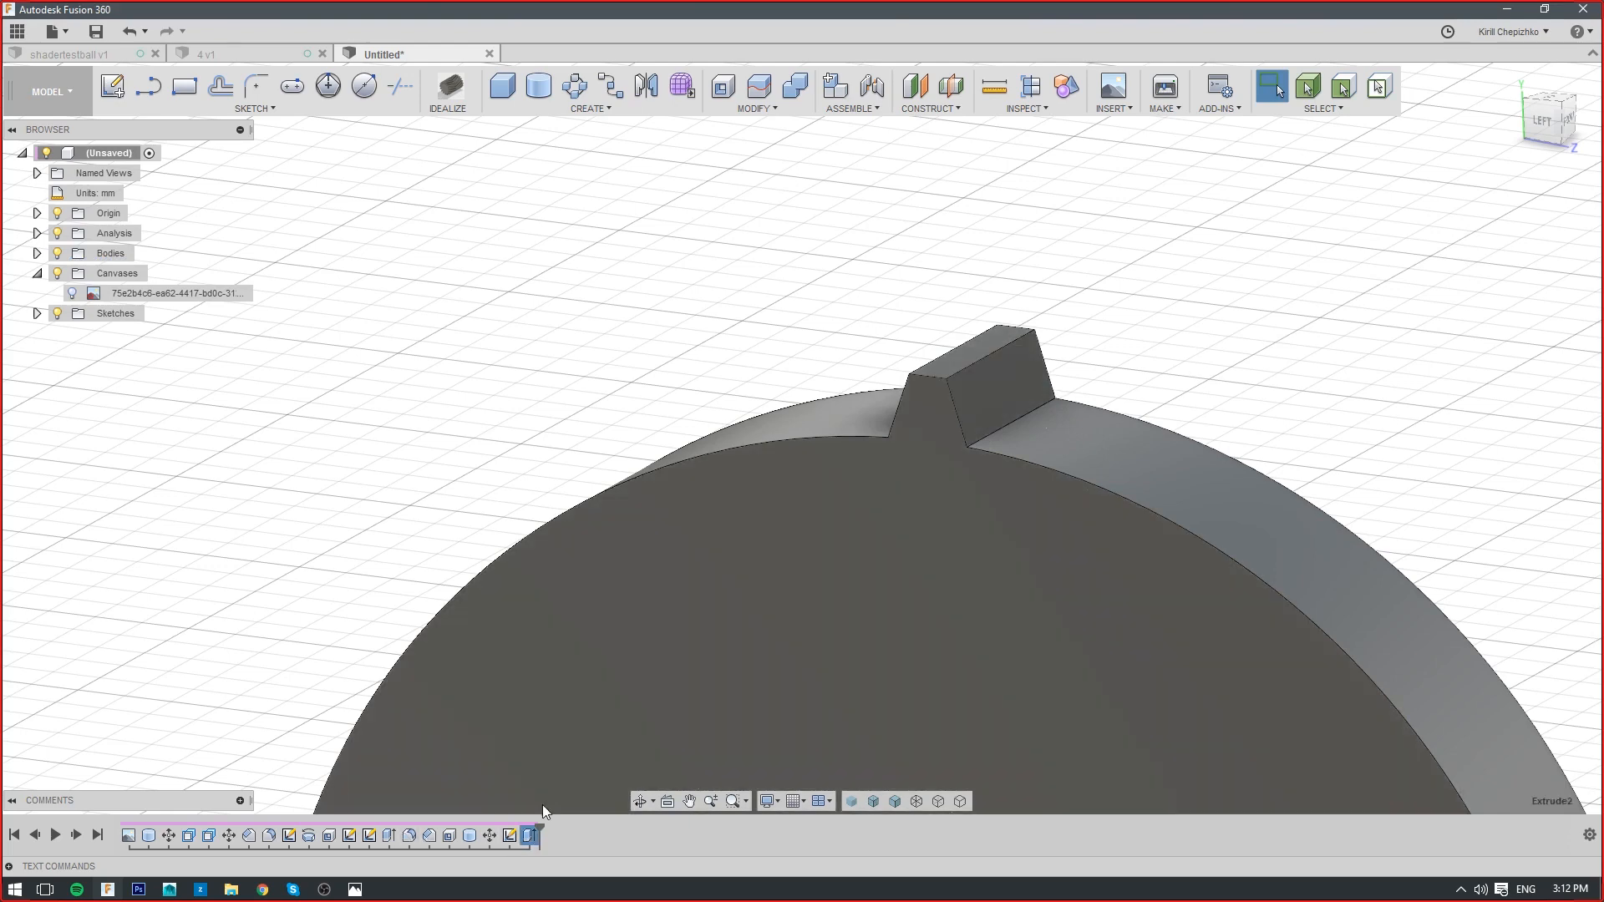
# Edit the tooth's extrusion and change its operation to New Body
pyautogui.rightClick(529, 835)
pyautogui.click(562, 735)
pyautogui.click(1420, 327)
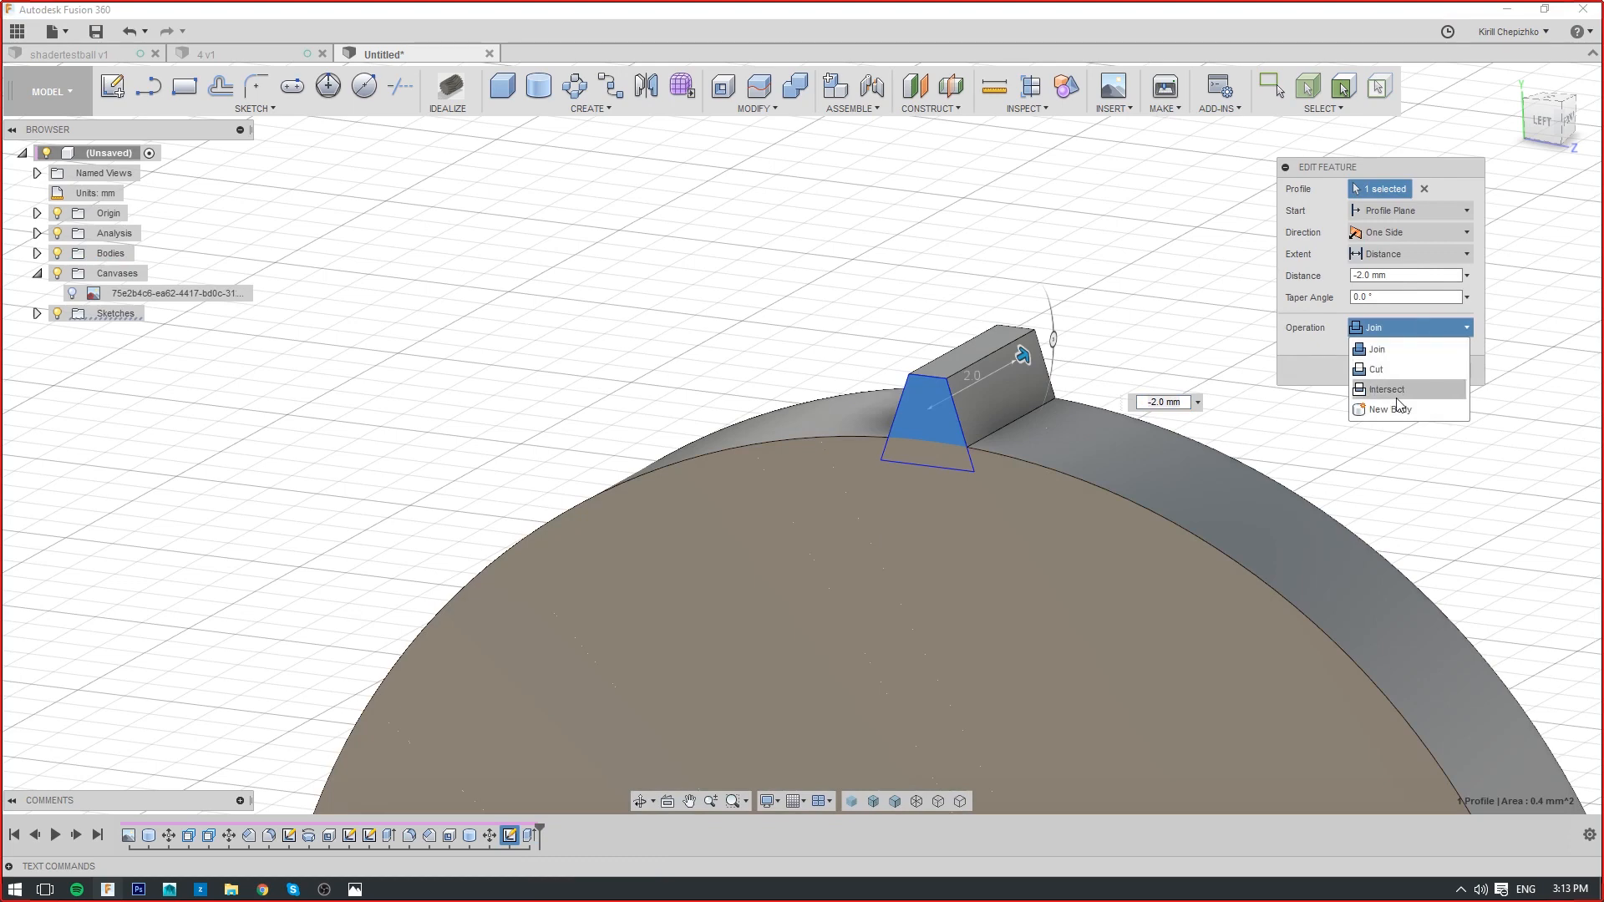
pyautogui.click(1383, 408)
pyautogui.click(1389, 370)
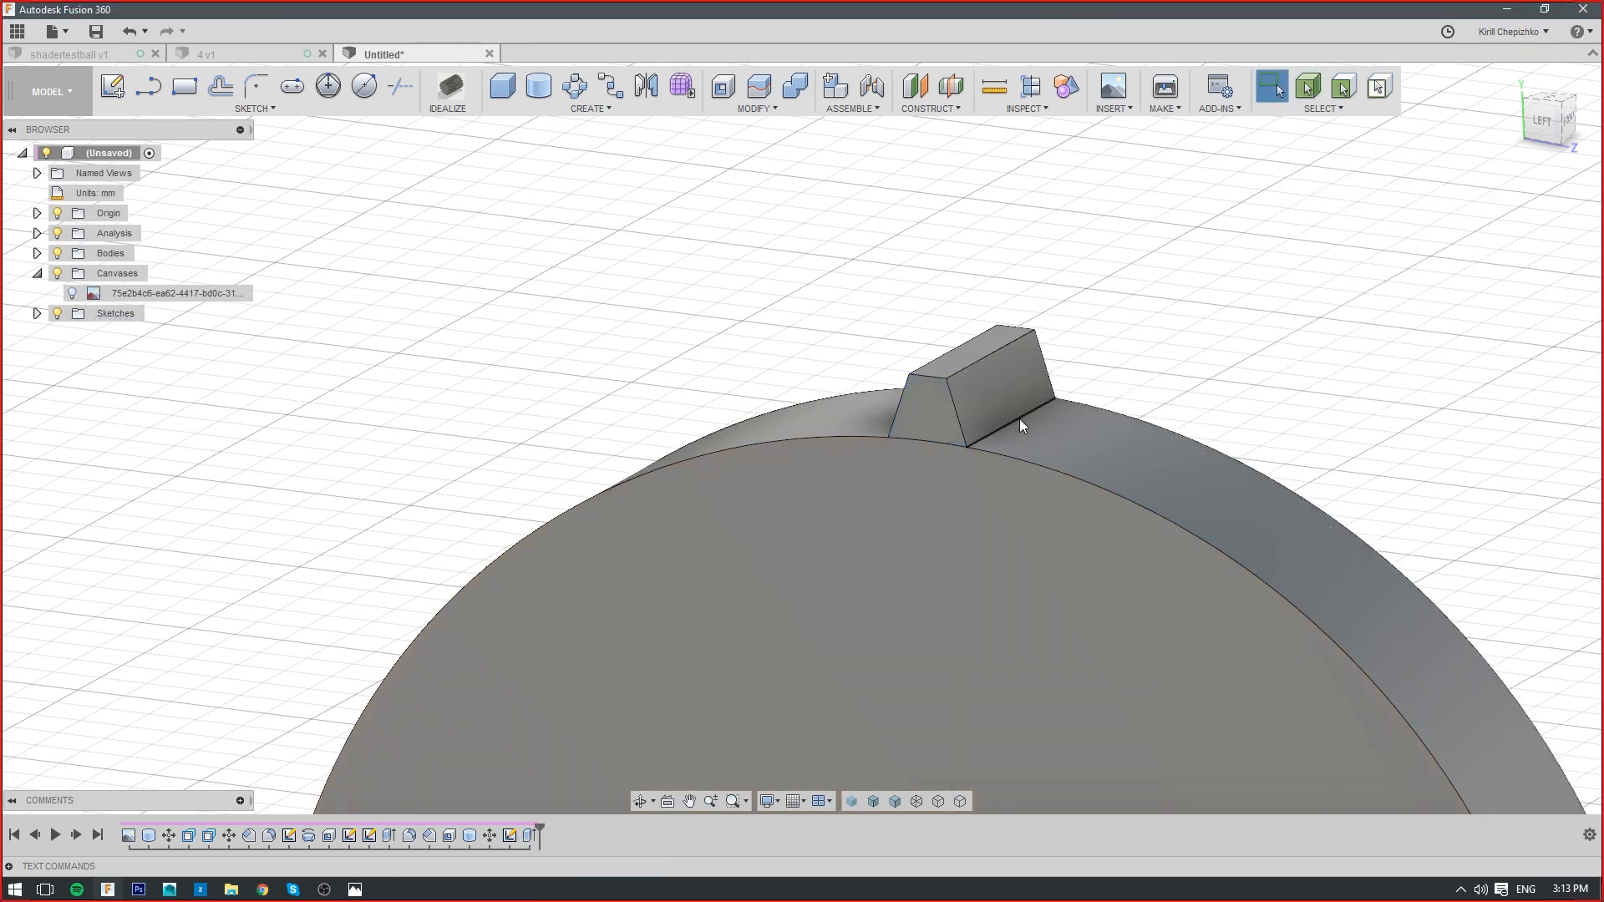
pyautogui.rightClick(1020, 419)
pyautogui.click(984, 507)
pyautogui.scroll(5, 998, 434)
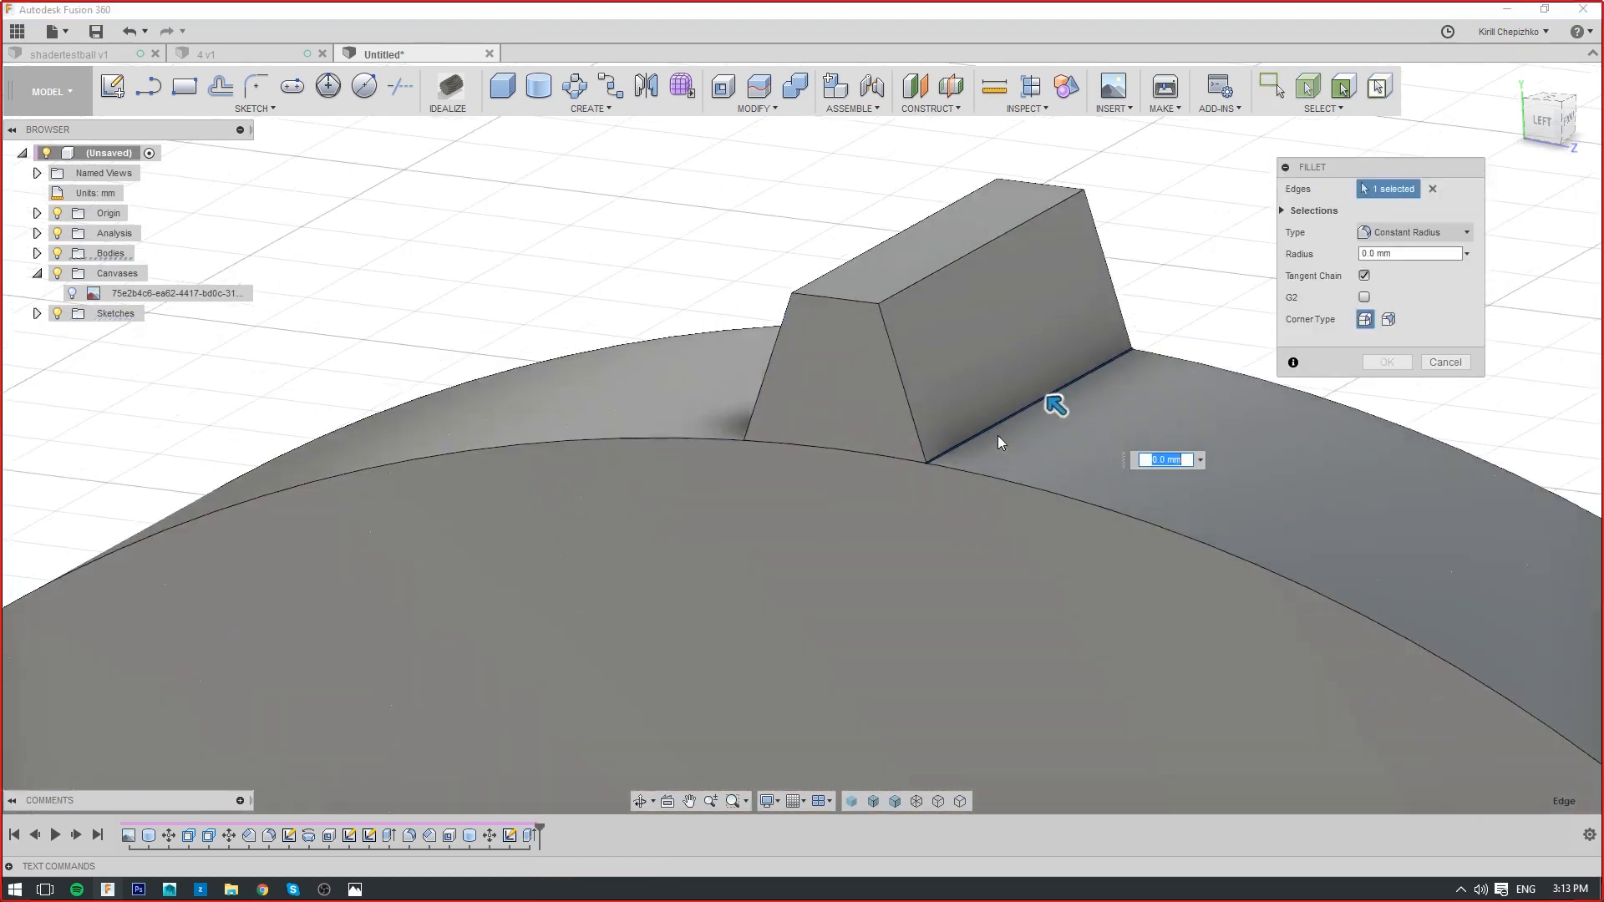
pyautogui.moveTo(1050, 411)
pyautogui.mouseDown()
pyautogui.moveTo(974, 348)
pyautogui.moveTo(1049, 400)
pyautogui.mouseUp()
pyautogui.click(1445, 362)
pyautogui.scroll(-3, 1081, 289)
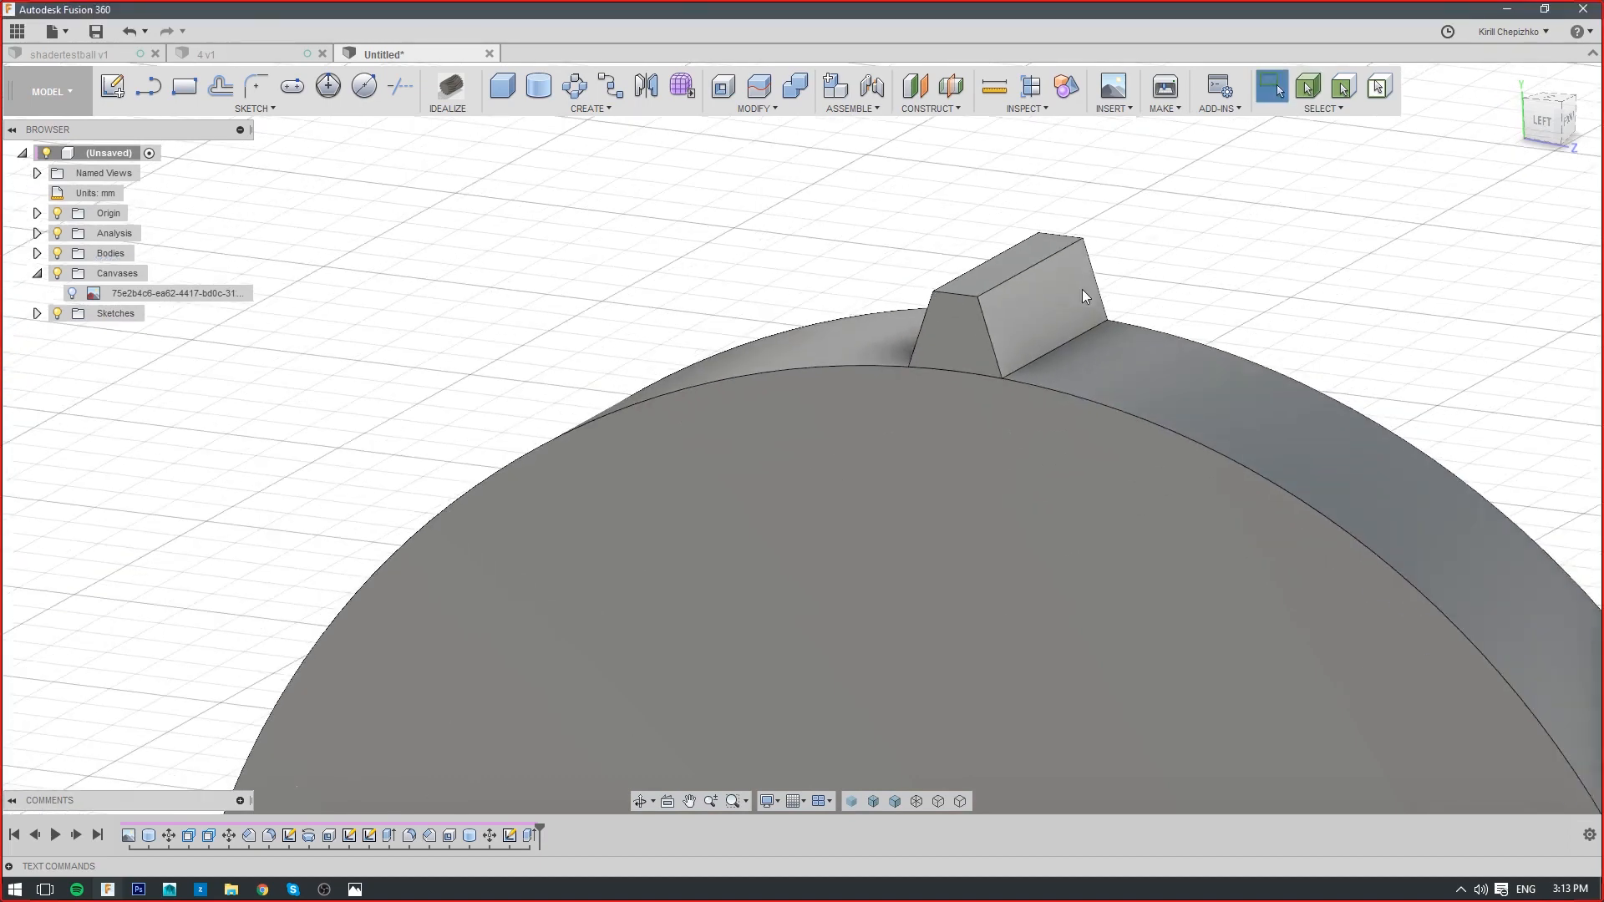
pyautogui.scroll(-2, 1058, 284)
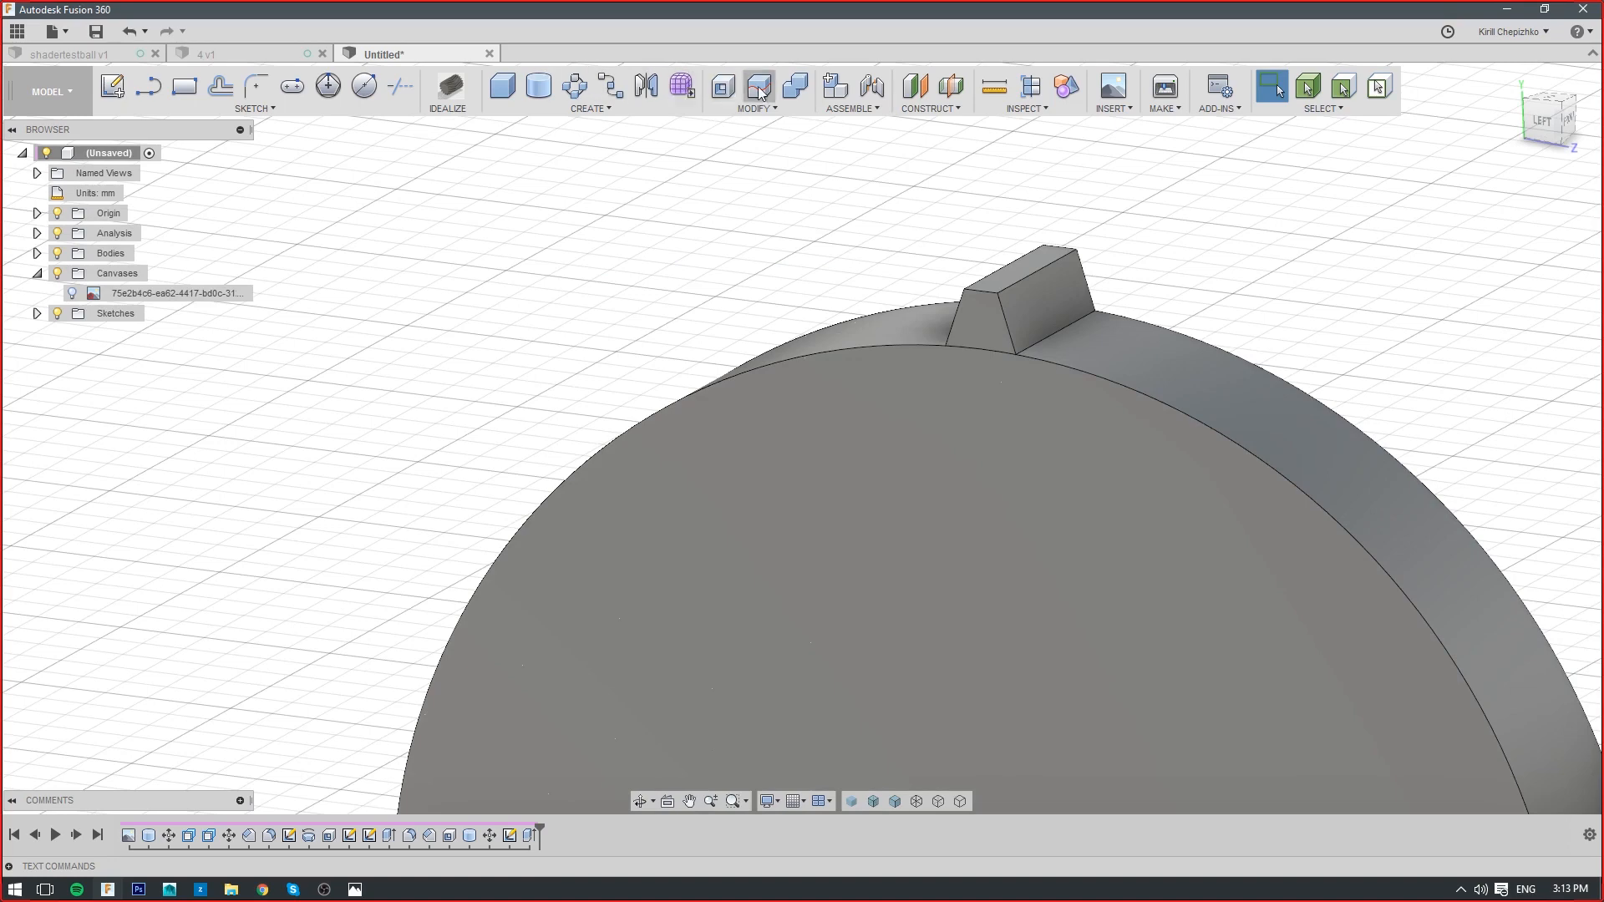
pyautogui.click(796, 86)
pyautogui.click(1007, 330)
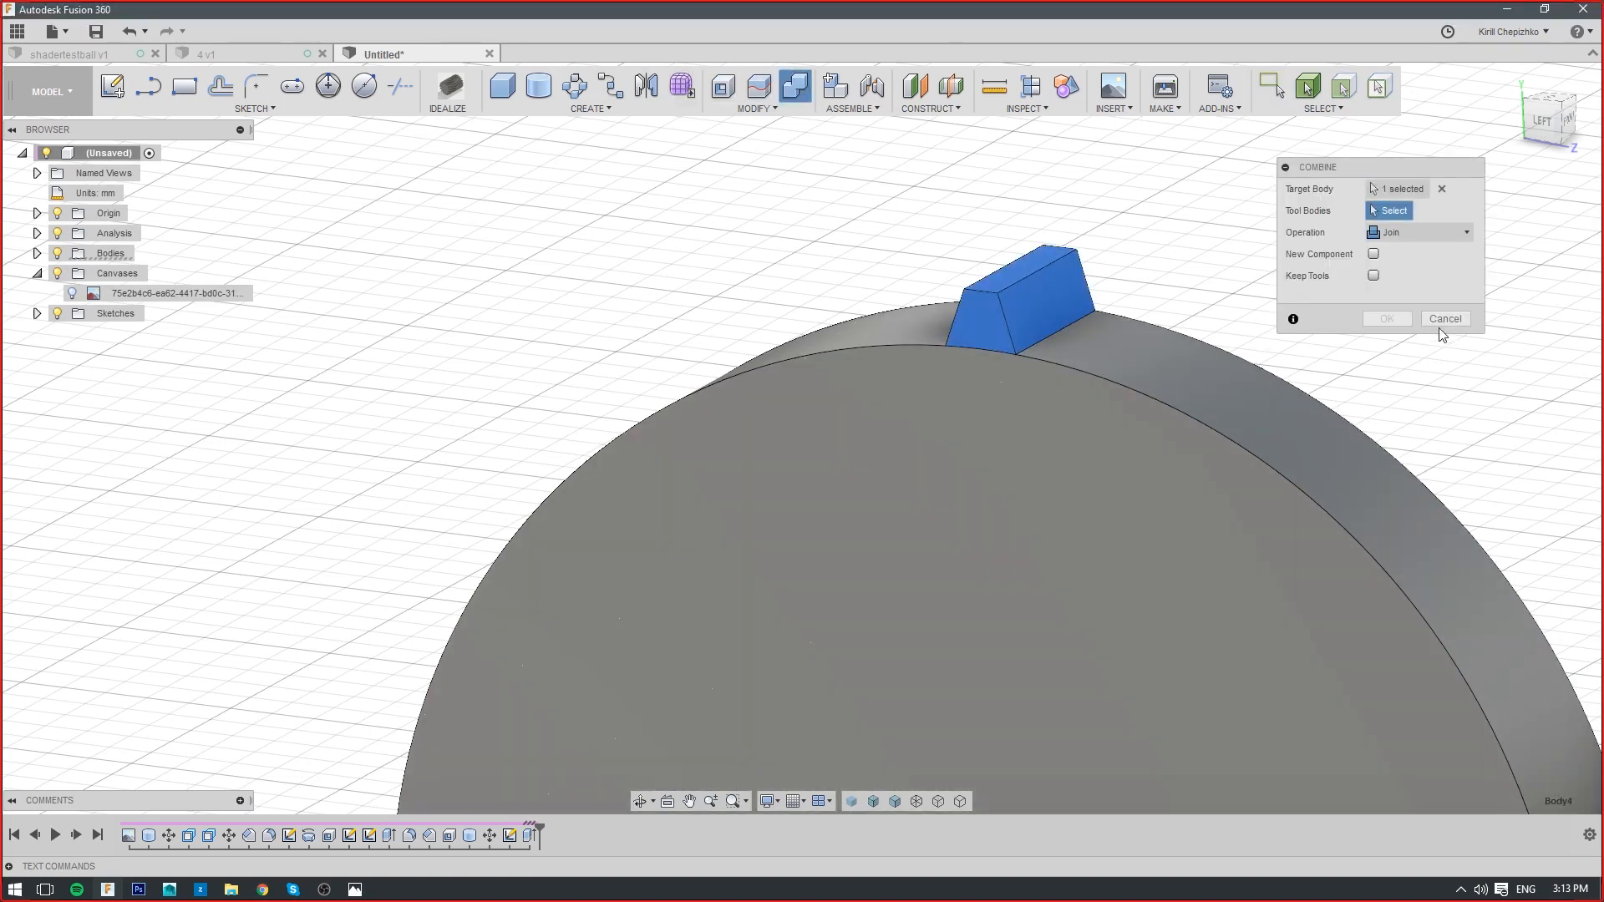
pyautogui.click(1445, 318)
pyautogui.scroll(-4, 1253, 280)
pyautogui.moveTo(1254, 279); pyautogui.dragTo(1107, 244, button='middle')
pyautogui.press('Escape')
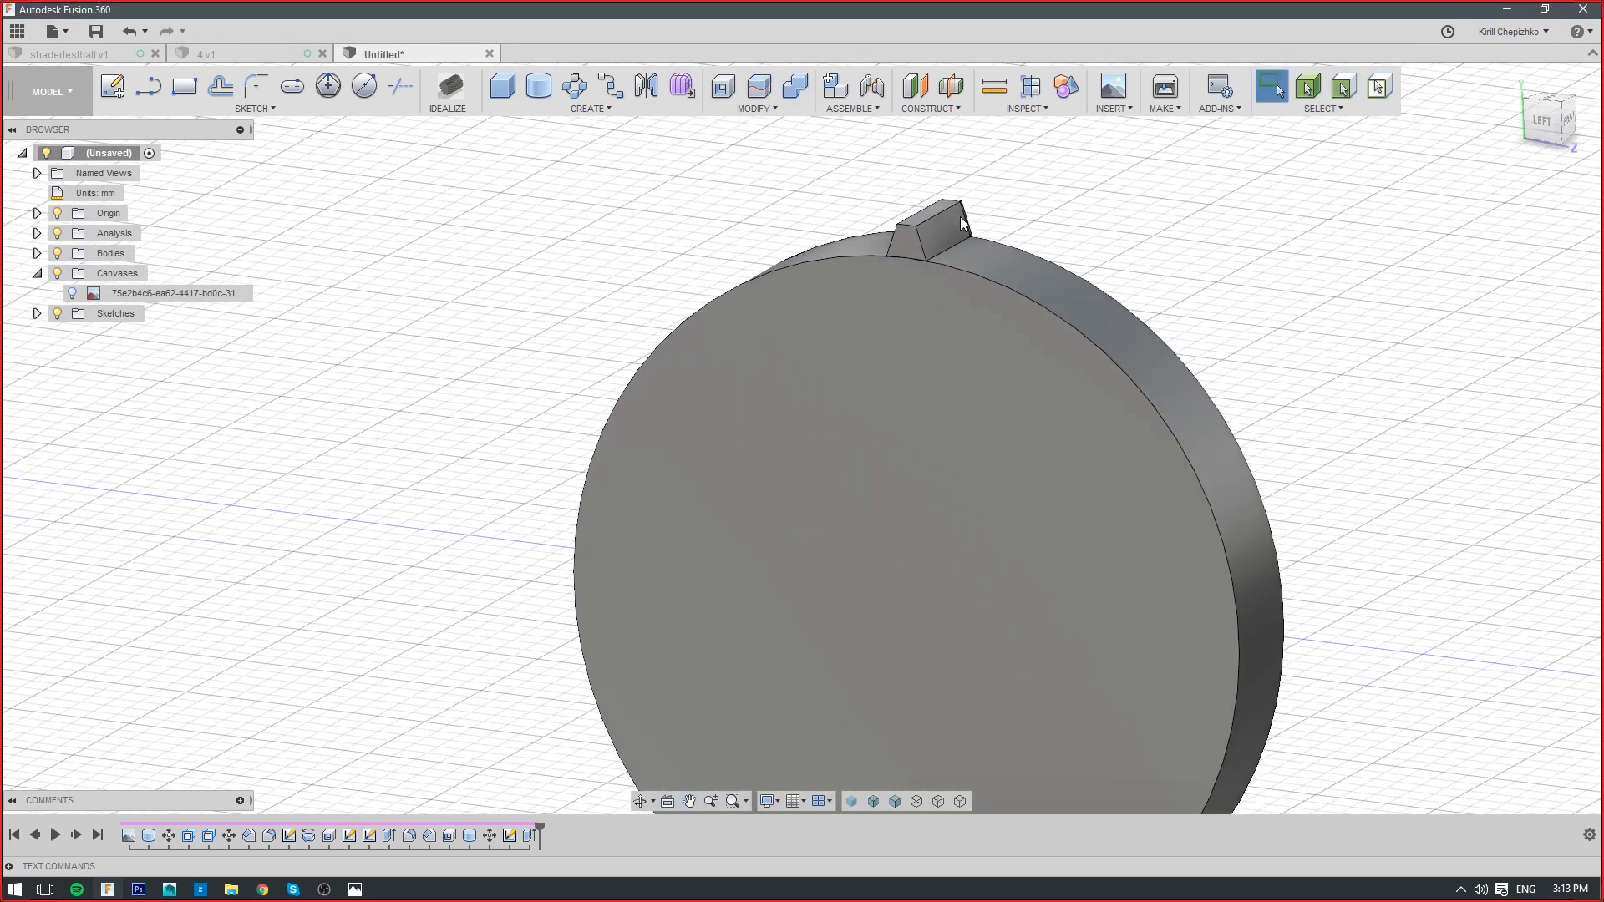
# Set up a full circular pattern of the tooth body around the disc's axis with a quantity of 35
pyautogui.click(583, 108)
pyautogui.moveTo(581, 431)
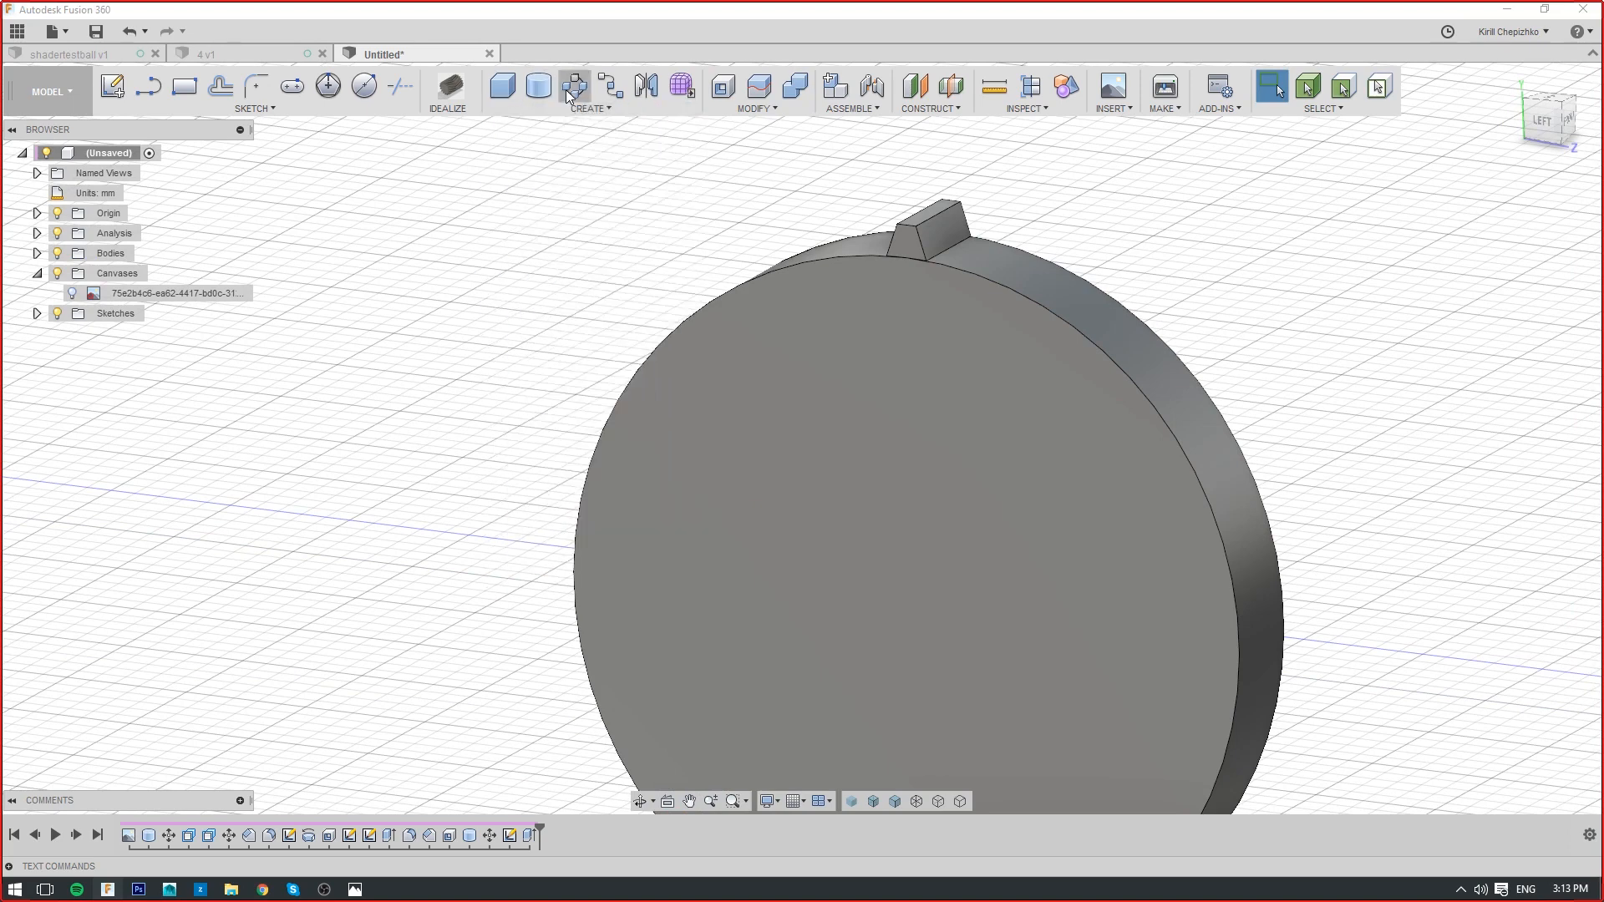
pyautogui.click(566, 88)
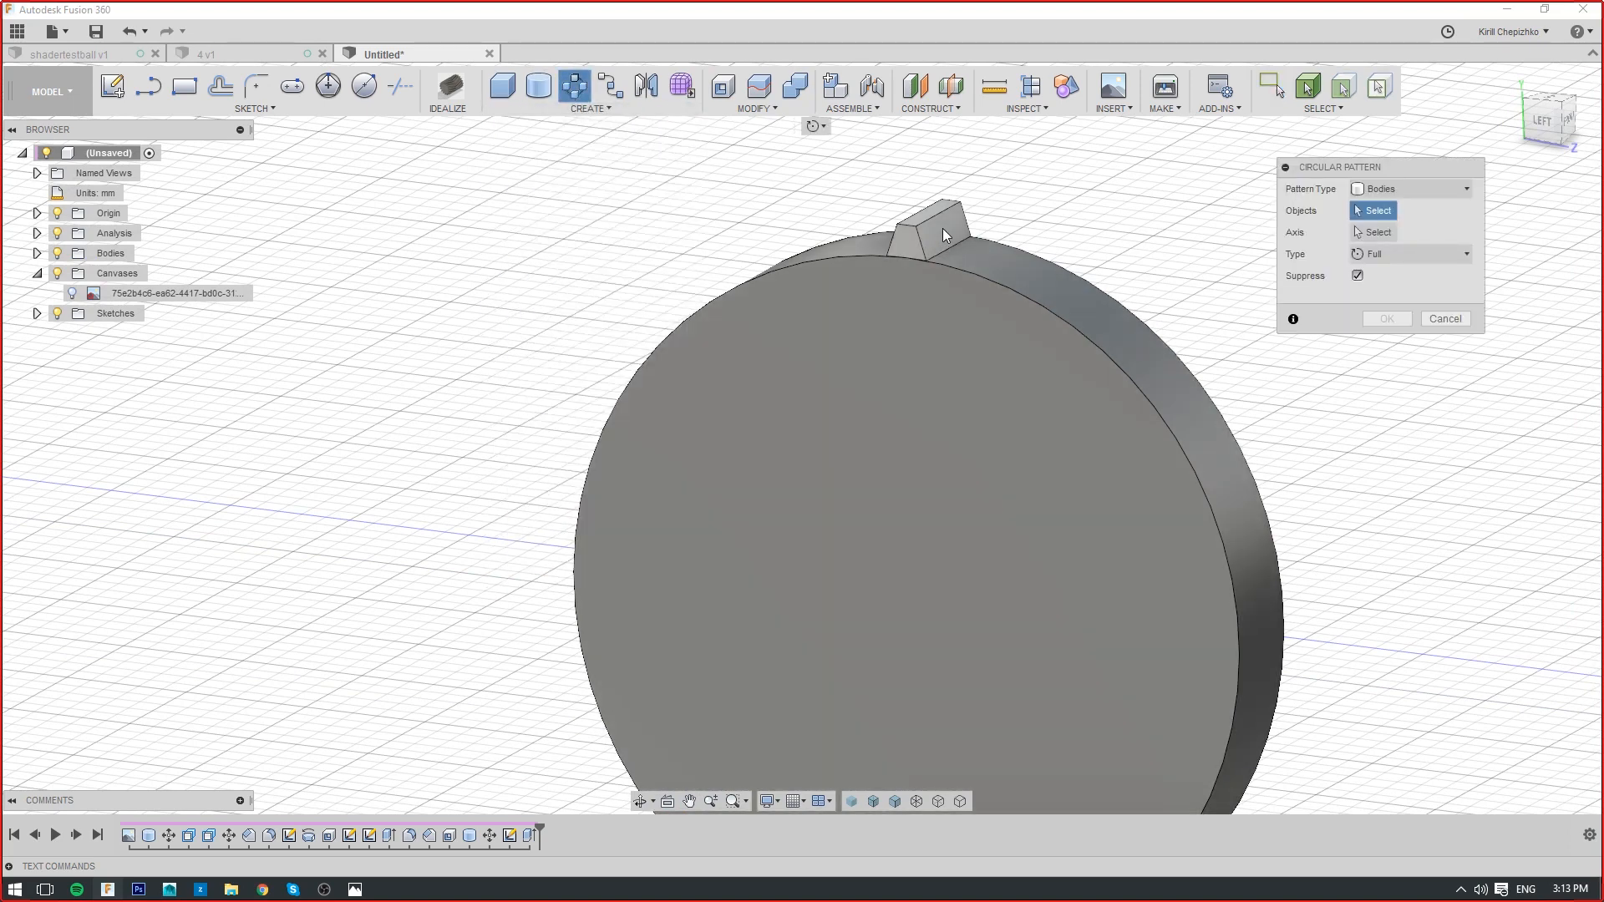
pyautogui.click(944, 234)
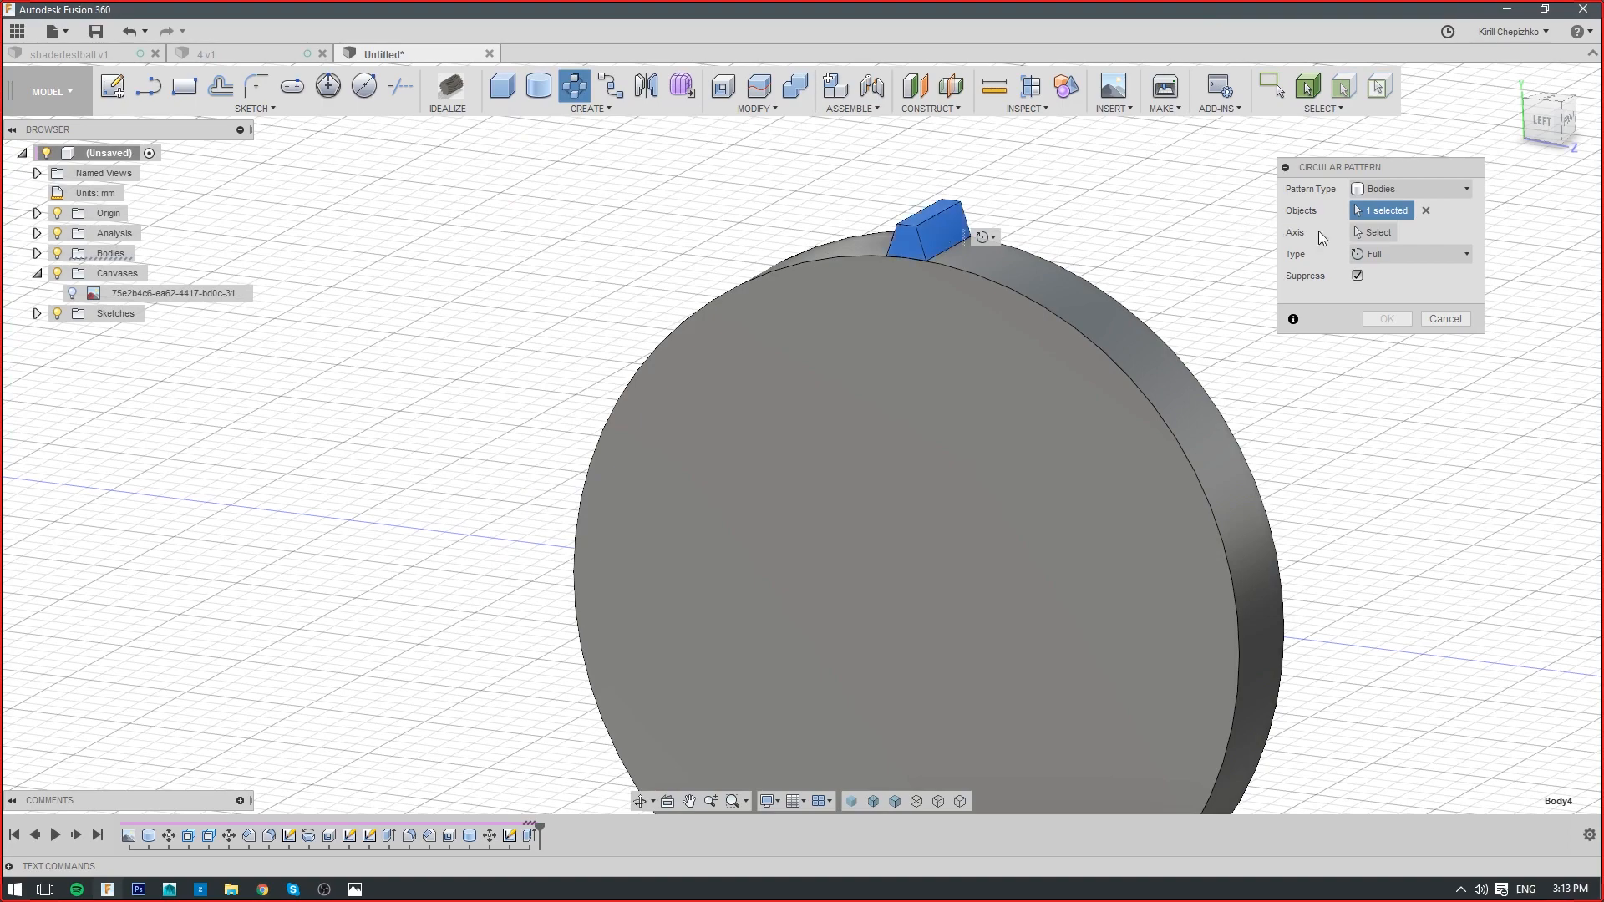
pyautogui.click(1370, 232)
pyautogui.click(1062, 328)
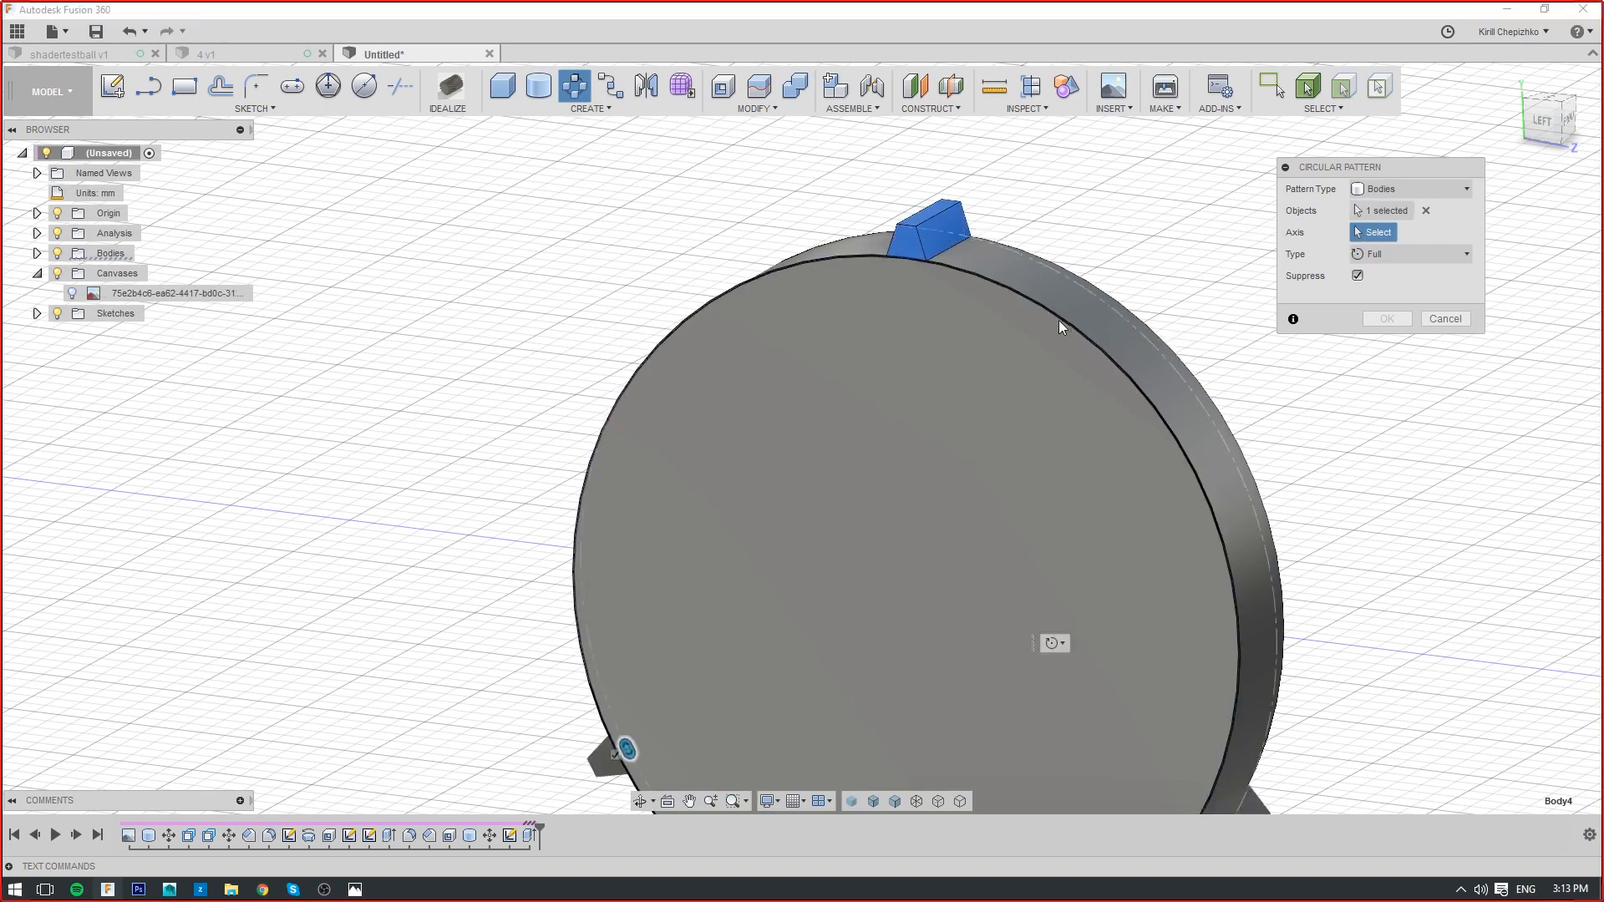
pyautogui.scroll(-2, 976, 229)
pyautogui.moveTo(1373, 297); pyautogui.dragTo(1301, 282)
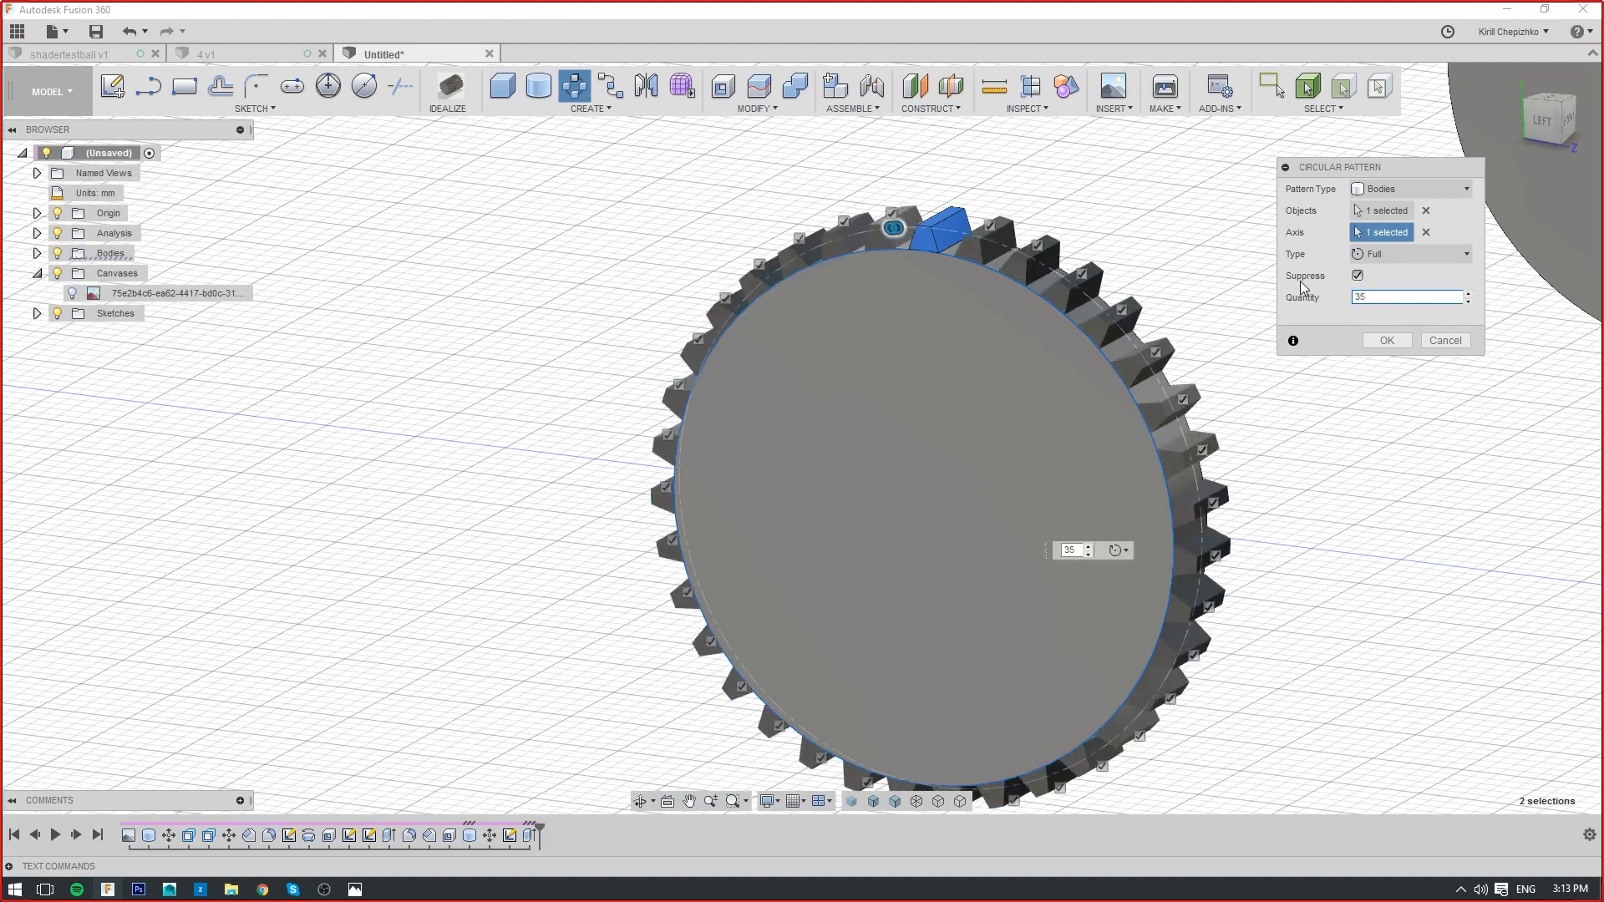
# Set the tooth pattern's quantity to 30 and create the pattern
pyautogui.moveTo(1546, 130); pyautogui.dragTo(1422, 249)
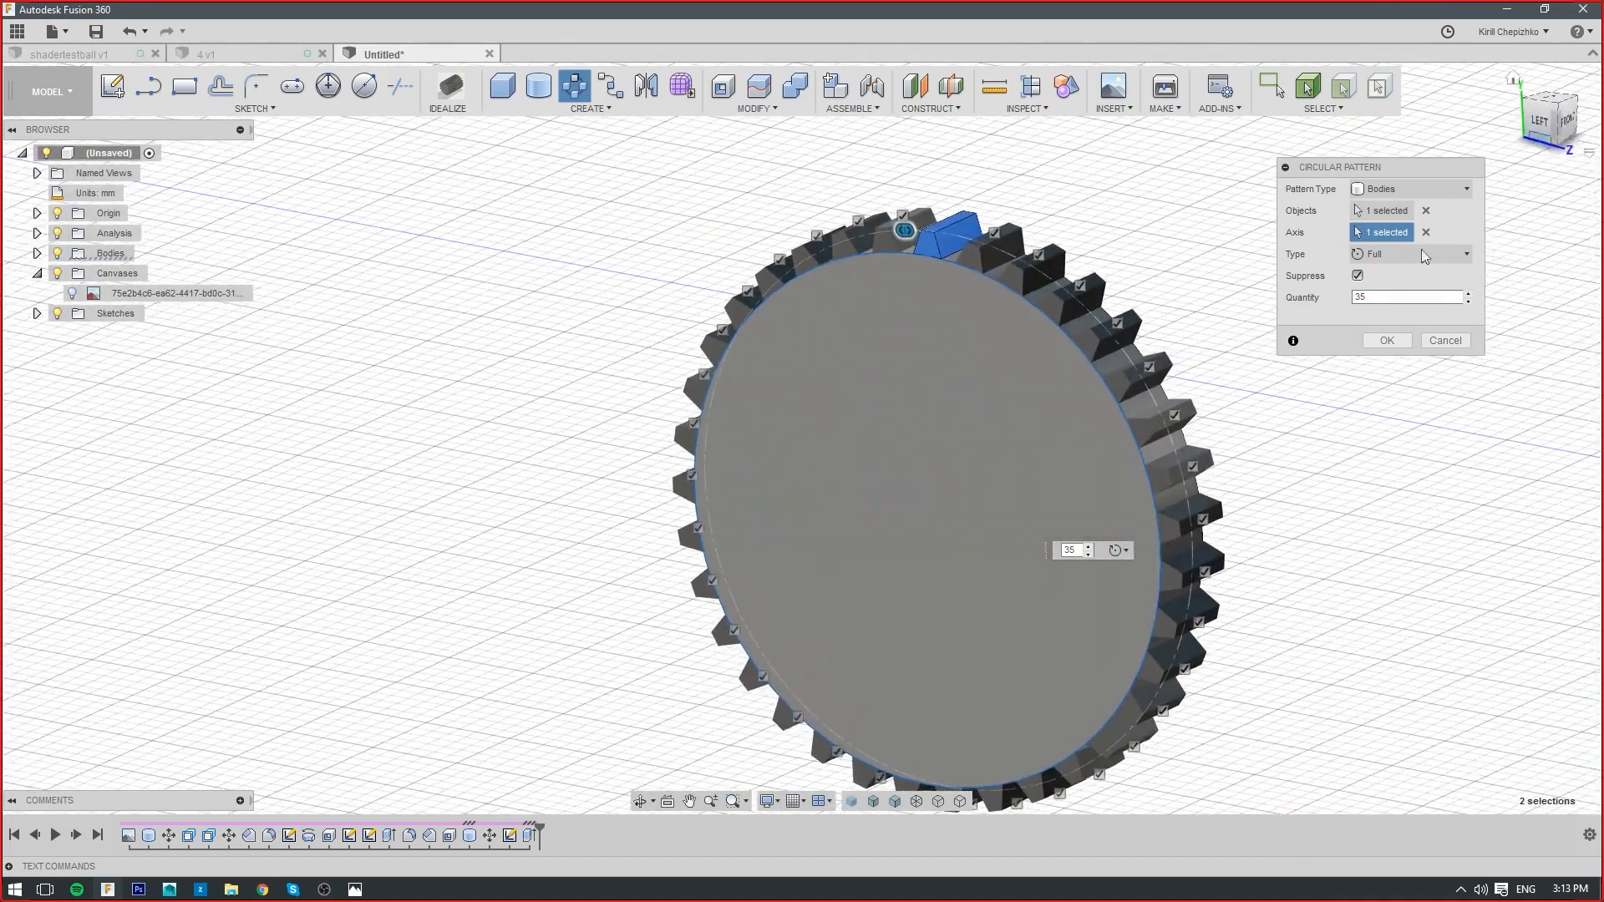
pyautogui.moveTo(1023, 549); pyautogui.dragTo(945, 502, button='middle')
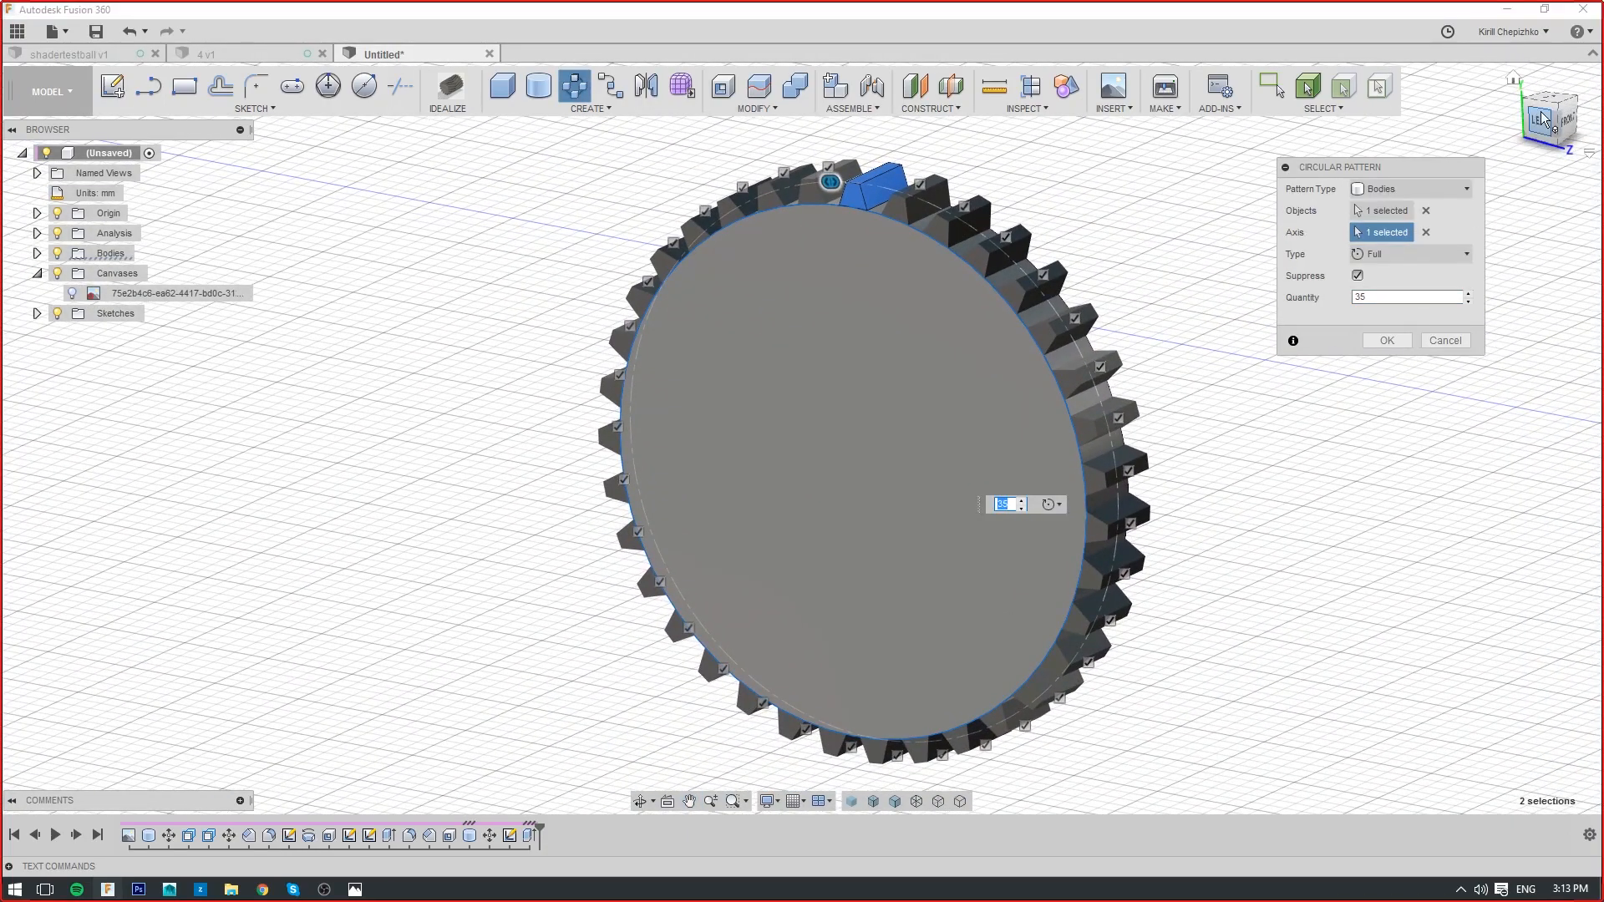
pyautogui.moveTo(1547, 119)
pyautogui.mouseDown()
pyautogui.moveTo(1492, 125)
pyautogui.moveTo(1591, 121)
pyautogui.moveTo(1554, 162)
pyautogui.moveTo(1561, 121)
pyautogui.moveTo(1542, 125)
pyautogui.moveTo(1571, 122)
pyautogui.mouseUp()
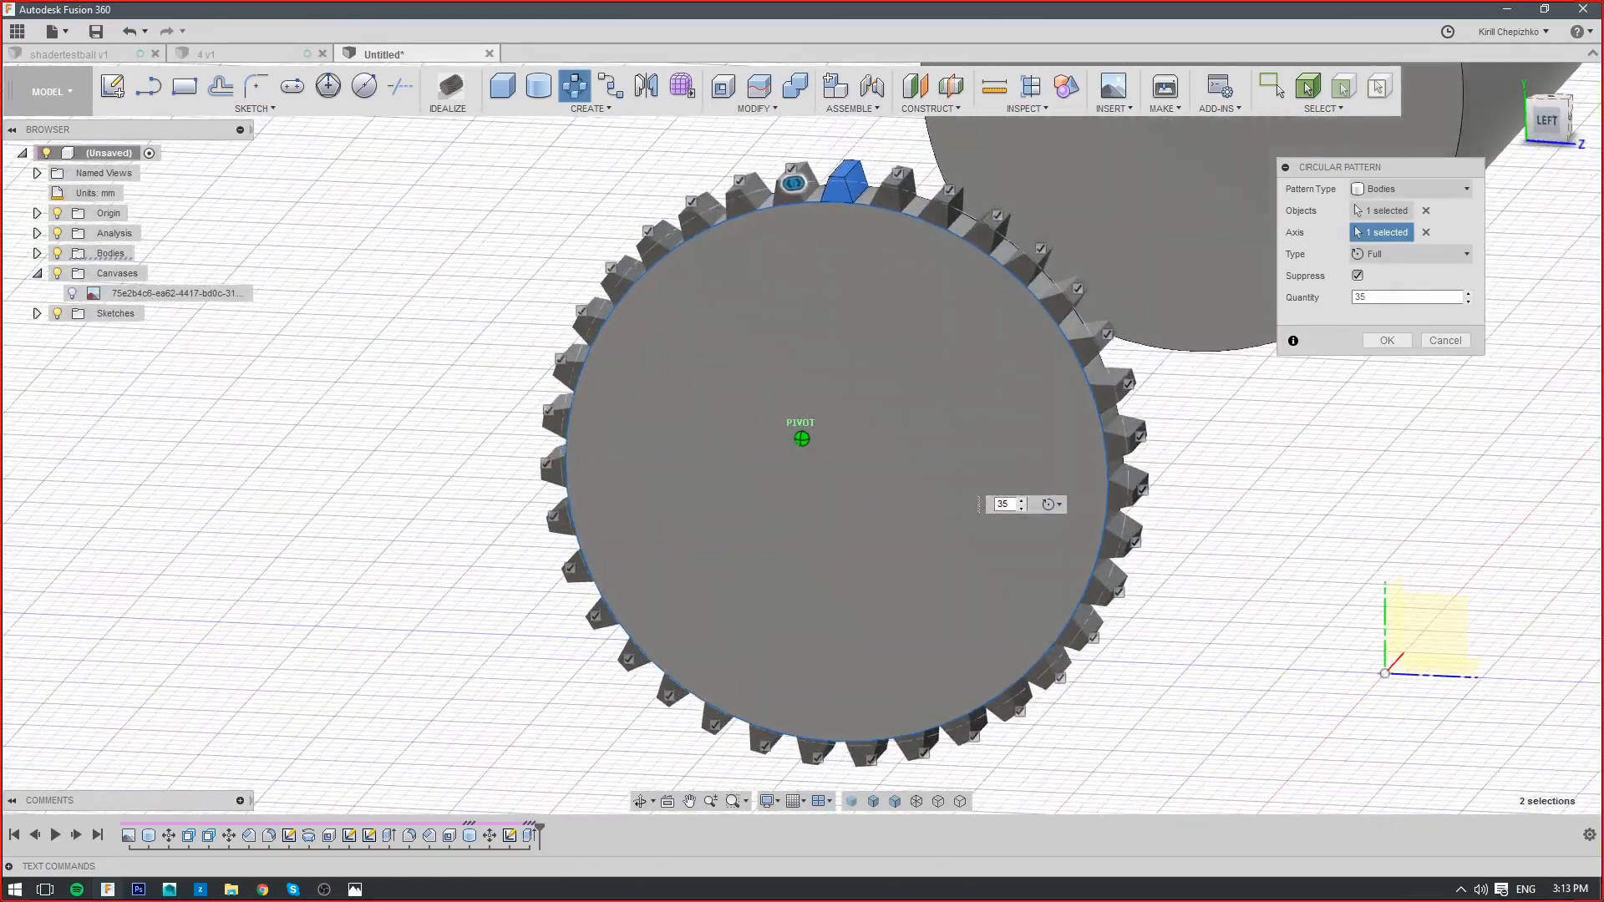
pyautogui.moveTo(800, 185)
pyautogui.mouseDown()
pyautogui.moveTo(761, 185)
pyautogui.moveTo(642, 267)
pyautogui.moveTo(601, 331)
pyautogui.moveTo(705, 254)
pyautogui.moveTo(846, 211)
pyautogui.moveTo(817, 199)
pyautogui.mouseUp()
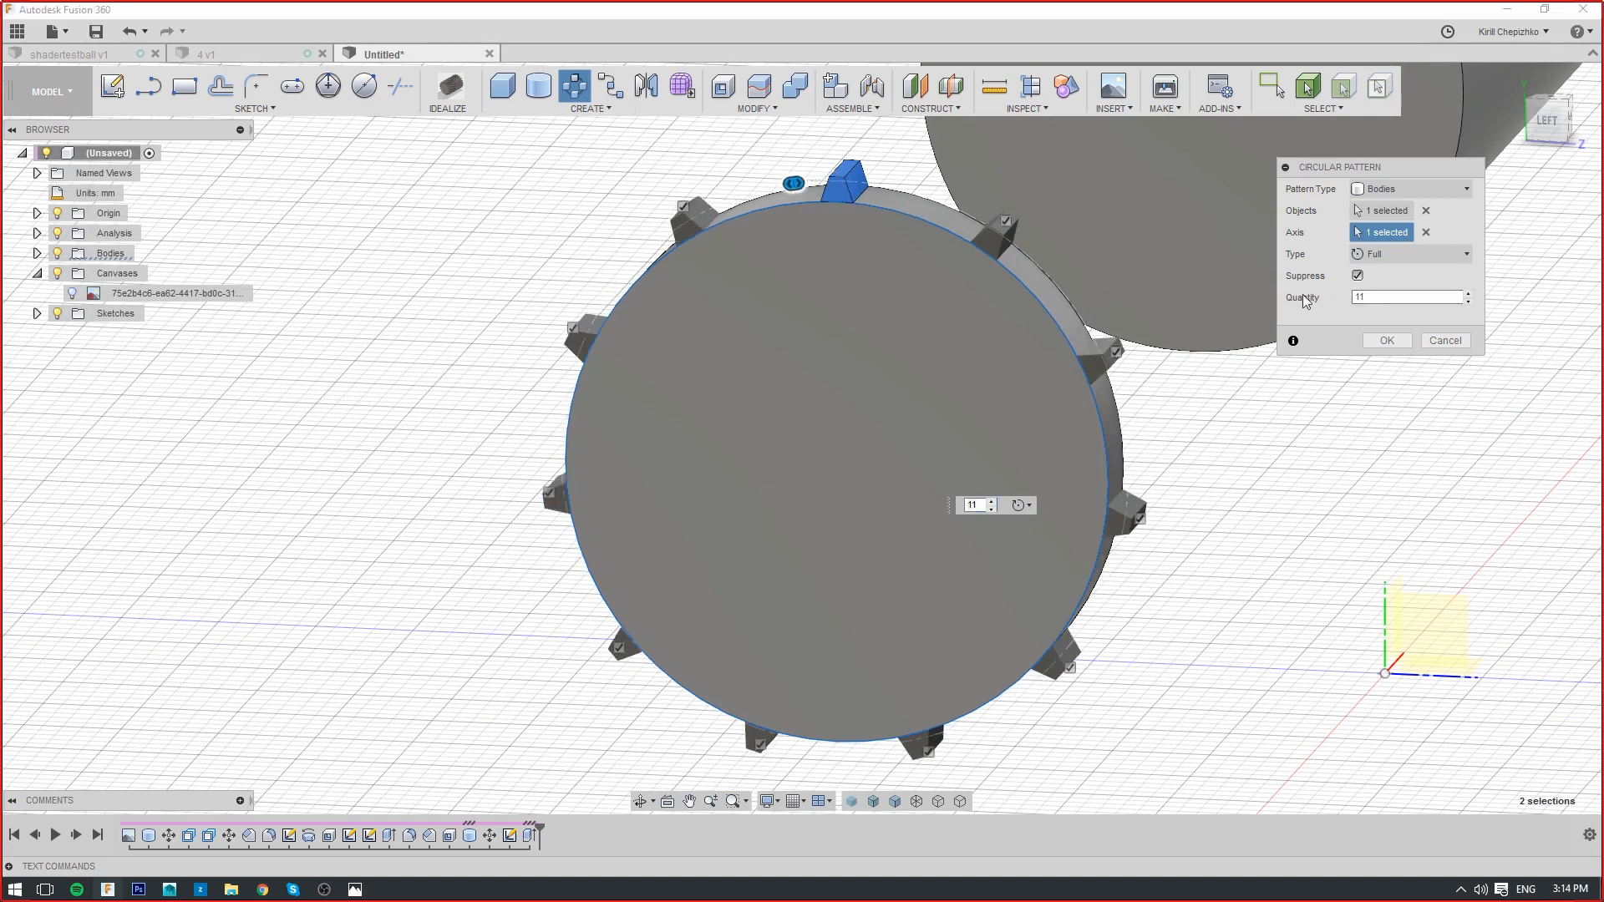
pyautogui.doubleClick(1371, 297)
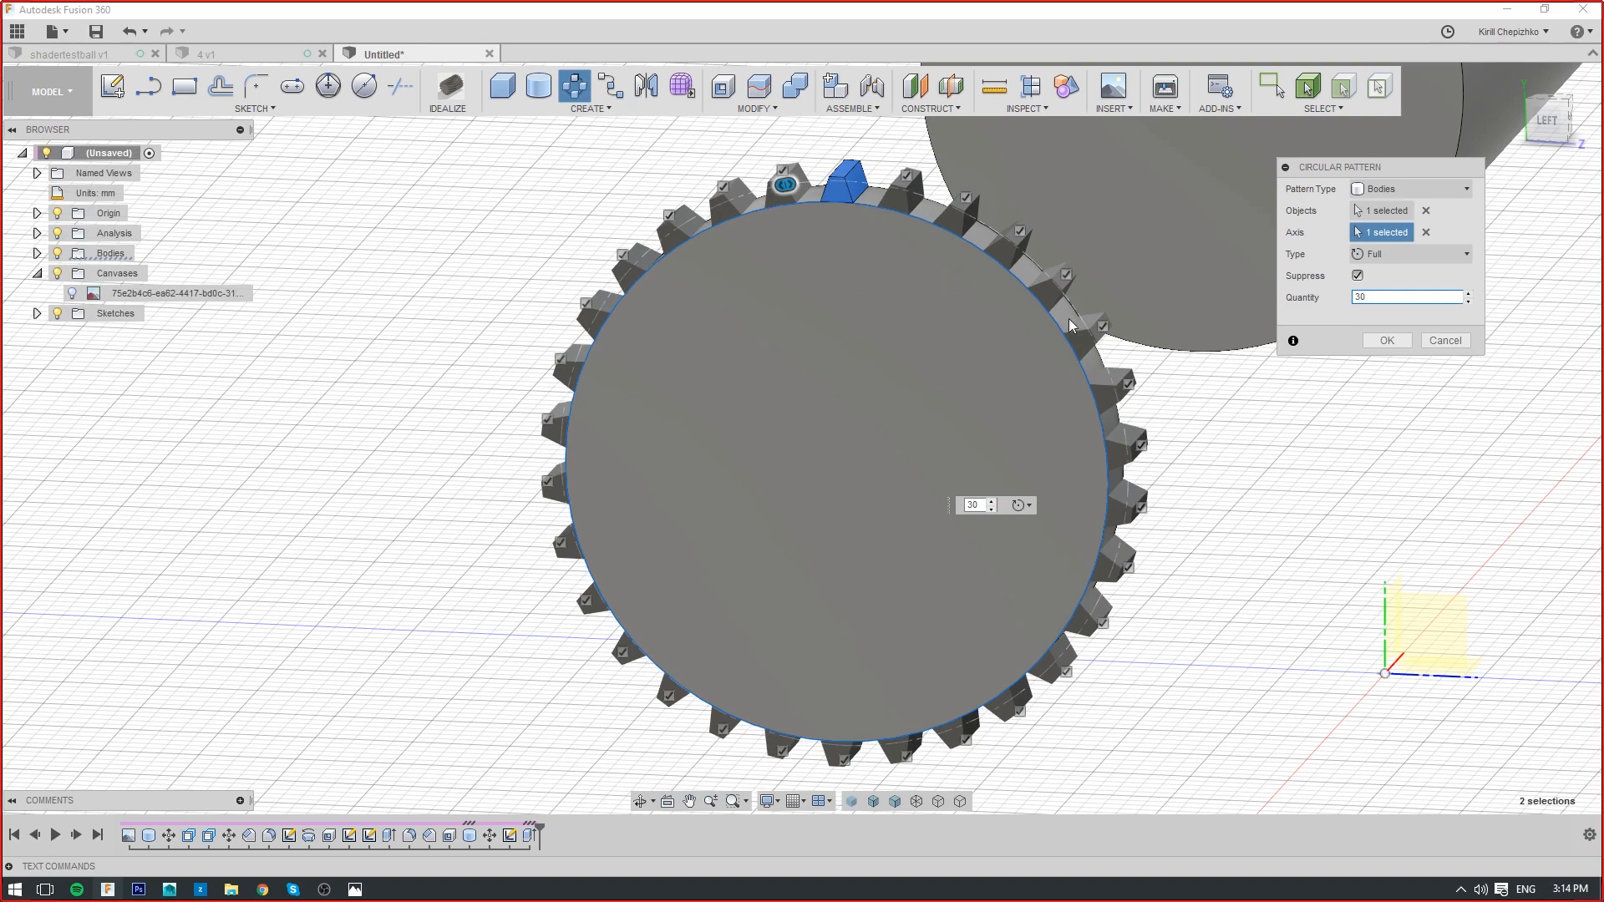
pyautogui.moveTo(1042, 361); pyautogui.dragTo(1133, 500, button='middle')
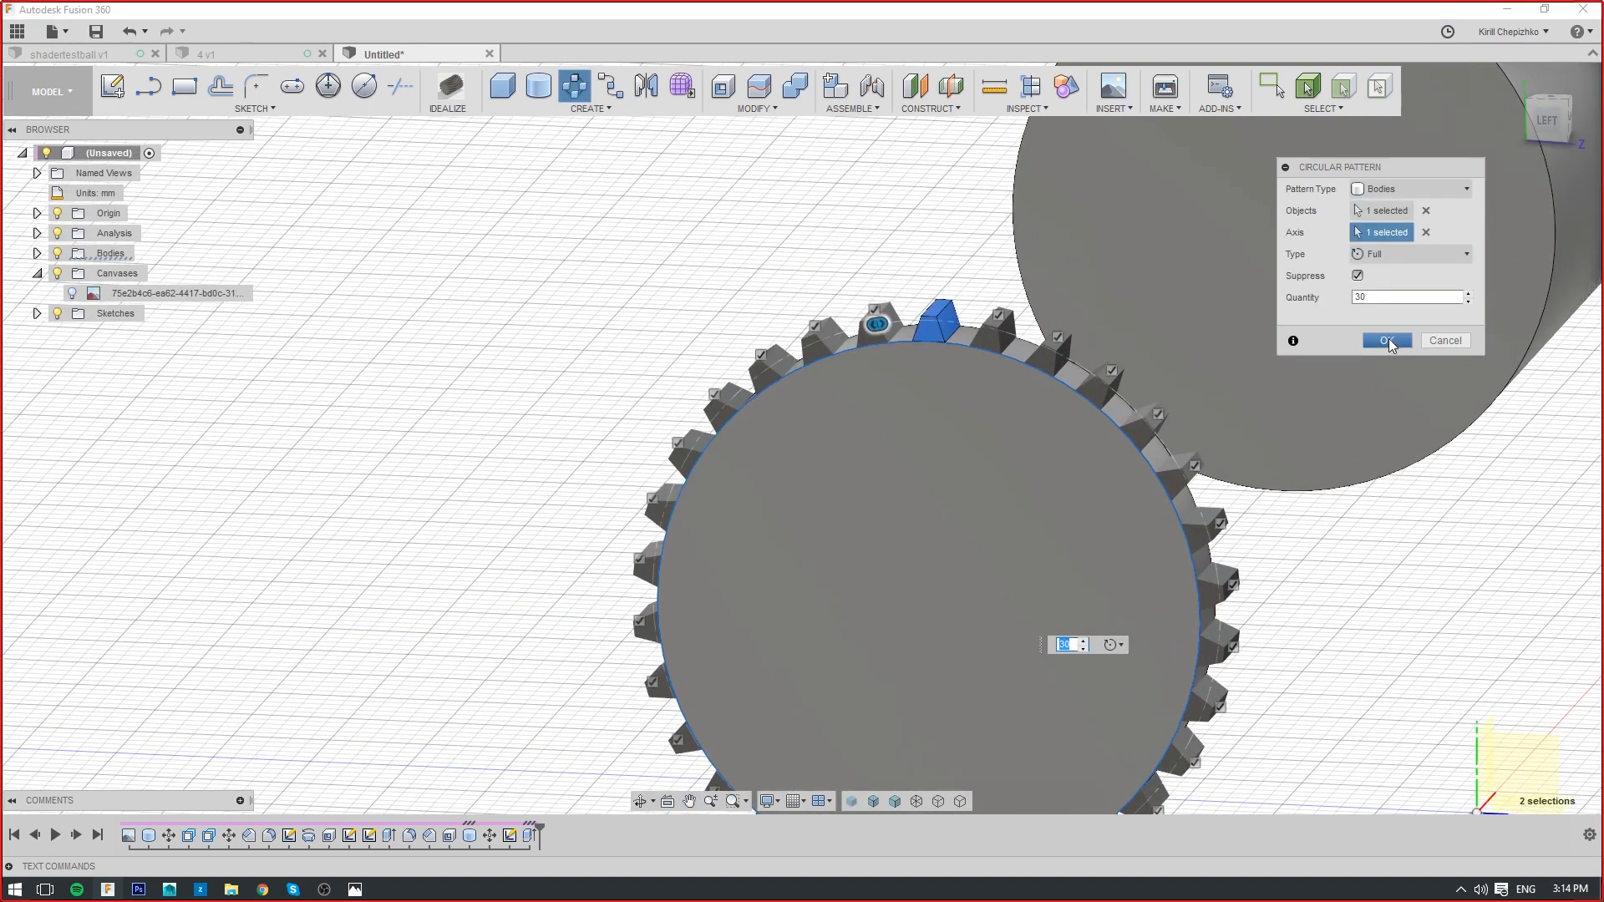
pyautogui.click(1388, 340)
# Inspect the bases of the patterned teeth up close and undo the circular pattern
pyautogui.moveTo(859, 363); pyautogui.dragTo(785, 249, button='middle')
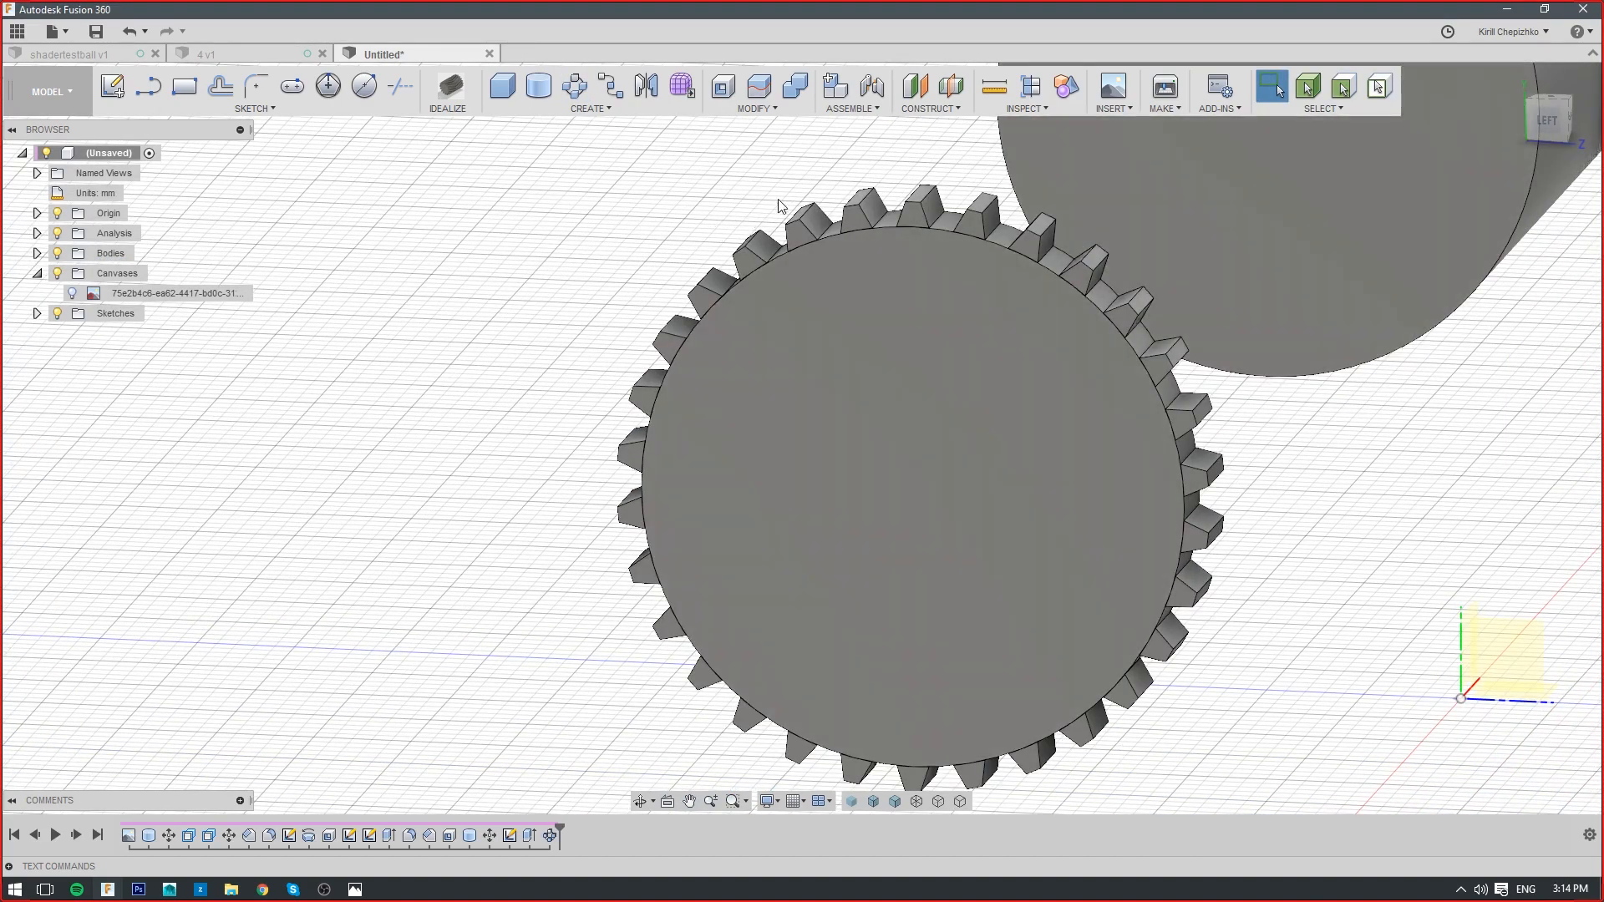
pyautogui.scroll(6, 975, 234)
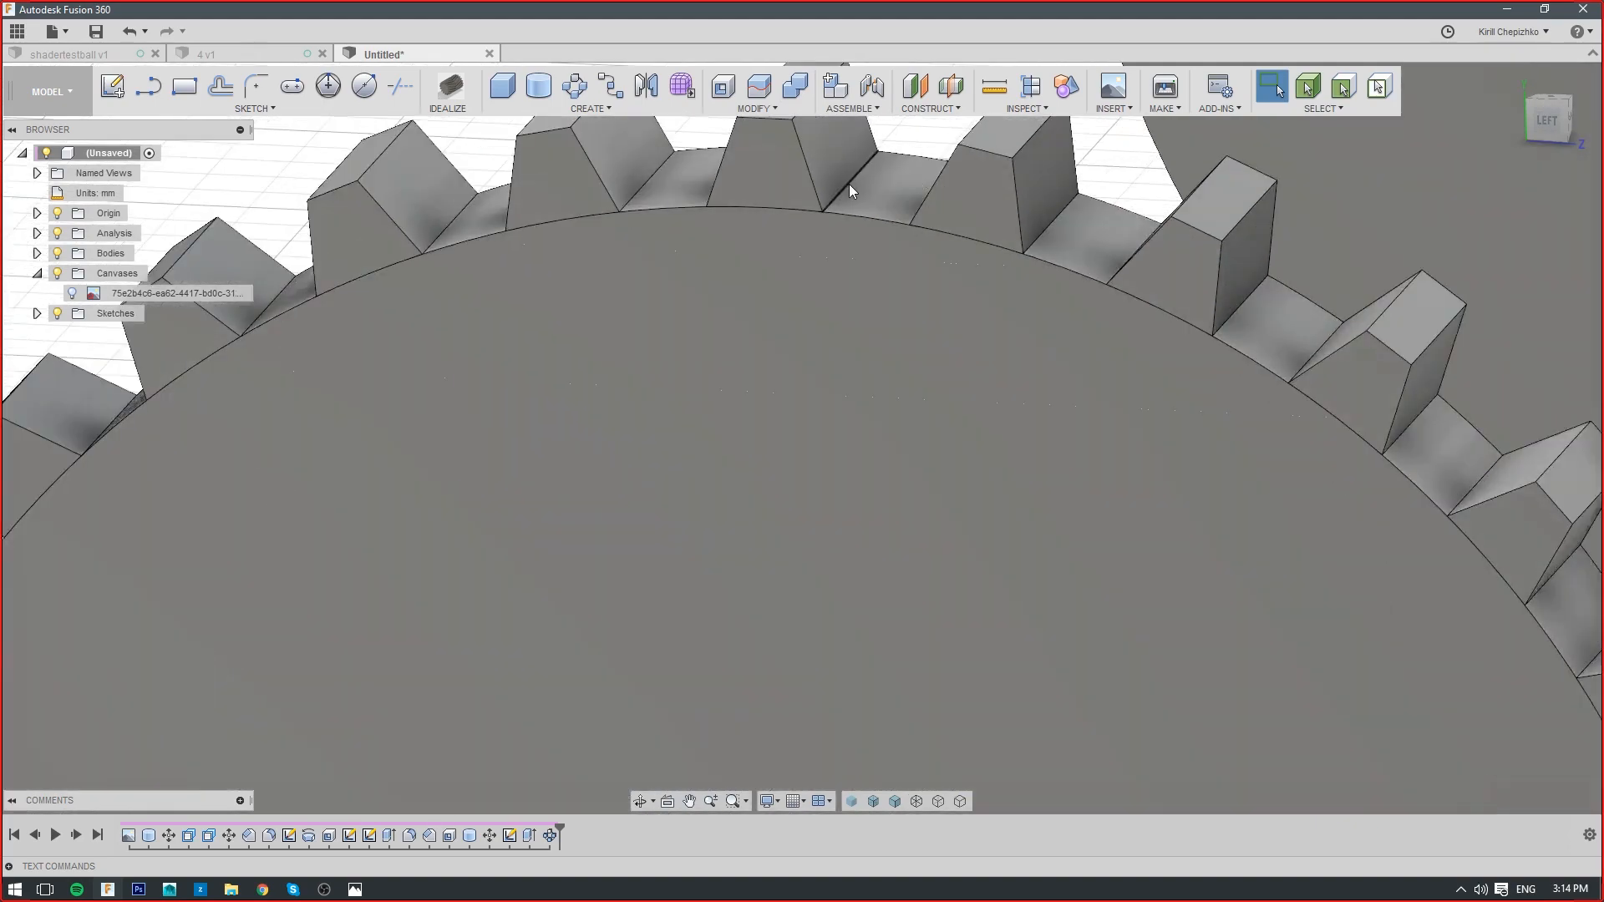
pyautogui.scroll(-4, 849, 184)
pyautogui.scroll(5, 841, 333)
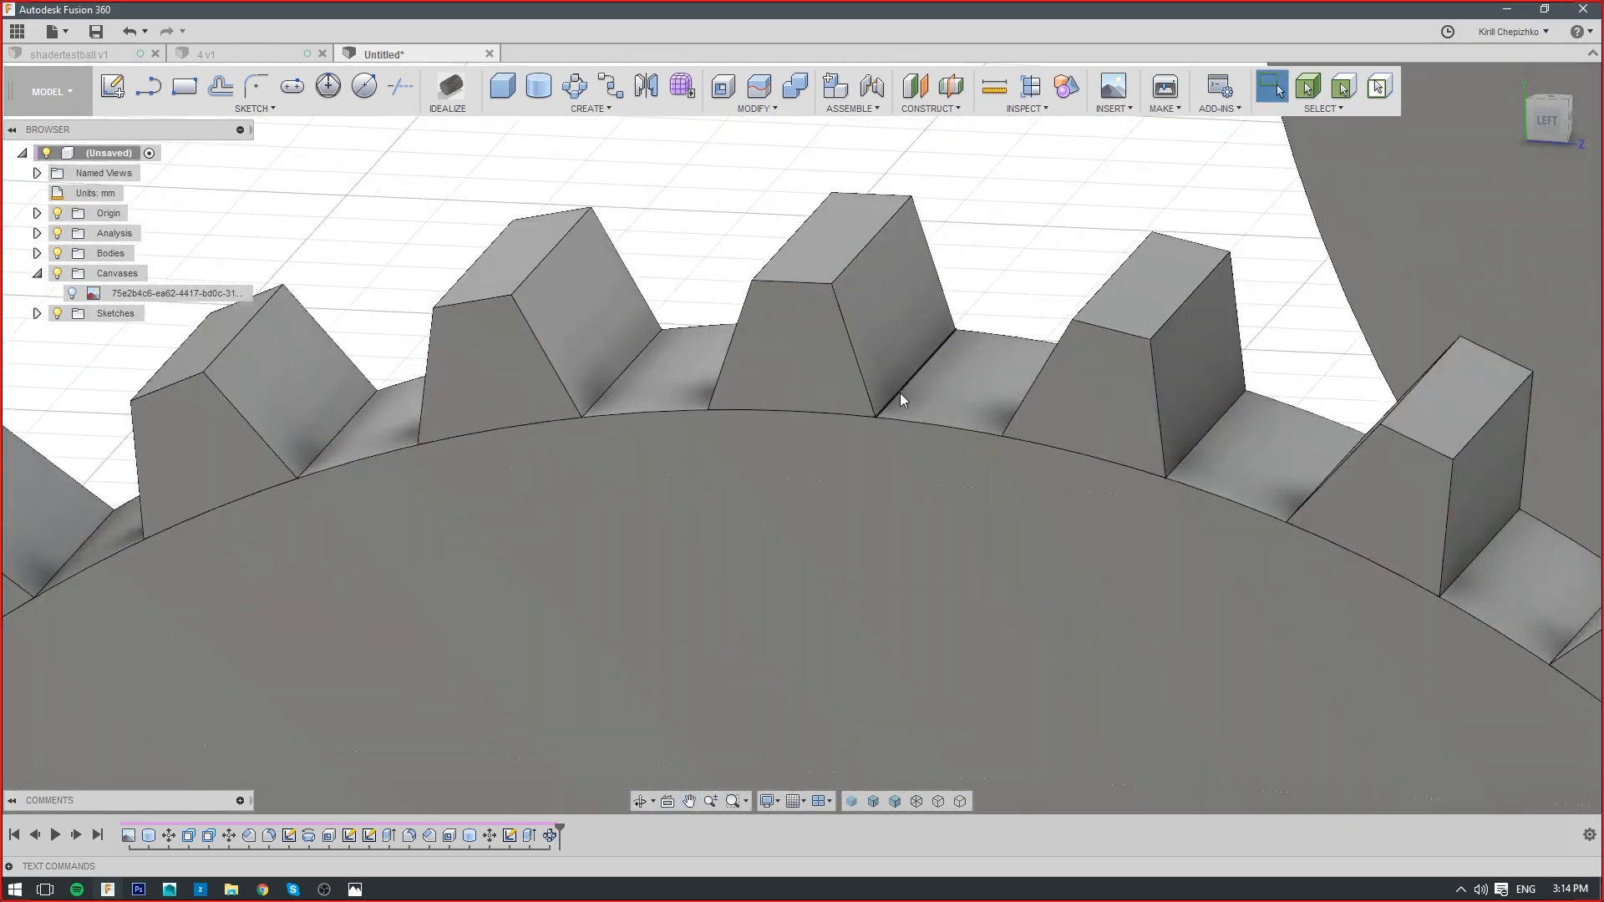
pyautogui.scroll(-2, 900, 393)
pyautogui.scroll(-5, 889, 391)
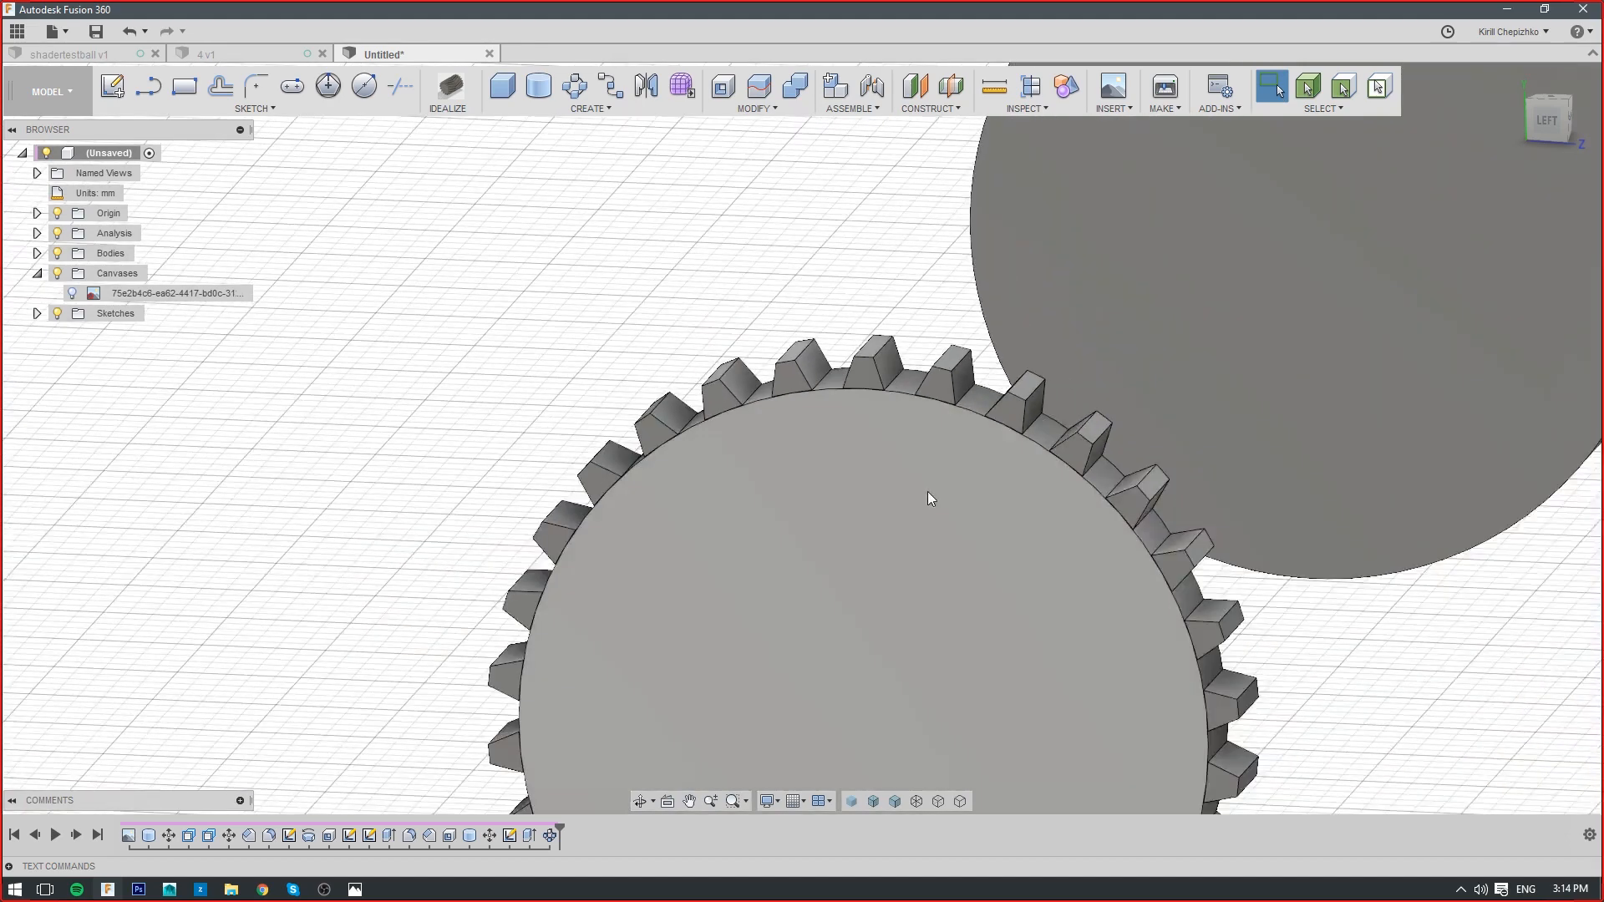
pyautogui.hotkey('ctrl', 'z')
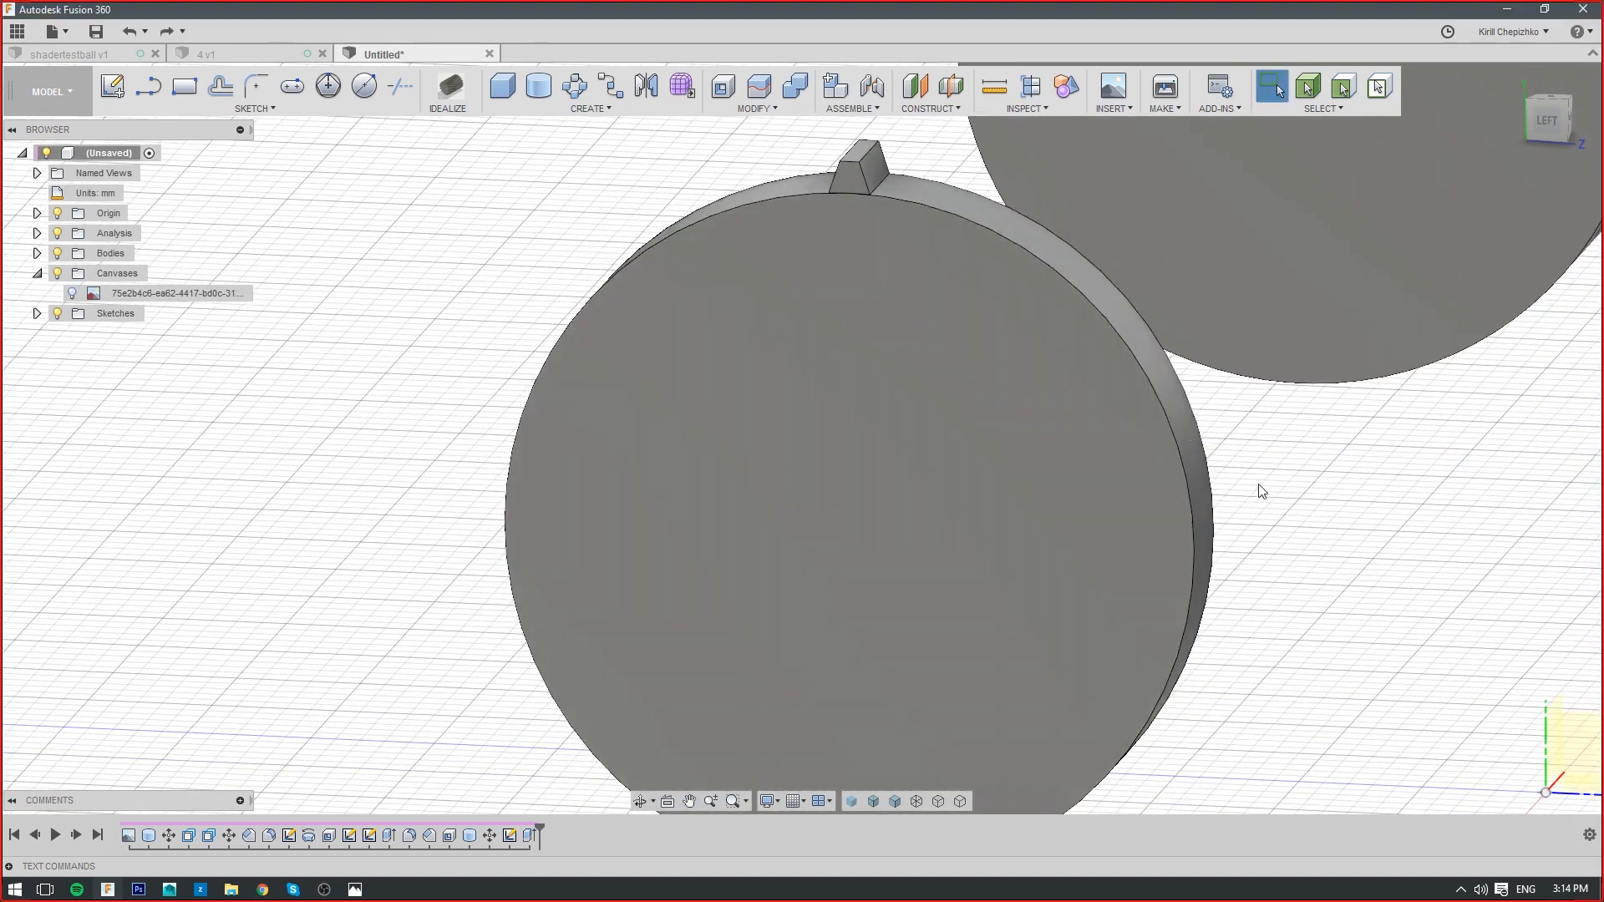
# Combine the single tooth and the disc into one body with the Join operation
pyautogui.moveTo(870, 193); pyautogui.dragTo(894, 354, button='middle')
pyautogui.click(794, 87)
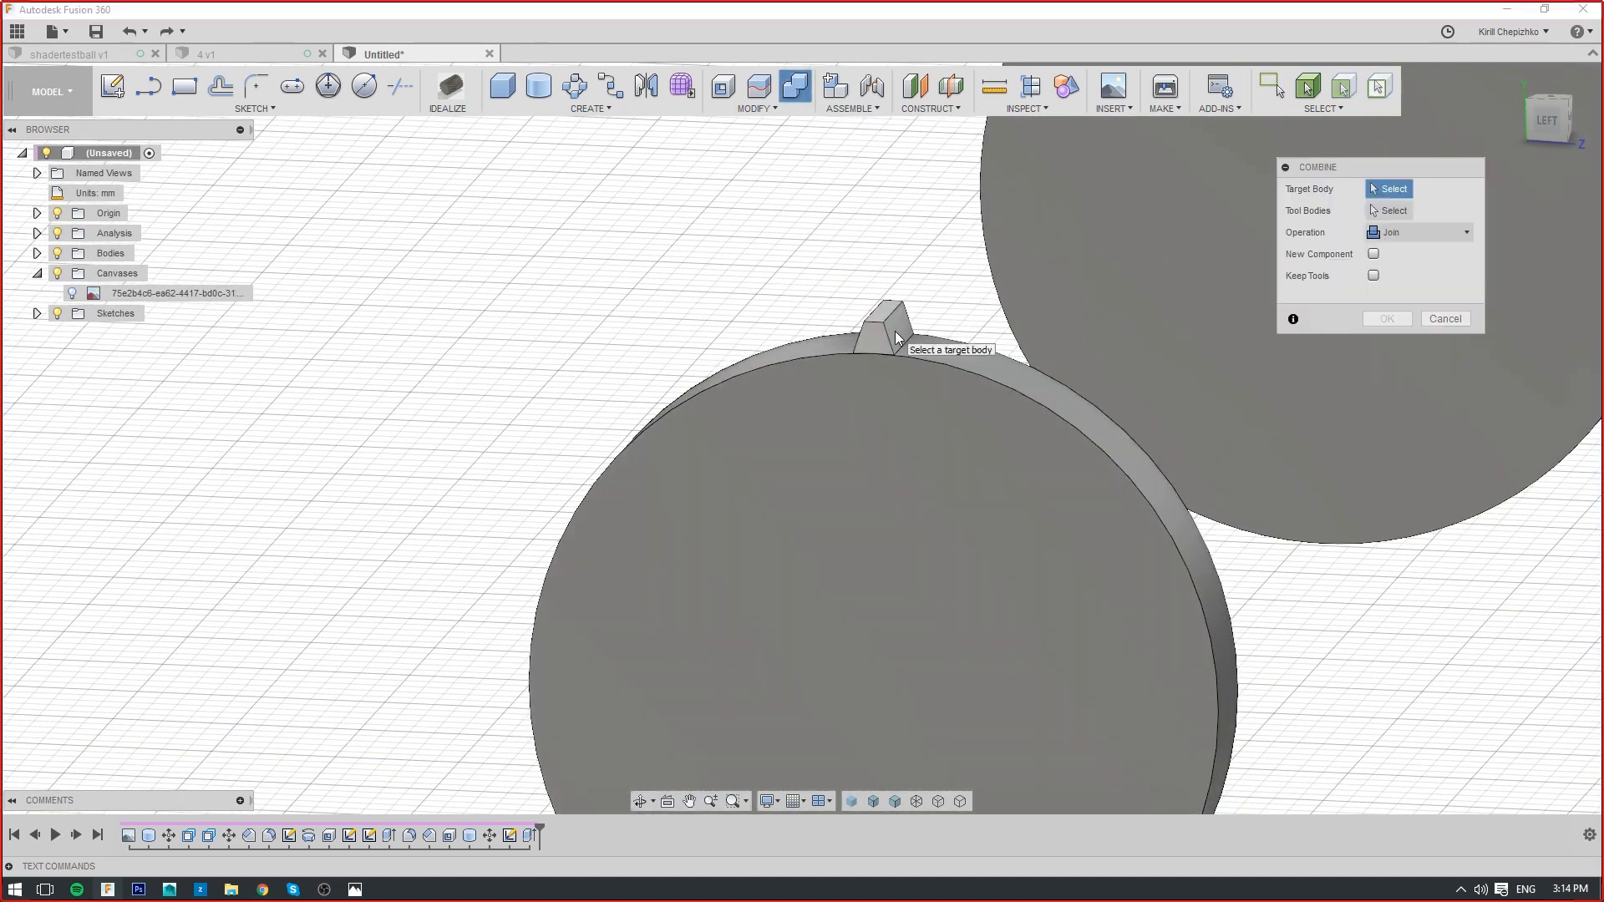
pyautogui.click(896, 338)
pyautogui.click(924, 433)
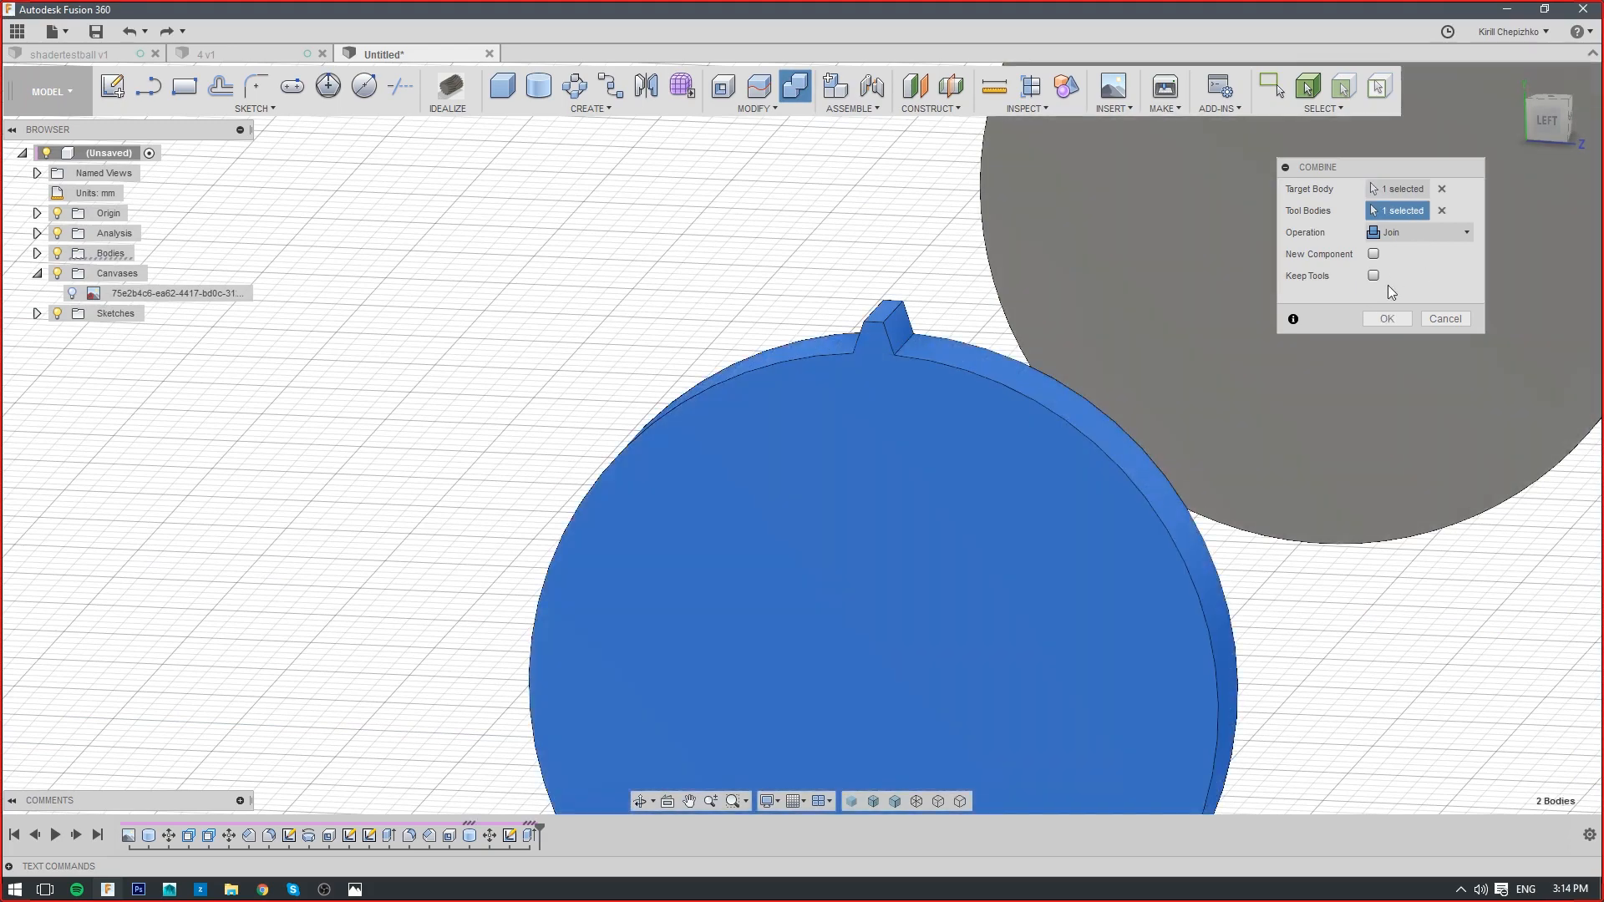
pyautogui.click(1387, 319)
# Fillet the two edges where the tooth's sides meet the disc's rim with a 0.3 mm radius
pyautogui.scroll(4, 883, 303)
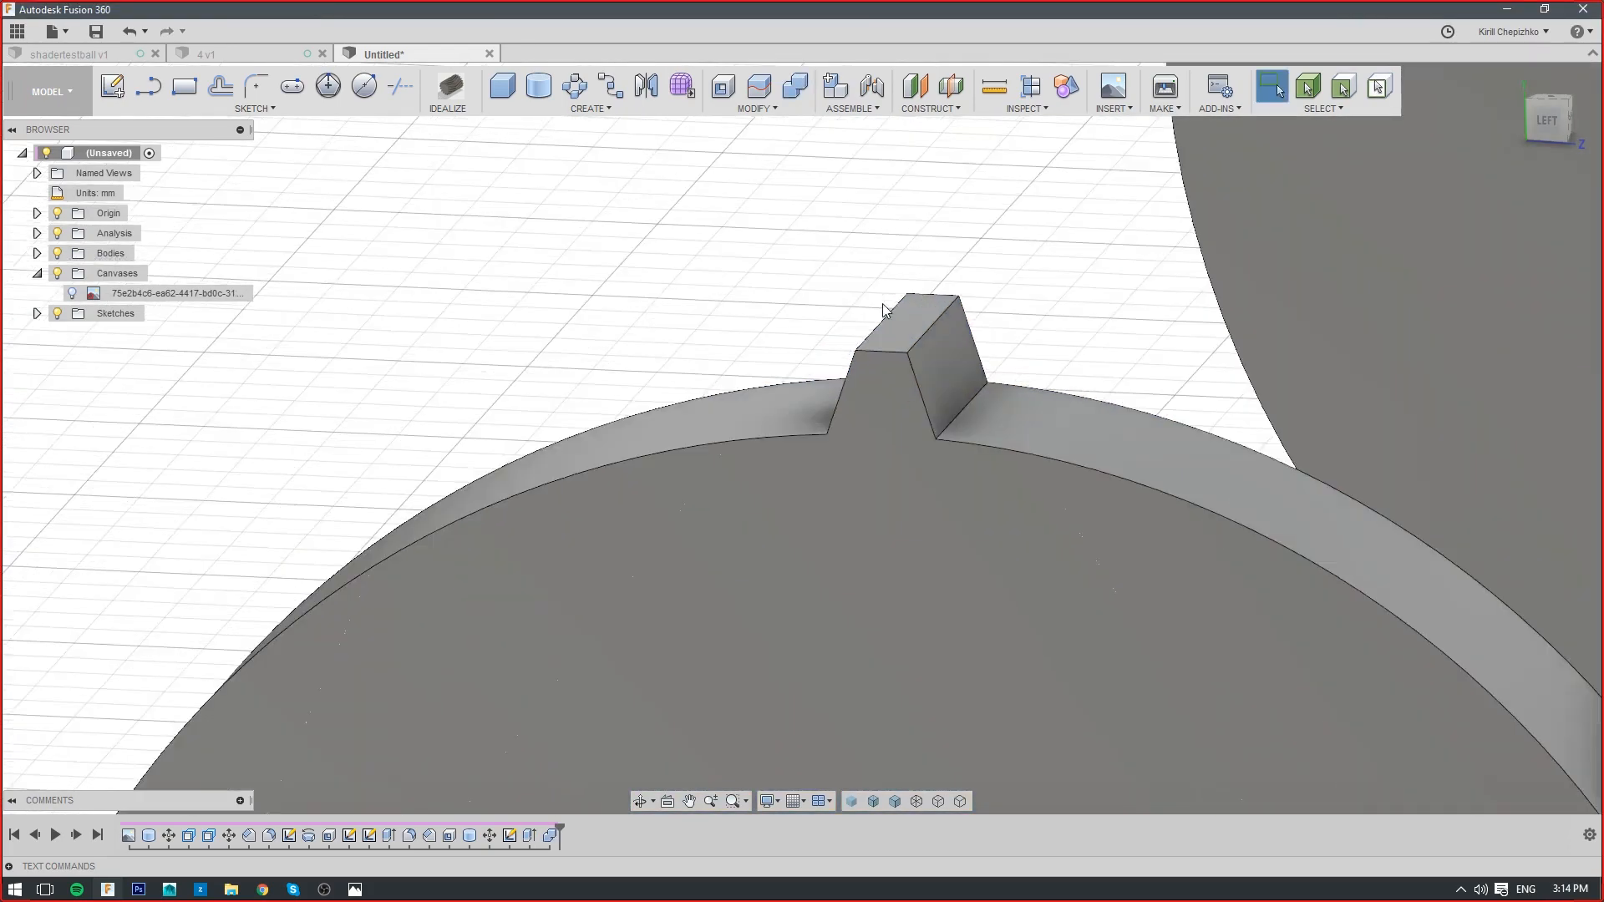
pyautogui.click(962, 407)
pyautogui.rightClick(962, 408)
pyautogui.click(934, 495)
pyautogui.click(838, 424)
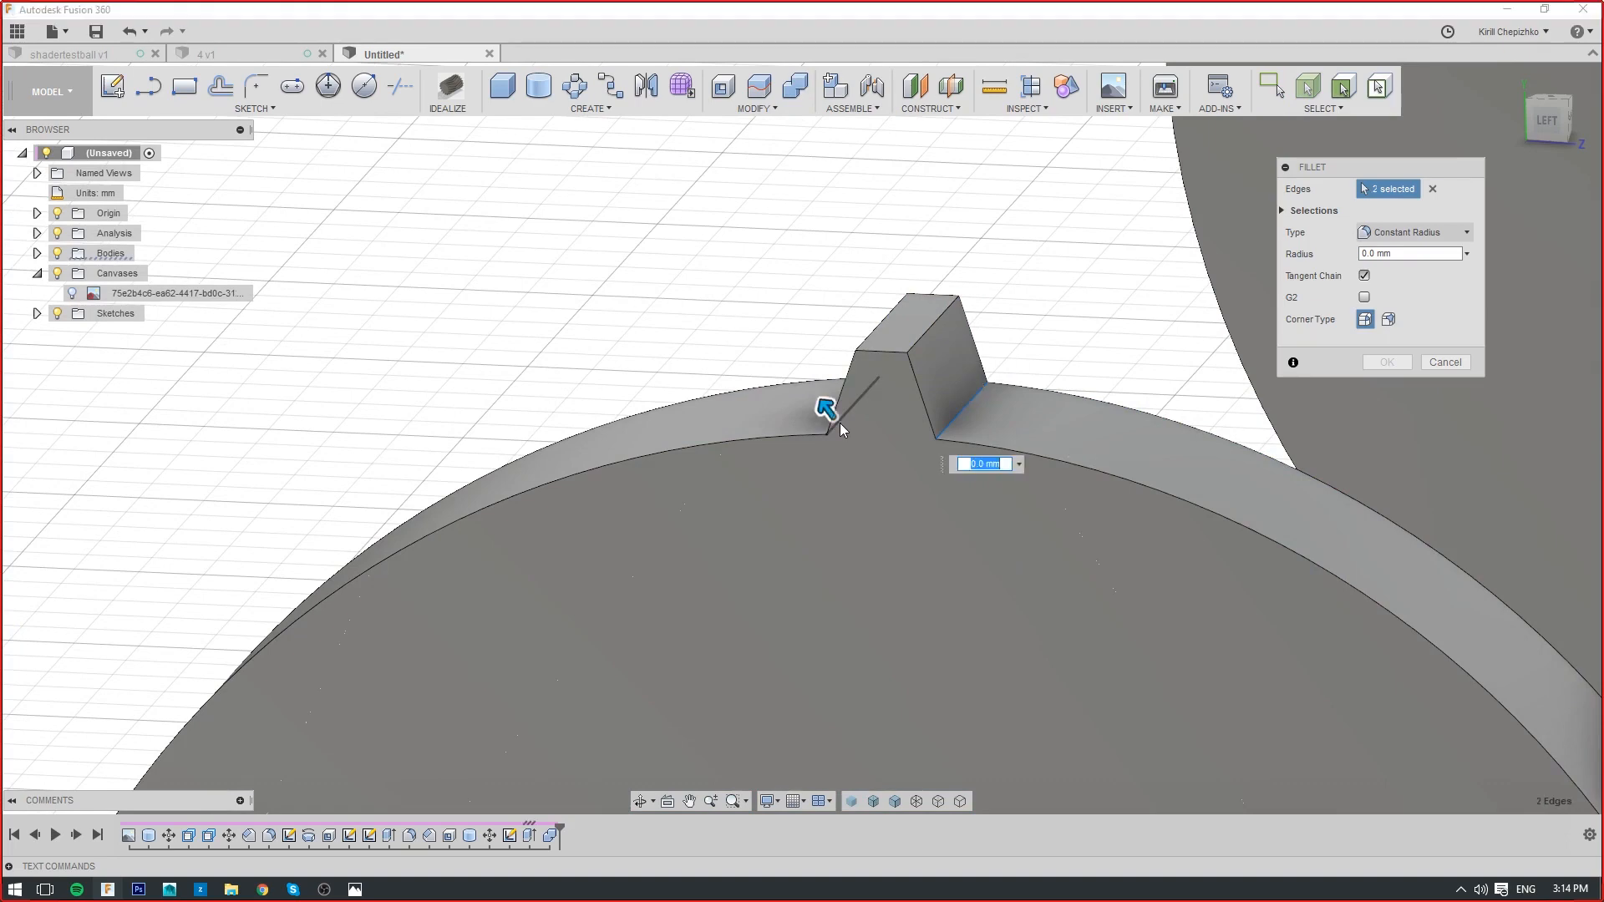
pyautogui.moveTo(839, 423); pyautogui.dragTo(824, 416)
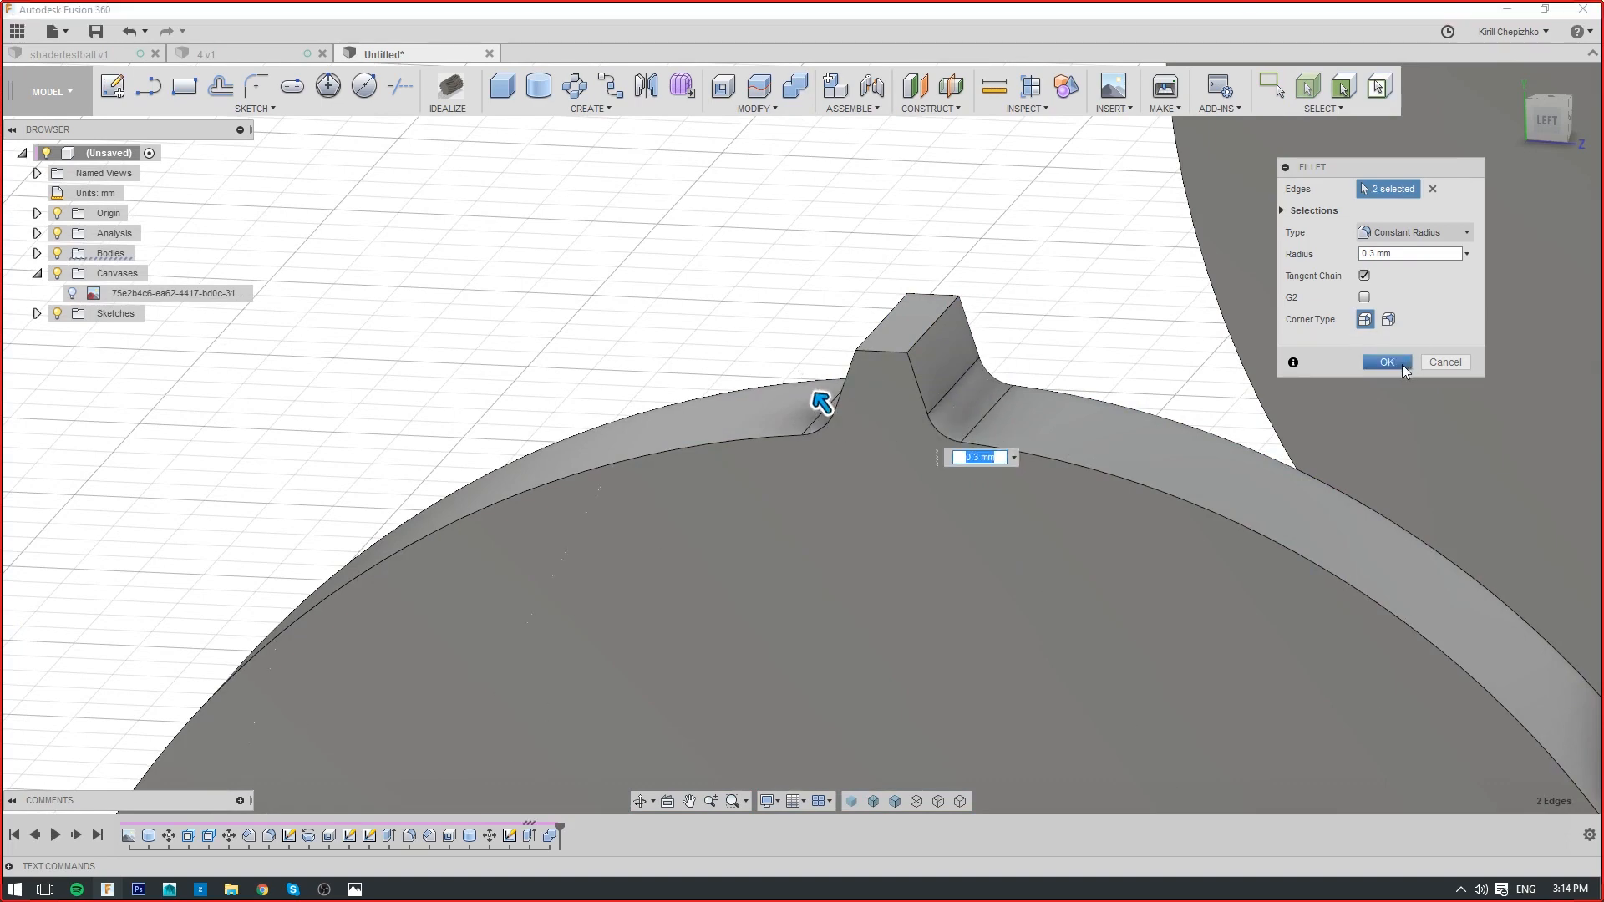
pyautogui.press('Return')
# Try to fillet the front and back edges of the tooth's top face
pyautogui.click(879, 354)
pyautogui.rightClick(880, 354)
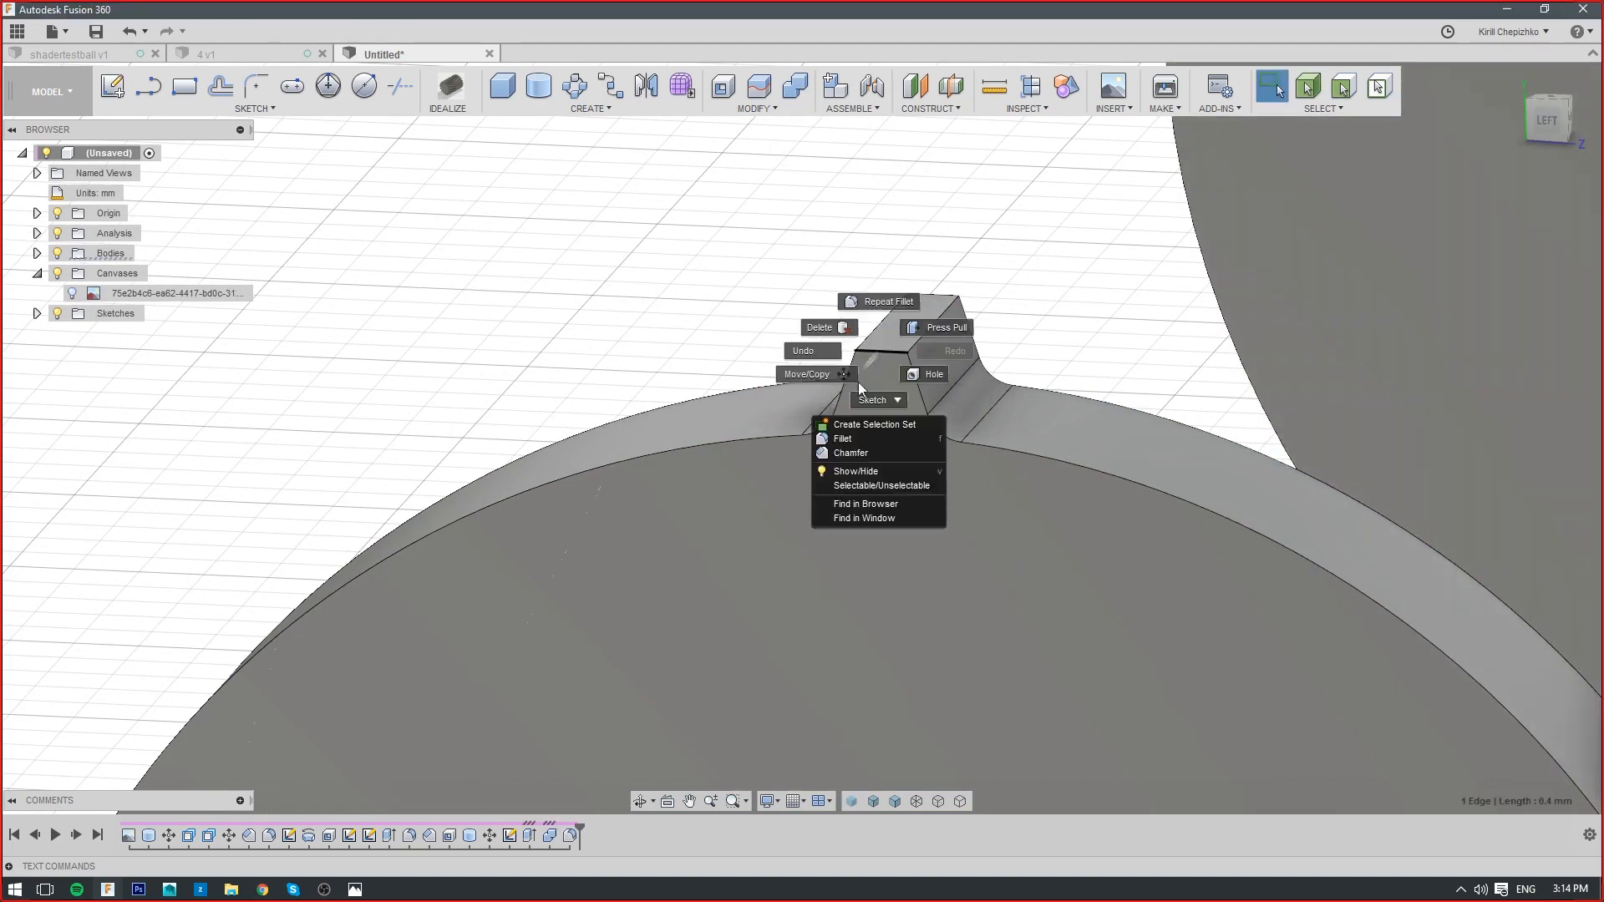
pyautogui.click(836, 437)
pyautogui.click(930, 295)
pyautogui.moveTo(934, 289); pyautogui.dragTo(926, 304)
pyautogui.click(1384, 366)
# Chamfer the front and back edges of the tooth's top face by 0.2 mm at 45°, using the Distance and angle type
pyautogui.rightClick(891, 350)
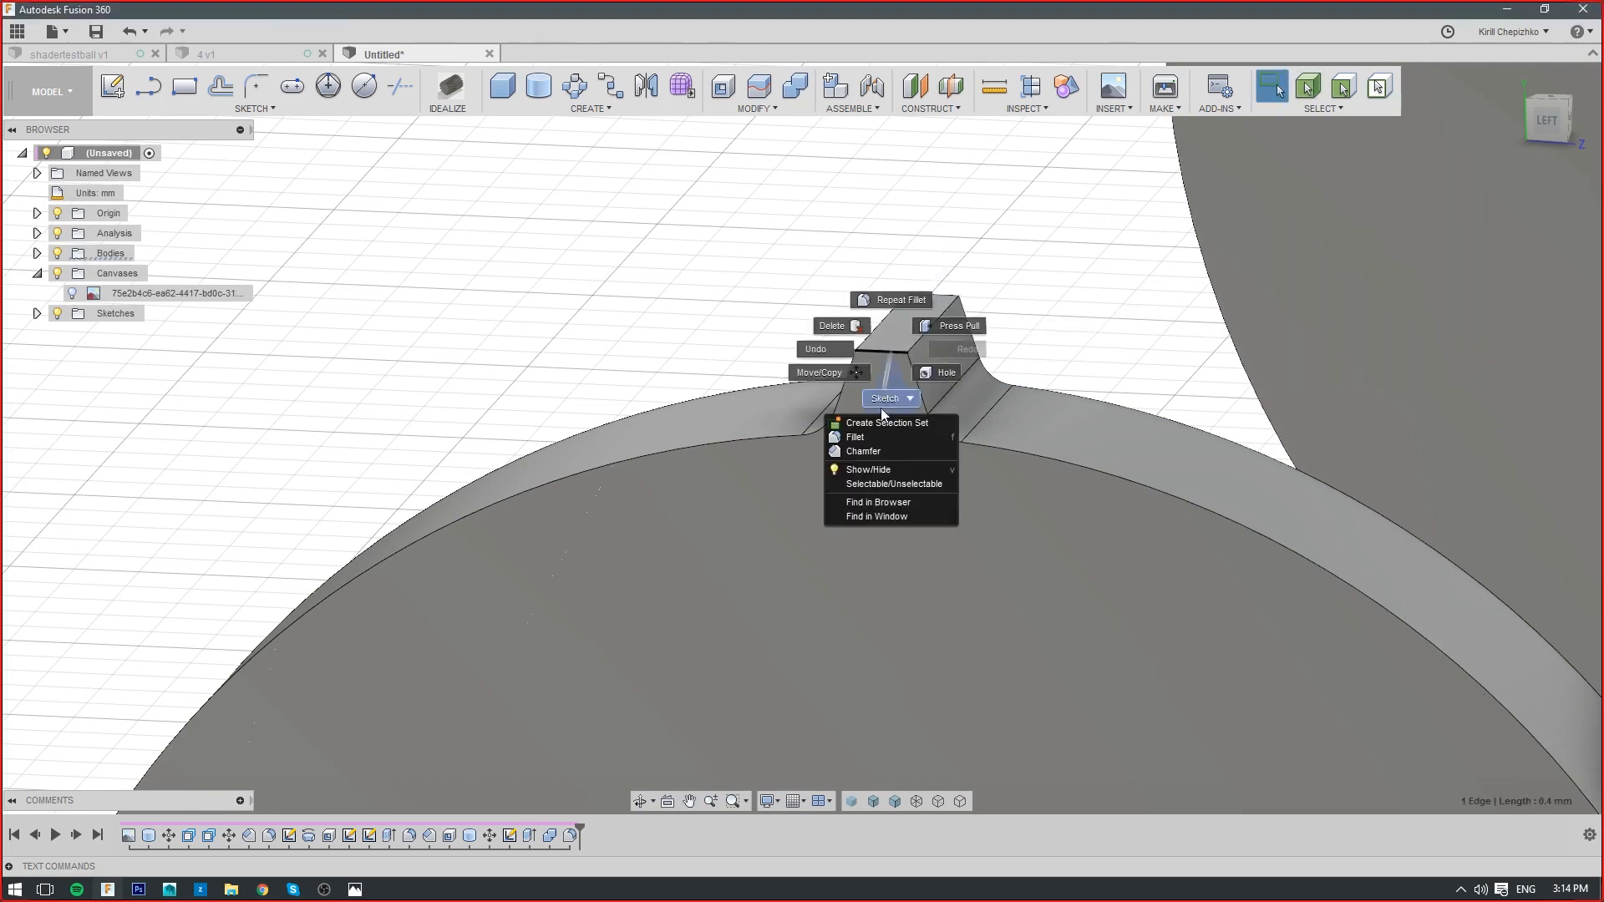
pyautogui.click(871, 435)
pyautogui.moveTo(938, 287); pyautogui.dragTo(931, 307)
pyautogui.scroll(-2, 931, 303)
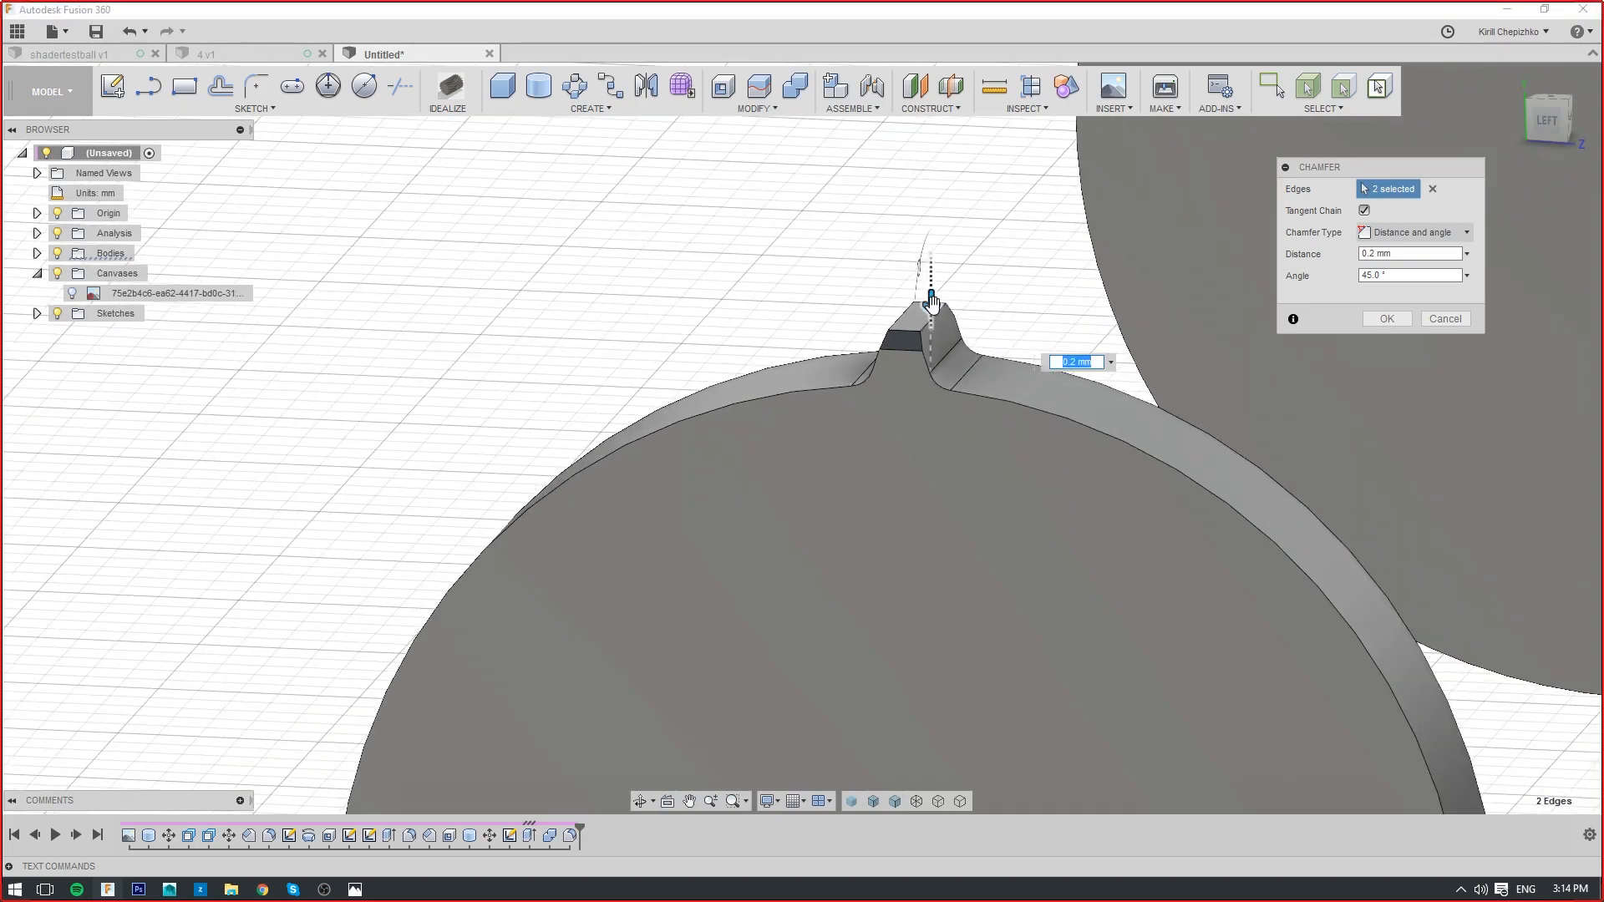
pyautogui.moveTo(1559, 118)
pyautogui.mouseDown()
pyautogui.moveTo(1504, 109)
pyautogui.moveTo(1588, 117)
pyautogui.moveTo(1531, 108)
pyautogui.moveTo(1504, 126)
pyautogui.mouseUp()
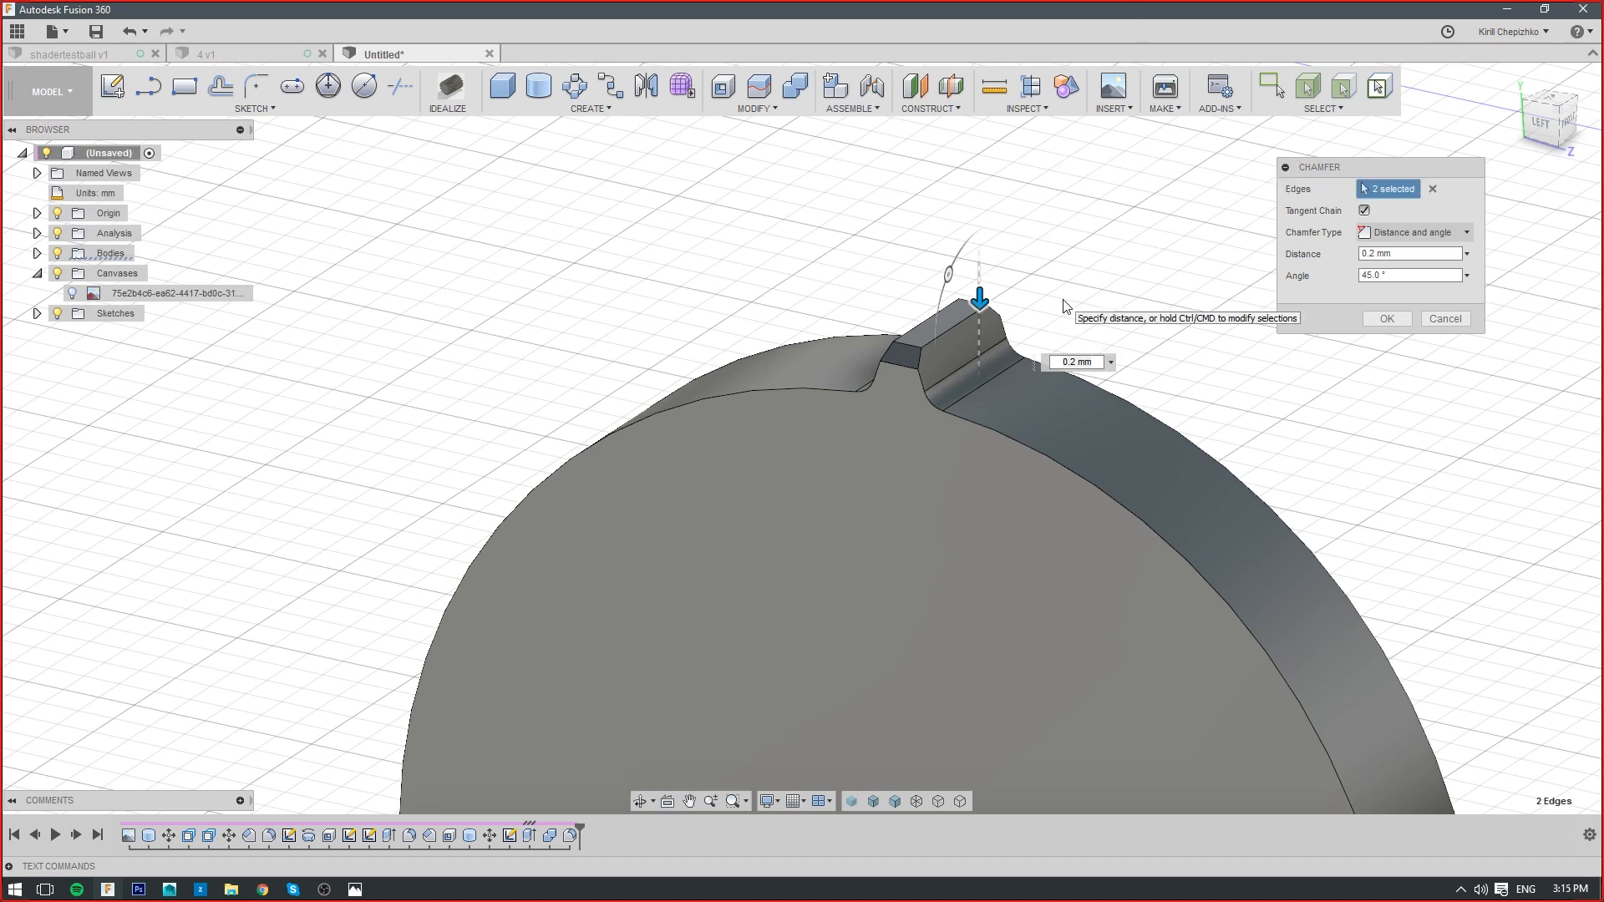
pyautogui.scroll(5, 1065, 307)
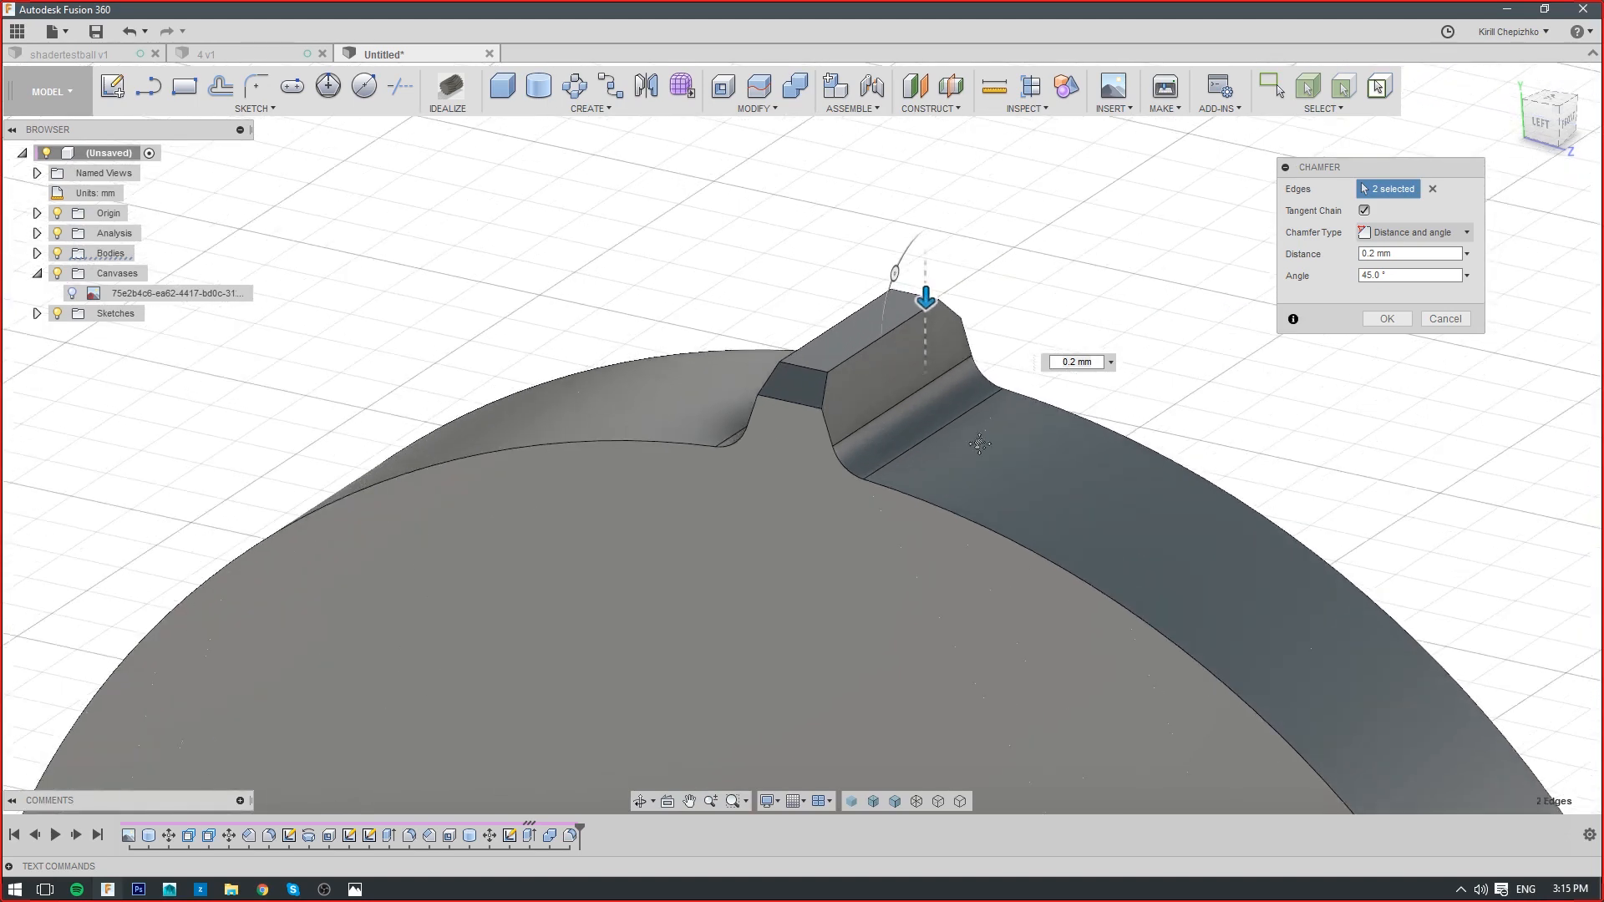
pyautogui.click(1387, 321)
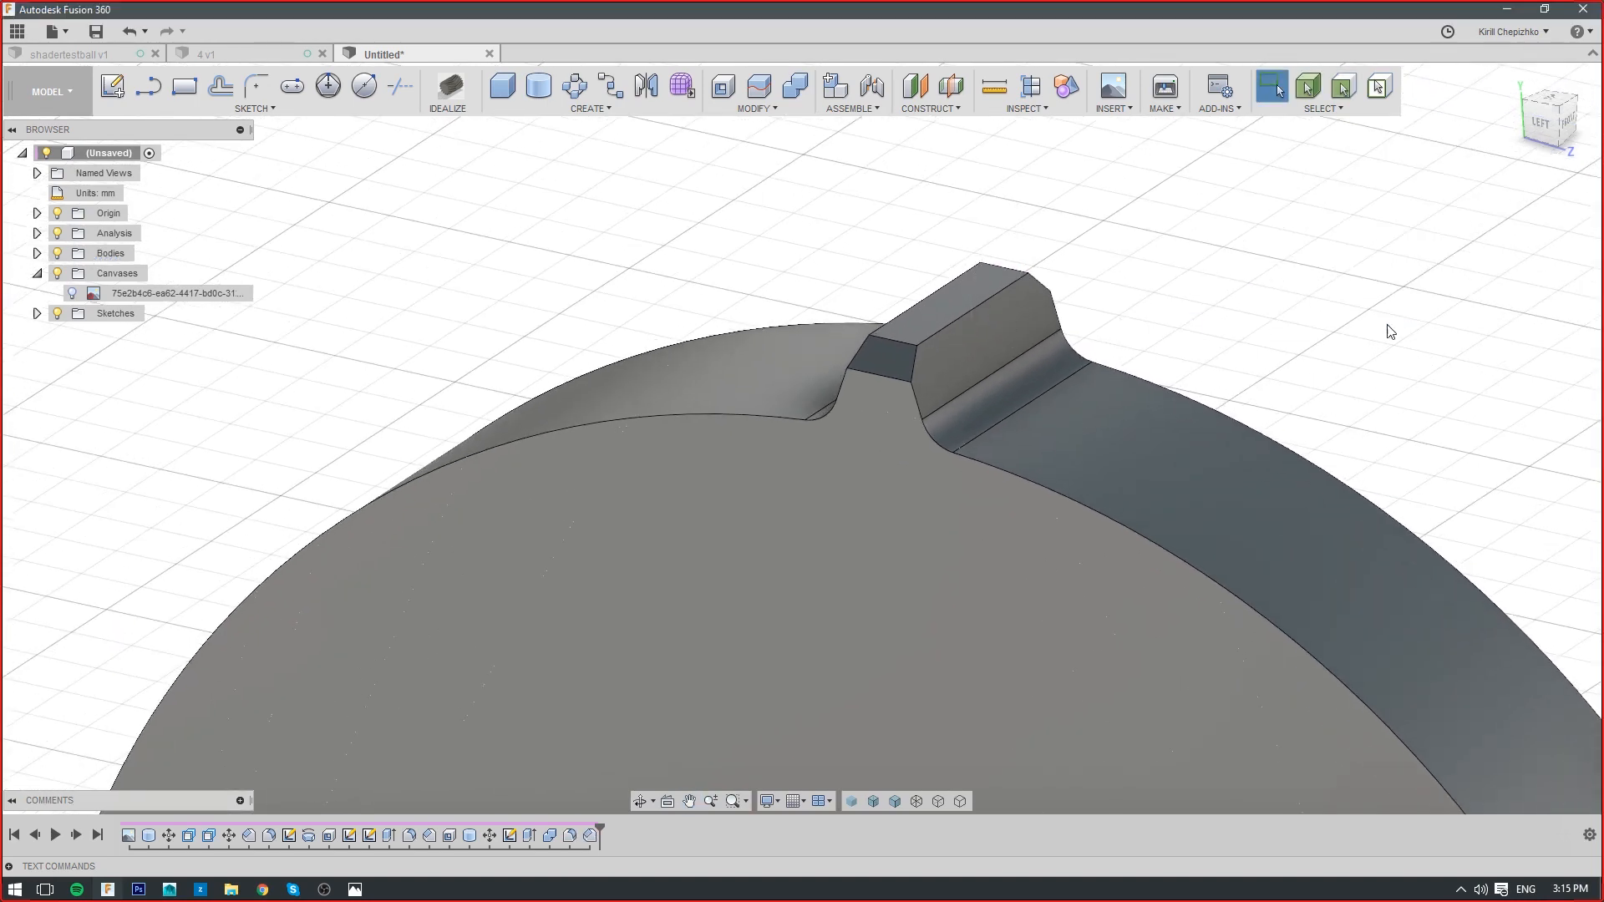
# Set up a circular pattern of type Faces using the tooth's seven faces, including its sides, top, fillets and chamfers
pyautogui.click(574, 86)
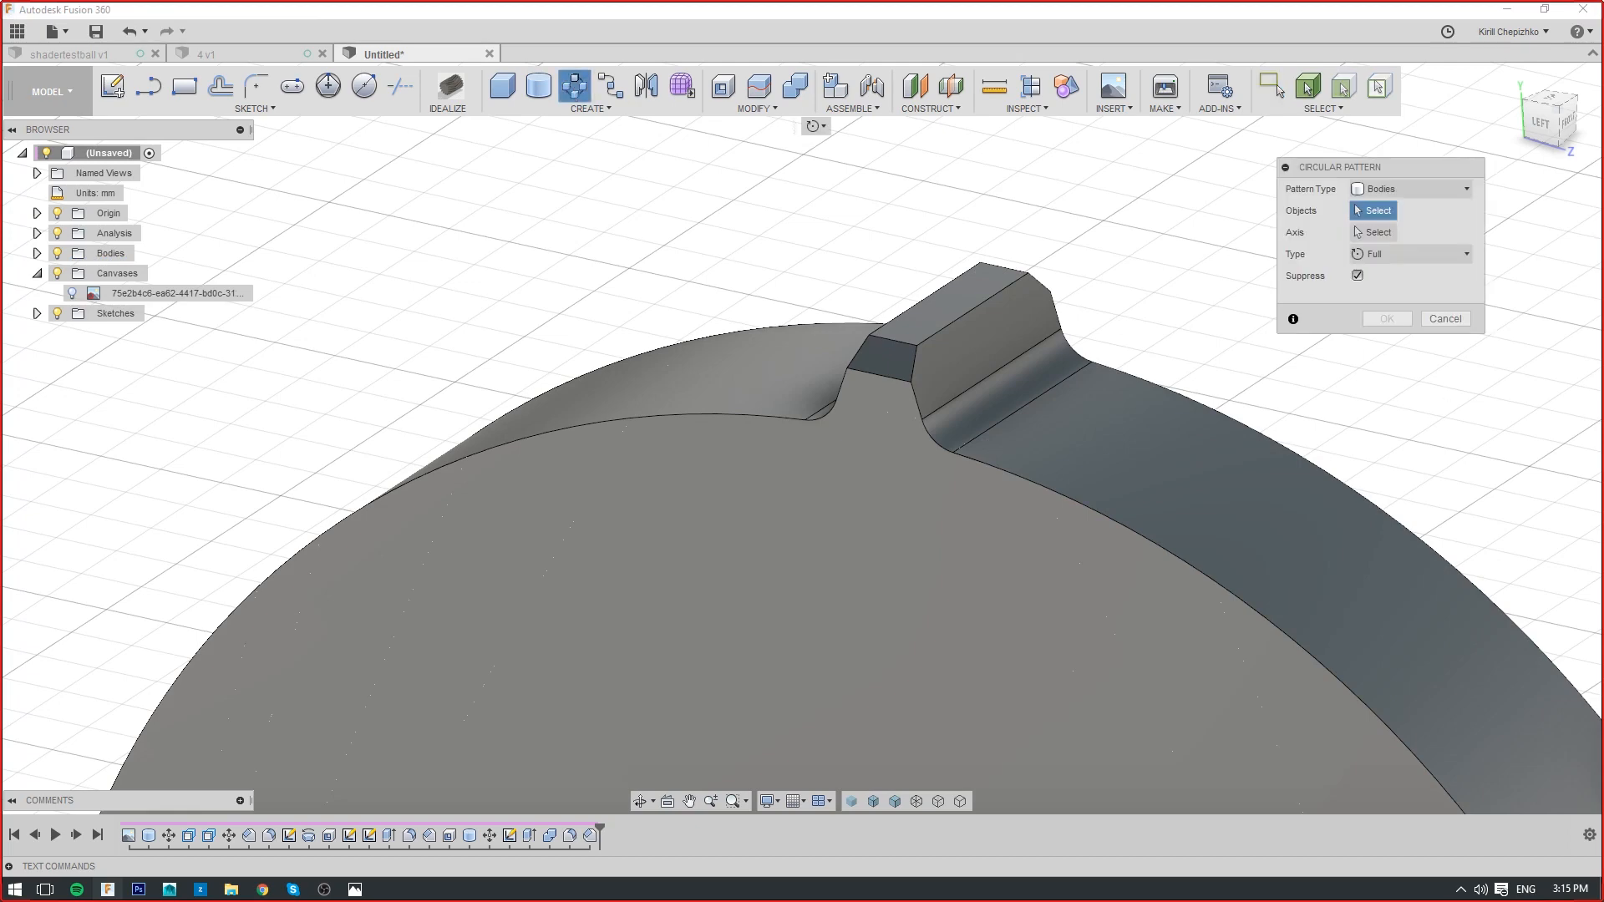
pyautogui.click(1414, 191)
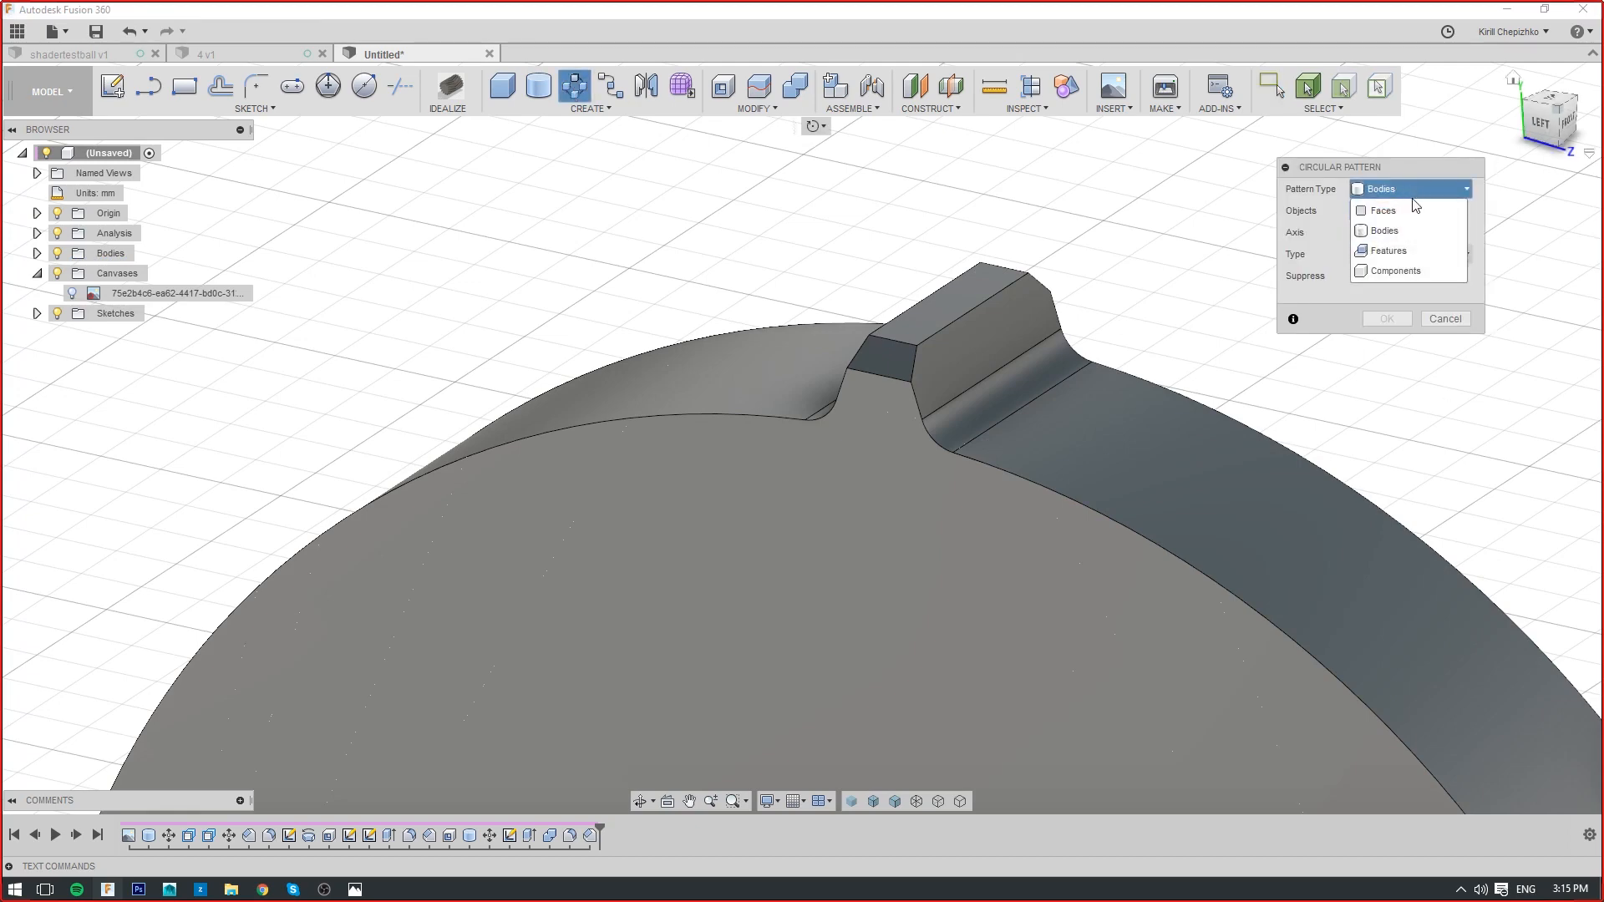
pyautogui.click(1406, 209)
pyautogui.moveTo(1183, 350); pyautogui.dragTo(1172, 384, button='middle')
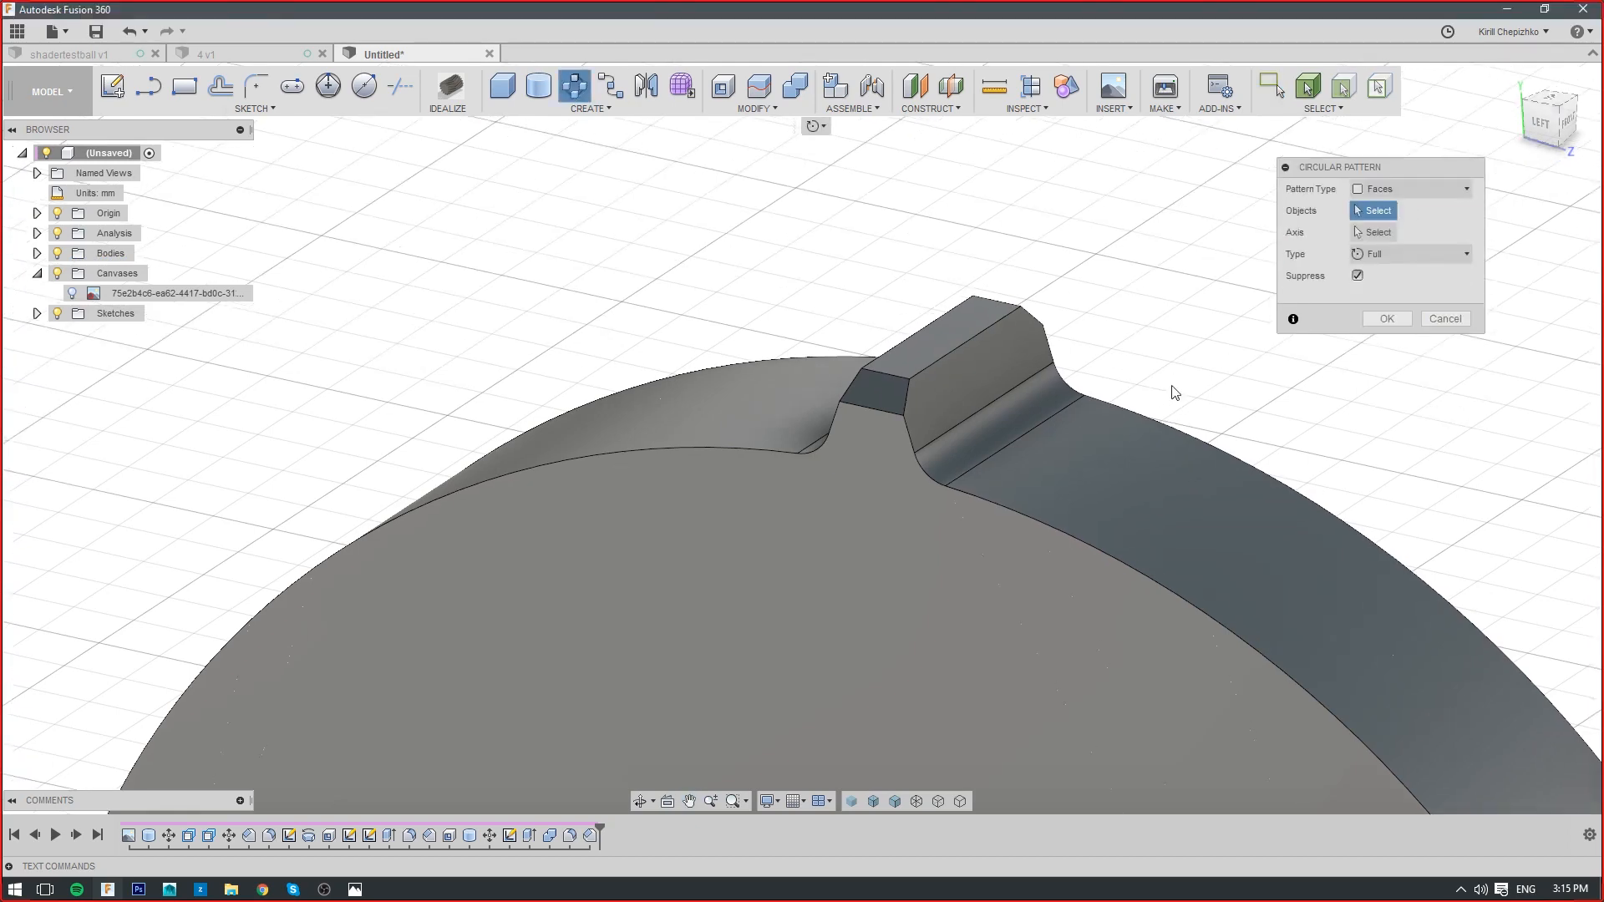
pyautogui.scroll(1, 1173, 384)
pyautogui.click(1537, 127)
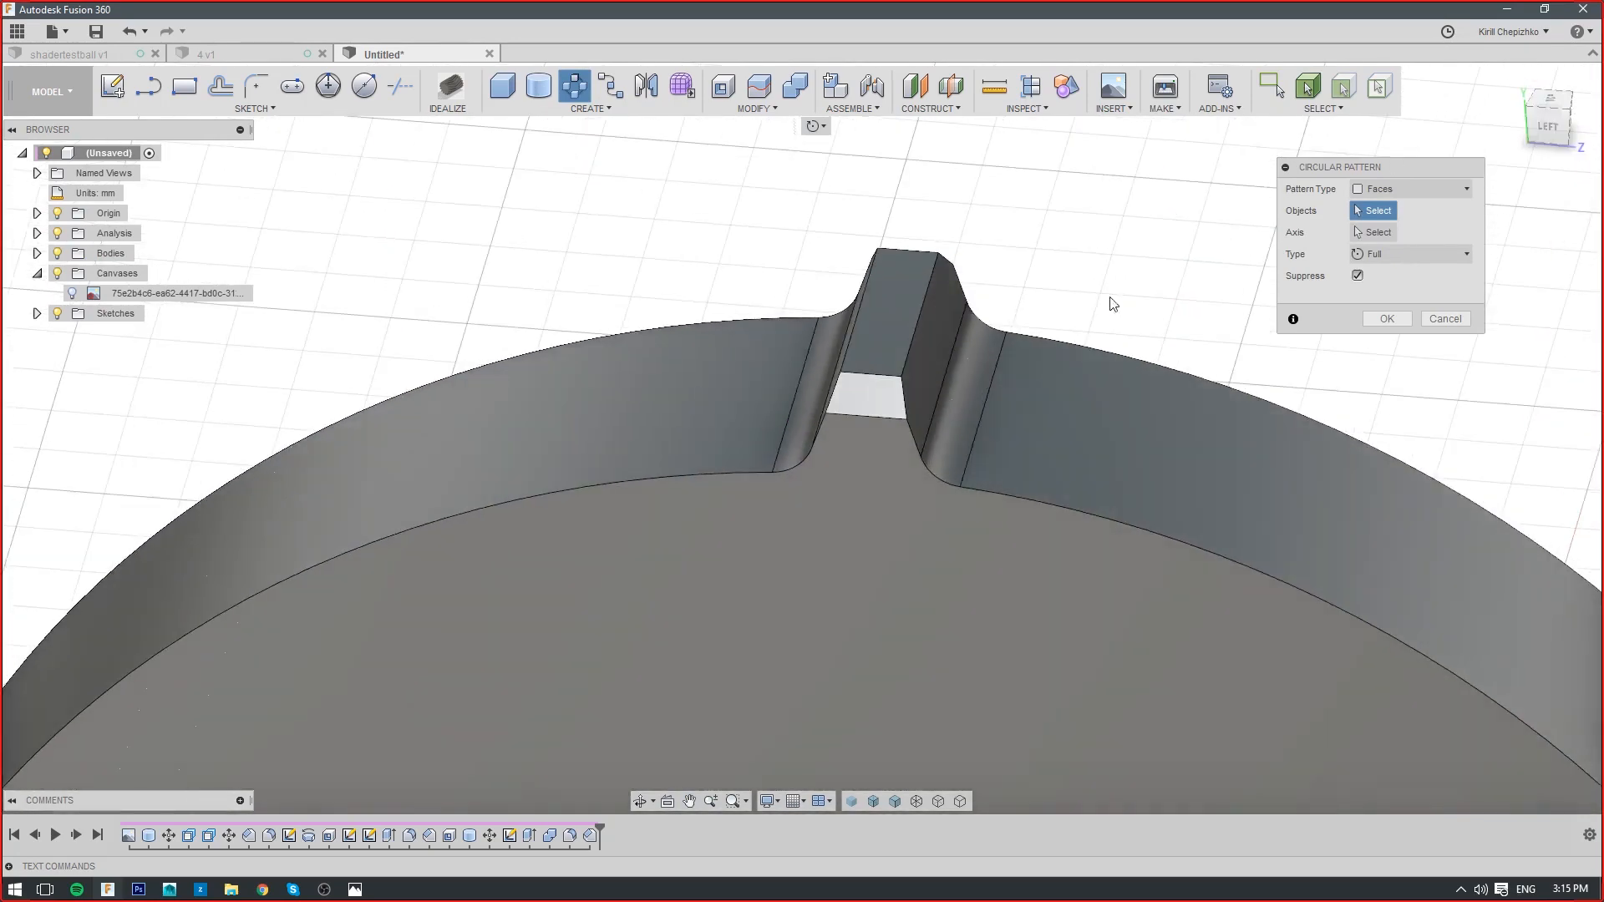
pyautogui.click(968, 406)
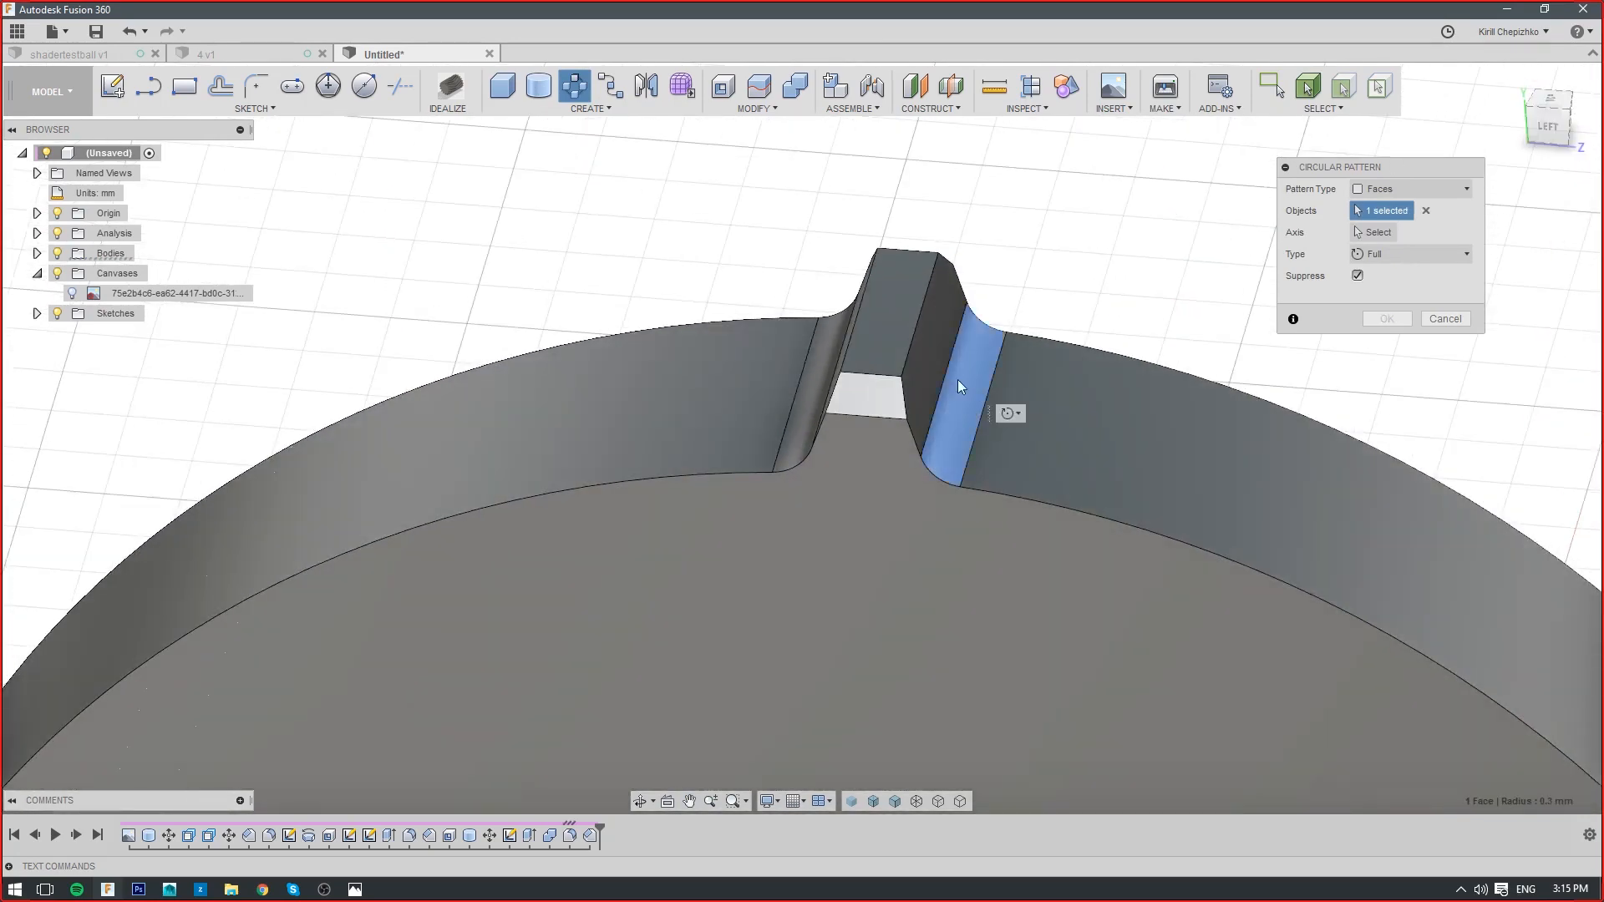
pyautogui.click(936, 341)
pyautogui.click(889, 335)
pyautogui.click(890, 390)
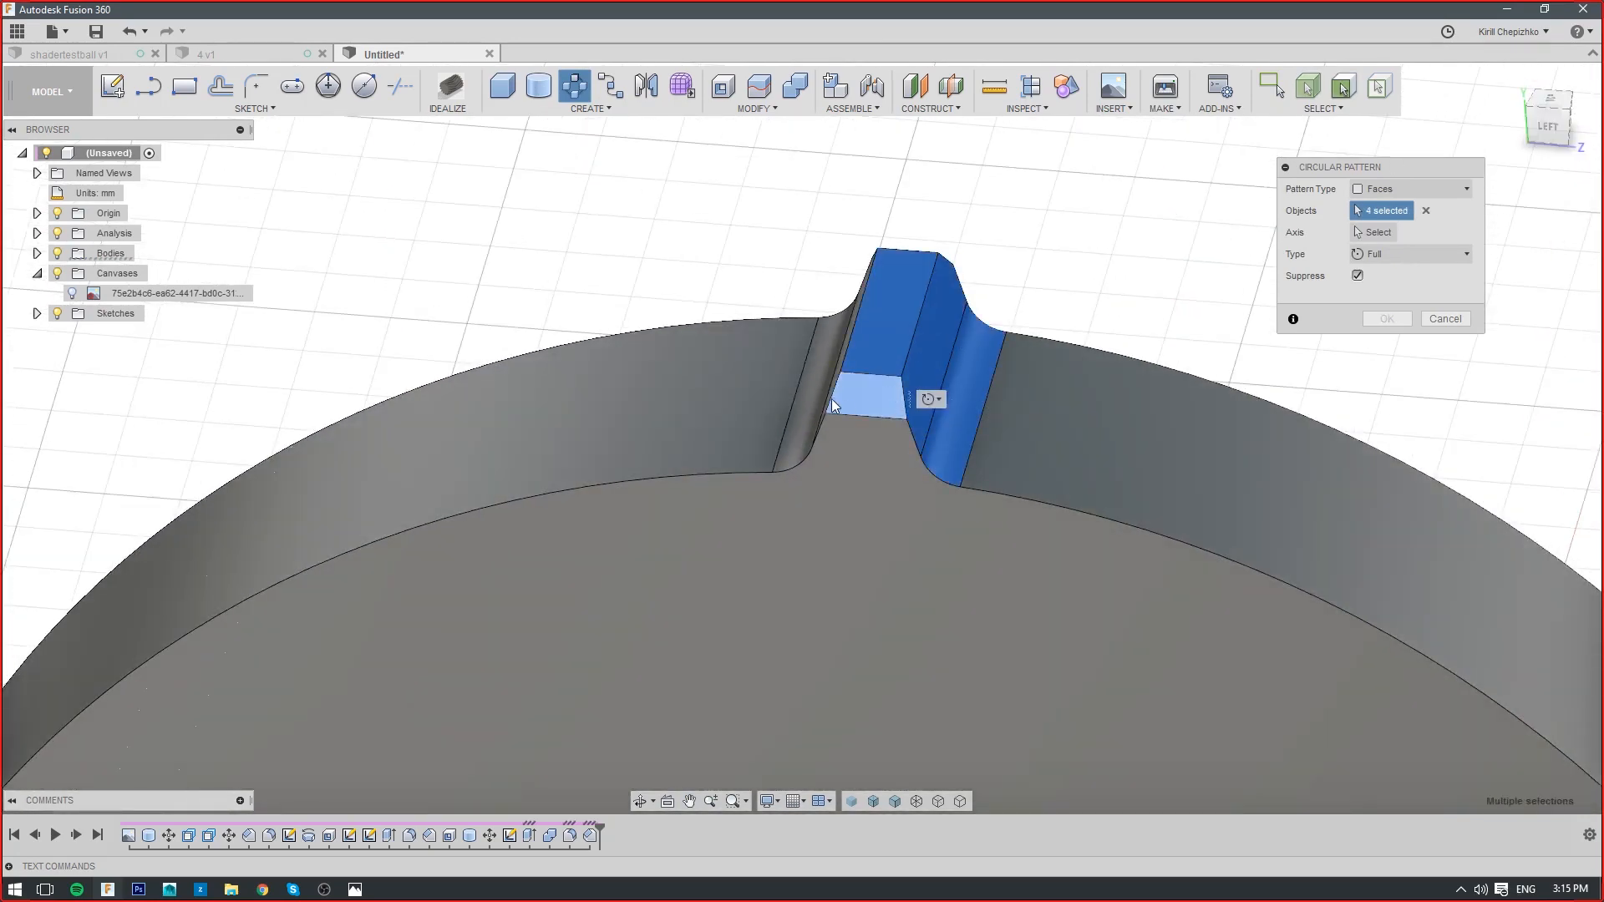
pyautogui.click(856, 388)
pyautogui.moveTo(856, 388)
pyautogui.keyDown('shift'); pyautogui.mouseDown(button='middle')
pyautogui.moveTo(827, 418)
pyautogui.moveTo(585, 391)
pyautogui.mouseUp(button='middle'); pyautogui.keyUp('shift')
pyautogui.click(569, 386)
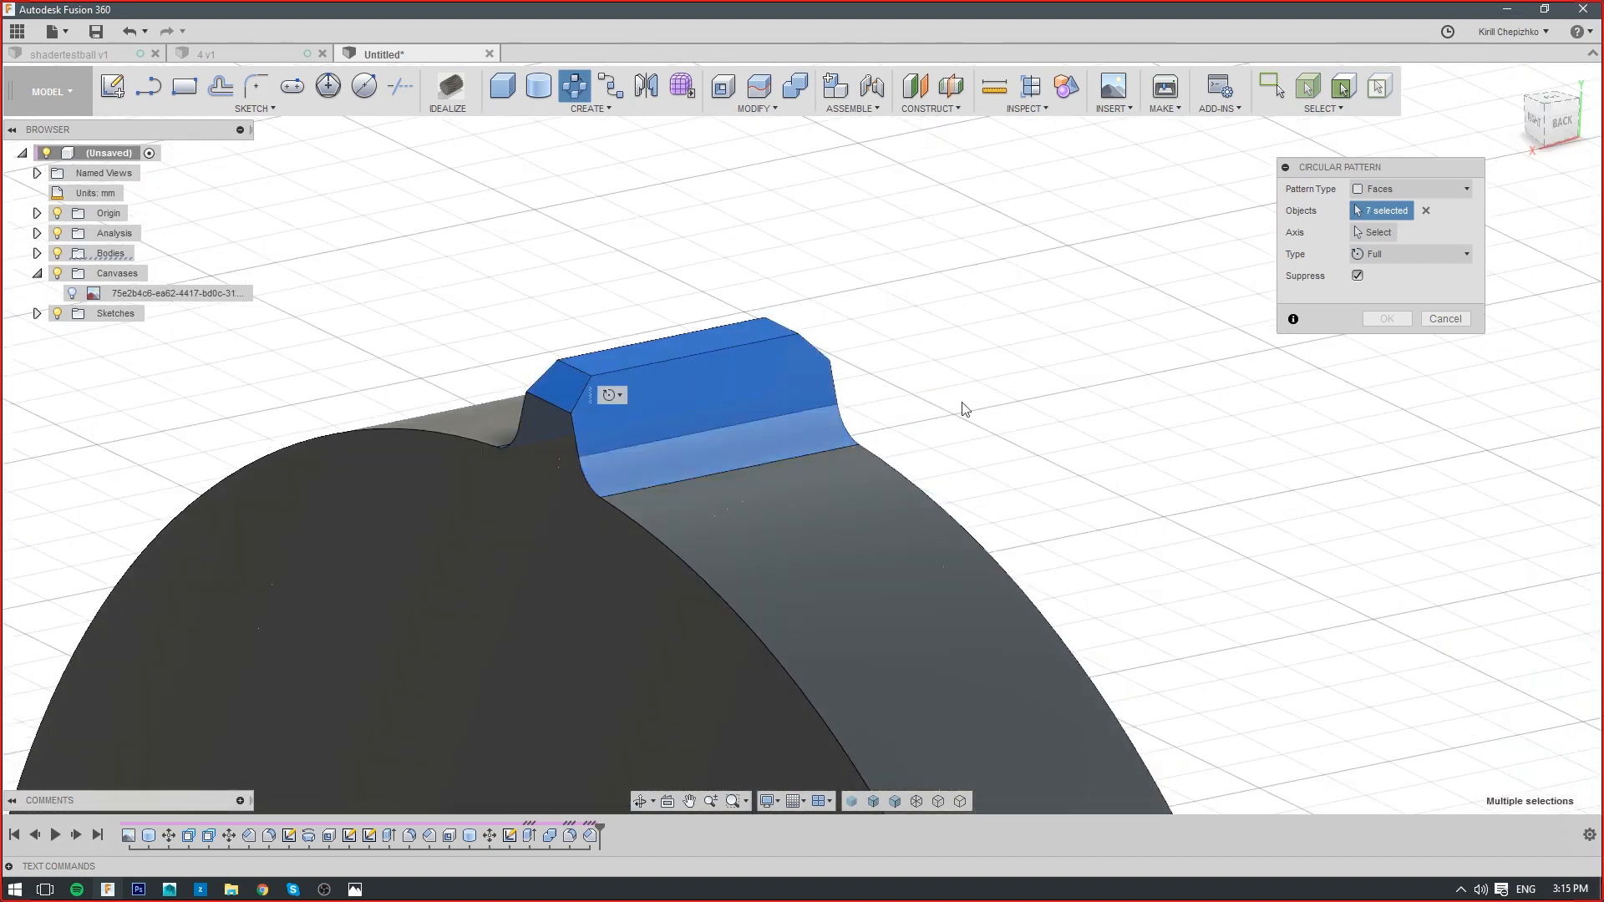
# Pattern the selected tooth faces fully around the disc's circular edge with a quantity of 35
pyautogui.moveTo(1556, 125)
pyautogui.mouseDown()
pyautogui.moveTo(1579, 134)
pyautogui.moveTo(1529, 179)
pyautogui.moveTo(1344, 243)
pyautogui.mouseUp()
pyautogui.click(1371, 233)
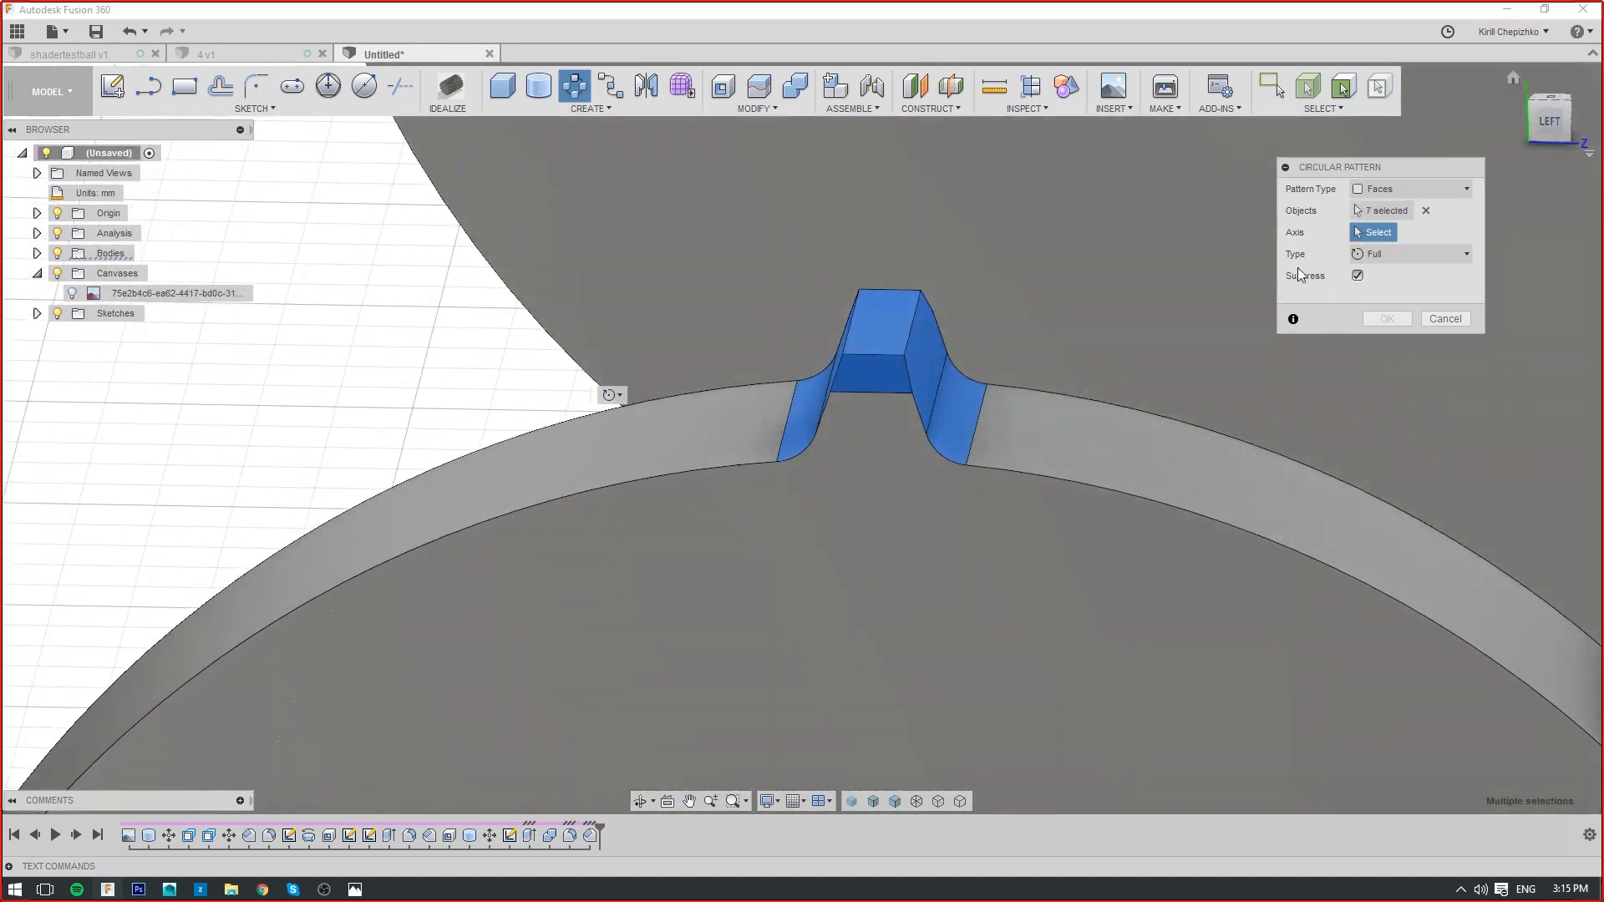
pyautogui.click(1087, 486)
pyautogui.click(1366, 299)
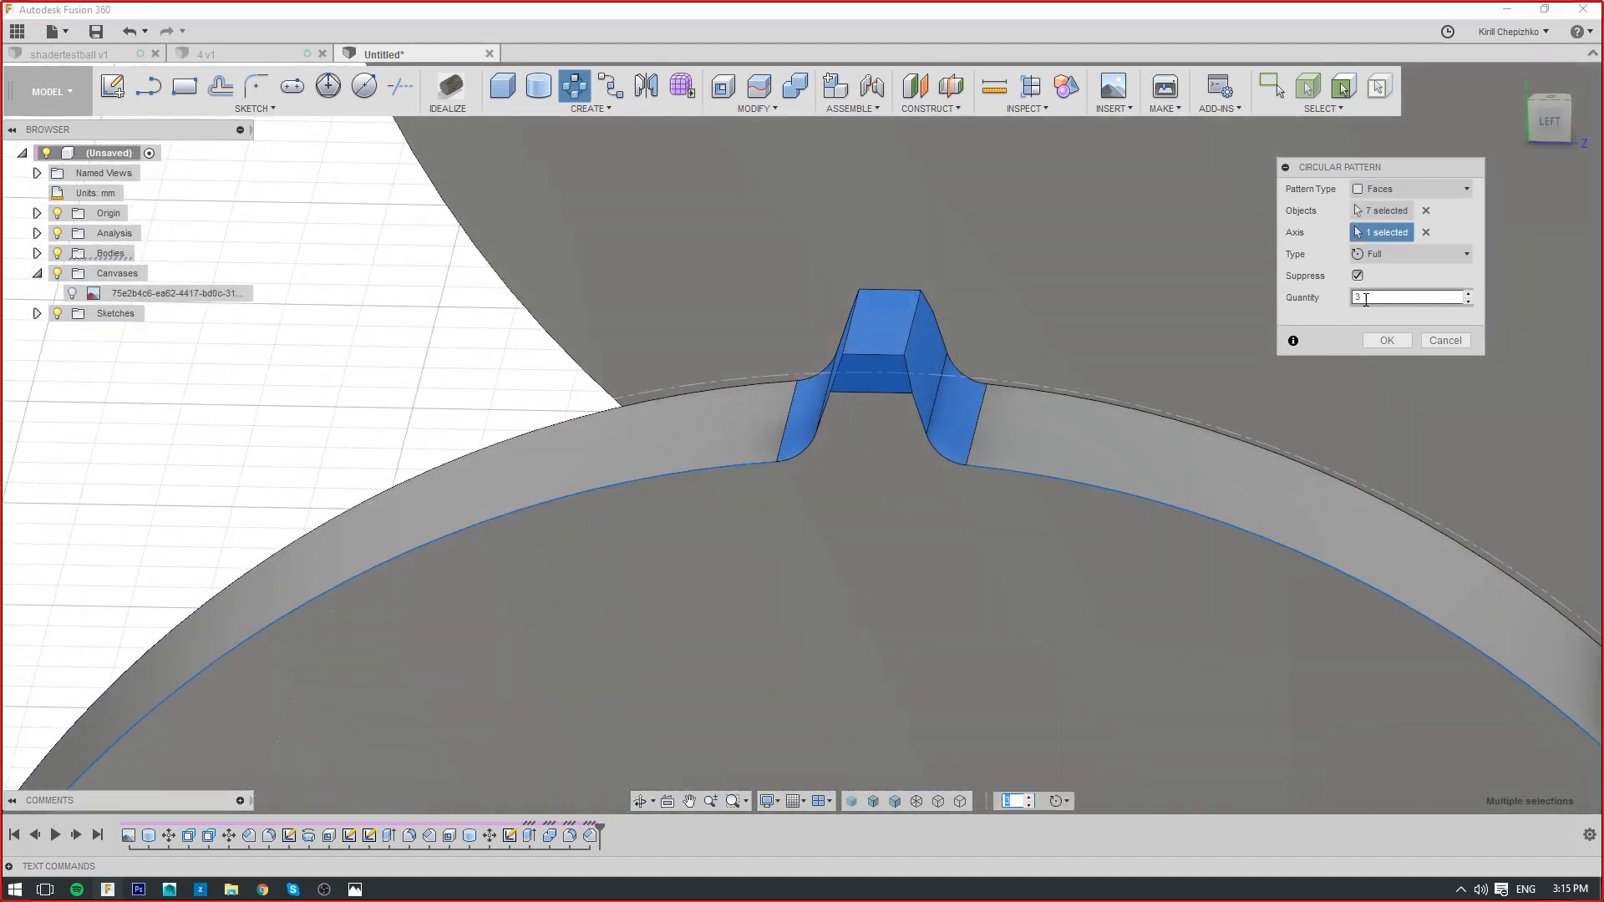
pyautogui.write('5')
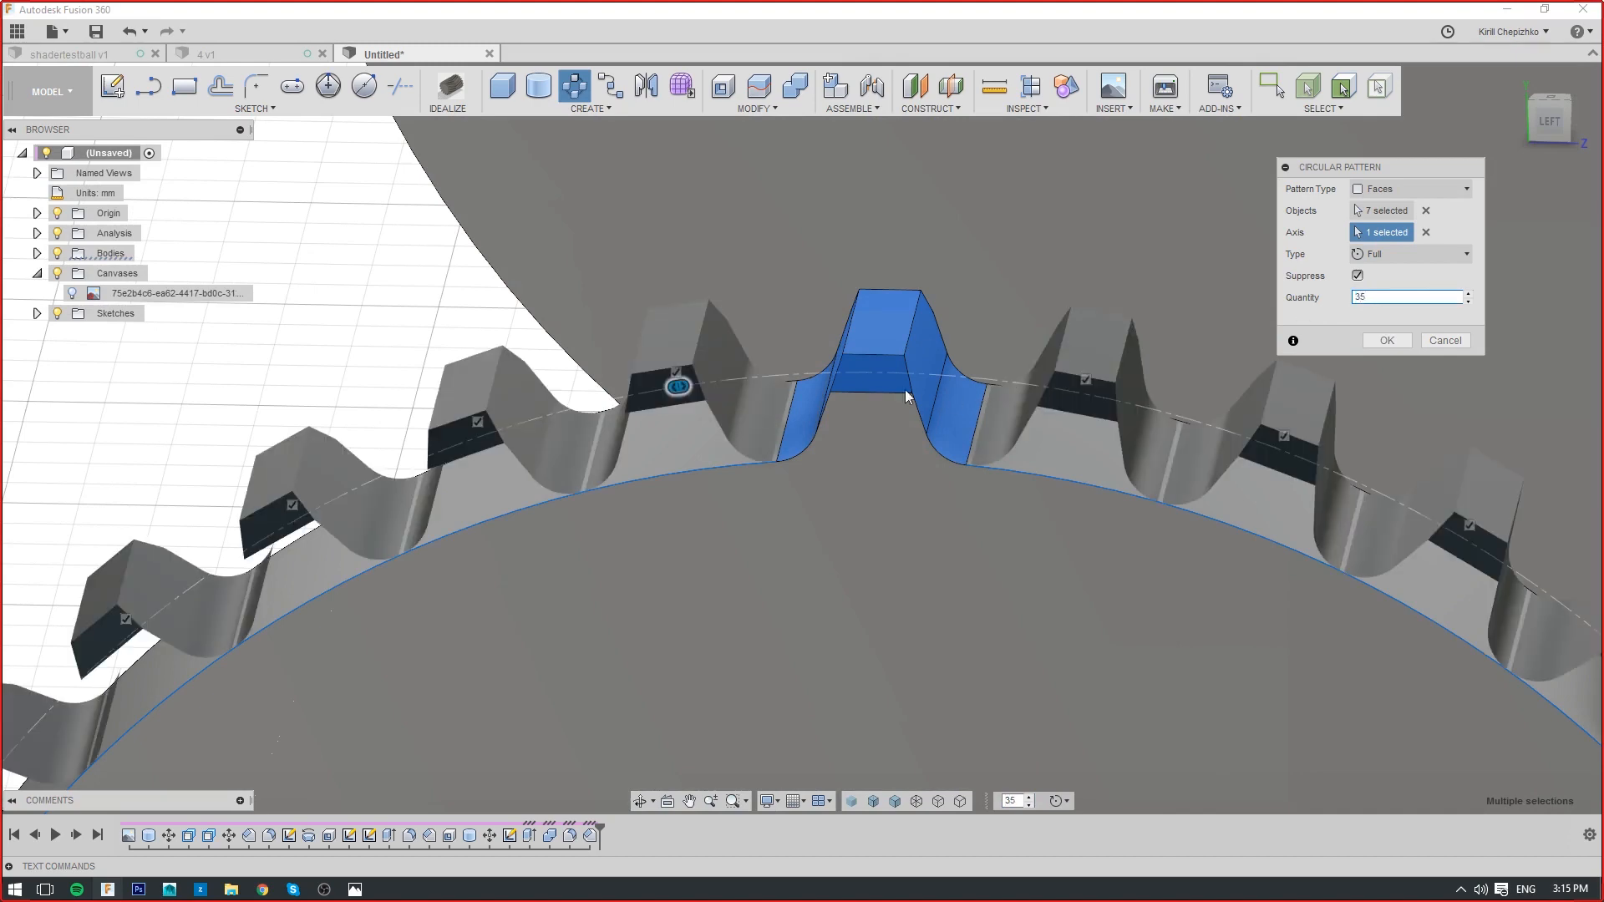
pyautogui.press('Return')
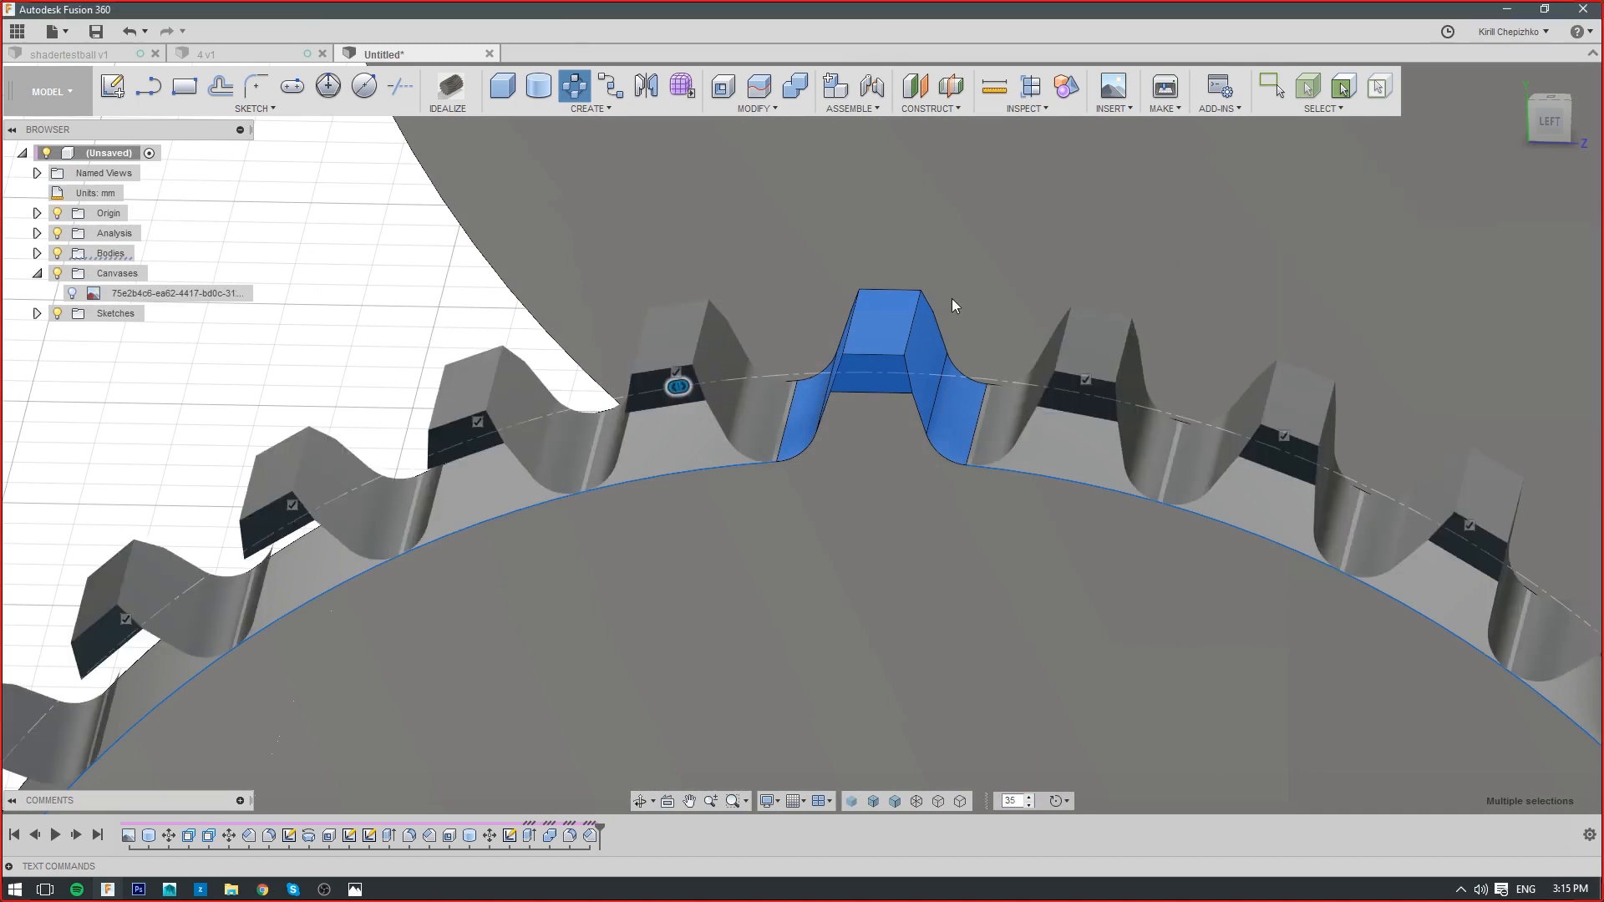
pyautogui.press('Escape')
# Examine the patterned teeth around the whole disc from several sides and compare it with the other bodies
pyautogui.scroll(-10, 955, 301)
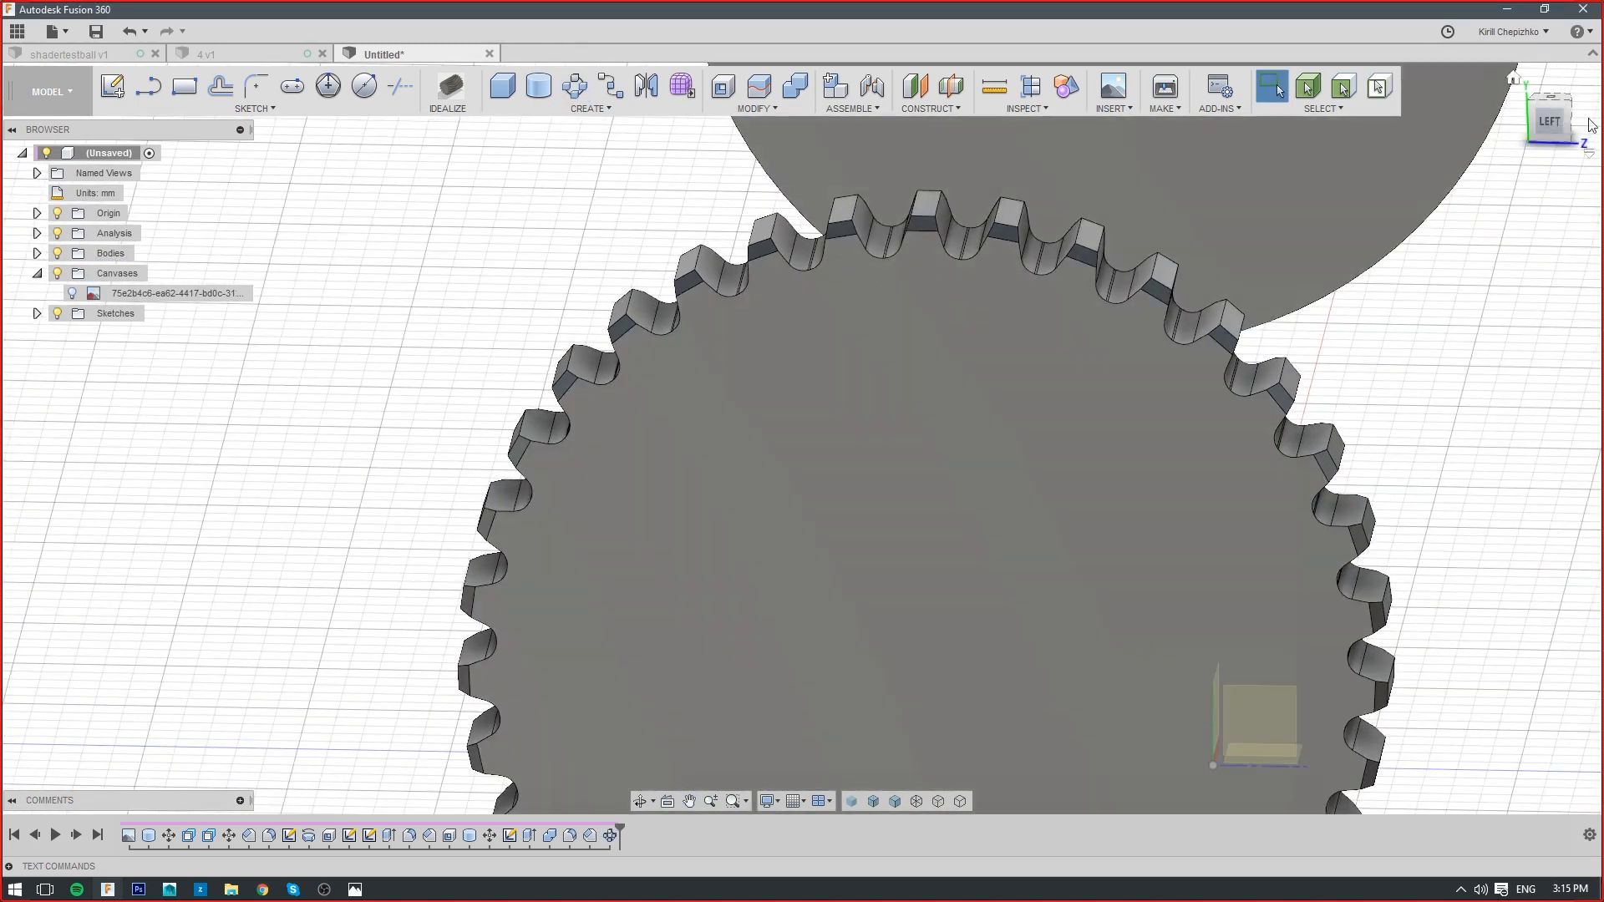
pyautogui.click(1562, 111)
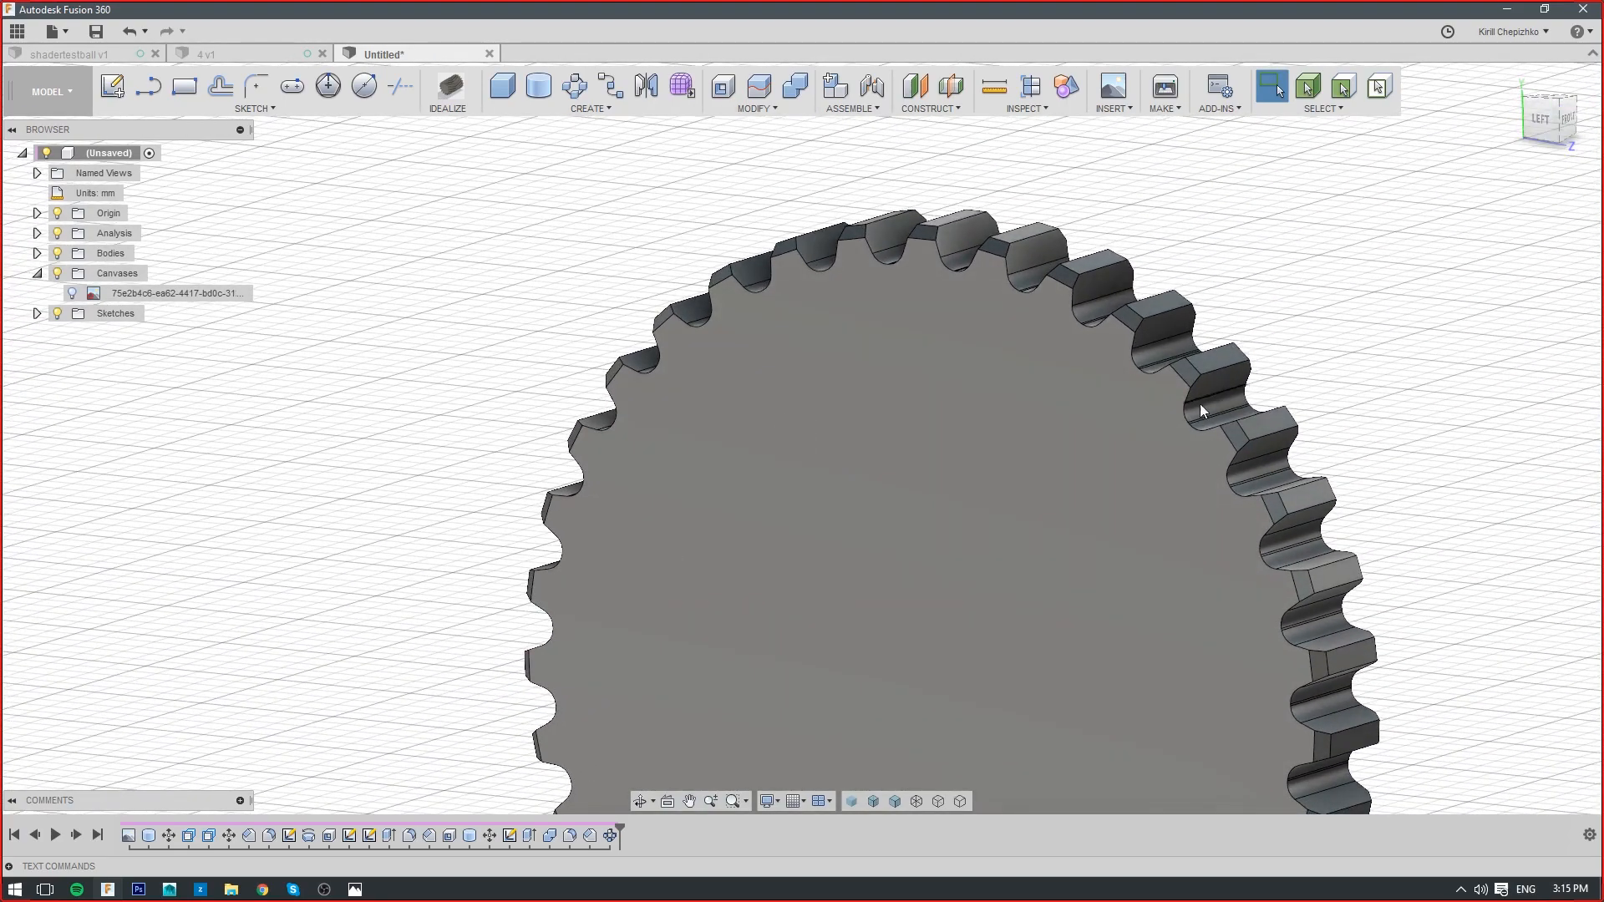
pyautogui.scroll(-3, 1179, 334)
pyautogui.moveTo(1269, 409); pyautogui.dragTo(1097, 349, button='middle')
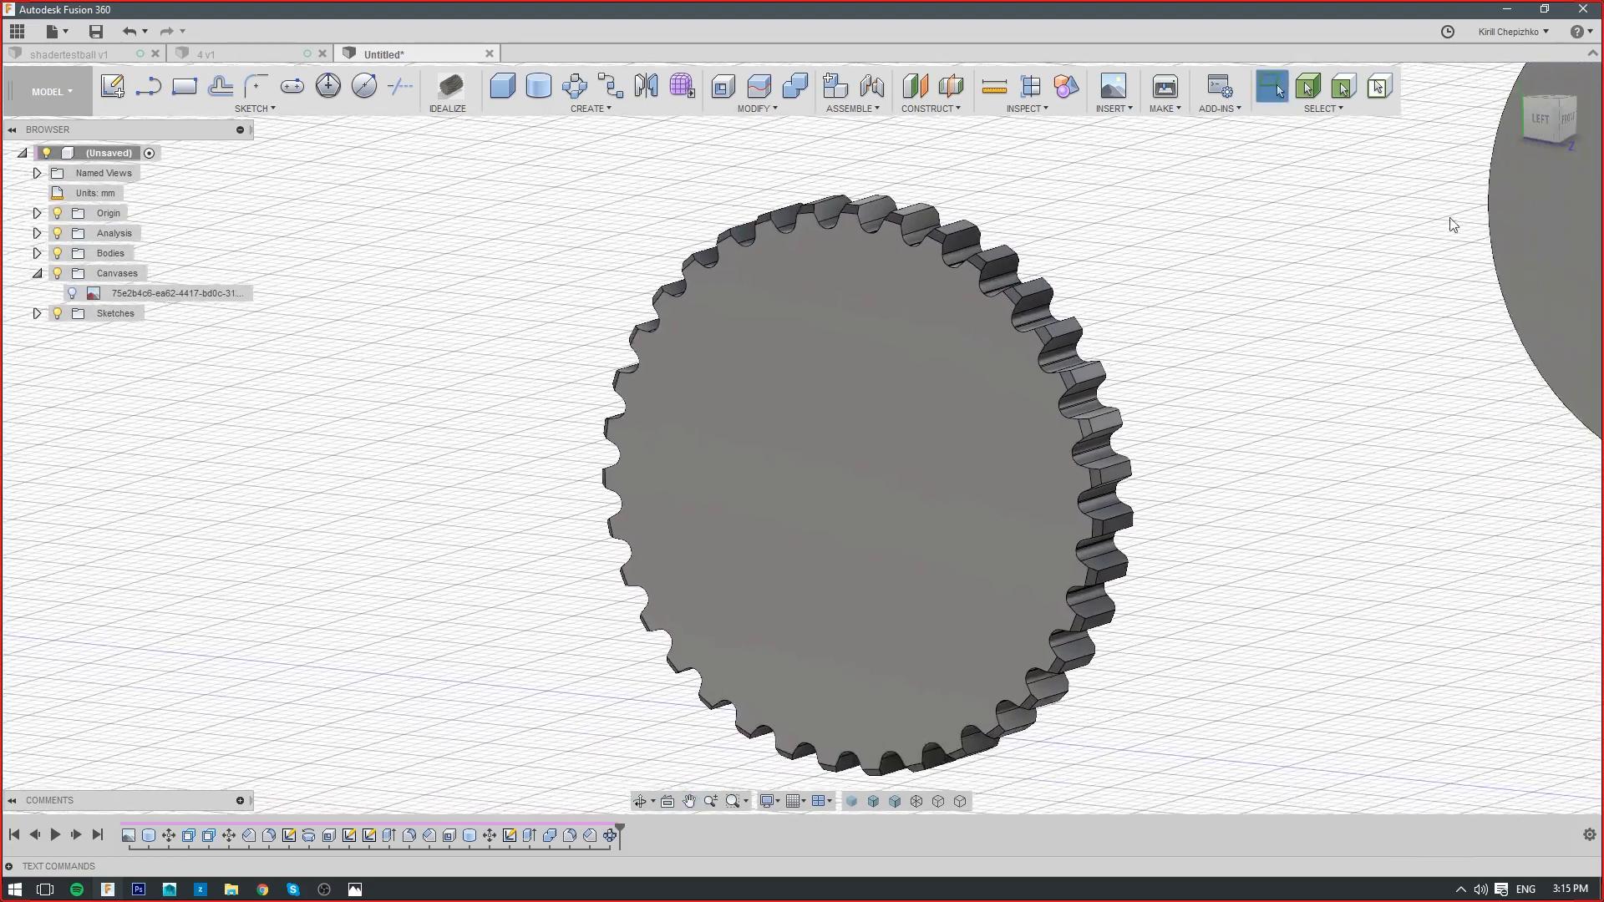
pyautogui.keyDown('shift'); pyautogui.moveTo(1454, 225); pyautogui.dragTo(1516, 127, button='middle'); pyautogui.keyUp('shift')
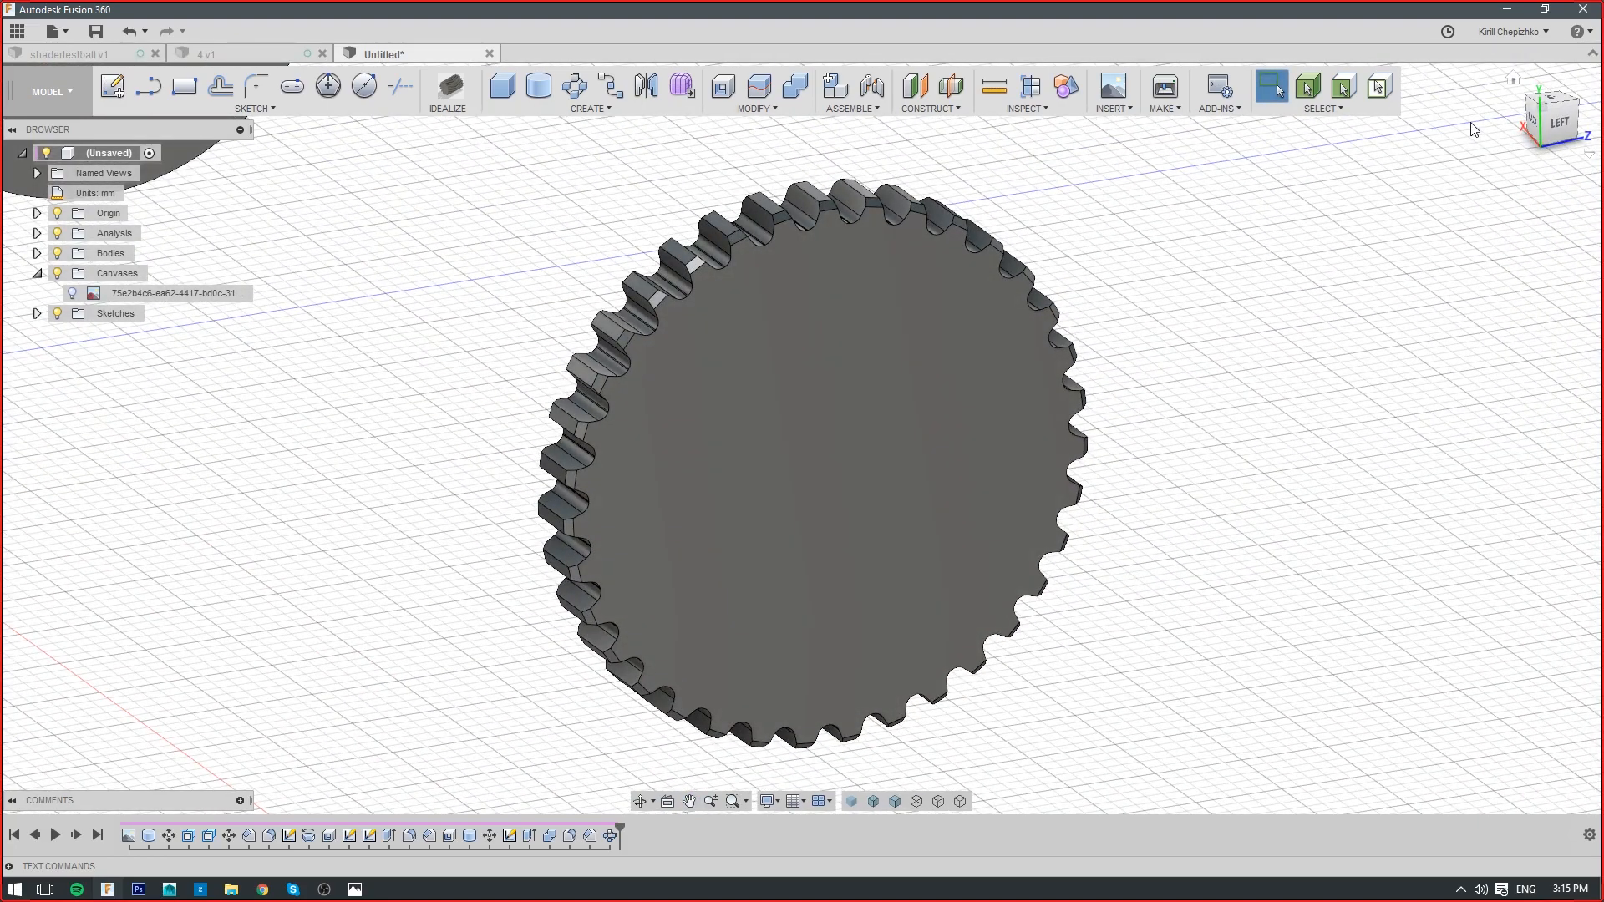
pyautogui.scroll(-3, 1233, 290)
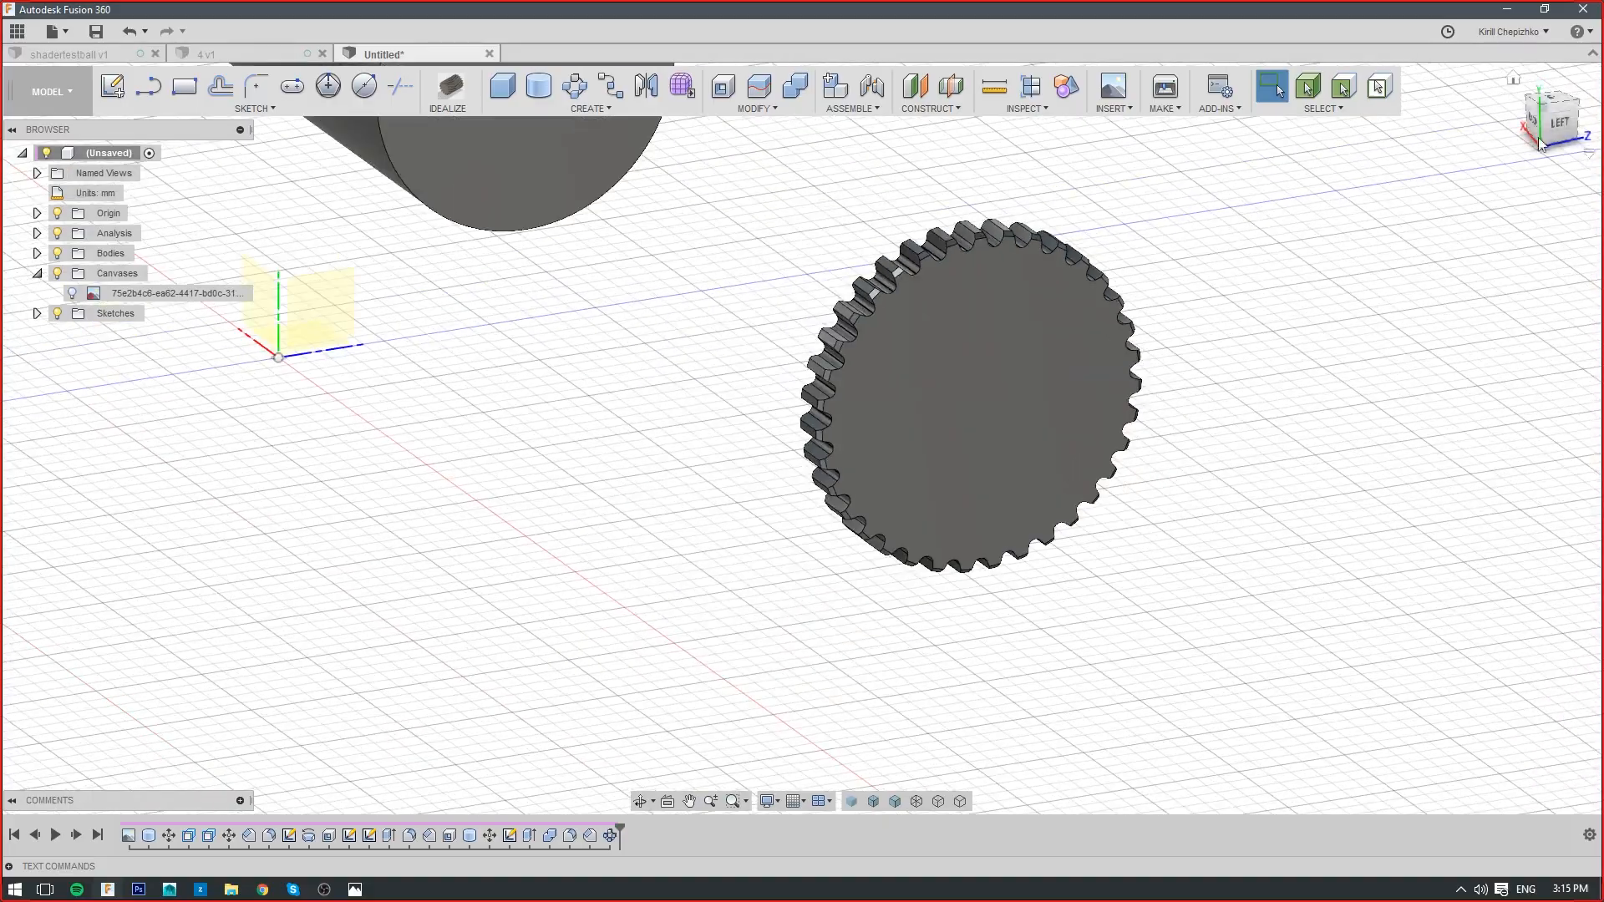
pyautogui.moveTo(1549, 125)
pyautogui.mouseDown()
pyautogui.moveTo(1421, 125)
pyautogui.moveTo(1448, 127)
pyautogui.moveTo(1478, 82)
pyautogui.mouseUp()
pyautogui.keyDown('shift'); pyautogui.moveTo(994, 351); pyautogui.dragTo(955, 432, button='middle'); pyautogui.keyUp('shift')
pyautogui.scroll(-5, 1030, 464)
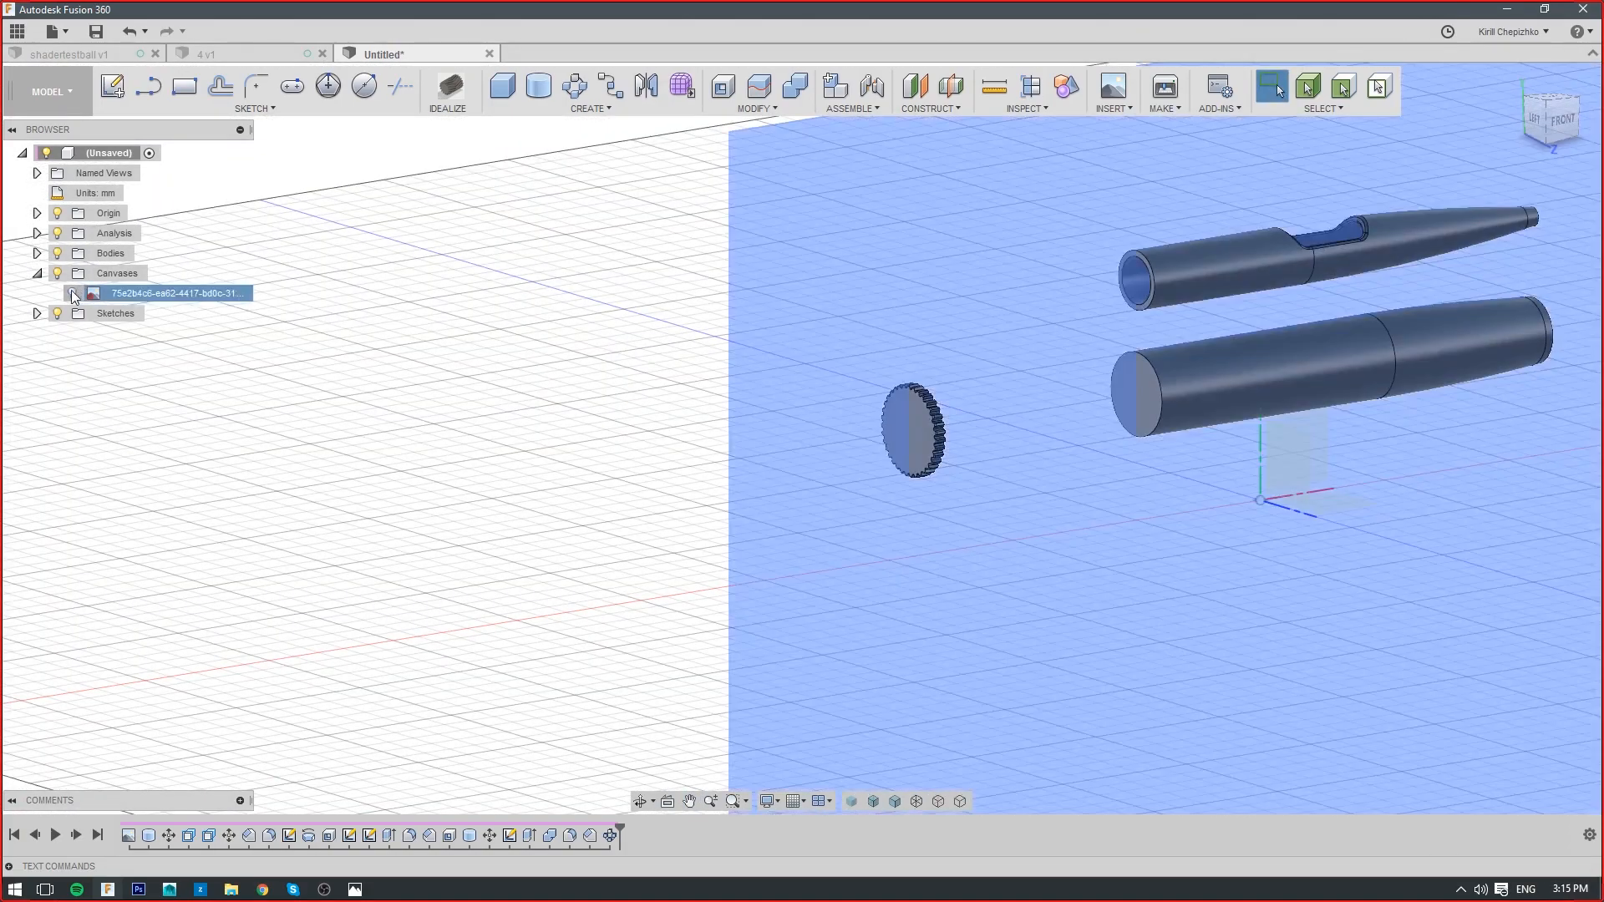
# Show the reference canvas and examine the knurled rings drawn on the nose section
pyautogui.click(72, 294)
pyautogui.scroll(6, 889, 498)
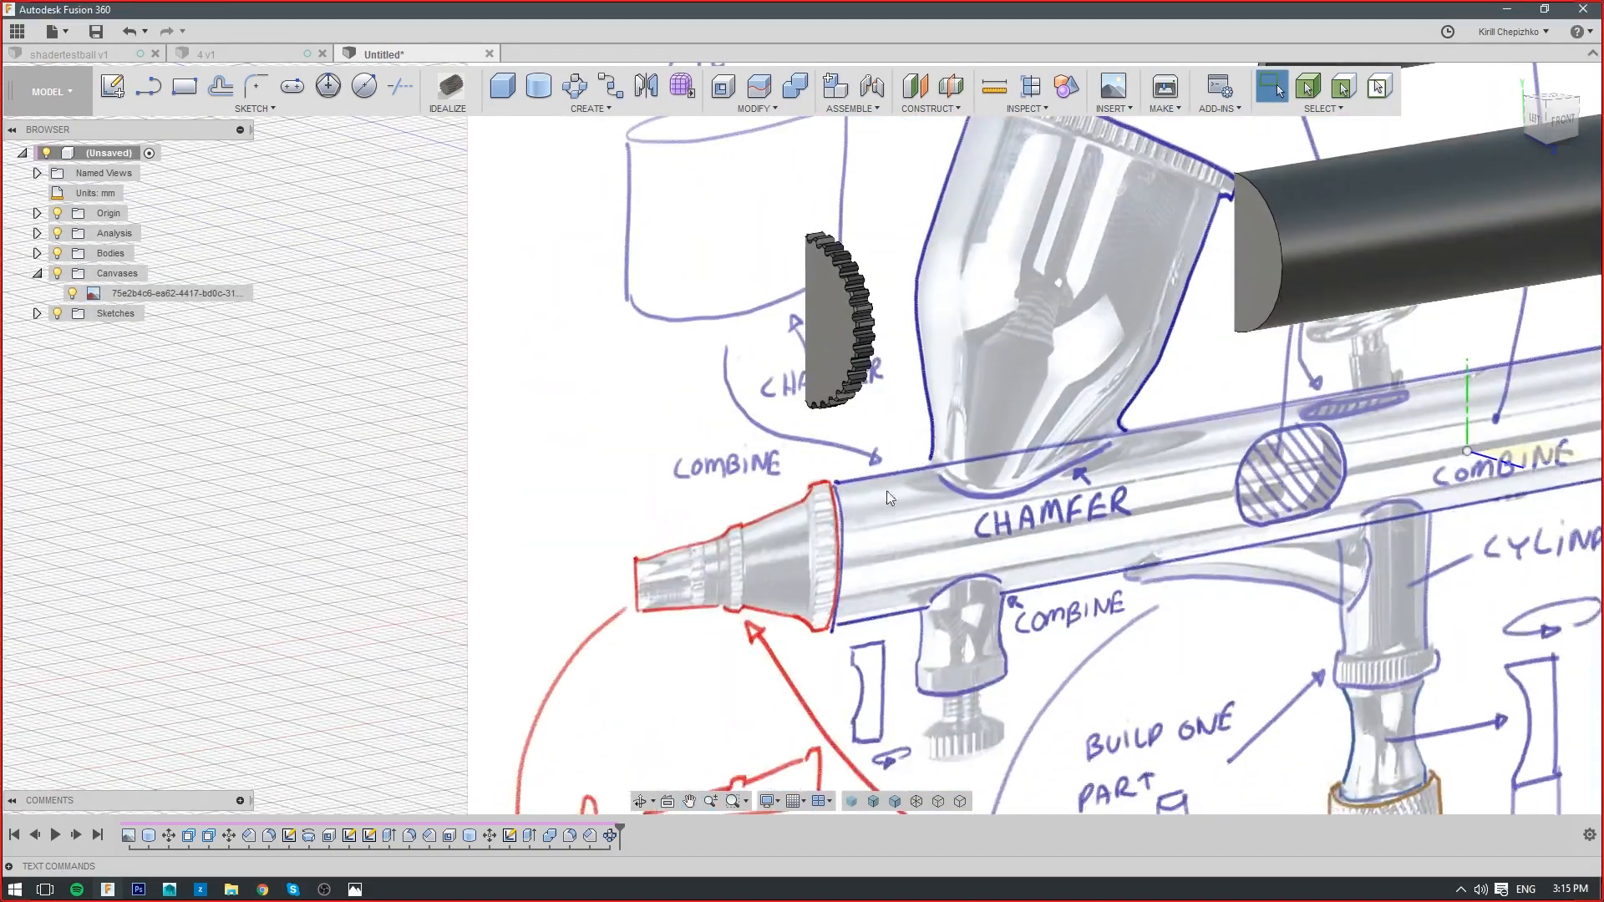
pyautogui.scroll(5, 889, 498)
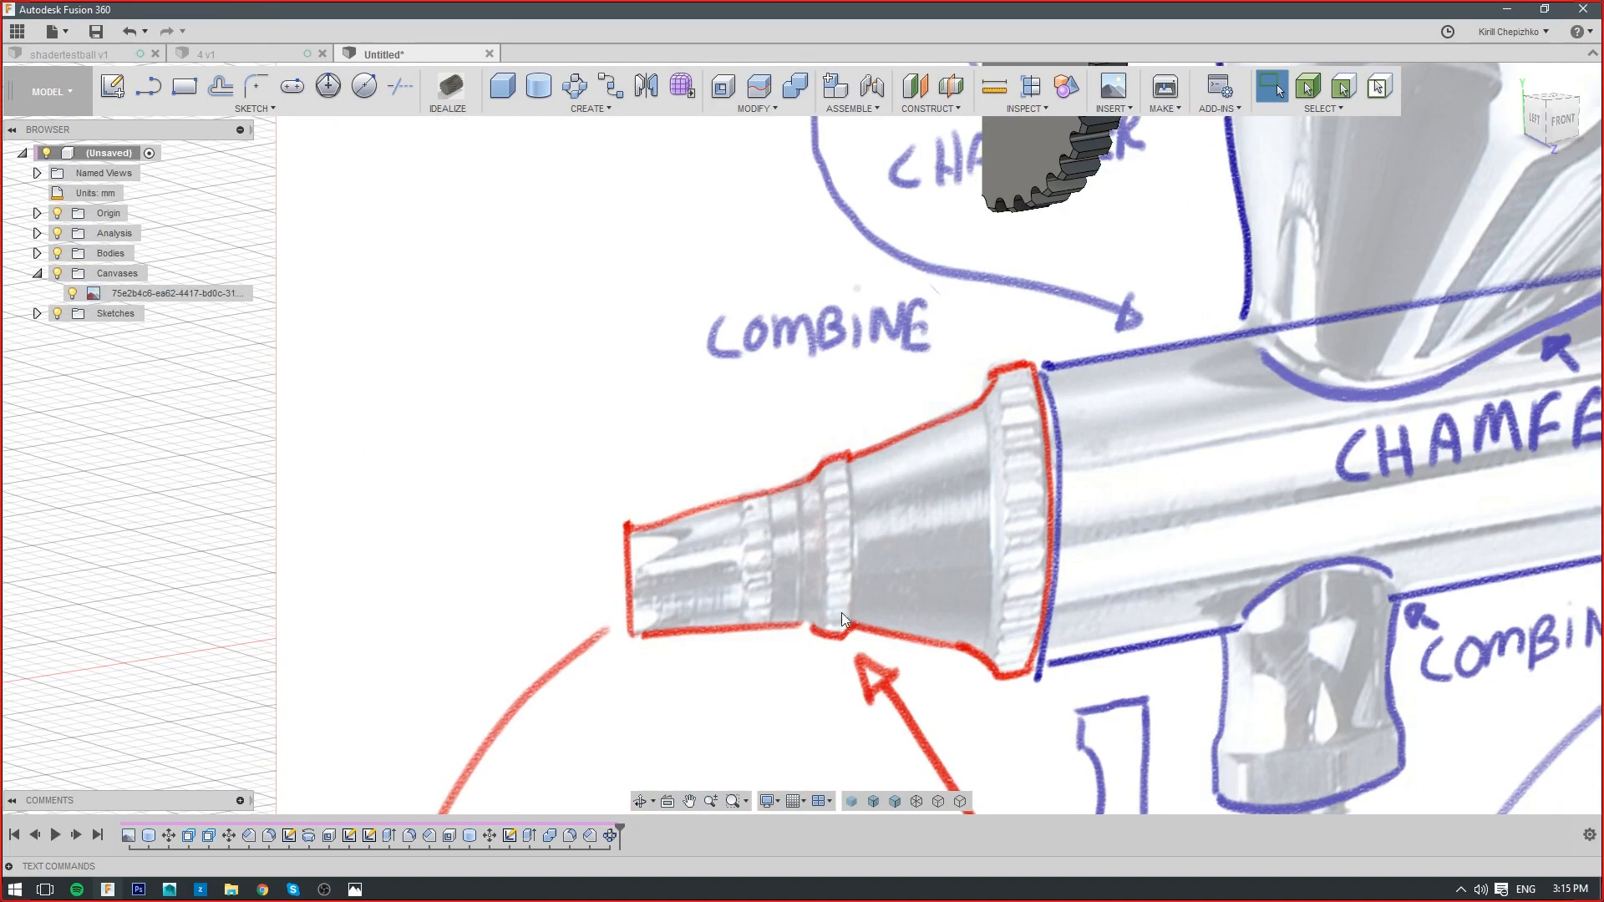
pyautogui.scroll(-3, 963, 365)
pyautogui.moveTo(970, 359); pyautogui.dragTo(914, 573, button='middle')
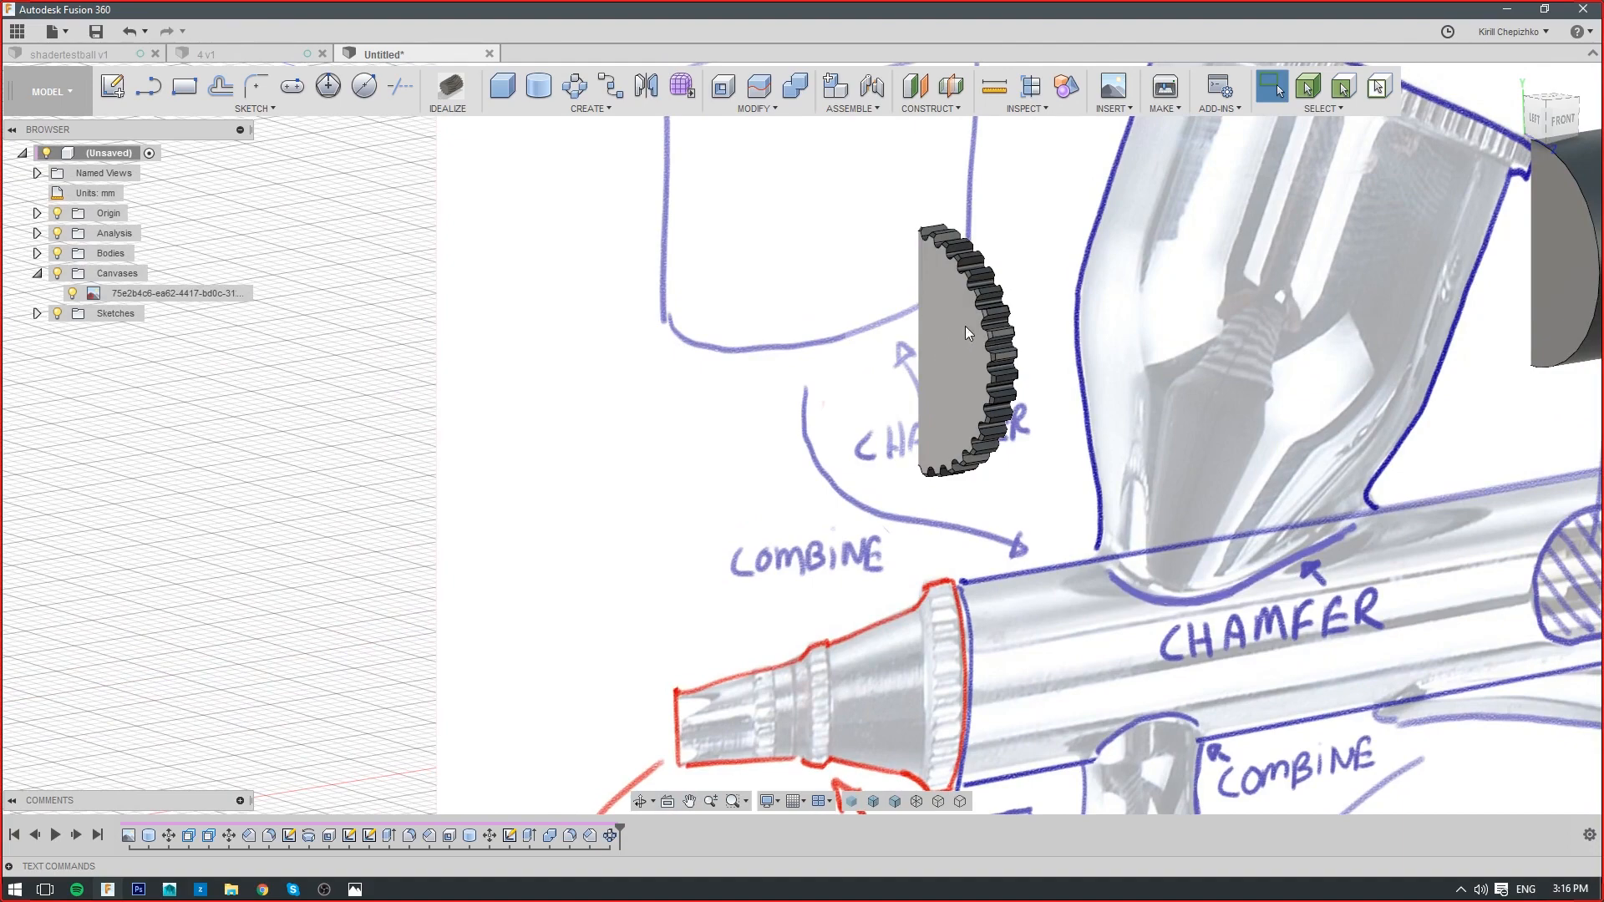
# Copy the toothed disc body and offset the duplicate along the airbrush's length, on the nozzle-tip side of the original
pyautogui.click(36, 253)
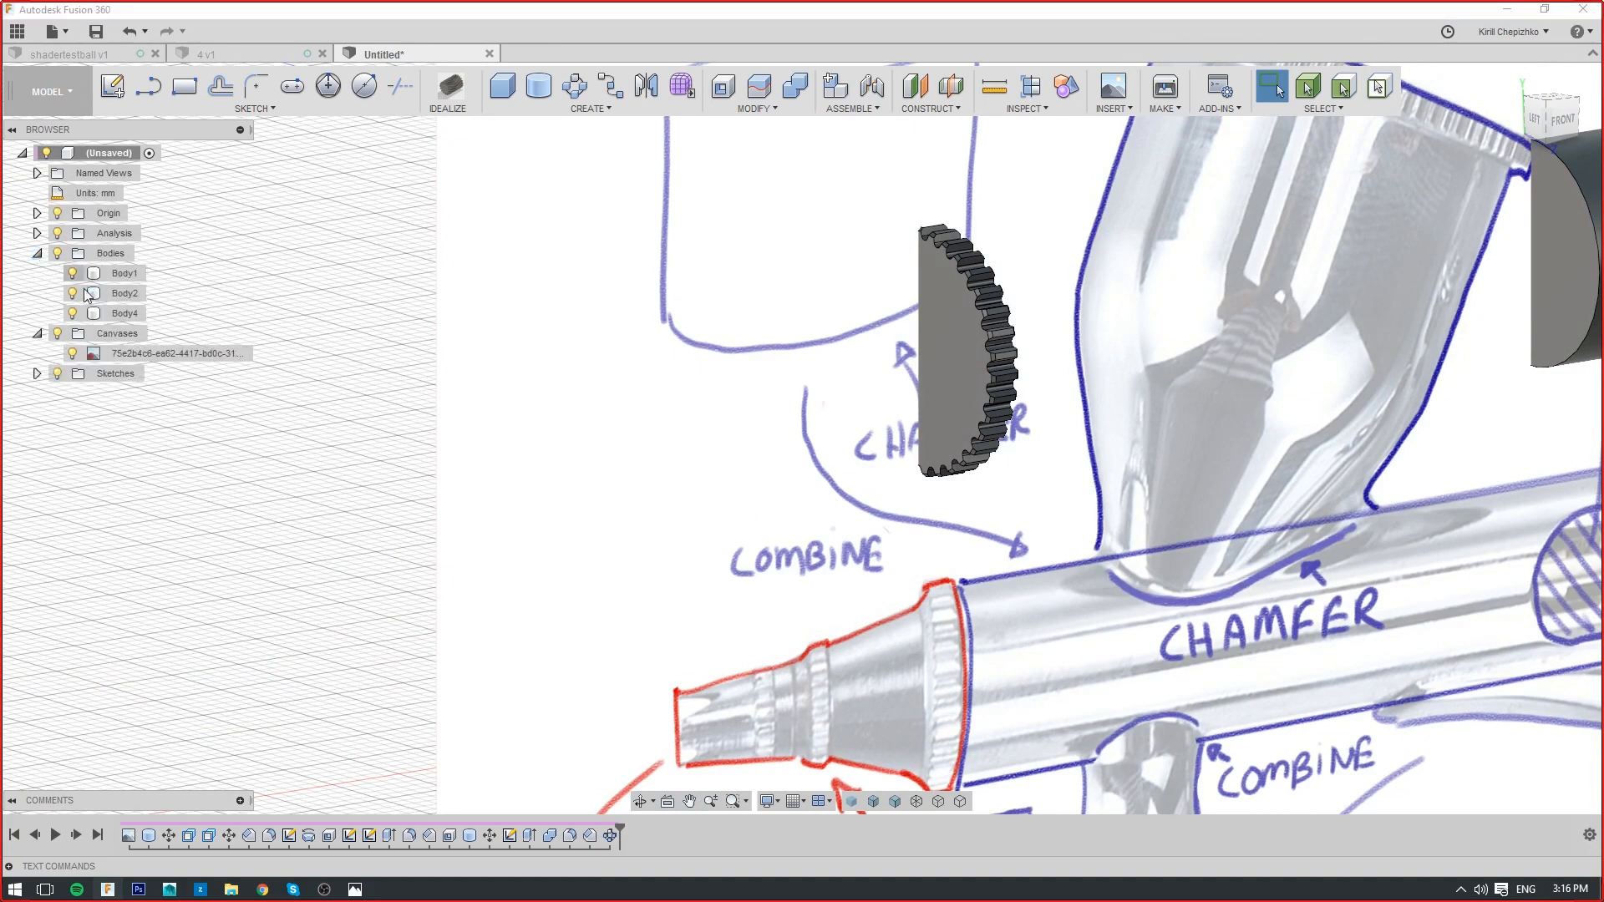
pyautogui.click(126, 313)
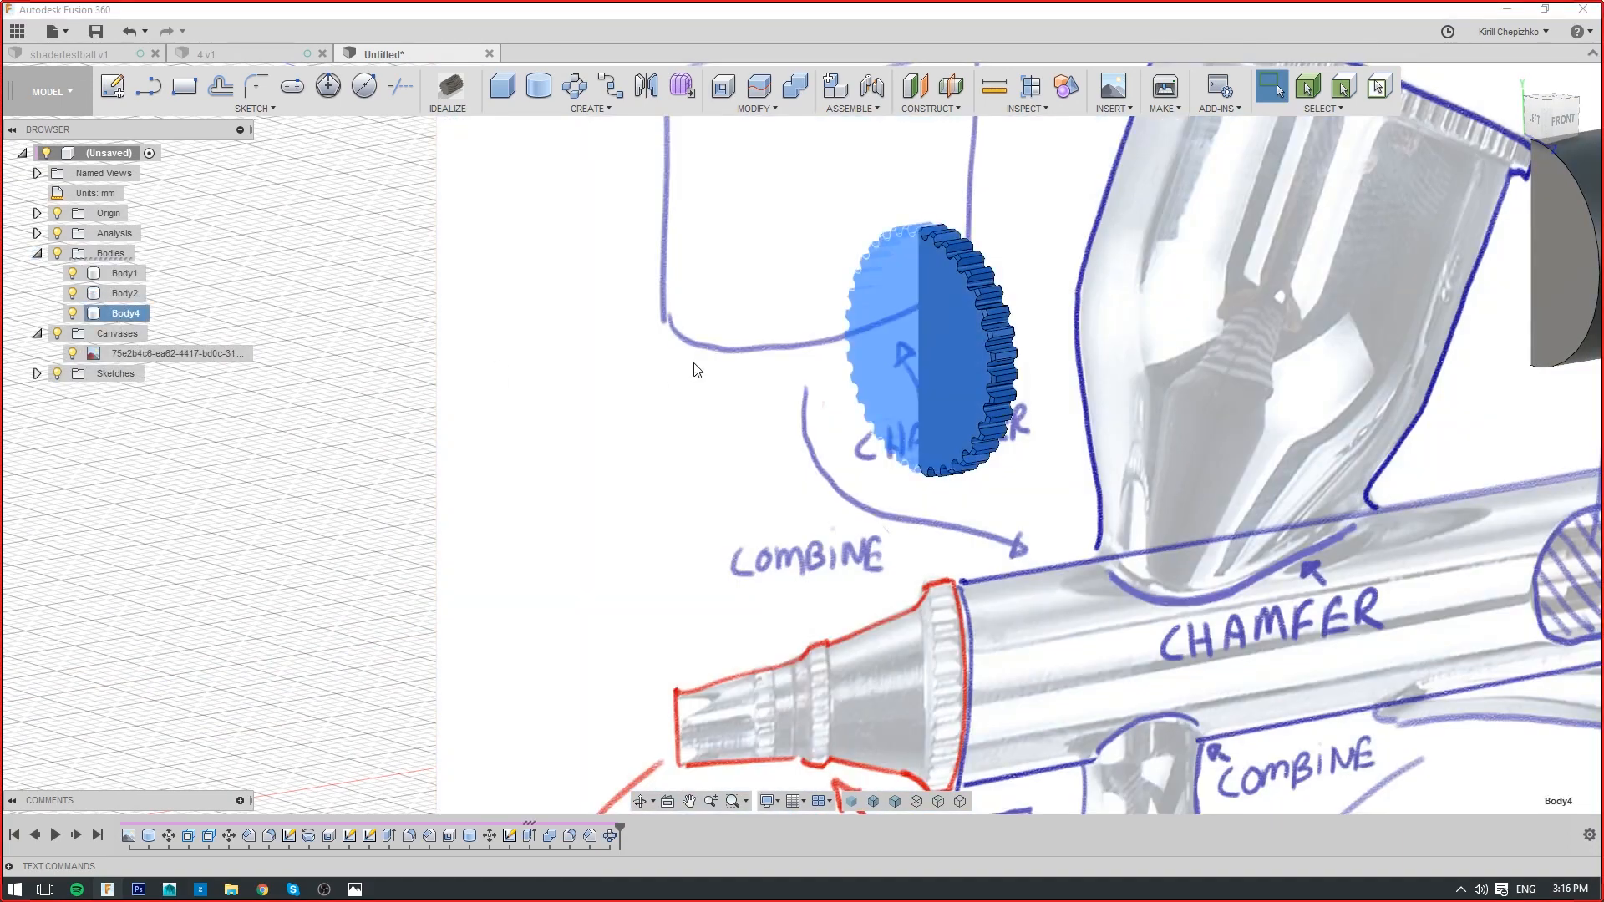
pyautogui.hotkey('ctrl', 'c')
pyautogui.hotkey('ctrl', 'v')
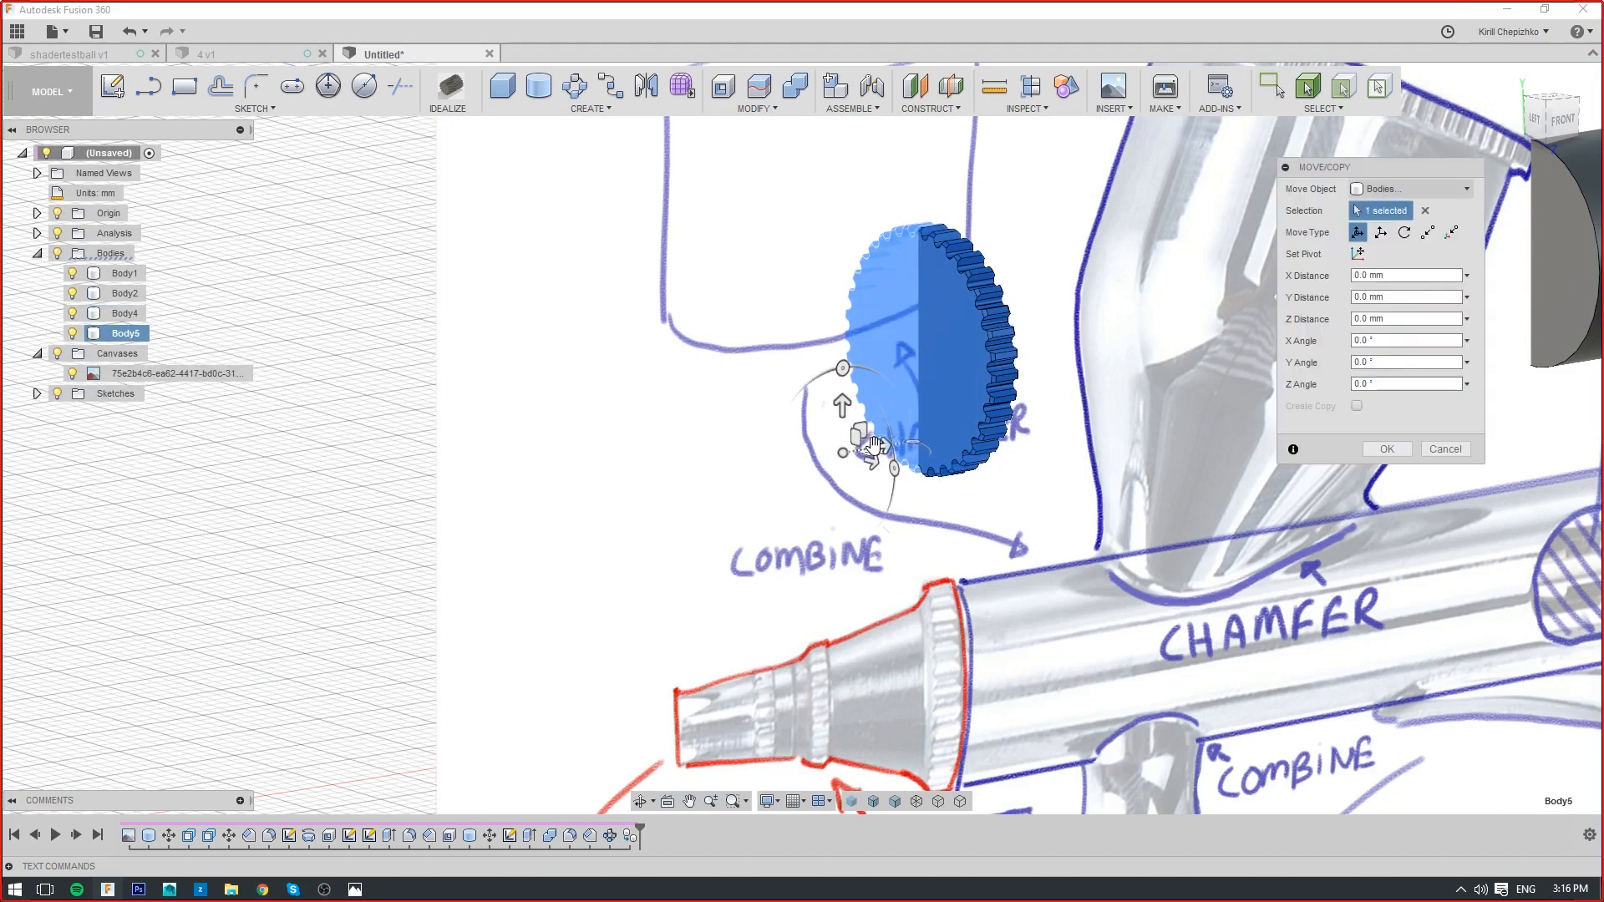
pyautogui.moveTo(874, 445); pyautogui.dragTo(753, 462)
pyautogui.click(1386, 451)
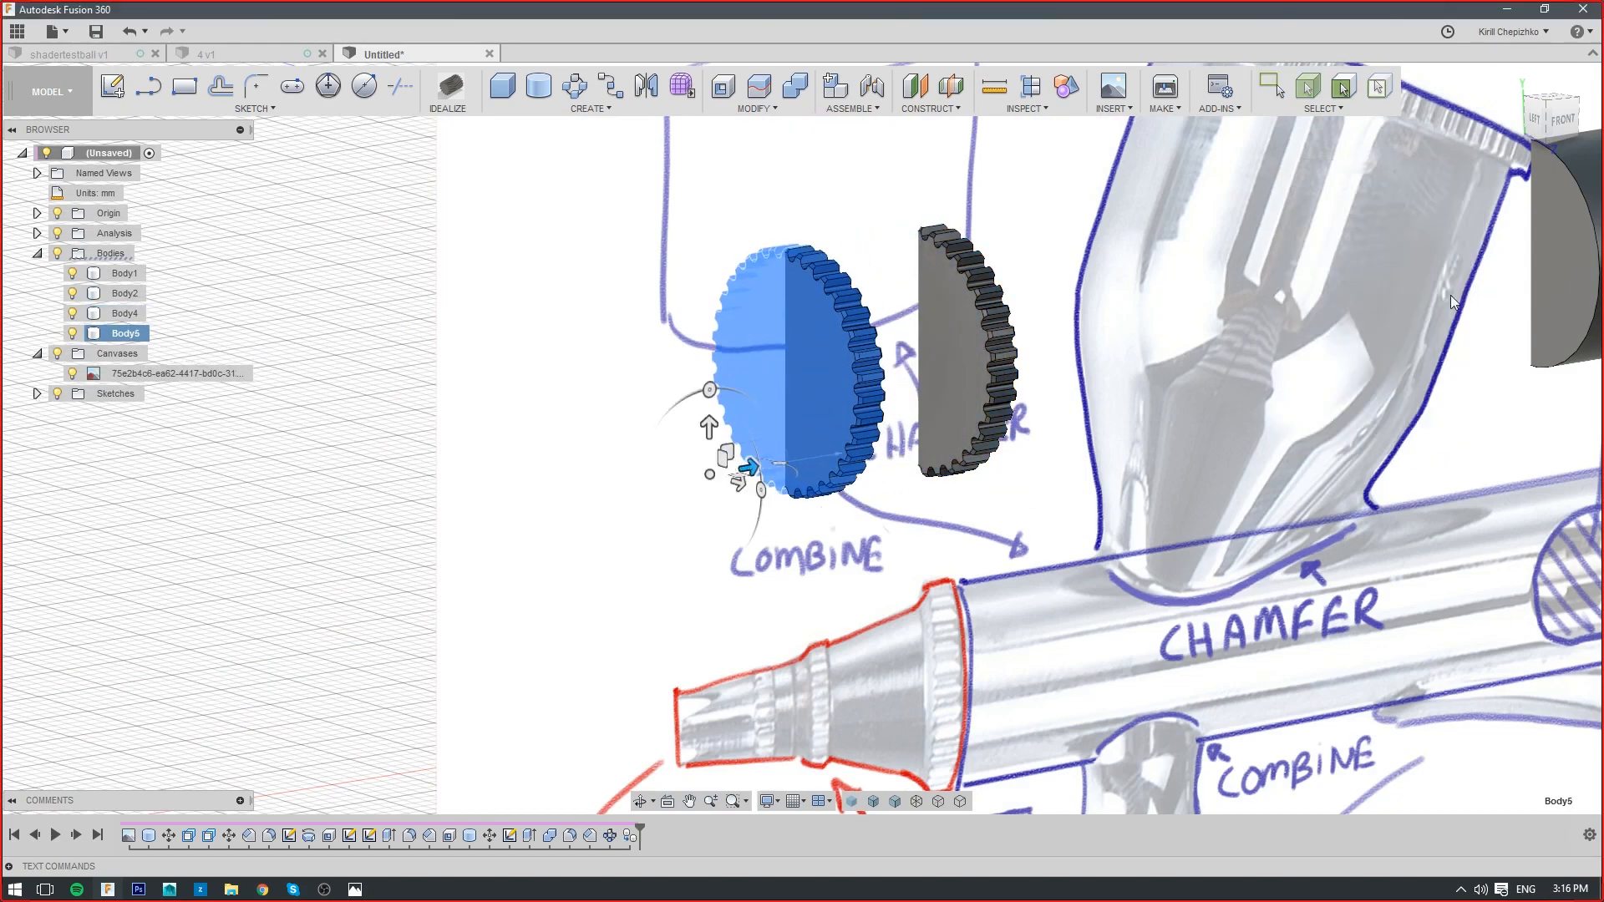
pyautogui.click(1553, 119)
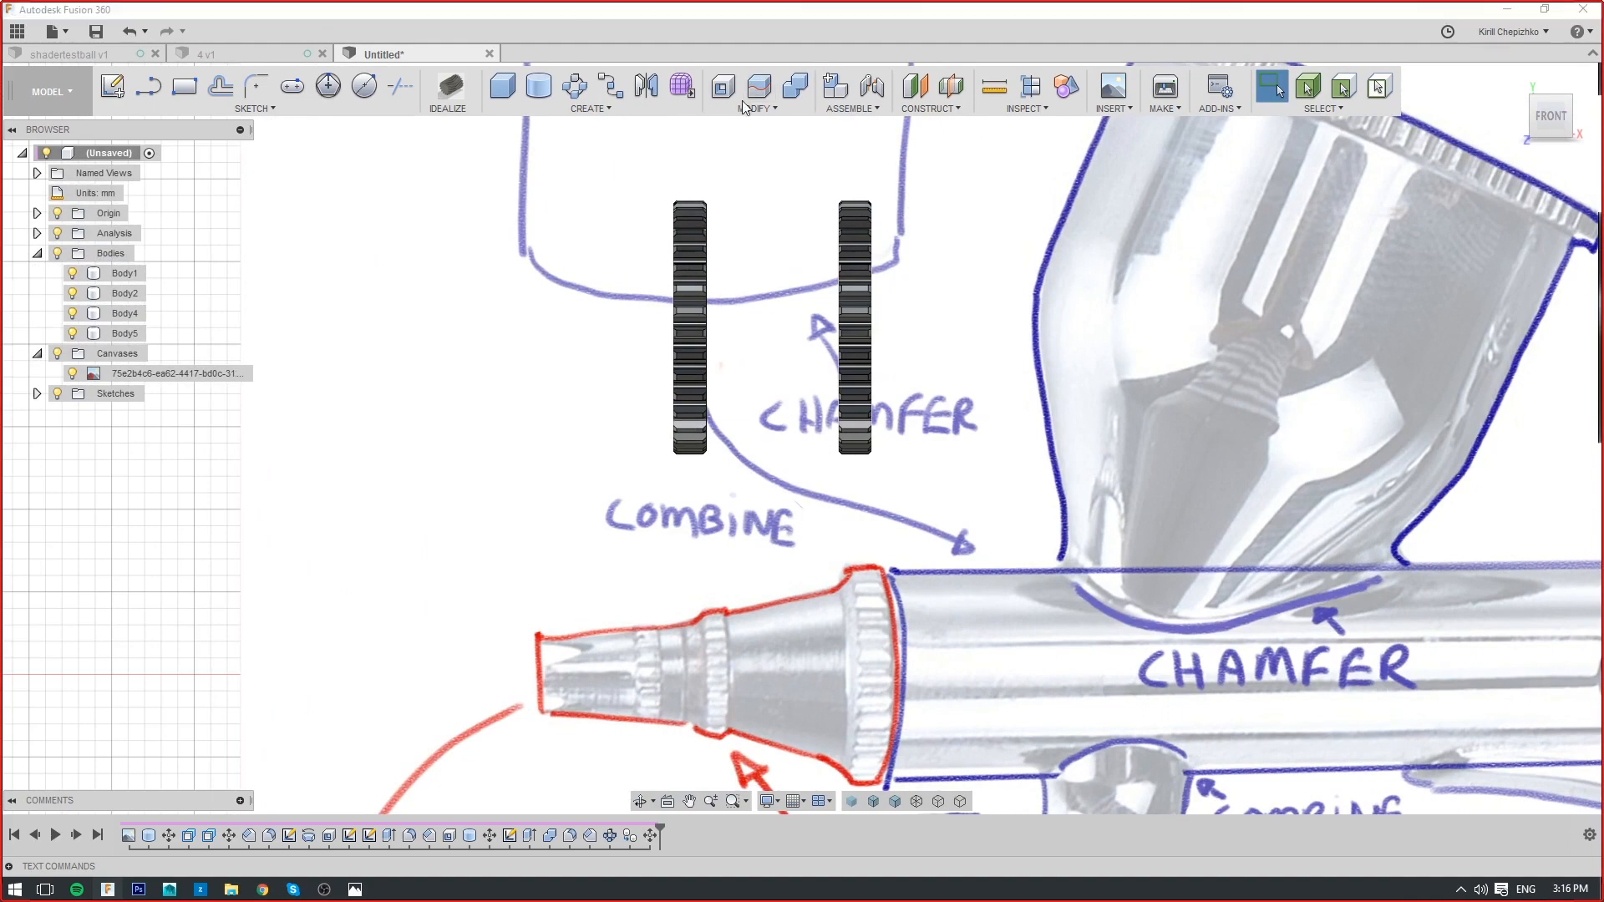
pyautogui.click(755, 107)
pyautogui.click(756, 247)
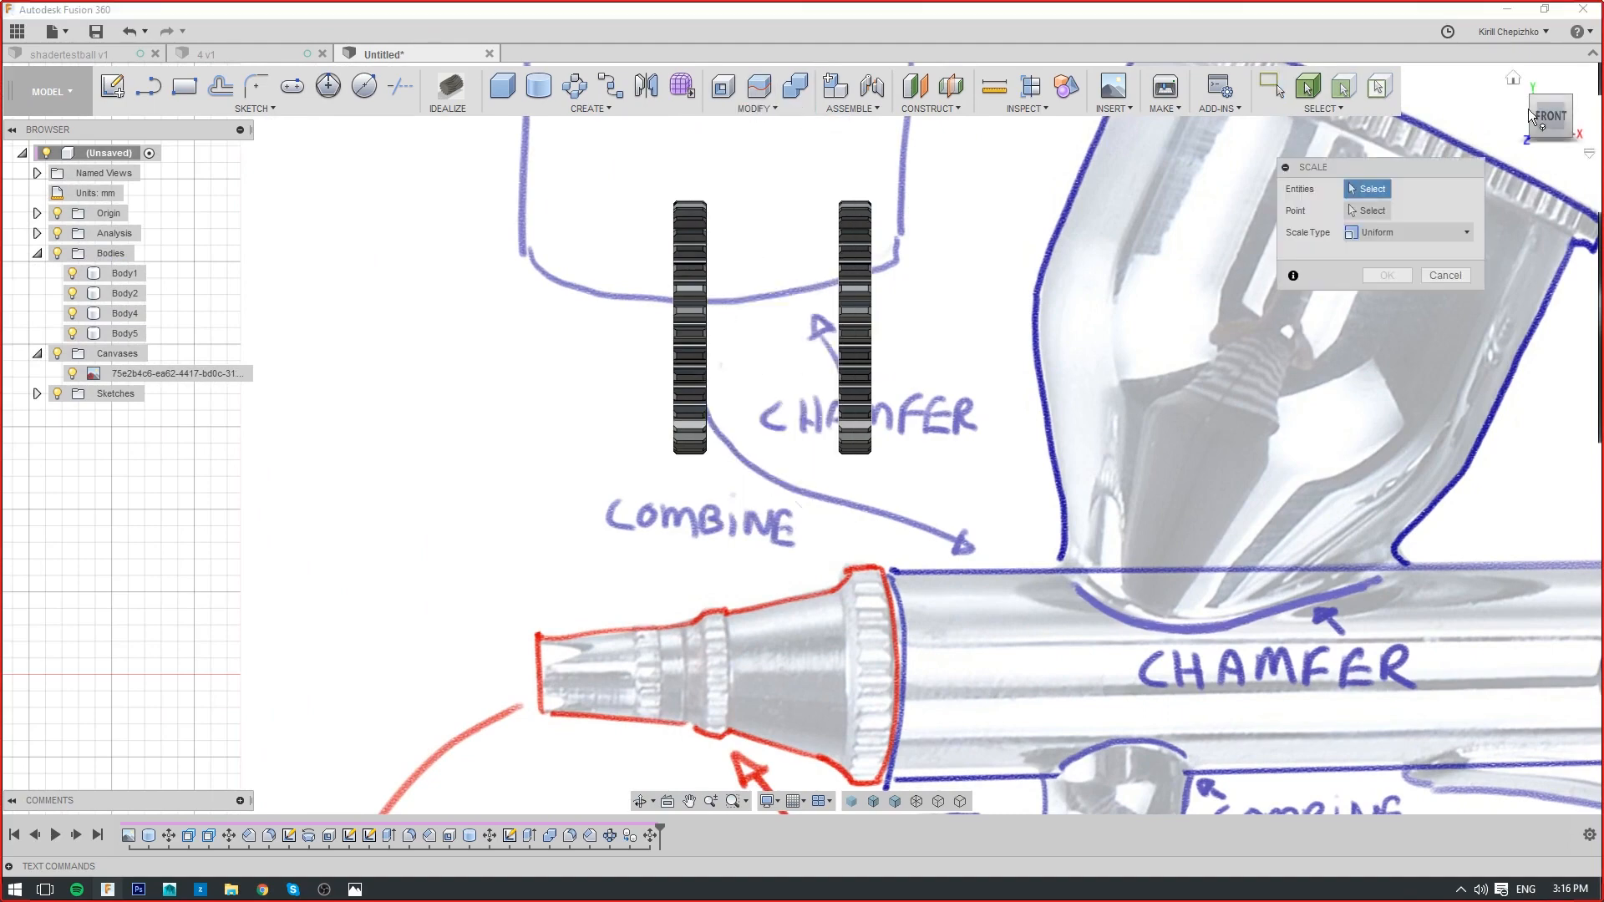
pyautogui.moveTo(1551, 118); pyautogui.dragTo(1592, 140)
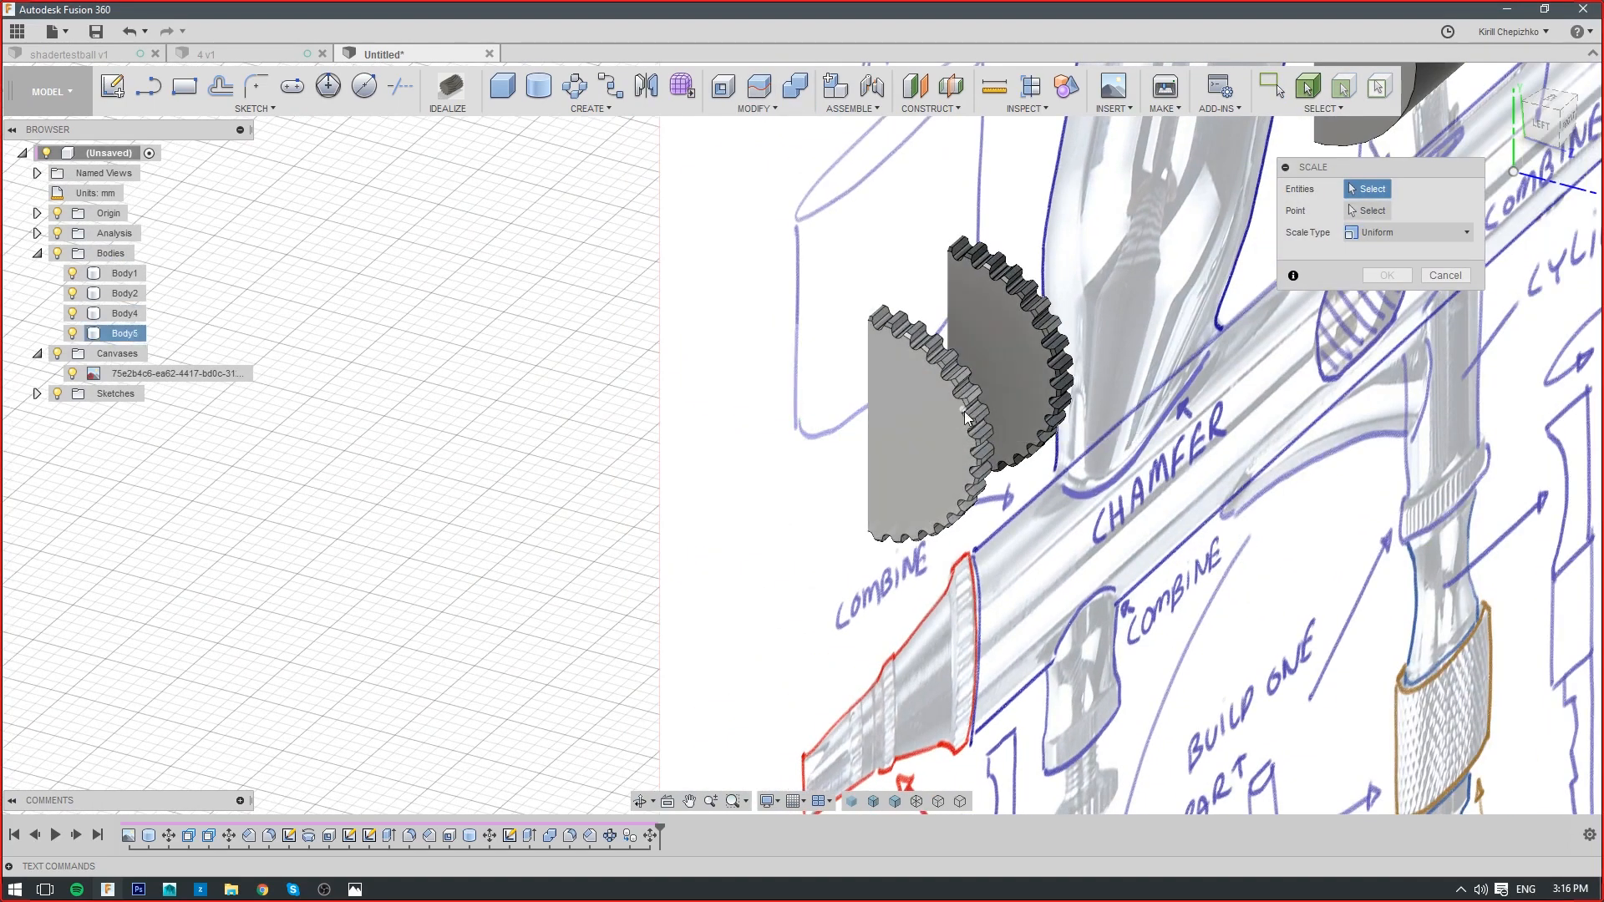
pyautogui.scroll(5, 932, 418)
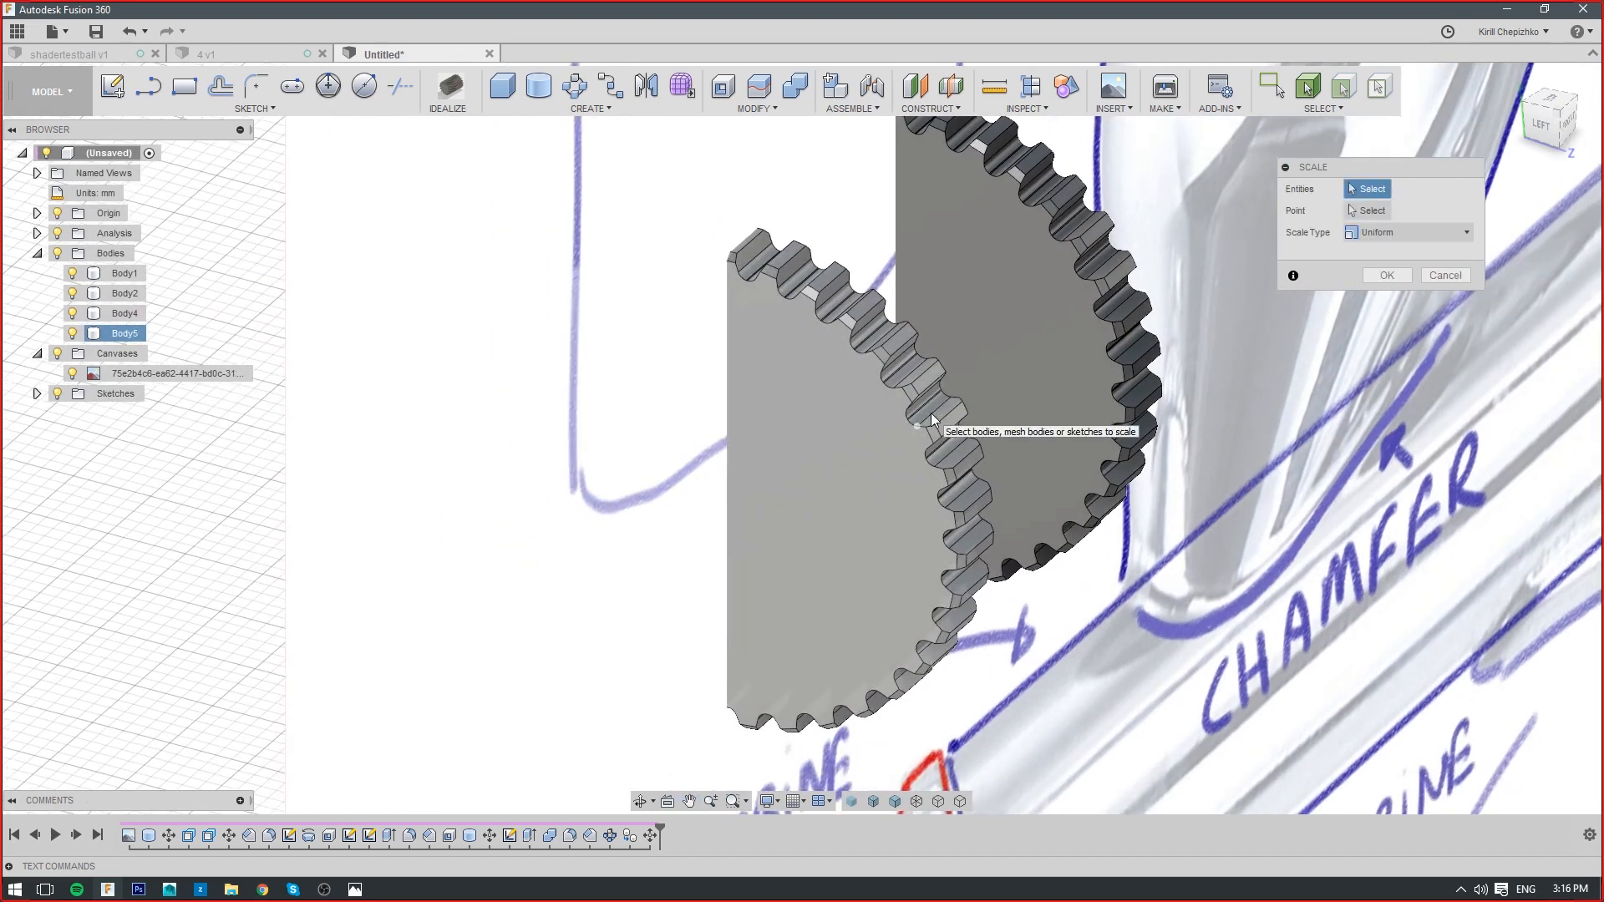
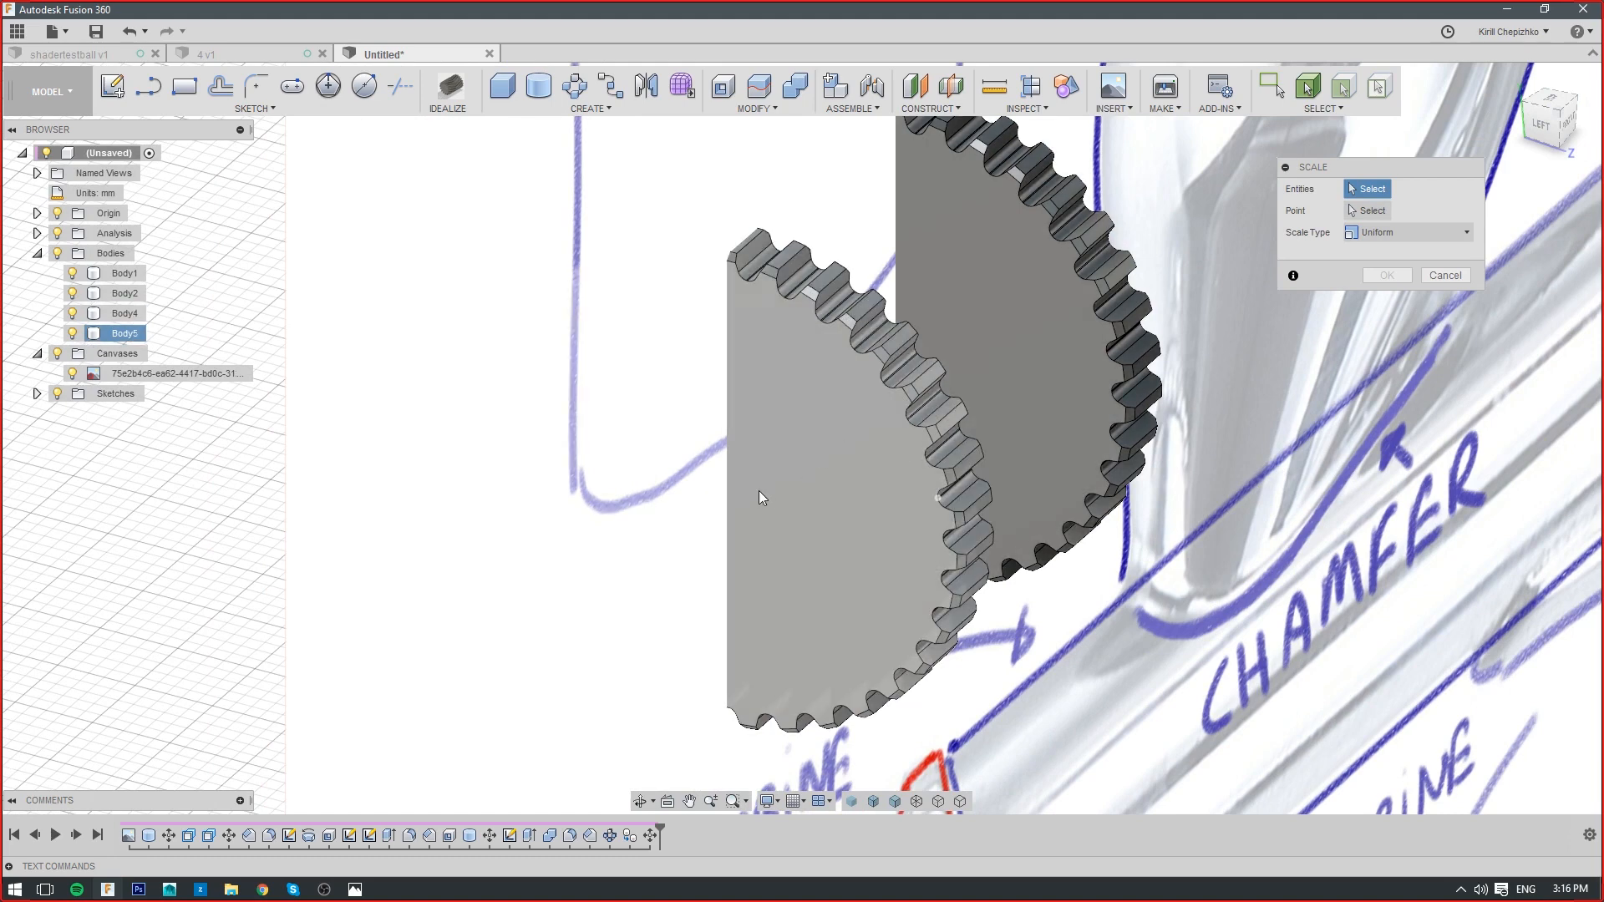
pyautogui.click(81, 372)
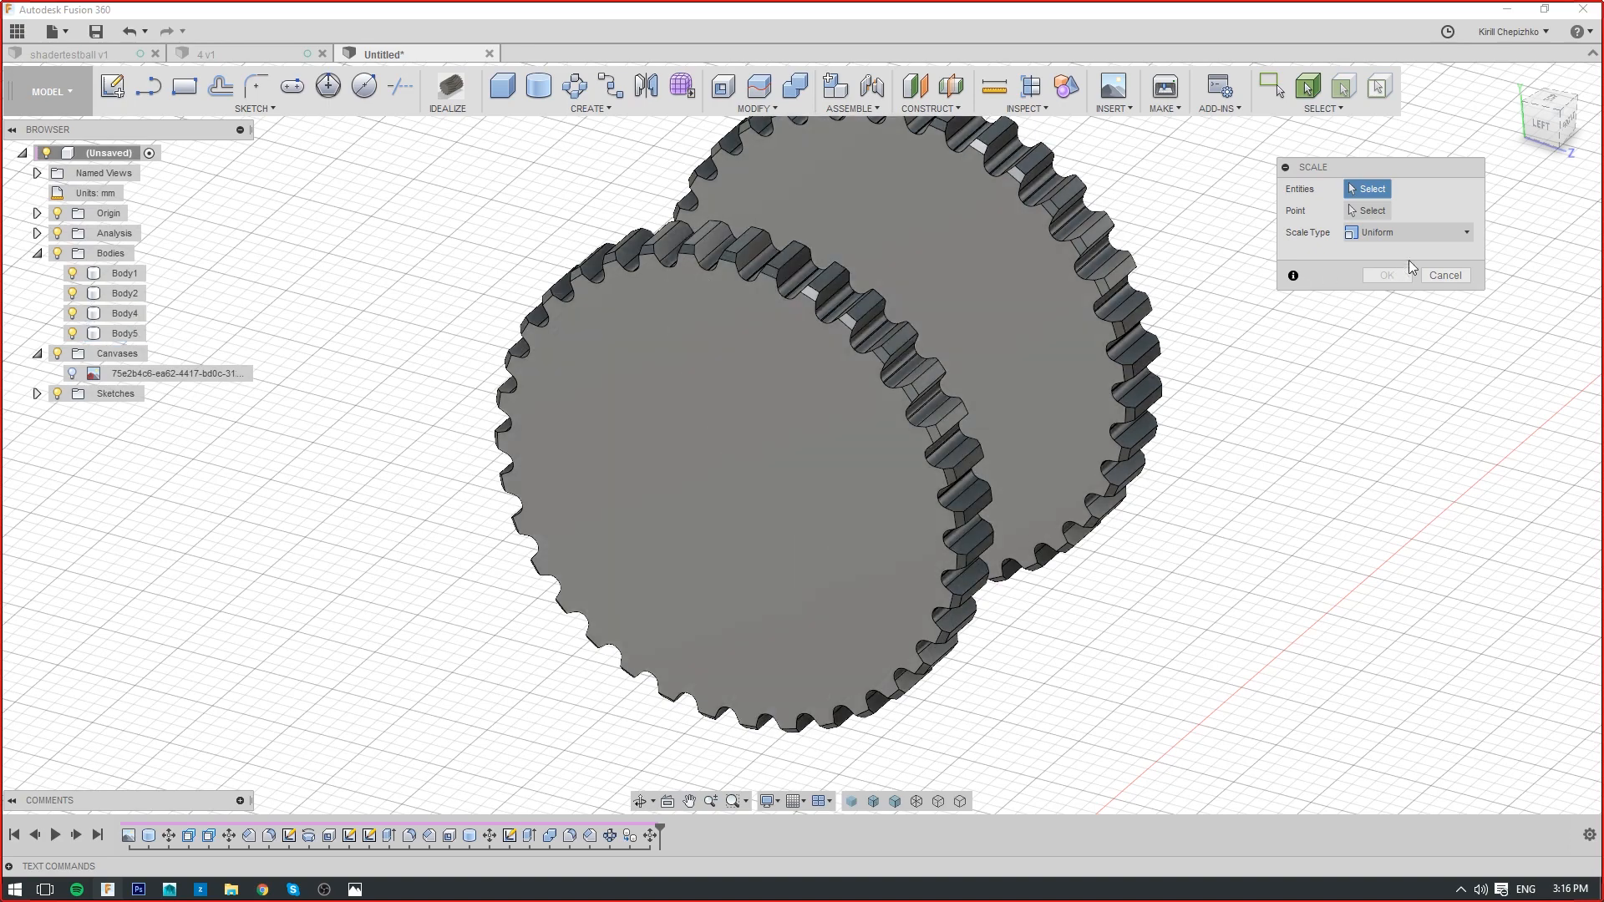
pyautogui.click(1450, 274)
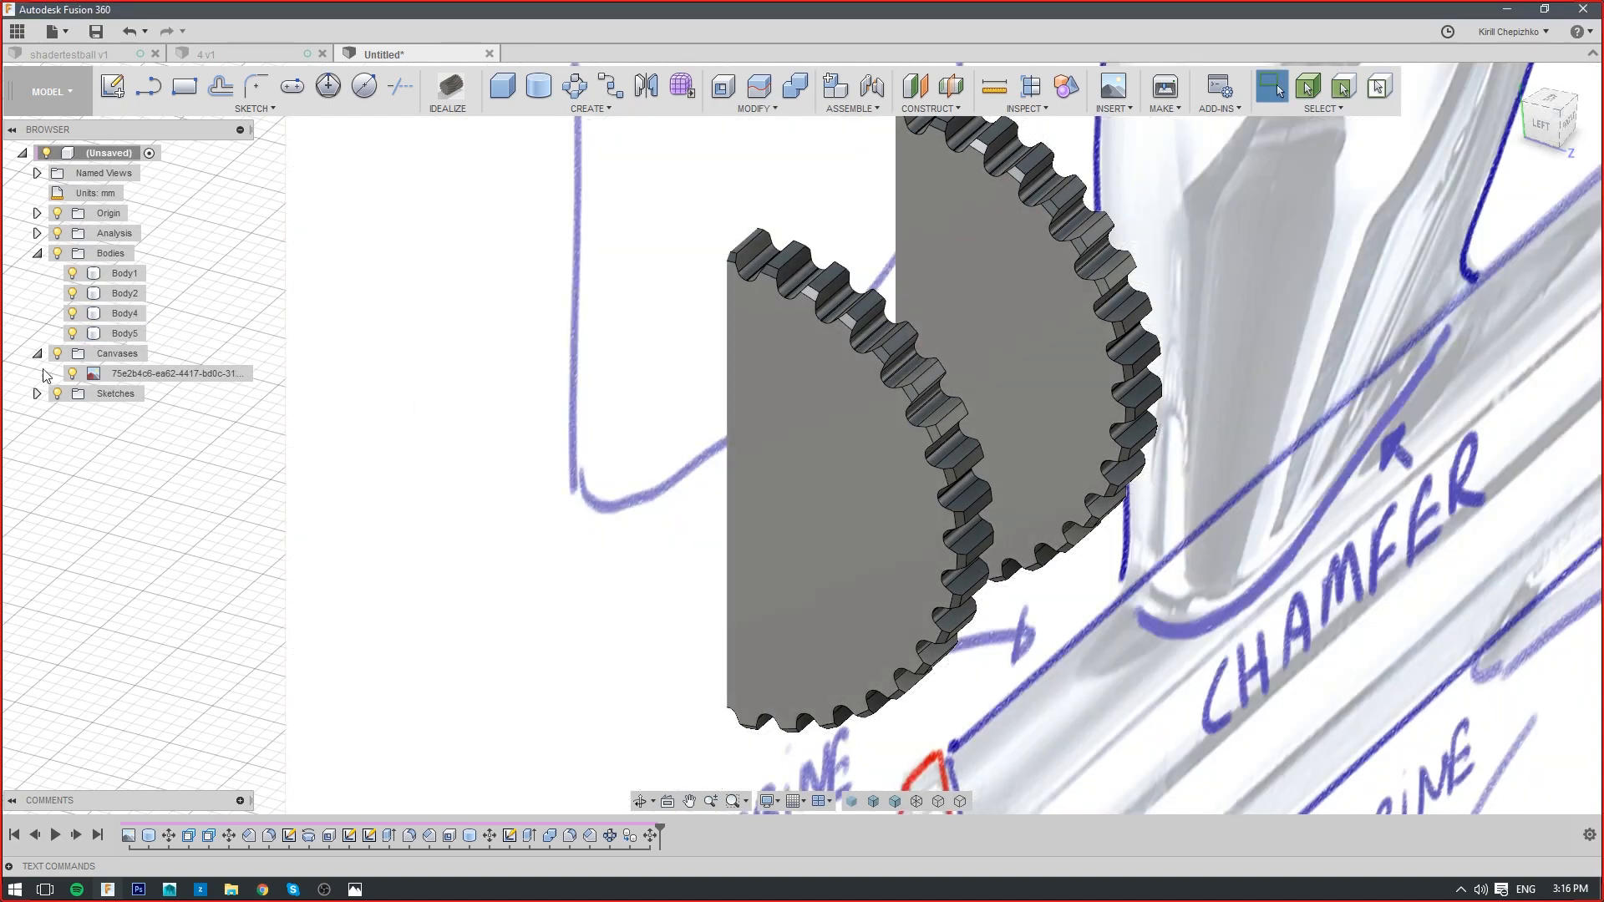
# Hide the reference canvas and sketch a point at the centre of the copied toothed disc's outer flat face
pyautogui.click(72, 373)
pyautogui.click(71, 372)
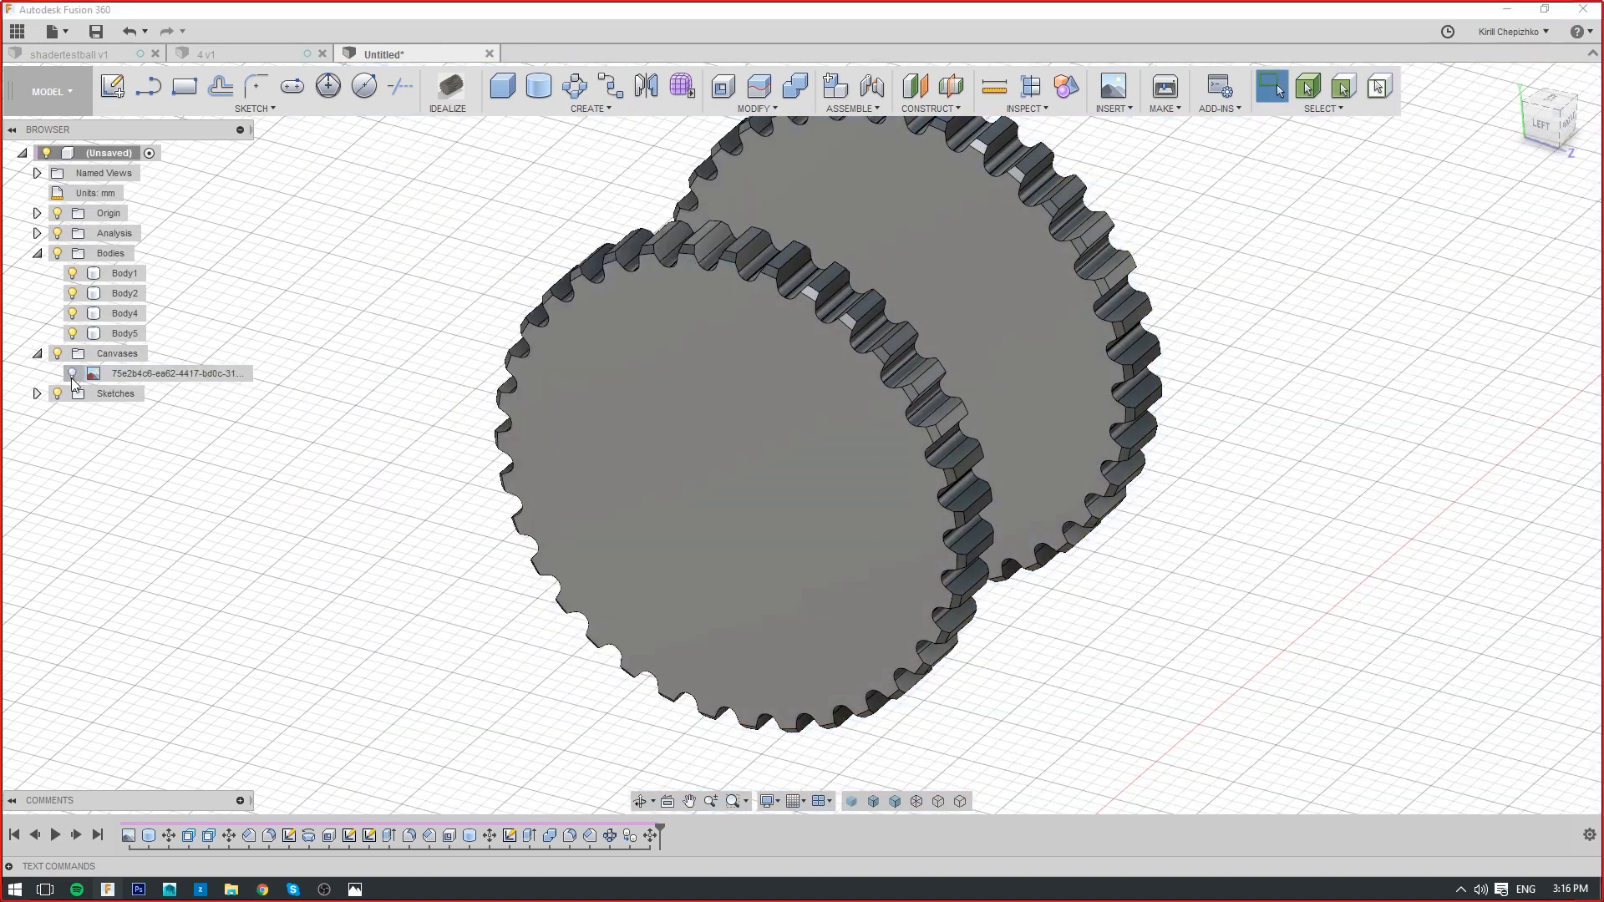
pyautogui.click(251, 109)
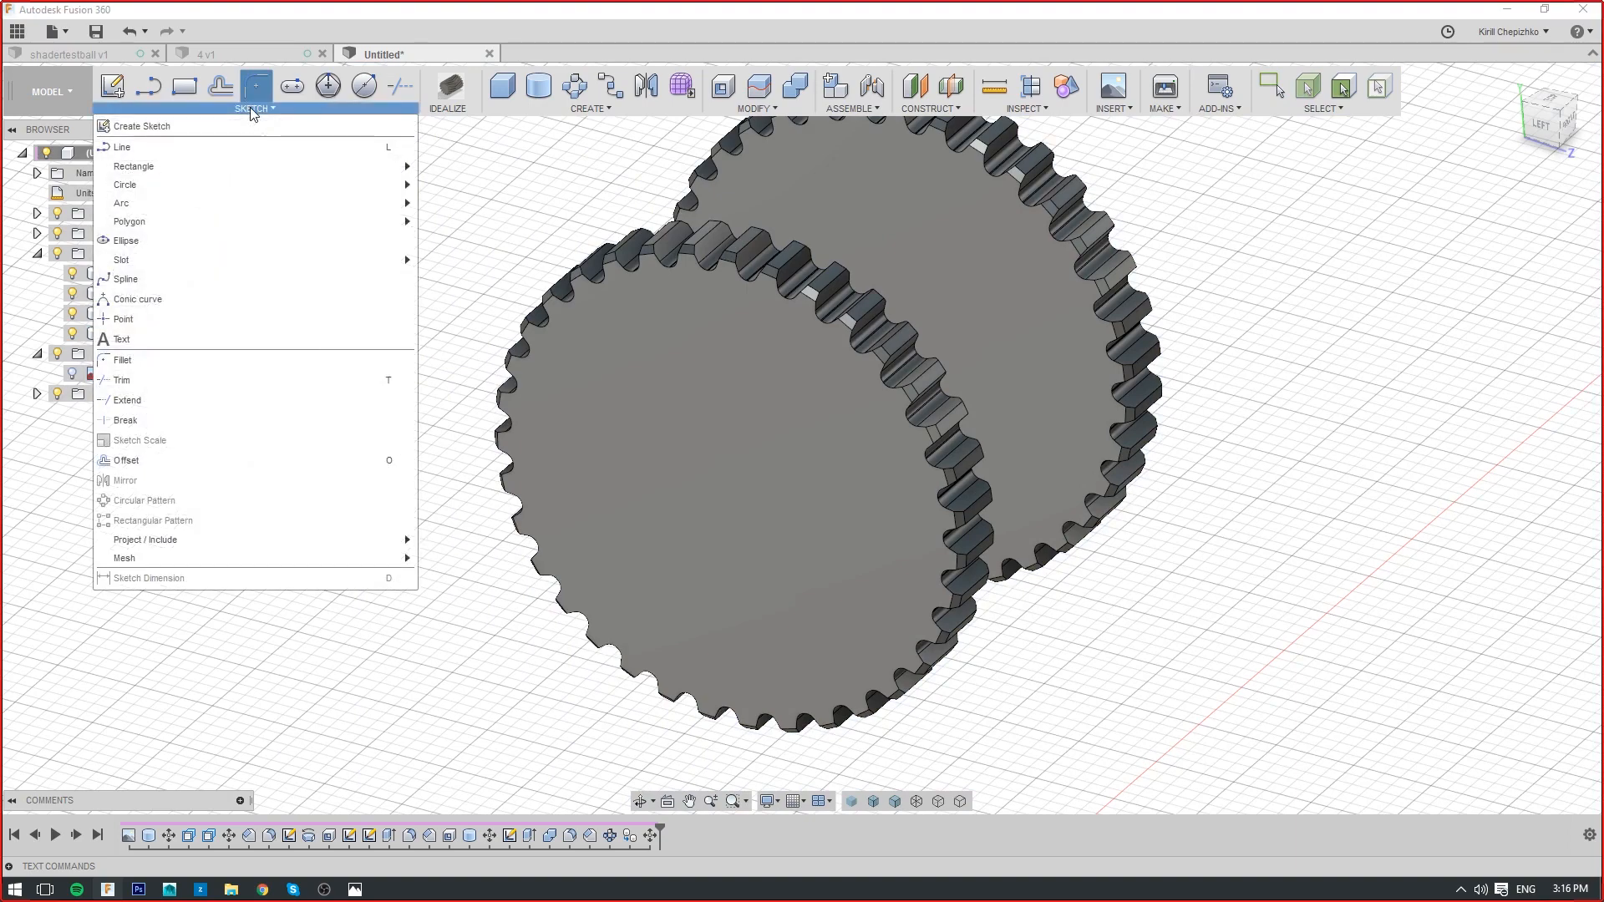
pyautogui.click(168, 323)
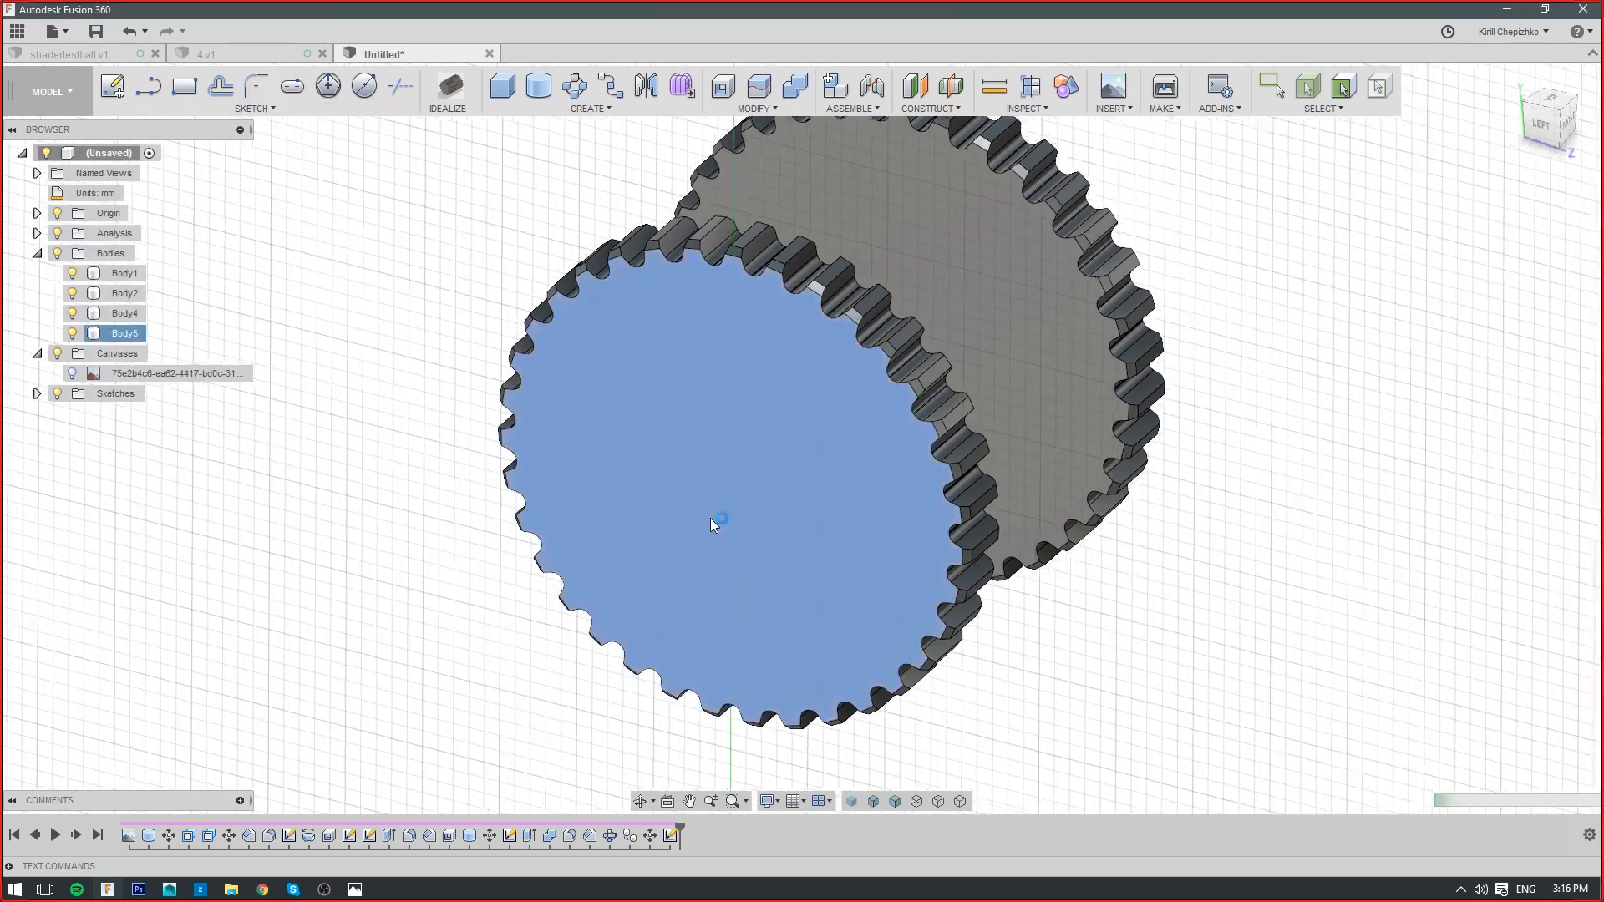
pyautogui.click(712, 522)
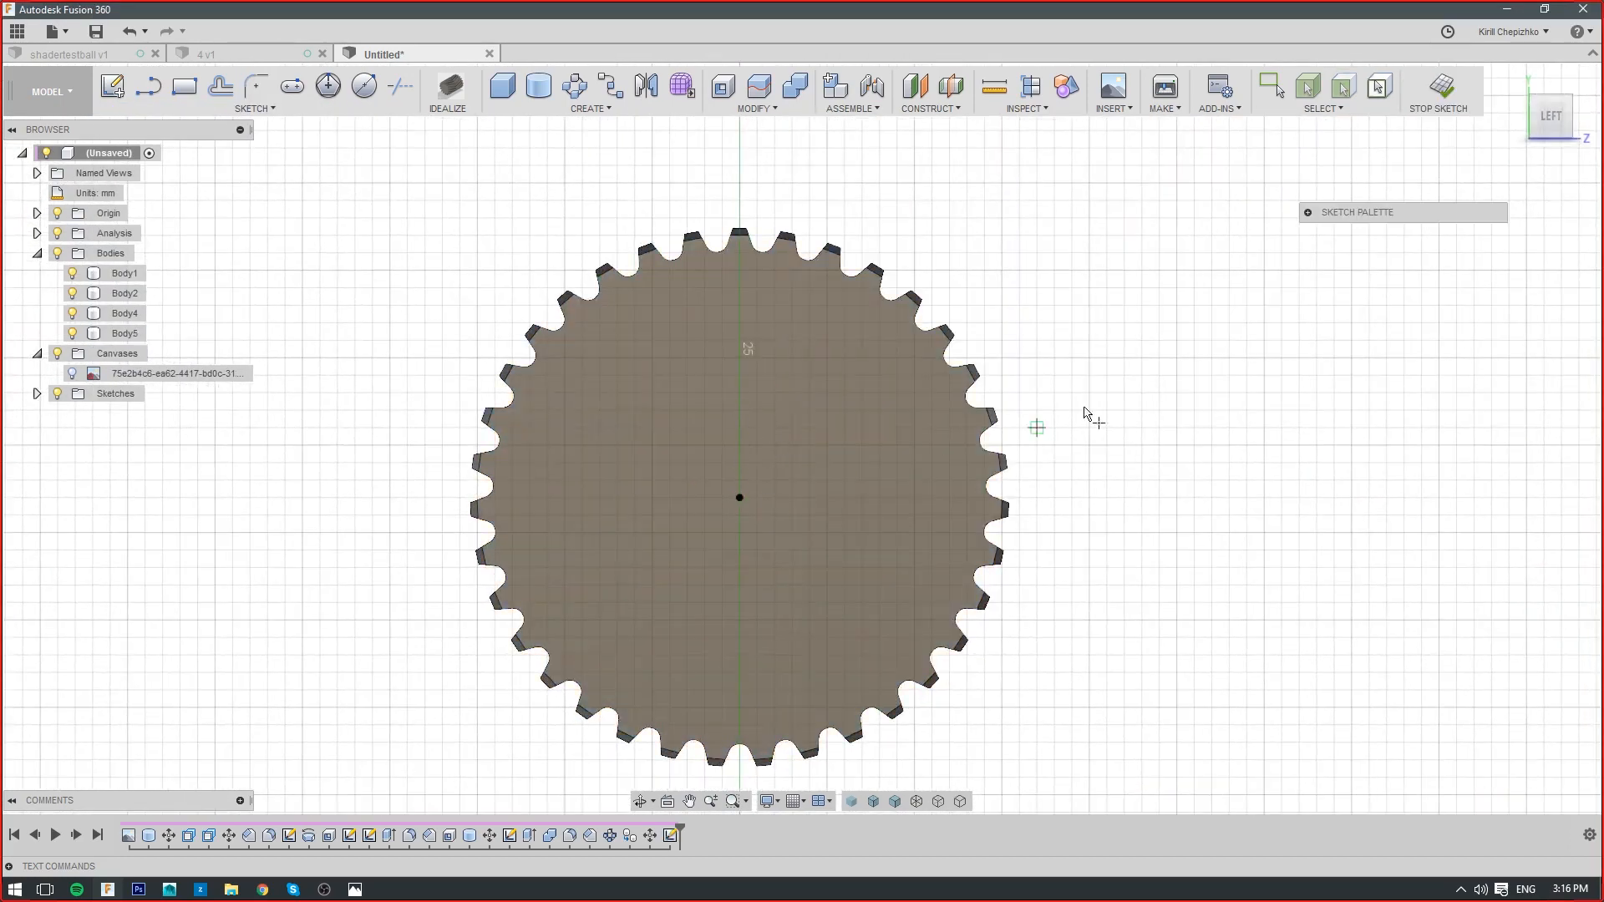
# Finish the sketch holding the centre point on the copied toothed disc's outer face
pyautogui.click(1574, 117)
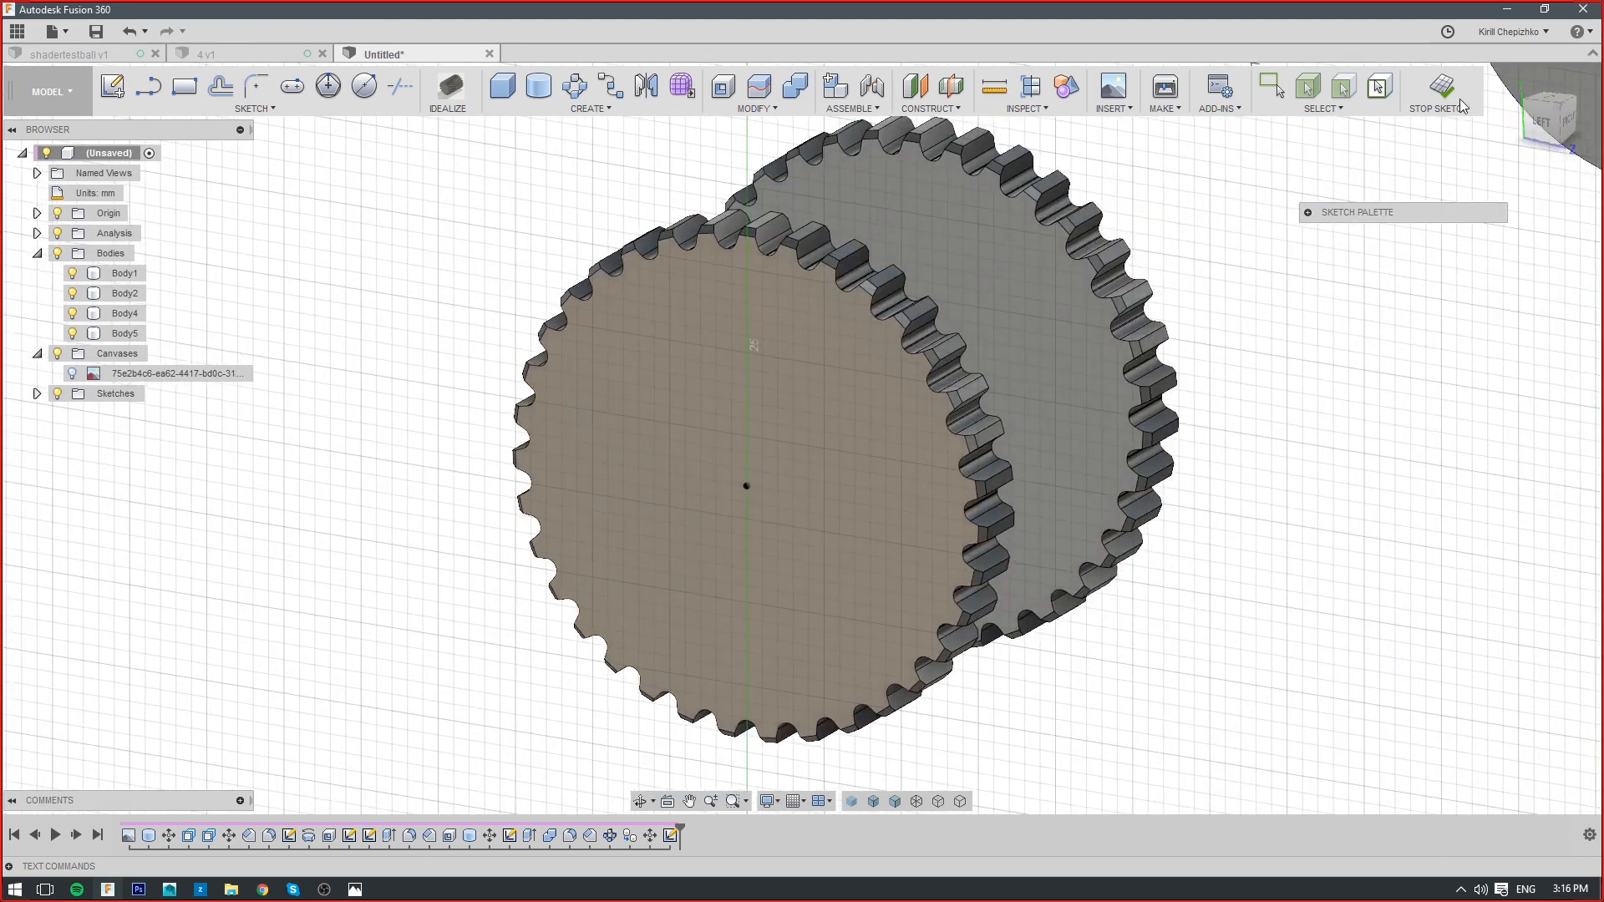
pyautogui.click(1440, 90)
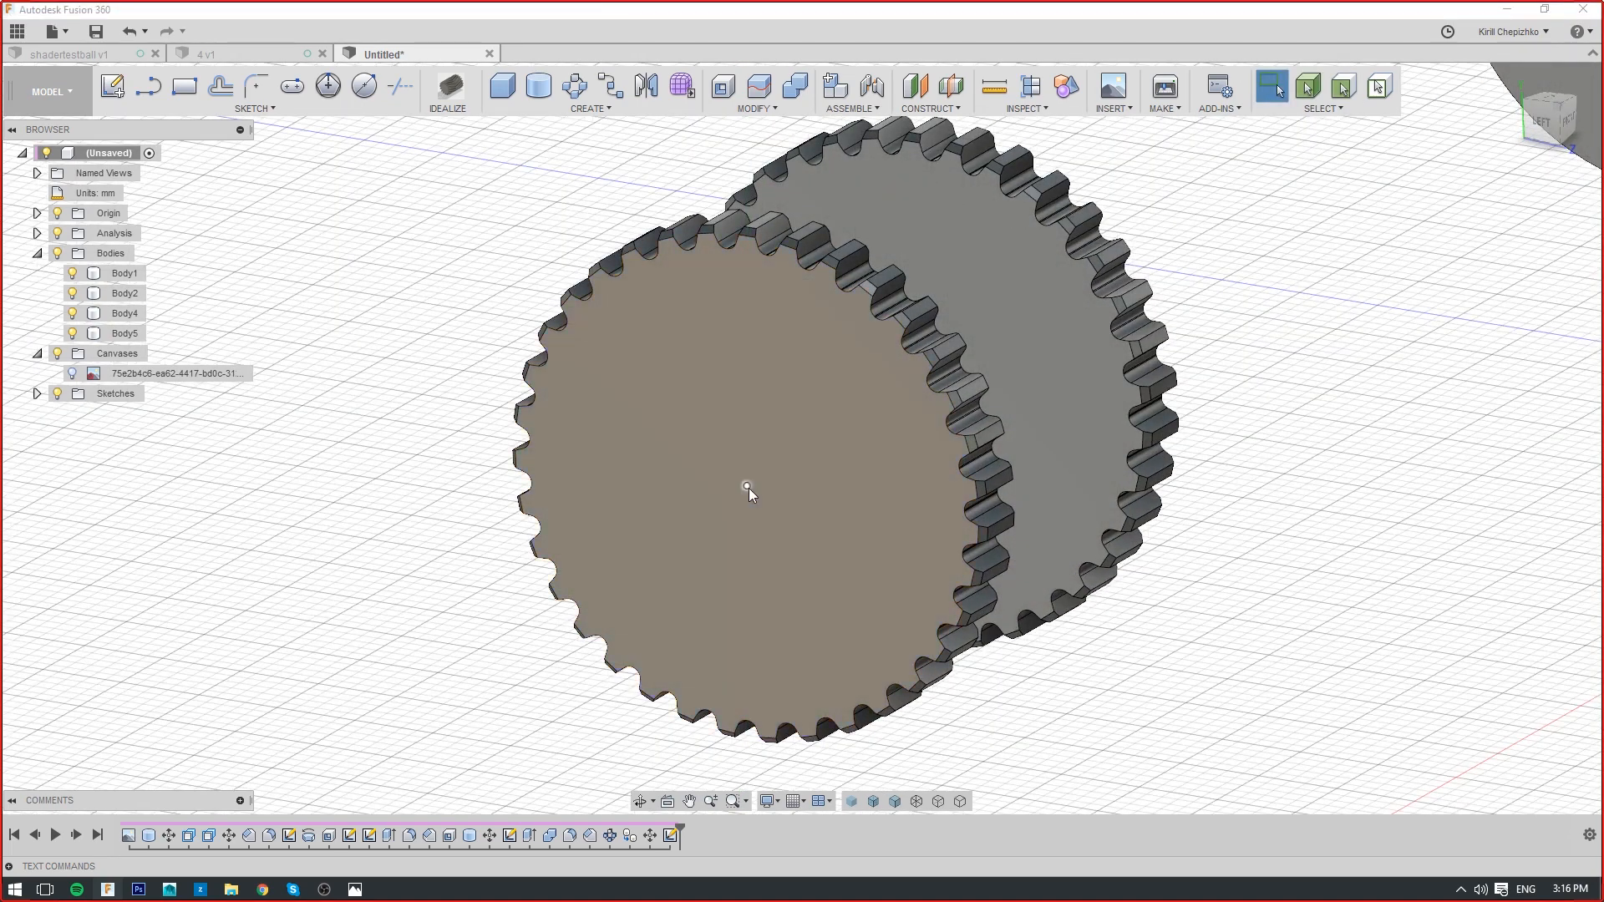
pyautogui.click(756, 108)
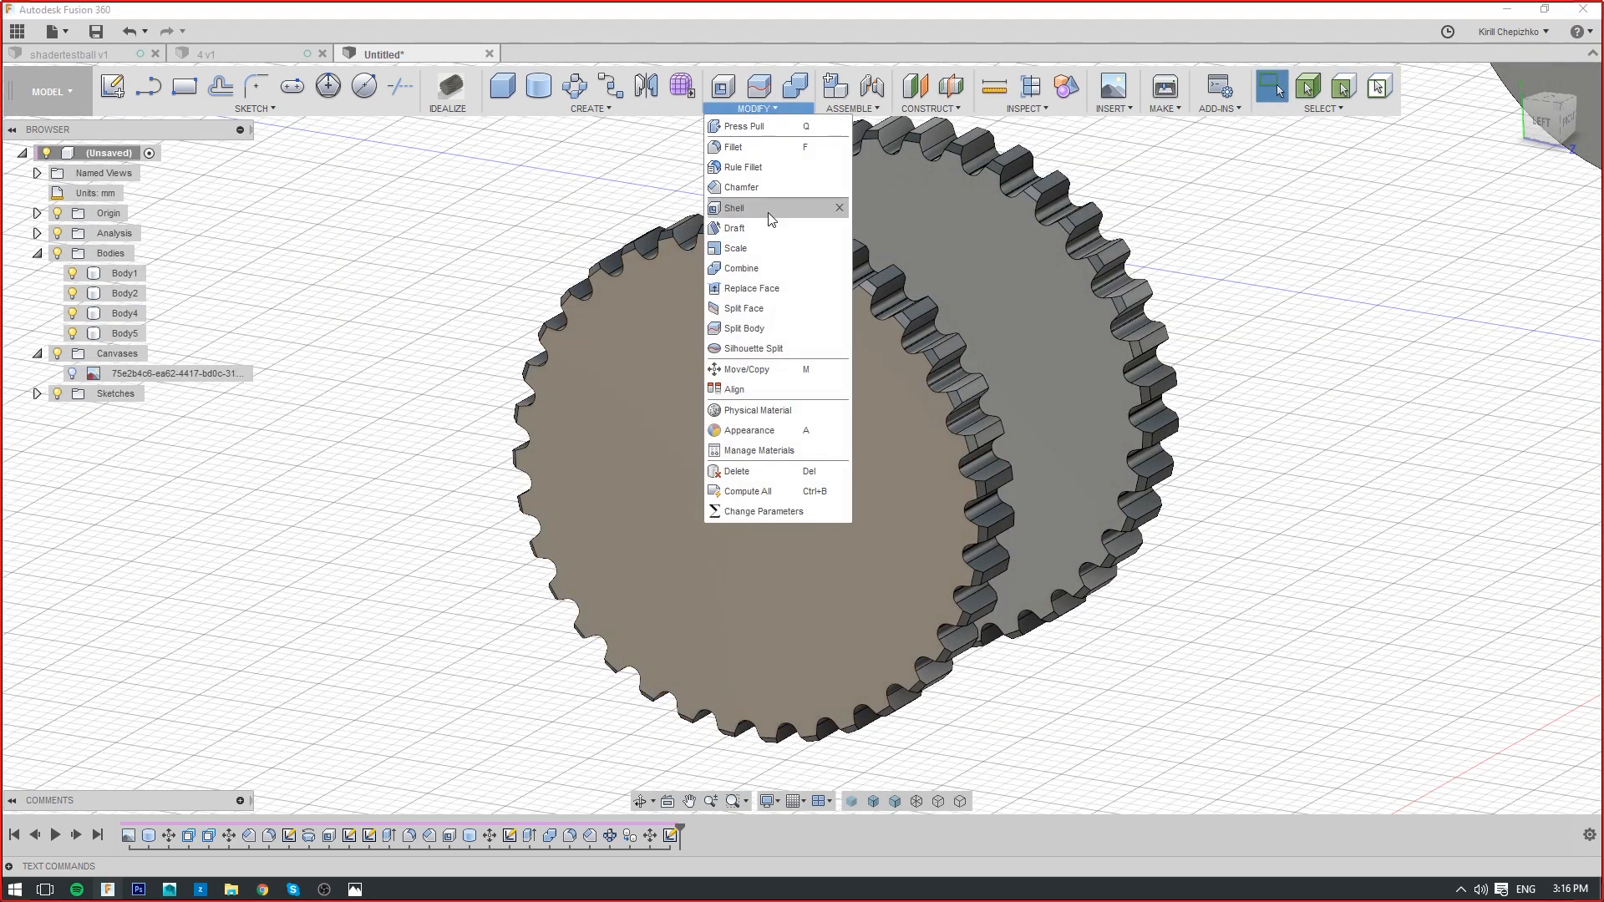
pyautogui.click(769, 247)
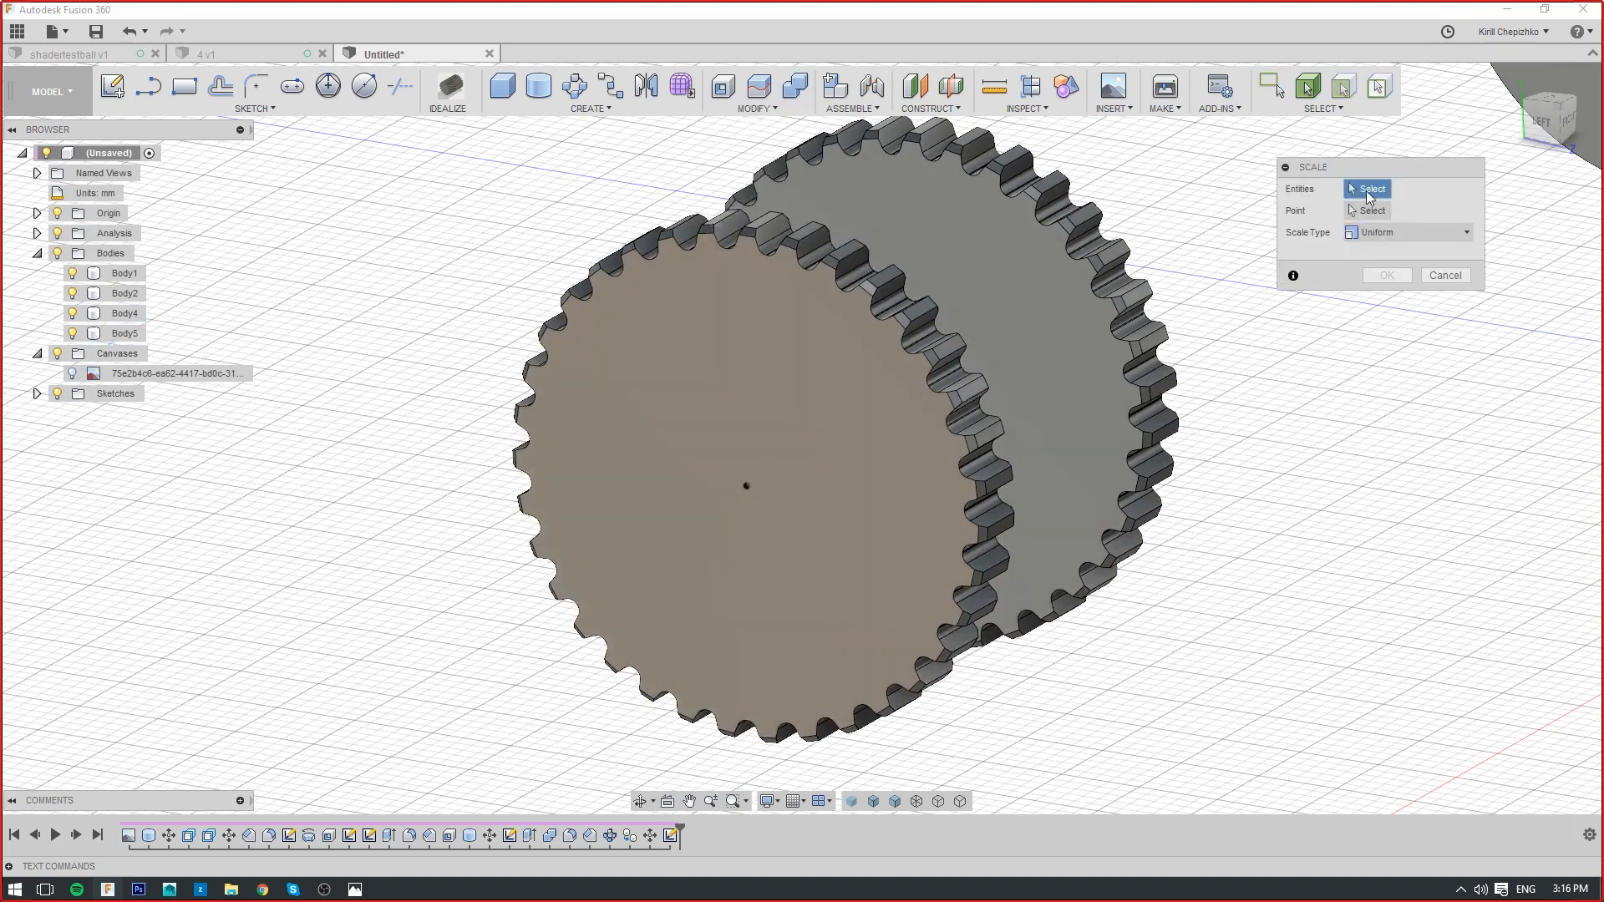
pyautogui.click(840, 299)
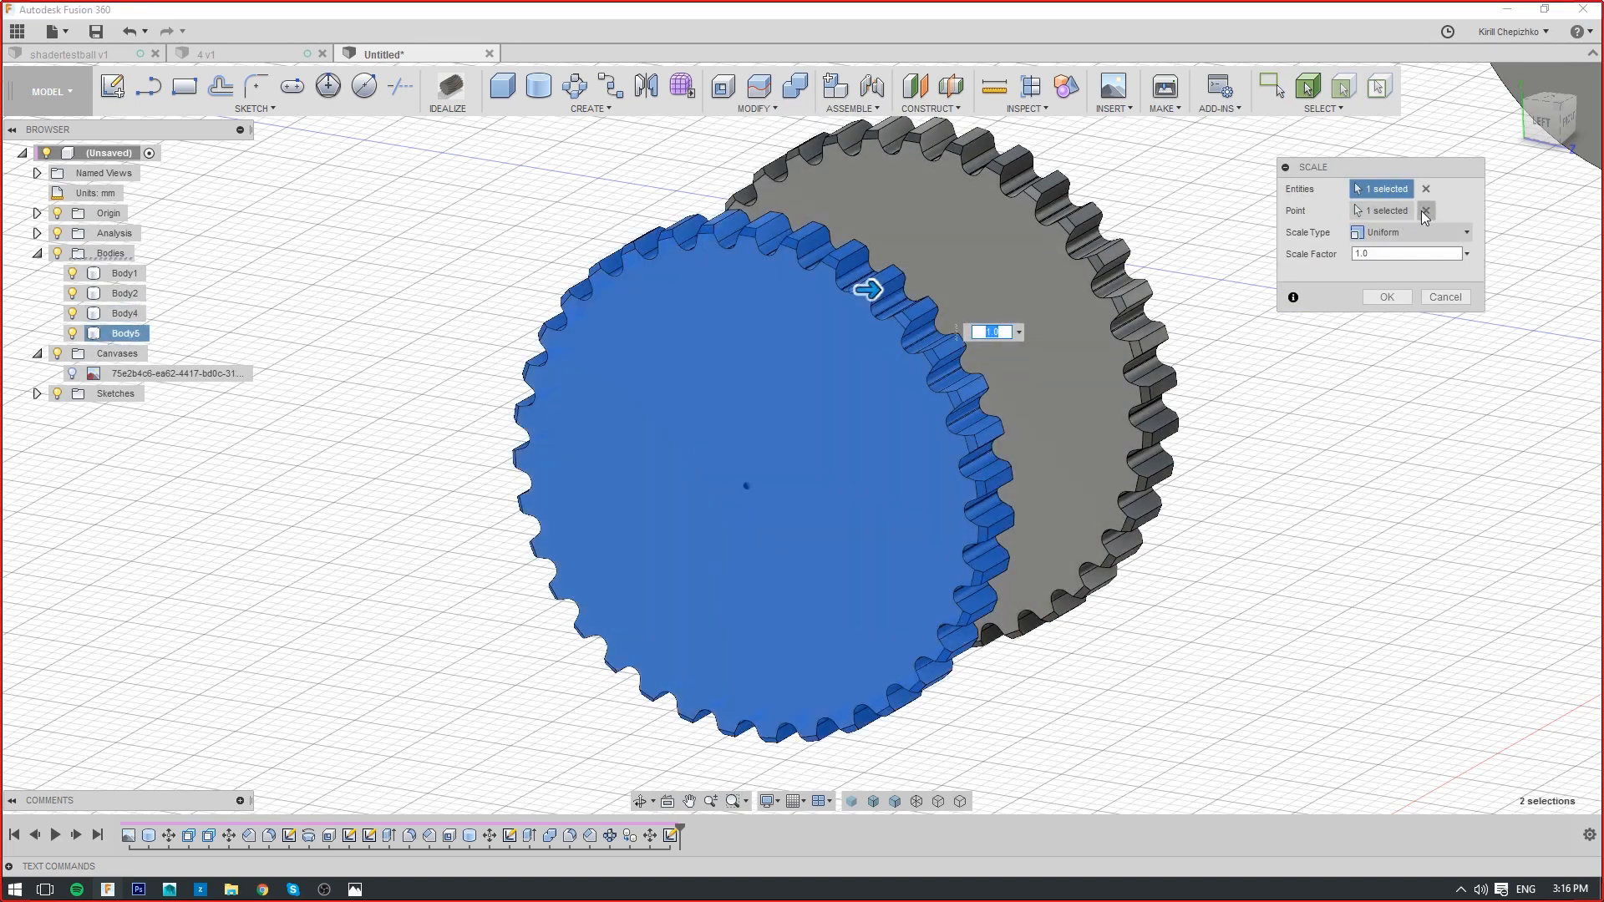
pyautogui.click(1426, 211)
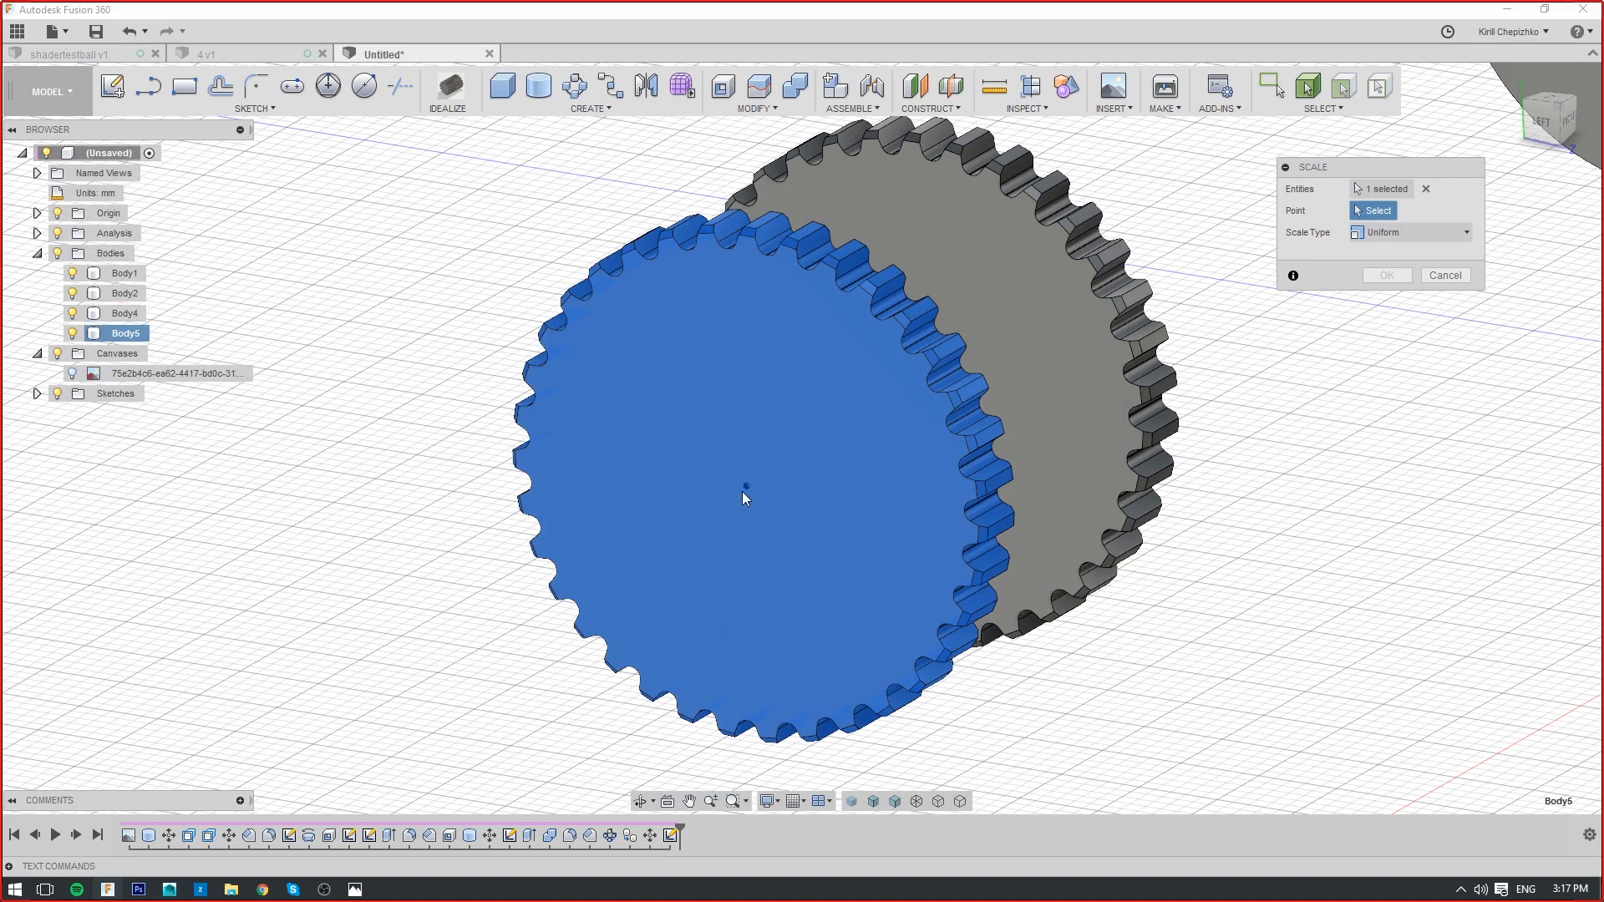
pyautogui.click(745, 488)
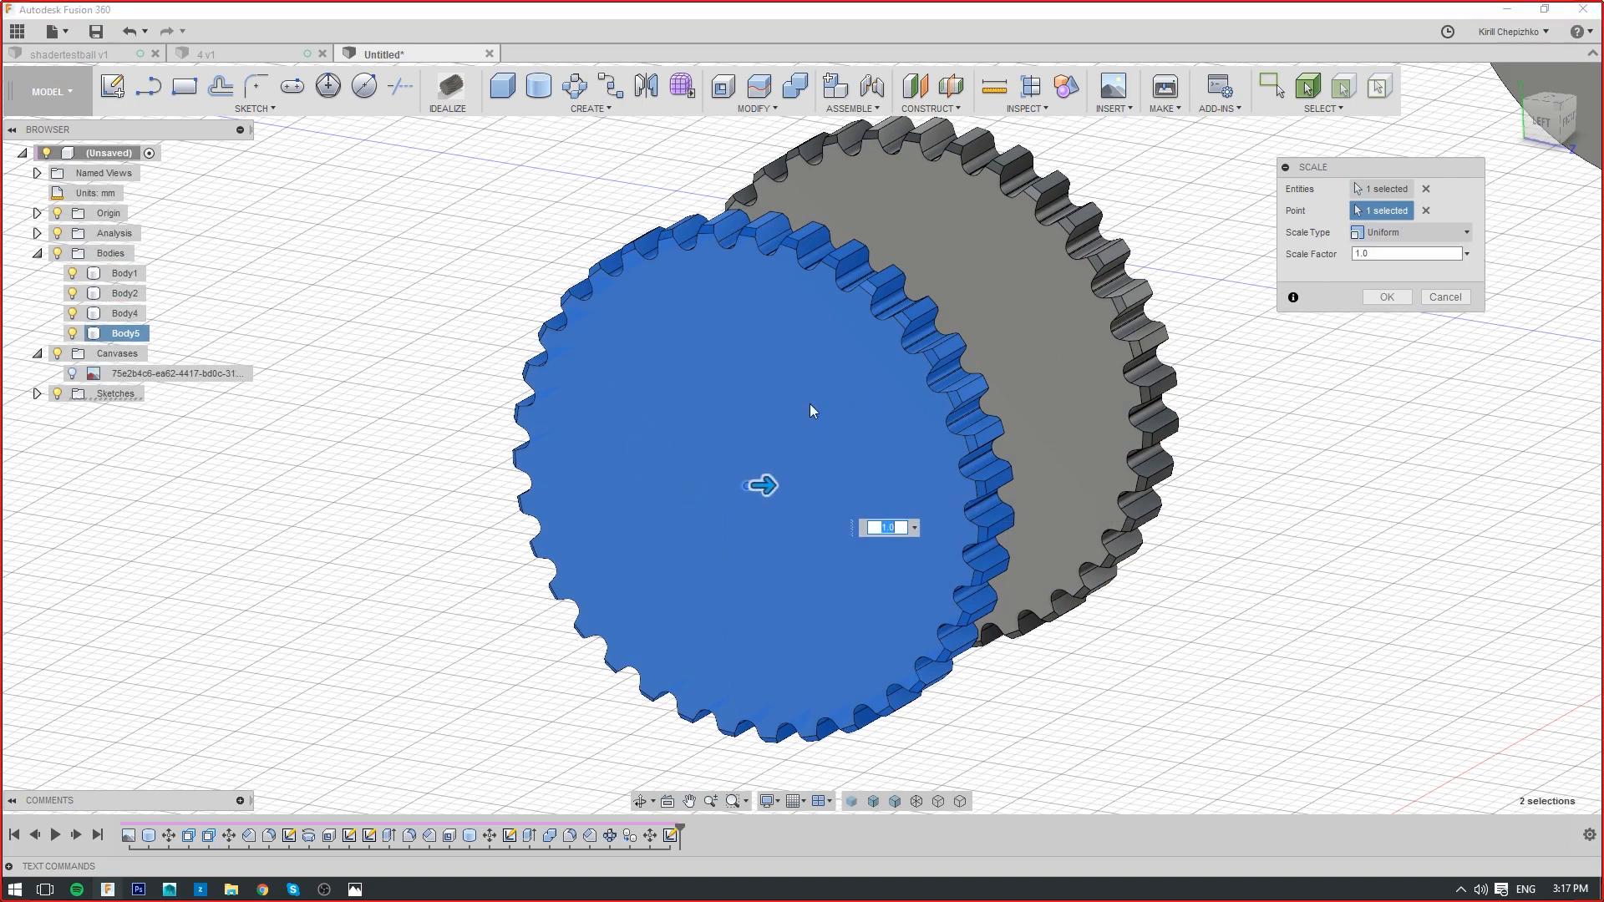
pyautogui.moveTo(763, 487); pyautogui.dragTo(599, 493)
pyautogui.click(1565, 121)
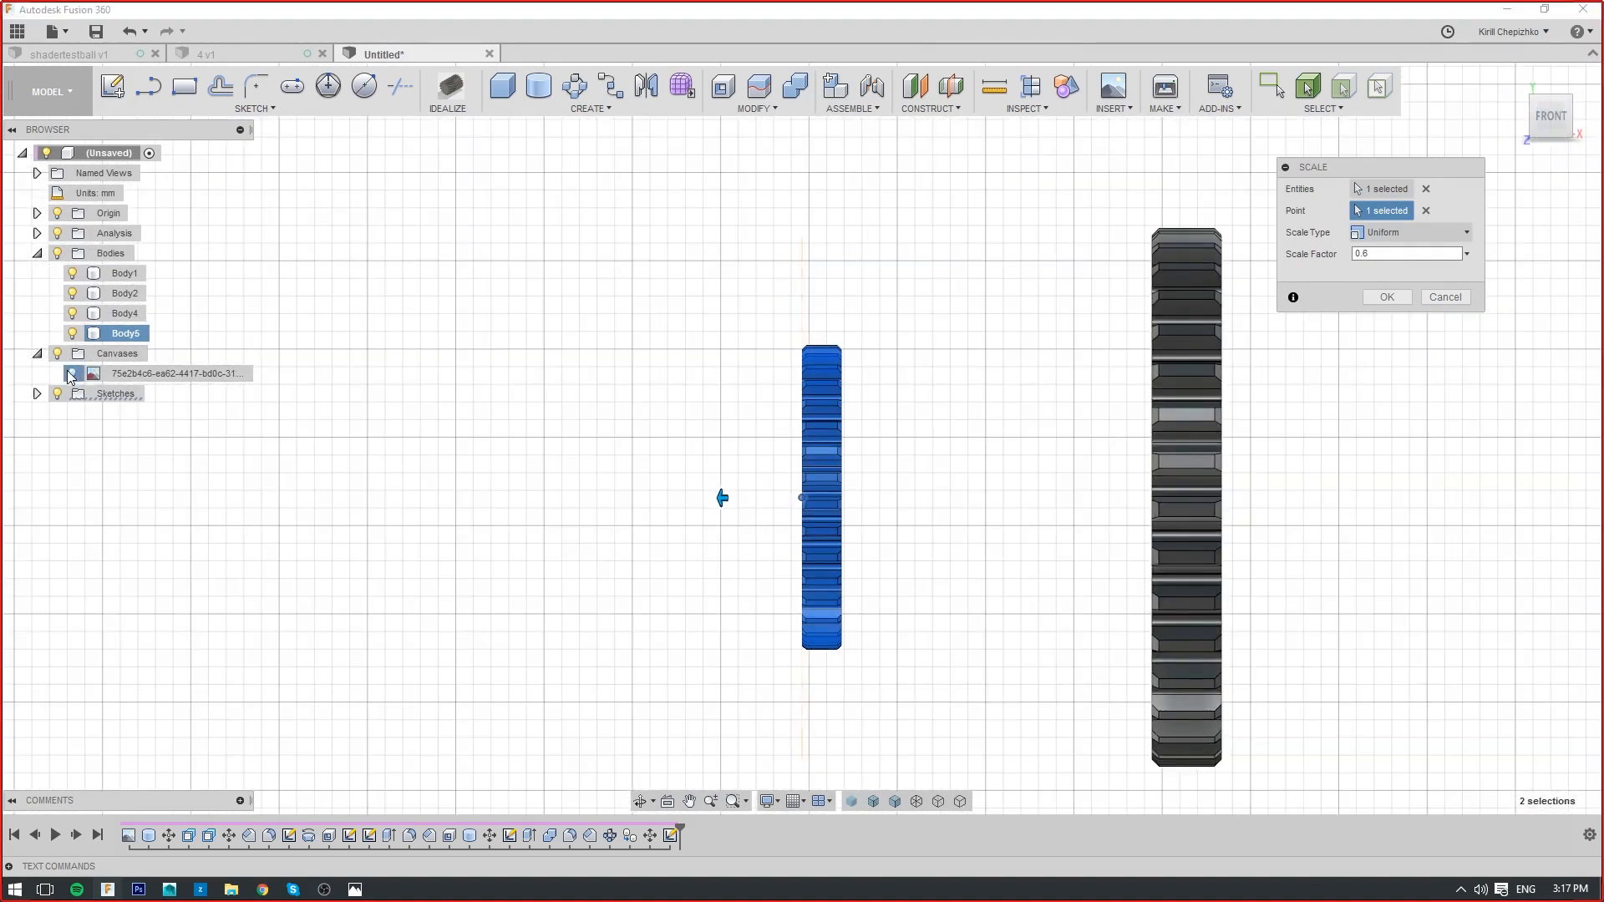
pyautogui.scroll(-6, 668, 491)
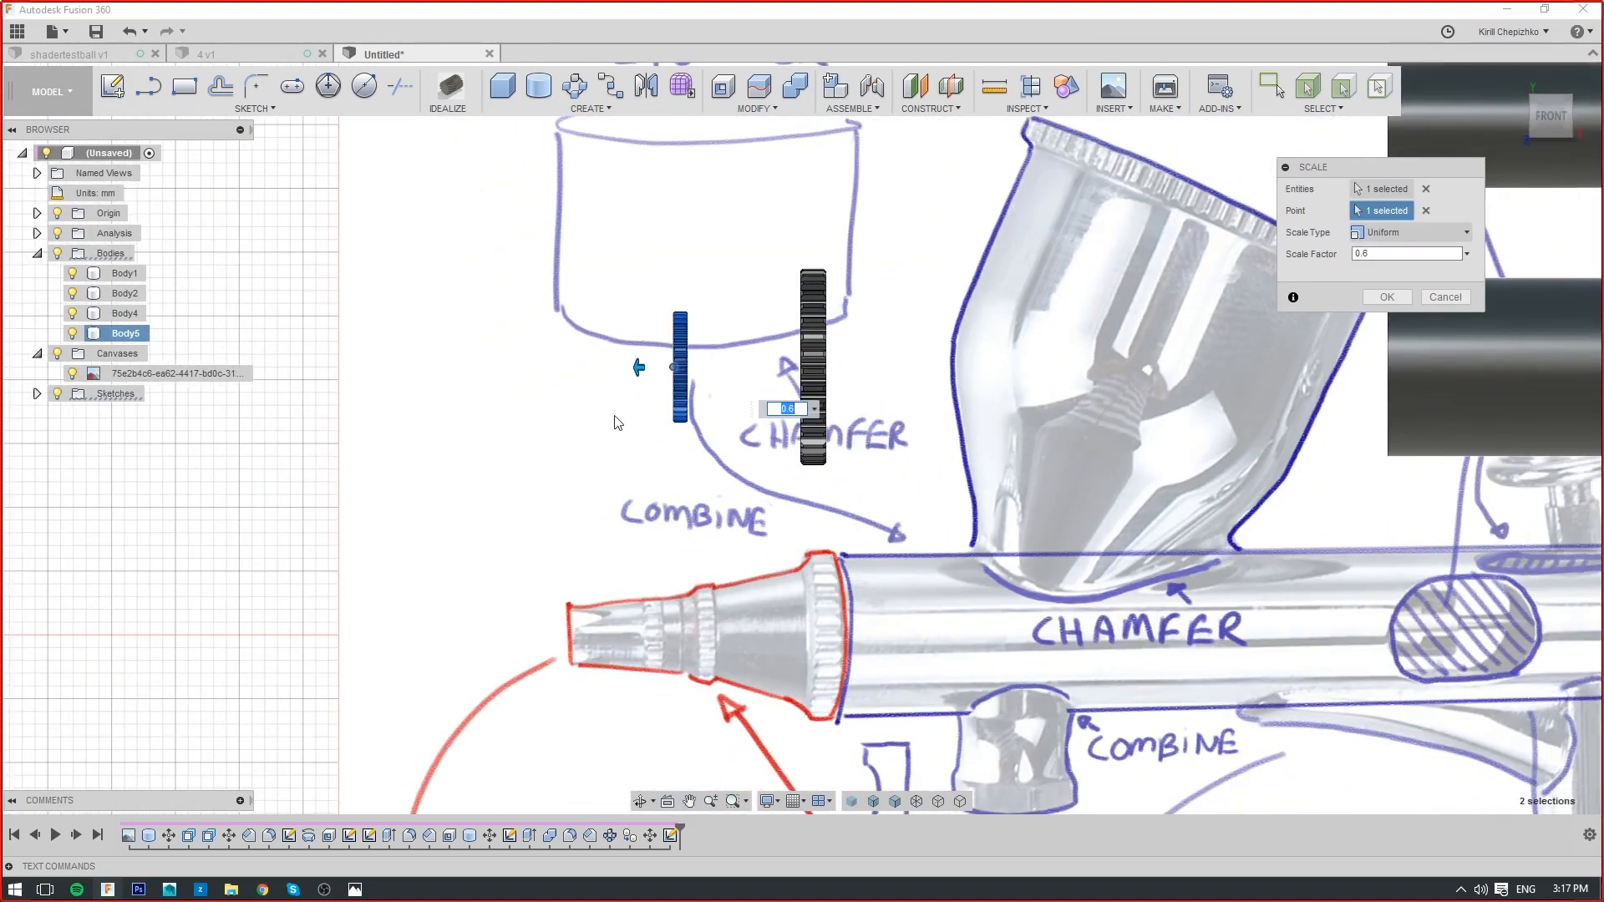
pyautogui.click(1436, 297)
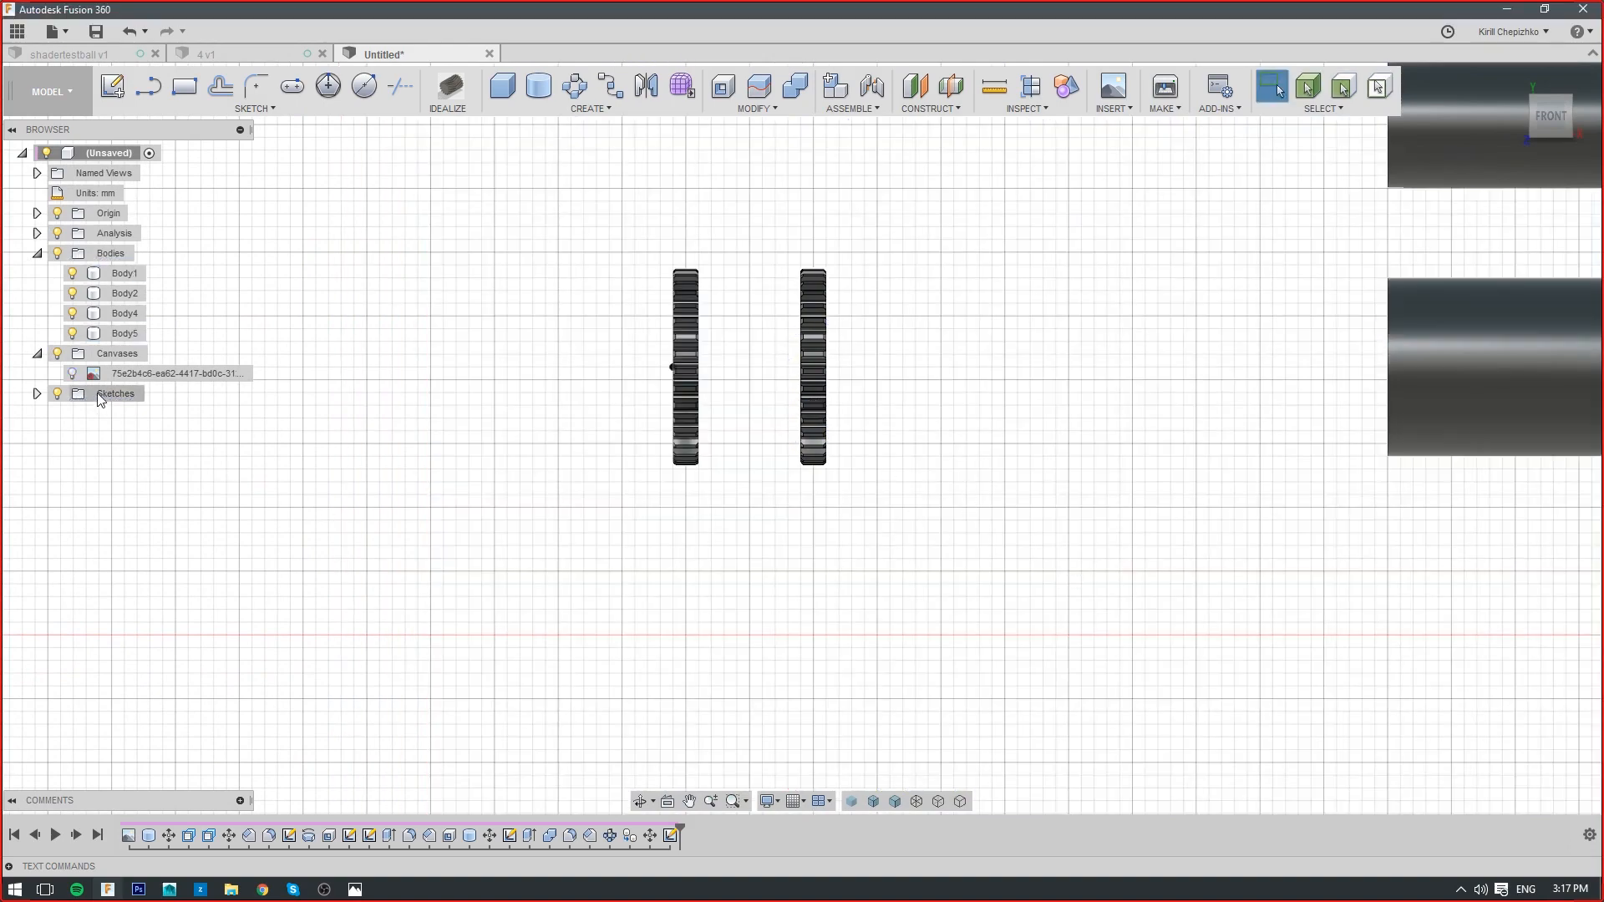
# Show the reference canvas and frame the nose section outlined in red
pyautogui.click(70, 374)
pyautogui.scroll(5, 776, 535)
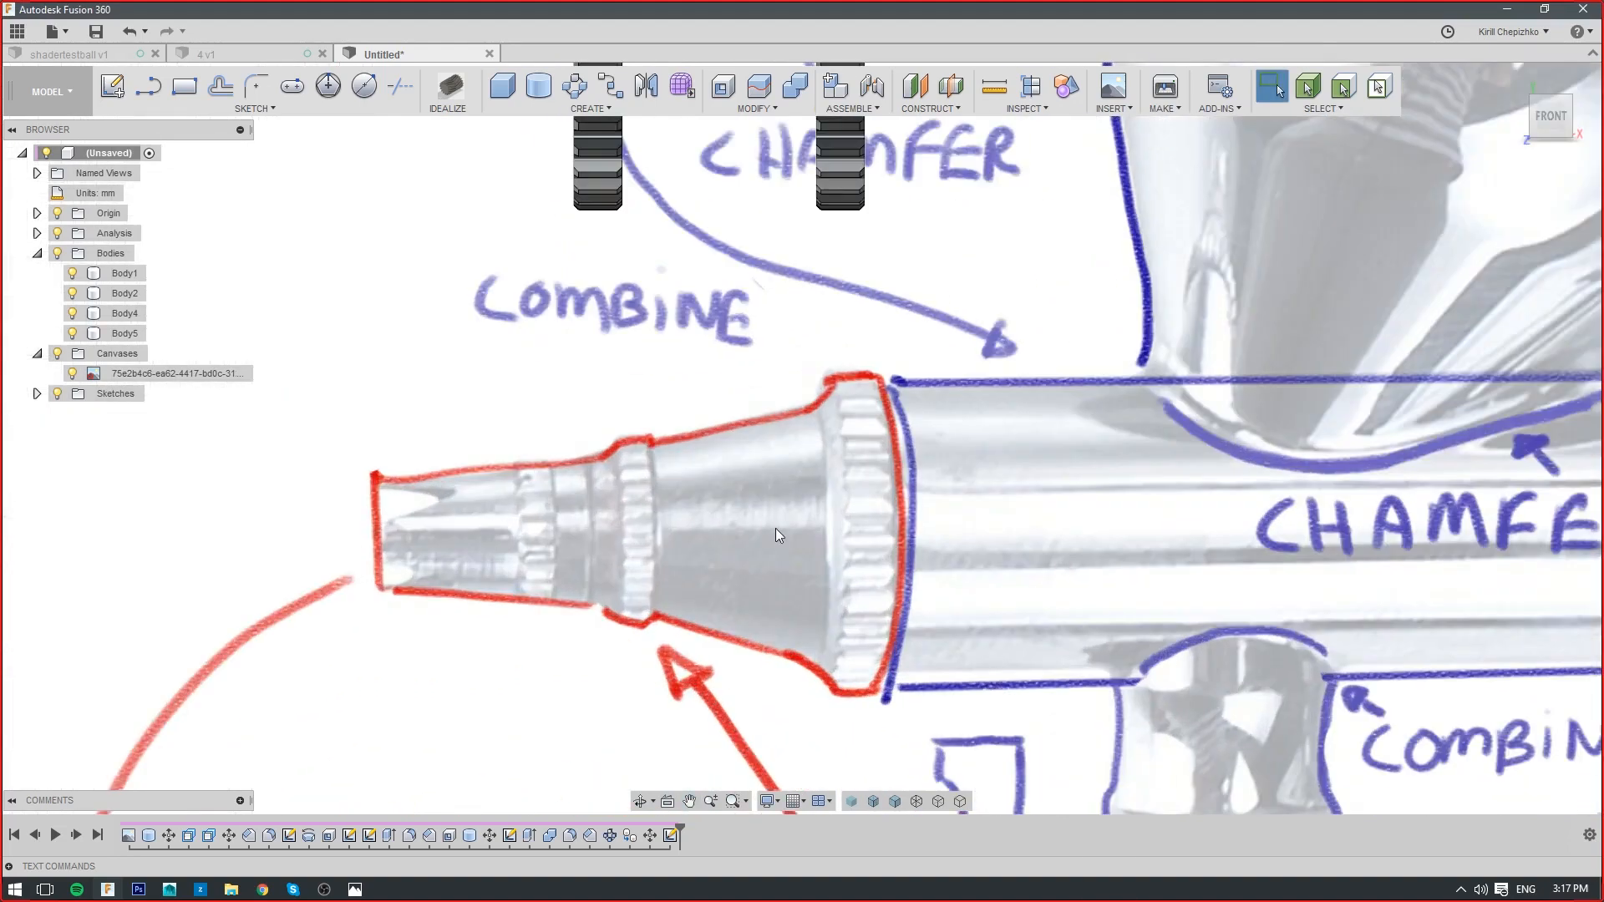
pyautogui.scroll(2, 779, 506)
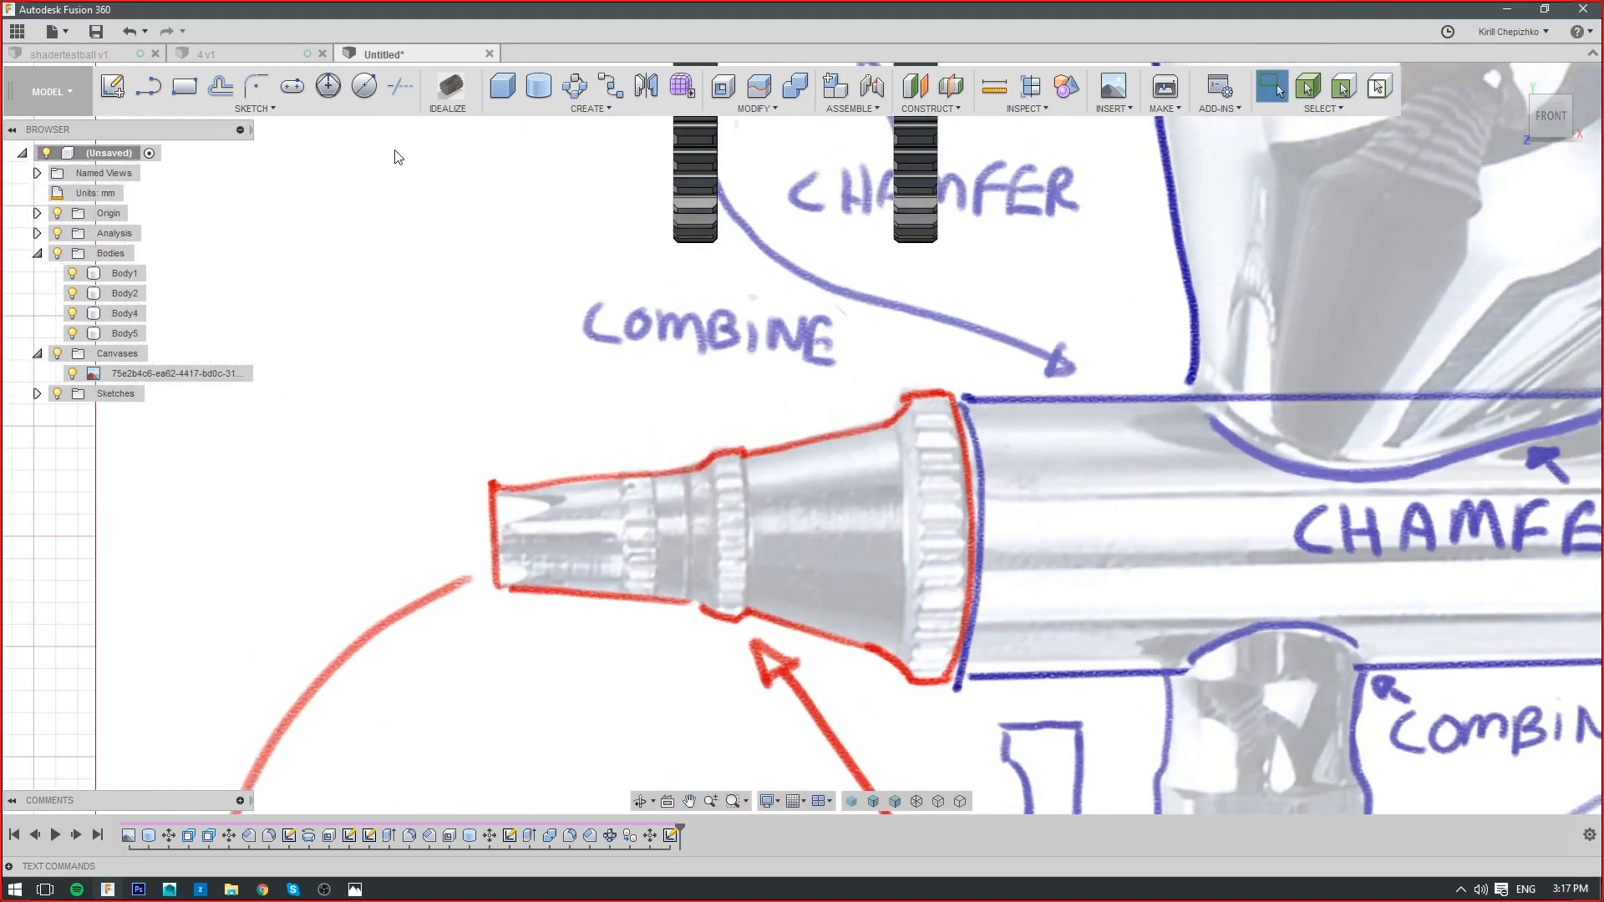
# Start a line sketch on the front plane and draw the nose section's centre line and the short edge up its tip
pyautogui.click(147, 87)
pyautogui.scroll(-10, 860, 599)
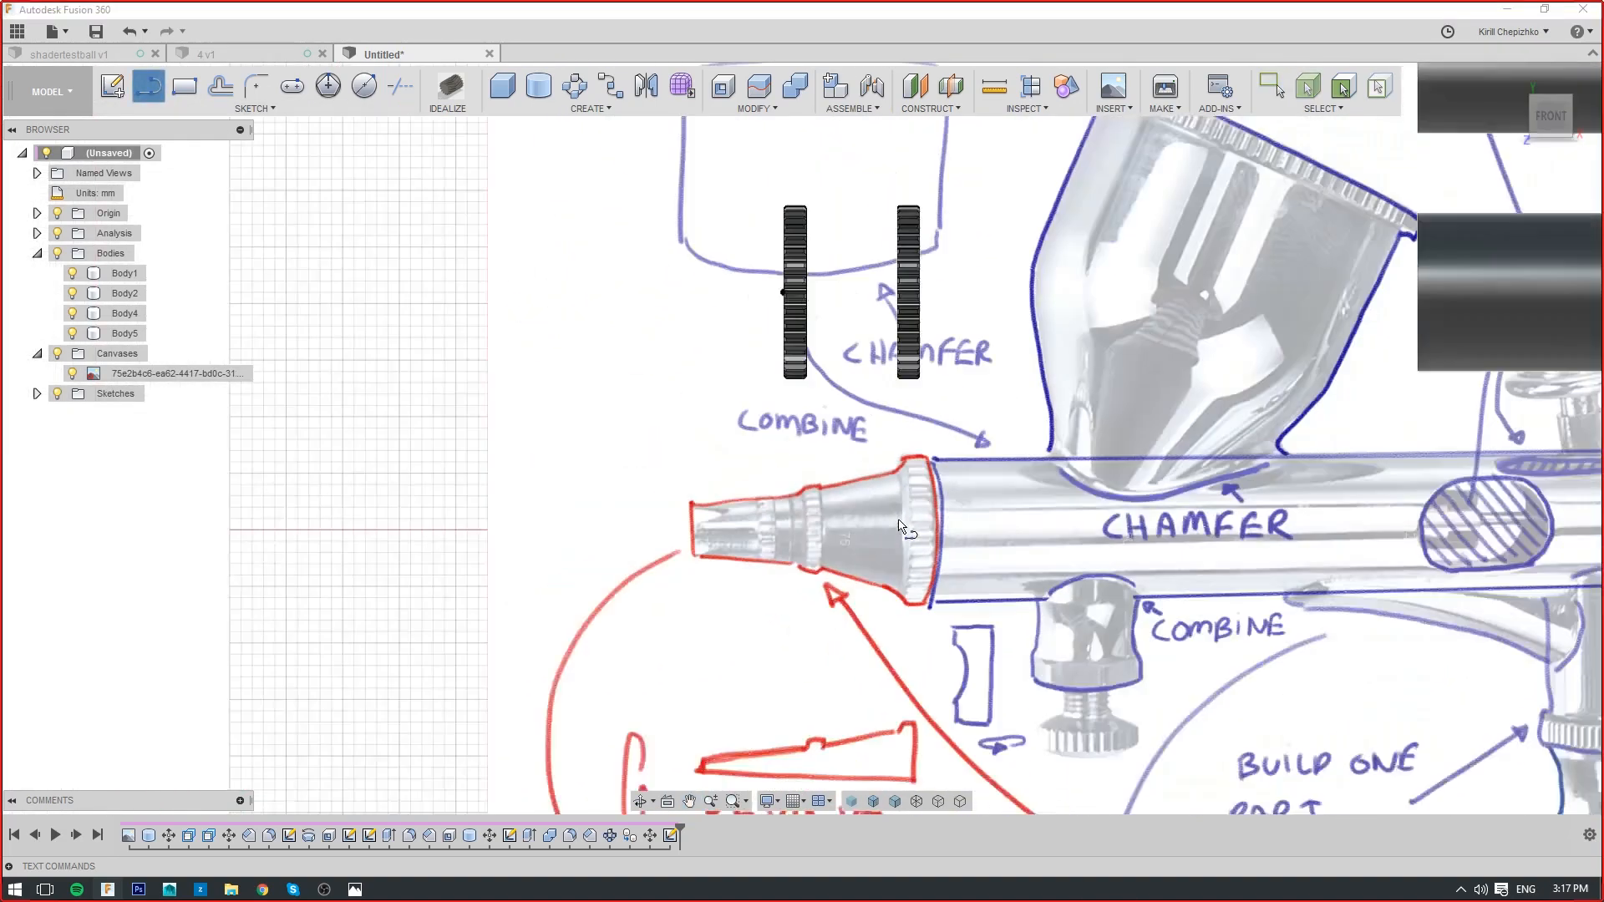
pyautogui.click(1053, 449)
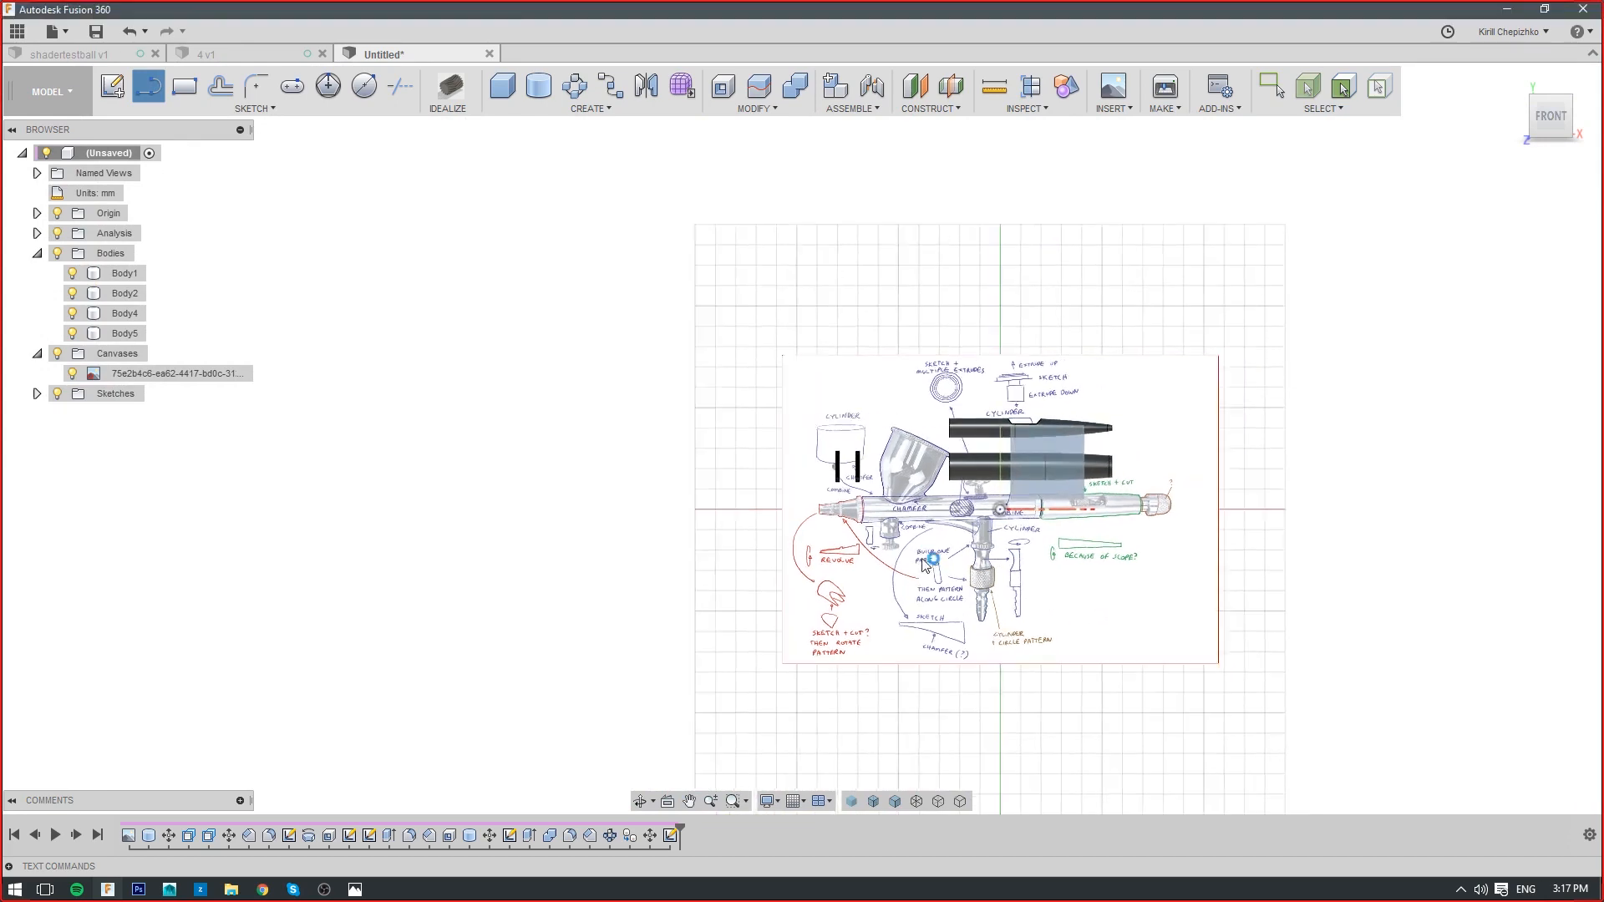
pyautogui.scroll(8, 566, 445)
pyautogui.moveTo(566, 445)
pyautogui.mouseDown(button='middle')
pyautogui.moveTo(829, 481)
pyautogui.moveTo(975, 478)
pyautogui.mouseUp(button='middle')
pyautogui.scroll(4, 923, 478)
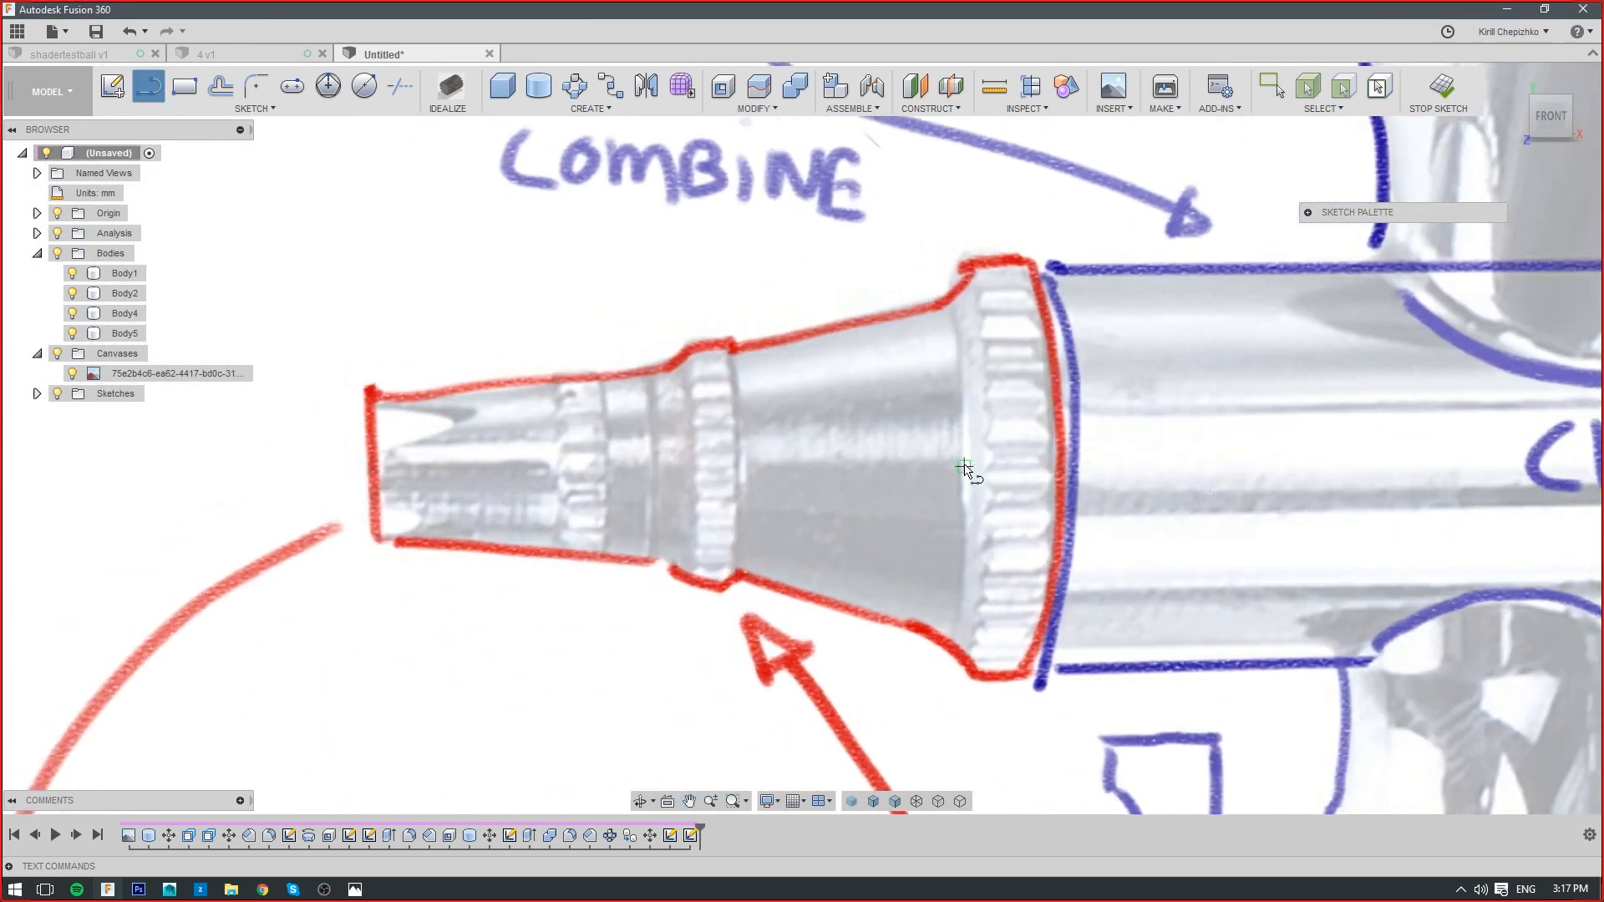
pyautogui.click(965, 466)
pyautogui.click(377, 482)
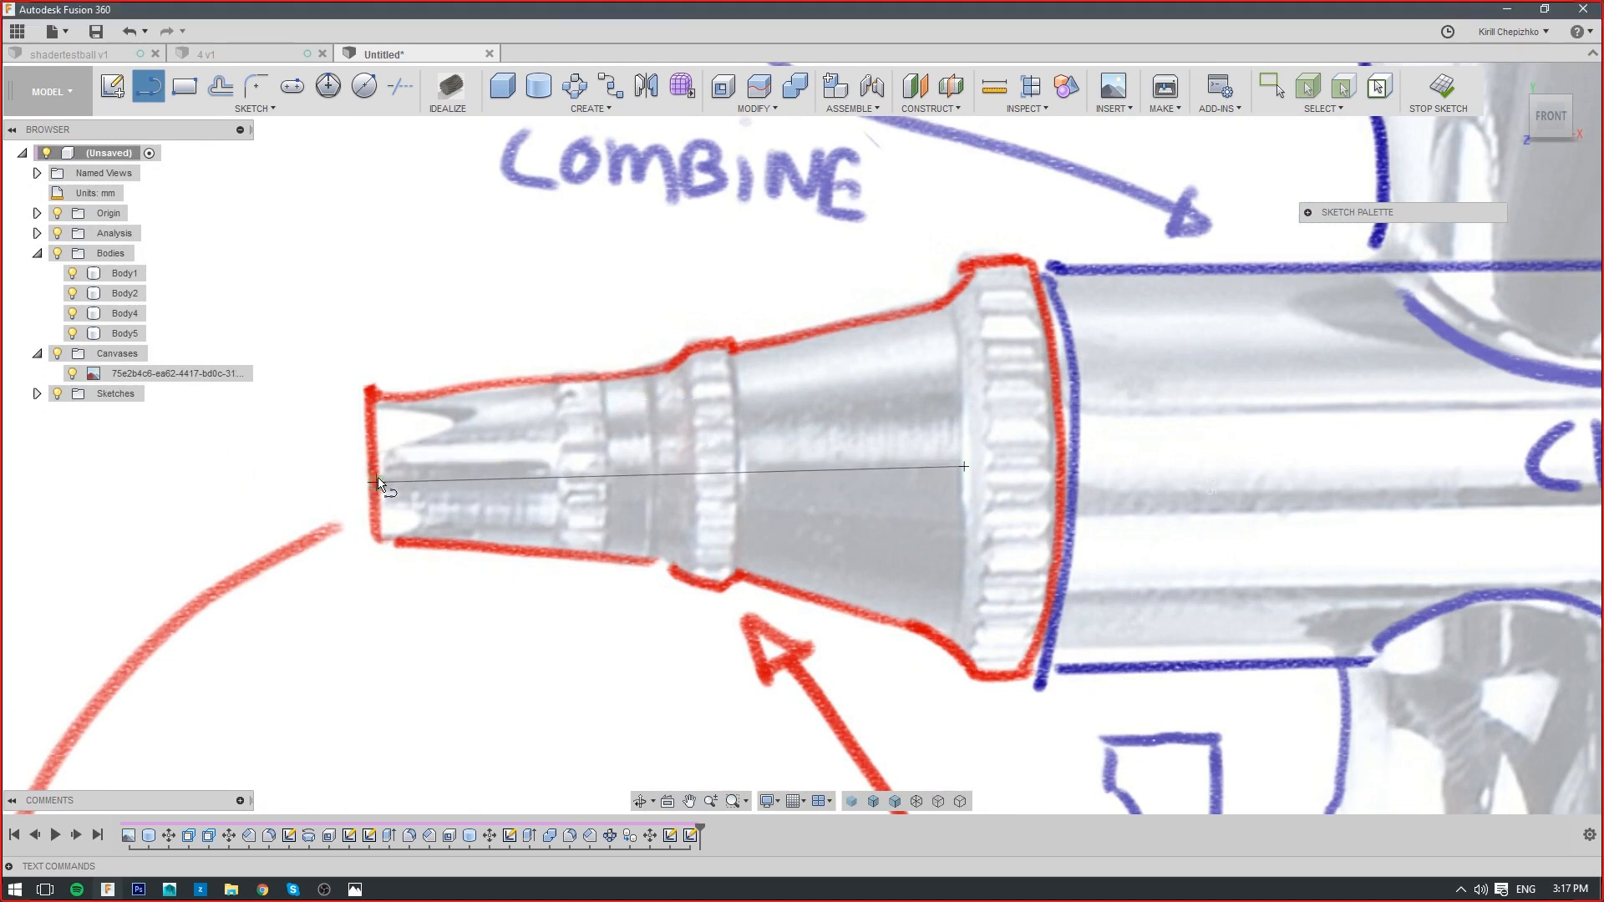
pyautogui.click(375, 398)
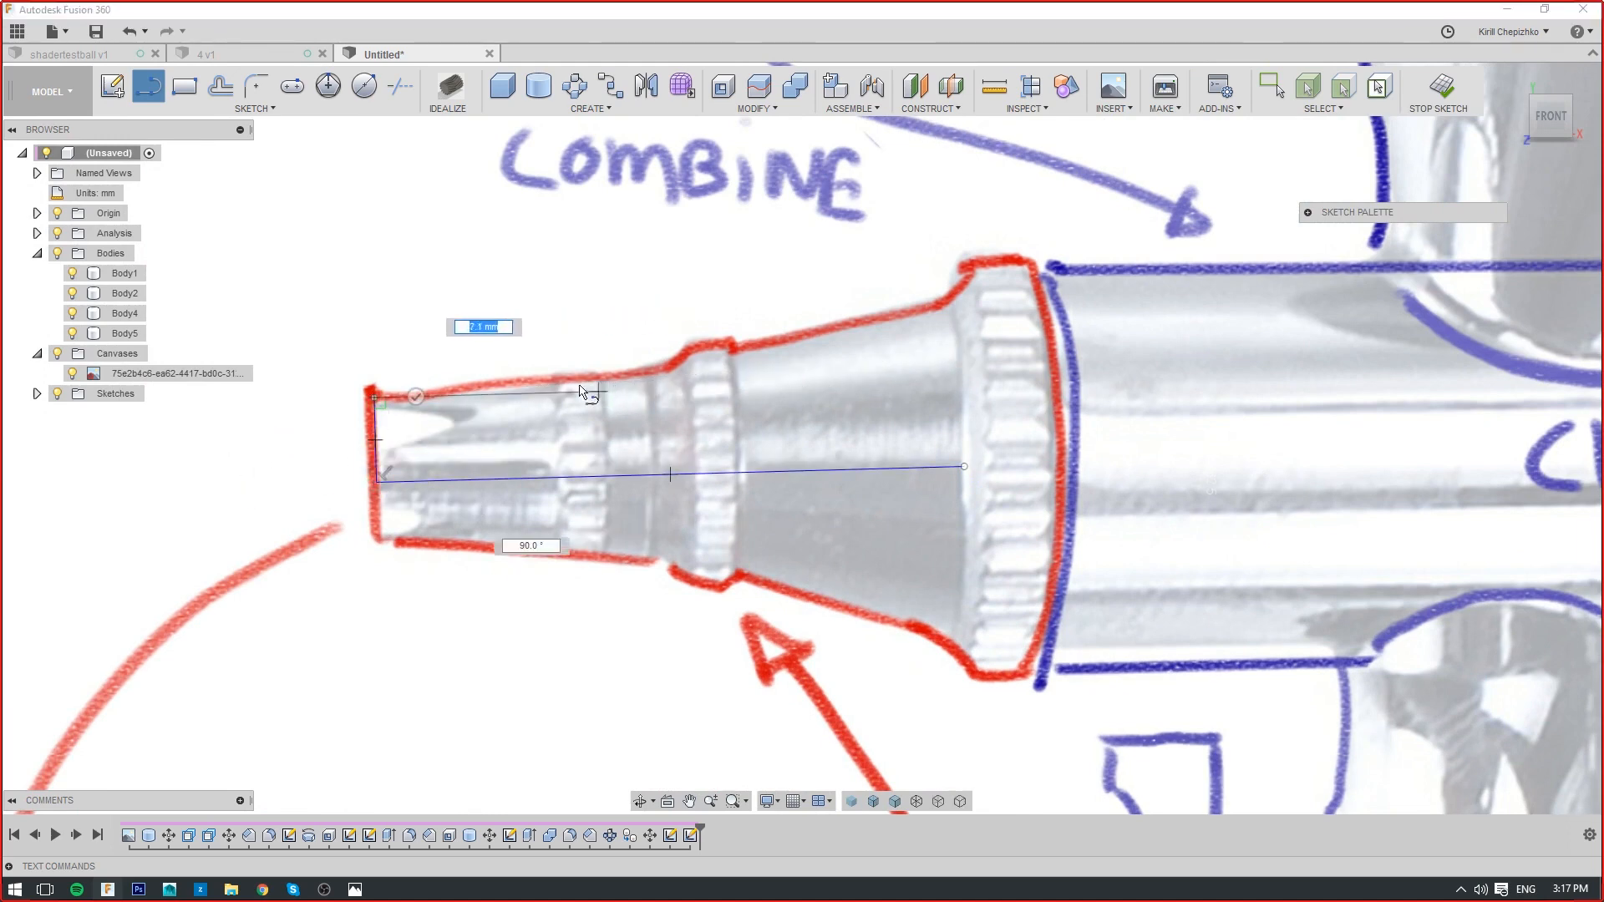
# Trace the nose section's upper outline with its shallow groove, small step and widening taper, and close the profile back to the centre line
pyautogui.scroll(3, 542, 378)
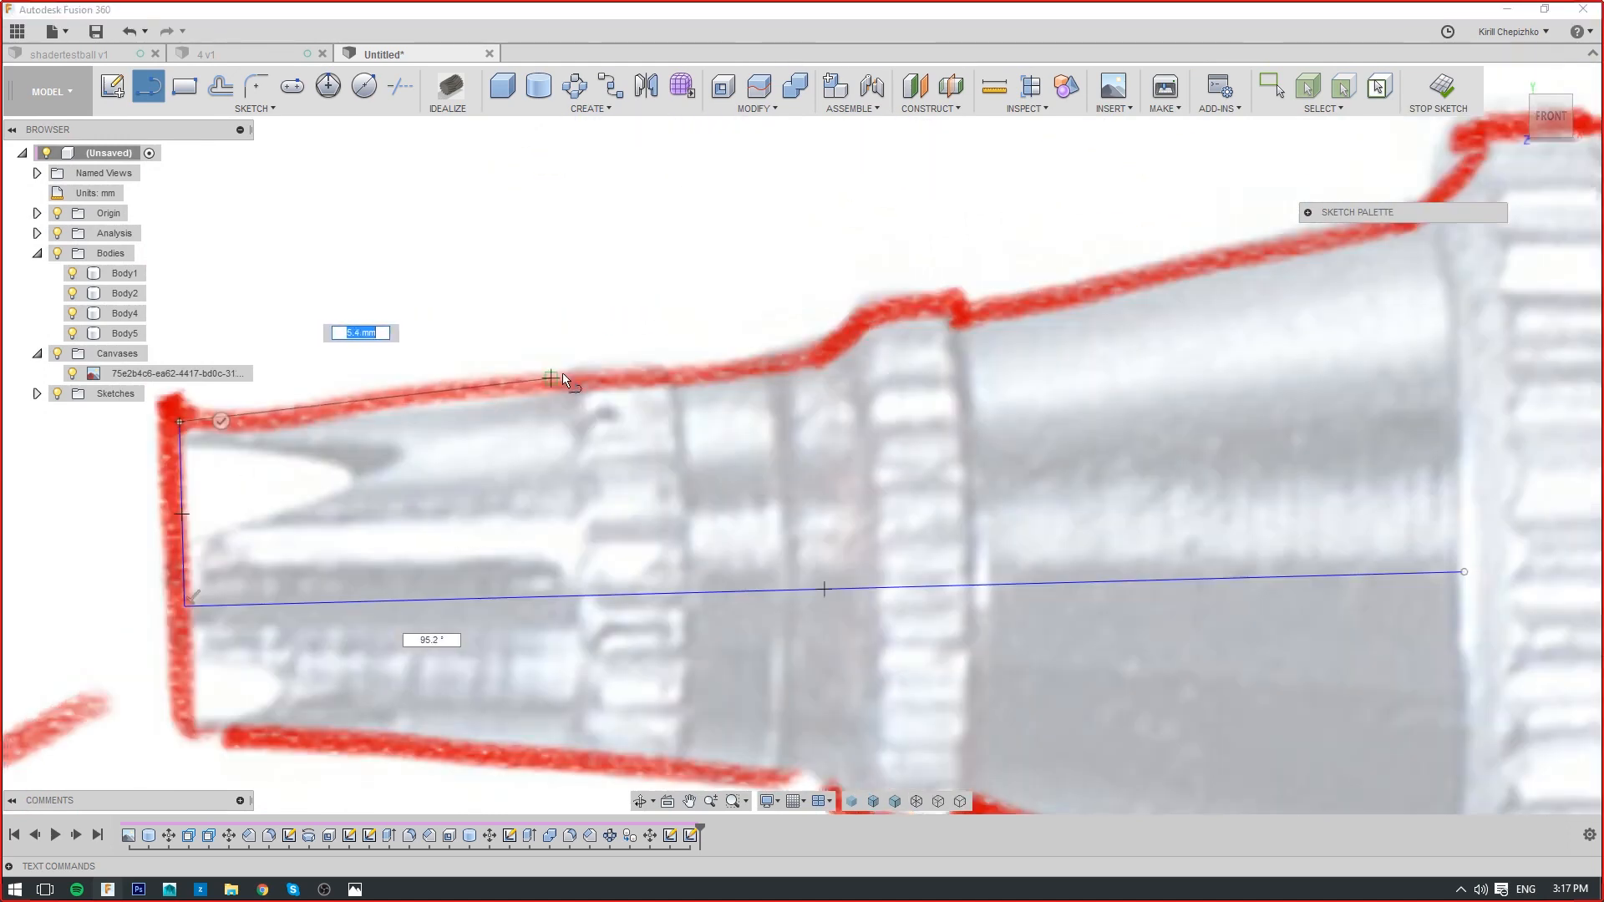
pyautogui.click(670, 394)
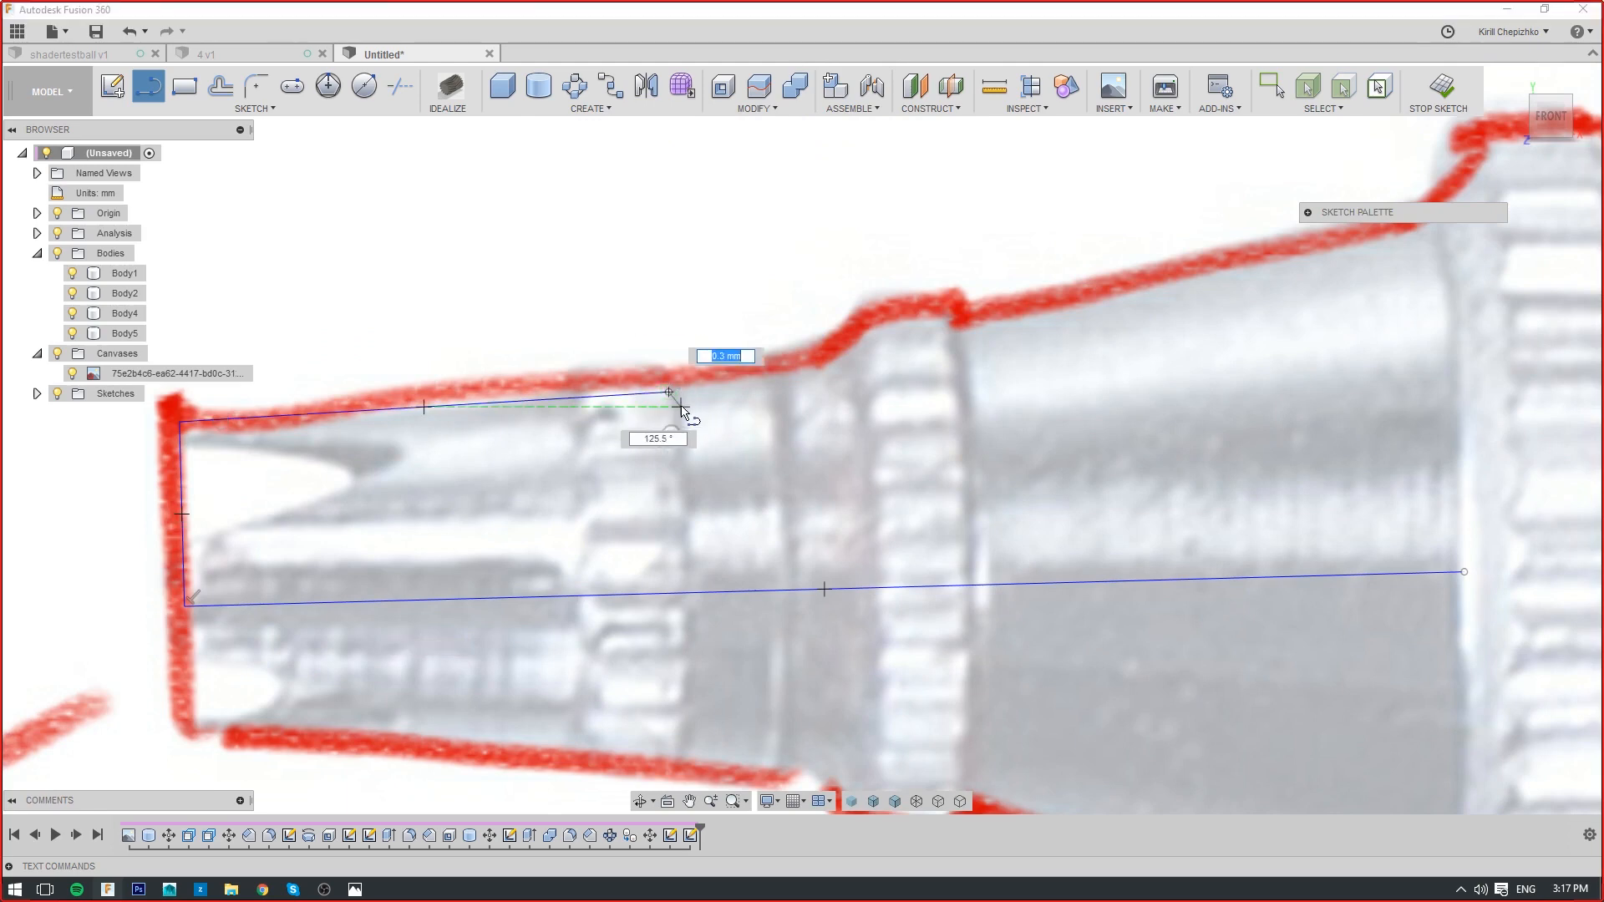
pyautogui.scroll(3, 776, 406)
pyautogui.click(771, 397)
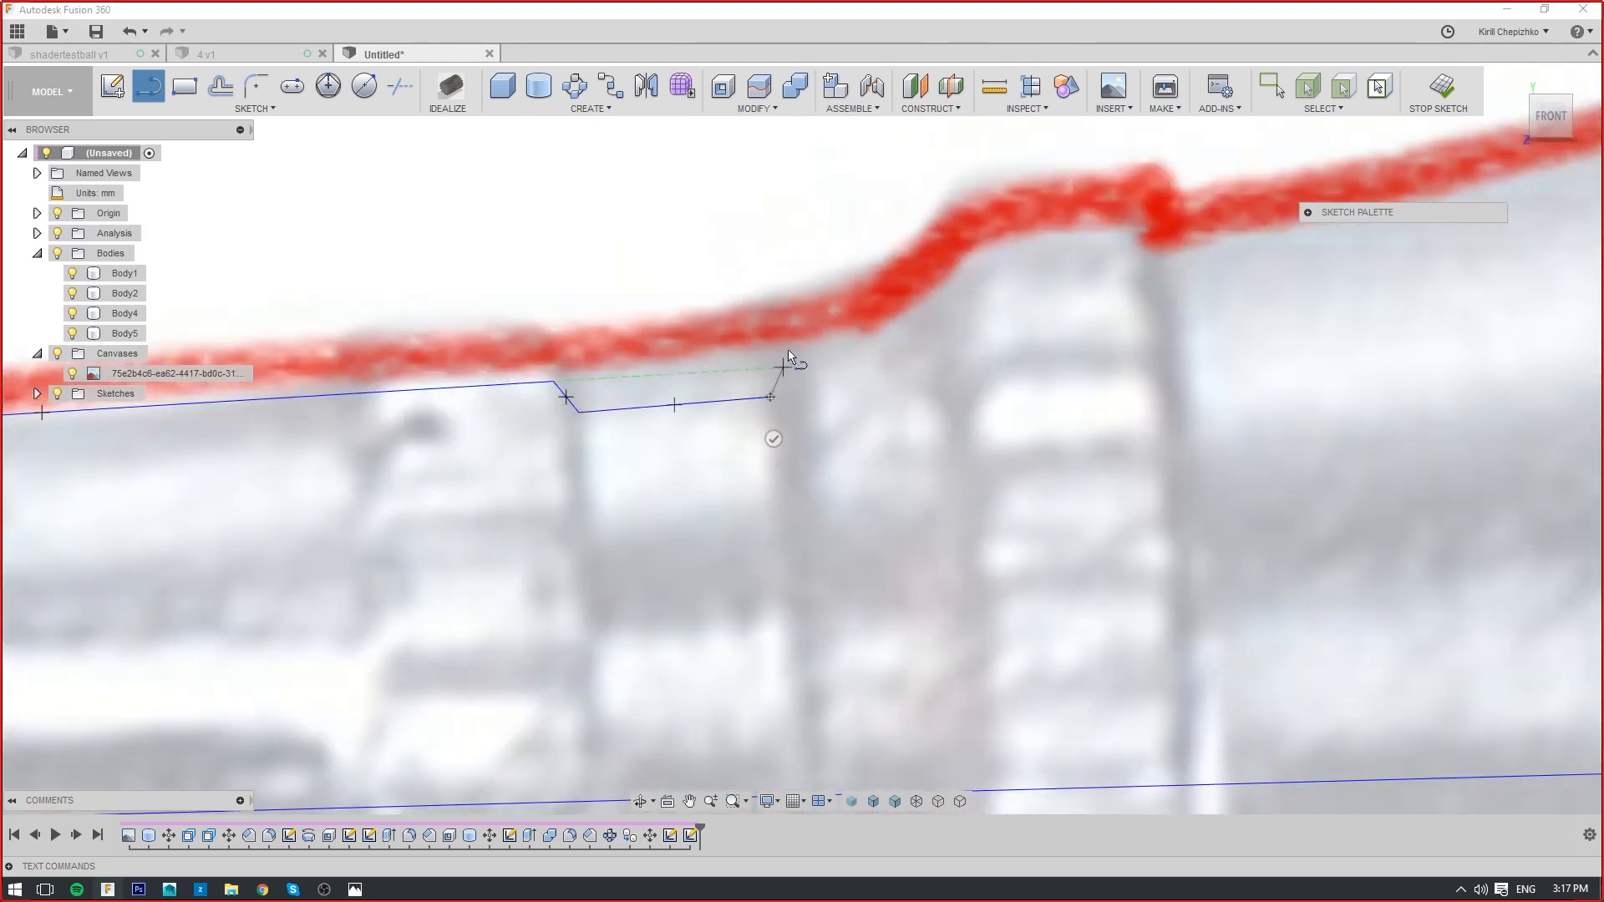
pyautogui.click(787, 339)
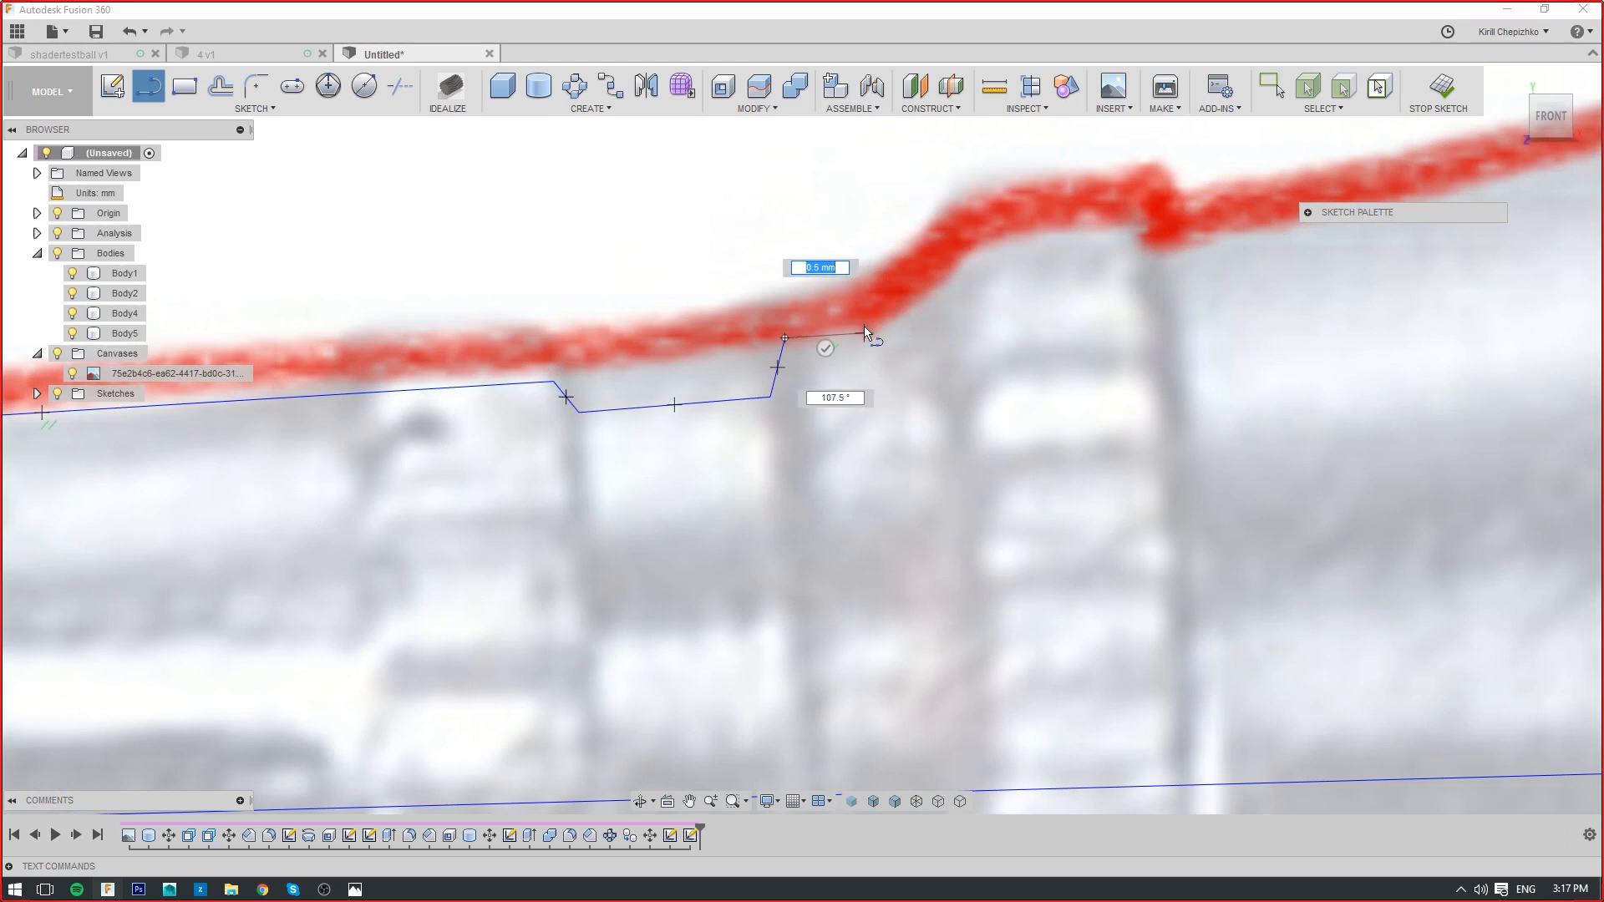
pyautogui.click(865, 331)
pyautogui.scroll(-5, 882, 355)
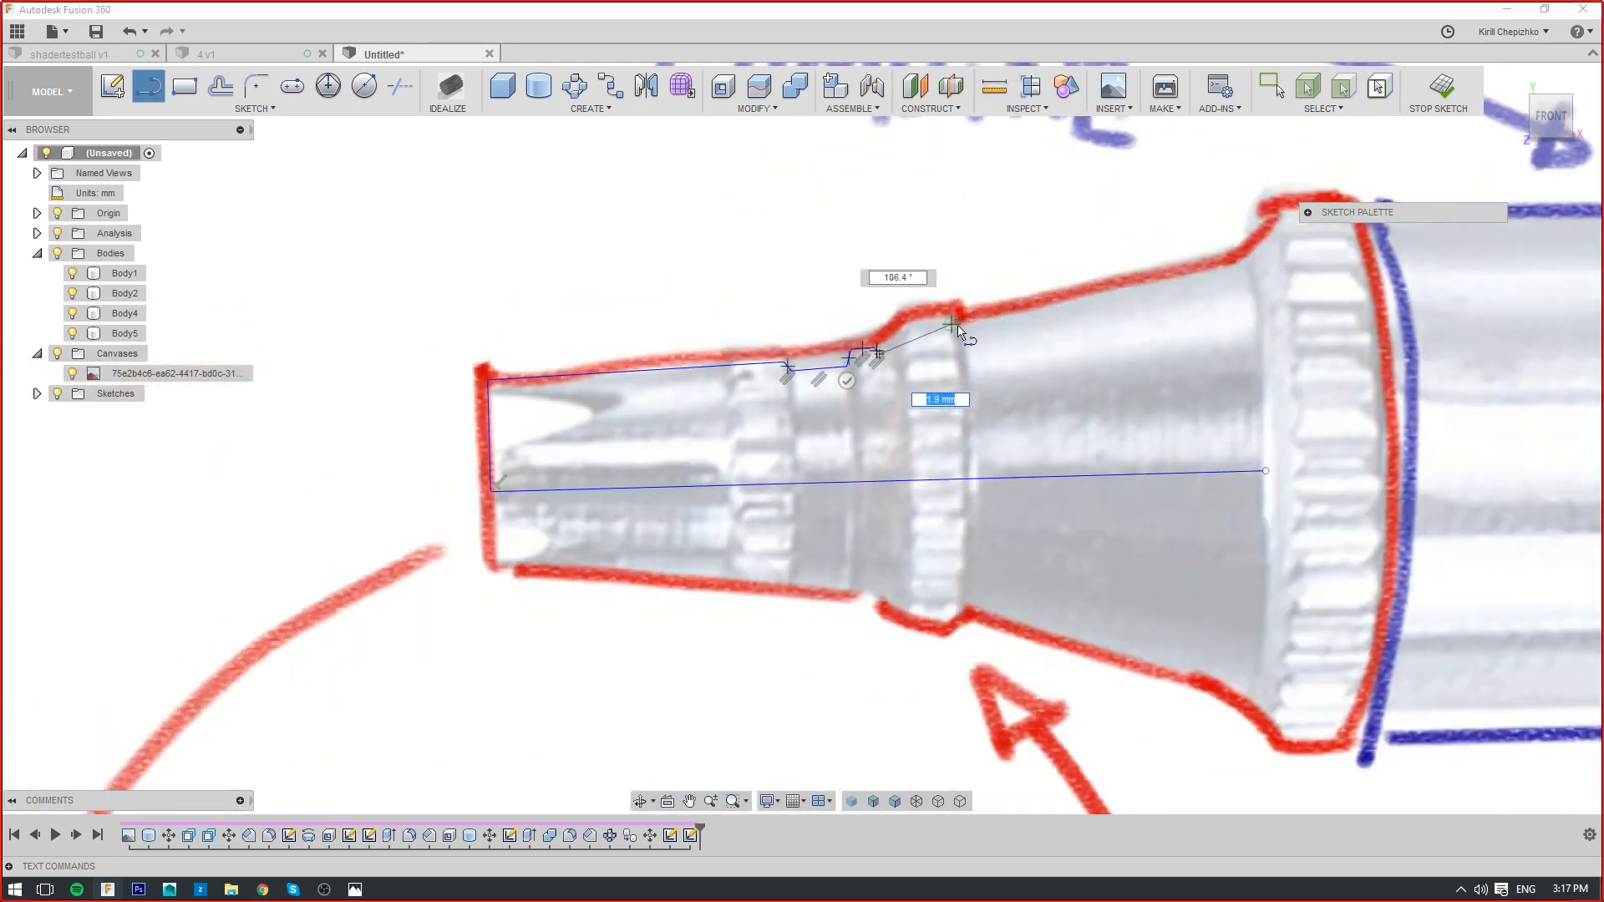
pyautogui.click(1245, 261)
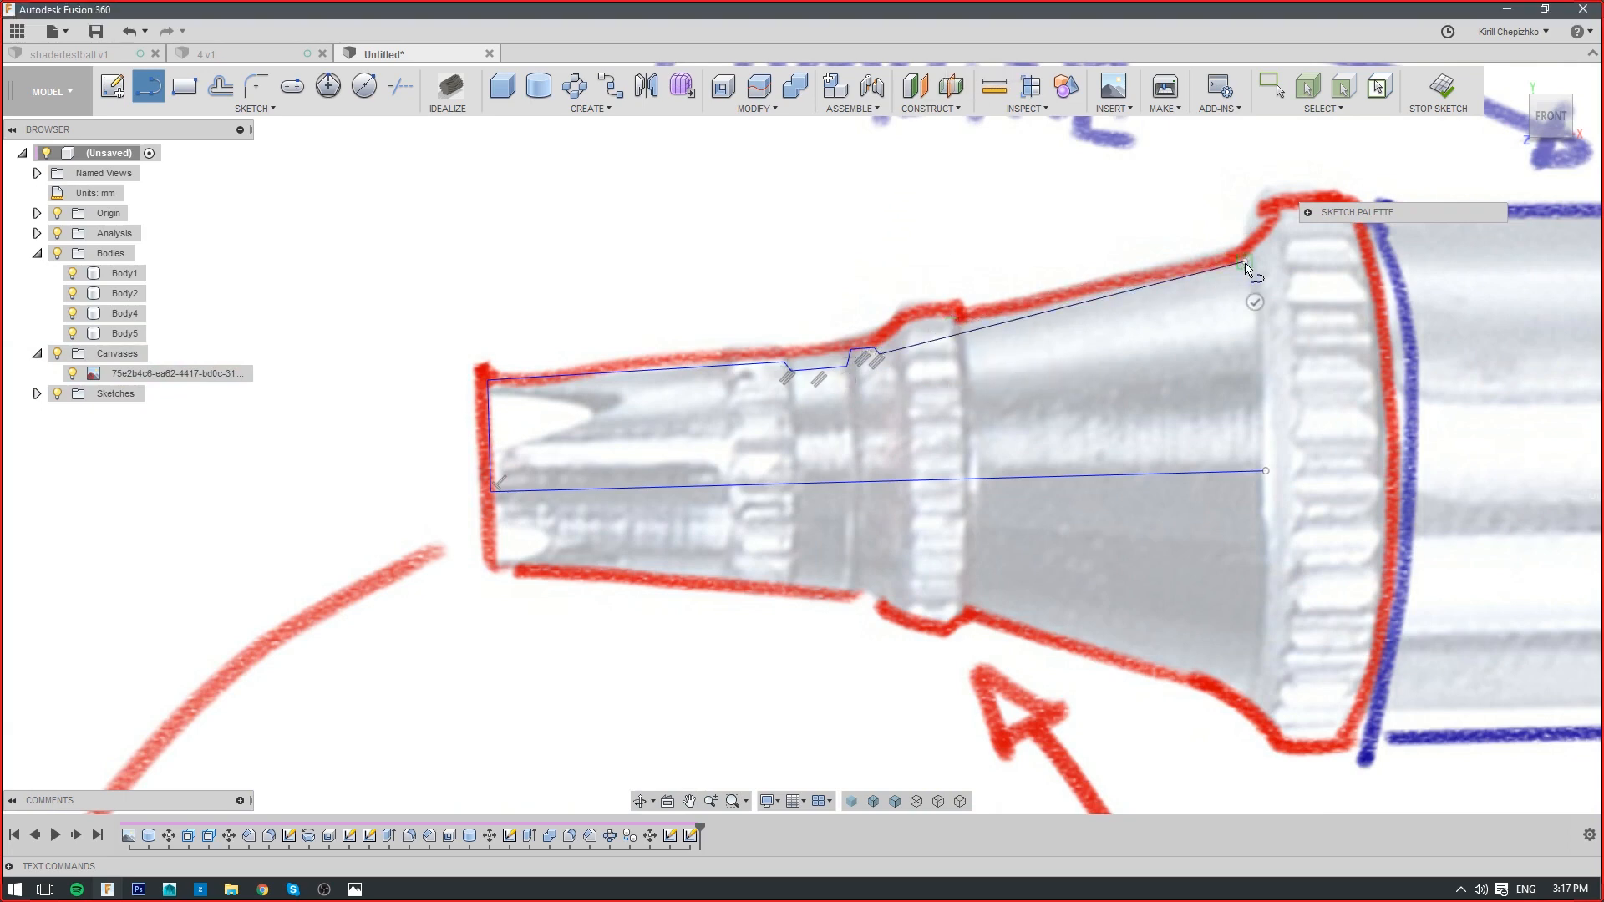
pyautogui.click(1266, 260)
pyautogui.click(1265, 470)
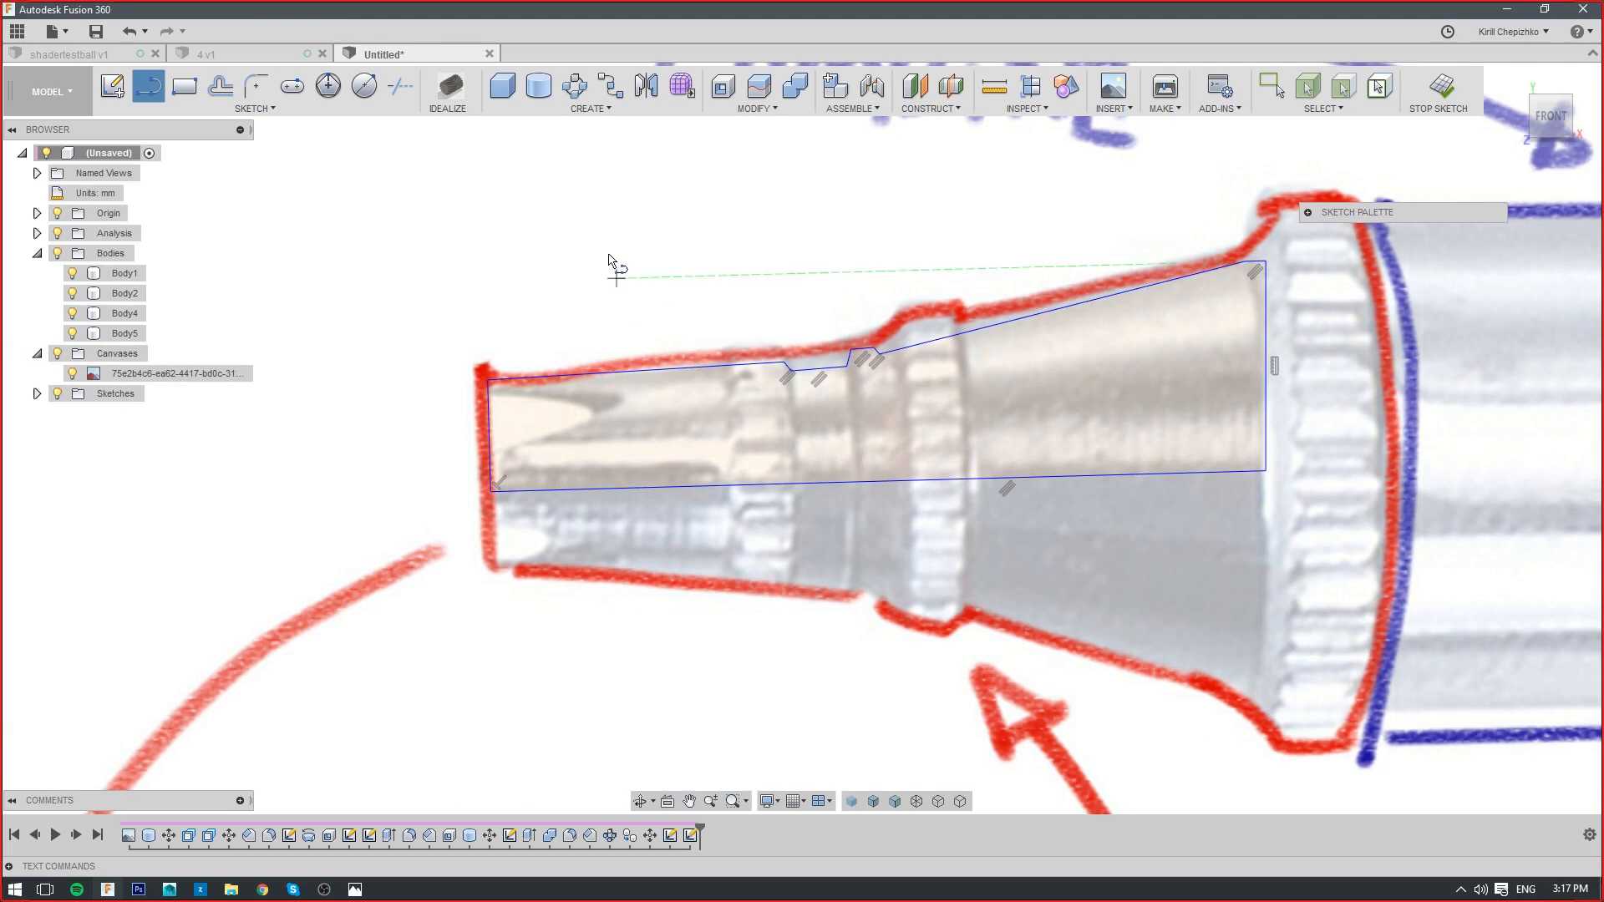
# Revolve the closed nose profile 360° about its centre line as a new body
pyautogui.click(609, 109)
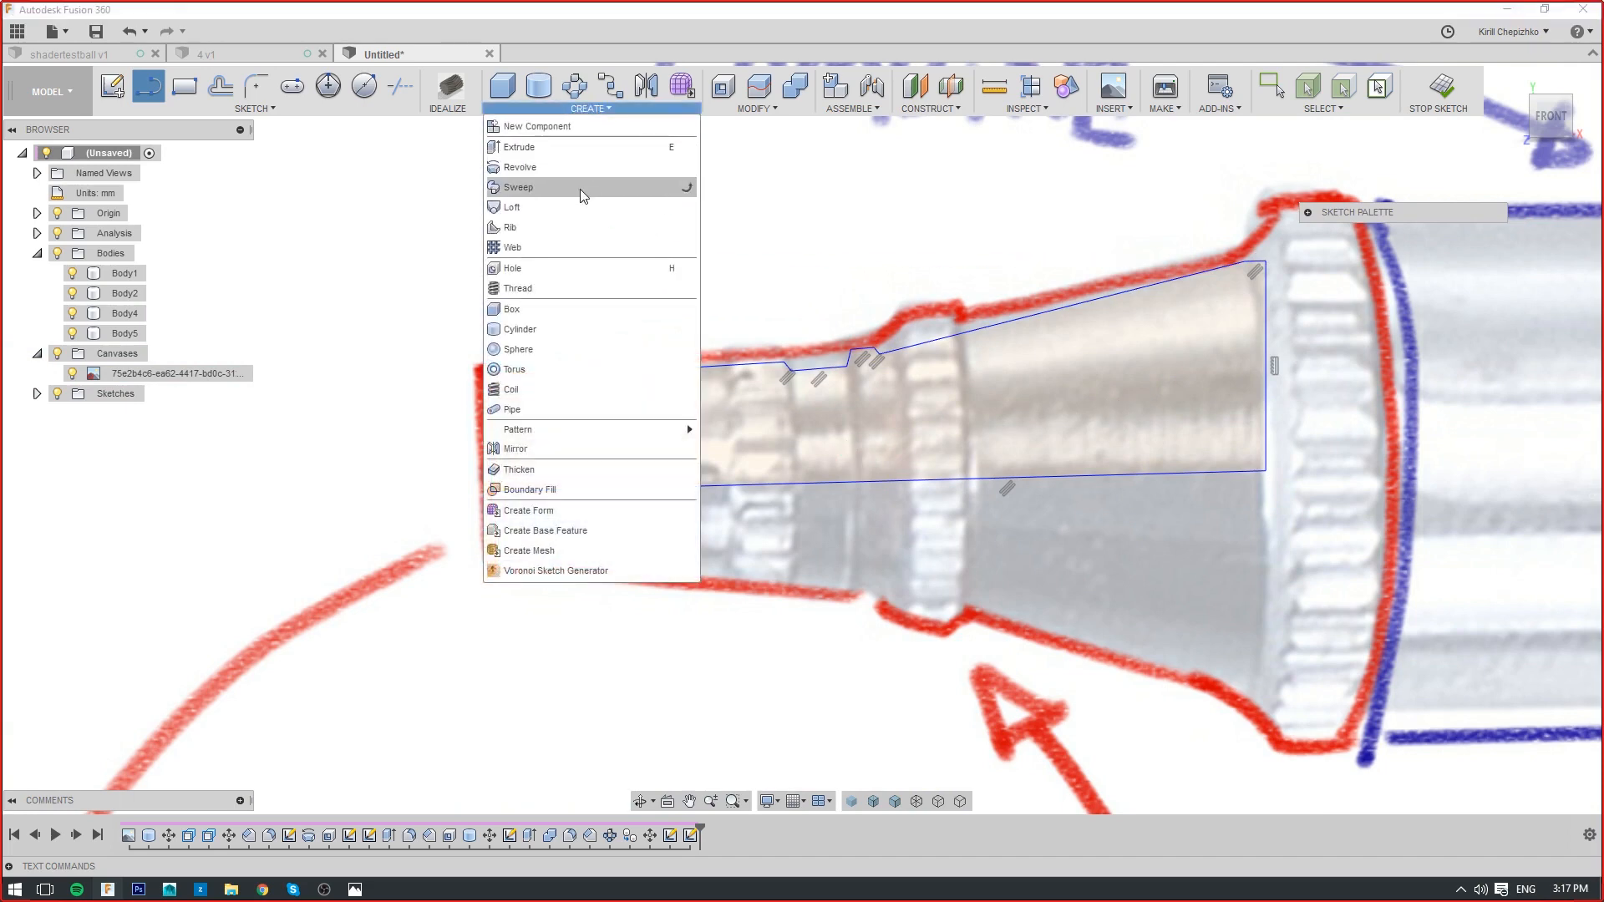
pyautogui.click(575, 168)
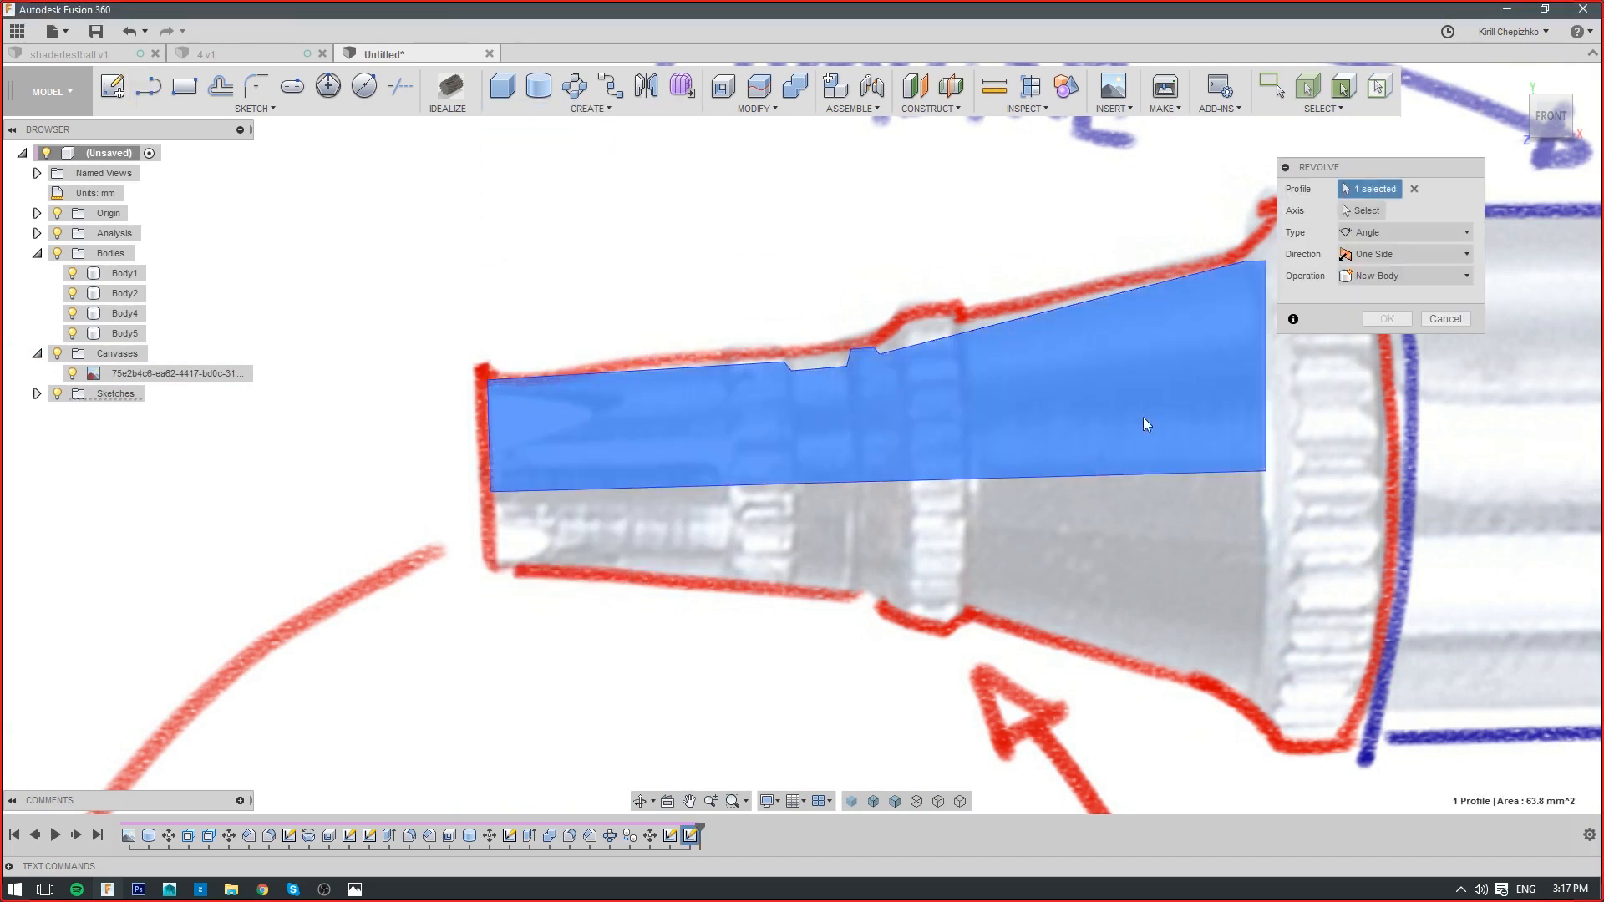
pyautogui.click(1350, 211)
pyautogui.click(1032, 478)
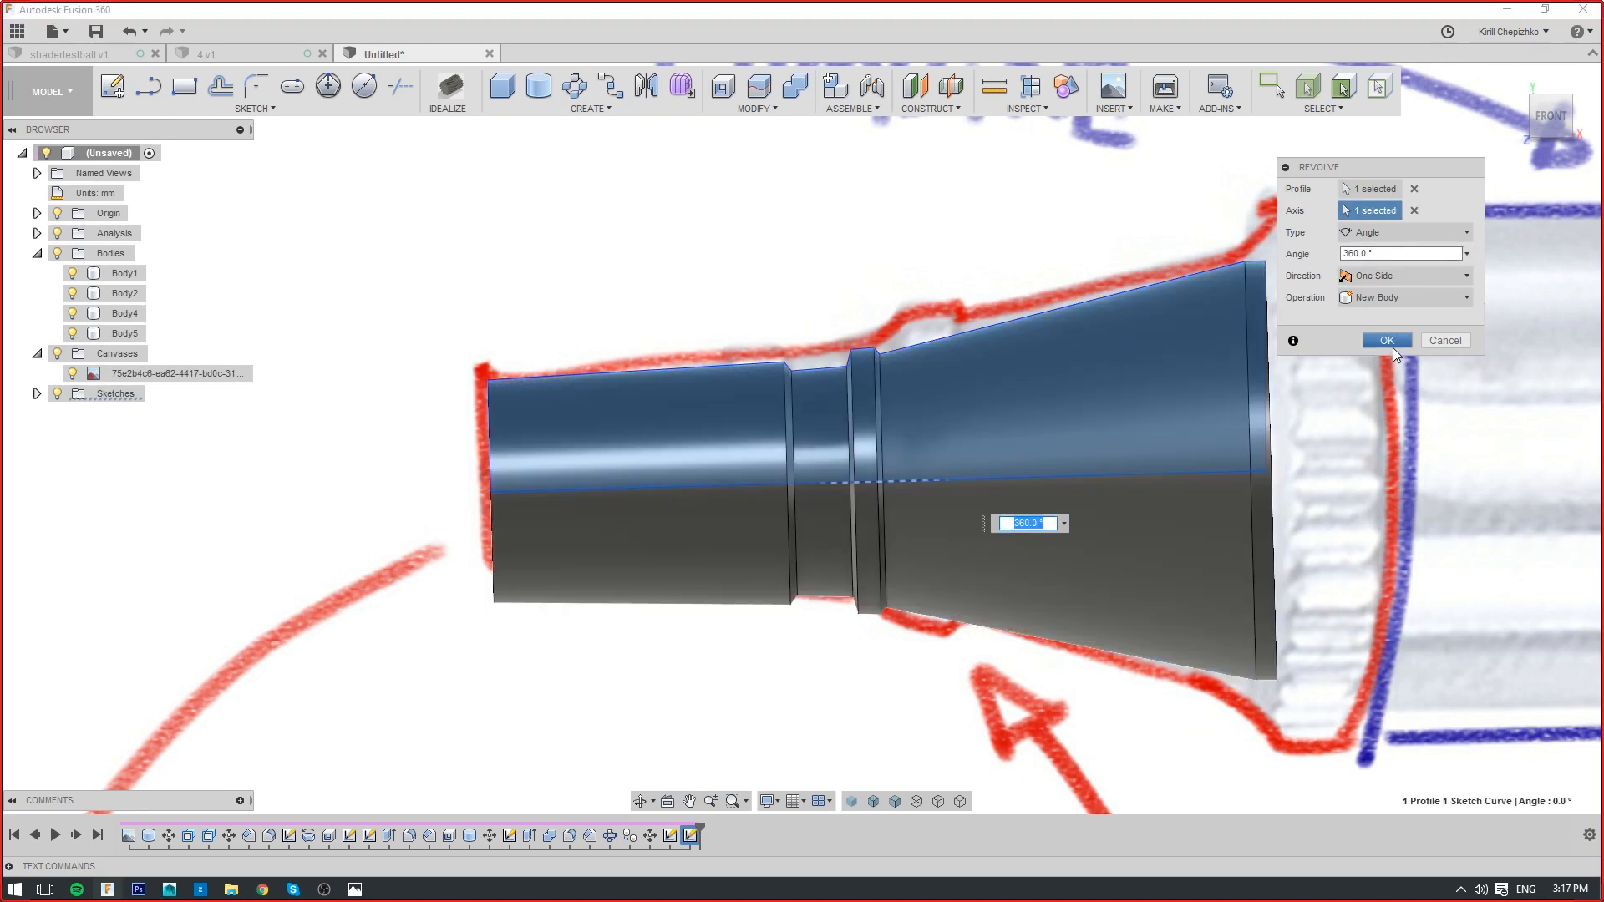
pyautogui.click(1391, 344)
# Move the revolved nose body 21 mm along X, up onto the two toothed discs
pyautogui.scroll(-3, 1206, 405)
pyautogui.moveTo(1348, 362)
pyautogui.mouseDown(button='middle')
pyautogui.moveTo(1197, 470)
pyautogui.moveTo(1238, 417)
pyautogui.mouseUp(button='middle')
pyautogui.scroll(-2, 1182, 489)
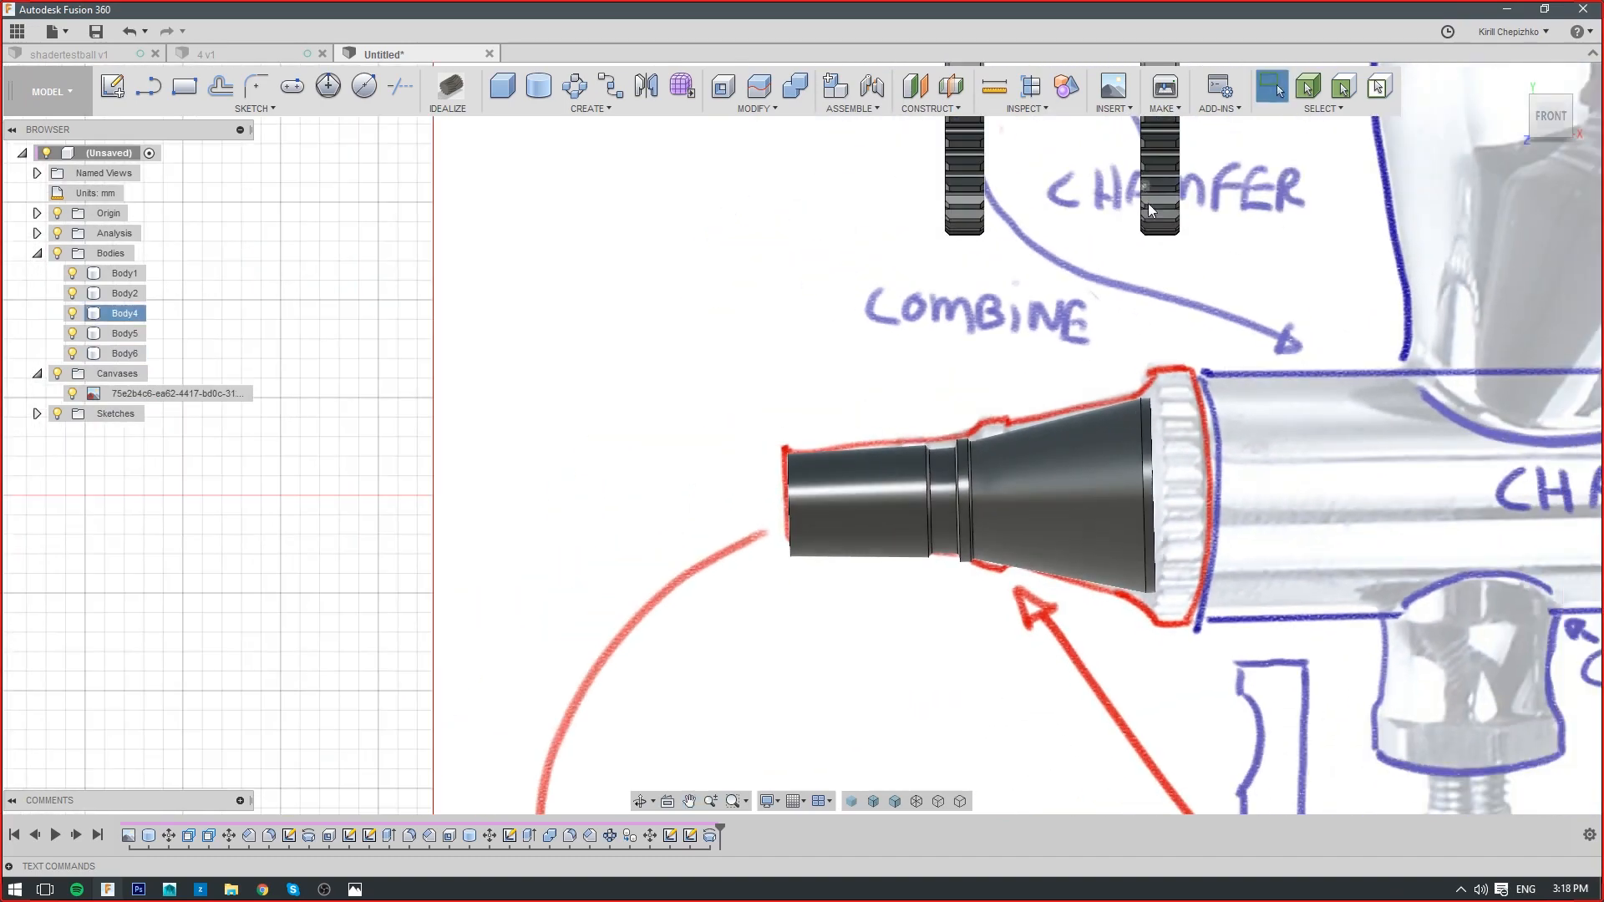
pyautogui.moveTo(1548, 123); pyautogui.dragTo(1561, 130)
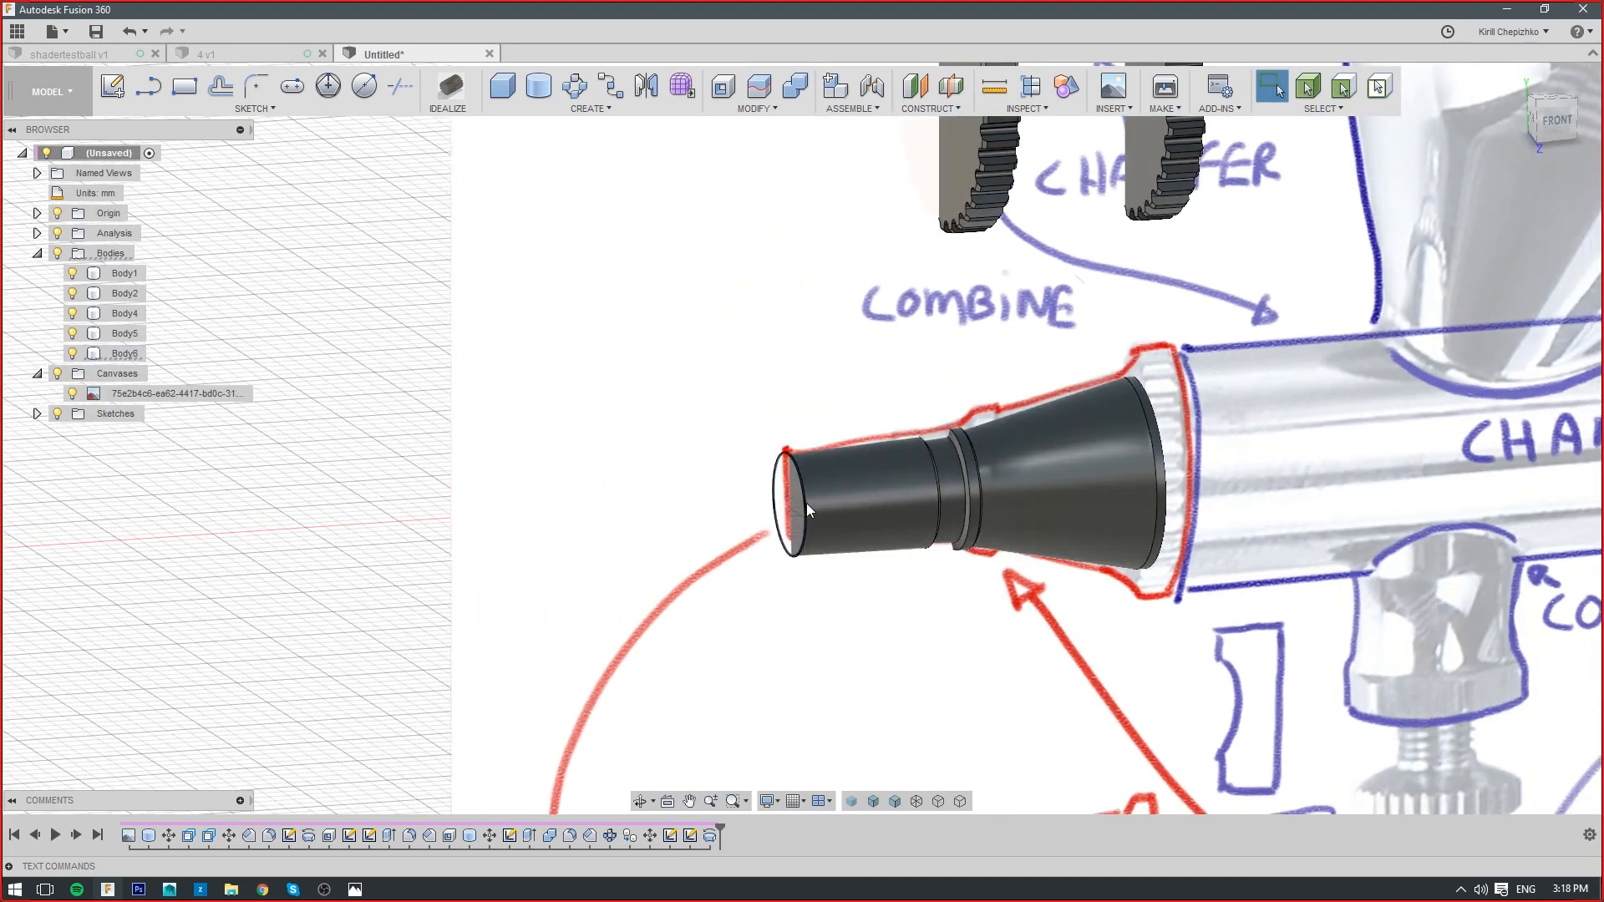
pyautogui.press('m')
pyautogui.moveTo(916, 438); pyautogui.dragTo(913, 95)
pyautogui.moveTo(976, 187); pyautogui.dragTo(927, 402, button='middle')
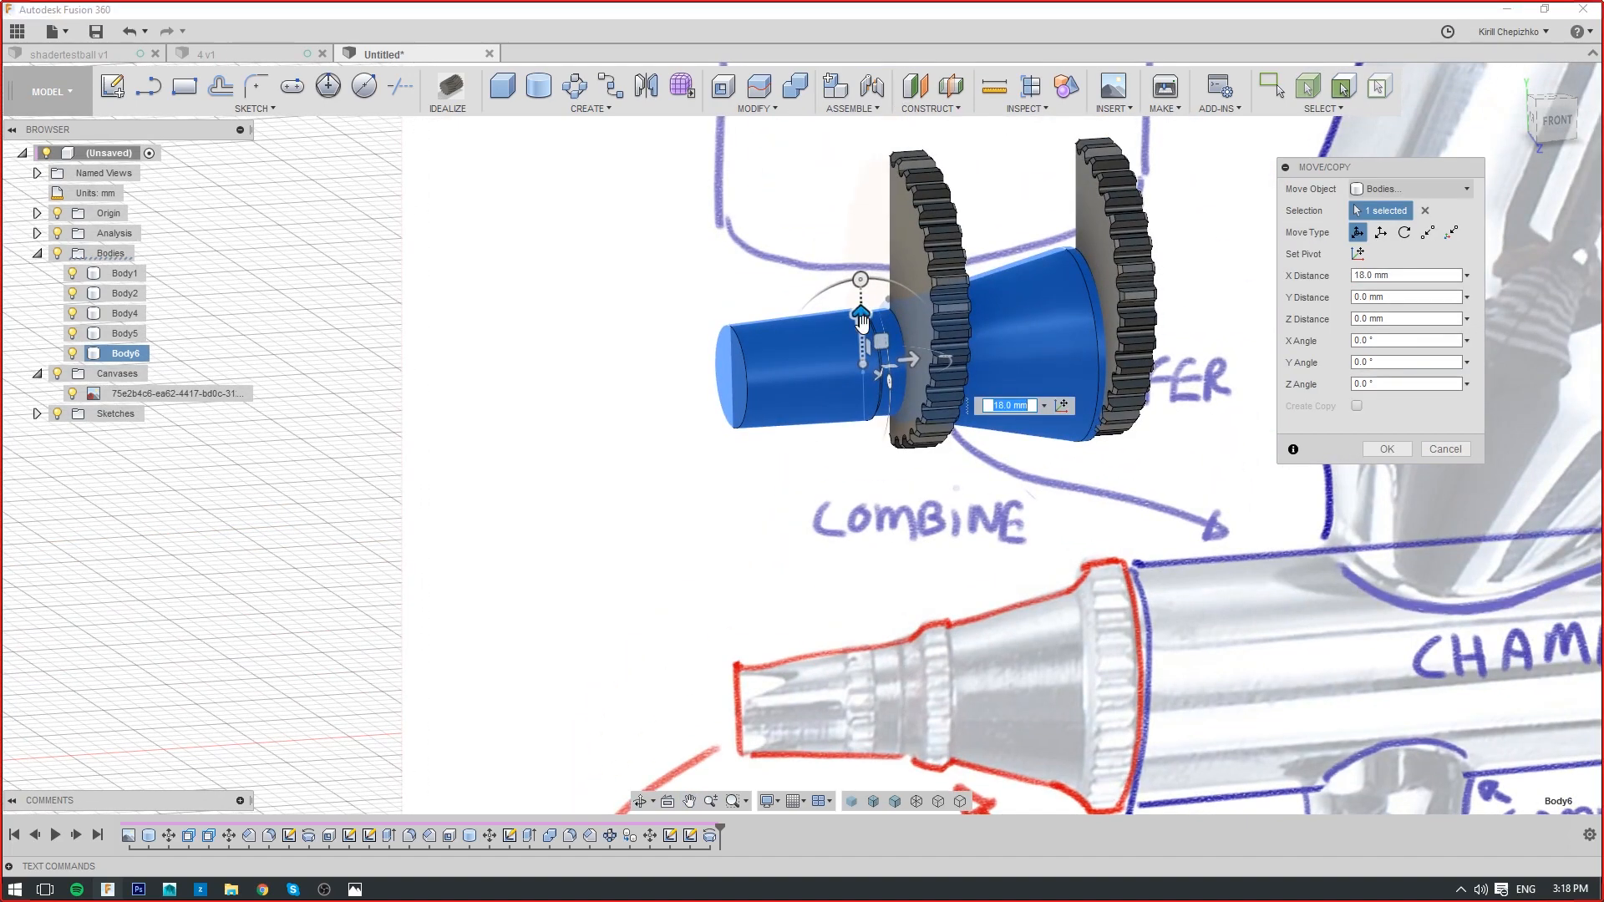
pyautogui.moveTo(862, 317); pyautogui.dragTo(859, 260)
pyautogui.scroll(-2, 868, 306)
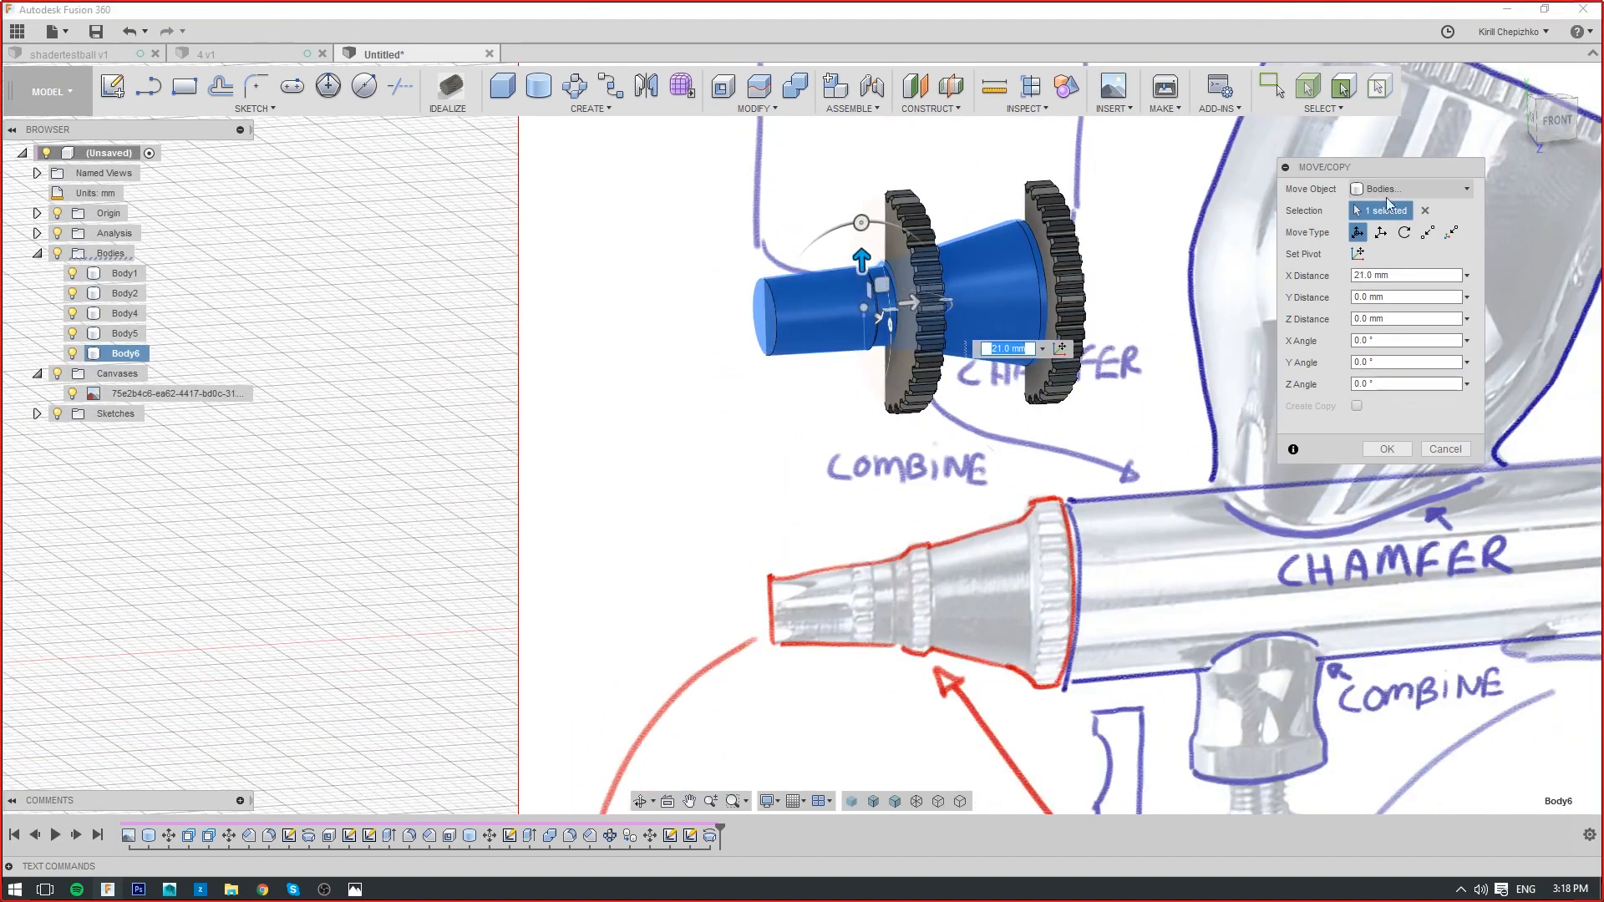
pyautogui.moveTo(1534, 125); pyautogui.dragTo(1540, 134)
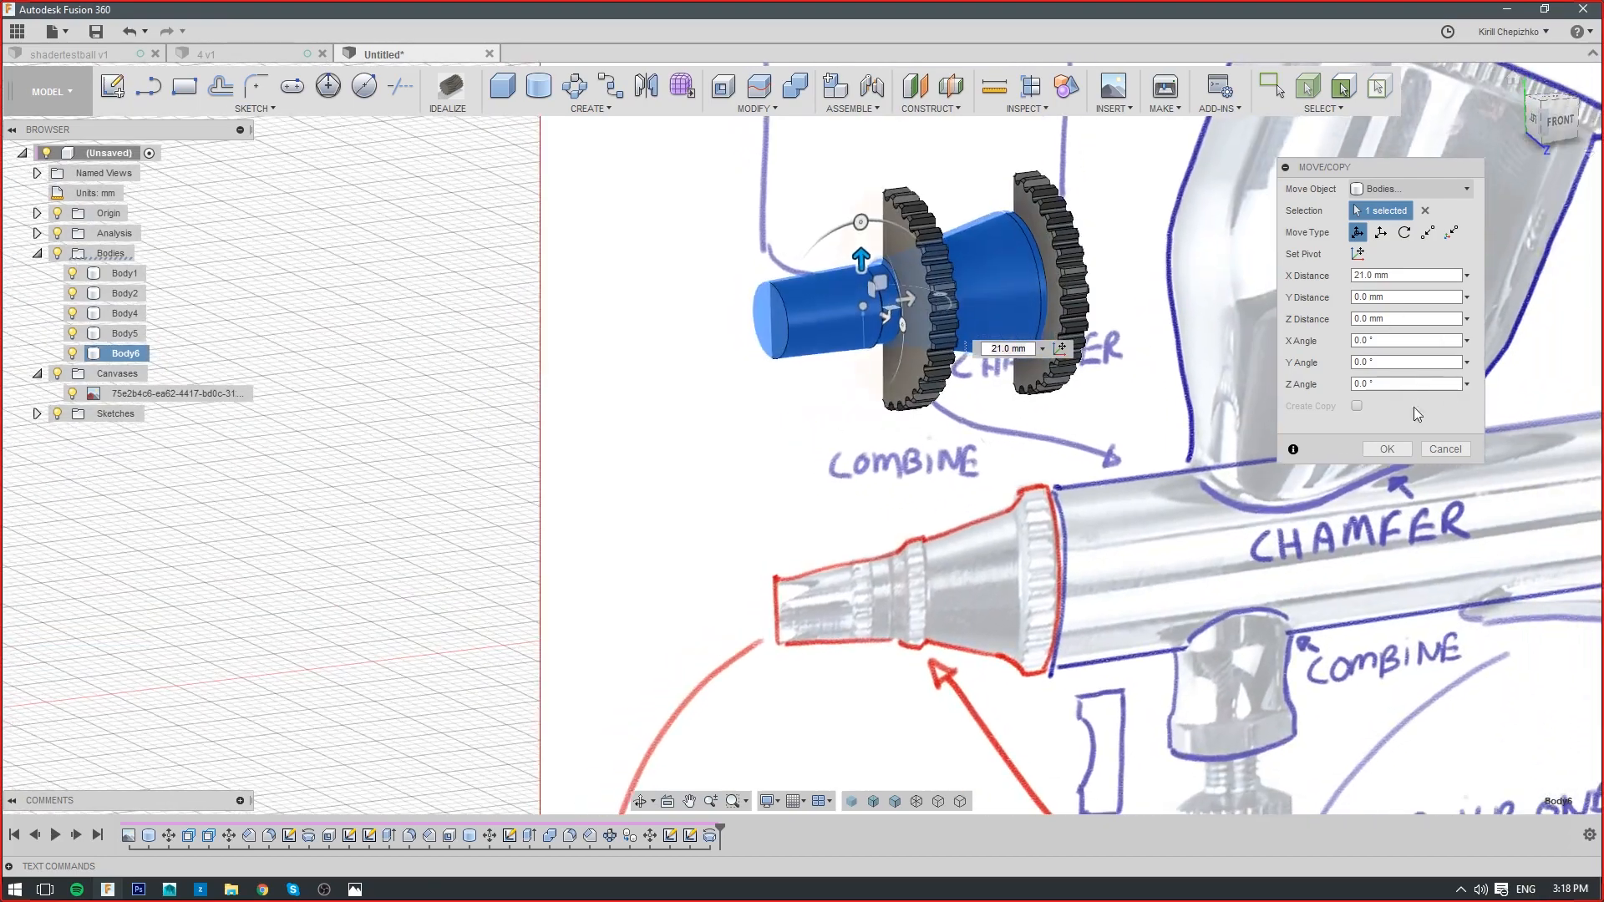
pyautogui.click(1387, 449)
# Scale the front toothed disc uniformly by a factor of 0.6 about a point on the nose section's axis
pyautogui.scroll(3, 797, 180)
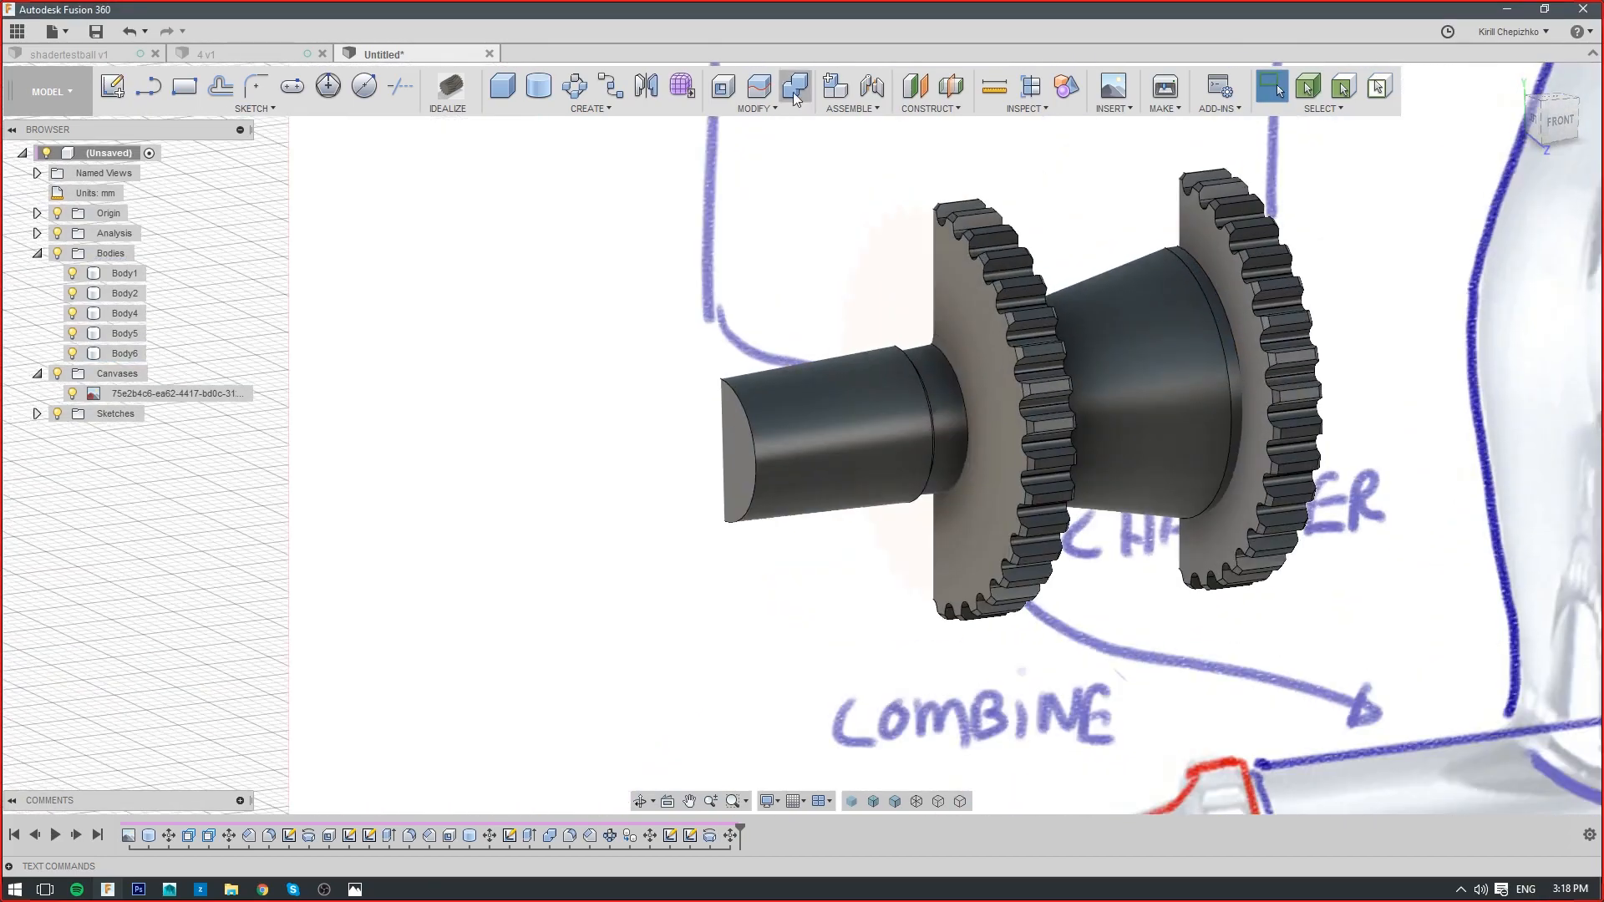
pyautogui.click(752, 108)
pyautogui.click(740, 219)
pyautogui.click(999, 342)
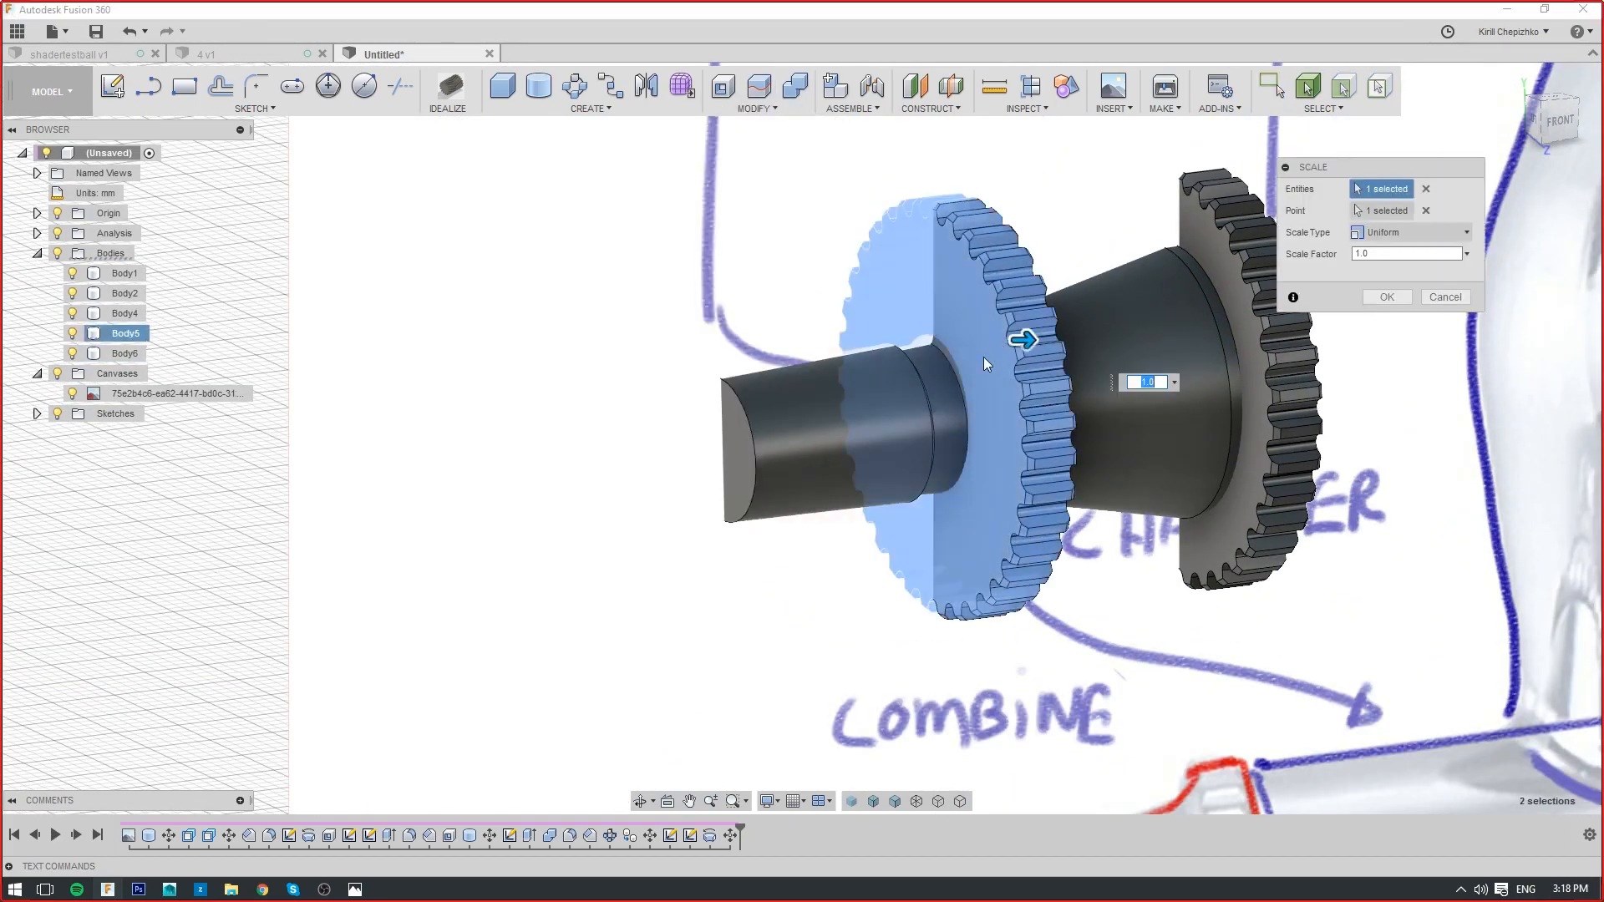
pyautogui.click(1426, 210)
pyautogui.click(938, 415)
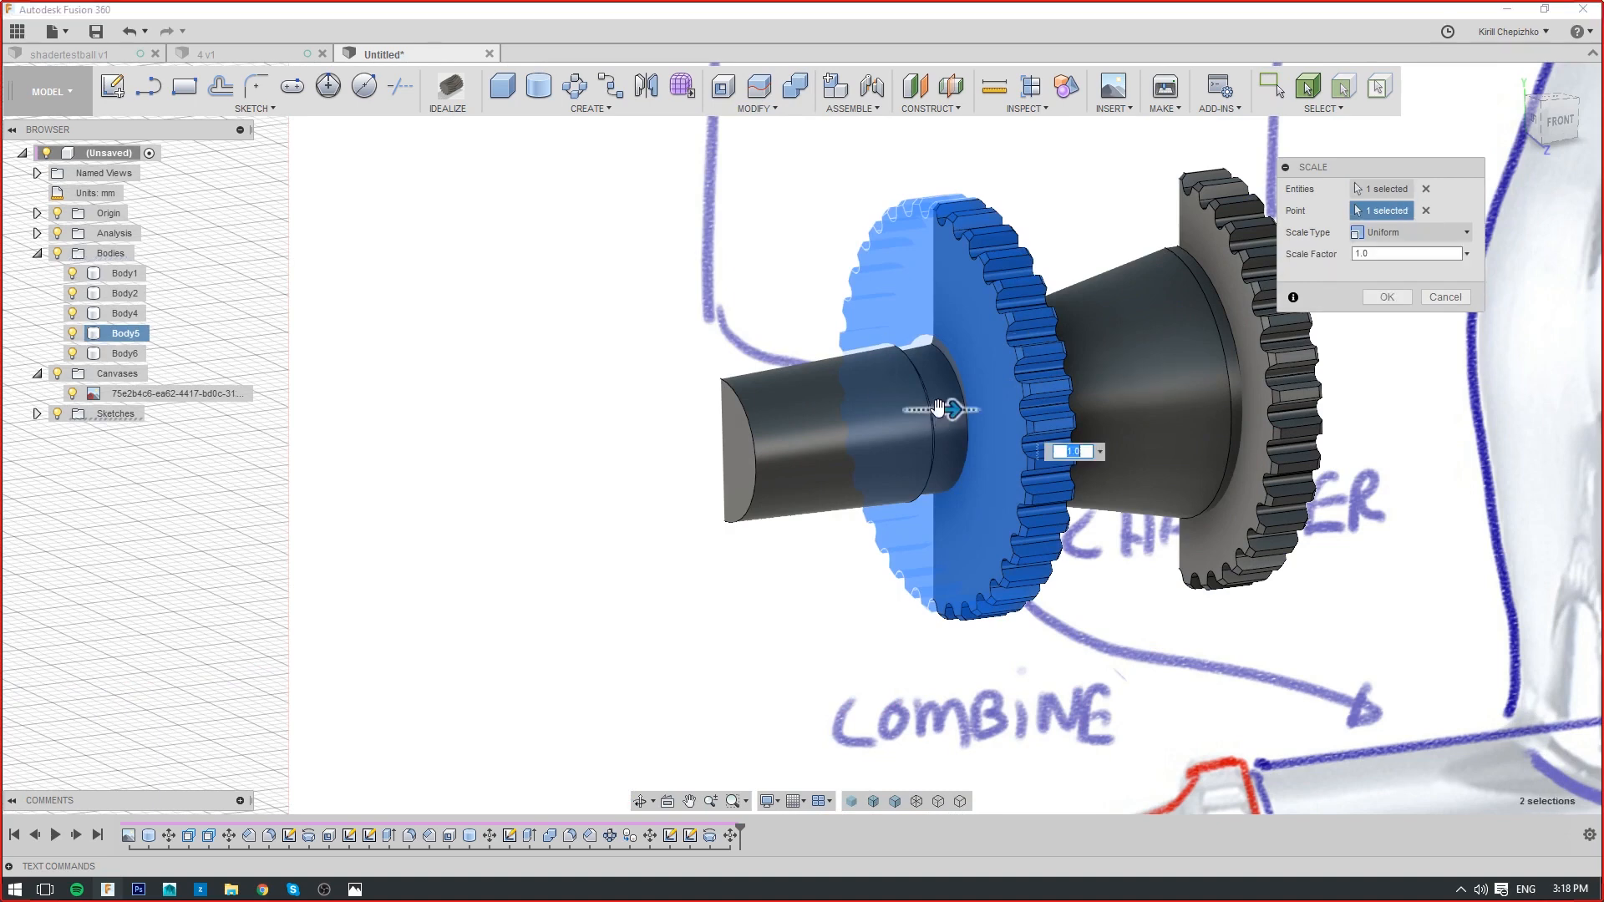
pyautogui.moveTo(937, 411); pyautogui.dragTo(848, 359)
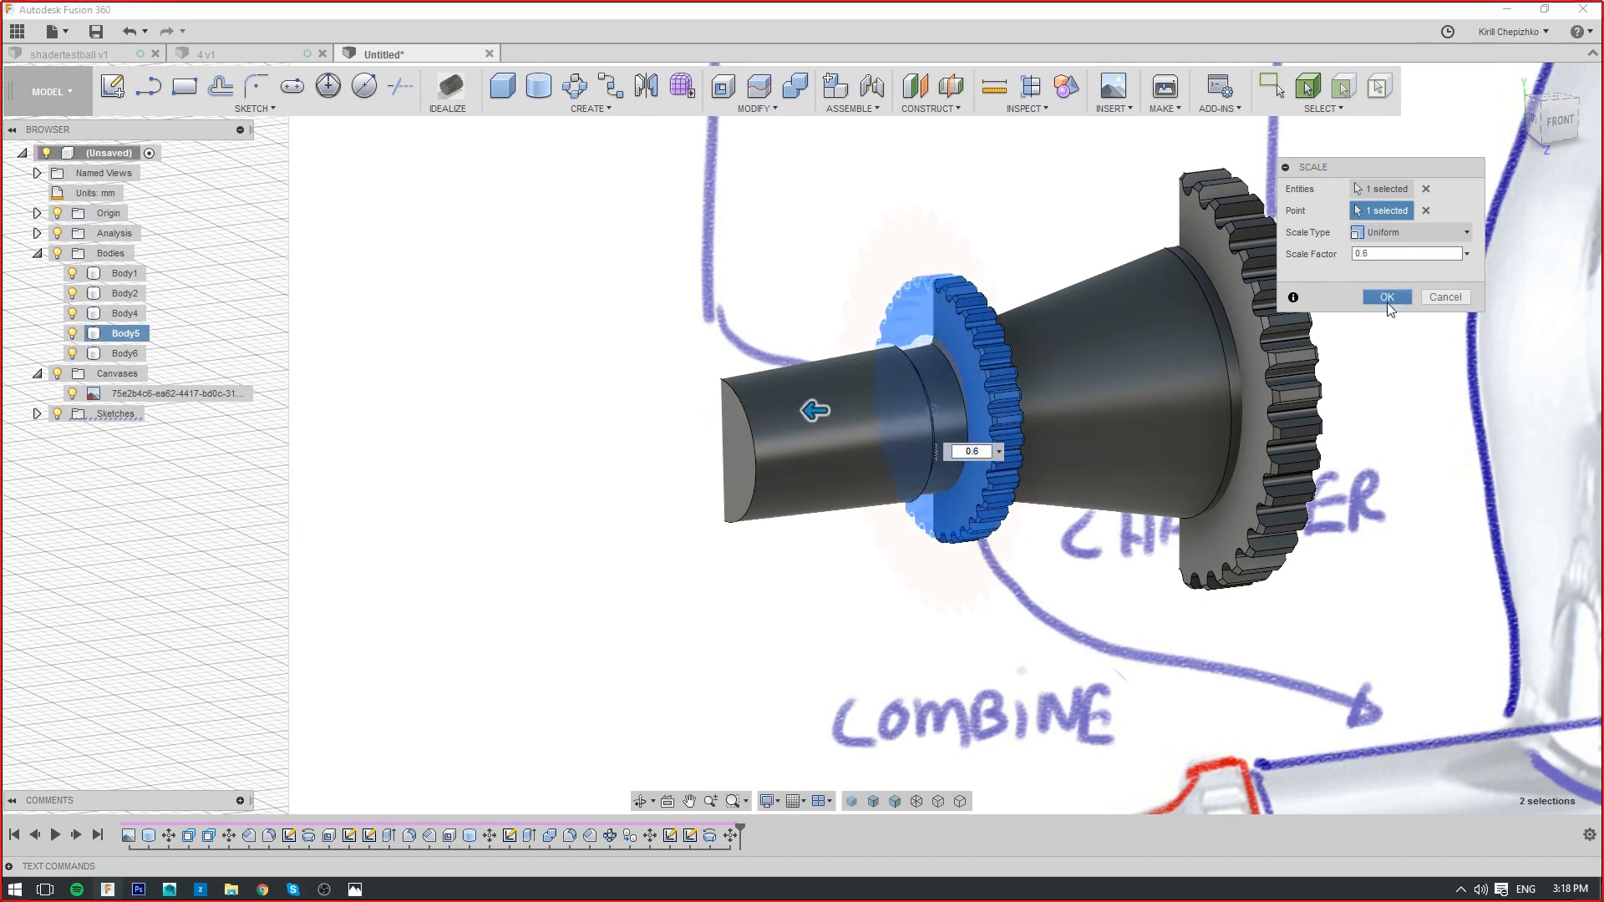
pyautogui.click(1387, 296)
# Extrude the flat end face of the nose's narrow tip outward by 1 mm as a new body
pyautogui.scroll(2, 954, 362)
pyautogui.scroll(-5, 955, 362)
pyautogui.scroll(4, 954, 363)
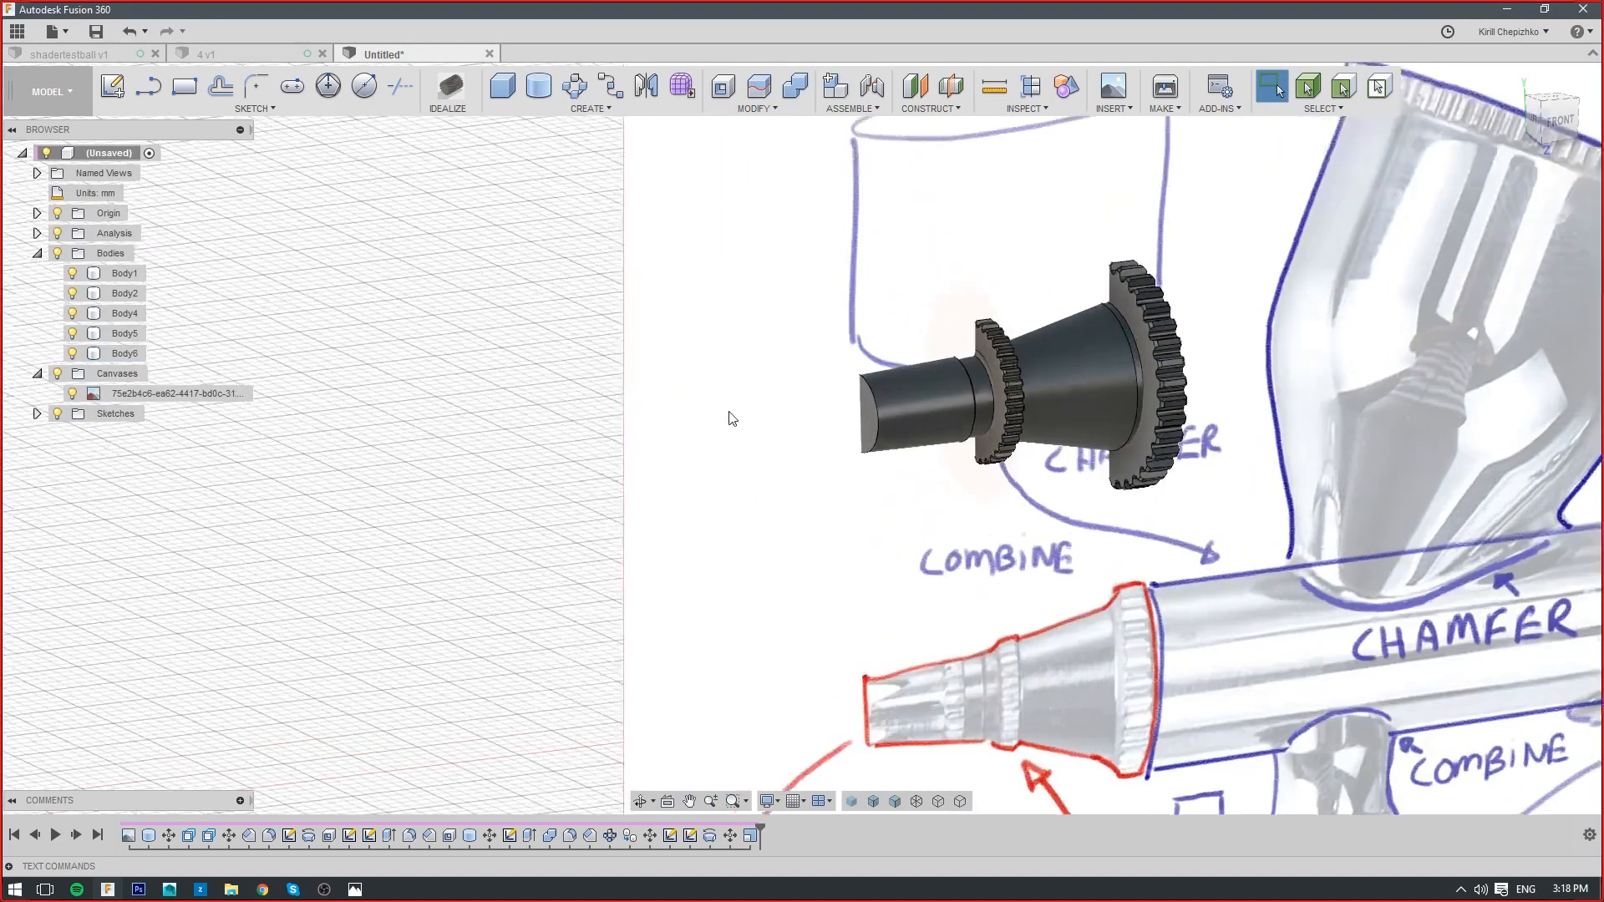
pyautogui.scroll(-1, 1049, 423)
pyautogui.scroll(2, 1049, 423)
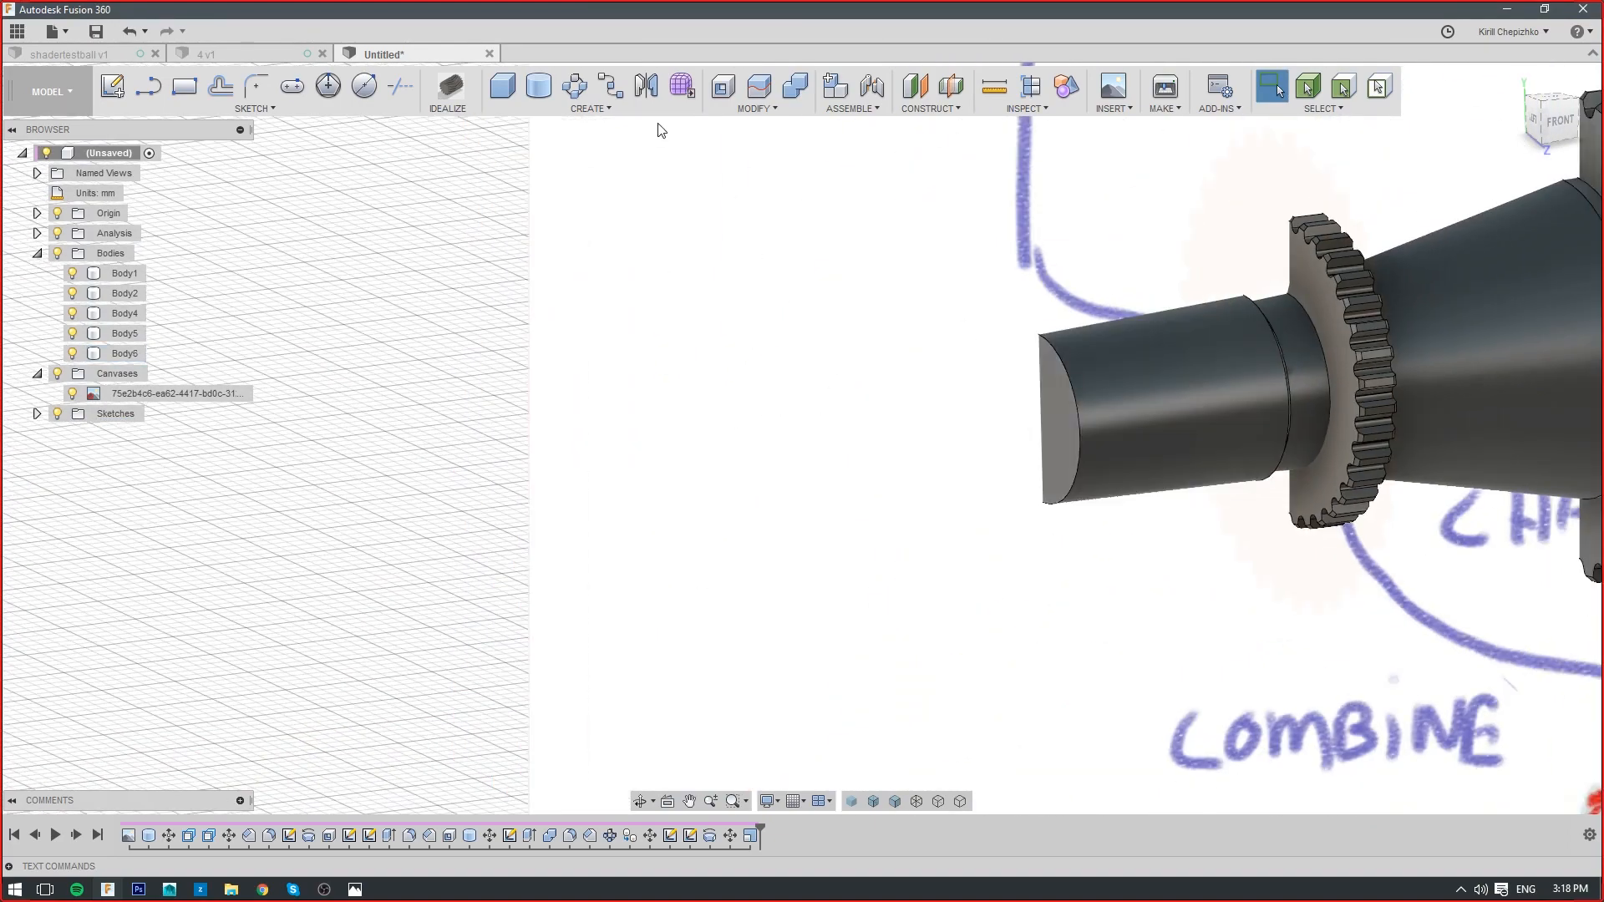
pyautogui.rightClick(1060, 409)
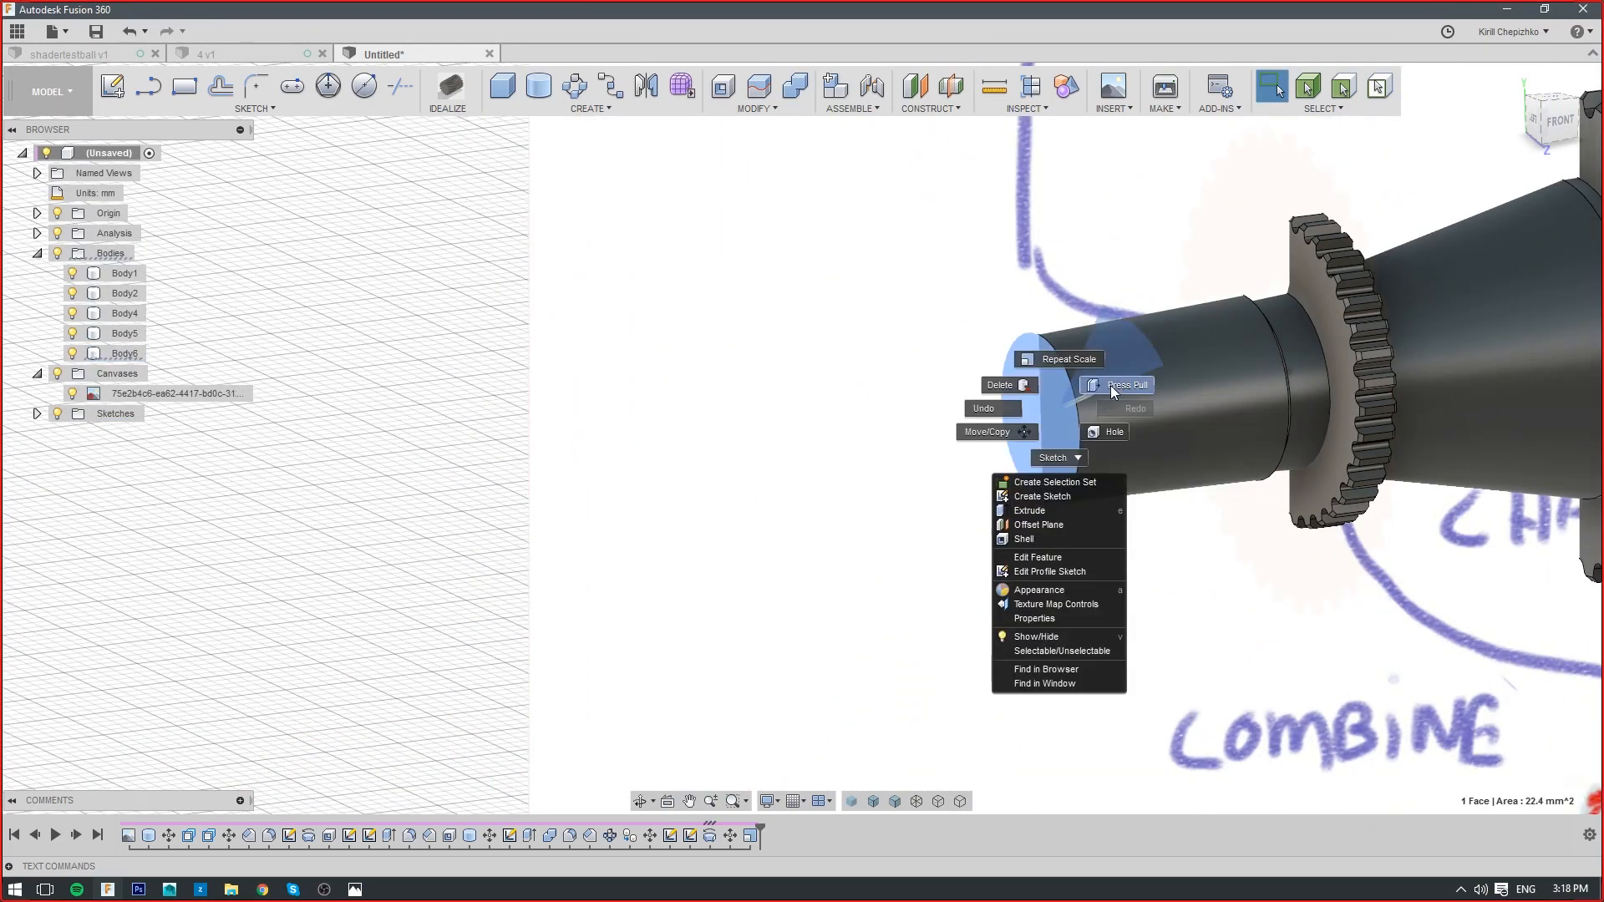
pyautogui.click(1058, 510)
pyautogui.moveTo(1048, 413); pyautogui.dragTo(1021, 415)
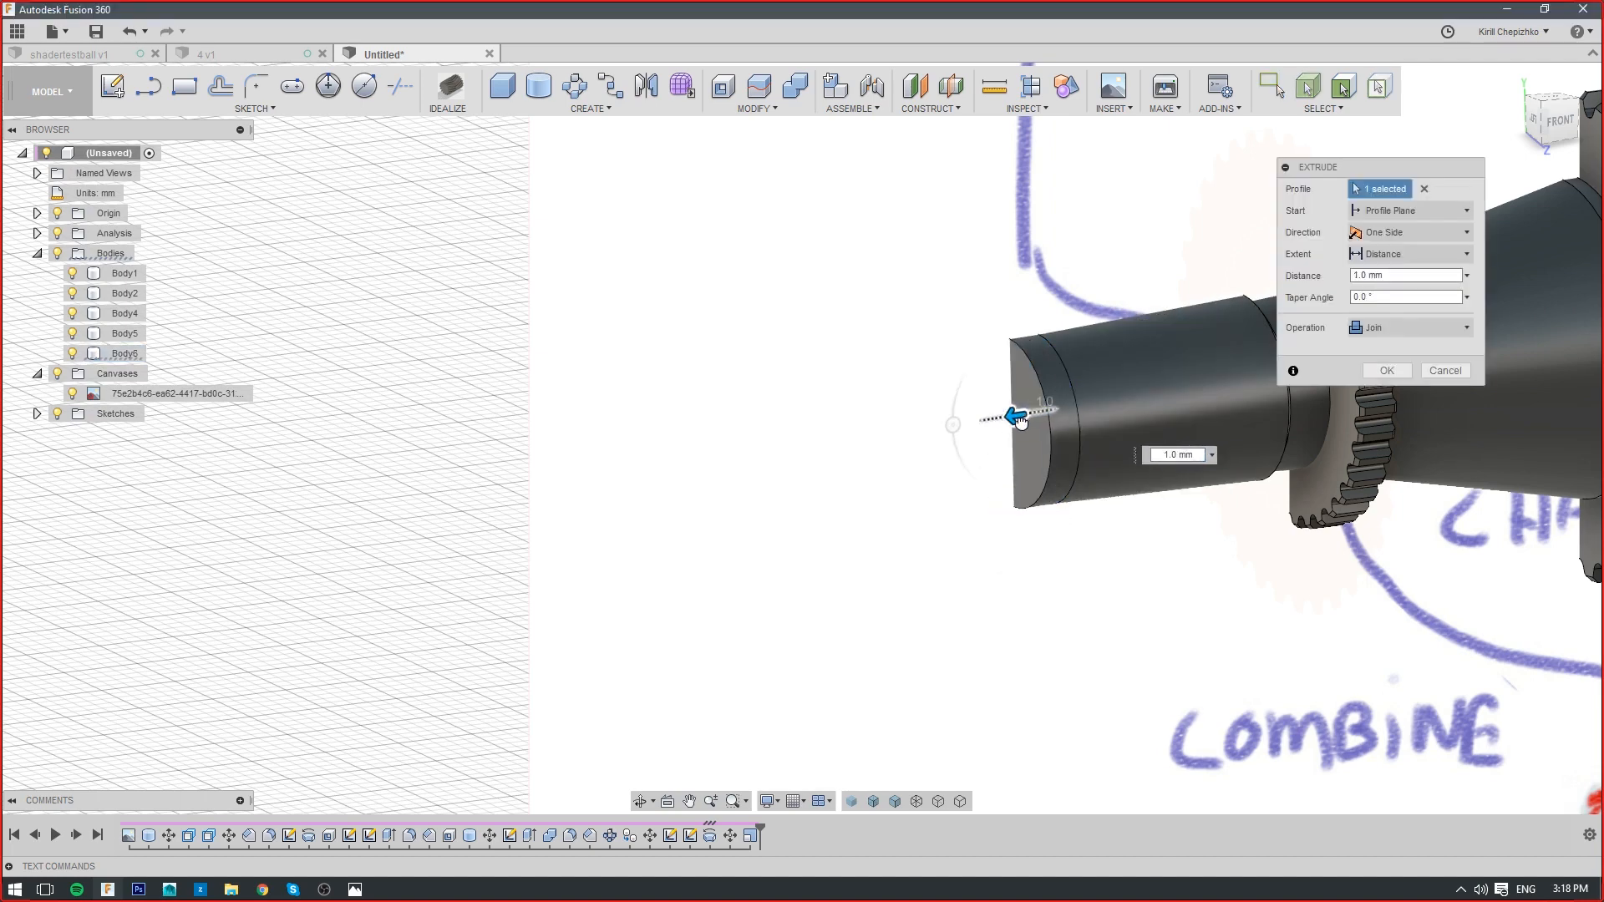
pyautogui.click(1412, 327)
pyautogui.click(1380, 384)
pyautogui.click(1386, 370)
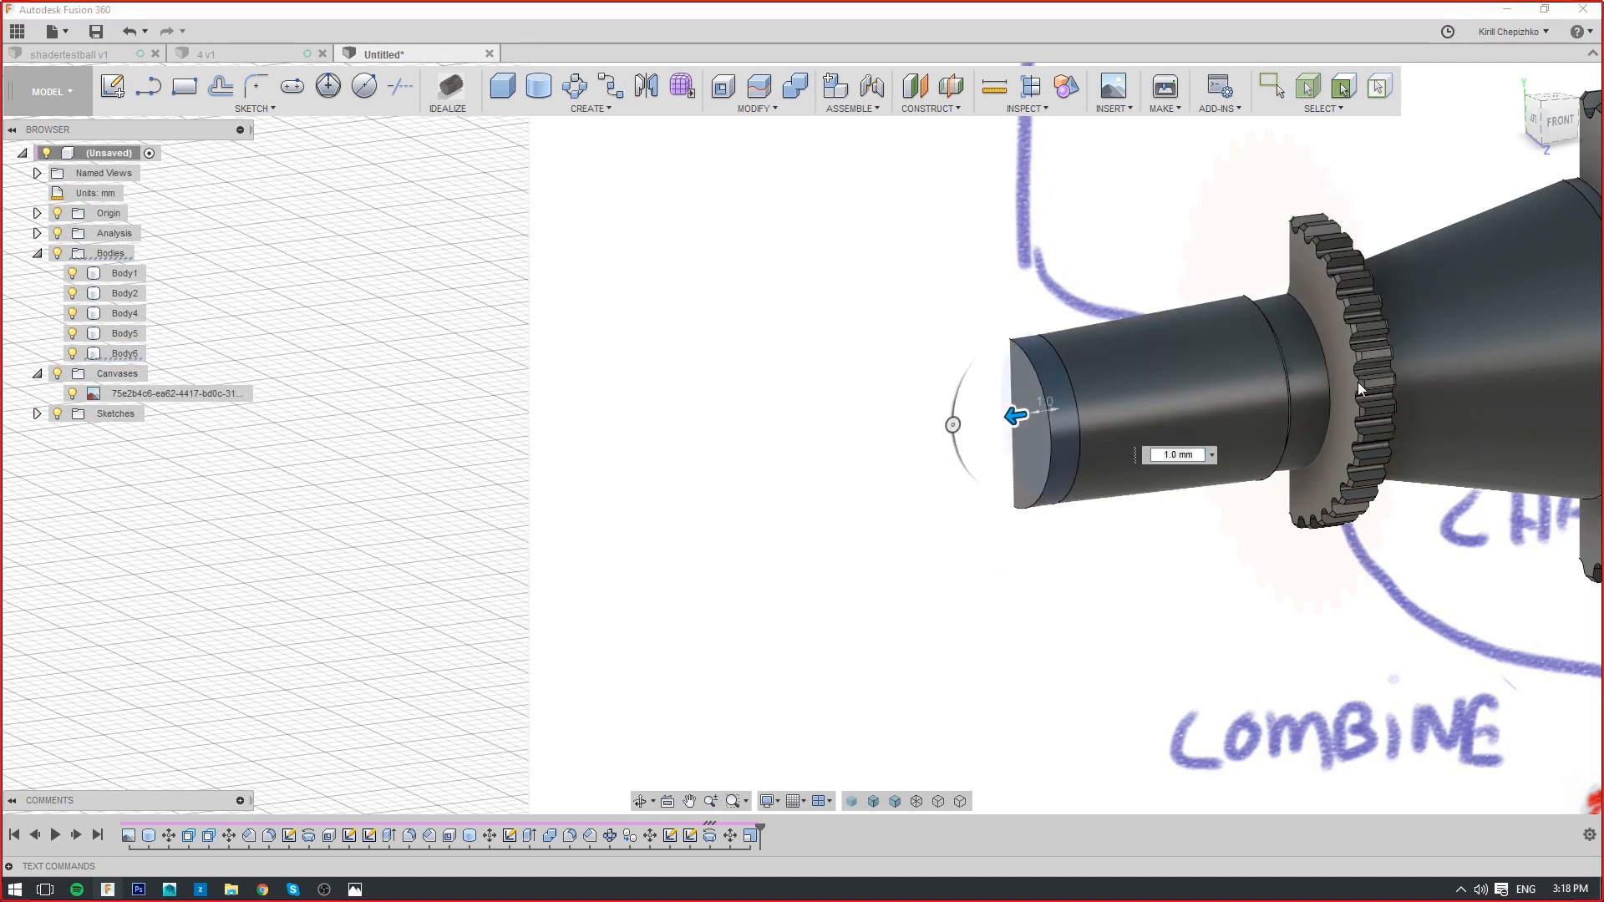
pyautogui.rightClick(1061, 406)
pyautogui.click(1120, 383)
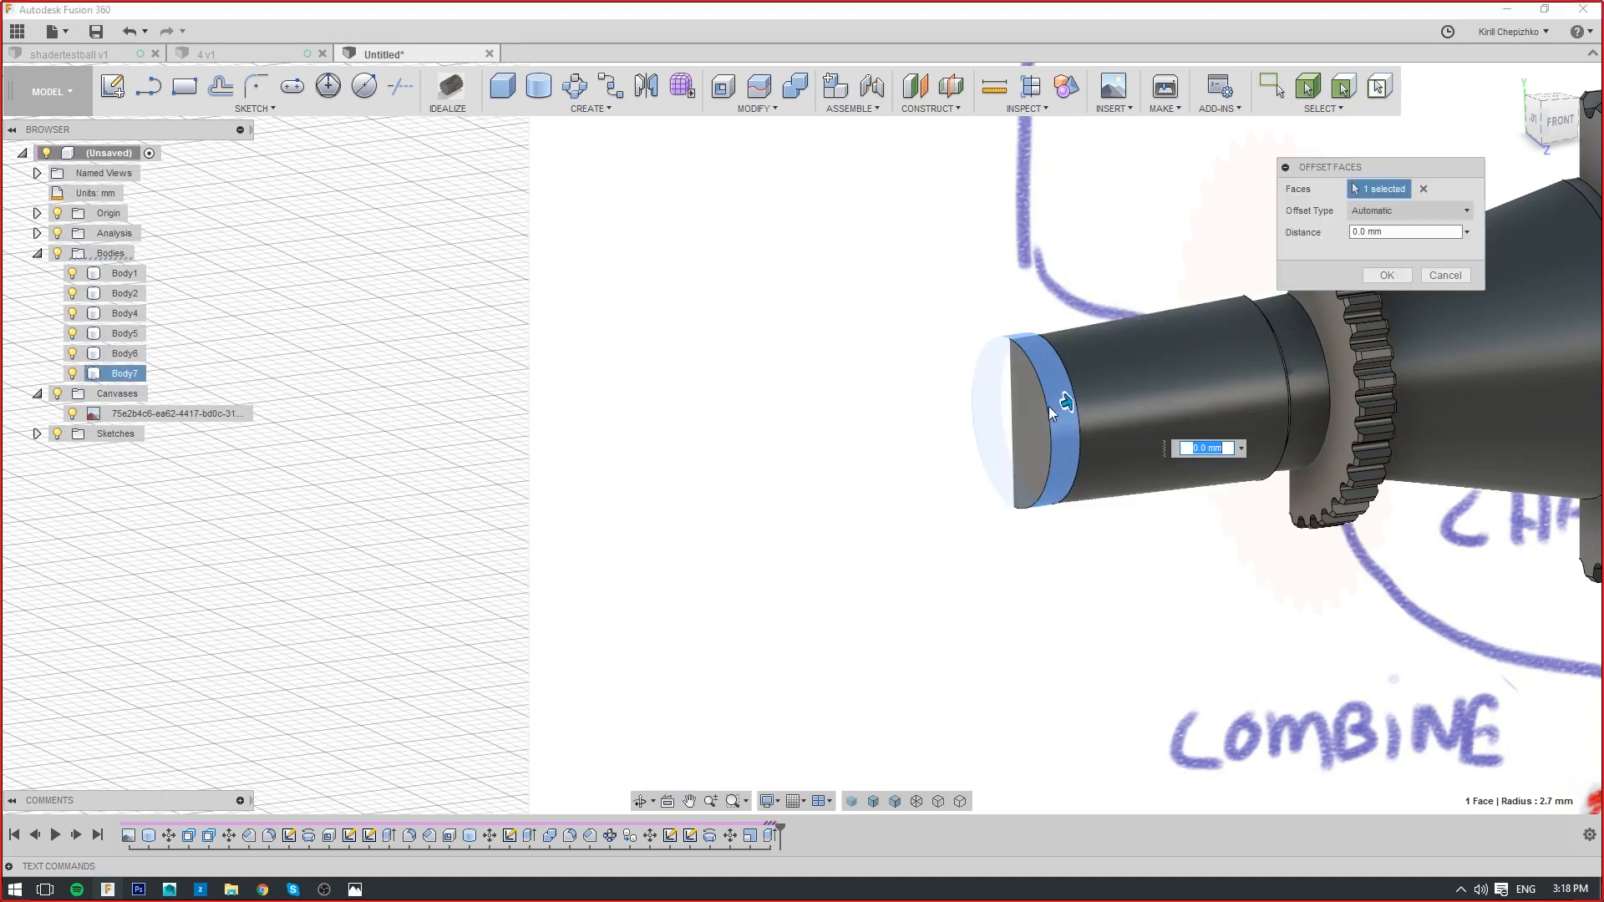
pyautogui.moveTo(1568, 125); pyautogui.dragTo(1530, 122)
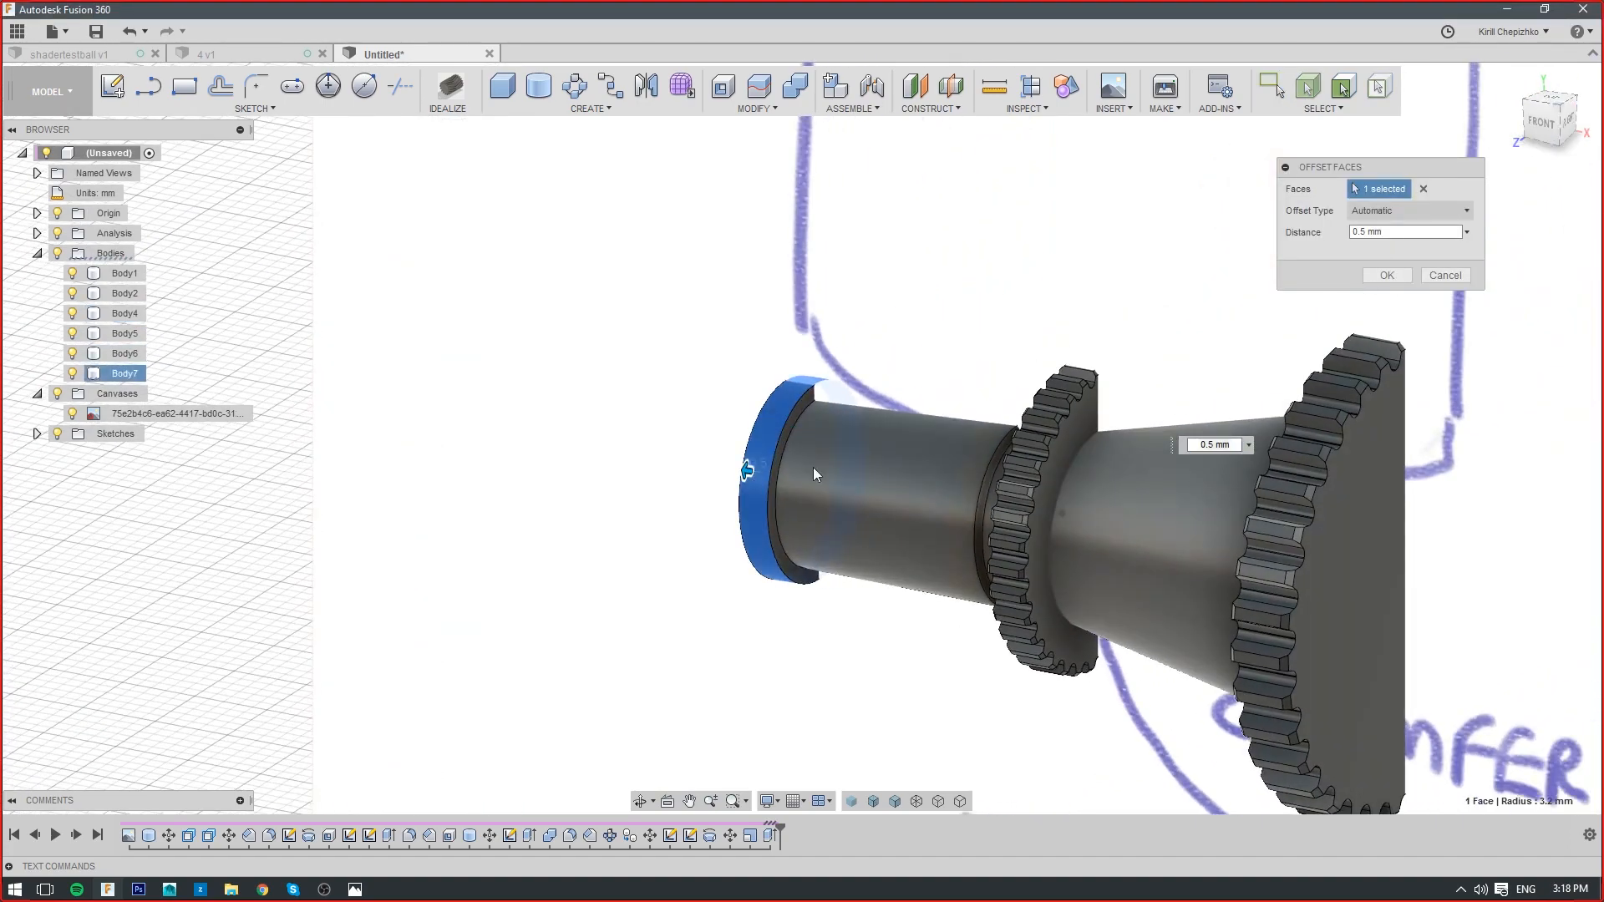
pyautogui.scroll(3, 773, 469)
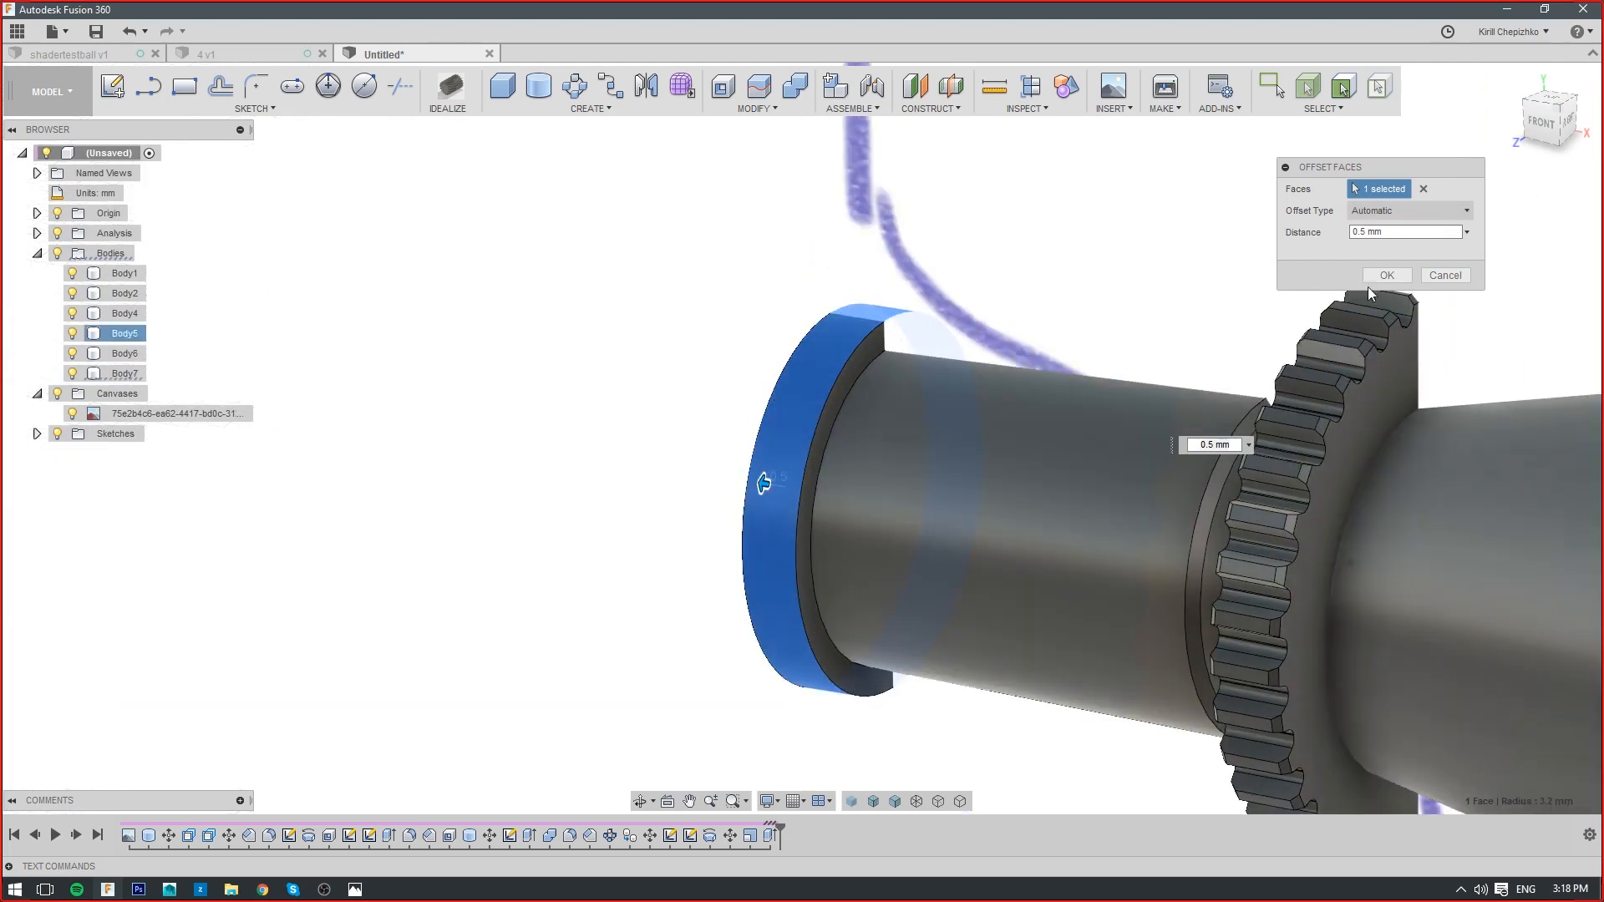
pyautogui.moveTo(1535, 122); pyautogui.dragTo(1591, 126)
pyautogui.moveTo(1272, 468); pyautogui.dragTo(603, 654, button='middle')
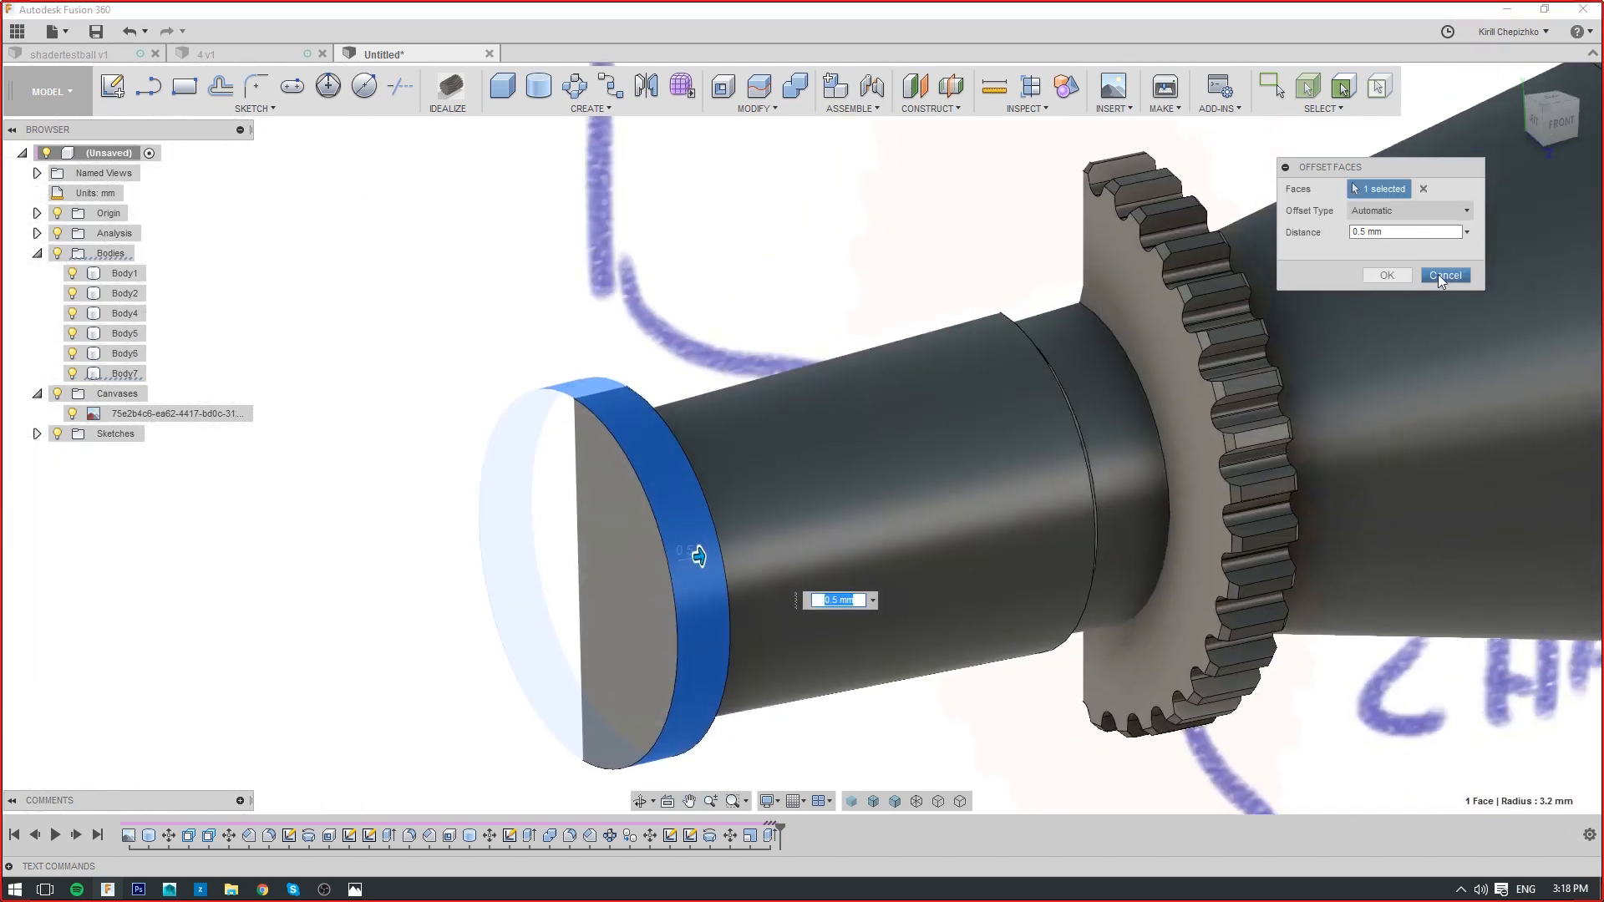
pyautogui.click(1444, 275)
# Create a test box 51.8 mm long, 26.6 mm wide and 15 mm high as a new body above the canvas
pyautogui.scroll(-5, 1044, 423)
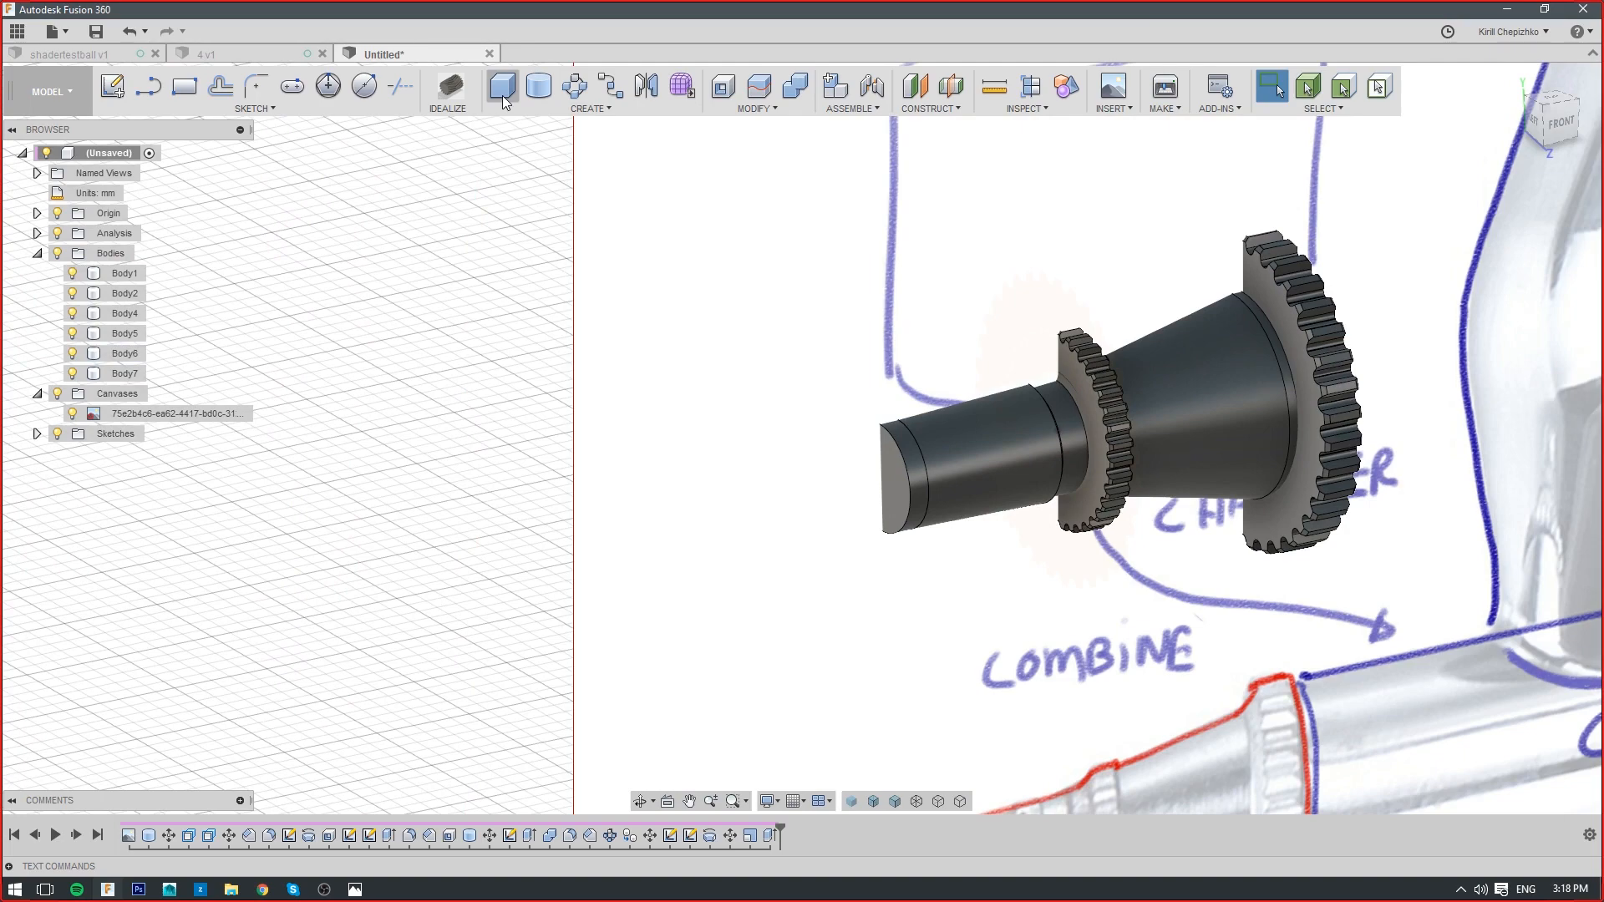
pyautogui.scroll(-3, 615, 451)
pyautogui.moveTo(616, 452); pyautogui.dragTo(1197, 479, button='middle')
pyautogui.press('r')
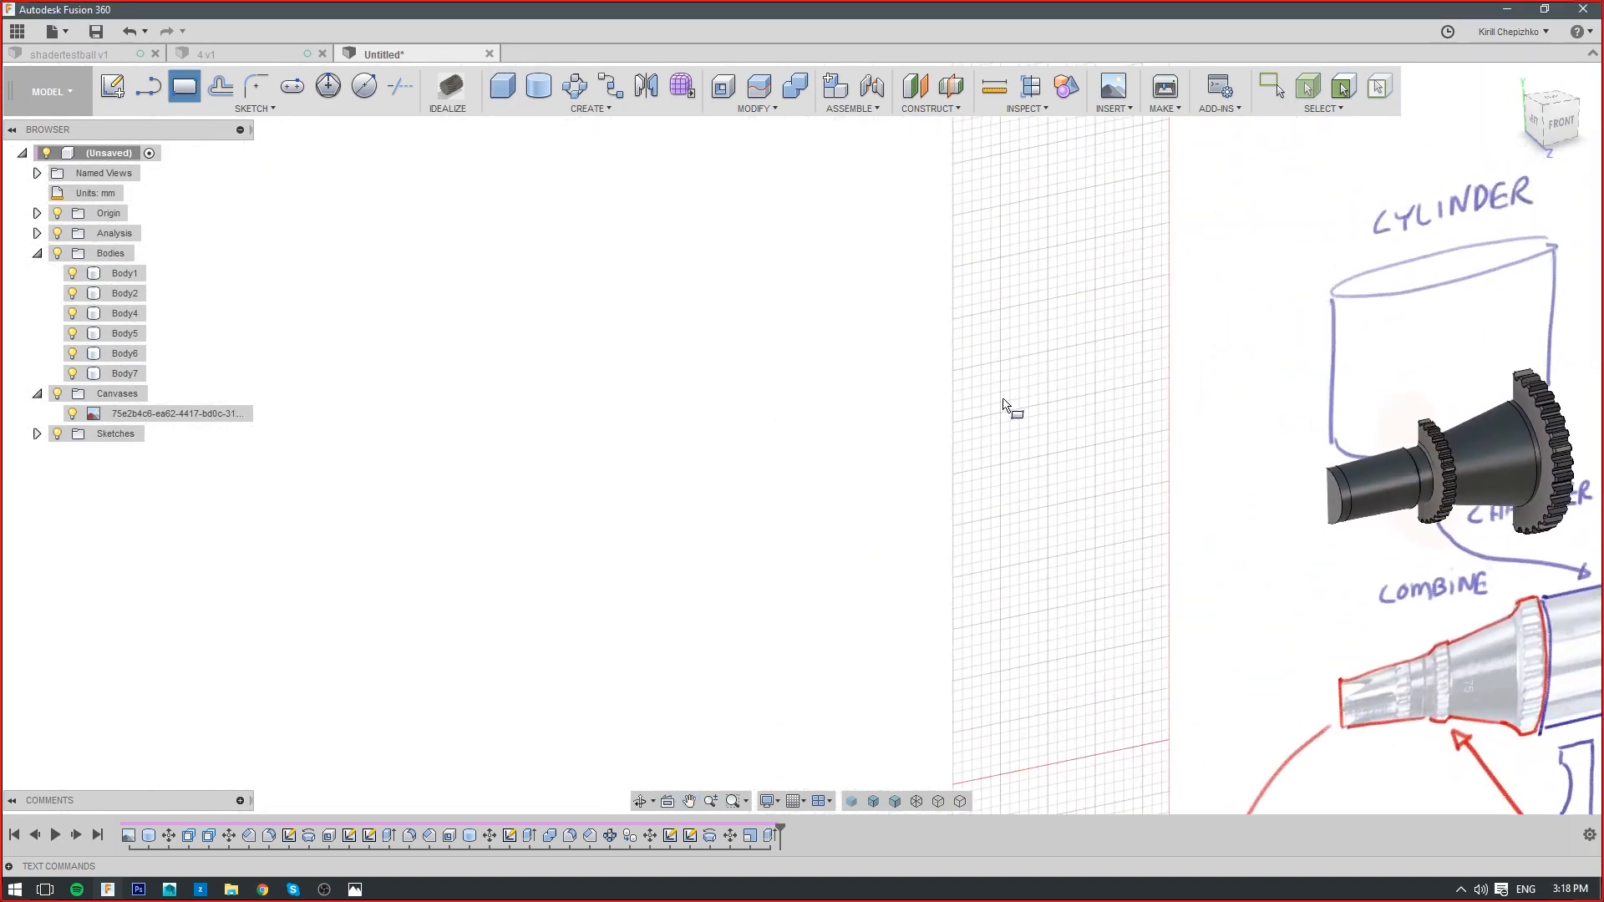
pyautogui.scroll(-6, 928, 444)
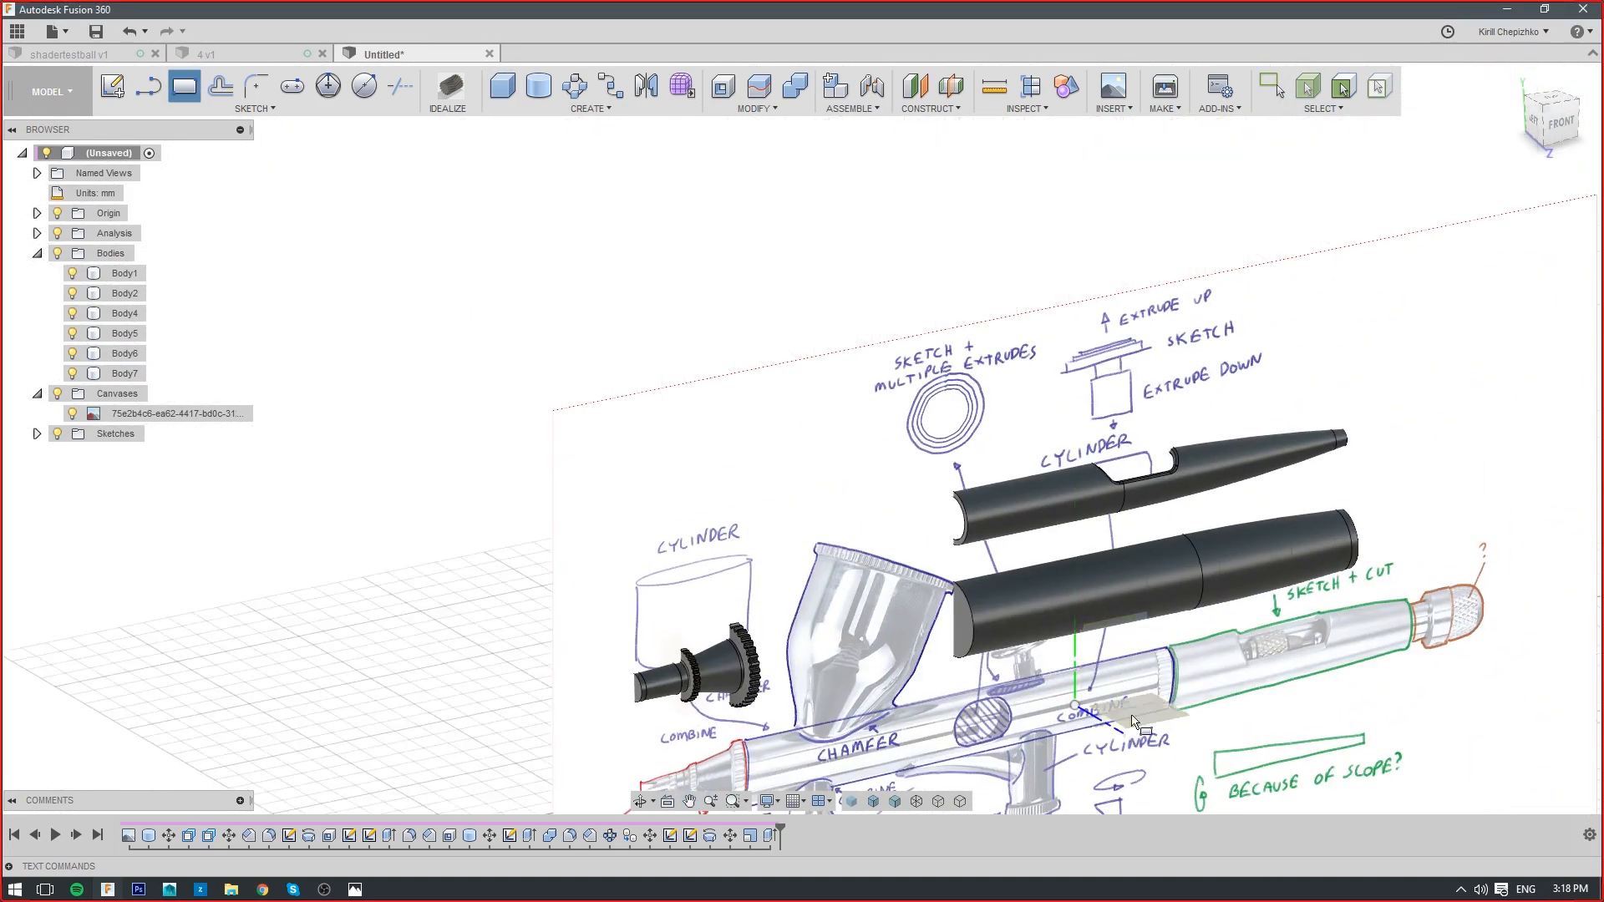
pyautogui.click(860, 359)
pyautogui.click(905, 330)
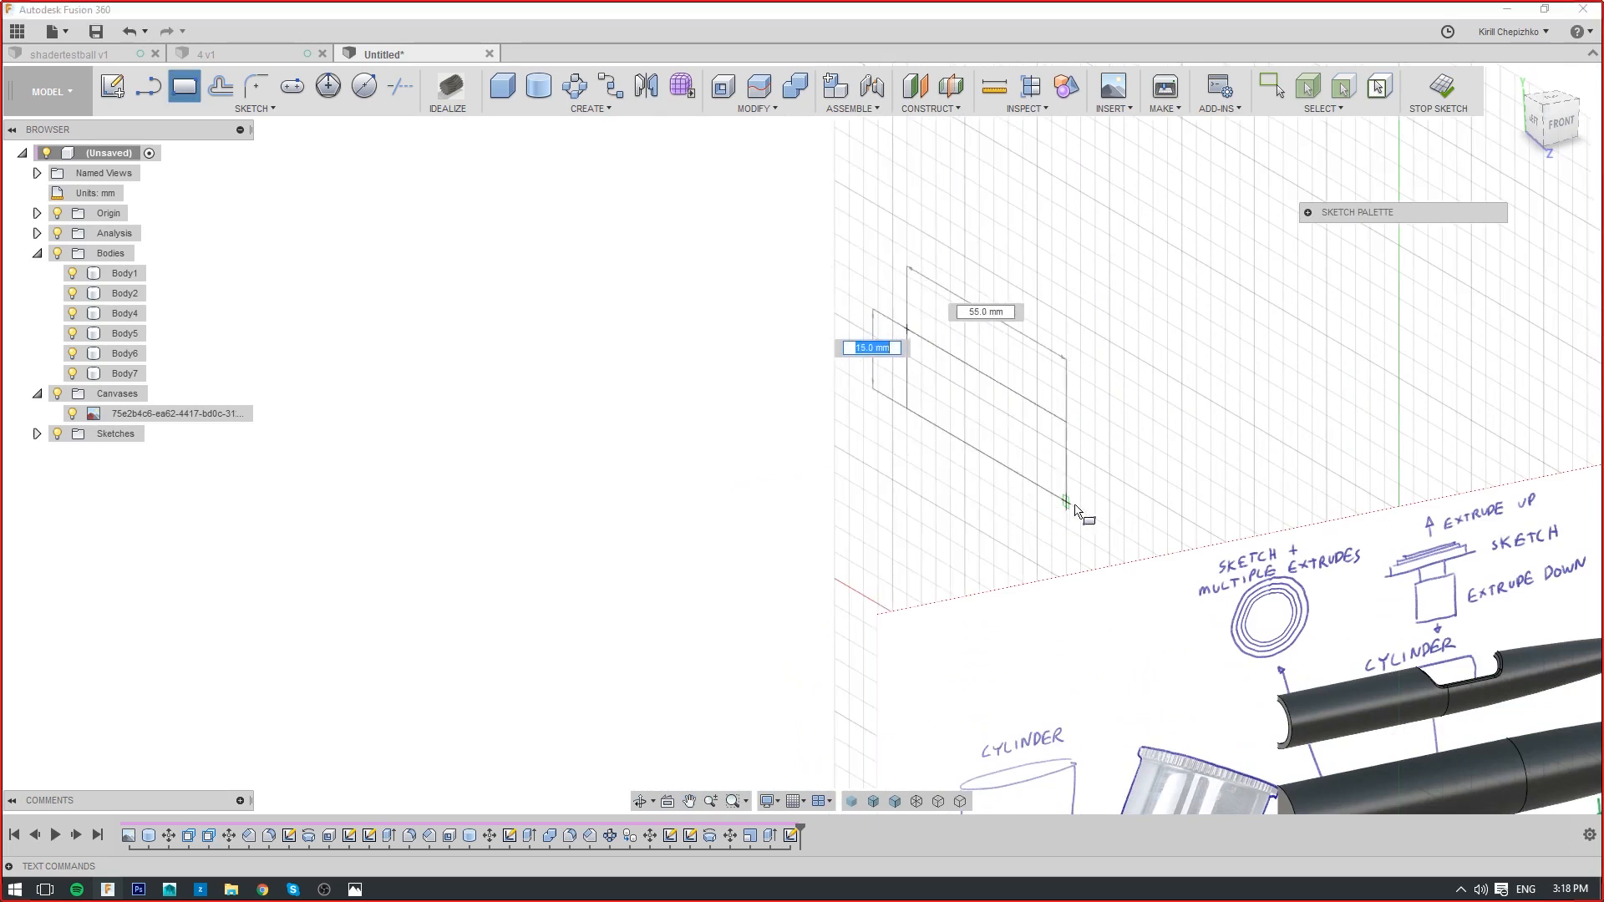
pyautogui.click(1060, 572)
pyautogui.moveTo(1101, 403); pyautogui.dragTo(1196, 380)
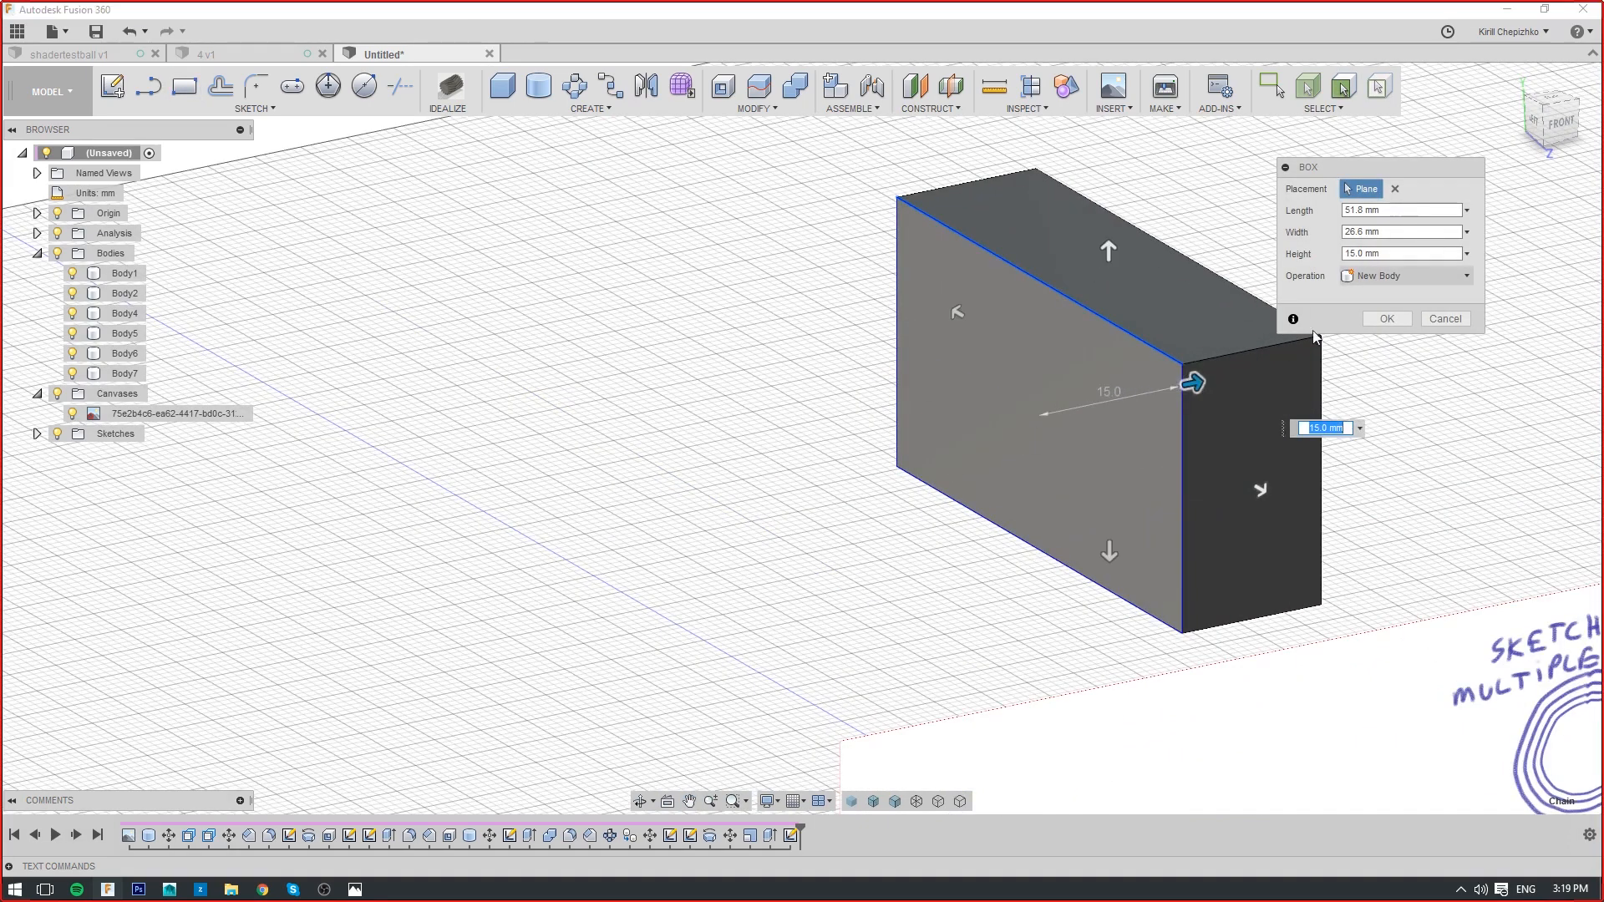
pyautogui.click(1386, 320)
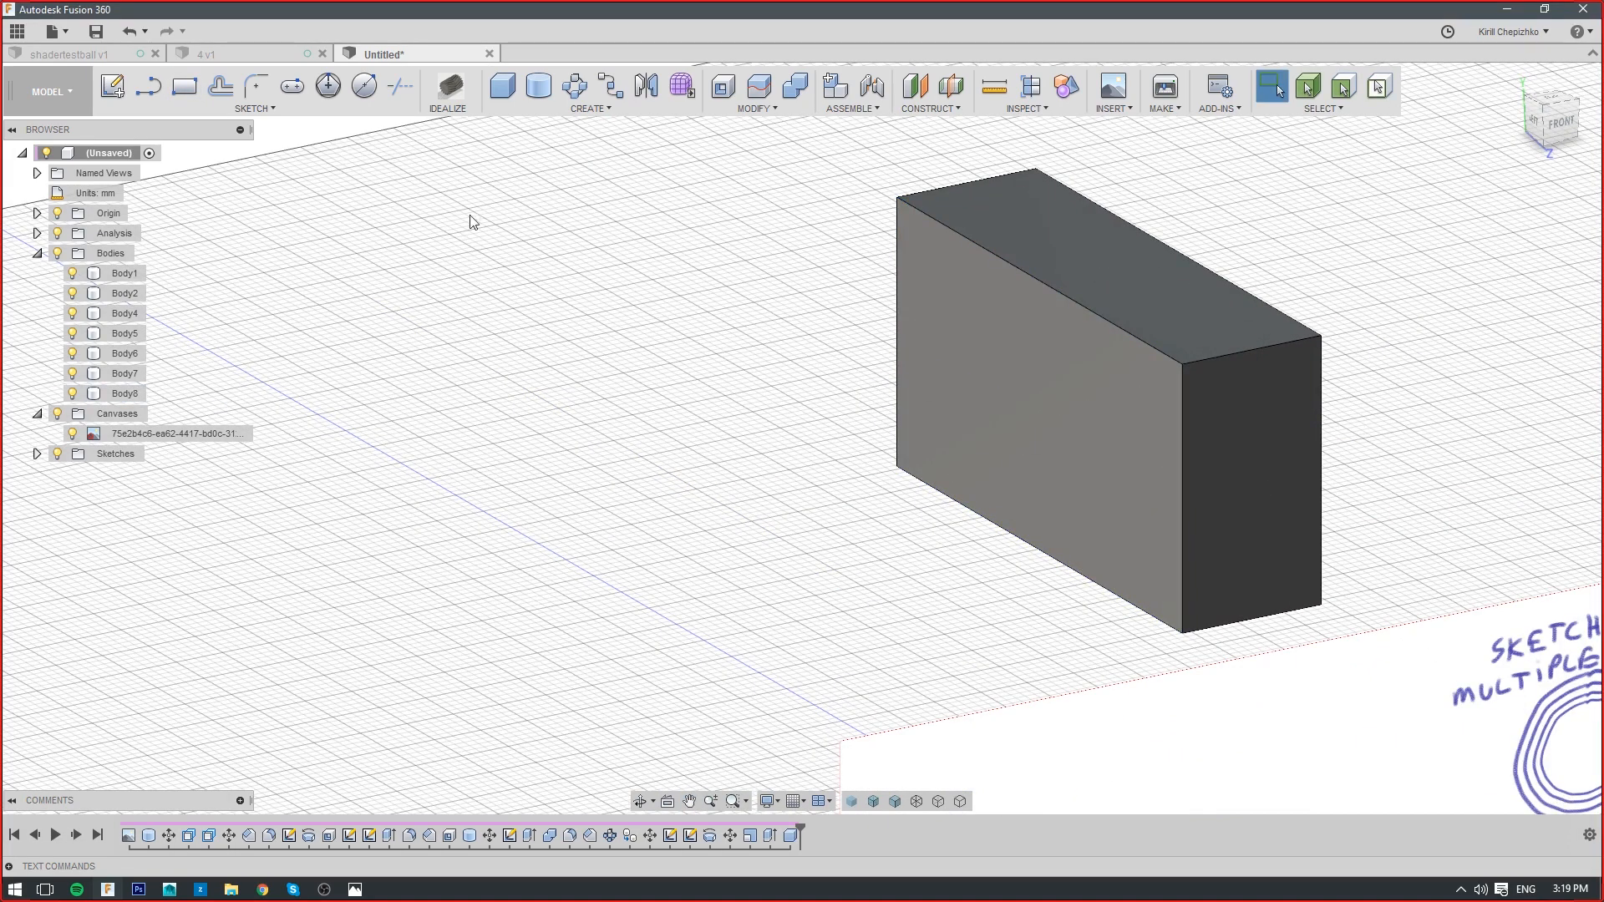
pyautogui.press('r')
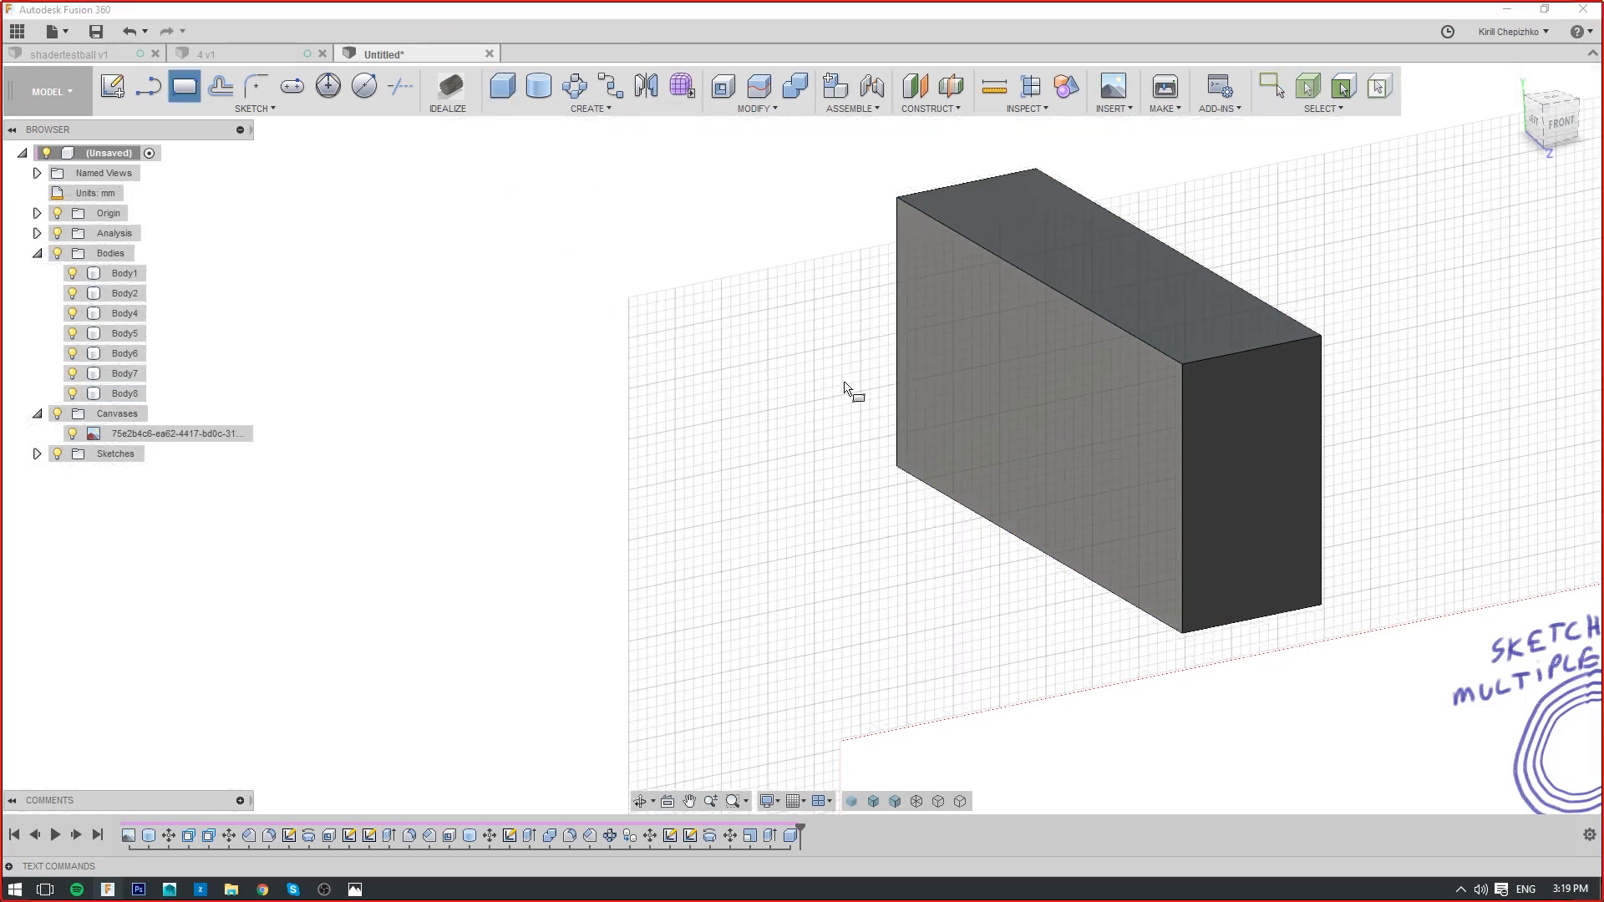
pyautogui.scroll(-5, 844, 393)
pyautogui.click(978, 400)
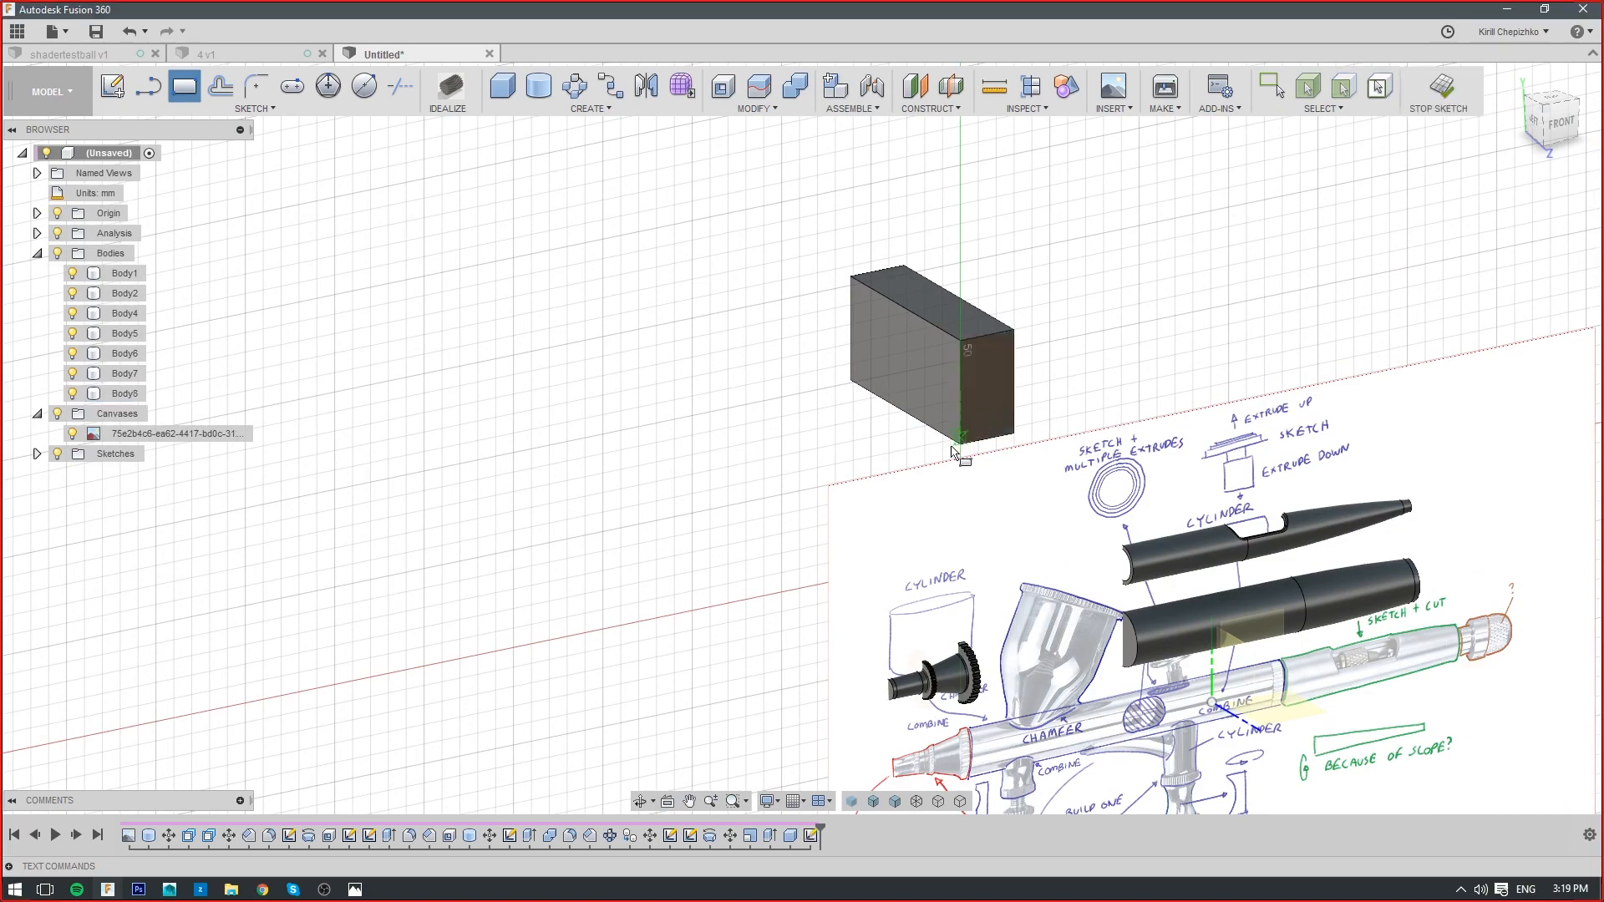
pyautogui.scroll(3, 953, 326)
pyautogui.click(949, 294)
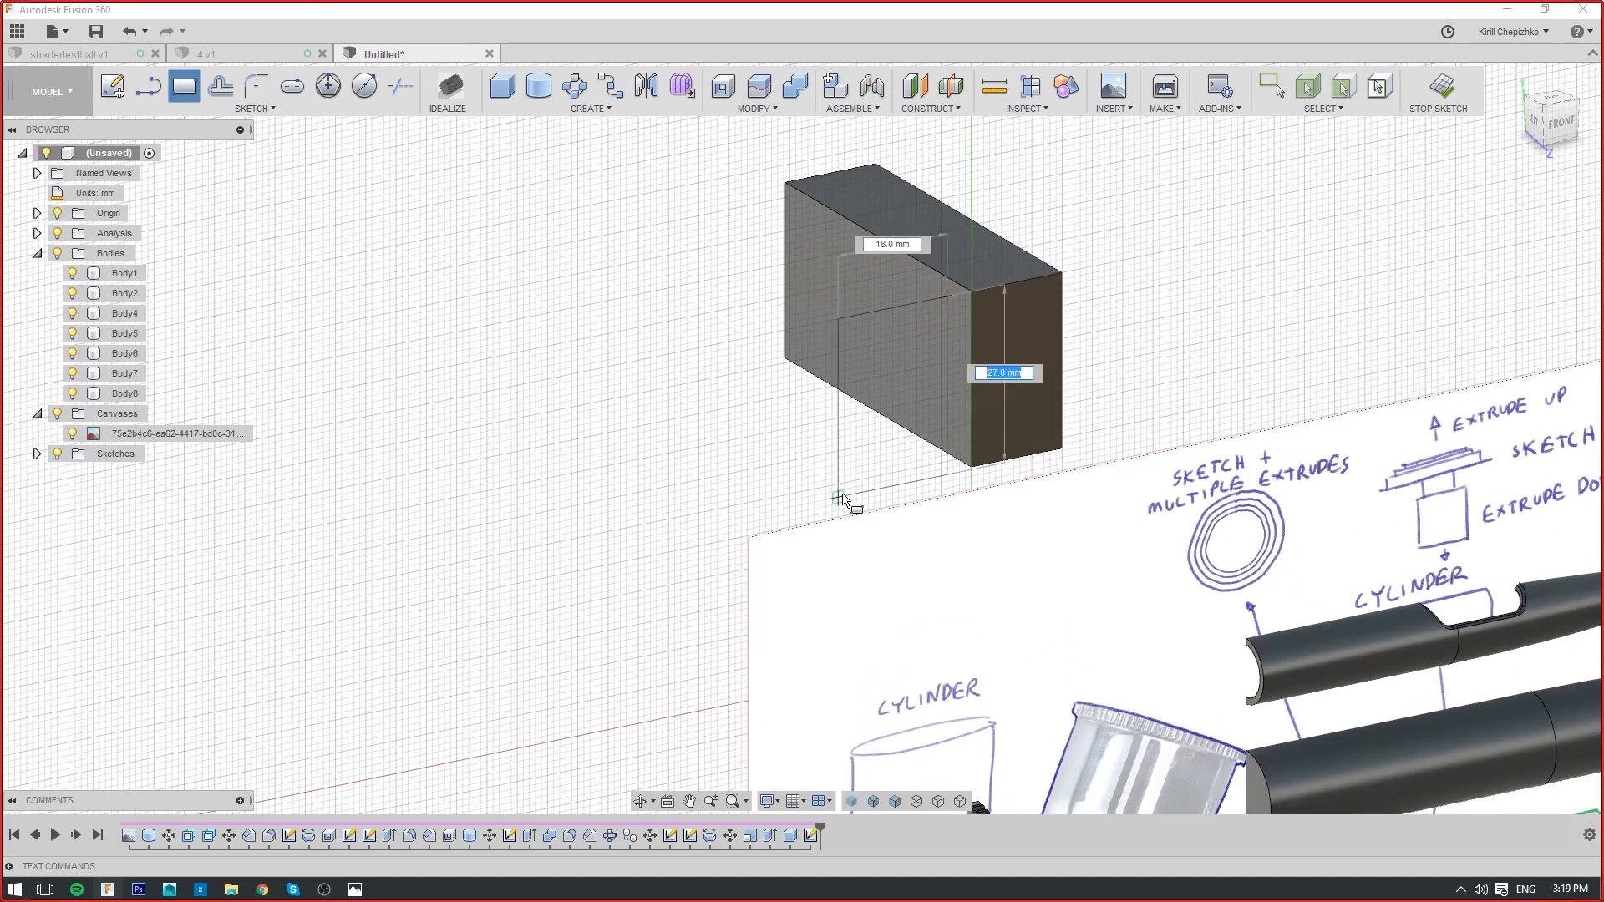
pyautogui.click(840, 497)
pyautogui.moveTo(905, 399); pyautogui.dragTo(708, 301)
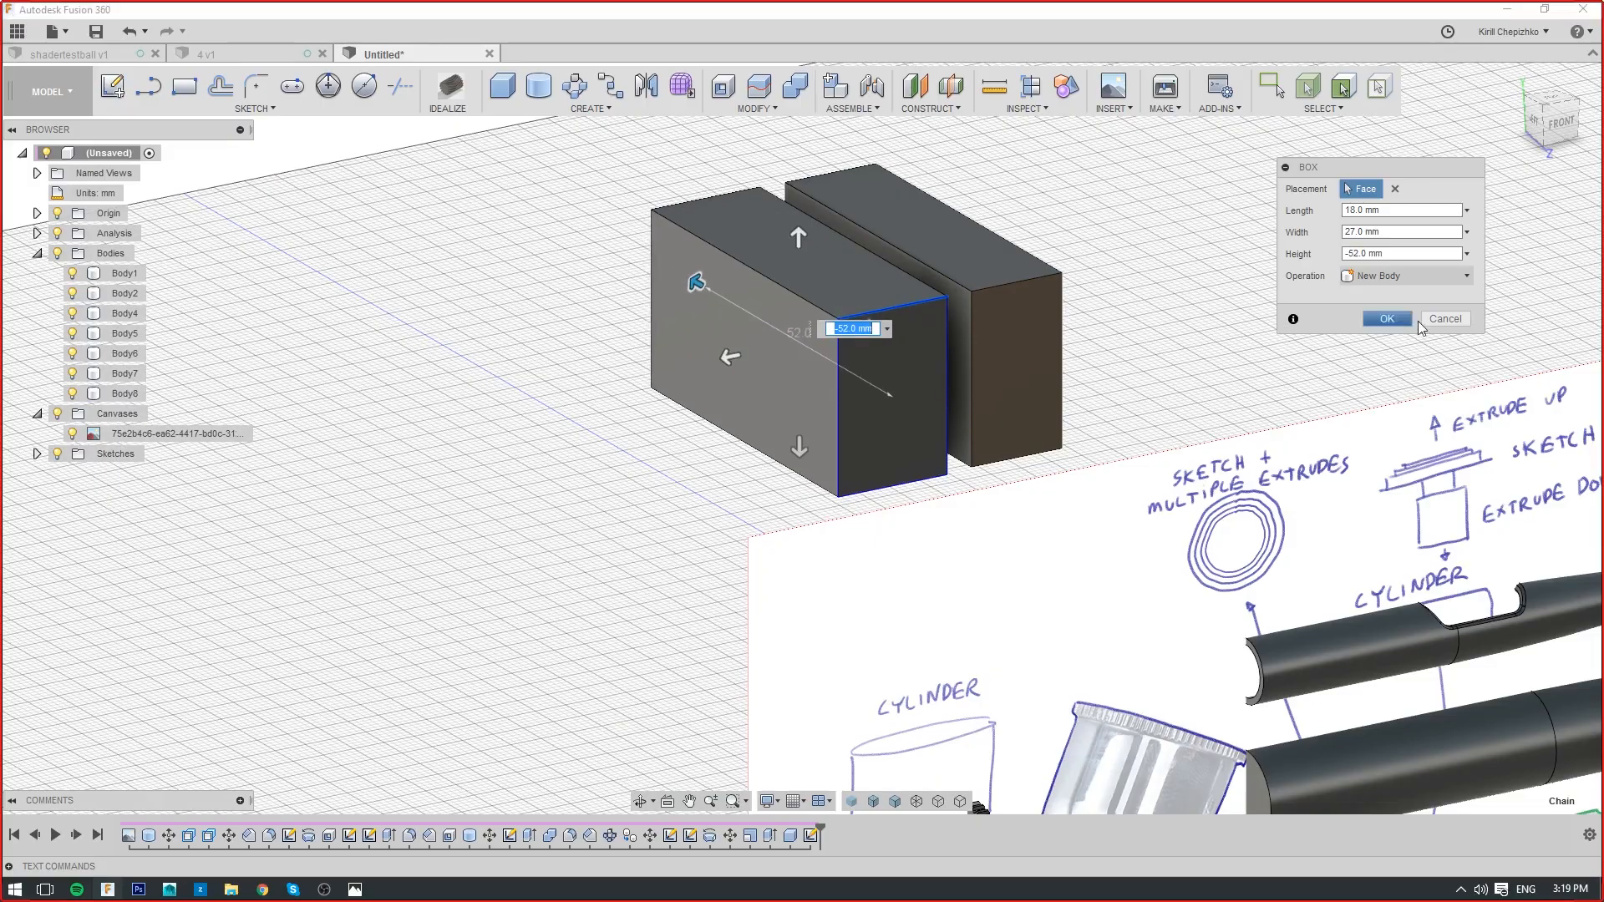
pyautogui.moveTo(1549, 108)
pyautogui.mouseDown()
pyautogui.moveTo(1548, 146)
pyautogui.moveTo(1548, 130)
pyautogui.mouseUp()
pyautogui.moveTo(1120, 125); pyautogui.dragTo(956, 669, button='middle')
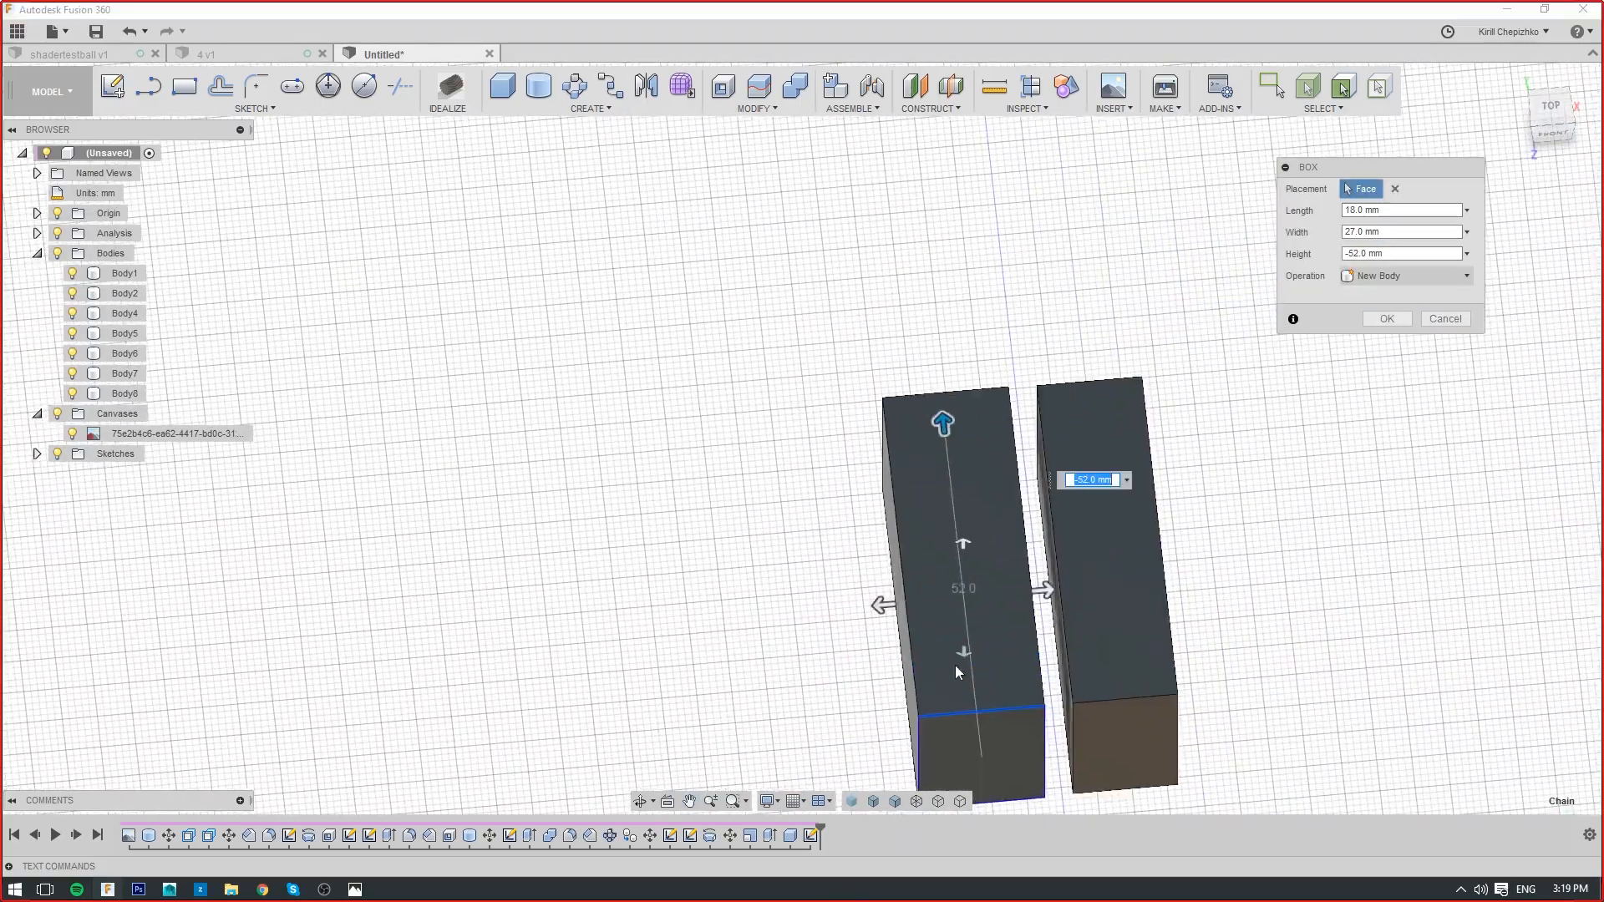
pyautogui.click(1457, 320)
# Extrude the test box's large side face outward by 8 mm as a new body
pyautogui.moveTo(1549, 117); pyautogui.dragTo(1575, 88)
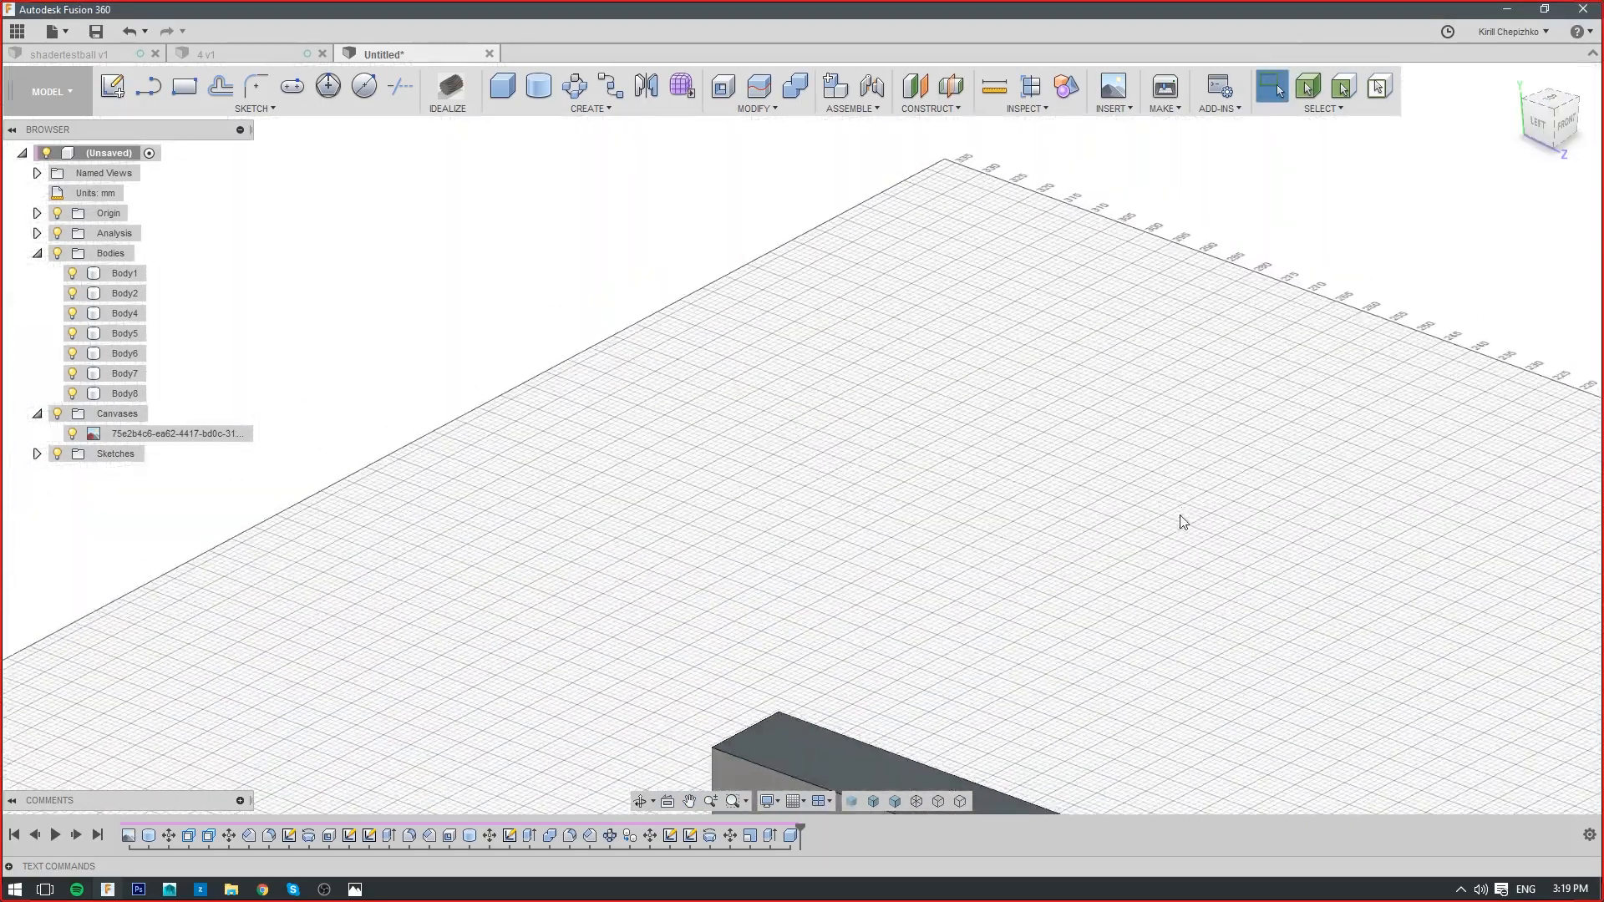
pyautogui.moveTo(886, 710); pyautogui.dragTo(935, 342, button='middle')
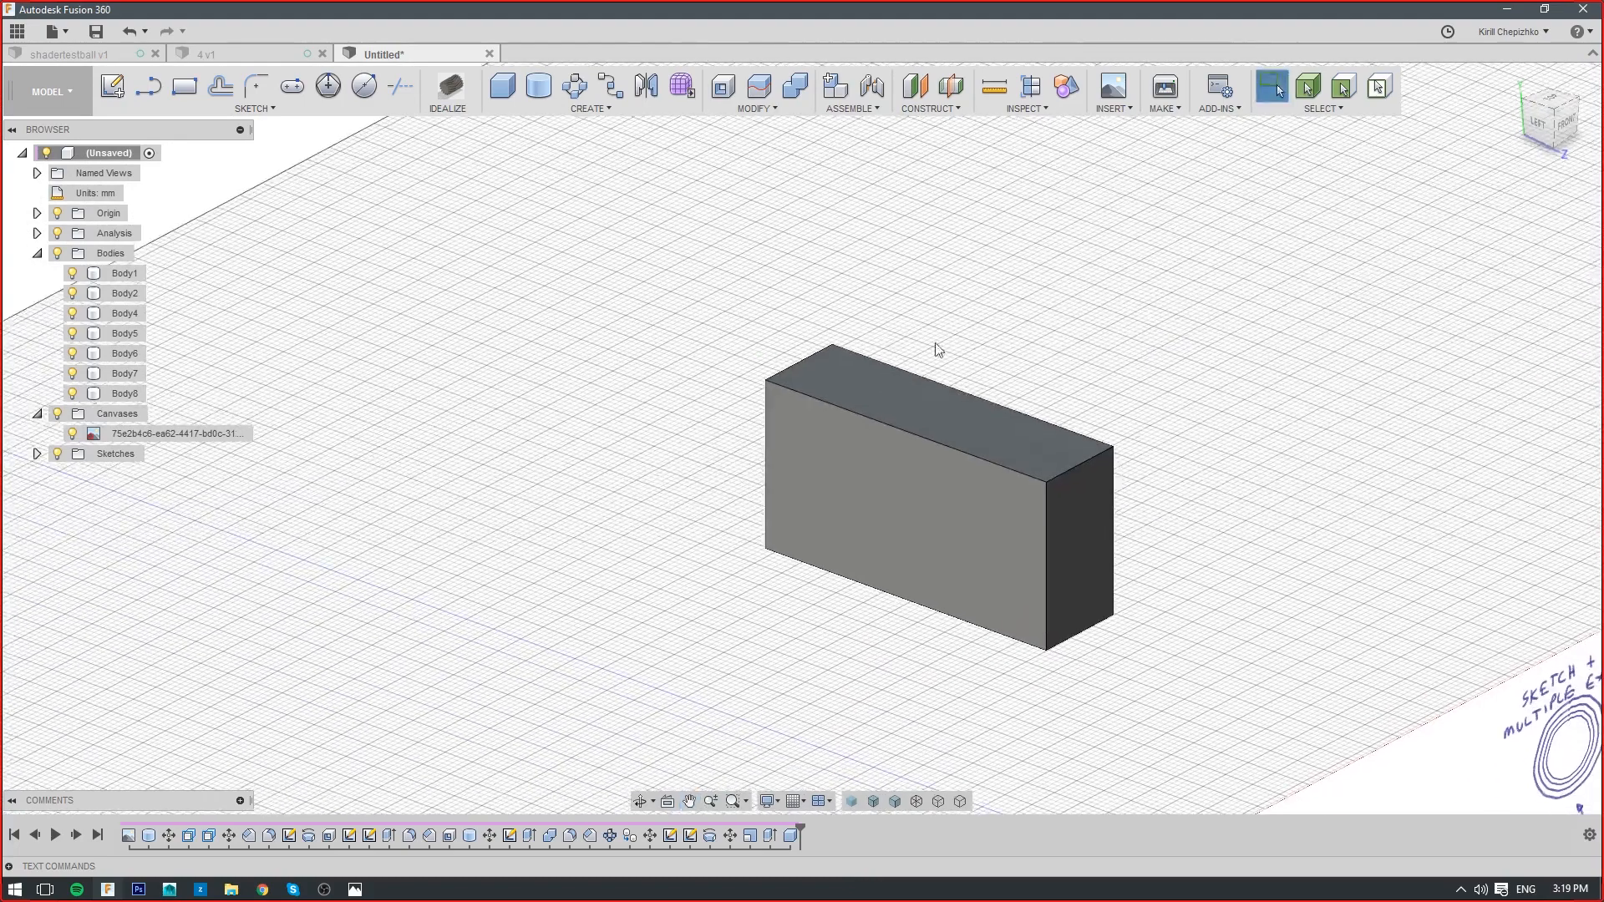
pyautogui.click(927, 511)
pyautogui.rightClick(927, 511)
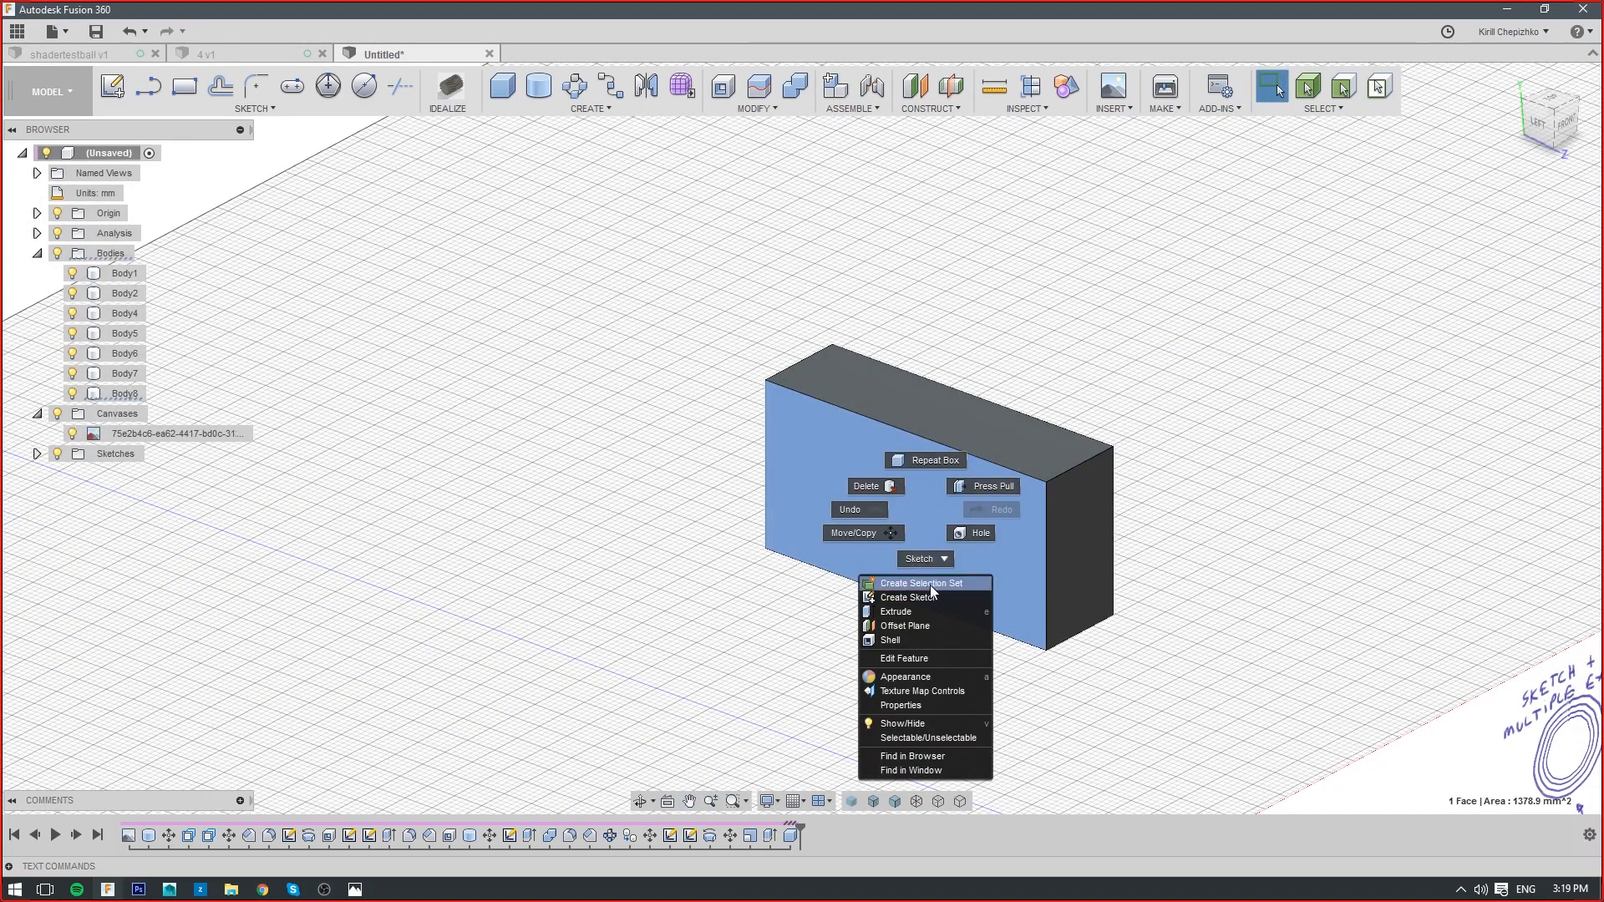
pyautogui.click(909, 611)
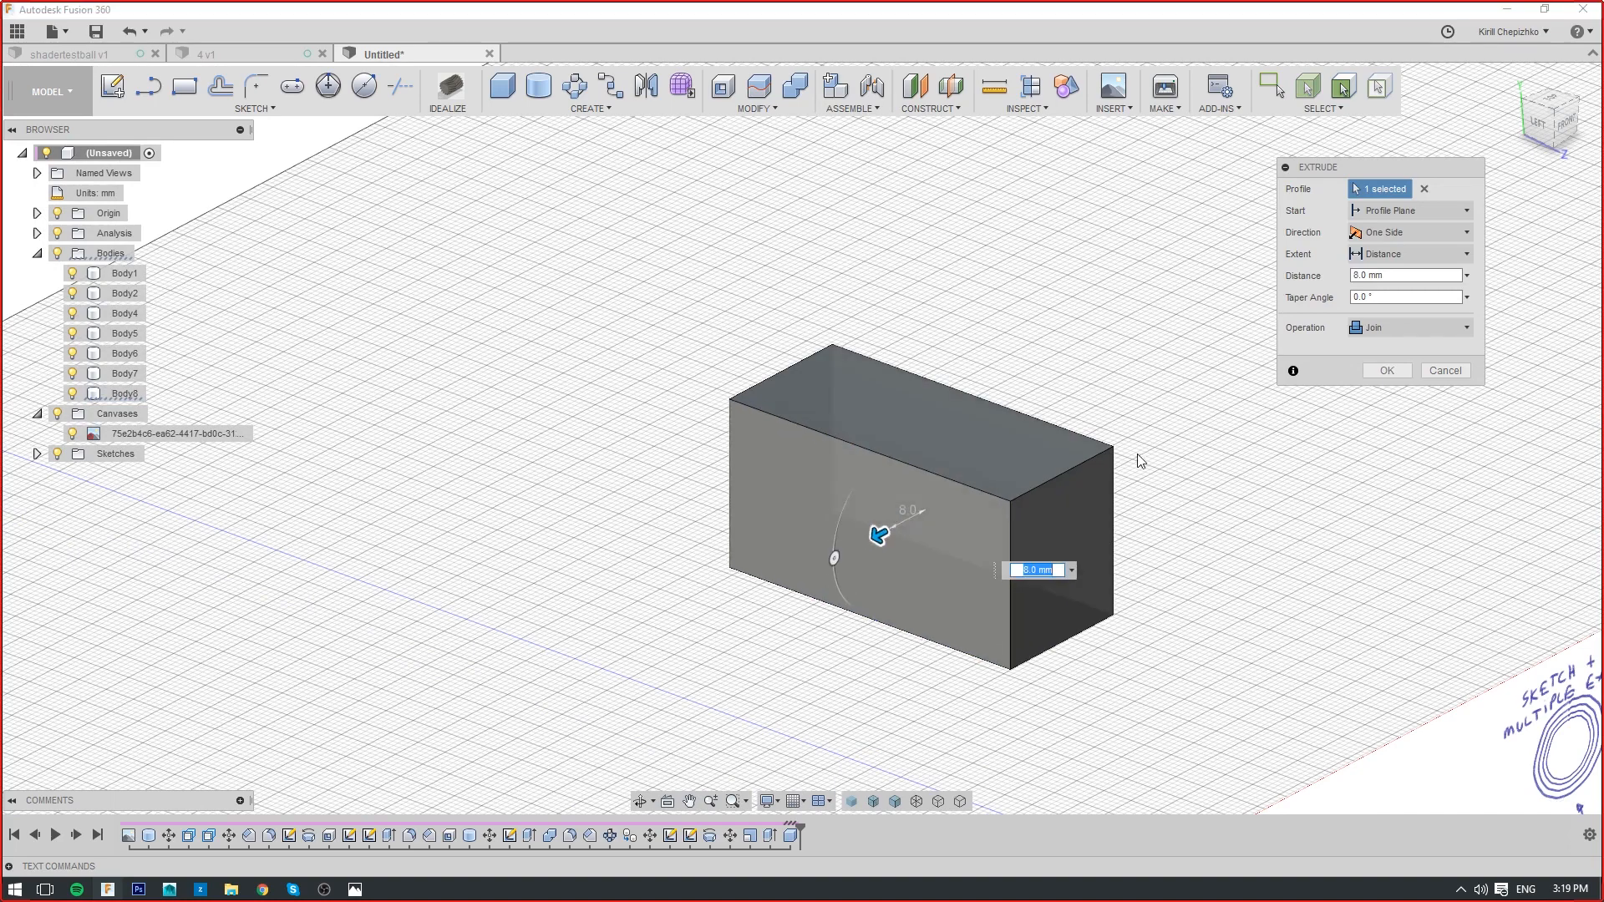
pyautogui.click(1391, 328)
pyautogui.click(1391, 409)
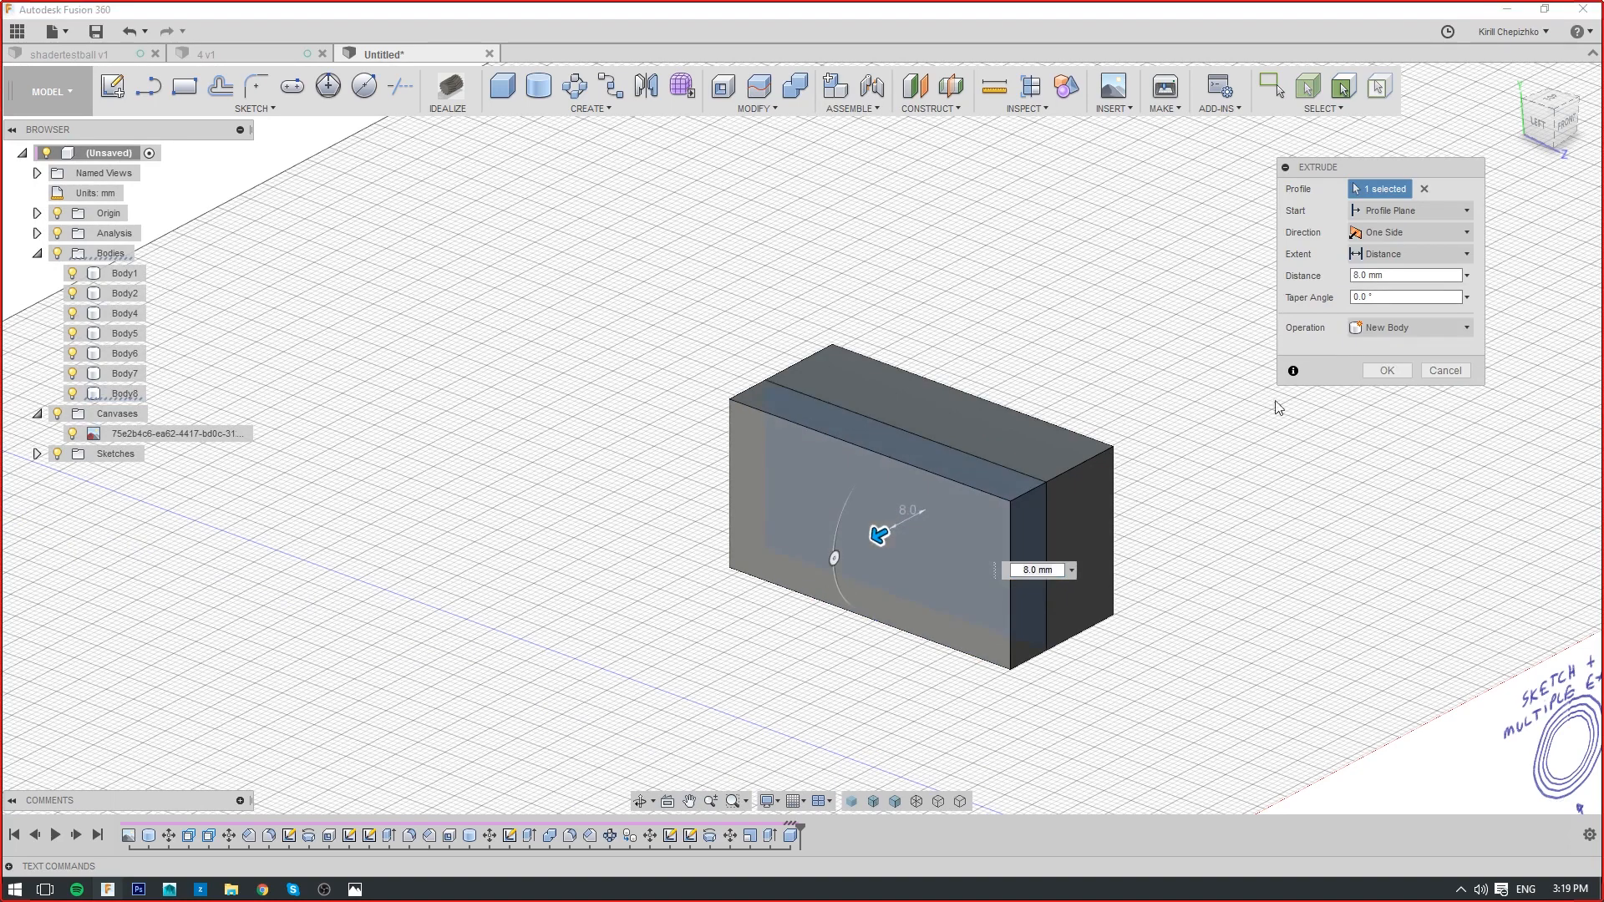
pyautogui.click(1385, 370)
# Fillet the four short corner edges of the slab extruded from the test box with a constant radius
pyautogui.scroll(3, 1046, 489)
pyautogui.click(1025, 489)
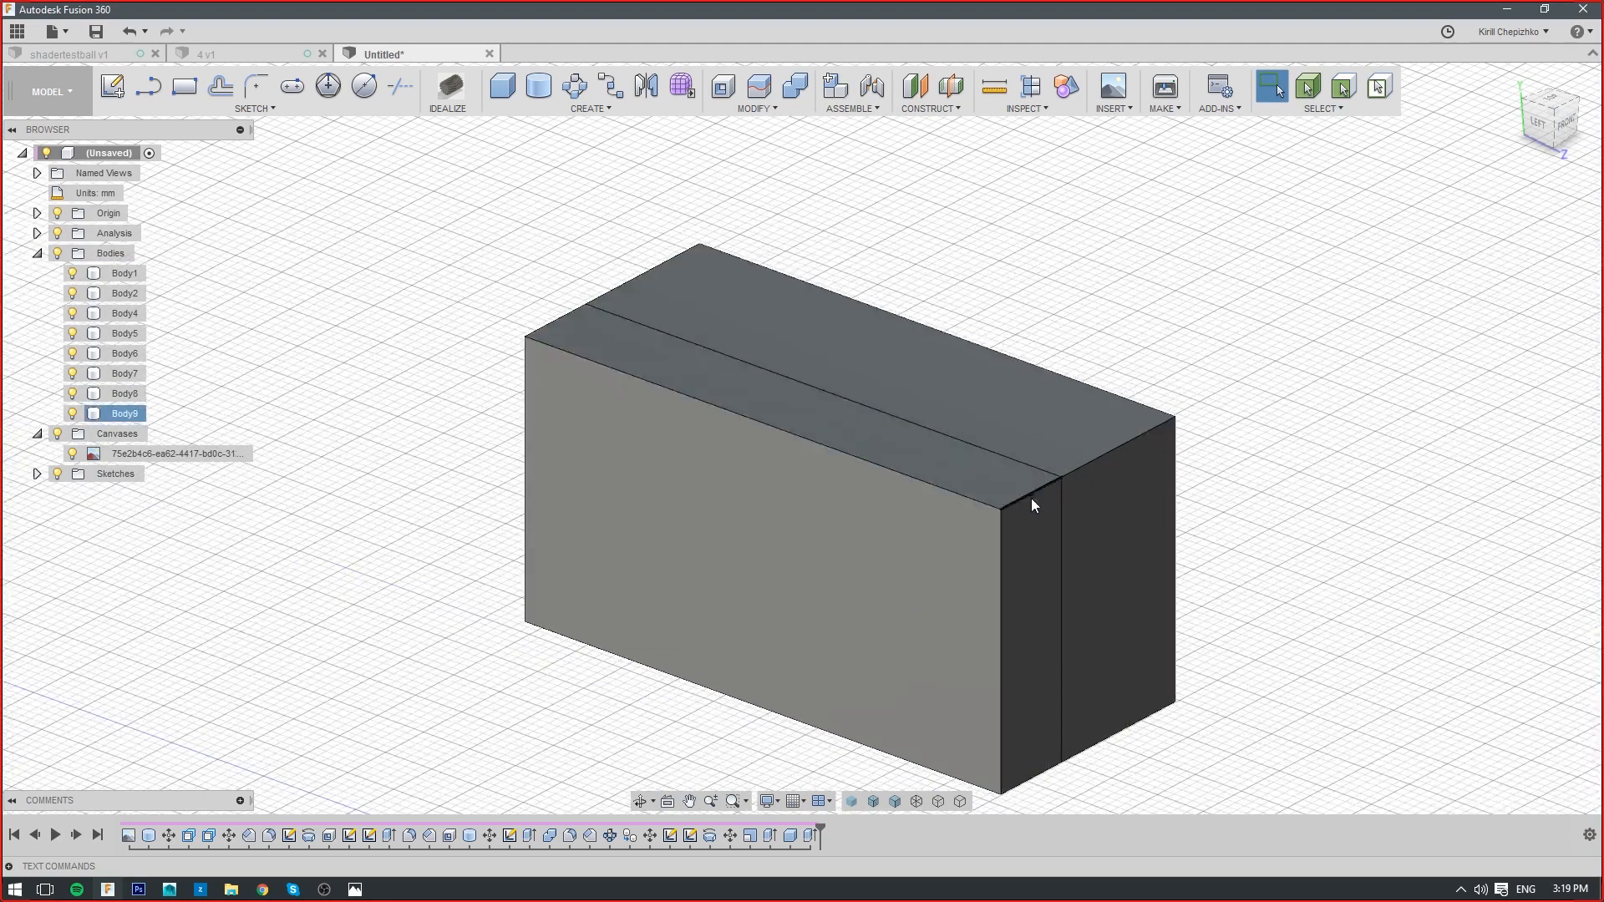
pyautogui.rightClick(1017, 529)
pyautogui.click(983, 615)
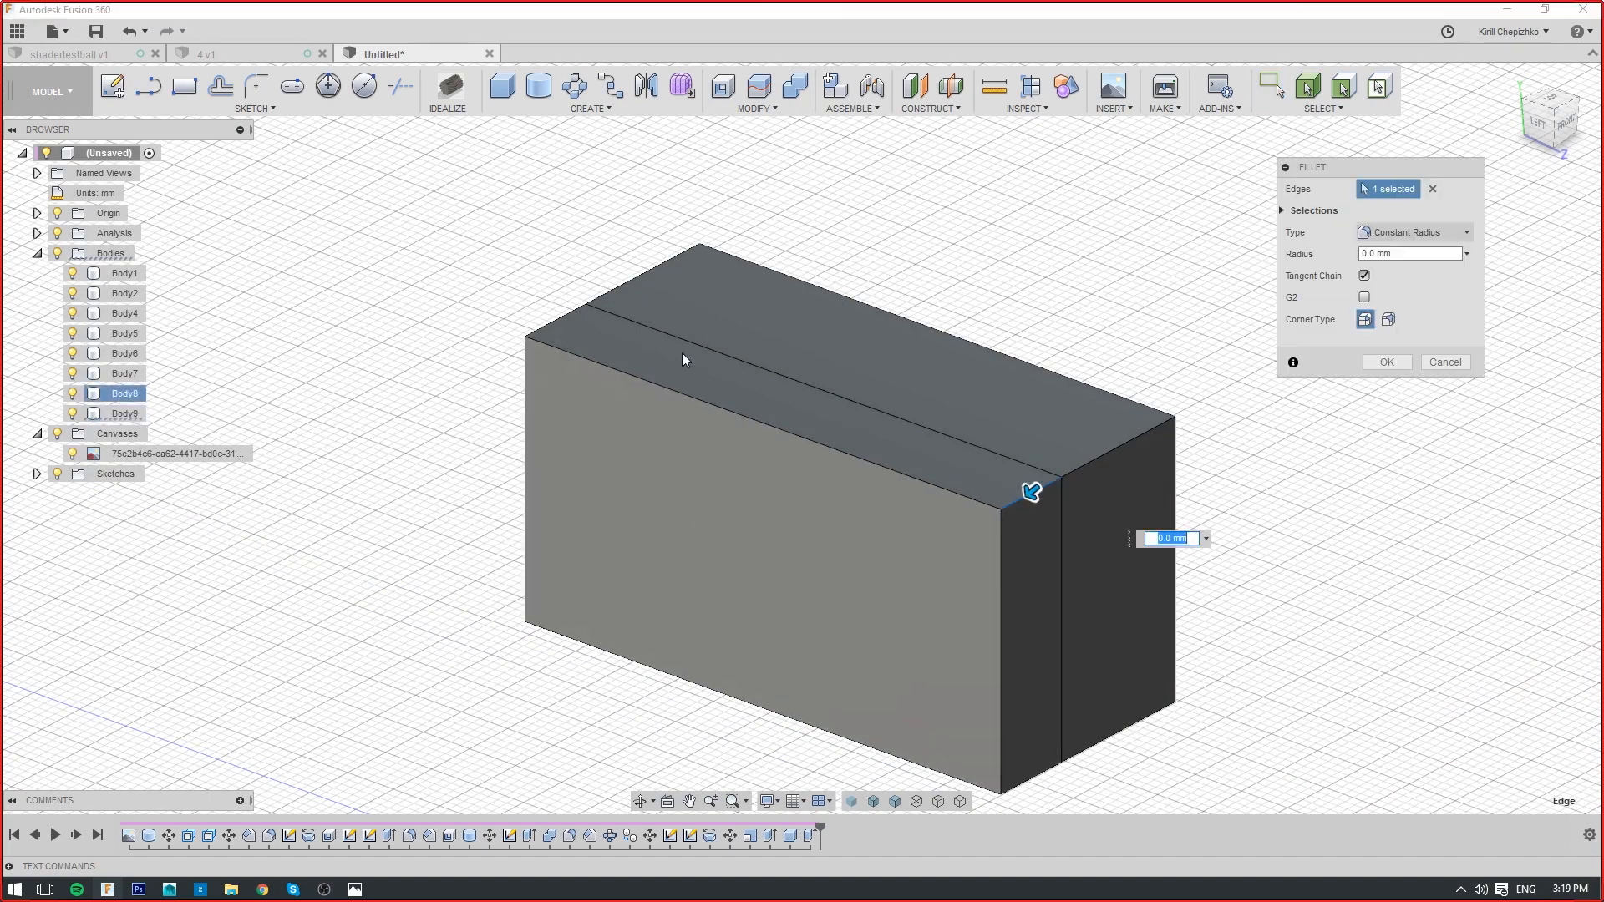
pyautogui.click(557, 320)
pyautogui.click(545, 614)
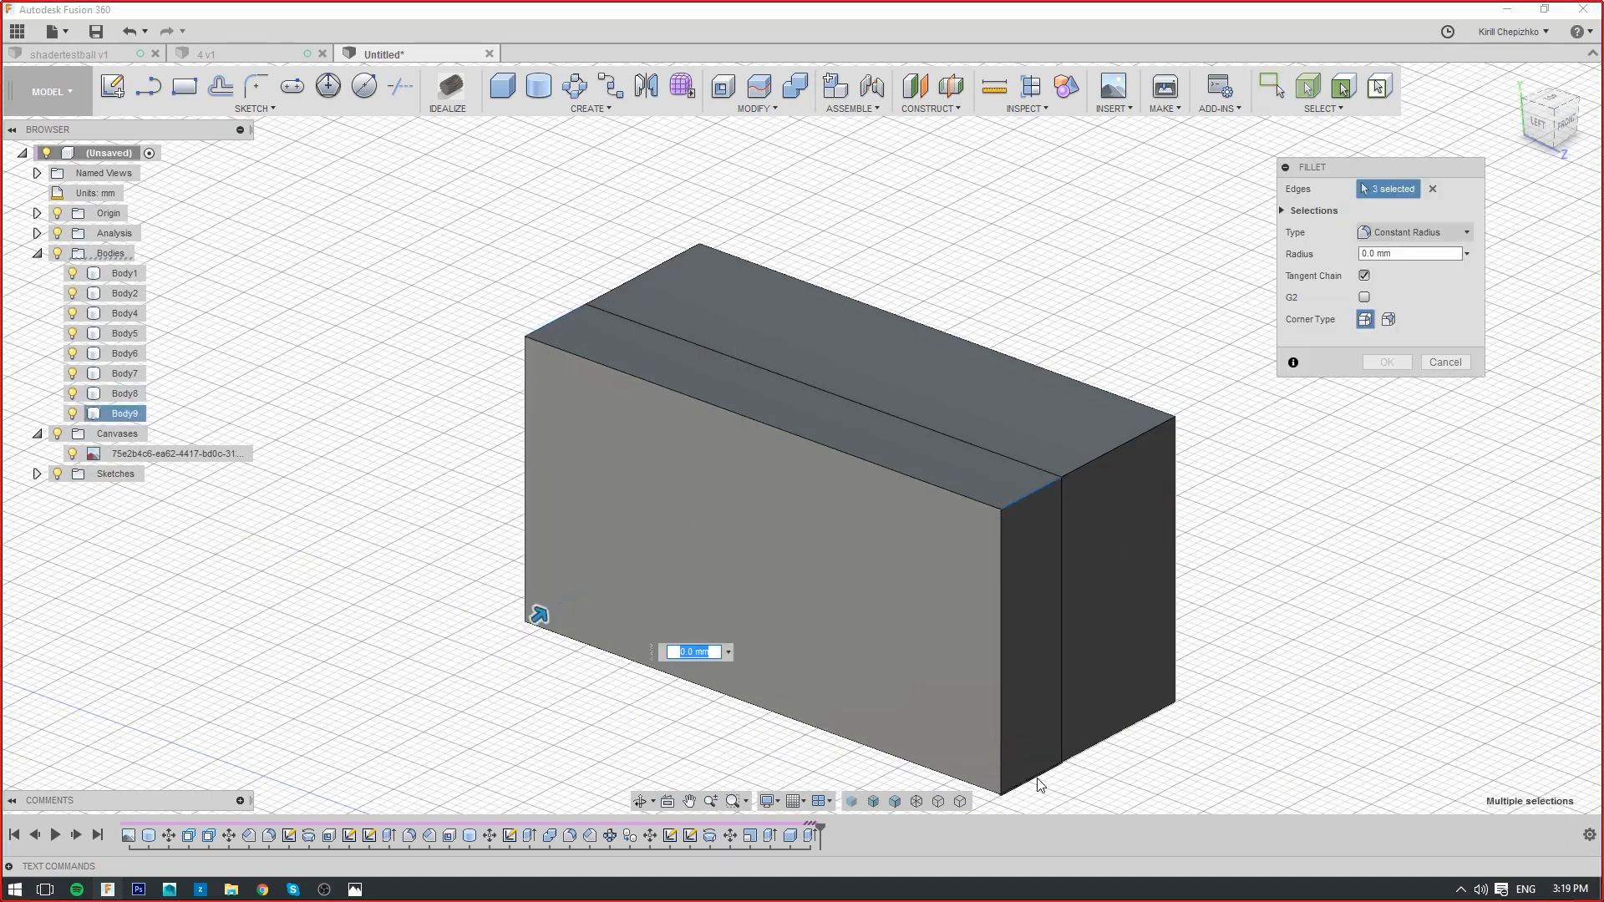
pyautogui.click(1034, 776)
pyautogui.moveTo(1035, 779); pyautogui.dragTo(1021, 758)
pyautogui.click(1387, 363)
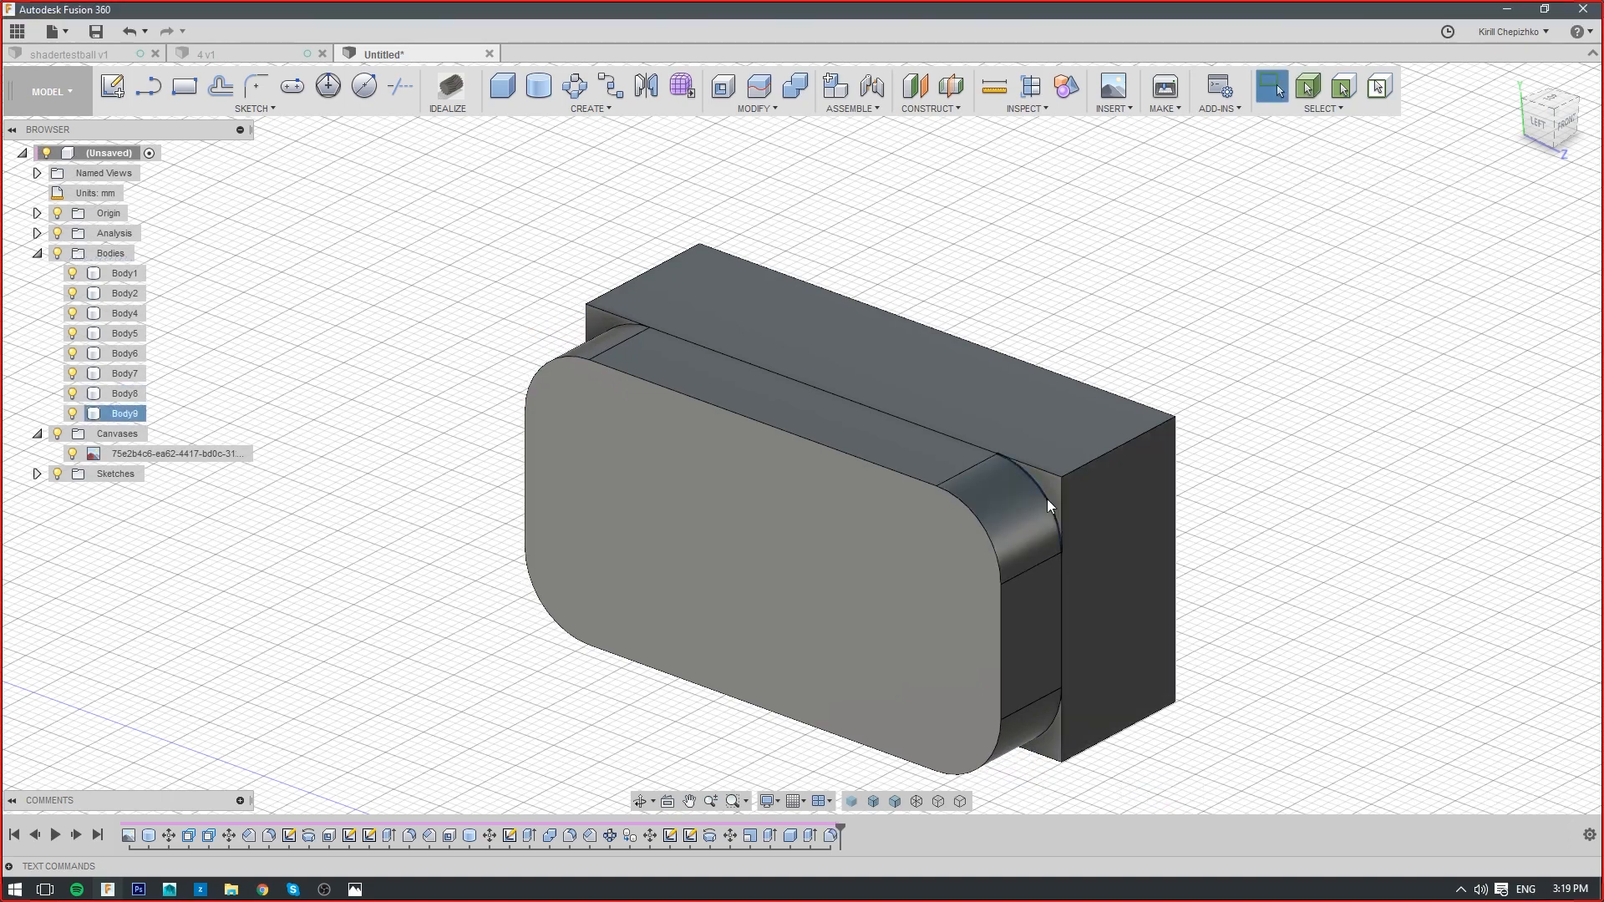
pyautogui.rightClick(1046, 498)
pyautogui.click(1026, 601)
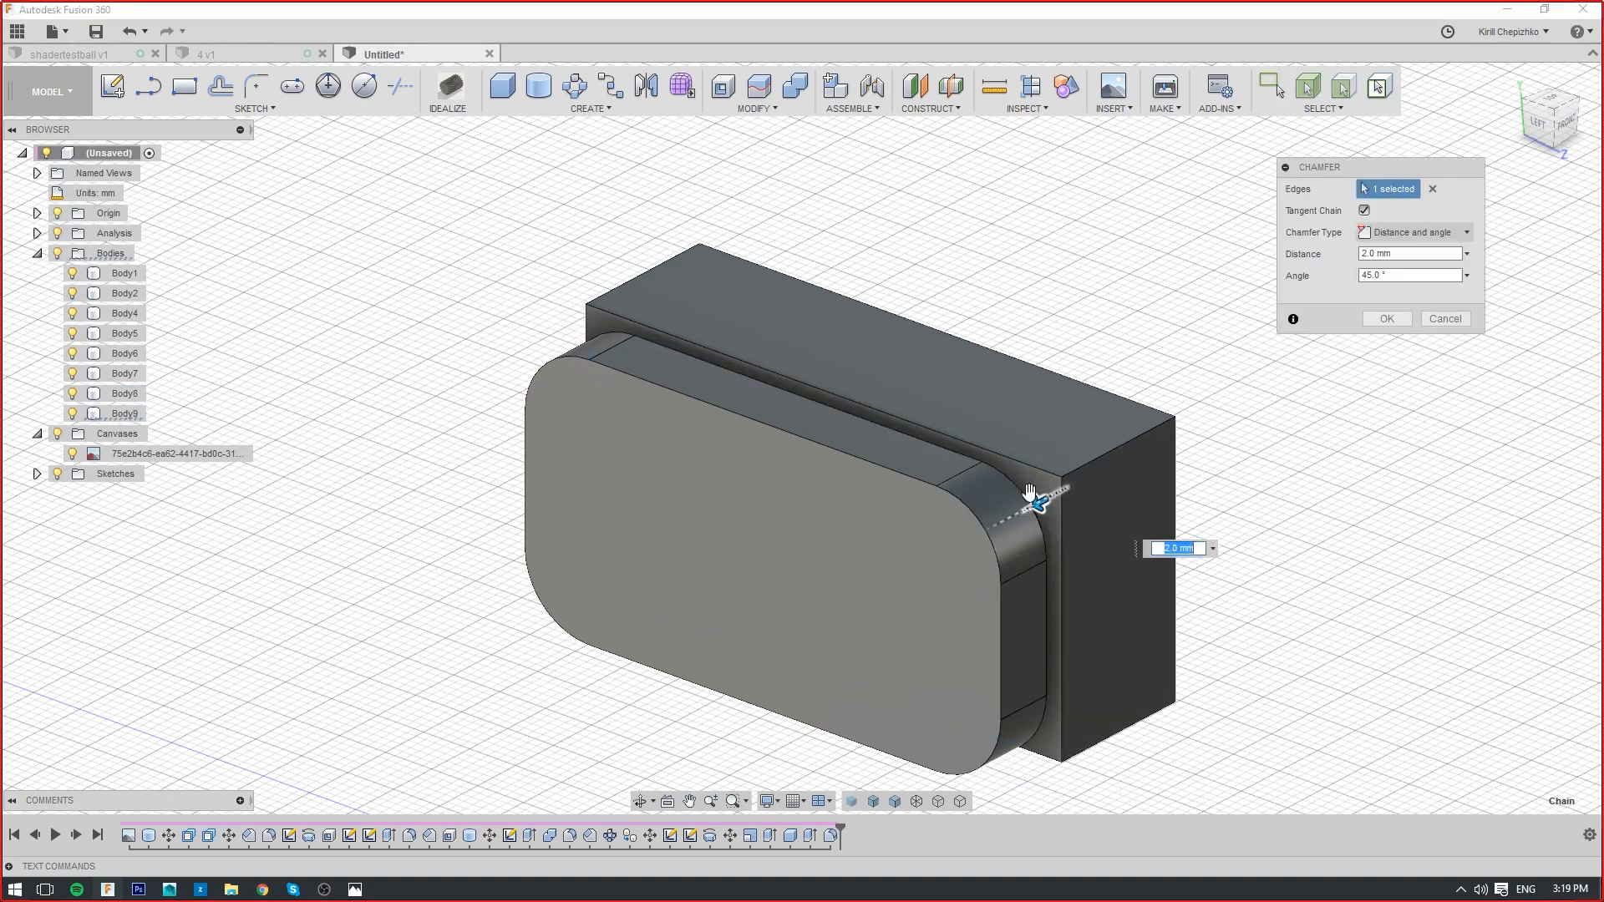
pyautogui.scroll(-3, 934, 381)
pyautogui.moveTo(1556, 118); pyautogui.dragTo(1550, 125)
pyautogui.click(1446, 318)
# Undo the slab's corner fillets, the slab extrusion and the test box
pyautogui.scroll(-2, 1234, 405)
pyautogui.moveTo(1231, 502); pyautogui.dragTo(1120, 108, button='middle')
pyautogui.hotkey('ctrl', 'z')
pyautogui.hotkey('ctrl', 'z')
pyautogui.hotkey('ctrl', 'z')
pyautogui.moveTo(926, 545); pyautogui.dragTo(949, 428, button='middle')
pyautogui.scroll(4, 949, 427)
pyautogui.scroll(5, 949, 428)
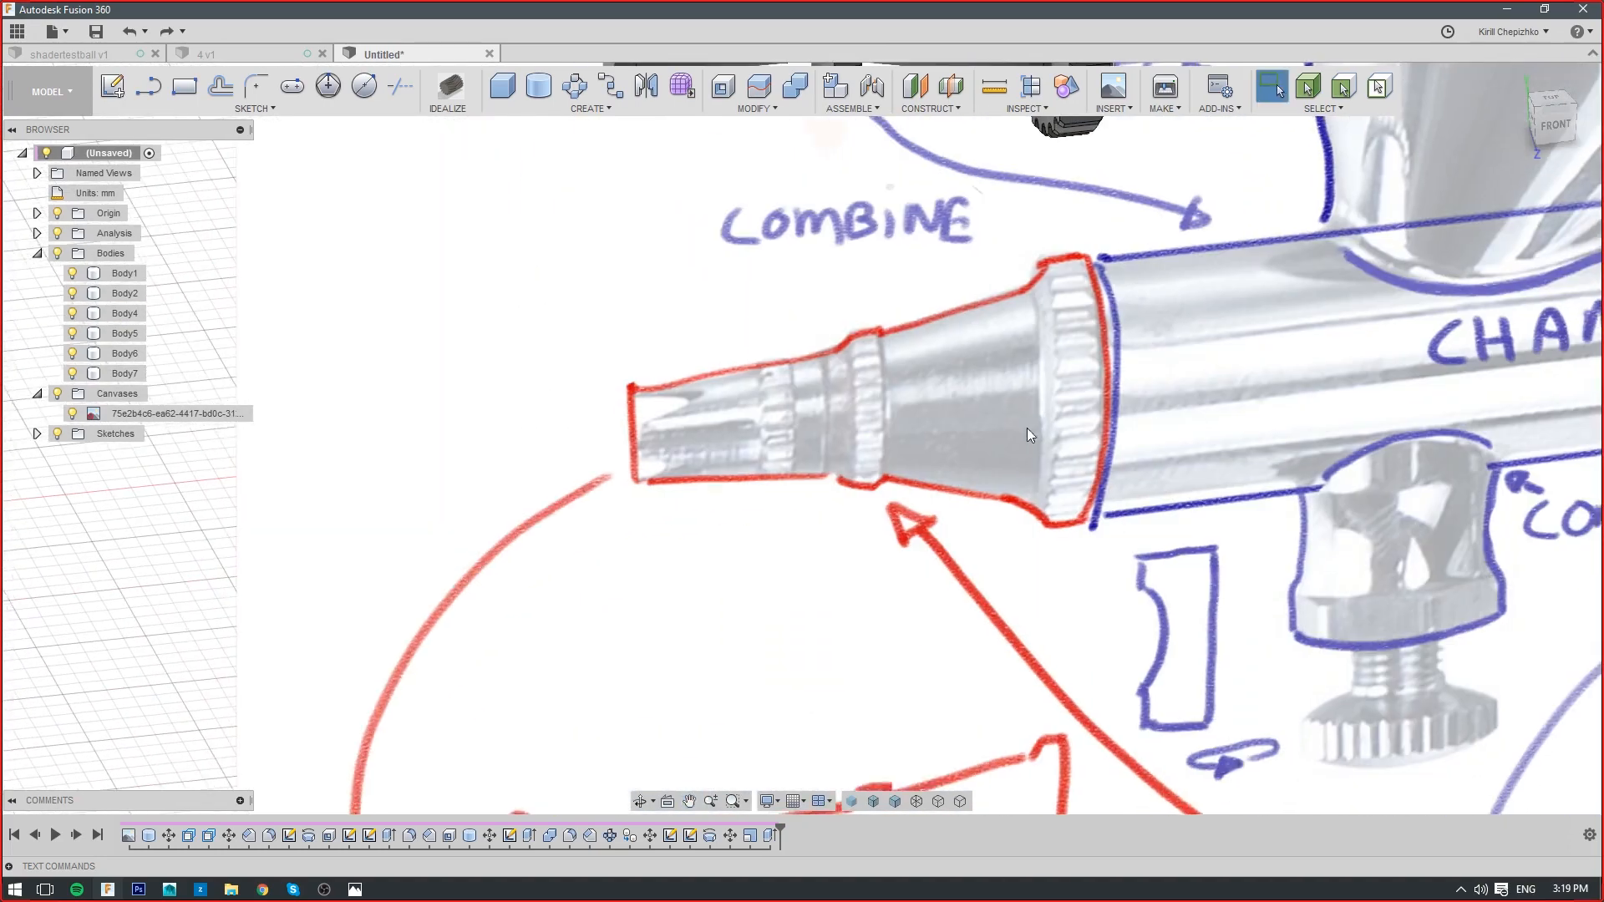
# Hide the reference canvas behind the nose section
pyautogui.moveTo(704, 458); pyautogui.dragTo(783, 543, button='middle')
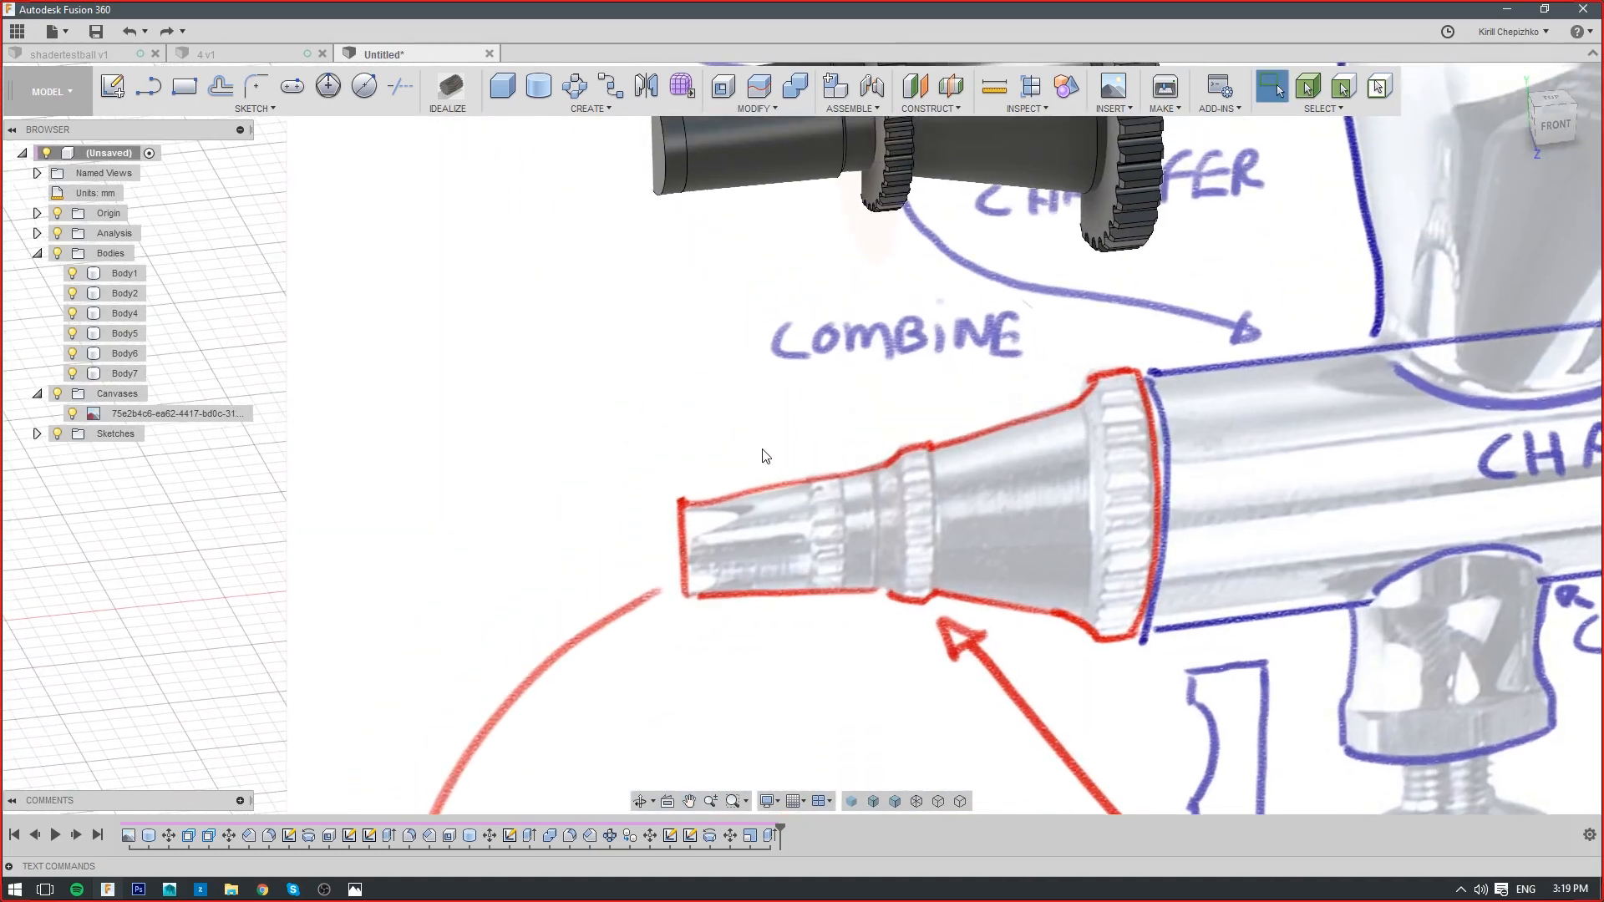
pyautogui.moveTo(789, 427); pyautogui.dragTo(861, 602, button='middle')
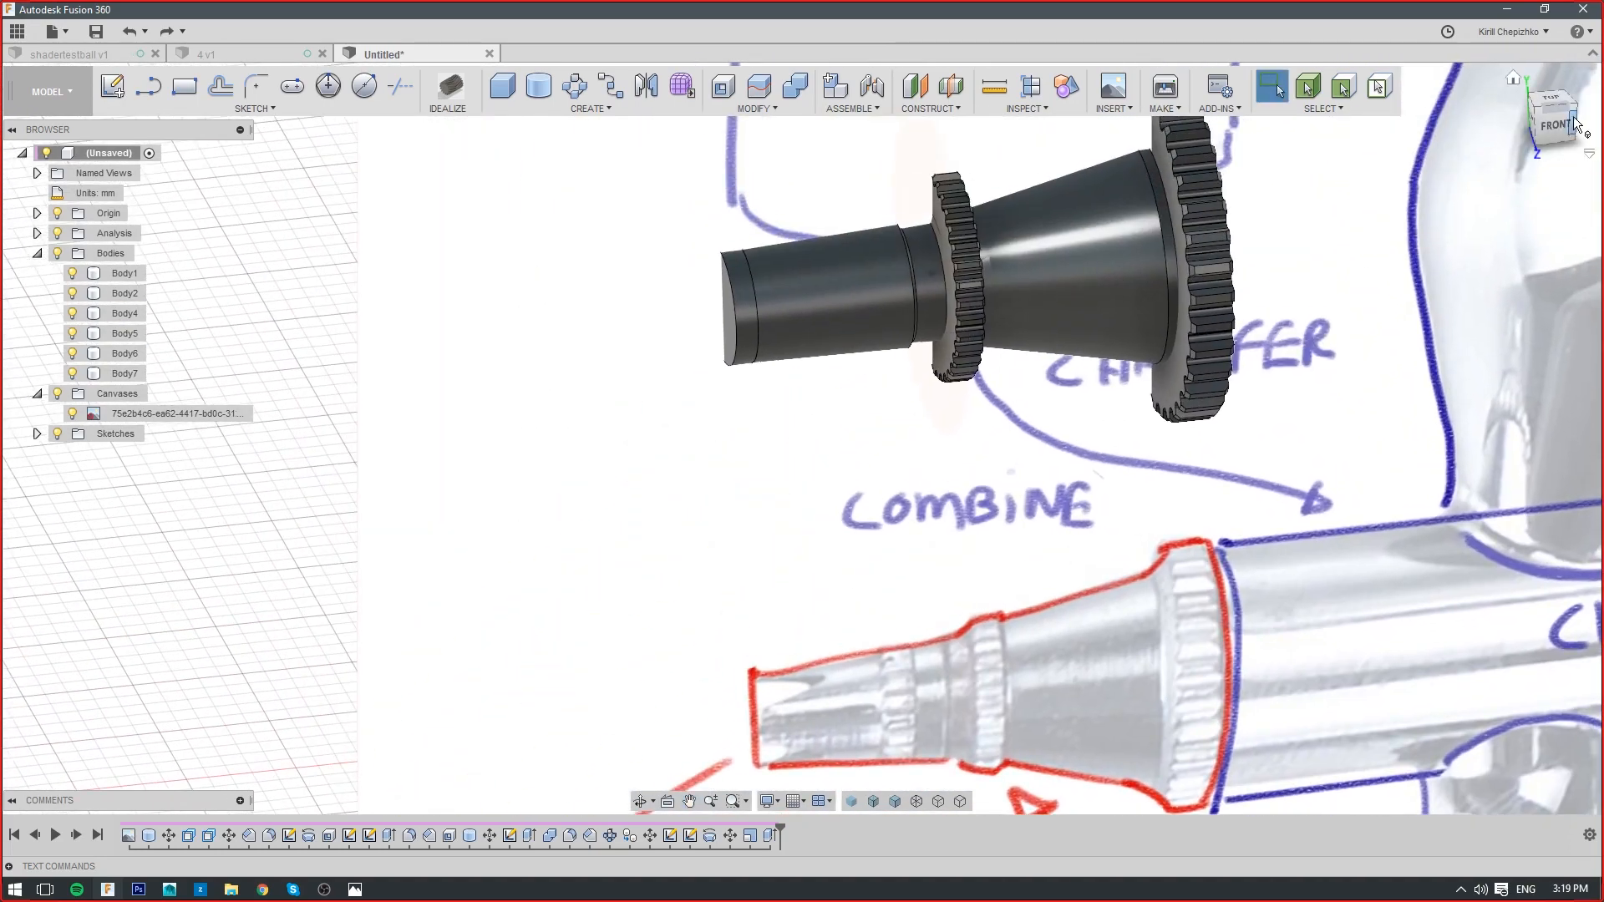
pyautogui.moveTo(1559, 123); pyautogui.dragTo(1581, 125)
pyautogui.moveTo(1076, 740)
pyautogui.mouseDown(button='middle')
pyautogui.moveTo(978, 603)
pyautogui.moveTo(850, 317)
pyautogui.mouseUp(button='middle')
pyautogui.moveTo(889, 374); pyautogui.dragTo(974, 642, button='middle')
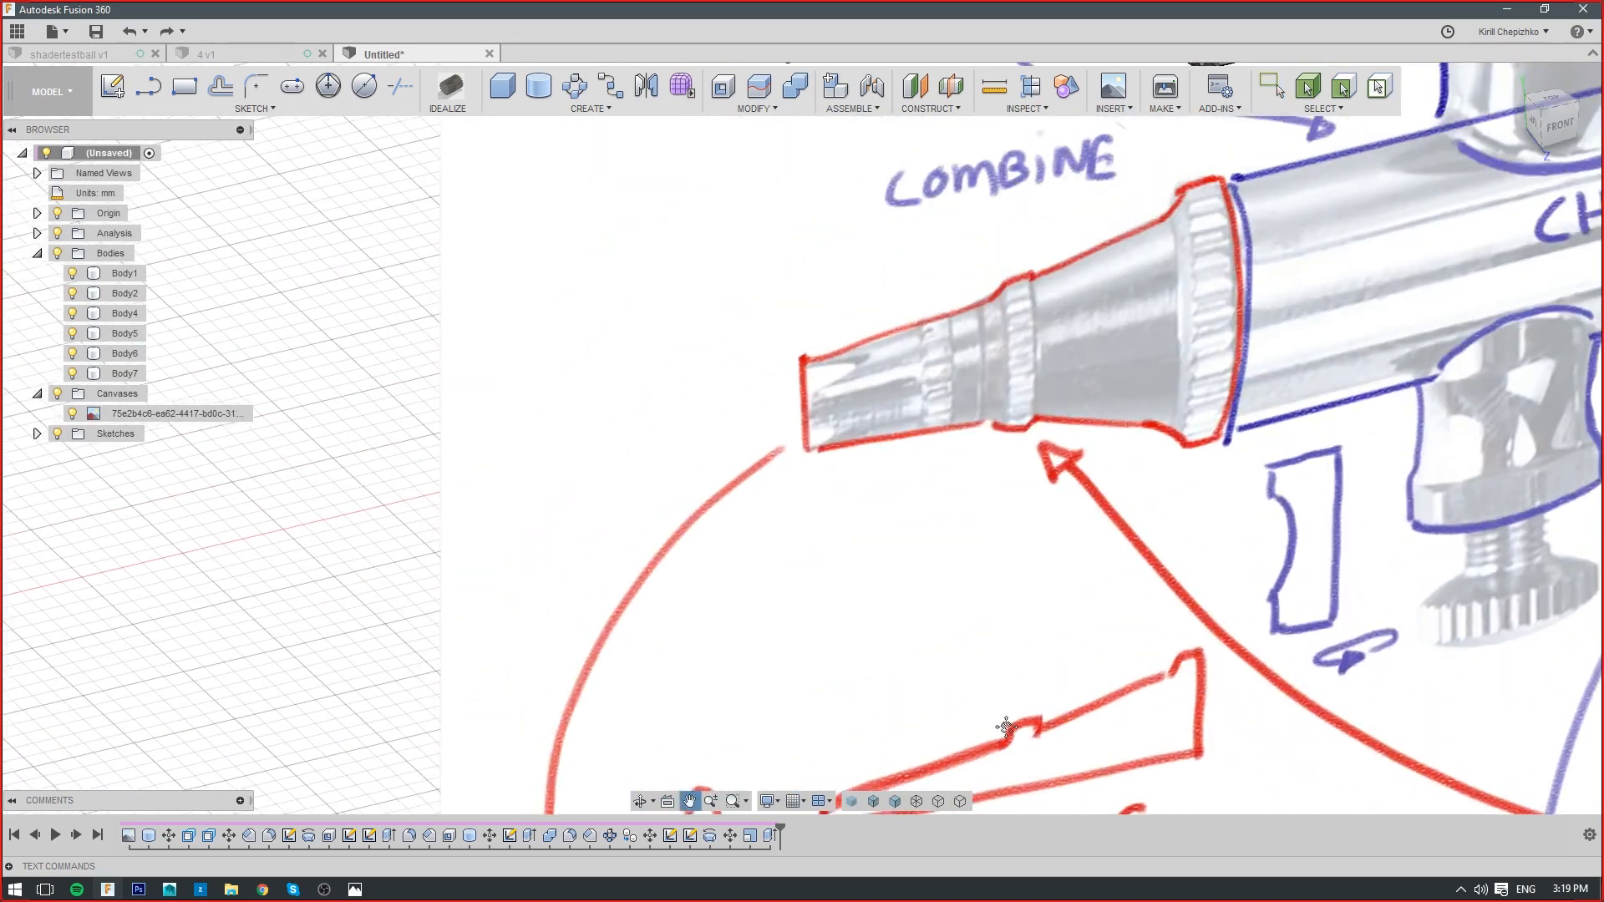
pyautogui.moveTo(864, 393)
pyautogui.mouseDown(button='middle')
pyautogui.moveTo(835, 519)
pyautogui.moveTo(936, 633)
pyautogui.mouseUp(button='middle')
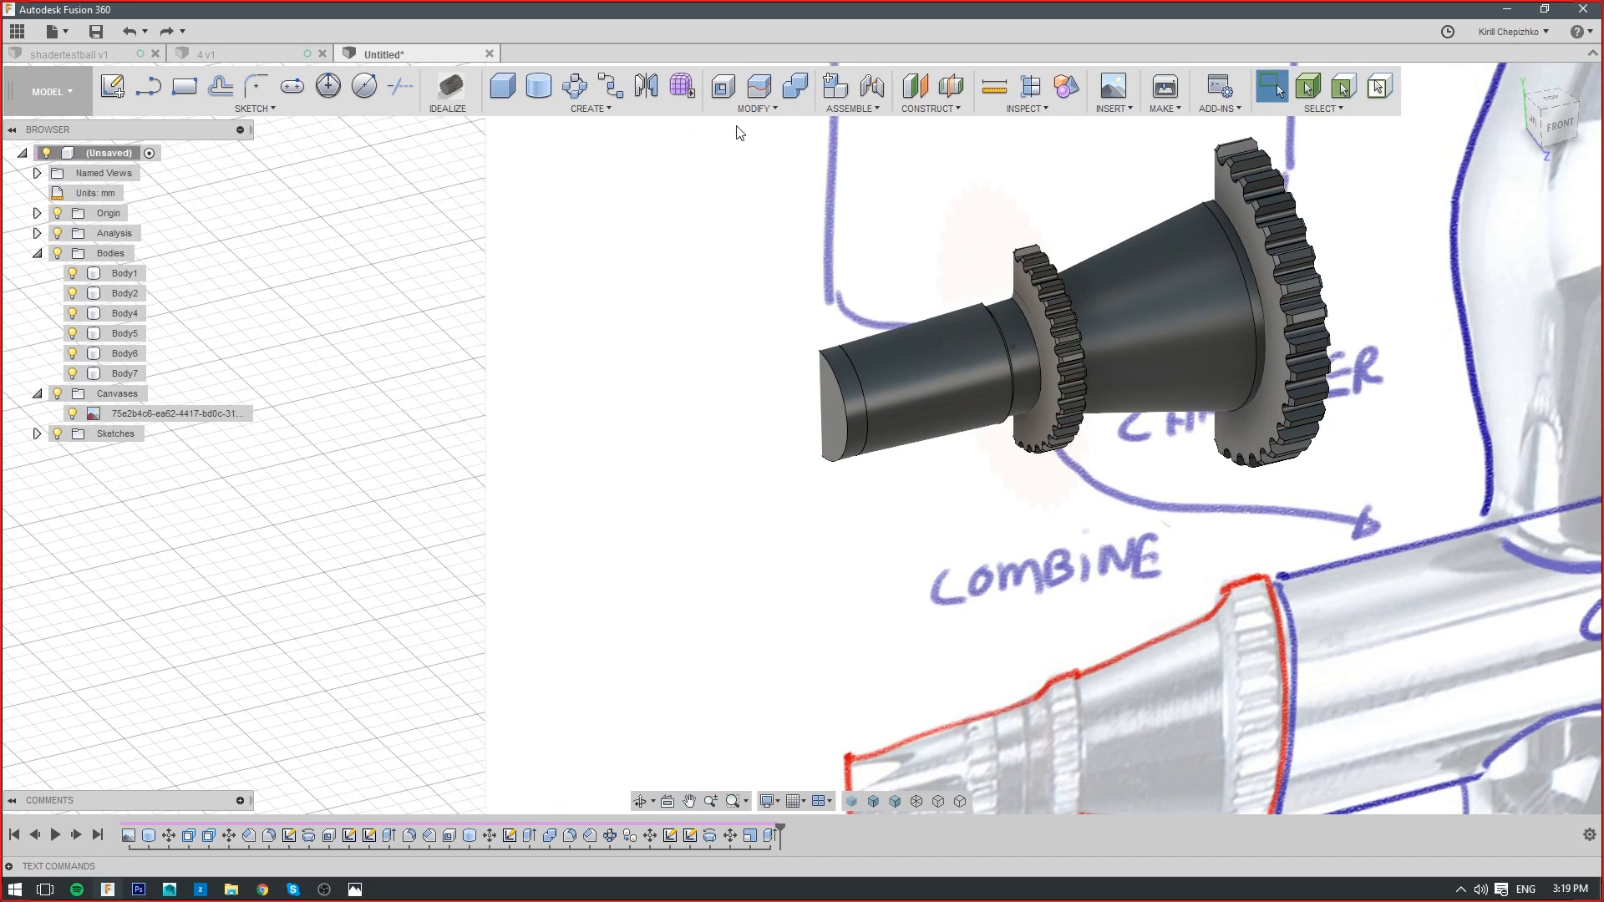
pyautogui.click(1058, 320)
pyautogui.click(535, 426)
pyautogui.click(74, 413)
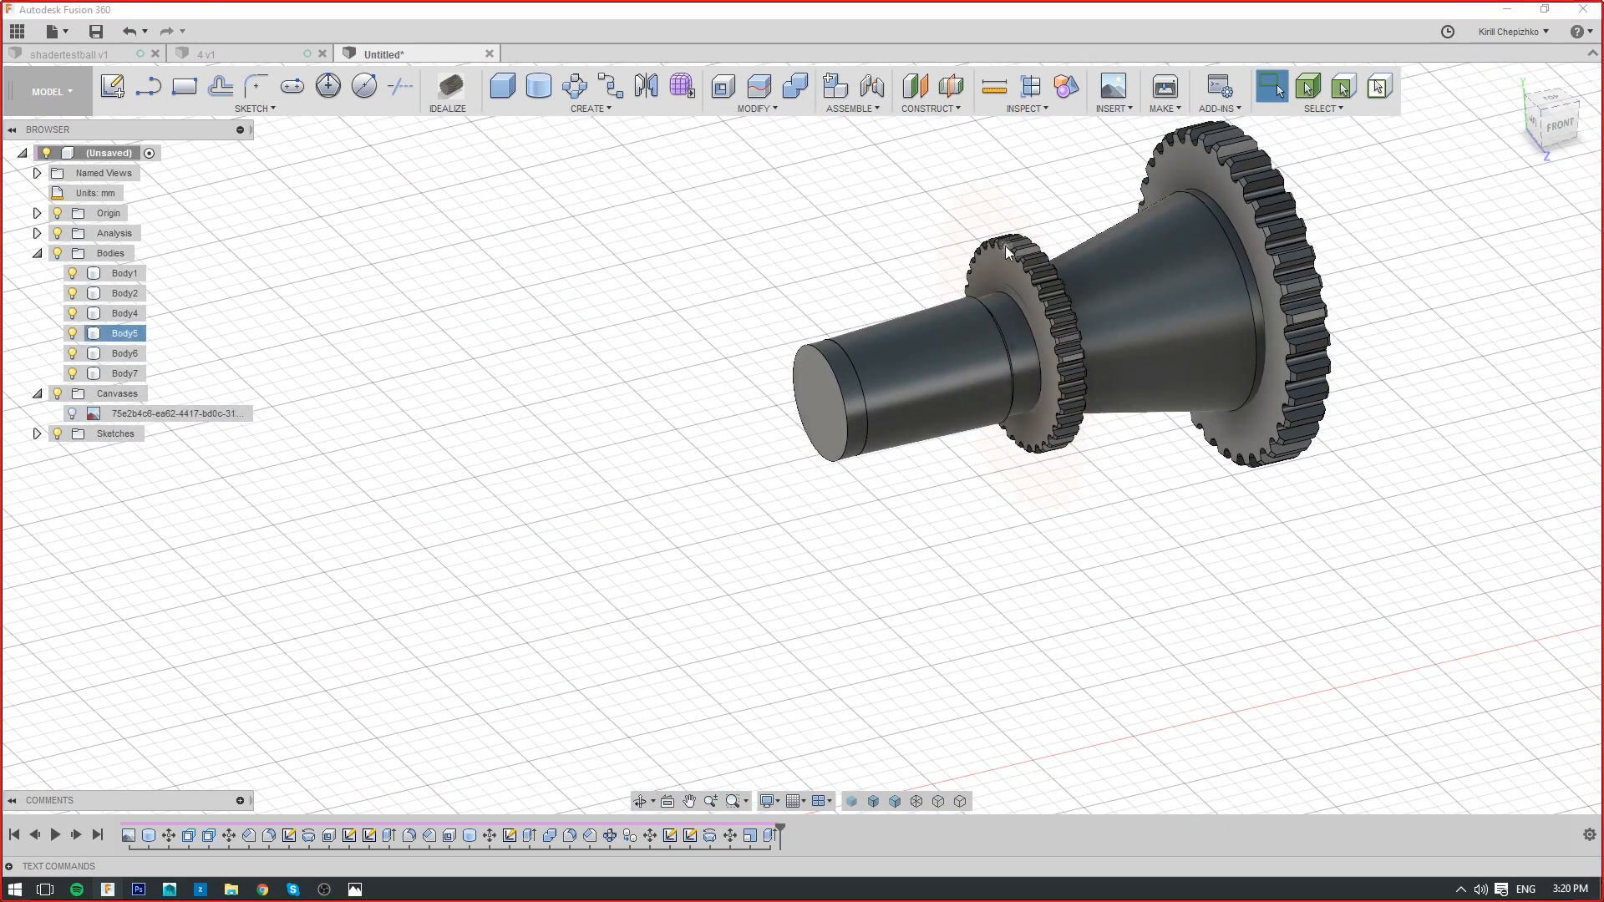
# Hide the small and the large toothed ring bodies around the nose section
pyautogui.moveTo(1559, 124); pyautogui.dragTo(835, 409)
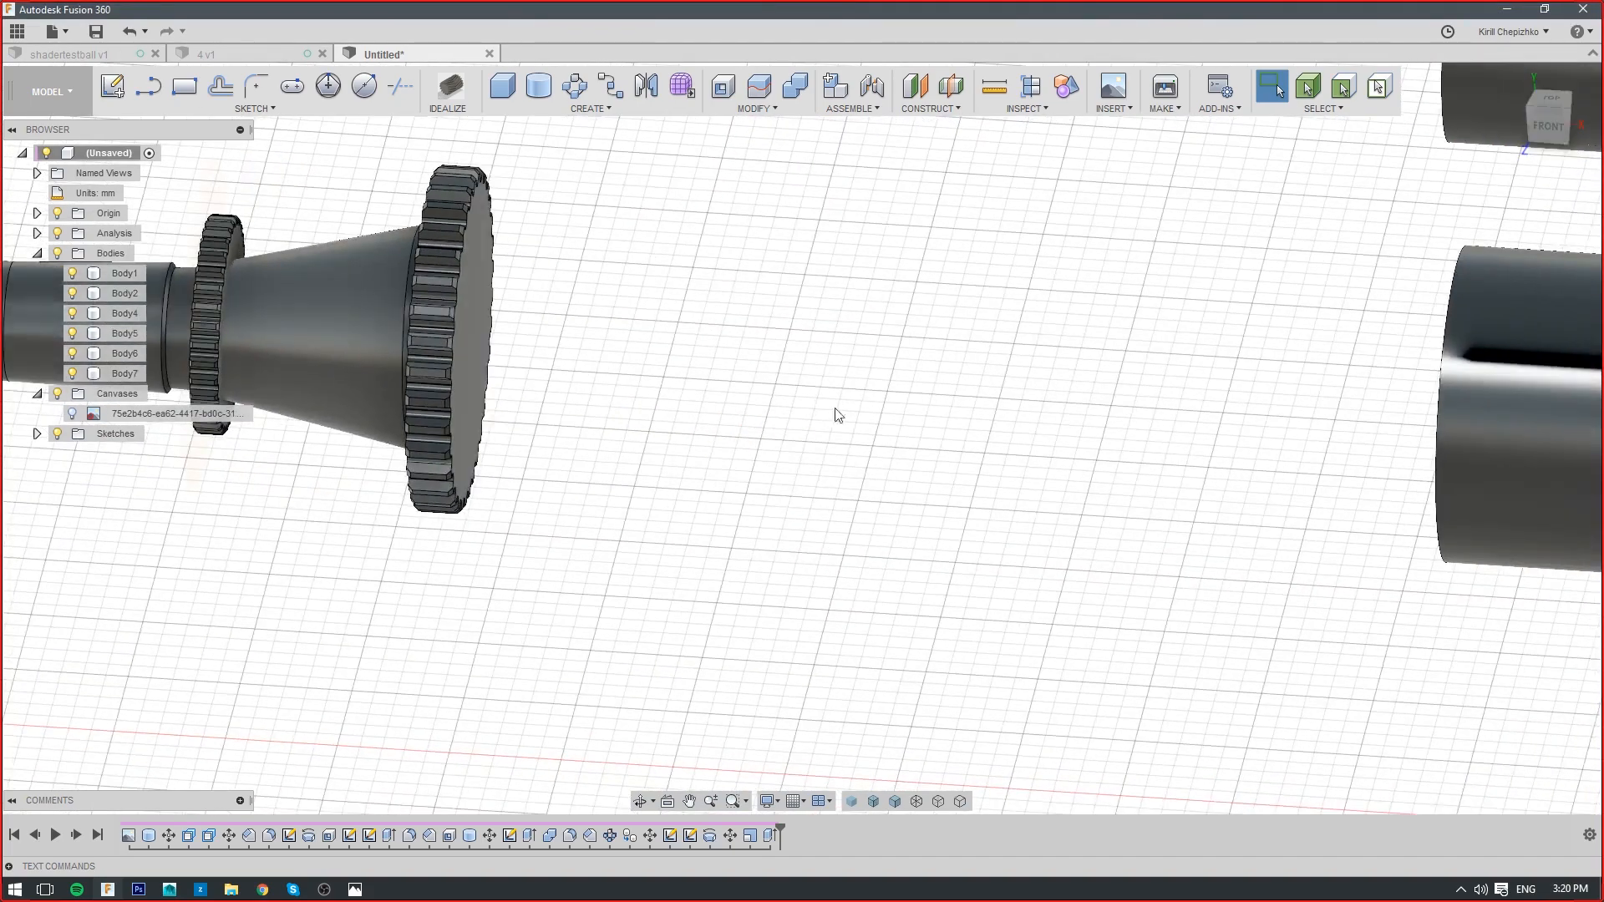
pyautogui.moveTo(835, 409); pyautogui.dragTo(1500, 480, button='middle')
pyautogui.click(917, 314)
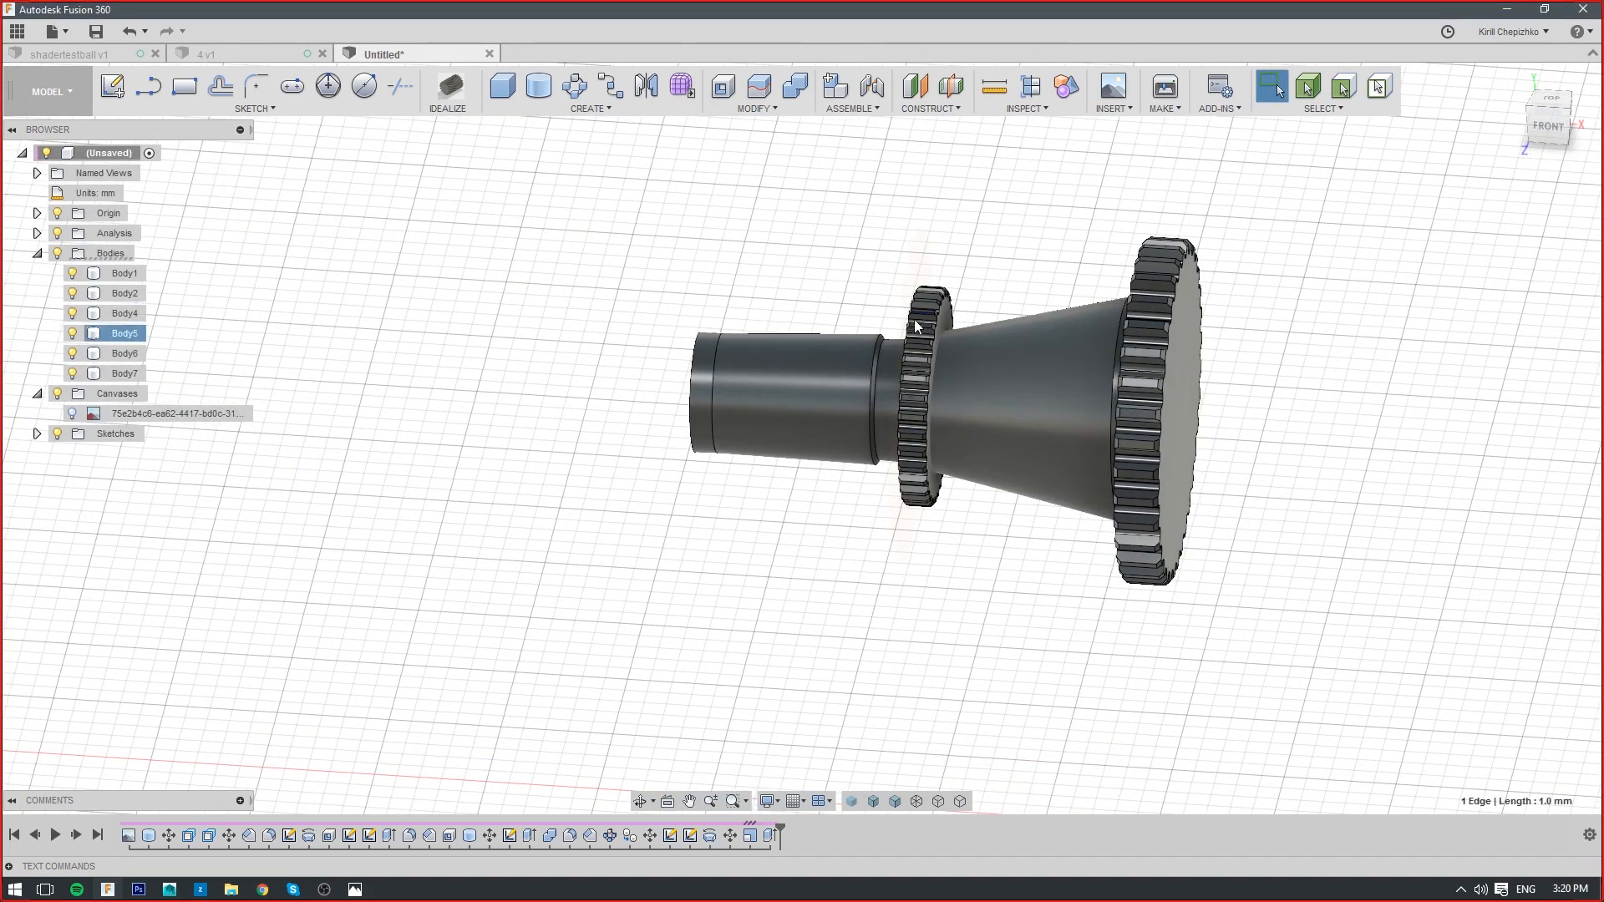
pyautogui.click(72, 334)
pyautogui.click(921, 358)
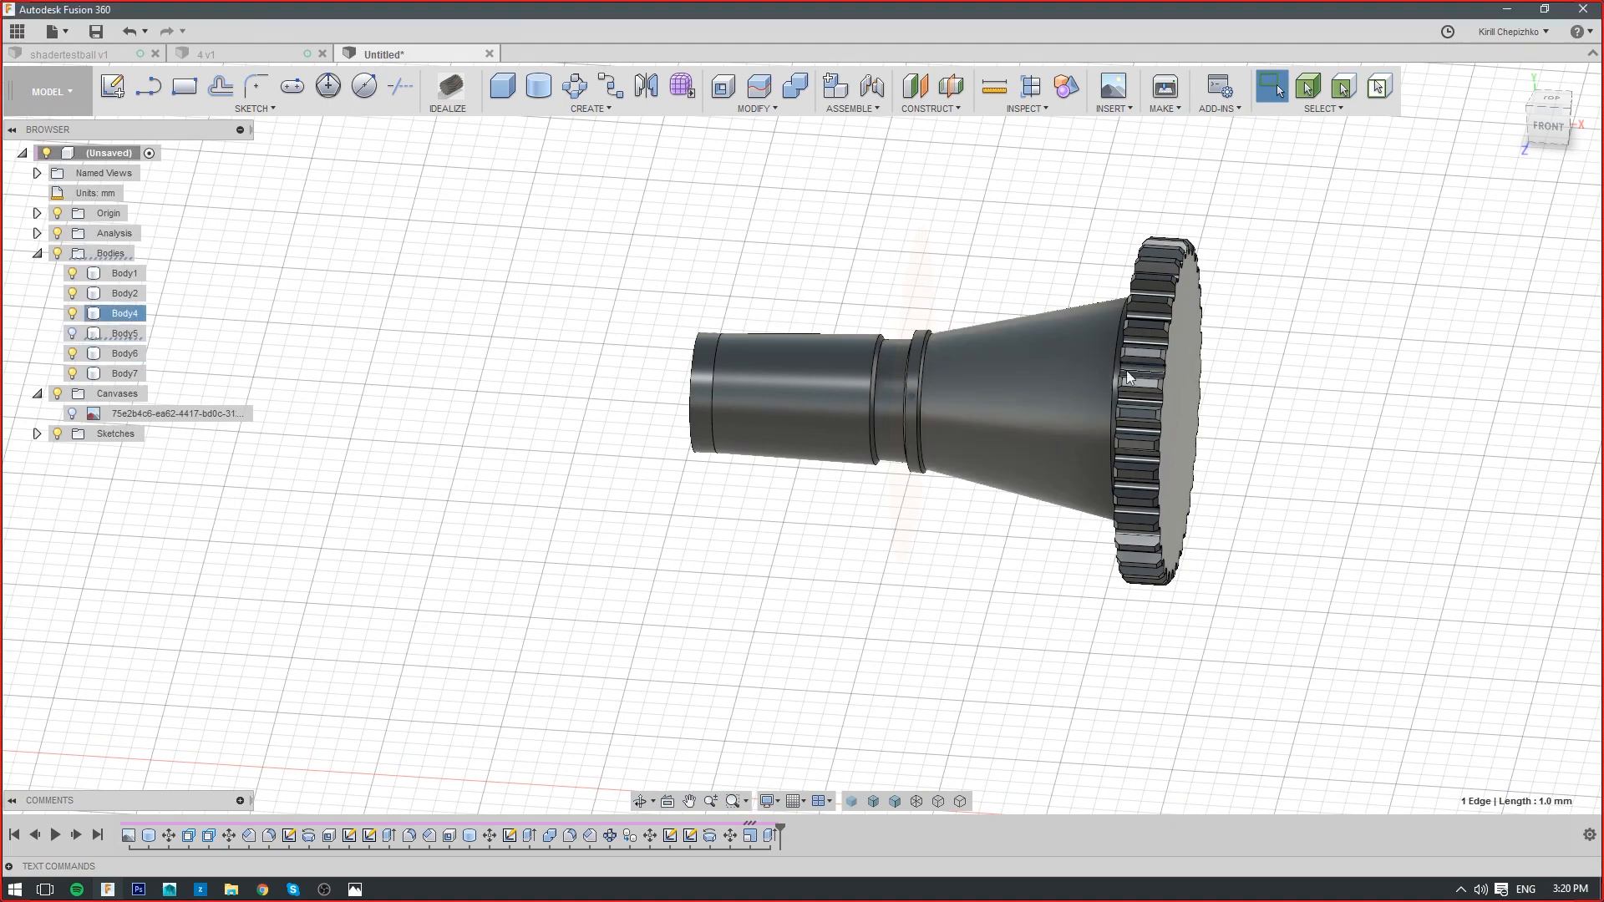
pyautogui.click(73, 313)
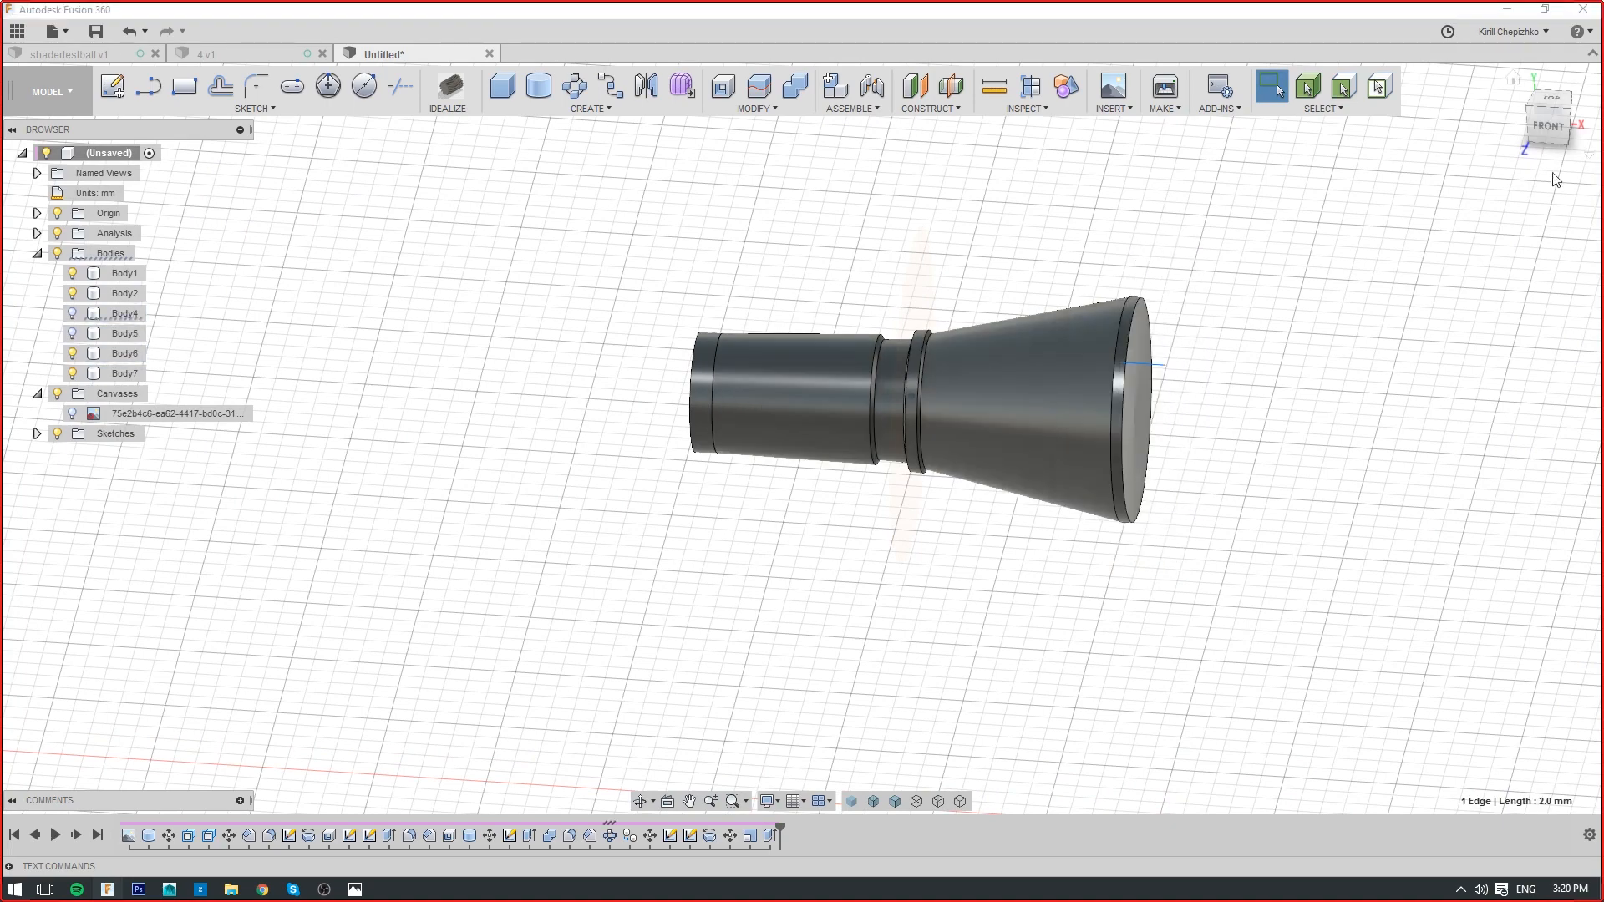
pyautogui.keyDown('shift'); pyautogui.moveTo(802, 437); pyautogui.dragTo(341, 629, button='middle'); pyautogui.keyUp('shift')
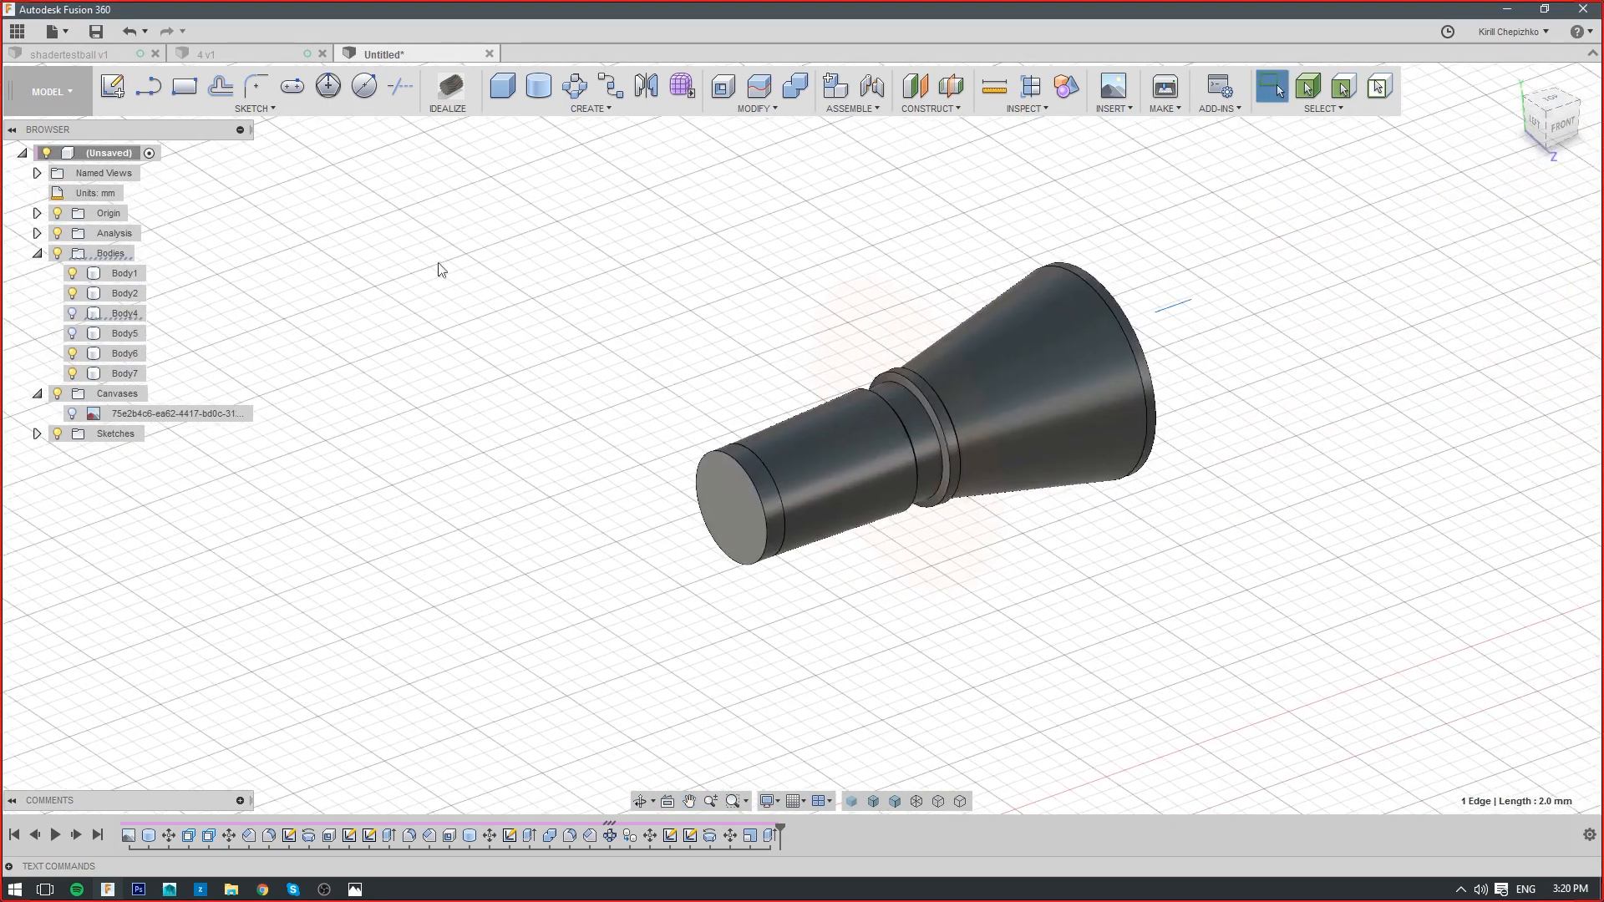
pyautogui.click(722, 87)
pyautogui.click(727, 527)
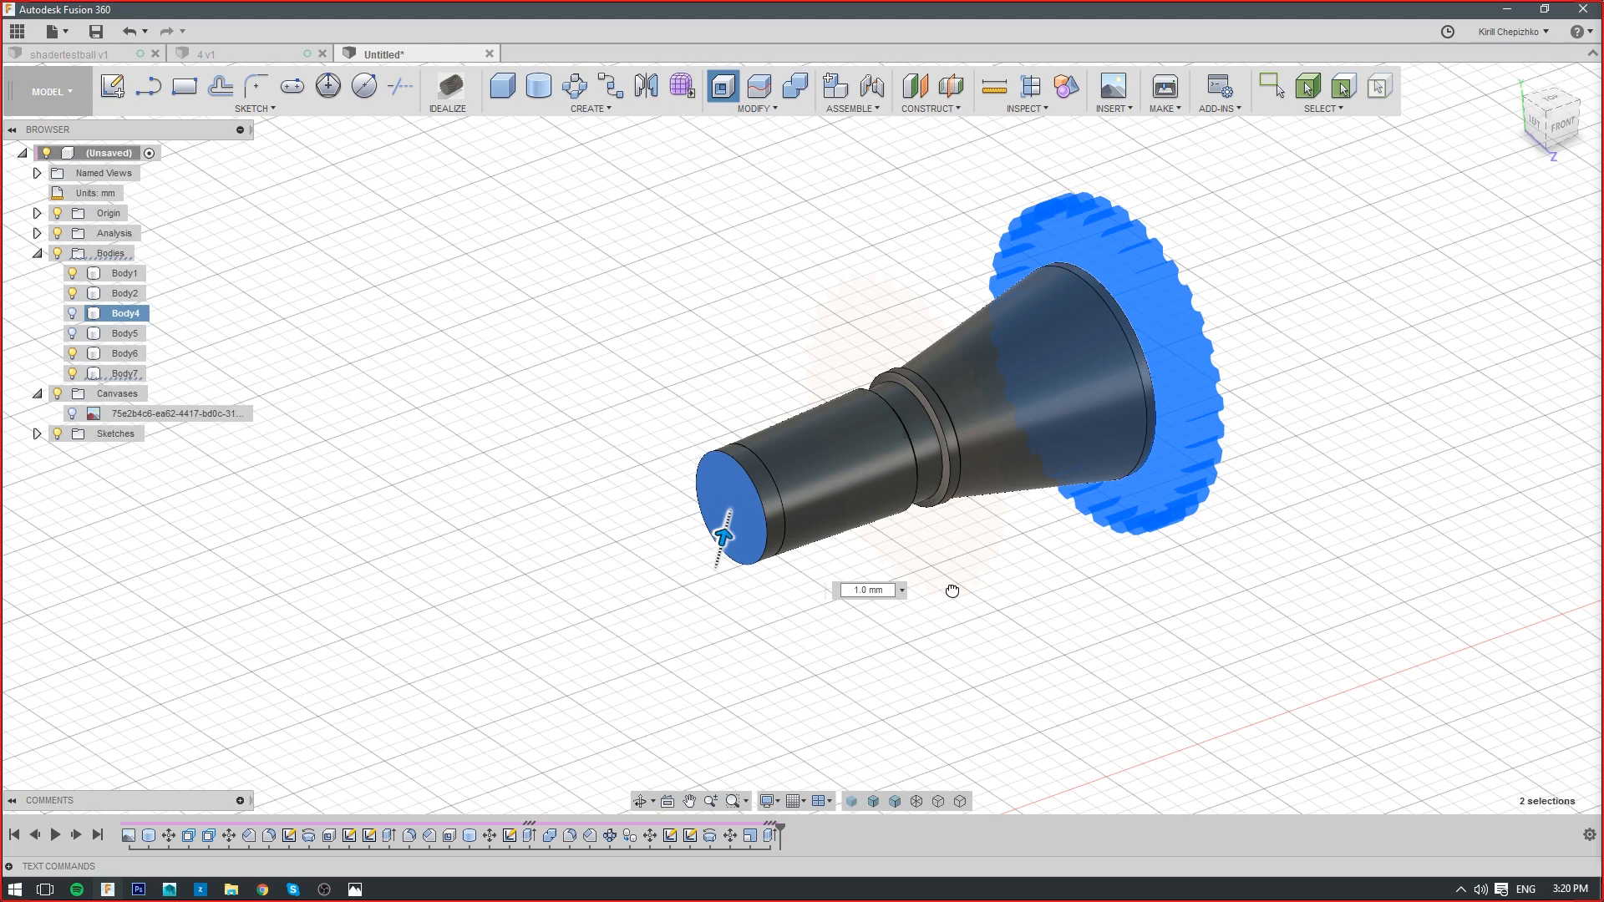
pyautogui.press('Escape')
pyautogui.click(819, 536)
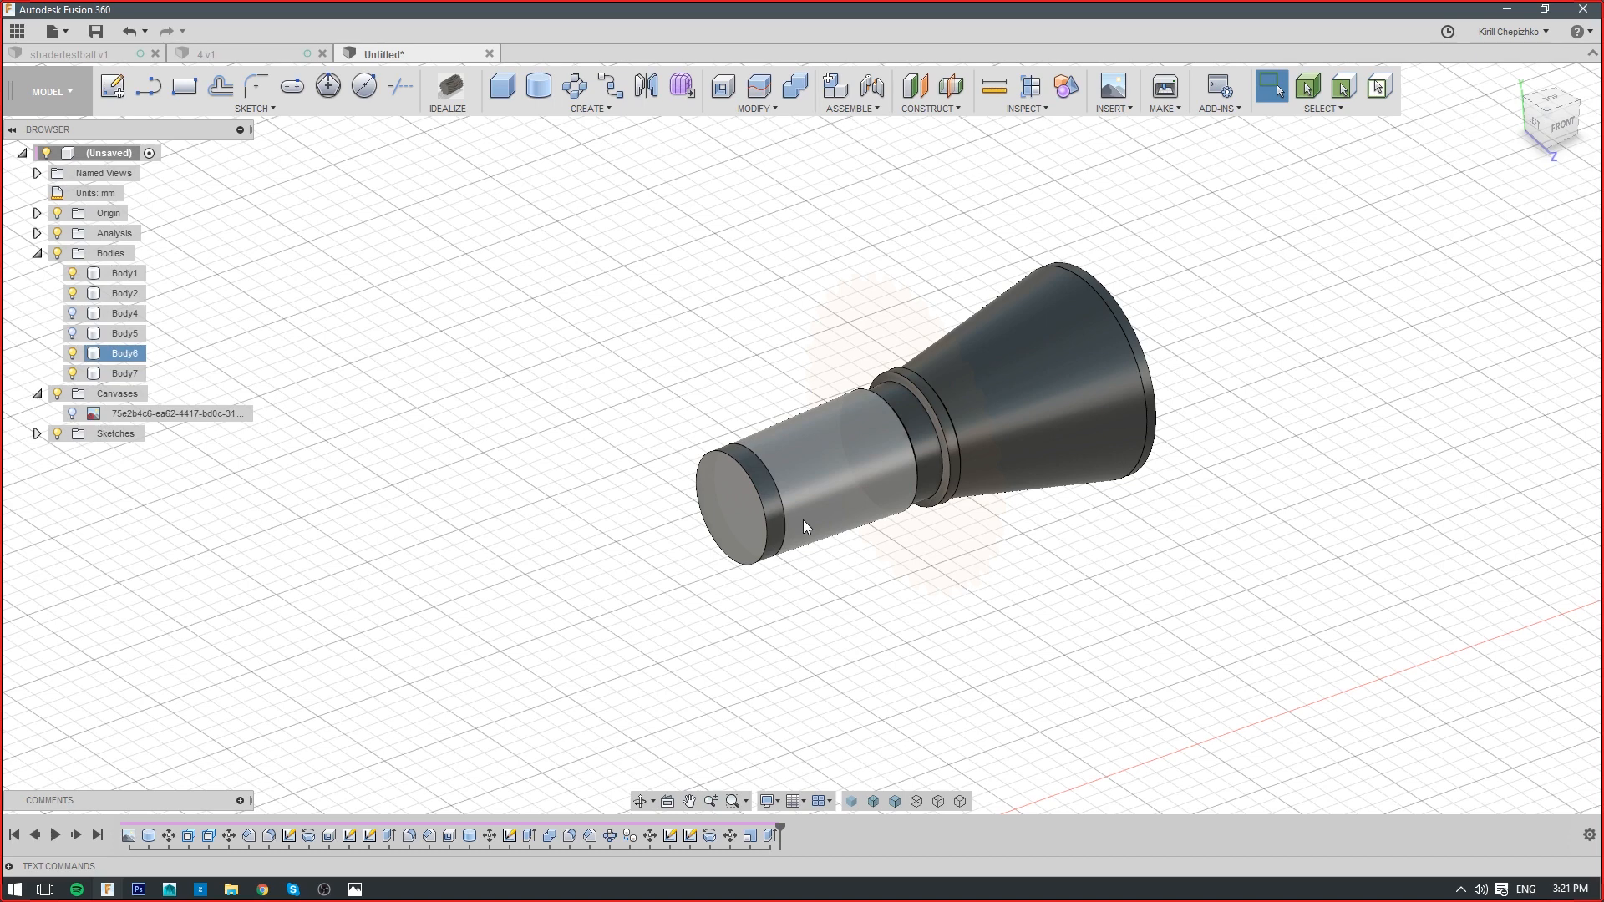
pyautogui.click(772, 383)
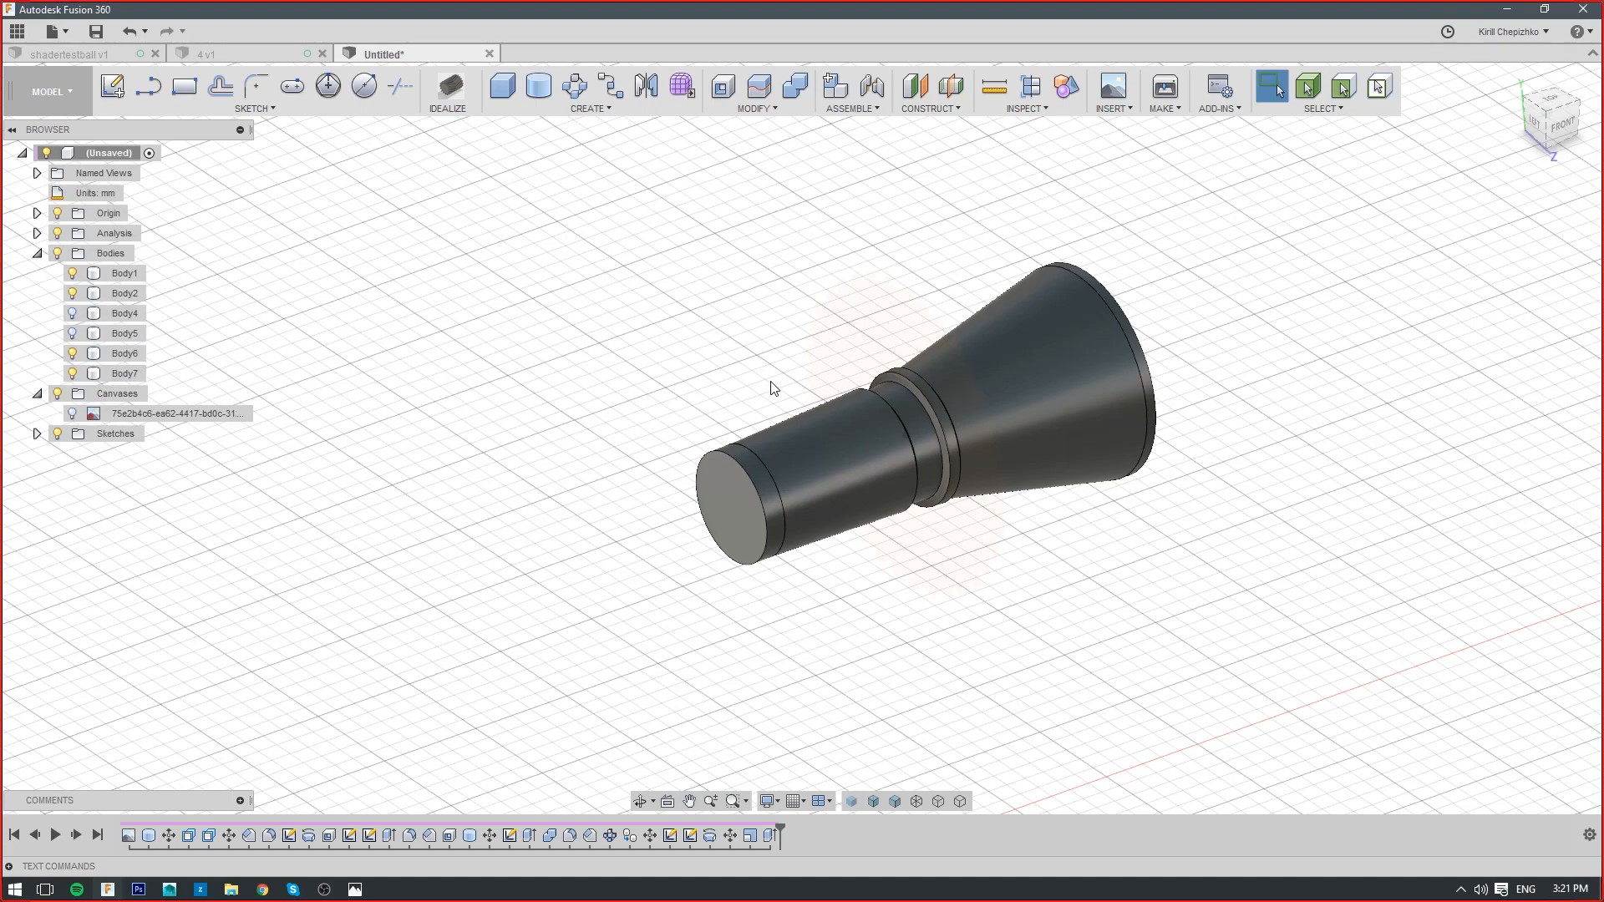
# Try to shell the conical nose body through its wide end face with a 0.5 mm inside thickness
pyautogui.scroll(5, 769, 388)
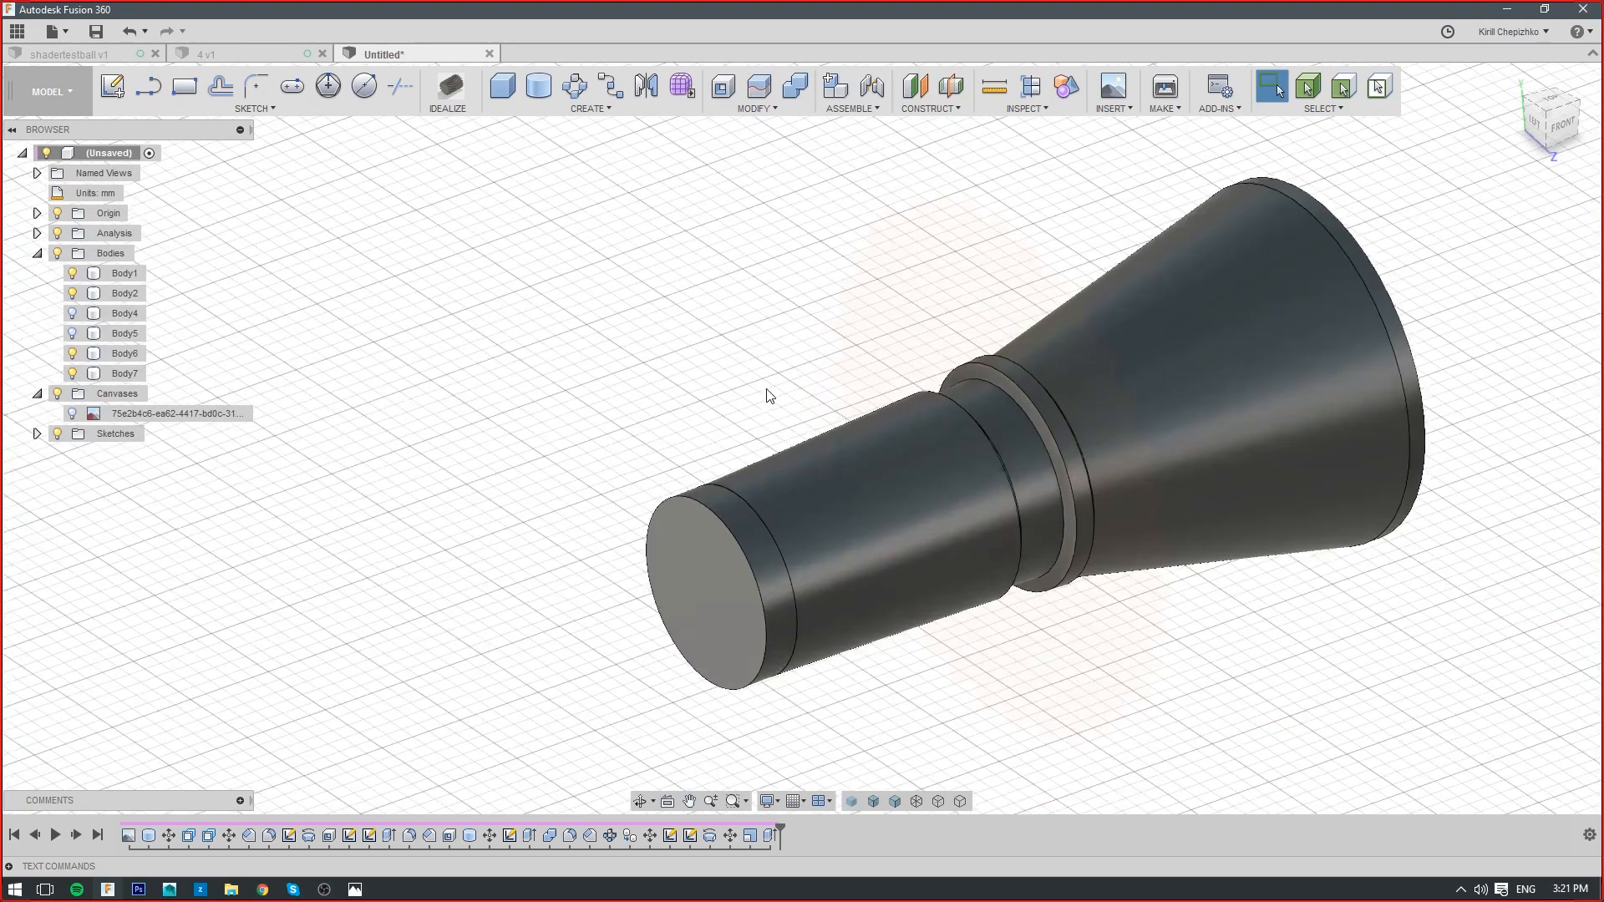
pyautogui.moveTo(759, 293)
pyautogui.mouseDown(button='middle')
pyautogui.moveTo(760, 143)
pyautogui.moveTo(730, 276)
pyautogui.mouseUp(button='middle')
pyautogui.scroll(-1, 759, 143)
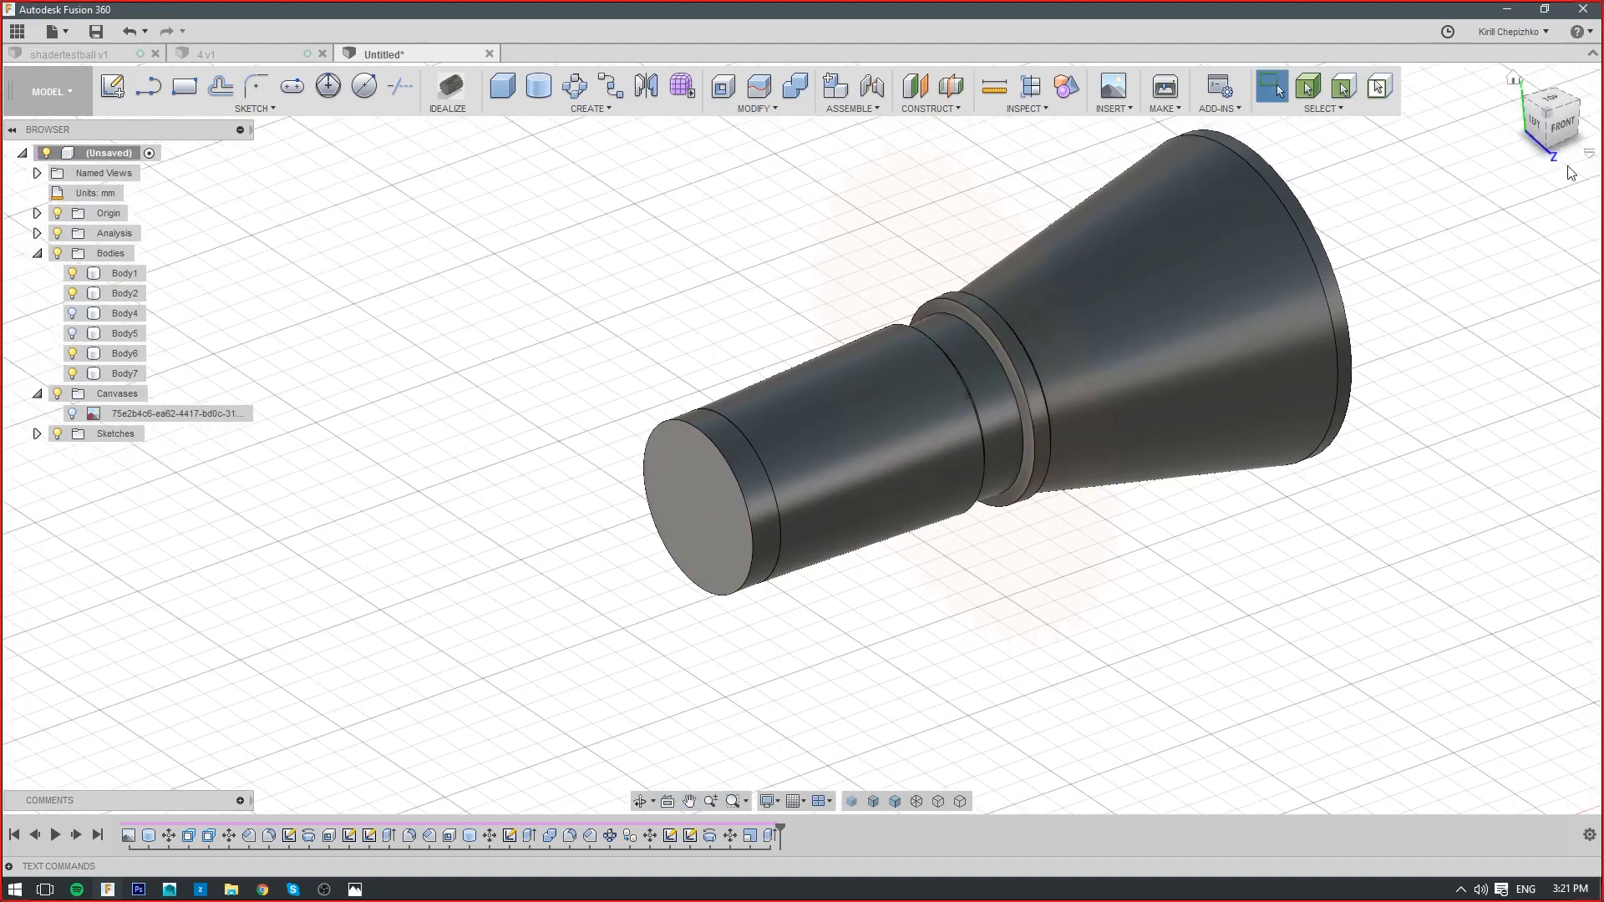
pyautogui.moveTo(1551, 125)
pyautogui.mouseDown()
pyautogui.moveTo(1479, 107)
pyautogui.moveTo(1529, 158)
pyautogui.mouseUp()
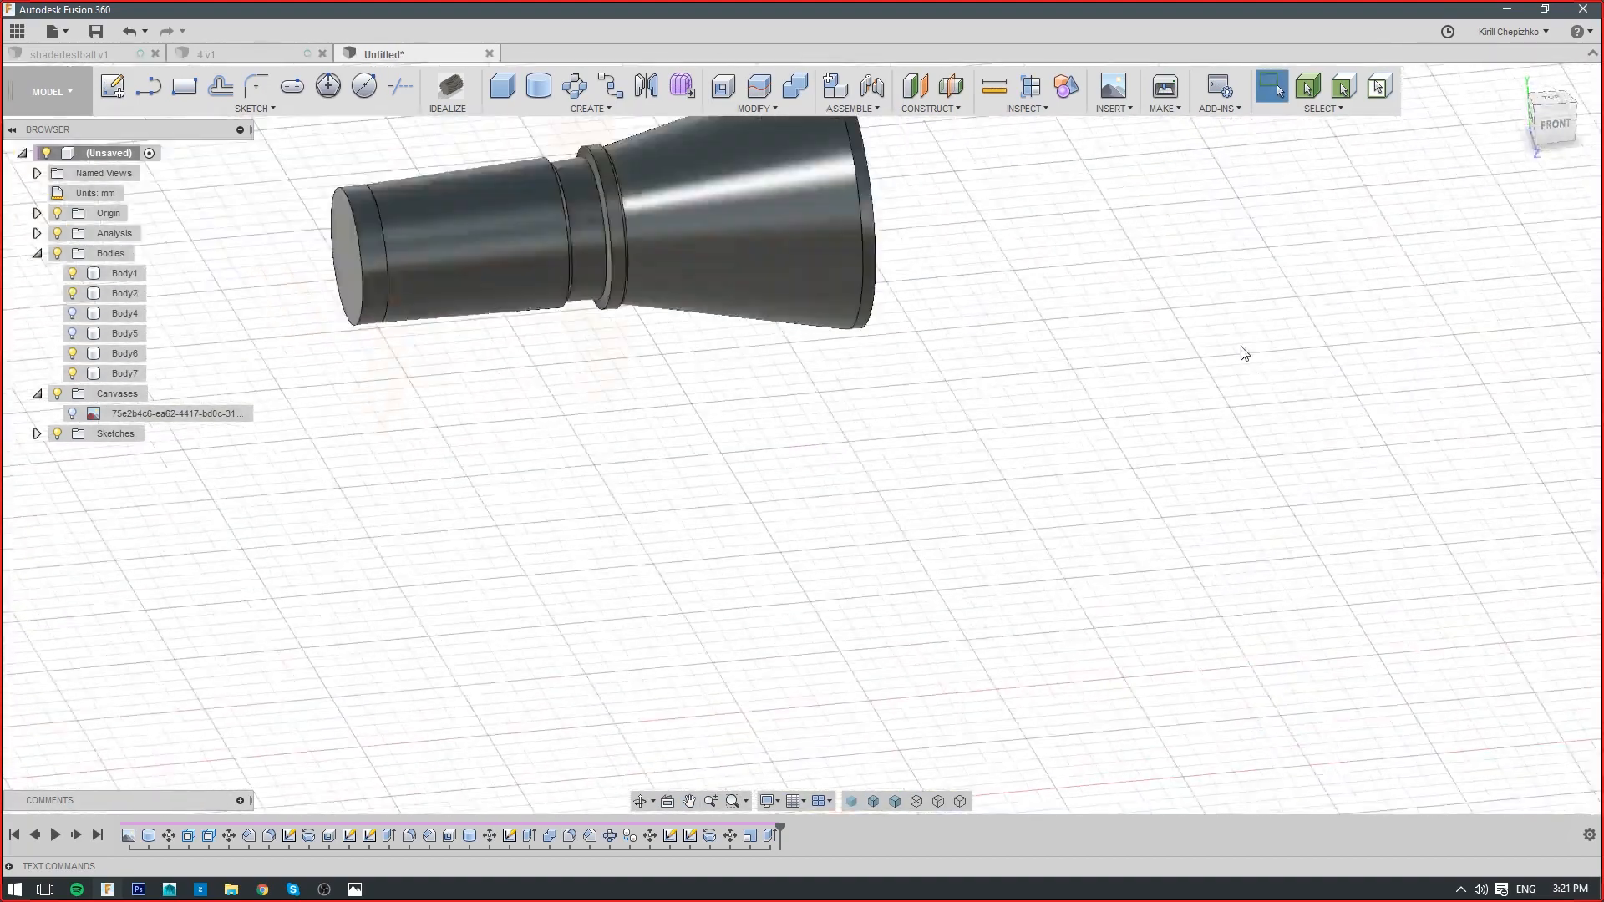
pyautogui.scroll(-2, 1243, 354)
pyautogui.moveTo(1036, 351); pyautogui.dragTo(1072, 418, button='middle')
pyautogui.click(723, 86)
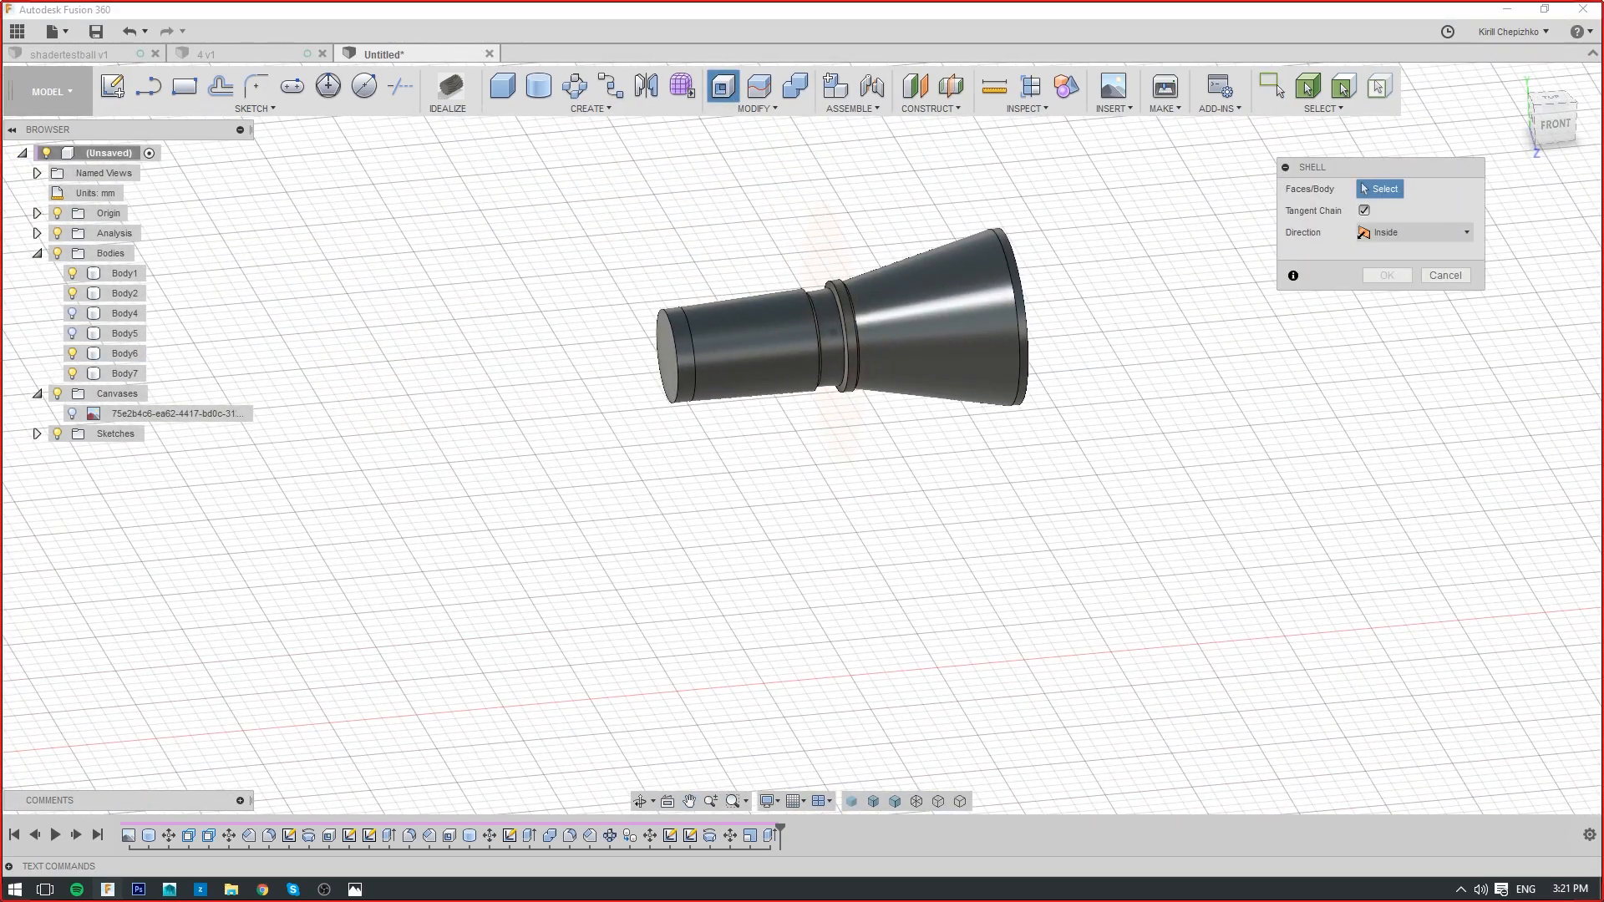
pyautogui.moveTo(1552, 125); pyautogui.dragTo(1570, 155)
pyautogui.scroll(3, 328, 472)
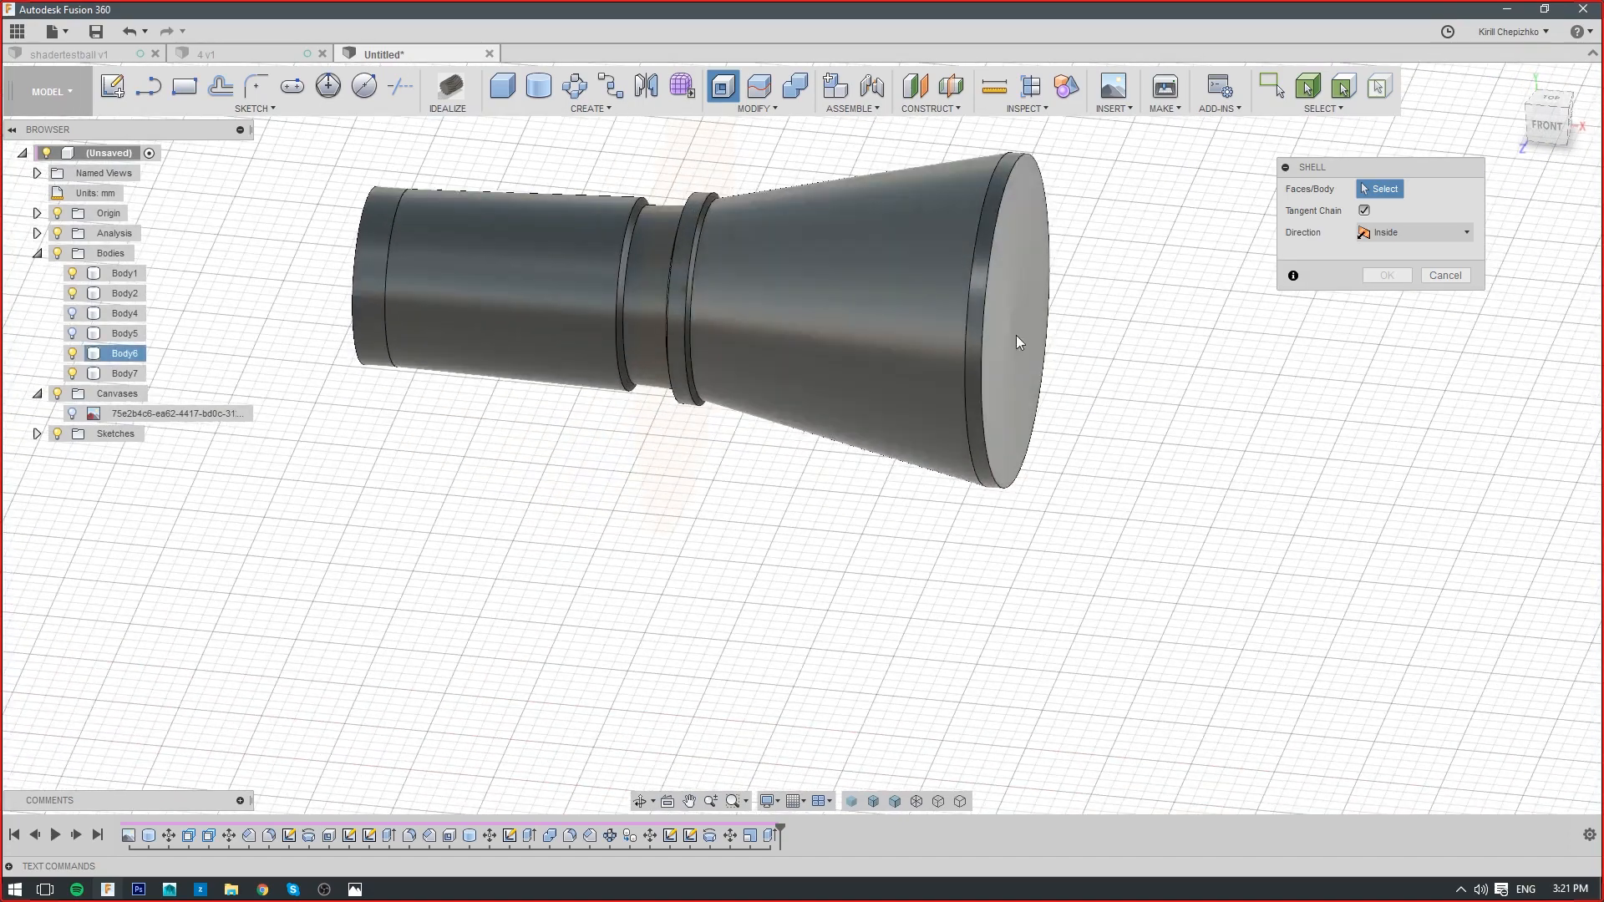
pyautogui.click(990, 349)
pyautogui.scroll(3, 990, 349)
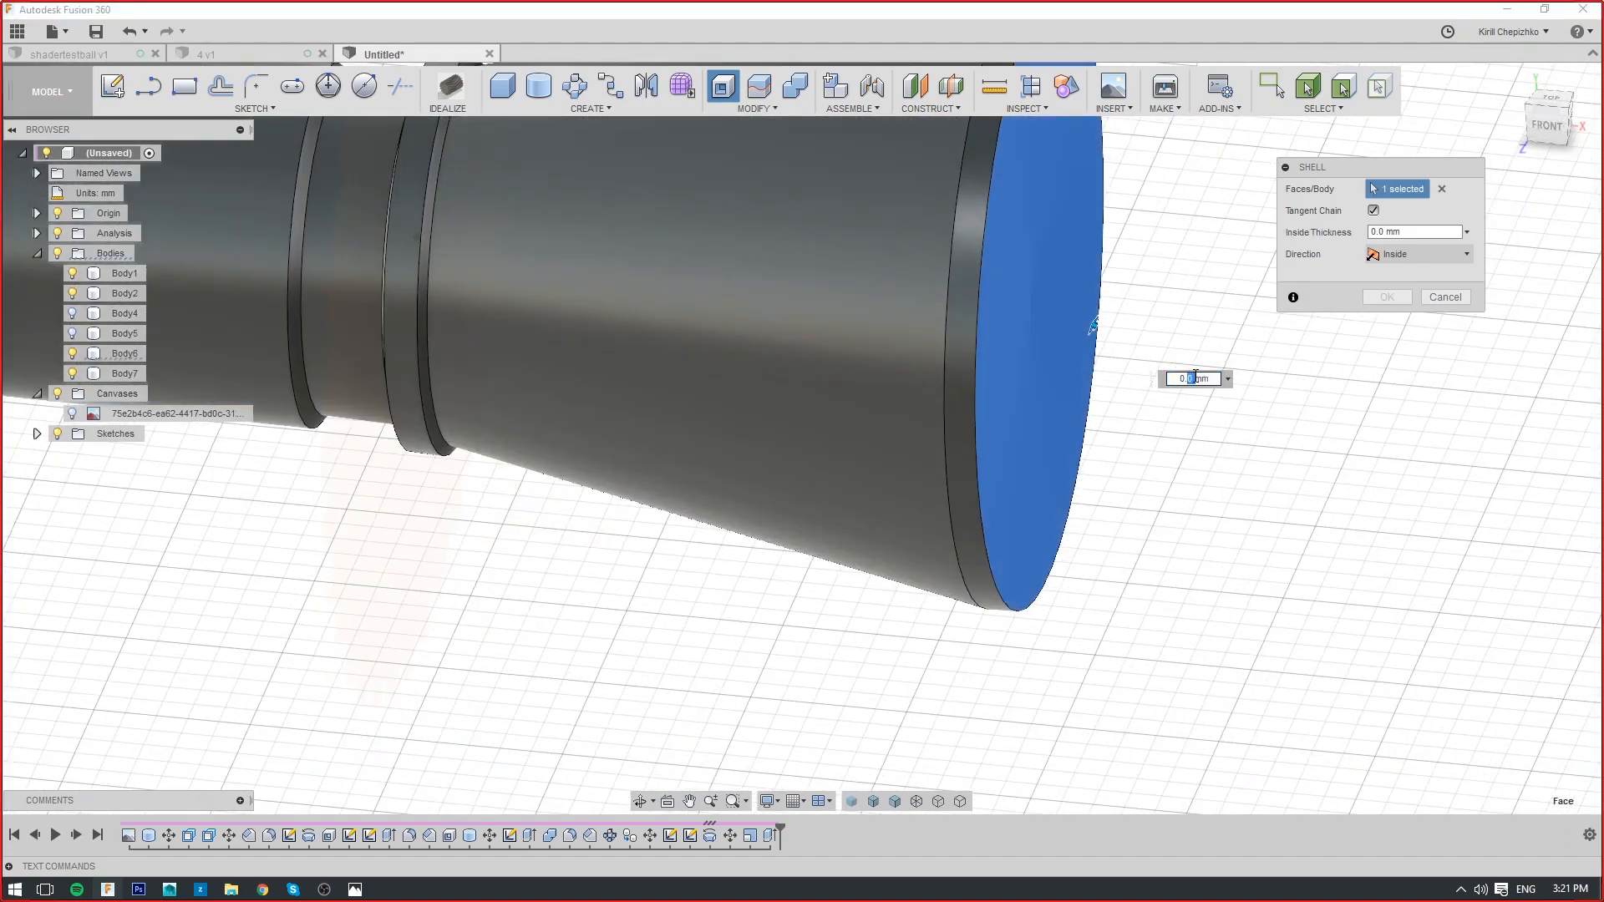
pyautogui.write('0.5')
pyautogui.scroll(-2, 1148, 433)
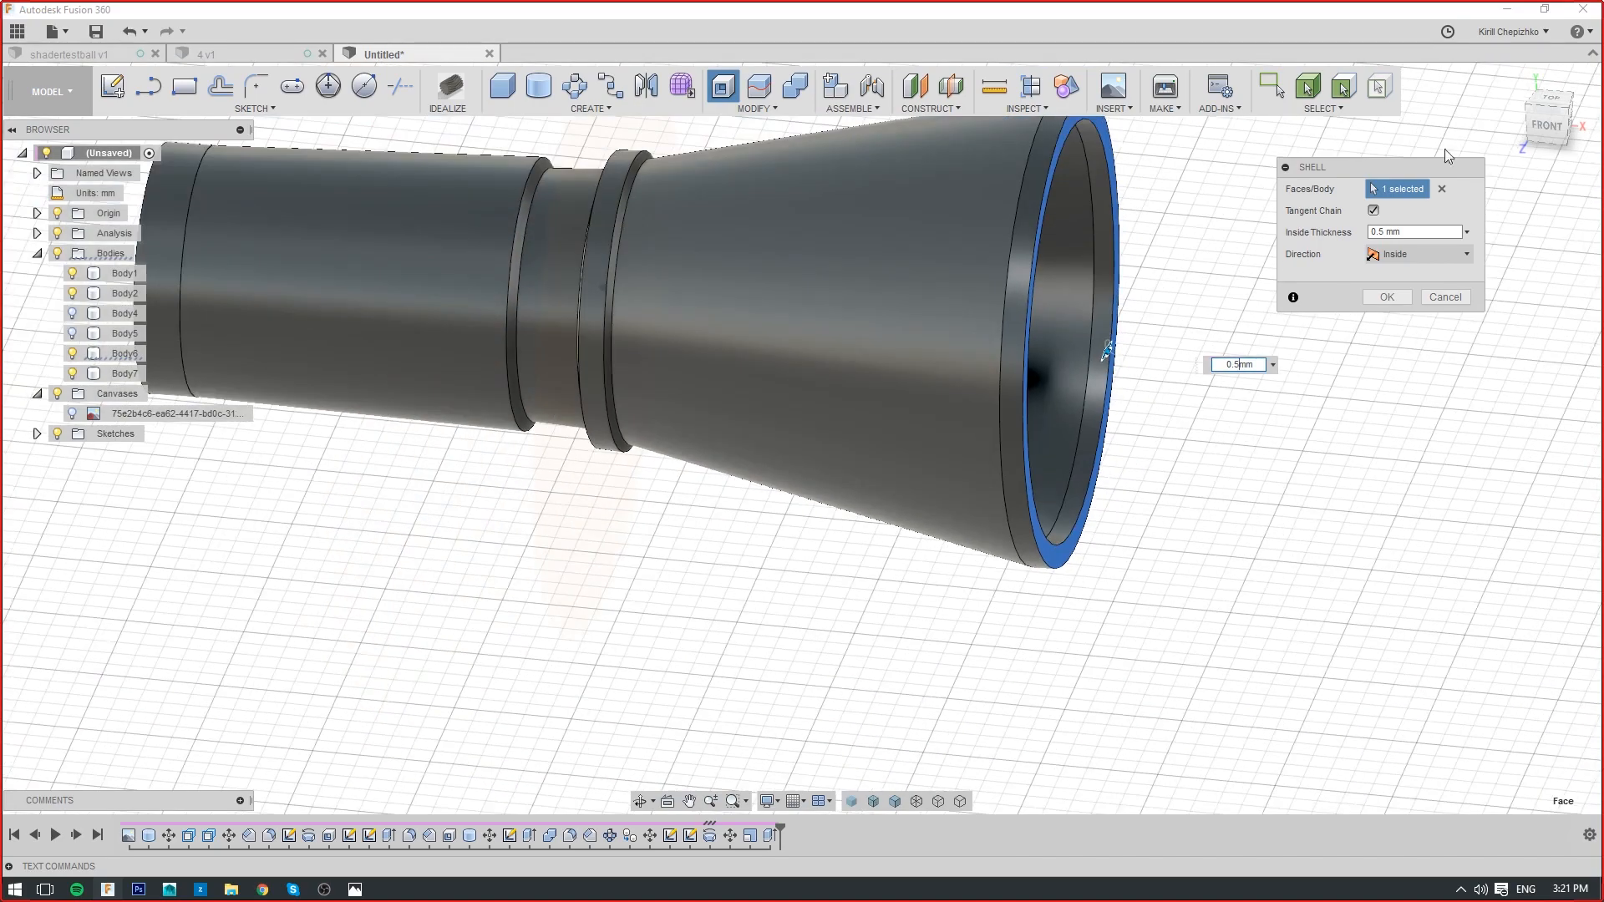
# Examine the nose body's hollow interior through the wide opening and its narrow tip end in the shell preview
pyautogui.click(1552, 129)
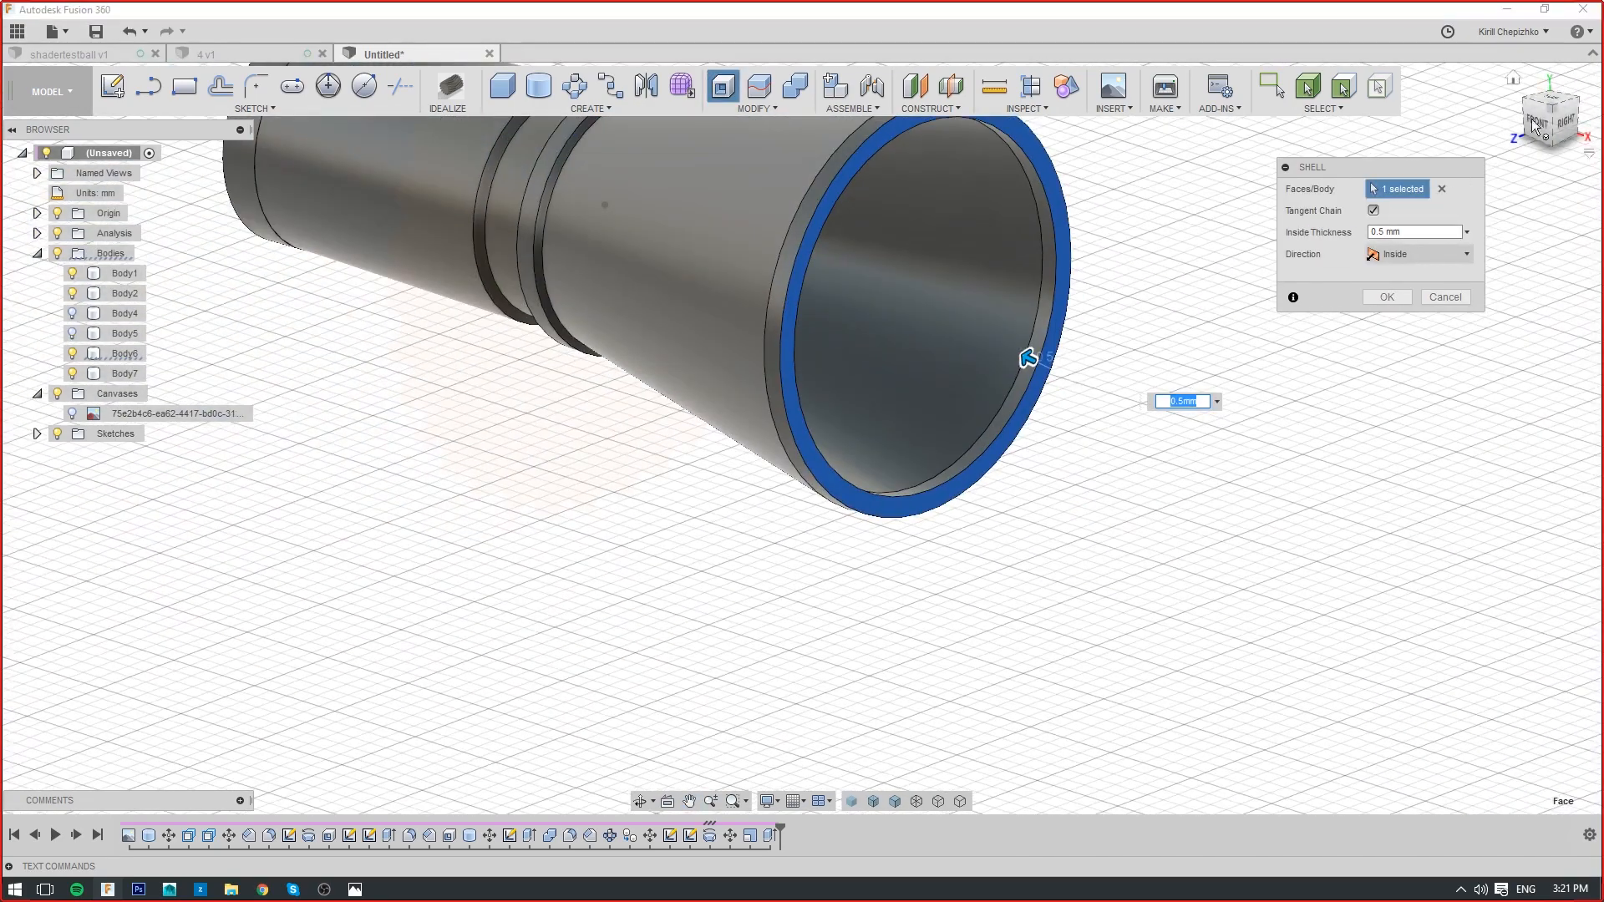
pyautogui.click(1536, 125)
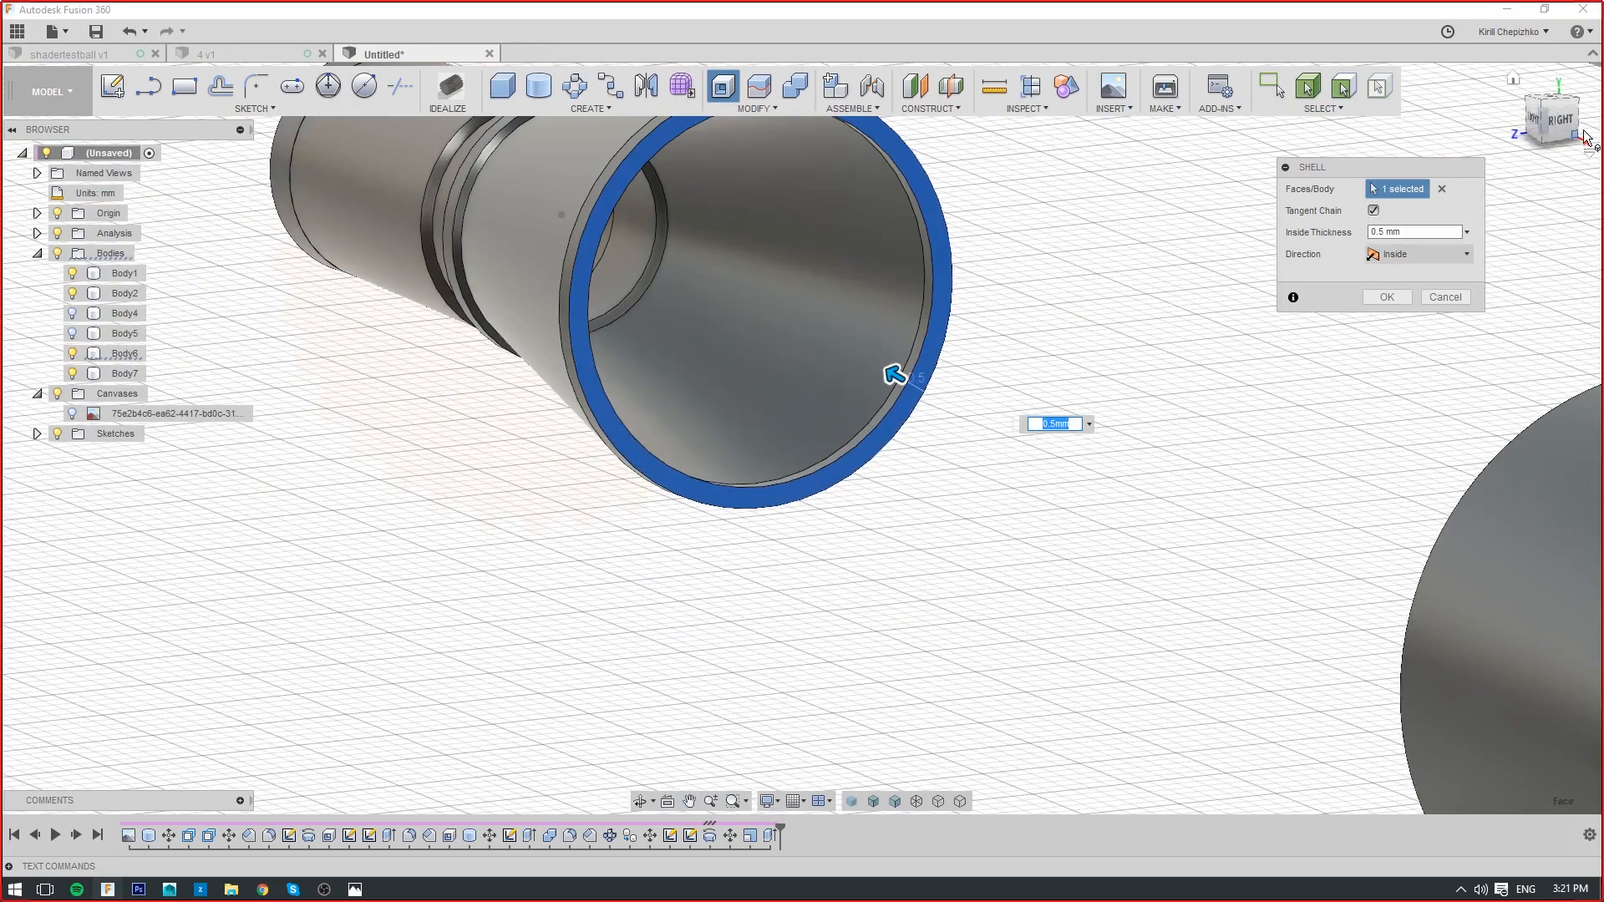
pyautogui.click(1585, 138)
pyautogui.click(1553, 123)
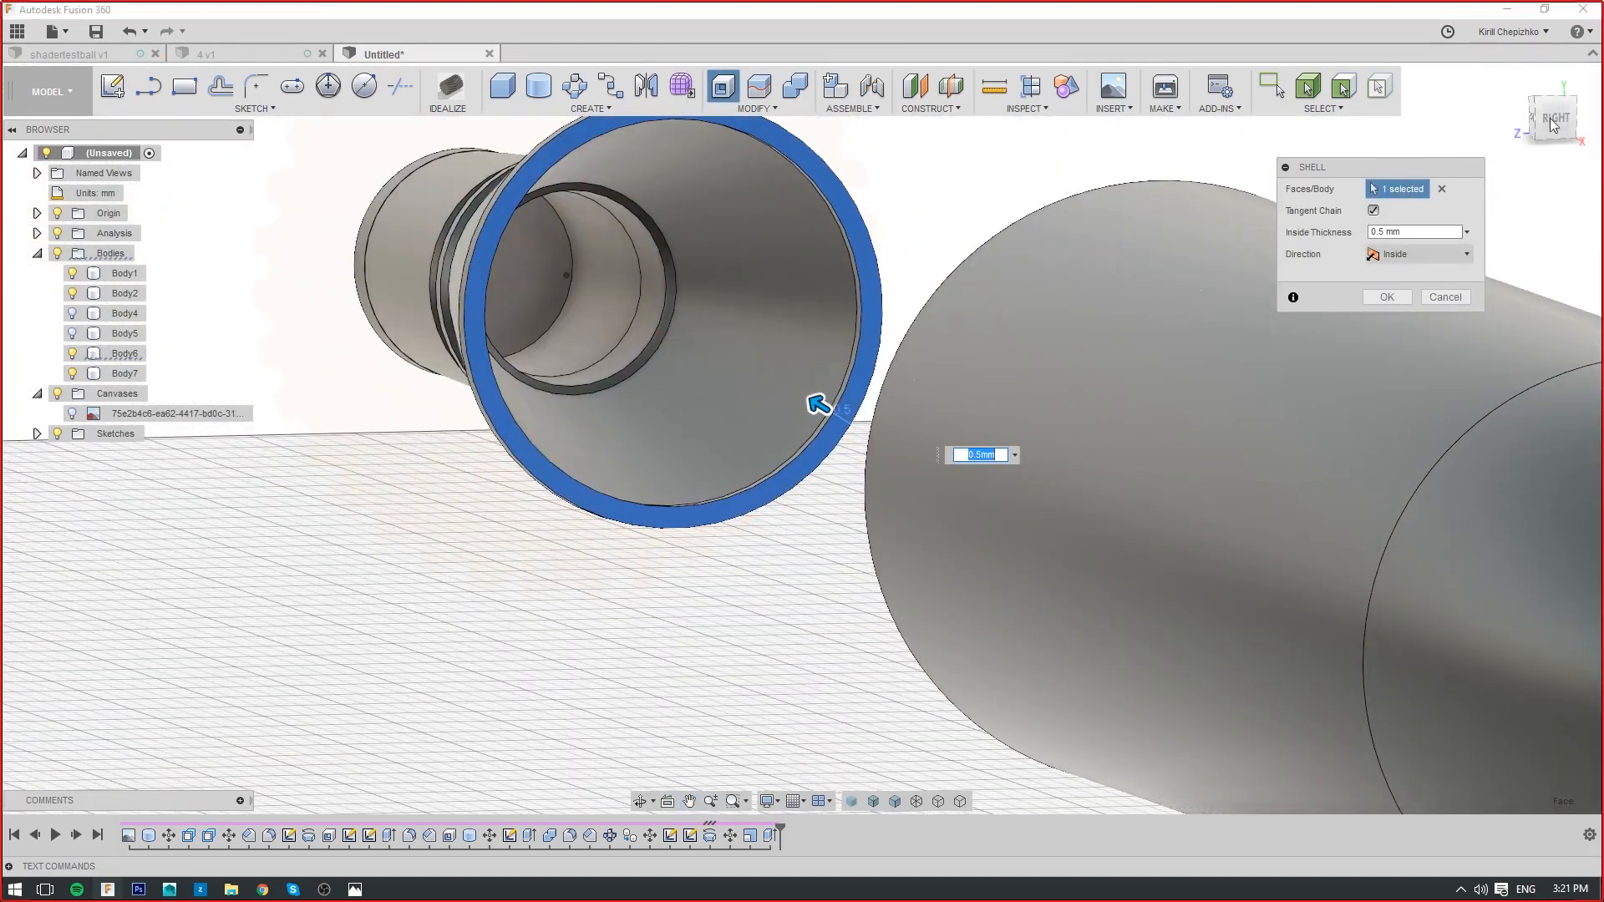
pyautogui.click(1571, 127)
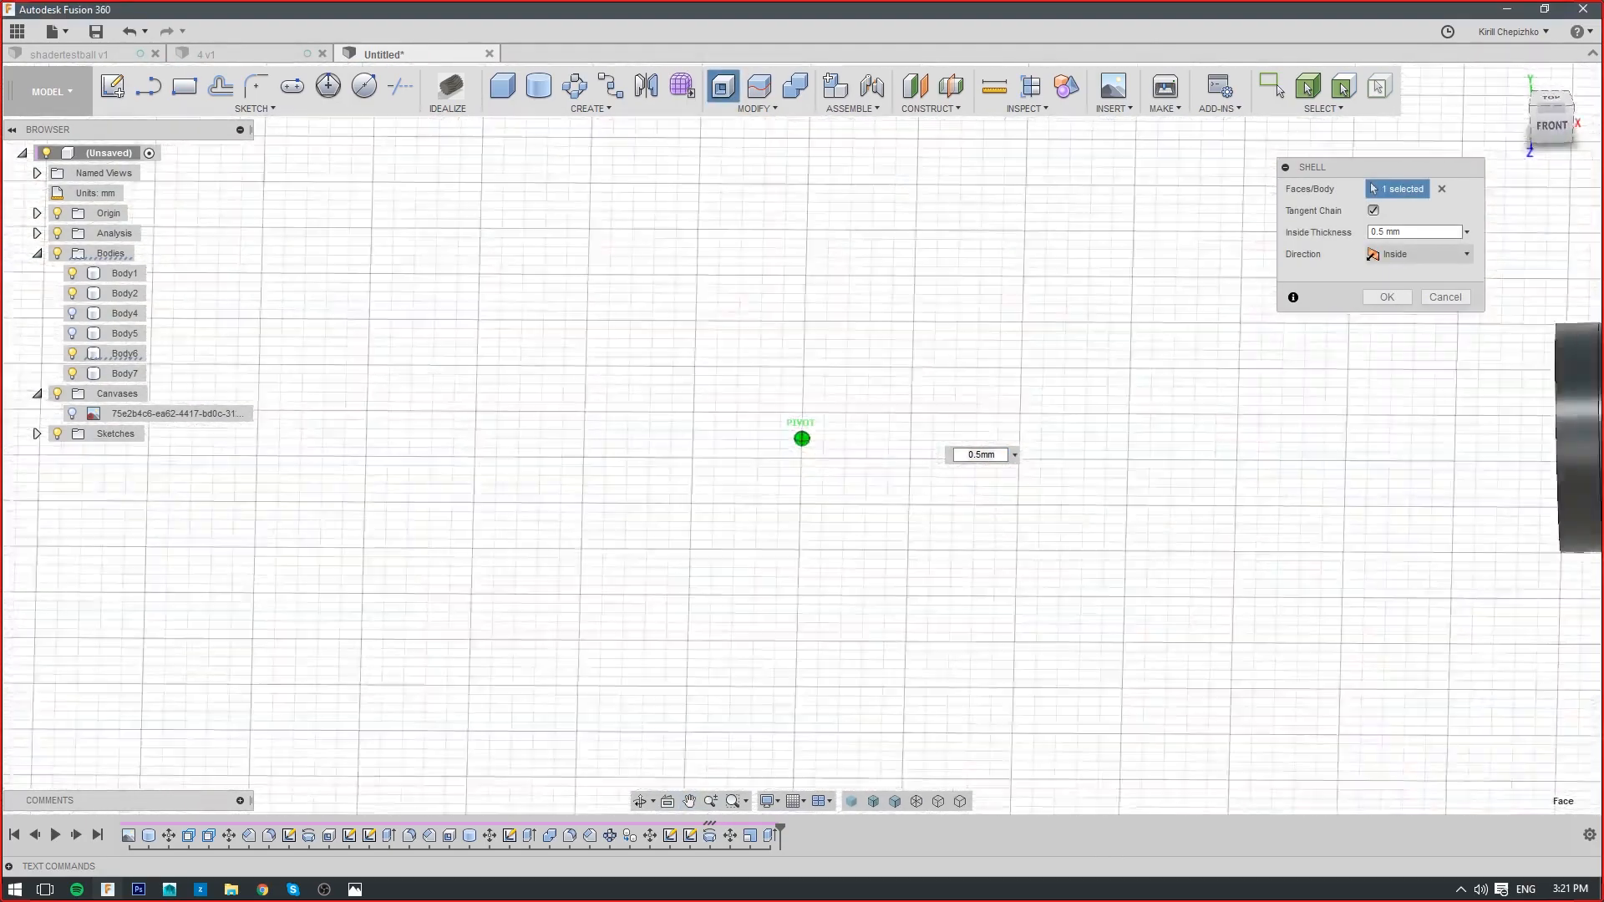
pyautogui.moveTo(493, 491); pyautogui.dragTo(493, 491)
pyautogui.moveTo(1281, 426); pyautogui.dragTo(1181, 525, button='middle')
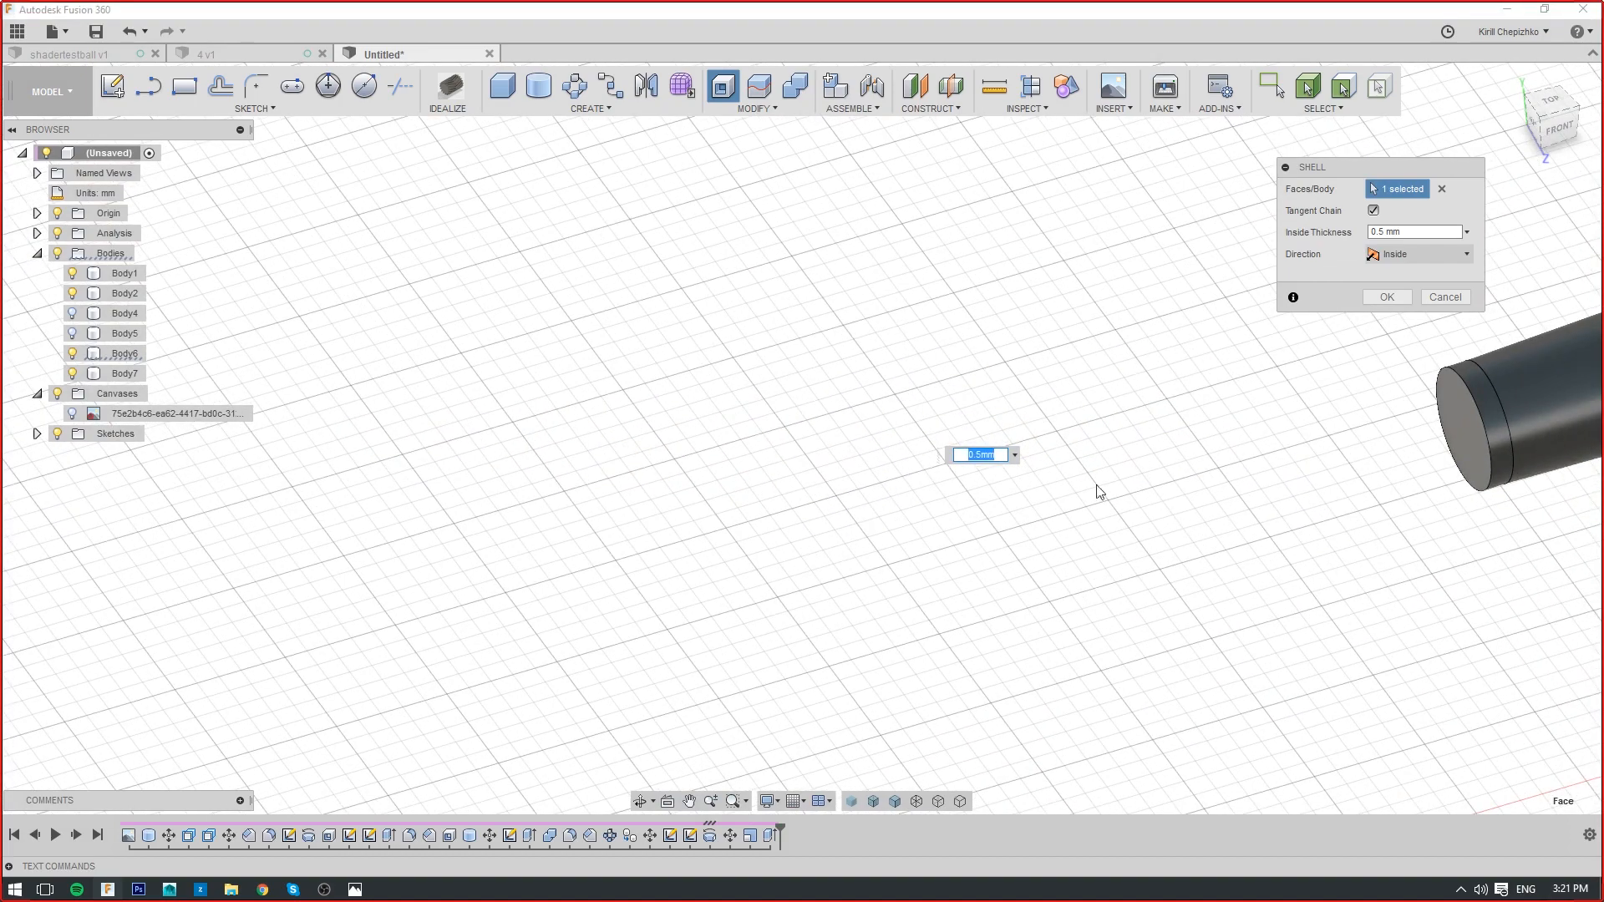
pyautogui.moveTo(1301, 498); pyautogui.dragTo(1210, 523, button='middle')
pyautogui.moveTo(1200, 491); pyautogui.dragTo(499, 573)
pyautogui.scroll(-4, 892, 499)
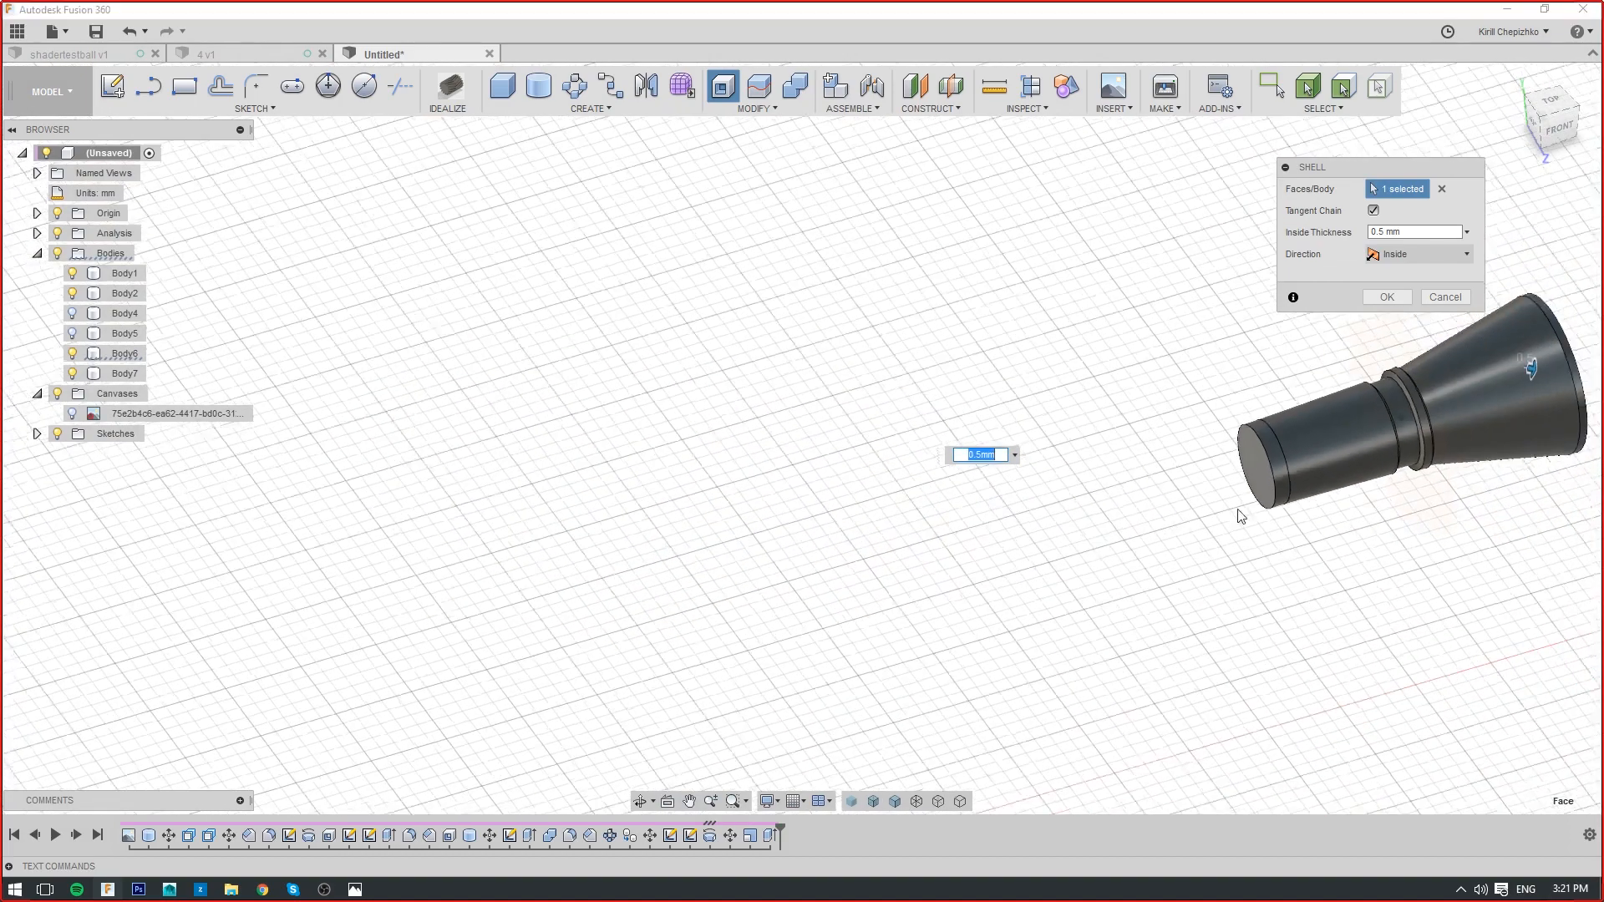
pyautogui.scroll(2, 1497, 348)
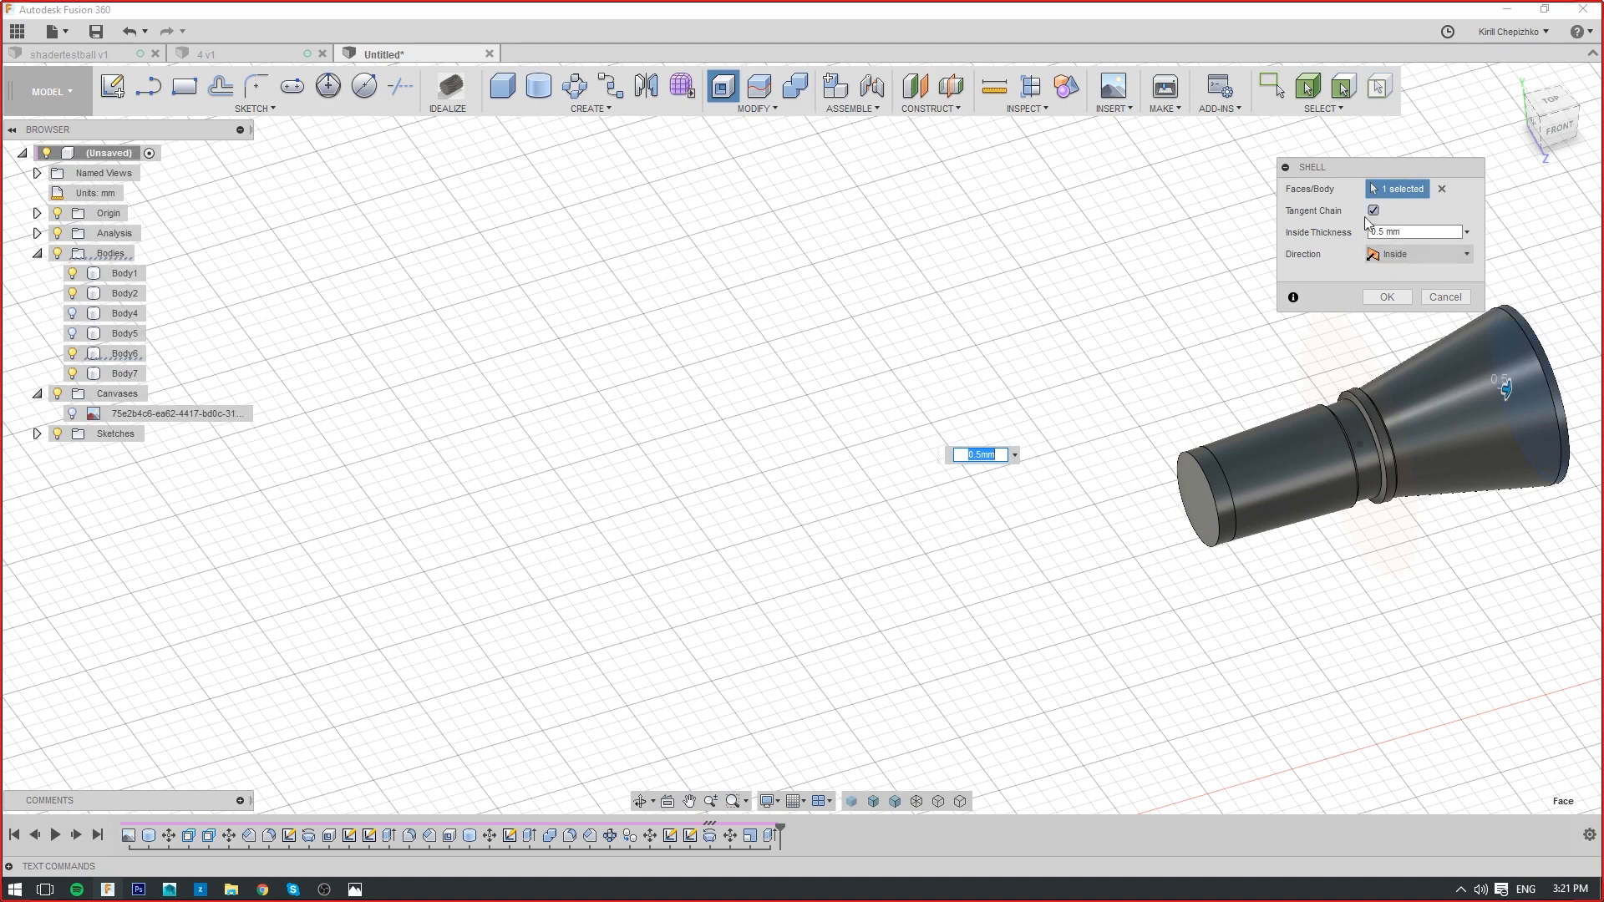
# Try to include the tip body's front face in the 0.5 mm inside shell, and cancel the operation
pyautogui.click(1200, 511)
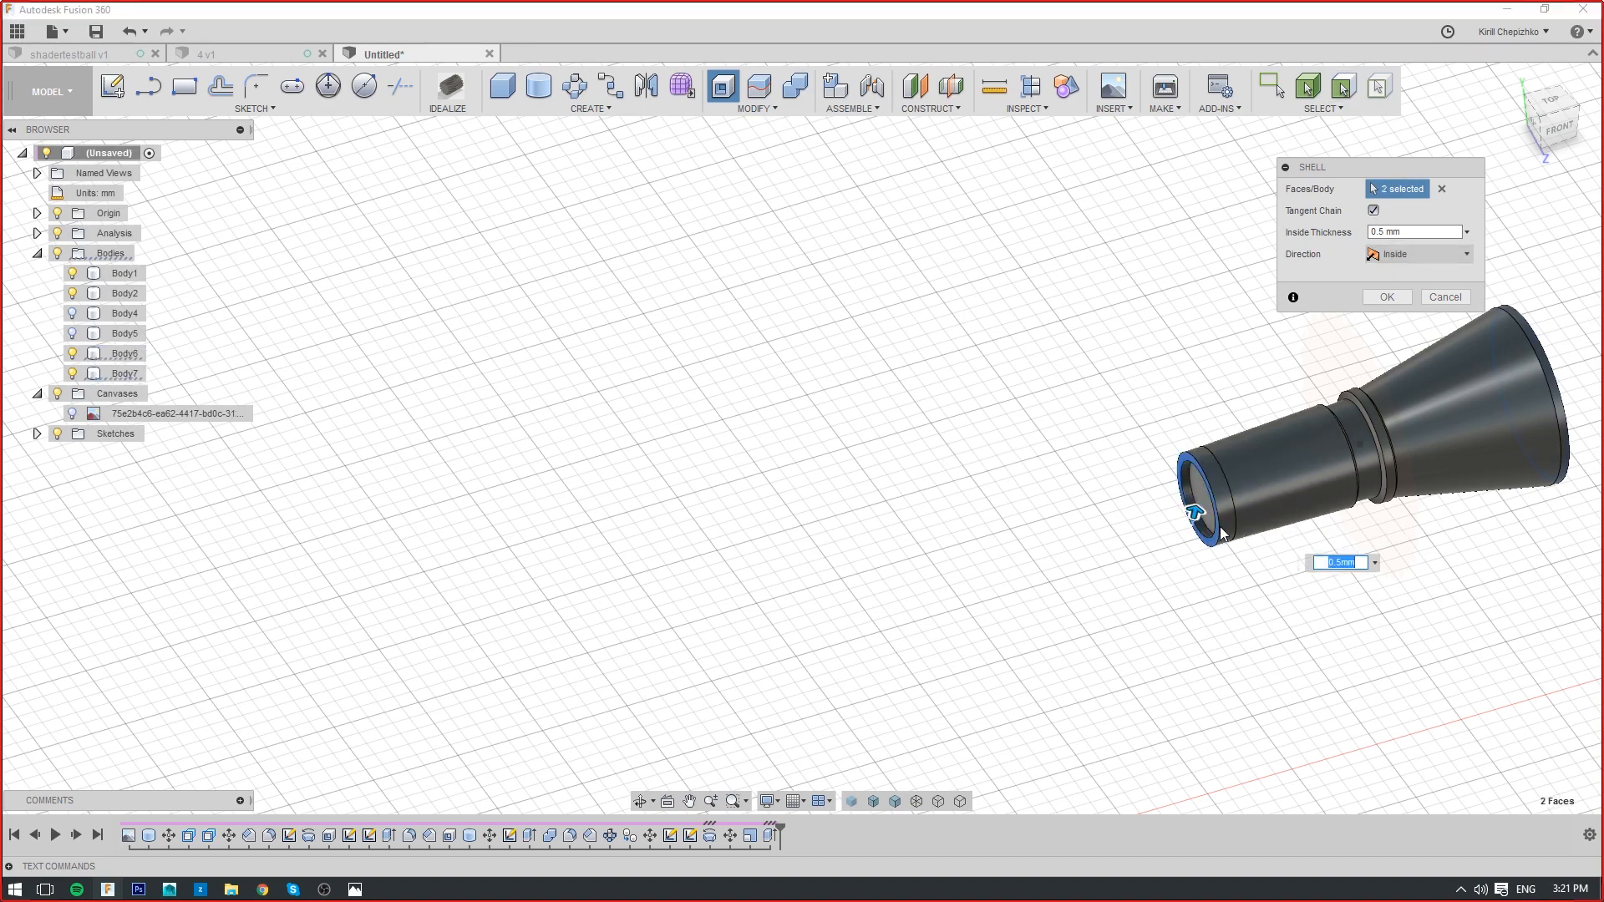
pyautogui.moveTo(1542, 127); pyautogui.dragTo(1575, 107)
pyautogui.moveTo(1327, 546); pyautogui.dragTo(831, 563, button='middle')
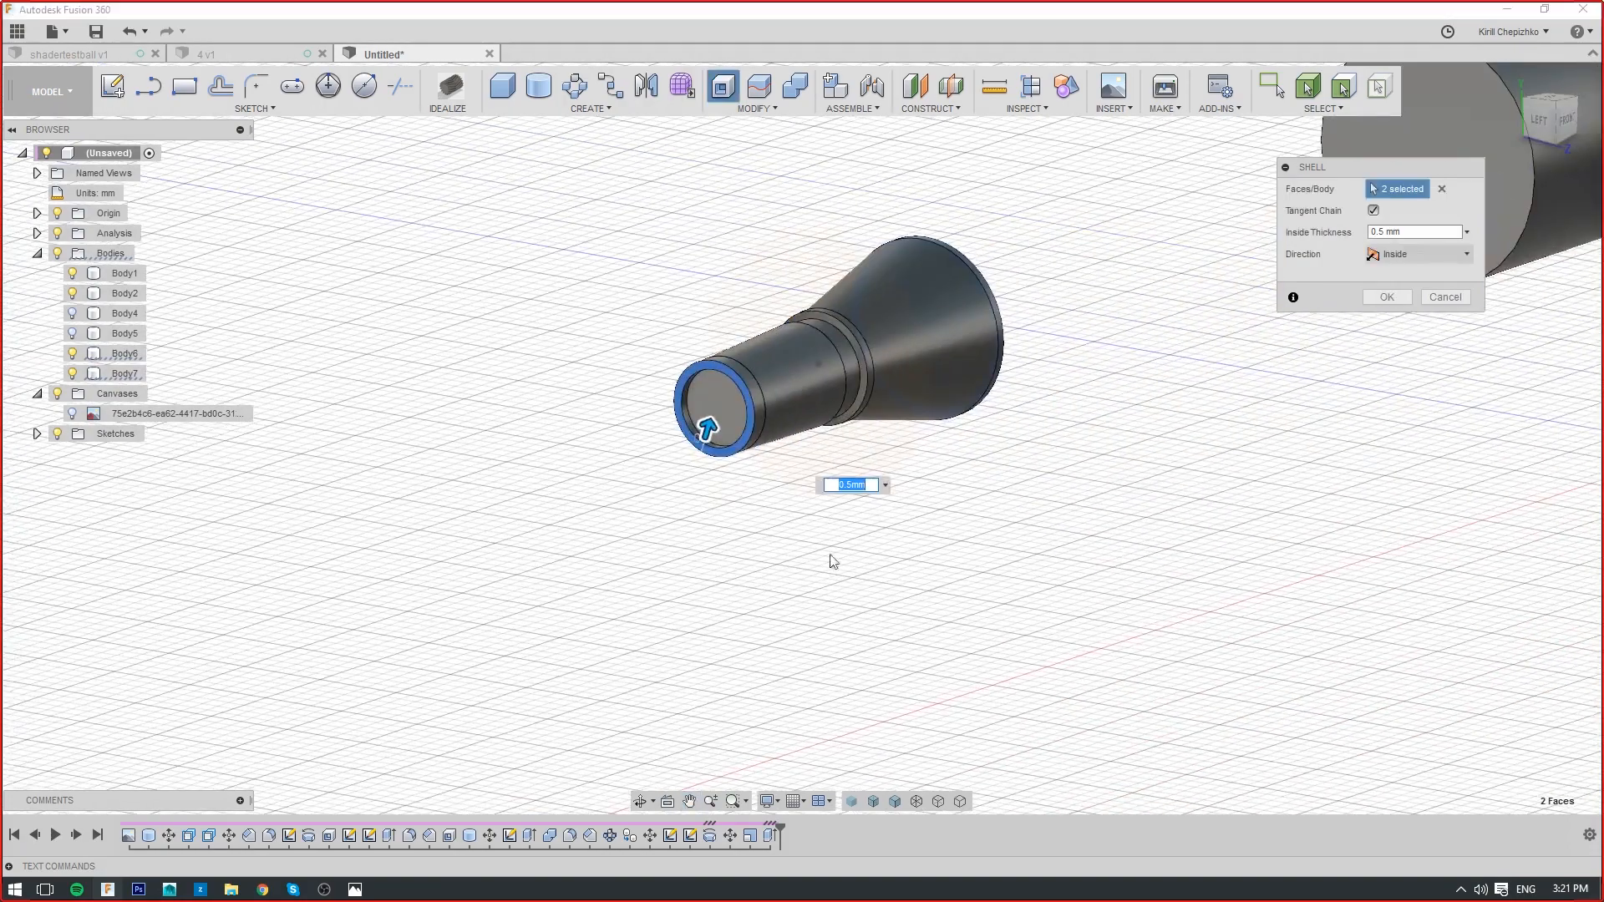
pyautogui.scroll(3, 785, 430)
pyautogui.scroll(2, 916, 524)
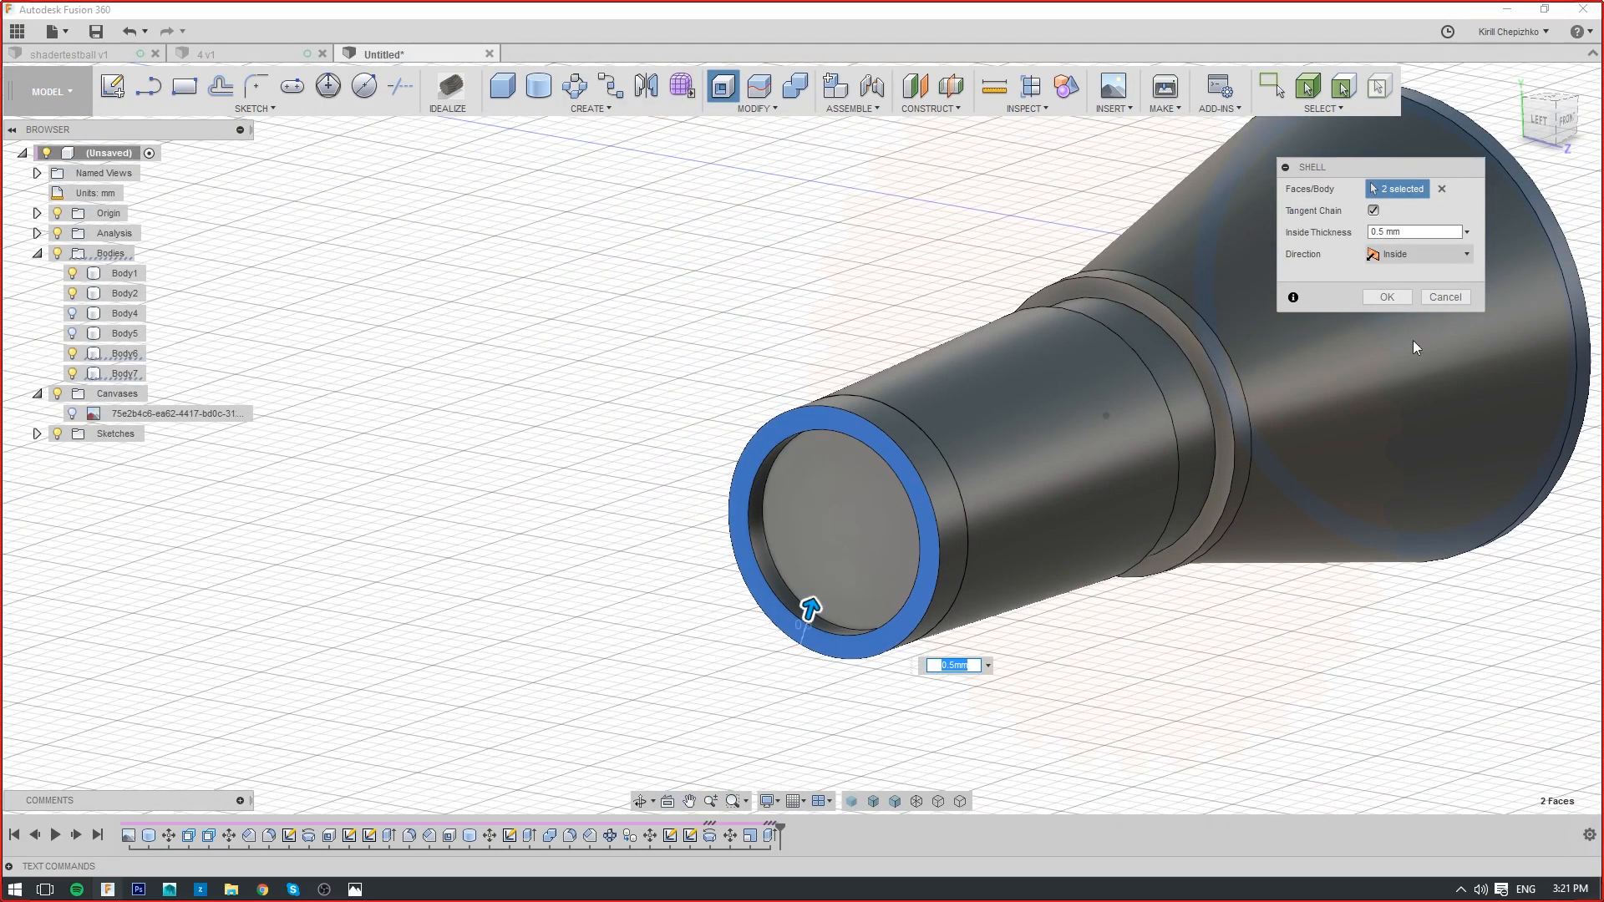
pyautogui.click(1444, 298)
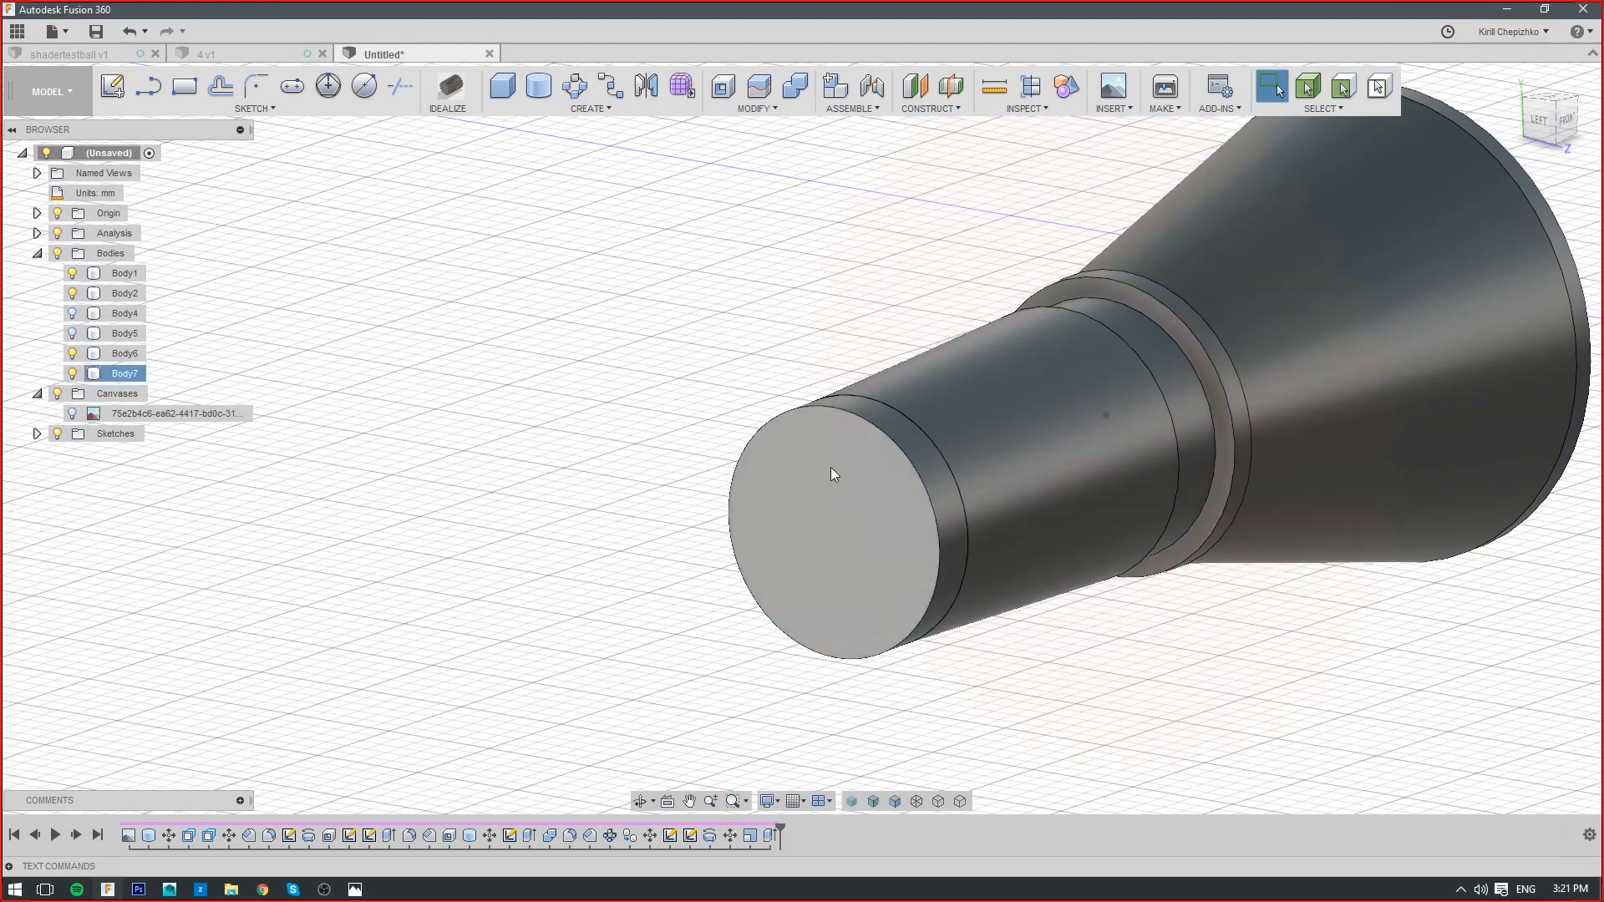
# Hide the thin tip body and try shelling the nose body from its exposed front face with 0.5 mm inside thickness
pyautogui.click(72, 374)
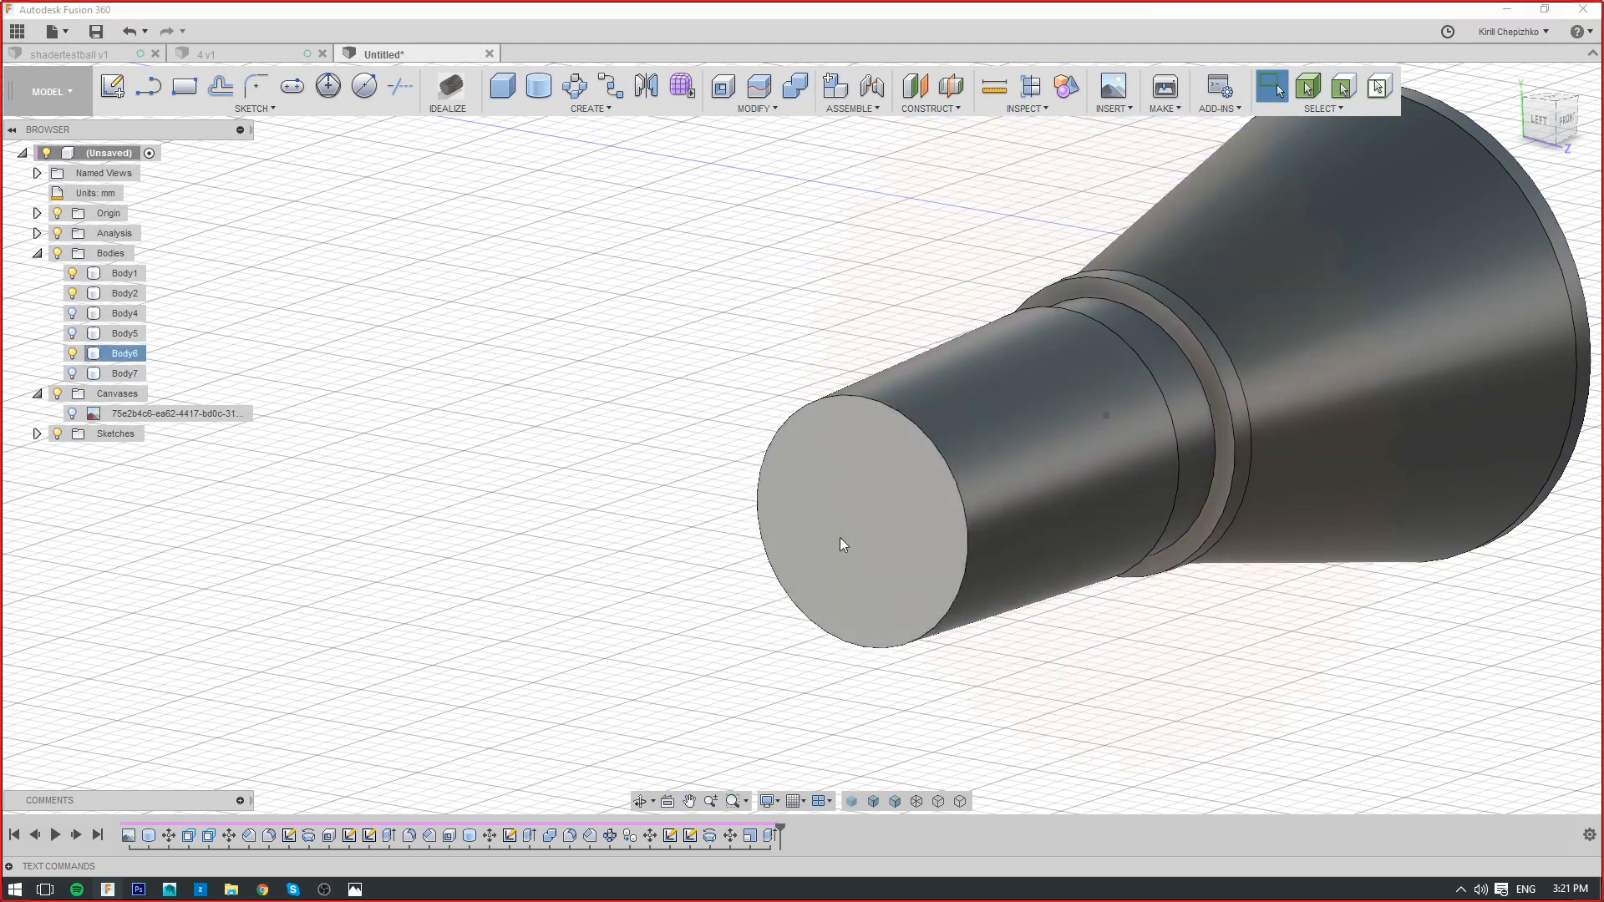
pyautogui.click(726, 88)
pyautogui.click(802, 424)
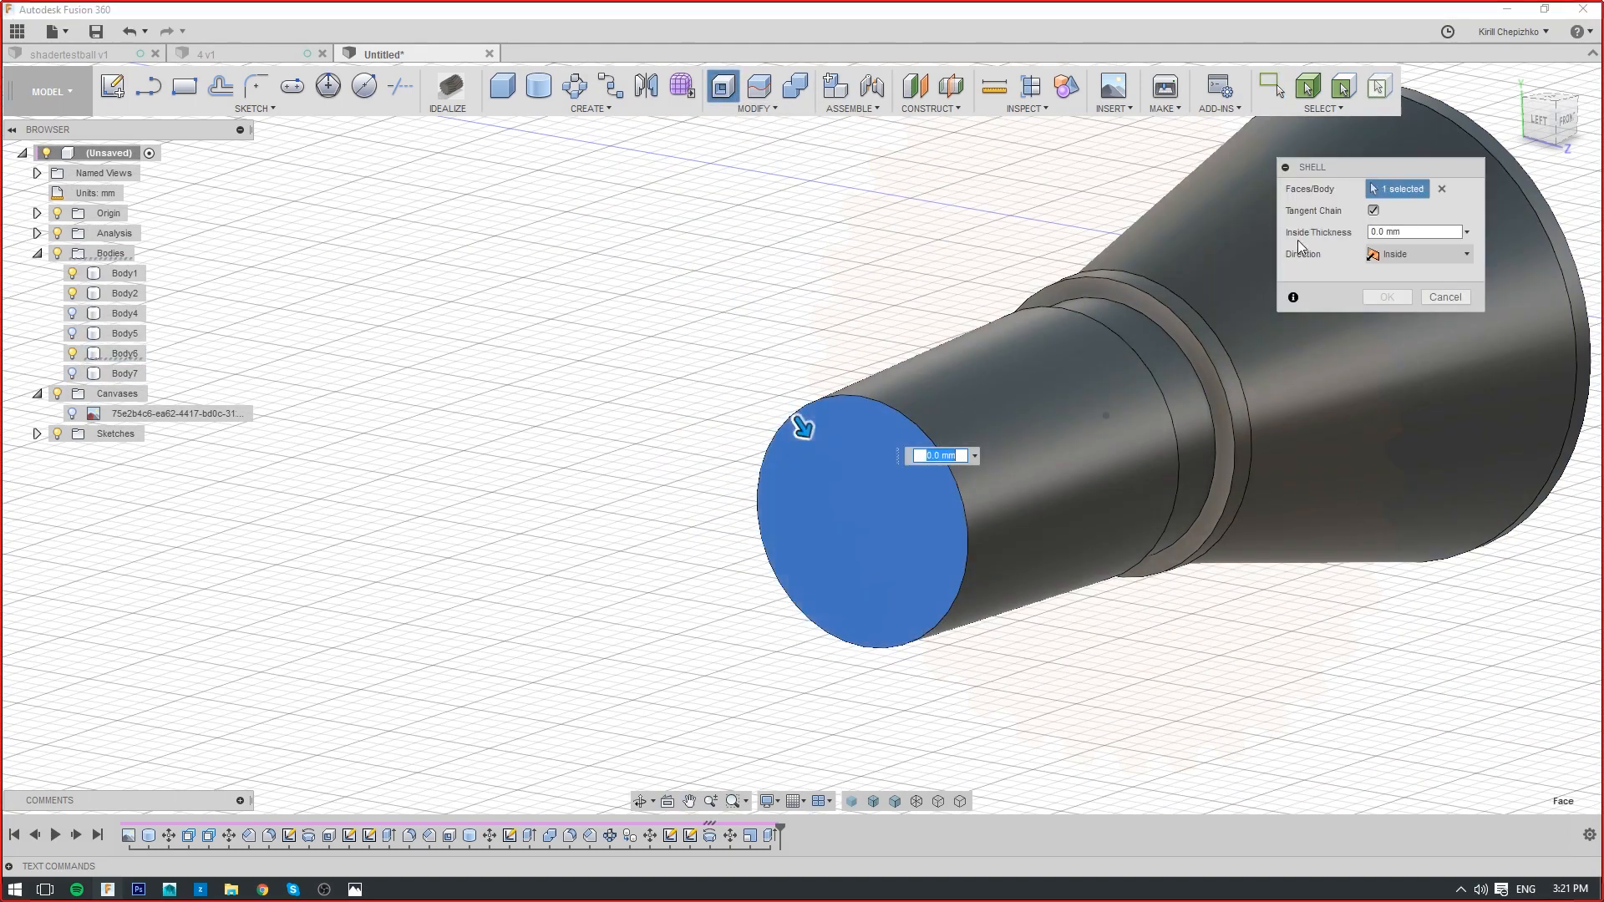
pyautogui.write('5')
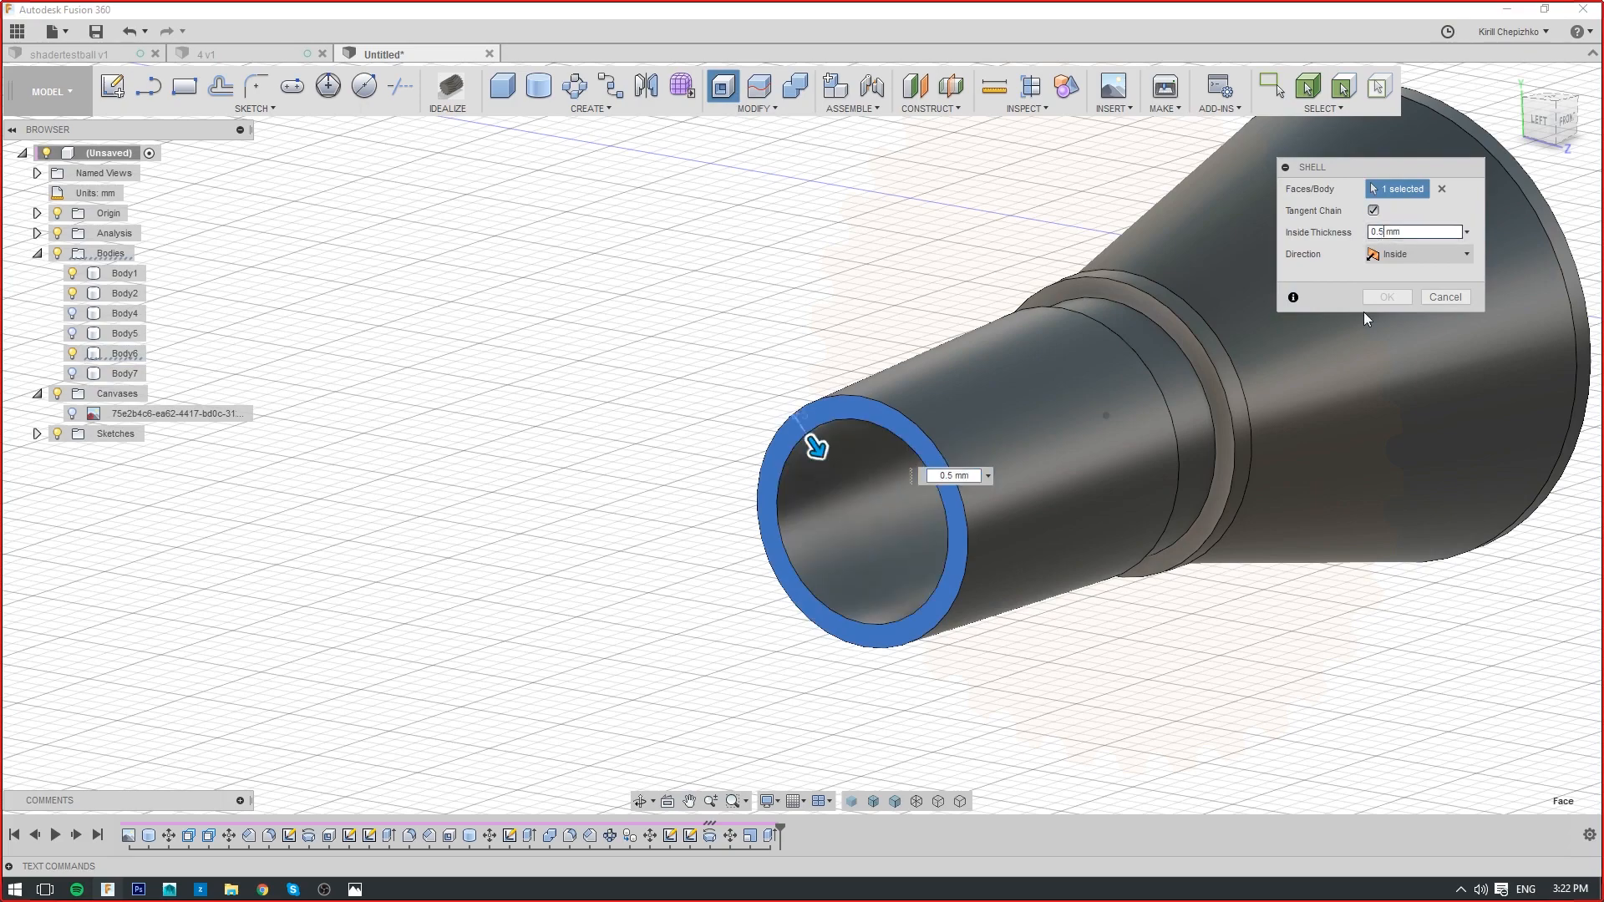
pyautogui.moveTo(1550, 118)
pyautogui.mouseDown()
pyautogui.moveTo(1475, 115)
pyautogui.moveTo(1544, 112)
pyautogui.mouseUp()
pyautogui.click(1462, 301)
pyautogui.scroll(-3, 994, 364)
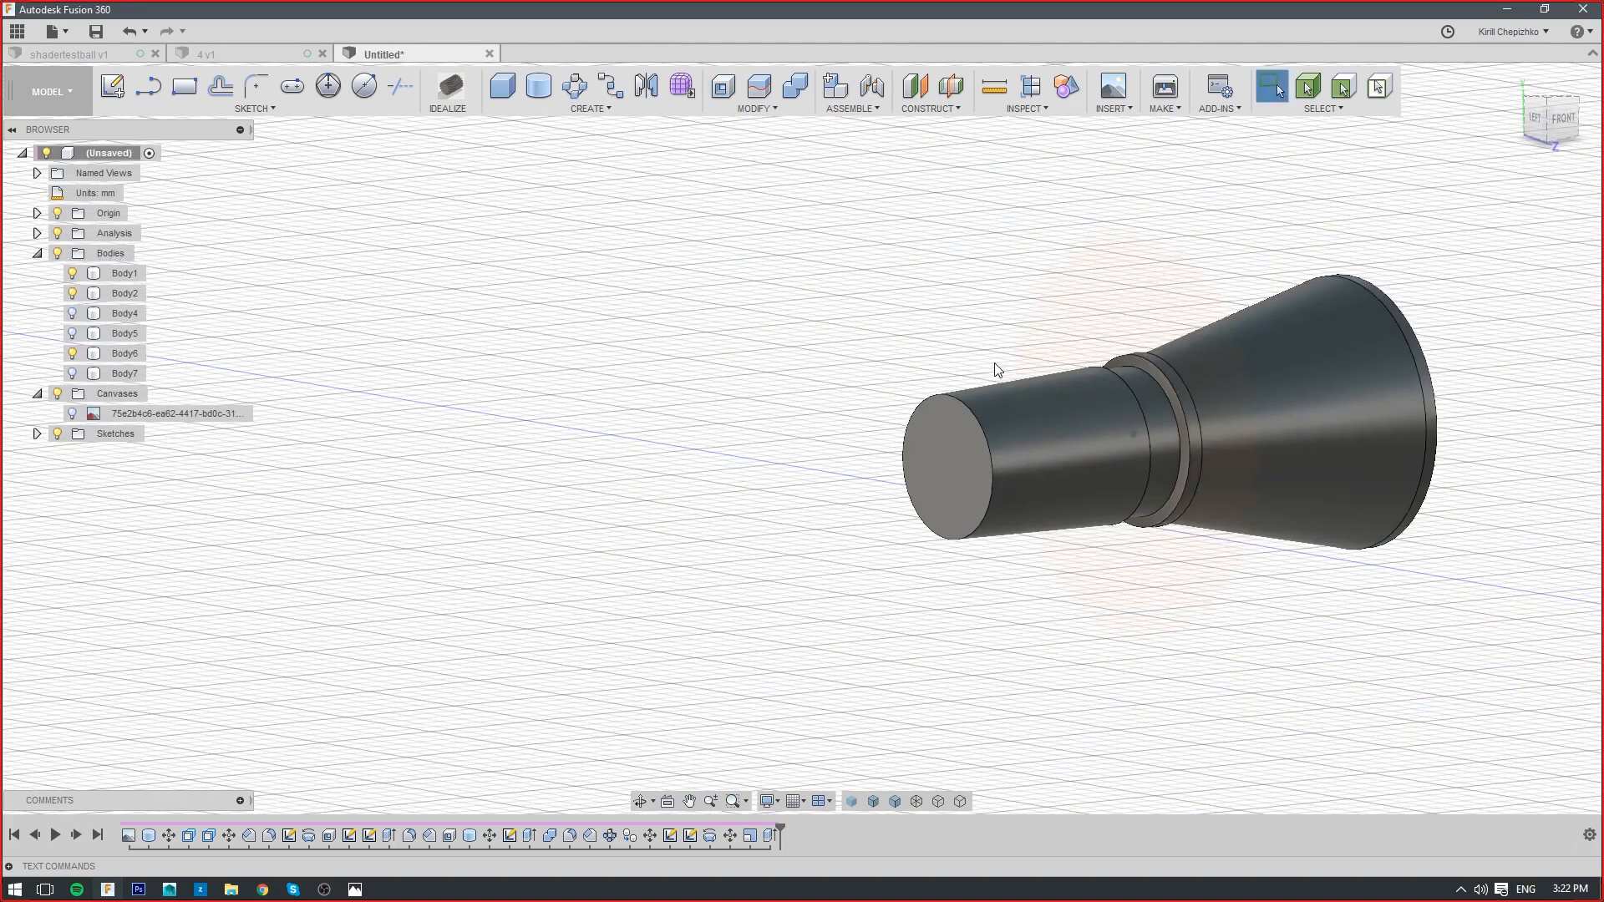
# Cut a 4.5 mm diameter cylinder 6.5 mm deep into the center of the nose body's narrow end face
pyautogui.moveTo(1138, 365); pyautogui.dragTo(997, 391, button='middle')
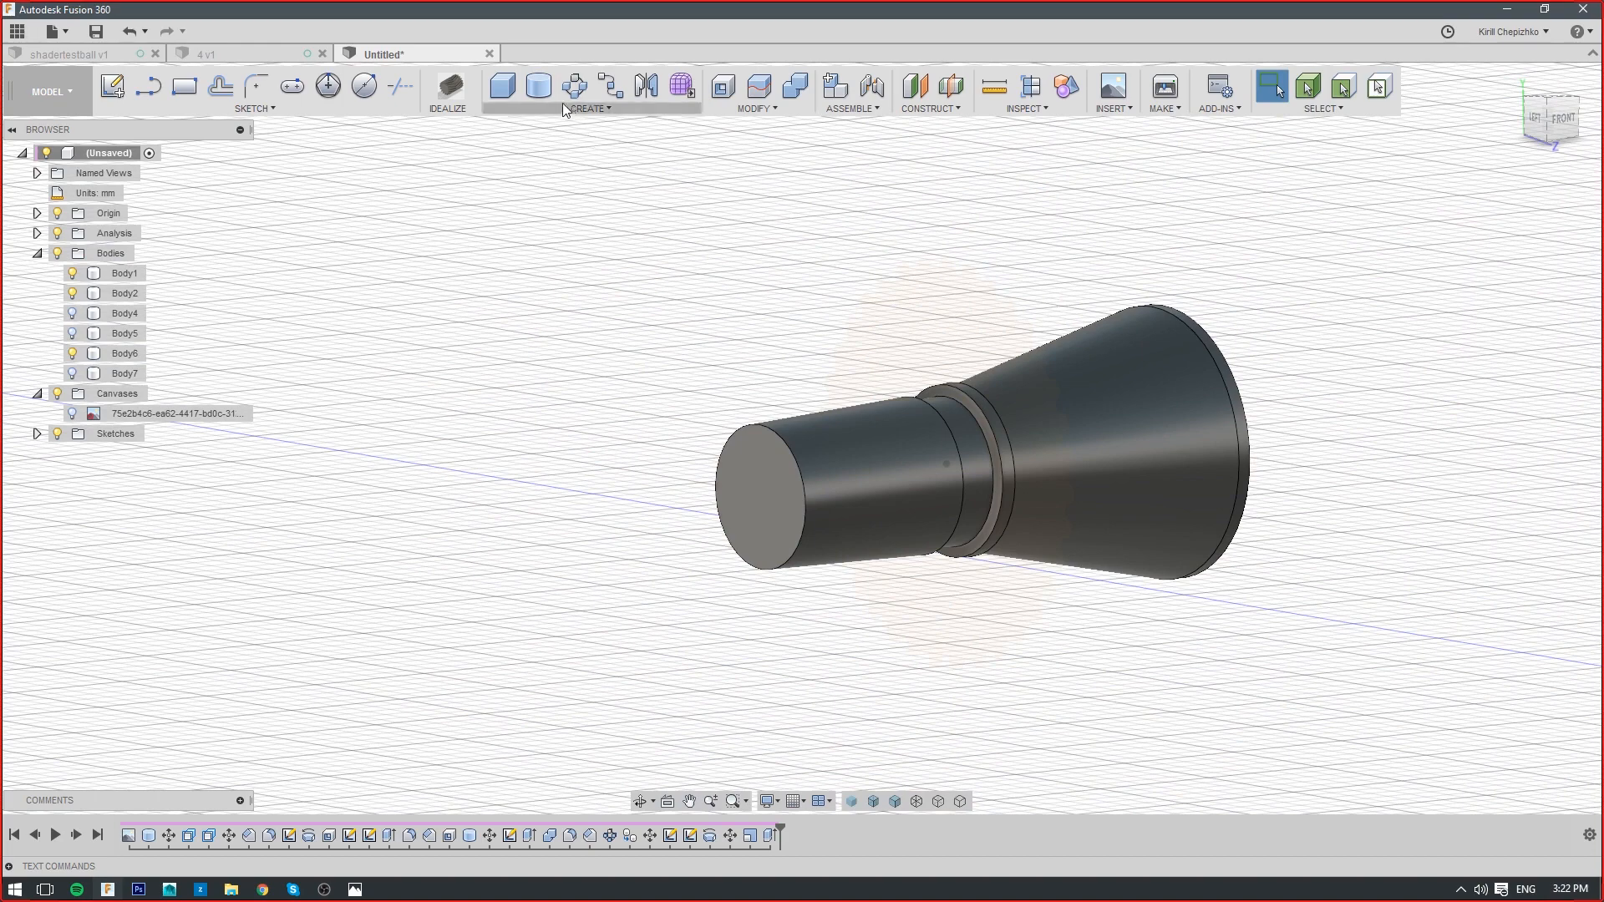
pyautogui.click(364, 85)
pyautogui.click(748, 513)
pyautogui.click(758, 502)
pyautogui.scroll(4, 744, 429)
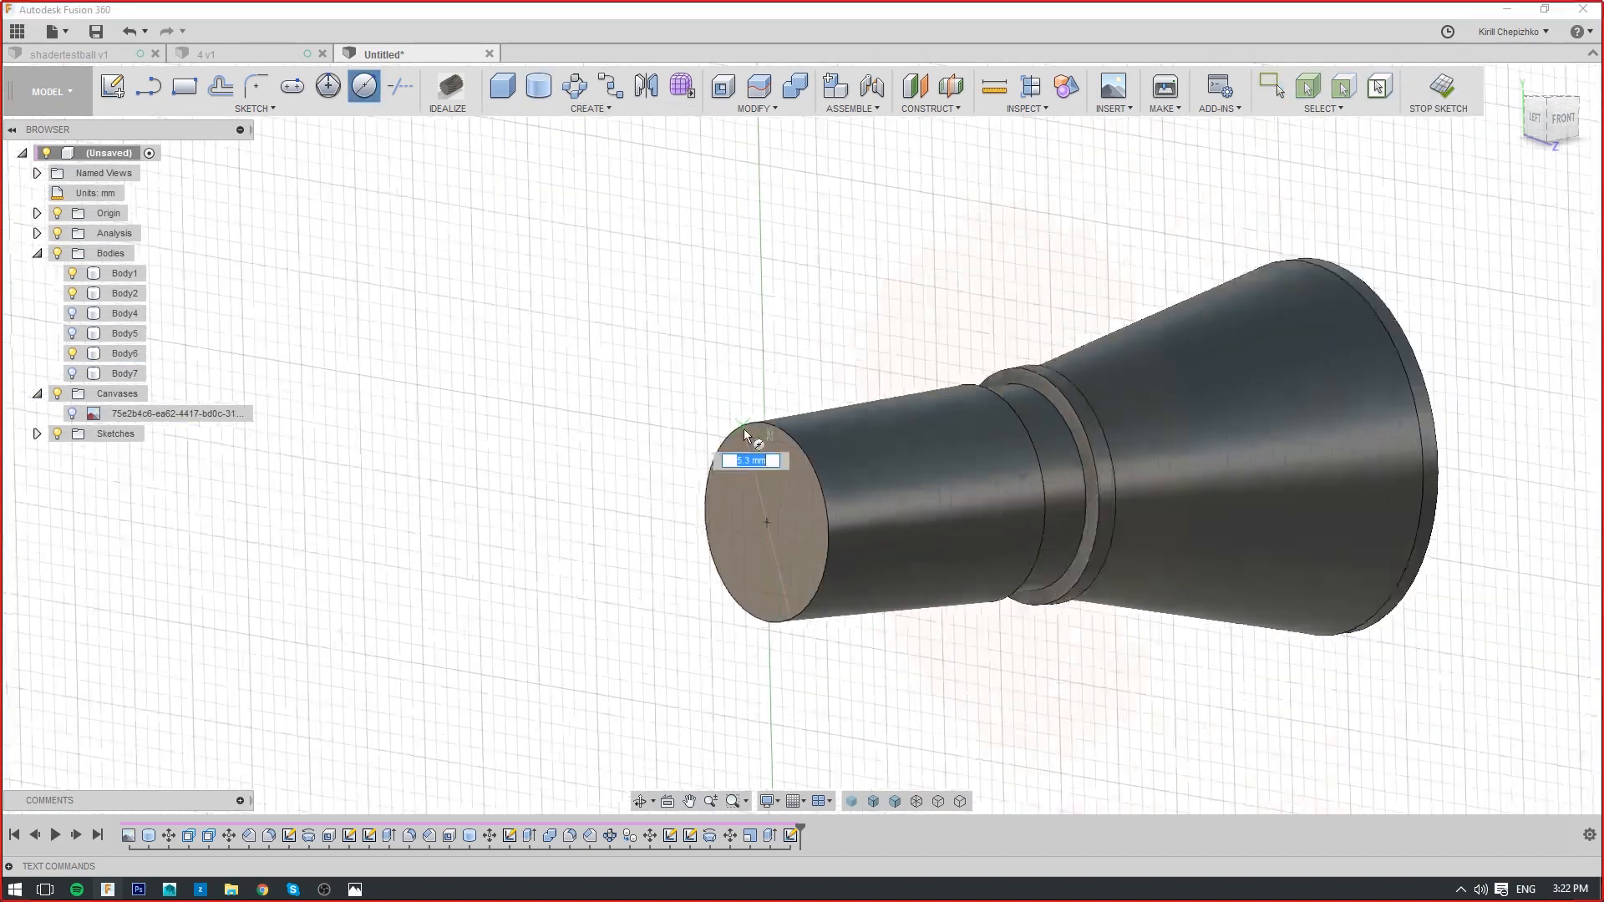
pyautogui.click(778, 445)
pyautogui.moveTo(746, 590); pyautogui.dragTo(1117, 572)
pyautogui.scroll(-3, 1130, 133)
pyautogui.moveTo(1545, 125)
pyautogui.mouseDown()
pyautogui.moveTo(1504, 132)
pyautogui.moveTo(1551, 139)
pyautogui.mouseUp()
pyautogui.moveTo(1327, 360); pyautogui.dragTo(1284, 458, button='middle')
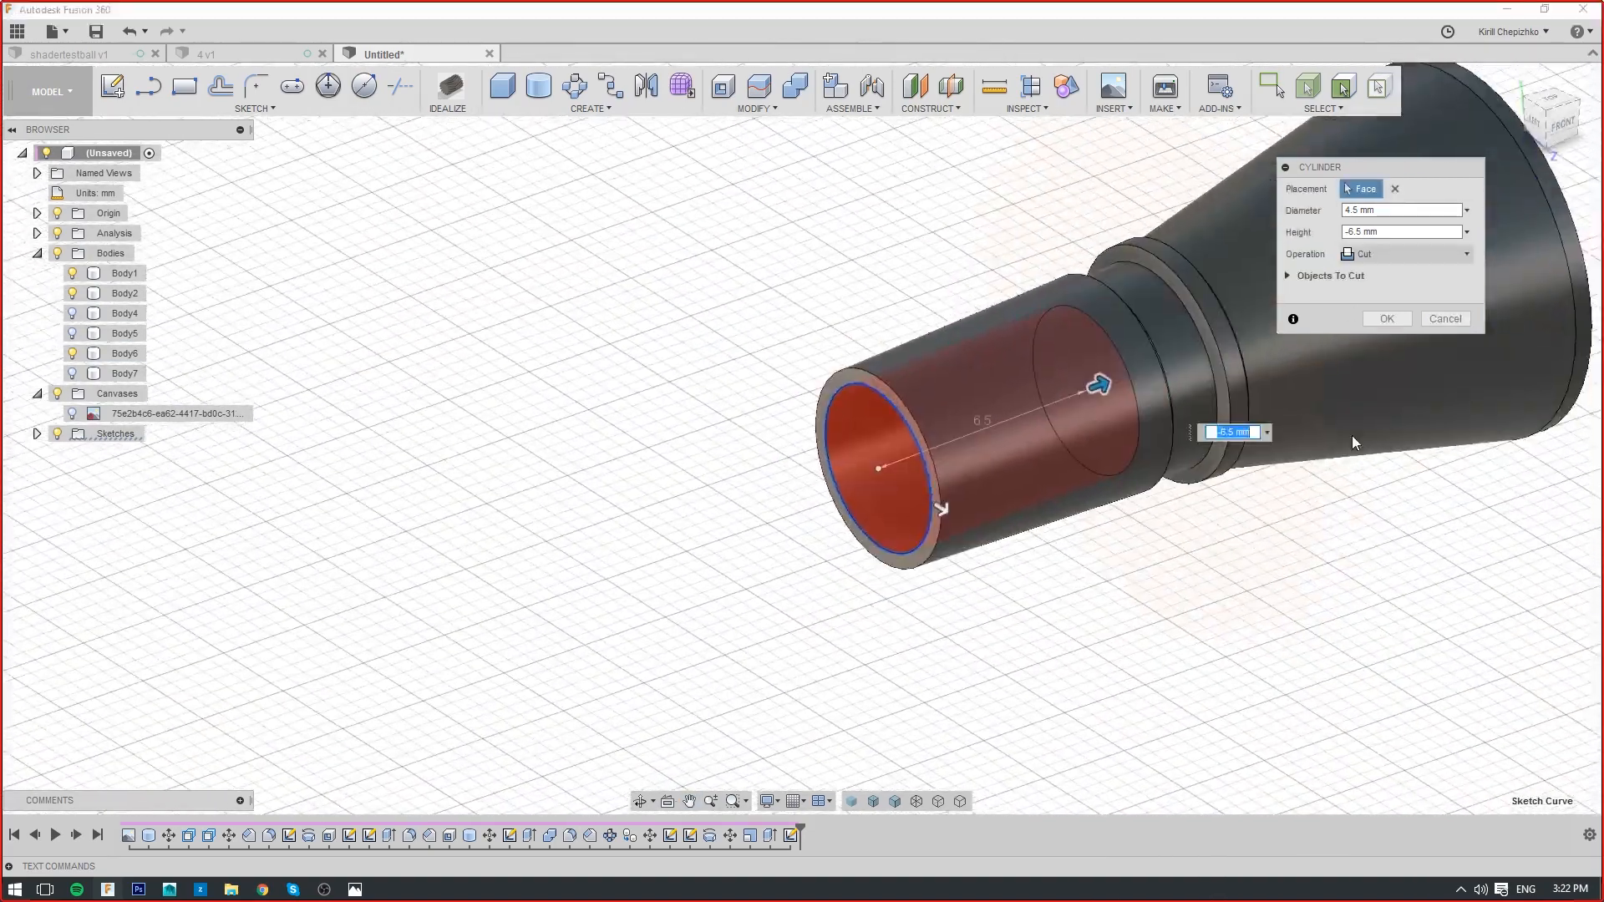
pyautogui.click(1385, 319)
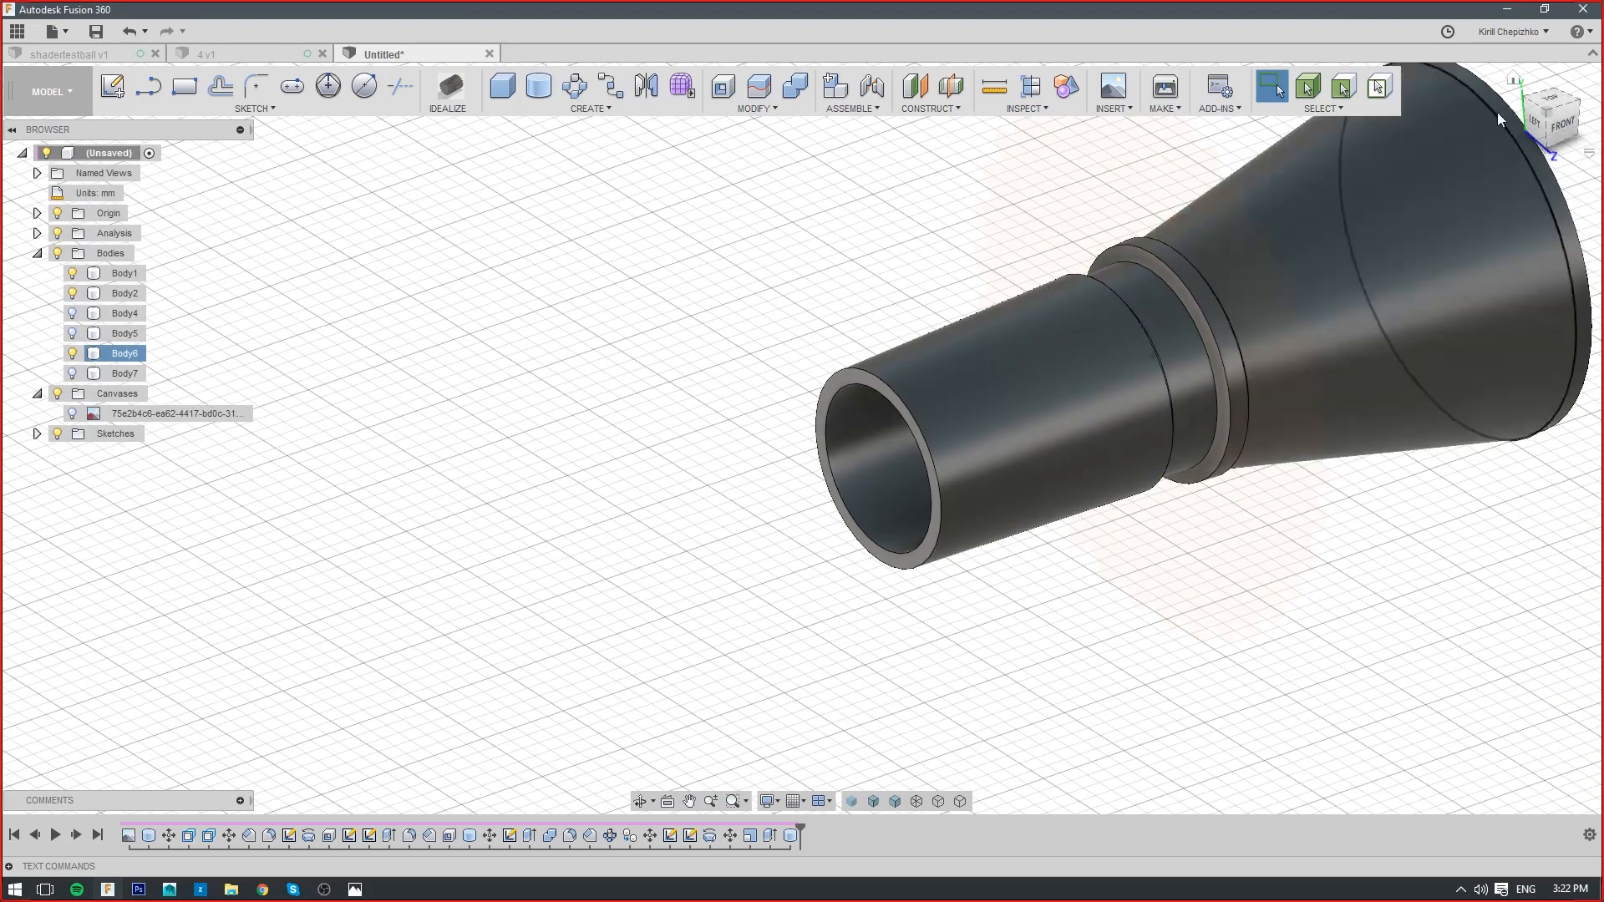
# Examine the bored nose body from several angles, including its wide end and its front profile
pyautogui.moveTo(1559, 122)
pyautogui.mouseDown()
pyautogui.moveTo(1587, 116)
pyautogui.moveTo(1536, 123)
pyautogui.mouseUp()
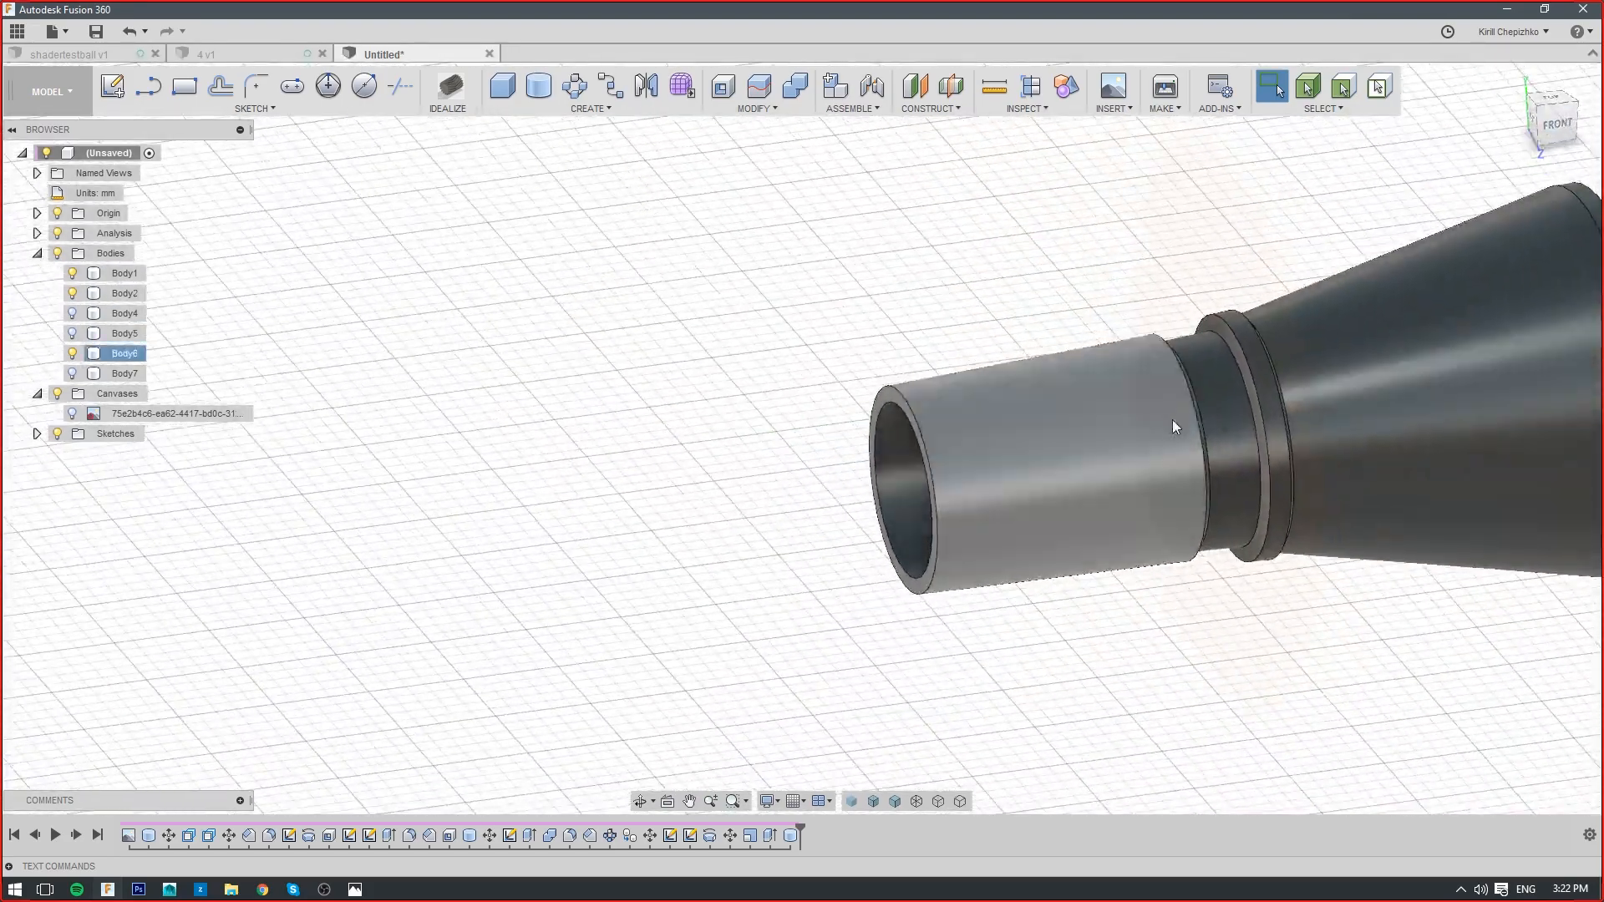
pyautogui.moveTo(1137, 425); pyautogui.dragTo(1071, 428, button='middle')
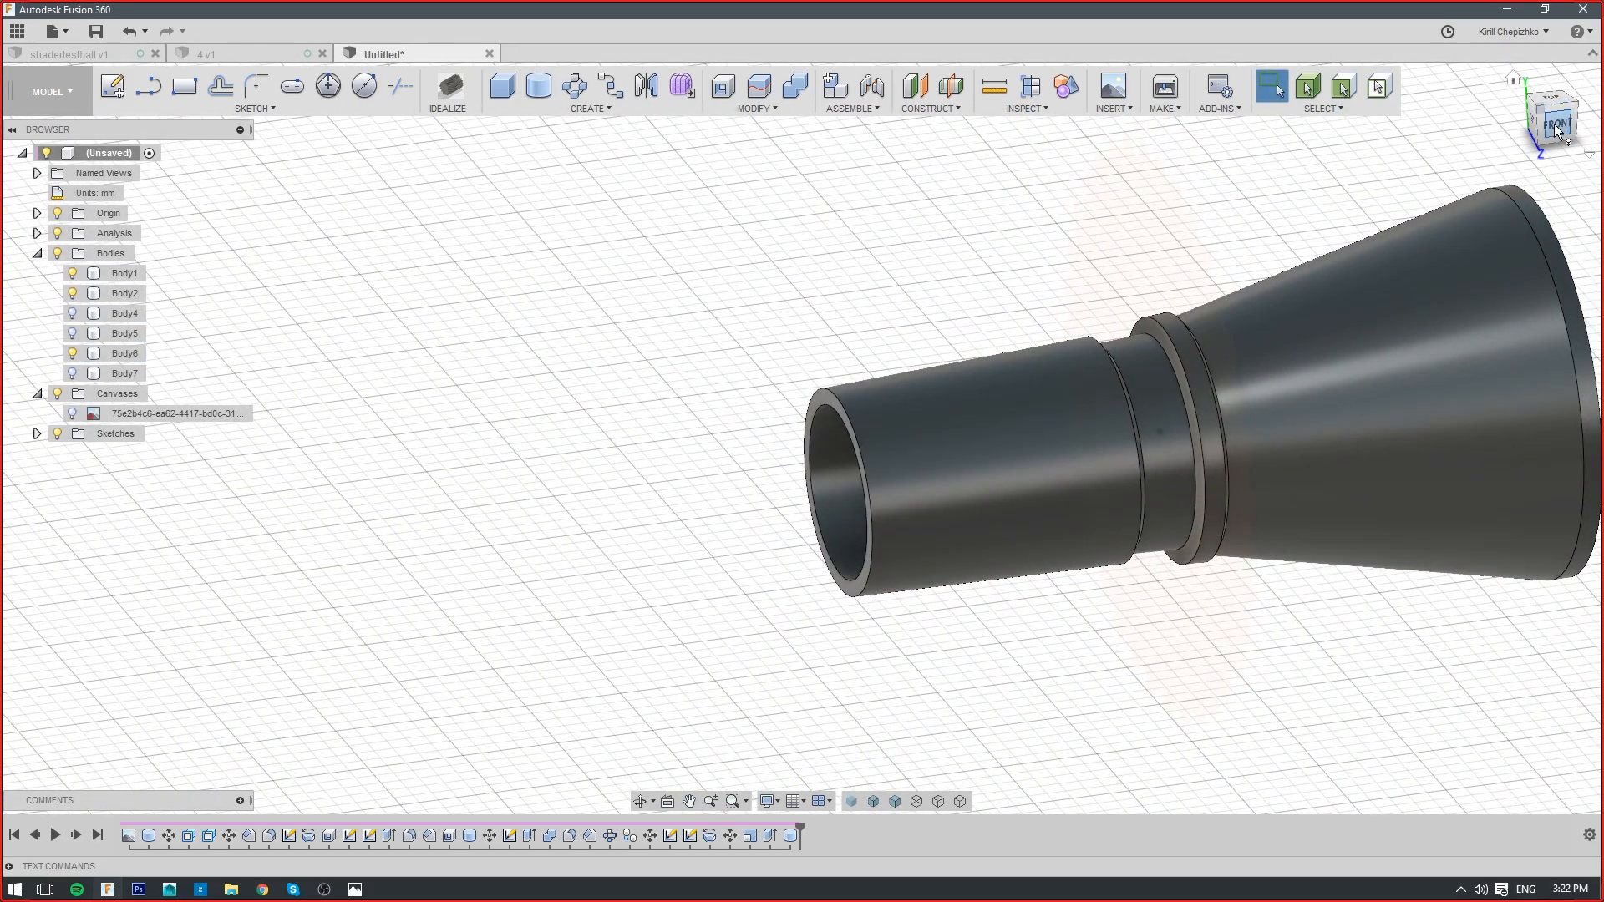
pyautogui.moveTo(1554, 125)
pyautogui.mouseDown()
pyautogui.moveTo(1591, 122)
pyautogui.moveTo(1573, 123)
pyautogui.mouseUp()
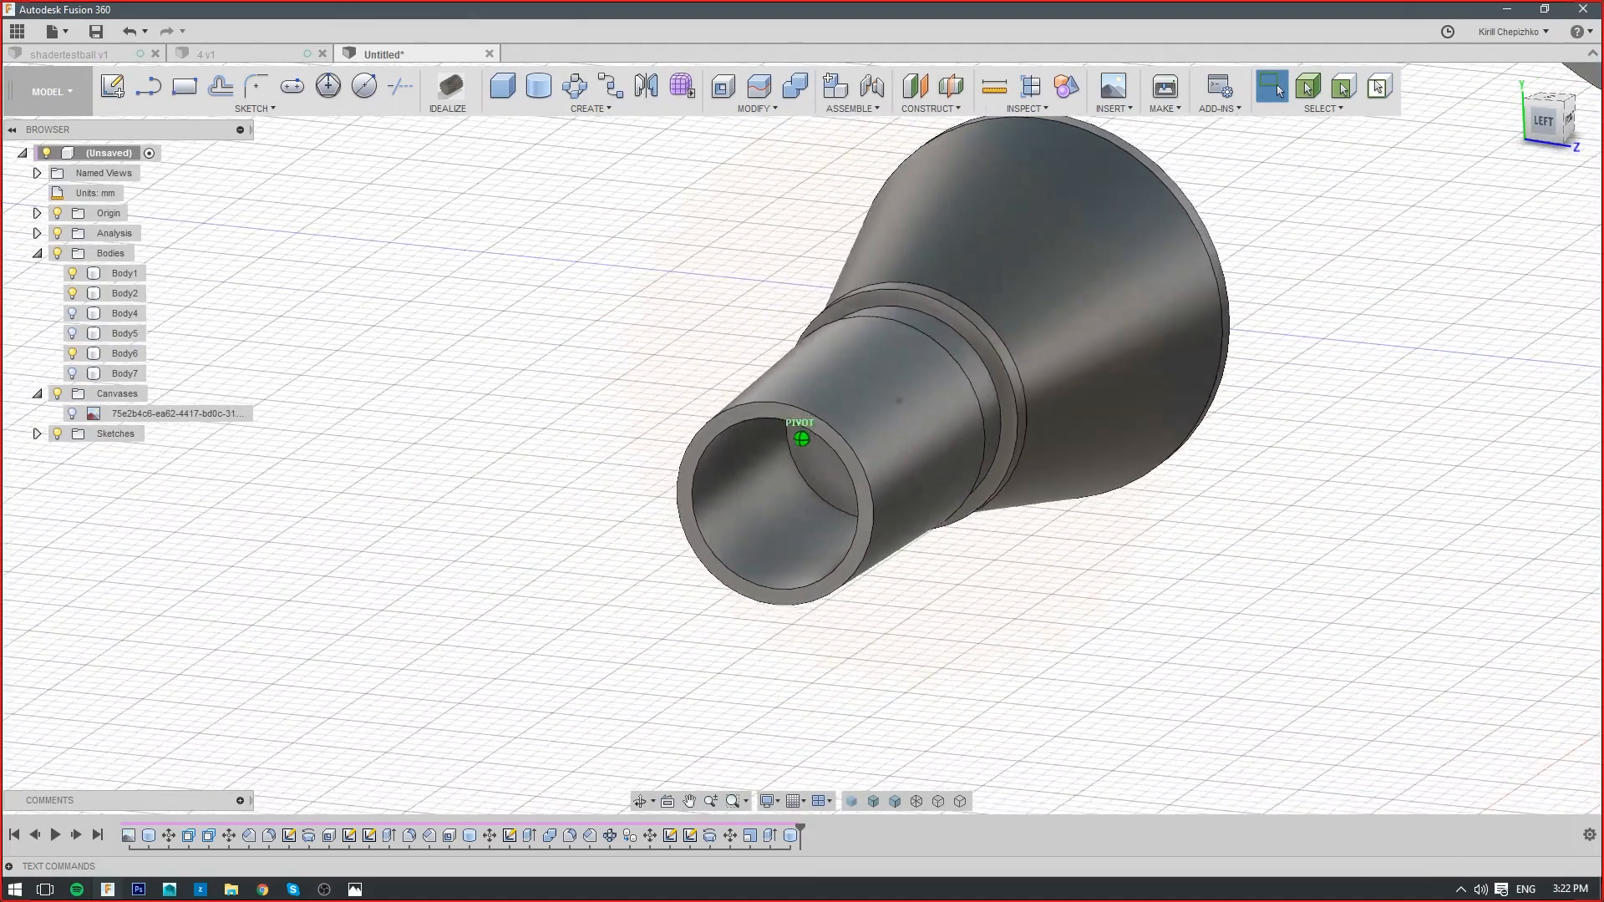
pyautogui.scroll(-3, 1200, 404)
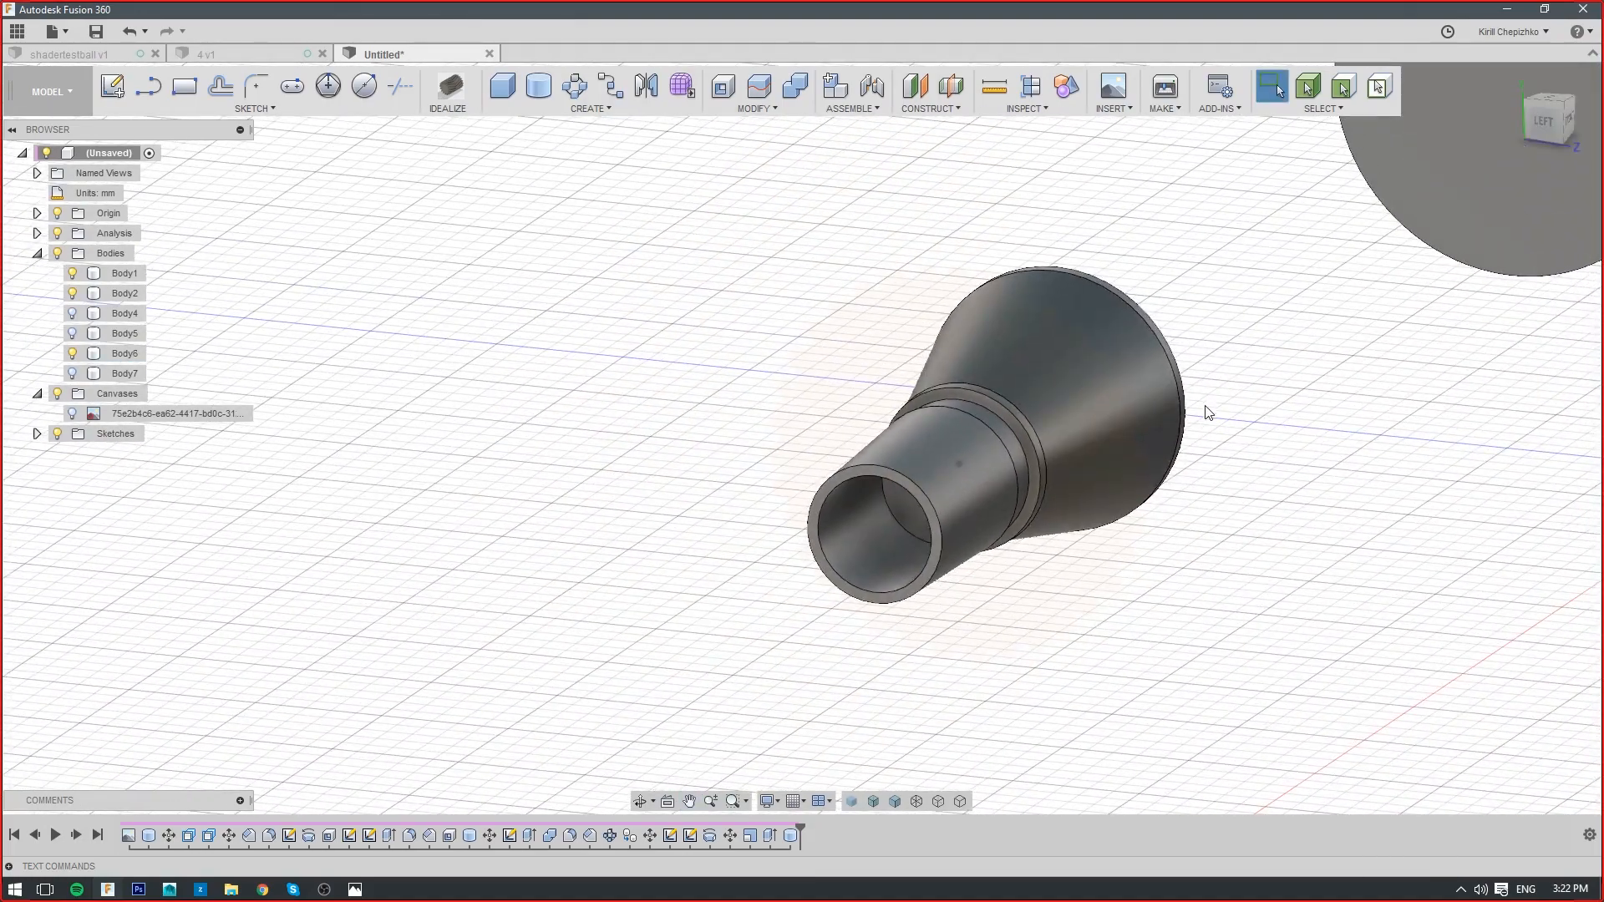
pyautogui.moveTo(1559, 122); pyautogui.dragTo(1538, 122)
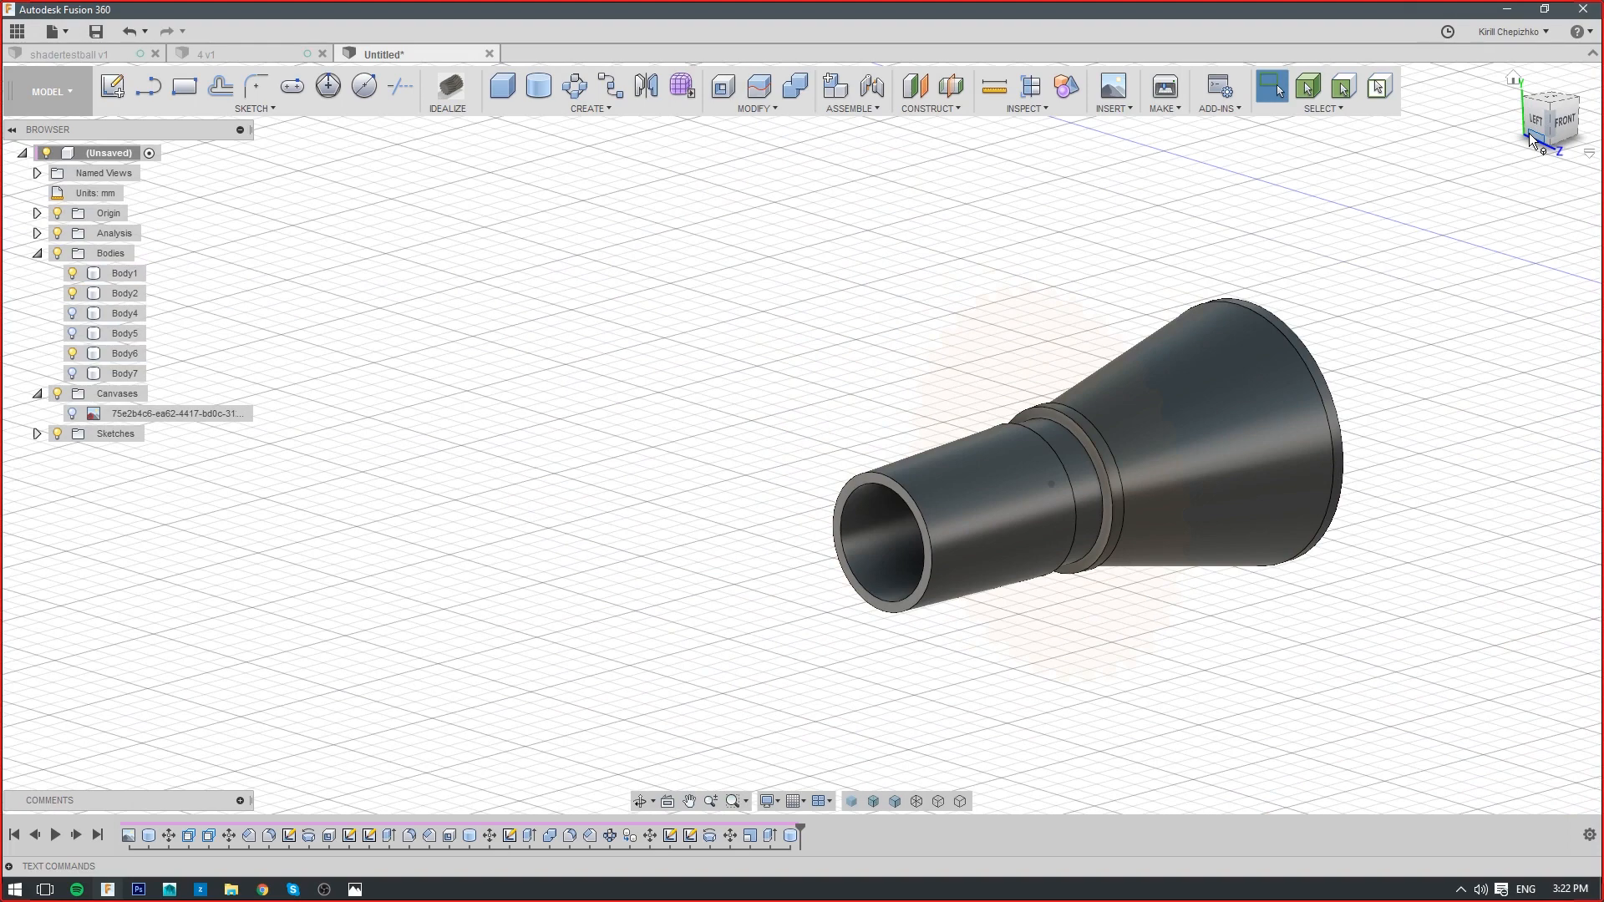
pyautogui.click(1211, 503)
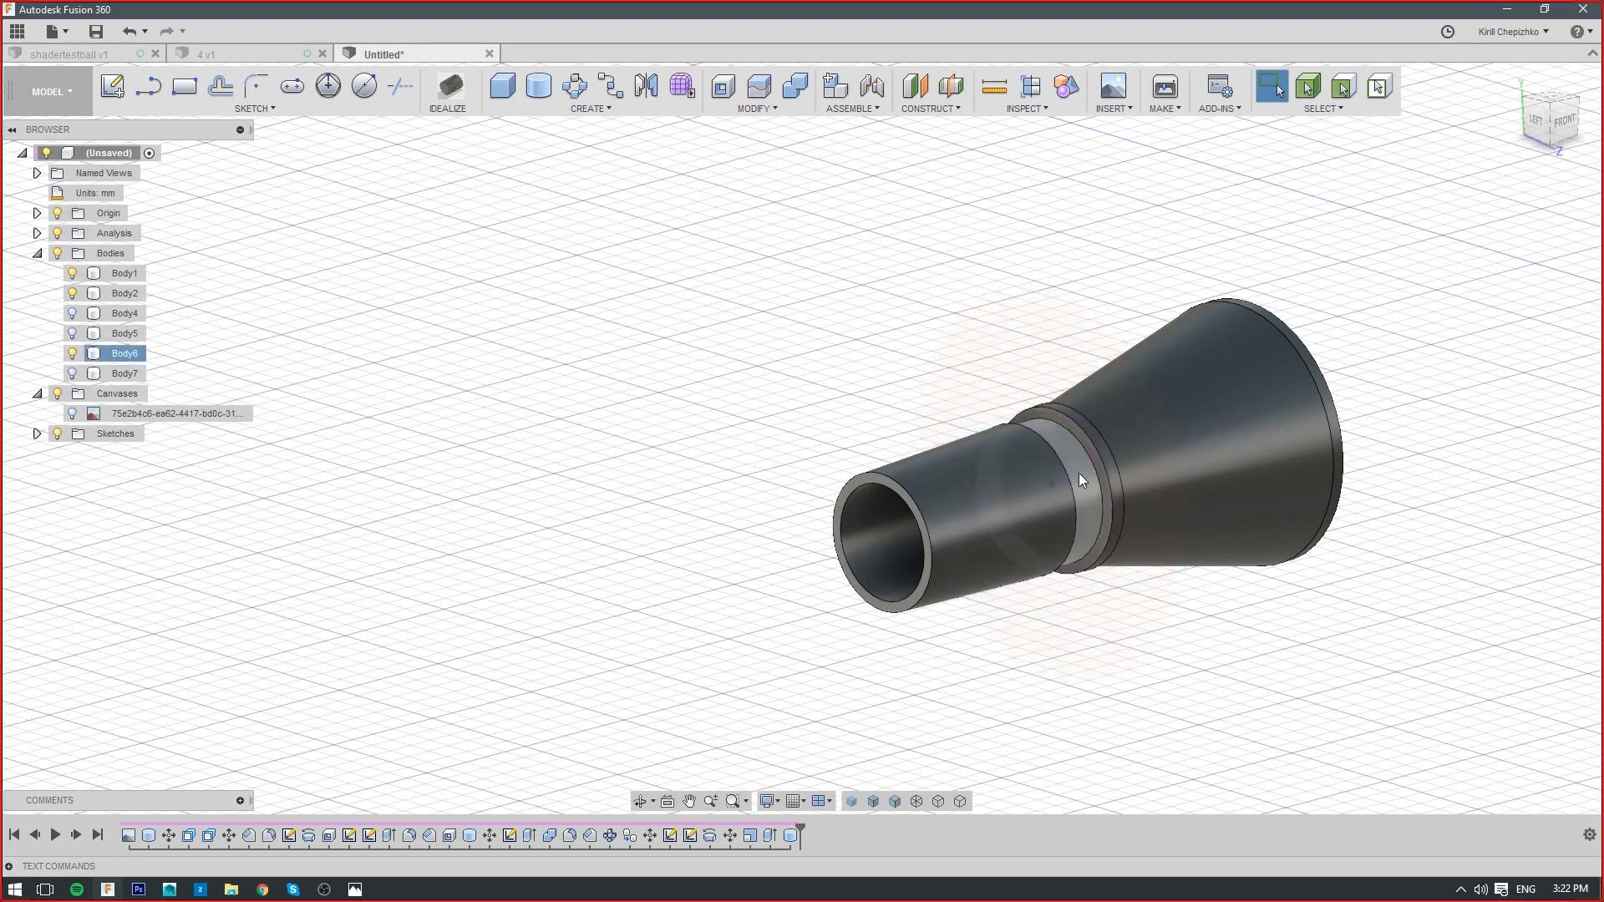
pyautogui.moveTo(875, 349); pyautogui.dragTo(720, 371, button='middle')
pyautogui.scroll(-1, 750, 373)
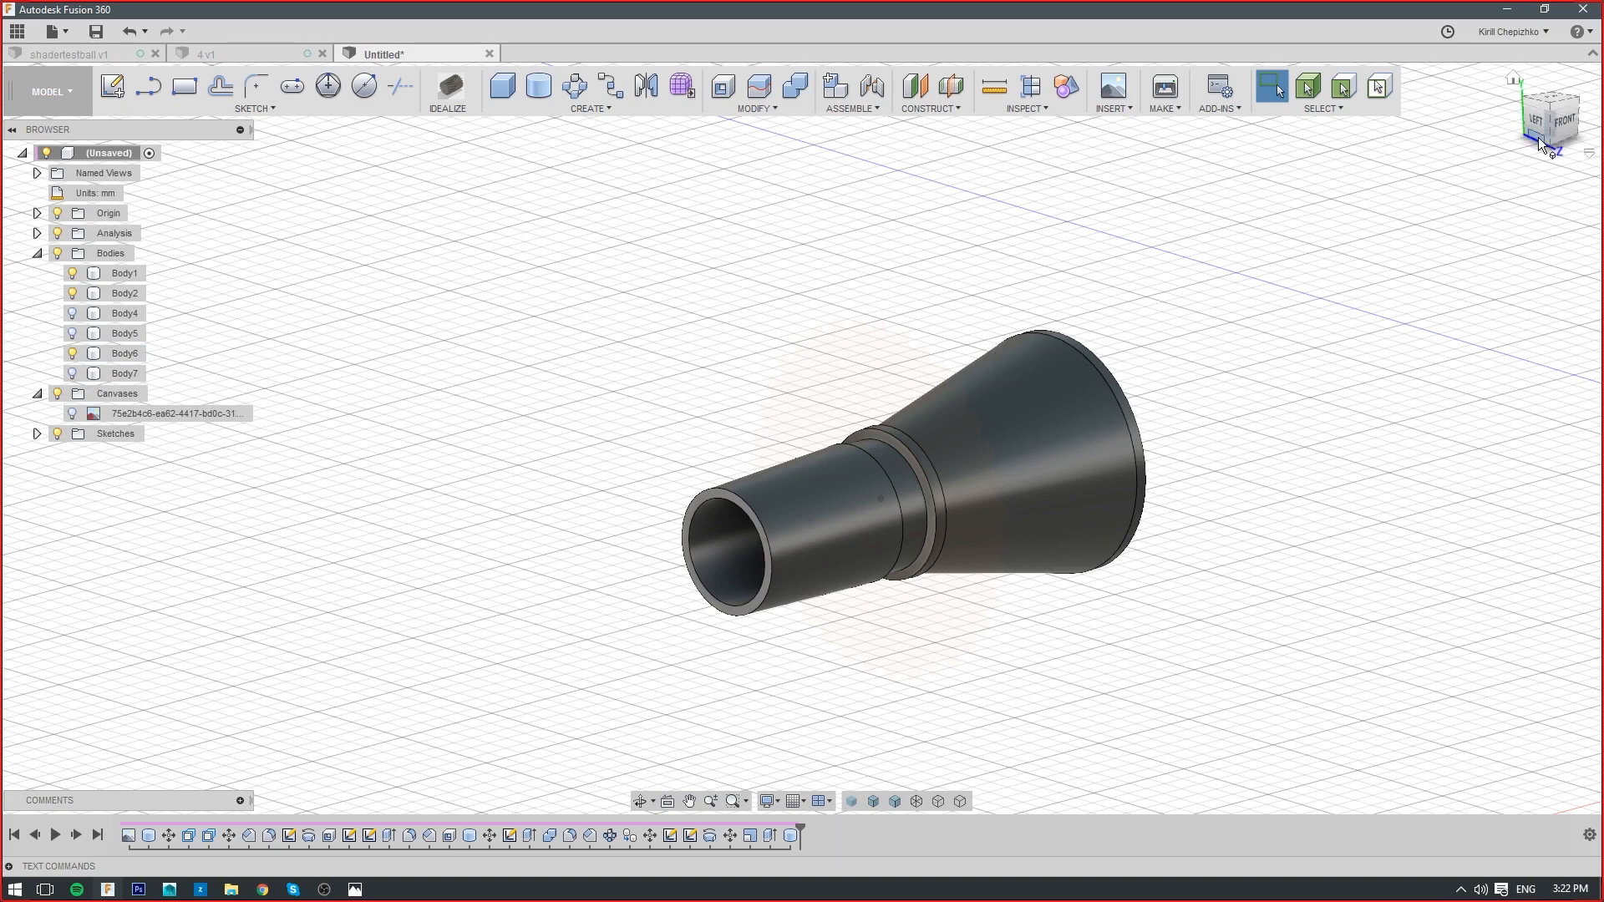
pyautogui.scroll(-4, 924, 443)
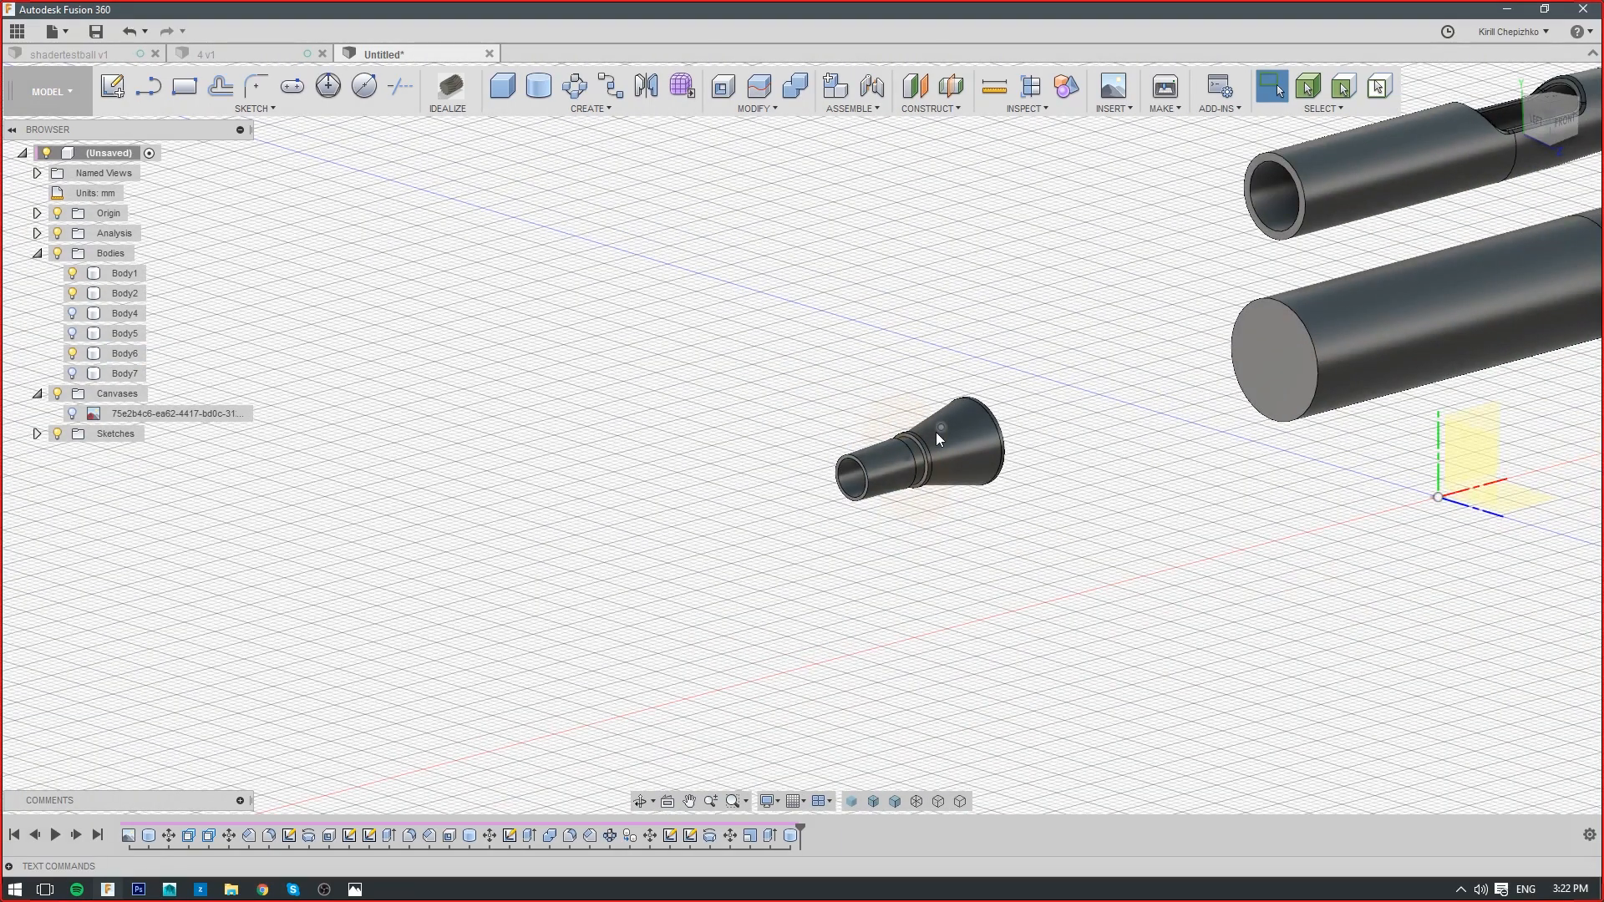
pyautogui.scroll(4, 735, 548)
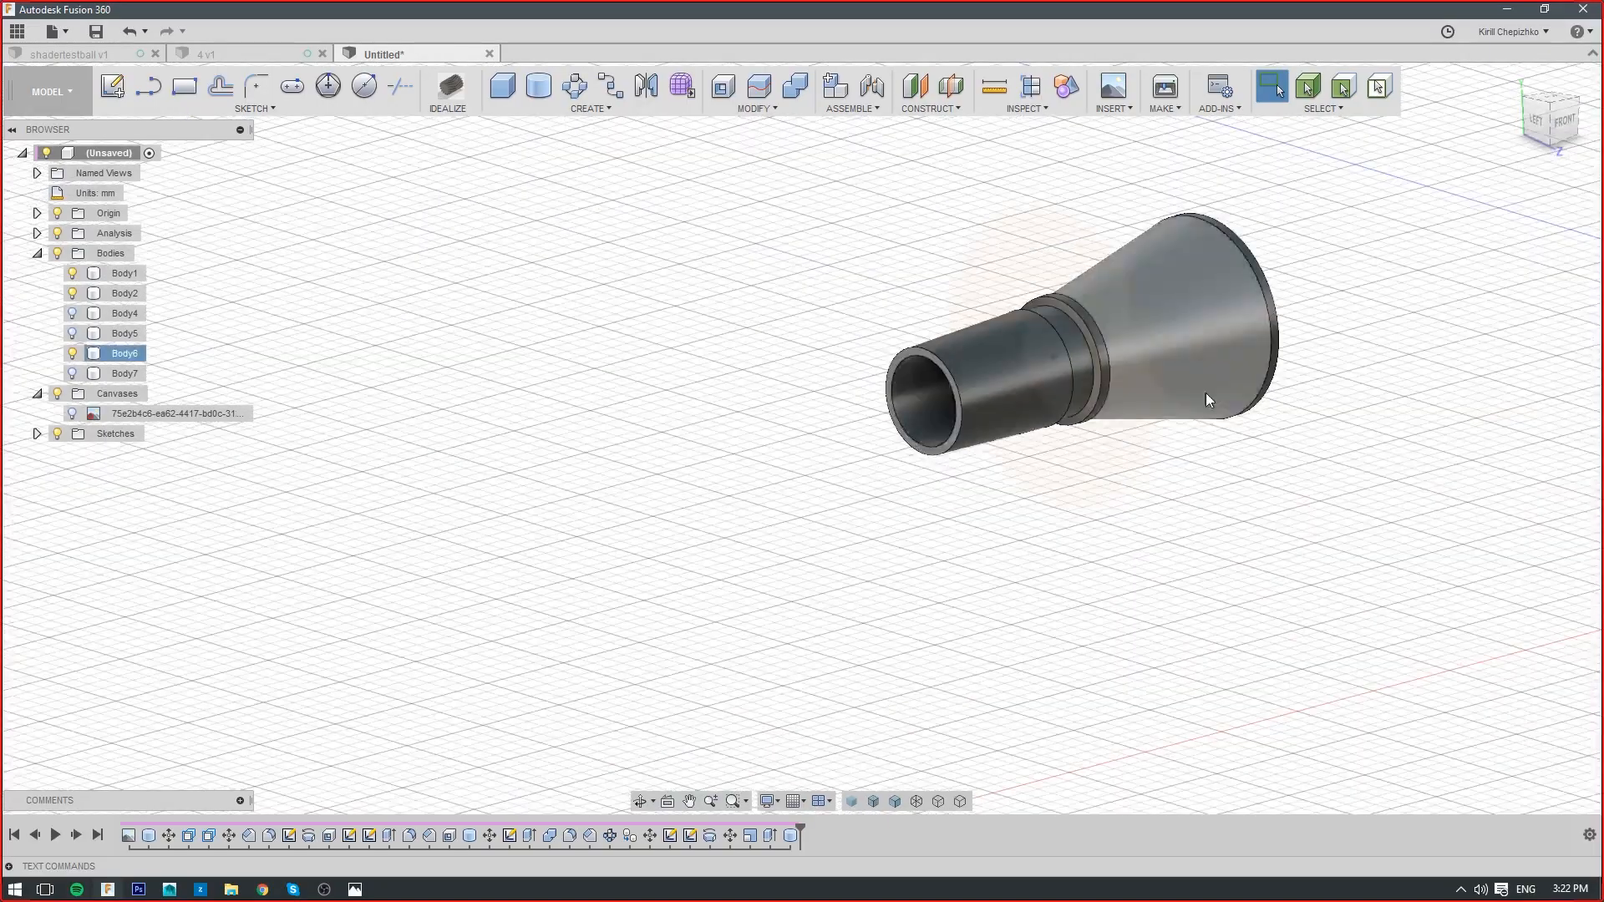
pyautogui.scroll(-2, 1207, 398)
pyautogui.scroll(2, 1517, 268)
pyautogui.moveTo(1553, 127)
pyautogui.mouseDown()
pyautogui.moveTo(1587, 109)
pyautogui.moveTo(1553, 123)
pyautogui.mouseUp()
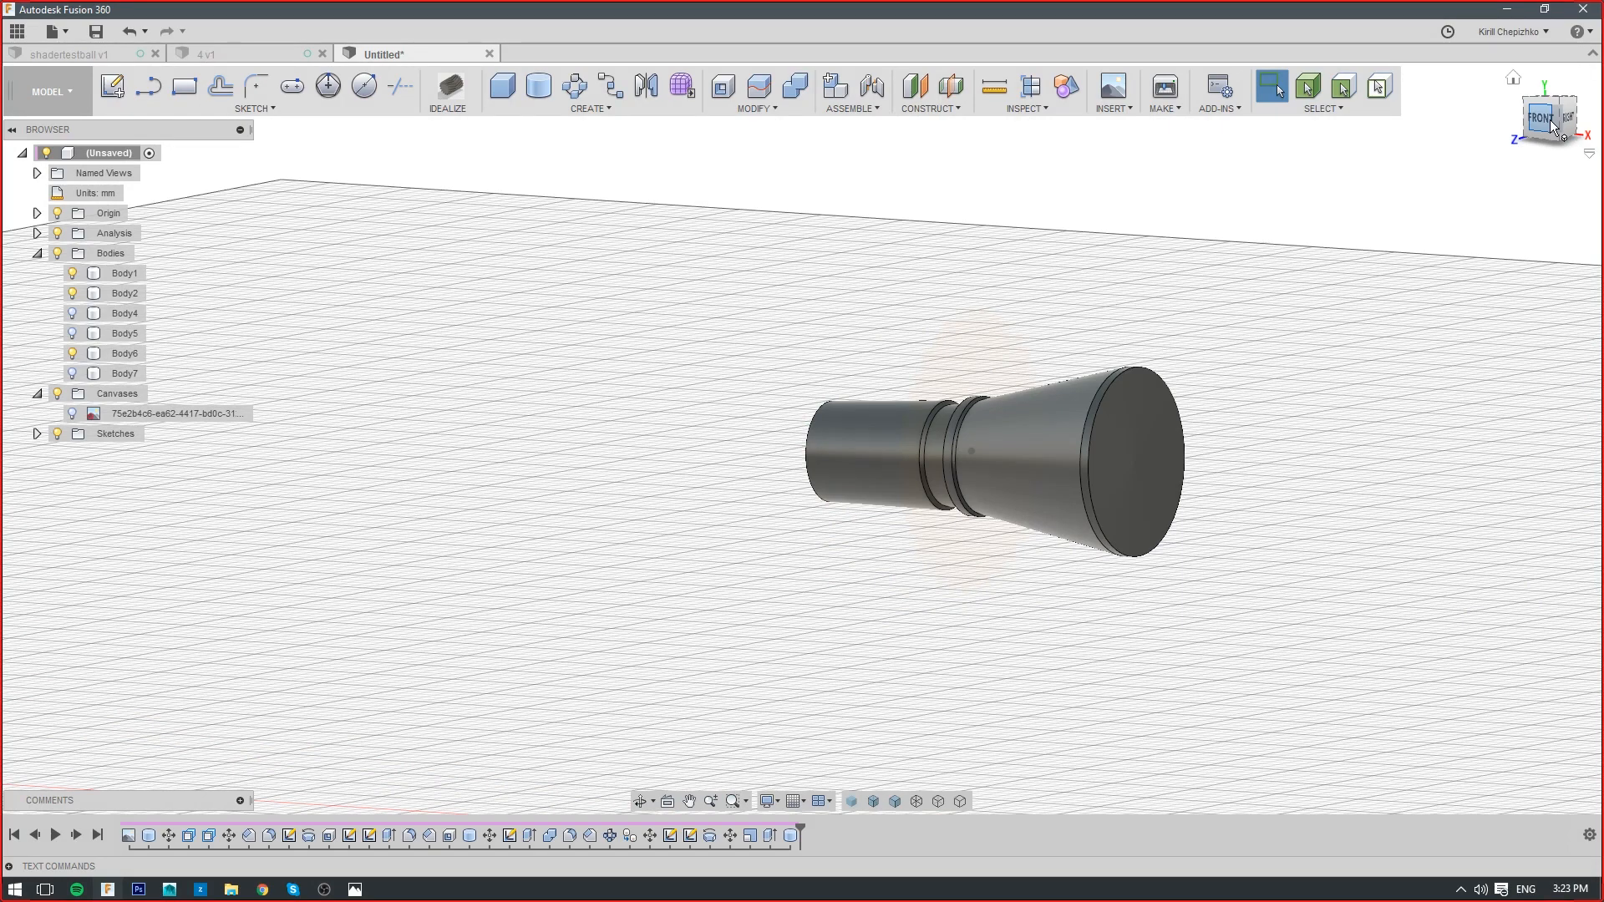
pyautogui.click(1552, 125)
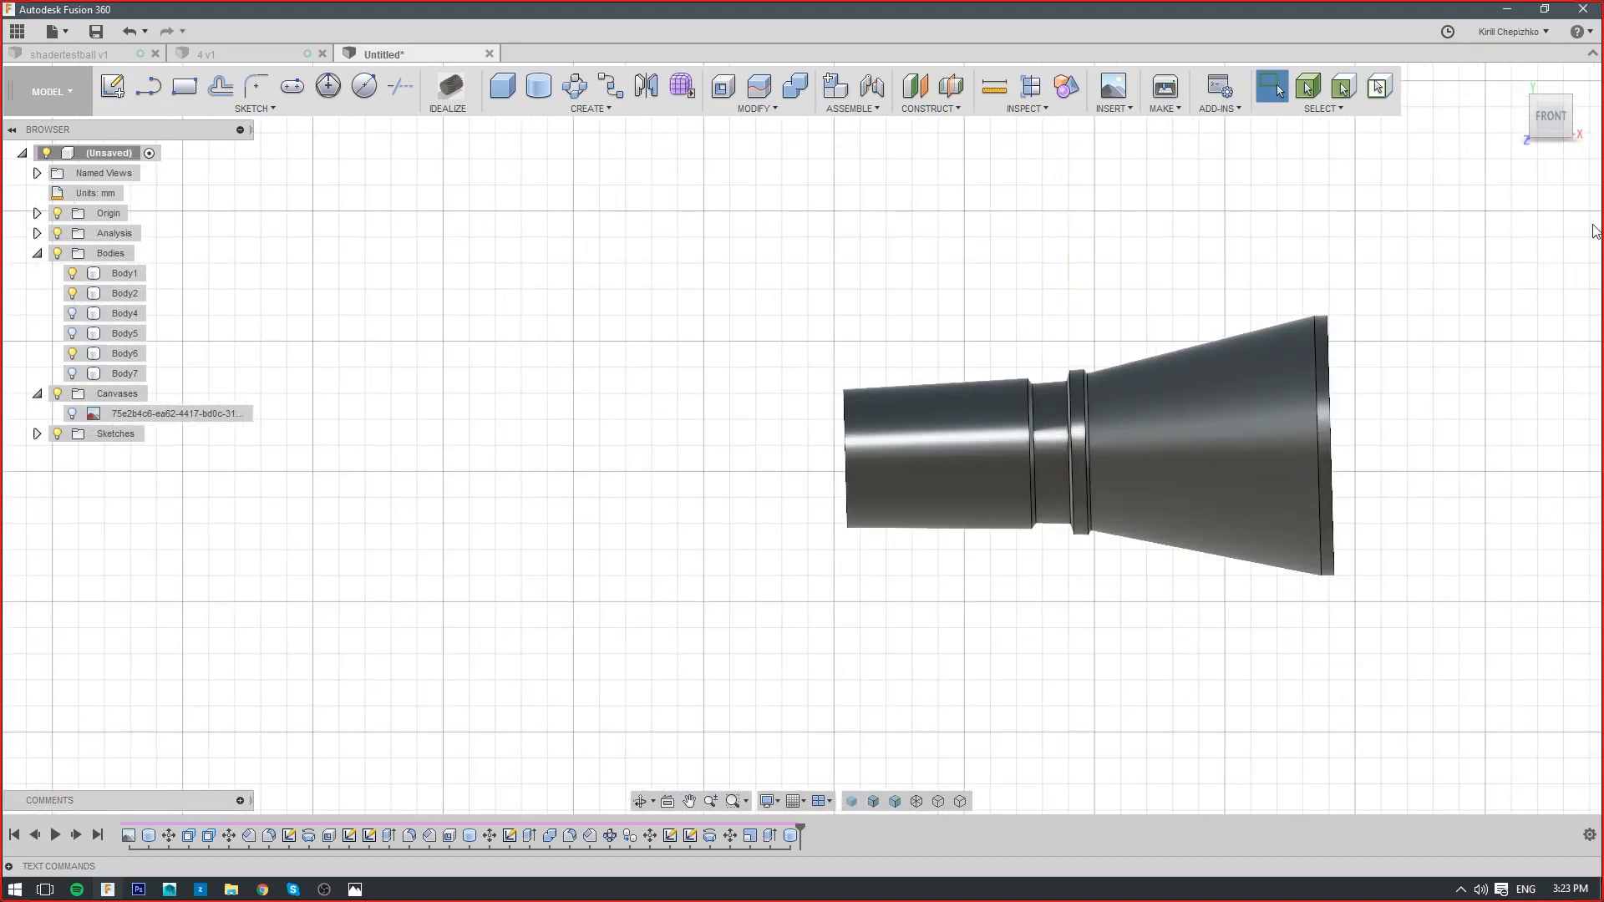
pyautogui.moveTo(1552, 112); pyautogui.dragTo(1579, 133)
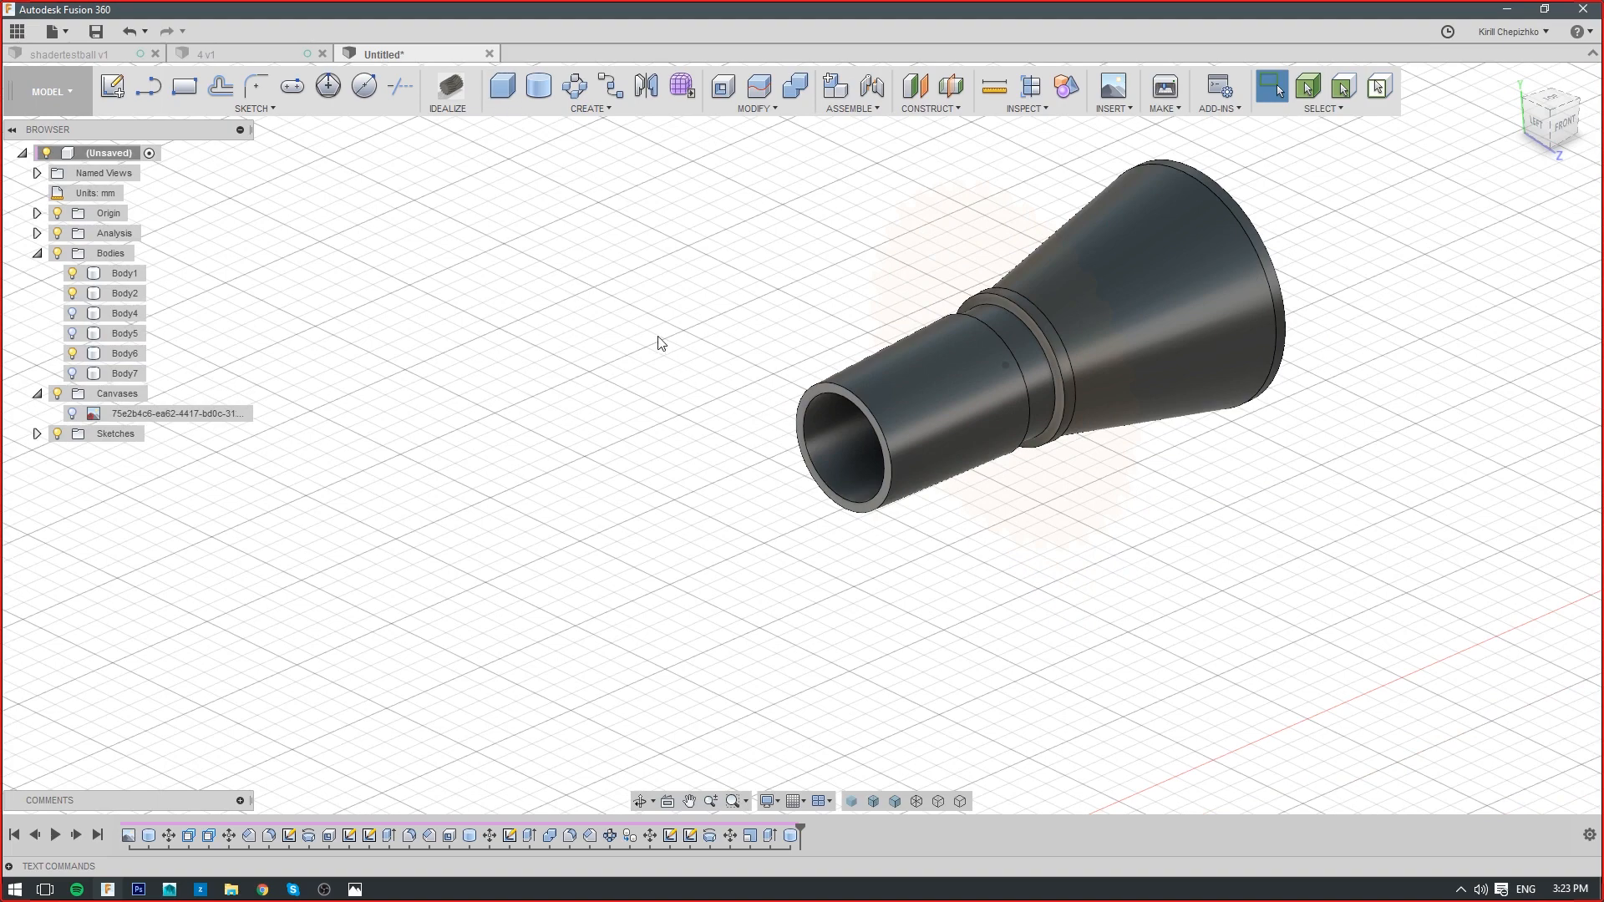
# Examine the bored narrow end of the nose body up close and its transition into the cone
pyautogui.scroll(5, 915, 422)
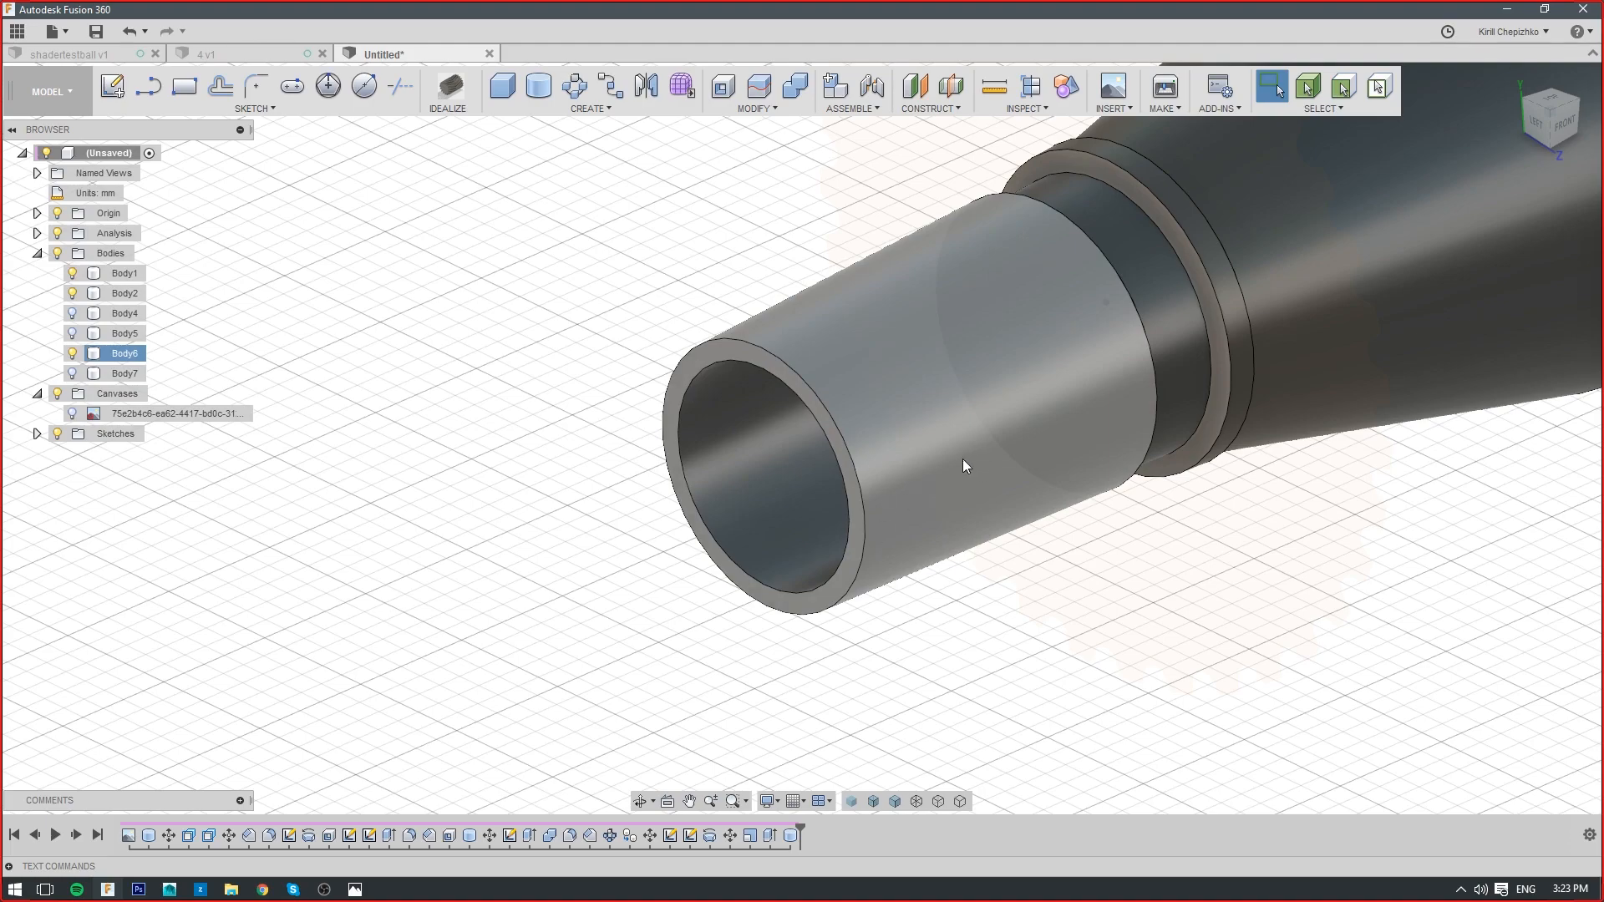
pyautogui.keyDown('shift'); pyautogui.moveTo(801, 438); pyautogui.dragTo(756, 451, button='middle'); pyautogui.keyUp('shift')
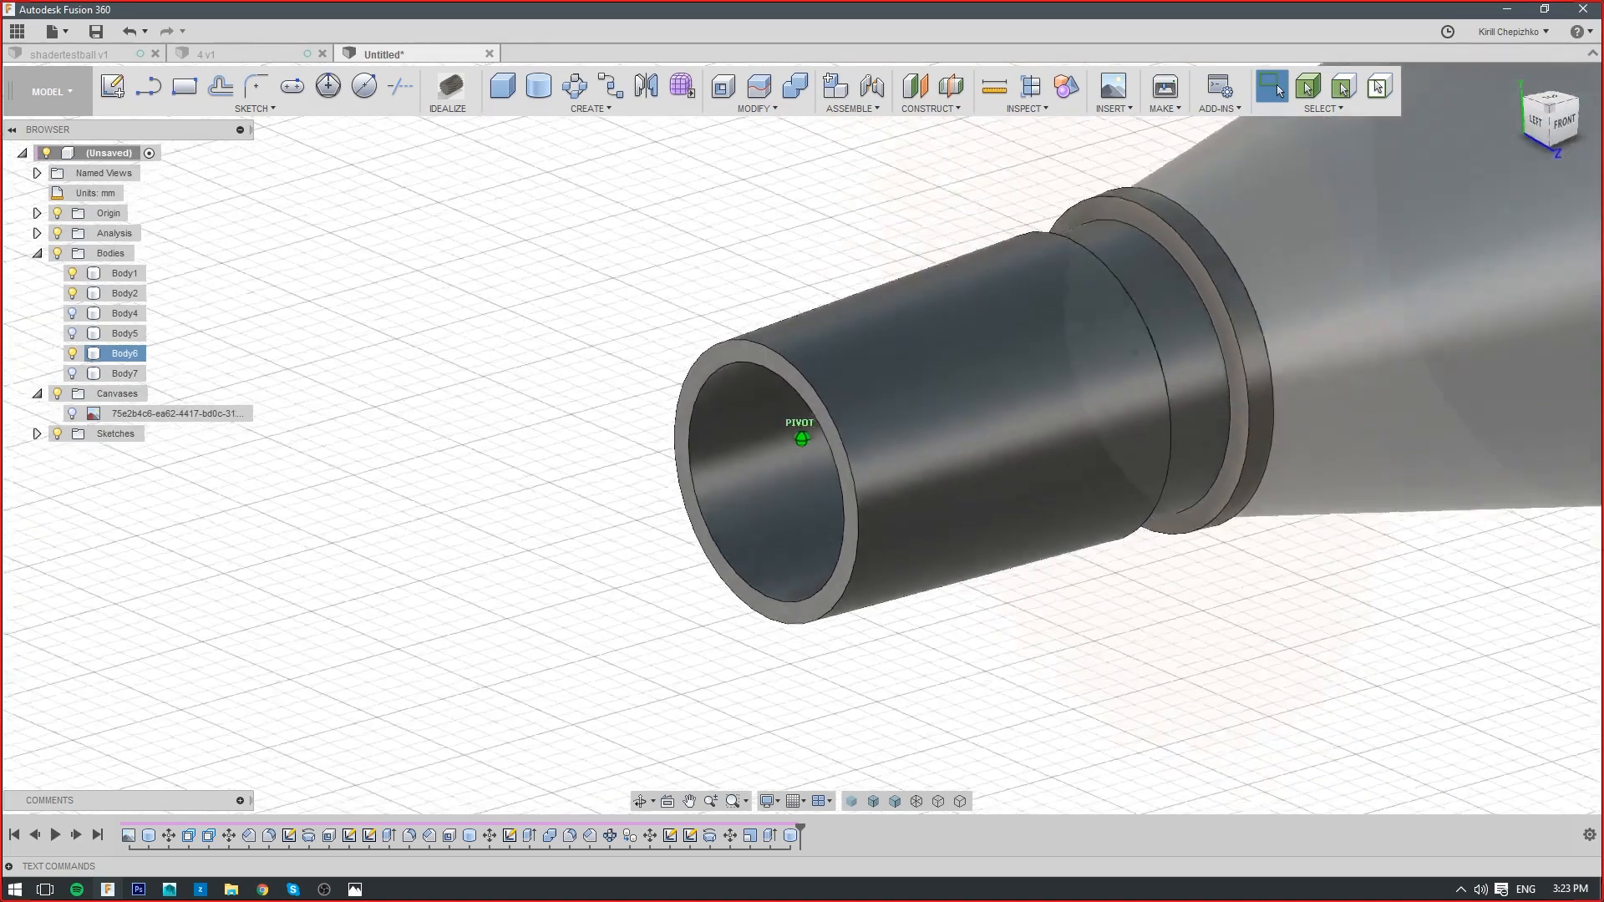
pyautogui.keyDown('shift'); pyautogui.moveTo(1304, 368); pyautogui.dragTo(1317, 310, button='middle'); pyautogui.keyUp('shift')
pyautogui.moveTo(930, 463); pyautogui.dragTo(930, 443, button='middle')
pyautogui.scroll(-3, 929, 443)
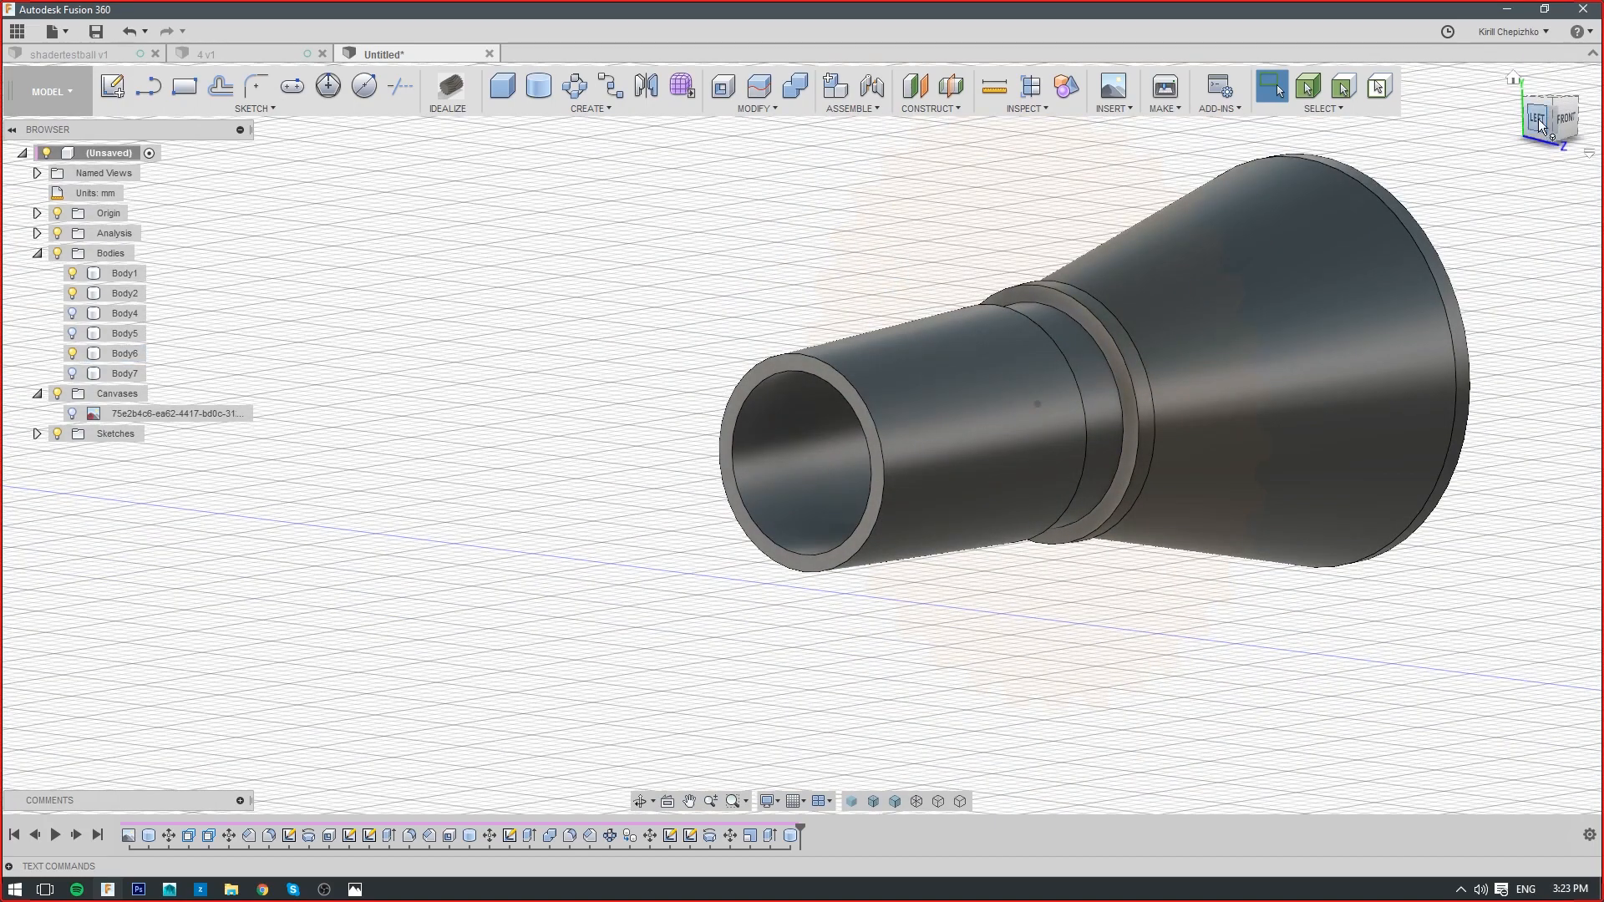
pyautogui.moveTo(1538, 121); pyautogui.dragTo(1537, 119)
pyautogui.moveTo(948, 529); pyautogui.dragTo(911, 563, button='middle')
pyautogui.scroll(-3, 1360, 294)
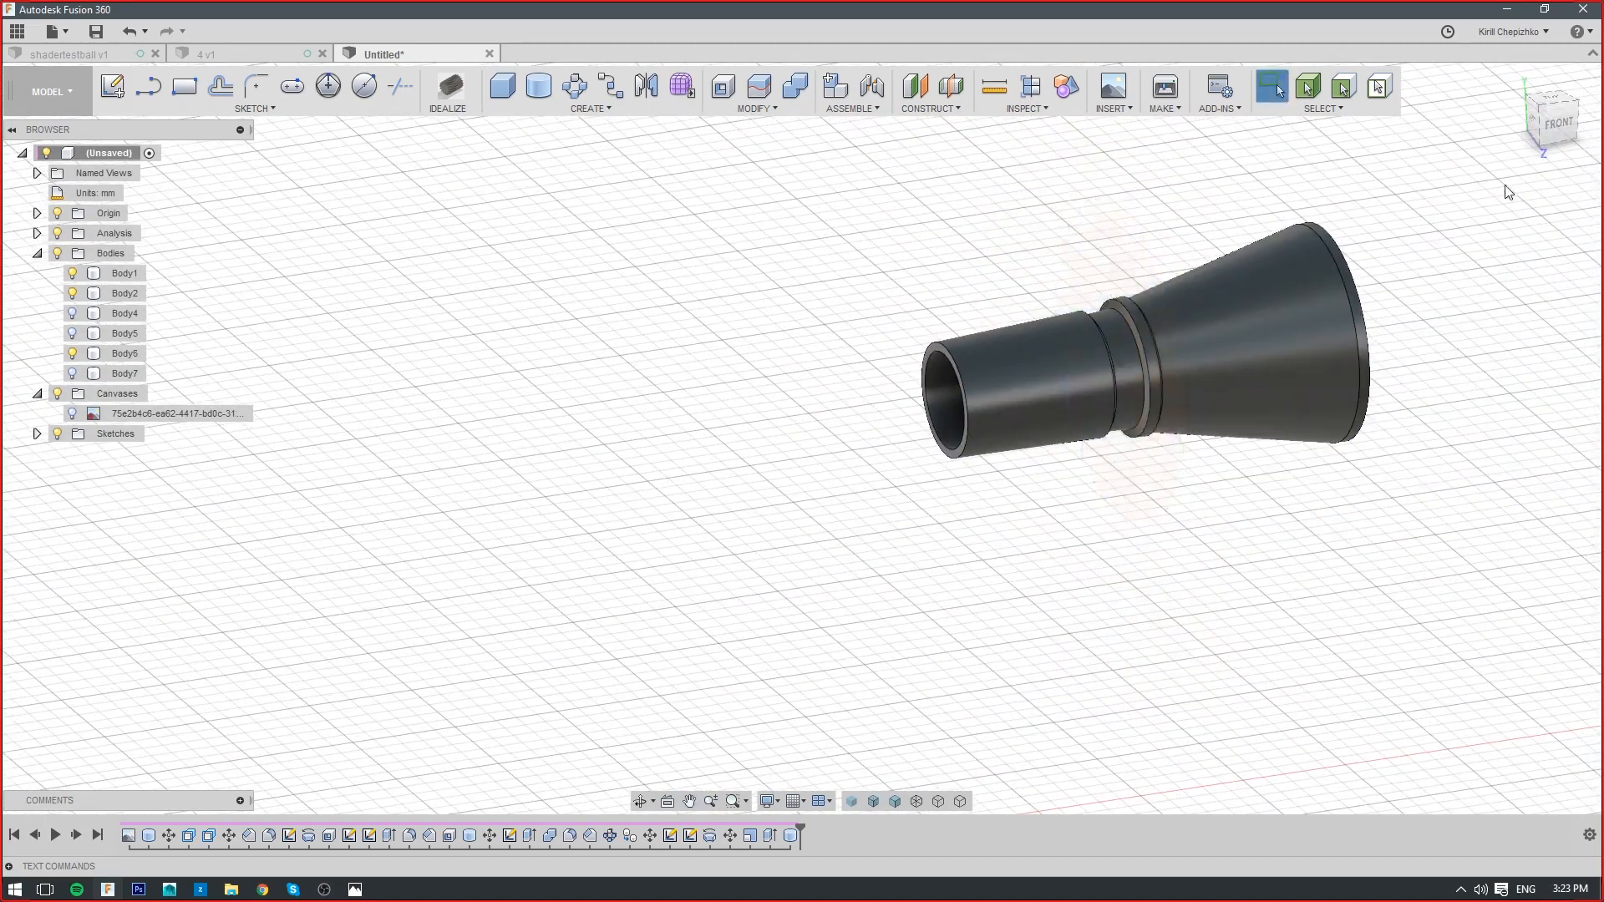
pyautogui.moveTo(1536, 115); pyautogui.dragTo(1589, 109)
pyautogui.keyDown('shift'); pyautogui.moveTo(1131, 322); pyautogui.dragTo(1131, 360, button='middle'); pyautogui.keyUp('shift')
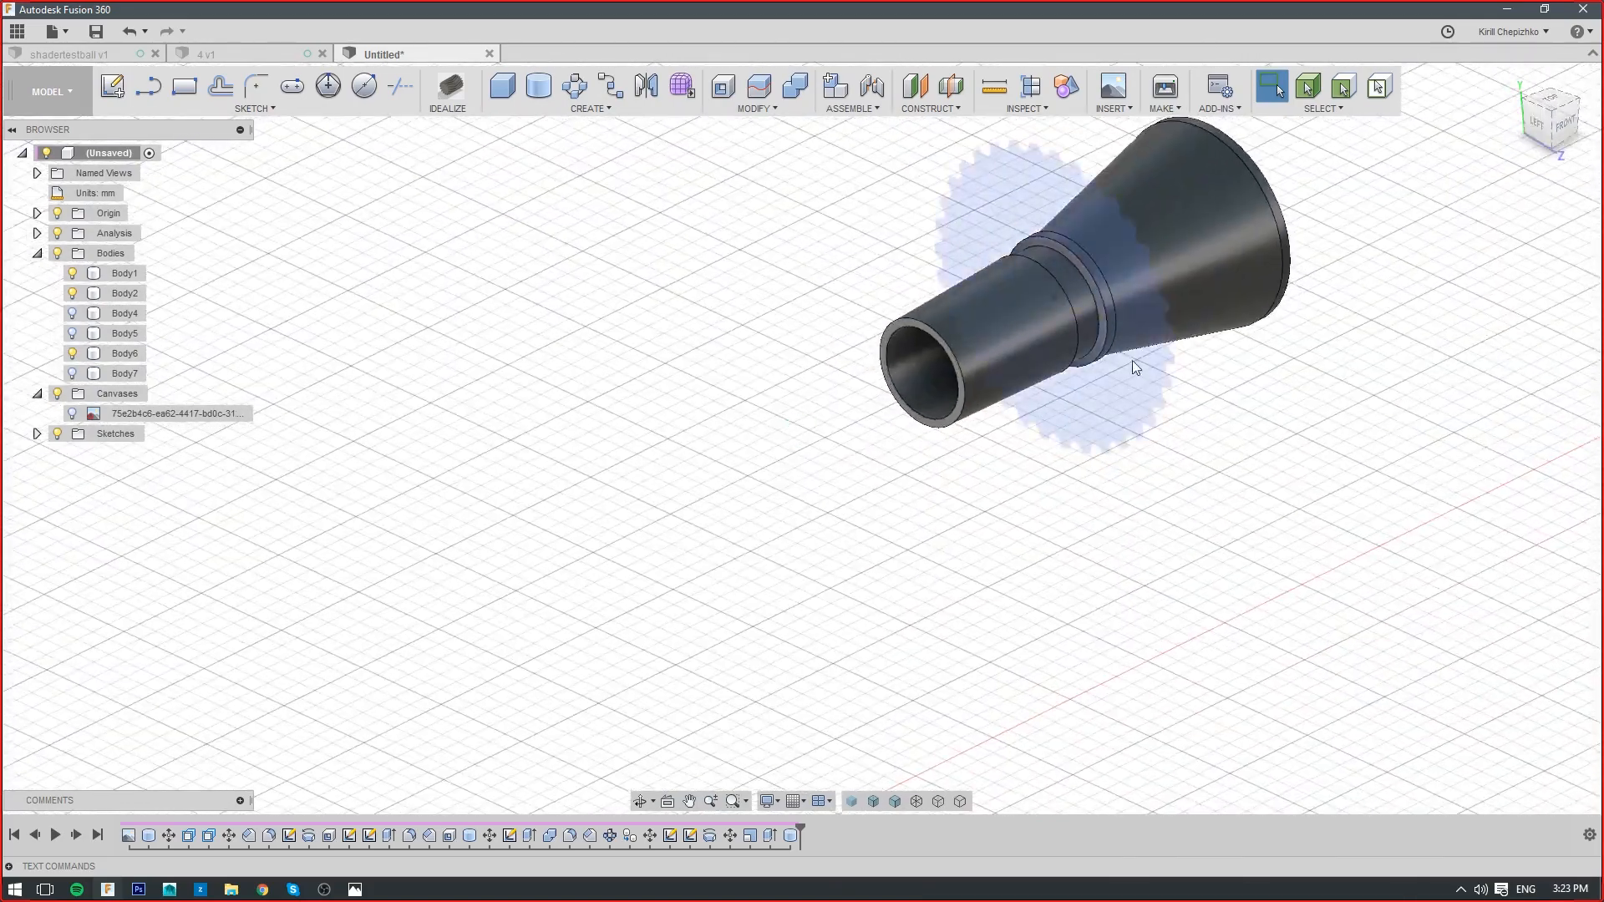
# Sketch a closed triangle on the front plane across the bored end, apex pointing toward the cone, with sloping sides about 6.8 mm long
pyautogui.click(1569, 127)
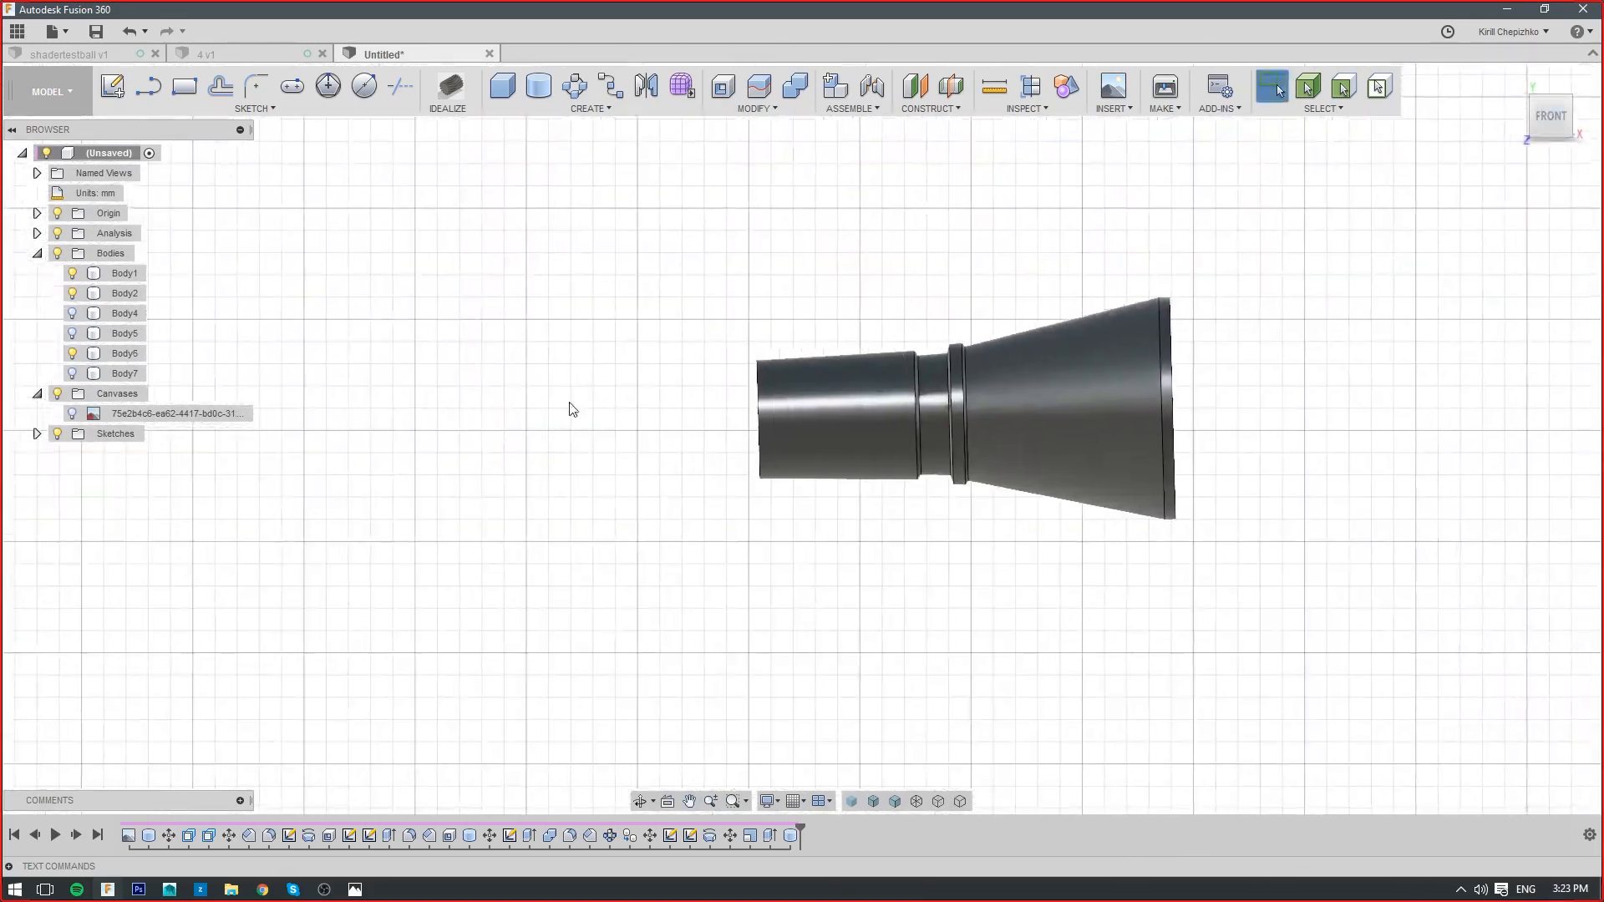
pyautogui.click(149, 87)
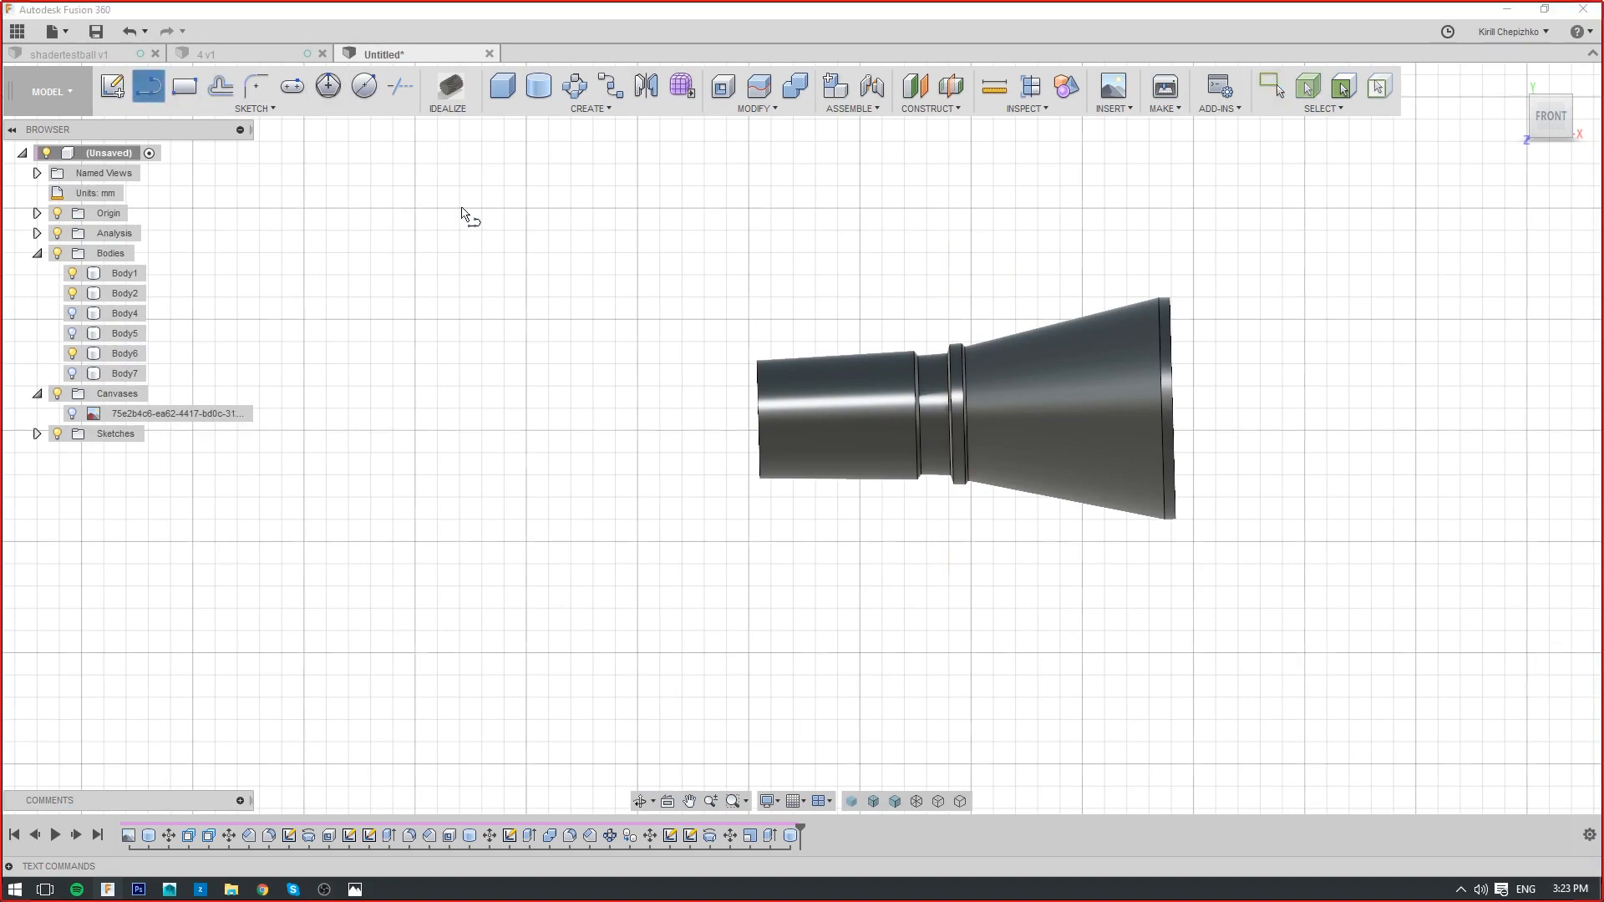
pyautogui.scroll(-2, 629, 326)
pyautogui.scroll(3, 631, 331)
pyautogui.scroll(-6, 884, 433)
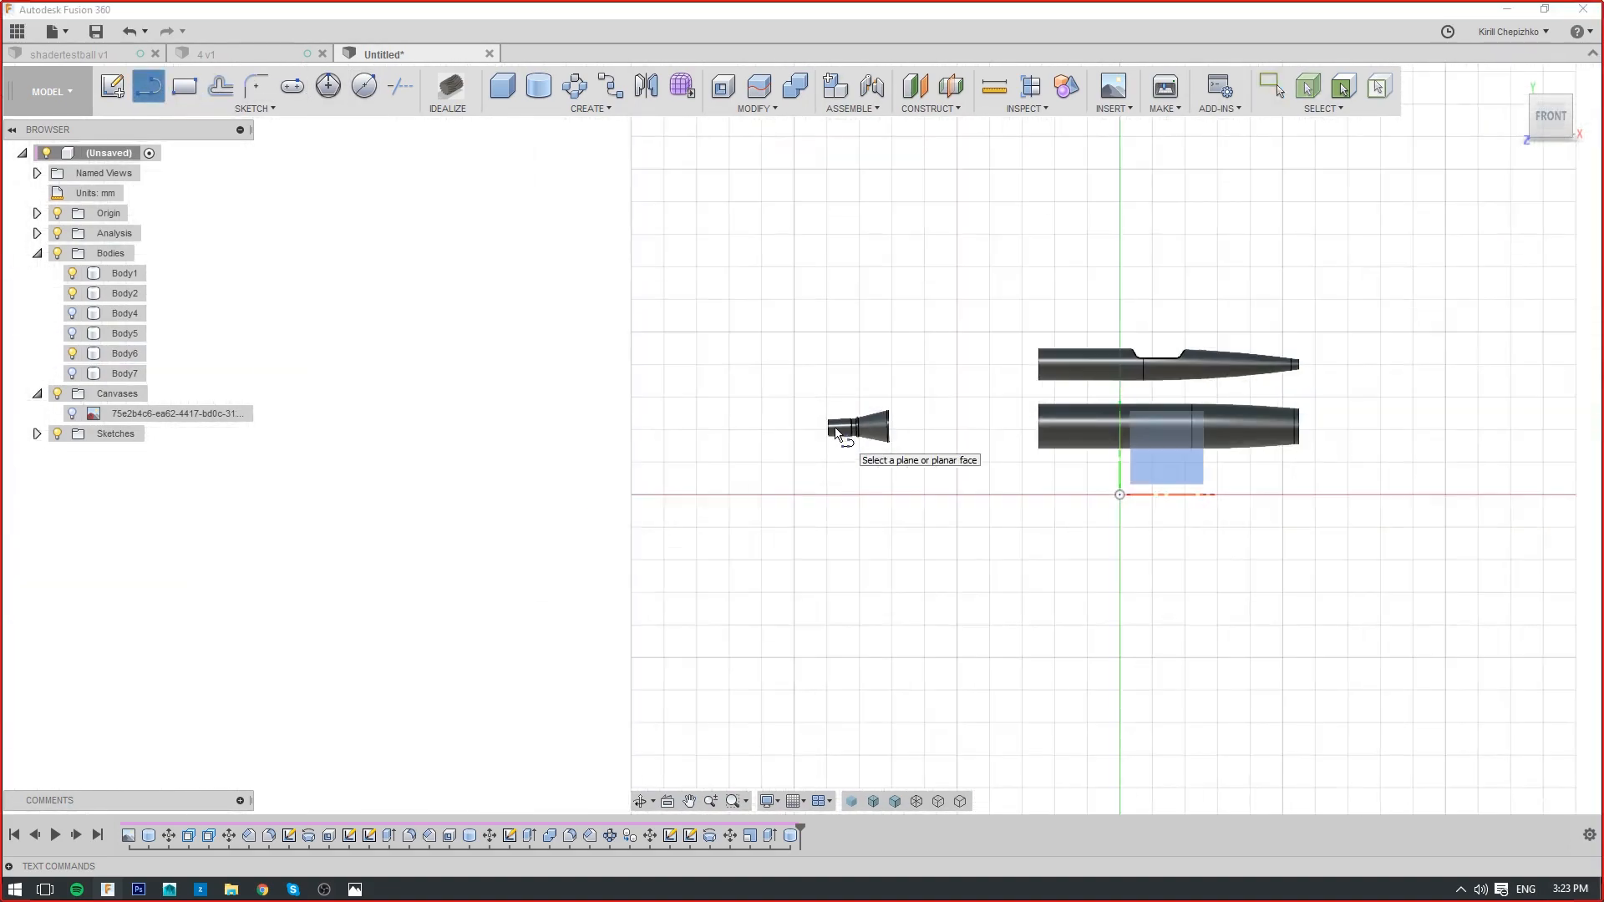
pyautogui.moveTo(787, 446); pyautogui.dragTo(881, 473, button='middle')
pyautogui.scroll(5, 720, 433)
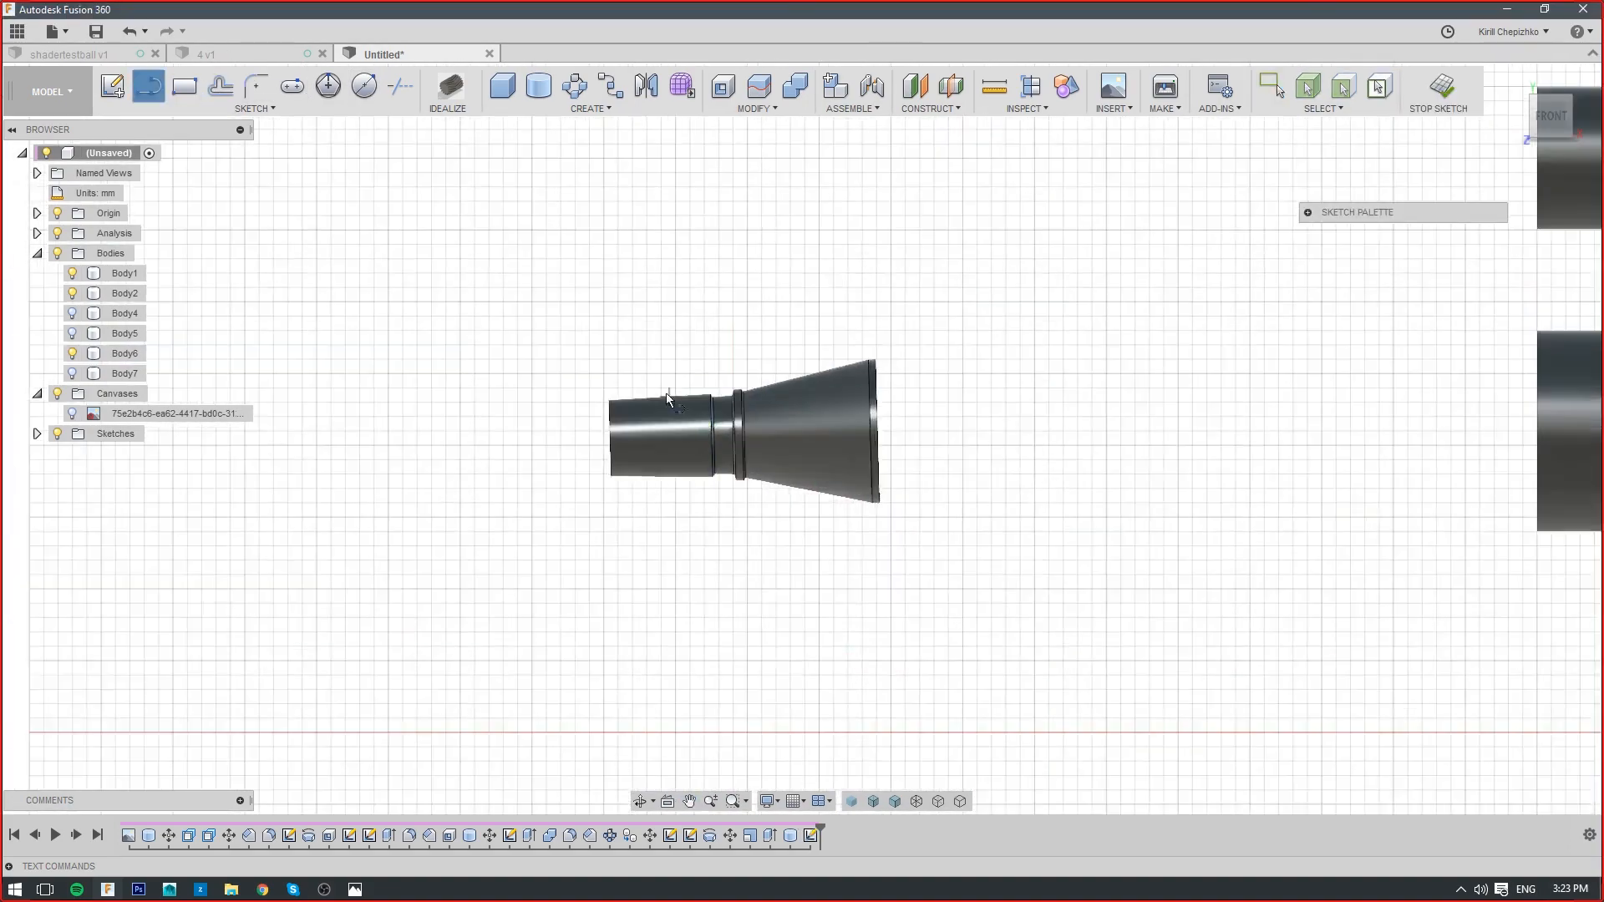
pyautogui.scroll(3, 671, 415)
pyautogui.moveTo(672, 415)
pyautogui.mouseDown(button='middle')
pyautogui.moveTo(752, 444)
pyautogui.moveTo(893, 369)
pyautogui.mouseUp(button='middle')
pyautogui.scroll(2, 719, 365)
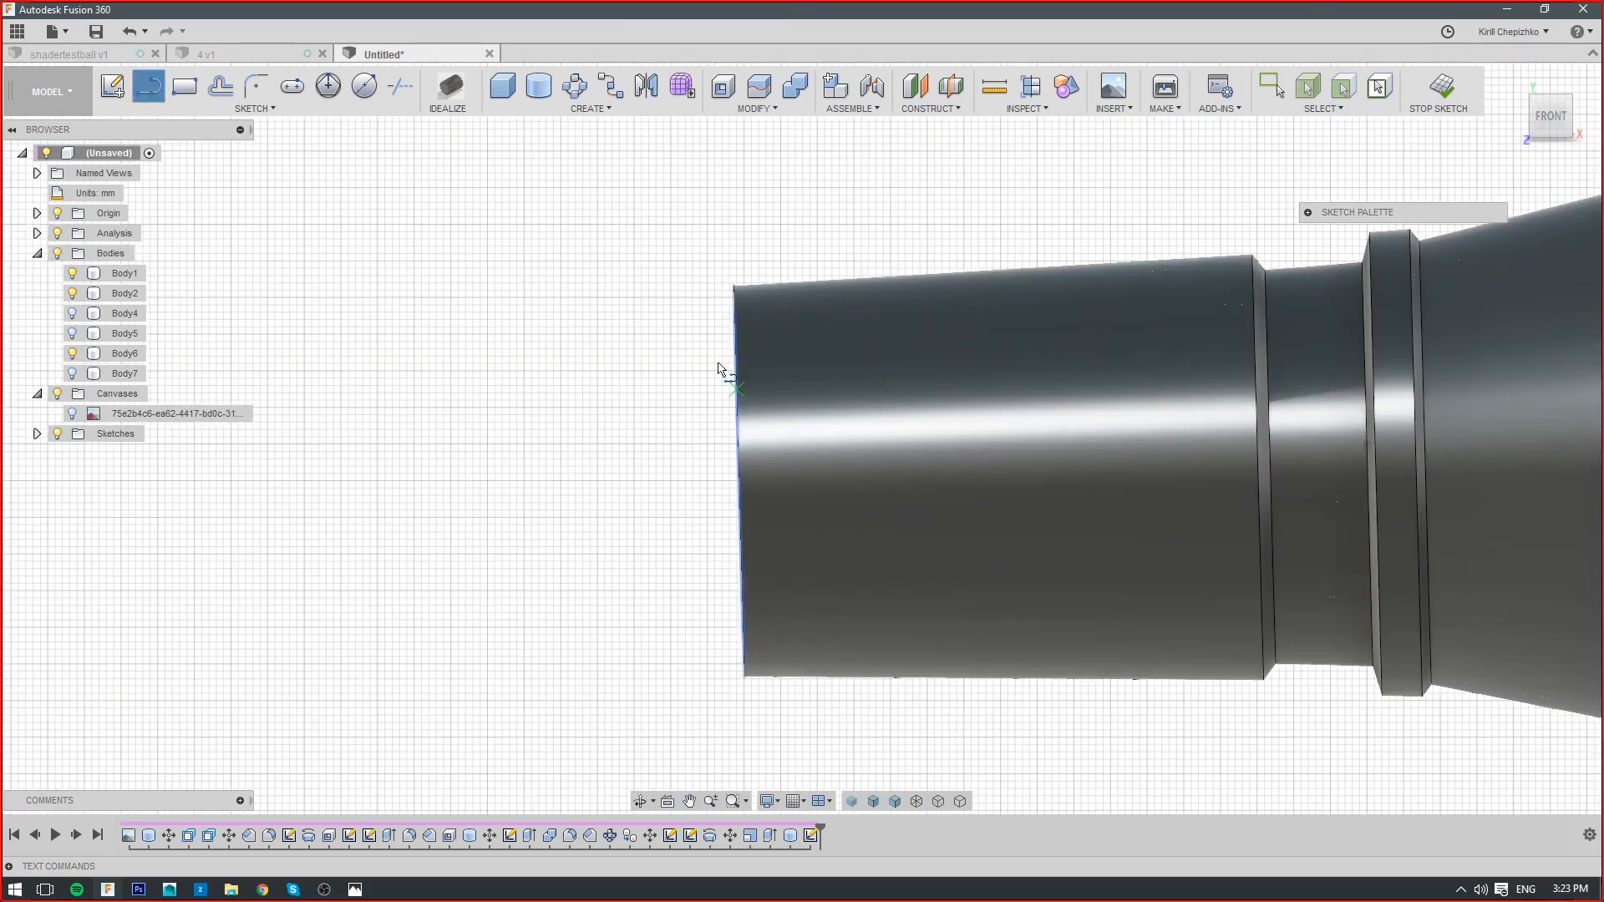
pyautogui.click(613, 335)
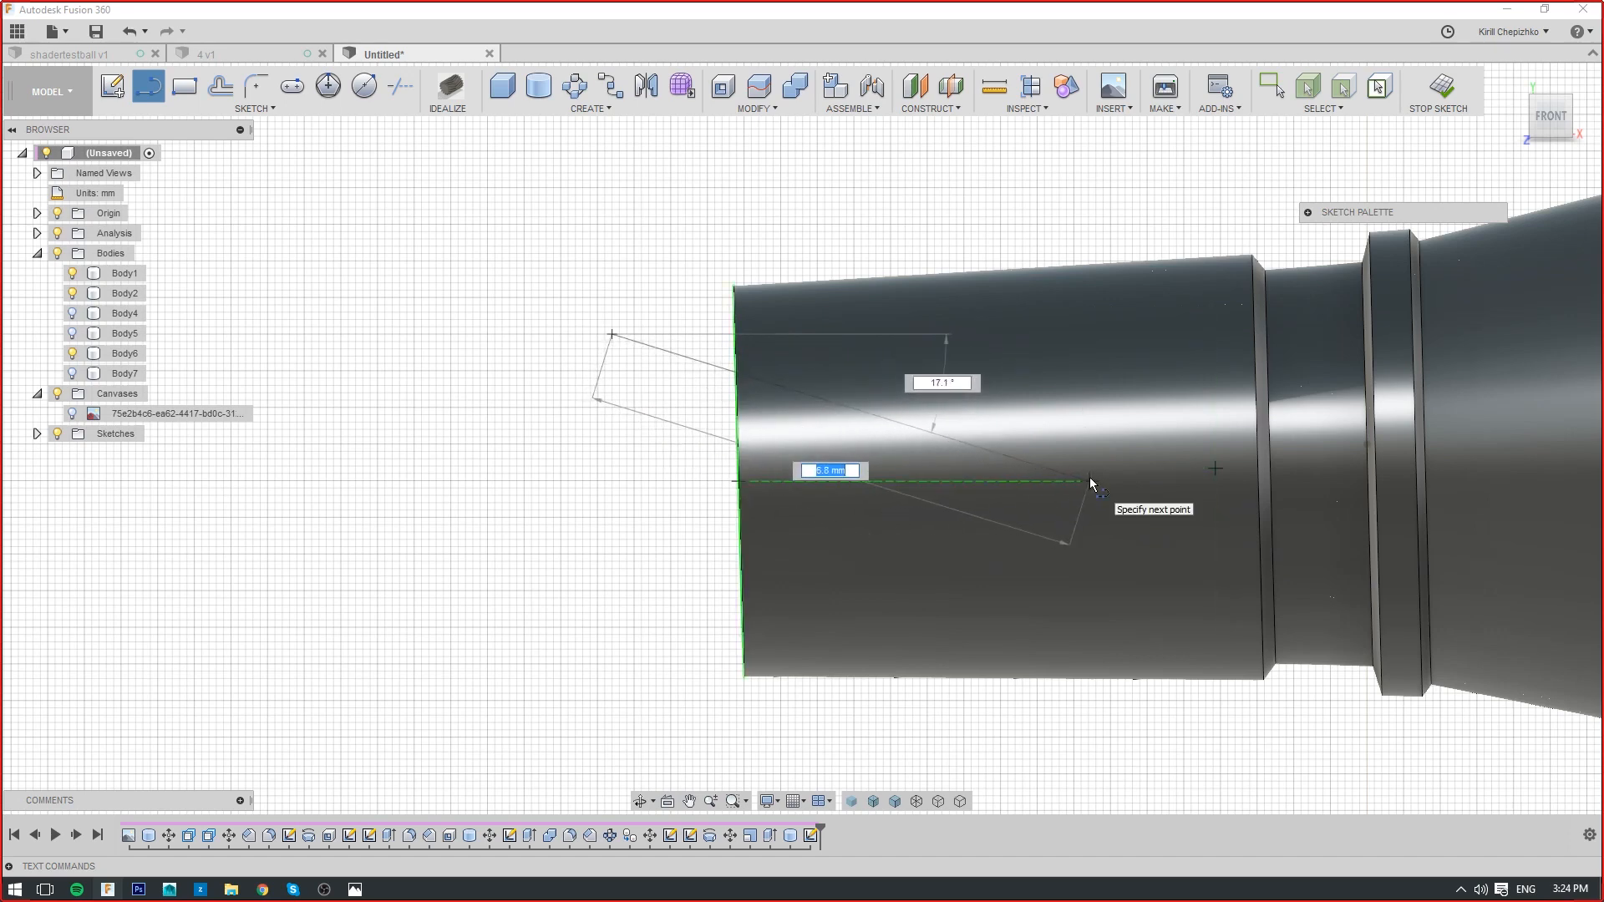
pyautogui.click(1090, 480)
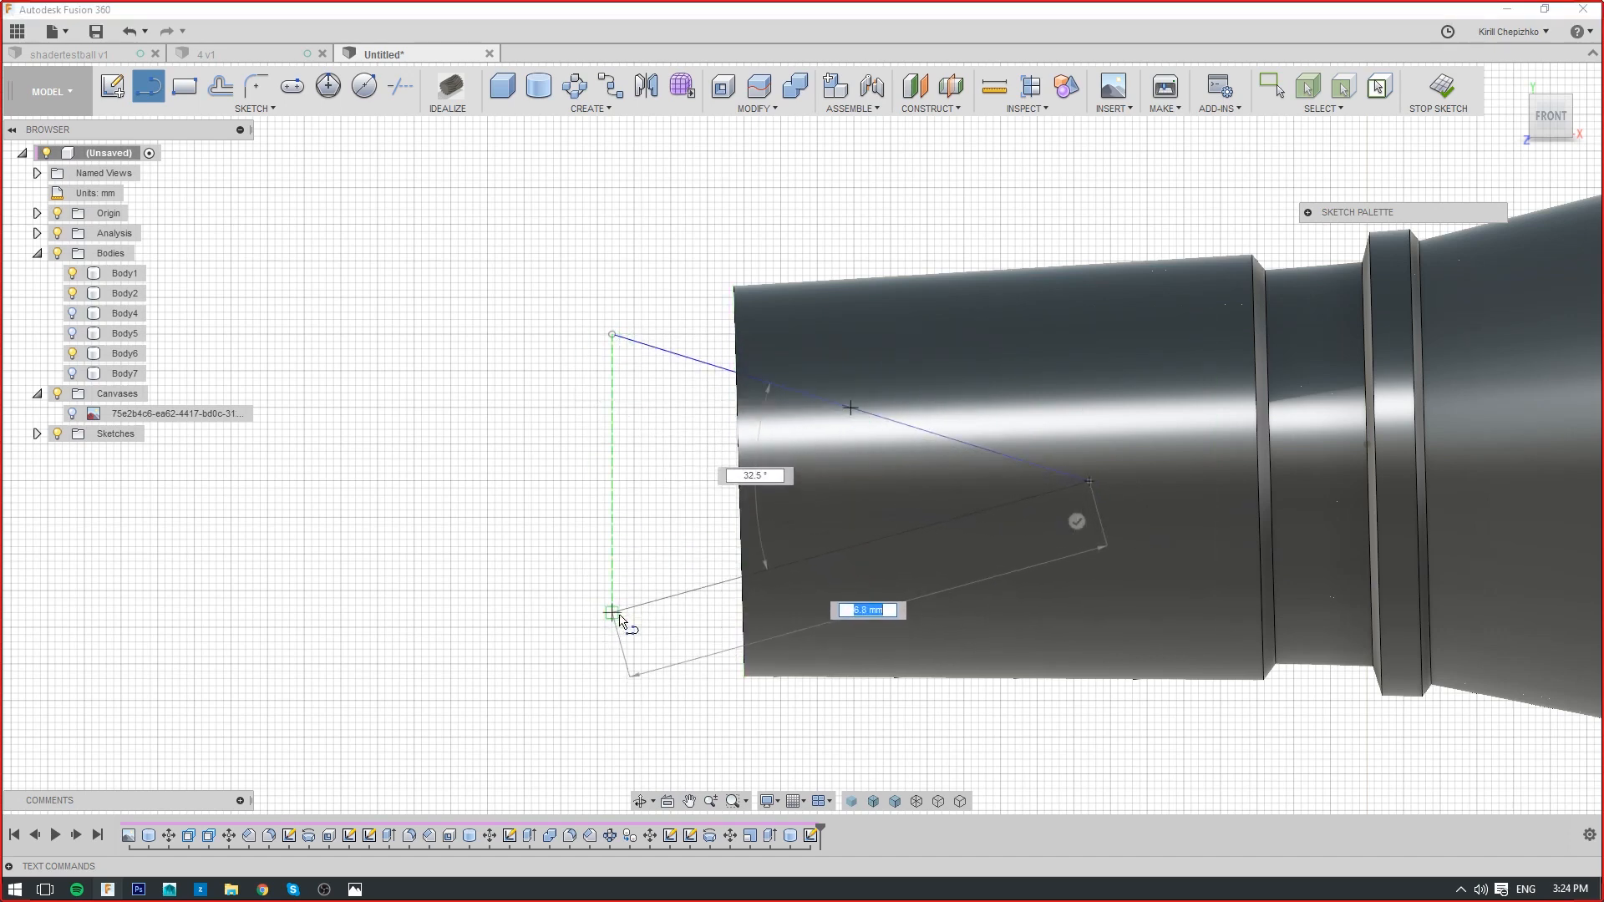
pyautogui.click(618, 617)
pyautogui.click(614, 336)
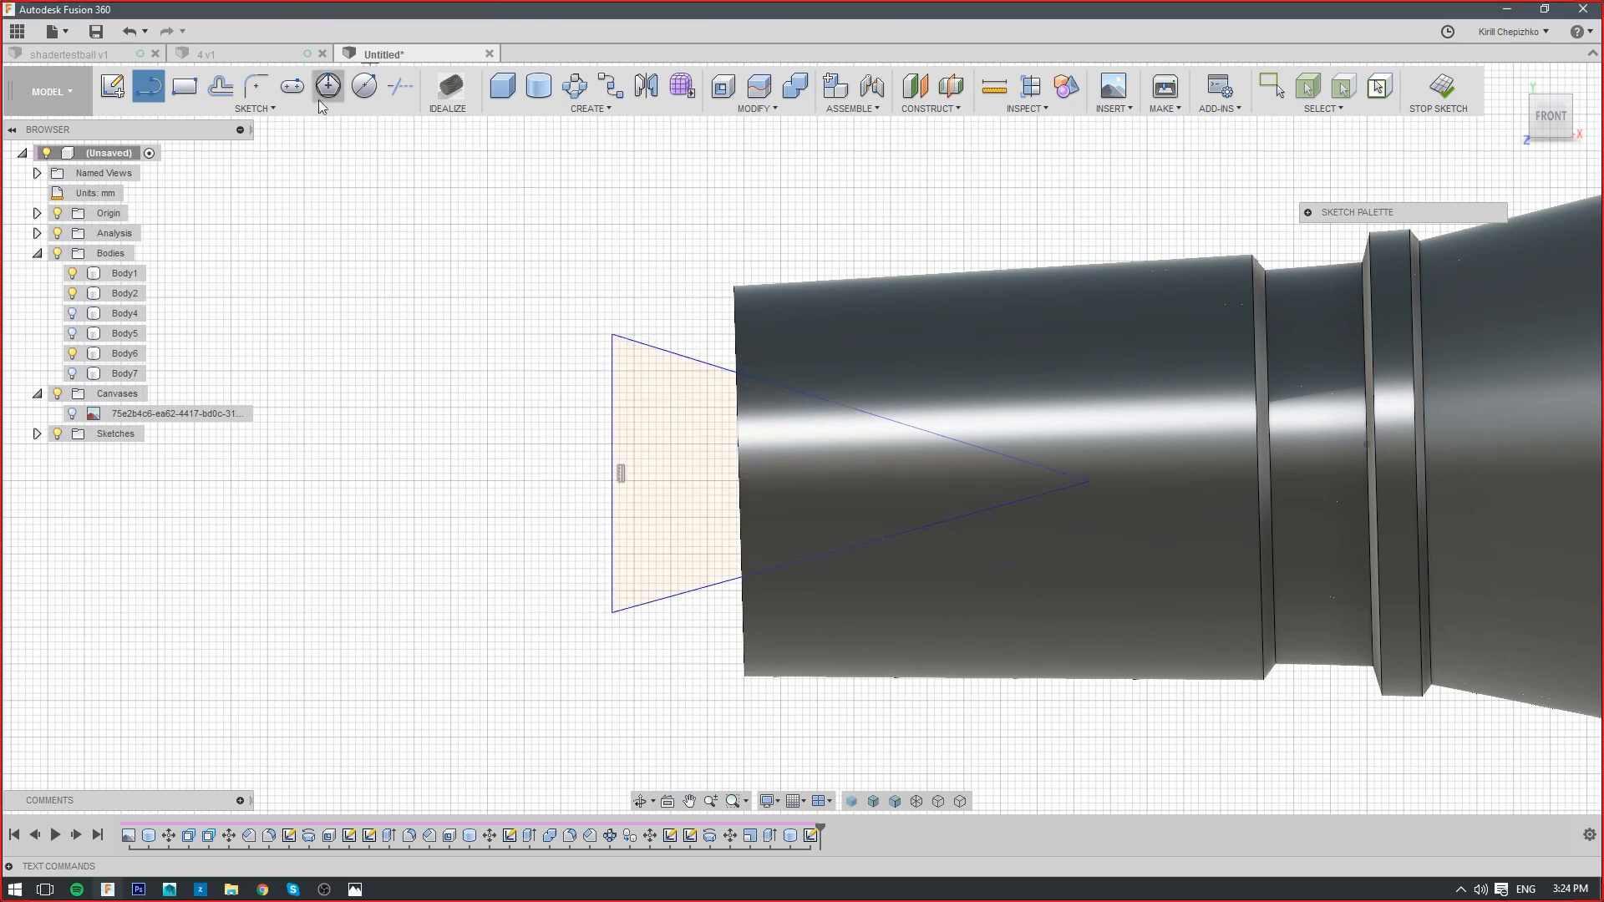
# Round the triangle's apex inside the tube with a 0.5 mm sketch fillet
pyautogui.click(255, 86)
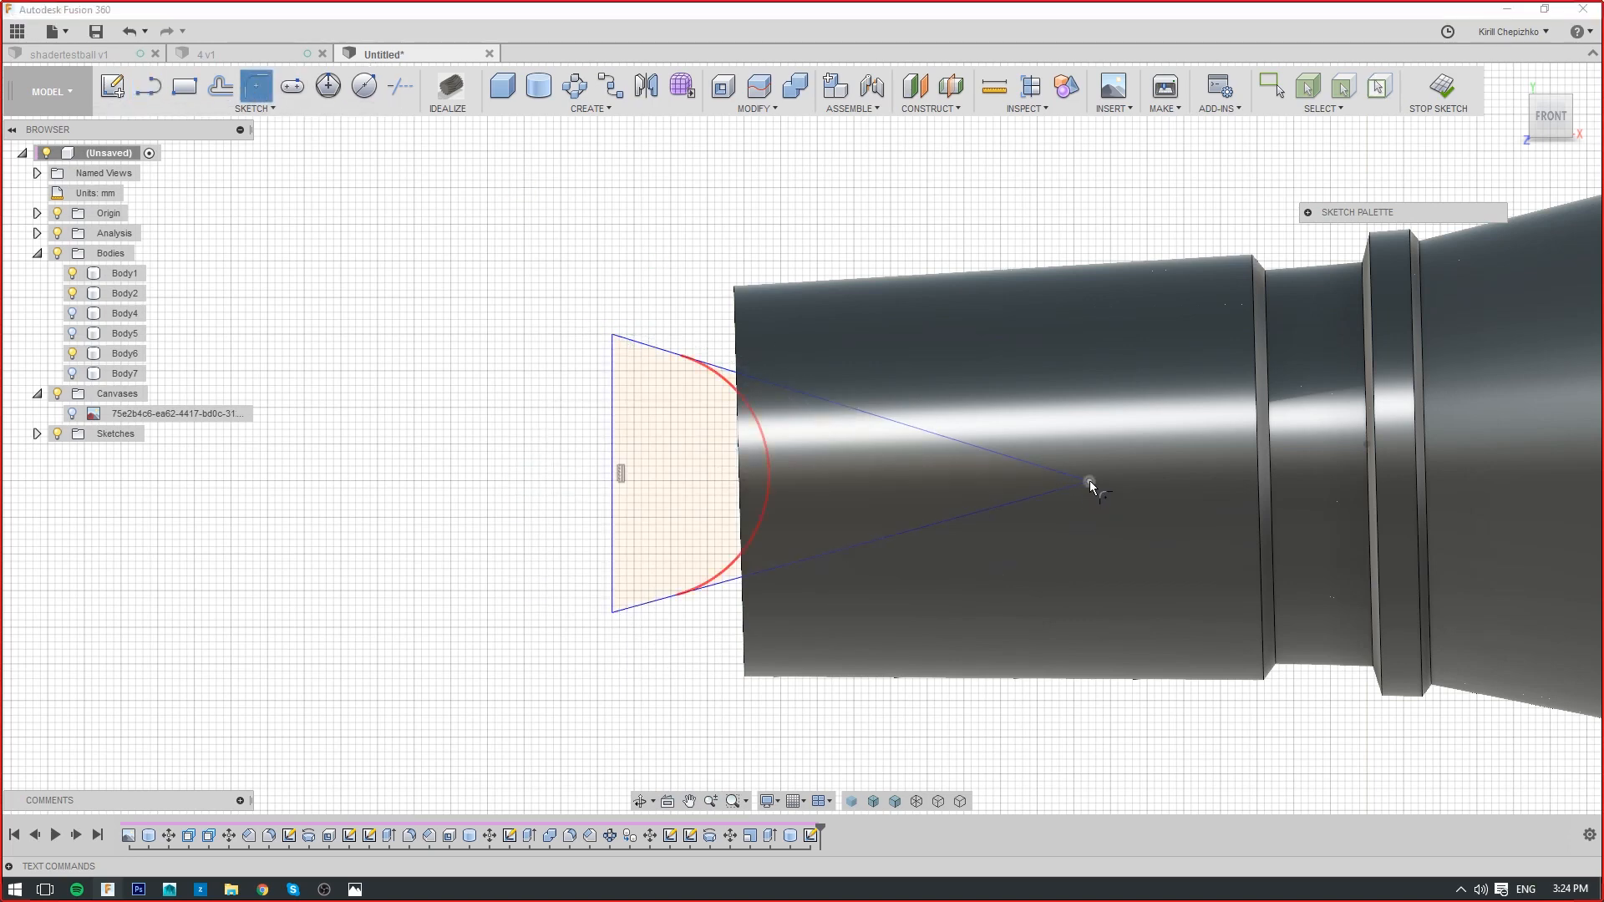
pyautogui.click(1084, 481)
pyautogui.moveTo(936, 476); pyautogui.dragTo(1014, 478)
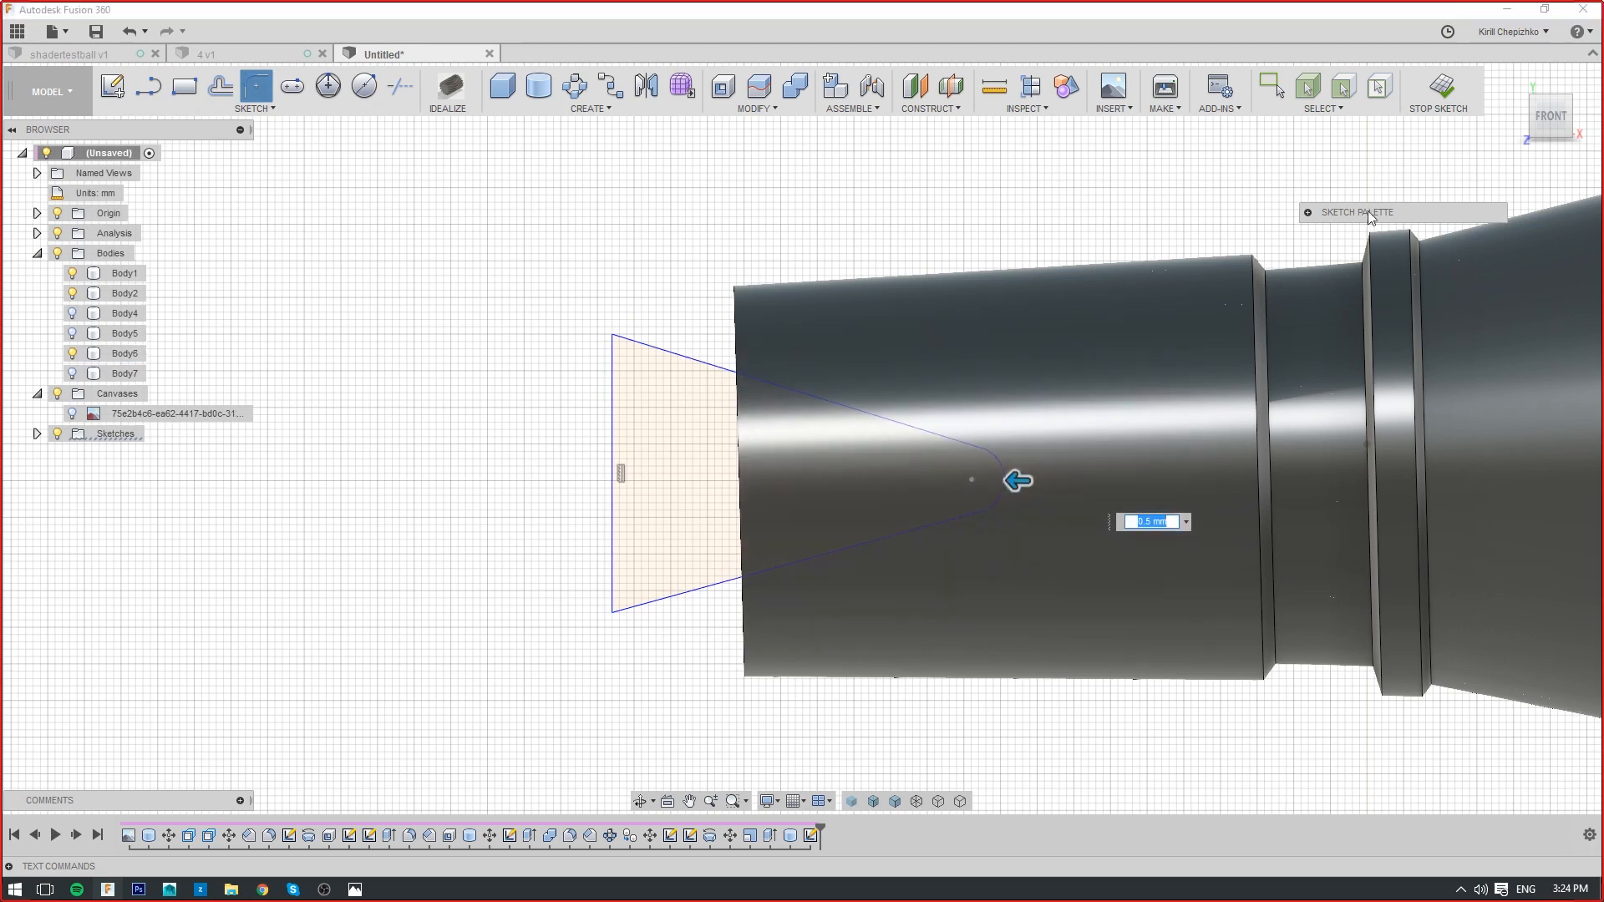
pyautogui.press('Return')
# Extrude the rounded triangle 6.7 mm to one side as a cut through the tube wall
pyautogui.press('e')
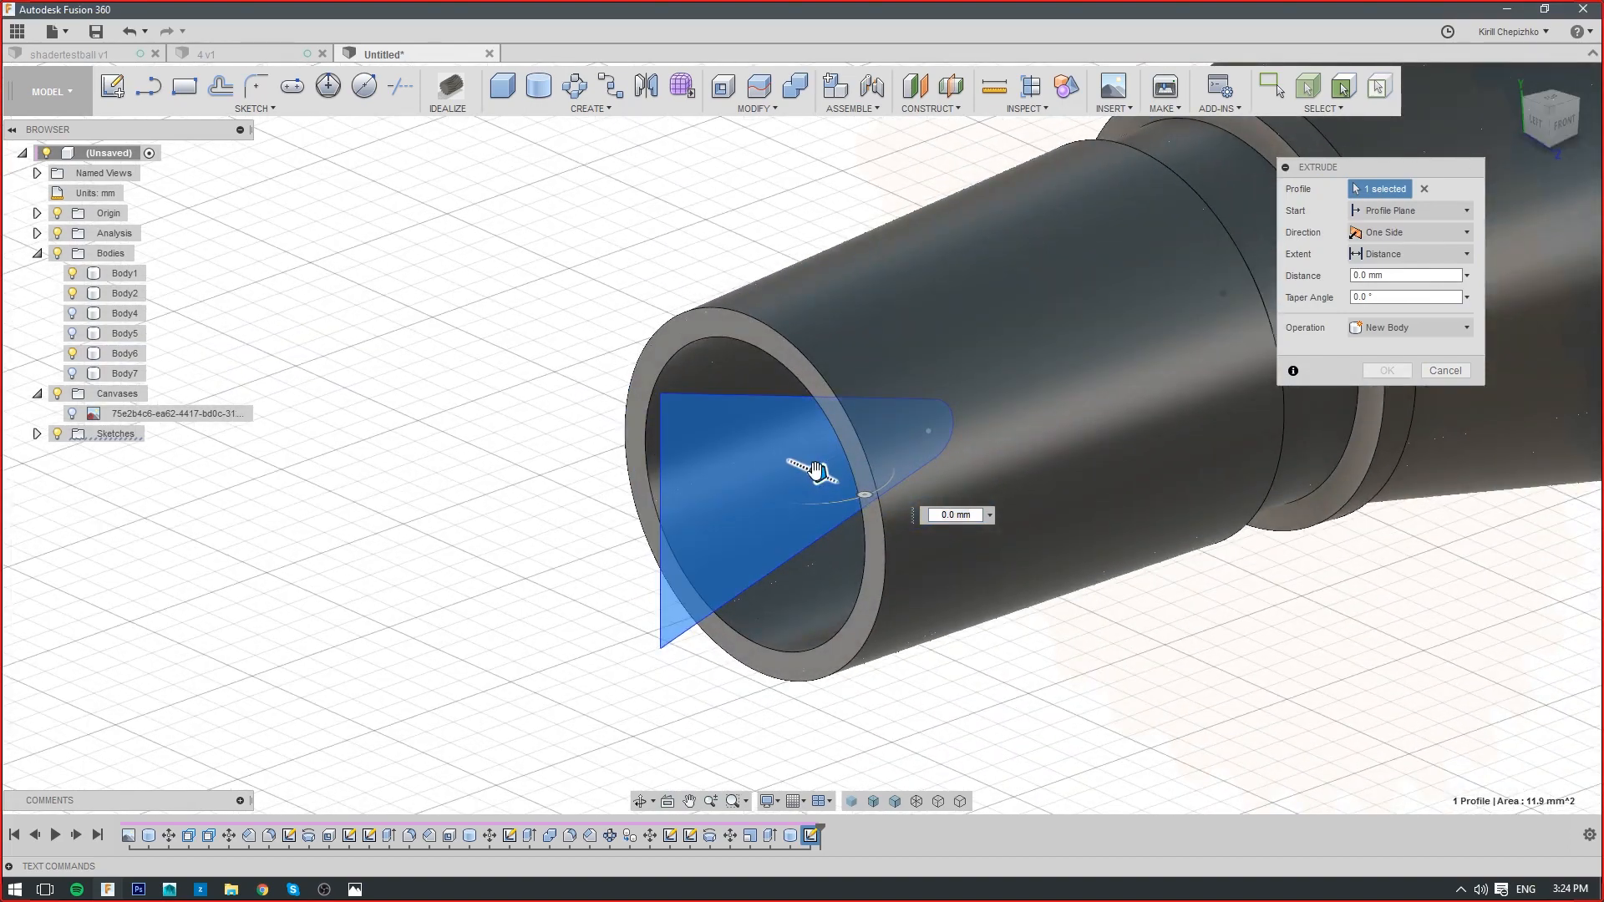
pyautogui.moveTo(818, 473); pyautogui.dragTo(1117, 627)
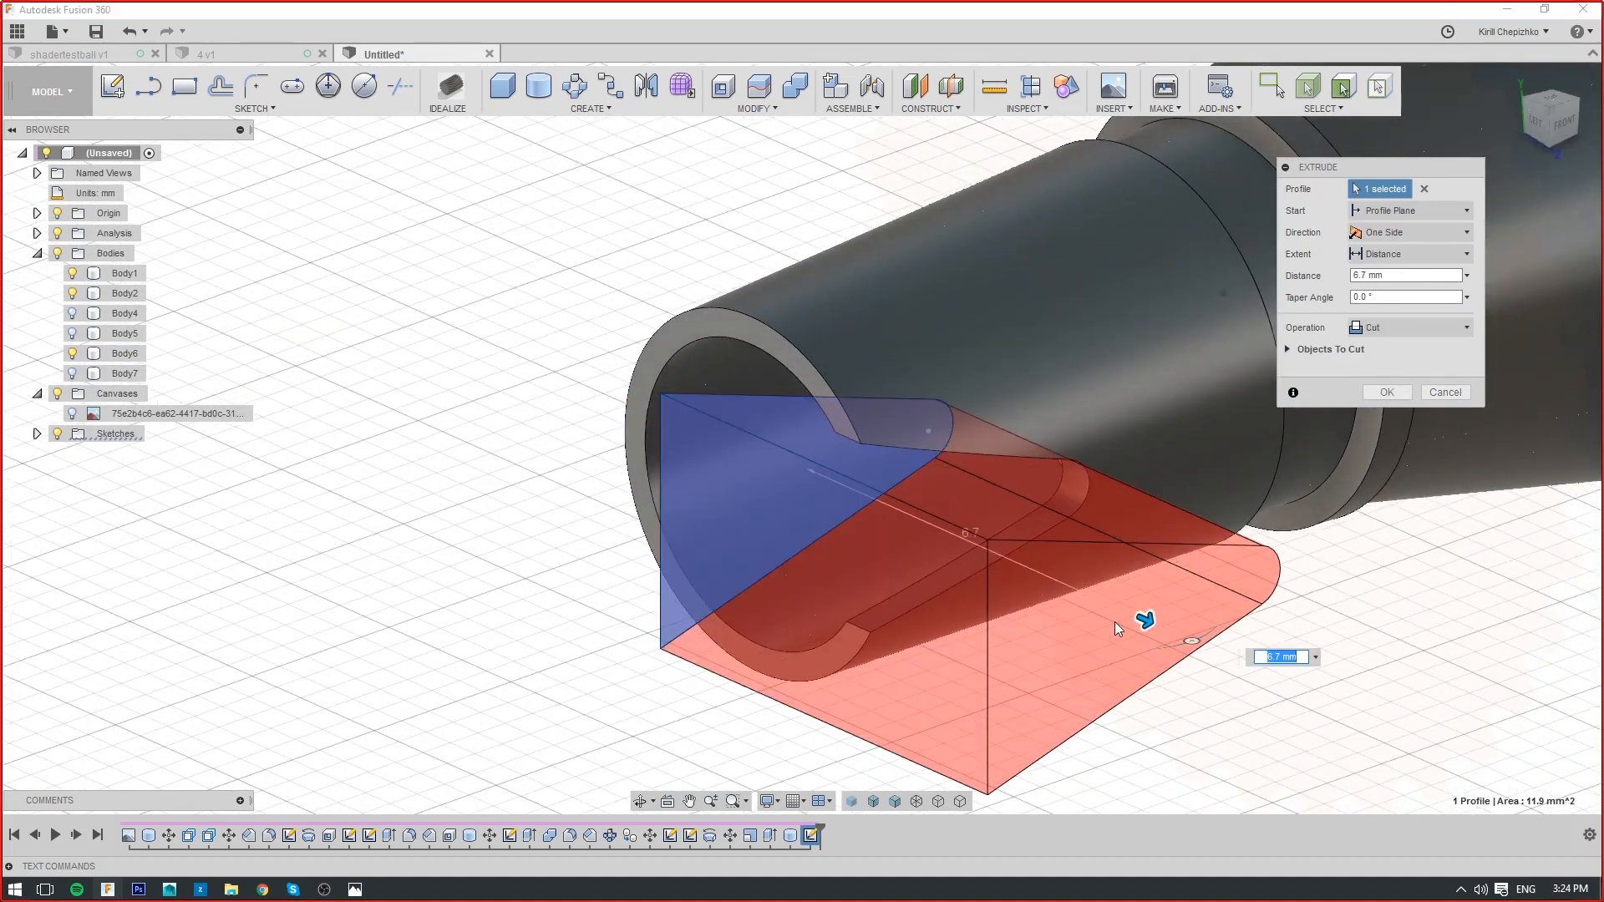
pyautogui.click(1381, 386)
# Round the two edges where the notch meets the tube's open end with a 0.6 mm constant-radius fillet
pyautogui.scroll(4, 869, 439)
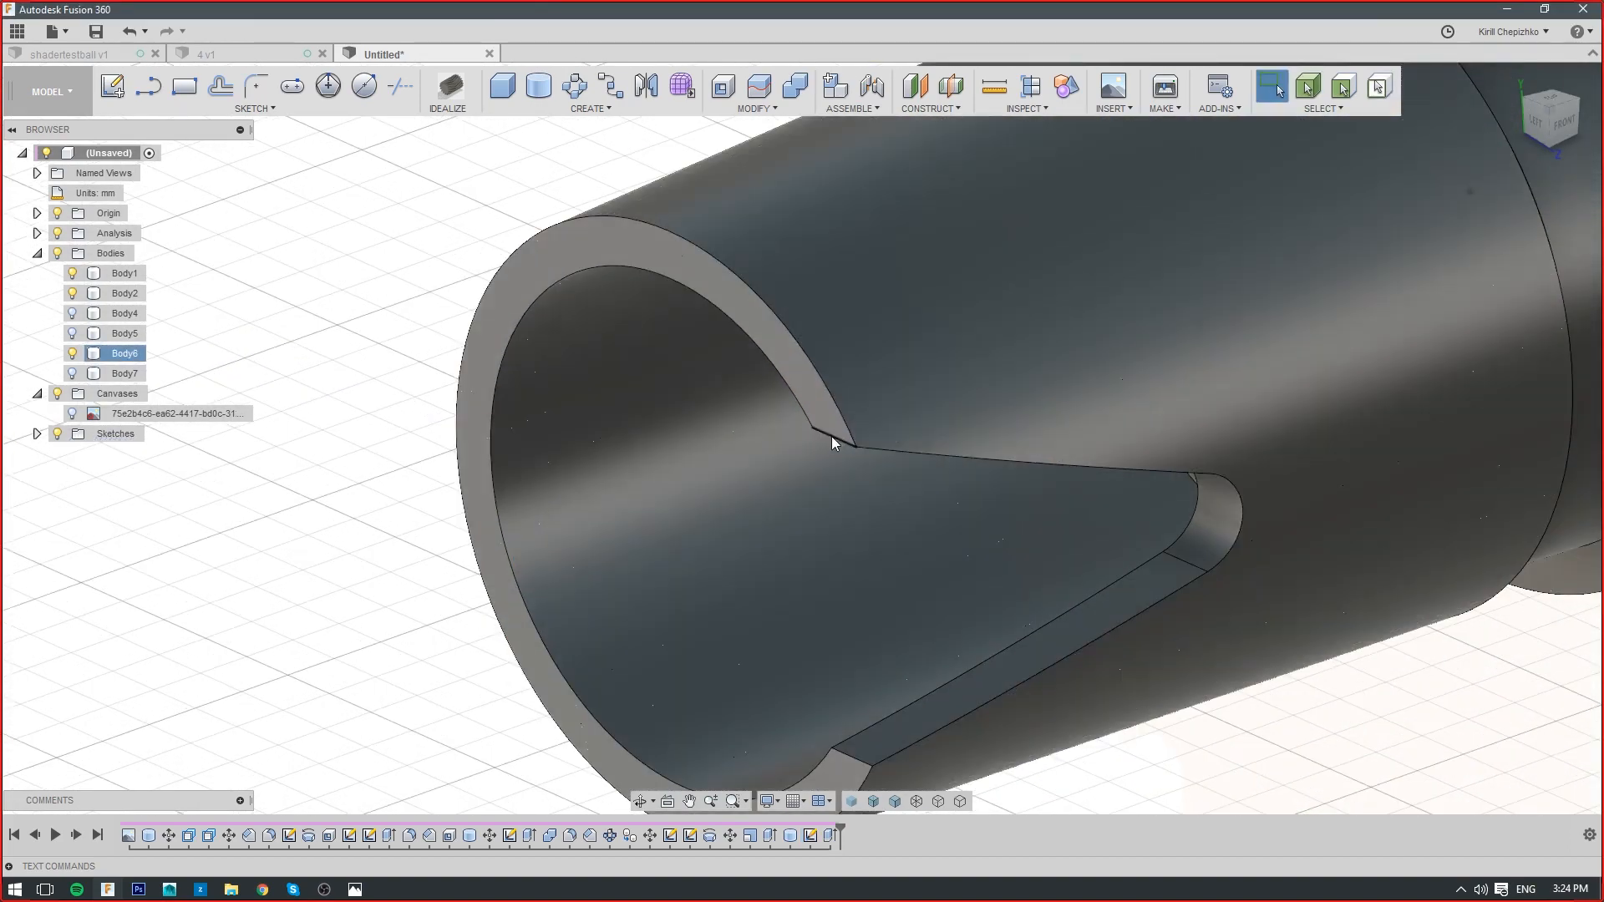
pyautogui.rightClick(831, 438)
pyautogui.click(827, 531)
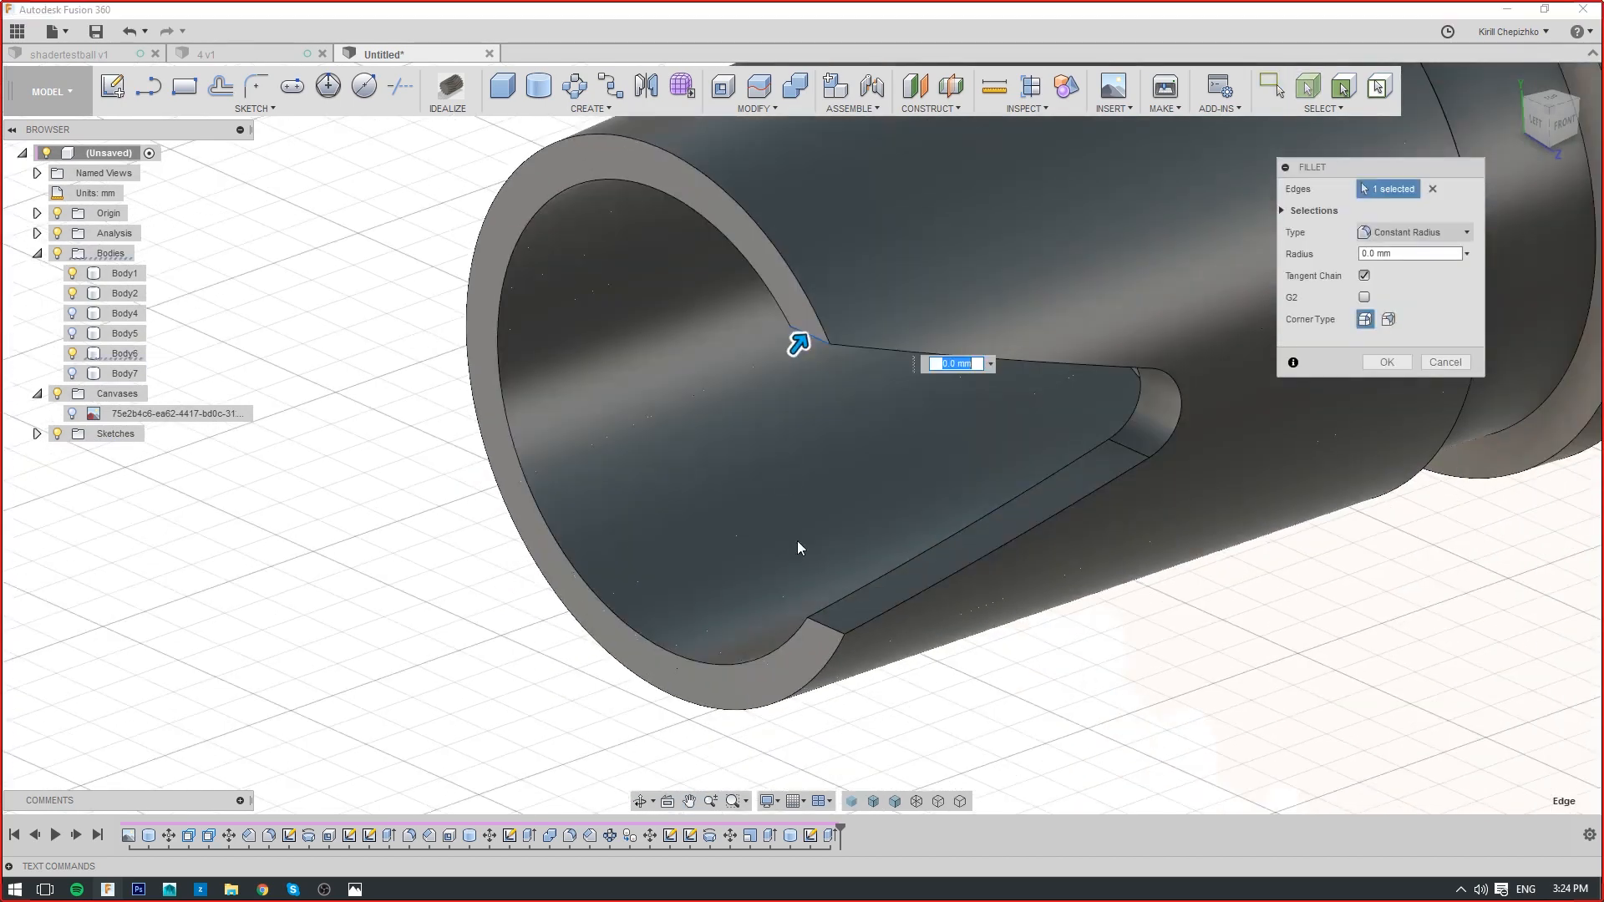
pyautogui.click(824, 630)
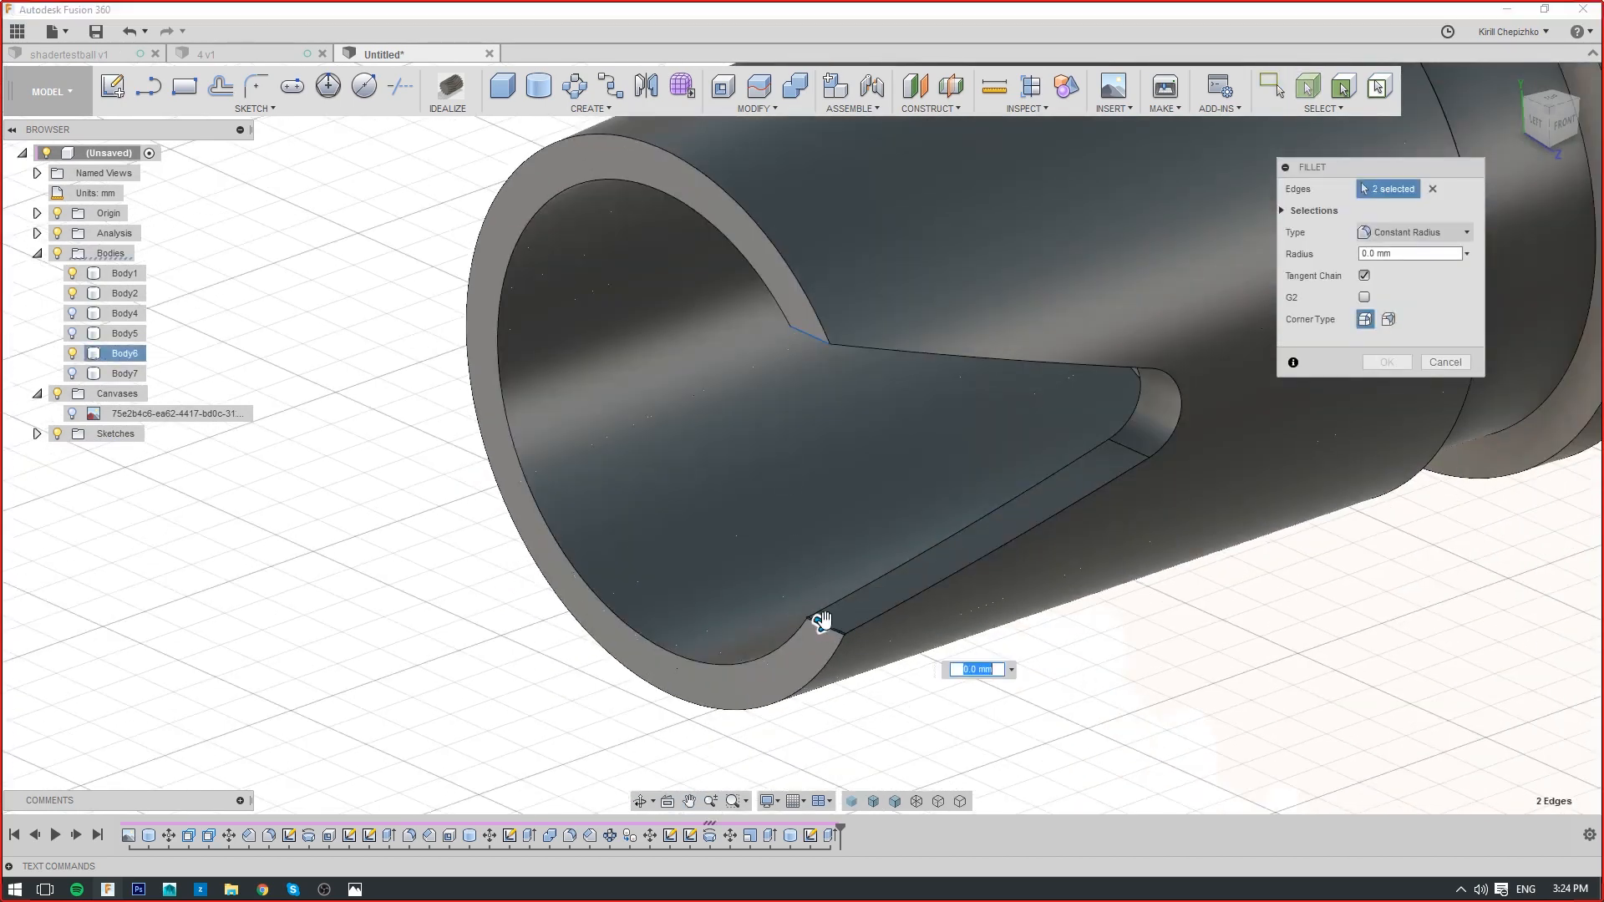
pyautogui.moveTo(824, 623); pyautogui.dragTo(836, 625)
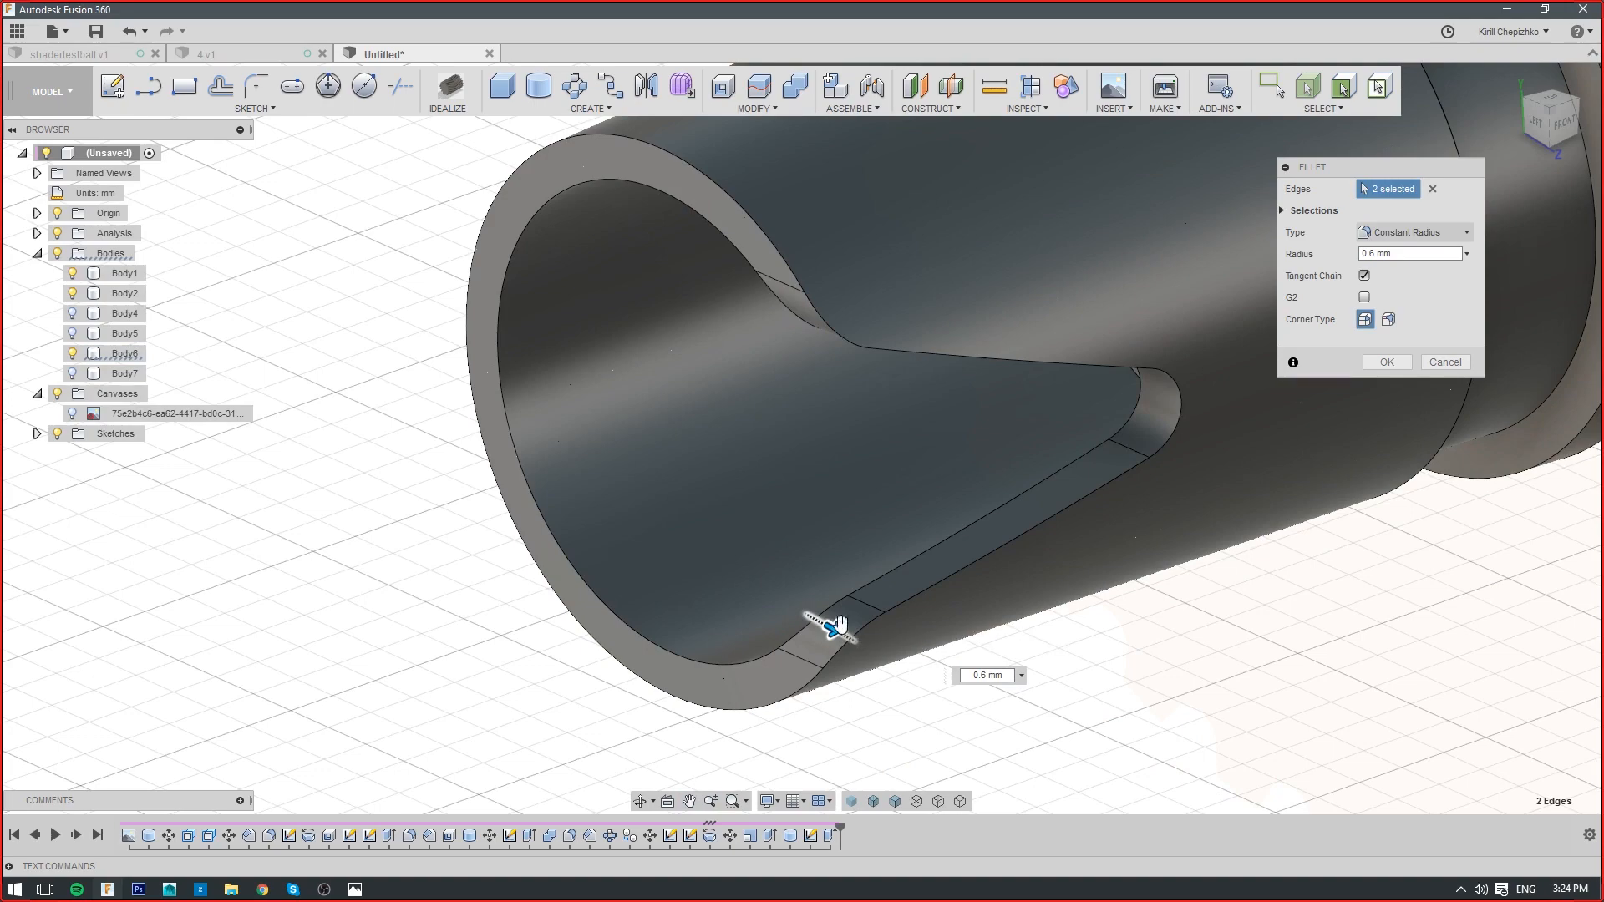
pyautogui.click(1386, 364)
# Start a circular pattern of faces and select the notch's two sloping sides, rounded apex and two corner fillets
pyautogui.scroll(-3, 827, 355)
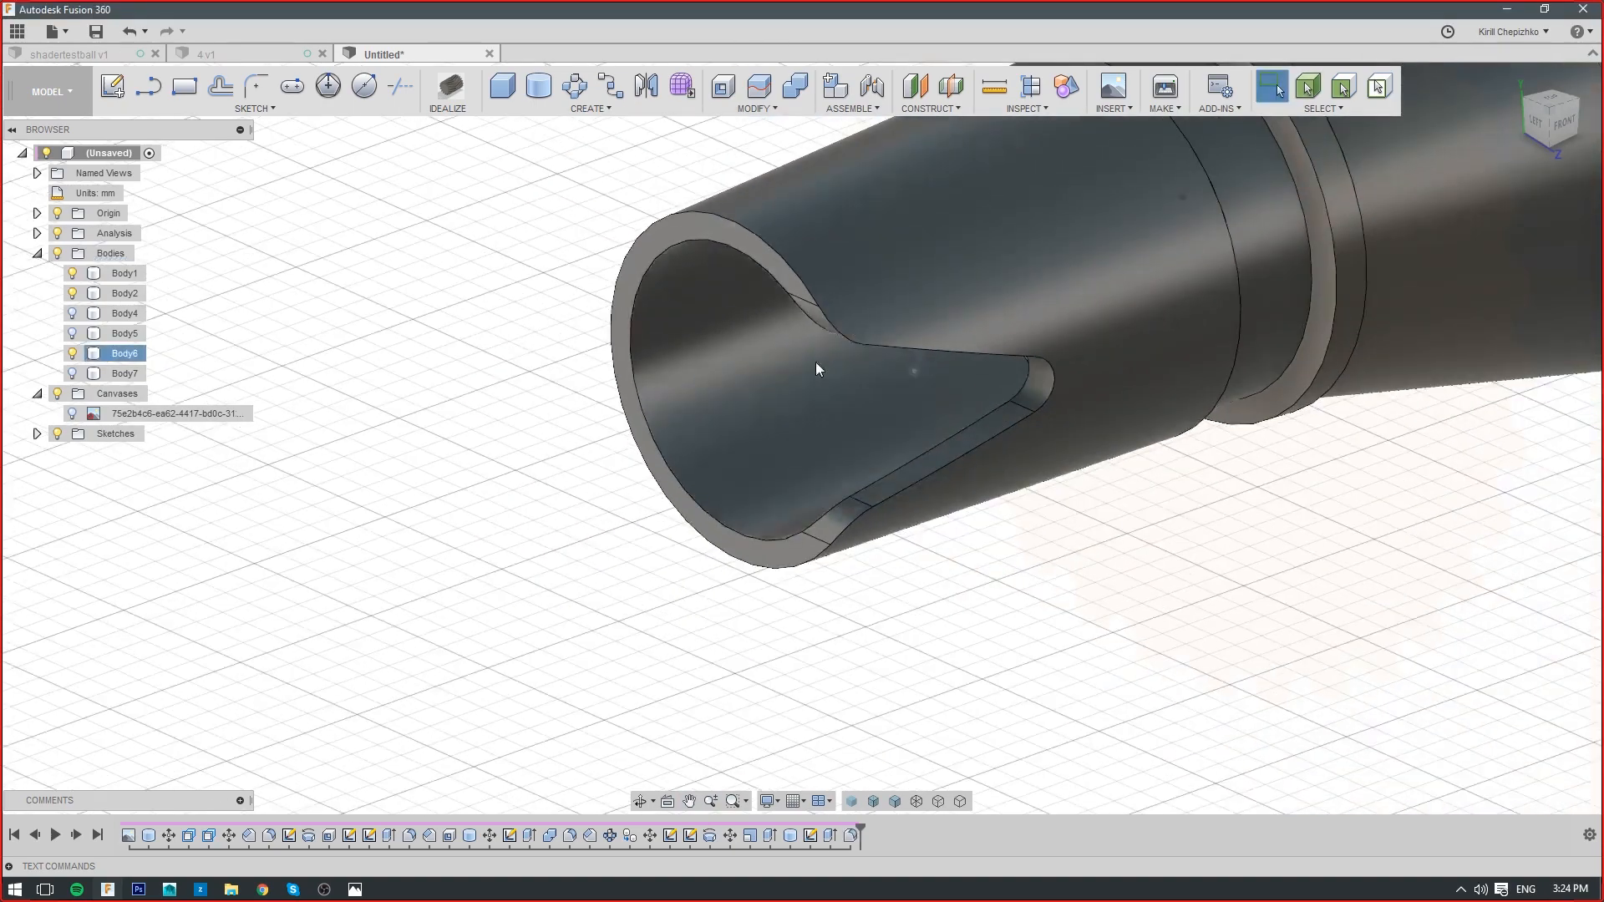
pyautogui.click(575, 91)
pyautogui.scroll(3, 892, 403)
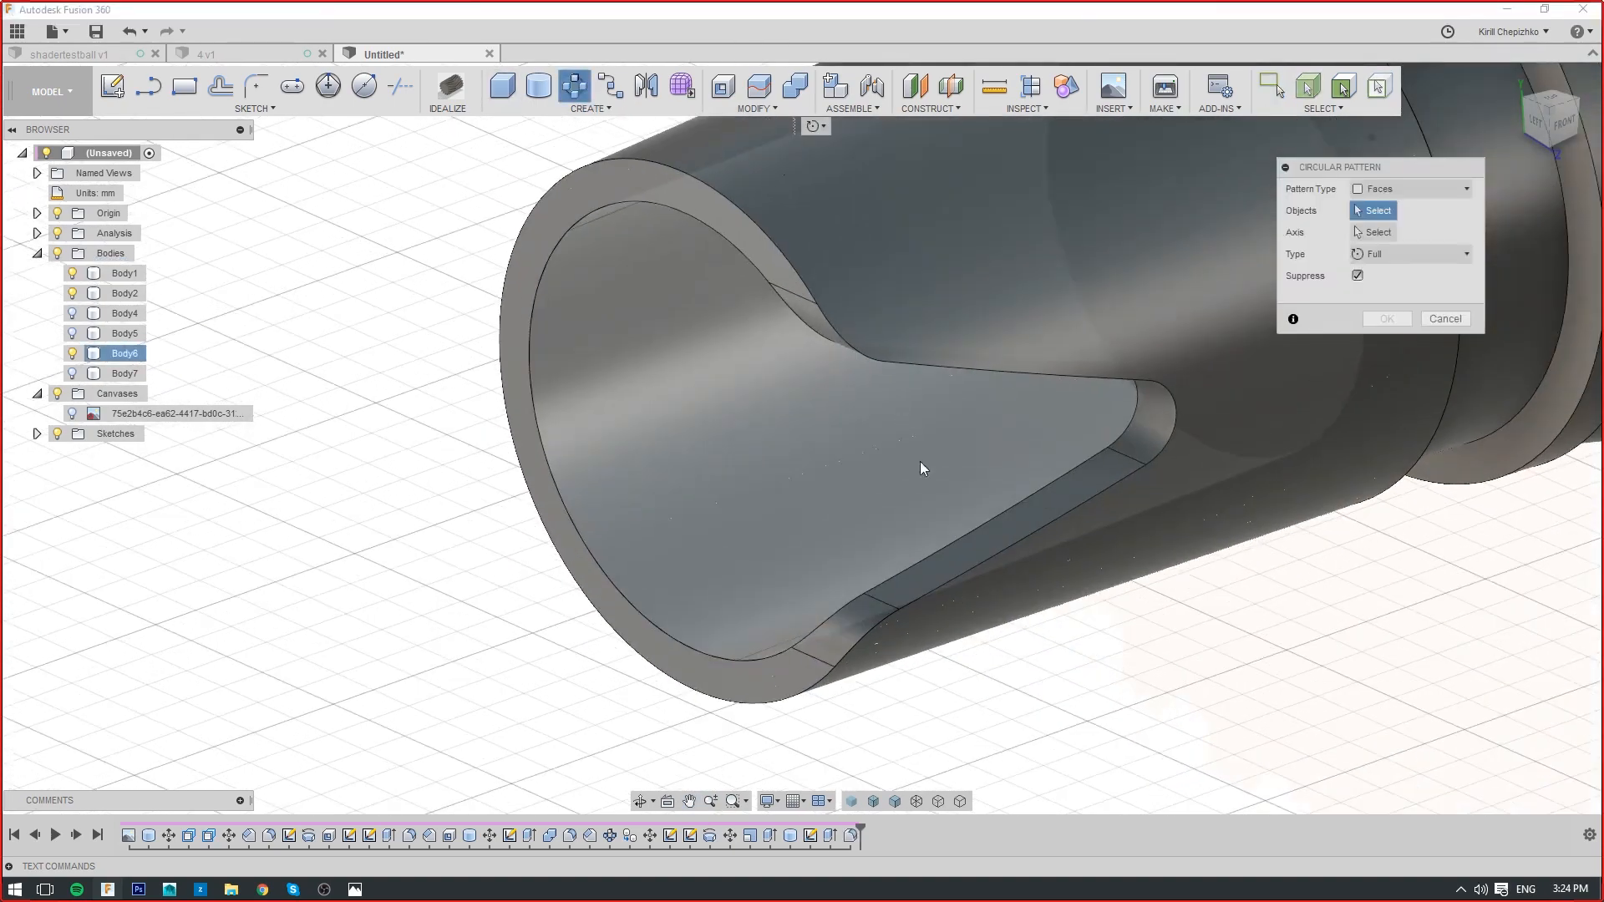
pyautogui.click(962, 567)
pyautogui.click(863, 621)
pyautogui.click(1144, 455)
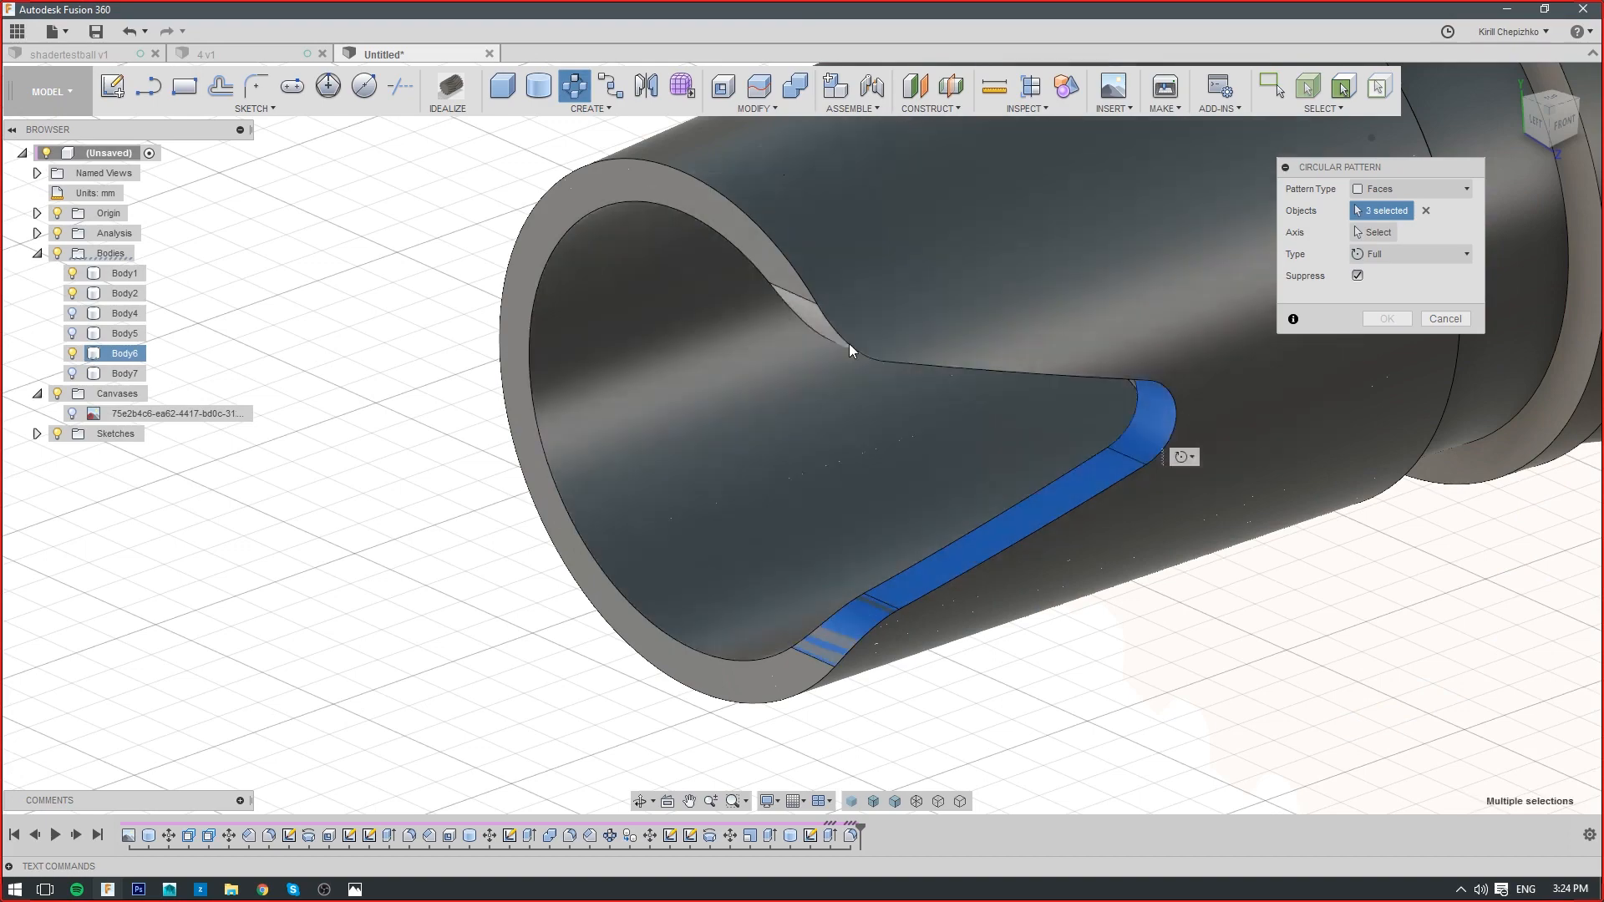
pyautogui.click(810, 316)
pyautogui.keyDown('shift'); pyautogui.moveTo(815, 317); pyautogui.dragTo(1041, 363, button='middle'); pyautogui.keyUp('shift')
pyautogui.click(1056, 339)
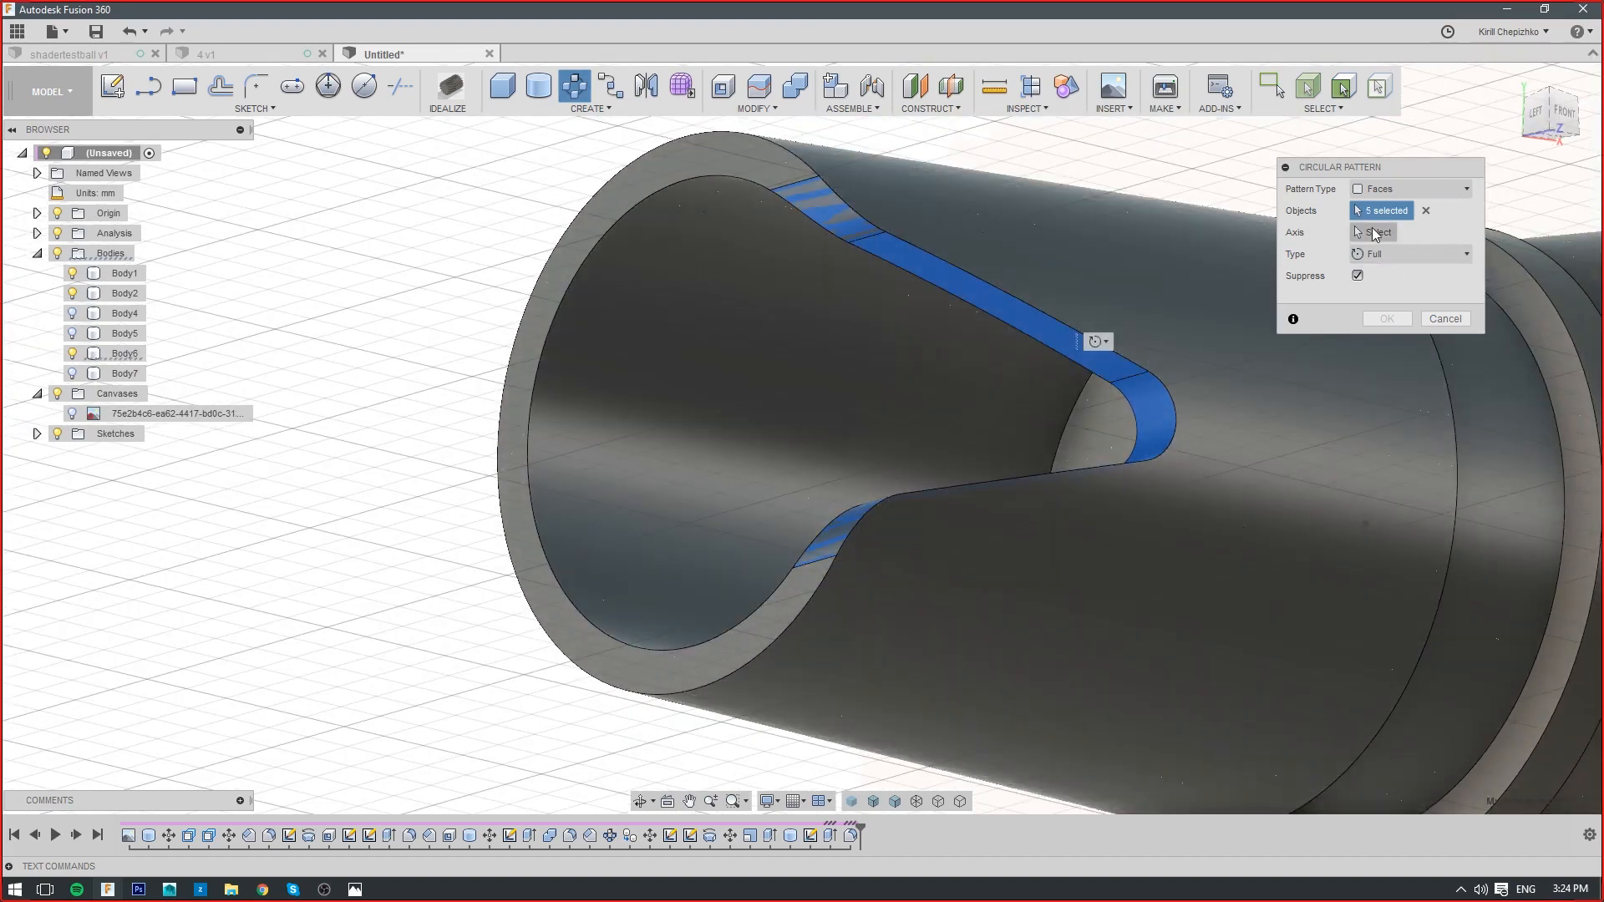
# Pattern the selected notch faces fully around the tube, using its circular end edge as axis and a quantity of 5
pyautogui.click(1373, 233)
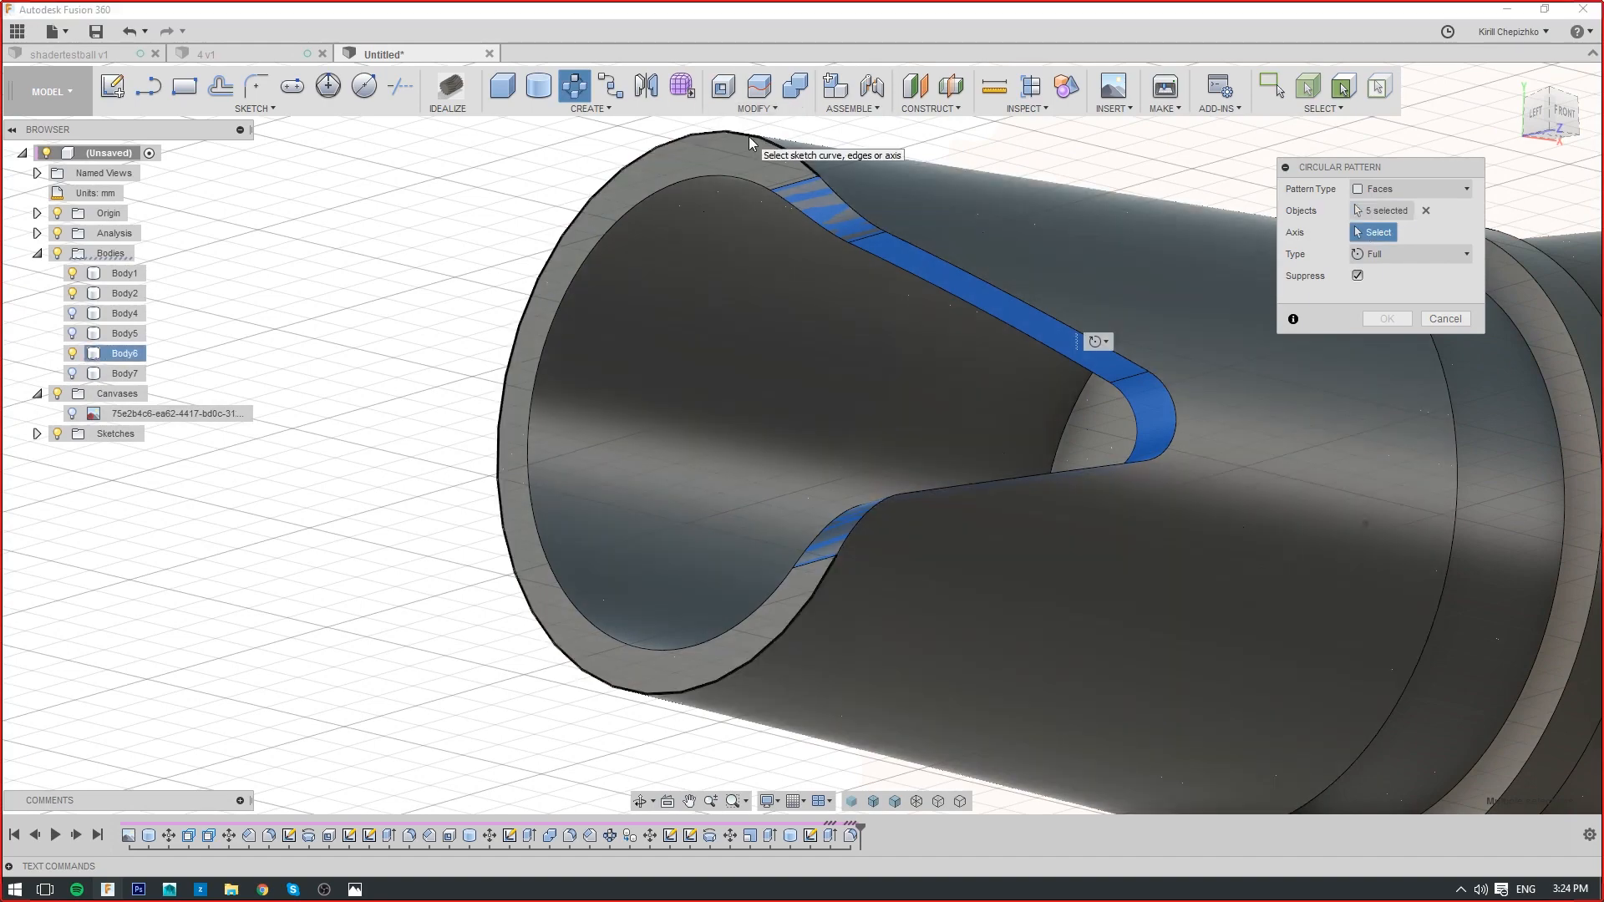
pyautogui.click(749, 137)
pyautogui.moveTo(1534, 113); pyautogui.dragTo(1568, 132)
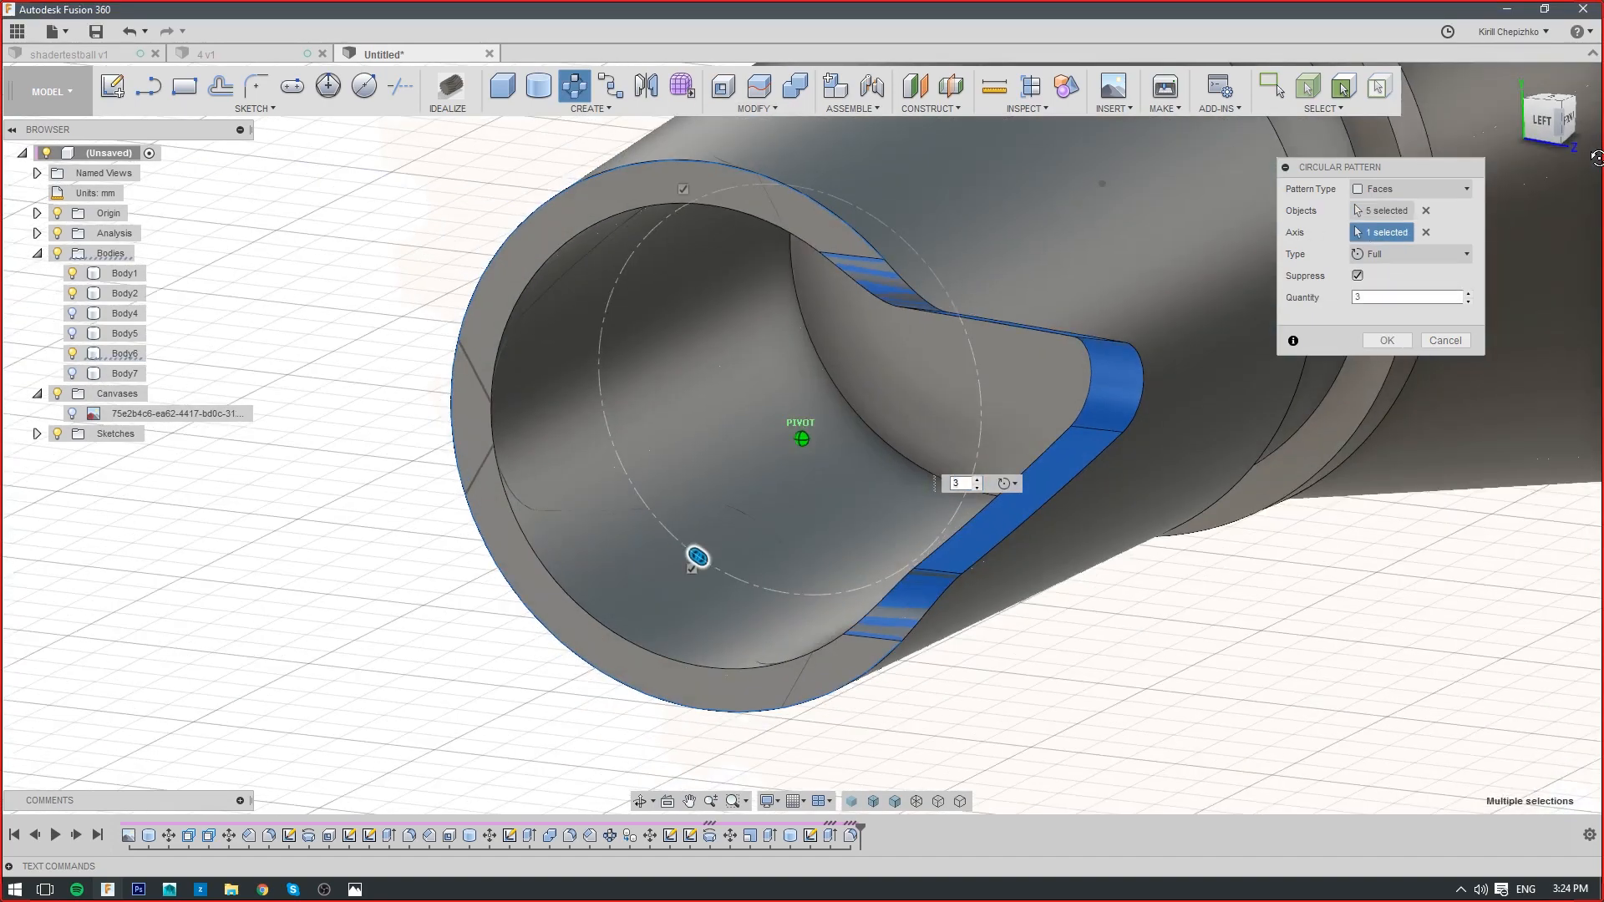
pyautogui.click(1469, 293)
pyautogui.click(1469, 293)
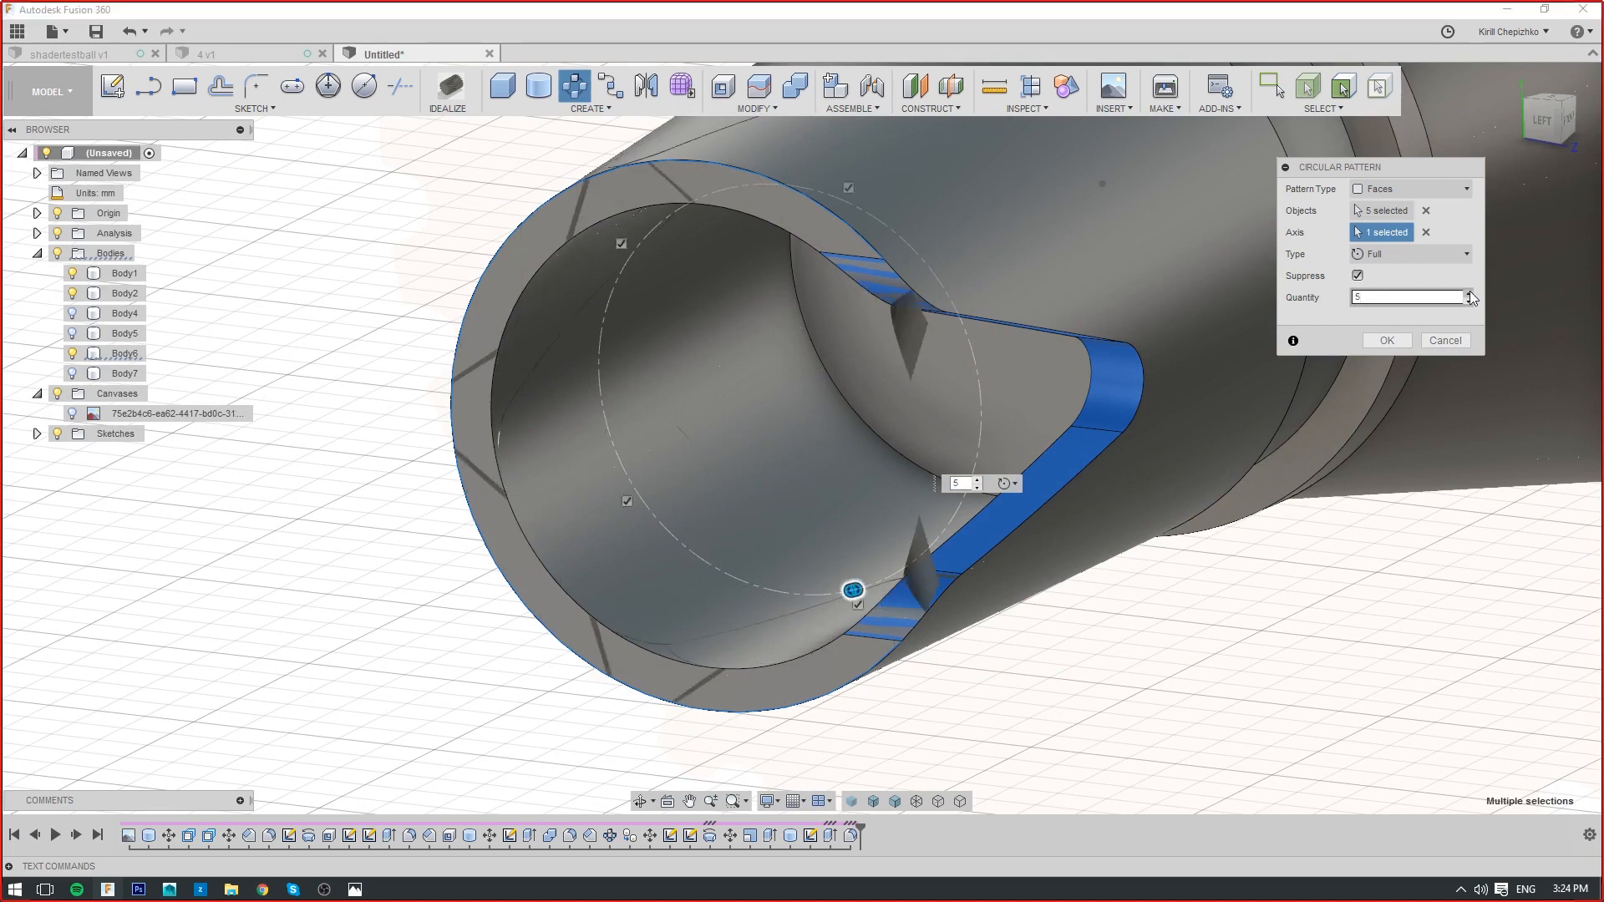
pyautogui.click(1469, 293)
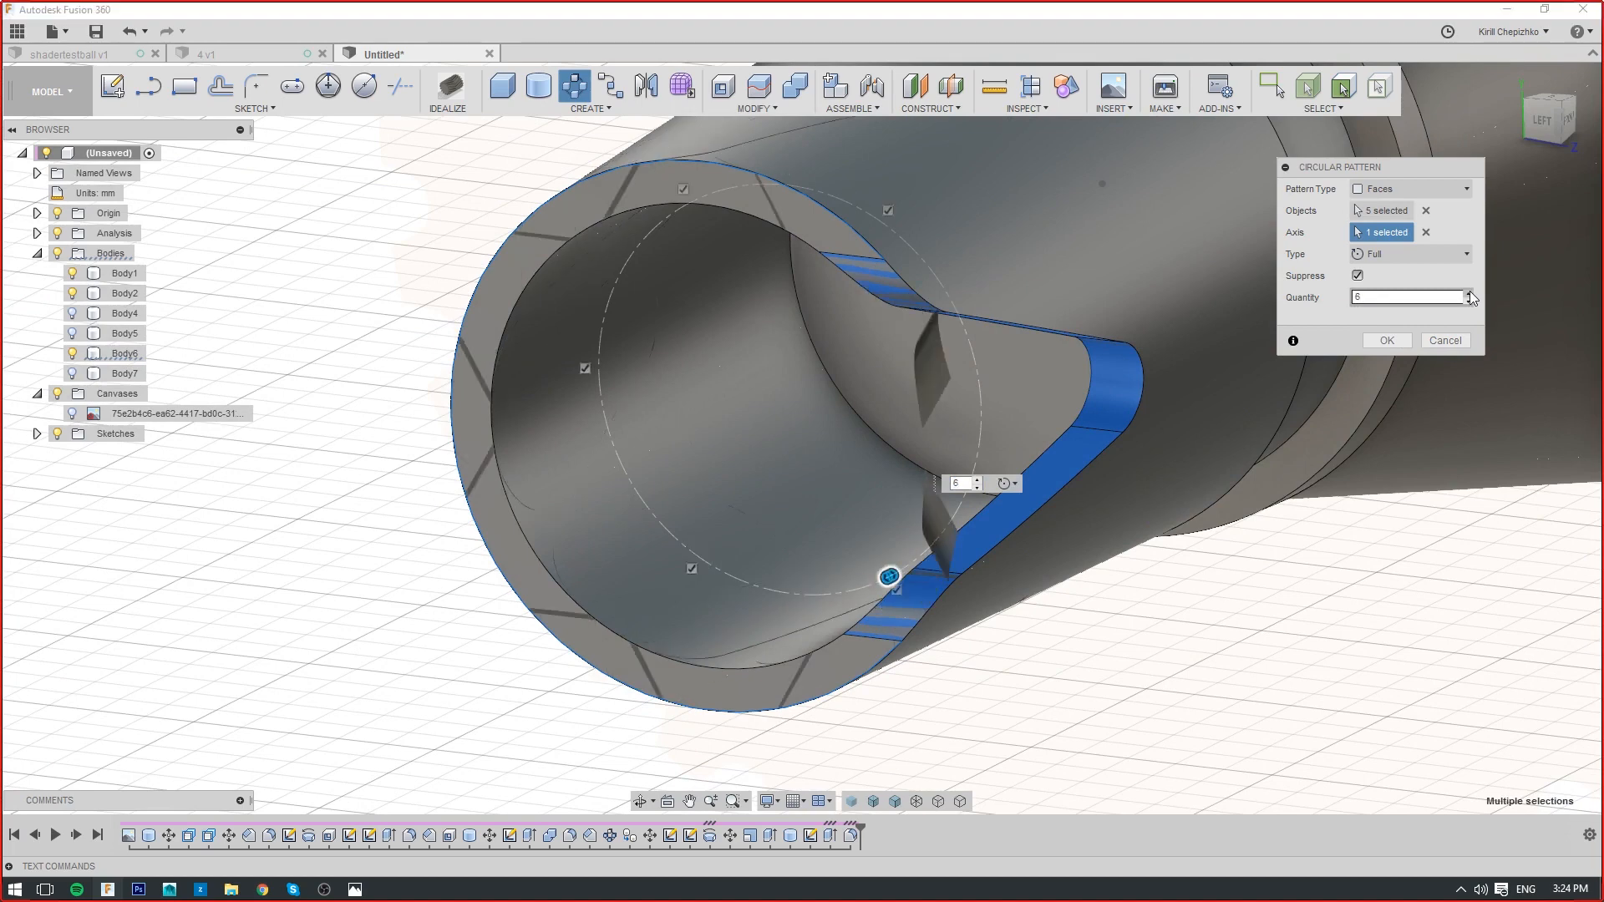
pyautogui.click(1469, 301)
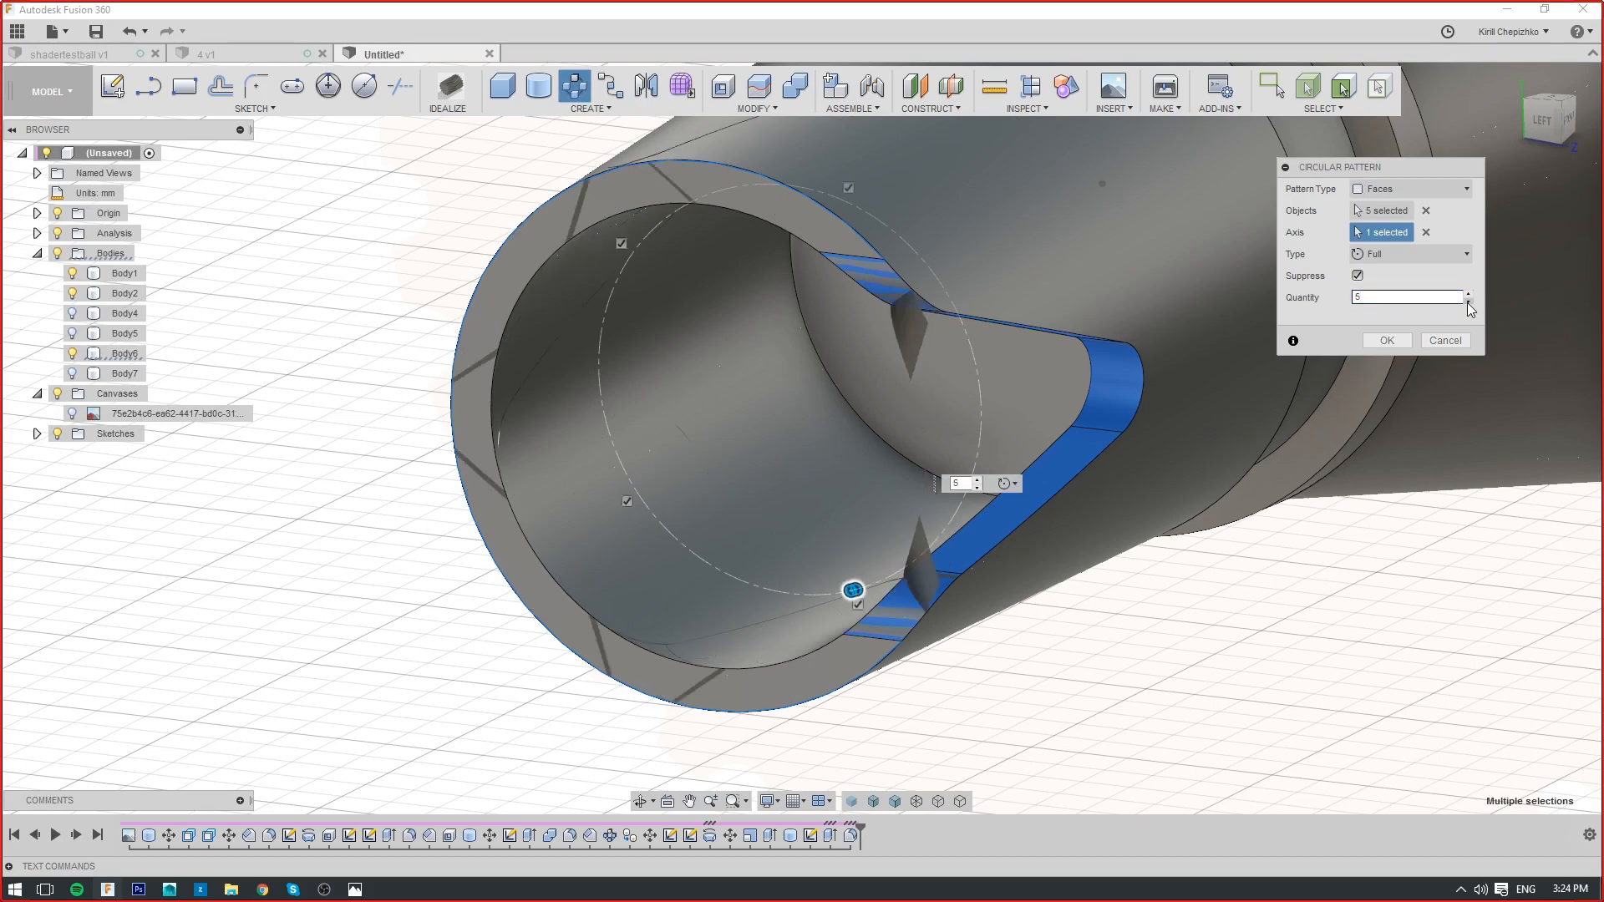
pyautogui.click(1388, 337)
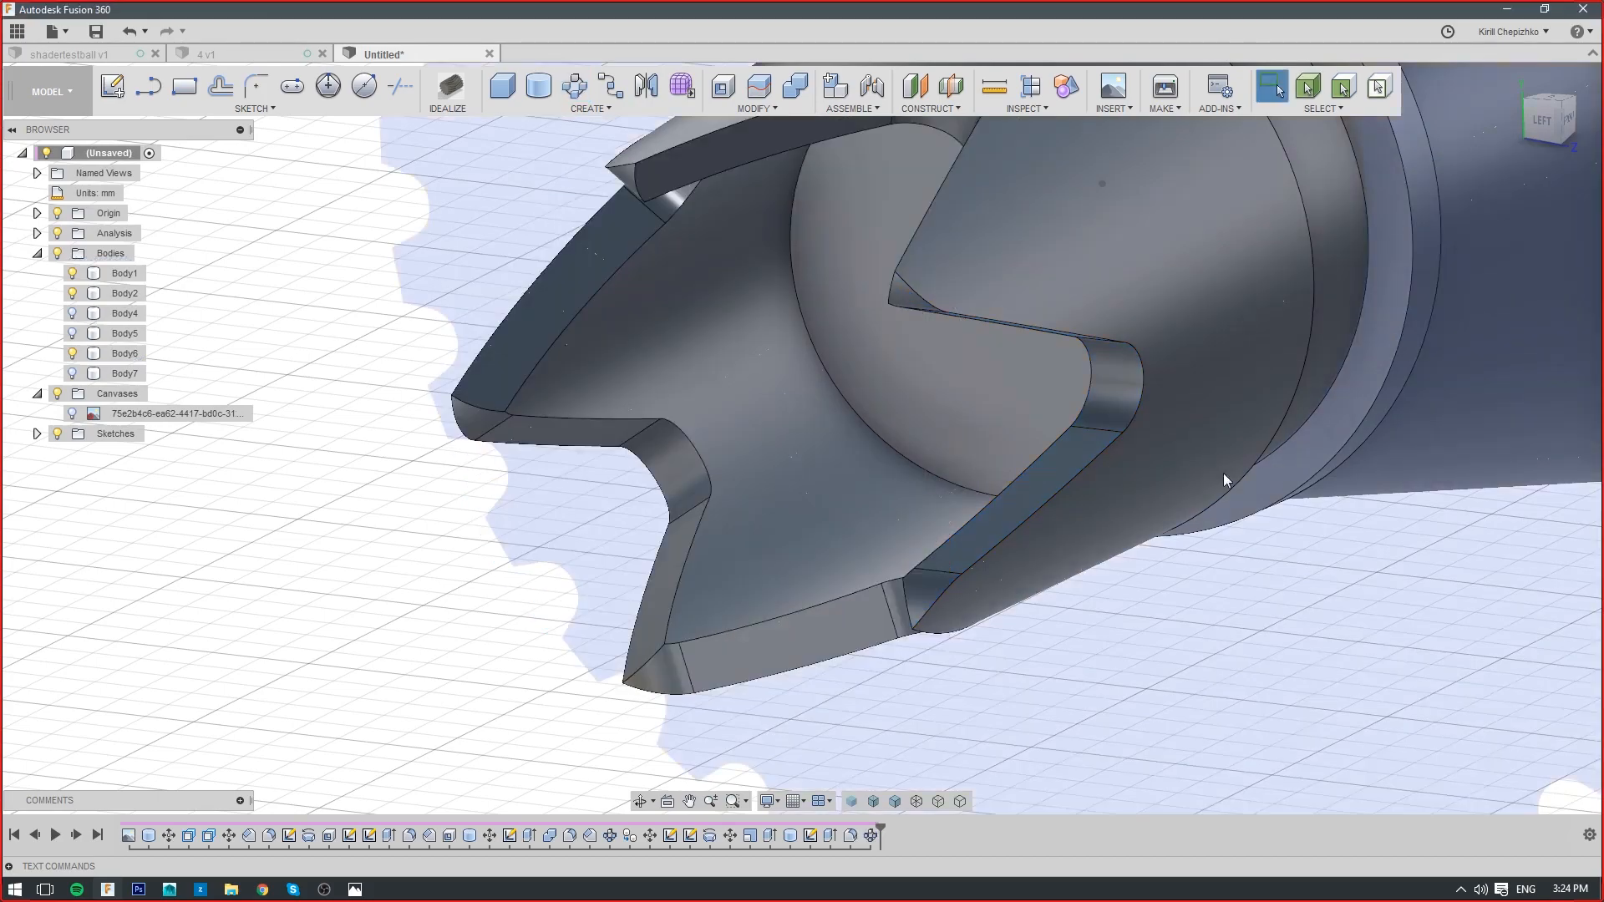
# Inspect the patterned notches from several angles, including end-on, and suppress the circular pattern feature
pyautogui.scroll(-3, 926, 609)
pyautogui.moveTo(1529, 114)
pyautogui.mouseDown()
pyautogui.moveTo(1576, 118)
pyautogui.moveTo(1545, 71)
pyautogui.moveTo(1505, 96)
pyautogui.moveTo(1584, 150)
pyautogui.moveTo(1546, 113)
pyautogui.moveTo(1571, 92)
pyautogui.moveTo(1521, 100)
pyautogui.moveTo(1550, 121)
pyautogui.mouseUp()
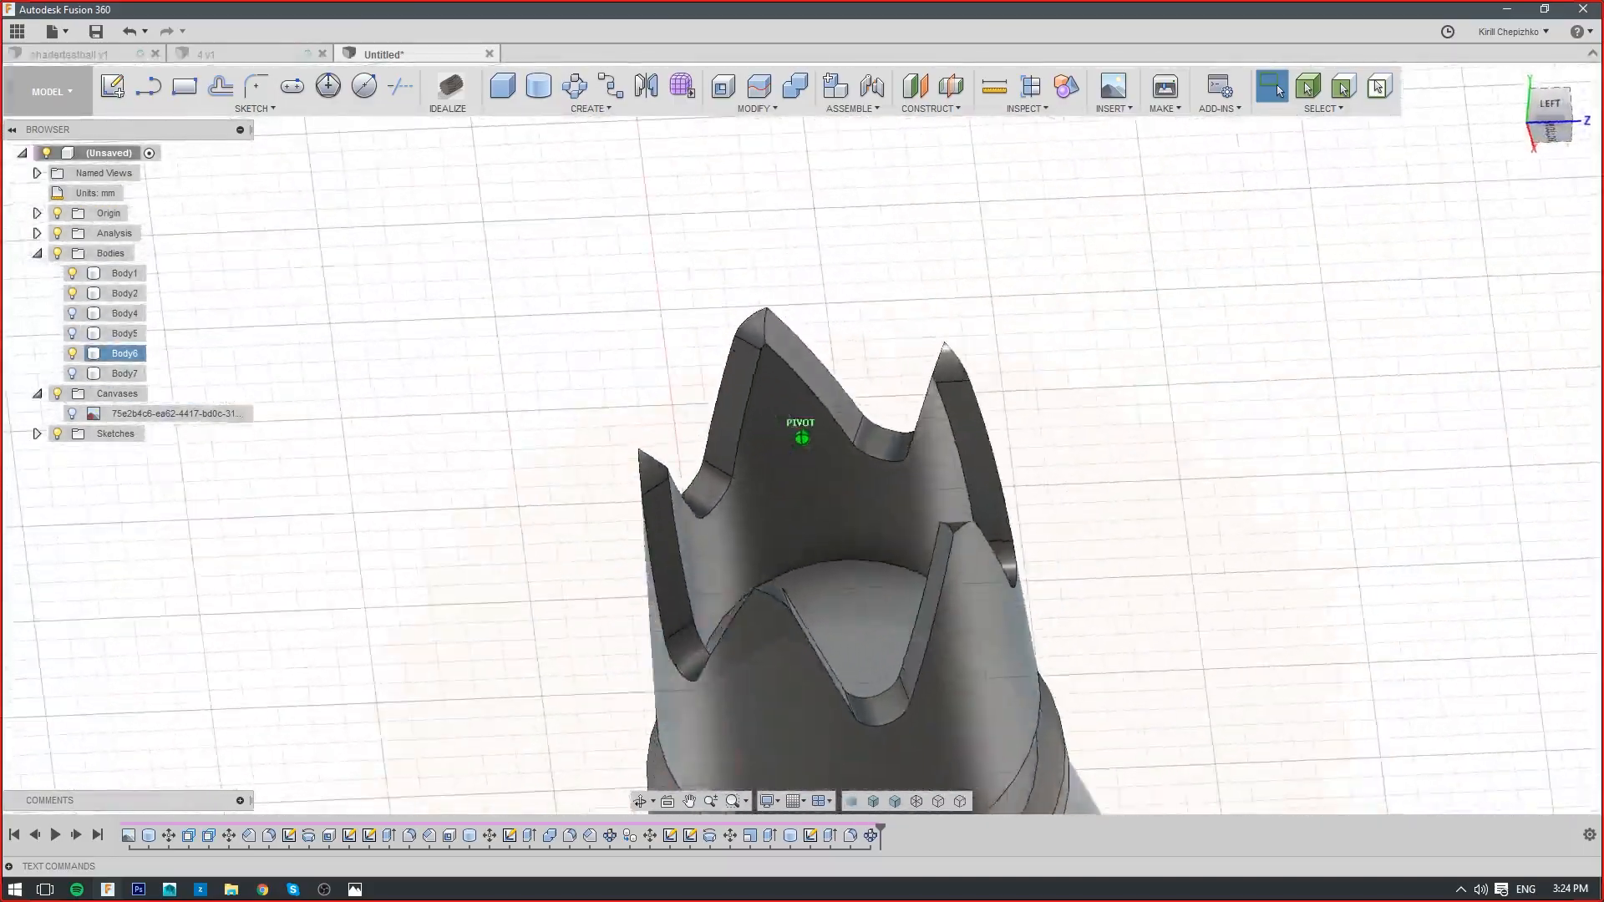
pyautogui.keyDown('shift'); pyautogui.moveTo(898, 284); pyautogui.dragTo(890, 405, button='middle'); pyautogui.keyUp('shift')
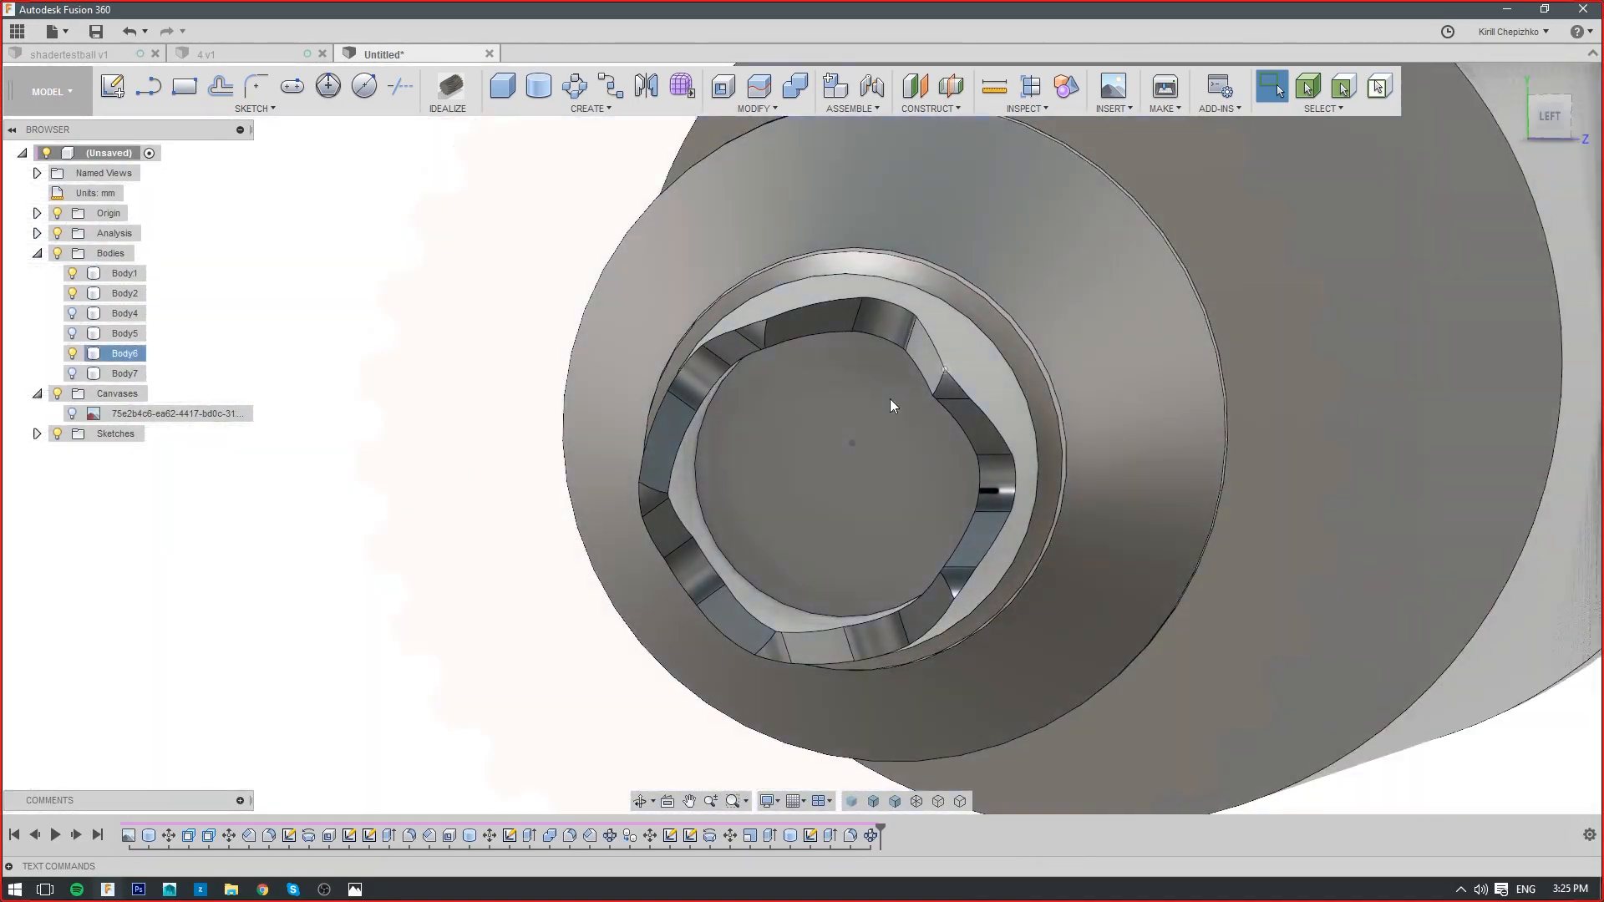
pyautogui.scroll(5, 961, 386)
pyautogui.scroll(-4, 968, 382)
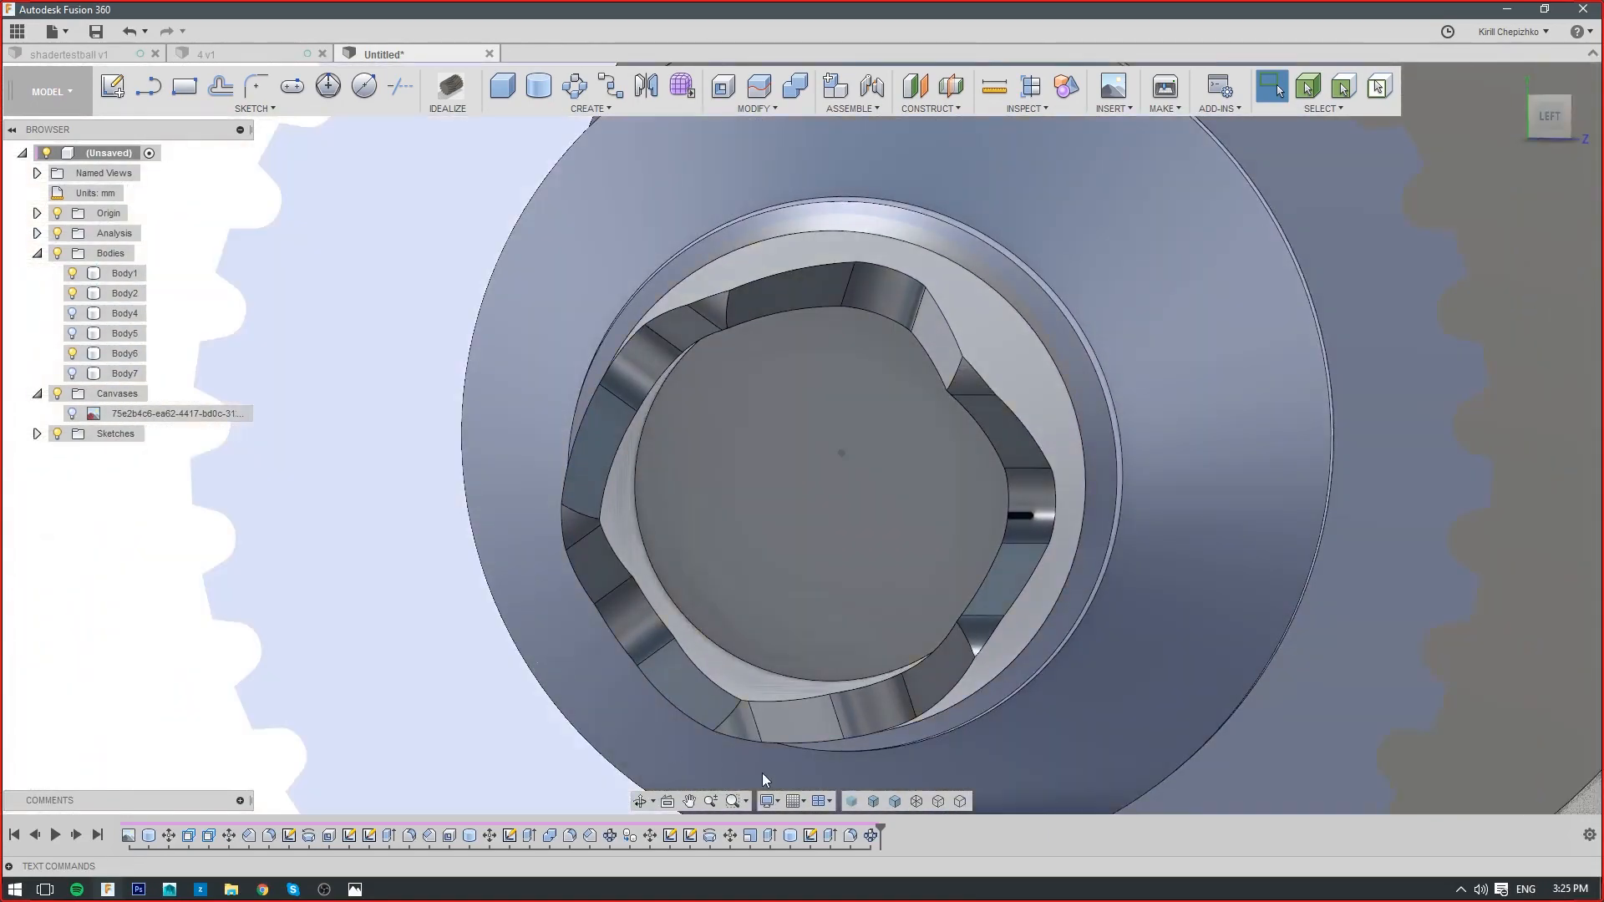
pyautogui.click(873, 834)
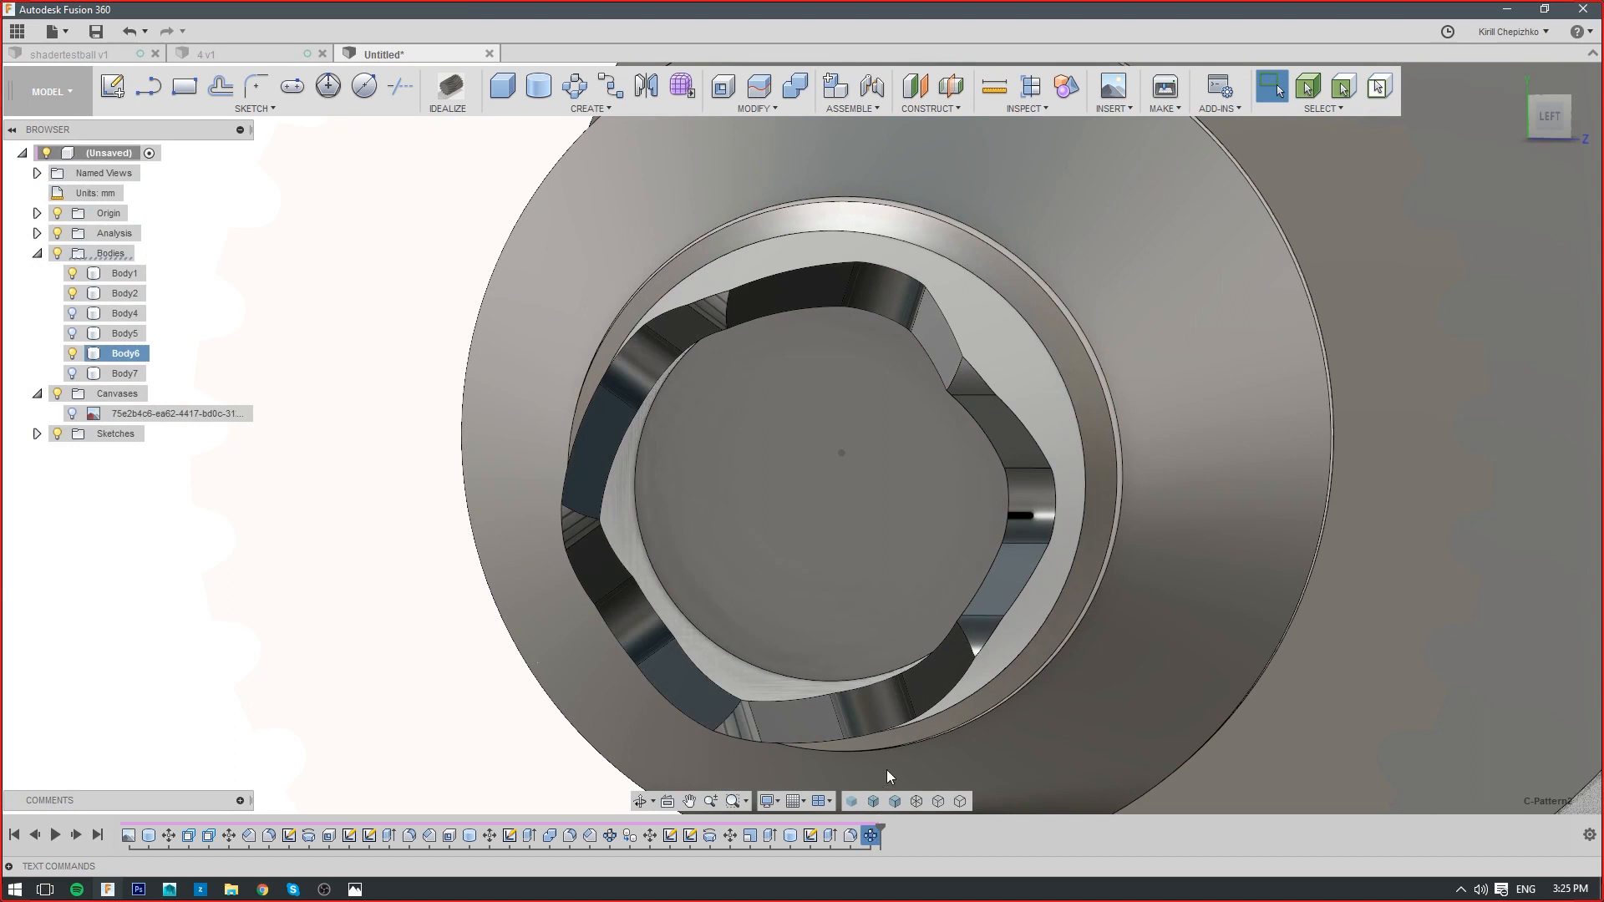
pyautogui.rightClick(873, 835)
pyautogui.click(928, 829)
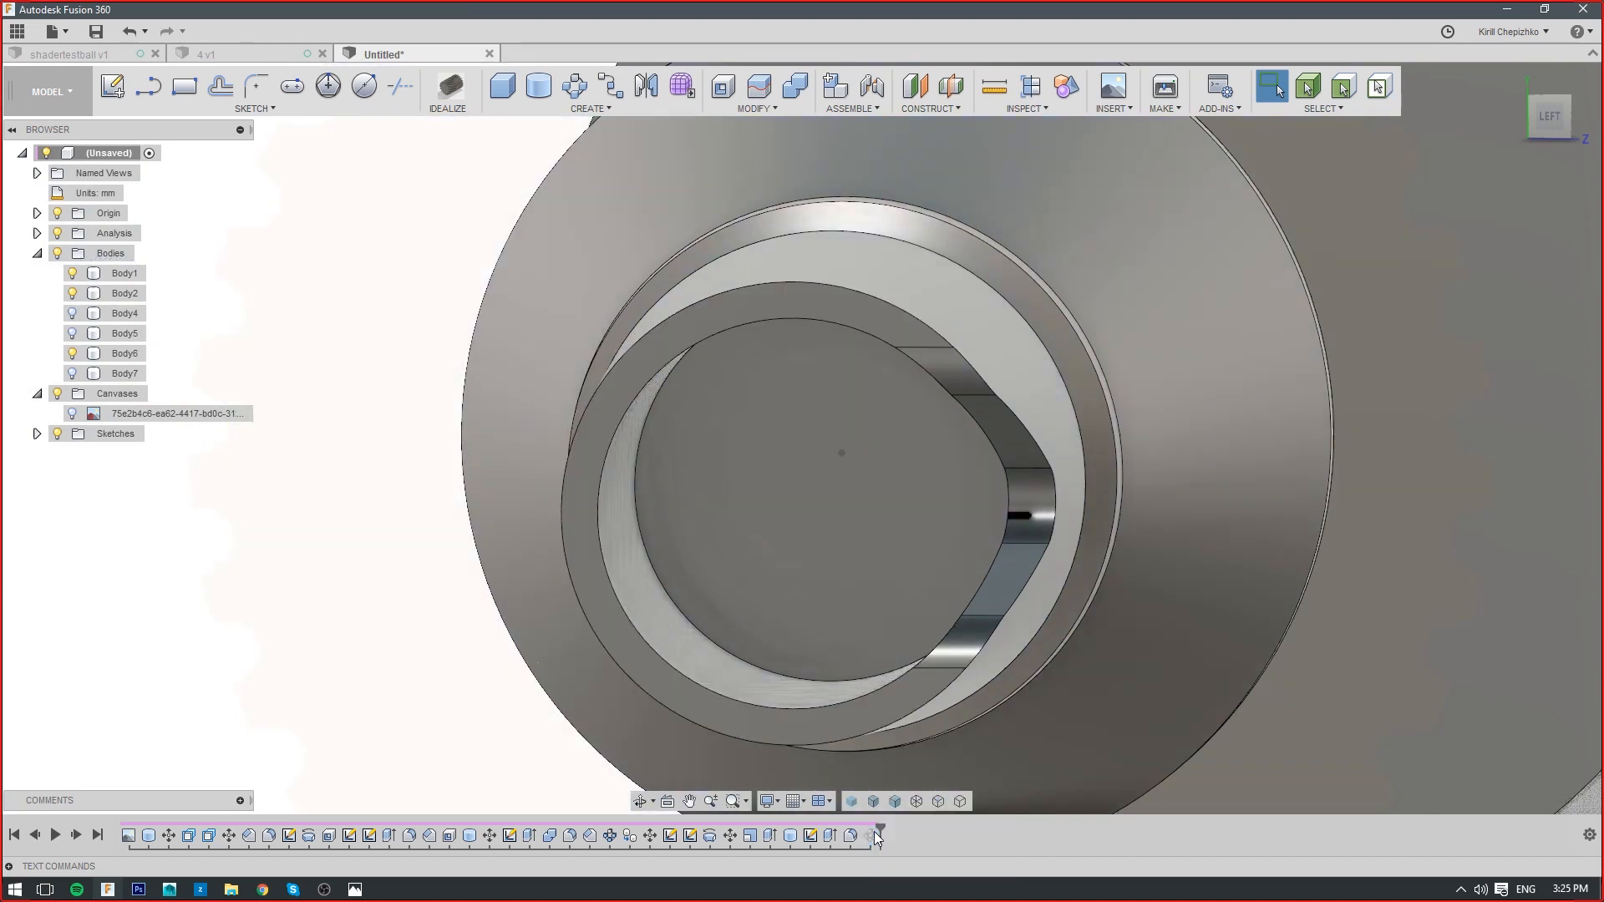
# Unsuppress the circular pattern feature to restore all the notches around the tube end
pyautogui.rightClick(873, 835)
pyautogui.click(389, 734)
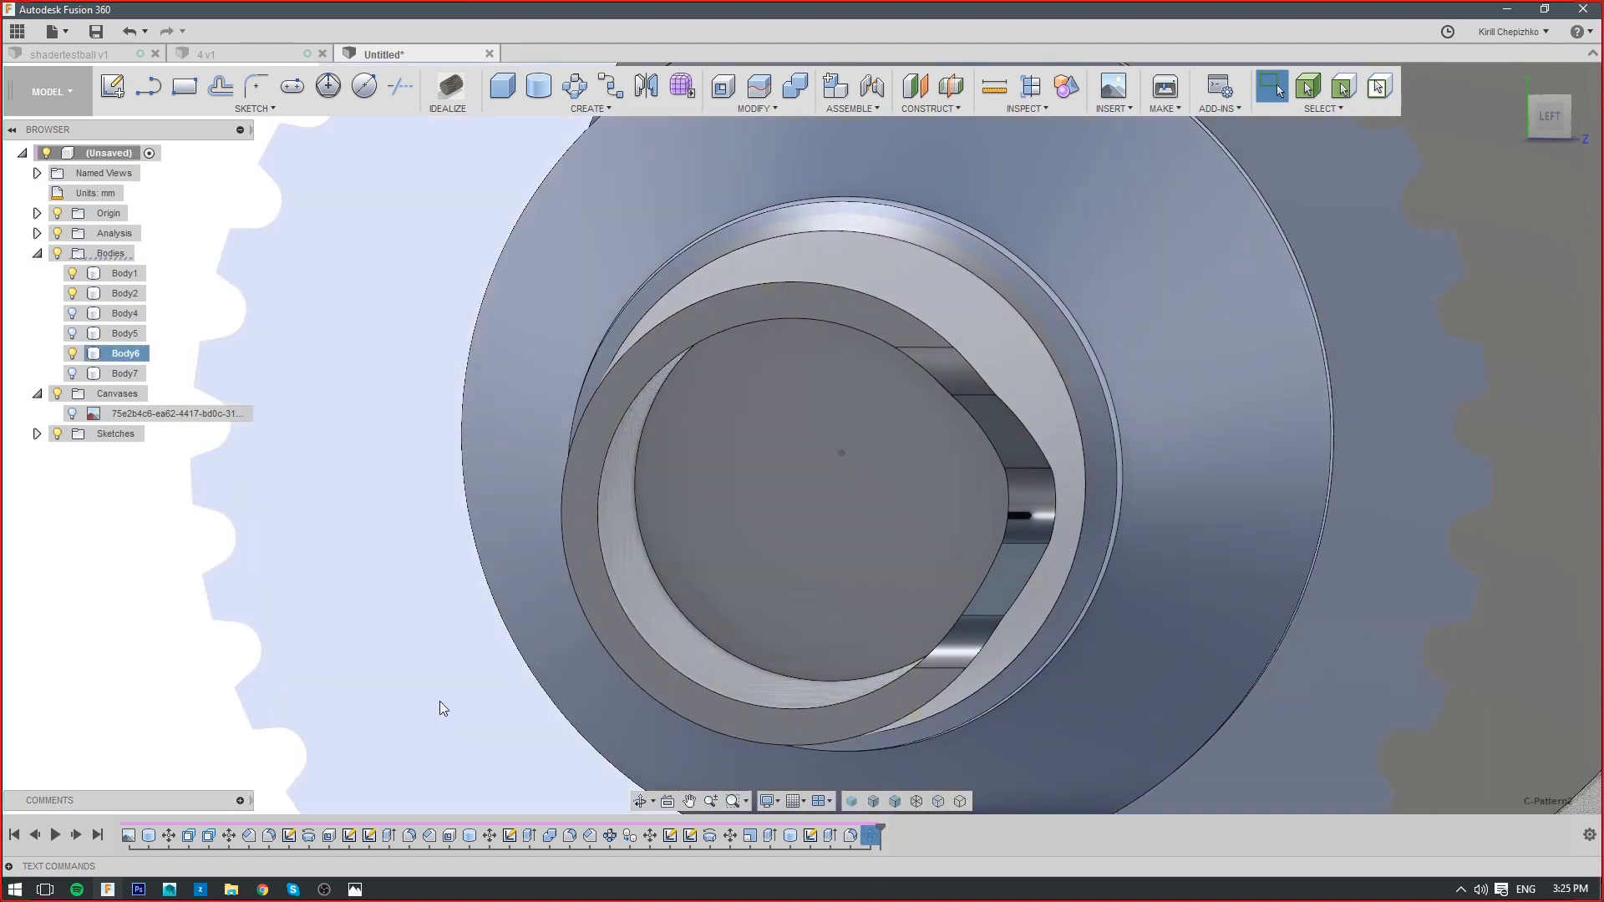
pyautogui.rightClick(868, 836)
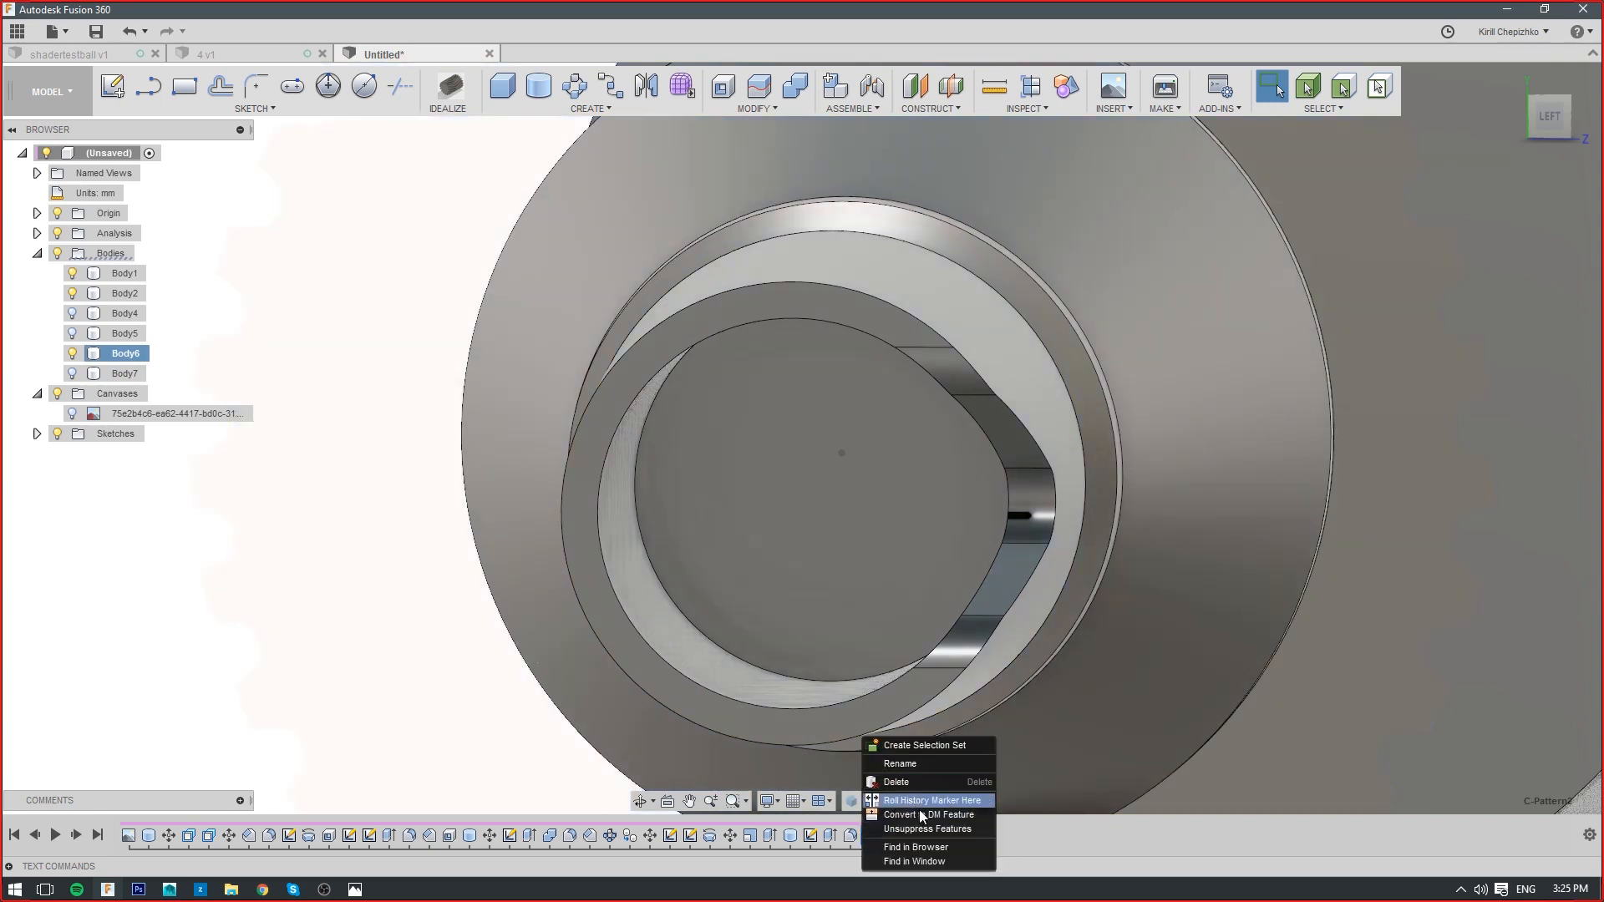
pyautogui.click(910, 830)
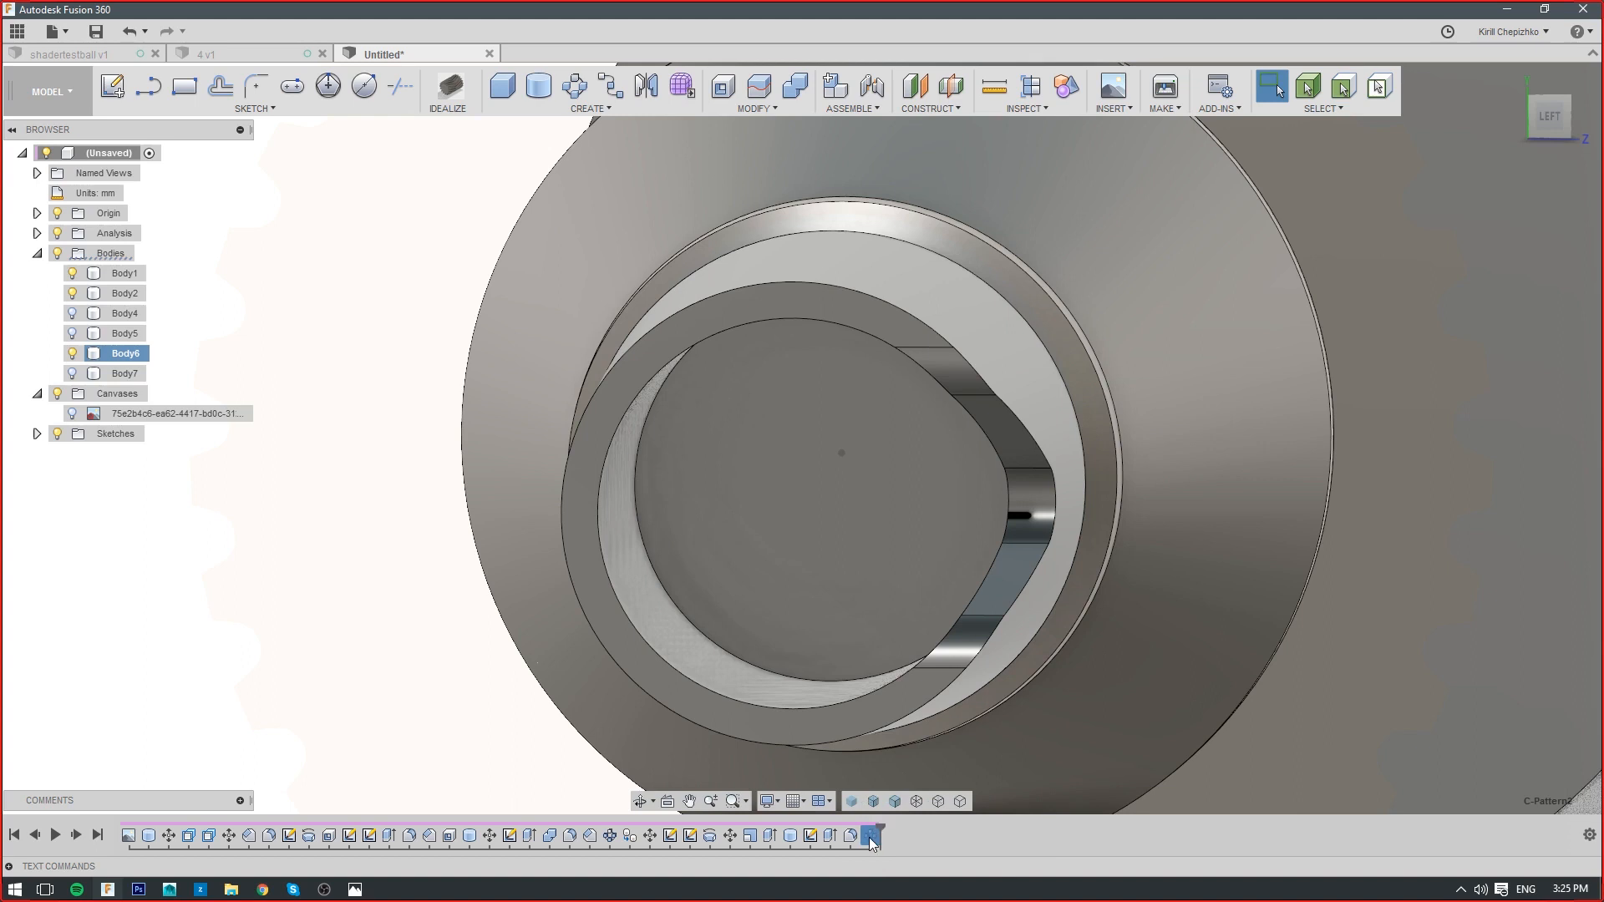
pyautogui.rightClick(871, 839)
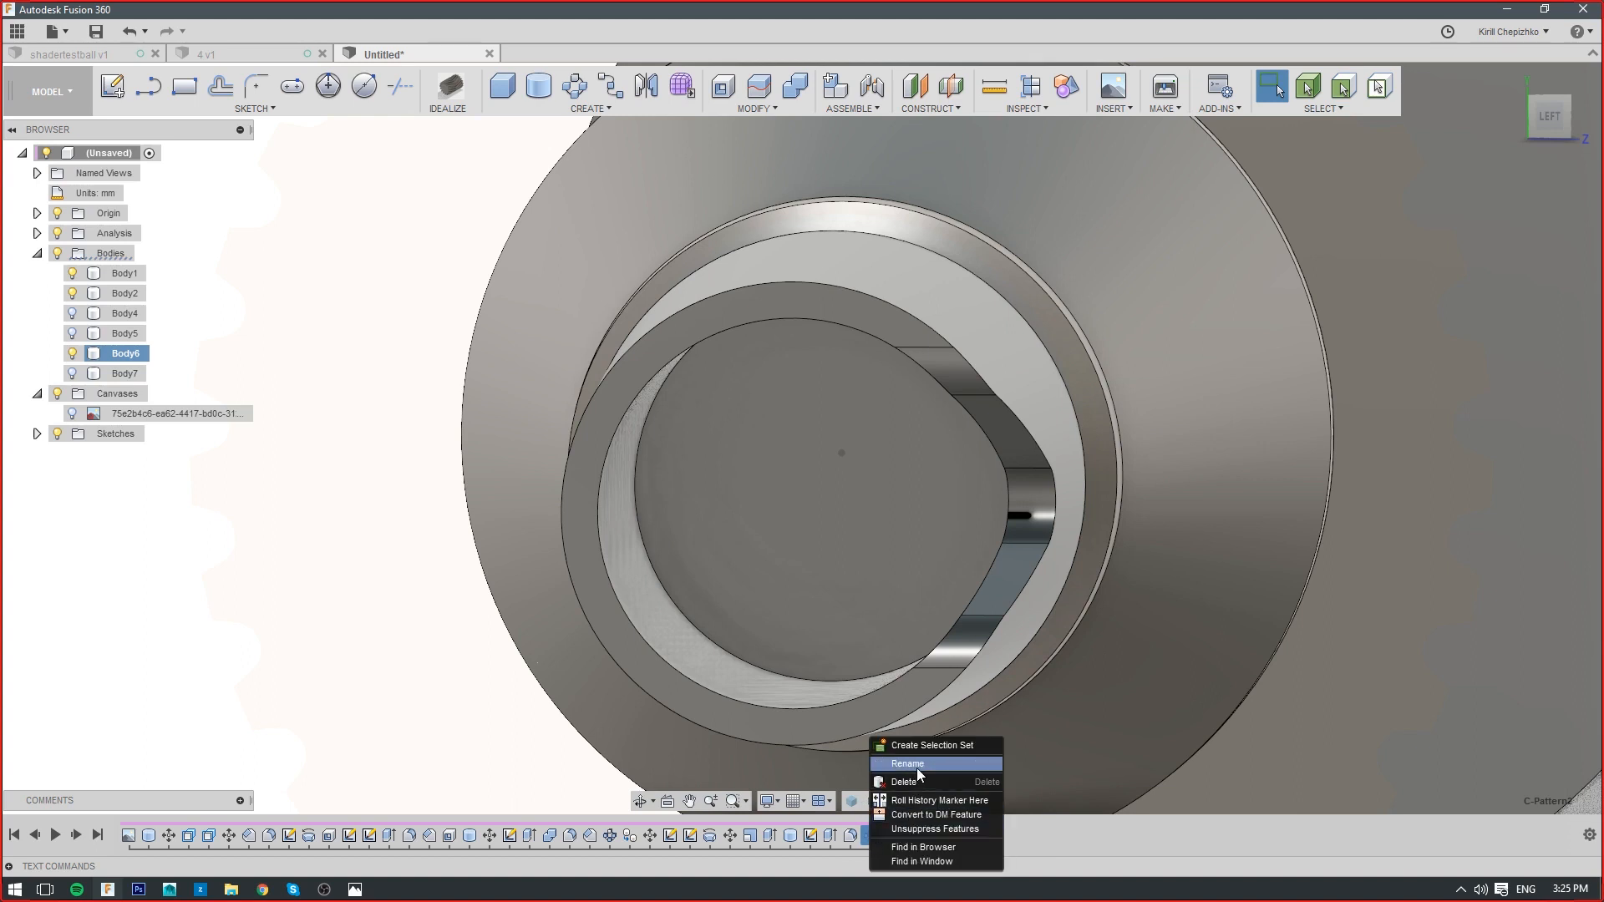
pyautogui.click(920, 829)
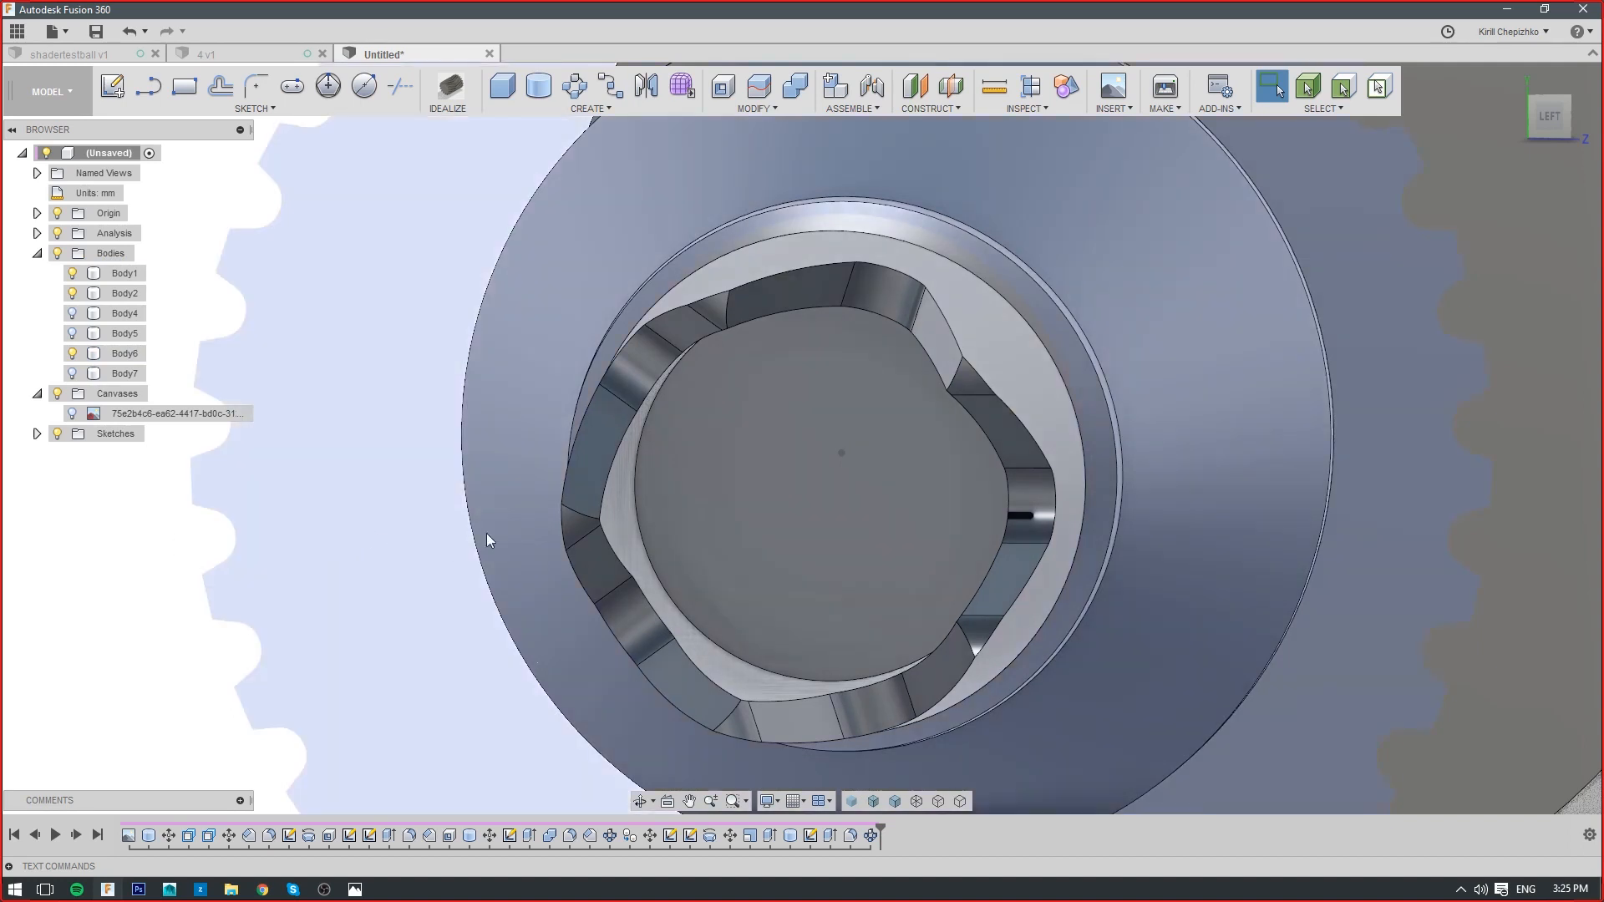
# Edit the notch circular pattern and set its quantity to 3
pyautogui.scroll(-2, 544, 442)
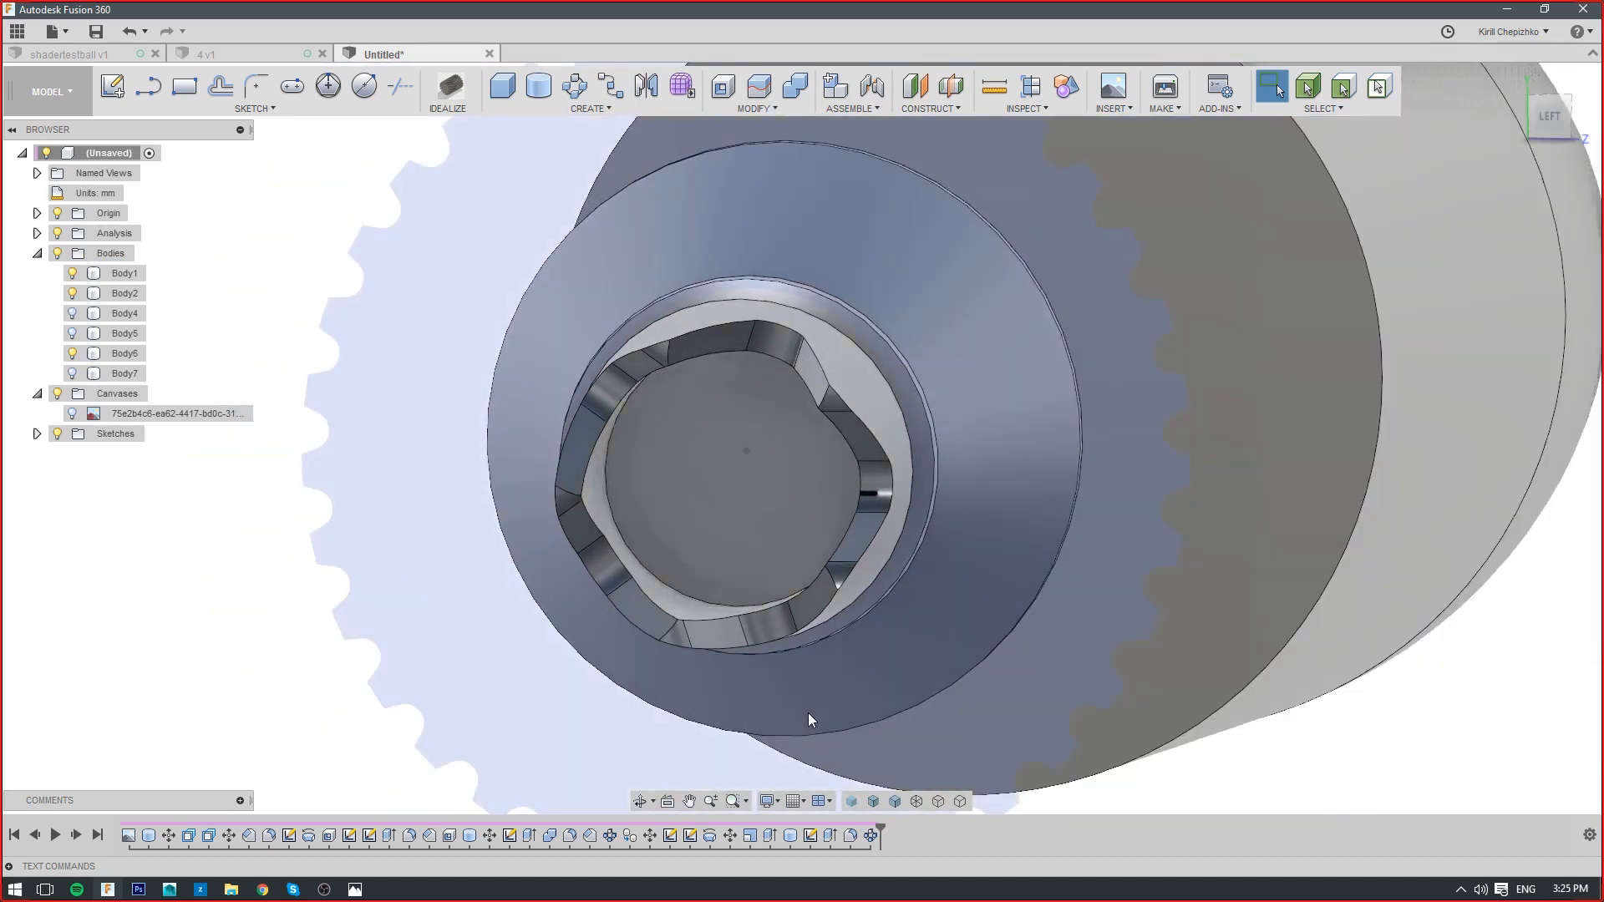
pyautogui.rightClick(869, 835)
pyautogui.click(913, 749)
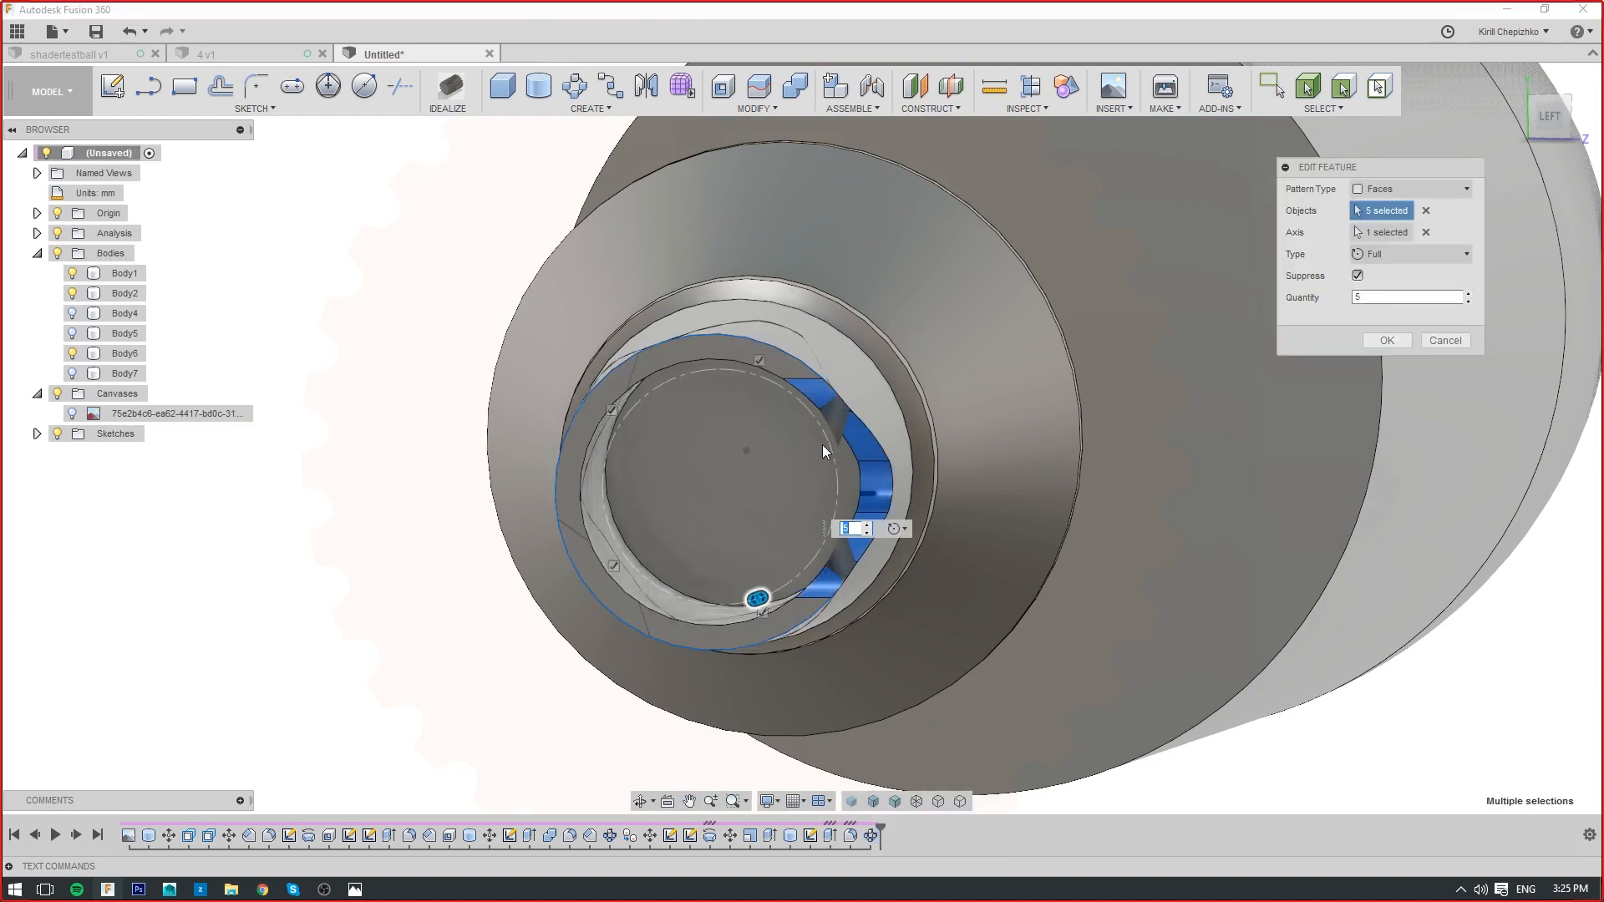
pyautogui.doubleClick(1366, 294)
pyautogui.write('3')
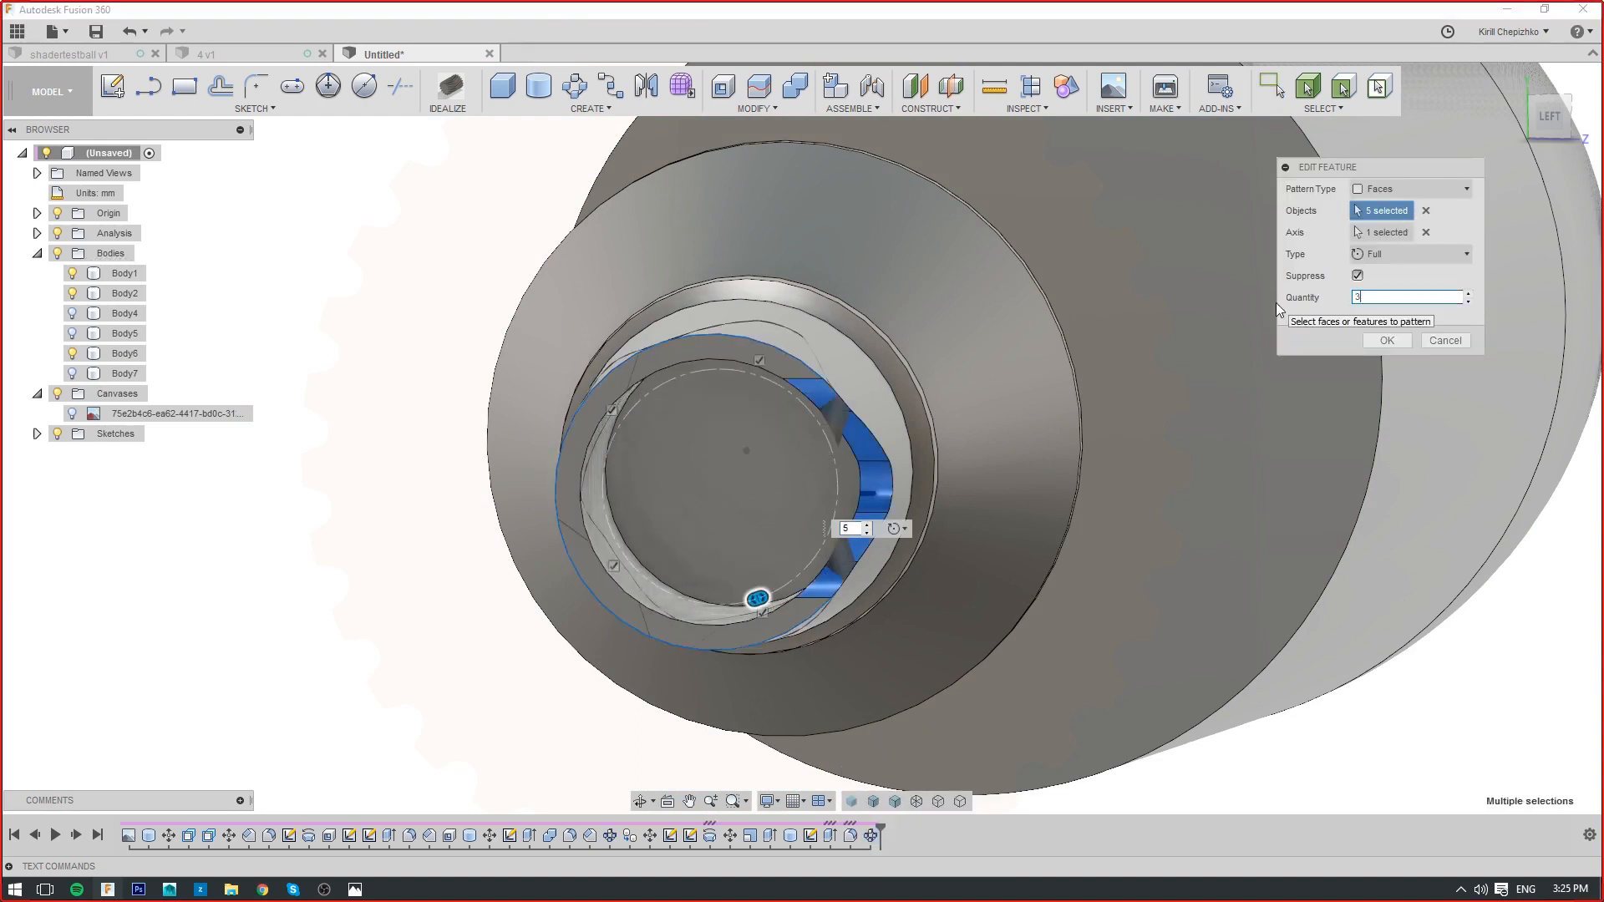
pyautogui.click(1392, 339)
pyautogui.click(1151, 620)
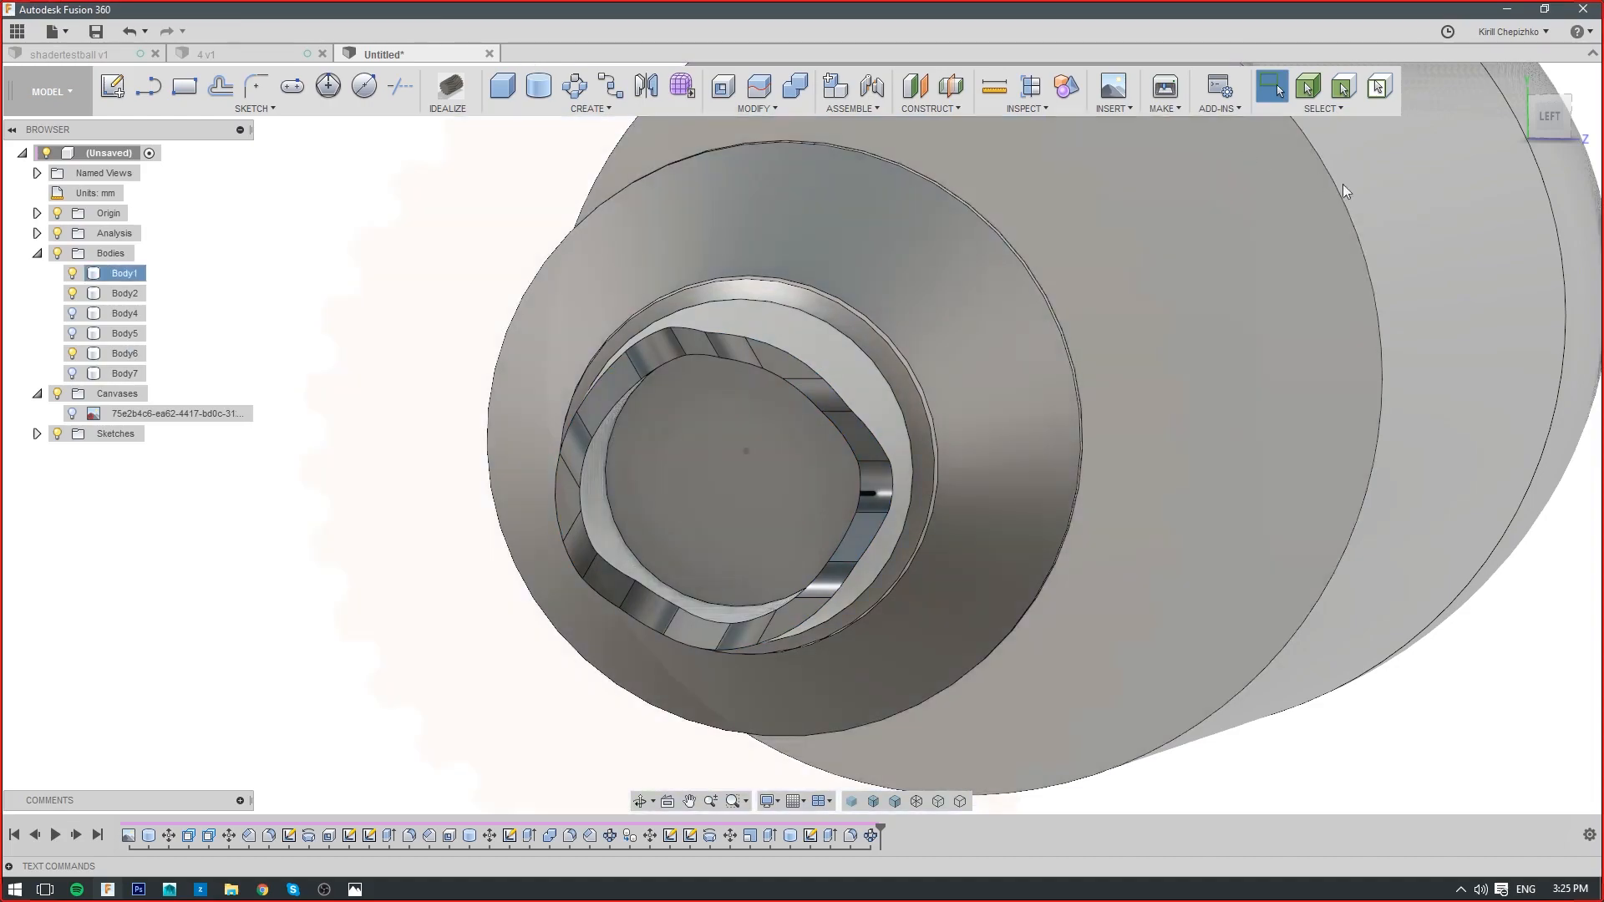
pyautogui.moveTo(1556, 126)
pyautogui.mouseDown()
pyautogui.moveTo(1542, 163)
pyautogui.moveTo(1500, 147)
pyautogui.moveTo(1537, 163)
pyautogui.moveTo(1571, 117)
pyautogui.moveTo(1520, 154)
pyautogui.moveTo(1496, 117)
pyautogui.moveTo(1559, 113)
pyautogui.moveTo(1483, 117)
pyautogui.moveTo(1569, 118)
pyautogui.mouseUp()
pyautogui.keyDown('shift'); pyautogui.moveTo(1036, 452); pyautogui.dragTo(1077, 443, button='middle'); pyautogui.keyUp('shift')
pyautogui.click(1077, 444)
pyautogui.moveTo(1049, 637); pyautogui.dragTo(1097, 684, button='middle')
pyautogui.scroll(-2, 1024, 550)
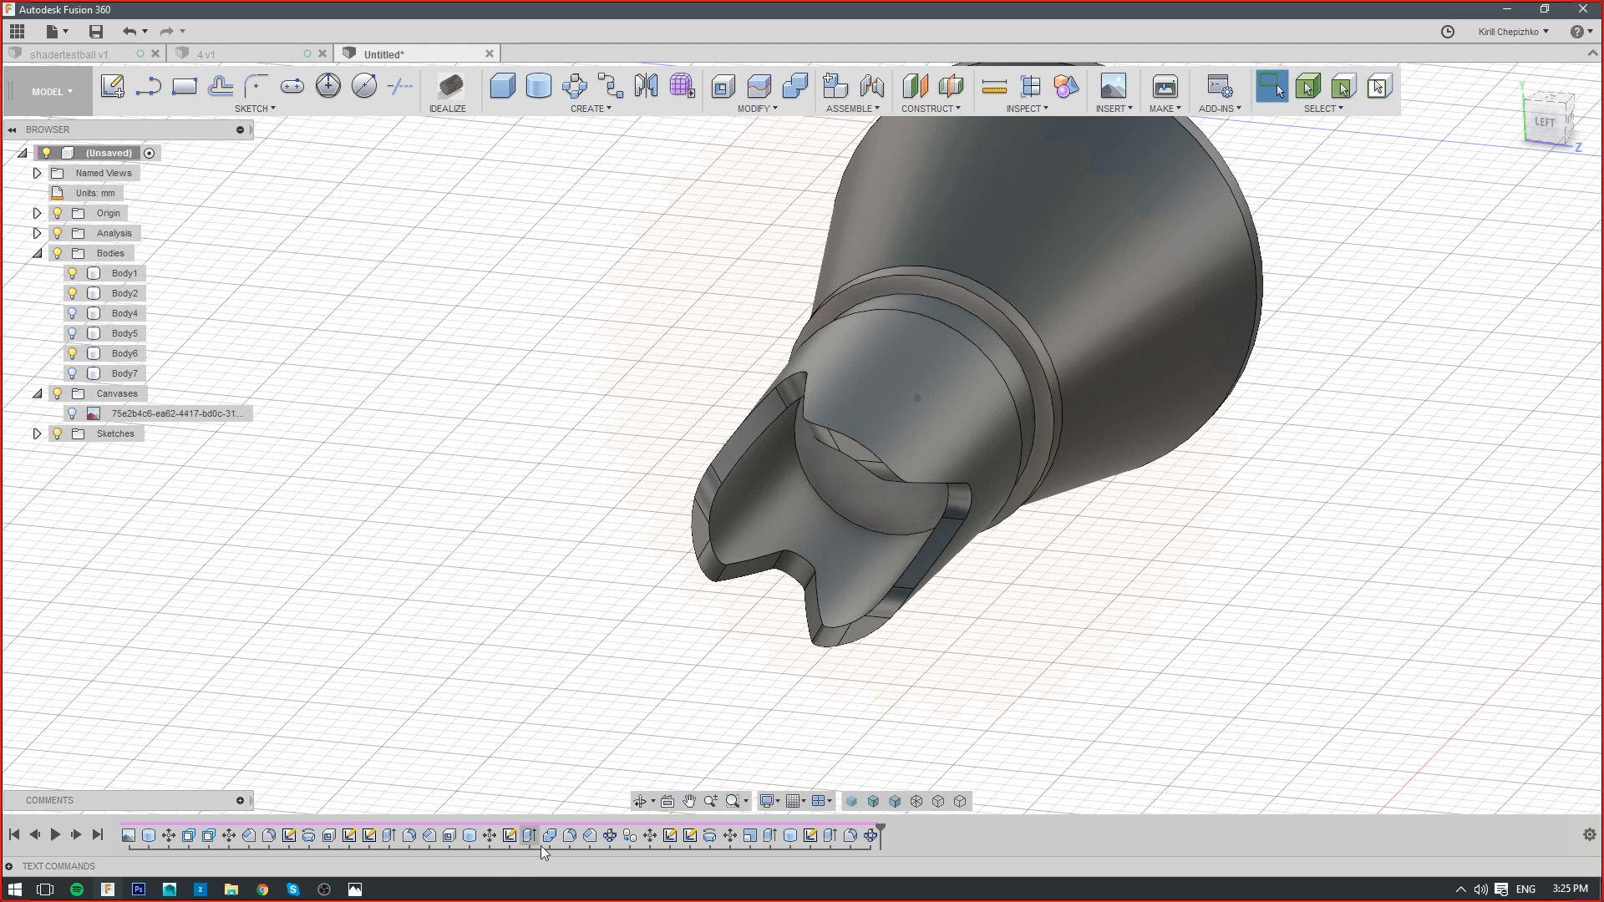
pyautogui.rightClick(331, 843)
pyautogui.click(372, 764)
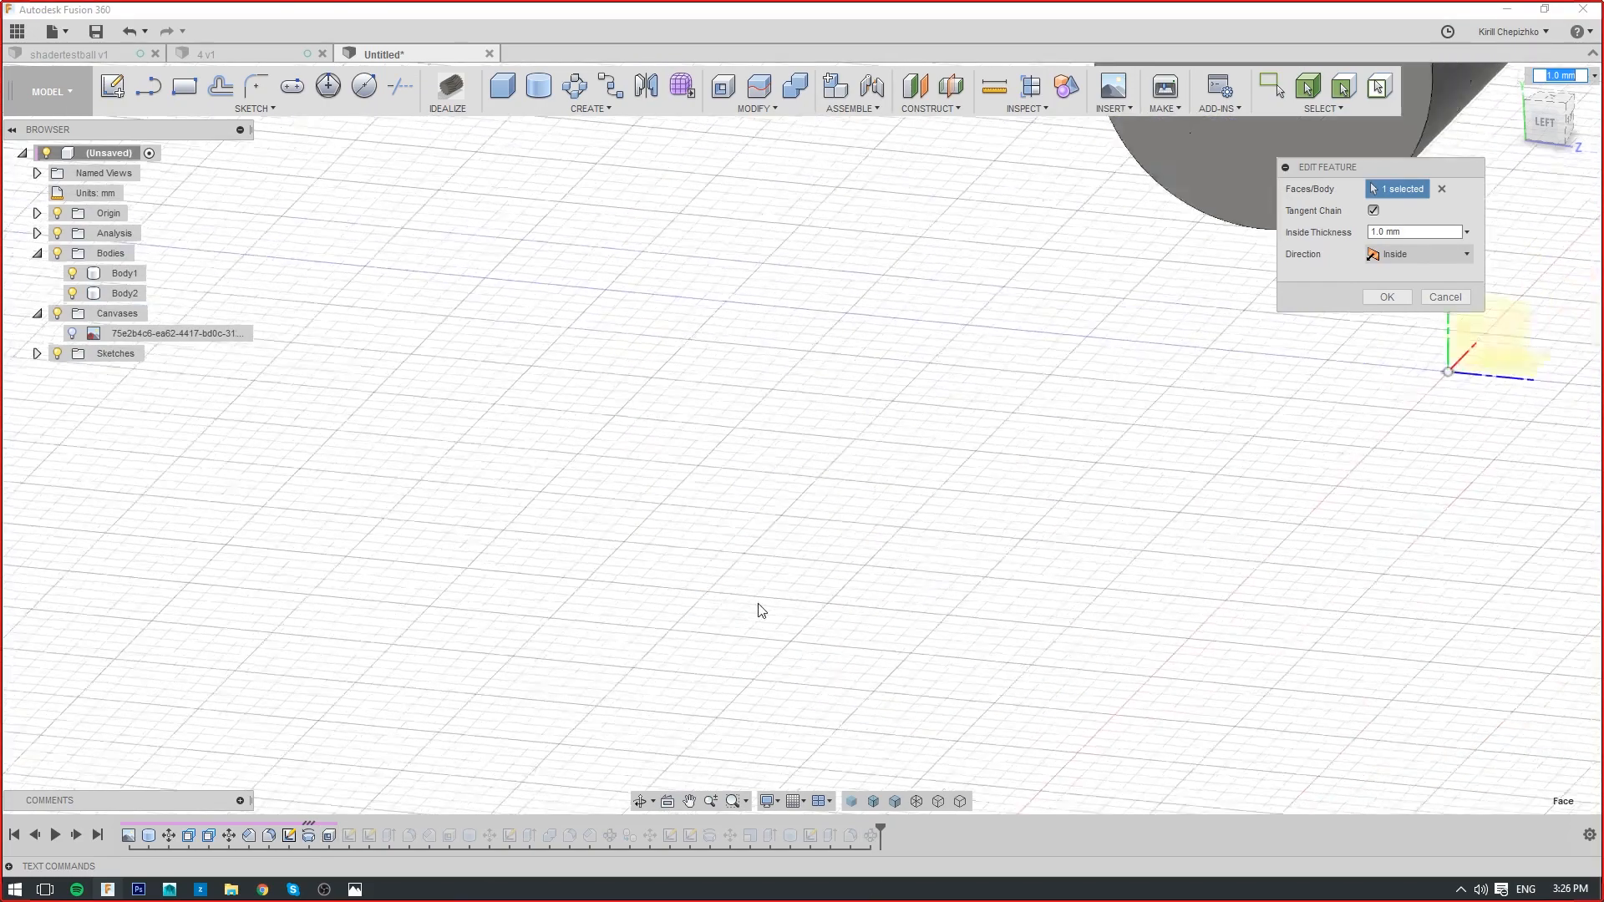
pyautogui.scroll(-2, 1250, 459)
pyautogui.click(1439, 295)
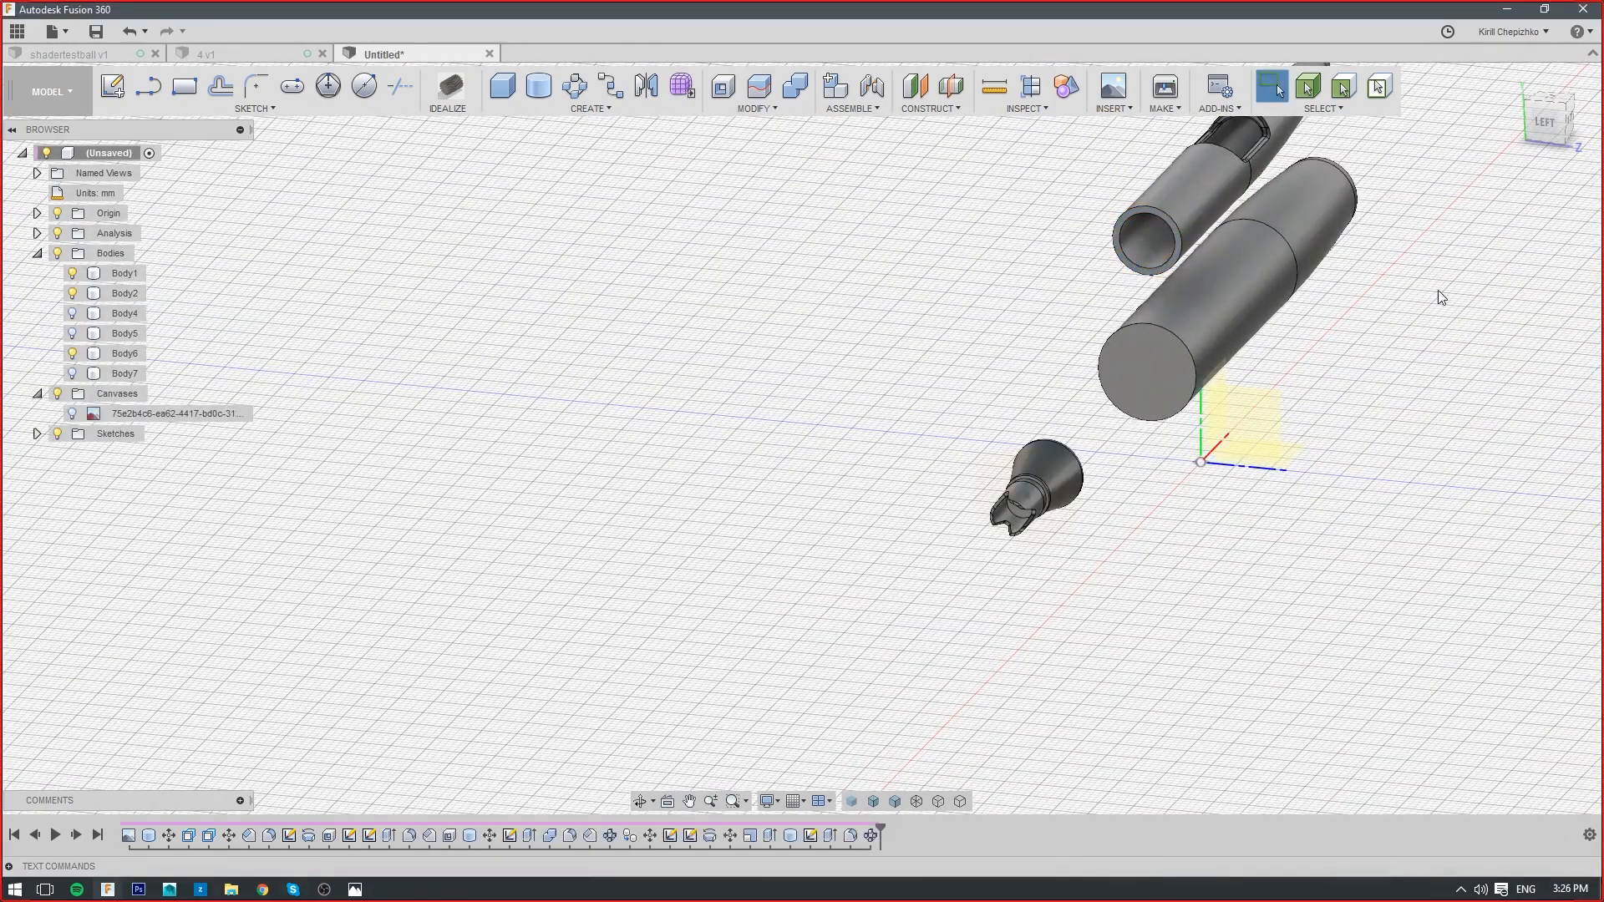
pyautogui.scroll(5, 953, 536)
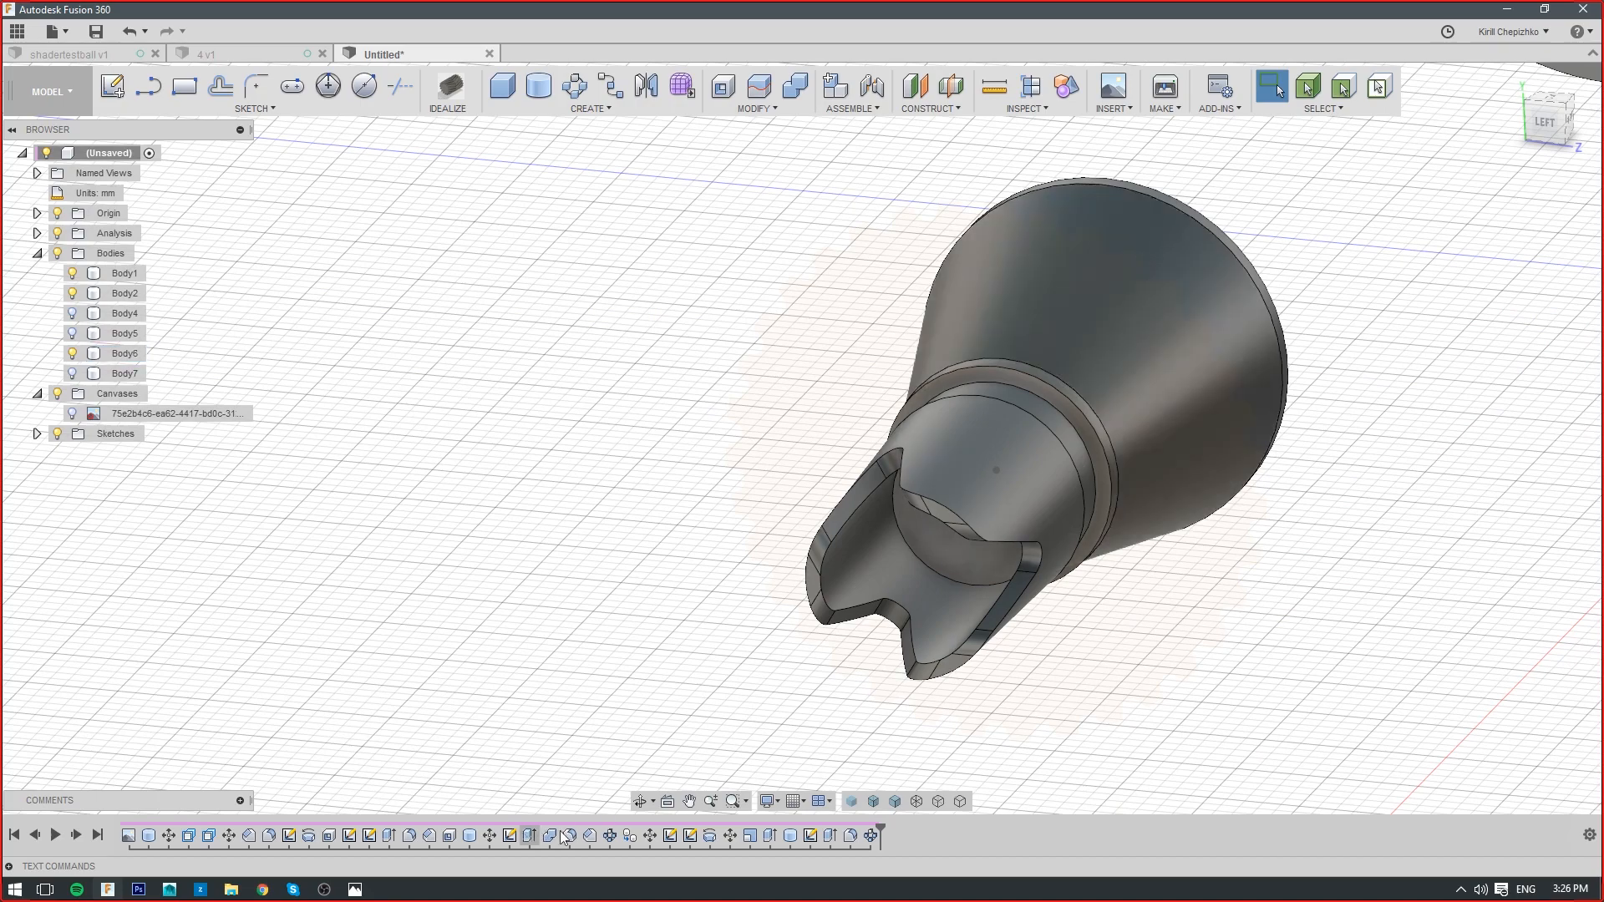
# Try a 0.1 mm fillet along the outer edge of the notched tube end
pyautogui.moveTo(1232, 639); pyautogui.dragTo(1192, 585, button='middle')
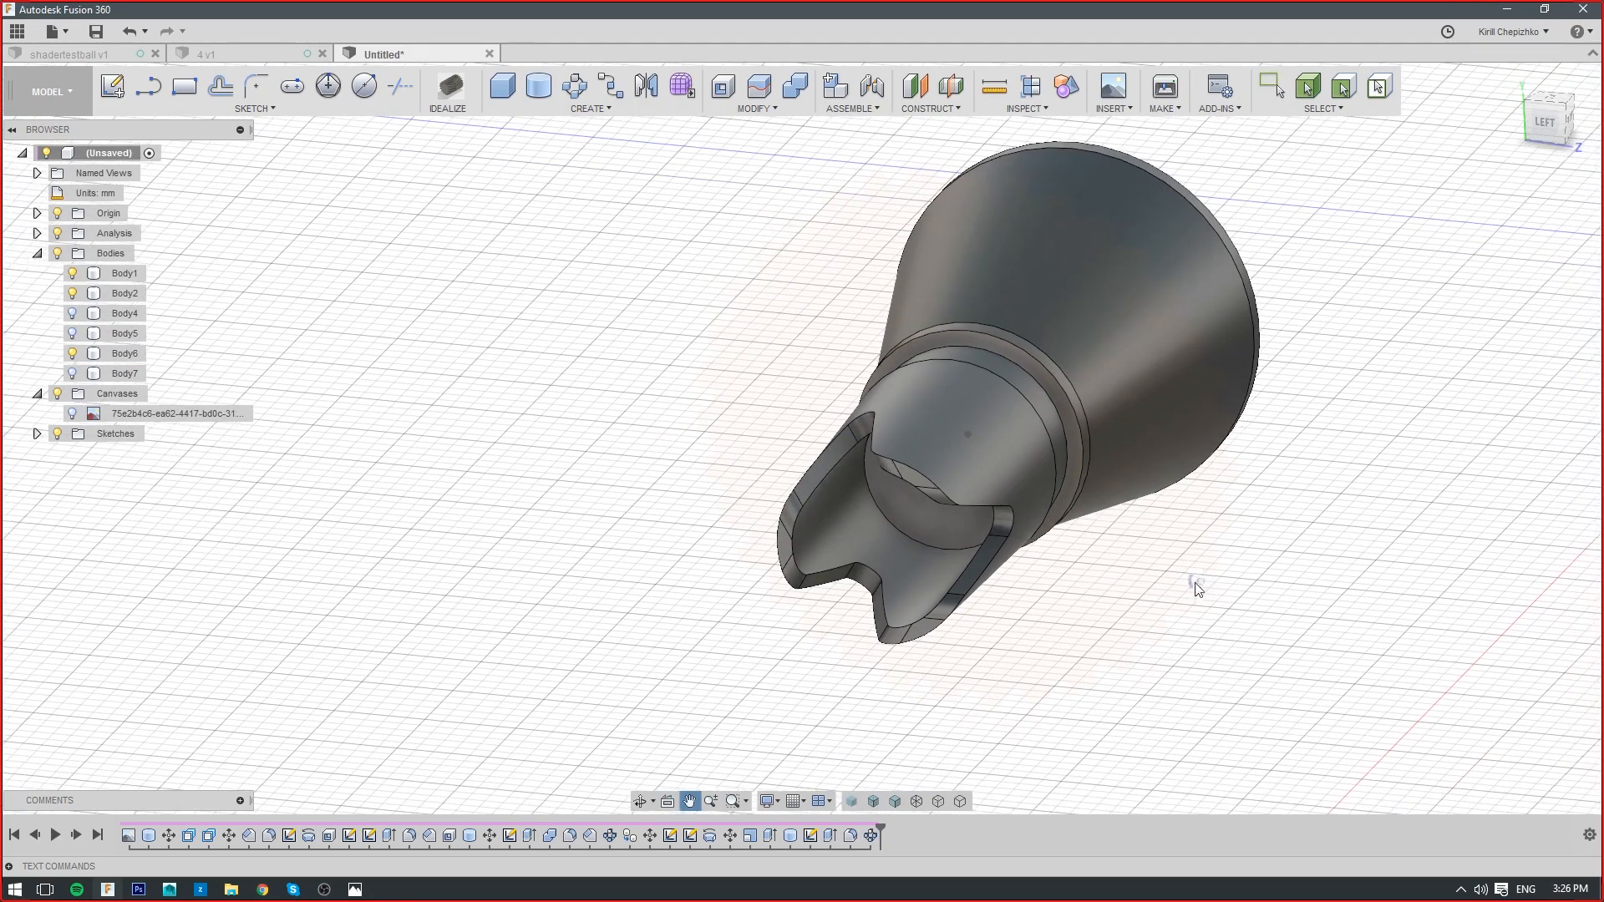
pyautogui.moveTo(1523, 178)
pyautogui.keyDown('shift'); pyautogui.mouseDown(button='middle')
pyautogui.moveTo(1571, 142)
pyautogui.moveTo(1571, 83)
pyautogui.moveTo(1496, 151)
pyautogui.mouseUp(button='middle'); pyautogui.keyUp('shift')
pyautogui.keyDown('shift'); pyautogui.moveTo(1016, 384); pyautogui.dragTo(995, 418, button='middle'); pyautogui.keyUp('shift')
pyautogui.scroll(4, 995, 418)
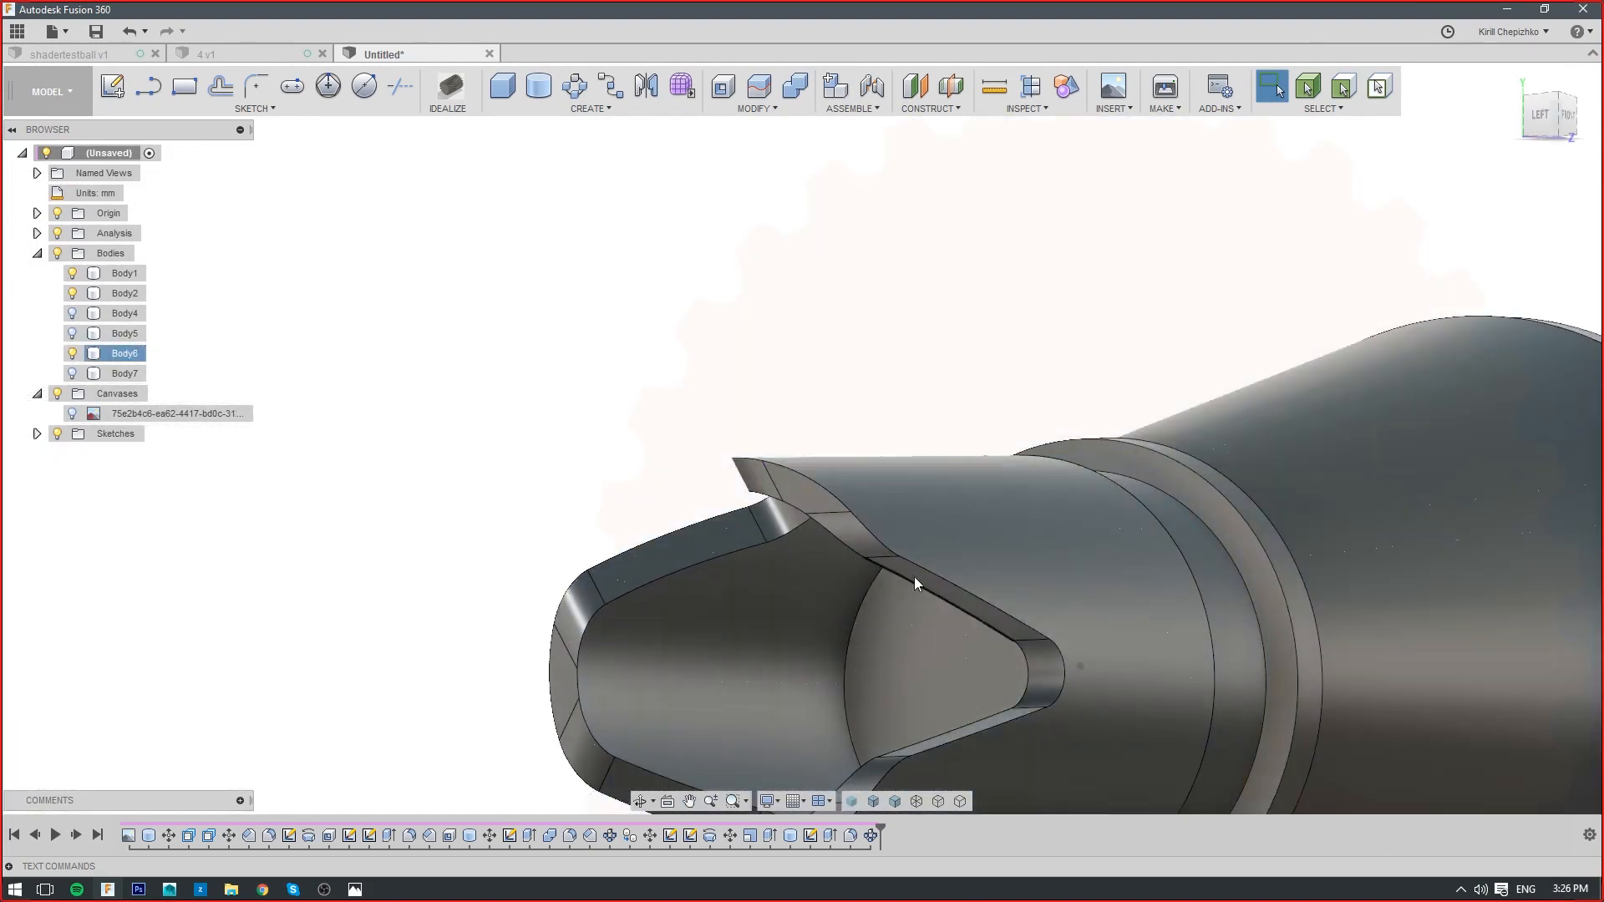
pyautogui.rightClick(925, 572)
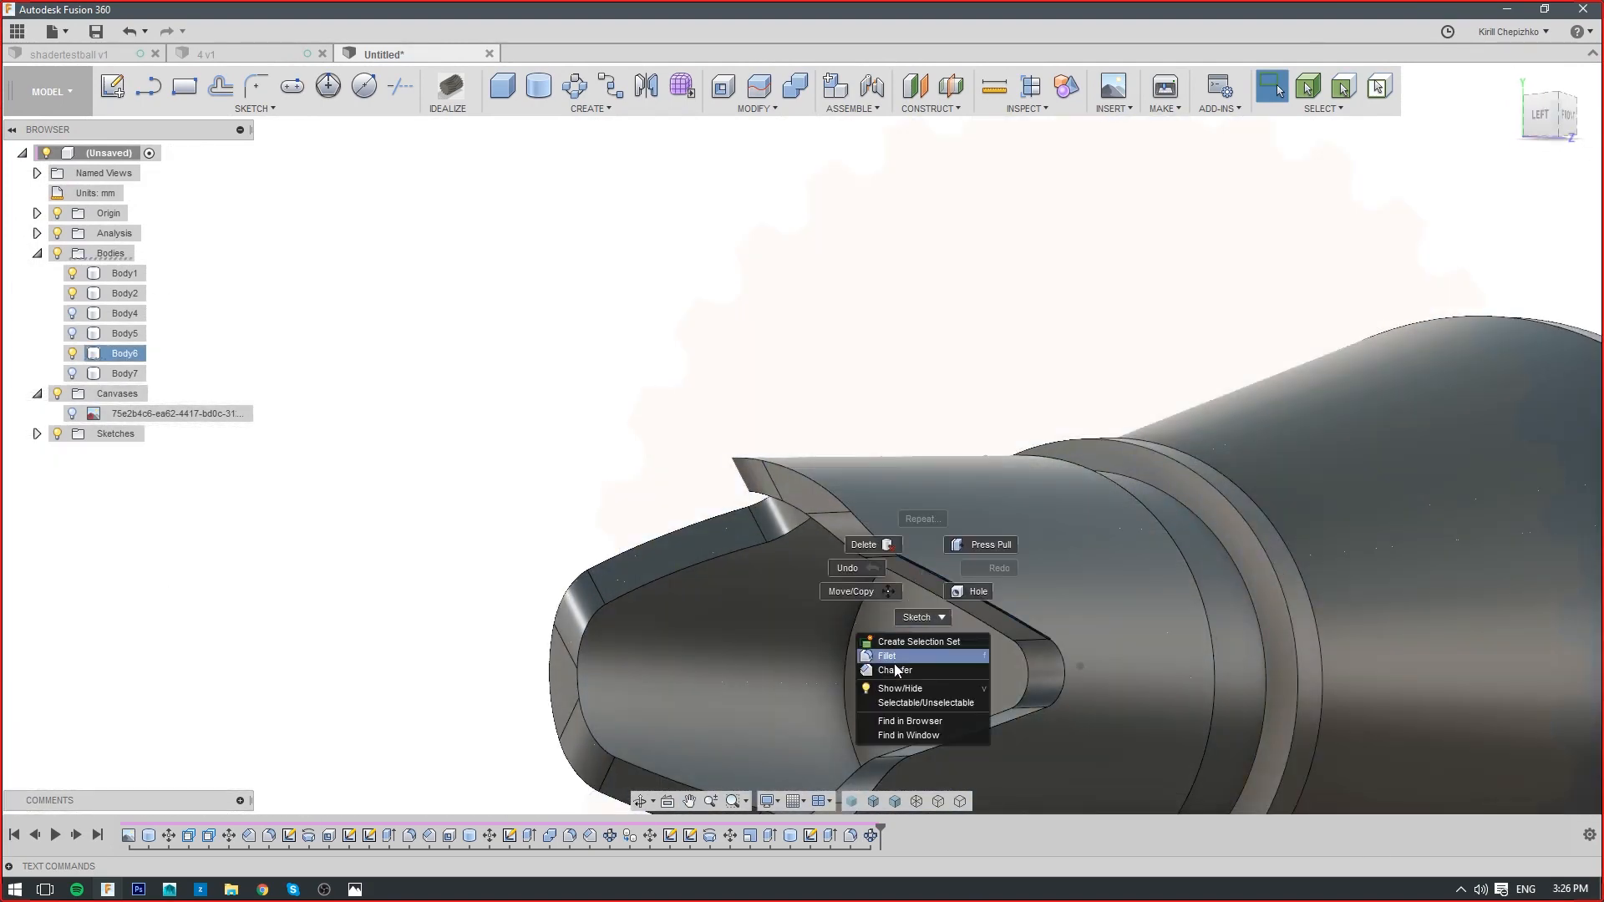
pyautogui.click(894, 663)
pyautogui.scroll(3, 915, 575)
pyautogui.moveTo(951, 564)
pyautogui.mouseDown()
pyautogui.moveTo(931, 552)
pyautogui.moveTo(940, 568)
pyautogui.mouseUp()
pyautogui.scroll(-3, 919, 451)
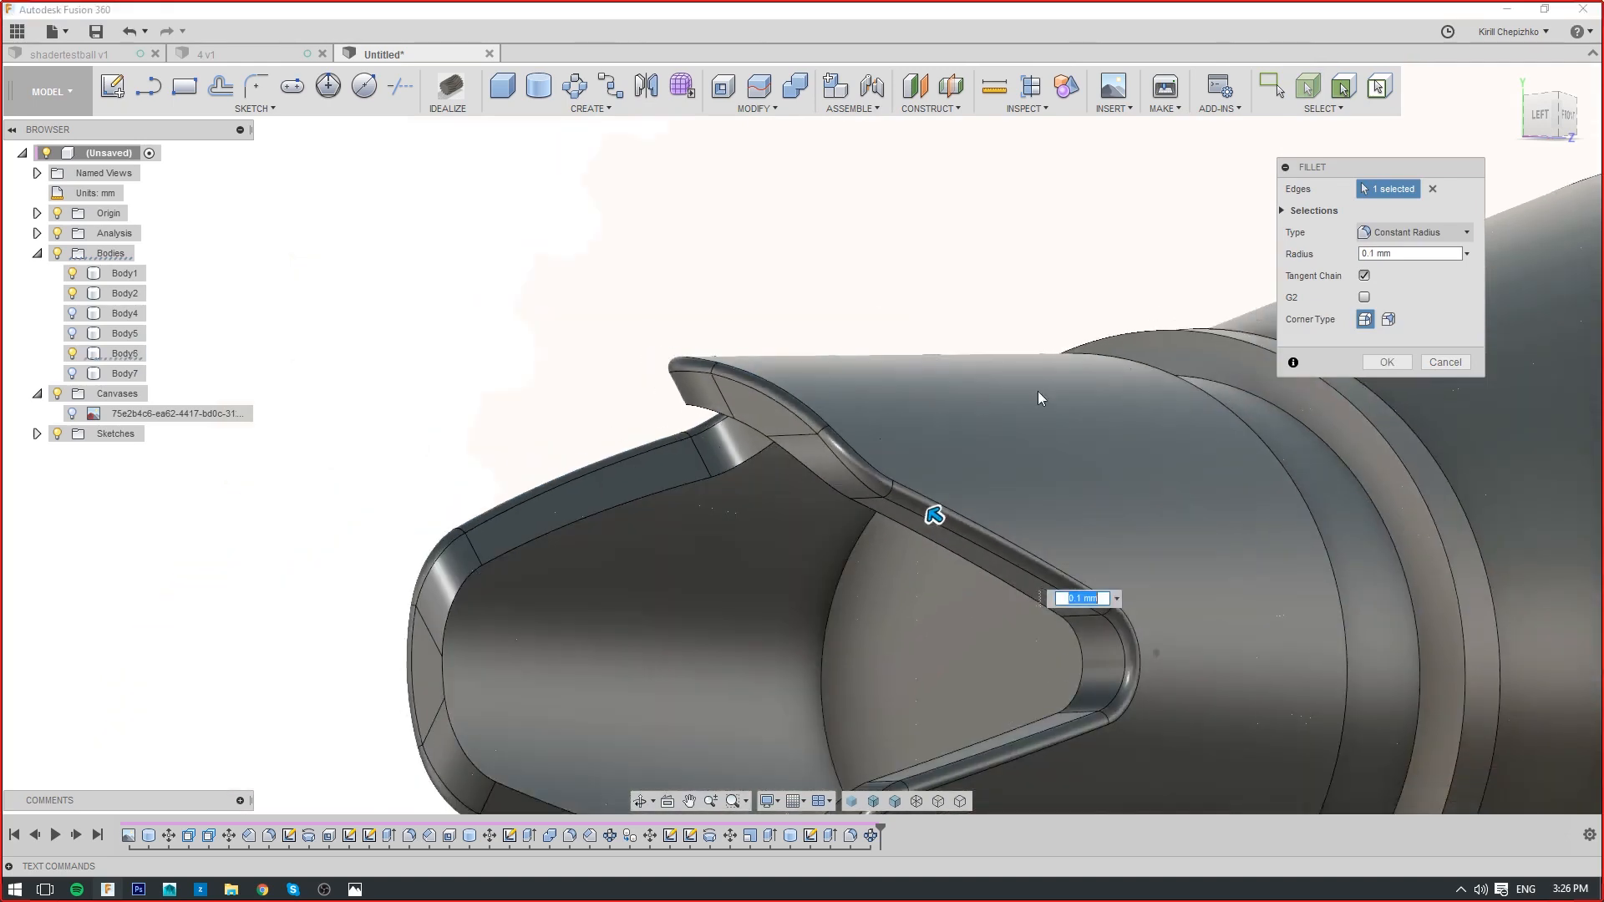
pyautogui.click(1429, 361)
# Try a distance-and-angle chamfer of 0.3 mm at 45° along the outer edge of the notches
pyautogui.rightClick(986, 541)
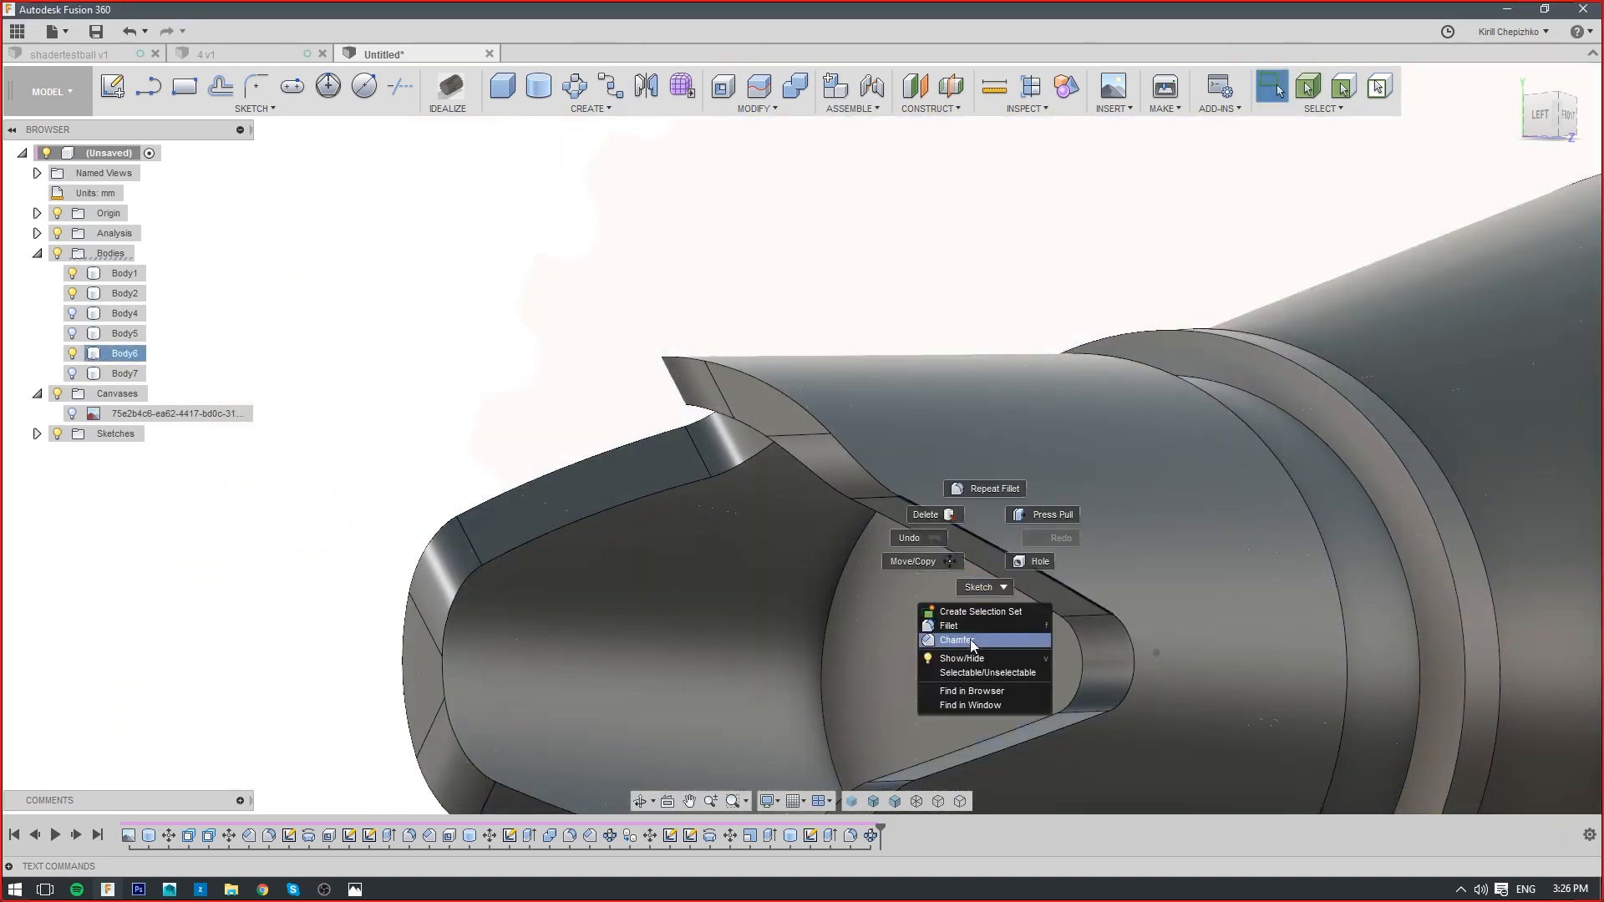
pyautogui.click(970, 639)
pyautogui.scroll(3, 985, 537)
pyautogui.scroll(1, 992, 513)
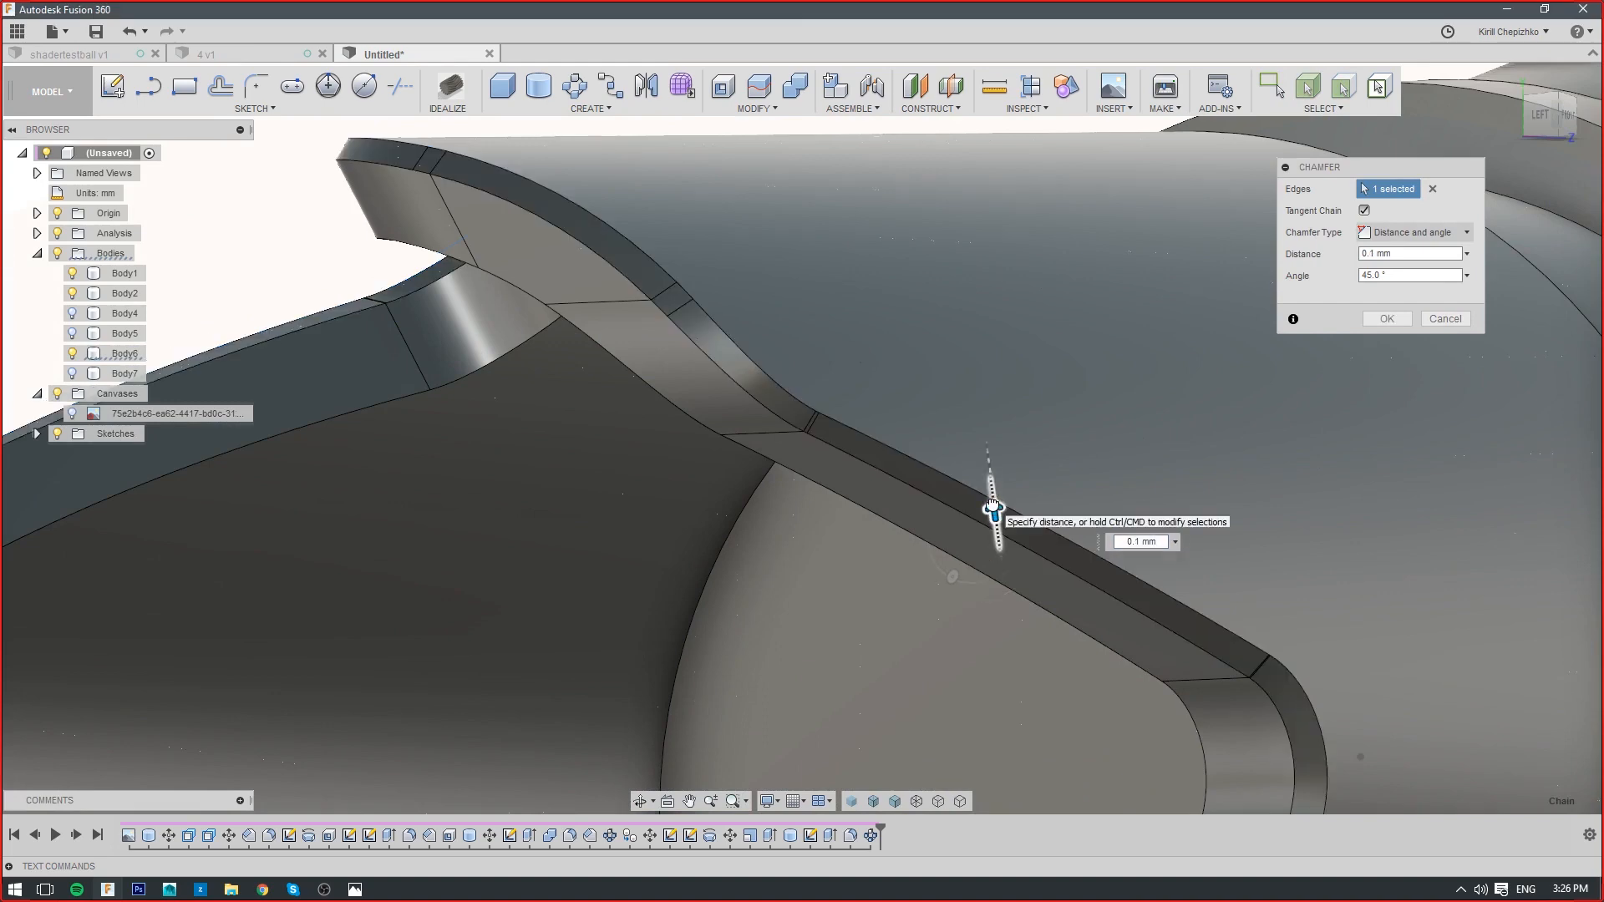
pyautogui.moveTo(992, 506); pyautogui.dragTo(988, 468)
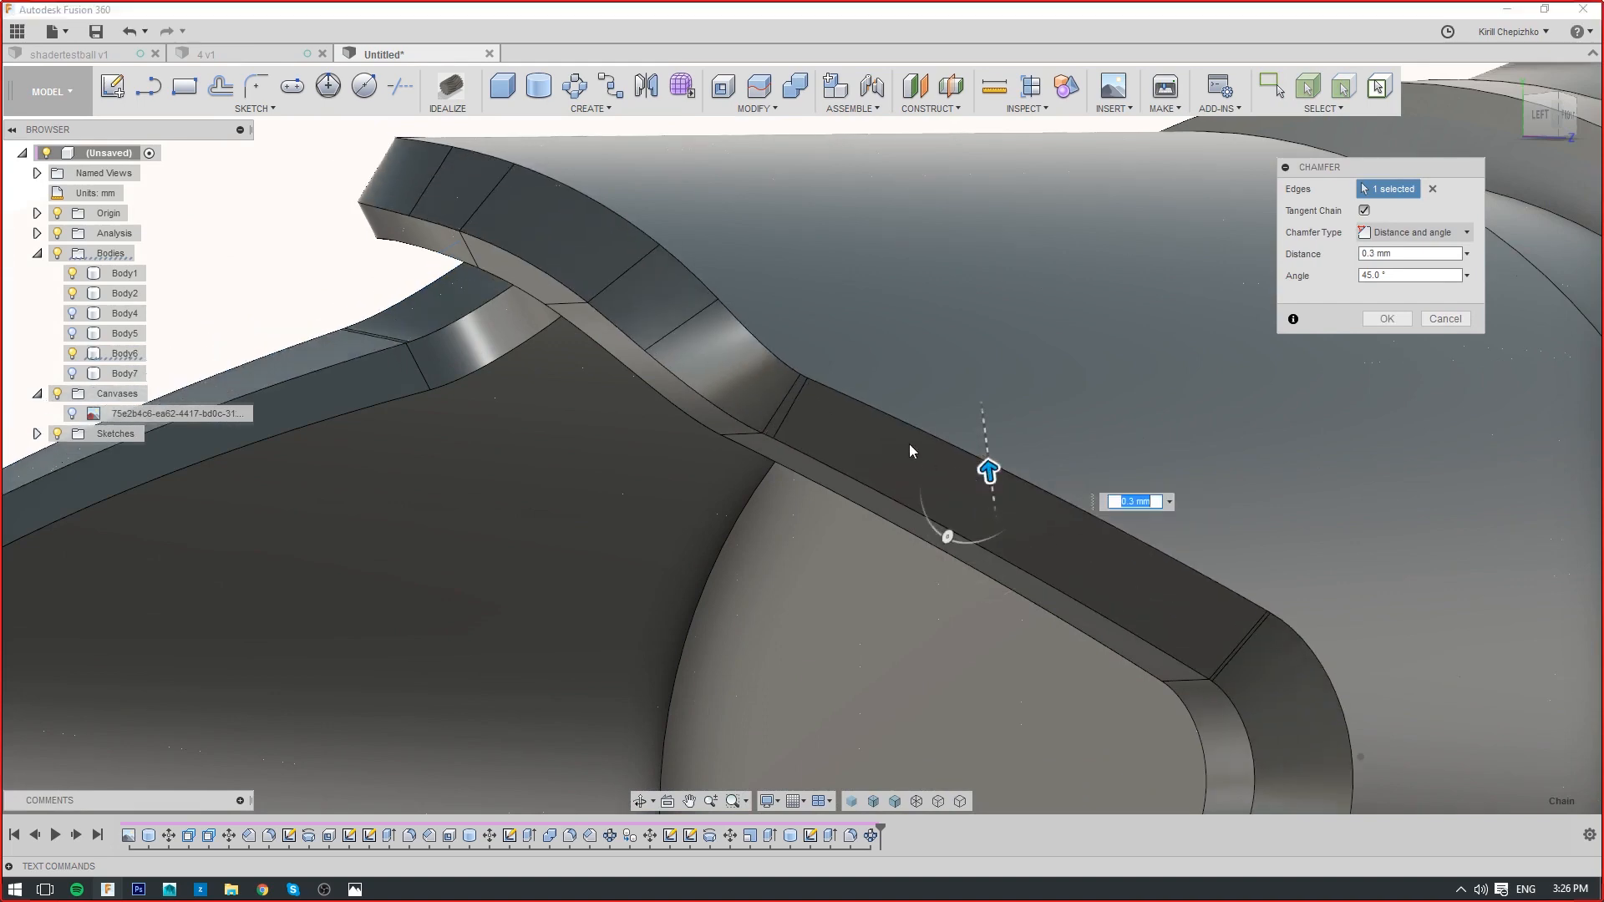
# Examine the chamfer preview around the notches from the side and toward the open end, and discard the chamfer
pyautogui.scroll(-5, 845, 508)
pyautogui.moveTo(855, 479); pyautogui.dragTo(885, 313, button='middle')
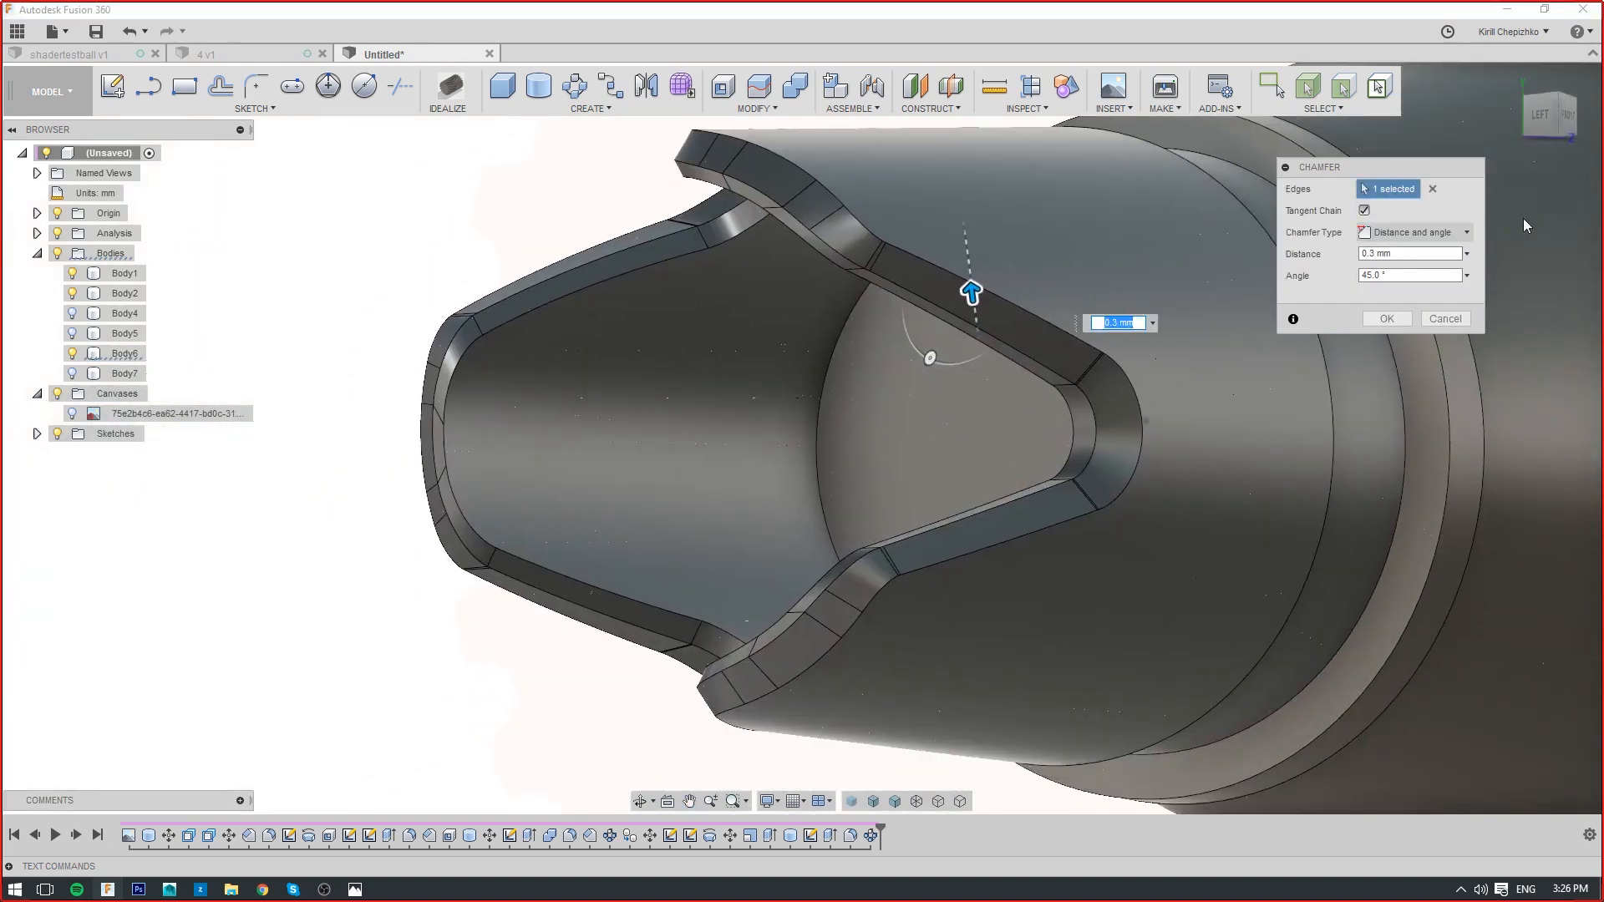
pyautogui.moveTo(1540, 116); pyautogui.dragTo(1597, 117)
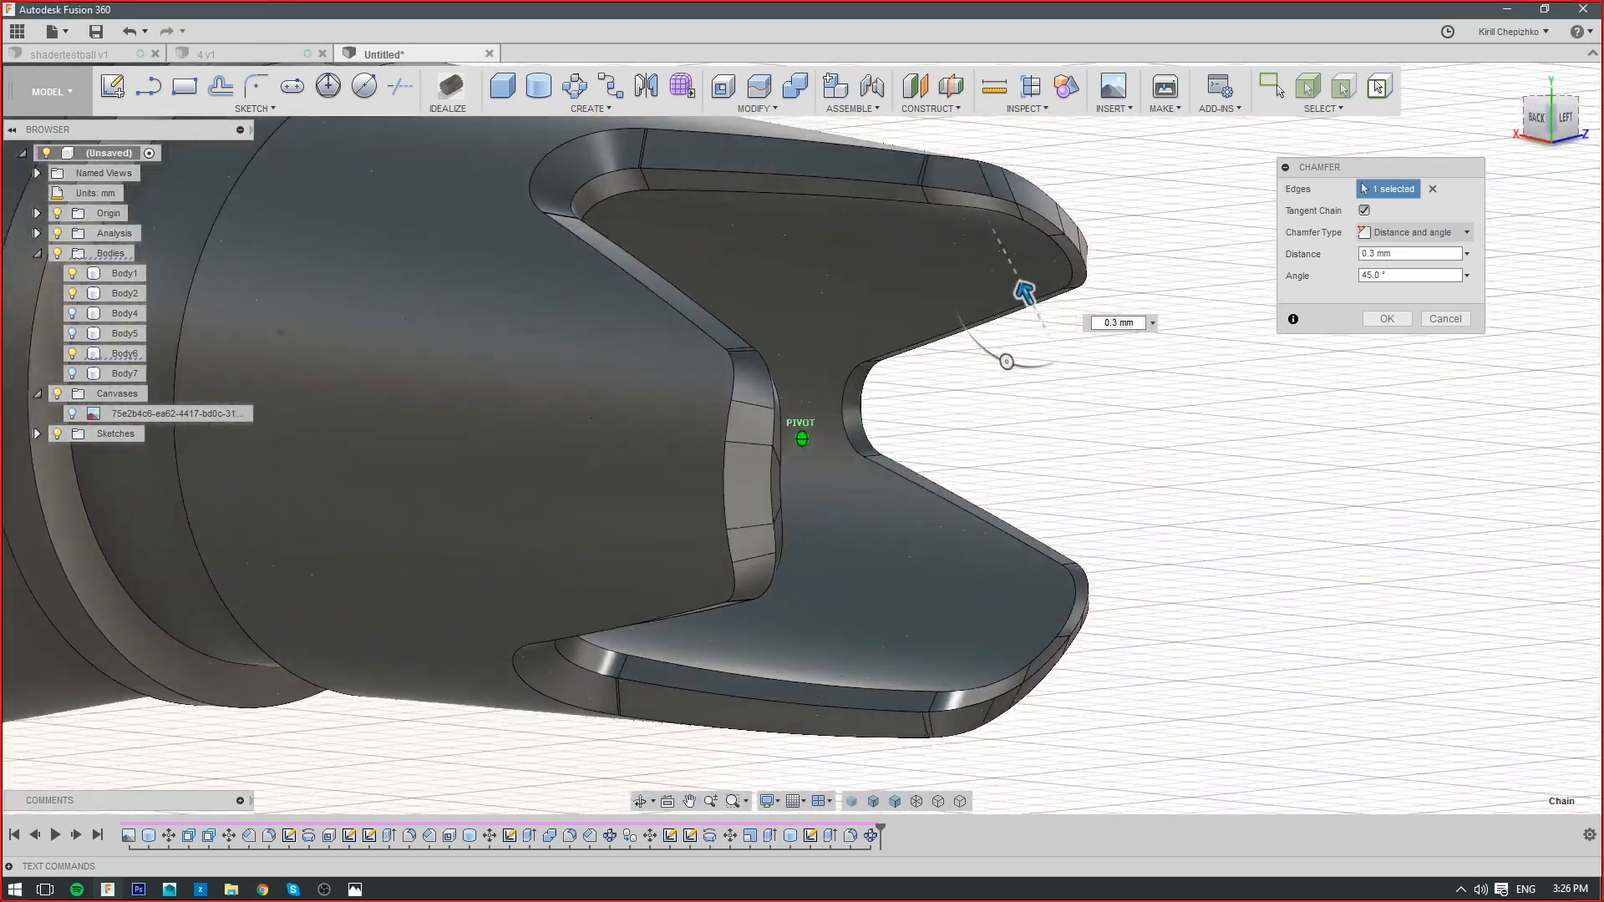
pyautogui.moveTo(802, 439)
pyautogui.keyDown('shift'); pyautogui.mouseDown(button='middle')
pyautogui.moveTo(686, 493)
pyautogui.moveTo(585, 502)
pyautogui.moveTo(618, 443)
pyautogui.moveTo(735, 476)
pyautogui.moveTo(535, 452)
pyautogui.moveTo(564, 376)
pyautogui.moveTo(535, 431)
pyautogui.moveTo(493, 422)
pyautogui.moveTo(560, 476)
pyautogui.moveTo(702, 418)
pyautogui.moveTo(468, 434)
pyautogui.moveTo(585, 443)
pyautogui.mouseUp(button='middle'); pyautogui.keyUp('shift')
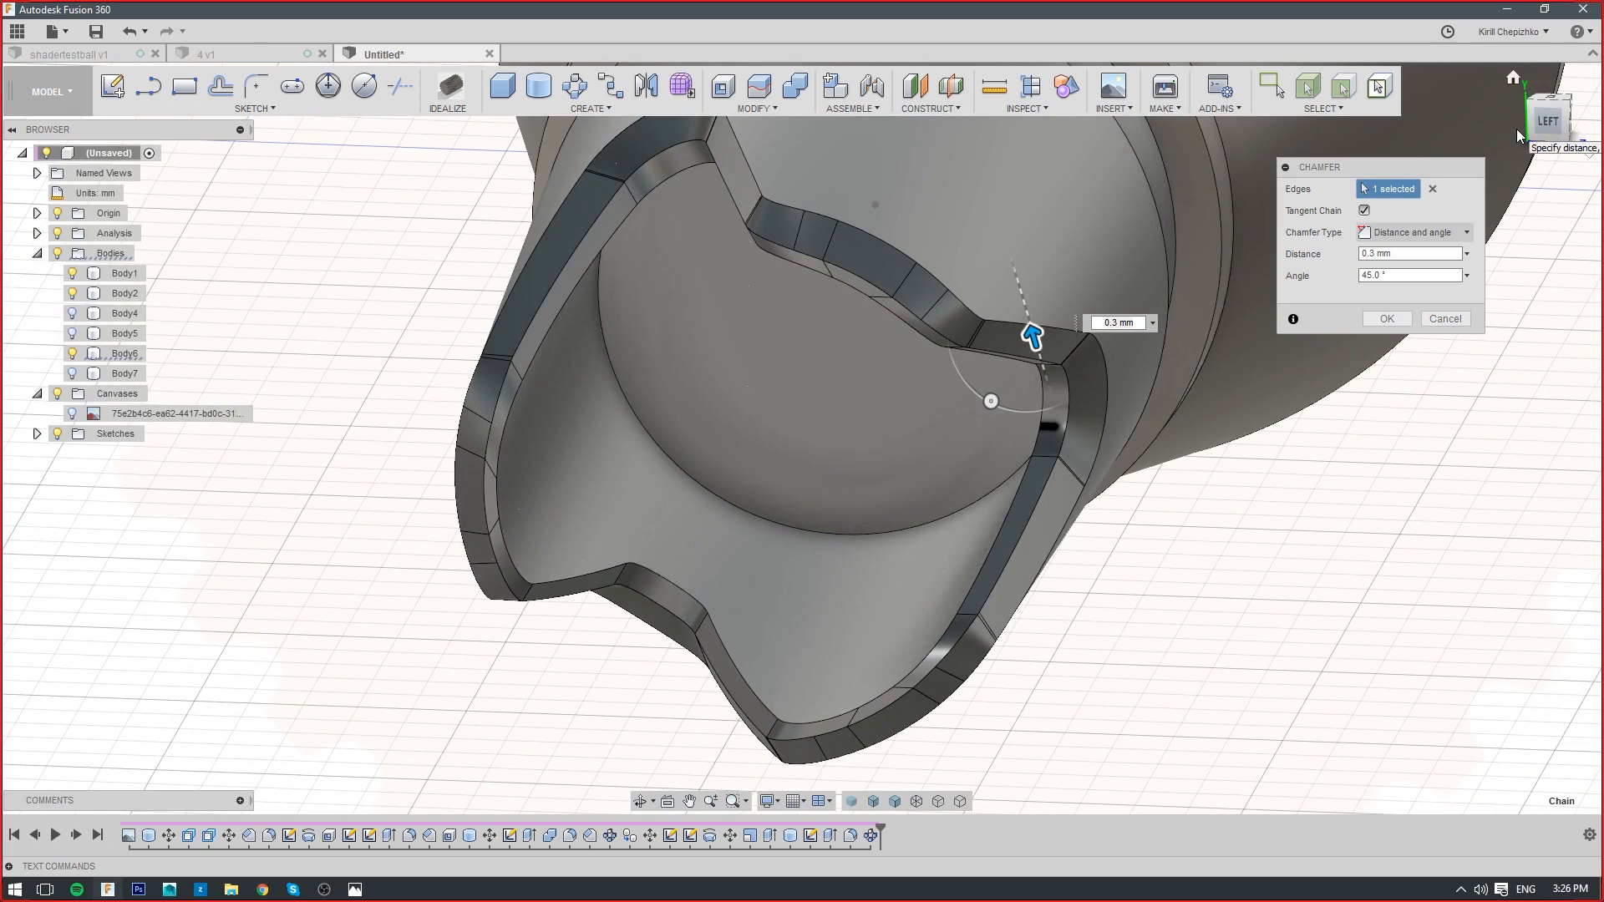
pyautogui.moveTo(1362, 613); pyautogui.dragTo(1376, 721, button='middle')
pyautogui.scroll(-2, 1375, 721)
pyautogui.moveTo(1557, 142)
pyautogui.mouseDown()
pyautogui.moveTo(1596, 121)
pyautogui.moveTo(1571, 112)
pyautogui.mouseUp()
pyautogui.keyDown('shift'); pyautogui.moveTo(1062, 535); pyautogui.dragTo(1162, 428, button='middle'); pyautogui.keyUp('shift')
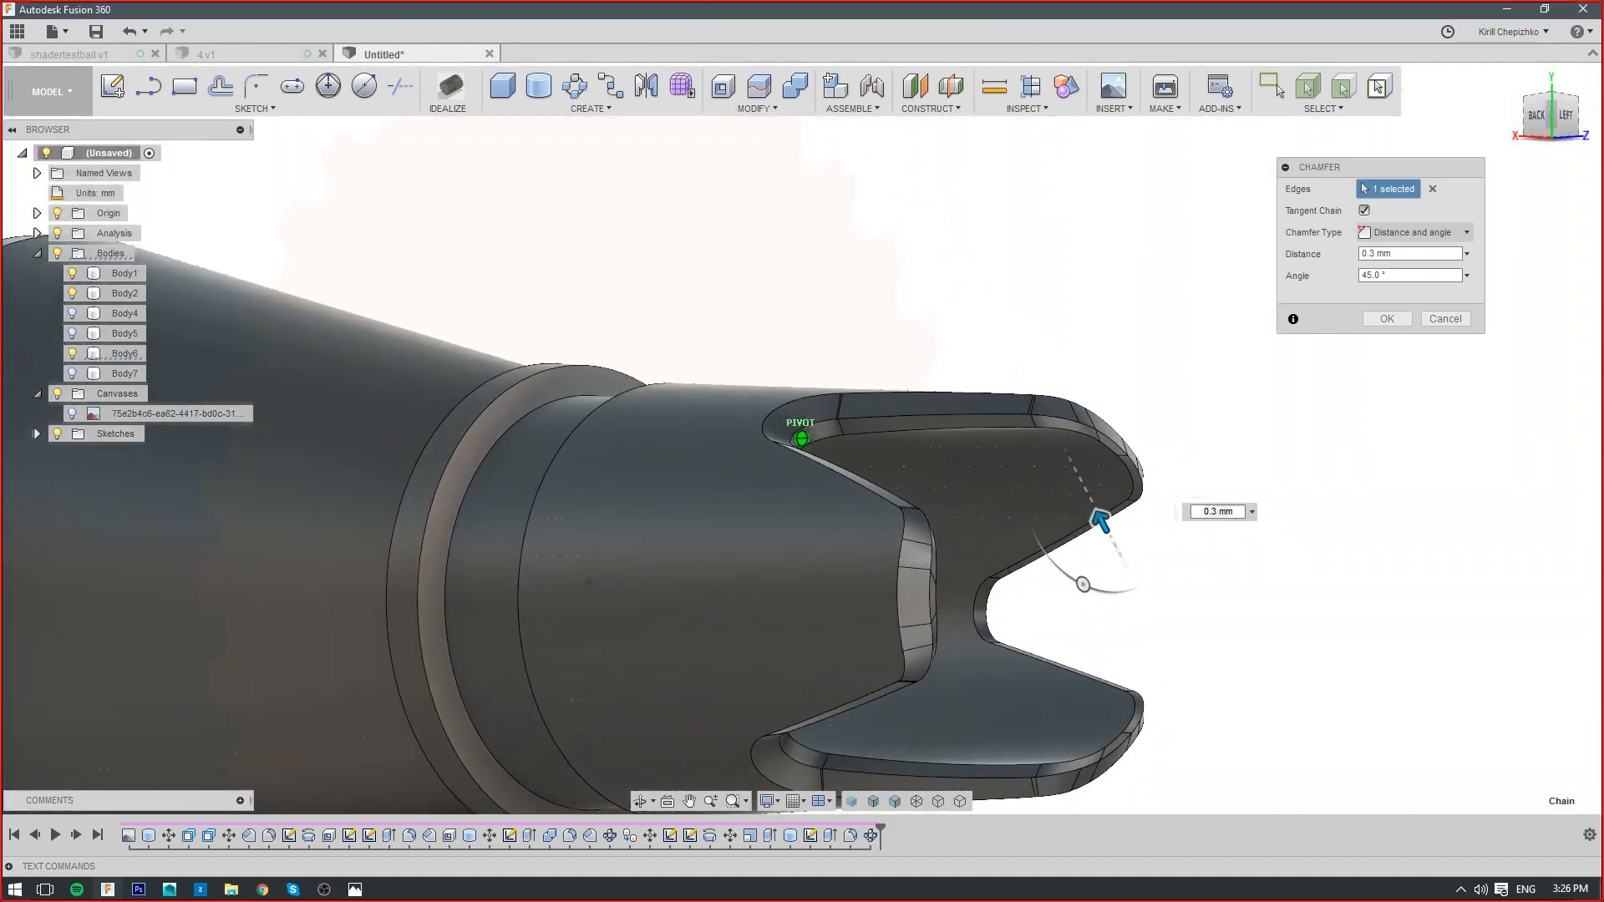
pyautogui.moveTo(770, 596); pyautogui.dragTo(777, 468, button='middle')
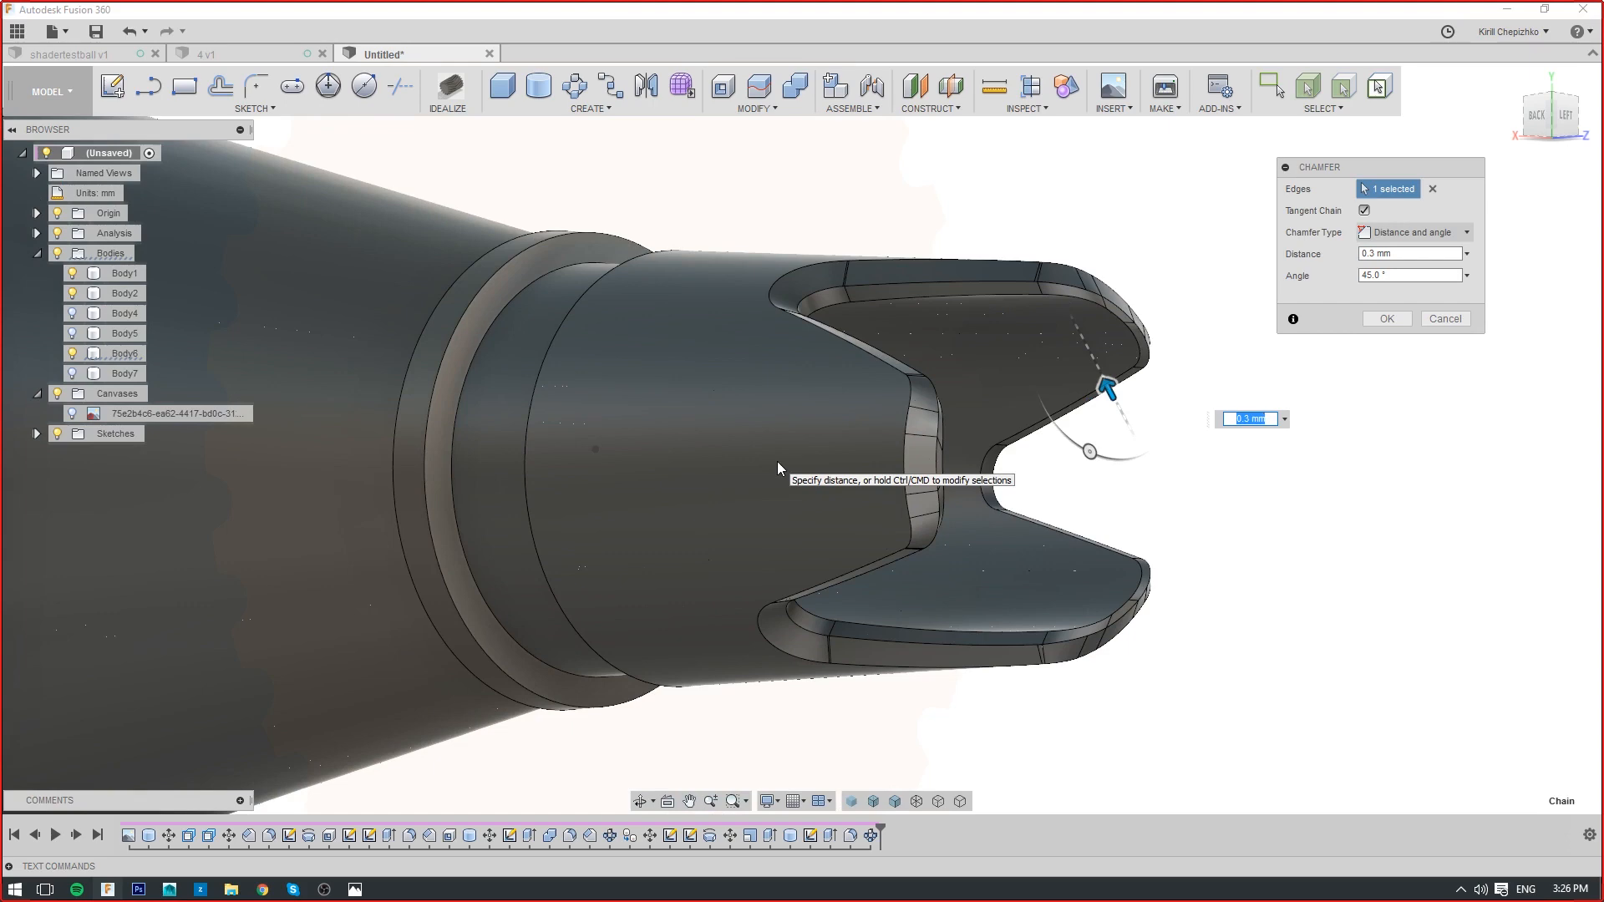
pyautogui.click(1563, 122)
pyautogui.moveTo(1556, 126); pyautogui.dragTo(724, 496)
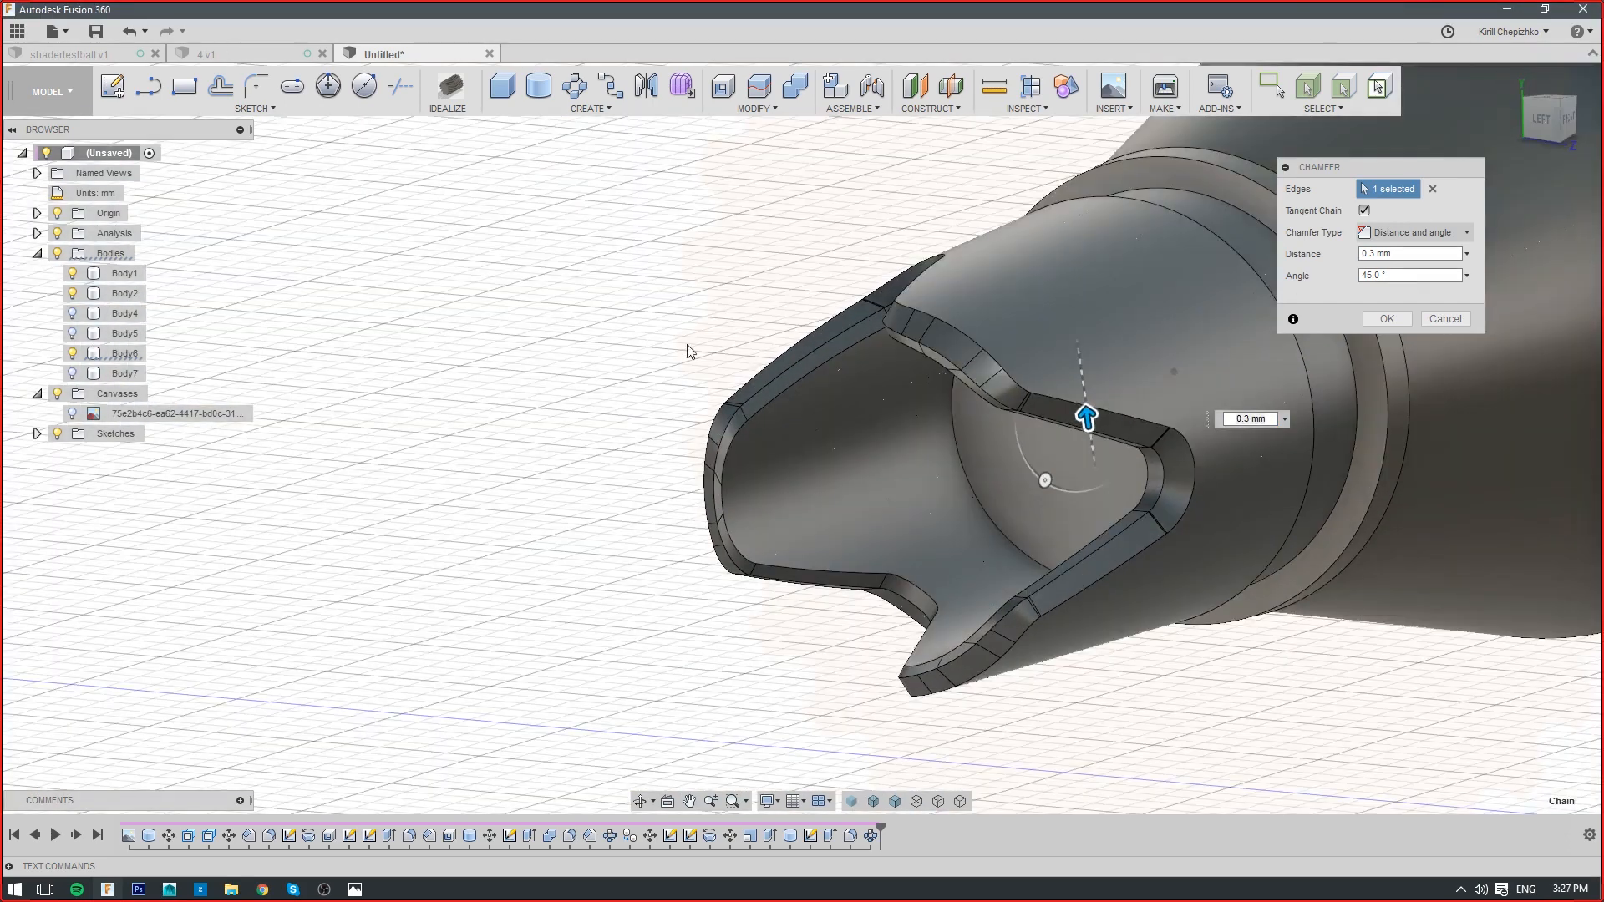
pyautogui.moveTo(746, 381); pyautogui.dragTo(701, 389, button='middle')
pyautogui.click(1436, 316)
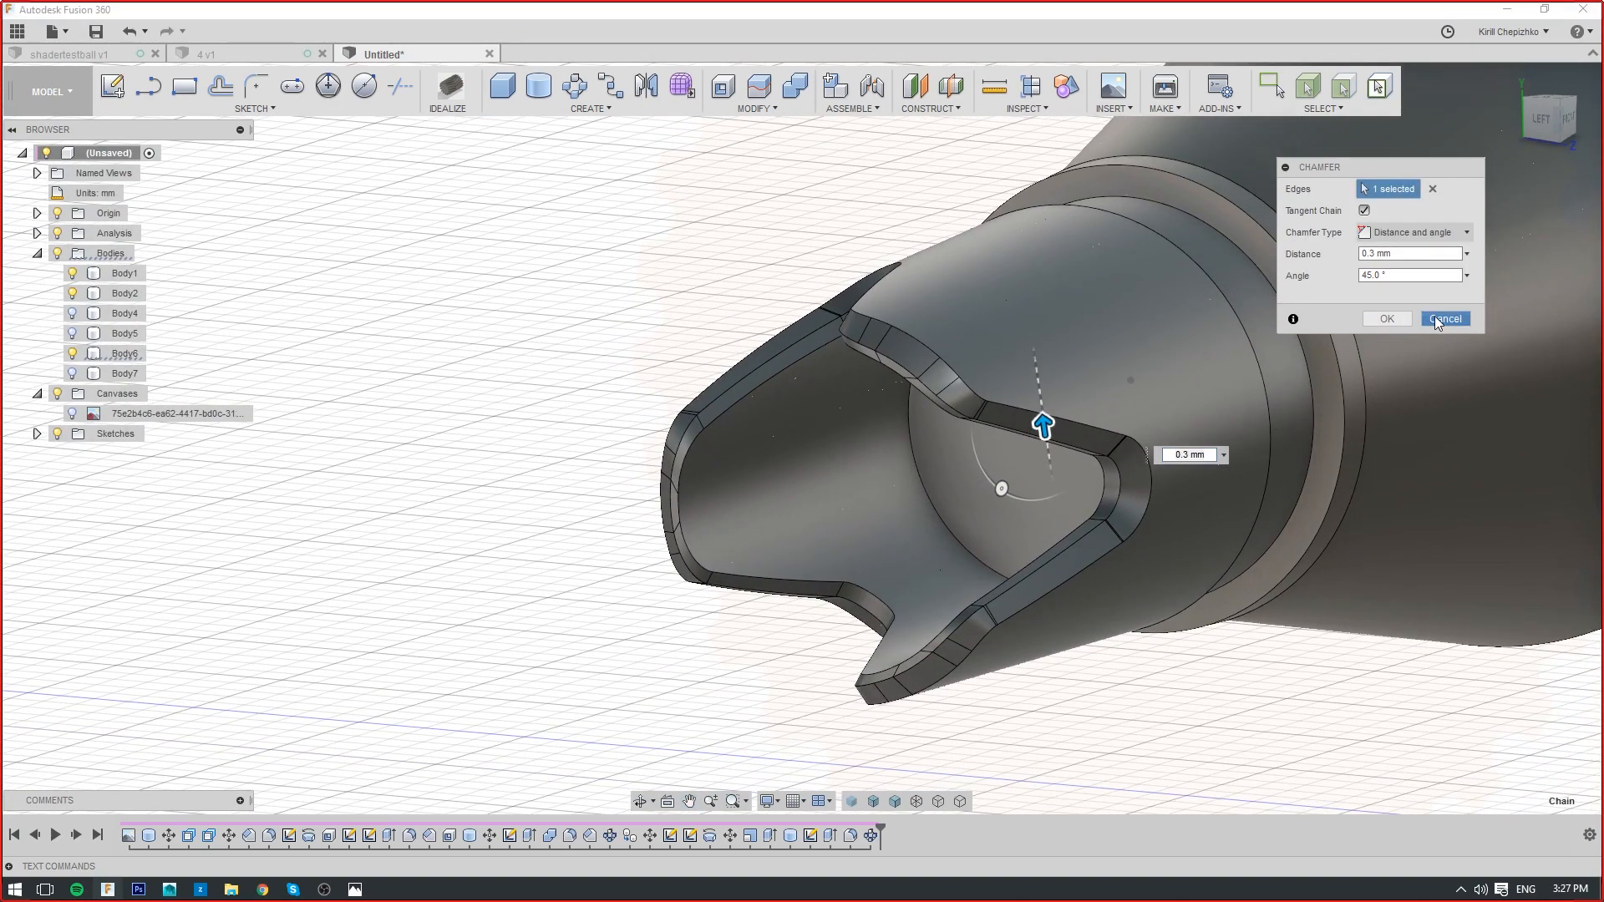
# Inspect the unchamfered notch edges at close range and expand the list of sketches
pyautogui.scroll(-3, 650, 410)
pyautogui.moveTo(1556, 121)
pyautogui.mouseDown()
pyautogui.moveTo(1579, 105)
pyautogui.moveTo(1597, 117)
pyautogui.moveTo(1556, 121)
pyautogui.moveTo(1597, 130)
pyautogui.moveTo(1539, 134)
pyautogui.mouseUp()
pyautogui.scroll(2, 934, 364)
pyautogui.scroll(2, 935, 367)
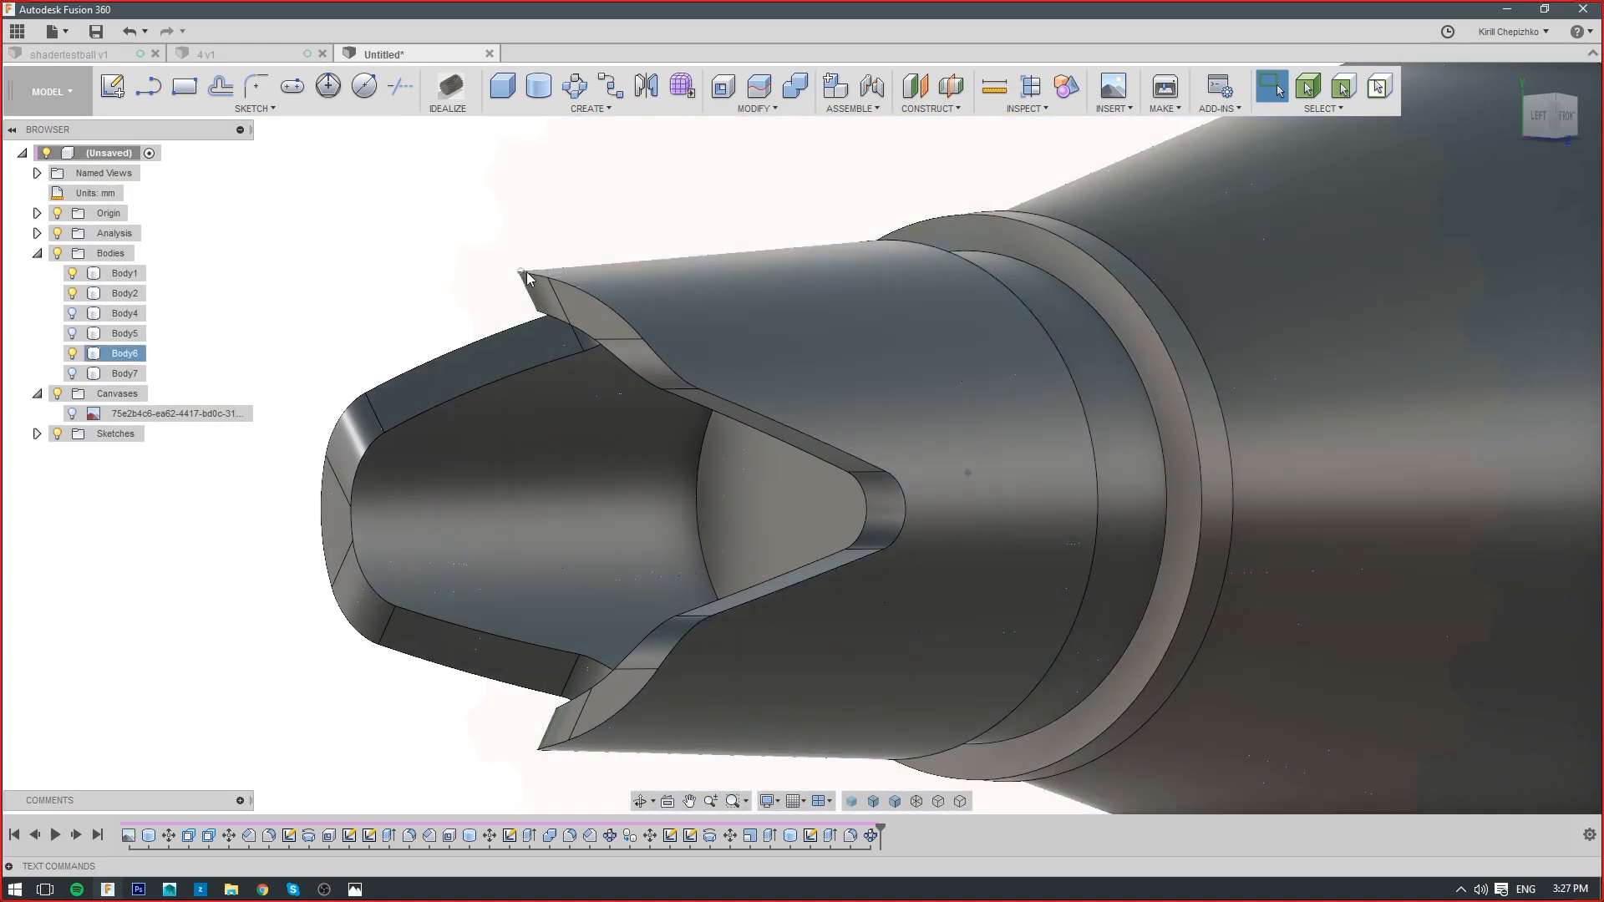
pyautogui.click(37, 434)
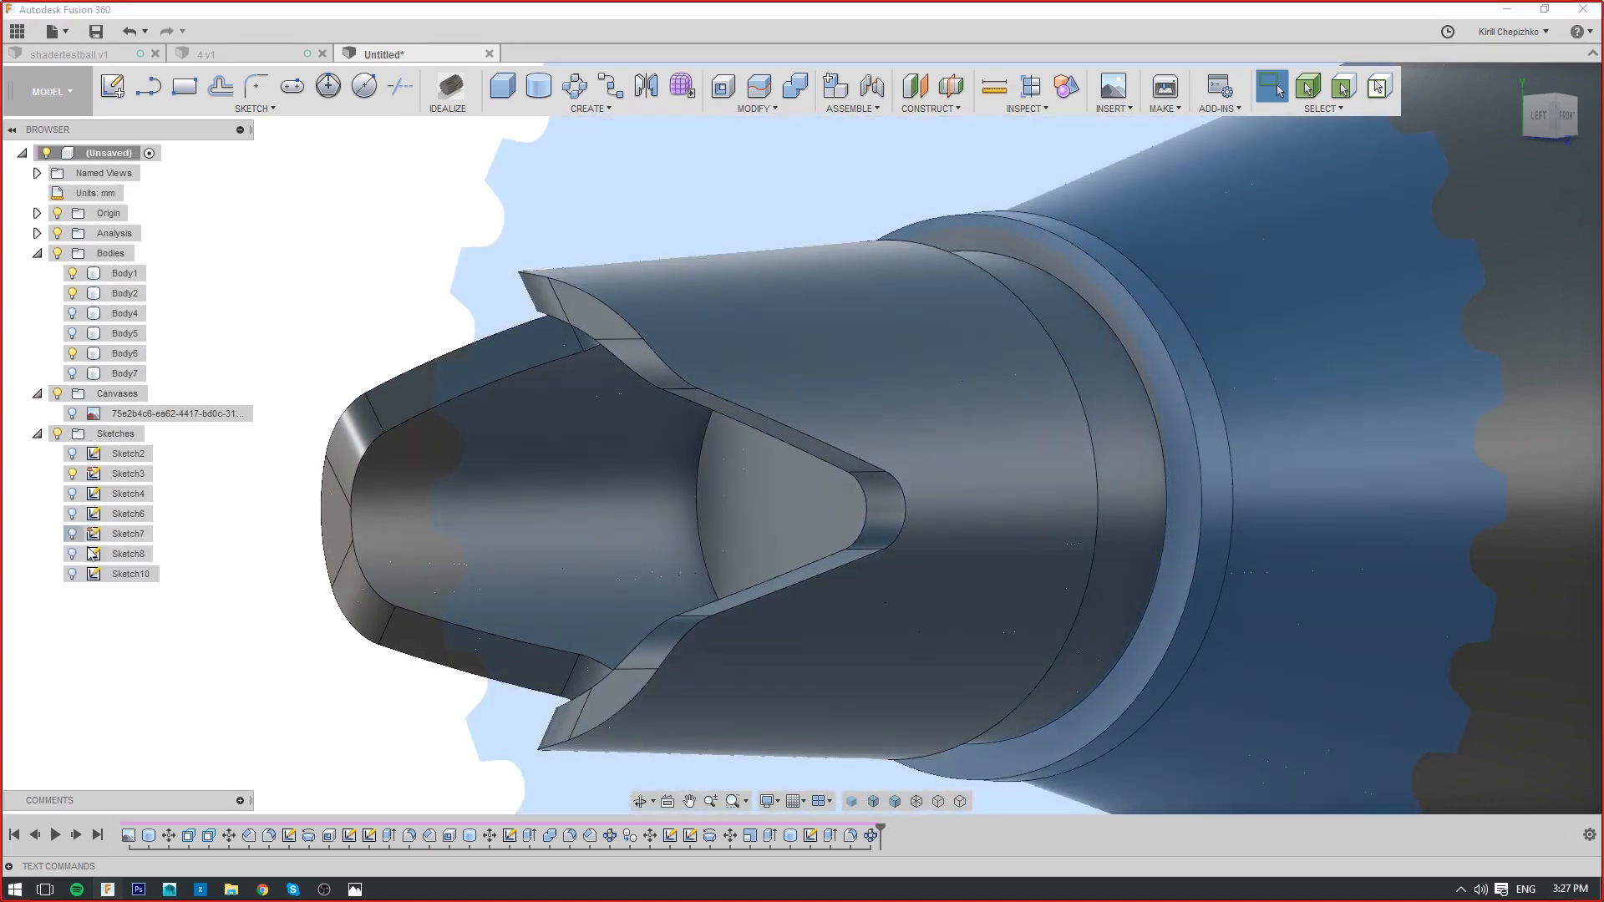
pyautogui.scroll(-4, 787, 479)
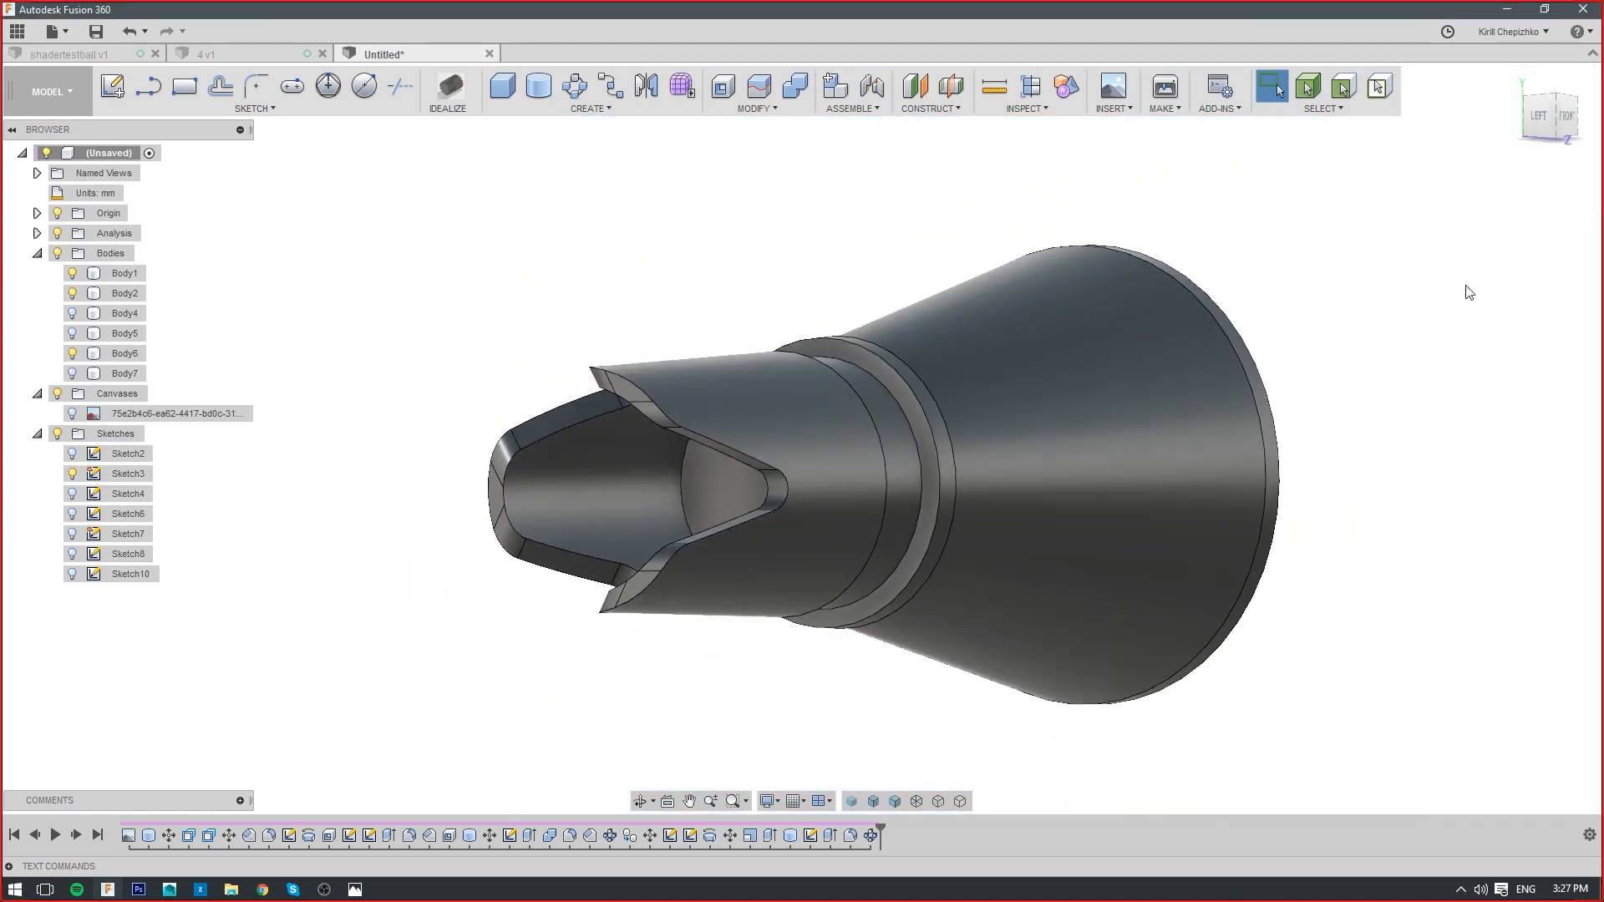
pyautogui.moveTo(1468, 293); pyautogui.dragTo(1540, 243, button='middle')
pyautogui.moveTo(1564, 134); pyautogui.dragTo(1600, 129)
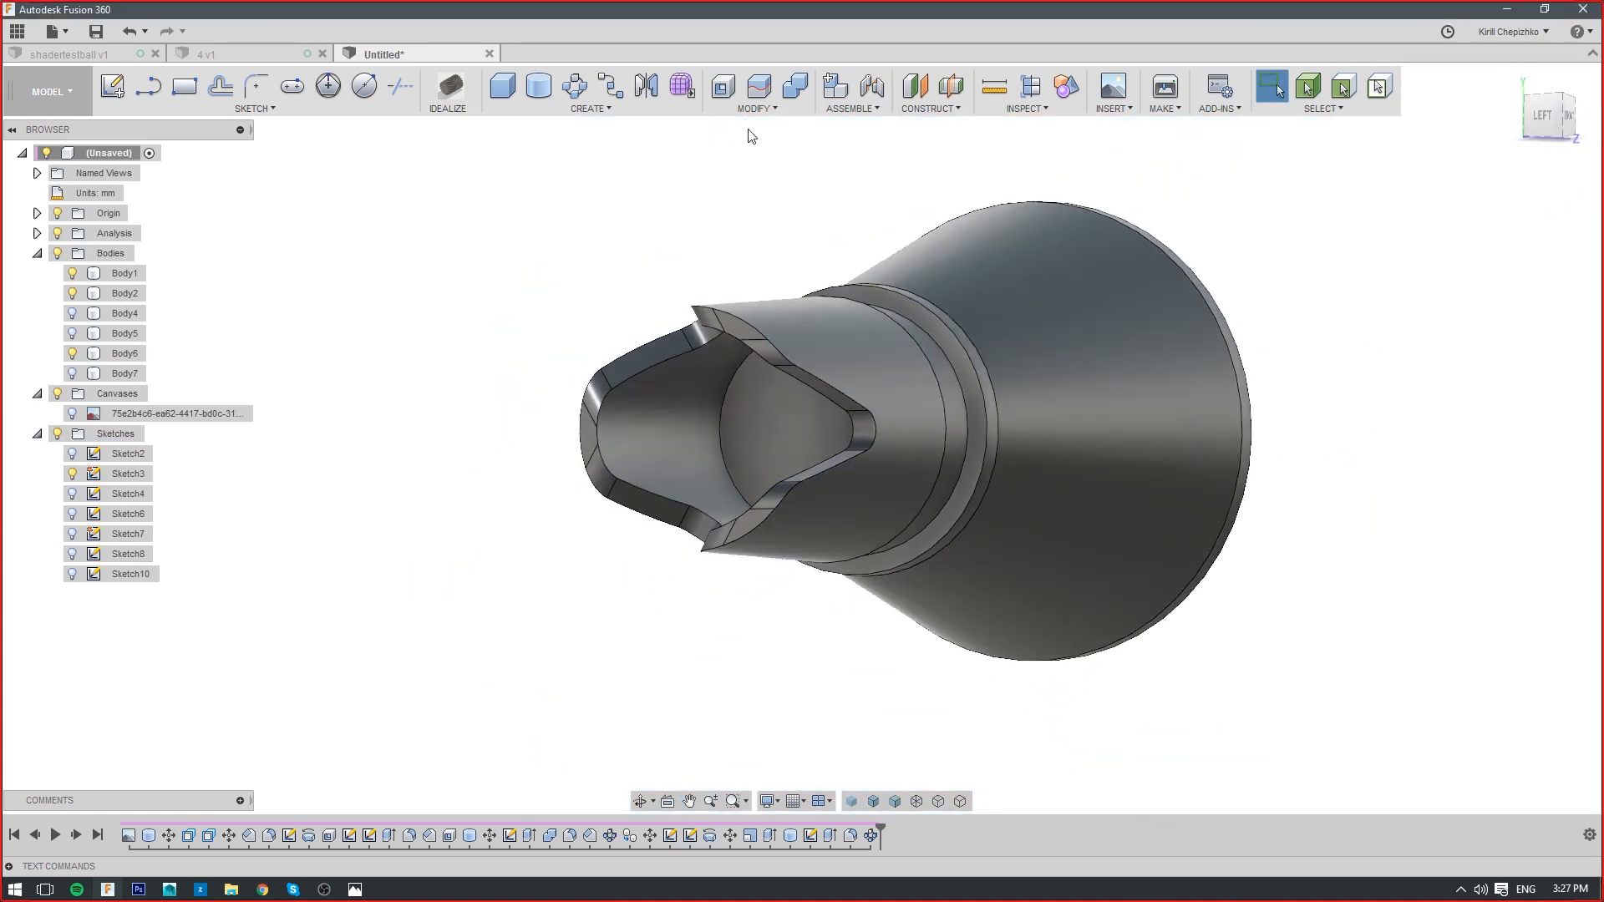
pyautogui.click(577, 89)
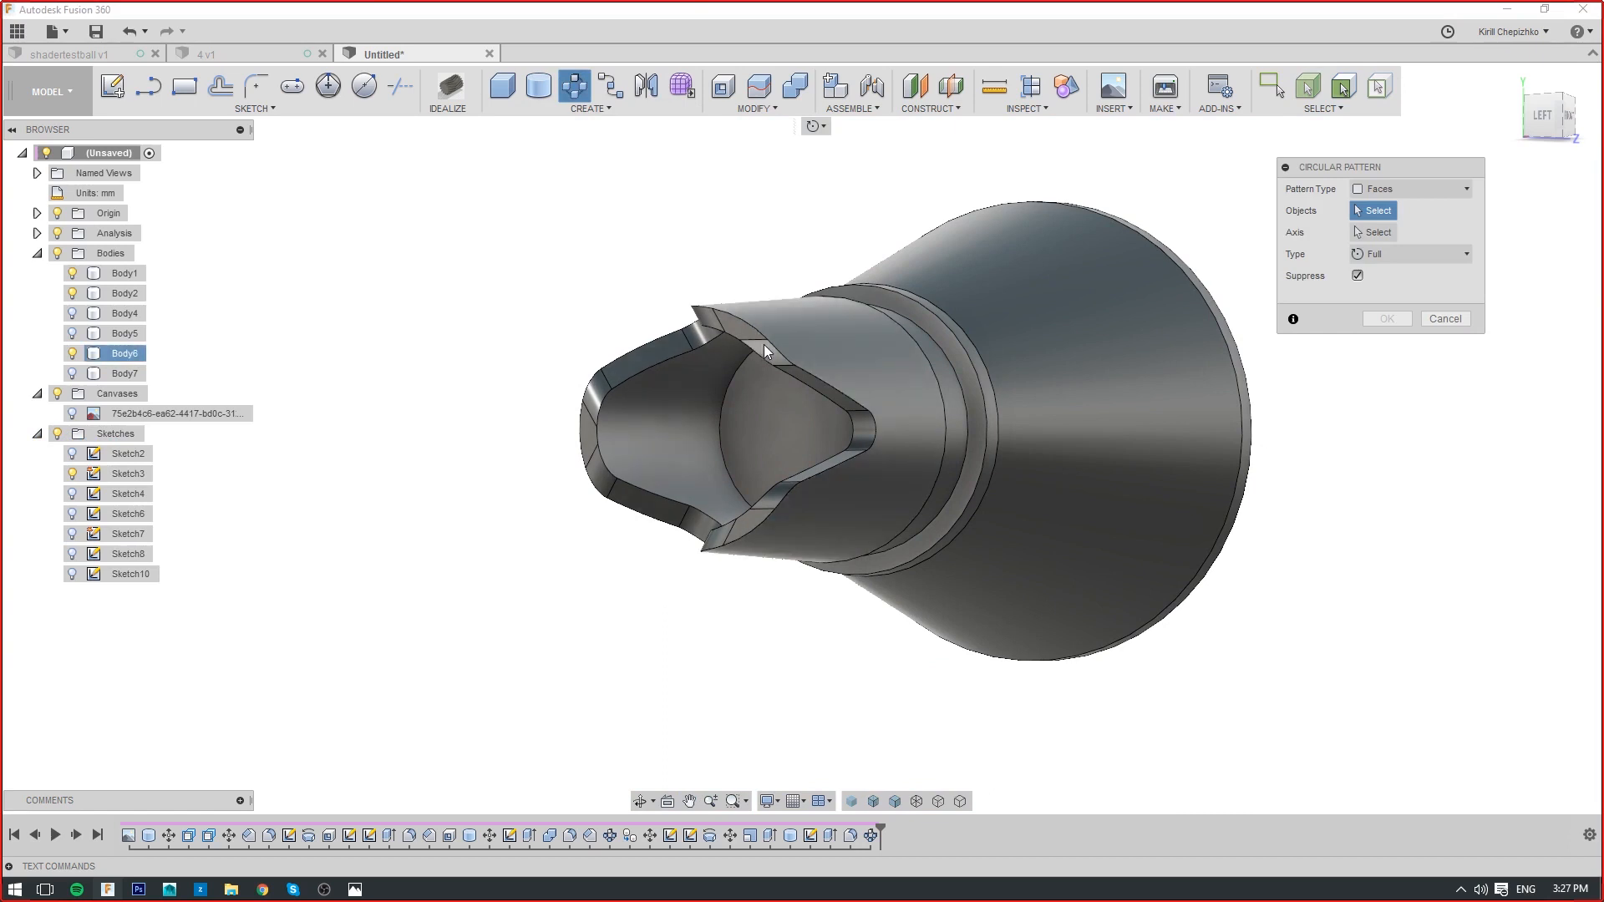
pyautogui.click(1408, 188)
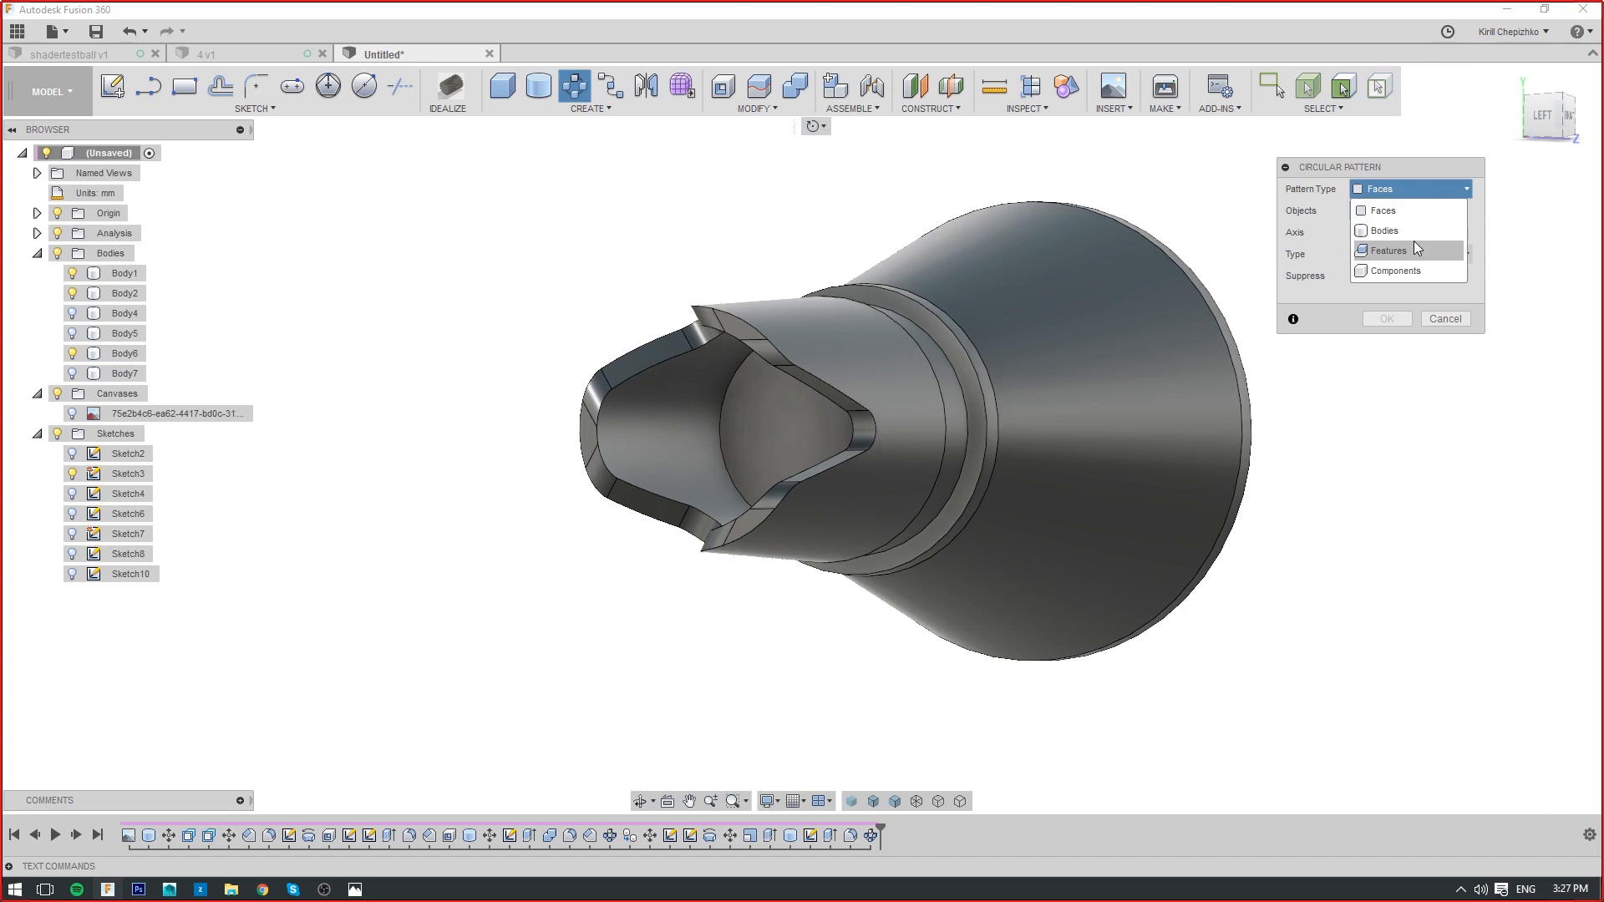
pyautogui.click(1407, 296)
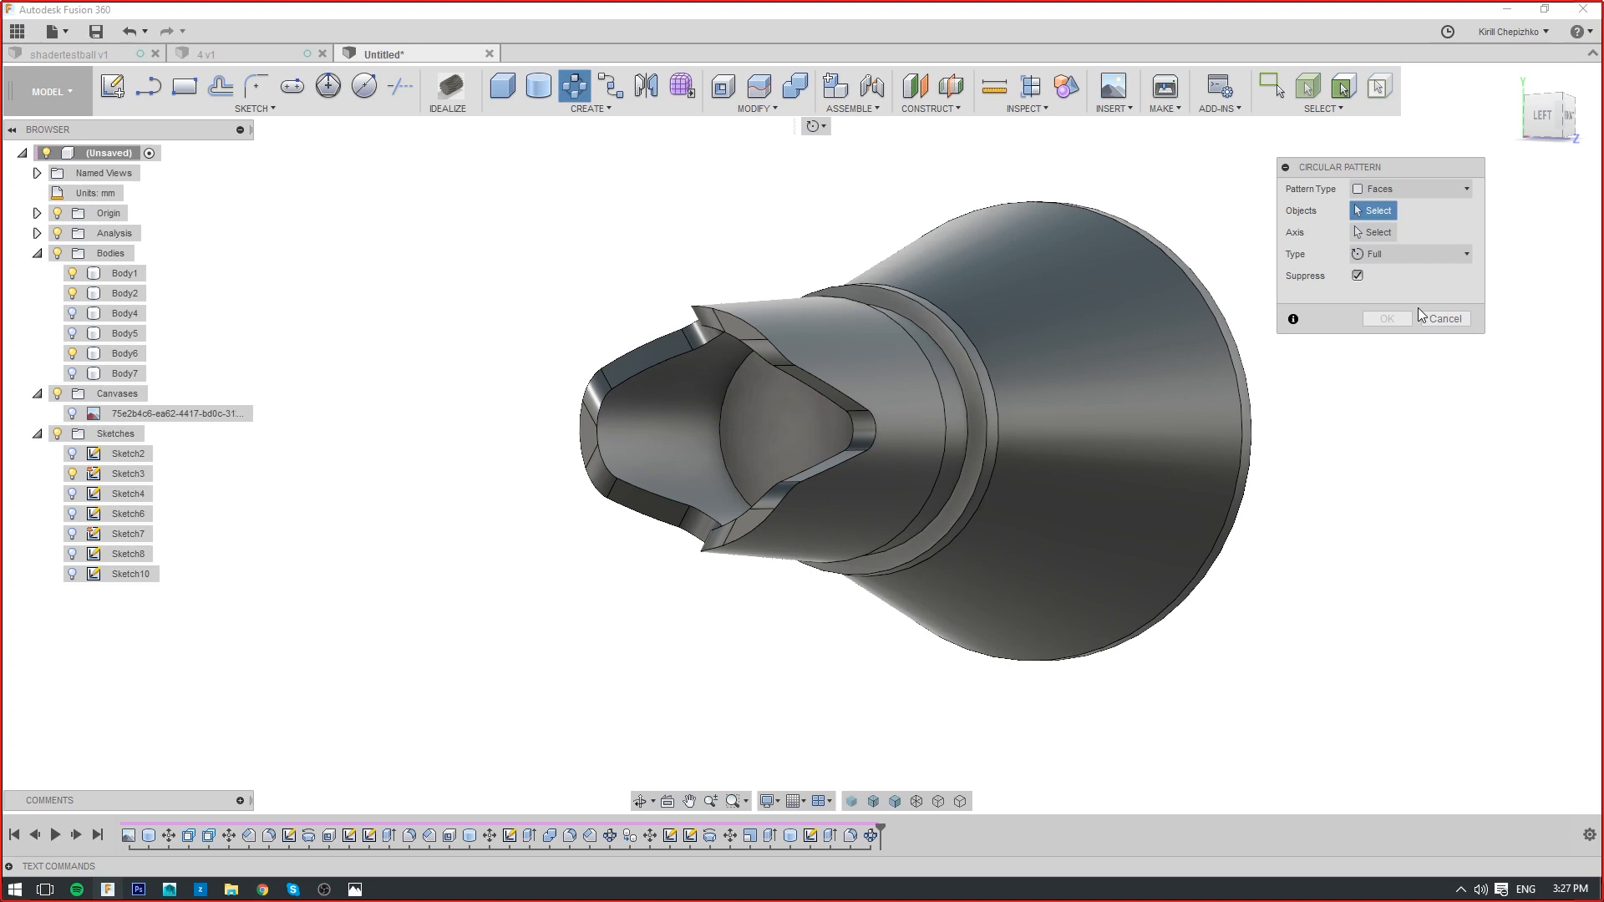
pyautogui.click(1444, 320)
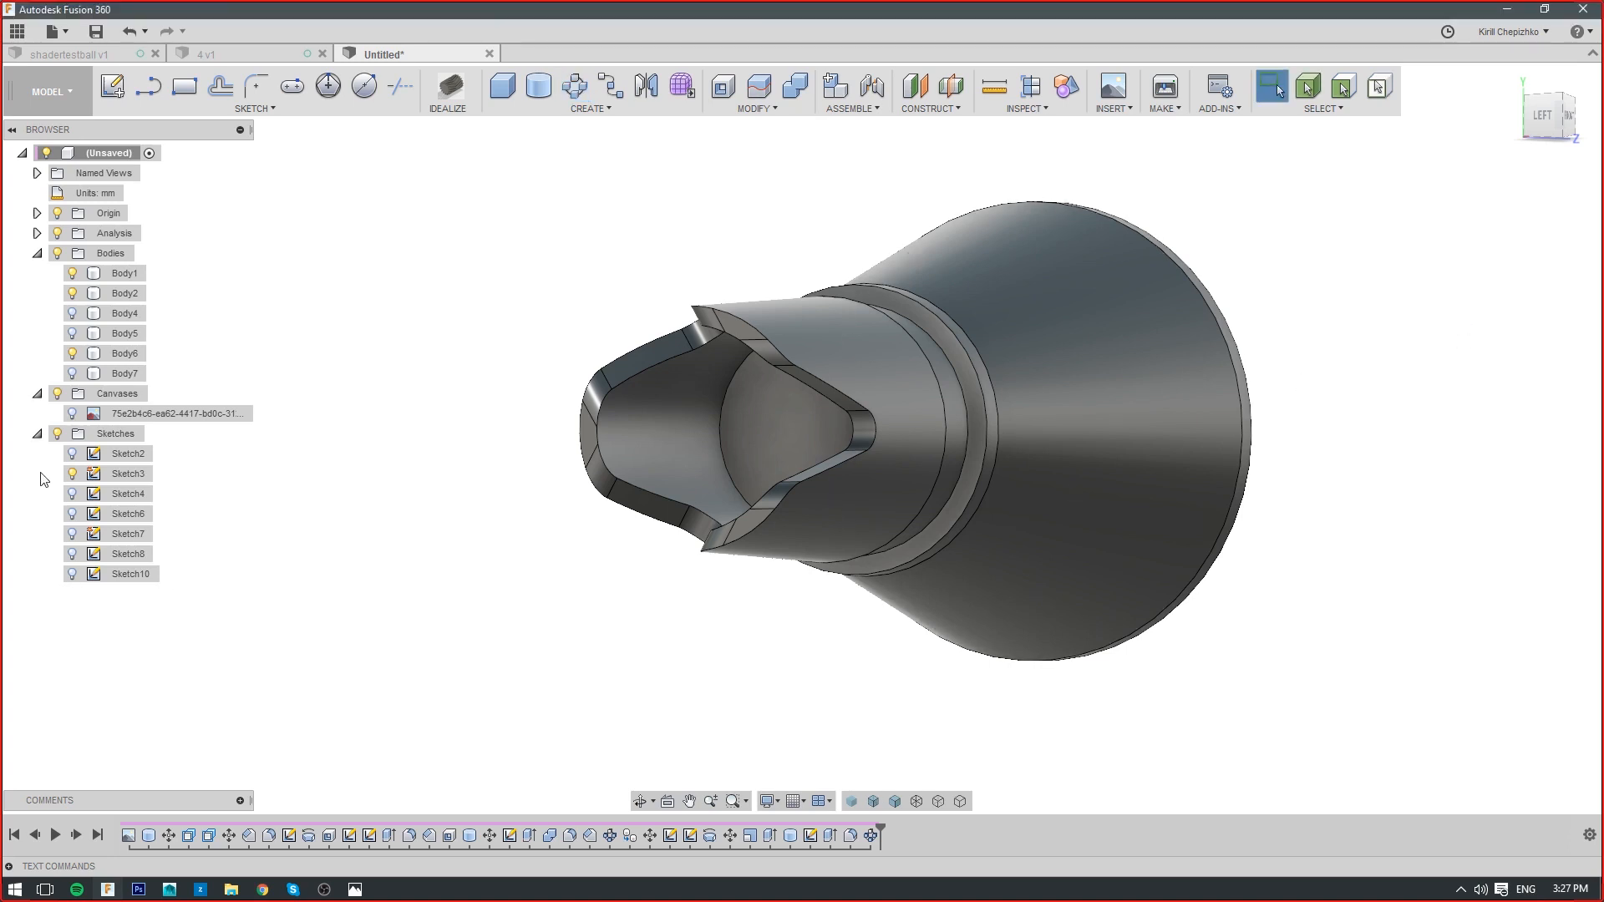
pyautogui.rightClick(351, 838)
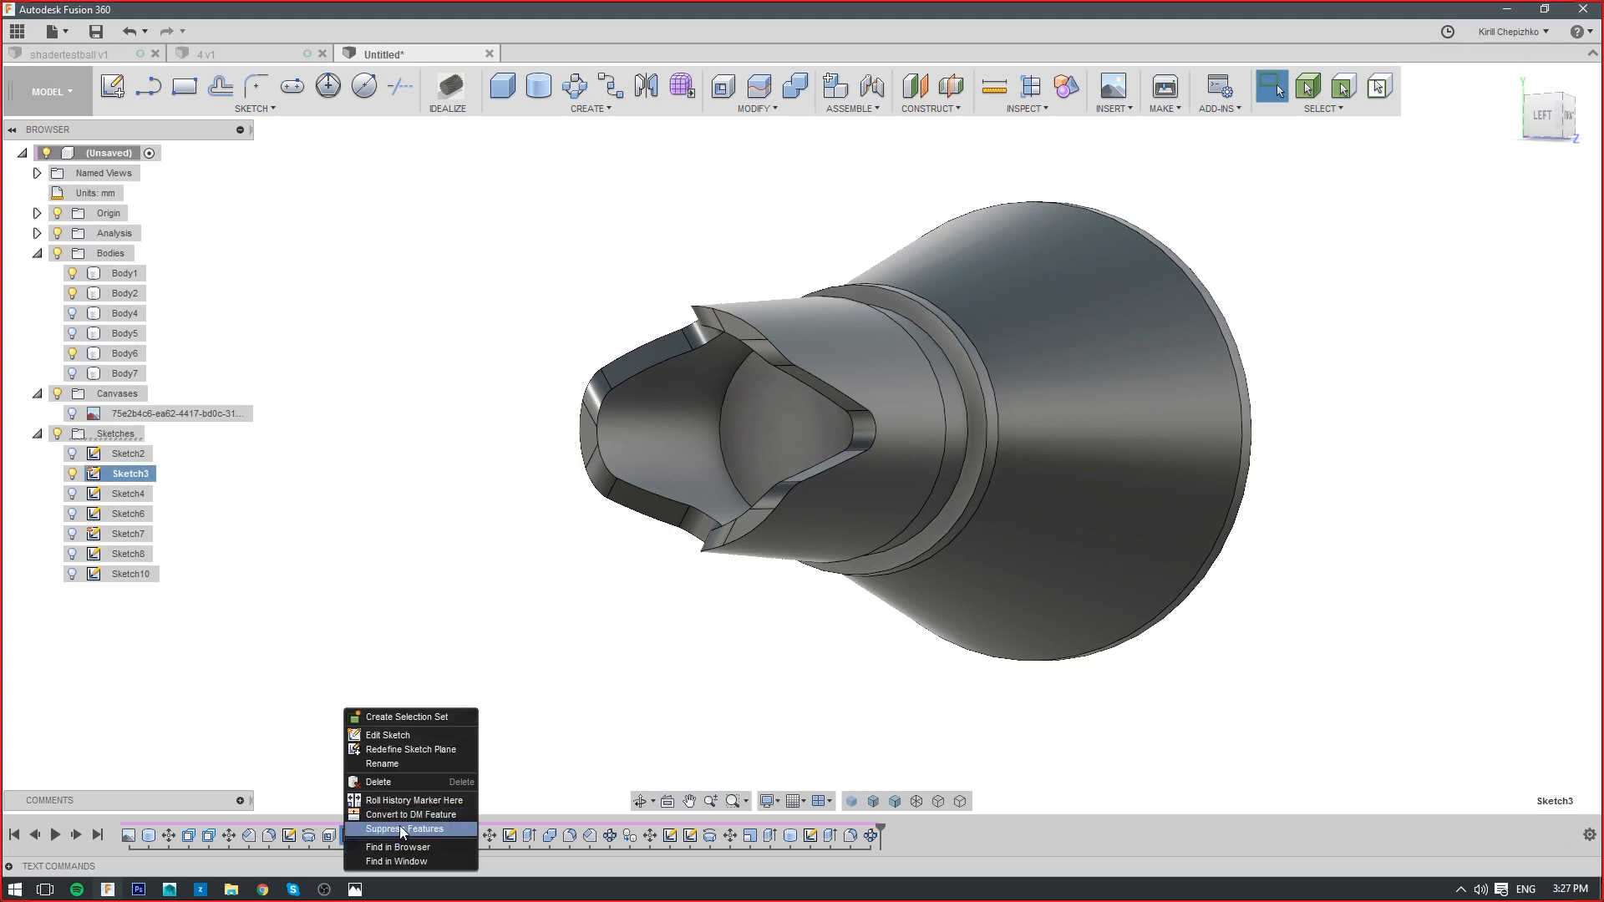
pyautogui.click(655, 727)
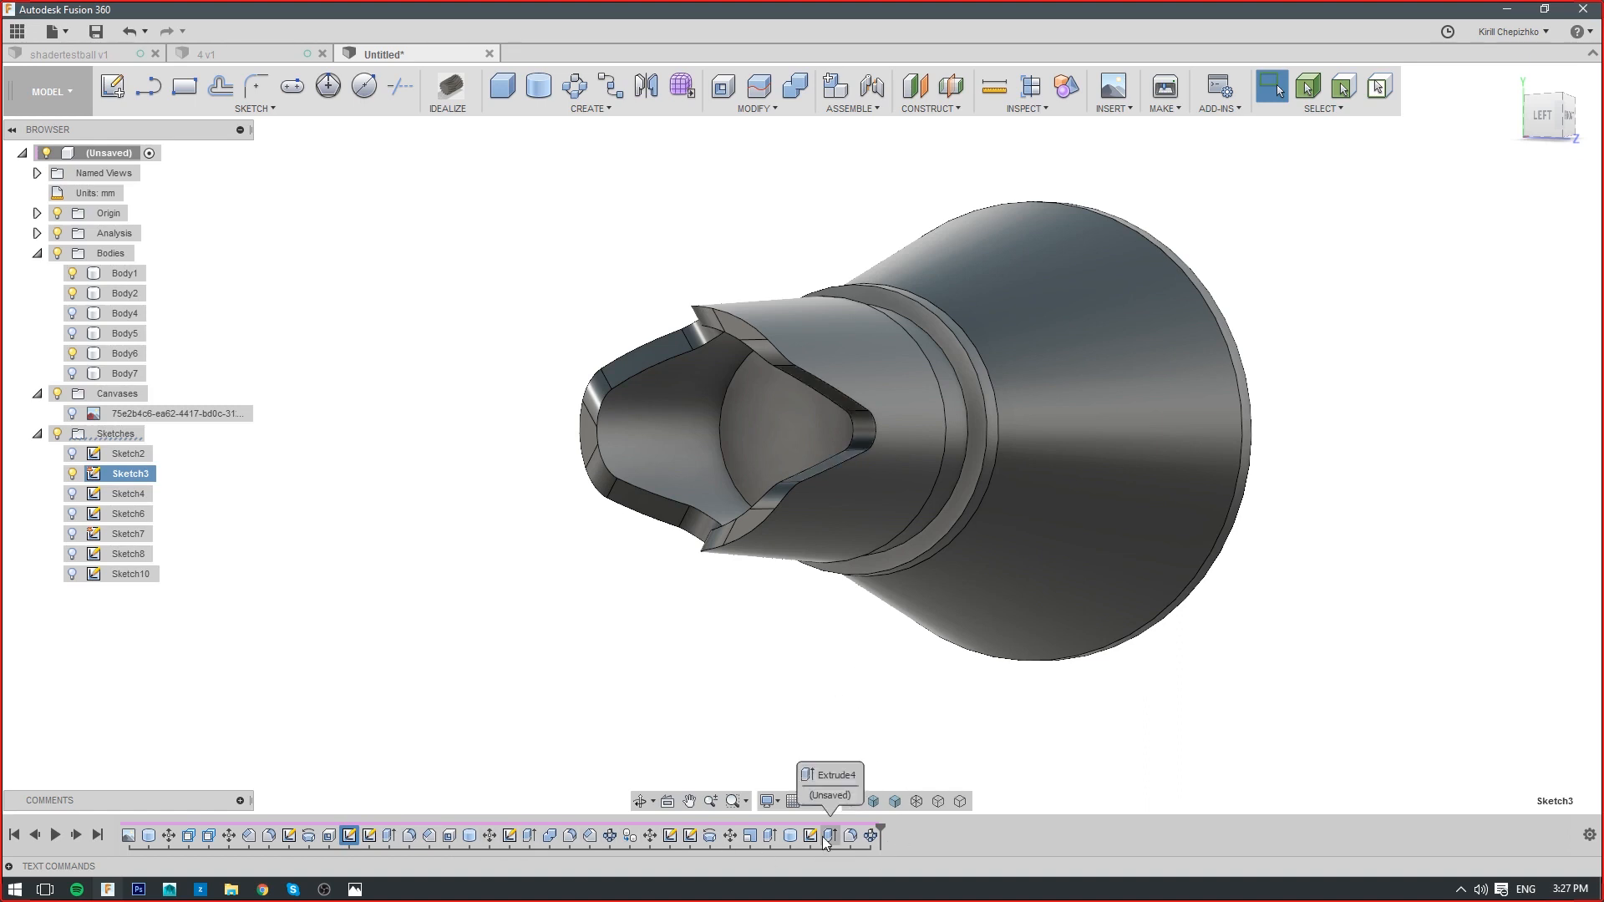
# Examine the three notches and the tube interior from above, end-on and from both sides
pyautogui.scroll(4, 798, 617)
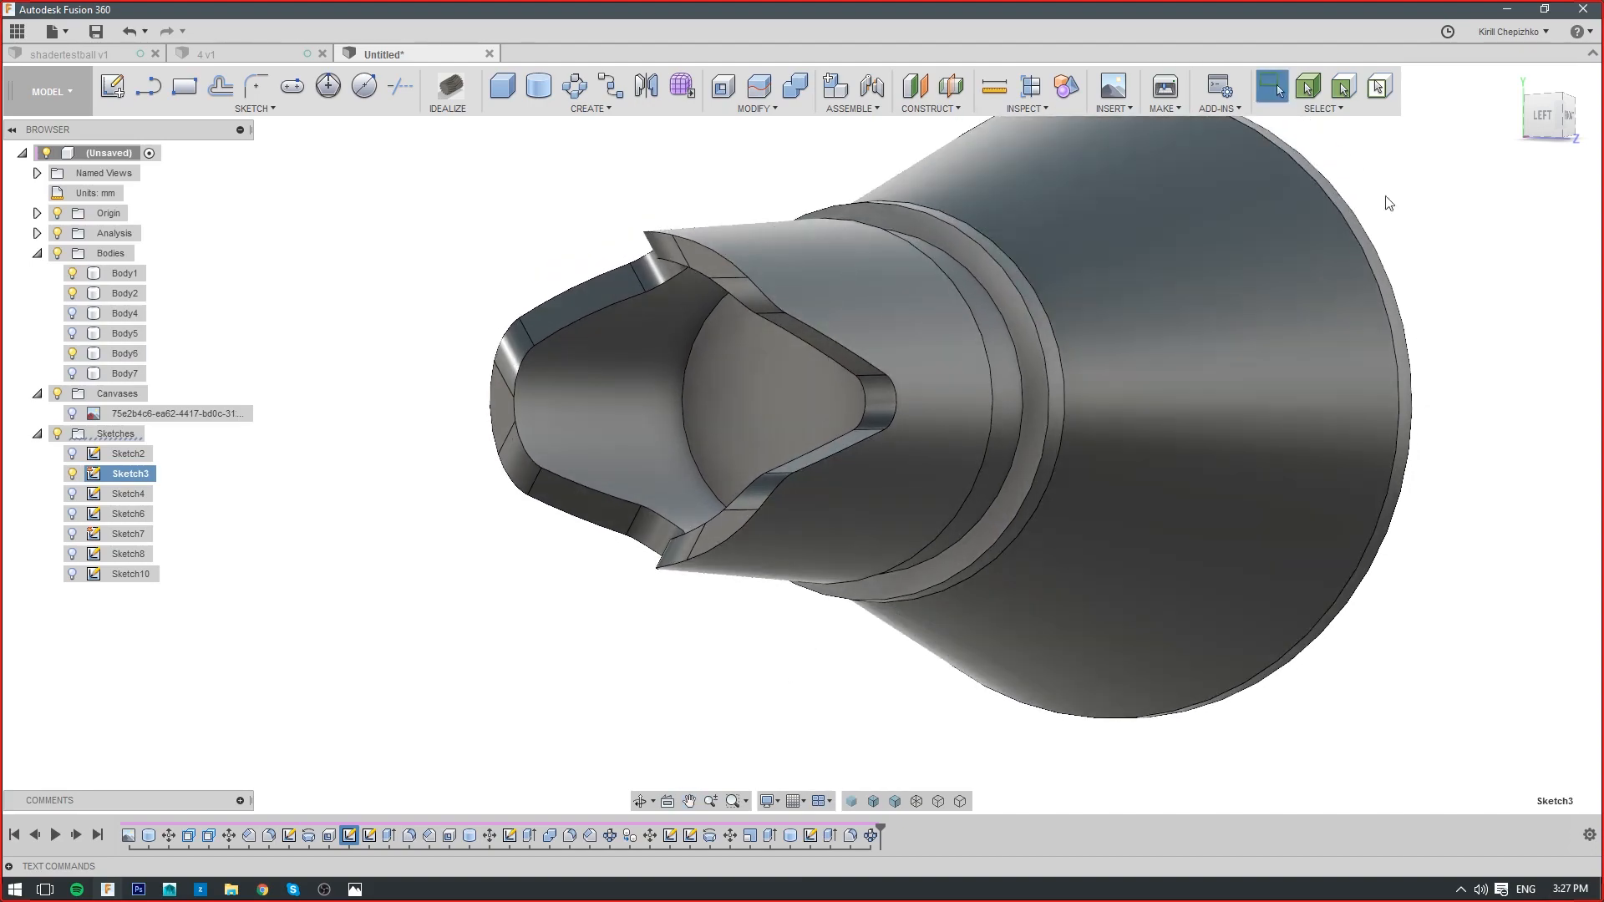
pyautogui.moveTo(1548, 116)
pyautogui.mouseDown()
pyautogui.moveTo(1567, 112)
pyautogui.moveTo(1514, 112)
pyautogui.moveTo(1537, 125)
pyautogui.moveTo(1521, 171)
pyautogui.mouseUp()
pyautogui.scroll(-3, 720, 529)
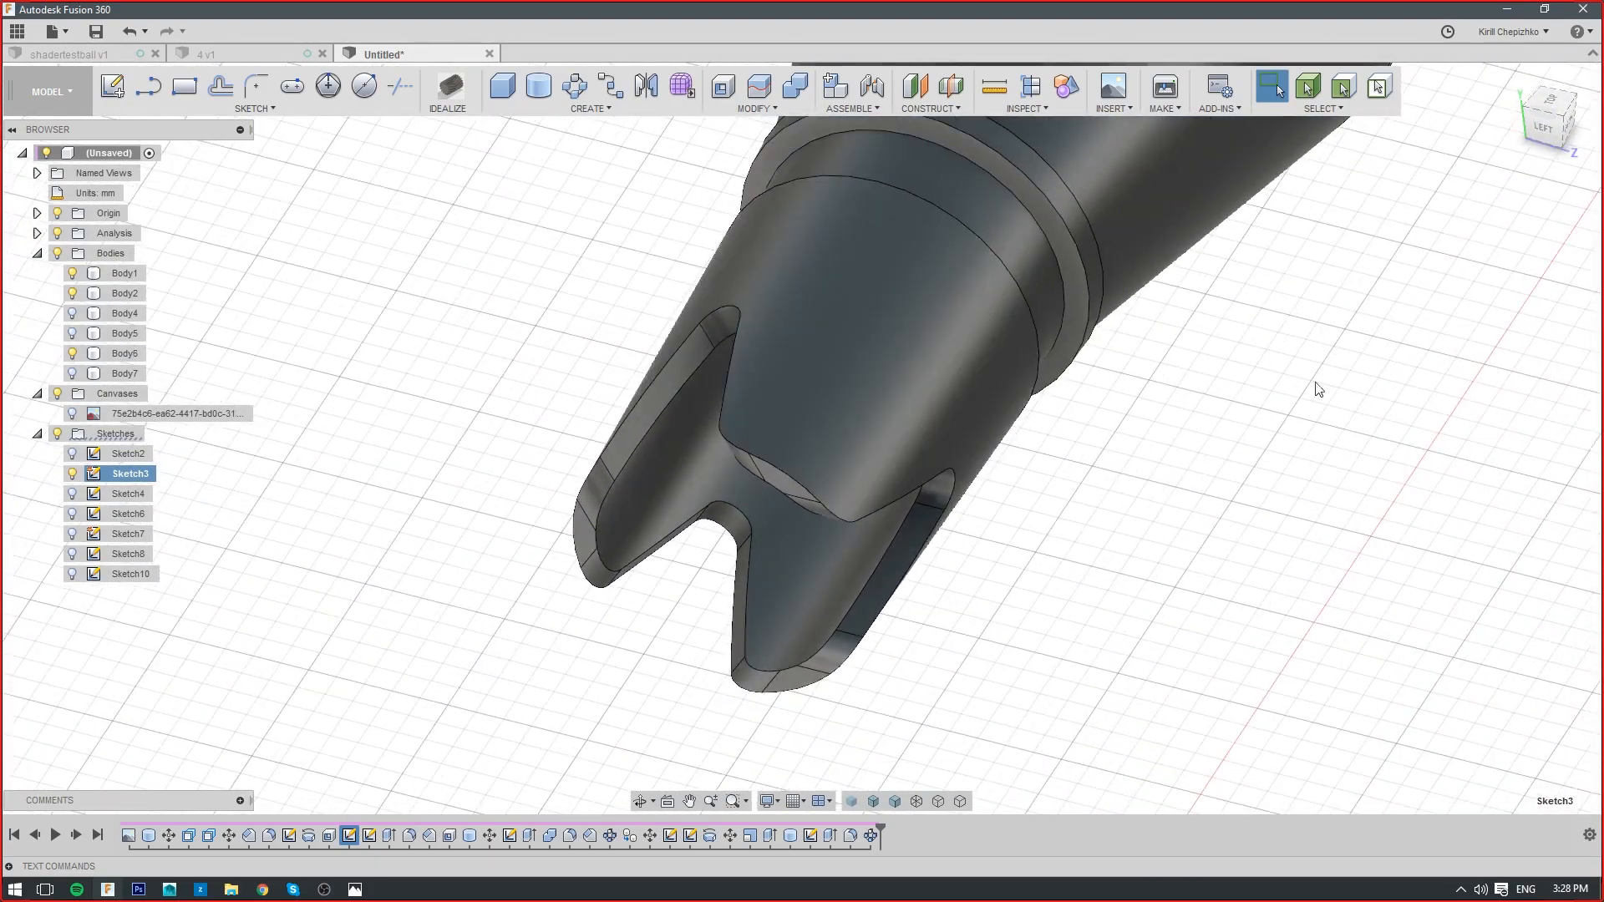
pyautogui.moveTo(1543, 141); pyautogui.dragTo(1480, 174)
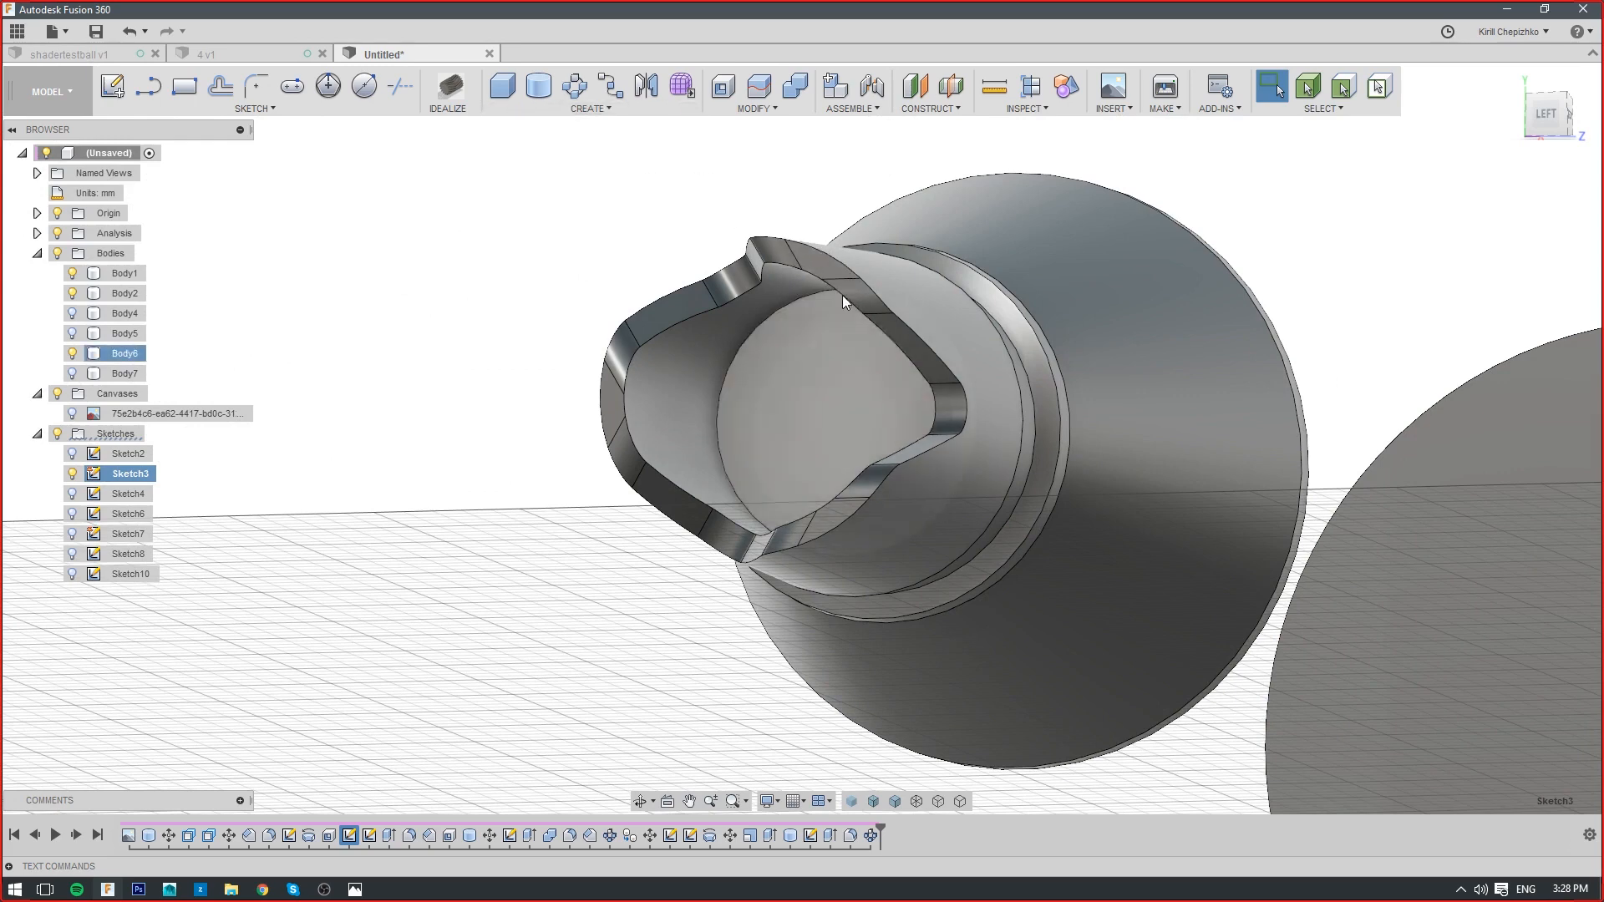
pyautogui.scroll(2, 1027, 292)
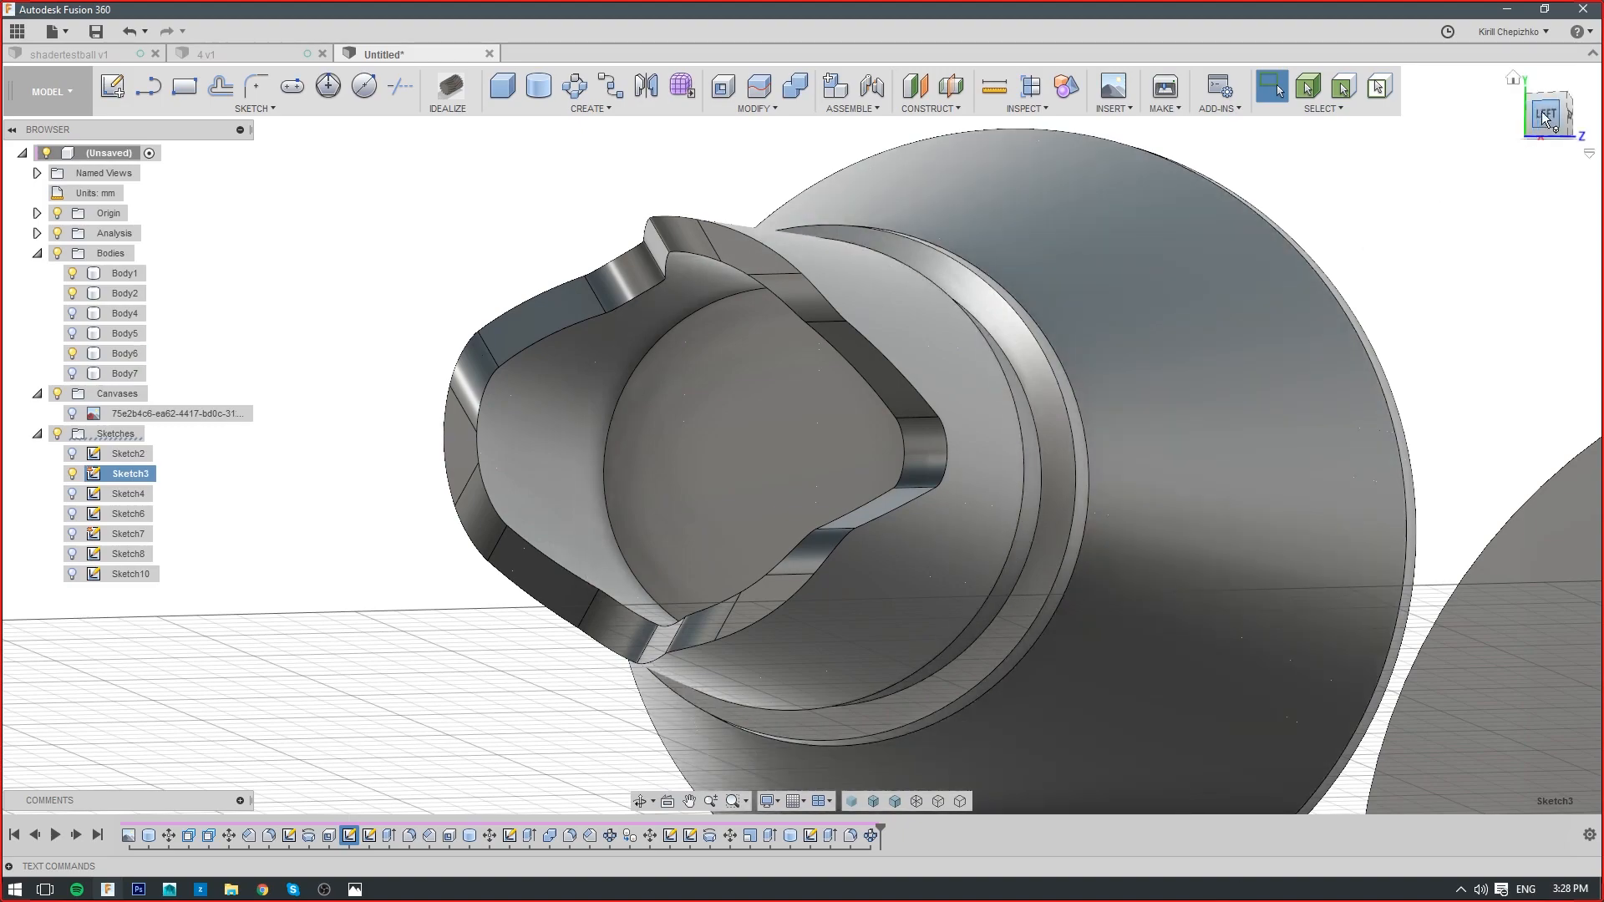
pyautogui.moveTo(1545, 118)
pyautogui.mouseDown()
pyautogui.moveTo(1495, 126)
pyautogui.moveTo(1492, 146)
pyautogui.moveTo(1454, 134)
pyautogui.moveTo(1504, 184)
pyautogui.moveTo(1554, 176)
pyautogui.moveTo(1592, 130)
pyautogui.moveTo(1495, 167)
pyautogui.moveTo(1592, 125)
pyautogui.moveTo(1571, 117)
pyautogui.mouseUp()
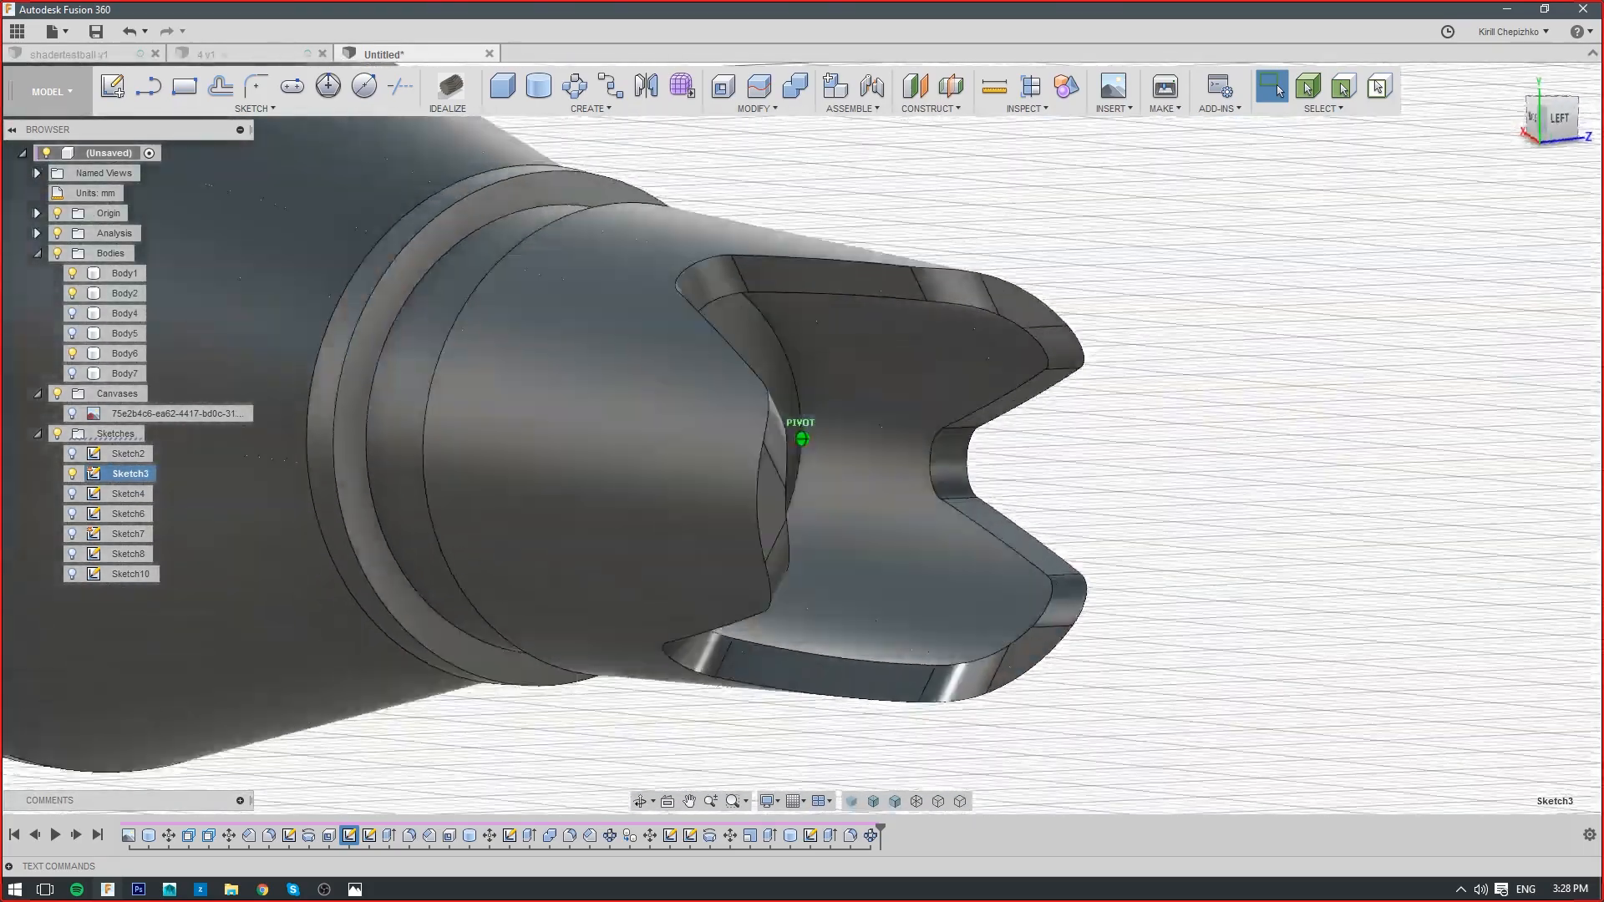
pyautogui.moveTo(802, 438)
pyautogui.keyDown('shift'); pyautogui.mouseDown(button='middle')
pyautogui.moveTo(585, 485)
pyautogui.moveTo(560, 464)
pyautogui.moveTo(736, 477)
pyautogui.moveTo(903, 401)
pyautogui.moveTo(635, 367)
pyautogui.moveTo(1236, 241)
pyautogui.mouseUp(button='middle'); pyautogui.keyUp('shift')
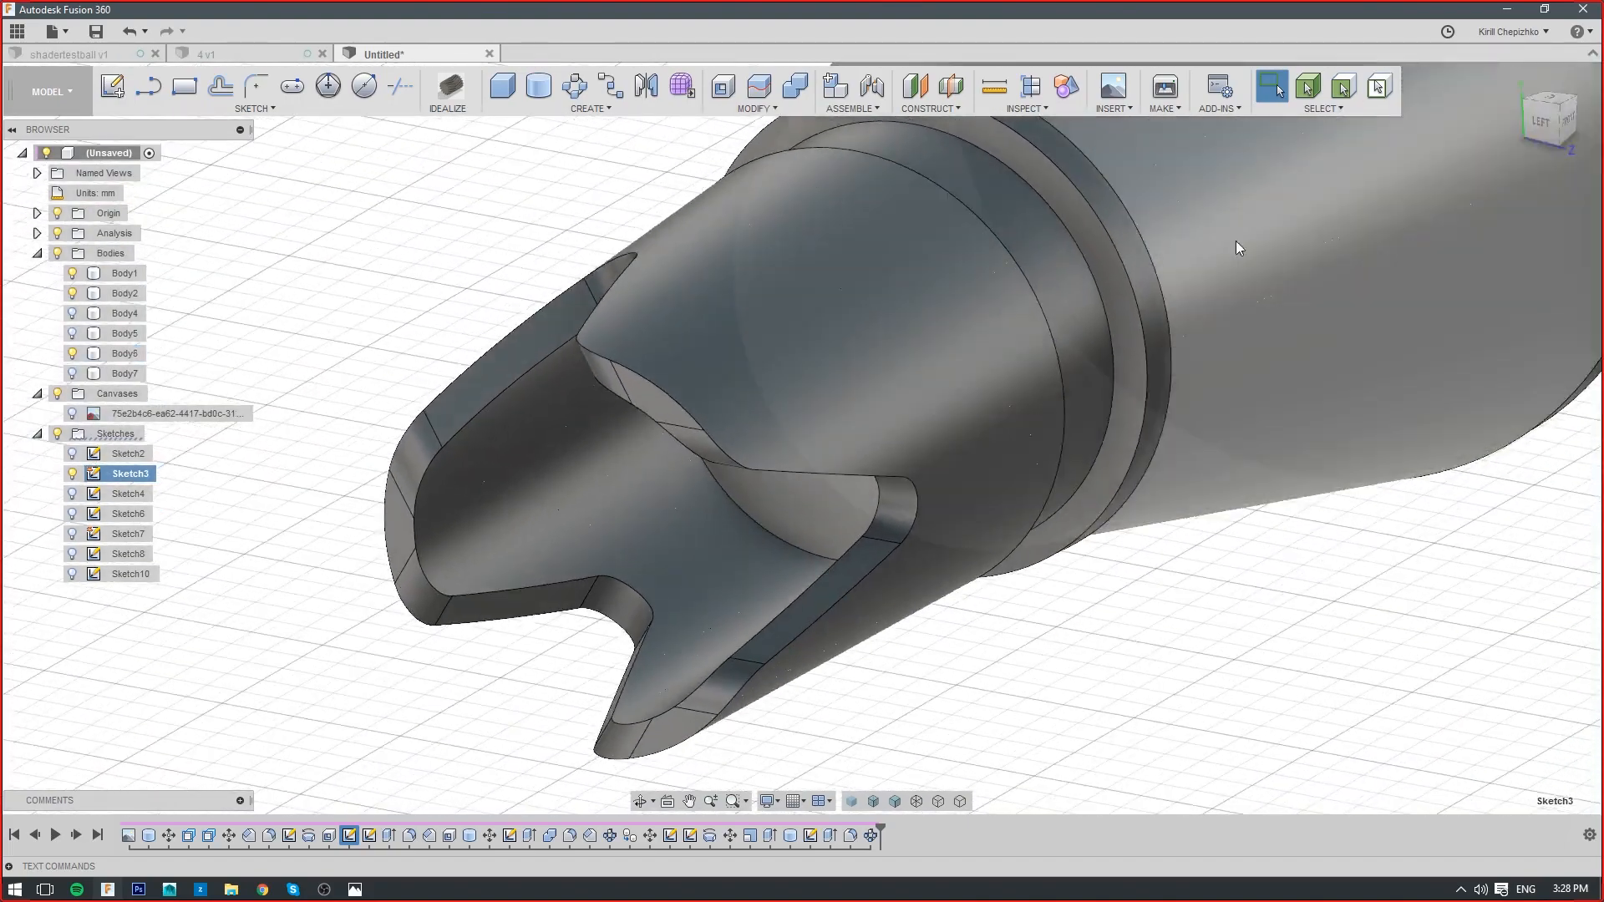
pyautogui.scroll(-2, 1017, 371)
pyautogui.moveTo(1092, 461); pyautogui.dragTo(1106, 491, button='middle')
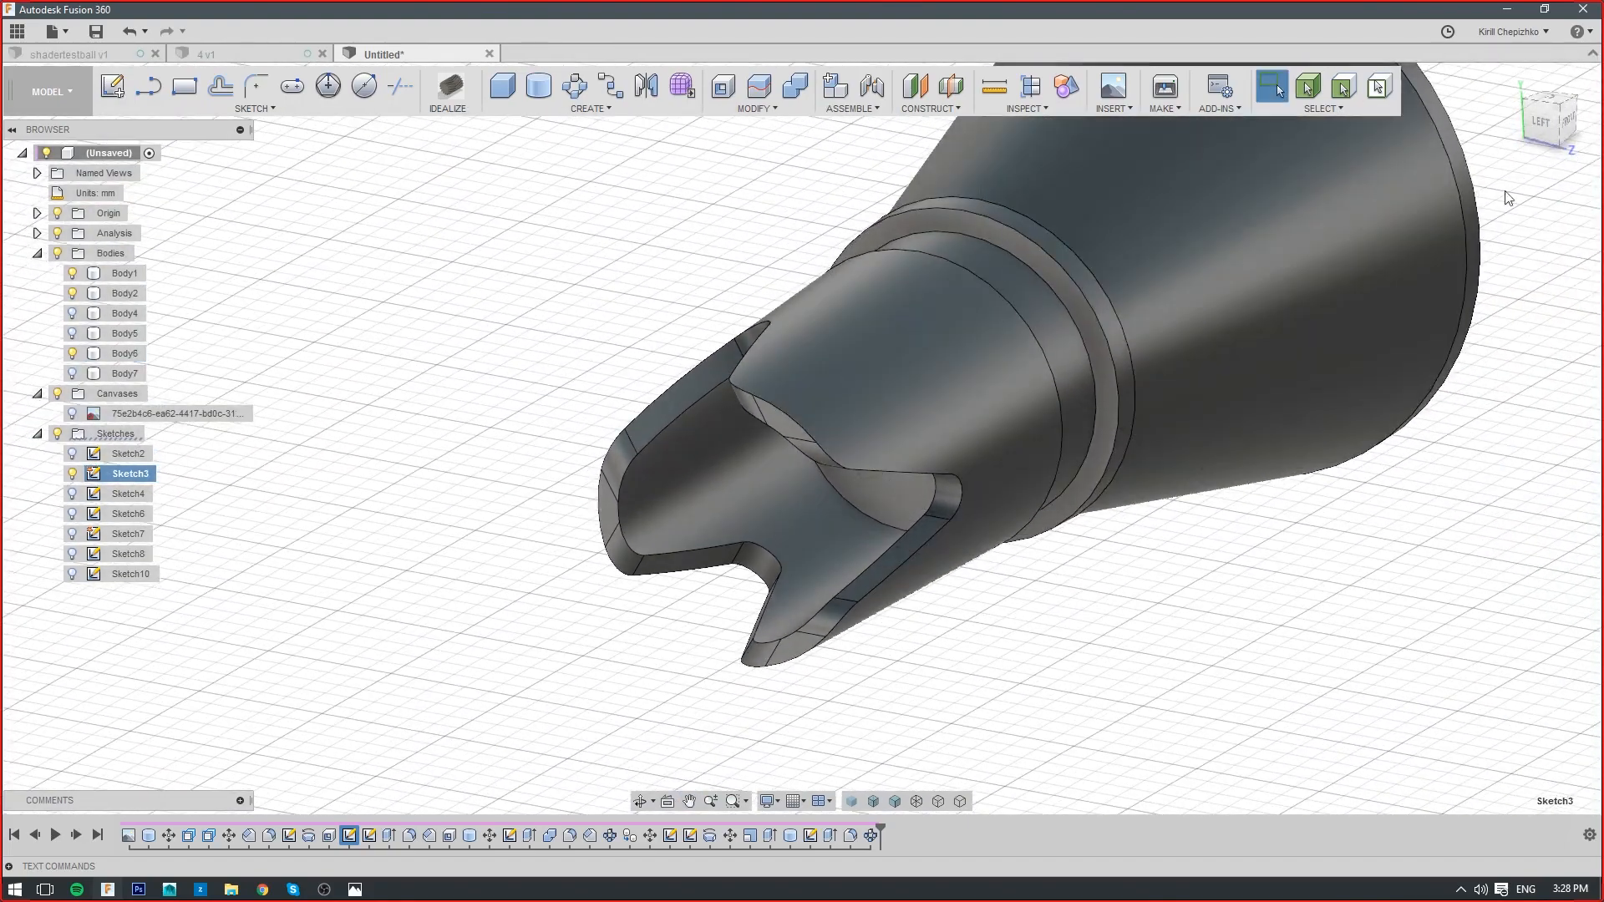
pyautogui.moveTo(1539, 121); pyautogui.dragTo(1477, 105)
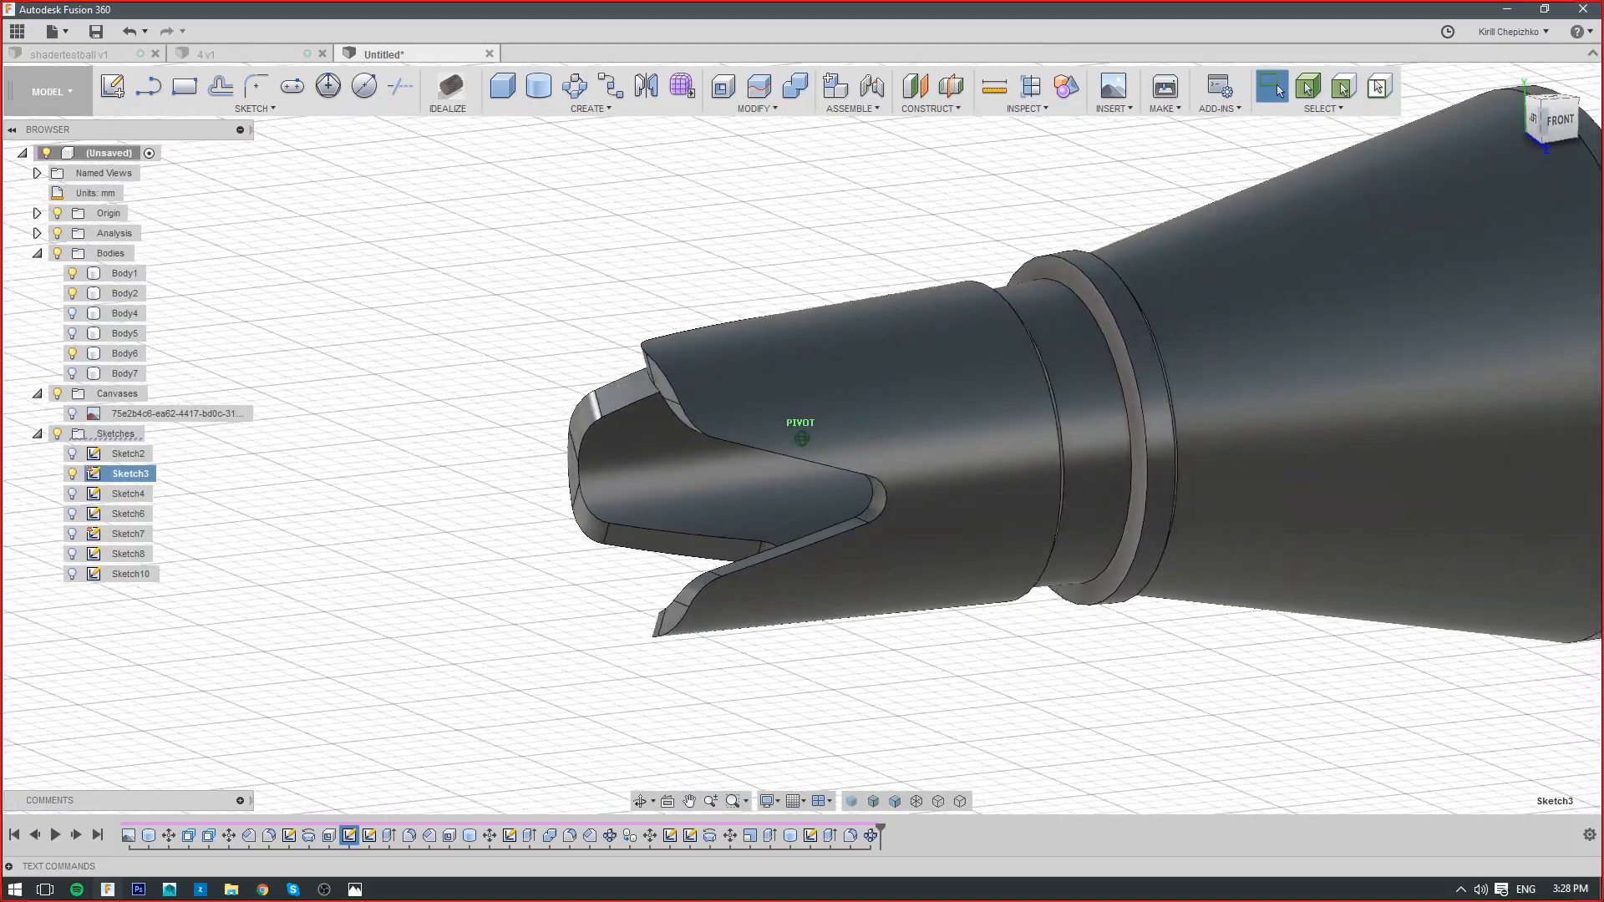
pyautogui.moveTo(802, 439)
pyautogui.keyDown('shift'); pyautogui.mouseDown(button='middle')
pyautogui.moveTo(1053, 418)
pyautogui.moveTo(1078, 442)
pyautogui.moveTo(869, 435)
pyautogui.moveTo(794, 323)
pyautogui.mouseUp(button='middle'); pyautogui.keyUp('shift')
# Show the reference canvas in the front view and compare the nose section with the airbrush image
pyautogui.scroll(-3, 794, 322)
pyautogui.click(1566, 126)
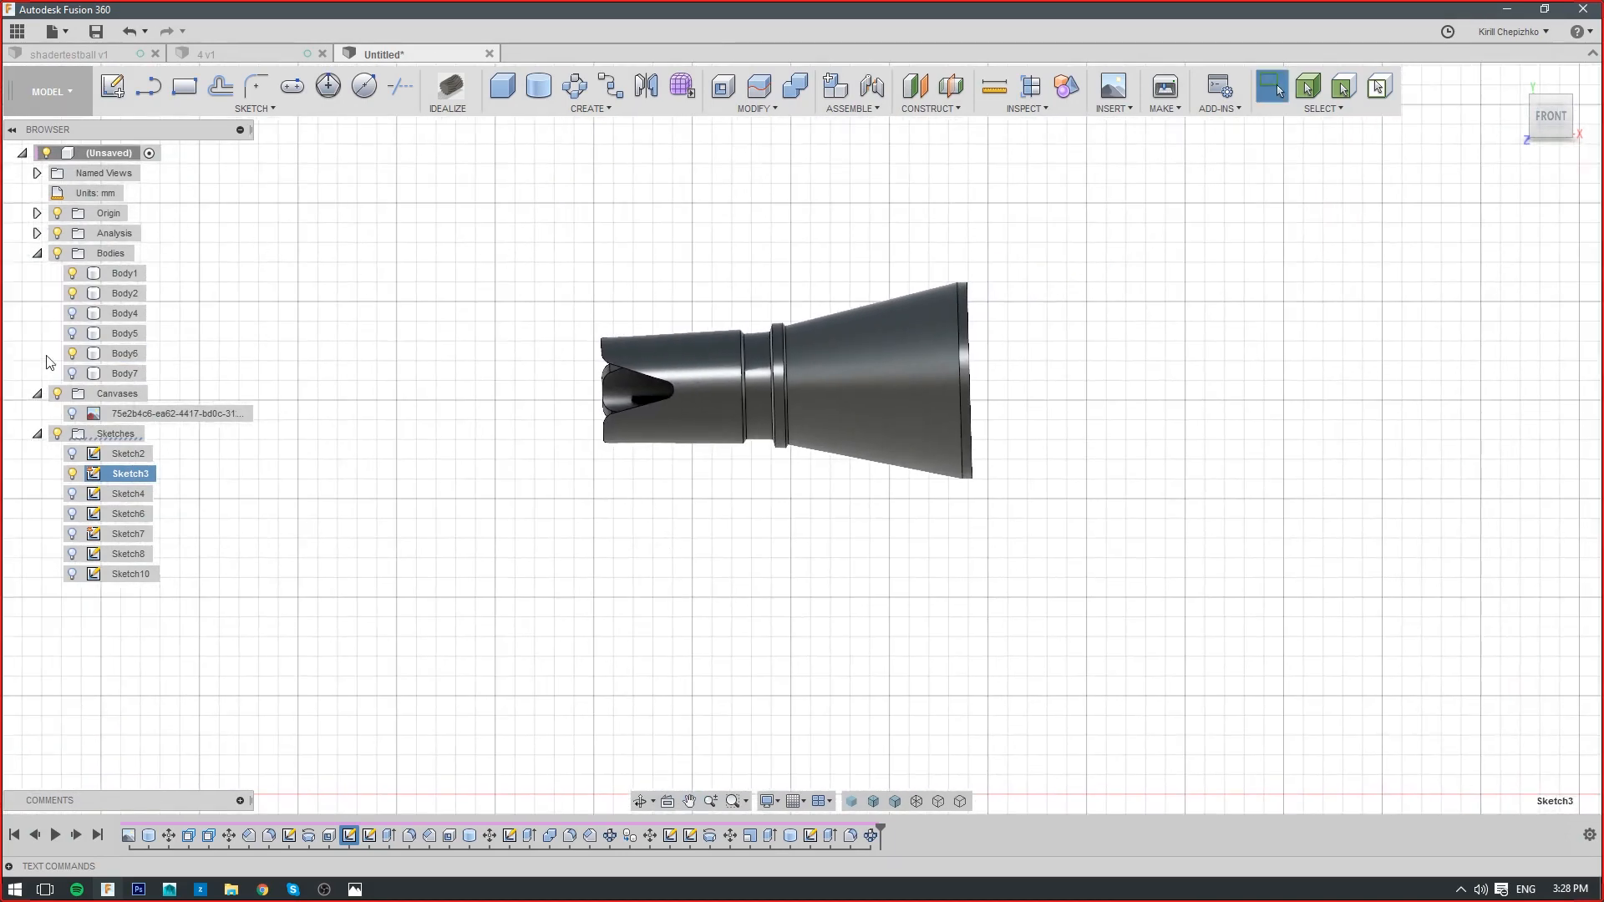
pyautogui.click(72, 414)
pyautogui.moveTo(841, 627); pyautogui.dragTo(863, 427, button='middle')
pyautogui.scroll(3, 696, 655)
pyautogui.scroll(-2, 751, 596)
pyautogui.scroll(-1, 751, 595)
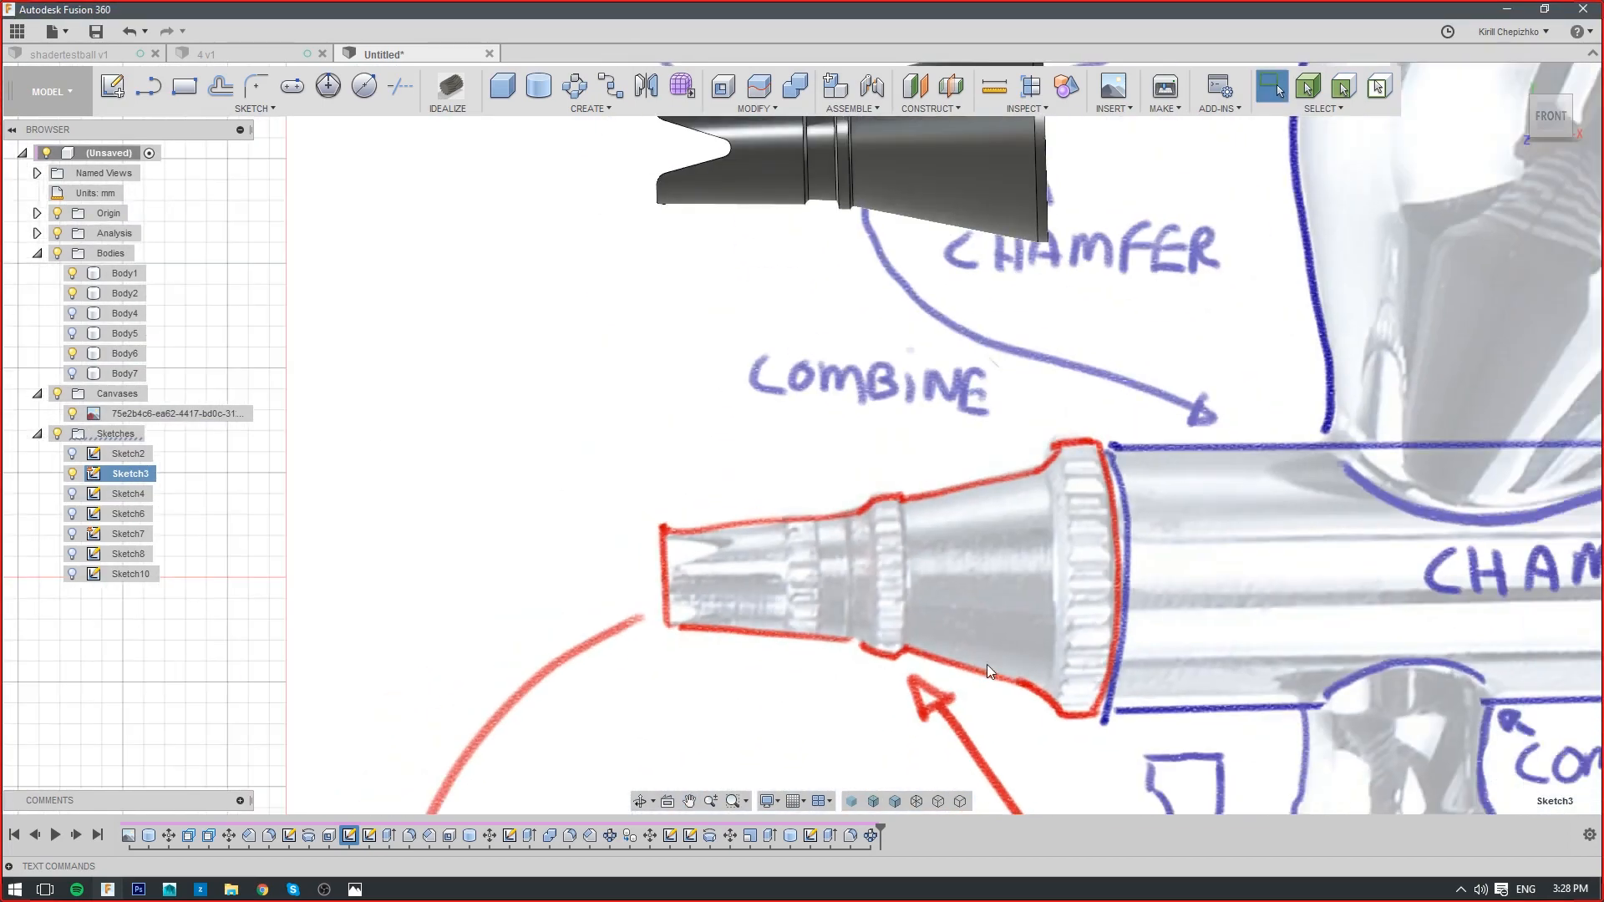
pyautogui.moveTo(986, 664); pyautogui.dragTo(905, 763, button='middle')
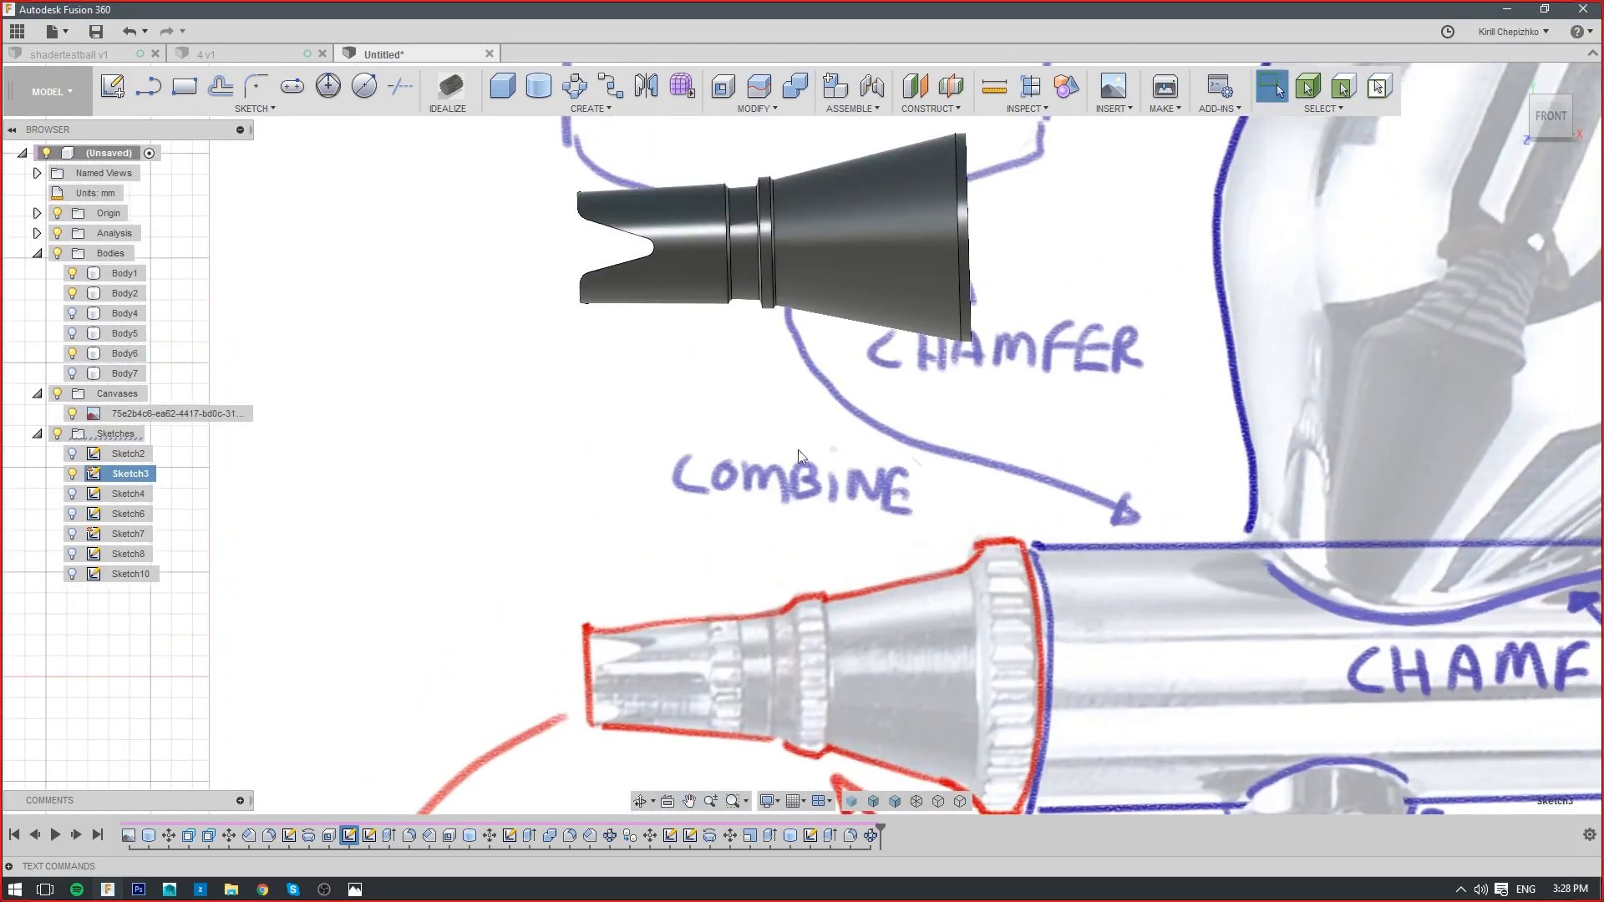
# Examine the notched nose section at an angle, select its narrow band beside the collar, and compare it with the reference image
pyautogui.moveTo(802, 493); pyautogui.dragTo(842, 622, button='middle')
pyautogui.scroll(3, 764, 314)
pyautogui.moveTo(1553, 119); pyautogui.dragTo(1581, 119)
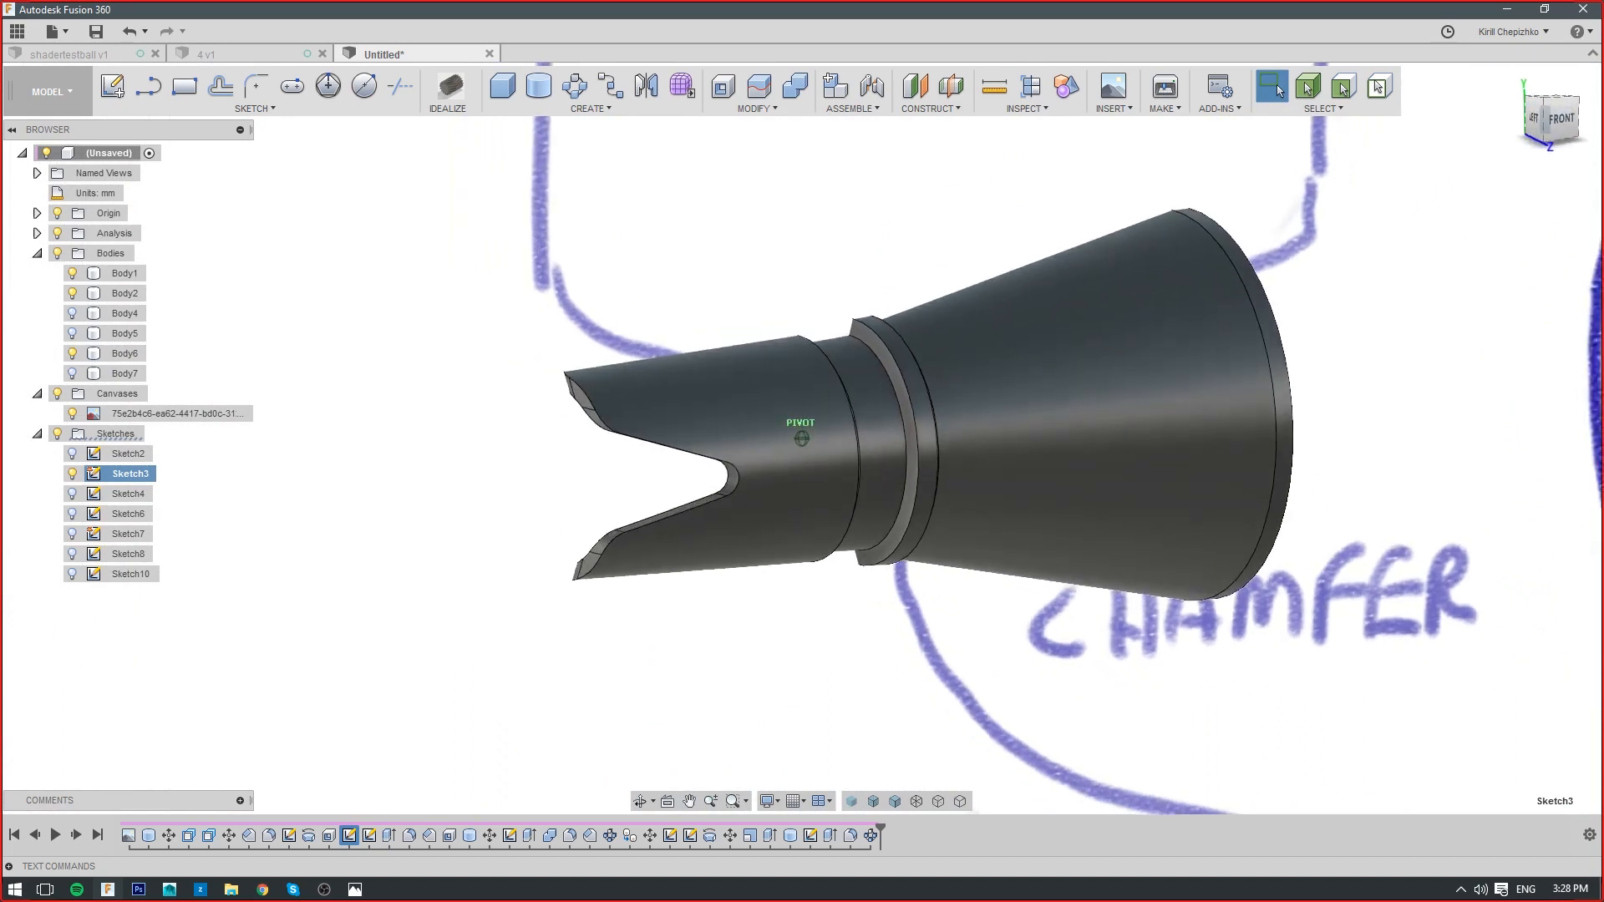
pyautogui.keyDown('shift'); pyautogui.moveTo(826, 326); pyautogui.dragTo(840, 333, button='middle'); pyautogui.keyUp('shift')
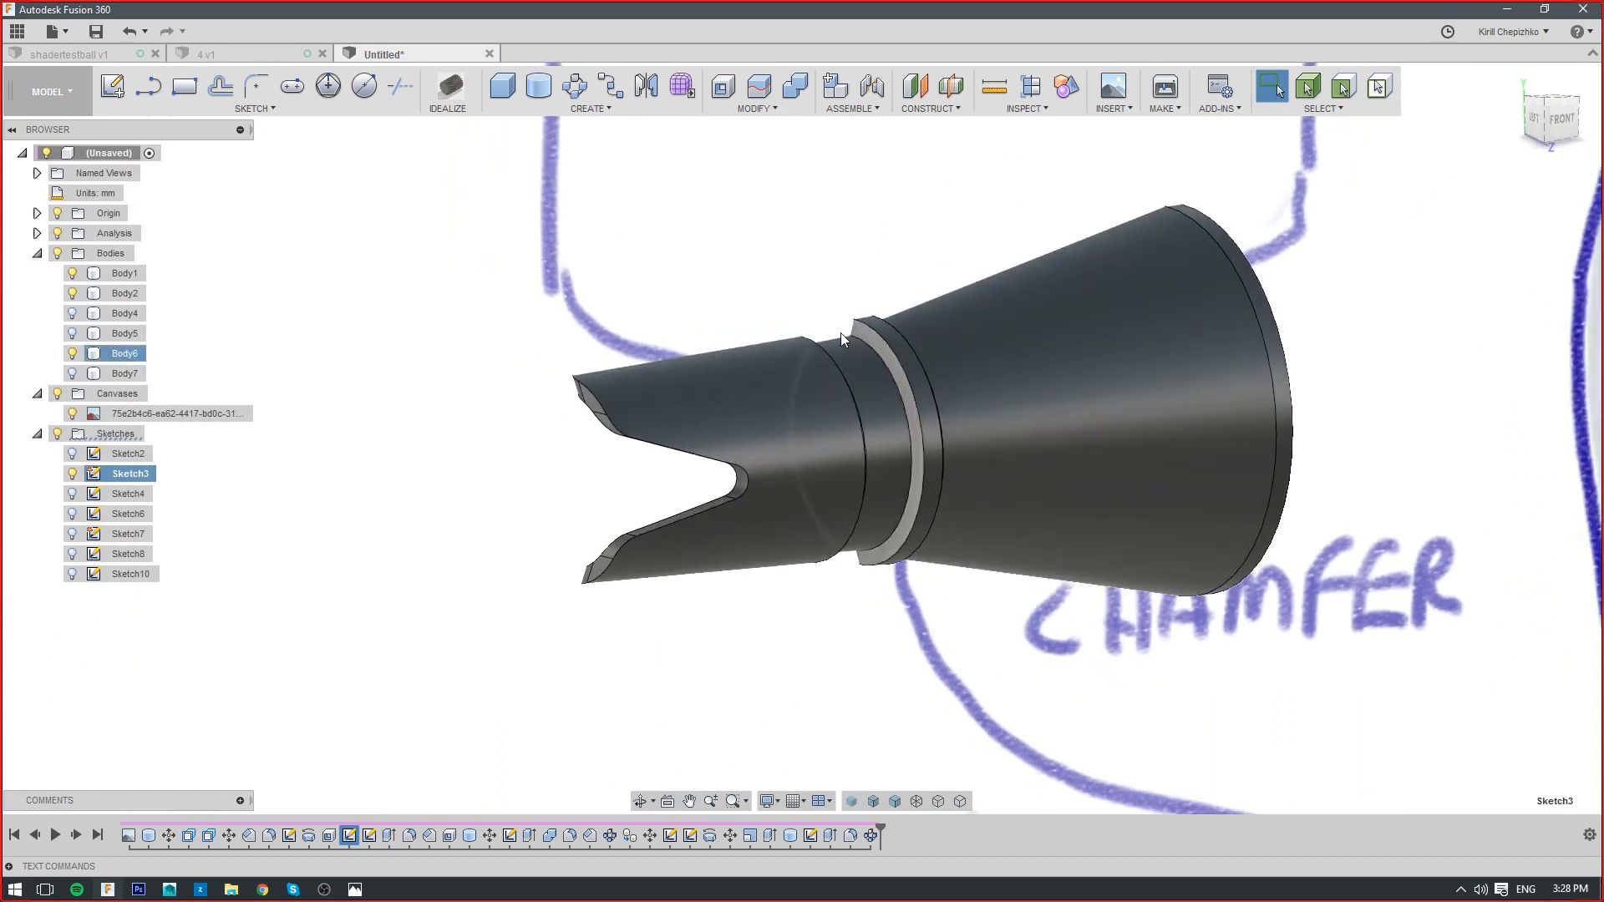
pyautogui.click(864, 383)
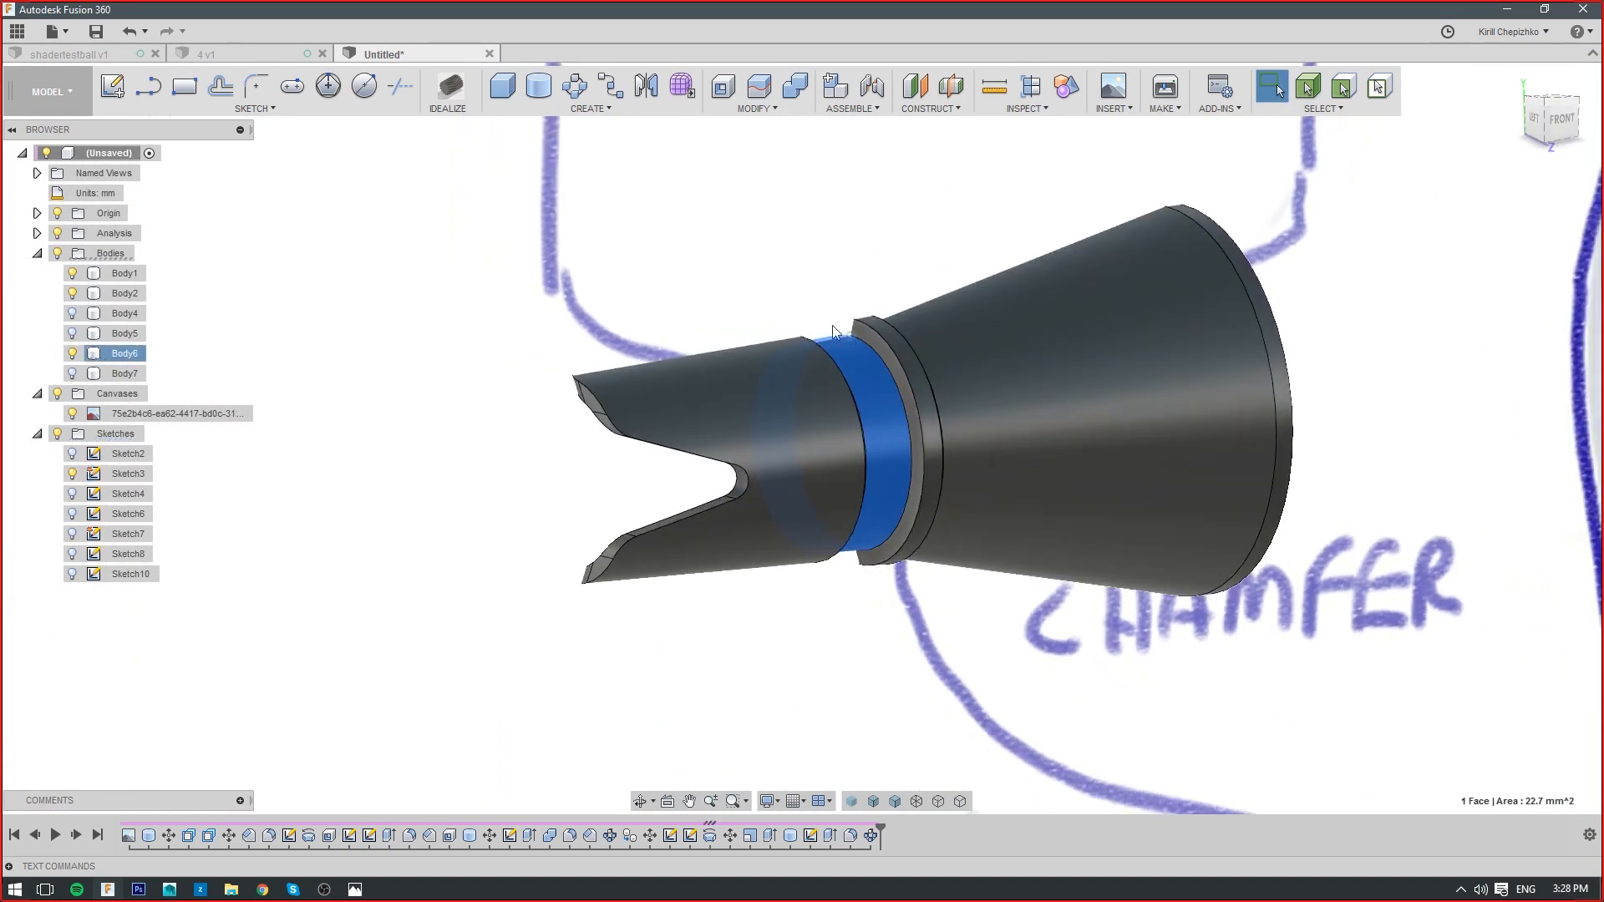
pyautogui.scroll(-5, 833, 334)
pyautogui.scroll(3, 920, 555)
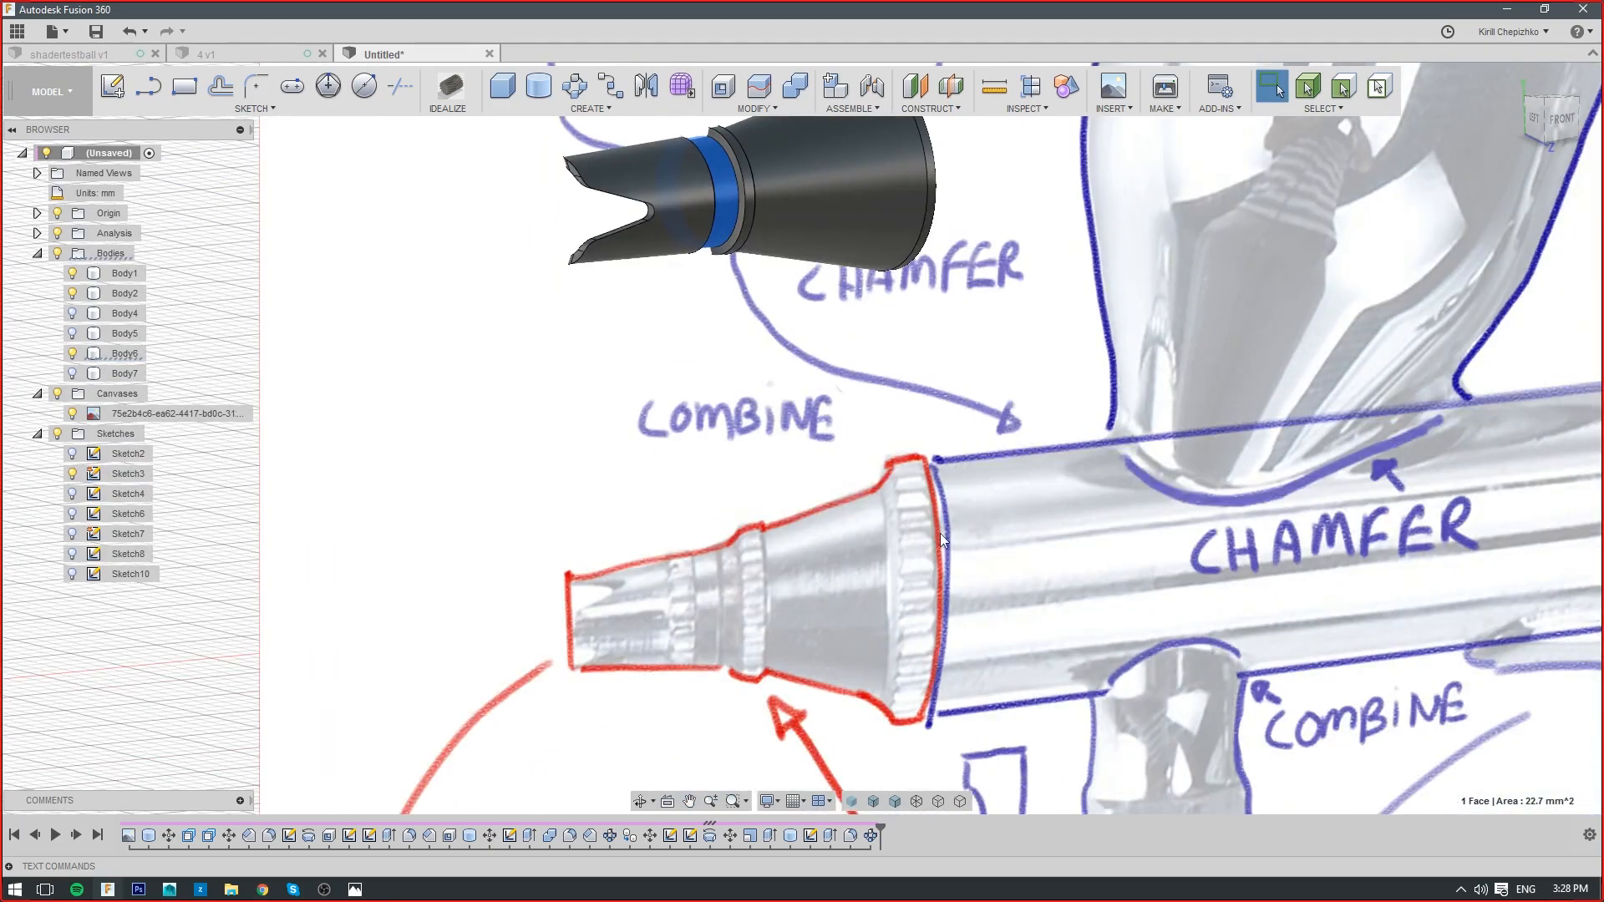
# Show the reference canvas in the front view and review its sketched notes for the remaining airbrush parts
pyautogui.scroll(-4, 976, 430)
pyautogui.moveTo(1194, 602); pyautogui.dragTo(924, 423, button='middle')
pyautogui.moveTo(1053, 444); pyautogui.dragTo(1016, 430, button='middle')
pyautogui.scroll(-1, 1016, 430)
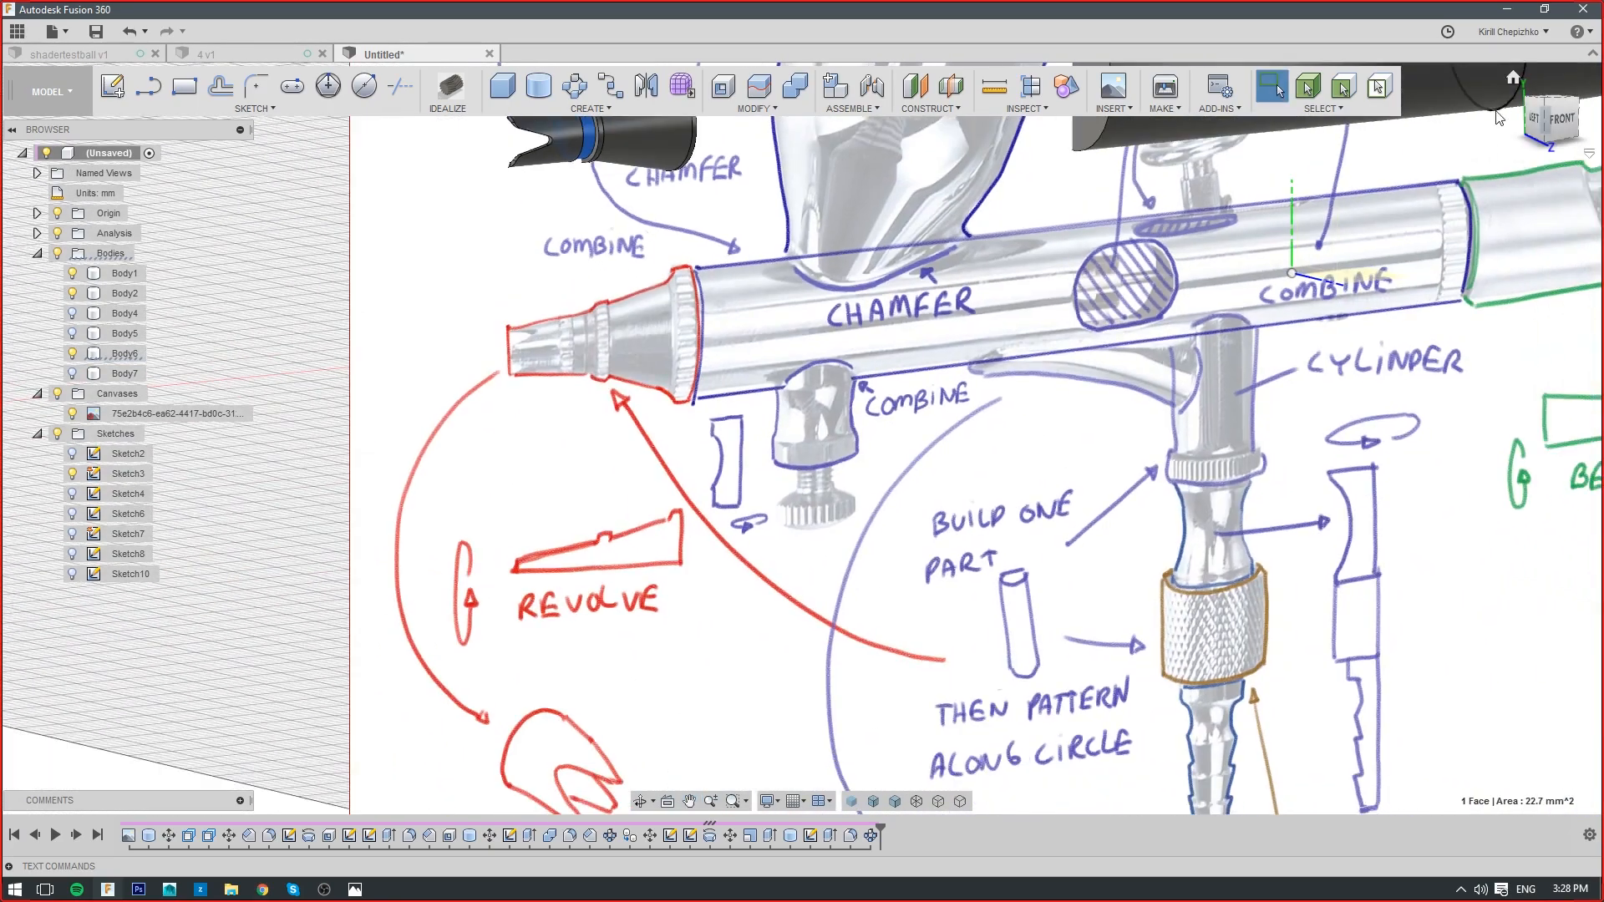
pyautogui.click(1561, 119)
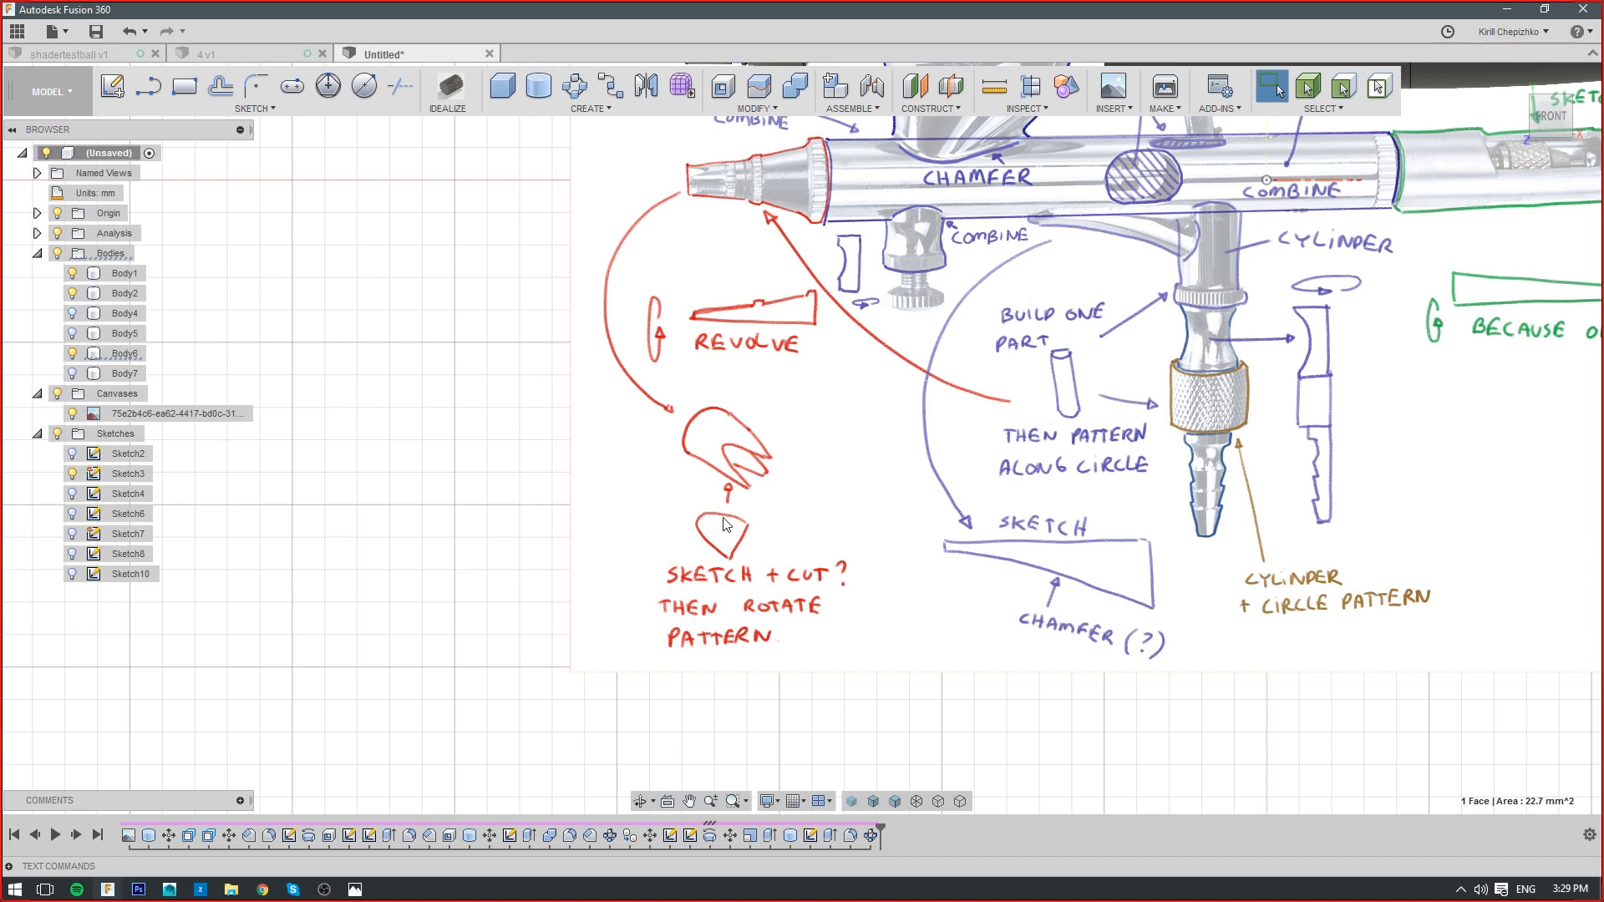
pyautogui.moveTo(800, 436)
pyautogui.mouseDown(button='middle')
pyautogui.moveTo(662, 473)
pyautogui.moveTo(575, 459)
pyautogui.mouseUp(button='middle')
pyautogui.moveTo(1070, 335); pyautogui.dragTo(1052, 475, button='middle')
pyautogui.scroll(-3, 1078, 386)
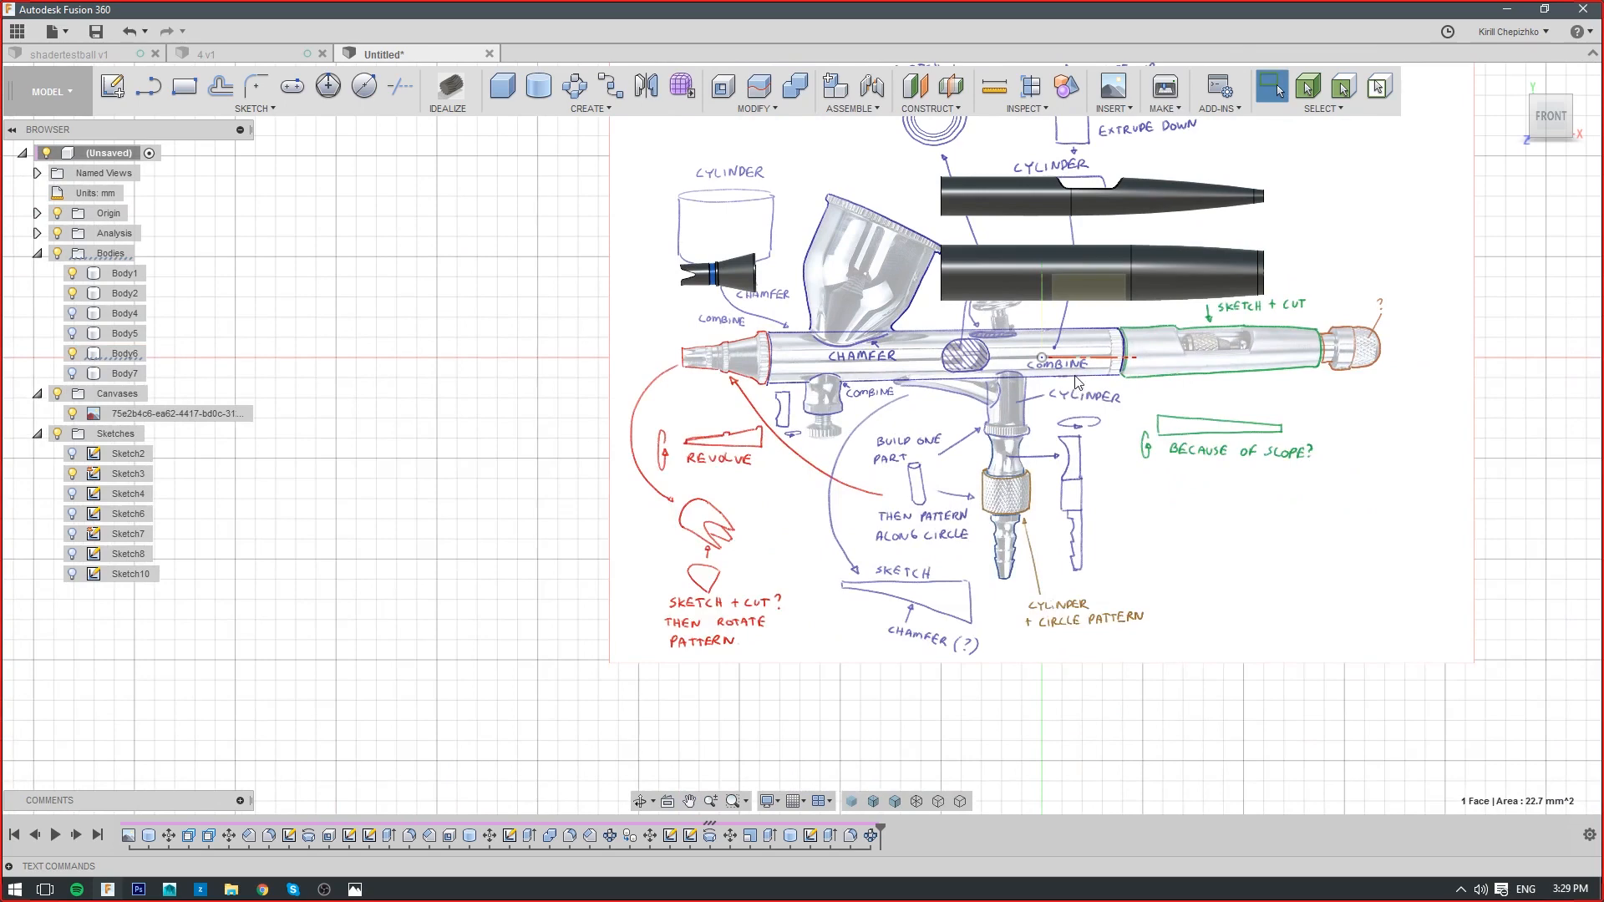
pyautogui.scroll(4, 1078, 382)
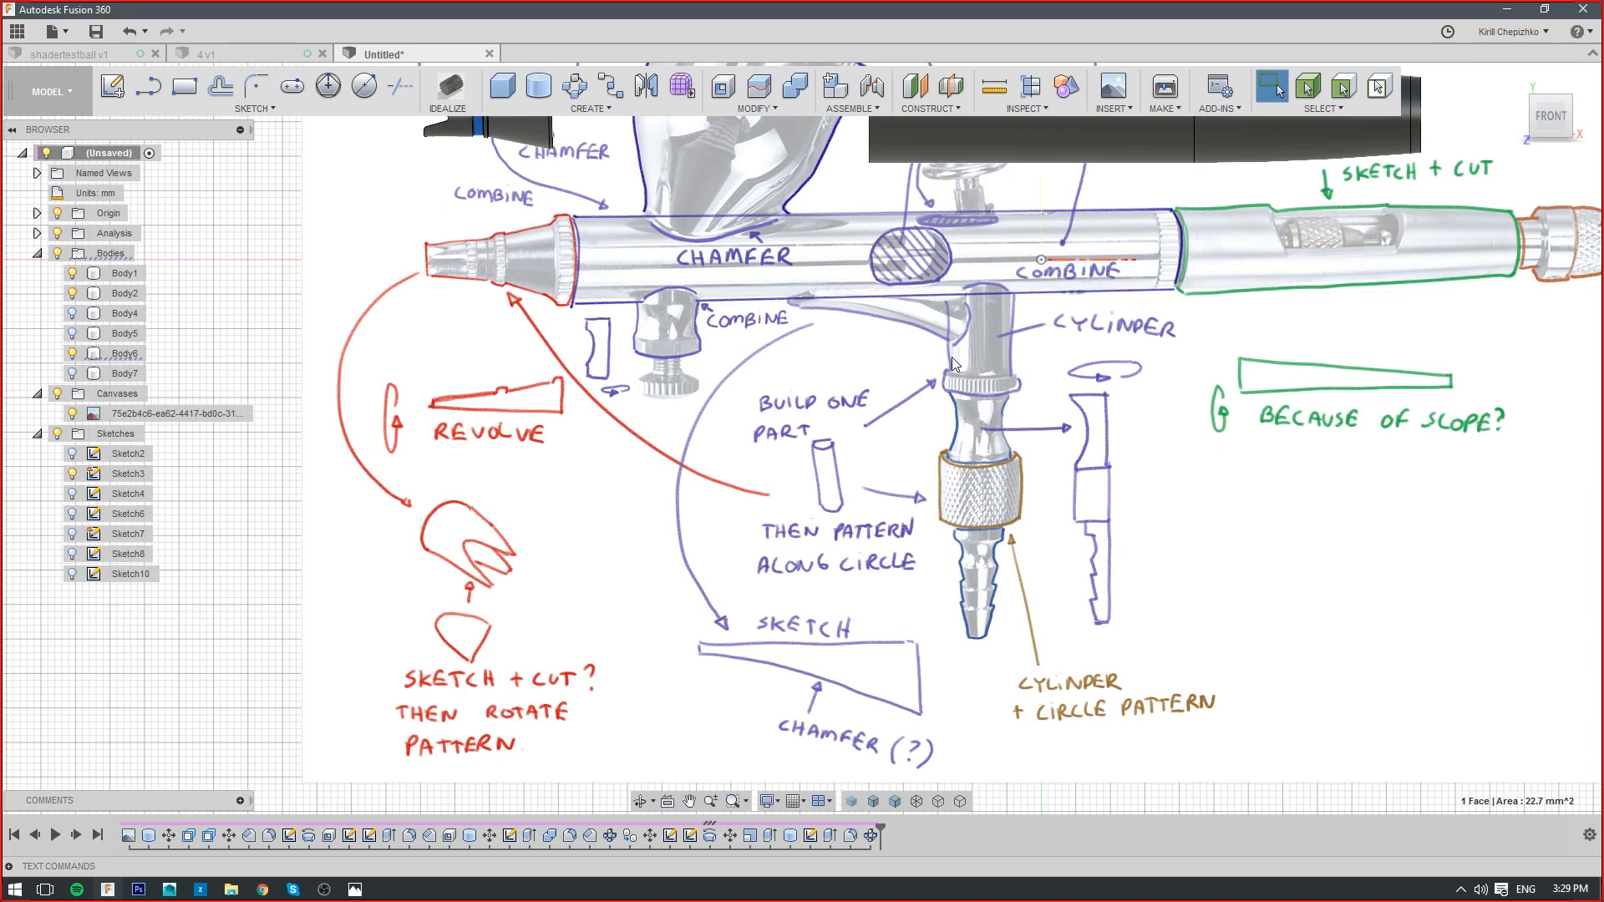
pyautogui.moveTo(877, 473); pyautogui.dragTo(877, 694, button='middle')
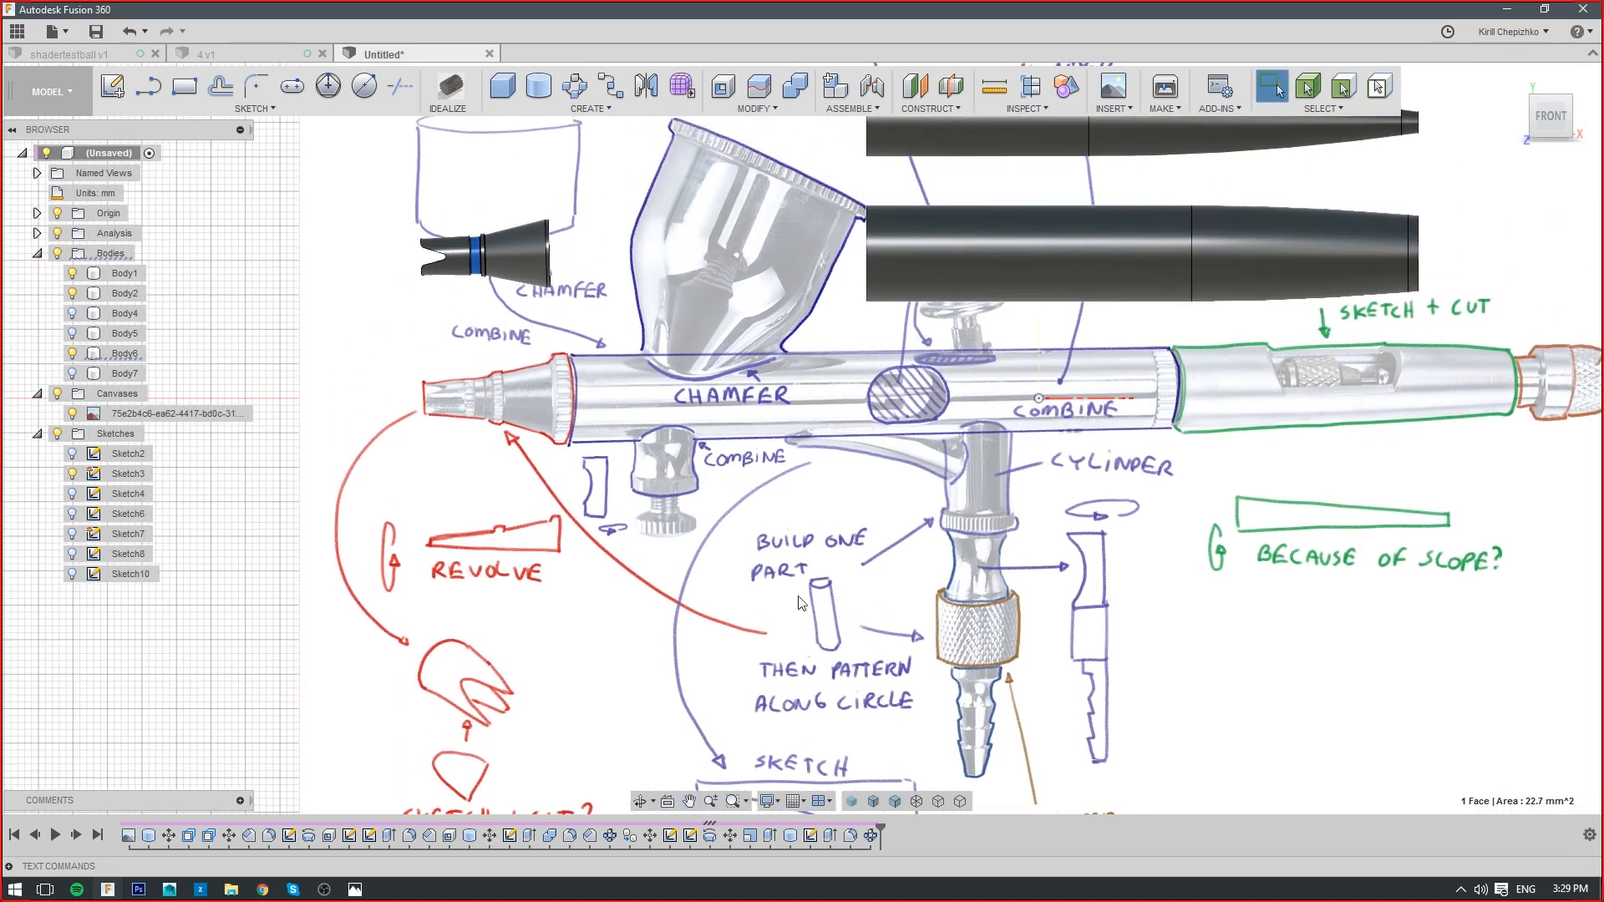
pyautogui.moveTo(799, 603); pyautogui.dragTo(760, 589, button='middle')
pyautogui.scroll(1, 755, 588)
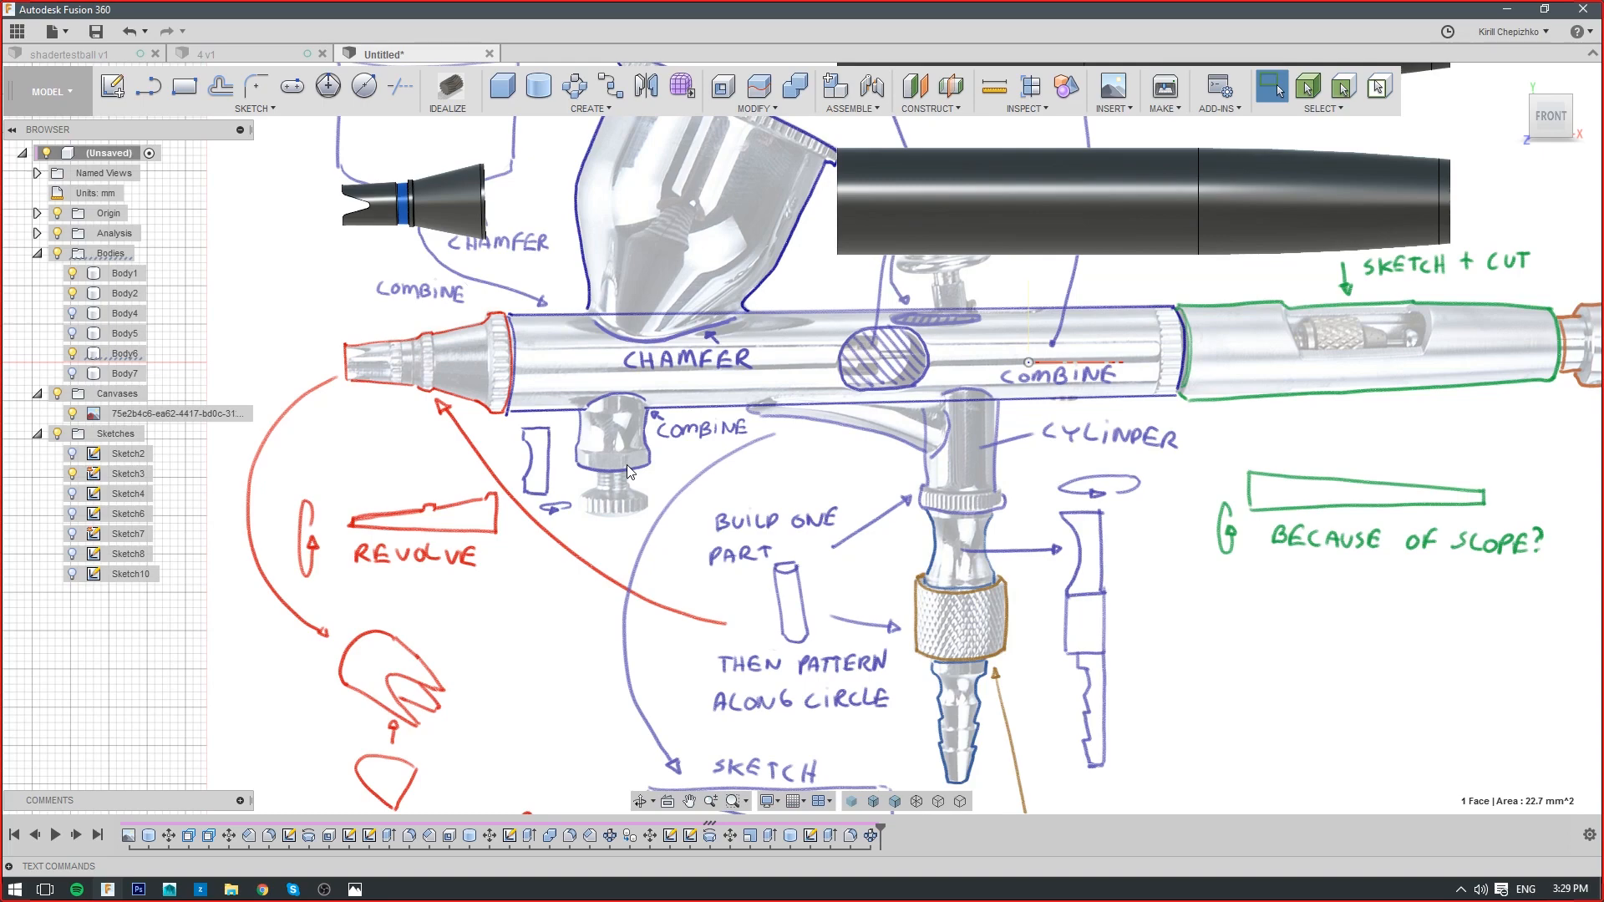
# Examine the reference image's lower screw fitting, curved brace and vertical cylinder at close range, and compare them with the whole airbrush
pyautogui.scroll(-2, 626, 464)
pyautogui.scroll(4, 602, 418)
pyautogui.scroll(-1, 585, 398)
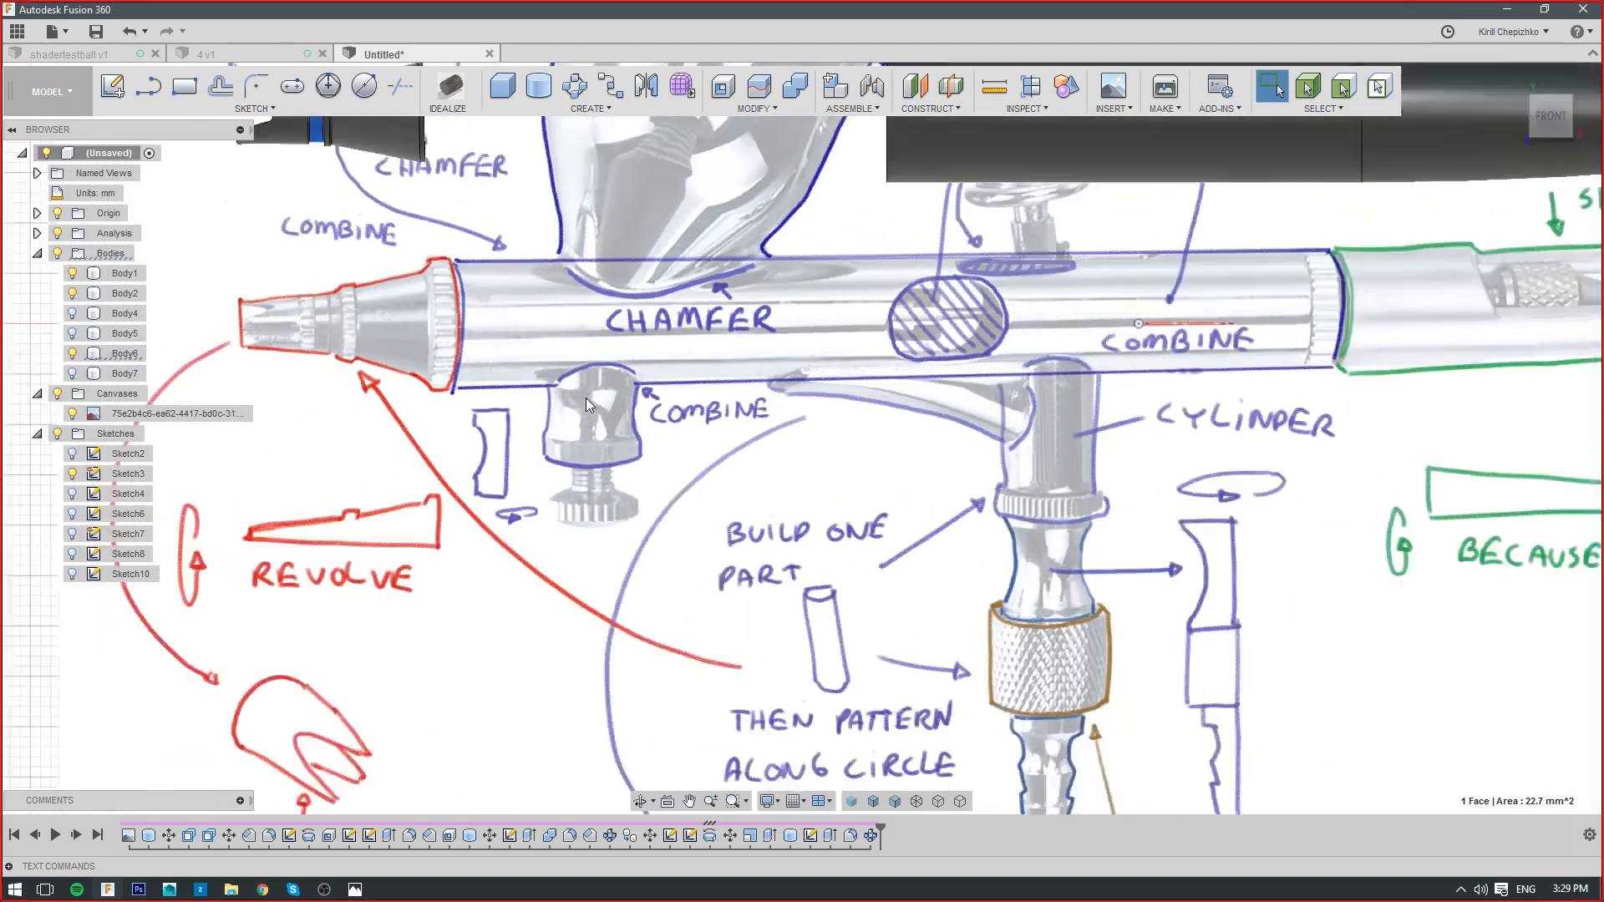
pyautogui.scroll(5, 585, 398)
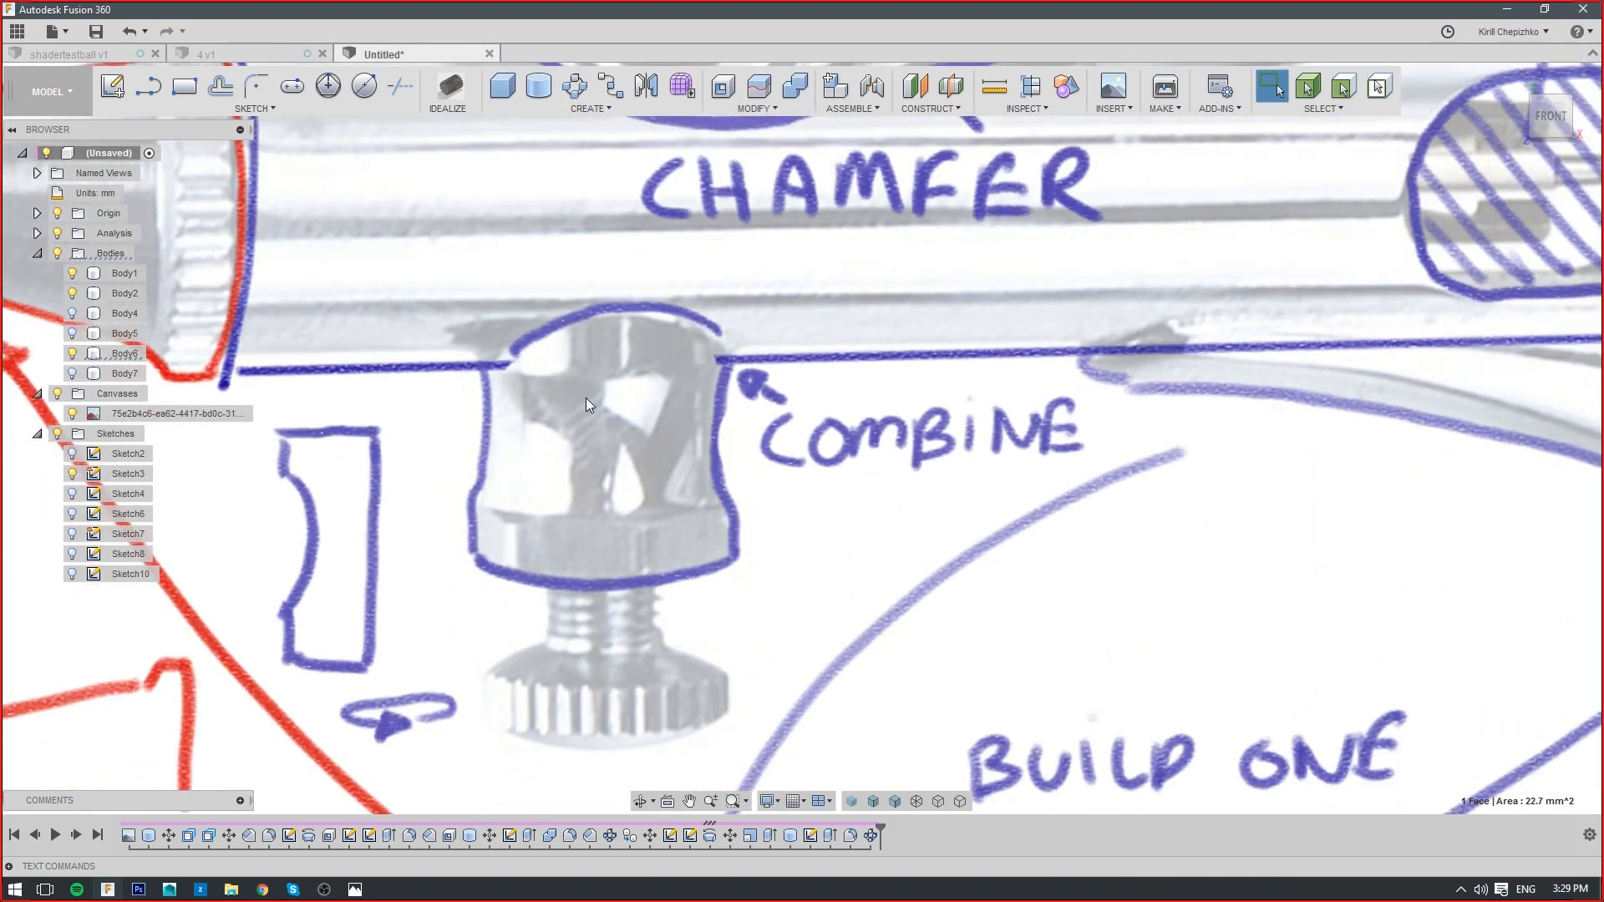
pyautogui.moveTo(1389, 468); pyautogui.dragTo(654, 548, button='middle')
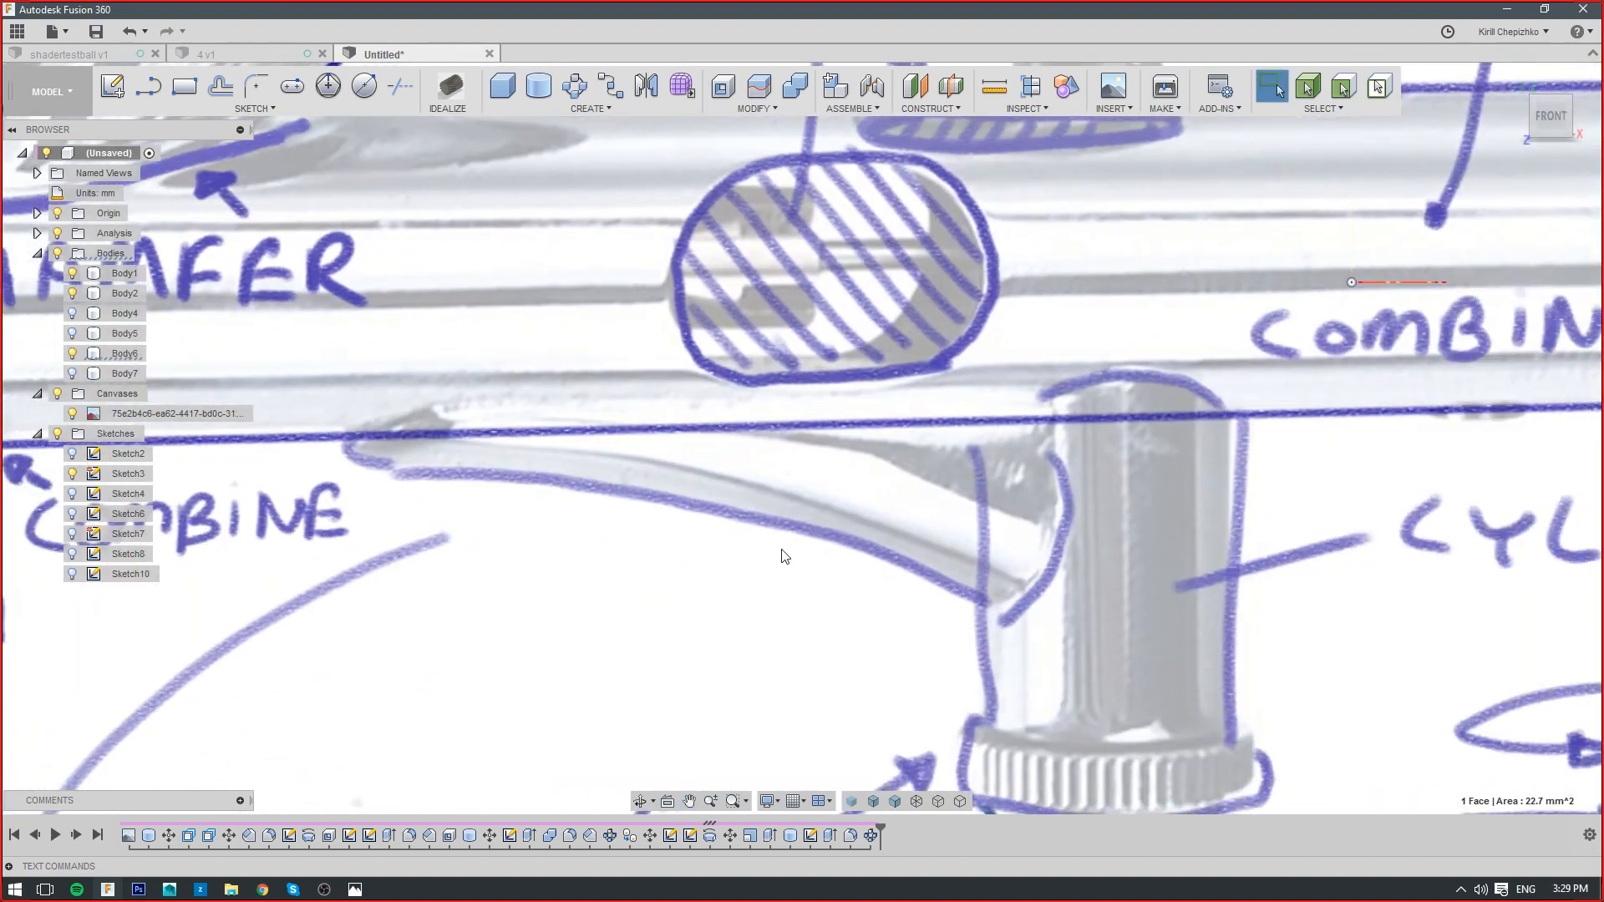
pyautogui.scroll(-3, 841, 524)
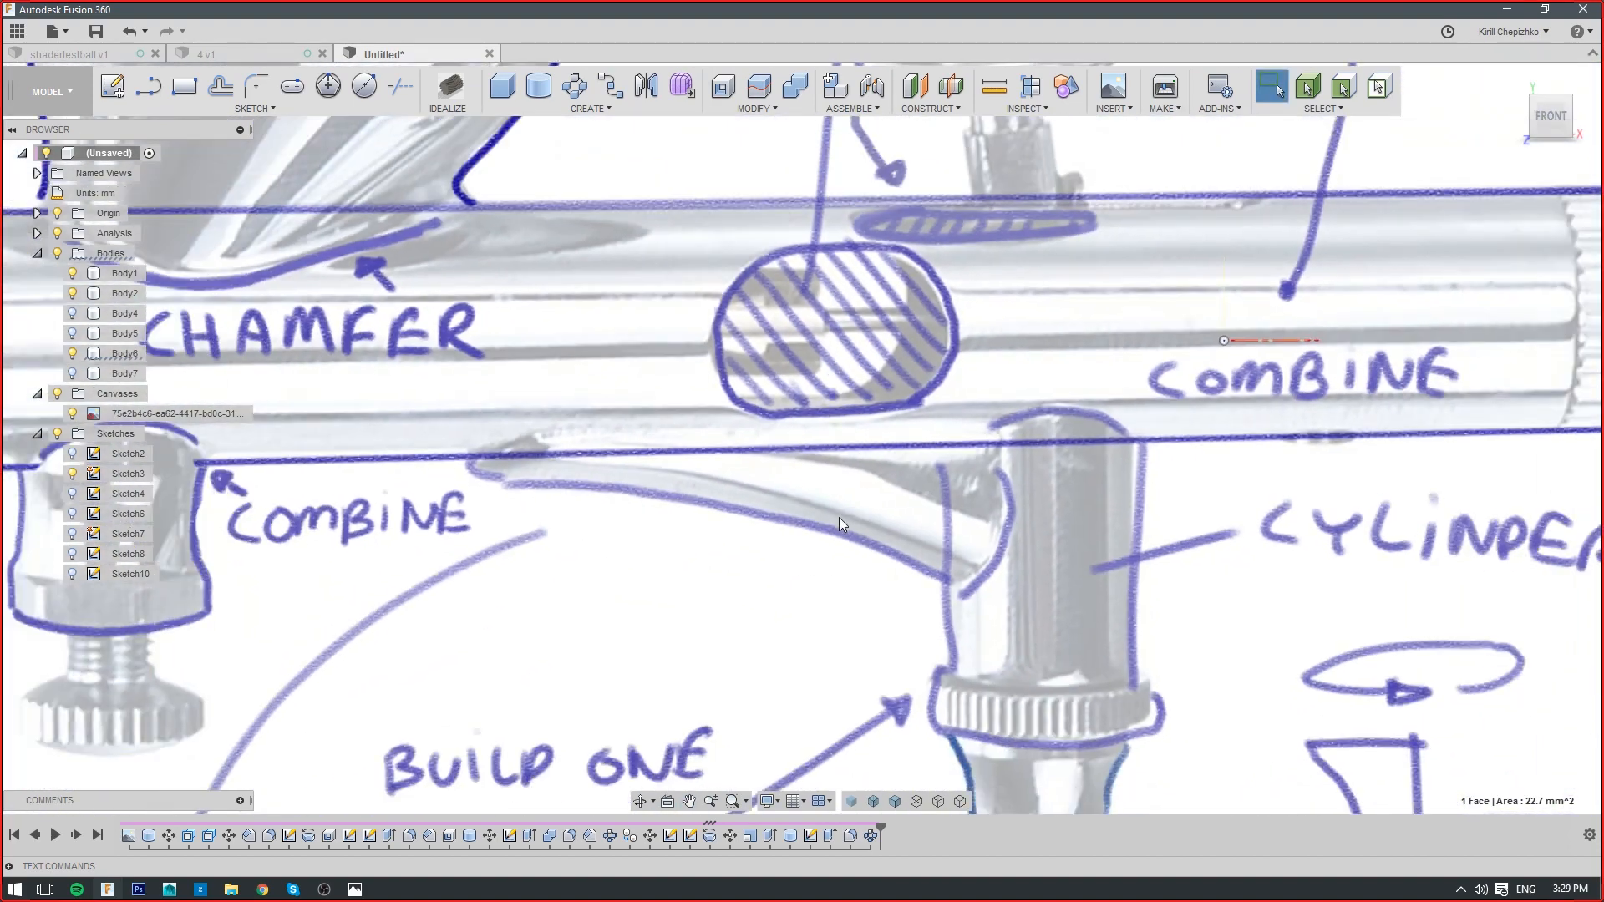
pyautogui.scroll(2, 839, 619)
pyautogui.scroll(-3, 863, 597)
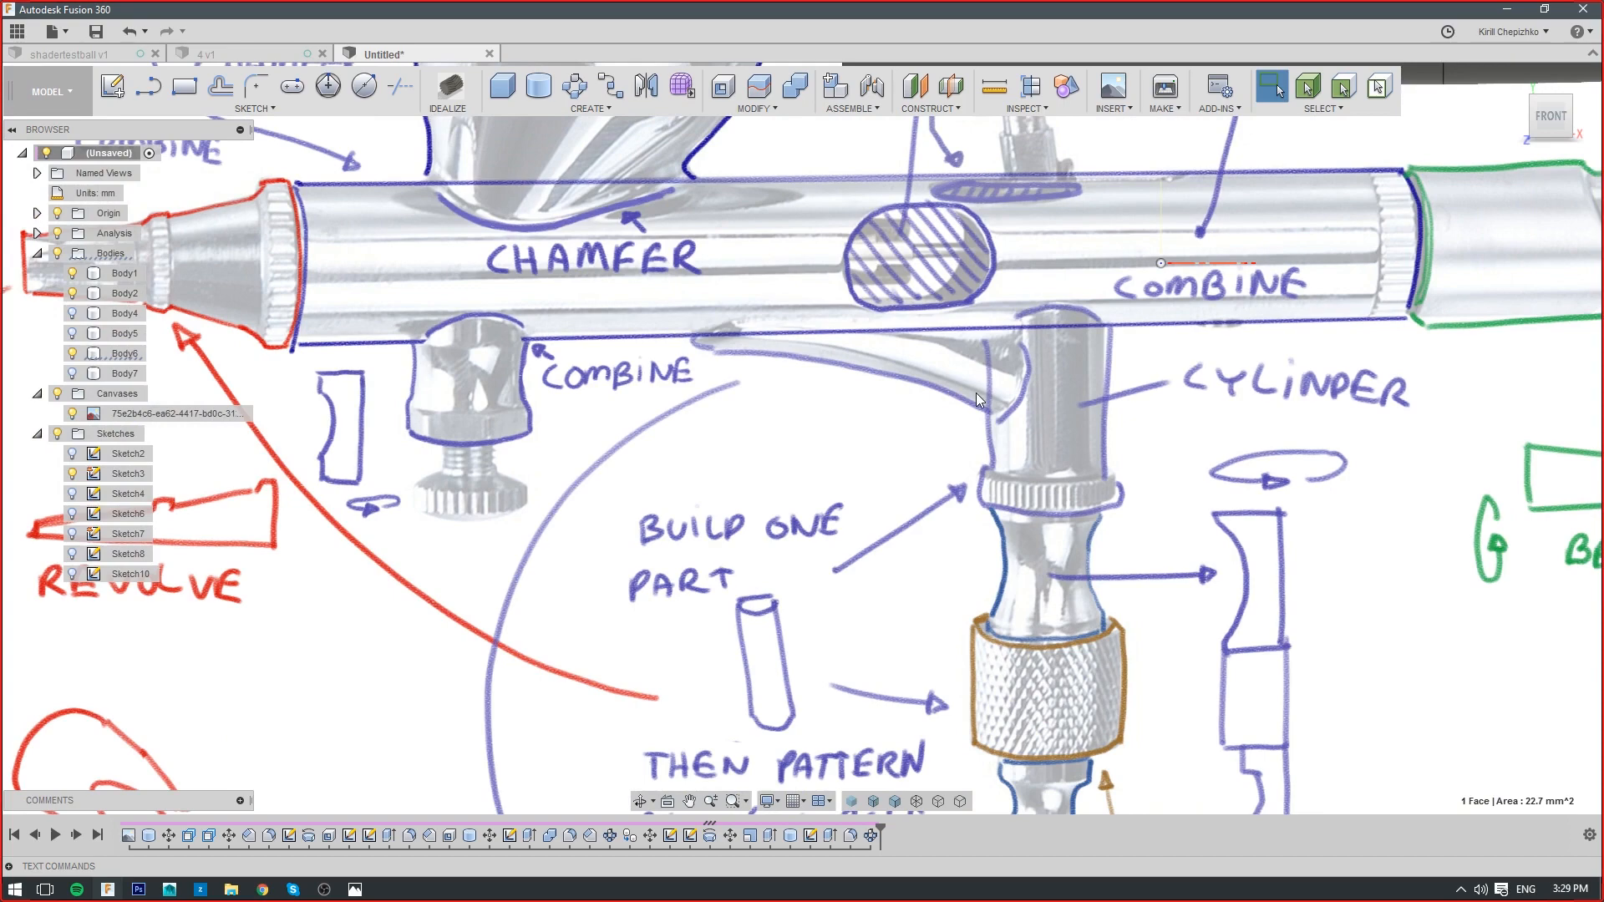
pyautogui.scroll(-5, 976, 392)
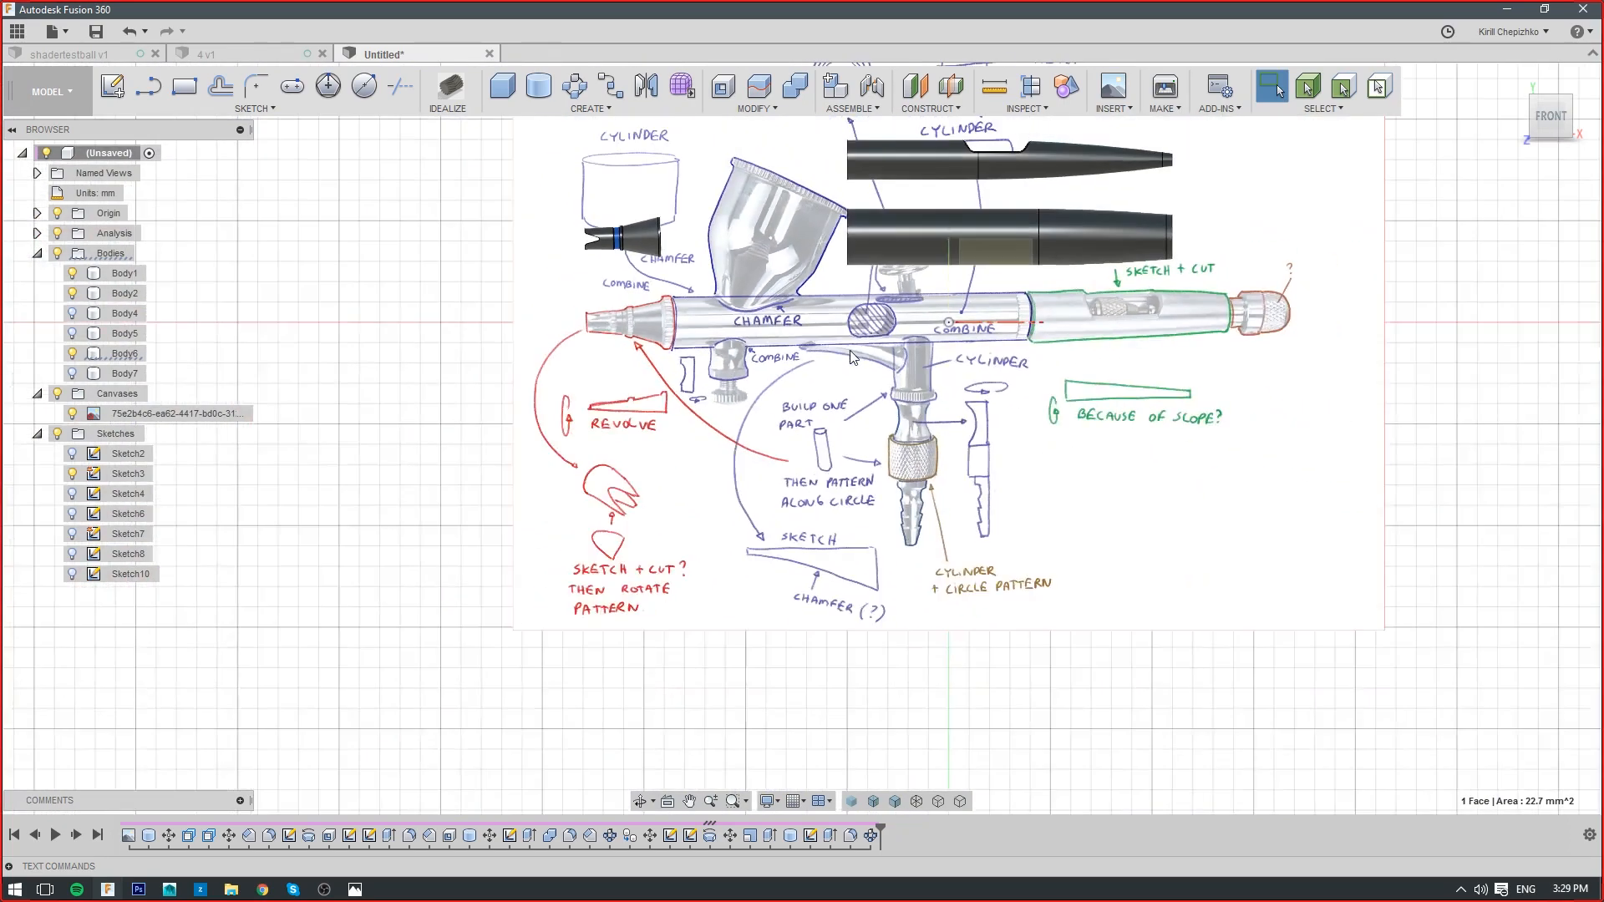
pyautogui.scroll(3, 970, 389)
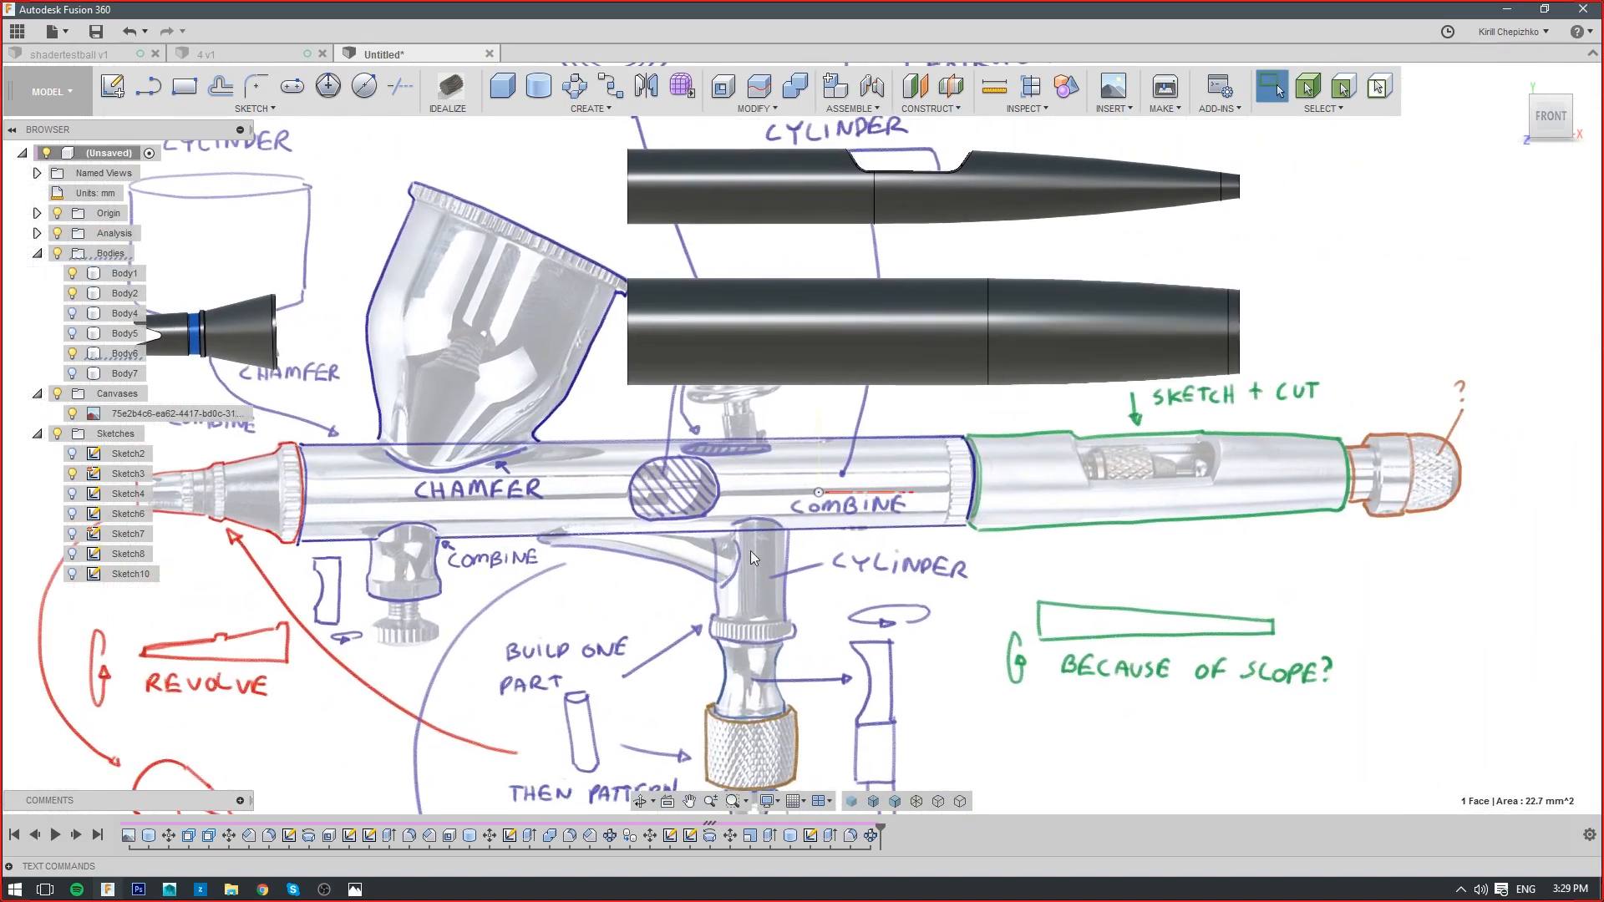
# Start a cylinder on the horizontal origin plane beneath the barrel, centred on the X axis with a diameter of about 8.5 mm
pyautogui.click(545, 93)
pyautogui.moveTo(1551, 117); pyautogui.dragTo(1543, 87)
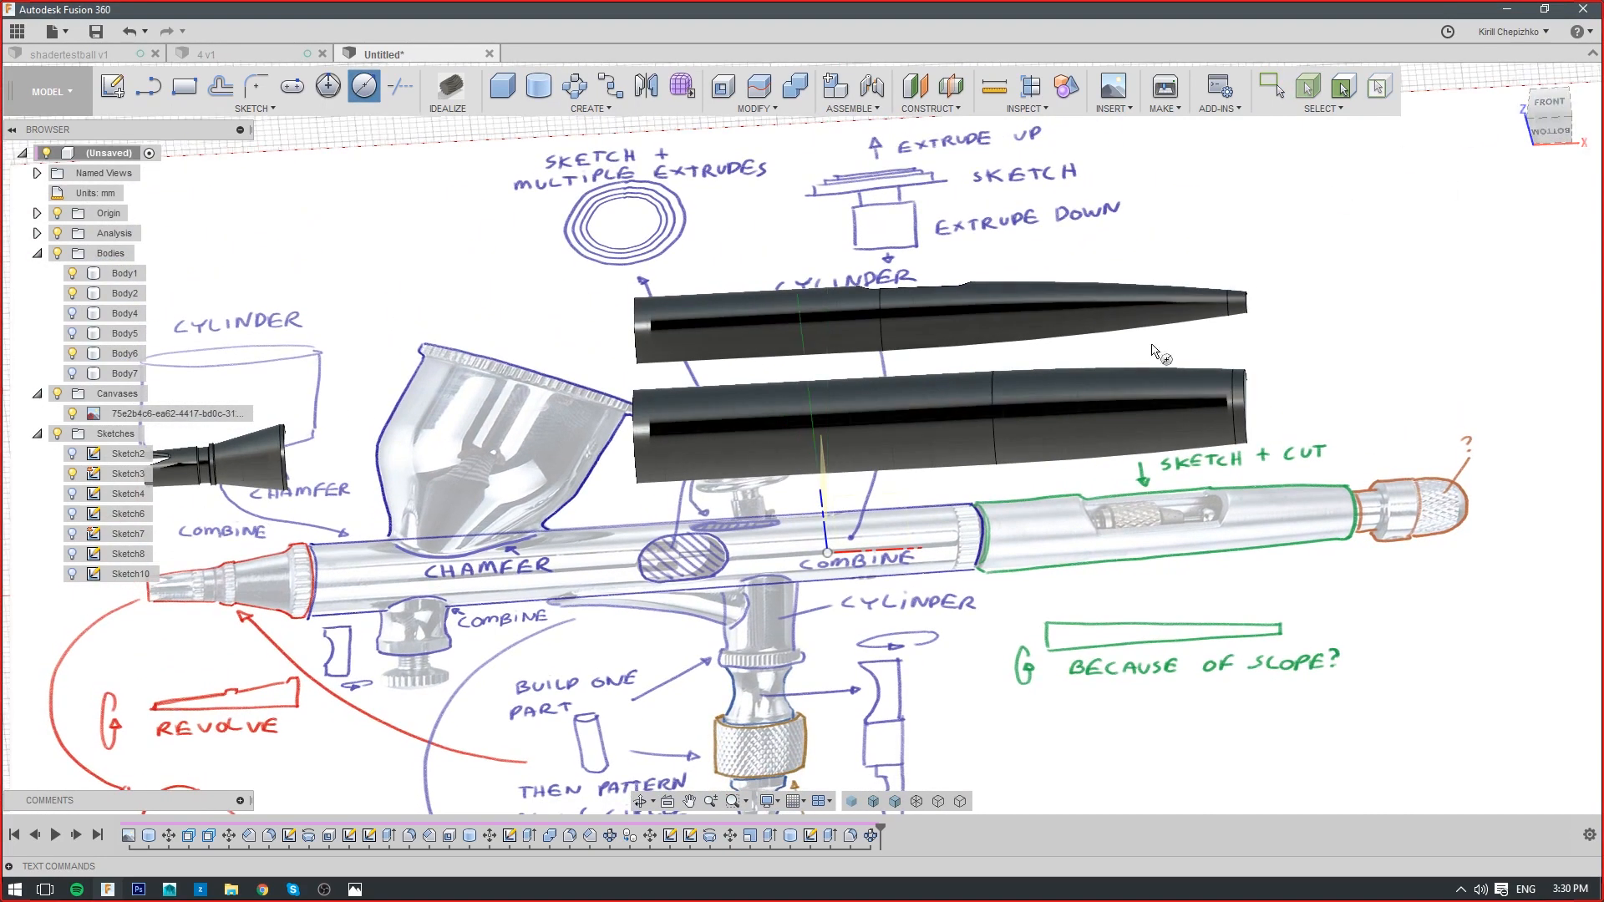
pyautogui.click(846, 495)
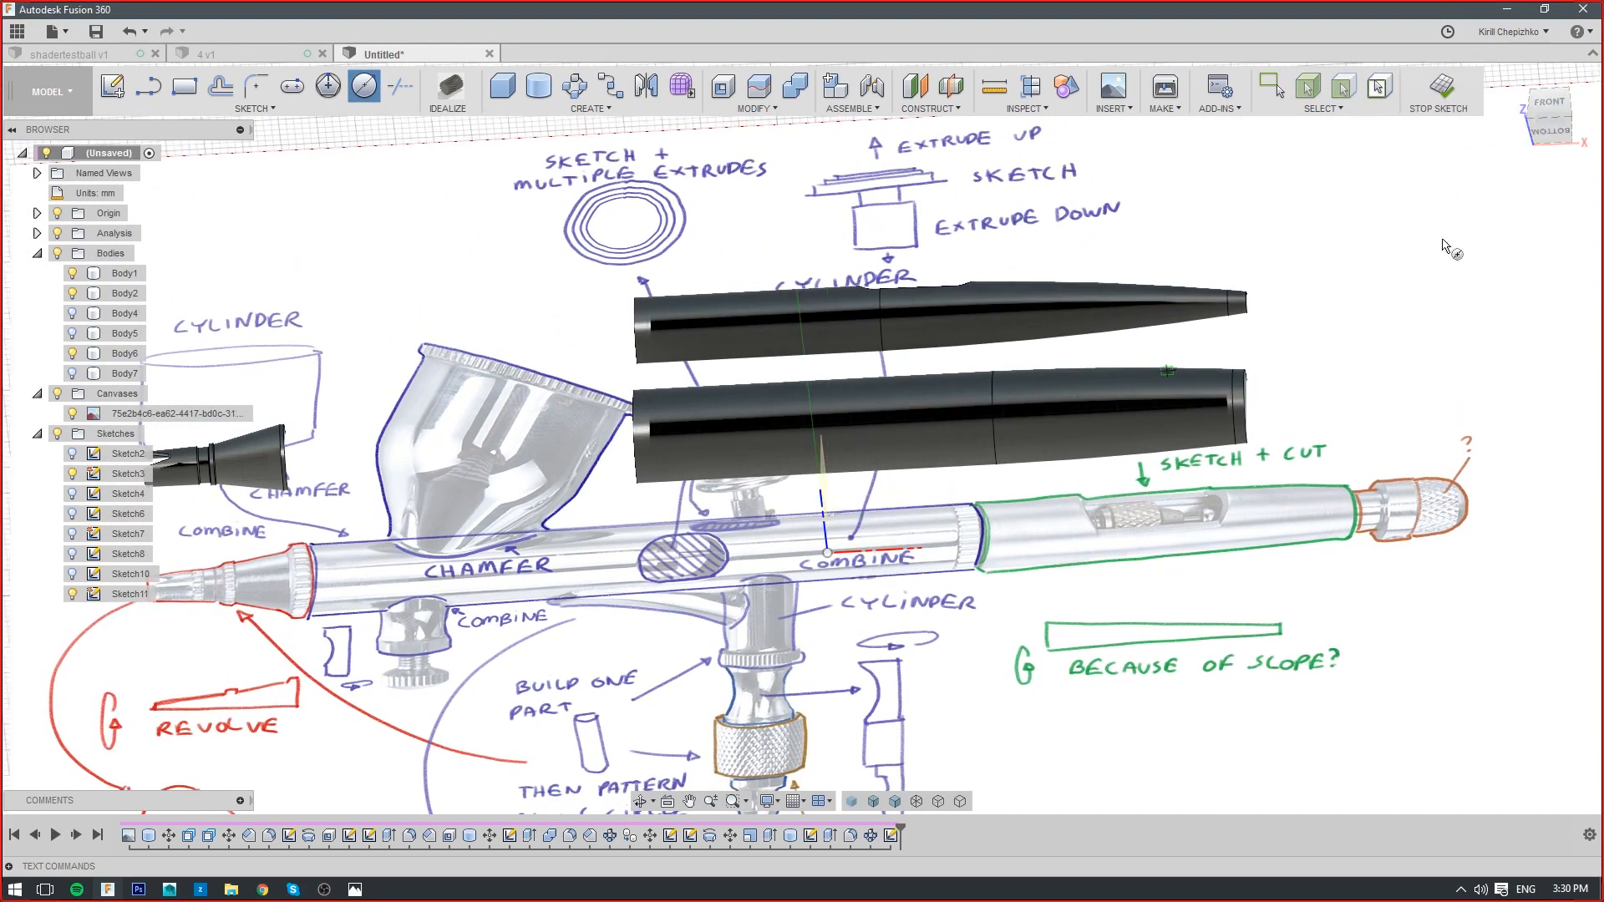
pyautogui.click(1548, 129)
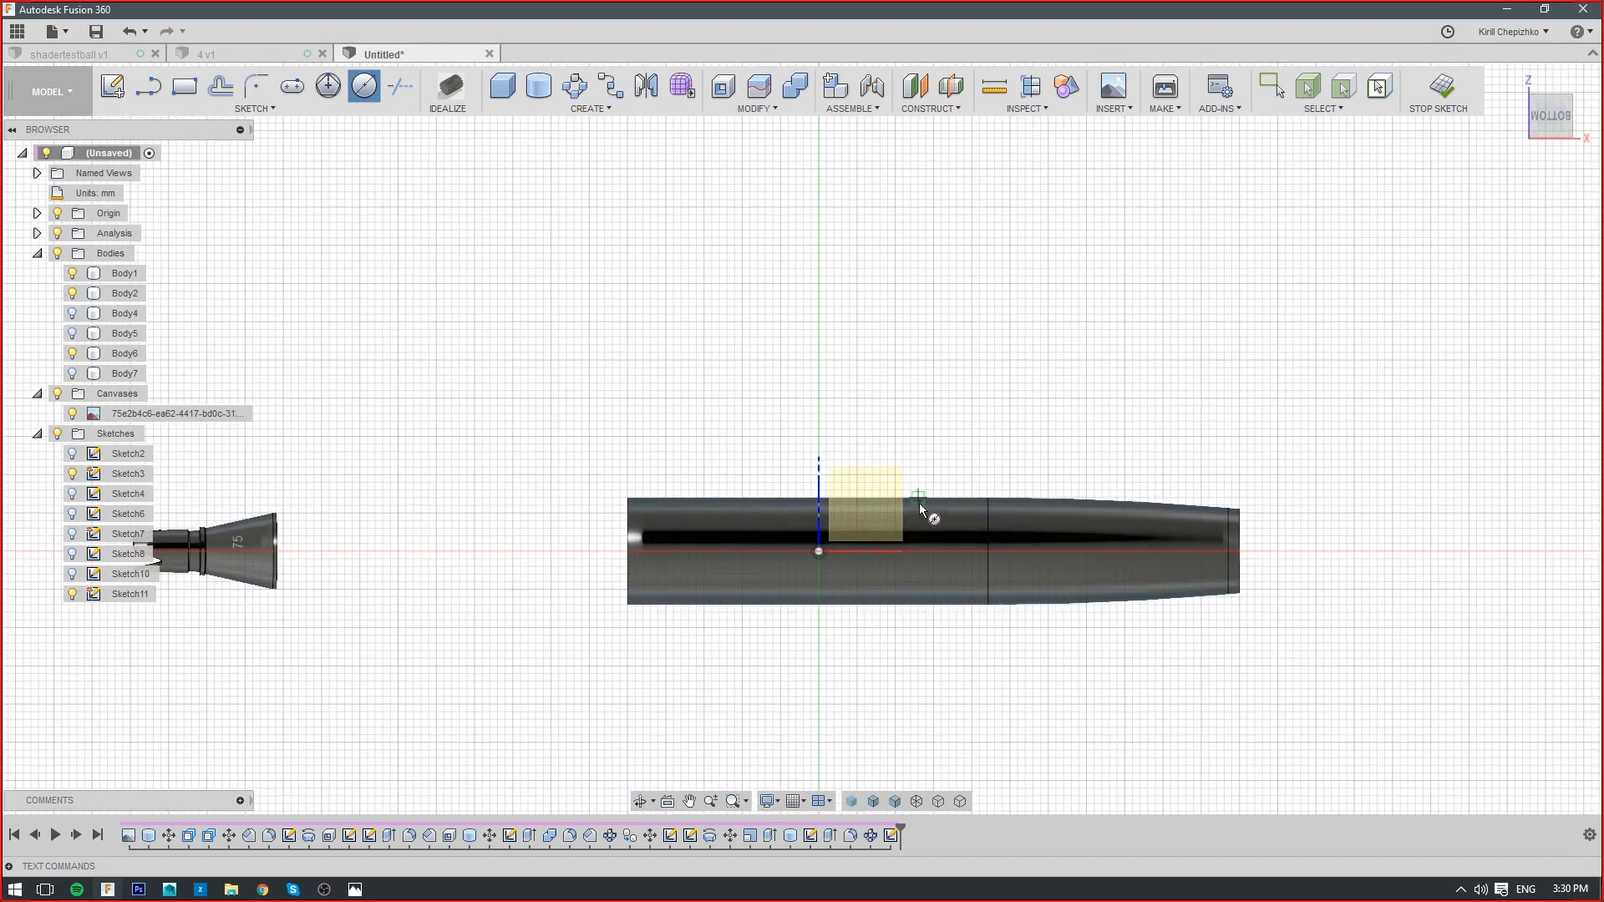
pyautogui.scroll(3, 917, 505)
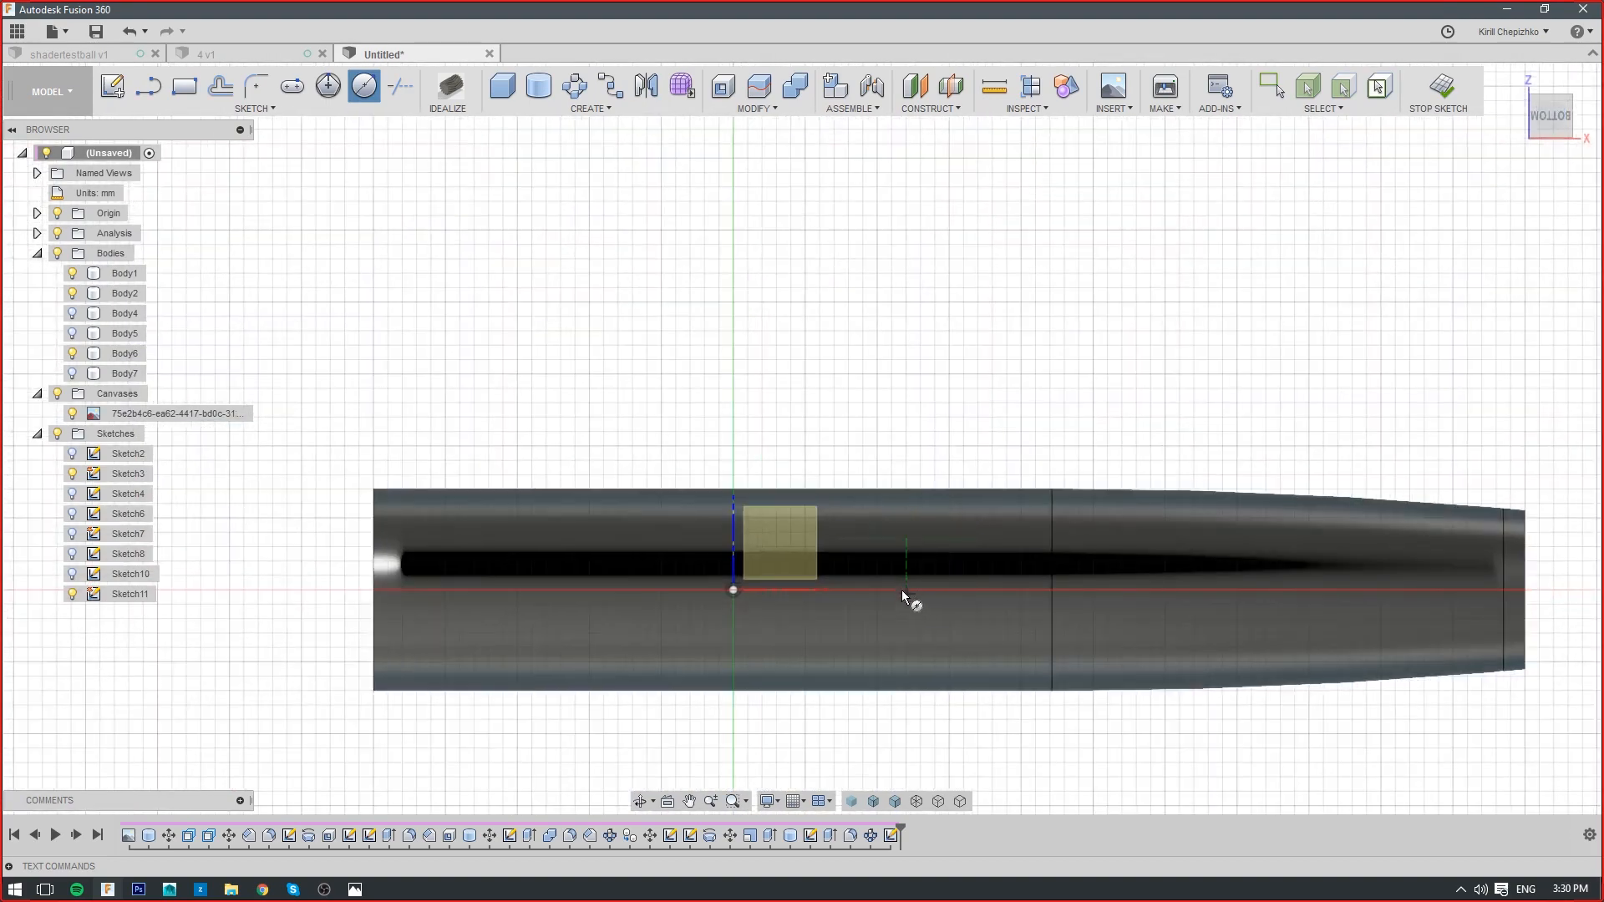
pyautogui.click(906, 590)
pyautogui.click(946, 633)
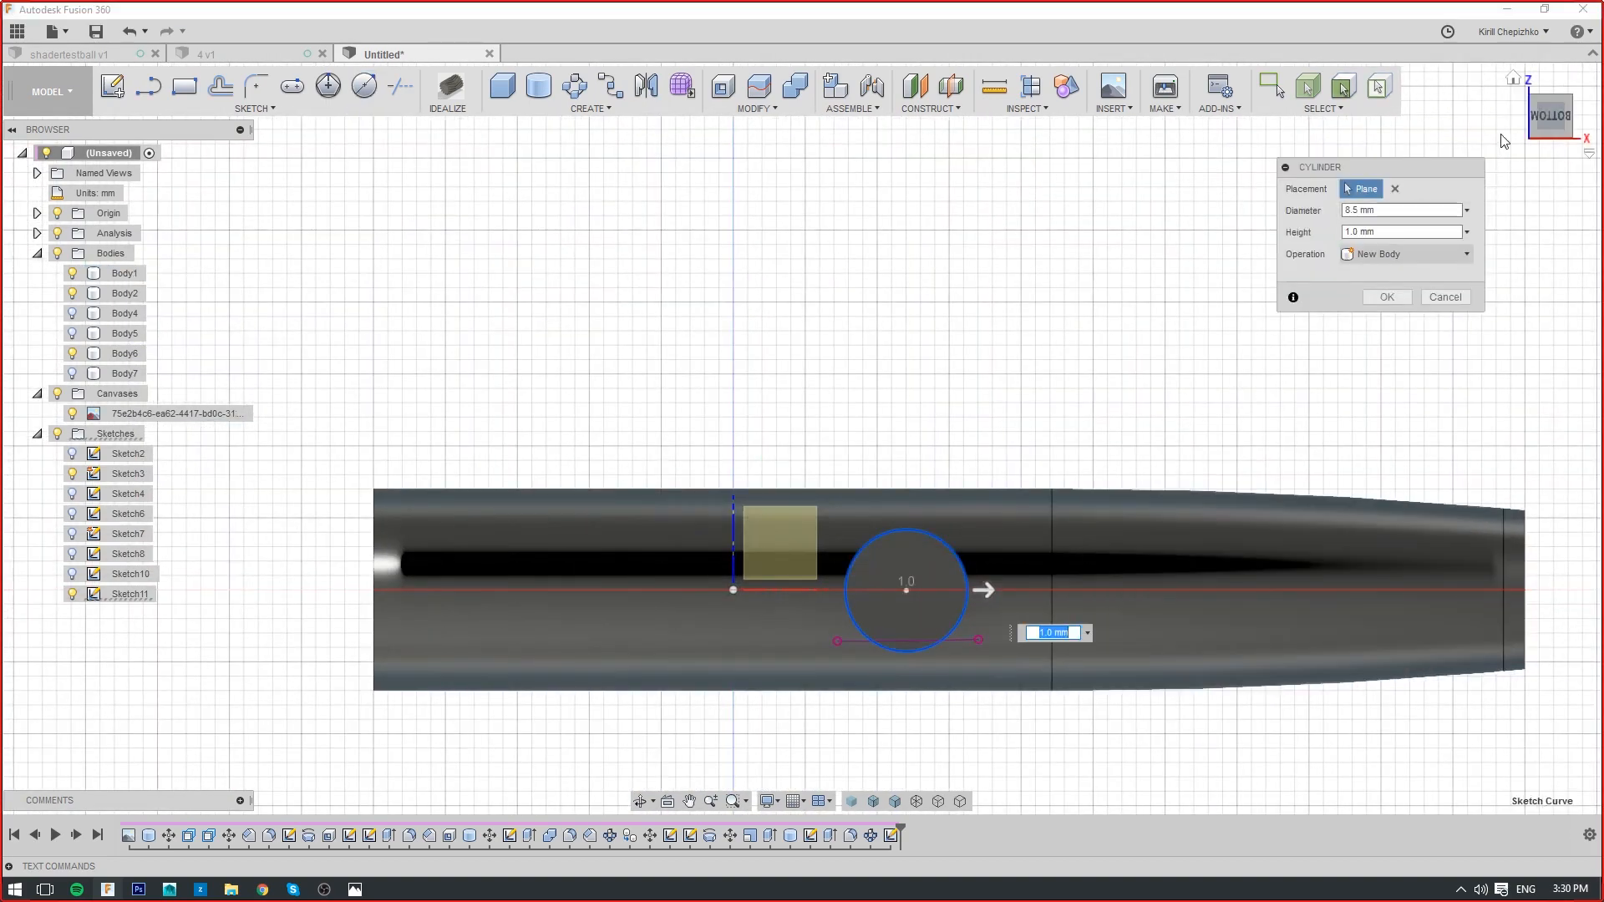
# Hide the reference canvas and finish the cylinder as a new body, extending 18 mm up into the barrel
pyautogui.moveTo(1548, 112); pyautogui.dragTo(1493, 130)
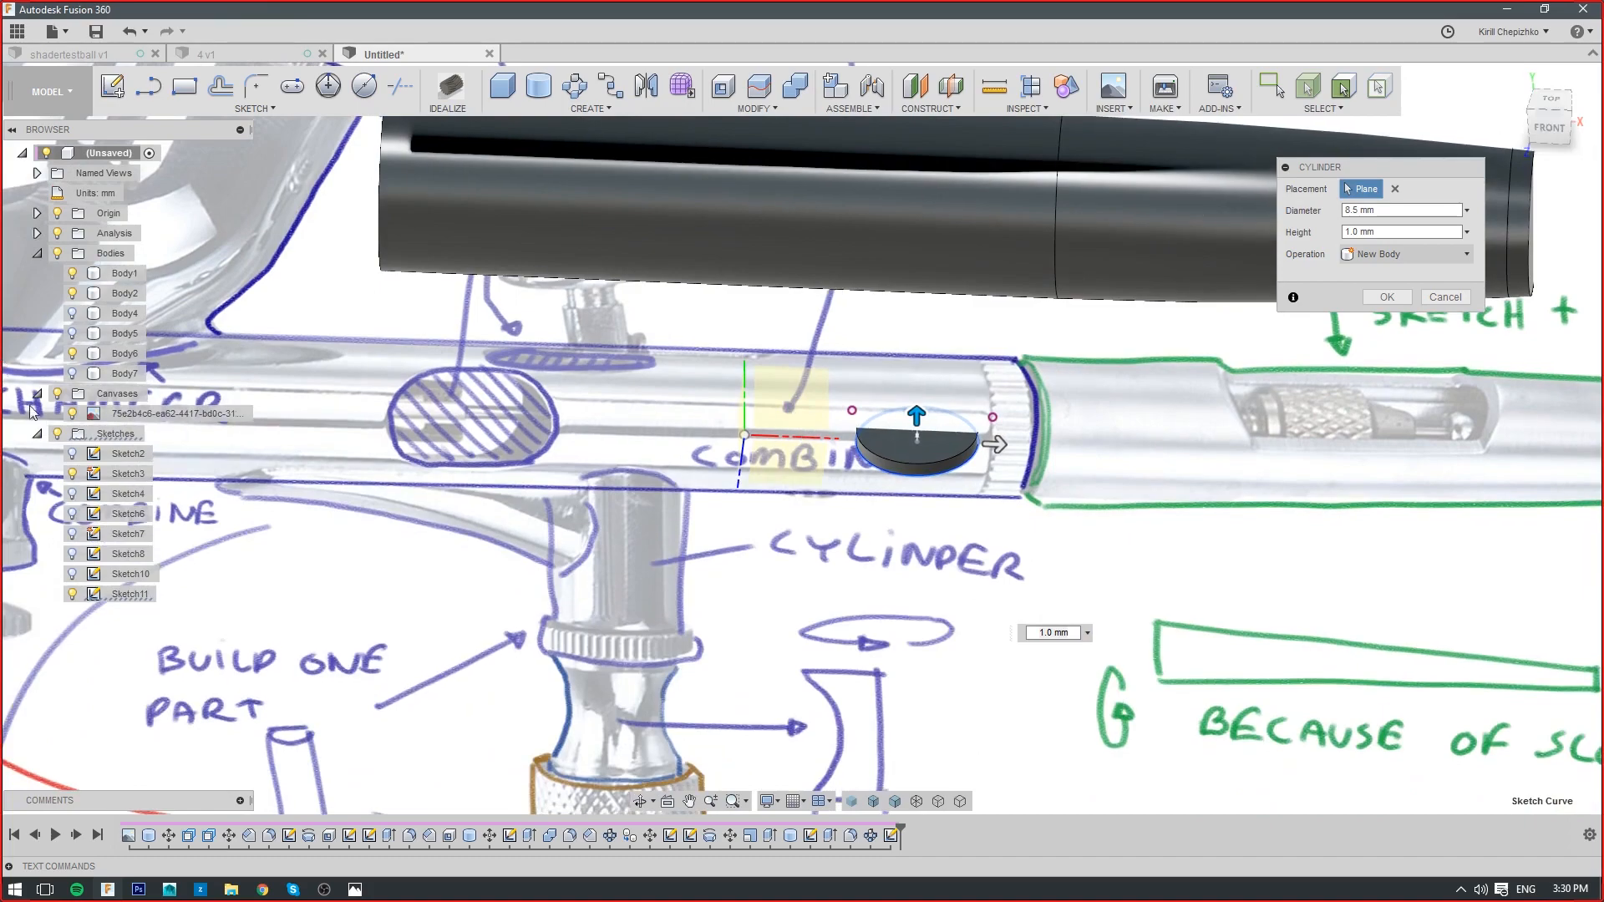
pyautogui.click(72, 414)
pyautogui.moveTo(916, 415); pyautogui.dragTo(917, 213)
pyautogui.moveTo(1546, 117)
pyautogui.mouseDown()
pyautogui.moveTo(1556, 63)
pyautogui.moveTo(1517, 73)
pyautogui.moveTo(1553, 93)
pyautogui.mouseUp()
pyautogui.click(1404, 254)
pyautogui.click(1376, 328)
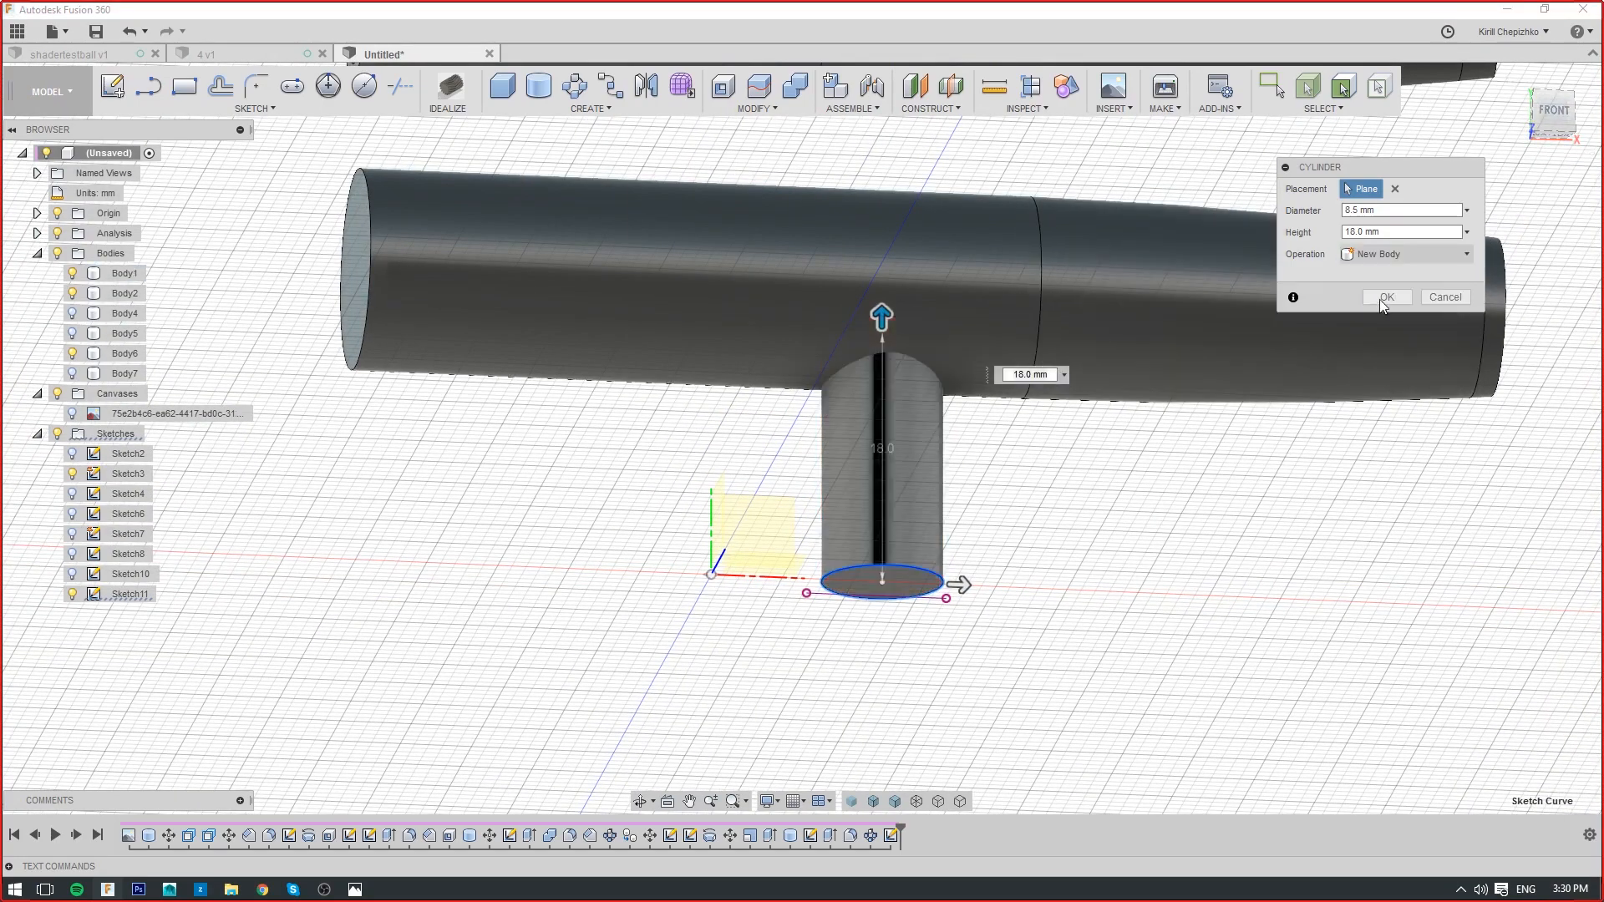
pyautogui.press('Return')
# Start a line sketch on the vertical front plane and place a short segment at the near edge of the vertical cylinder
pyautogui.moveTo(986, 608); pyautogui.dragTo(1063, 613, button='middle')
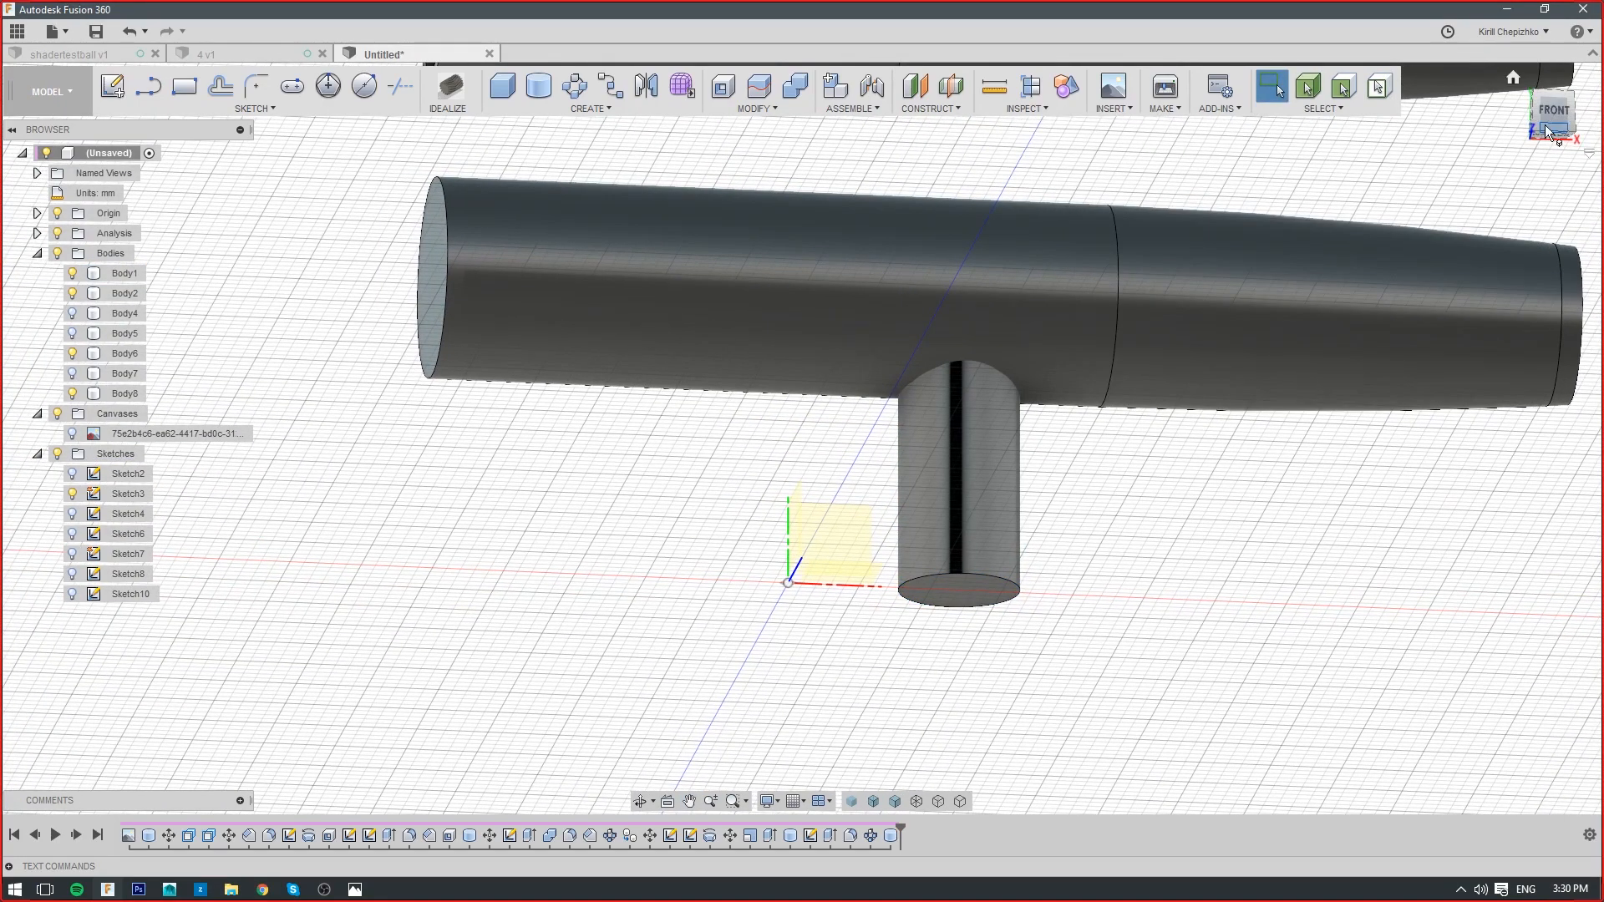
pyautogui.moveTo(1552, 116)
pyautogui.mouseDown()
pyautogui.moveTo(1583, 125)
pyautogui.moveTo(1521, 88)
pyautogui.moveTo(1541, 79)
pyautogui.moveTo(1418, 187)
pyautogui.mouseUp()
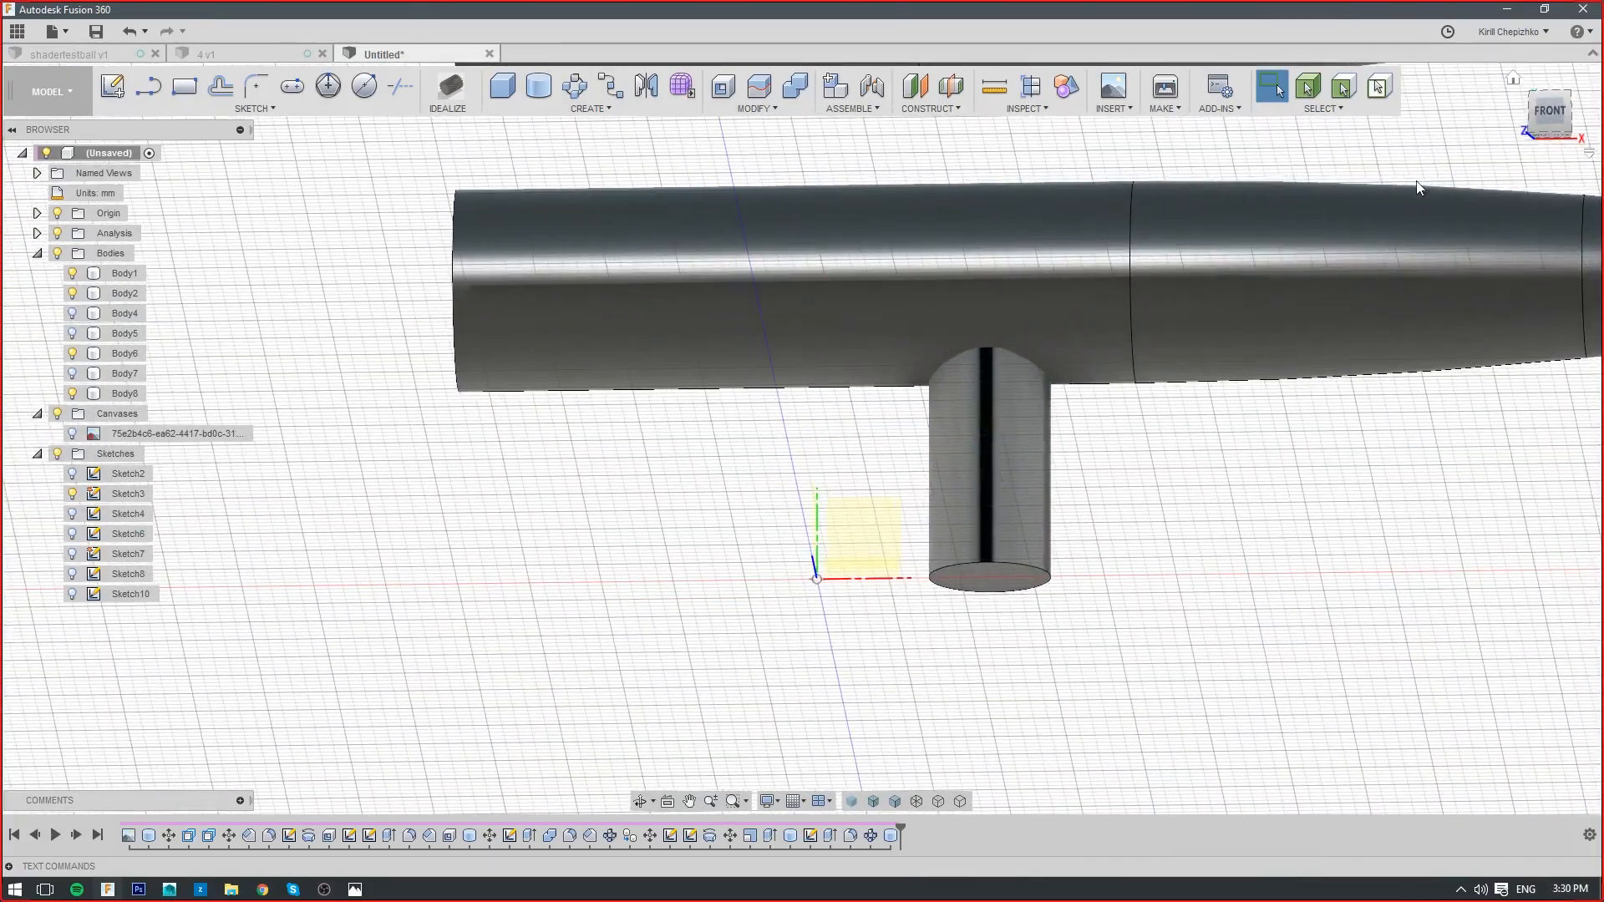
pyautogui.click(1550, 111)
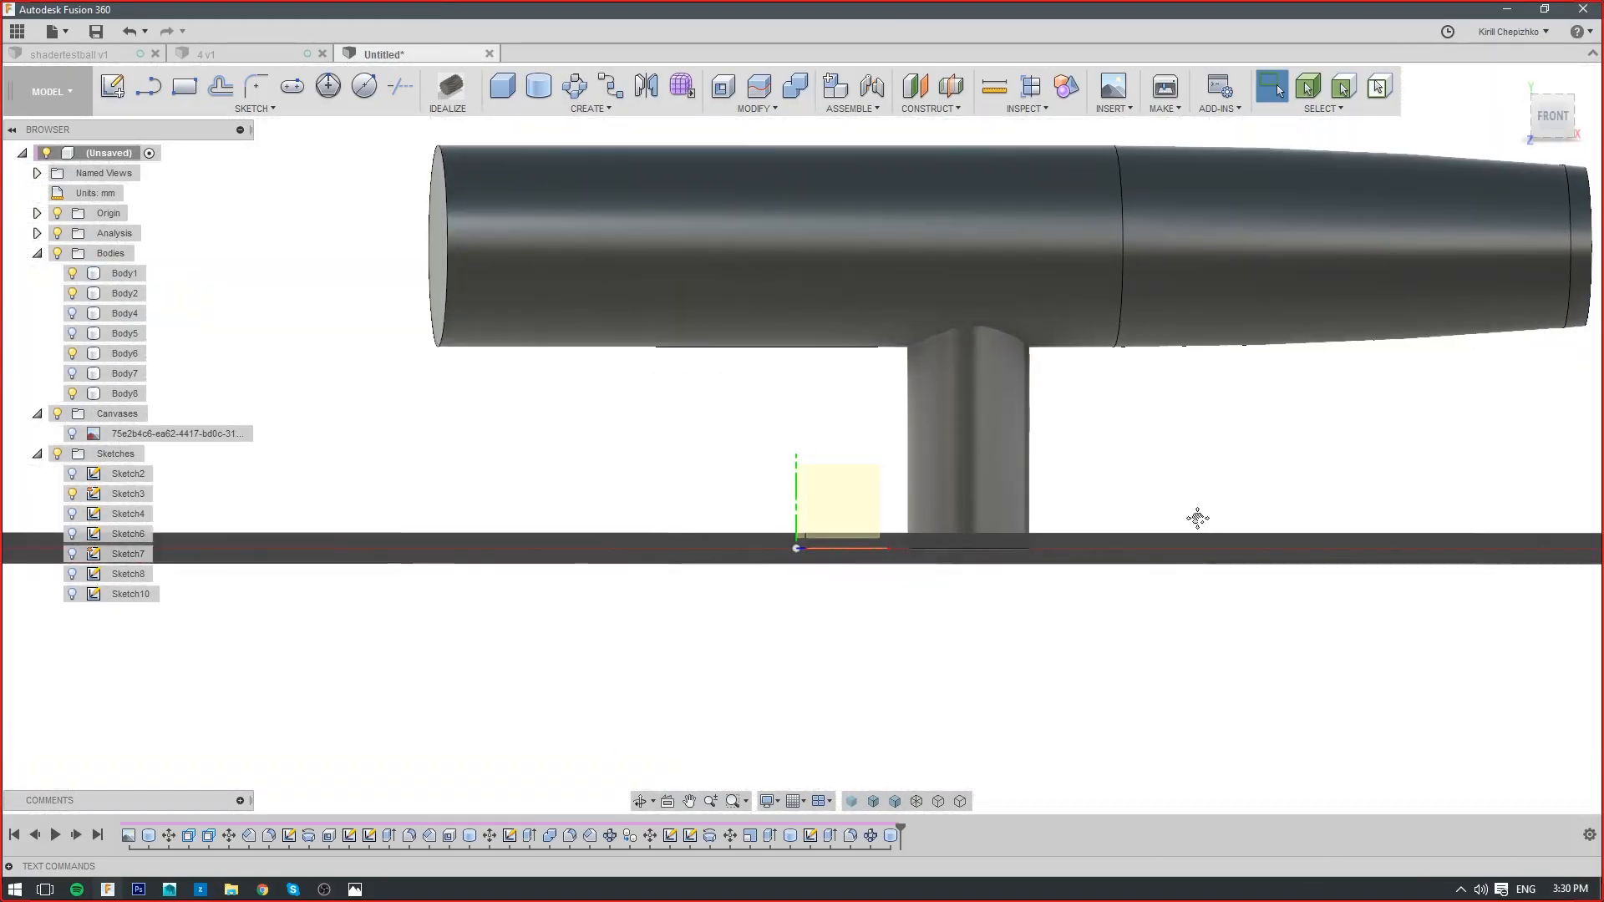
pyautogui.moveTo(1195, 519); pyautogui.dragTo(1239, 585, button='middle')
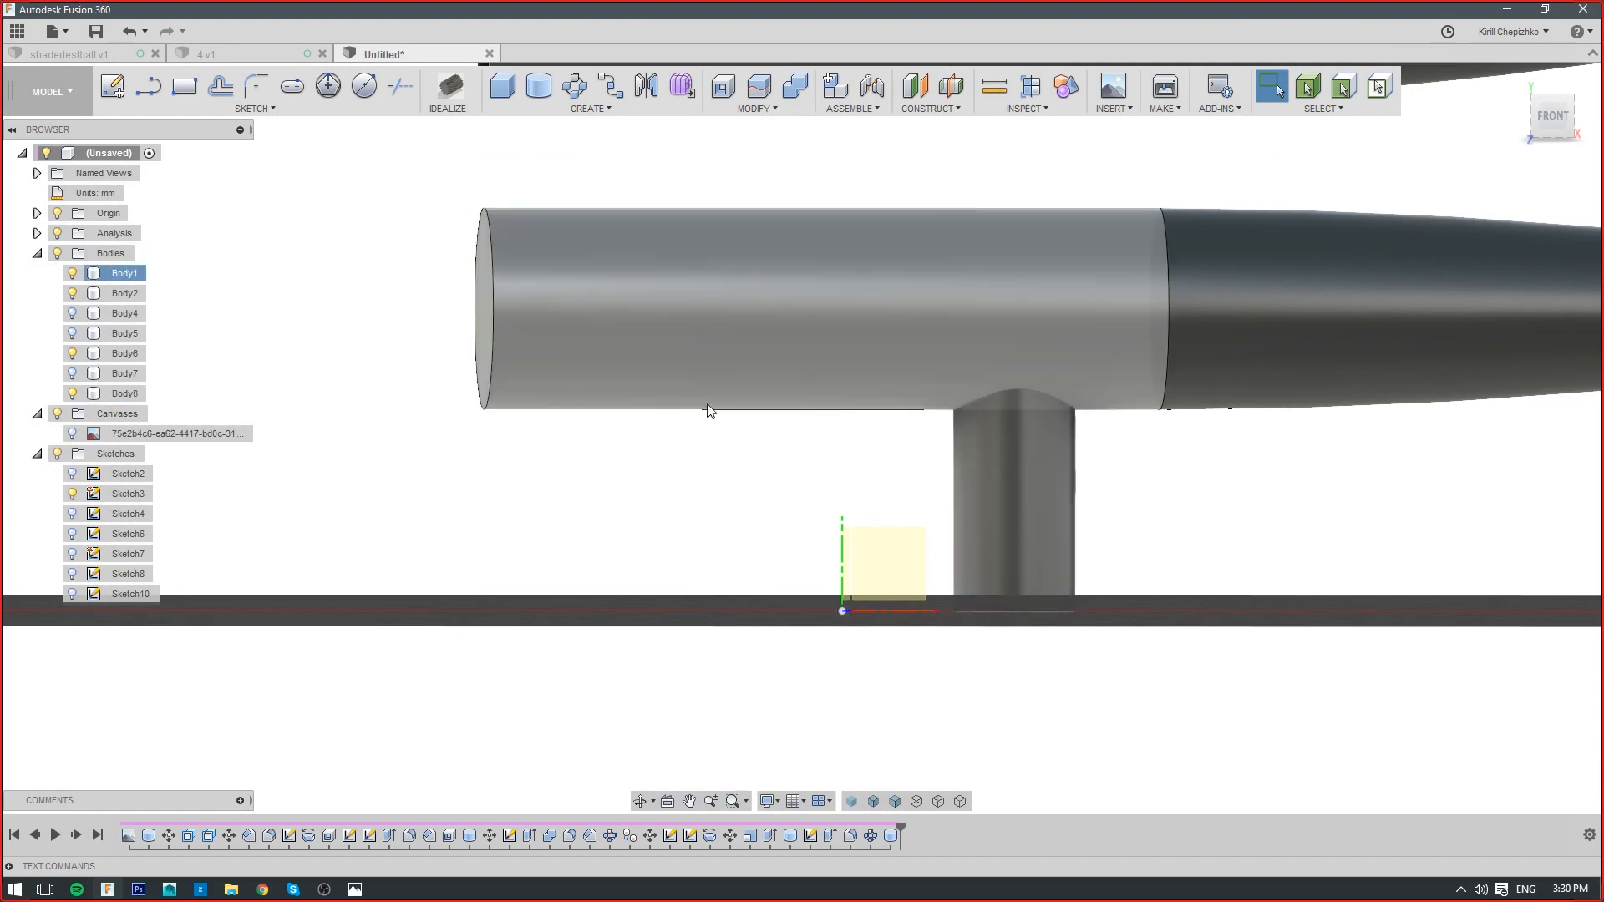
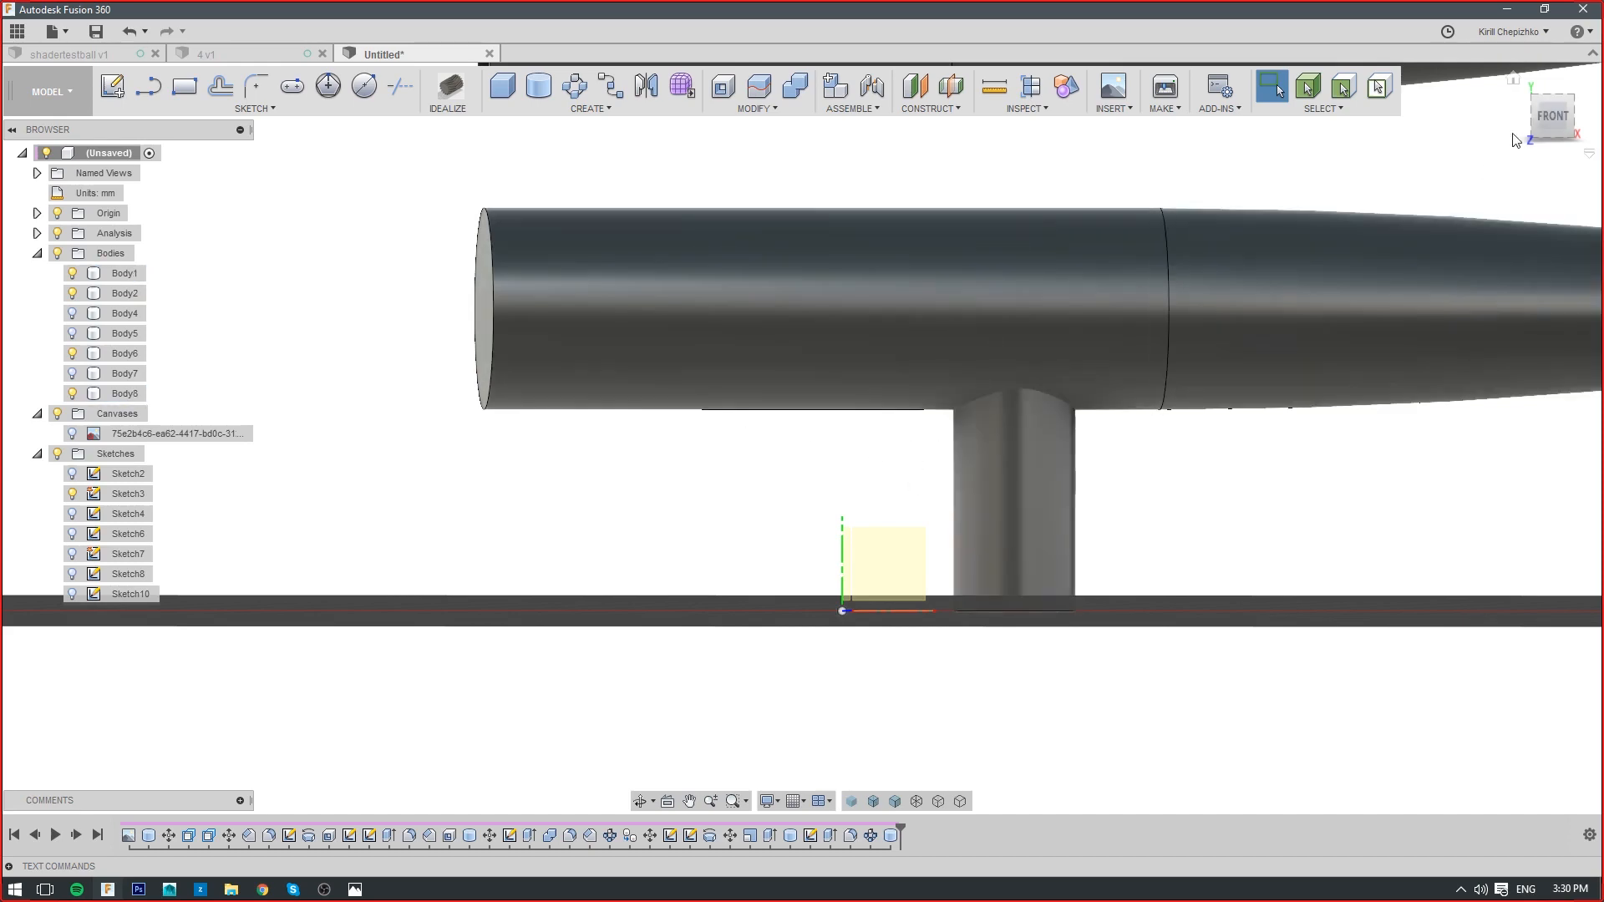
pyautogui.moveTo(802, 440)
pyautogui.keyDown('shift'); pyautogui.mouseDown(button='middle')
pyautogui.moveTo(919, 401)
pyautogui.moveTo(786, 310)
pyautogui.moveTo(769, 243)
pyautogui.moveTo(793, 326)
pyautogui.moveTo(802, 489)
pyautogui.moveTo(798, 351)
pyautogui.moveTo(798, 430)
pyautogui.mouseUp(button='middle'); pyautogui.keyUp('shift')
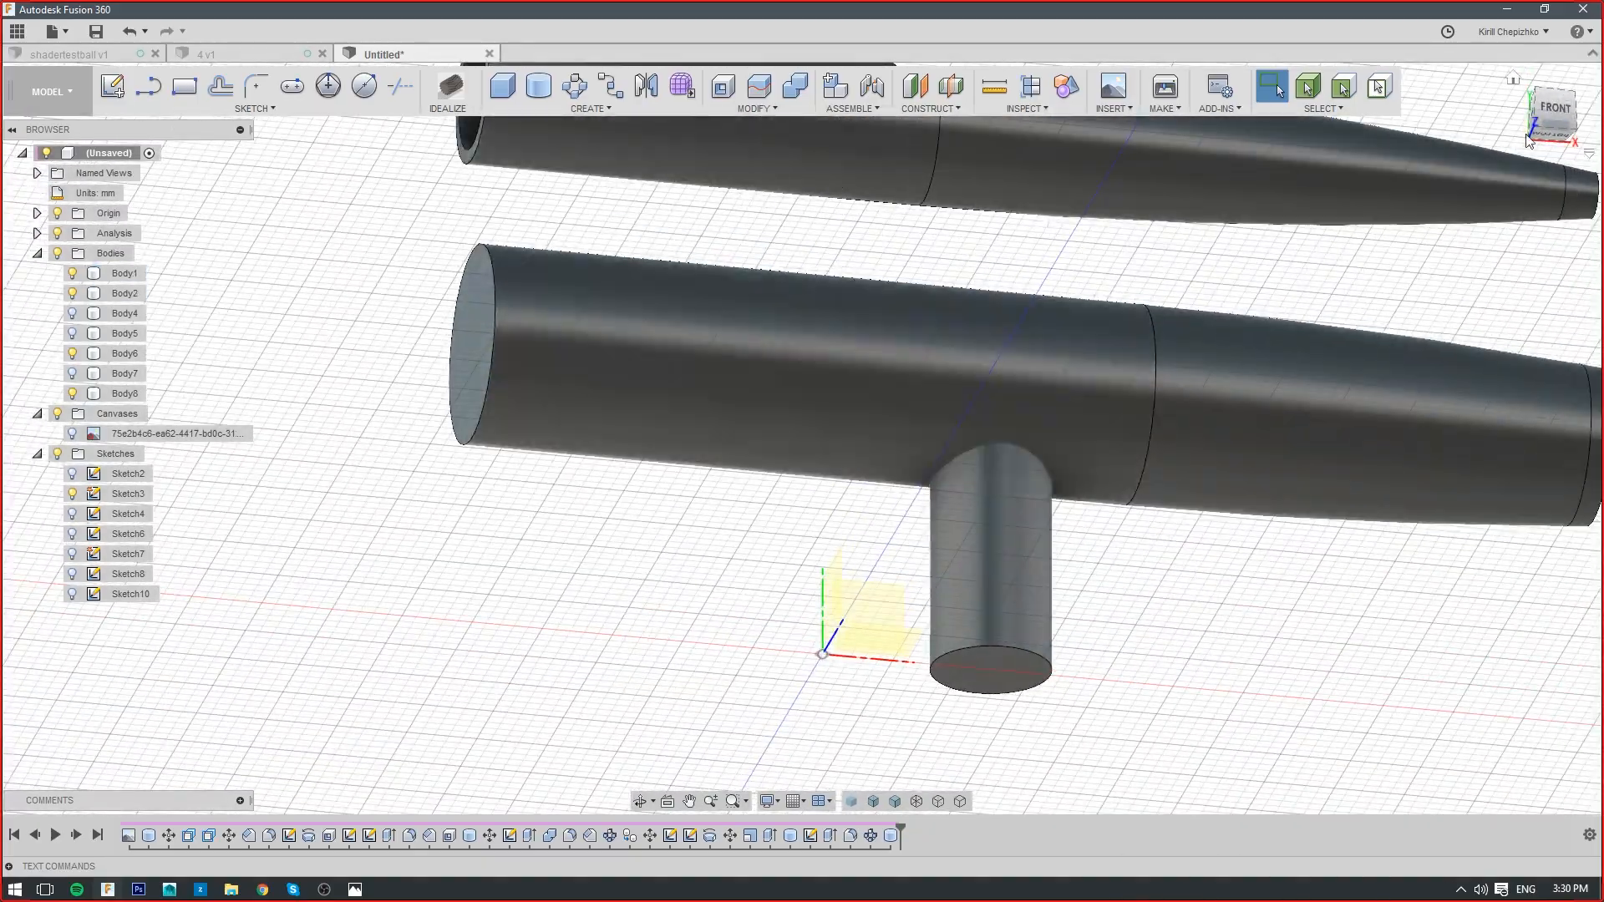
pyautogui.click(1556, 110)
pyautogui.press('l')
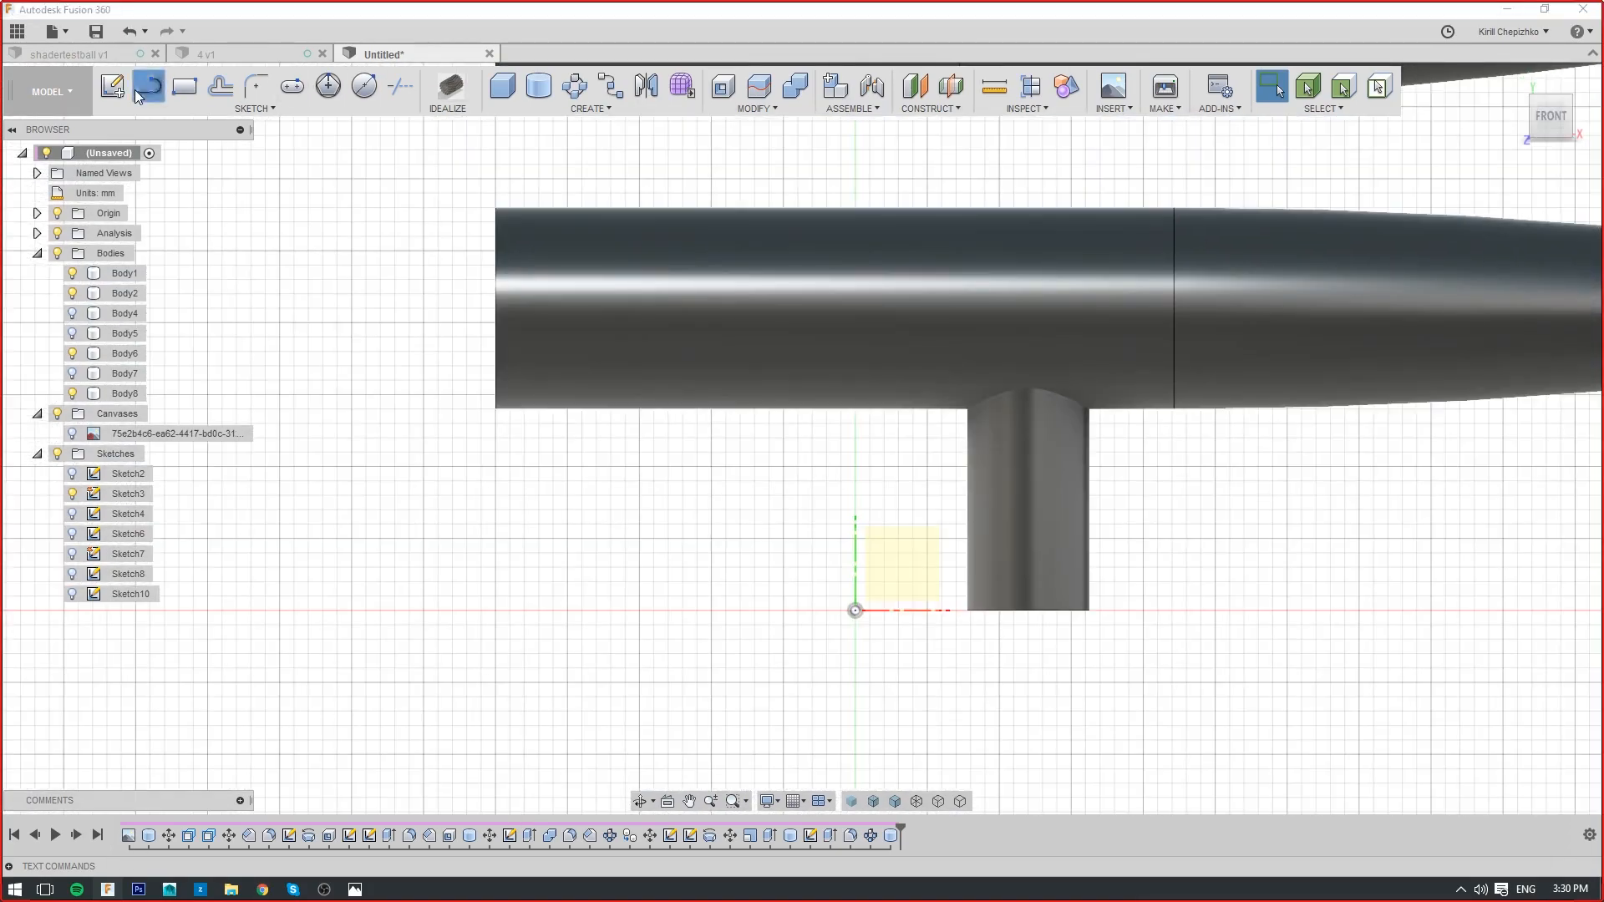
pyautogui.click(872, 567)
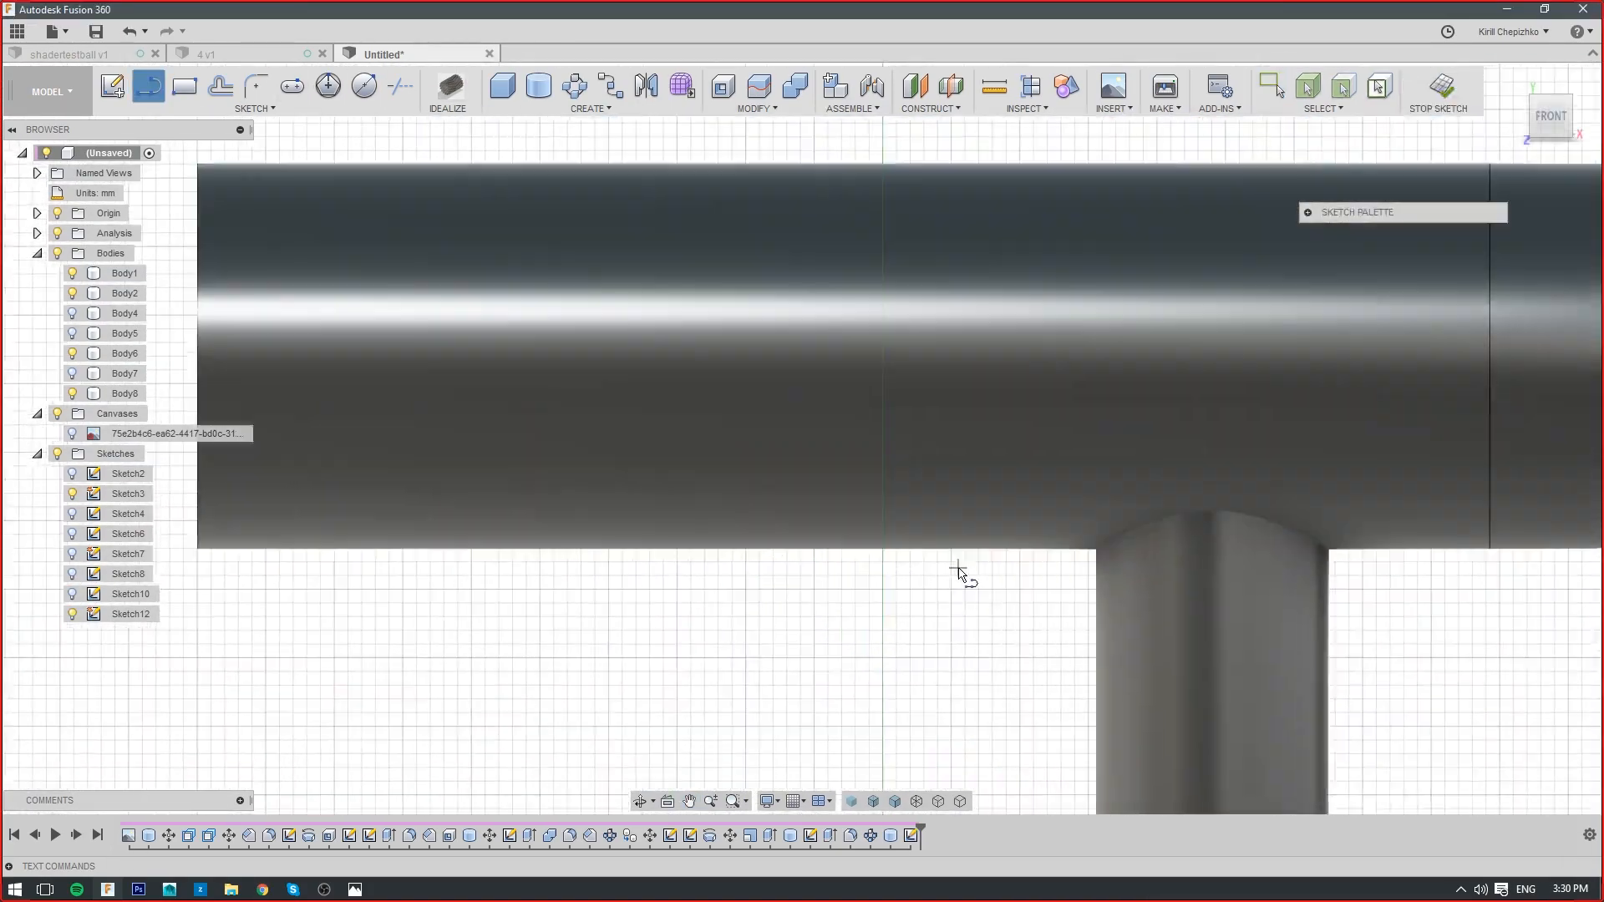
pyautogui.click(1110, 759)
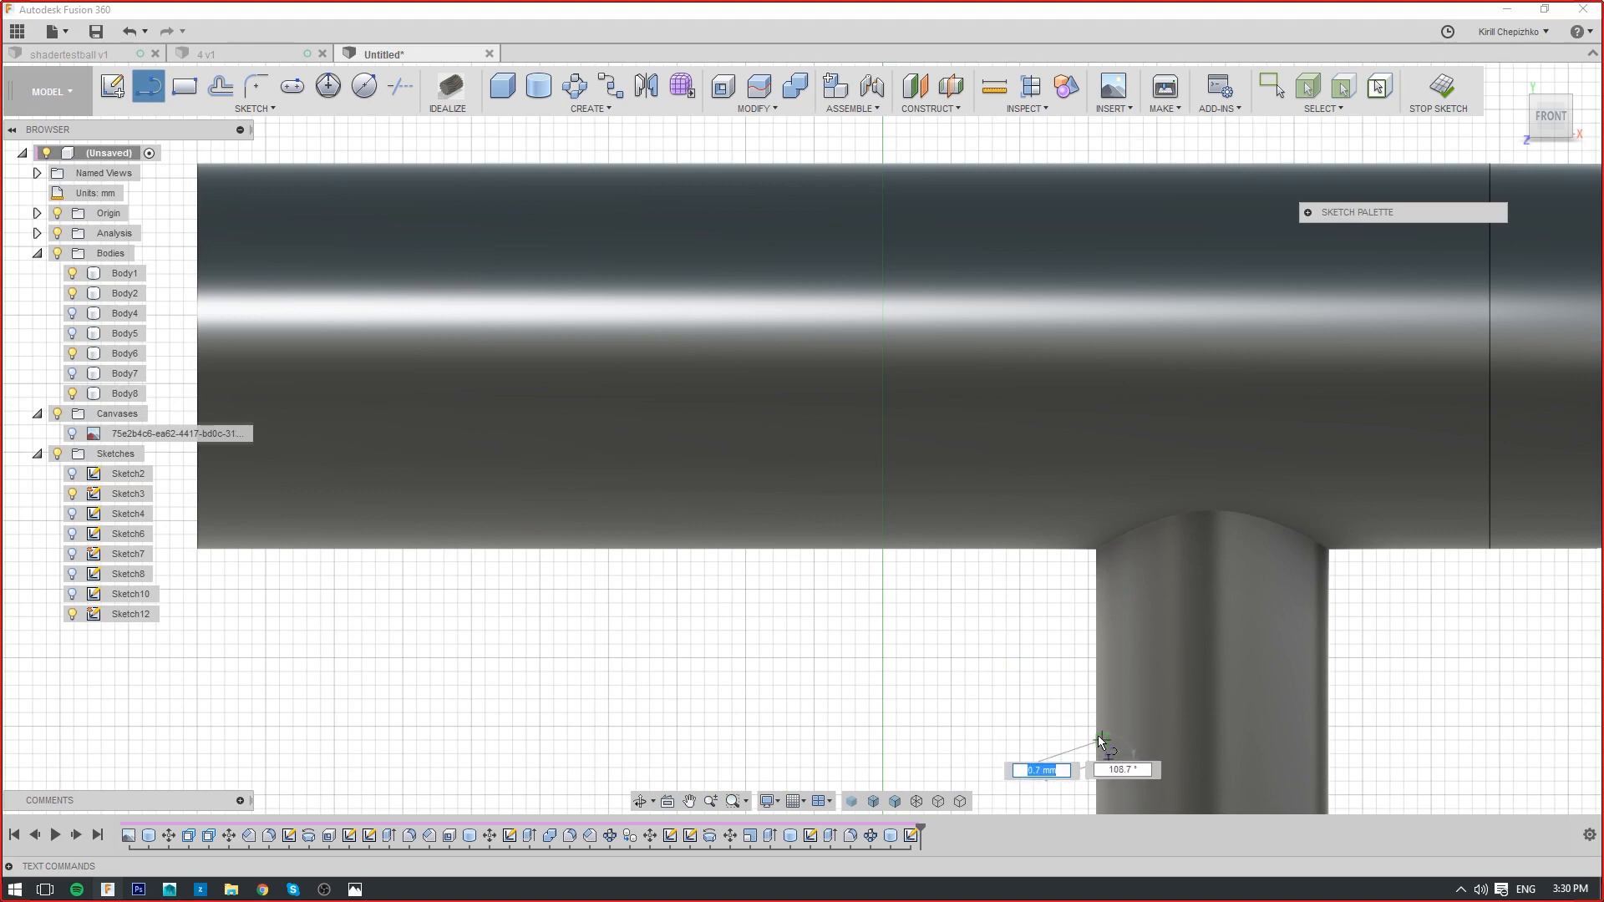
pyautogui.moveTo(1101, 741); pyautogui.dragTo(992, 633)
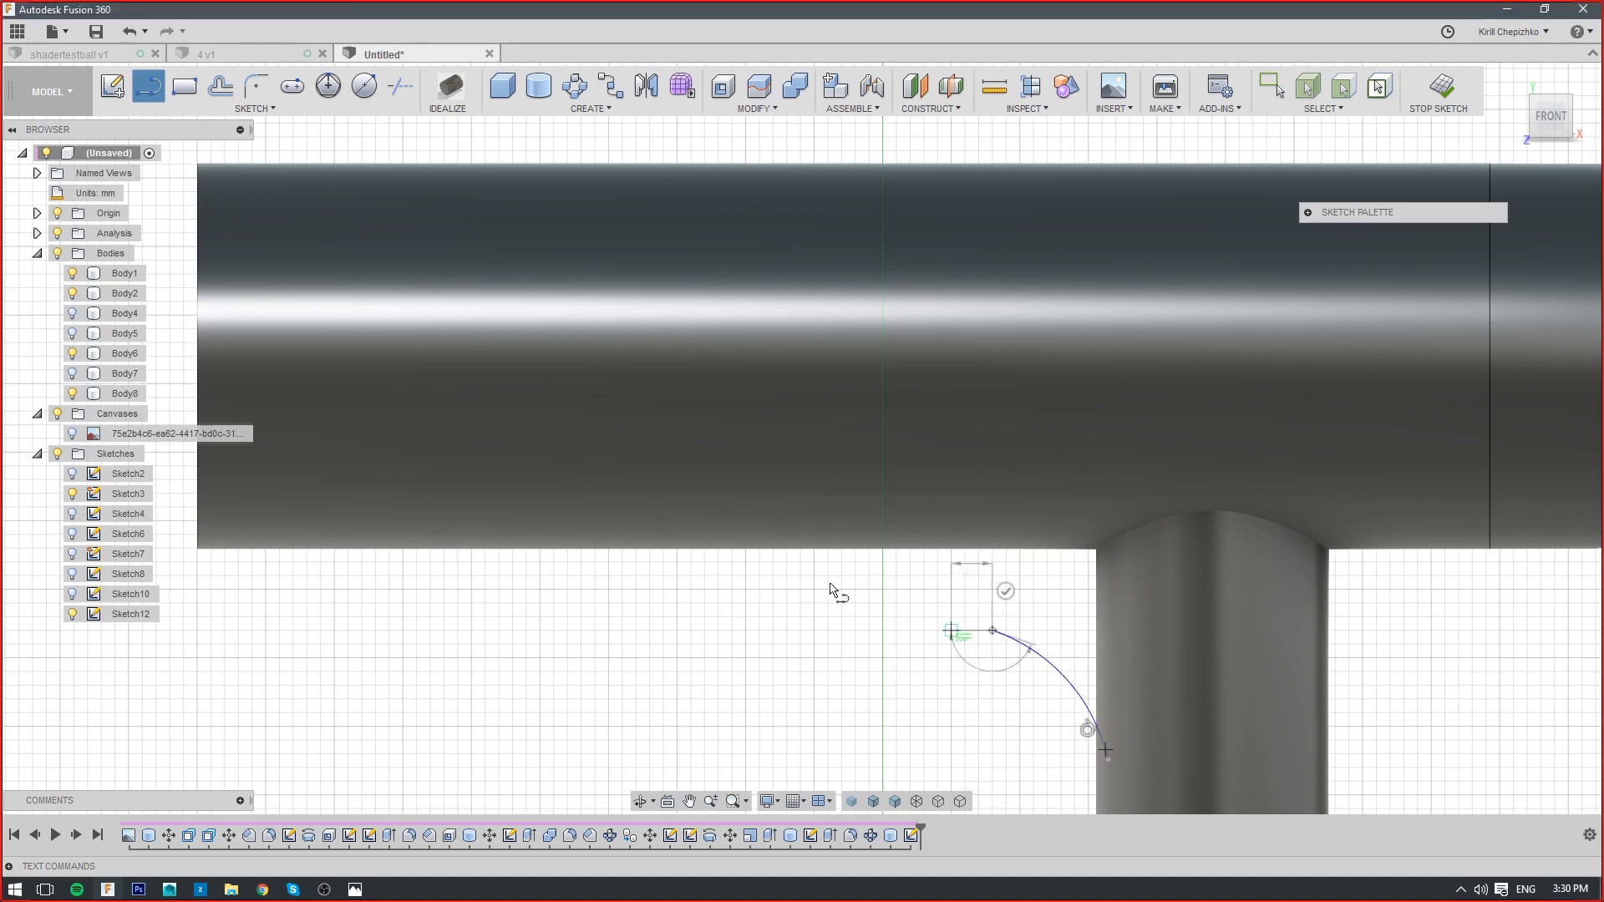
pyautogui.click(444, 521)
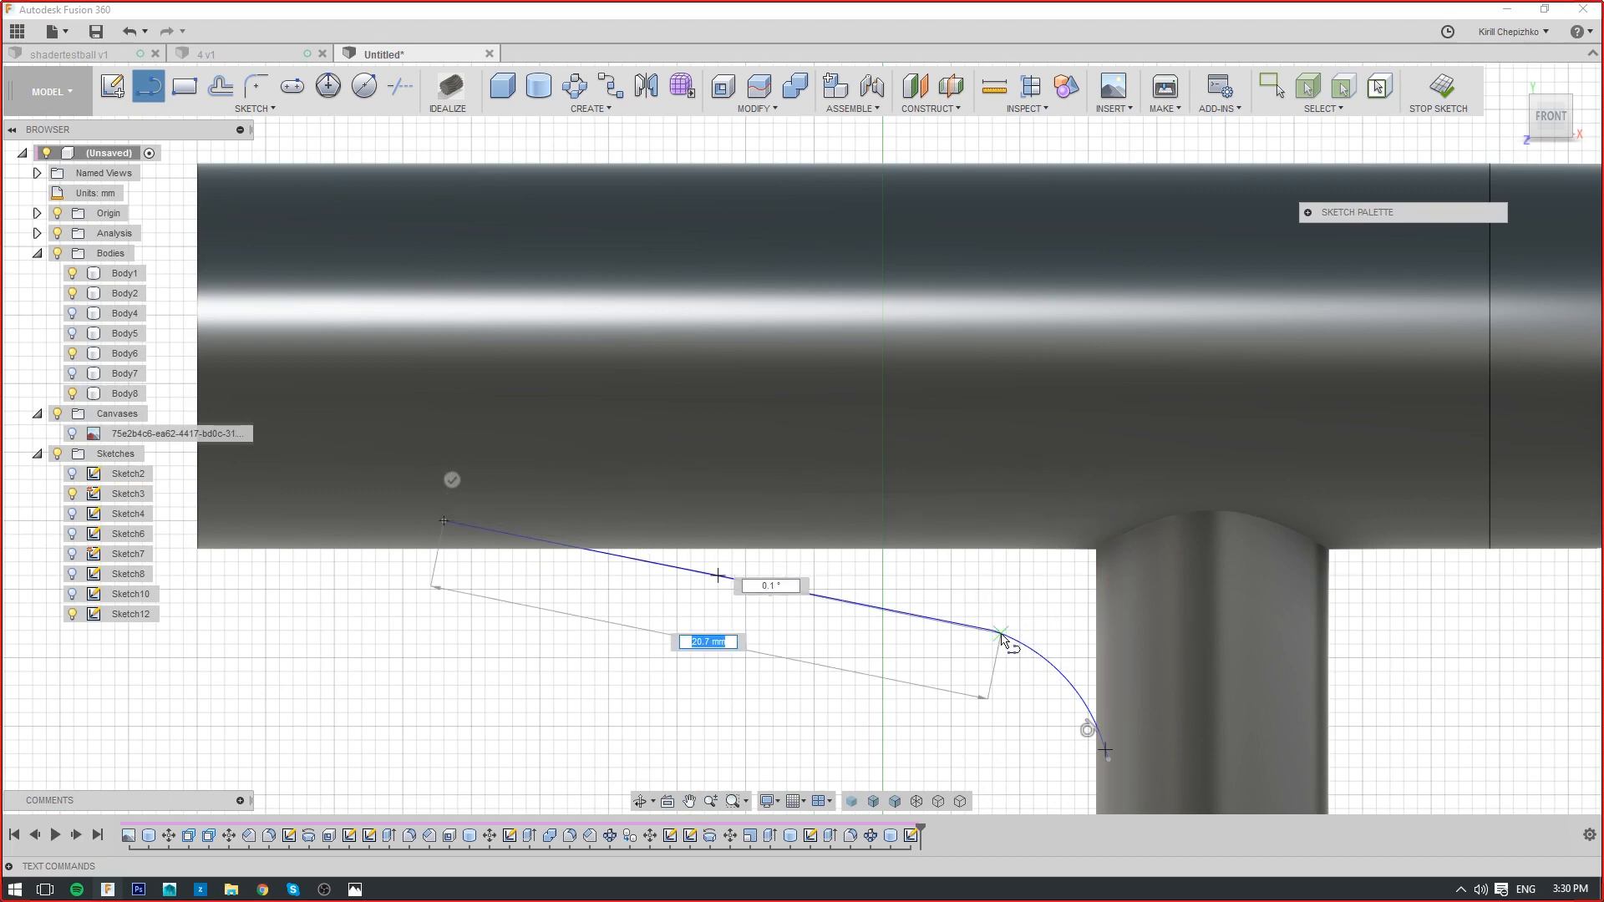
pyautogui.scroll(3, 994, 672)
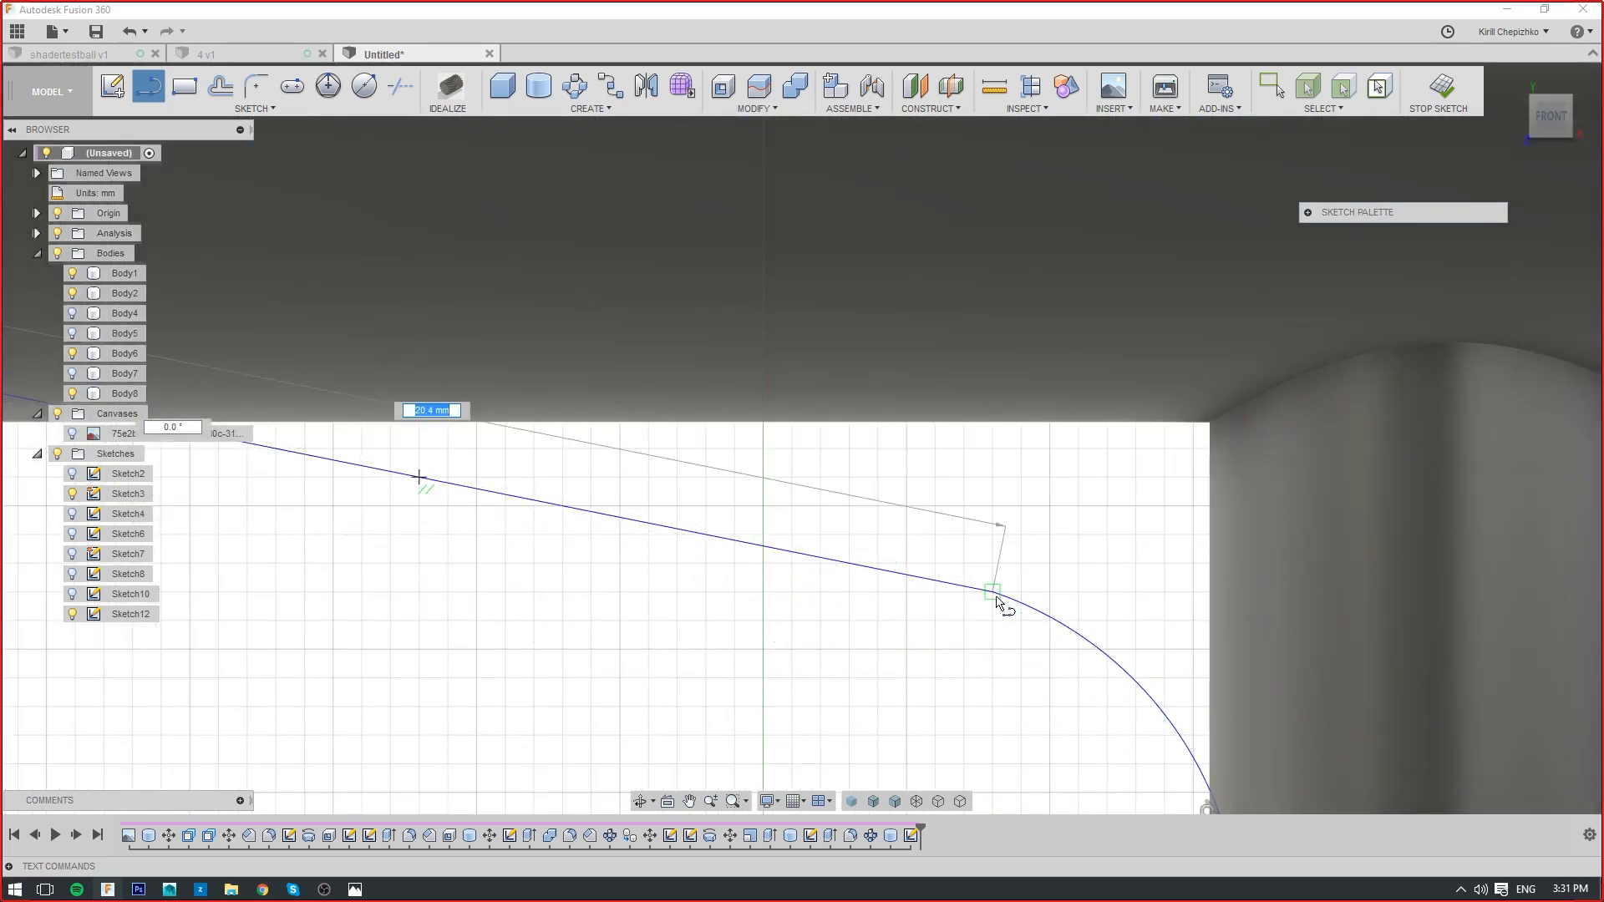
pyautogui.moveTo(908, 631); pyautogui.dragTo(756, 648, button='right')
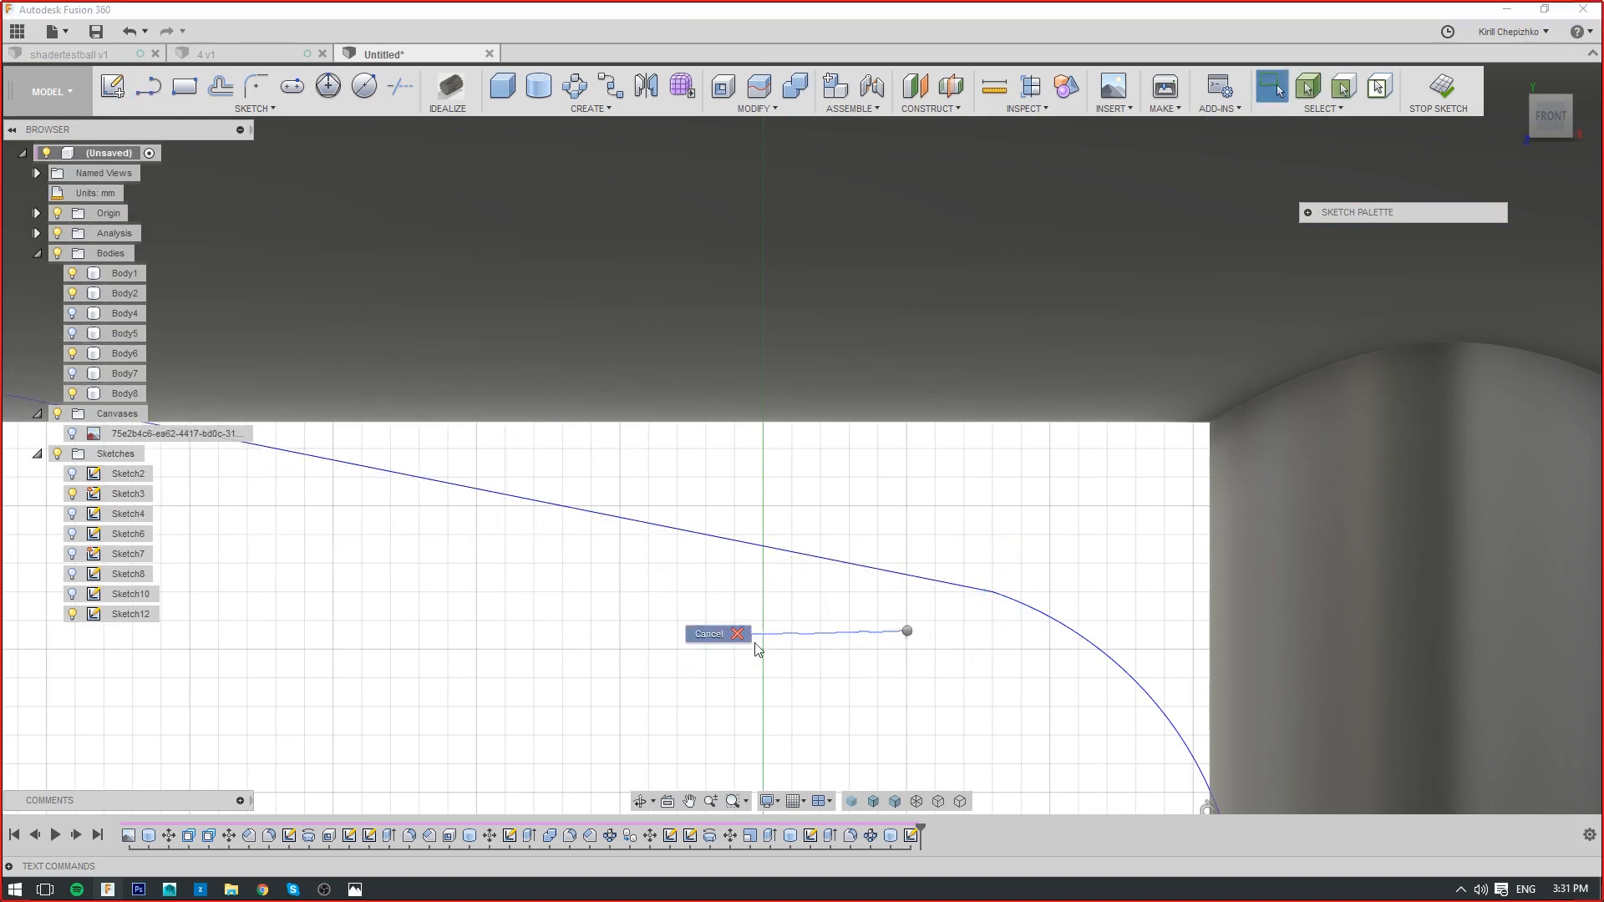
pyautogui.scroll(-3, 953, 706)
pyautogui.moveTo(953, 706); pyautogui.dragTo(1039, 527, button='middle')
pyautogui.moveTo(1139, 609); pyautogui.dragTo(869, 634, button='right')
pyautogui.moveTo(914, 548); pyautogui.dragTo(755, 574, button='middle')
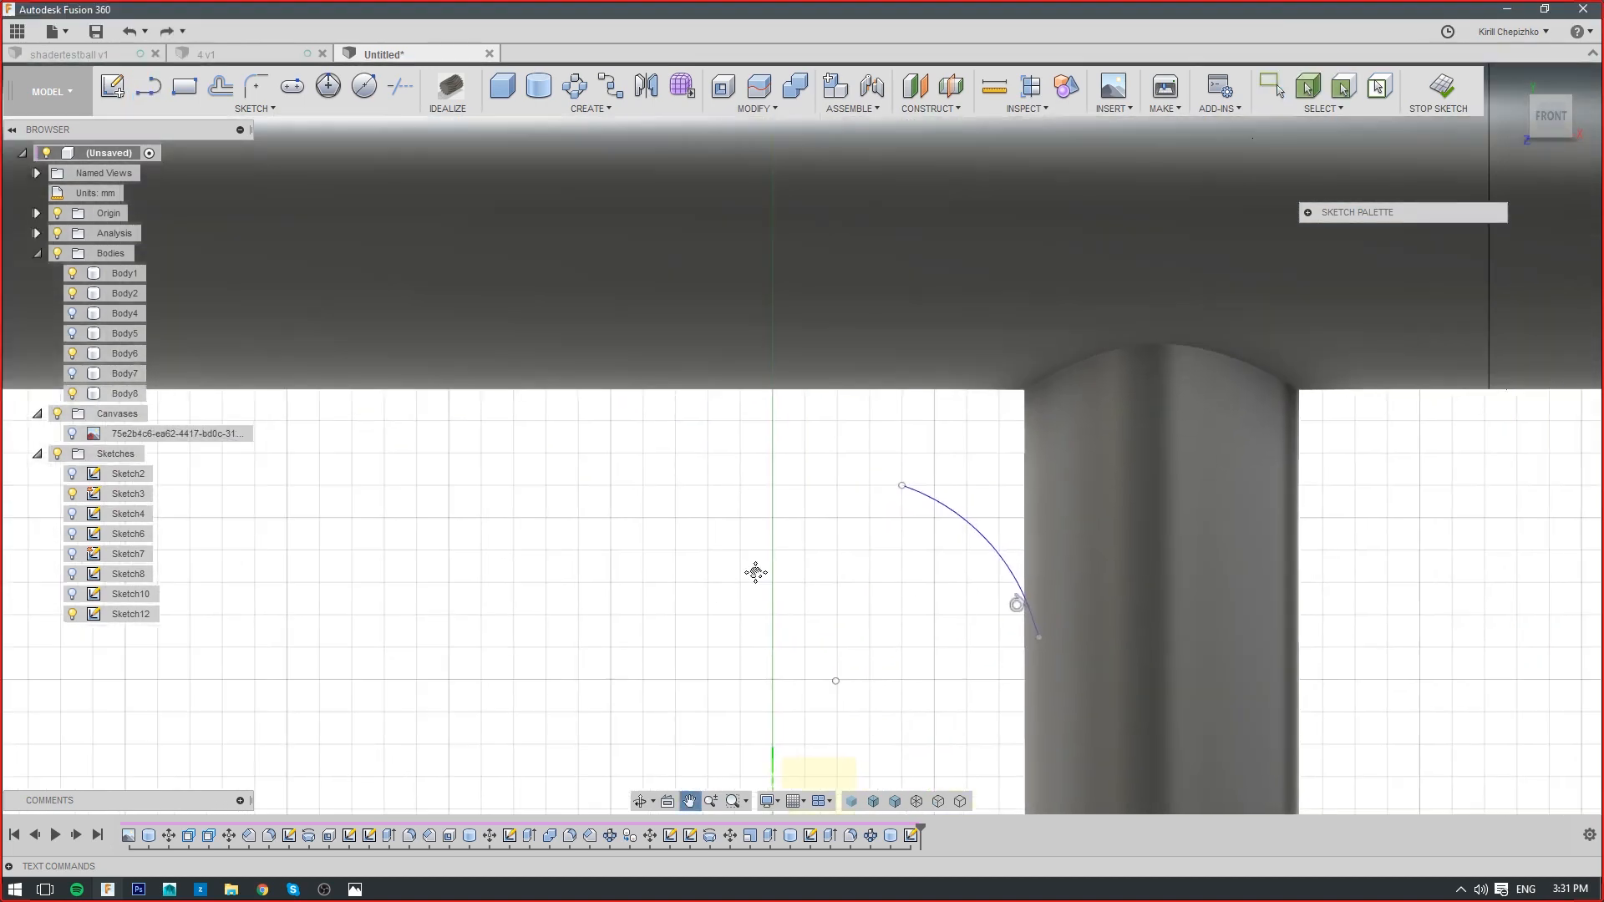
pyautogui.moveTo(900, 548); pyautogui.dragTo(498, 495, button='right')
# Sketch a closed straight-sided profile in the corner between barrel and stem, with a sloping lower edge about 20 mm long running into the barrel
pyautogui.press('l')
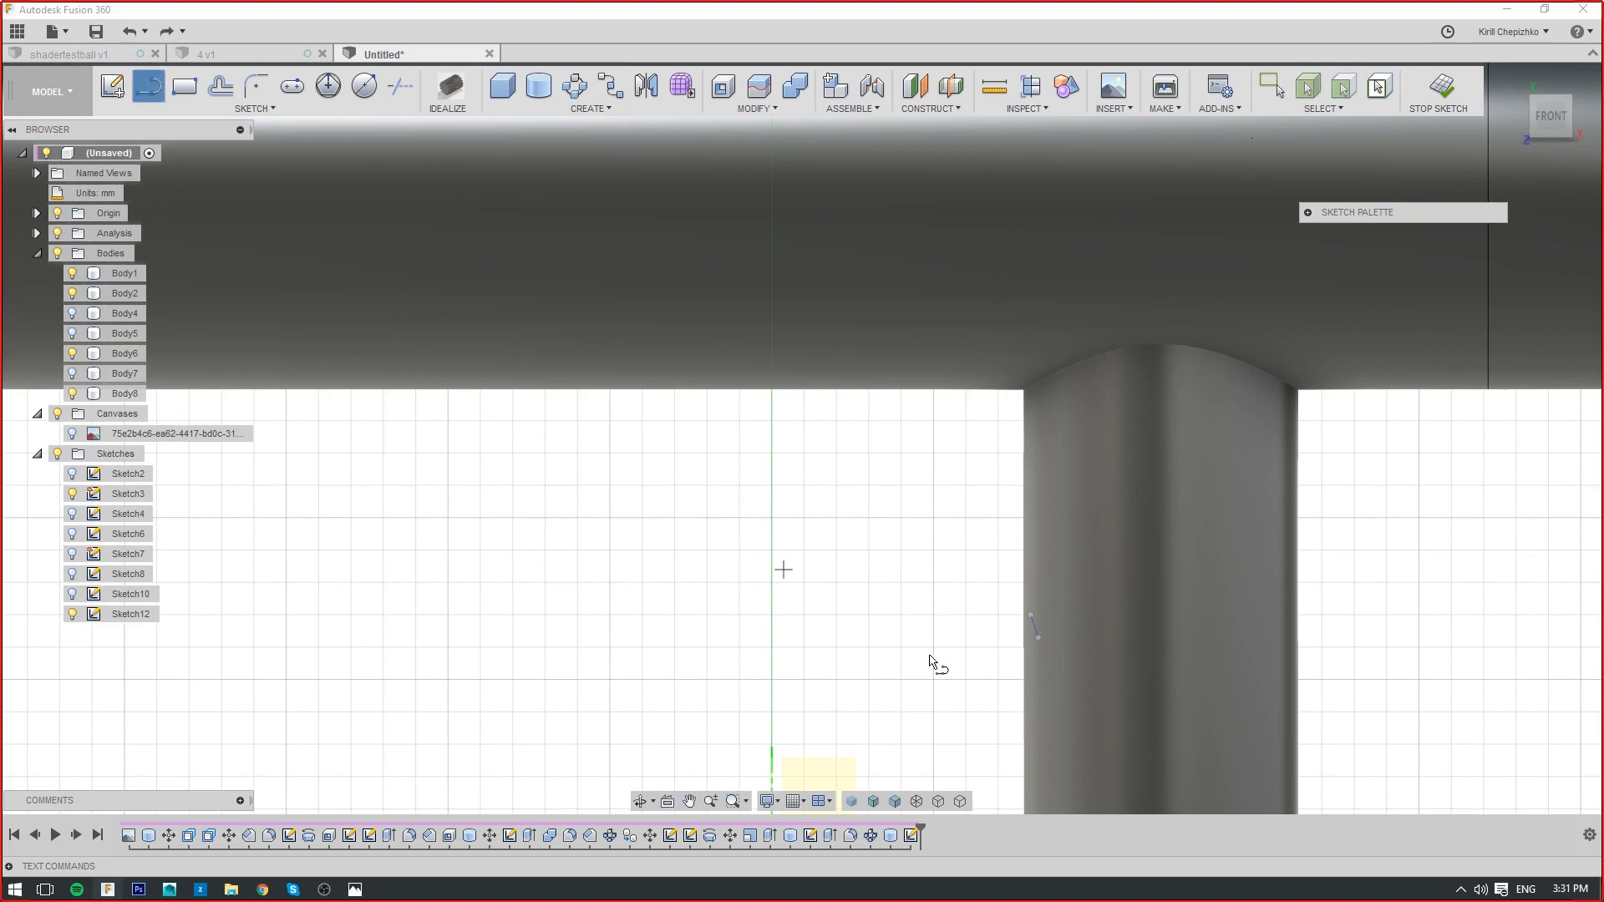
pyautogui.click(1031, 617)
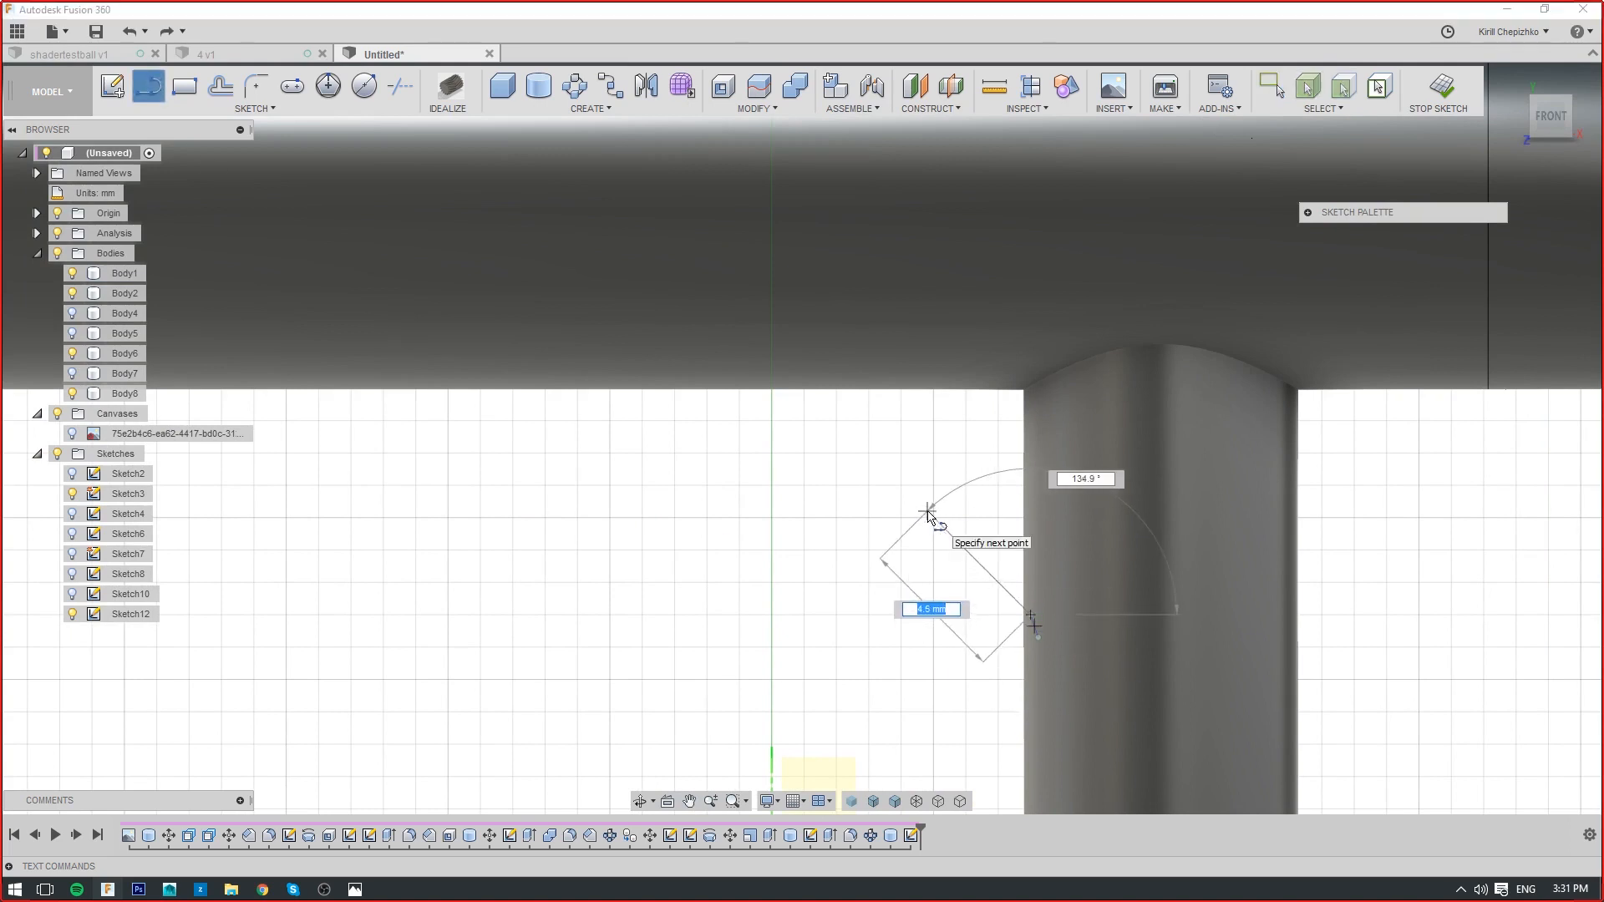
pyautogui.click(913, 496)
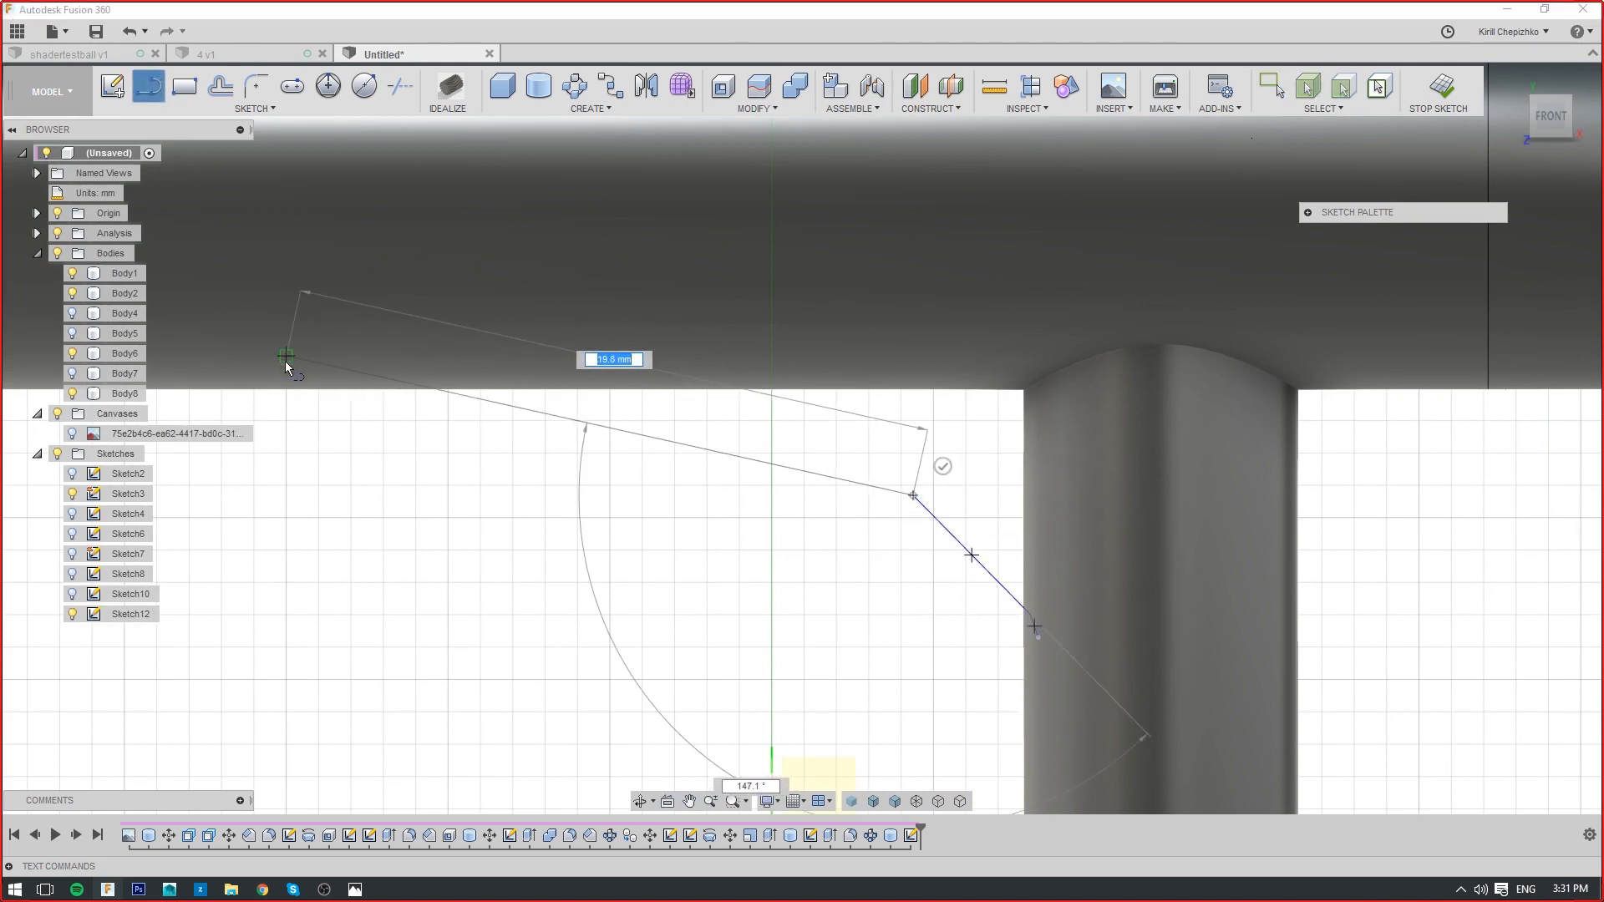
pyautogui.click(286, 356)
pyautogui.click(1070, 346)
pyautogui.click(1038, 634)
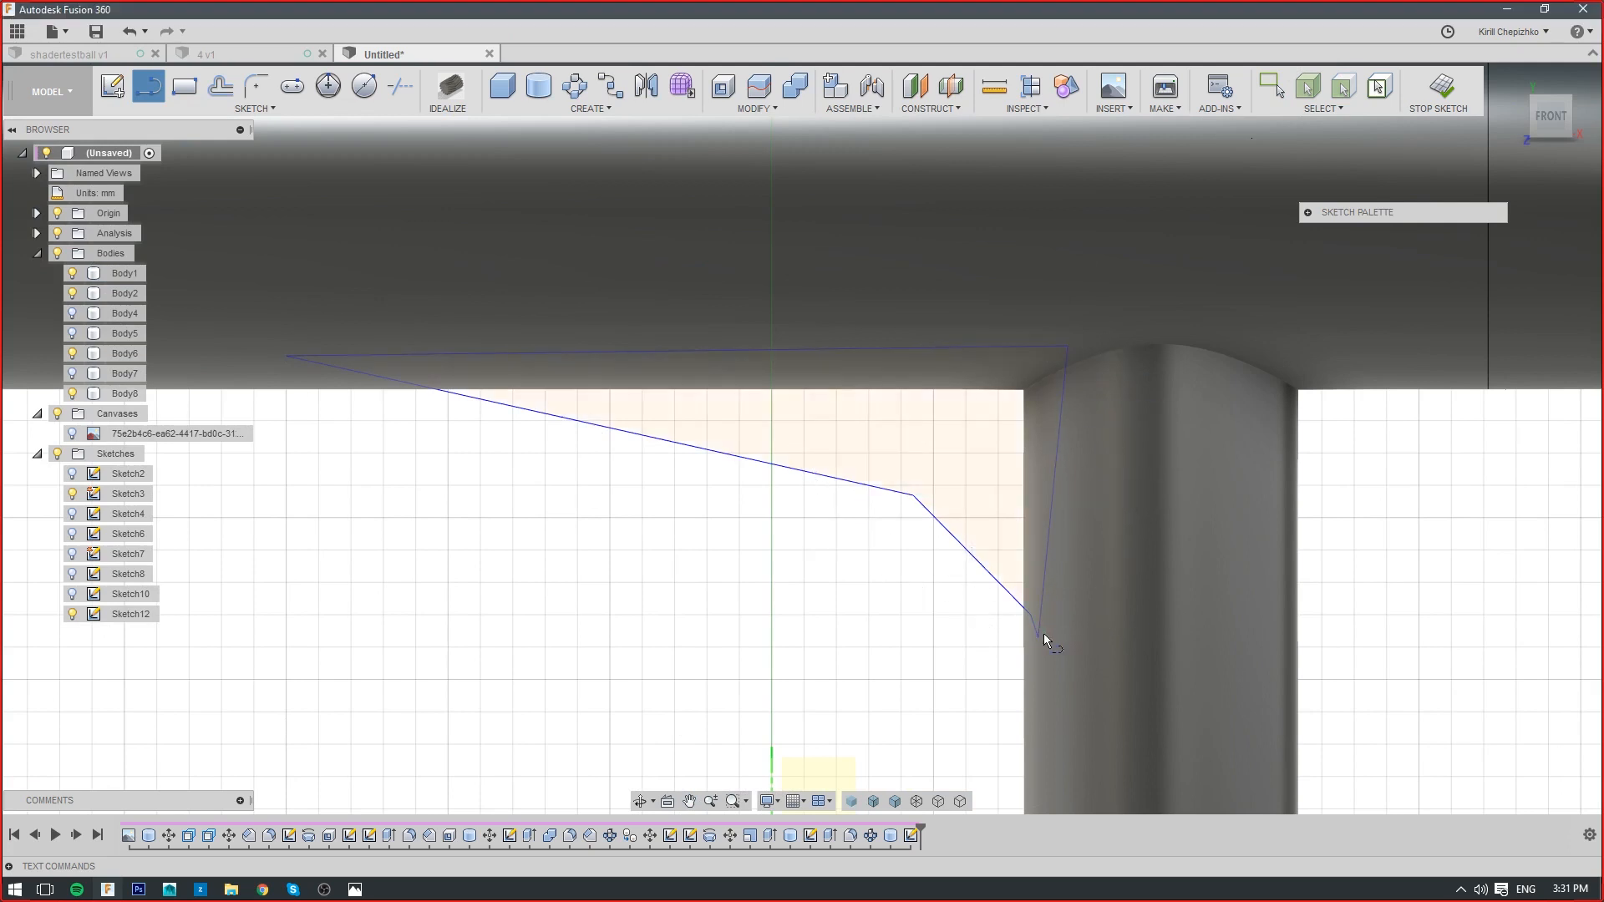
pyautogui.rightClick(933, 531)
# Round the profile's lower outer corner with a sketch fillet of about 18.5 mm radius
pyautogui.click(256, 85)
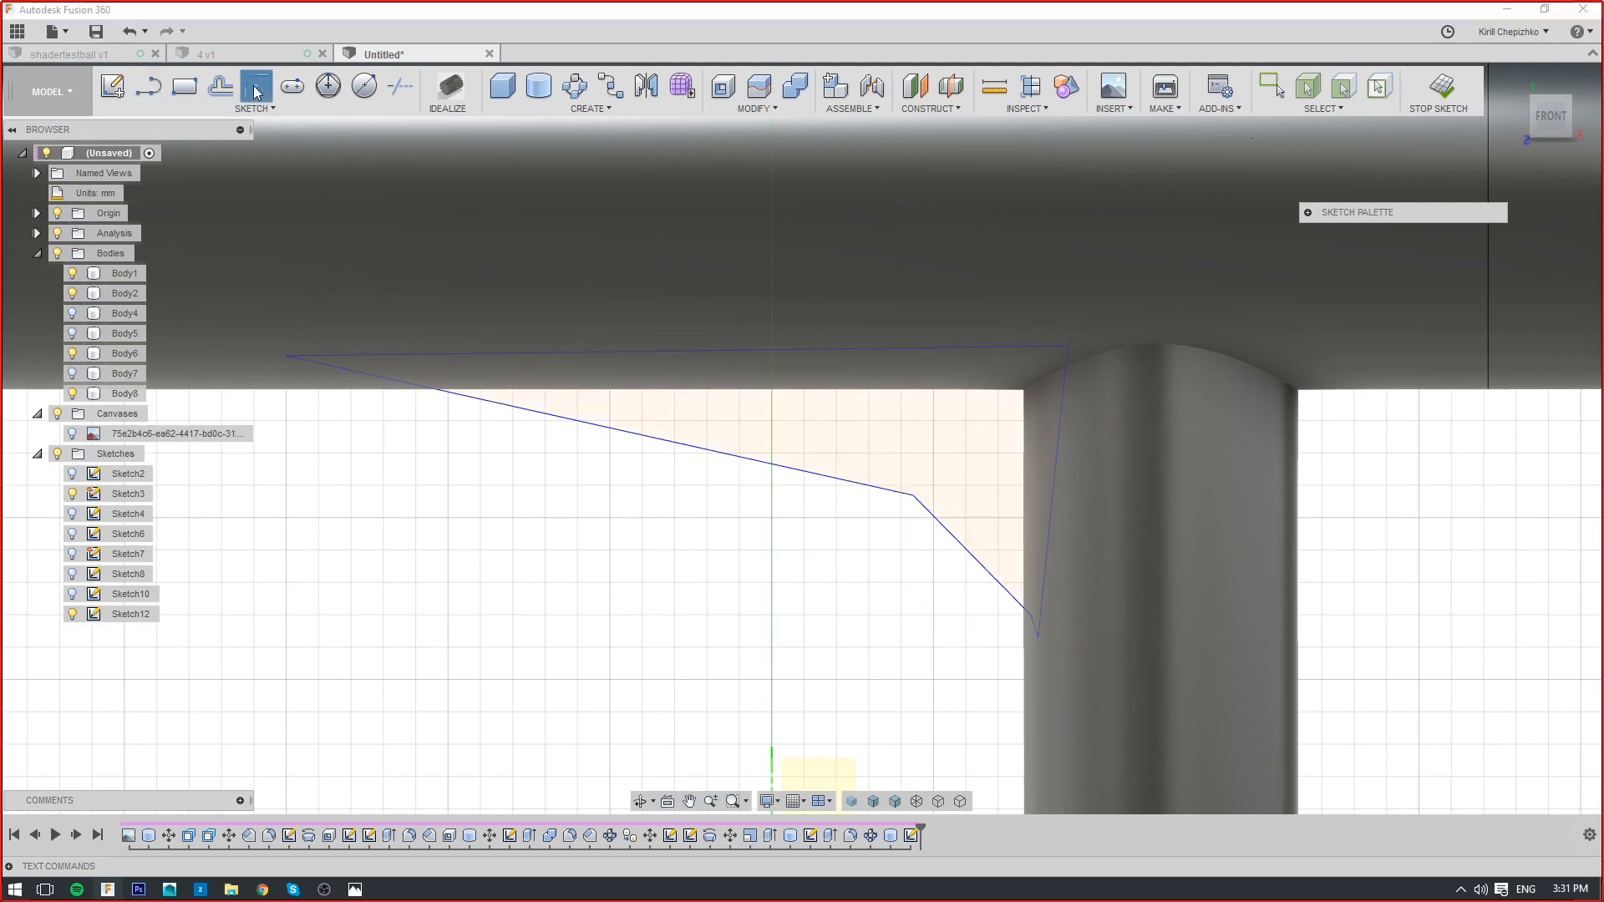
pyautogui.click(912, 498)
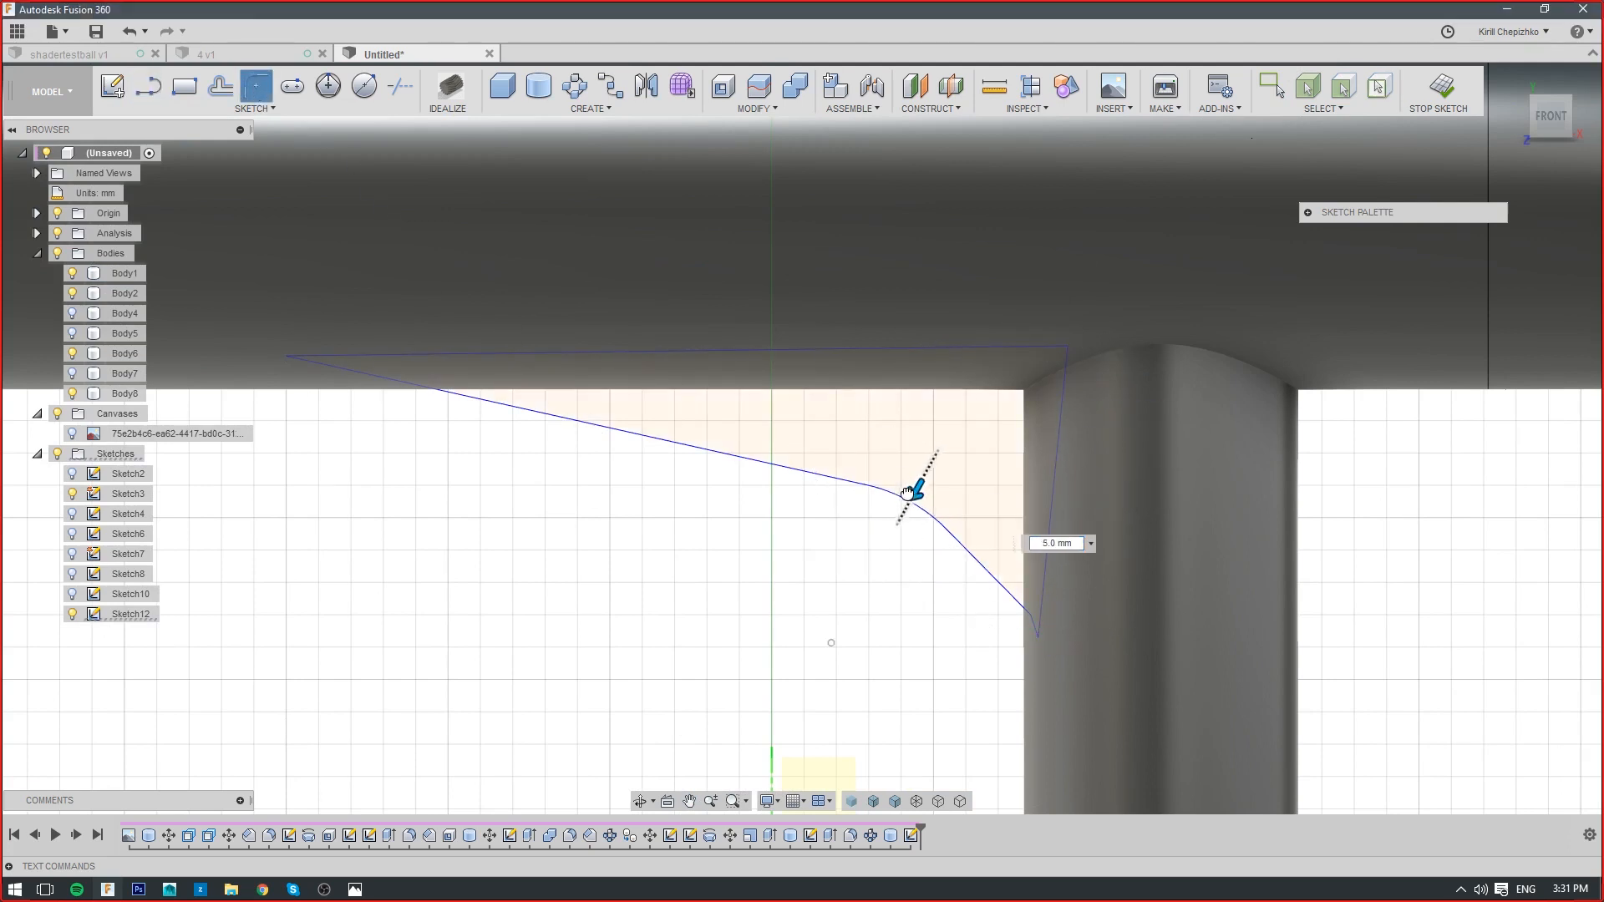
pyautogui.moveTo(920, 493)
pyautogui.mouseDown()
pyautogui.moveTo(888, 526)
pyautogui.moveTo(911, 515)
pyautogui.mouseUp()
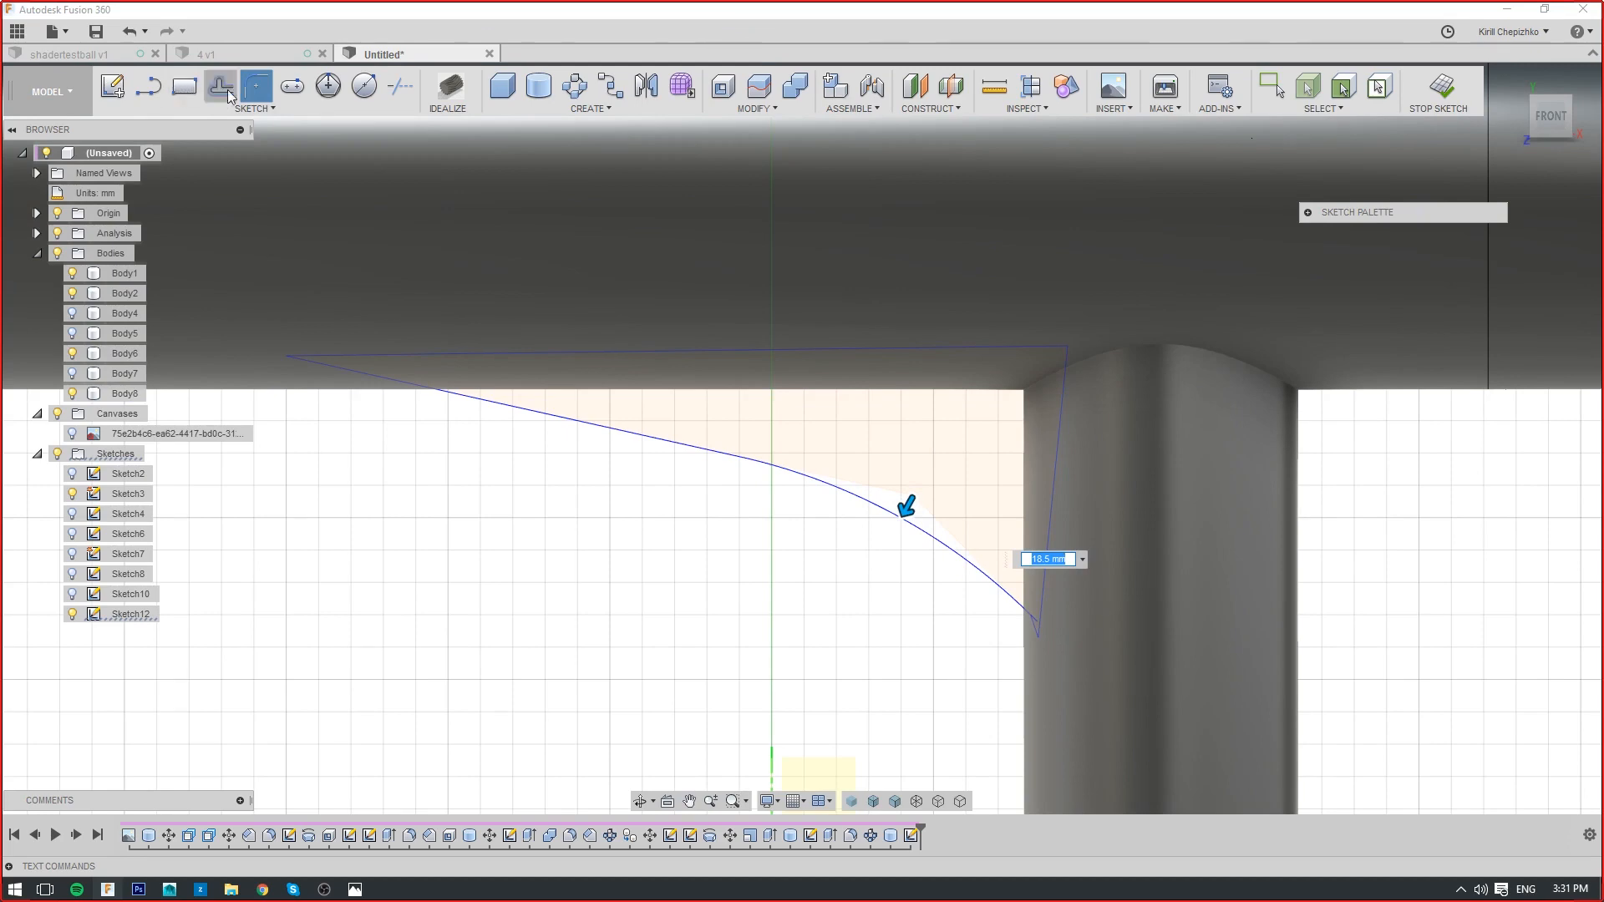
# Trim the short segment and the overhanging end of the line at the profile's lower corner inside the stem
pyautogui.click(403, 92)
pyautogui.scroll(5, 1003, 614)
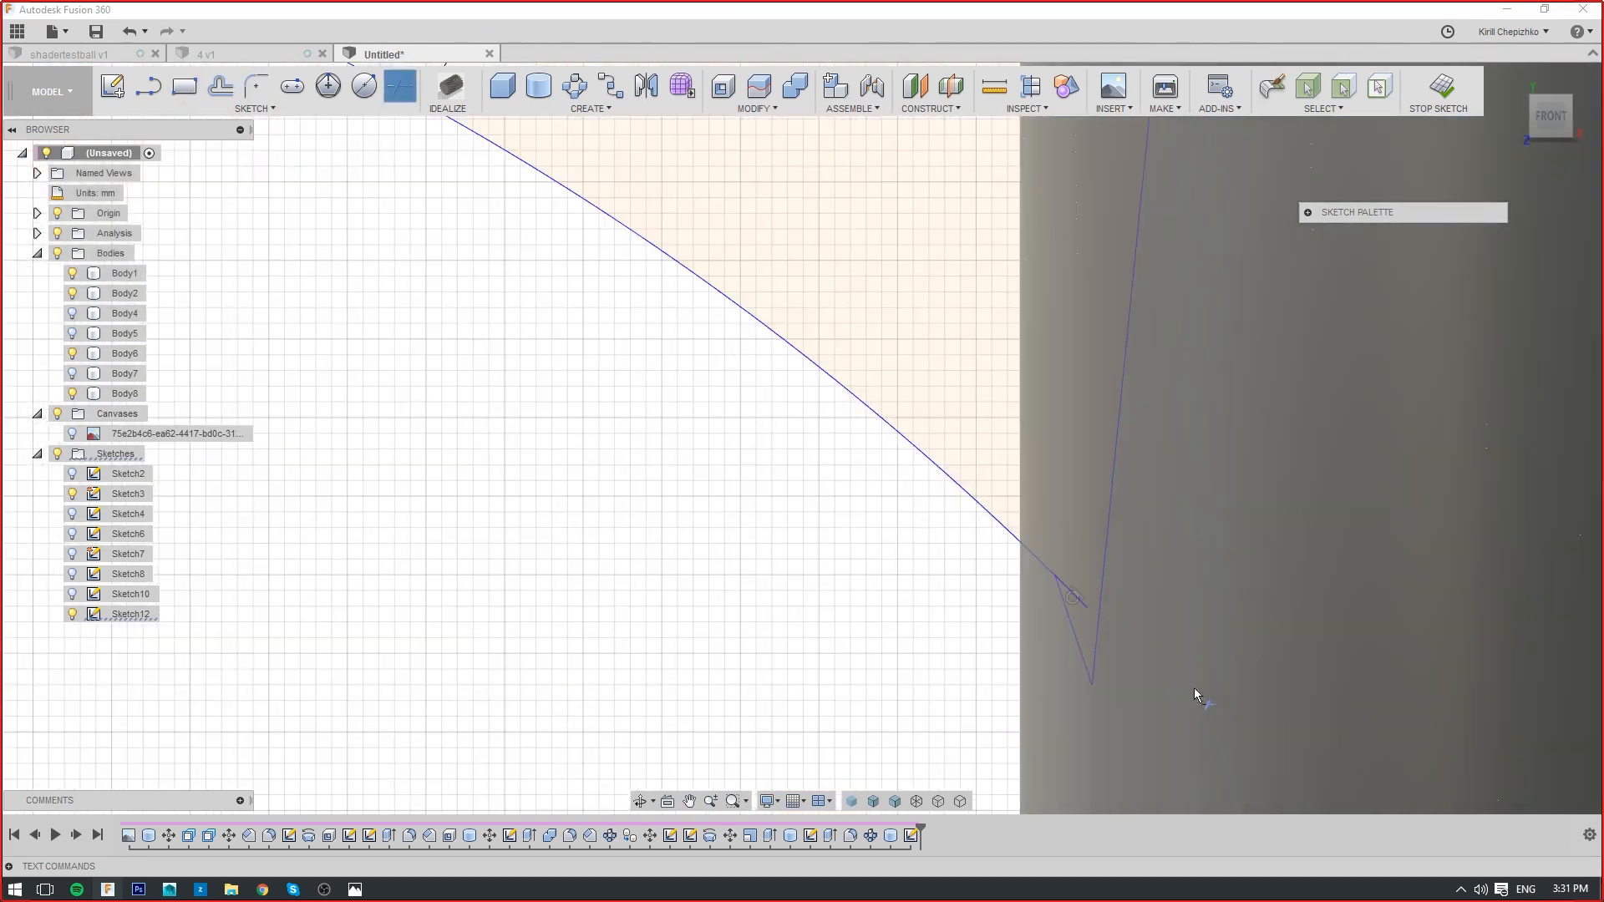
pyautogui.click(1081, 645)
pyautogui.press('Delete')
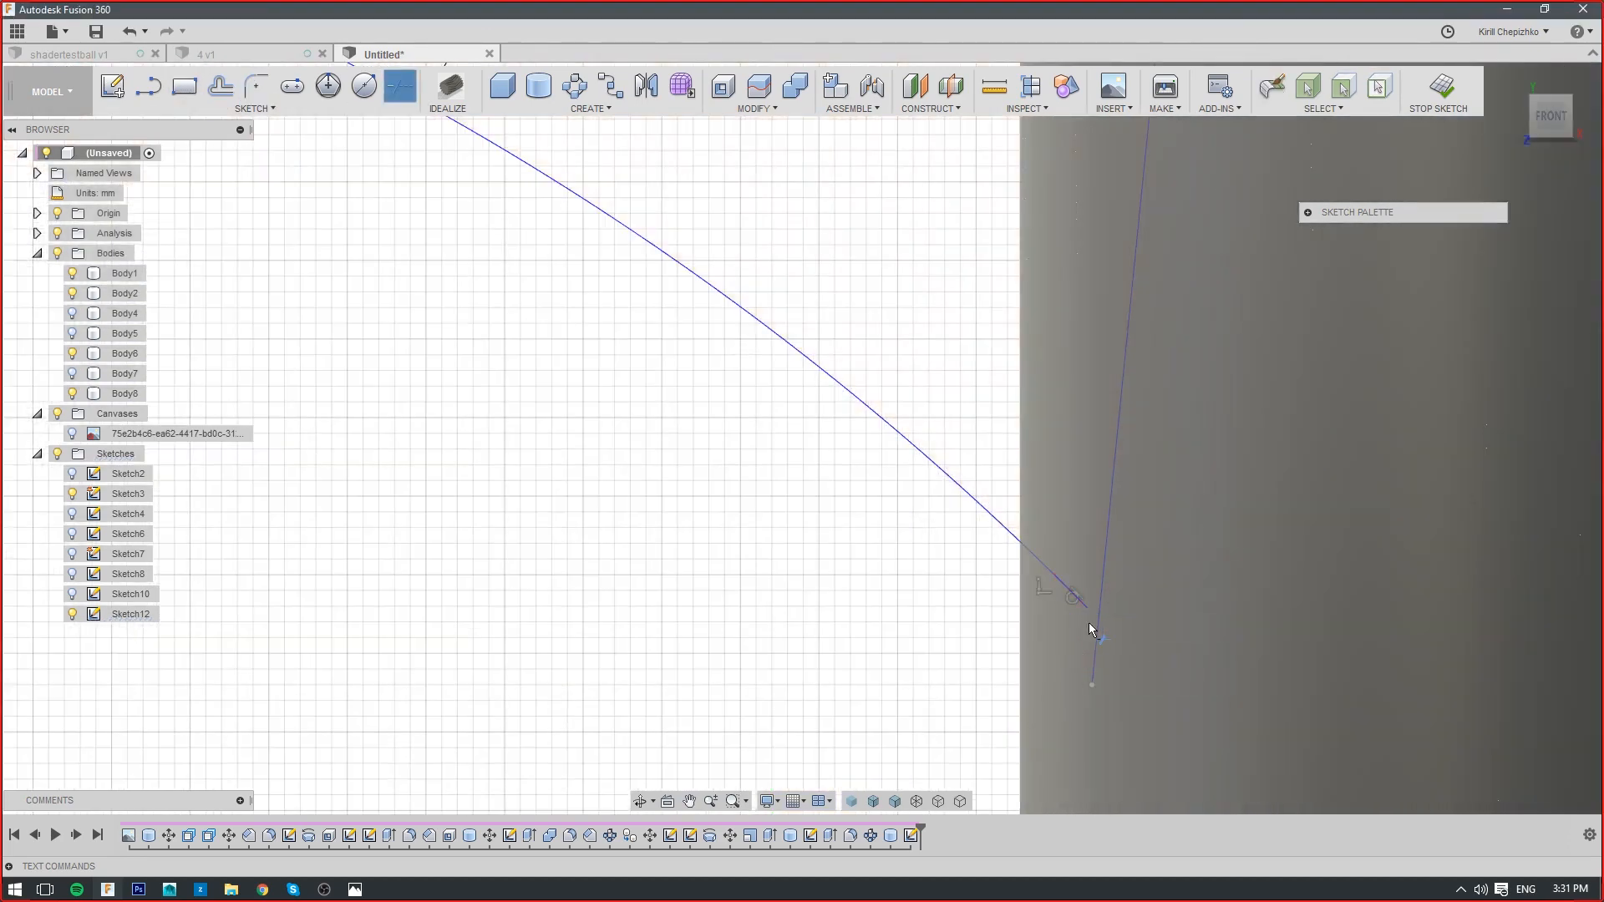
pyautogui.press('l')
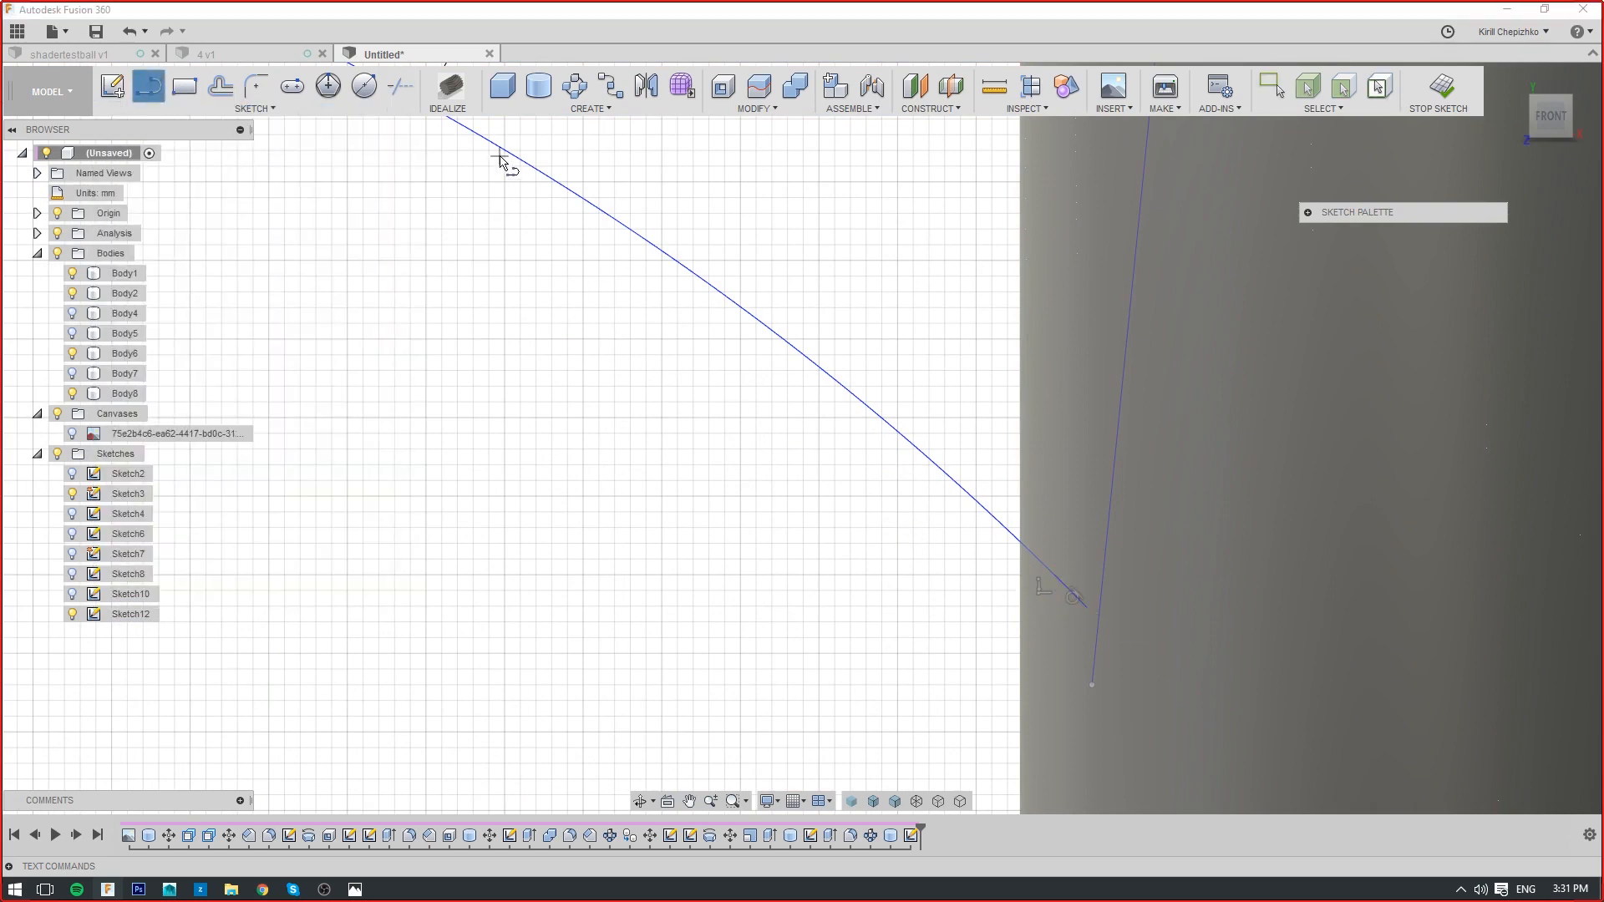
pyautogui.click(395, 94)
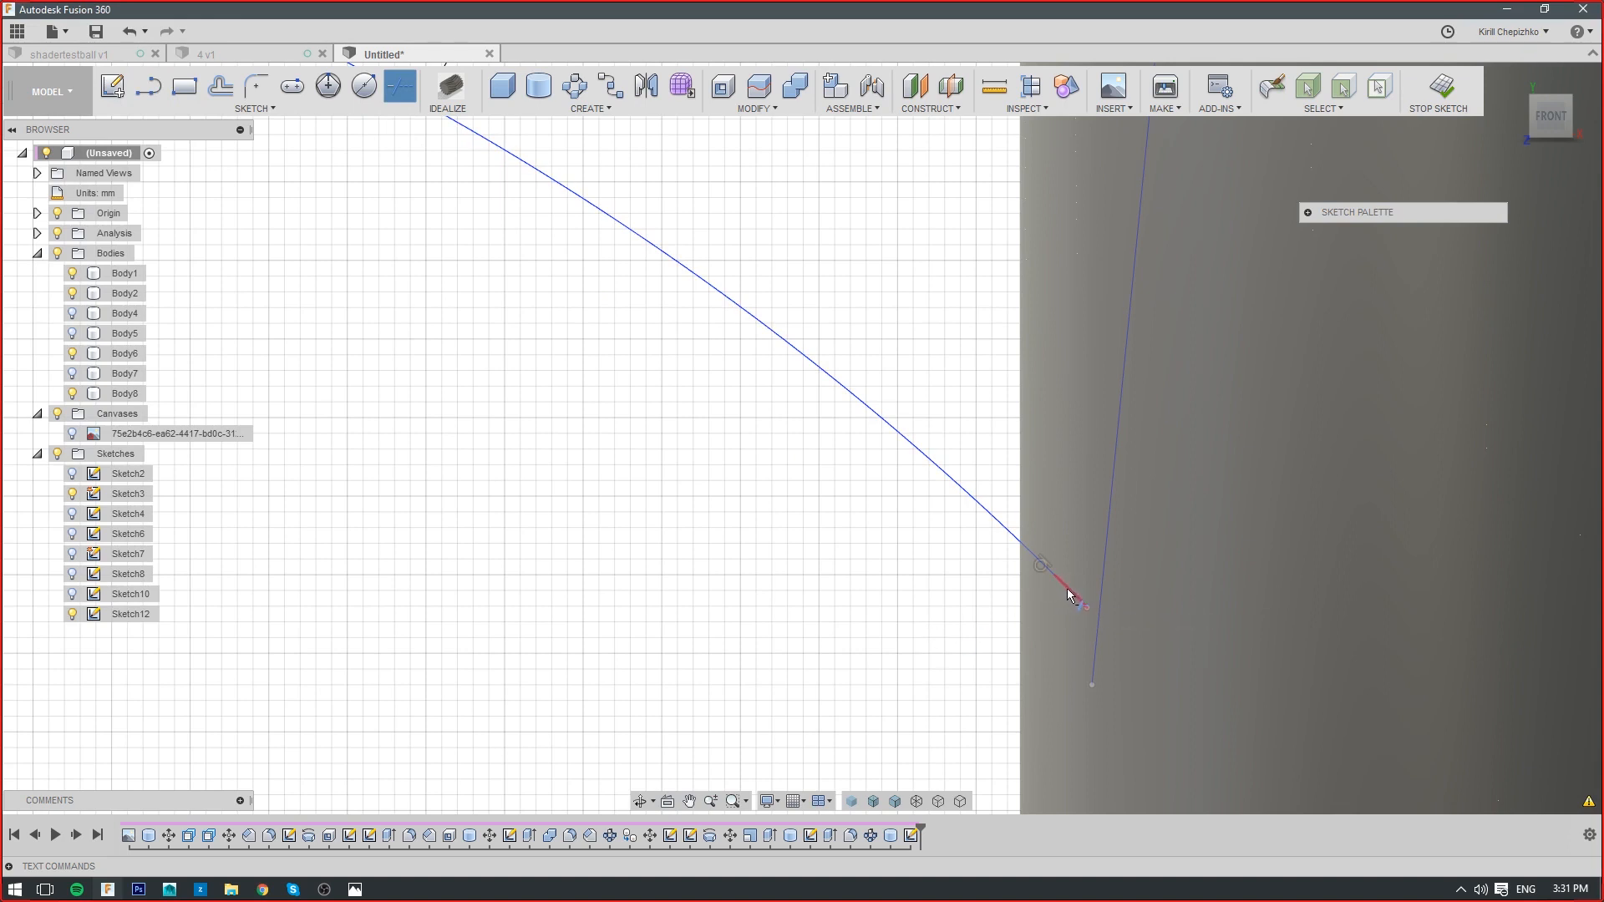
pyautogui.click(1067, 589)
# Draw a short 45° line, about 0.6 mm long, from the curve's lower end across the profile's inner edge to close the gap
pyautogui.click(154, 95)
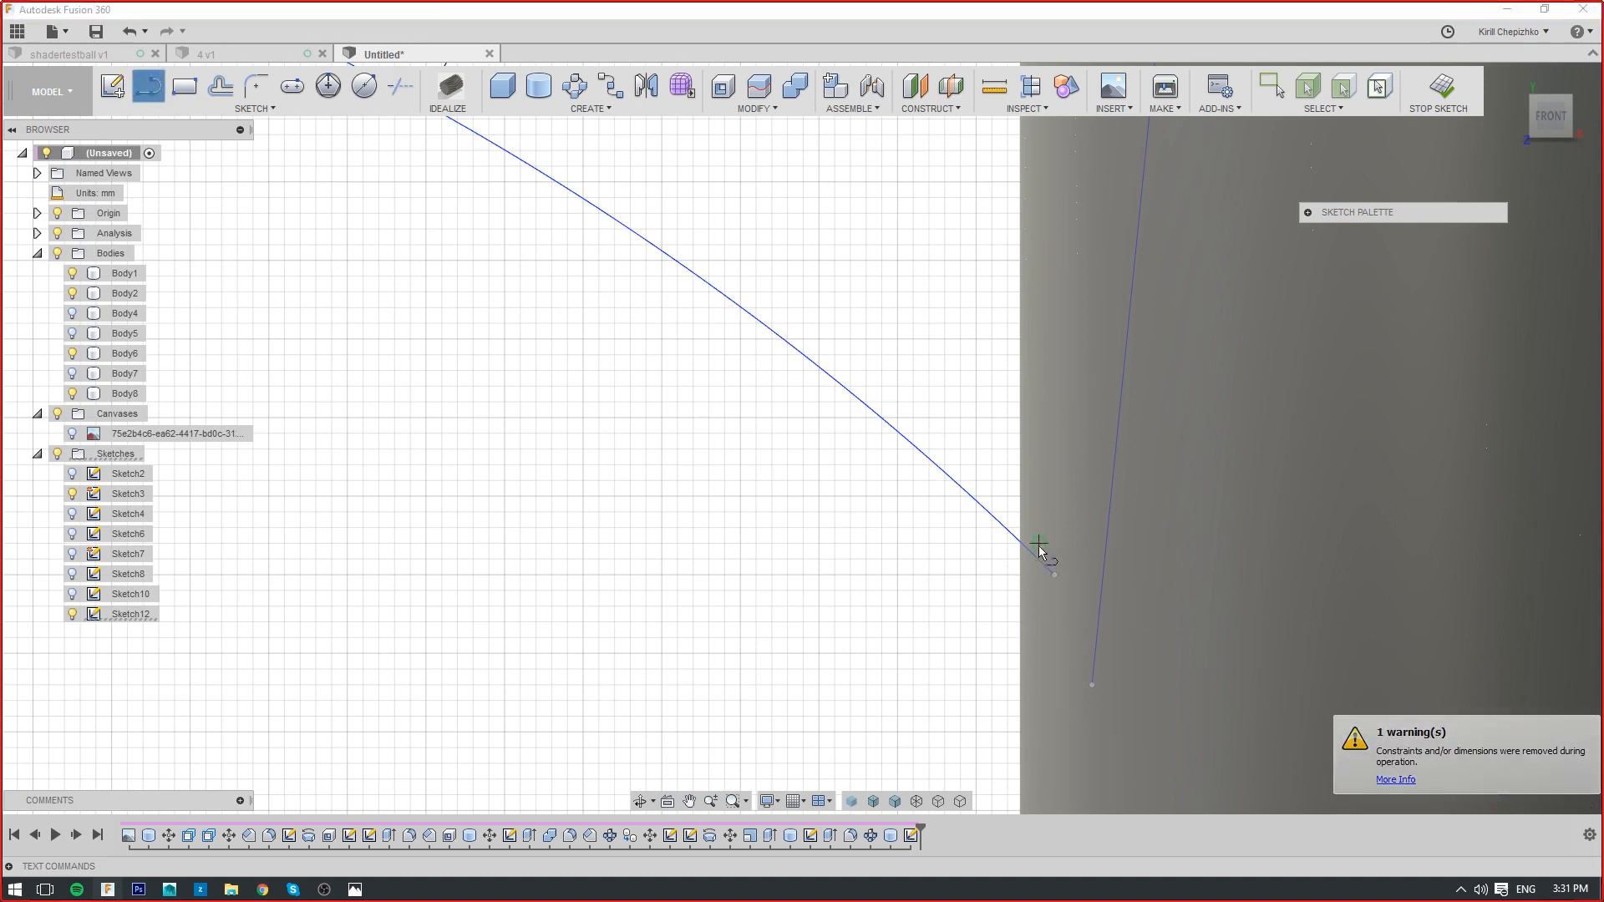
pyautogui.click(1054, 574)
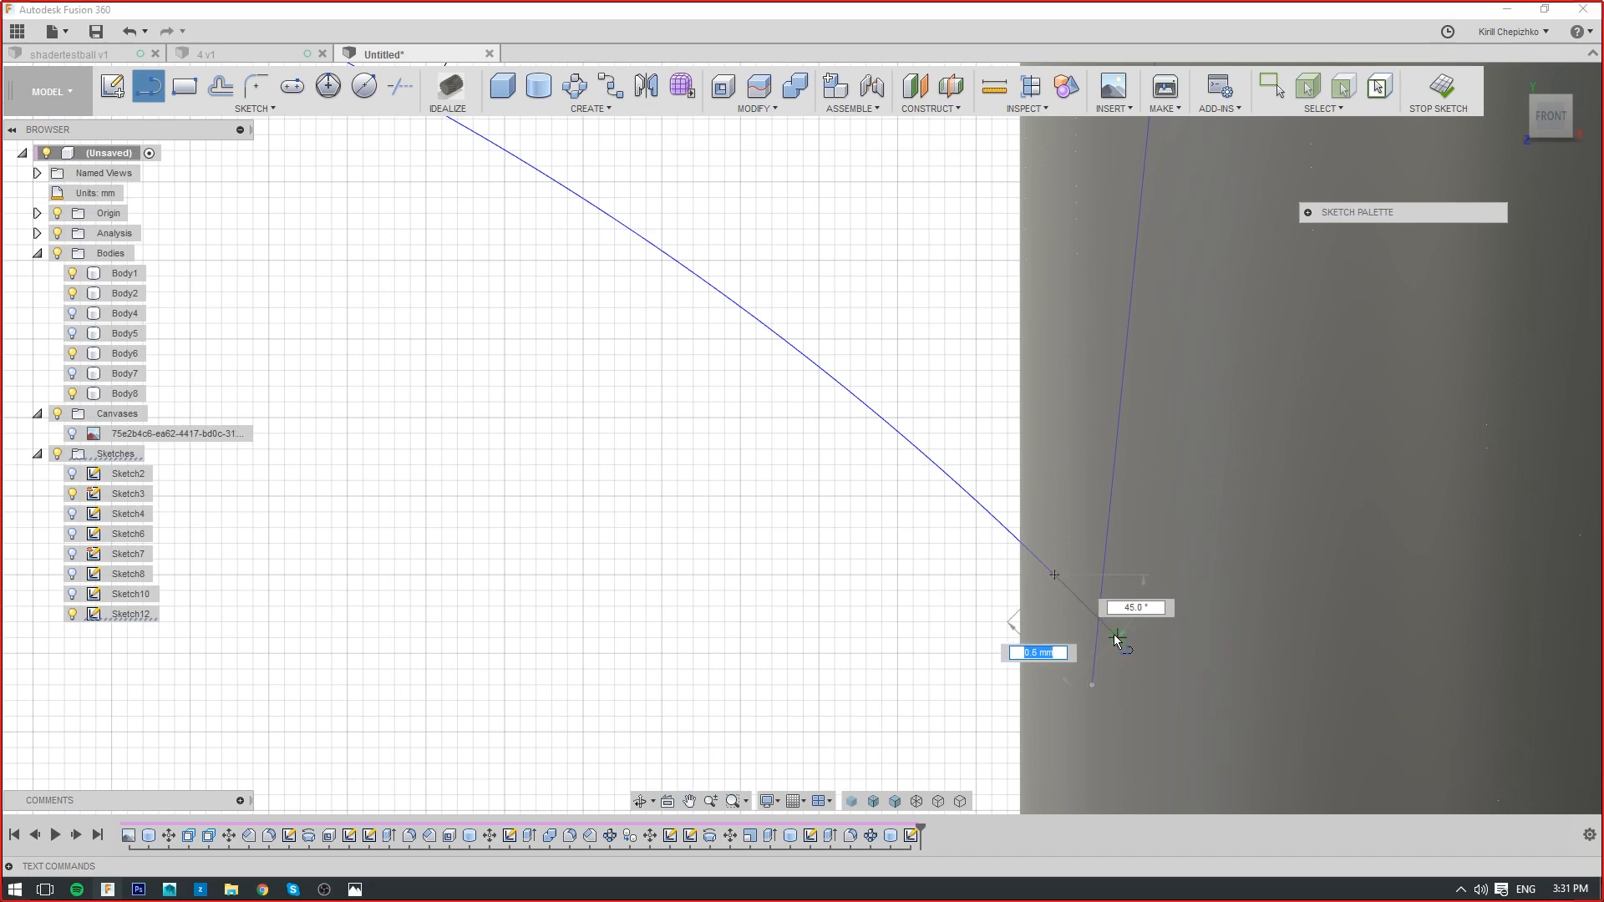
pyautogui.click(1116, 637)
pyautogui.scroll(-1, 1140, 649)
pyautogui.rightClick(1140, 648)
pyautogui.click(1200, 653)
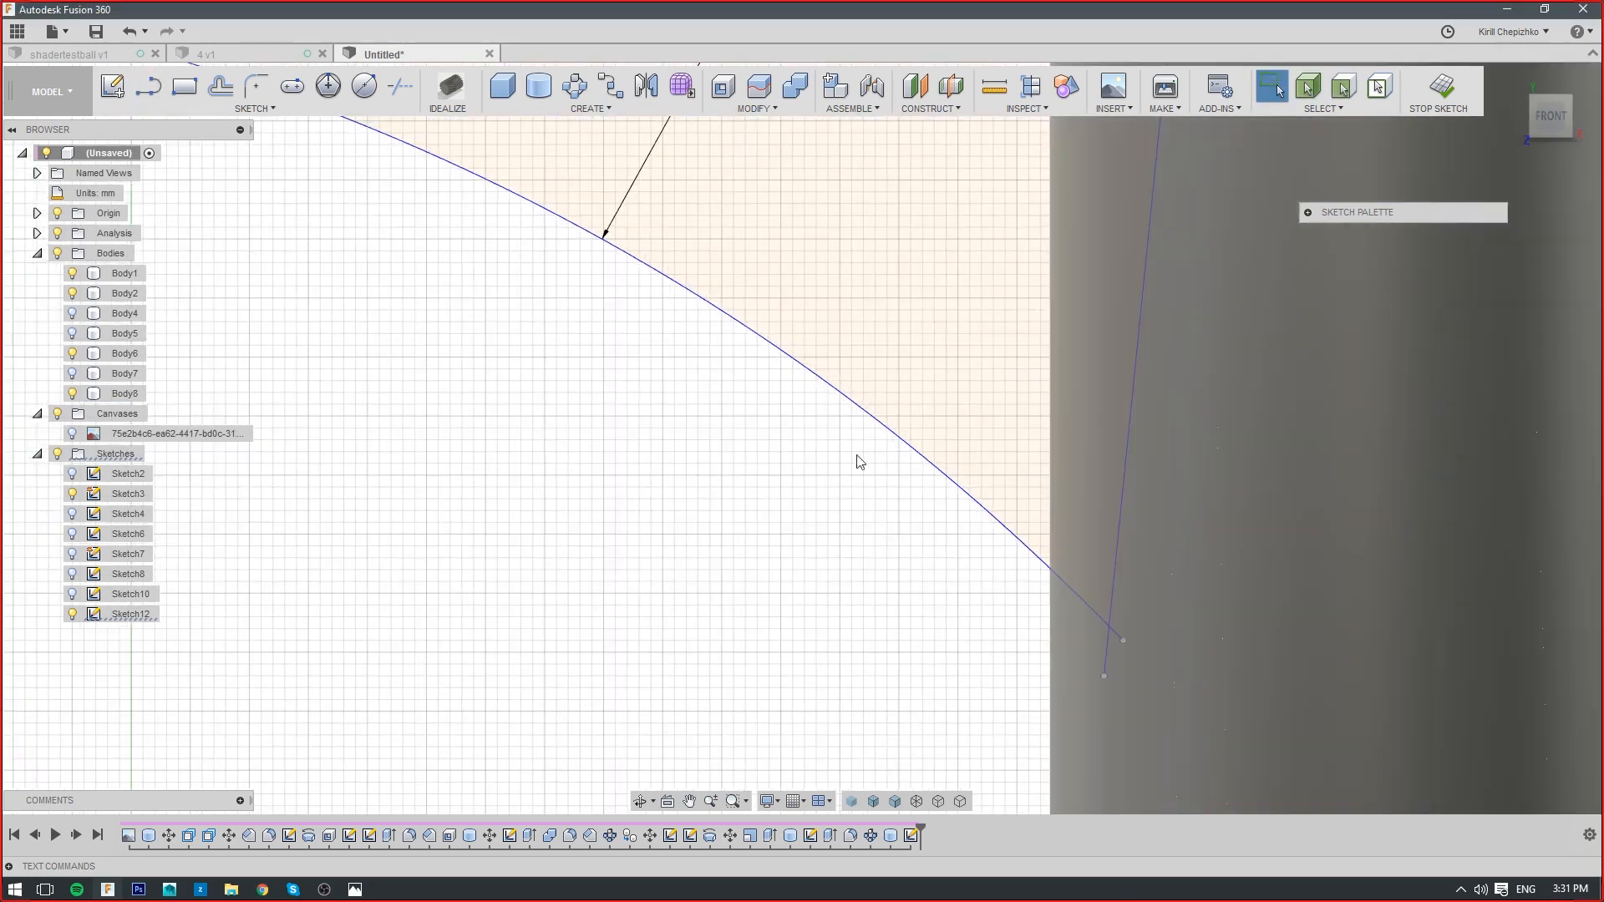
# Trim both overhanging line ends where the curve and inner edge cross at the profile's lower corner inside the stem
pyautogui.press('x')
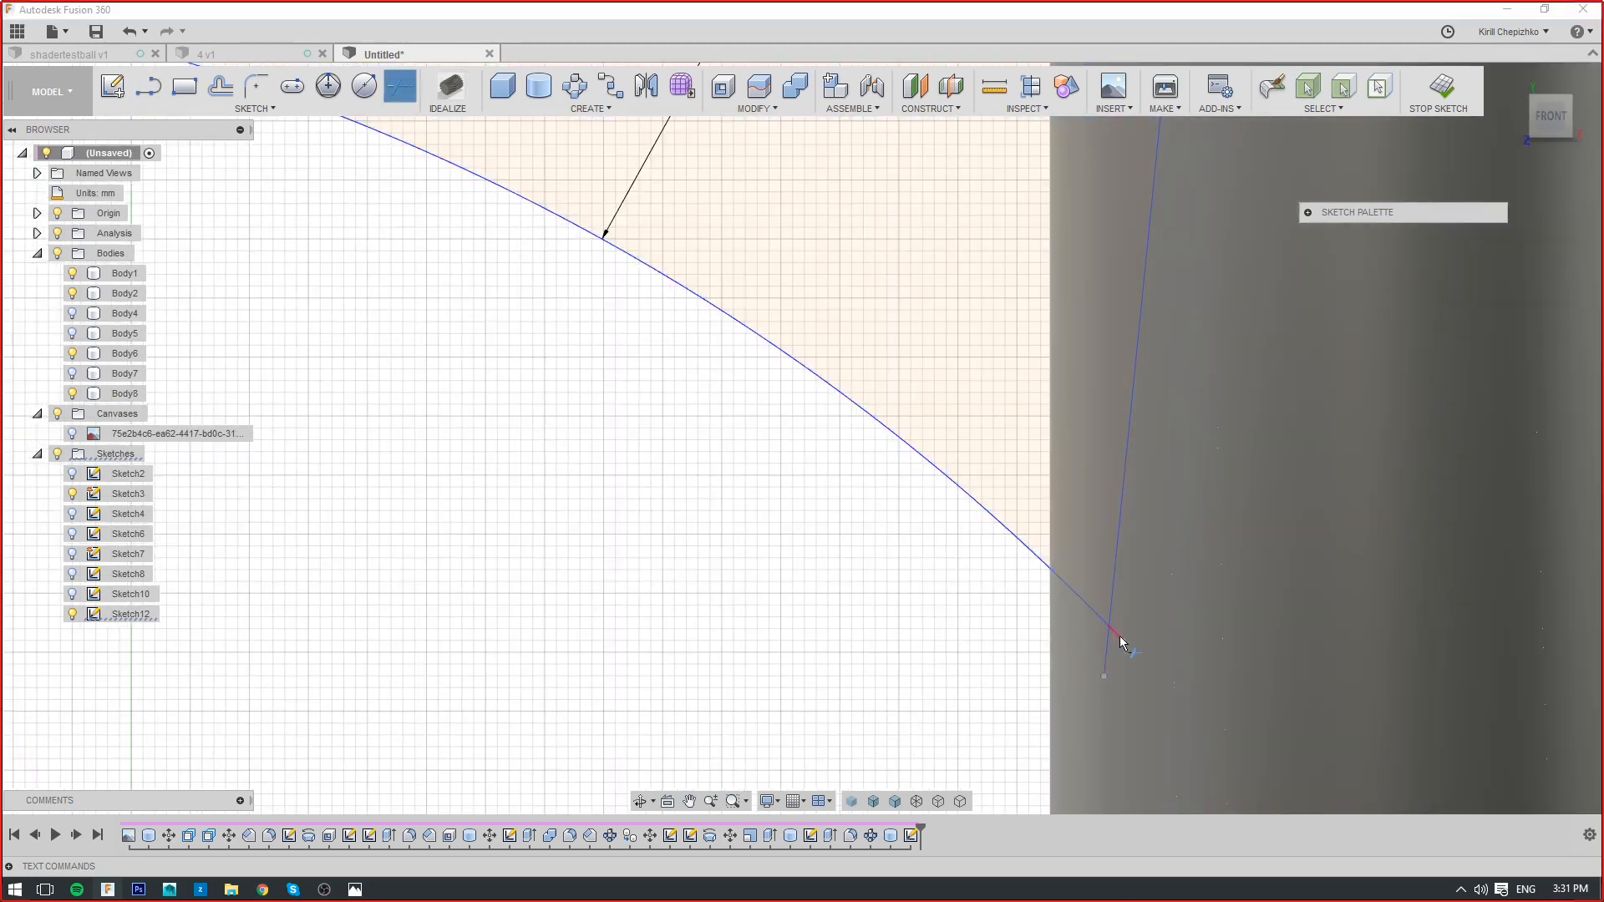
pyautogui.click(1119, 637)
pyautogui.click(1107, 642)
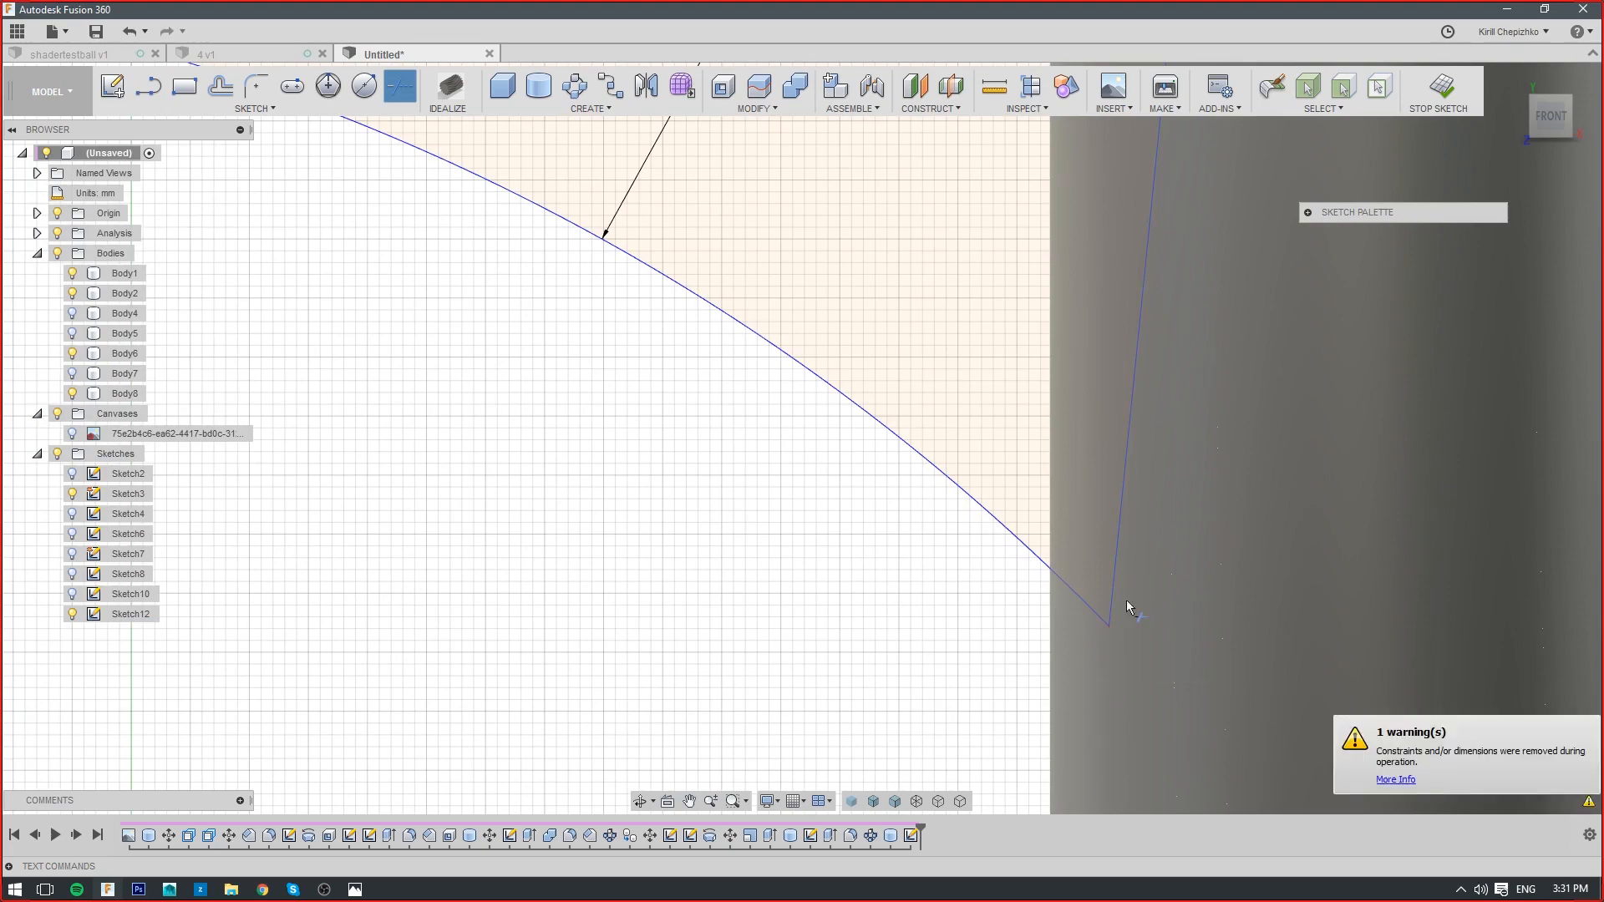
pyautogui.scroll(-1, 1090, 577)
pyautogui.scroll(-2, 988, 516)
pyautogui.moveTo(786, 519); pyautogui.dragTo(918, 554, button='middle')
pyautogui.moveTo(1550, 117)
pyautogui.mouseDown()
pyautogui.moveTo(1504, 468)
pyautogui.moveTo(1516, 399)
pyautogui.mouseUp()
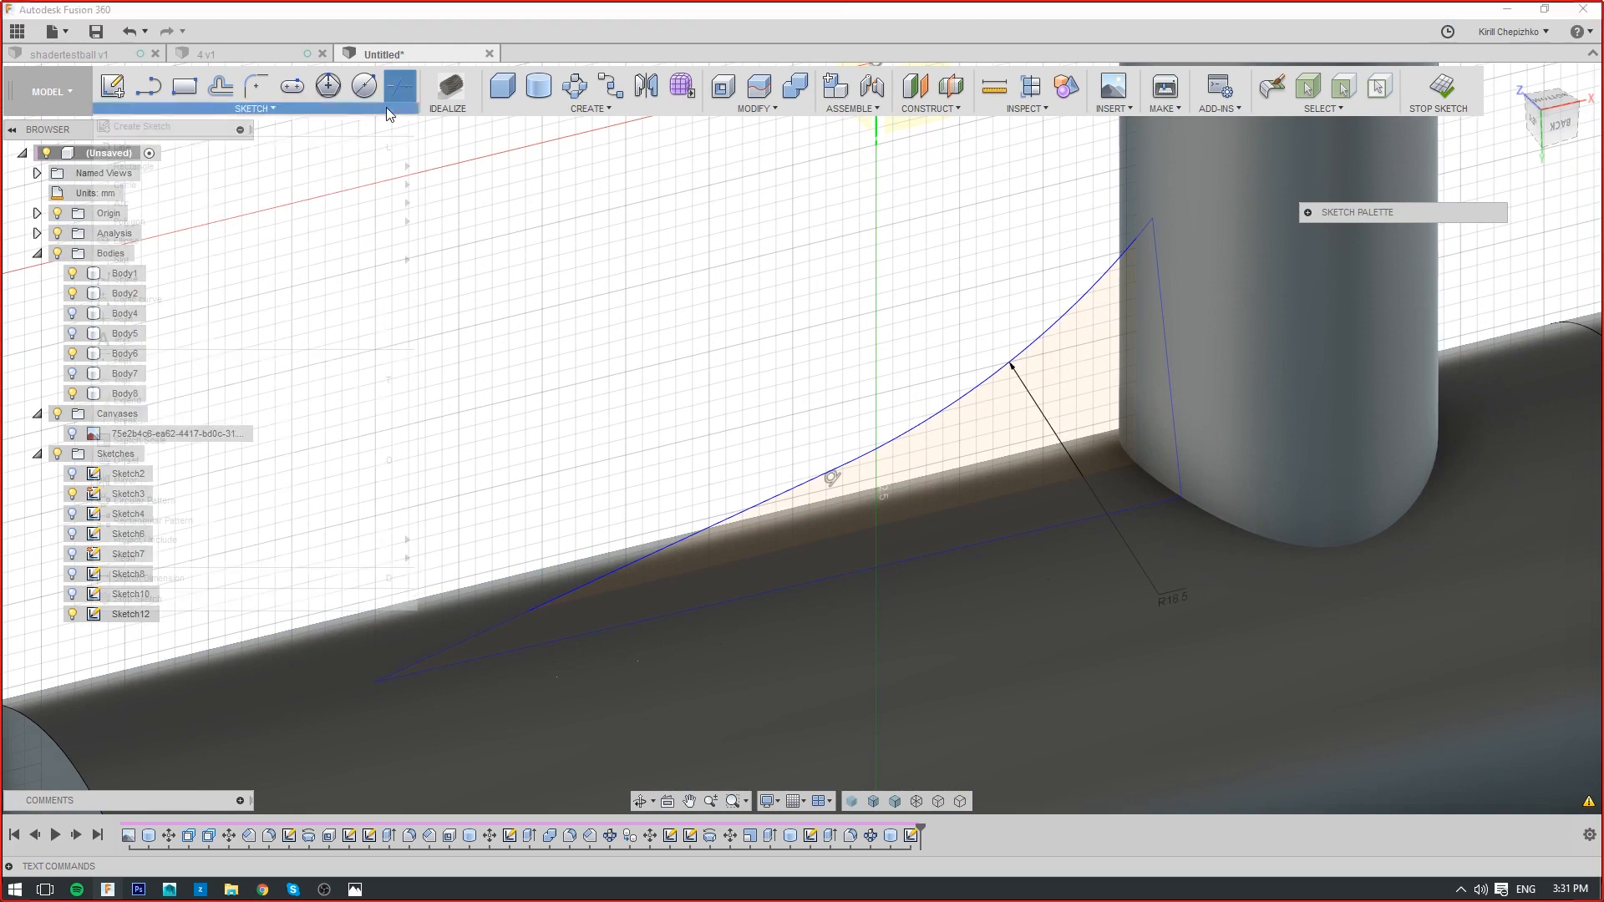
pyautogui.click(386, 107)
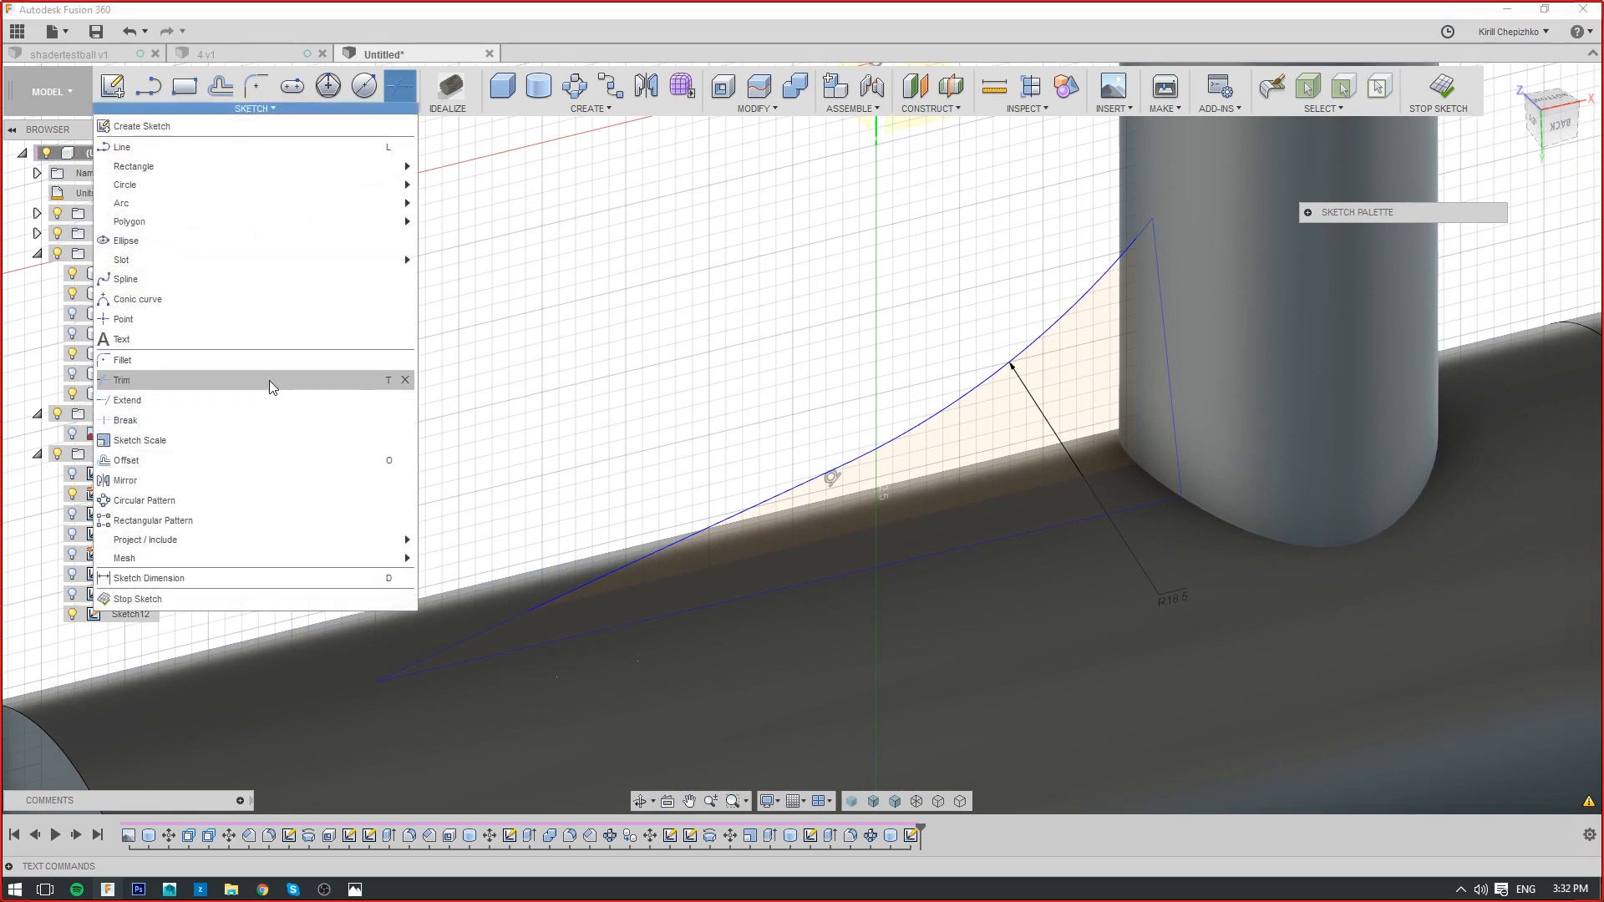
pyautogui.click(381, 381)
# Extrude the curved corner profile symmetrically by 1.5 mm as a new body to form a rib between barrel and stem
pyautogui.moveTo(1555, 124)
pyautogui.mouseDown()
pyautogui.moveTo(1603, 150)
pyautogui.moveTo(1600, 172)
pyautogui.moveTo(1473, 143)
pyautogui.mouseUp()
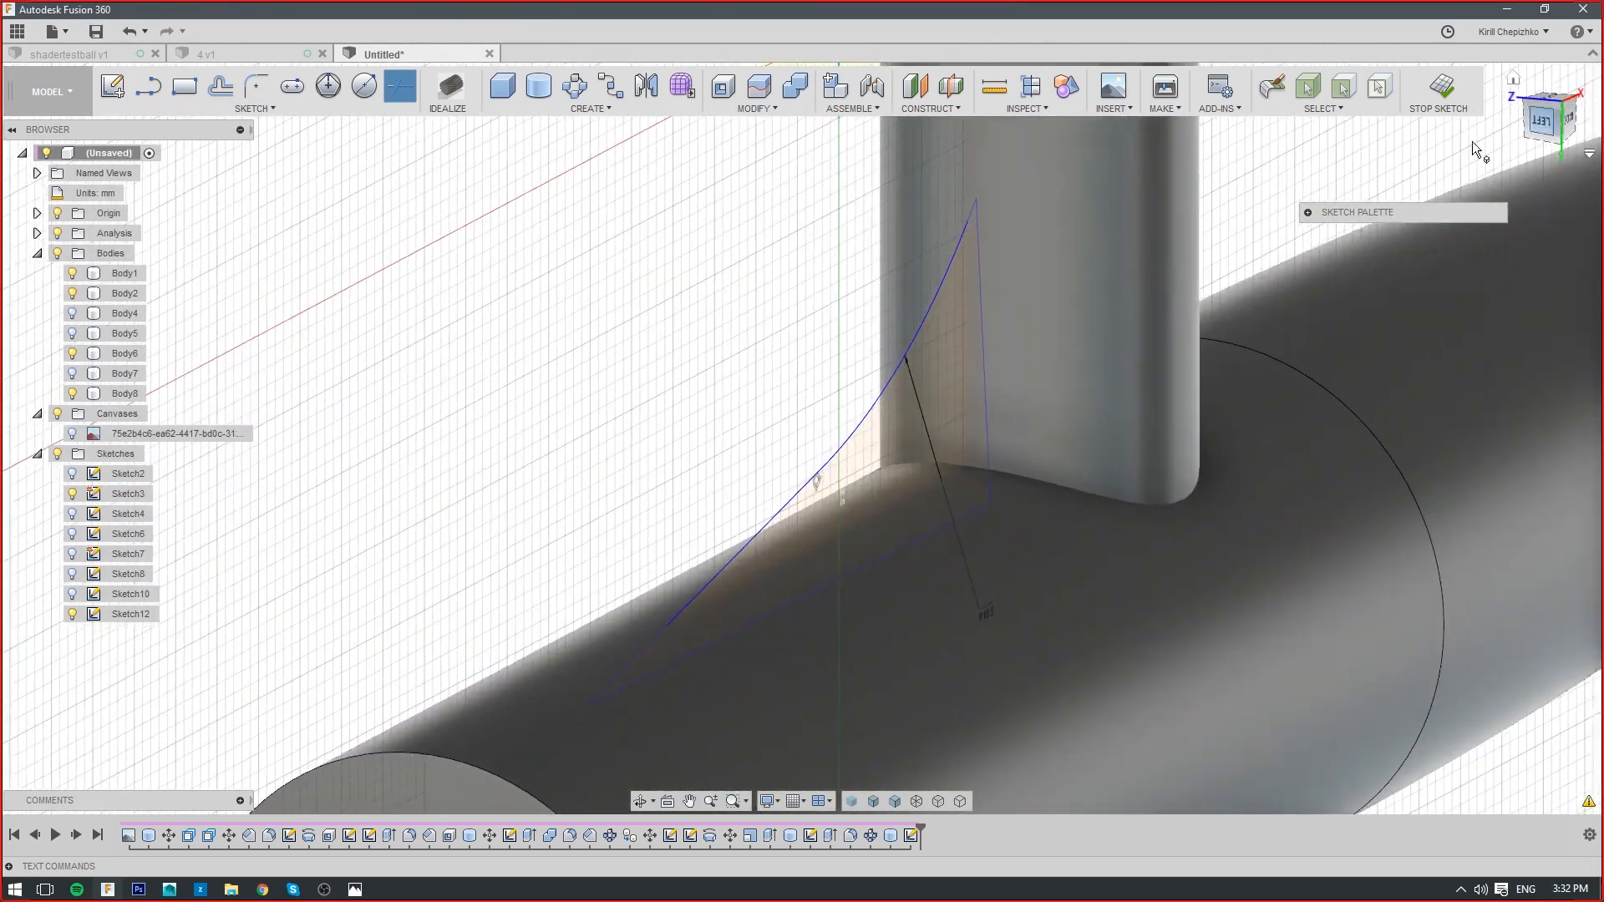
pyautogui.rightClick(878, 459)
pyautogui.click(937, 436)
pyautogui.click(874, 458)
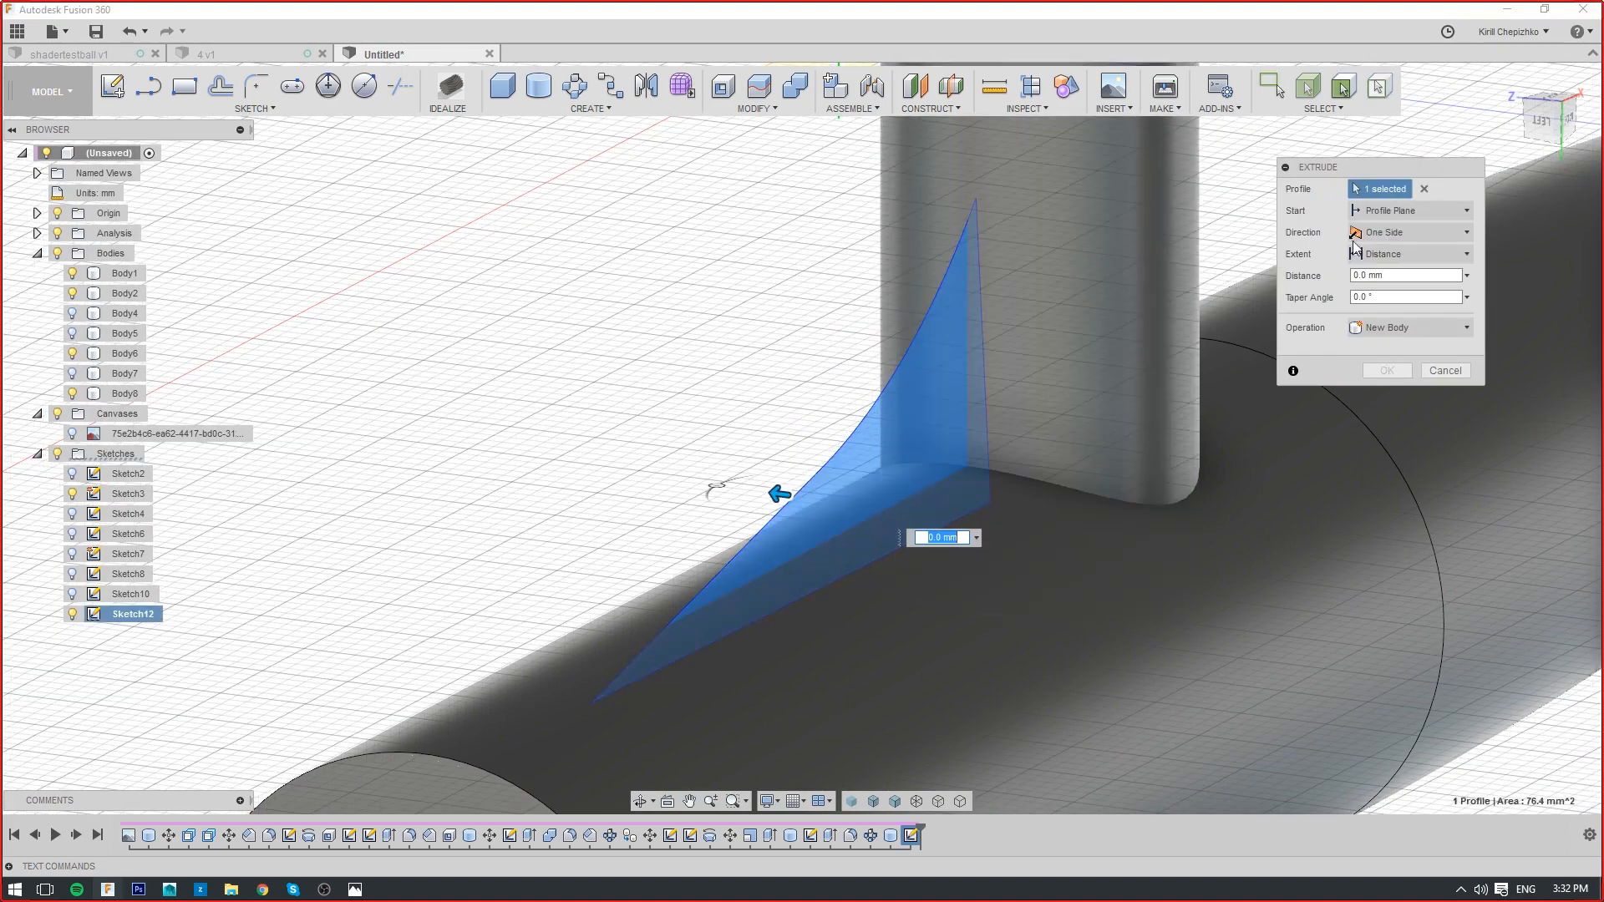
pyautogui.moveTo(779, 494); pyautogui.dragTo(729, 488)
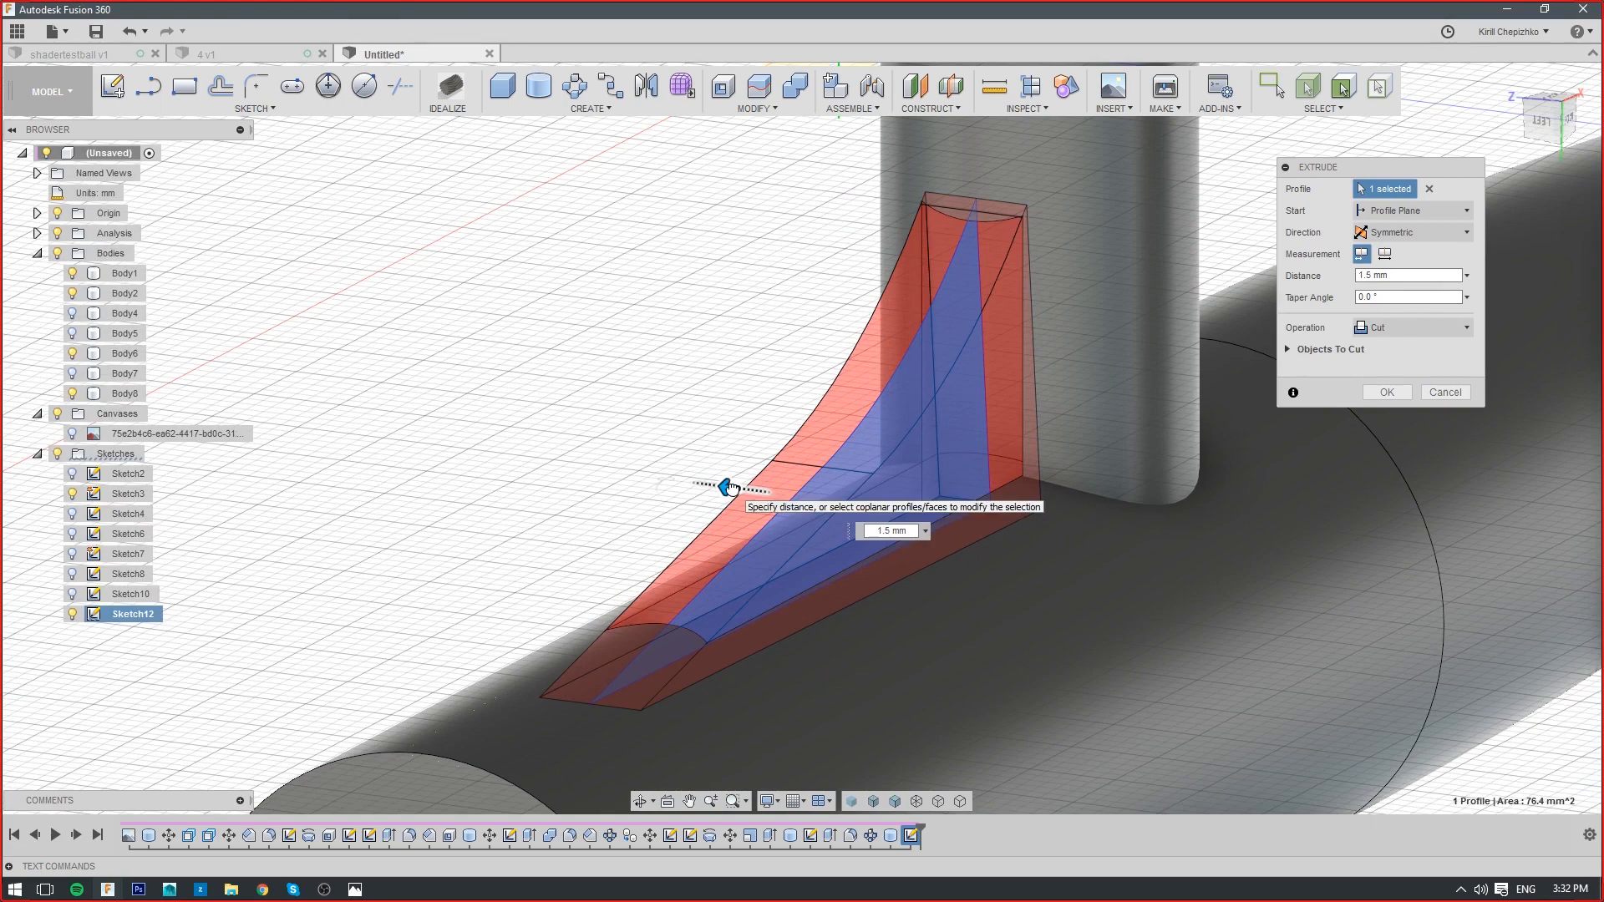
pyautogui.click(1404, 327)
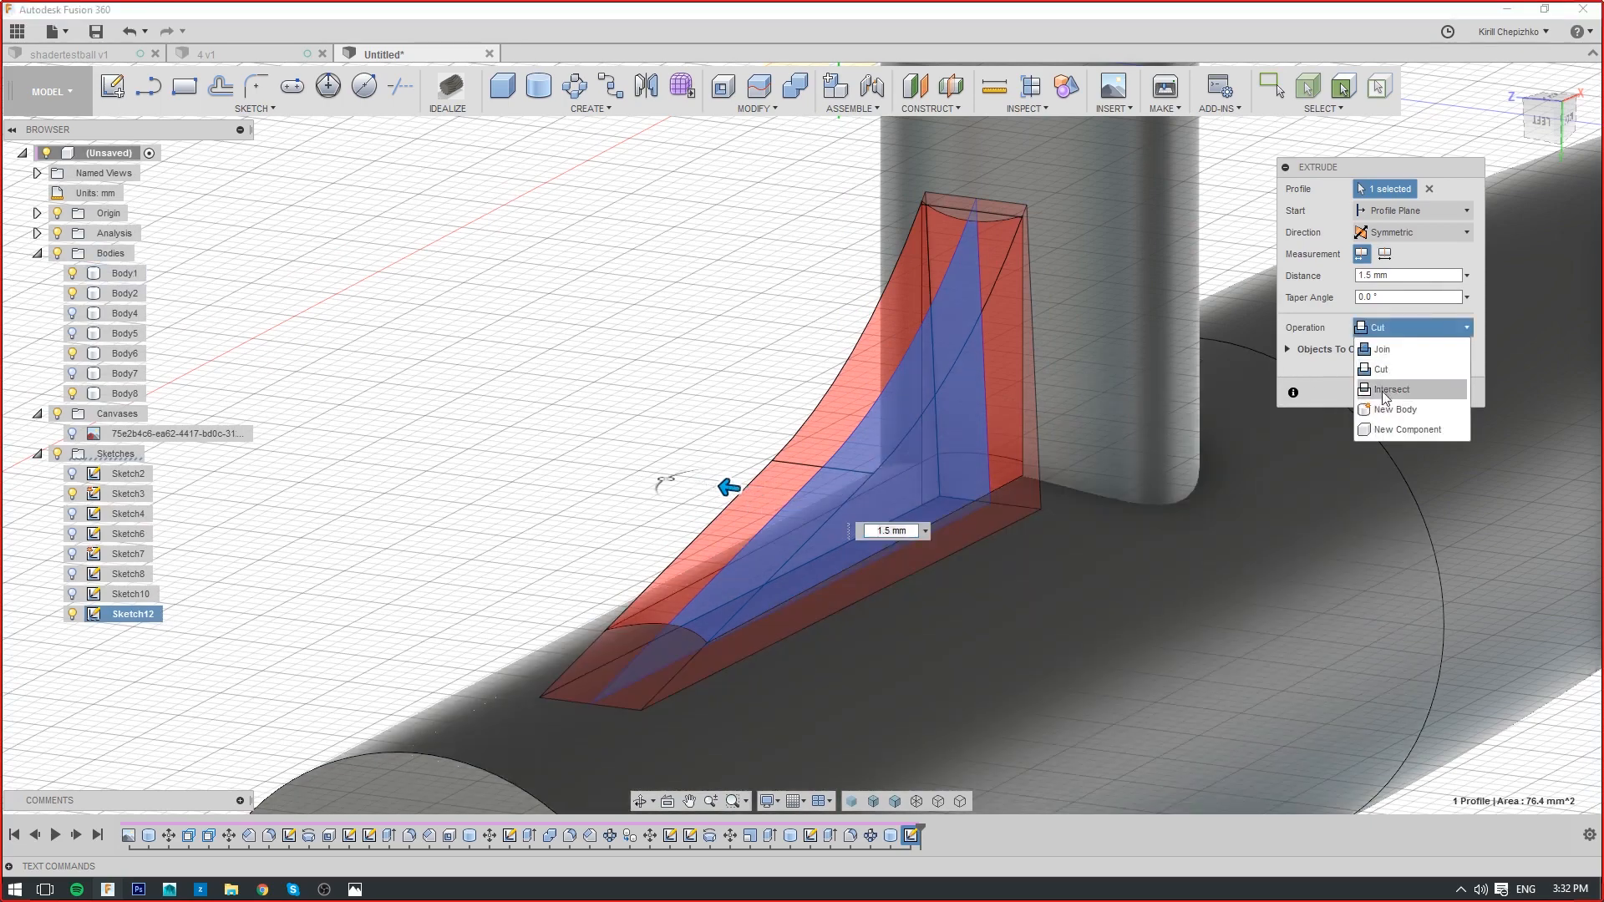
pyautogui.click(1389, 407)
pyautogui.click(1383, 391)
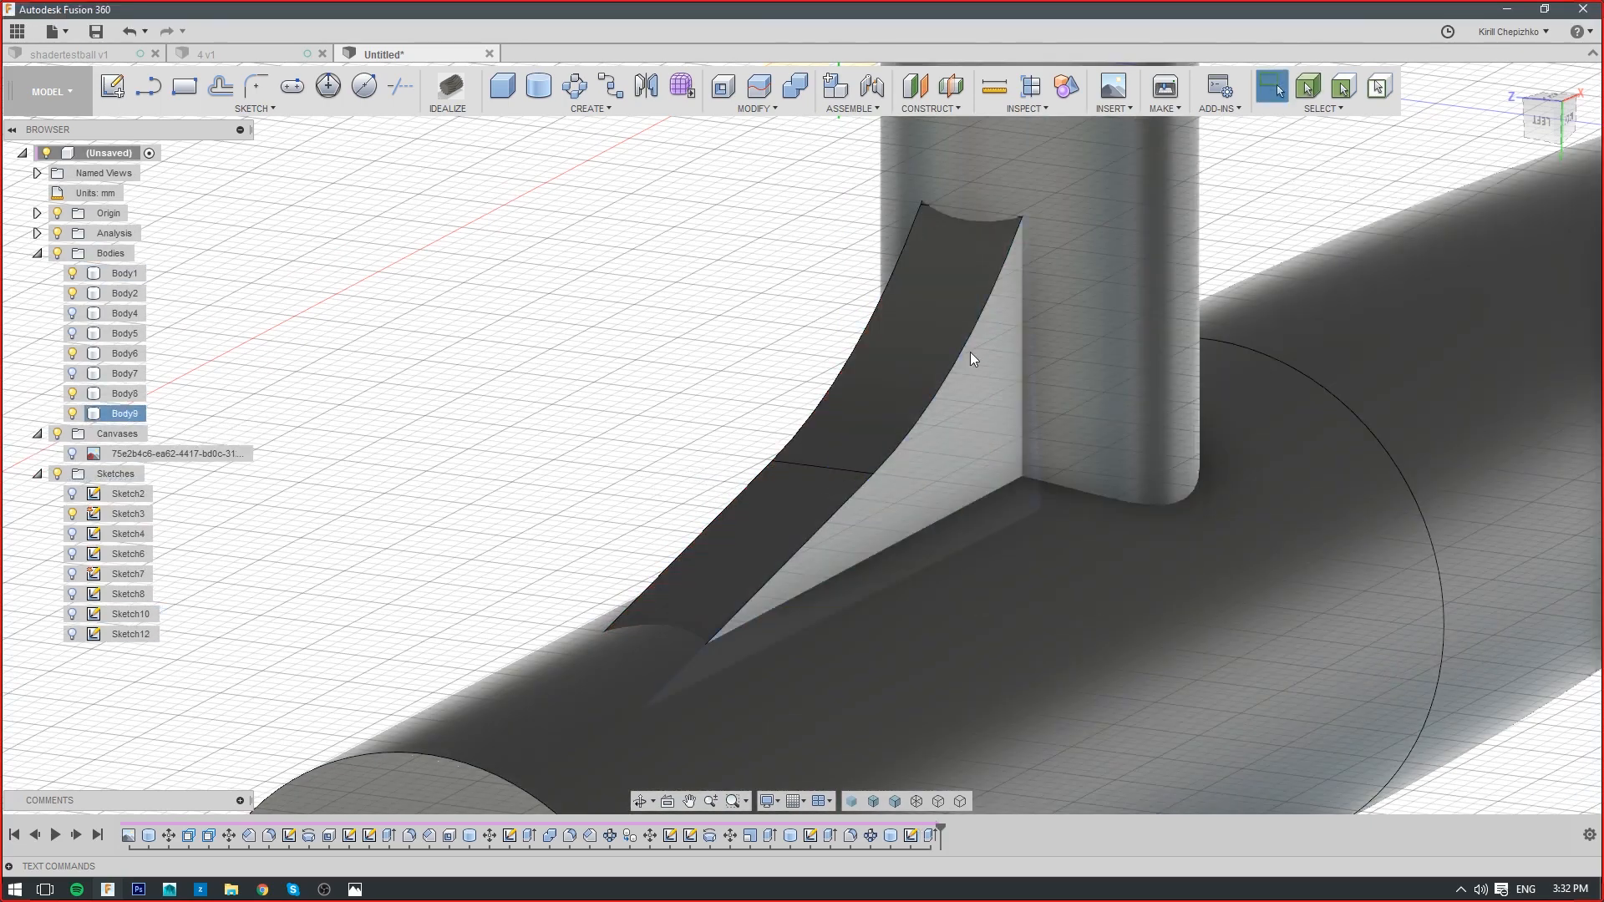
# Round the two long curved outer edges of the rib with a 1.5 mm constant-radius fillet
pyautogui.click(970, 353)
pyautogui.rightClick(966, 350)
pyautogui.click(946, 416)
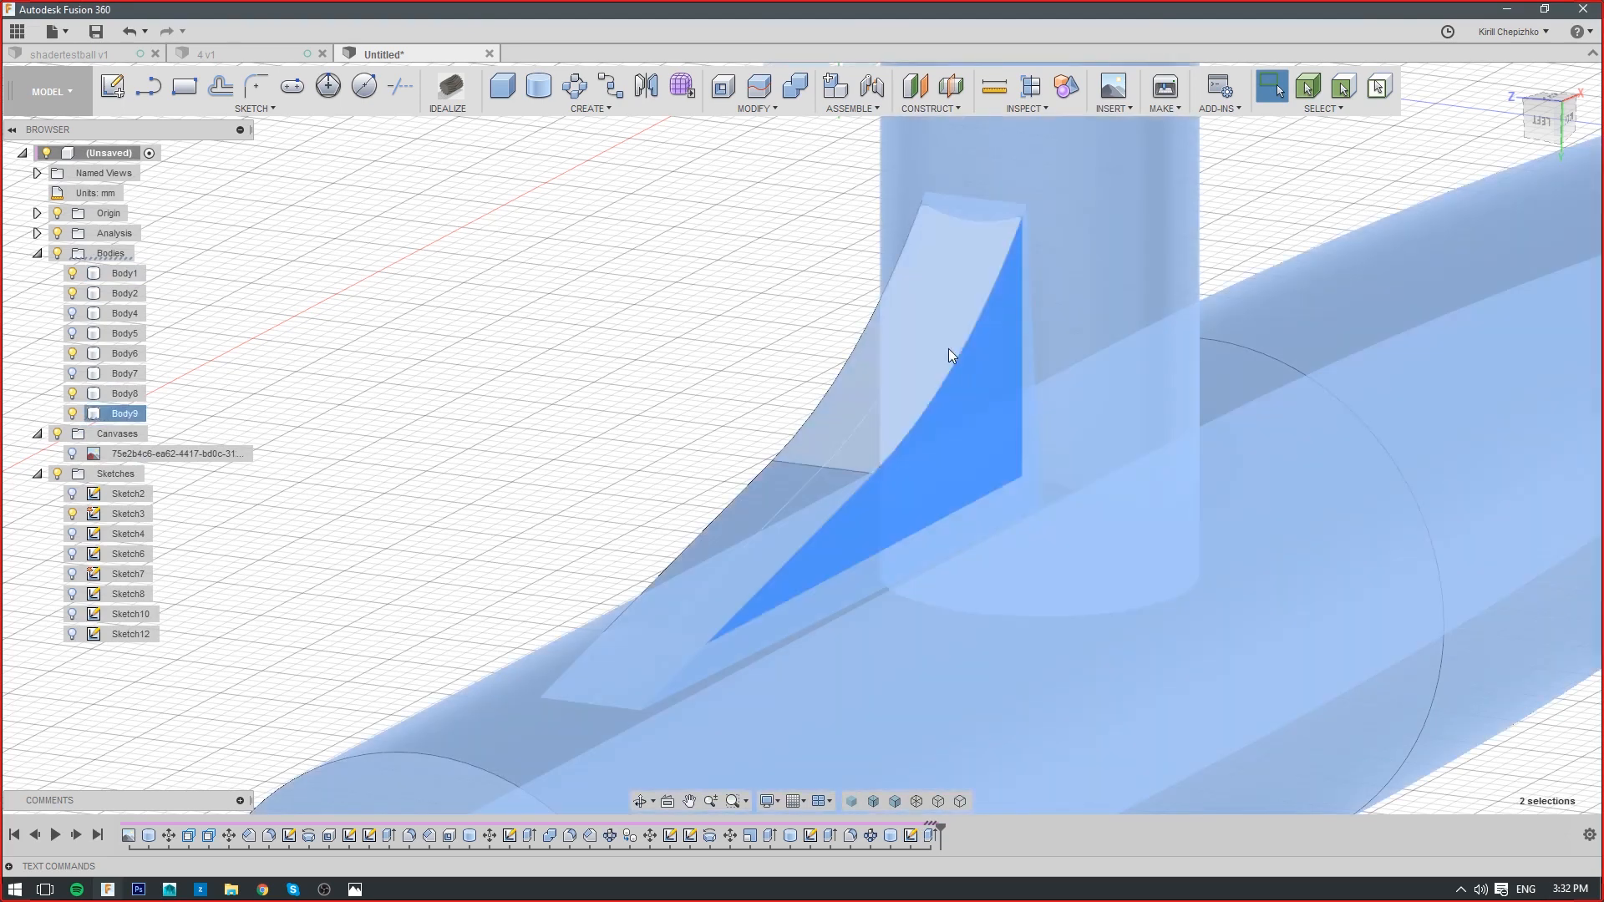
pyautogui.click(956, 354)
pyautogui.rightClick(956, 355)
pyautogui.click(927, 442)
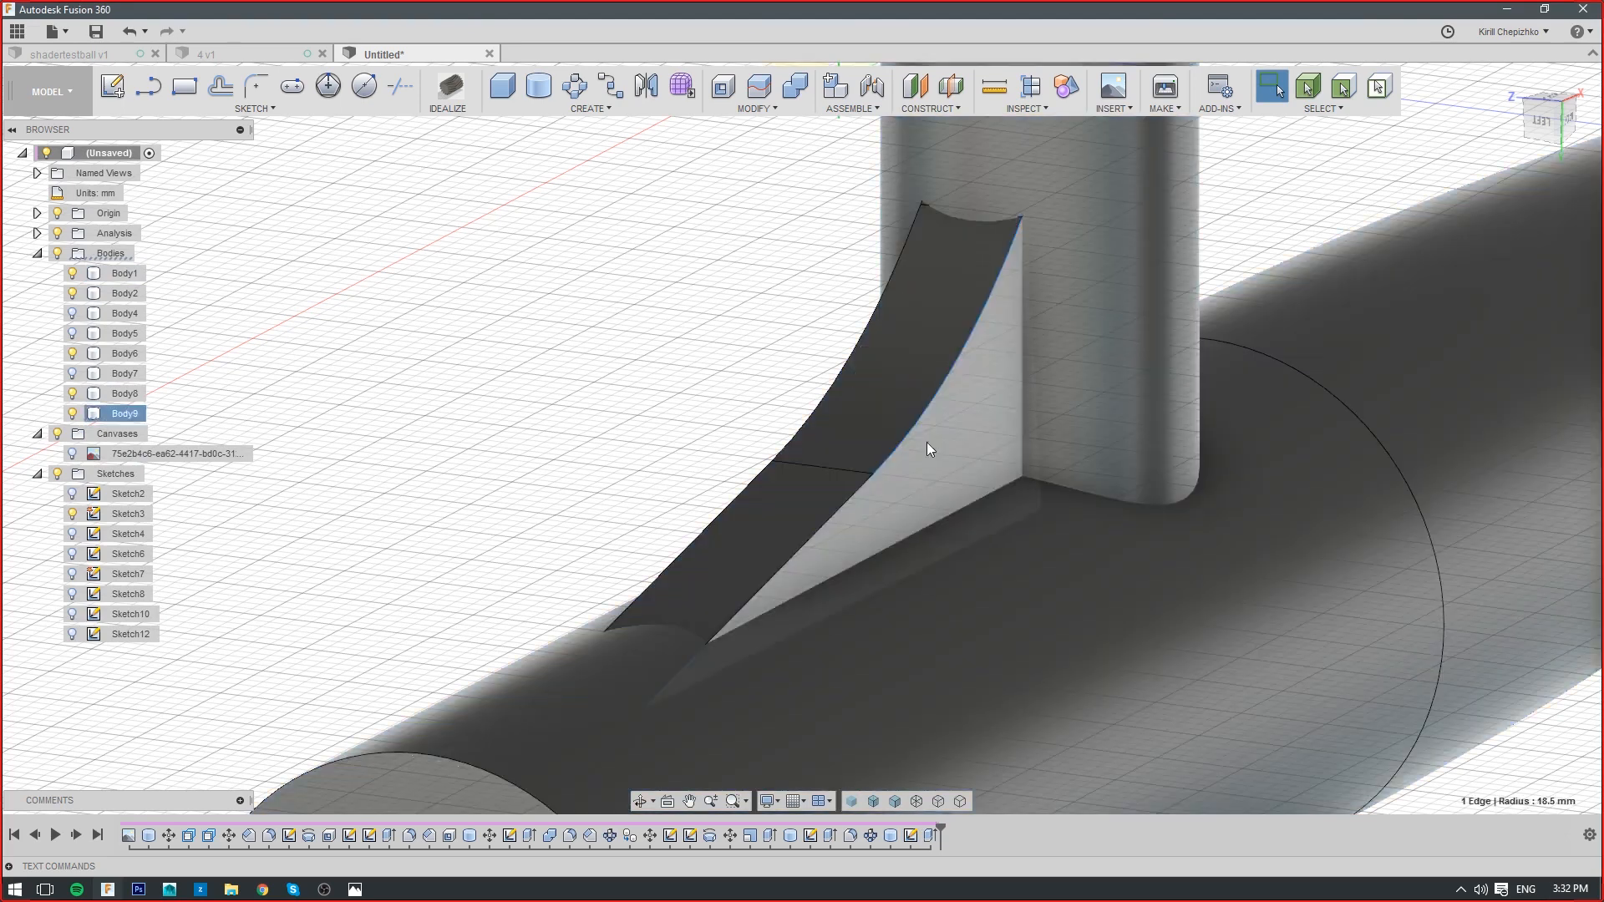
pyautogui.click(849, 364)
pyautogui.moveTo(856, 374); pyautogui.dragTo(848, 373)
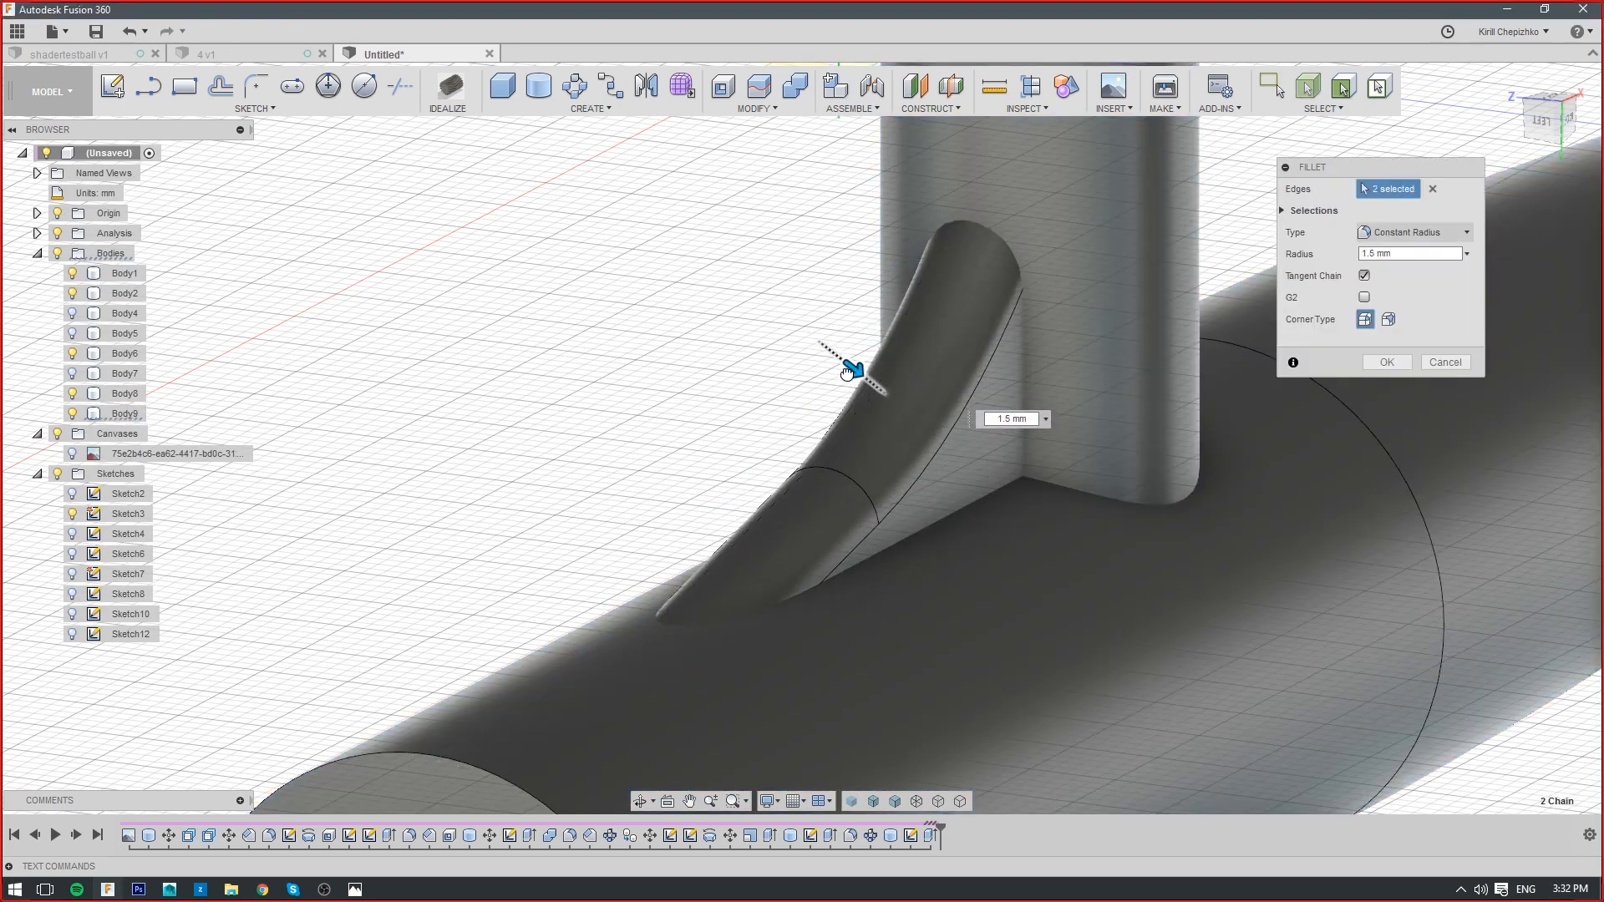
pyautogui.keyDown('shift'); pyautogui.moveTo(852, 362); pyautogui.dragTo(963, 380, button='middle'); pyautogui.keyUp('shift')
pyautogui.scroll(-4, 1068, 353)
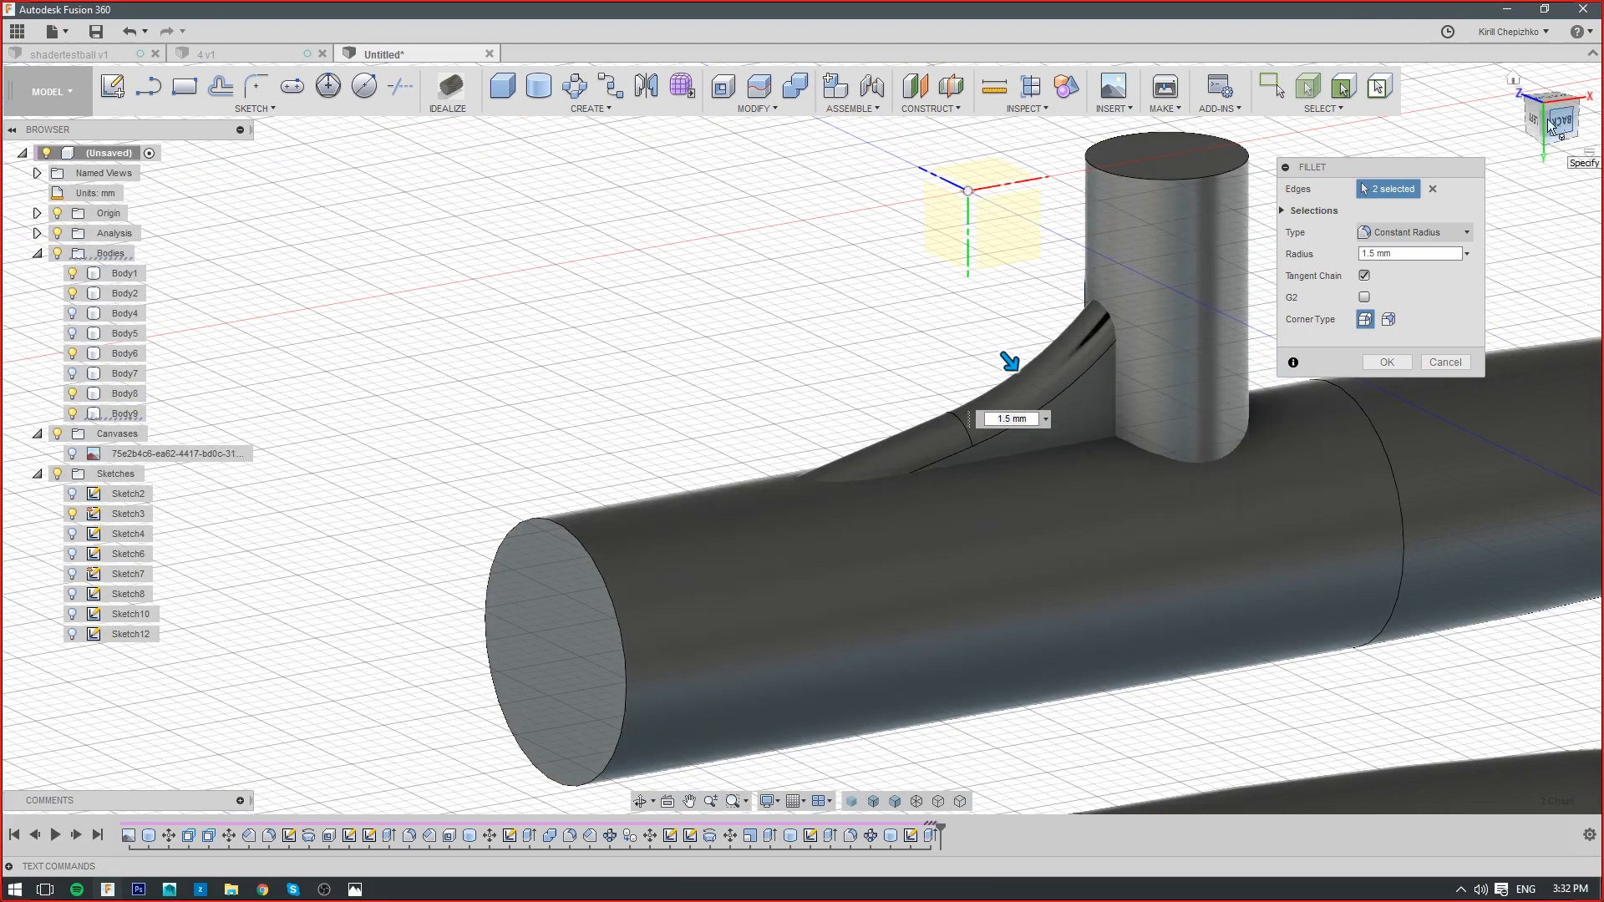
pyautogui.moveTo(1548, 119); pyautogui.dragTo(1529, 120)
pyautogui.moveTo(1046, 334); pyautogui.dragTo(1006, 367, button='middle')
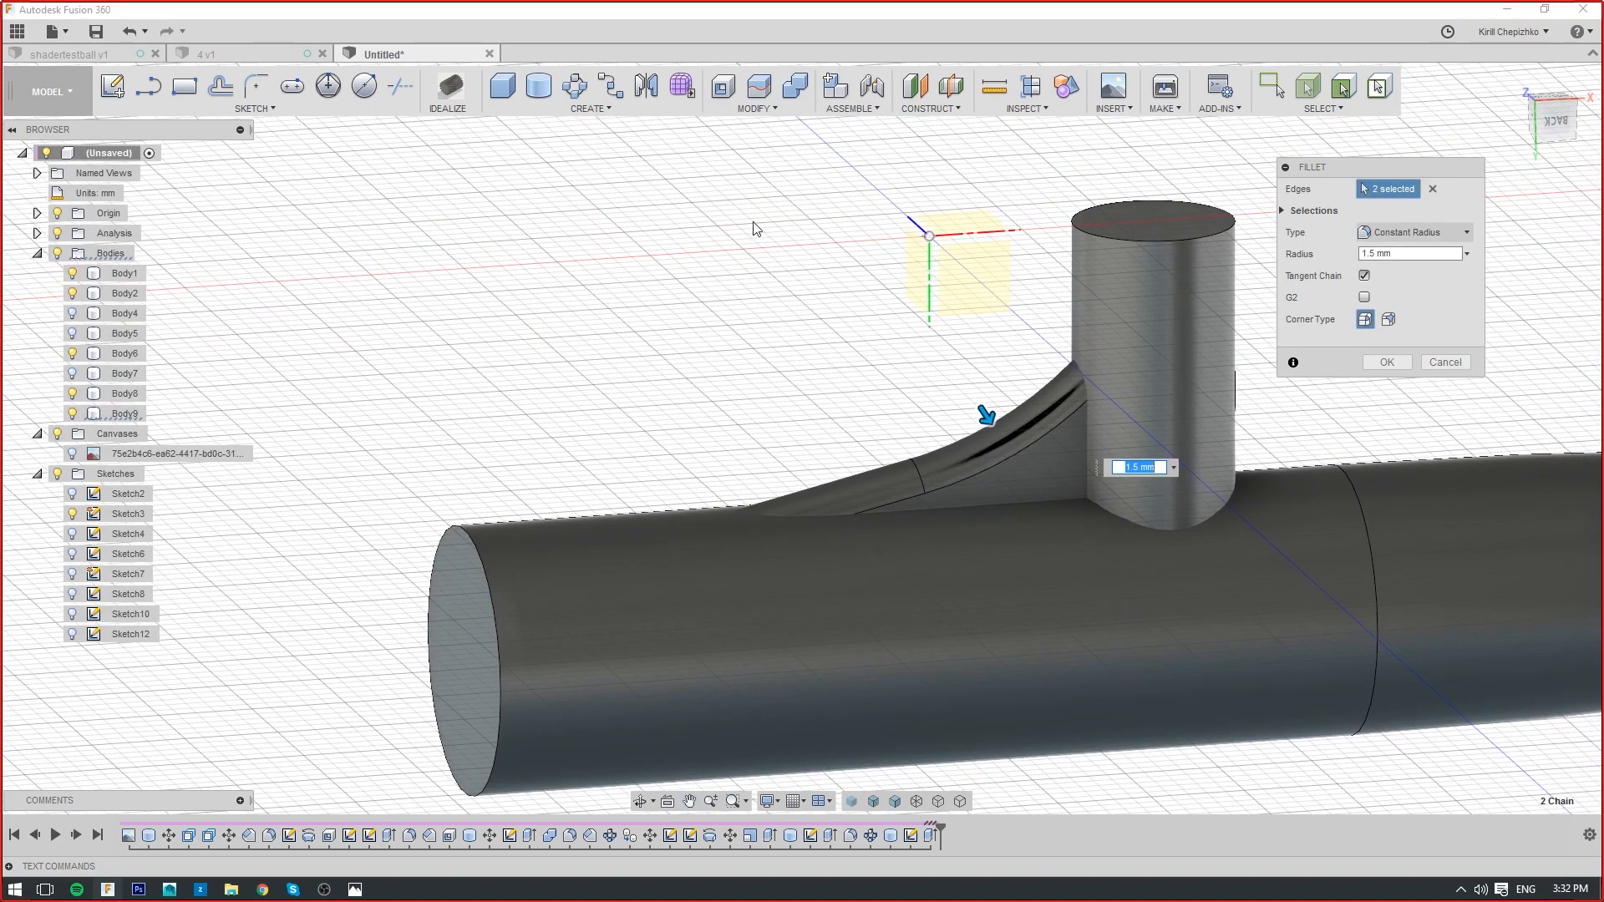
pyautogui.scroll(3, 968, 324)
pyautogui.moveTo(967, 324); pyautogui.dragTo(967, 235, button='middle')
pyautogui.scroll(-1, 967, 235)
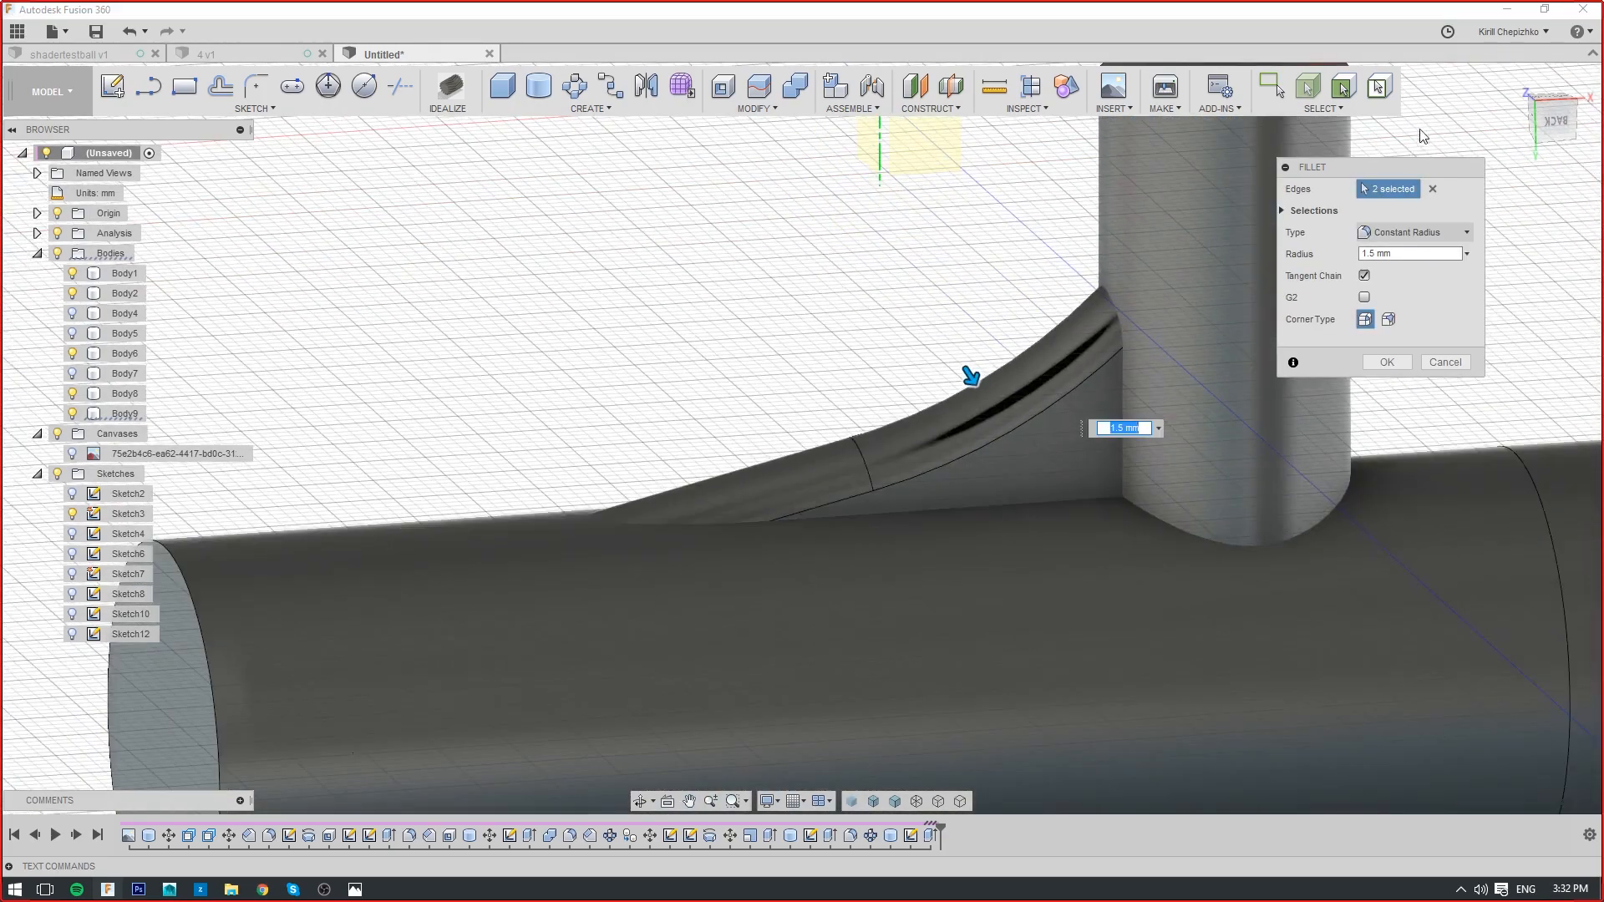
pyautogui.moveTo(1546, 120)
pyautogui.mouseDown()
pyautogui.moveTo(1595, 122)
pyautogui.moveTo(1532, 123)
pyautogui.mouseUp()
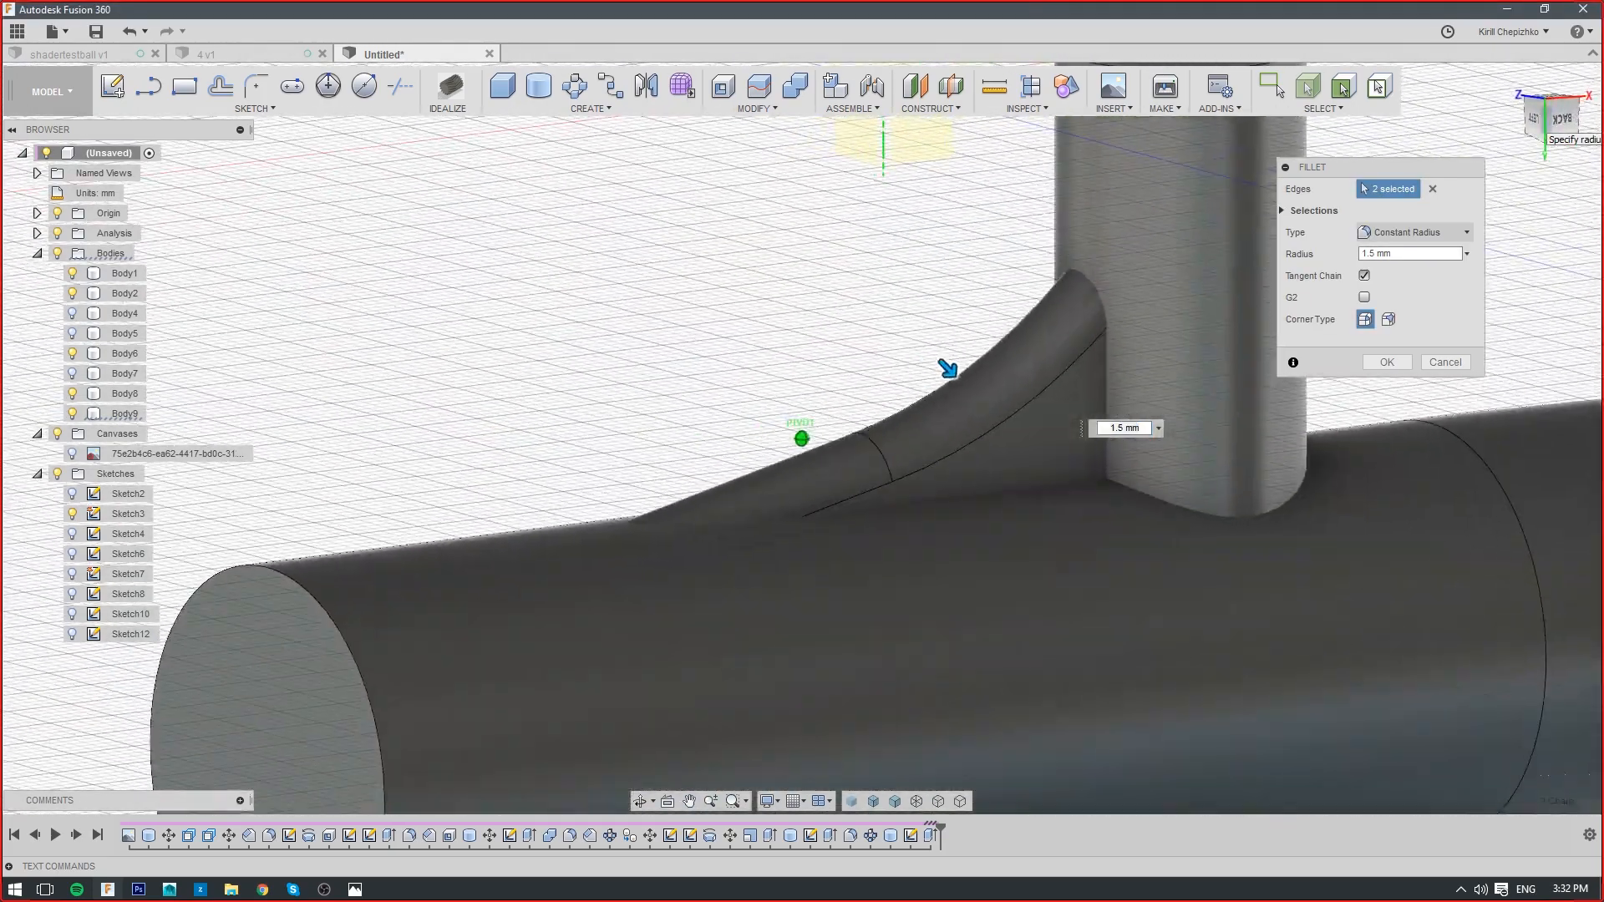
pyautogui.click(1386, 361)
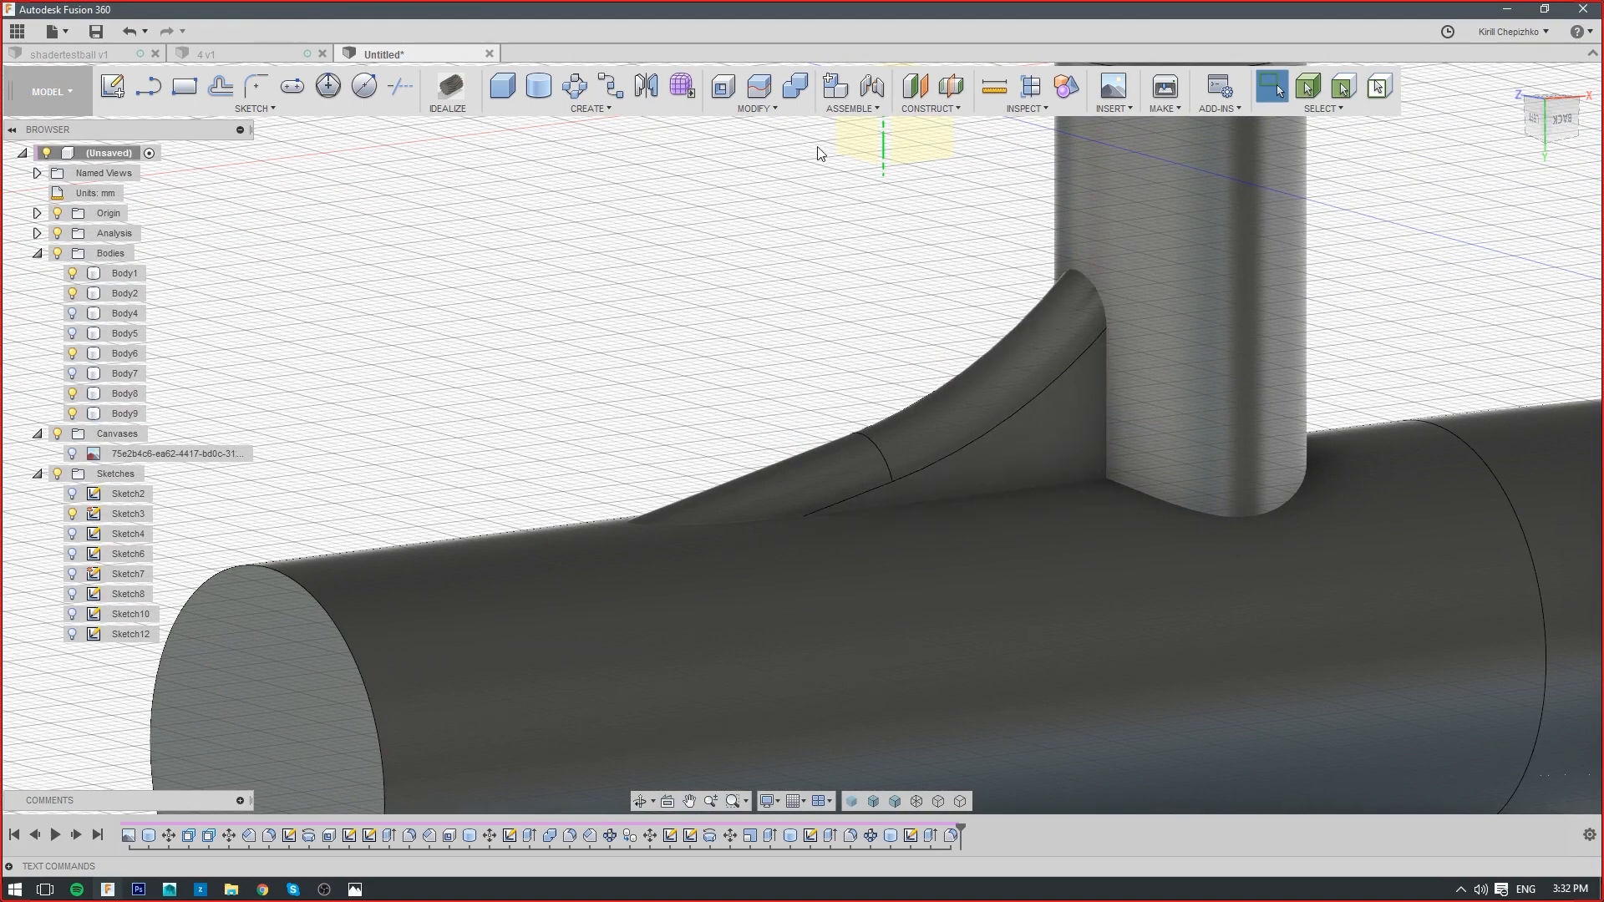
# Combine the stem, the rib and the barrel into one body with the Join operation
pyautogui.click(792, 87)
pyautogui.click(1146, 252)
pyautogui.click(1092, 303)
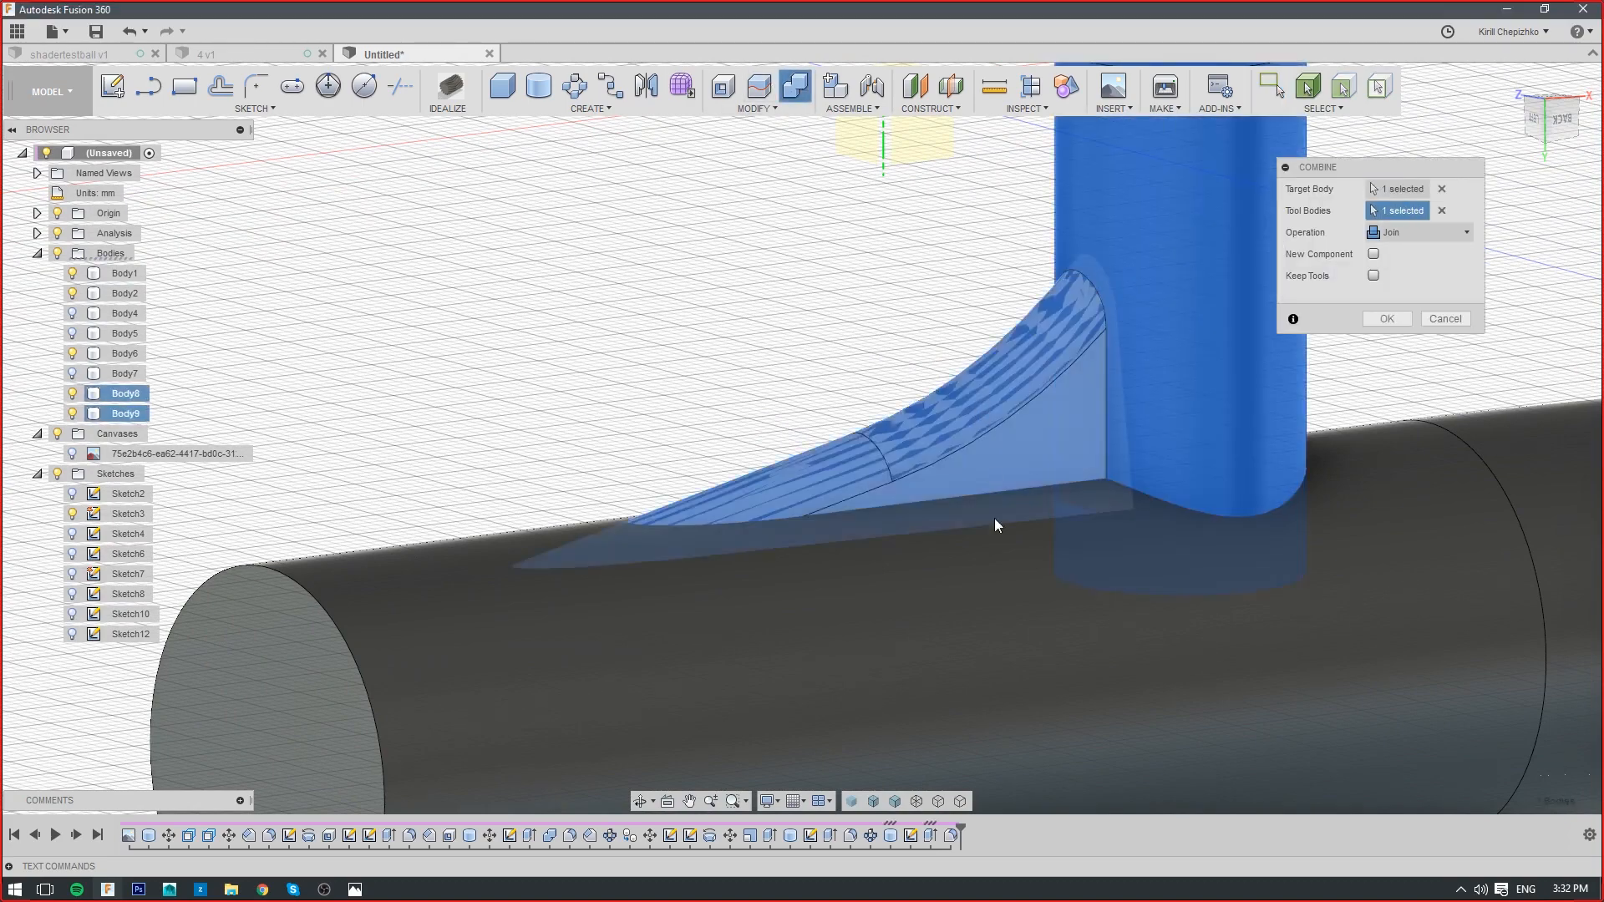
pyautogui.click(998, 561)
pyautogui.click(1387, 318)
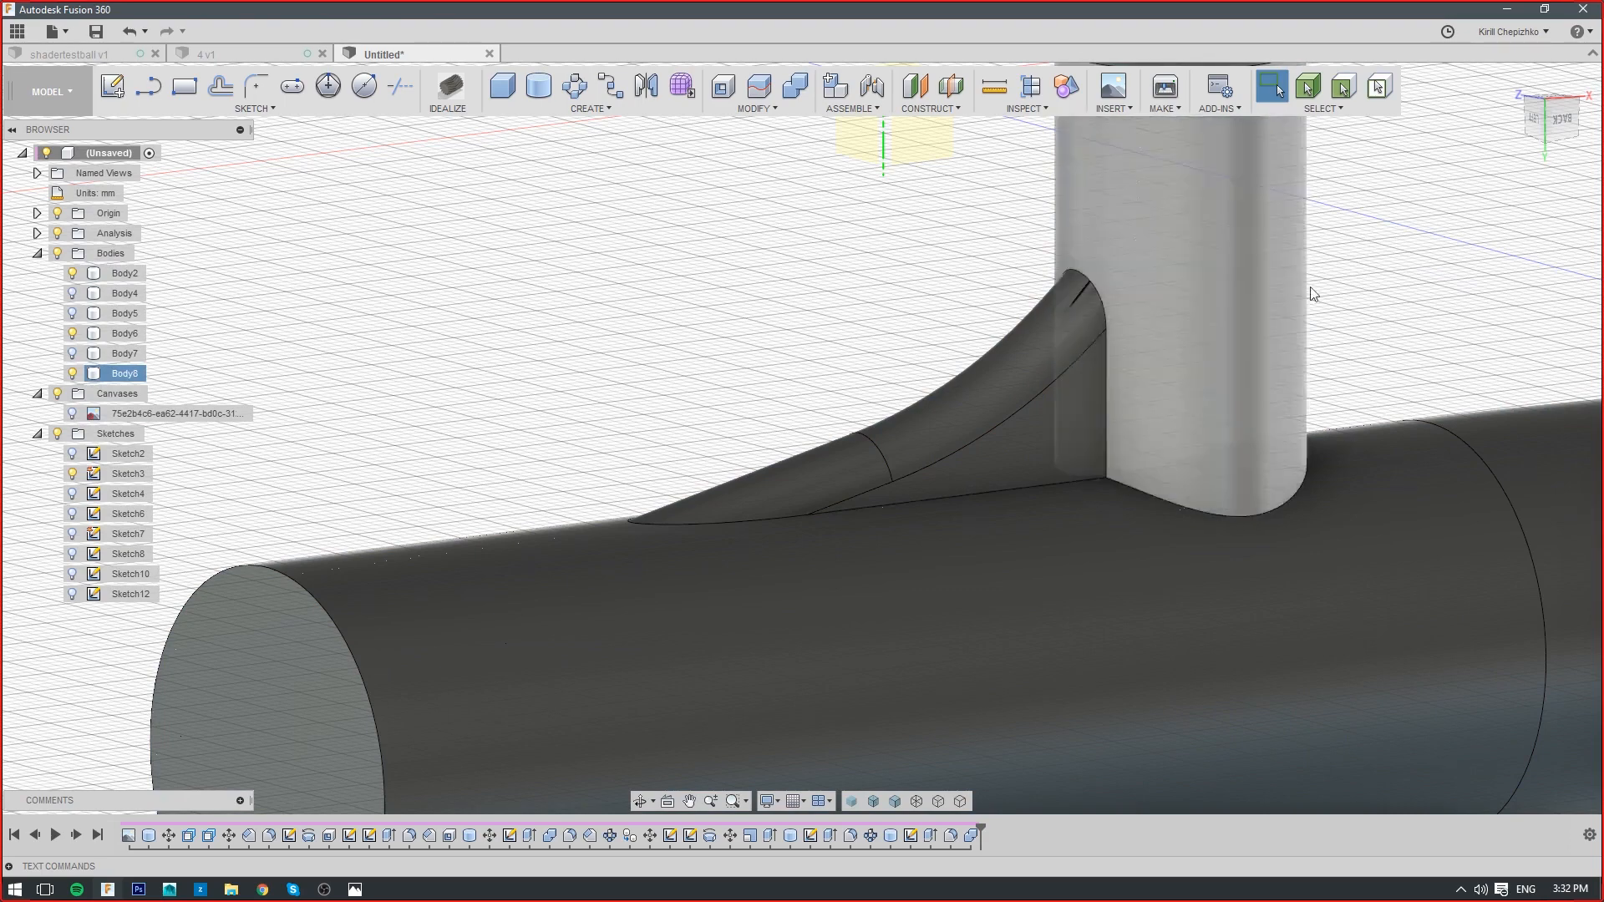
# Fillet the vertical edge where the rib meets the stem with a 5.5 mm radius
pyautogui.moveTo(1550, 119); pyautogui.dragTo(1574, 127)
pyautogui.rightClick(1064, 327)
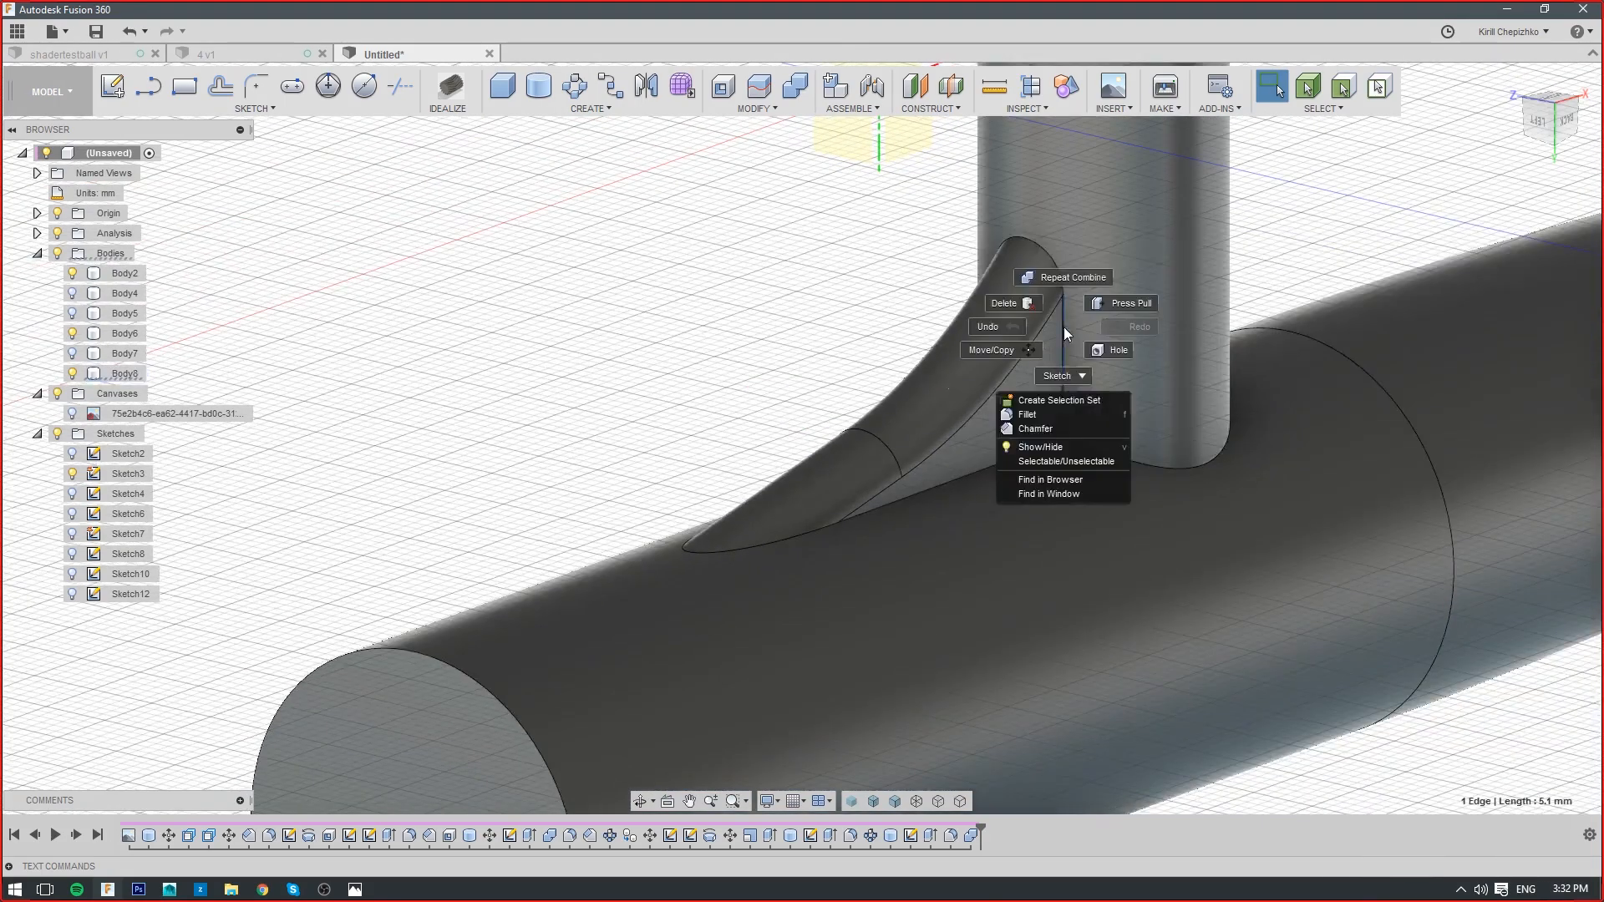
pyautogui.click(1045, 419)
pyautogui.moveTo(1083, 335); pyautogui.dragTo(1084, 333)
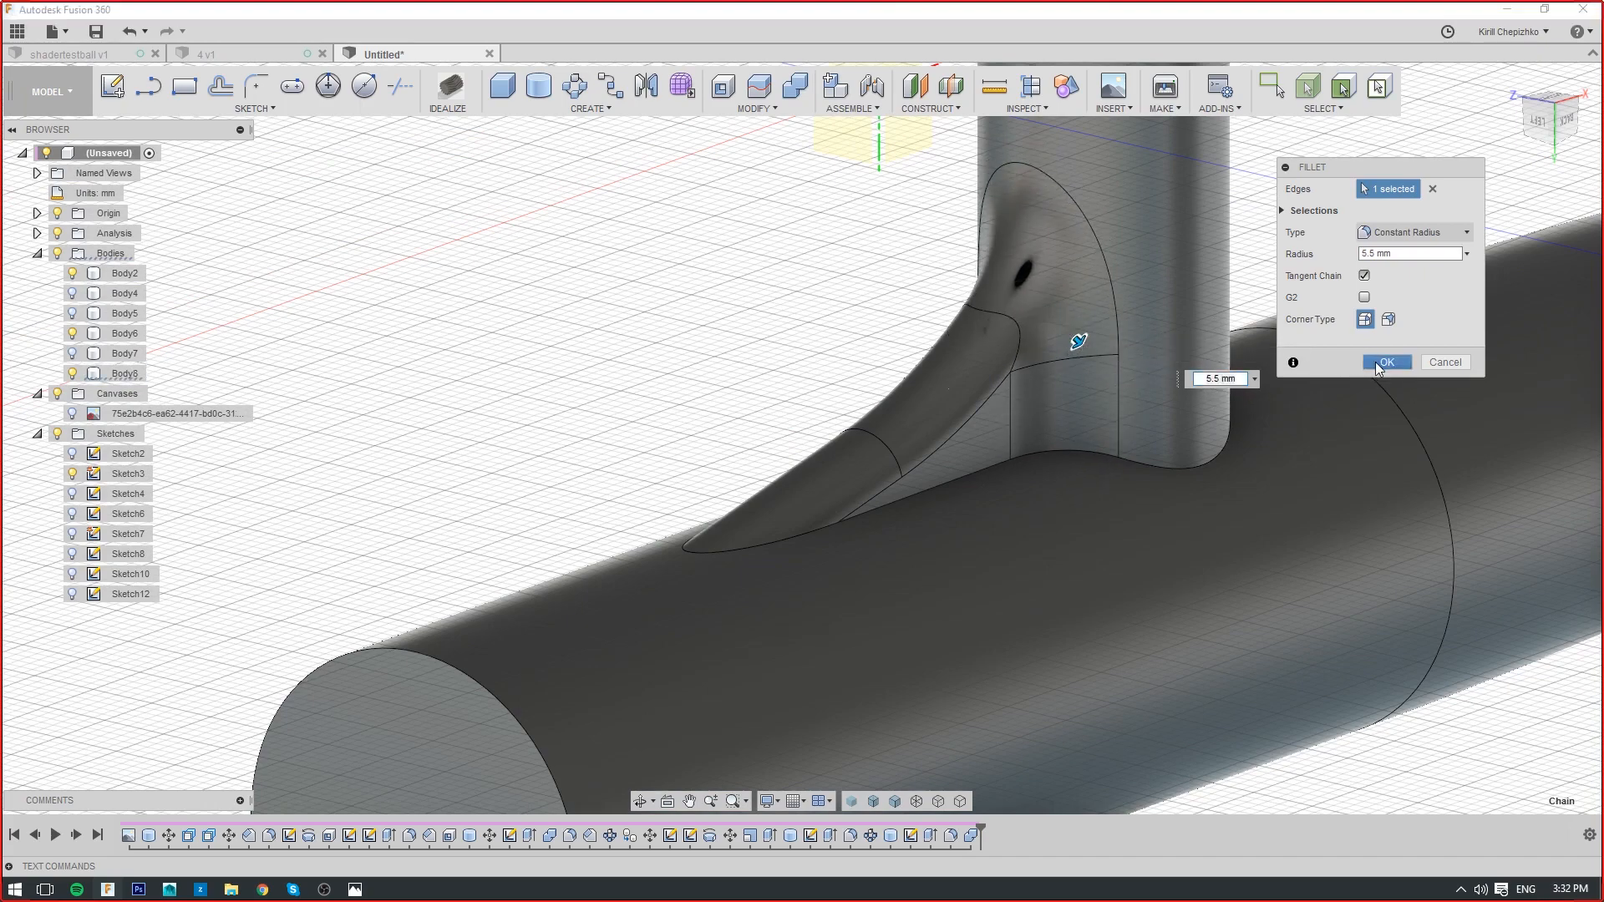
pyautogui.click(1386, 362)
# Fillet the edge chain where the stem and rib meet the barrel with a 2.8 mm radius
pyautogui.rightClick(1211, 453)
pyautogui.click(1186, 544)
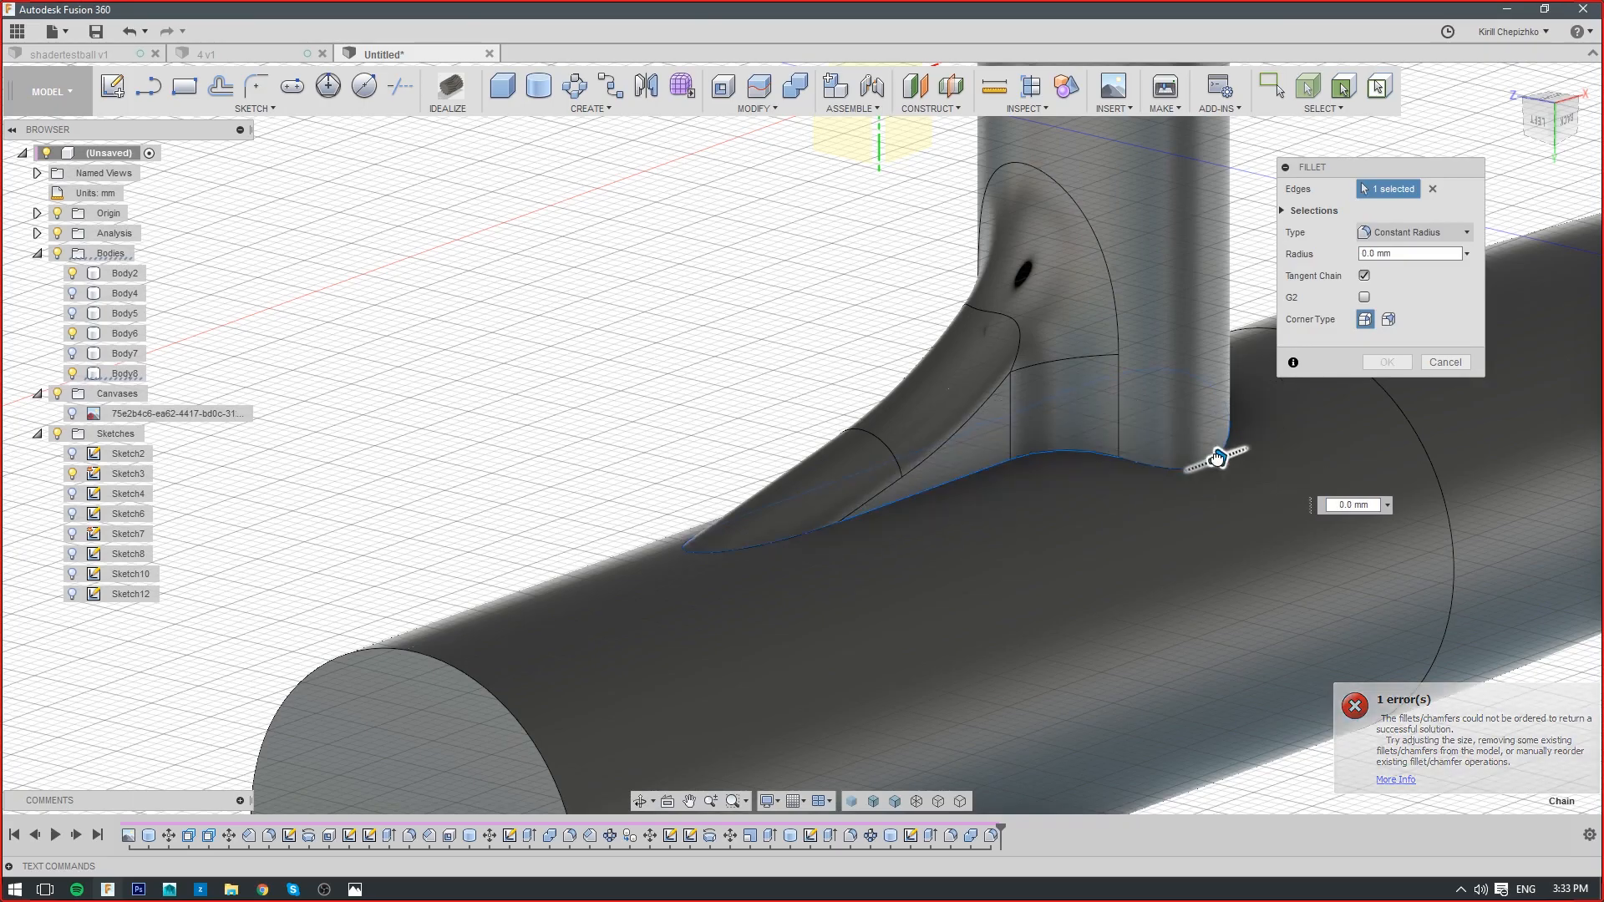
pyautogui.moveTo(1217, 458); pyautogui.dragTo(1221, 458)
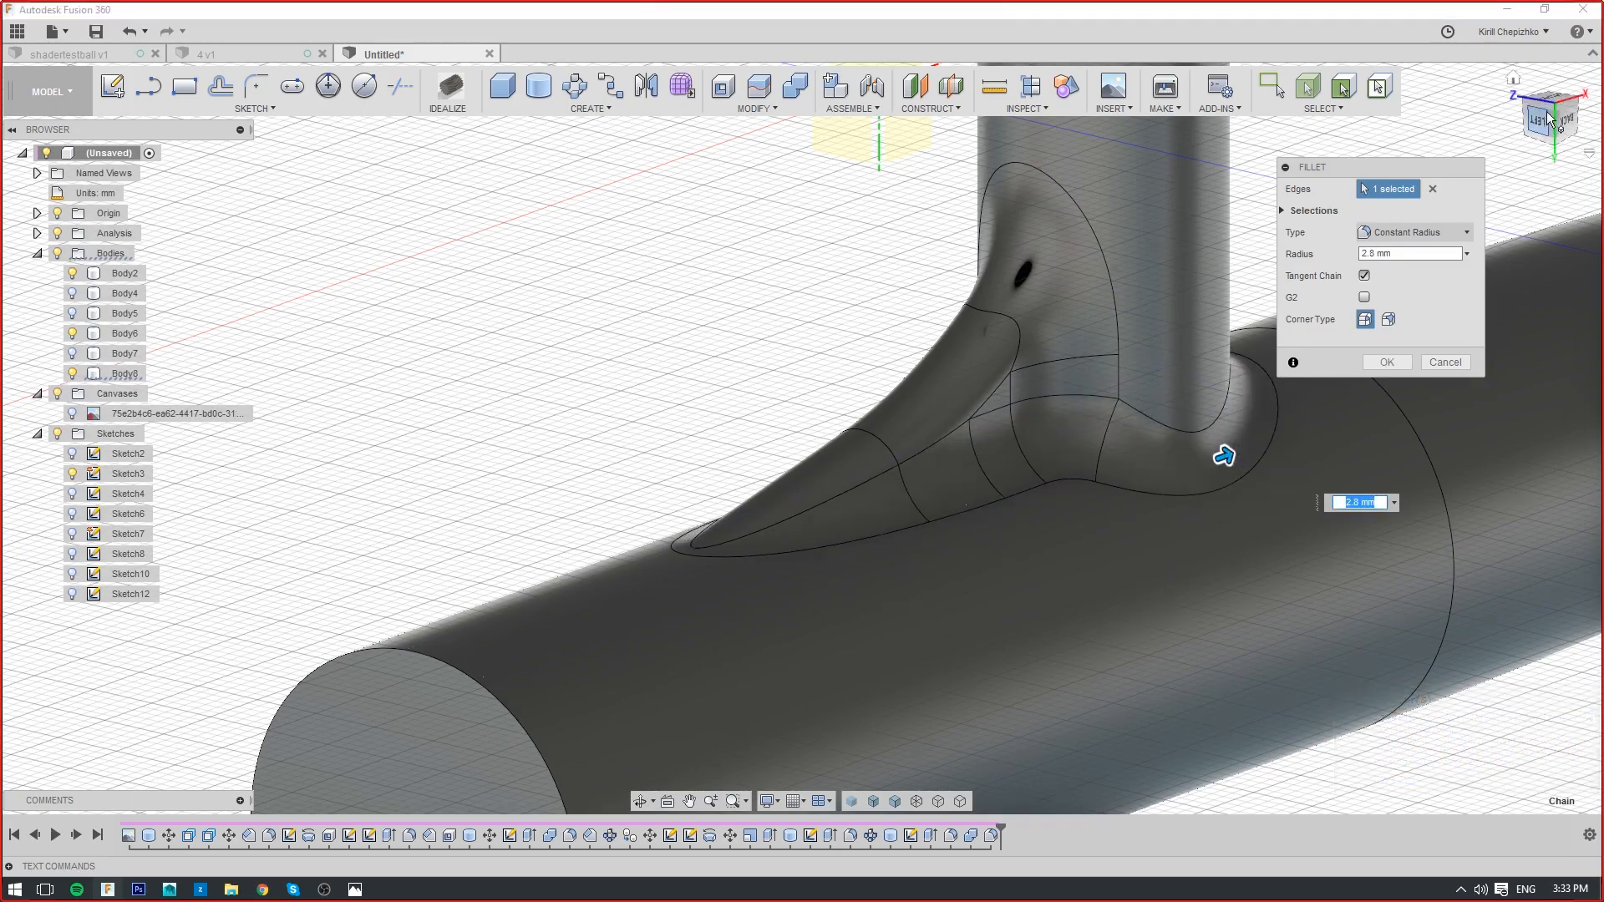
pyautogui.moveTo(1549, 120)
pyautogui.mouseDown()
pyautogui.moveTo(1538, 142)
pyautogui.moveTo(1589, 132)
pyautogui.moveTo(393, 451)
pyautogui.moveTo(541, 462)
pyautogui.moveTo(752, 376)
pyautogui.moveTo(1094, 425)
pyautogui.moveTo(1160, 236)
pyautogui.mouseUp()
pyautogui.scroll(-3, 1160, 236)
pyautogui.click(1387, 362)
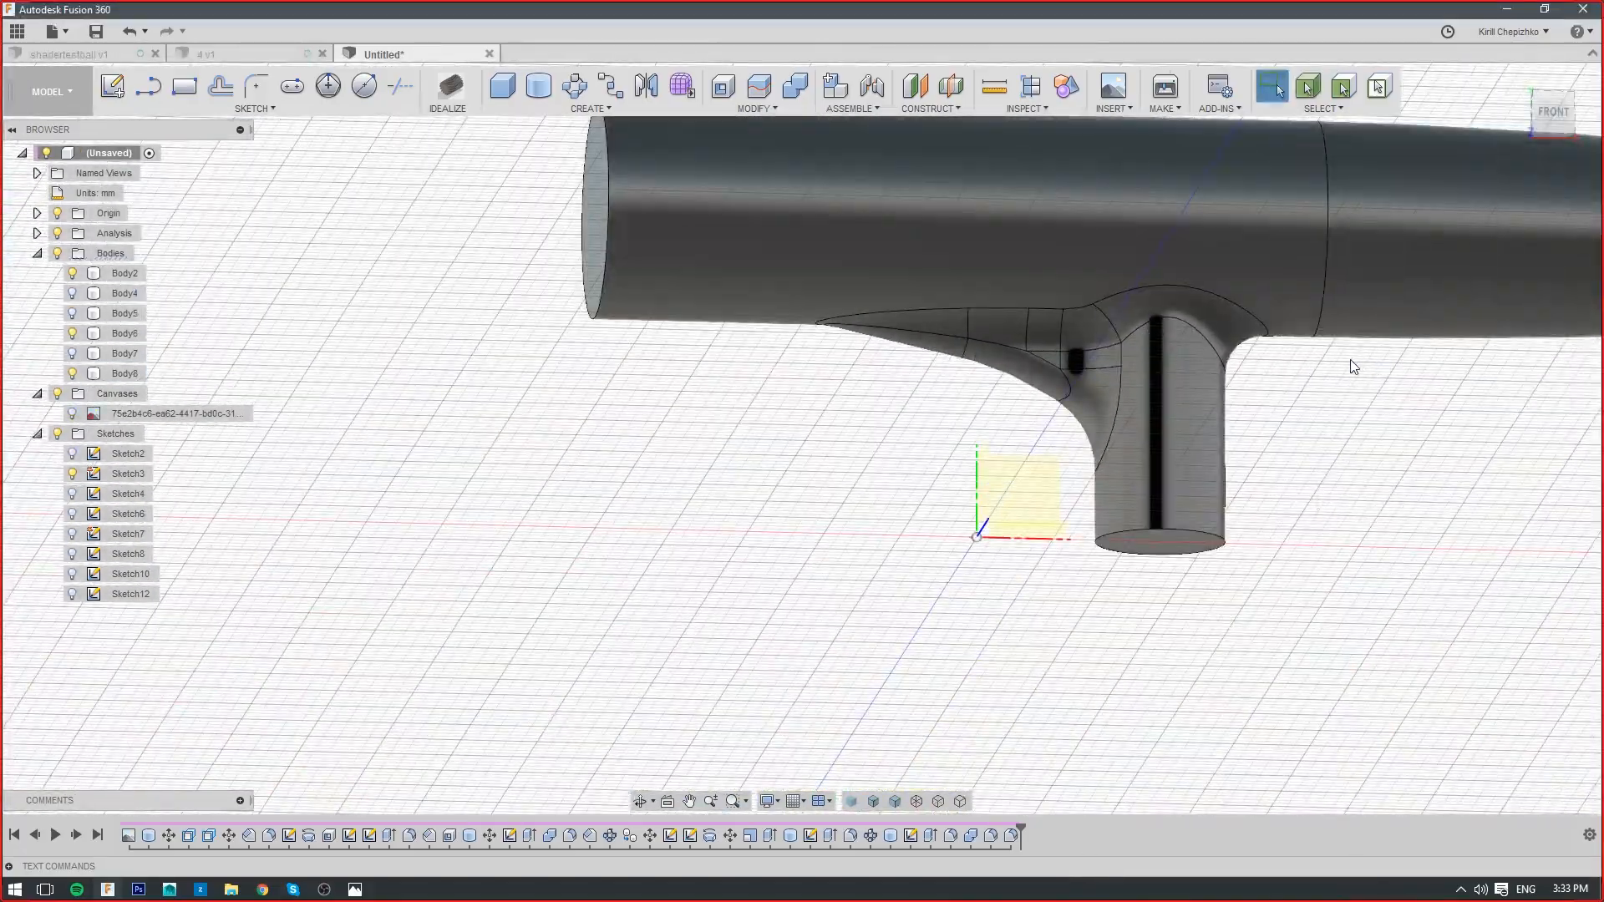
# Round the circular edge at the free end of the stem with a 1.5 mm fillet
pyautogui.moveTo(1351, 361); pyautogui.dragTo(1238, 445, button='middle')
pyautogui.click(1552, 116)
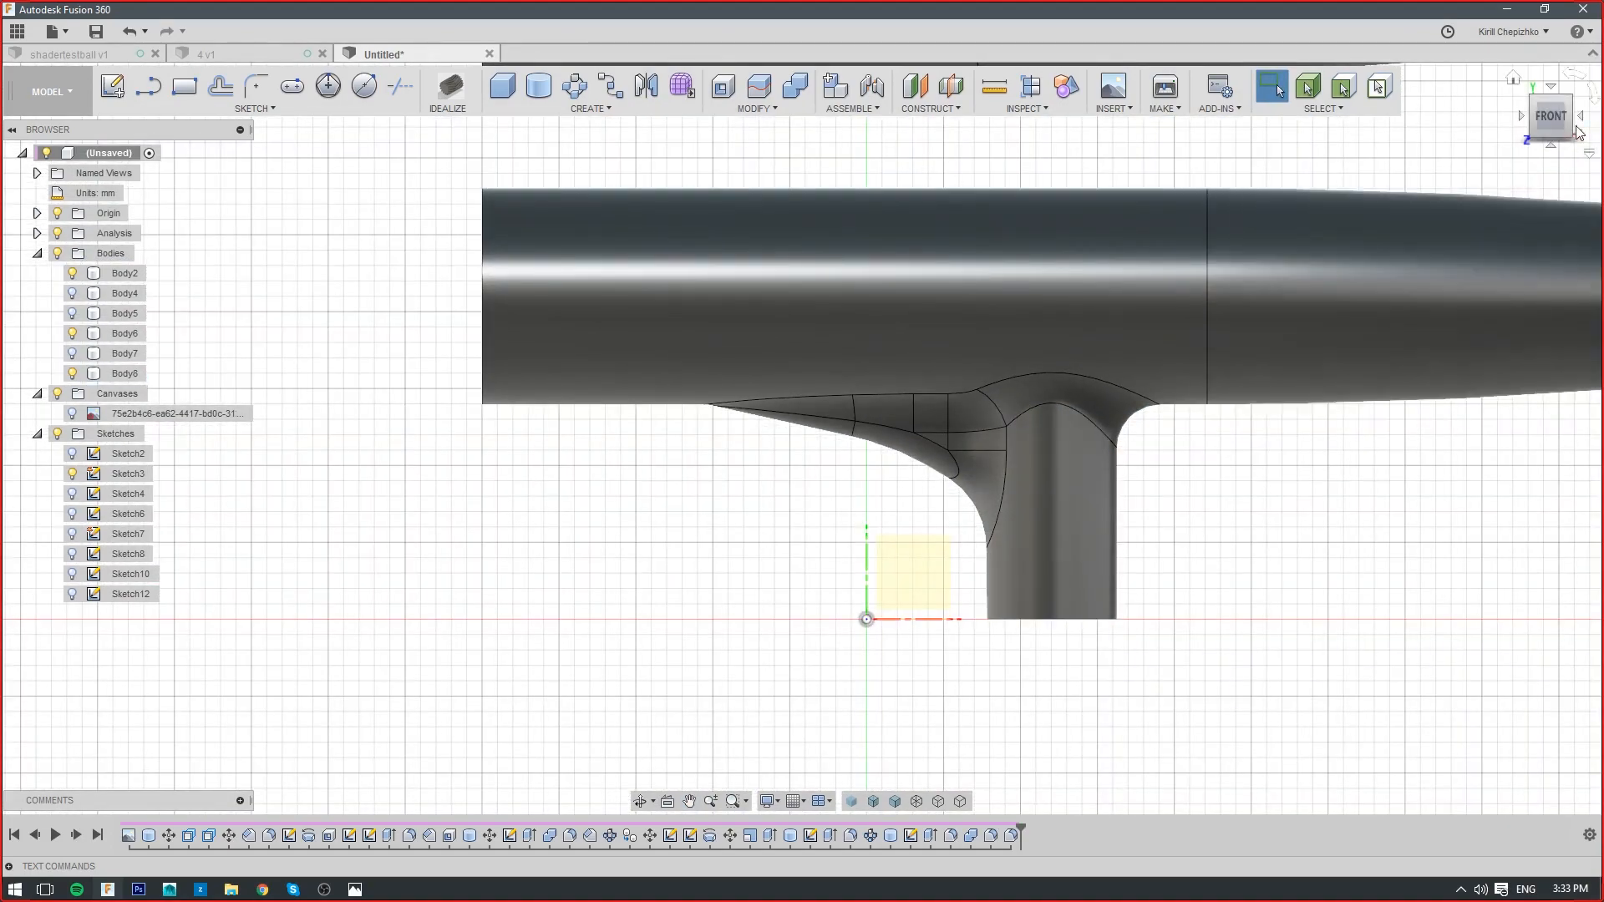
pyautogui.moveTo(1559, 111); pyautogui.dragTo(1546, 75)
pyautogui.scroll(3, 1210, 437)
pyautogui.rightClick(958, 625)
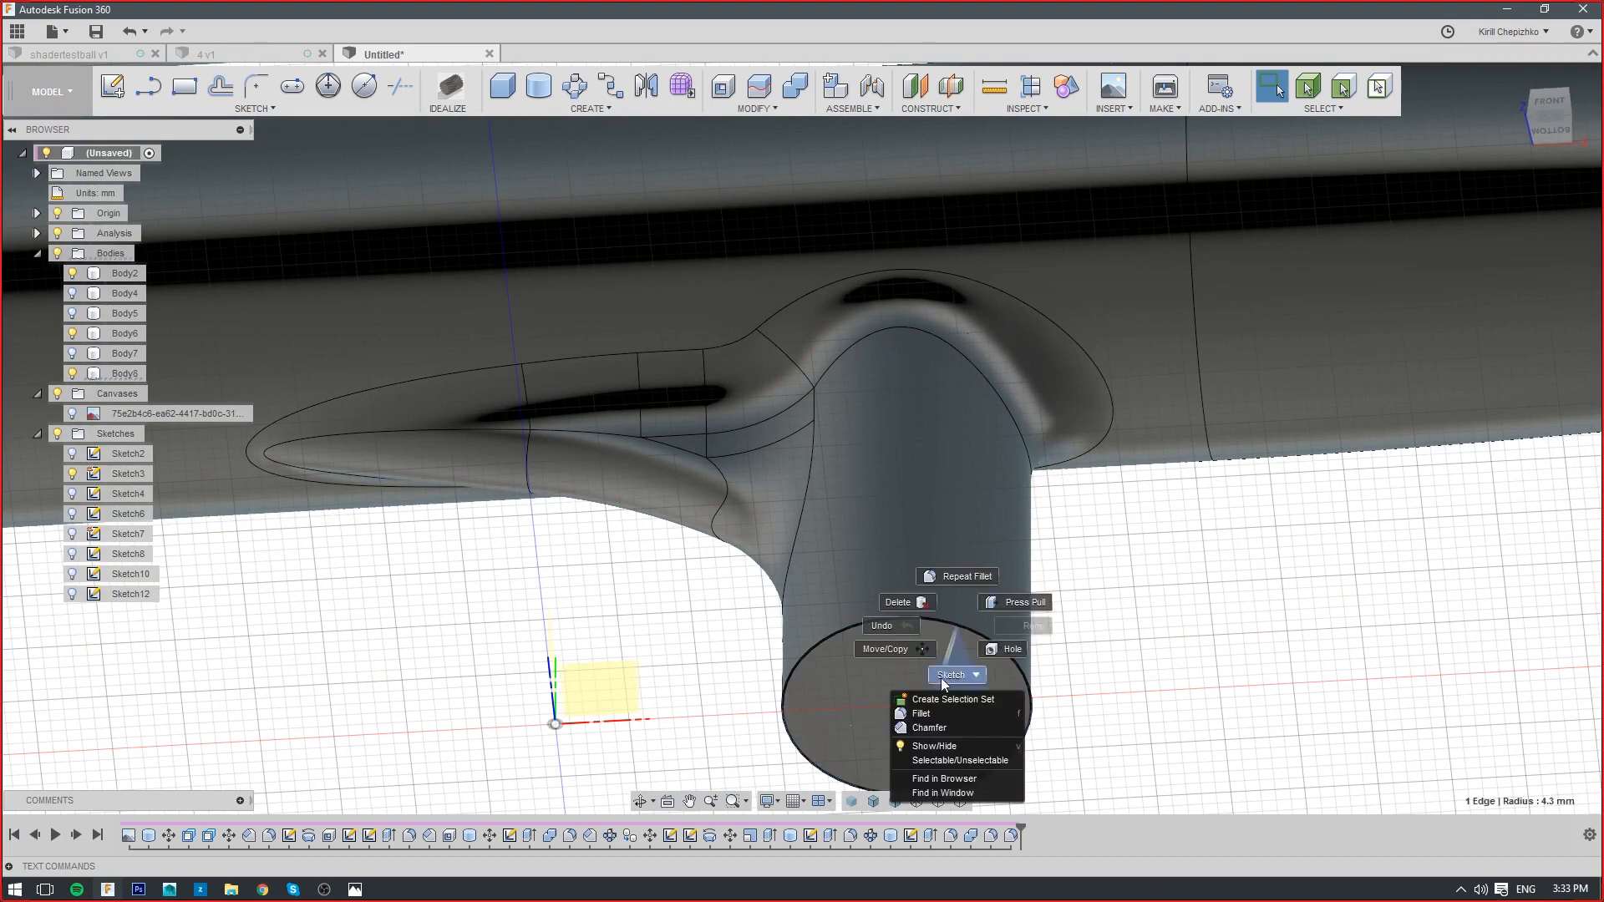
pyautogui.click(930, 709)
pyautogui.moveTo(959, 629); pyautogui.dragTo(957, 625)
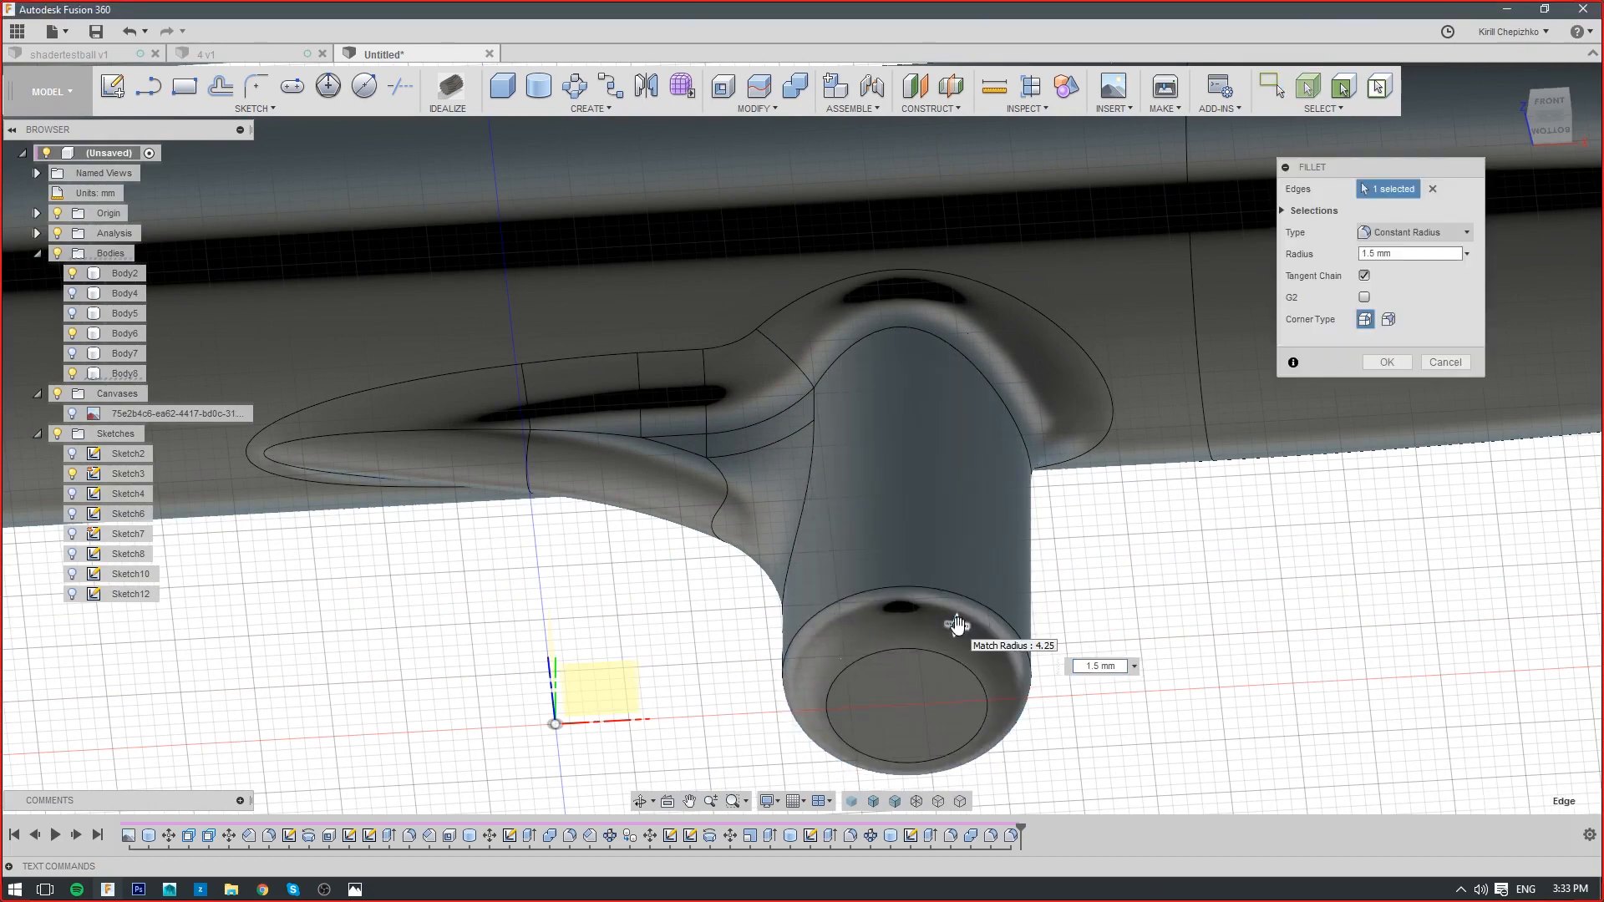
pyautogui.scroll(-3, 958, 625)
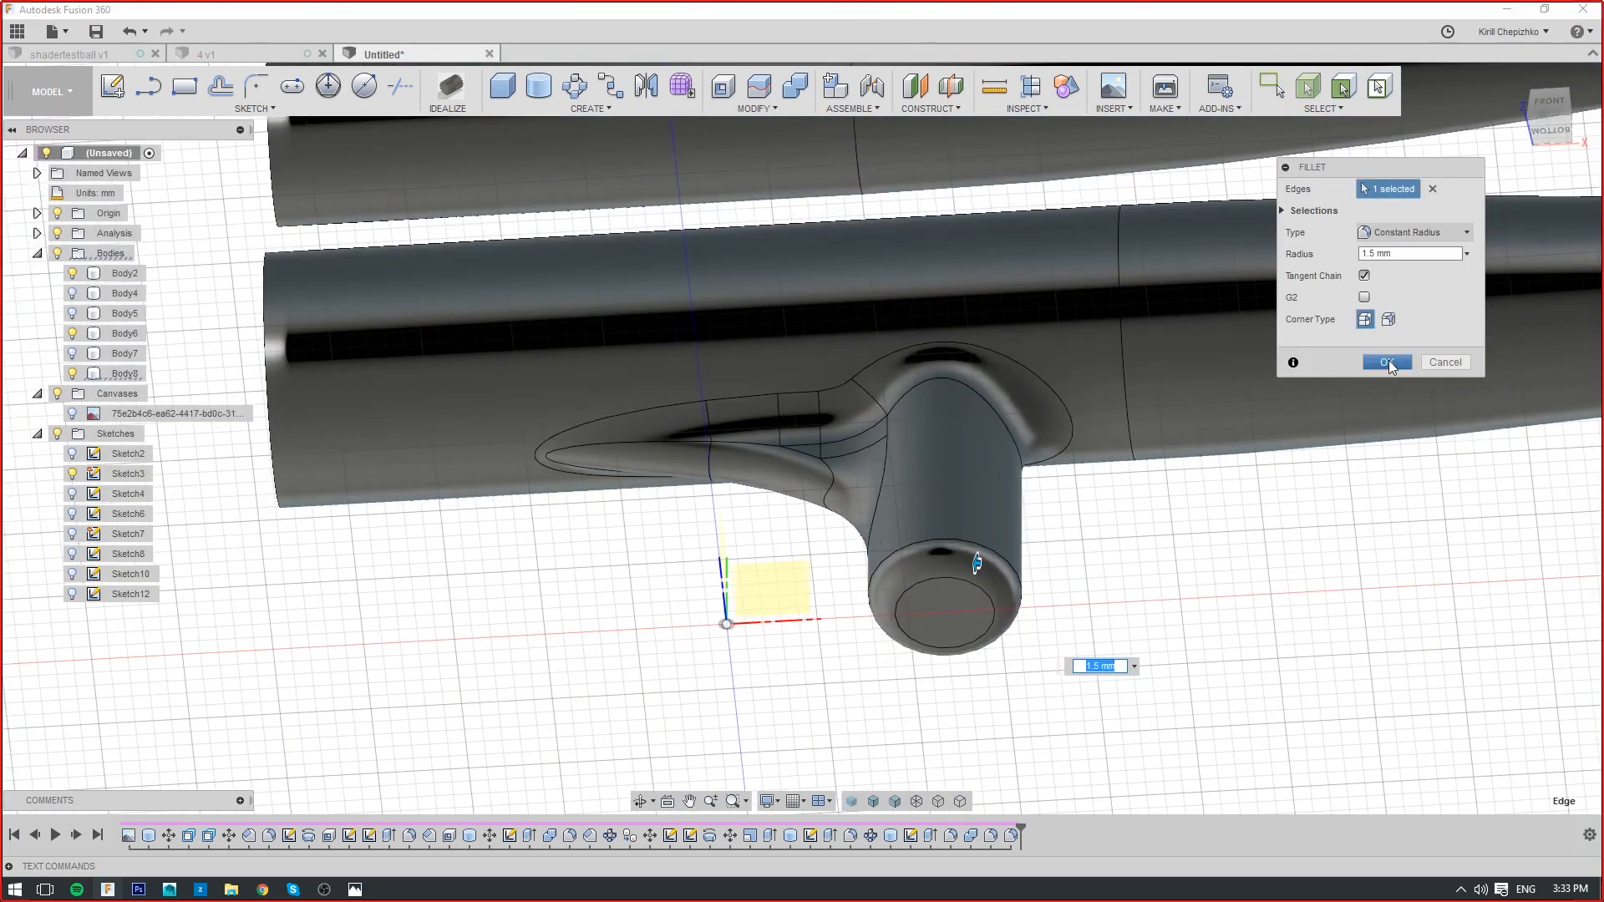
pyautogui.click(1387, 363)
# Undo the stem and junction fillets, the joining of the bodies and the rib's edge fillet
pyautogui.scroll(4, 1014, 533)
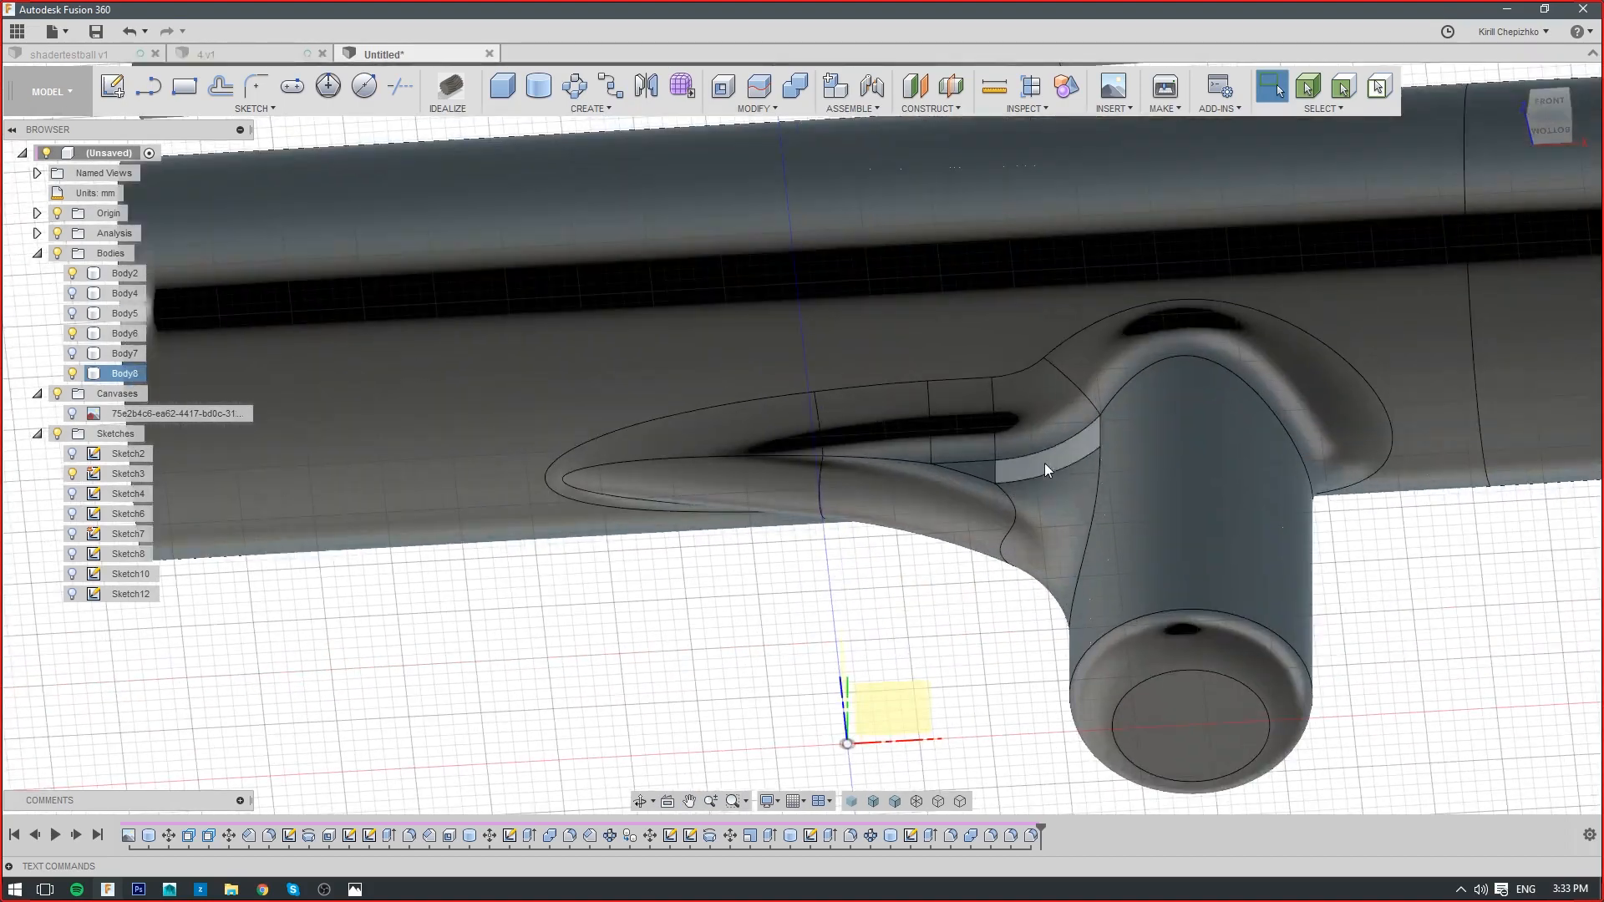
pyautogui.scroll(-5, 888, 566)
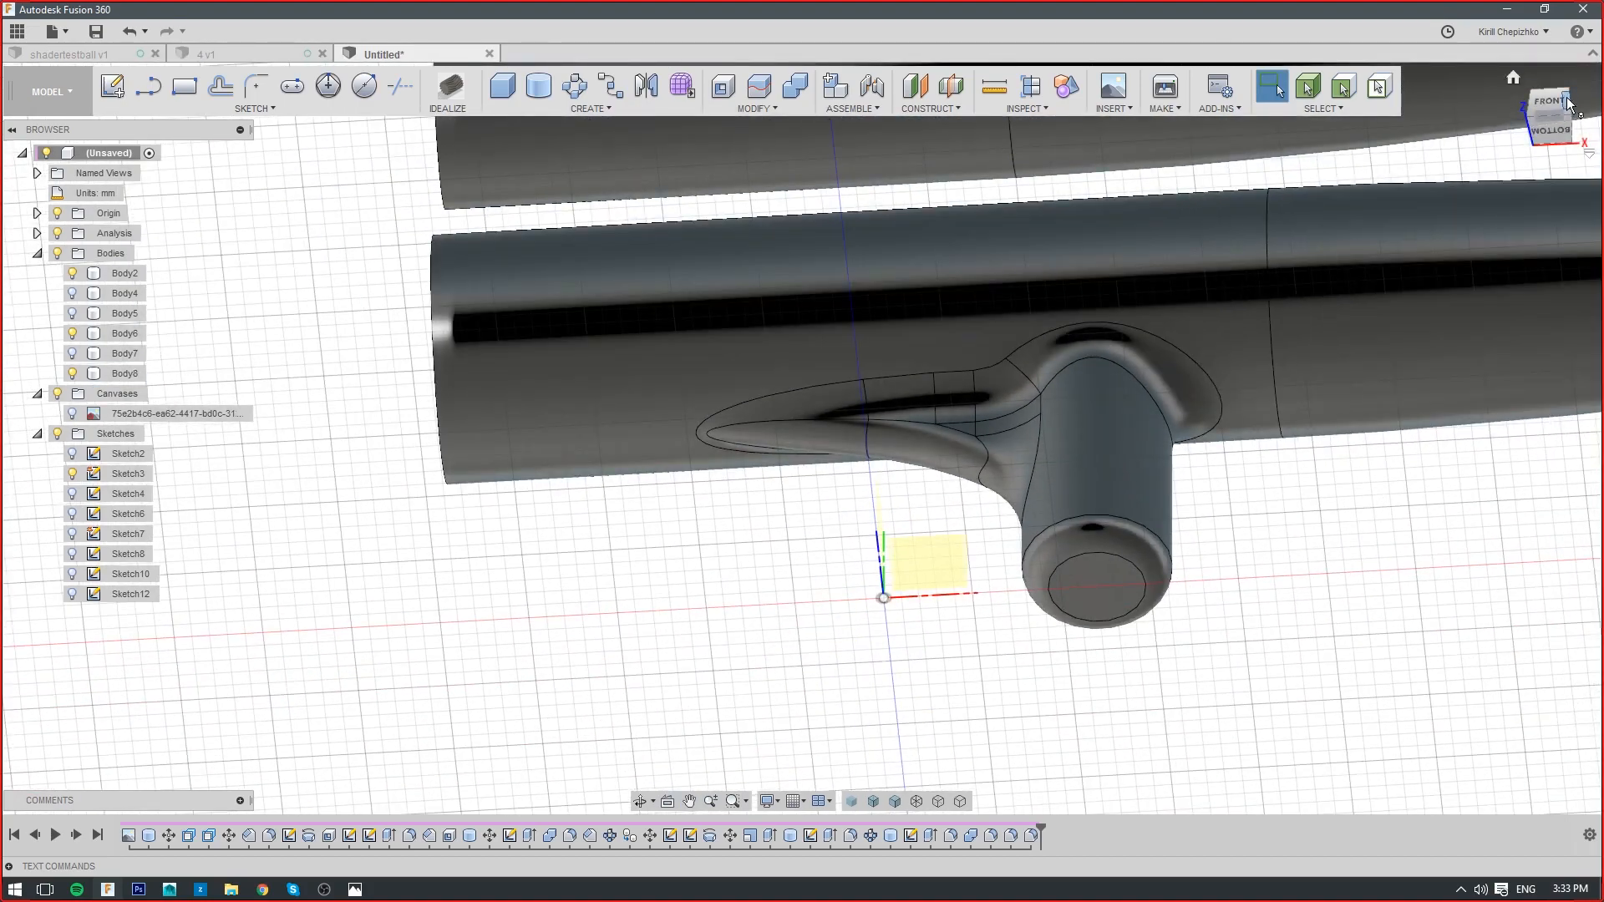
pyautogui.moveTo(1559, 109)
pyautogui.mouseDown()
pyautogui.moveTo(1567, 132)
pyautogui.moveTo(1596, 134)
pyautogui.moveTo(1579, 115)
pyautogui.moveTo(1476, 121)
pyautogui.moveTo(1531, 126)
pyautogui.moveTo(1548, 81)
pyautogui.moveTo(1538, 99)
pyautogui.mouseUp()
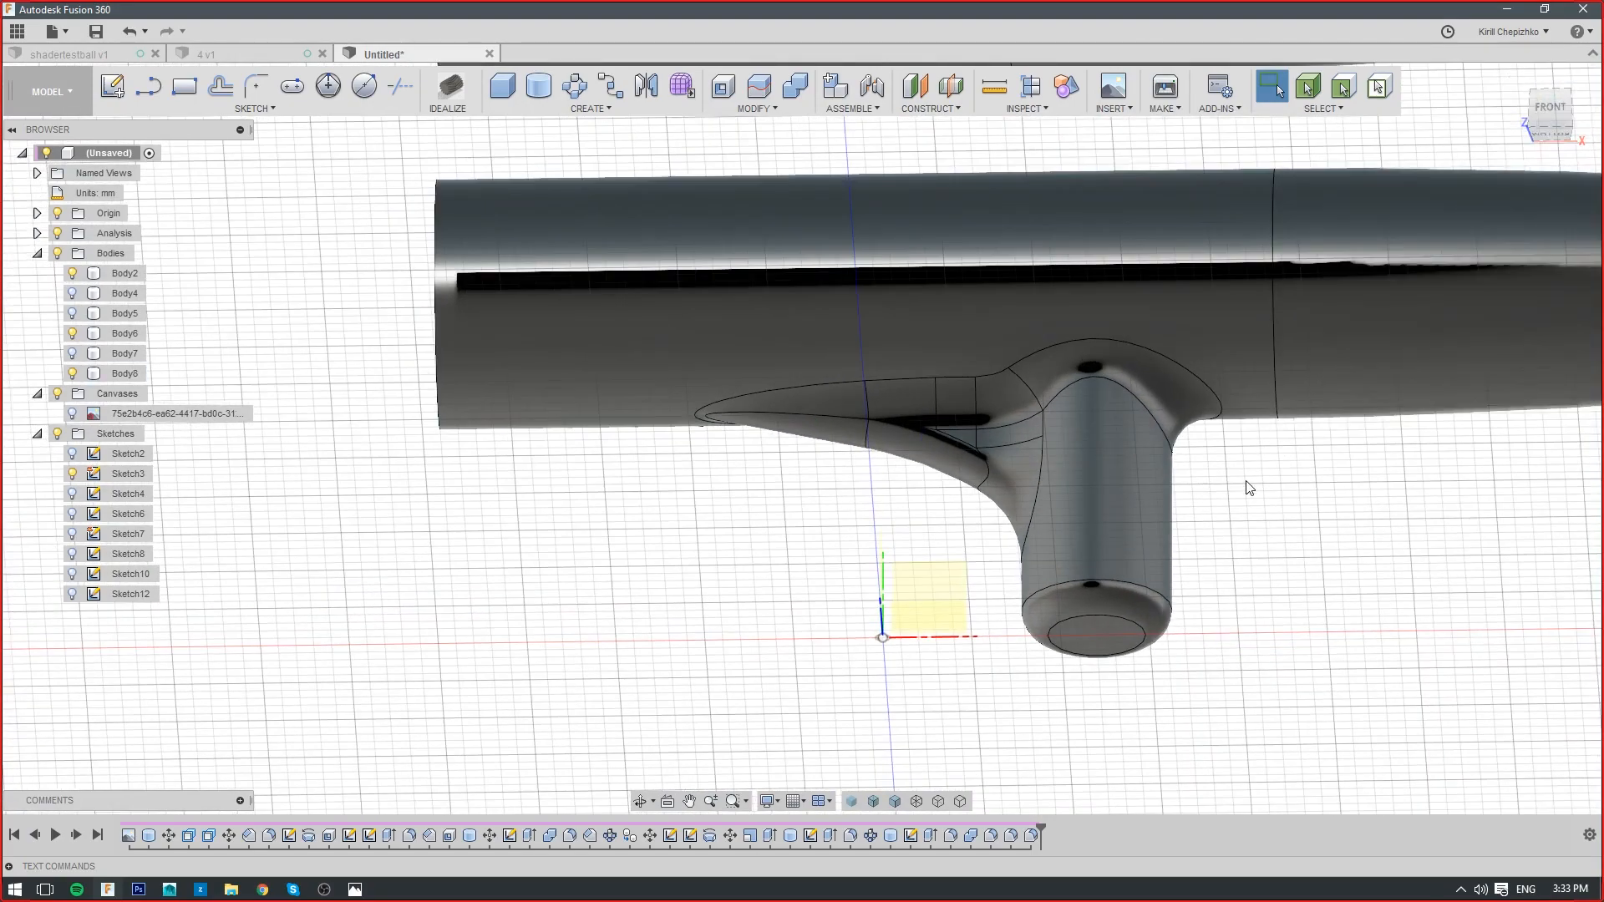
pyautogui.scroll(-5, 1248, 488)
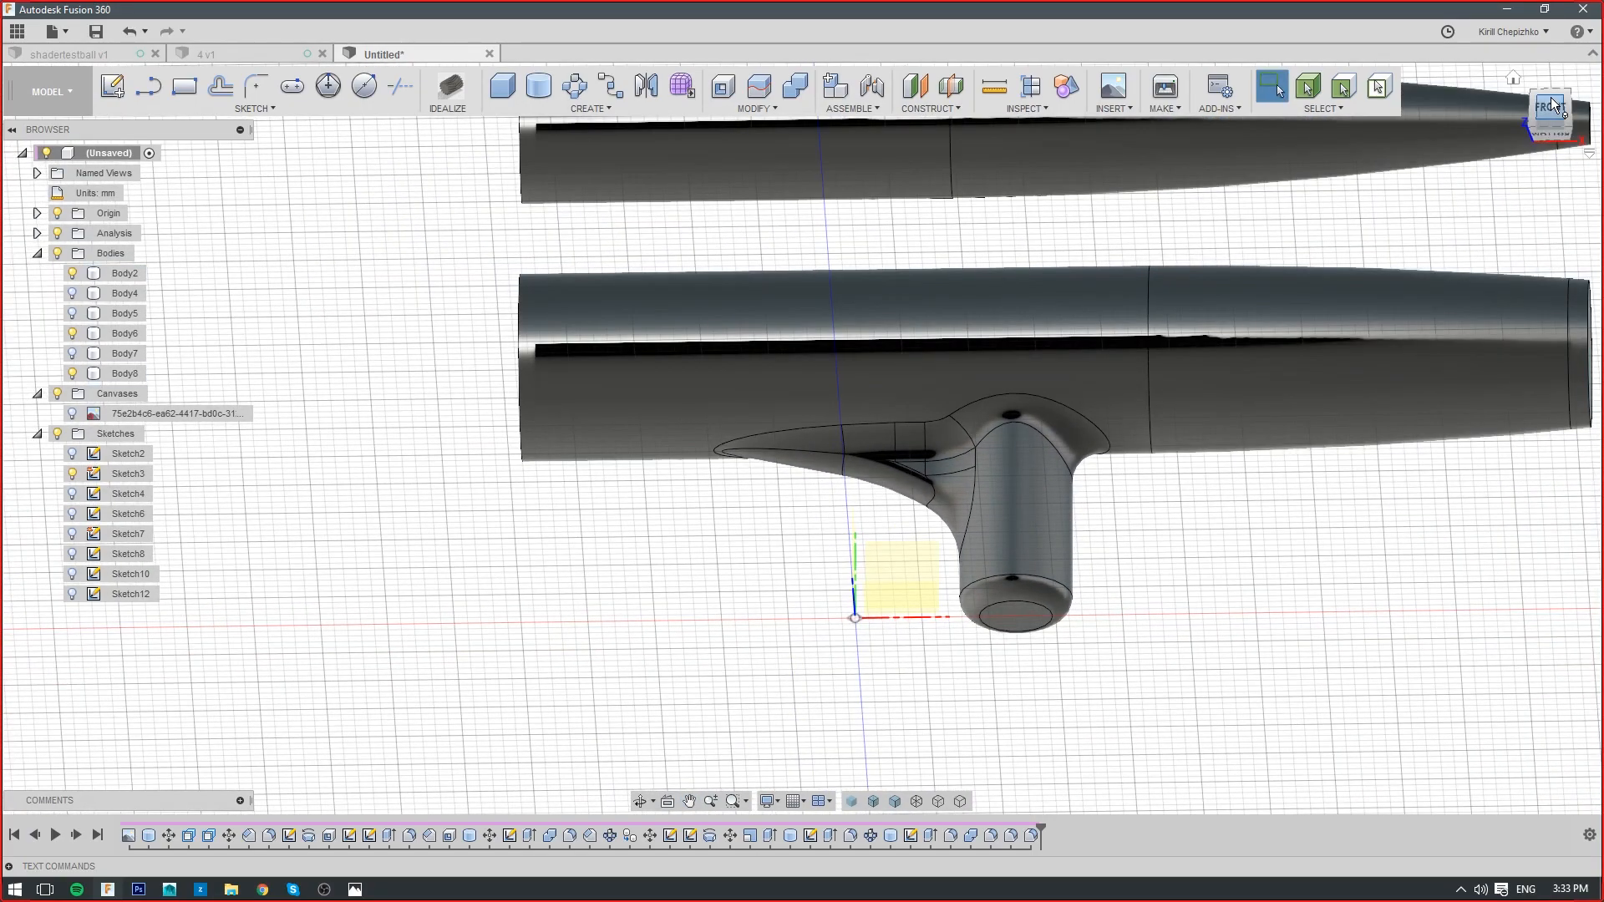
pyautogui.click(1551, 98)
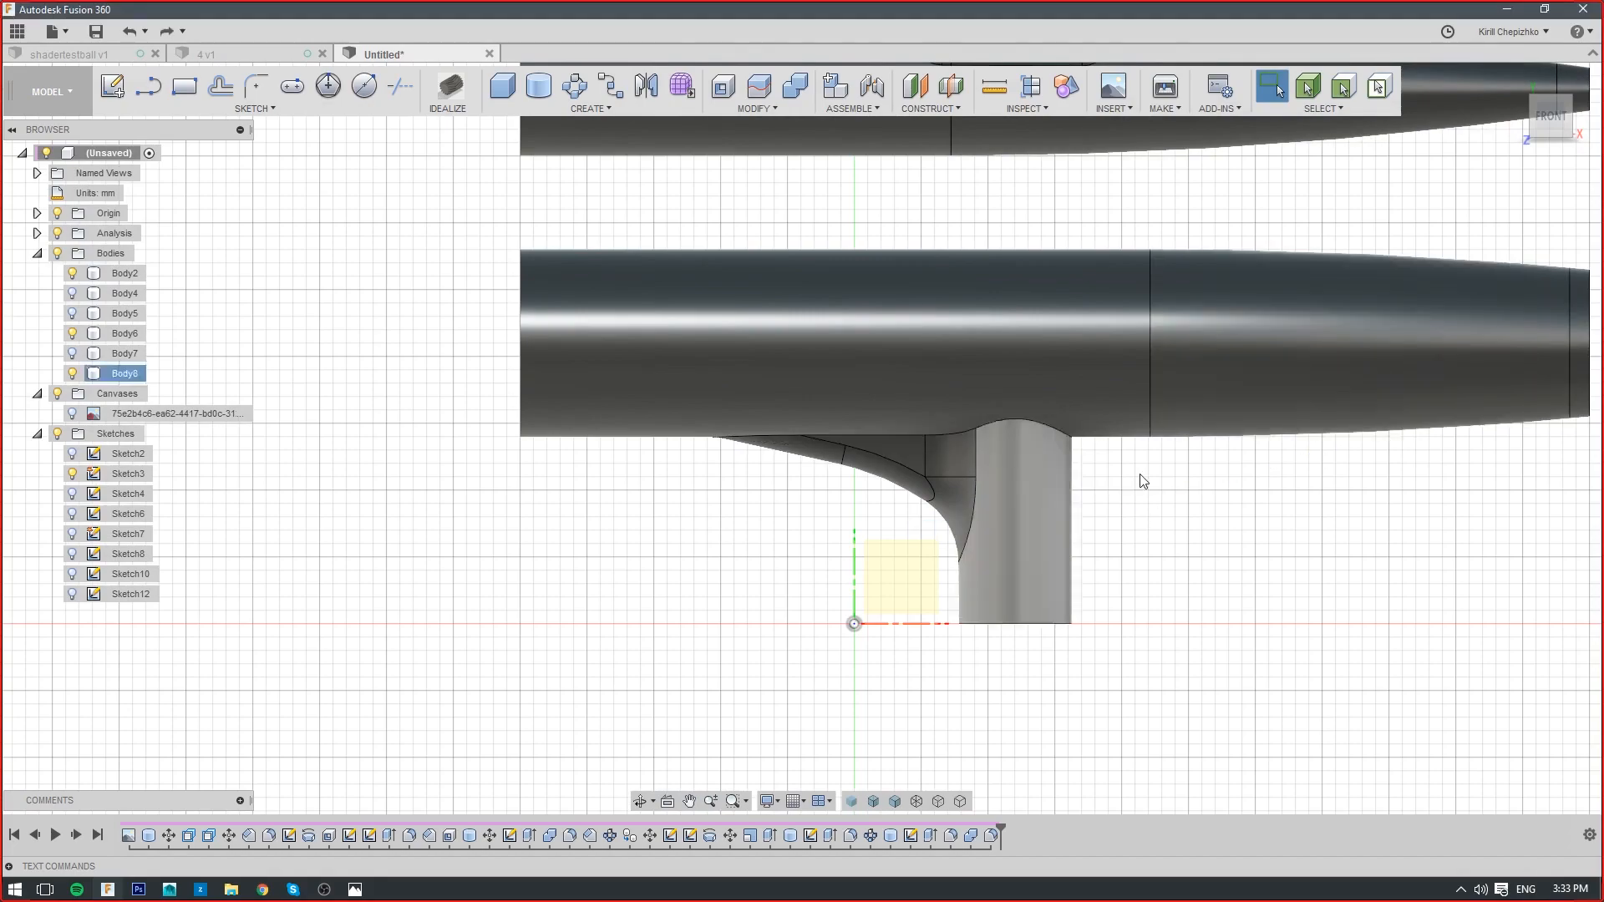
pyautogui.hotkey('ctrl', 'z')
pyautogui.moveTo(1545, 106); pyautogui.dragTo(1589, 69)
pyautogui.hotkey('ctrl', 'z')
pyautogui.moveTo(1519, 166)
pyautogui.mouseDown()
pyautogui.moveTo(1547, 117)
pyautogui.moveTo(1514, 168)
pyautogui.mouseUp()
pyautogui.hotkey('ctrl', 'z')
# Join the stem, the curved rib and the barrel into a single body with Combine
pyautogui.scroll(5, 928, 361)
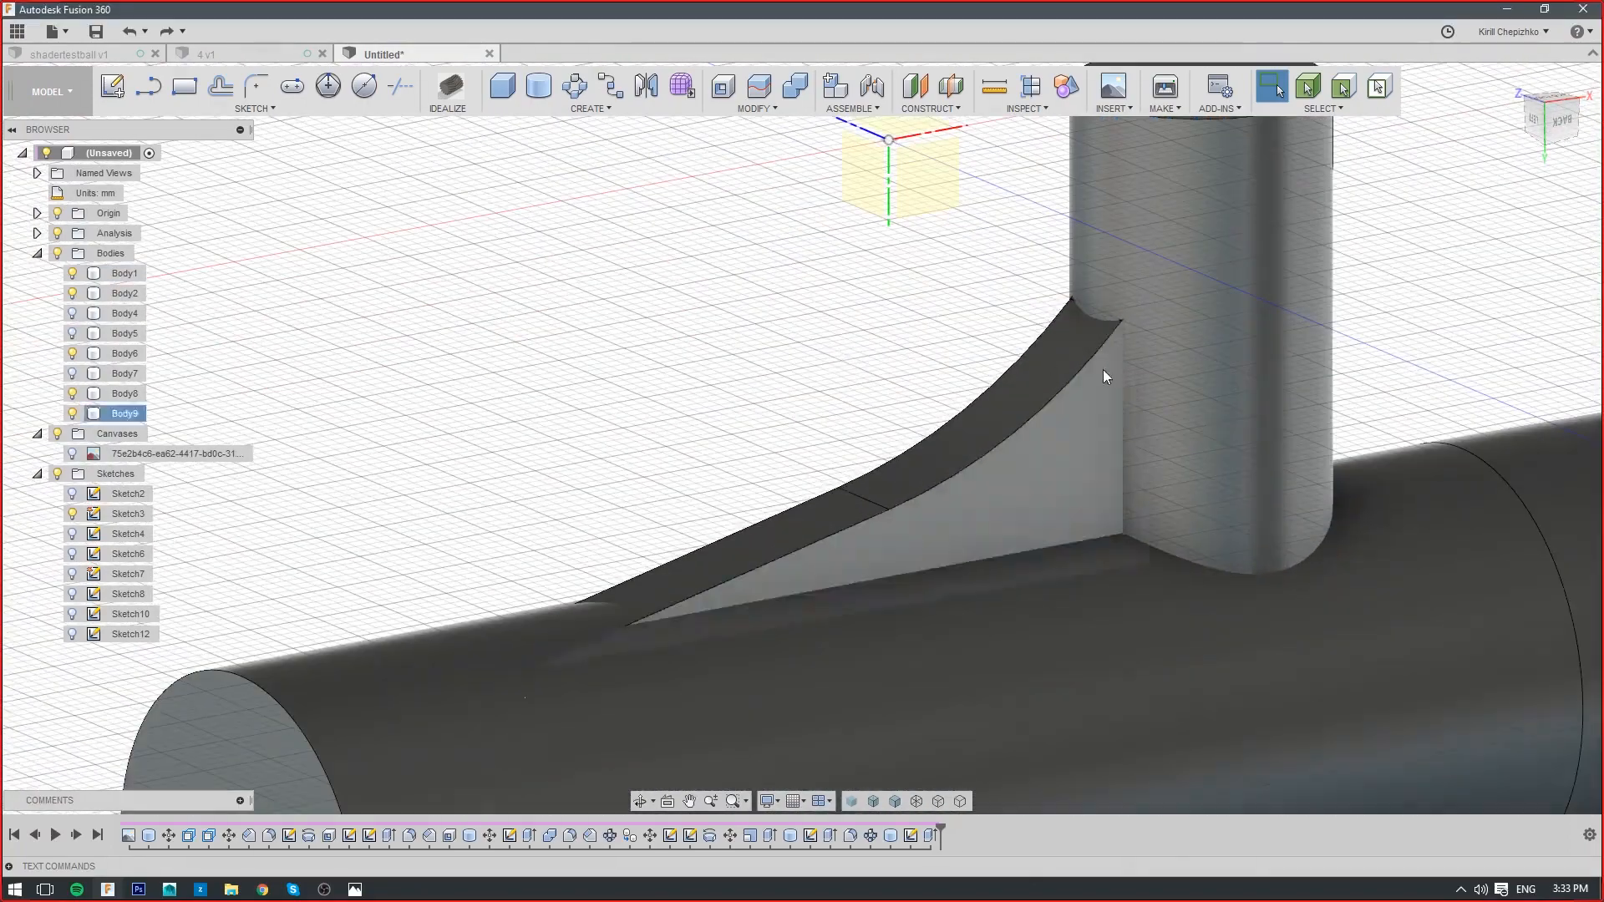
pyautogui.scroll(-2, 1044, 393)
pyautogui.click(796, 86)
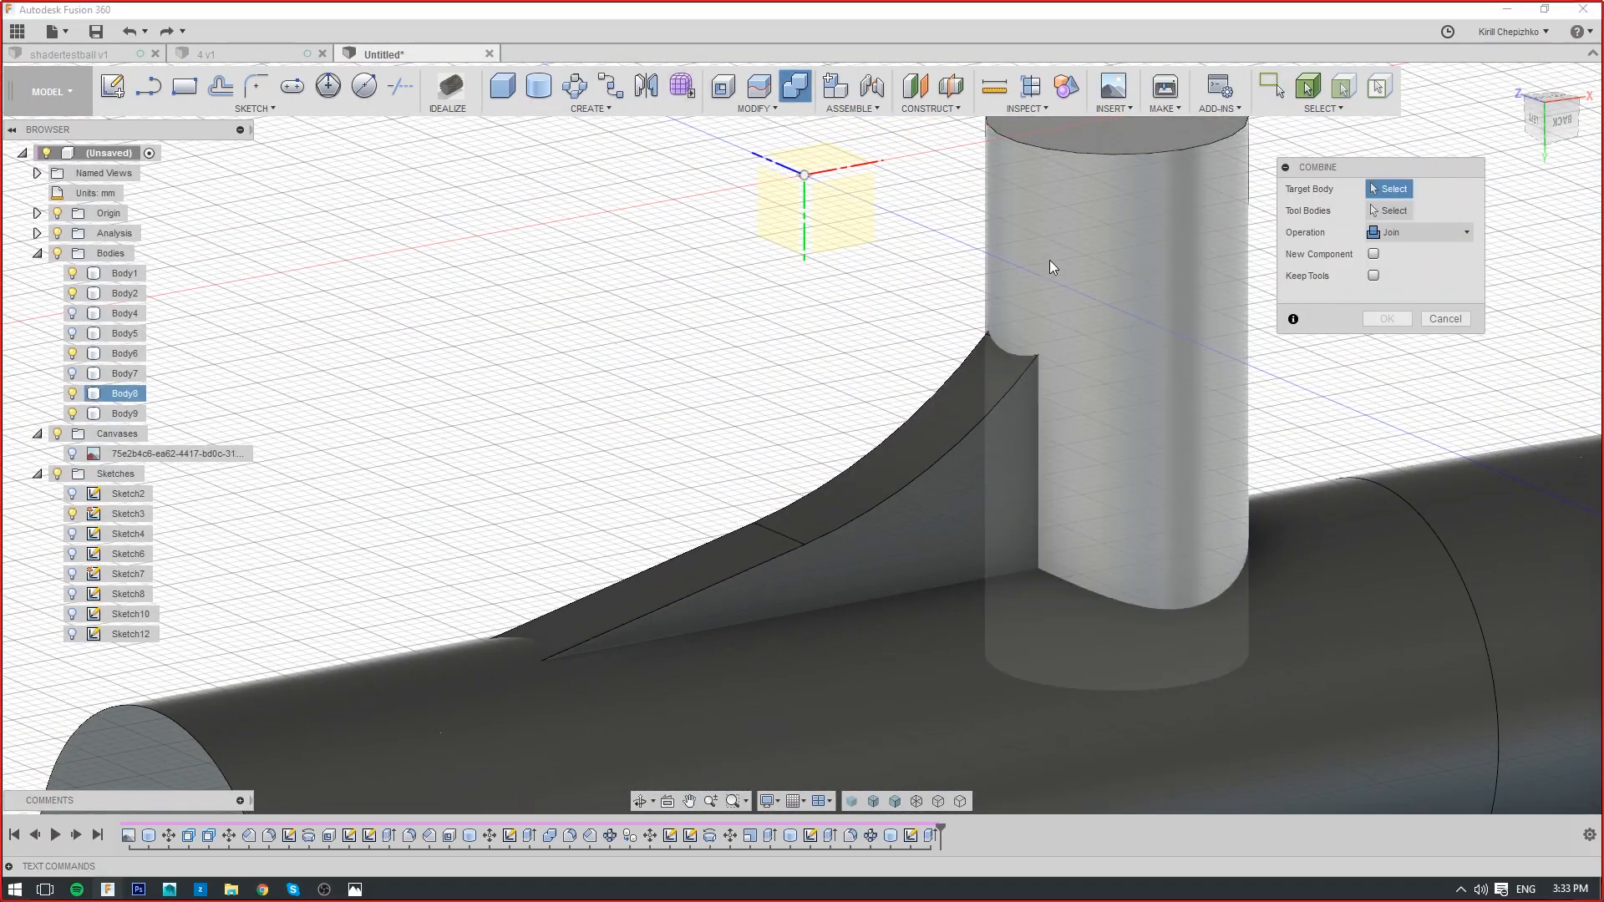
pyautogui.click(1050, 259)
pyautogui.click(996, 547)
pyautogui.click(1190, 705)
pyautogui.click(1385, 319)
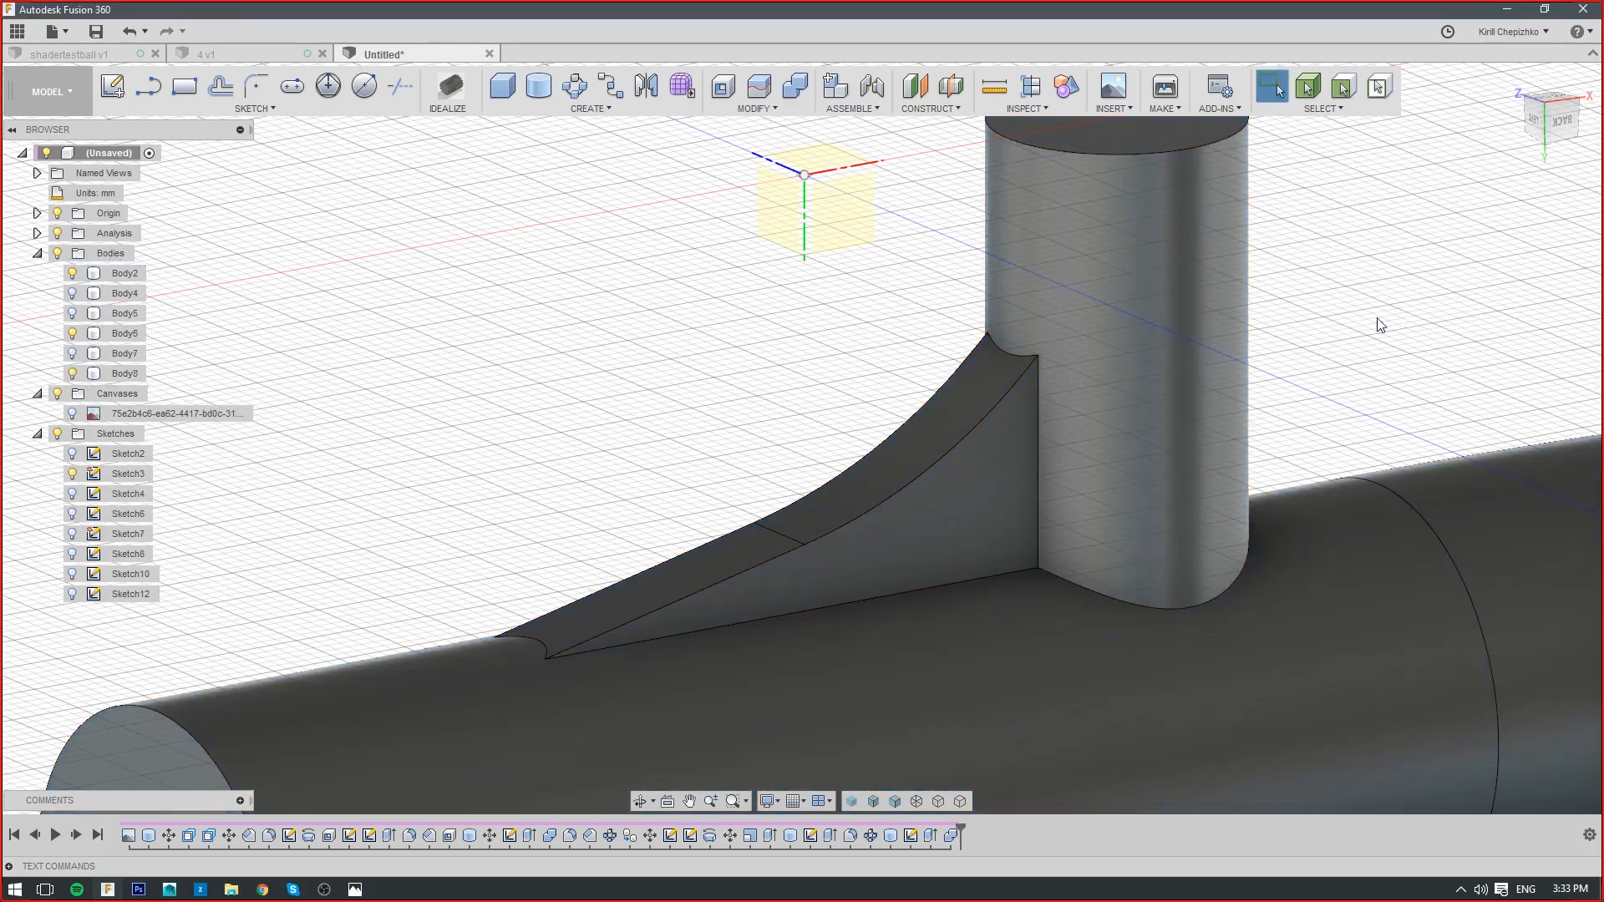
pyautogui.rightClick(1006, 399)
pyautogui.click(969, 488)
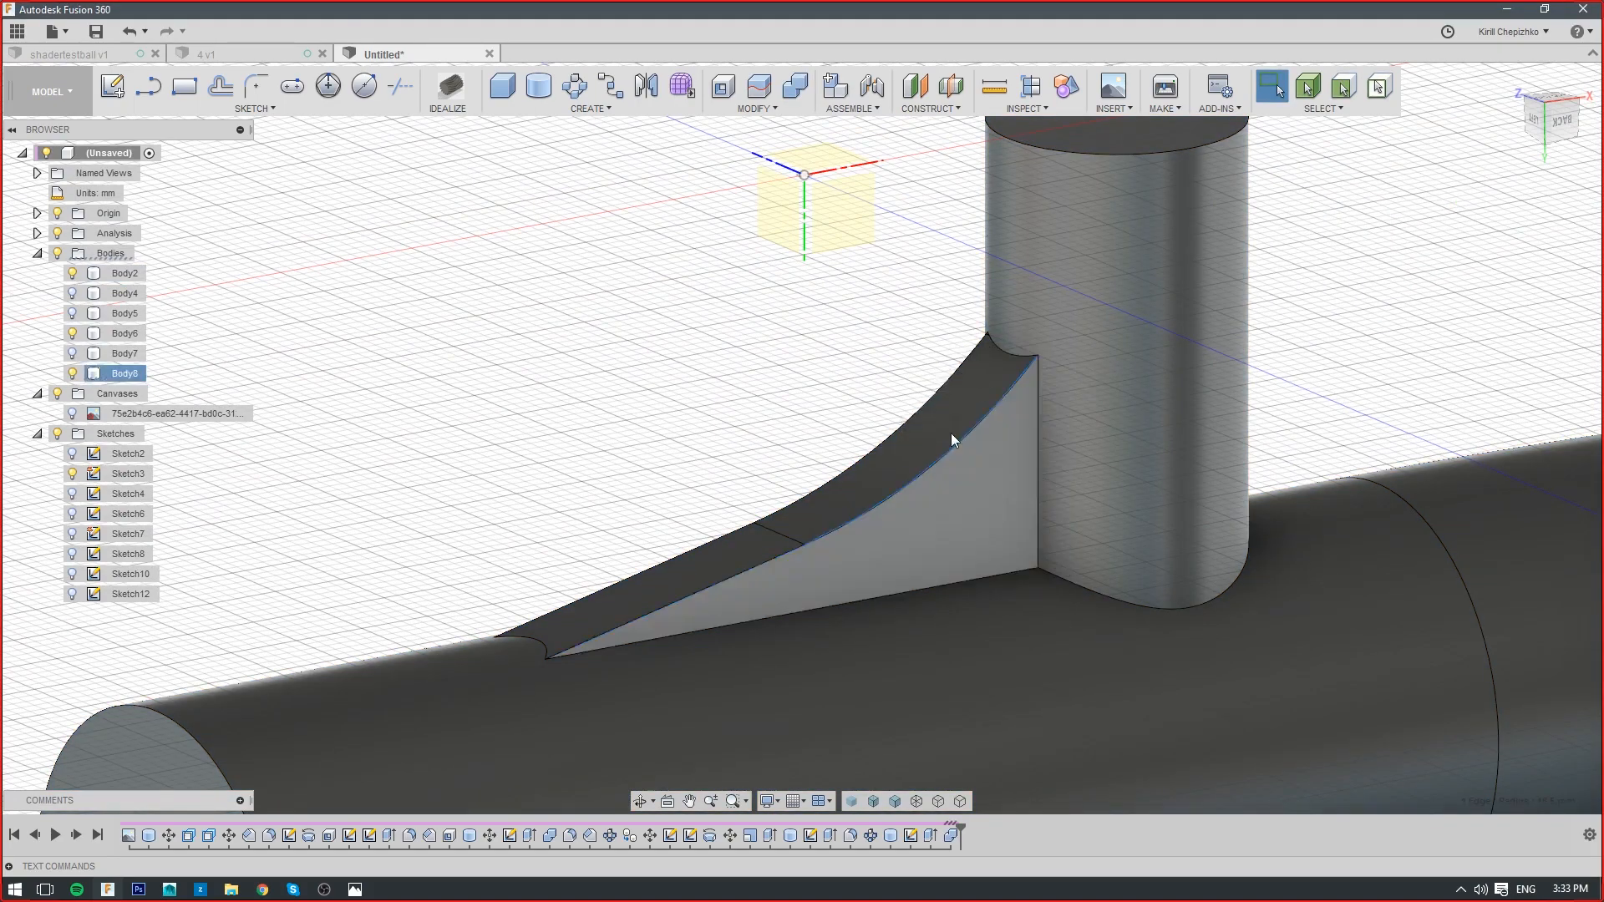
pyautogui.moveTo(951, 370); pyautogui.dragTo(961, 376)
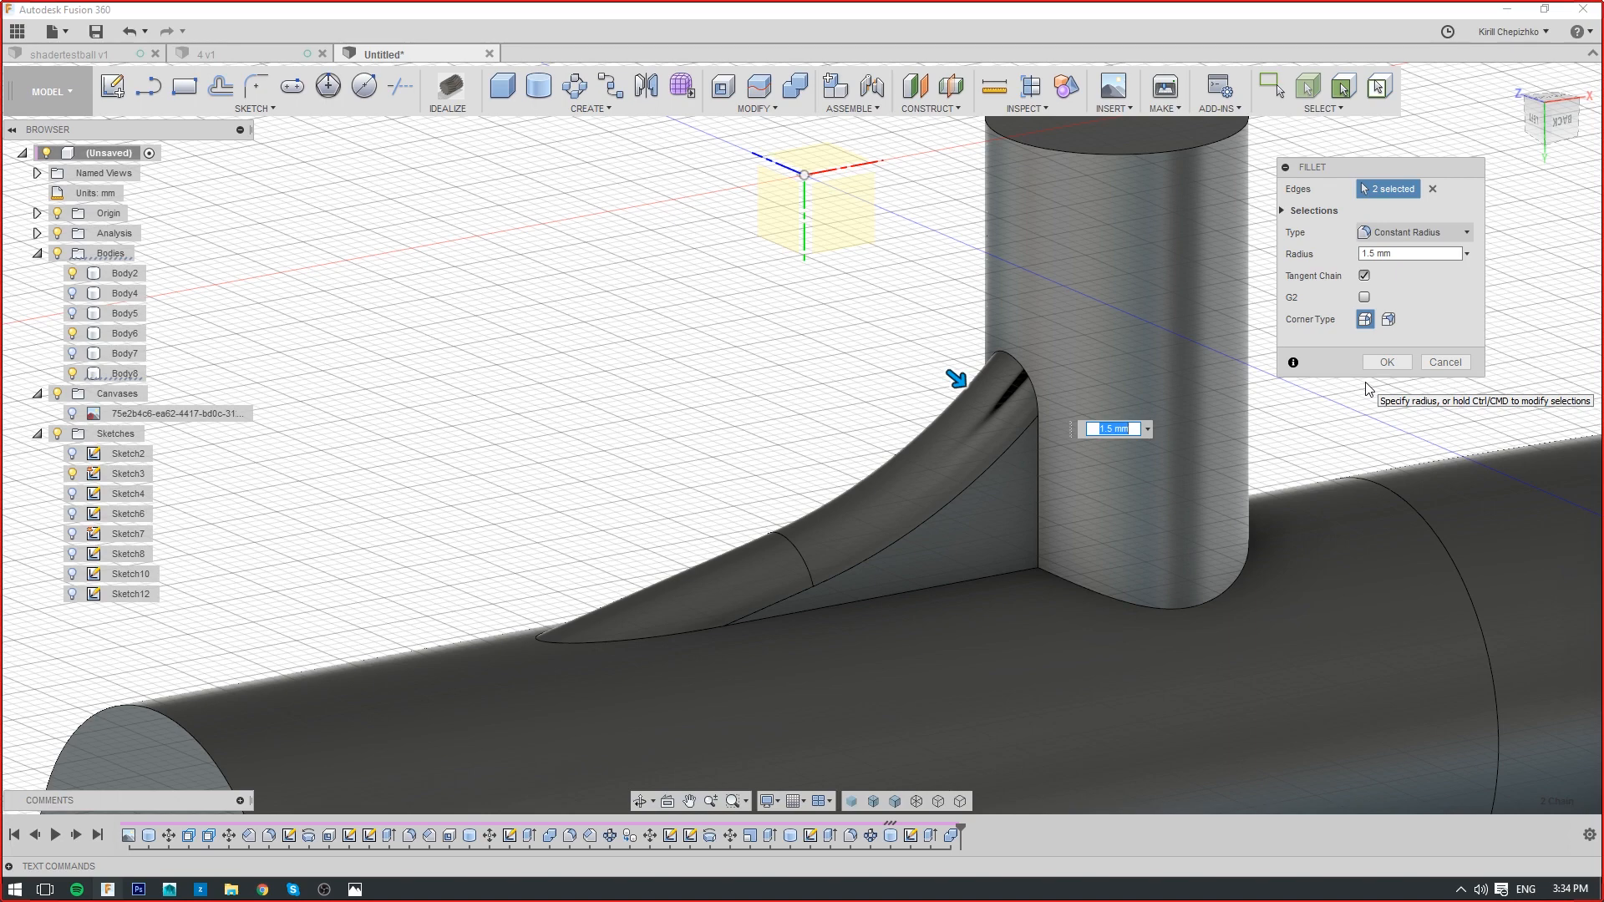
pyautogui.click(1439, 361)
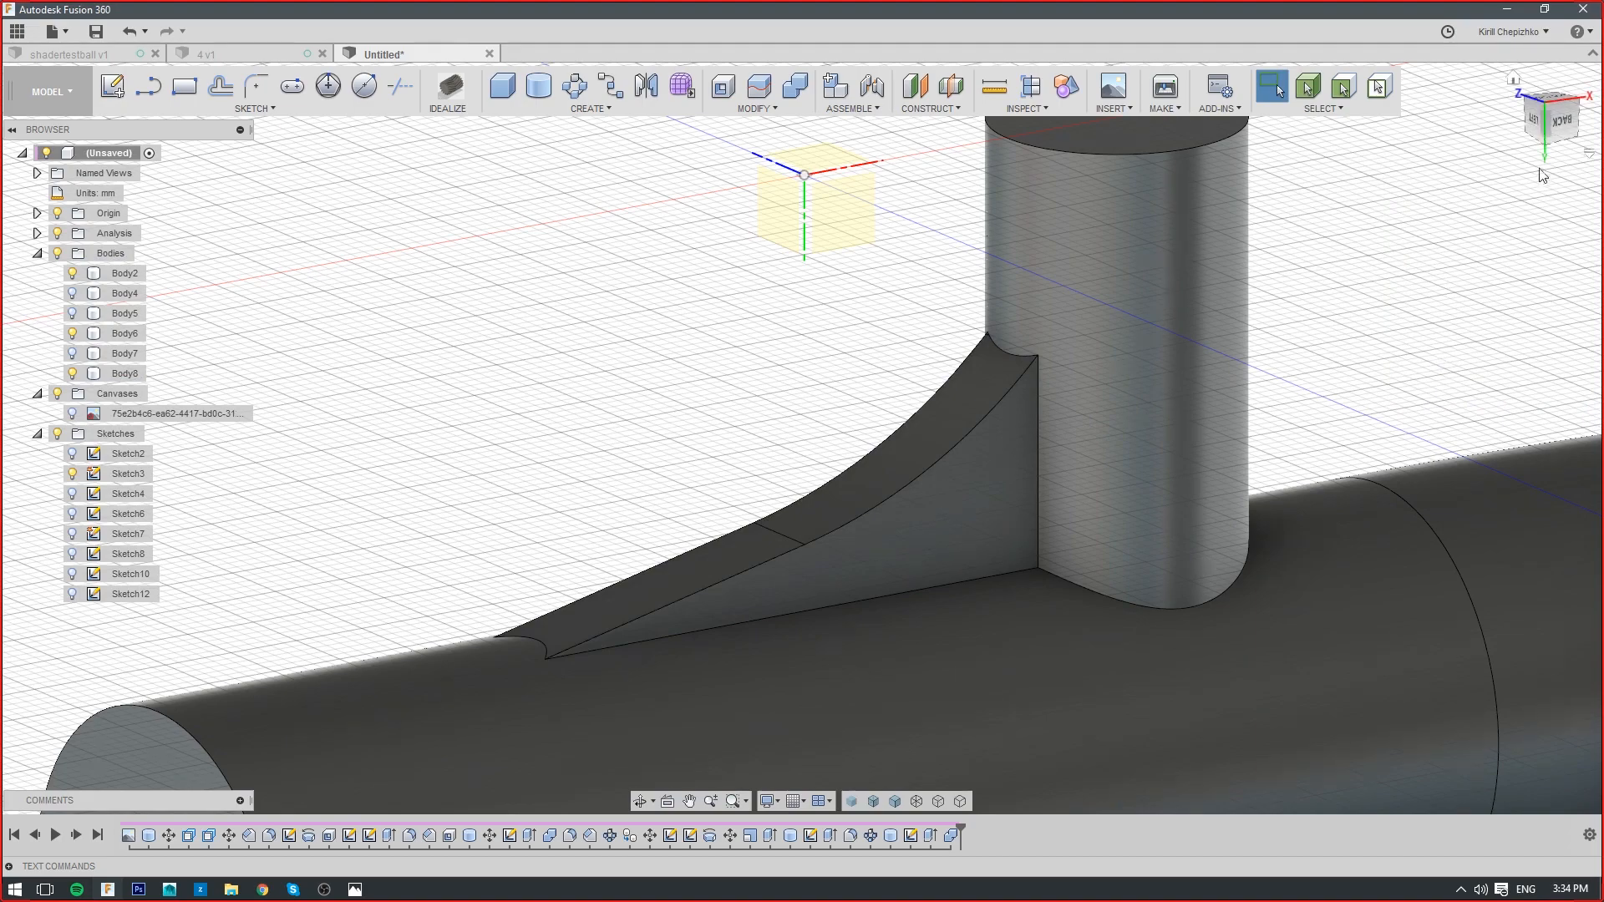
# Fillet the curved edge where the stem meets the barrel, creating a broad blend around the stem's base
pyautogui.moveTo(1543, 133); pyautogui.dragTo(1401, 233)
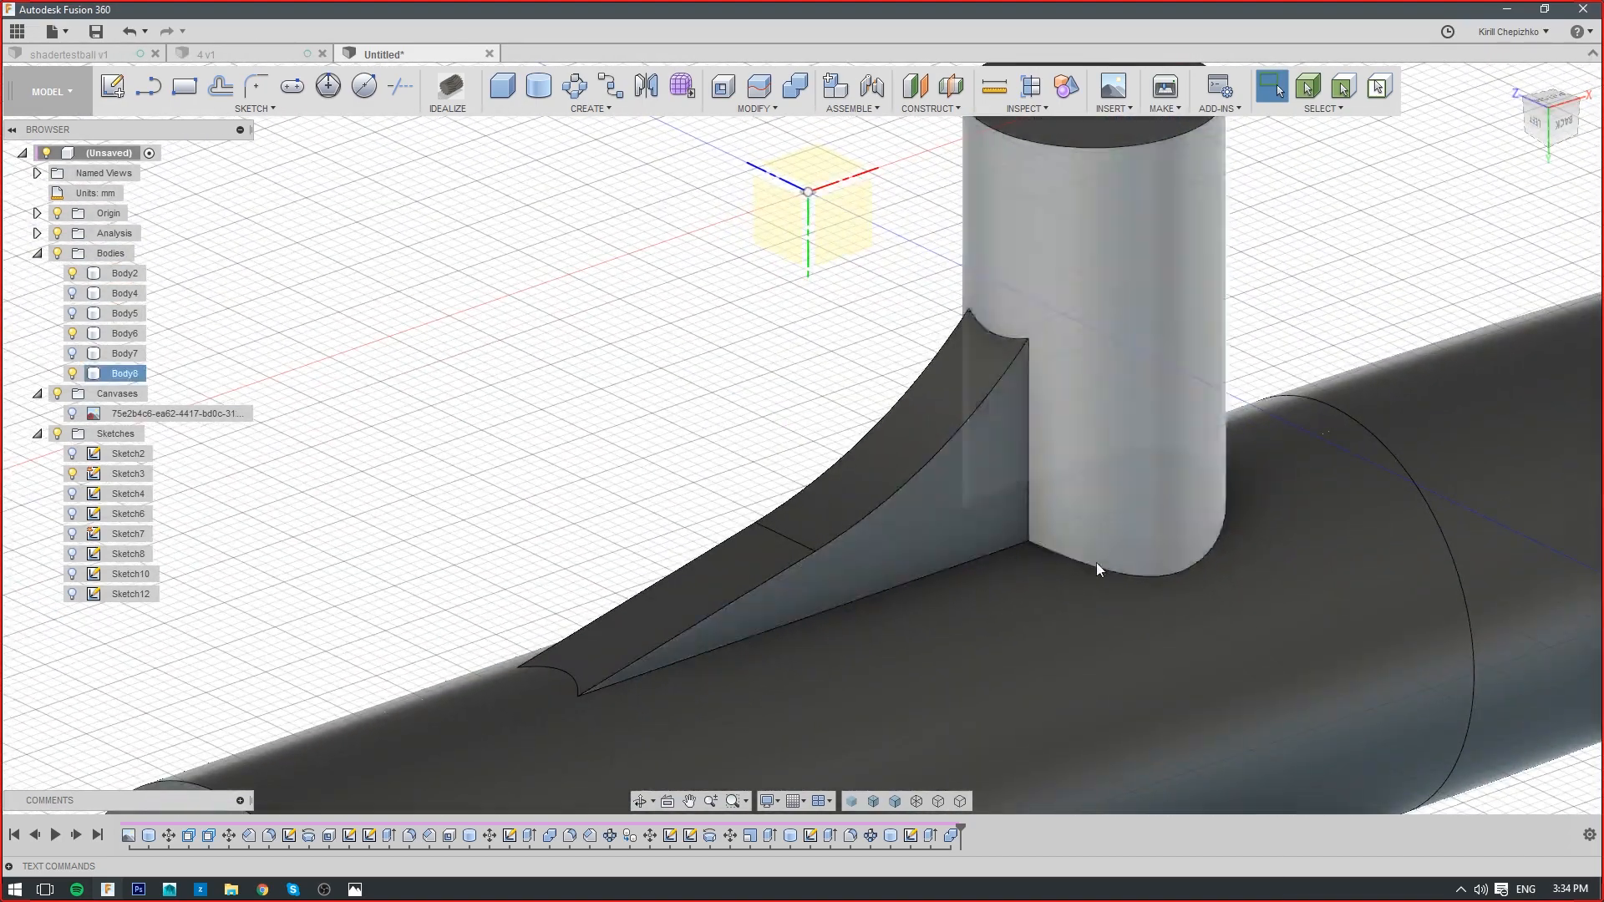
pyautogui.rightClick(1112, 568)
pyautogui.click(1085, 655)
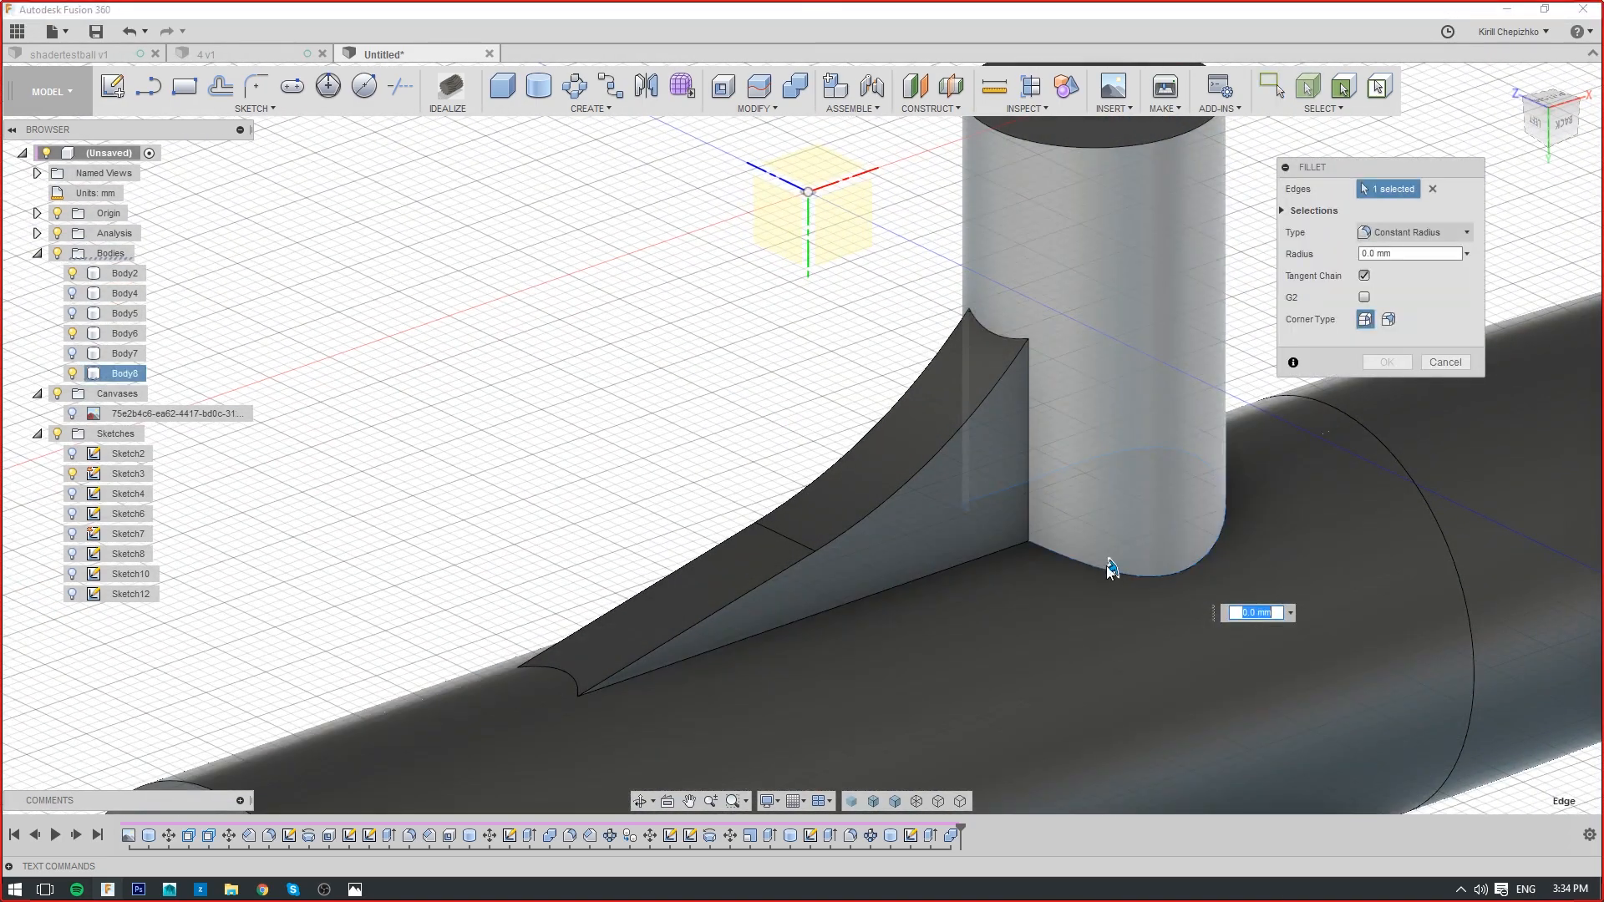
pyautogui.moveTo(1120, 563); pyautogui.dragTo(1121, 564)
pyautogui.click(1396, 359)
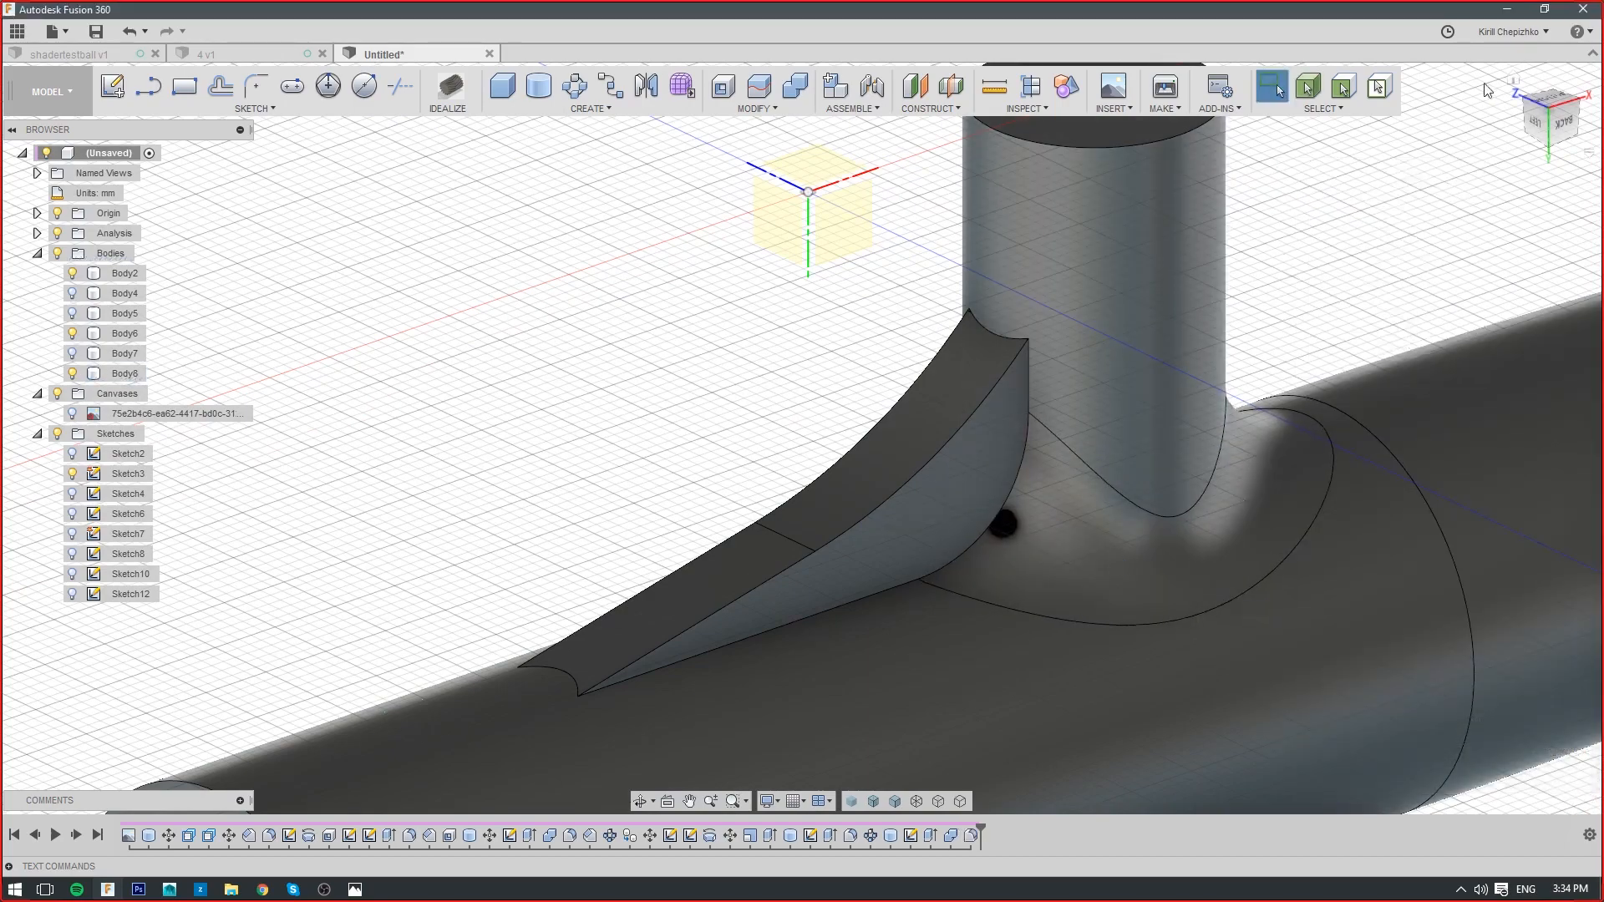
pyautogui.moveTo(1545, 117); pyautogui.dragTo(1421, 105)
pyautogui.keyDown('shift'); pyautogui.moveTo(1229, 325); pyautogui.dragTo(1289, 323, button='middle'); pyautogui.keyUp('shift')
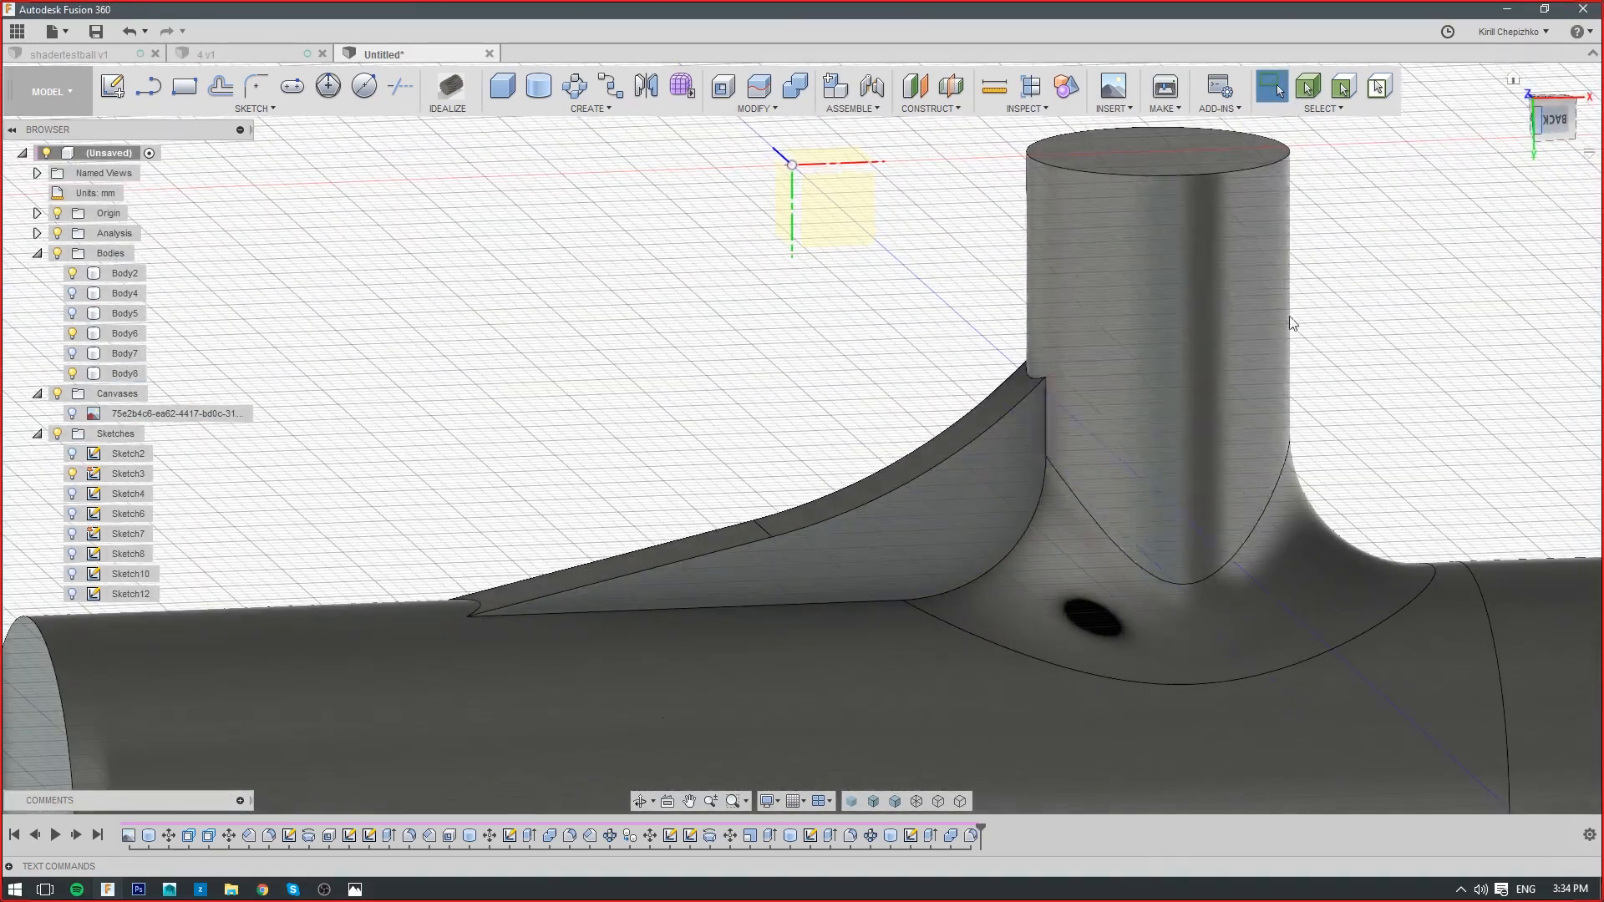
pyautogui.rightClick(1036, 498)
pyautogui.click(1026, 584)
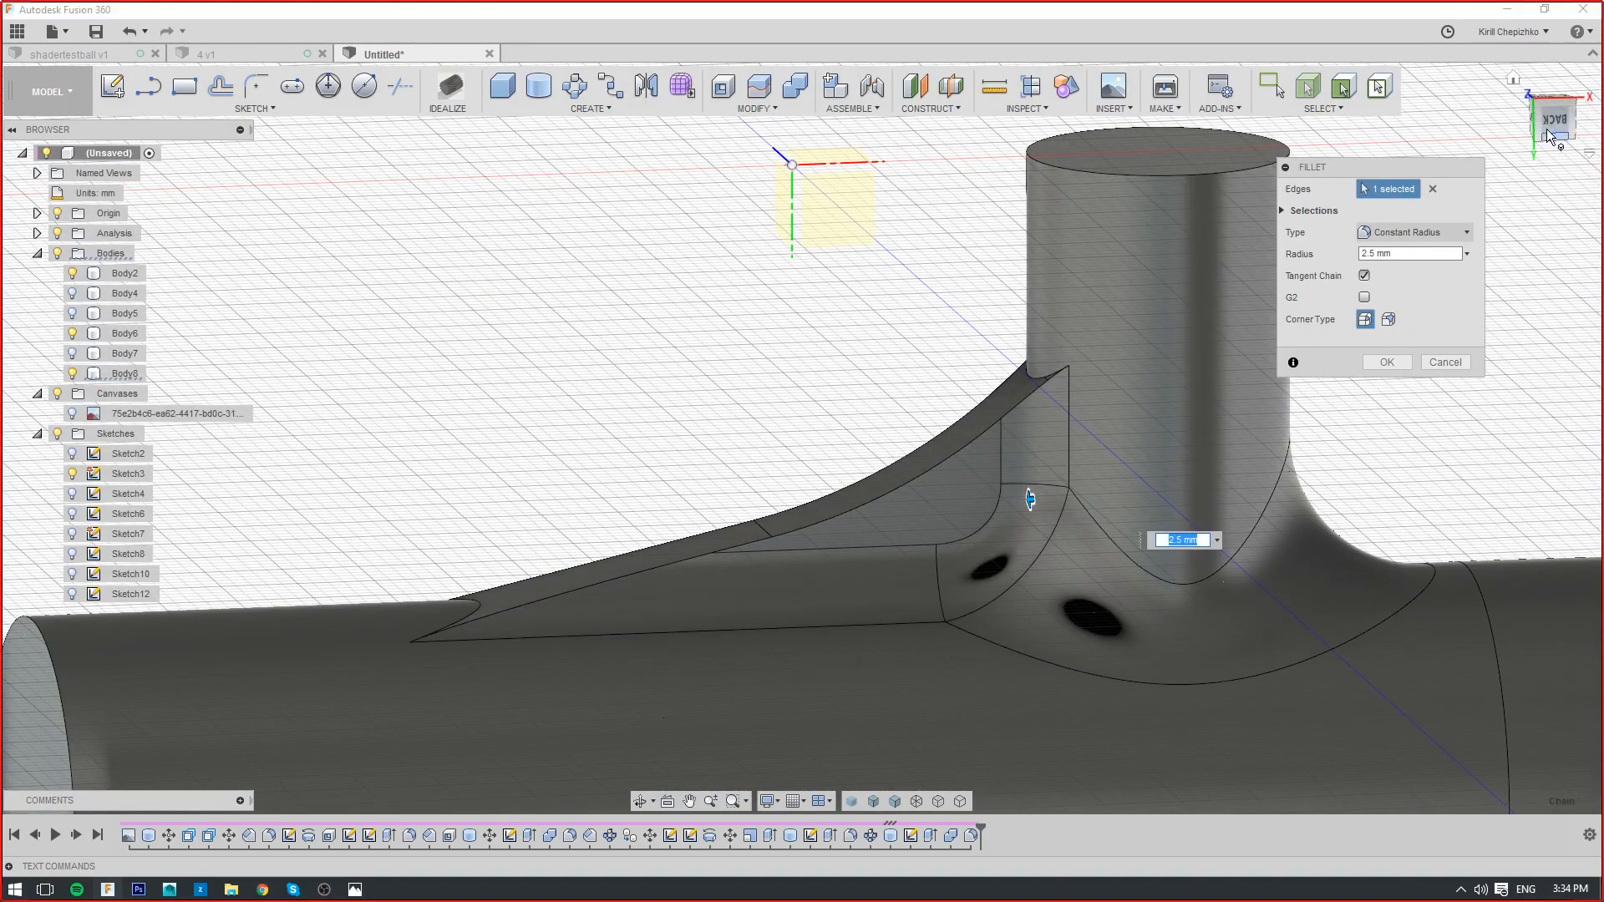
pyautogui.keyDown('shift'); pyautogui.moveTo(1029, 499); pyautogui.dragTo(749, 407, button='middle'); pyautogui.keyUp('shift')
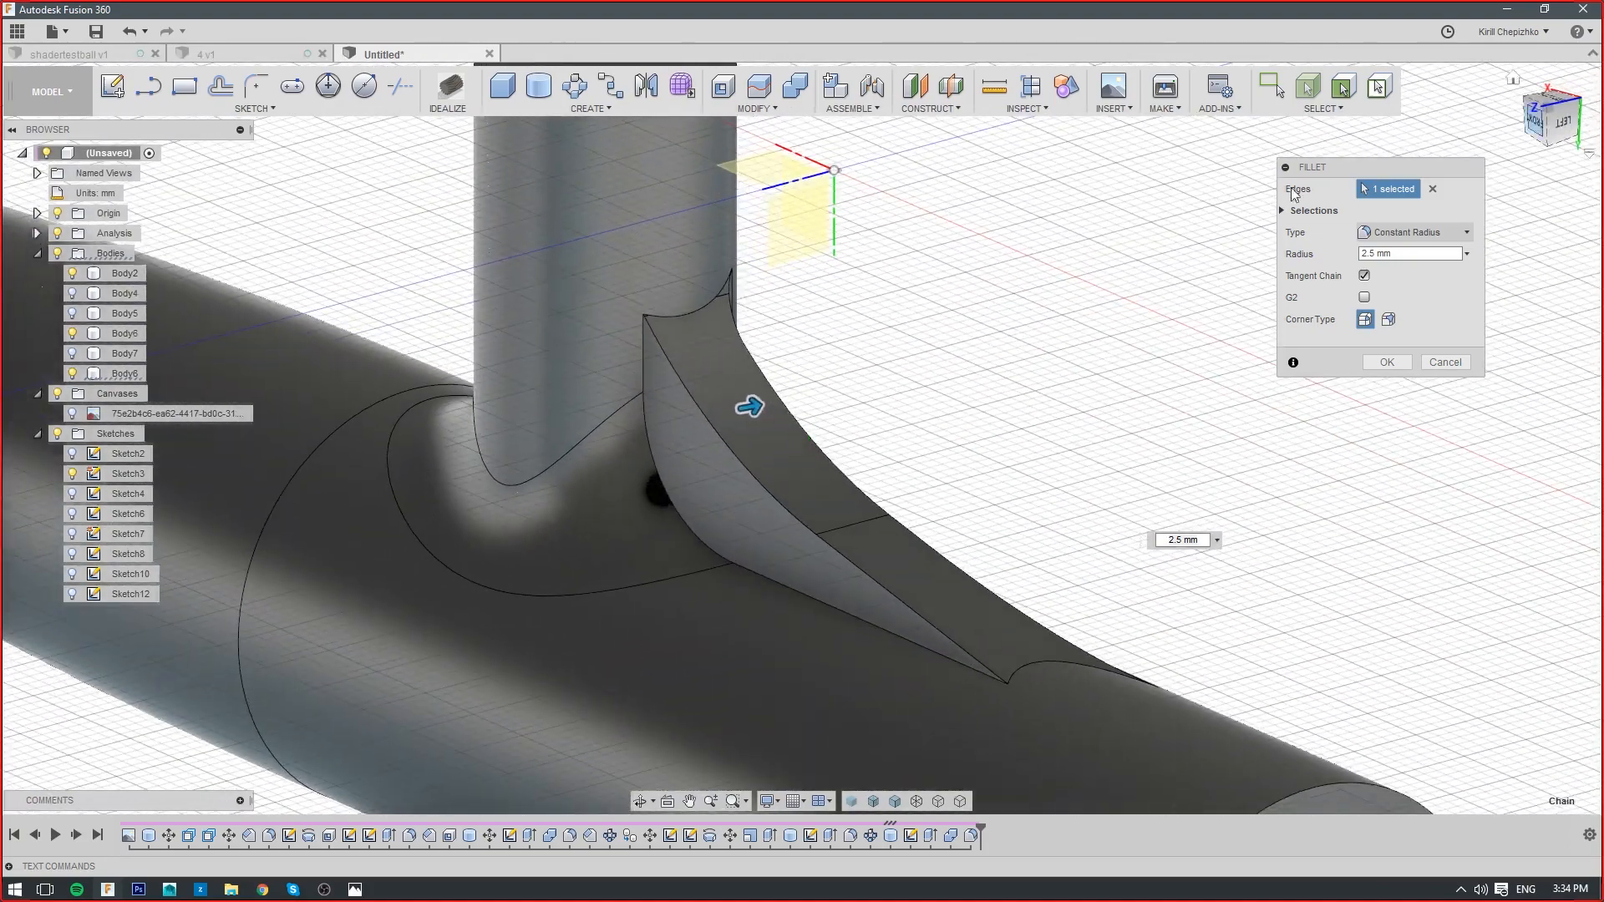
# Round both long outer edges of the curved rib with a 1.3 mm constant-radius fillet
pyautogui.rightClick(748, 338)
pyautogui.click(711, 423)
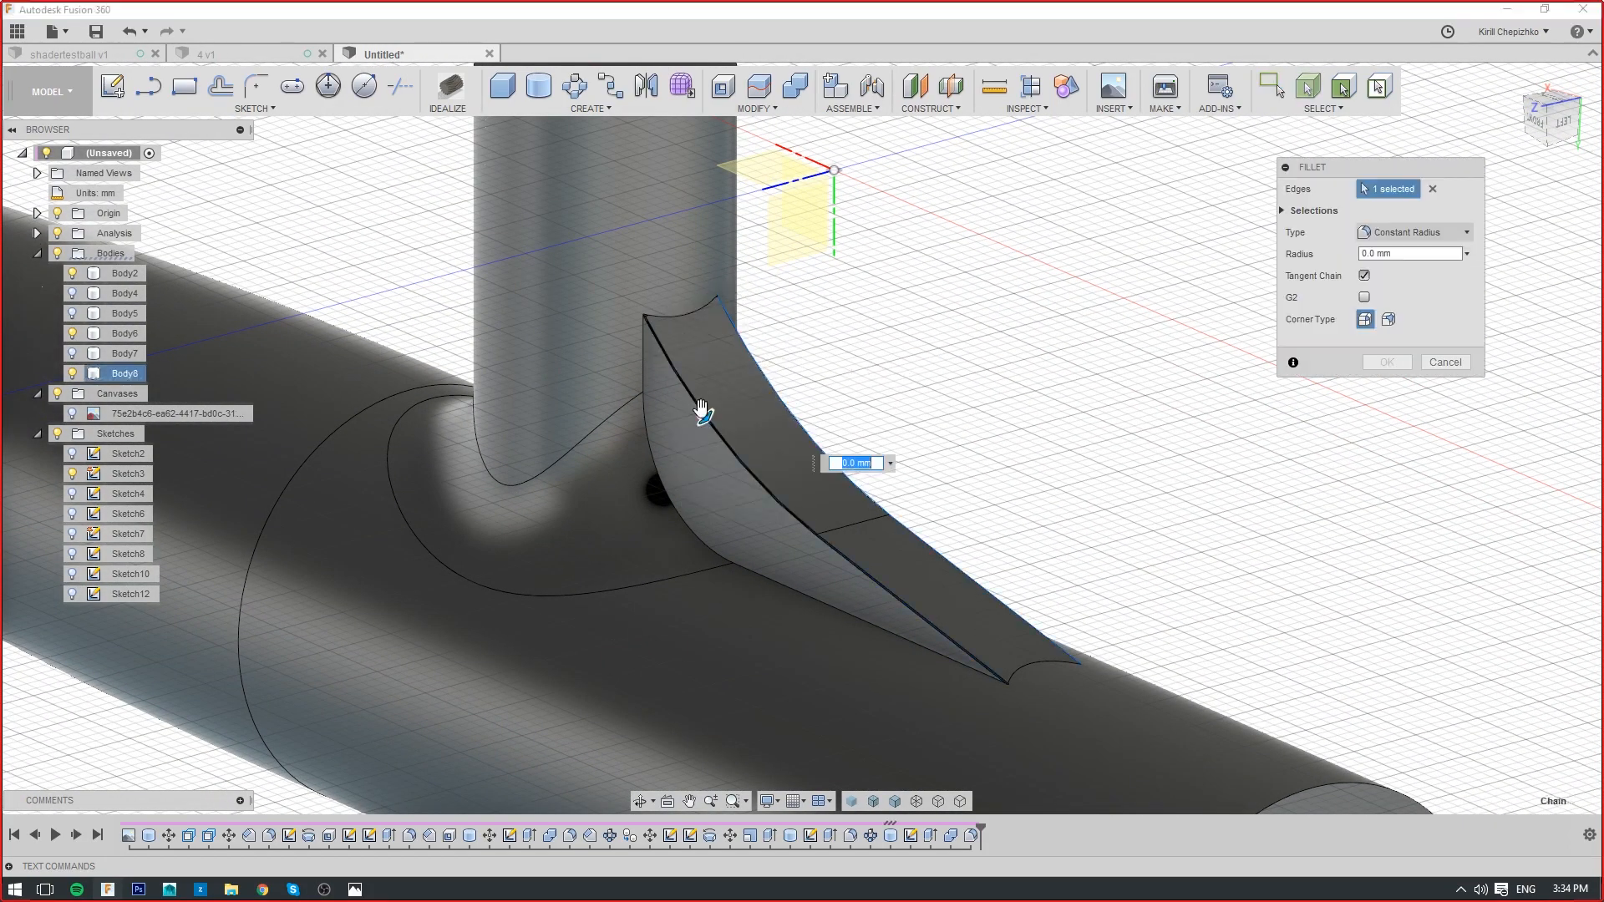
pyautogui.moveTo(706, 418); pyautogui.dragTo(709, 421)
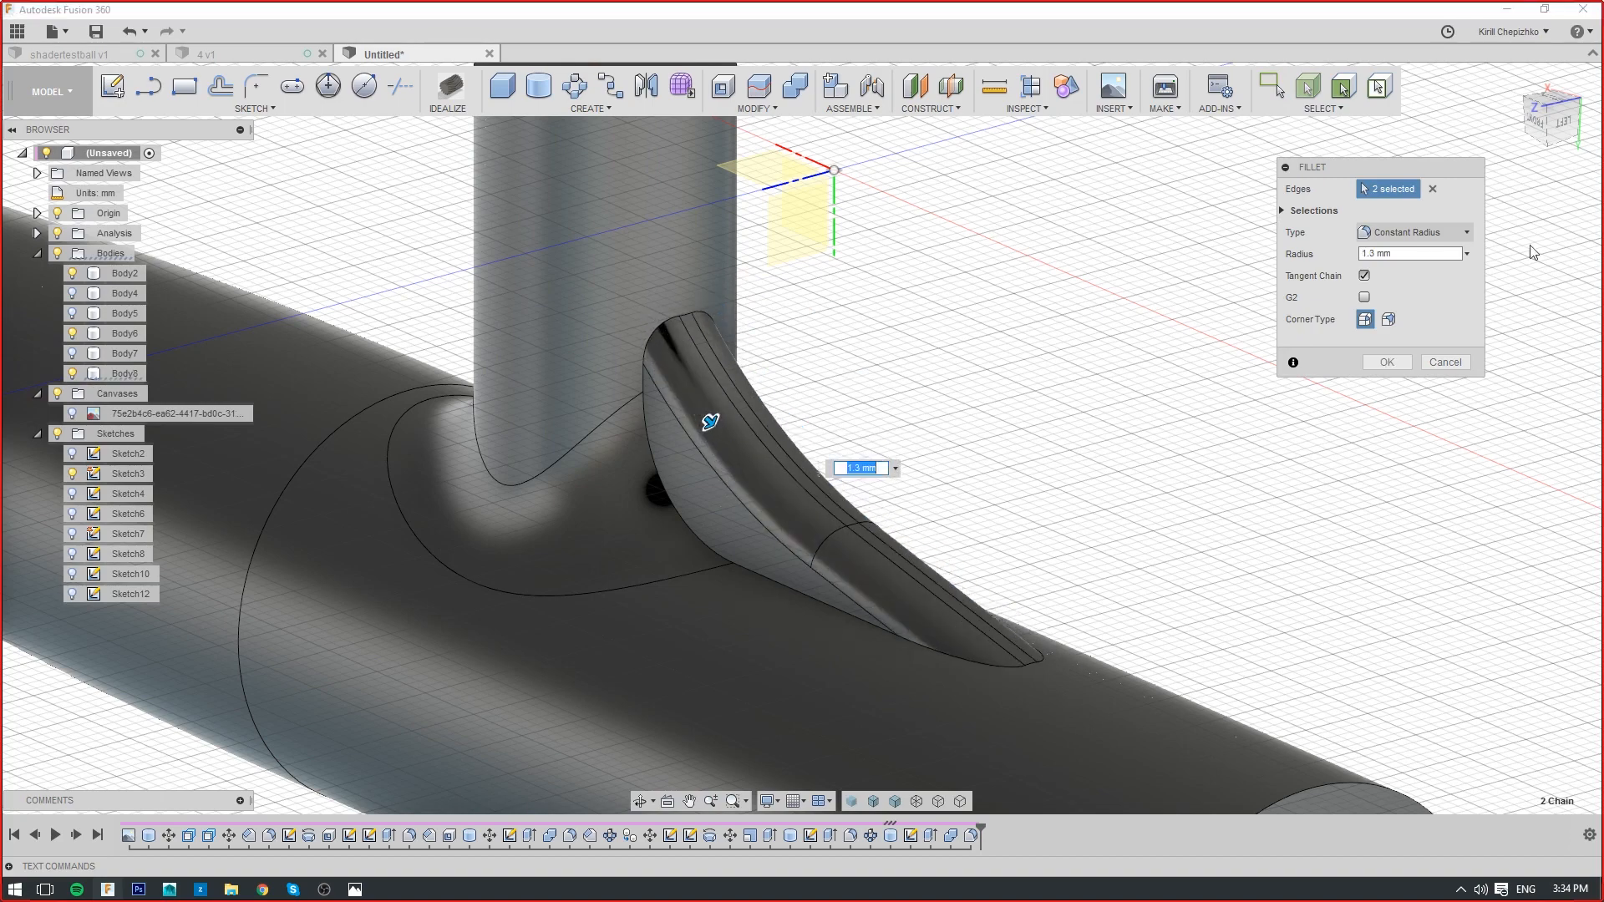
pyautogui.moveTo(1559, 128); pyautogui.dragTo(1469, 134)
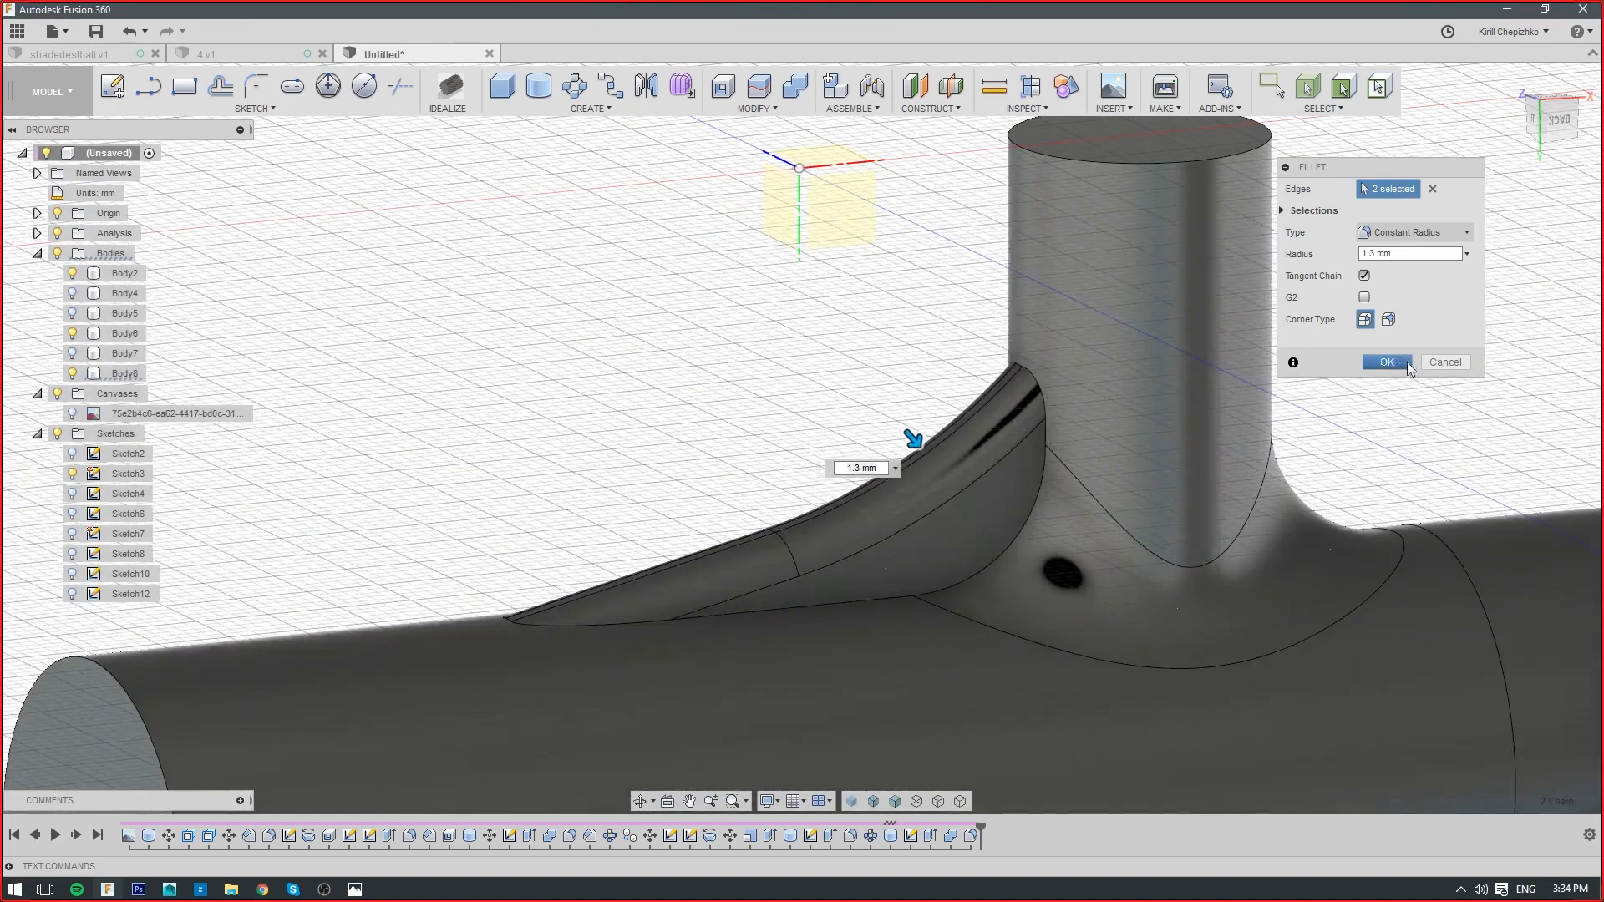
pyautogui.click(1396, 362)
pyautogui.rightClick(1041, 473)
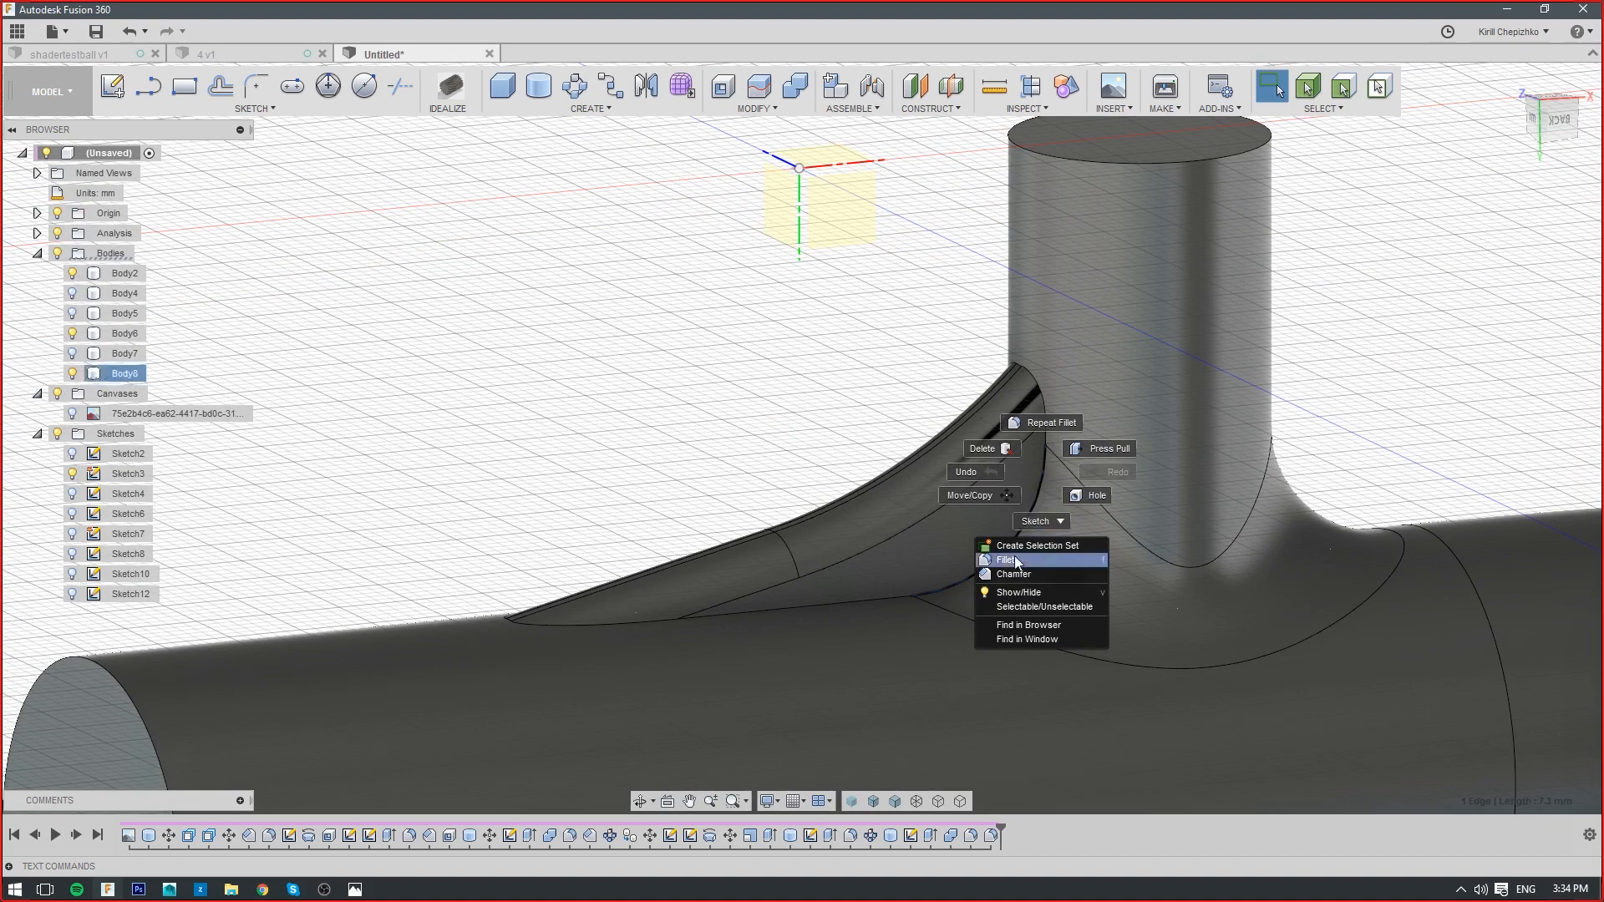
pyautogui.click(990, 556)
pyautogui.scroll(3, 1030, 461)
pyautogui.write('1.5')
pyautogui.press('Return')
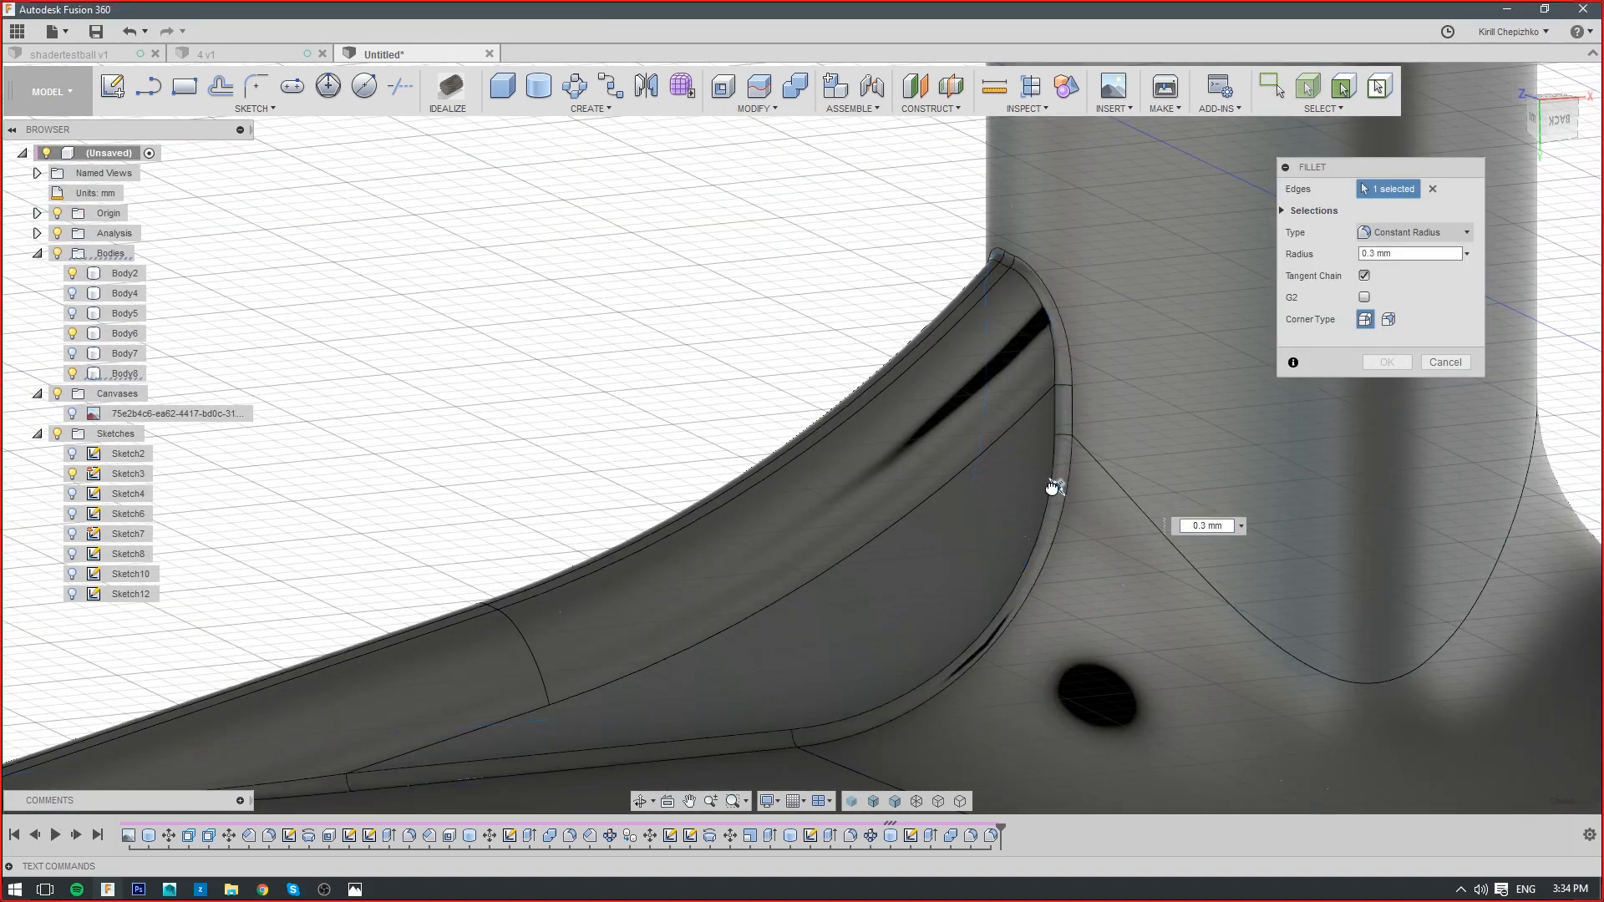
pyautogui.moveTo(1055, 489); pyautogui.dragTo(1052, 486)
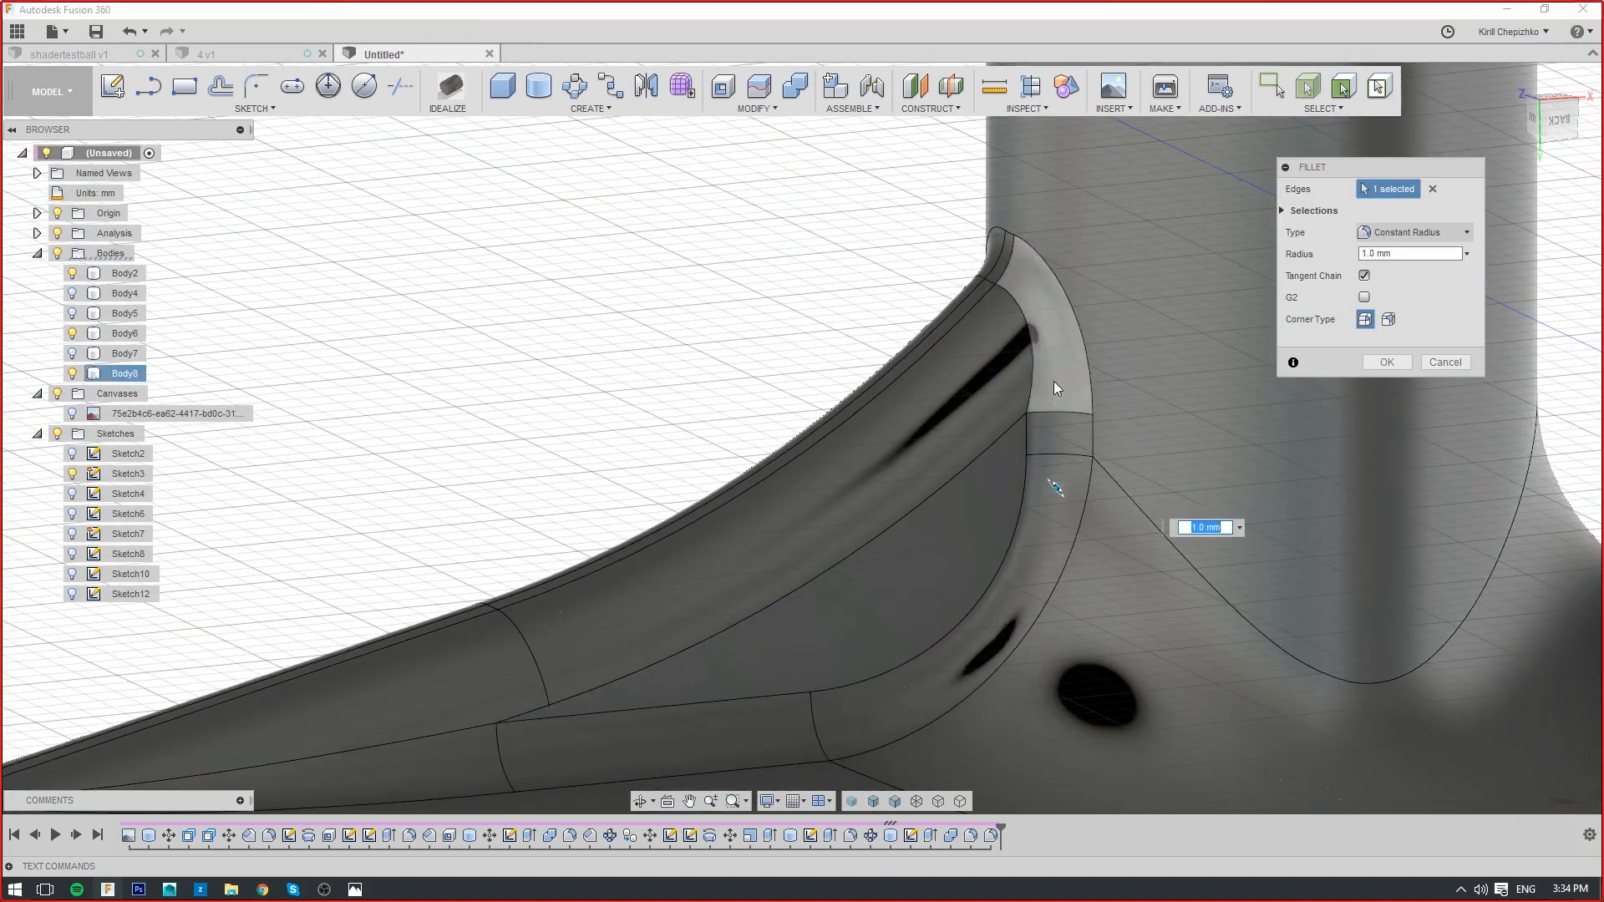
pyautogui.scroll(-3, 1055, 382)
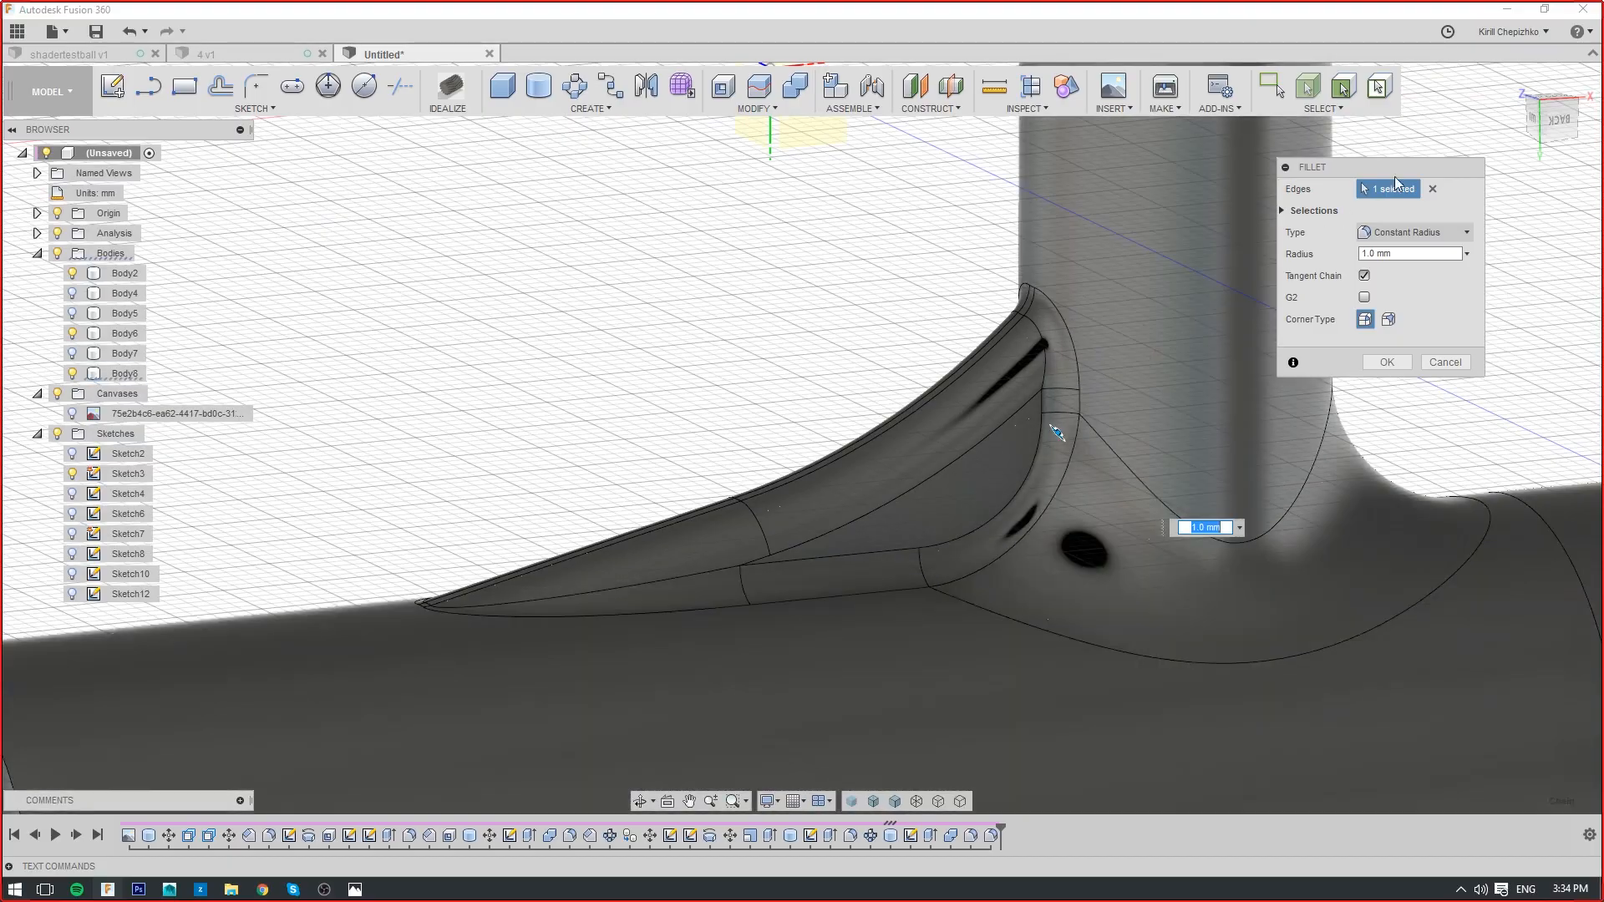
pyautogui.moveTo(1551, 114); pyautogui.dragTo(1534, 132)
pyautogui.moveTo(1052, 484)
pyautogui.keyDown('shift'); pyautogui.mouseDown(button='middle')
pyautogui.moveTo(1060, 419)
pyautogui.moveTo(1058, 443)
pyautogui.moveTo(1014, 408)
pyautogui.moveTo(763, 390)
pyautogui.moveTo(611, 461)
pyautogui.moveTo(849, 315)
pyautogui.moveTo(1035, 401)
pyautogui.moveTo(1057, 436)
pyautogui.mouseUp(button='middle'); pyautogui.keyUp('shift')
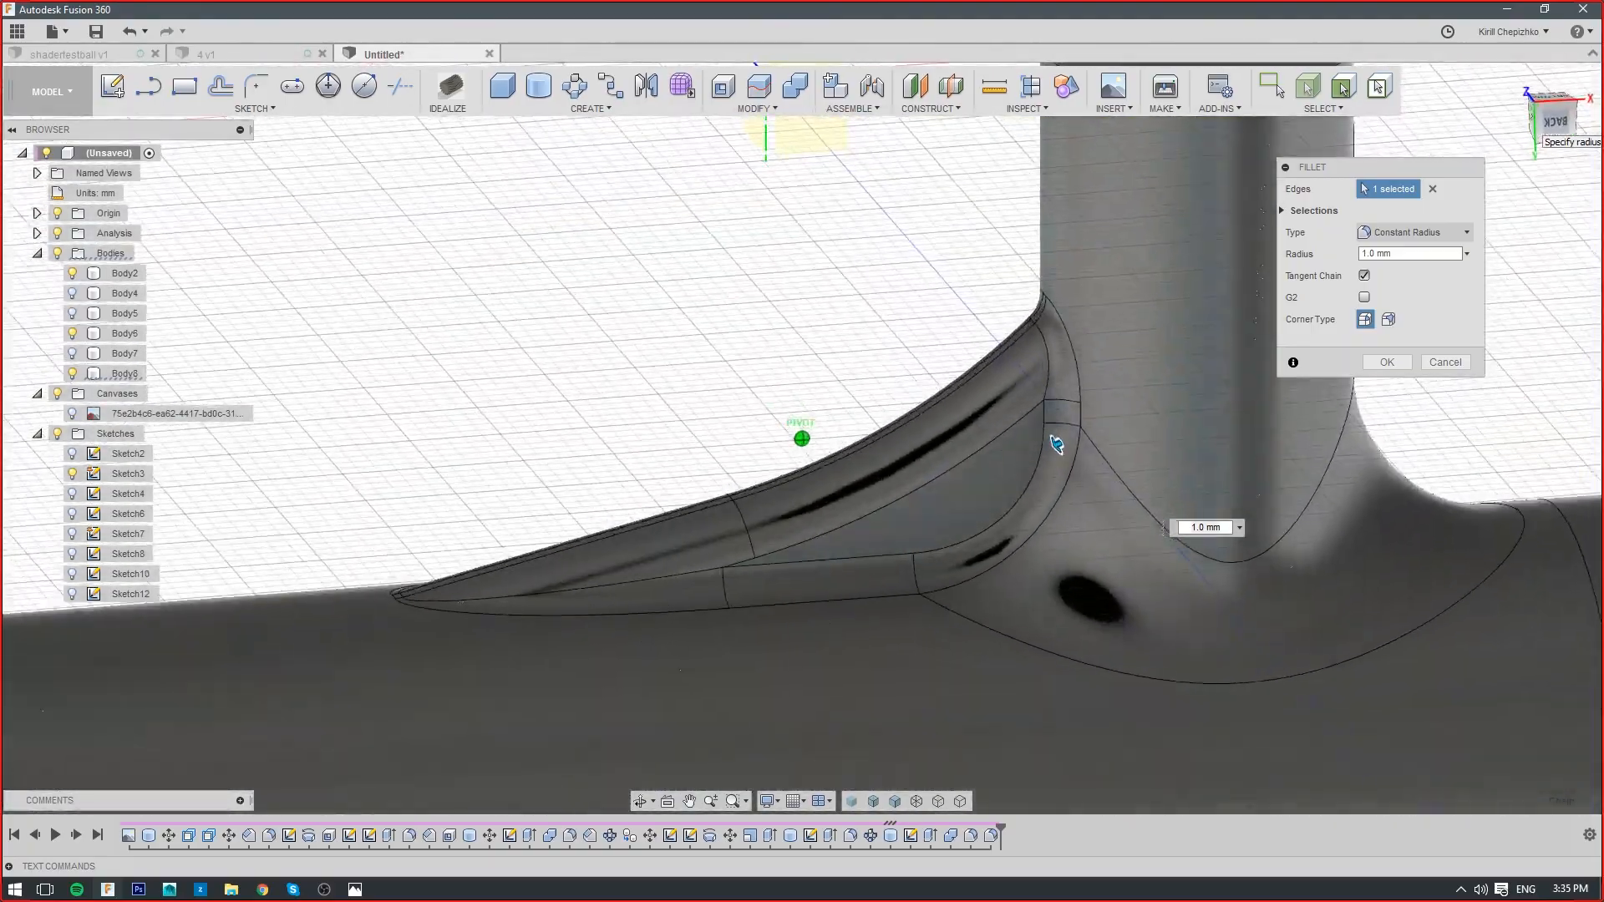
pyautogui.scroll(-5, 968, 415)
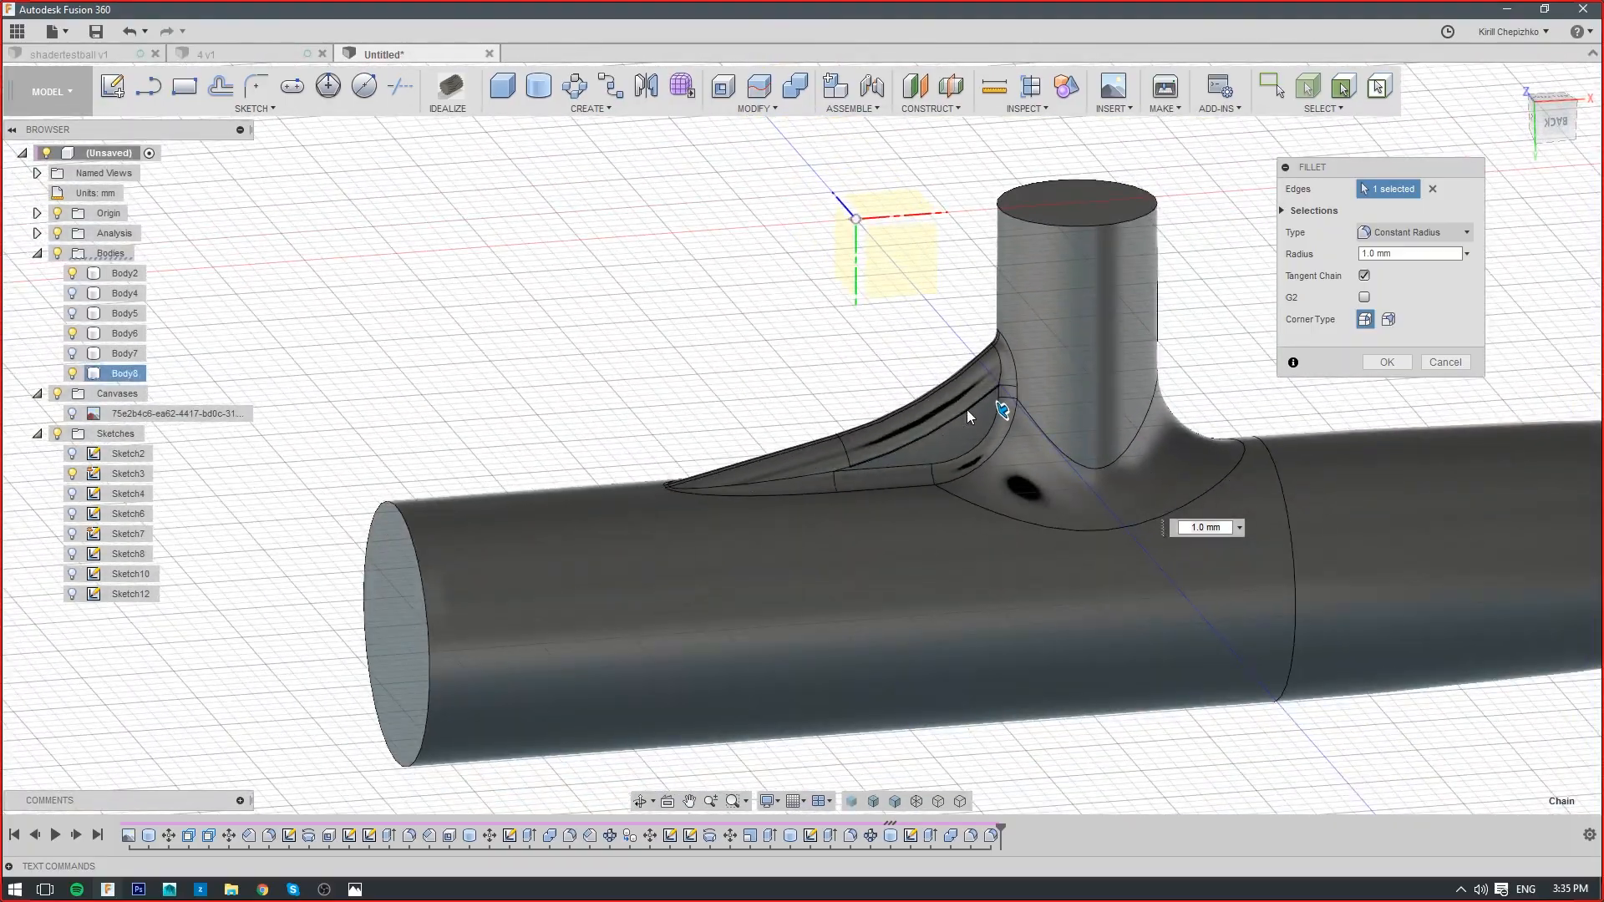
pyautogui.click(1447, 363)
# Fillet the edge chain where the rib meets the stem and barrel with a 1.5 mm constant radius
pyautogui.moveTo(1300, 405); pyautogui.dragTo(1175, 462, button='middle')
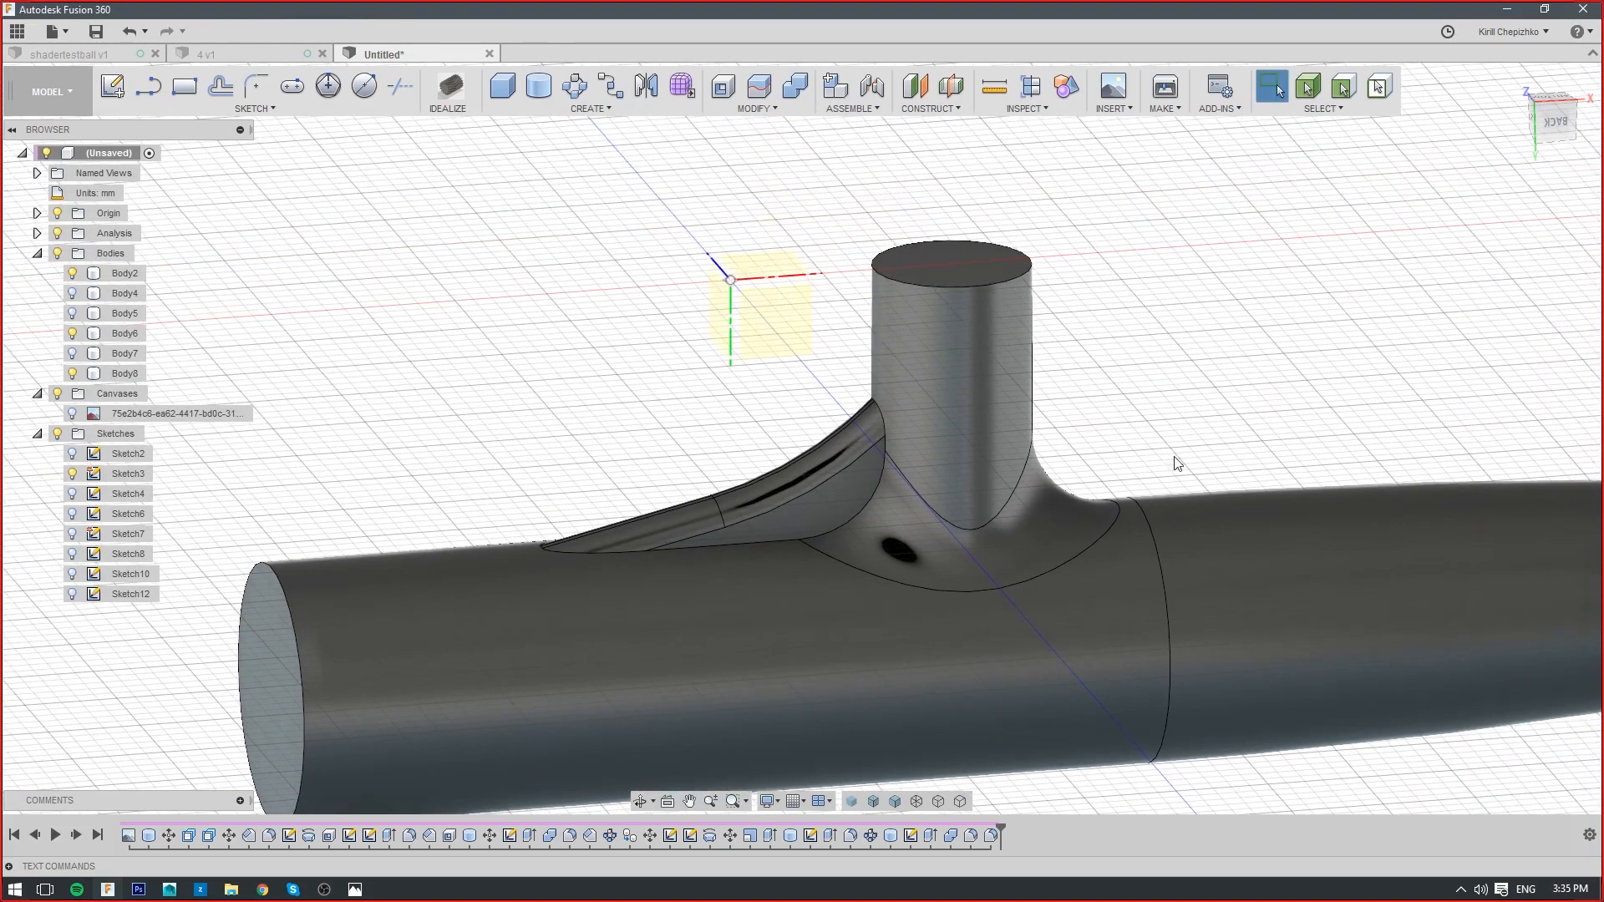
pyautogui.scroll(-2, 1135, 389)
pyautogui.scroll(-2, 1135, 389)
pyautogui.moveTo(1163, 380); pyautogui.dragTo(1107, 312, button='middle')
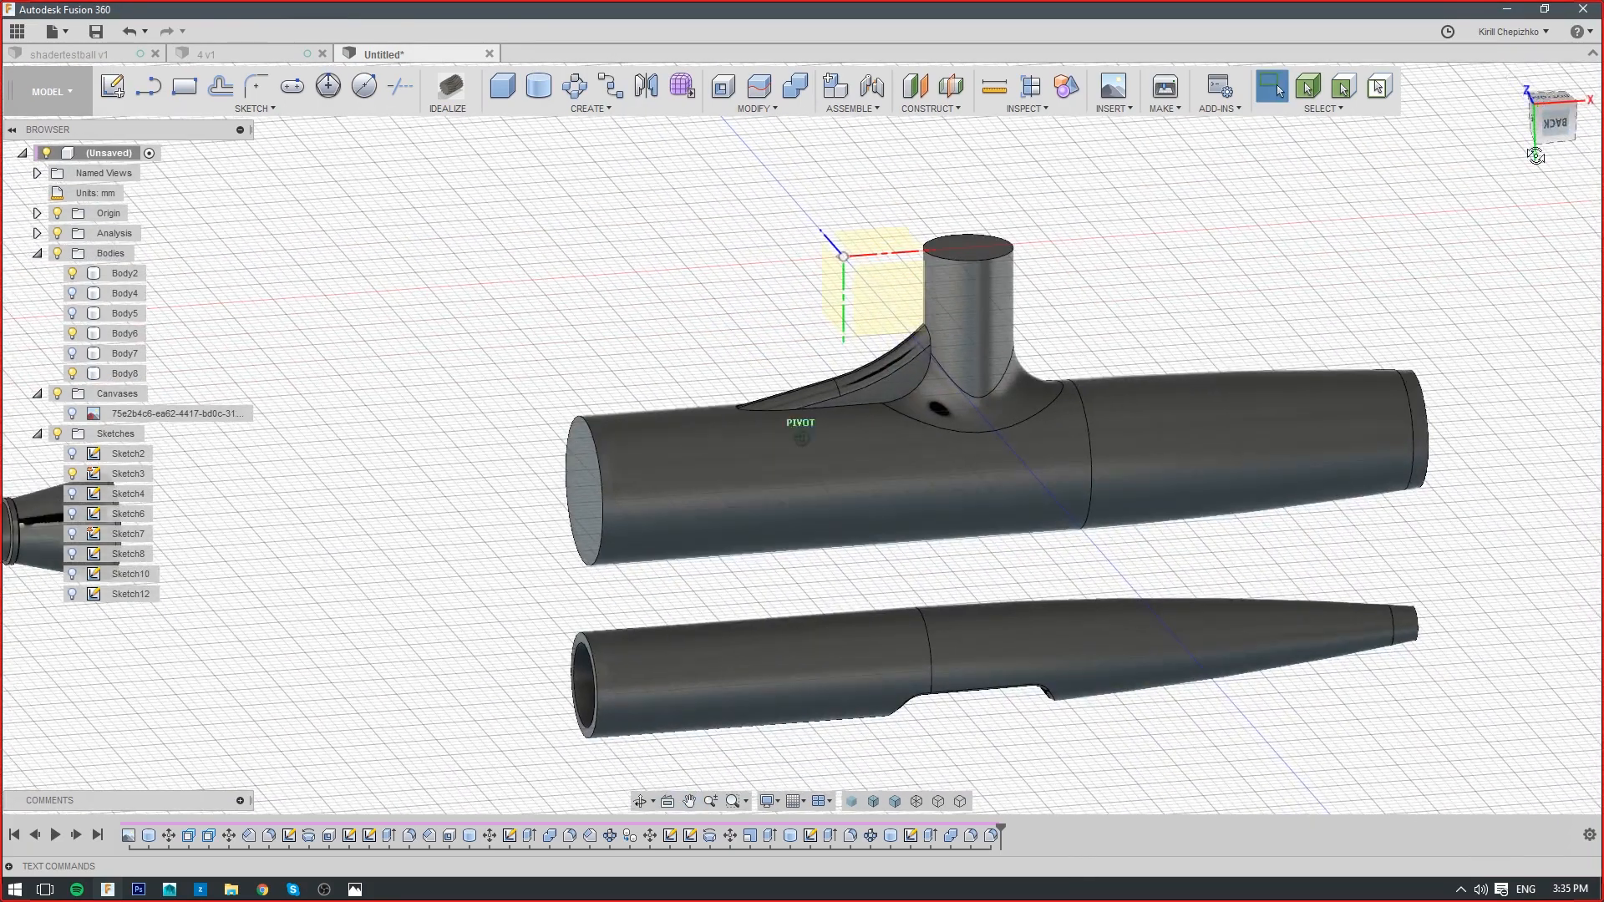
pyautogui.moveTo(1536, 155); pyautogui.dragTo(1550, 259)
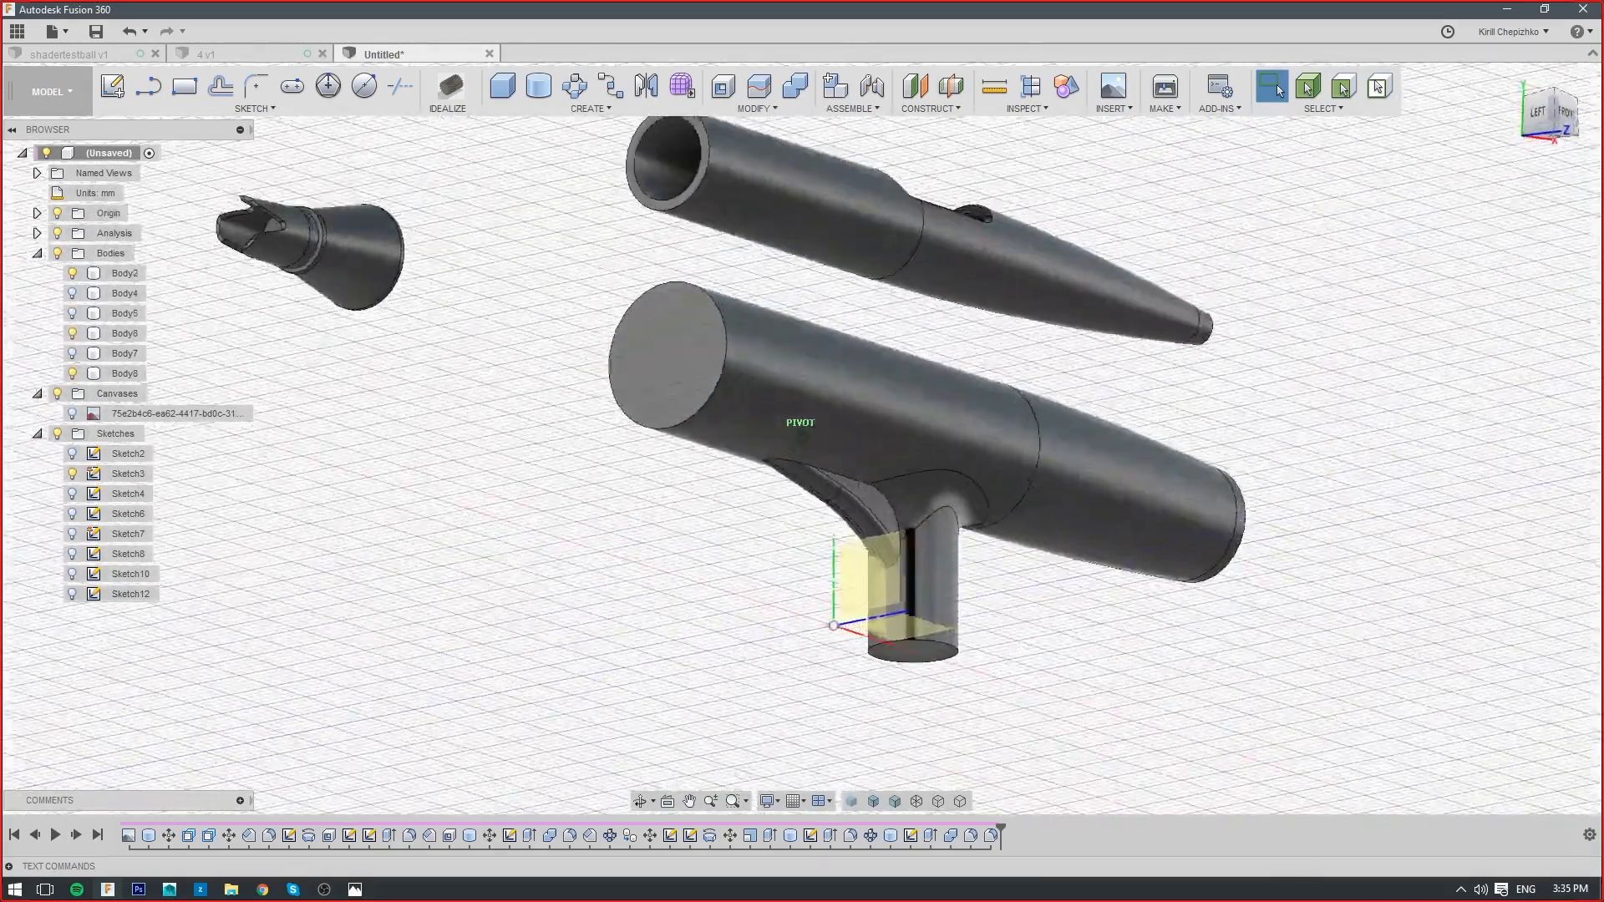
pyautogui.scroll(5, 835, 479)
pyautogui.rightClick(961, 558)
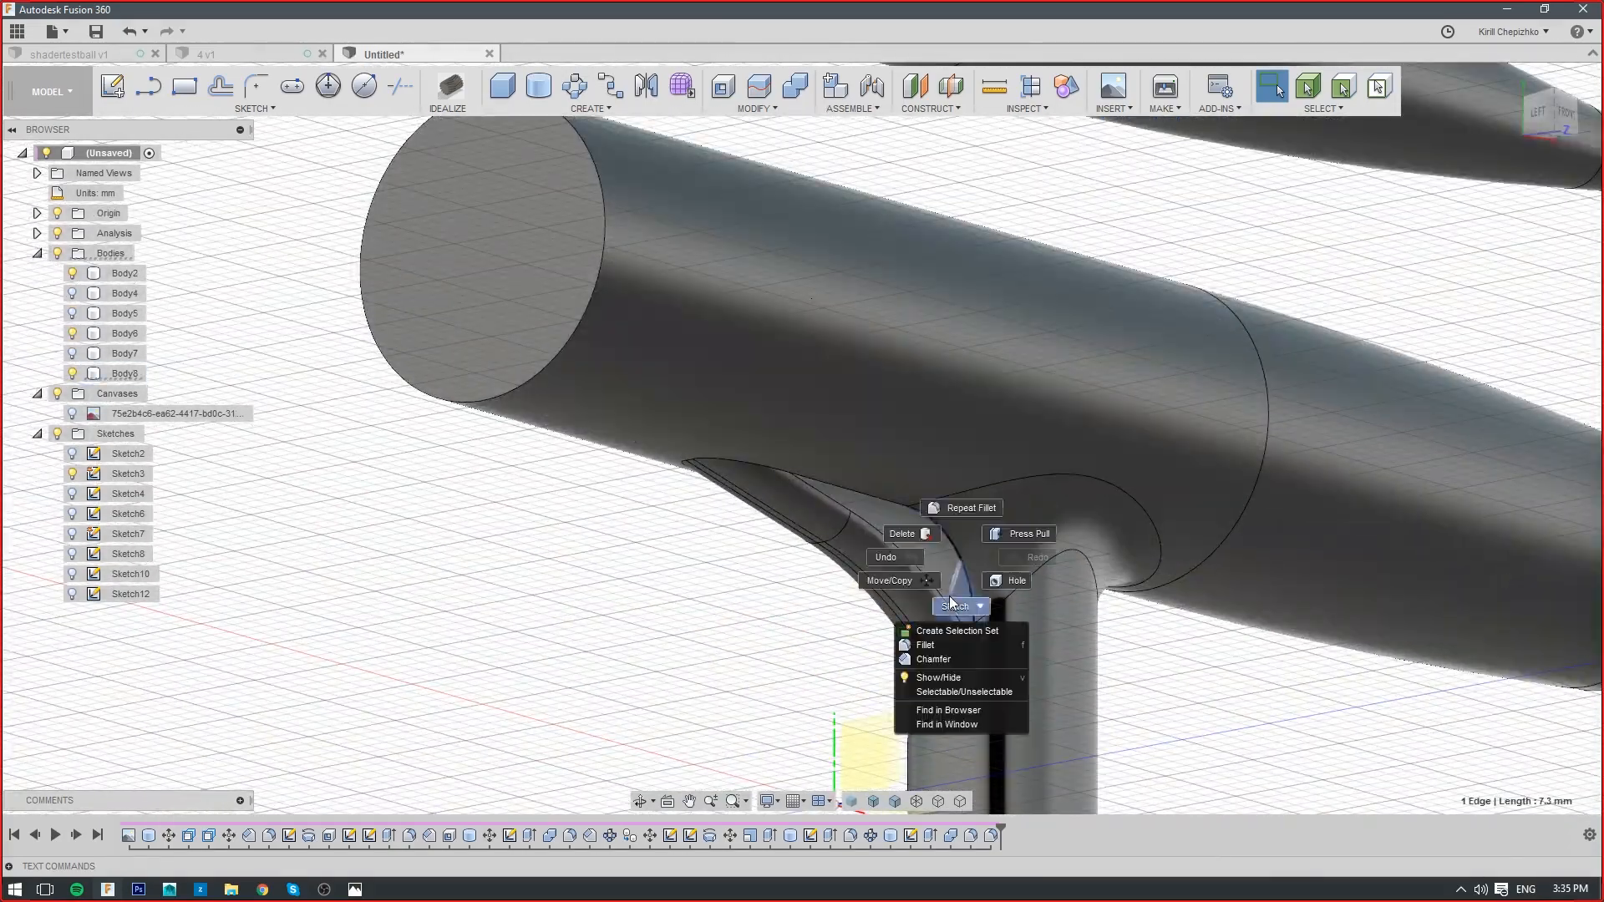
pyautogui.click(946, 650)
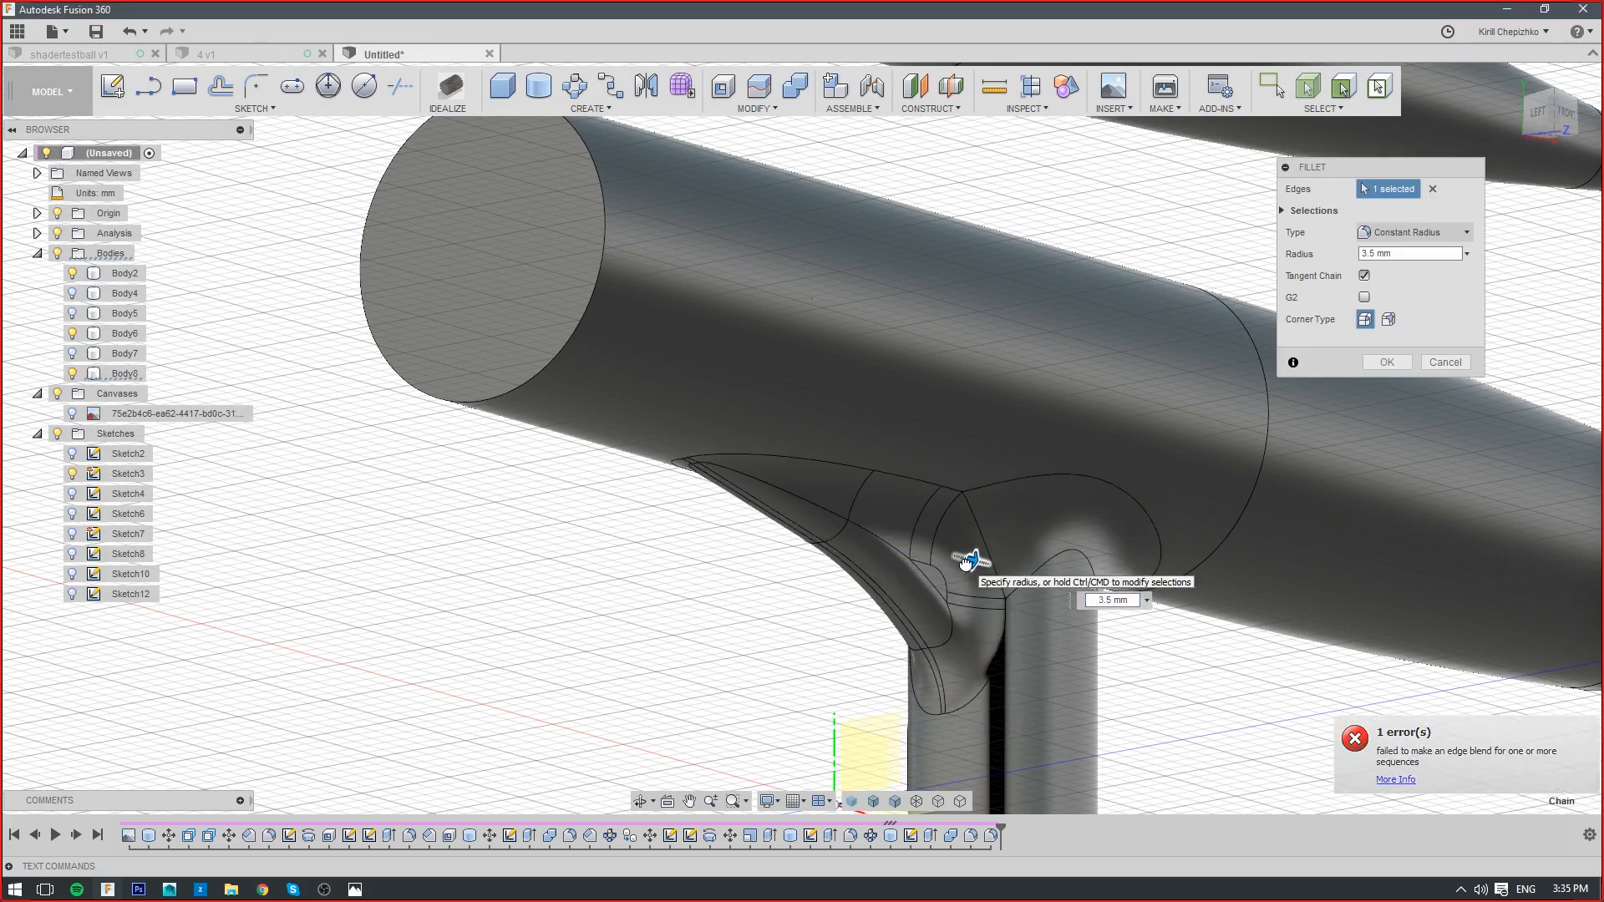
pyautogui.moveTo(966, 562); pyautogui.dragTo(958, 560)
pyautogui.scroll(-3, 1006, 413)
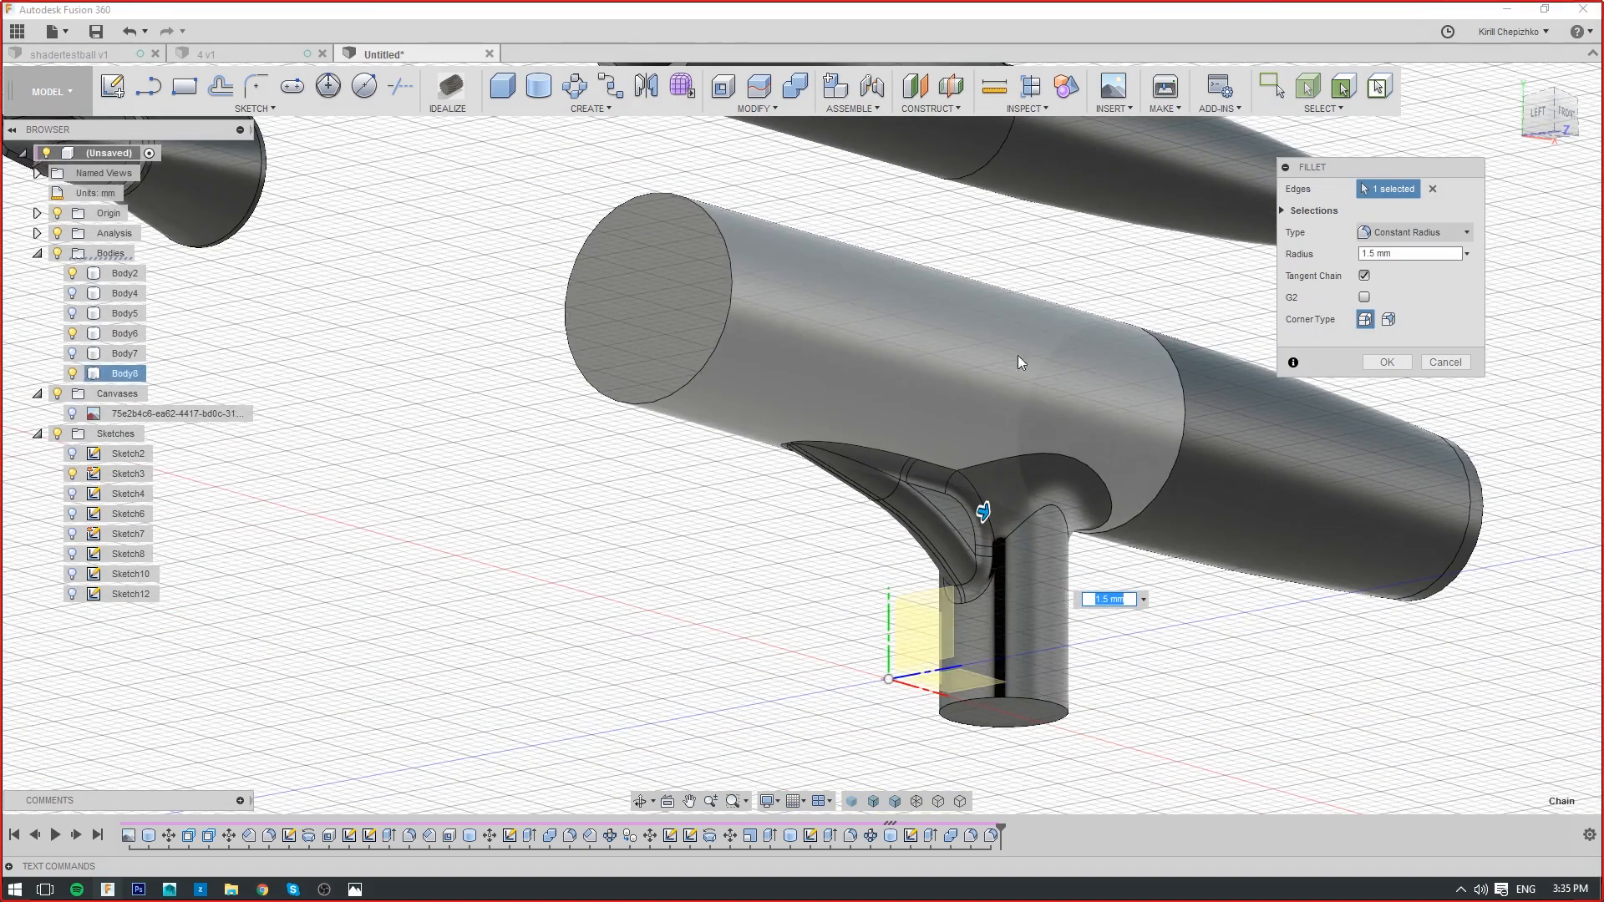
pyautogui.click(1564, 115)
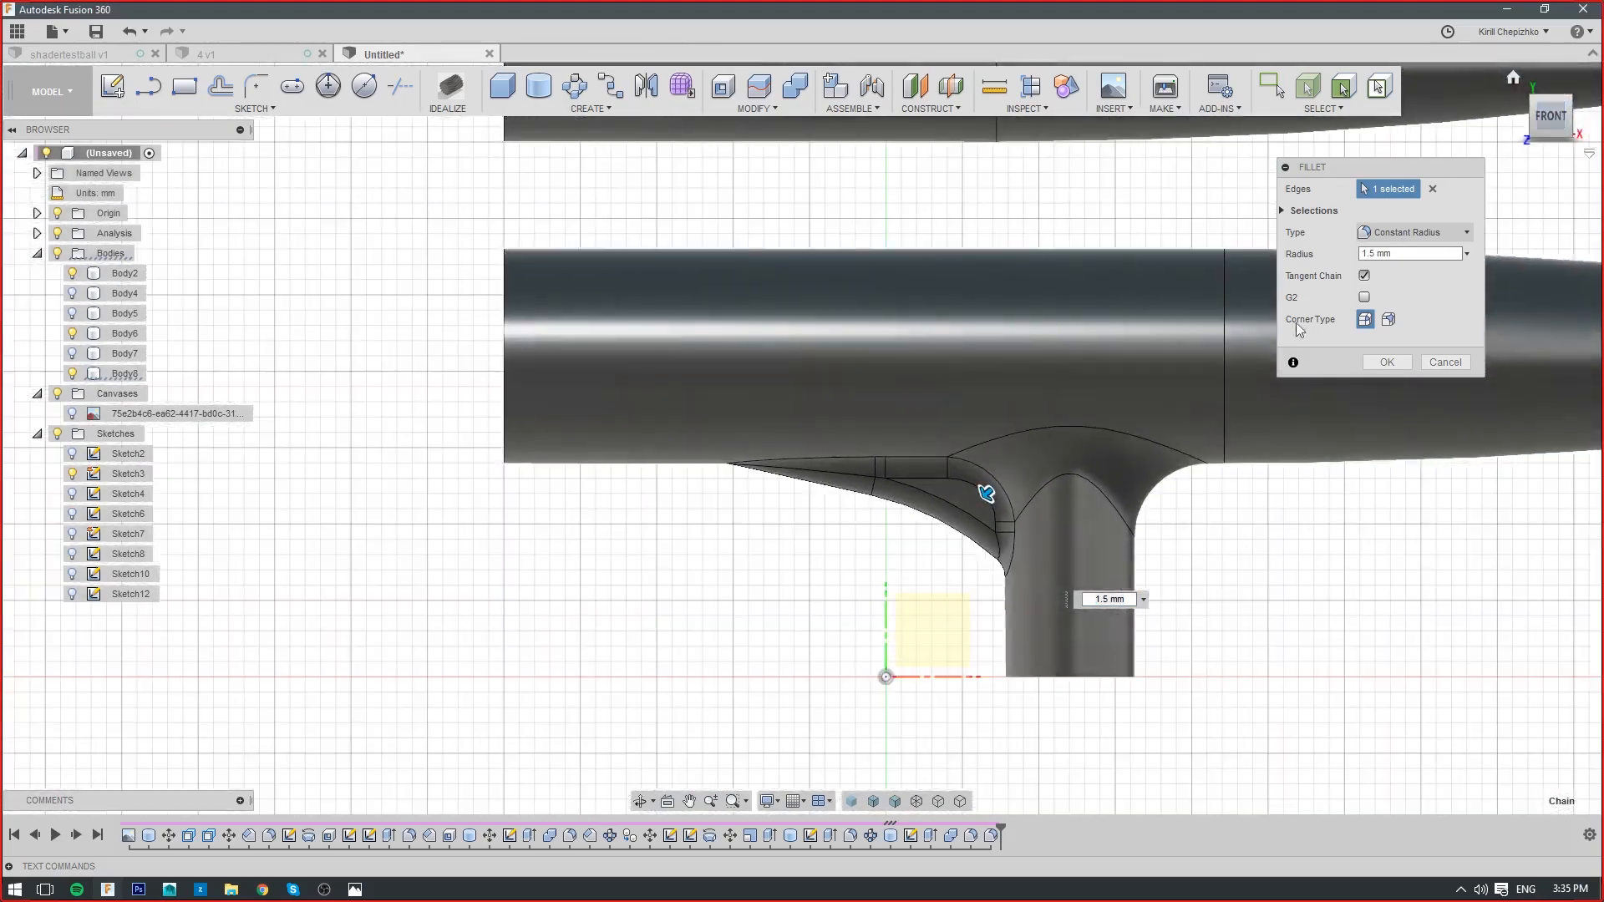
pyautogui.click(1386, 361)
# Examine the filleted rib and stem junctions up close and change the visual style to shaded without visible edges
pyautogui.moveTo(1296, 519); pyautogui.dragTo(1118, 484, button='middle')
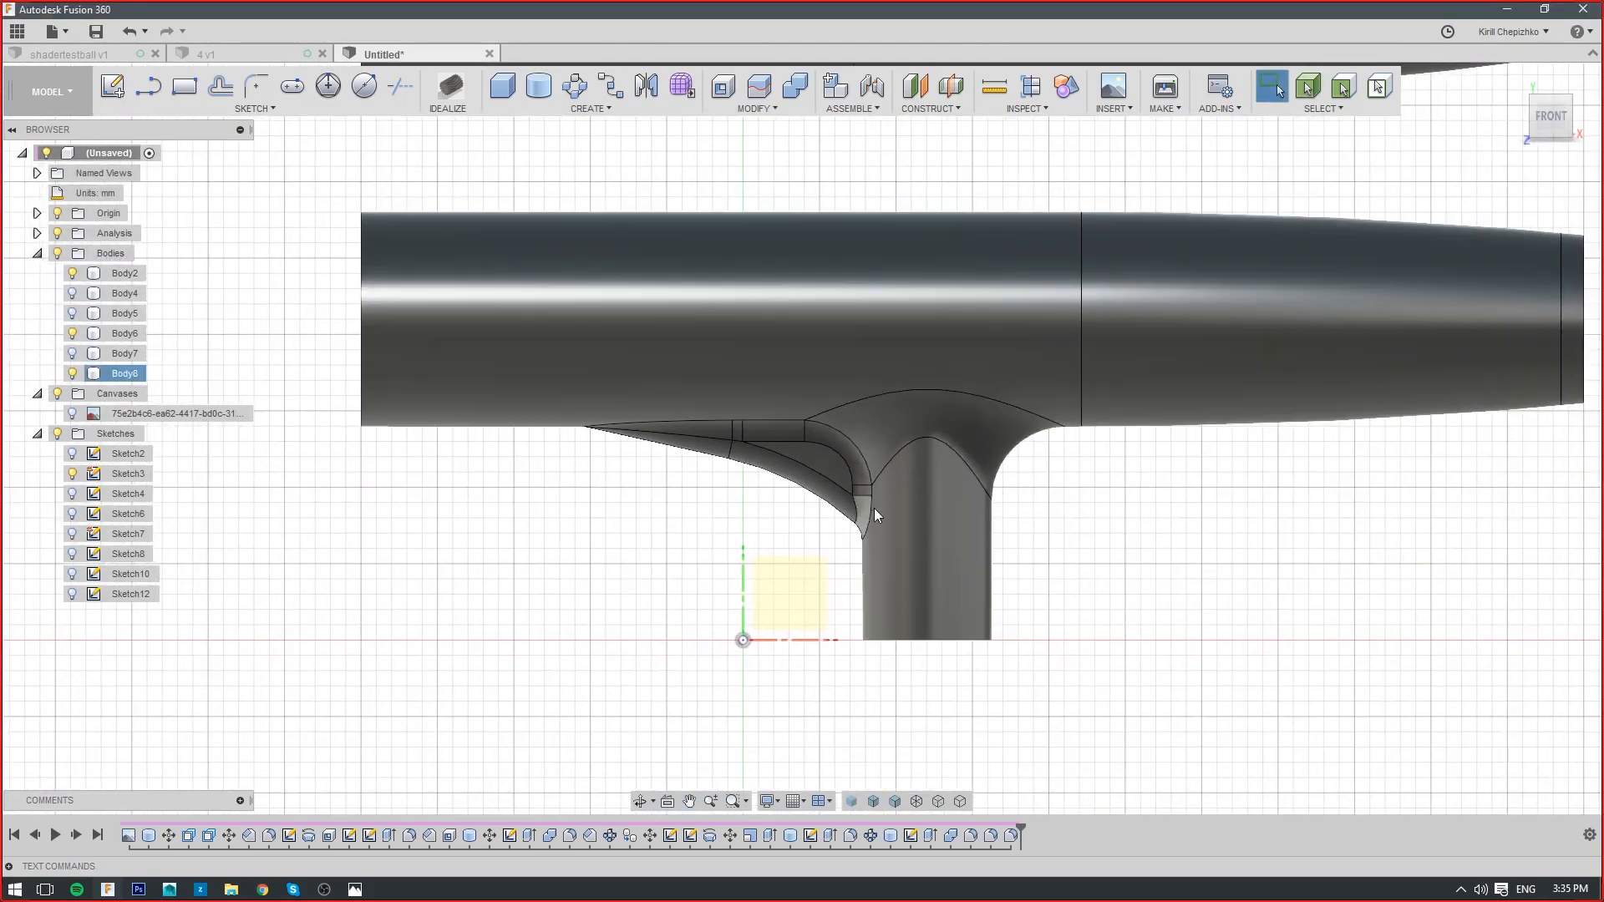
pyautogui.scroll(6, 901, 501)
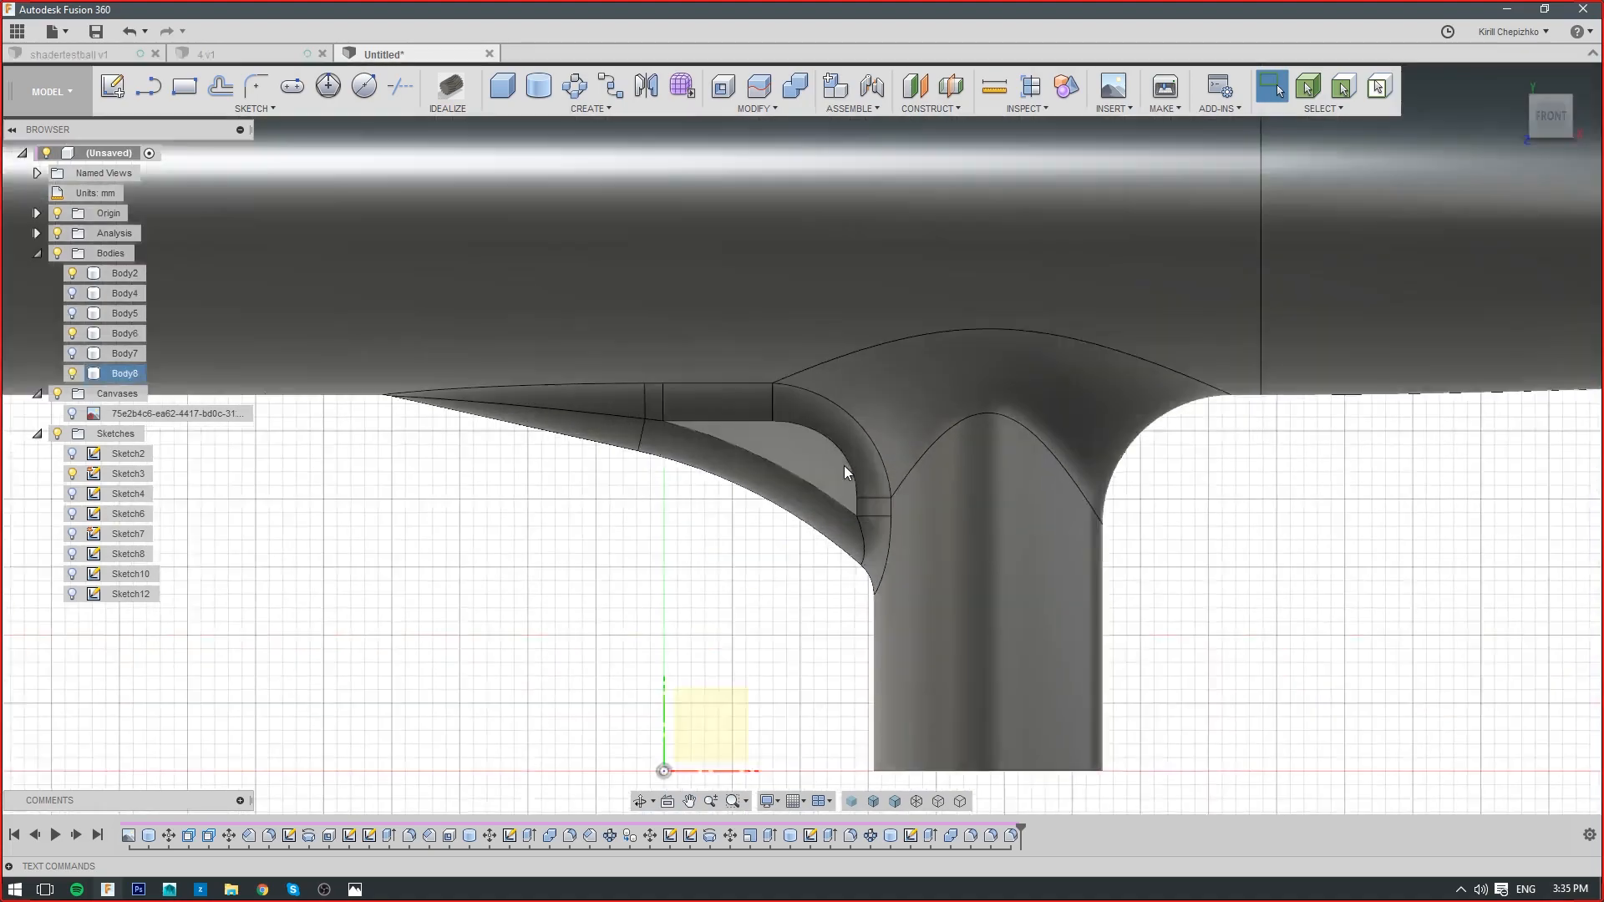
pyautogui.scroll(-4, 1036, 448)
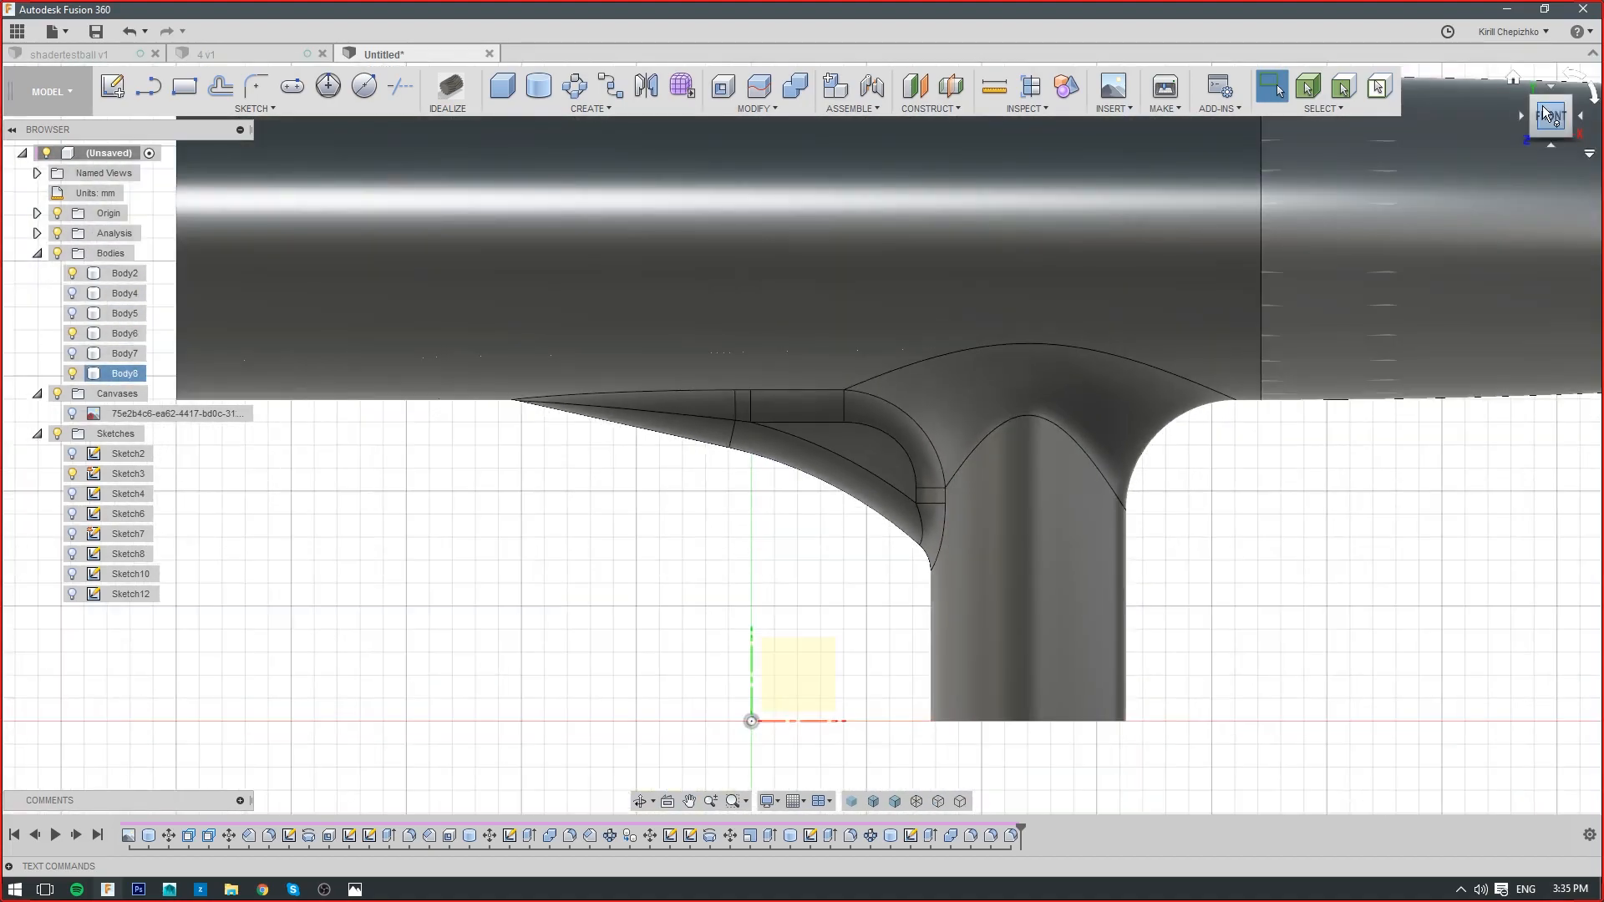
pyautogui.moveTo(1543, 107); pyautogui.dragTo(1477, 96)
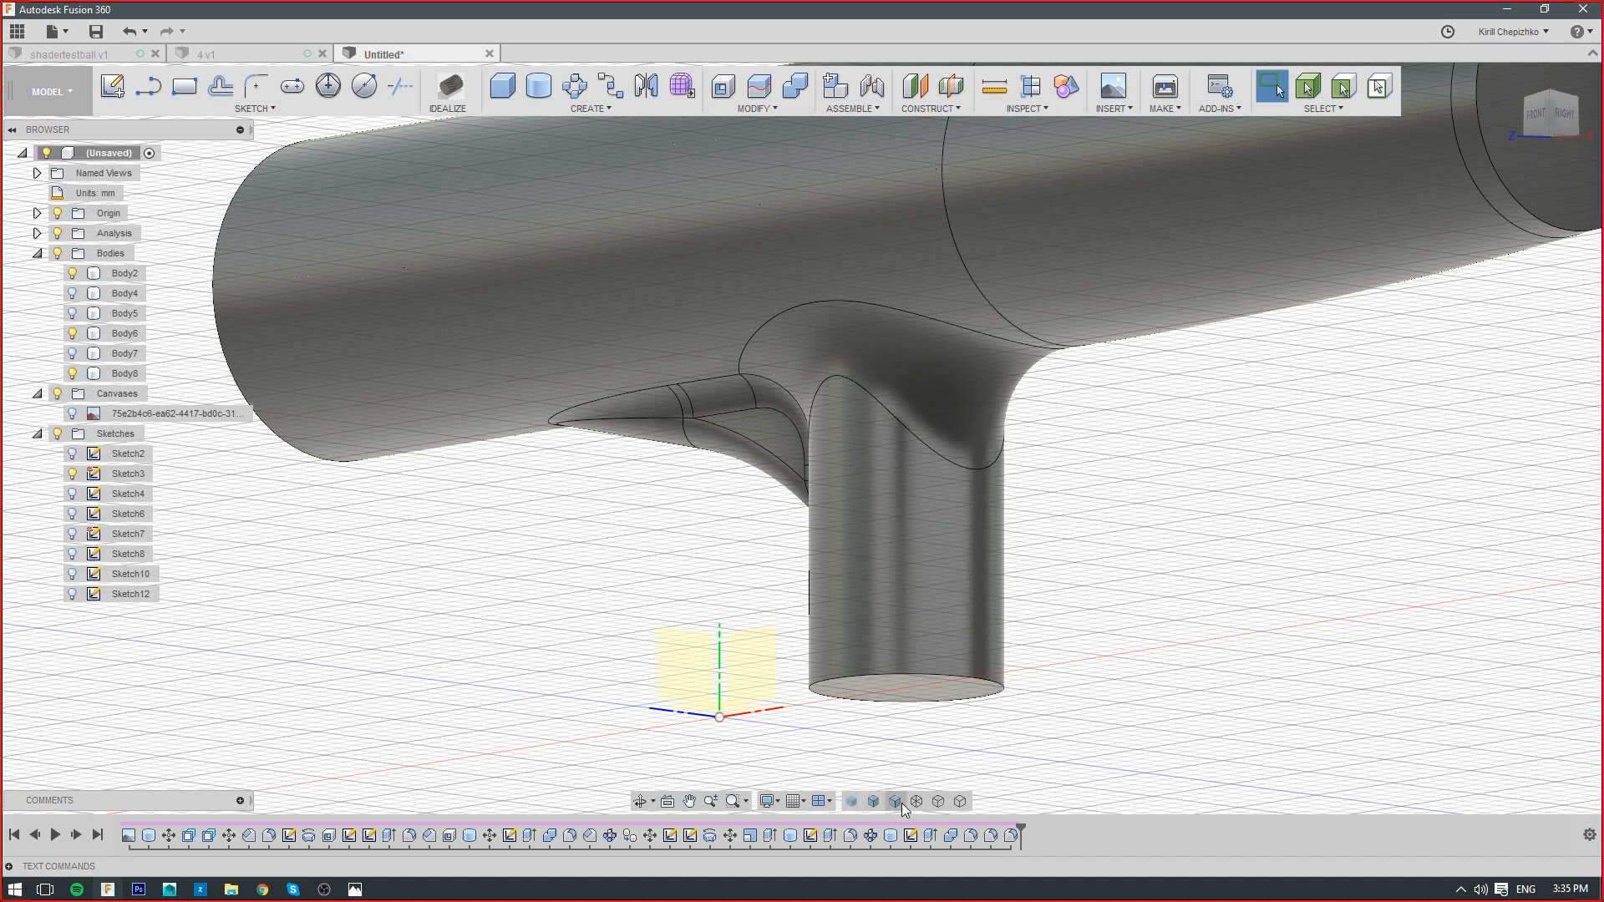
pyautogui.click(851, 801)
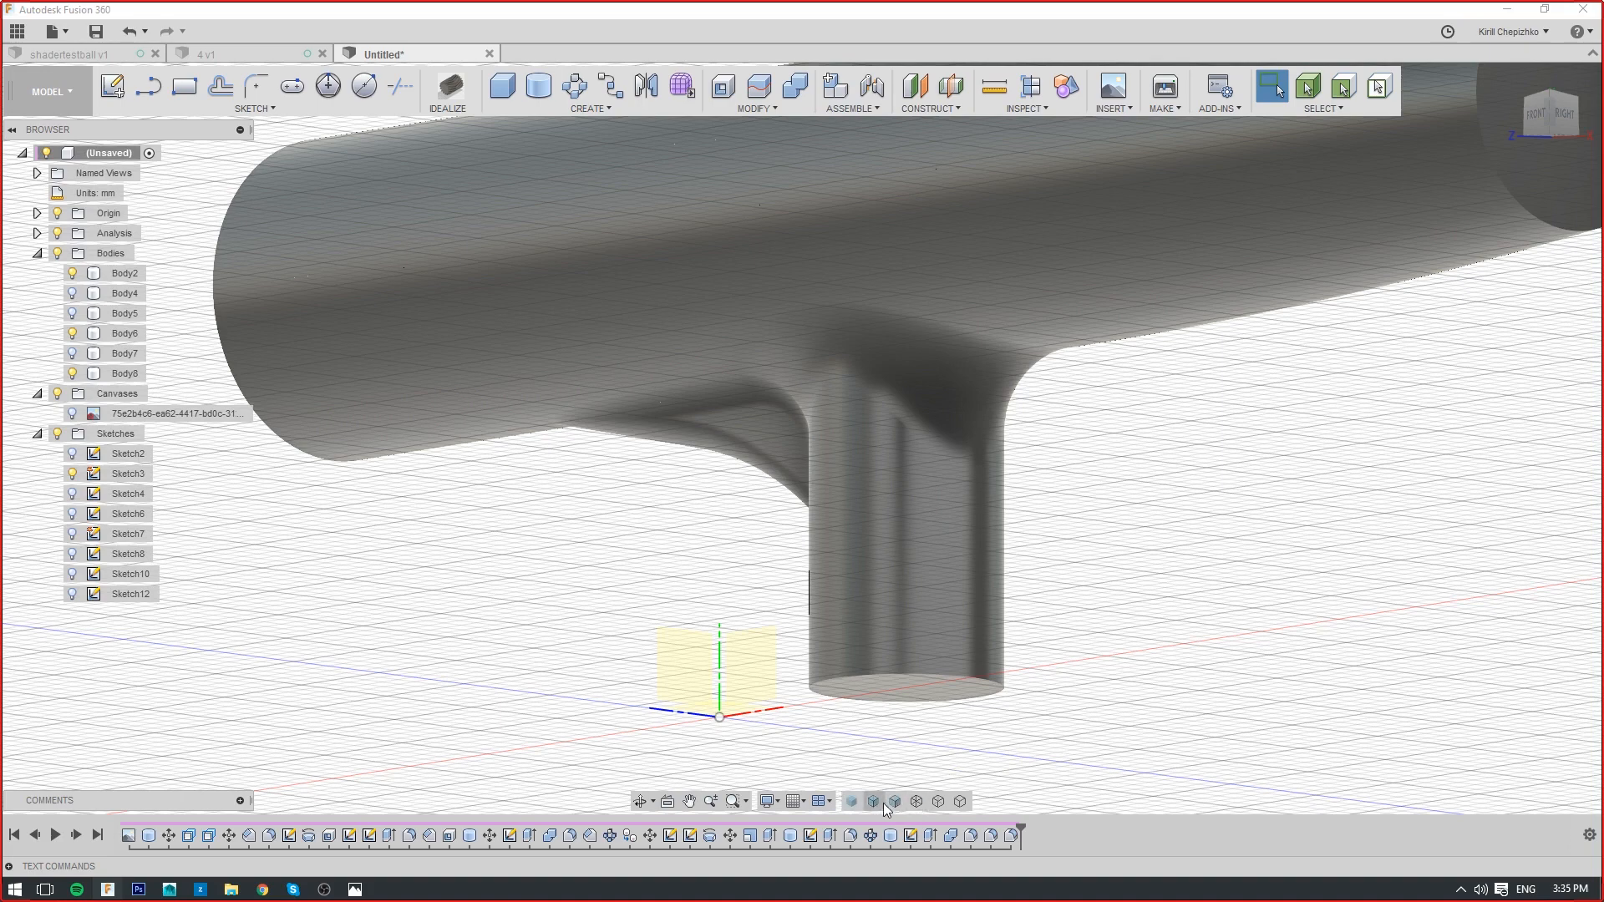
pyautogui.click(875, 803)
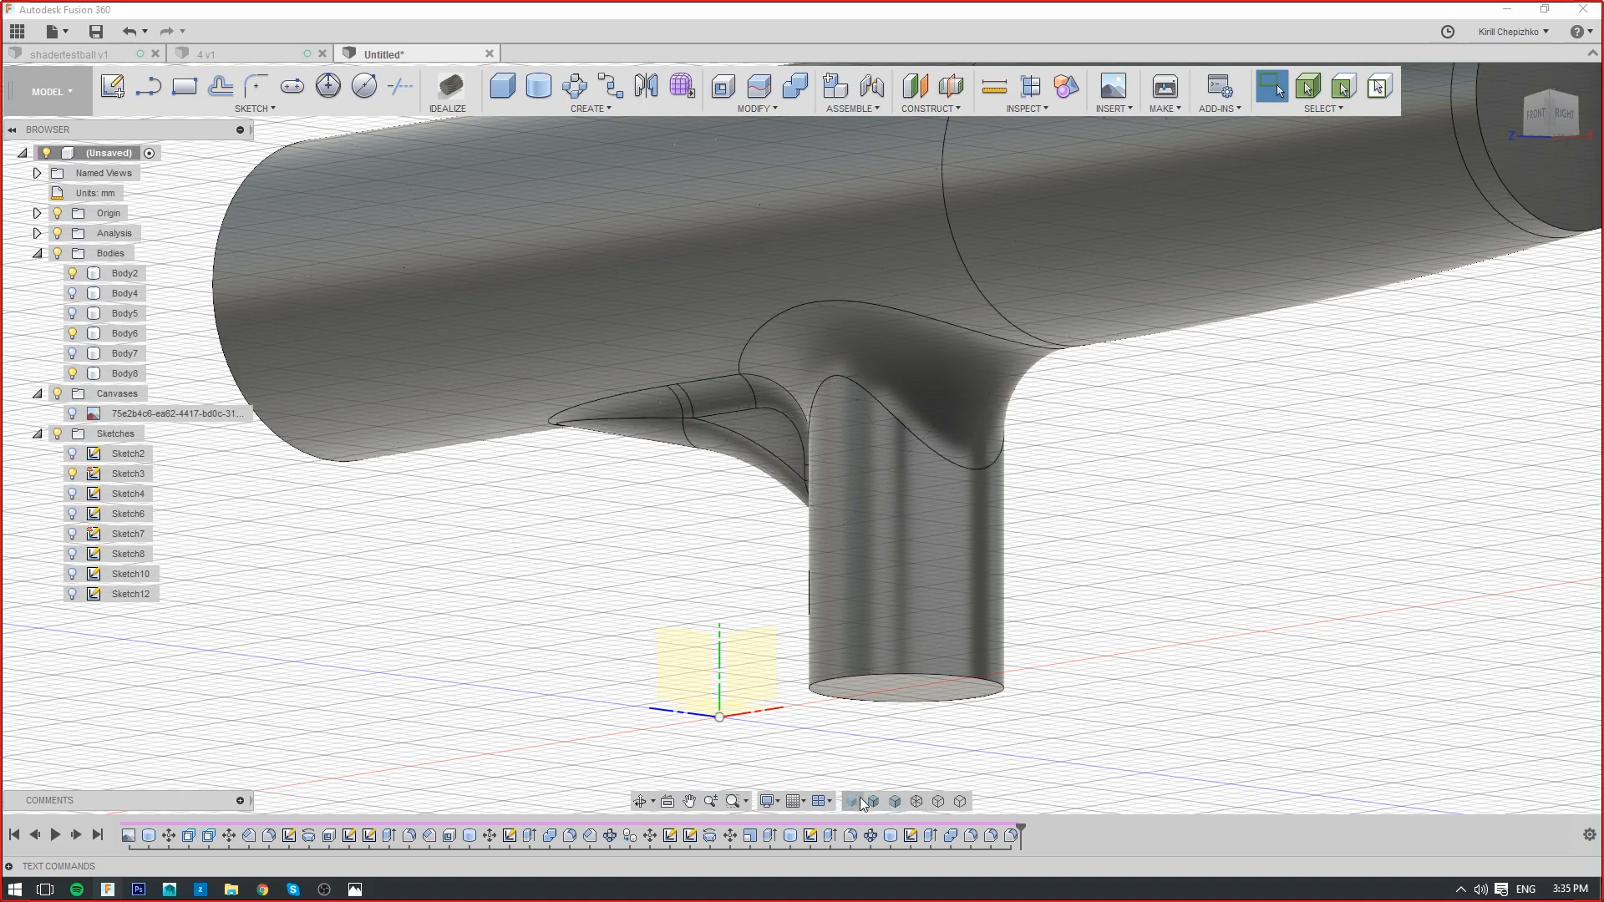
pyautogui.click(850, 802)
pyautogui.click(822, 802)
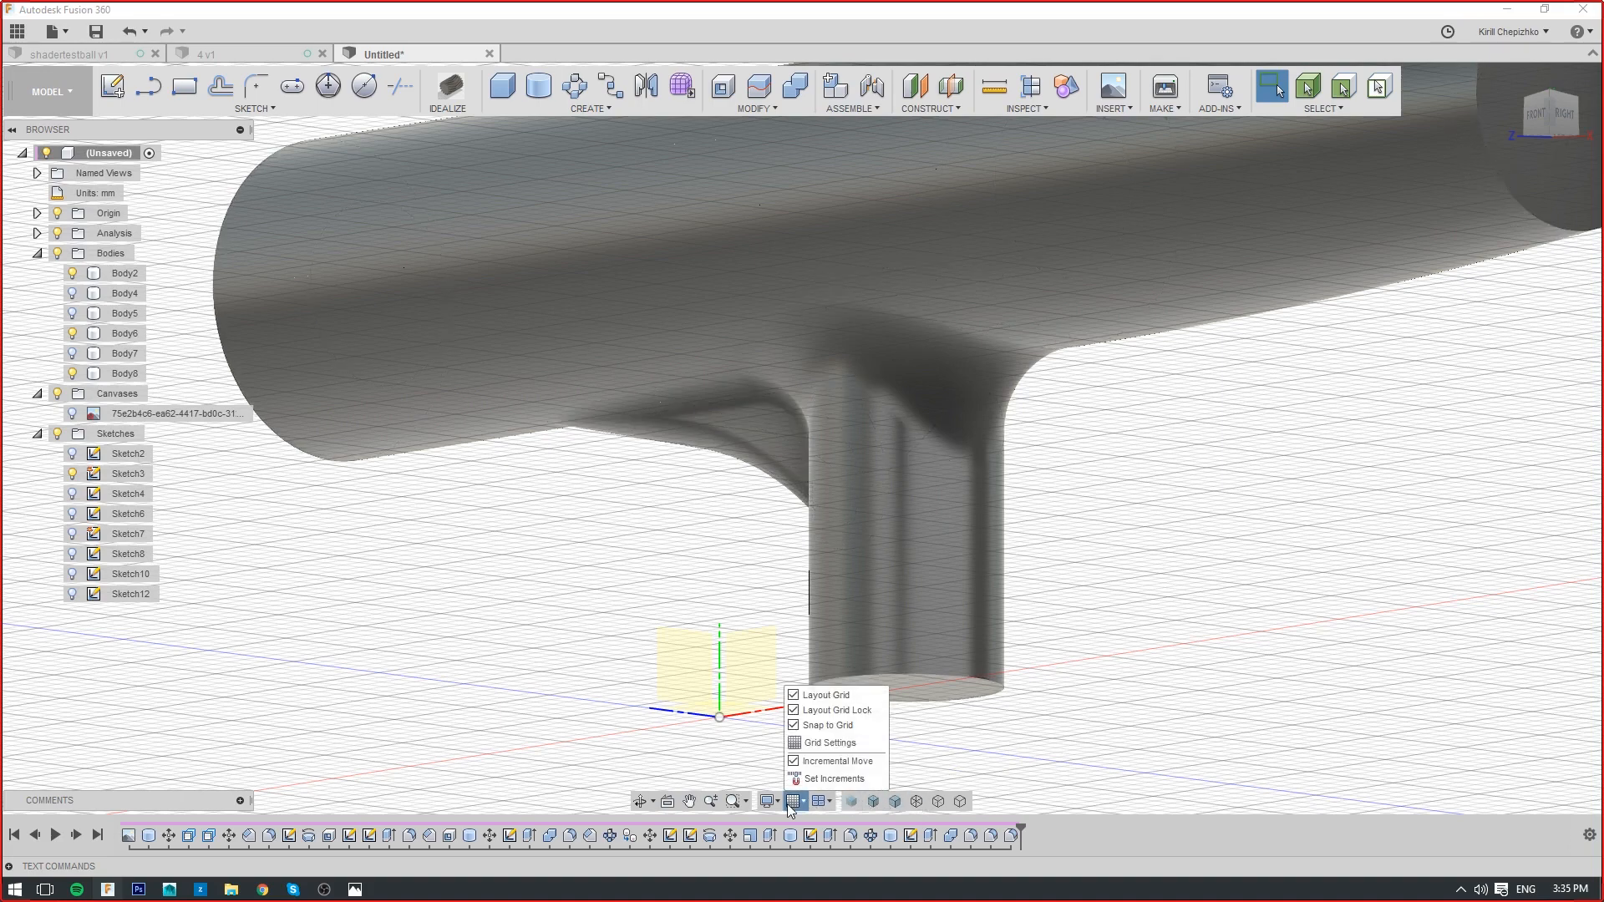
pyautogui.click(767, 801)
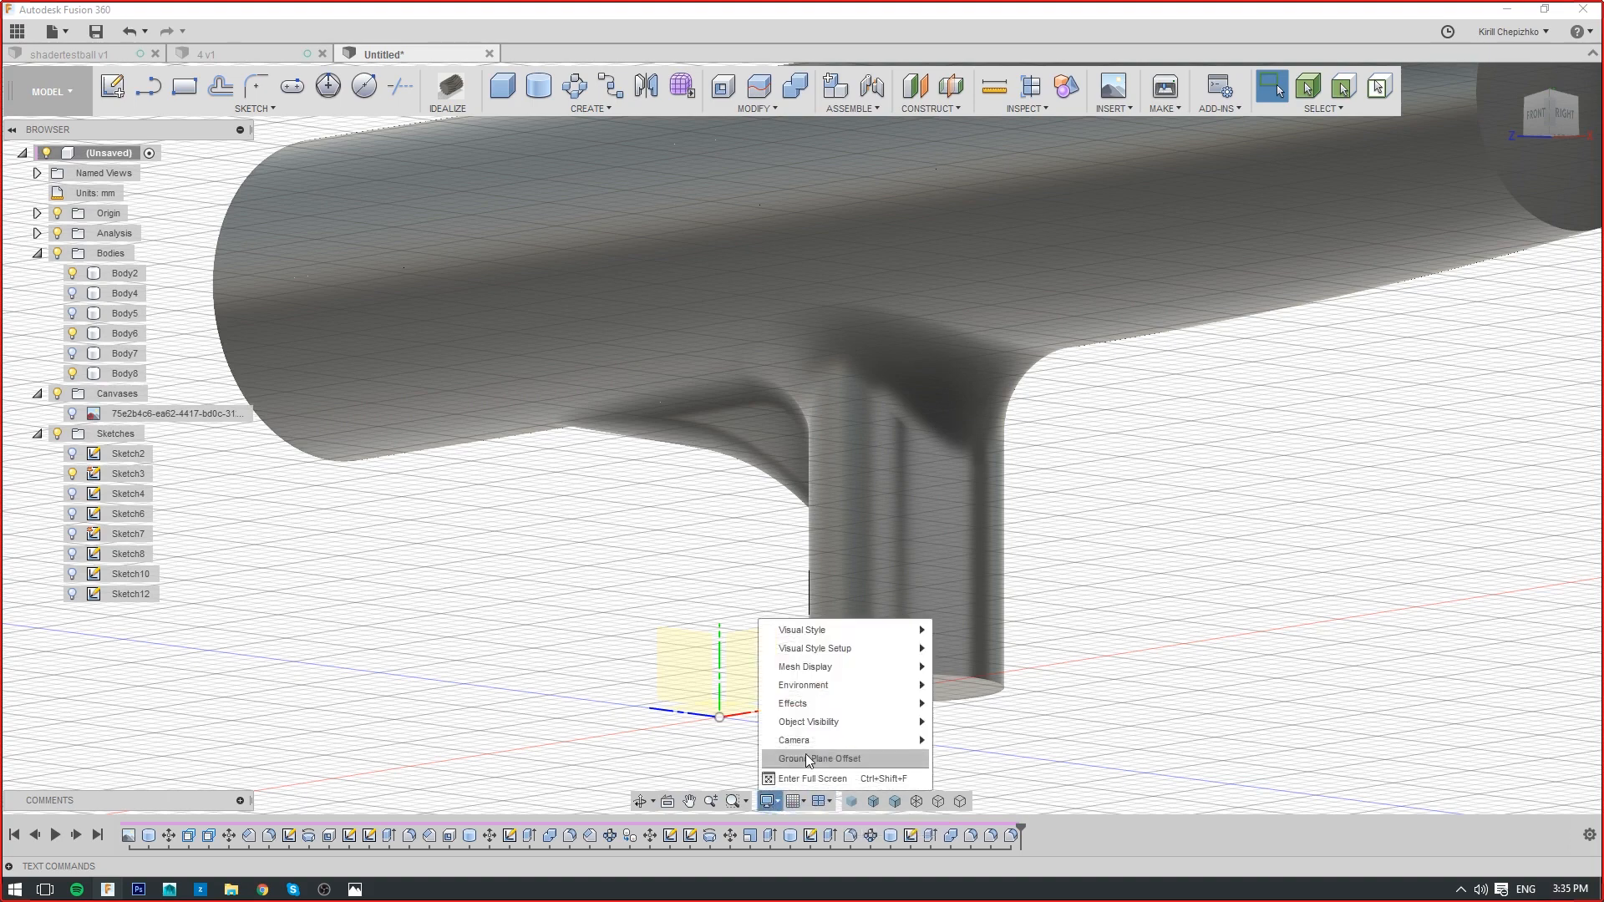
pyautogui.moveTo(816, 630)
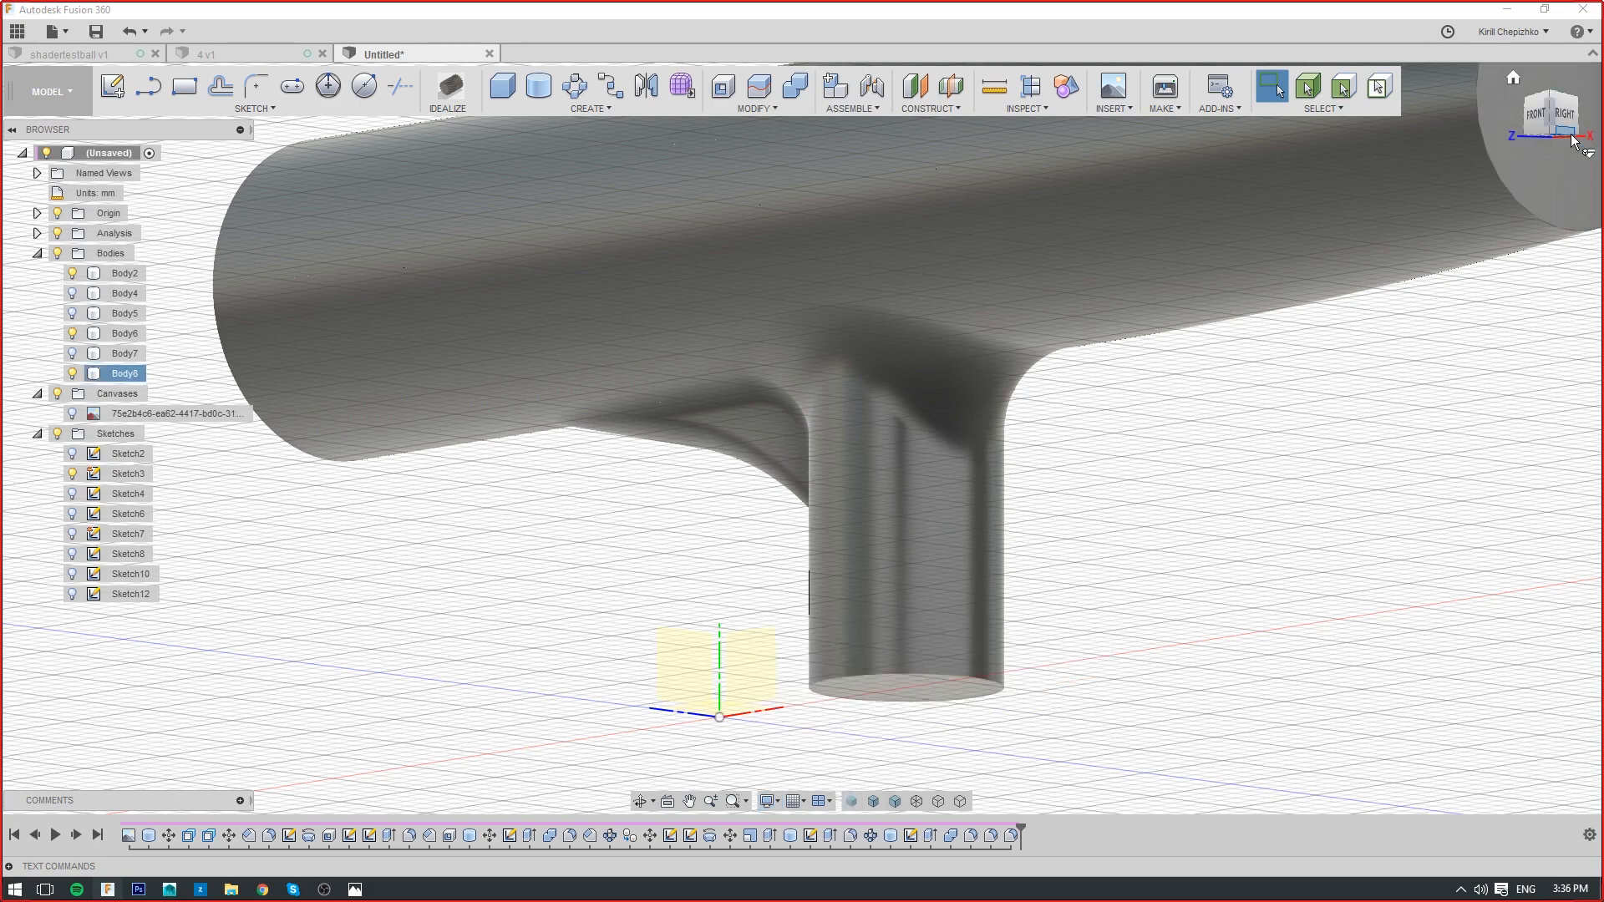
# Examine the surface shading of the rib and stem blends from the front, the rear and underneath
pyautogui.click(1542, 116)
pyautogui.moveTo(777, 352)
pyautogui.keyDown('shift'); pyautogui.mouseDown(button='middle')
pyautogui.moveTo(898, 276)
pyautogui.moveTo(919, 188)
pyautogui.moveTo(789, 142)
pyautogui.moveTo(790, 326)
pyautogui.mouseUp(button='middle'); pyautogui.keyUp('shift')
pyautogui.keyDown('shift'); pyautogui.moveTo(801, 439); pyautogui.dragTo(800, 401, button='middle'); pyautogui.keyUp('shift')
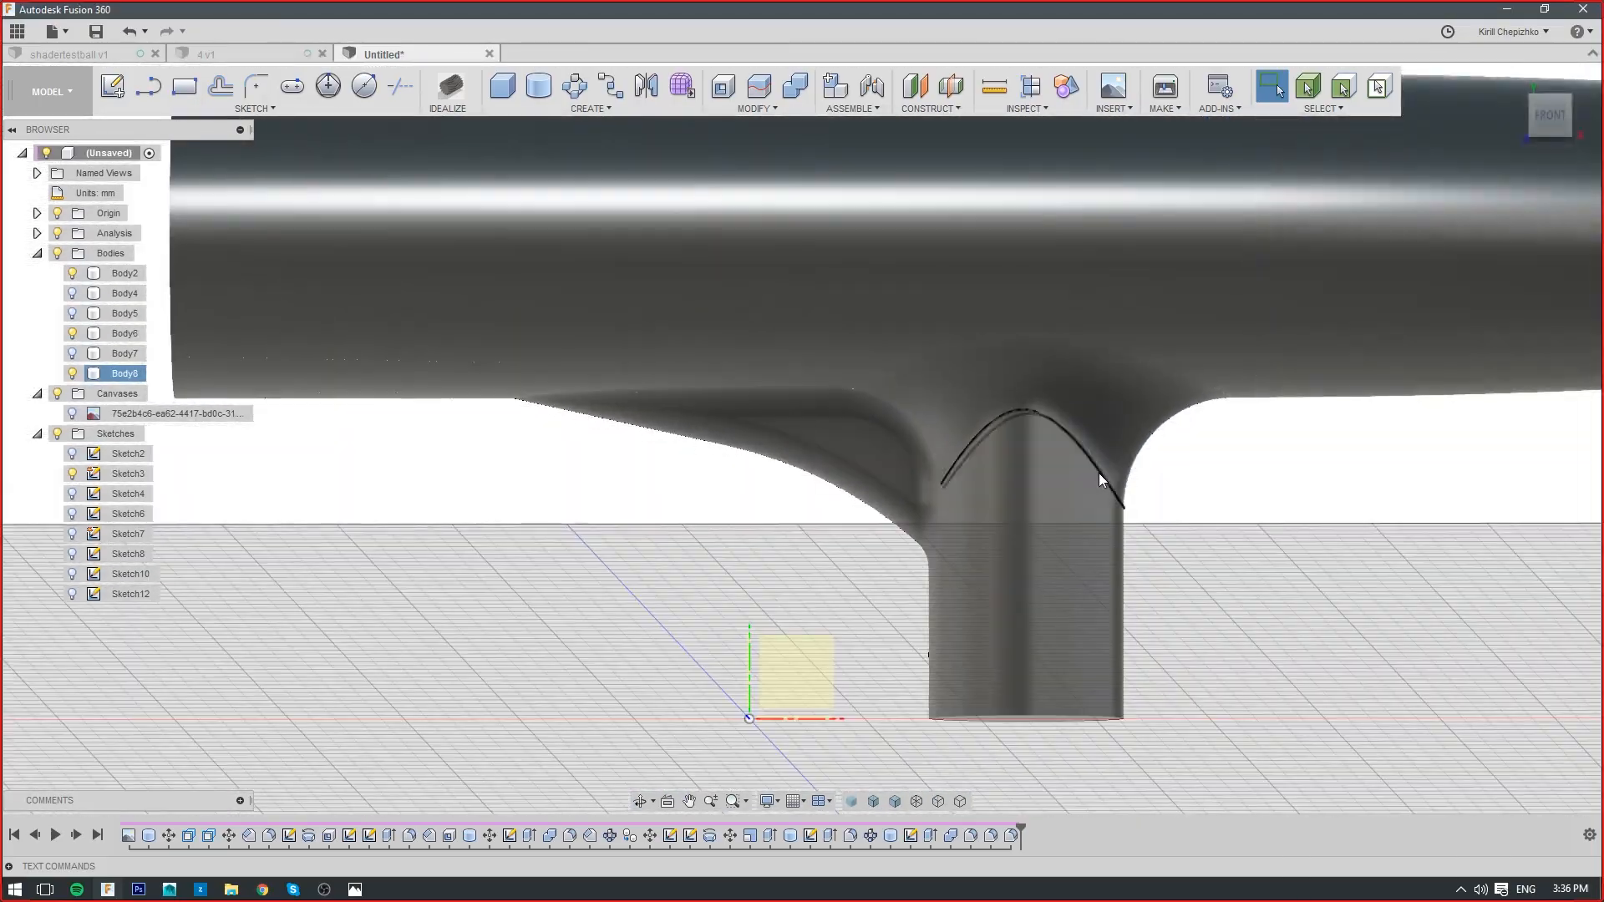
pyautogui.moveTo(1043, 508); pyautogui.dragTo(934, 570, button='middle')
pyautogui.scroll(-1, 934, 570)
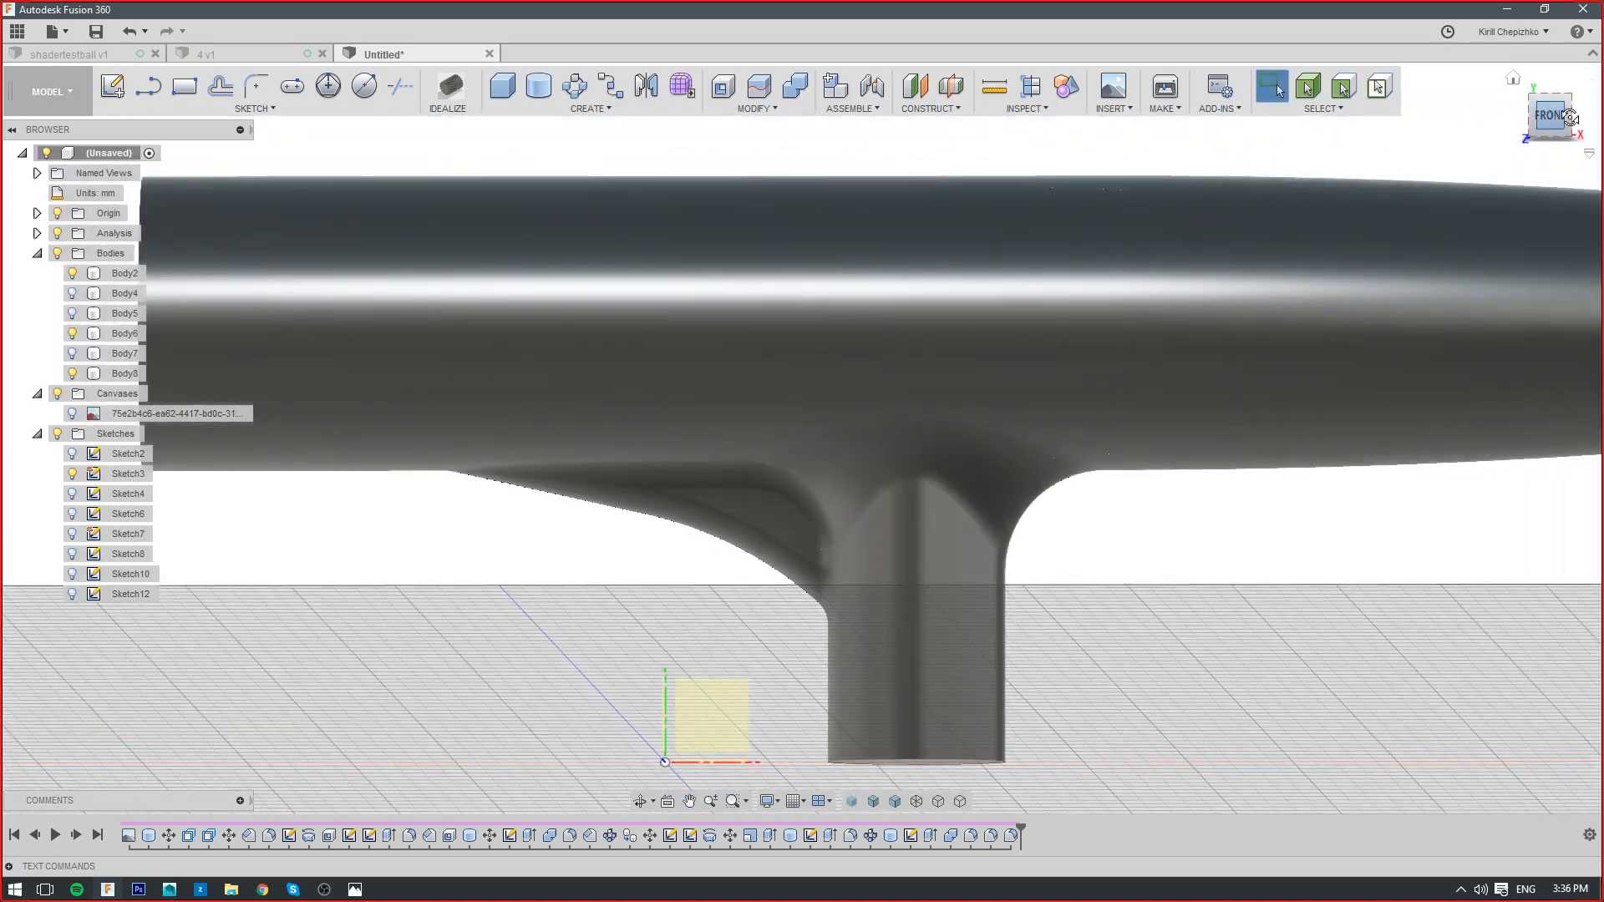
pyautogui.moveTo(1552, 108); pyautogui.dragTo(1597, 96)
pyautogui.click(1535, 109)
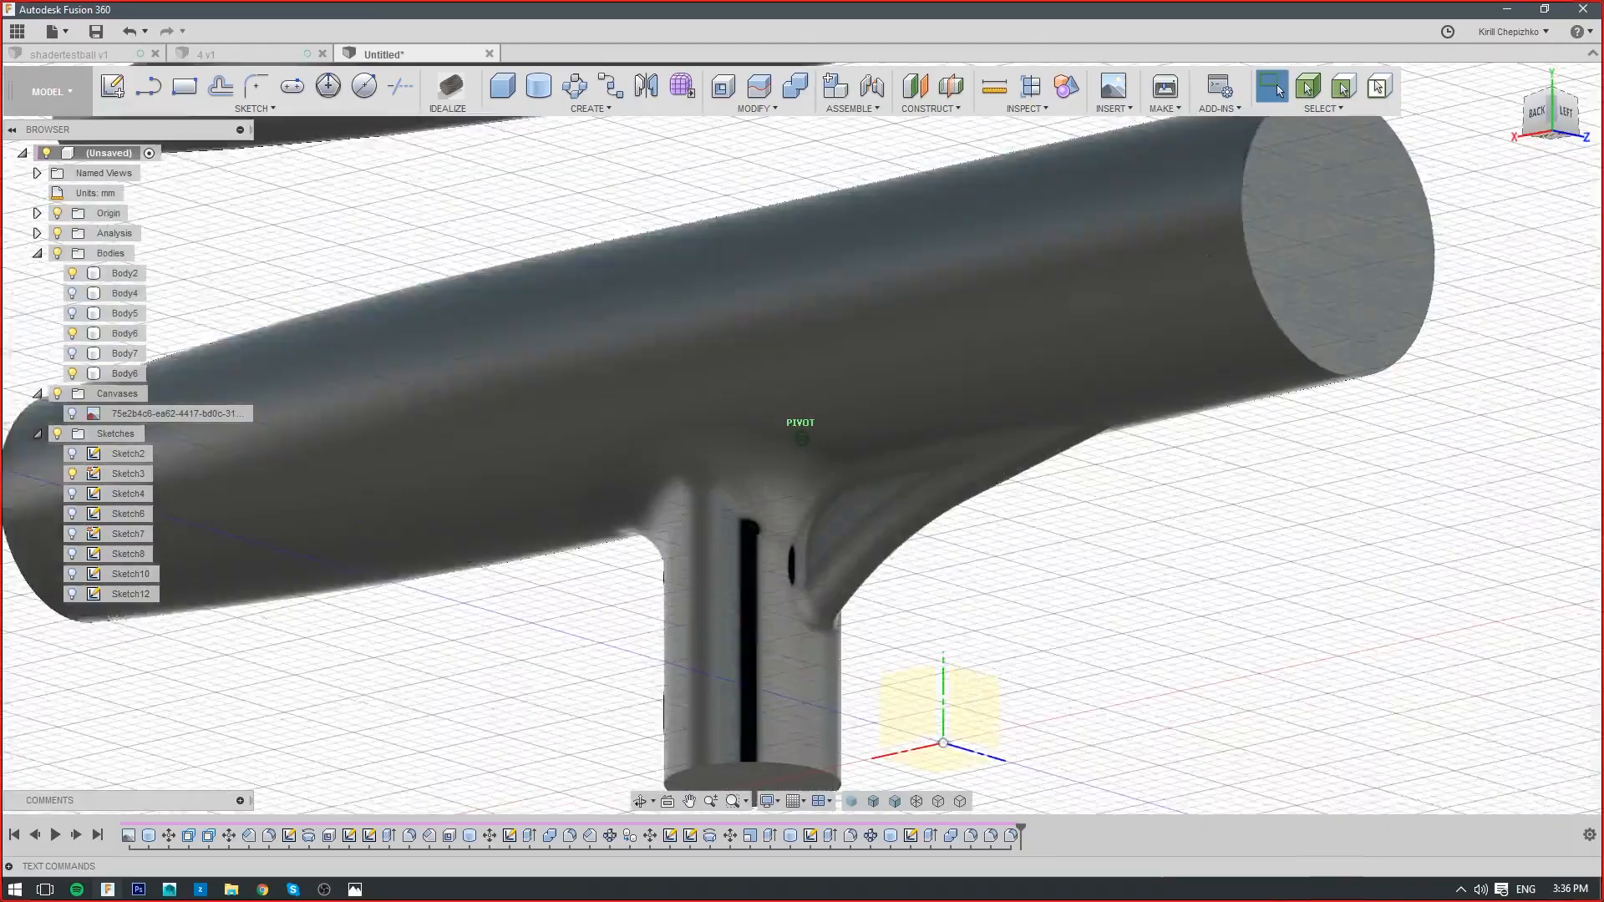
pyautogui.keyDown('shift'); pyautogui.moveTo(801, 439); pyautogui.dragTo(559, 380, button='middle'); pyautogui.keyUp('shift')
pyautogui.keyDown('shift'); pyautogui.moveTo(1002, 456); pyautogui.dragTo(1106, 483, button='middle'); pyautogui.keyUp('shift')
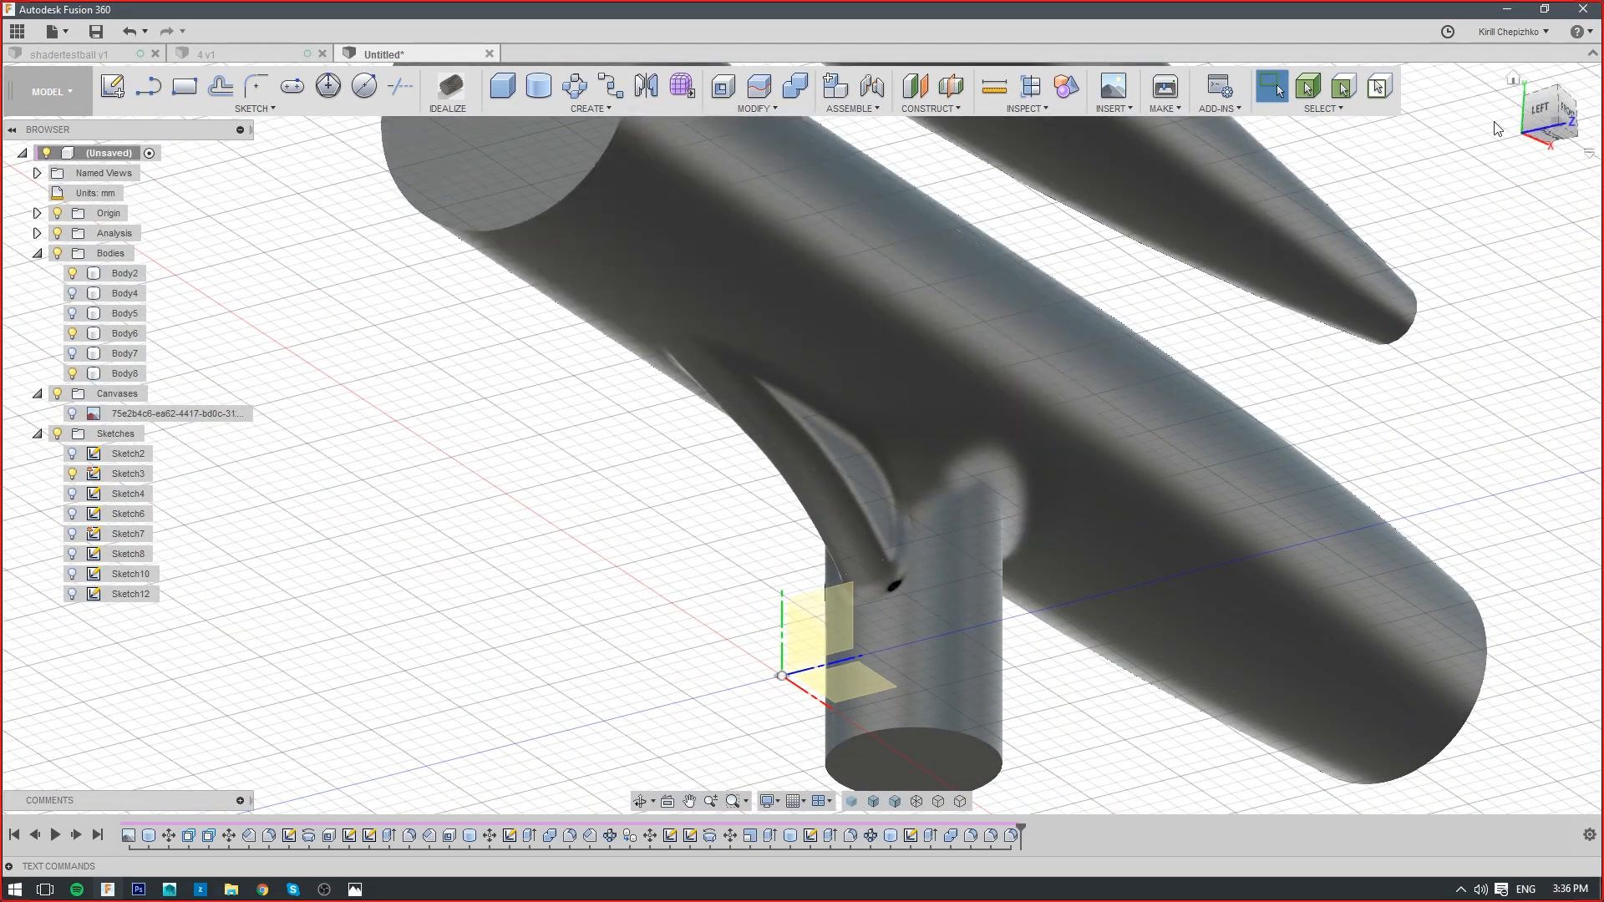
pyautogui.moveTo(1552, 112); pyautogui.dragTo(1387, 122)
pyautogui.scroll(-2, 1044, 429)
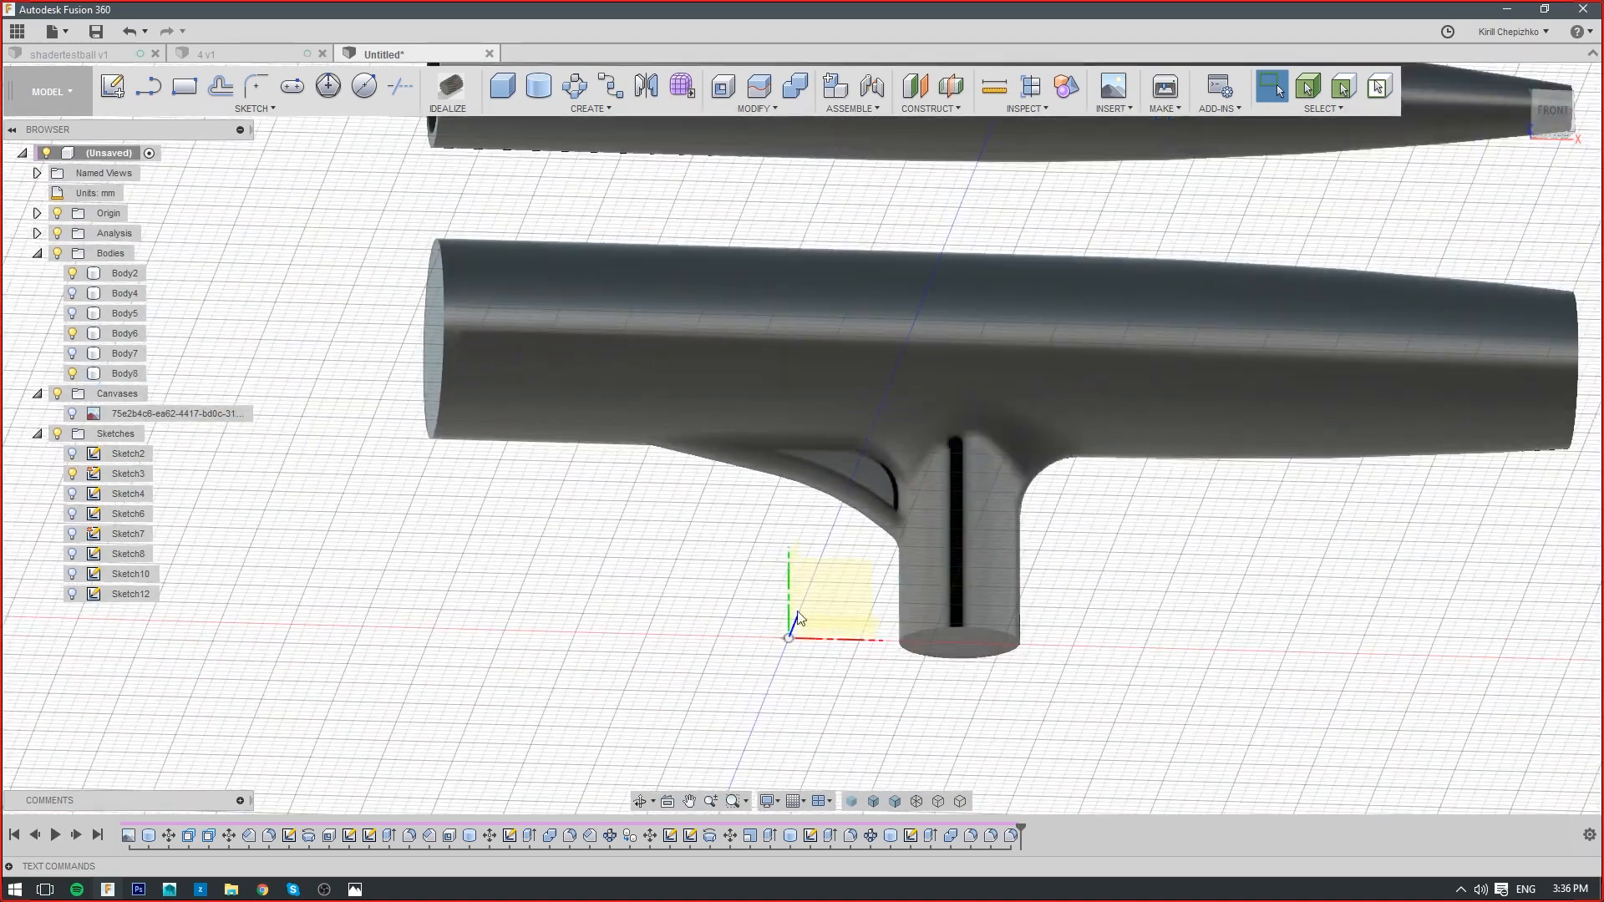
# Restore the shaded display with visible edges and examine the whole airbrush and its stem junction from the front and side
pyautogui.click(899, 802)
pyautogui.click(1549, 119)
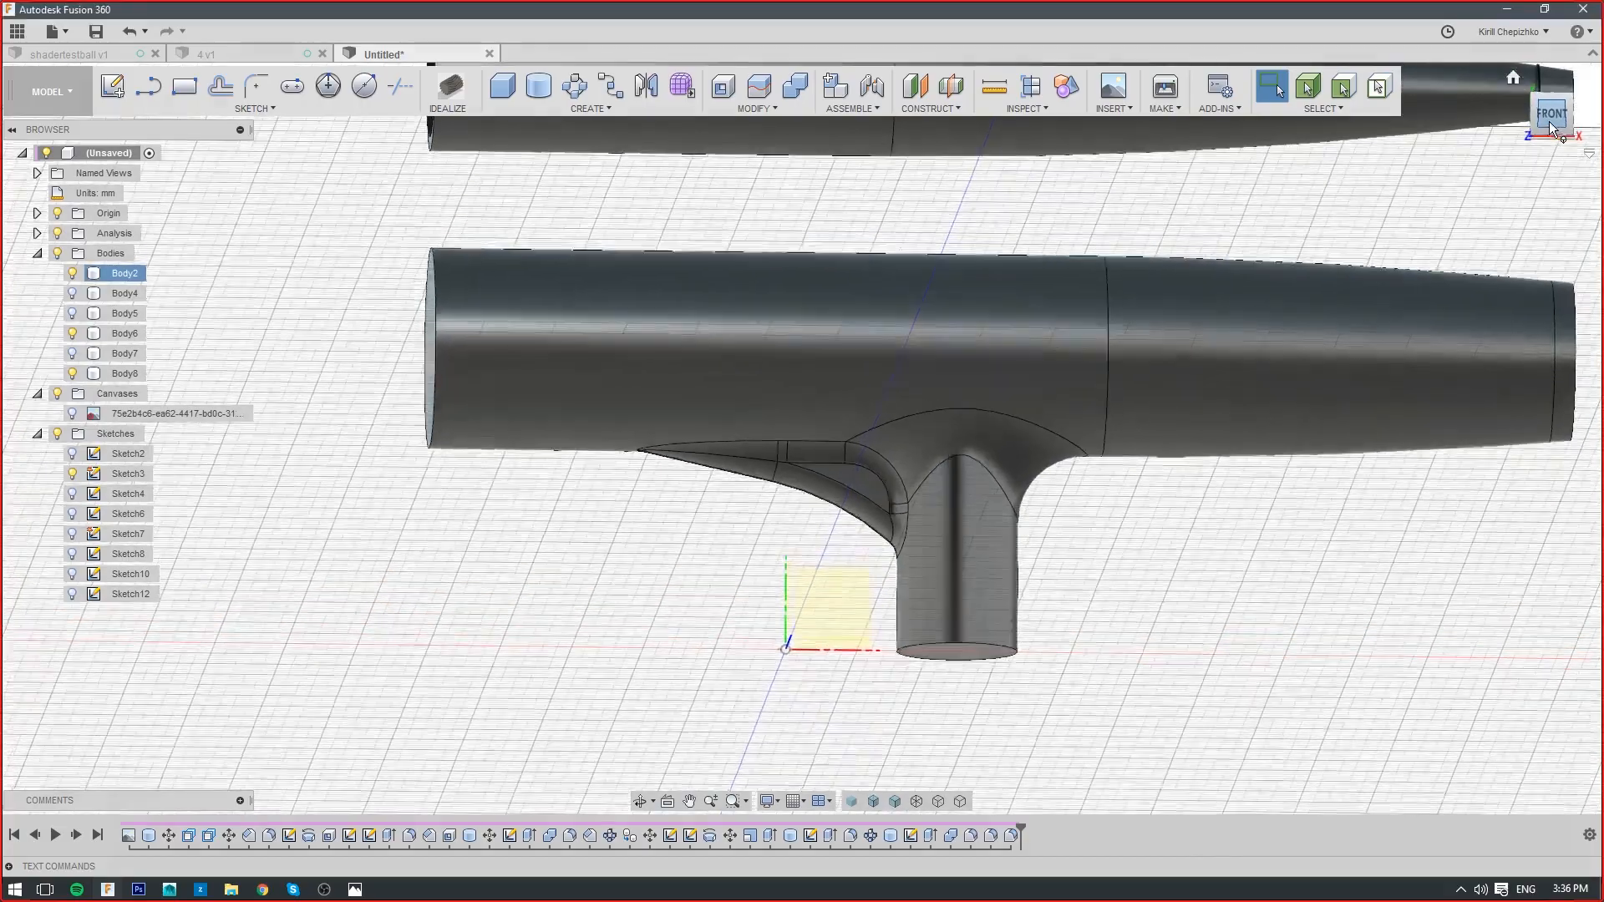
pyautogui.scroll(-2, 615, 593)
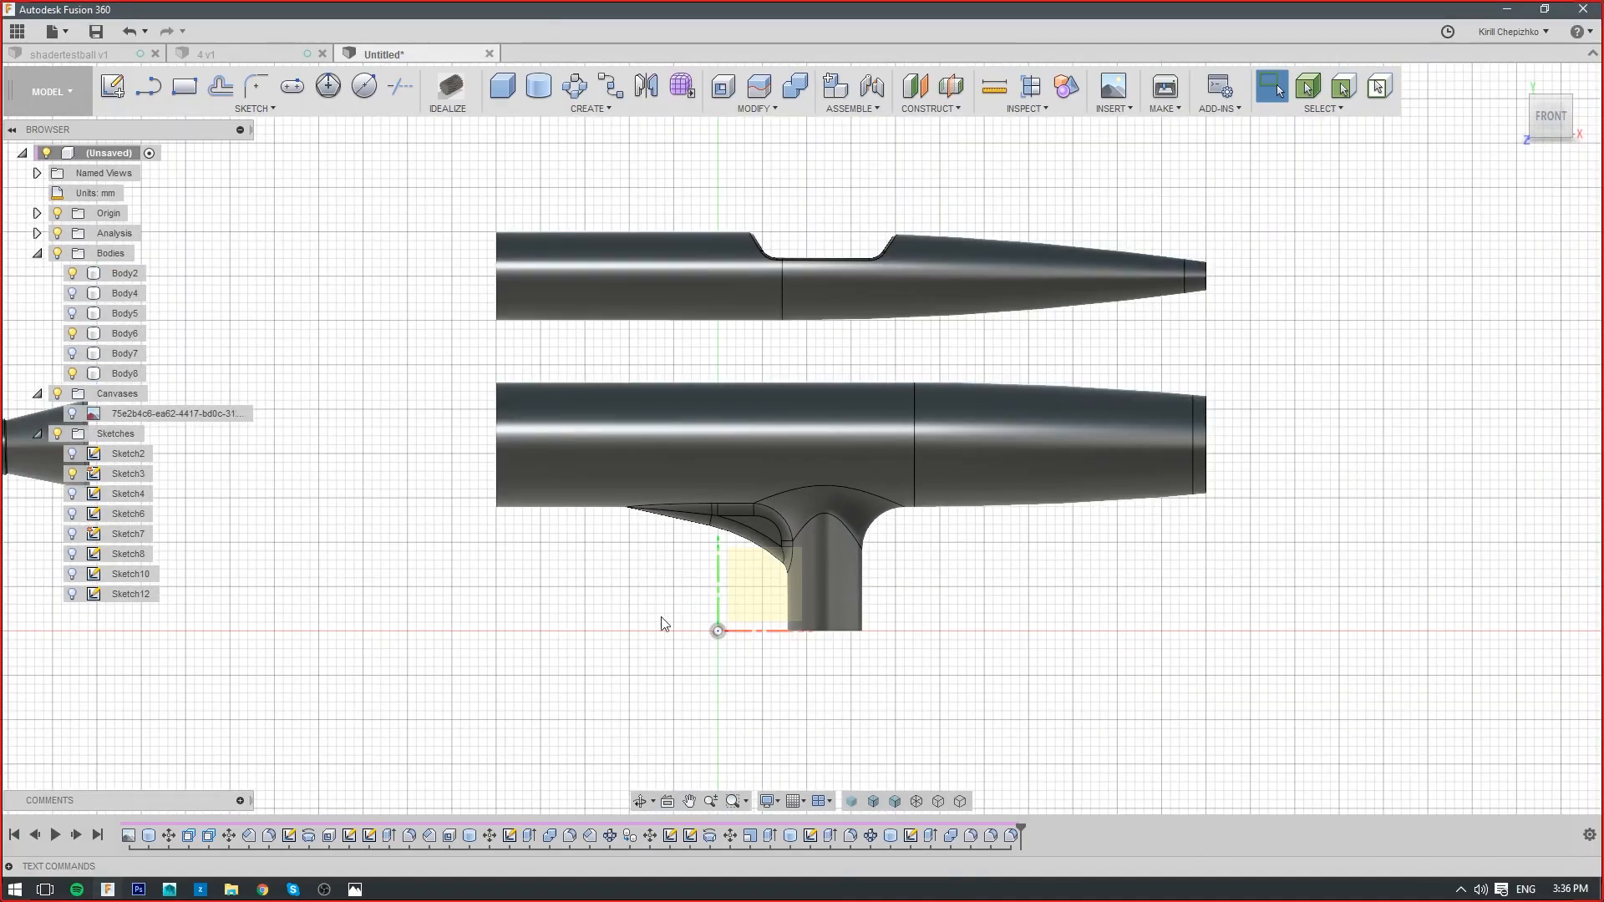
pyautogui.scroll(1, 793, 549)
pyautogui.moveTo(793, 549); pyautogui.dragTo(931, 493, button='middle')
pyautogui.moveTo(1551, 121); pyautogui.dragTo(1585, 115)
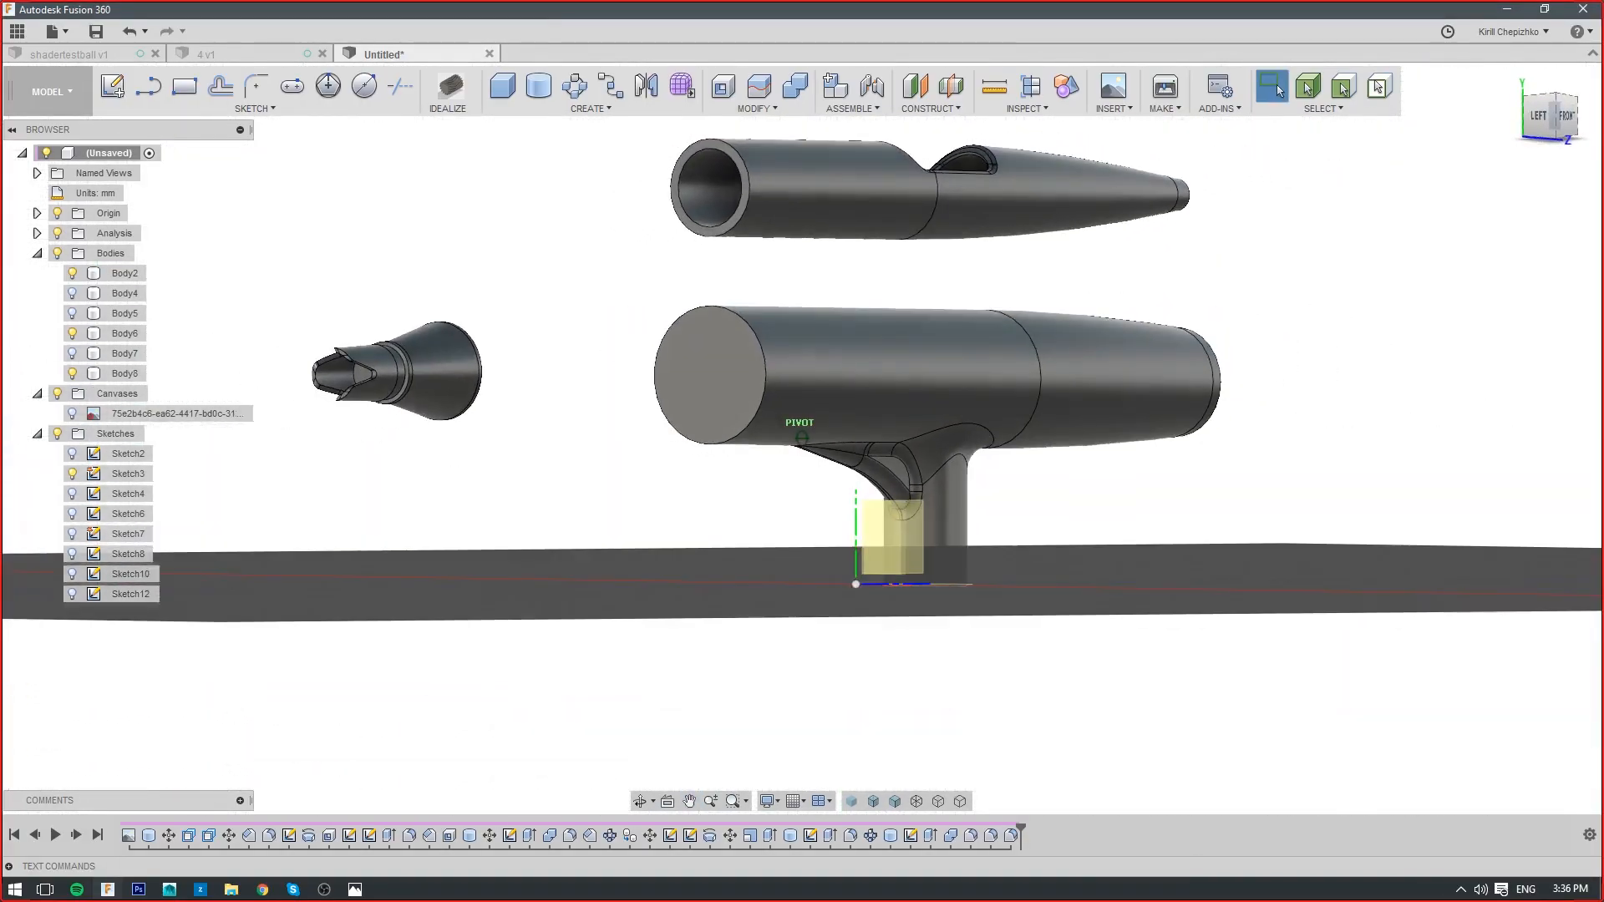
pyautogui.click(1548, 132)
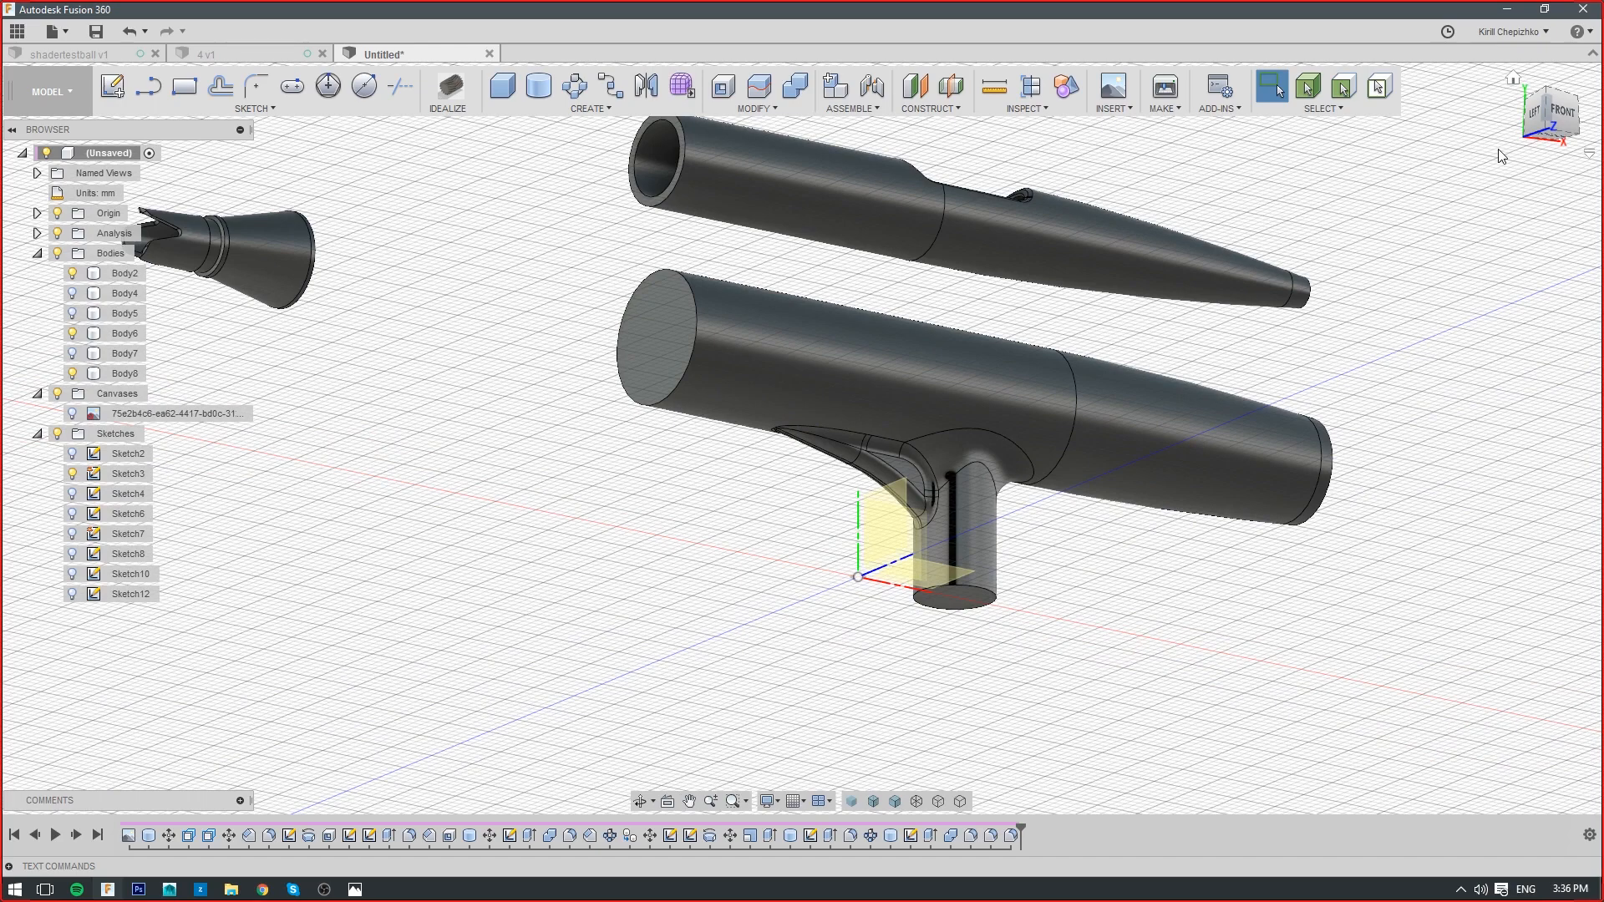
pyautogui.scroll(5, 1087, 539)
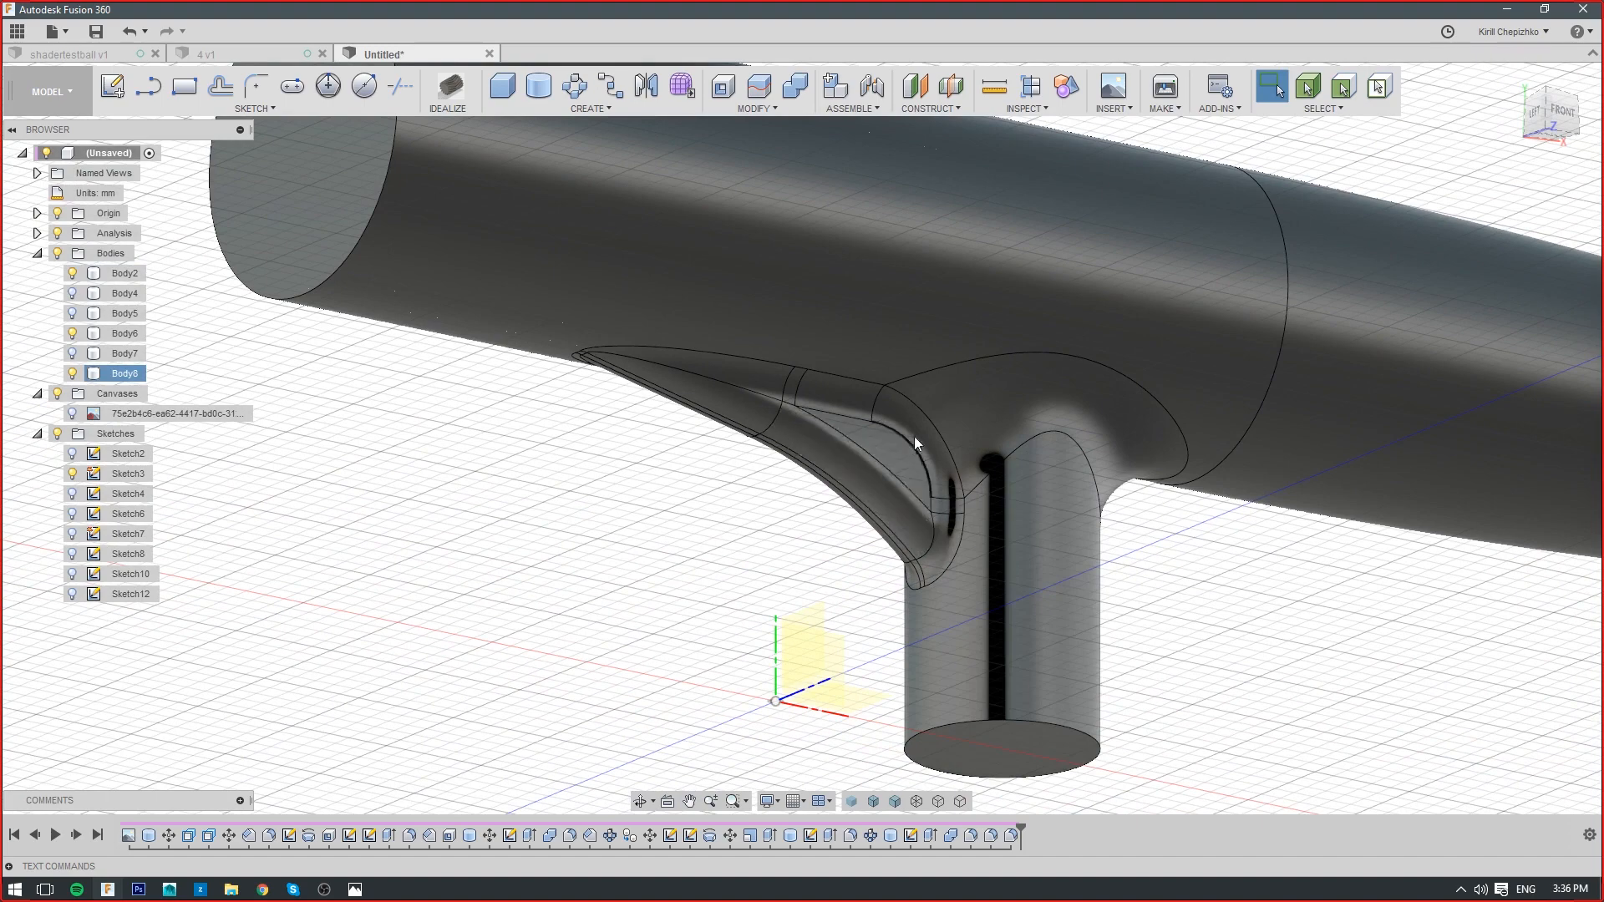
pyautogui.scroll(-1, 1037, 428)
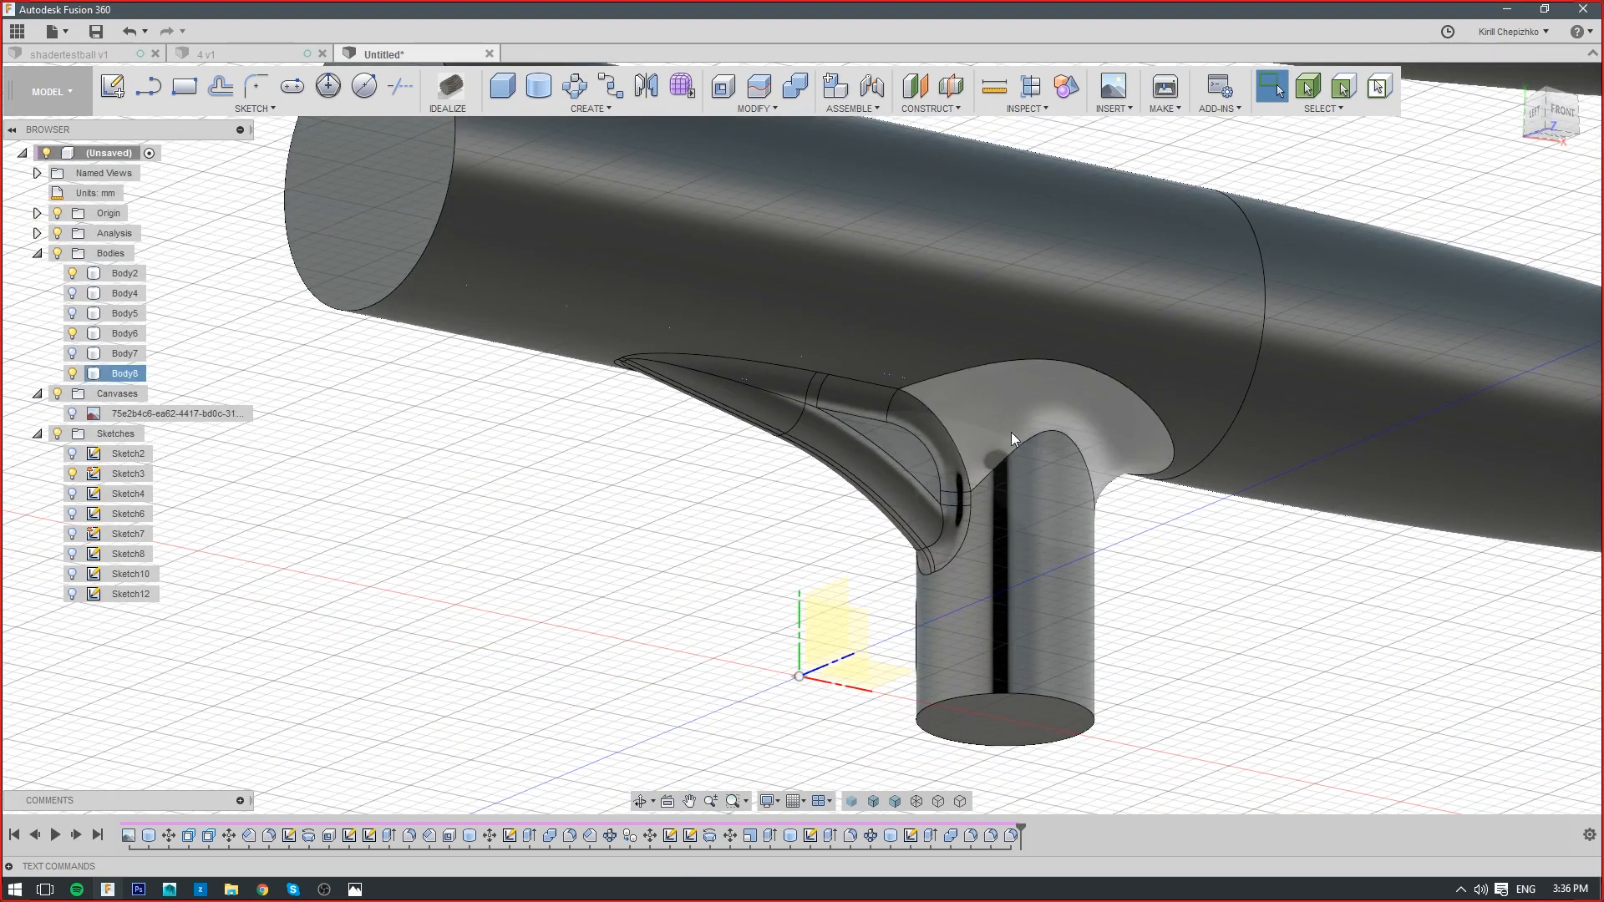
pyautogui.scroll(-3, 827, 384)
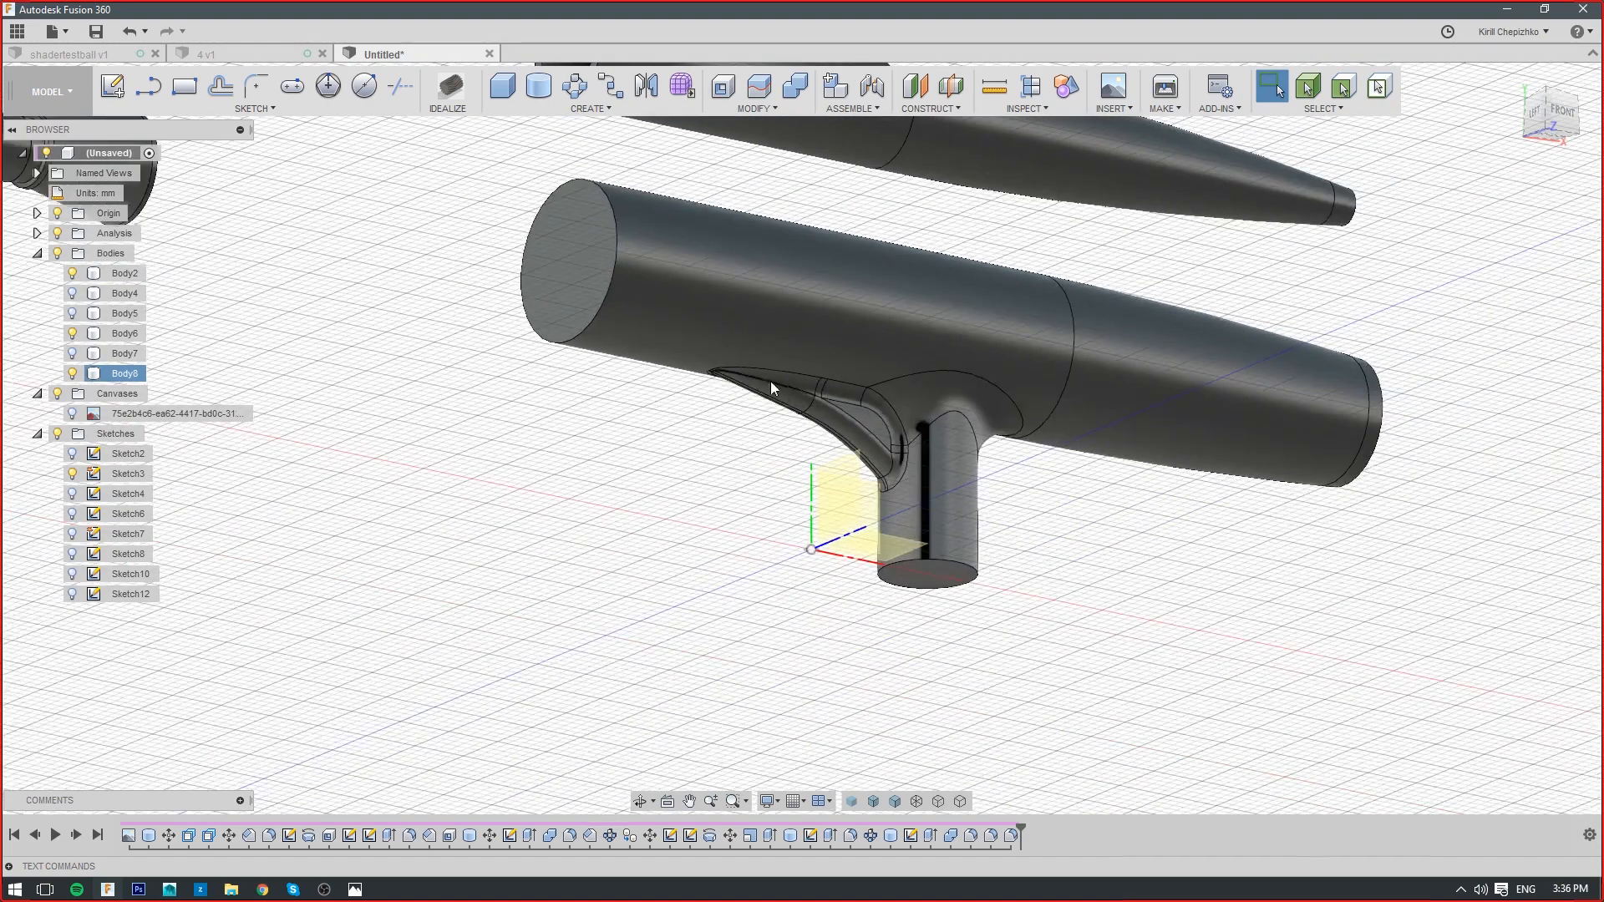
pyautogui.moveTo(924, 385); pyautogui.dragTo(934, 361, button='middle')
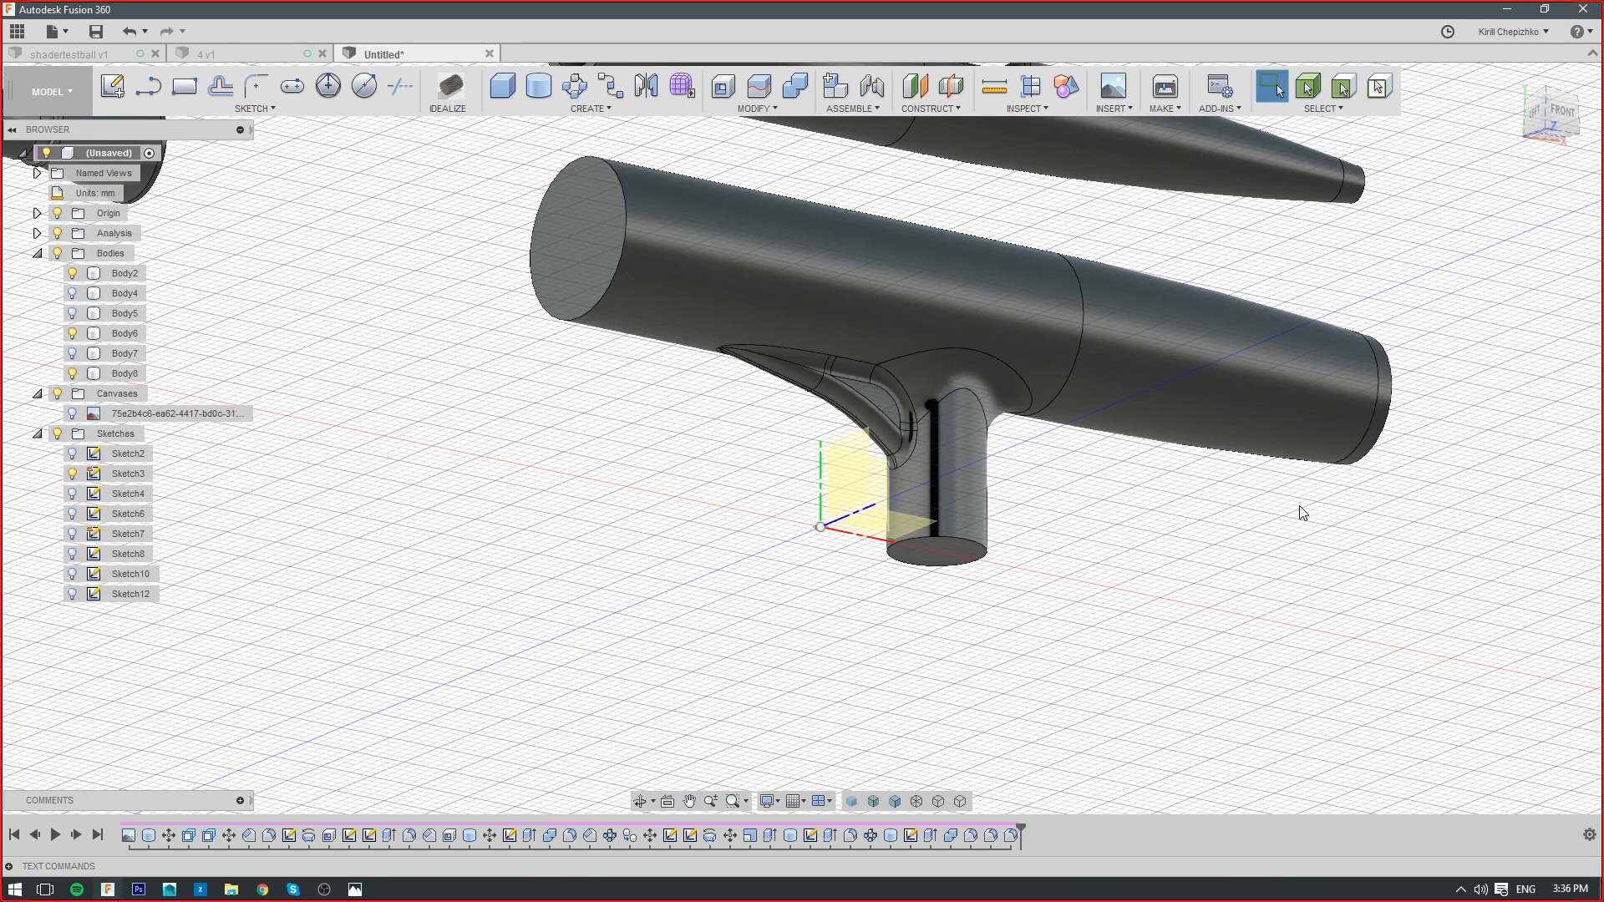
pyautogui.click(1556, 117)
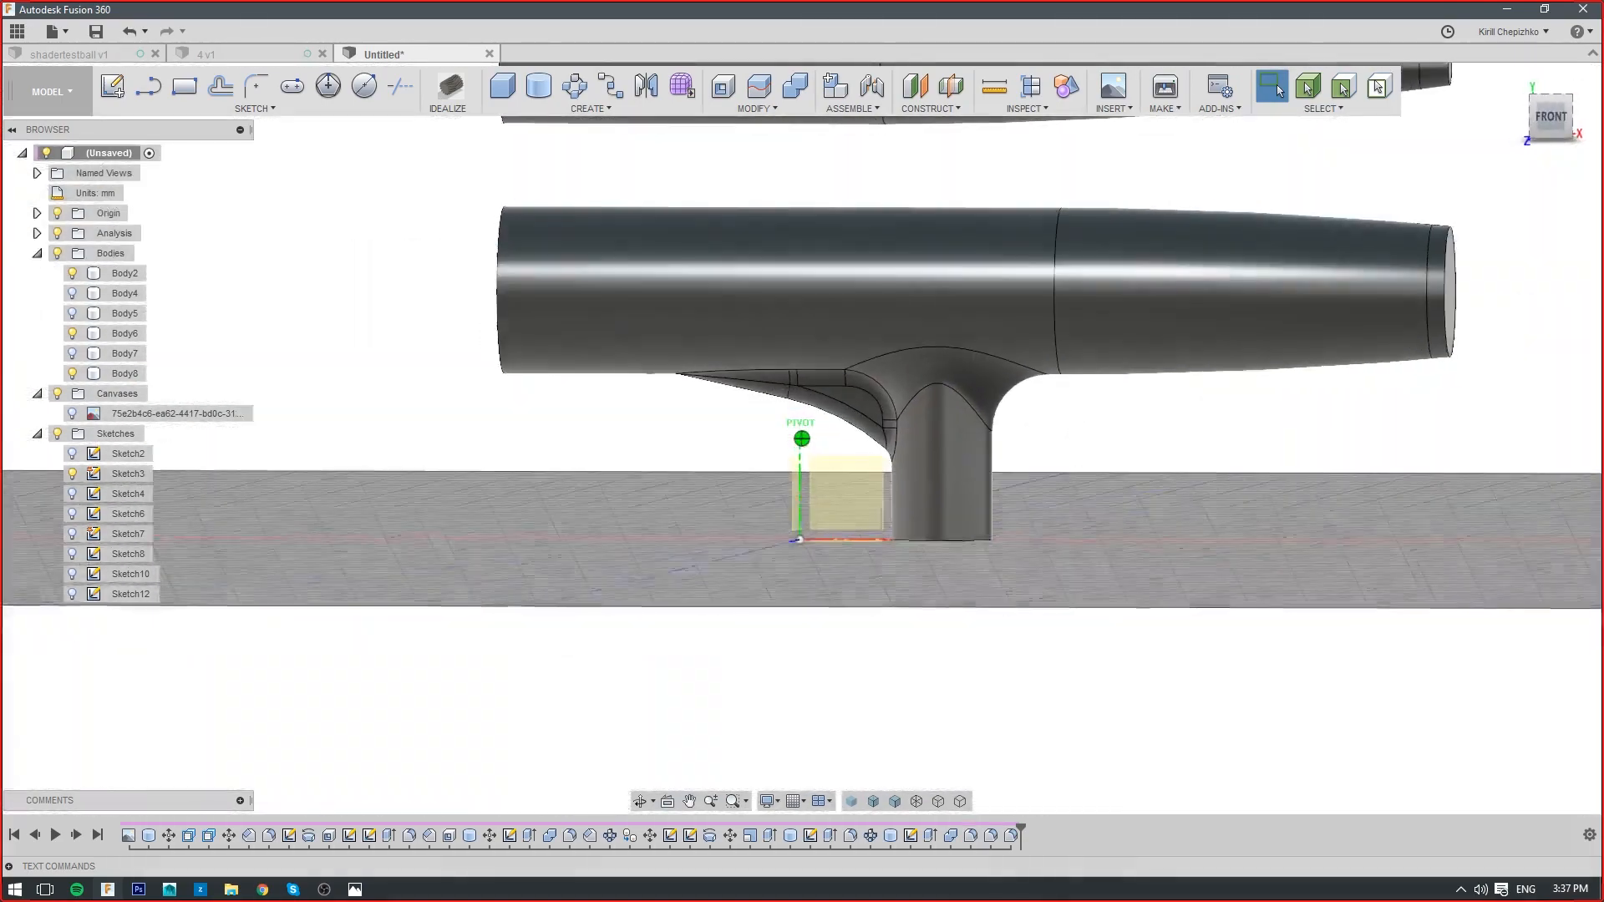
pyautogui.keyDown('shift'); pyautogui.moveTo(1028, 351); pyautogui.dragTo(1132, 344, button='middle'); pyautogui.keyUp('shift')
pyautogui.scroll(3, 944, 372)
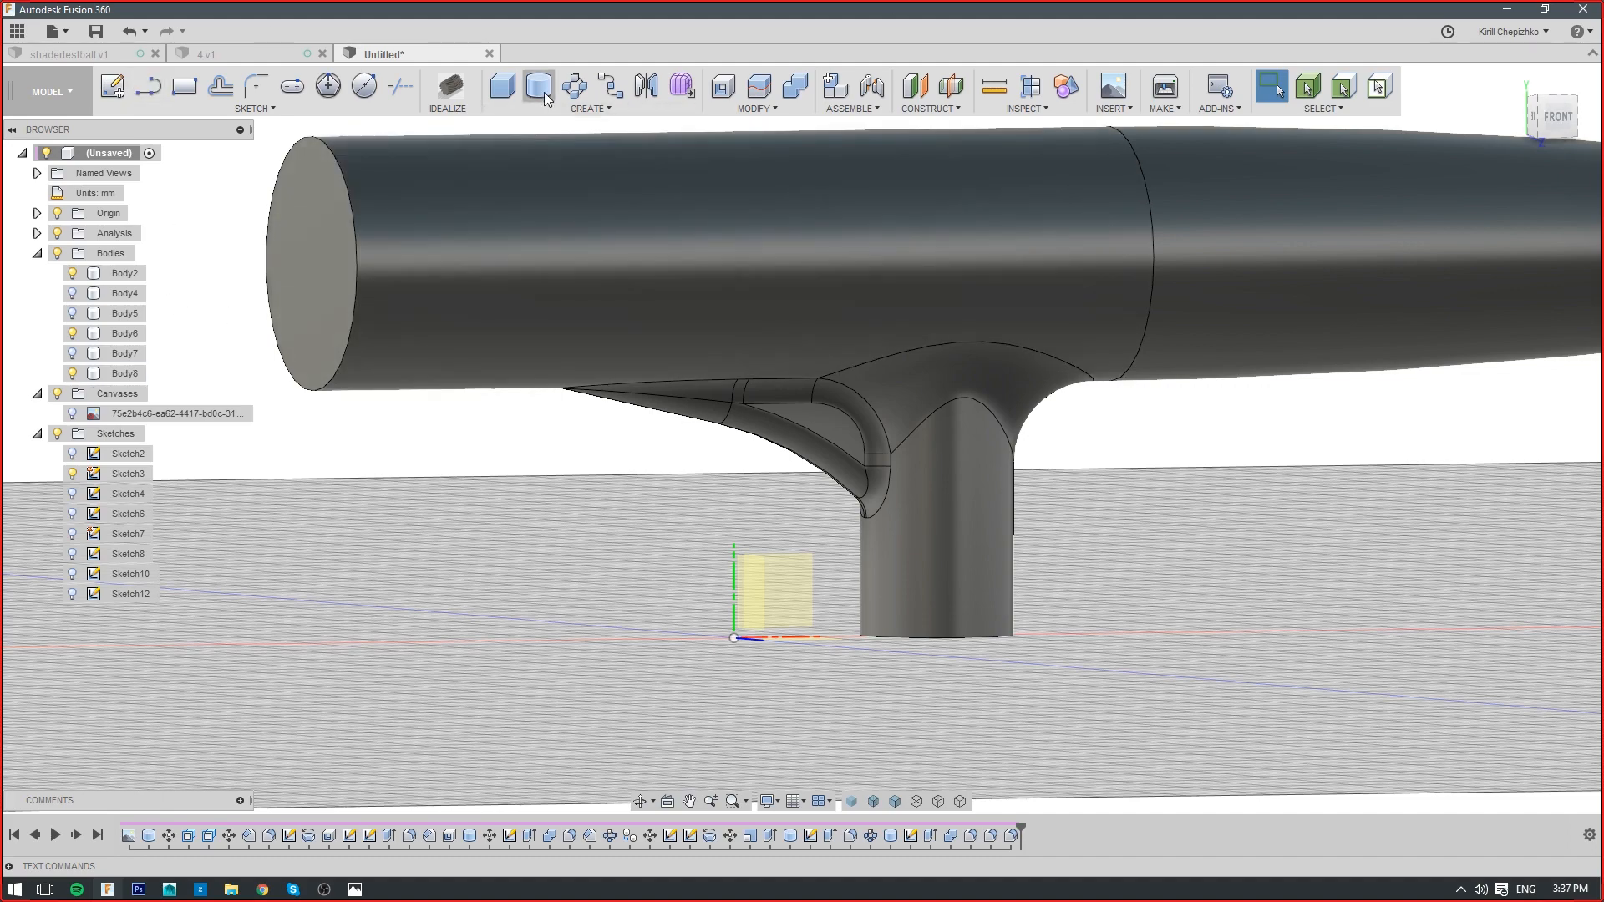
# Cut a box-shaped notch, 7.9 mm long and 4.4 mm wide, through the front wall of the upper hollow tube at its open end
pyautogui.press('r')
pyautogui.press('c')
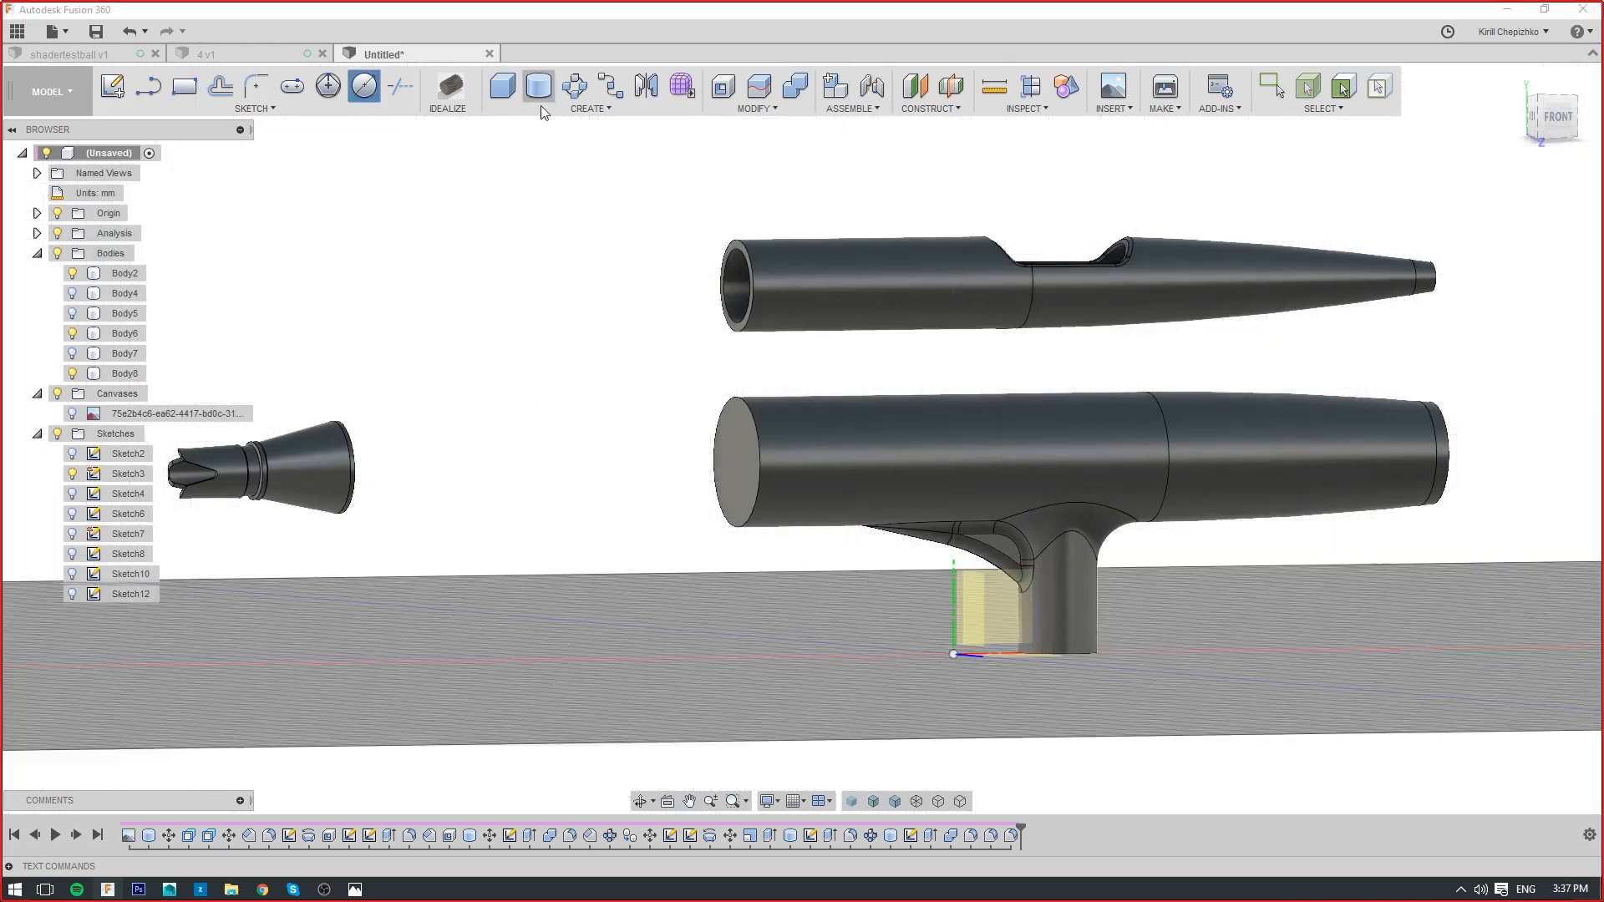
pyautogui.moveTo(792, 257); pyautogui.dragTo(1078, 455, button='middle')
pyautogui.scroll(4, 1203, 438)
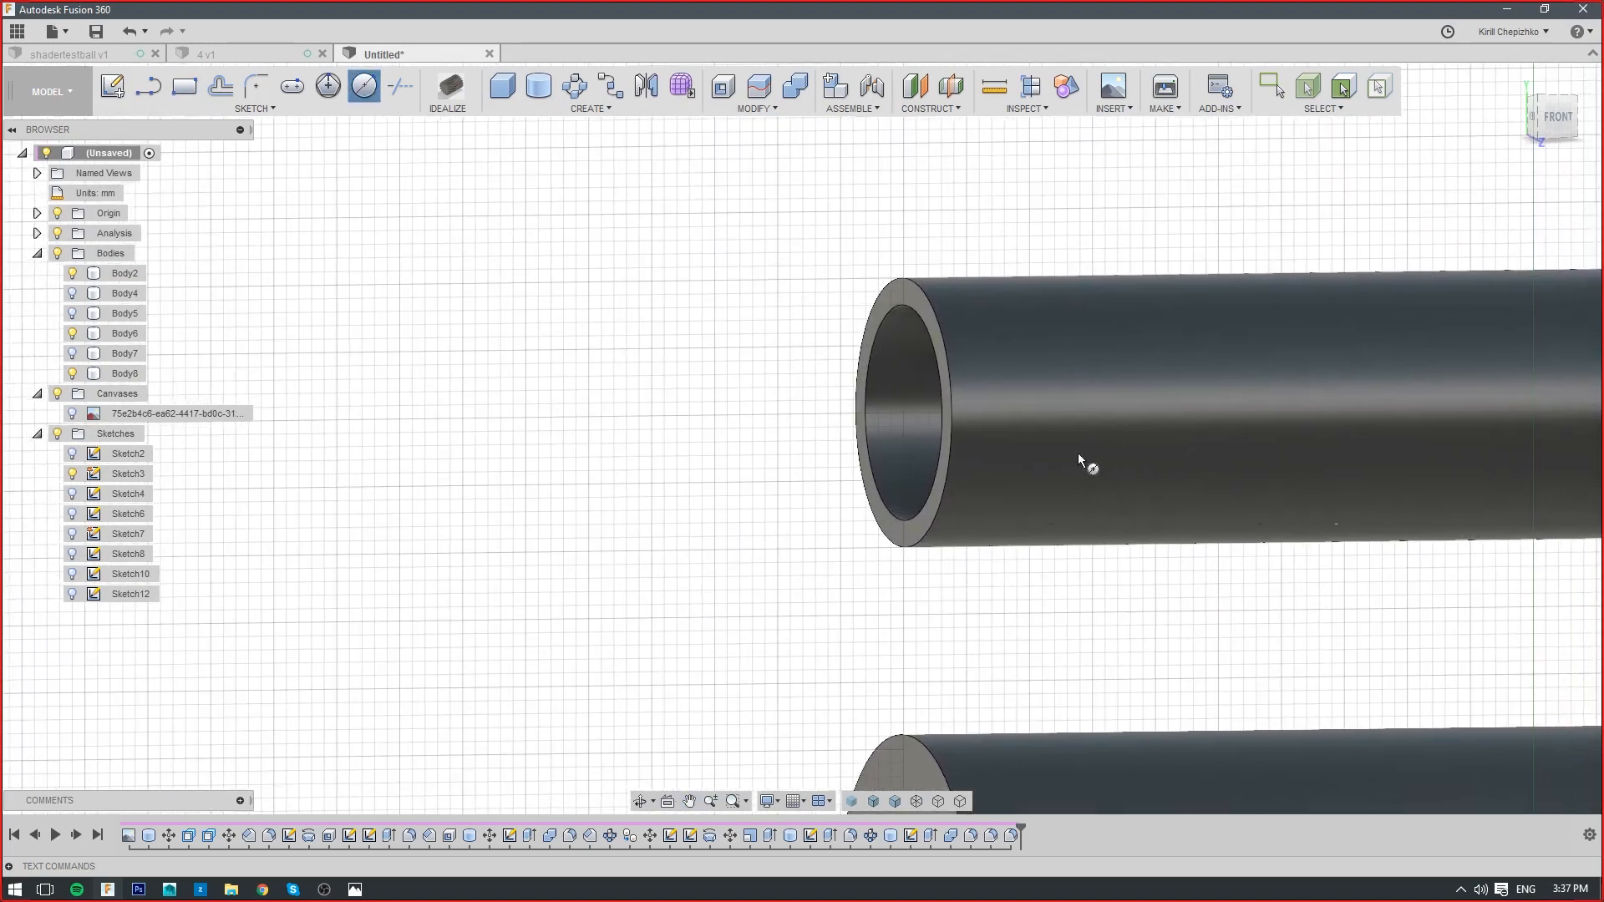
pyautogui.press('r')
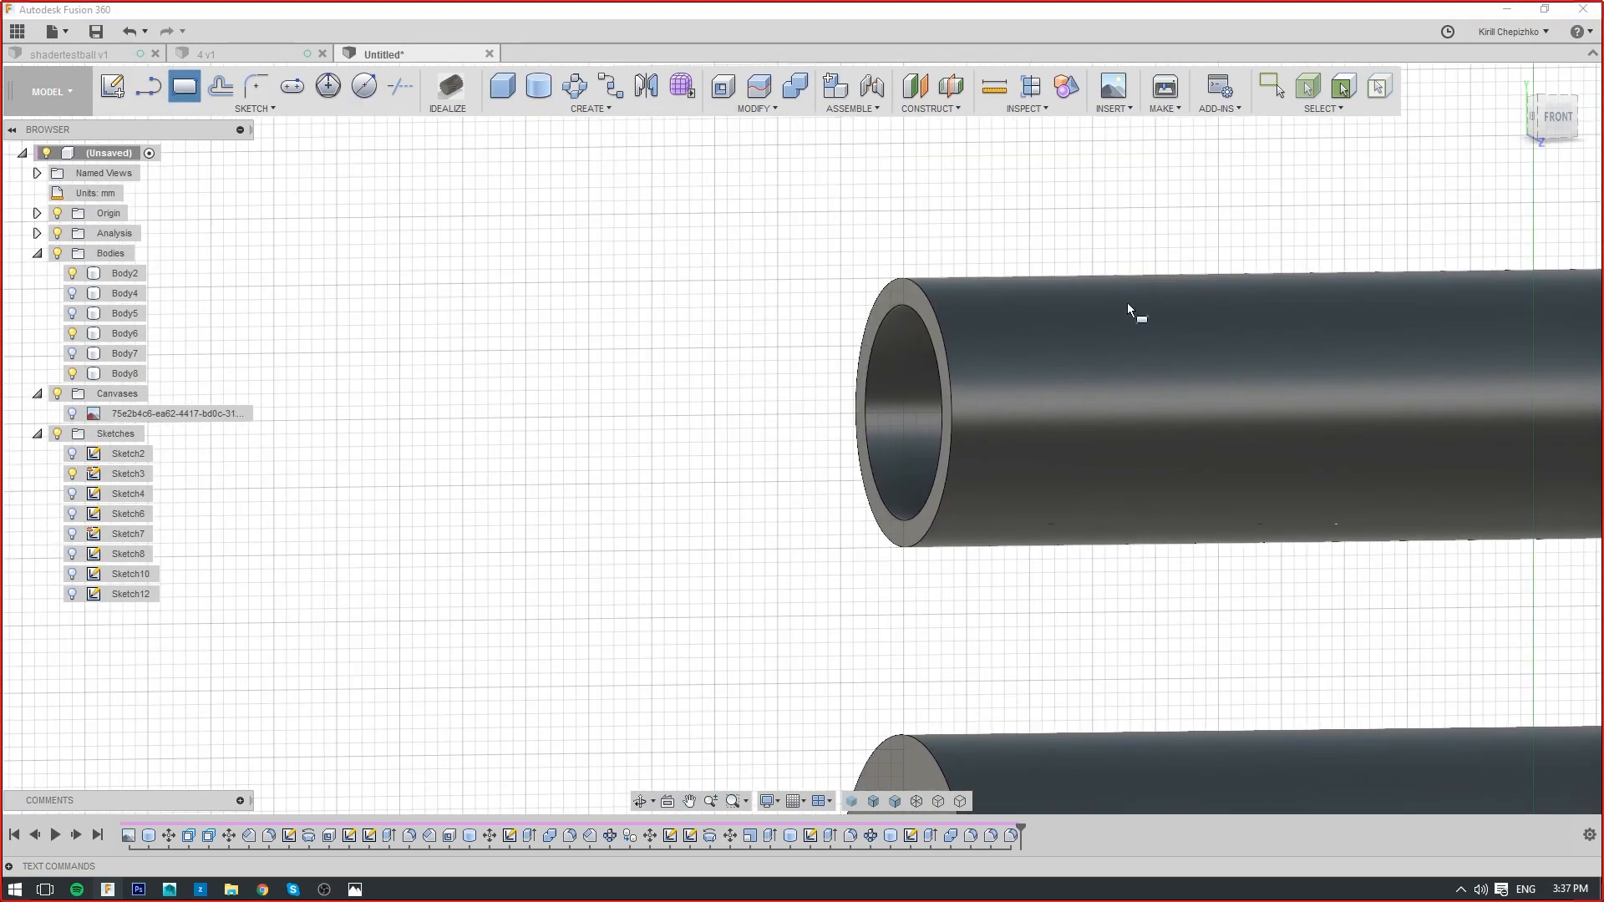
pyautogui.scroll(-5, 885, 335)
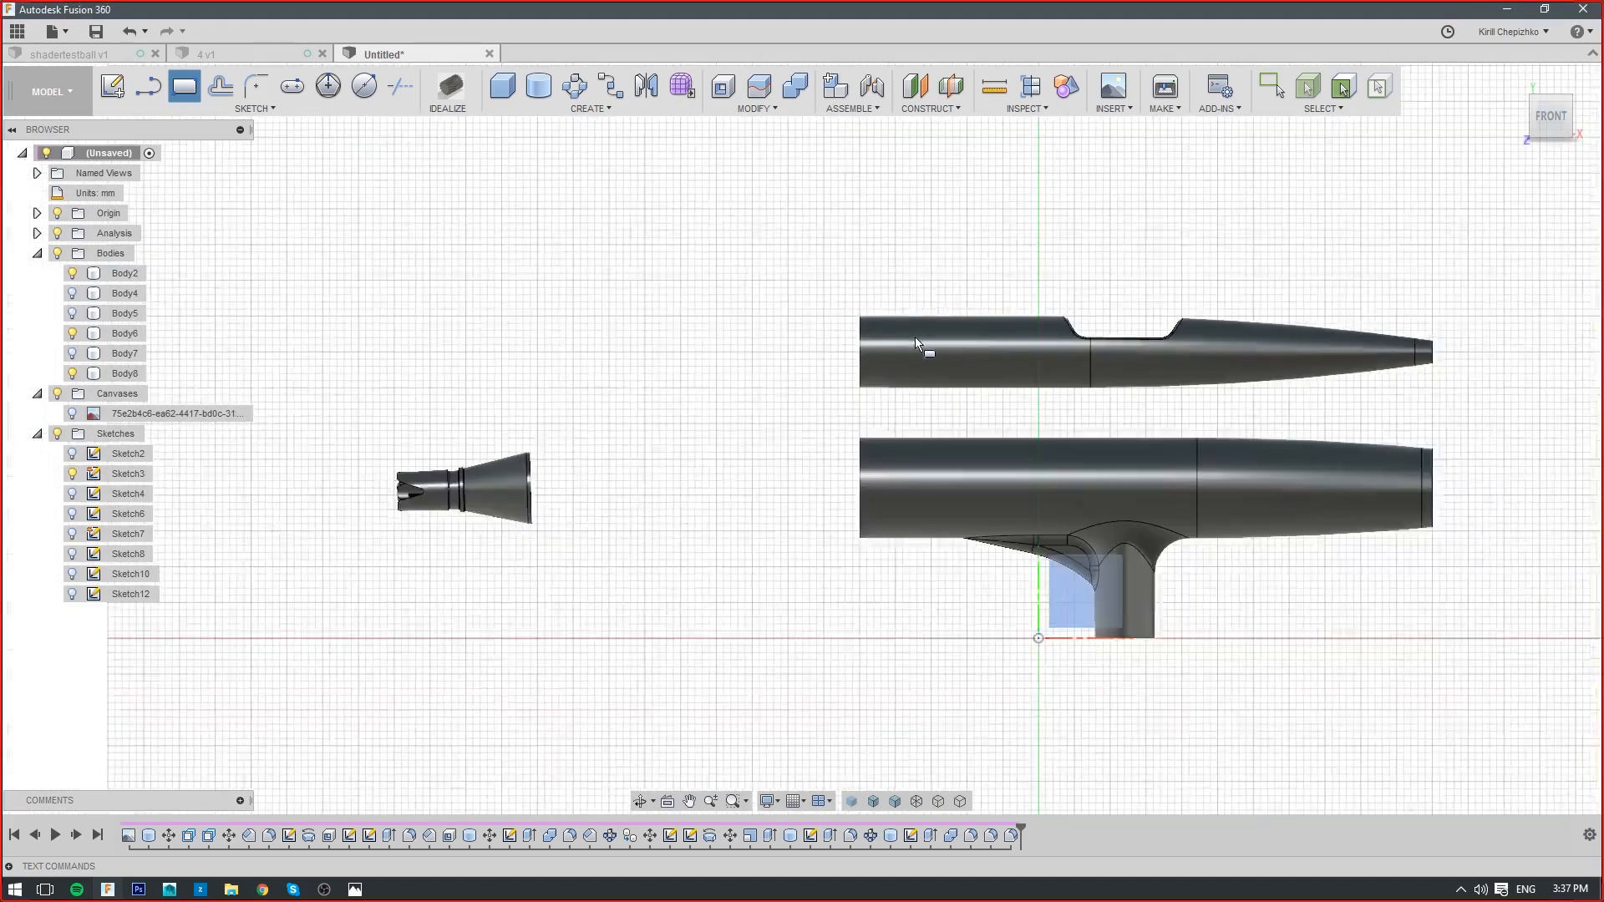
pyautogui.click(870, 359)
pyautogui.scroll(4, 870, 360)
pyautogui.click(842, 339)
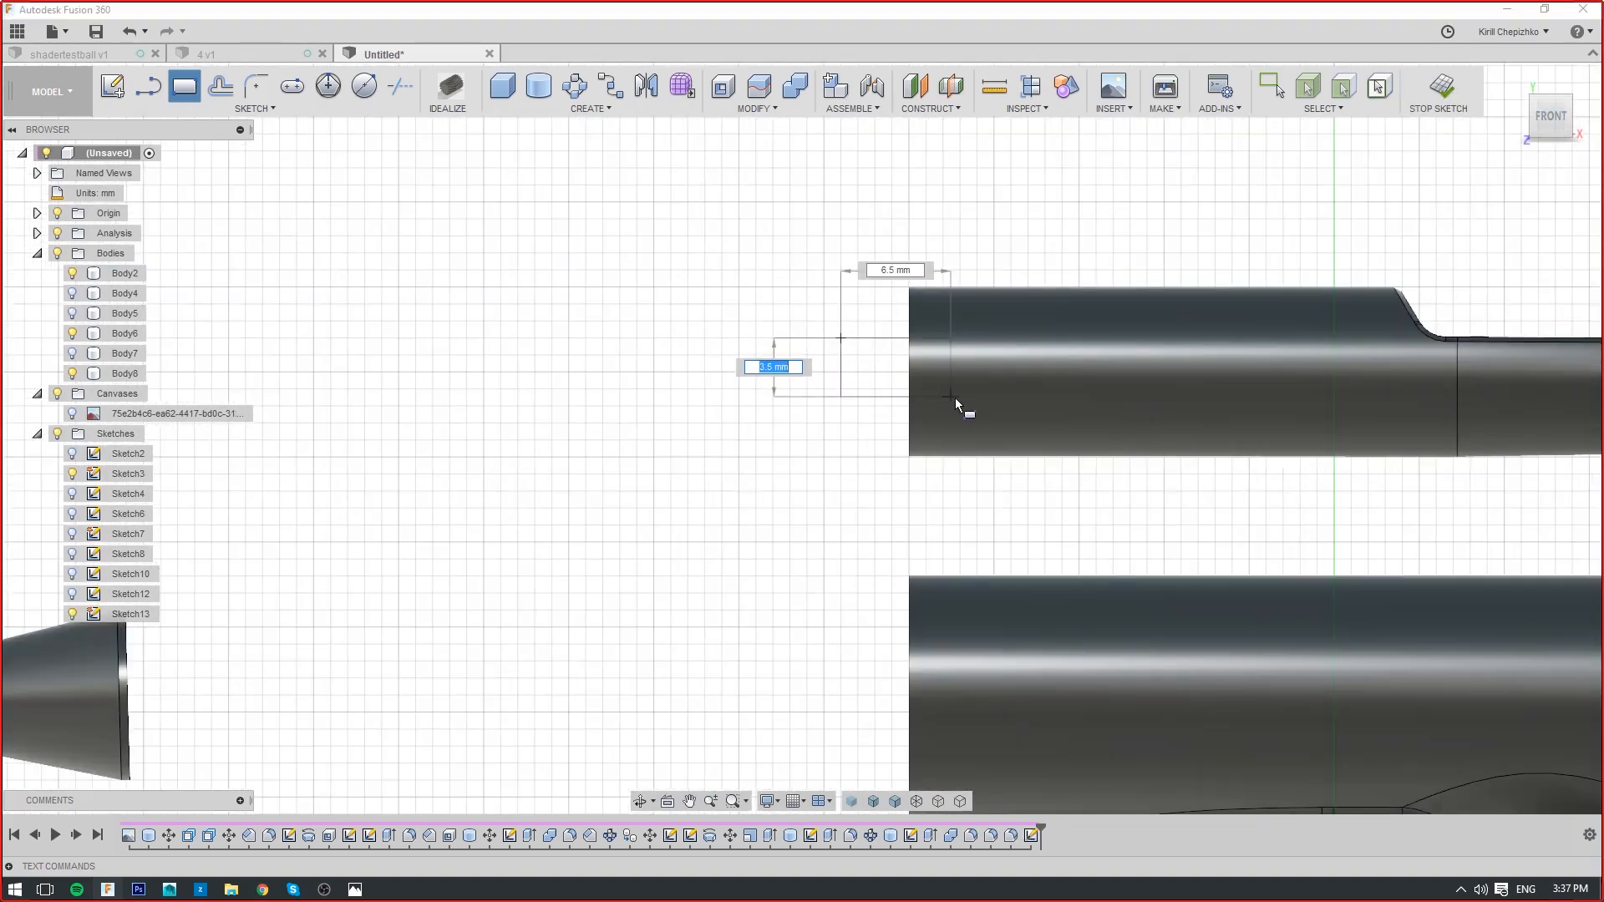
pyautogui.click(974, 410)
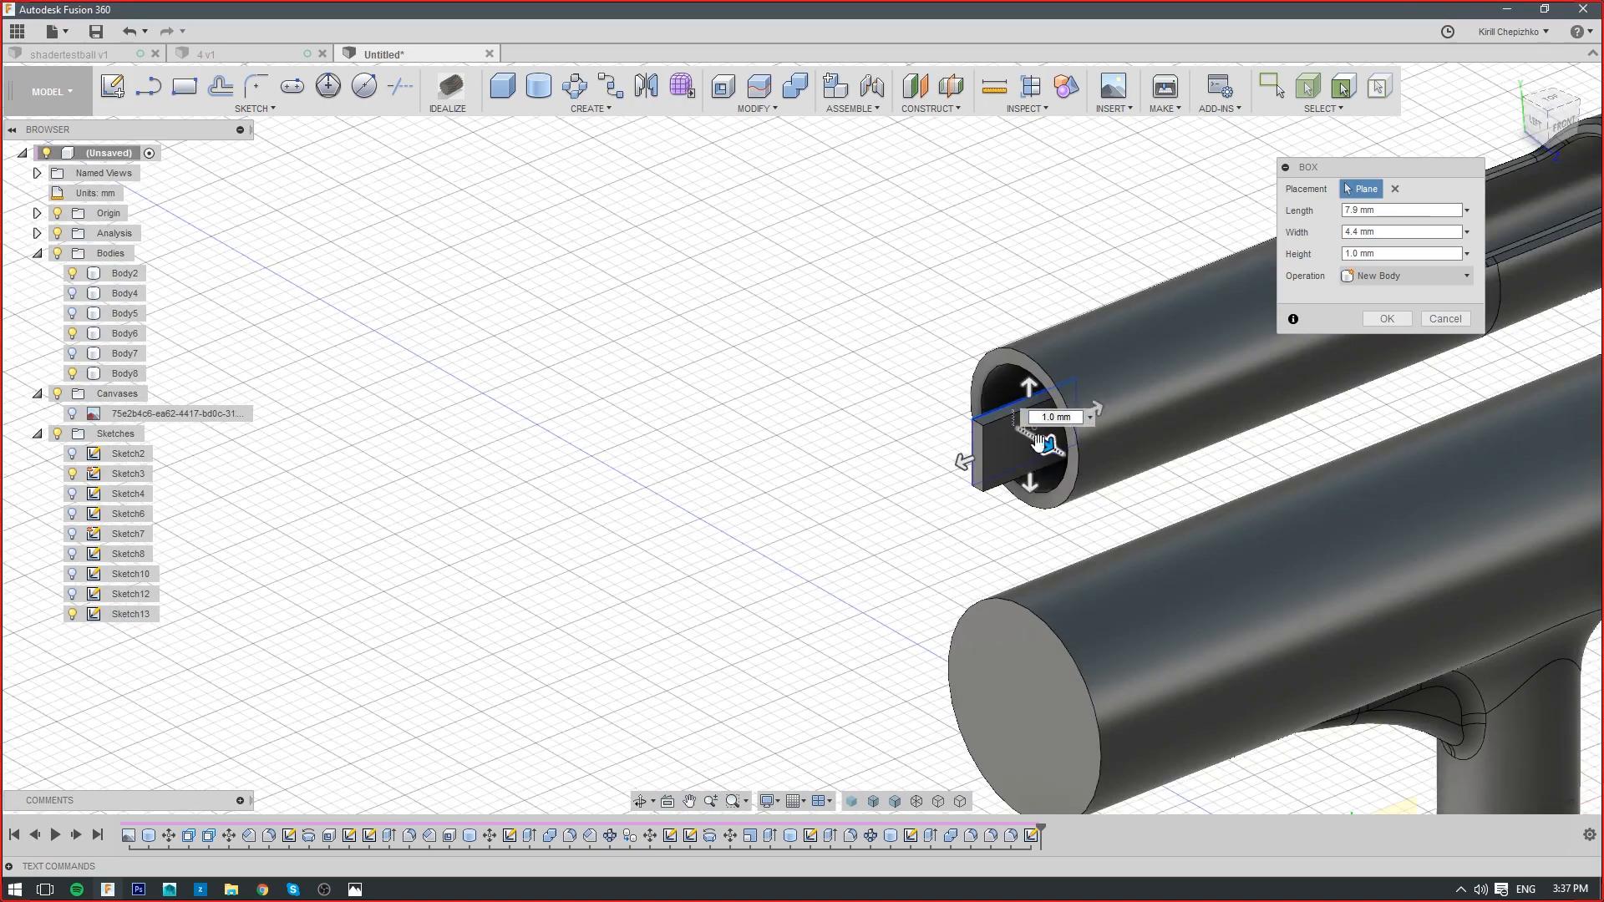
pyautogui.moveTo(1039, 443); pyautogui.dragTo(1112, 476)
pyautogui.click(1405, 342)
pyautogui.scroll(3, 1152, 451)
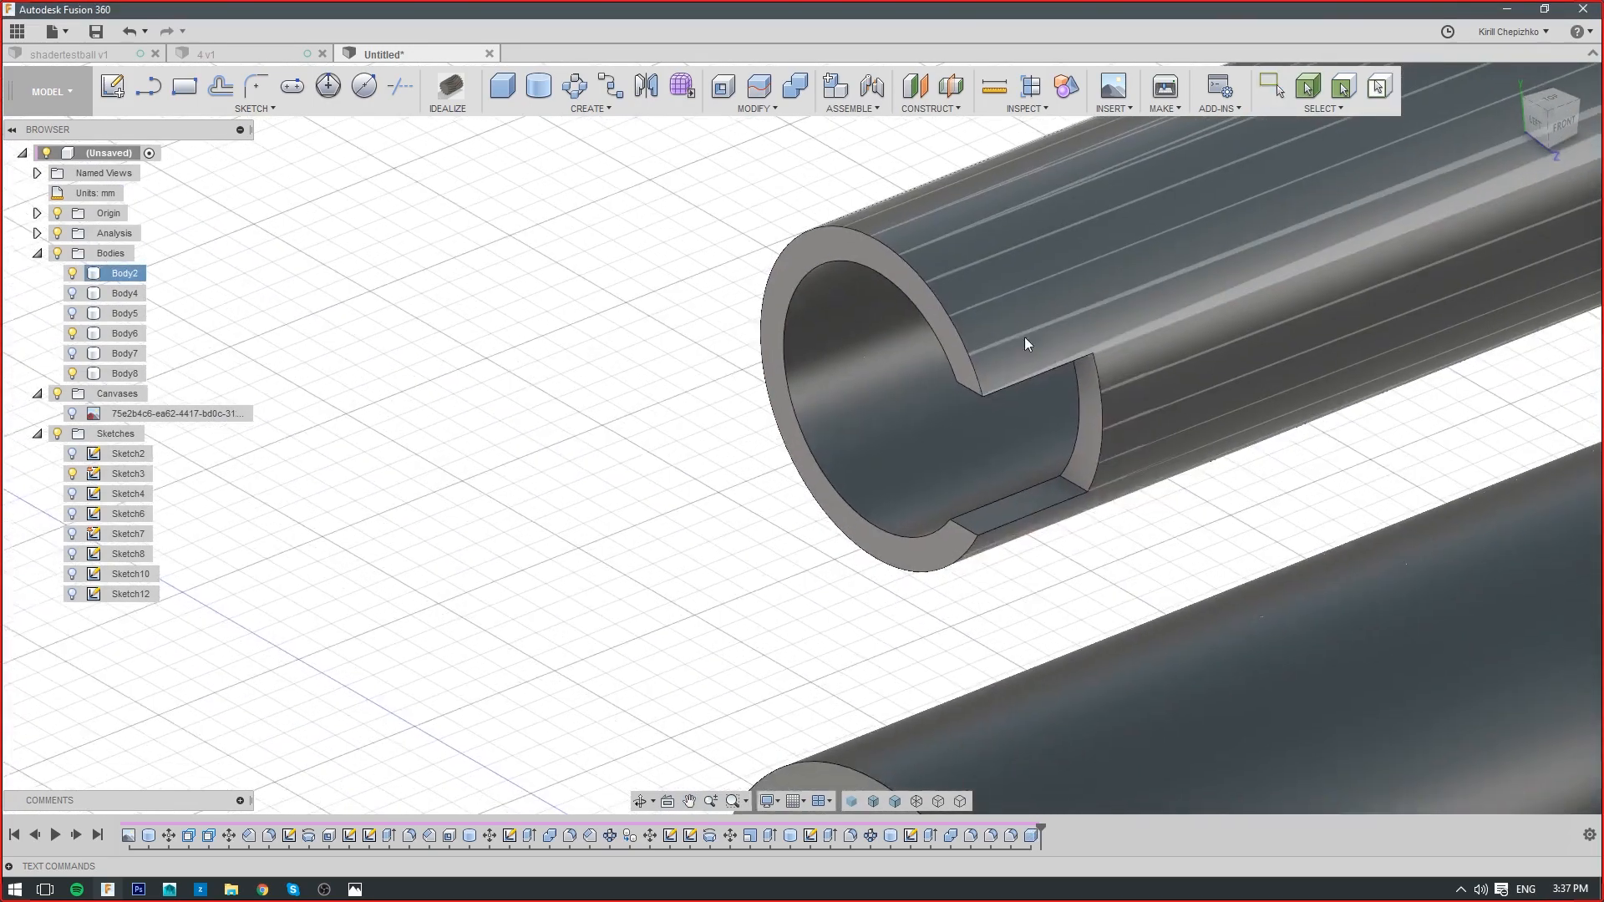
pyautogui.scroll(1, 1024, 338)
pyautogui.keyDown('shift'); pyautogui.moveTo(1337, 276); pyautogui.dragTo(1417, 142, button='middle'); pyautogui.keyUp('shift')
pyautogui.moveTo(1235, 254); pyautogui.dragTo(1191, 374, button='middle')
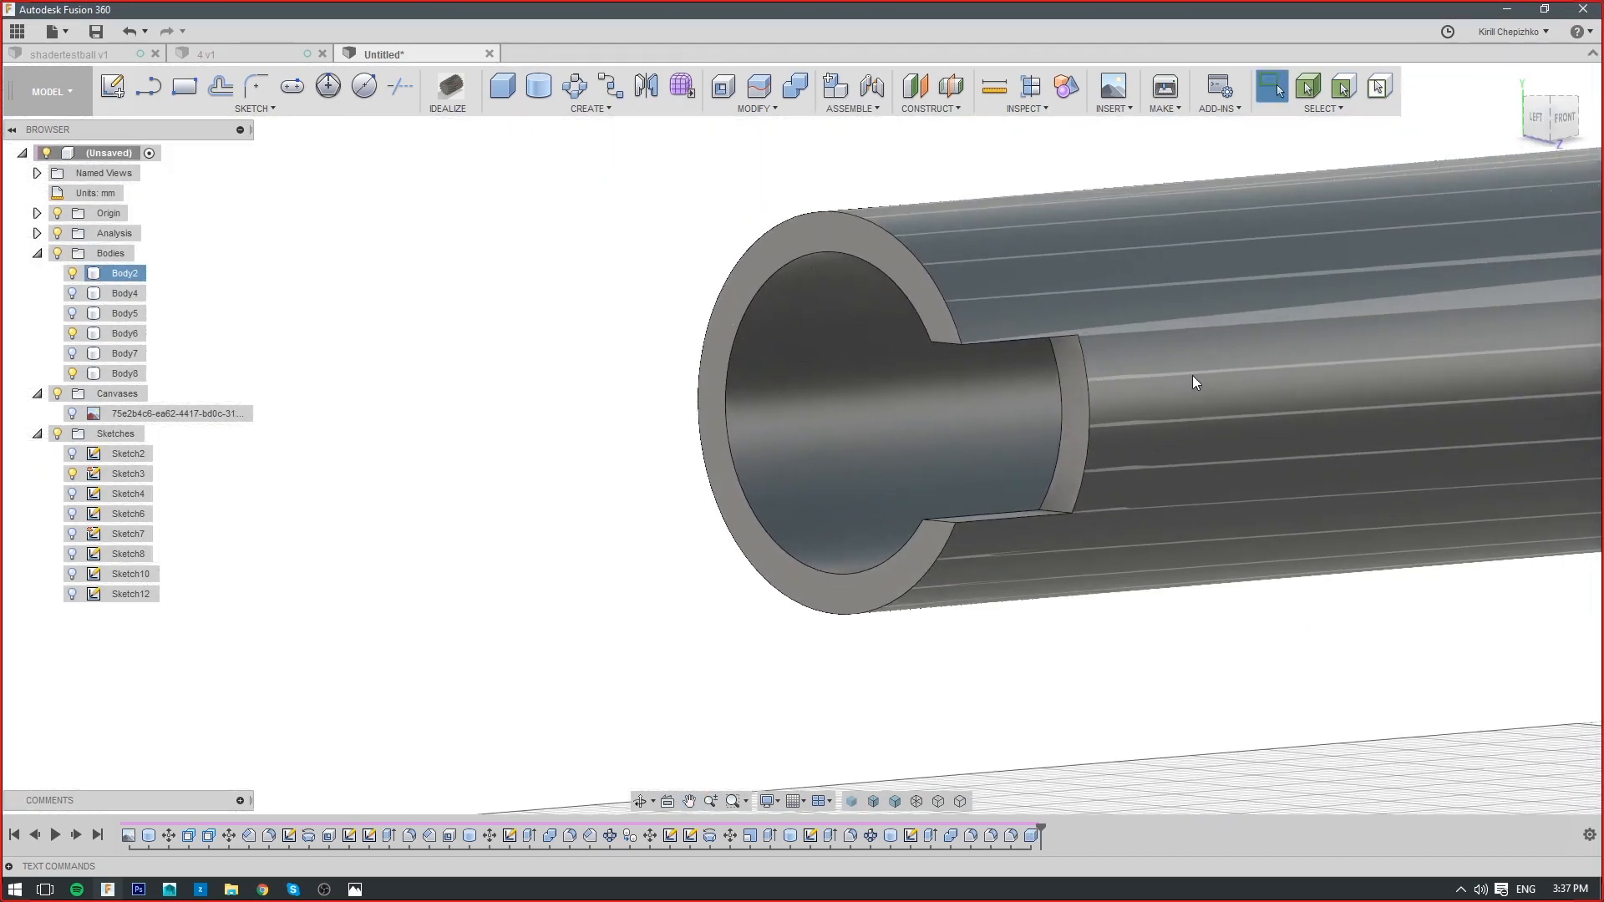
pyautogui.scroll(2, 939, 524)
pyautogui.click(939, 524)
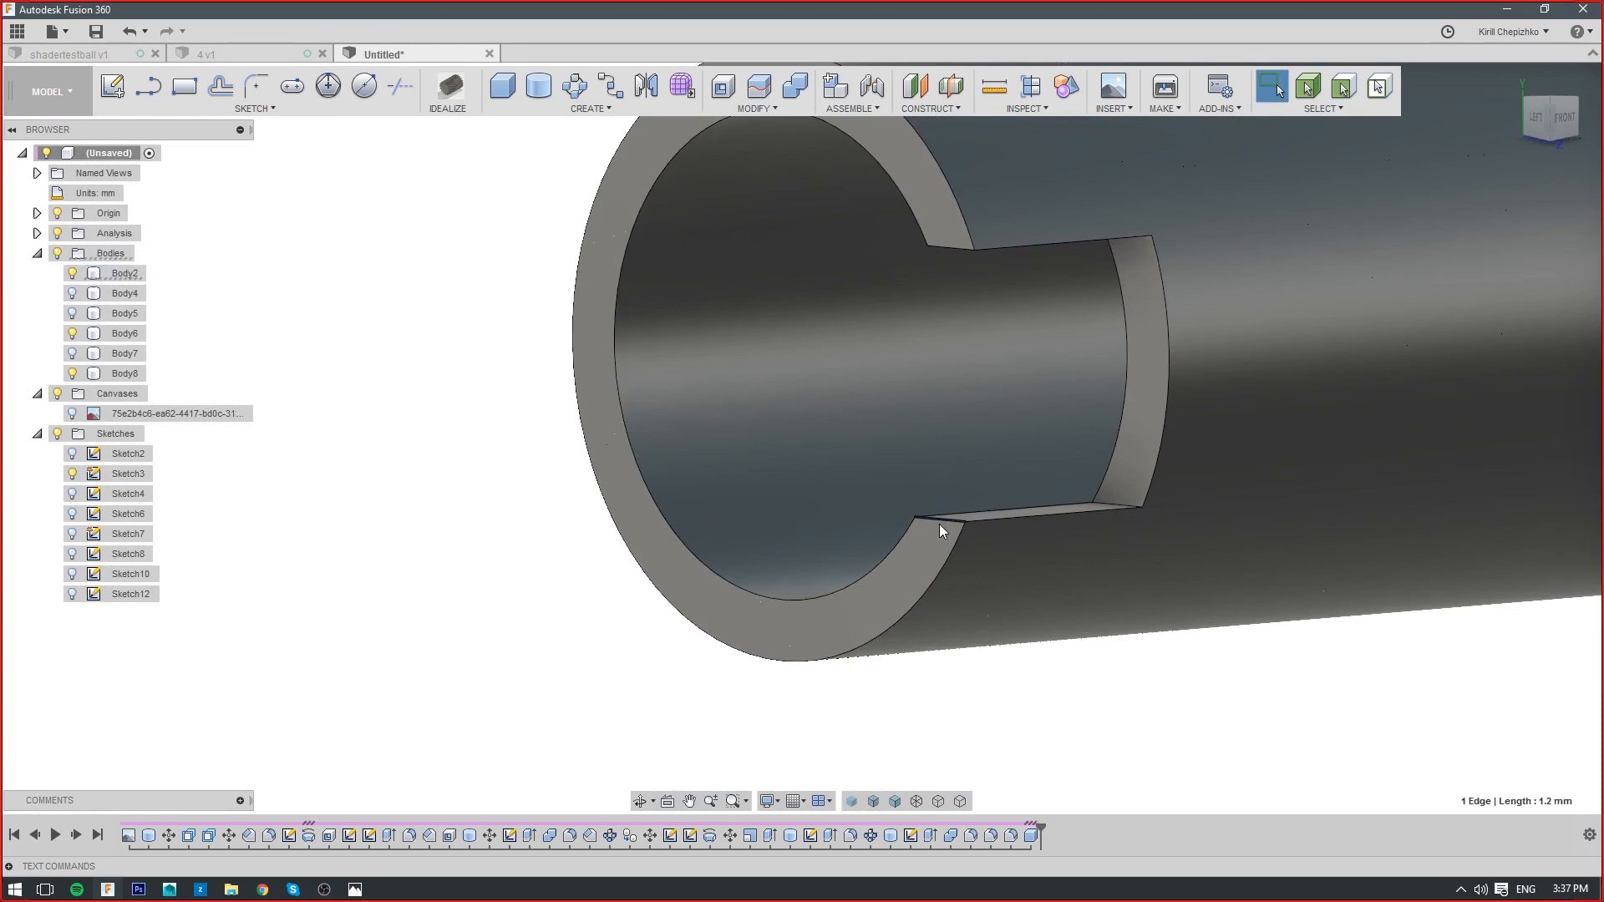
pyautogui.rightClick(939, 524)
pyautogui.click(936, 645)
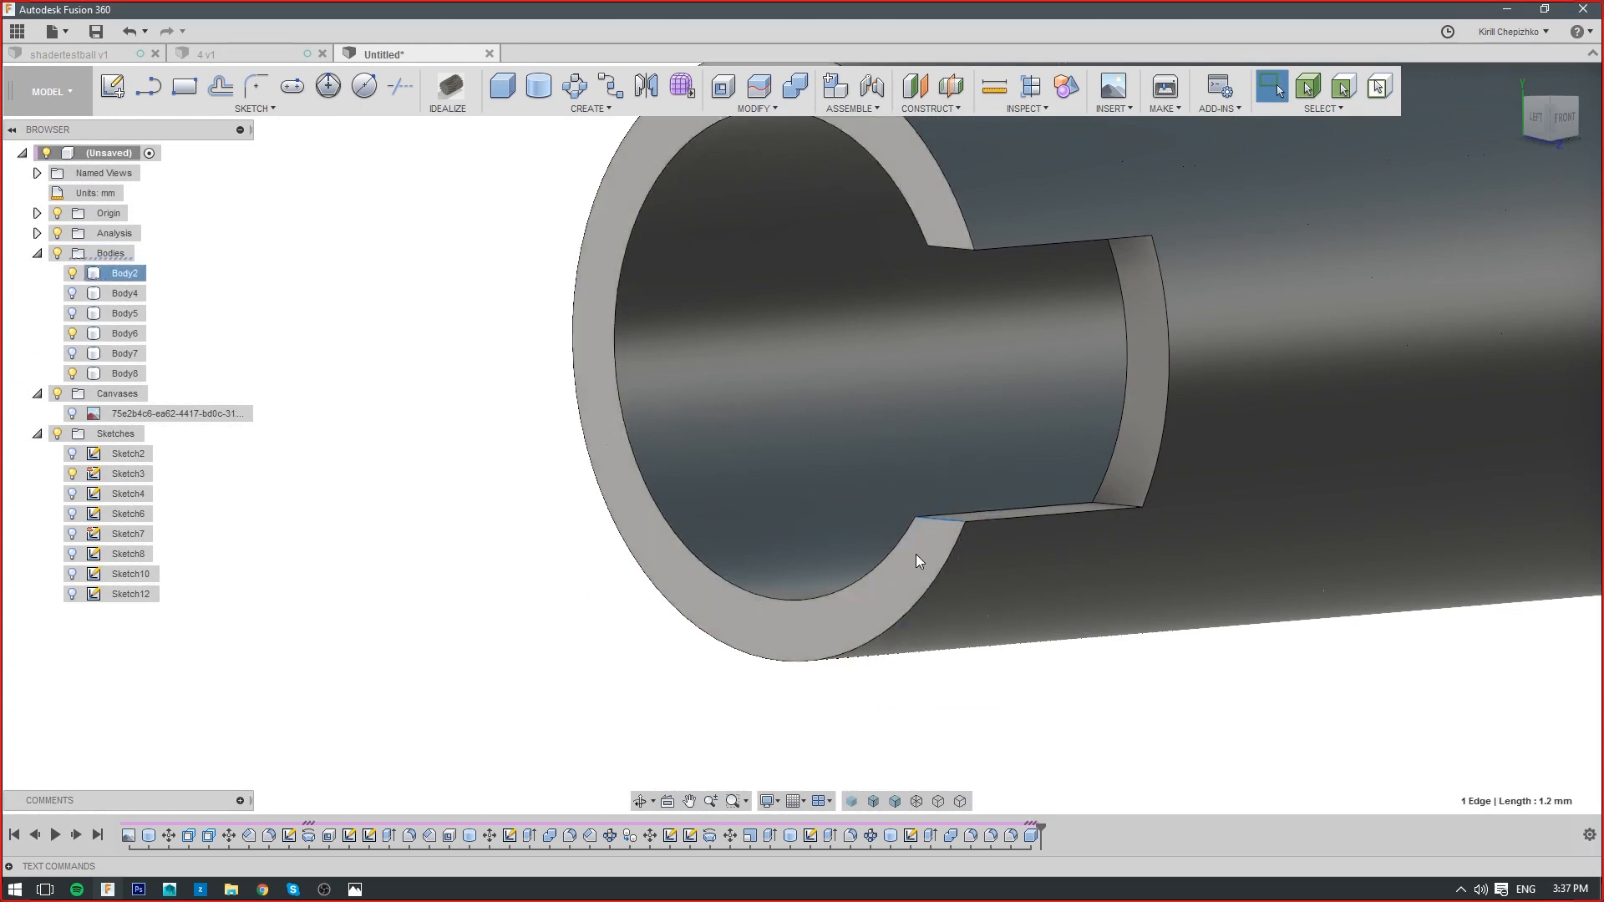
pyautogui.rightClick(943, 559)
pyautogui.click(940, 666)
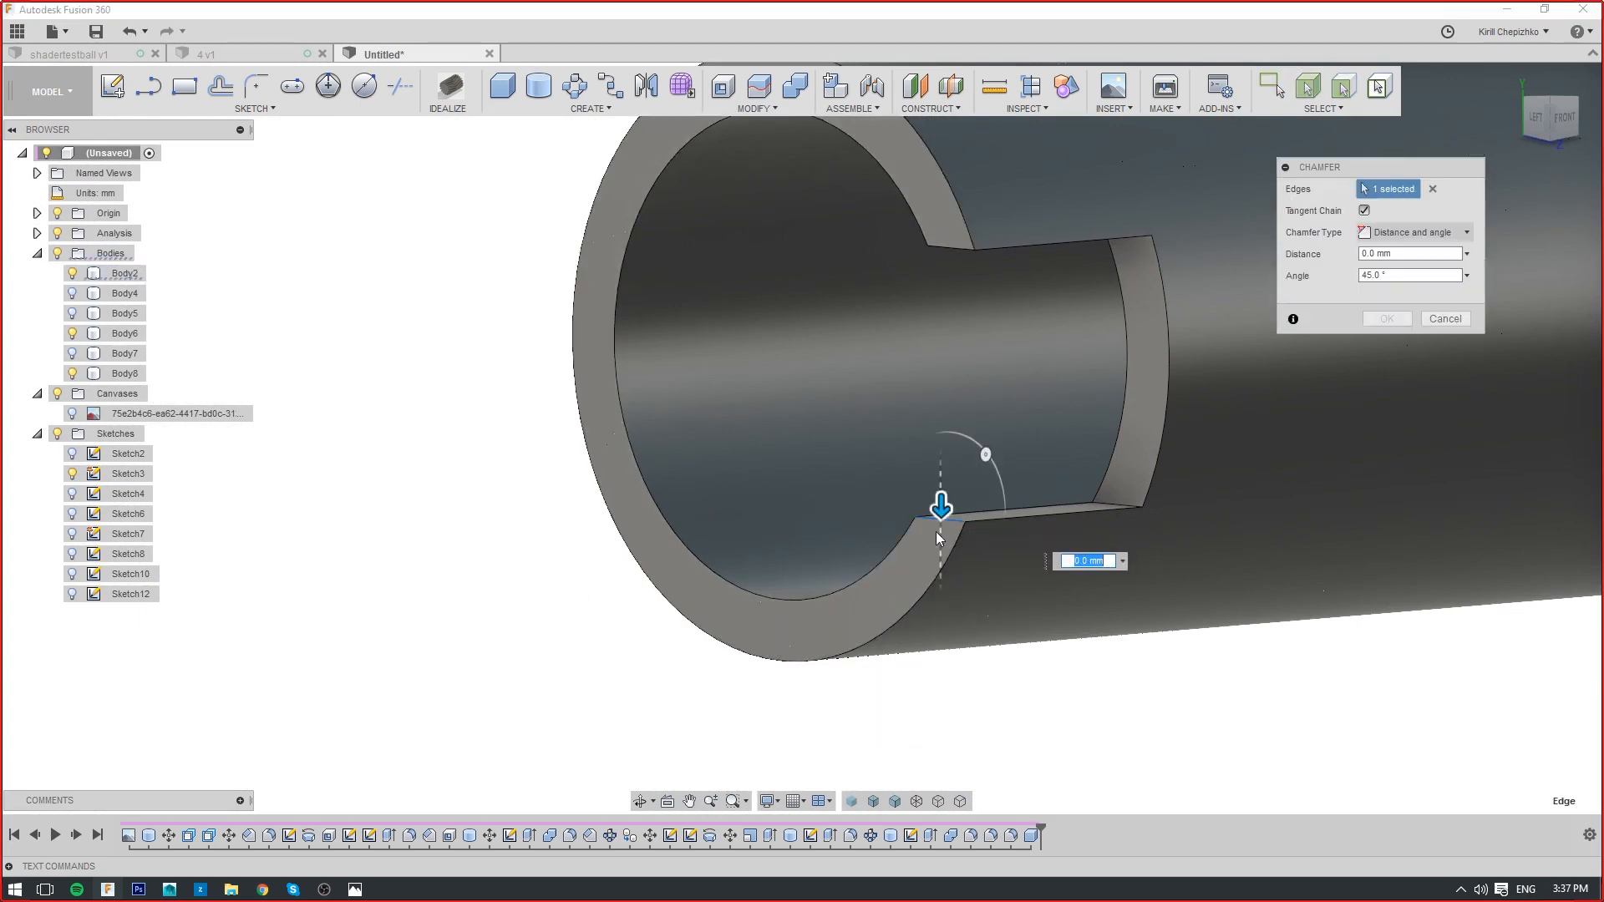
pyautogui.click(1446, 319)
# Chamfer the outer rim edge at the upper tube's open end by 0.5 mm at 45°
pyautogui.rightClick(940, 569)
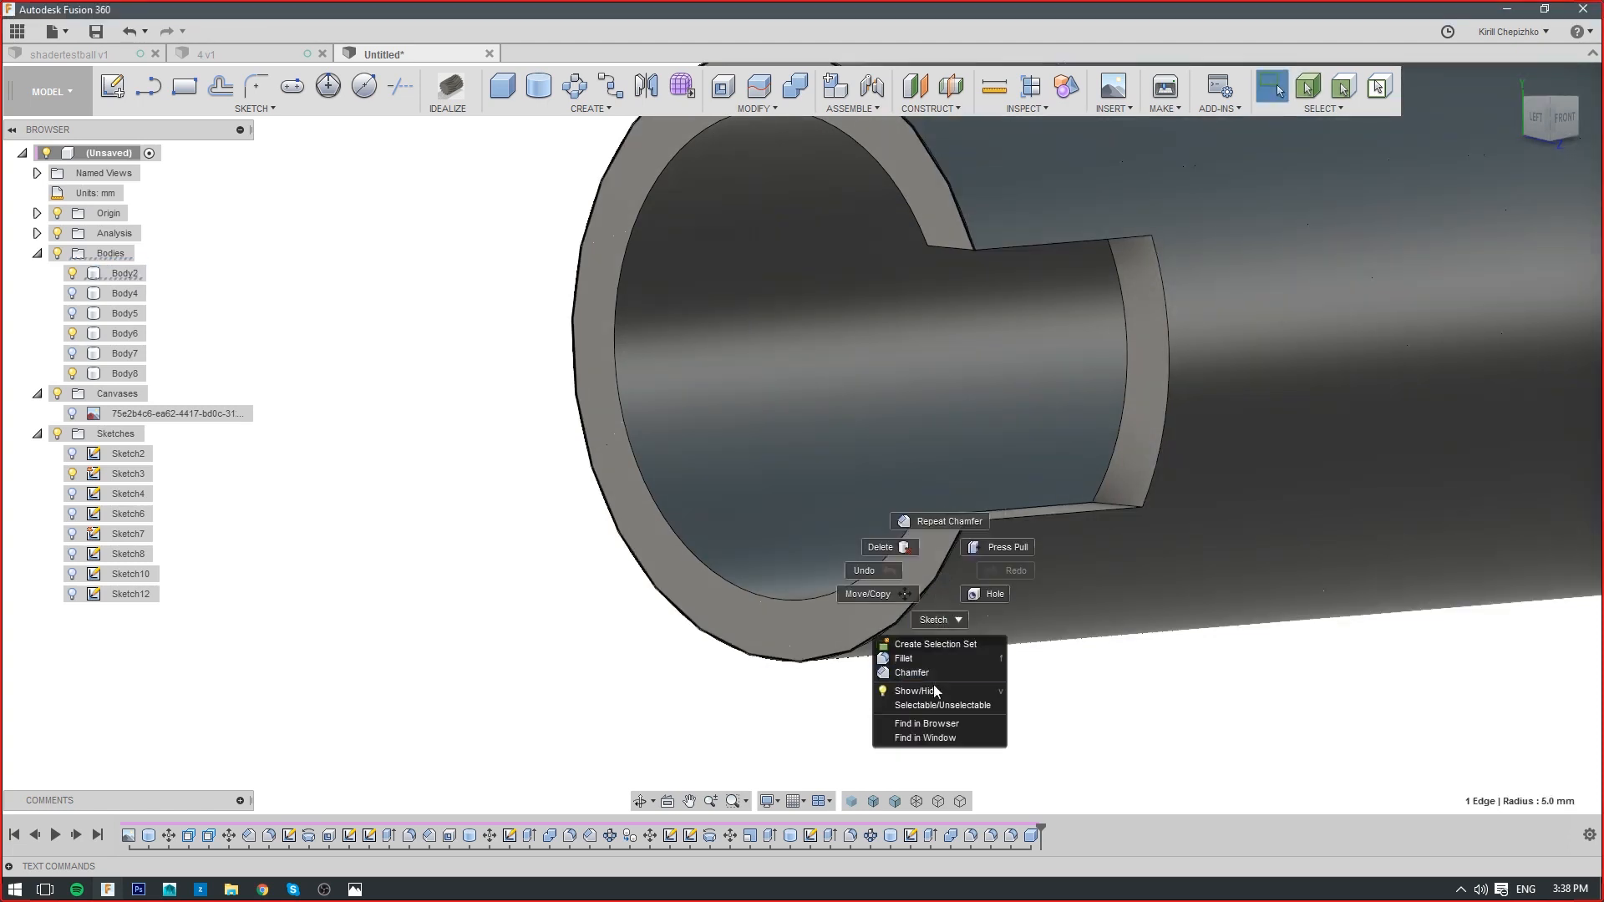
pyautogui.click(934, 673)
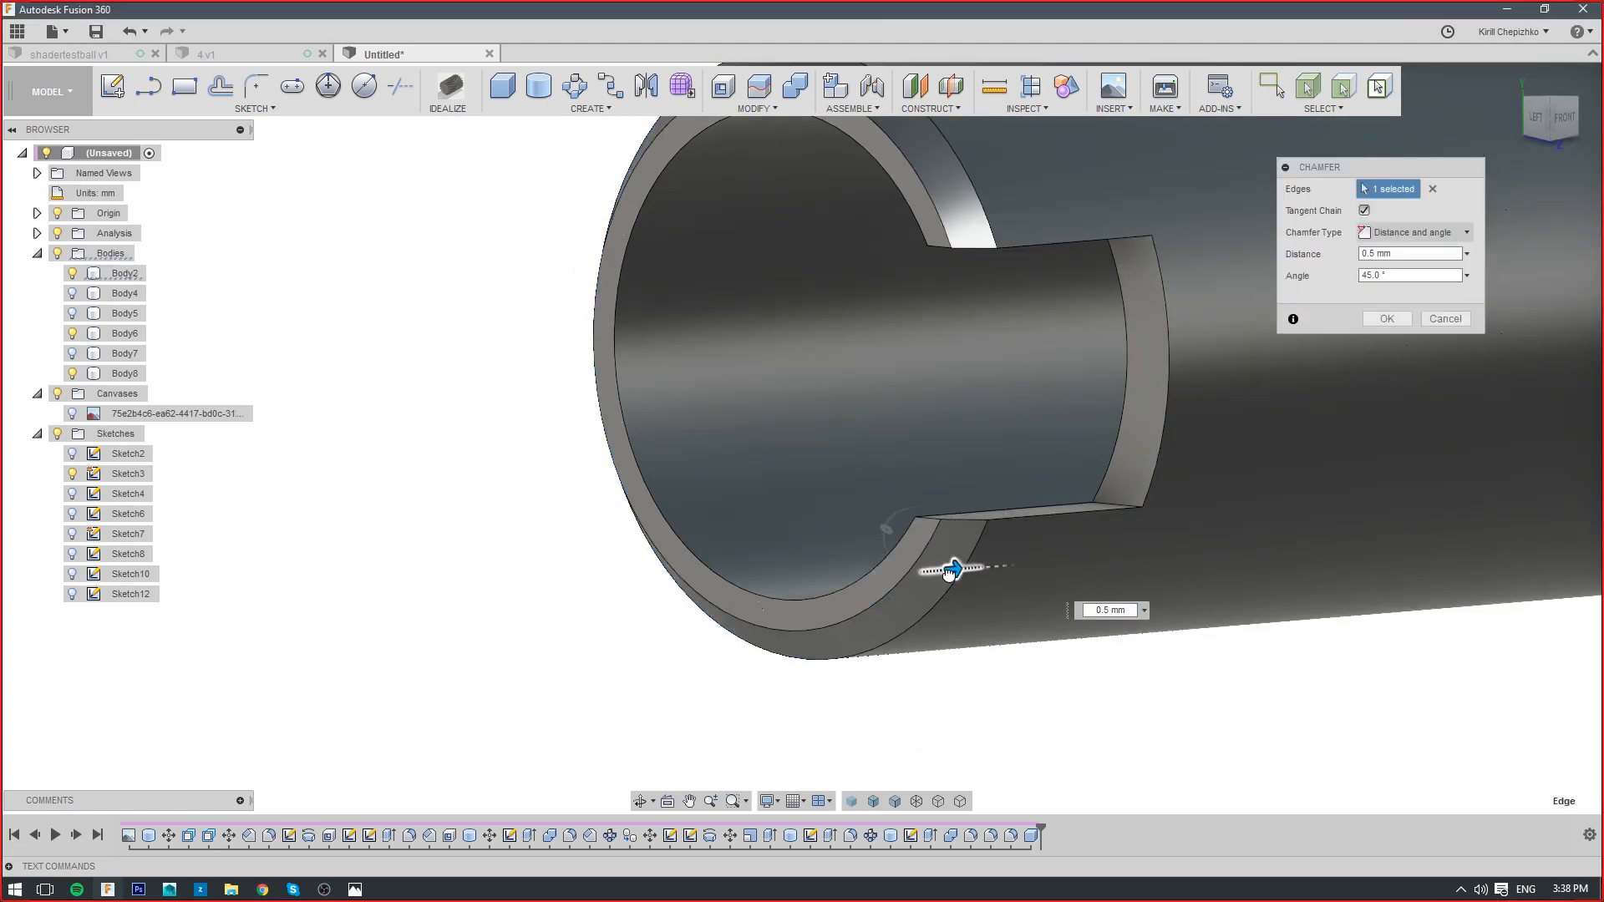
pyautogui.moveTo(948, 569); pyautogui.dragTo(952, 570)
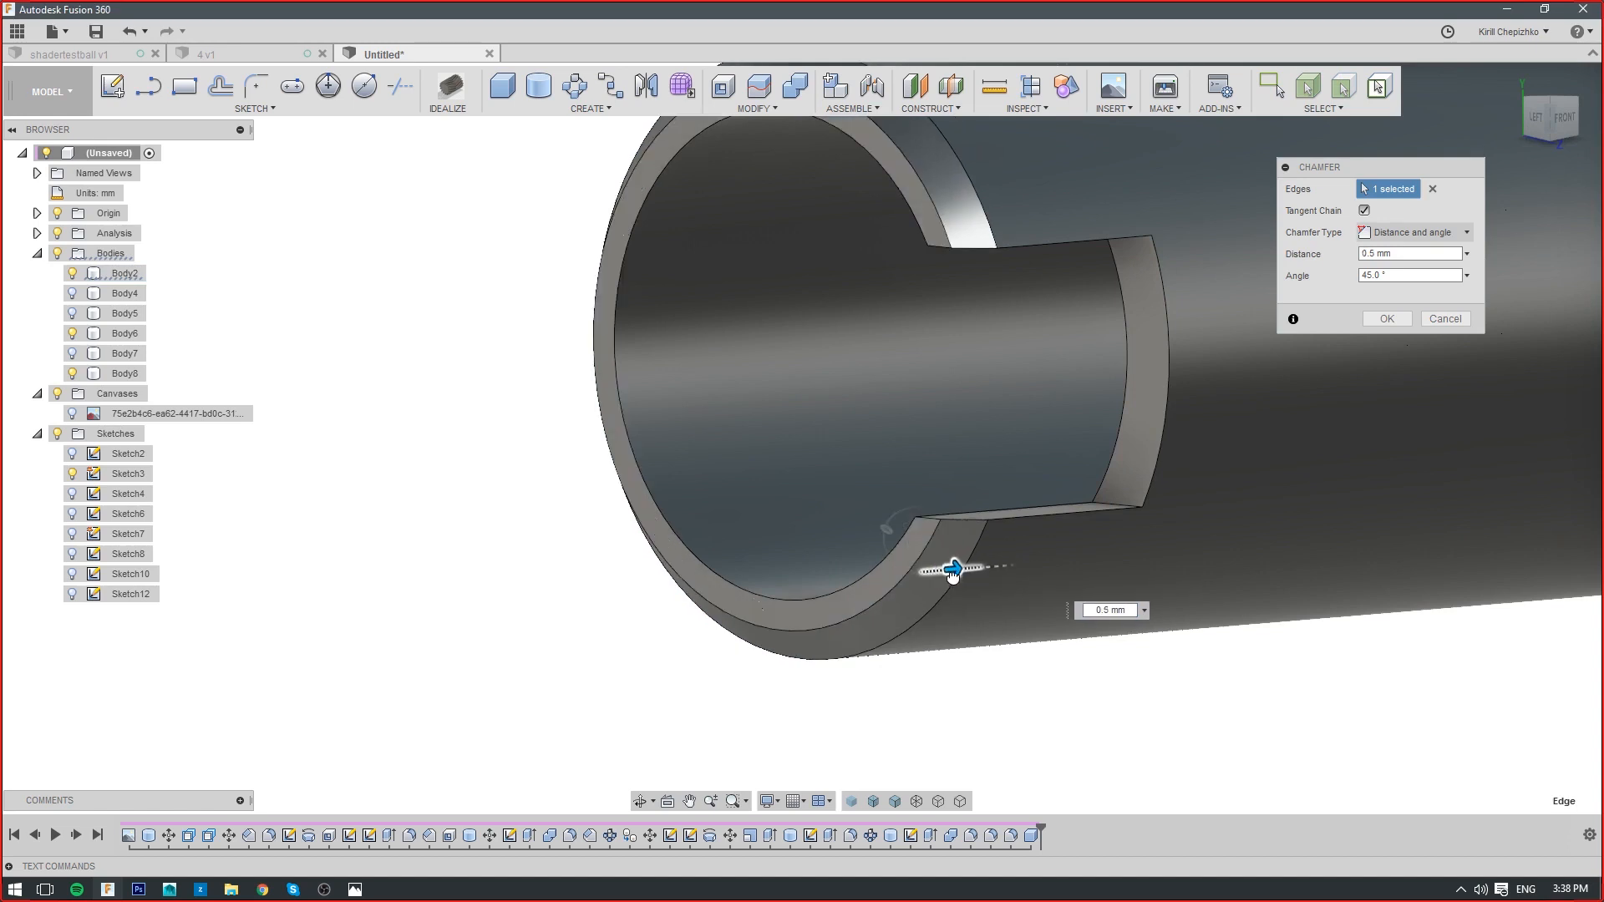
pyautogui.click(1387, 318)
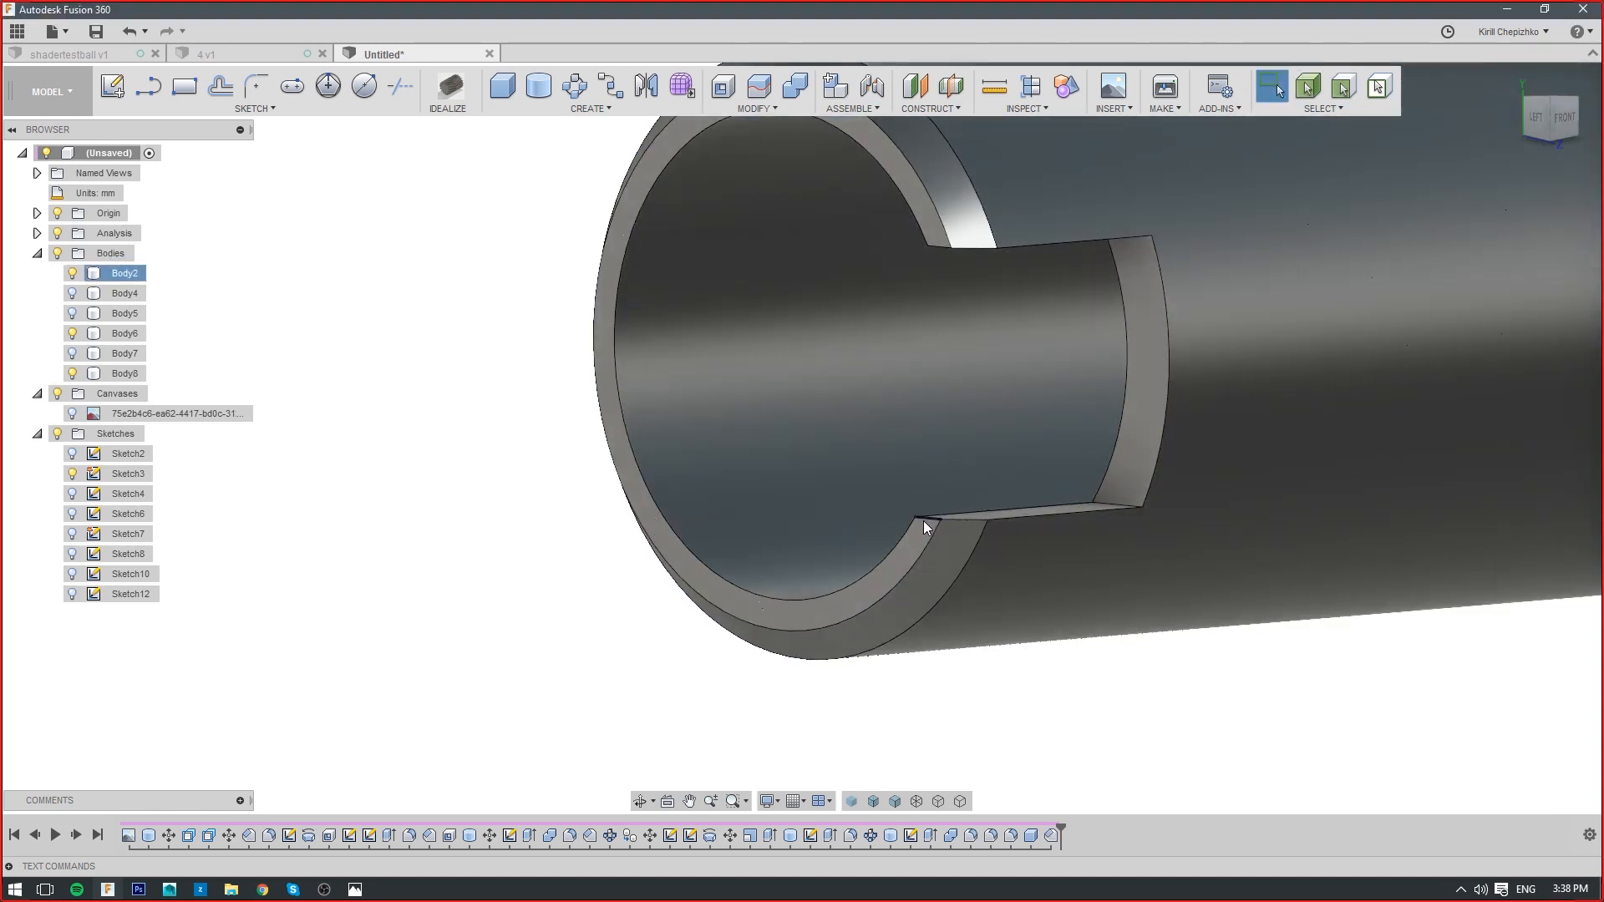
pyautogui.rightClick(924, 520)
pyautogui.click(885, 620)
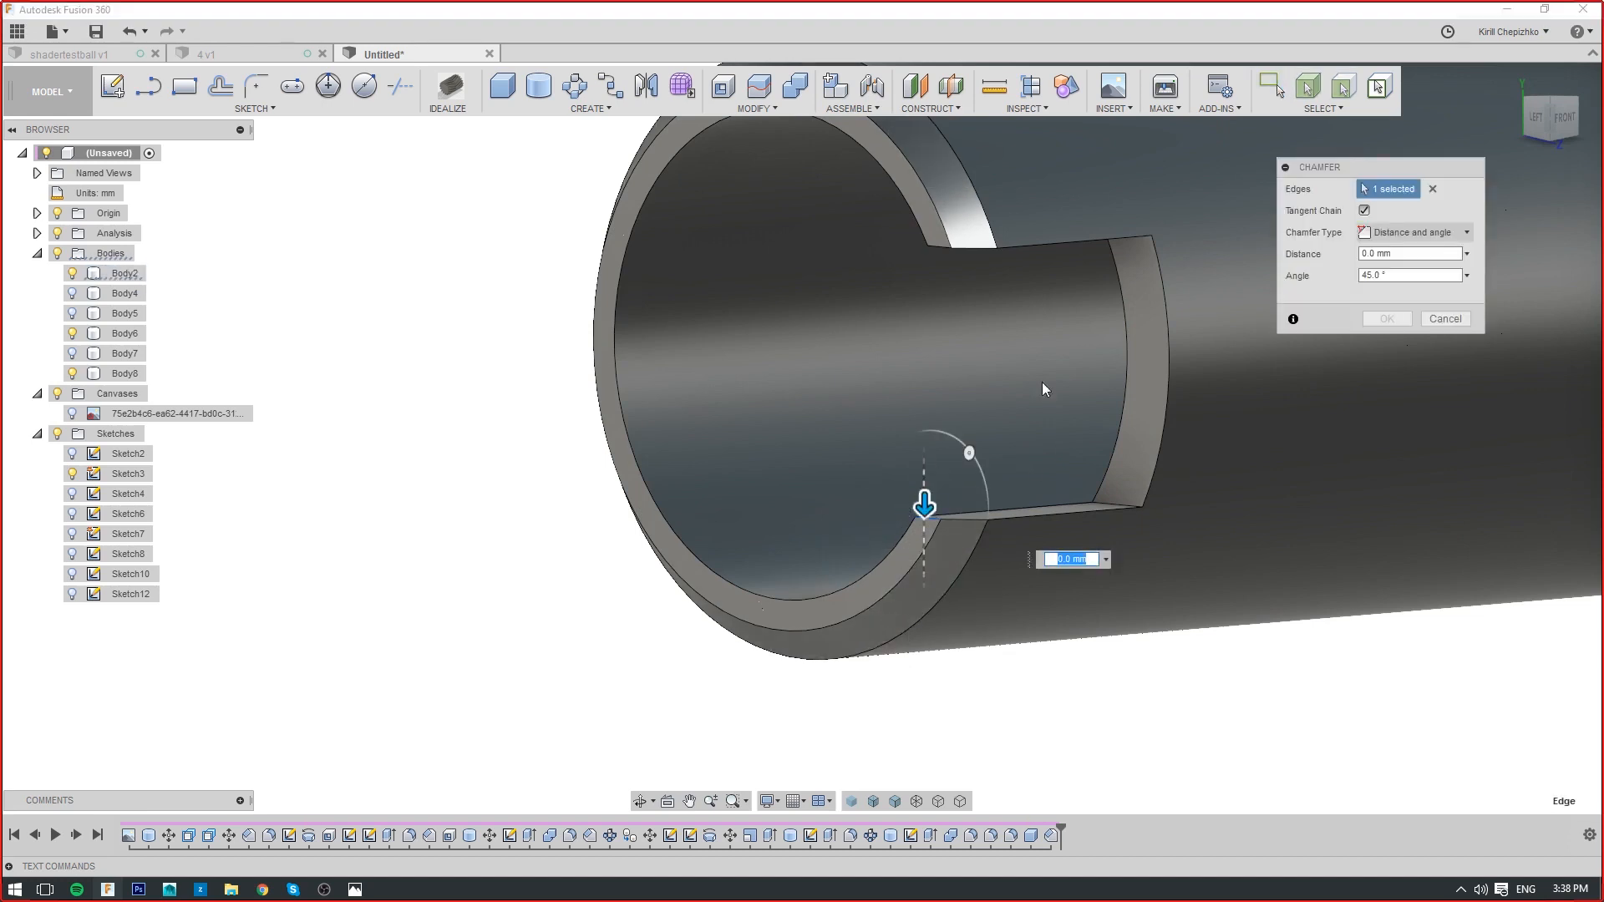
pyautogui.click(931, 247)
pyautogui.moveTo(928, 260); pyautogui.dragTo(924, 201)
pyautogui.click(1452, 317)
# Try a 0.8 mm fillet on the two notch corners at the tube's open end, and undo the rim chamfer
pyautogui.click(939, 248)
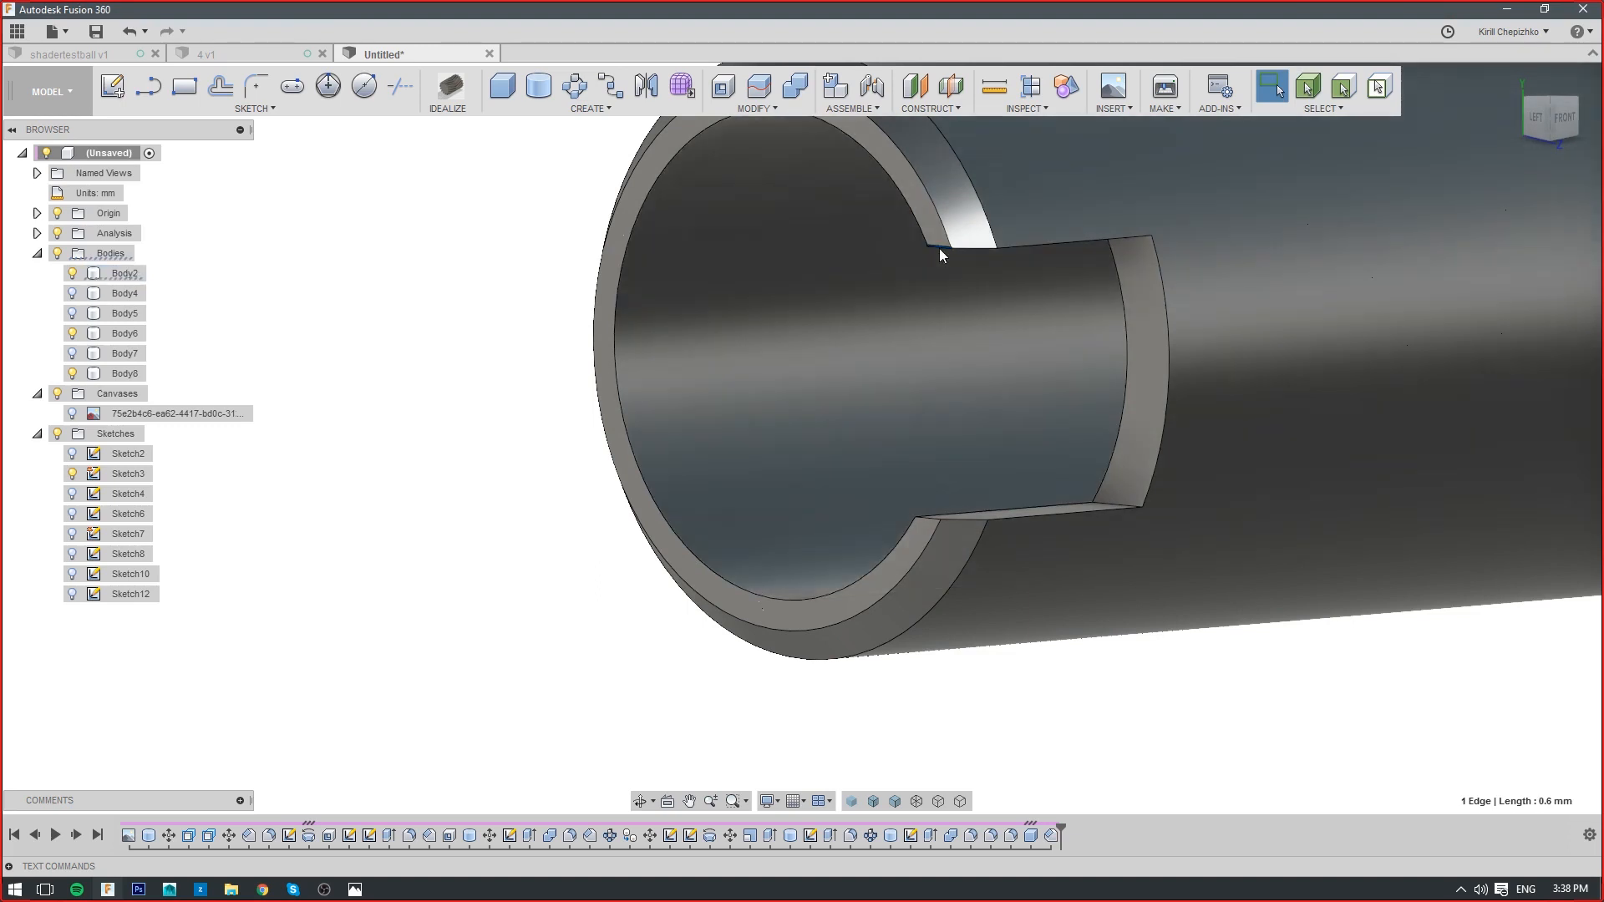
pyautogui.rightClick(939, 249)
pyautogui.click(936, 339)
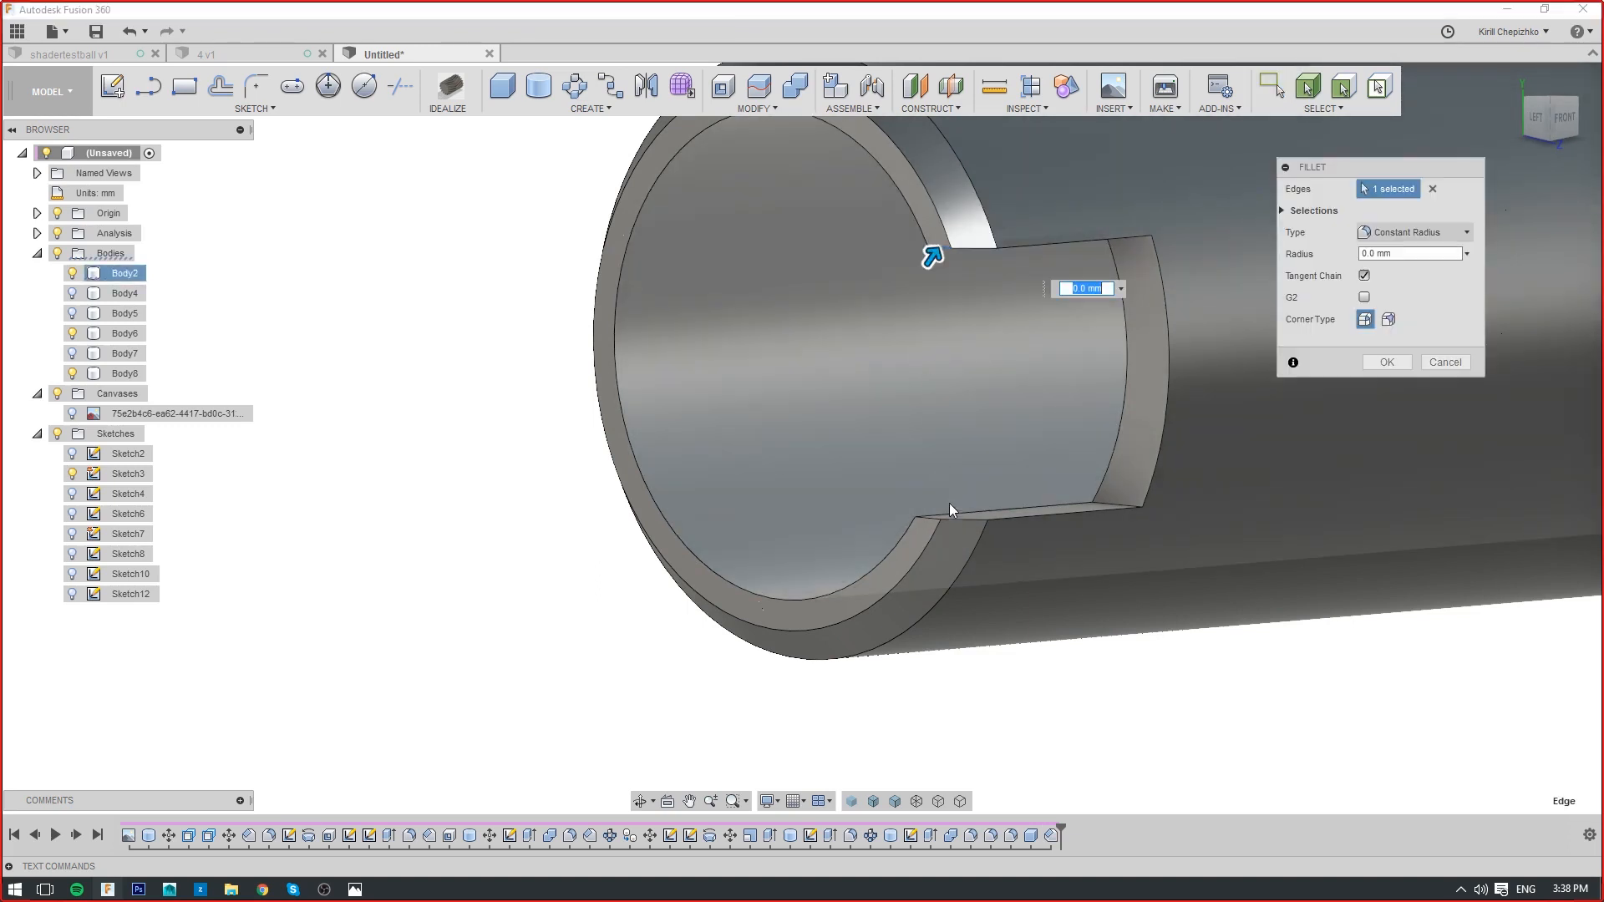
pyautogui.click(929, 519)
pyautogui.moveTo(931, 518)
pyautogui.mouseDown()
pyautogui.moveTo(942, 537)
pyautogui.moveTo(924, 539)
pyautogui.mouseUp()
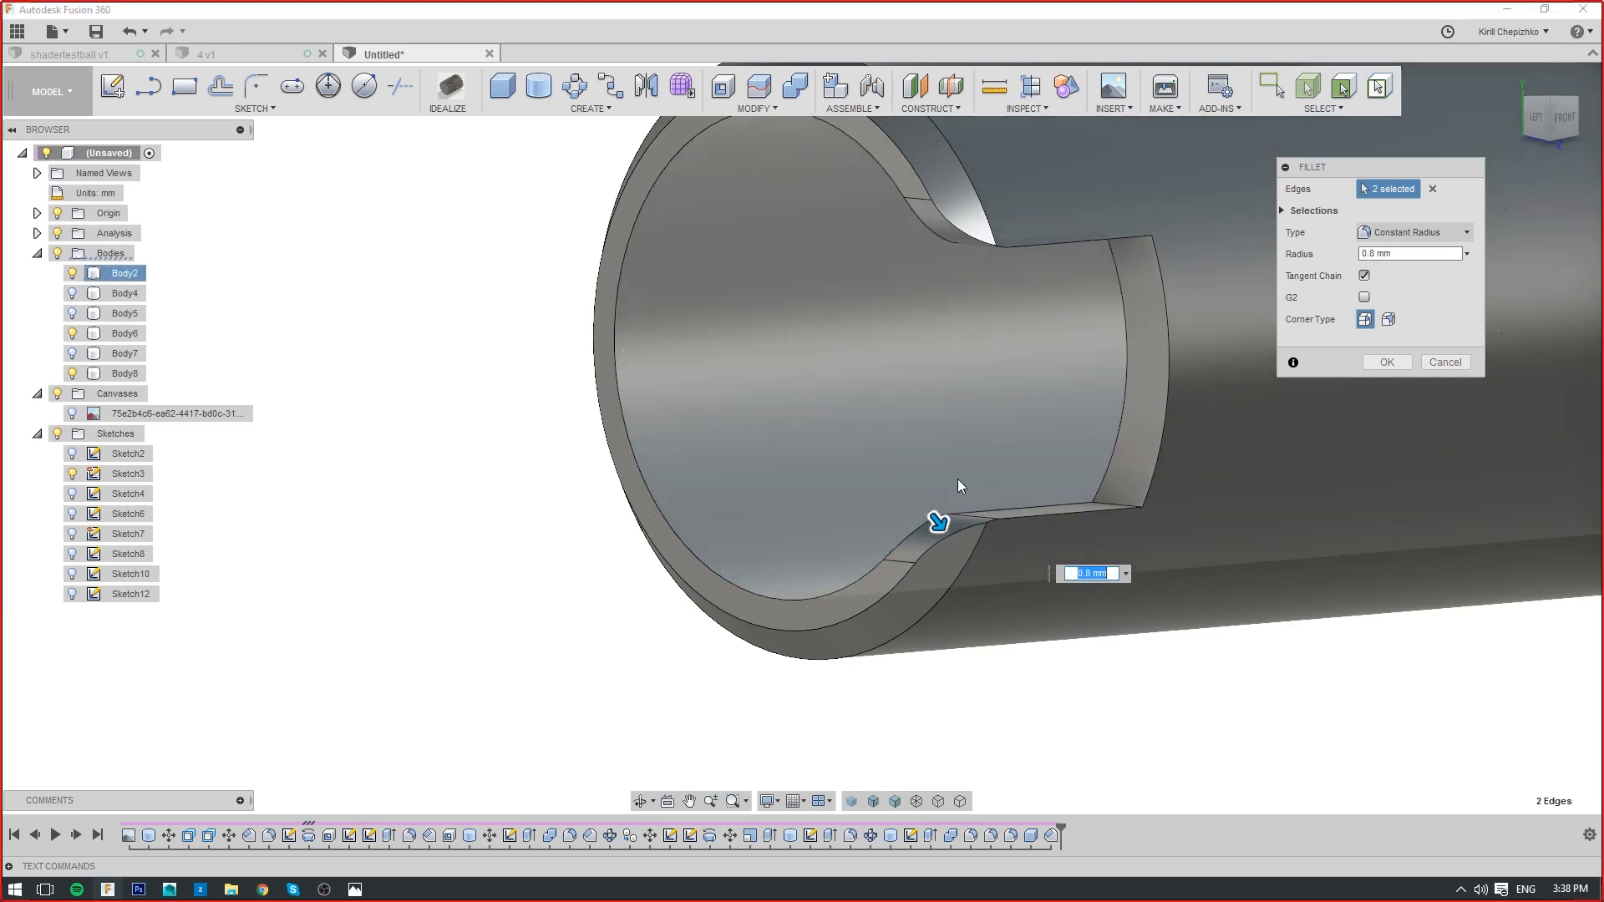
pyautogui.scroll(1, 957, 479)
pyautogui.click(1442, 364)
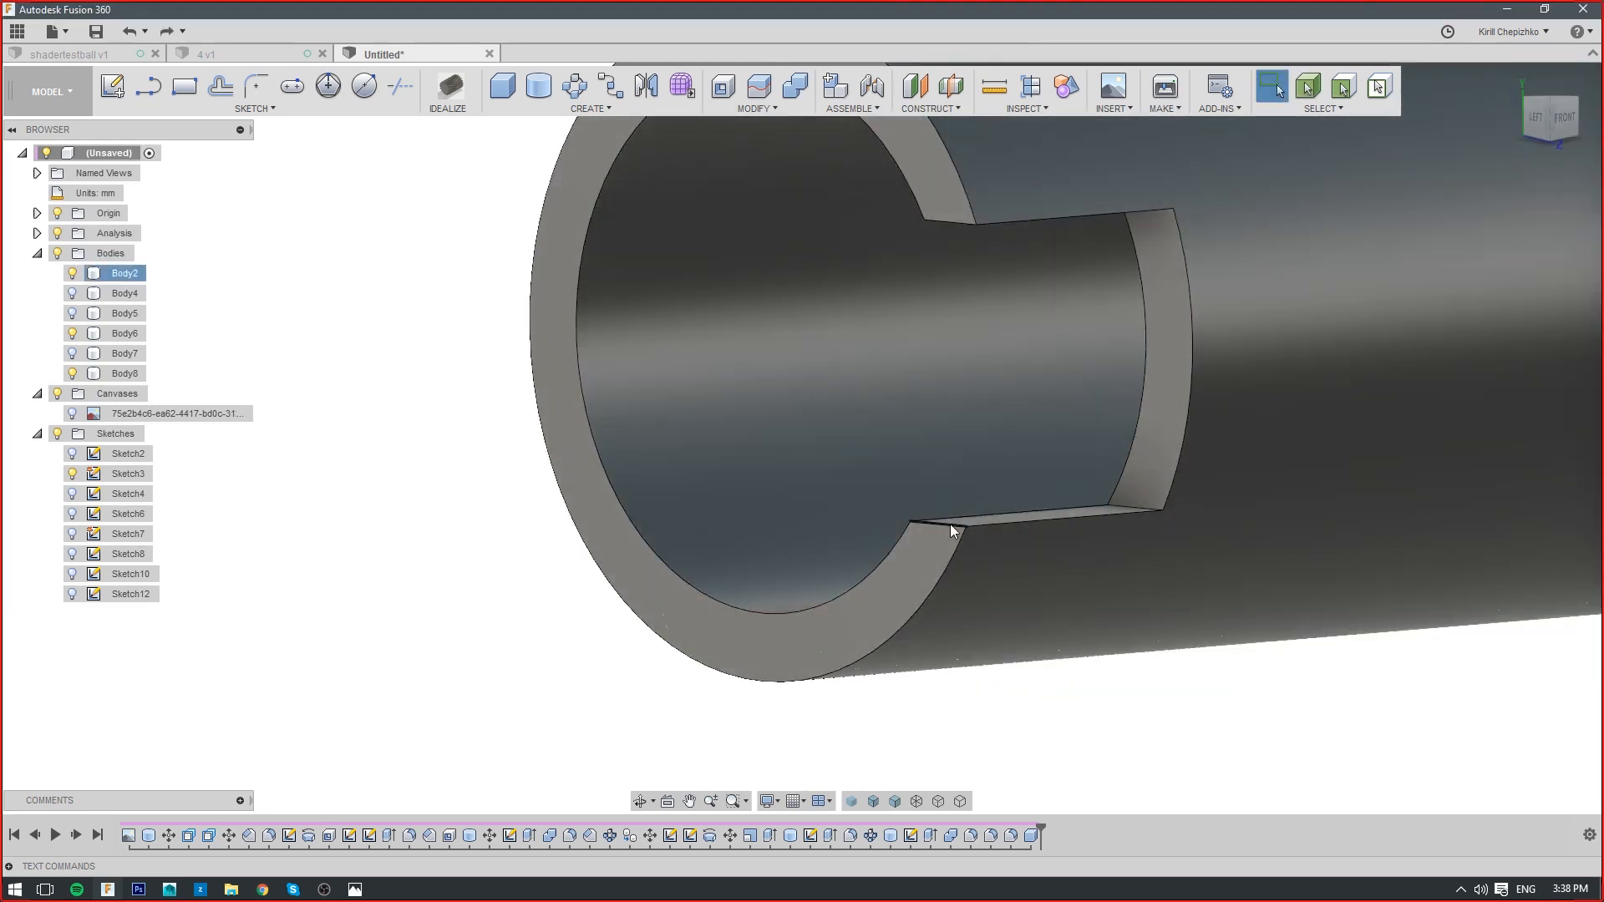
# Fillet the two notch corners at the tube's open end with a 1.4 mm radius
pyautogui.rightClick(950, 524)
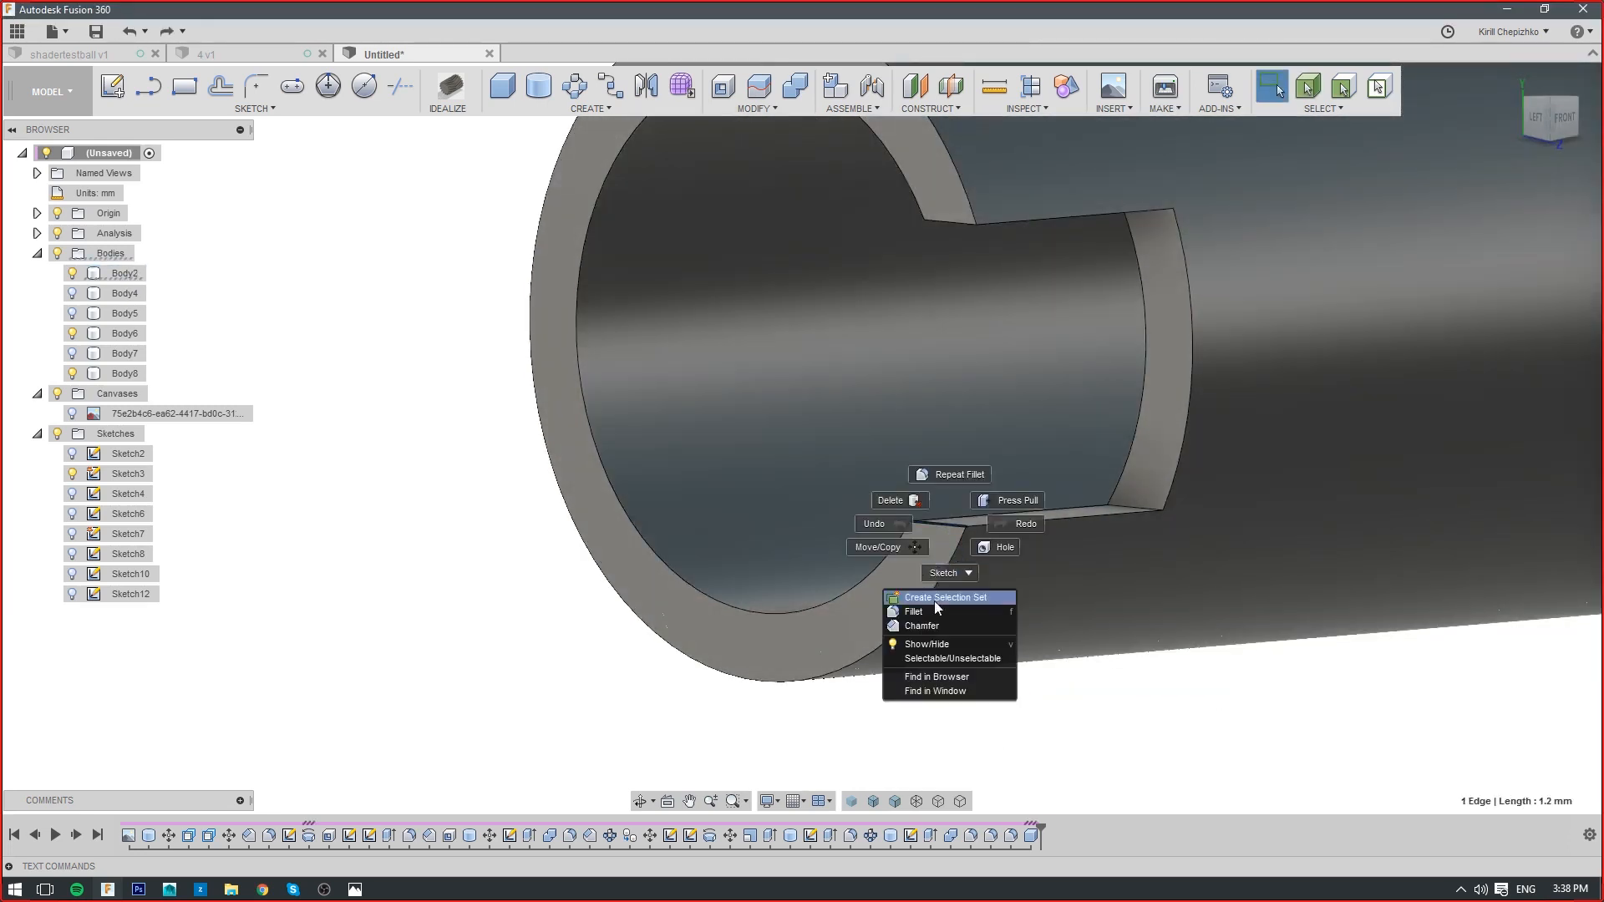
pyautogui.click(924, 469)
pyautogui.click(952, 225)
pyautogui.moveTo(940, 234); pyautogui.dragTo(963, 206)
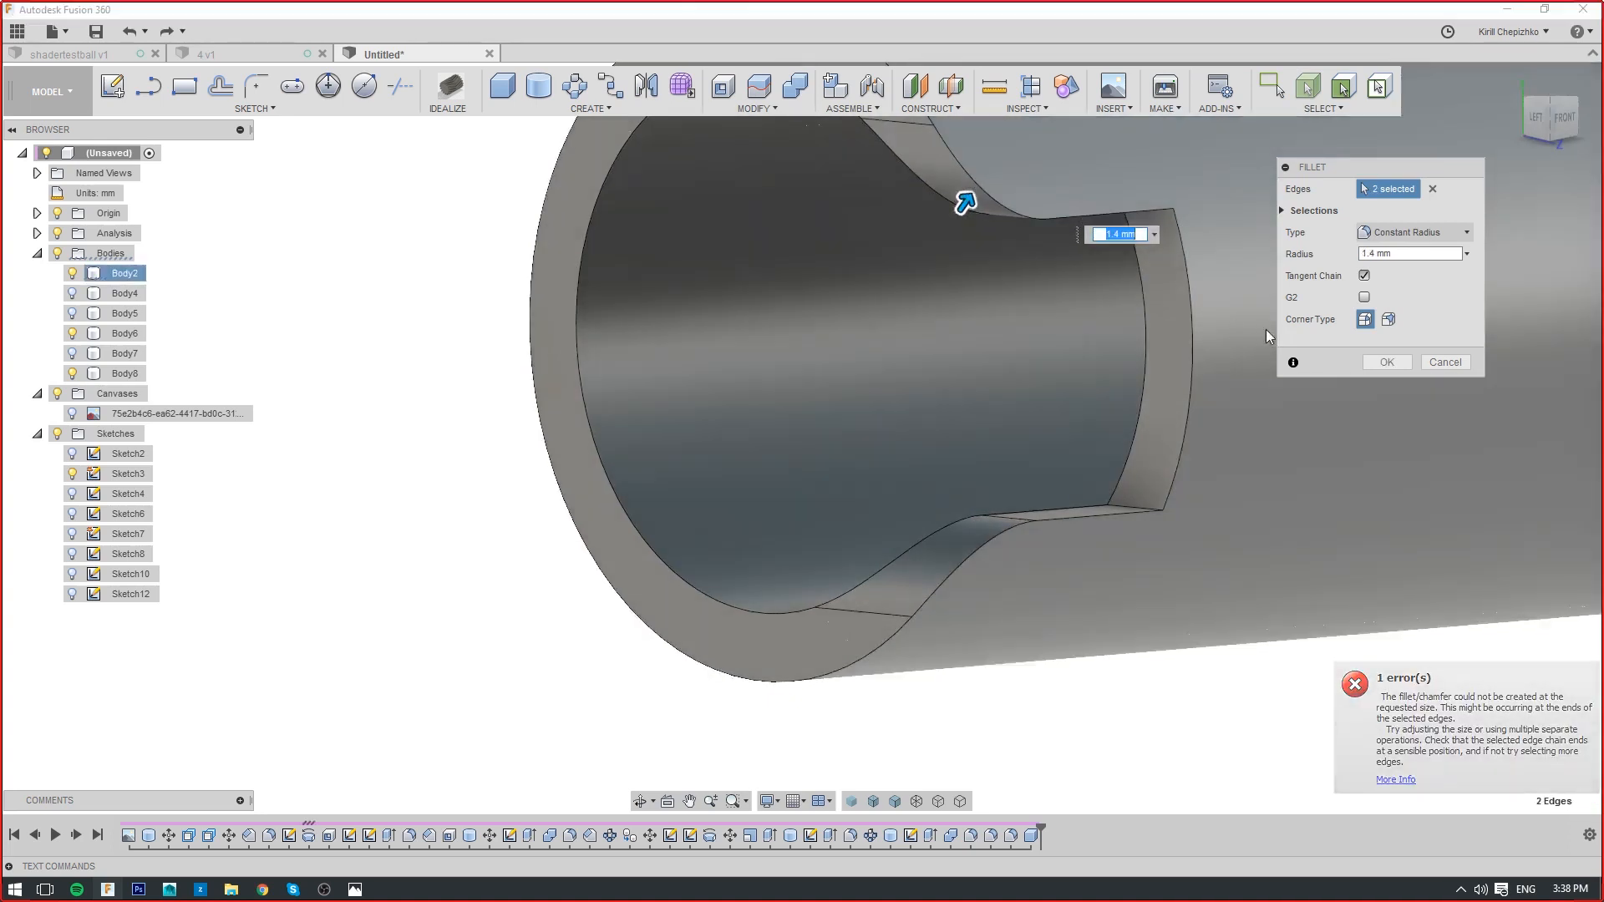
pyautogui.click(1375, 362)
# Chamfer the outer edge around the tube's rim and notch by 0.7 mm at 45°
pyautogui.rightClick(1000, 530)
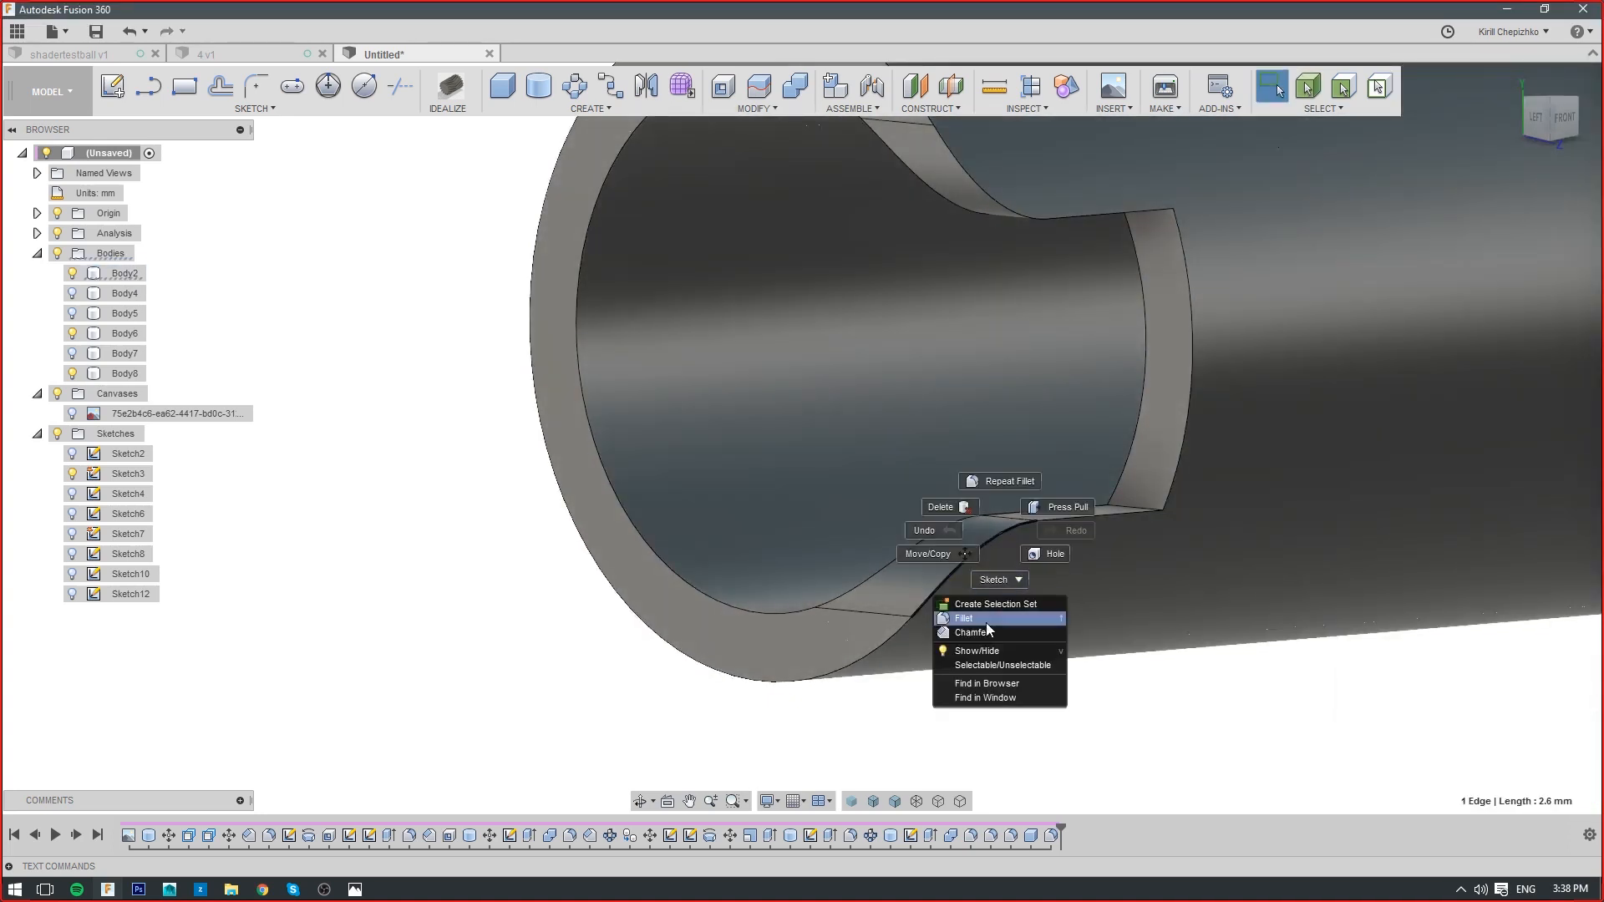
pyautogui.click(994, 566)
pyautogui.moveTo(1006, 535); pyautogui.dragTo(978, 525)
pyautogui.scroll(-2, 1090, 362)
pyautogui.click(1536, 117)
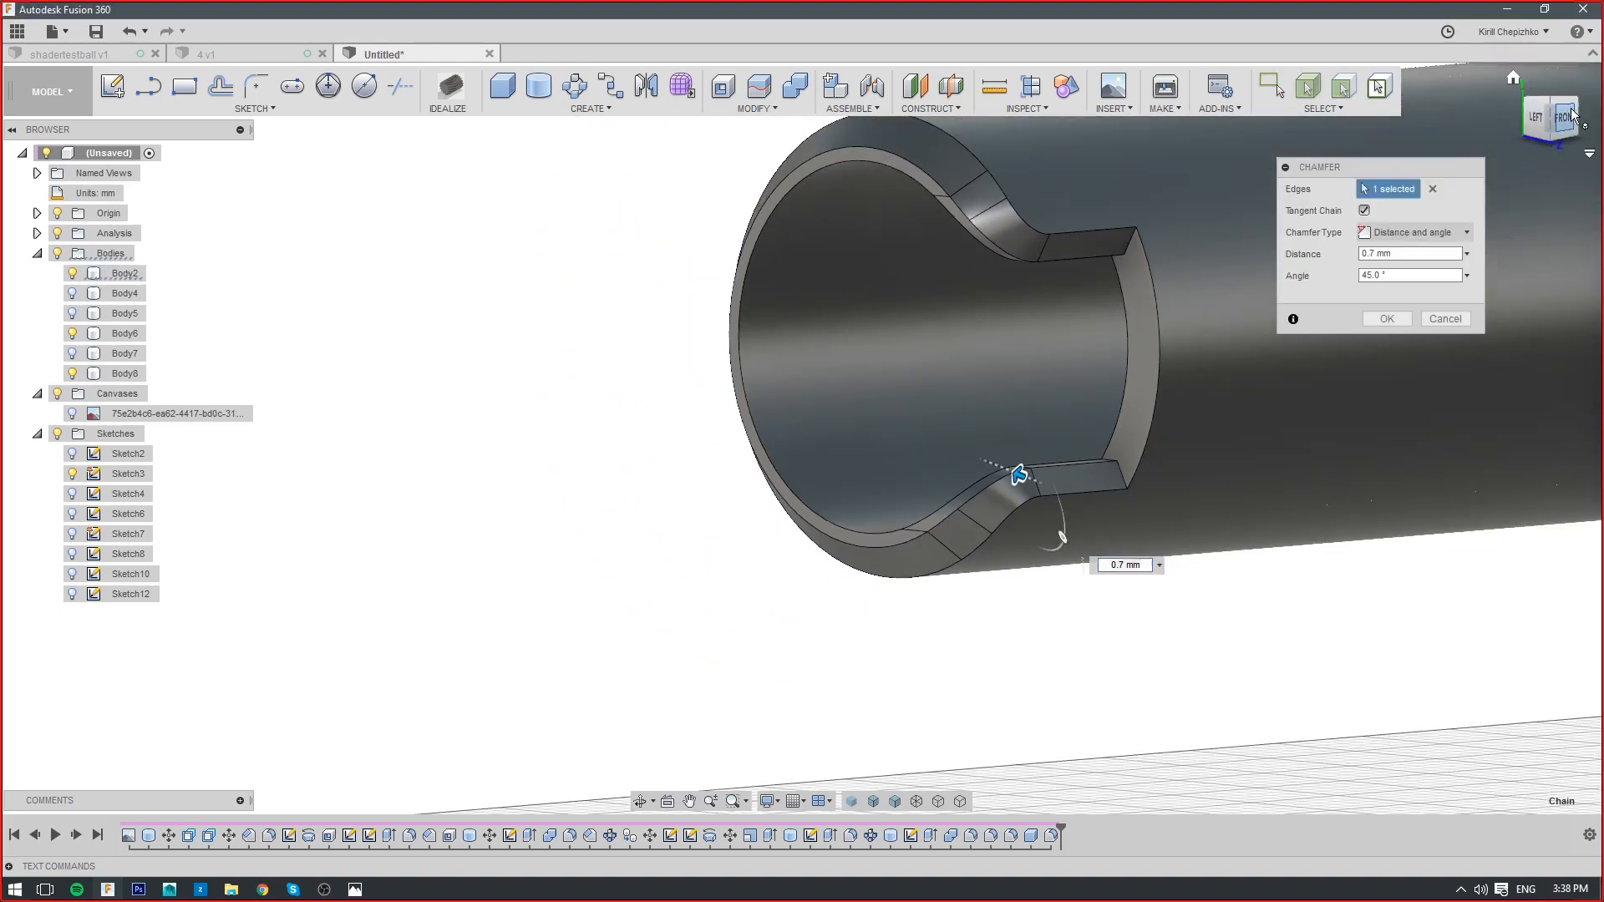
pyautogui.moveTo(1437, 376)
pyautogui.keyDown('shift'); pyautogui.mouseDown(button='middle')
pyautogui.moveTo(1370, 334)
pyautogui.moveTo(1337, 363)
pyautogui.moveTo(1353, 383)
pyautogui.mouseUp(button='middle'); pyautogui.keyUp('shift')
pyautogui.click(1387, 318)
# Try a 0.5 mm fillet on the edge between the chamfered faces at the notch's lower inner corner
pyautogui.scroll(8, 1086, 509)
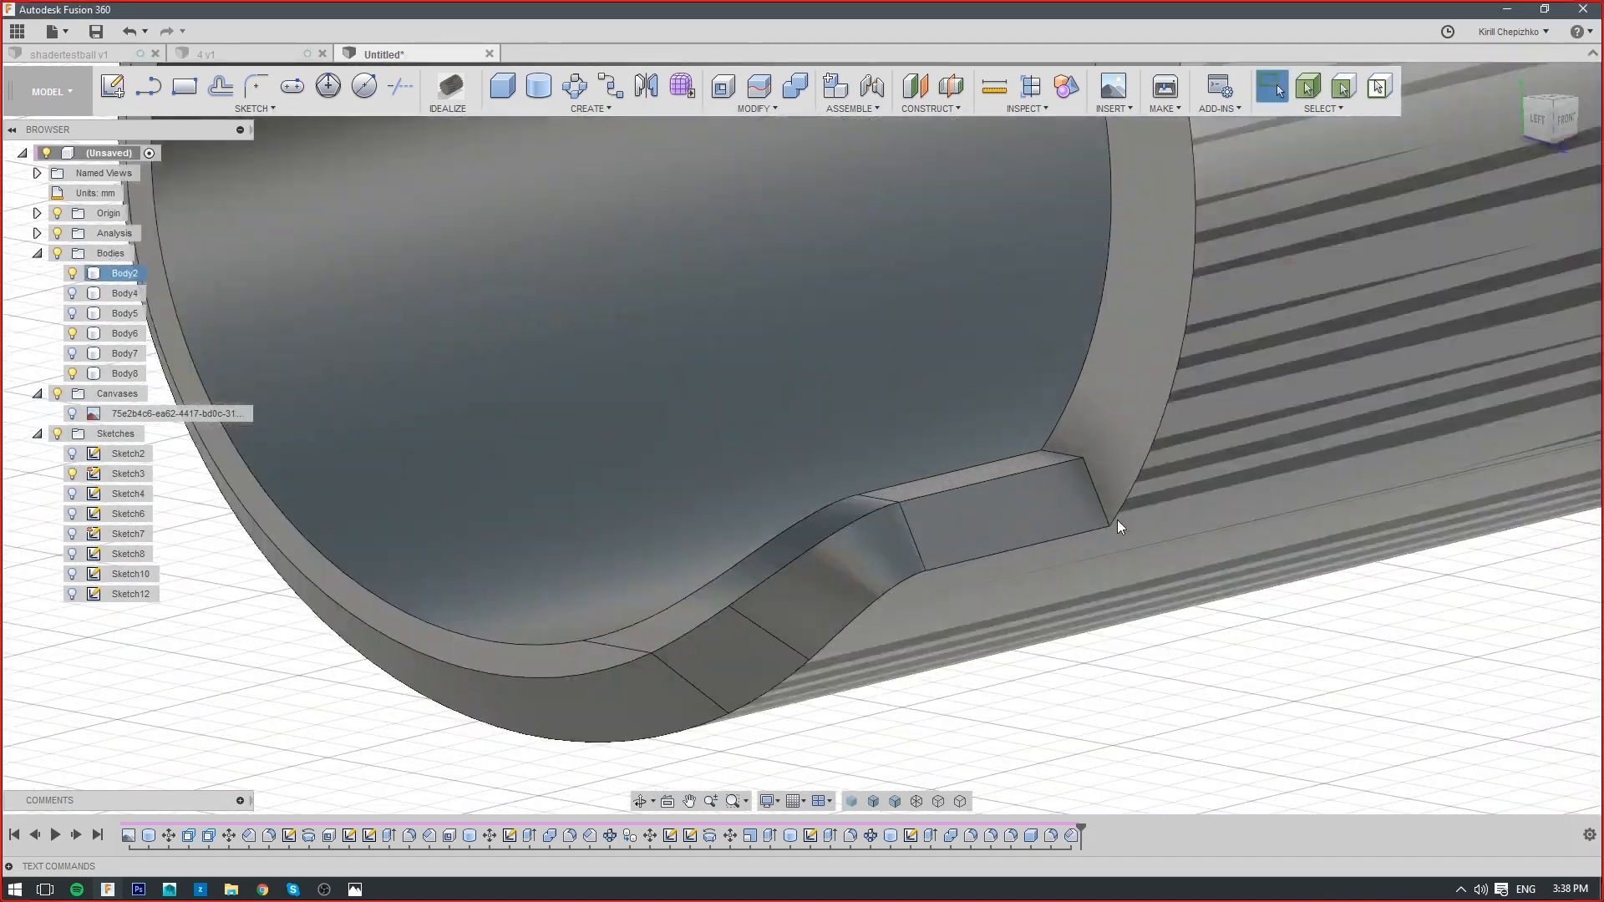
pyautogui.scroll(3, 1070, 480)
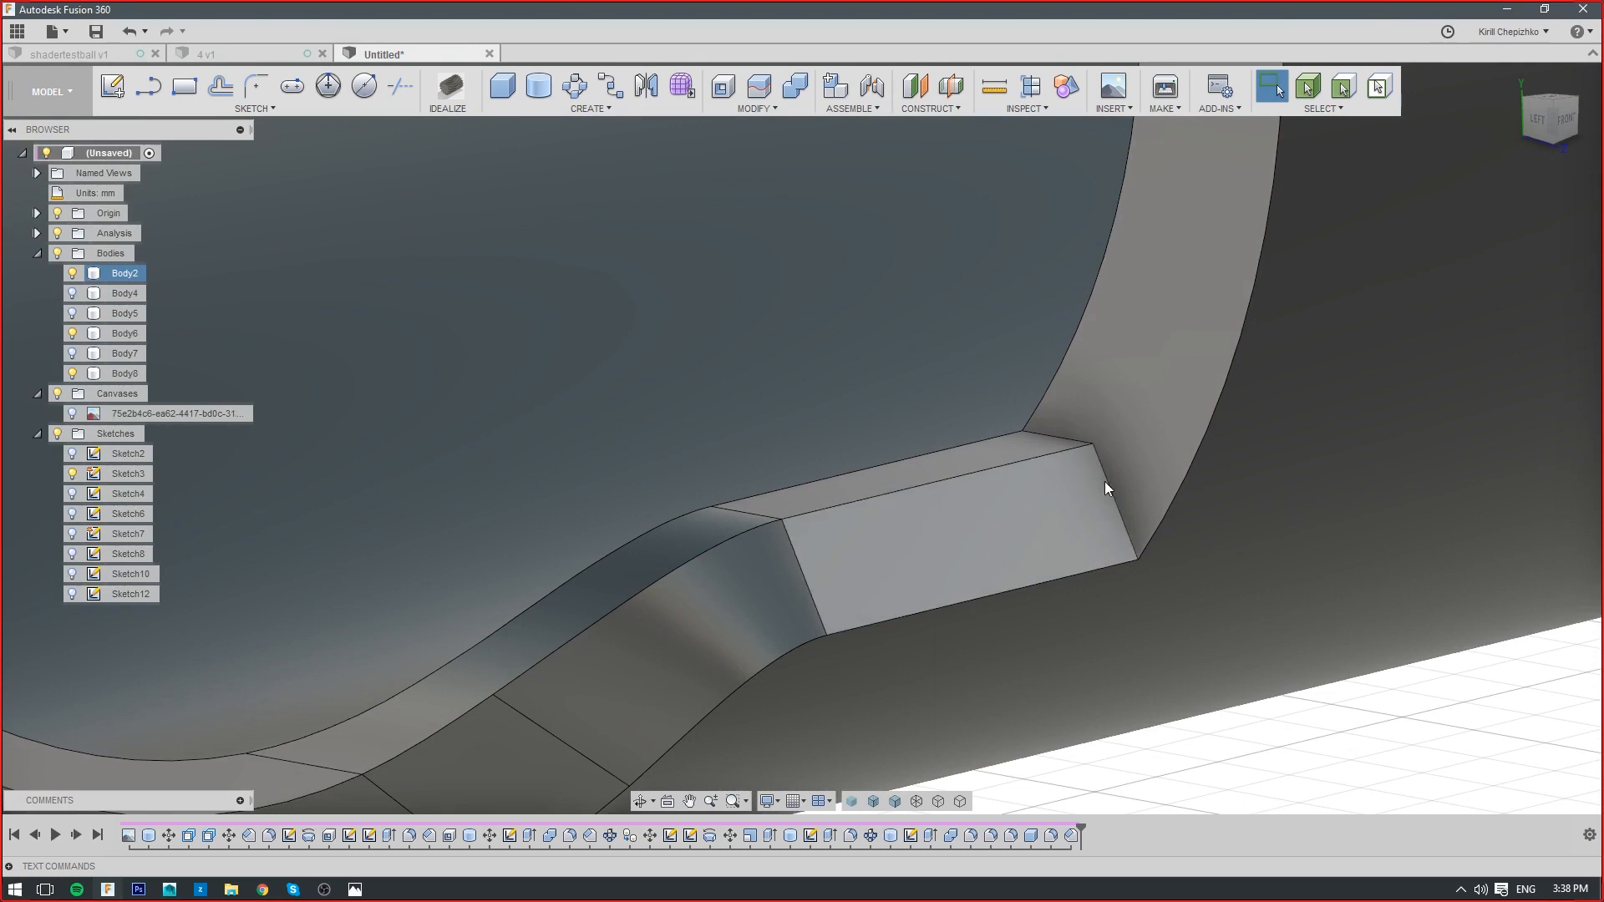
pyautogui.click(1111, 492)
pyautogui.rightClick(1116, 502)
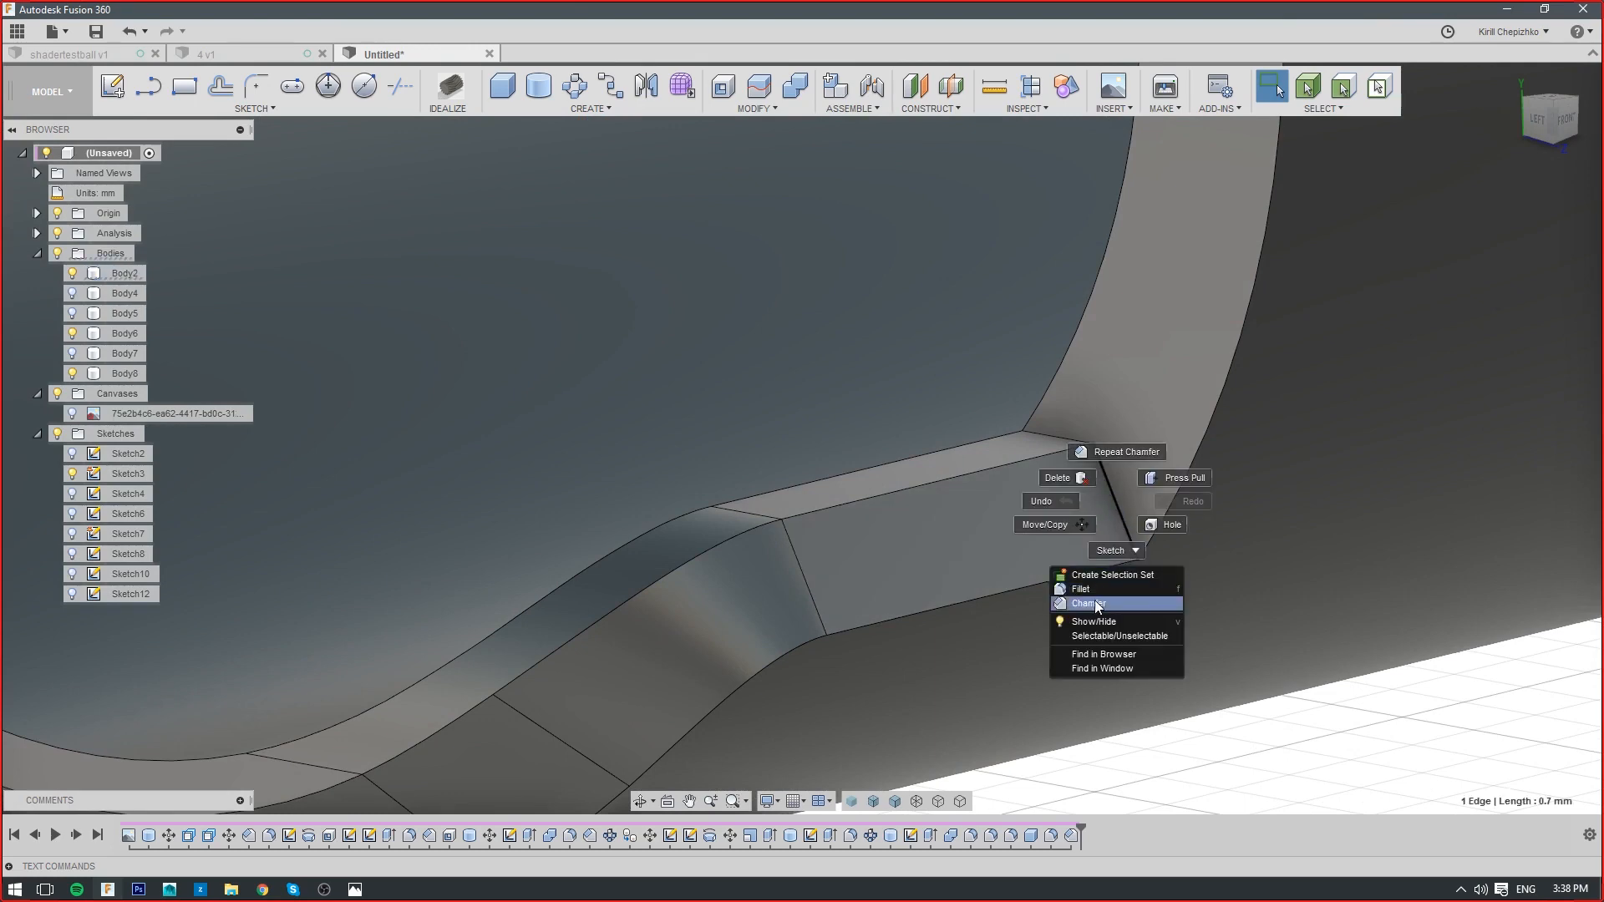
pyautogui.click(1086, 589)
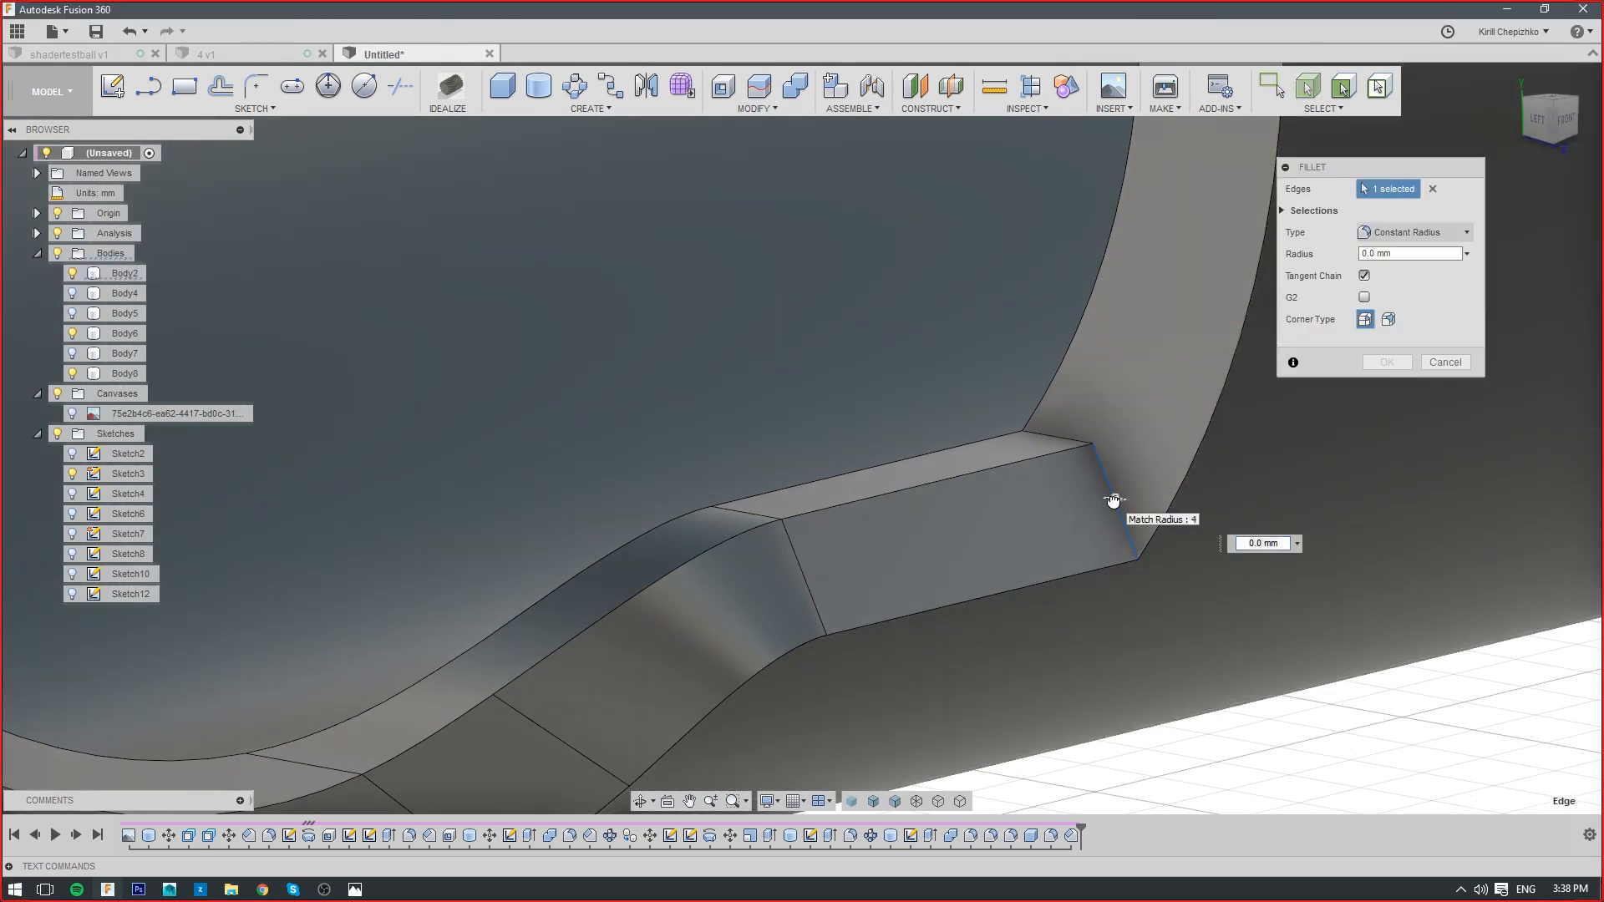
pyautogui.moveTo(1117, 501); pyautogui.dragTo(1113, 497)
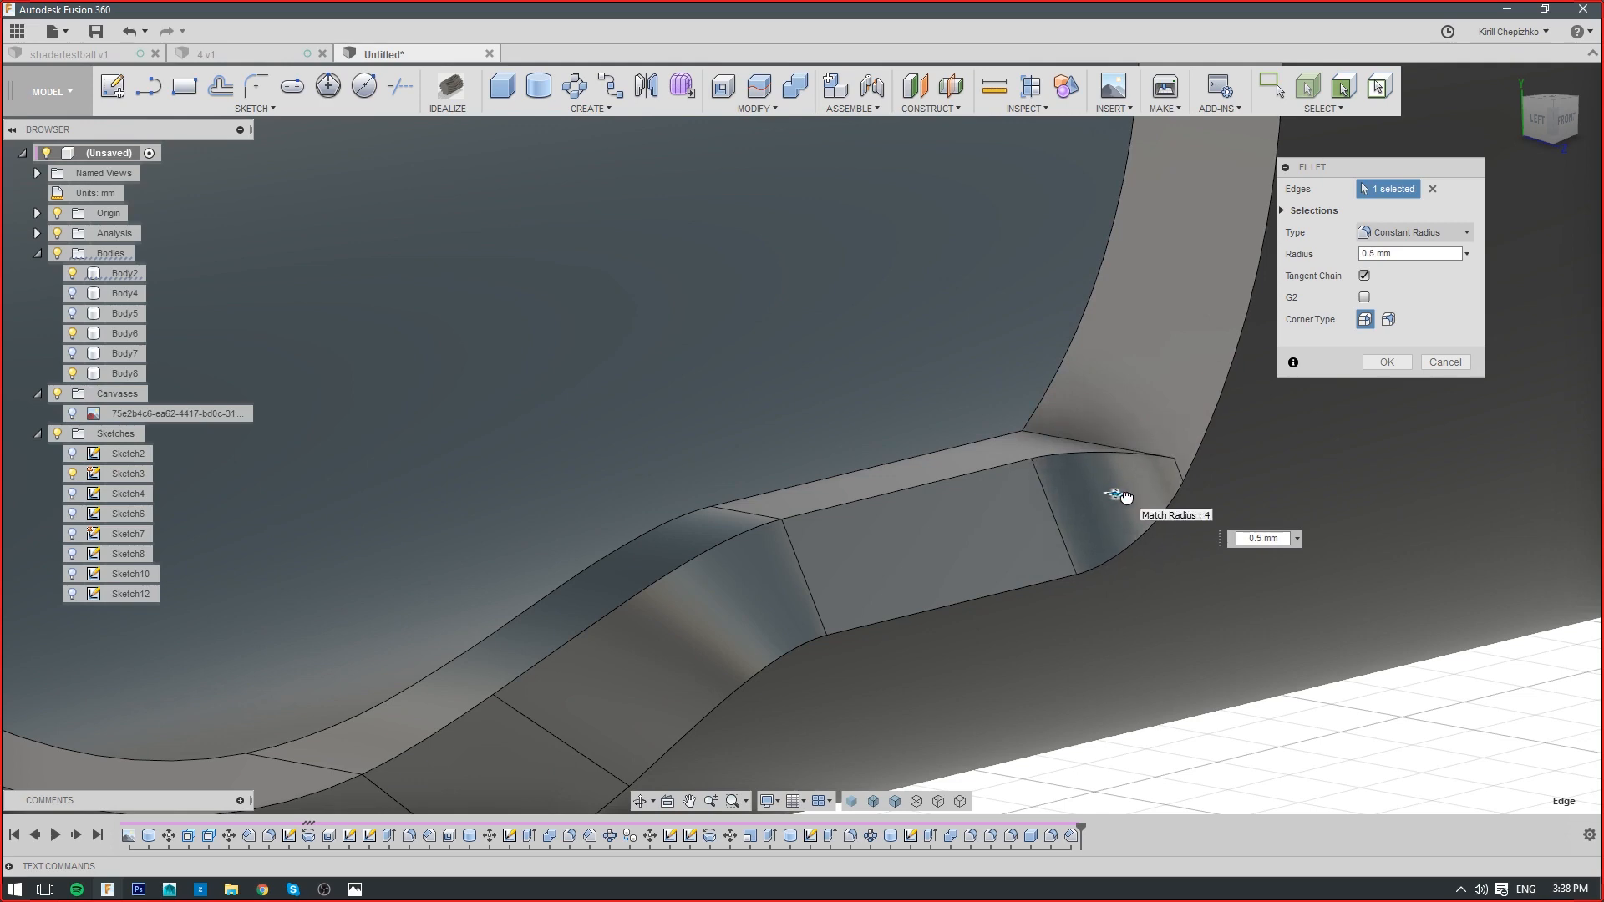
pyautogui.click(1444, 364)
# Try a 0.5 mm fillet on the short wall edge at the notch's lower inner corner, and undo the 0.7 mm chamfer
pyautogui.rightClick(1060, 443)
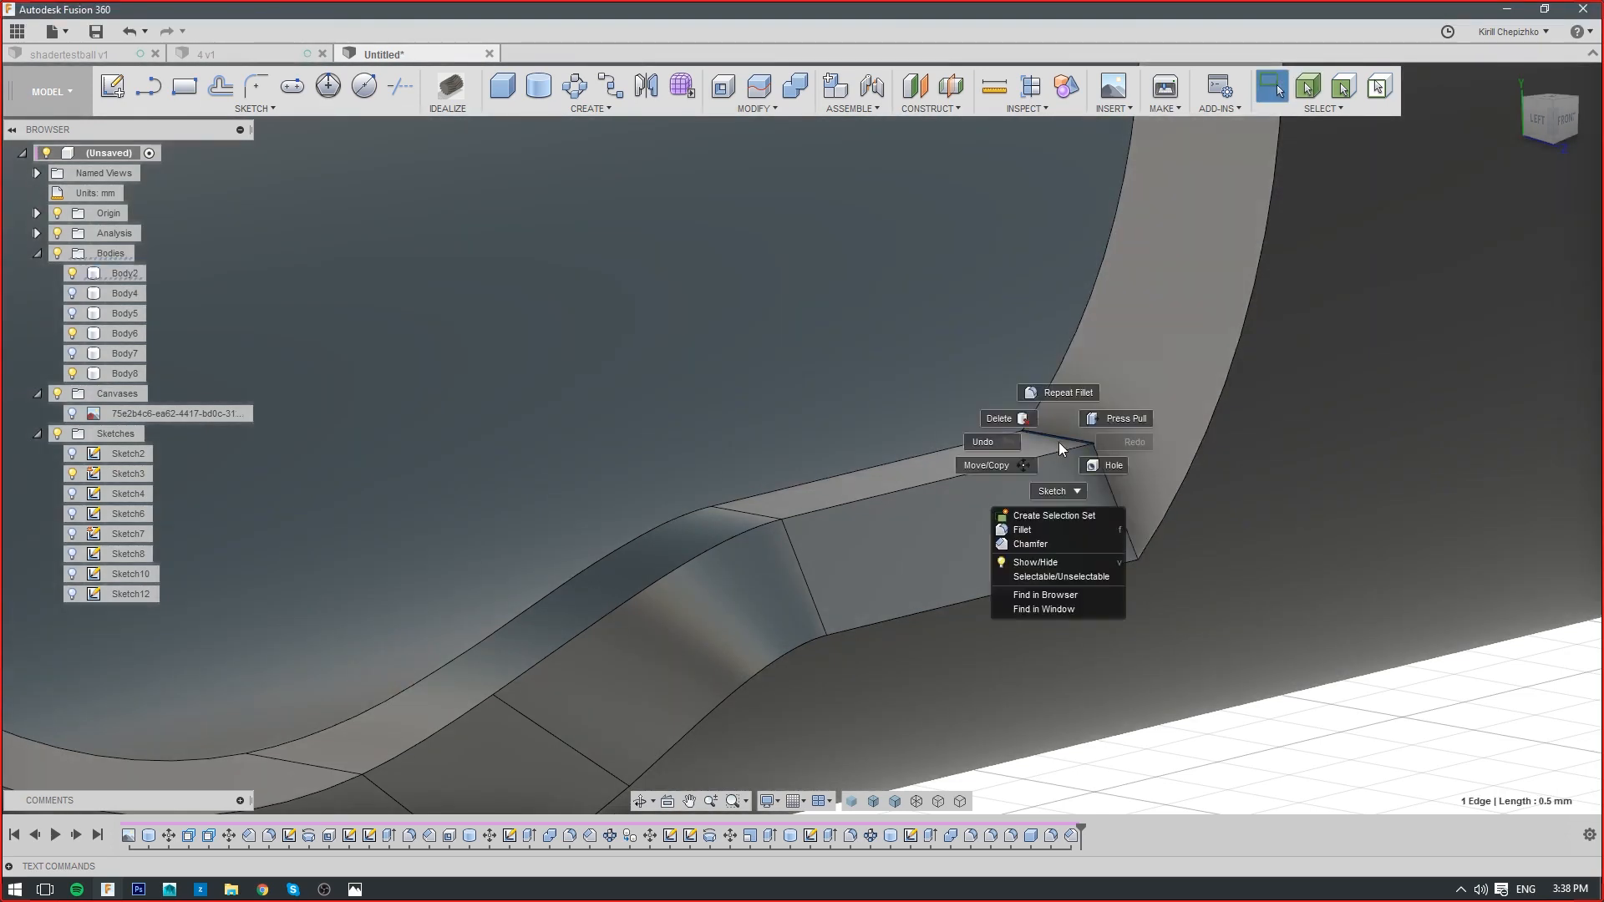
pyautogui.click(1025, 530)
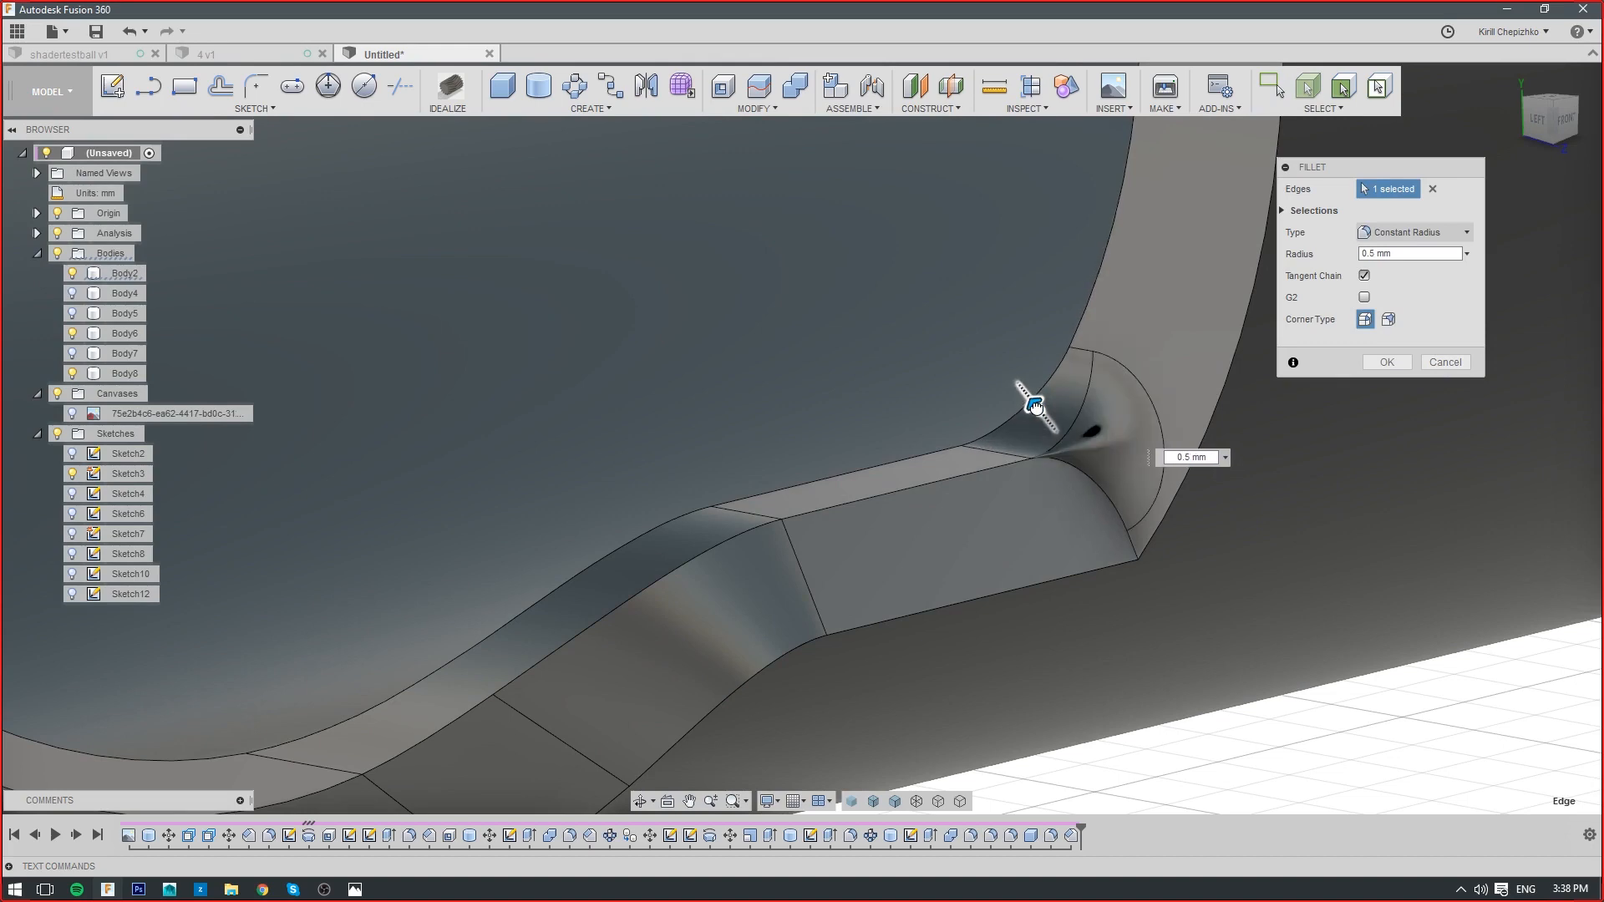
pyautogui.press('Escape')
pyautogui.scroll(-3, 1142, 489)
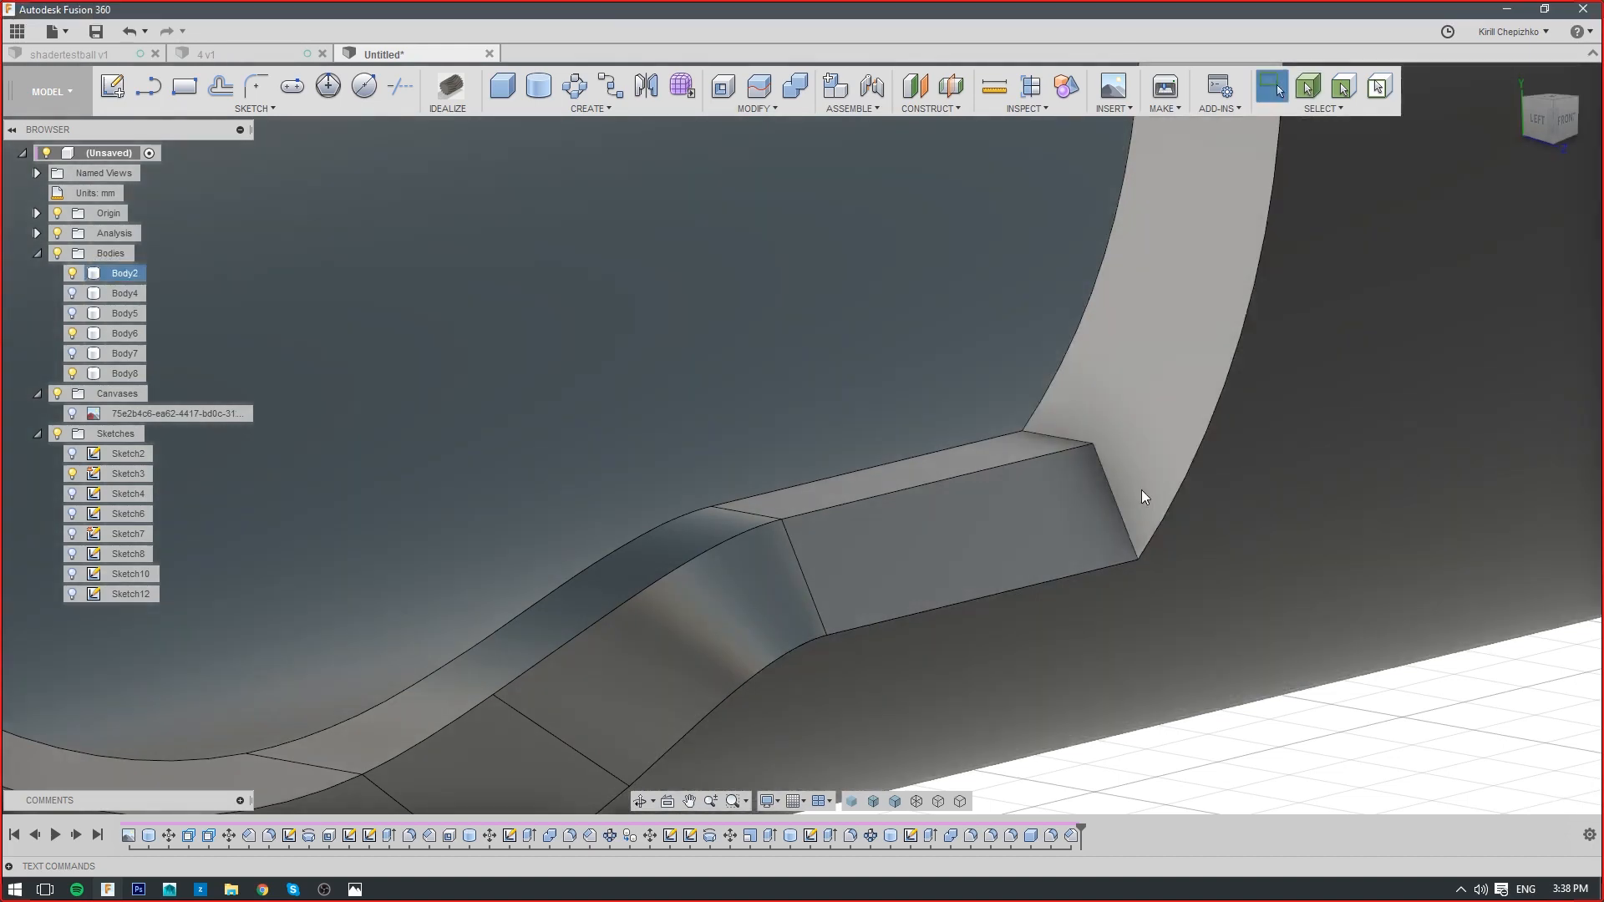
pyautogui.moveTo(1010, 354); pyautogui.dragTo(584, 351, button='right')
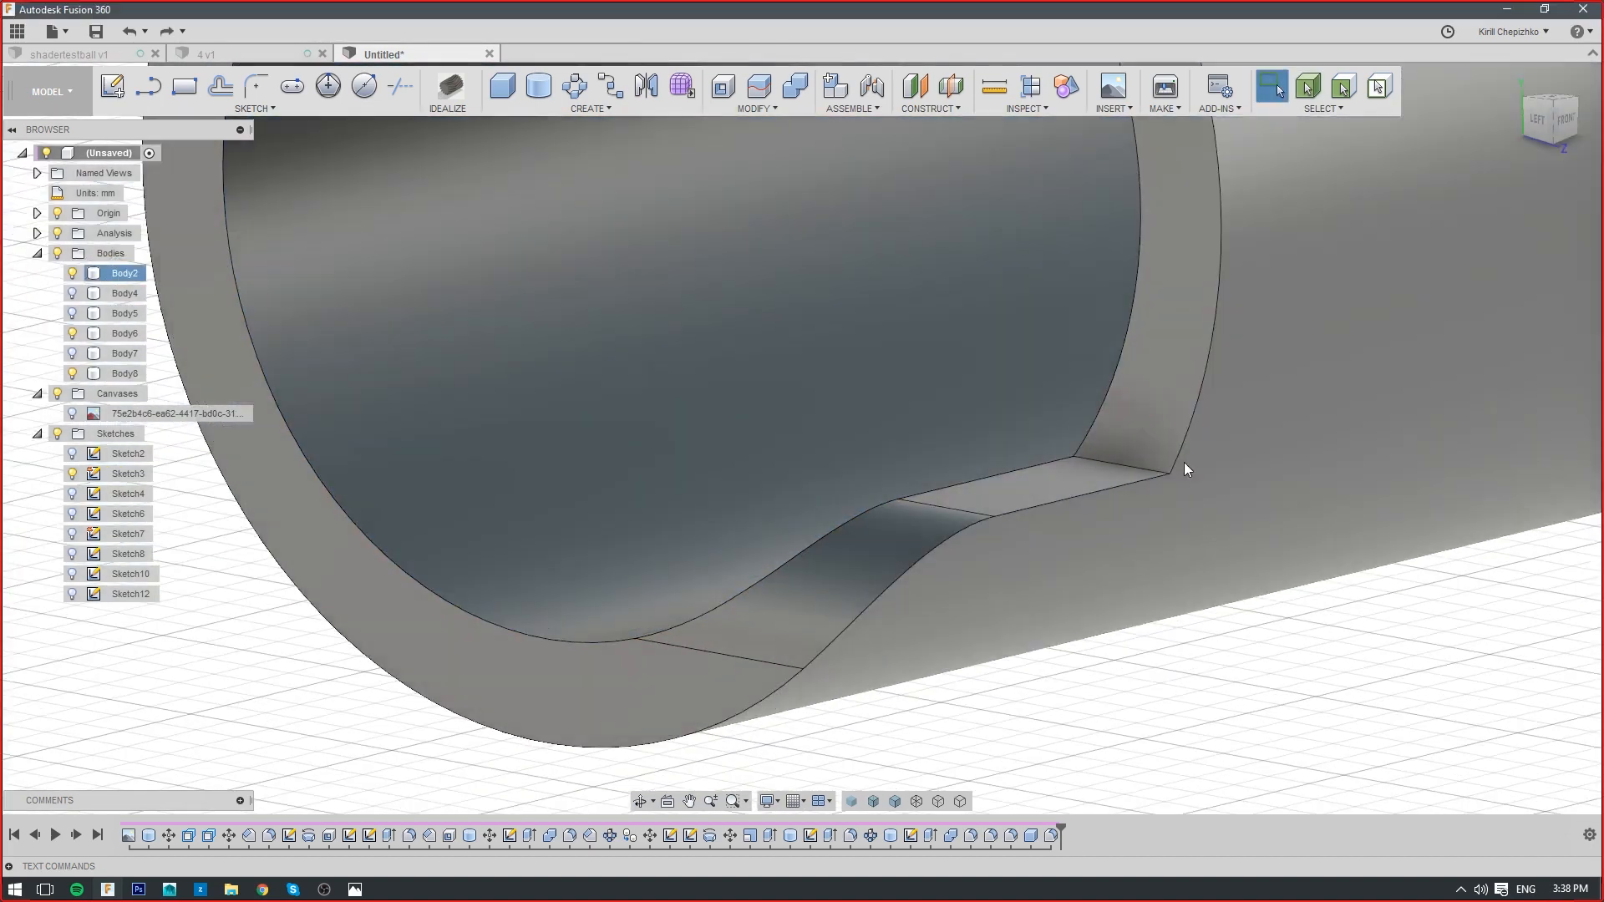
# Fillet the notch's lower and upper inner corners with a 0.6 mm radius
pyautogui.click(1121, 462)
pyautogui.rightClick(1120, 461)
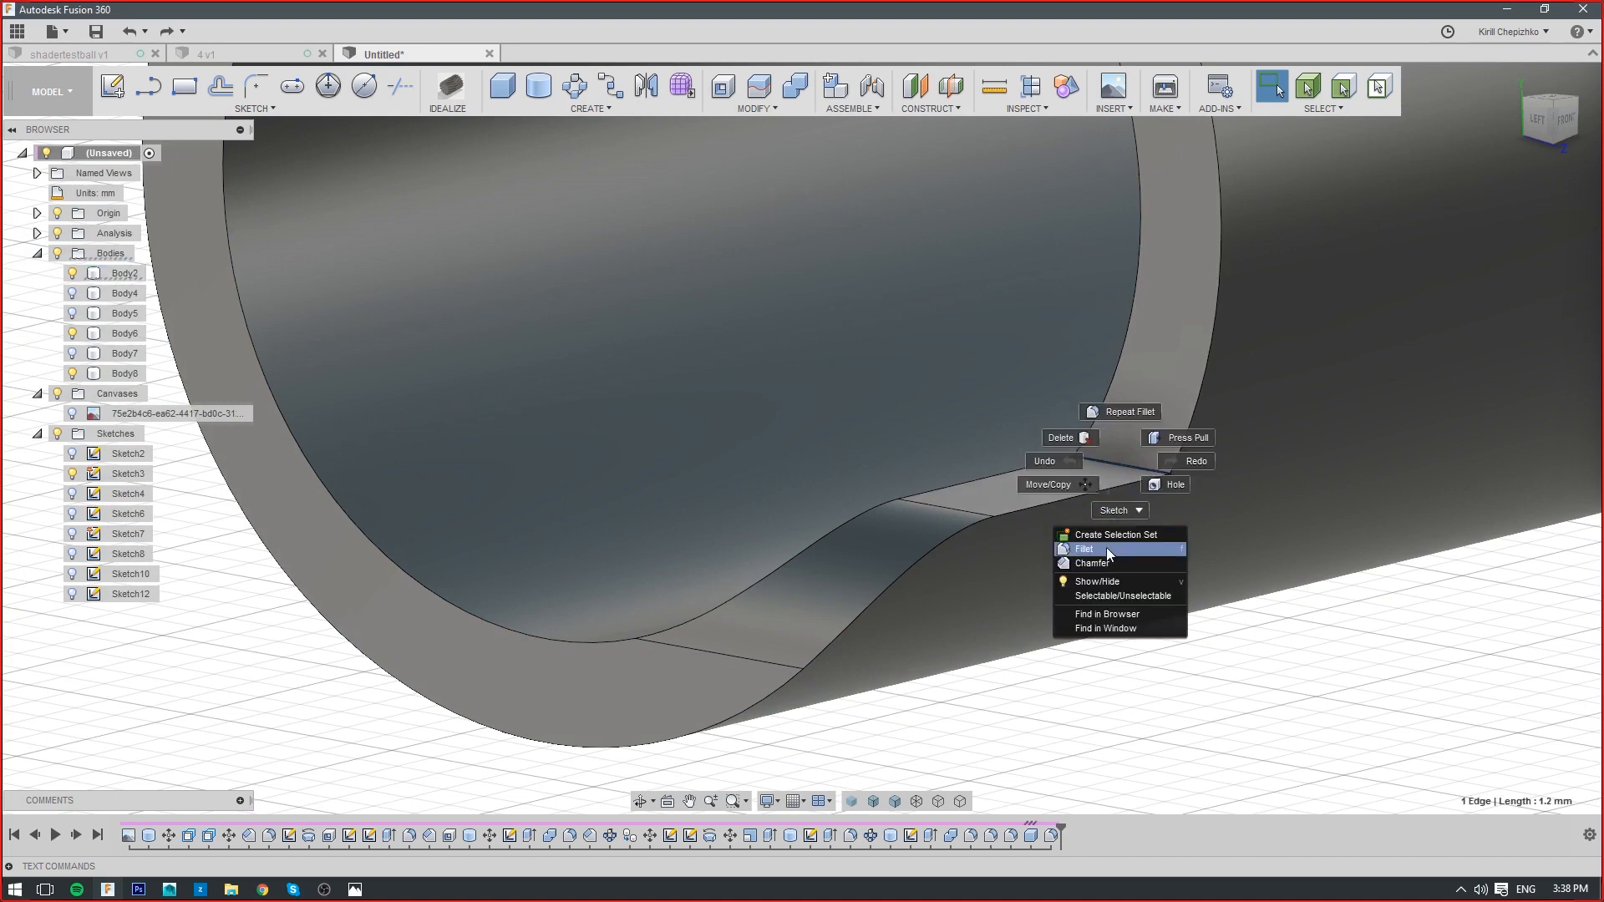
pyautogui.click(1106, 548)
pyautogui.moveTo(1120, 458); pyautogui.dragTo(1103, 443)
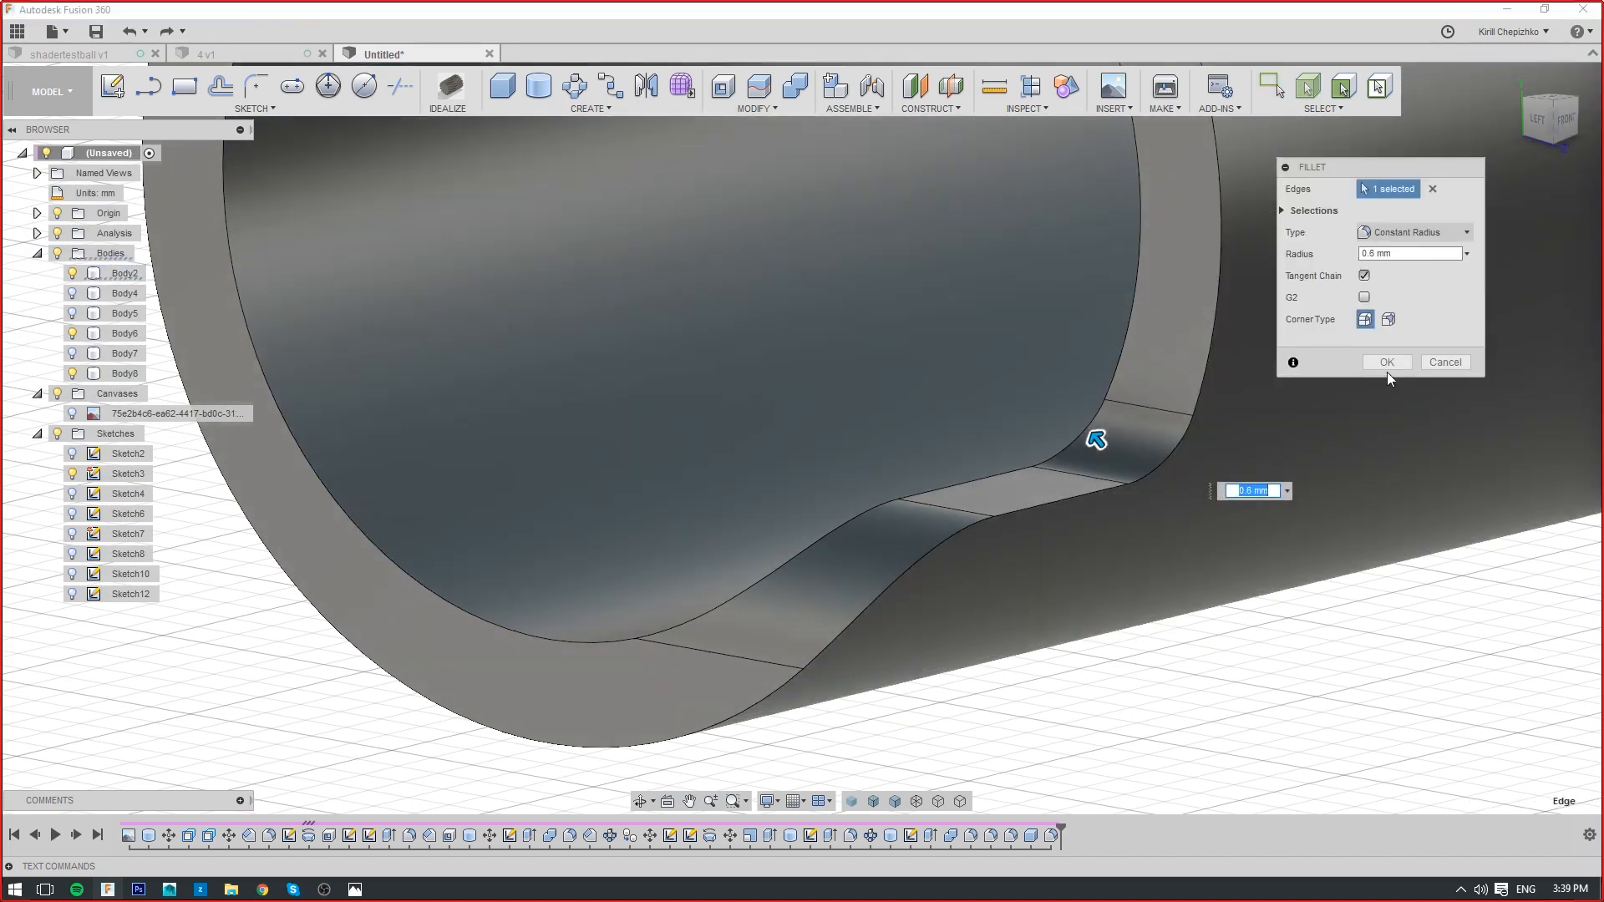
pyautogui.click(1387, 366)
pyautogui.moveTo(1272, 494); pyautogui.dragTo(1214, 664, button='middle')
pyautogui.scroll(-2, 1214, 664)
pyautogui.click(1133, 298)
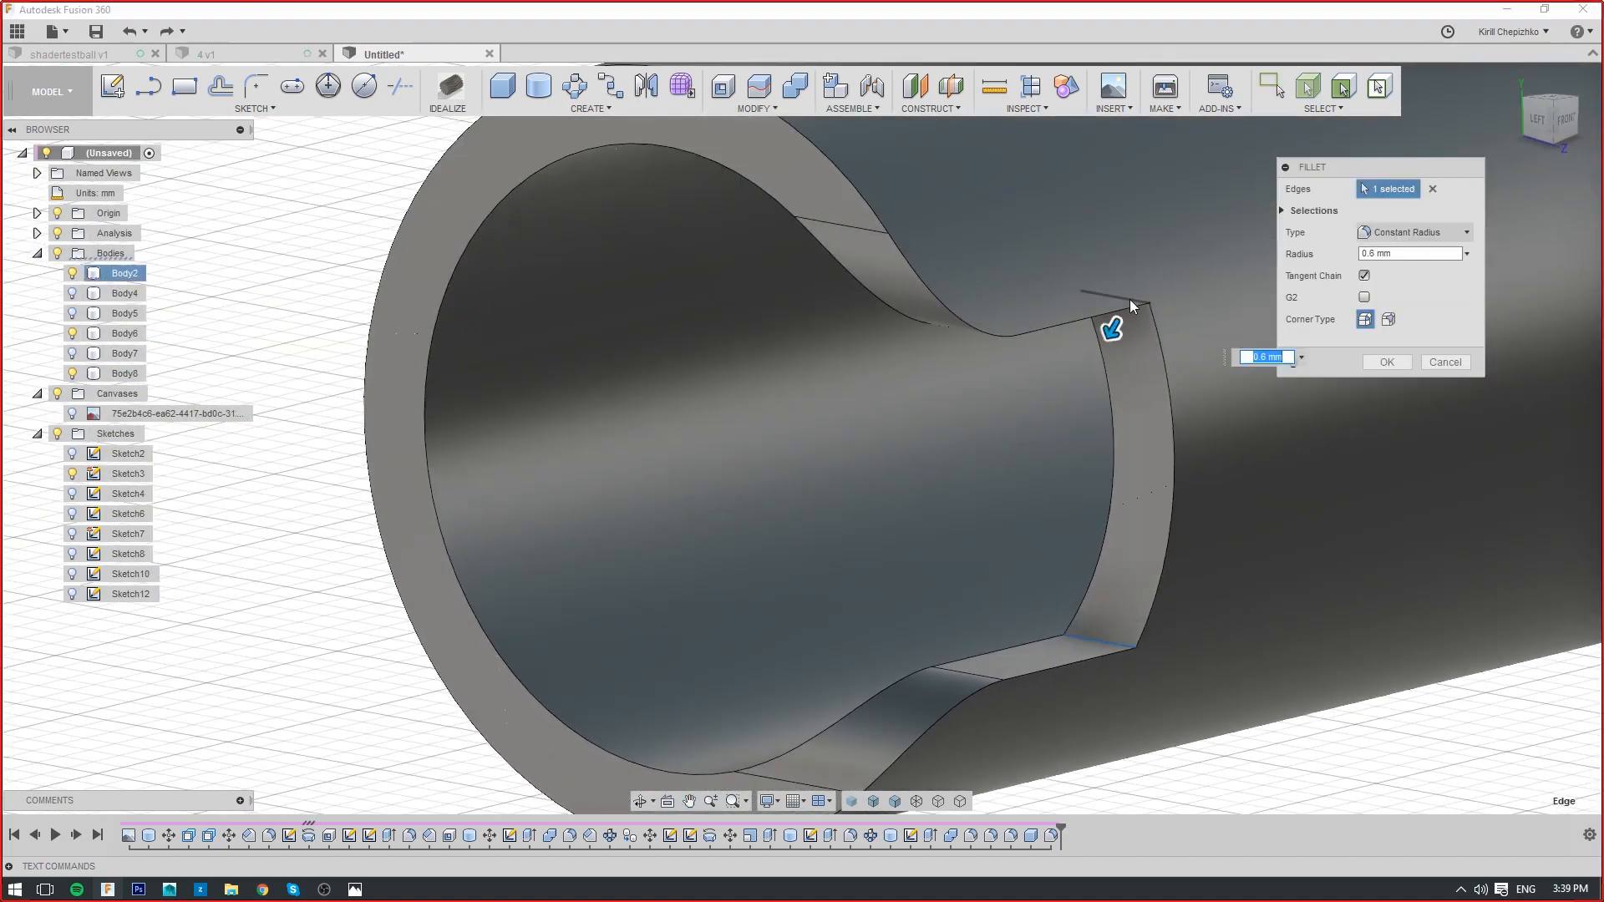
pyautogui.click(1387, 361)
# Try a 0.5 mm chamfer at 45° on the outer edge around the tube's rim and rounded notch
pyautogui.rightClick(1142, 629)
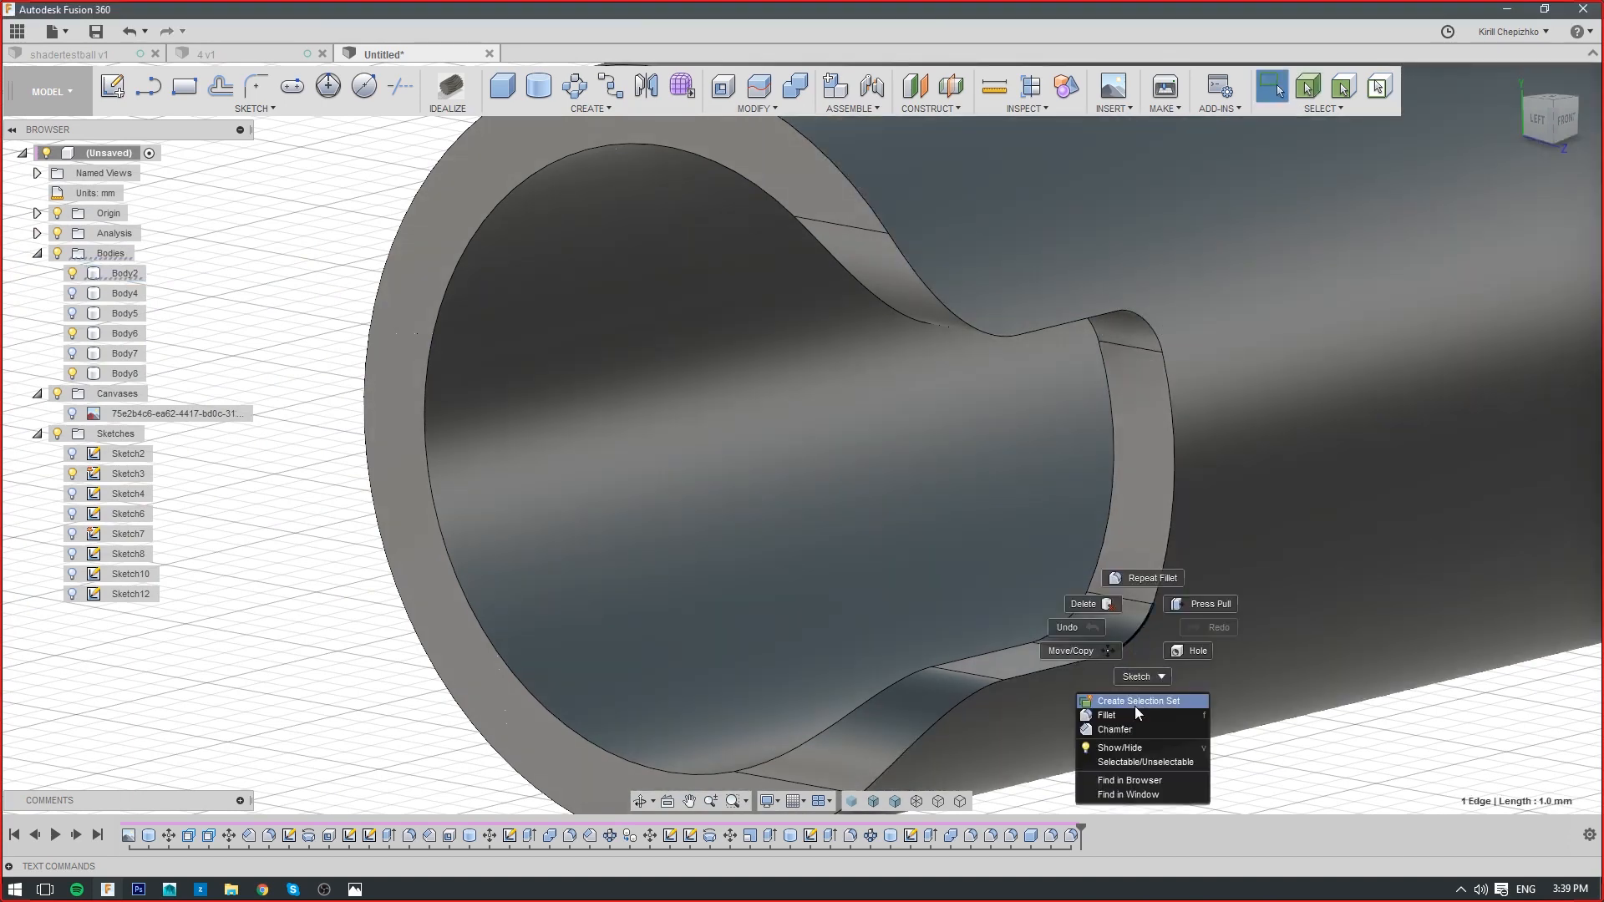
pyautogui.click(1129, 725)
pyautogui.moveTo(1143, 629); pyautogui.dragTo(1100, 625)
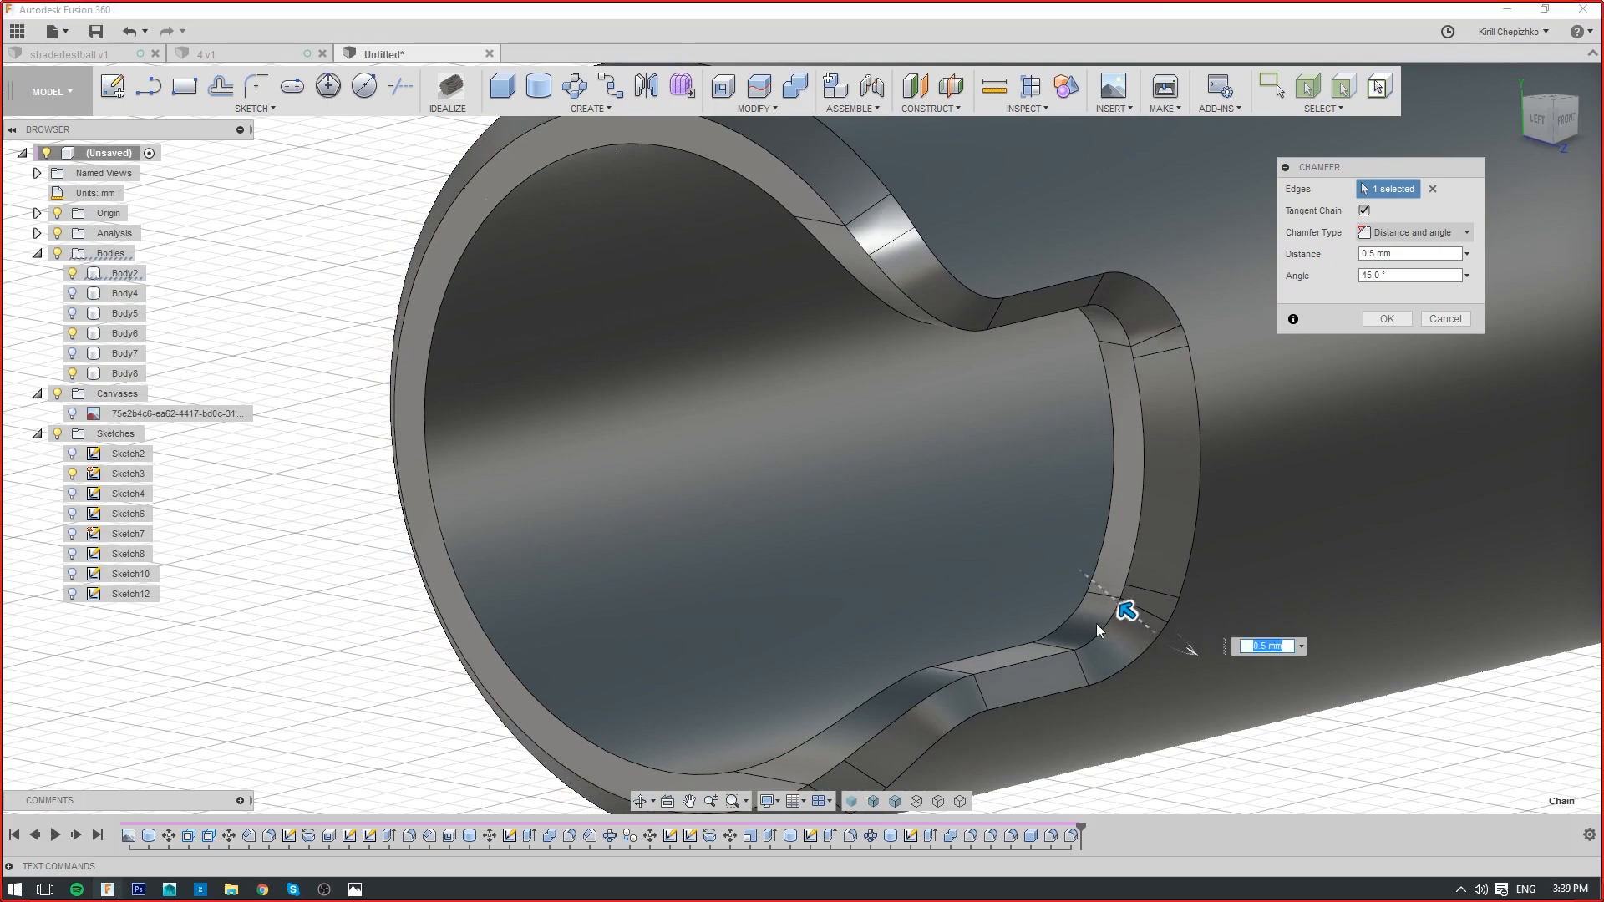
pyautogui.scroll(-3, 1014, 480)
pyautogui.moveTo(1545, 127)
pyautogui.mouseDown()
pyautogui.moveTo(1579, 102)
pyautogui.moveTo(1537, 125)
pyautogui.mouseUp()
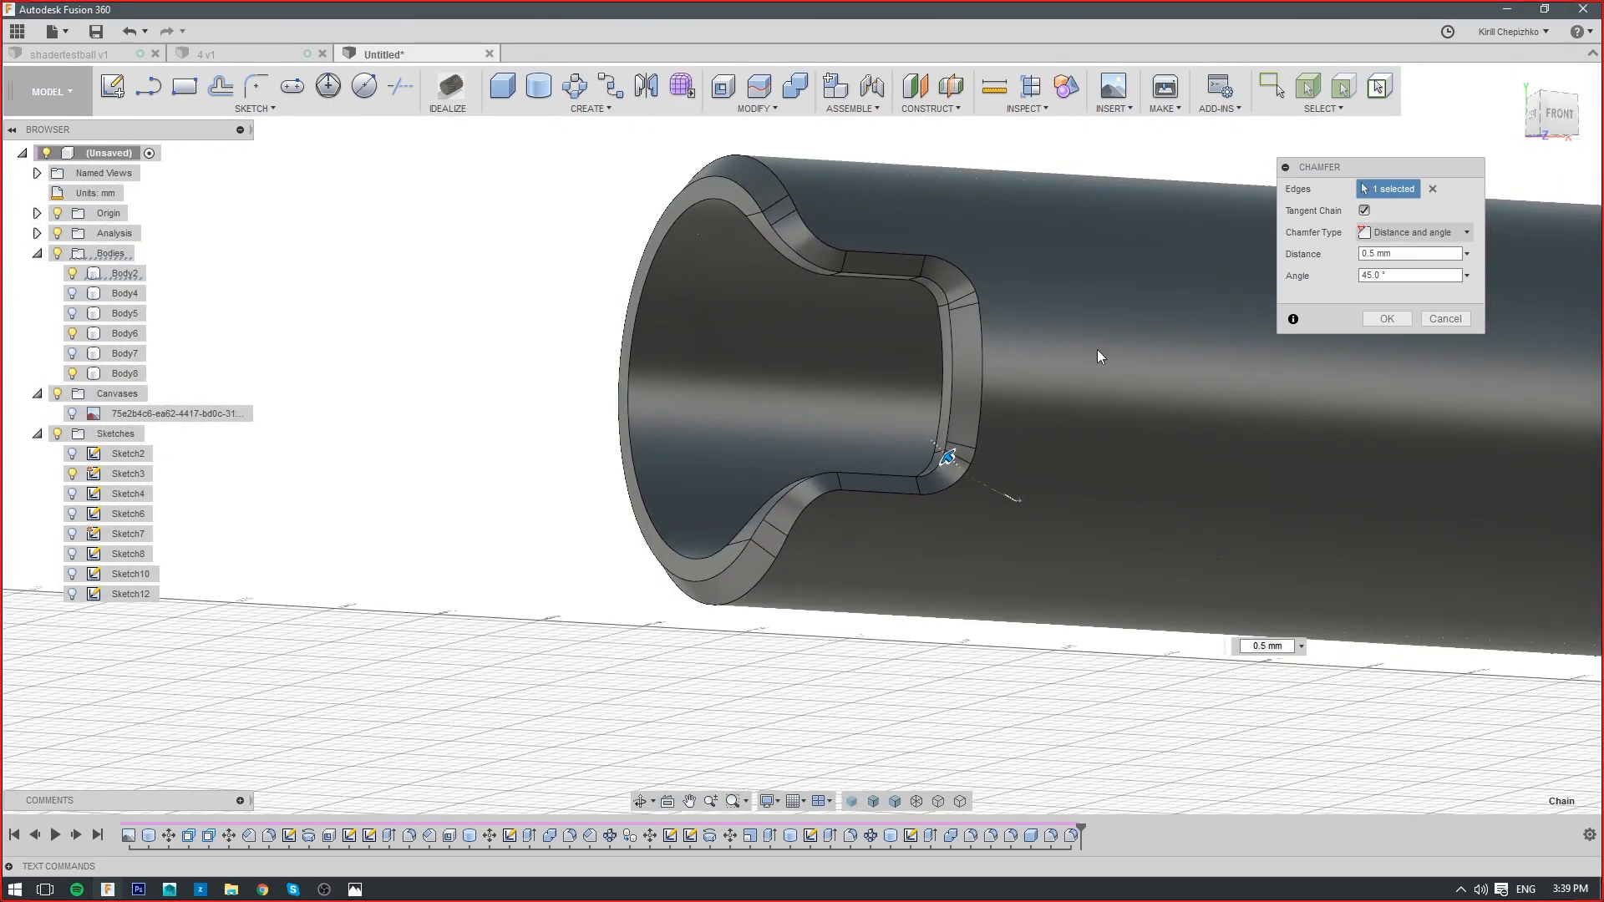
pyautogui.click(1454, 322)
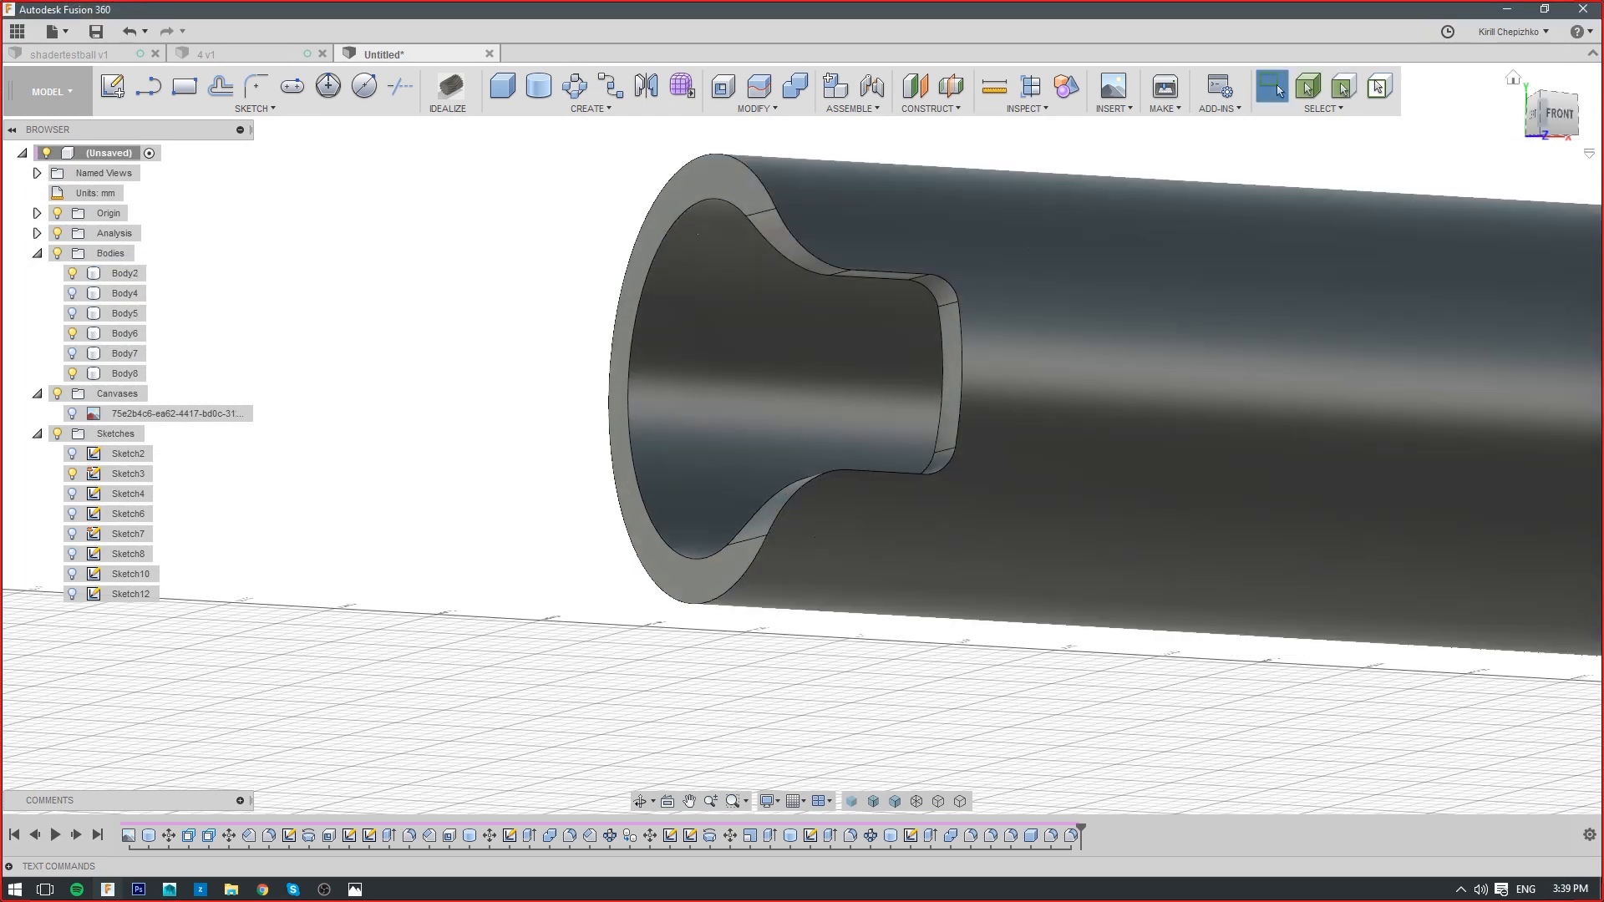
pyautogui.moveTo(1553, 113)
pyautogui.mouseDown()
pyautogui.moveTo(1576, 132)
pyautogui.moveTo(1556, 112)
pyautogui.mouseUp()
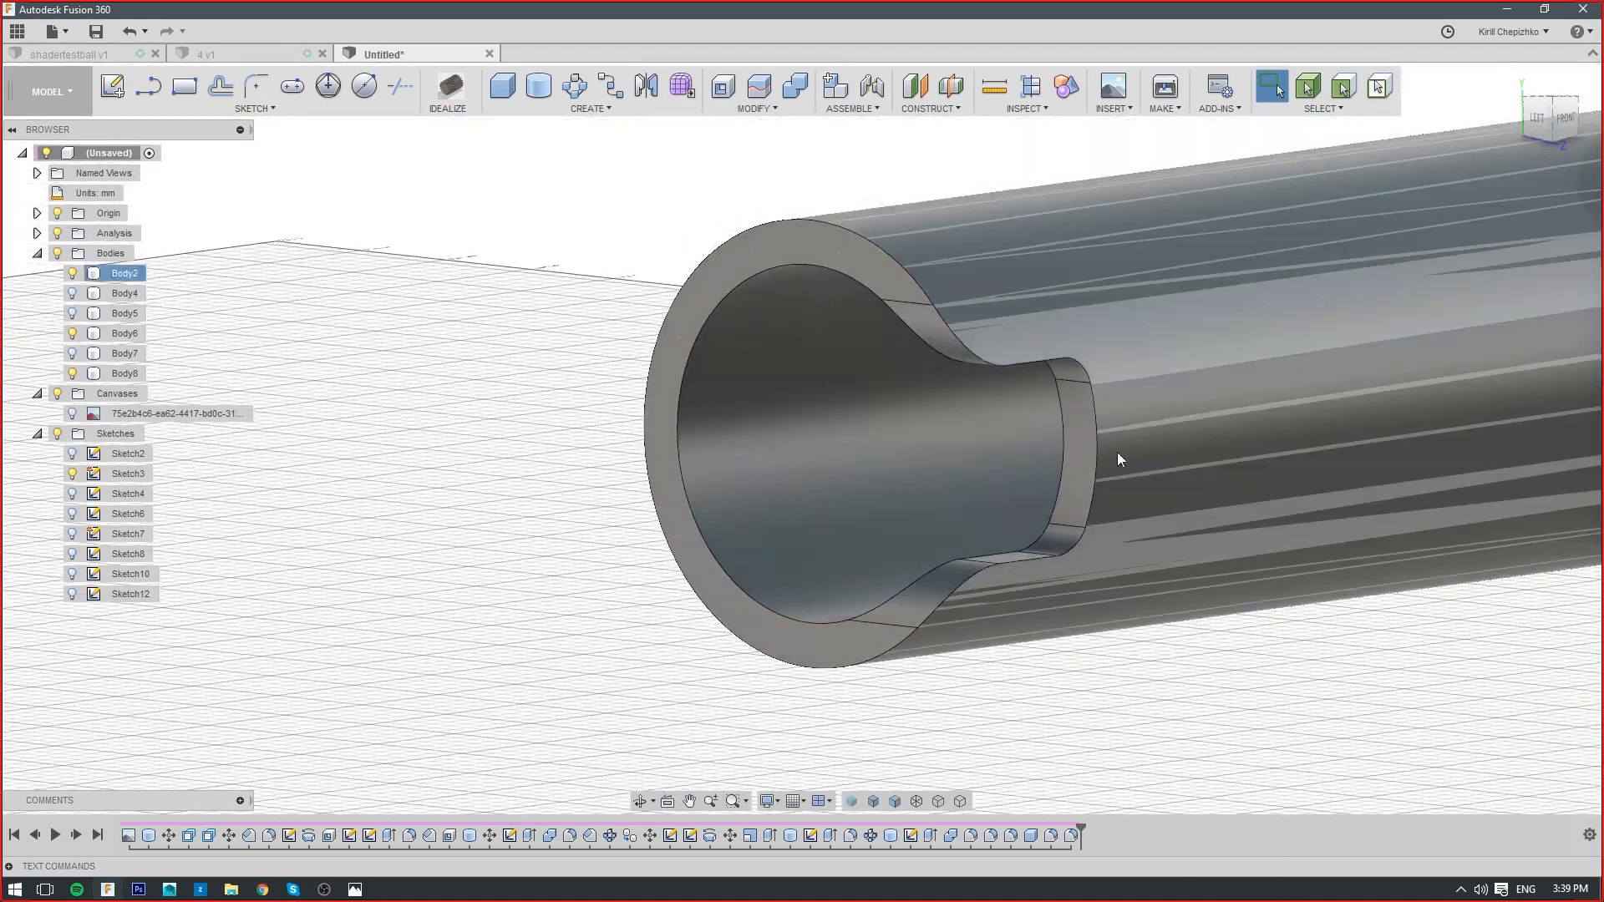
# Undo the fillets on the notch's lower and upper inner corners
pyautogui.hotkey('ctrl', 'z')
pyautogui.scroll(3, 1026, 569)
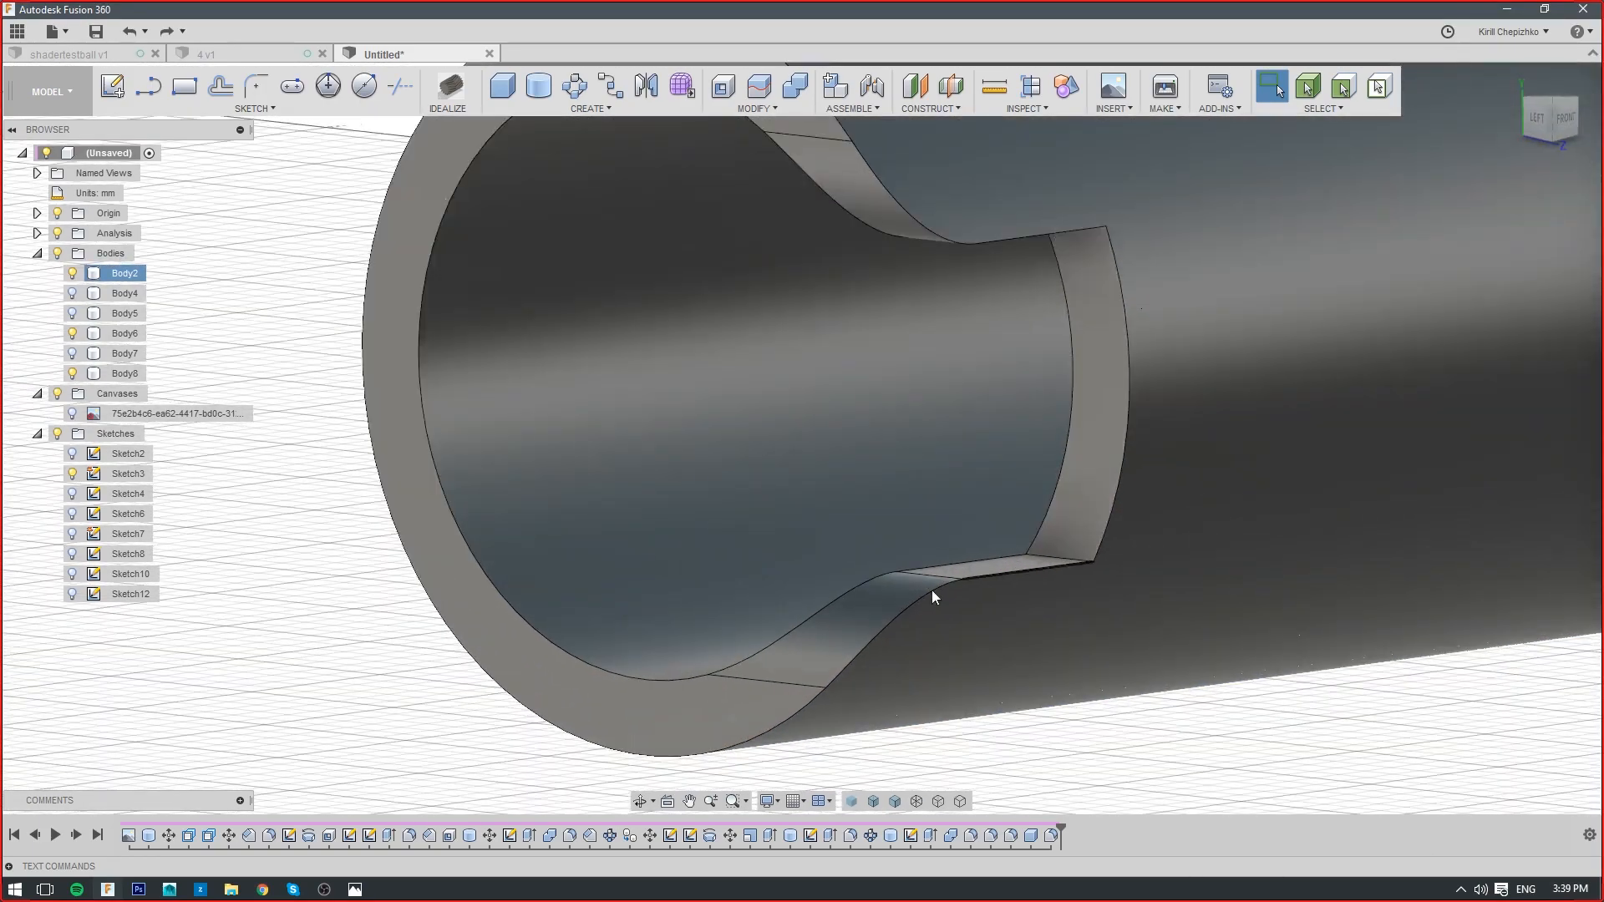
# Try a 0.5 mm constant-radius fillet on the outer edge around the tube's rim and notch
pyautogui.rightClick(988, 579)
pyautogui.click(961, 666)
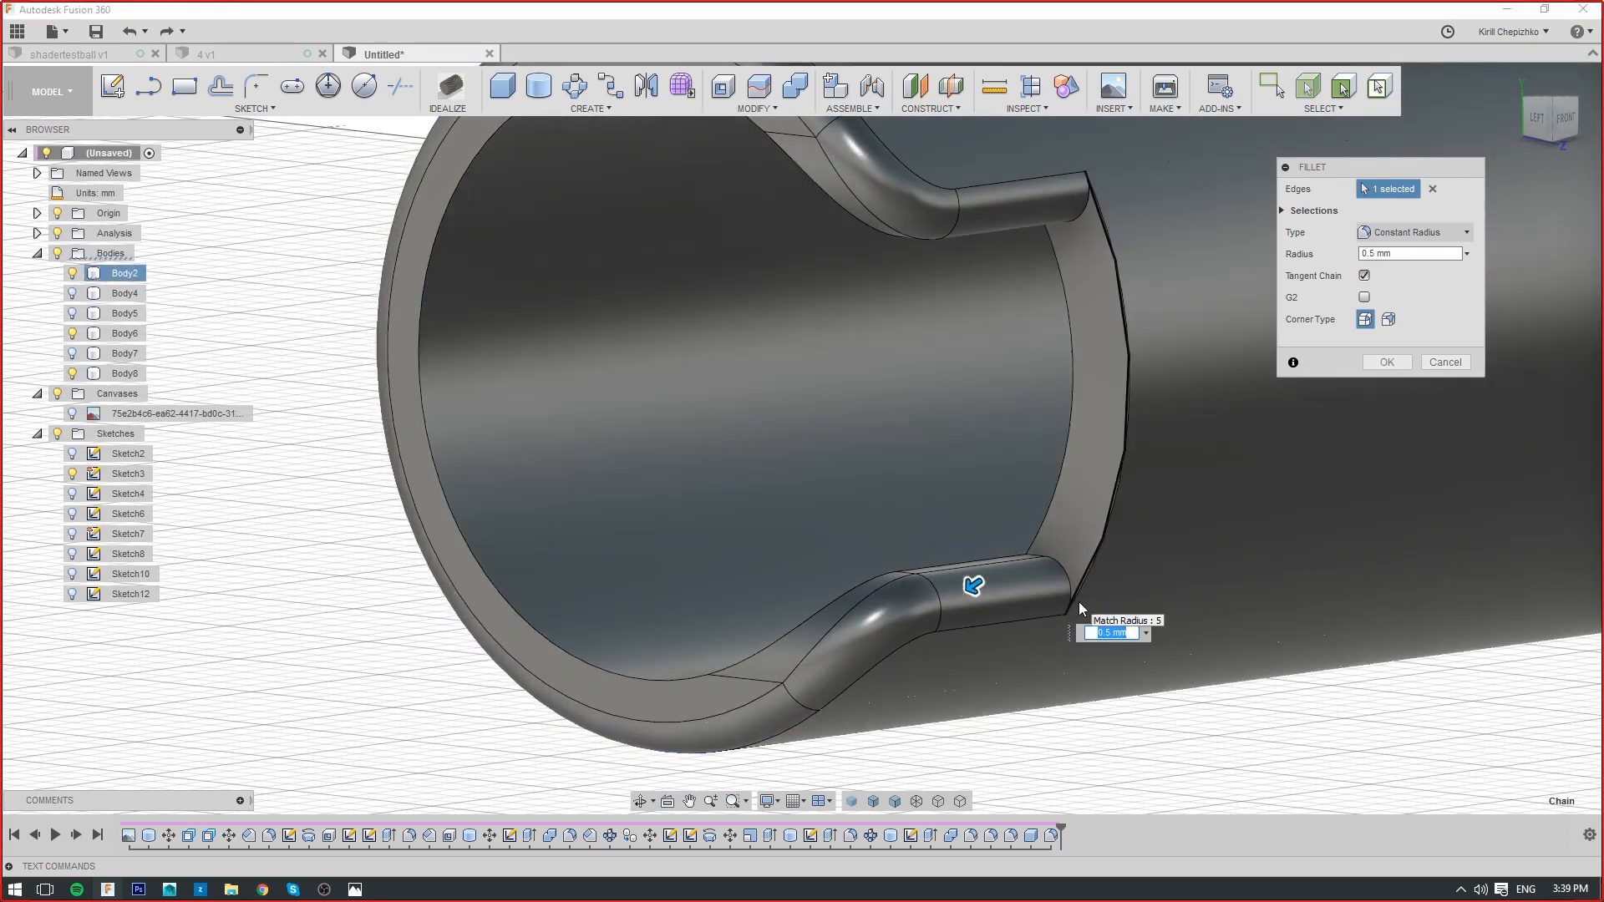
pyautogui.click(1459, 362)
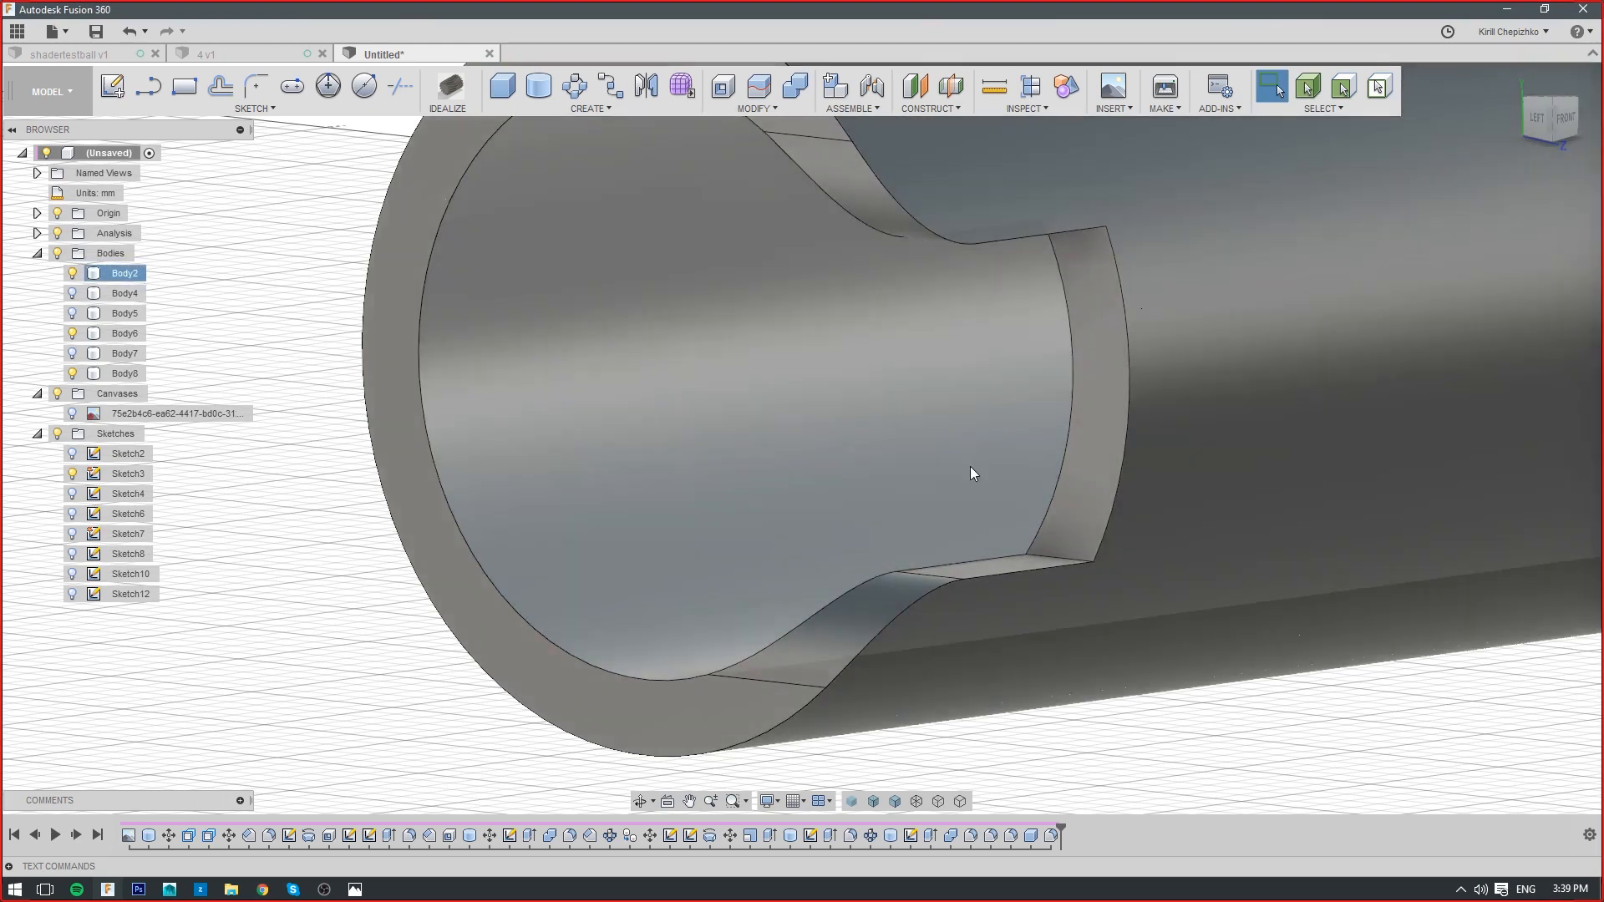
# Try a 1 mm chamfer at 45° on the outer edge around the tube's rim and notch
pyautogui.scroll(-2, 971, 474)
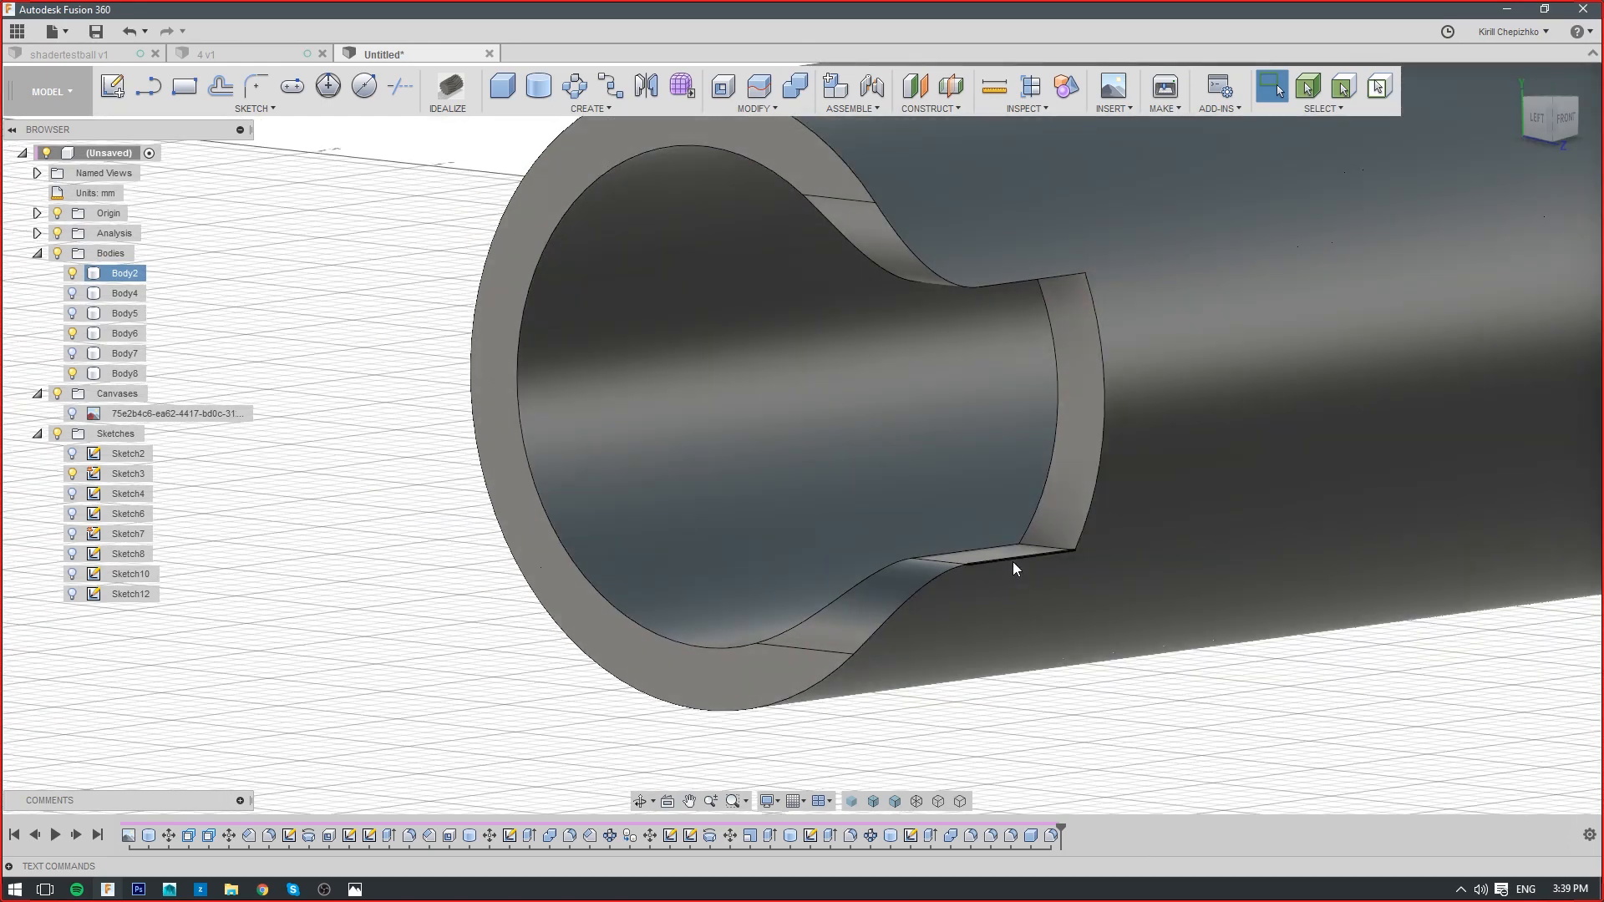
pyautogui.rightClick(1014, 563)
pyautogui.click(1006, 667)
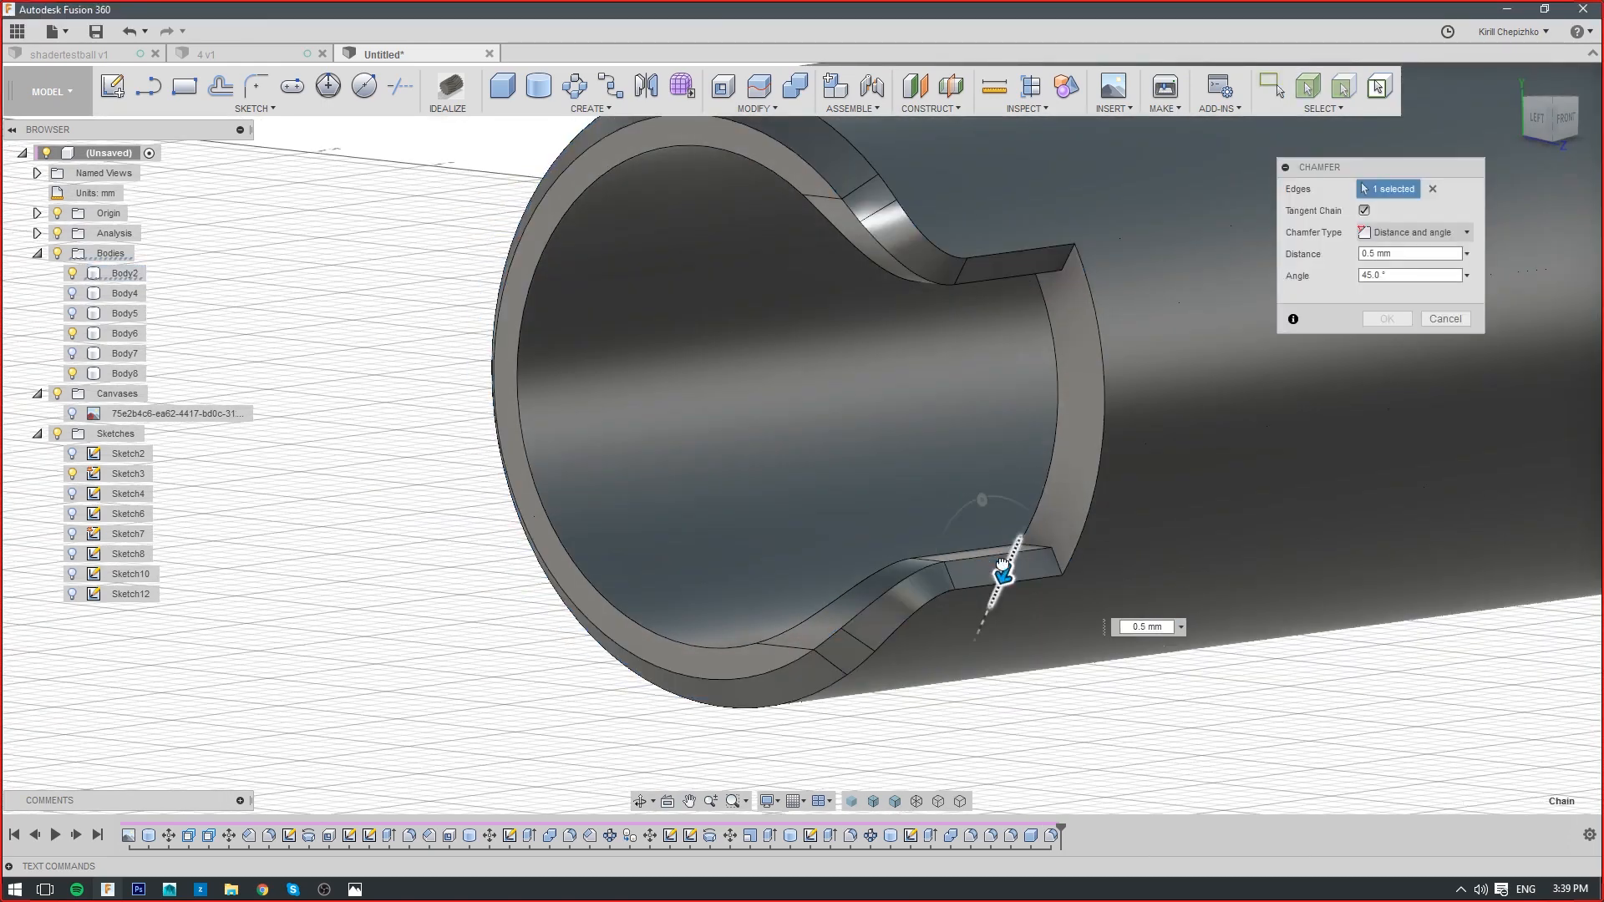
pyautogui.moveTo(988, 576); pyautogui.dragTo(973, 590)
pyautogui.scroll(-3, 978, 592)
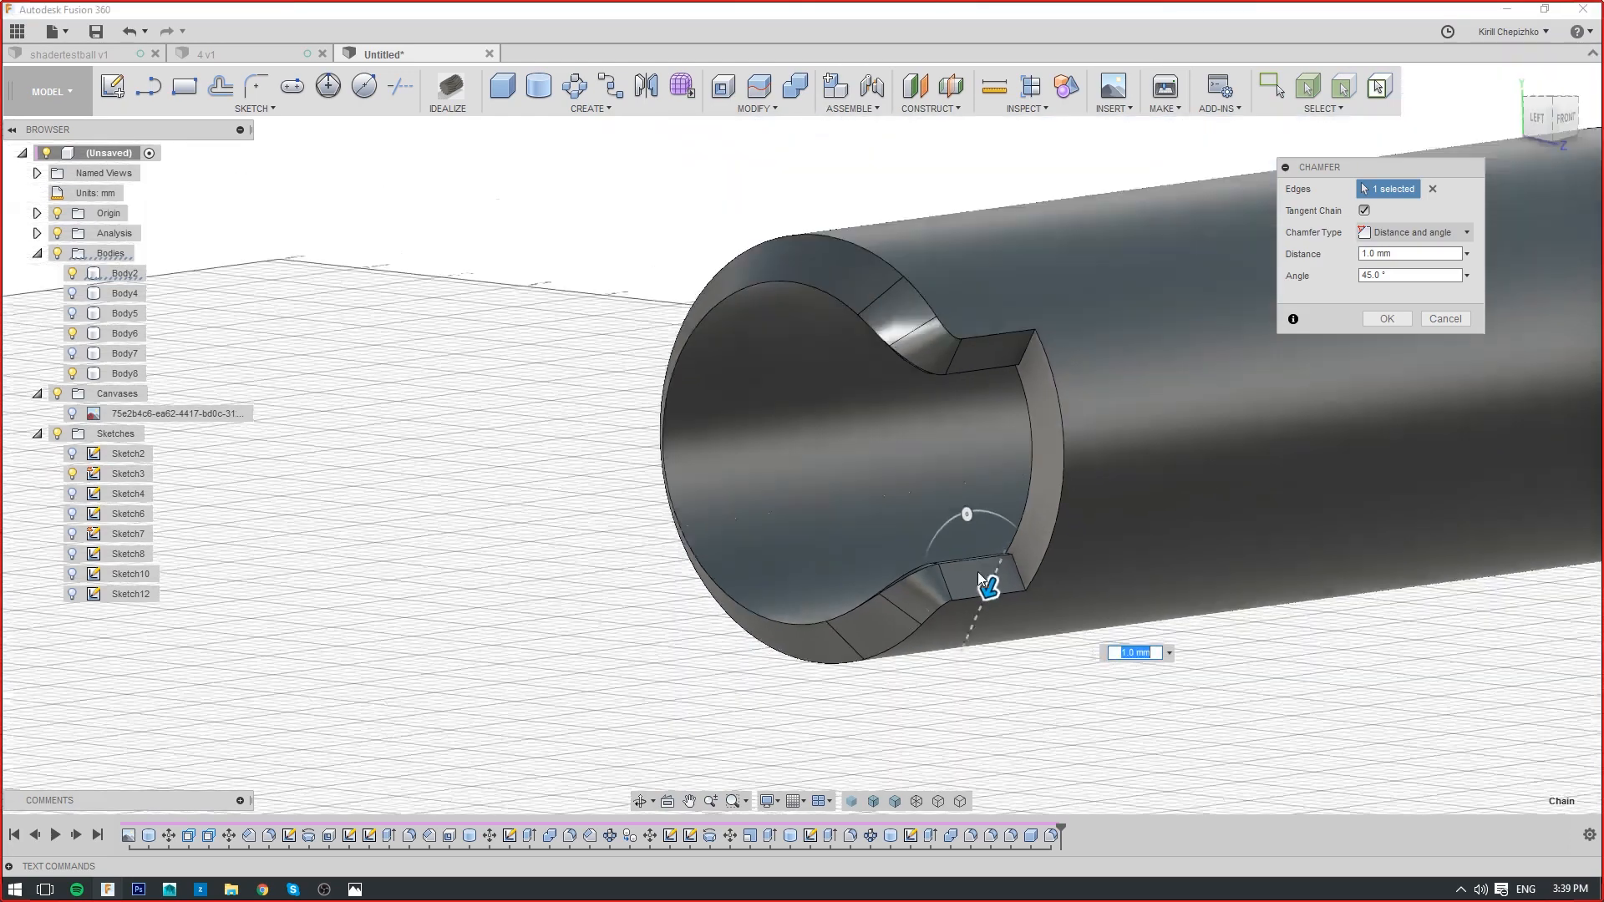
pyautogui.click(1441, 326)
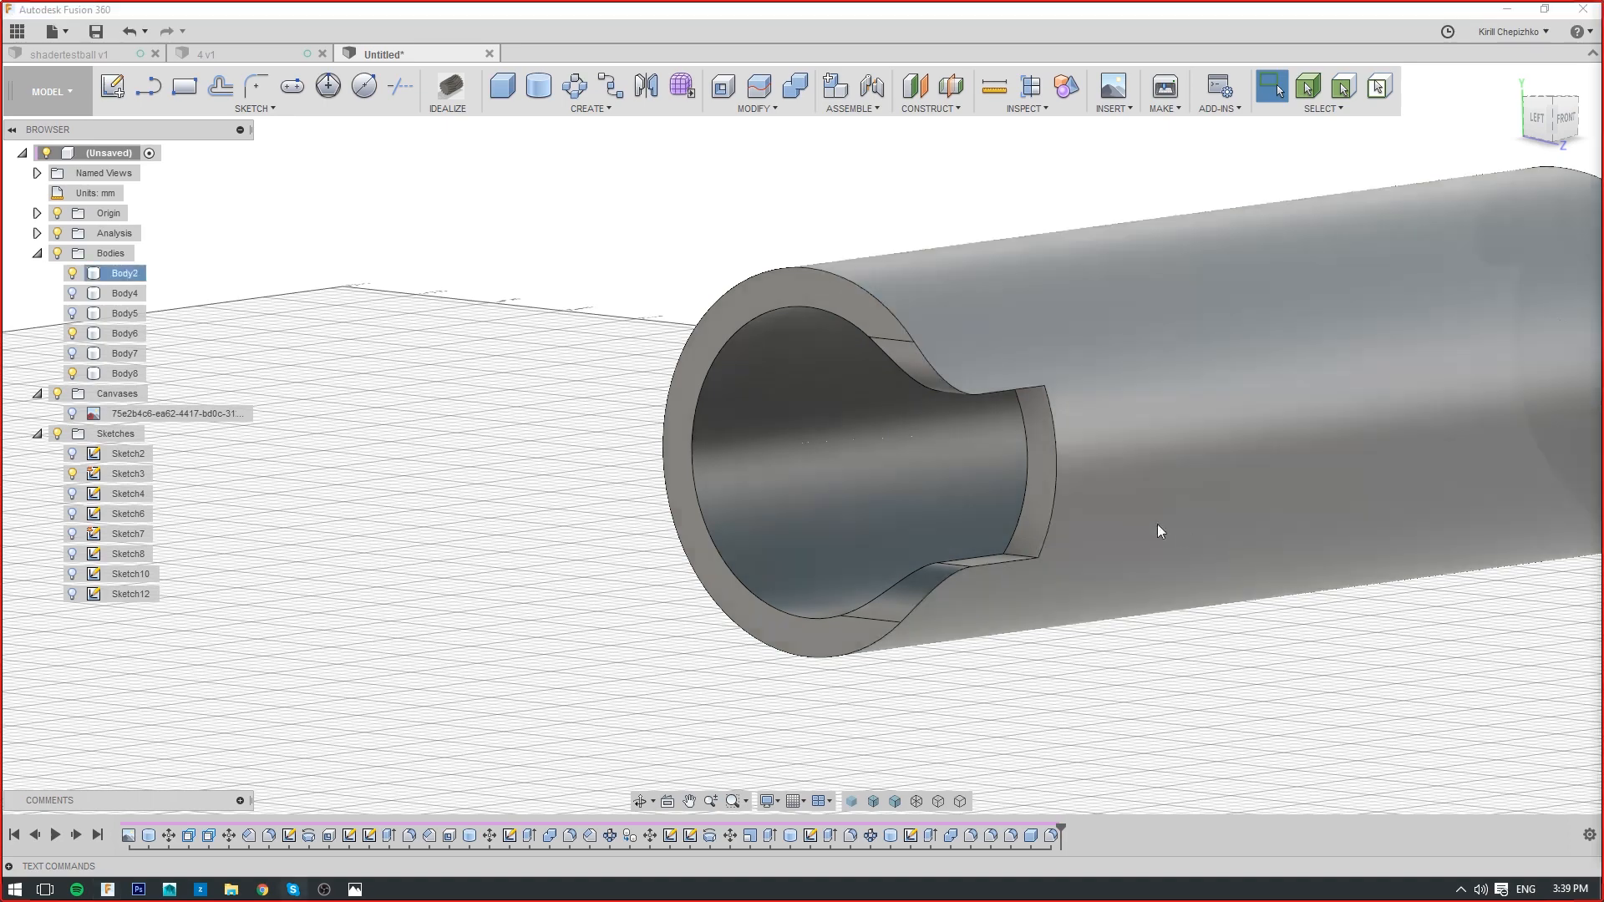
# Start a variable-radius fillet on the tube's outer rim edge and add radius points at the rim's highest and lowest spots
pyautogui.scroll(-2, 1128, 512)
pyautogui.scroll(4, 1009, 449)
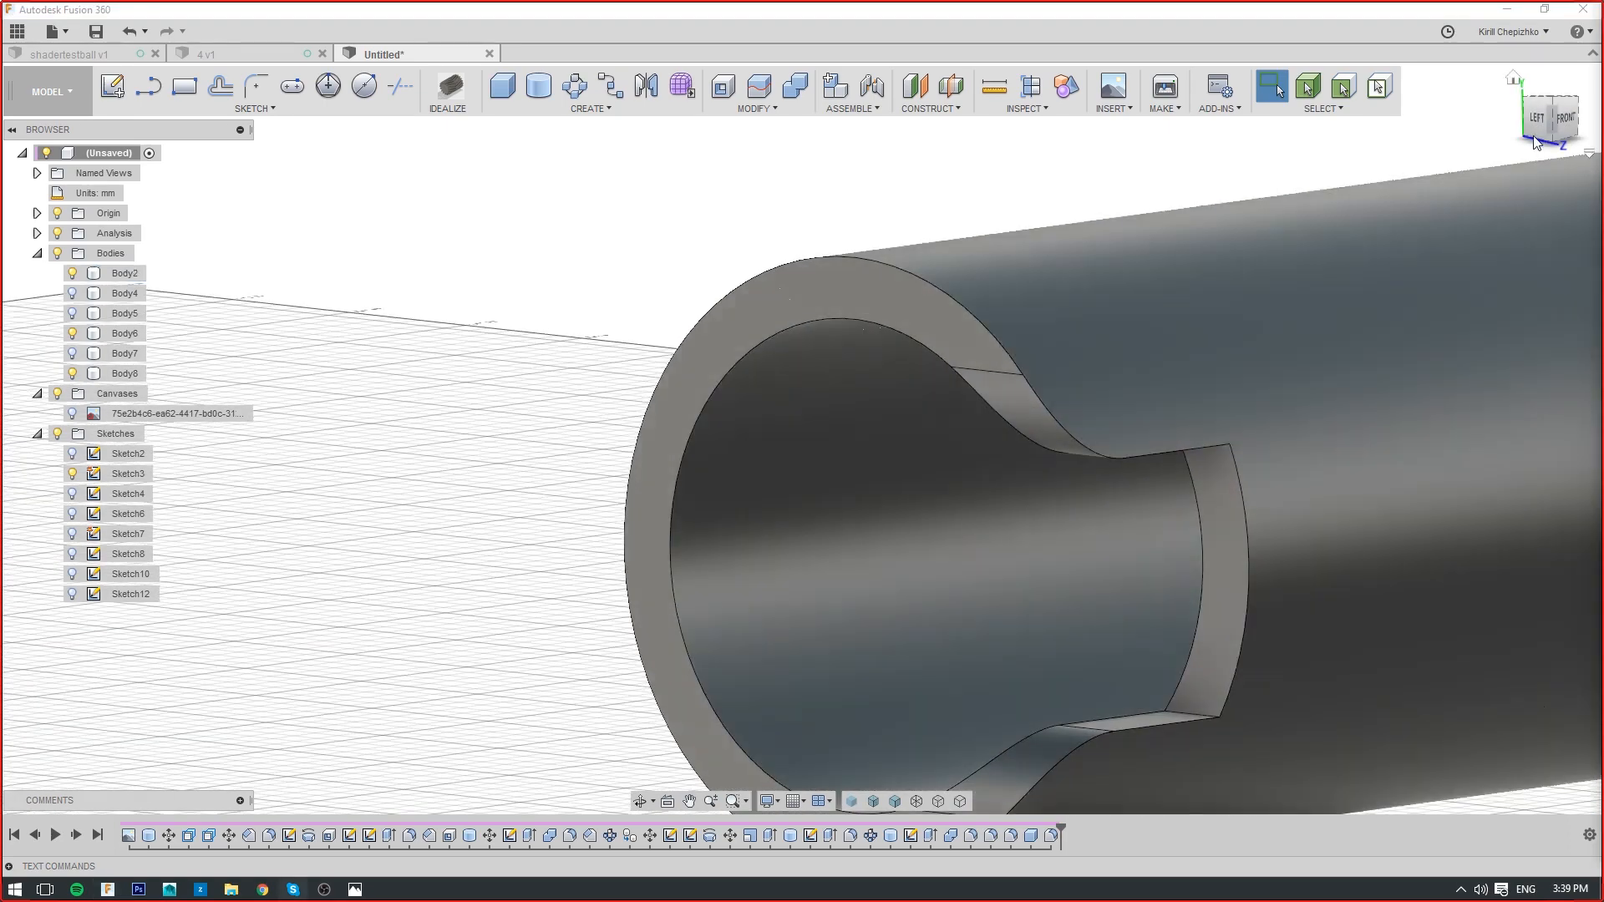
pyautogui.moveTo(956, 409)
pyautogui.keyDown('shift'); pyautogui.mouseDown(button='middle')
pyautogui.moveTo(1053, 417)
pyautogui.moveTo(1178, 476)
pyautogui.moveTo(1229, 455)
pyautogui.moveTo(1018, 415)
pyautogui.mouseUp(button='middle'); pyautogui.keyUp('shift')
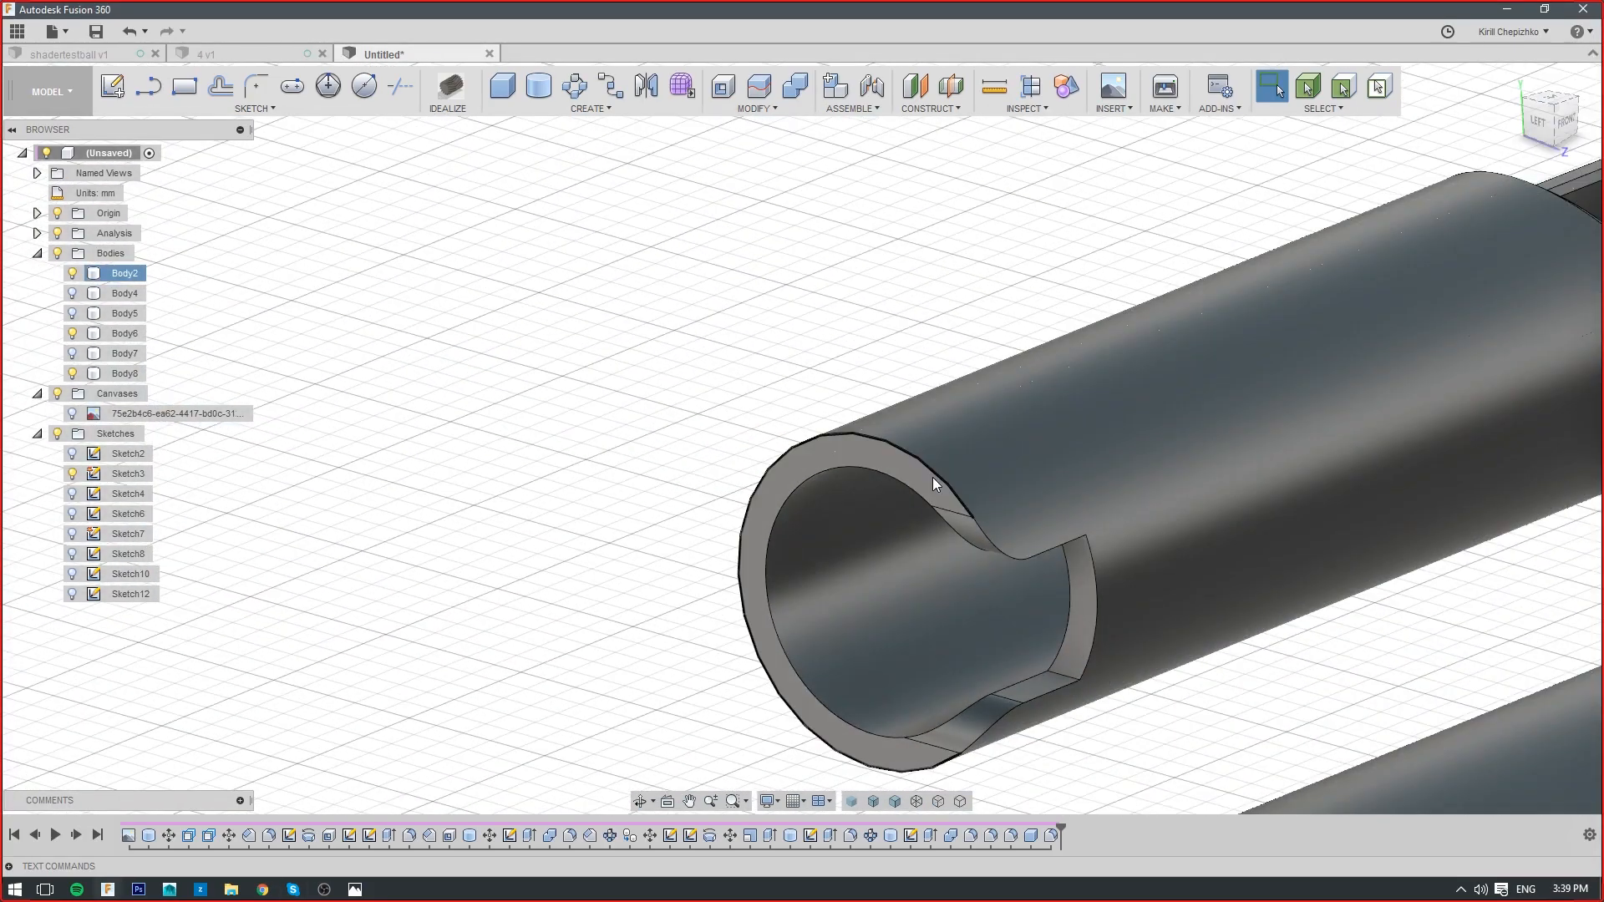
pyautogui.rightClick(932, 478)
pyautogui.click(921, 568)
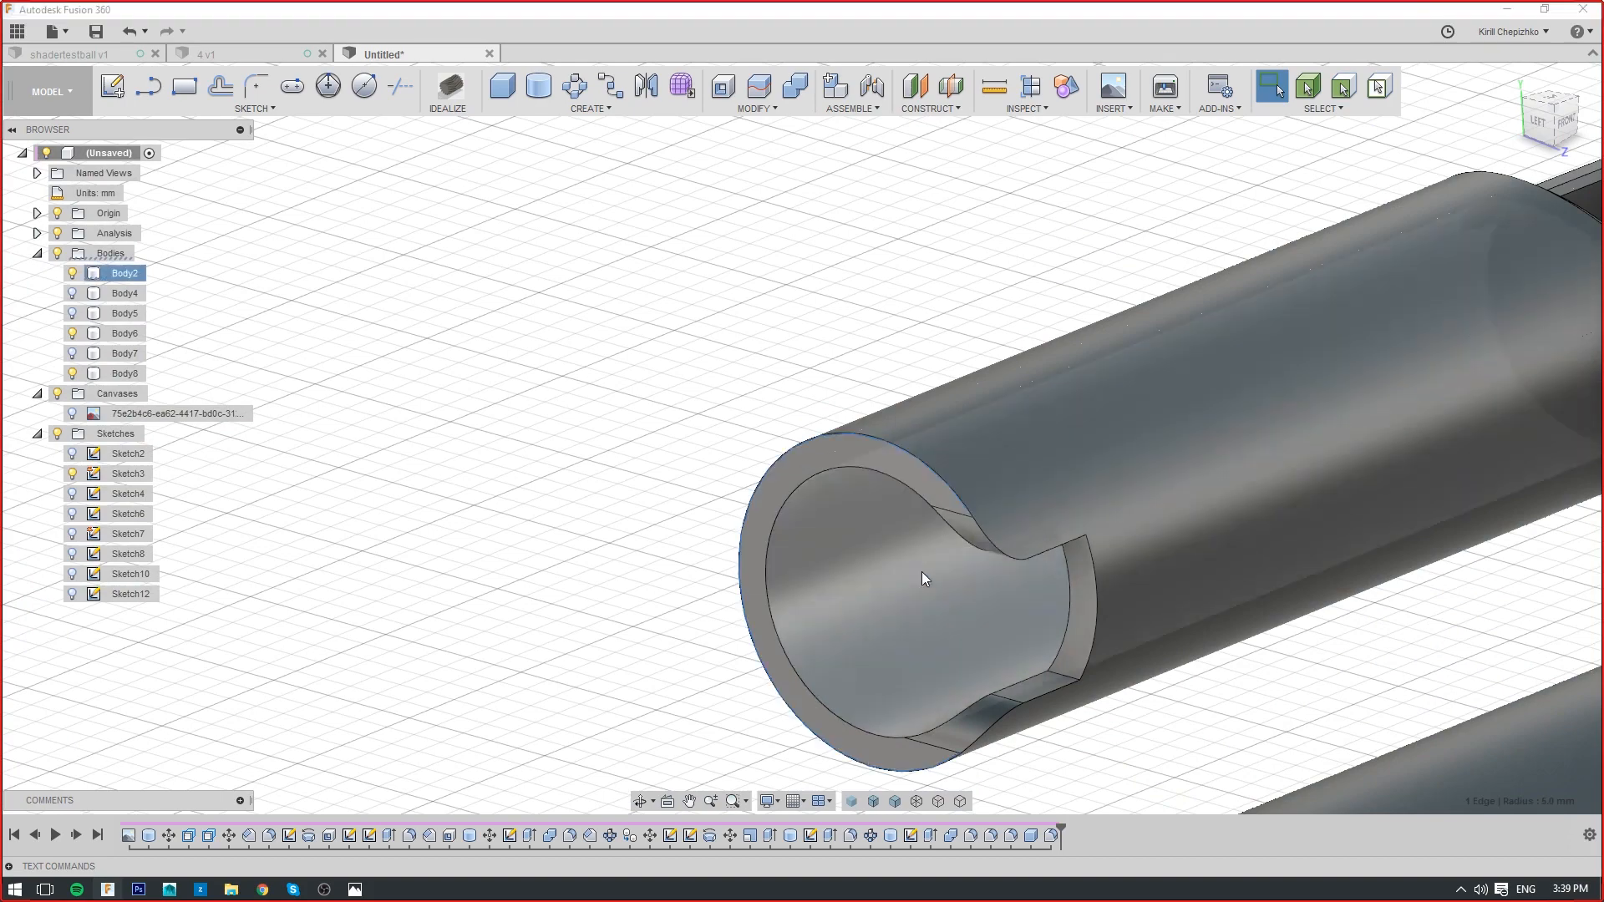
pyautogui.scroll(2, 919, 530)
pyautogui.click(1455, 232)
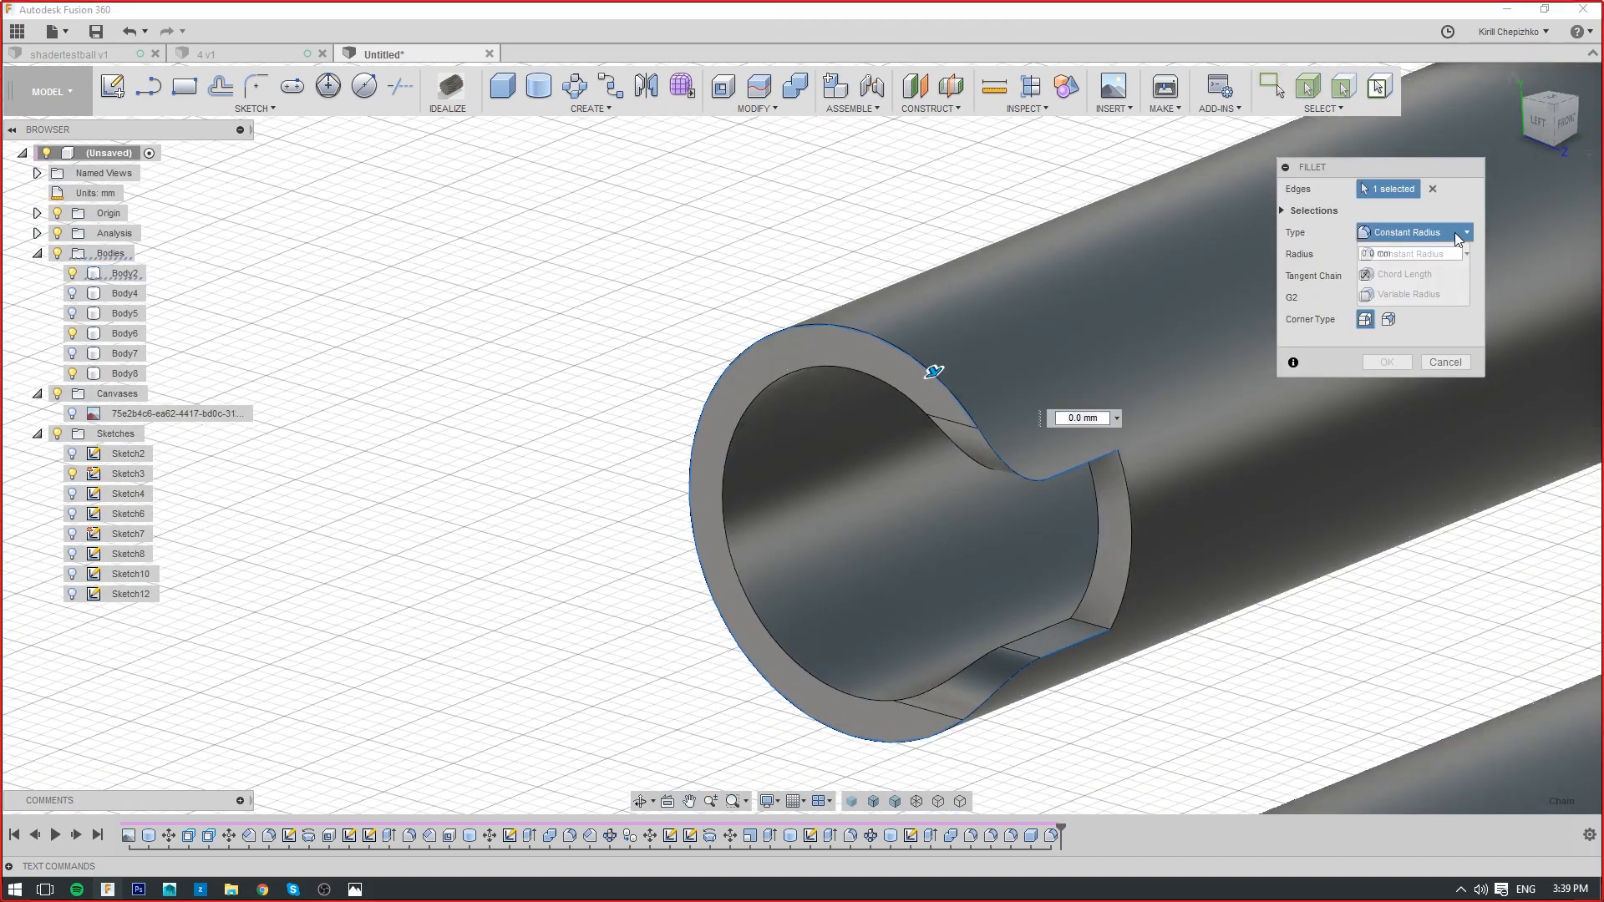
pyautogui.click(1394, 294)
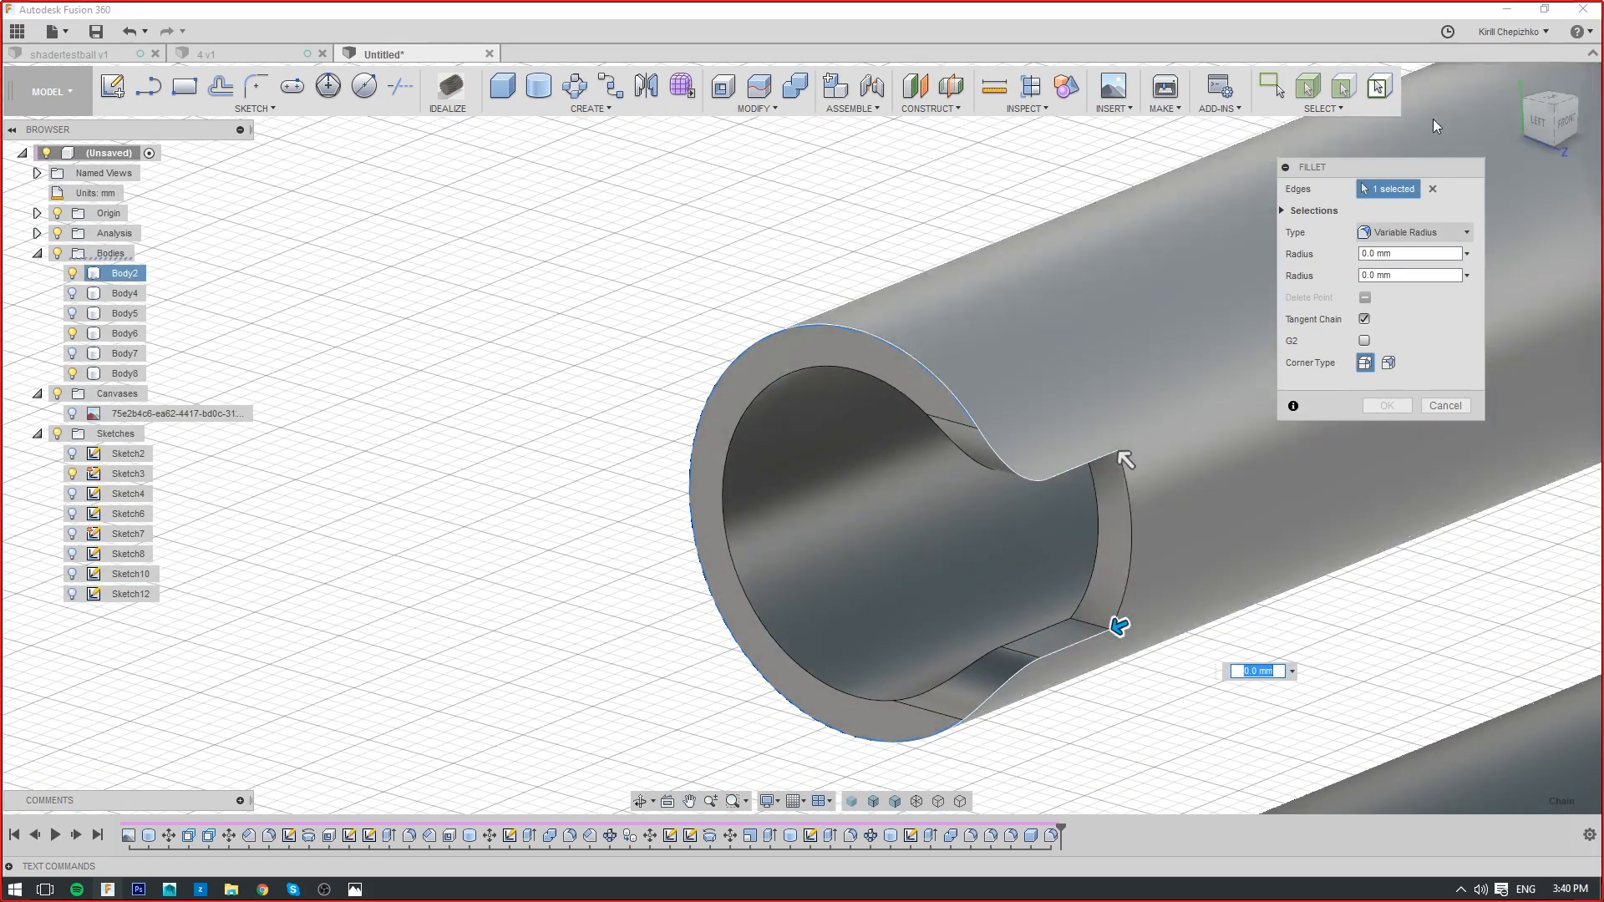
pyautogui.moveTo(1547, 117); pyautogui.dragTo(1579, 109)
pyautogui.moveTo(1150, 415); pyautogui.dragTo(1081, 430, button='middle')
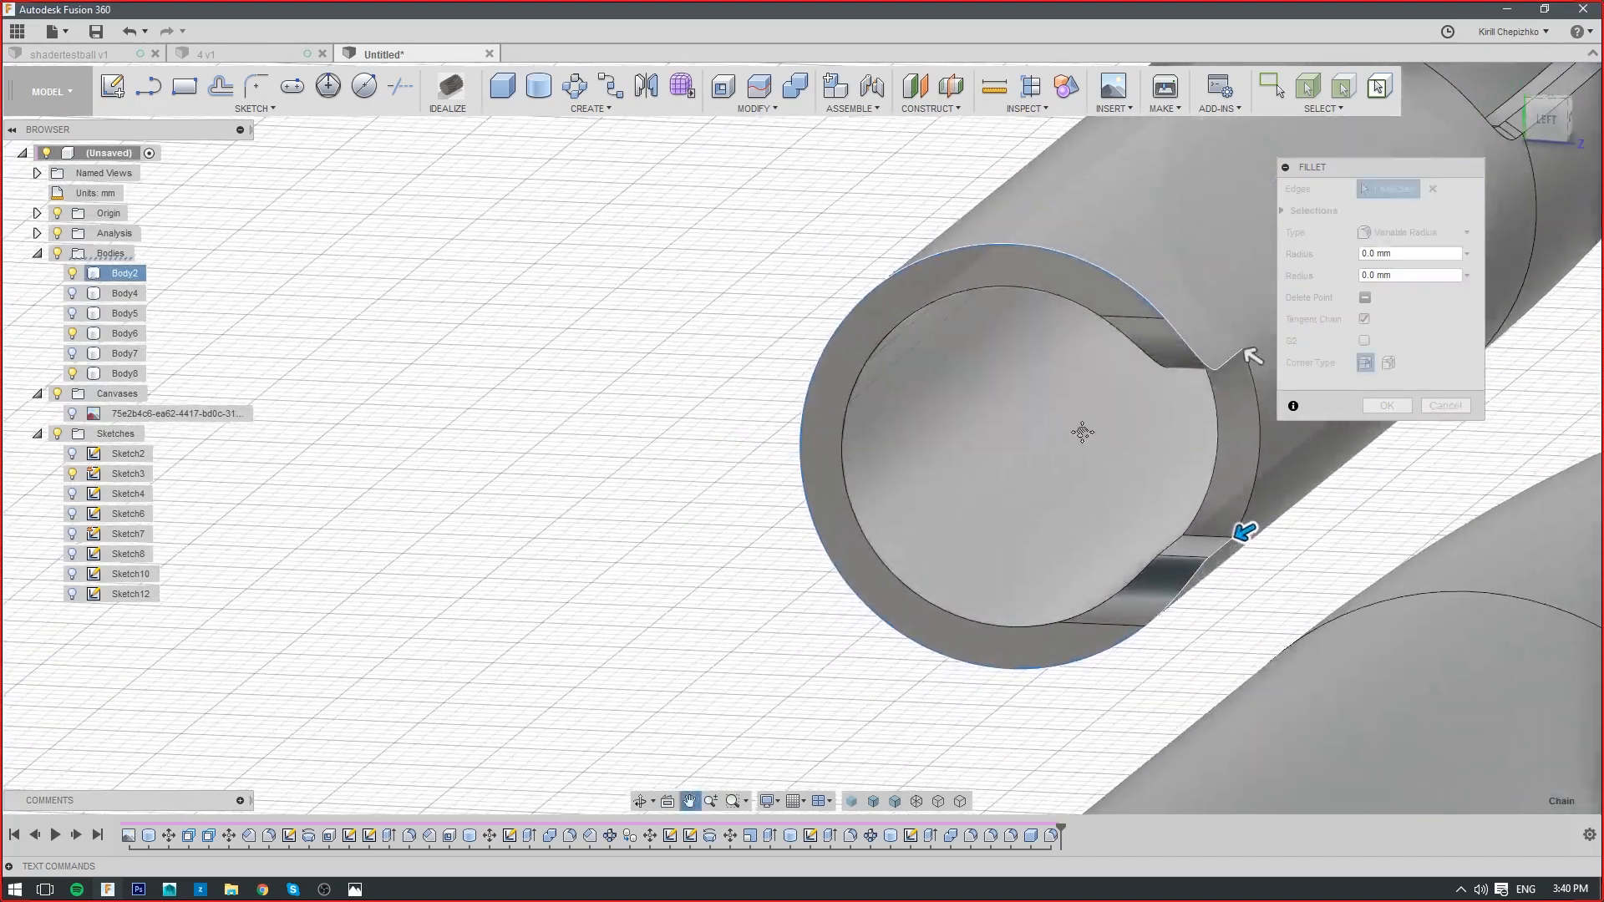
pyautogui.click(999, 244)
pyautogui.click(995, 670)
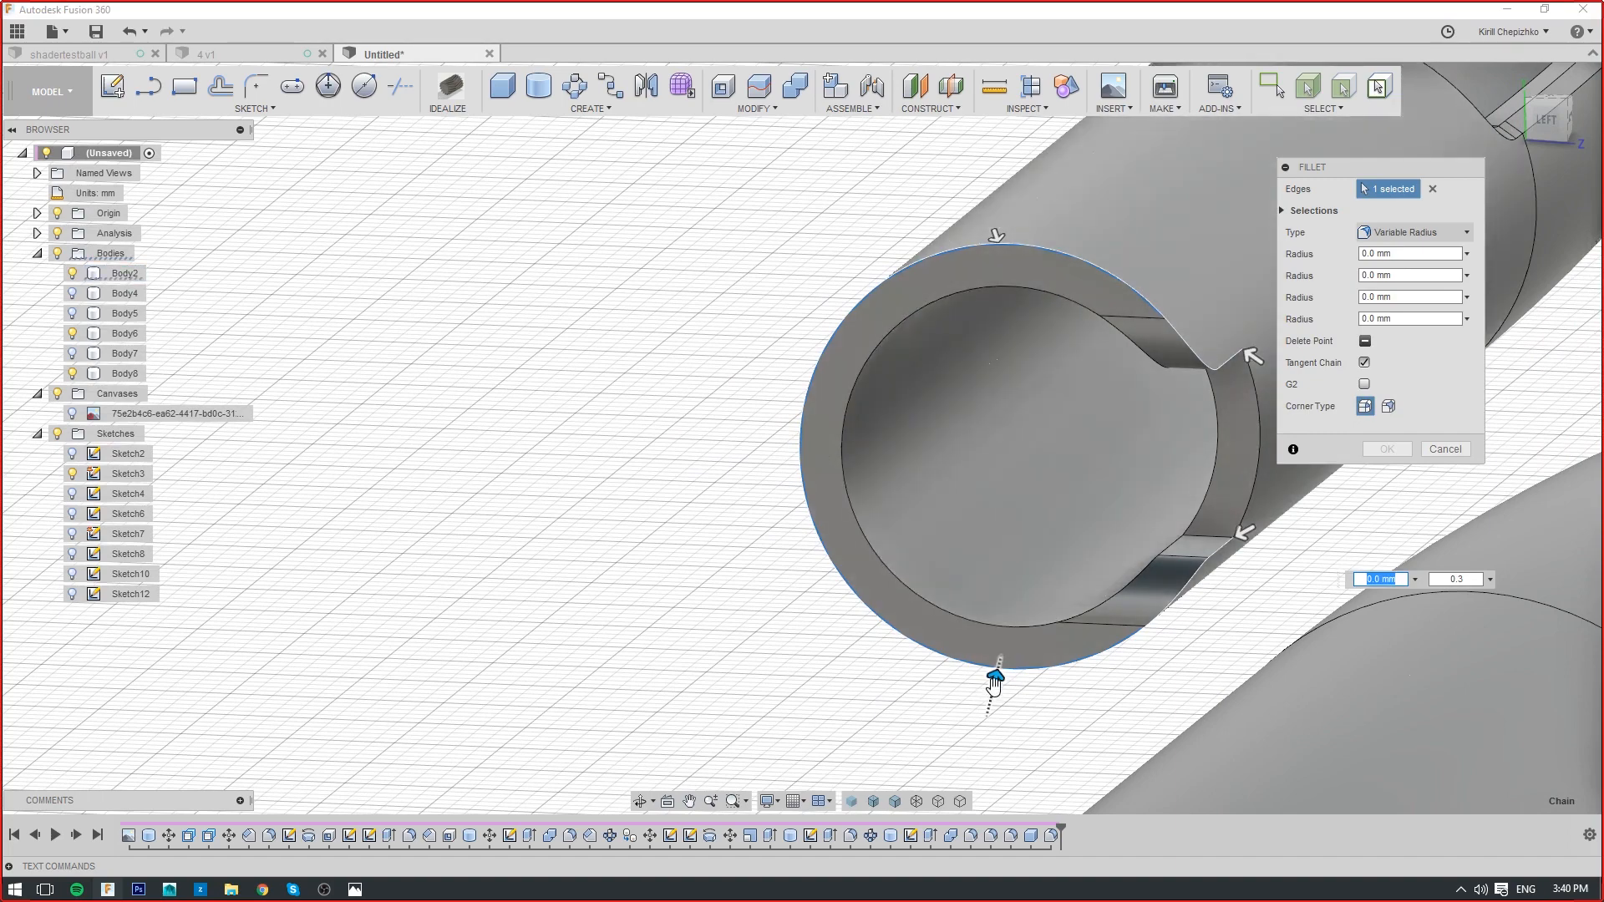
# Try a 0.8 mm radius at both added rim points, and discard the variable-radius fillet
pyautogui.moveTo(993, 684); pyautogui.dragTo(1000, 665)
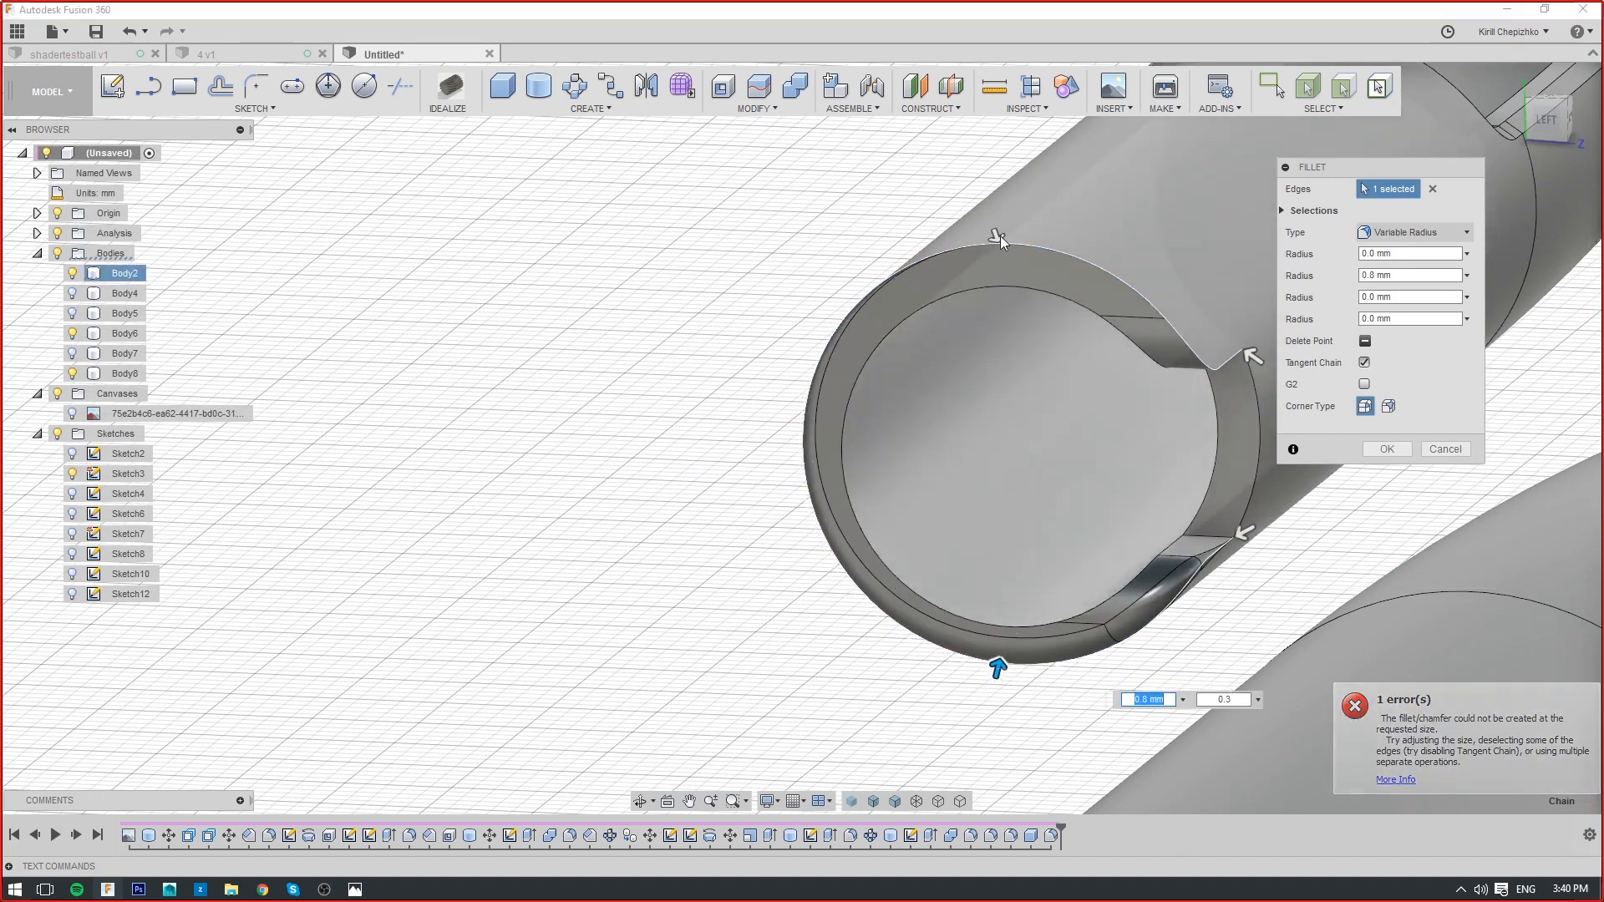
pyautogui.moveTo(994, 229); pyautogui.dragTo(1002, 240)
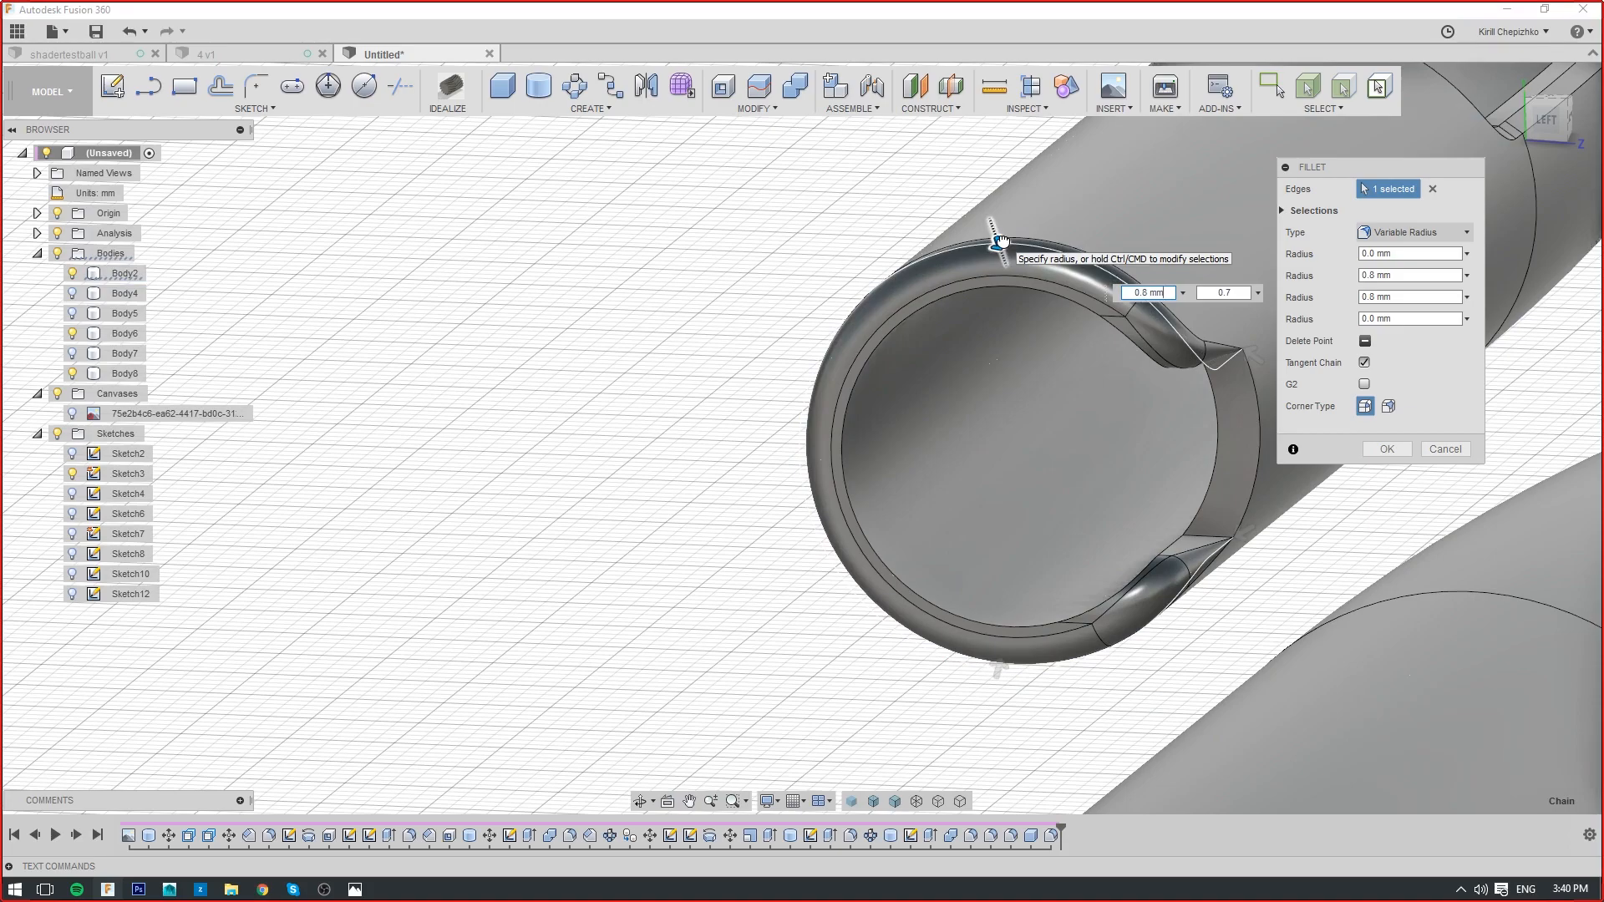
pyautogui.moveTo(1547, 125); pyautogui.dragTo(1412, 138)
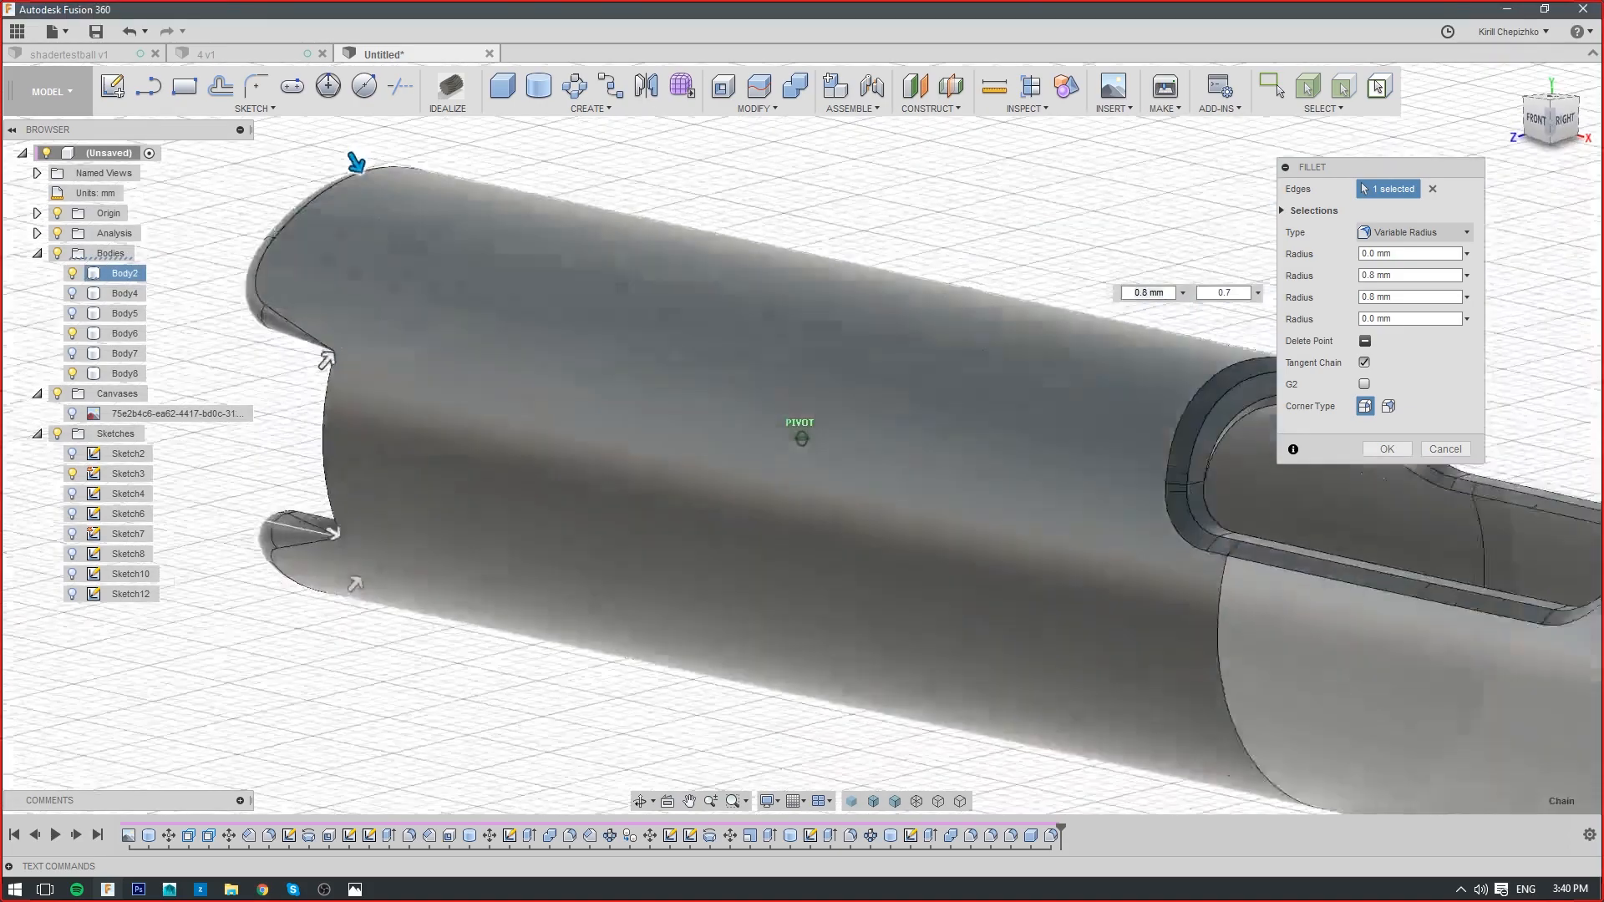
pyautogui.moveTo(802, 439)
pyautogui.keyDown('shift'); pyautogui.mouseDown(button='middle')
pyautogui.moveTo(635, 451)
pyautogui.moveTo(610, 426)
pyautogui.moveTo(451, 442)
pyautogui.mouseUp(button='middle'); pyautogui.keyUp('shift')
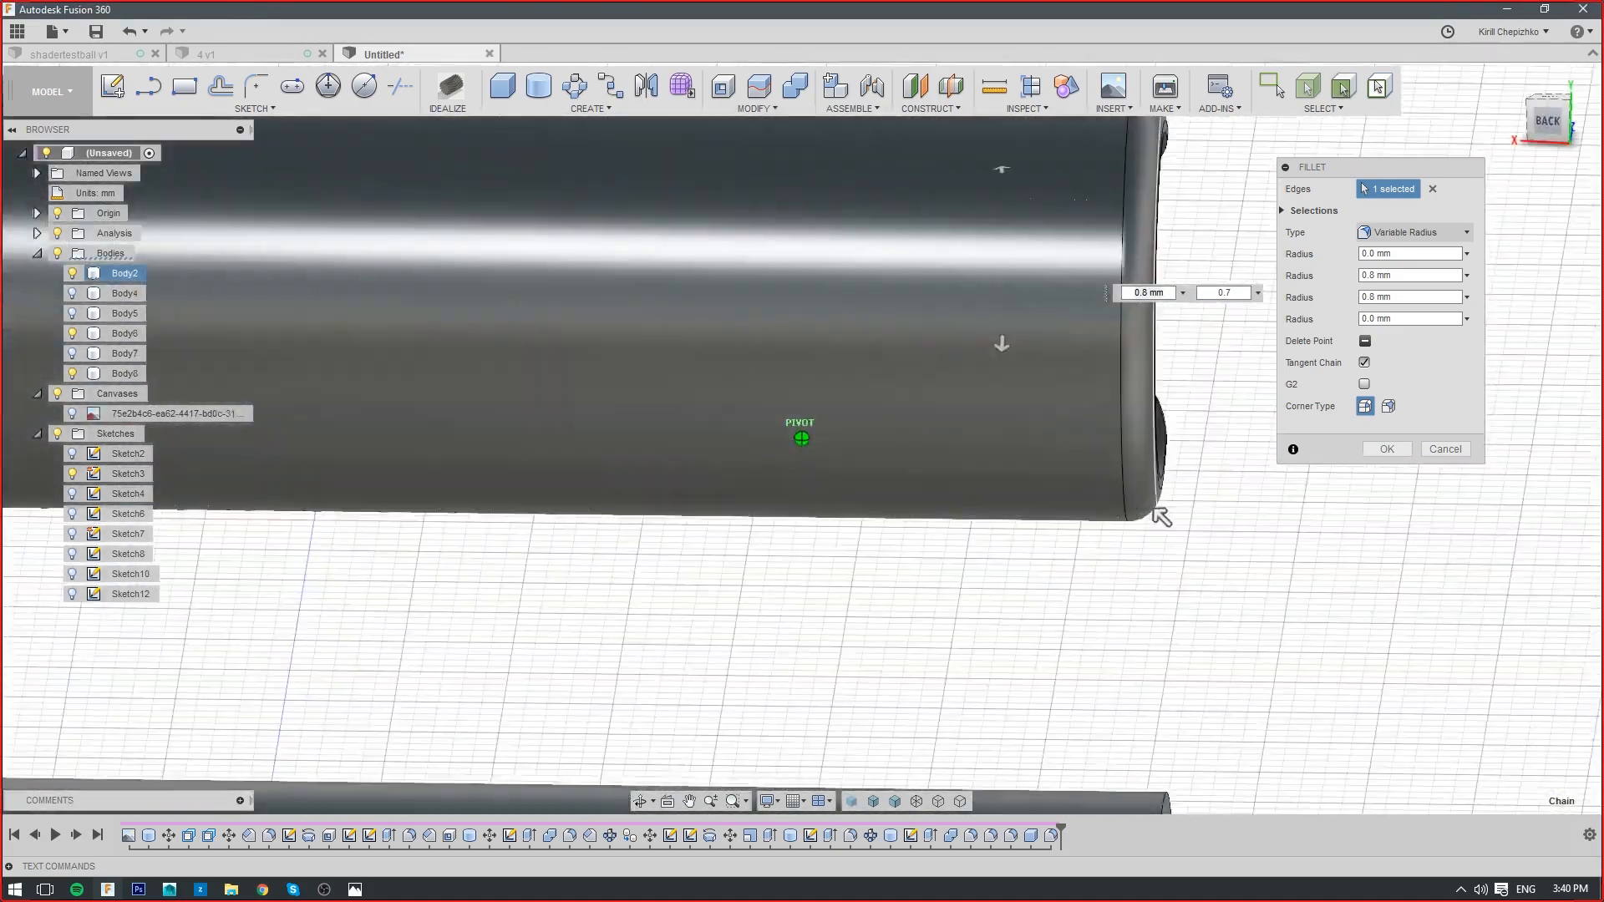
pyautogui.moveTo(1547, 121); pyautogui.dragTo(1500, 157)
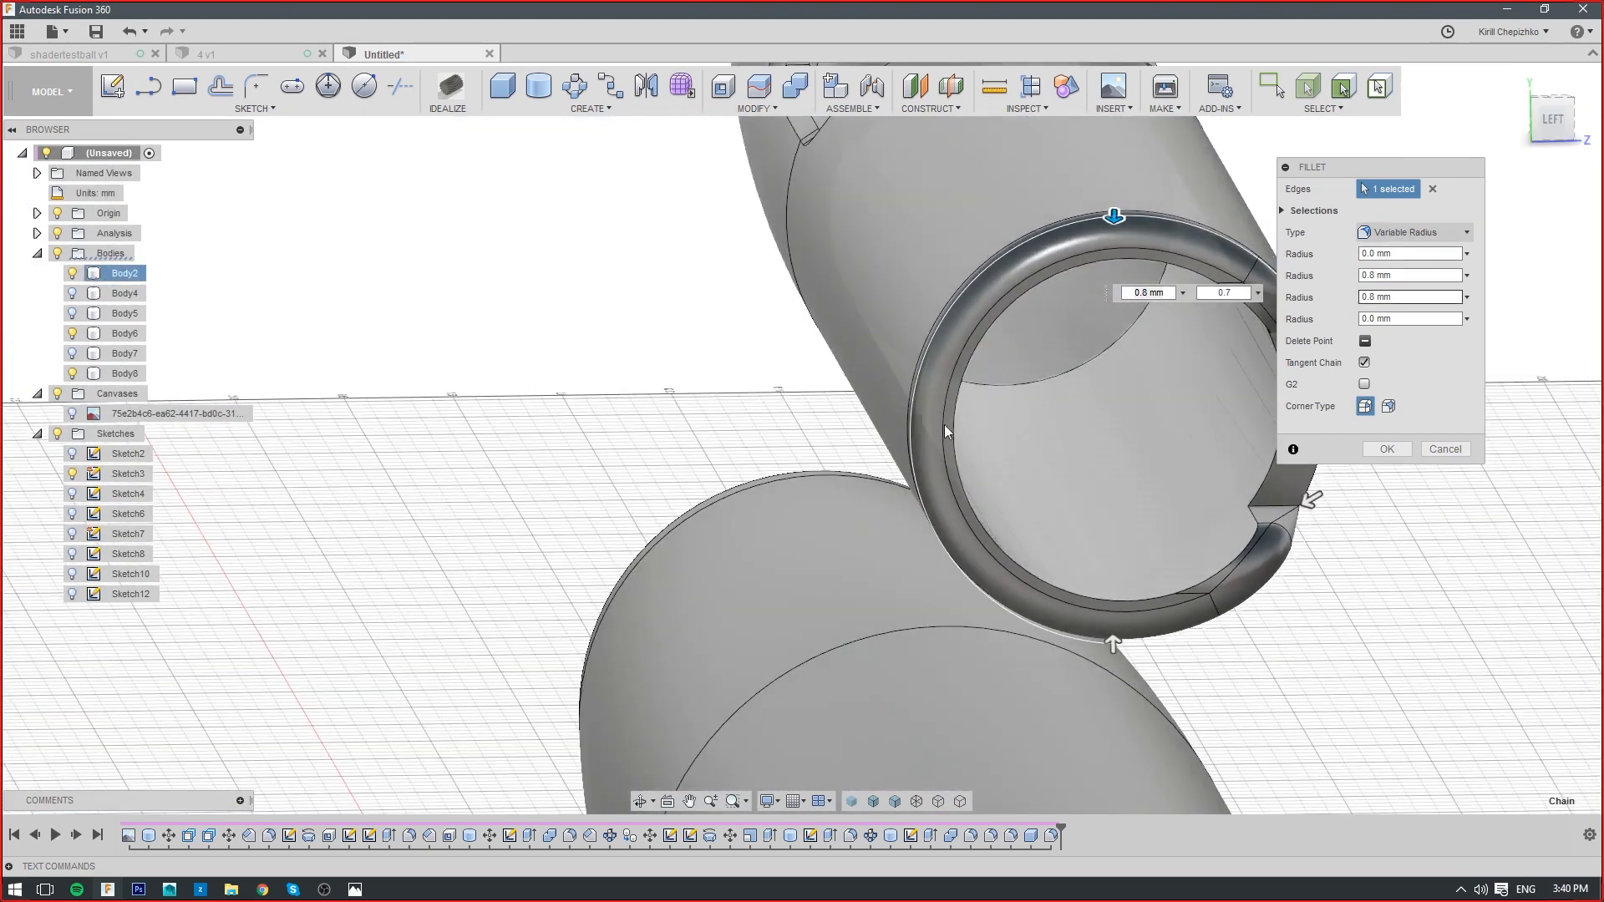
pyautogui.click(913, 453)
pyautogui.hotkey('ctrl', 'z')
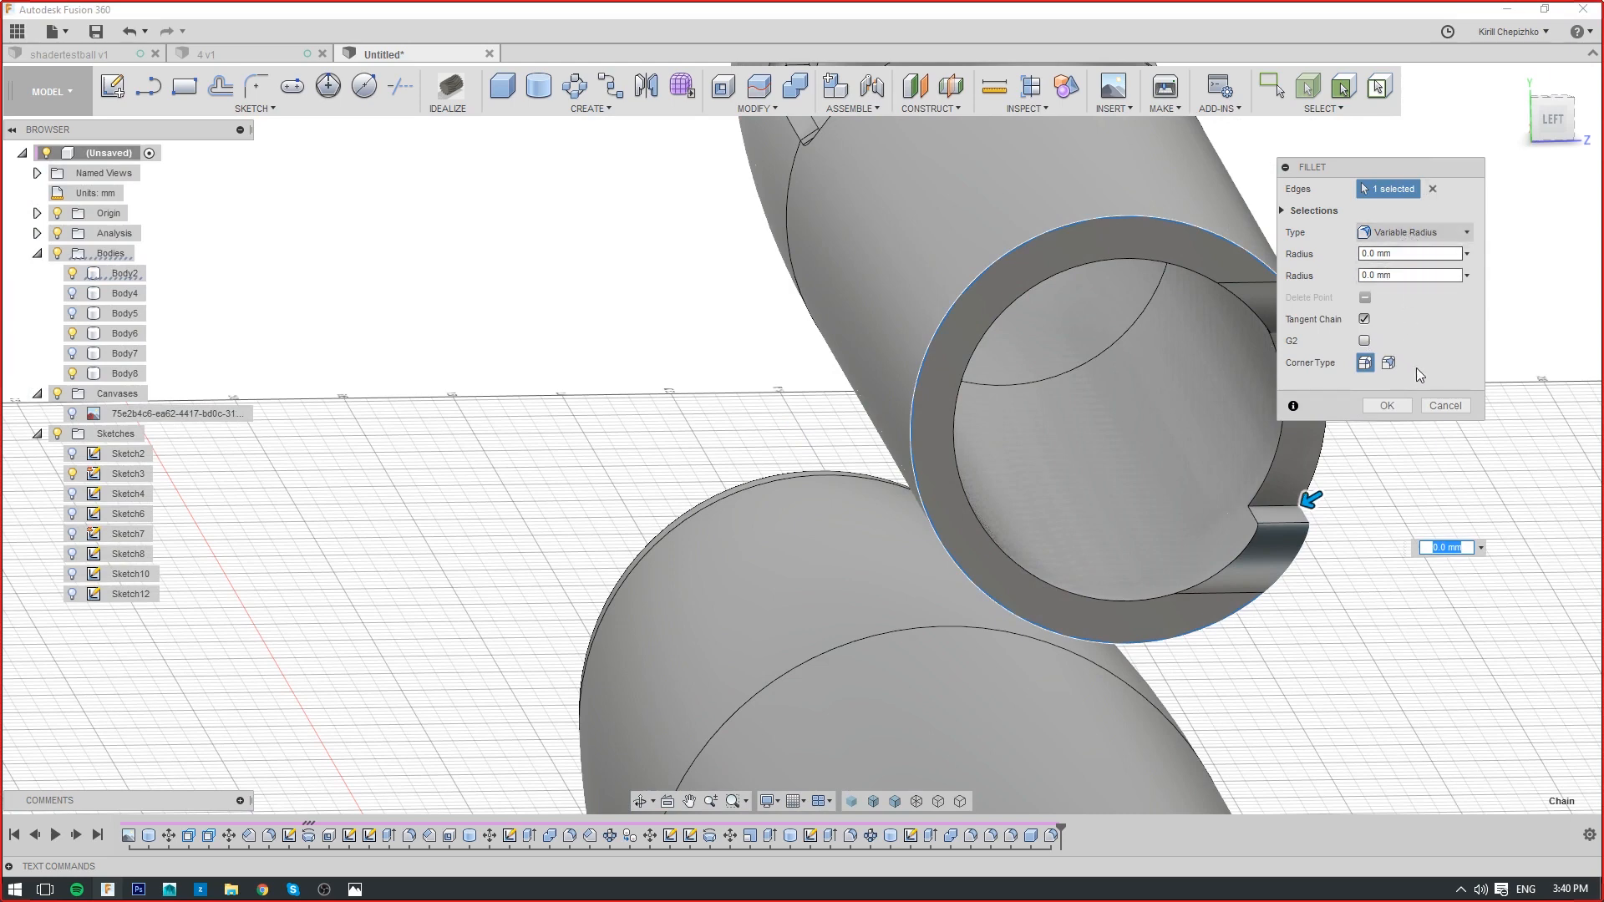
pyautogui.click(1446, 405)
# Start another variable-radius fillet on the outer rim edge and add four radius points along the rim's lower part
pyautogui.moveTo(1532, 96); pyautogui.dragTo(1504, 104)
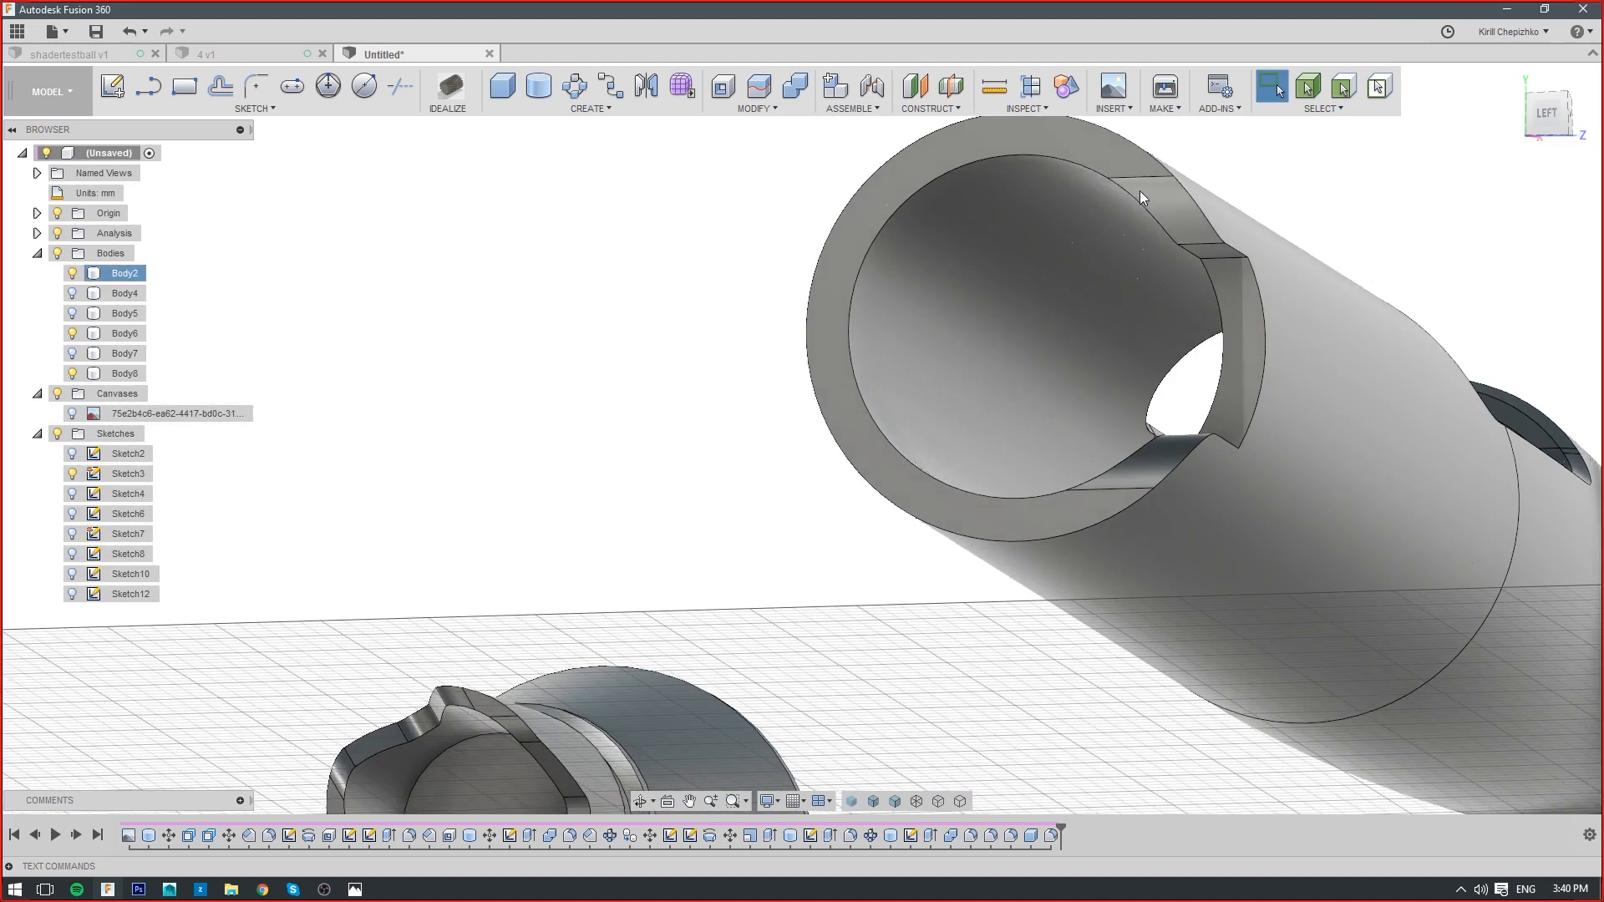
pyautogui.rightClick(1158, 170)
pyautogui.click(1136, 252)
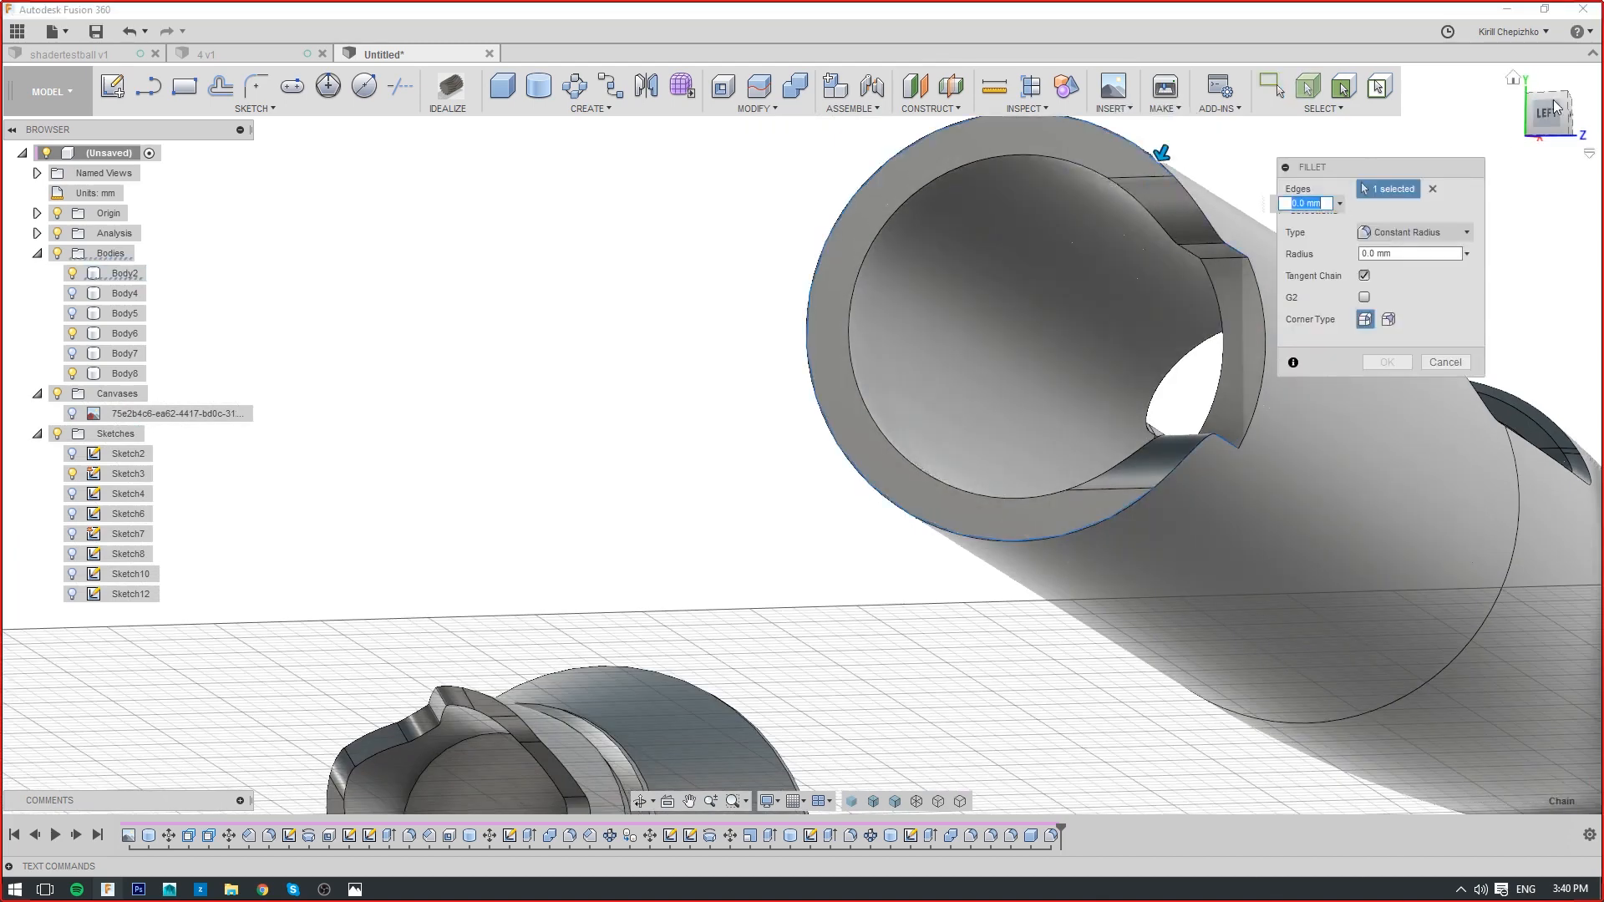
pyautogui.moveTo(1556, 107); pyautogui.dragTo(1570, 147)
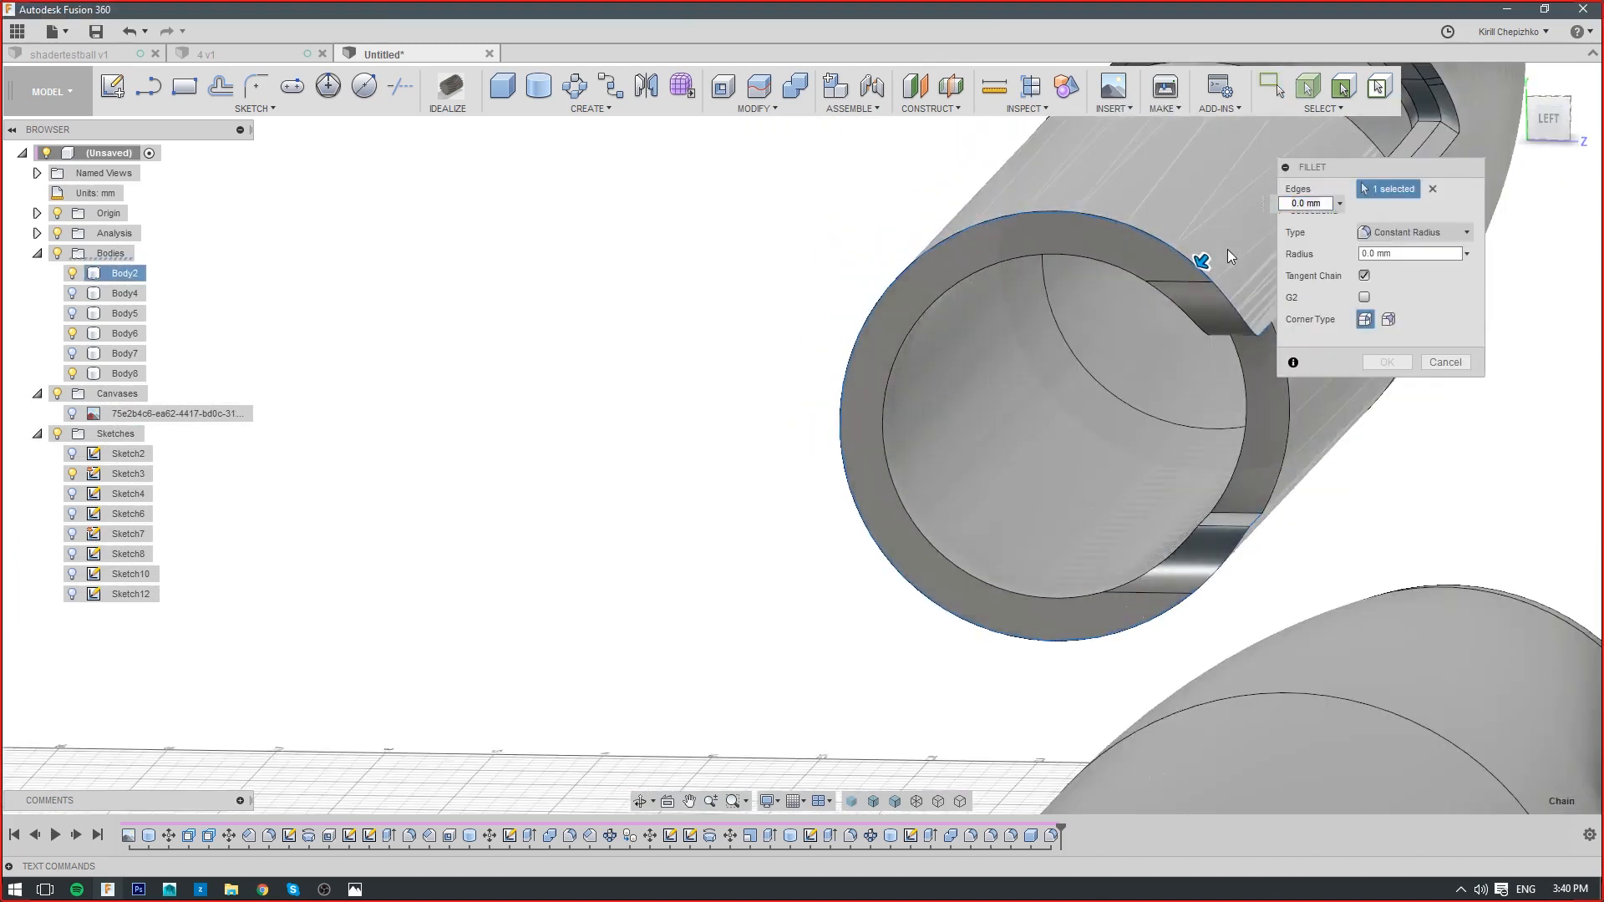
pyautogui.click(1390, 236)
pyautogui.click(1375, 291)
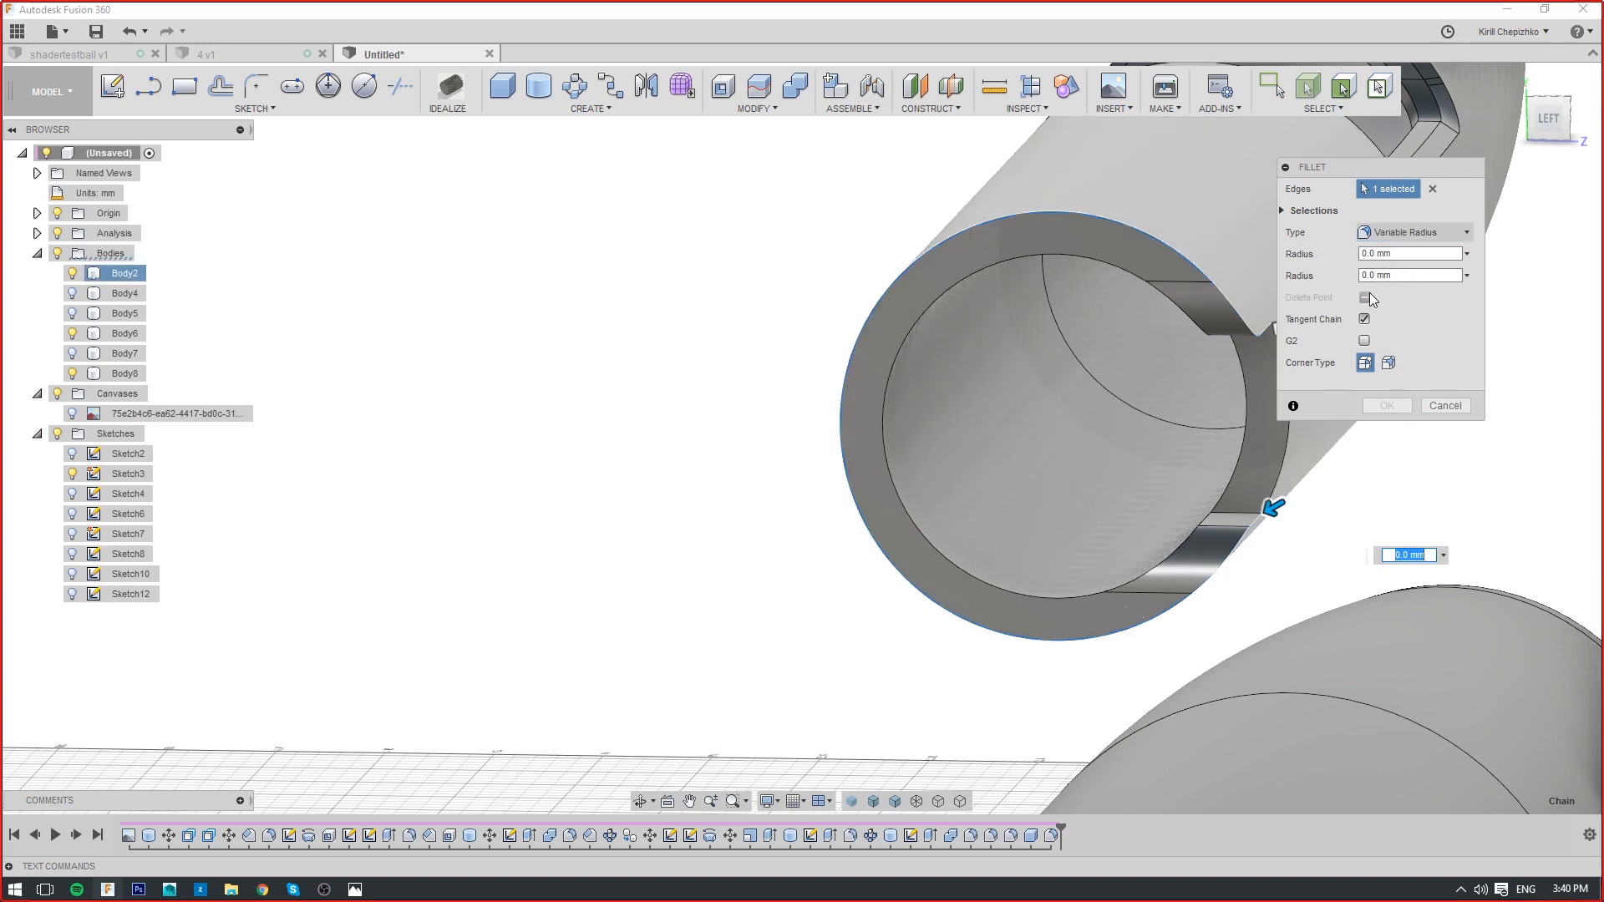
pyautogui.click(1167, 618)
pyautogui.click(1082, 639)
pyautogui.click(980, 633)
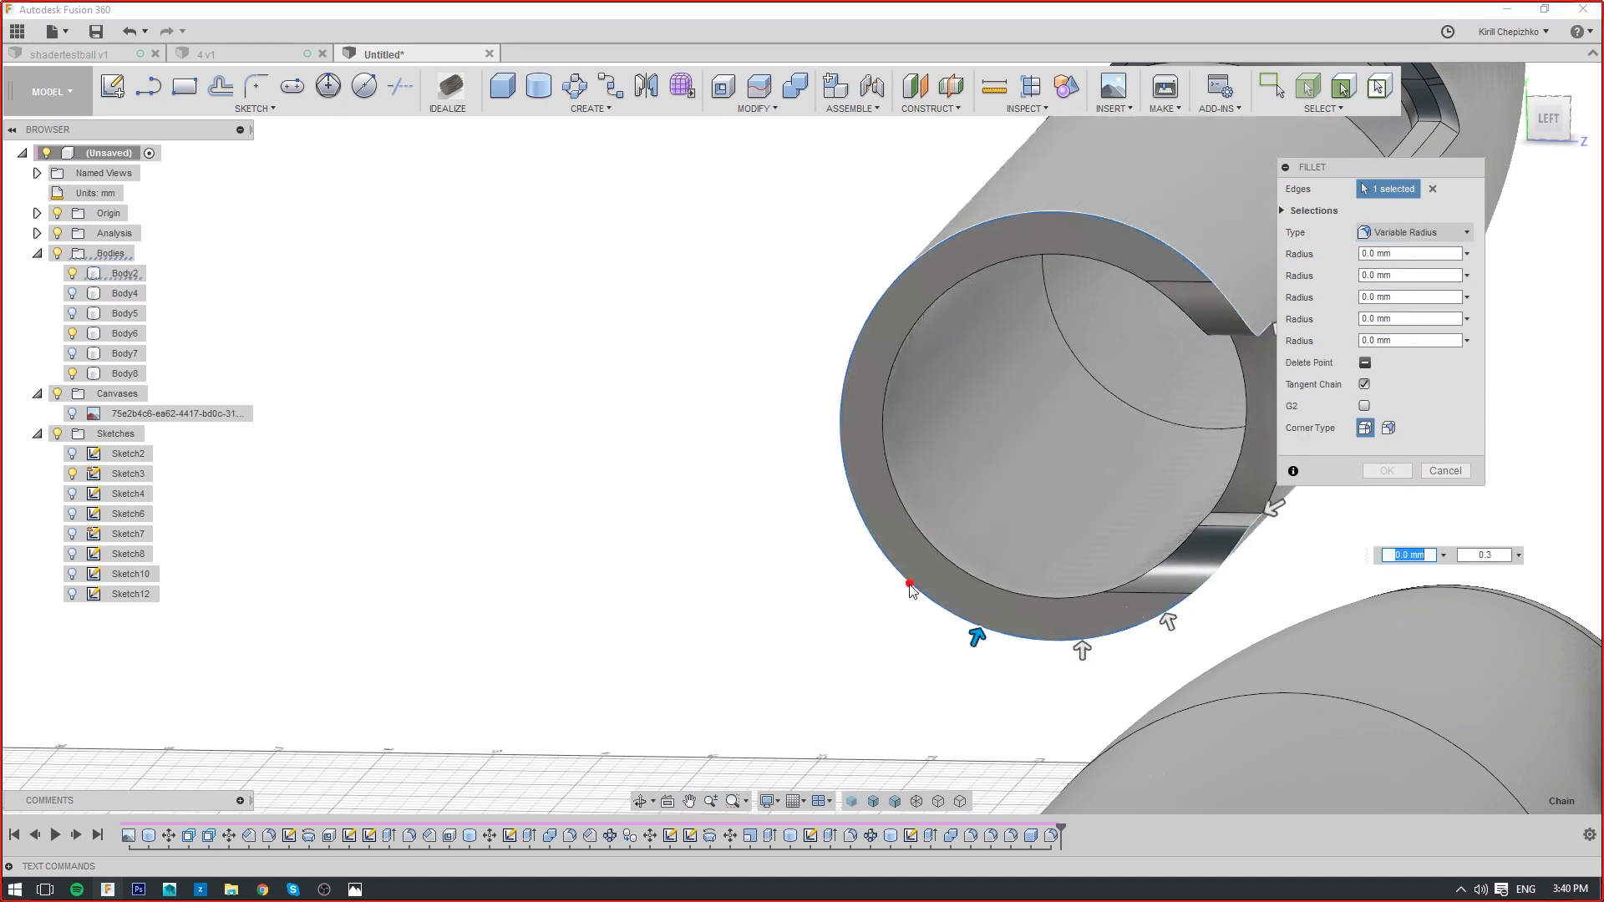
pyautogui.click(910, 585)
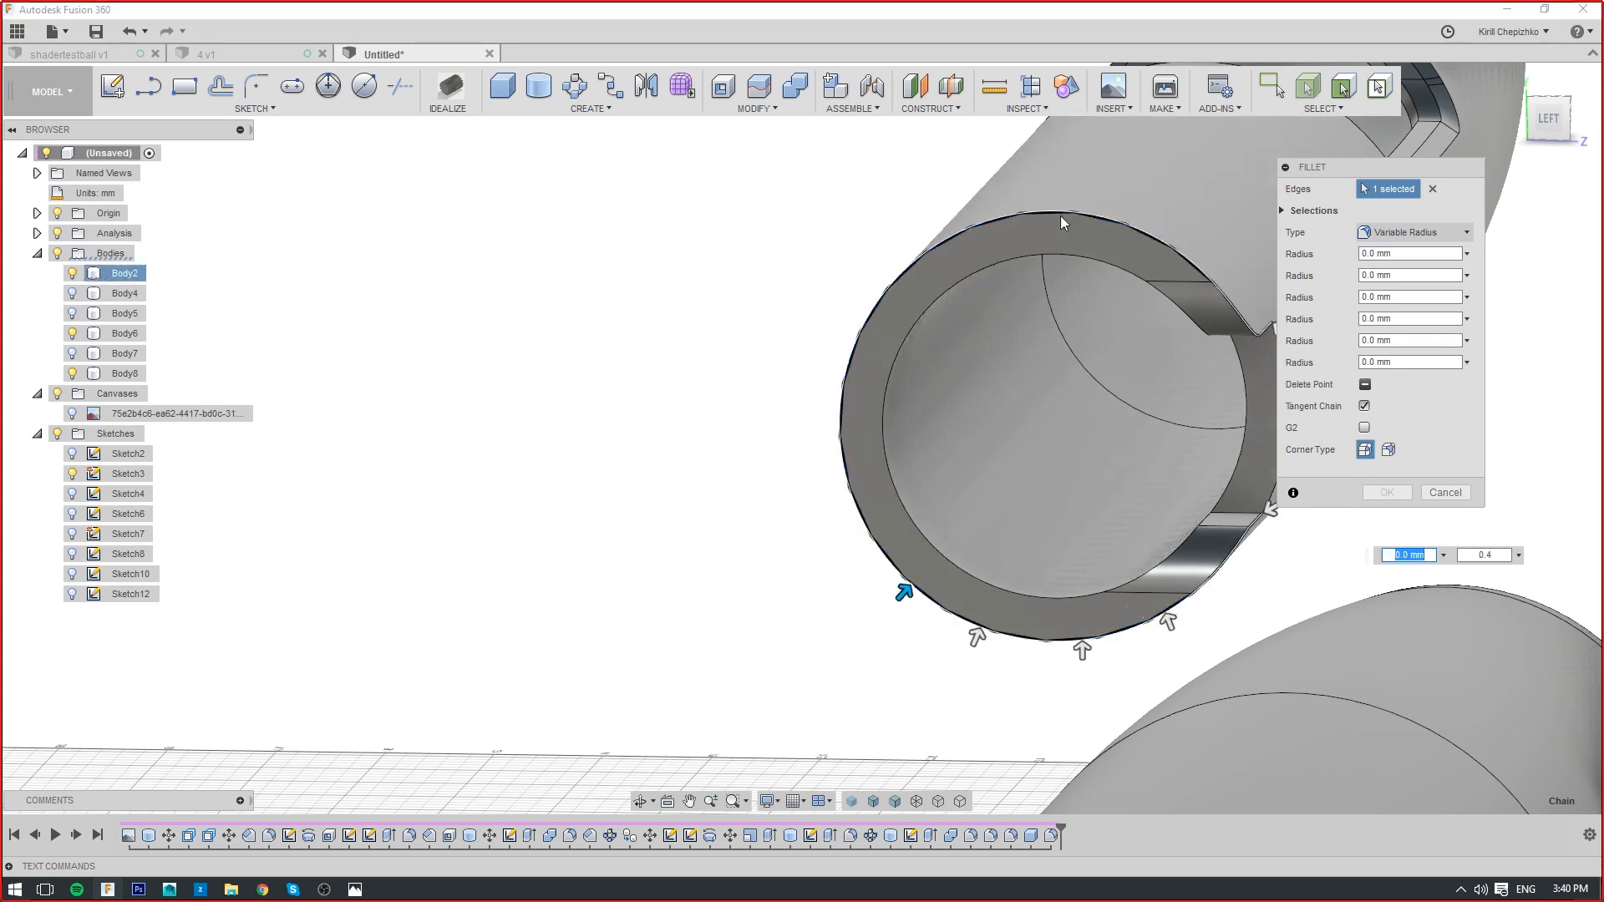
# Set the four added points' radii to 0.2, 0.5, 0.6 and 1 mm, increasing away from the notch
pyautogui.scroll(1, 1056, 224)
pyautogui.moveTo(974, 268); pyautogui.dragTo(752, 163, button='middle')
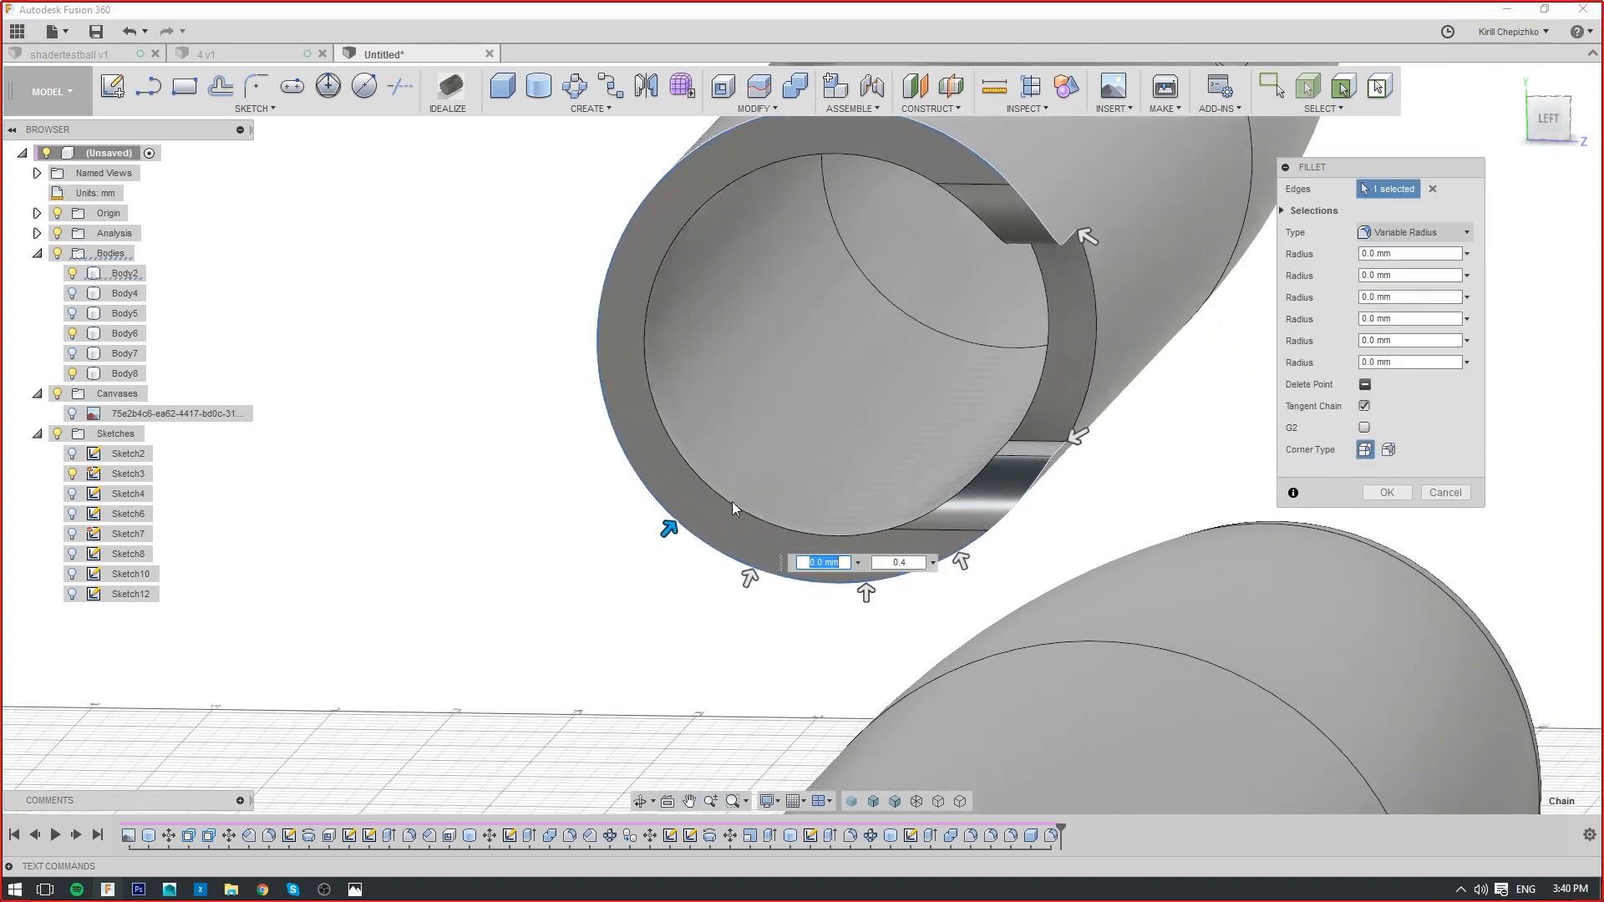
pyautogui.moveTo(668, 533); pyautogui.dragTo(685, 535)
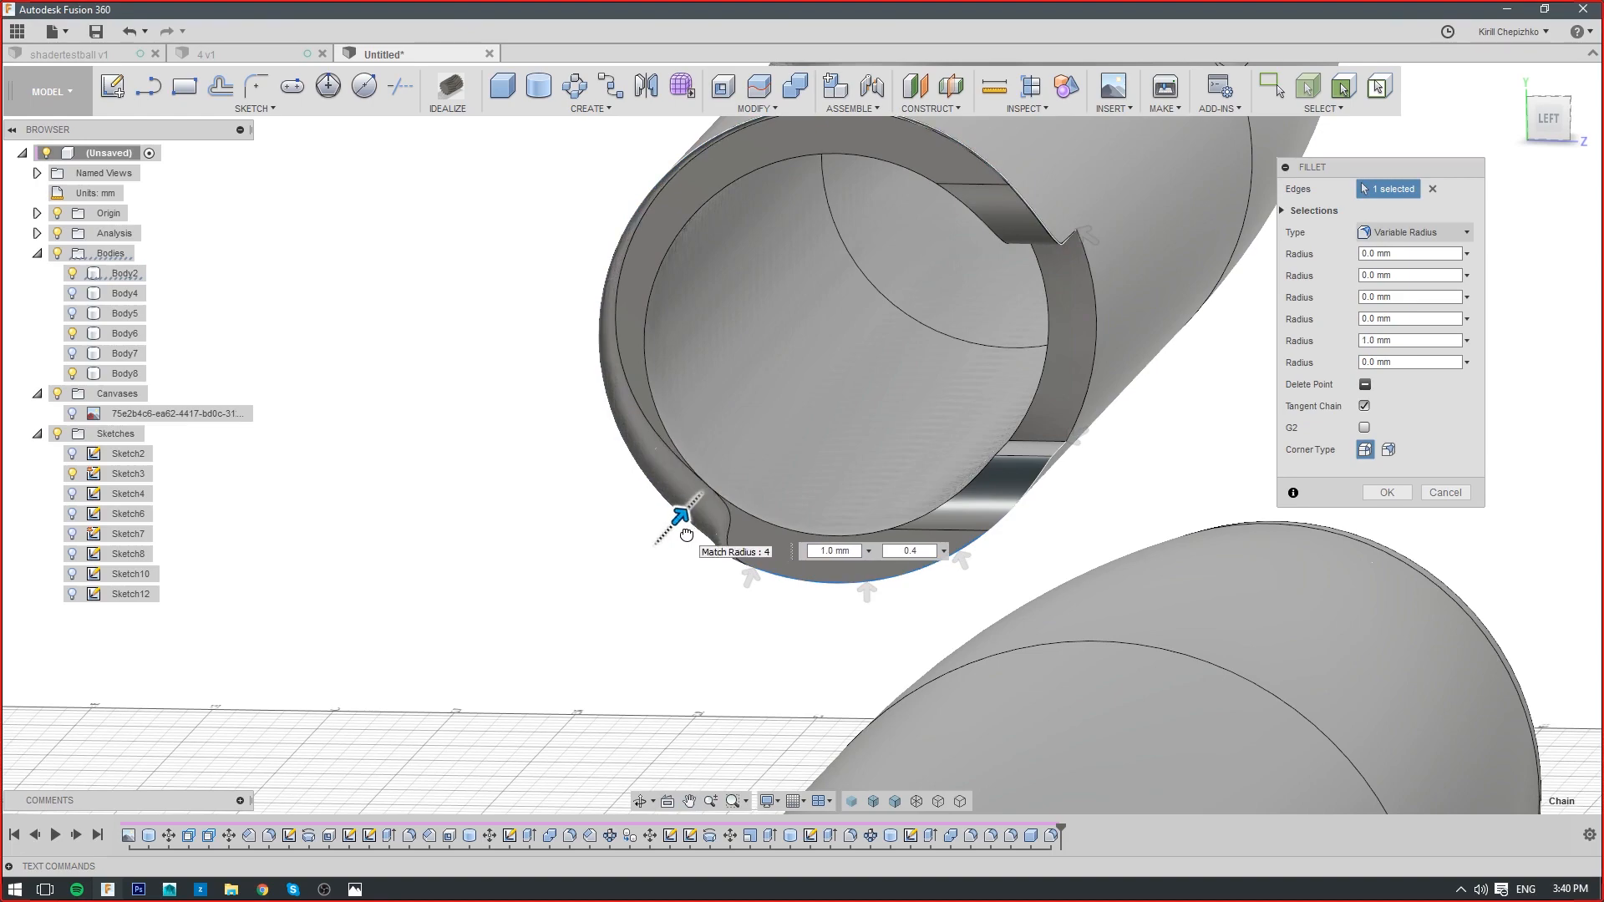
pyautogui.moveTo(1542, 139); pyautogui.dragTo(1532, 132)
pyautogui.scroll(3, 974, 339)
pyautogui.moveTo(896, 370); pyautogui.dragTo(899, 362)
pyautogui.scroll(1, 1024, 559)
pyautogui.moveTo(1025, 559); pyautogui.dragTo(832, 717, button='middle')
pyautogui.scroll(3, 934, 489)
pyautogui.moveTo(924, 548); pyautogui.dragTo(913, 537)
pyautogui.moveTo(980, 432); pyautogui.dragTo(737, 485, button='middle')
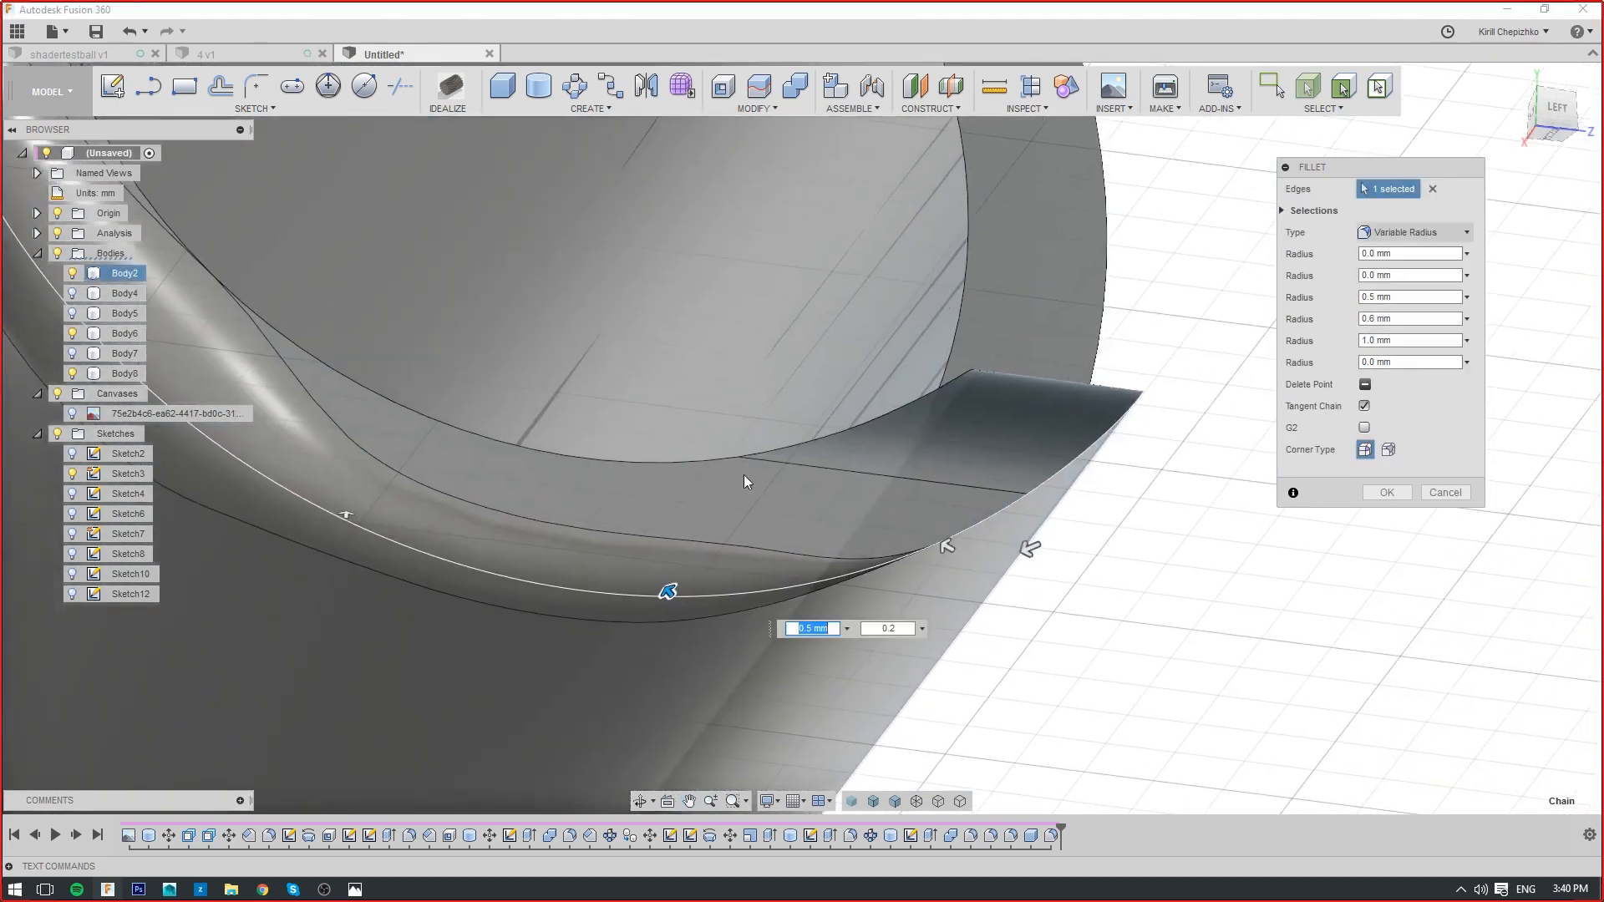
pyautogui.moveTo(948, 547); pyautogui.dragTo(938, 544)
pyautogui.keyDown('shift'); pyautogui.moveTo(1000, 433); pyautogui.dragTo(1095, 435, button='middle'); pyautogui.keyUp('shift')
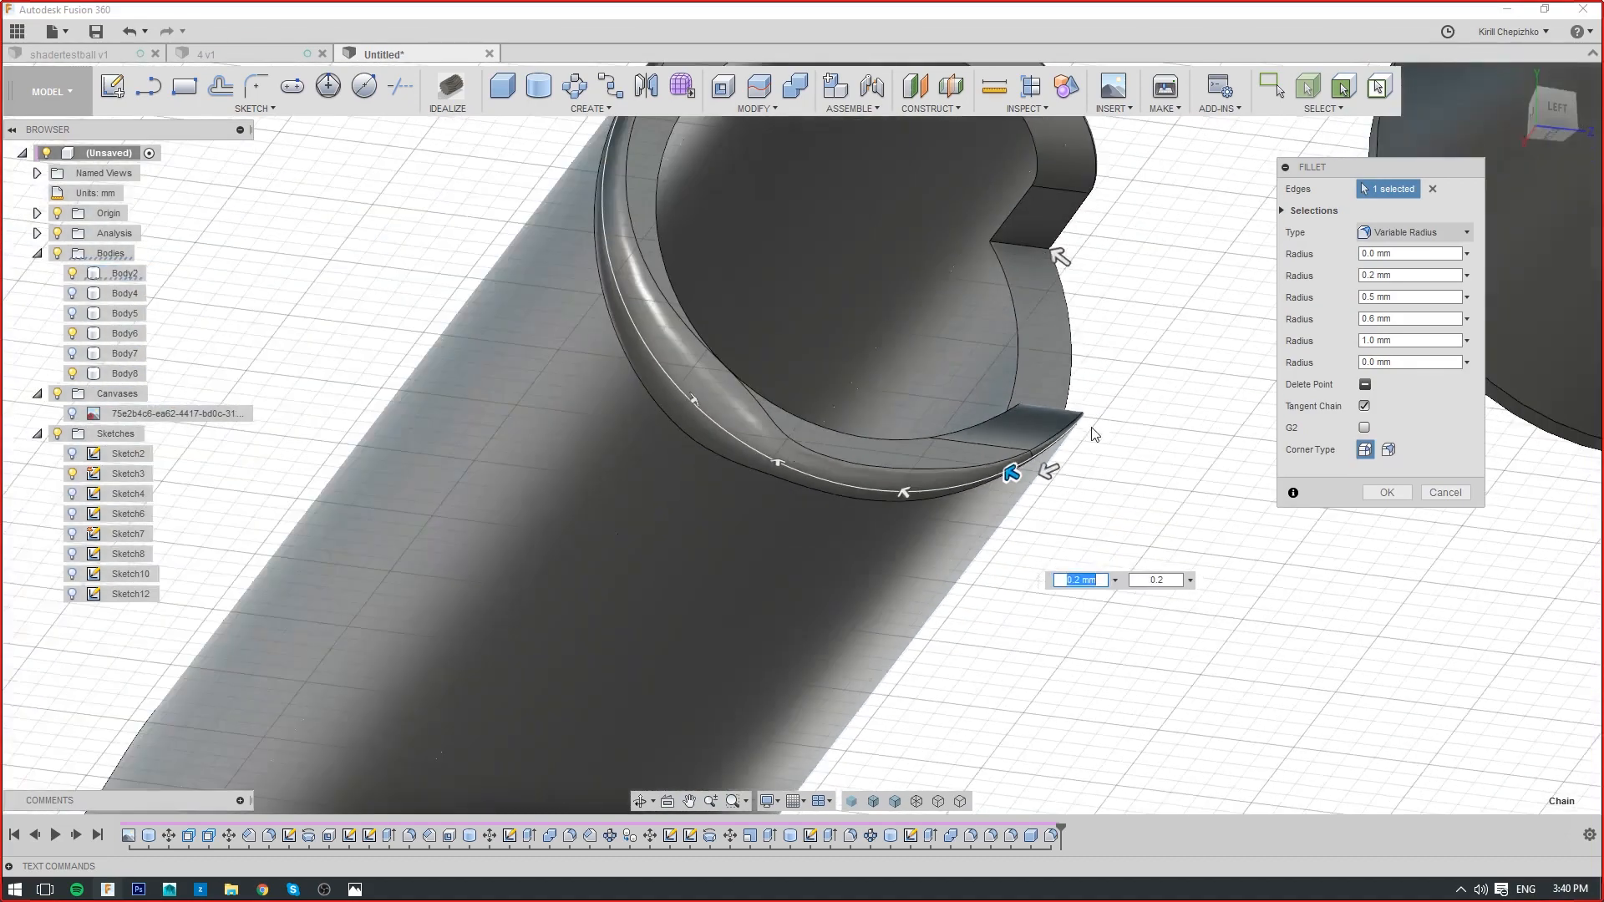
# Try radii of 0.4 and 0.8 mm at the two middle points, and discard the variable-radius fillet
pyautogui.moveTo(1559, 125)
pyautogui.mouseDown()
pyautogui.moveTo(1487, 139)
pyautogui.moveTo(1504, 180)
pyautogui.mouseUp()
pyautogui.moveTo(803, 438)
pyautogui.keyDown('shift'); pyautogui.mouseDown(button='middle')
pyautogui.moveTo(936, 451)
pyautogui.moveTo(1078, 435)
pyautogui.moveTo(1094, 376)
pyautogui.moveTo(1078, 334)
pyautogui.mouseUp(button='middle'); pyautogui.keyUp('shift')
pyautogui.keyDown('shift'); pyautogui.moveTo(886, 284); pyautogui.dragTo(874, 250, button='middle'); pyautogui.keyUp('shift')
pyautogui.scroll(3, 874, 250)
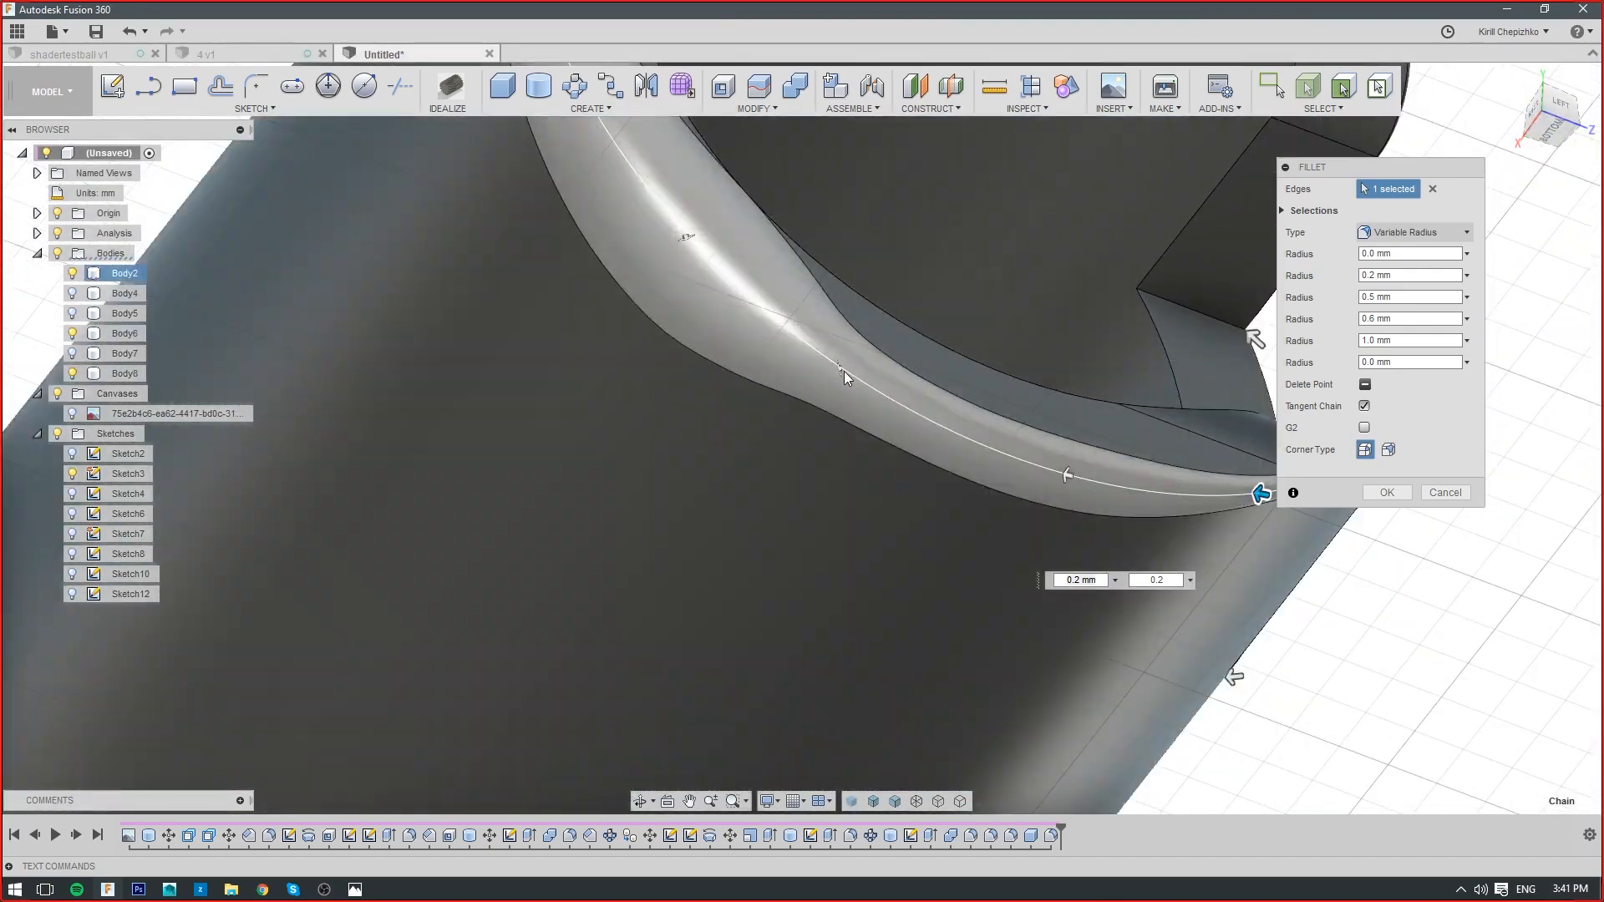
pyautogui.click(840, 370)
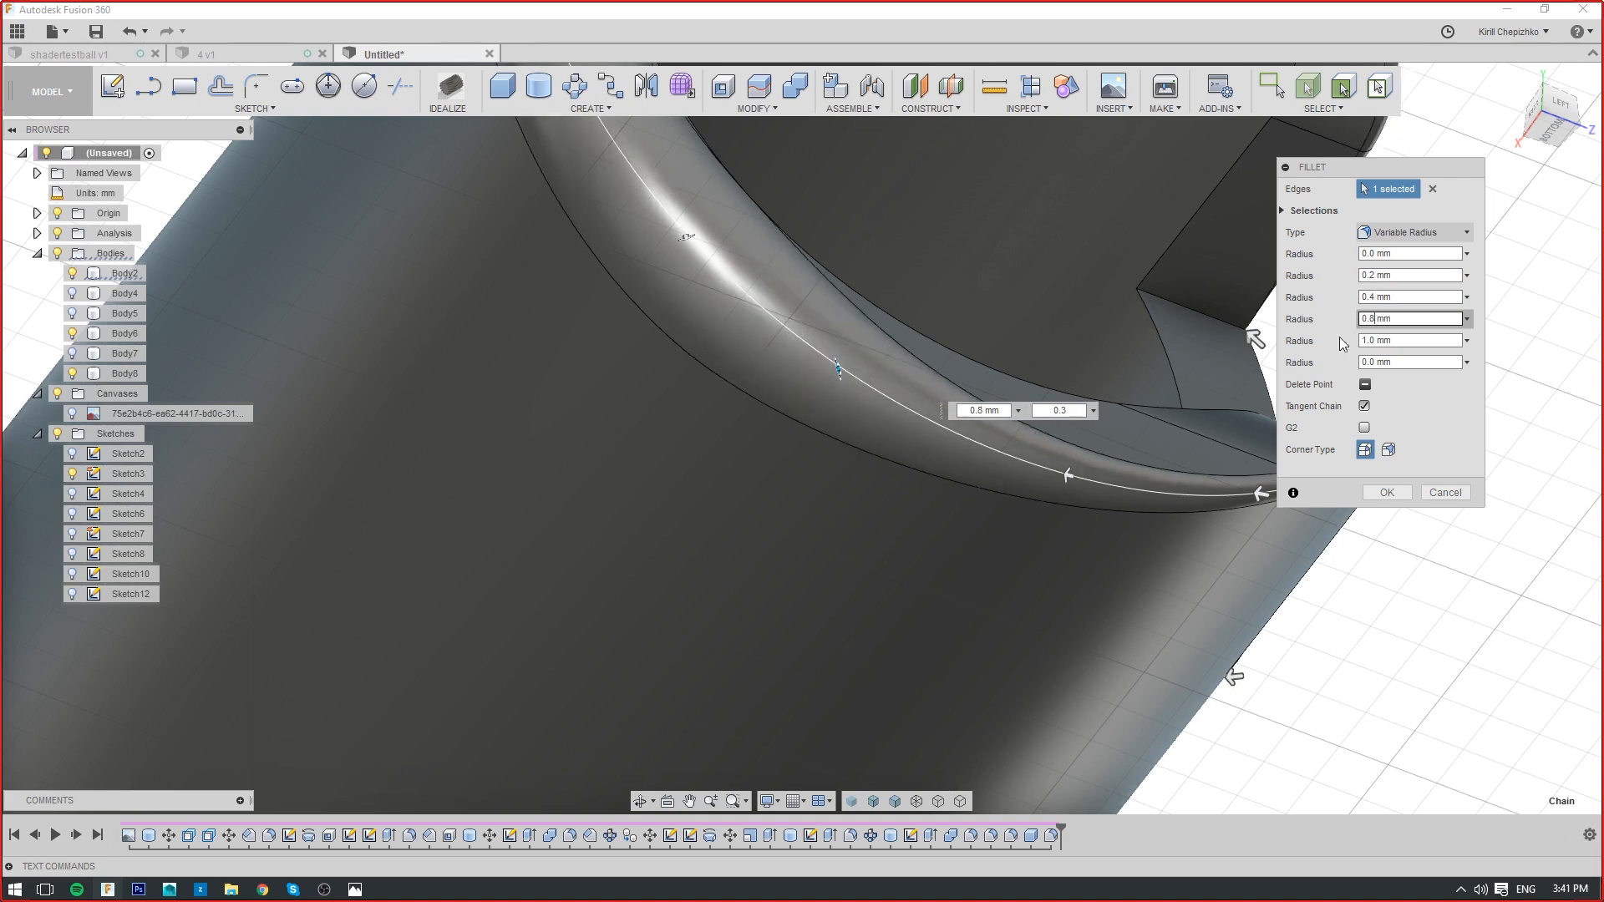
pyautogui.scroll(-2, 974, 431)
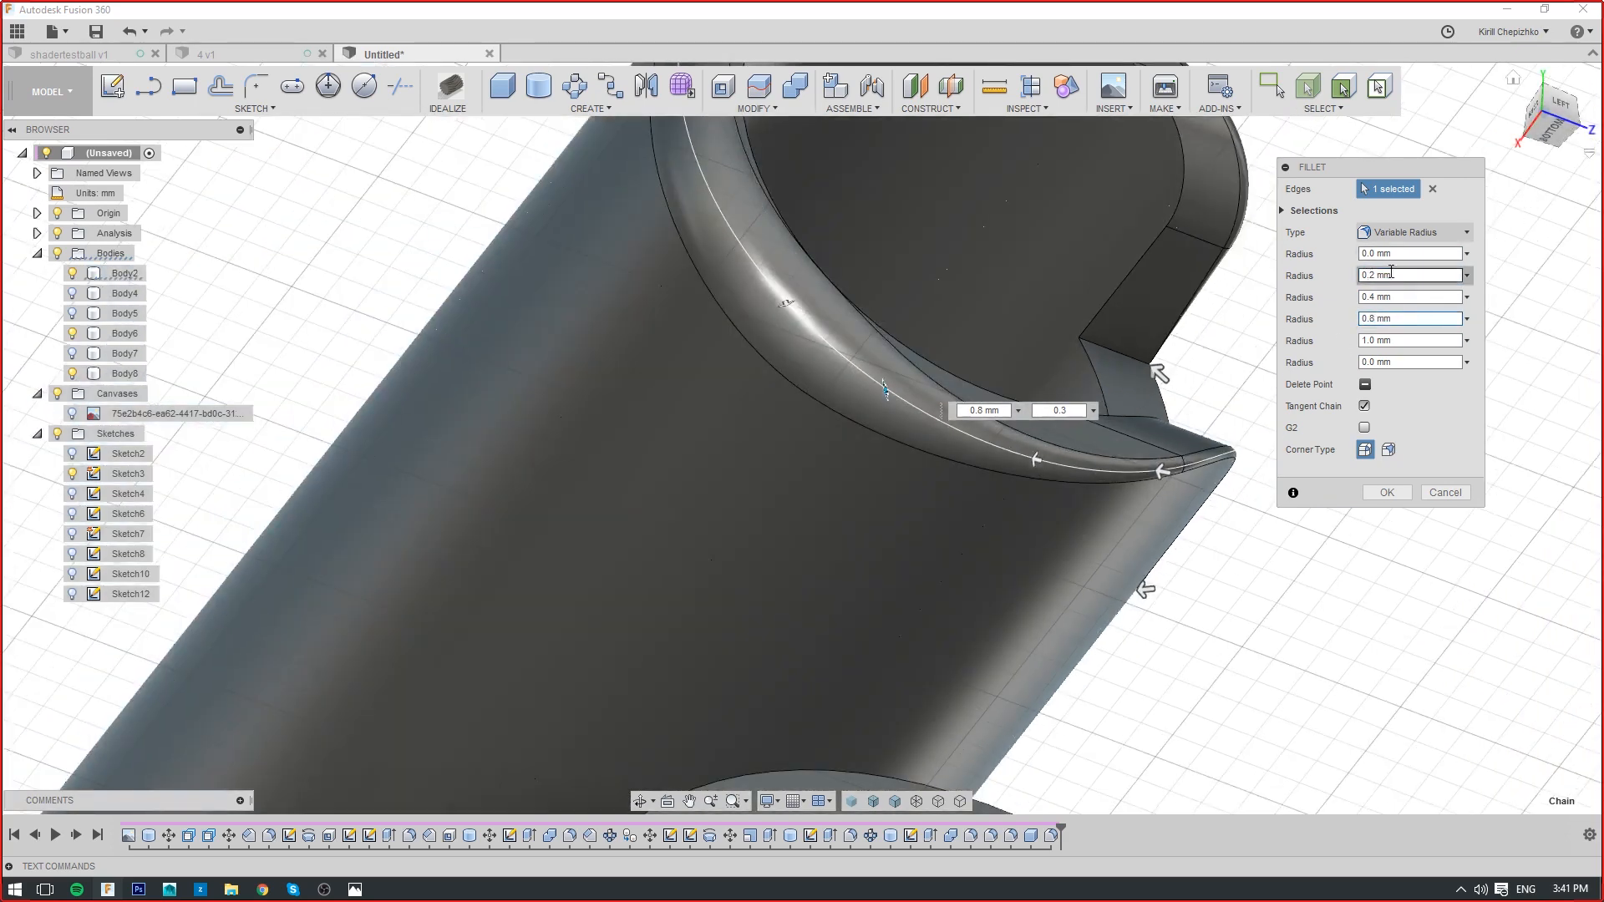
pyautogui.moveTo(1540, 124)
pyautogui.mouseDown()
pyautogui.moveTo(1527, 138)
pyautogui.moveTo(1561, 117)
pyautogui.moveTo(1529, 133)
pyautogui.mouseUp()
pyautogui.click(1441, 494)
# Try a distance-and-angle chamfer of 0.5 mm at 45° on the upper tube's inner rim edge
pyautogui.scroll(-5, 1337, 485)
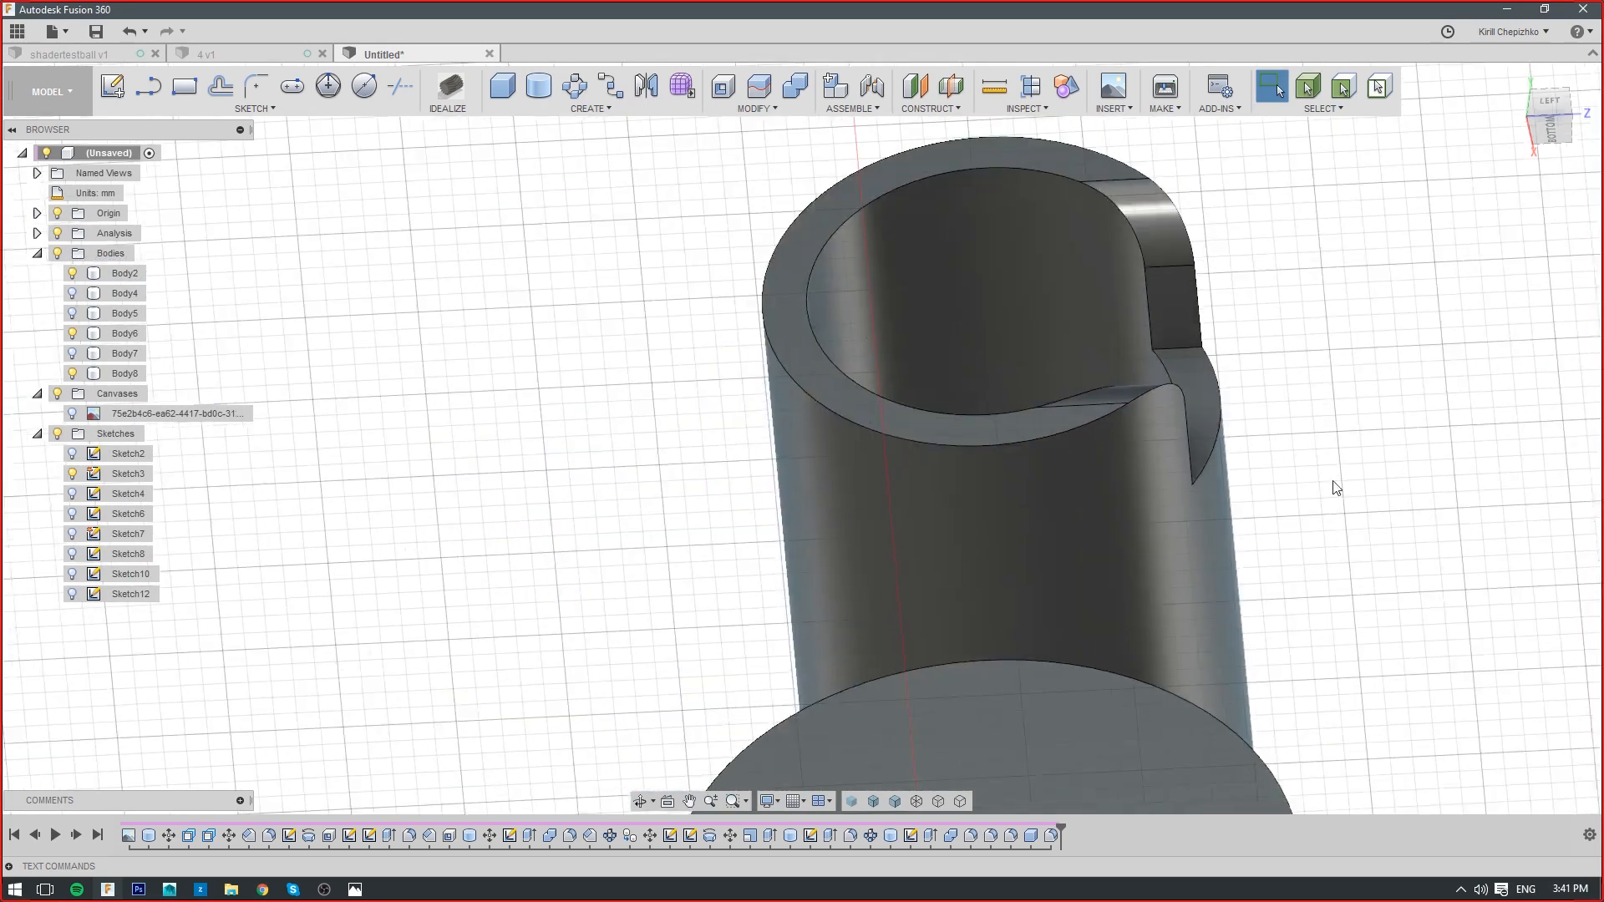
pyautogui.rightClick(971, 236)
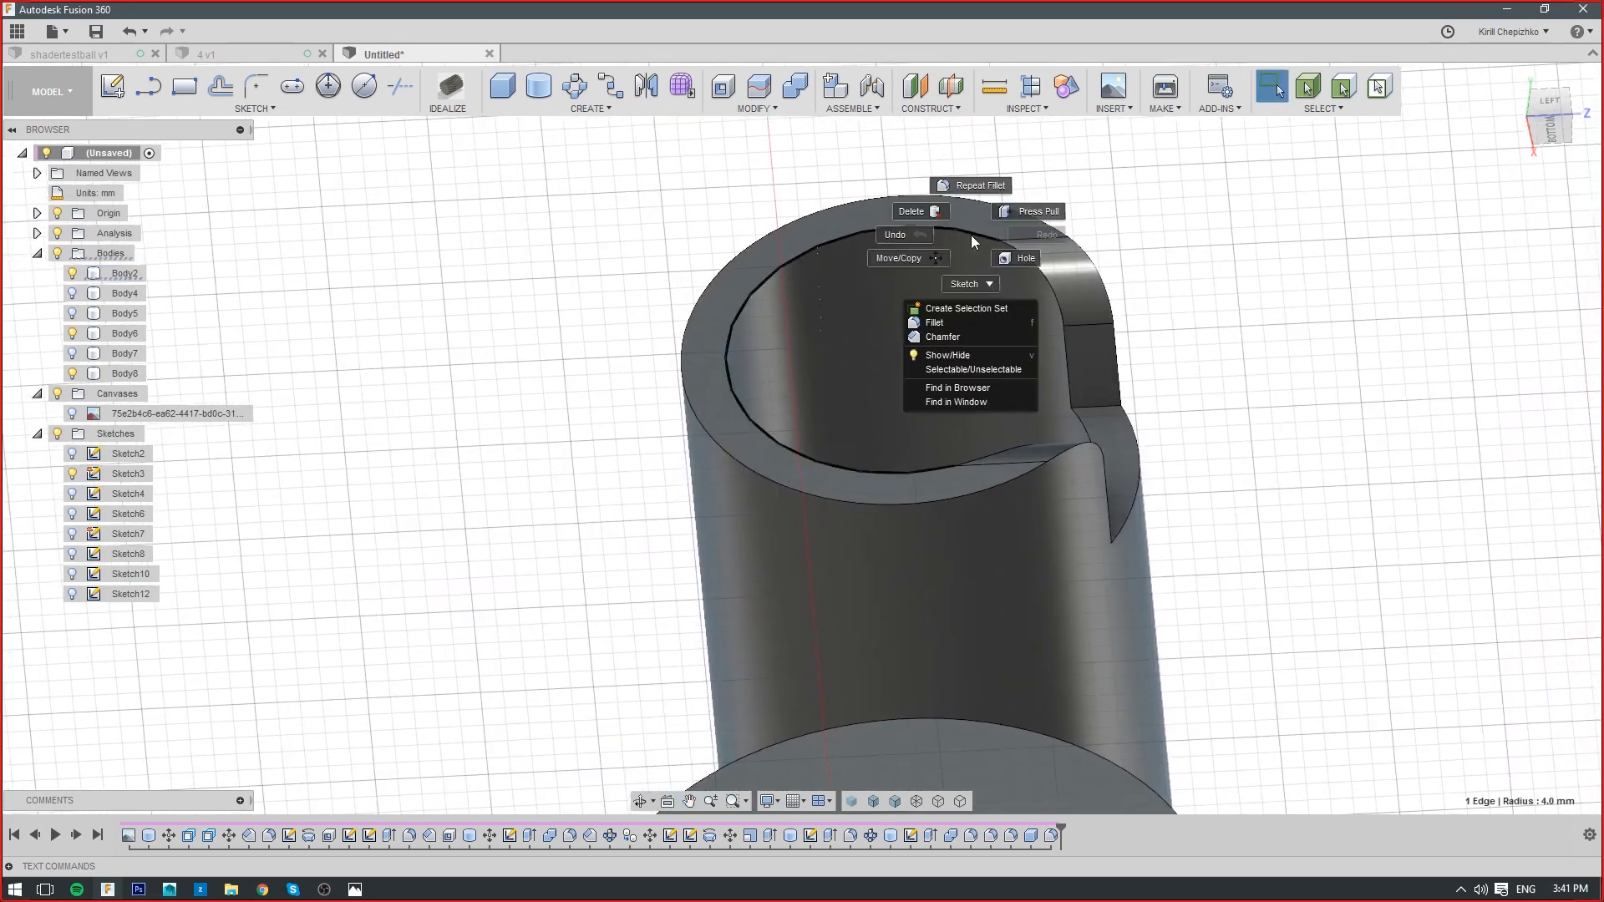
pyautogui.press('super')
pyautogui.press('super')
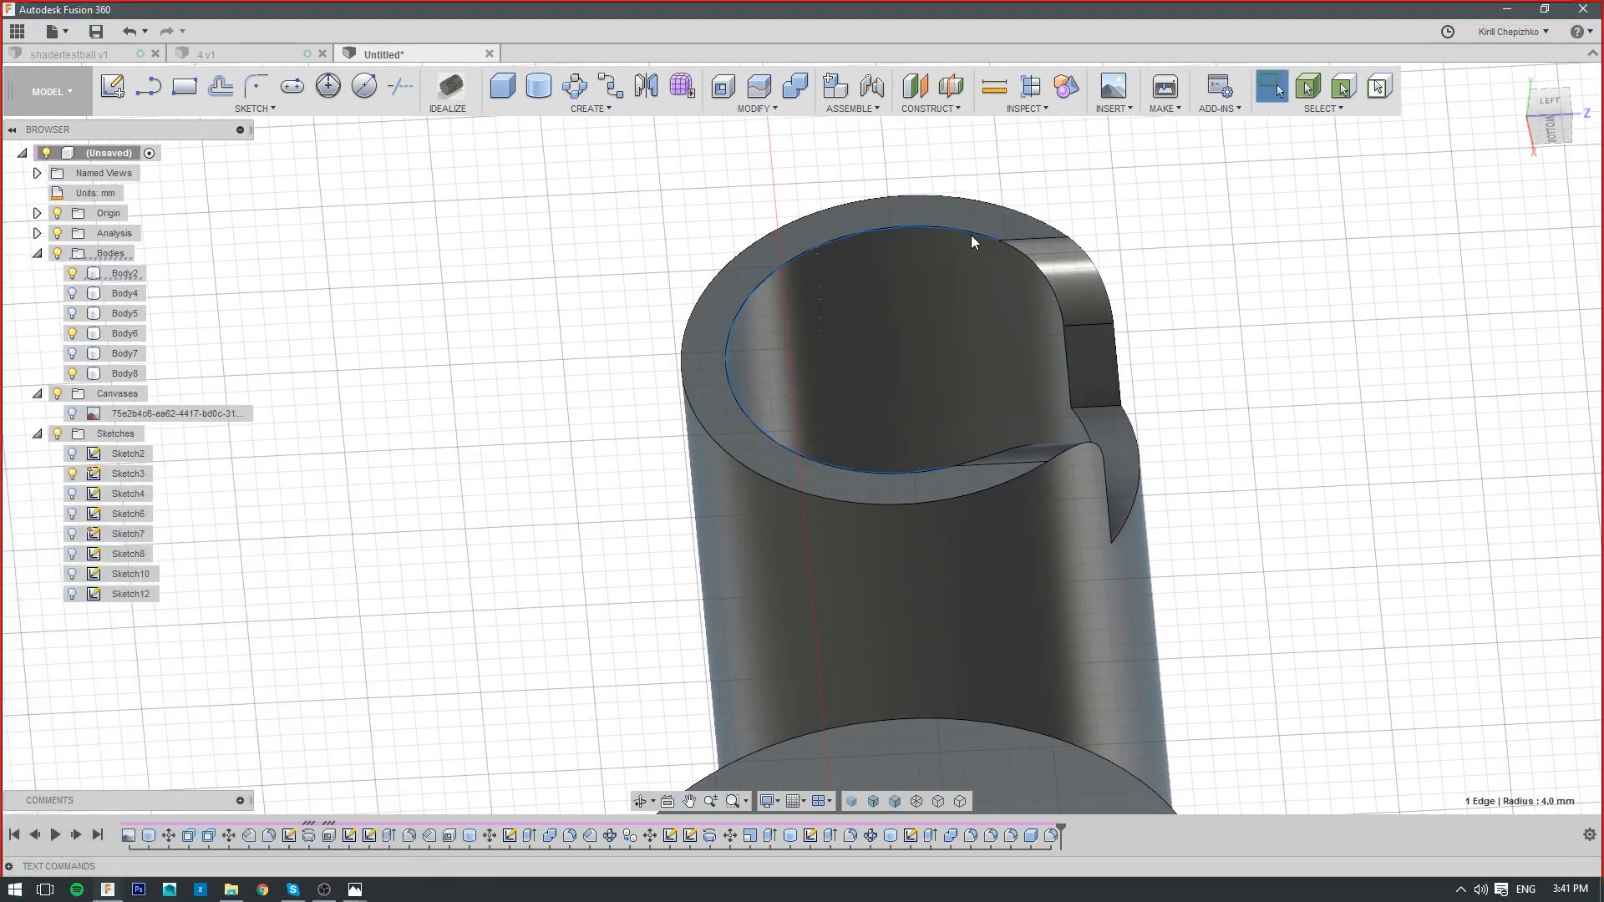
pyautogui.rightClick(972, 242)
pyautogui.click(942, 341)
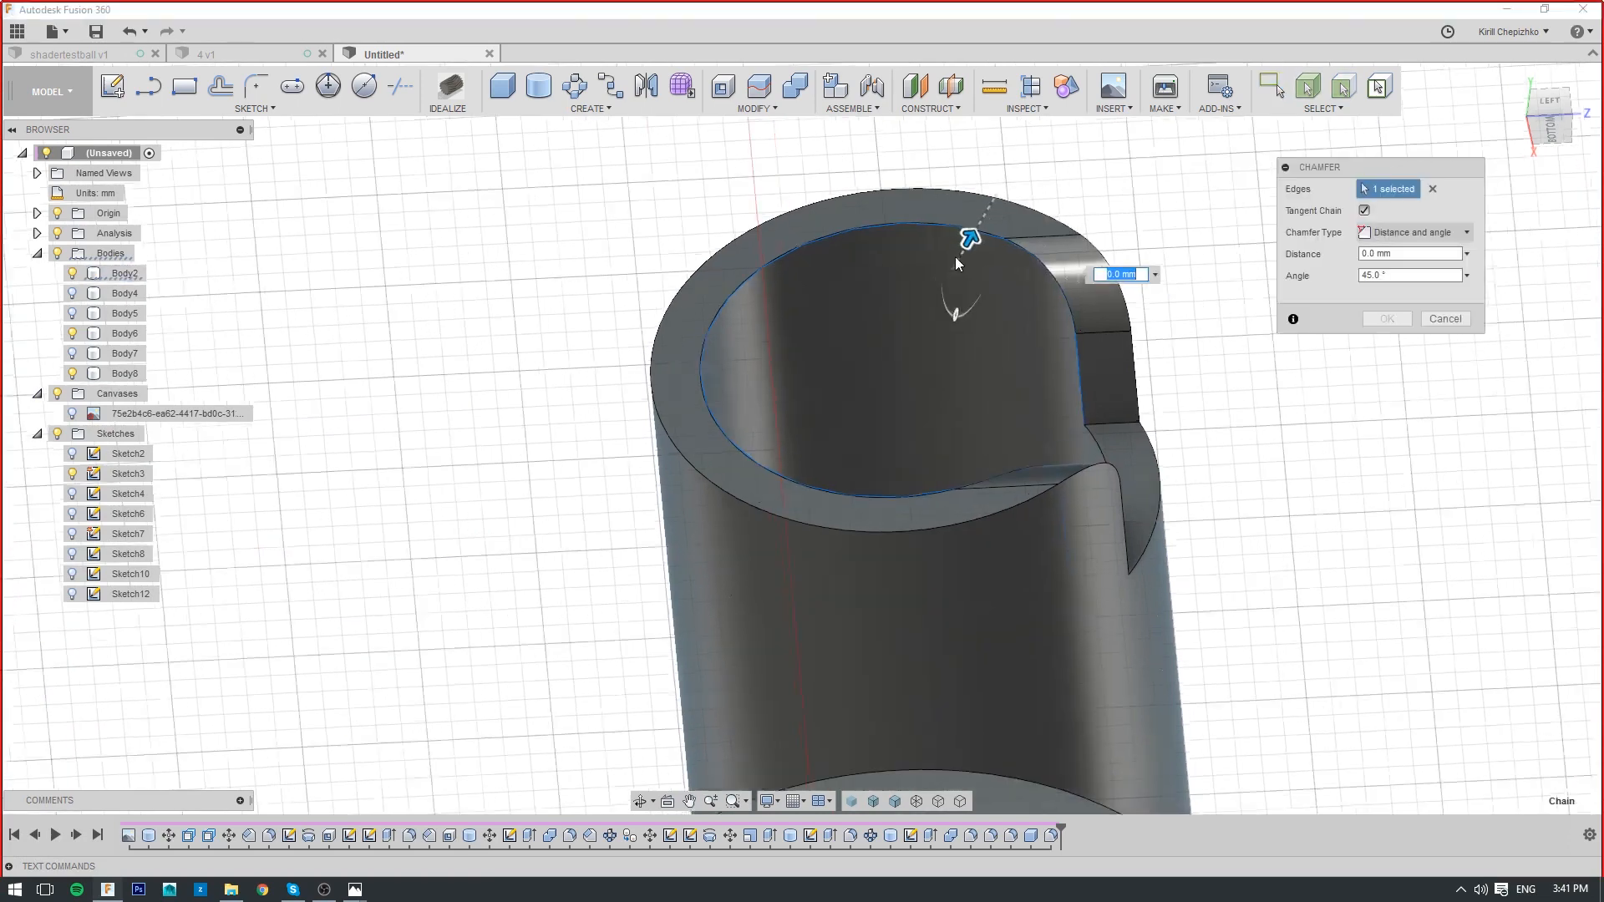
pyautogui.scroll(3, 961, 247)
pyautogui.moveTo(969, 229); pyautogui.dragTo(1011, 203)
# Try a two-distance chamfer with one distance at 0.2 mm and a distance-and-angle chamfer at 68.4°, and discard the chamfer
pyautogui.click(1452, 233)
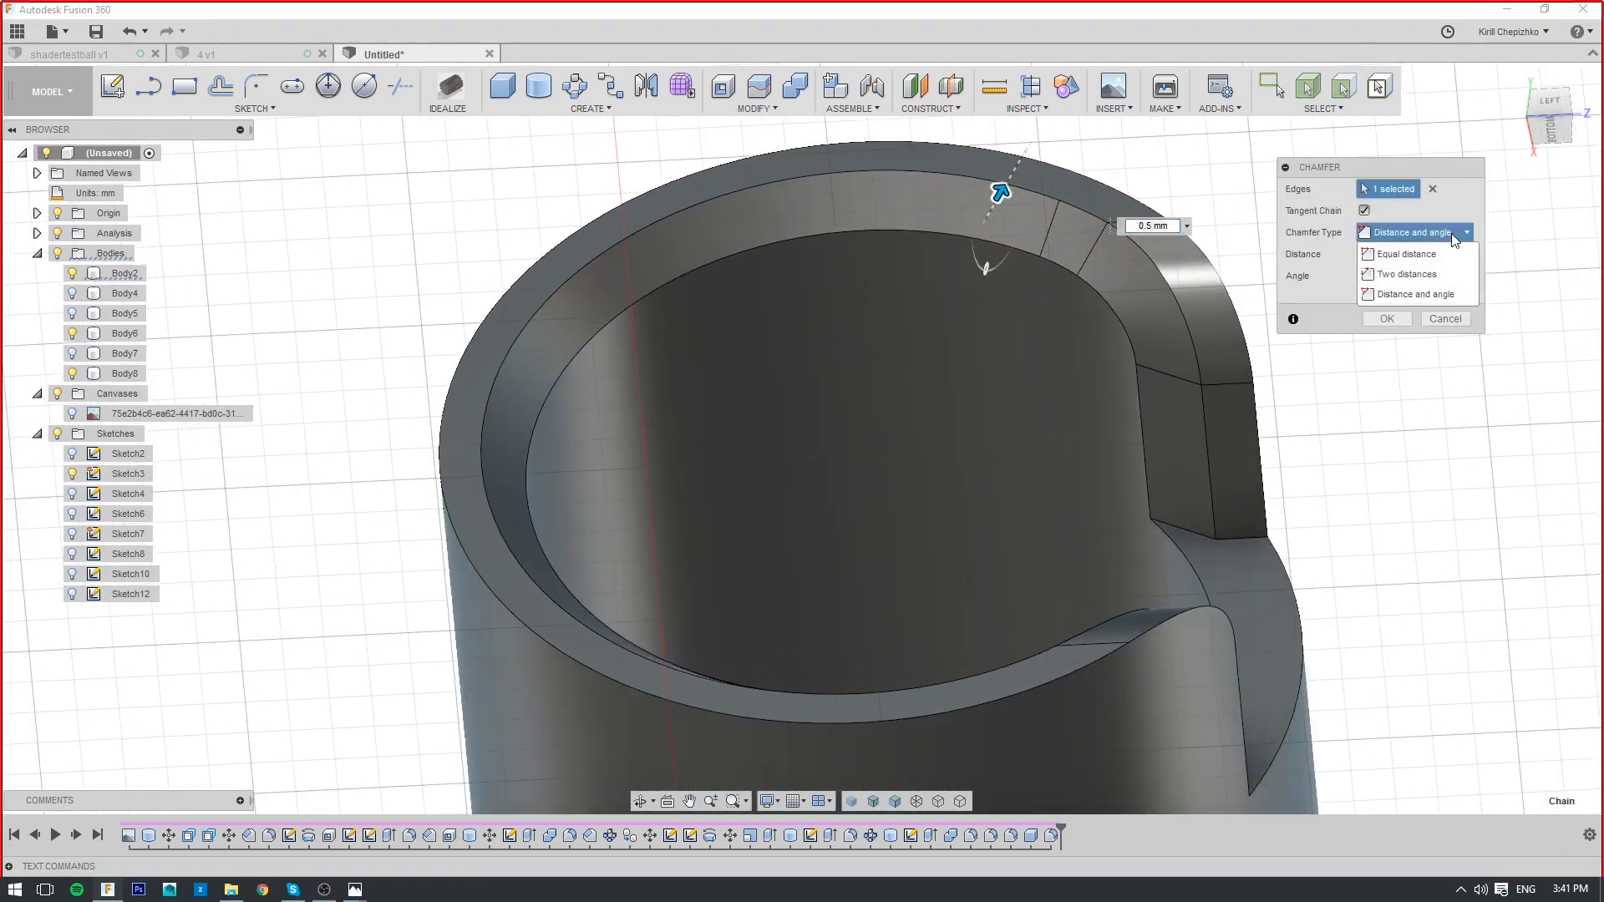
pyautogui.click(1421, 280)
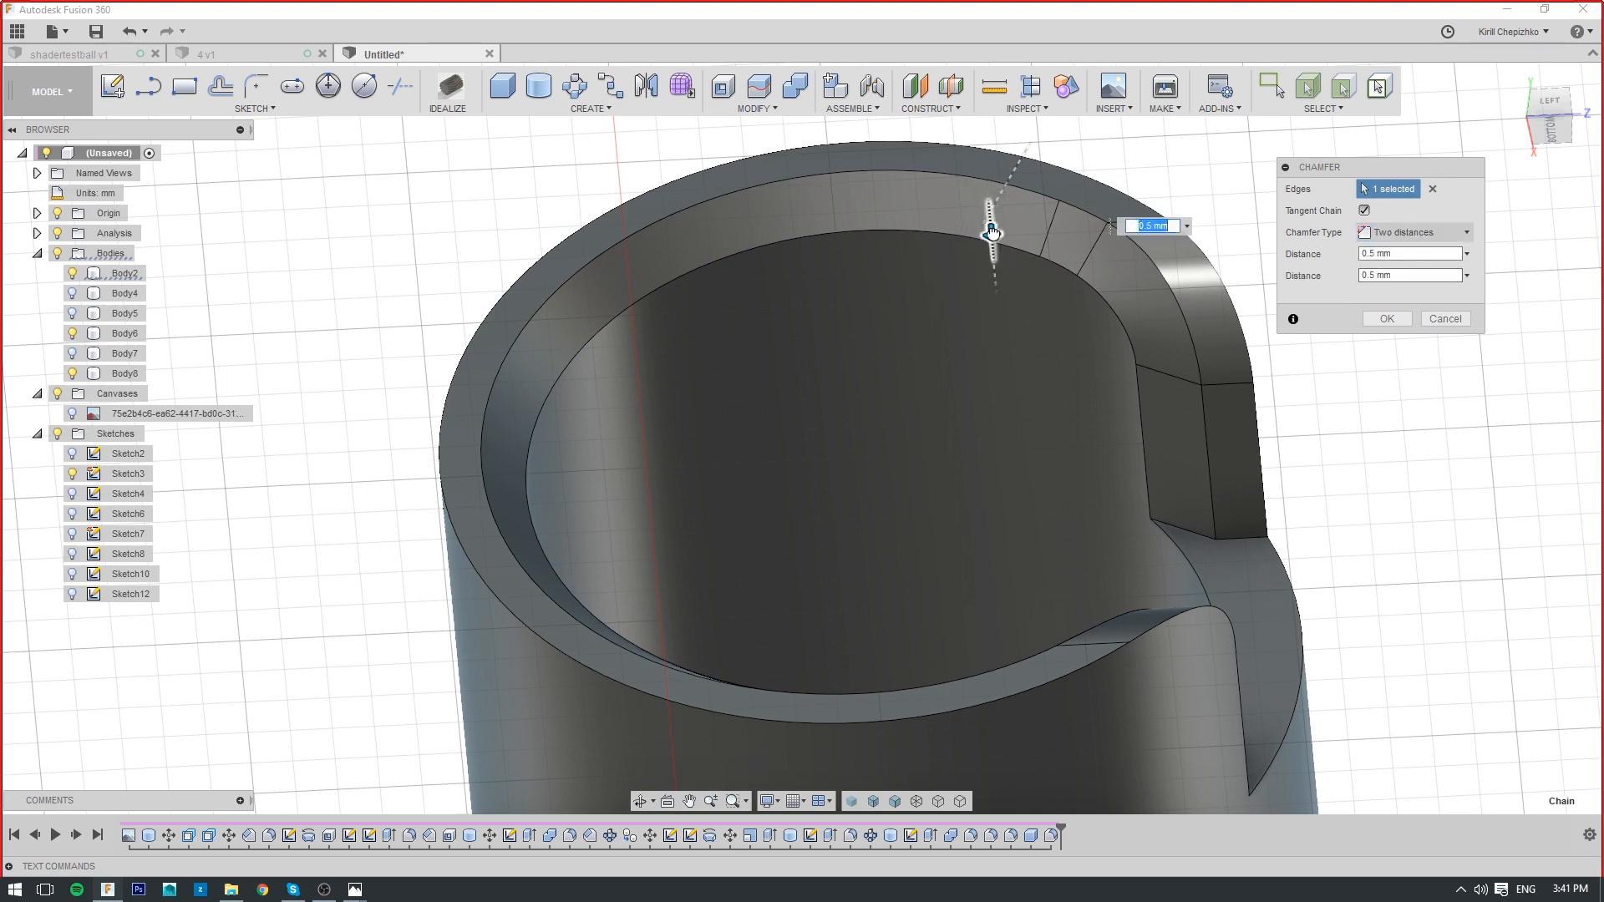
pyautogui.moveTo(992, 222)
pyautogui.mouseDown()
pyautogui.moveTo(990, 202)
pyautogui.moveTo(975, 221)
pyautogui.moveTo(1000, 196)
pyautogui.mouseUp()
pyautogui.click(1415, 232)
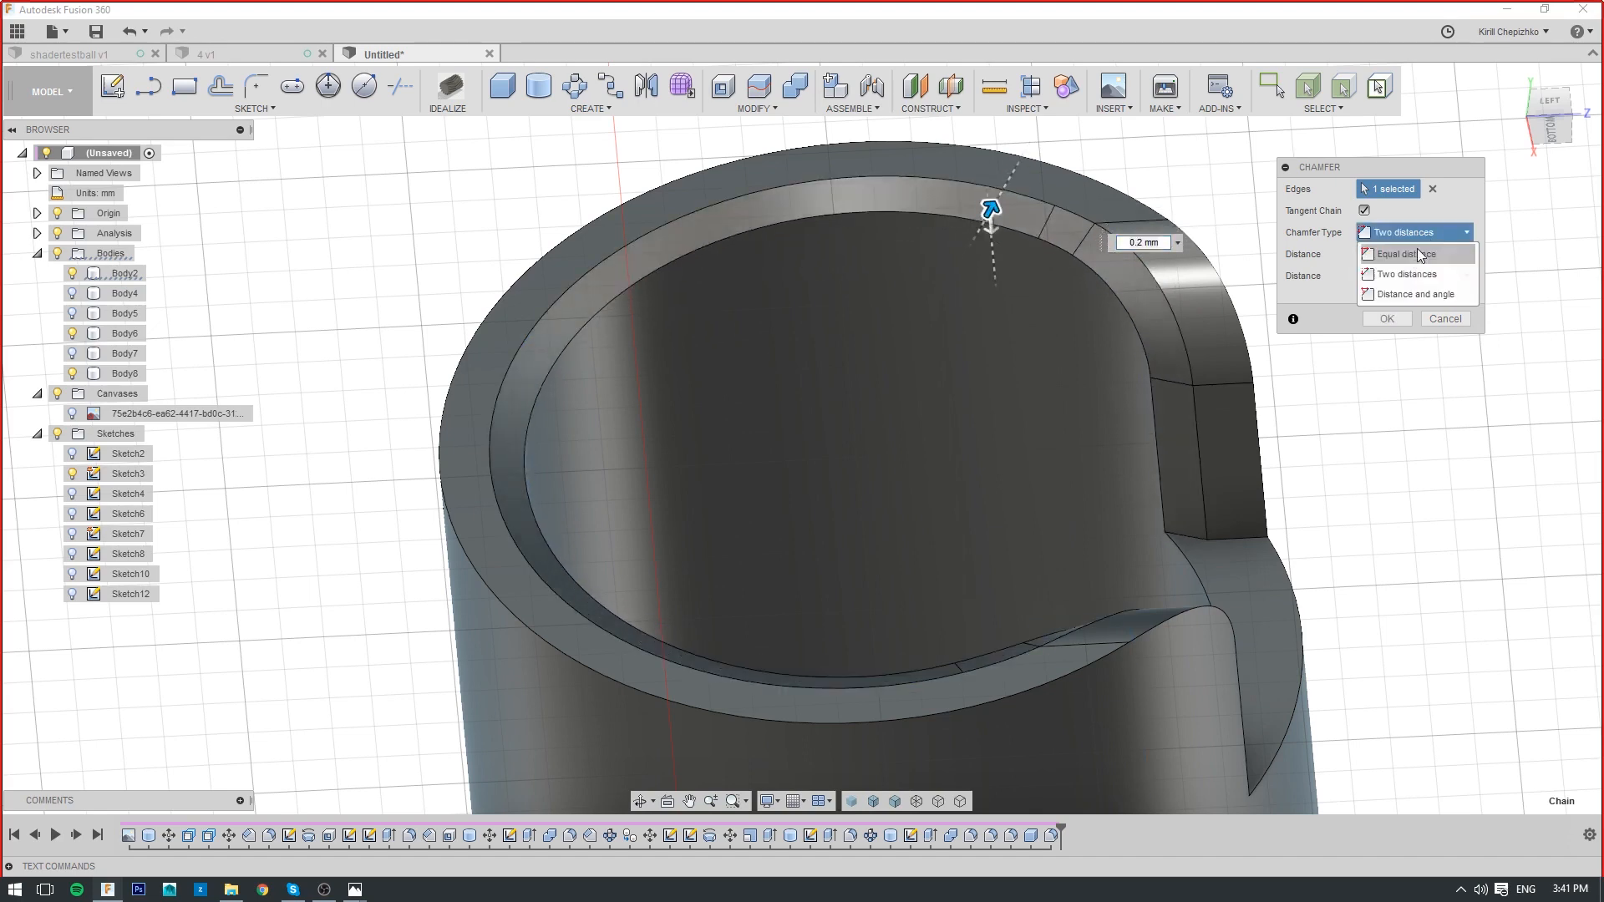
pyautogui.click(1409, 294)
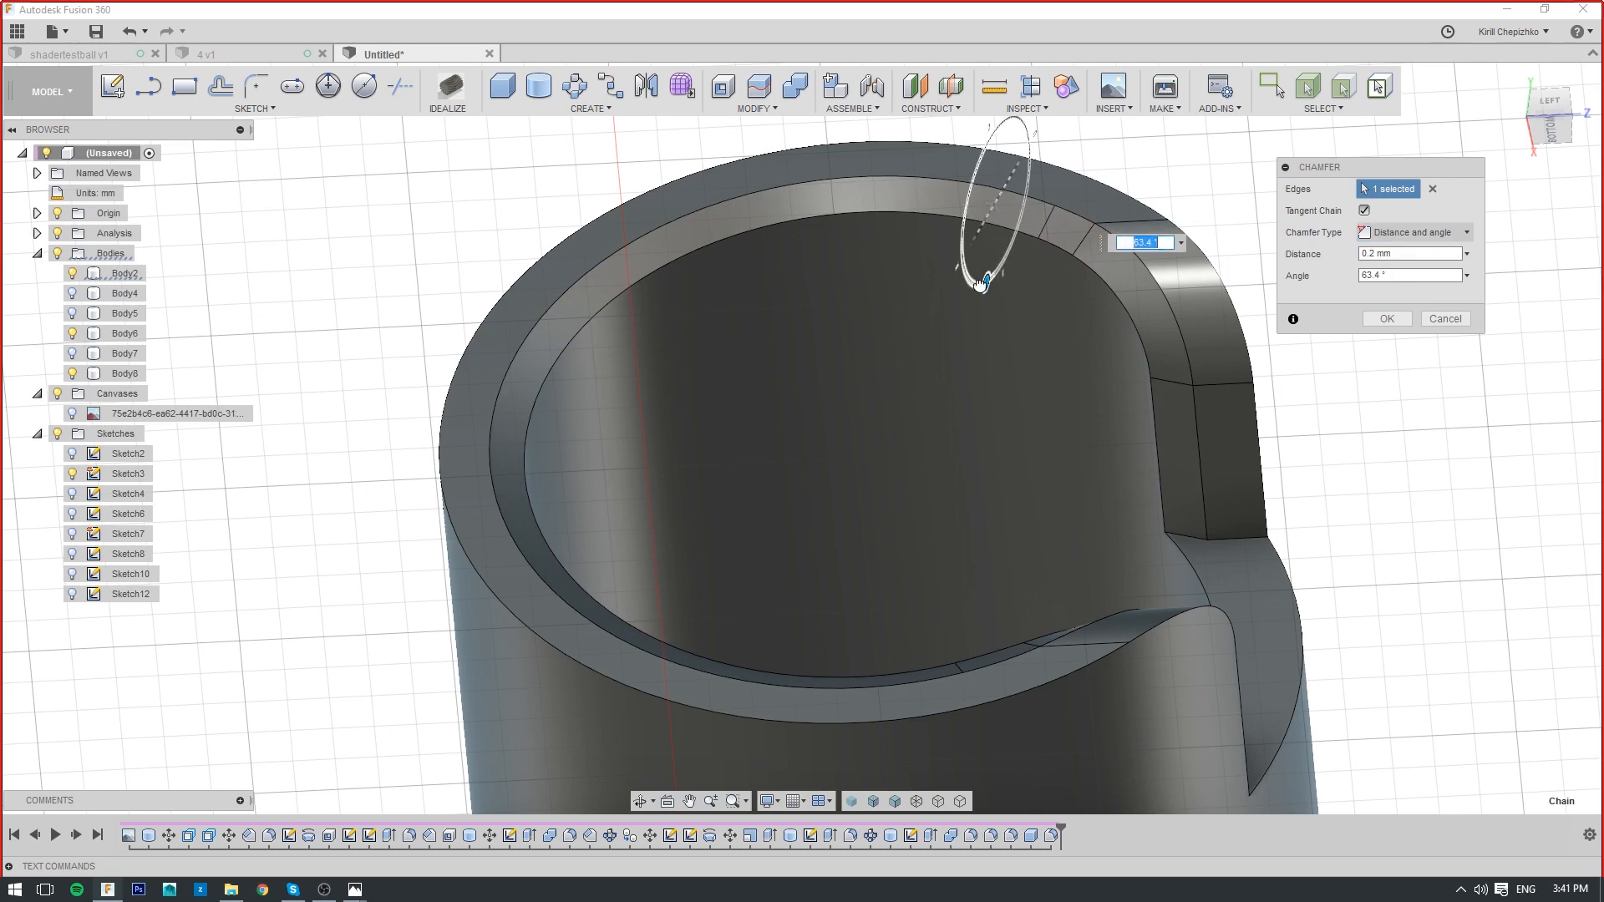
pyautogui.moveTo(974, 287)
pyautogui.mouseDown()
pyautogui.moveTo(961, 278)
pyautogui.moveTo(1009, 259)
pyautogui.moveTo(979, 282)
pyautogui.moveTo(991, 259)
pyautogui.mouseUp()
pyautogui.click(1414, 232)
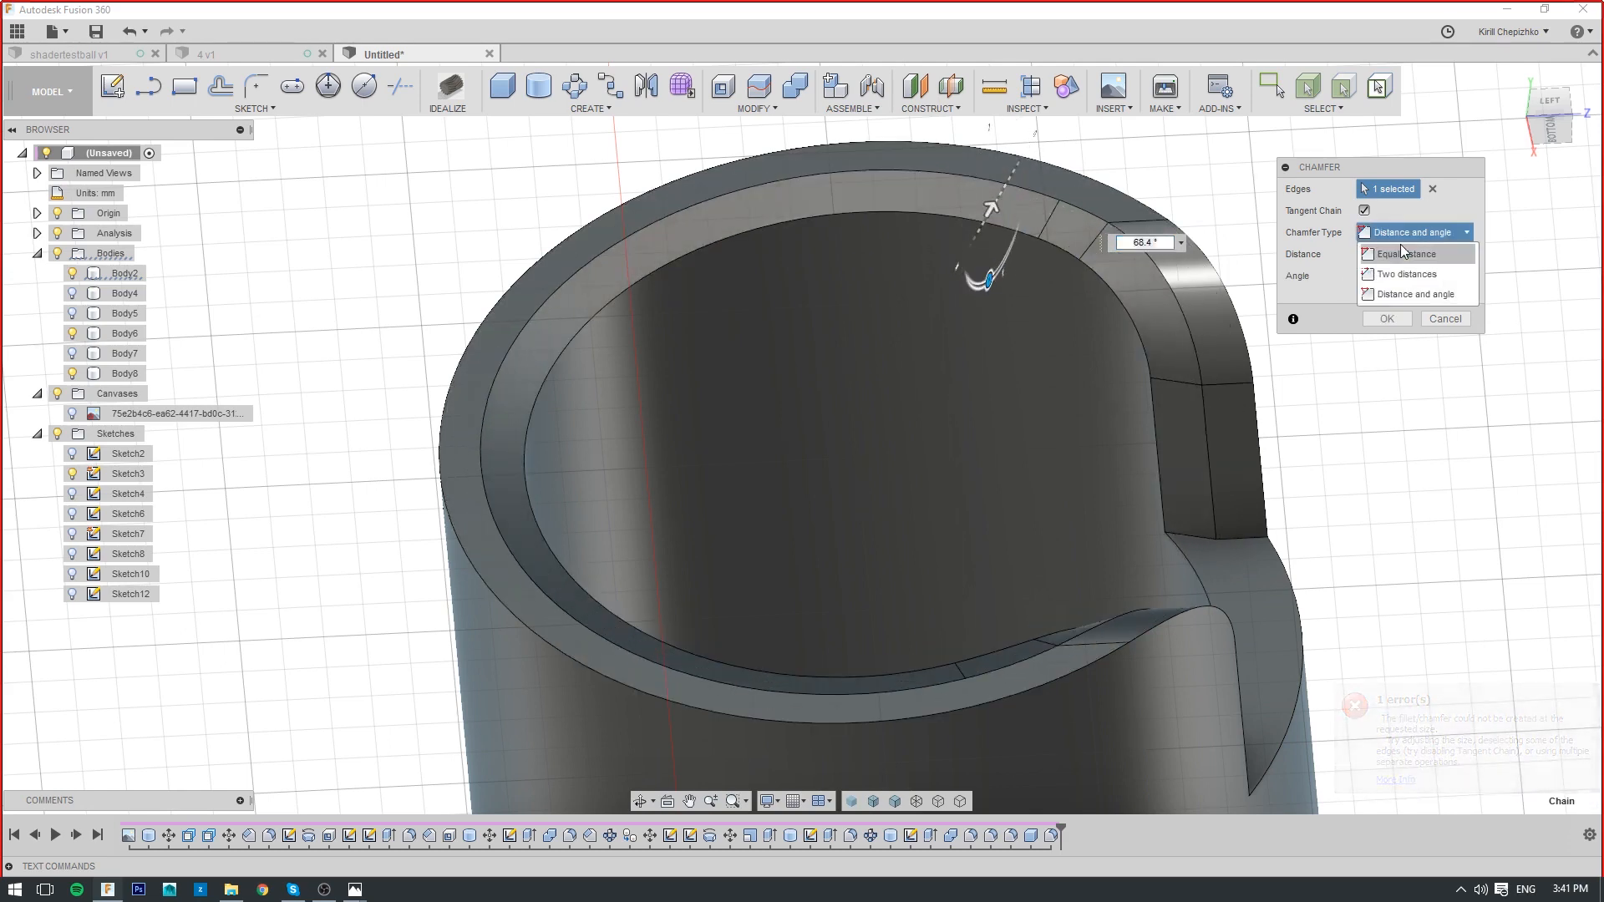
pyautogui.click(1404, 253)
pyautogui.click(1437, 292)
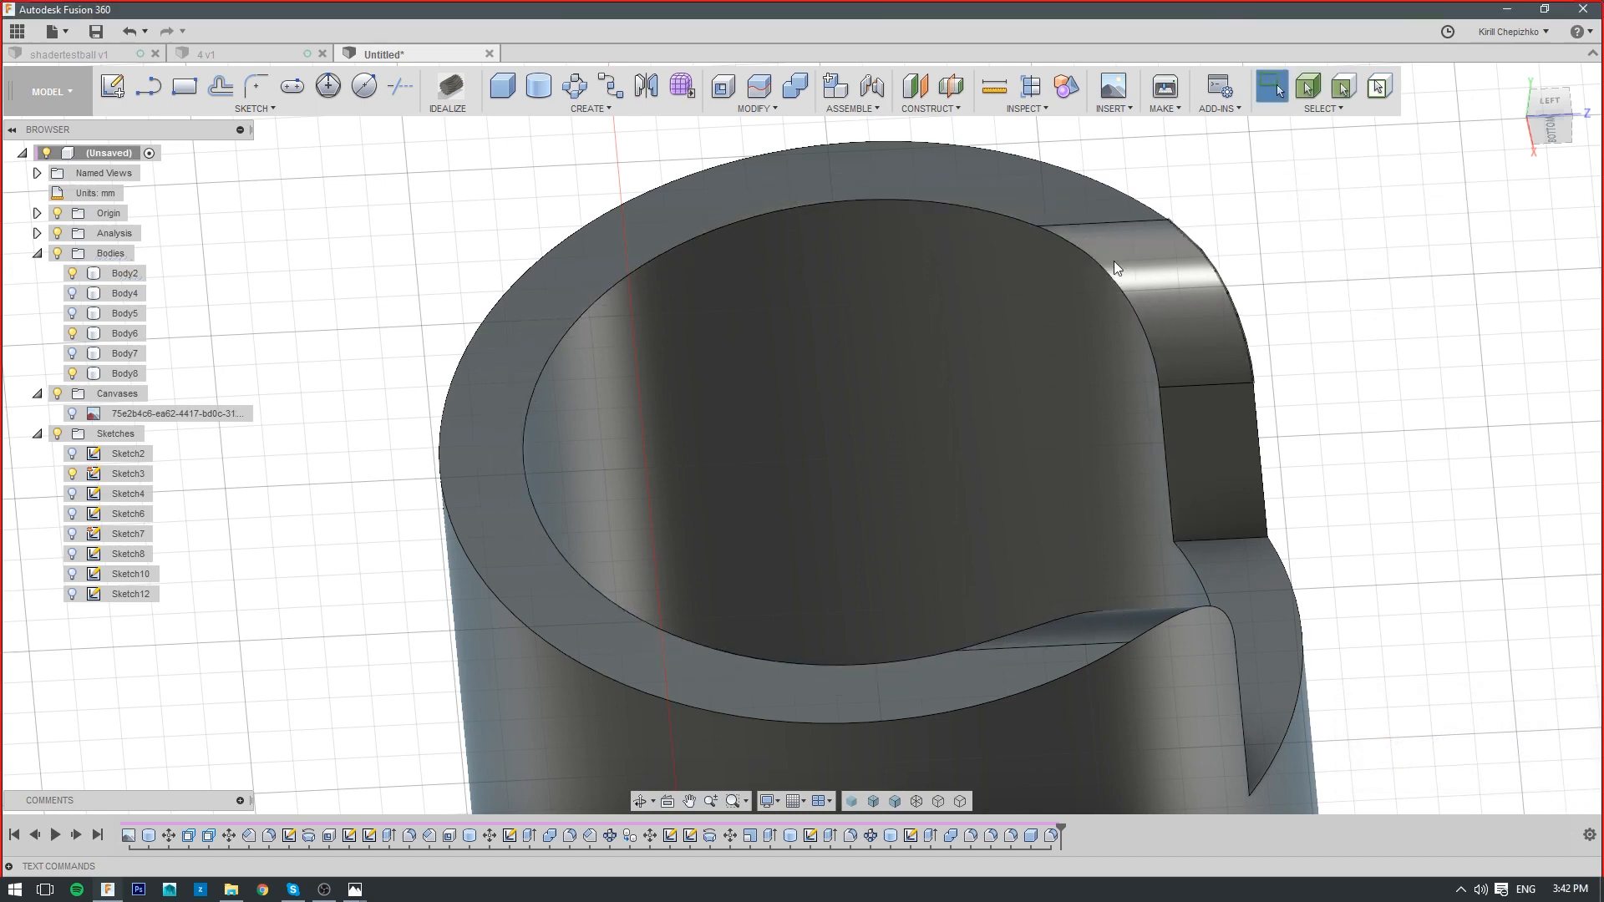
pyautogui.rightClick(1003, 221)
pyautogui.click(991, 294)
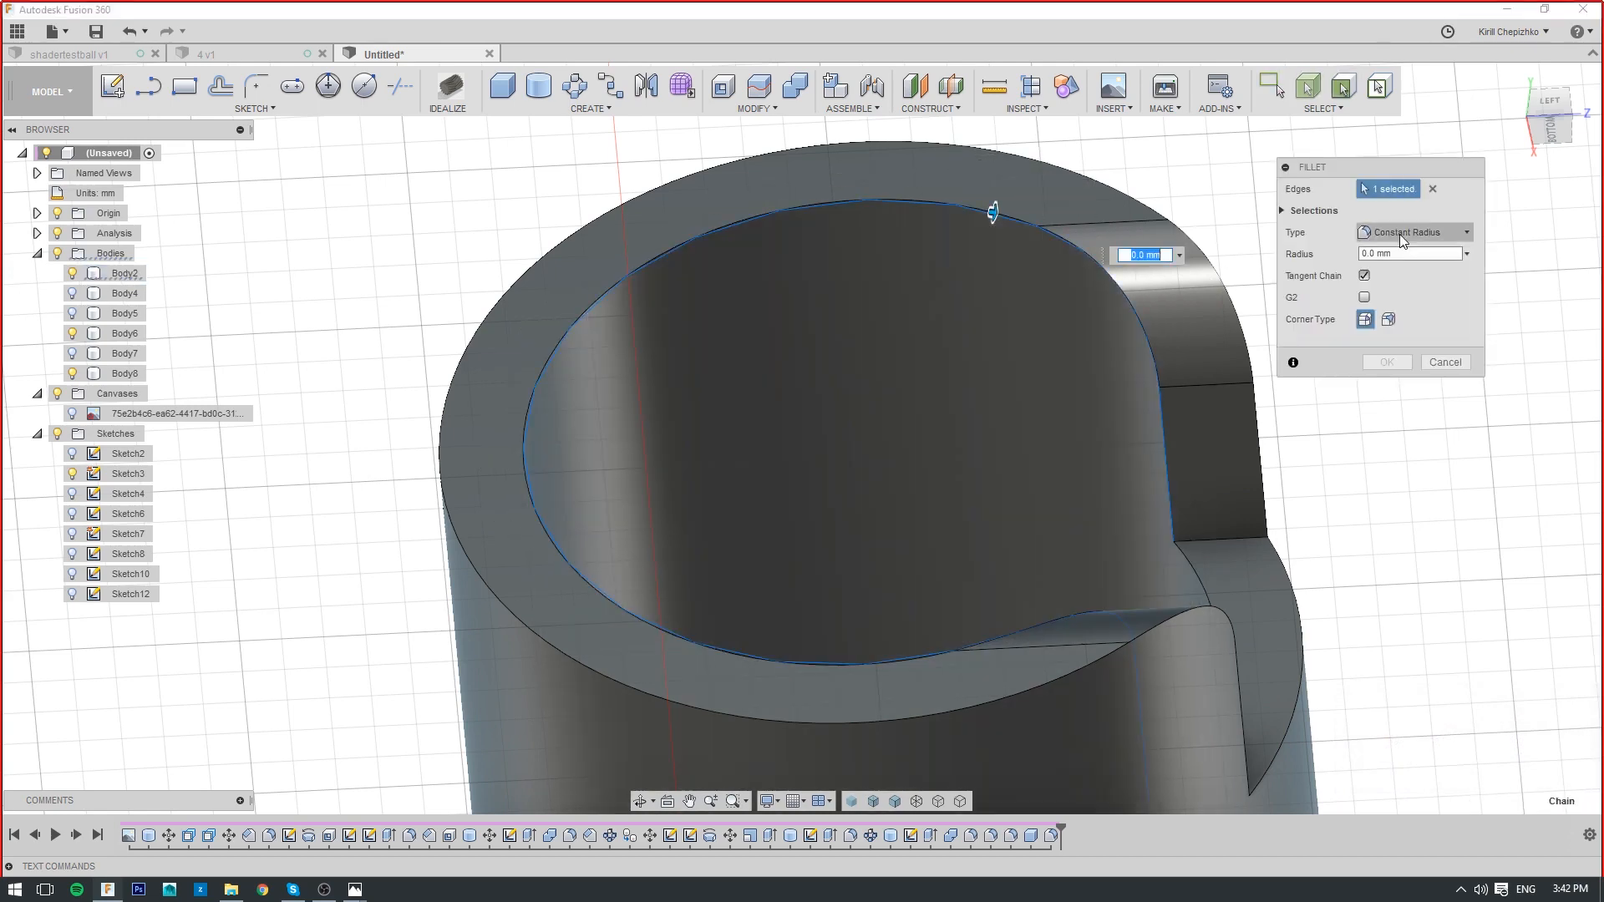
pyautogui.click(1400, 234)
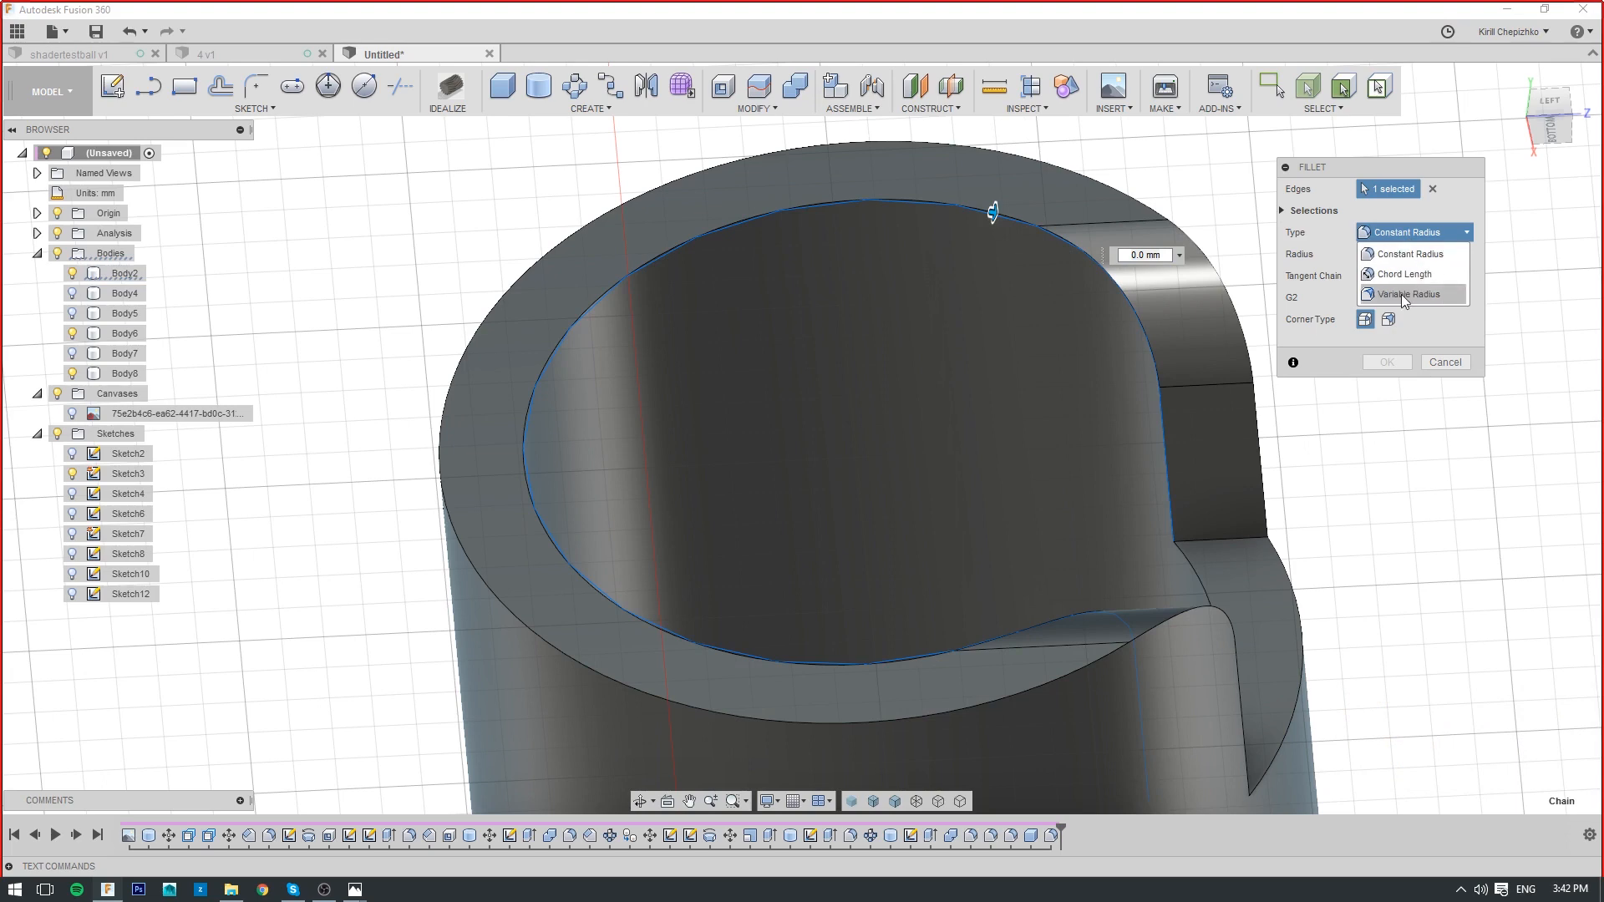
pyautogui.click(1438, 367)
pyautogui.click(1437, 360)
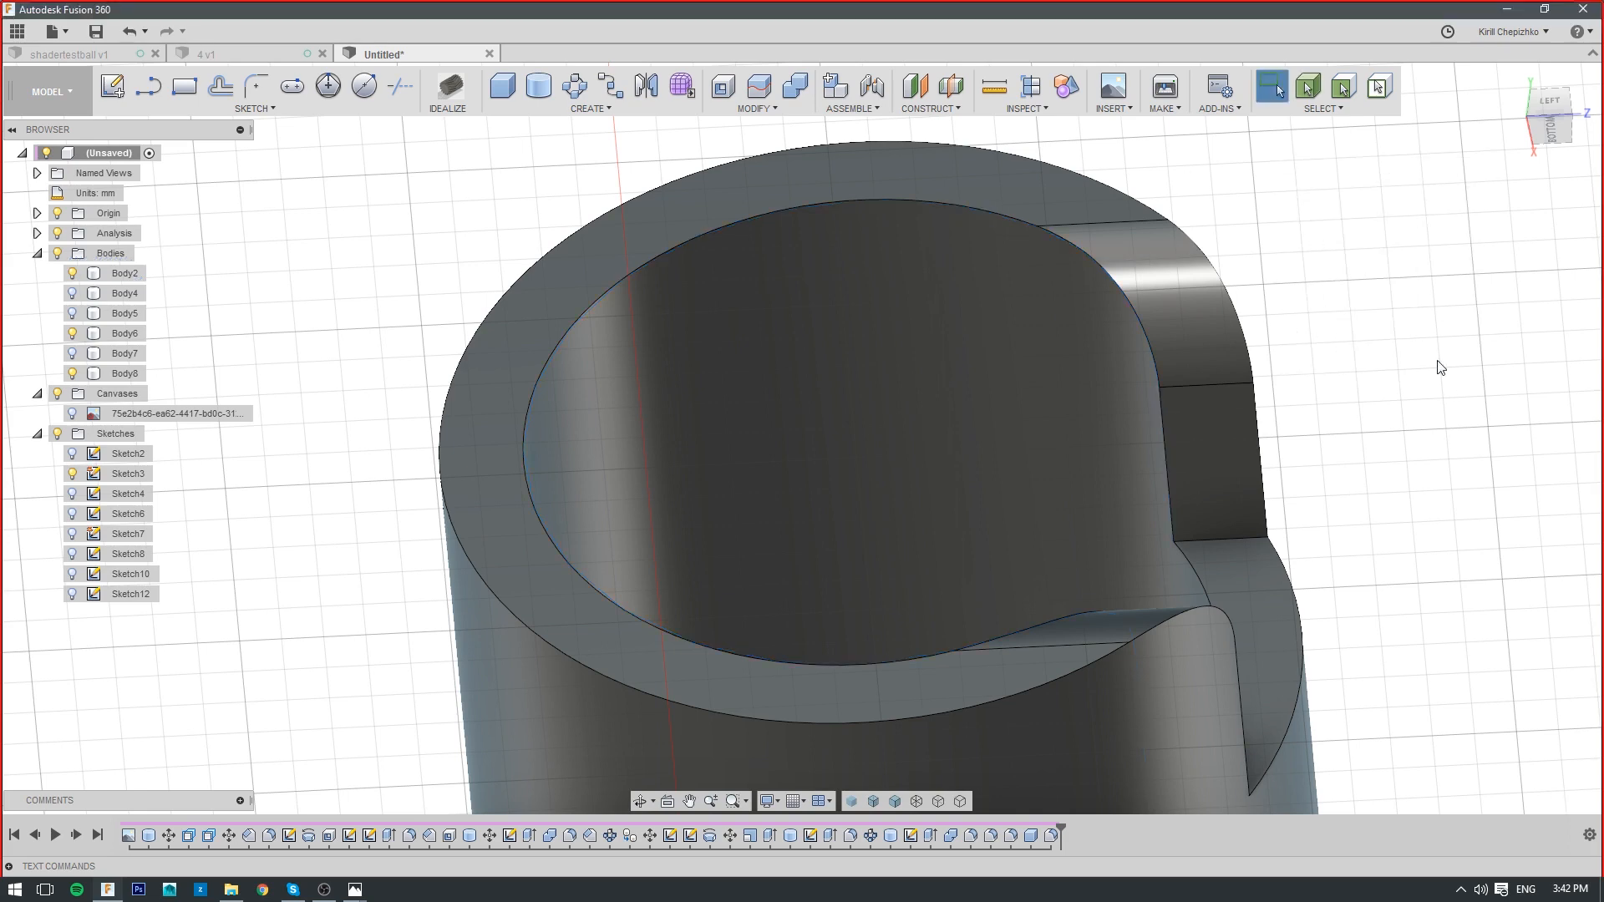
# Switch to Photos and examine the annotated pistol grip reference for its overall shape, cutouts, combine cut and chamfers
pyautogui.click(354, 890)
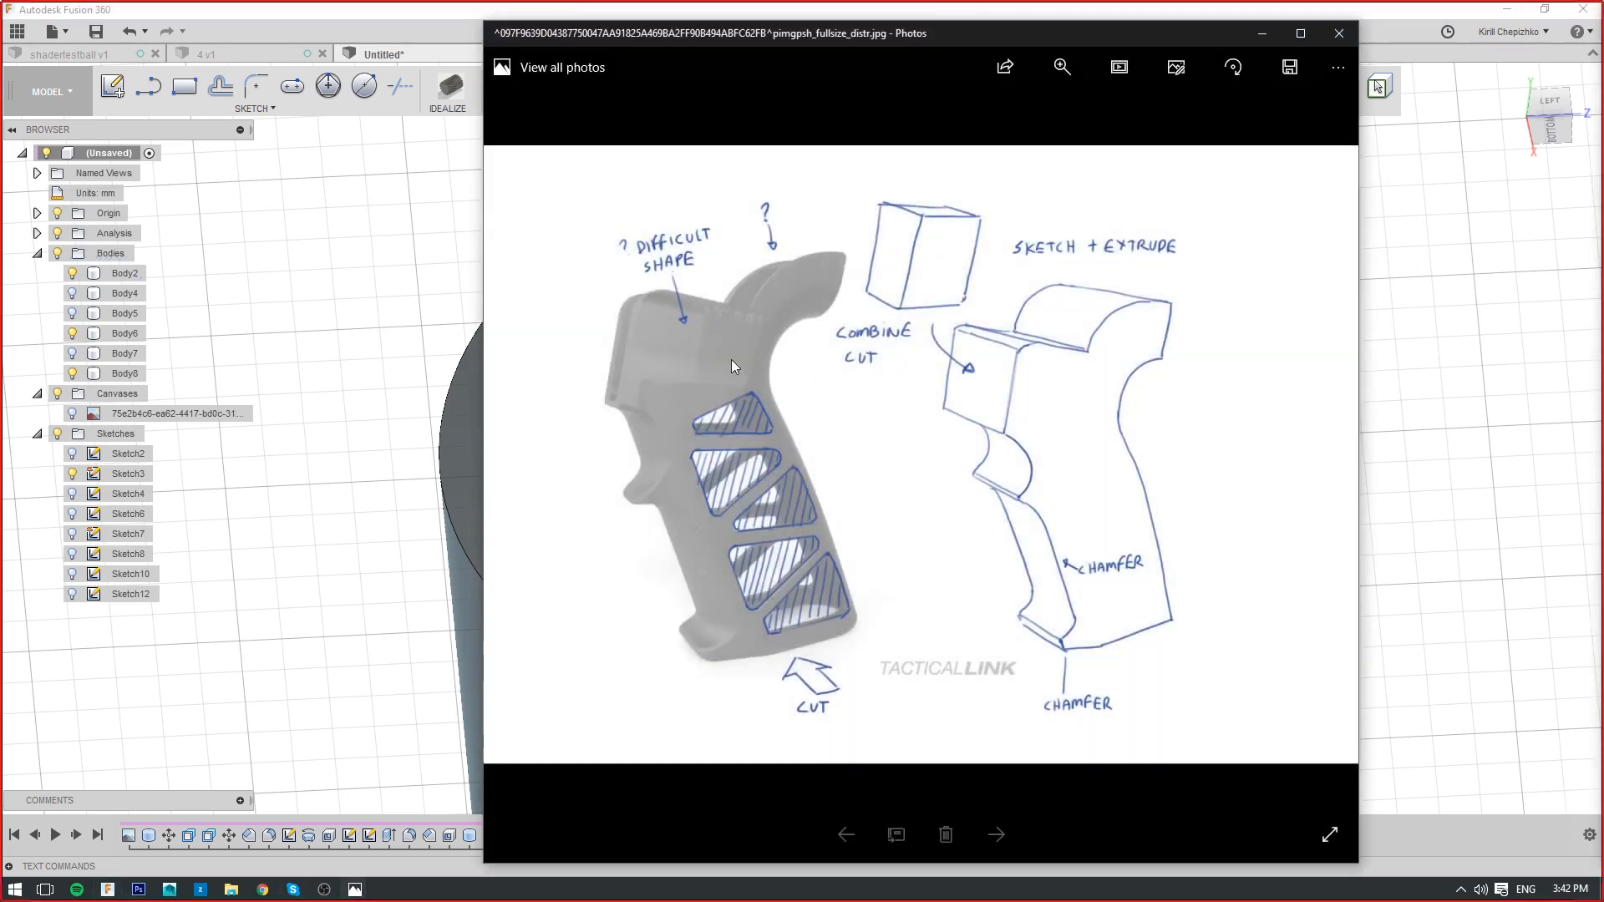
pyautogui.scroll(2, 731, 359)
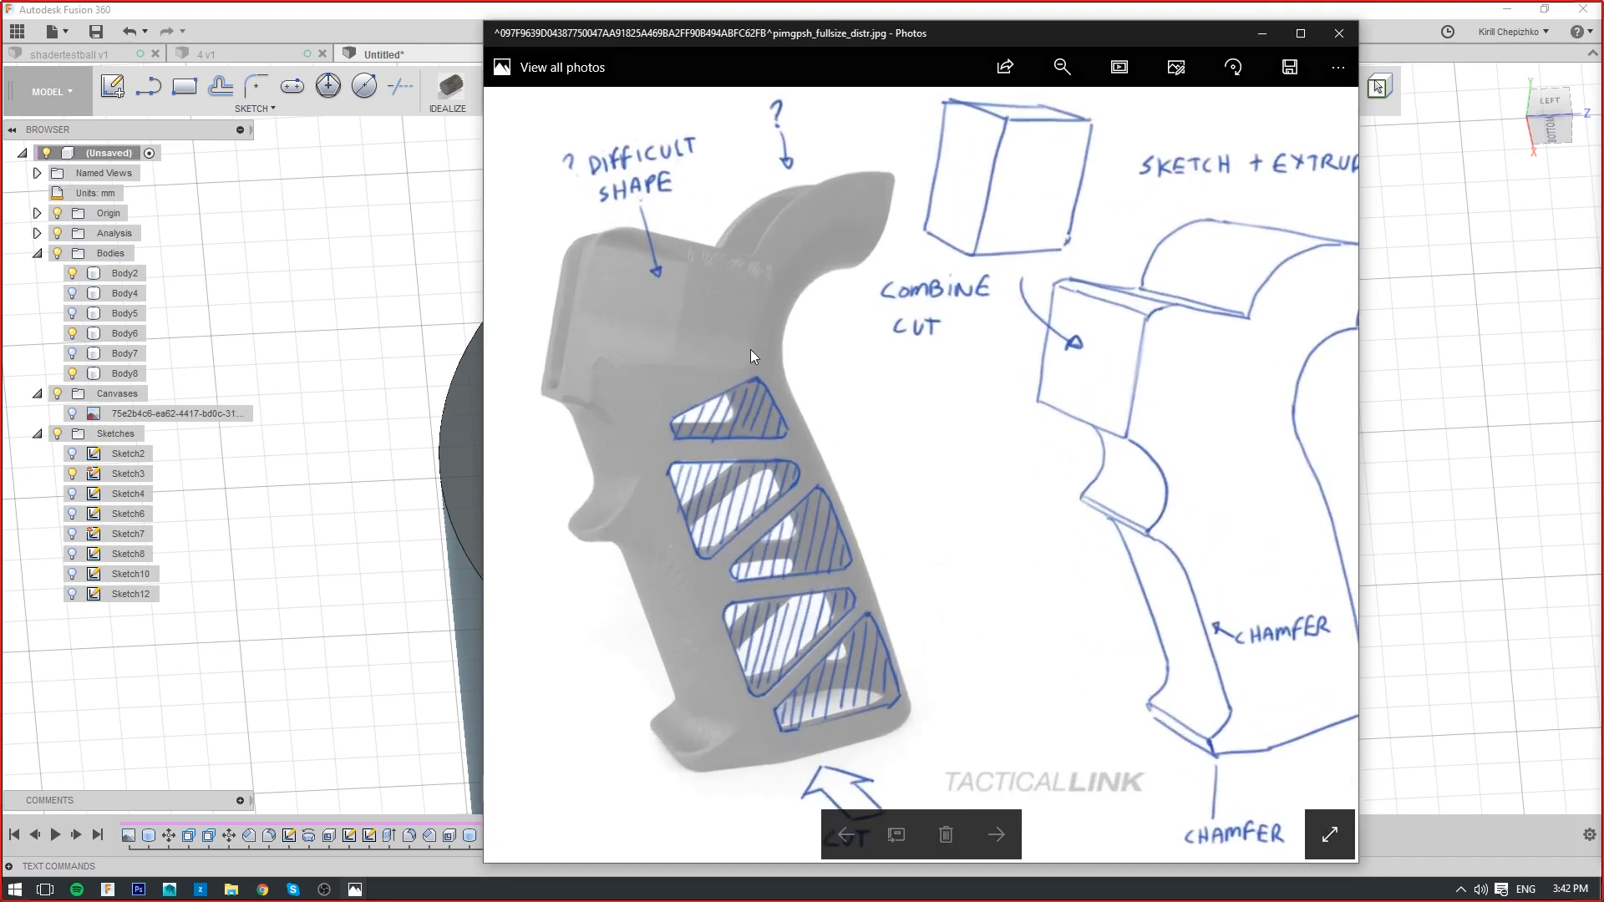
pyautogui.click(1303, 33)
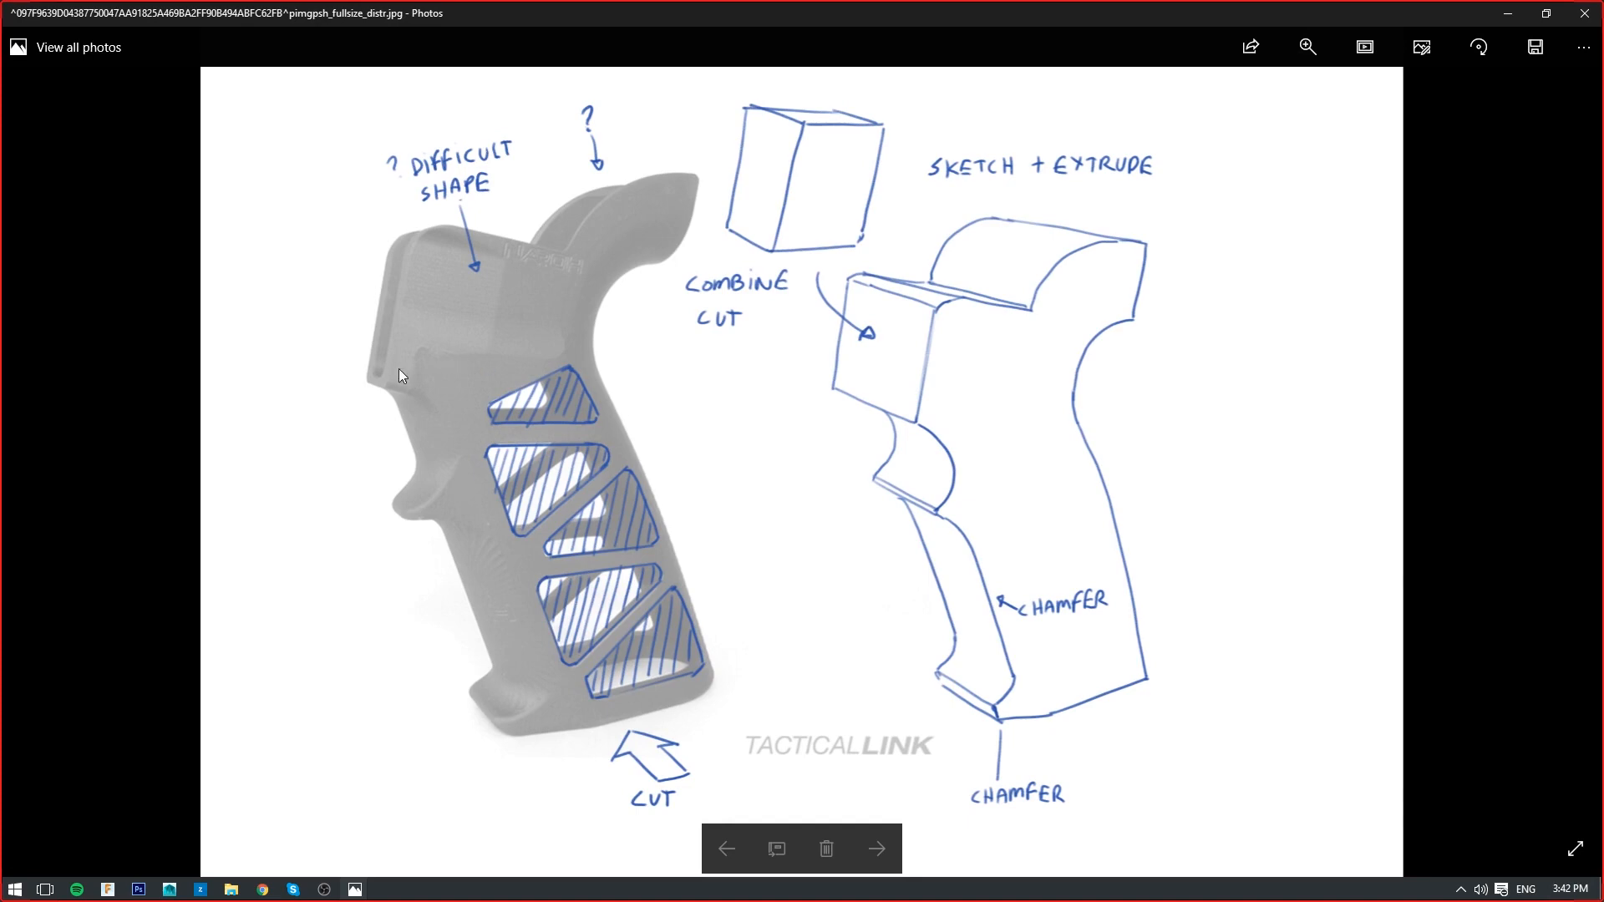
pyautogui.scroll(2, 443, 368)
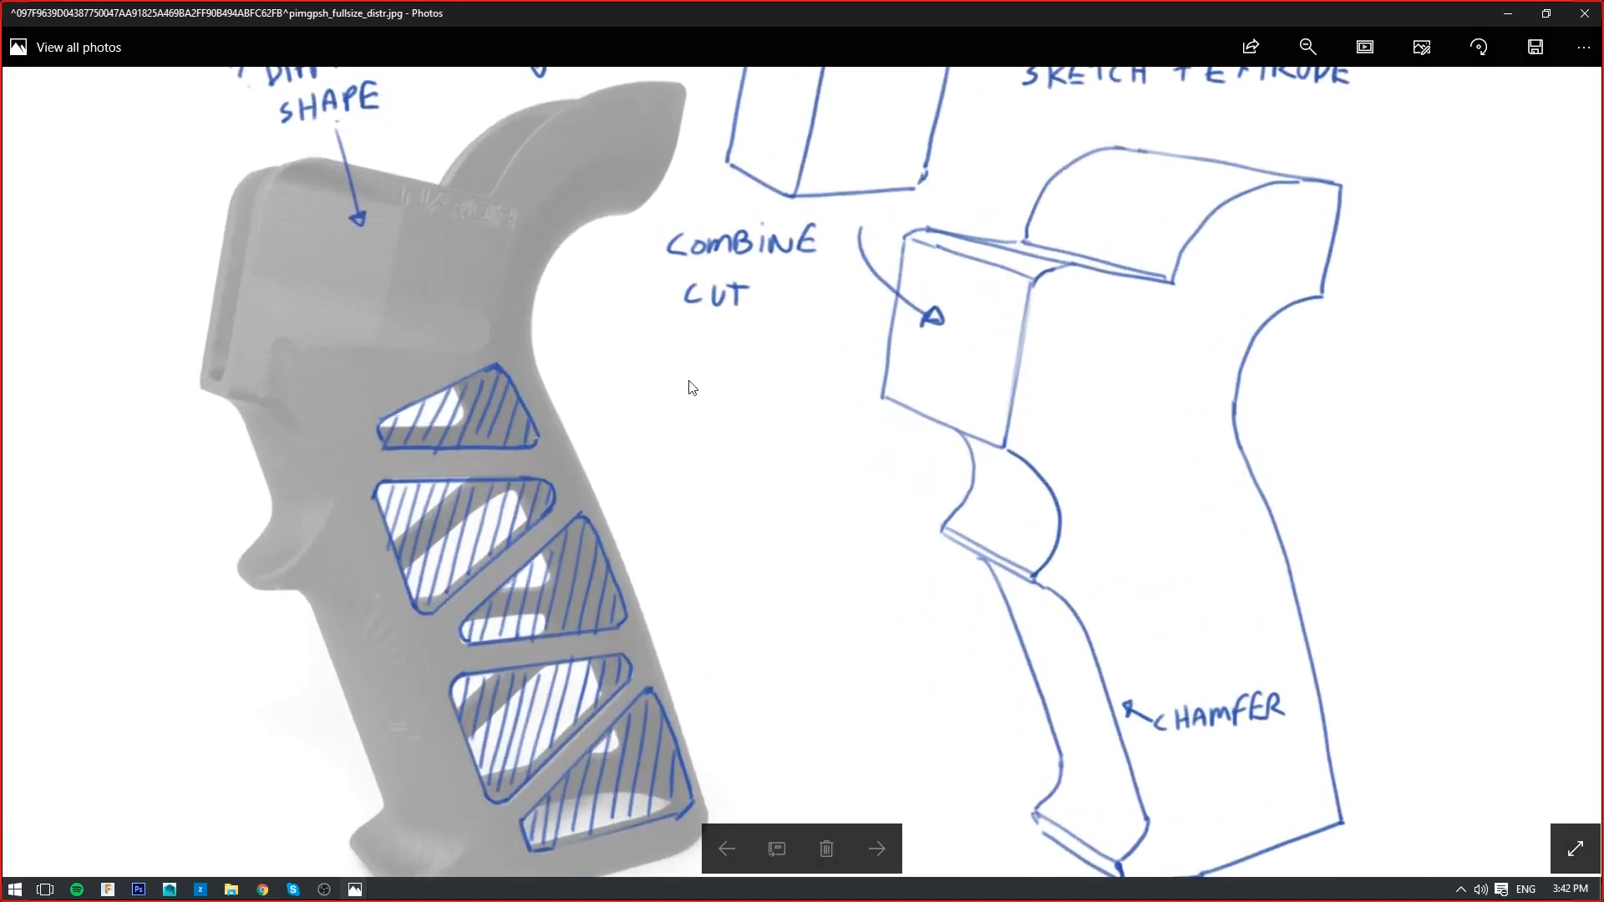
pyautogui.scroll(-2, 424, 380)
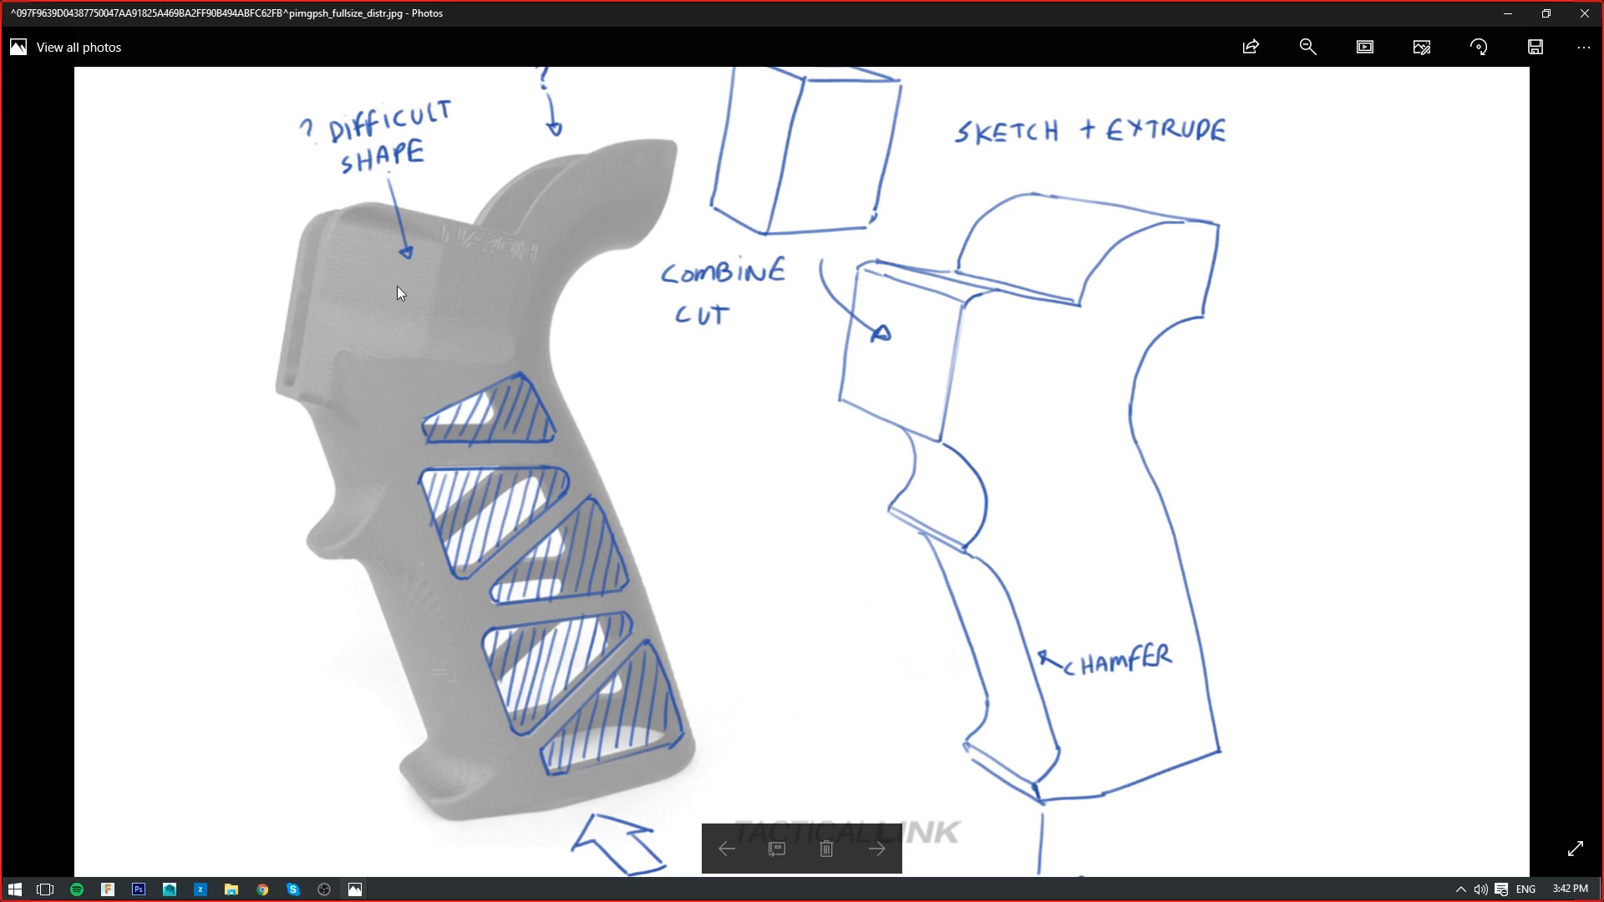
pyautogui.scroll(-1, 713, 361)
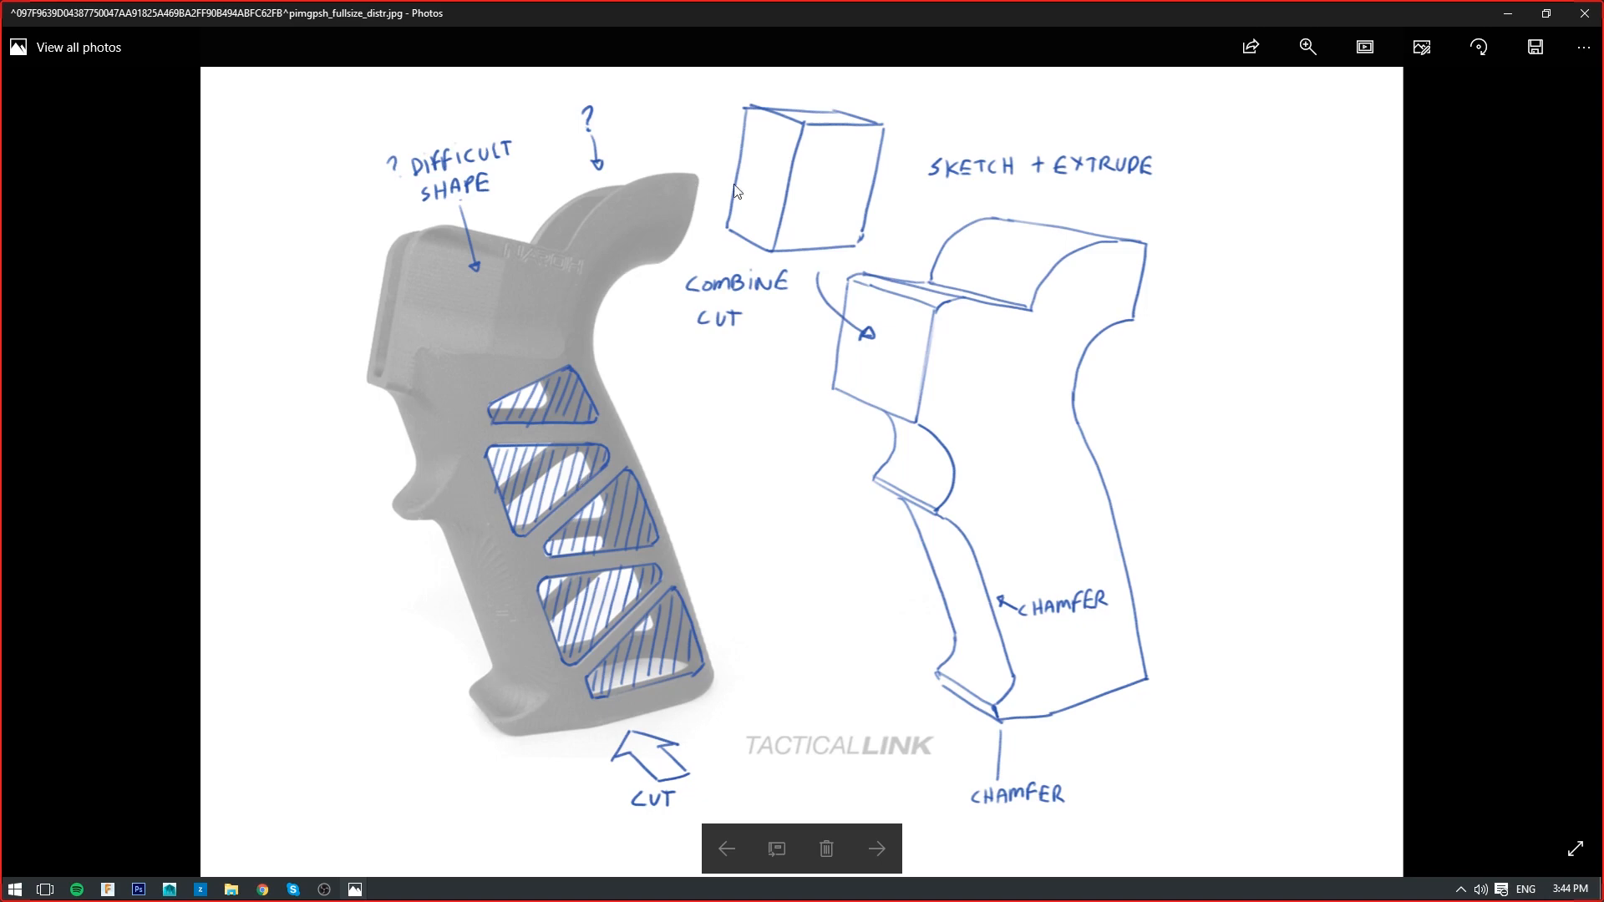
pyautogui.moveTo(849, 20); pyautogui.dragTo(1343, 41)
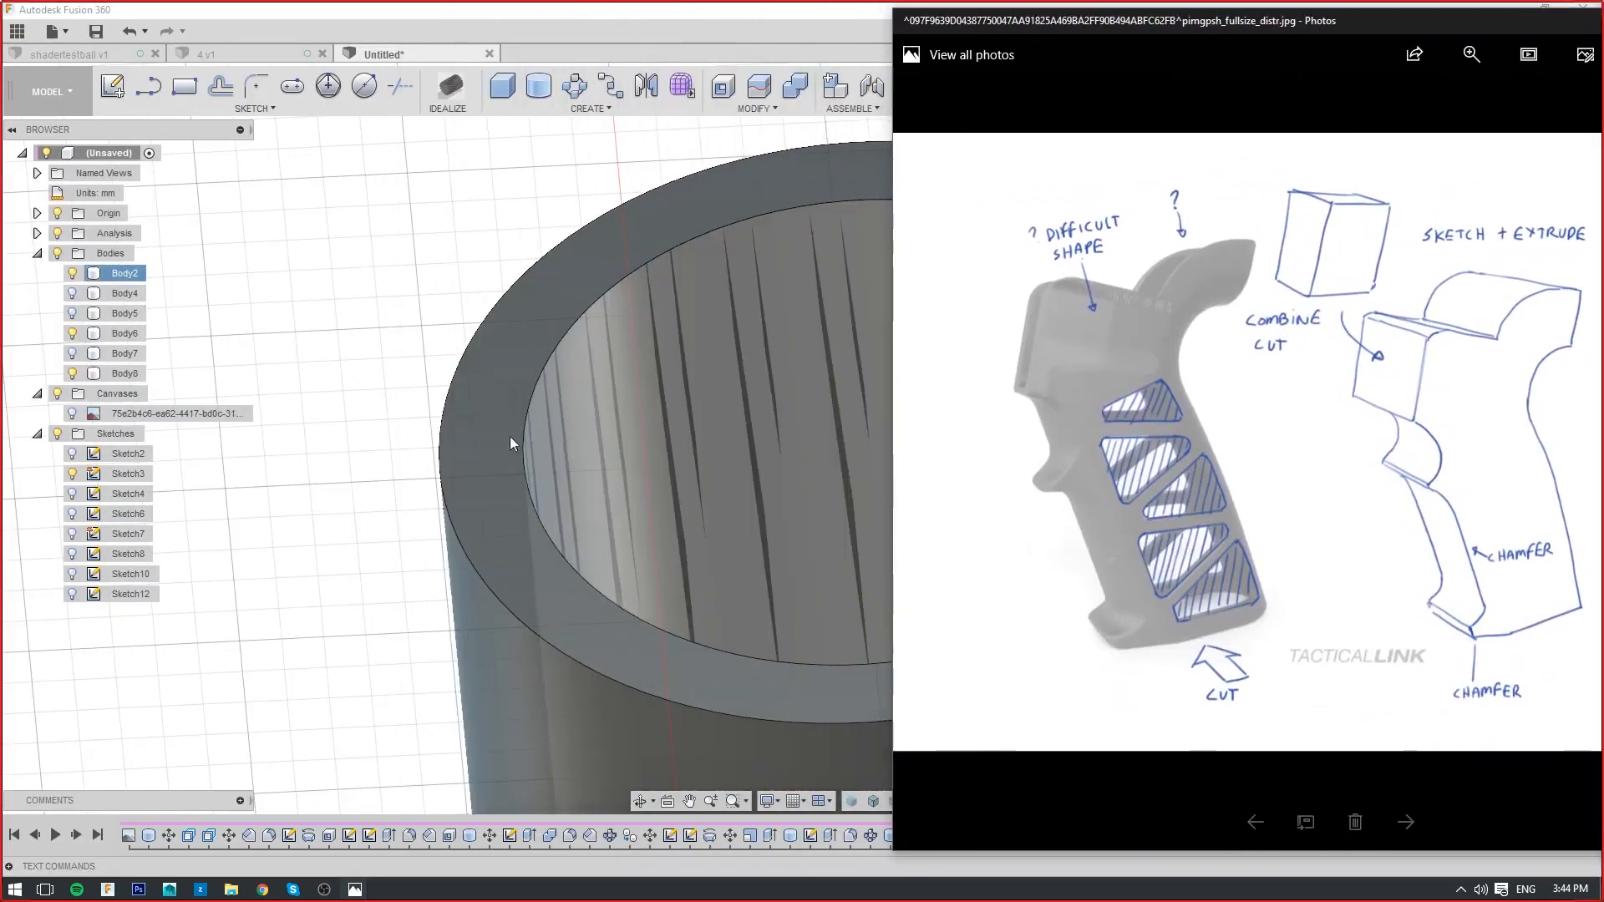
# Create a new empty design in Fusion 360 and move the grip reference image's window off the main screen
pyautogui.scroll(2, 509, 436)
pyautogui.click(58, 32)
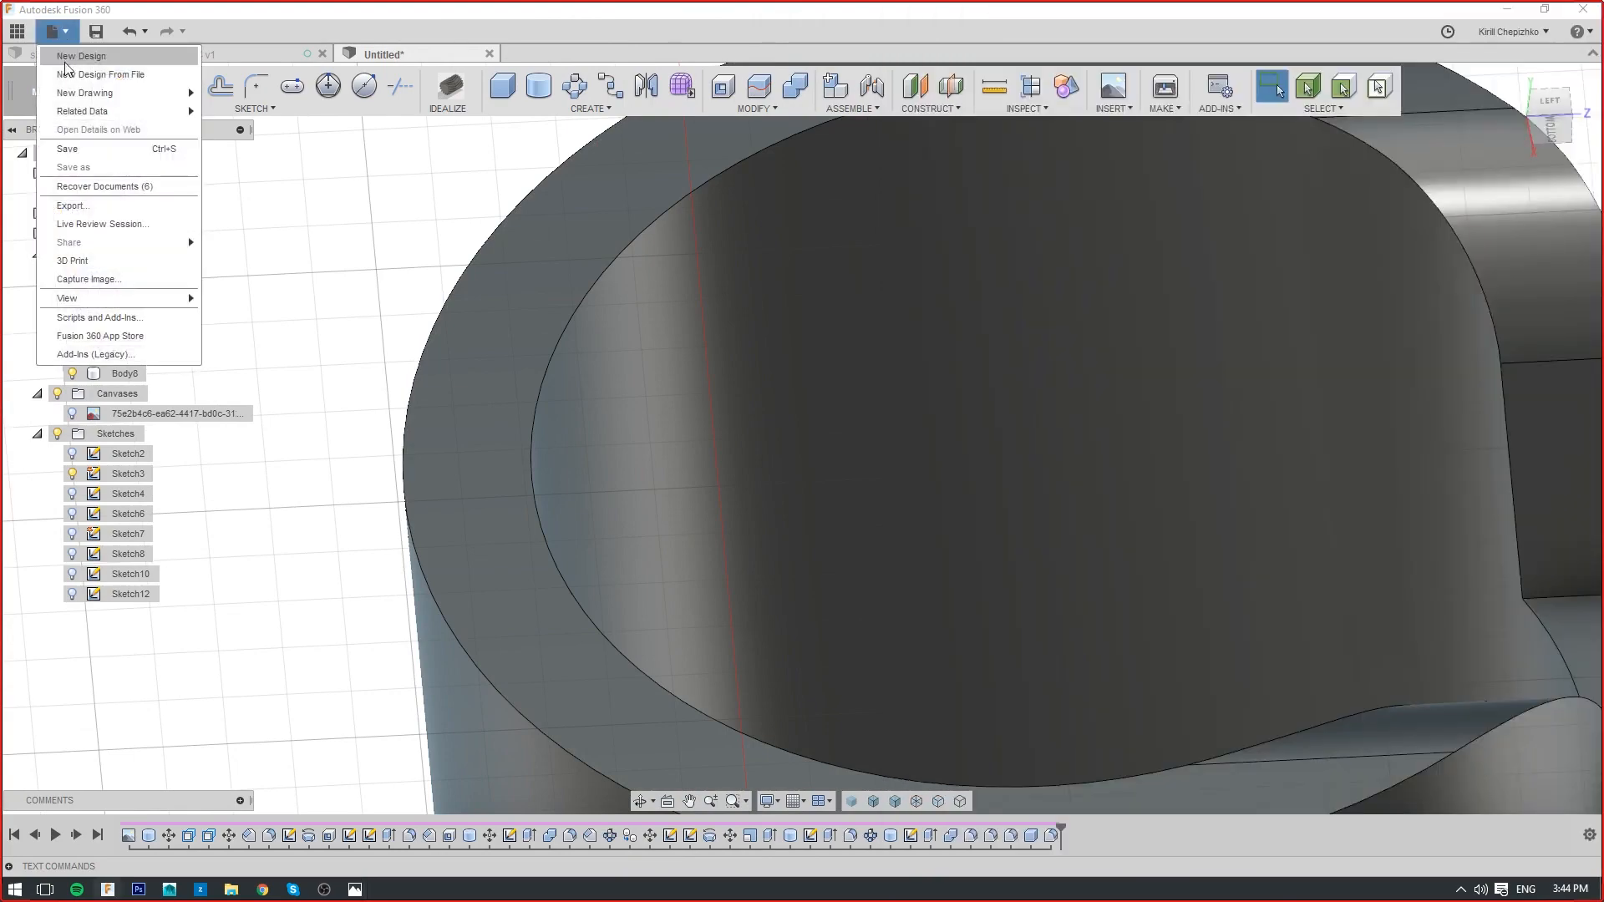
pyautogui.click(83, 68)
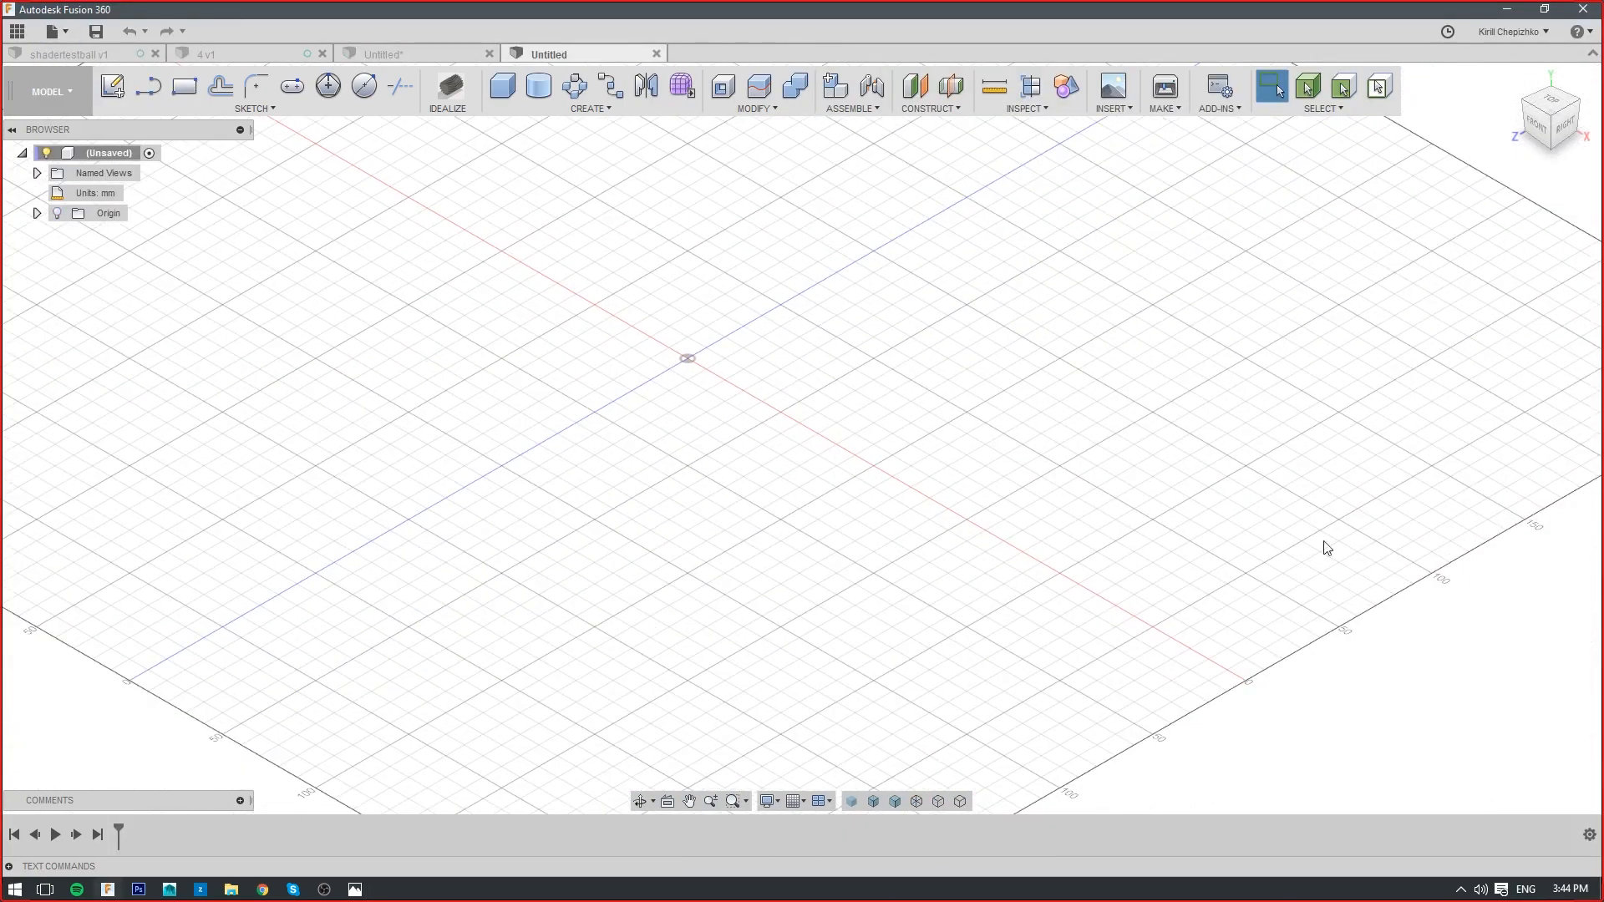
pyautogui.moveTo(362, 892)
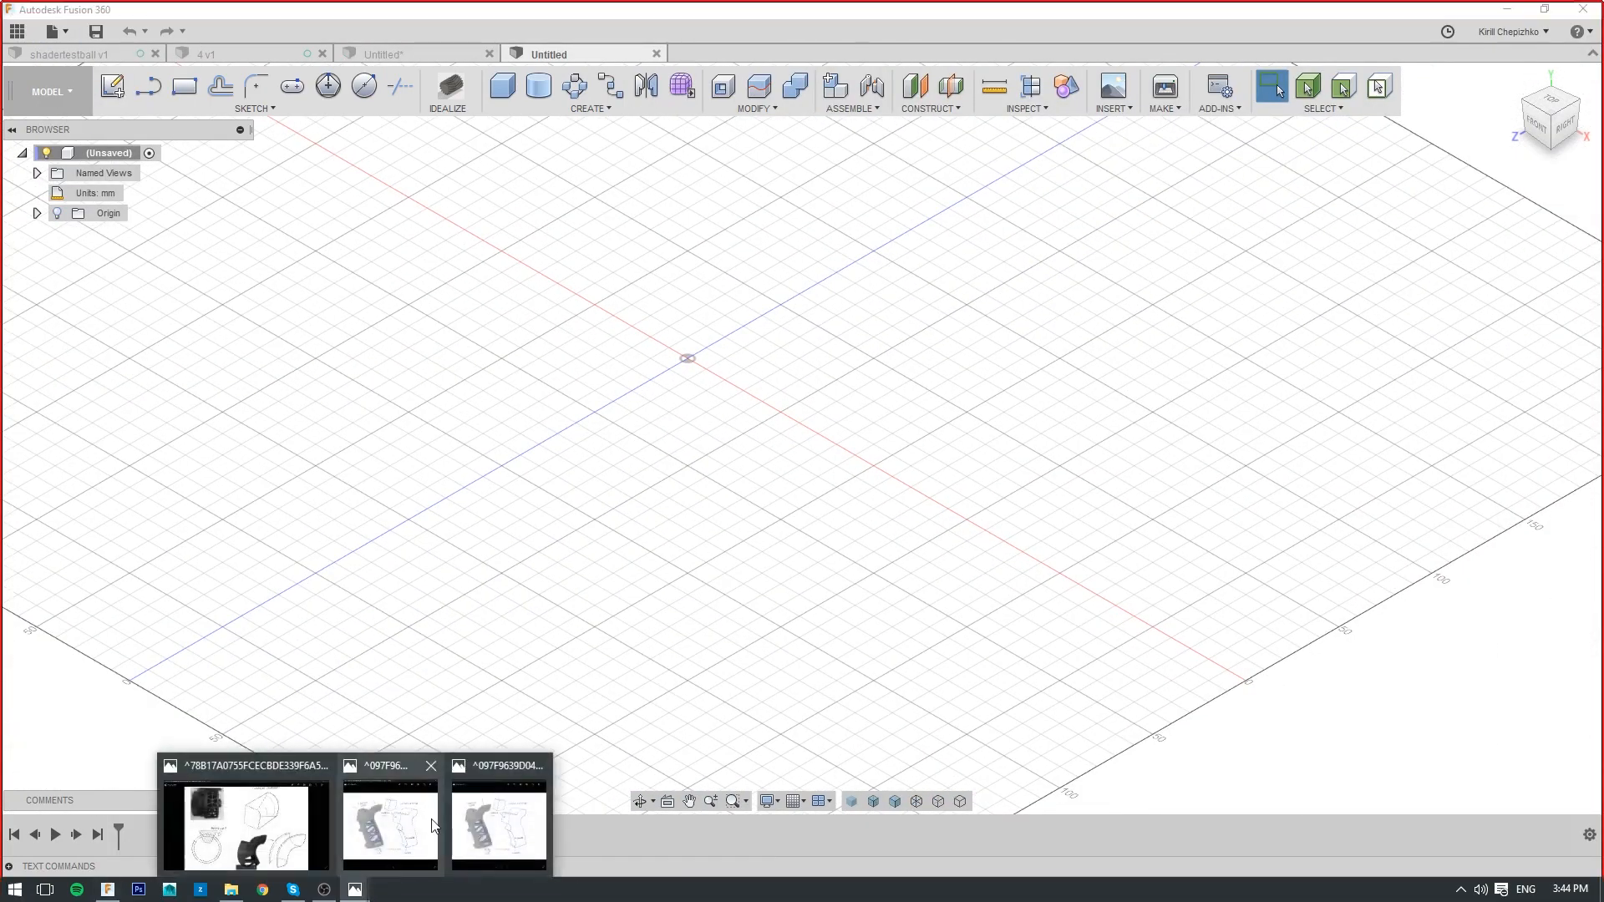
pyautogui.click(476, 834)
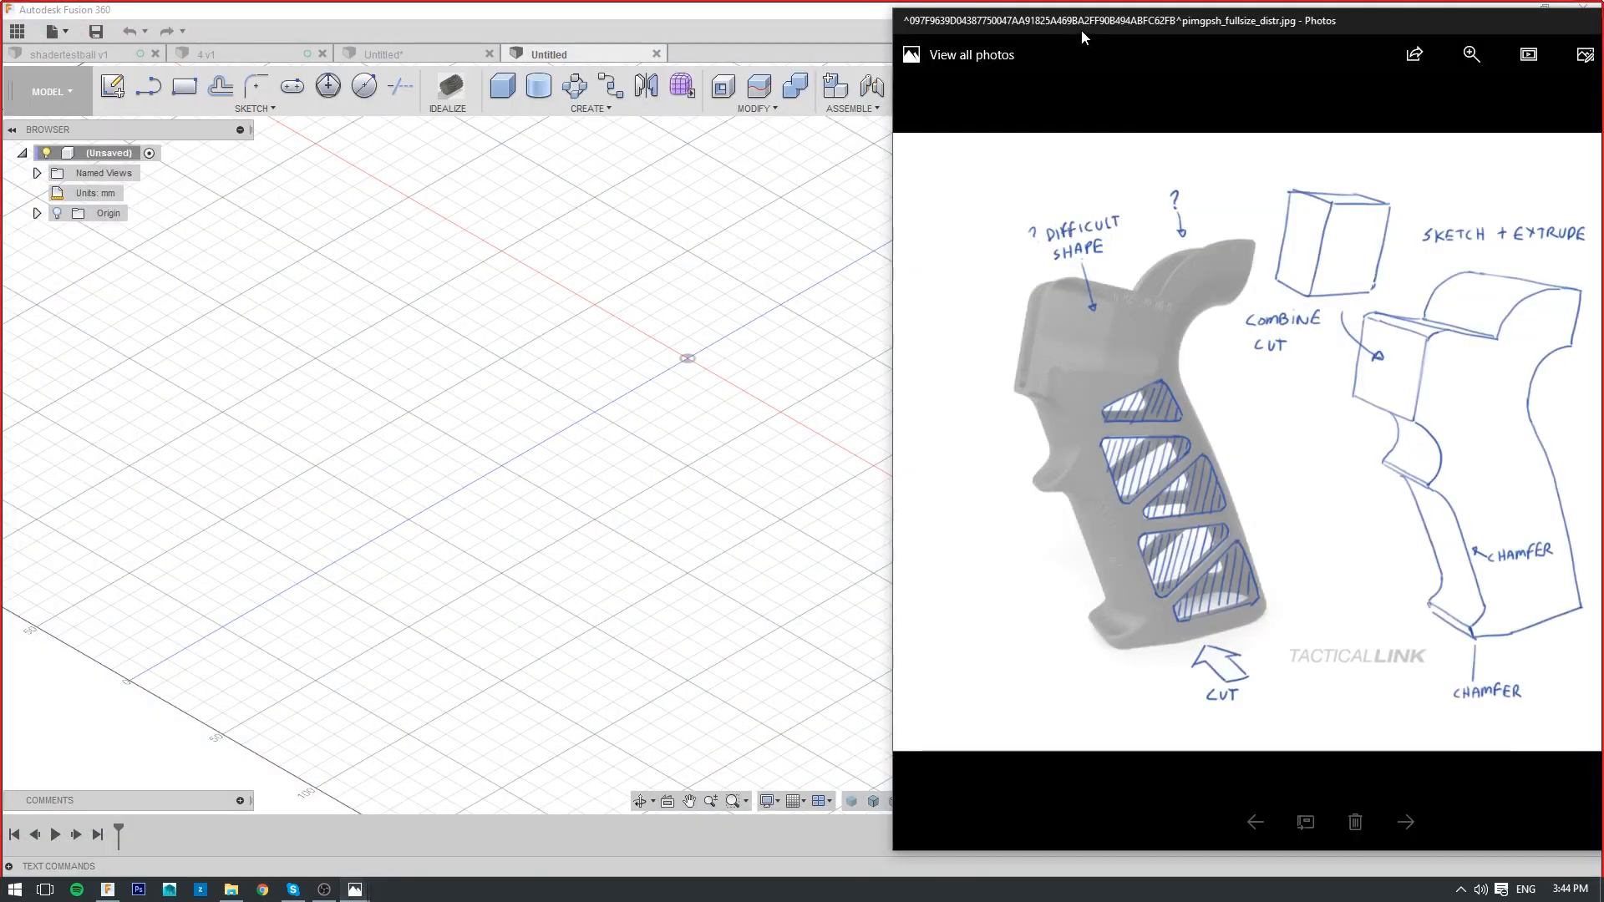
pyautogui.moveTo(1082, 30); pyautogui.dragTo(1603, 30)
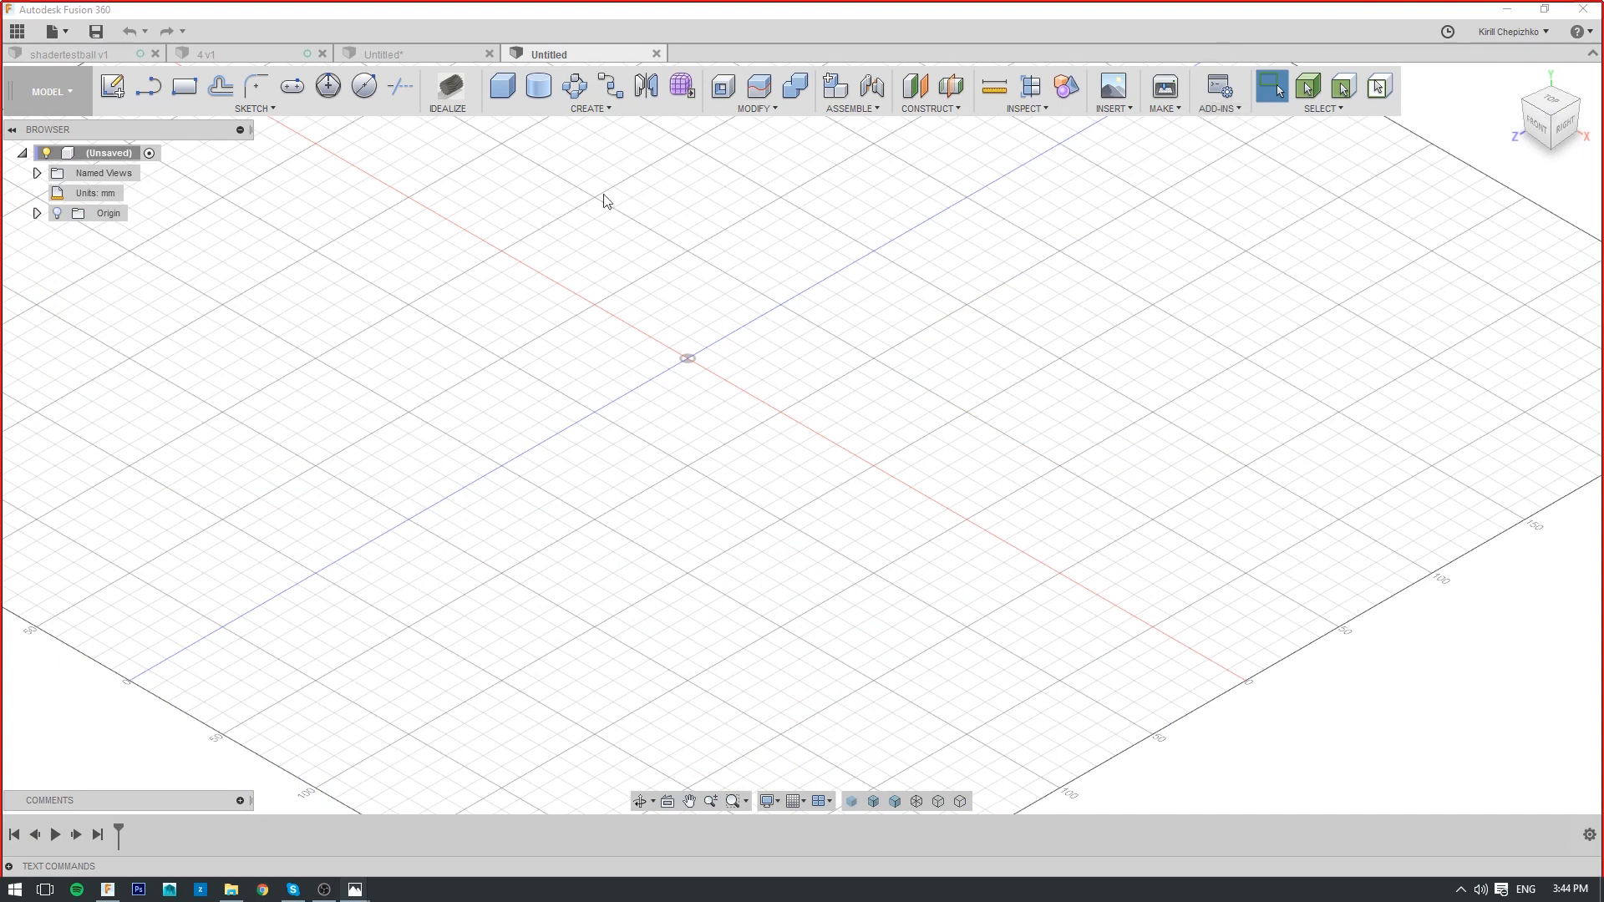
# Sketch a closed slanted four-sided grip profile from the origin on the horizontal plane, about 90 mm wide with sides about 158 mm long
pyautogui.click(500, 87)
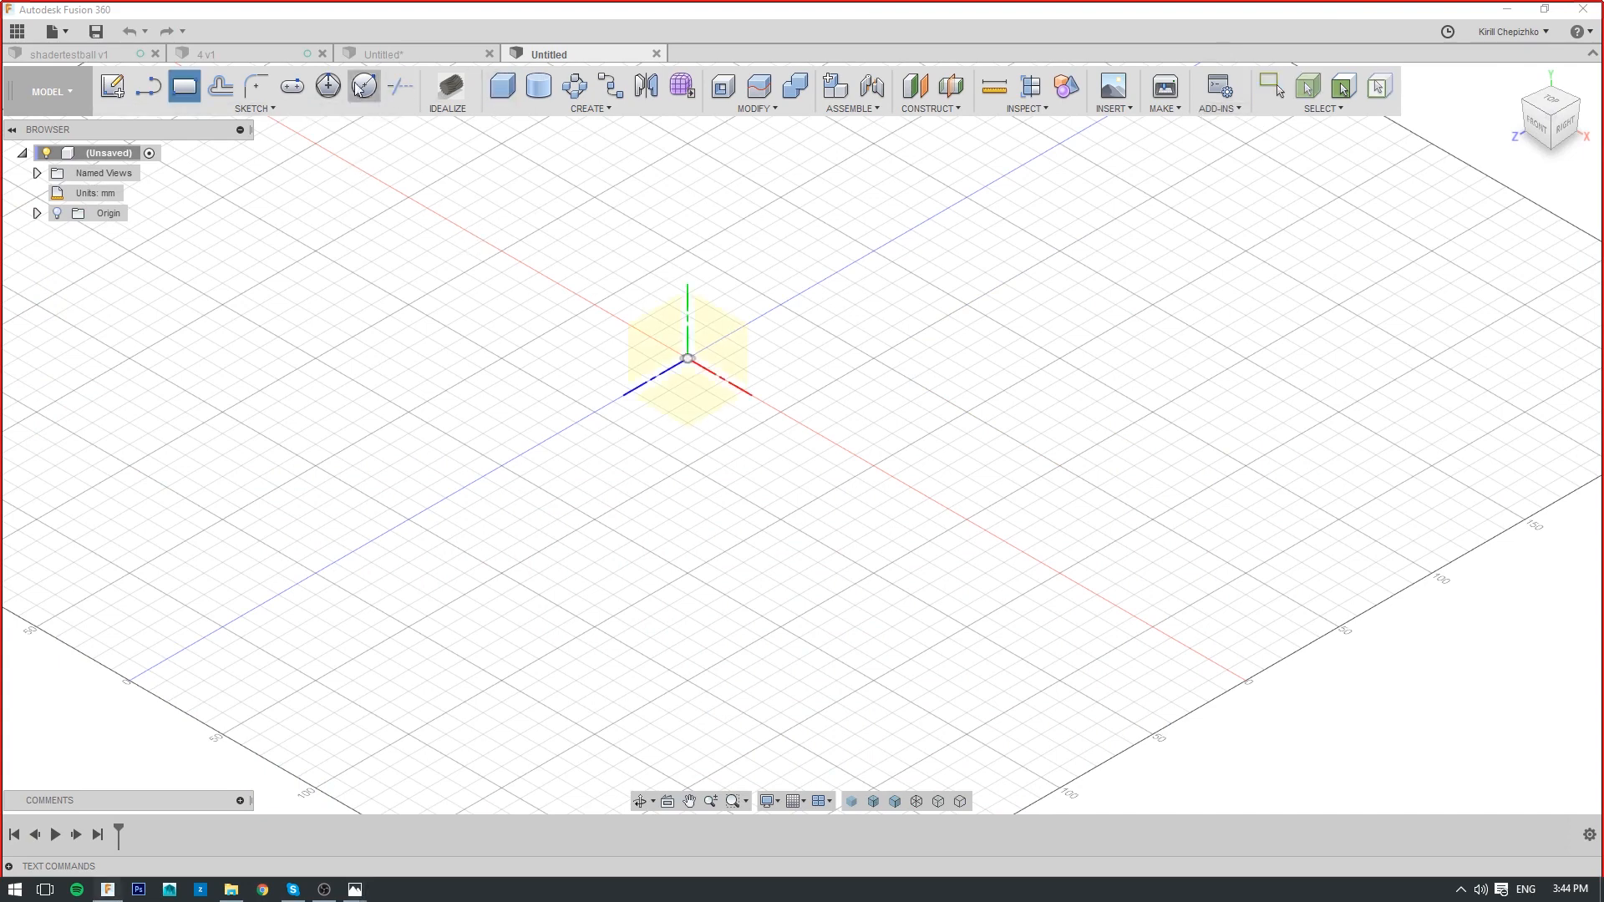
pyautogui.click(682, 404)
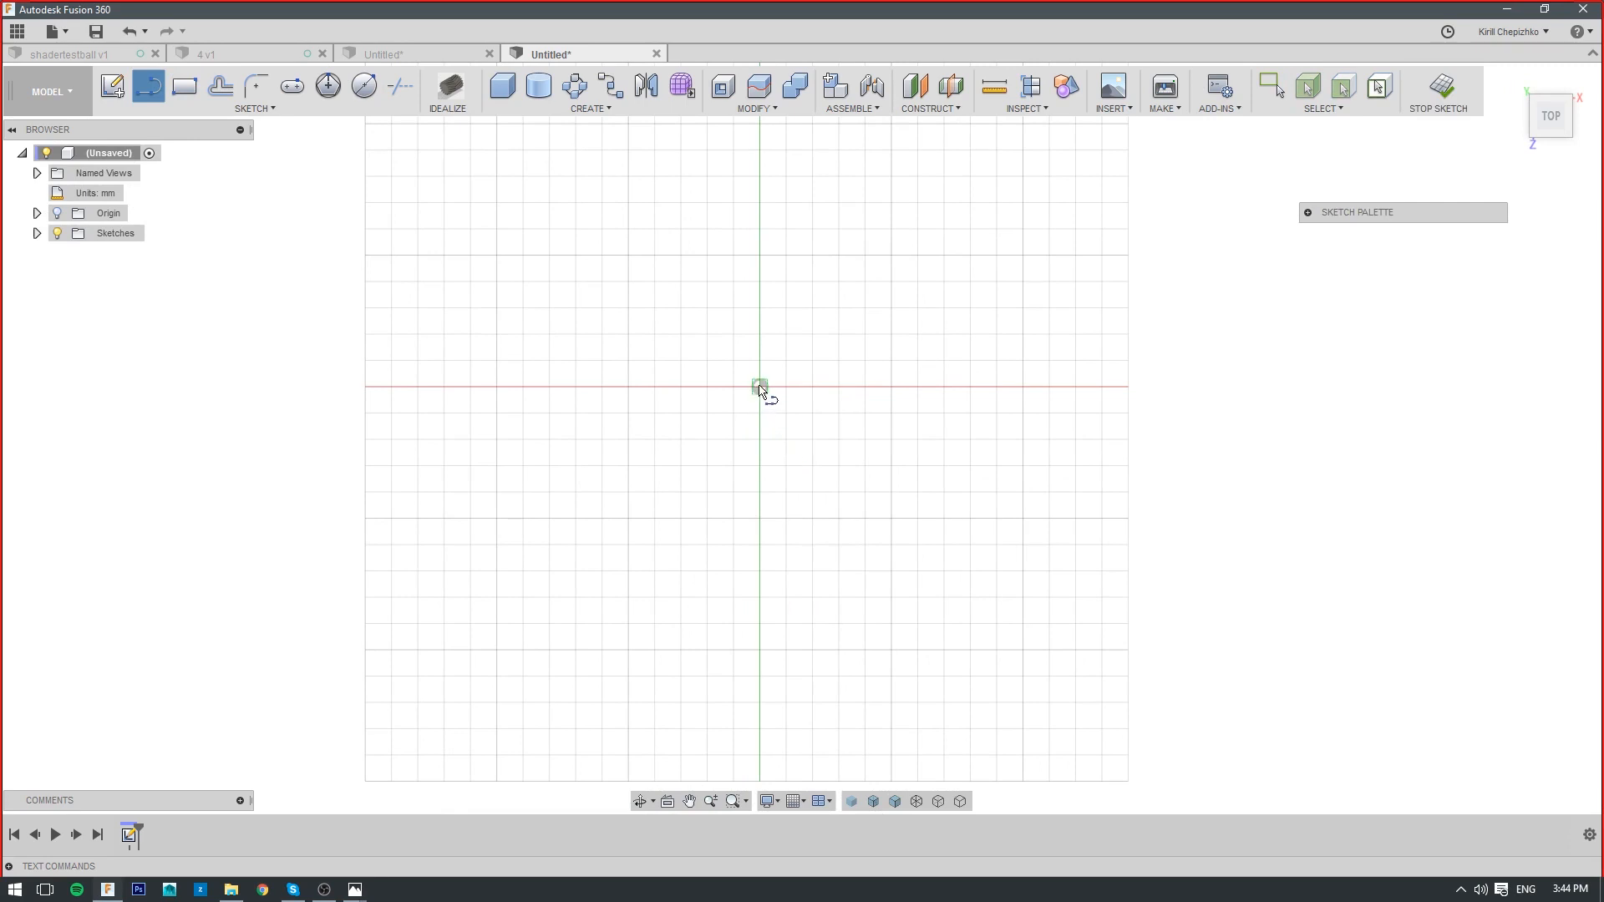
pyautogui.click(760, 387)
pyautogui.click(813, 356)
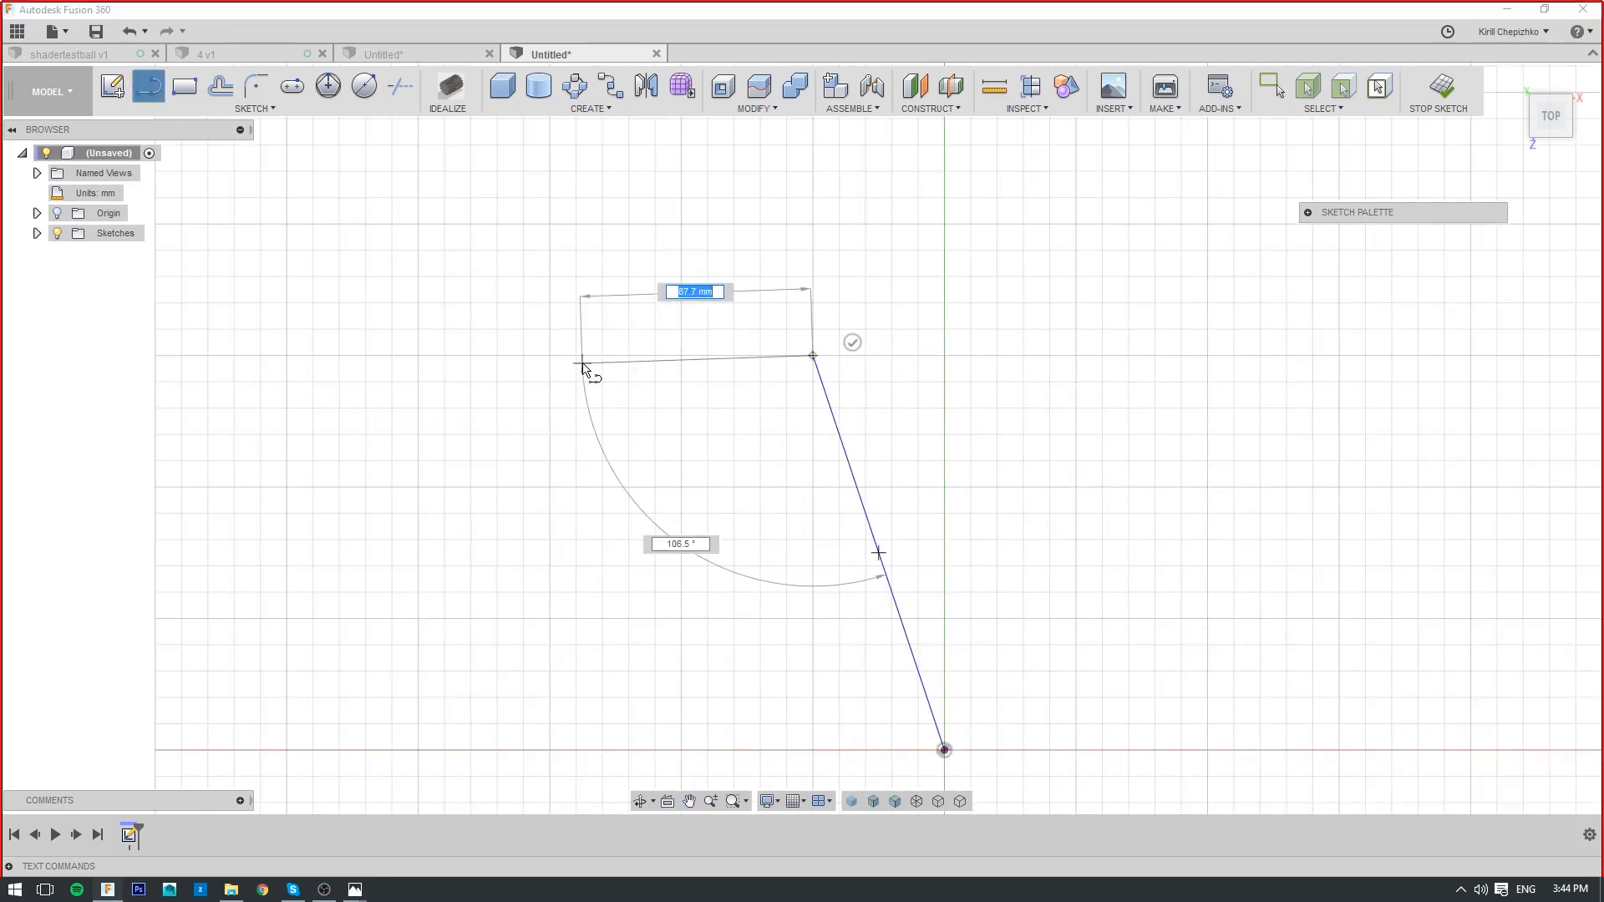
pyautogui.click(576, 356)
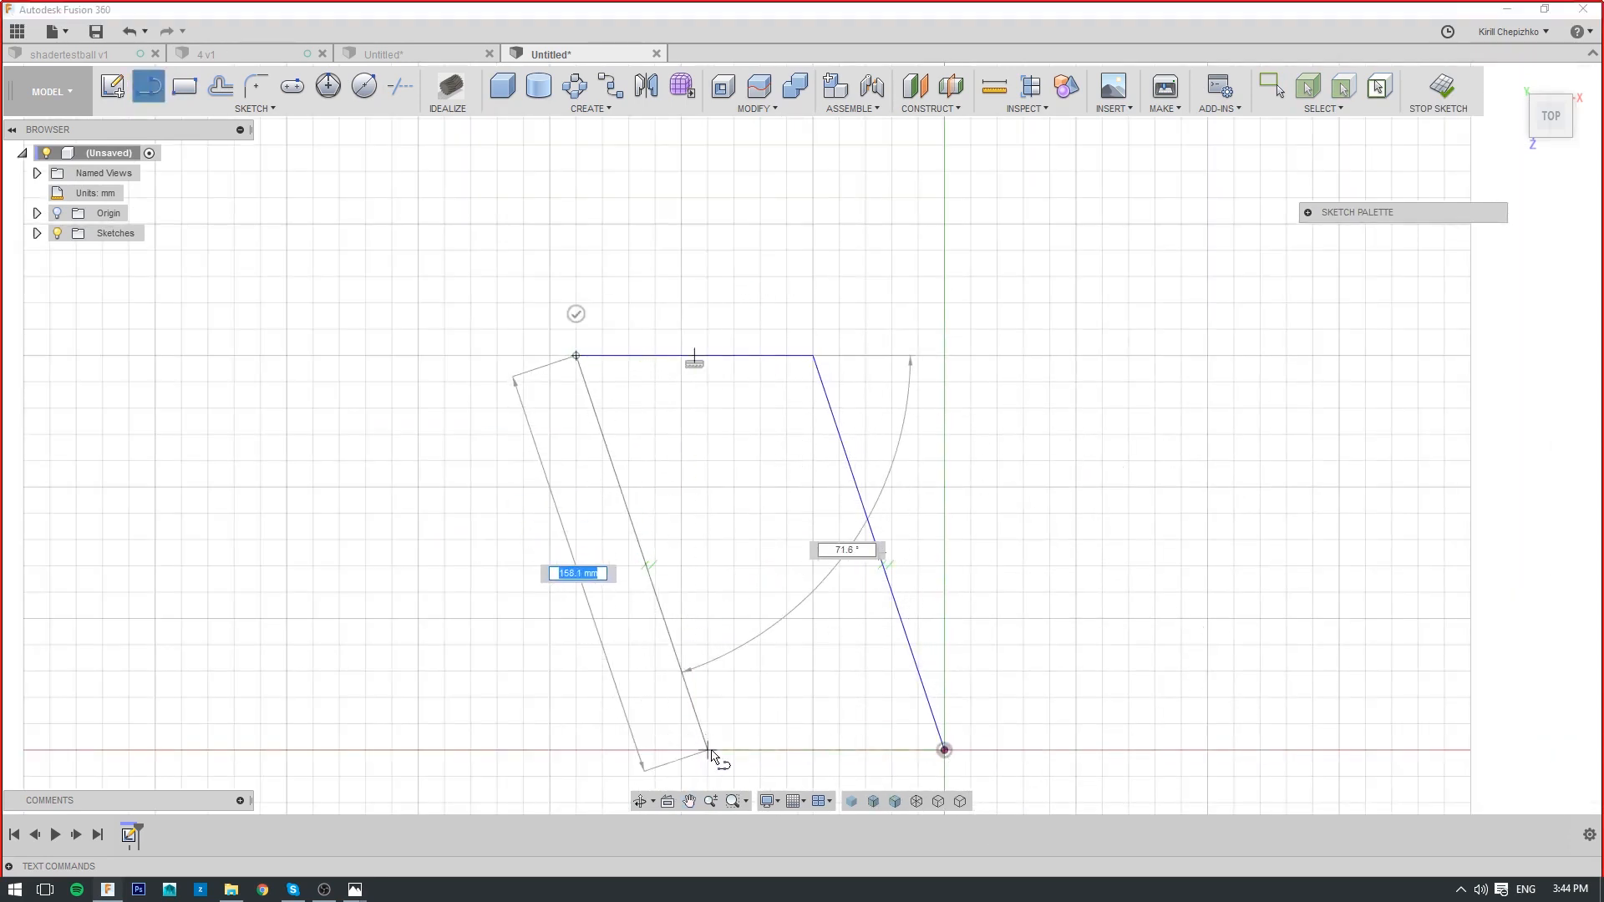
pyautogui.click(705, 742)
pyautogui.click(944, 749)
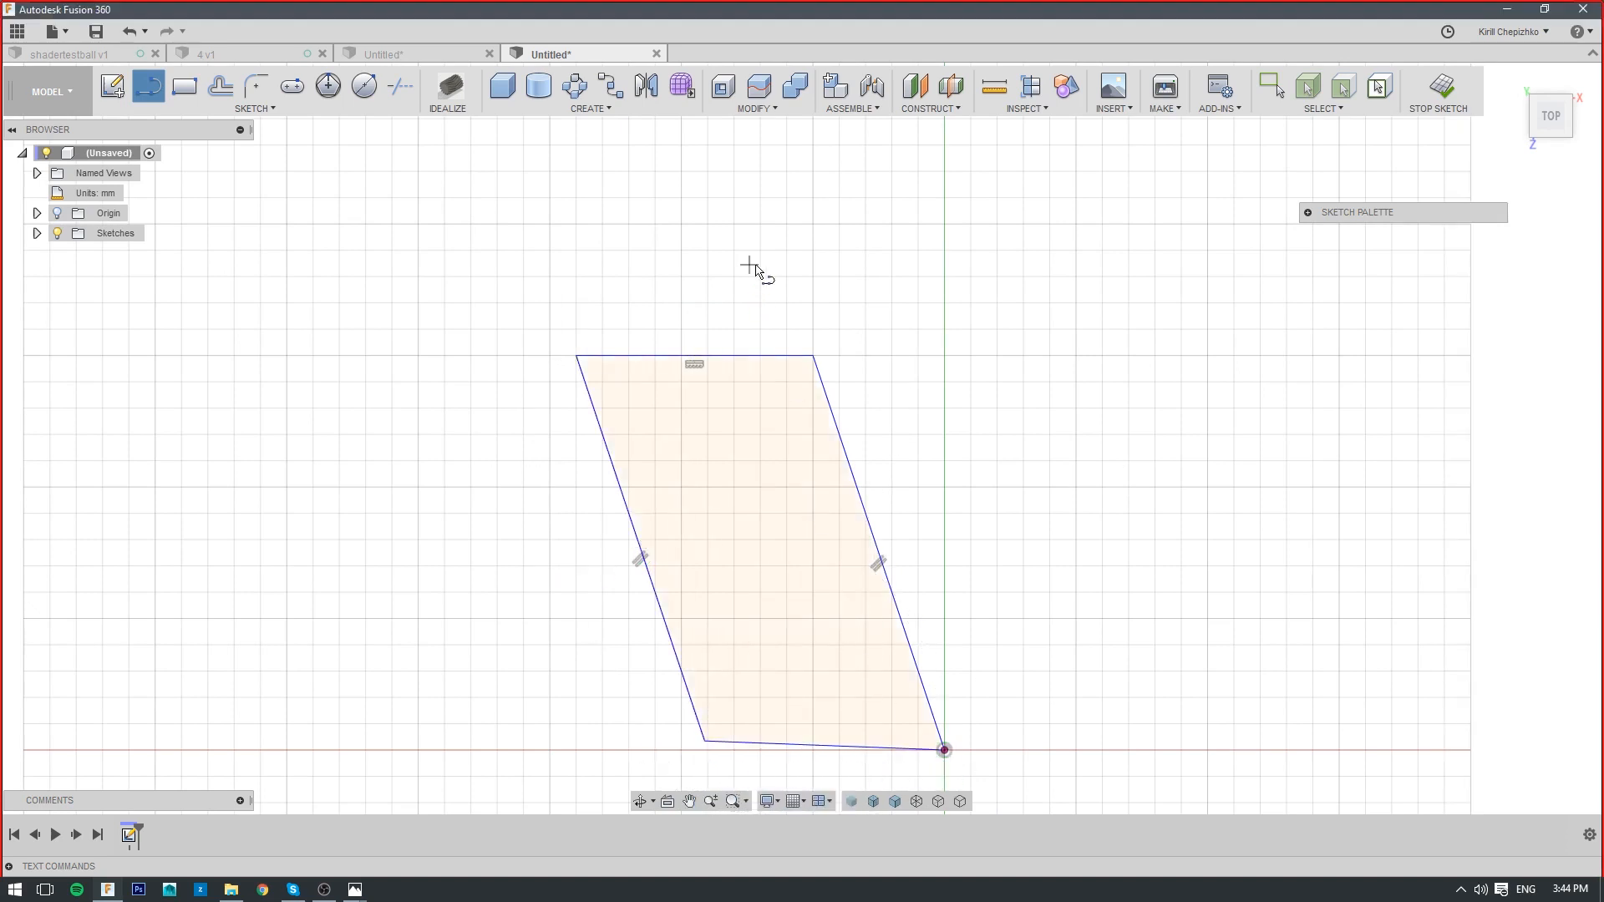
pyautogui.click(815, 361)
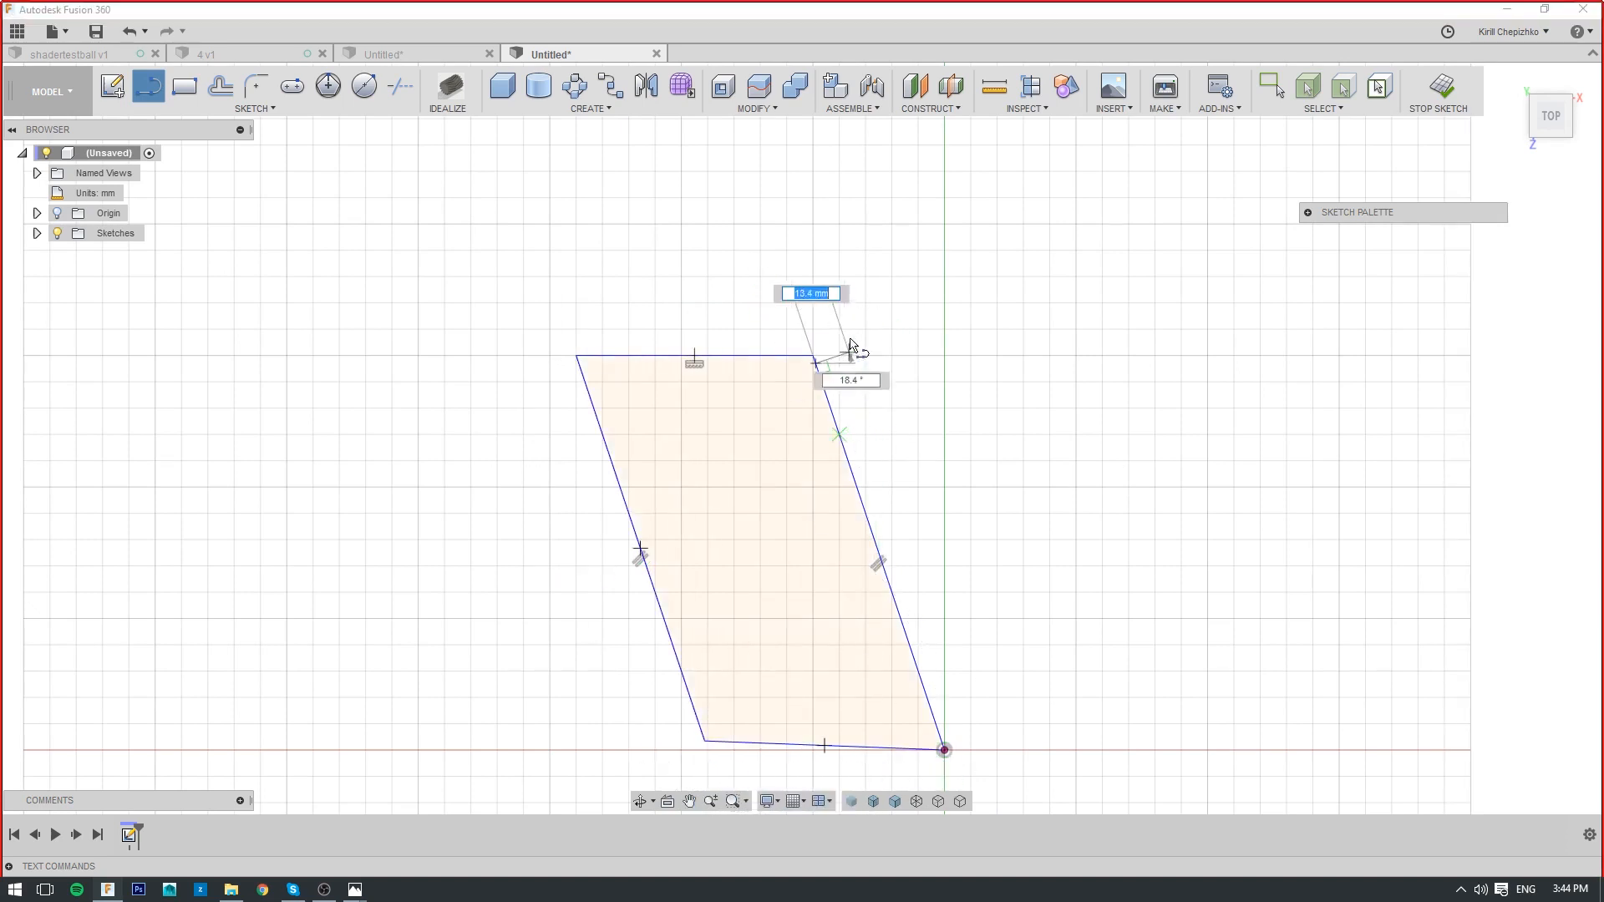
pyautogui.press('Escape')
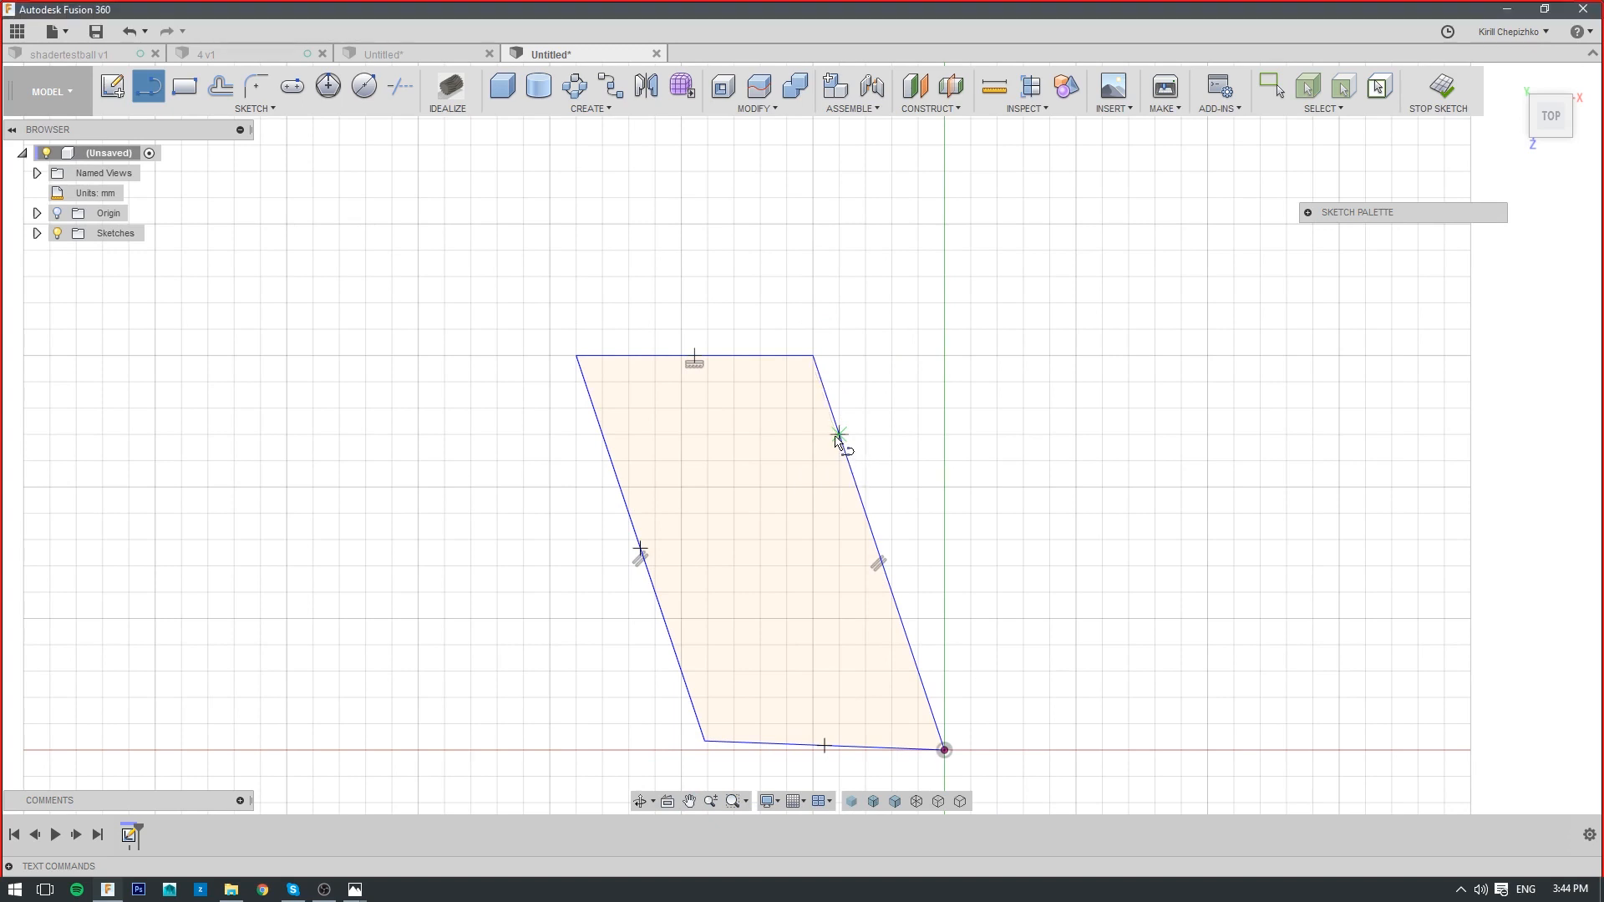
pyautogui.click(838, 435)
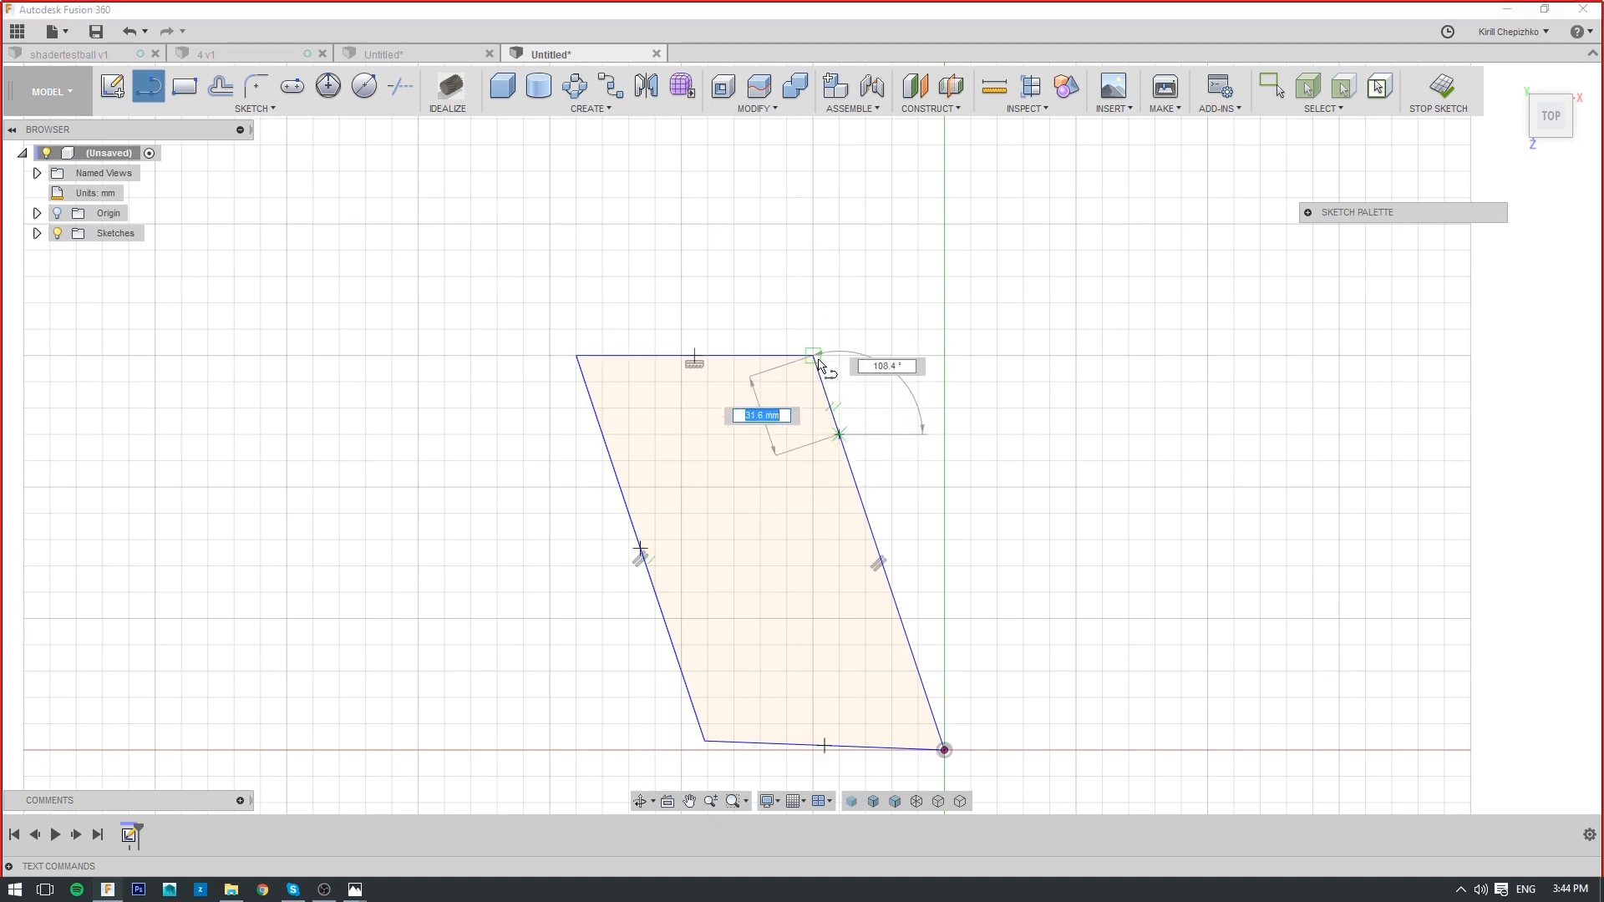
pyautogui.press('Escape')
# Extend the grip profile with a closed curved neck, built from tangent arcs and straight lines between the slanted shape's two upper corners
pyautogui.moveTo(812, 359); pyautogui.dragTo(905, 211)
pyautogui.moveTo(904, 251); pyautogui.dragTo(888, 454, button='middle')
pyautogui.click(891, 321)
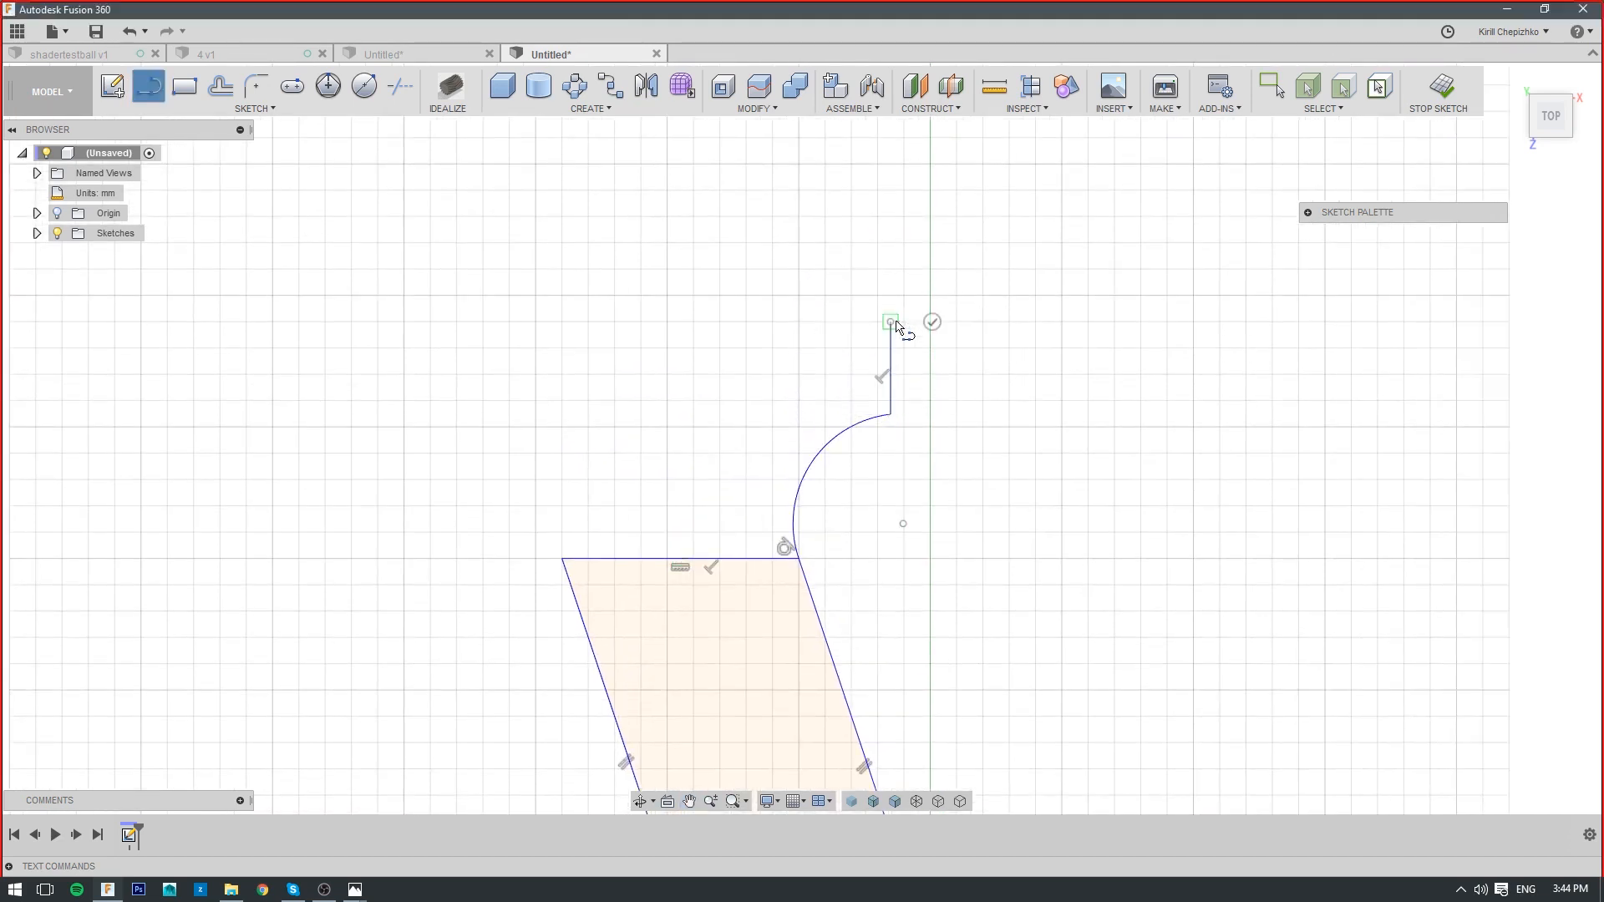
pyautogui.moveTo(853, 323); pyautogui.dragTo(668, 489)
pyautogui.click(669, 484)
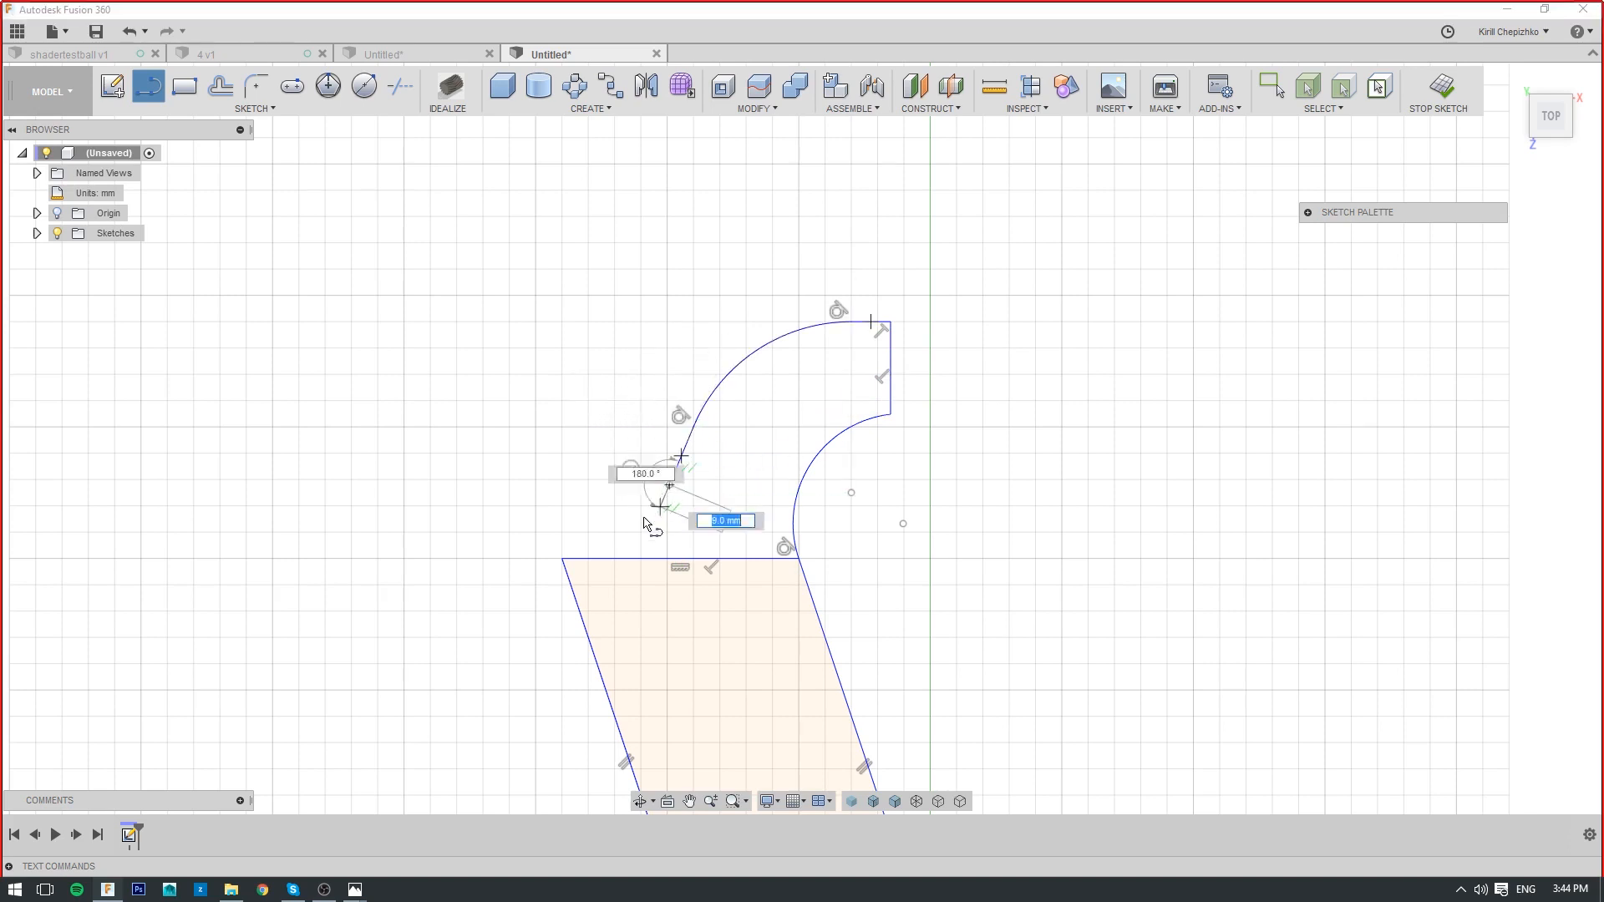
pyautogui.click(562, 558)
pyautogui.moveTo(781, 549); pyautogui.dragTo(842, 363, button='middle')
pyautogui.scroll(-1, 865, 418)
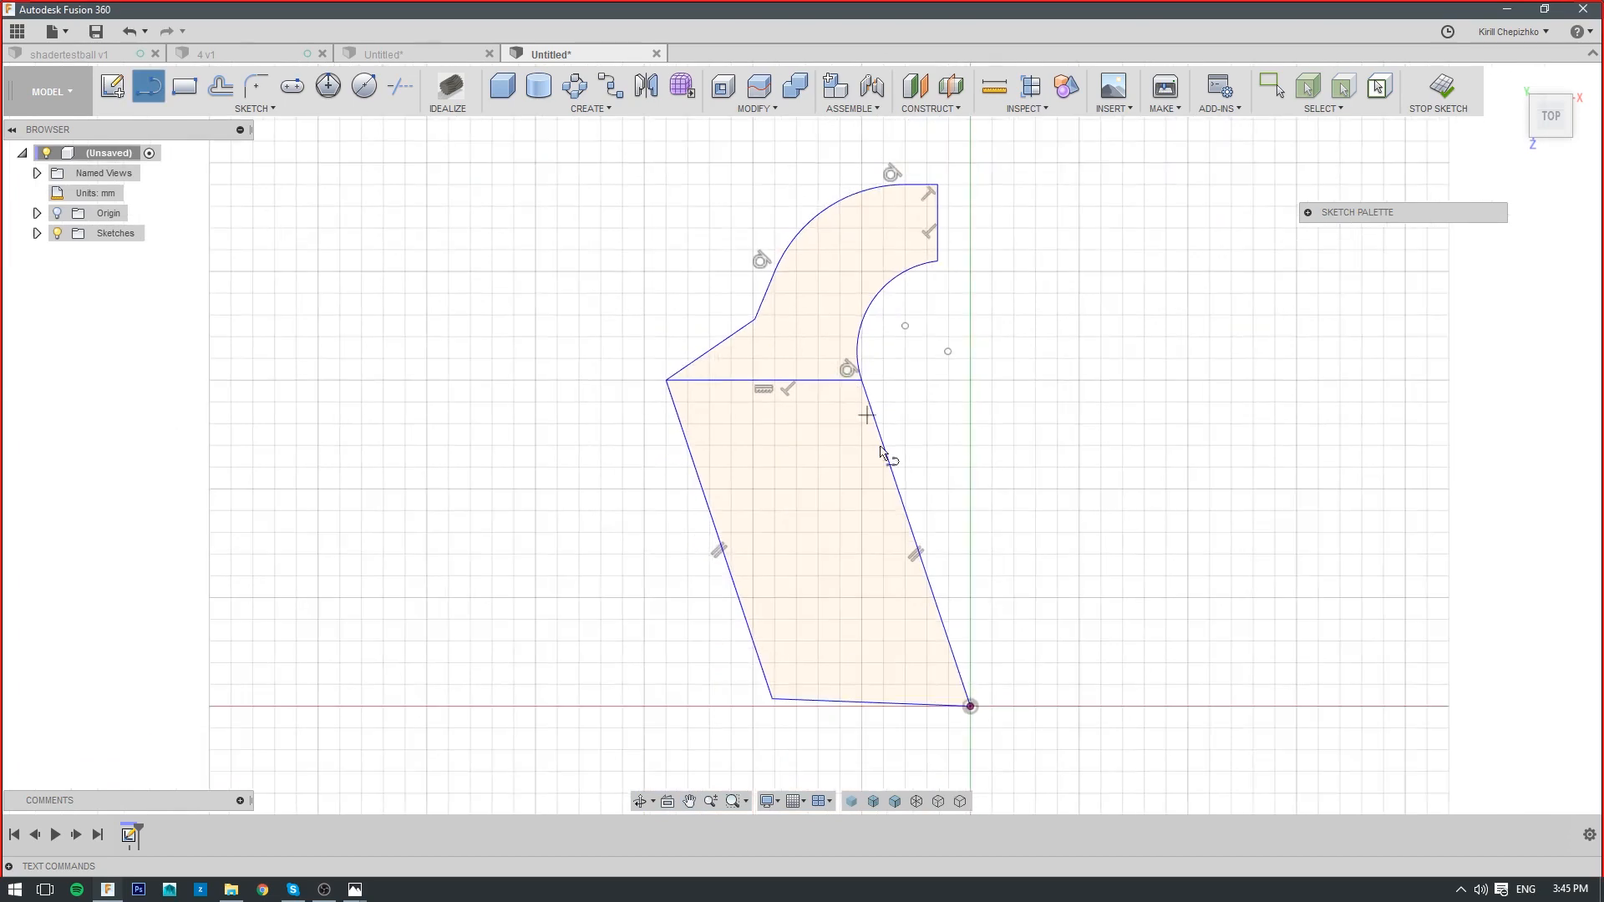
# Extrude the grip and neck profiles together 50 mm upward as a new body
pyautogui.rightClick(898, 469)
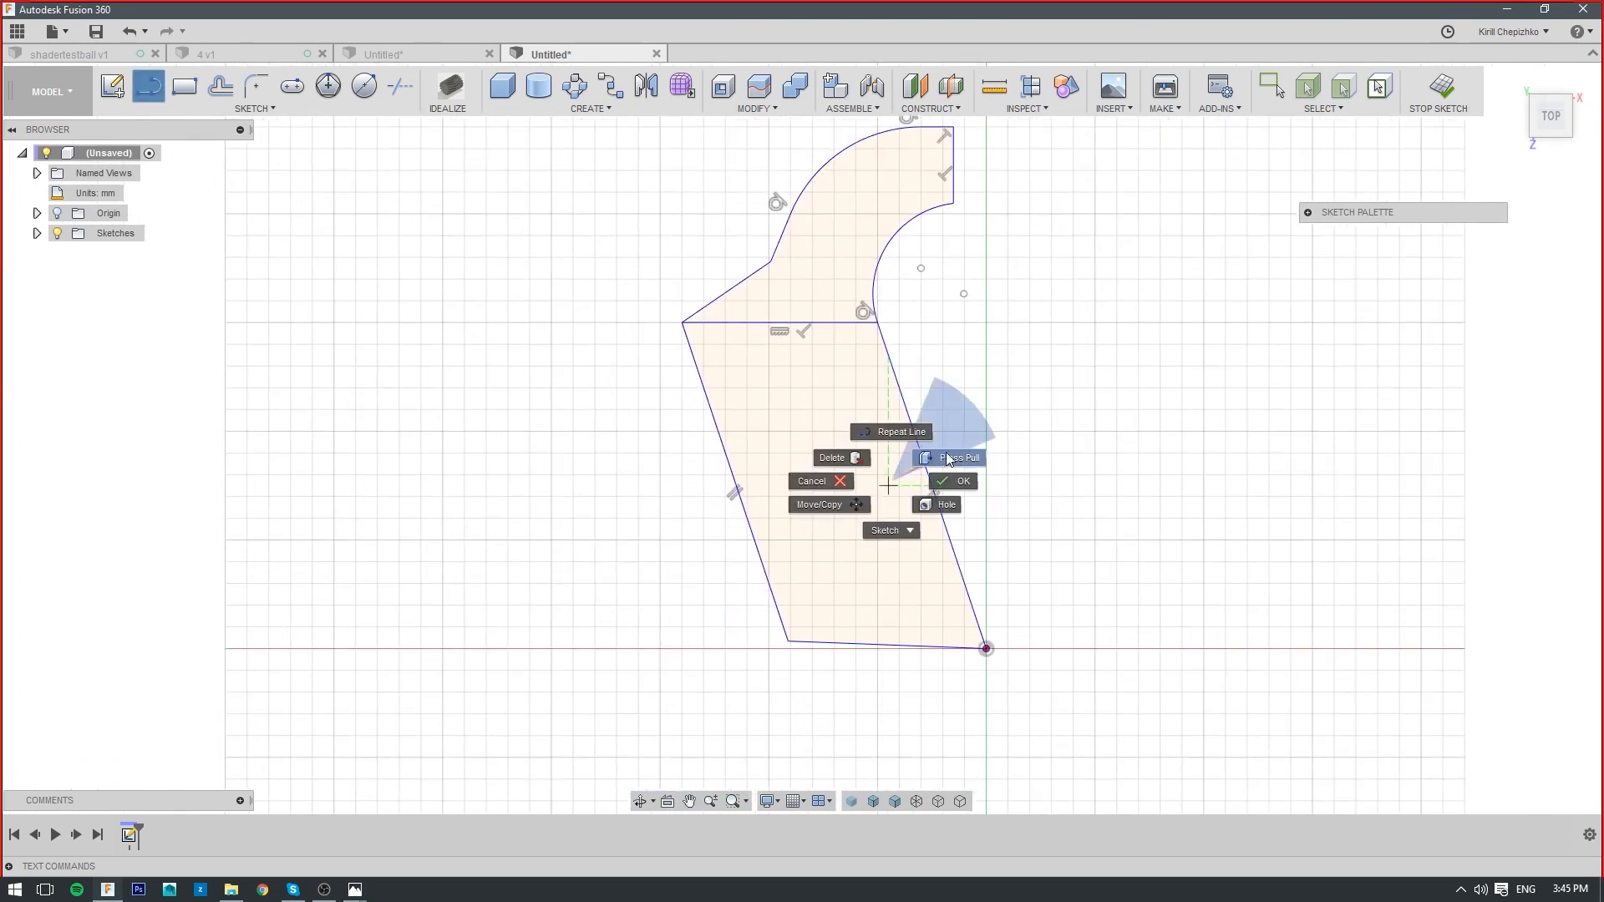
pyautogui.click(945, 453)
pyautogui.click(817, 269)
pyautogui.moveTo(1549, 115); pyautogui.dragTo(1136, 350)
pyautogui.keyDown('shift'); pyautogui.moveTo(802, 439); pyautogui.dragTo(796, 333, button='middle'); pyautogui.keyUp('shift')
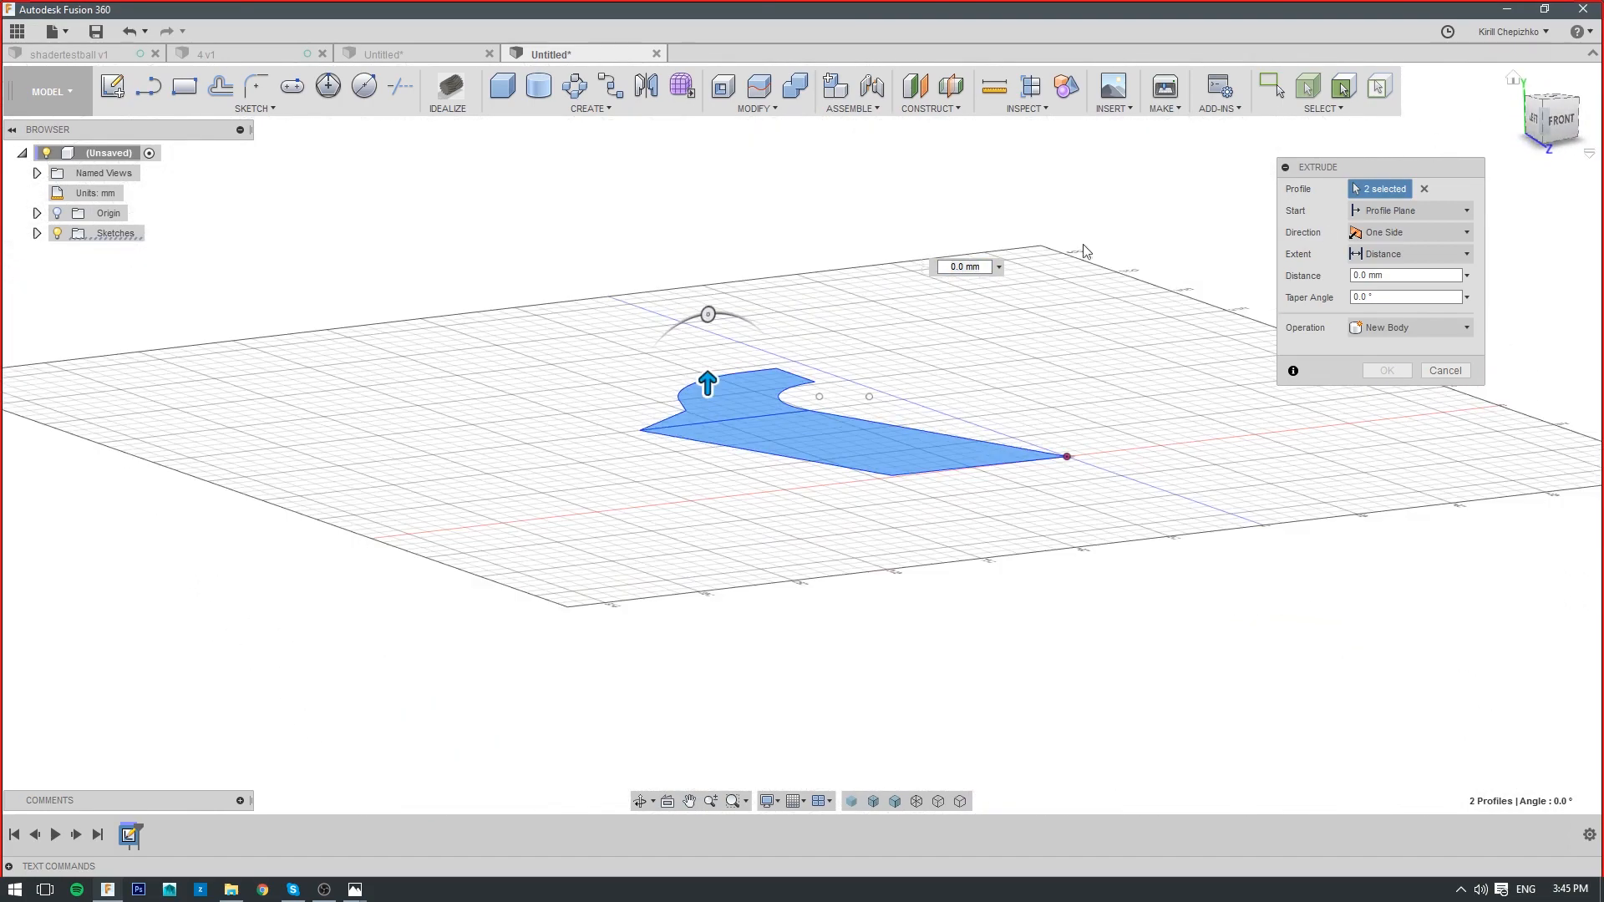
pyautogui.moveTo(711, 380); pyautogui.dragTo(794, 282)
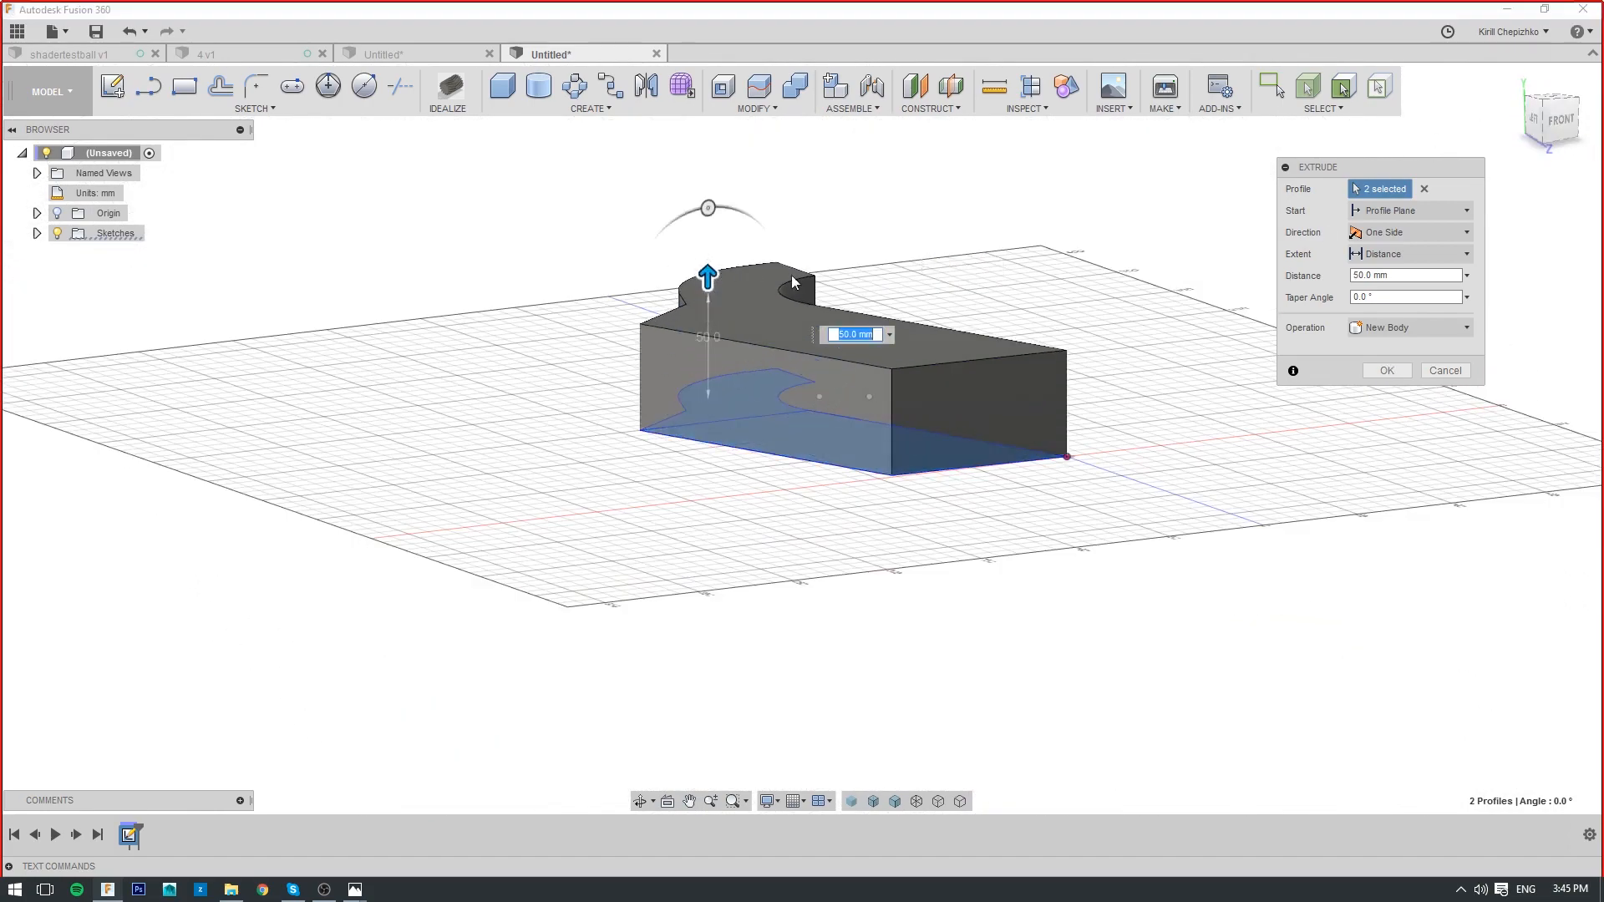
pyautogui.click(1406, 371)
# Try to stand the grip body upright by rotating it -90° about the Z axis
pyautogui.click(892, 424)
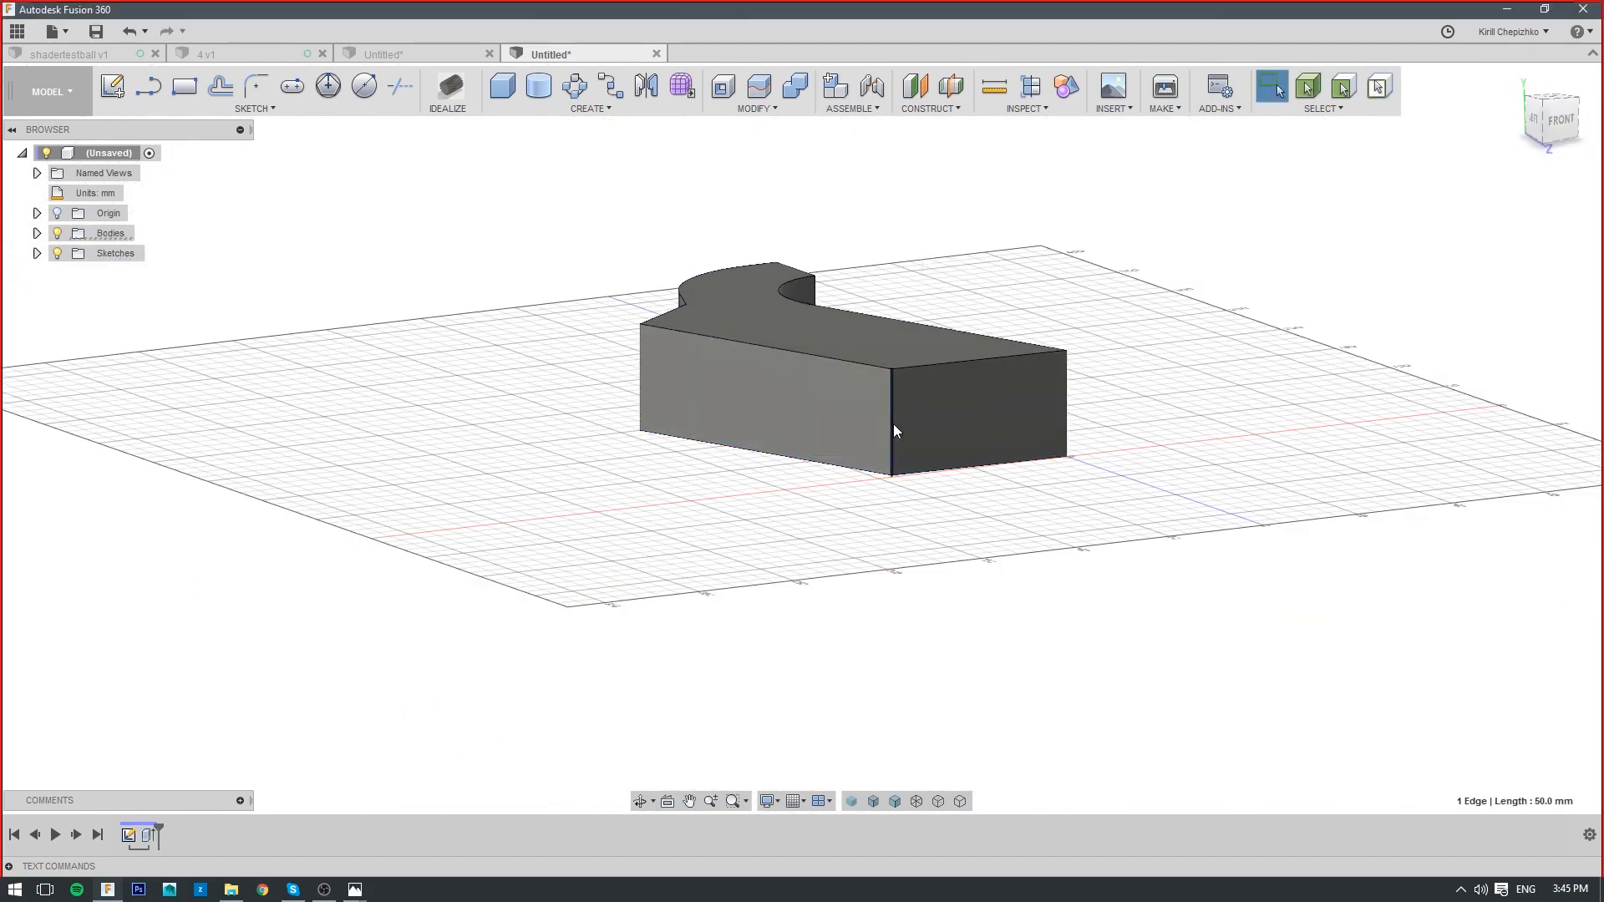
pyautogui.rightClick(893, 424)
pyautogui.click(861, 452)
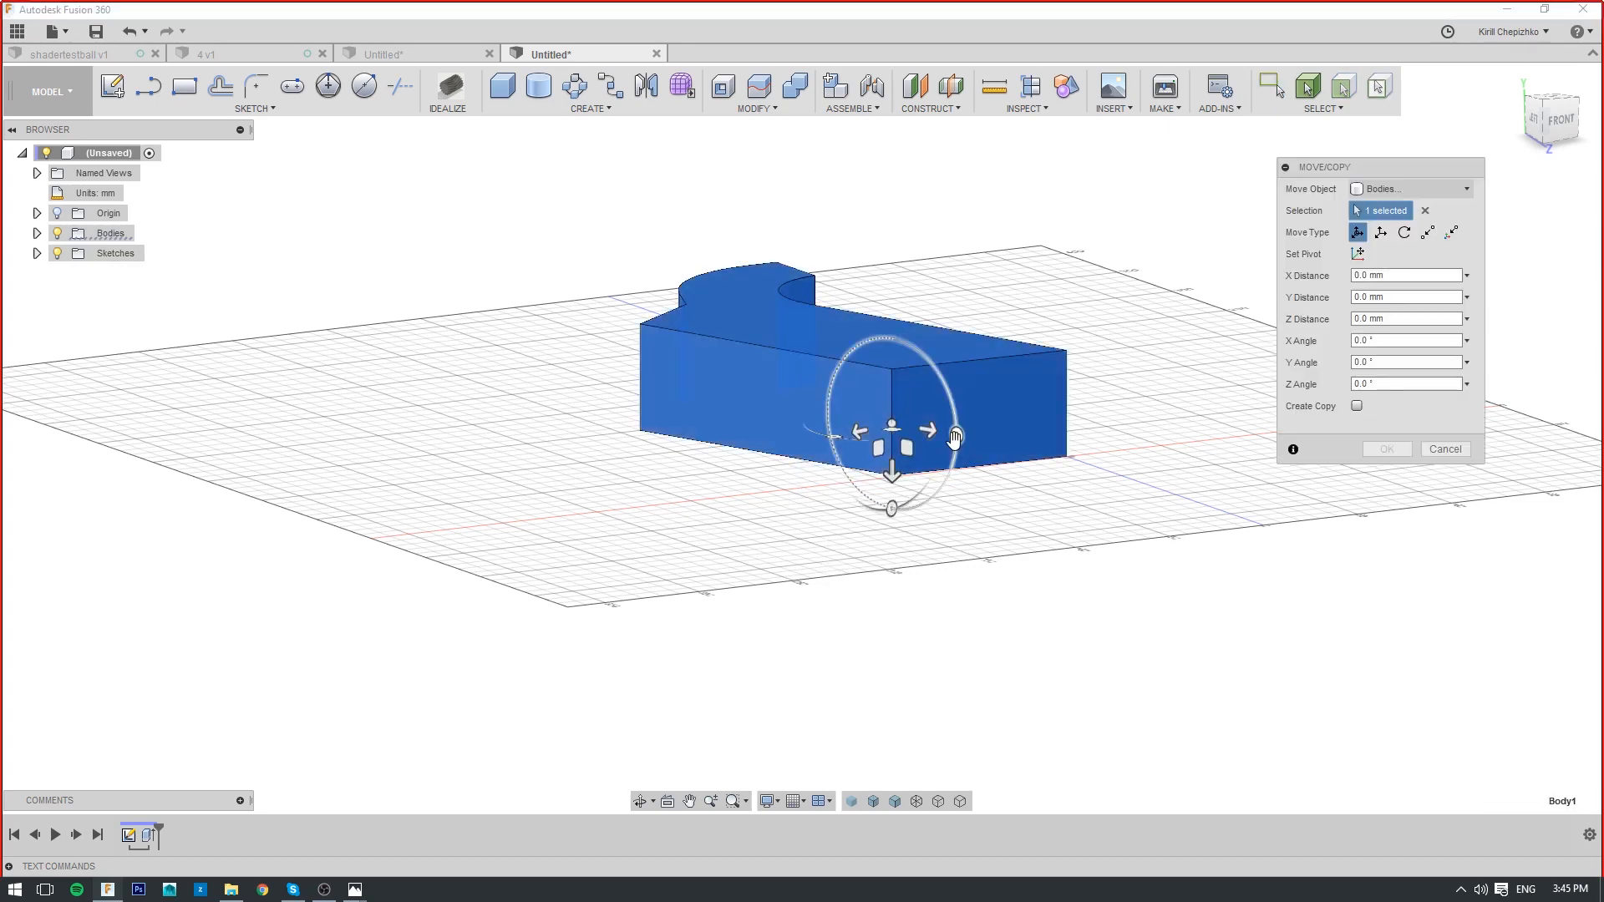
pyautogui.moveTo(955, 436); pyautogui.dragTo(894, 507)
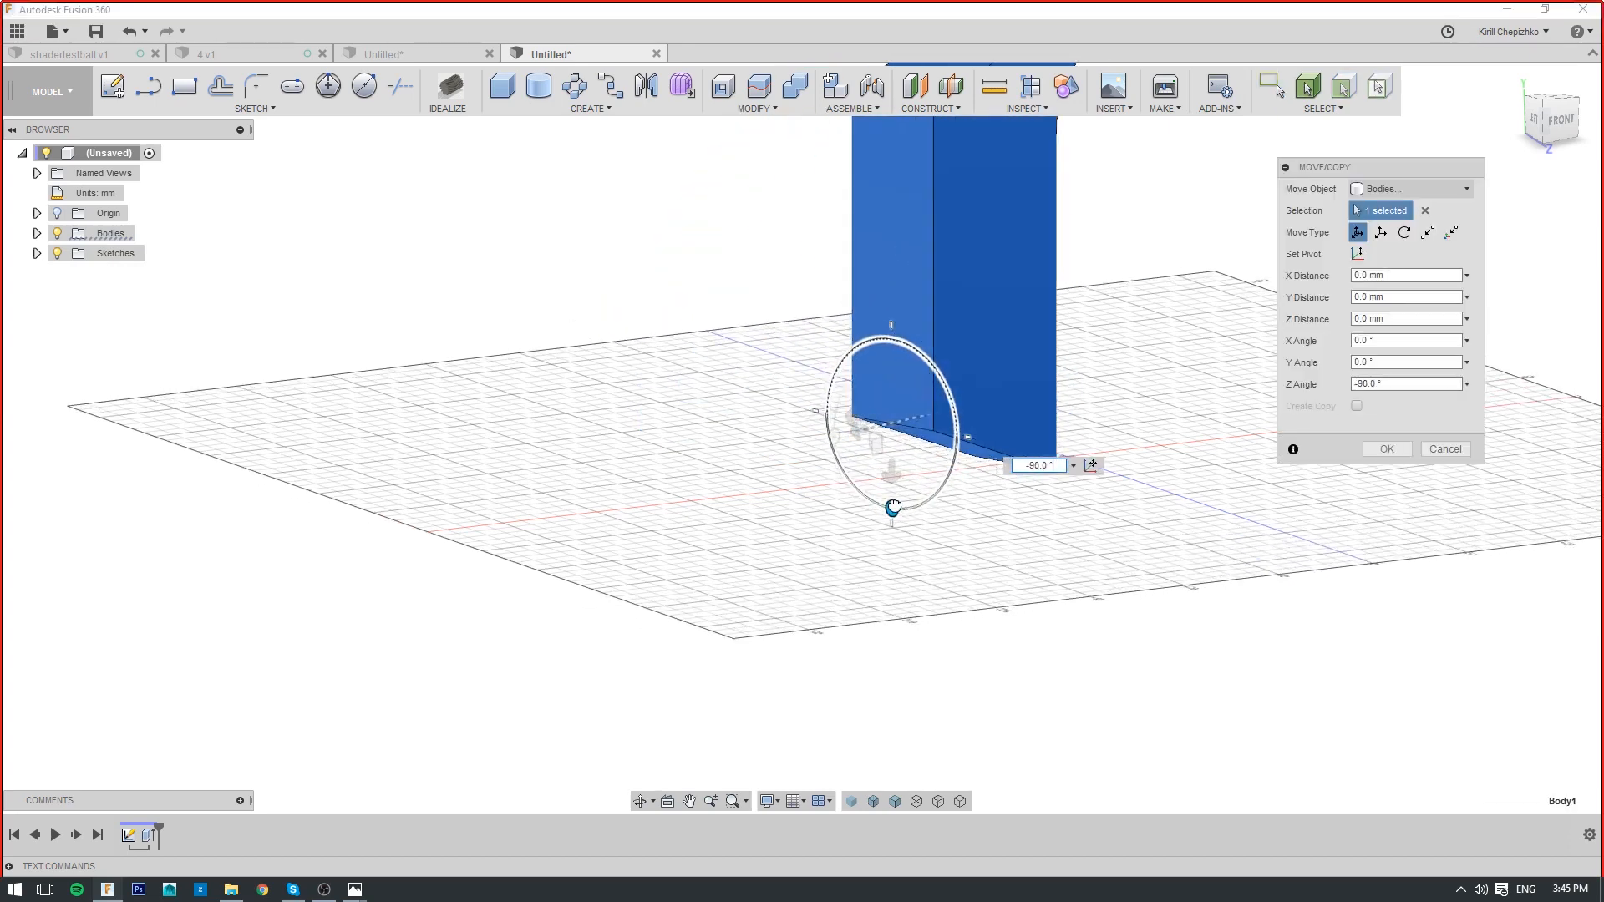
pyautogui.click(1559, 120)
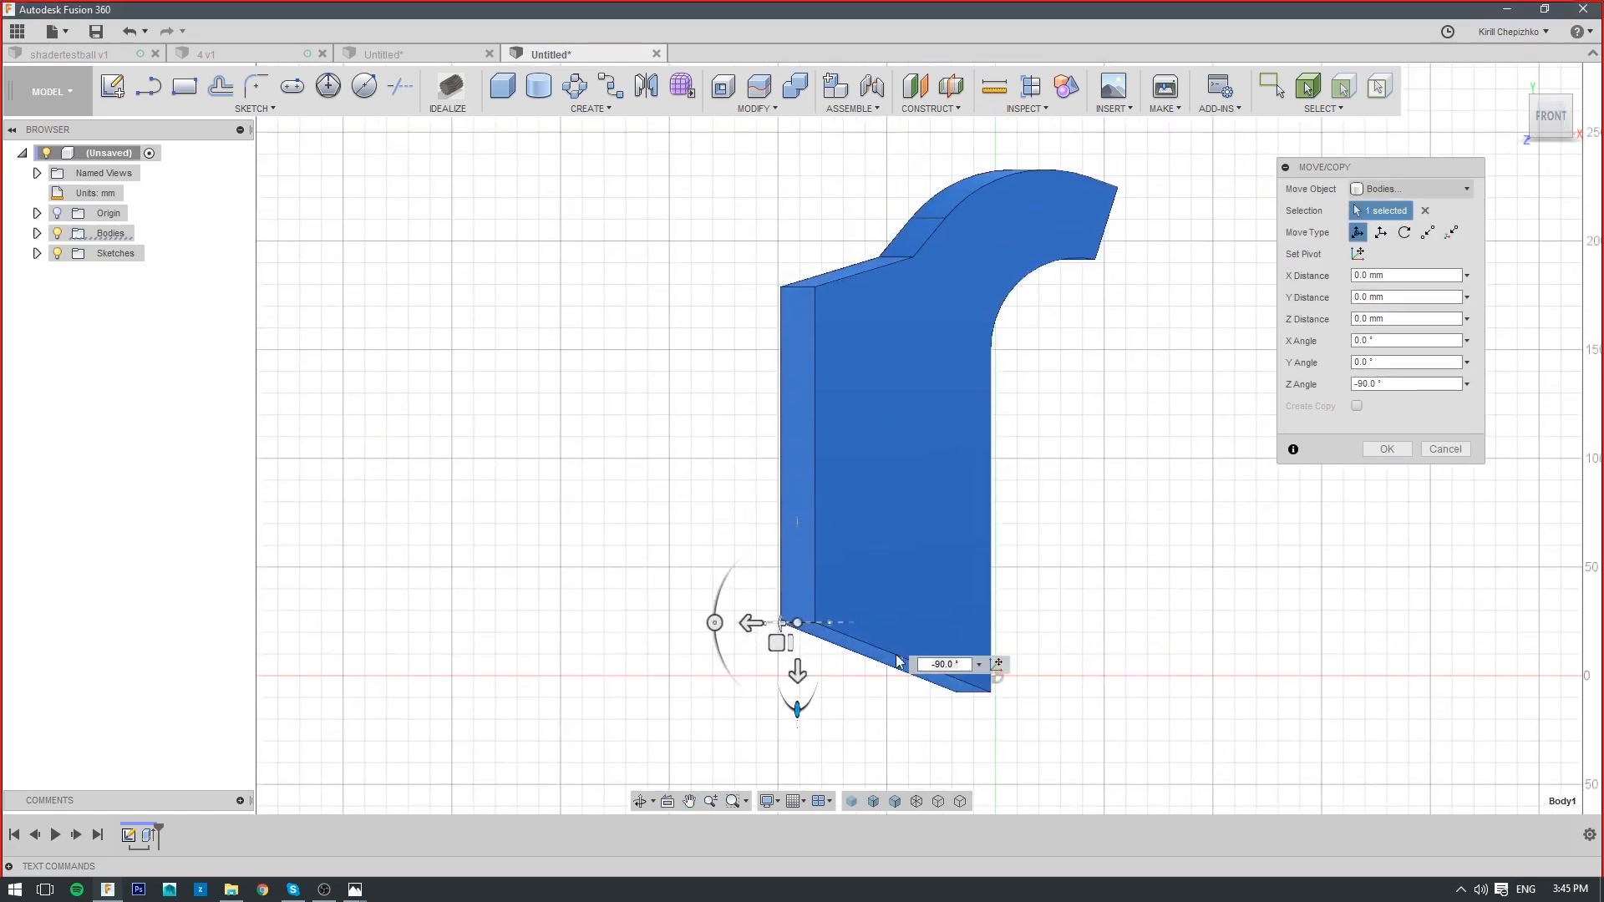
pyautogui.click(1567, 131)
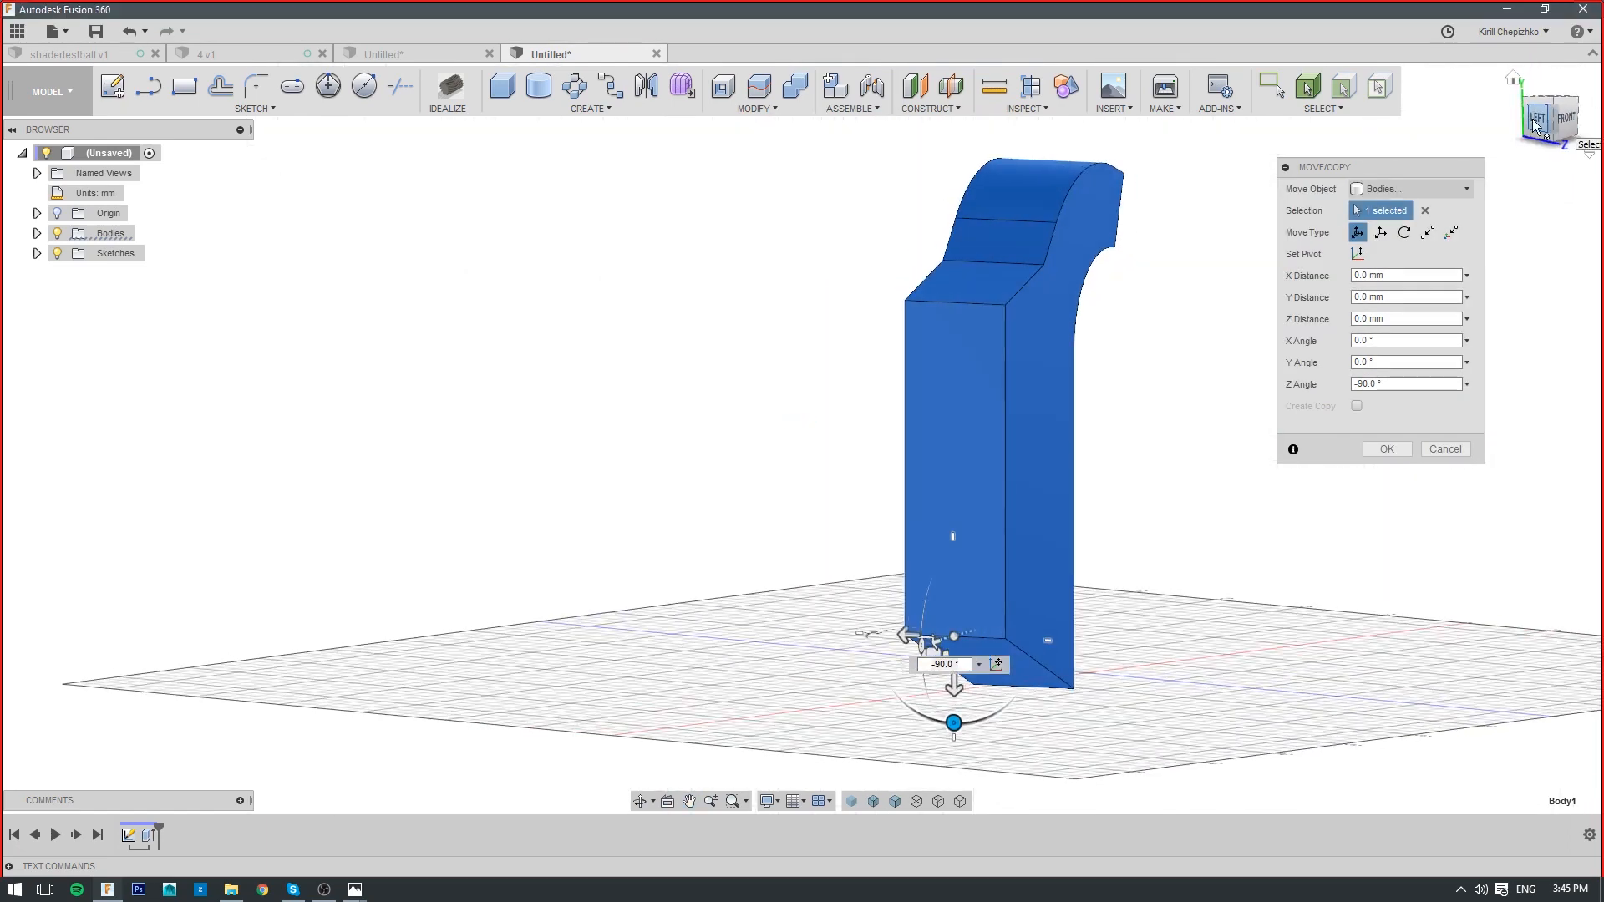
pyautogui.click(1536, 121)
pyautogui.click(1385, 450)
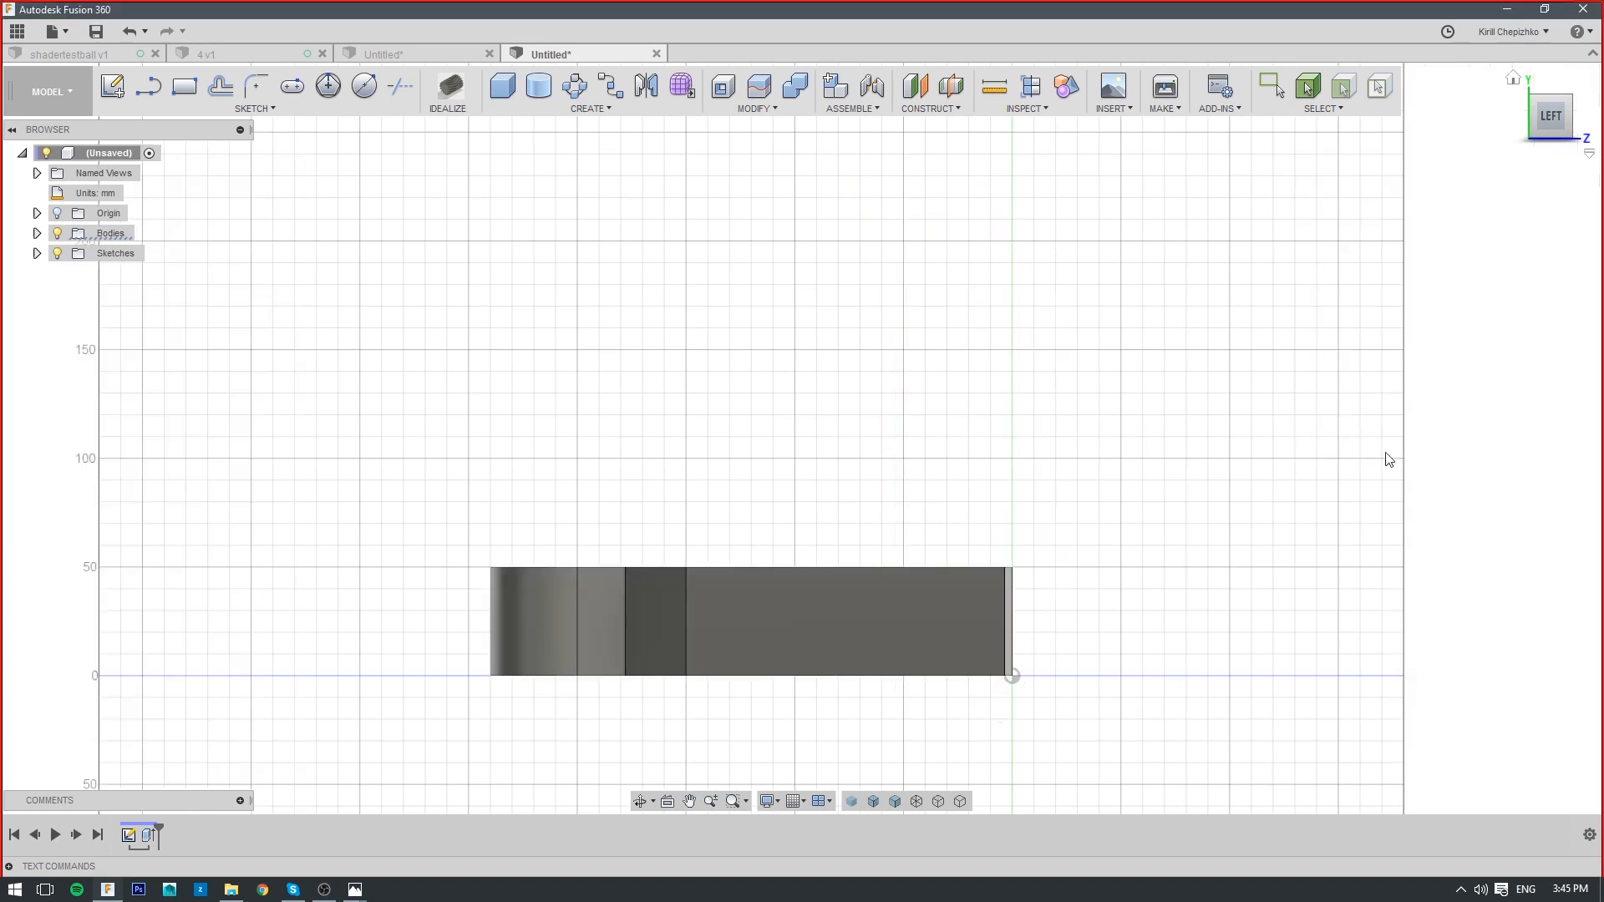
# Rotate the whole grip body -90° about the X axis so that it stands upright
pyautogui.rightClick(902, 620)
pyautogui.click(831, 641)
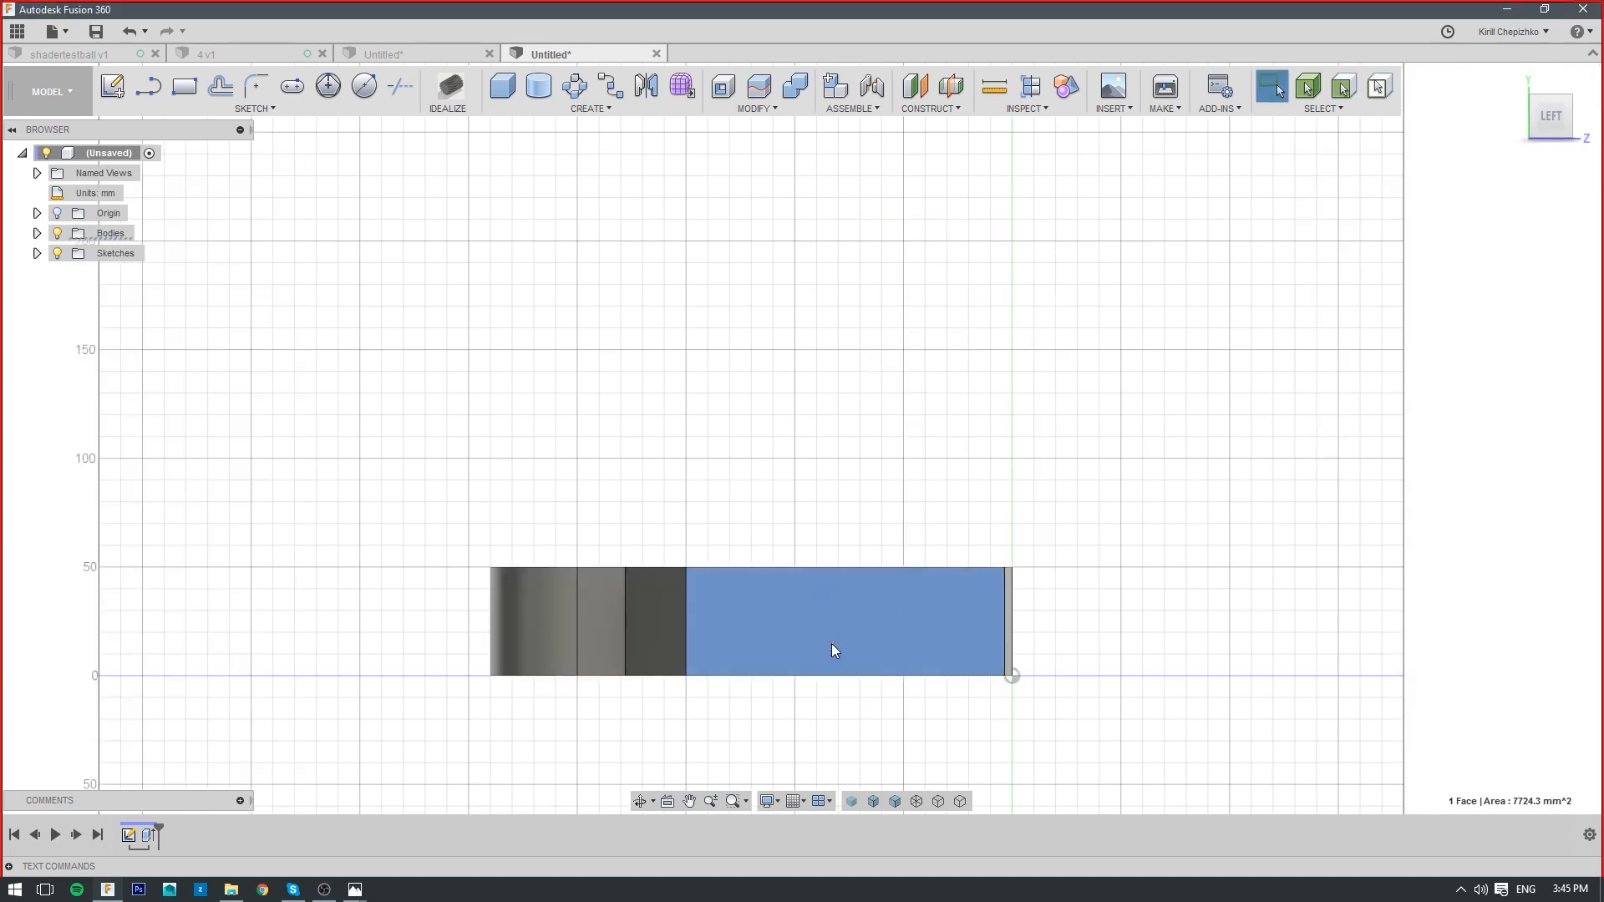
pyautogui.click(1366, 197)
pyautogui.click(1379, 207)
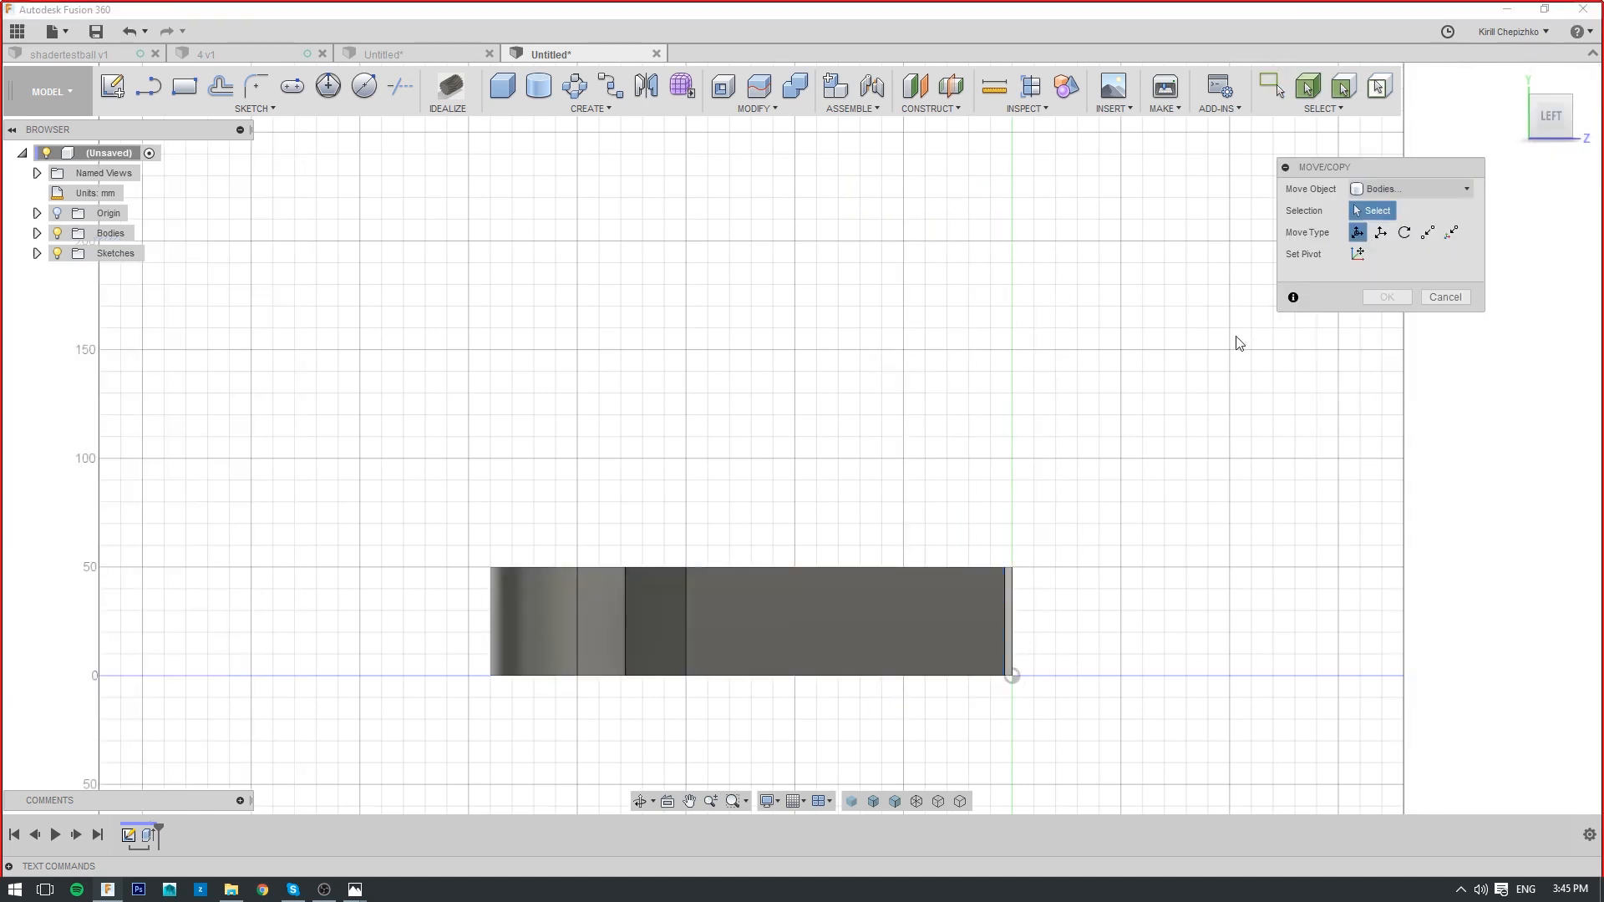
pyautogui.moveTo(1543, 112); pyautogui.dragTo(1526, 133)
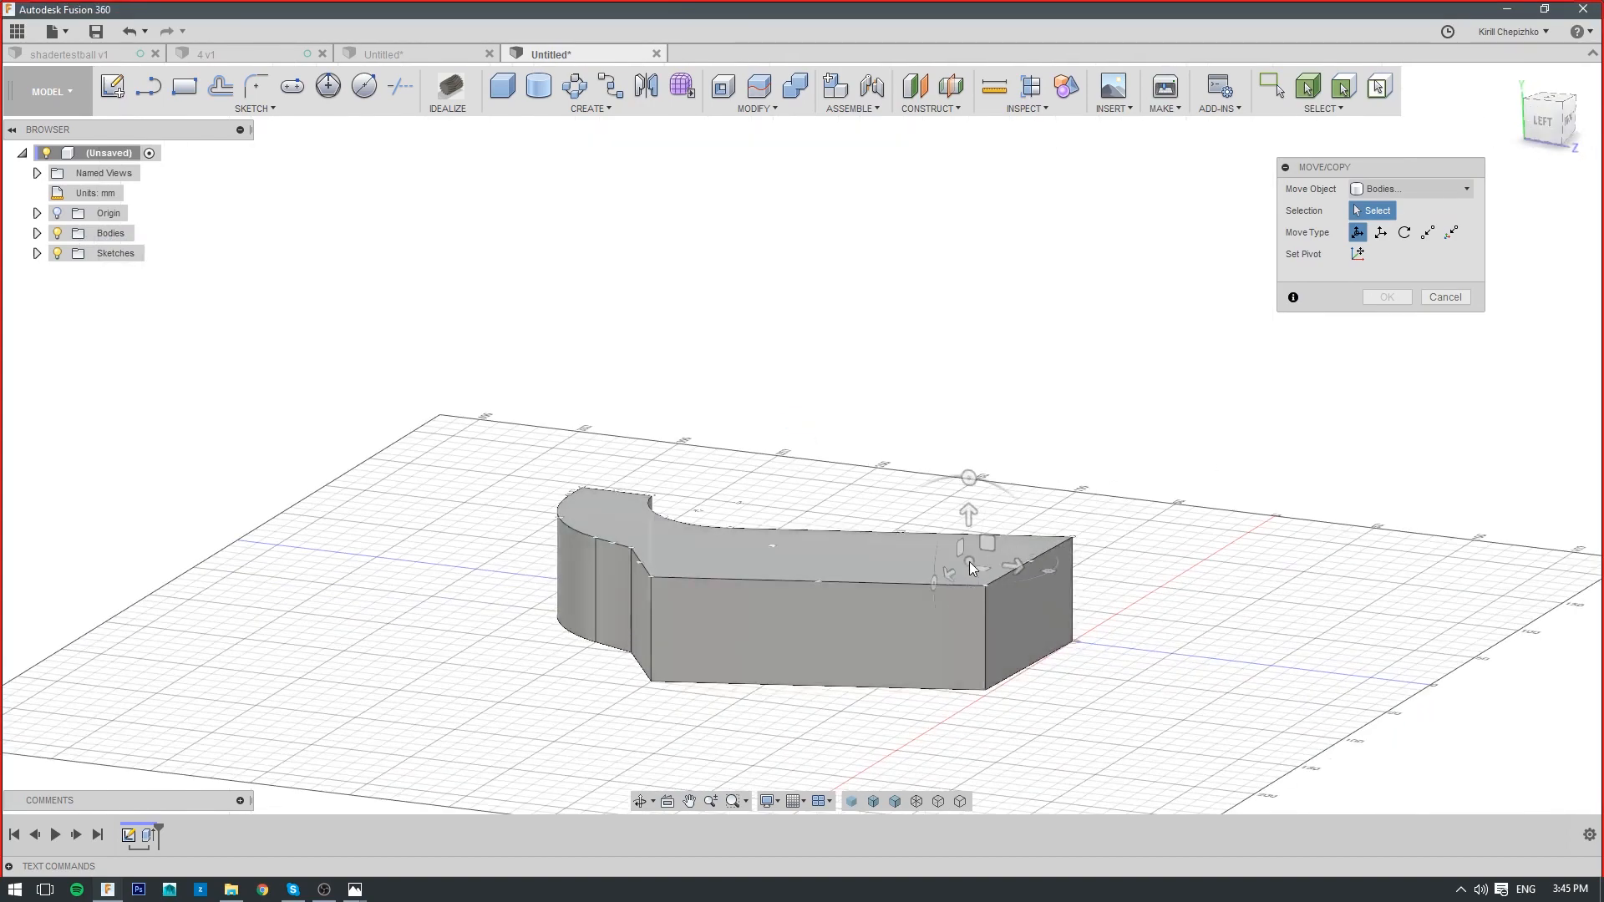
pyautogui.moveTo(971, 569)
pyautogui.keyDown('shift'); pyautogui.mouseDown(button='middle')
pyautogui.moveTo(971, 584)
pyautogui.moveTo(971, 559)
pyautogui.mouseUp(button='middle'); pyautogui.keyUp('shift')
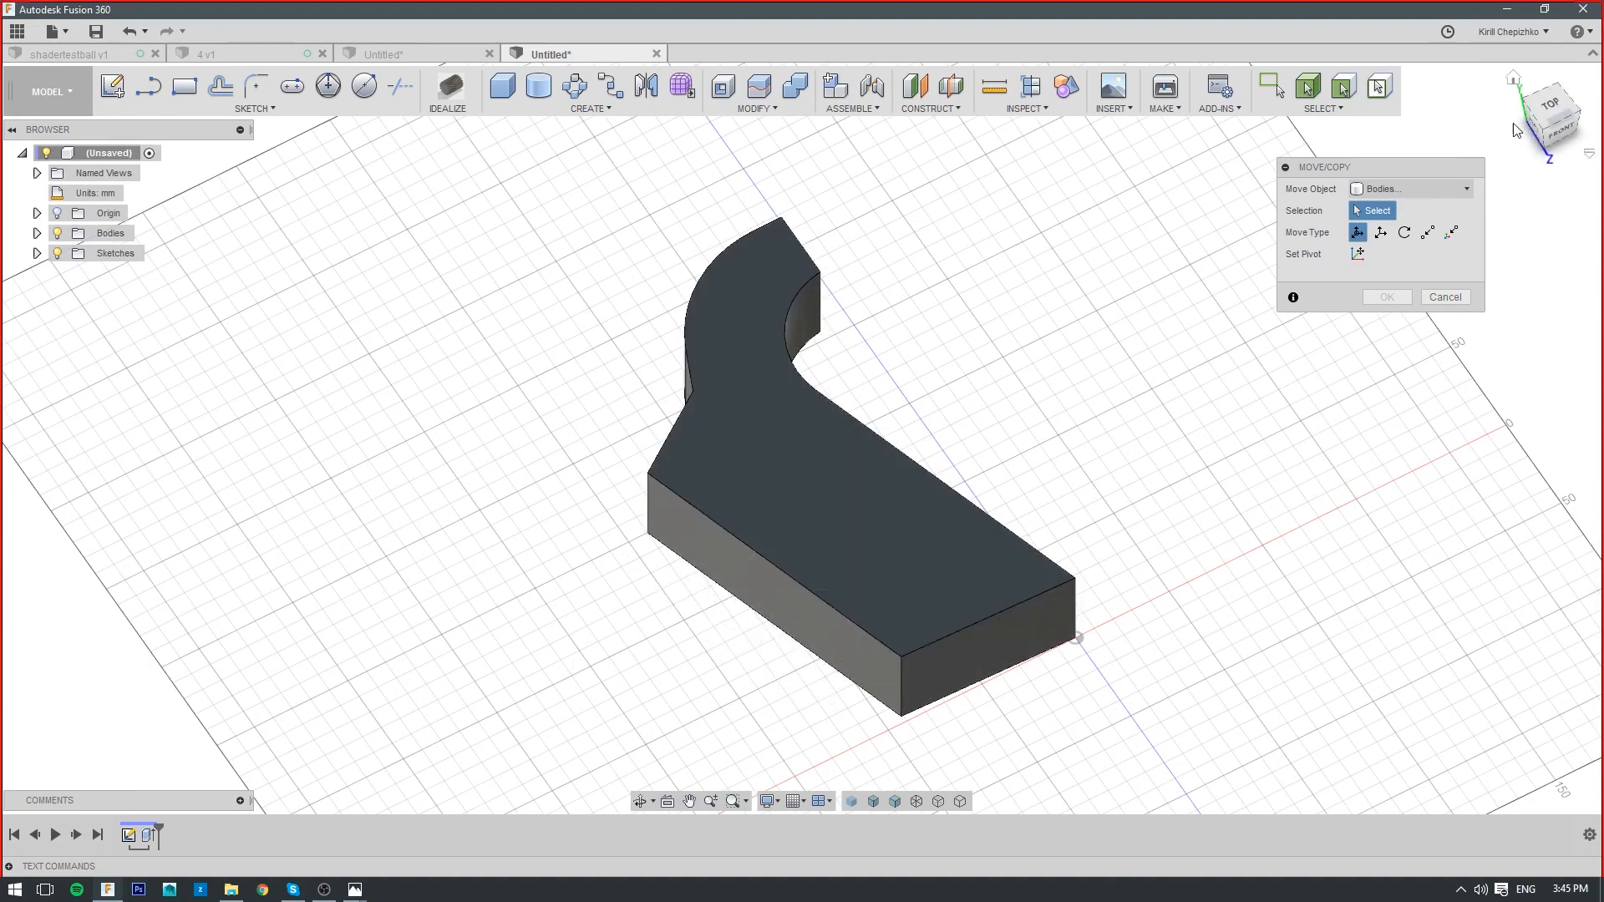
pyautogui.click(1567, 103)
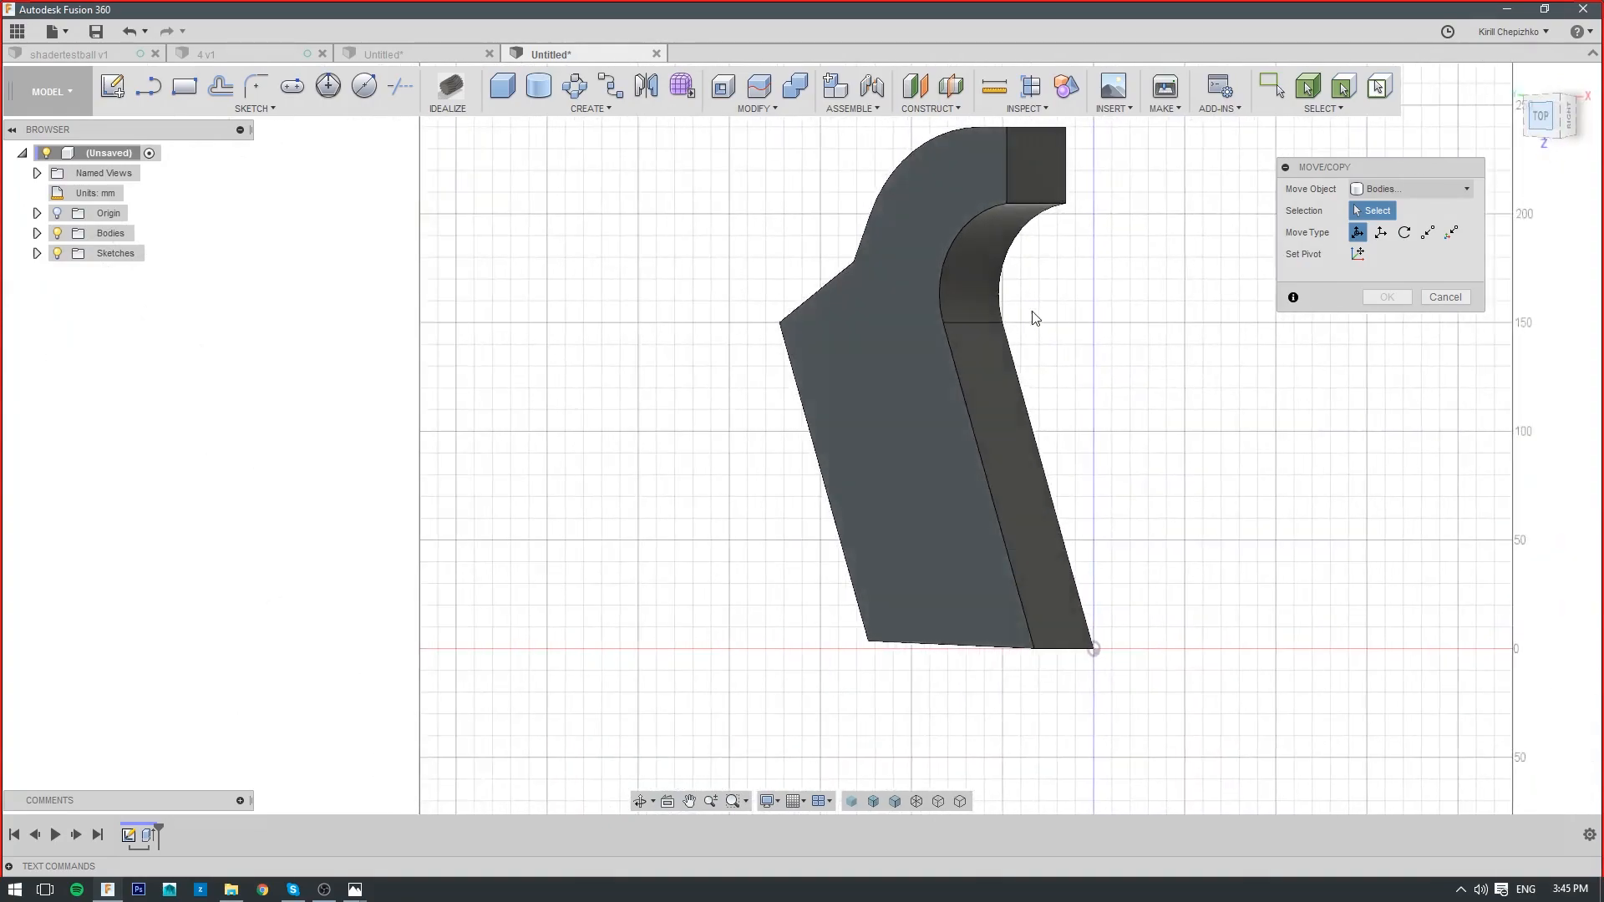
pyautogui.click(860, 477)
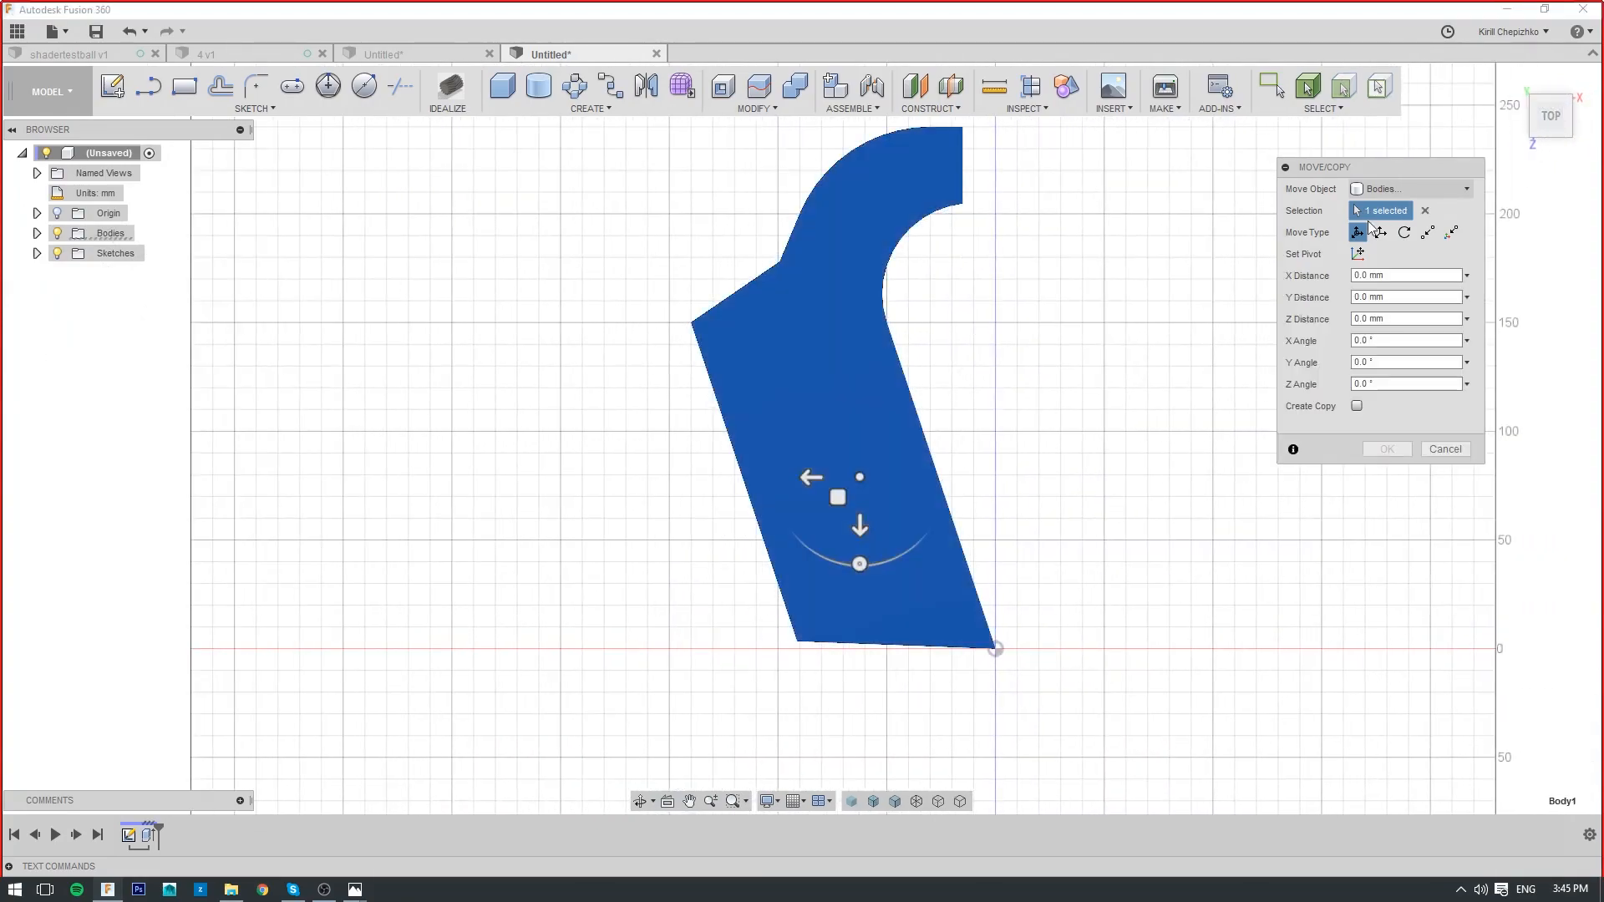
pyautogui.click(1533, 134)
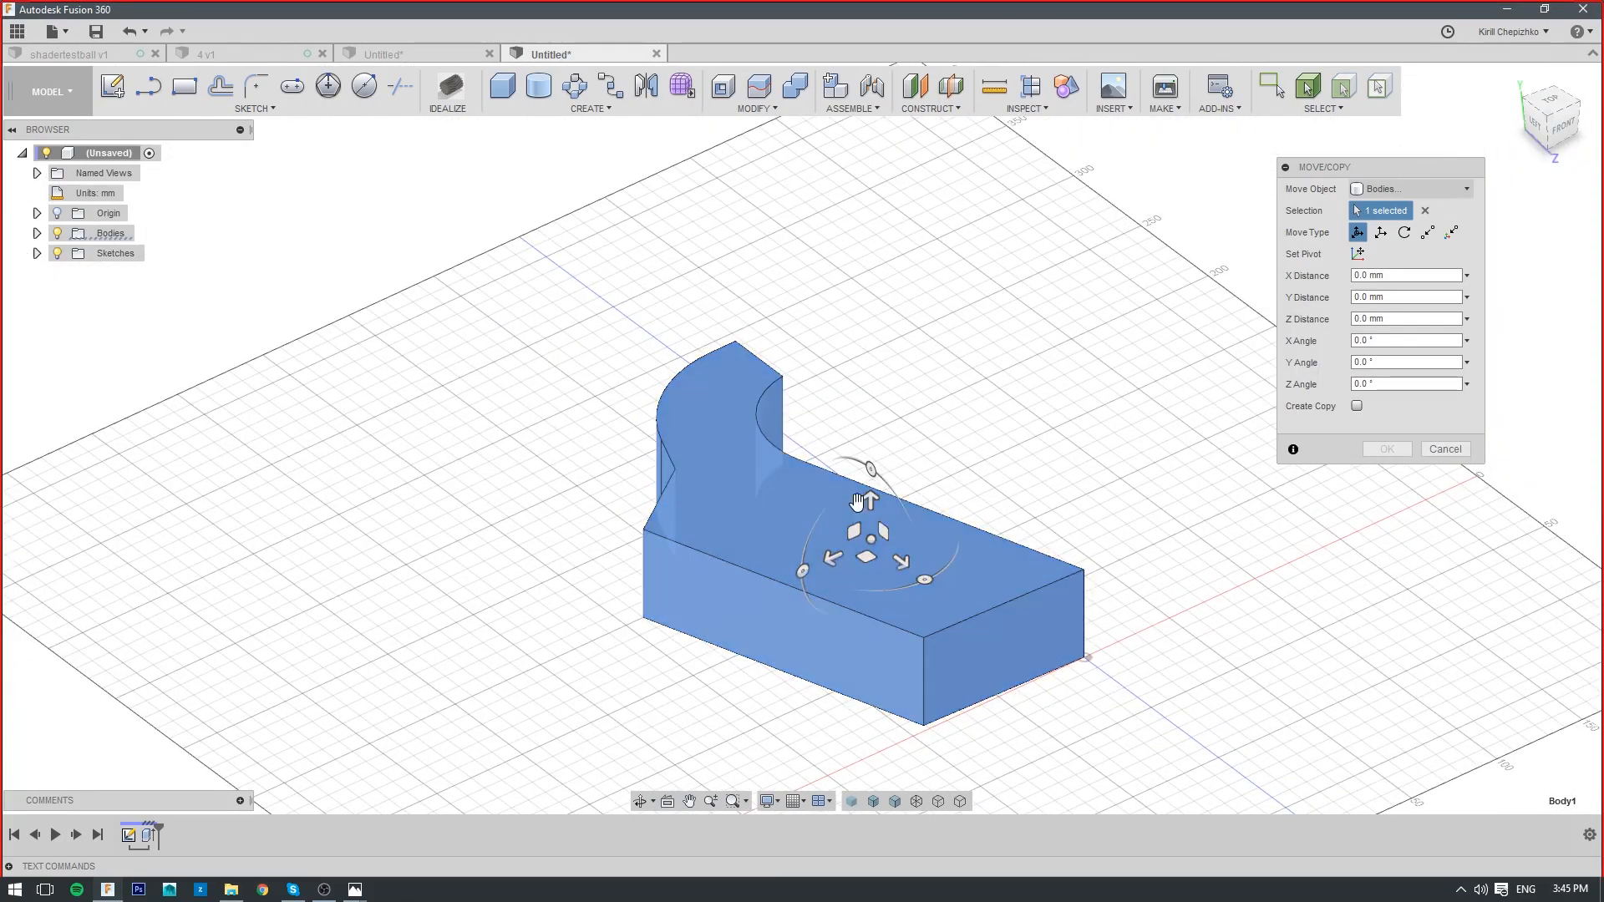
pyautogui.moveTo(871, 465); pyautogui.dragTo(925, 580)
pyautogui.click(1556, 136)
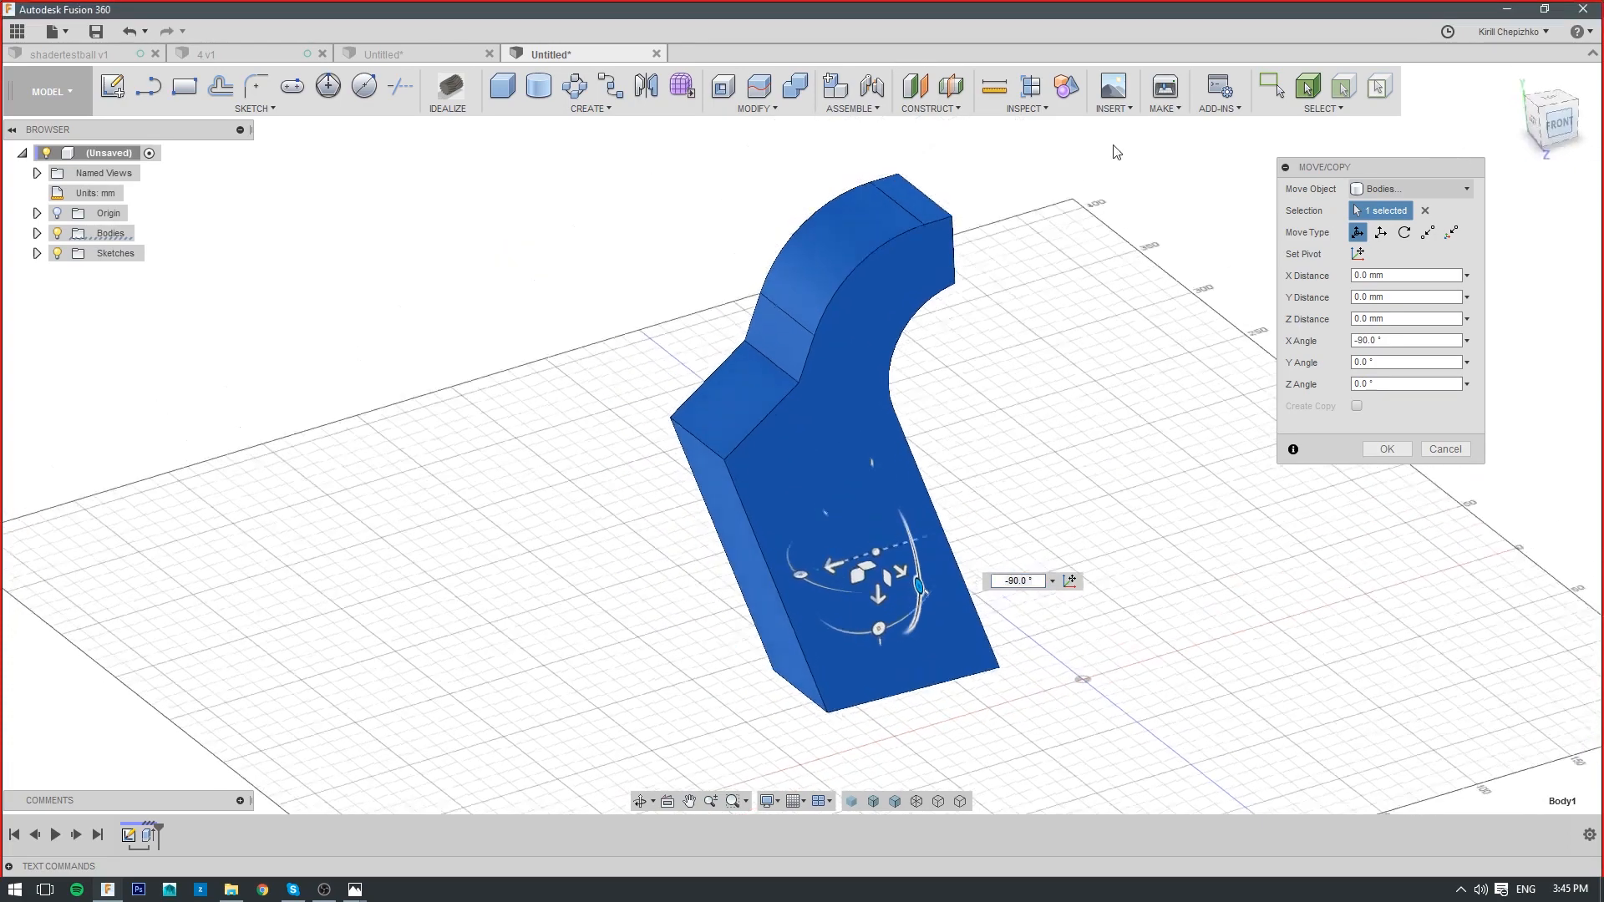
pyautogui.click(1388, 449)
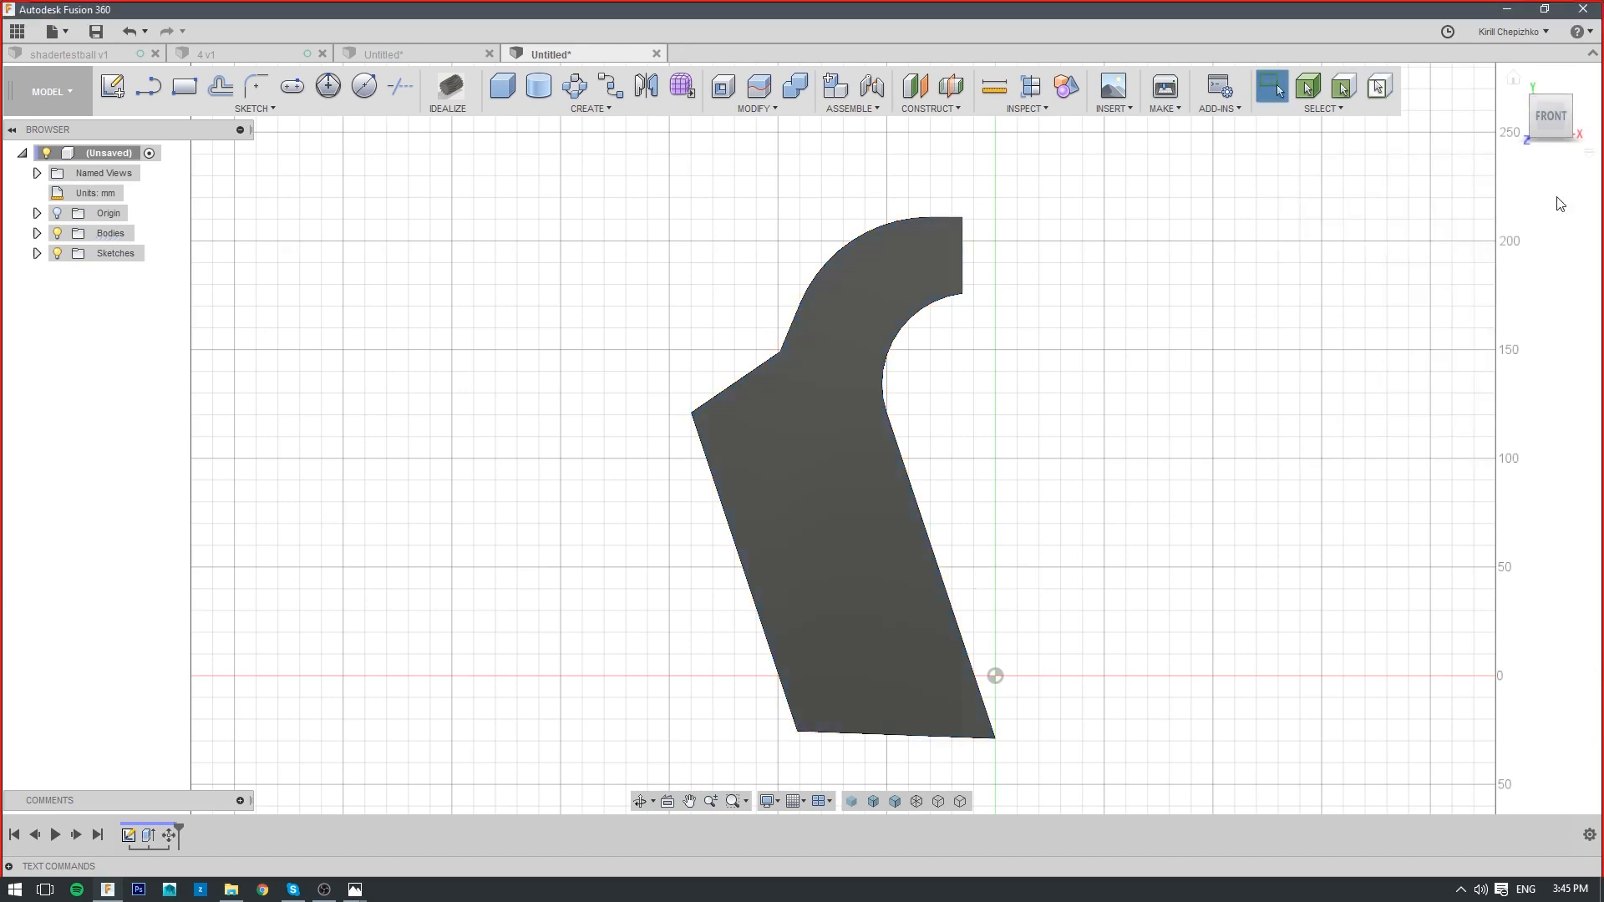
# Fillet both long edge chains along the grip's concave side, from the neck down to the base, with a 25 mm radius
pyautogui.click(1572, 135)
pyautogui.moveTo(1603, 48); pyautogui.dragTo(1603, 102)
pyautogui.click(1545, 134)
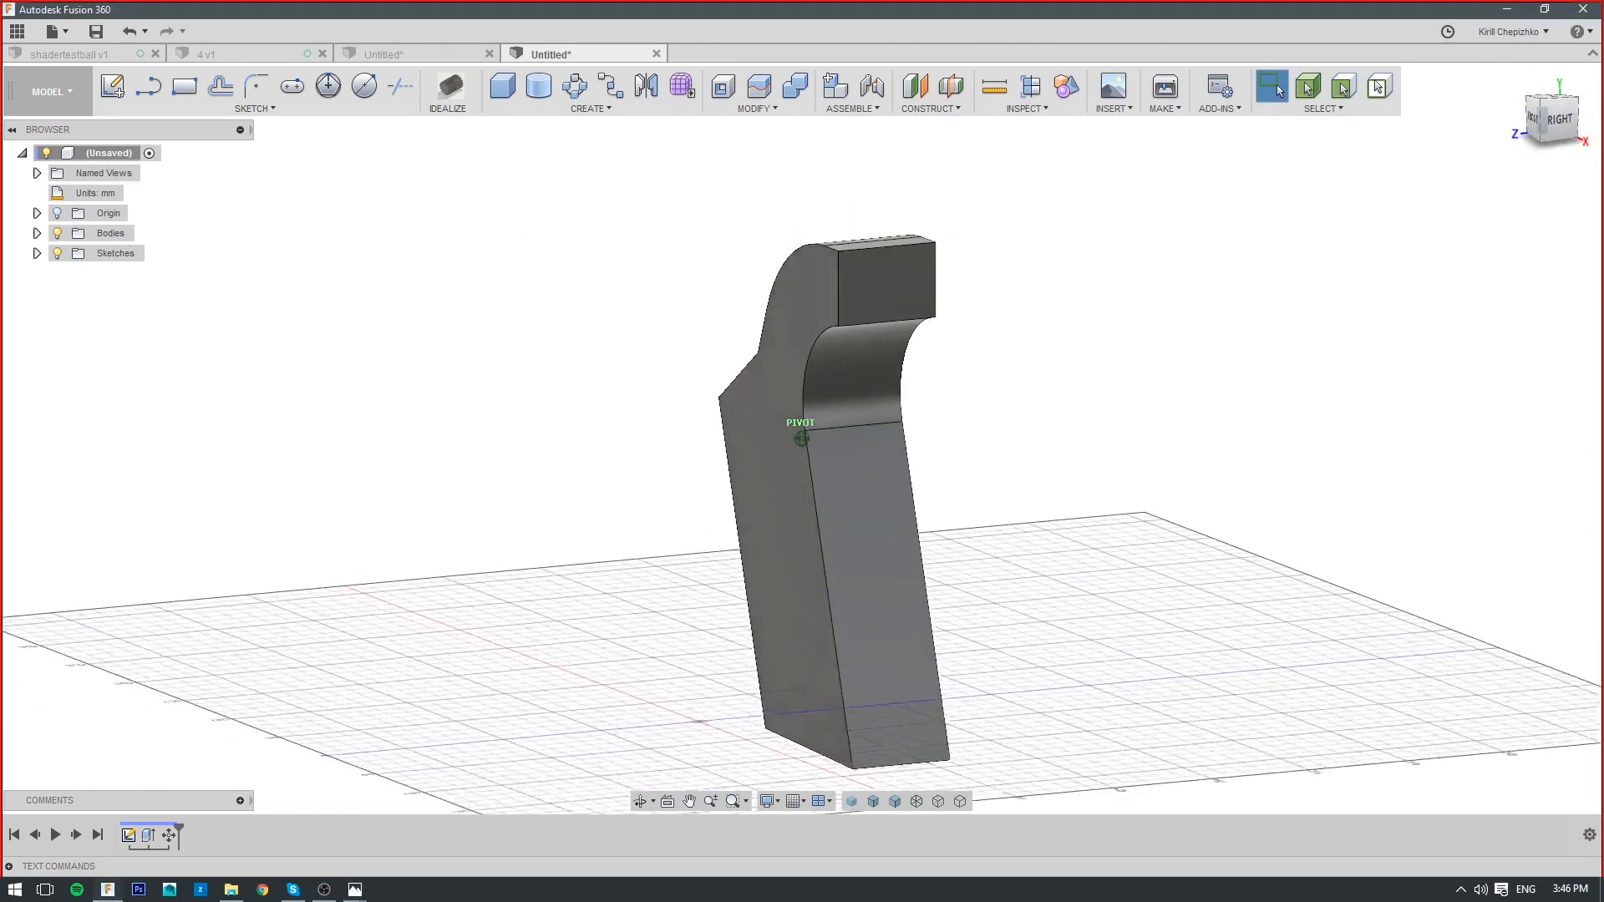
pyautogui.rightClick(831, 388)
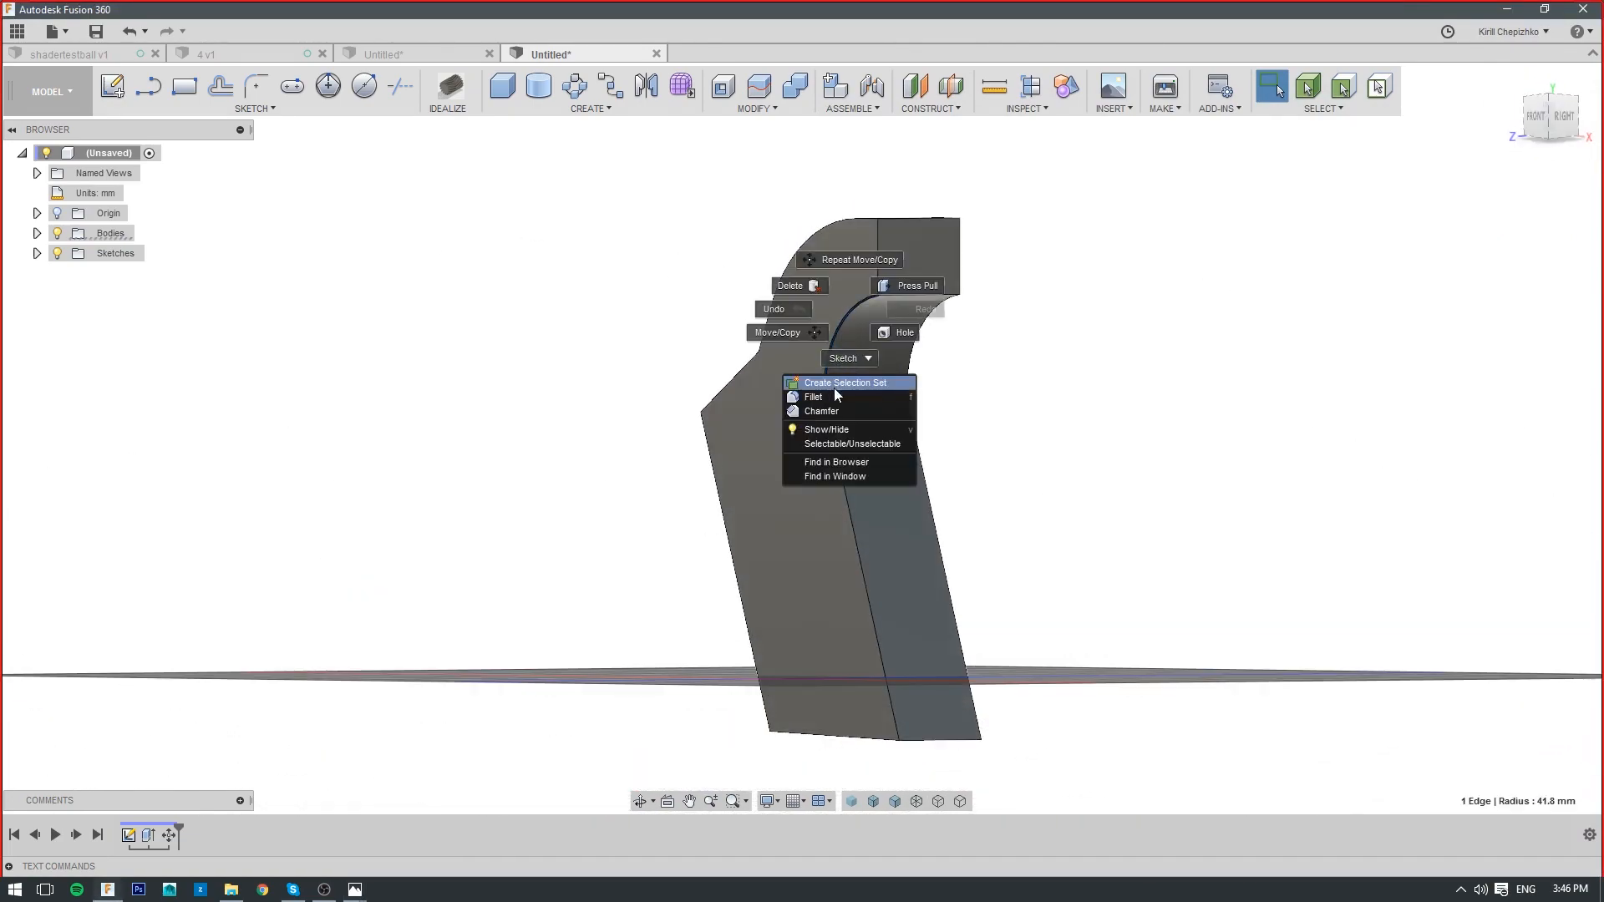
pyautogui.click(860, 378)
pyautogui.moveTo(825, 398); pyautogui.dragTo(933, 326)
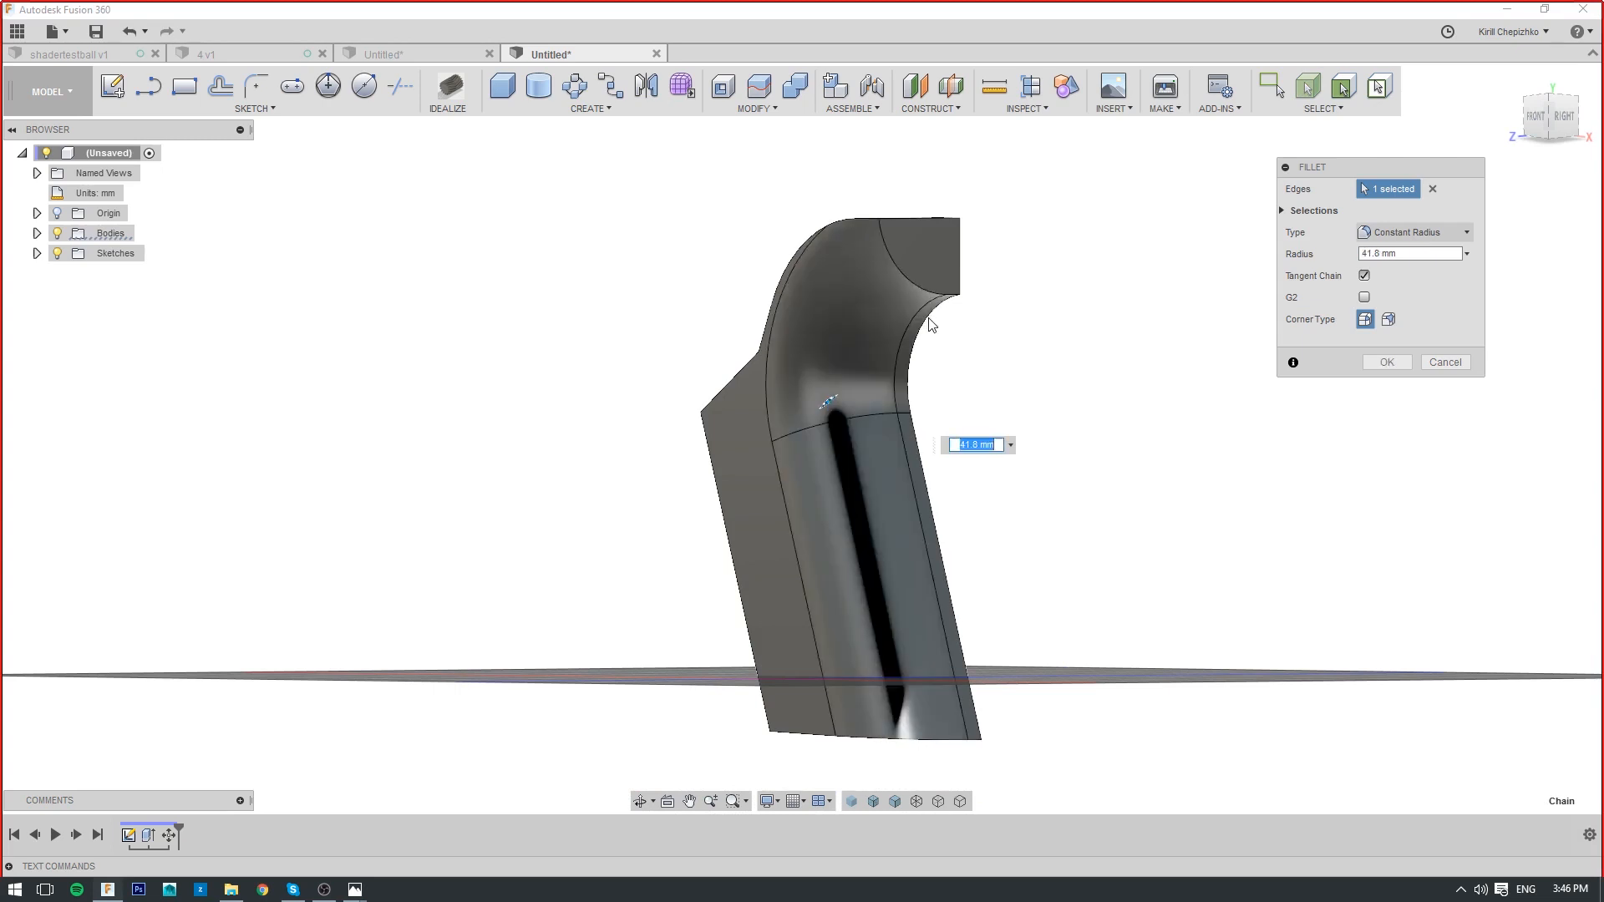
pyautogui.write('125')
pyautogui.press('Return')
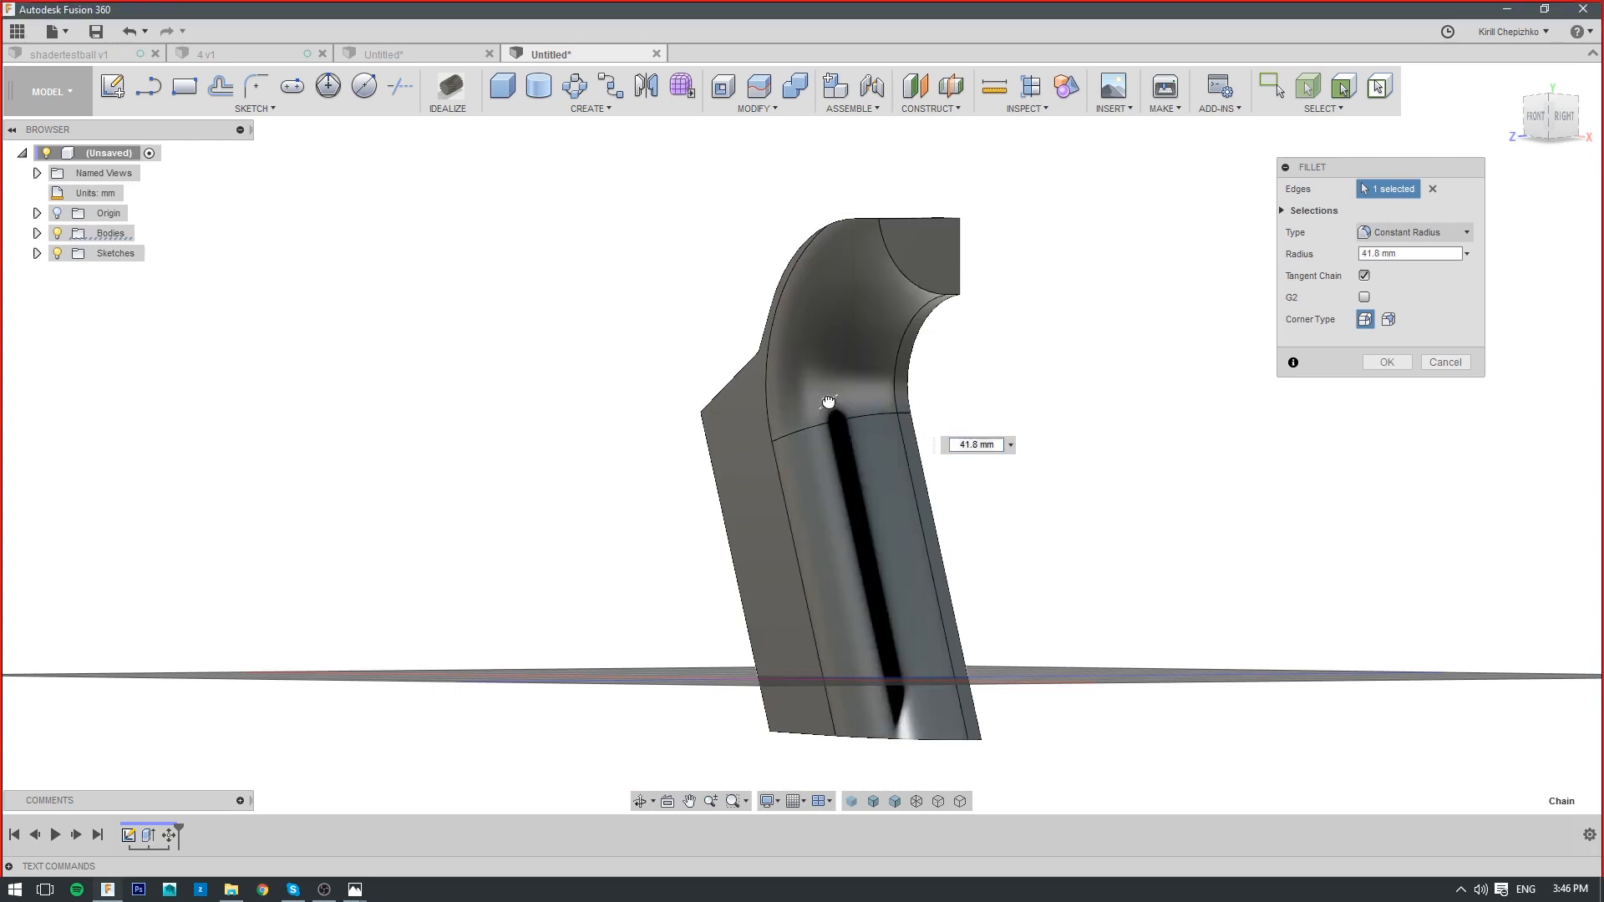
pyautogui.moveTo(831, 403); pyautogui.dragTo(826, 400)
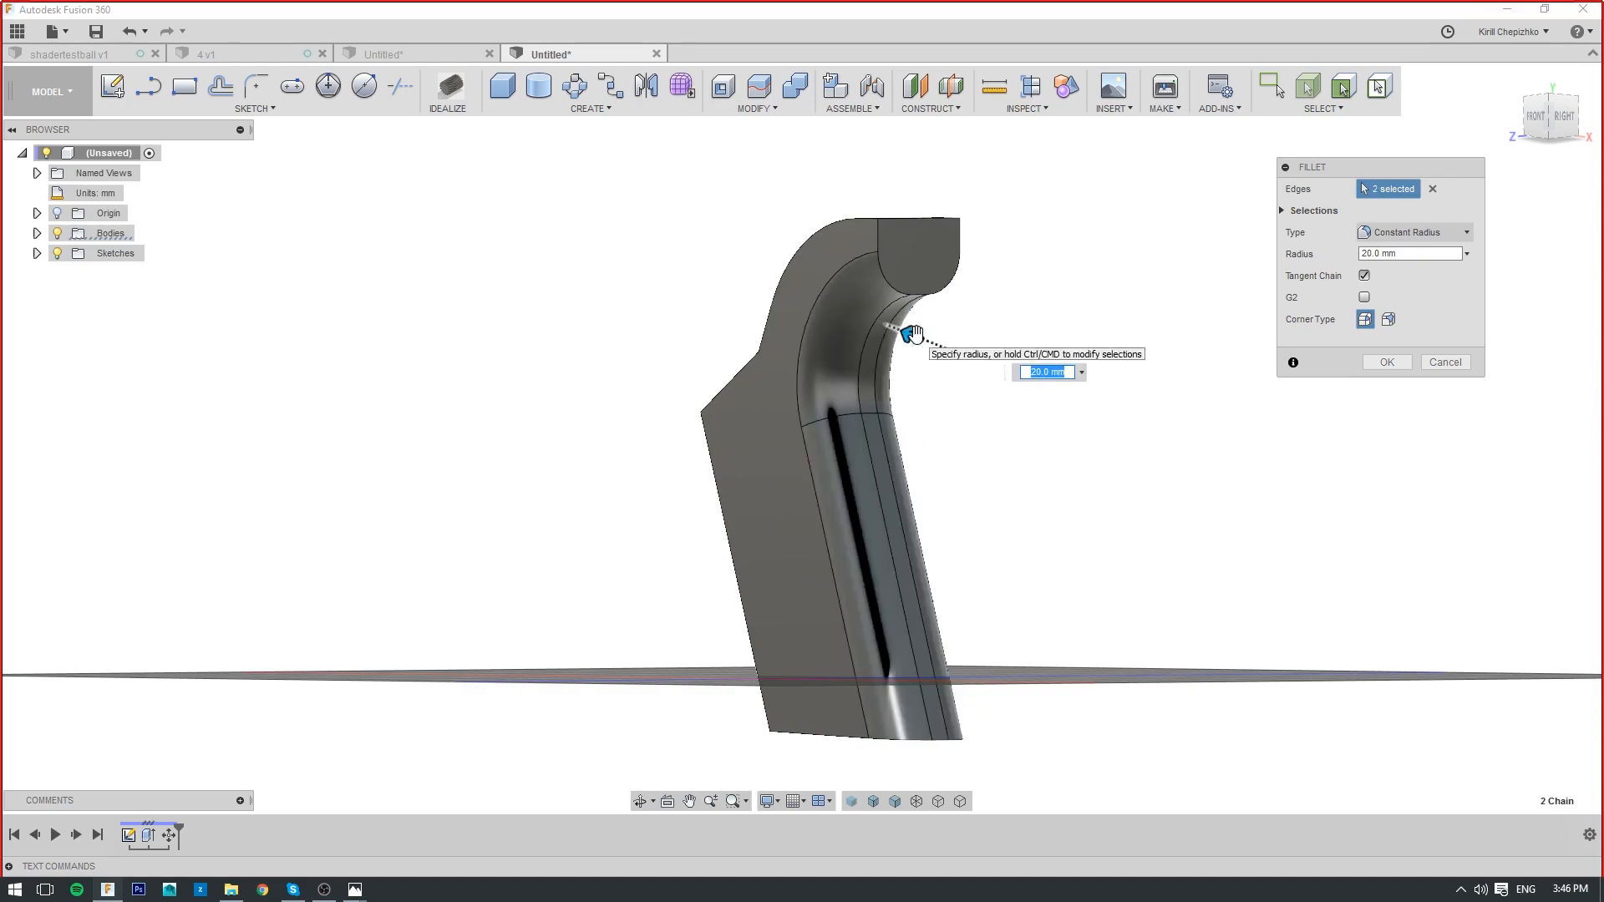
pyautogui.moveTo(910, 335); pyautogui.dragTo(907, 333)
pyautogui.moveTo(1579, 125)
pyautogui.mouseDown()
pyautogui.moveTo(1529, 132)
pyautogui.moveTo(1567, 148)
pyautogui.moveTo(1479, 134)
pyautogui.moveTo(1550, 132)
pyautogui.mouseUp()
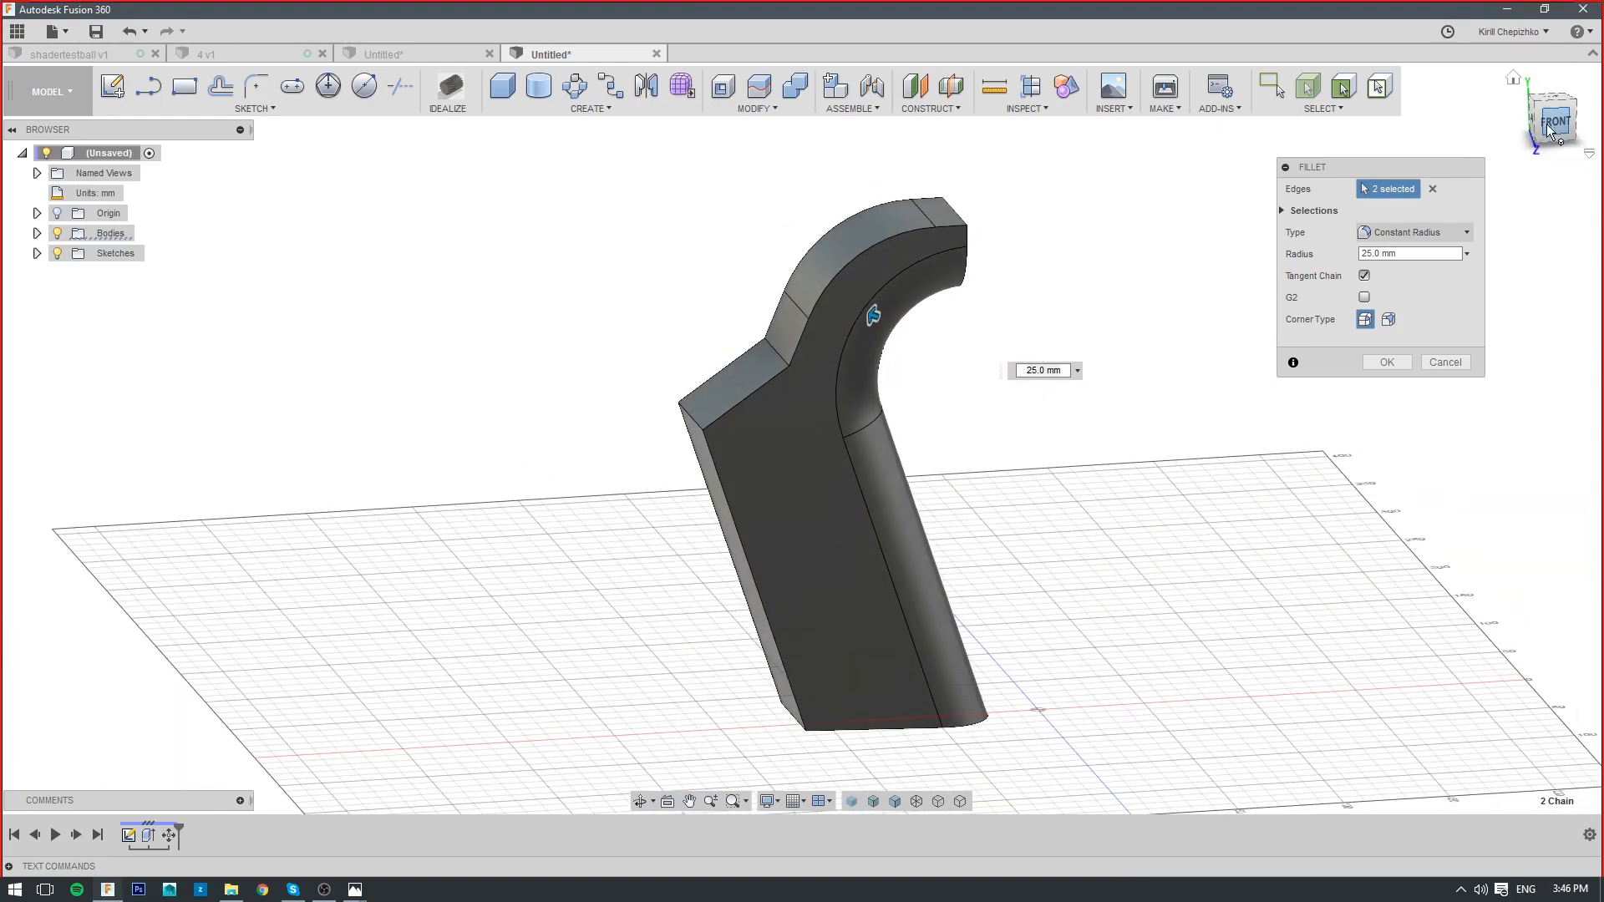
pyautogui.click(1387, 362)
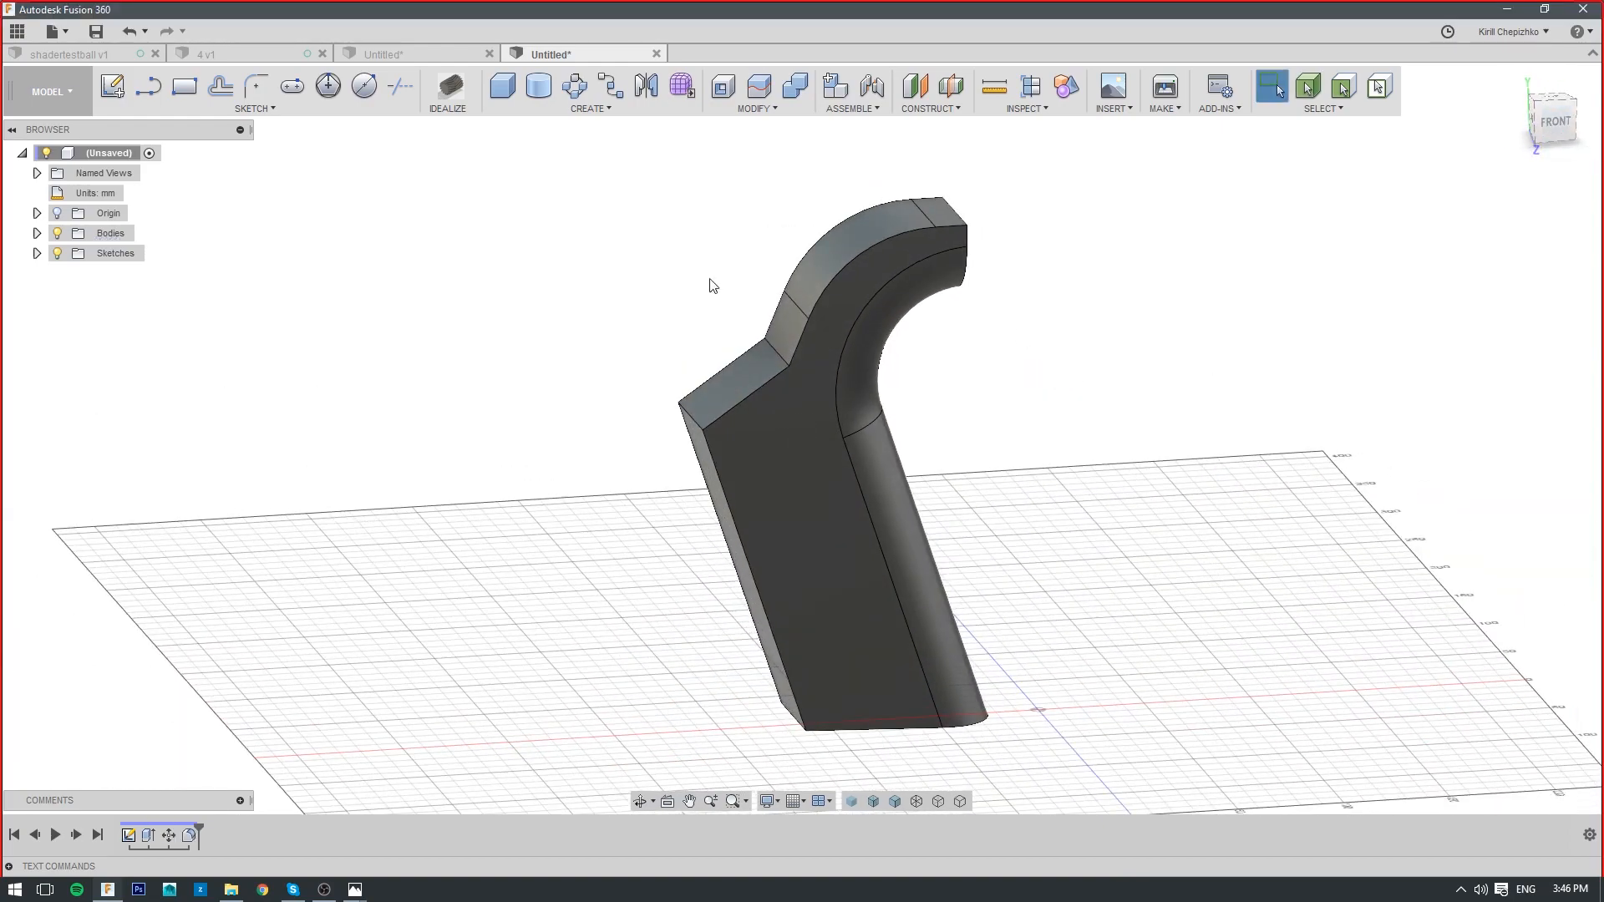
# Smooth the inner corner between the neck and the sloped shoulder with a large constant-radius fillet
pyautogui.rightClick(777, 361)
pyautogui.click(745, 443)
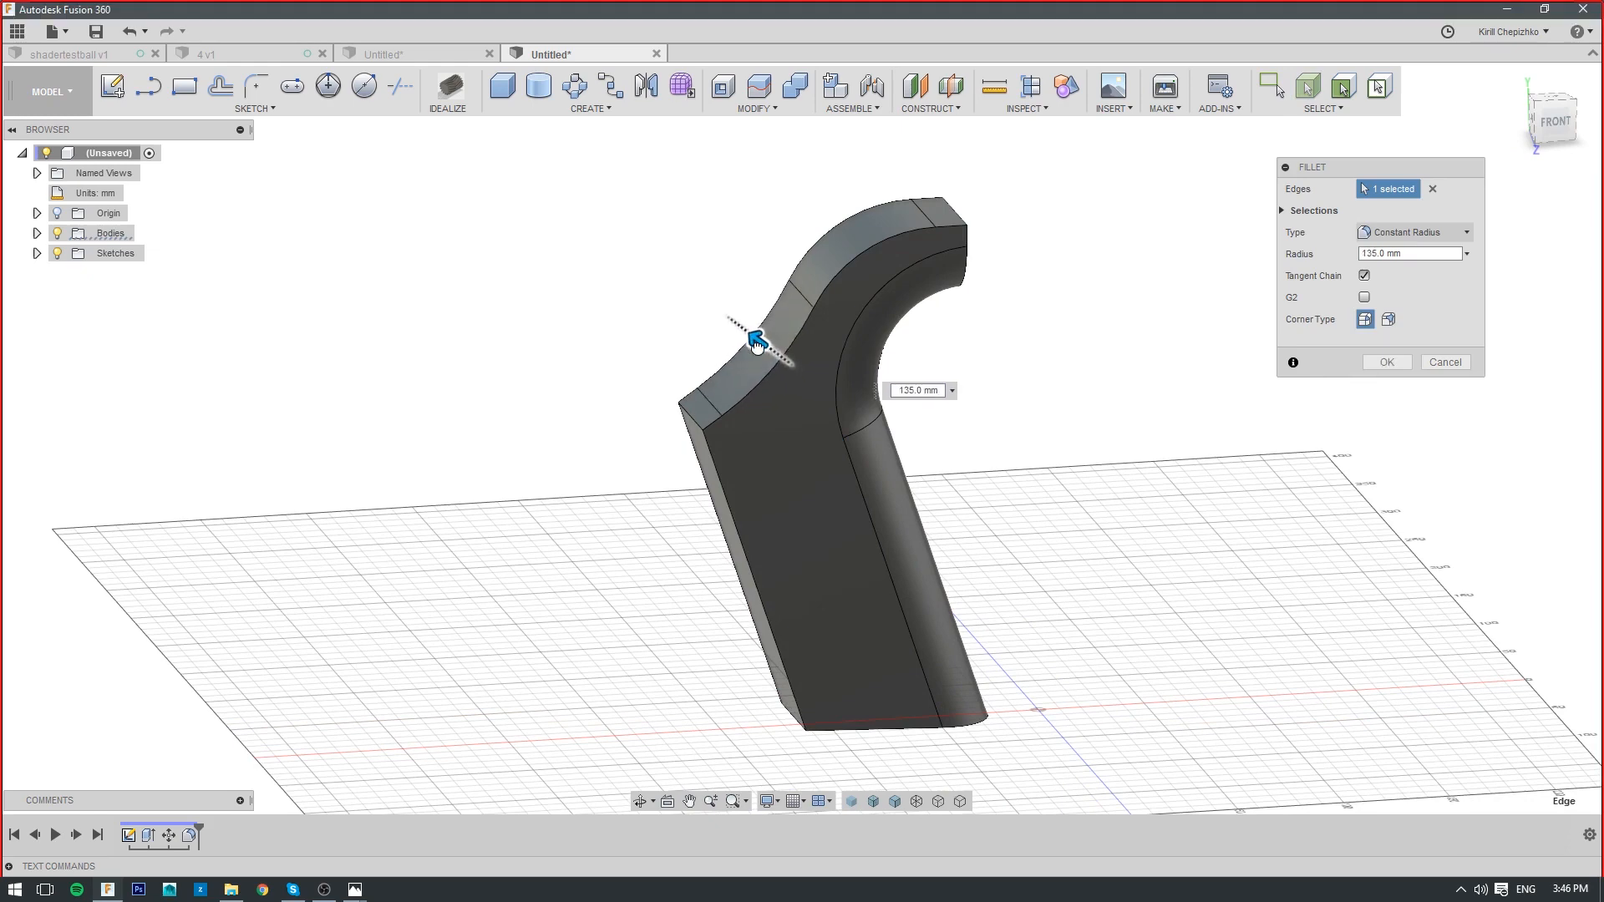
pyautogui.click(1387, 363)
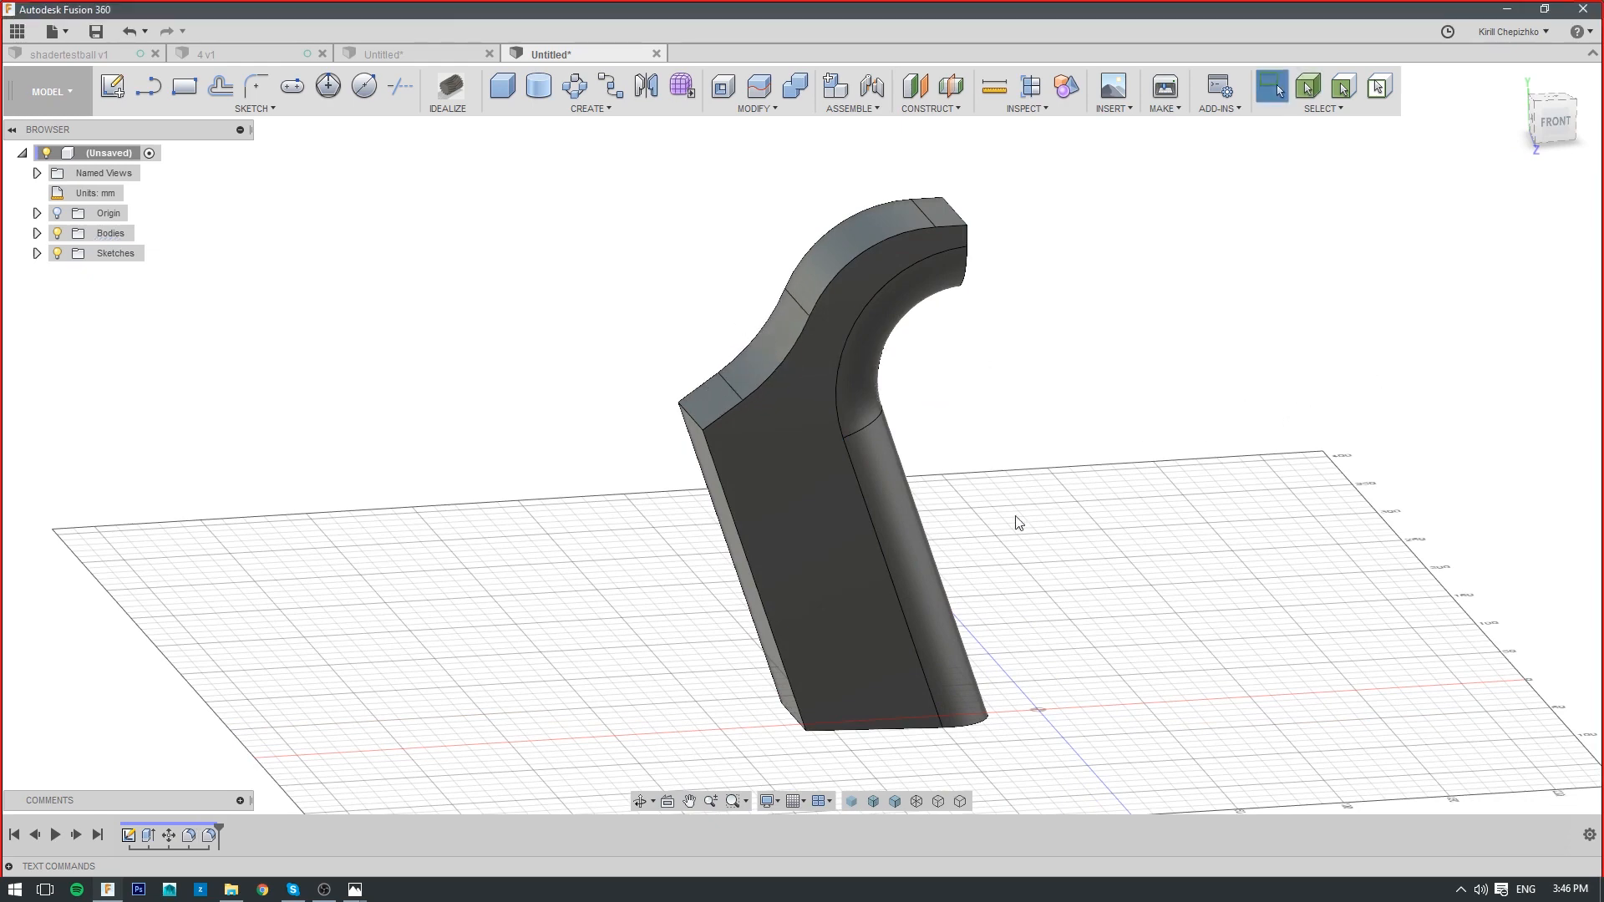
# Fillet the two long edges on the grip's opposite slanted side with a 25 mm radius
pyautogui.click(747, 548)
pyautogui.rightClick(747, 548)
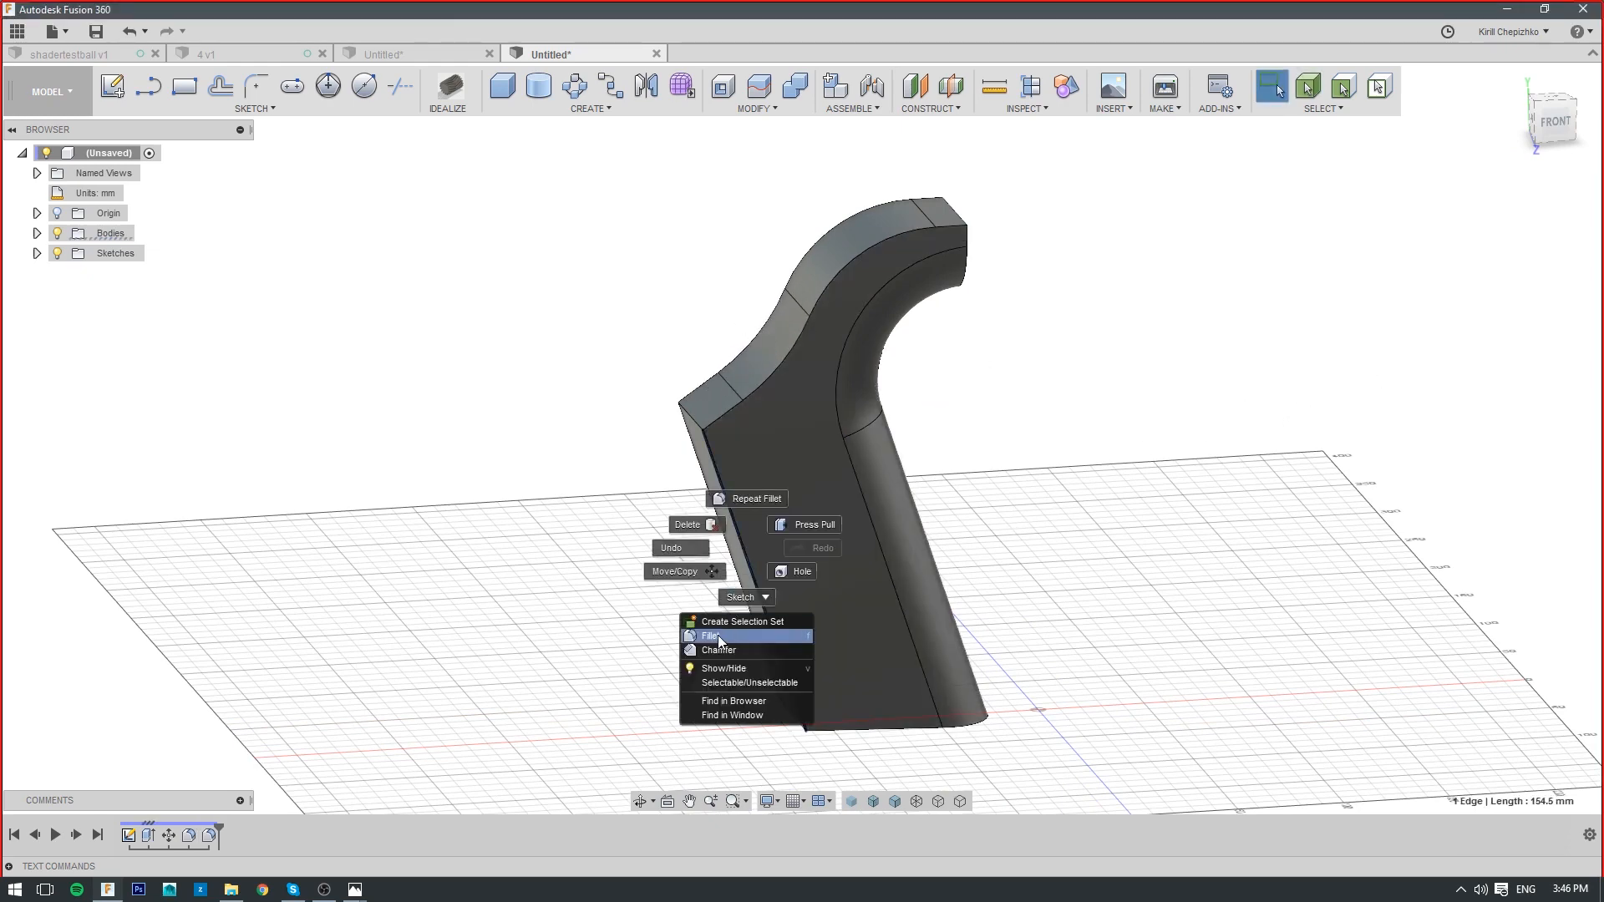
pyautogui.click(719, 635)
pyautogui.click(695, 479)
pyautogui.moveTo(693, 478); pyautogui.dragTo(705, 480)
pyautogui.moveTo(1545, 130)
pyautogui.mouseDown()
pyautogui.moveTo(1583, 148)
pyautogui.moveTo(1508, 126)
pyautogui.moveTo(1559, 138)
pyautogui.mouseUp()
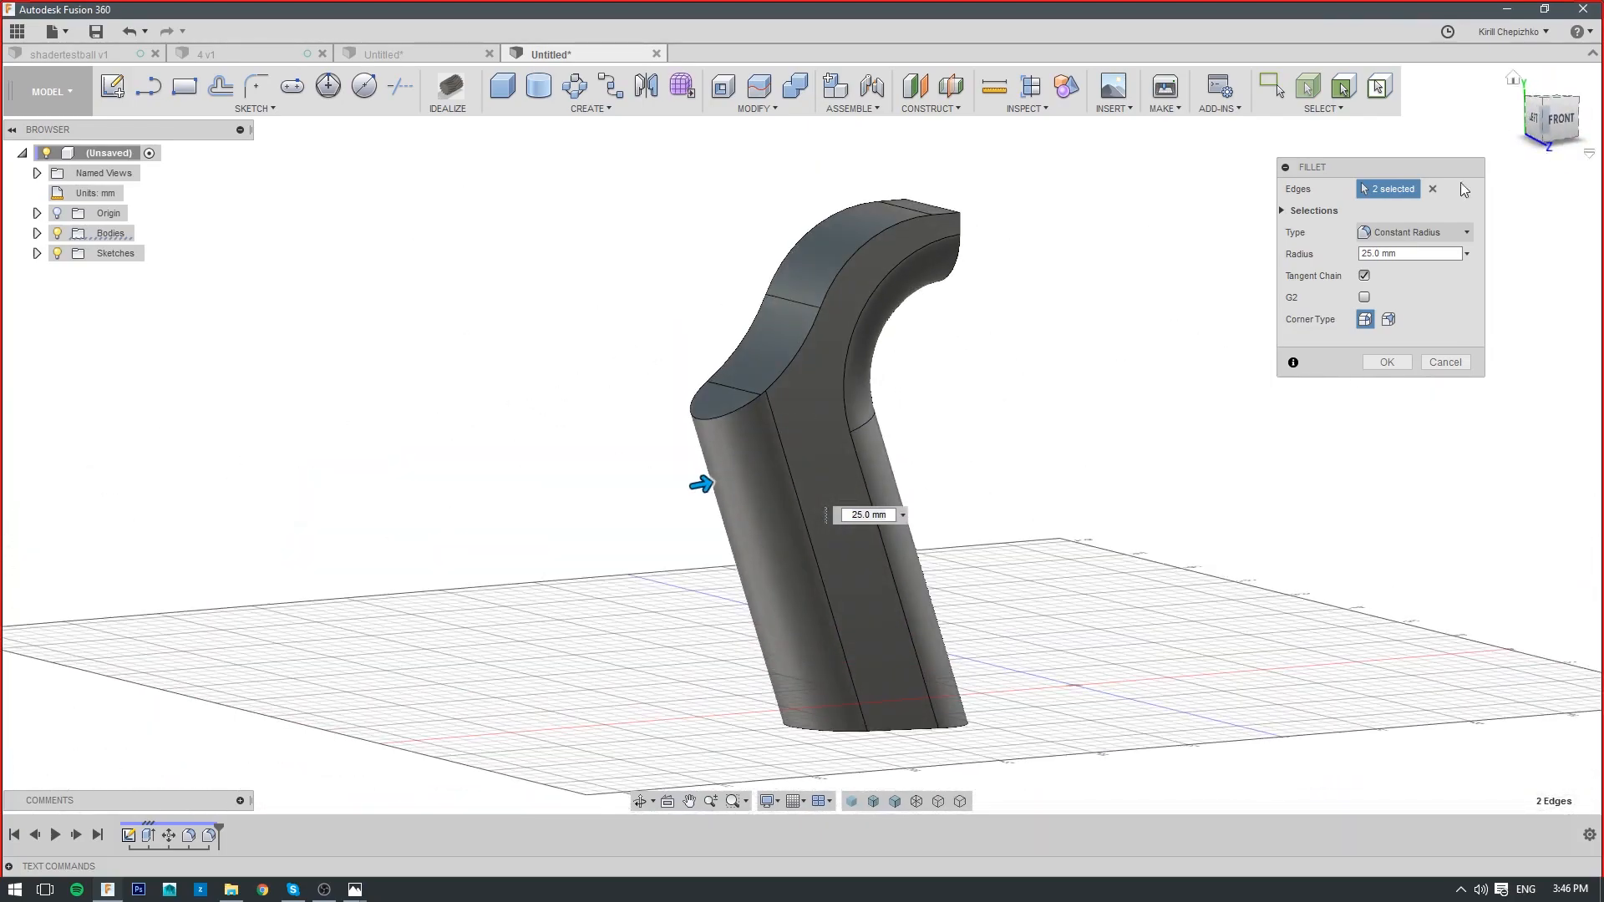
pyautogui.moveTo(1110, 516); pyautogui.dragTo(1135, 484, button='middle')
pyautogui.scroll(-1, 1132, 478)
pyautogui.click(1386, 362)
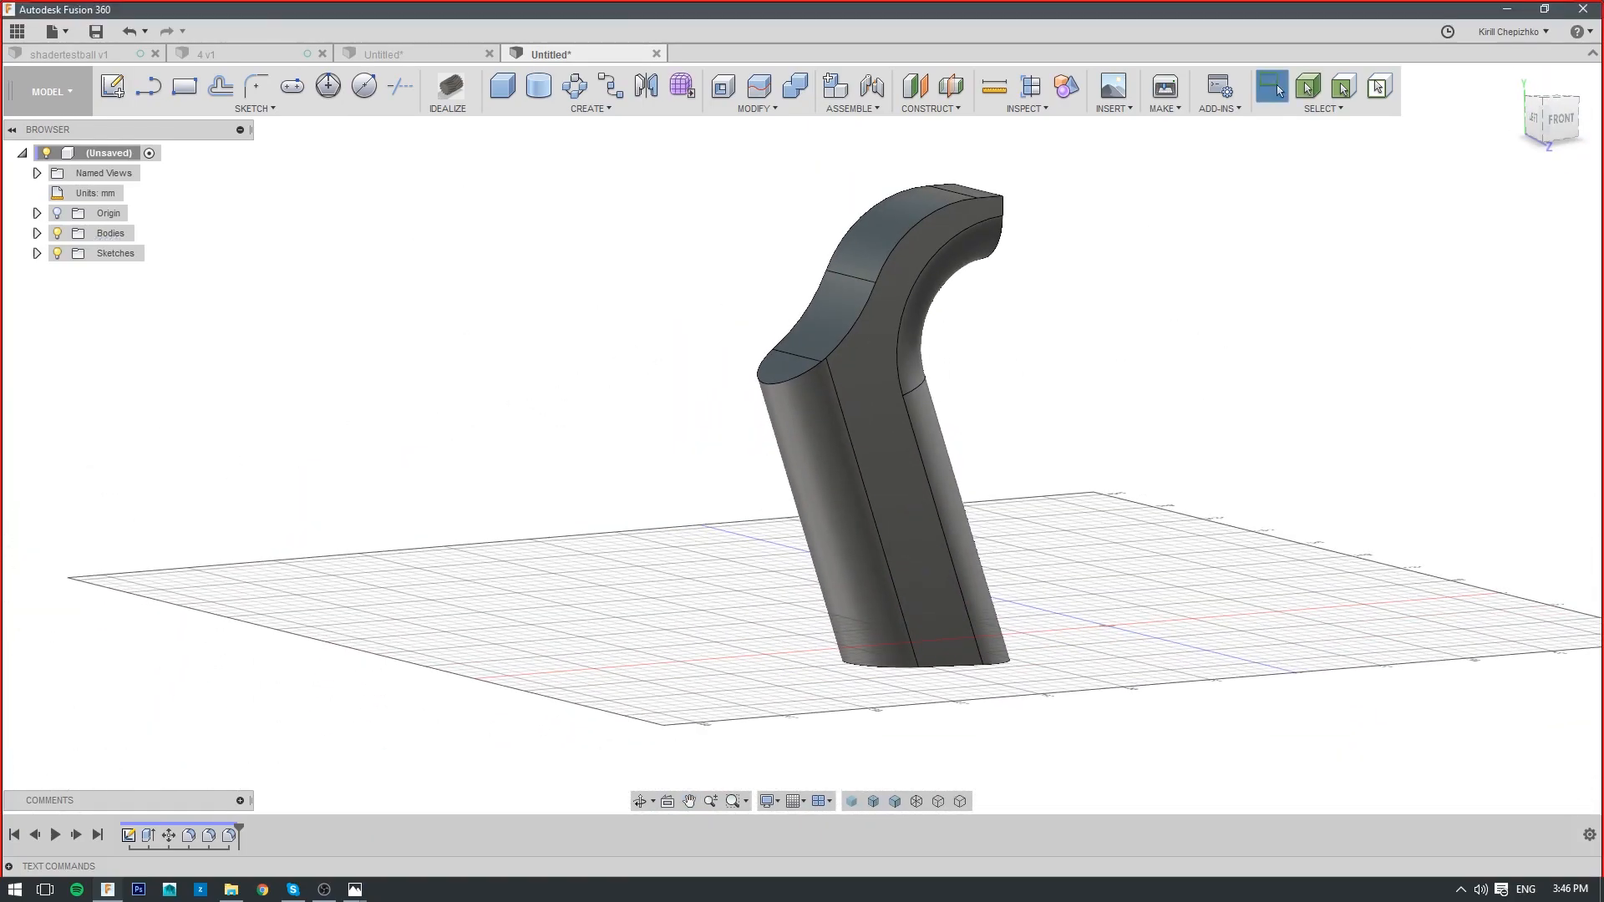
# Switch to Photos and examine the grip reference's triangular side cutouts and overall outline up close
pyautogui.hotkey('alt', 'Tab')
pyautogui.scroll(-2, 1031, 479)
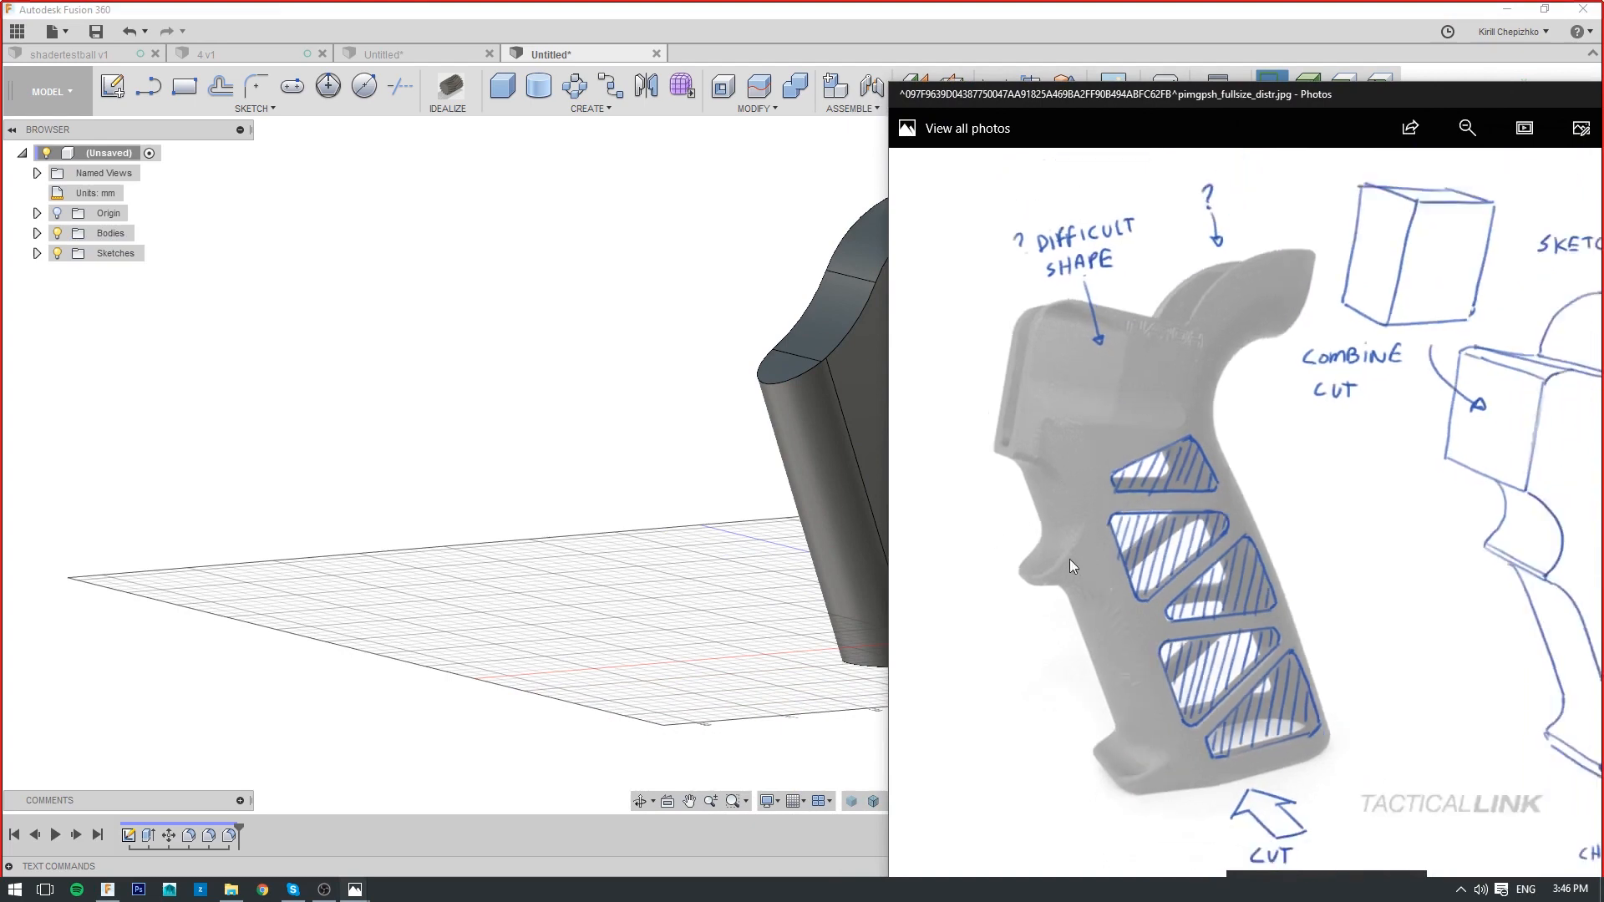
pyautogui.scroll(3, 1068, 559)
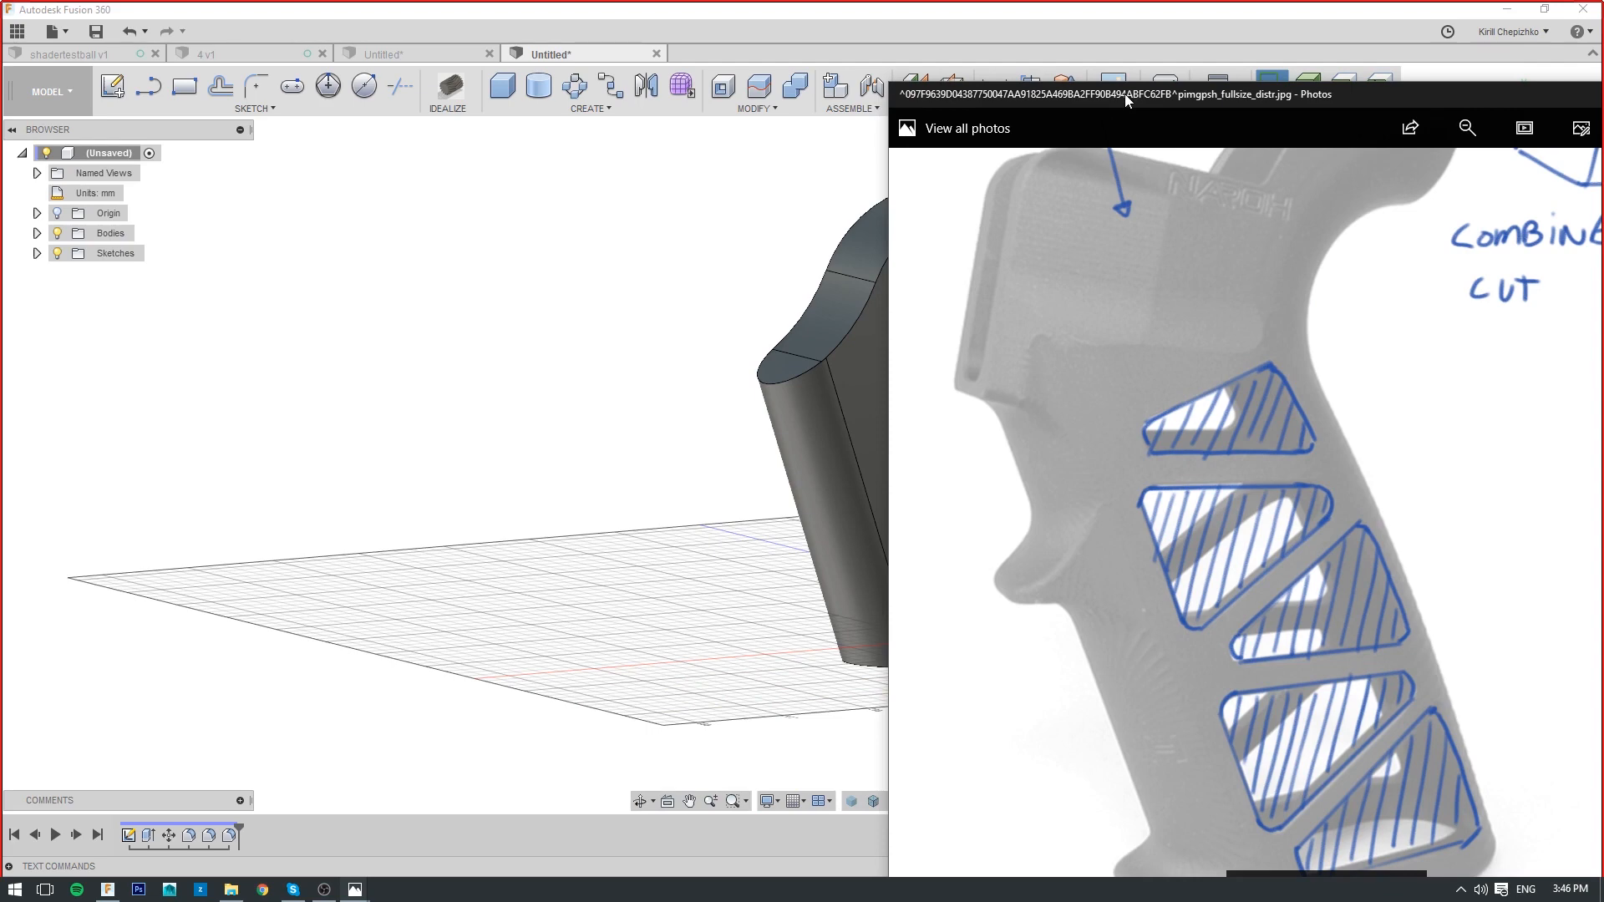
# Sketch a closed finger-rest profile on the front plane over the grip's slanted edge, with a concave upper arc and an outer end about 10 mm long
pyautogui.moveTo(1125, 93); pyautogui.dragTo(1603, 64)
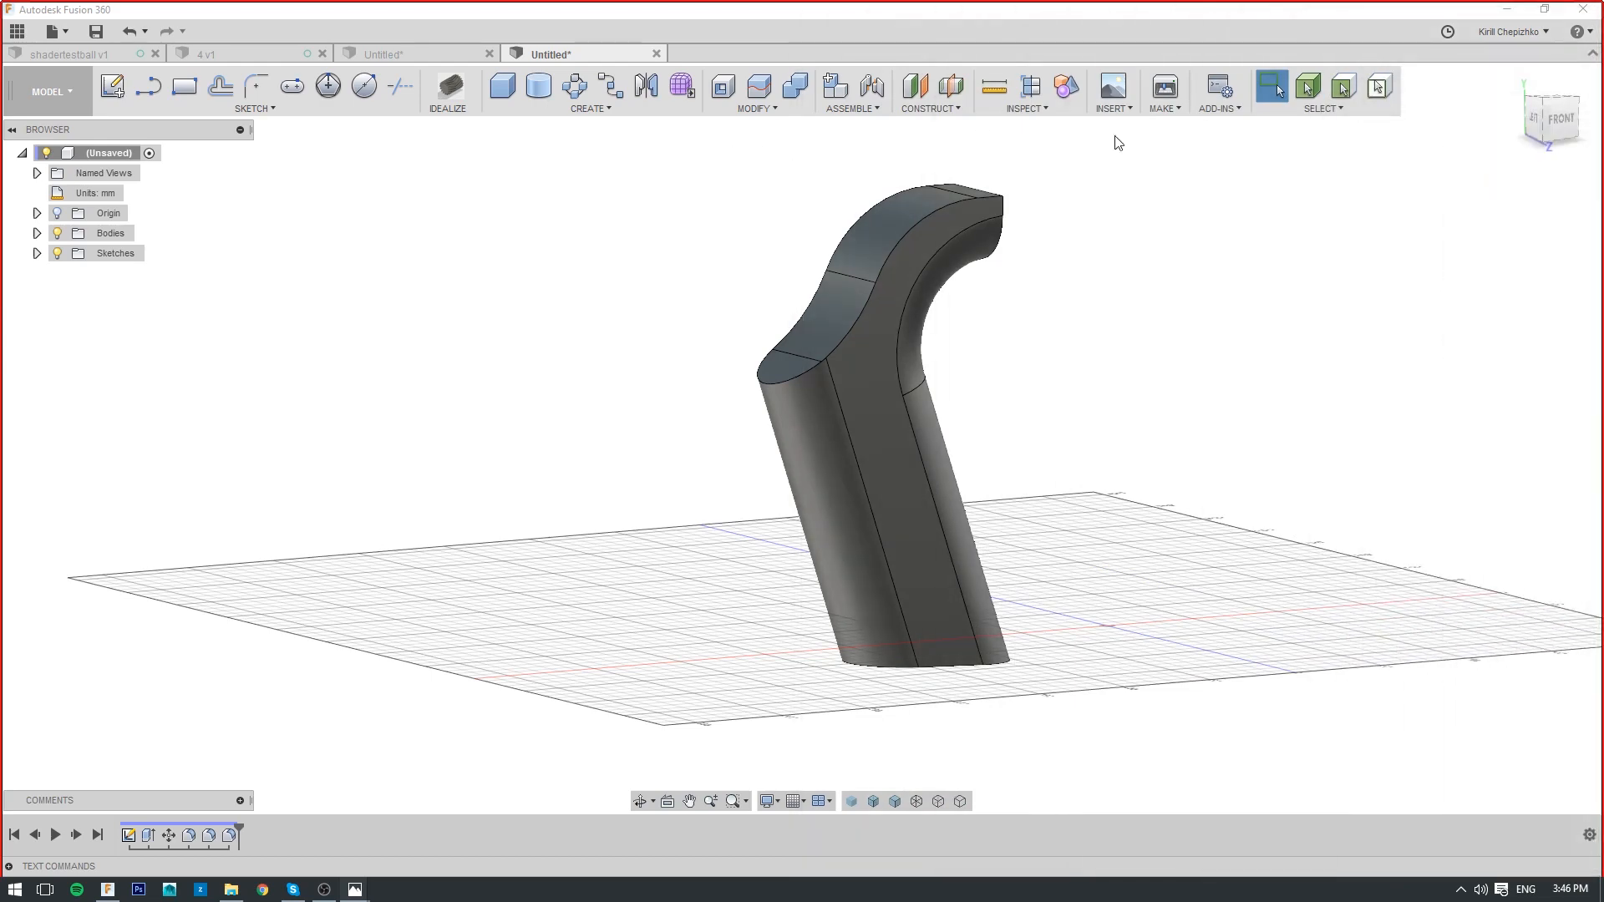
pyautogui.click(1565, 121)
pyautogui.press('l')
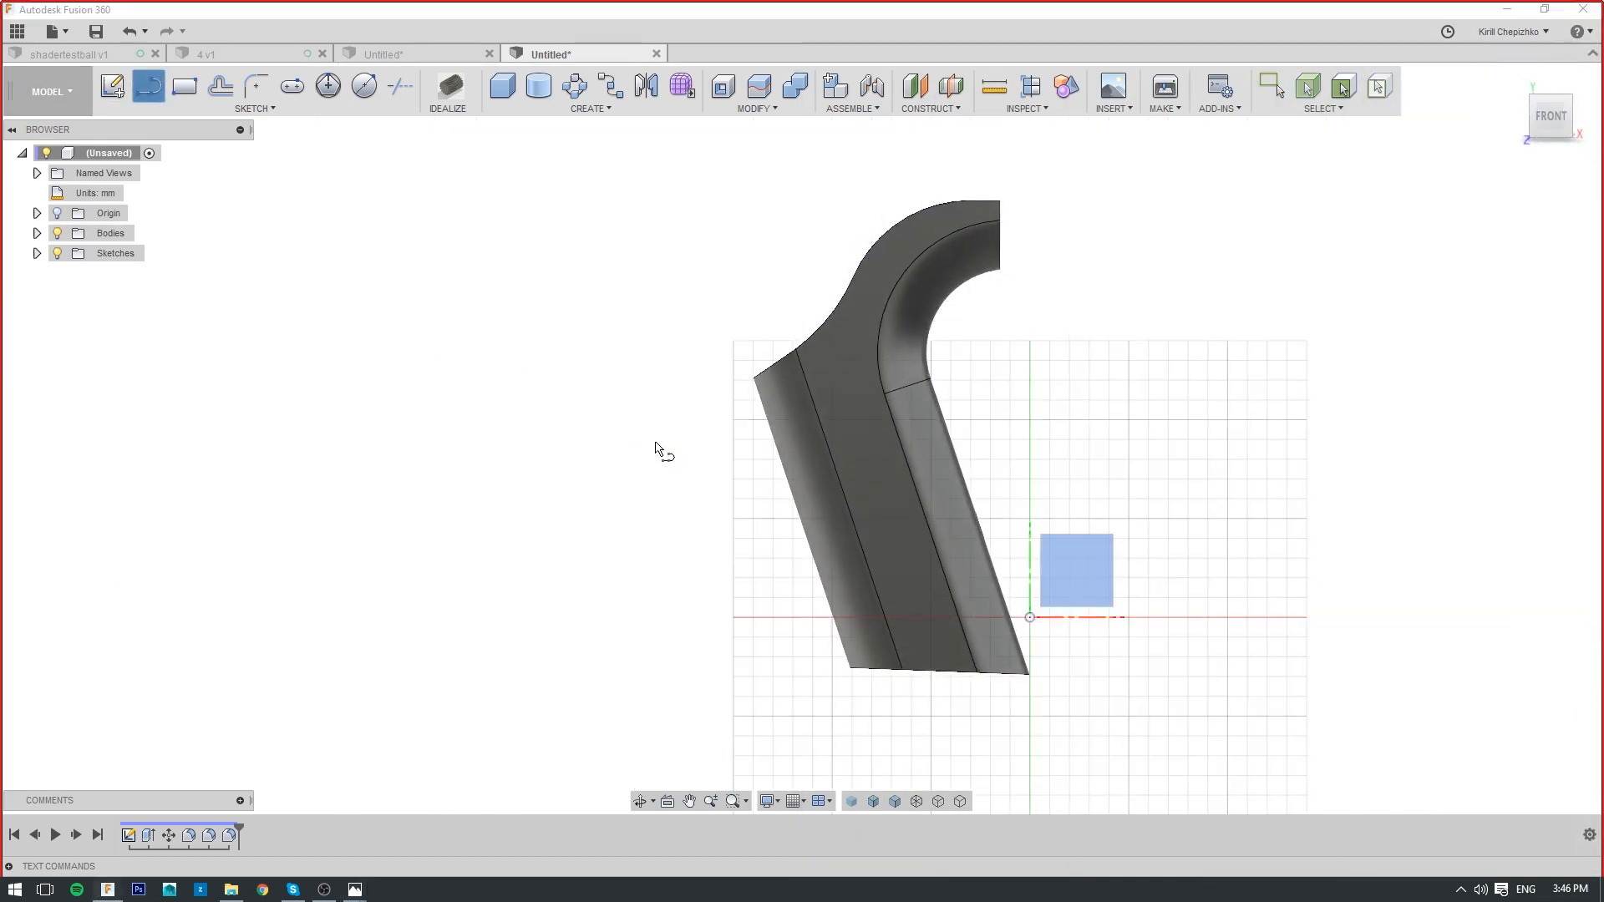
pyautogui.click(1119, 565)
pyautogui.scroll(5, 831, 455)
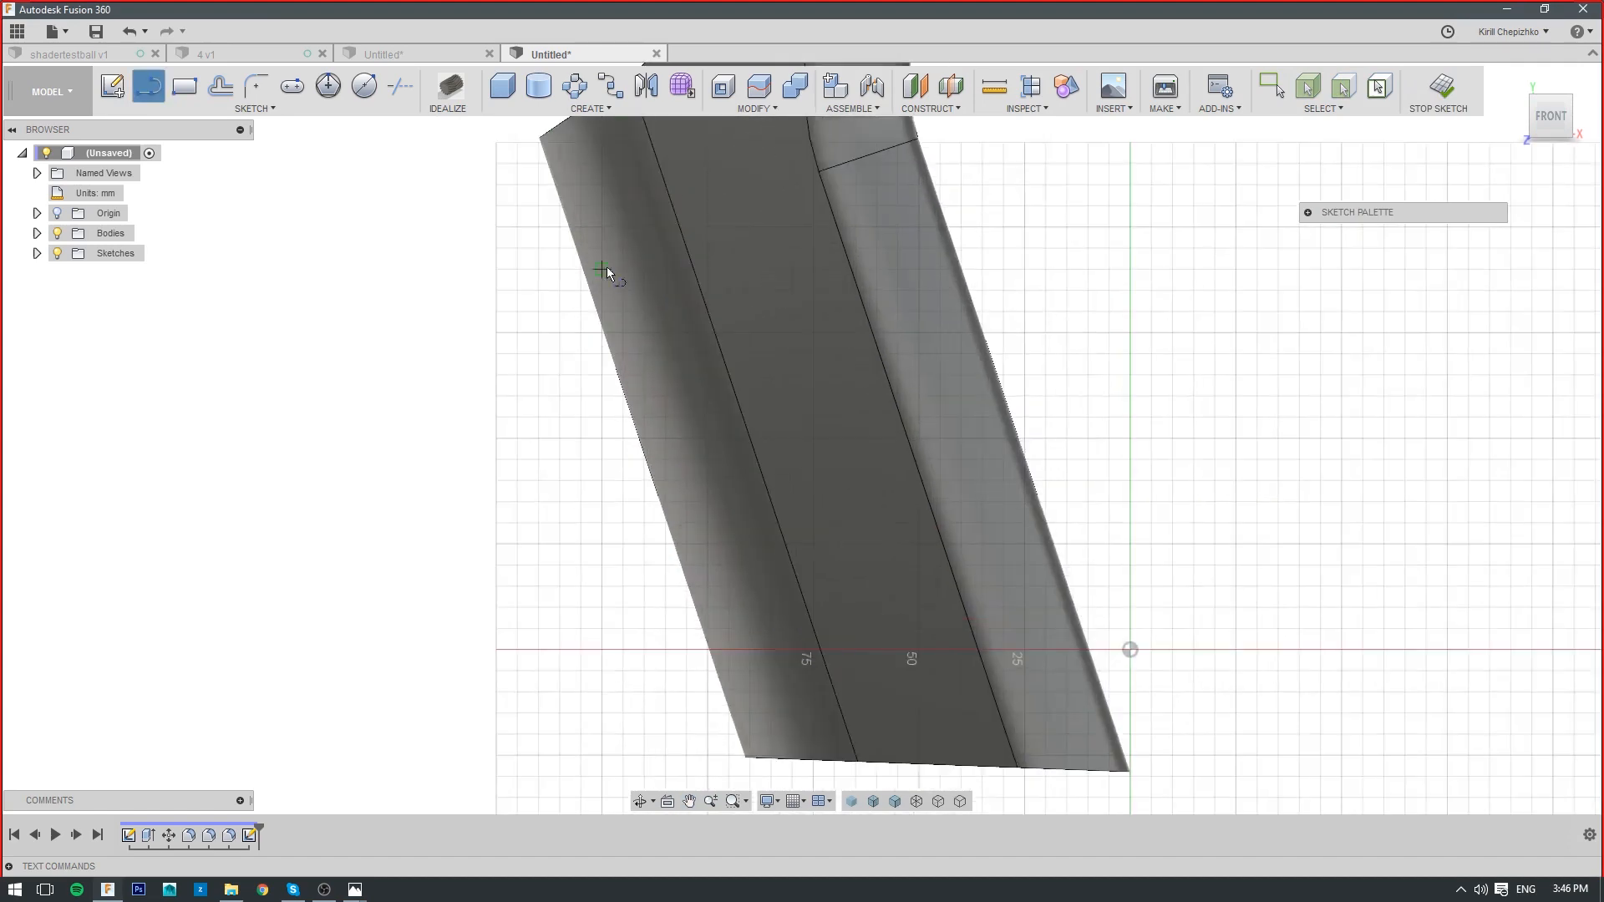
pyautogui.click(735, 327)
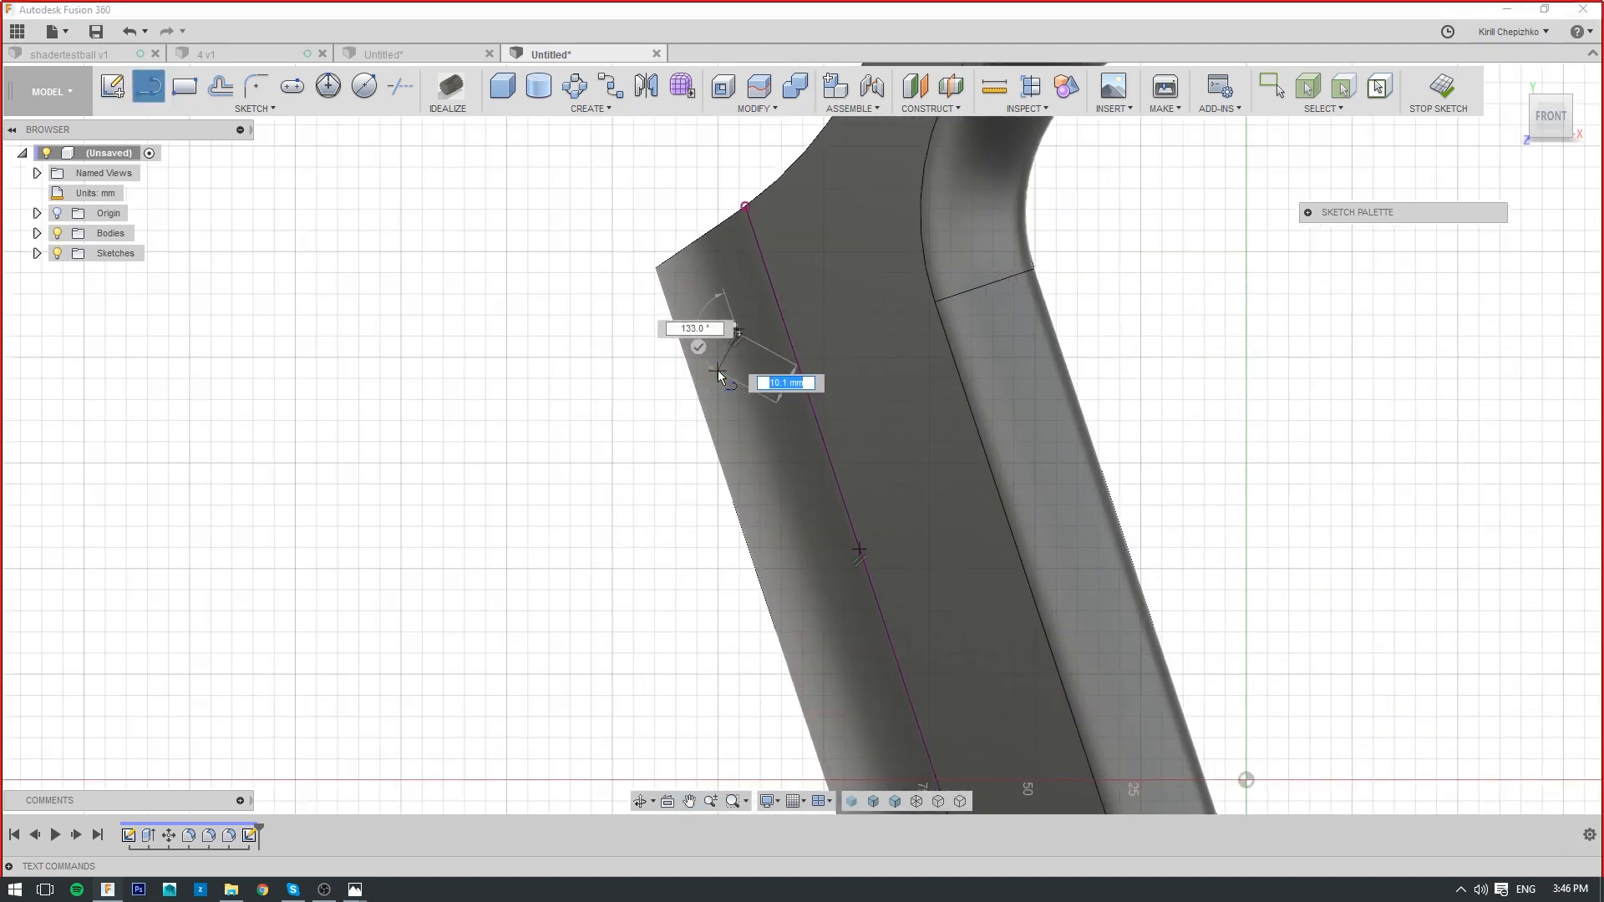
pyautogui.click(719, 370)
pyautogui.moveTo(719, 370); pyautogui.dragTo(613, 445)
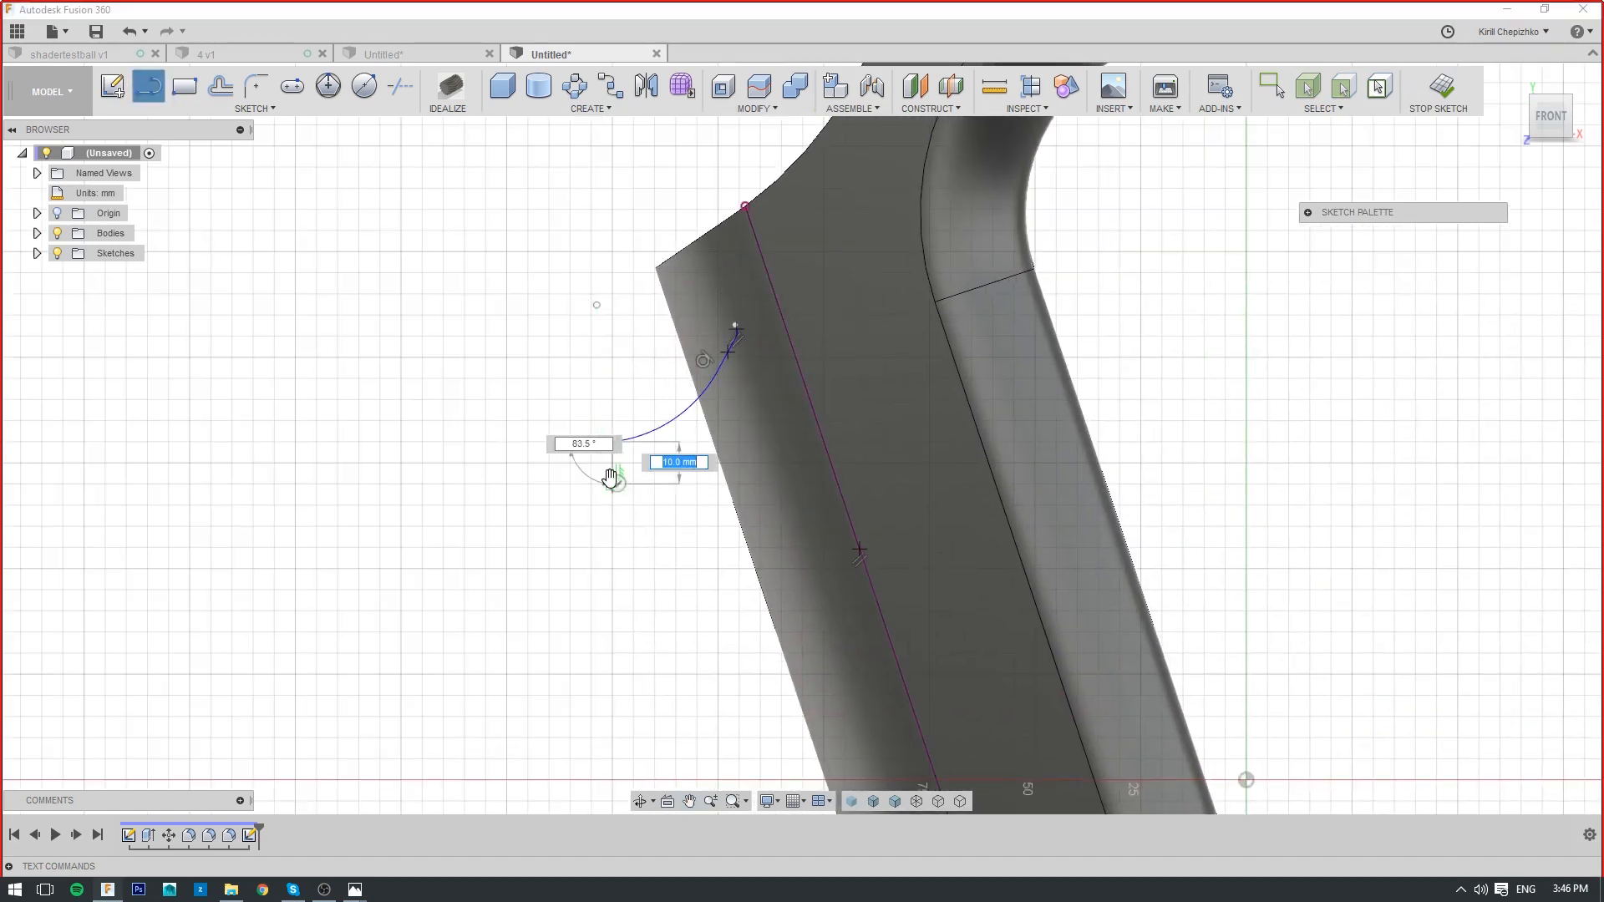
pyautogui.click(627, 486)
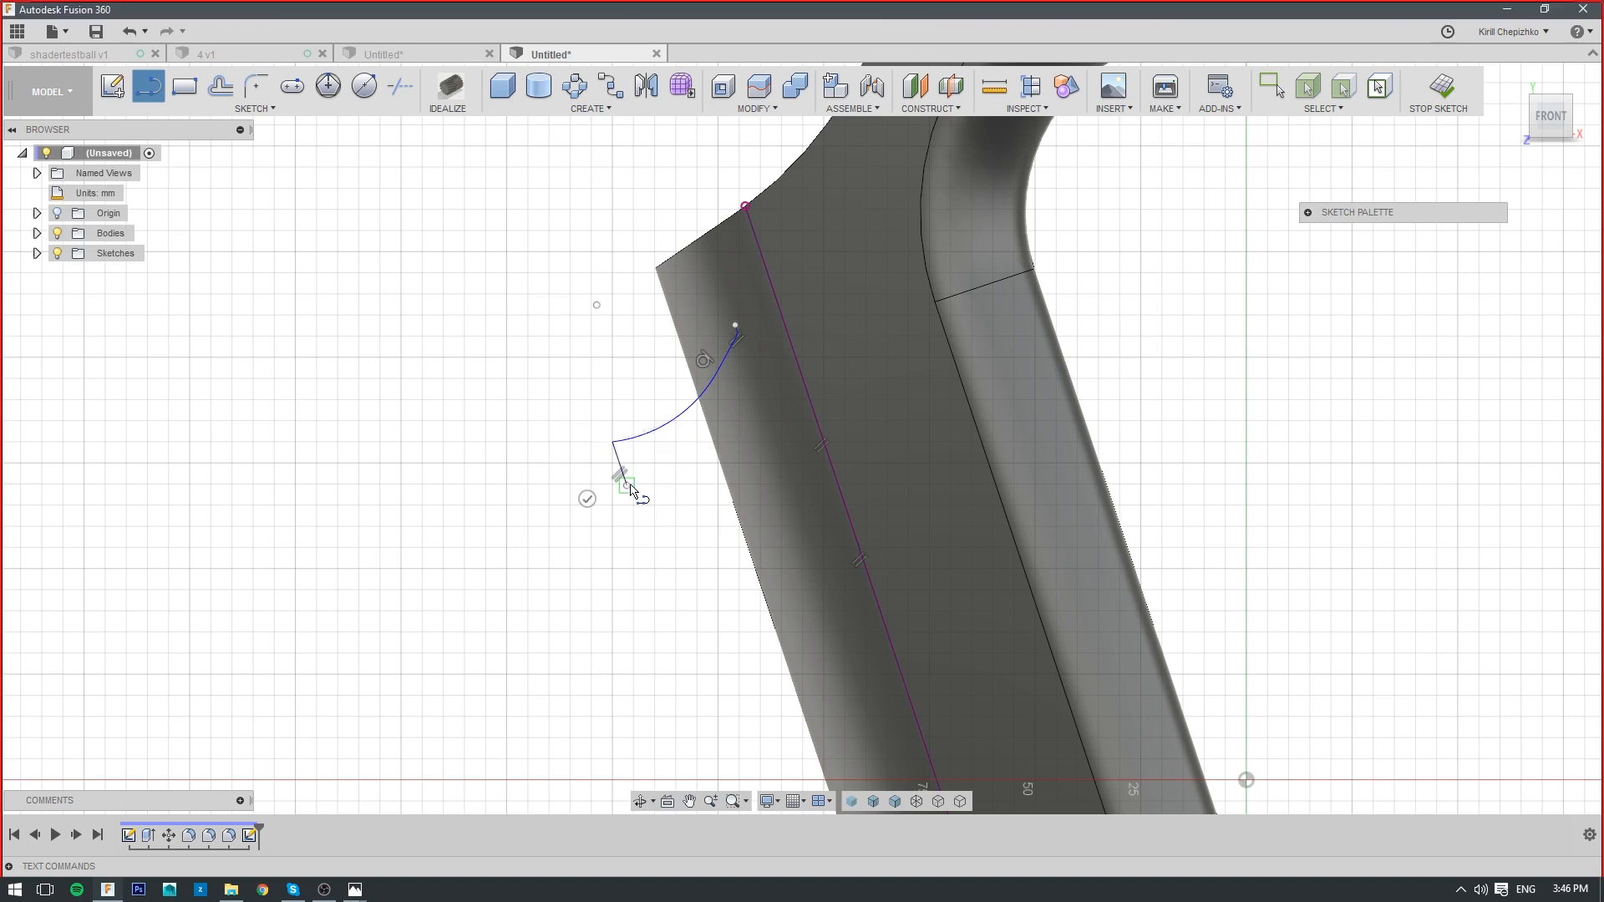
pyautogui.click(773, 443)
pyautogui.click(738, 336)
pyautogui.click(585, 352)
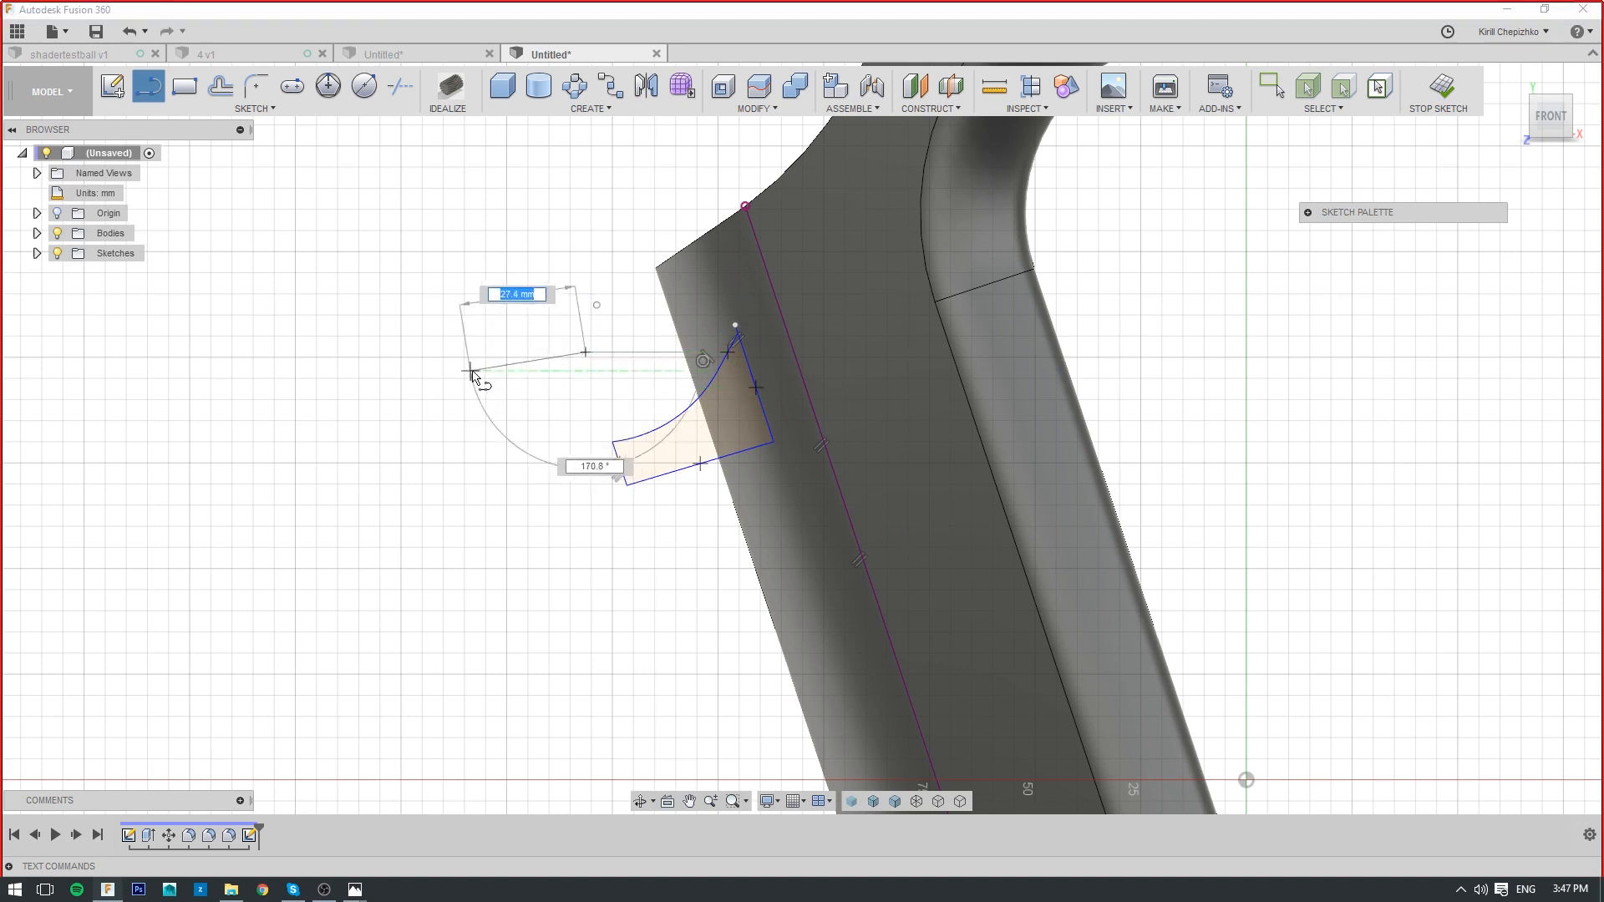
pyautogui.click(575, 356)
pyautogui.rightClick(573, 356)
pyautogui.click(515, 362)
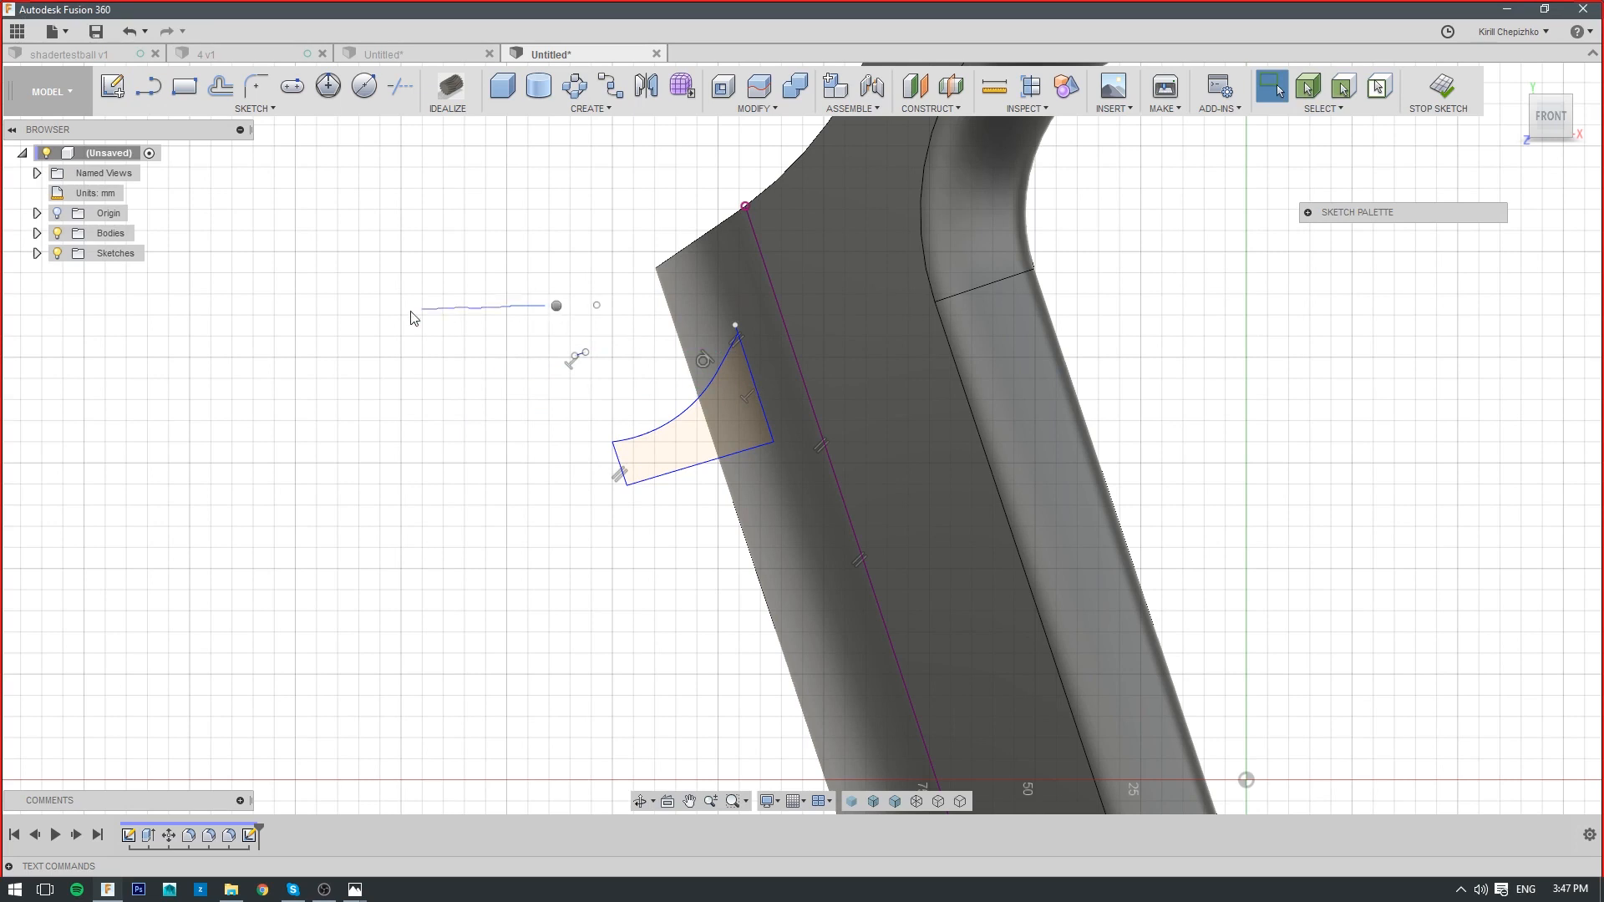
# Sketch a trial line running into a deep tangent arc in the empty area beside the profile, and undo it
pyautogui.click(152, 88)
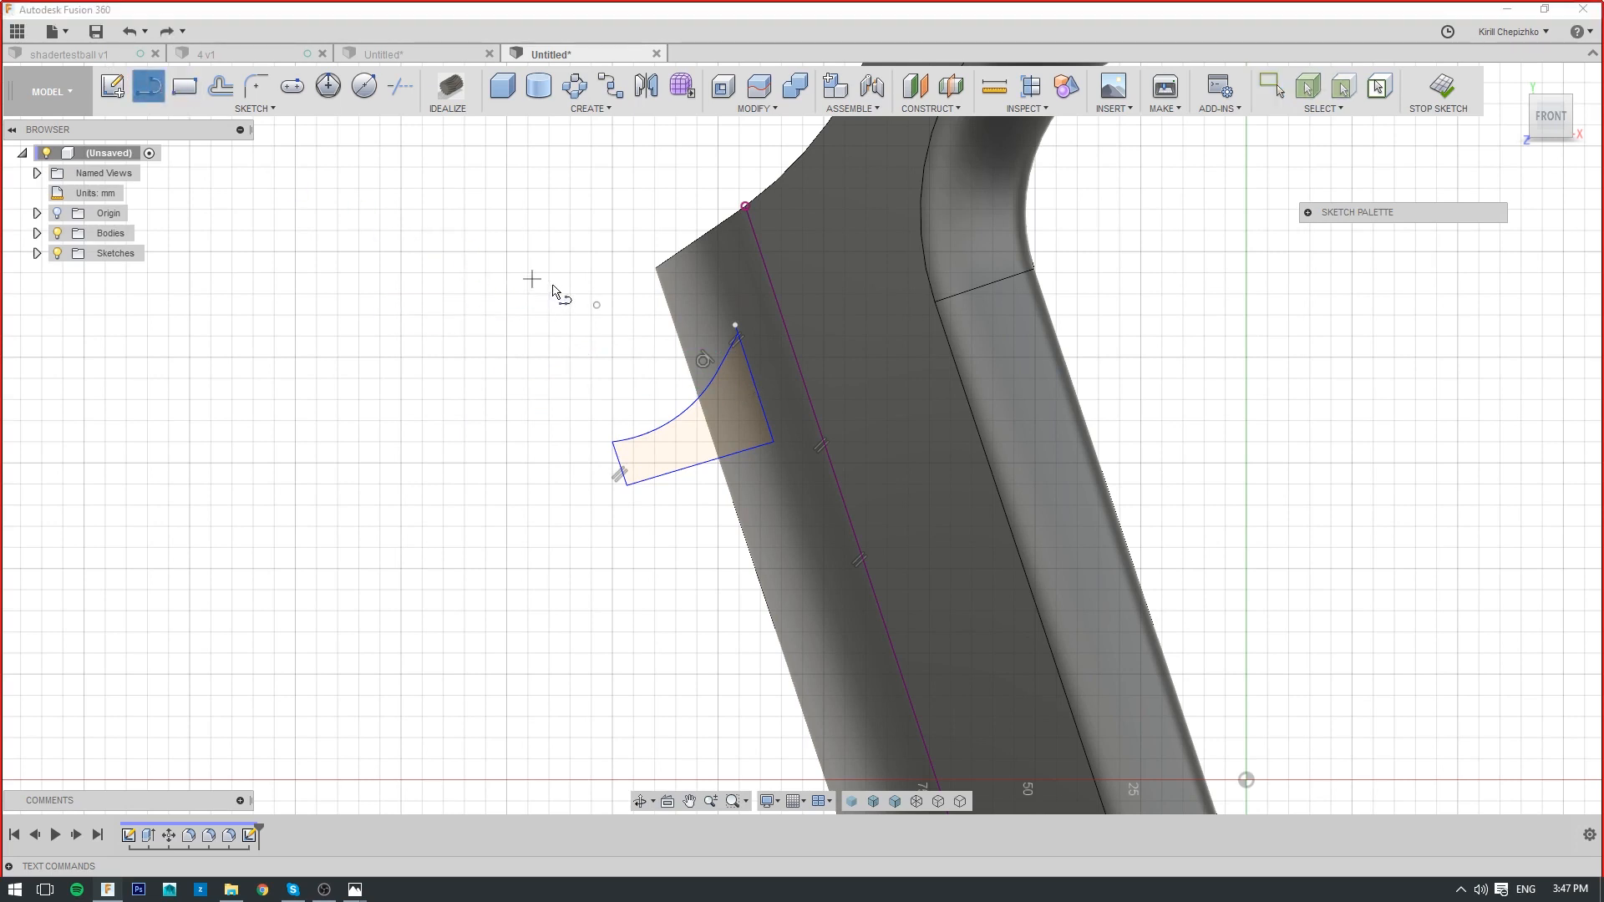
pyautogui.click(582, 290)
pyautogui.click(558, 354)
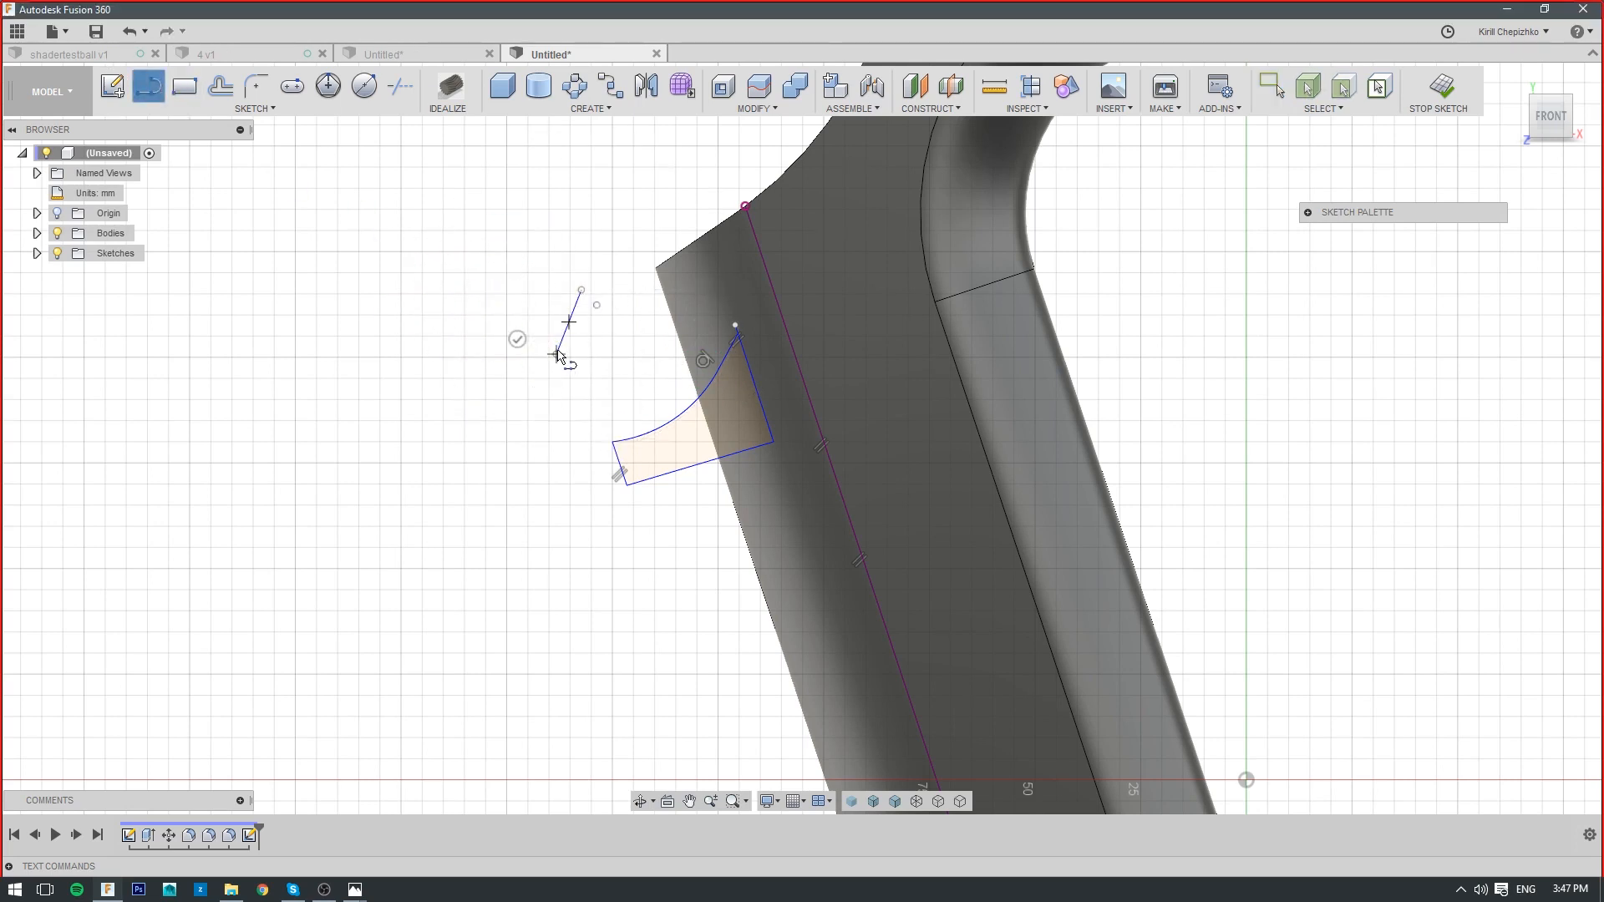
pyautogui.moveTo(558, 354); pyautogui.dragTo(411, 389)
pyautogui.moveTo(367, 322); pyautogui.dragTo(366, 321)
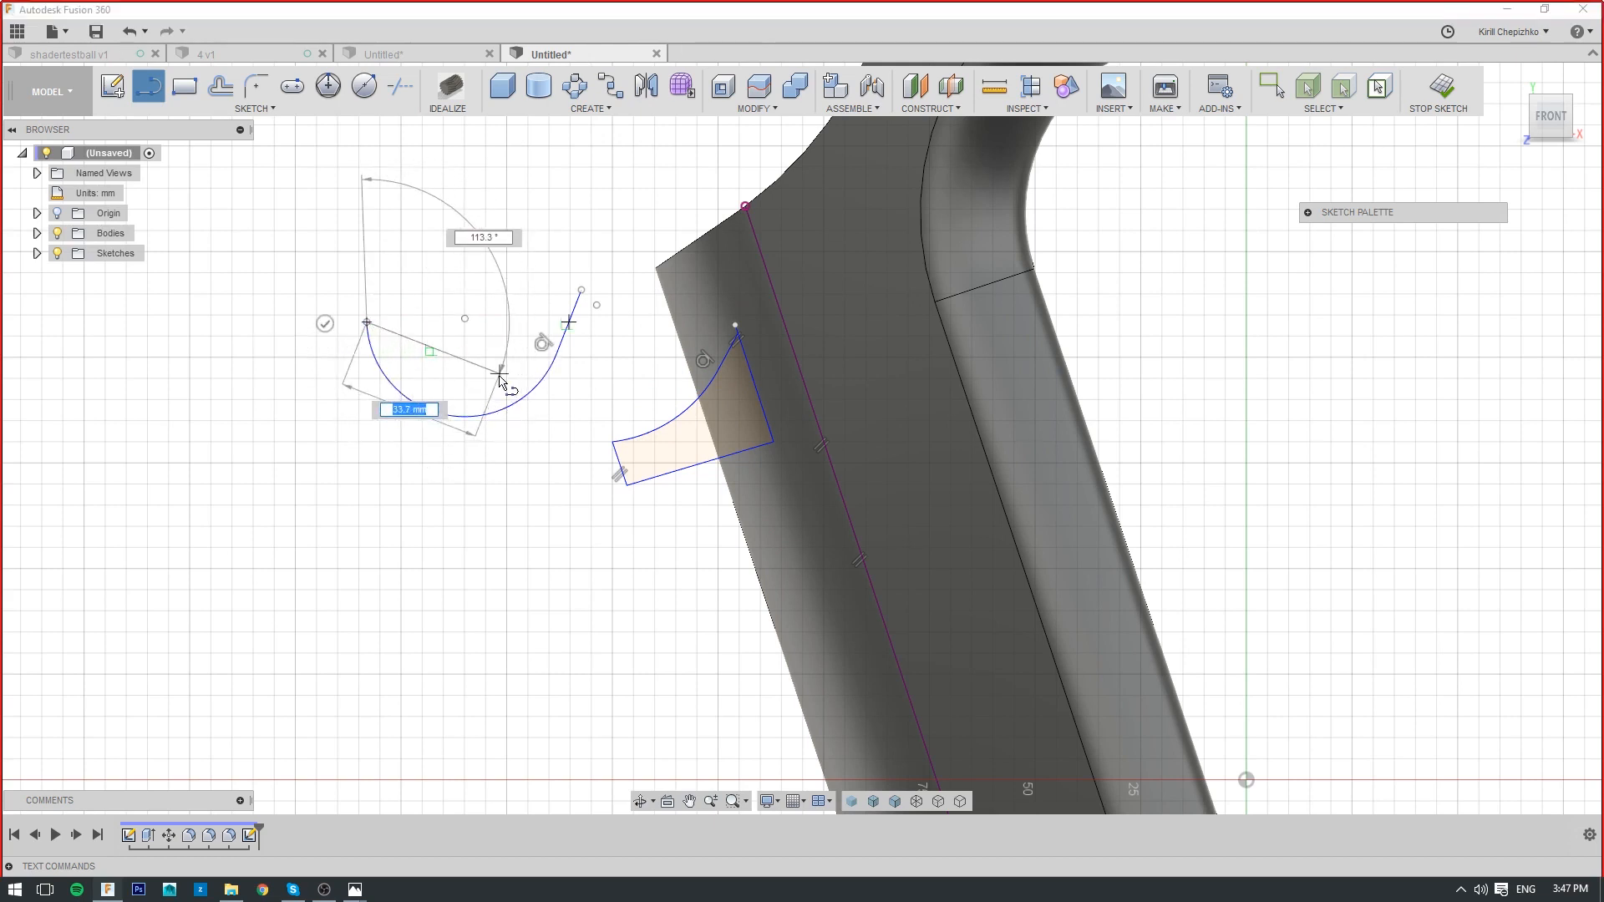
pyautogui.rightClick(500, 374)
pyautogui.click(431, 375)
pyautogui.hotkey('ctrl', 'z')
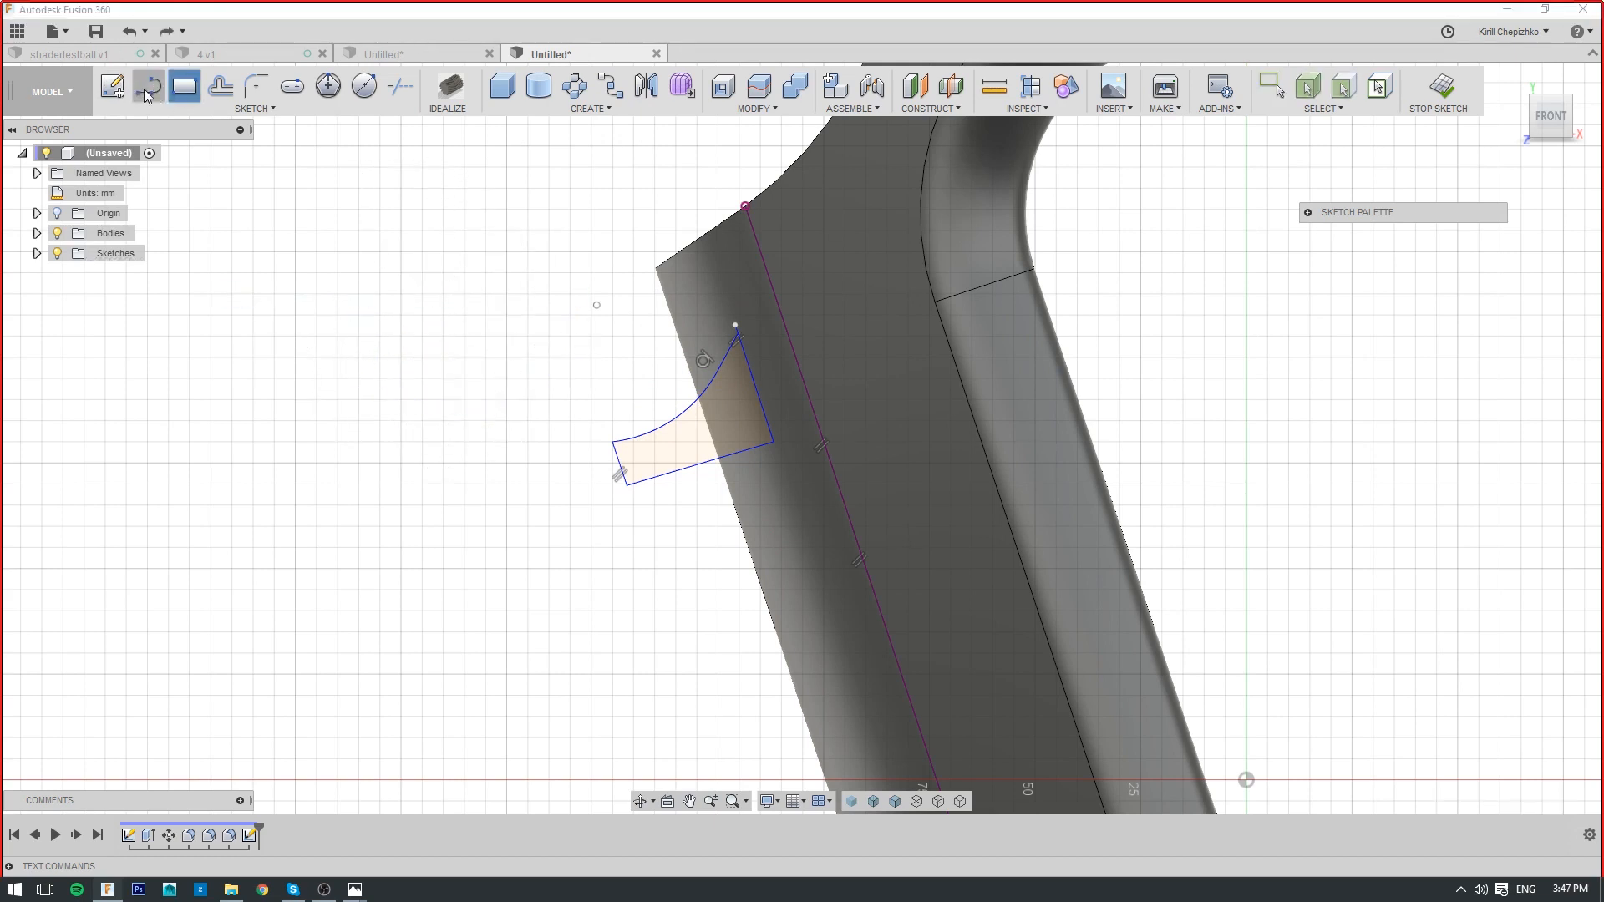
# Sketch a second trial line with a shallow tangent arc above the profile, and delete it
pyautogui.click(621, 237)
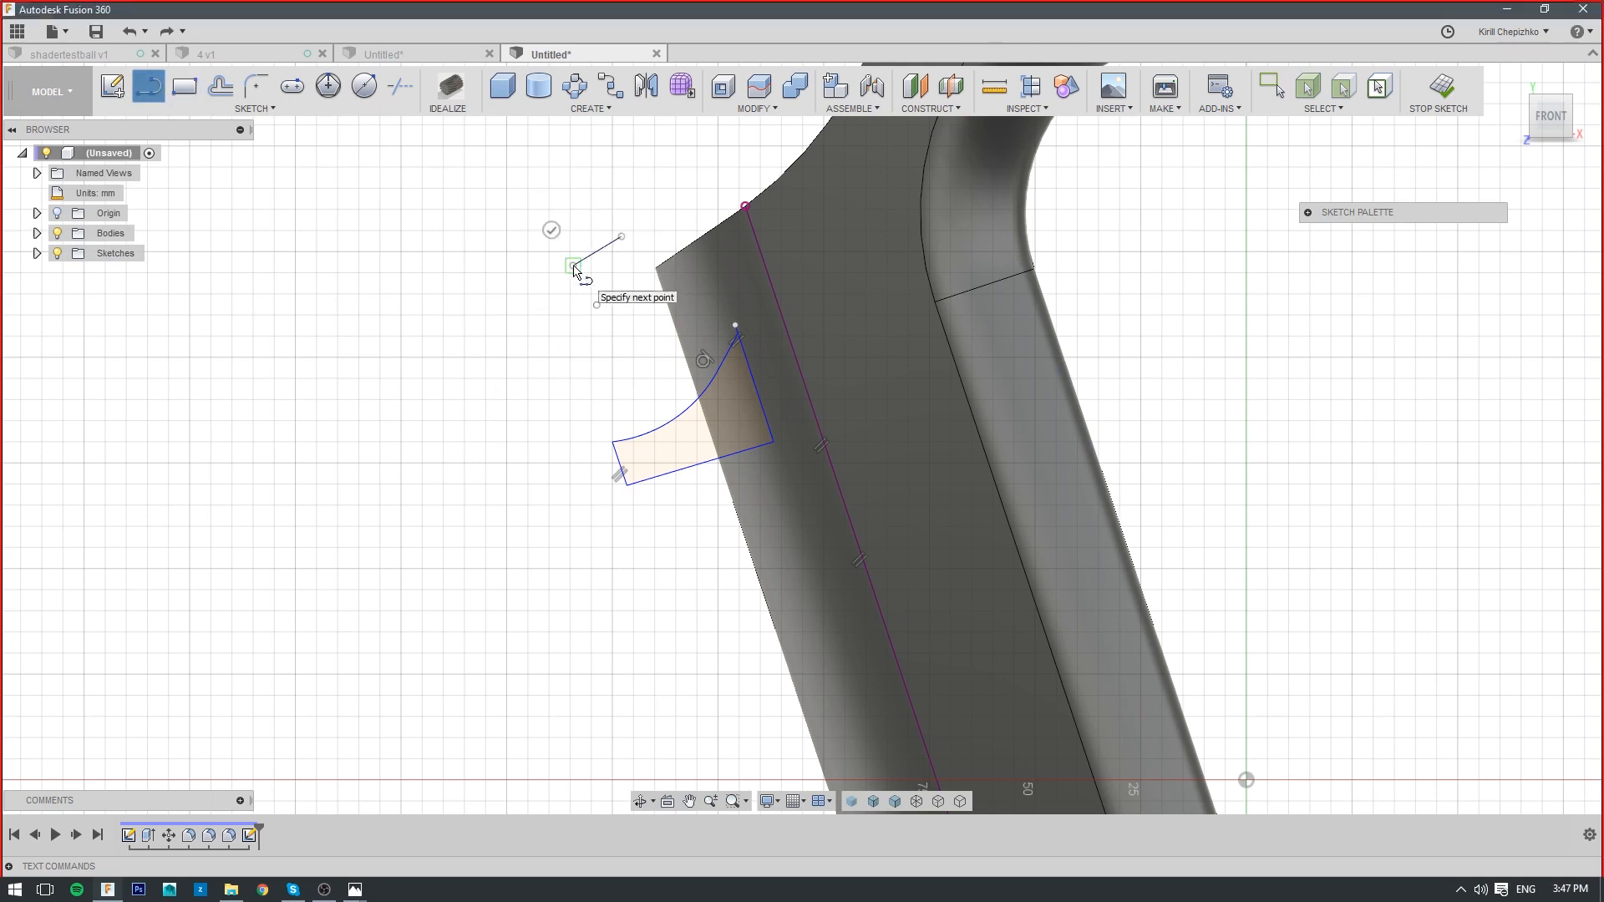
pyautogui.moveTo(573, 267); pyautogui.dragTo(422, 294)
pyautogui.rightClick(483, 330)
pyautogui.click(418, 329)
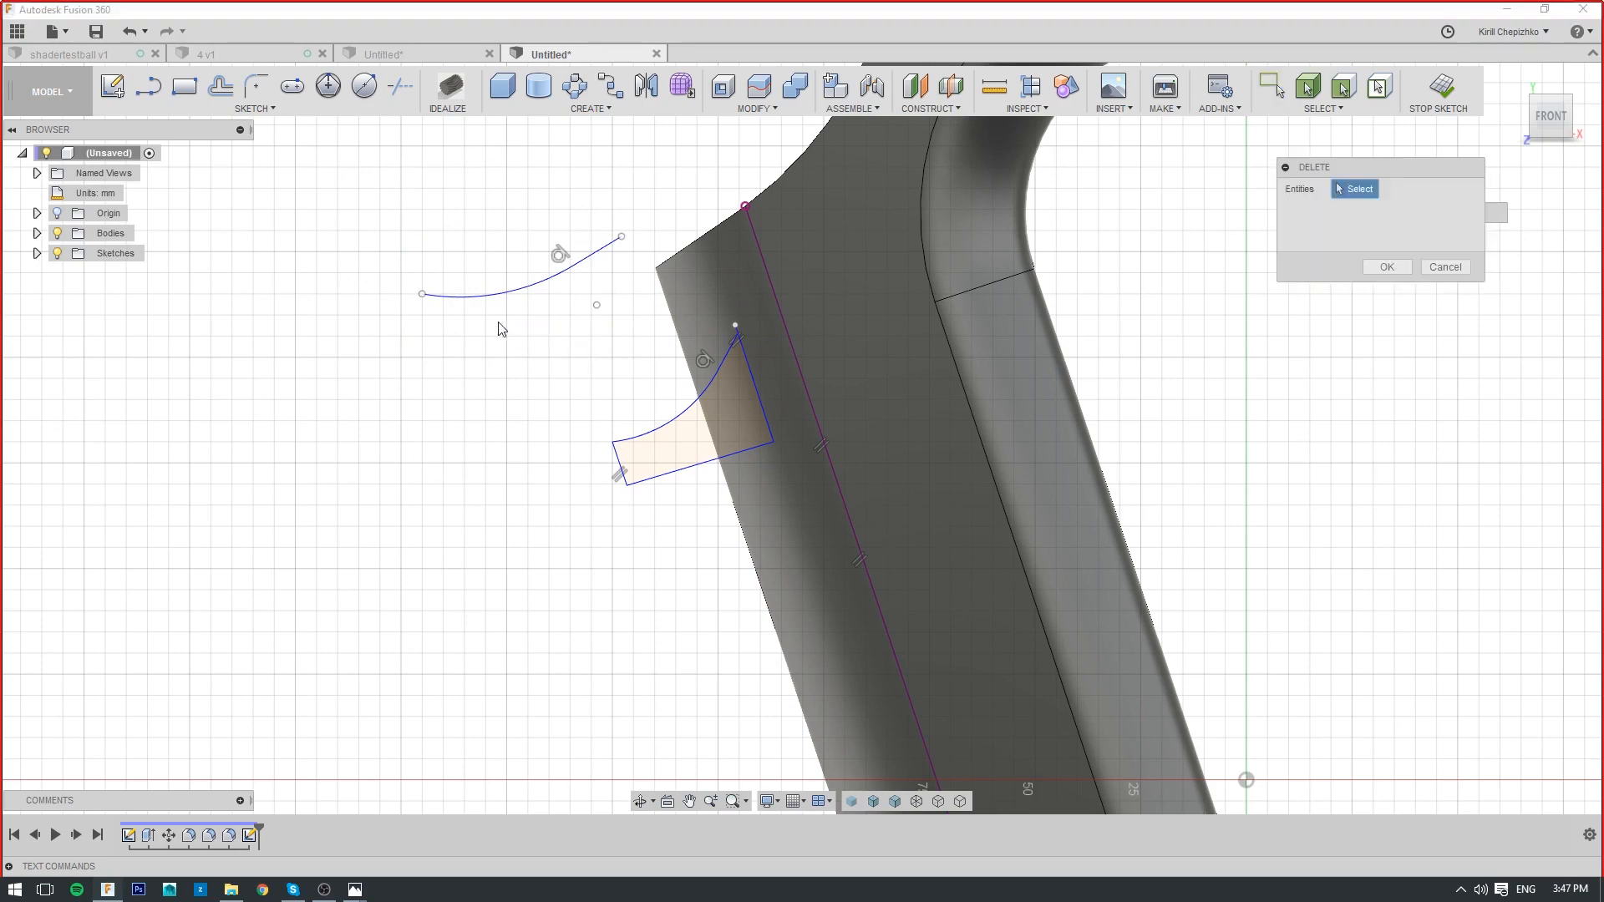
pyautogui.moveTo(394, 326); pyautogui.dragTo(144, 287, button='right')
pyautogui.moveTo(469, 346); pyautogui.dragTo(236, 308, button='right')
pyautogui.moveTo(467, 279); pyautogui.dragTo(282, 262, button='right')
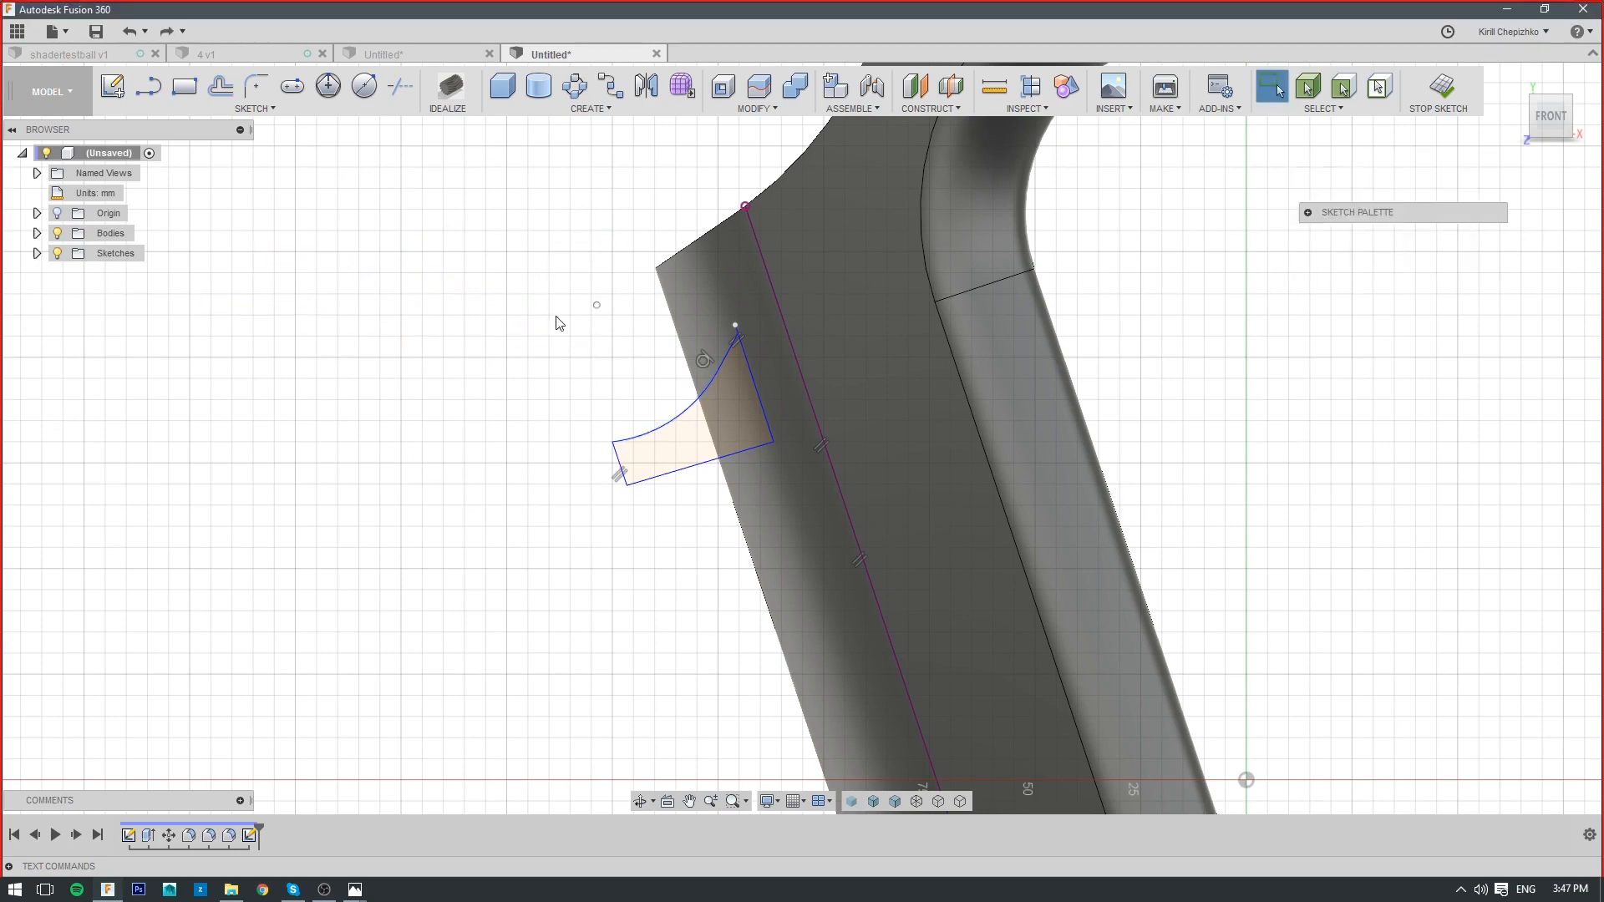
# Extrude the closed finger-rest profile -20 mm as a new body
pyautogui.click(746, 375)
pyautogui.press('e')
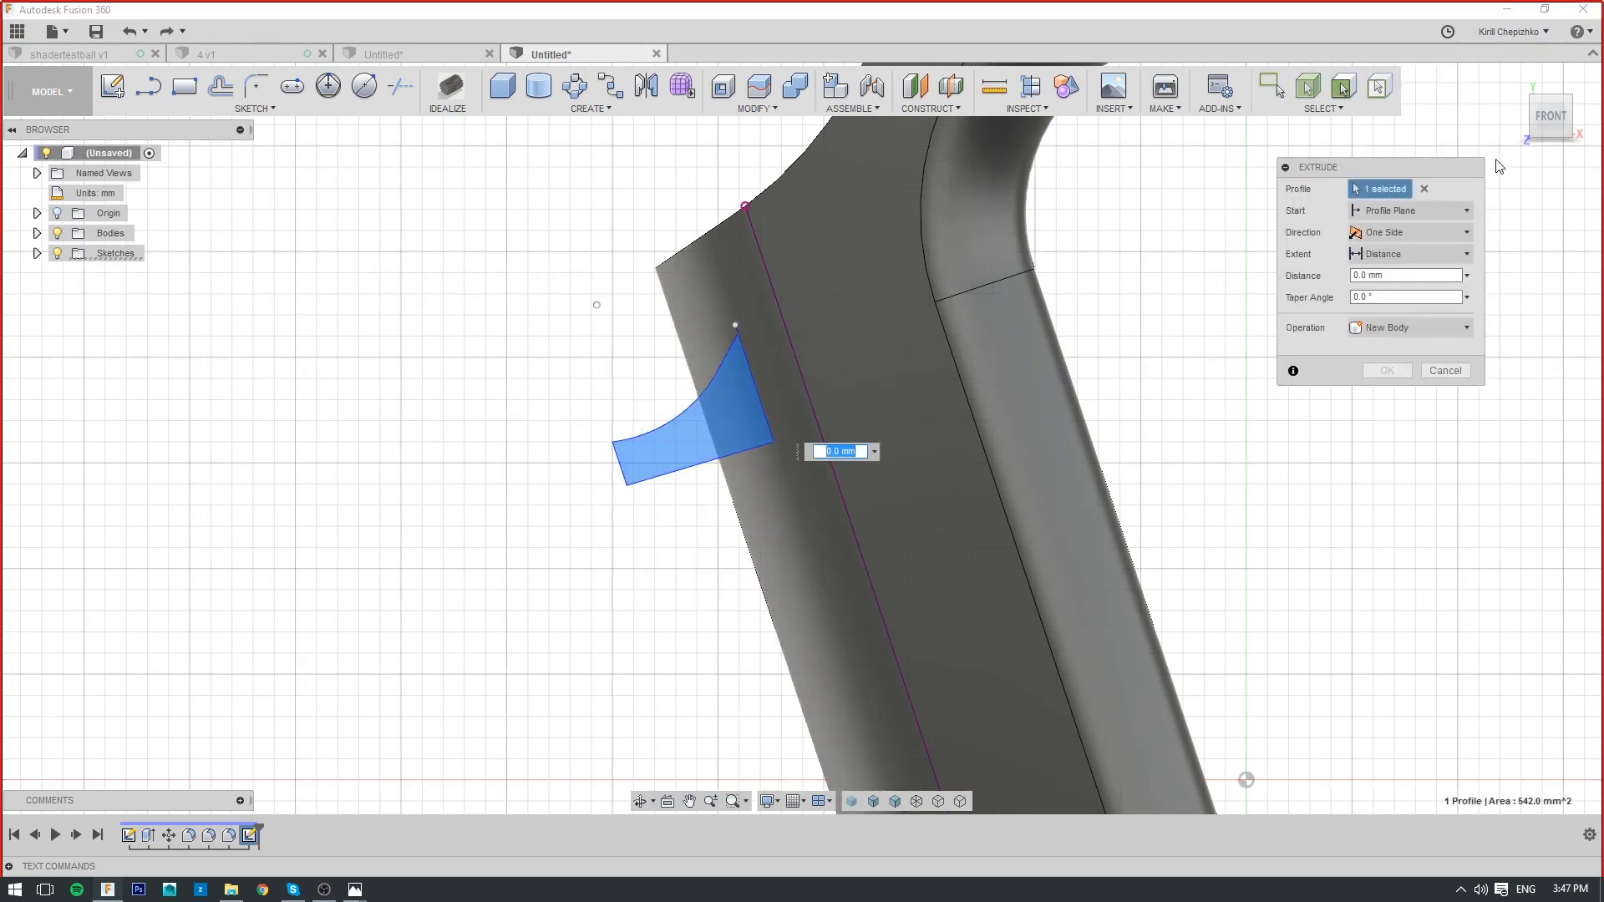
pyautogui.moveTo(727, 464); pyautogui.dragTo(653, 409)
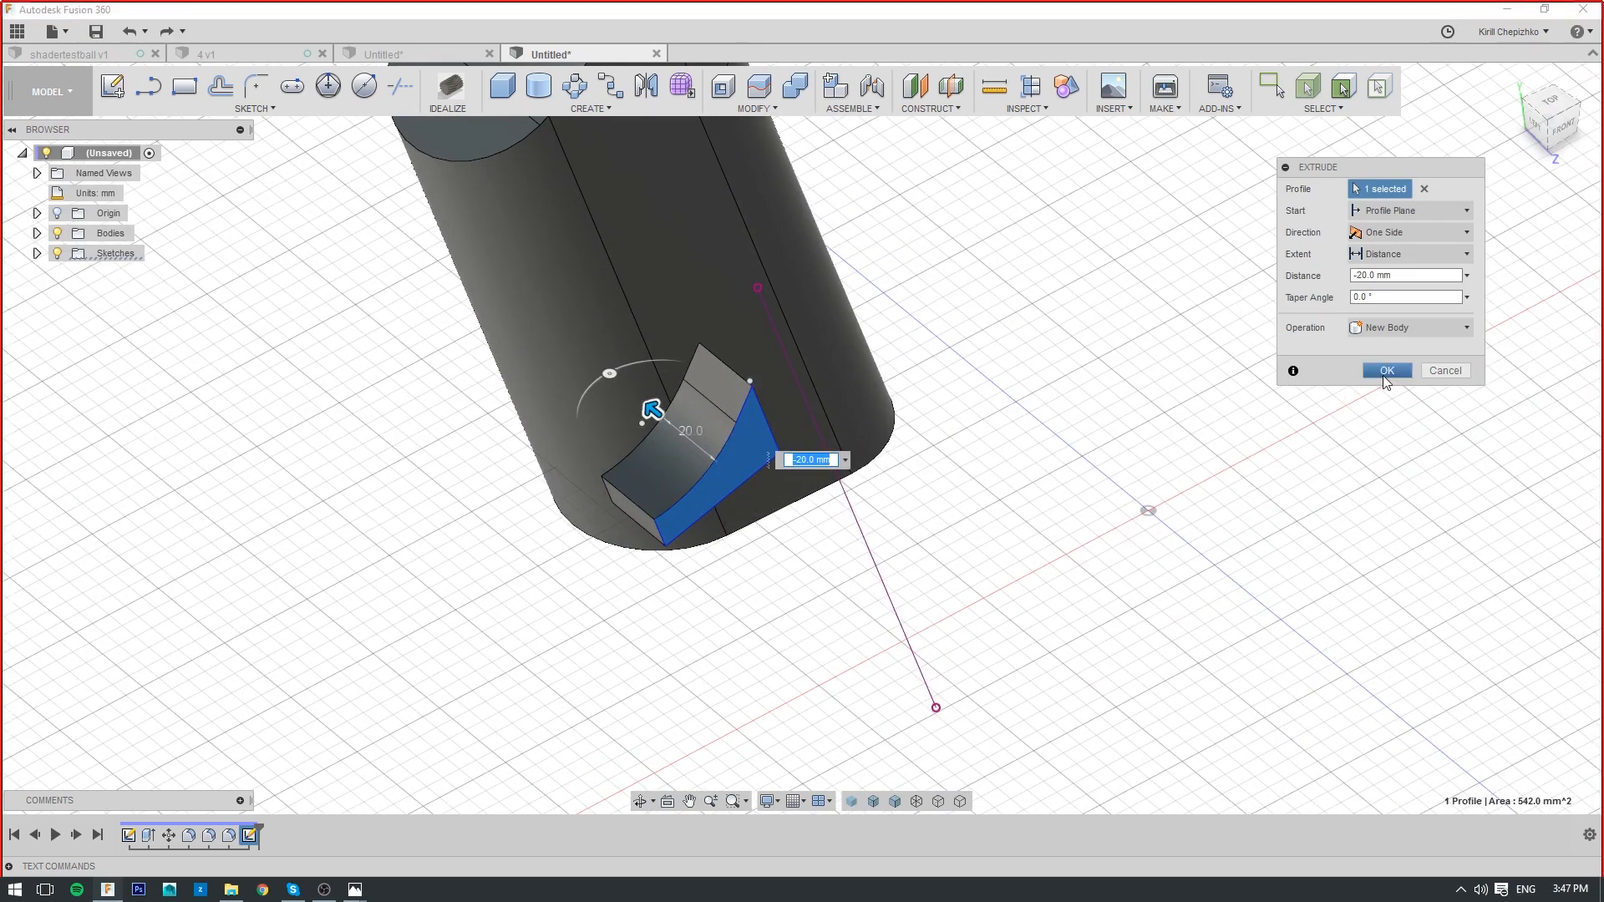
pyautogui.click(1387, 370)
# Move the whole extruded finger-rest body -100 mm along Z so that it overlaps the grip
pyautogui.rightClick(705, 483)
pyautogui.click(683, 497)
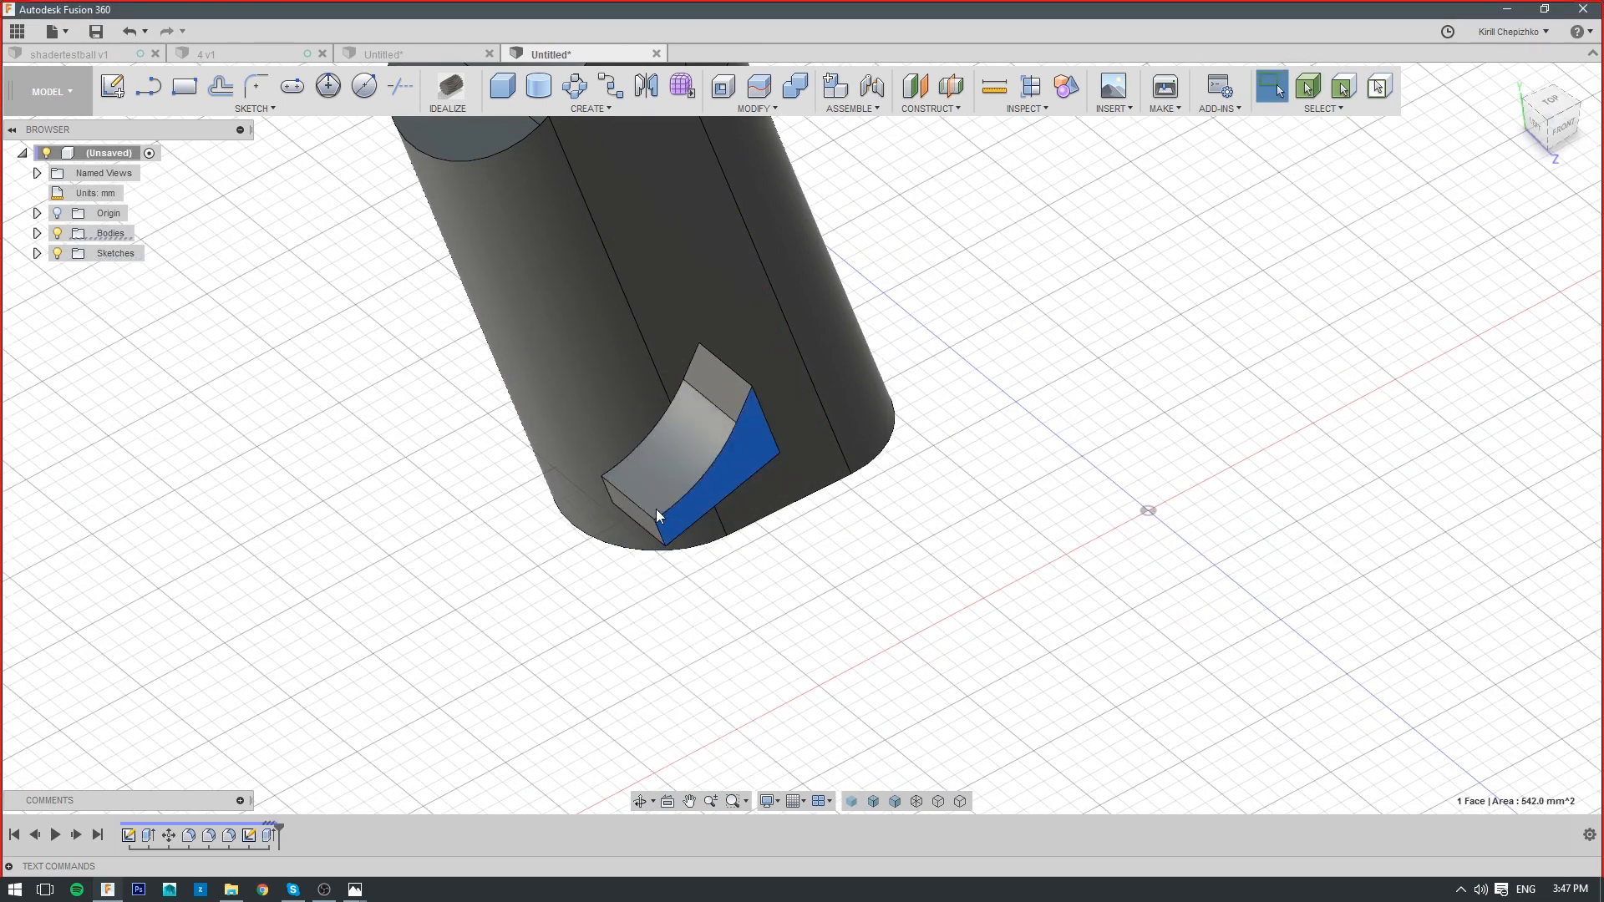
pyautogui.rightClick(657, 514)
pyautogui.click(597, 534)
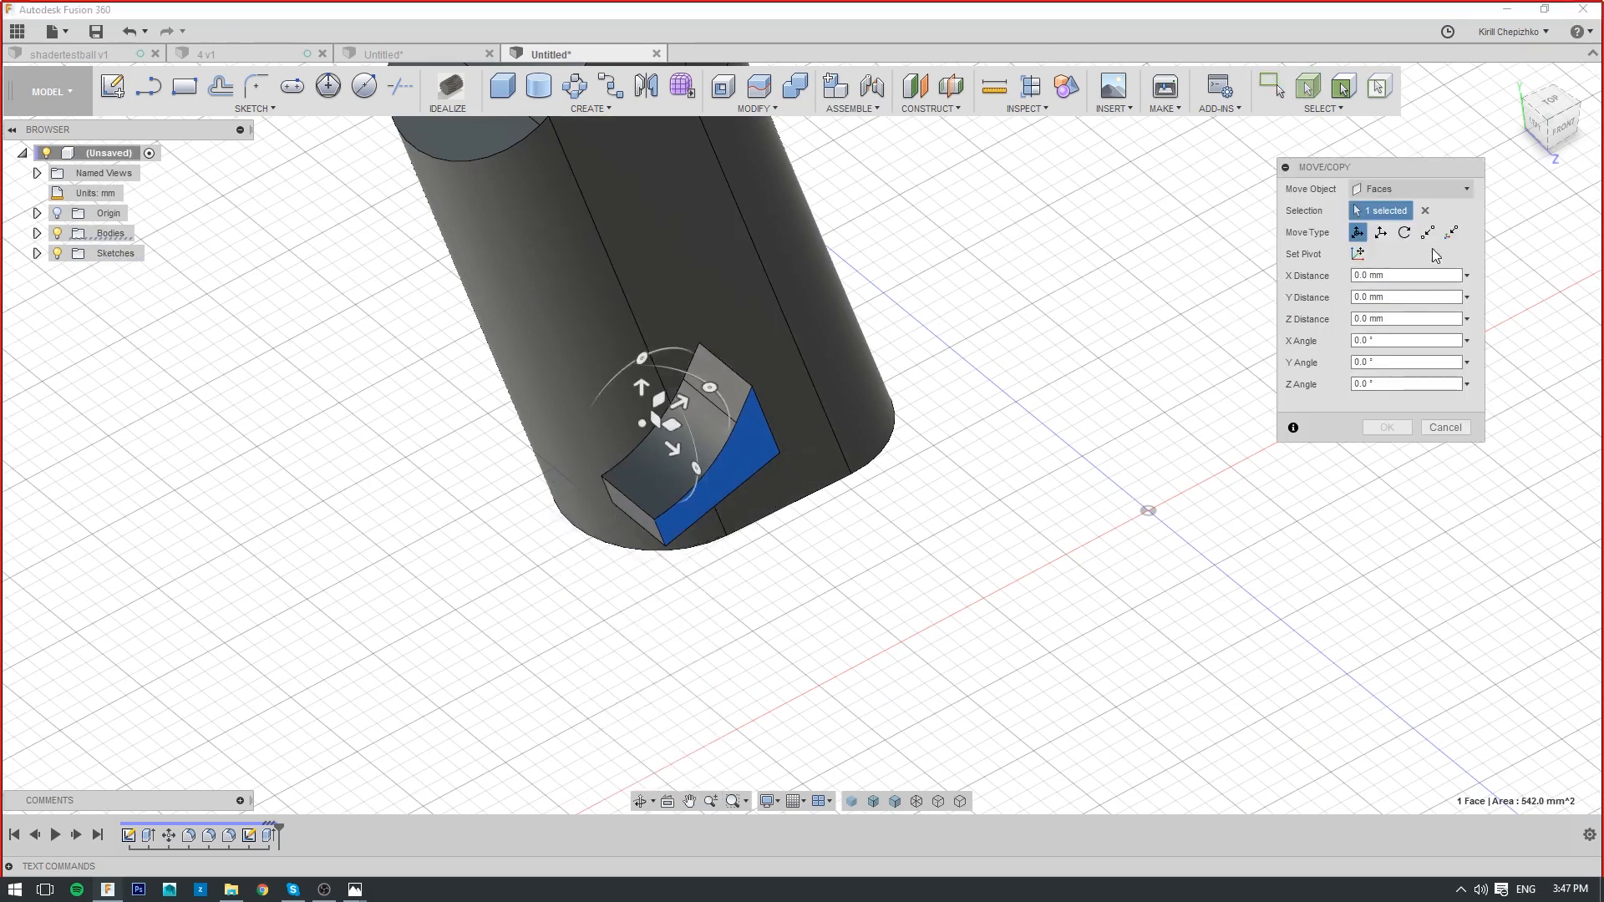
pyautogui.click(1410, 188)
pyautogui.click(1387, 228)
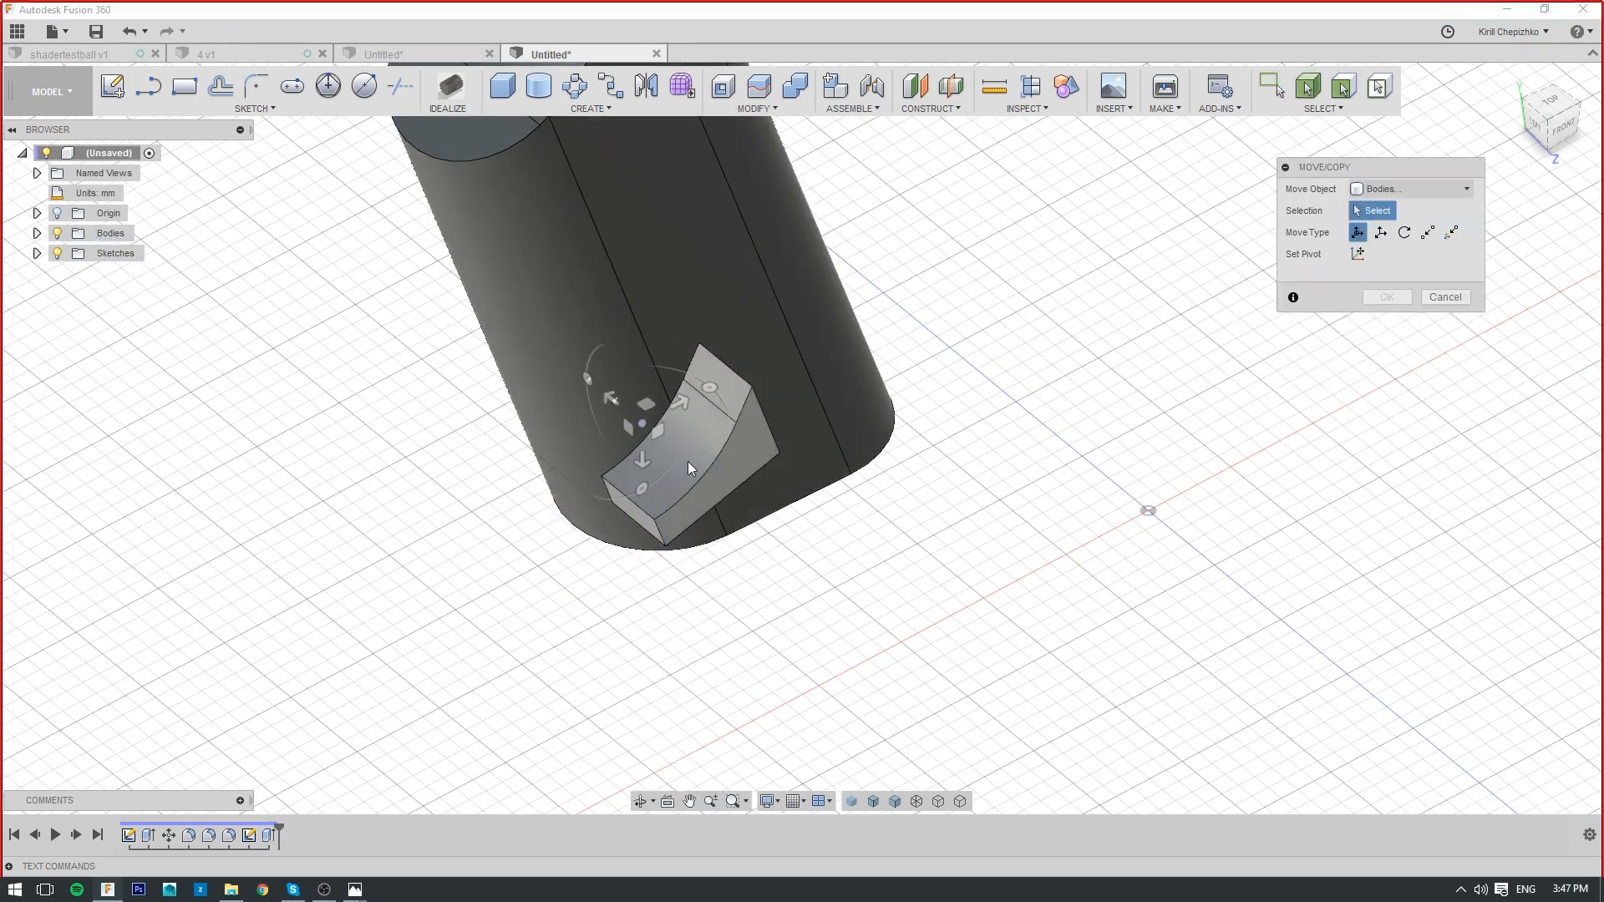
pyautogui.click(655, 523)
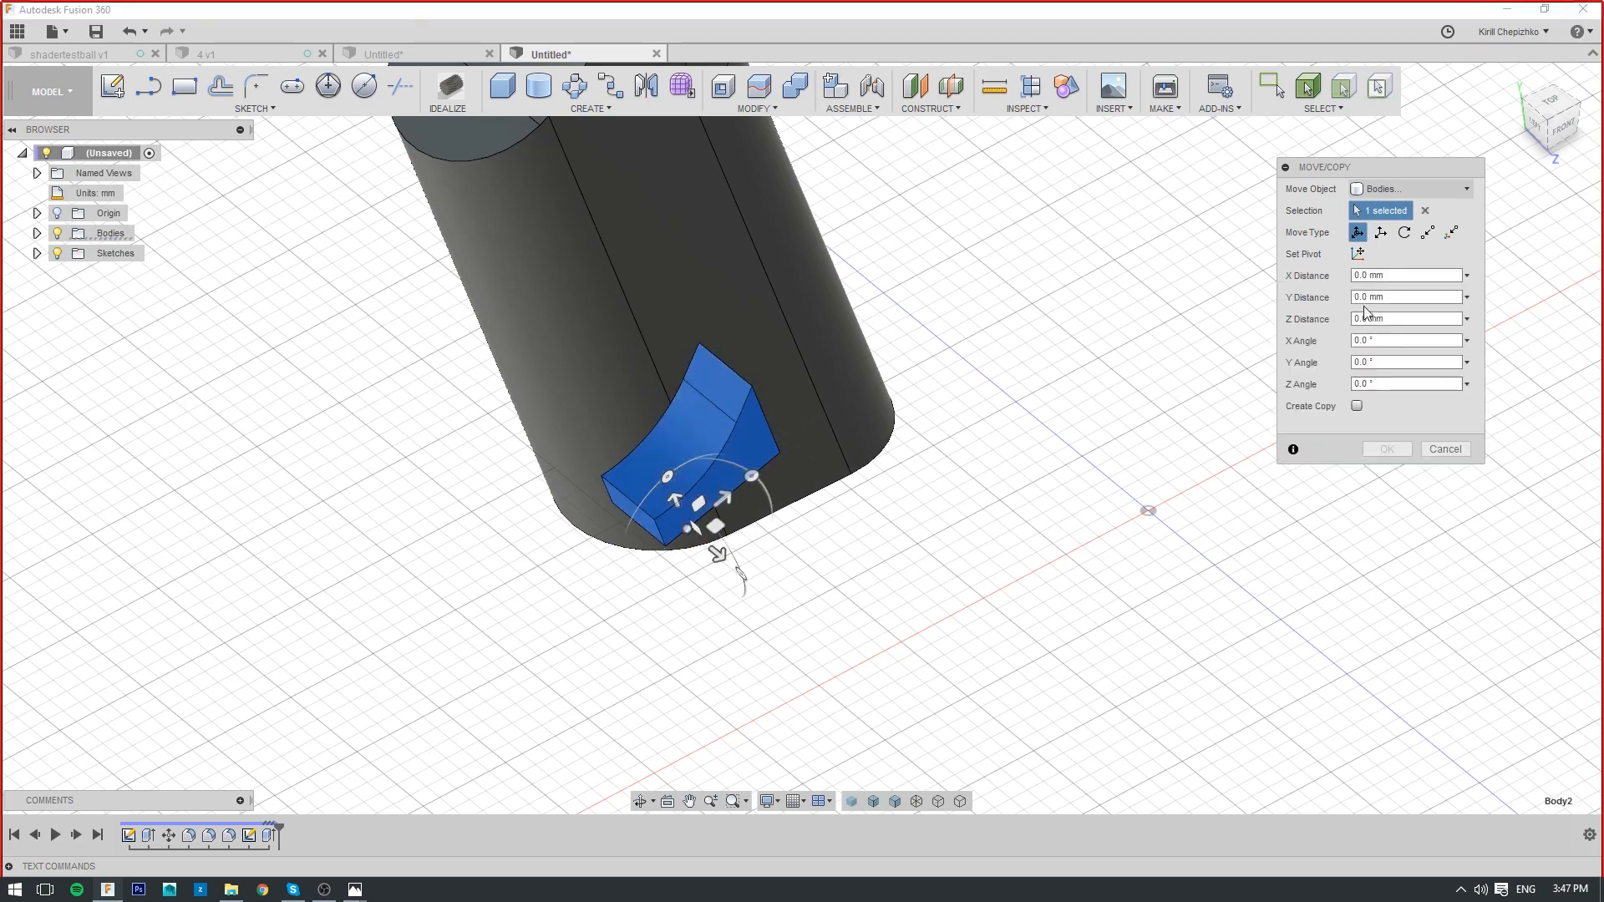
pyautogui.click(1540, 142)
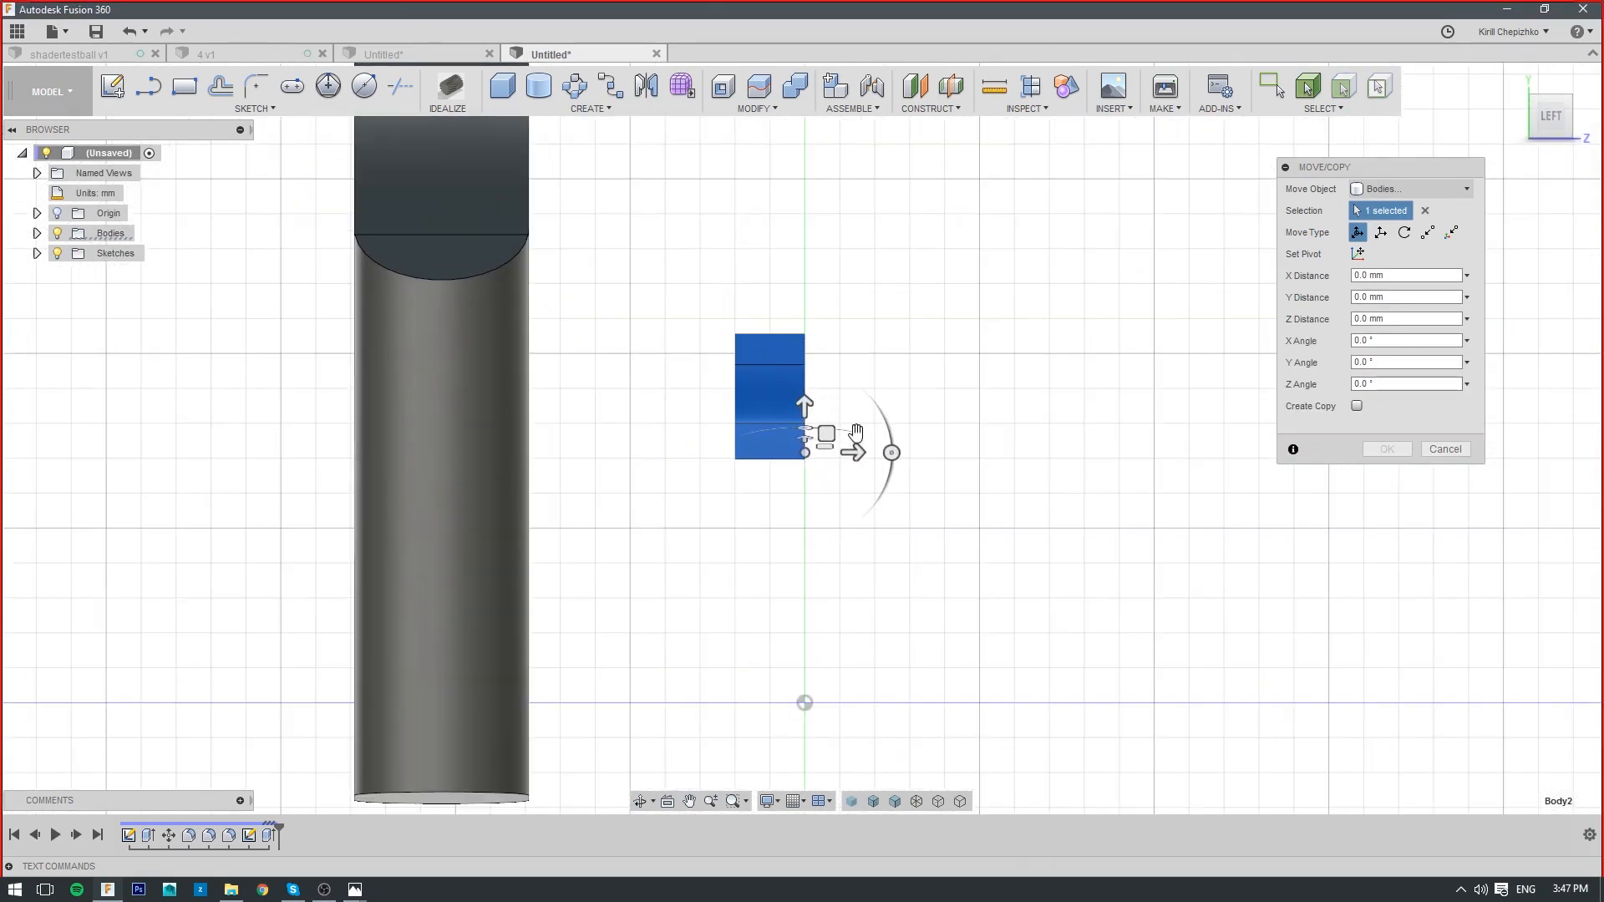
pyautogui.click(805, 457)
pyautogui.moveTo(805, 456); pyautogui.dragTo(508, 445)
pyautogui.scroll(4, 417, 394)
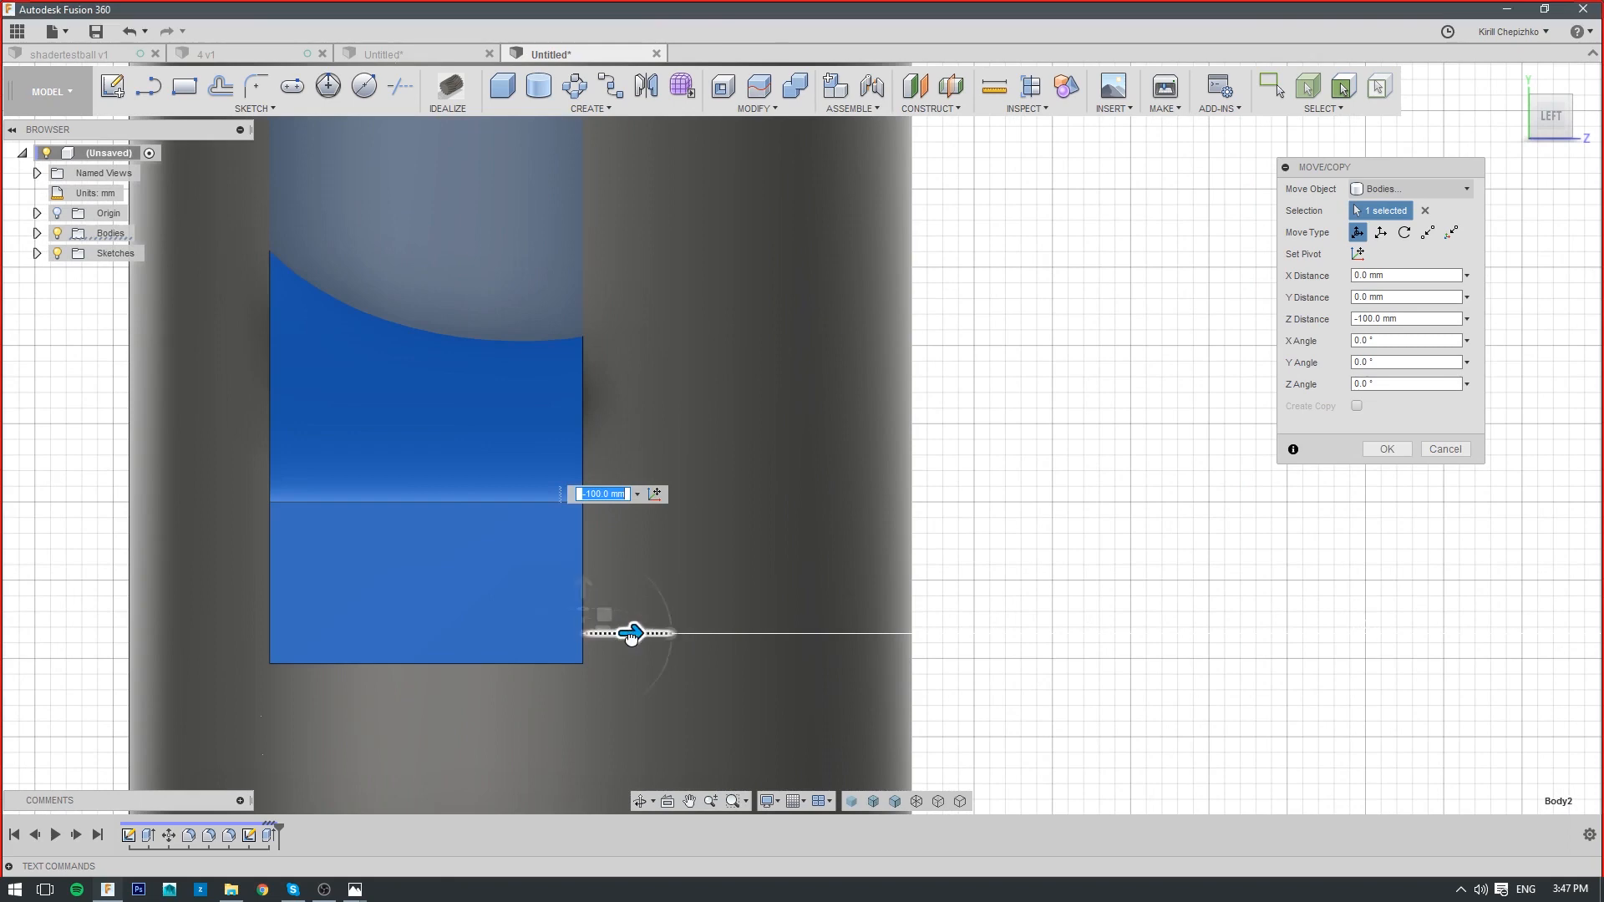
# Adjust the finger rest's Z move distance to -94 mm, centring it across the grip's width
pyautogui.moveTo(630, 633); pyautogui.dragTo(711, 643)
pyautogui.scroll(-3, 694, 424)
pyautogui.scroll(5, 585, 418)
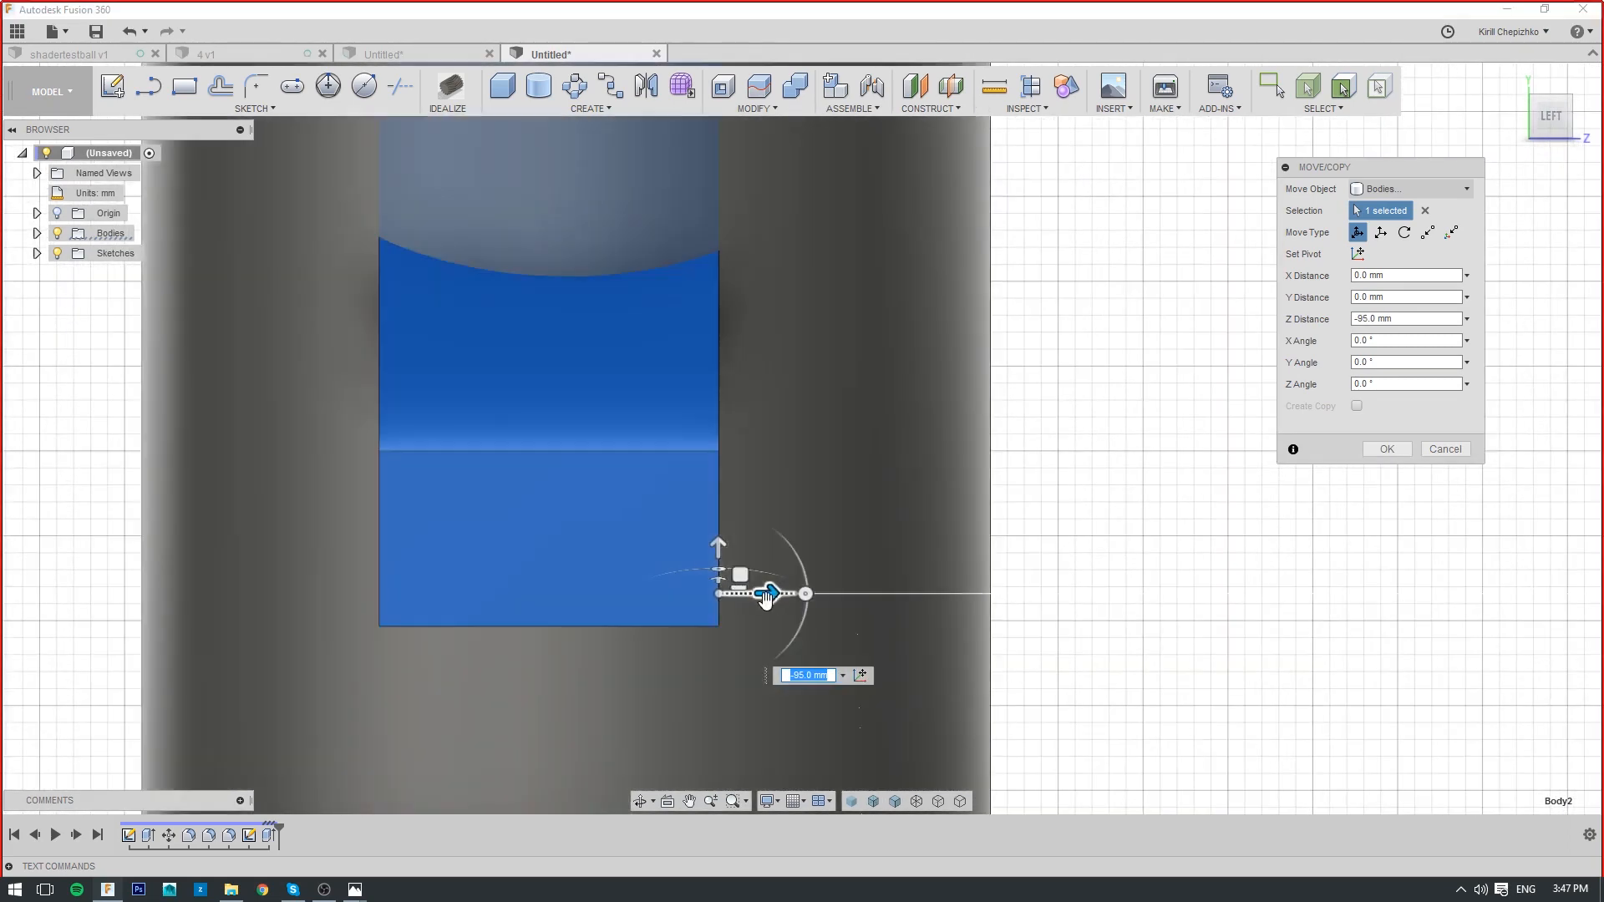
pyautogui.moveTo(764, 594); pyautogui.dragTo(782, 594)
pyautogui.scroll(-4, 810, 478)
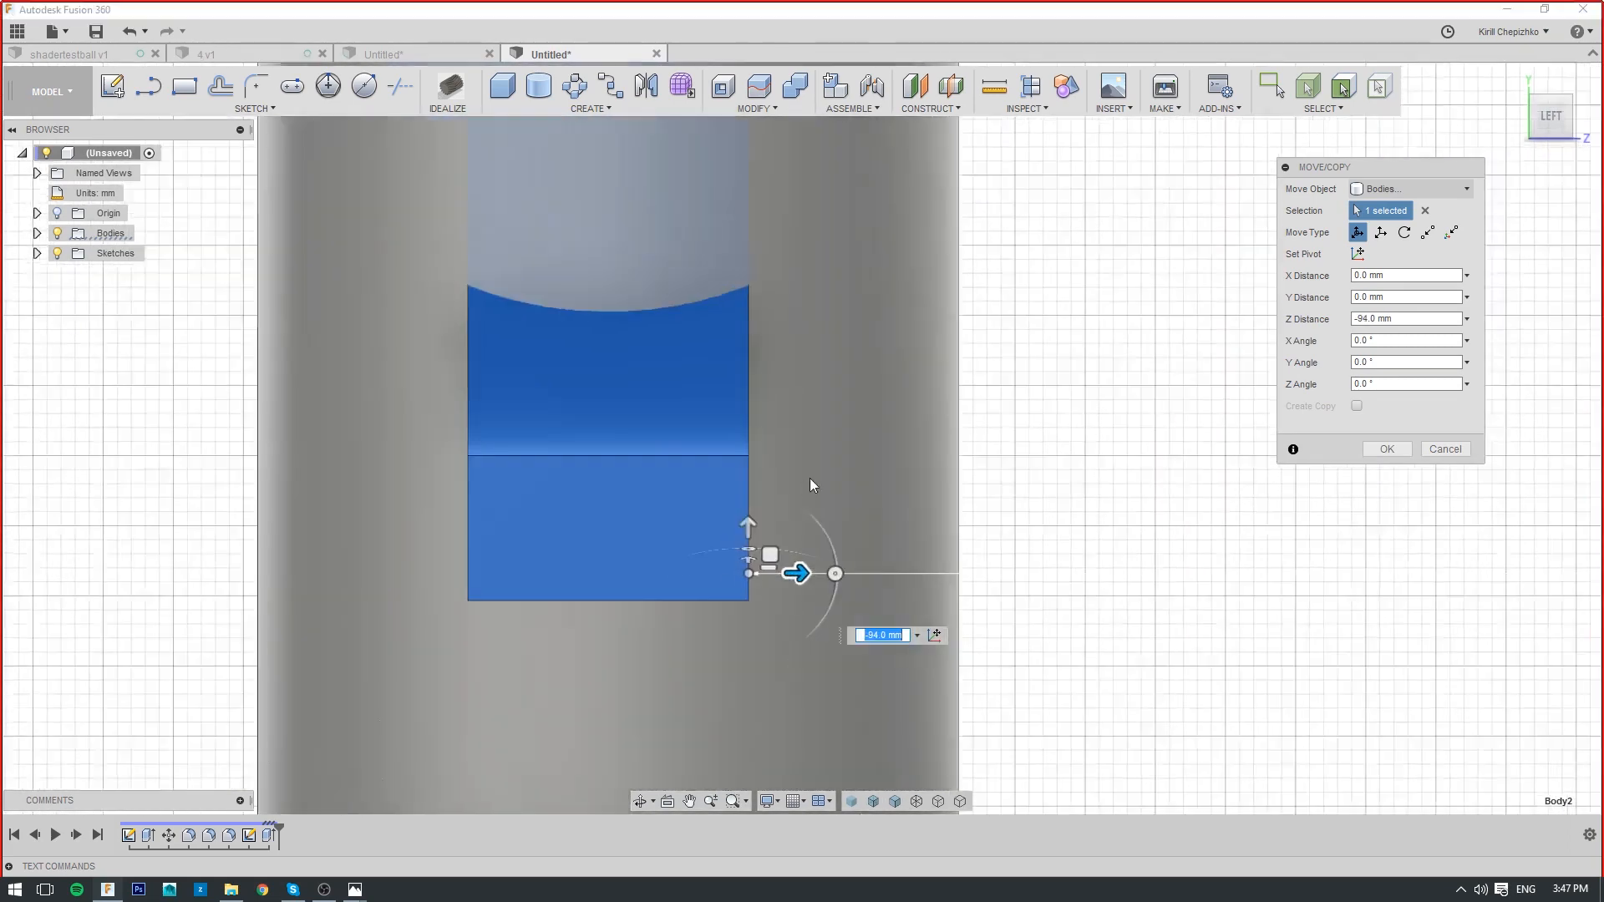
pyautogui.click(1559, 127)
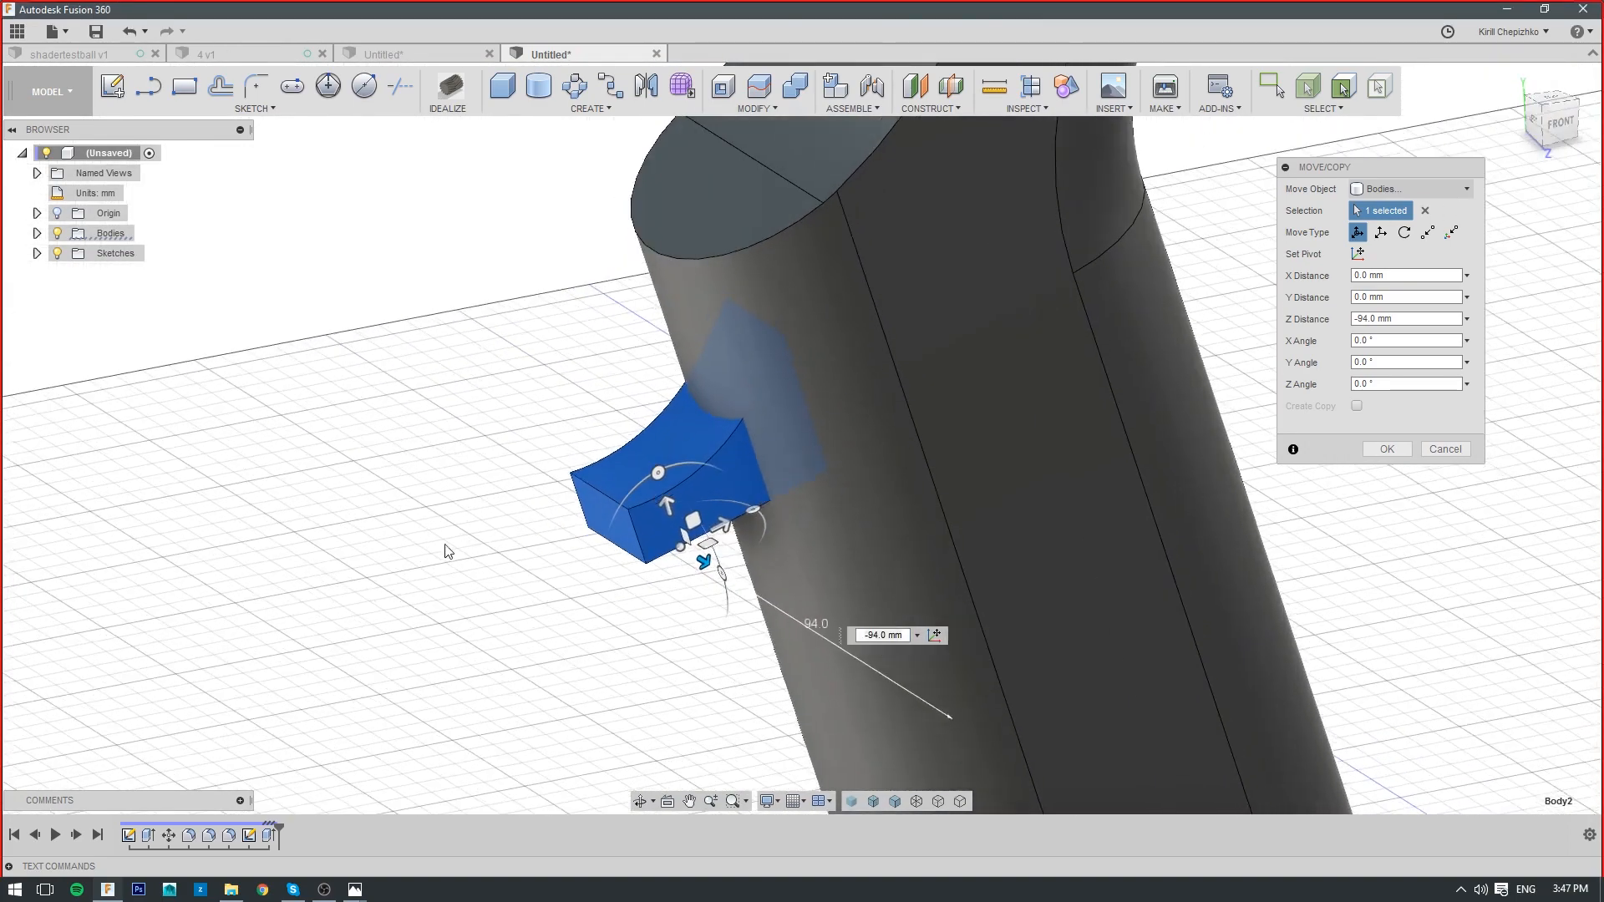
pyautogui.click(1386, 449)
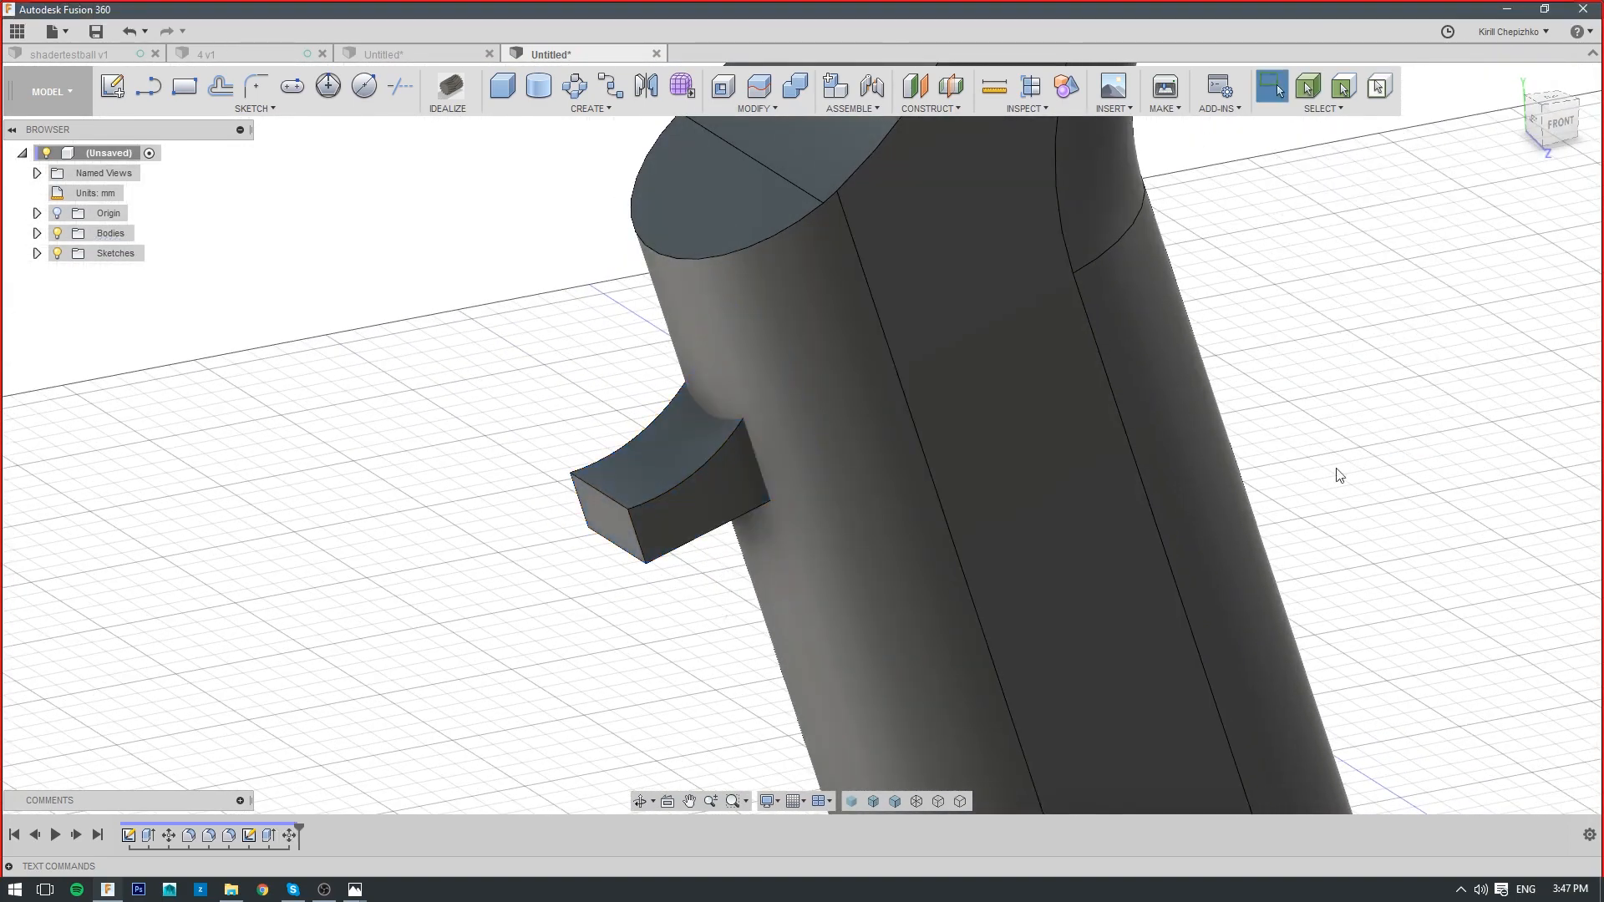
# Fillet the two short upright edges at the finger rest's outer end with a 7.5 mm radius
pyautogui.rightClick(635, 529)
pyautogui.click(575, 507)
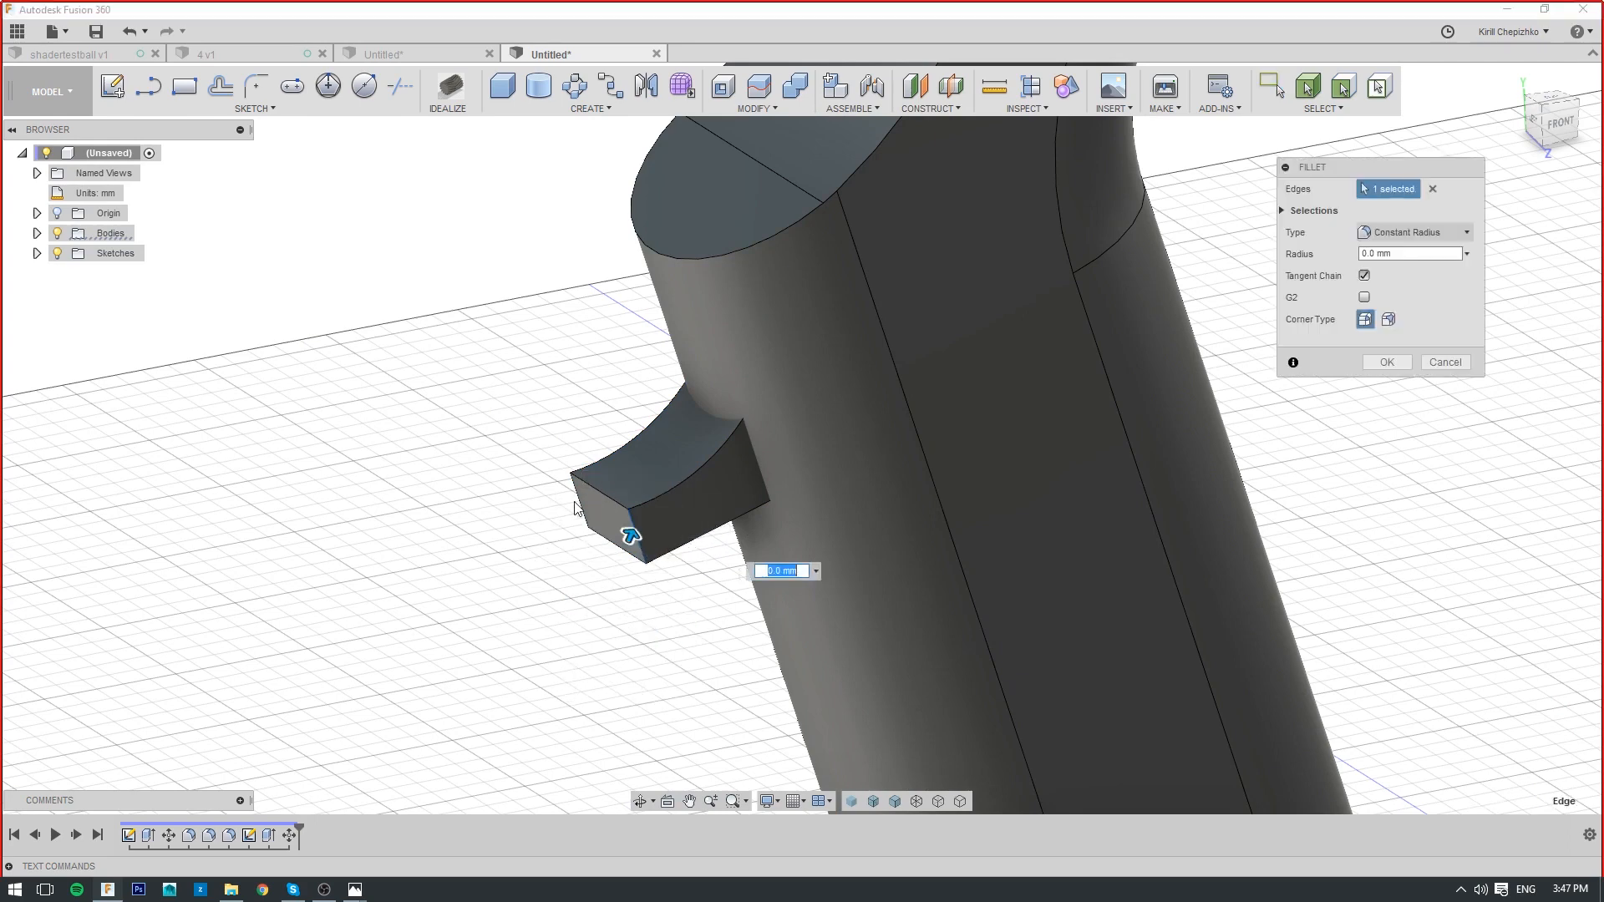
pyautogui.moveTo(578, 507); pyautogui.dragTo(585, 501)
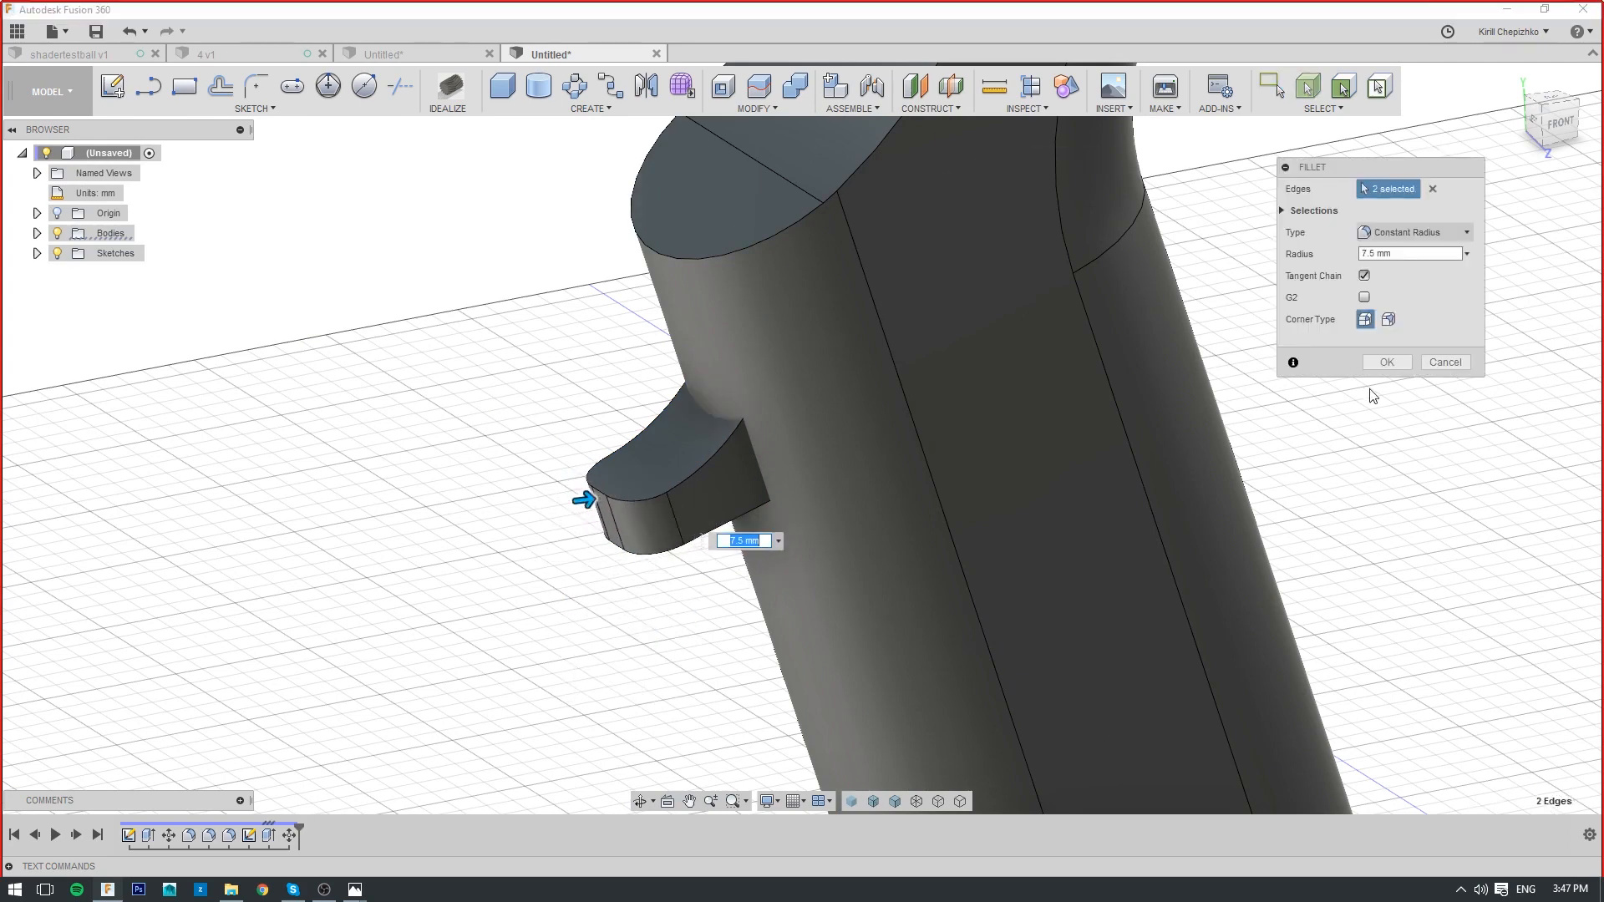
pyautogui.click(1386, 362)
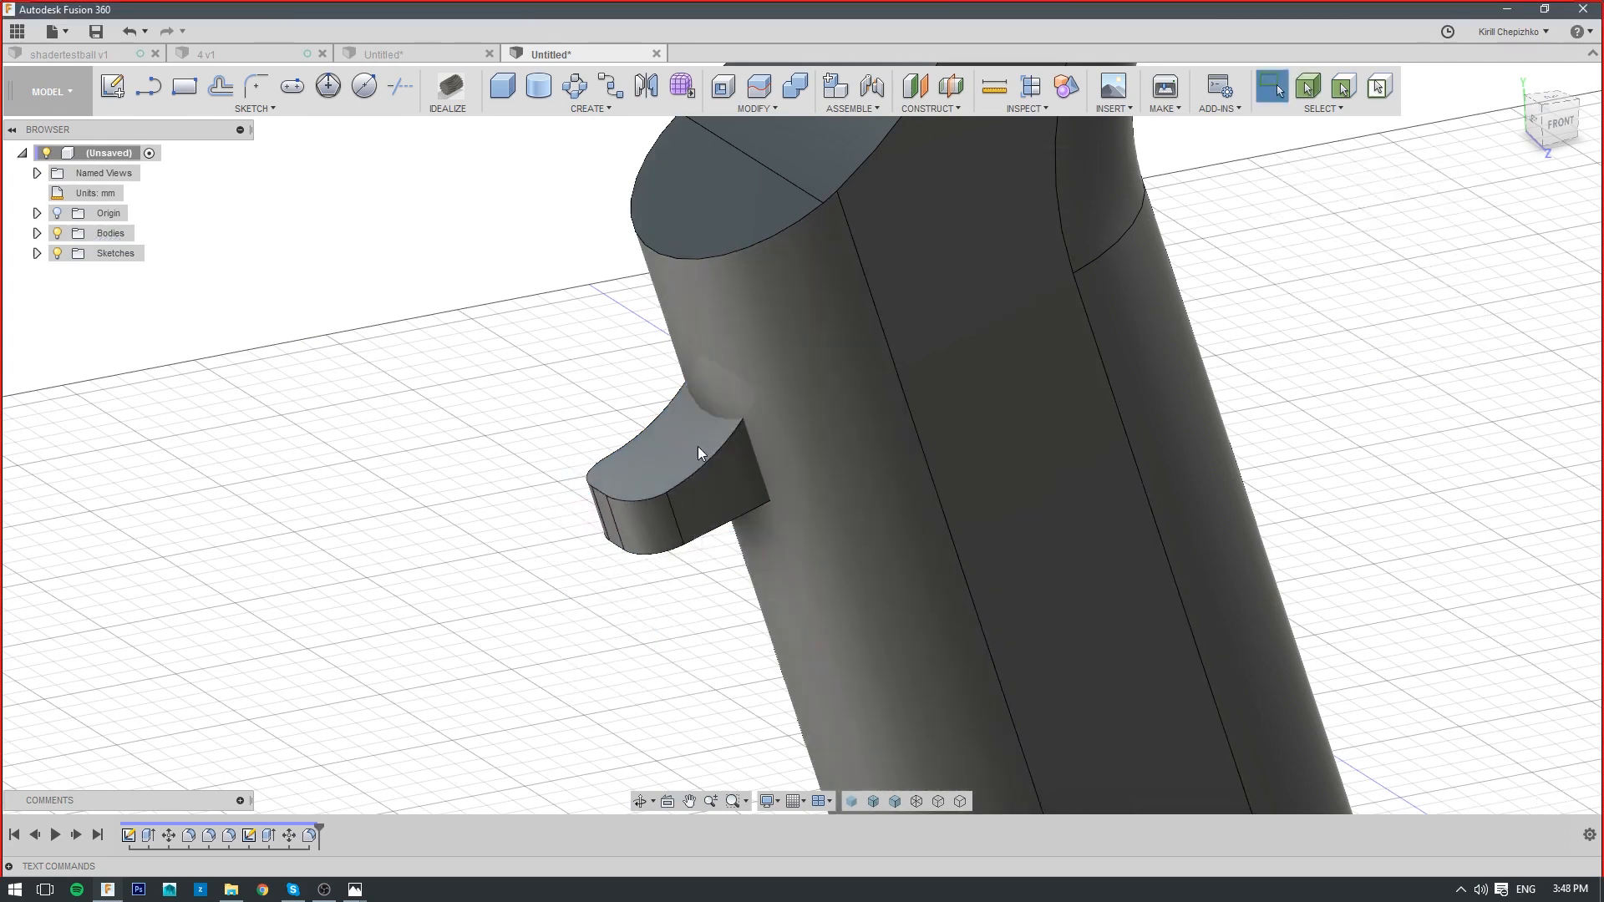
# Fillet the finger rest's upper and lower outline edge chains with a 4 mm radius
pyautogui.rightClick(718, 458)
pyautogui.click(695, 548)
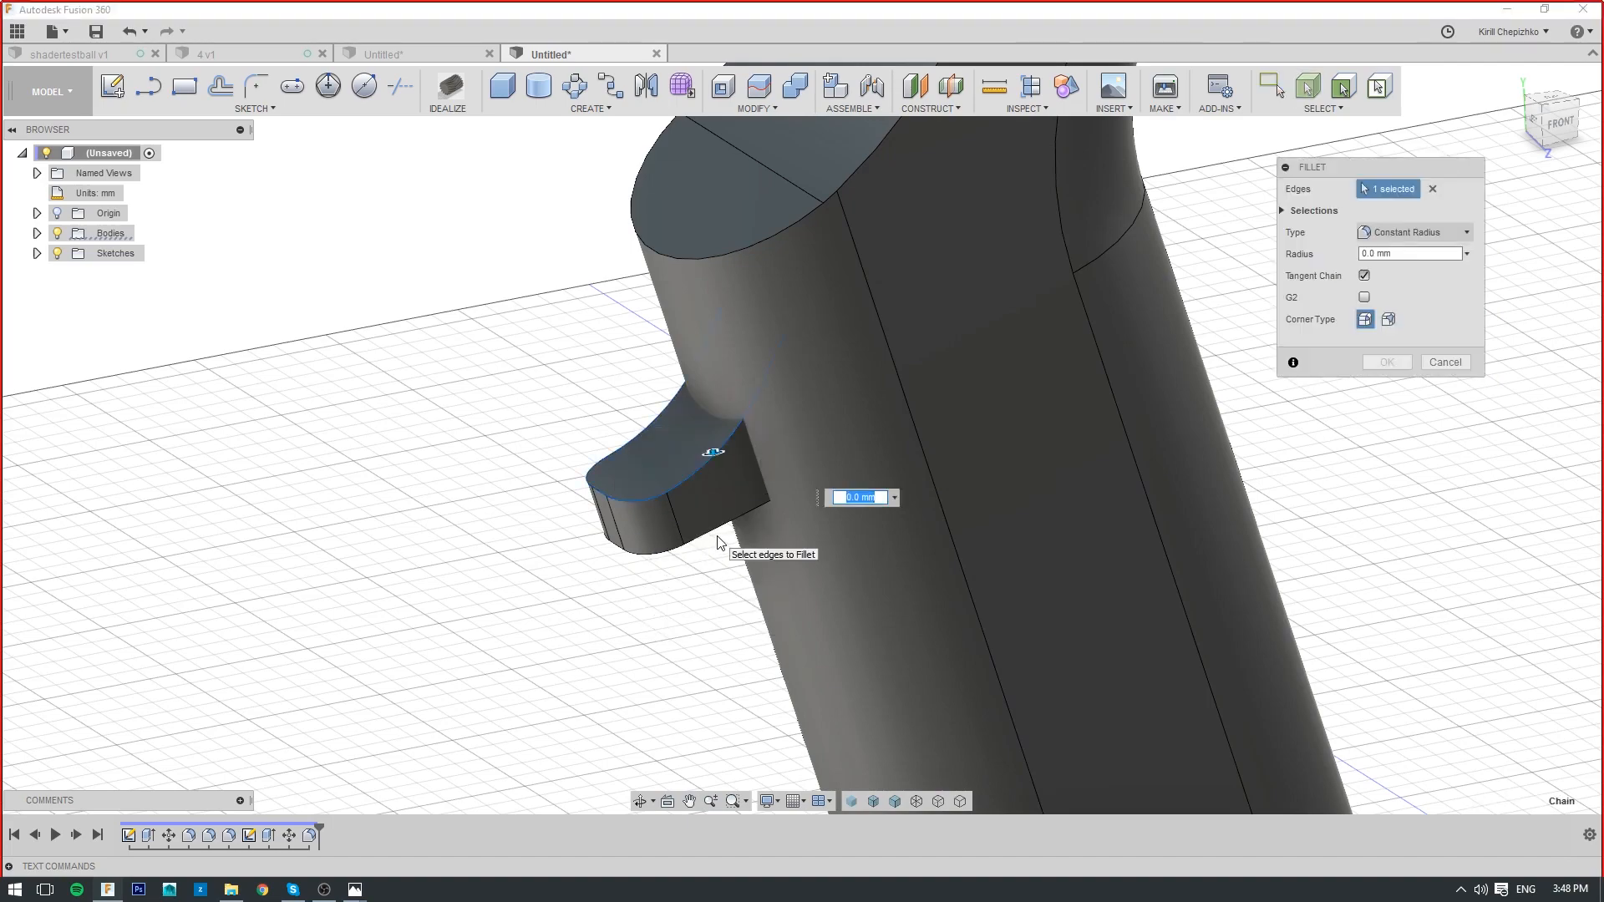
pyautogui.click(715, 532)
pyautogui.scroll(3, 715, 534)
pyautogui.moveTo(715, 534); pyautogui.dragTo(706, 527)
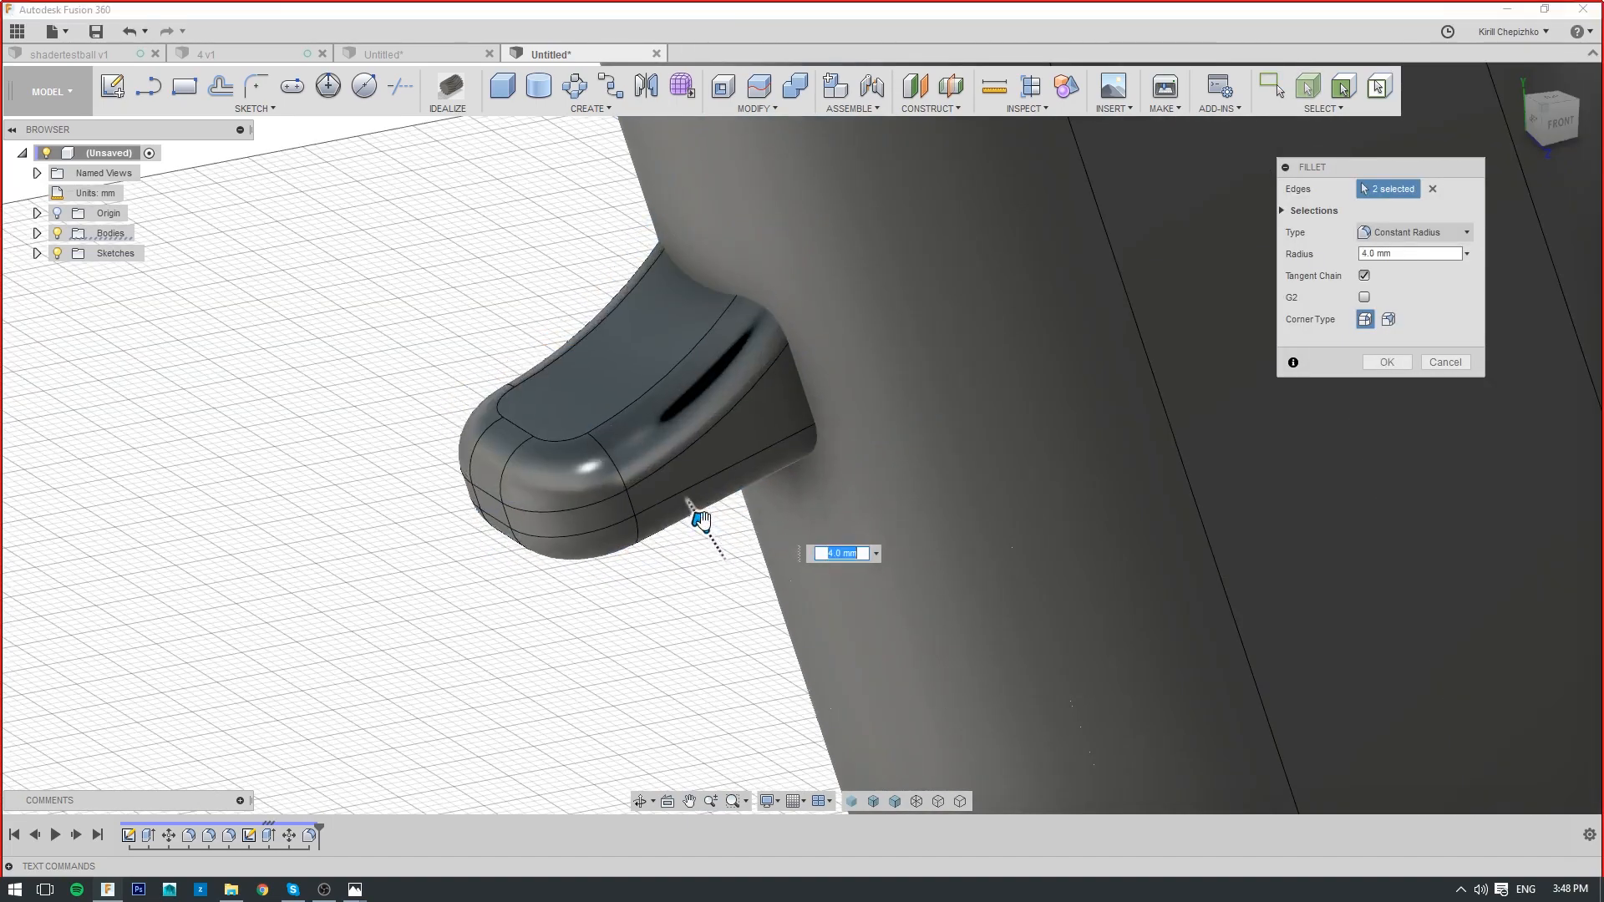
pyautogui.click(1387, 361)
pyautogui.scroll(-3, 1108, 394)
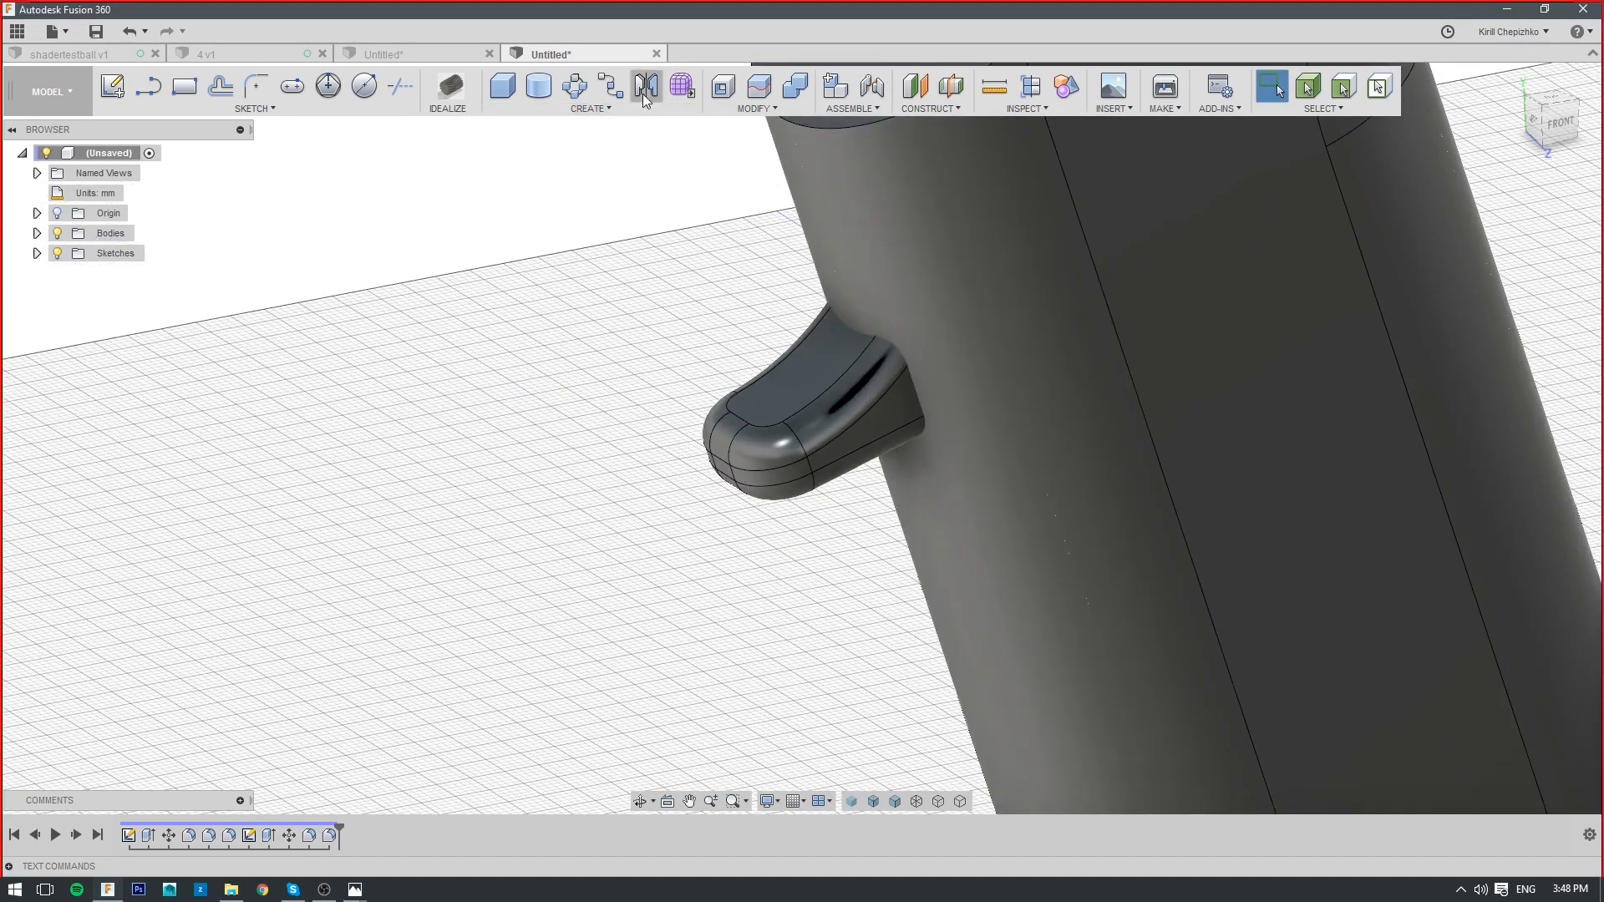
# Combine the grip body and the finger rest into one body using the Join operation
pyautogui.click(803, 90)
pyautogui.click(960, 273)
pyautogui.click(861, 380)
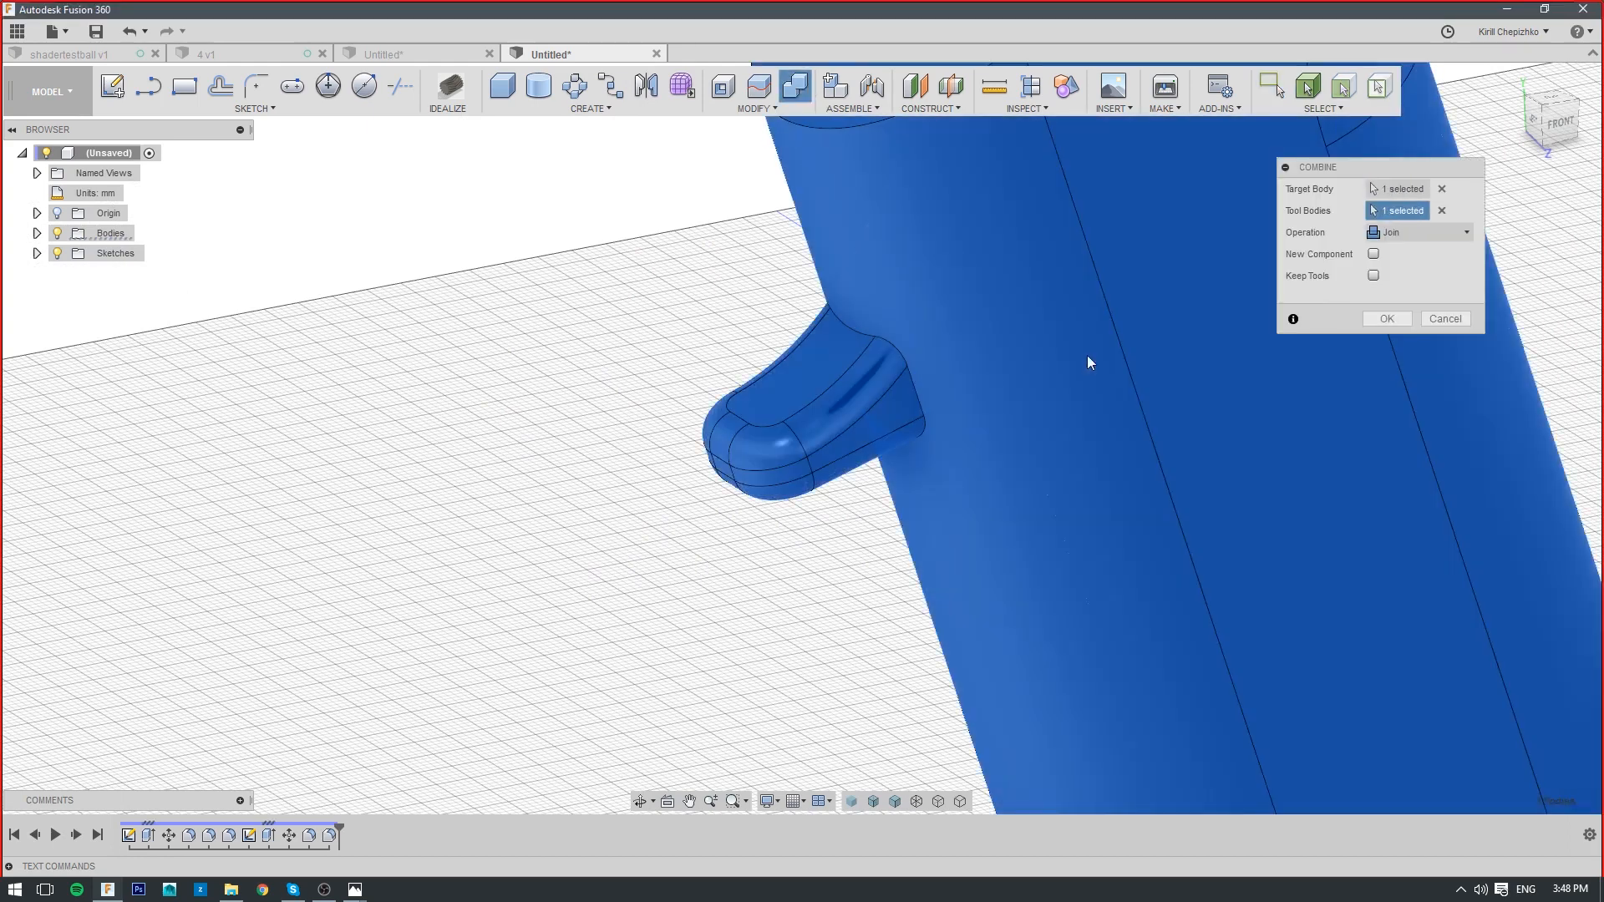
pyautogui.click(1384, 319)
pyautogui.rightClick(883, 339)
pyautogui.press('Escape')
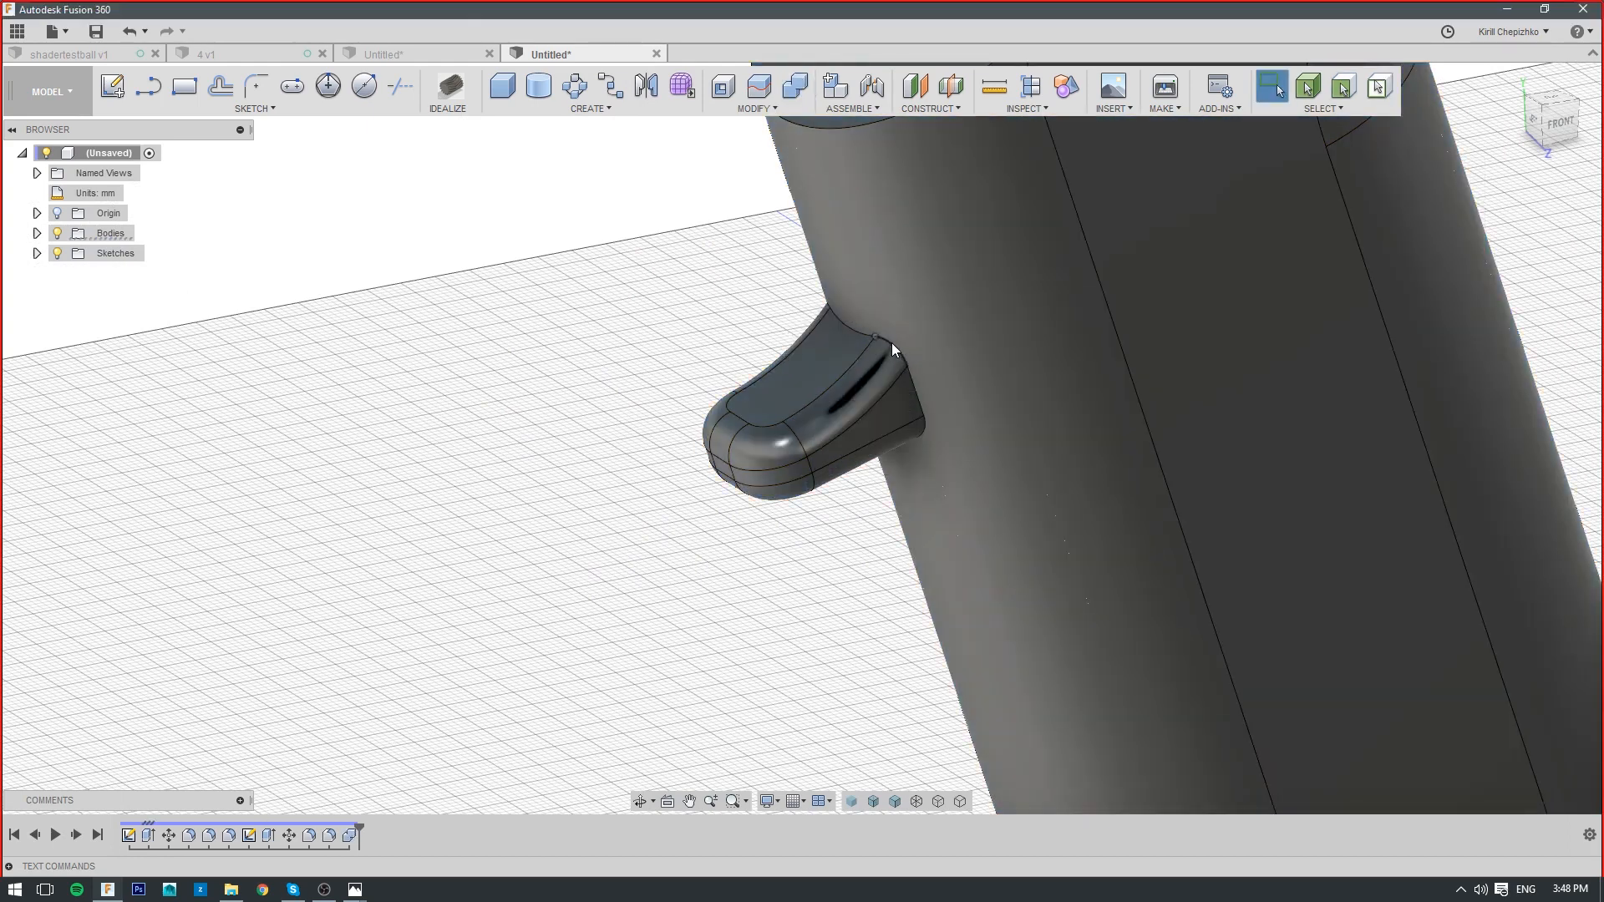
pyautogui.rightClick(893, 350)
pyautogui.click(890, 433)
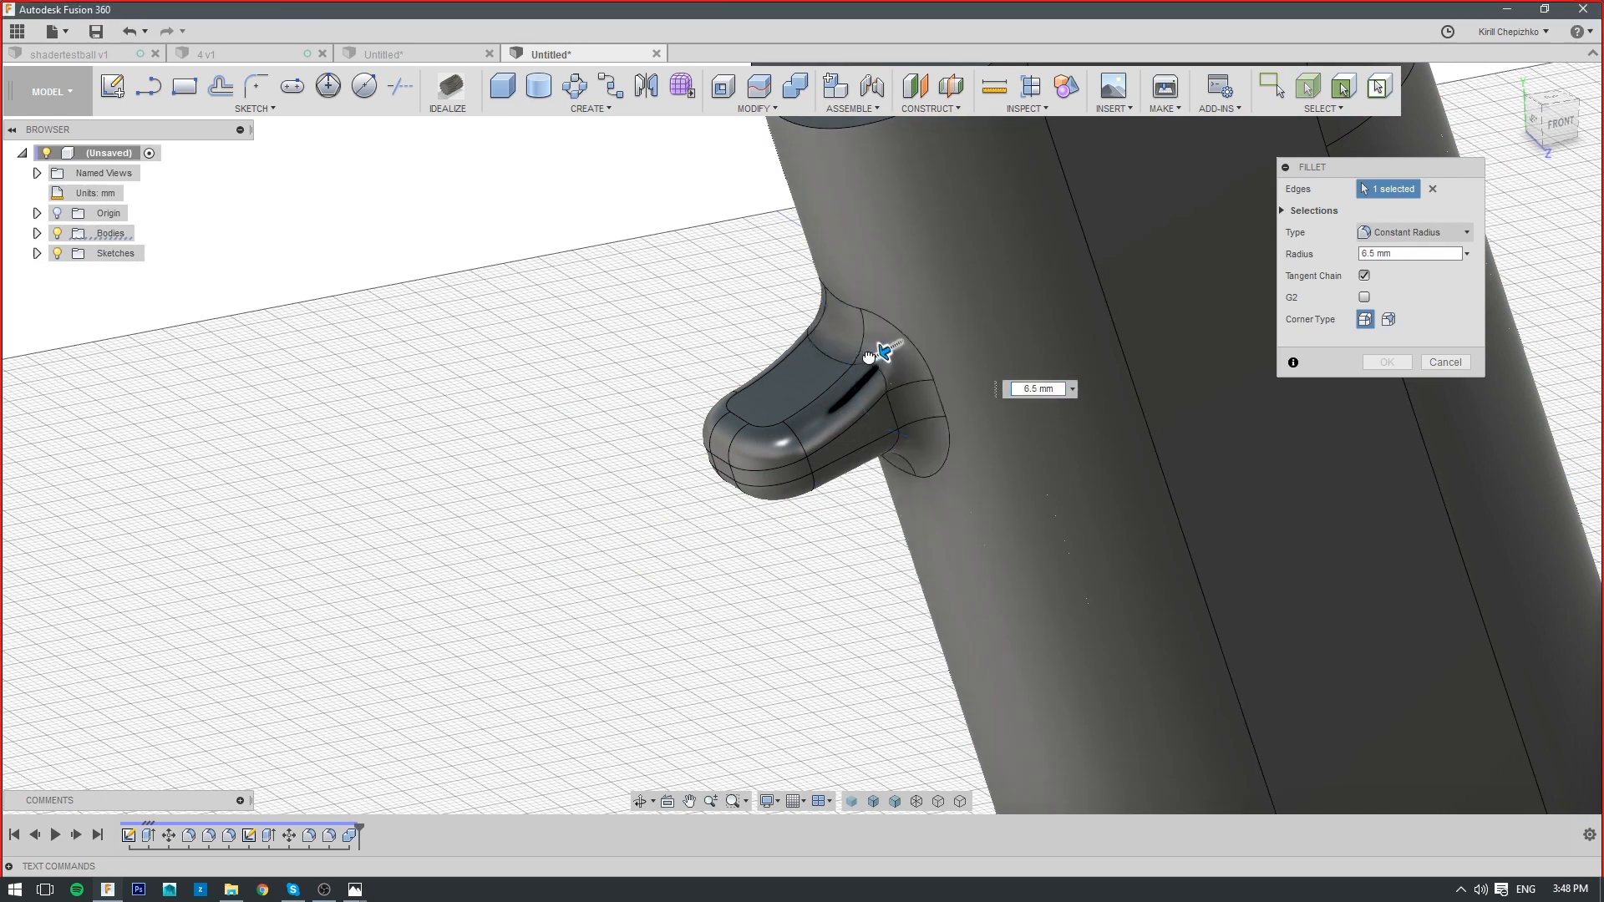
pyautogui.moveTo(869, 358); pyautogui.dragTo(877, 349)
pyautogui.scroll(-3, 881, 348)
pyautogui.moveTo(1544, 126); pyautogui.dragTo(1561, 118)
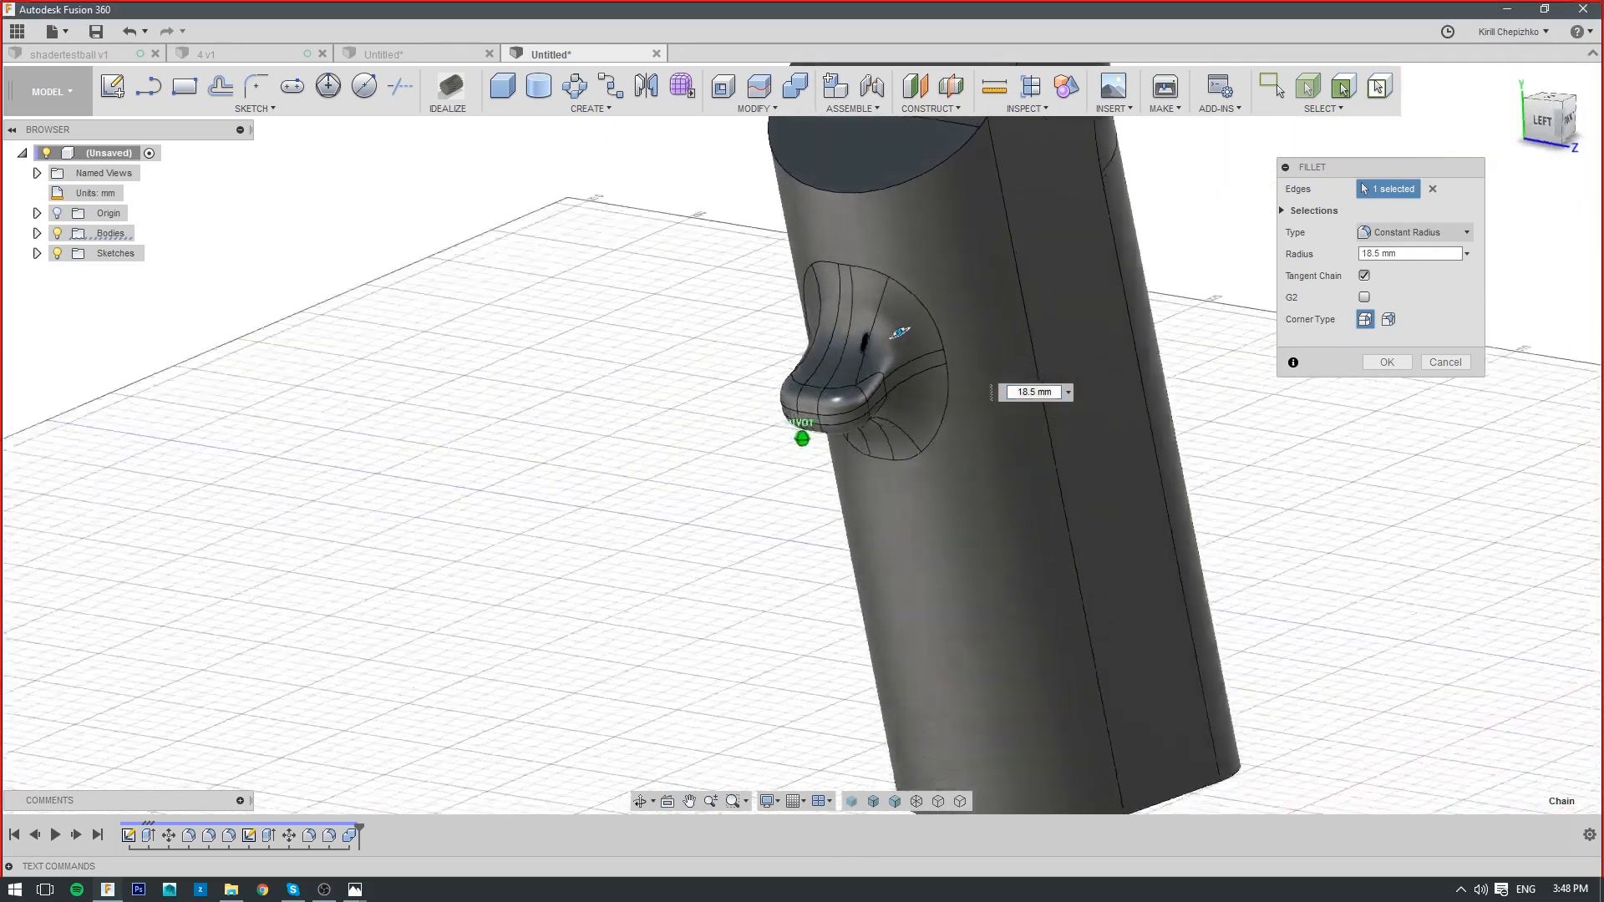
pyautogui.moveTo(1170, 418)
pyautogui.keyDown('shift'); pyautogui.mouseDown(button='middle')
pyautogui.moveTo(1404, 401)
pyautogui.moveTo(1563, 368)
pyautogui.moveTo(1429, 423)
pyautogui.moveTo(1178, 426)
pyautogui.mouseUp(button='middle'); pyautogui.keyUp('shift')
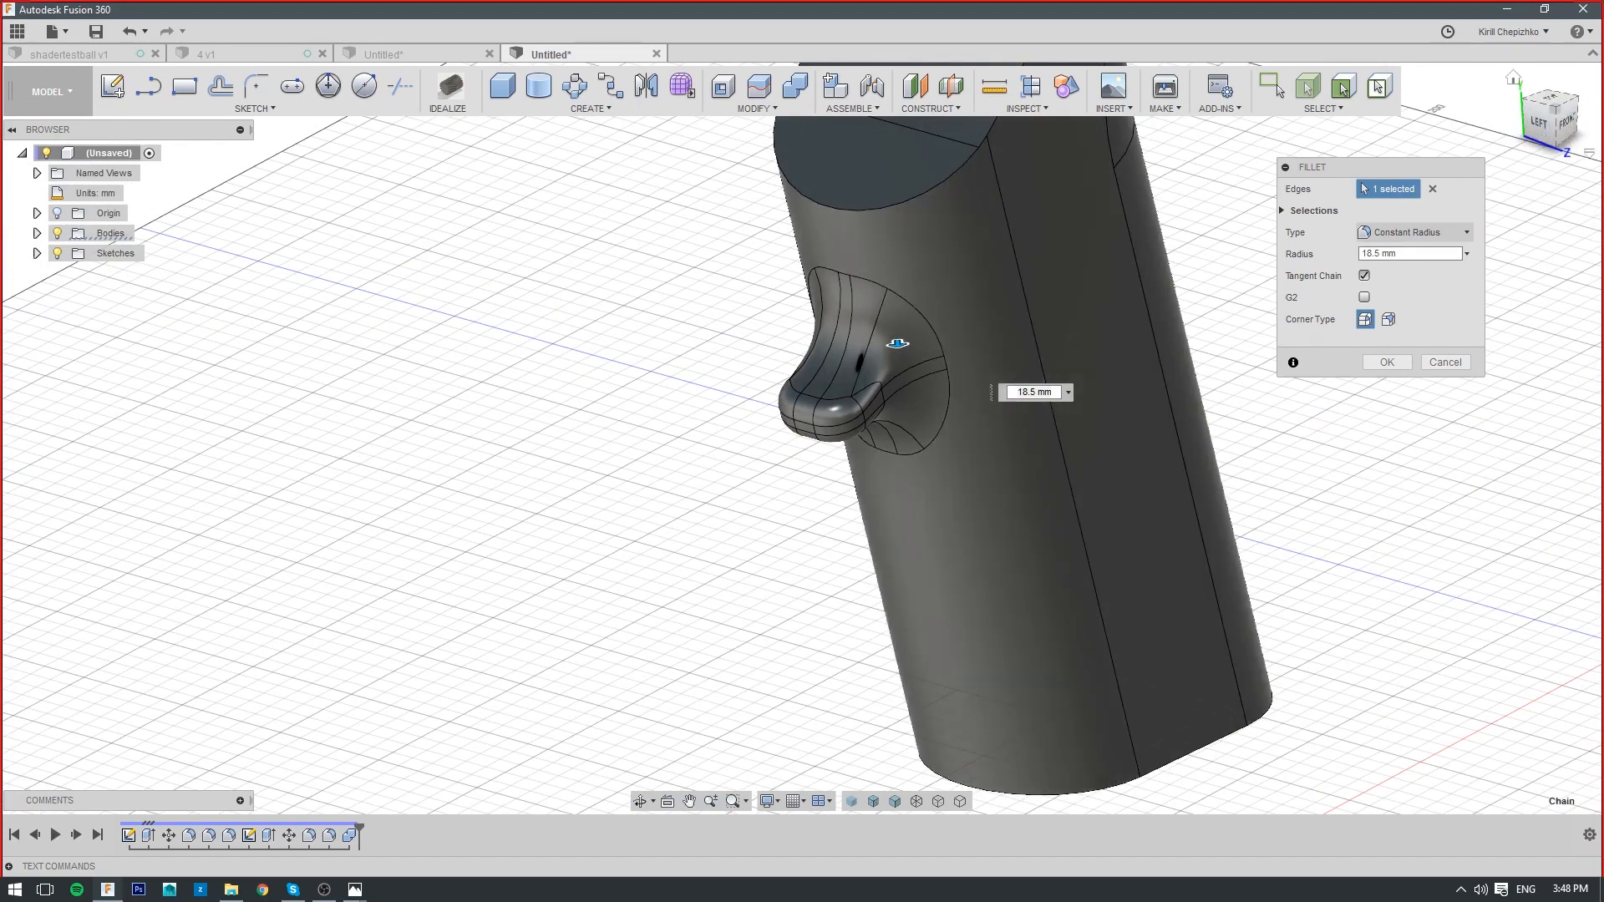
pyautogui.moveTo(1603, 67)
pyautogui.mouseDown()
pyautogui.moveTo(1196, 56)
pyautogui.moveTo(1603, 59)
pyautogui.mouseUp()
pyautogui.moveTo(1549, 104)
pyautogui.mouseDown()
pyautogui.moveTo(1587, 112)
pyautogui.moveTo(1542, 112)
pyautogui.mouseUp()
pyautogui.click(1432, 366)
# Create a new form to enter the Sculpt workspace with the solid grip shown as backdrop
pyautogui.scroll(-4, 894, 365)
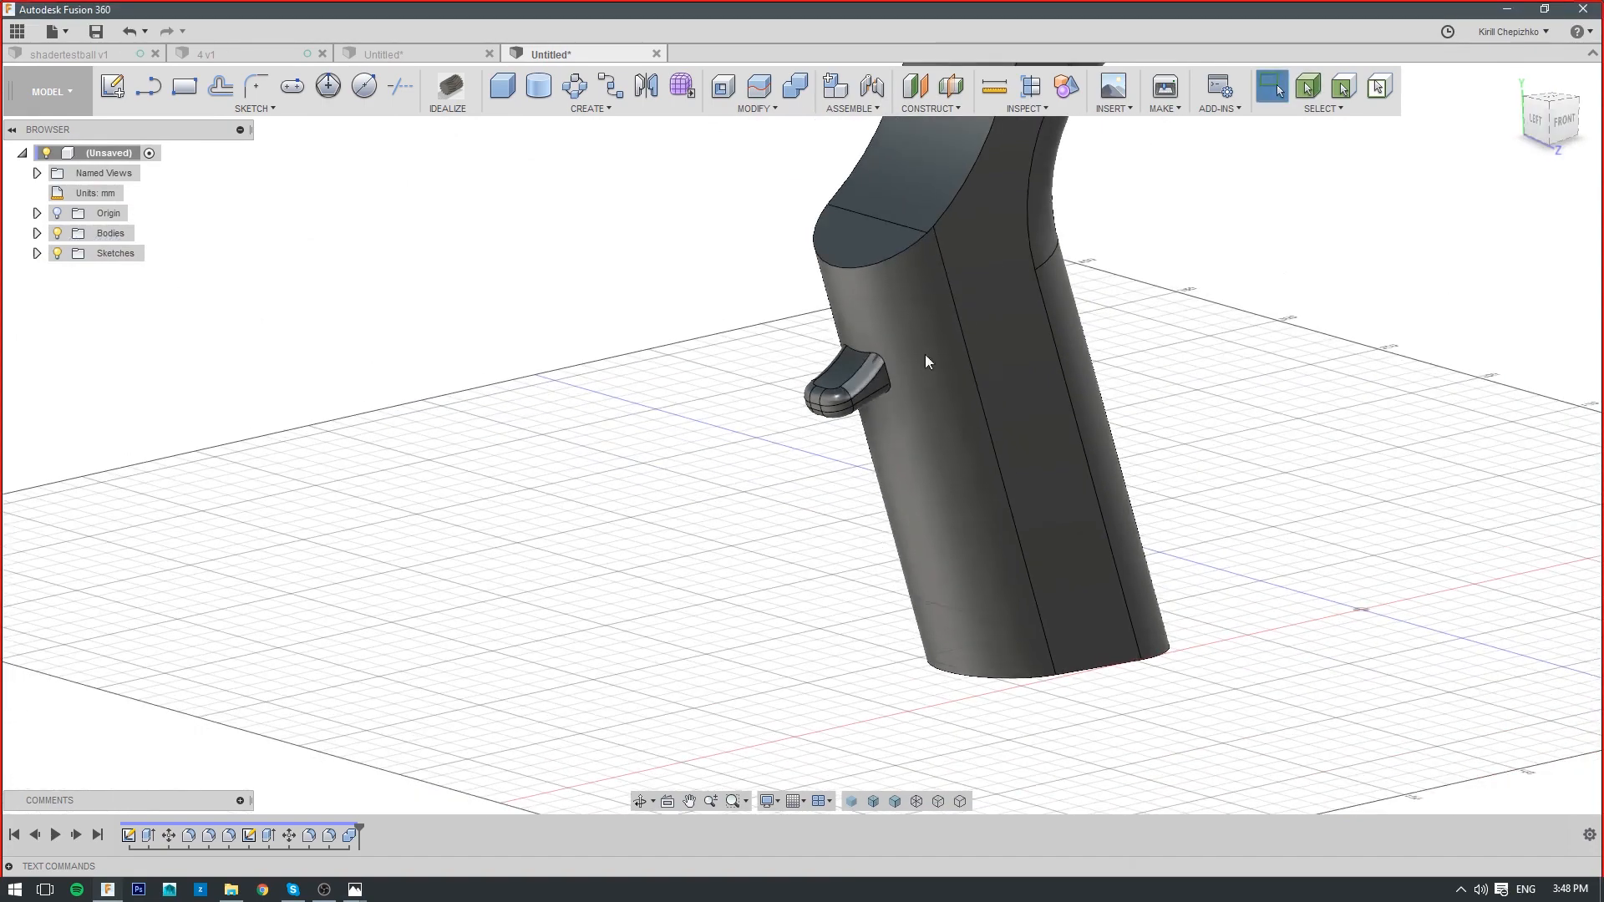
pyautogui.moveTo(1011, 388); pyautogui.dragTo(960, 423, button='middle')
pyautogui.moveTo(854, 371); pyautogui.dragTo(737, 418, button='middle')
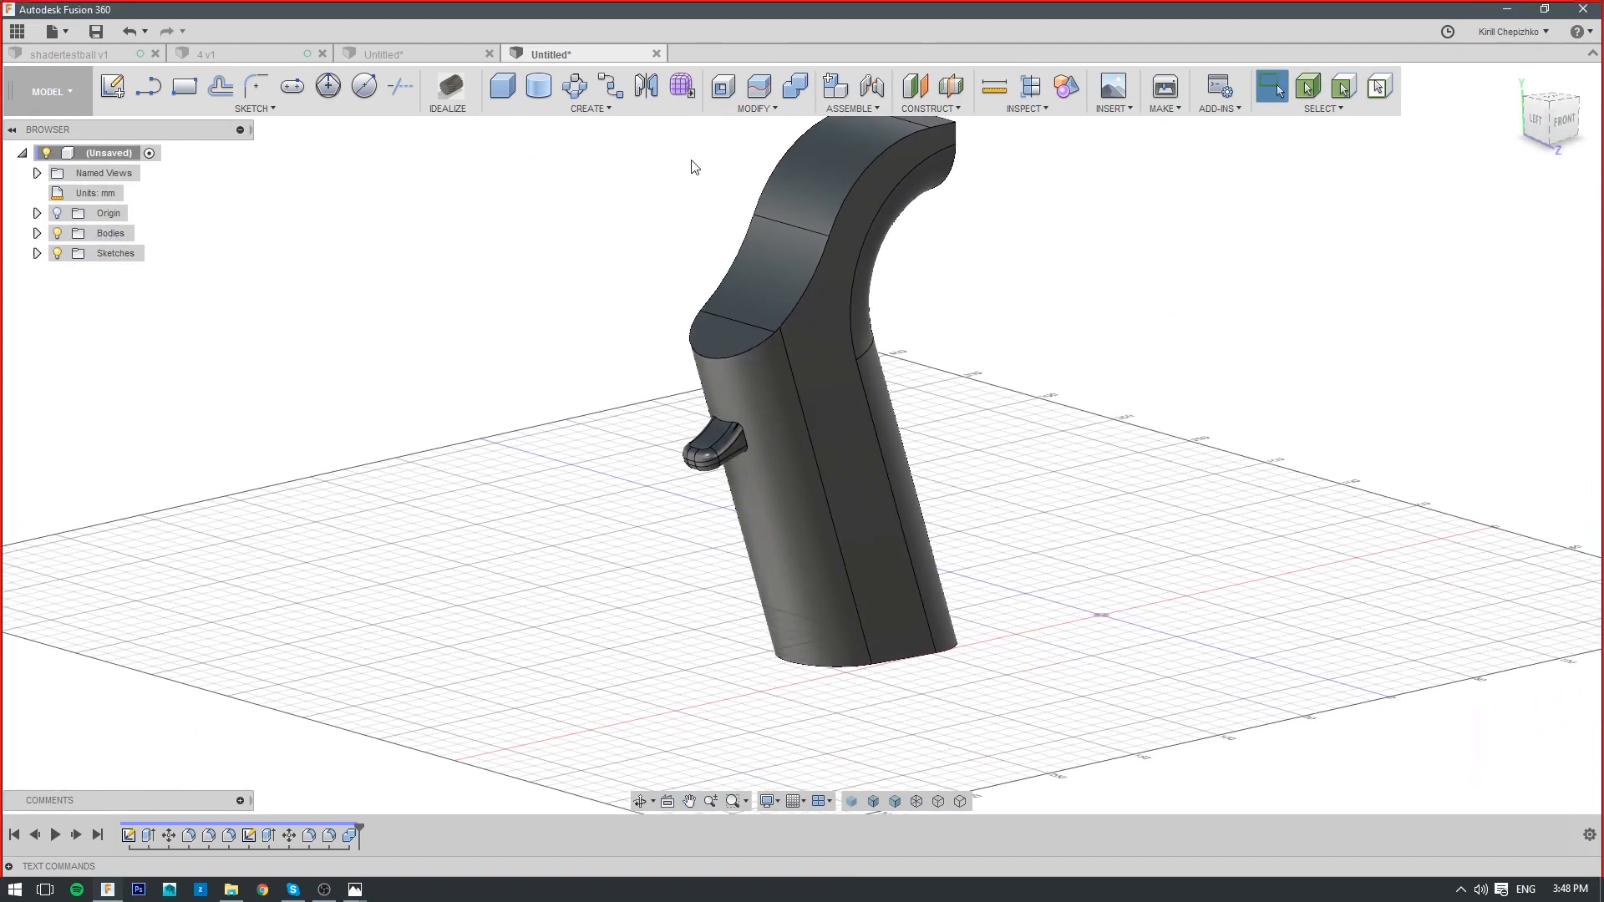
pyautogui.click(672, 96)
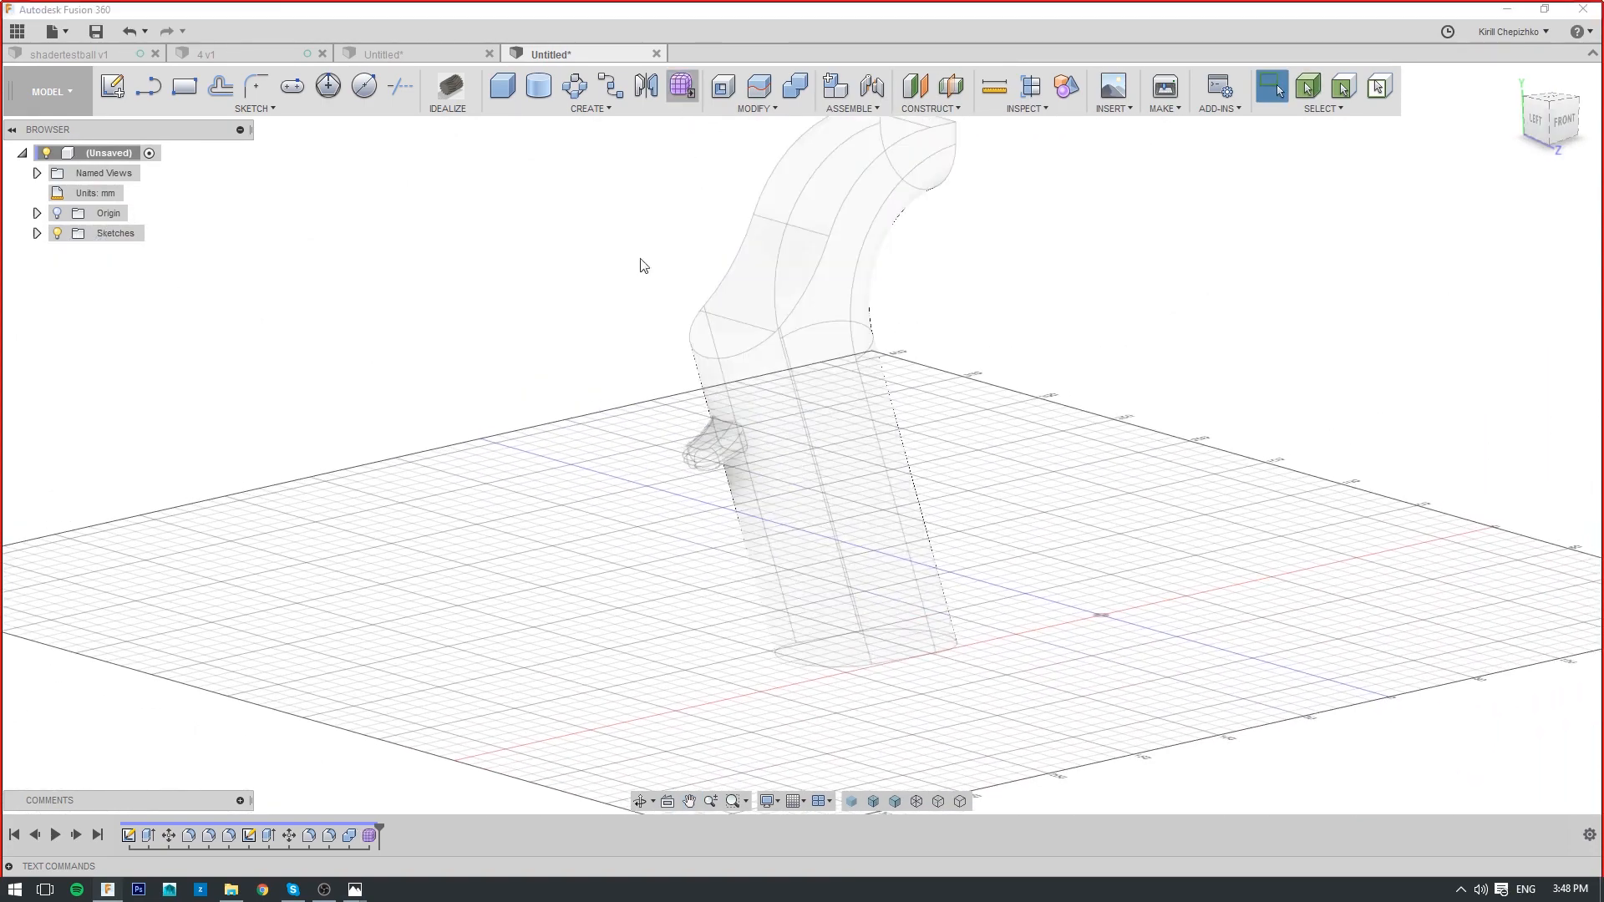
# Place a T-spline cylinder on the horizontal ground plane over the grip's base, with a diameter of about 82.5 mm
pyautogui.click(125, 88)
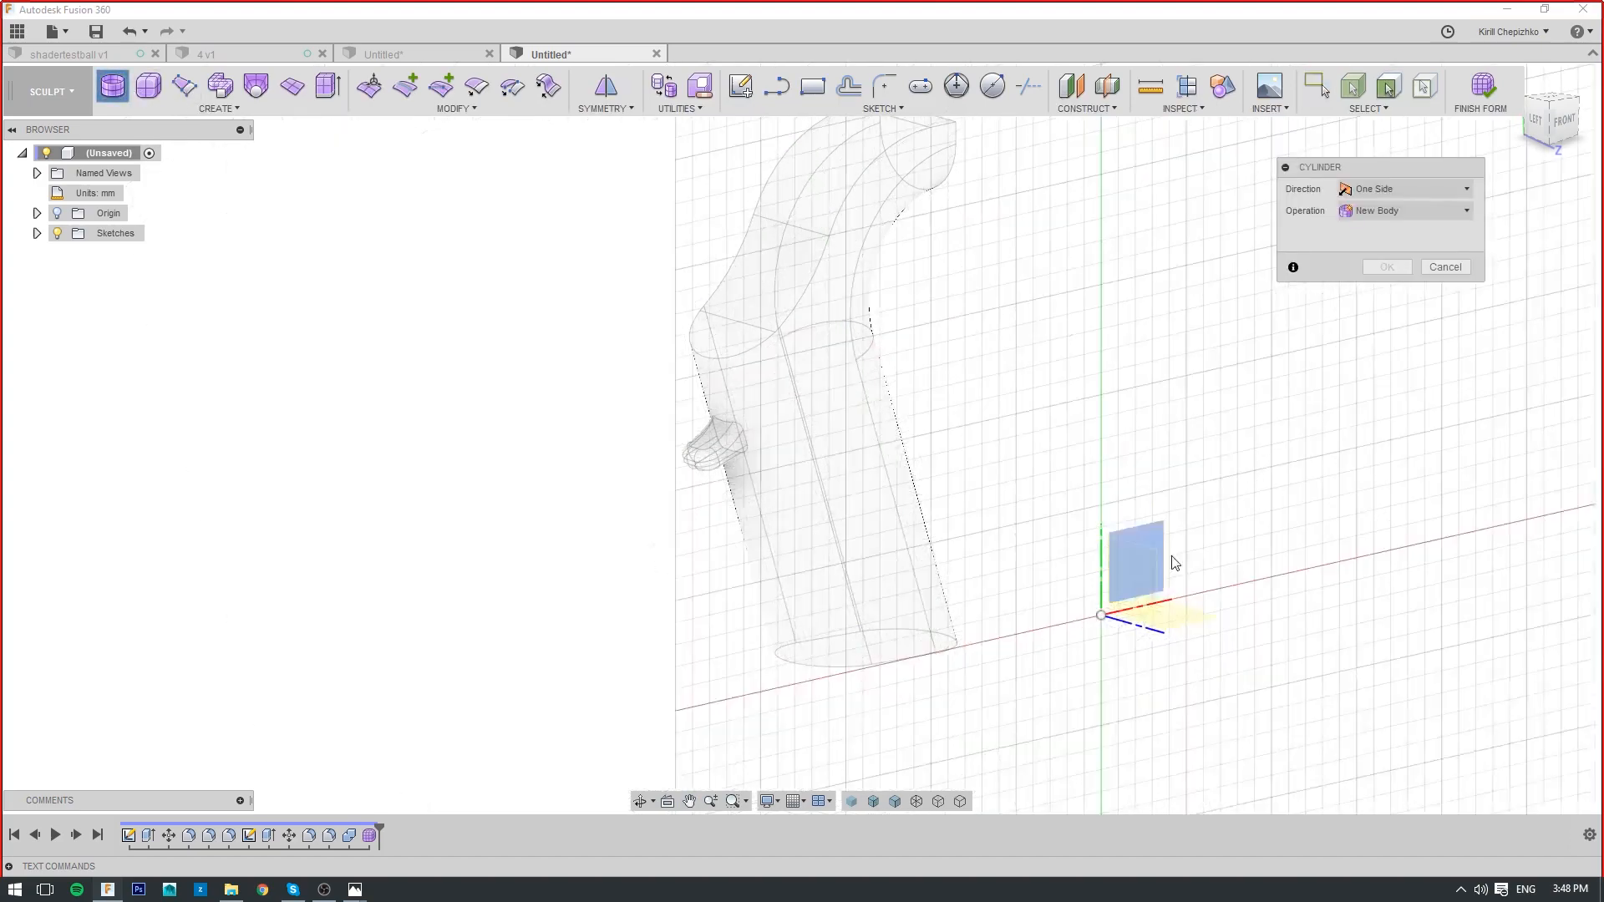
pyautogui.moveTo(1565, 122); pyautogui.dragTo(1580, 175)
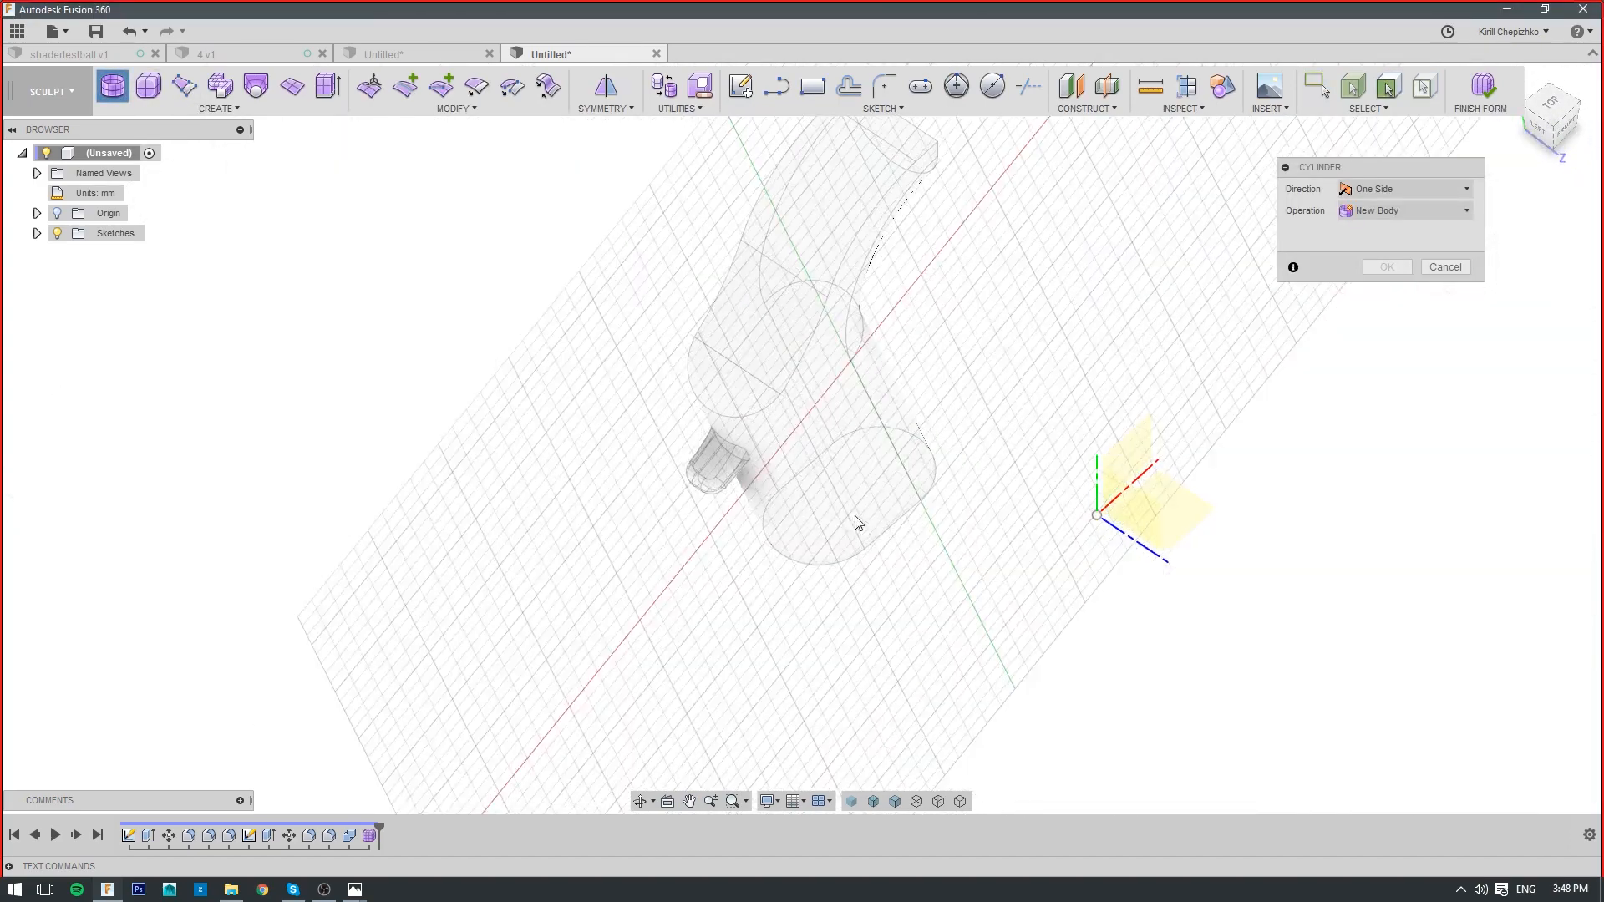
pyautogui.click(1143, 535)
pyautogui.click(852, 492)
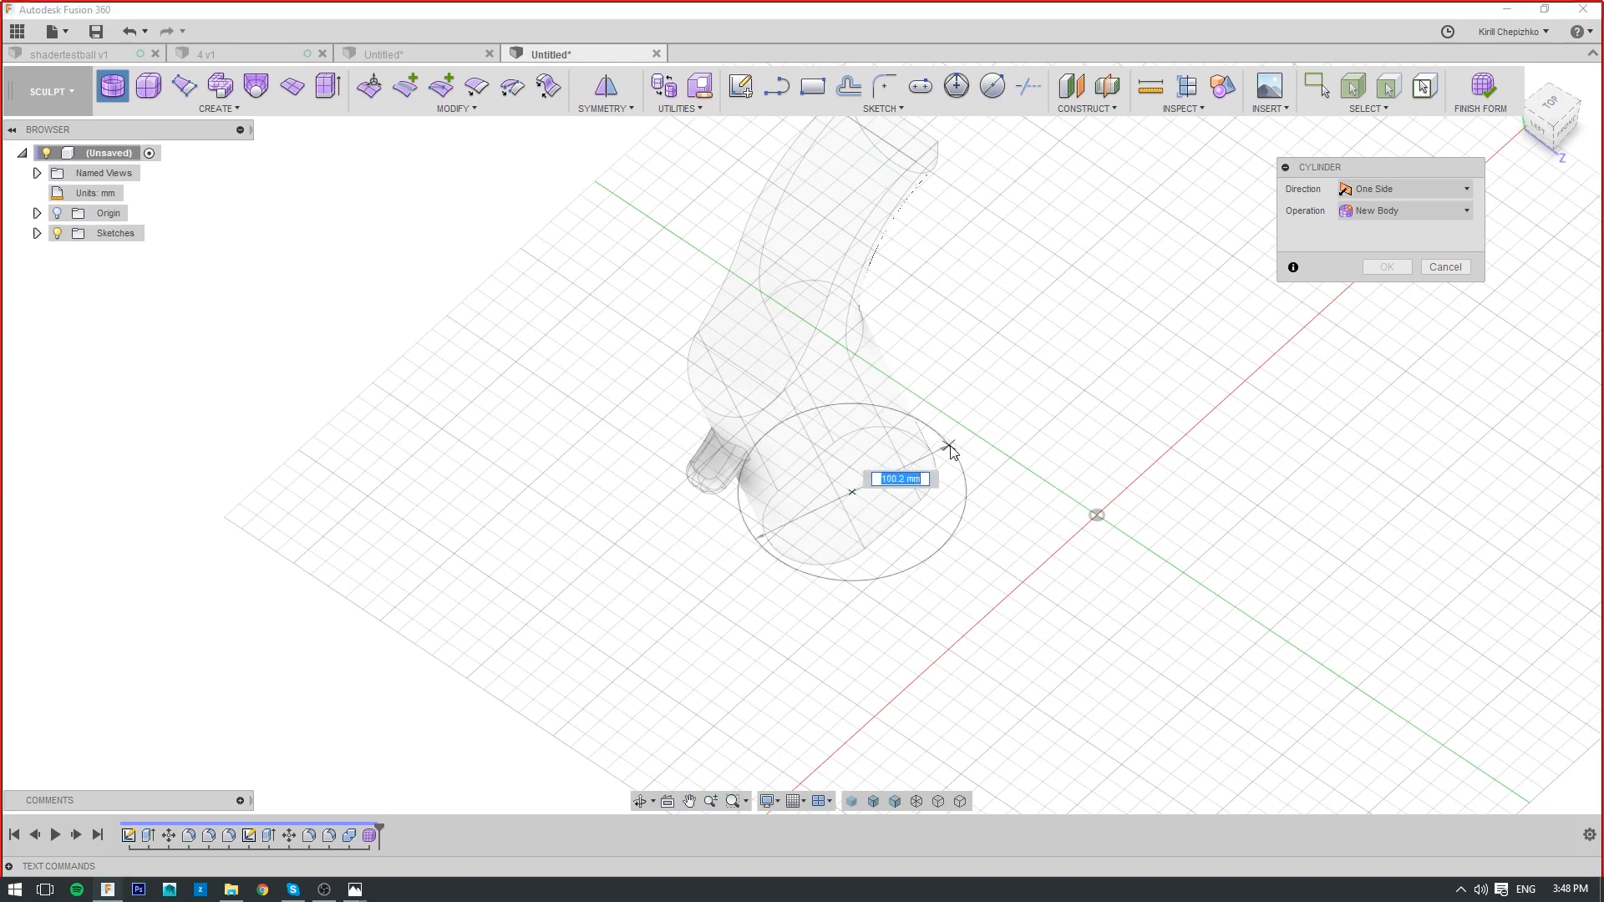
pyautogui.click(924, 449)
pyautogui.scroll(3, 903, 505)
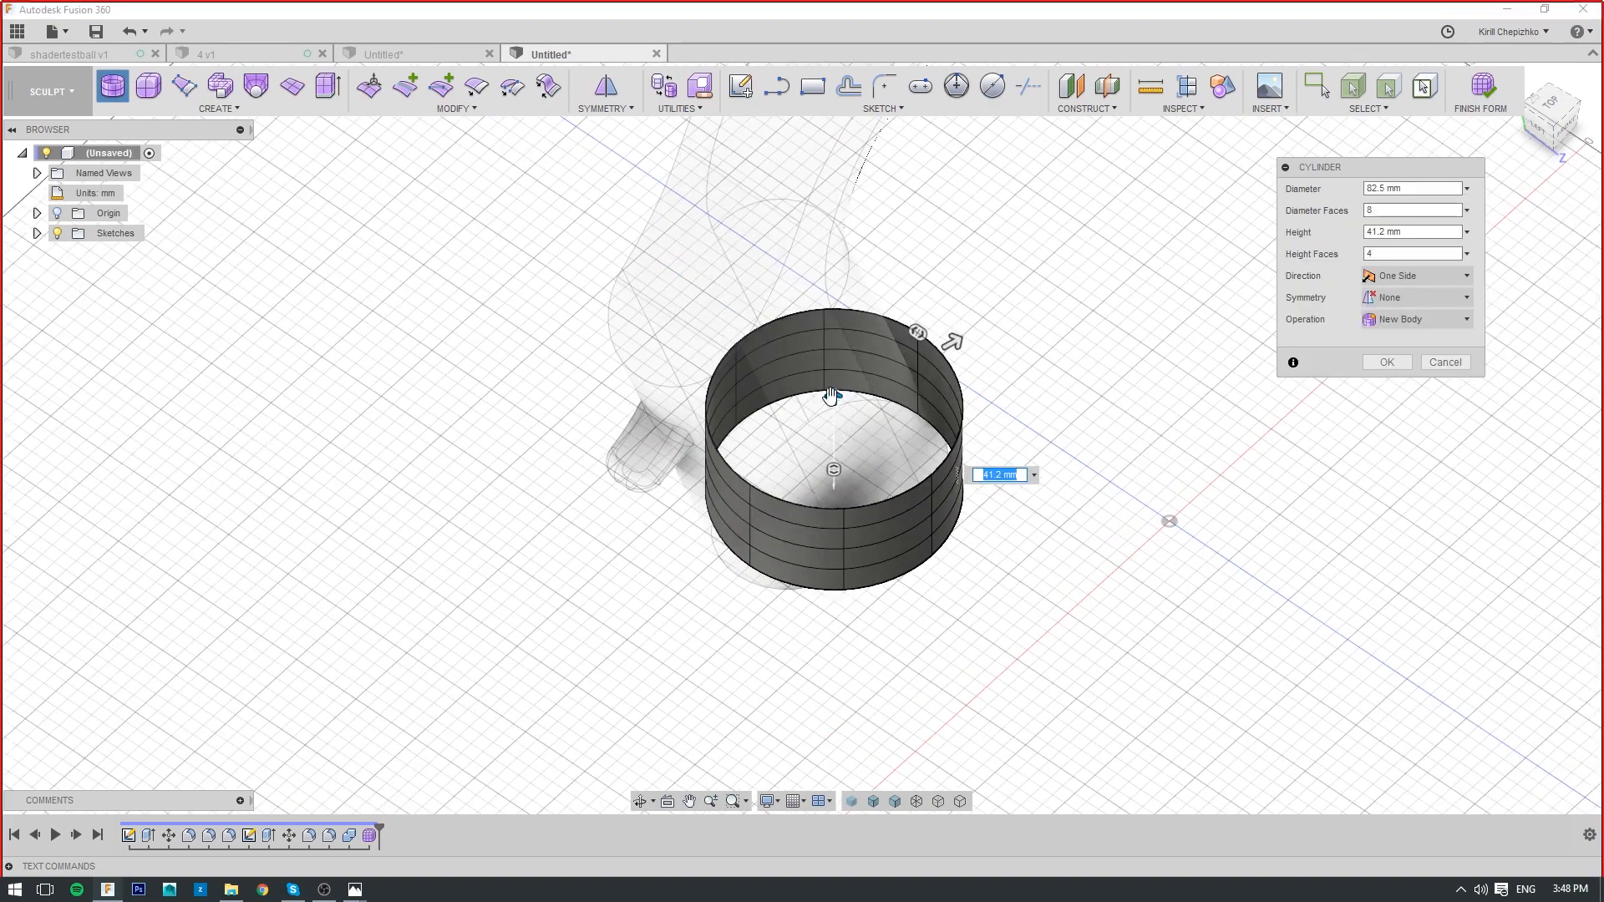
# Raise the T-spline cylinder's height to 225 mm
pyautogui.moveTo(831, 398); pyautogui.dragTo(833, 90)
pyautogui.scroll(-1, 828, 406)
pyautogui.moveTo(829, 406); pyautogui.dragTo(838, 497, button='middle')
pyautogui.moveTo(838, 217); pyautogui.dragTo(840, 158)
pyautogui.moveTo(1546, 132)
pyautogui.mouseDown()
pyautogui.moveTo(1531, 114)
pyautogui.moveTo(1538, 142)
pyautogui.mouseUp()
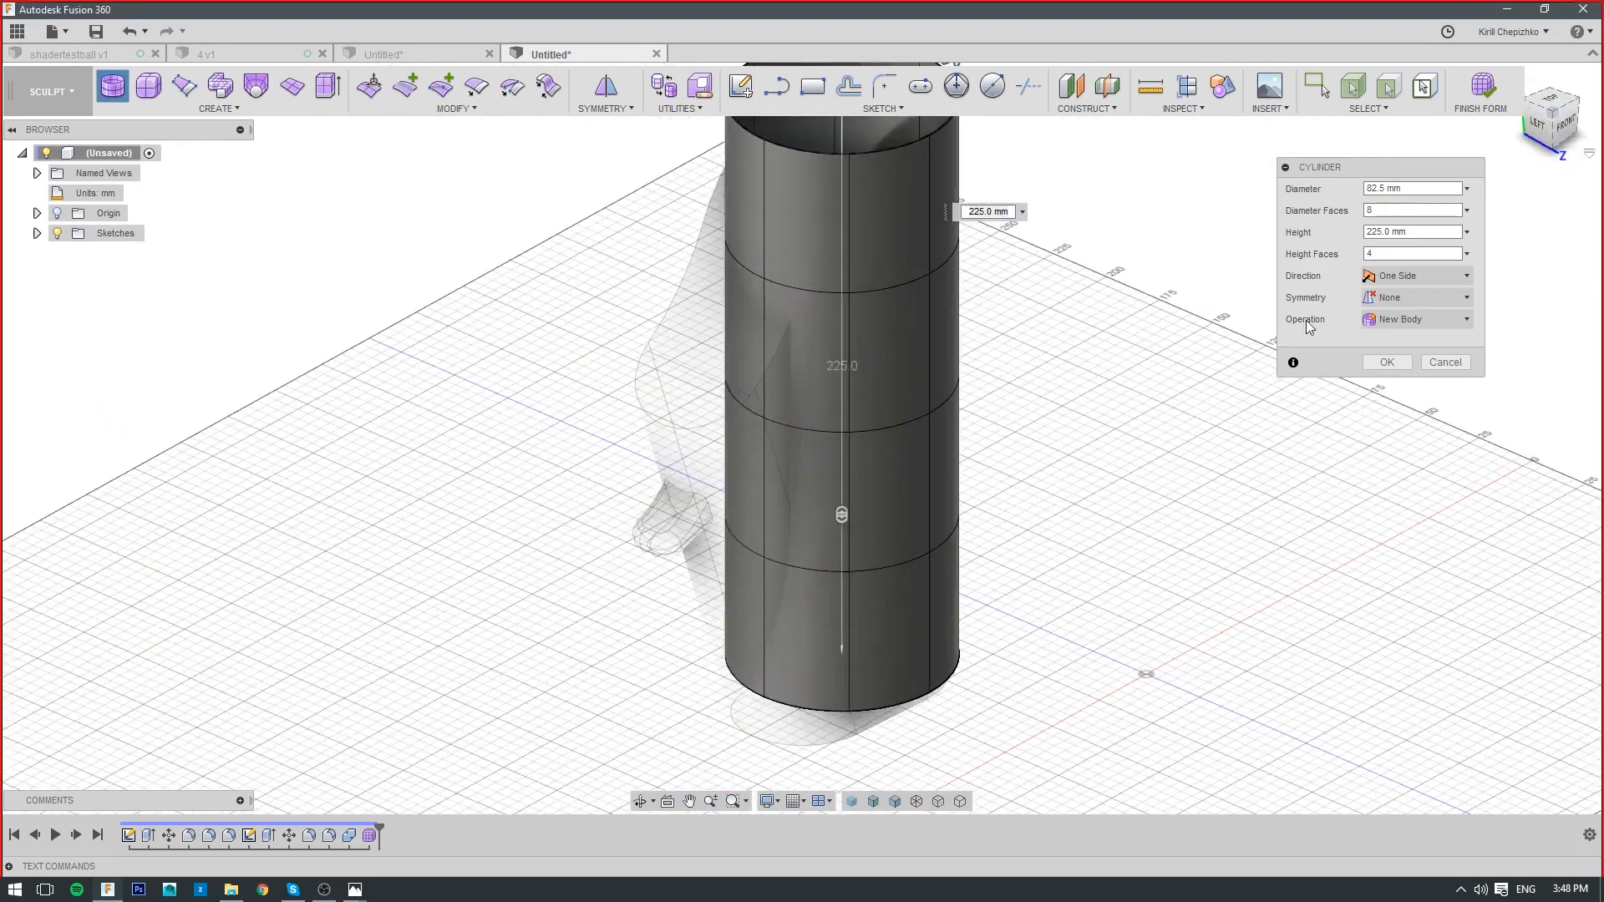
# Increase the cylinder's subdivisions to 9 diameter faces and 8 height faces
pyautogui.moveTo(1023, 407); pyautogui.dragTo(1026, 530, button='middle')
pyautogui.click(921, 179)
pyautogui.moveTo(922, 179); pyautogui.dragTo(896, 184)
pyautogui.scroll(-2, 964, 373)
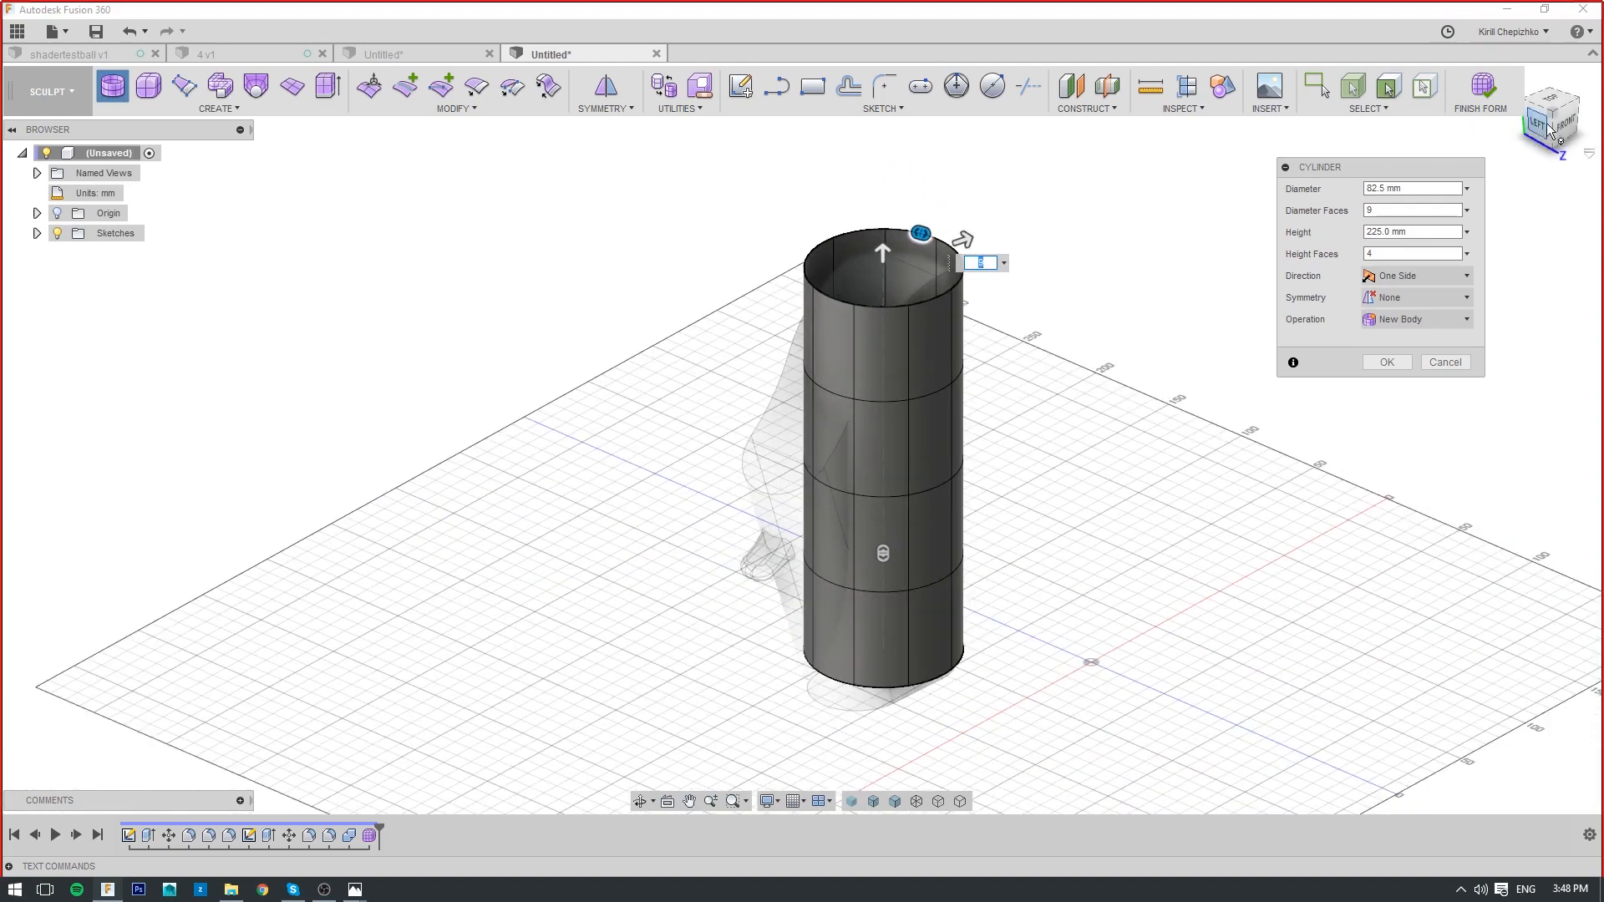
pyautogui.moveTo(1529, 124); pyautogui.dragTo(1539, 116)
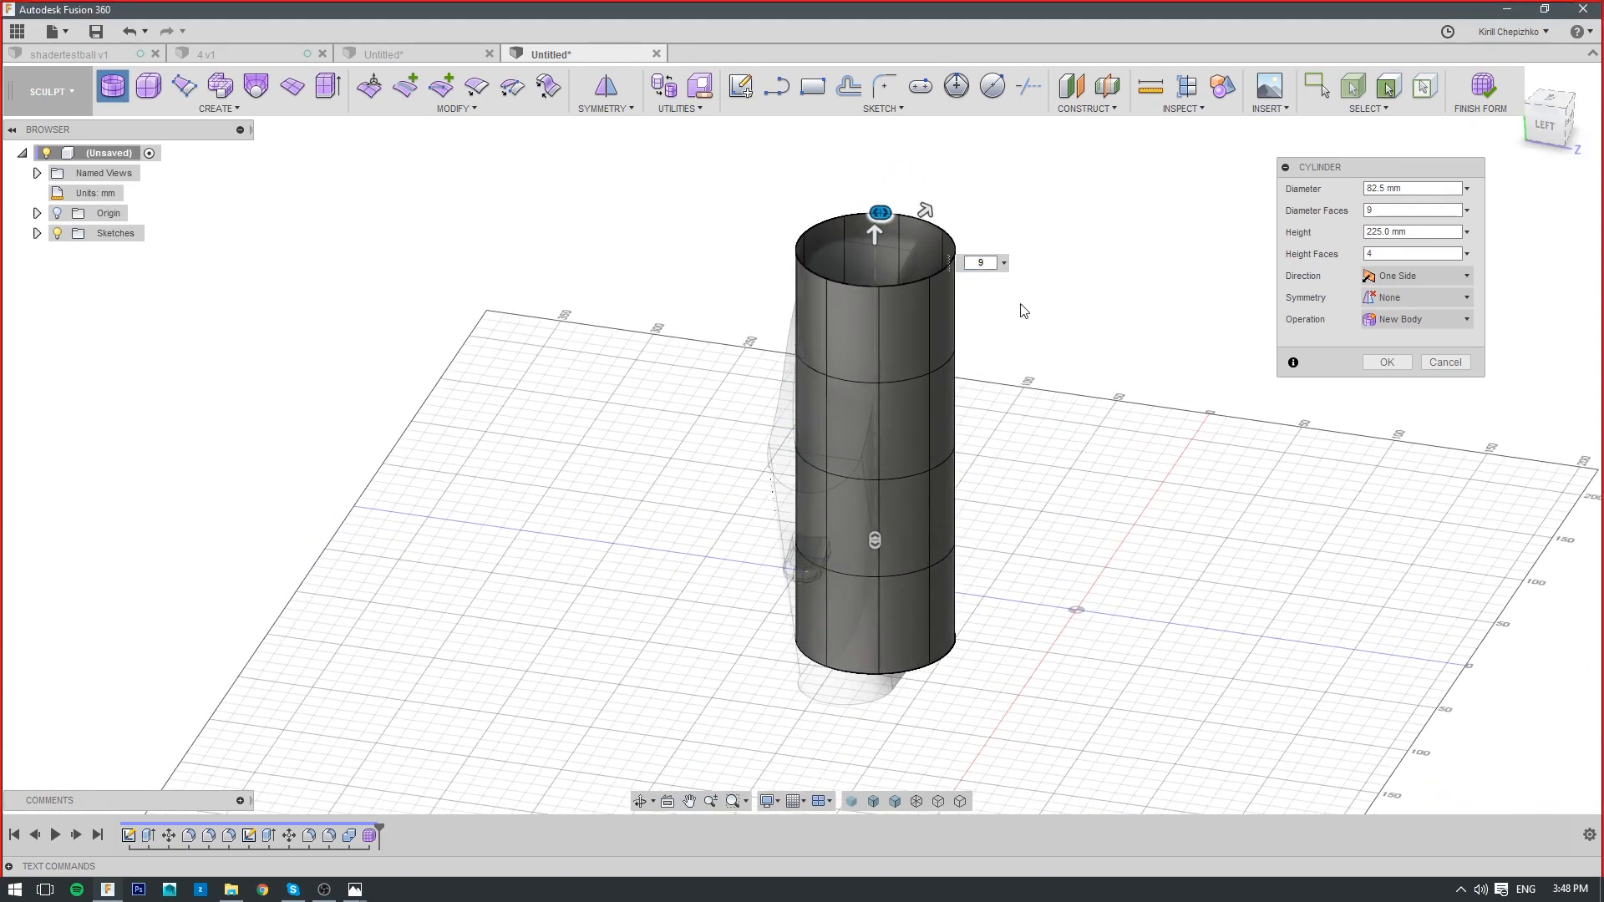
pyautogui.click(874, 539)
pyautogui.moveTo(874, 539); pyautogui.dragTo(875, 476)
# Extrude one upper side face of the cylinder with Edit Form and pull it outward about 30 mm
pyautogui.rightClick(853, 414)
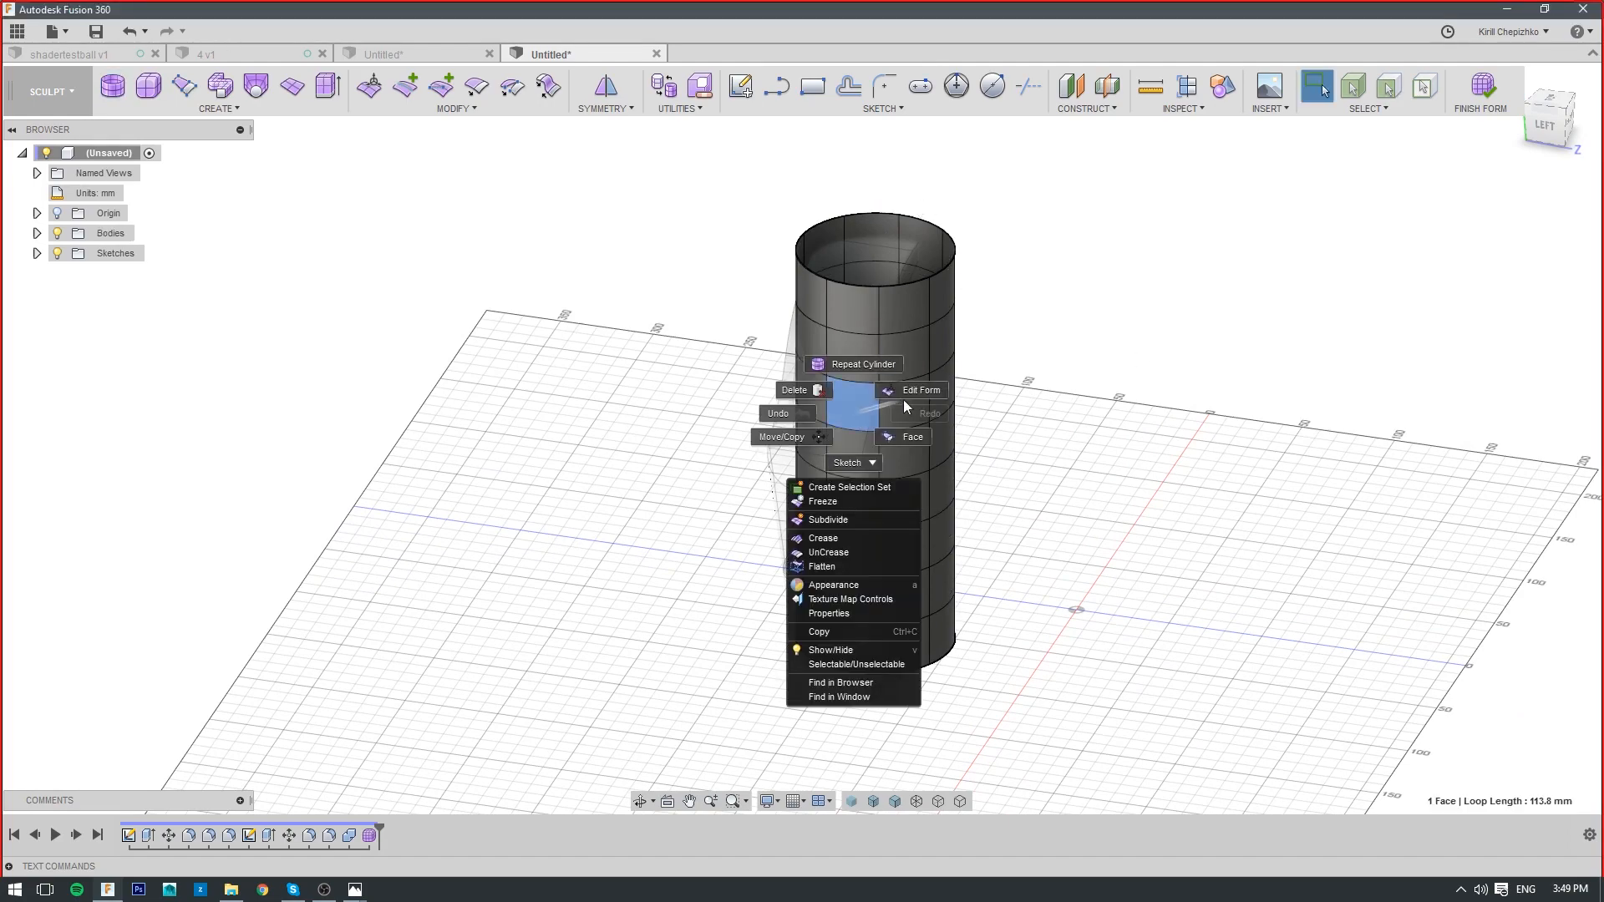
pyautogui.click(919, 391)
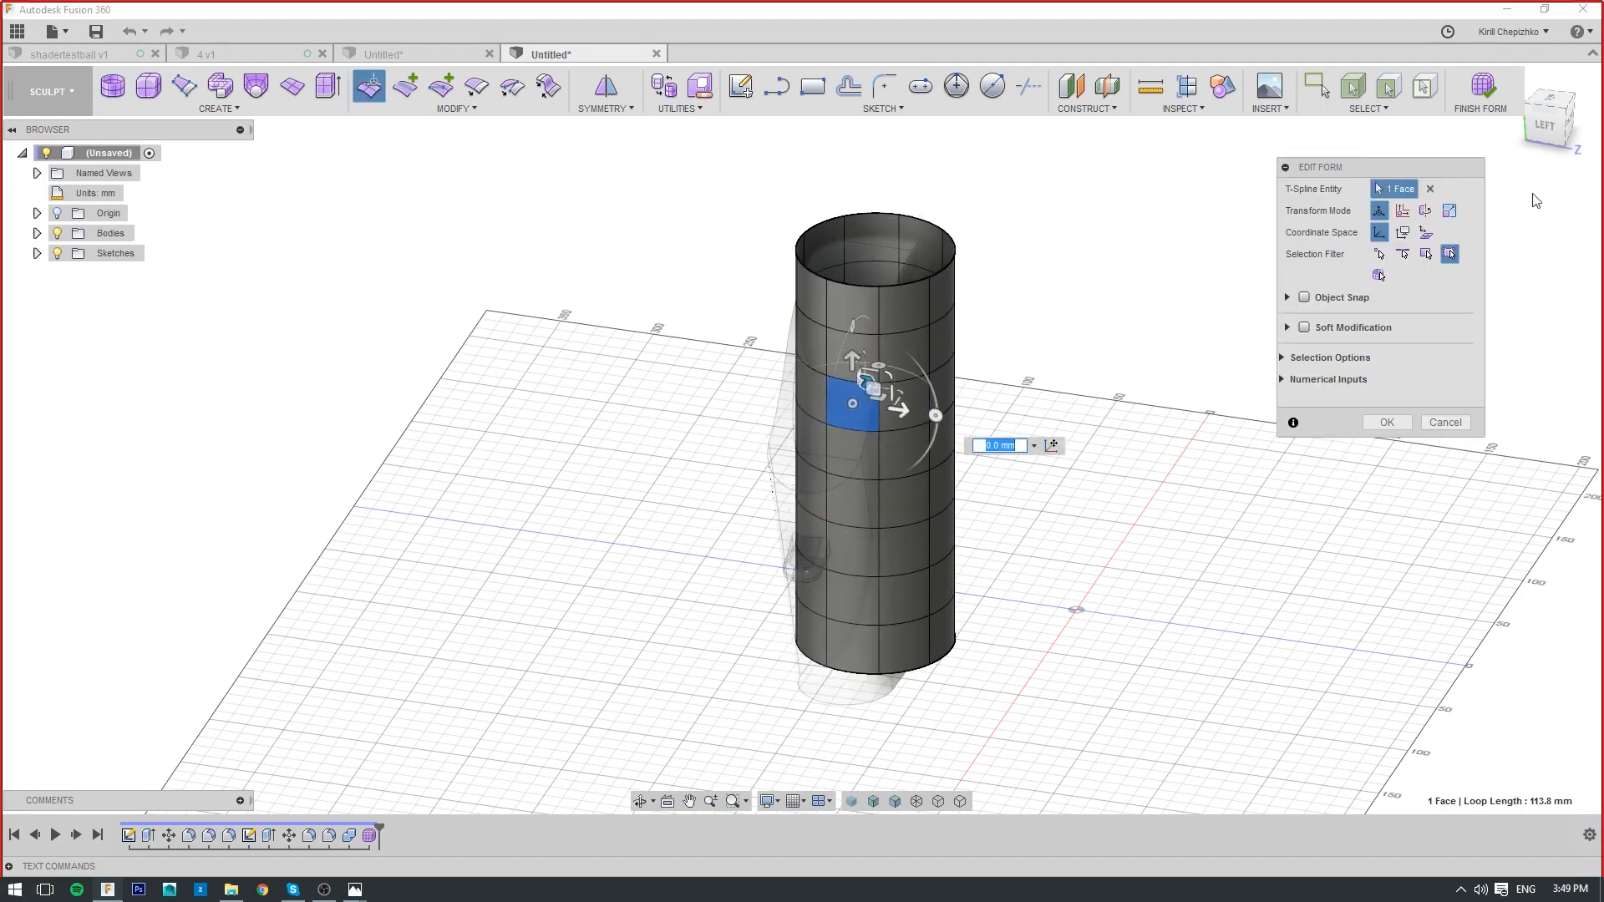
pyautogui.click(1547, 133)
pyautogui.scroll(5, 974, 509)
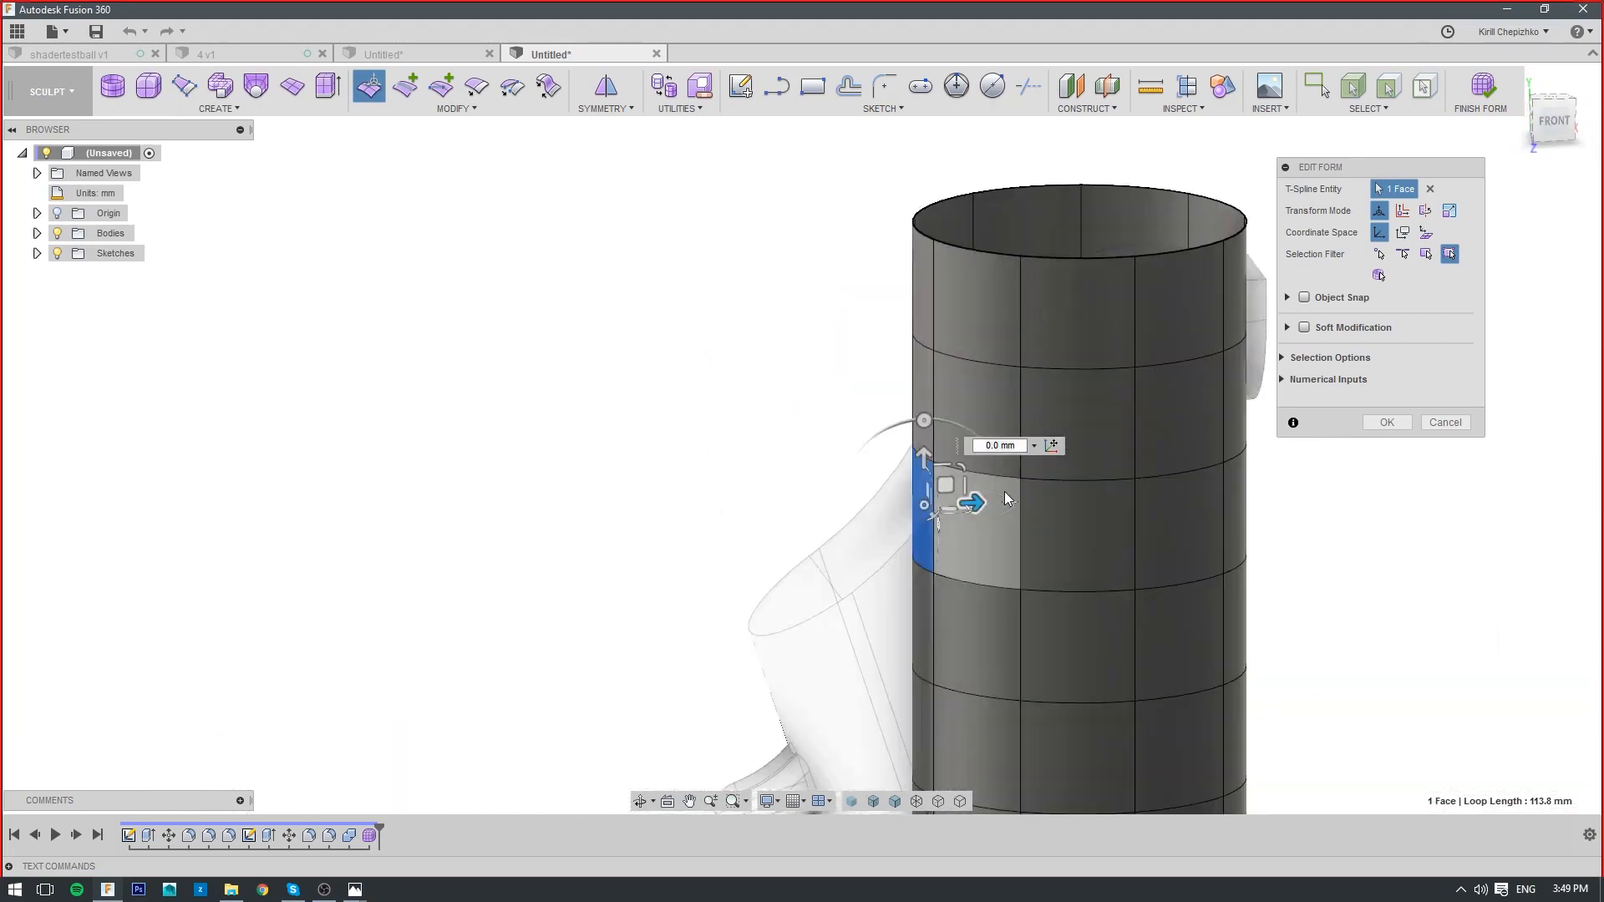
pyautogui.keyDown('shift'); pyautogui.click(976, 510); pyautogui.keyUp('shift')
pyautogui.keyDown('shift'); pyautogui.click(974, 505); pyautogui.keyUp('shift')
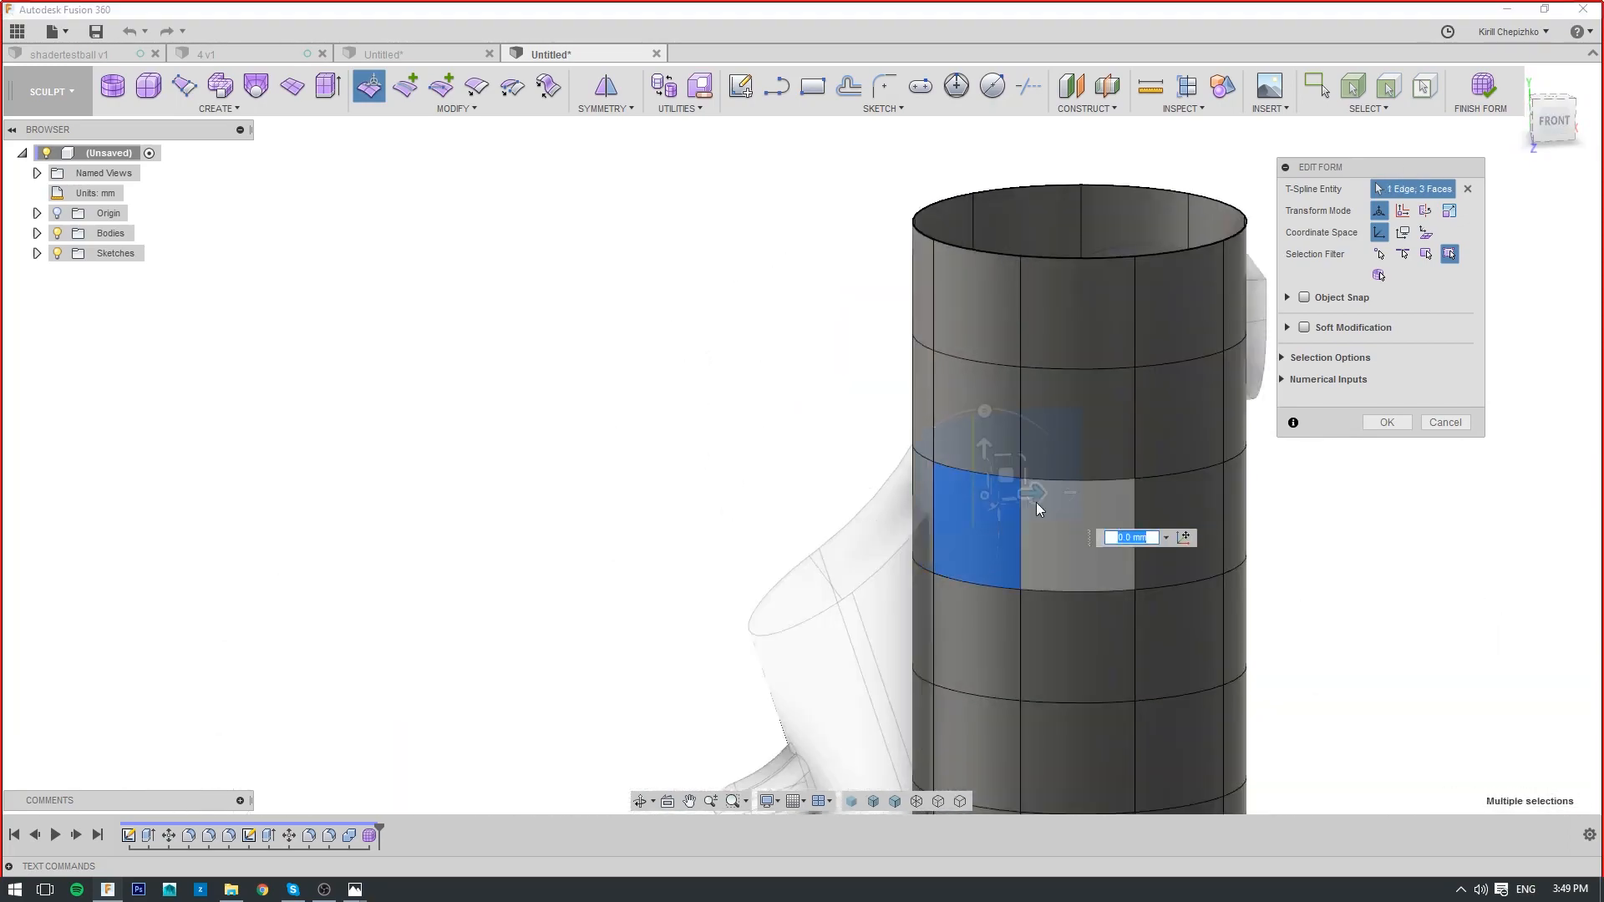
pyautogui.click(920, 500)
pyautogui.keyDown('alt'); pyautogui.moveTo(967, 507); pyautogui.dragTo(842, 516); pyautogui.keyUp('alt')
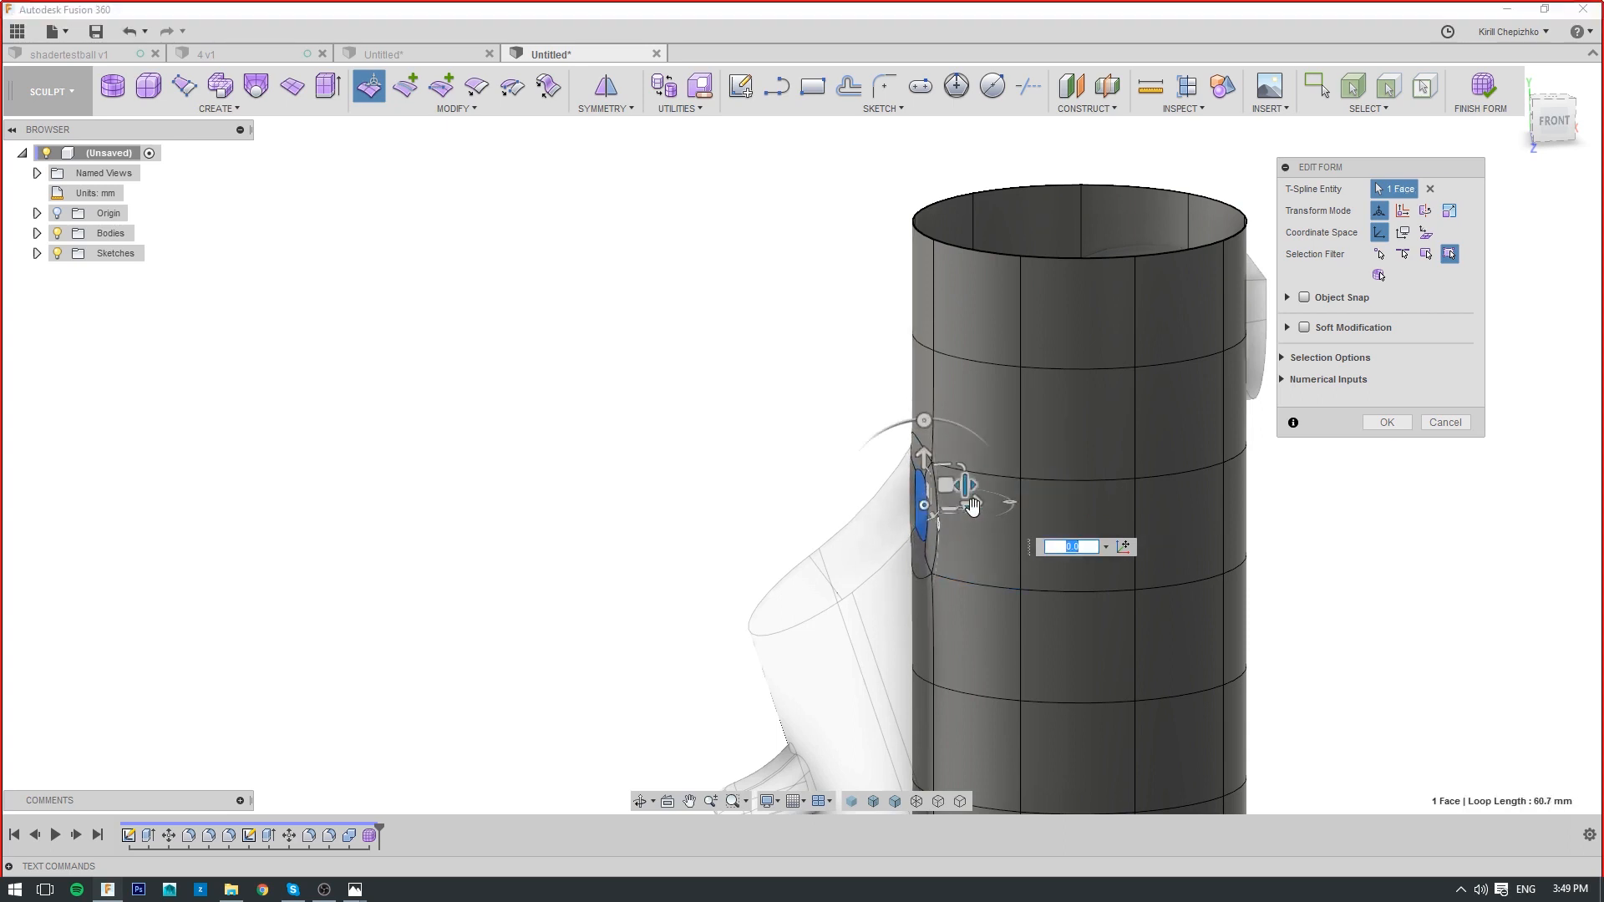
pyautogui.moveTo(970, 506); pyautogui.dragTo(869, 519)
pyautogui.keyDown('shift'); pyautogui.moveTo(869, 519); pyautogui.dragTo(0, 470, button='middle'); pyautogui.keyUp('shift')
pyautogui.scroll(5, 979, 484)
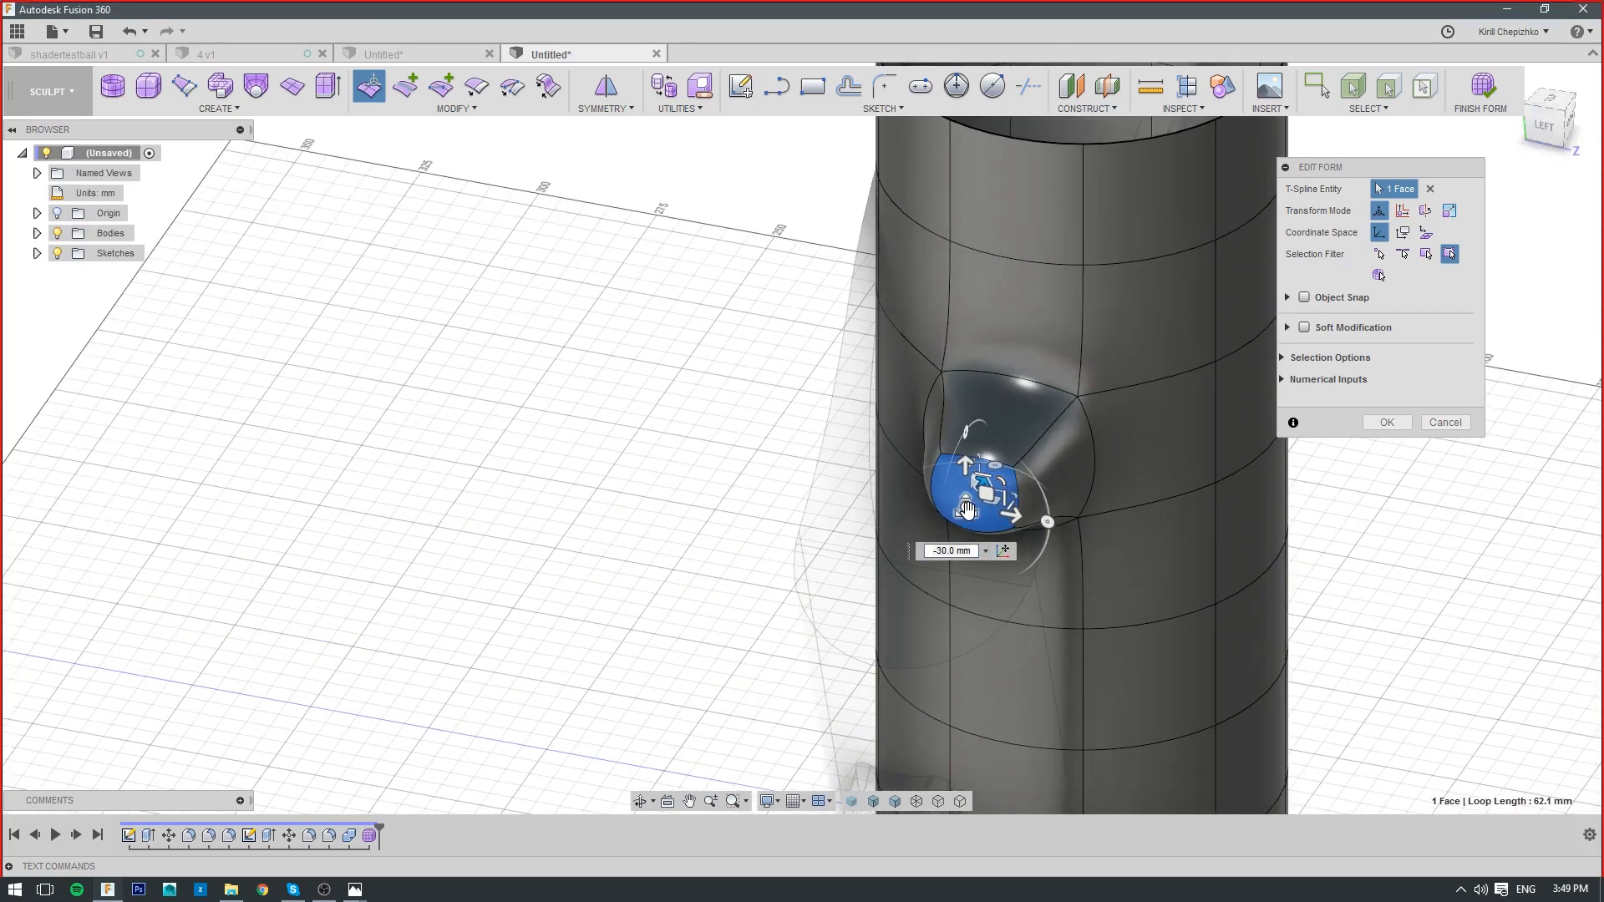
# Flatten the extruded face vertically to a scale of about 0.2, inspect the bump from several sides, and finish the form edit
pyautogui.moveTo(979, 472); pyautogui.dragTo(966, 533)
pyautogui.moveTo(1565, 140)
pyautogui.mouseDown()
pyautogui.moveTo(1470, 126)
pyautogui.moveTo(1592, 125)
pyautogui.moveTo(1533, 133)
pyautogui.mouseUp()
pyautogui.scroll(-5, 668, 218)
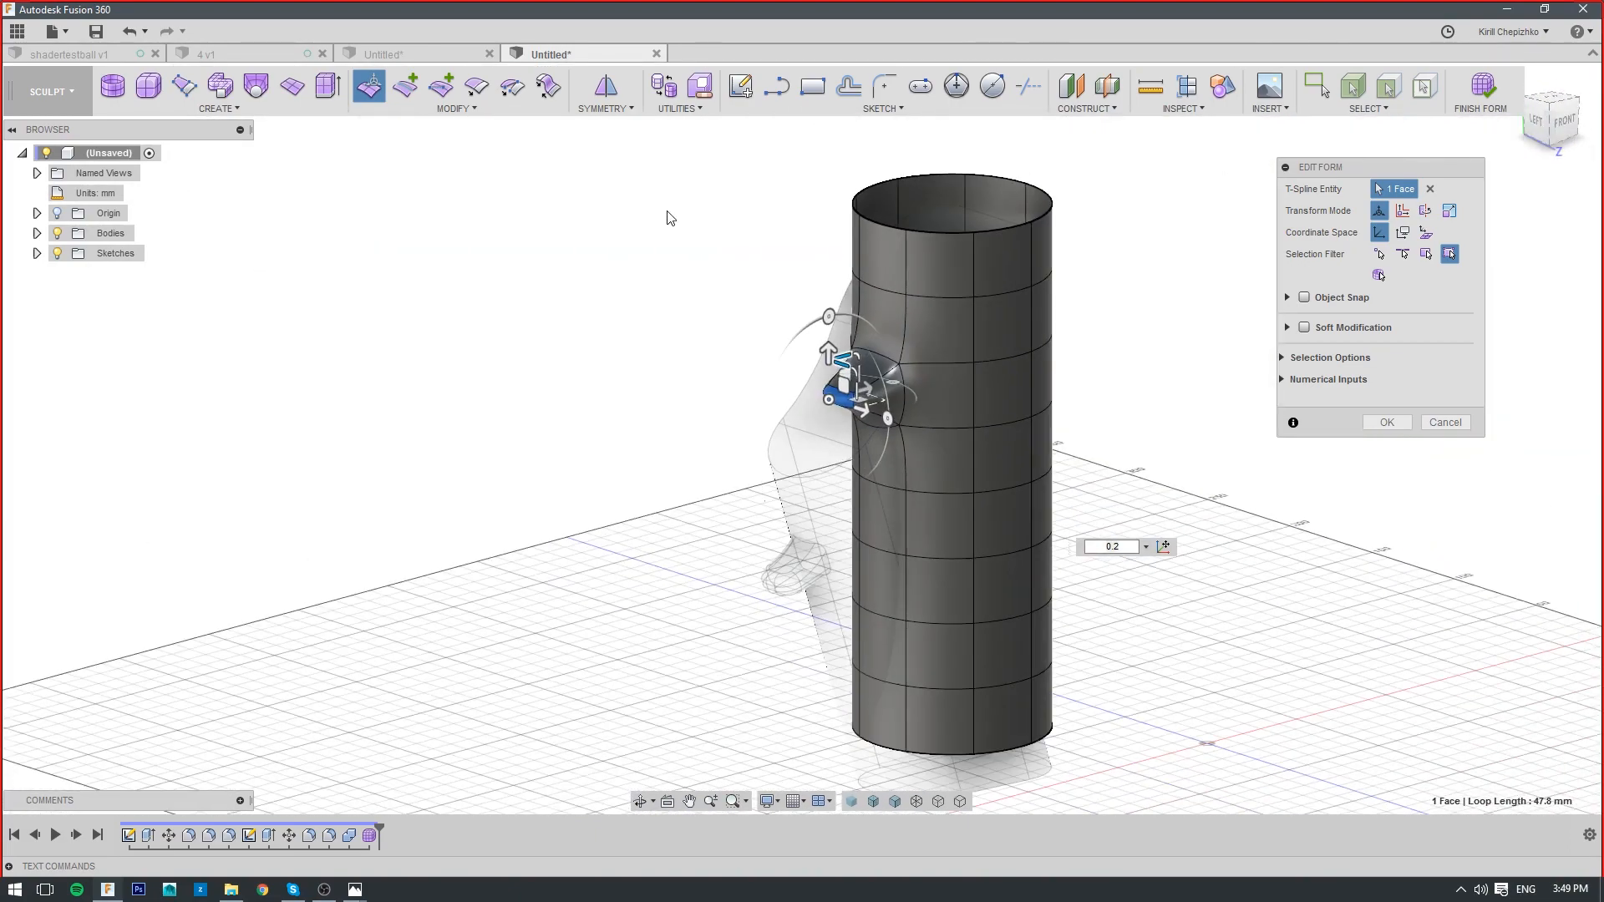
pyautogui.click(1583, 121)
pyautogui.click(1535, 117)
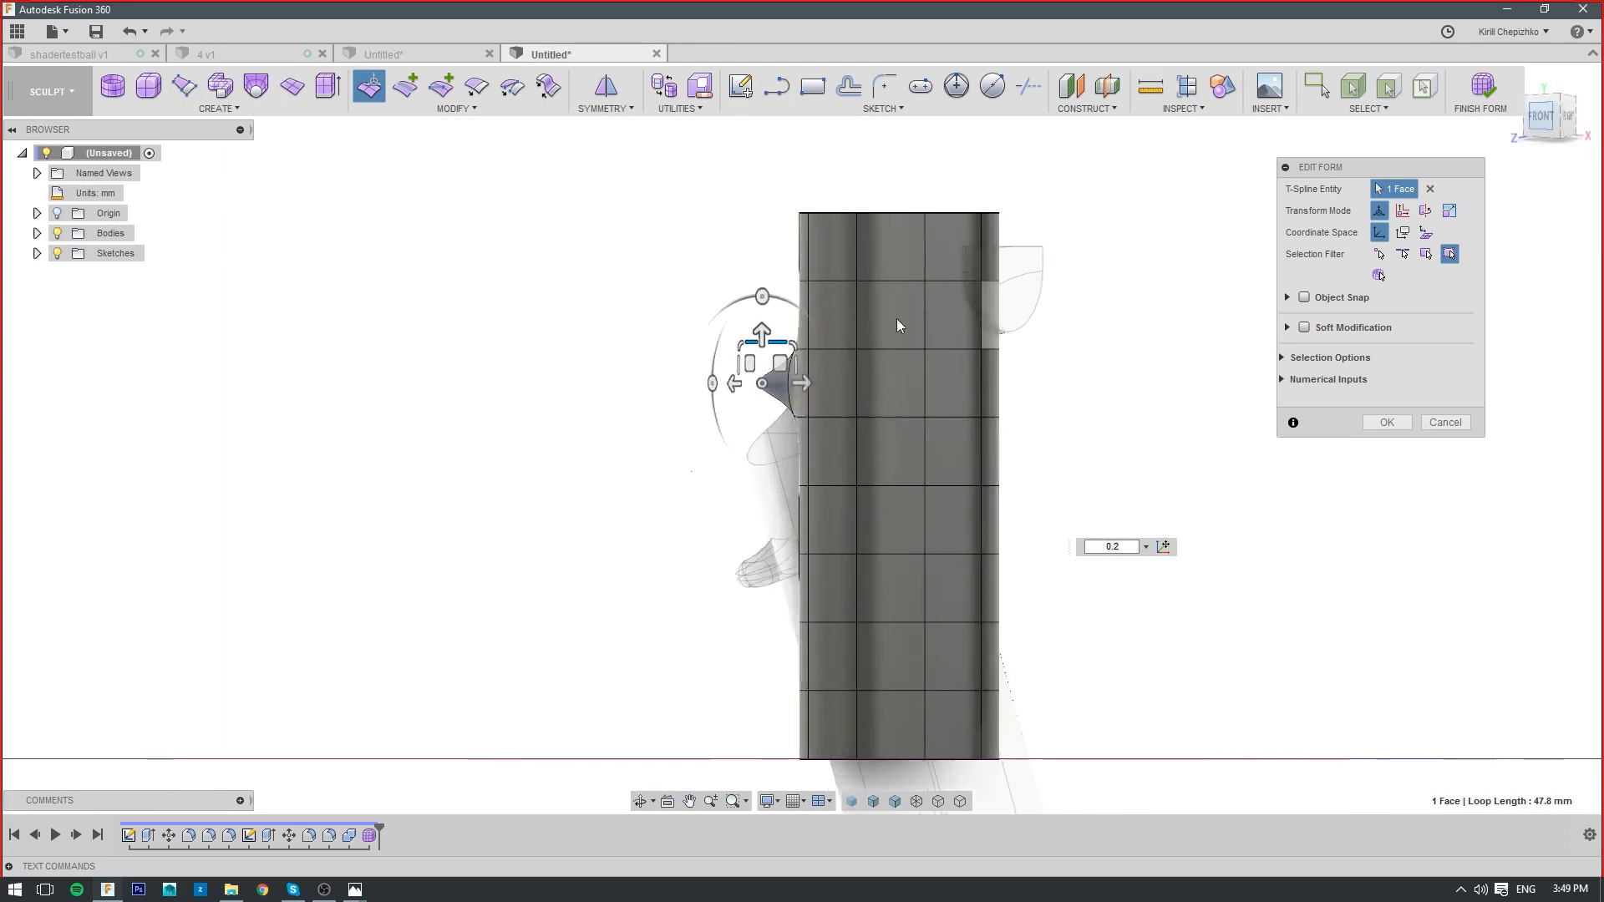
pyautogui.scroll(4, 844, 385)
pyautogui.moveTo(840, 385); pyautogui.dragTo(907, 447, button='middle')
pyautogui.scroll(1, 907, 447)
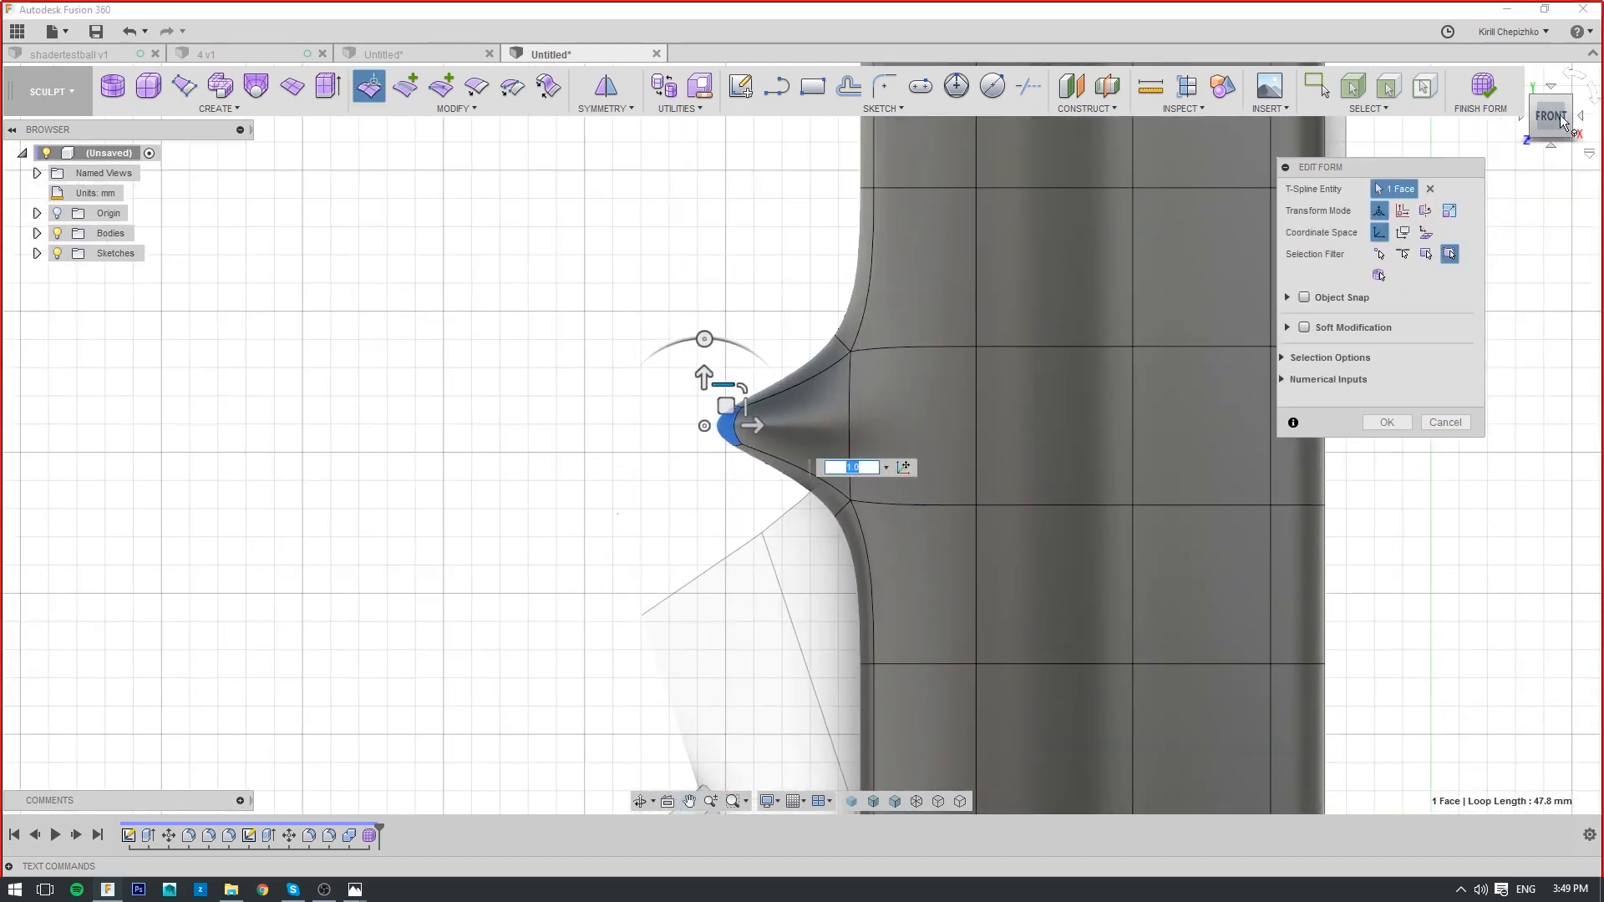
pyautogui.moveTo(1551, 119); pyautogui.dragTo(1602, 125)
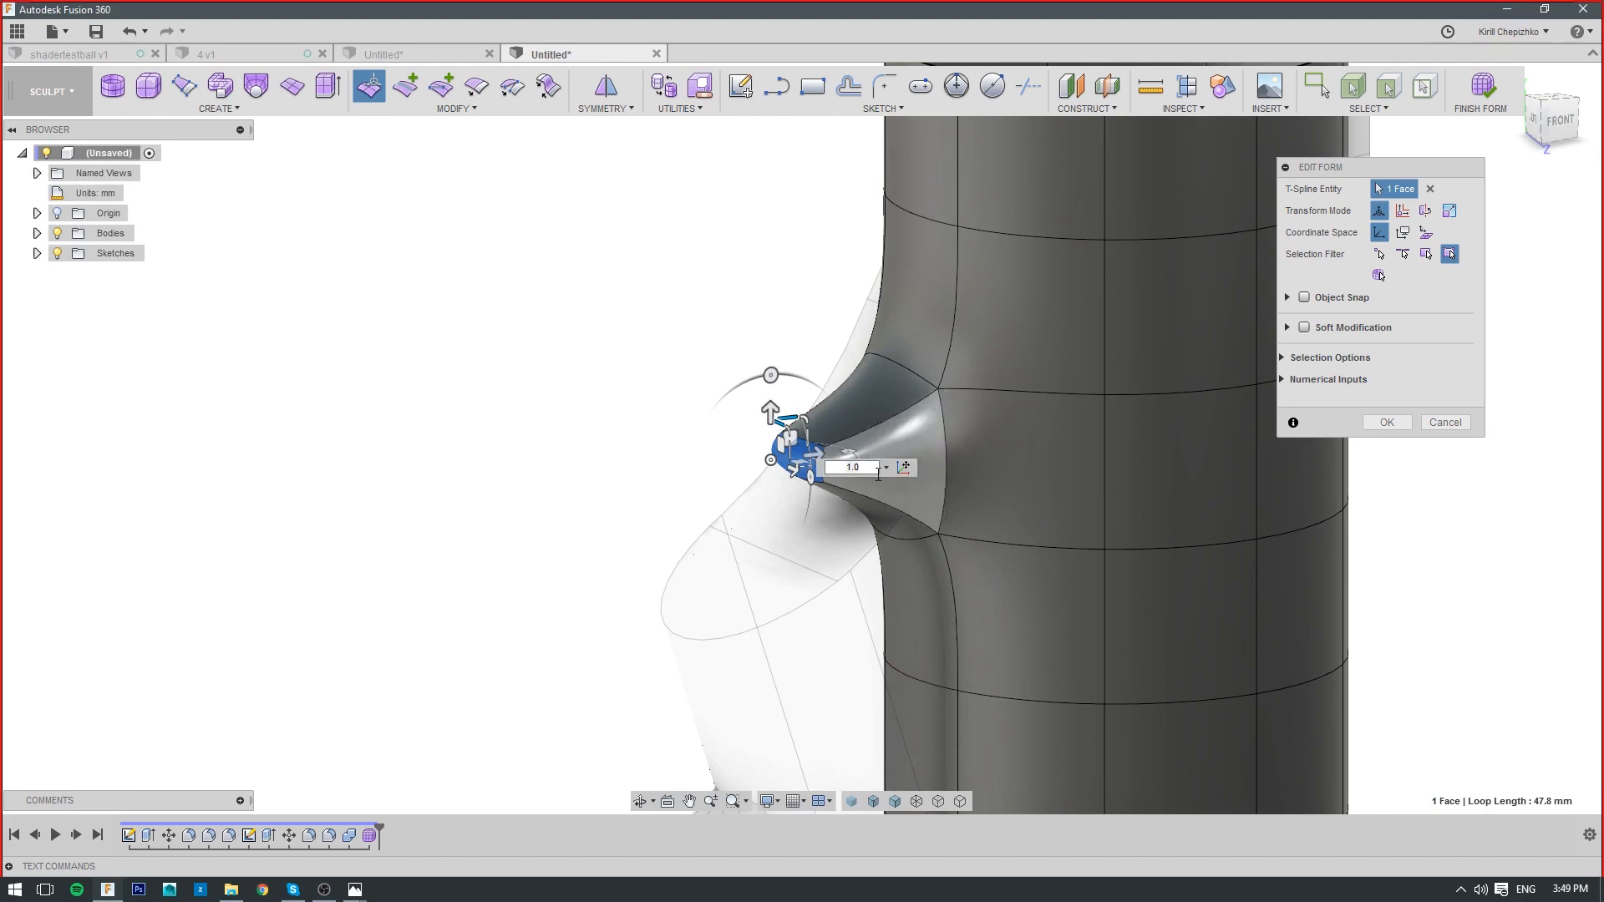
pyautogui.moveTo(1534, 119); pyautogui.dragTo(1596, 144)
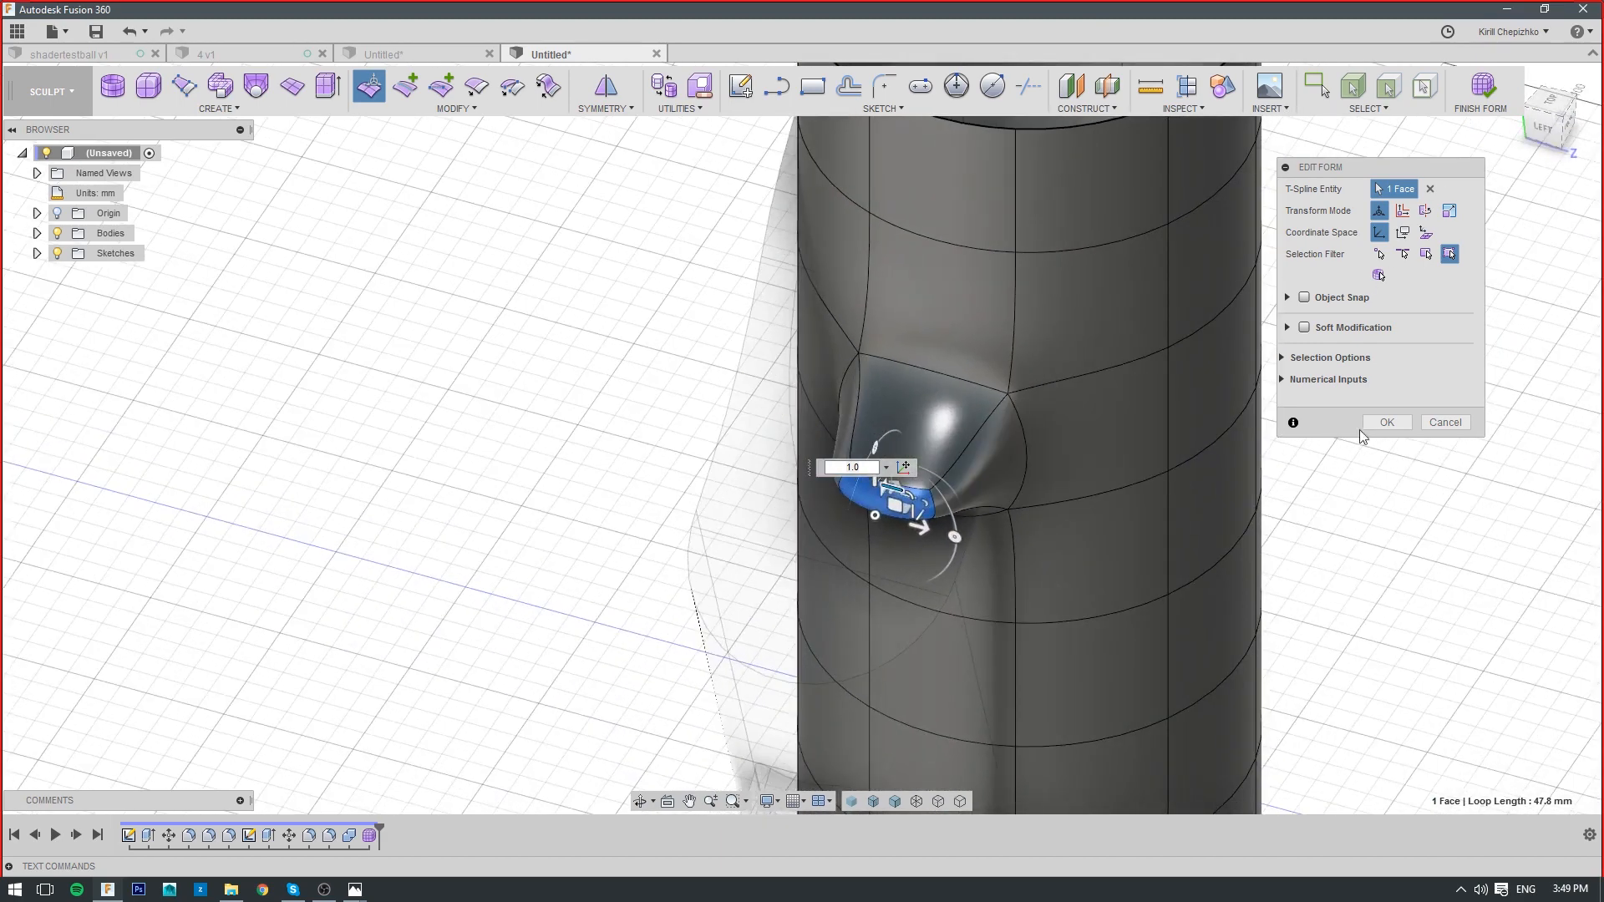
pyautogui.click(1384, 422)
# Move the front-side edge at the bump's root 12 mm outward with Edit Form to widen its base
pyautogui.scroll(3, 873, 409)
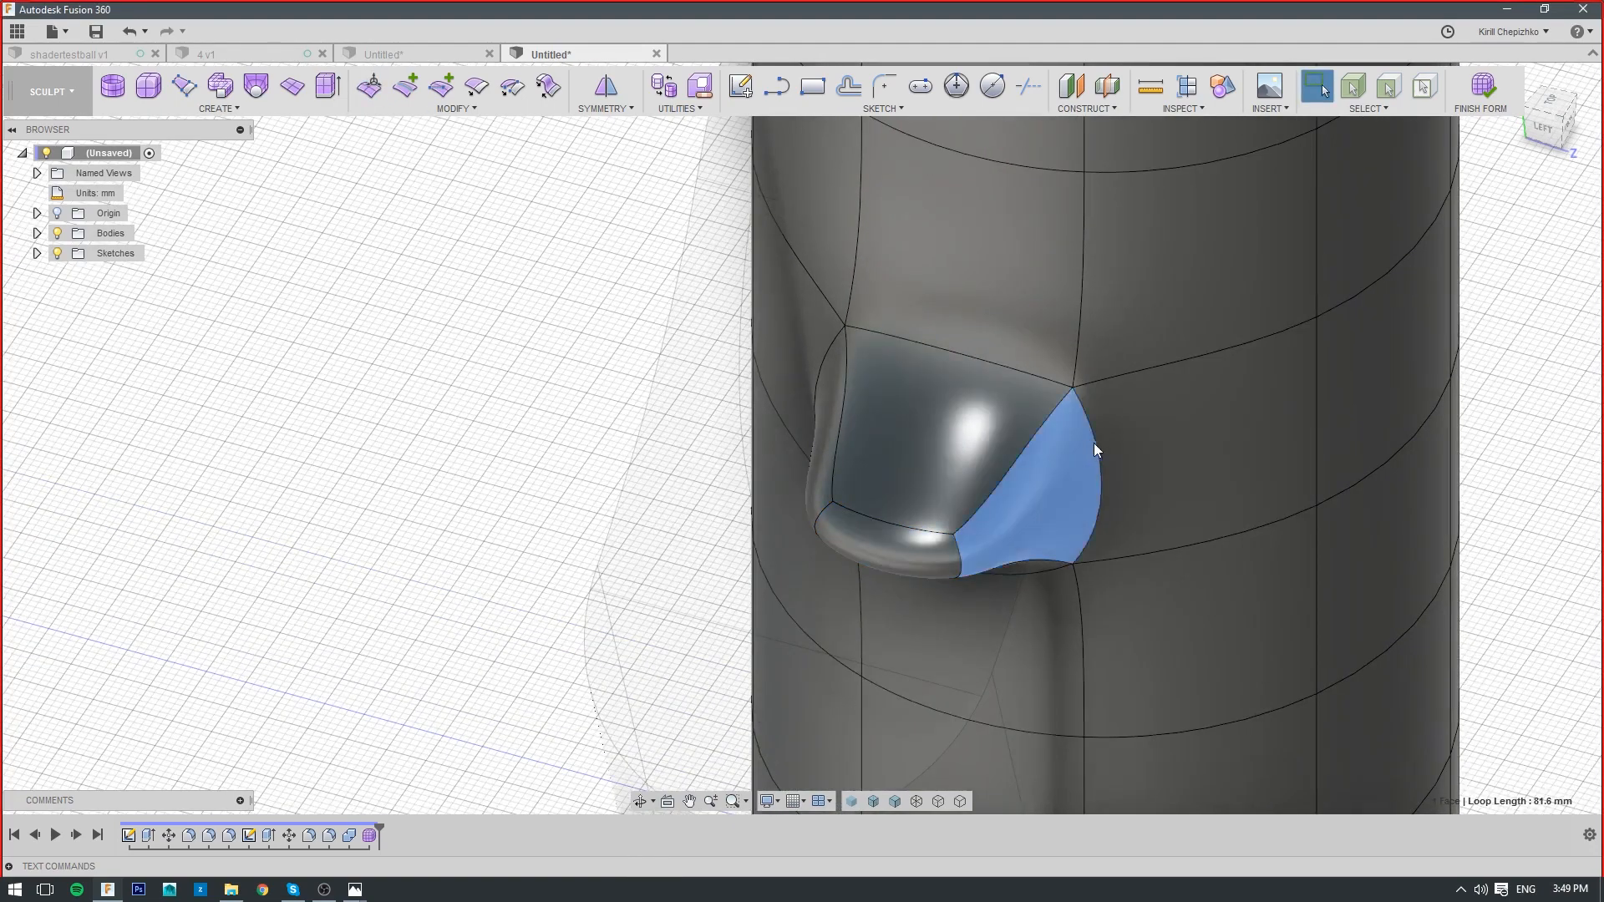
pyautogui.click(1094, 442)
pyautogui.rightClick(1098, 443)
pyautogui.click(1165, 420)
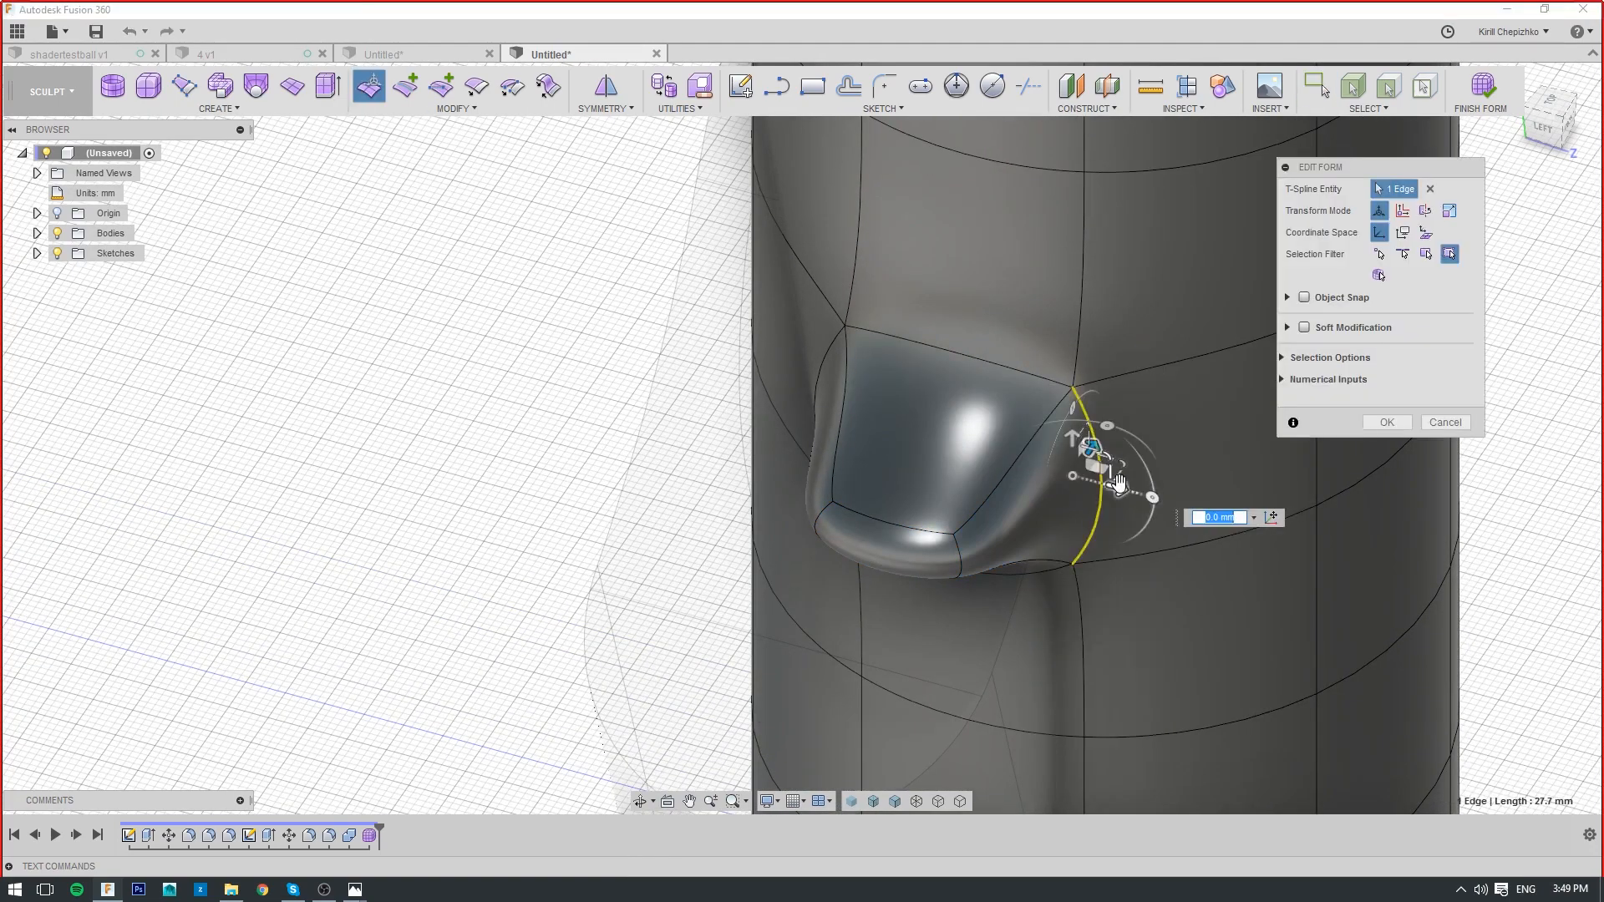
pyautogui.moveTo(1128, 478); pyautogui.dragTo(1232, 496)
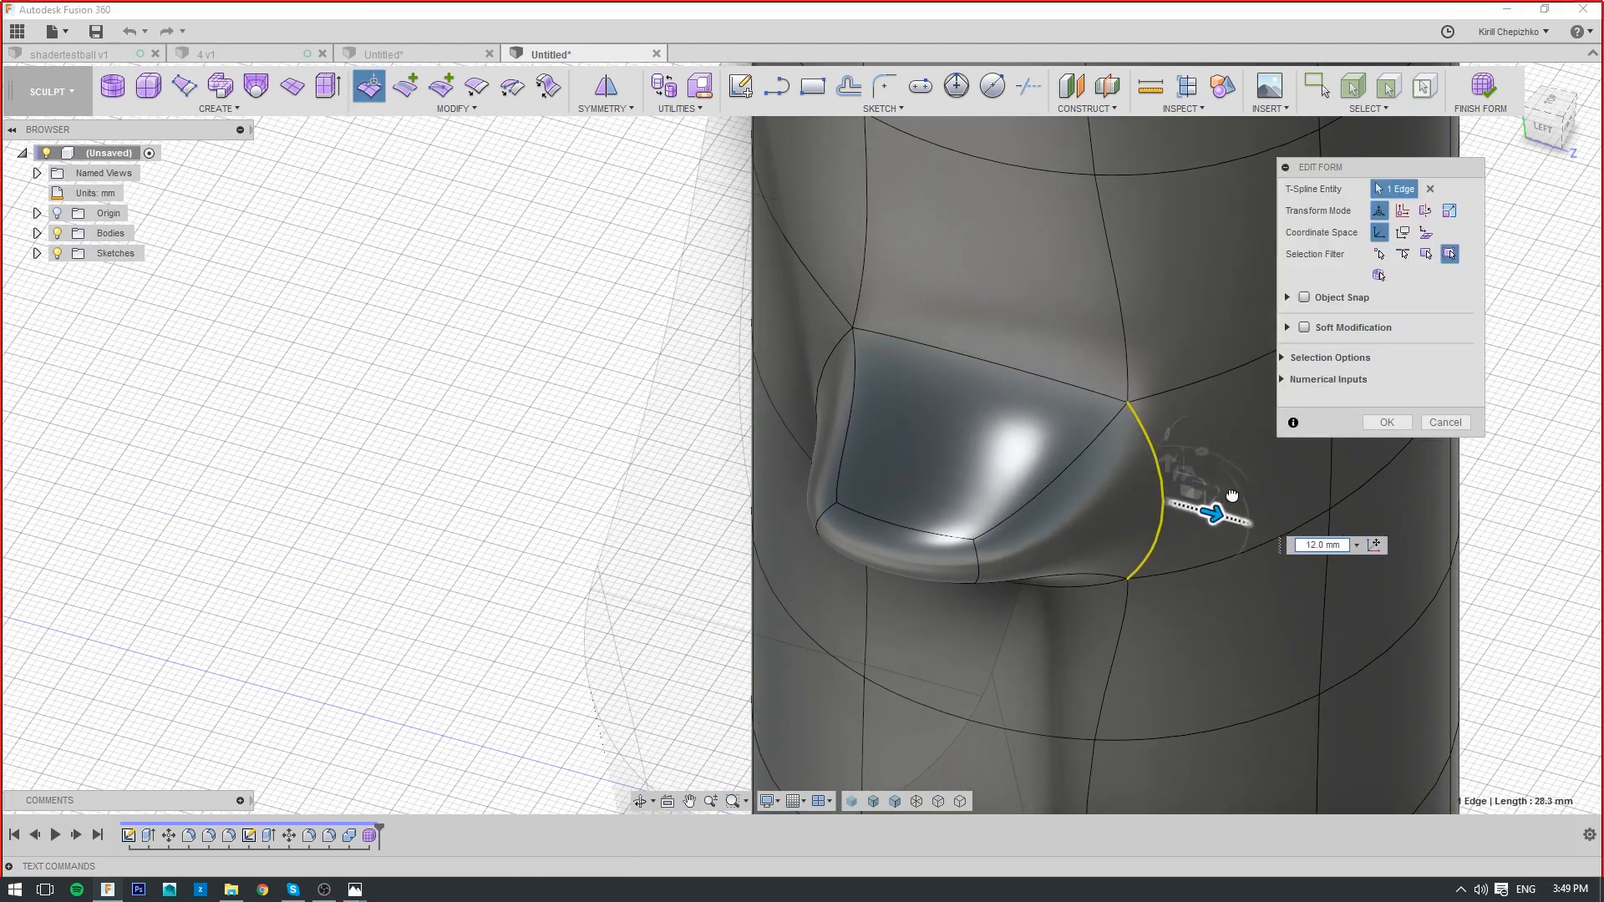
# Try to move the opposite edge at the bump's root outward by -9 mm, and leave Edit Form
pyautogui.click(832, 355)
pyautogui.moveTo(900, 429); pyautogui.dragTo(836, 411)
pyautogui.scroll(-3, 845, 408)
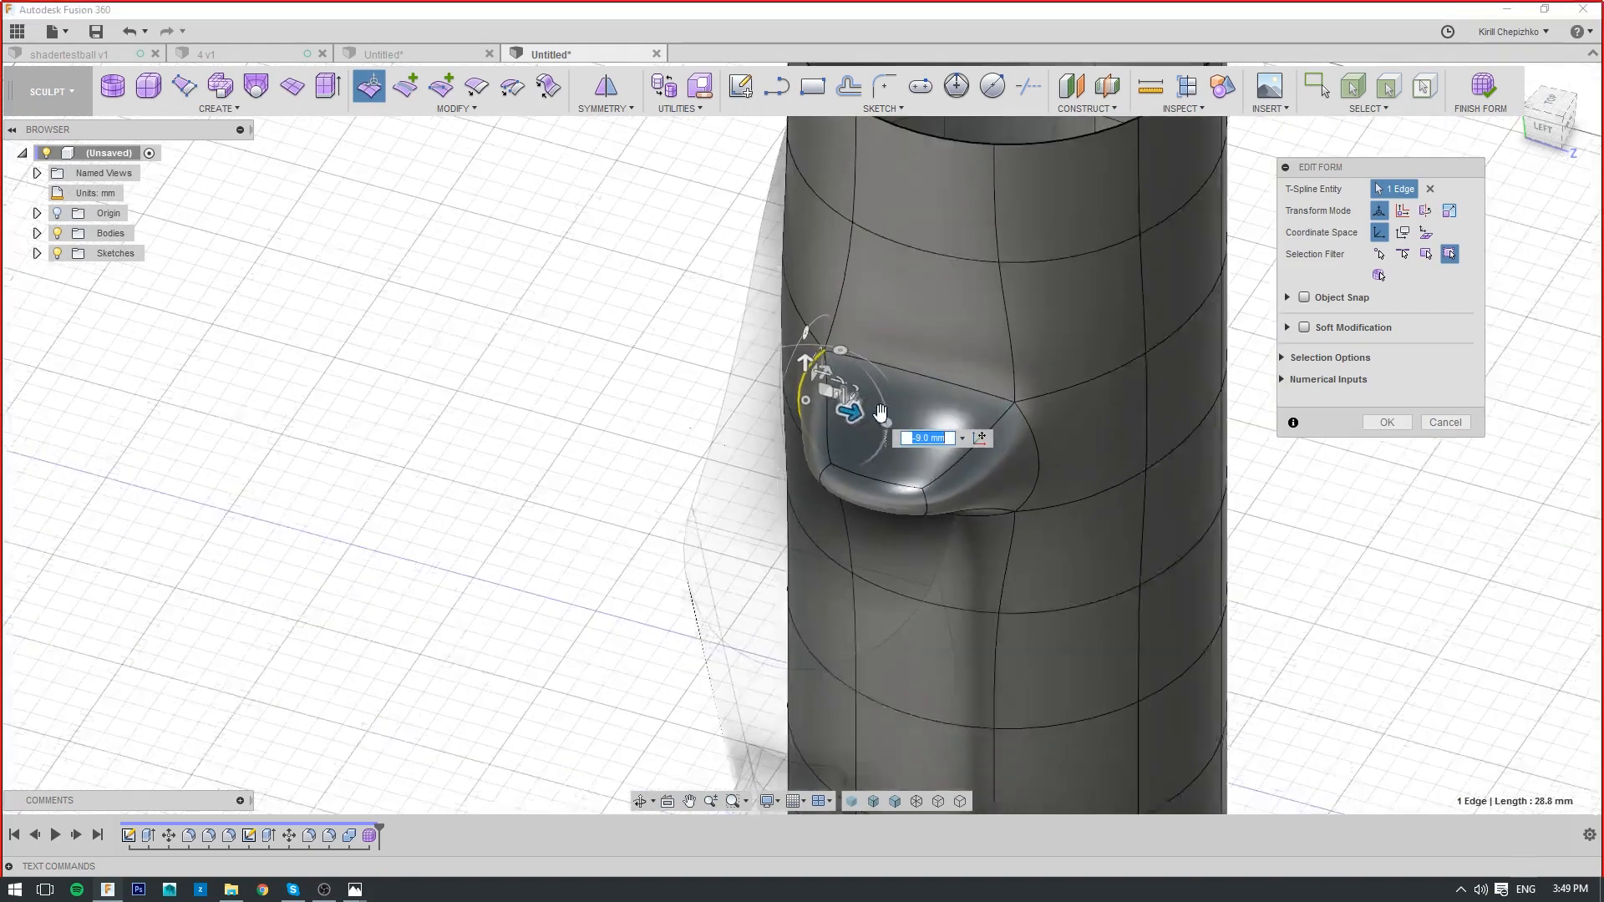
pyautogui.moveTo(1534, 127)
pyautogui.mouseDown()
pyautogui.moveTo(1504, 117)
pyautogui.moveTo(1538, 96)
pyautogui.moveTo(1526, 134)
pyautogui.mouseUp()
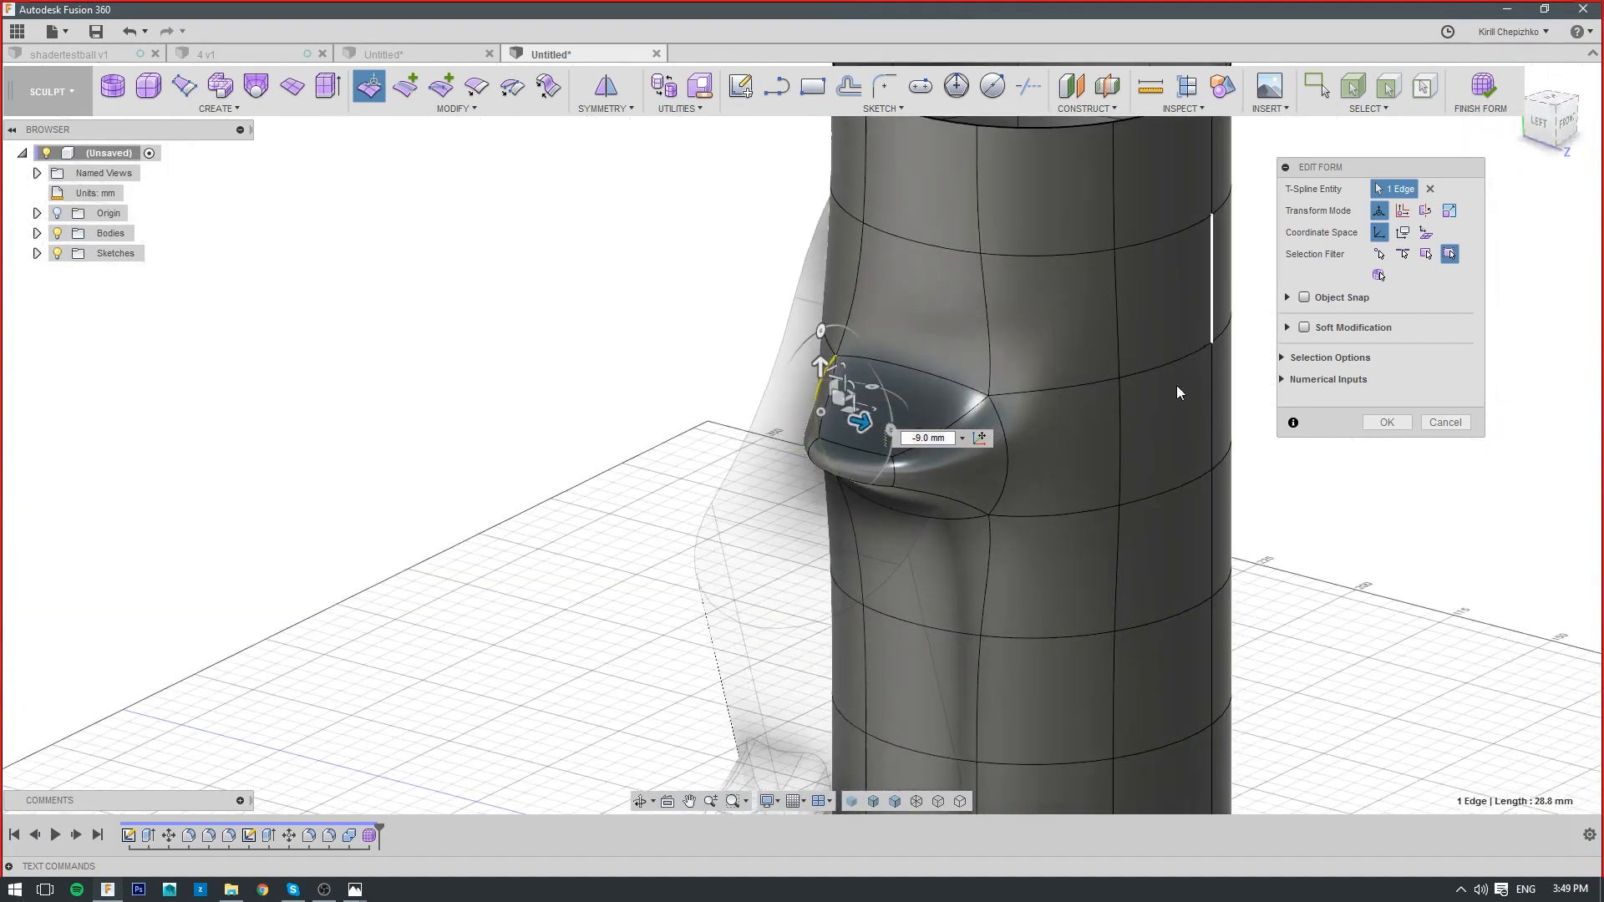
pyautogui.click(1439, 422)
pyautogui.scroll(-3, 1286, 418)
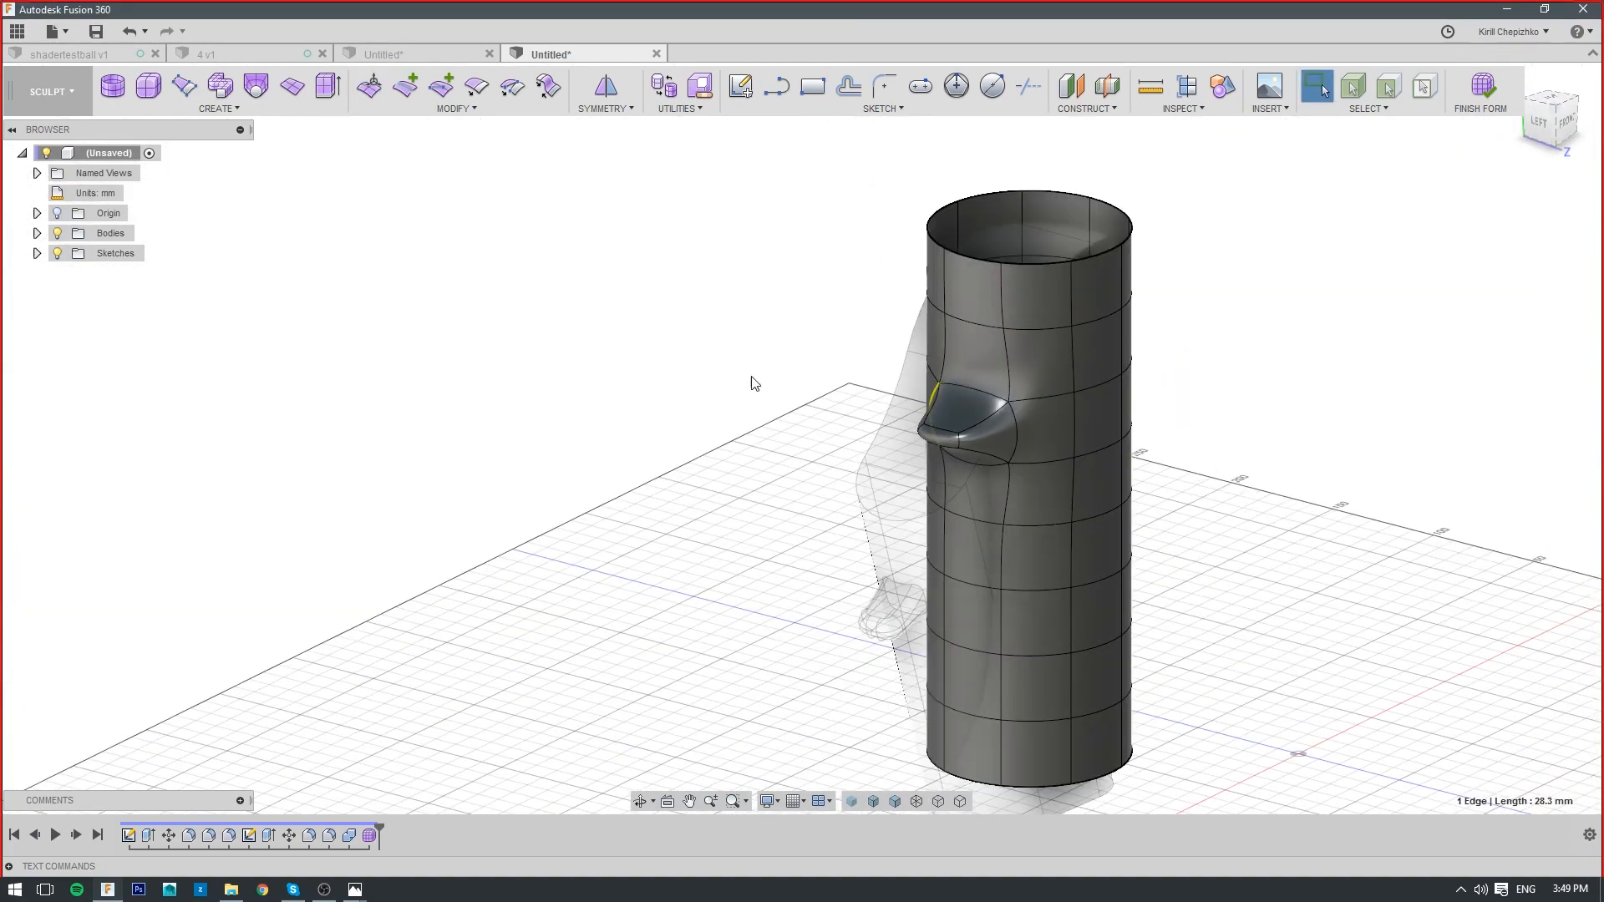
# Undo the bump's edge, scale and extrusion edits as well as the creation of the T-spline cylinder
pyautogui.moveTo(1178, 325); pyautogui.dragTo(433, 276, button='right')
pyautogui.moveTo(1312, 301); pyautogui.dragTo(819, 308, button='right')
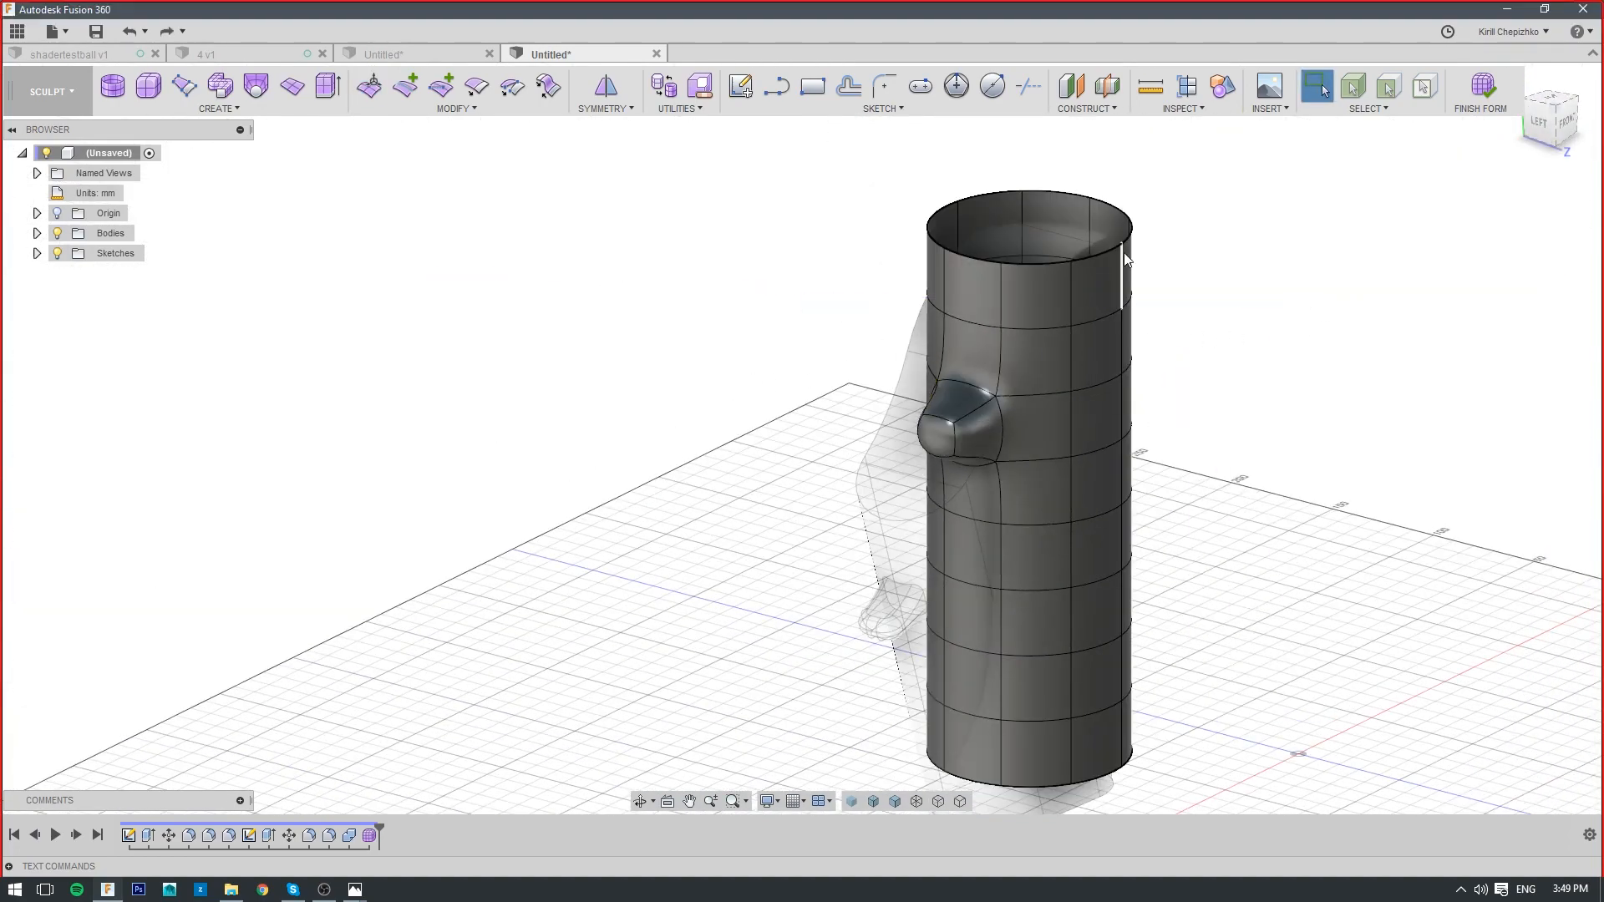
pyautogui.click(1125, 253)
pyautogui.press('m')
pyautogui.press('Escape')
pyautogui.moveTo(900, 248); pyautogui.dragTo(731, 241, button='right')
pyautogui.moveTo(1245, 363); pyautogui.dragTo(986, 347, button='right')
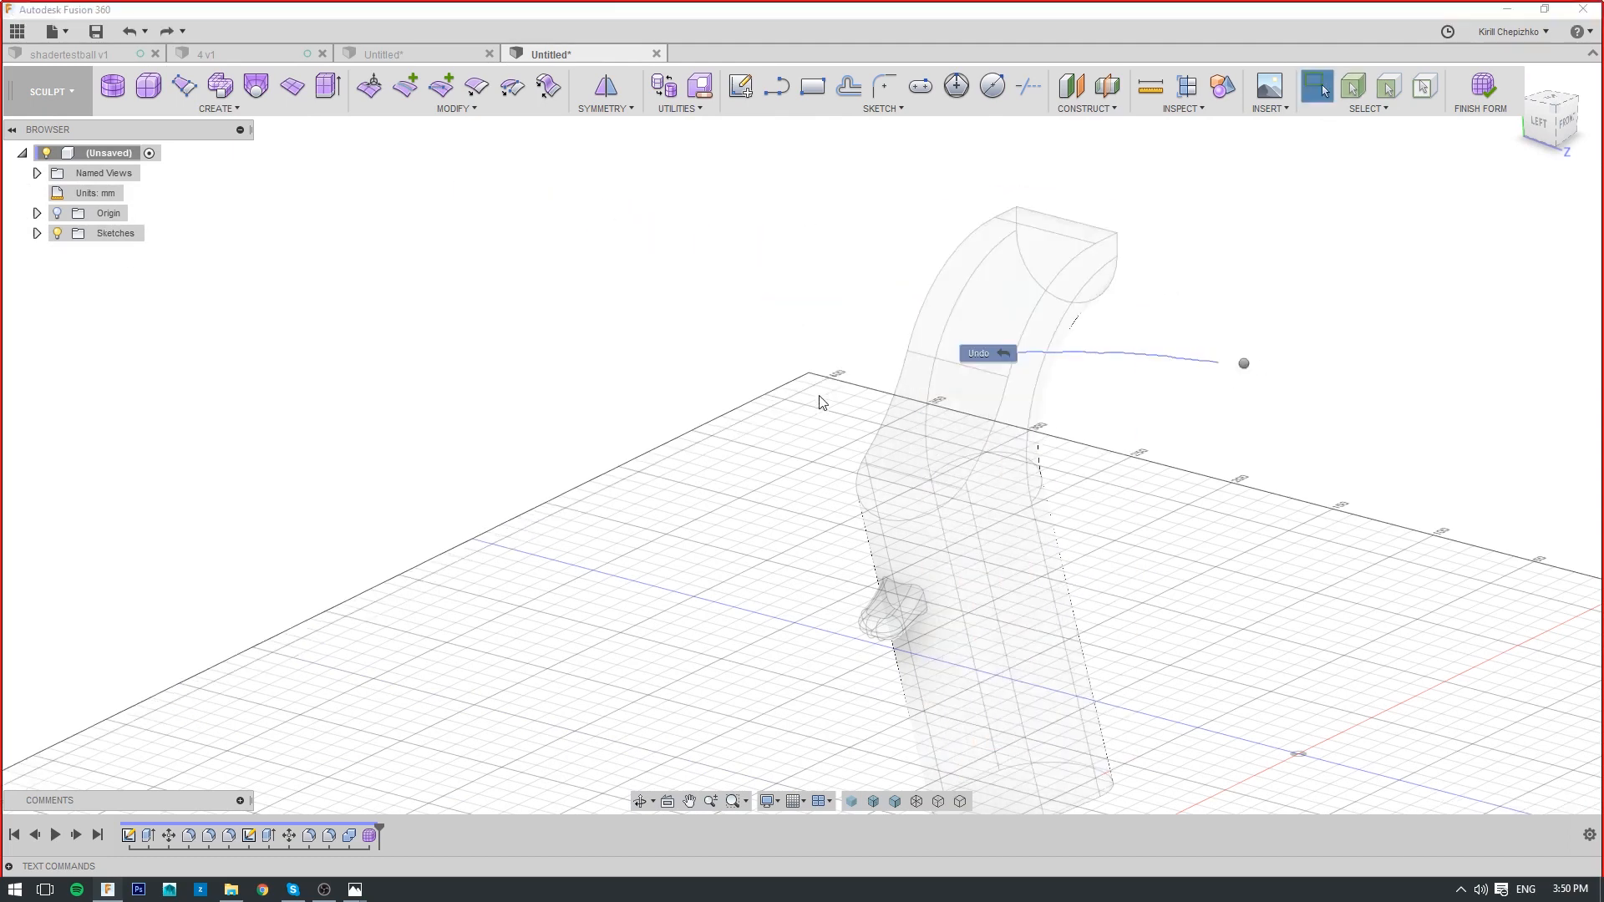
pyautogui.moveTo(1093, 701); pyautogui.dragTo(1068, 510, button='middle')
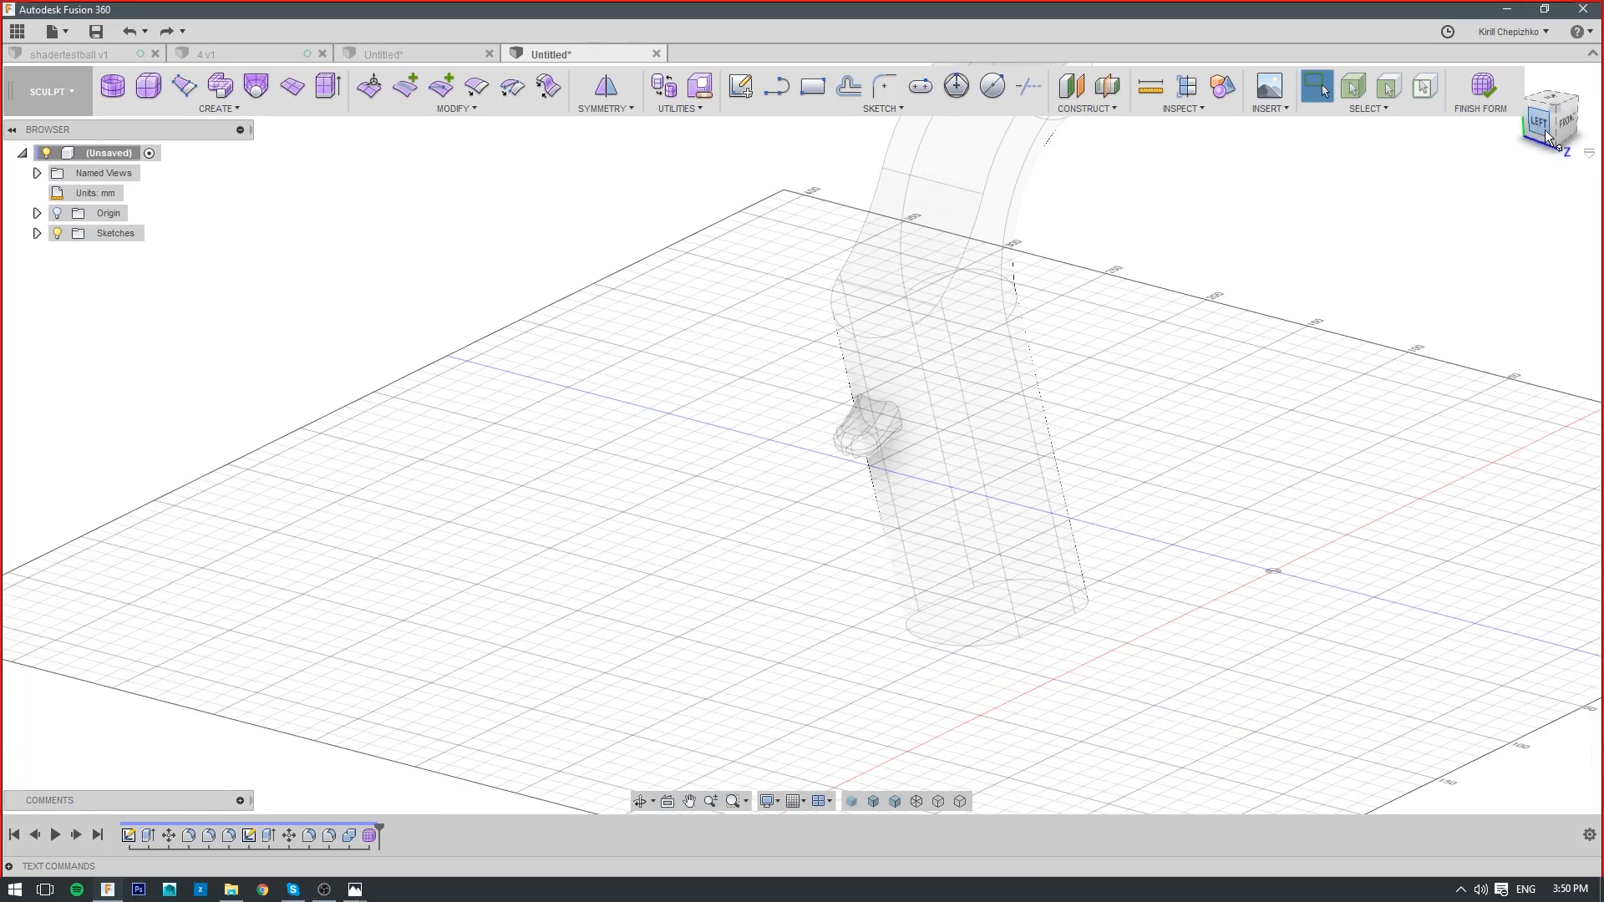
pyautogui.moveTo(1553, 133); pyautogui.dragTo(1522, 127)
pyautogui.keyDown('shift'); pyautogui.moveTo(986, 451); pyautogui.dragTo(942, 430, button='middle'); pyautogui.keyUp('shift')
pyautogui.scroll(2, 888, 428)
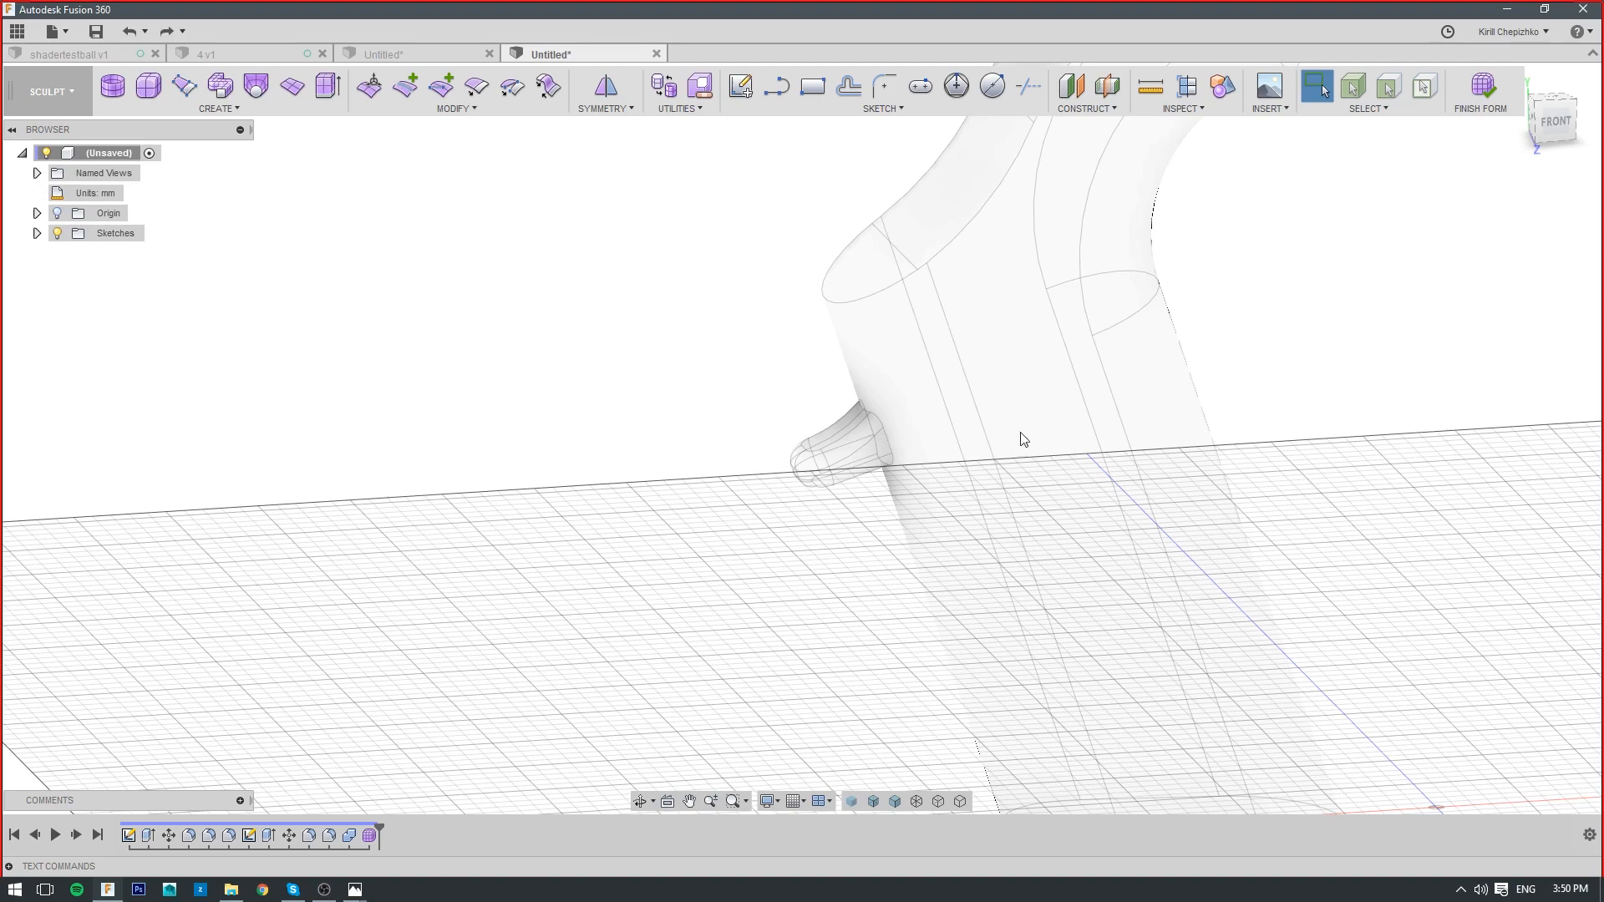
pyautogui.moveTo(1049, 458); pyautogui.dragTo(1019, 406, button='middle')
pyautogui.scroll(-2, 1022, 408)
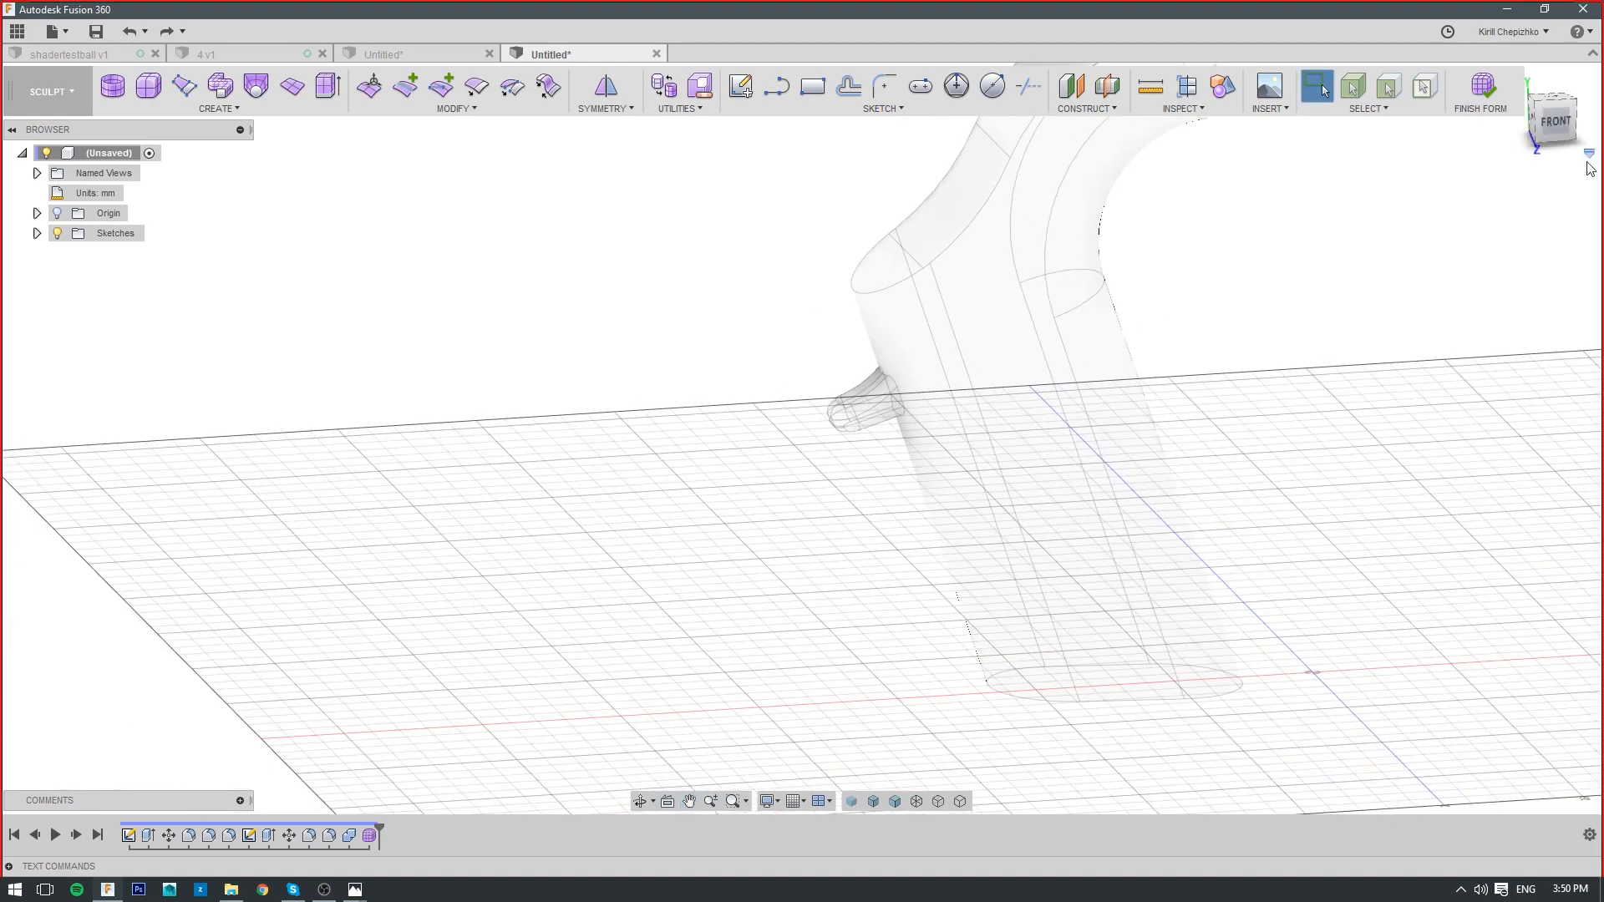
# Create a T-spline cylinder on the ground plane beside the grip, about 144.2 mm in diameter and 190 mm high
pyautogui.moveTo(1555, 134); pyautogui.dragTo(1577, 144)
pyautogui.moveTo(1364, 355); pyautogui.dragTo(1124, 418, button='middle')
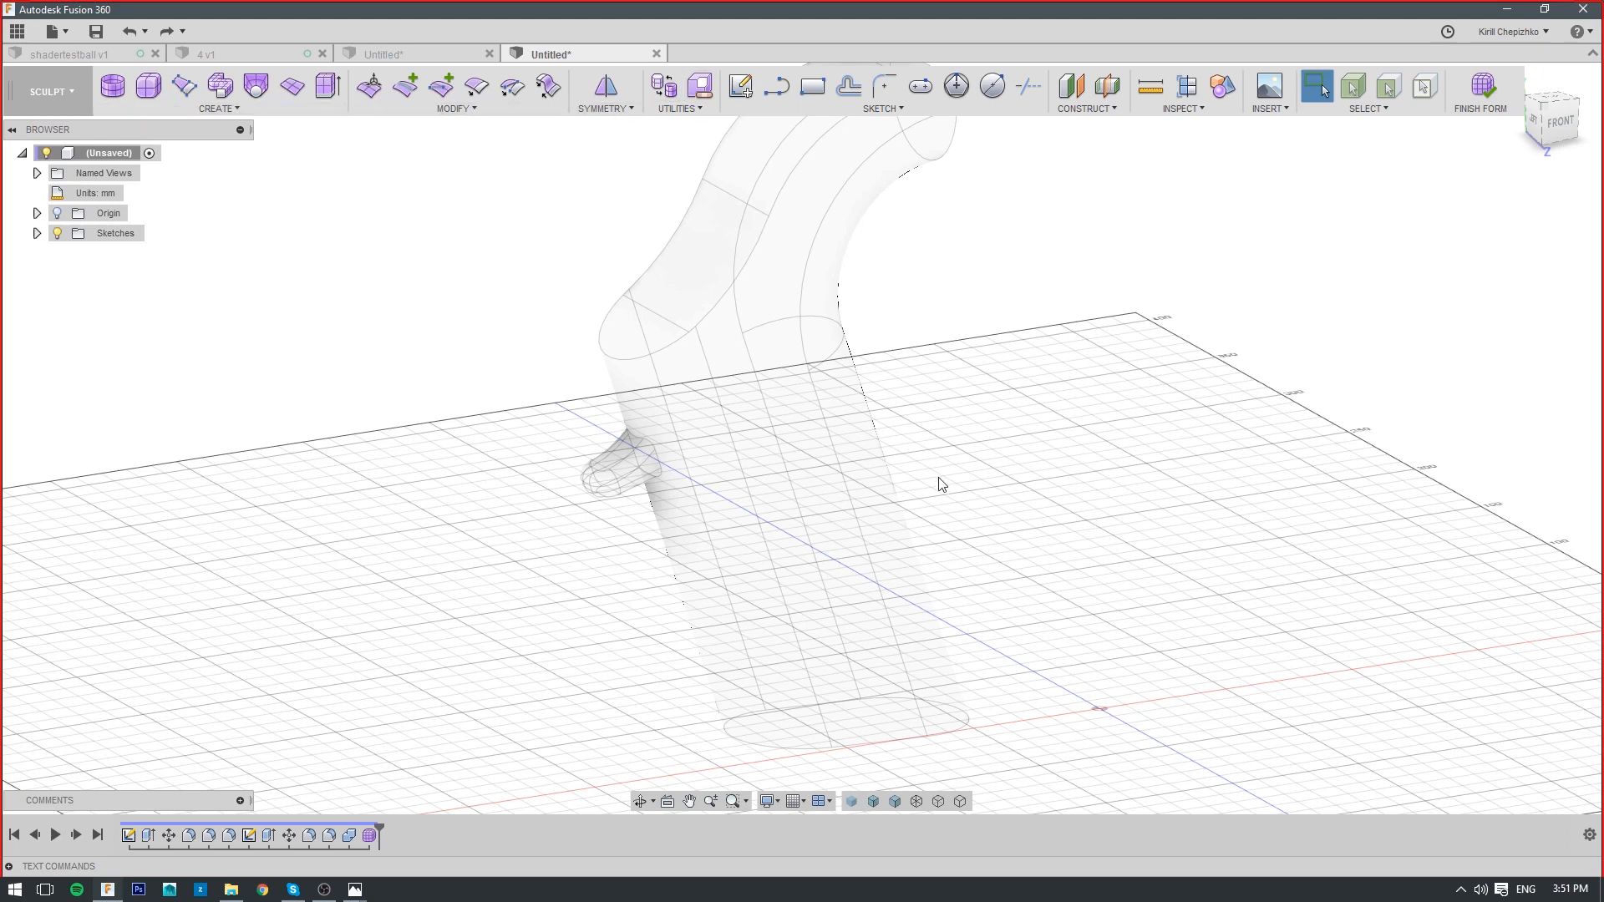
pyautogui.moveTo(965, 457); pyautogui.dragTo(967, 500, button='middle')
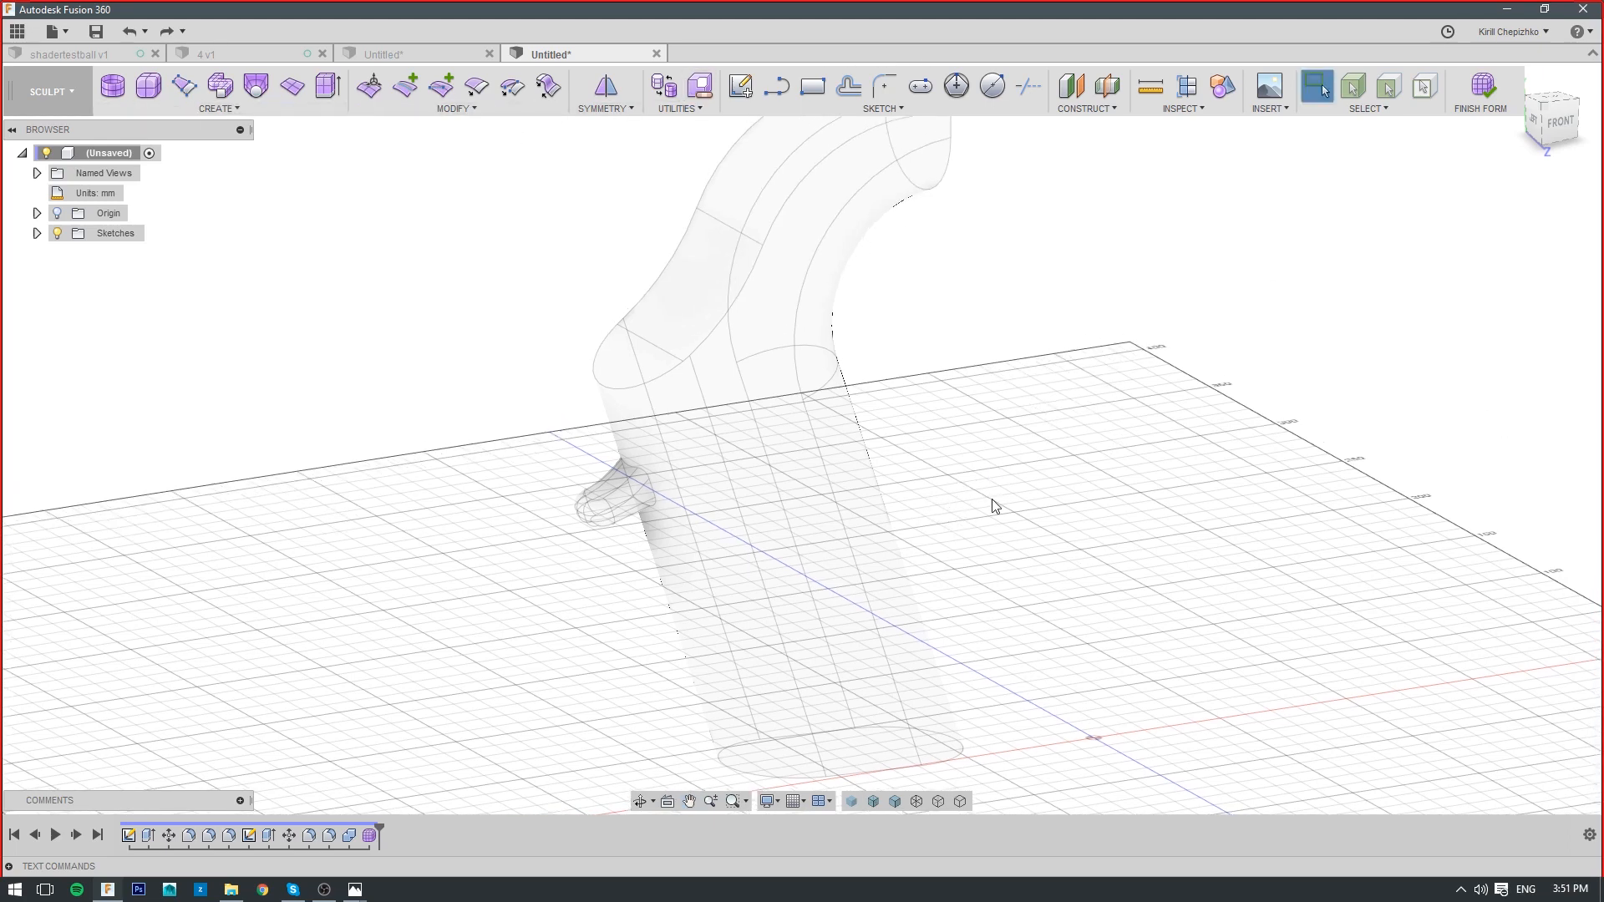
pyautogui.scroll(-2, 993, 505)
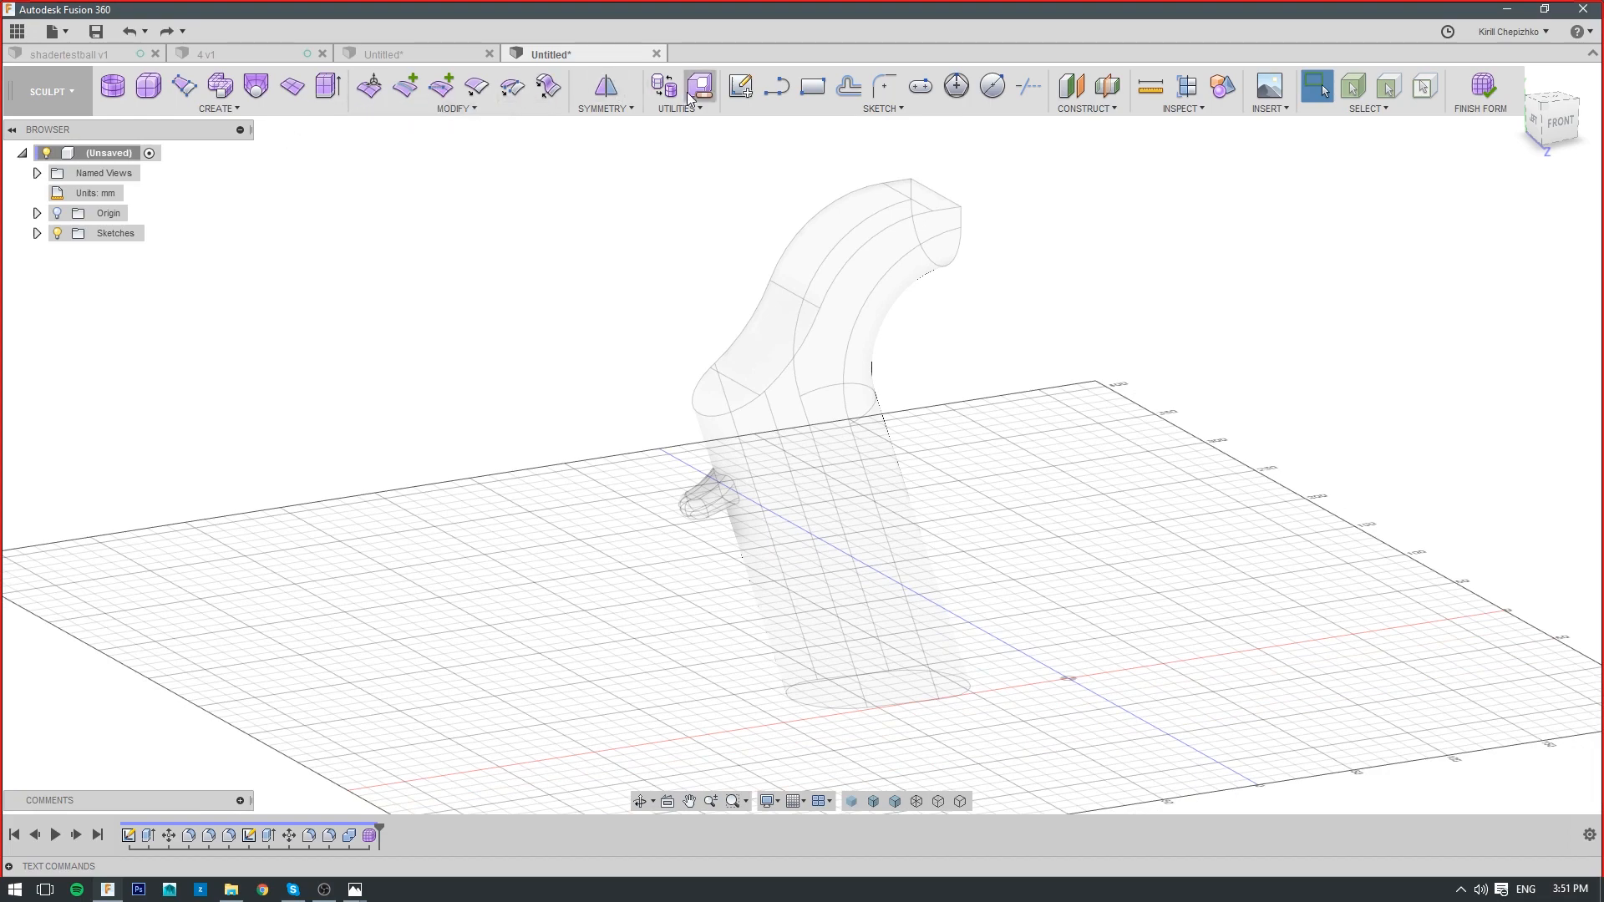
pyautogui.click(124, 87)
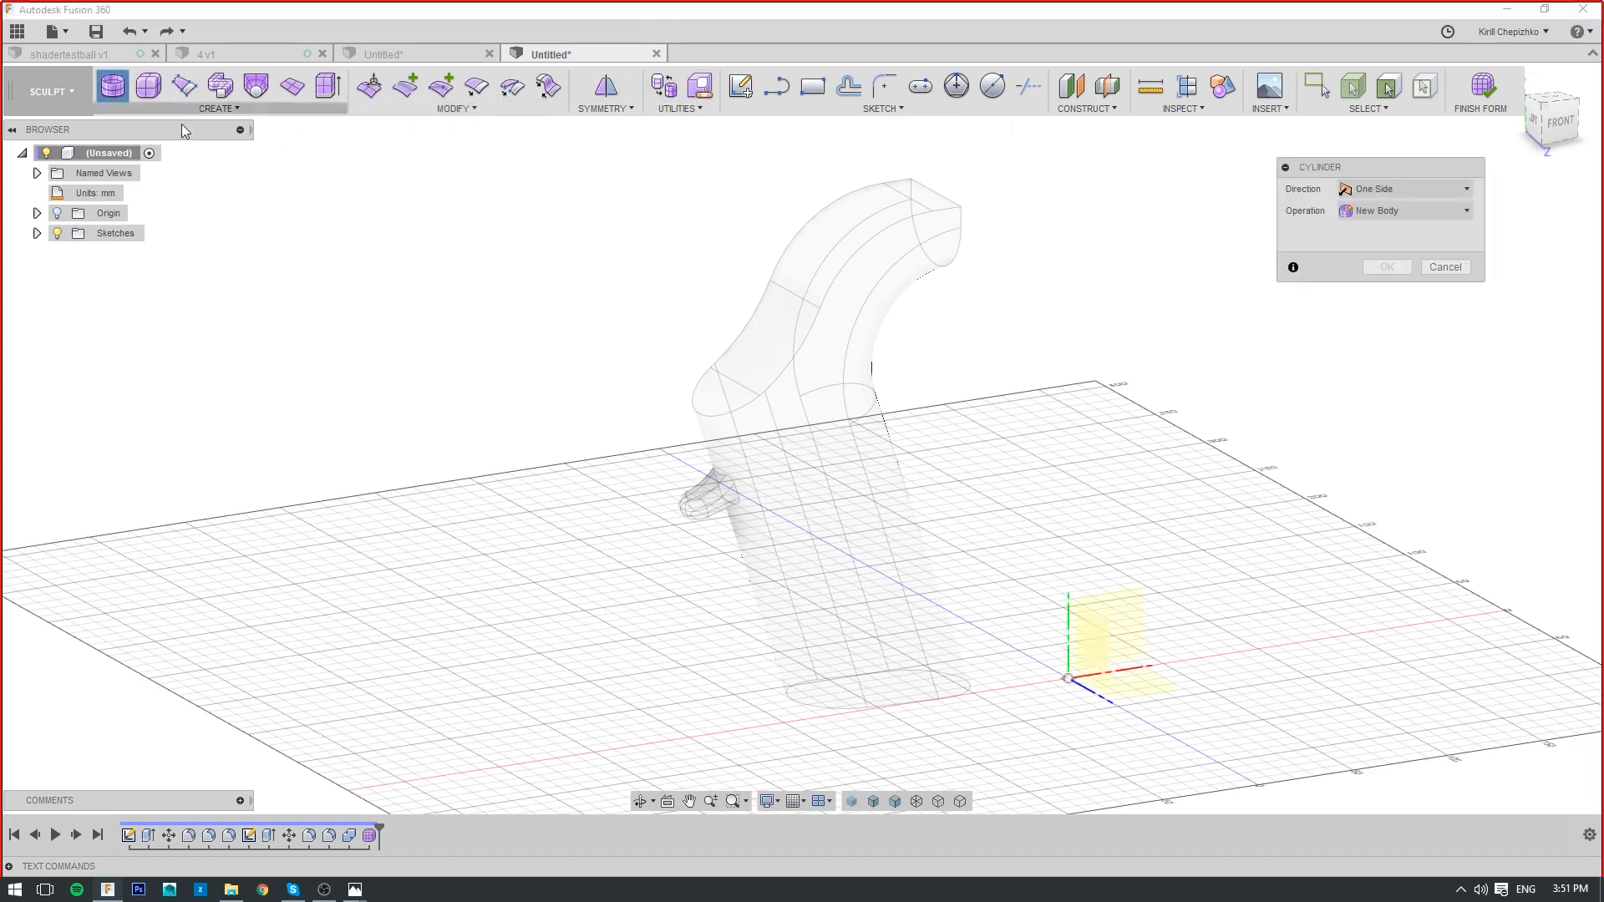
pyautogui.click(1192, 695)
pyautogui.click(1024, 545)
pyautogui.click(1131, 580)
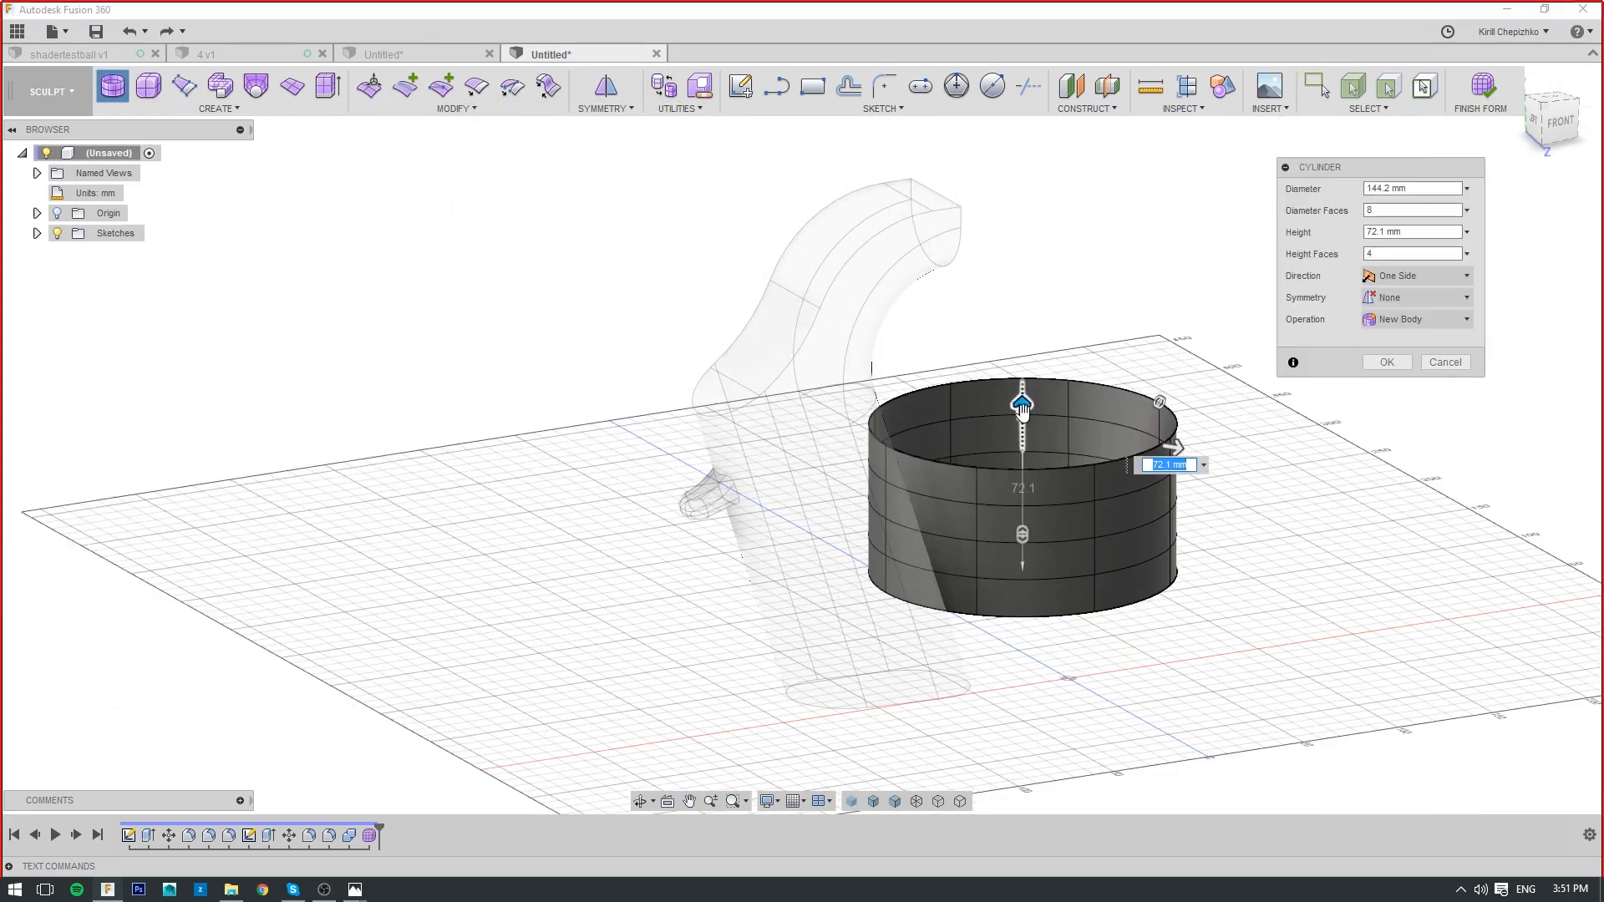
pyautogui.write('190')
pyautogui.press('Return')
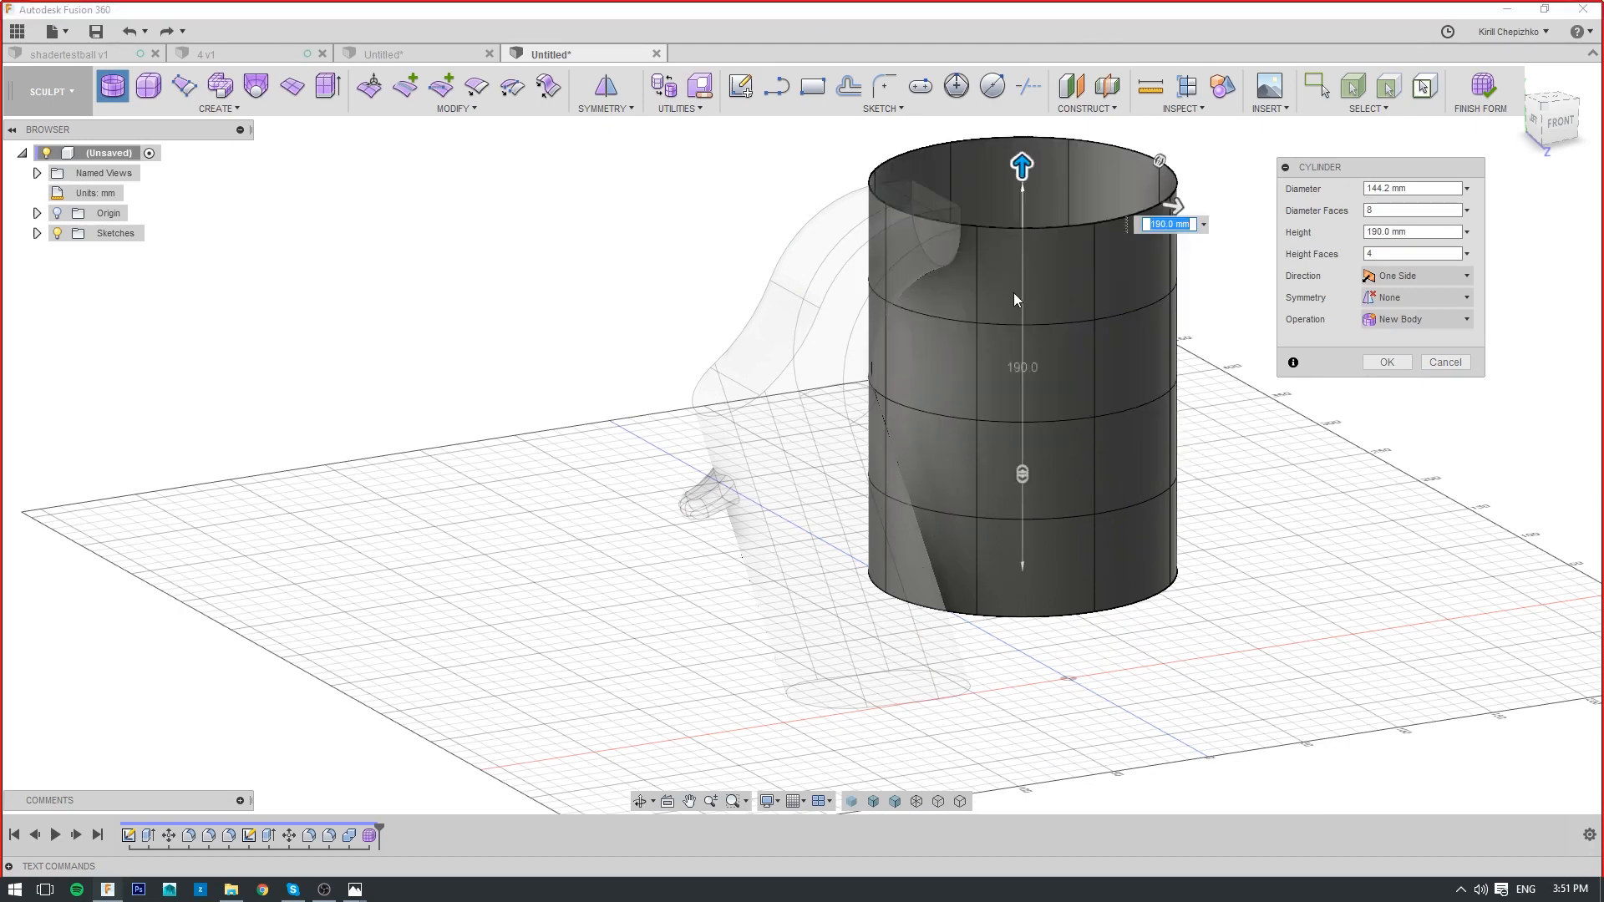
pyautogui.click(1388, 362)
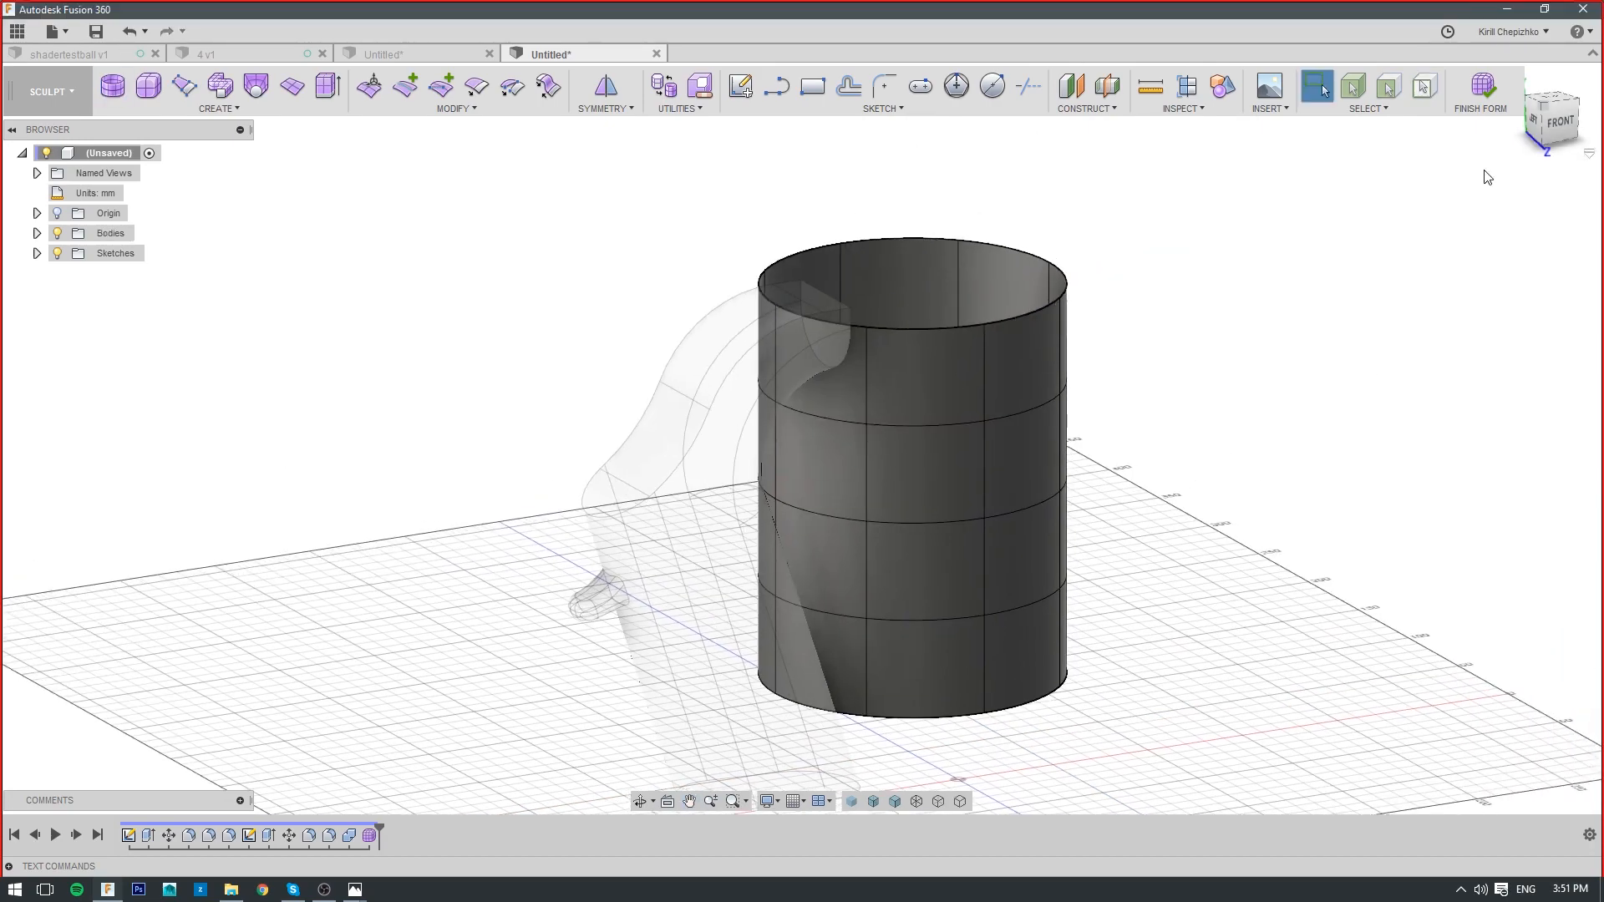
# Pull a face in the cylinder's second row outward with Edit Form, and move another face of that row outward 160 mm
pyautogui.moveTo(1552, 125)
pyautogui.mouseDown()
pyautogui.moveTo(1596, 112)
pyautogui.moveTo(1521, 188)
pyautogui.mouseUp()
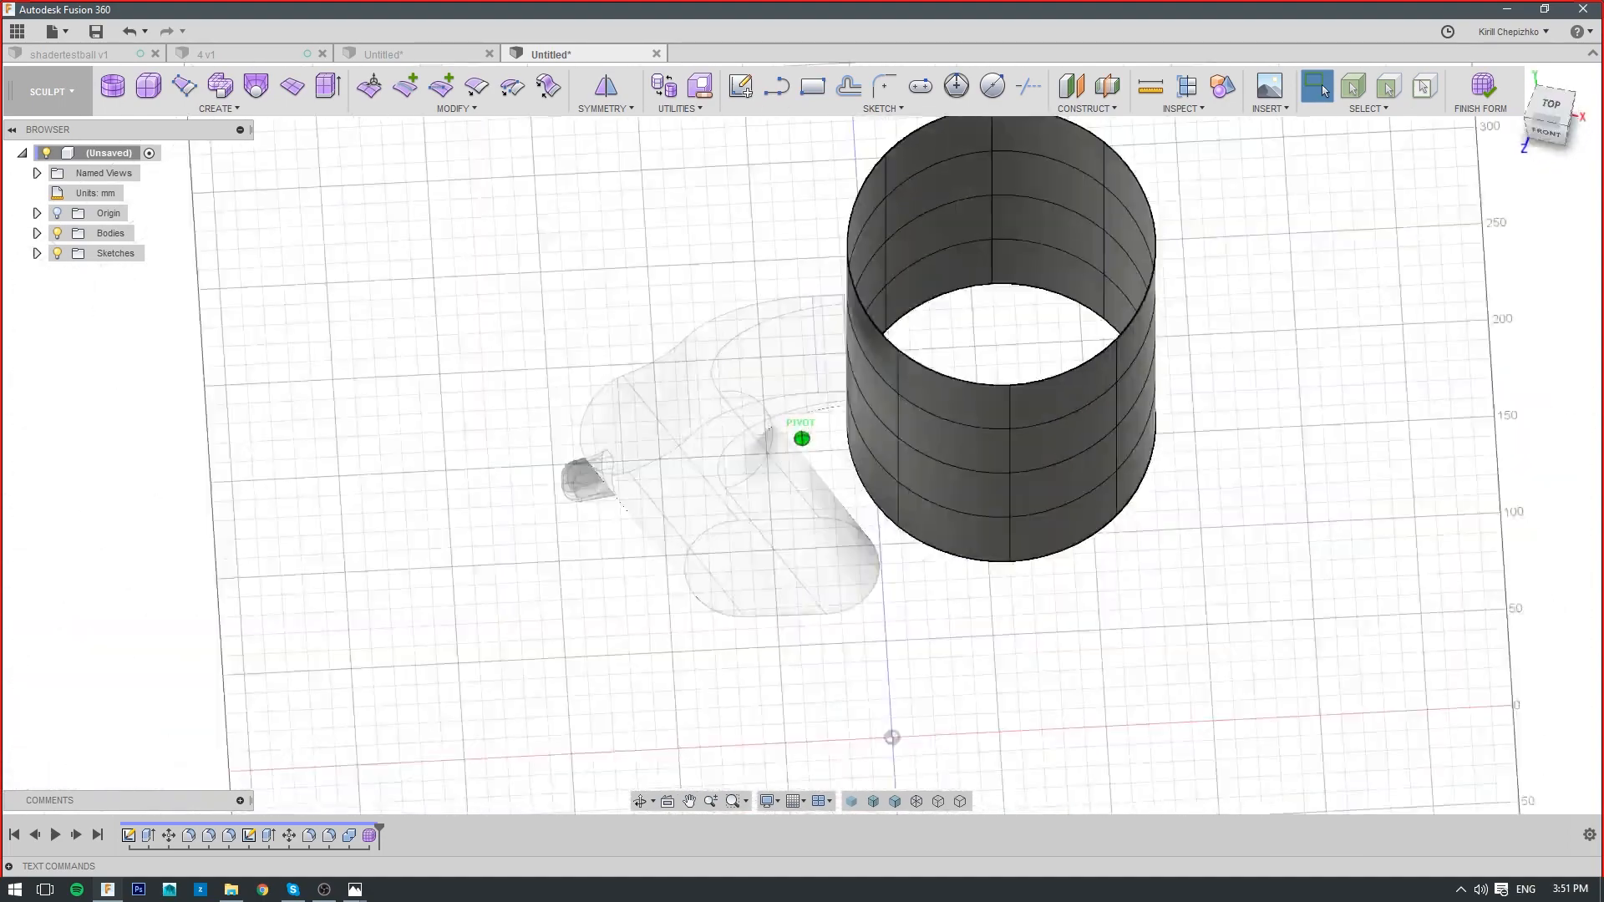
pyautogui.rightClick(1153, 500)
pyautogui.click(1220, 473)
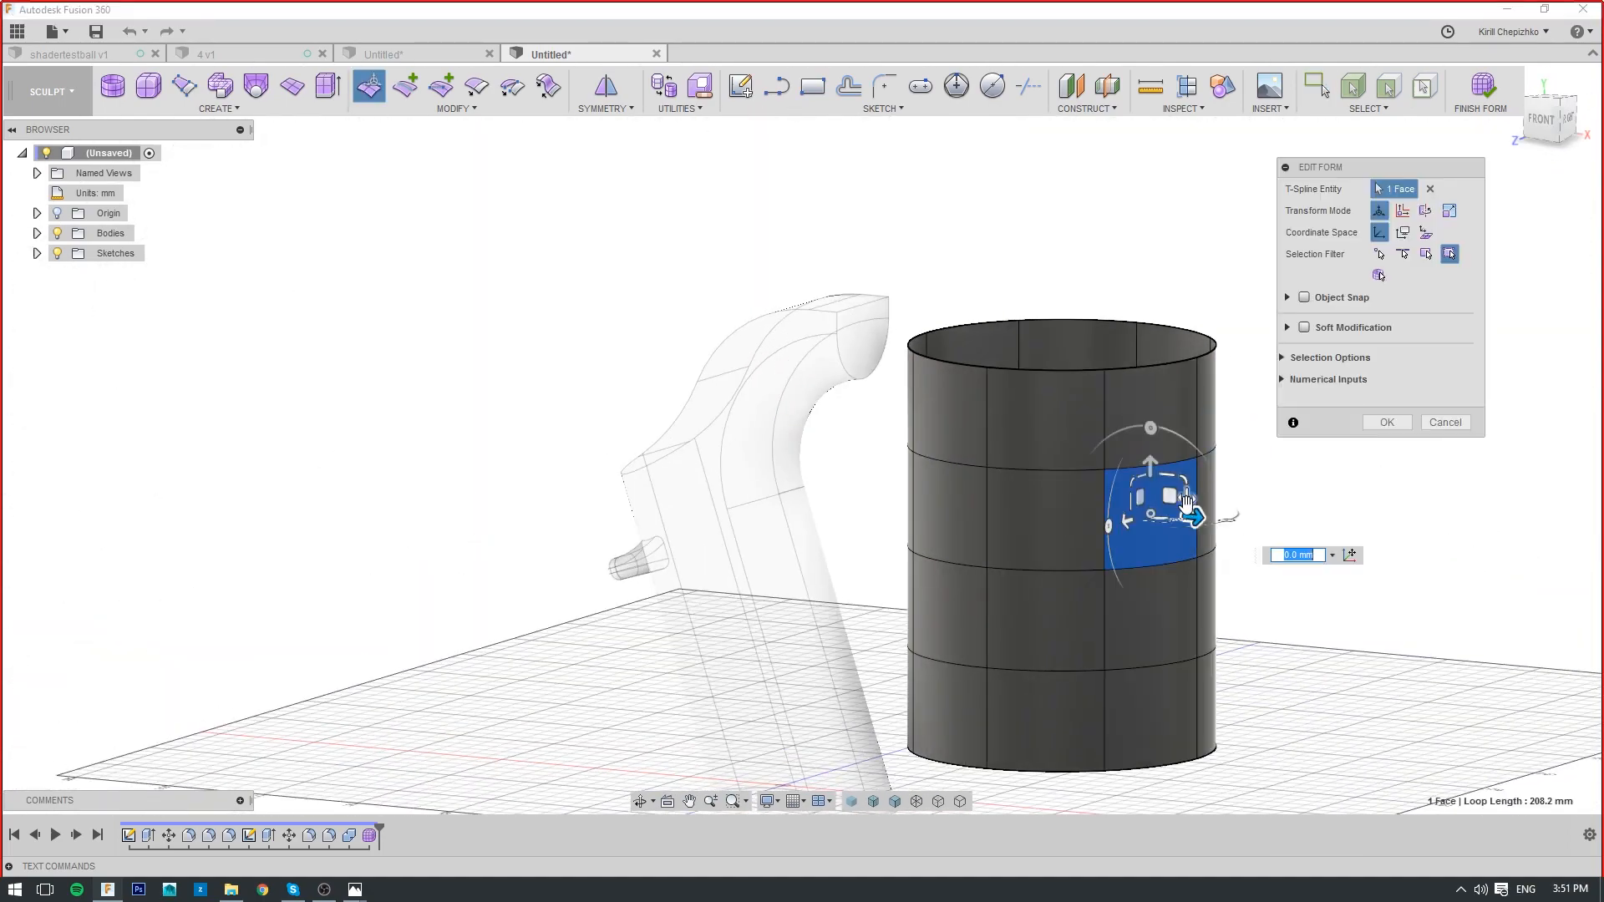
pyautogui.moveTo(1187, 500); pyautogui.dragTo(1345, 503)
pyautogui.click(967, 499)
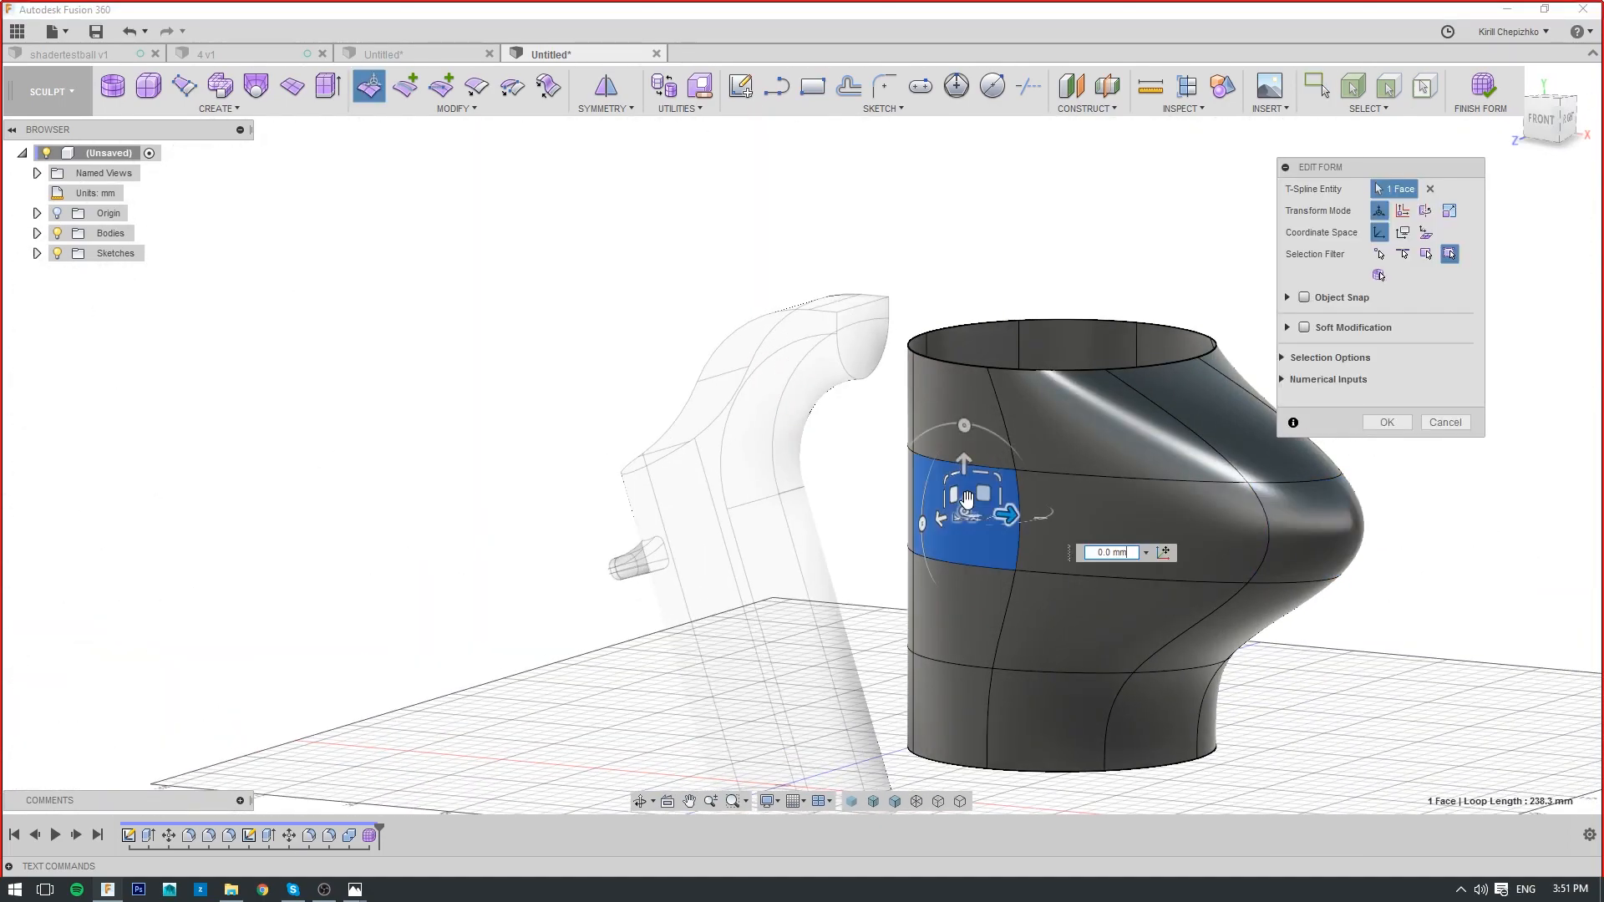
pyautogui.moveTo(940, 521); pyautogui.dragTo(773, 569)
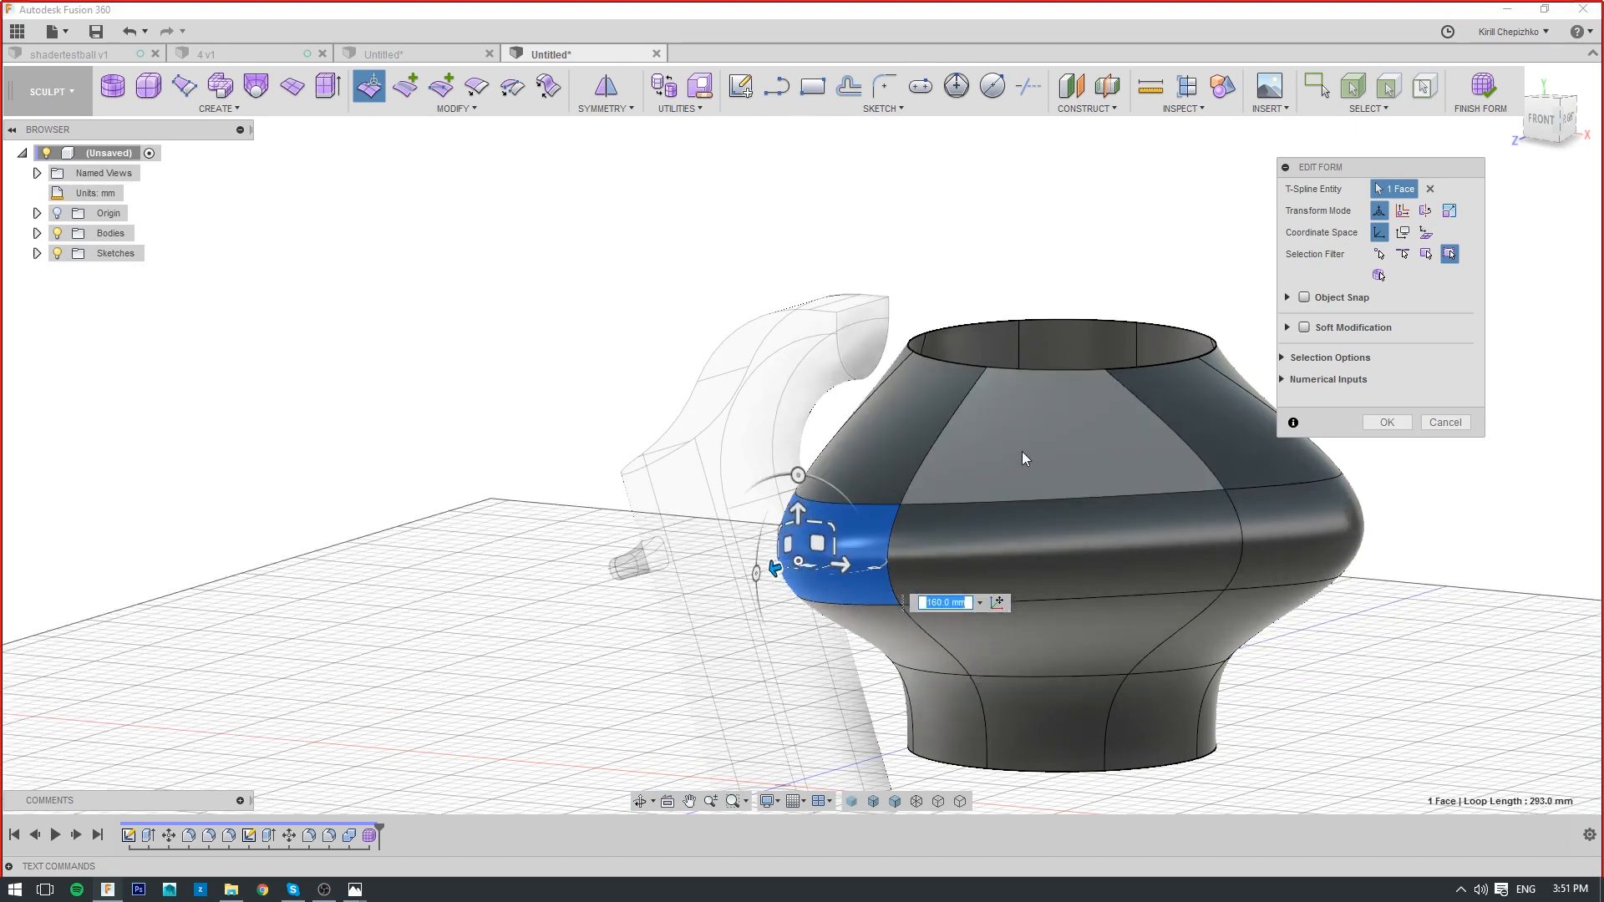
# Raise a vertex on the cylinder's upper rim by about 90 mm and finish the form edit
pyautogui.click(987, 368)
pyautogui.moveTo(986, 302); pyautogui.dragTo(988, 151)
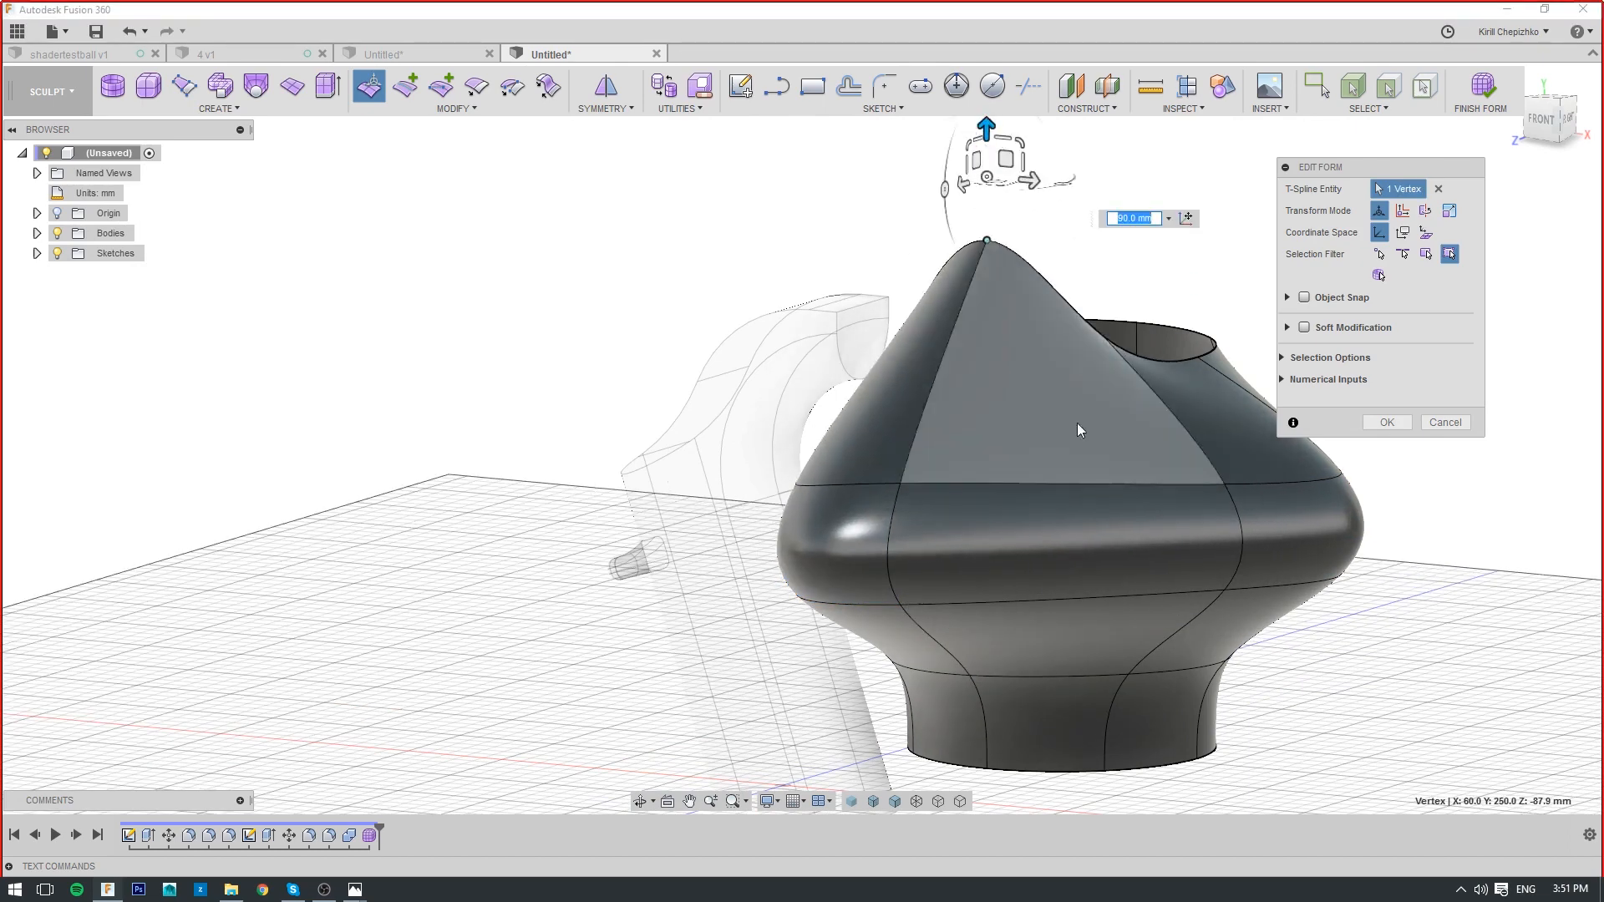
pyautogui.click(1387, 424)
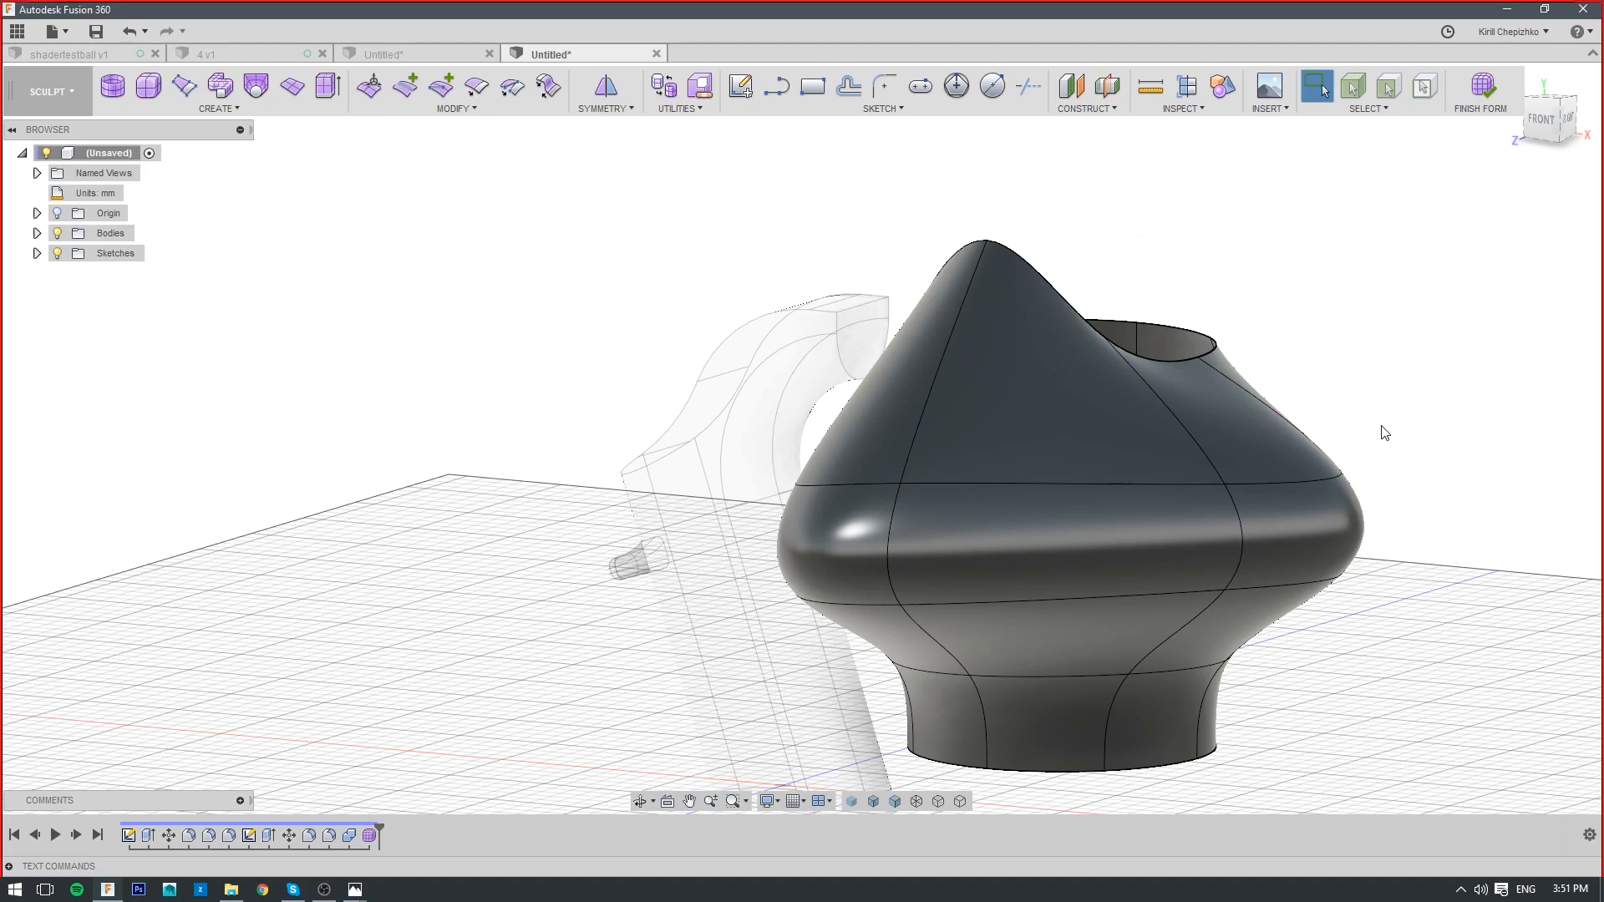
# Compare the sculpted cylinder in box display, control frame display and smooth display
pyautogui.hotkey('alt', '1')
pyautogui.moveTo(1538, 132); pyautogui.dragTo(1571, 138)
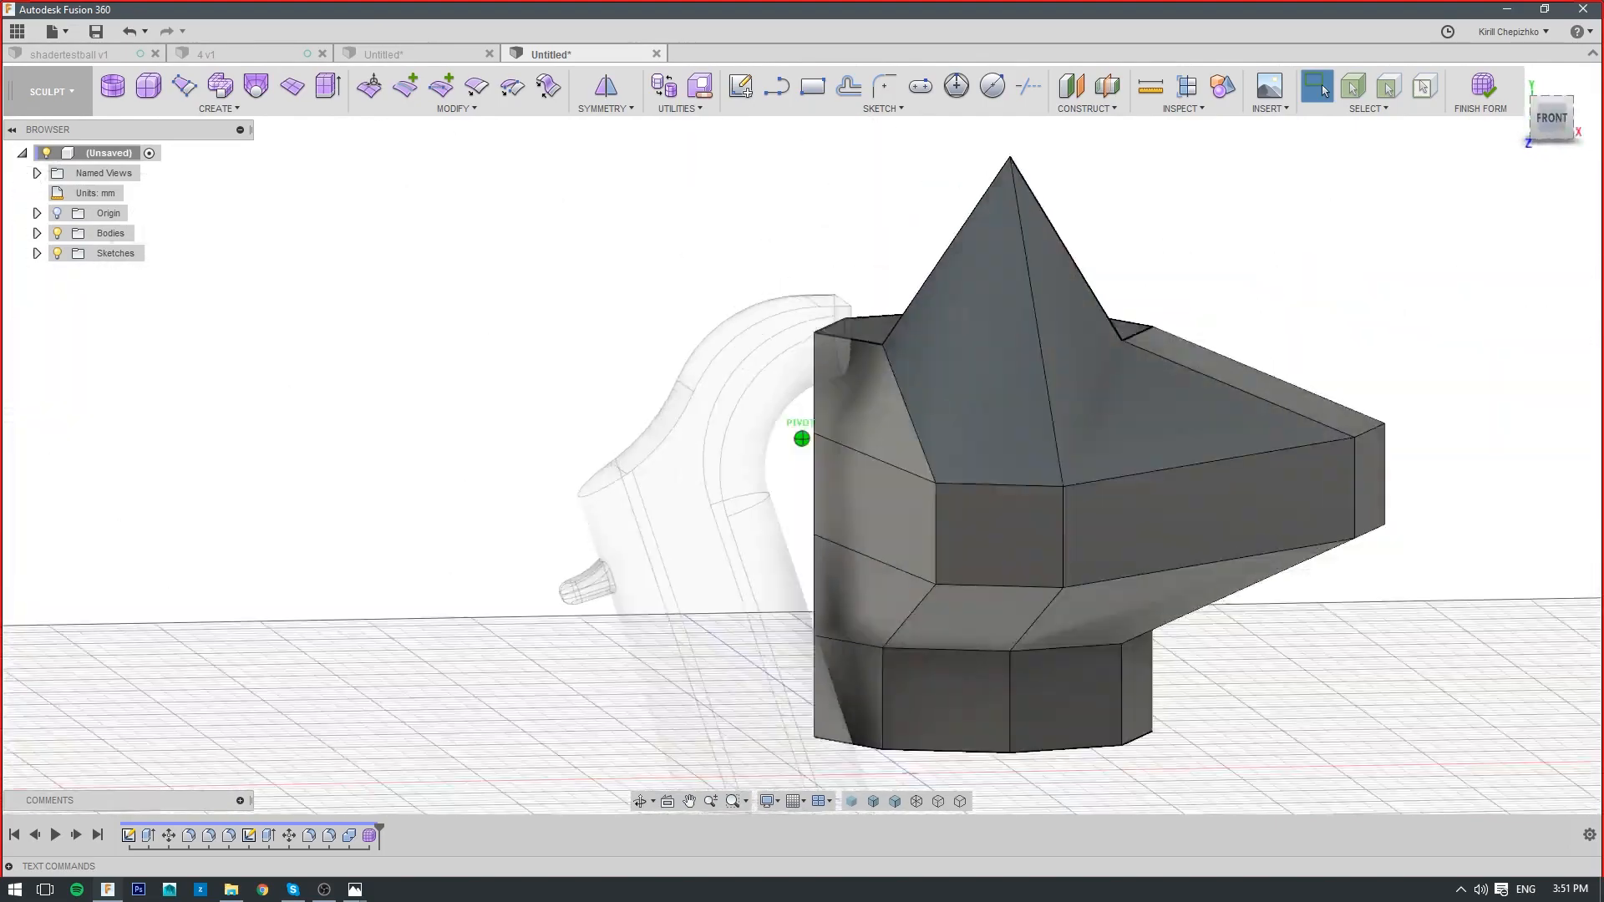
pyautogui.keyDown('shift'); pyautogui.moveTo(802, 439); pyautogui.dragTo(669, 501, button='middle'); pyautogui.keyUp('shift')
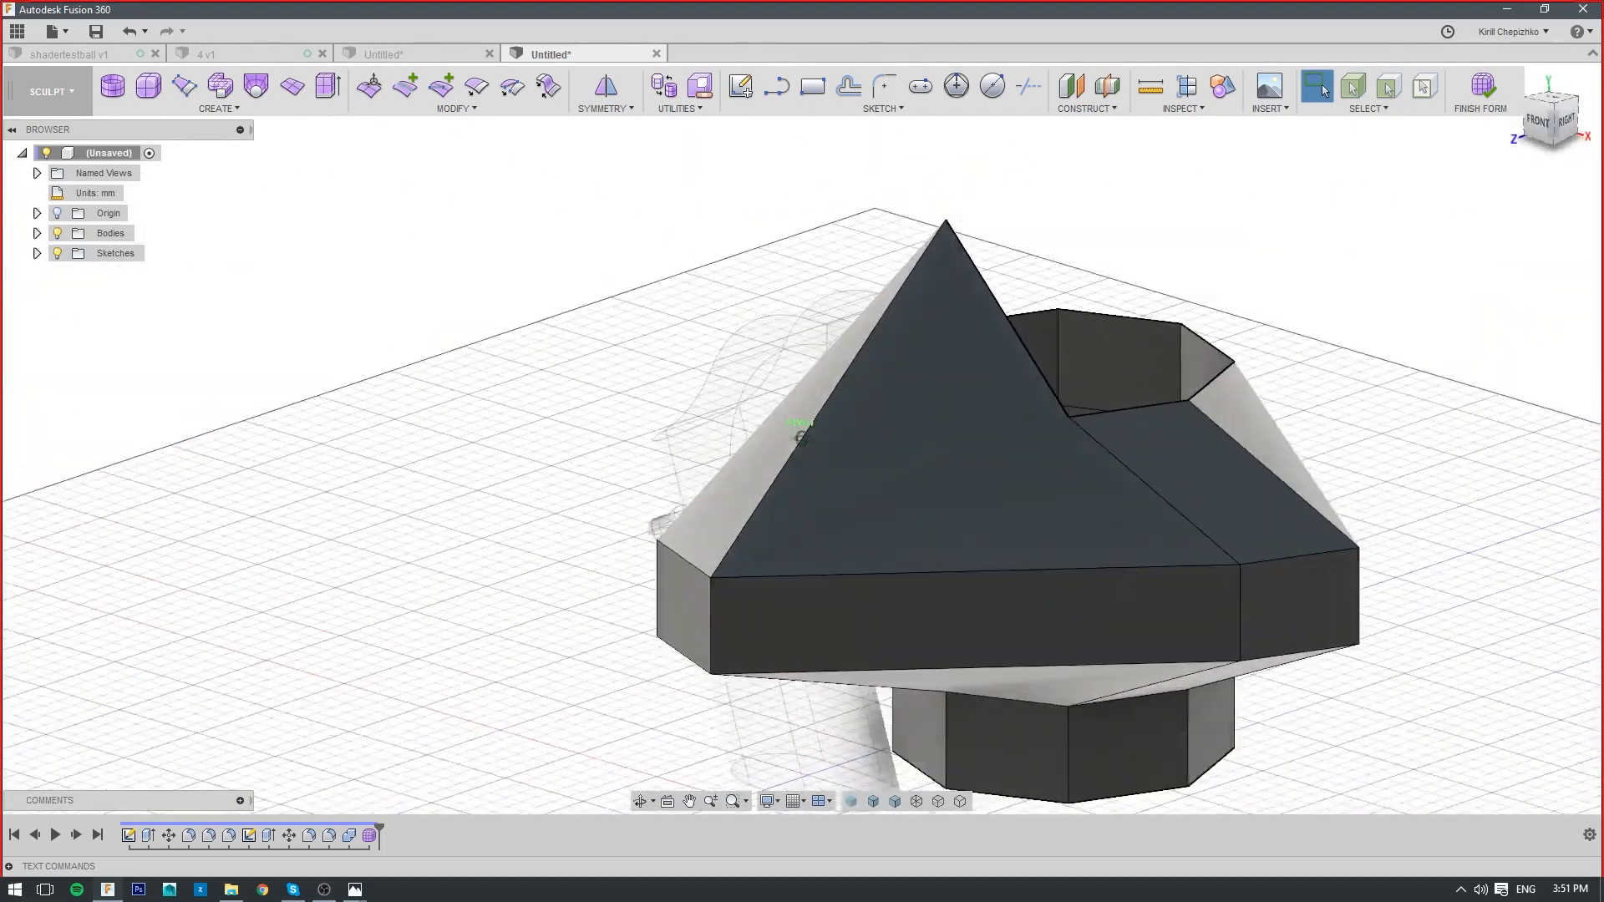
pyautogui.keyDown('shift'); pyautogui.moveTo(1432, 255); pyautogui.dragTo(1432, 225, button='middle'); pyautogui.keyUp('shift')
pyautogui.moveTo(1272, 412); pyautogui.dragTo(1067, 365, button='middle')
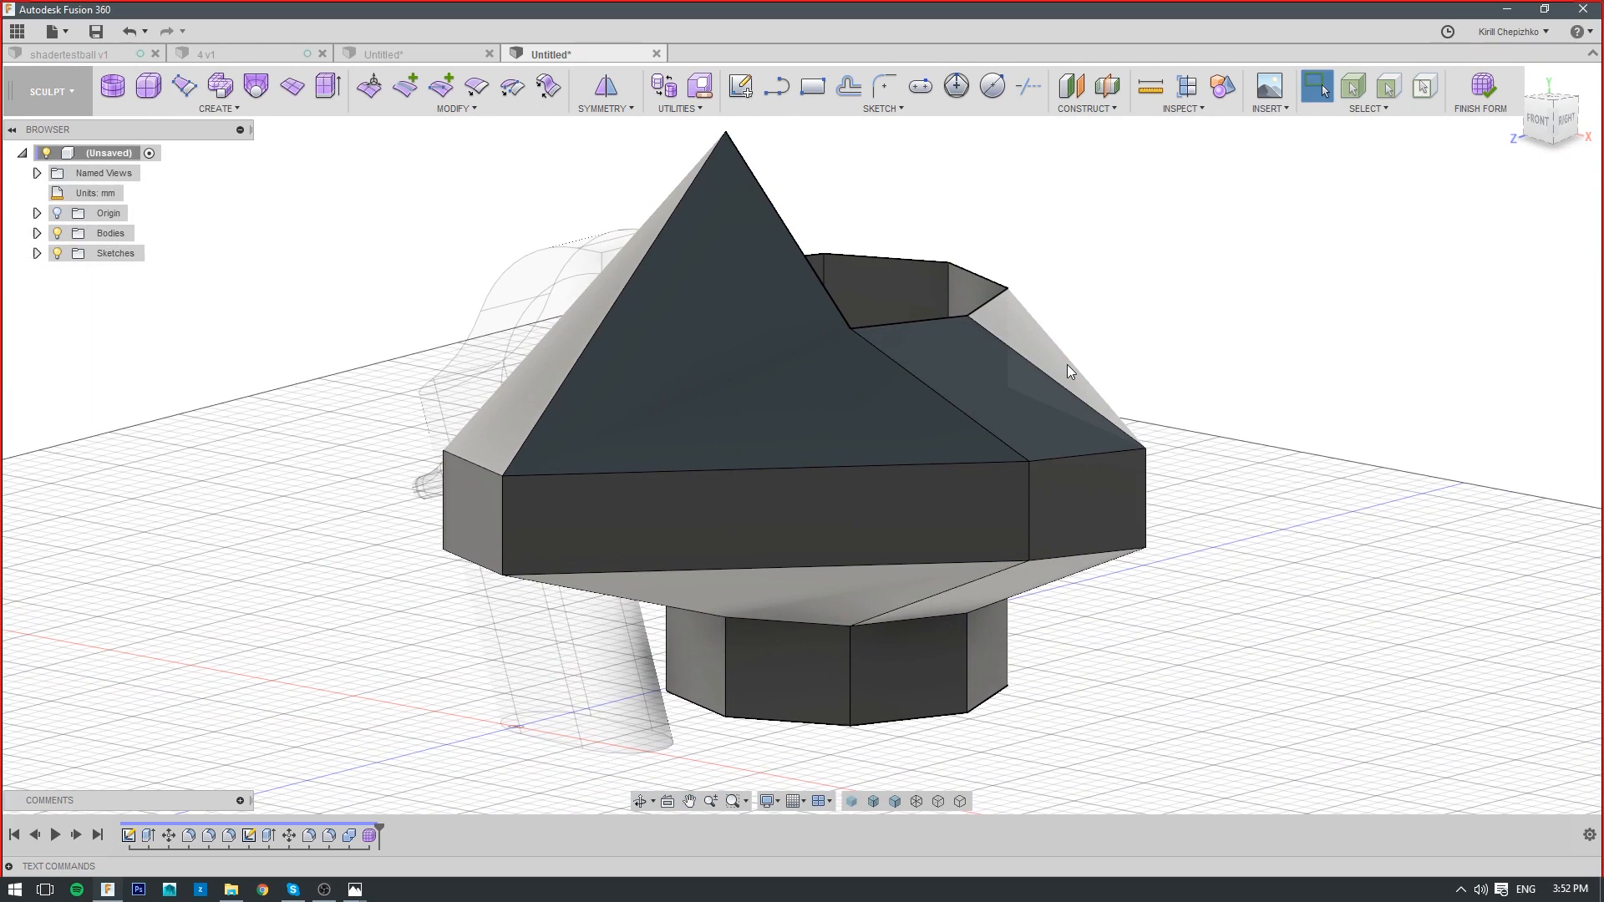
pyautogui.hotkey('alt', '2')
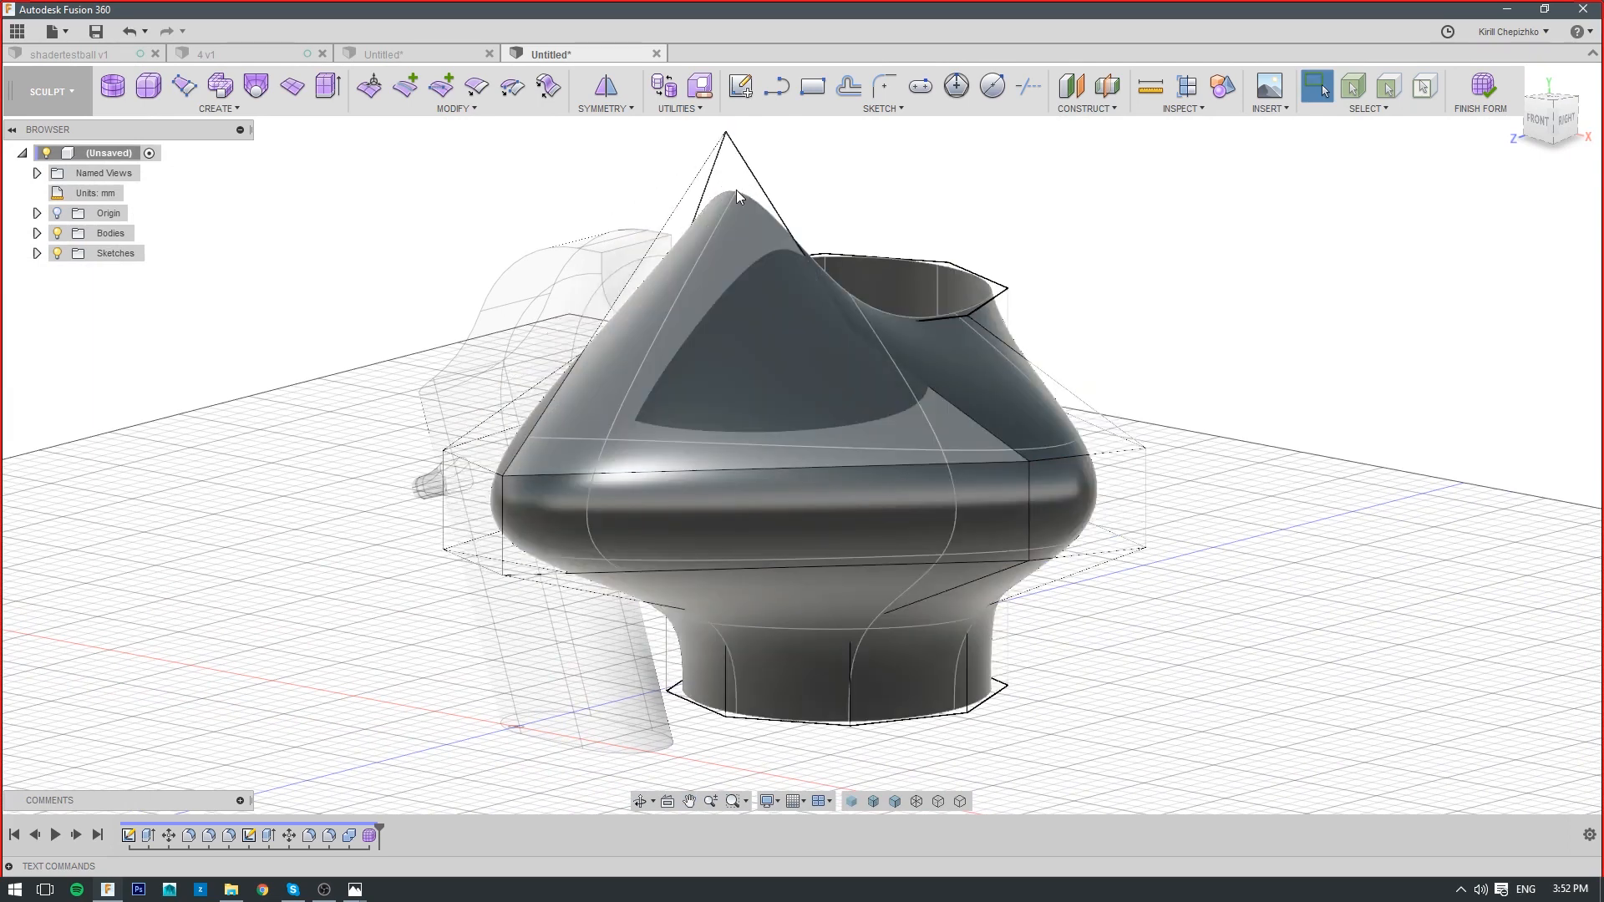
pyautogui.hotkey('alt', '3')
# Toggle box display briefly and examine the smooth body's curvature from the right, back and above
pyautogui.moveTo(1553, 109)
pyautogui.mouseDown()
pyautogui.moveTo(1254, 159)
pyautogui.moveTo(1153, 251)
pyautogui.moveTo(1354, 167)
pyautogui.moveTo(1174, 328)
pyautogui.mouseUp()
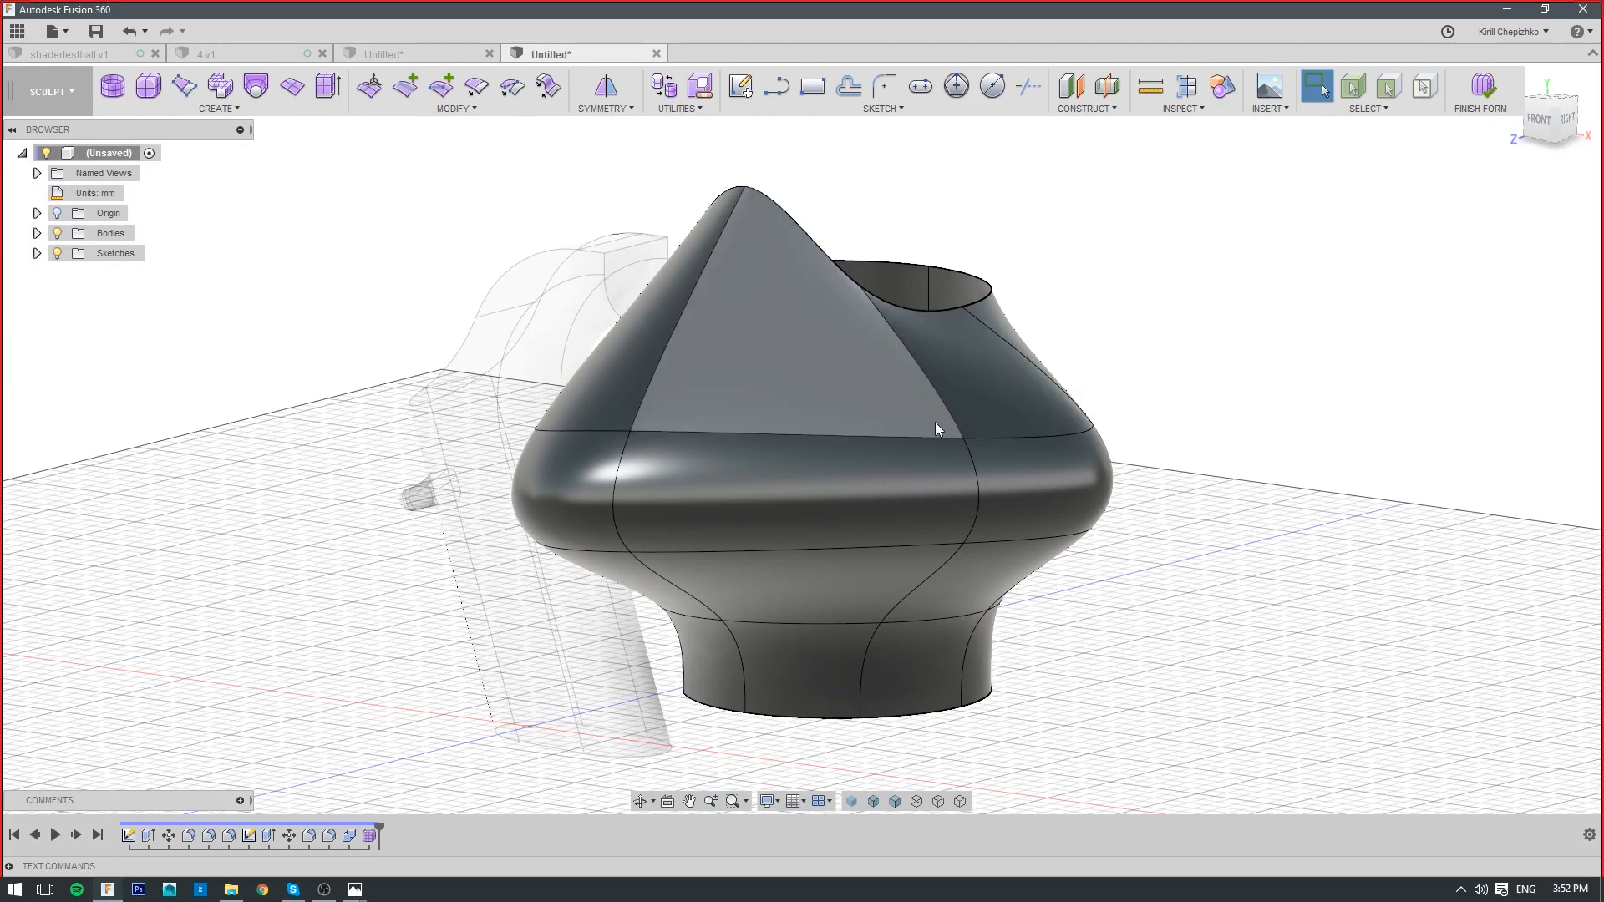
pyautogui.moveTo(1571, 126)
pyautogui.mouseDown()
pyautogui.moveTo(1601, 150)
pyautogui.moveTo(1211, 158)
pyautogui.moveTo(1112, 217)
pyautogui.moveTo(1592, 91)
pyautogui.moveTo(1601, 121)
pyautogui.moveTo(1571, 159)
pyautogui.moveTo(1534, 140)
pyautogui.mouseUp()
pyautogui.hotkey('alt', '1')
pyautogui.scroll(-2, 1142, 500)
pyautogui.hotkey('alt', '3')
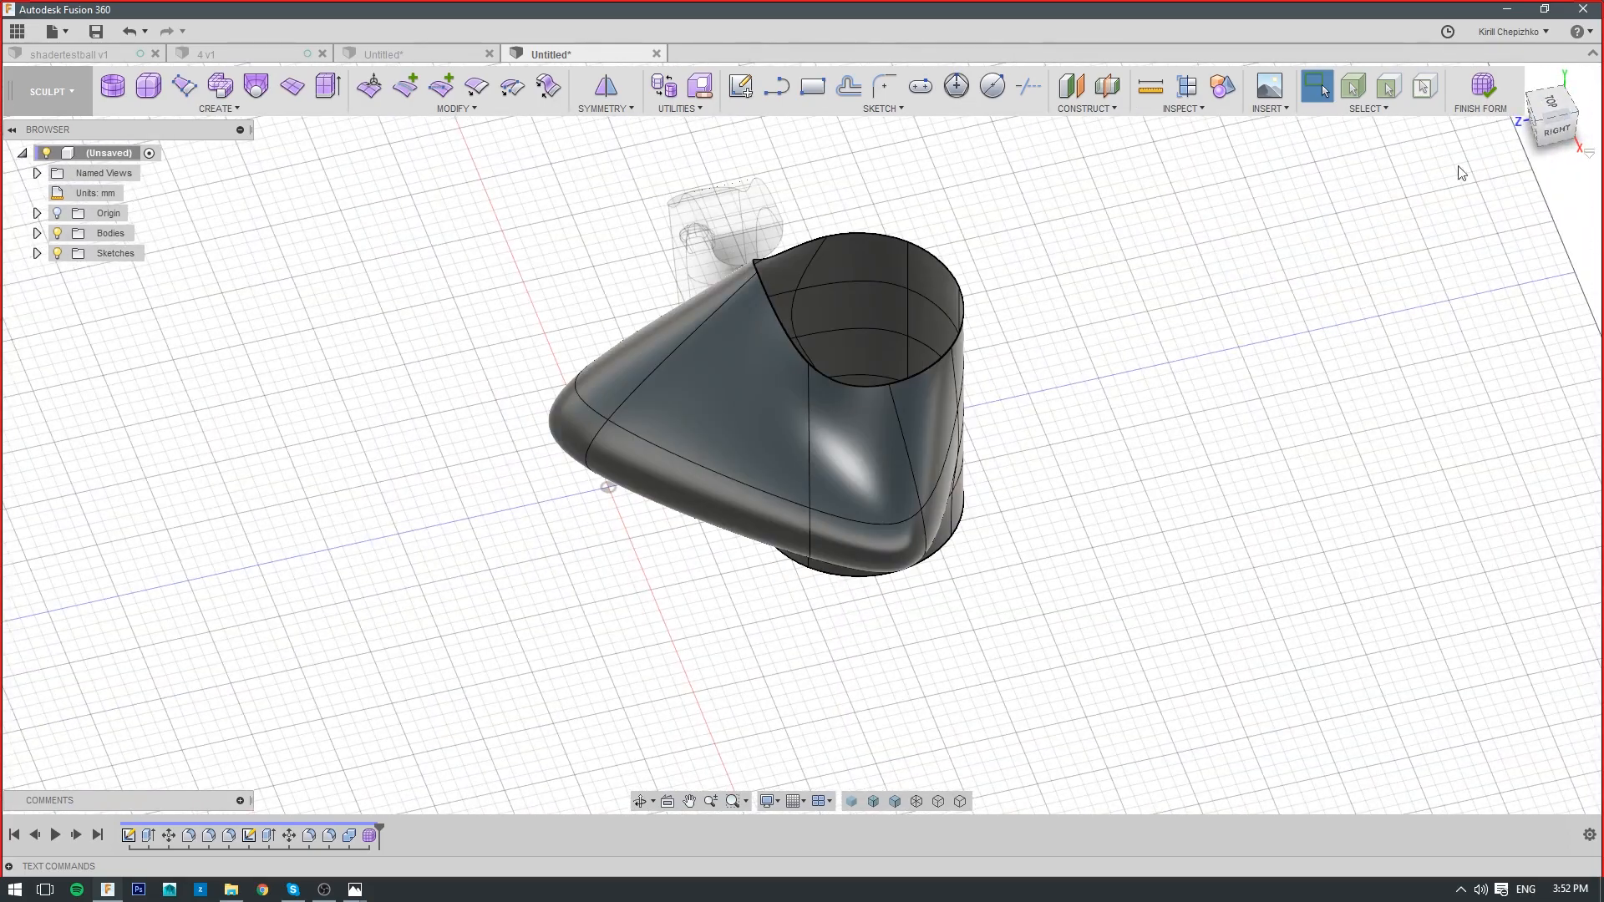
pyautogui.click(1556, 130)
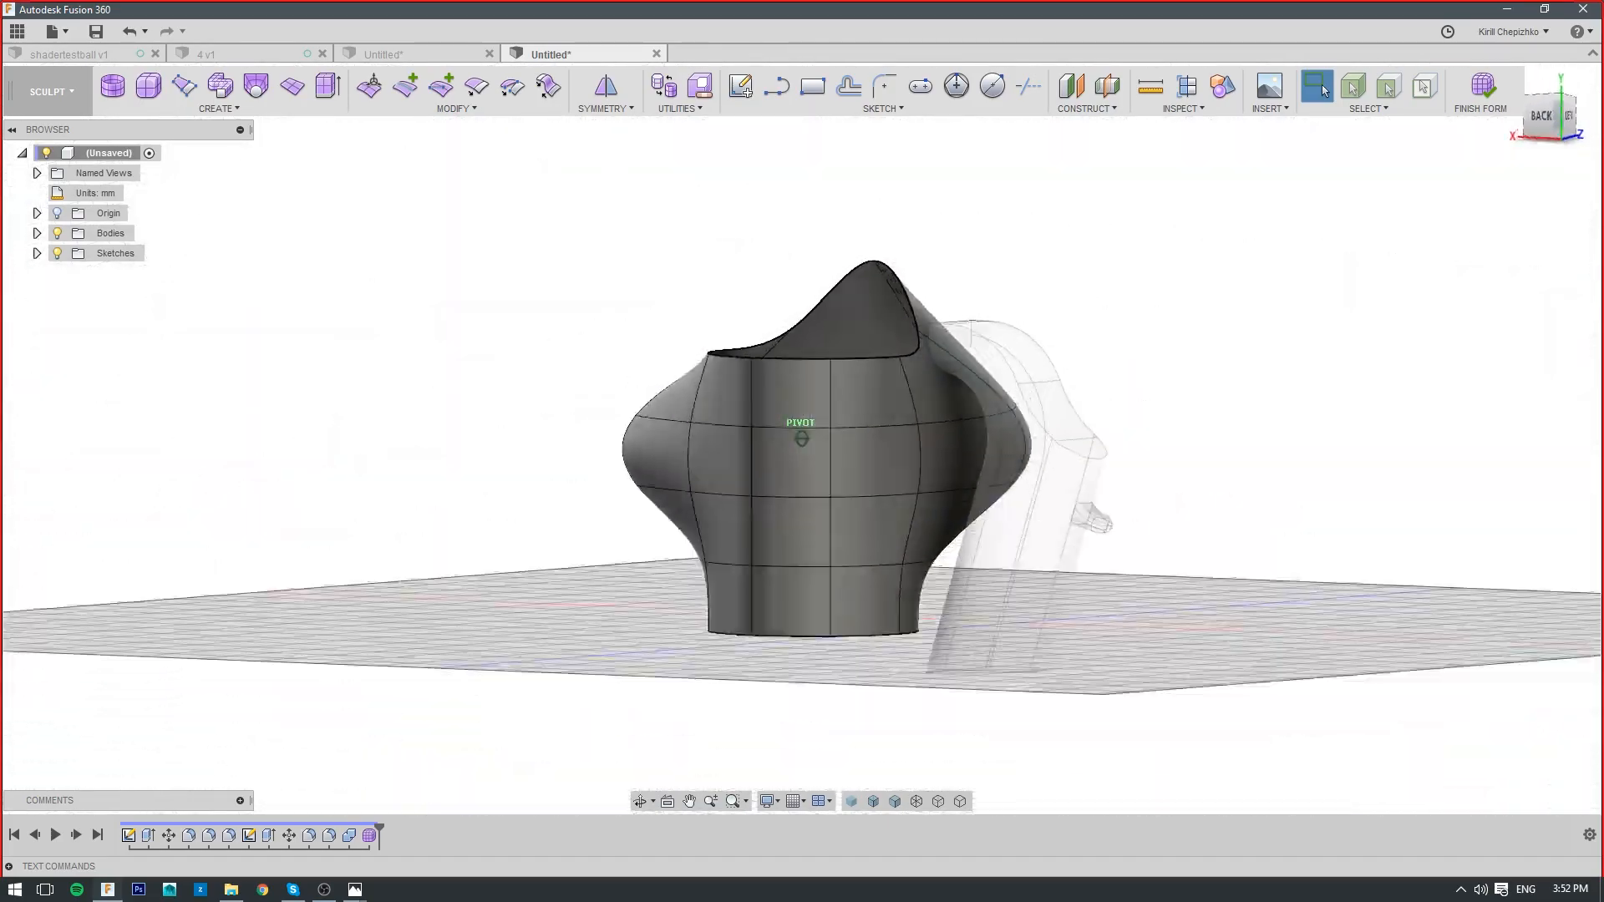
pyautogui.moveTo(1556, 125)
pyautogui.mouseDown()
pyautogui.moveTo(1586, 152)
pyautogui.moveTo(1539, 150)
pyautogui.mouseUp()
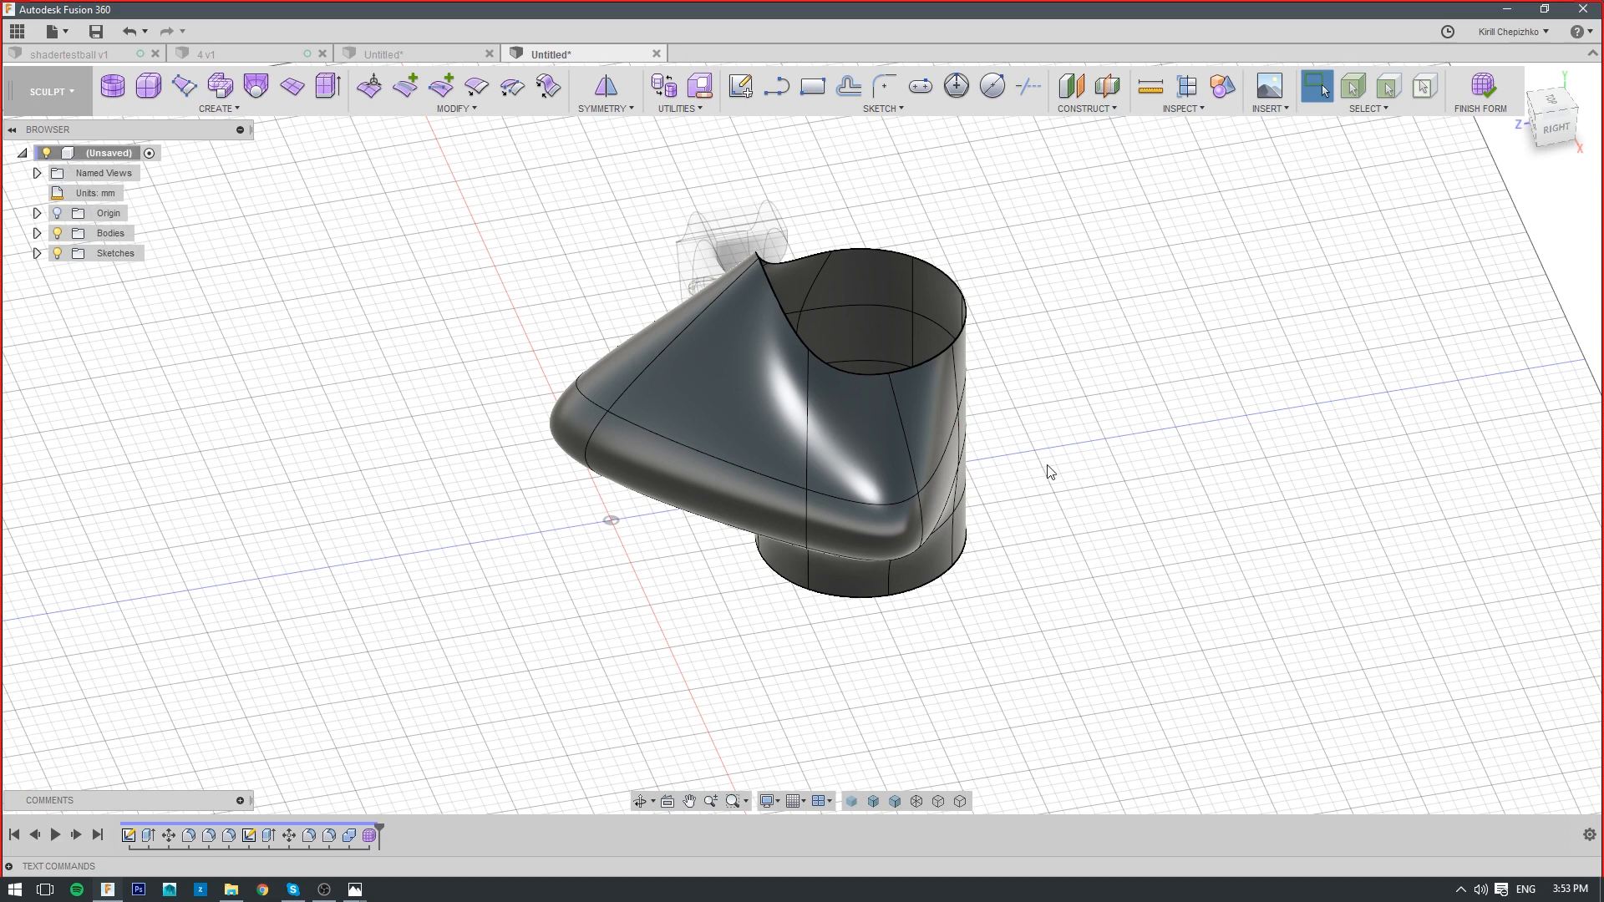
pyautogui.moveTo(1543, 108); pyautogui.dragTo(1600, 100)
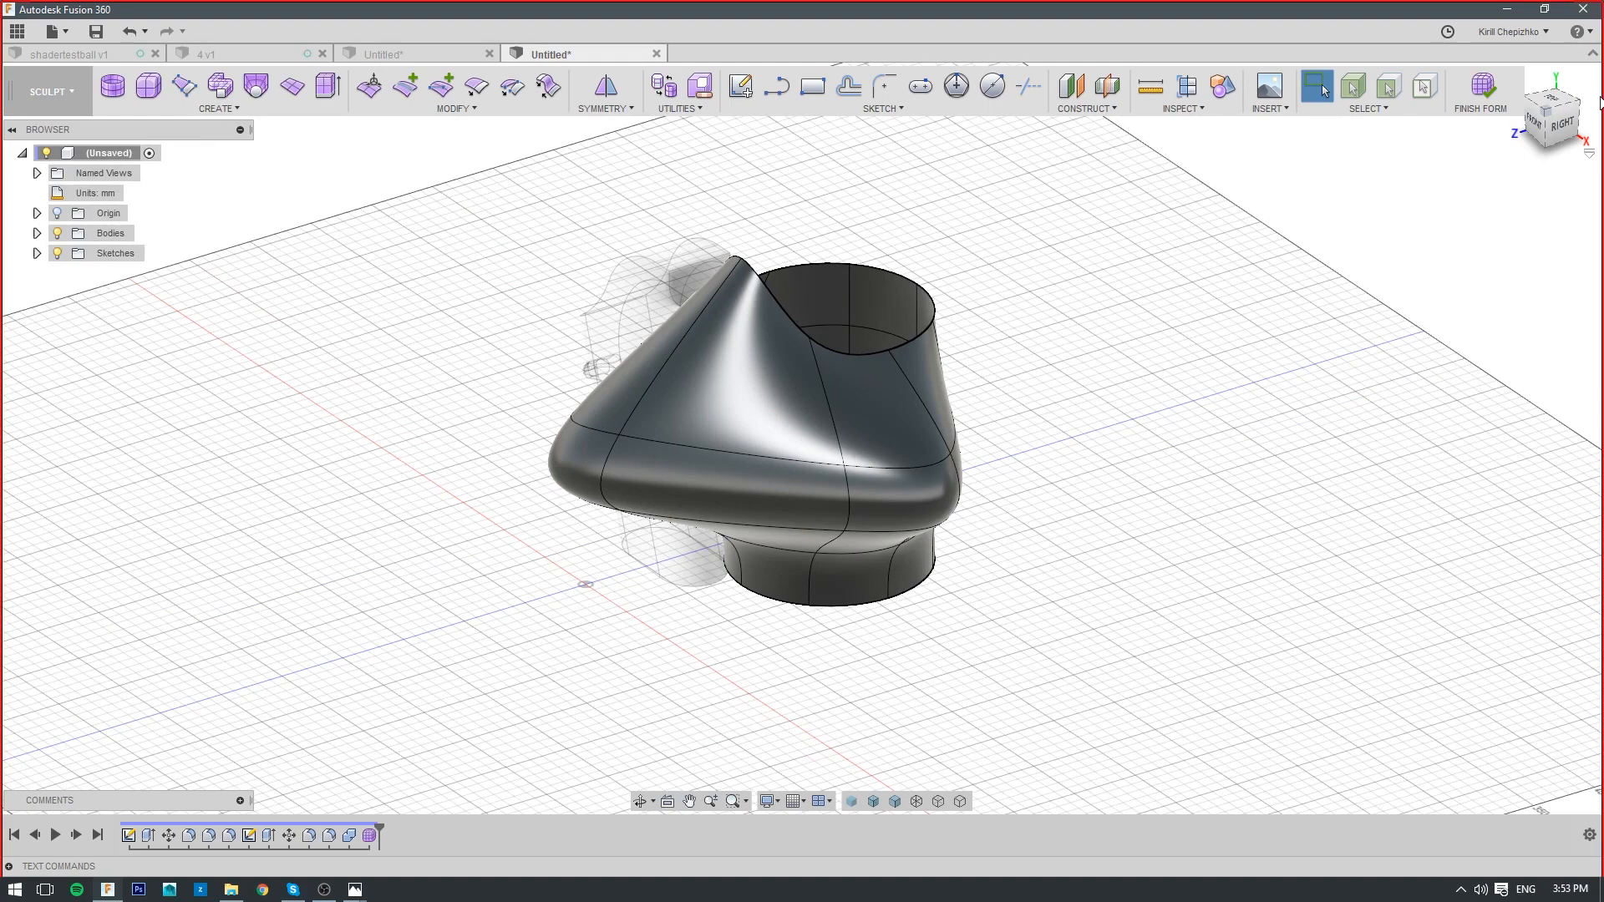
# Show the body in box display and examine its faceted control shape from the right, below and back
pyautogui.hotkey('alt', '1')
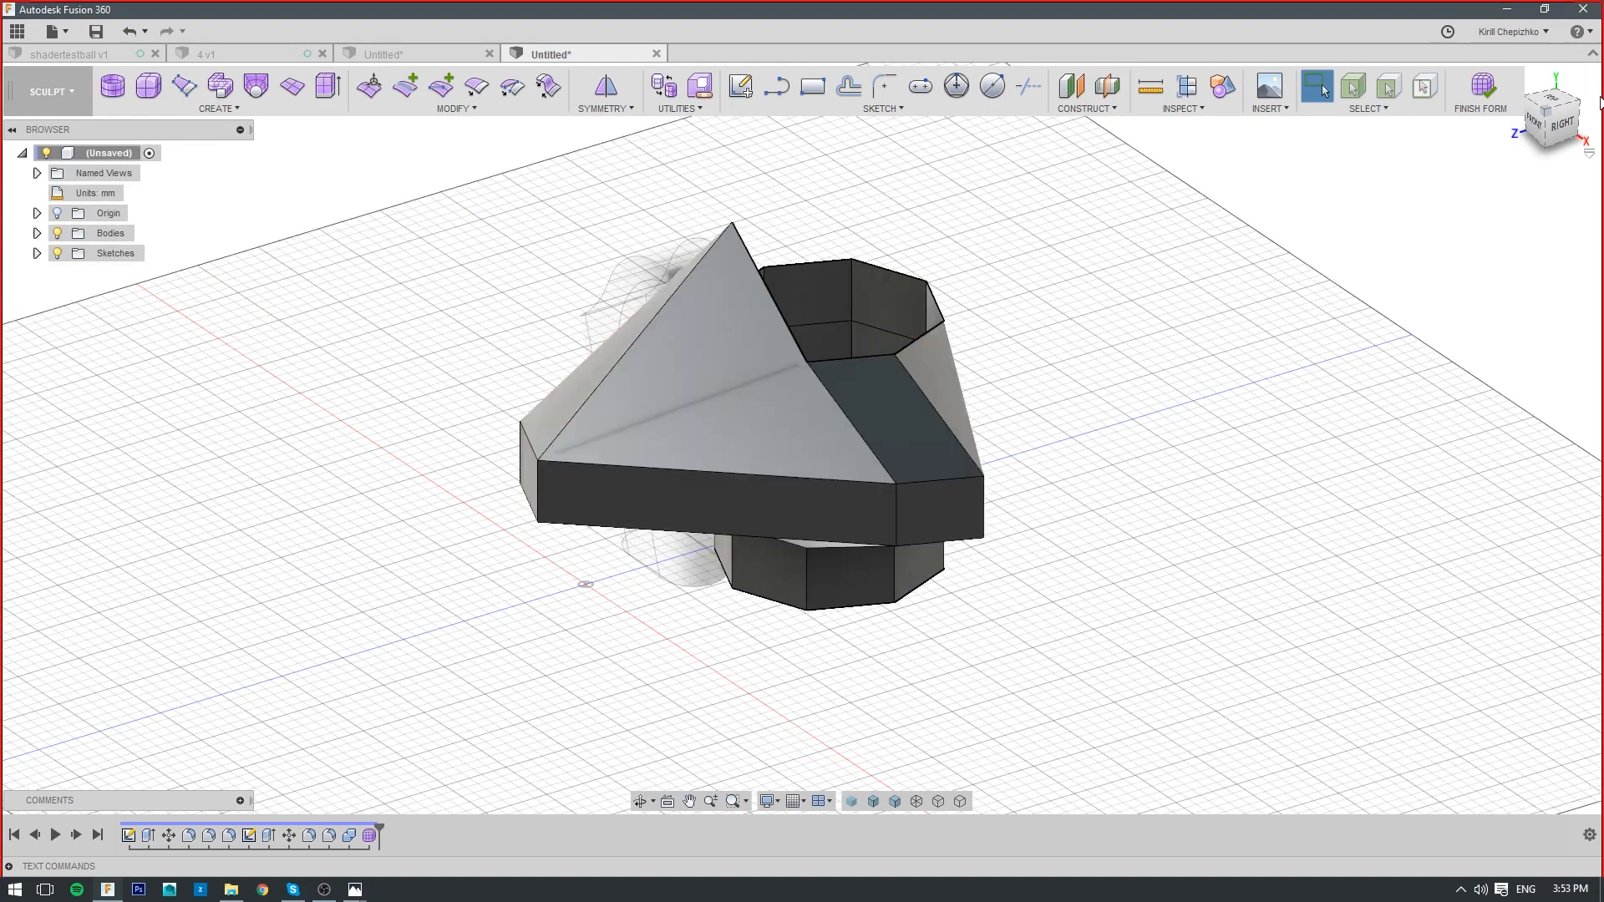
pyautogui.moveTo(1551, 117); pyautogui.dragTo(1479, 99)
pyautogui.keyDown('shift'); pyautogui.moveTo(1110, 413); pyautogui.dragTo(1170, 534, button='middle'); pyautogui.keyUp('shift')
pyautogui.keyDown('shift'); pyautogui.moveTo(1003, 577); pyautogui.dragTo(1035, 408, button='middle'); pyautogui.keyUp('shift')
pyautogui.scroll(2, 975, 444)
pyautogui.moveTo(1241, 478); pyautogui.dragTo(1242, 477, button='middle')
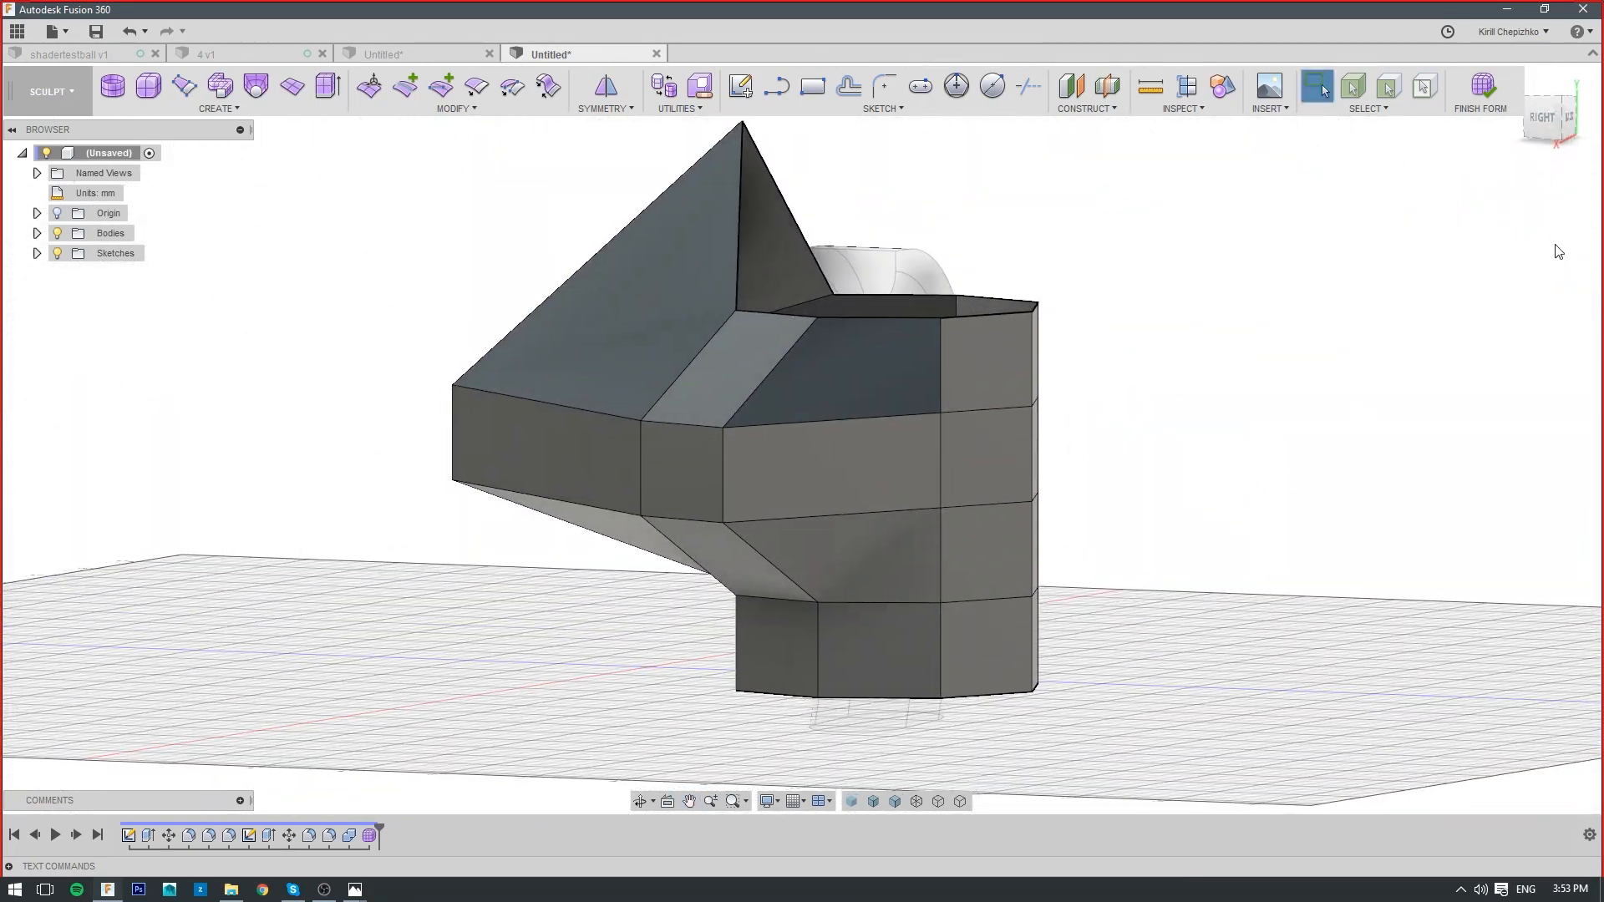
pyautogui.click(1568, 114)
pyautogui.moveTo(1533, 120); pyautogui.dragTo(1568, 123)
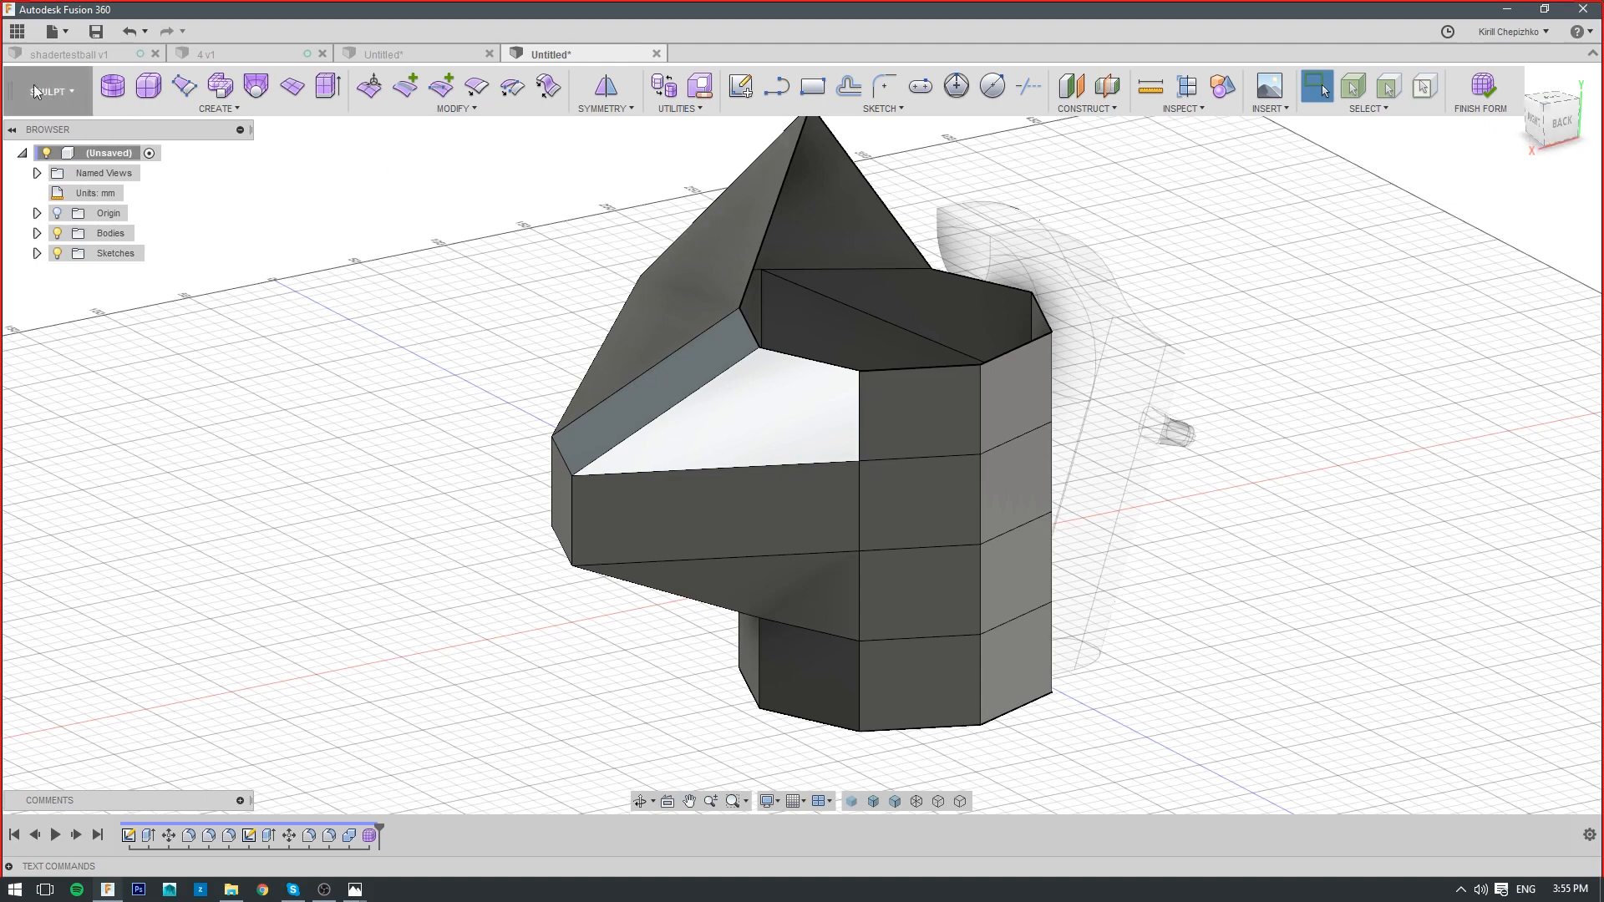
# Show the cloud data and look through the designs in the TESTING AND PRACTICE project
pyautogui.click(17, 30)
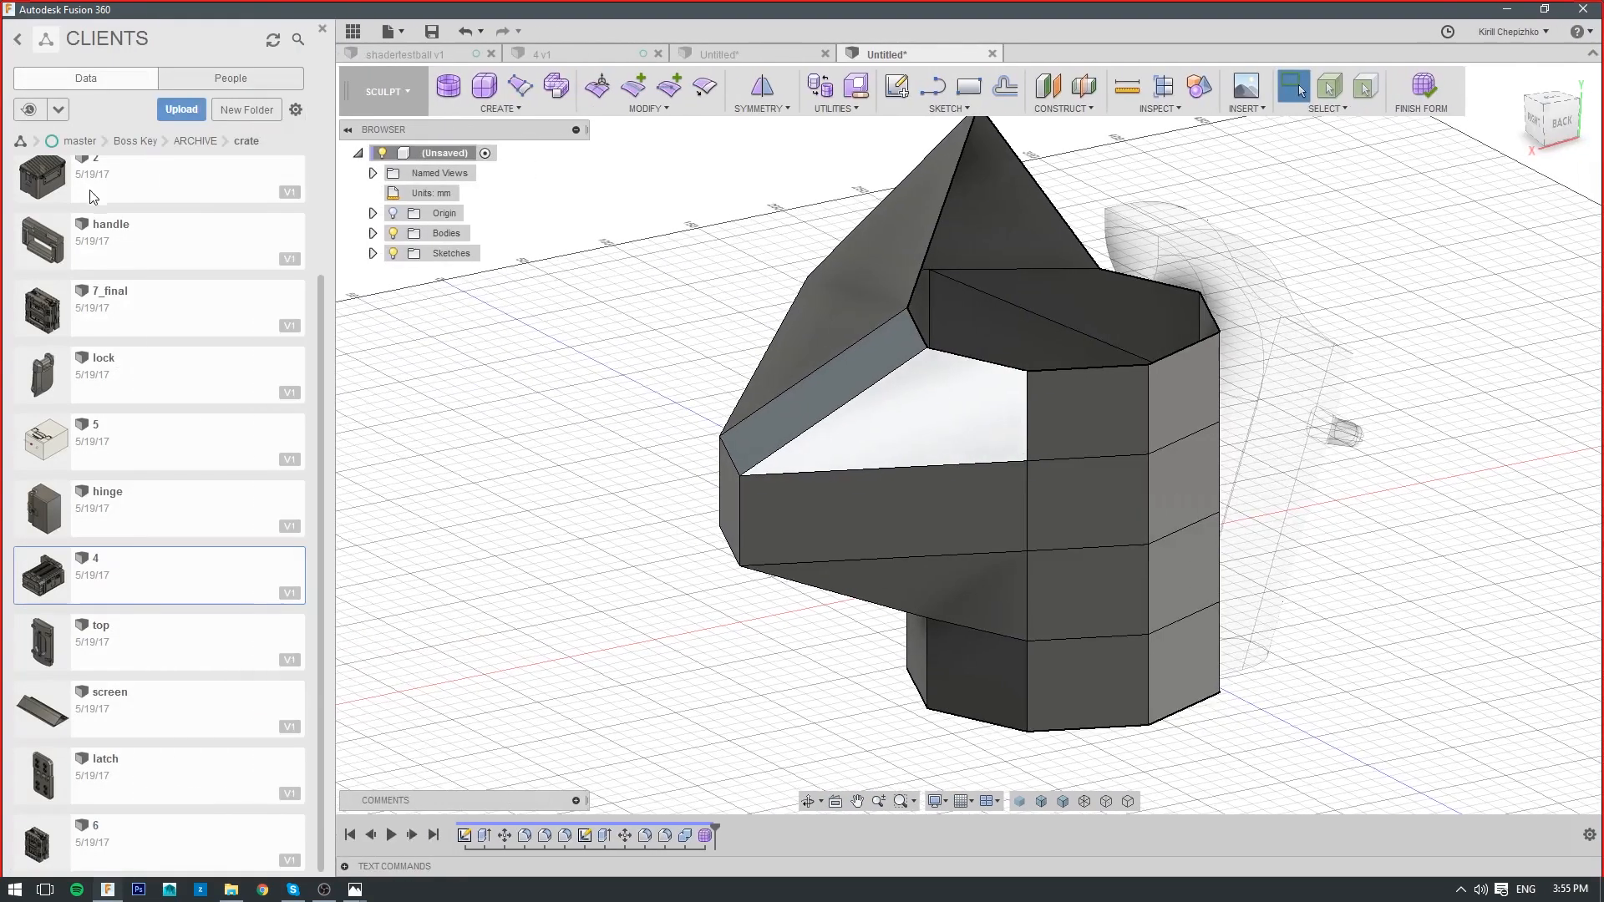
pyautogui.click(18, 39)
pyautogui.scroll(-5, 125, 393)
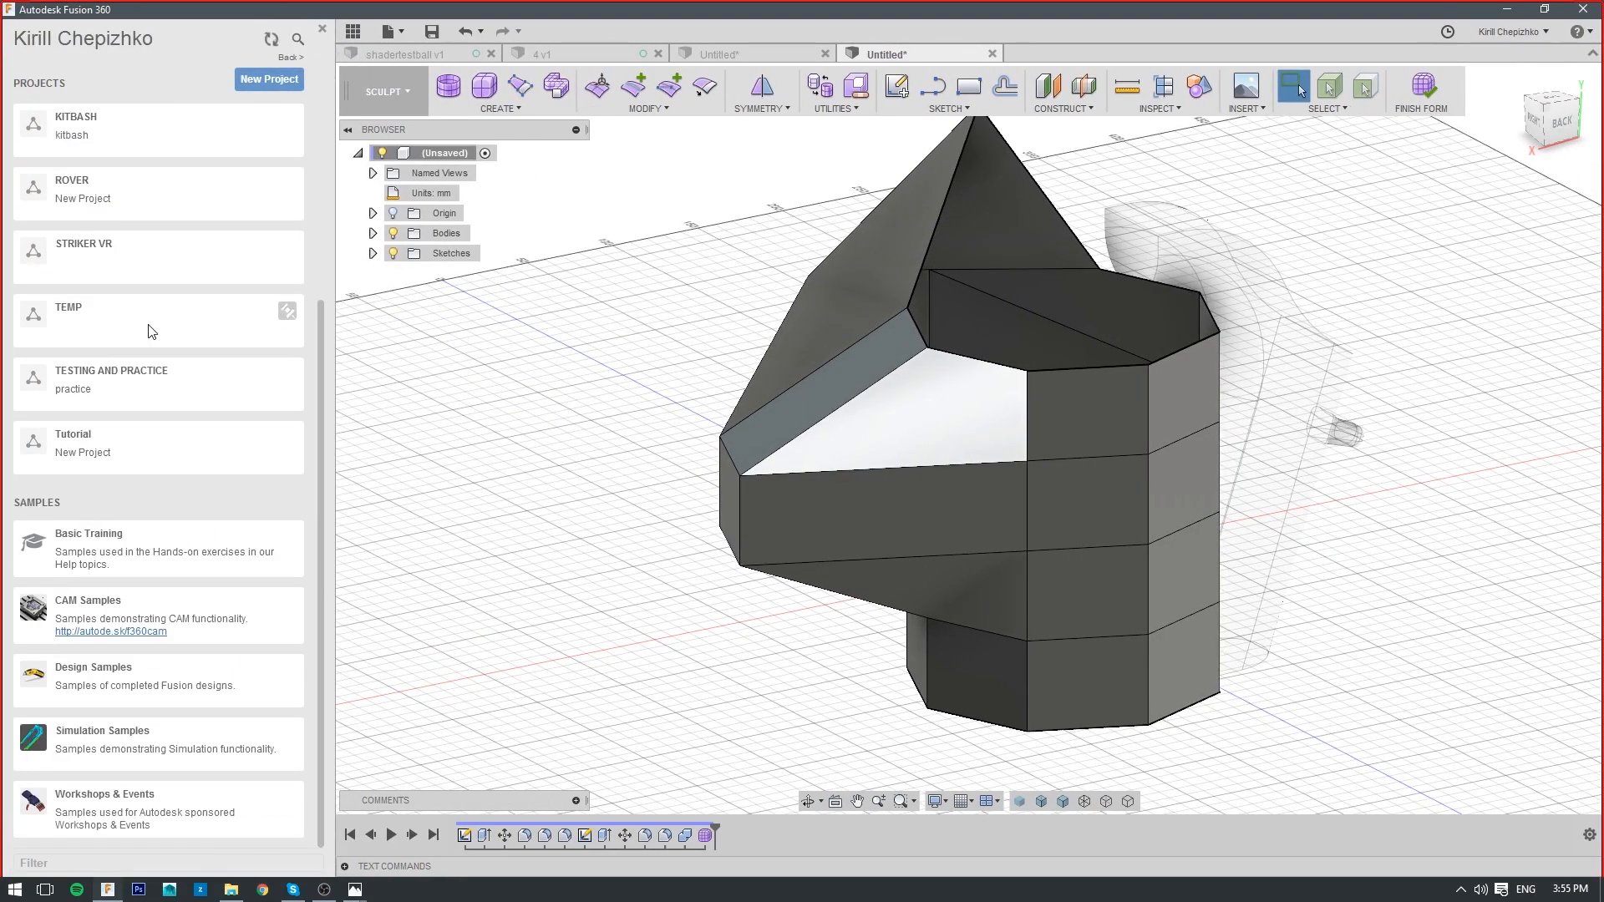
pyautogui.click(124, 393)
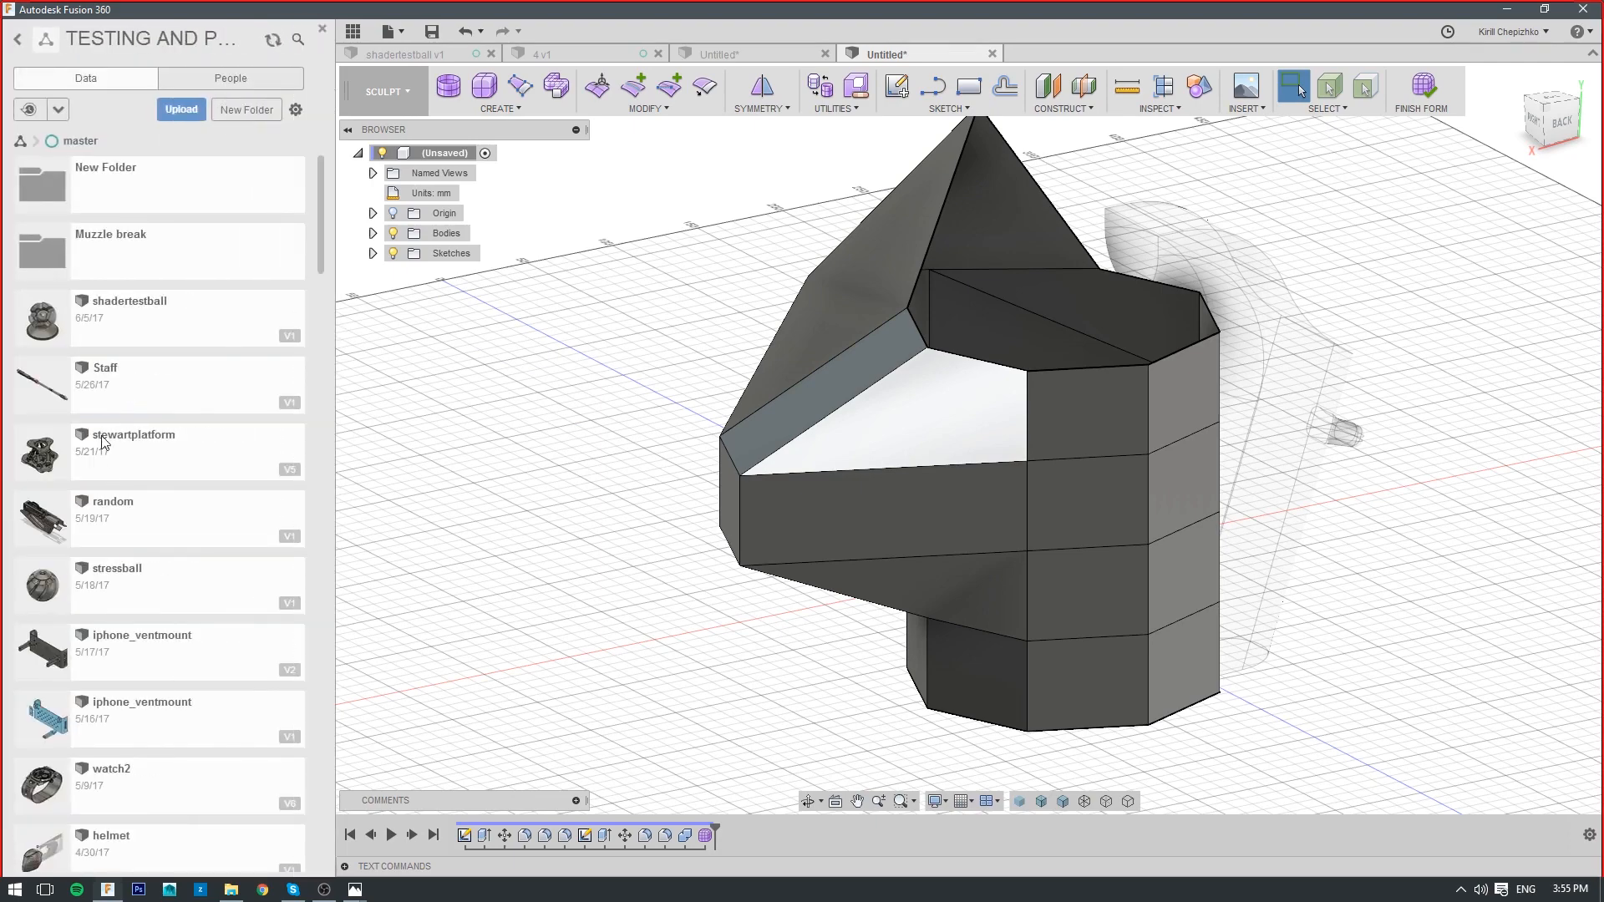
pyautogui.scroll(-3, 132, 509)
pyautogui.scroll(-3, 131, 512)
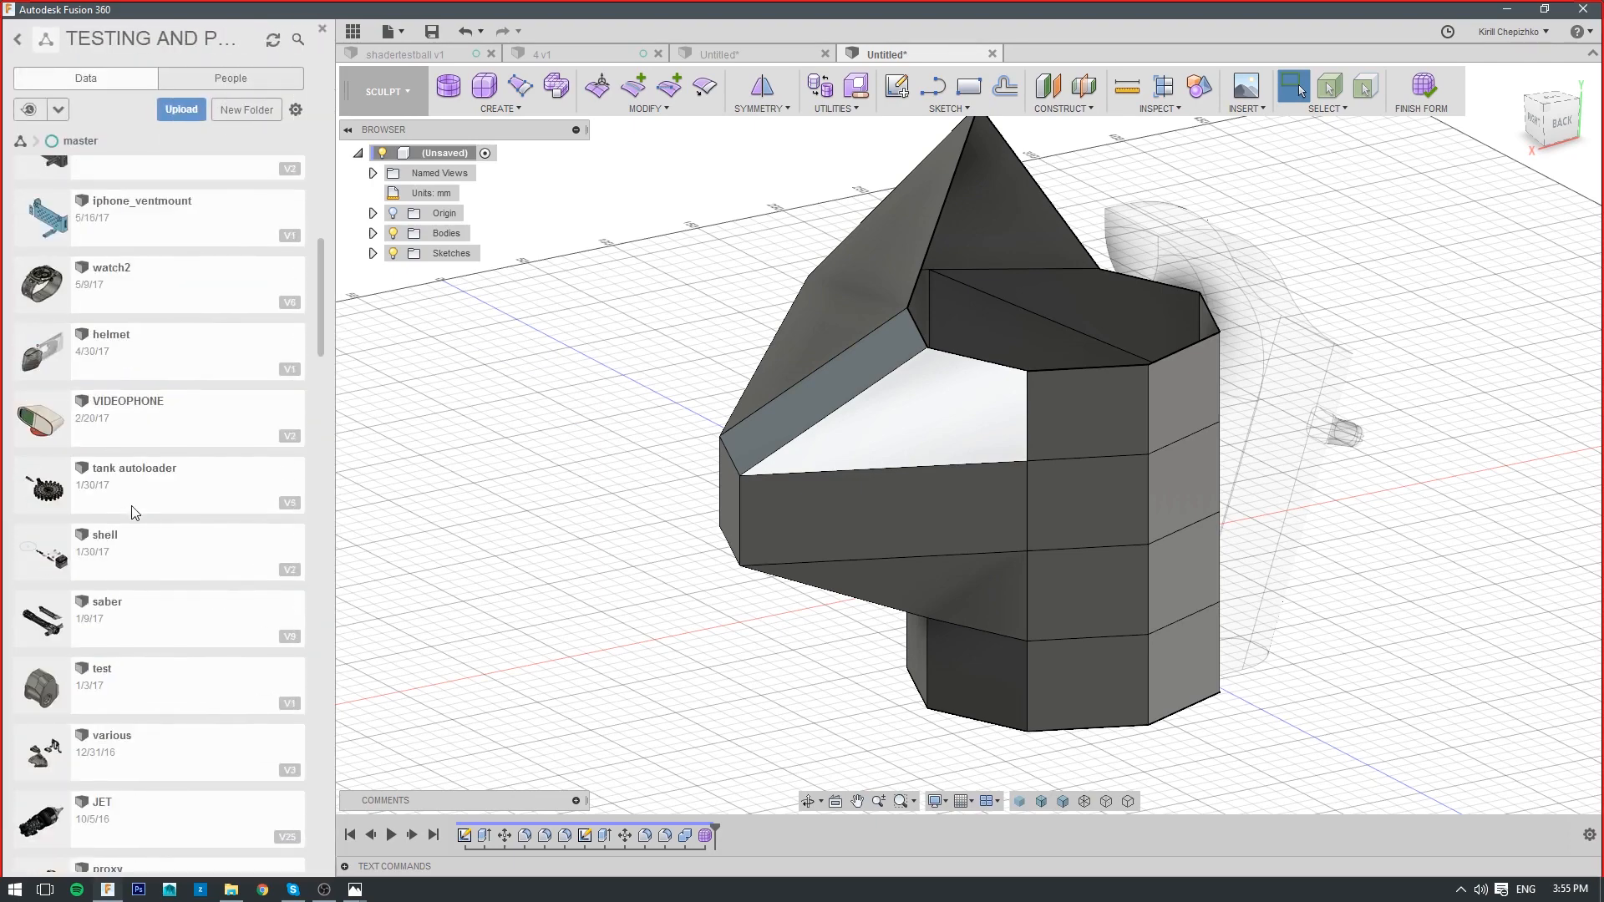
pyautogui.scroll(6, 134, 505)
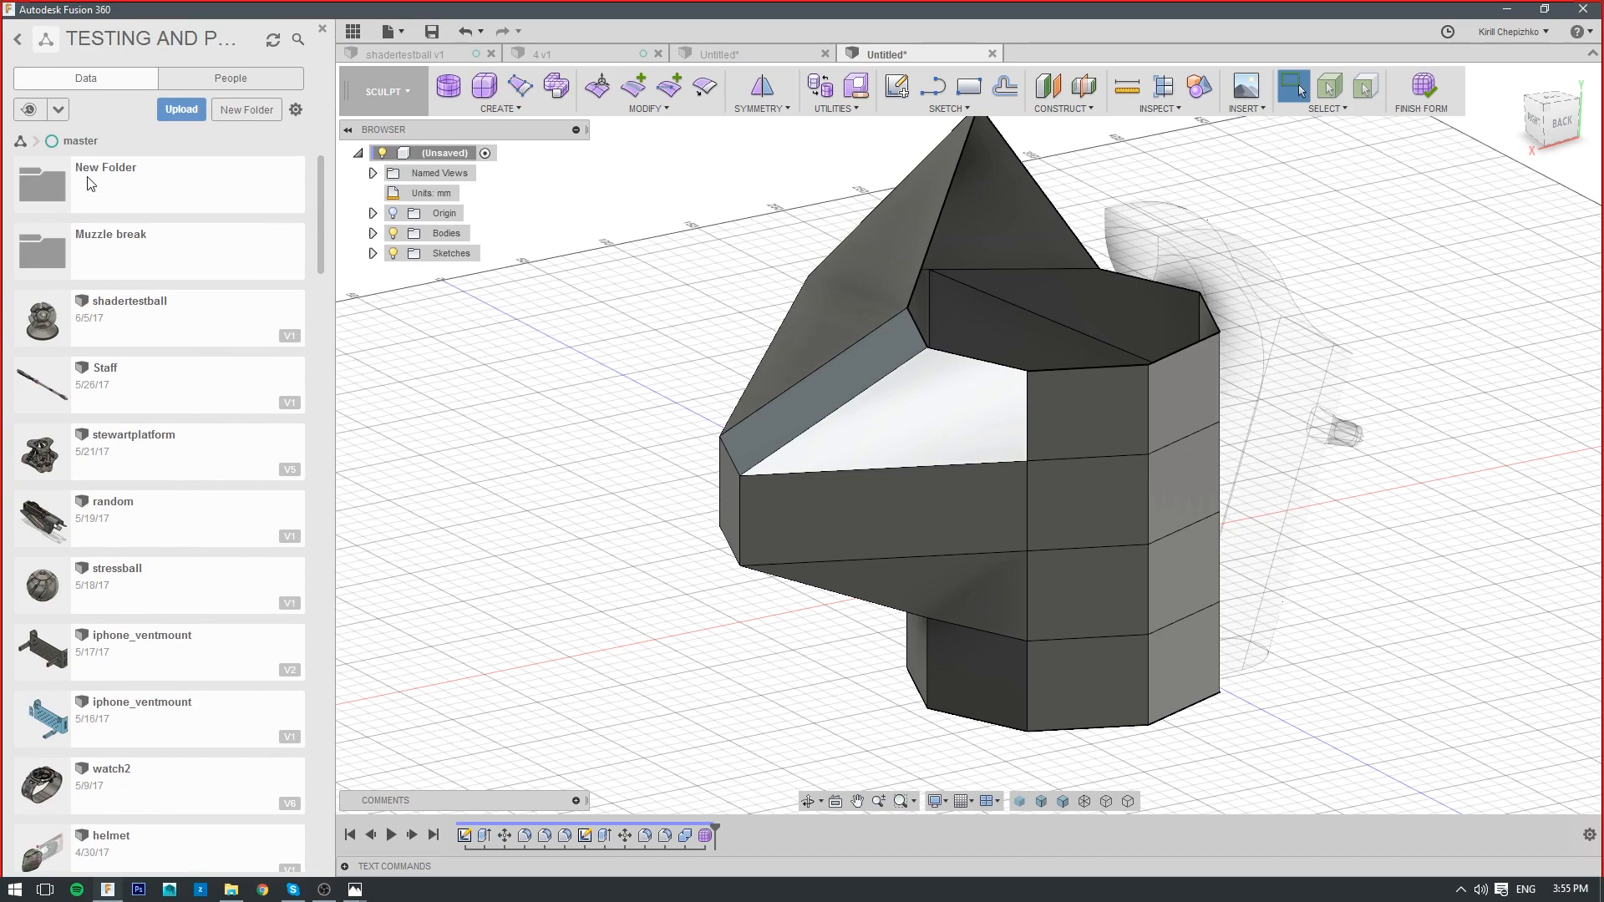
# Leave the project and look through the designs in My Recent Data
pyautogui.click(17, 39)
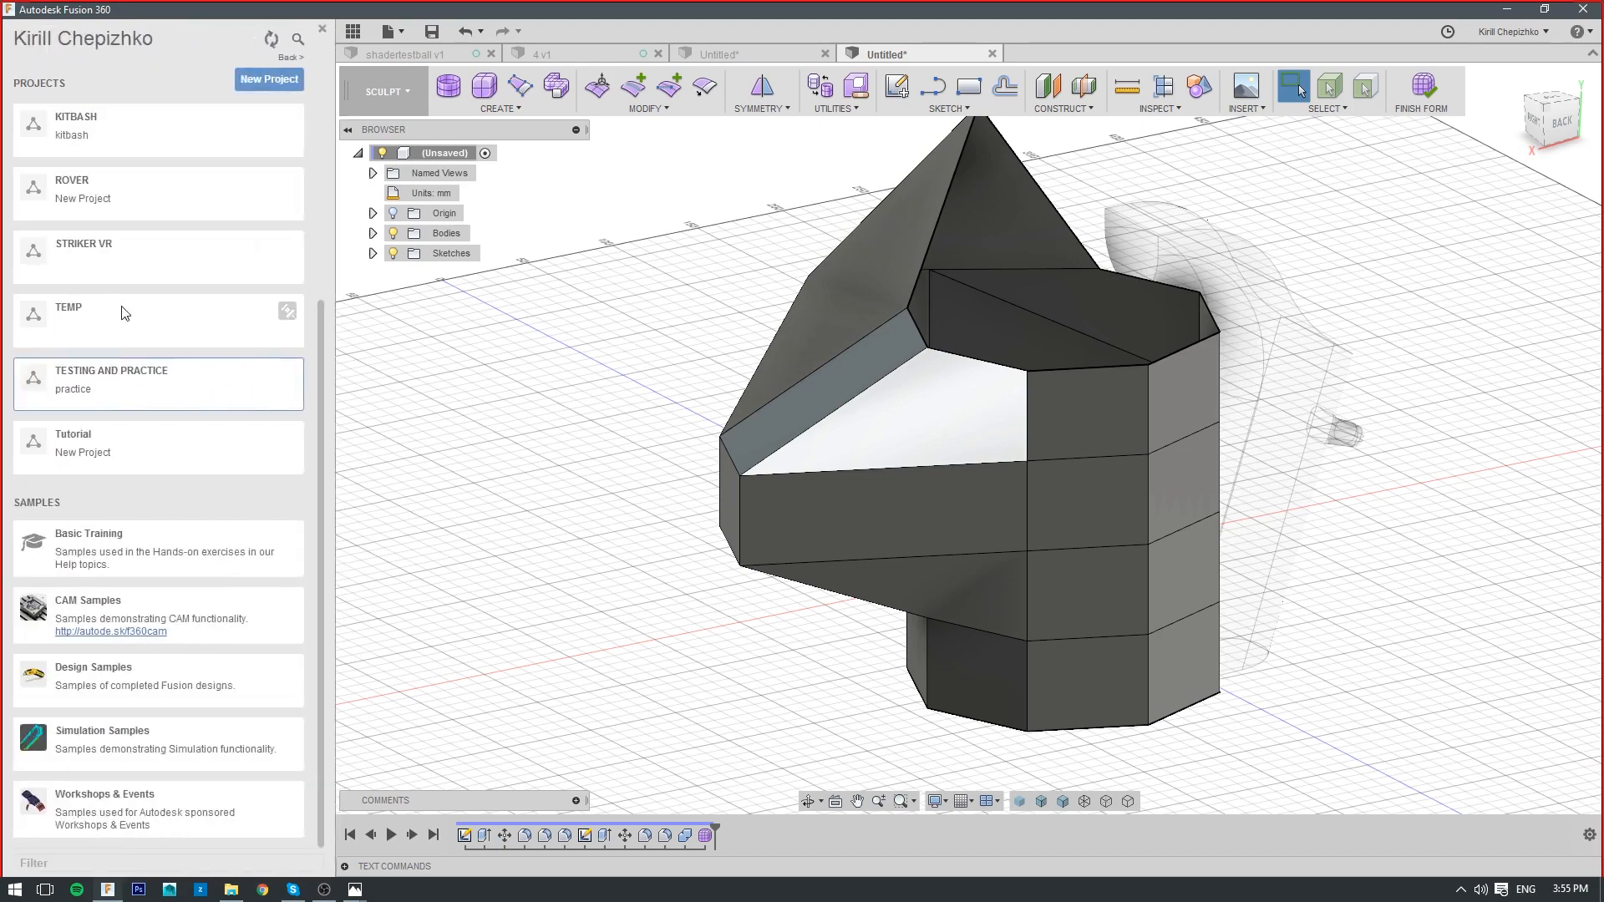
pyautogui.click(108, 142)
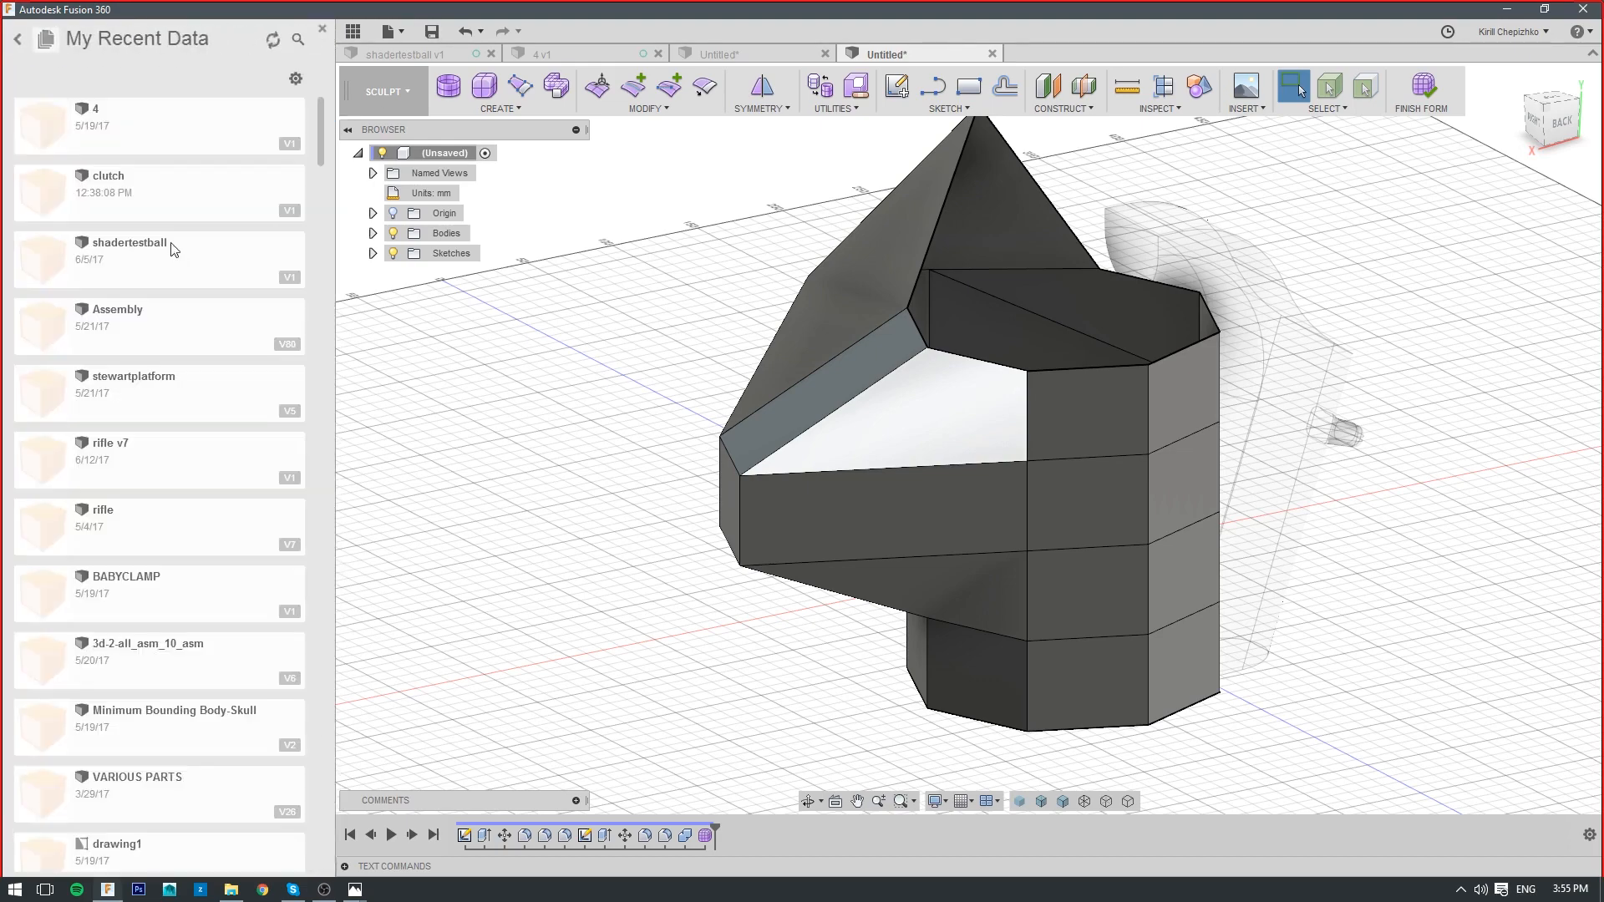
pyautogui.scroll(-5, 182, 259)
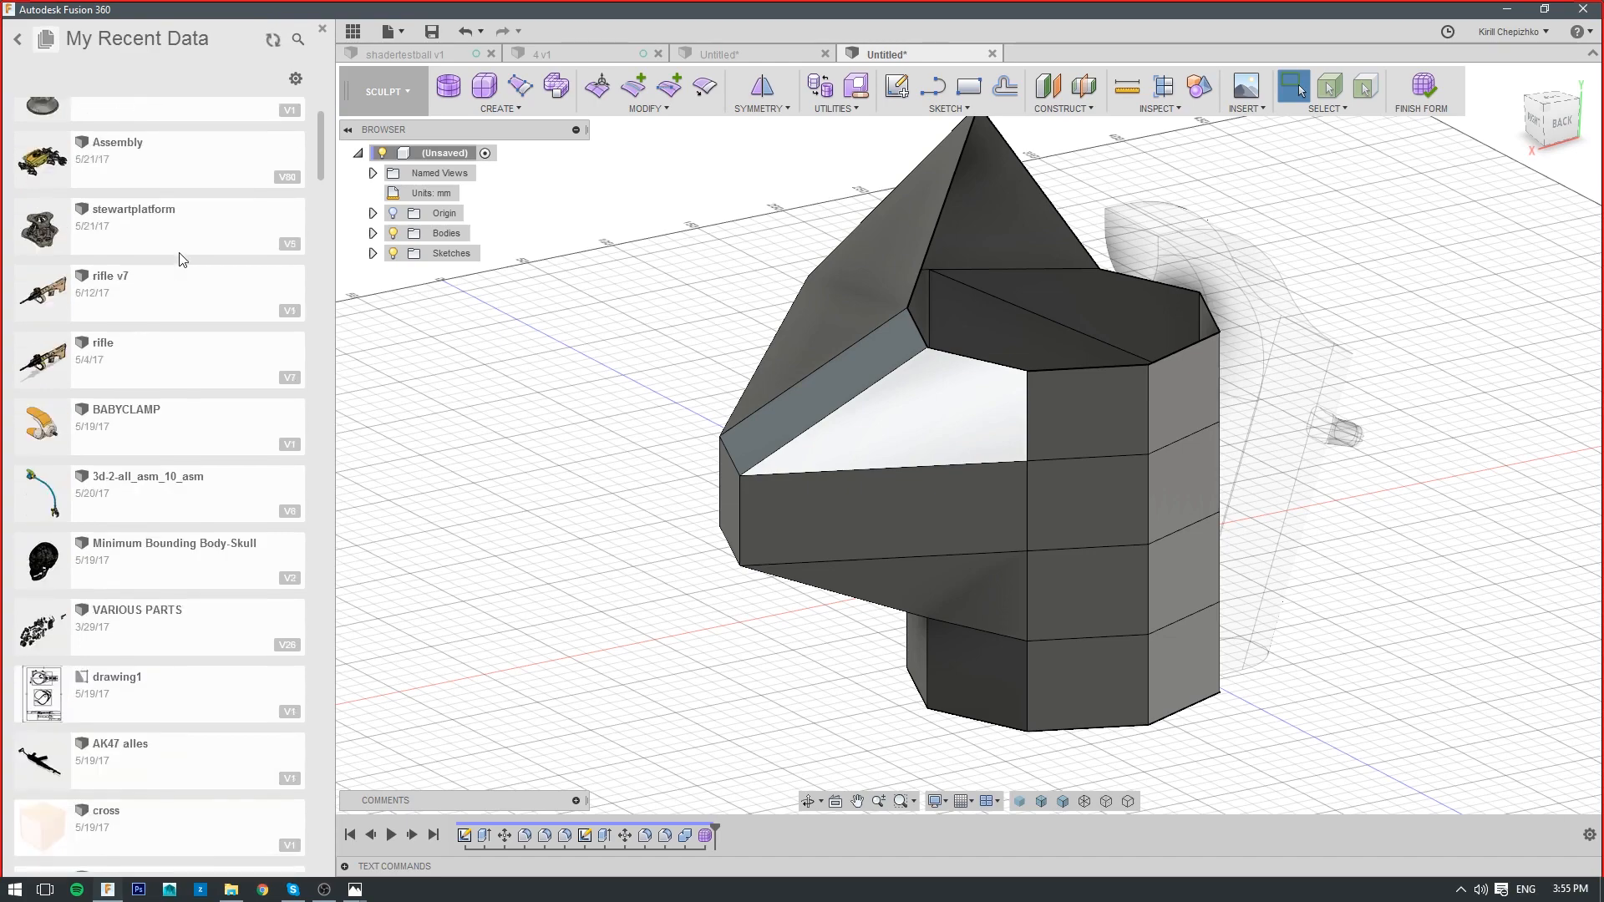
pyautogui.scroll(-4, 182, 259)
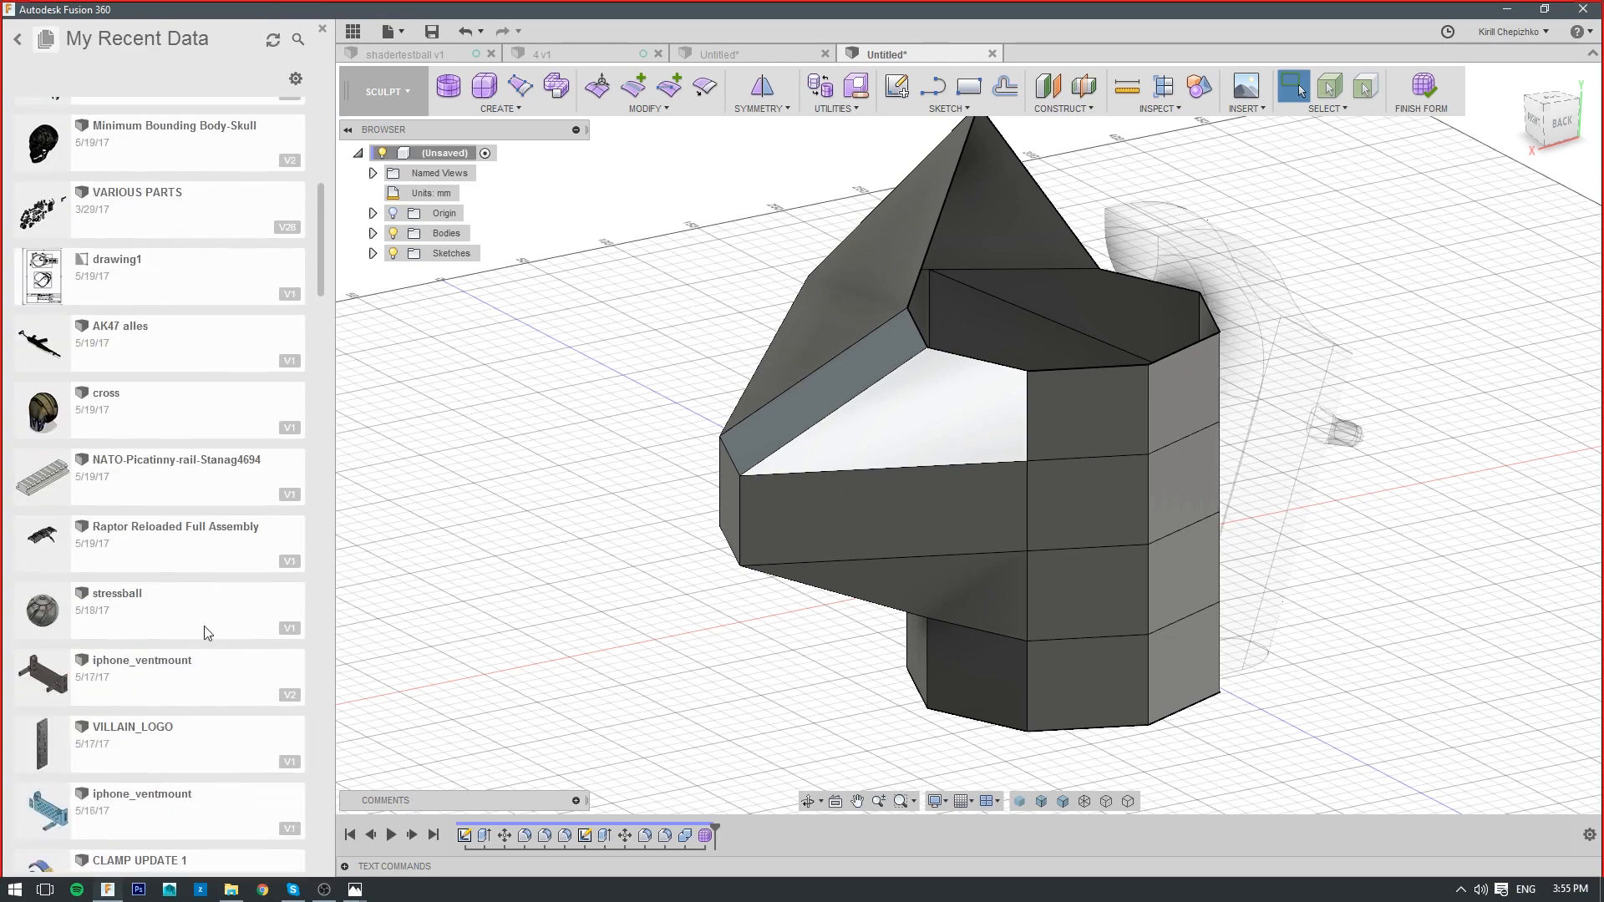
# Switch to Z-Suite, decline the software update, and start a new project for the M200 printer in a maximized window
pyautogui.click(201, 891)
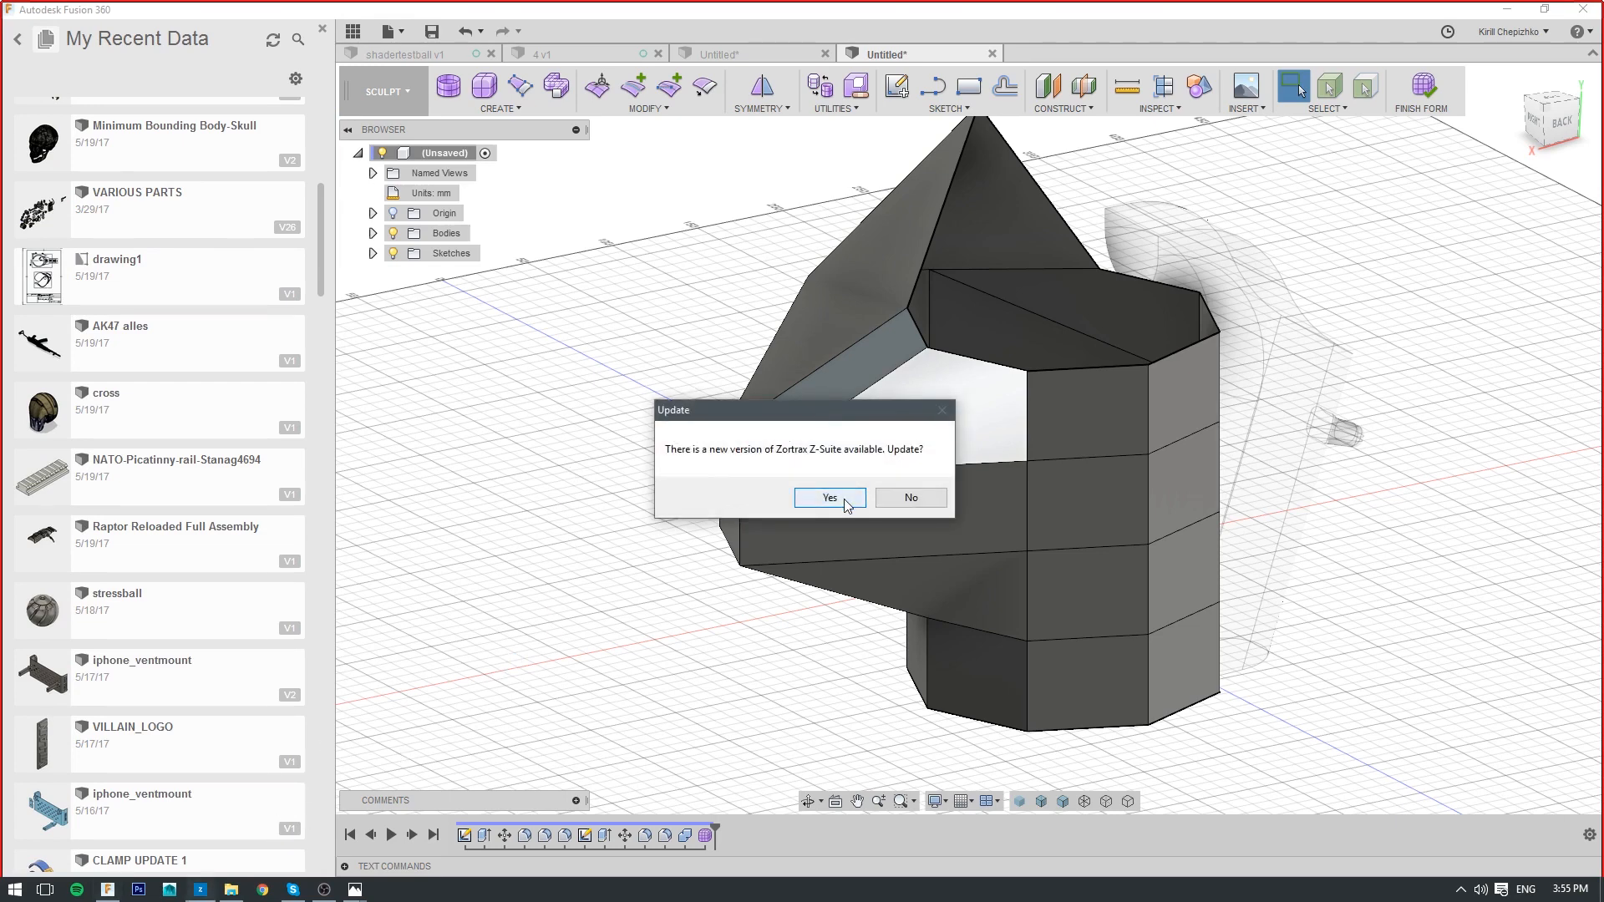
pyautogui.click(908, 500)
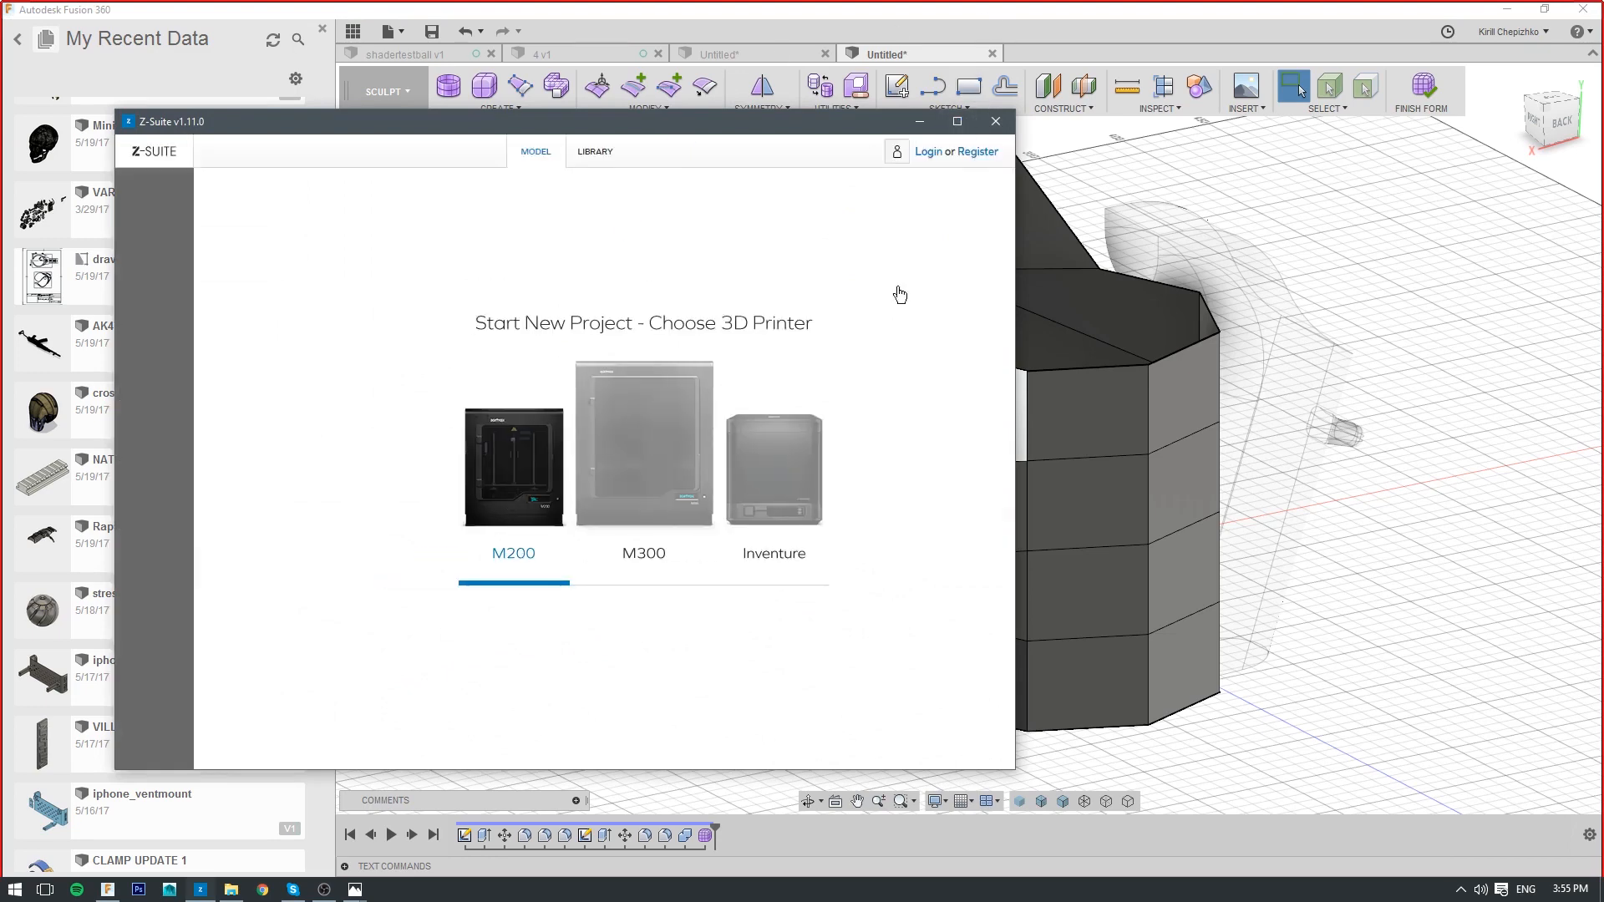
pyautogui.click(958, 121)
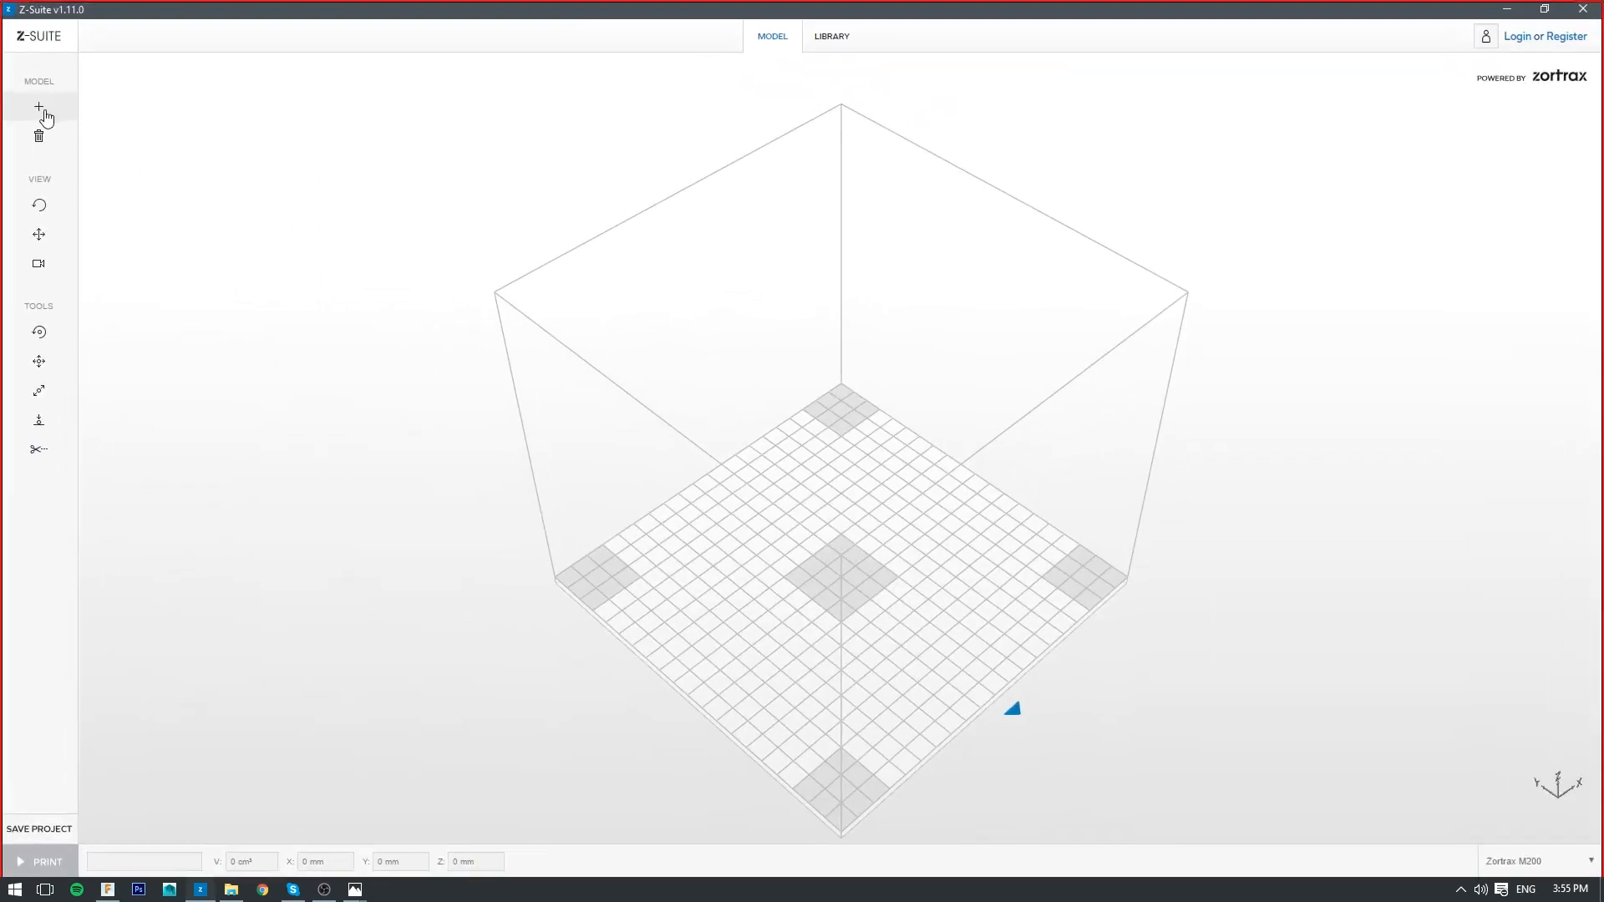
# Browse the ZORTRAX folder on the Minideathstar network drive for a model to import, and close the import dialog without importing
pyautogui.click(43, 114)
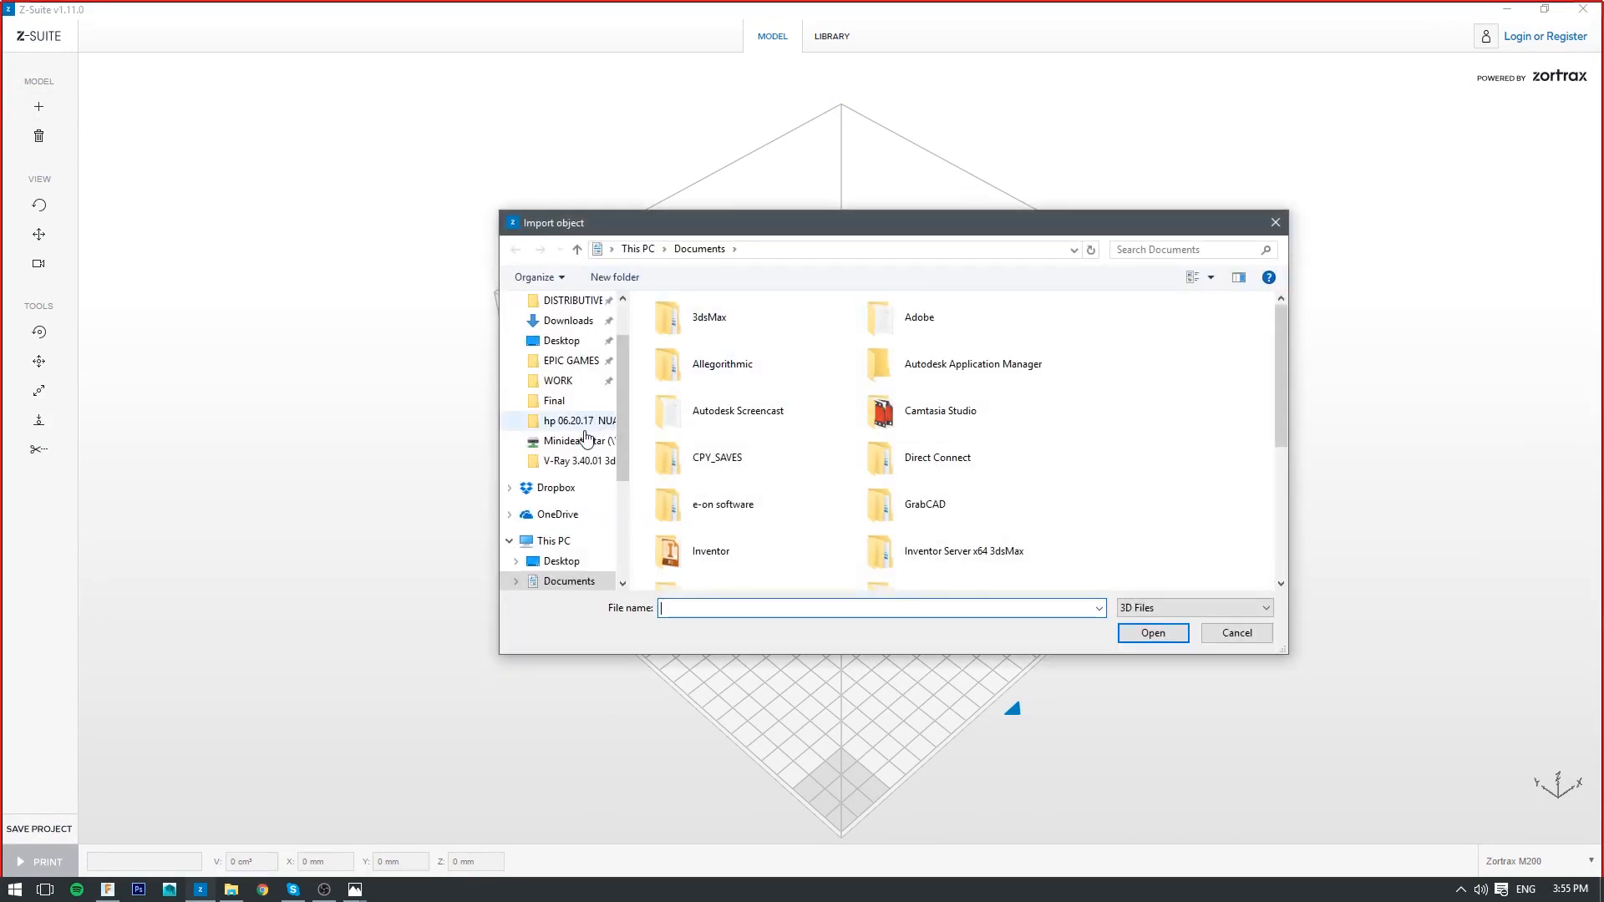
pyautogui.scroll(-3, 588, 438)
pyautogui.click(585, 441)
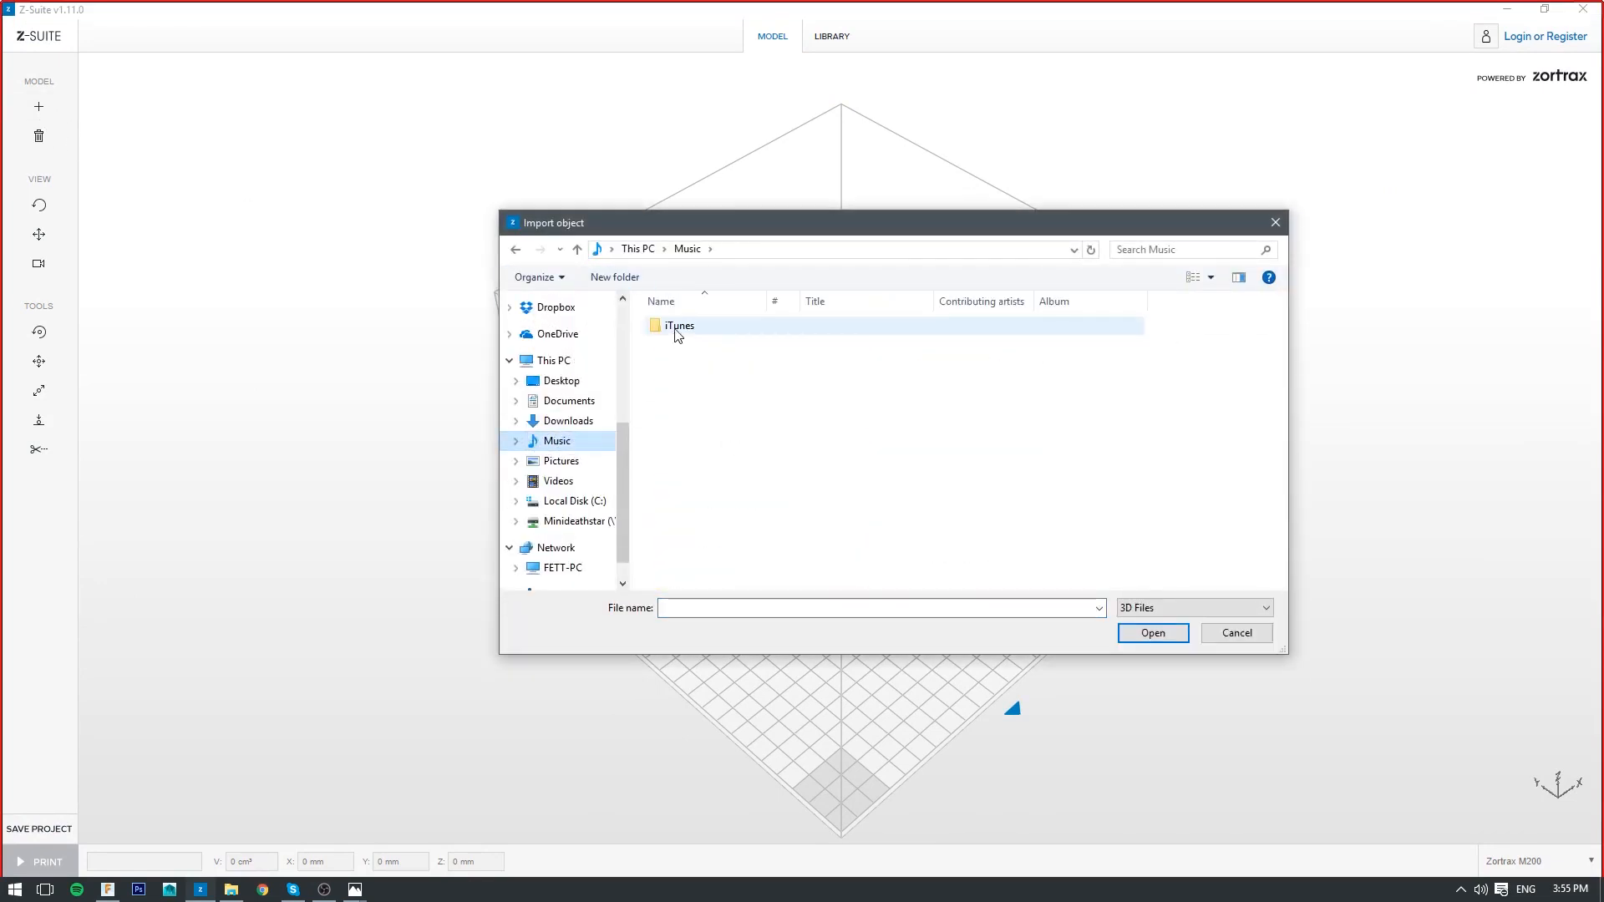
pyautogui.click(575, 522)
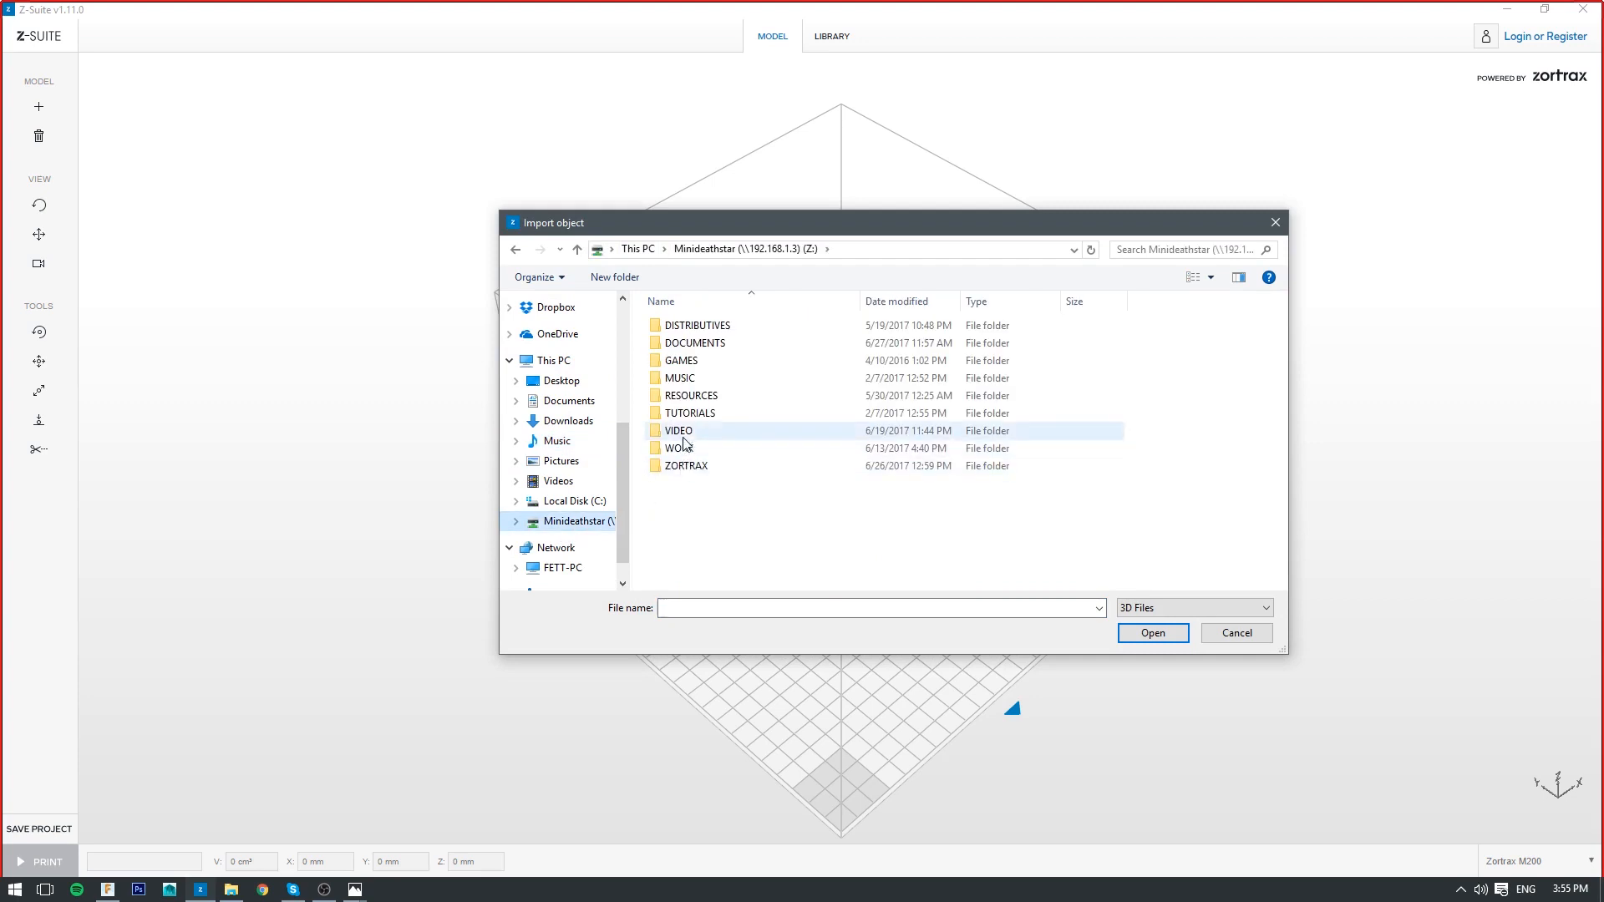
pyautogui.doubleClick(685, 465)
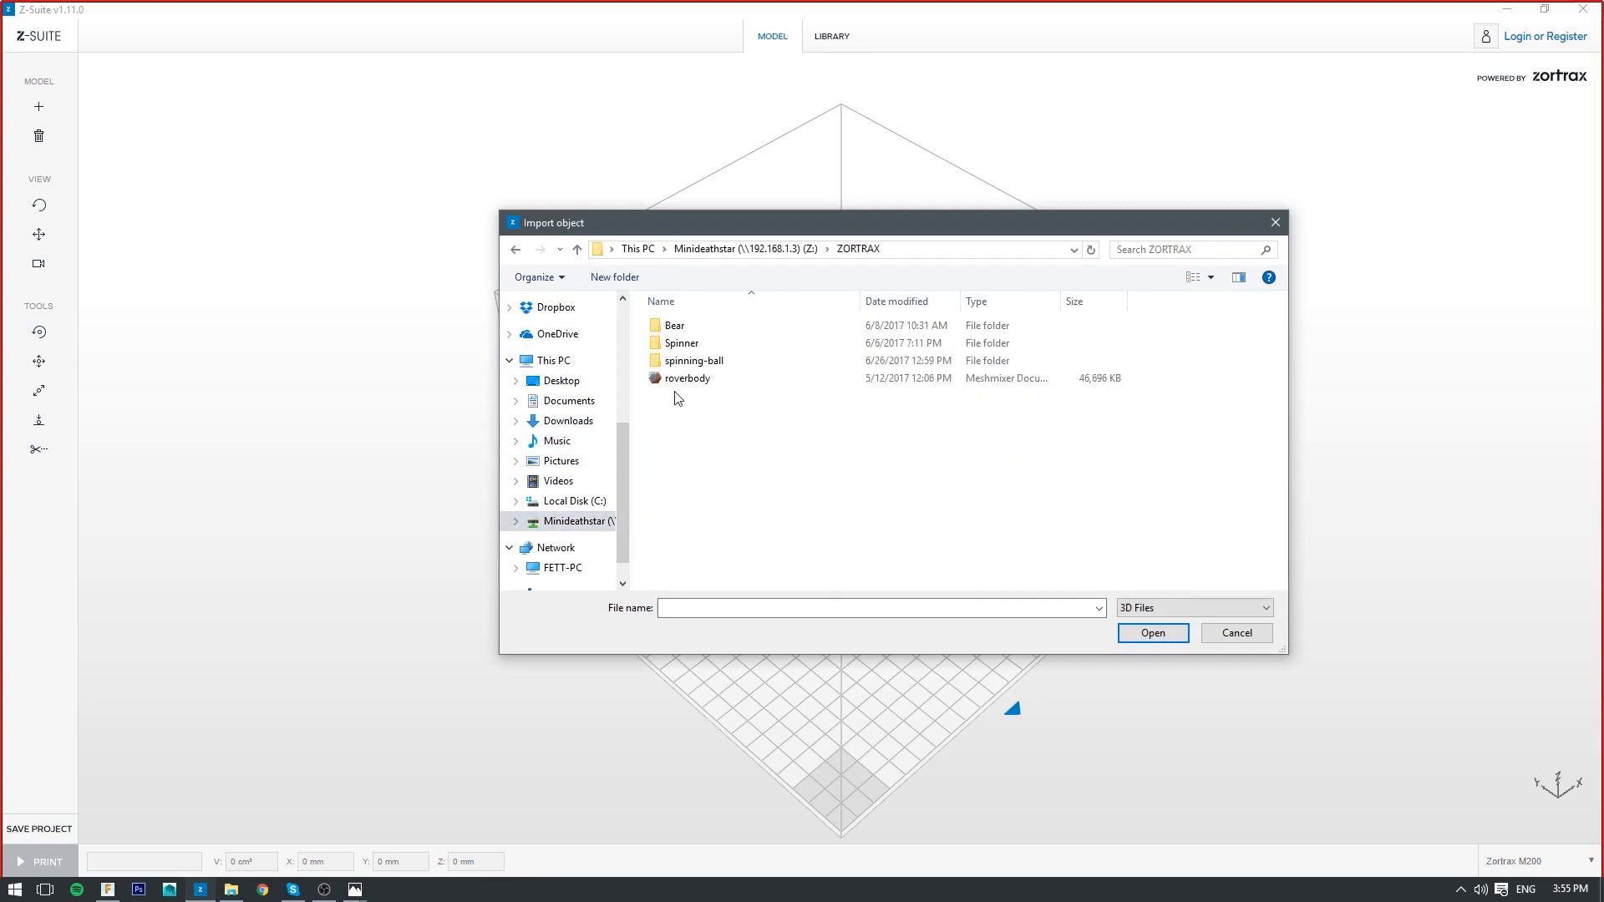
pyautogui.click(683, 327)
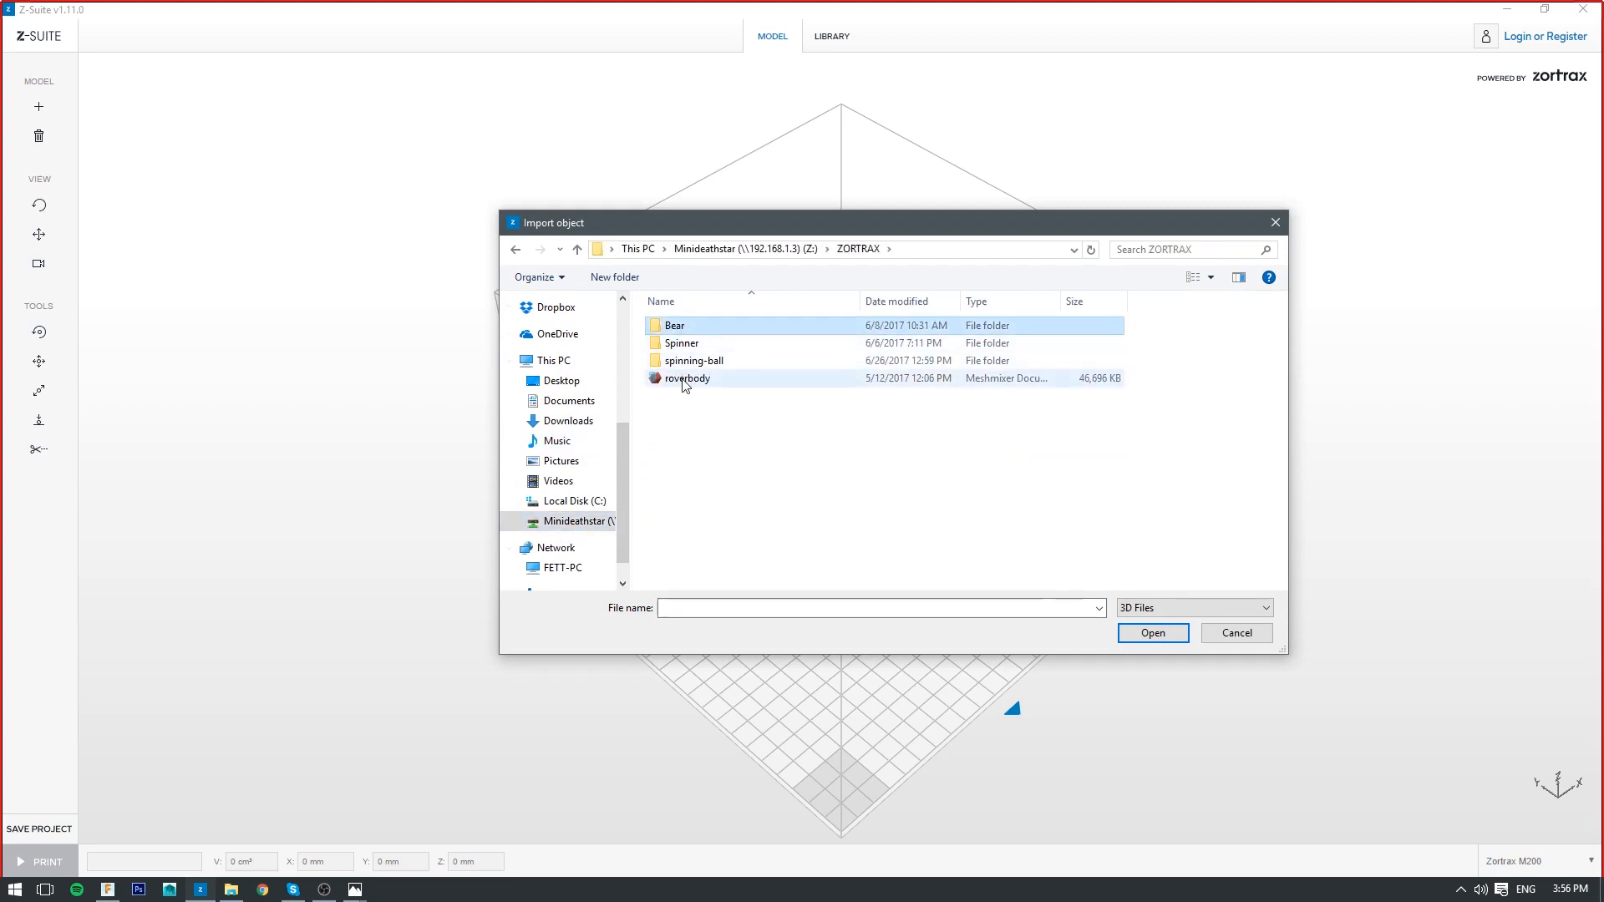
pyautogui.click(1237, 633)
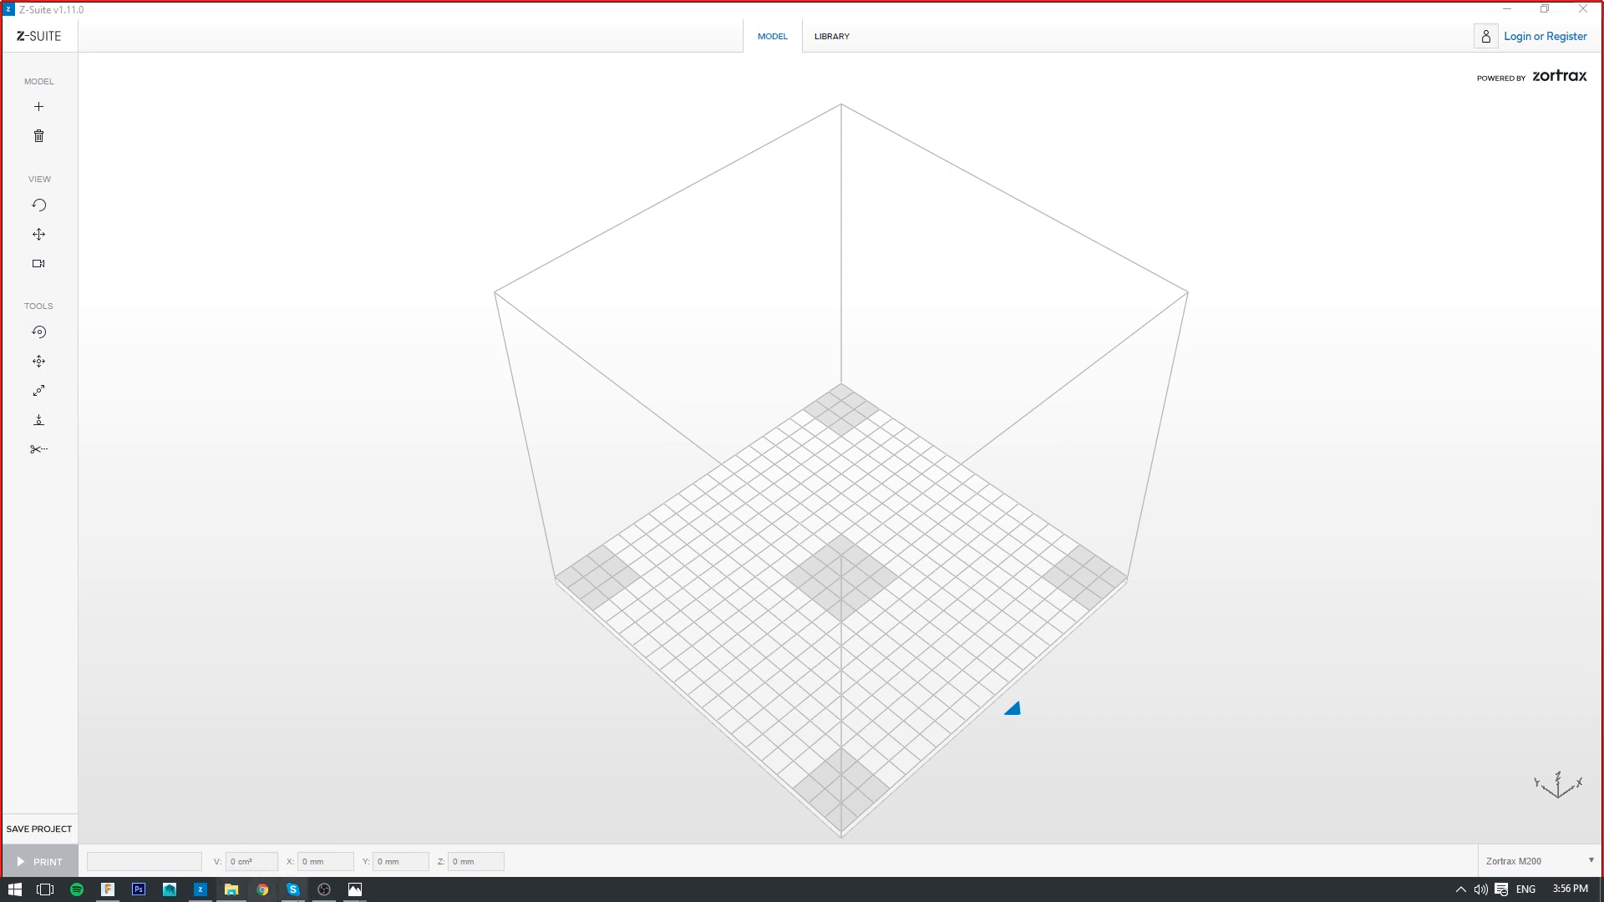
# Switch back to Fusion 360, open the Tutorial project in the cloud data, and select the rifle v7 design
pyautogui.click(106, 891)
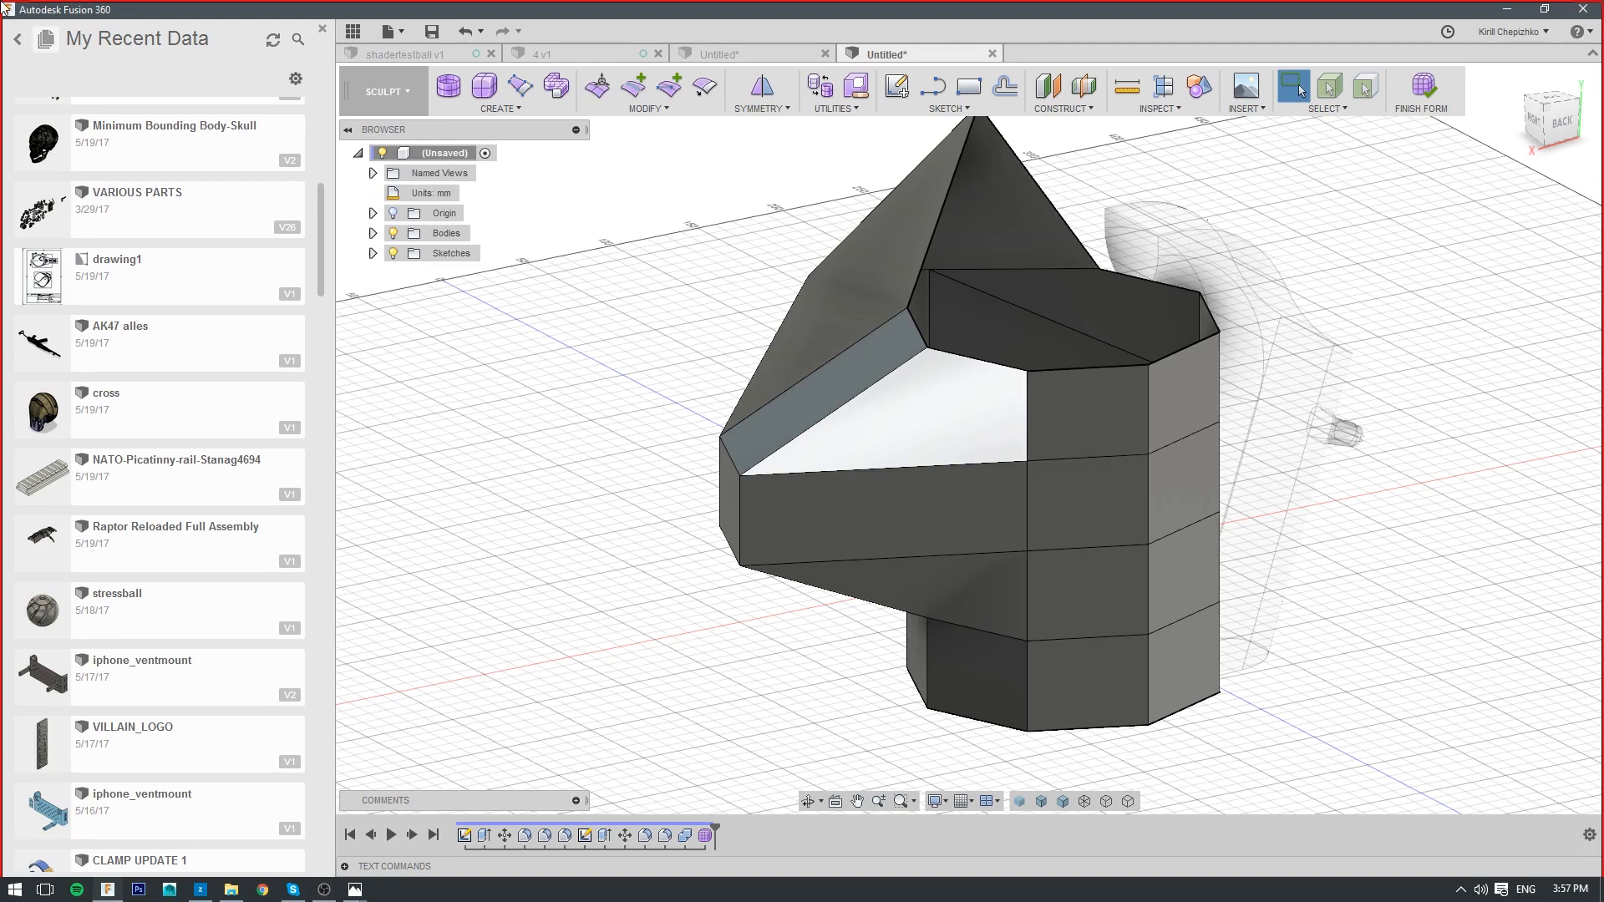
pyautogui.click(17, 38)
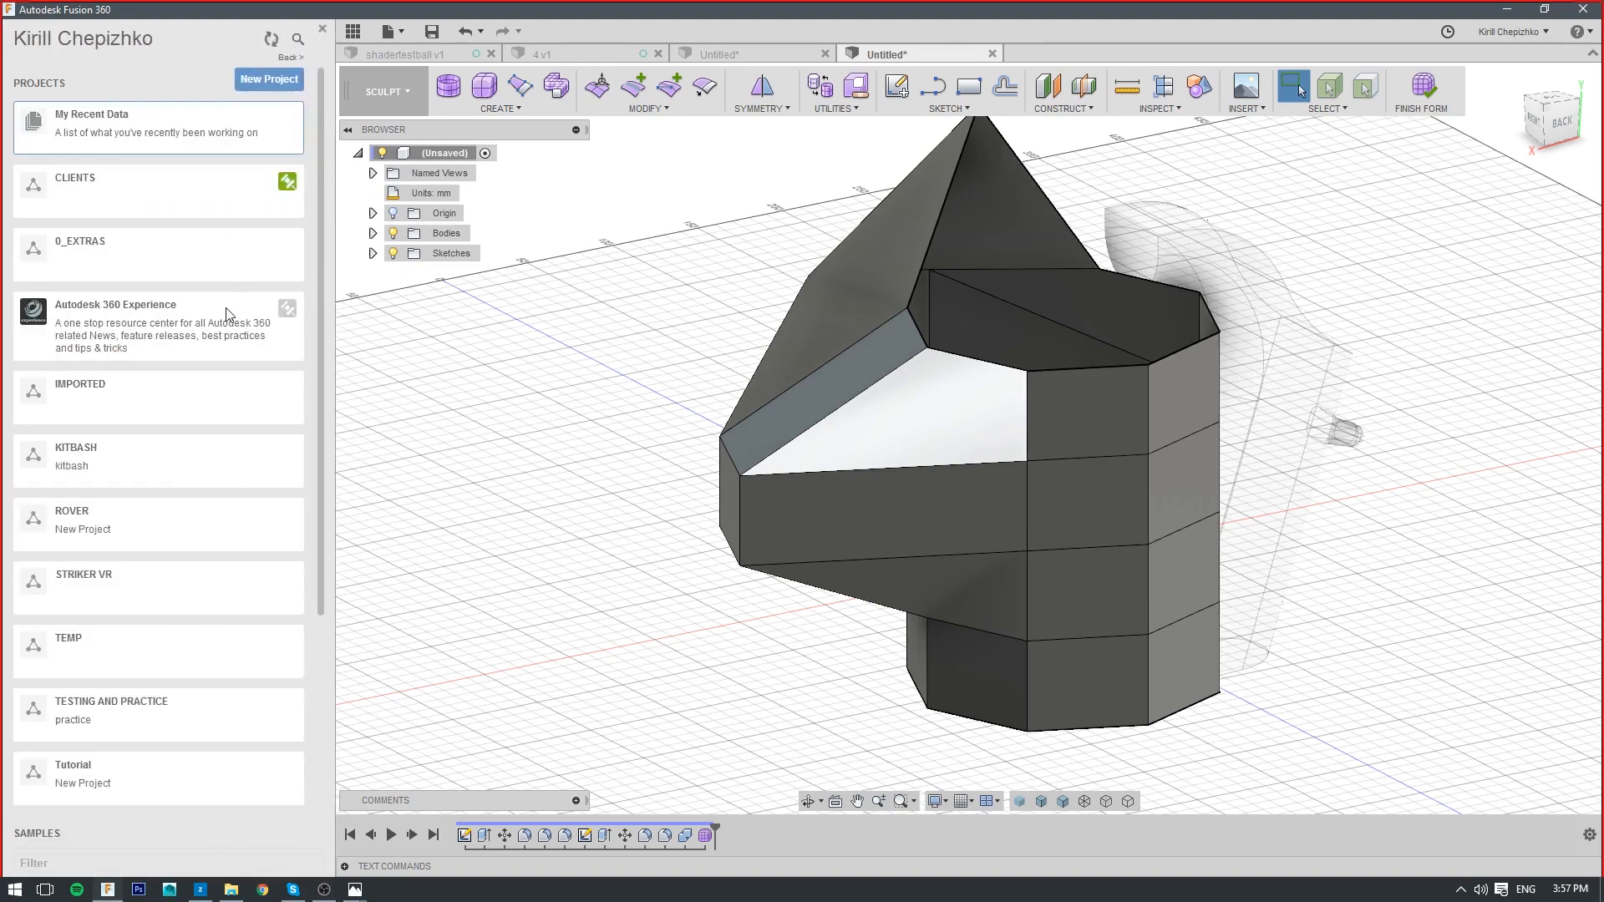
pyautogui.scroll(3, 991, 280)
pyautogui.scroll(-4, 991, 279)
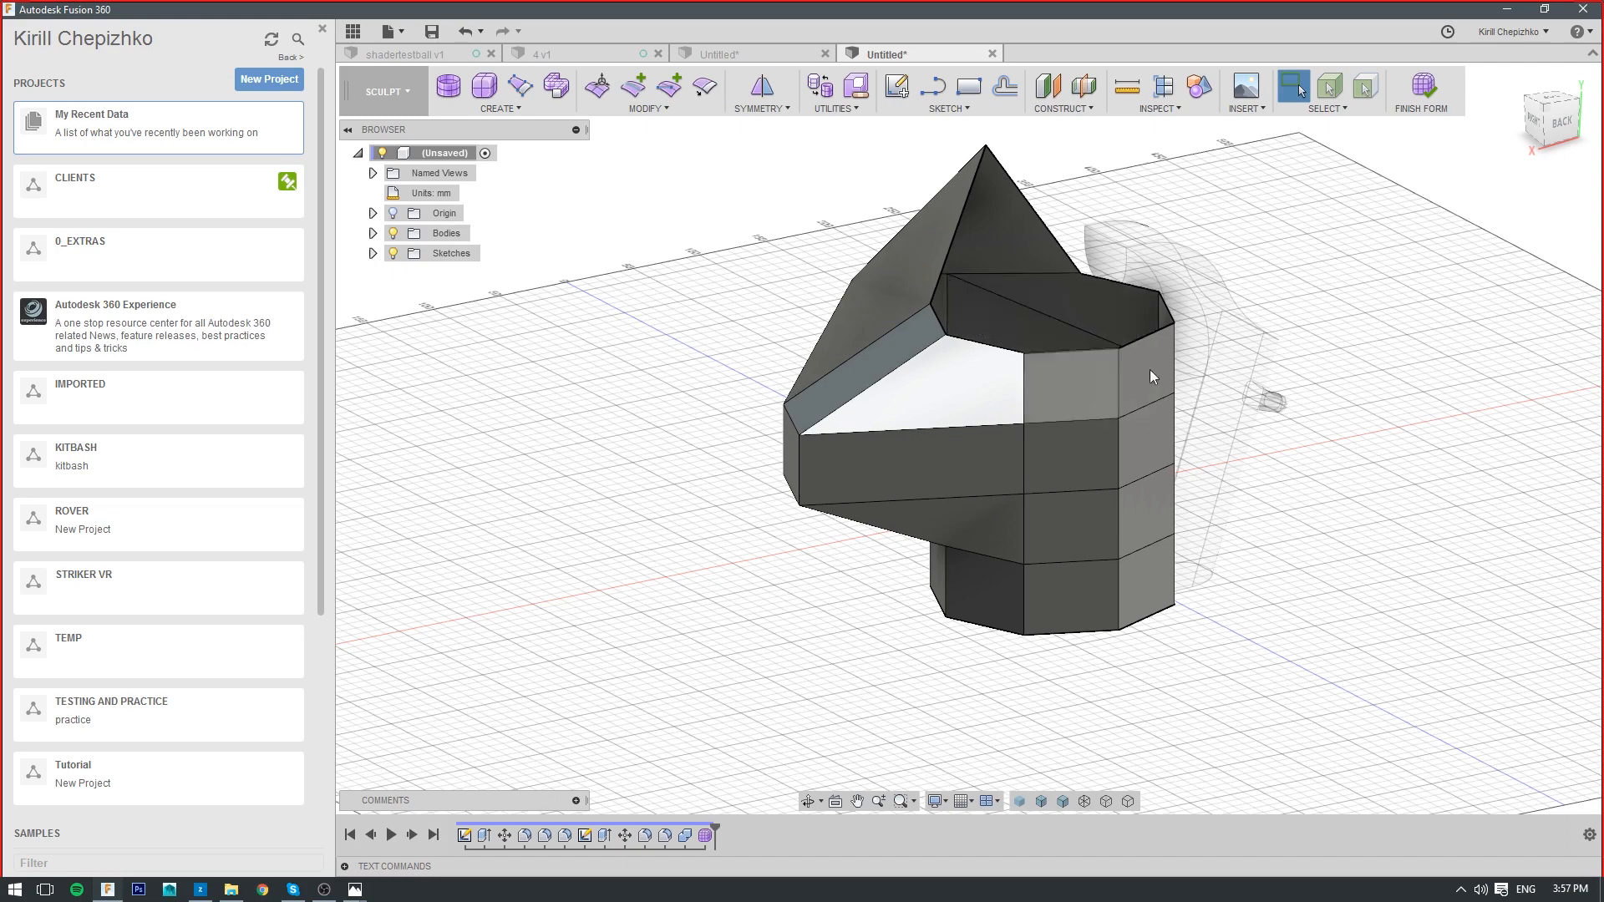
pyautogui.moveTo(1242, 309); pyautogui.dragTo(1079, 363, button='middle')
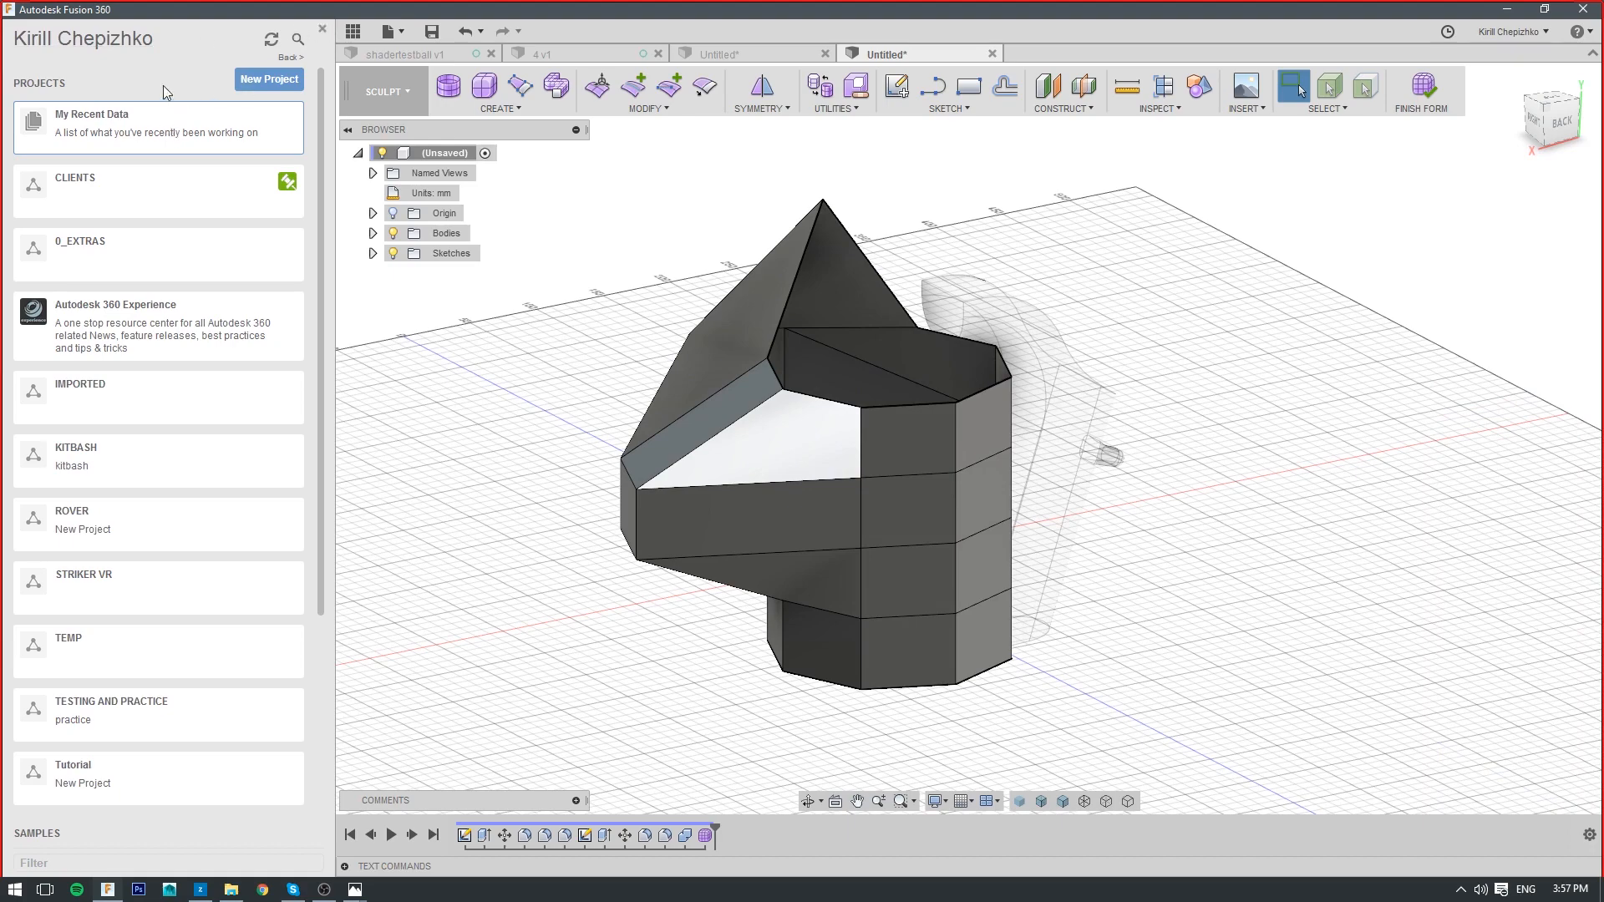
pyautogui.scroll(-4, 77, 537)
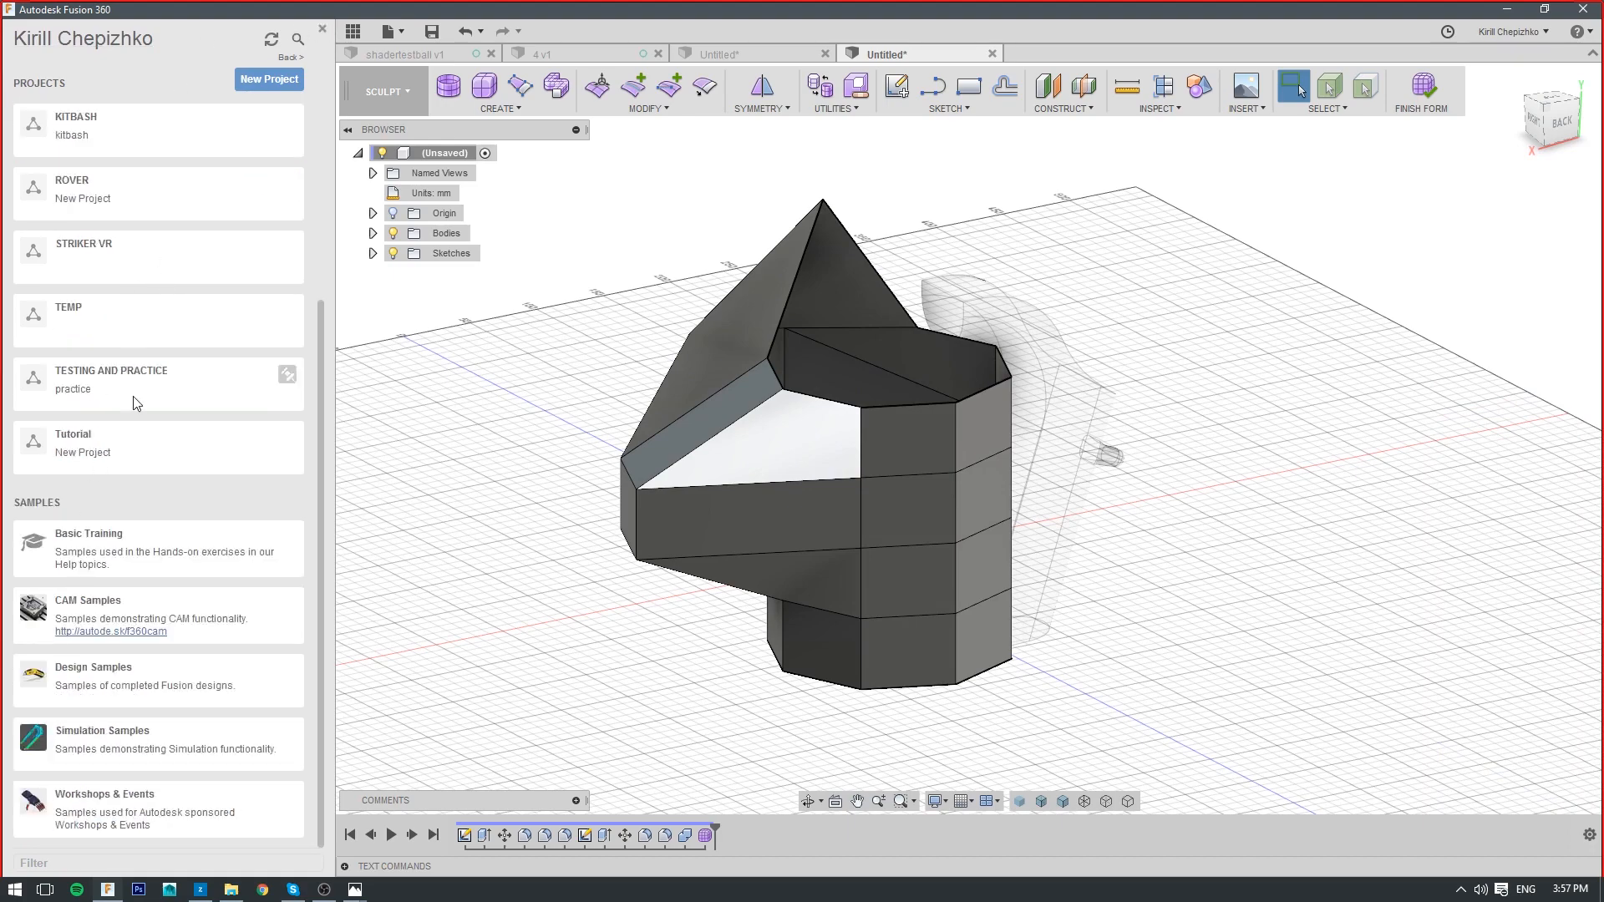
pyautogui.click(100, 439)
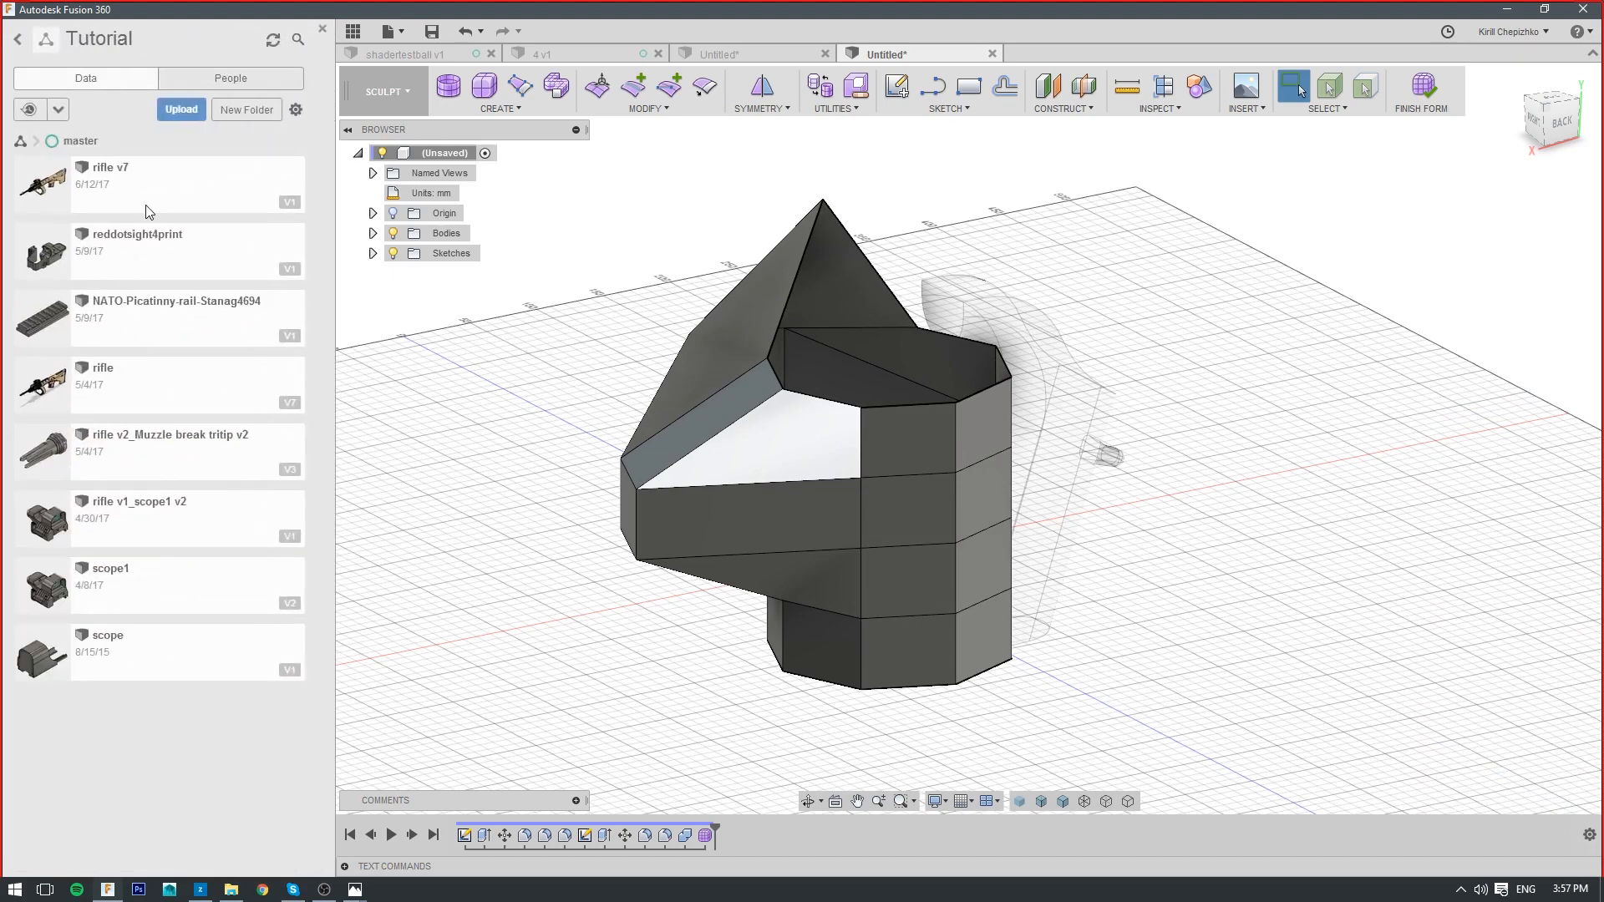
pyautogui.click(189, 198)
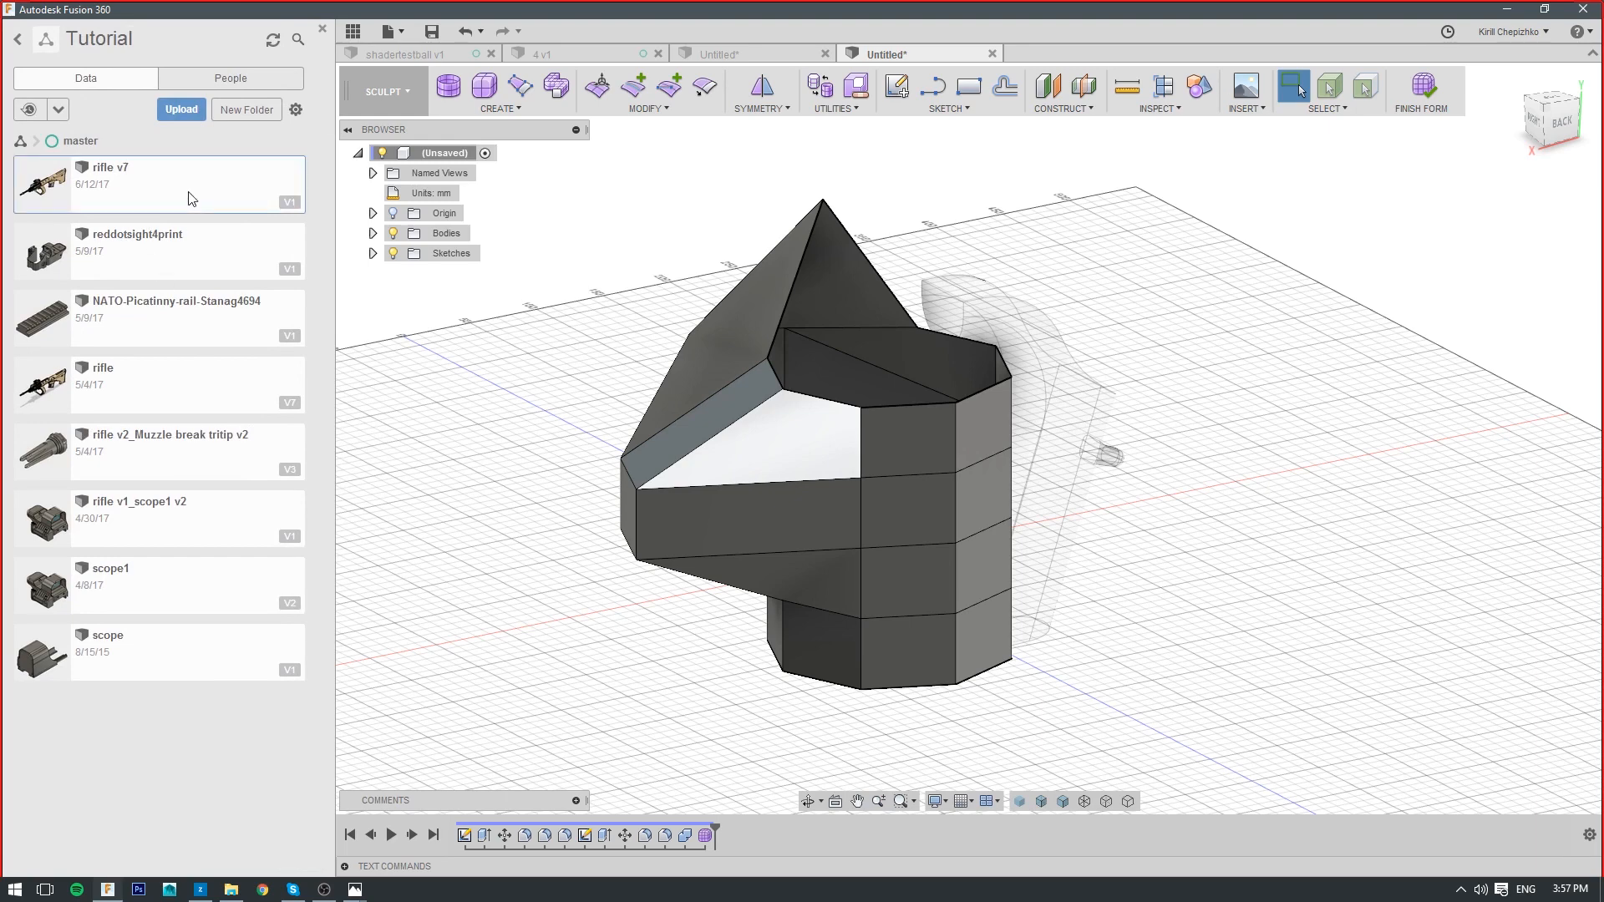